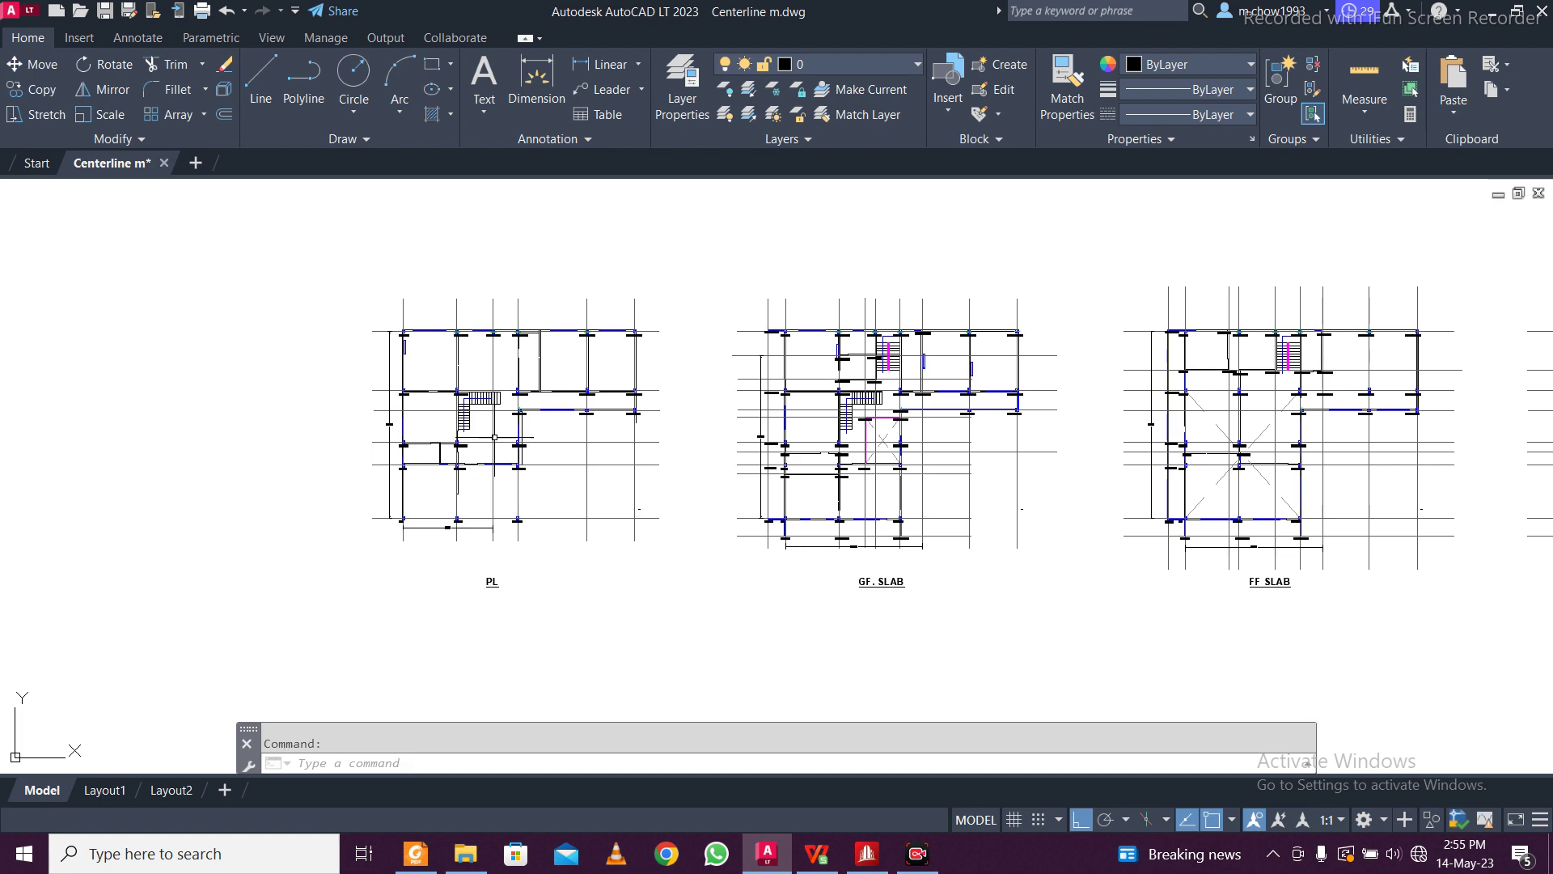
View the OM JI 3D01 WITHOUT LOGO rendering stored in the Practice raja folder and close it
scroll(550, 518, up, 2)
click(1488, 13)
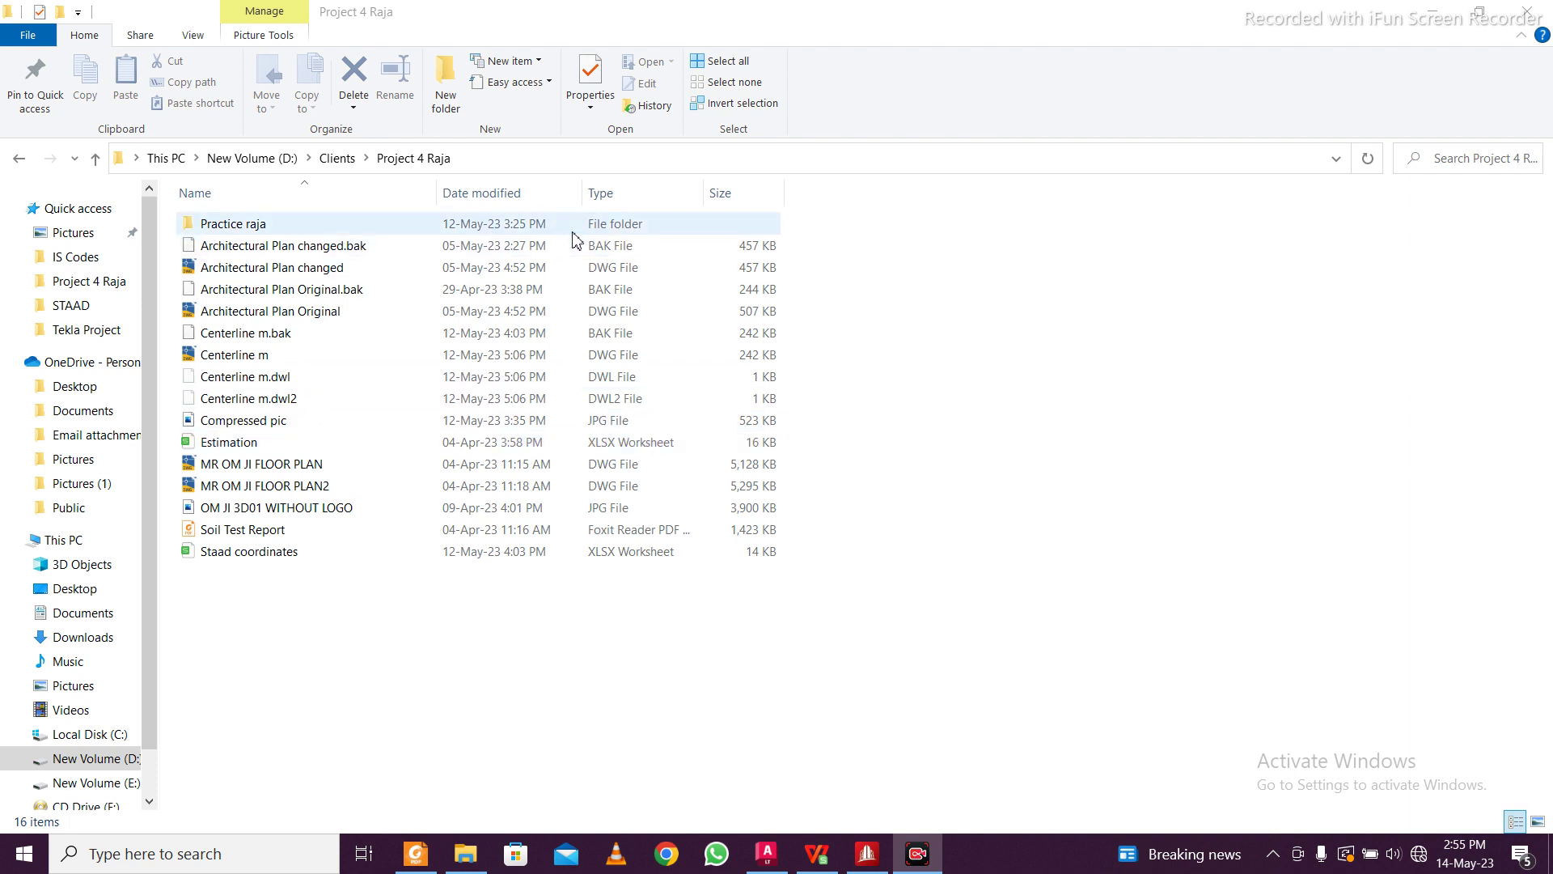
double_click(643, 224)
double_click(421, 273)
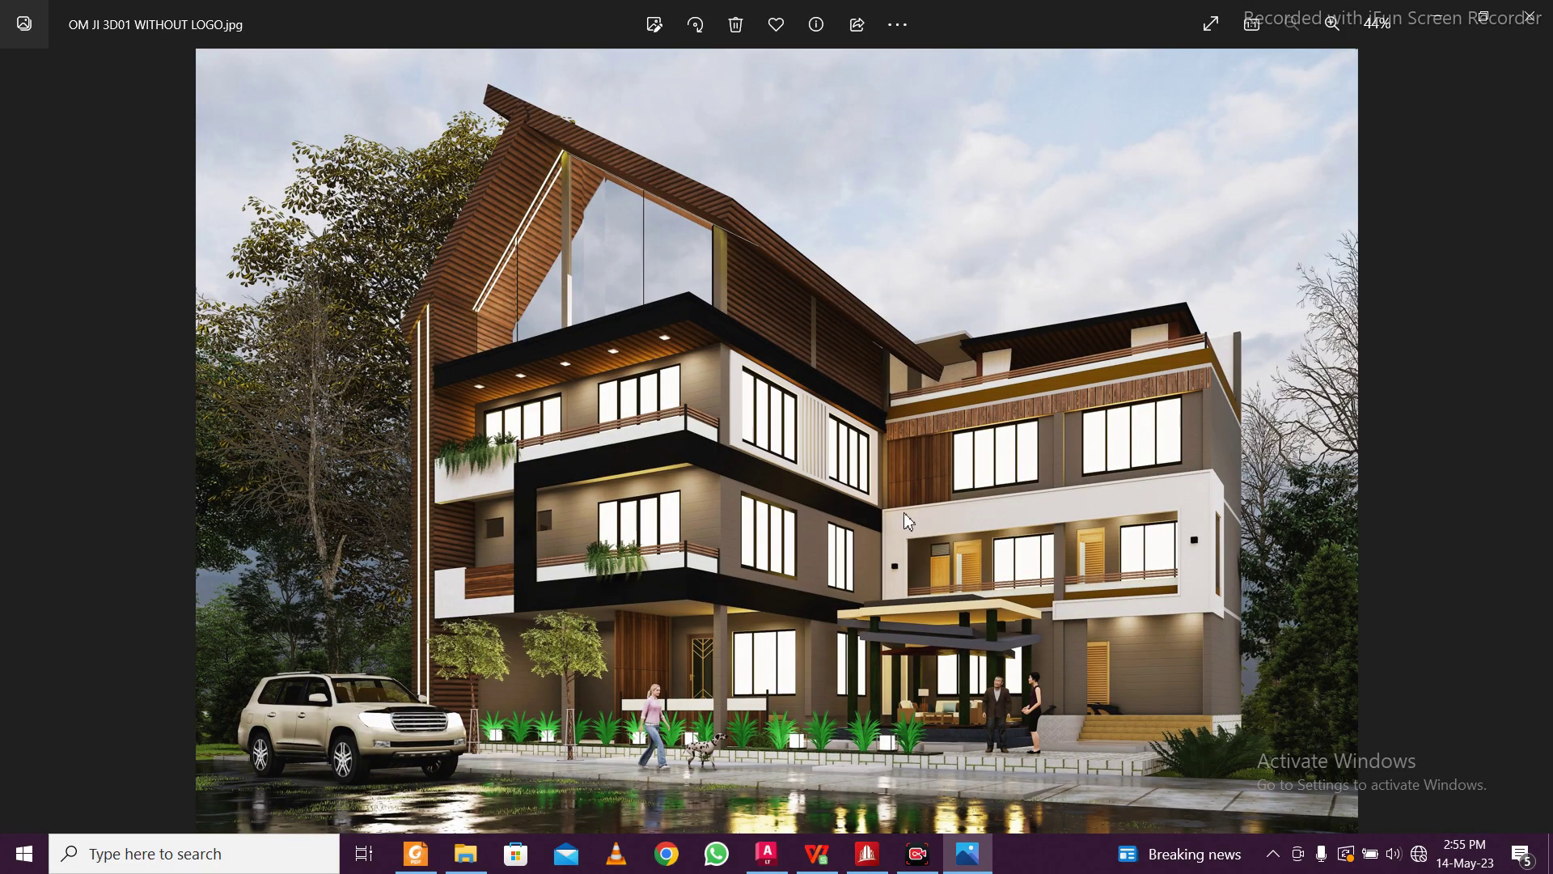
click(1532, 16)
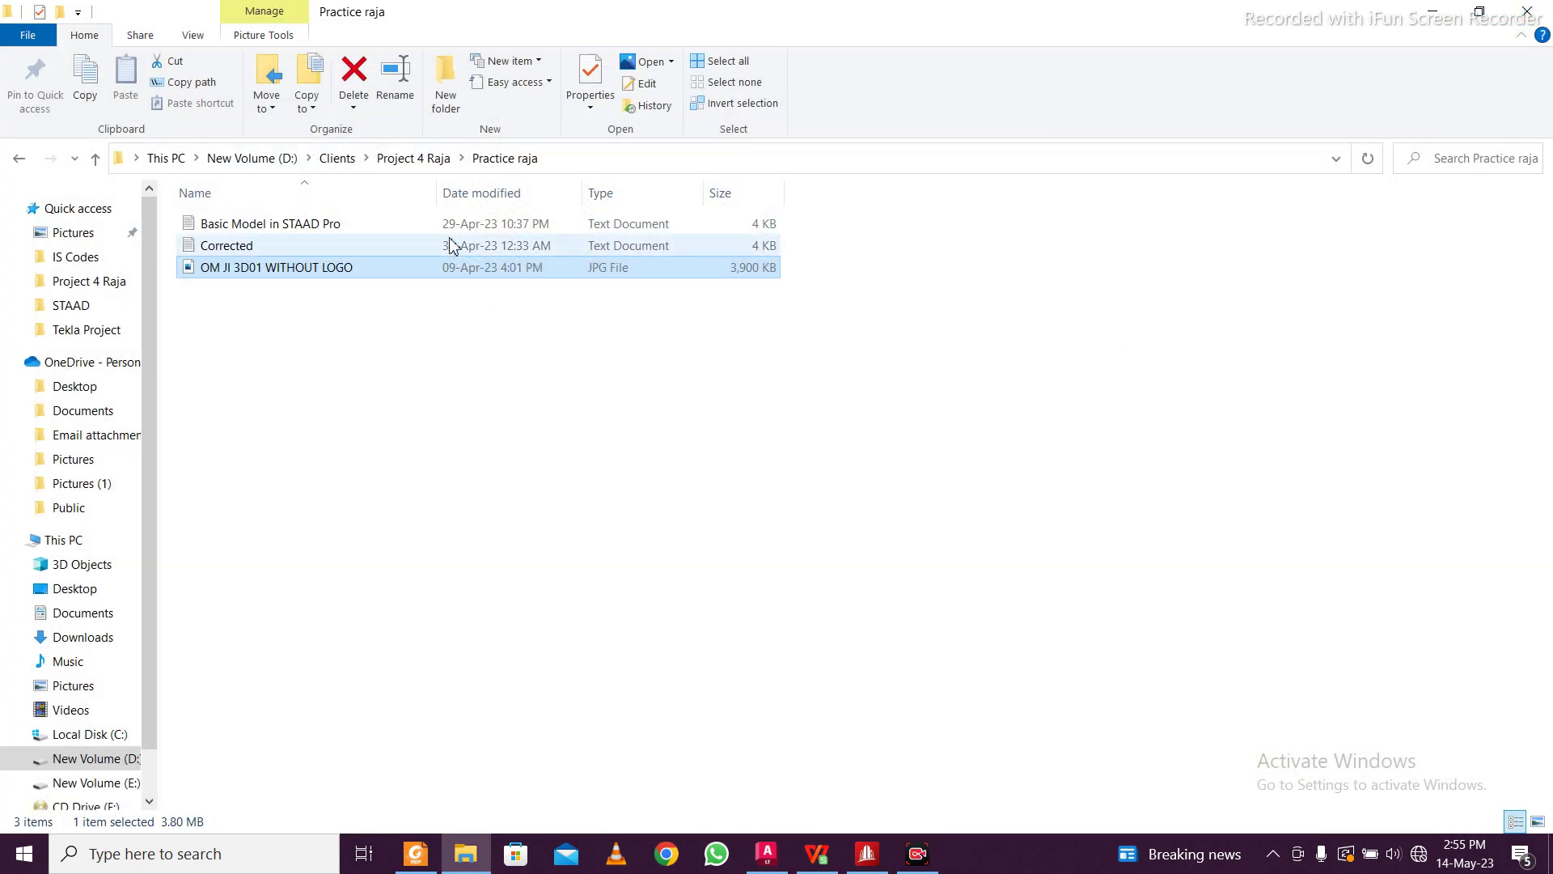
Open the Staad coordinates workbook from the Project 4 Raja folder
click(413, 158)
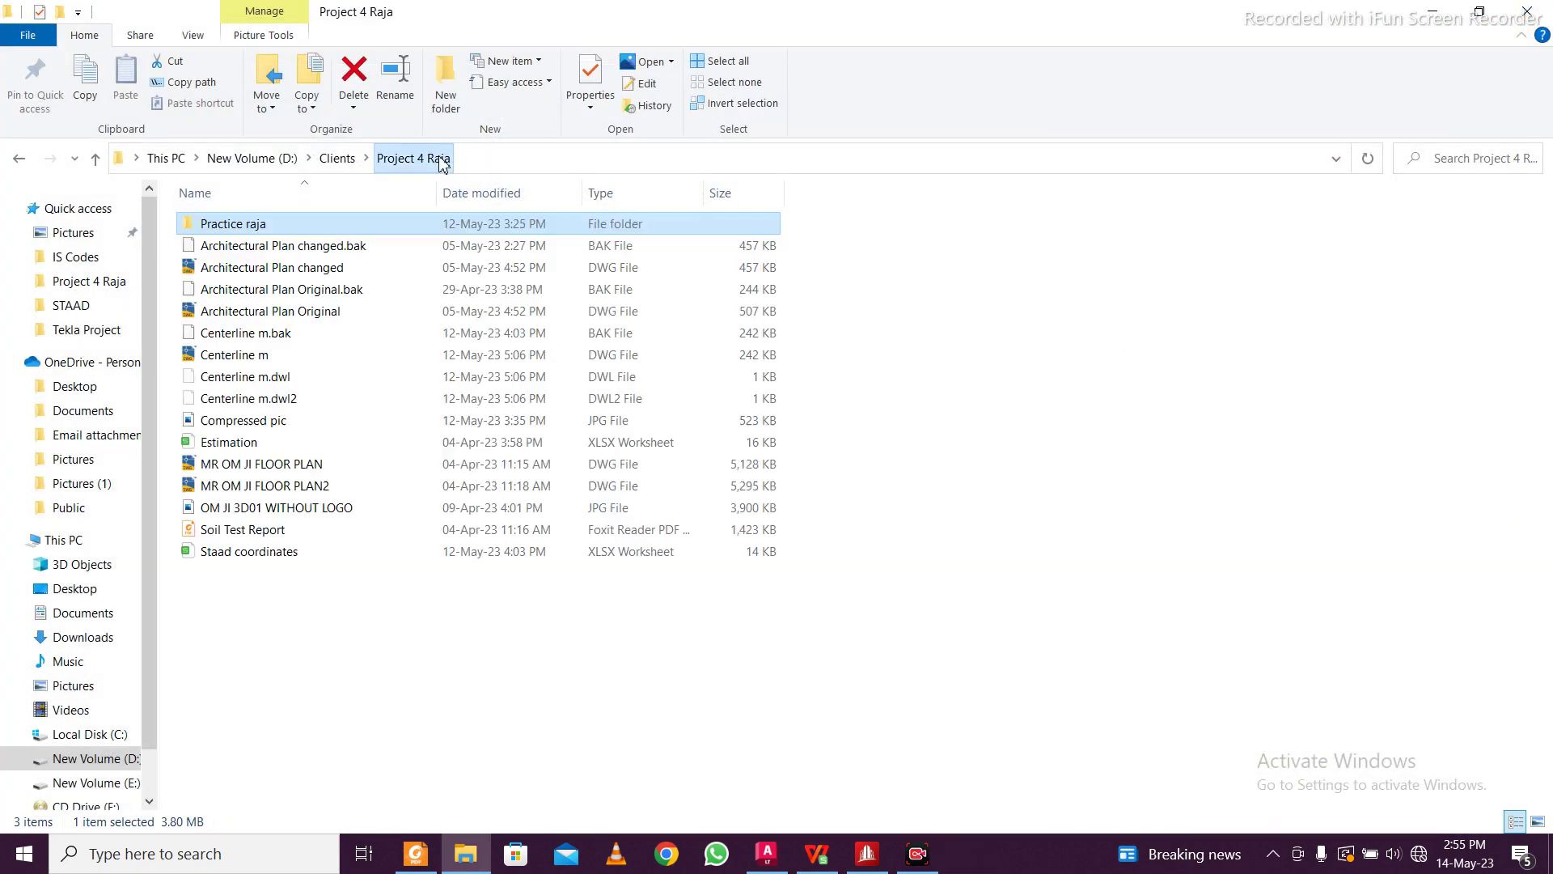
double_click(472, 551)
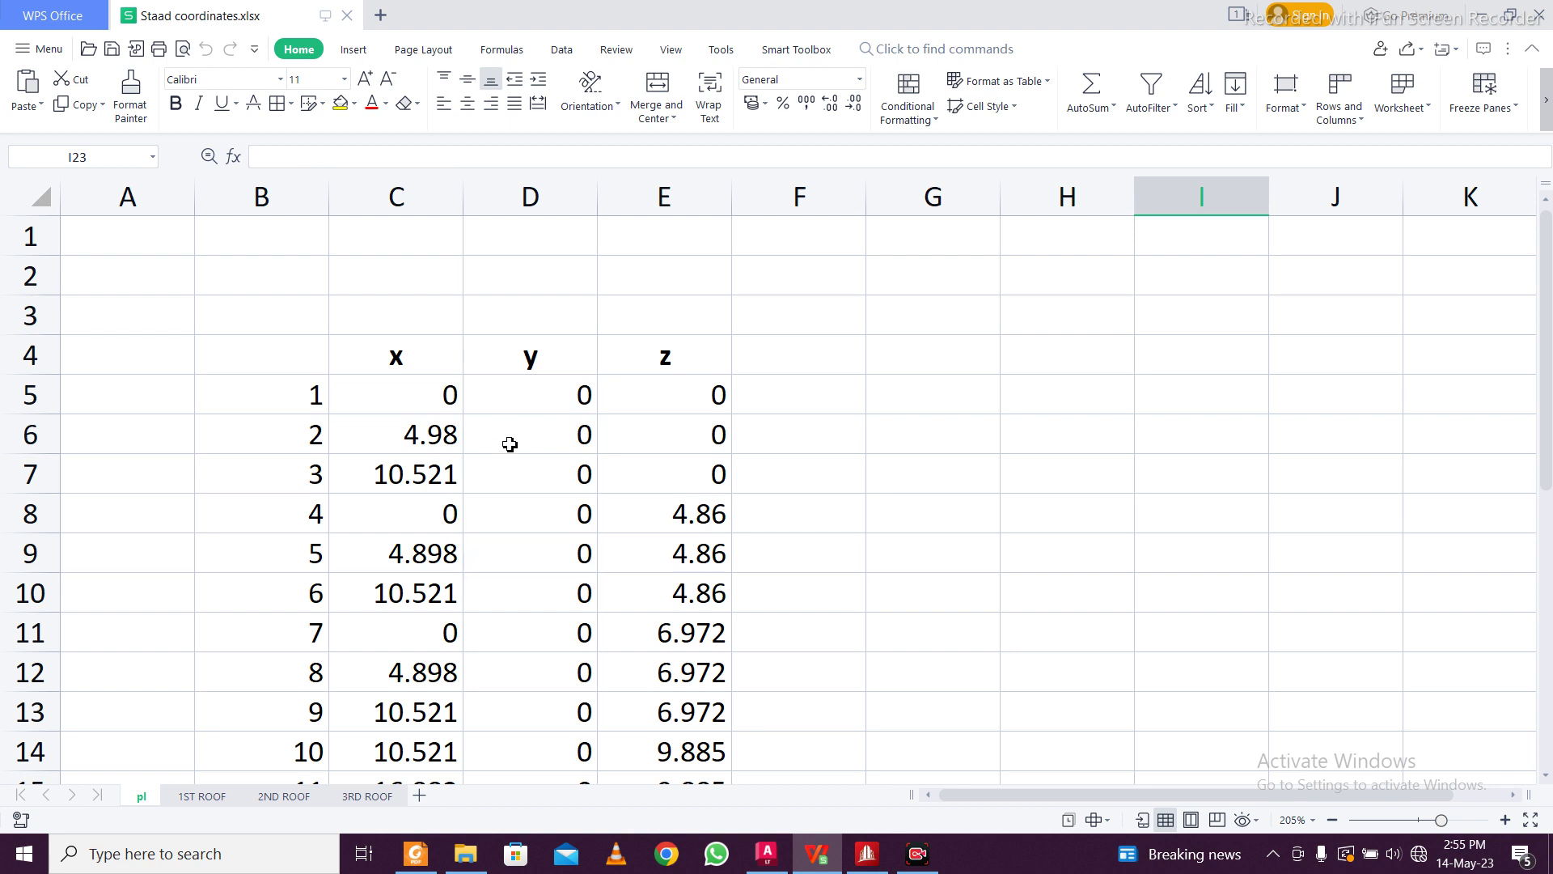
ctrl+scroll(406, 568, down, 4)
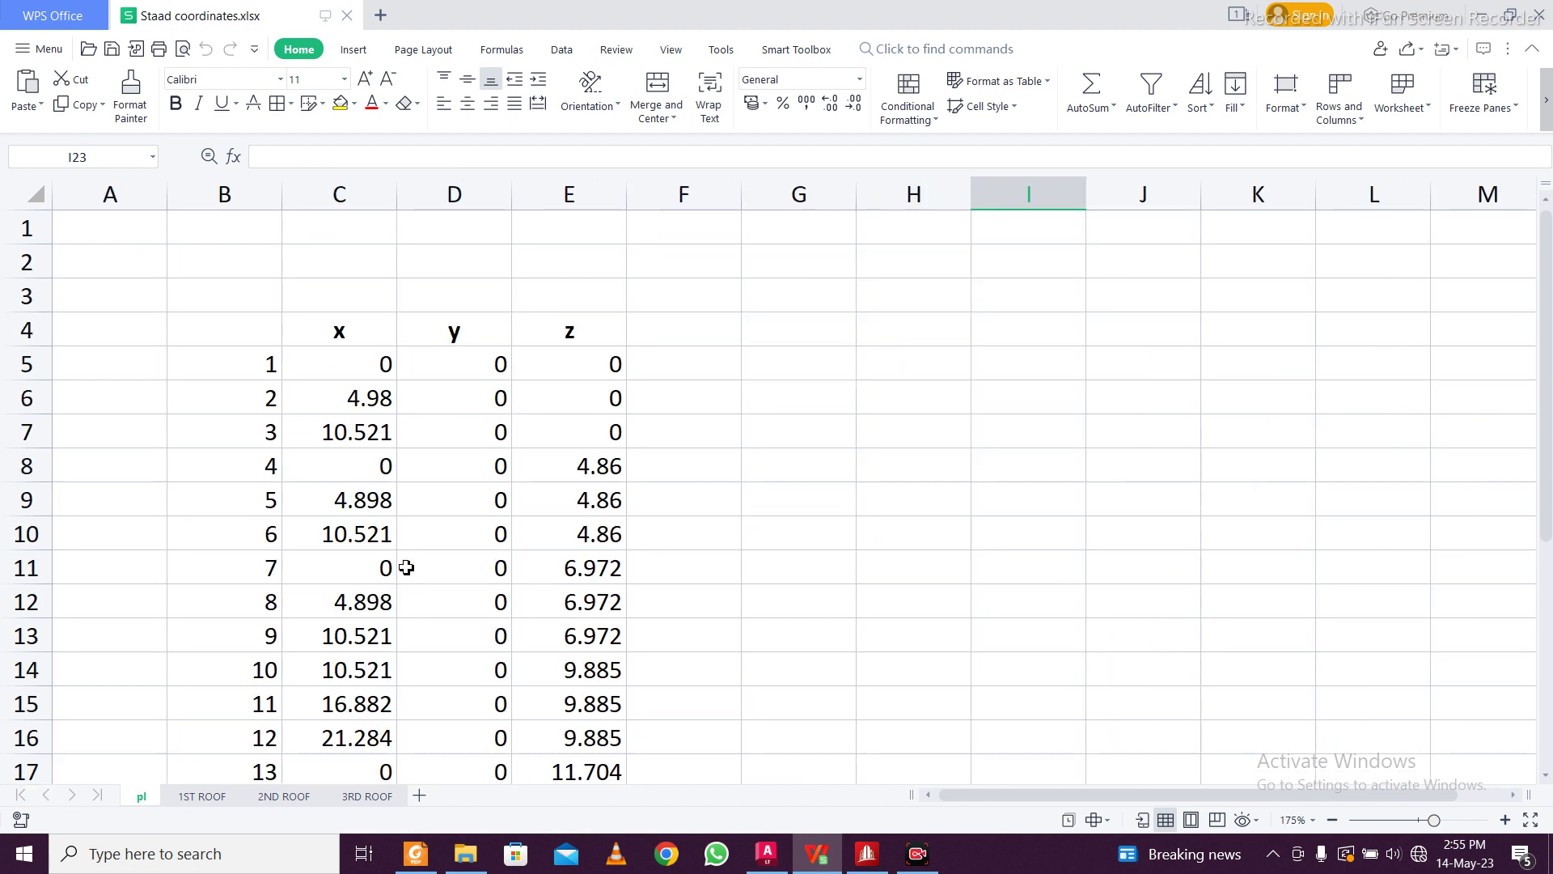
Look through the x, y and z coordinates on the 2ND ROOF, 1ST ROOF and 3RD ROOF sheets
click(283, 796)
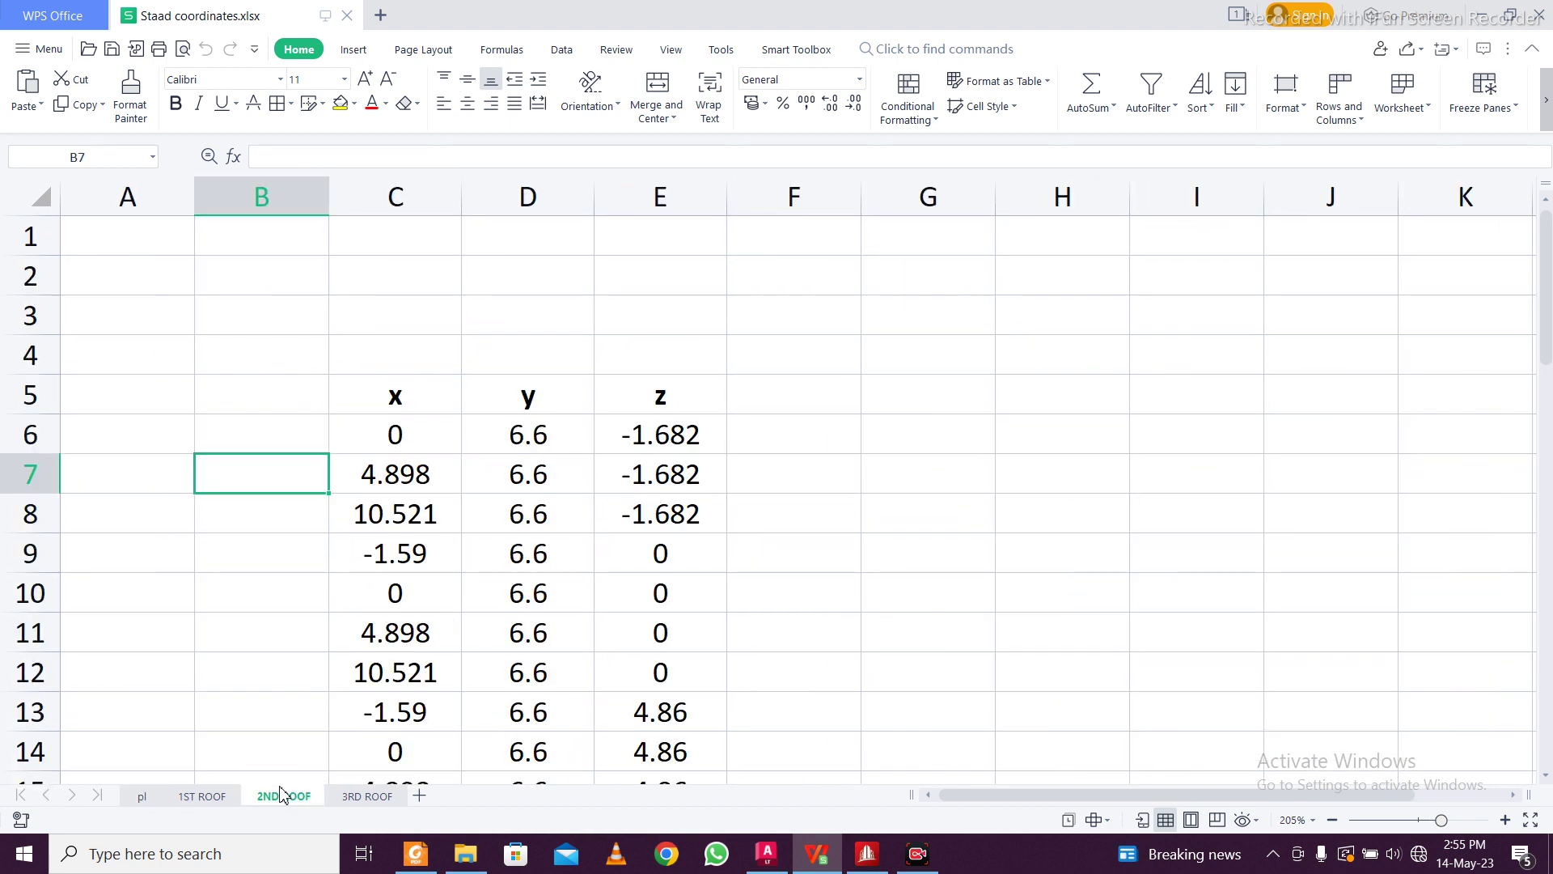
scroll(607, 413, down, 2)
scroll(607, 414, up, 2)
click(202, 796)
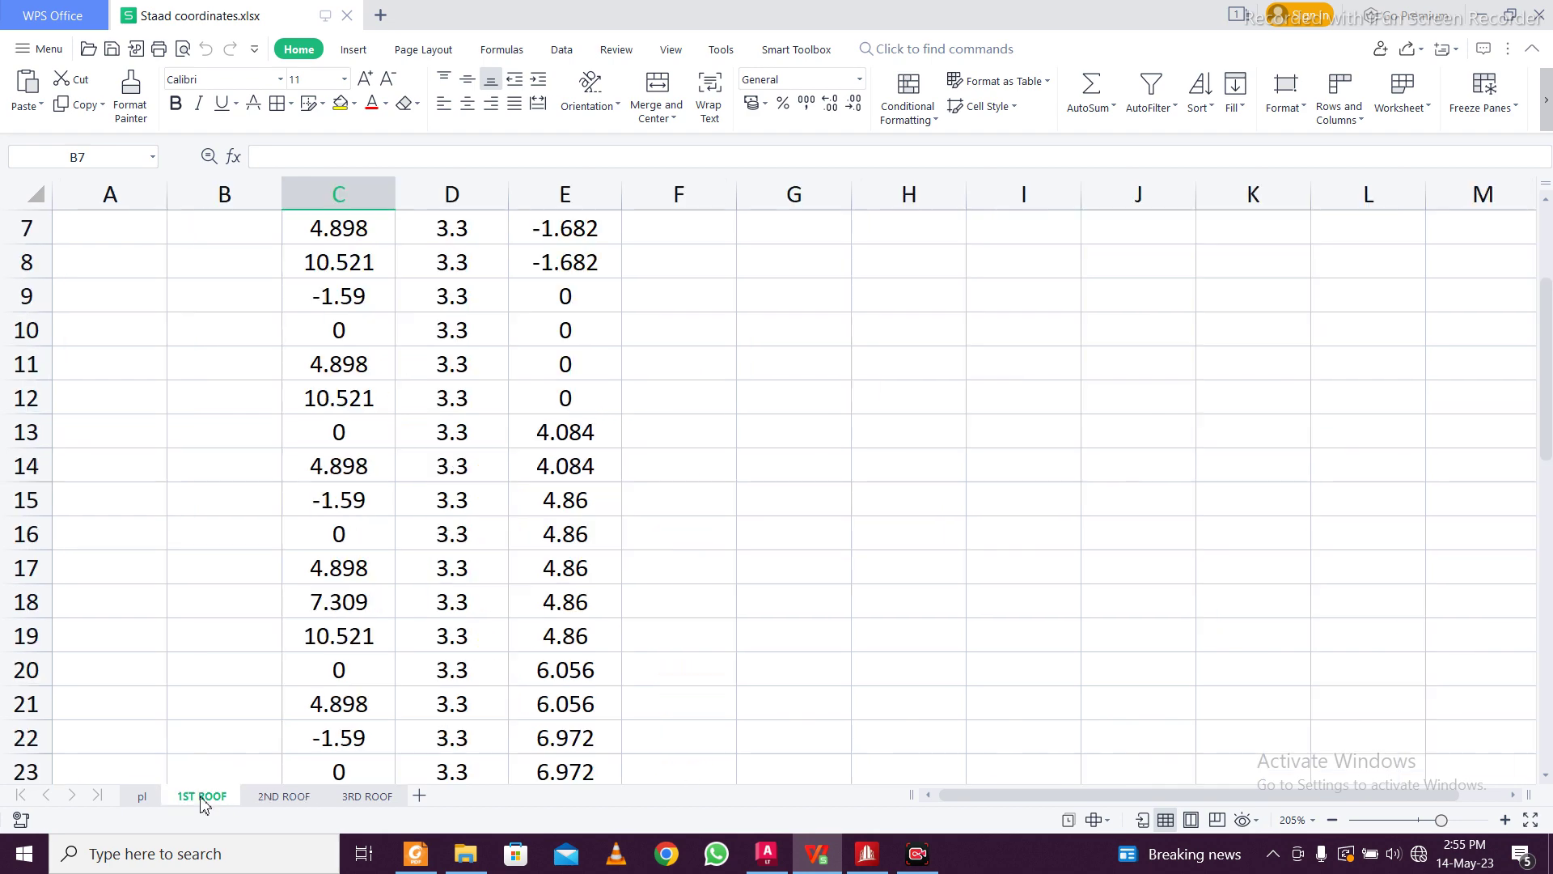
click(279, 796)
click(367, 796)
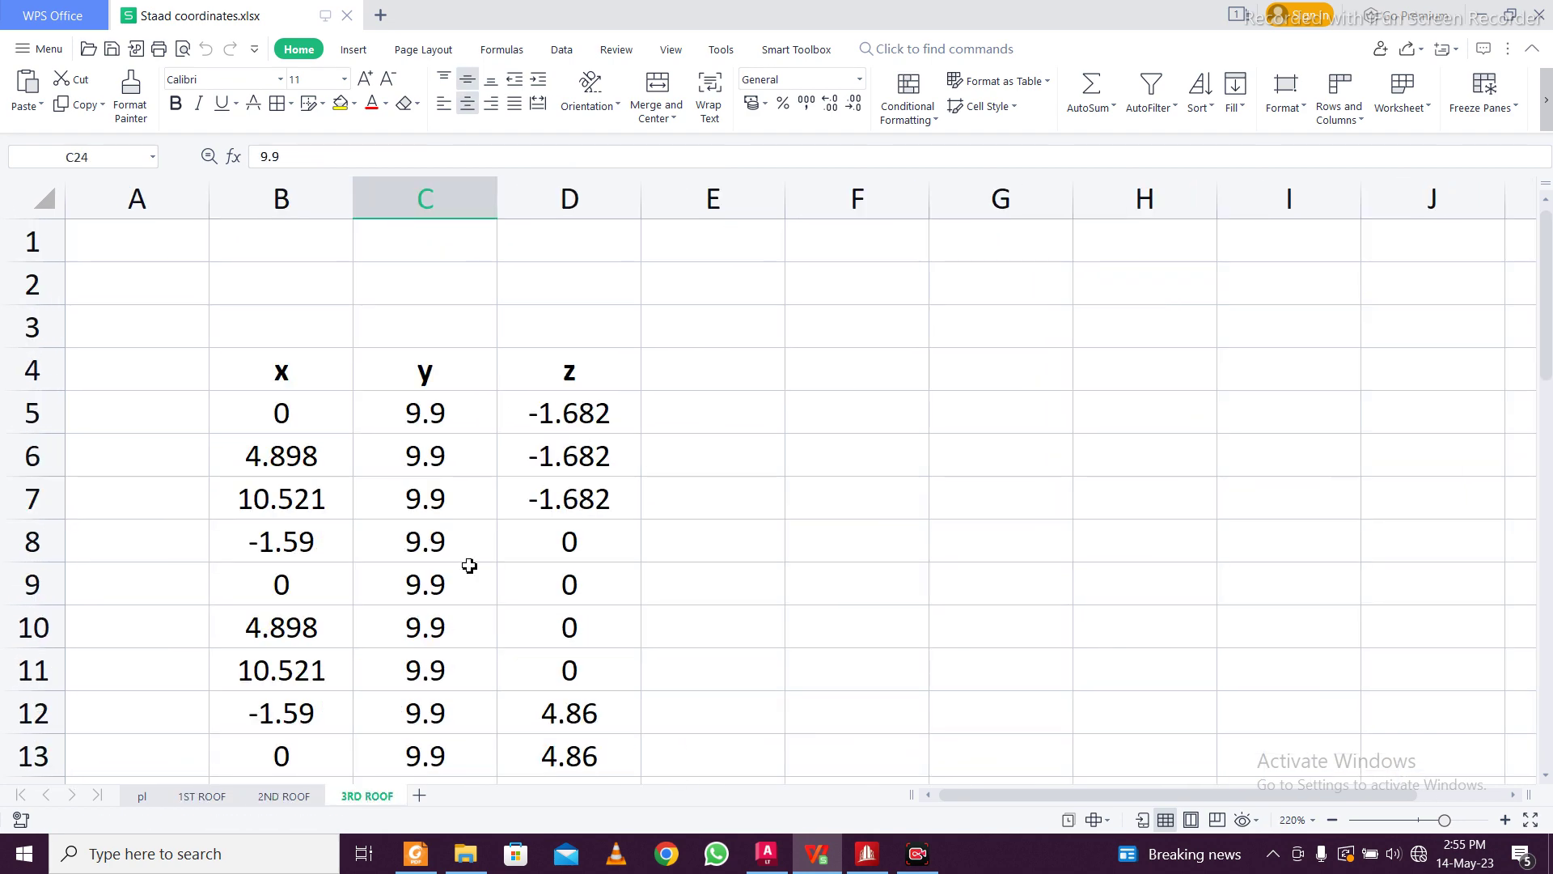
scroll(493, 510, down, 3)
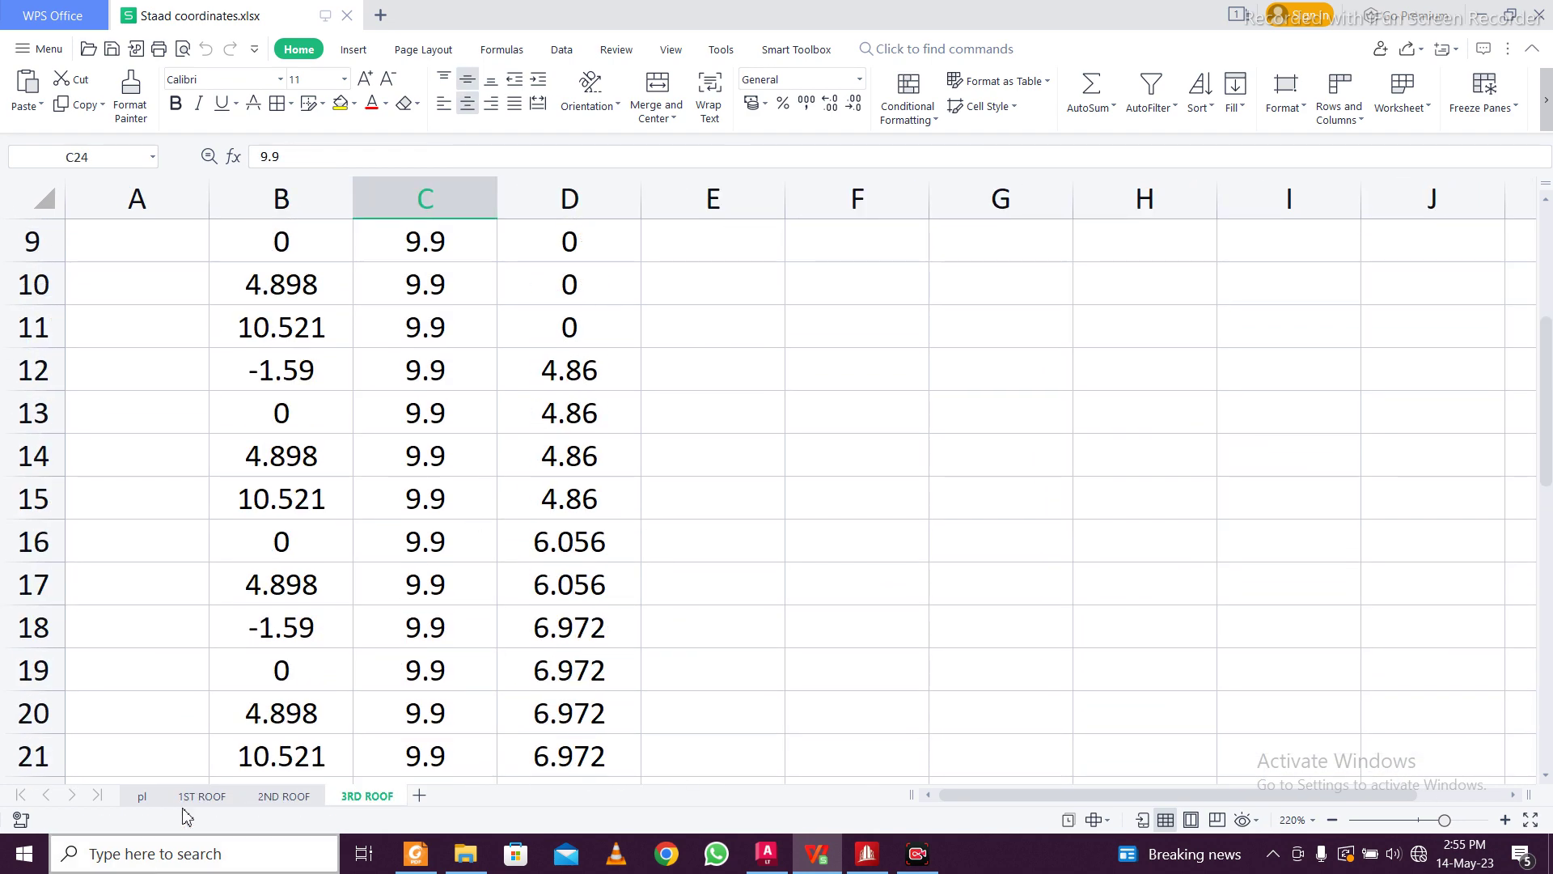
Examine the numbered x, y and z node coordinates on the pl sheet and leave the workbook
click(143, 796)
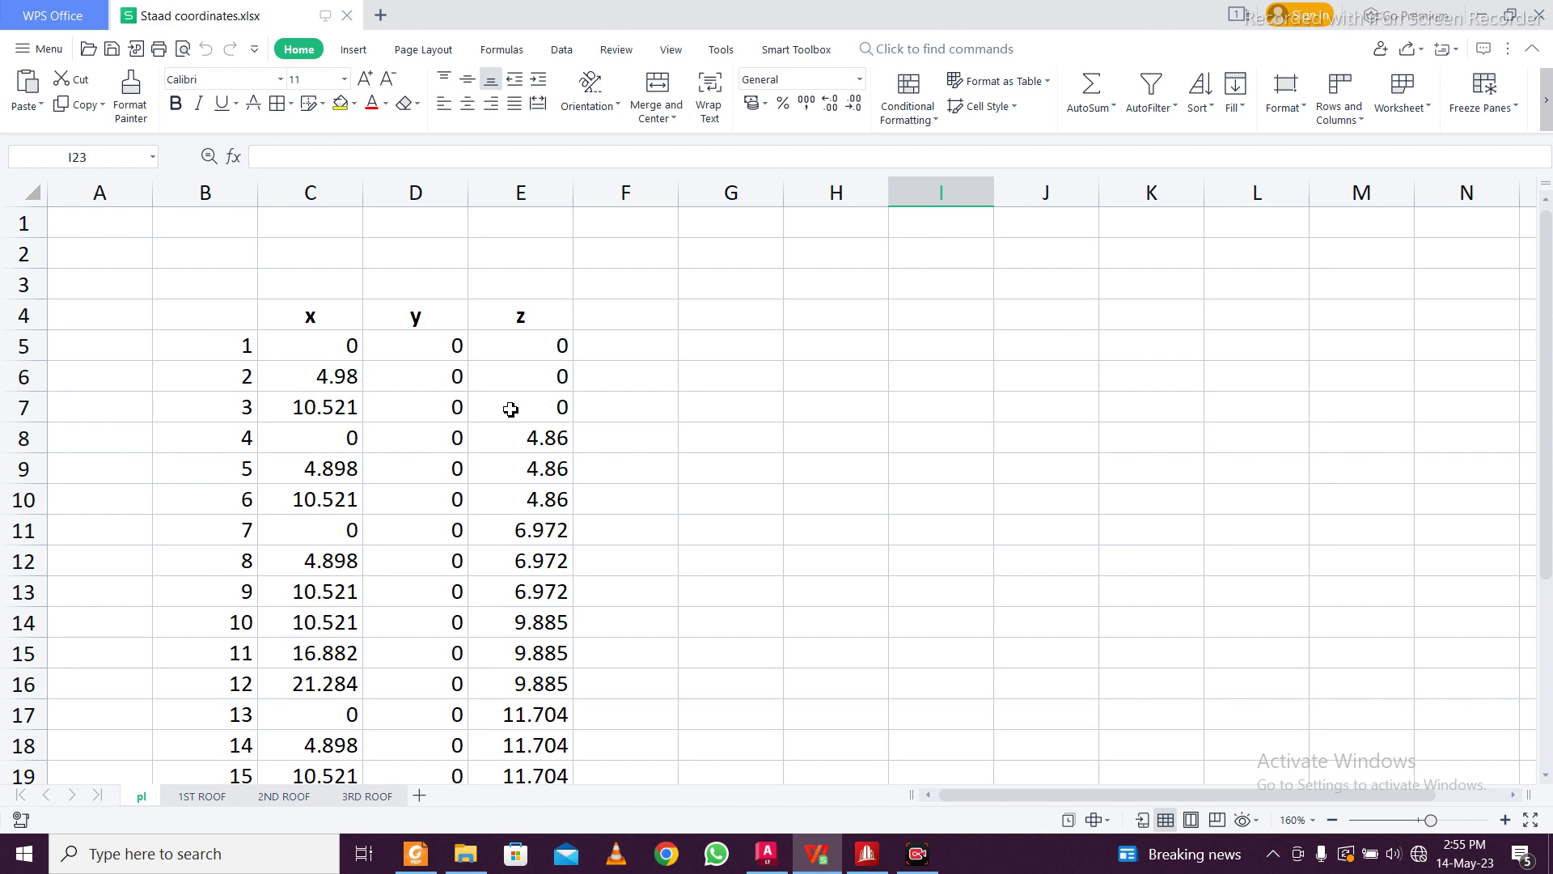
scroll(512, 408, down, 5)
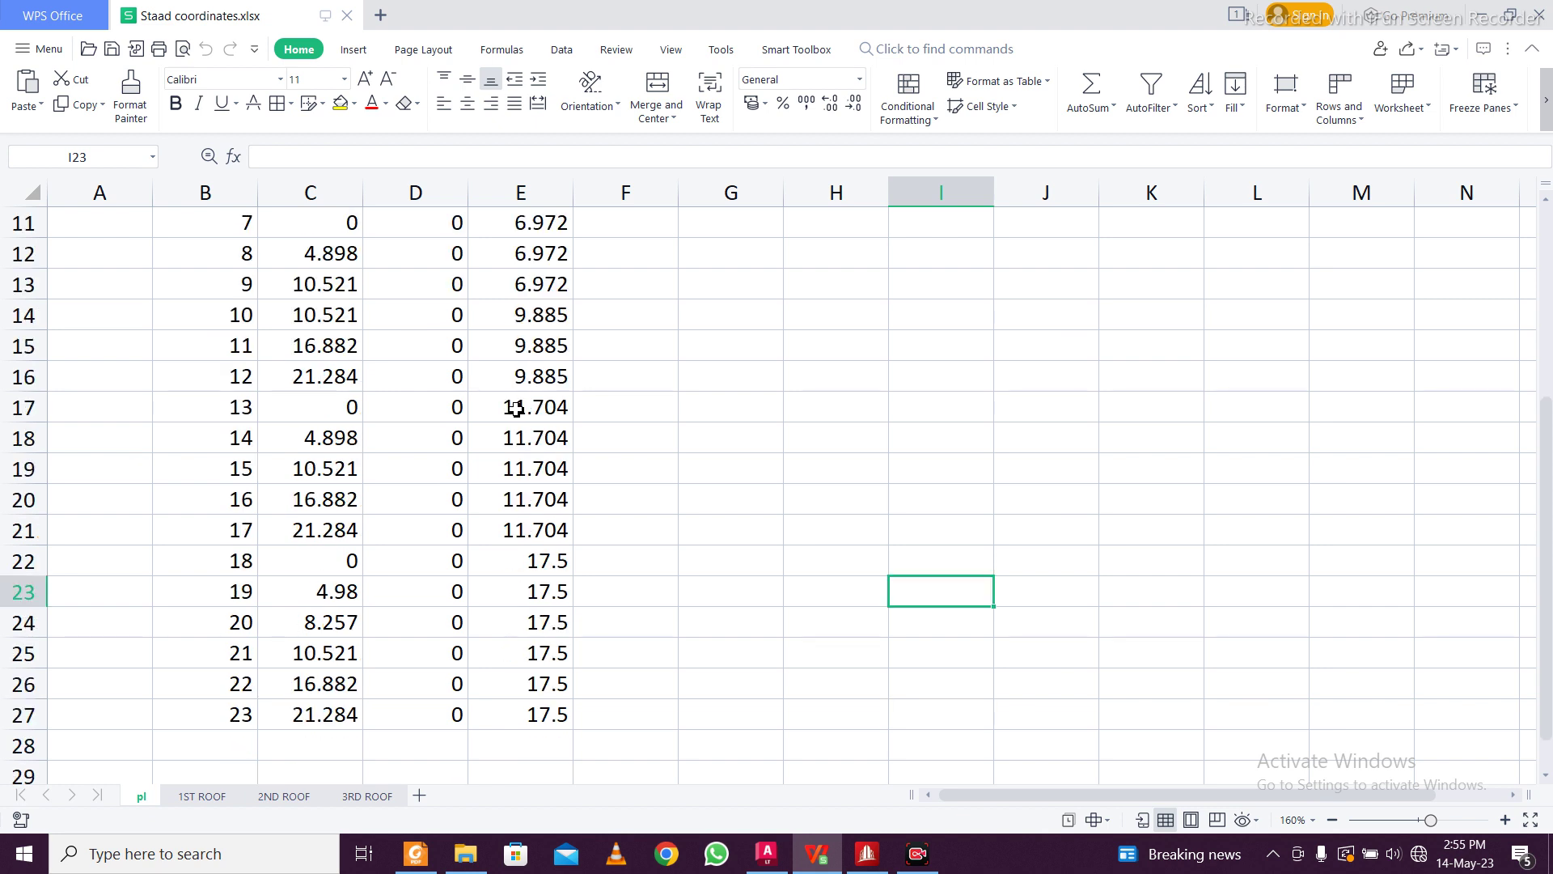
scroll(514, 408, up, 5)
scroll(517, 409, down, 2)
scroll(518, 408, up, 2)
scroll(517, 408, down, 2)
scroll(518, 409, up, 2)
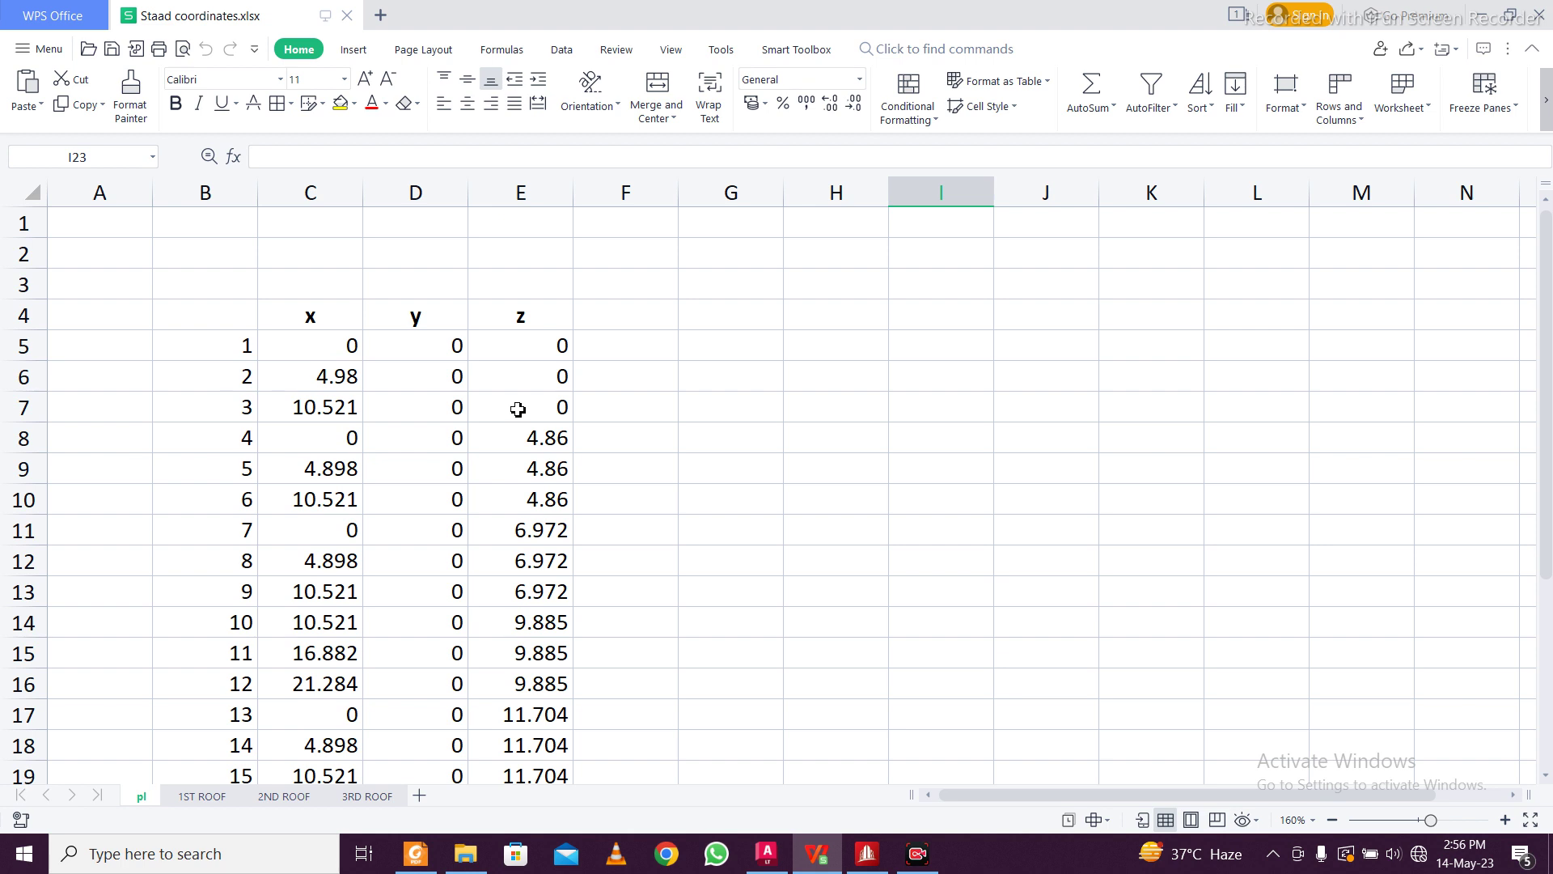
scroll(781, 387, down, 2)
scroll(780, 387, up, 2)
click(1482, 16)
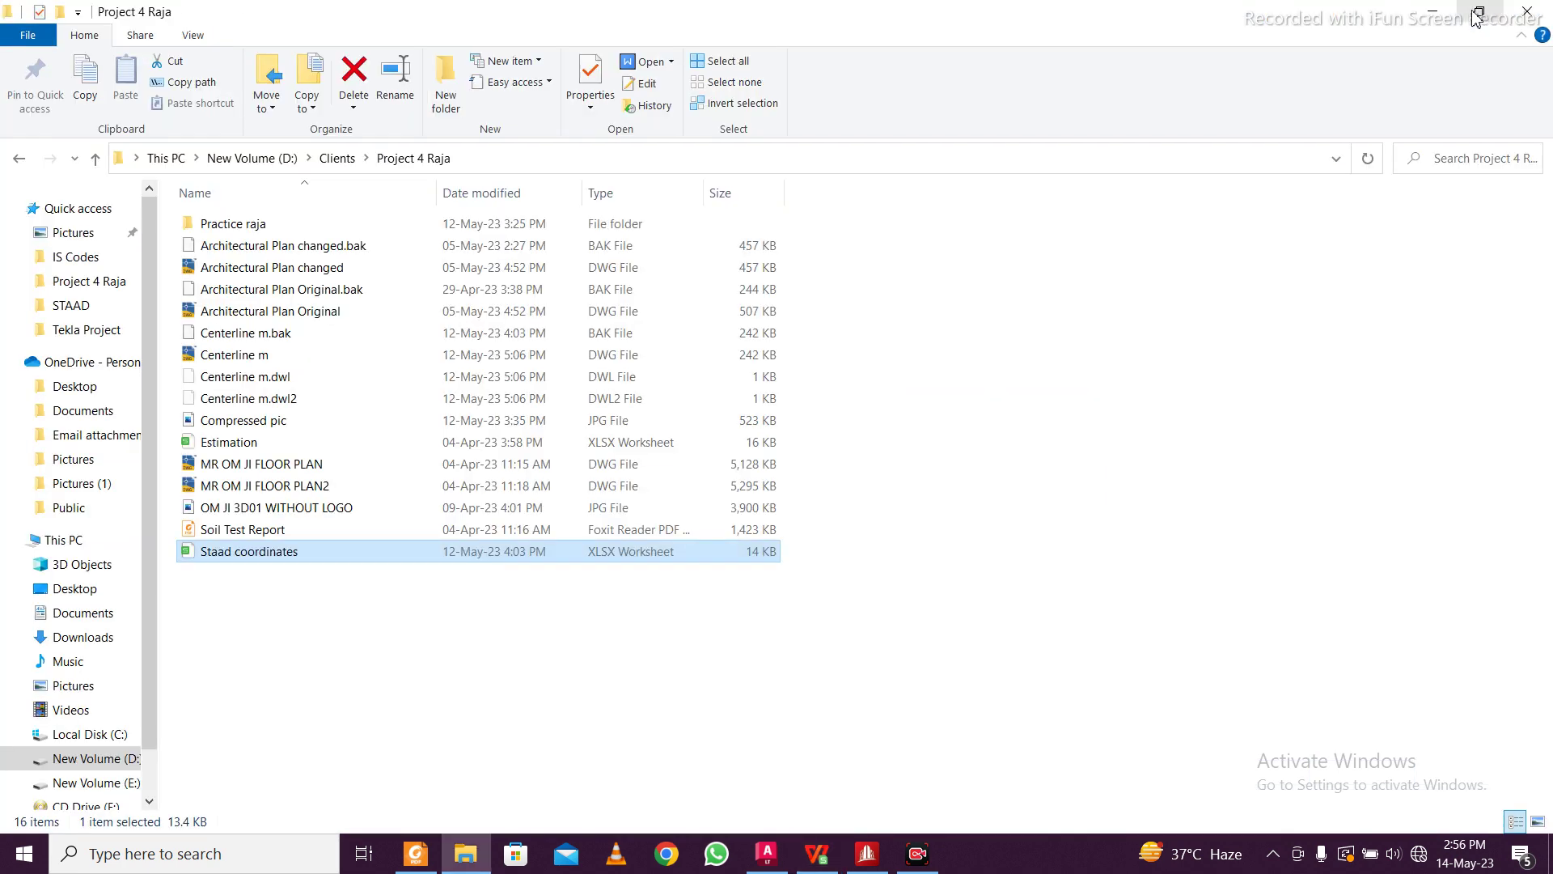
right_click(958, 395)
click(1029, 536)
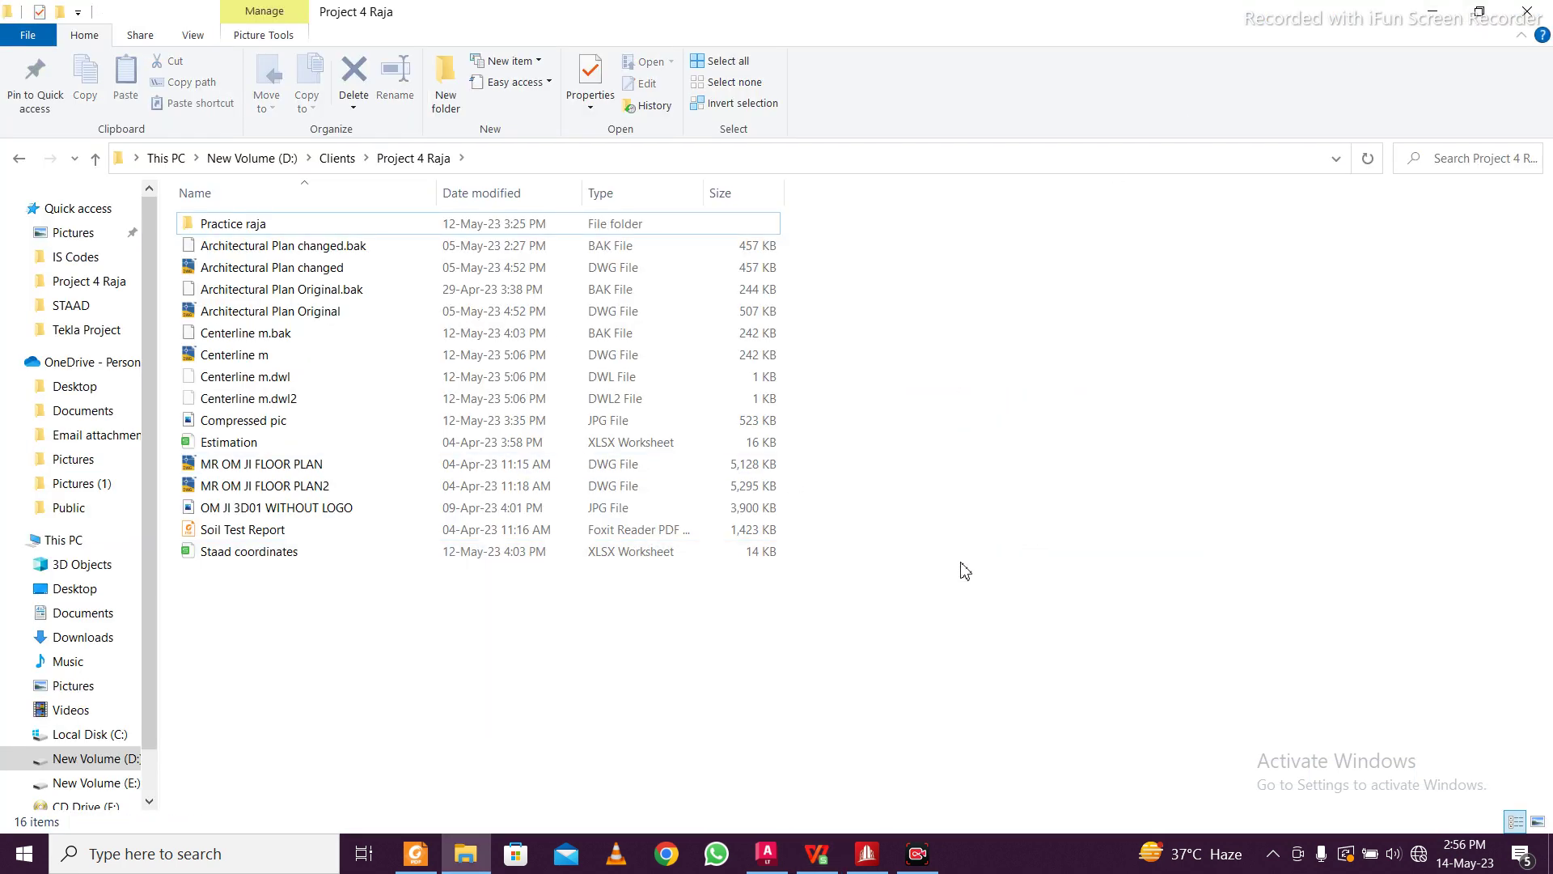
Switch to STAAD.Pro, start a new model and browse to the Clients\Project 4 Raja folder for its location
click(866, 859)
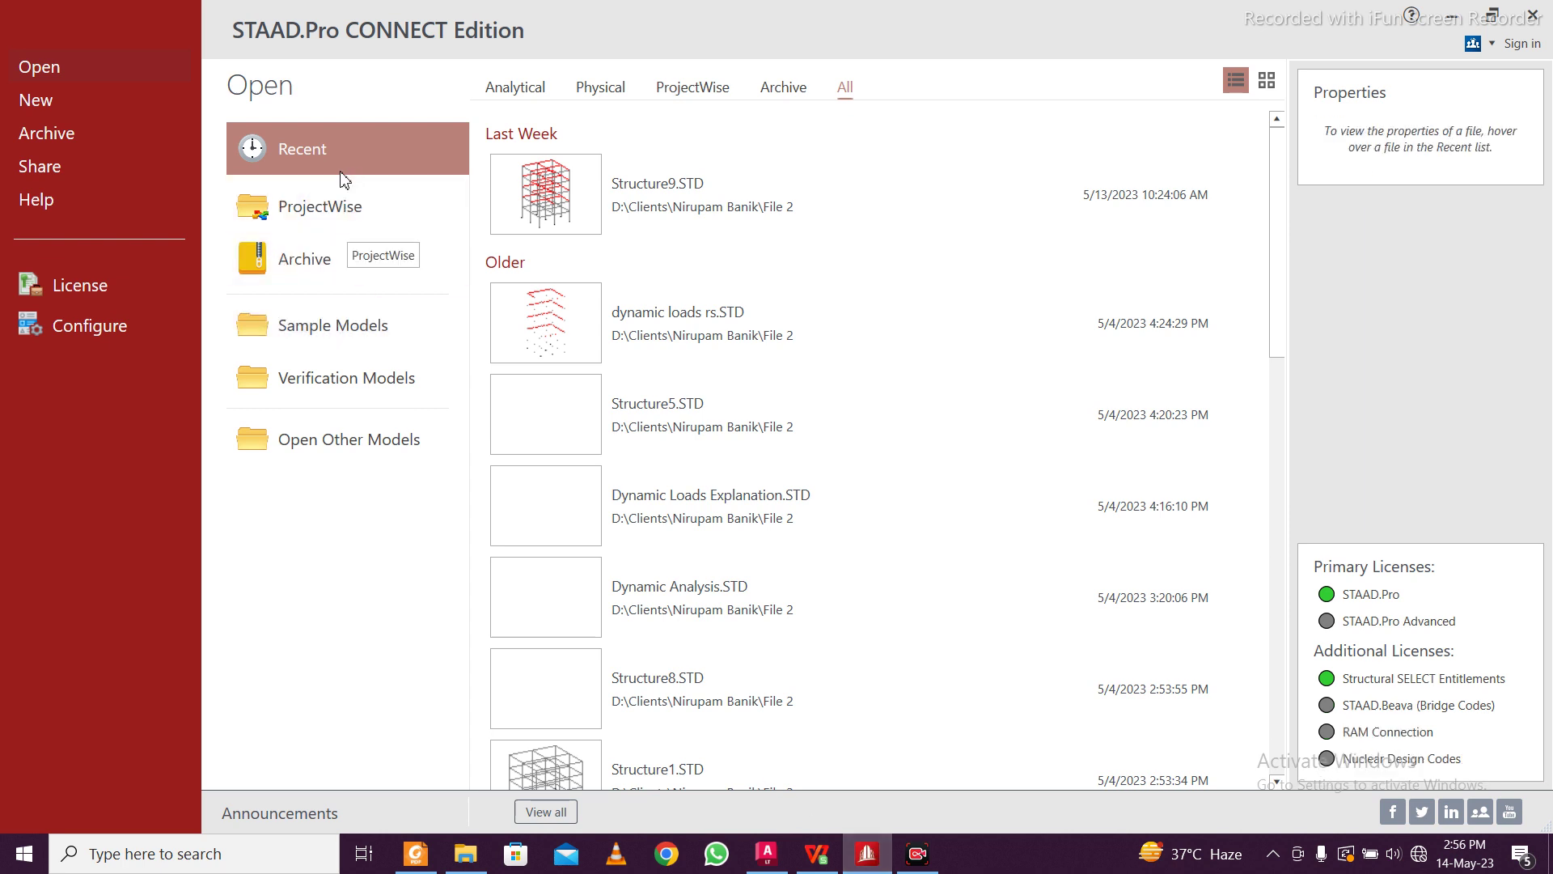
click(89, 99)
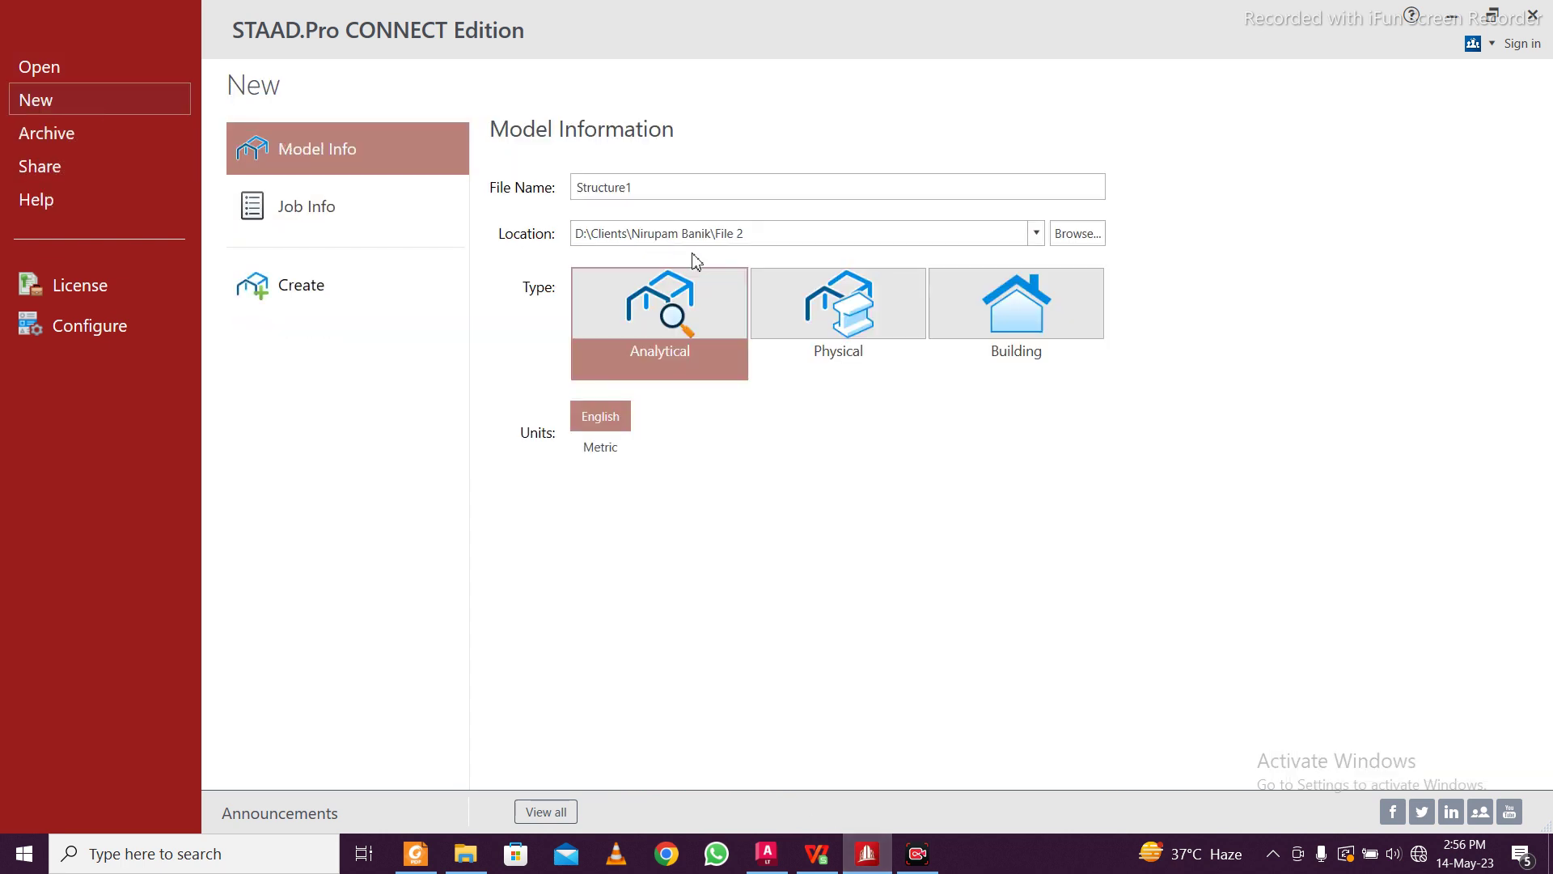
click(1080, 234)
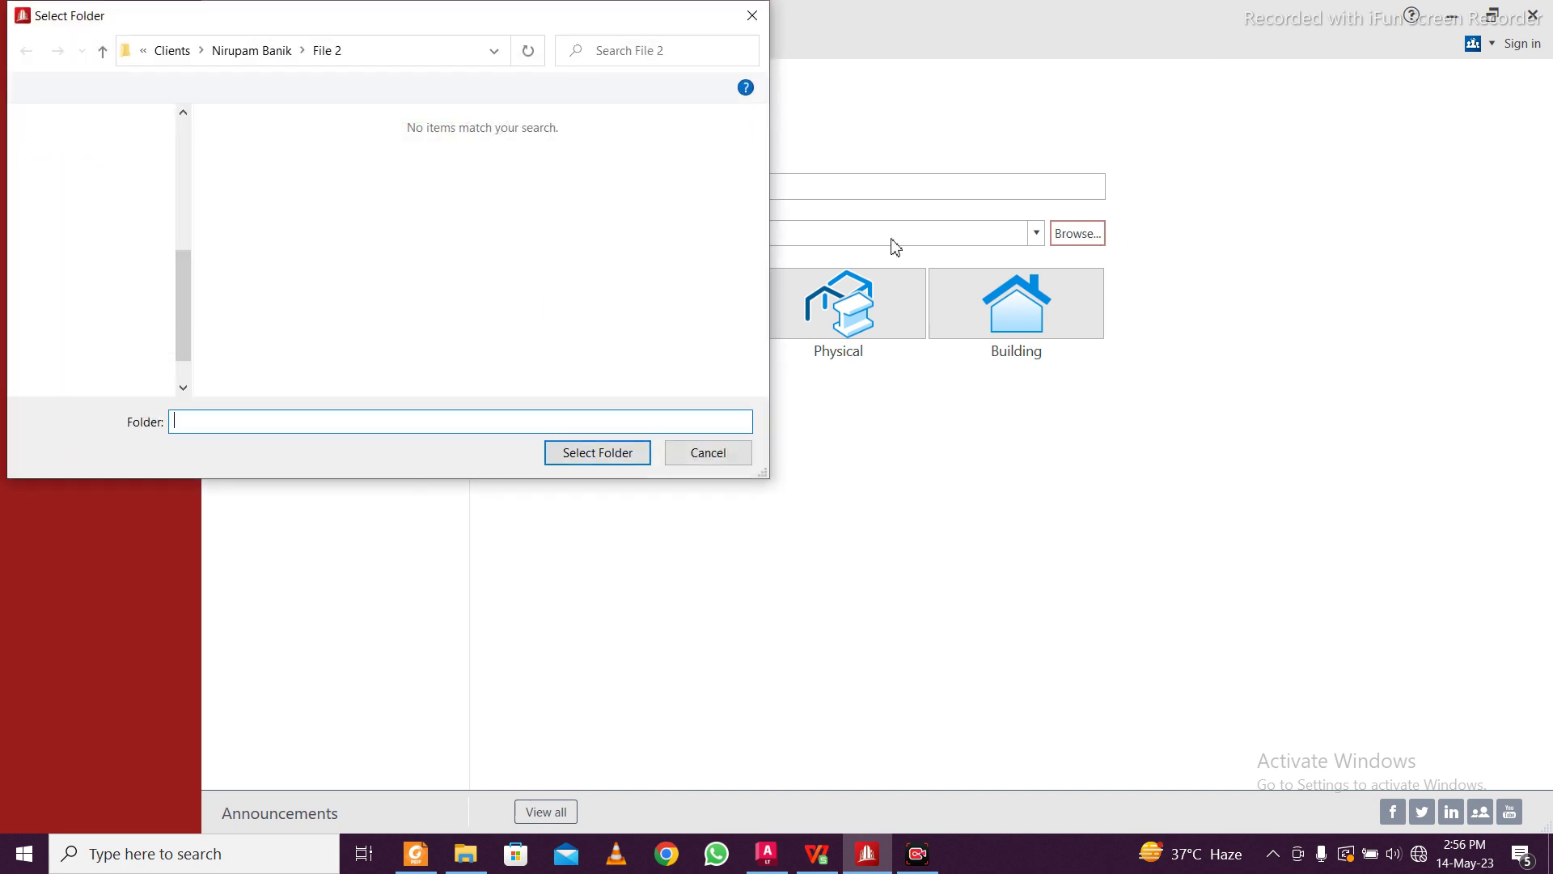
click(274, 52)
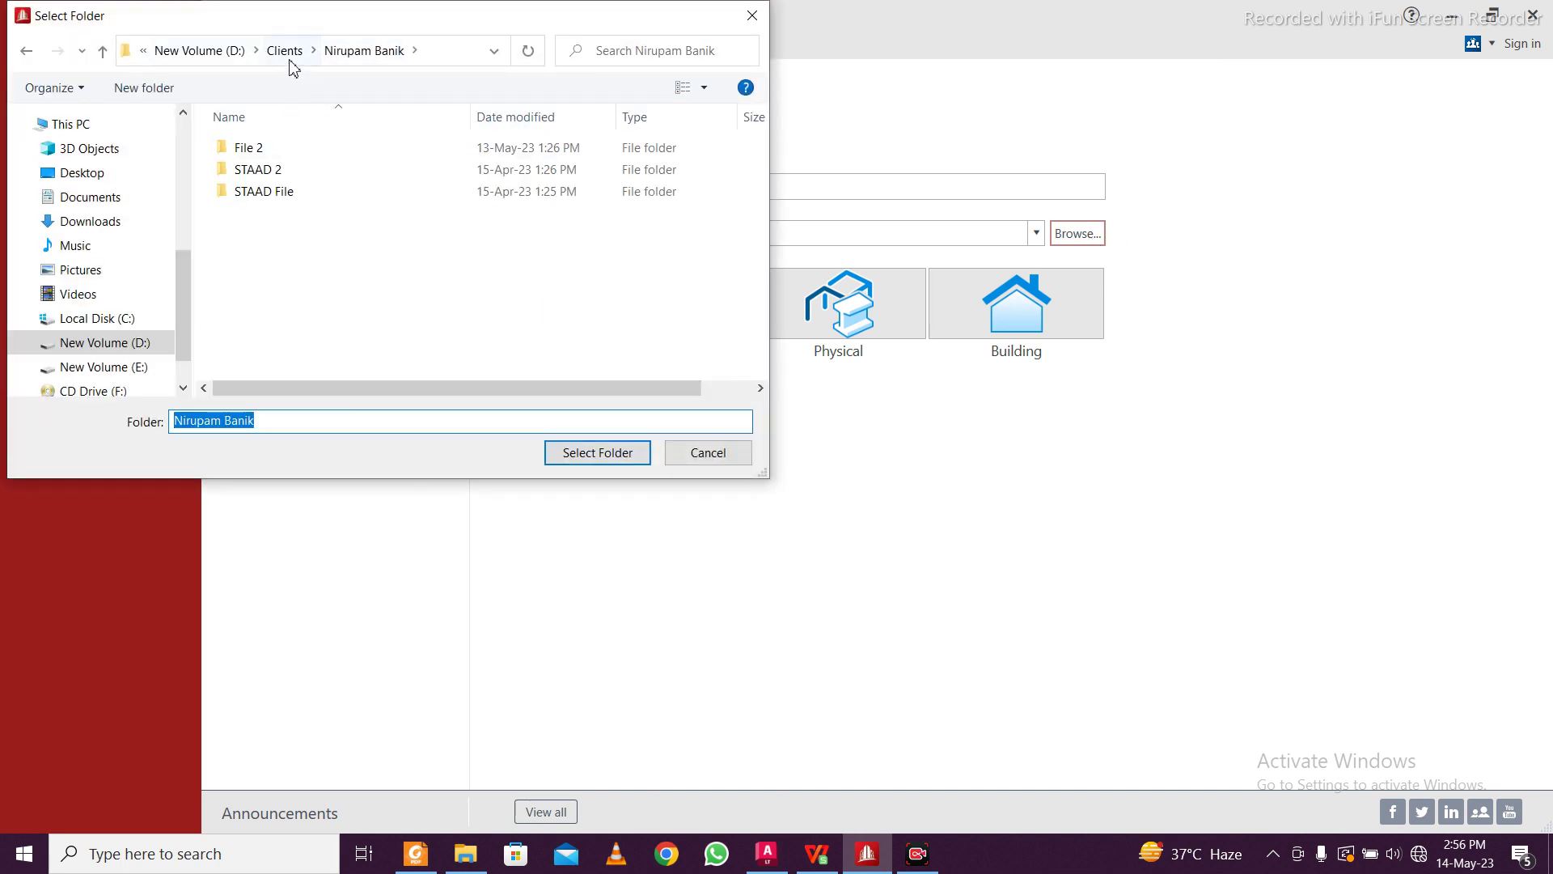
click(290, 62)
double_click(301, 172)
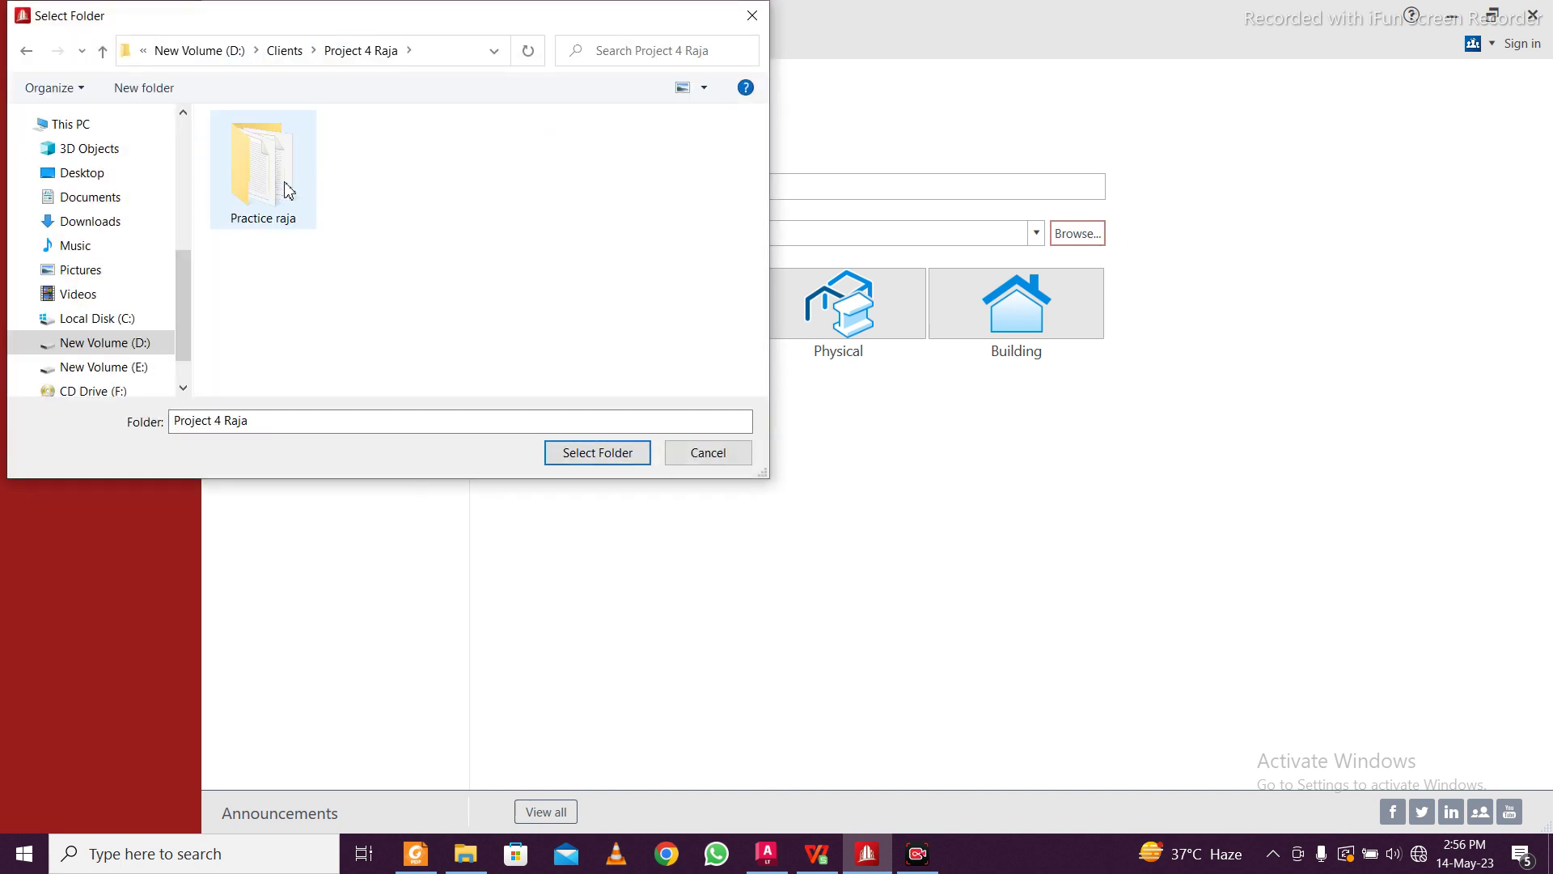
double_click(263, 174)
click(271, 53)
Create a folder named STAAD File inside Project 4 Raja and select it as the model location
right_click(411, 338)
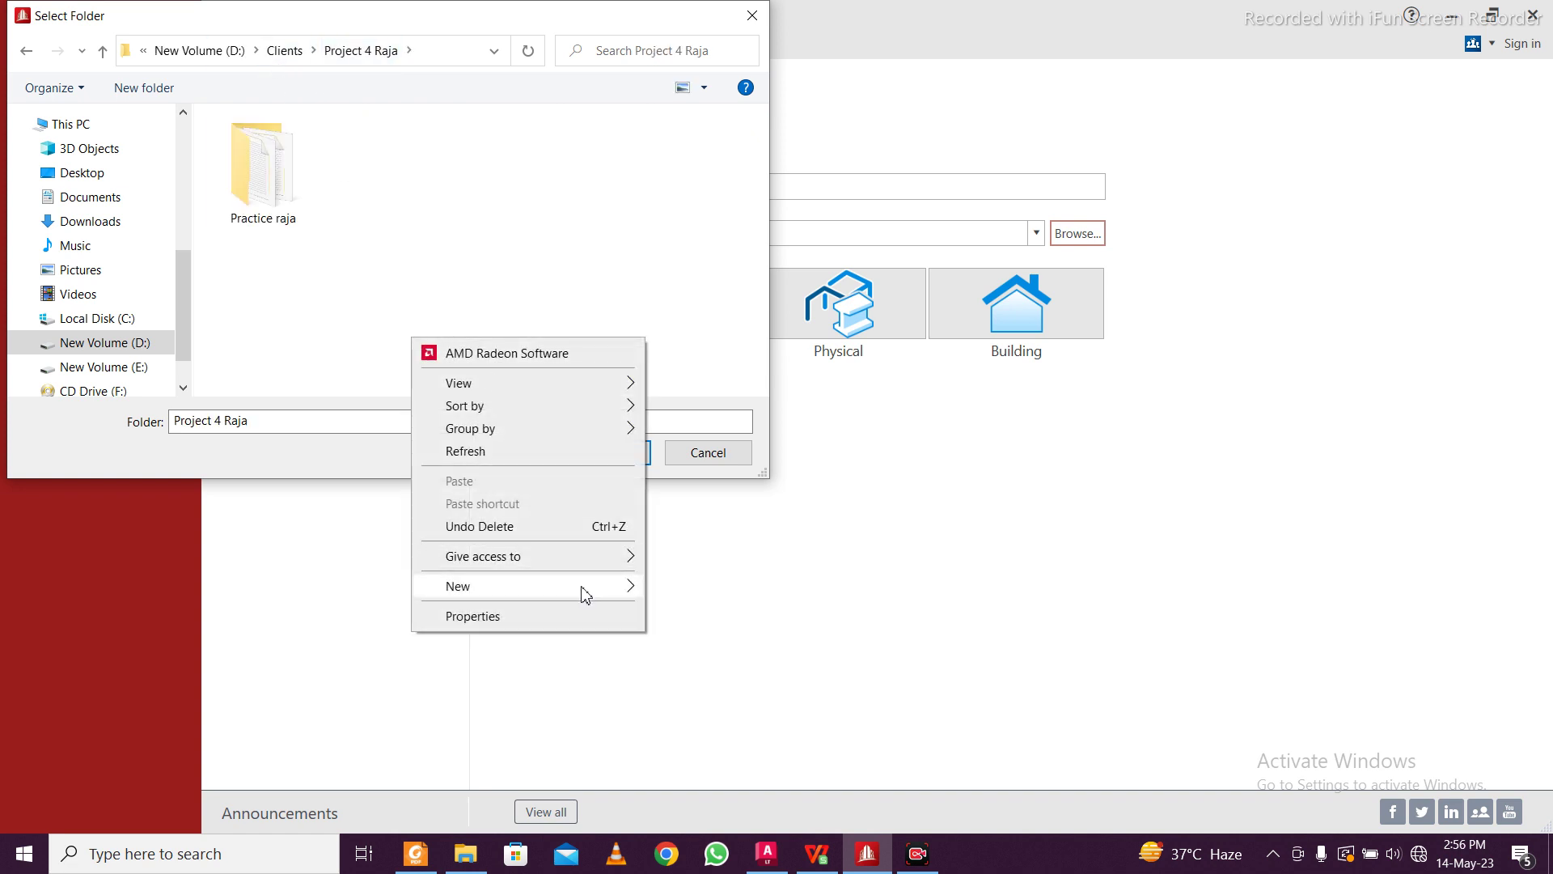
mouse_move(580, 593)
click(740, 219)
text(STAAD File)
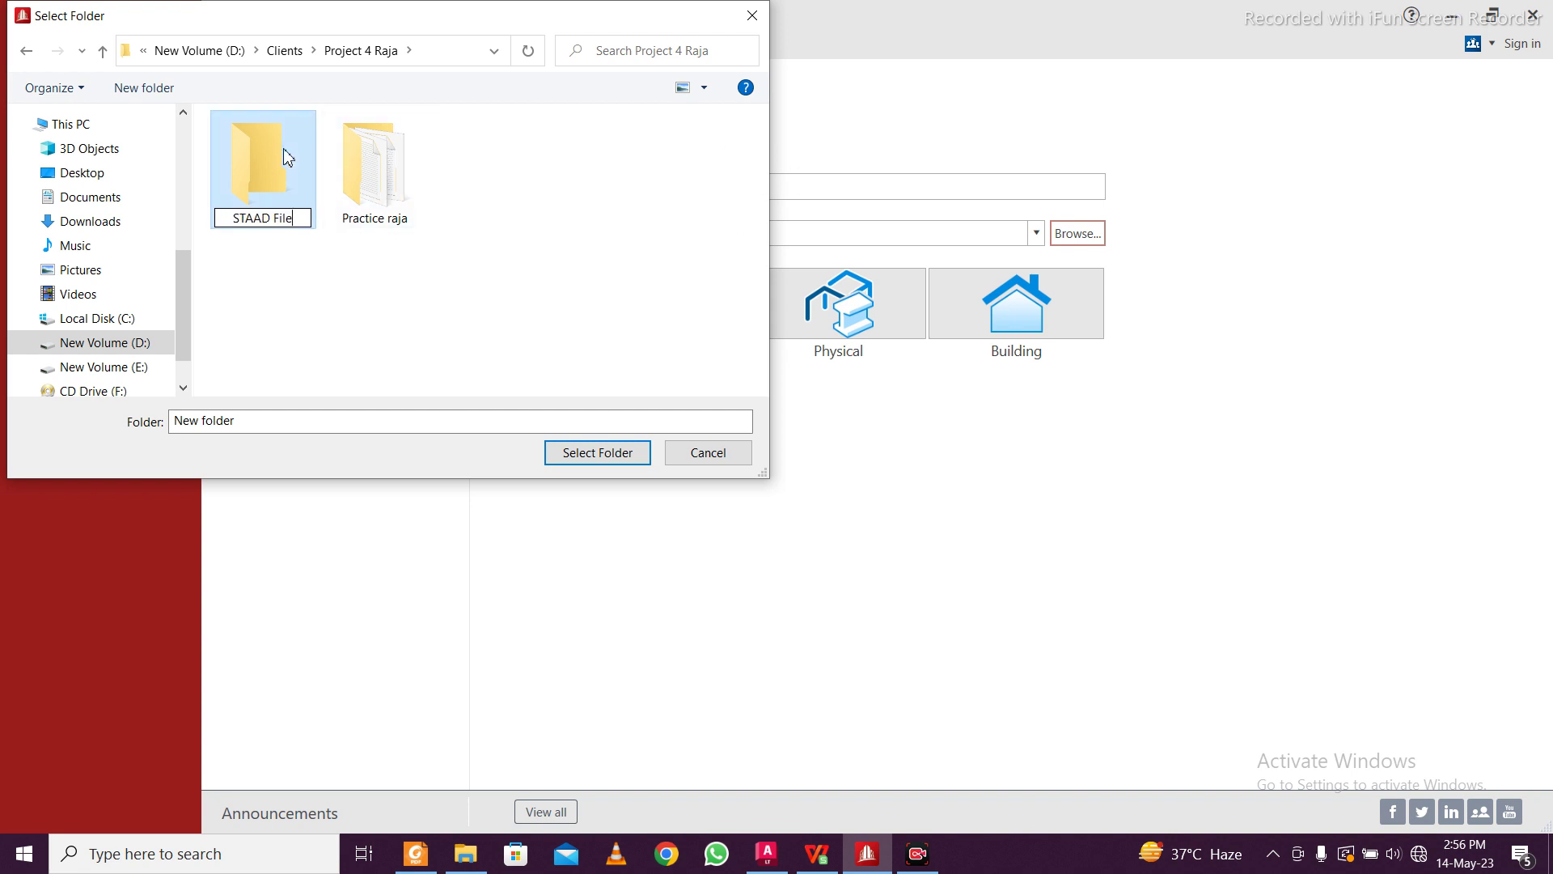
click(288, 158)
click(377, 168)
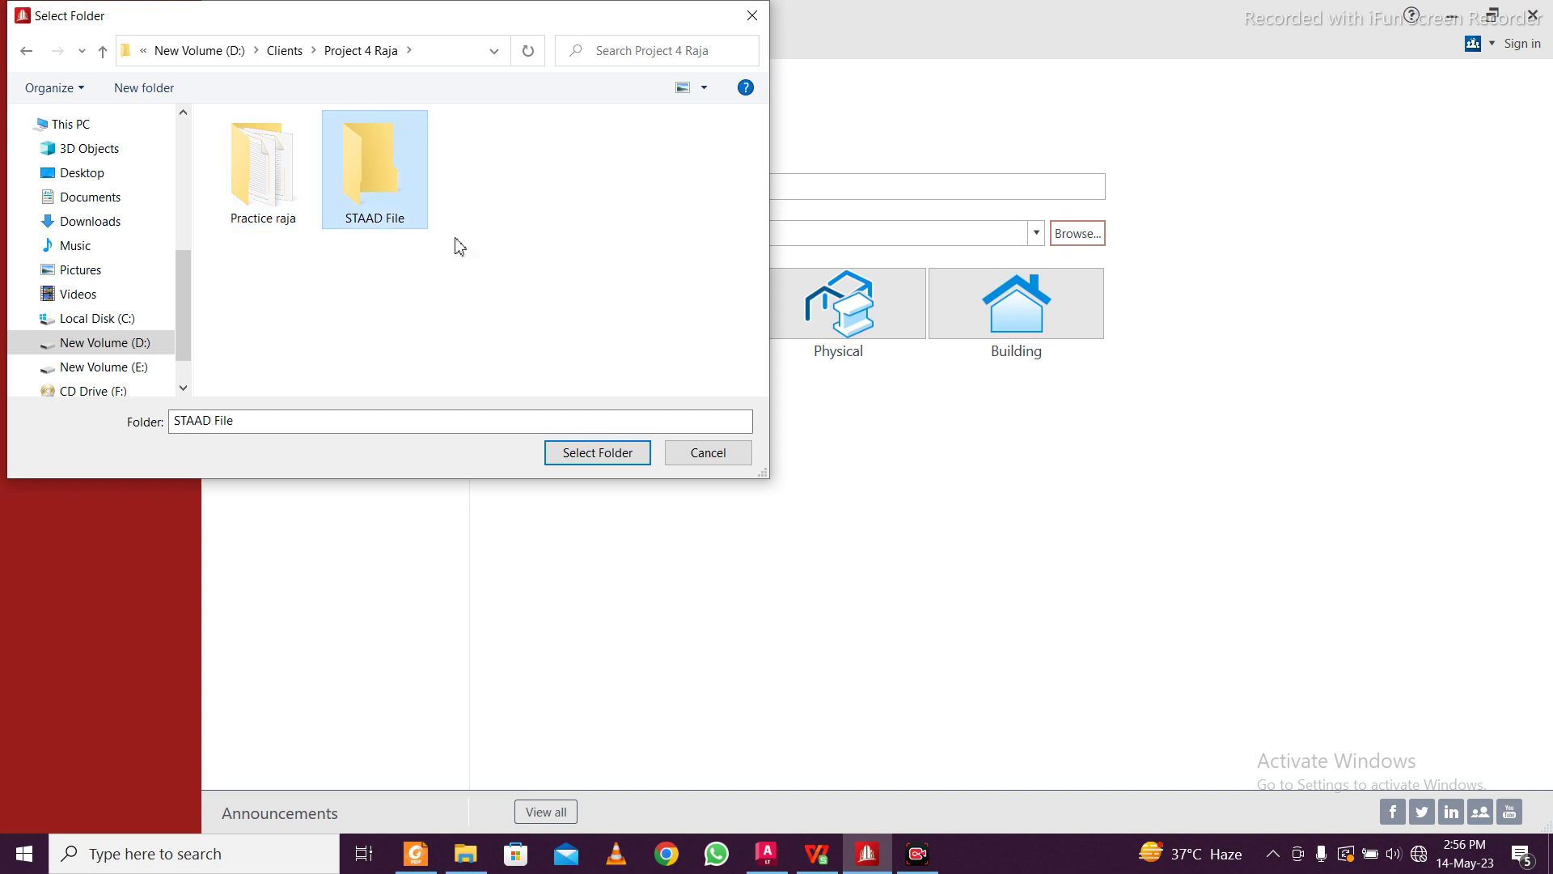
click(598, 453)
Name the model G+2 Residential, set its units to Metric and create it as an analytical model
double_click(694, 187)
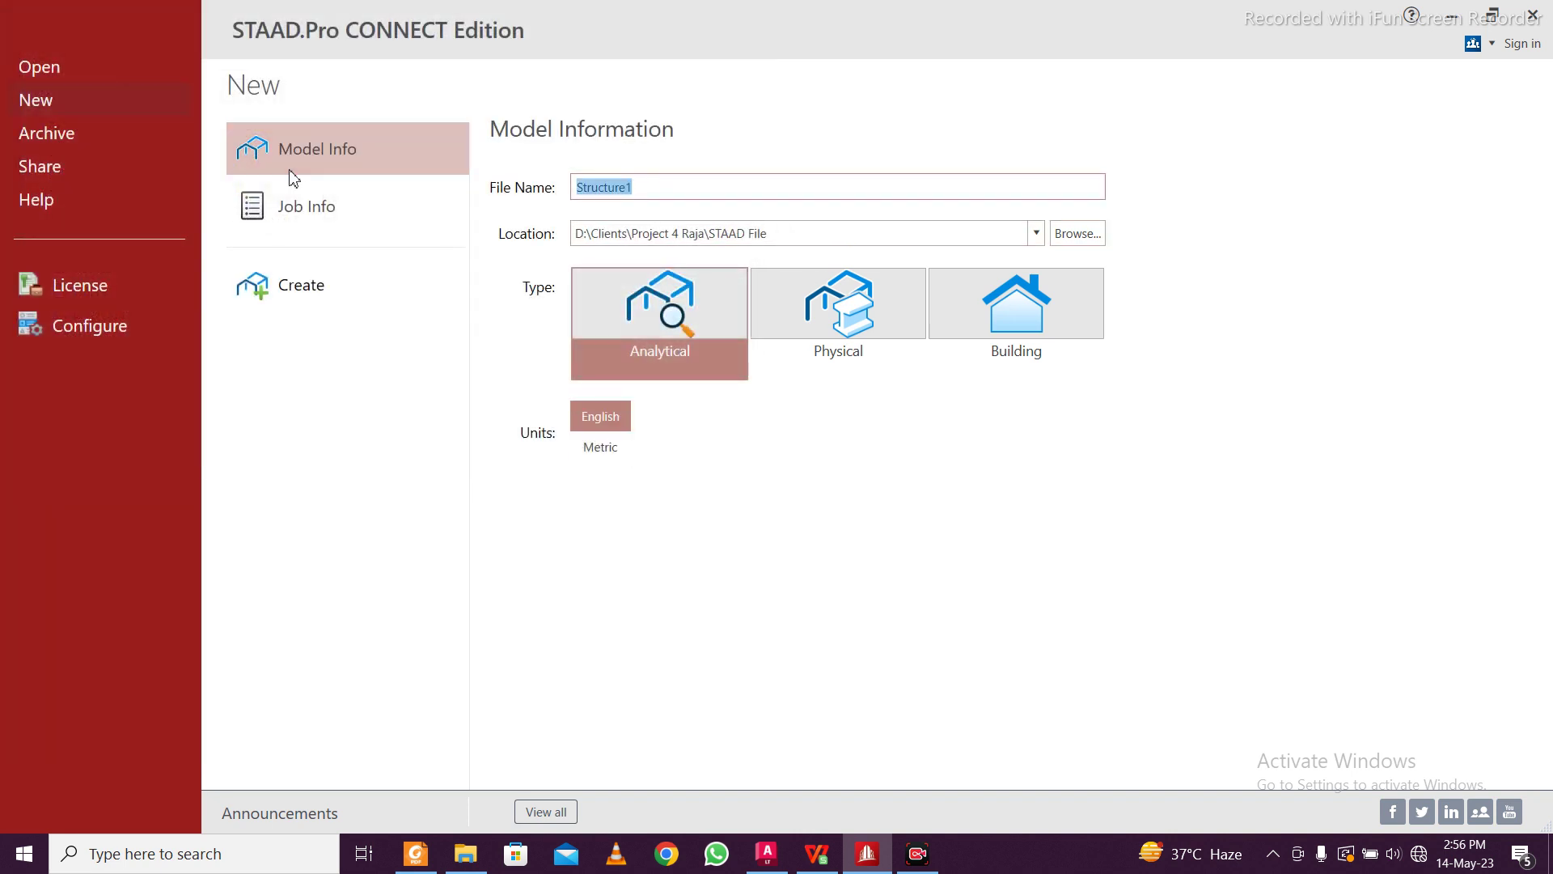
text(G+2 Residential)
click(601, 450)
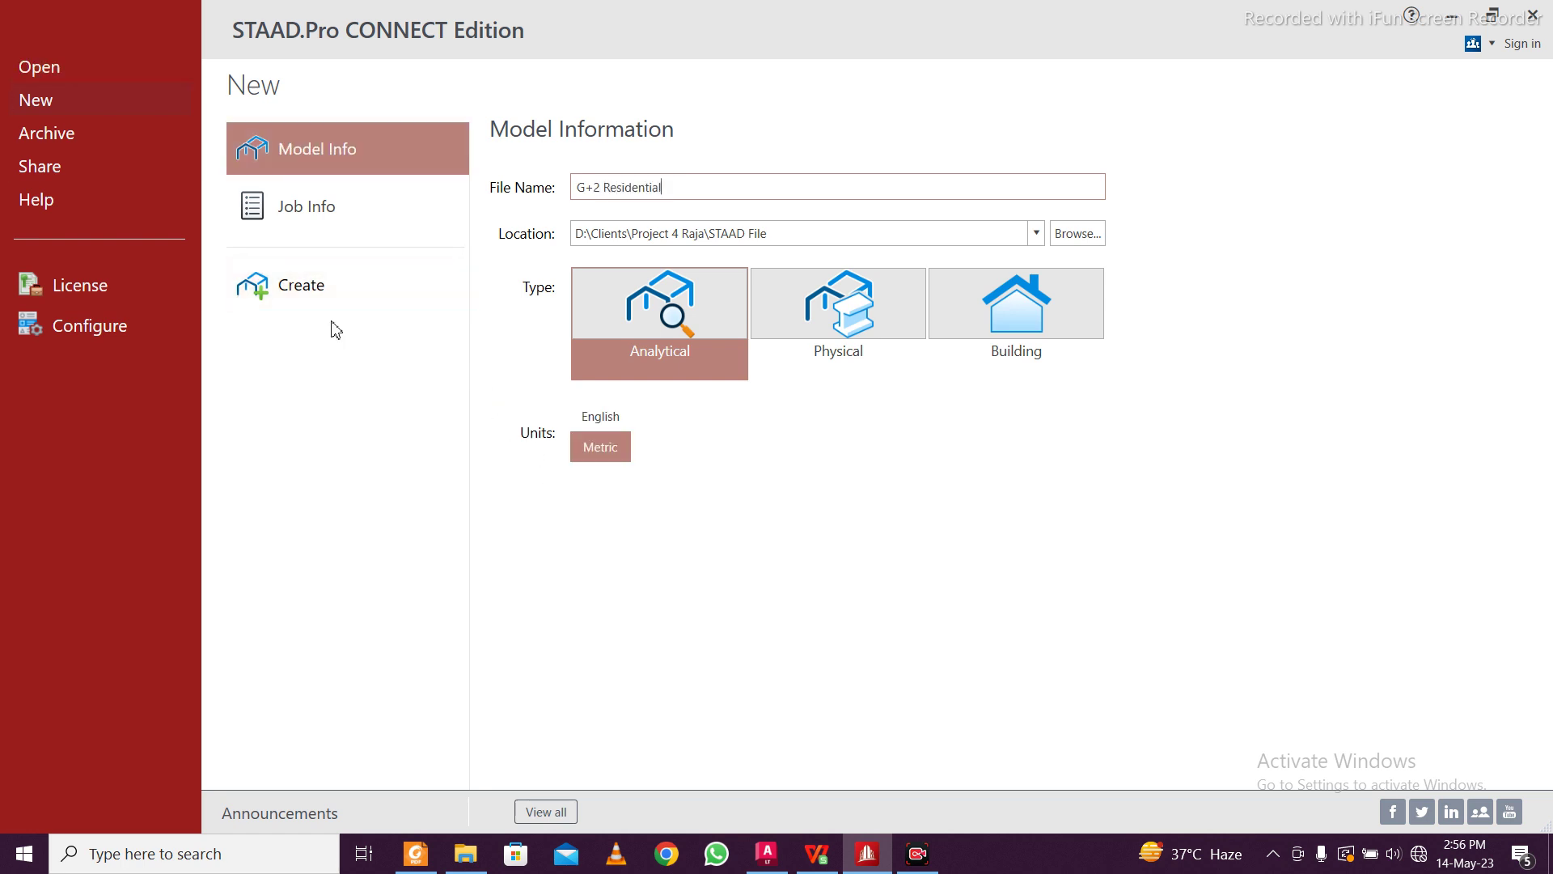
click(321, 303)
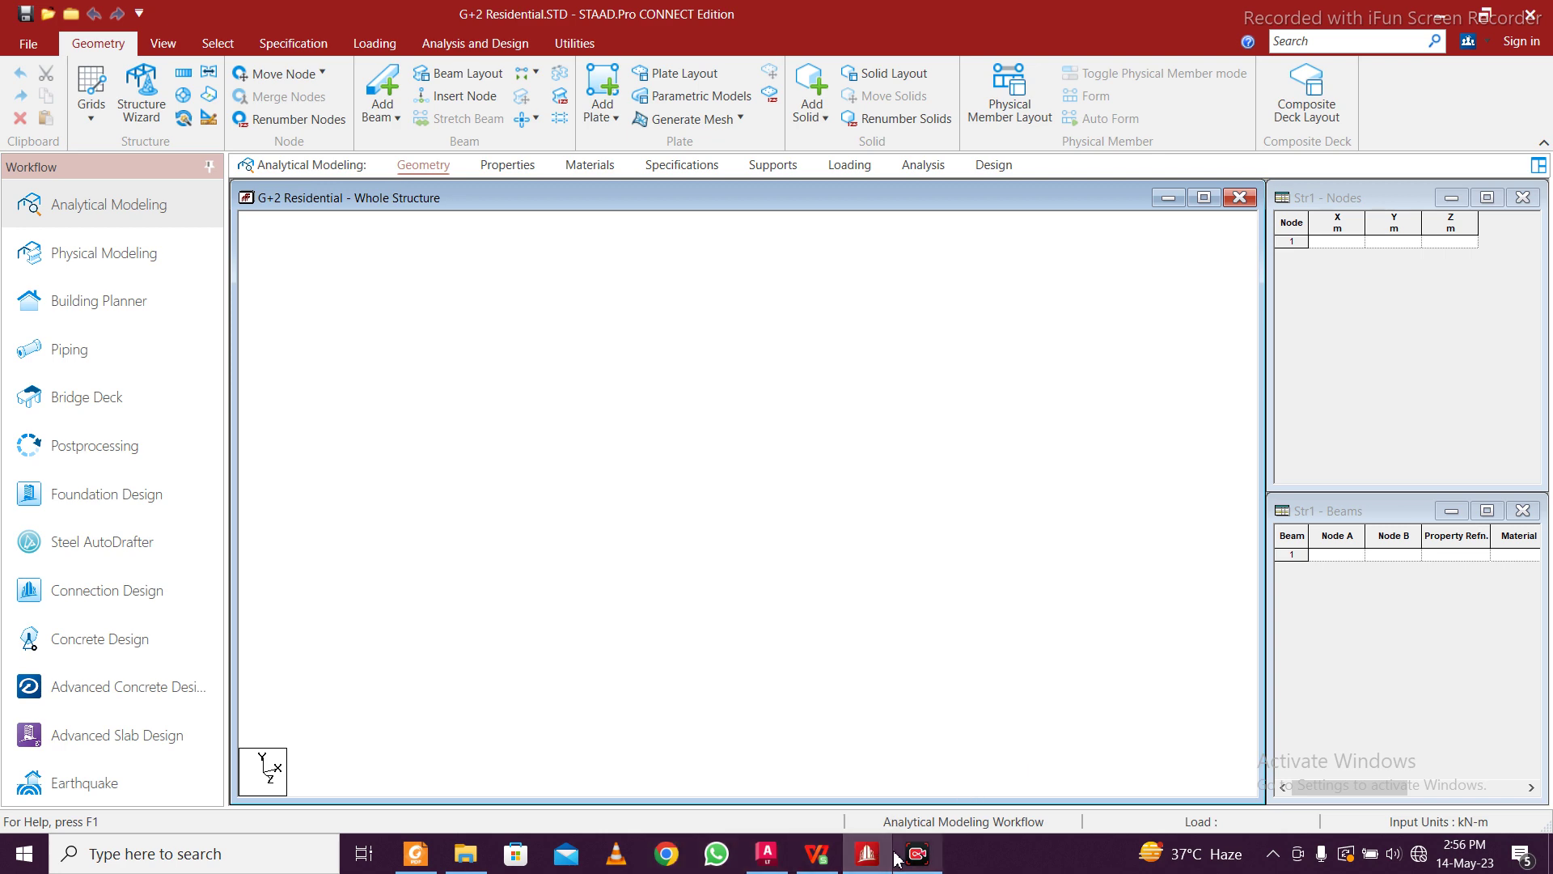
Switch to the Staad coordinates workbook and copy the numbered node coordinates in B5:E27 of the pl sheet
click(819, 859)
drag(251, 353, 518, 869)
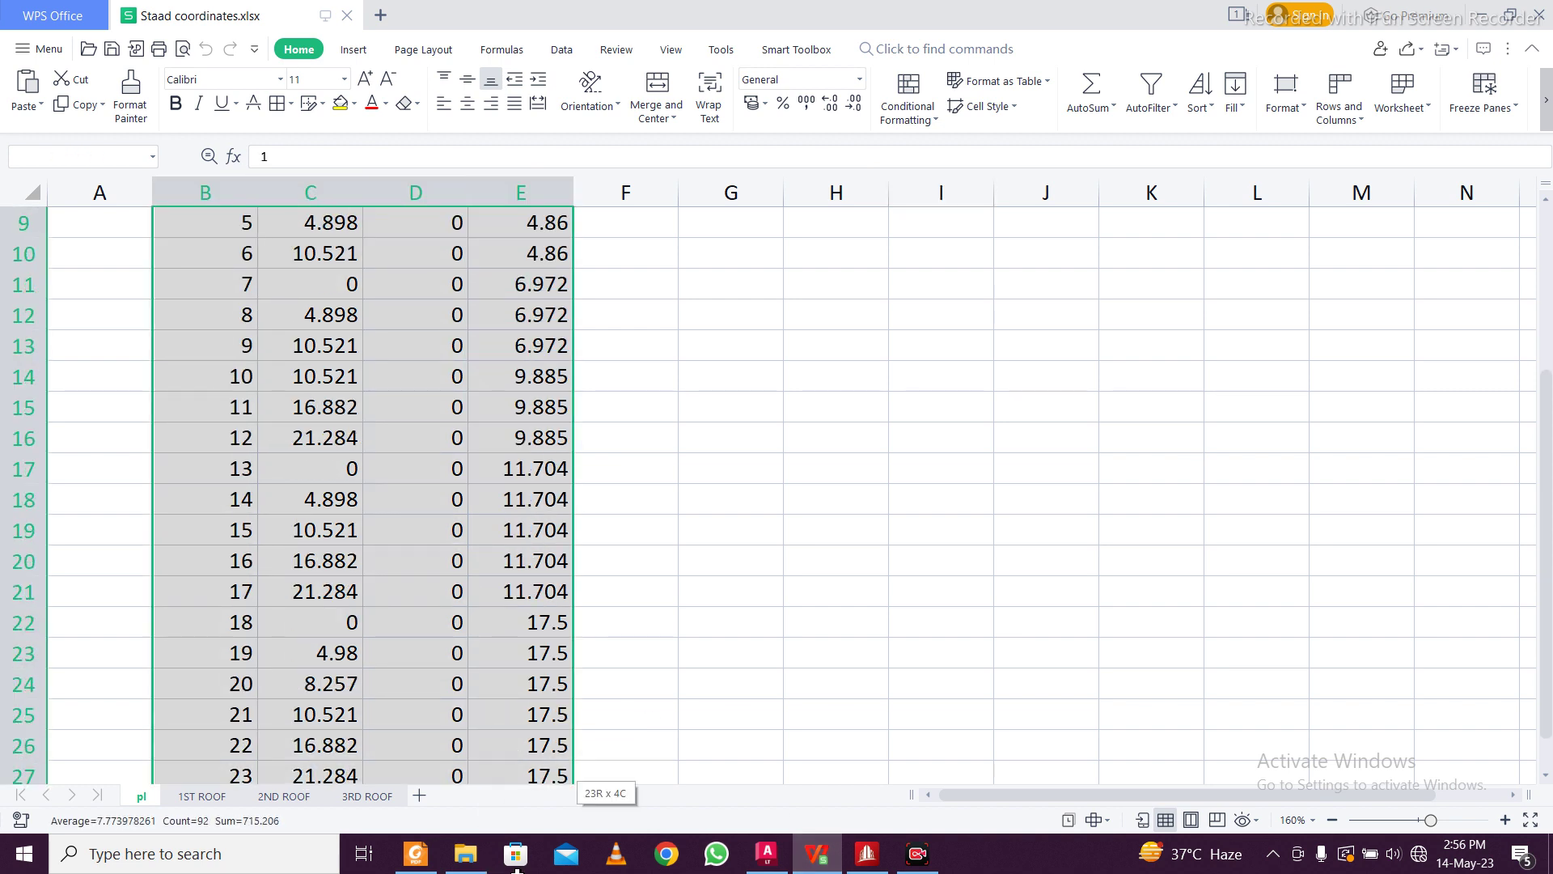
drag(550, 774, 550, 775)
scroll(555, 702, down, 3)
scroll(555, 701, up, 5)
scroll(553, 699, down, 3)
scroll(552, 697, down, 2)
key(ctrl+c)
Switch back to STAAD.Pro and paste the copied node coordinates into the Nodes table from node 1
click(923, 857)
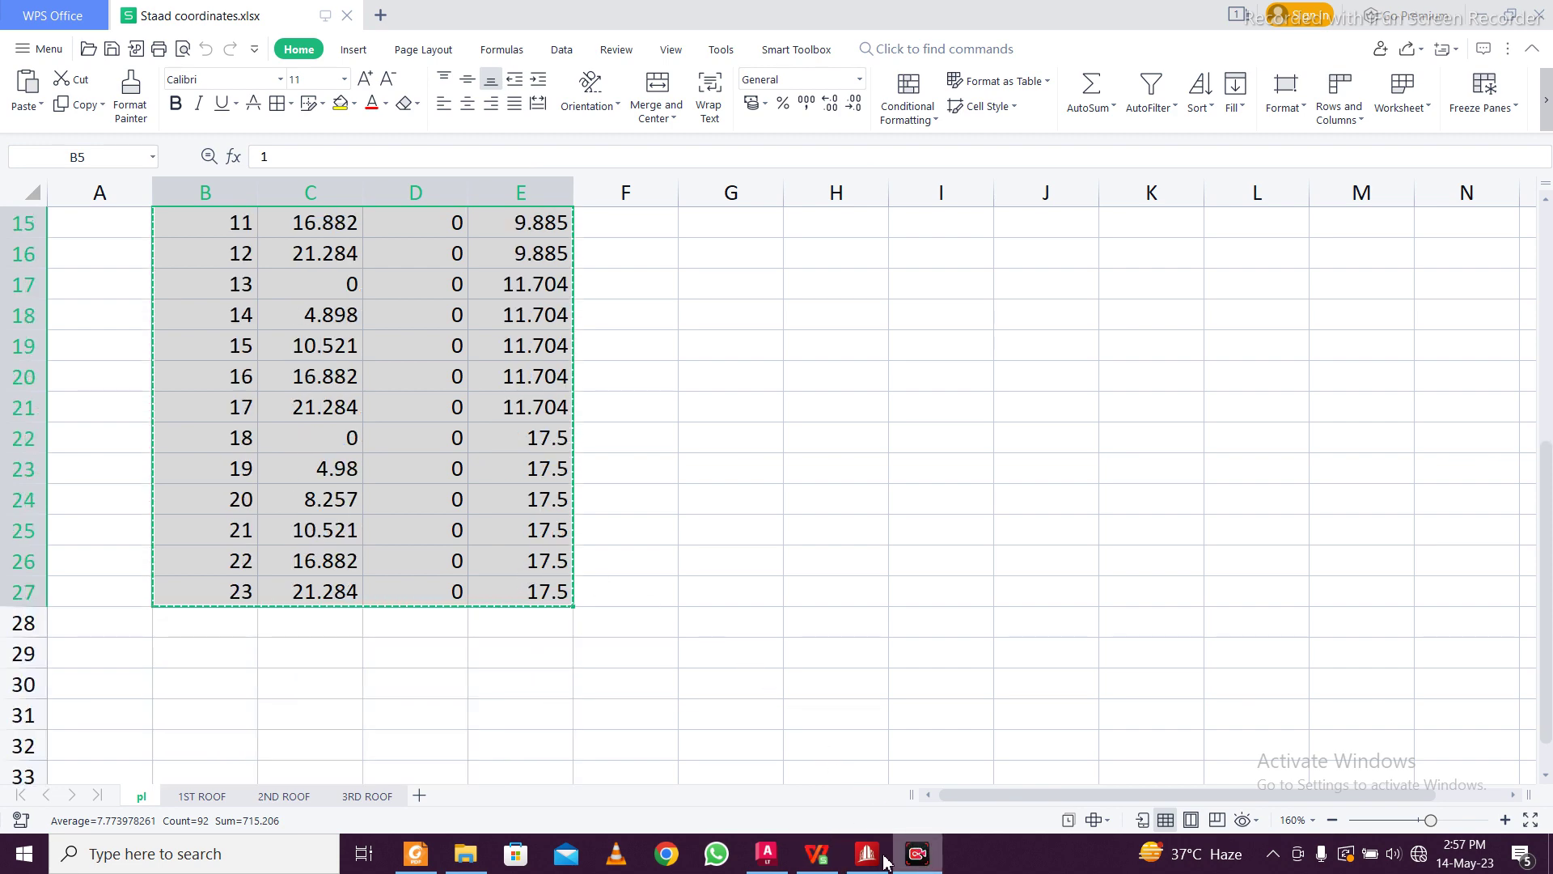
click(867, 854)
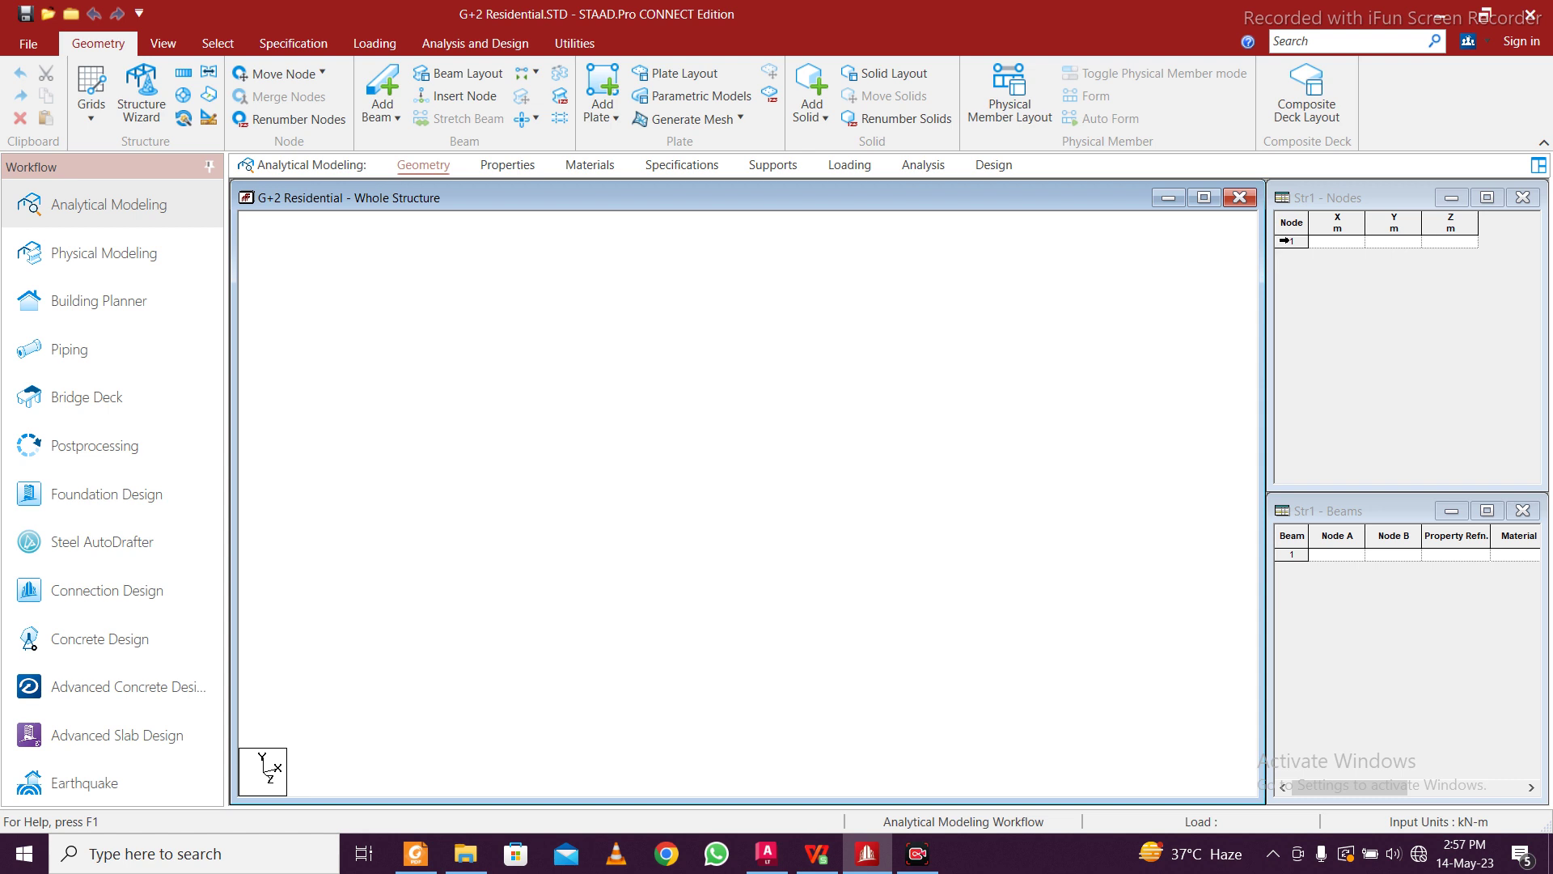
click(1286, 241)
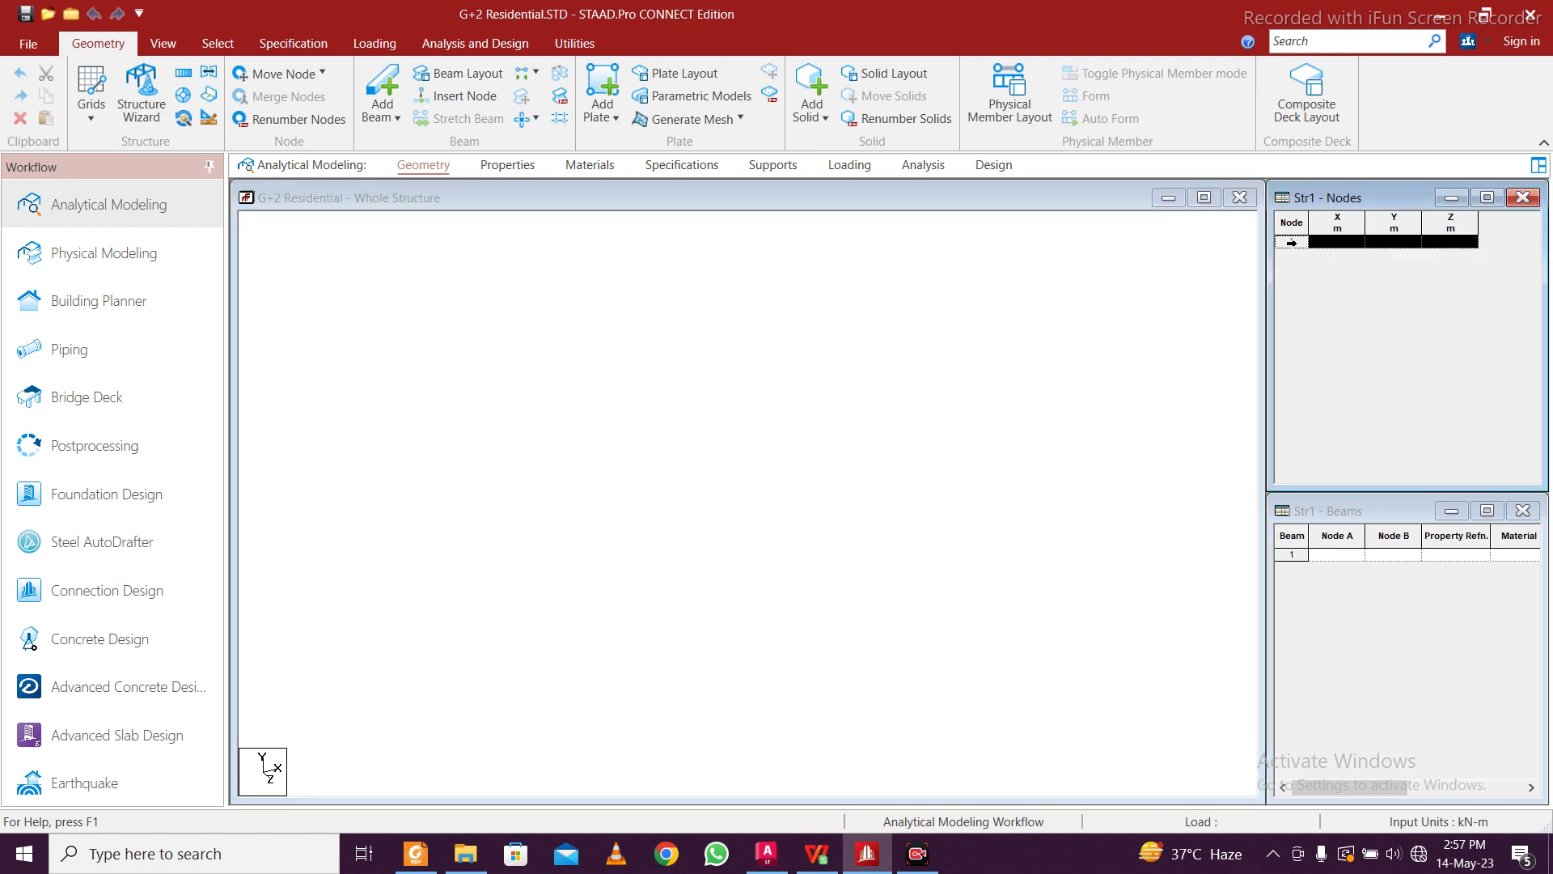
key(ctrl+v)
click(1005, 314)
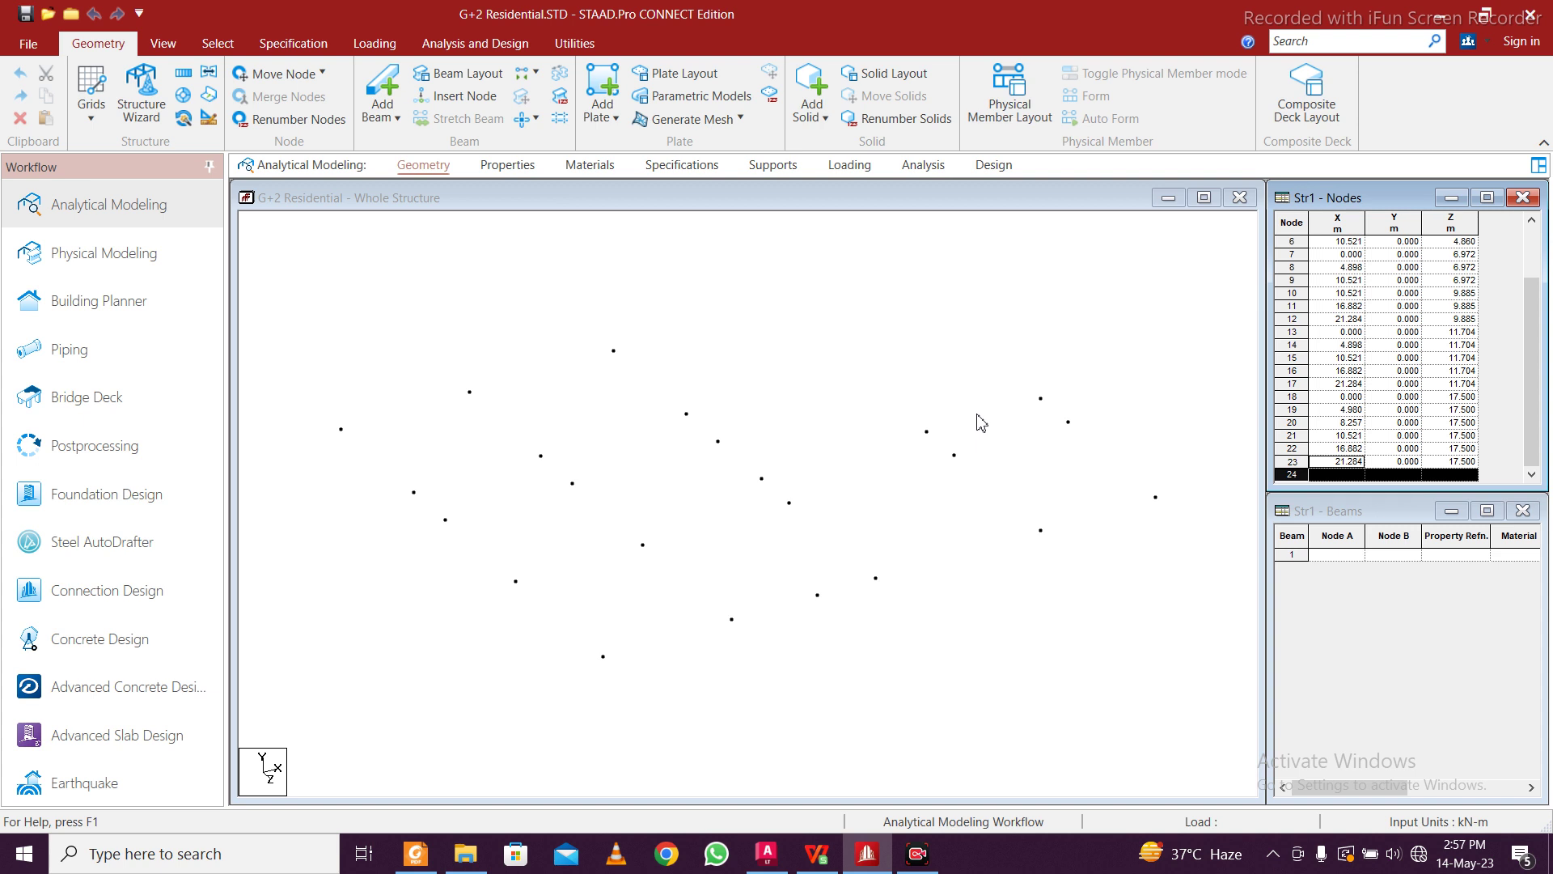
In plan view, add beams between nodes 1 and 2, 2 and 3, 1 and 4, 2 and 5, and 3 and 6
click(165, 44)
click(440, 74)
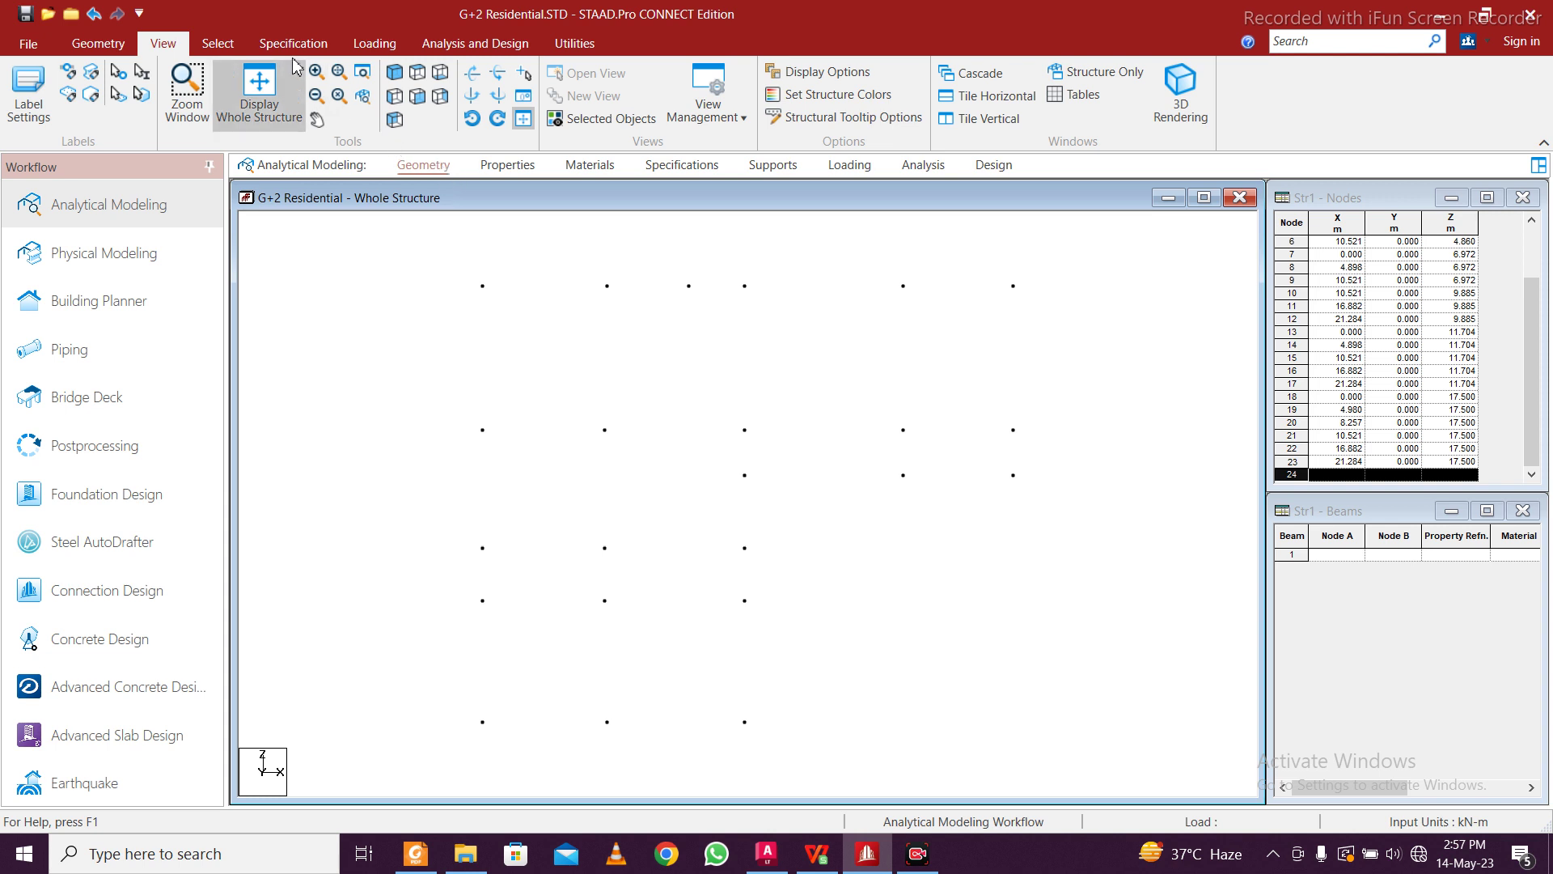
click(98, 43)
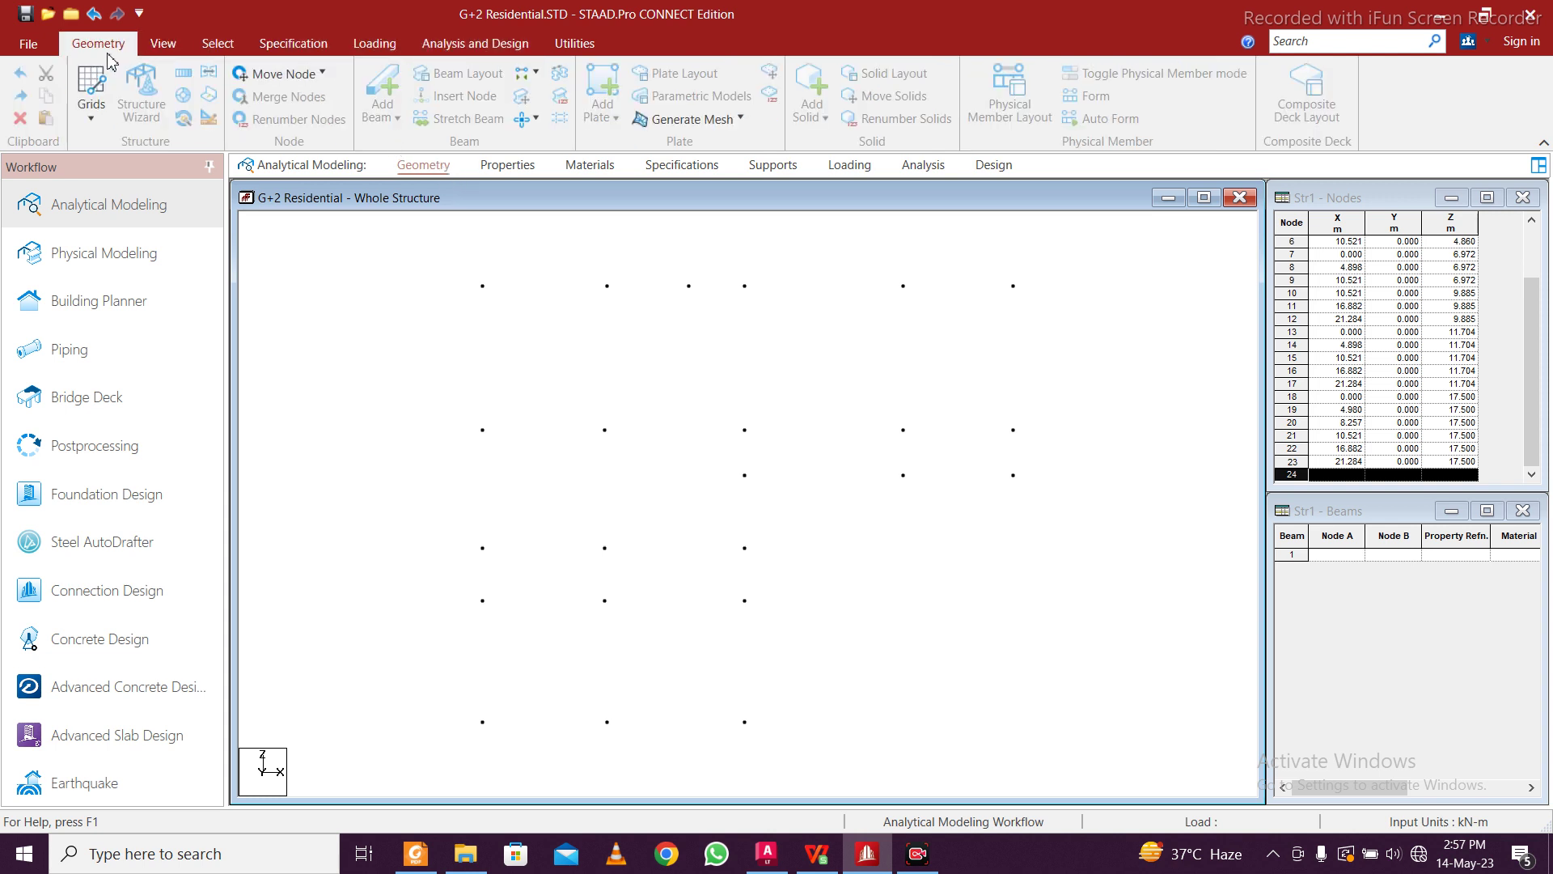
click(384, 97)
drag(482, 722, 744, 723)
drag(484, 722, 483, 601)
mouse_move(609, 723)
mouse_down()
mouse_move(618, 579)
mouse_move(610, 618)
mouse_move(604, 601)
mouse_up()
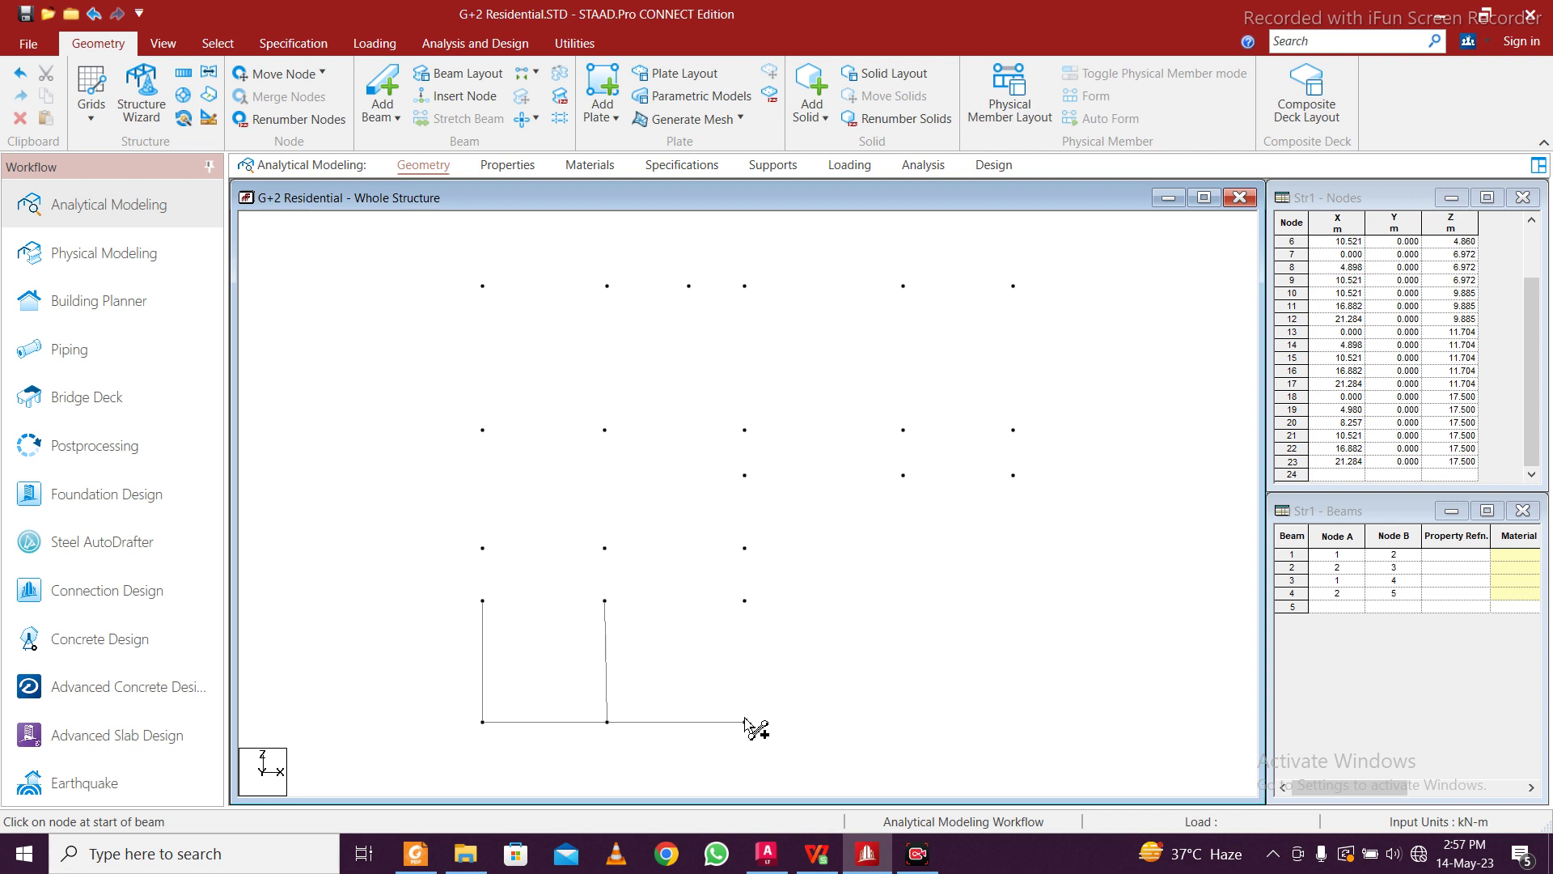
drag(744, 721, 744, 602)
scroll(605, 718, up, 3)
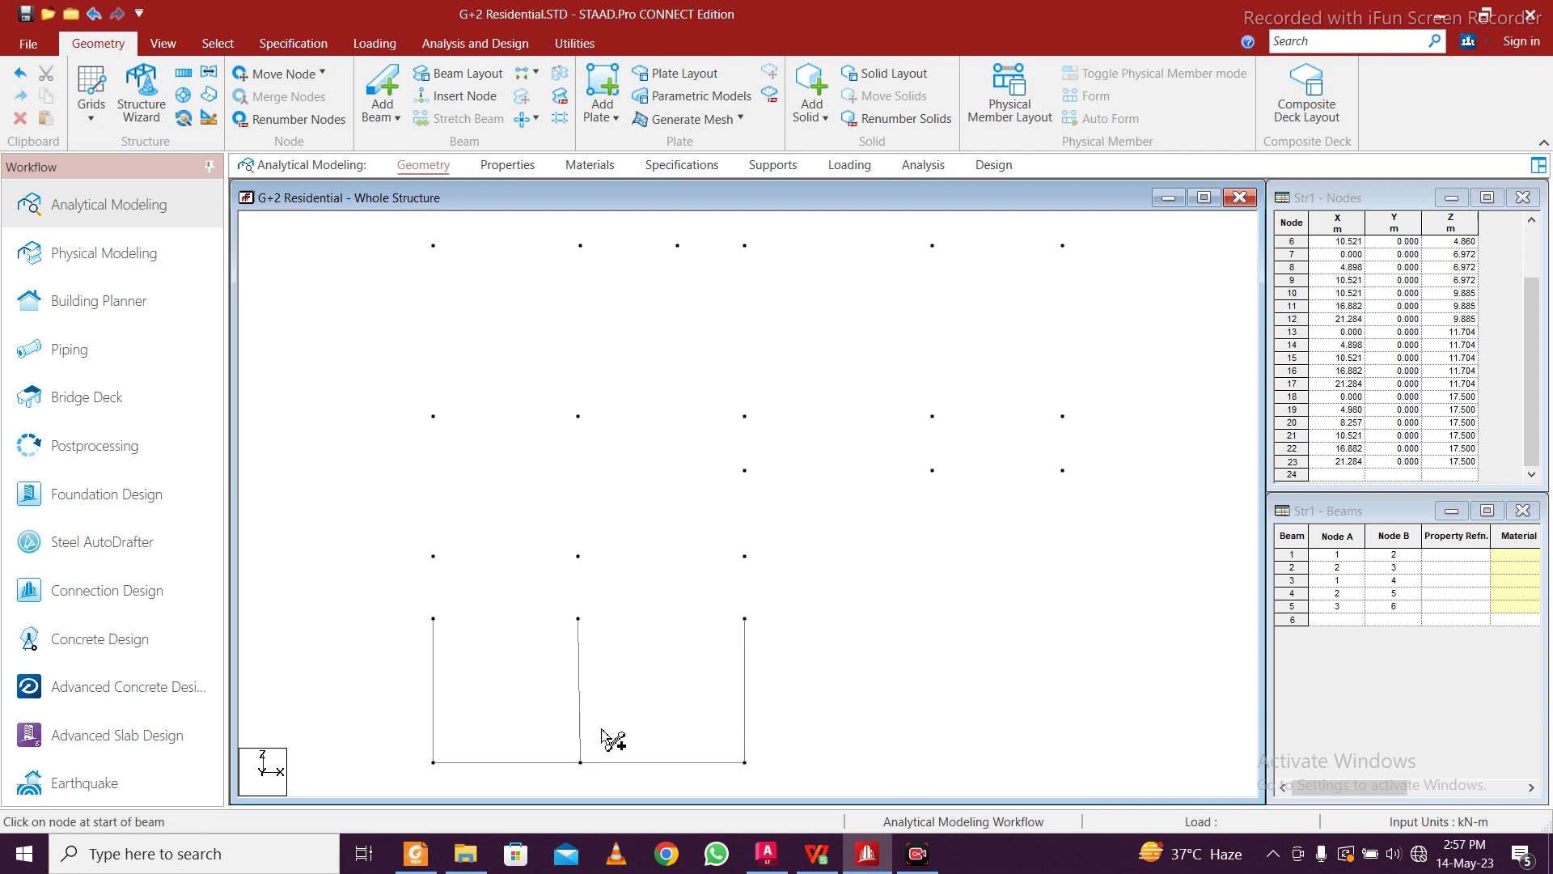
Undo the beams between nodes 2 and 5 and nodes 3 and 6, as well as a trial beam between nodes 5 and 8
scroll(605, 707, down, 2)
middle_drag(630, 698, 673, 580)
scroll(641, 636, up, 7)
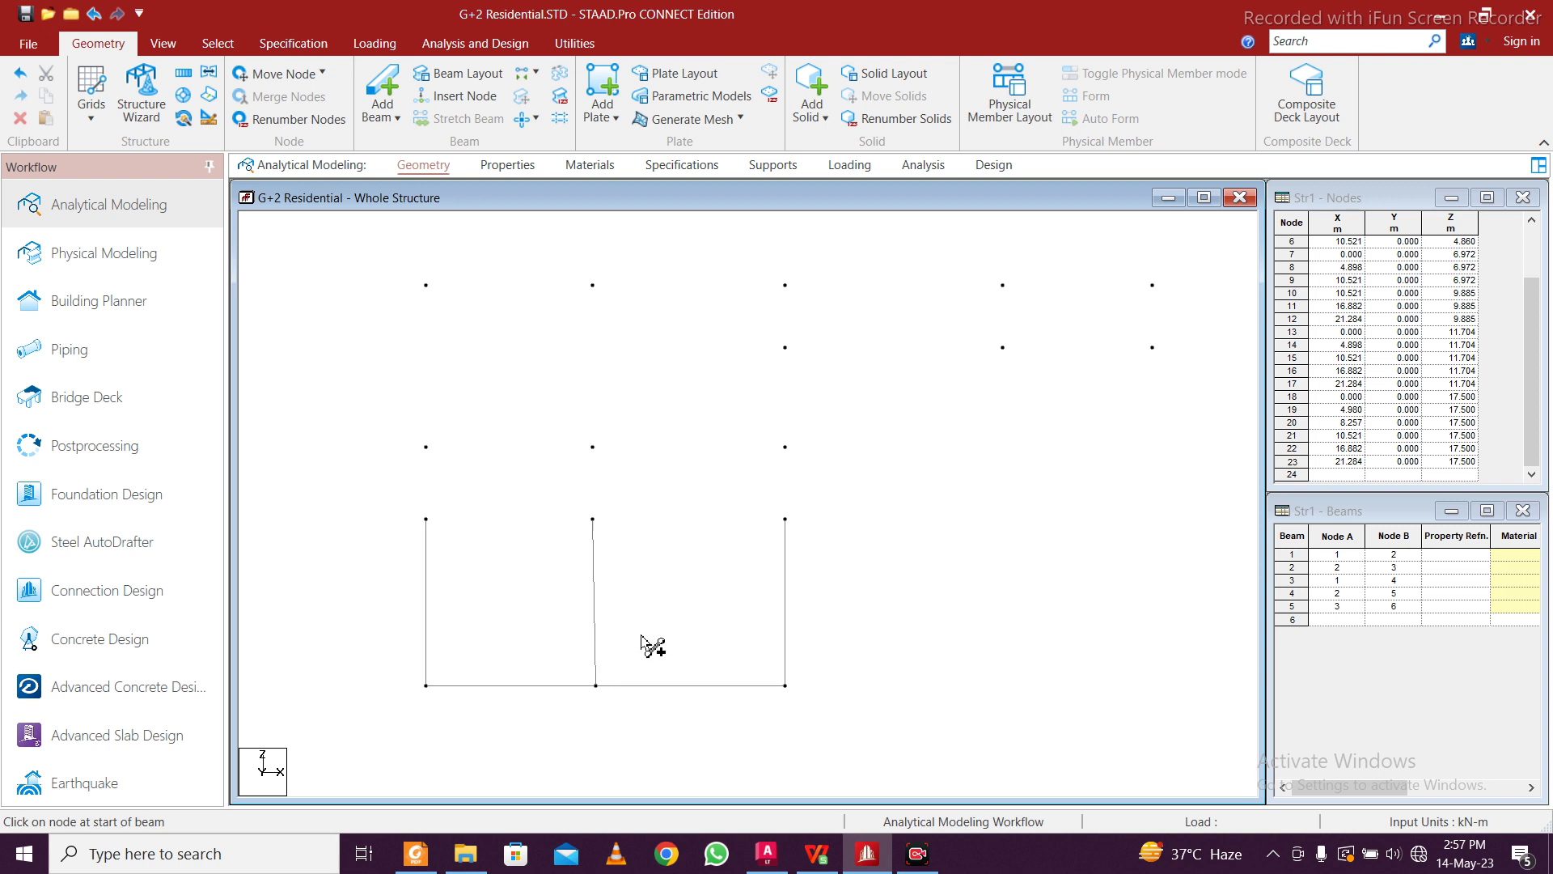
scroll(641, 636, down, 3)
key(ctrl+z)
key(ctrl+z)
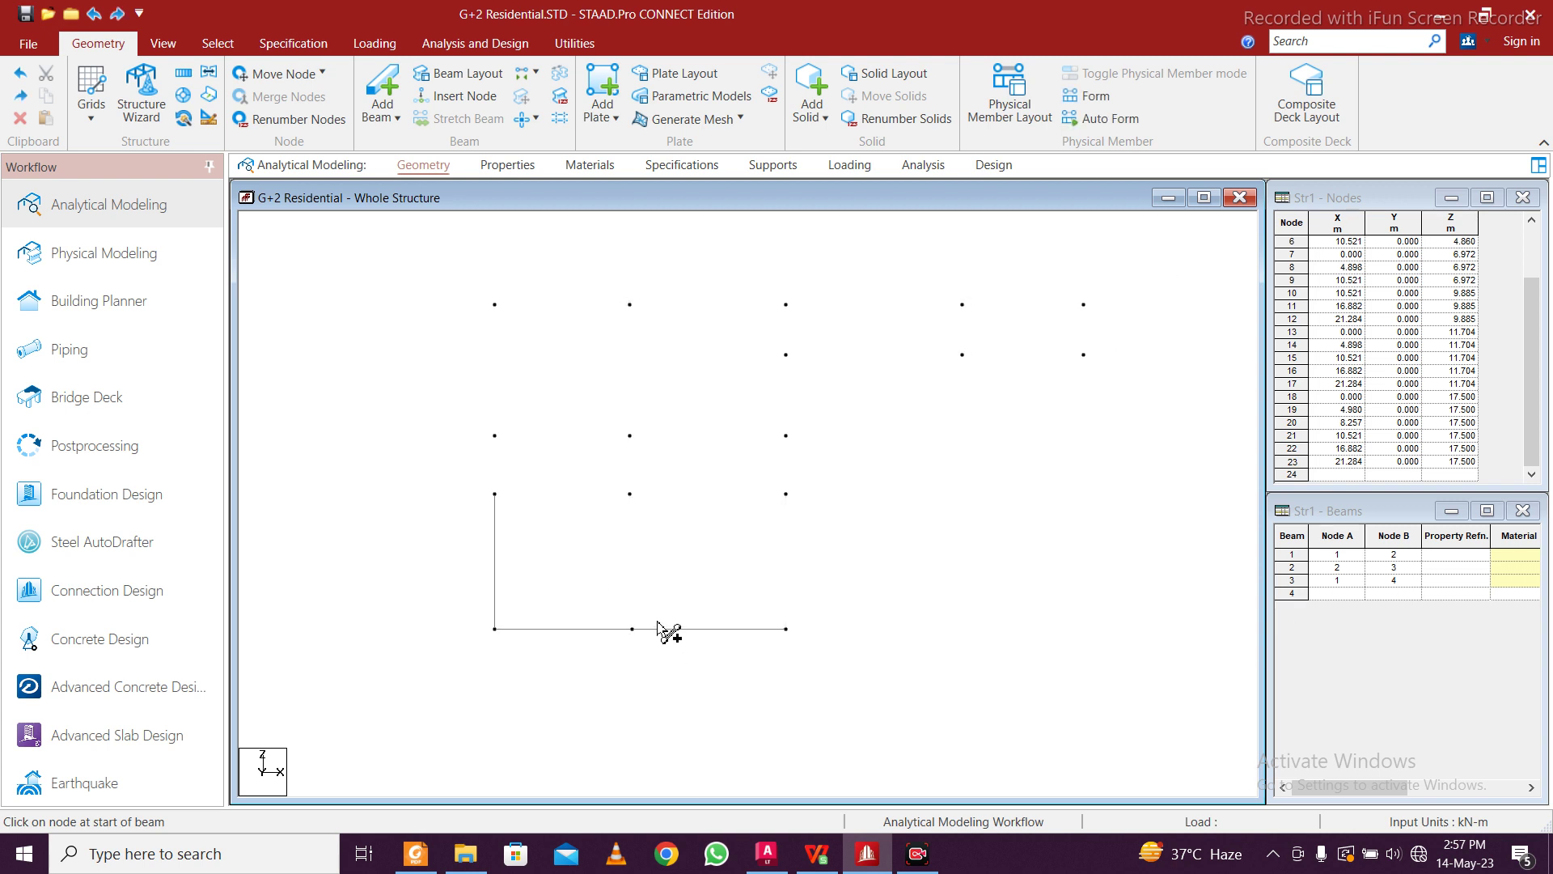
drag(630, 499, 630, 435)
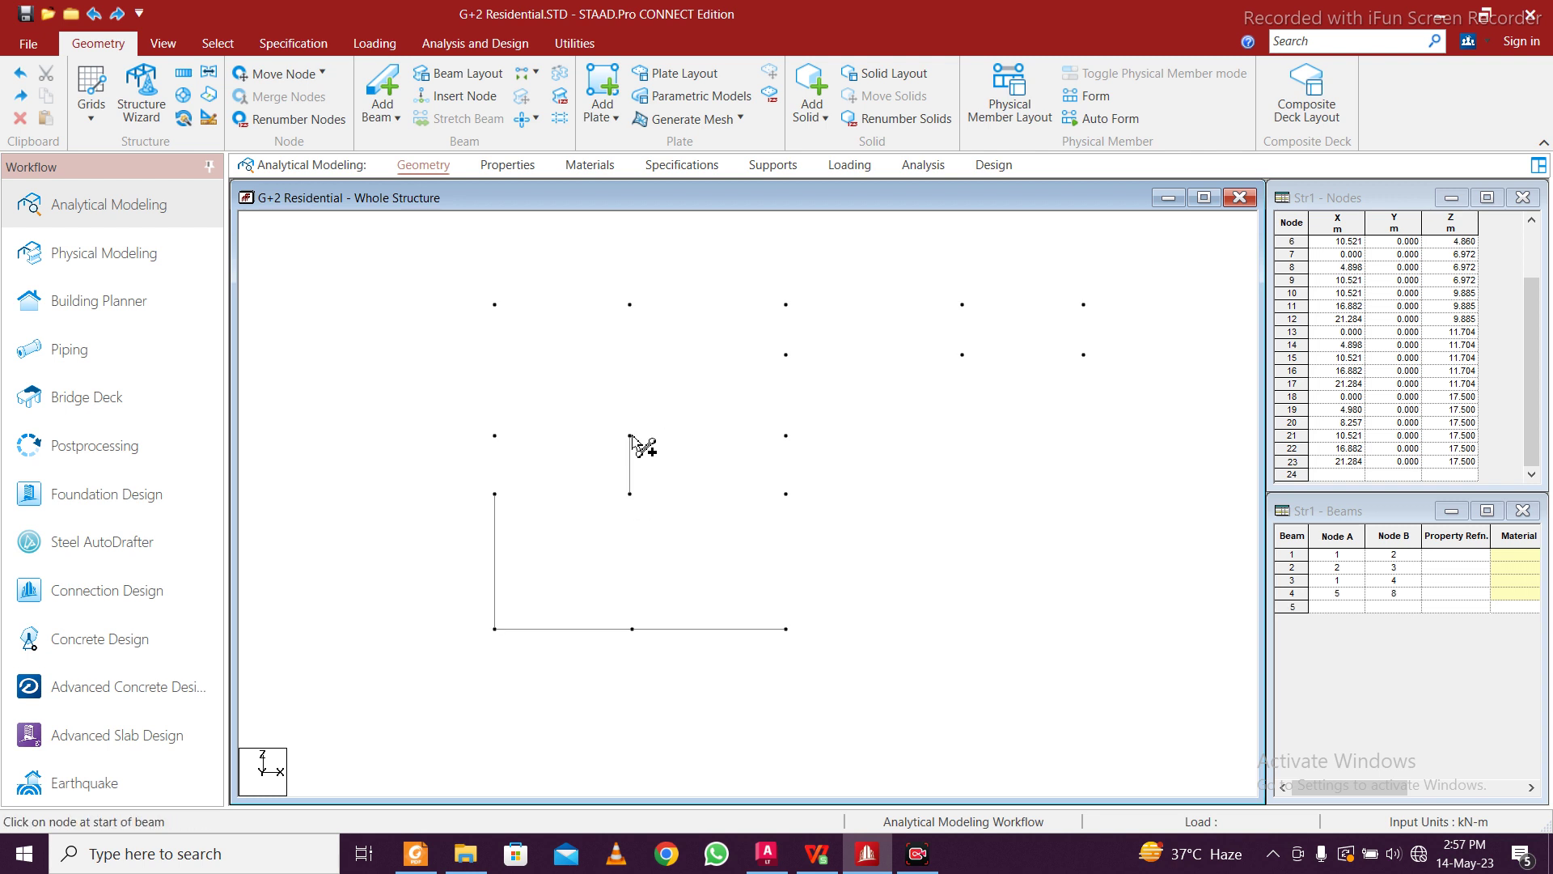
key(ctrl+z)
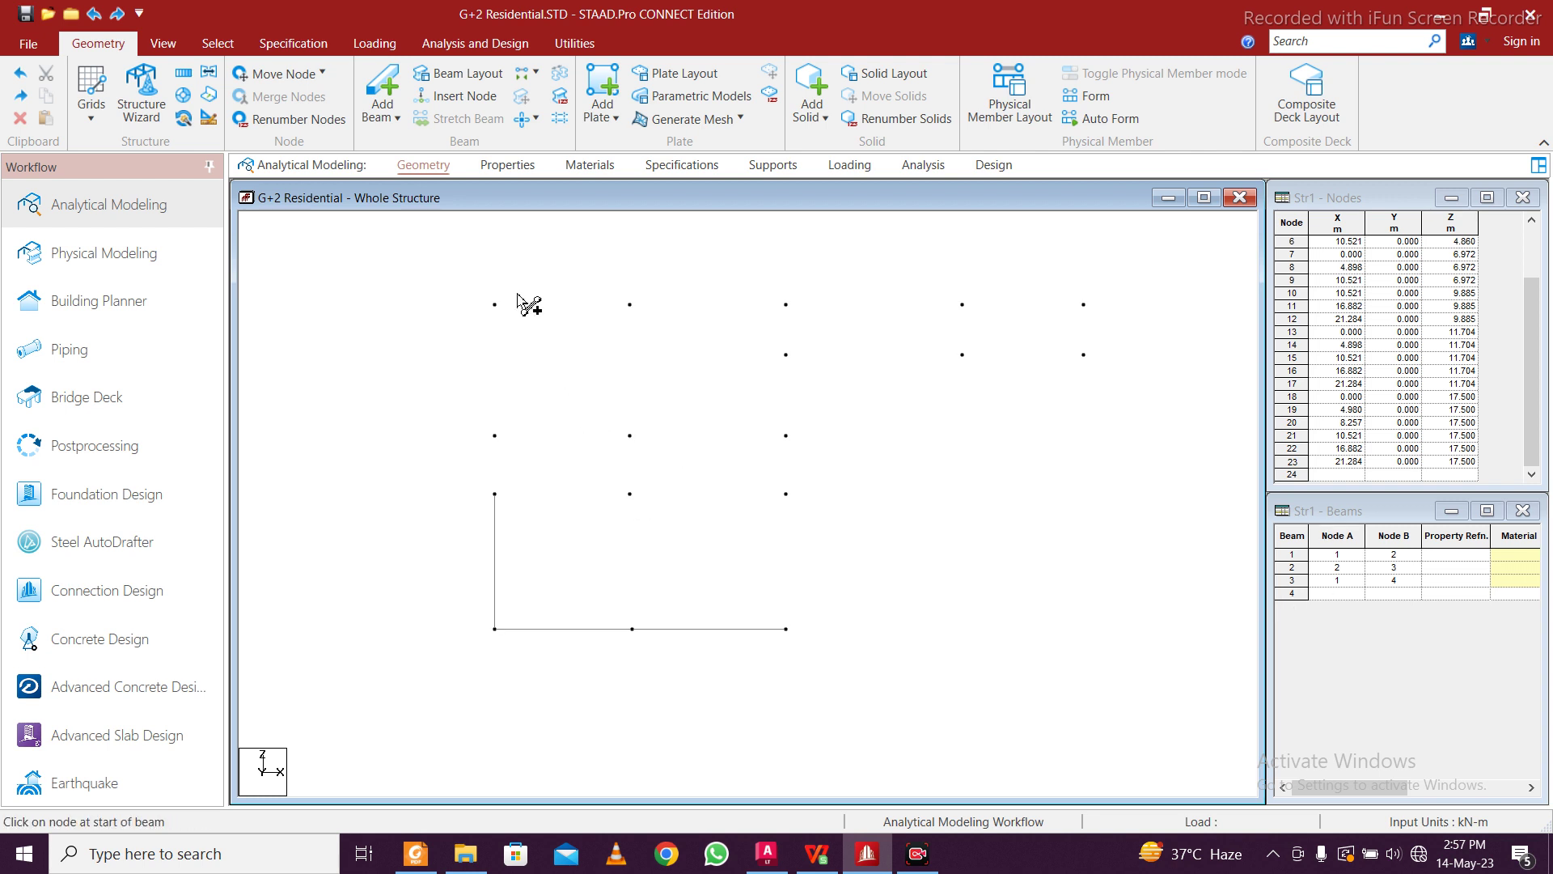
Select nodes 5, 2, 8 and 14 individually and compare their X coordinates in the Nodes table
click(213, 42)
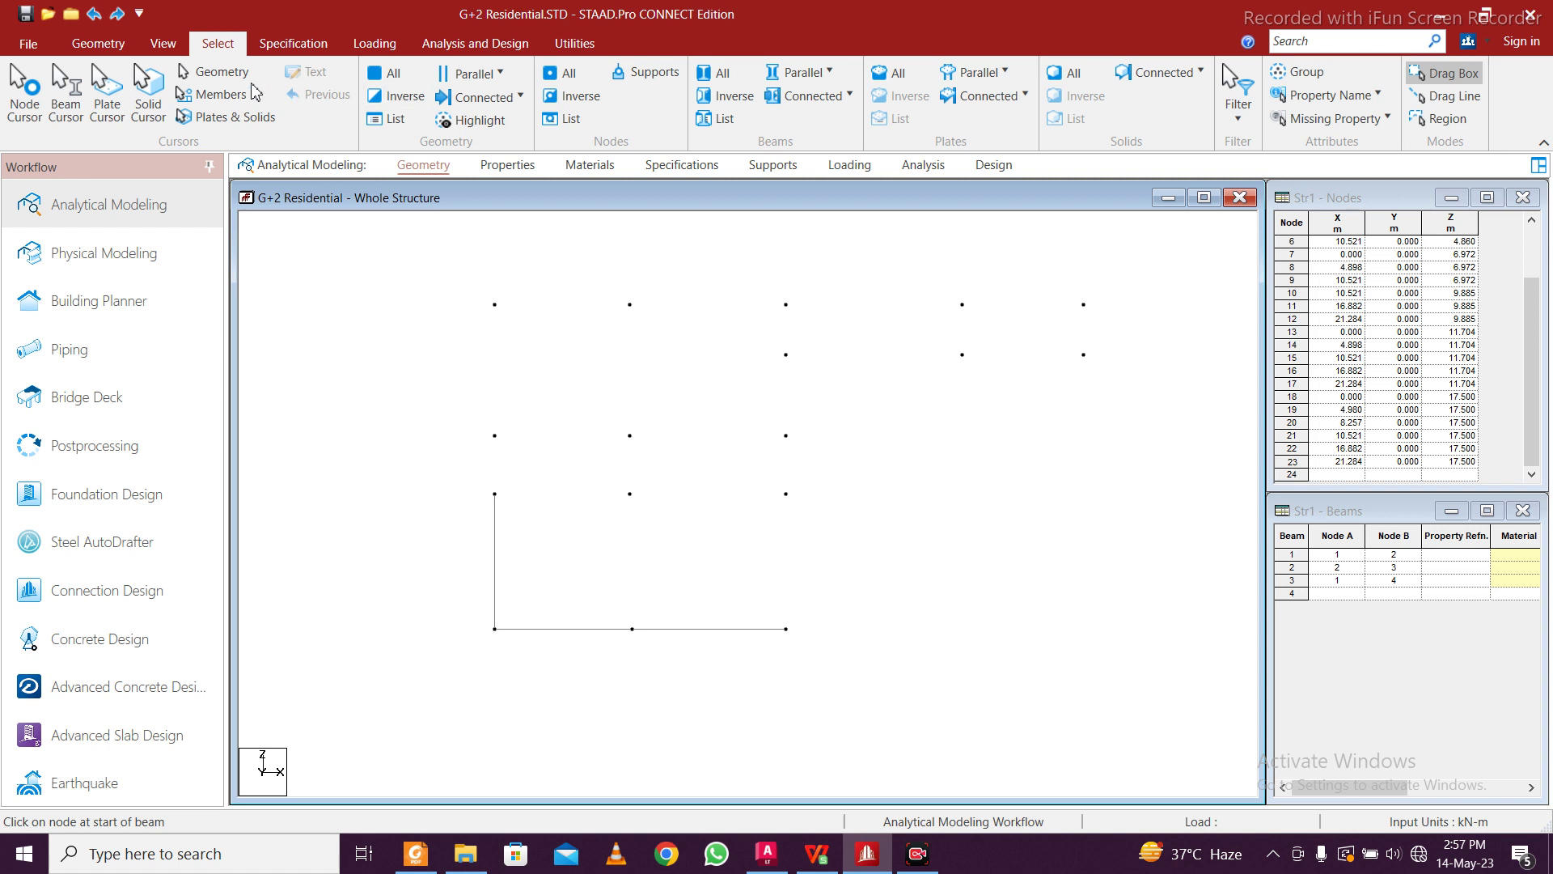
click(24, 93)
click(632, 495)
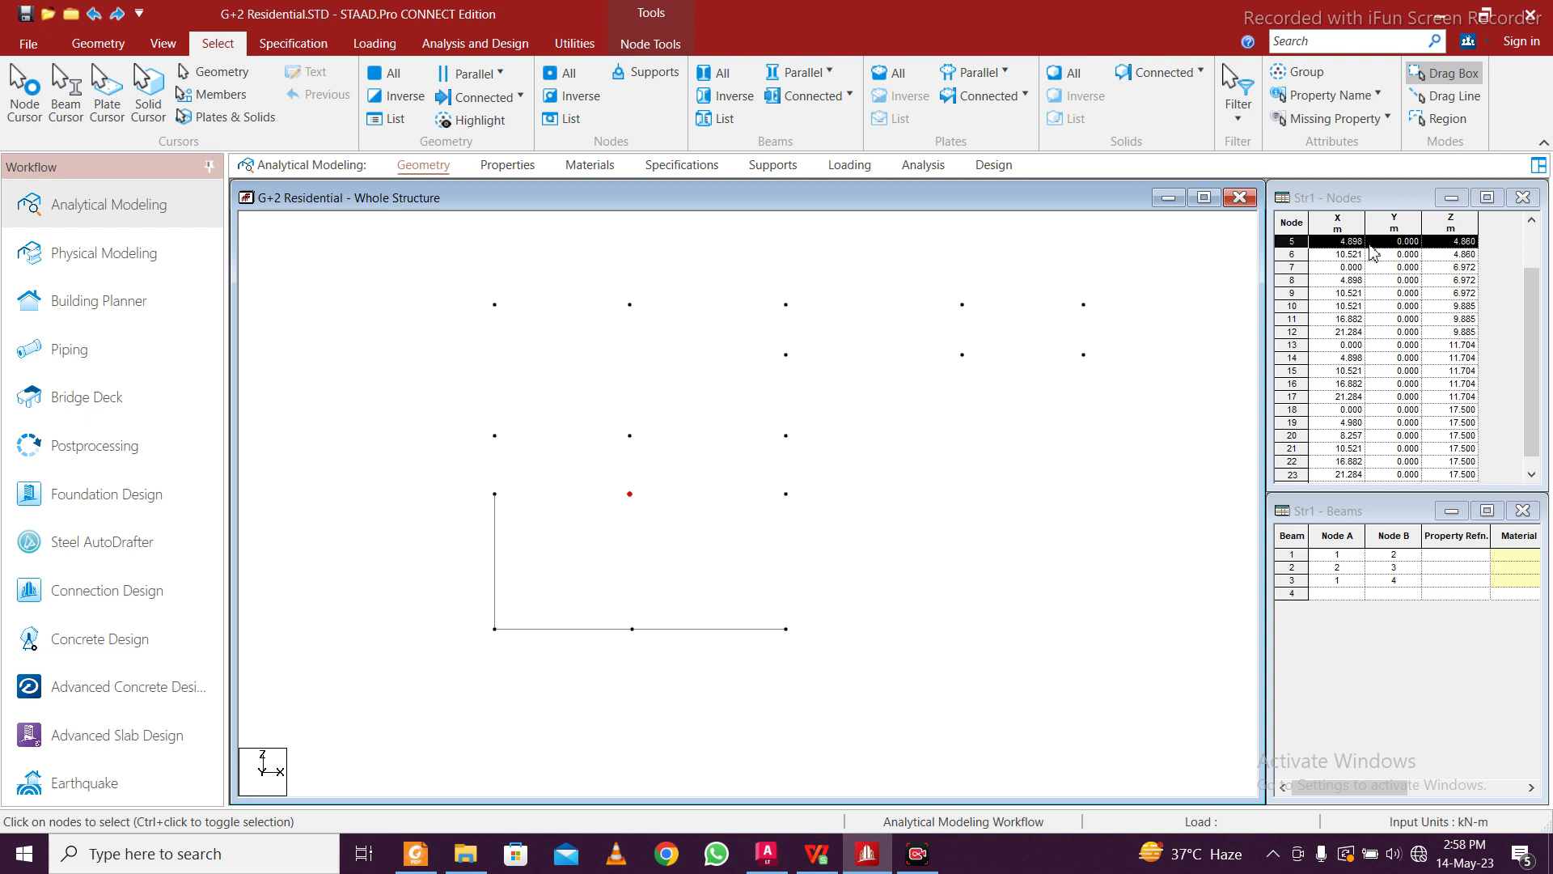
scroll(1371, 250, up, 1)
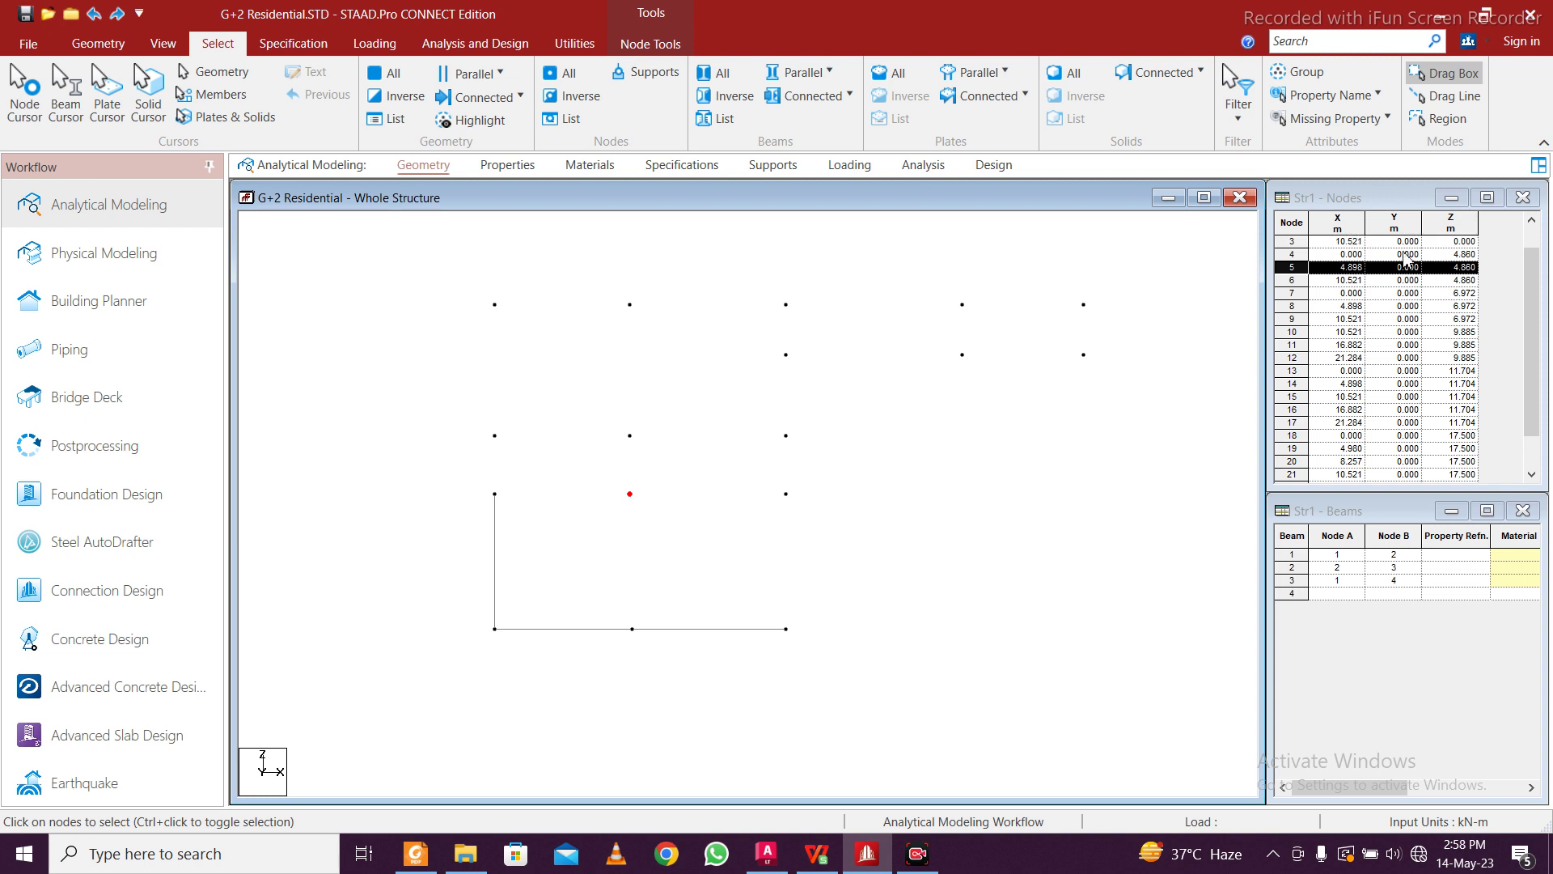
click(632, 629)
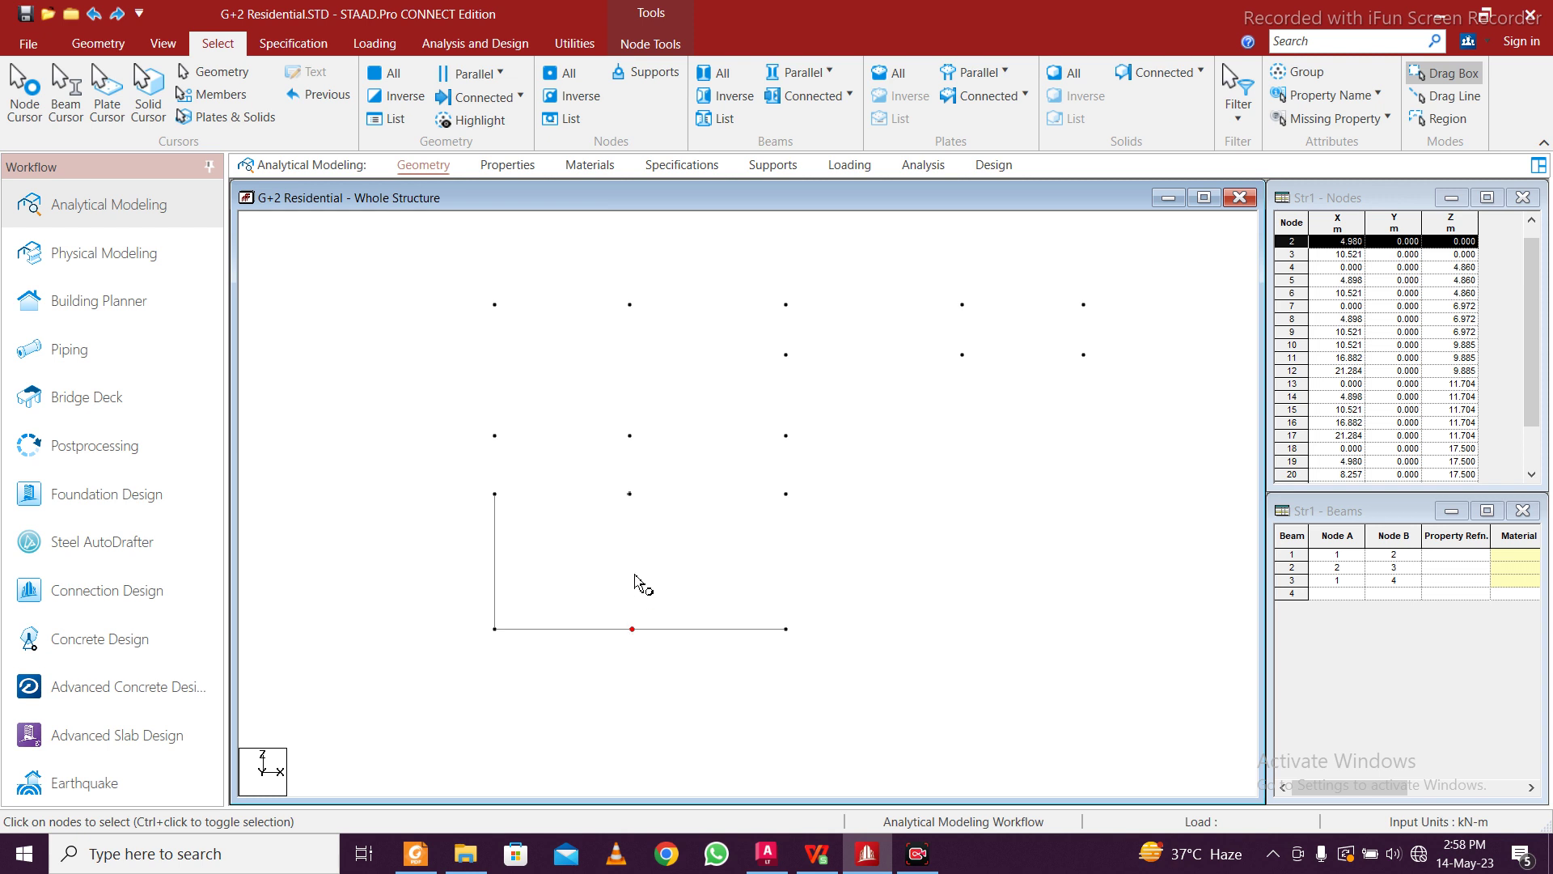
click(629, 494)
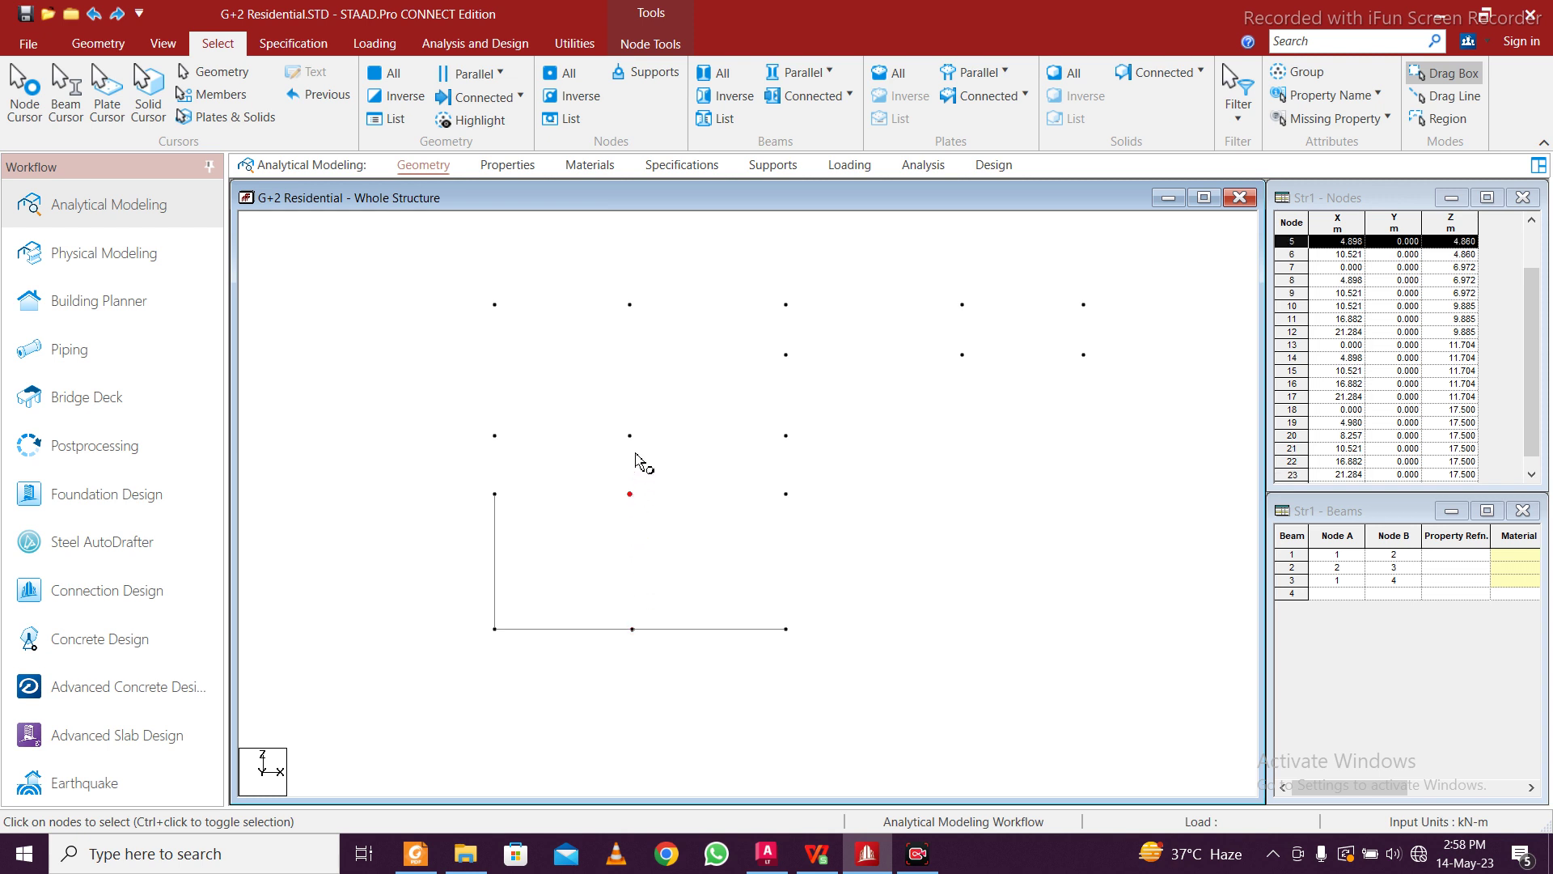
click(630, 436)
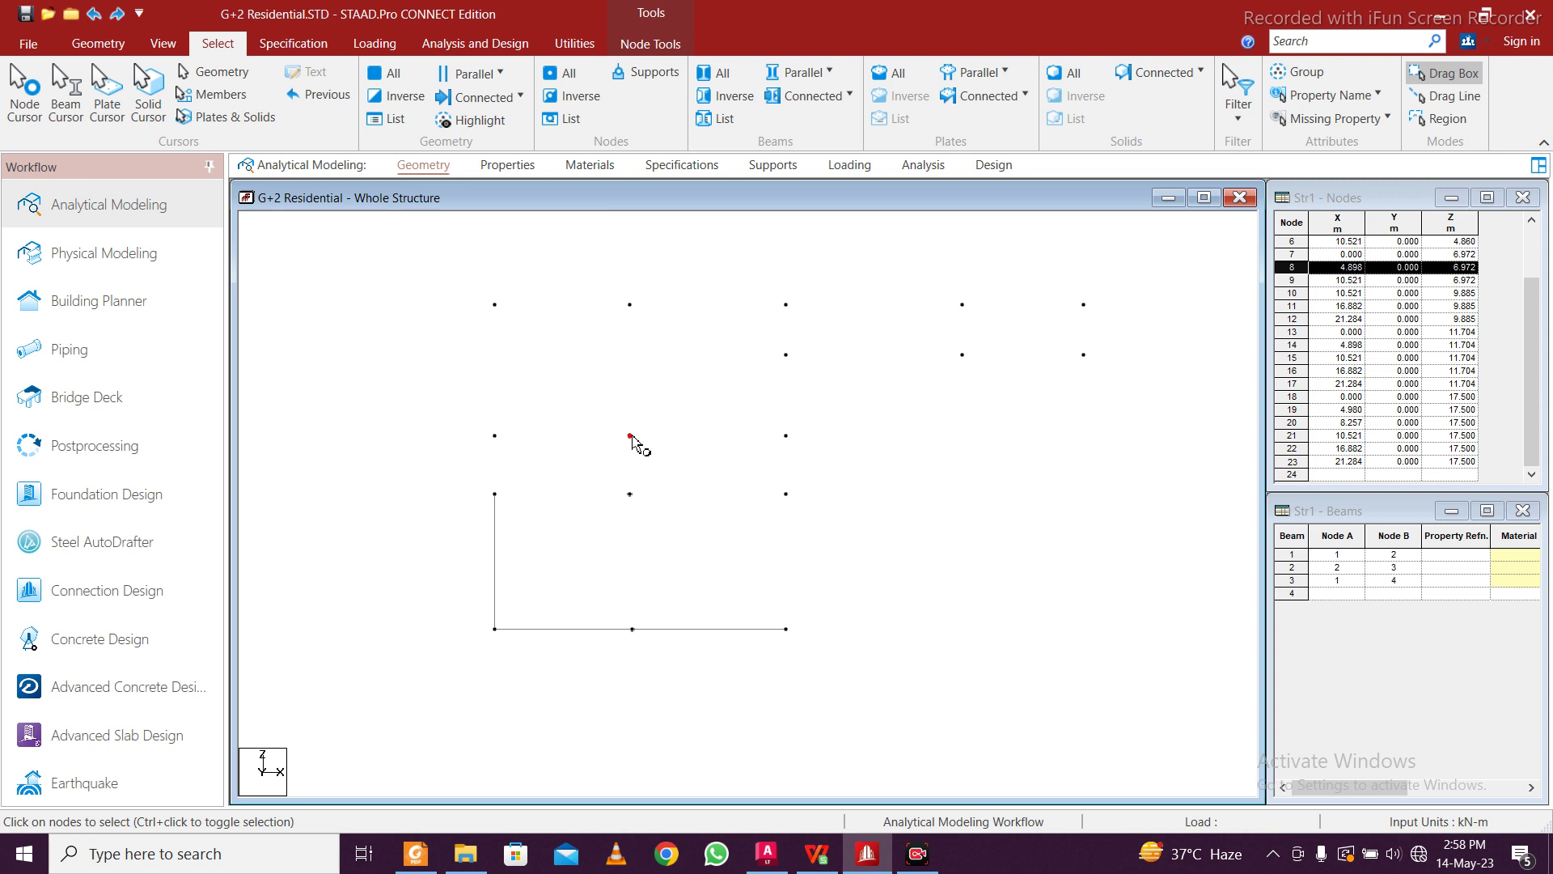
click(635, 311)
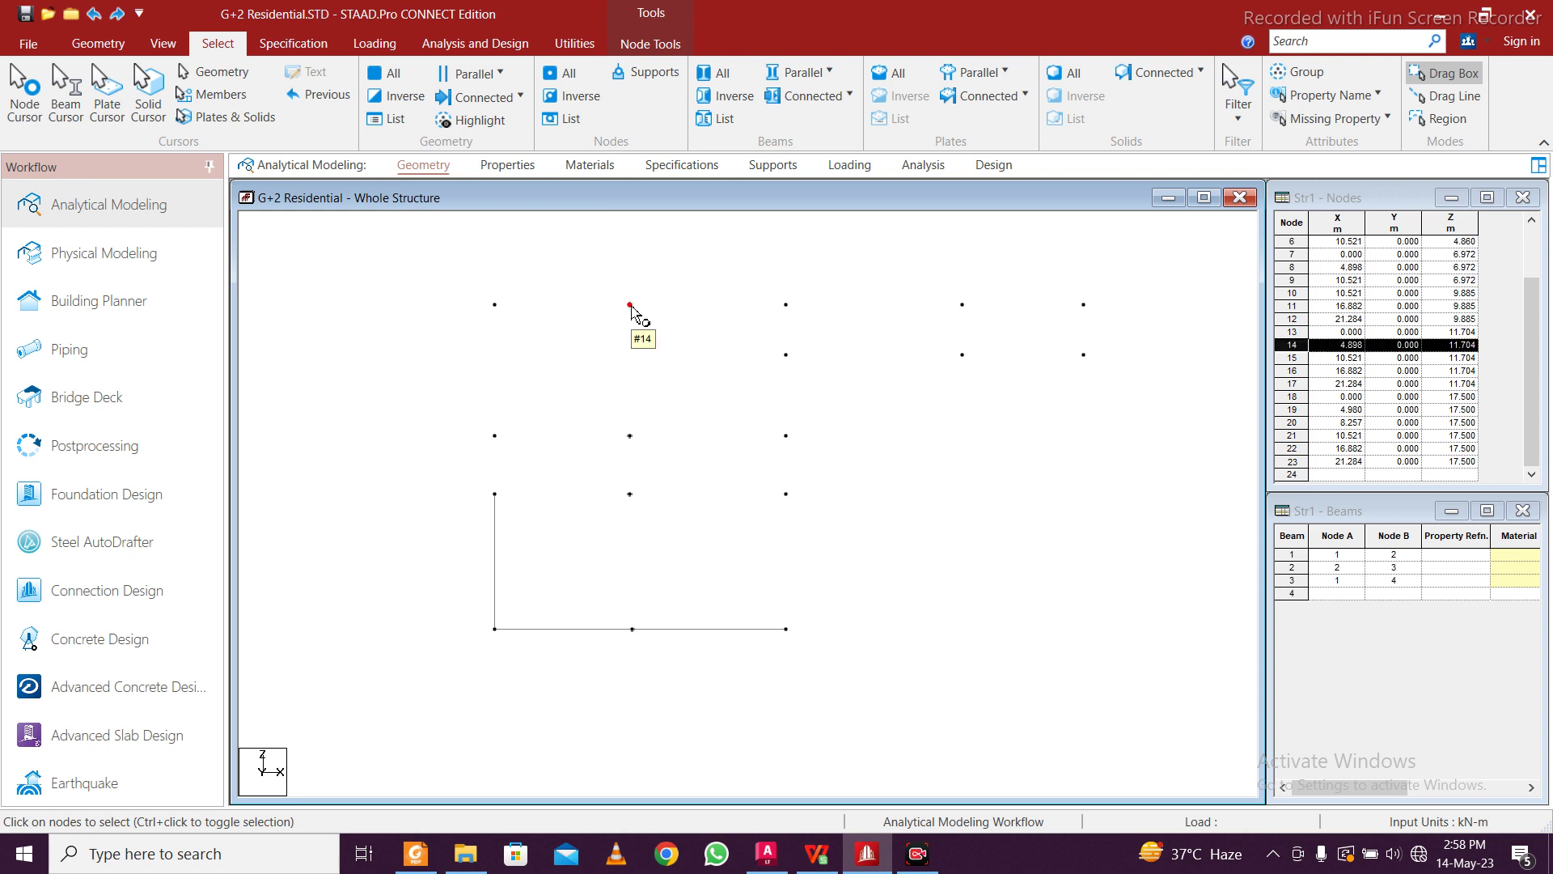
Set the X coordinate of node 2 to 4.898 m in the Nodes table
click(632, 631)
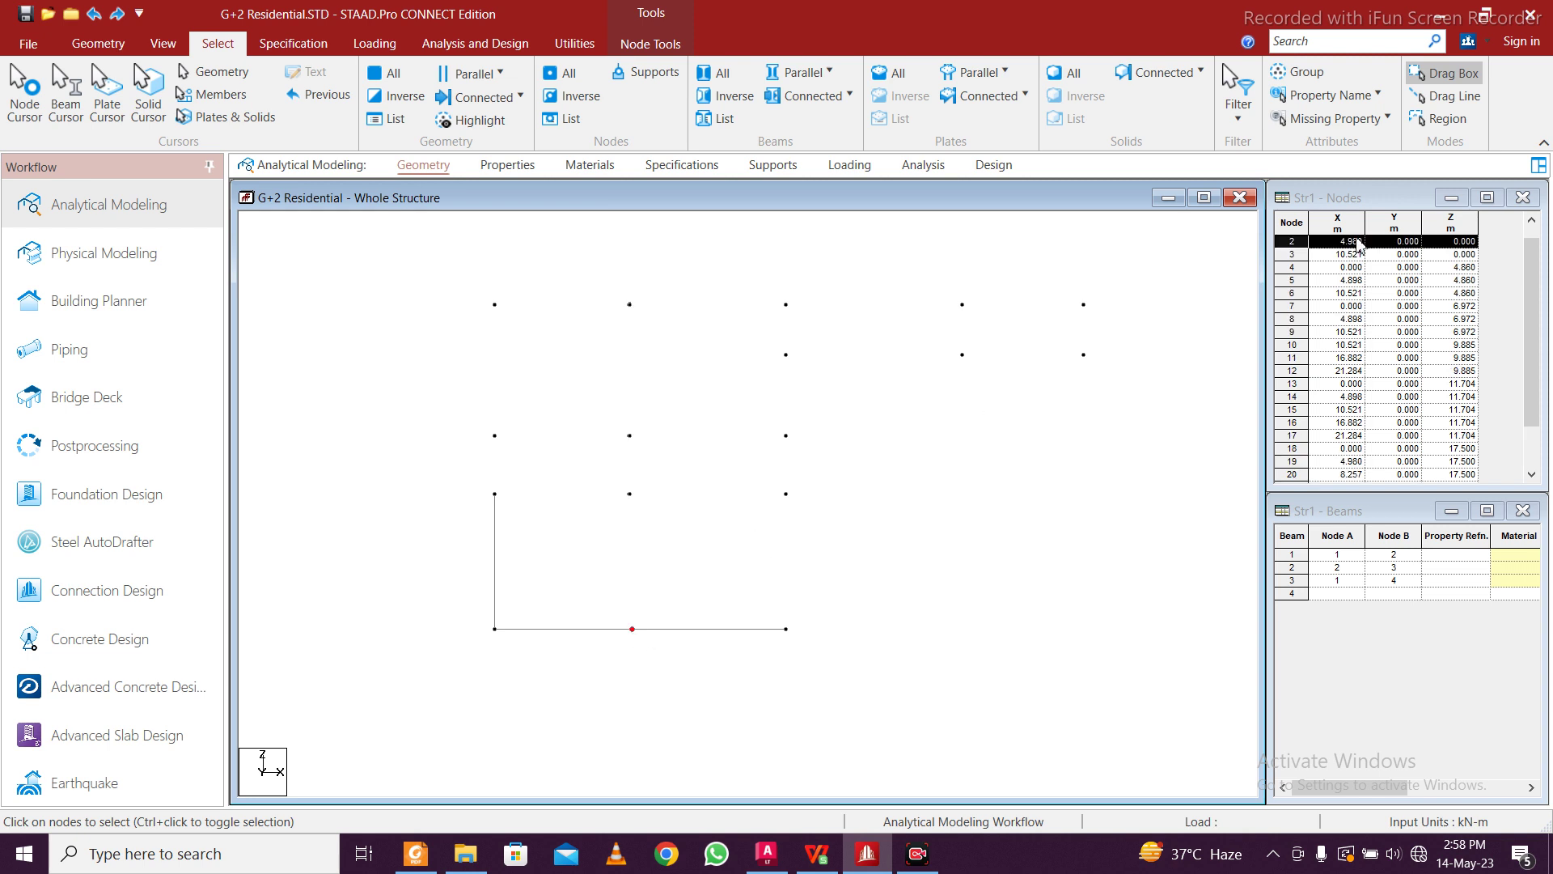
double_click(1358, 243)
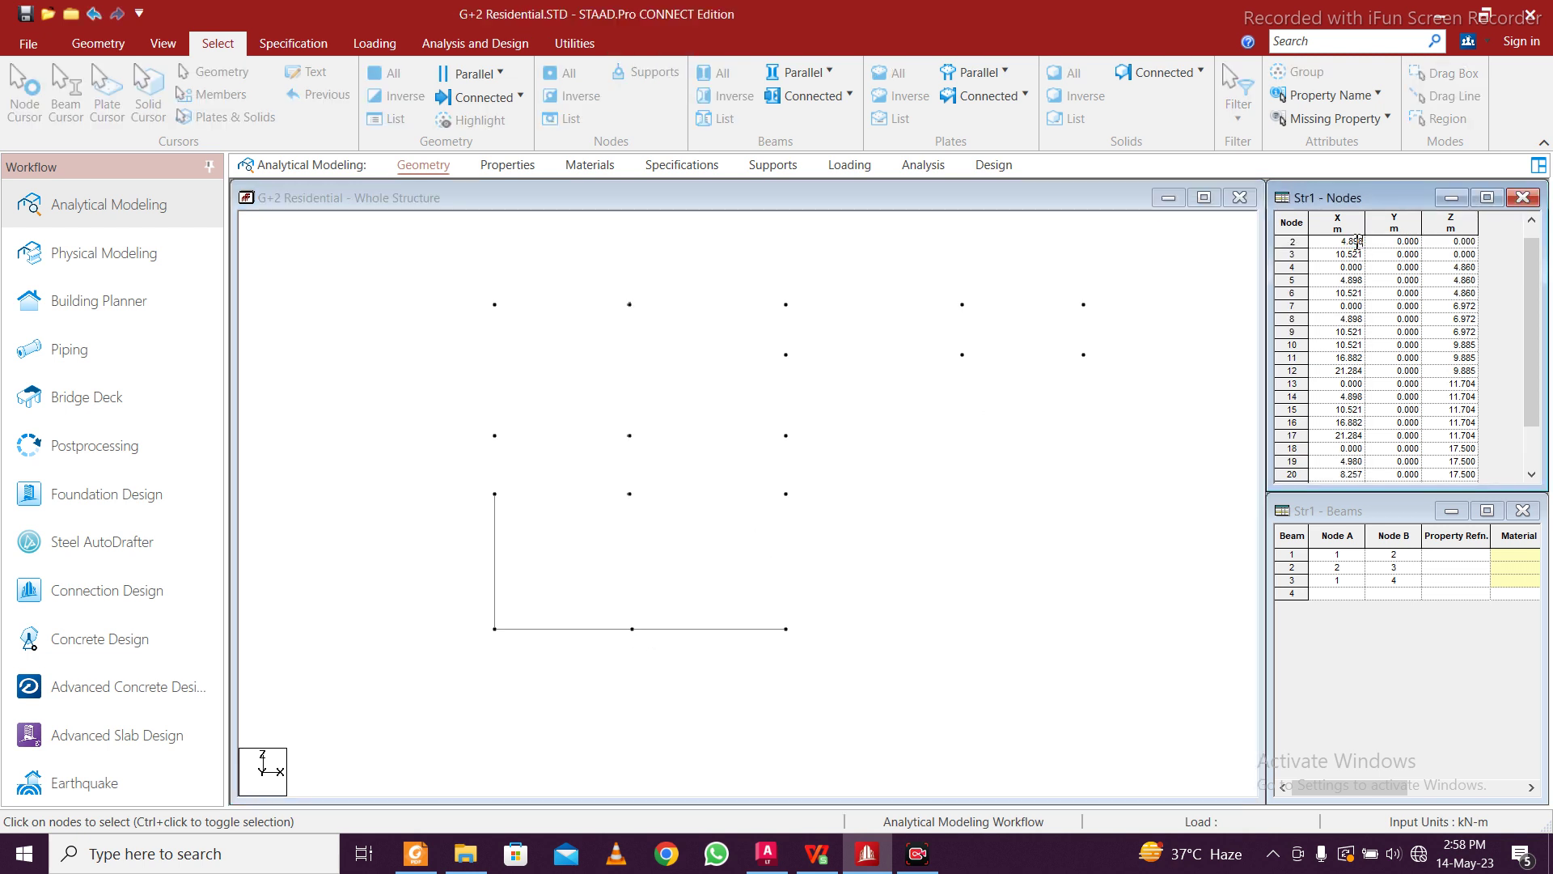
key(Tab)
Switch to the Staad coordinates workbook and set node 2's x value in C6 of the pl sheet to 4.898
click(816, 853)
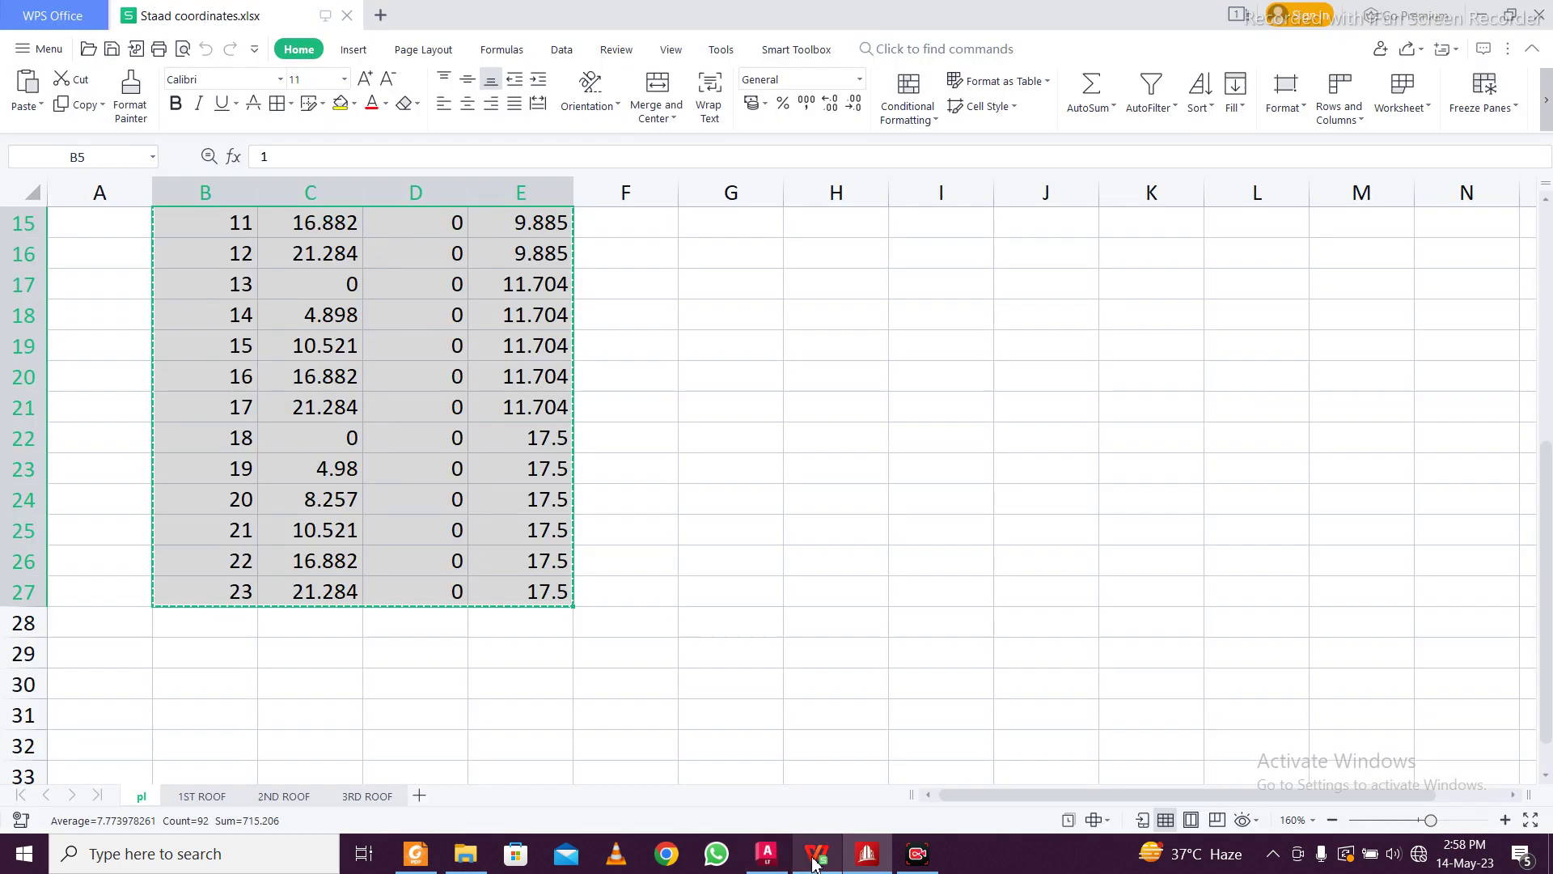
scroll(419, 500, up, 5)
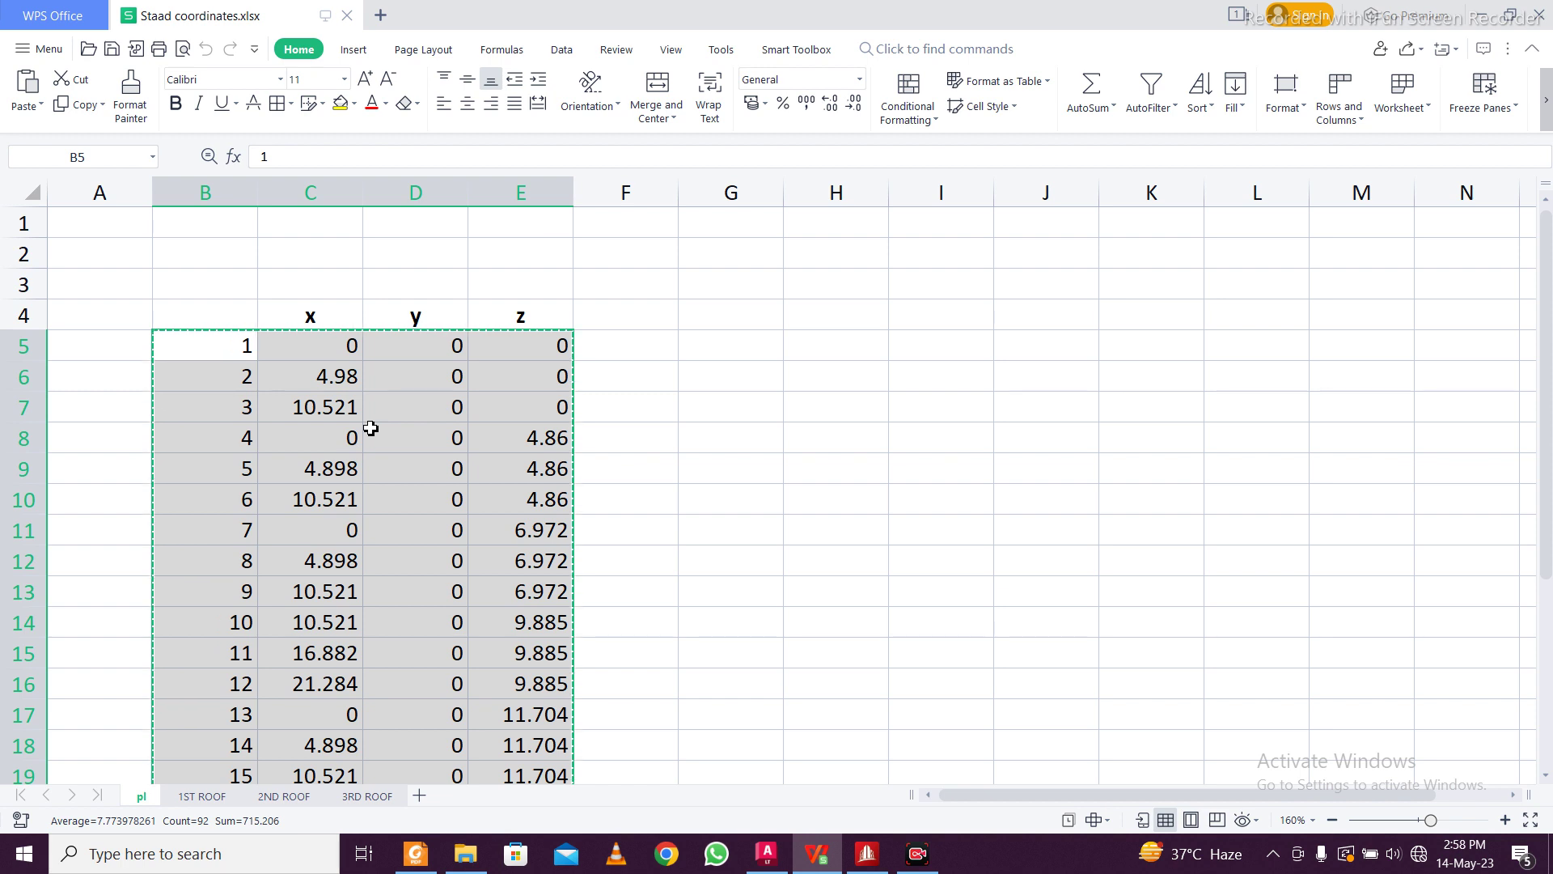
click(335, 382)
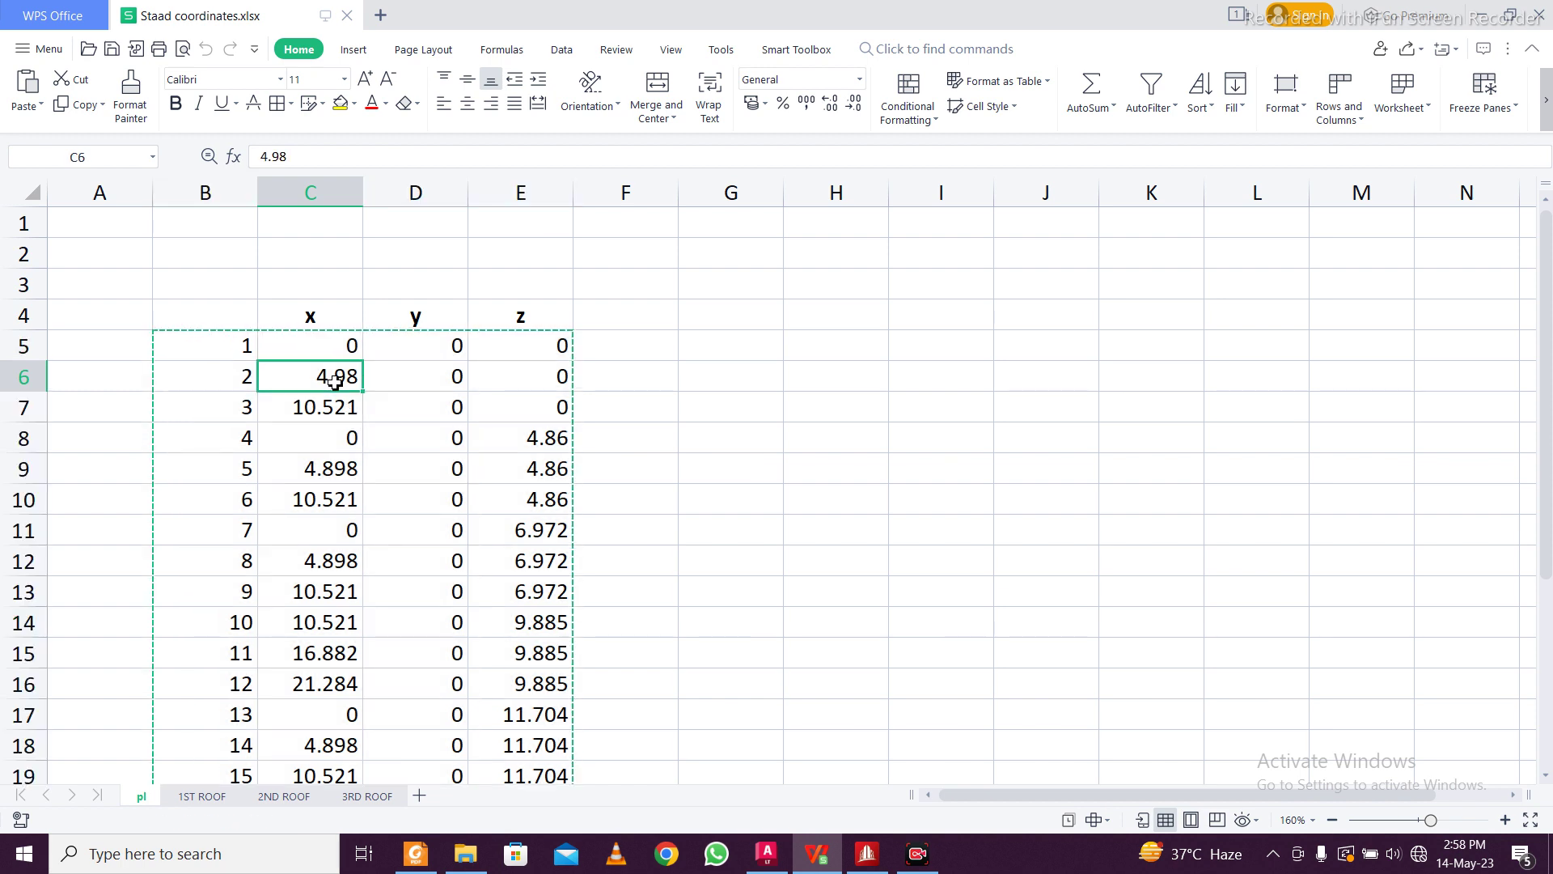
text(4.8)
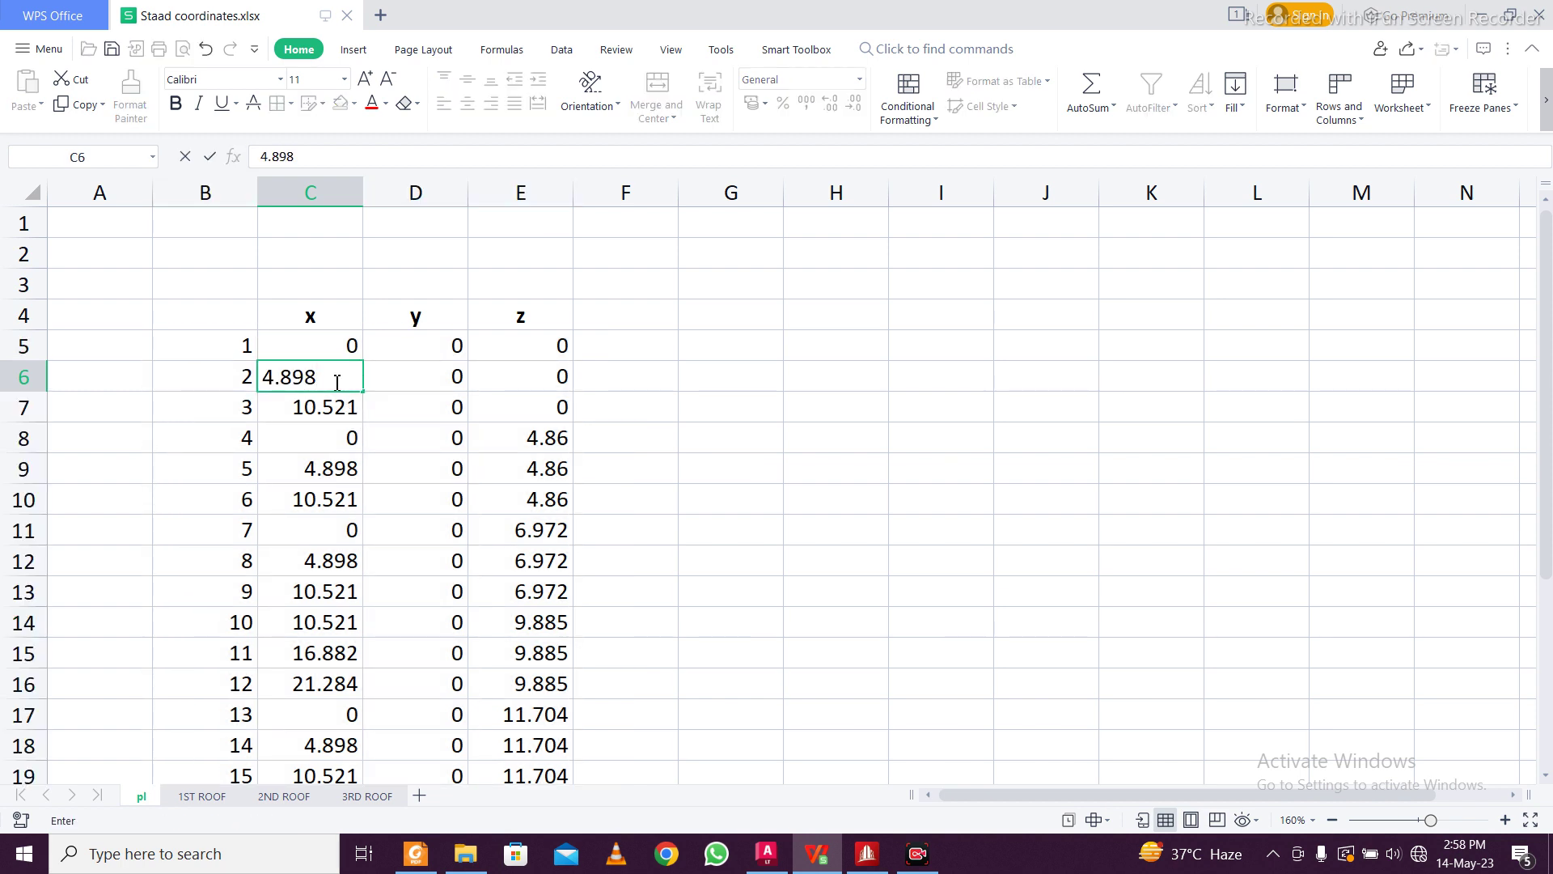
click(591, 473)
Check the coordinates on the 1ST ROOF sheet and return to the pl sheet
click(202, 796)
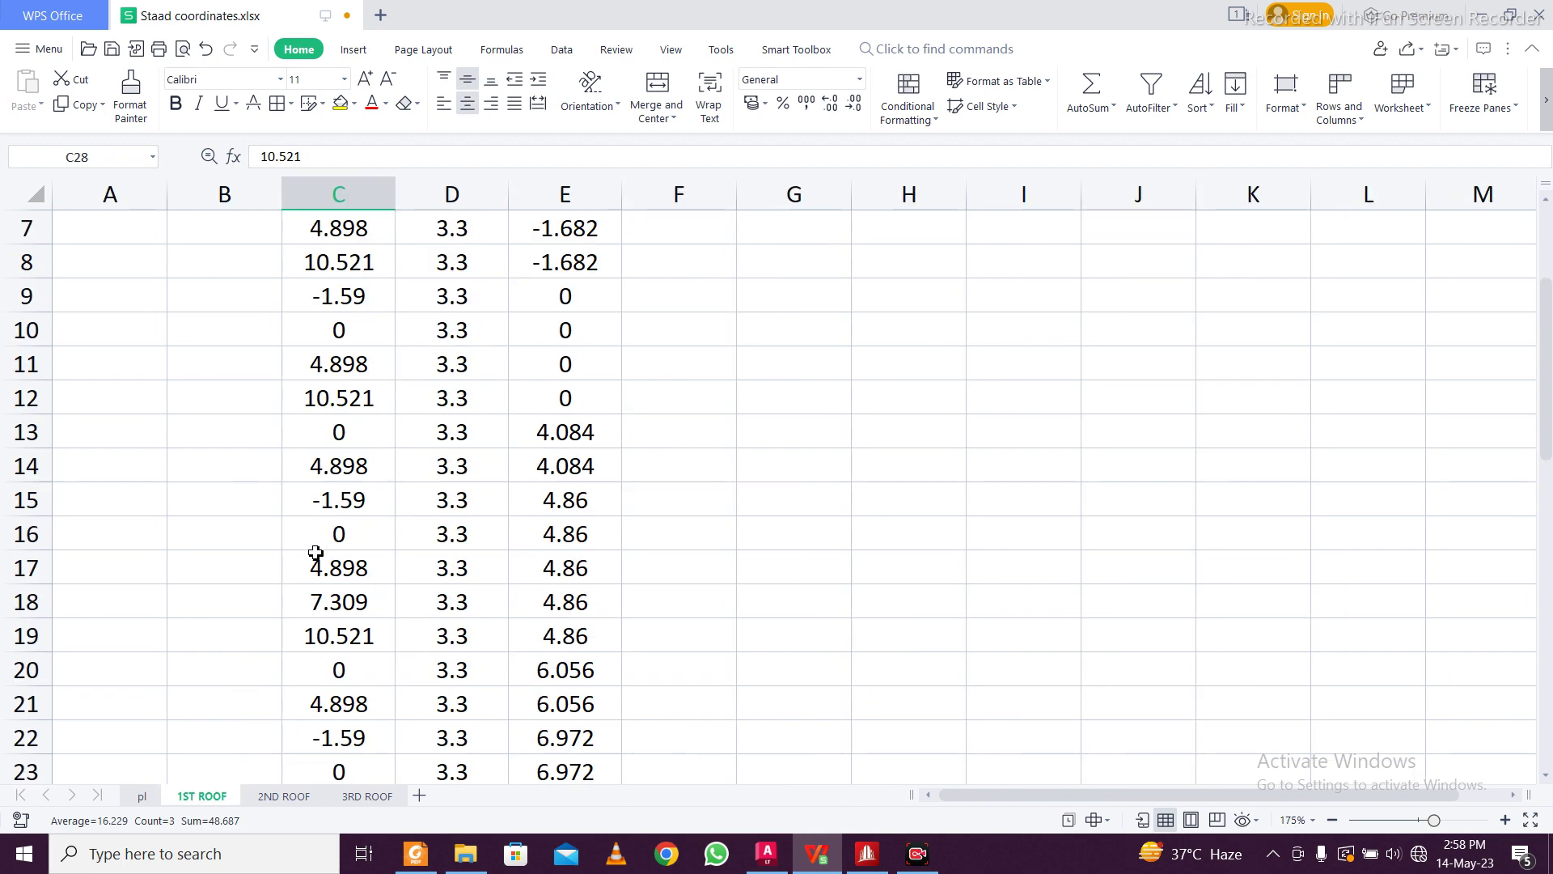
scroll(339, 502, up, 2)
click(144, 797)
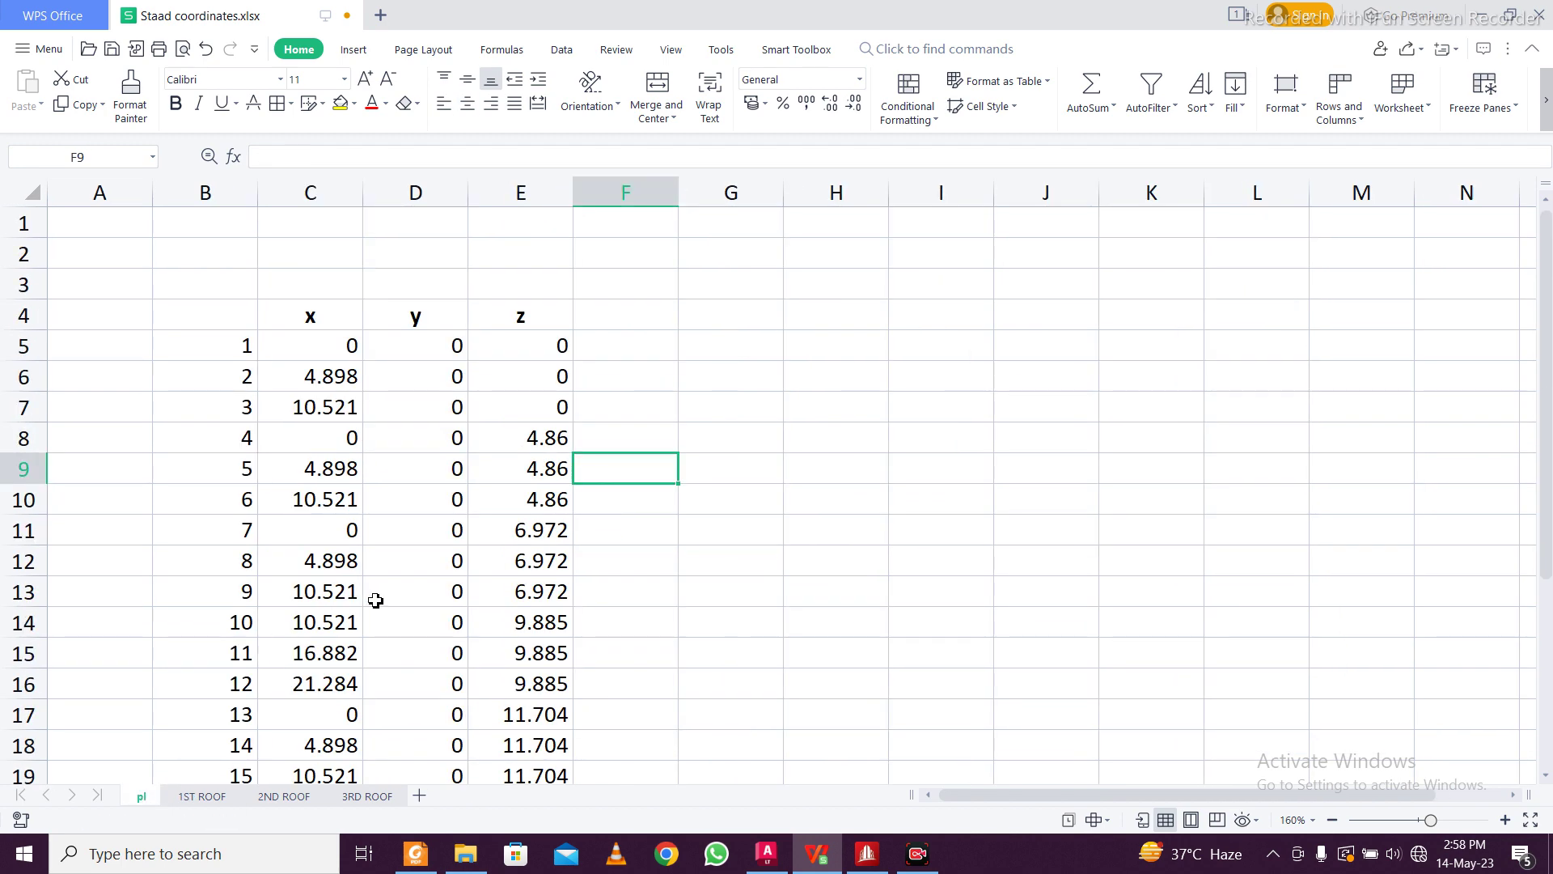
Switch back to STAAD.Pro and add beams between nodes 2 and 5 and between nodes 3 and 6
click(1480, 15)
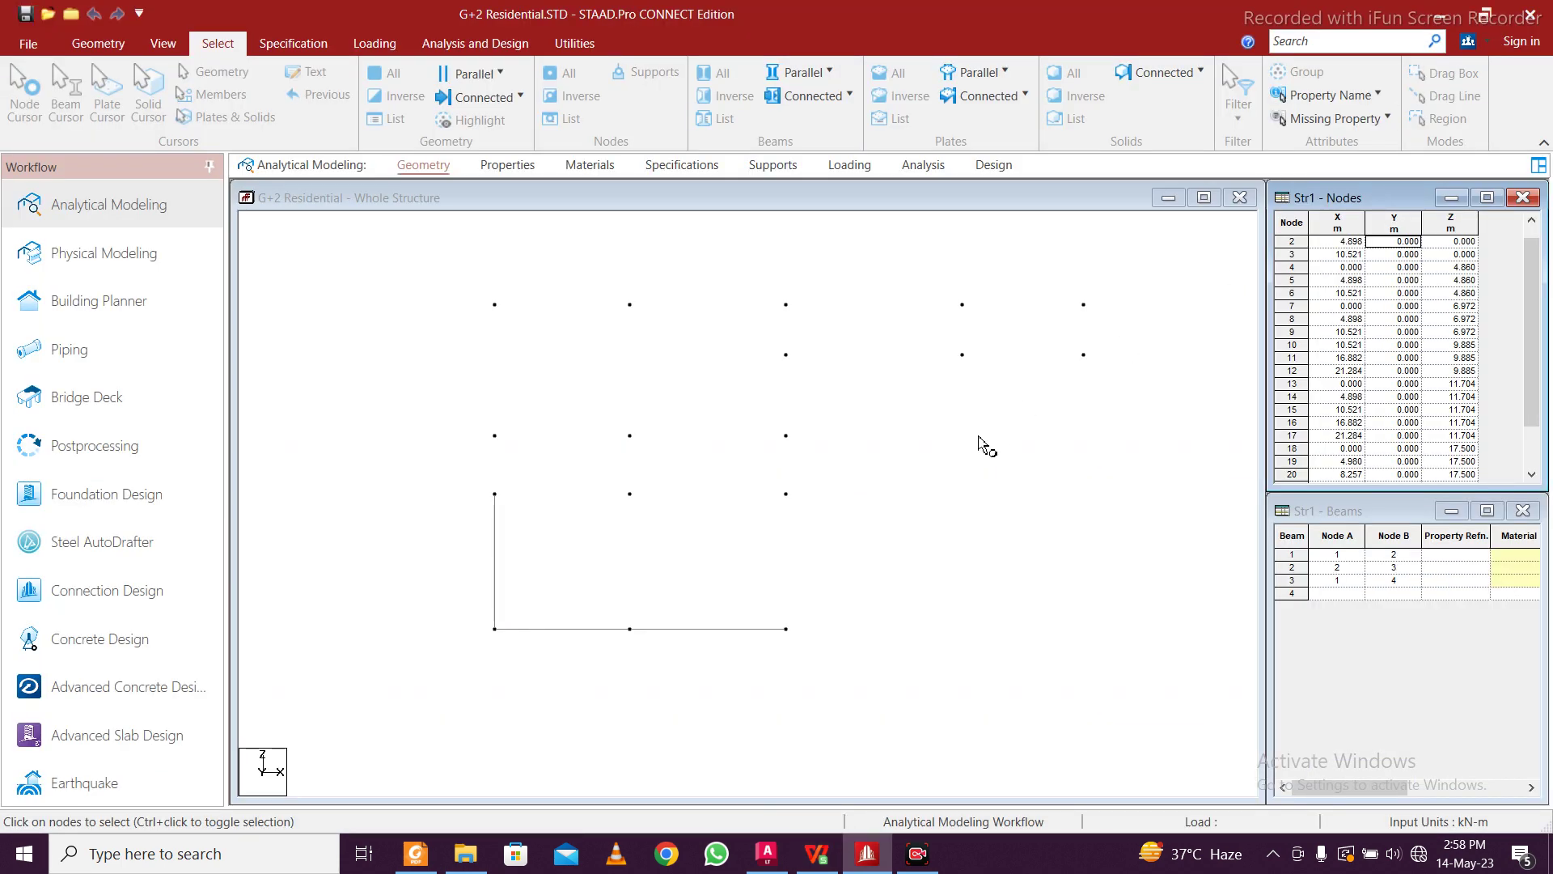
click(98, 43)
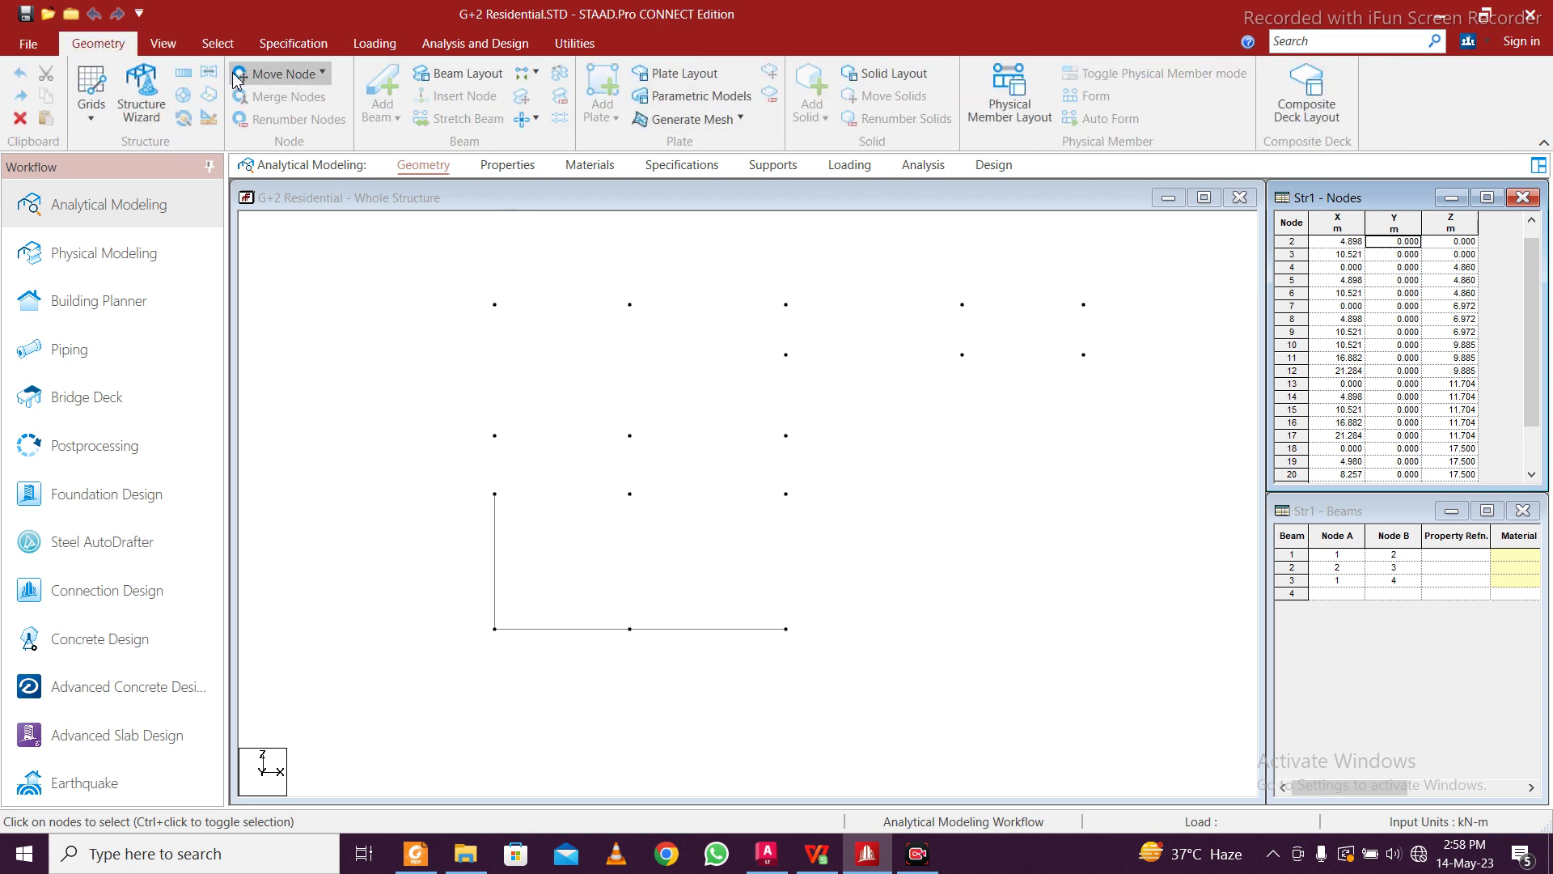
click(389, 246)
click(381, 94)
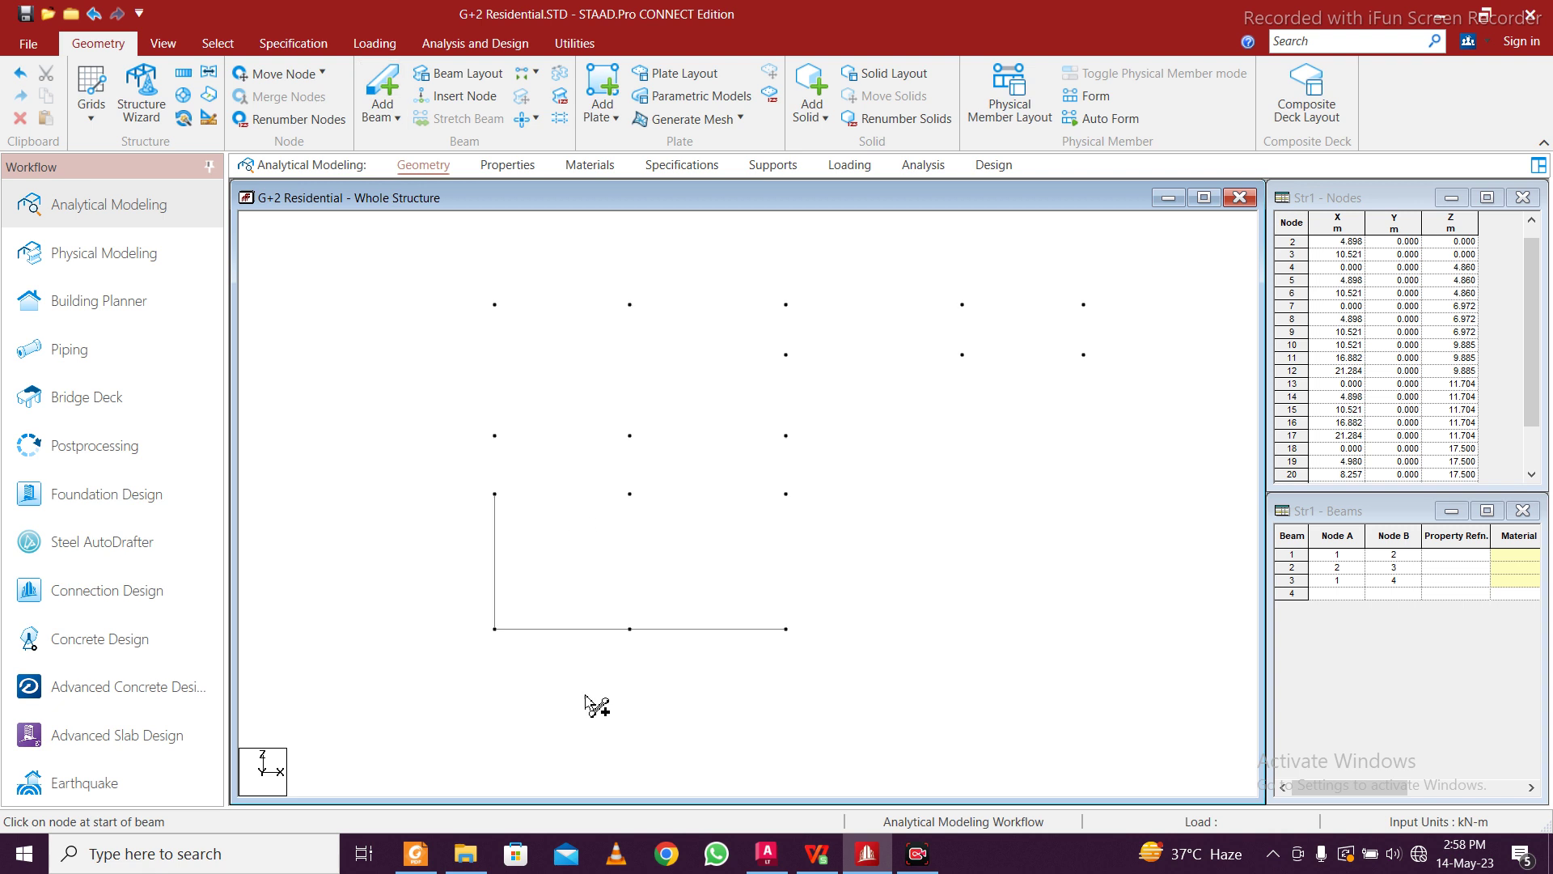
click(630, 629)
click(630, 494)
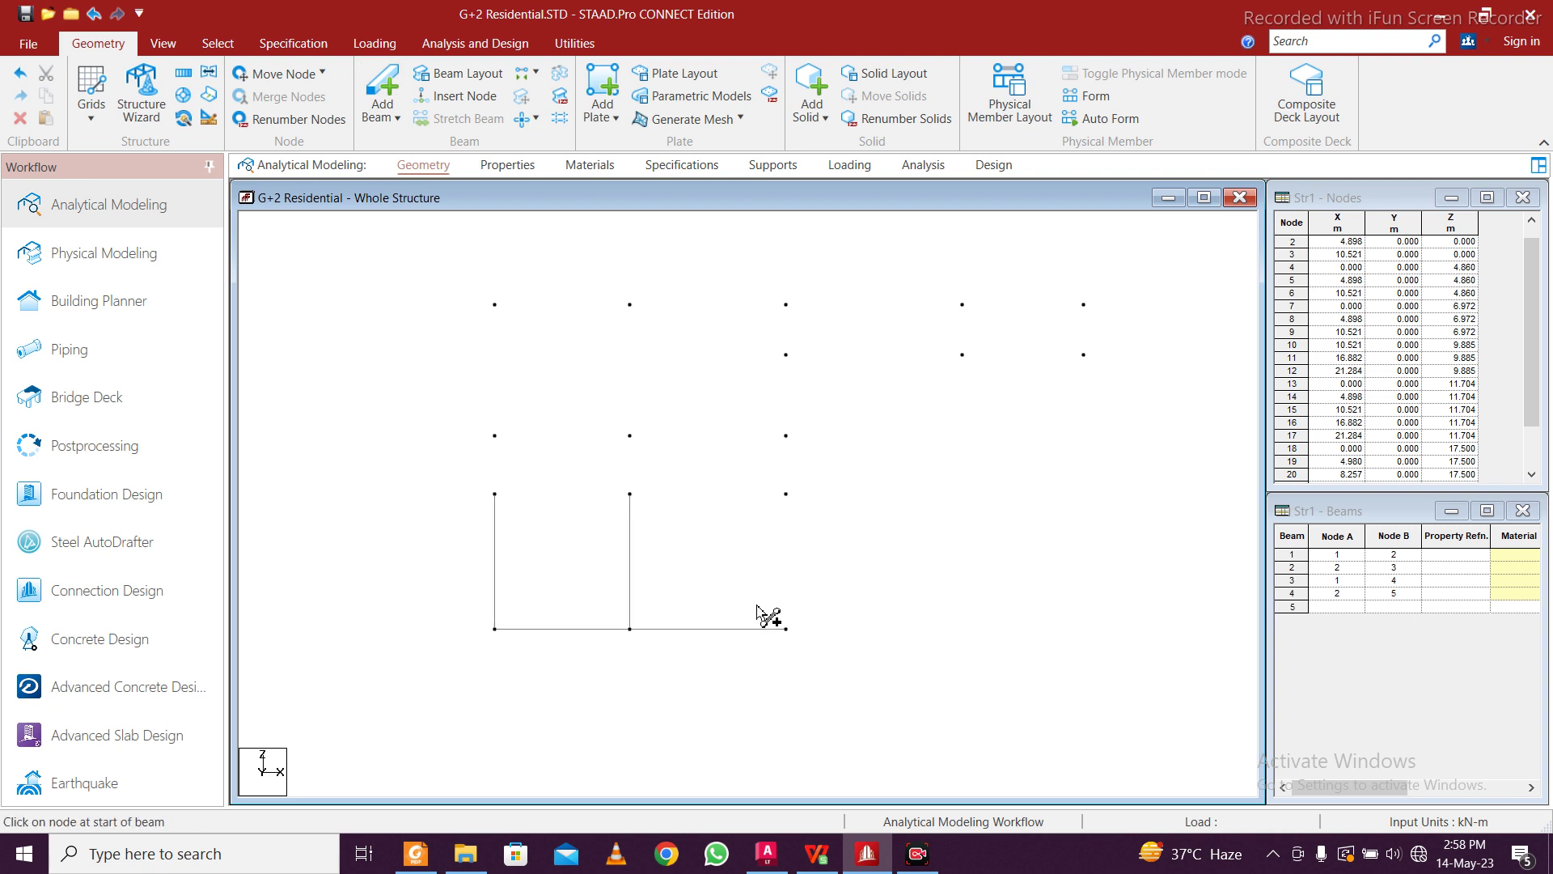
click(786, 629)
click(785, 494)
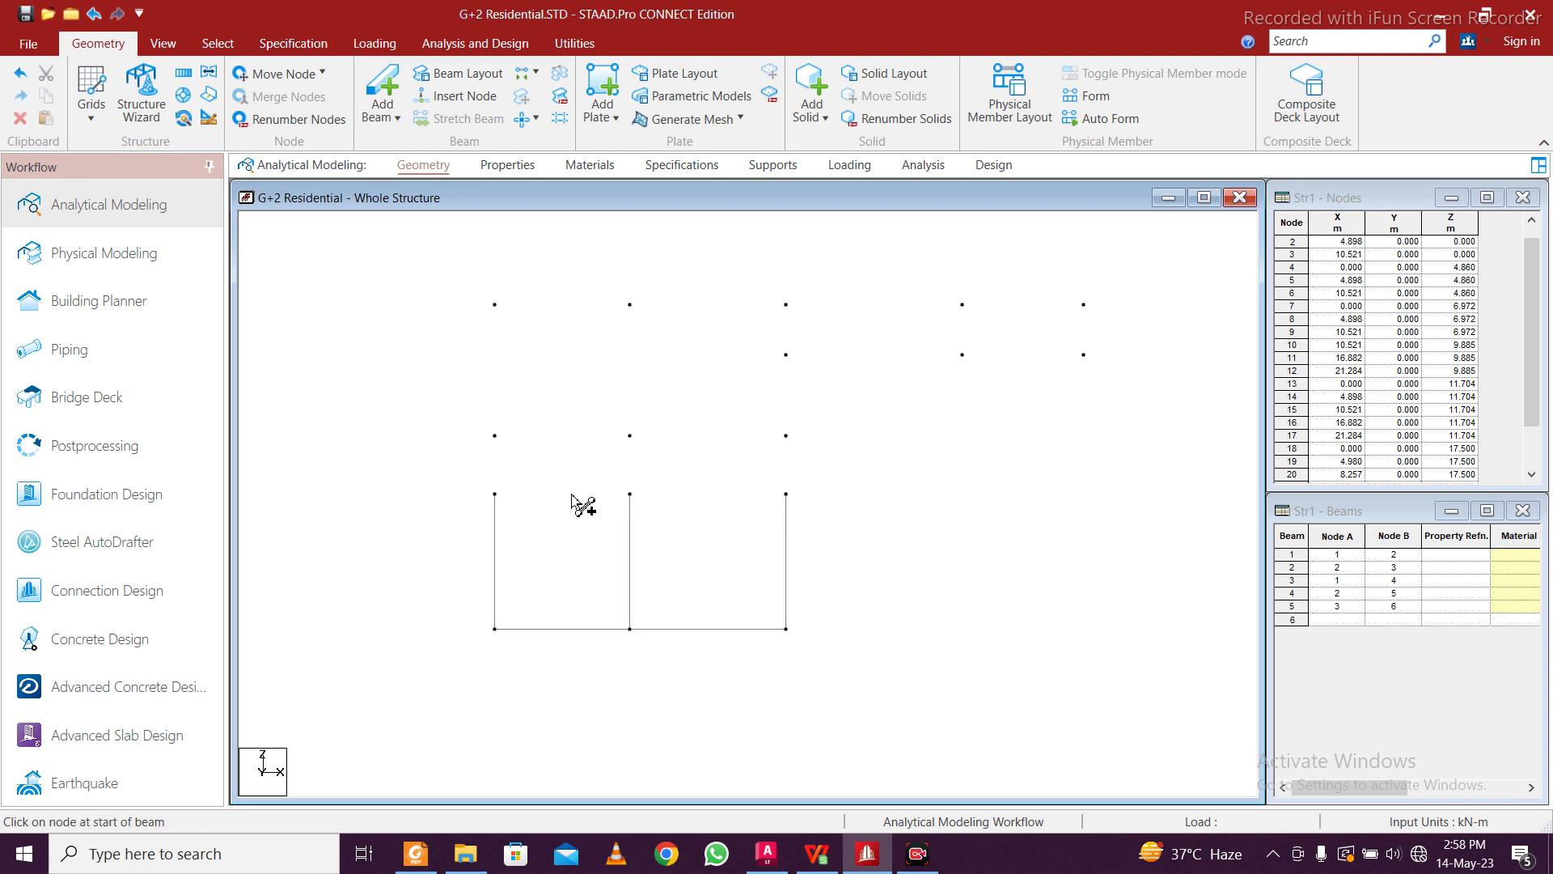
Add beams joining nodes 4-5-6 and 7-8-9 along their rows, and connect 4 to 7, 5 to 8 and 6 to 9
drag(495, 494, 786, 495)
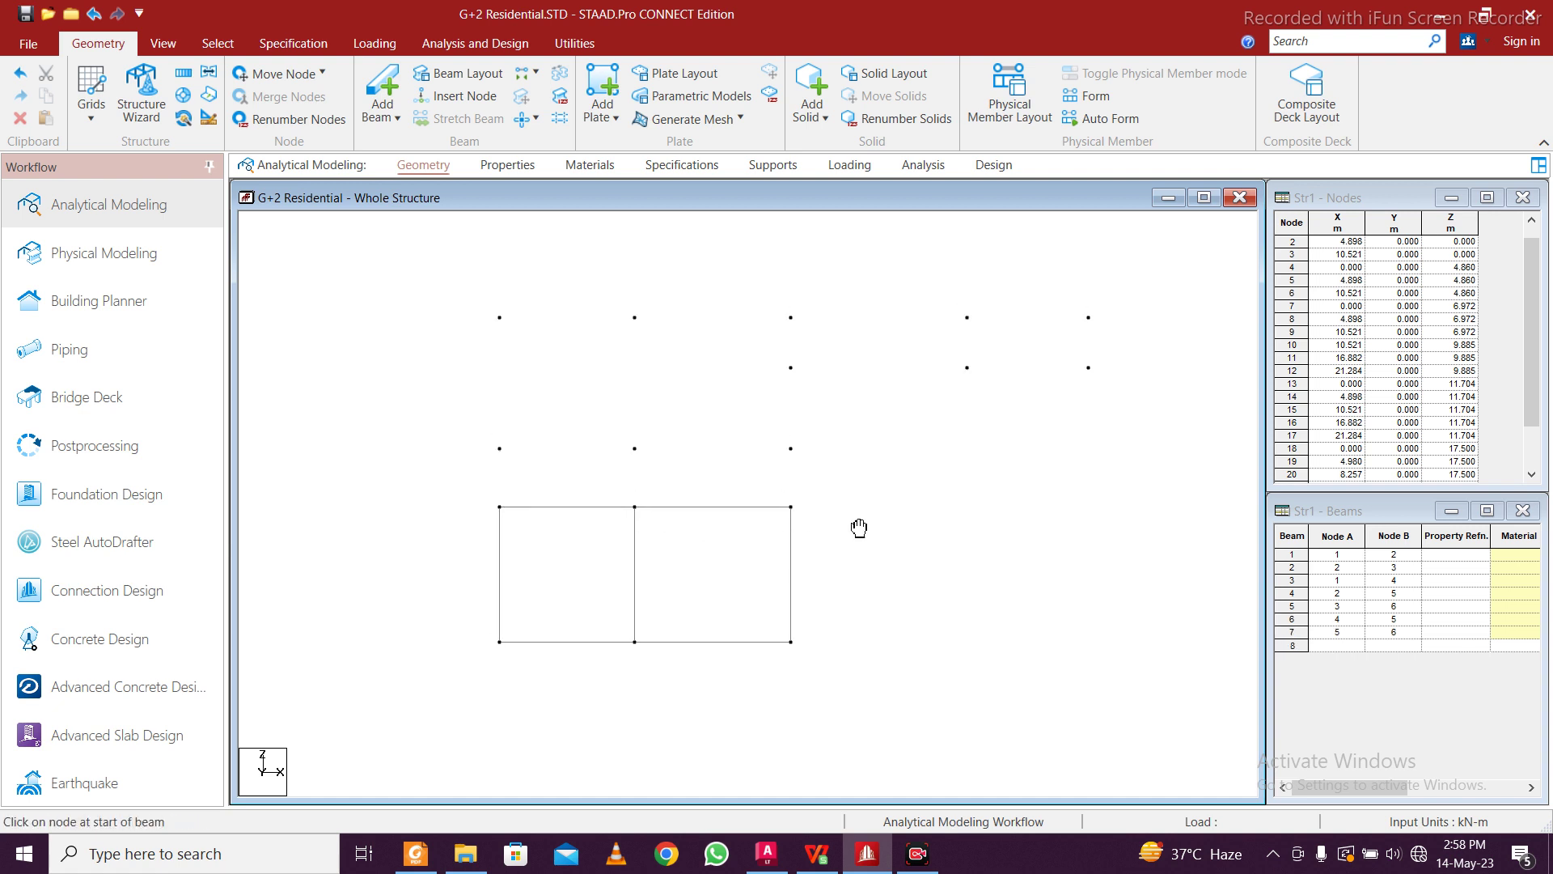
mouse_move(507, 591)
mouse_down()
mouse_move(520, 530)
mouse_move(507, 532)
mouse_up()
mouse_move(643, 592)
mouse_down()
mouse_move(656, 523)
mouse_move(642, 533)
mouse_up()
drag(806, 596, 798, 533)
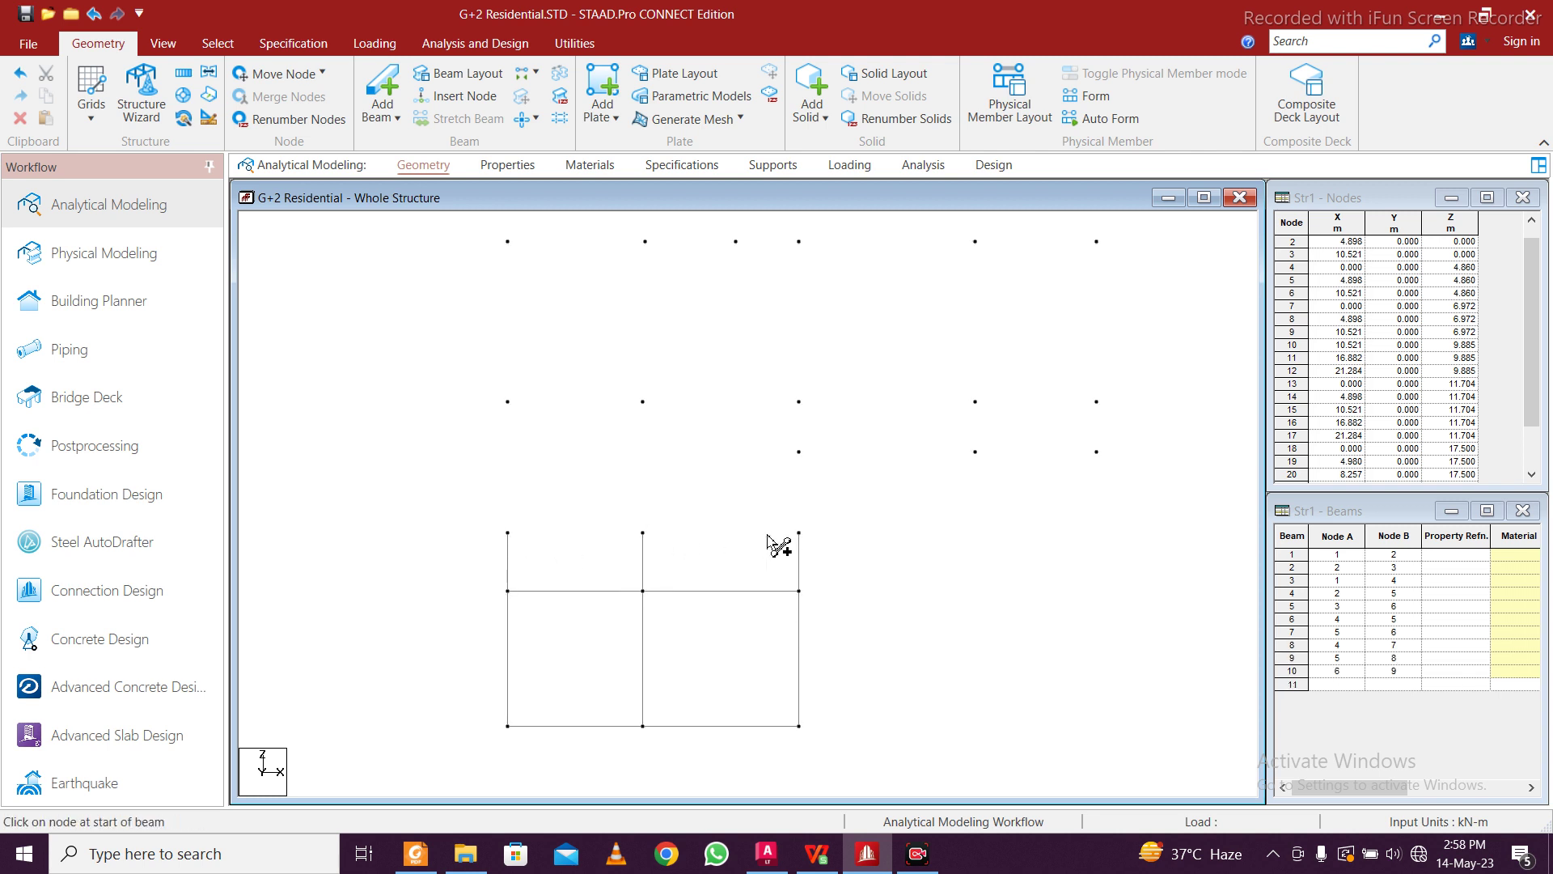
drag(507, 533, 799, 533)
Add beams from node 7 to 13 and 8 to 14, and a chain of beams through nodes 9, 10, 11, 12, 17 and 23
mouse_move(508, 532)
mouse_down()
mouse_move(522, 412)
mouse_move(508, 401)
mouse_up()
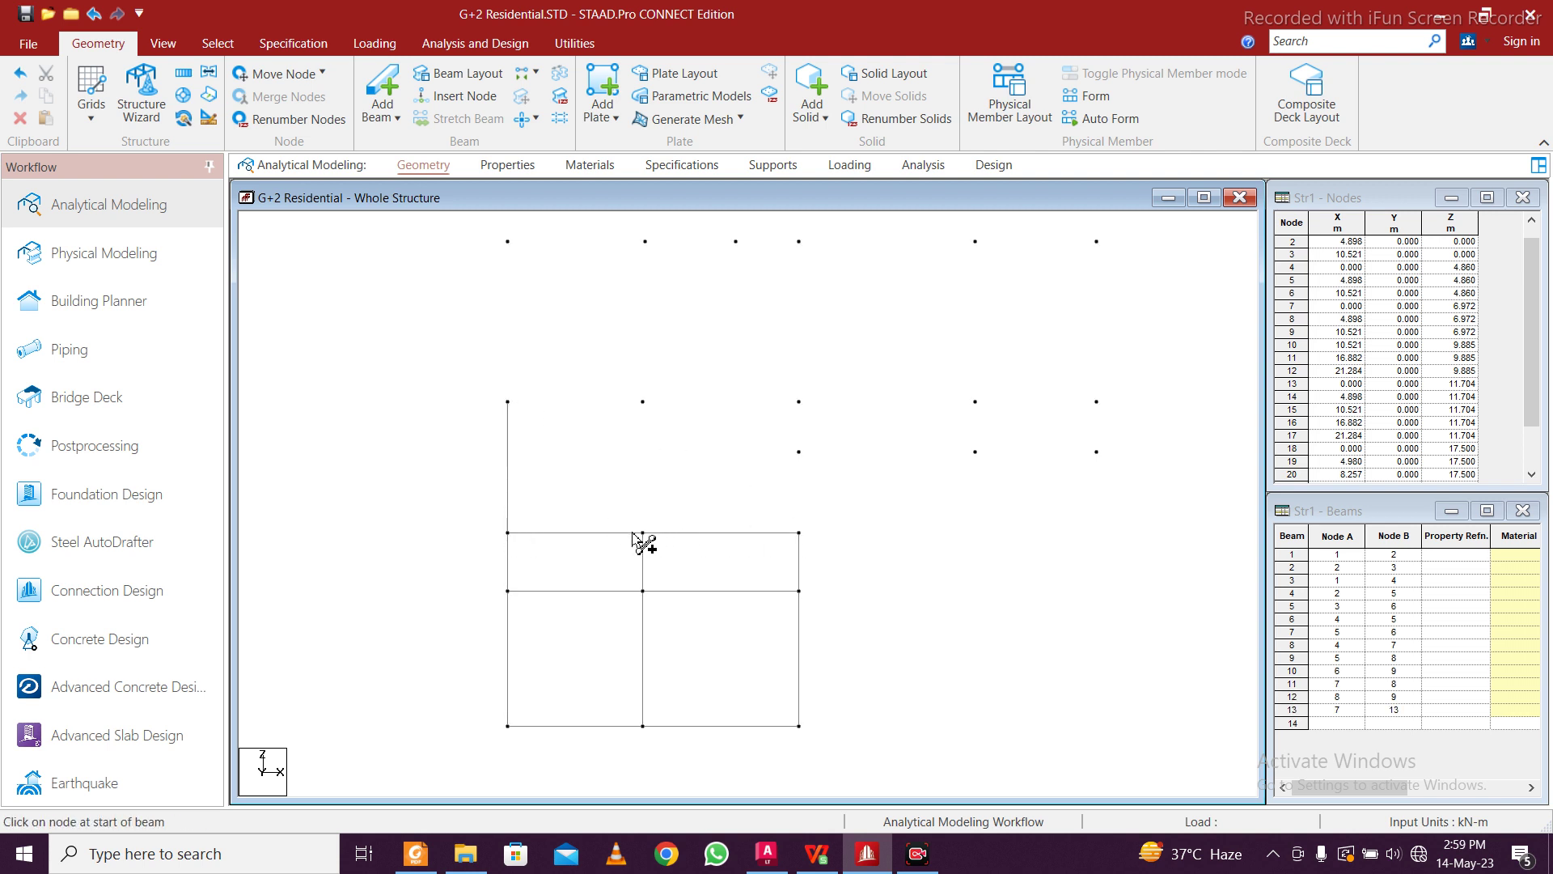
drag(642, 533, 643, 402)
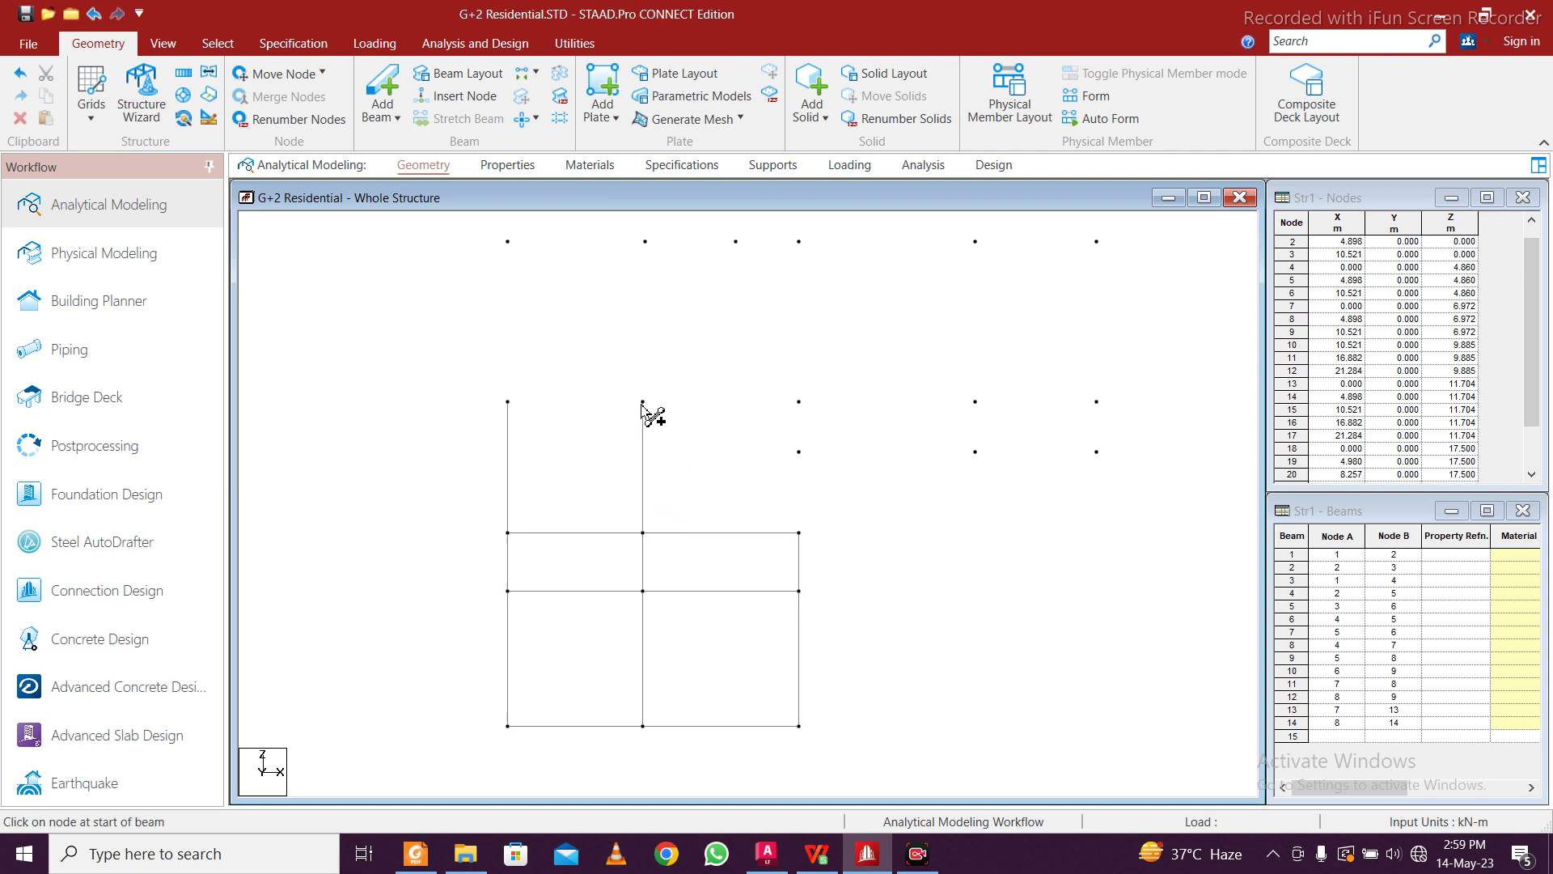
mouse_move(801, 534)
mouse_down()
mouse_move(806, 448)
mouse_move(1102, 461)
mouse_move(1105, 405)
mouse_up()
middle_drag(1134, 406, 1108, 500)
mouse_move(1078, 496)
mouse_down()
mouse_move(1151, 350)
mouse_move(1079, 336)
mouse_up()
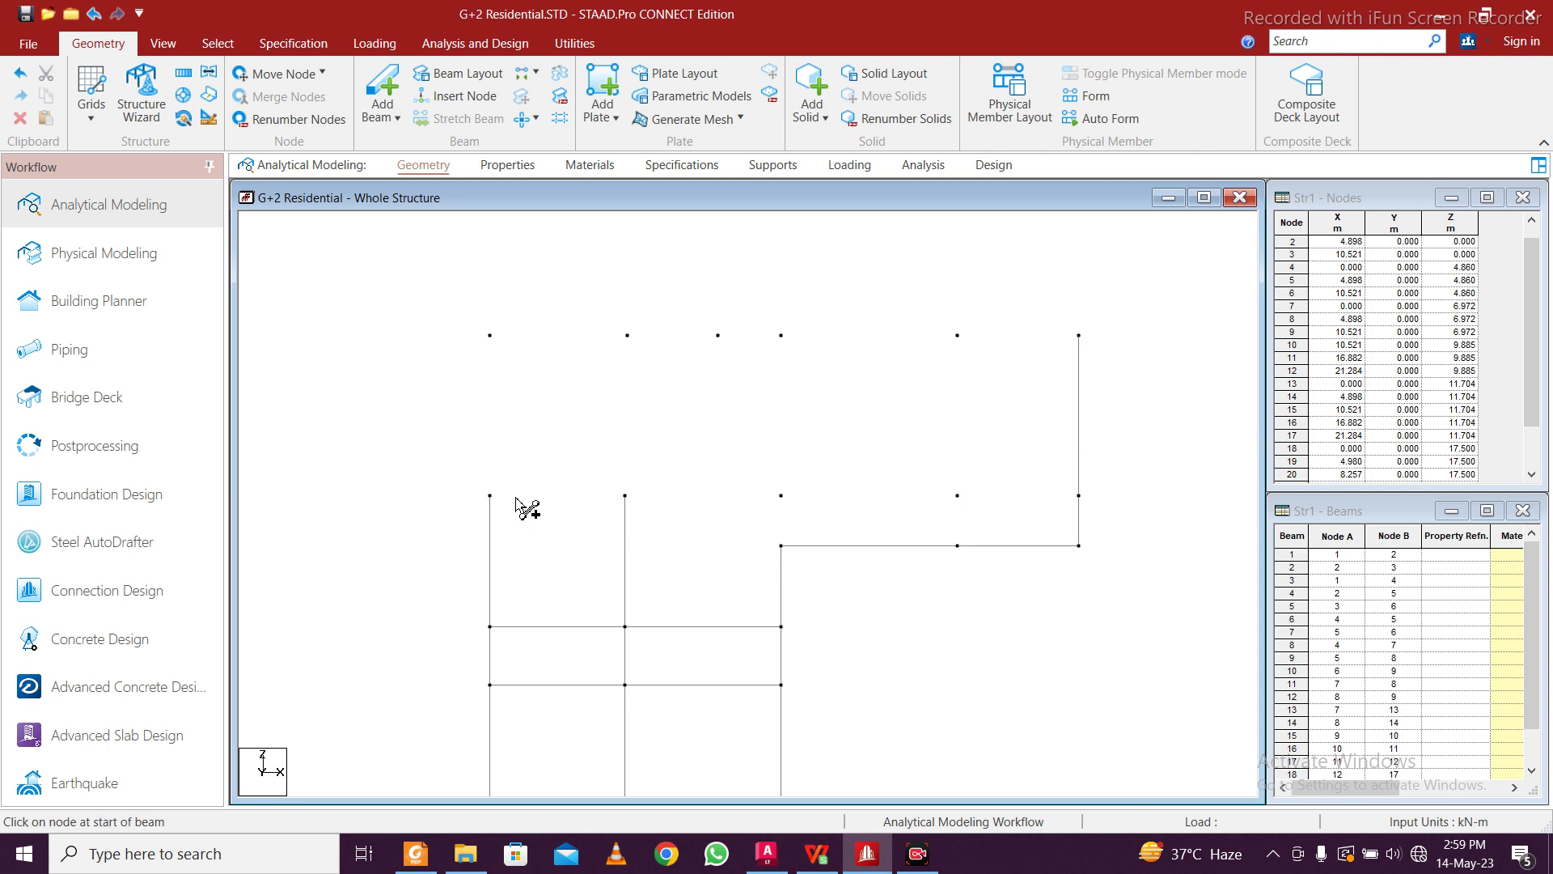
Add beams along the row through nodes 13, 14, 15, 16 and 17, and one between nodes 11 and 16
mouse_move(490, 495)
mouse_down()
mouse_move(634, 508)
mouse_move(625, 495)
mouse_move(782, 495)
mouse_up()
drag(957, 545, 958, 495)
drag(783, 497, 1079, 496)
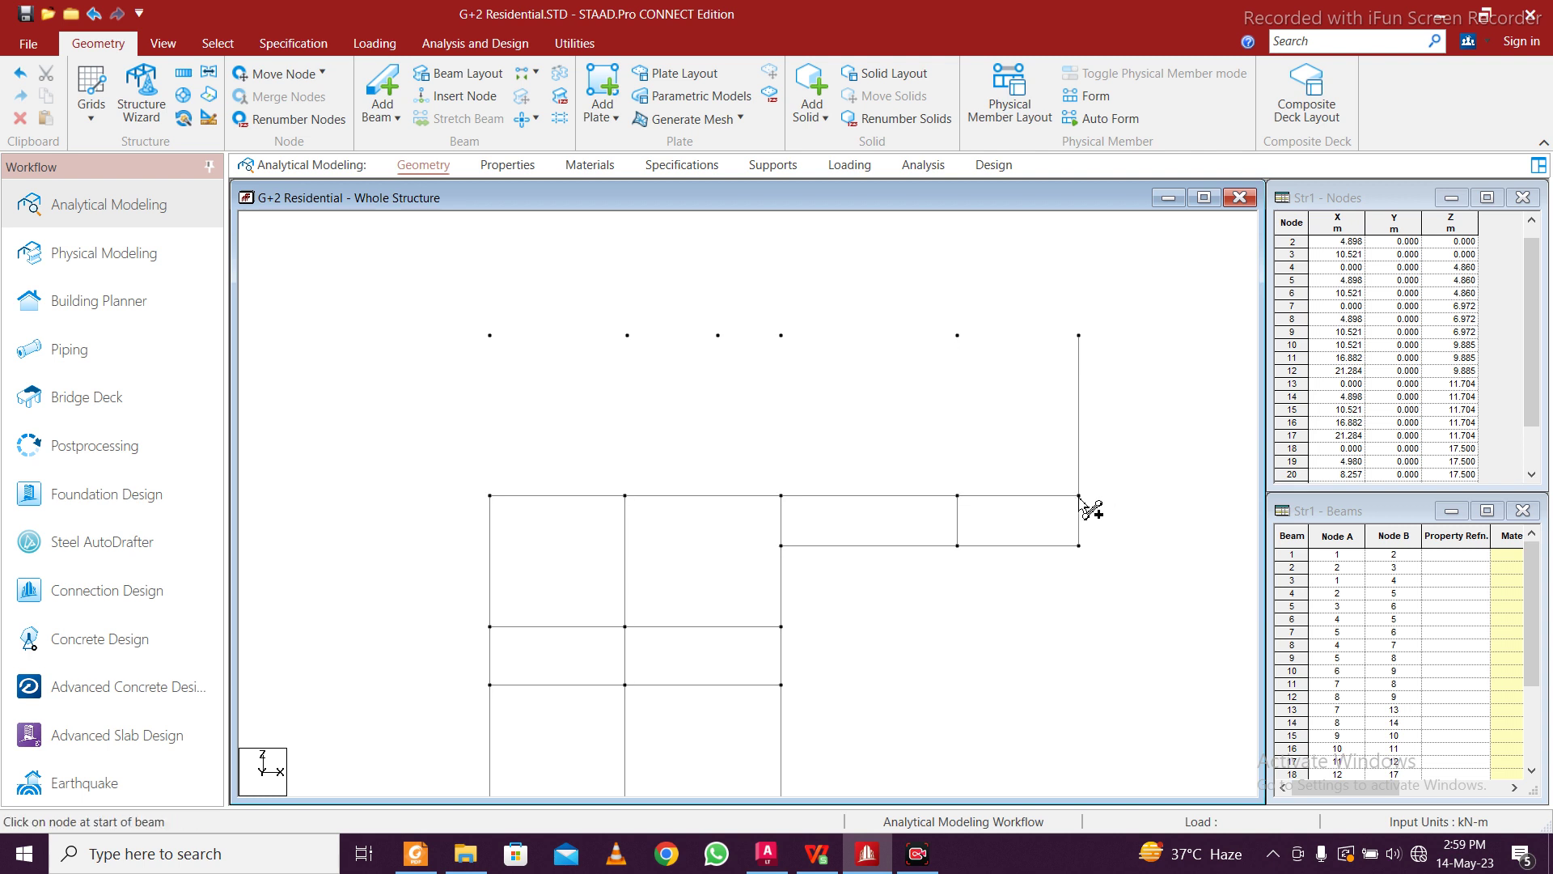
Add beams from nodes 16 to 22, 15 to 21, 14 to 19 and 13 to 18, and along the row from node 18 to 23
drag(957, 495, 958, 336)
drag(781, 495, 781, 336)
drag(625, 495, 626, 336)
drag(488, 496, 1079, 334)
scroll(873, 399, down, 3)
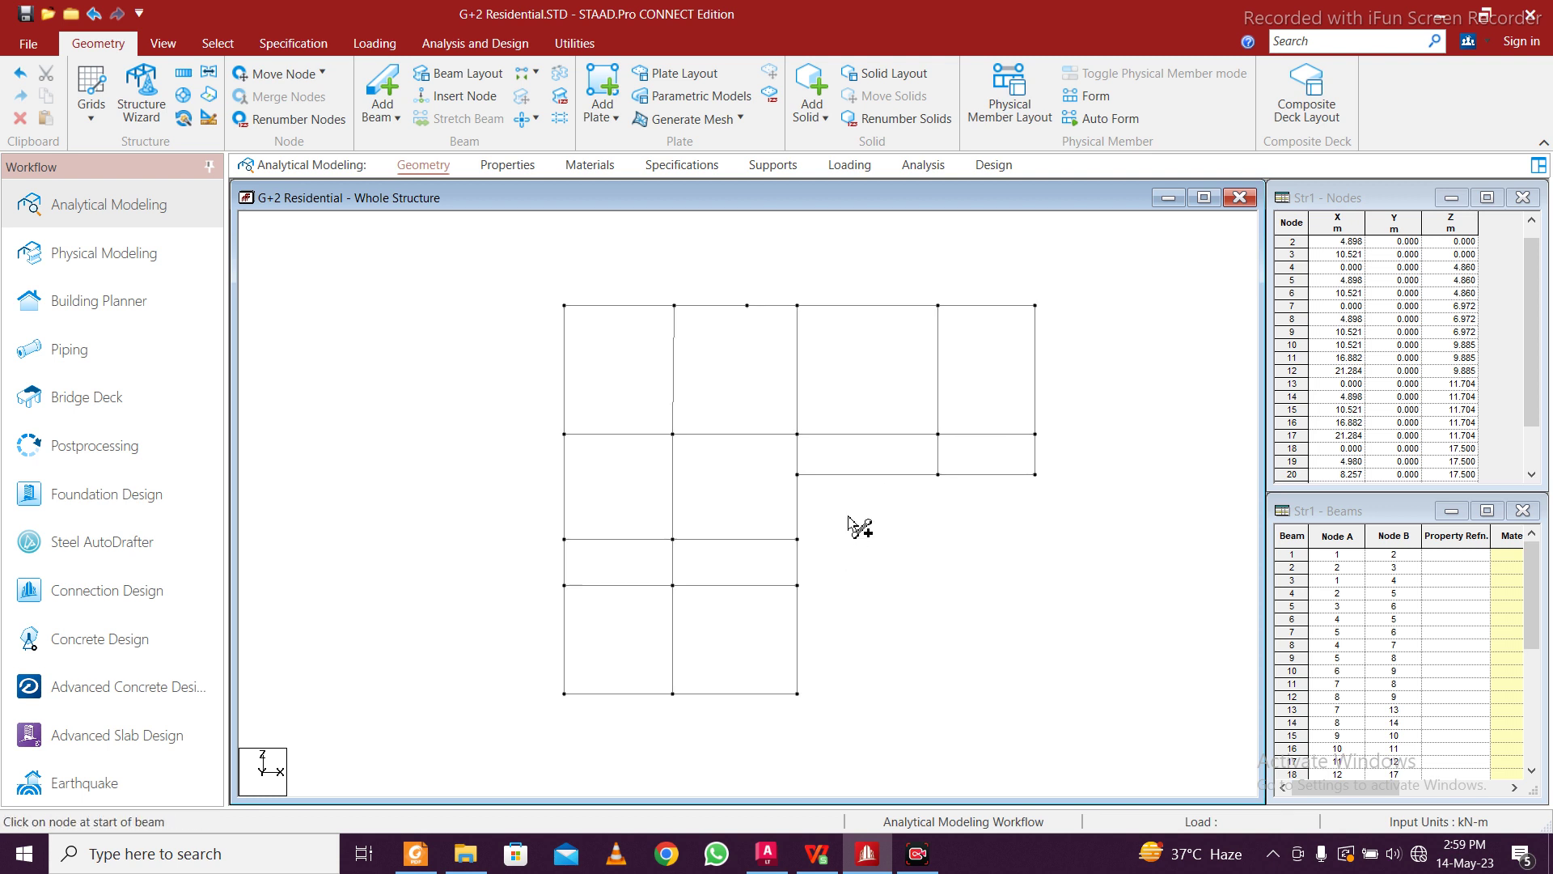
scroll(849, 518, up, 1)
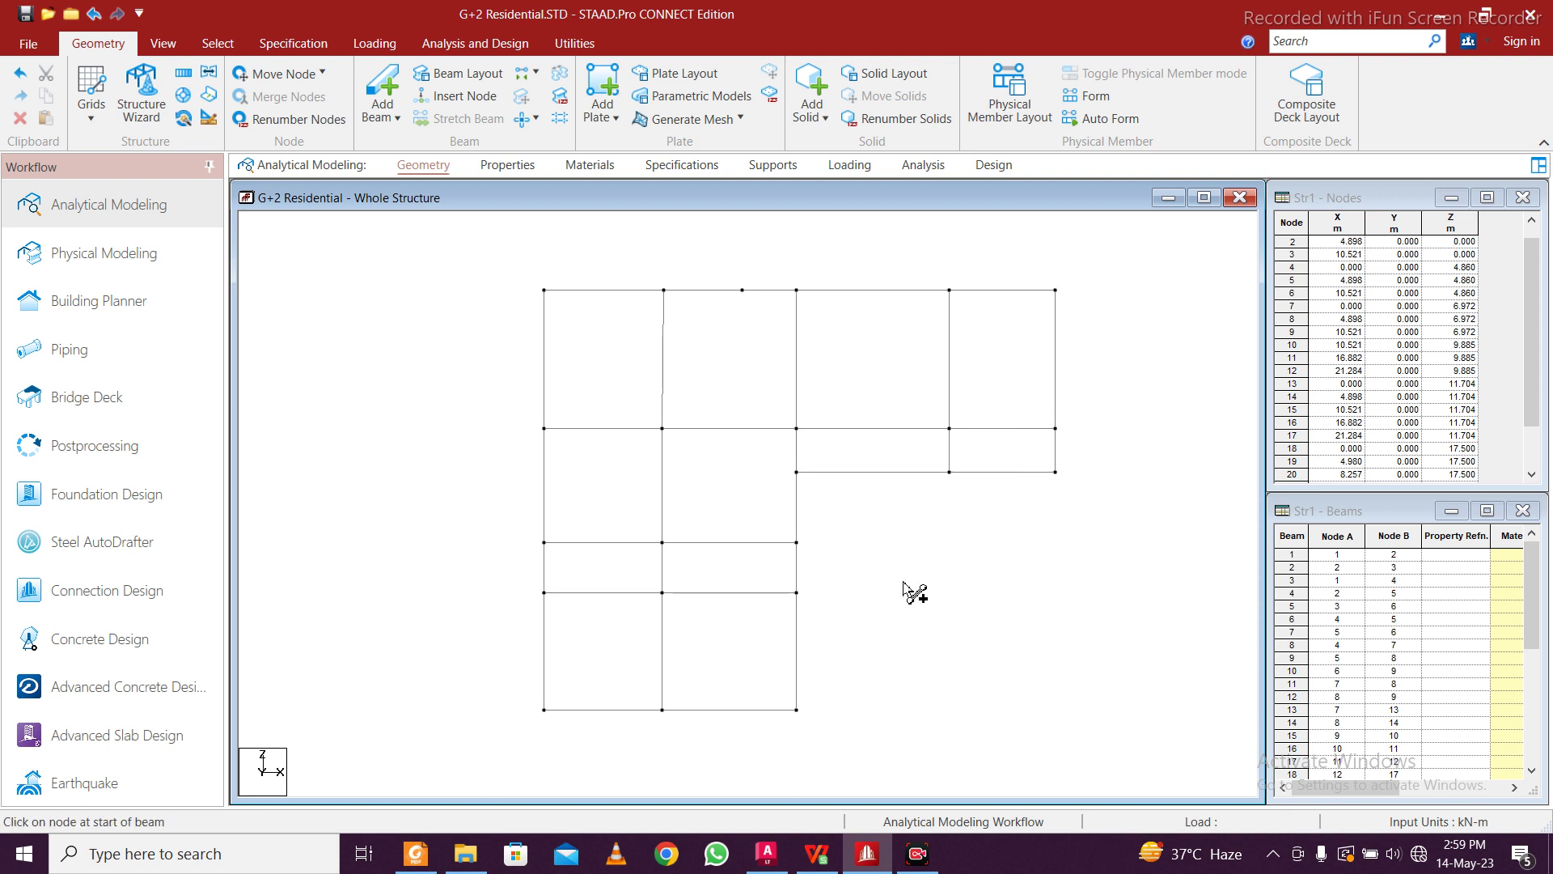
Switch to AutoCAD and examine the column positions and coordinate labels on the plan in Centerline m.dwg
click(767, 853)
scroll(433, 346, up, 6)
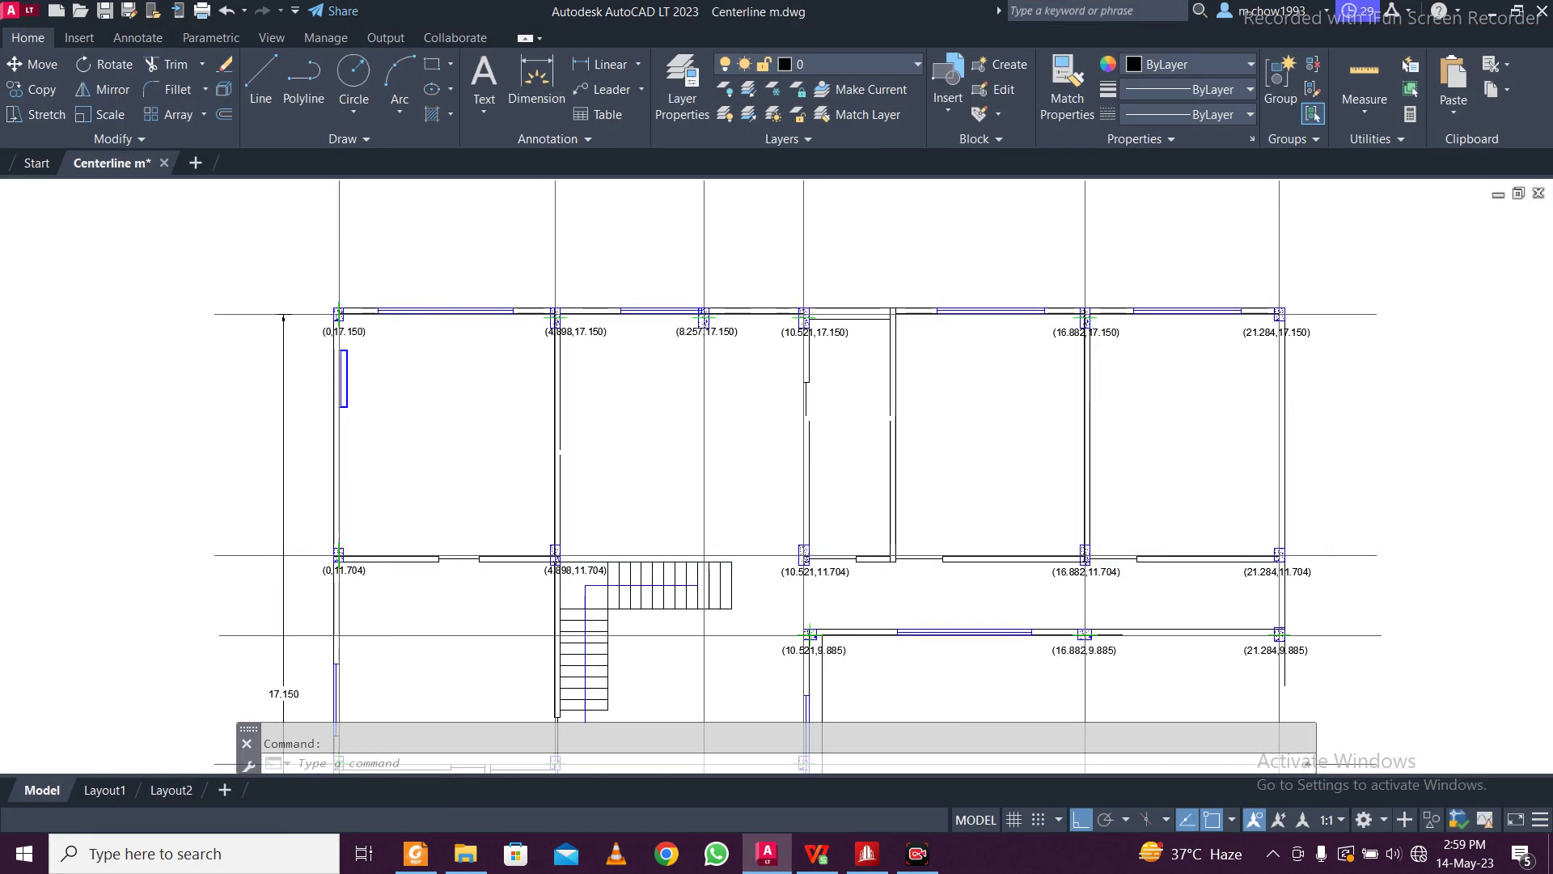
scroll(502, 305, down, 2)
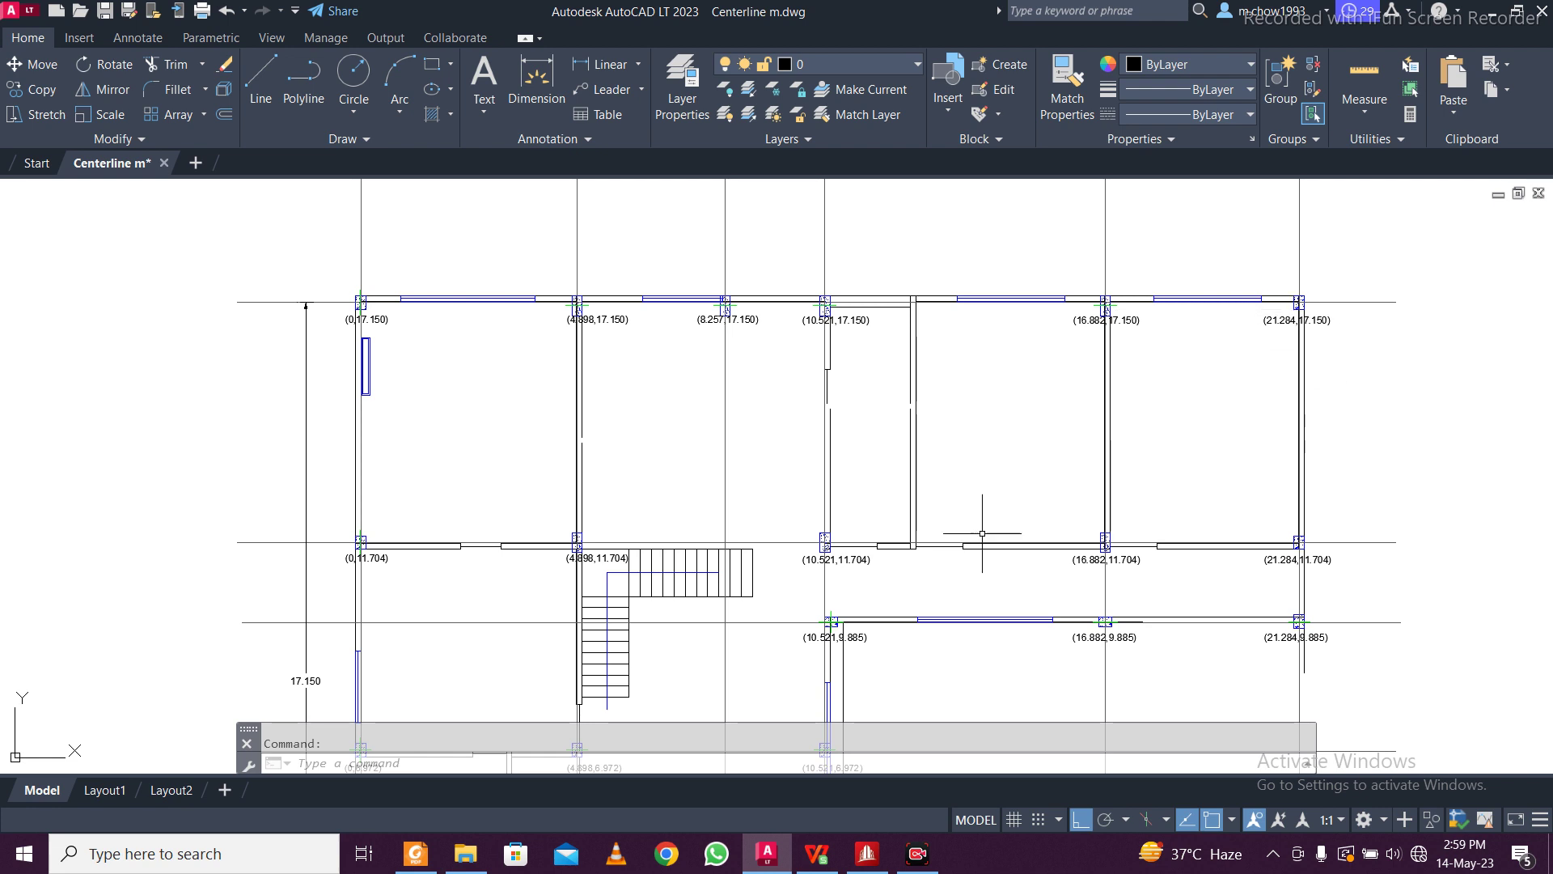
scroll(940, 573, down, 2)
middle_drag(939, 575, 930, 503)
middle_drag(837, 590, 838, 463)
scroll(719, 530, up, 2)
mouse_move(740, 530)
middle_down()
mouse_move(740, 473)
mouse_move(699, 466)
middle_up()
scroll(696, 476, down, 2)
scroll(701, 530, up, 2)
scroll(700, 534, down, 2)
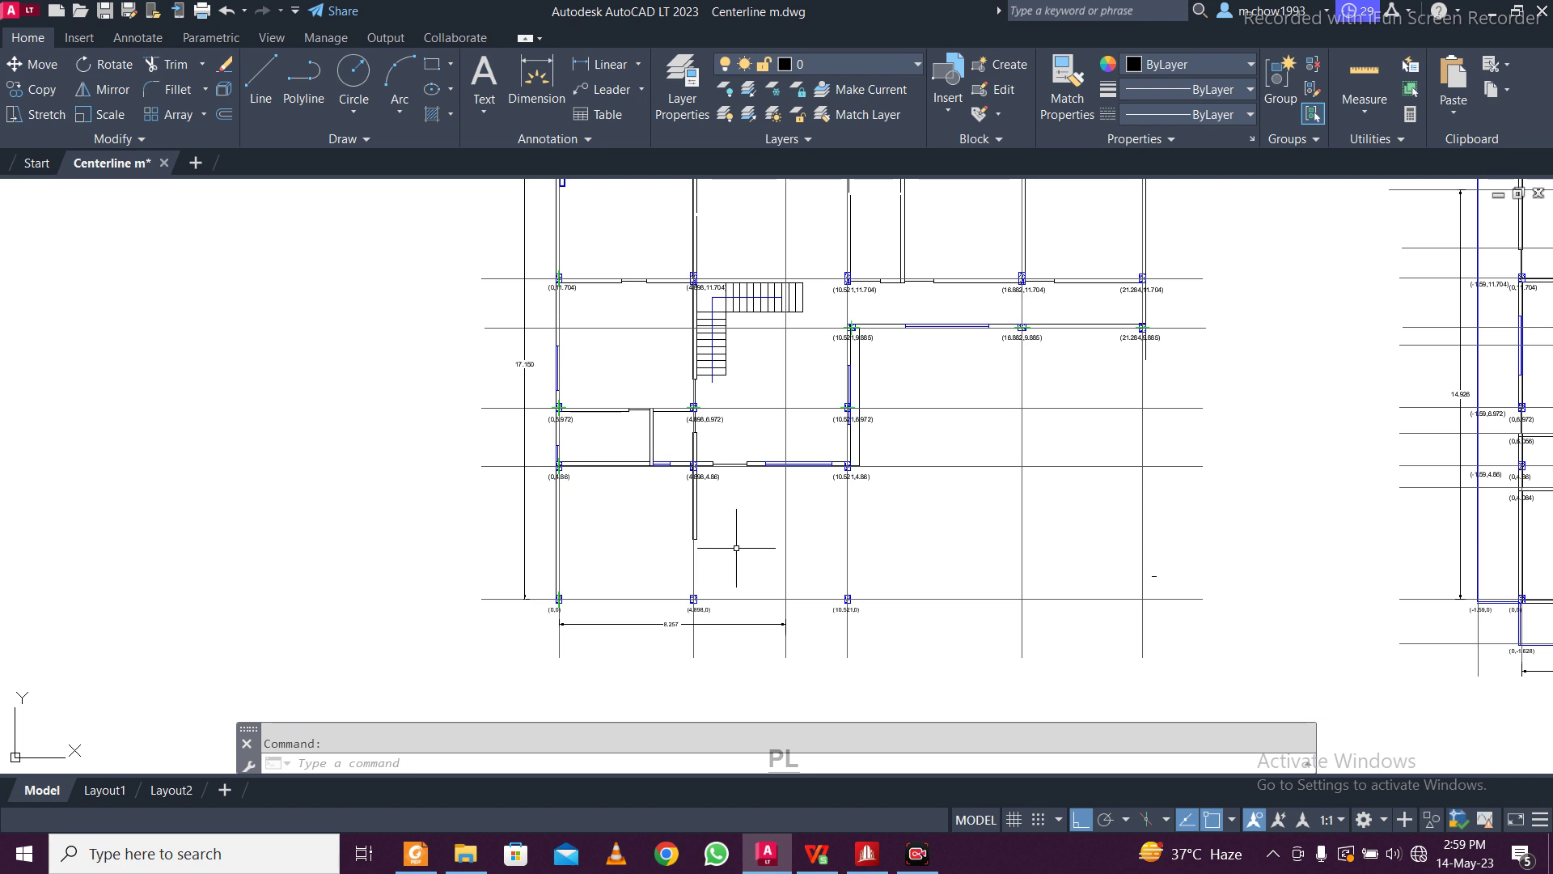
Compare the STAAD.Pro beam layout with the AutoCAD plan, examining the column coordinates along the uppermost grid row
middle_drag(846, 489, 718, 572)
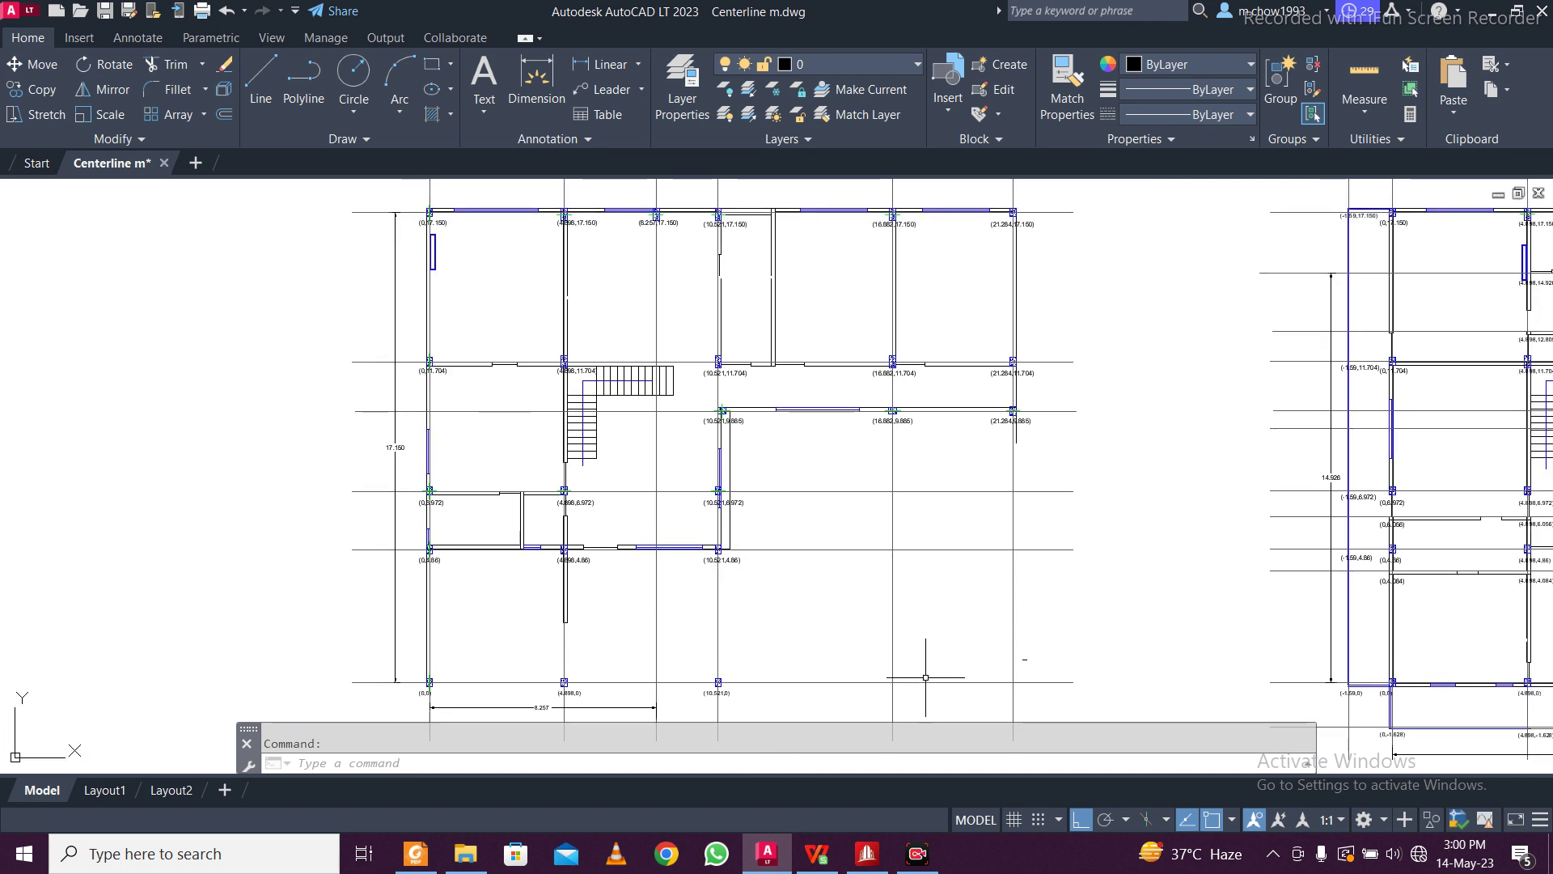
click(867, 858)
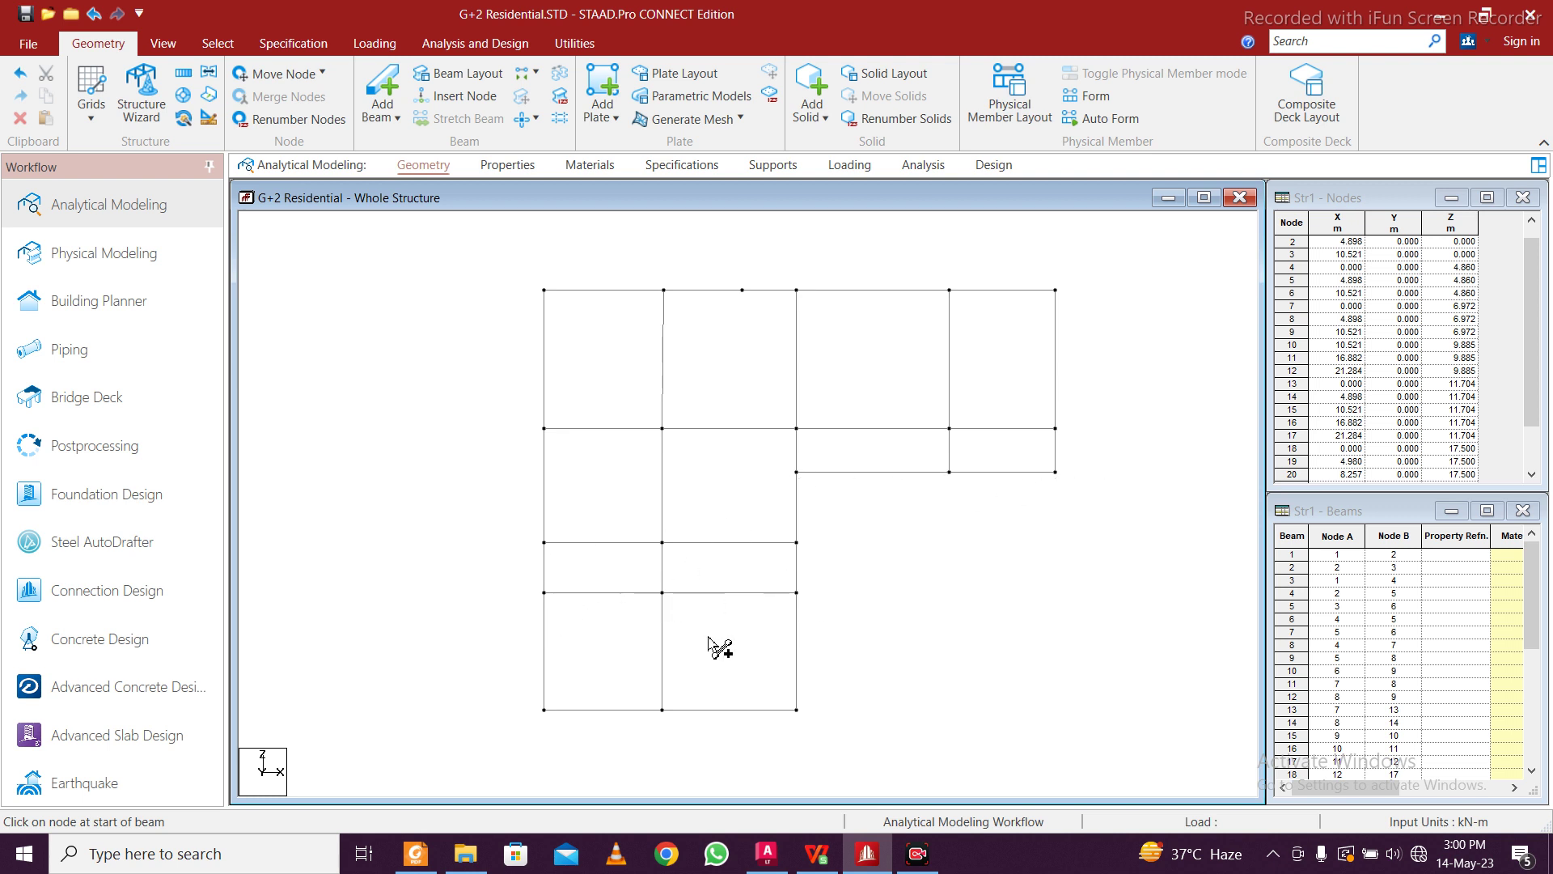
click(767, 854)
scroll(399, 299, up, 5)
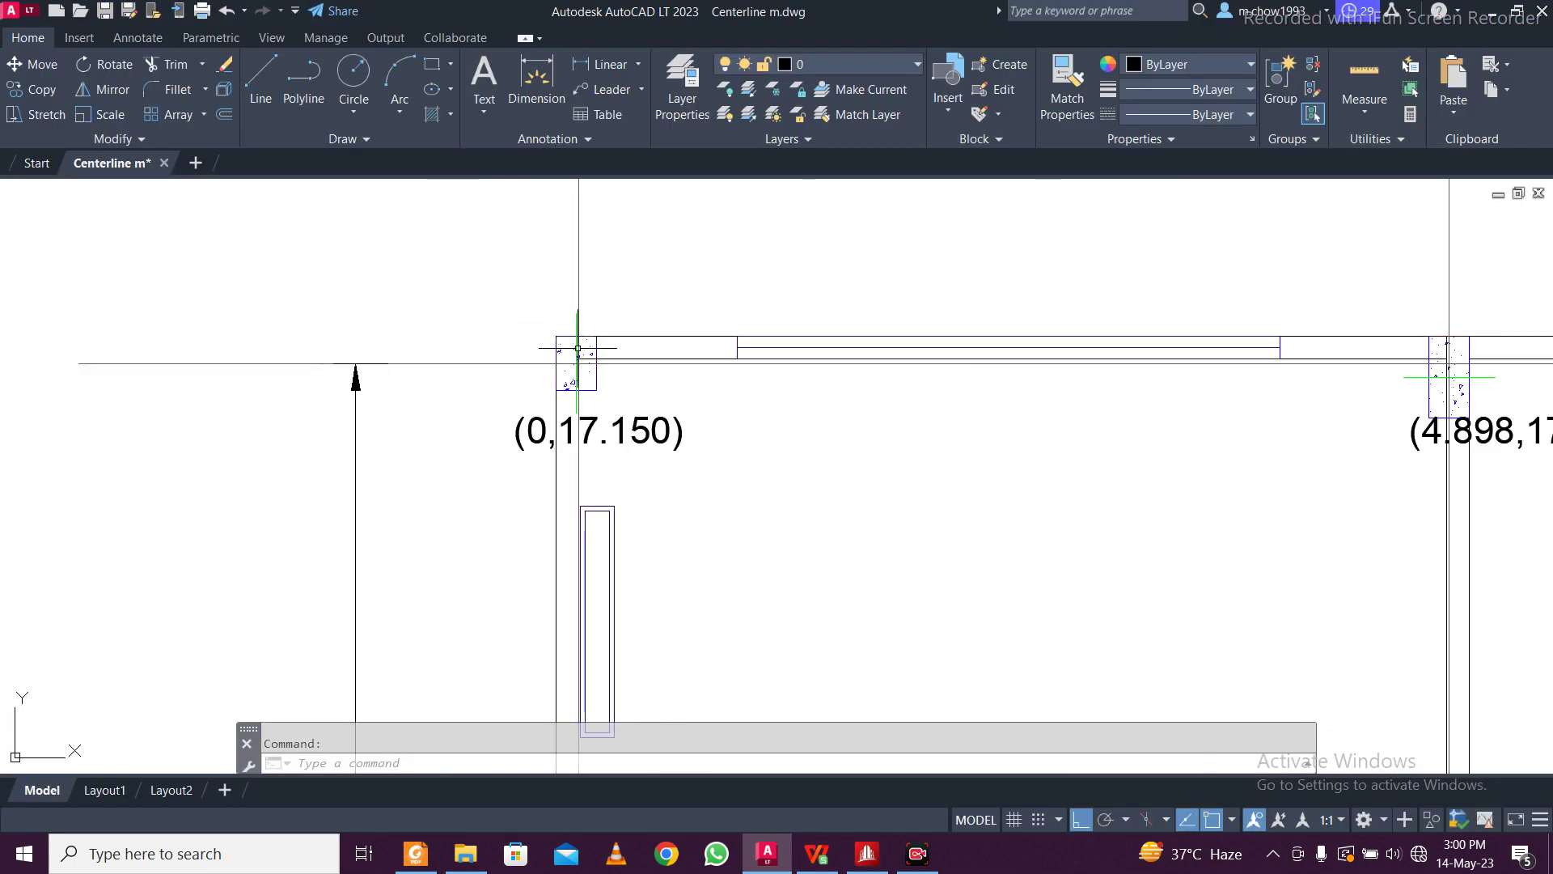
scroll(575, 348, down, 2)
middle_drag(1178, 413, 583, 423)
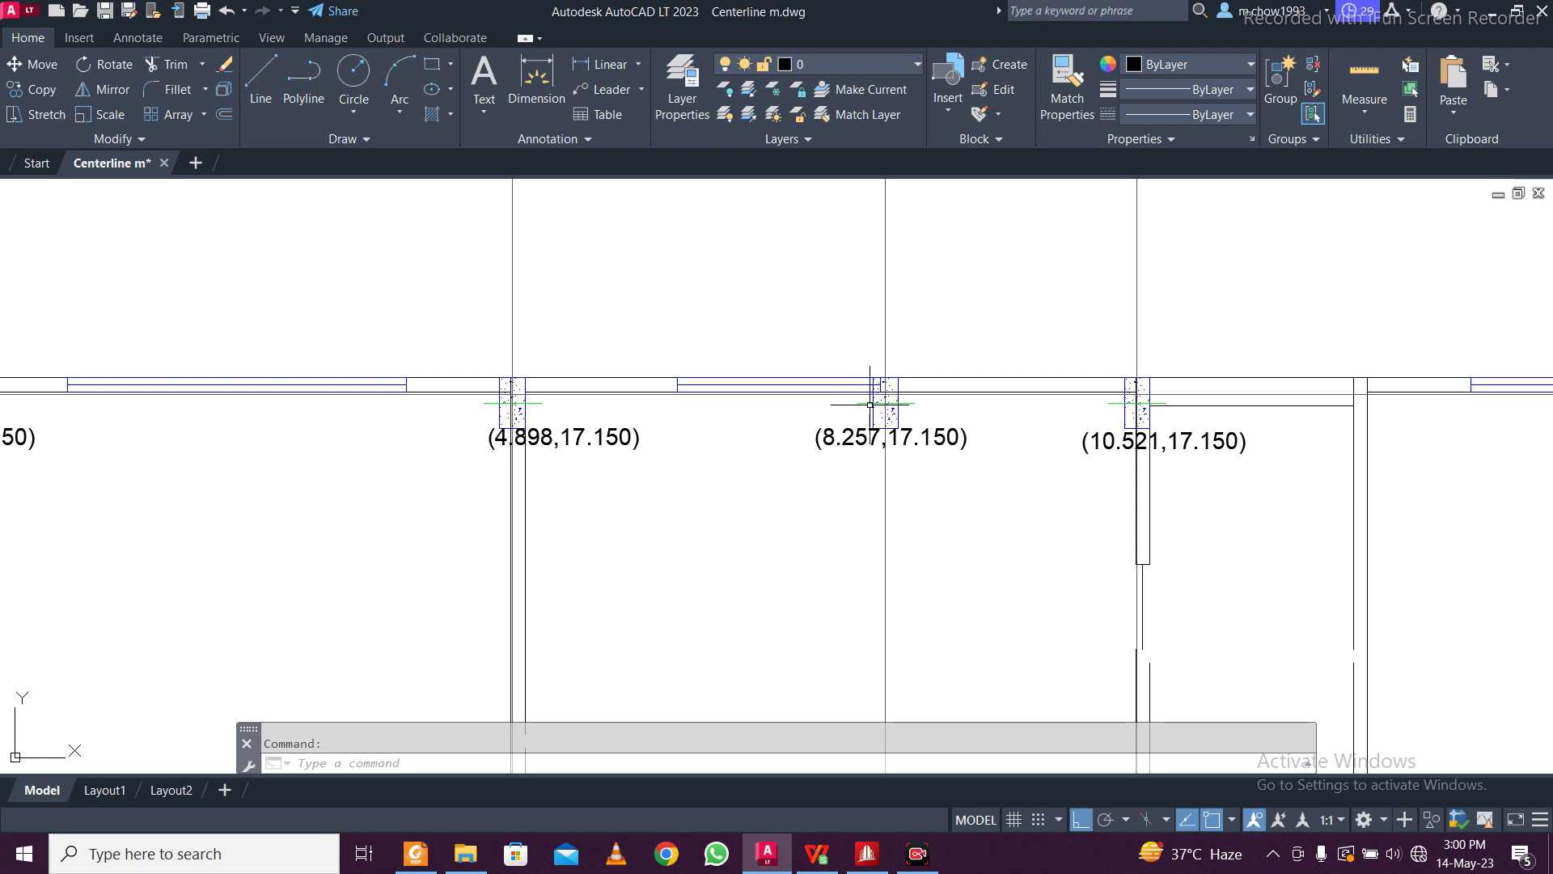
middle_drag(942, 428, 578, 431)
middle_drag(882, 425, 585, 427)
middle_drag(1100, 411, 423, 427)
Examine the column positions and coordinate labels on the plan's middle and lower grid rows, down to the origin row
mouse_move(838, 488)
middle_down()
mouse_move(1082, 357)
mouse_move(1205, 256)
middle_up()
scroll(1167, 268, down, 4)
middle_drag(599, 486, 676, 401)
scroll(350, 417, up, 4)
scroll(1056, 398, down, 2)
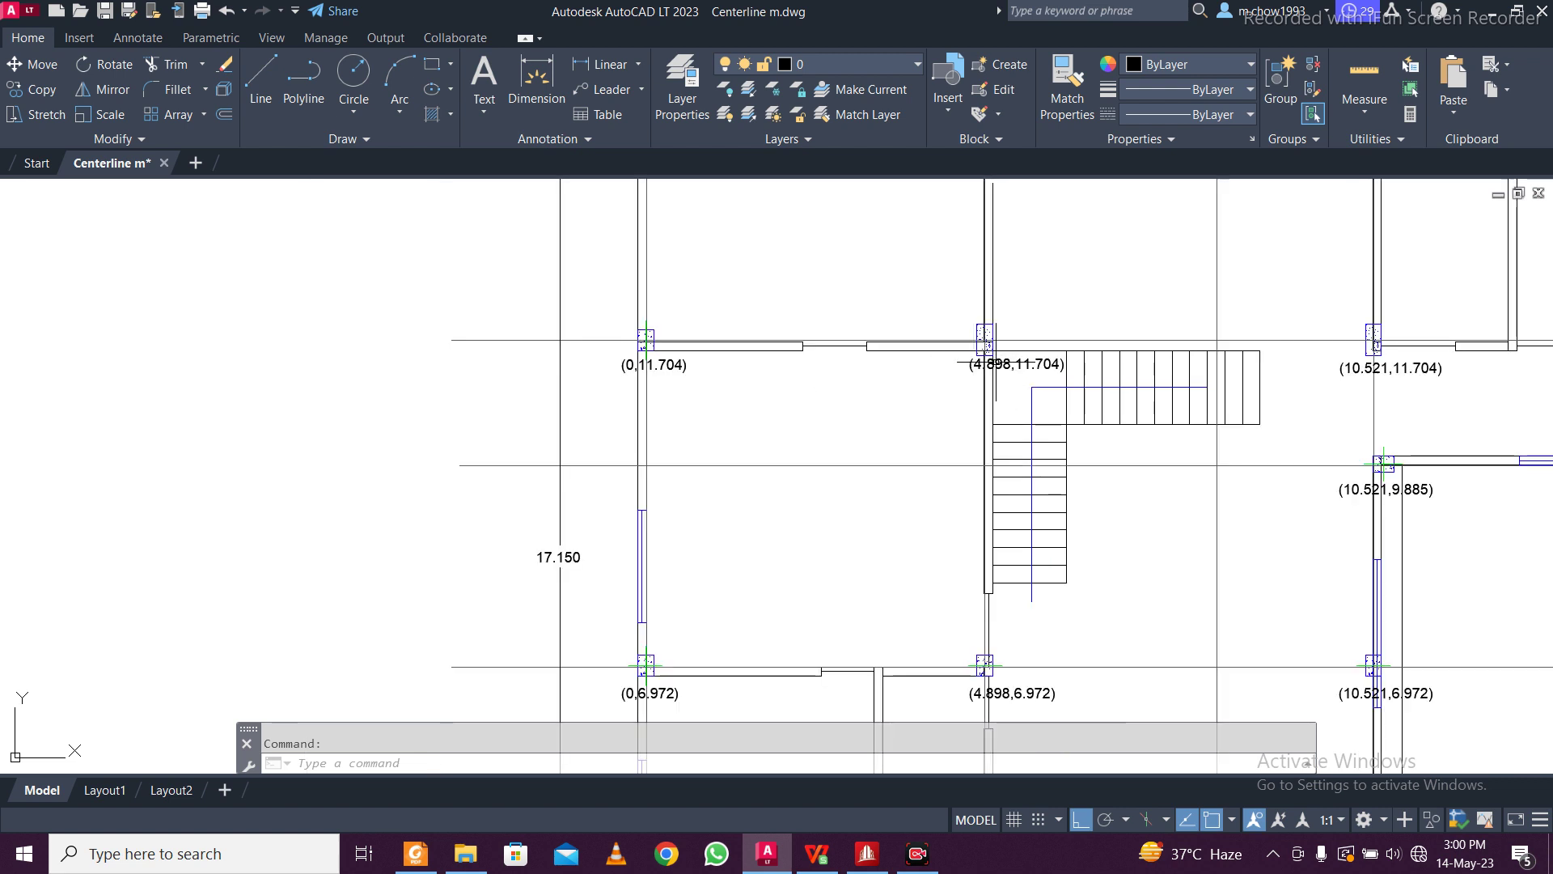
middle_drag(1262, 331, 744, 413)
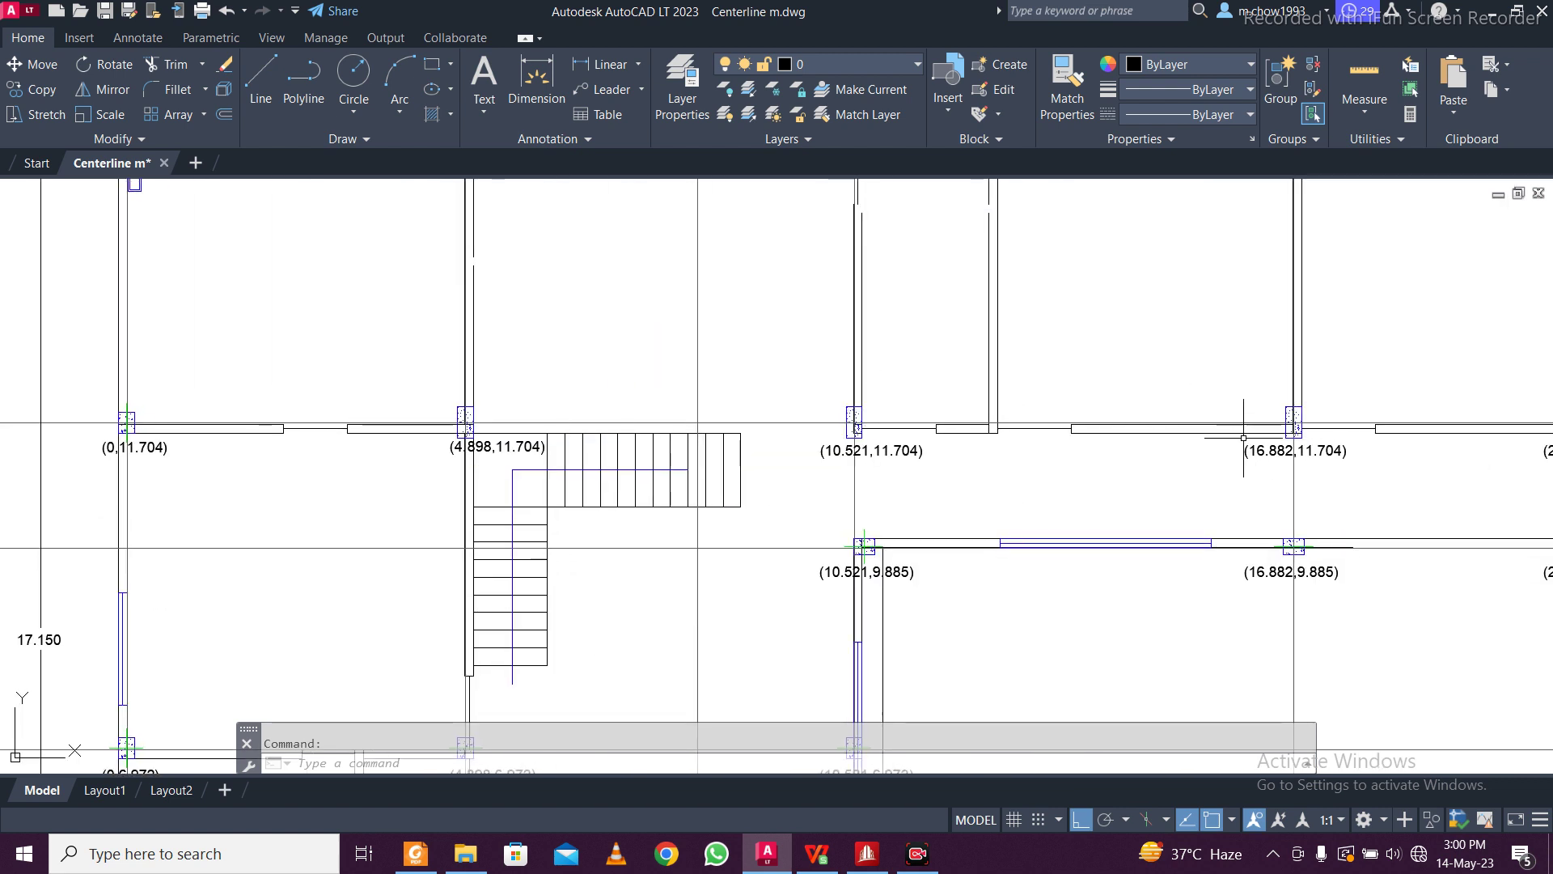
scroll(1215, 428, down, 4)
scroll(1234, 438, up, 4)
scroll(1199, 453, down, 2)
middle_drag(725, 522, 913, 434)
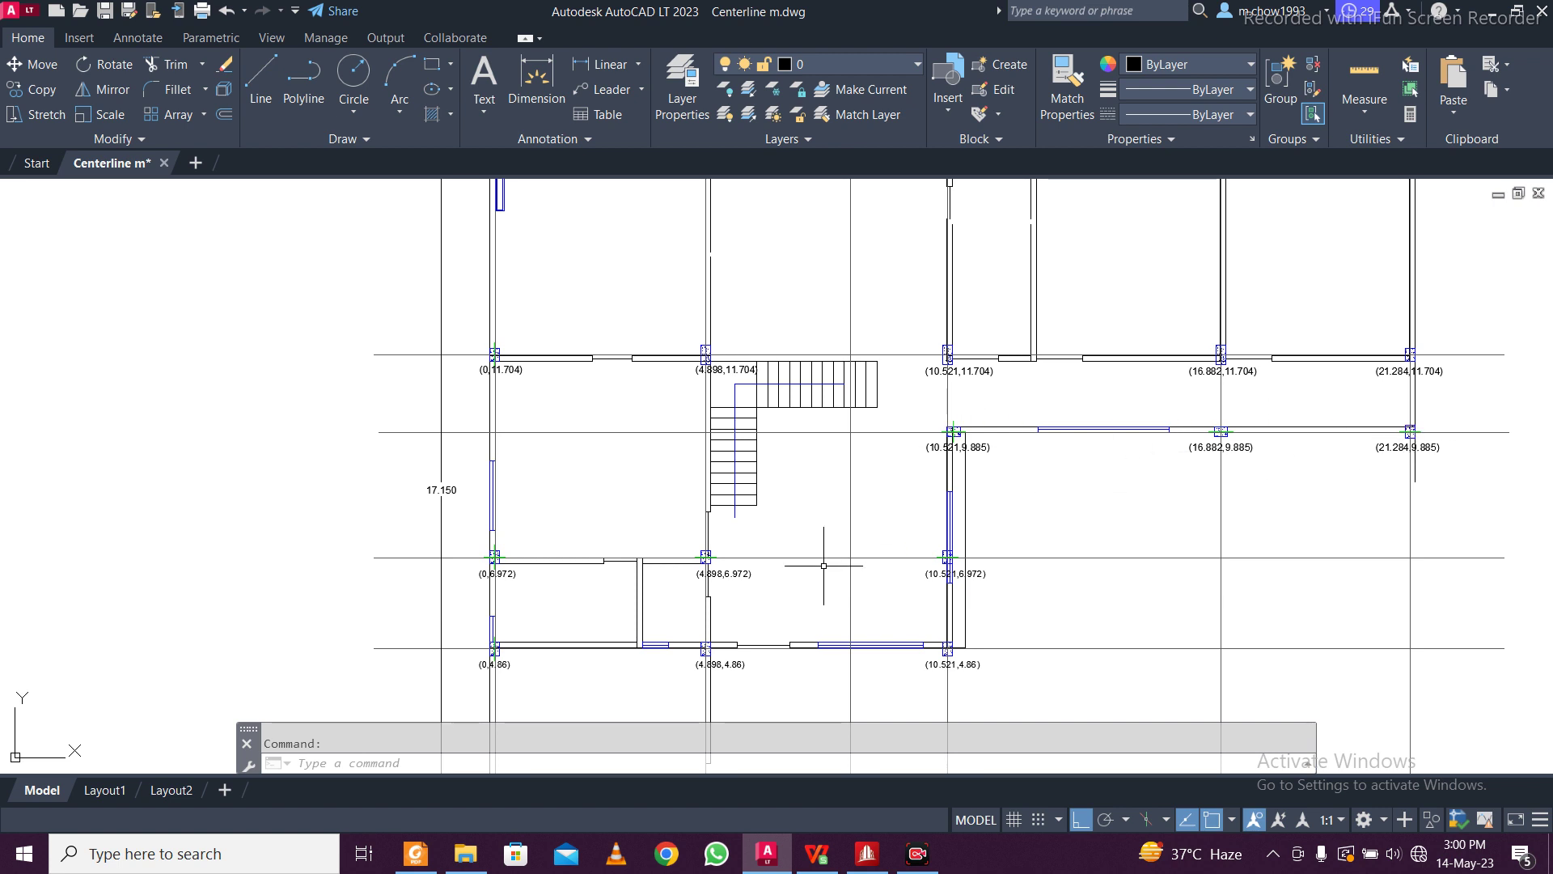
middle_drag(822, 560, 840, 446)
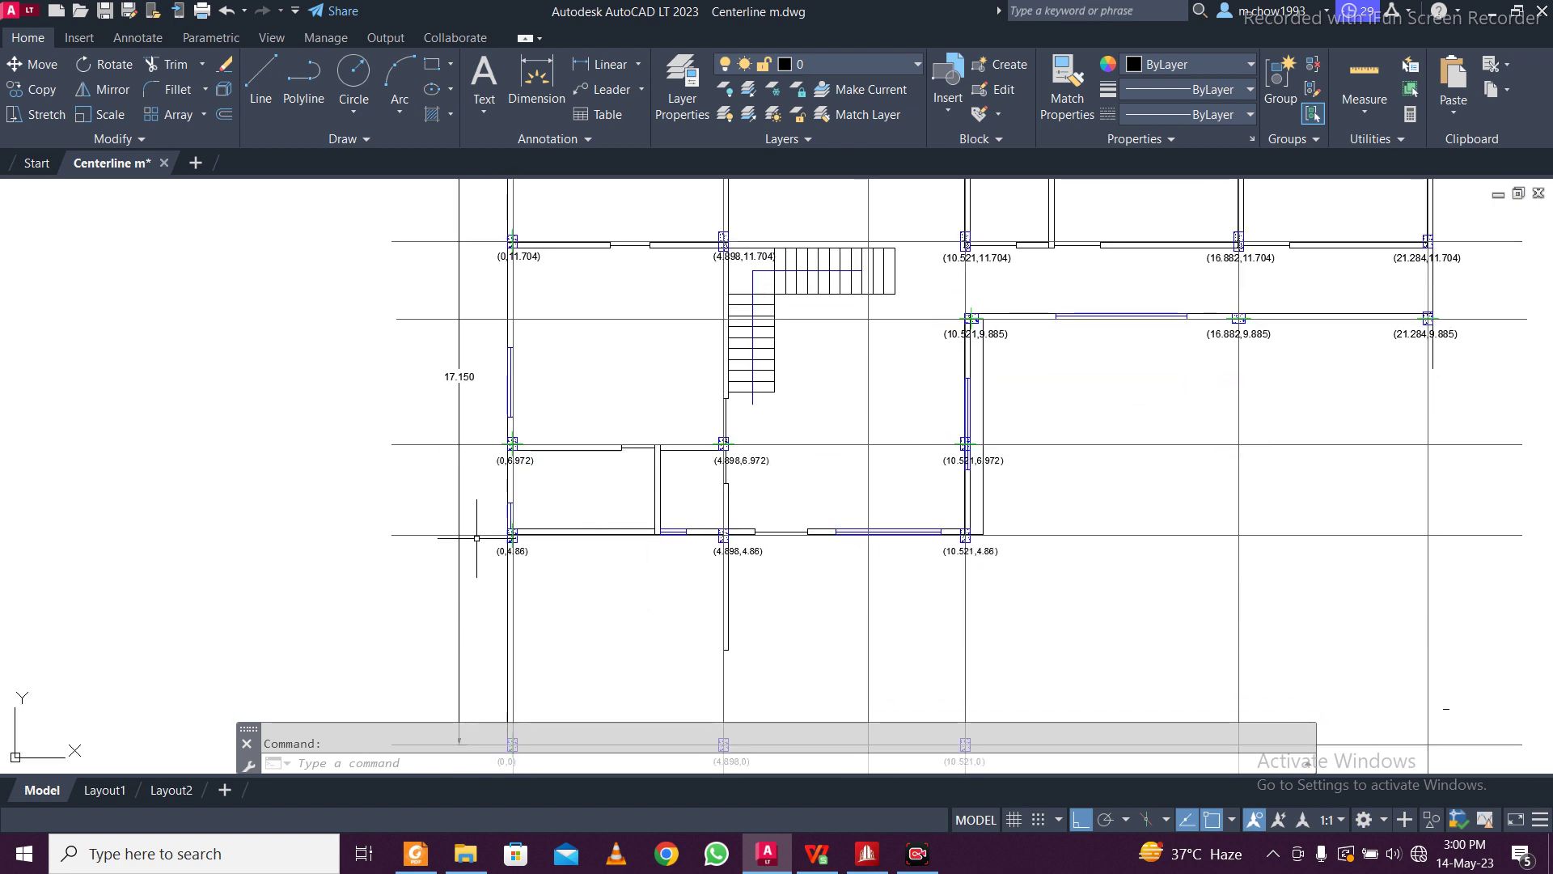
middle_drag(815, 663, 824, 551)
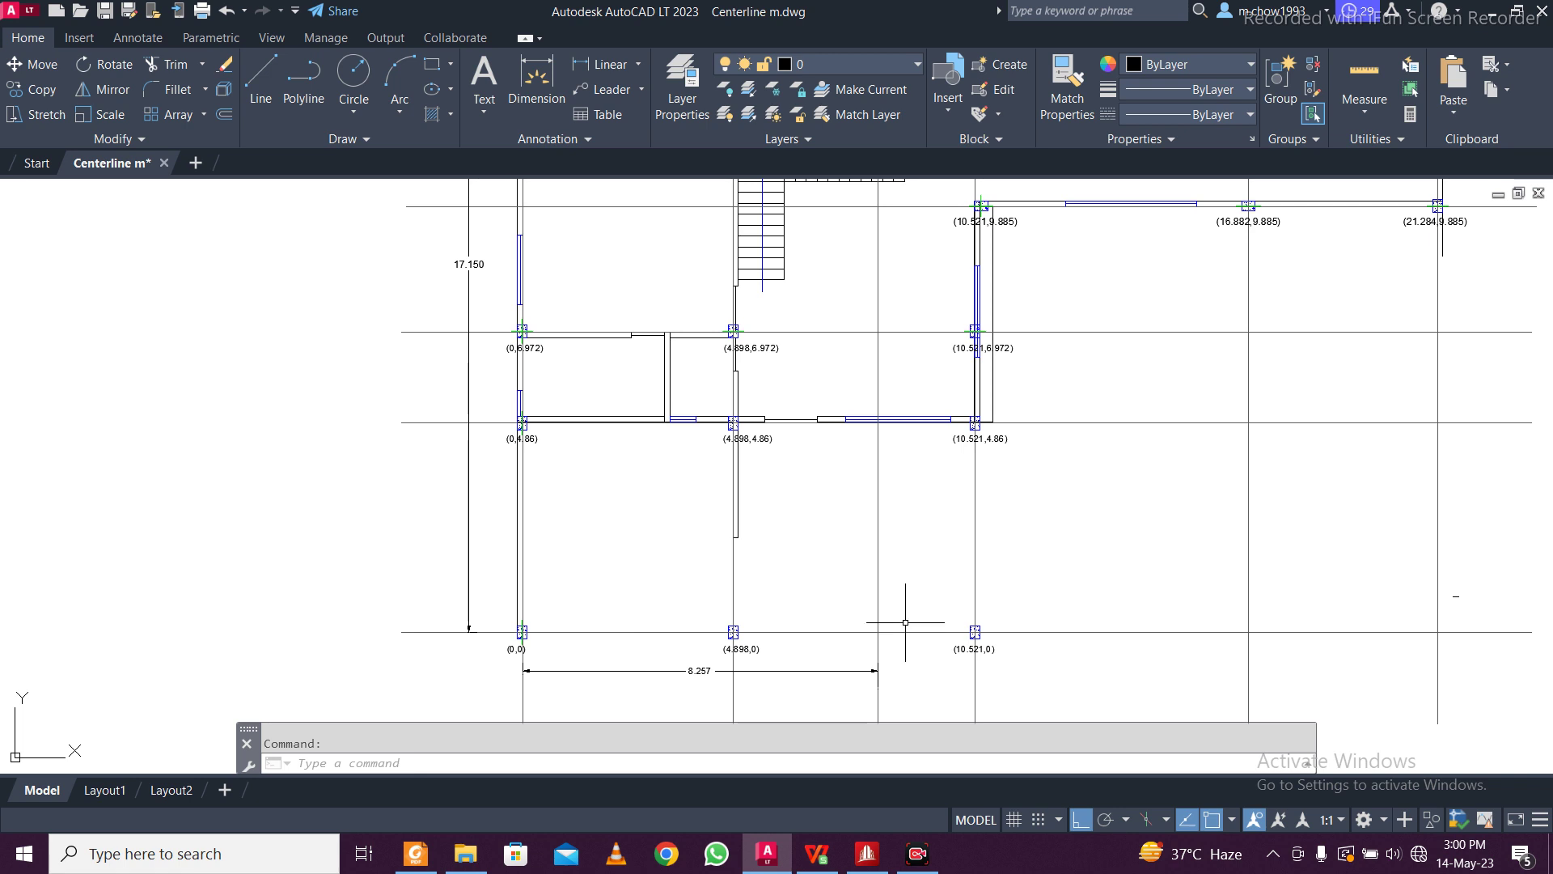
Switch to STAAD.Pro, select all plinth nodes and copy them once by -2.1 m in global Y with Translational Repeat
click(868, 859)
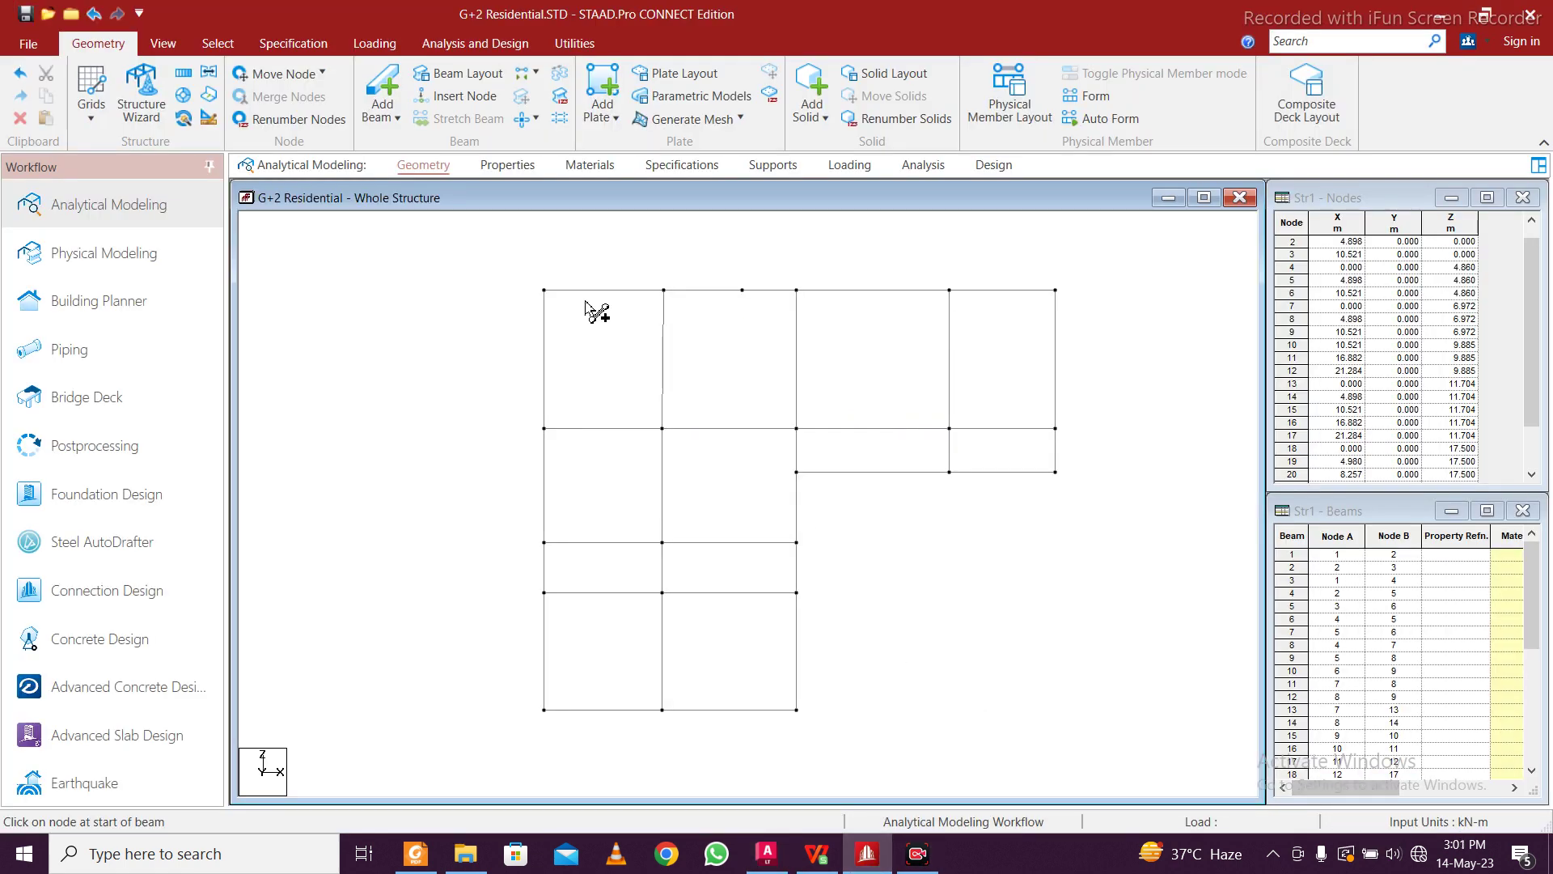
click(217, 43)
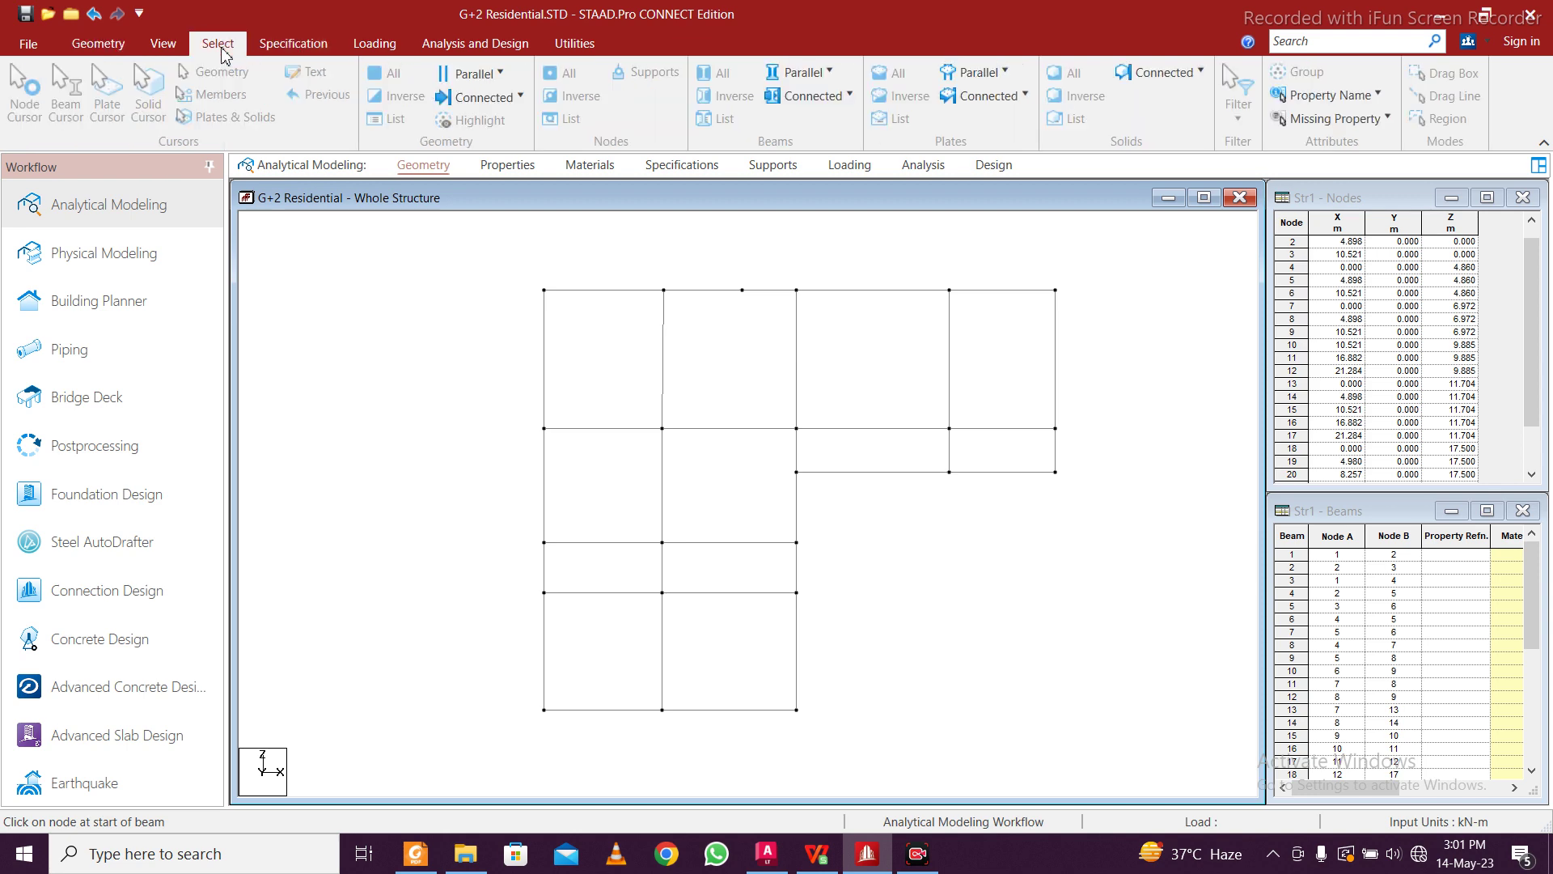
click(41, 85)
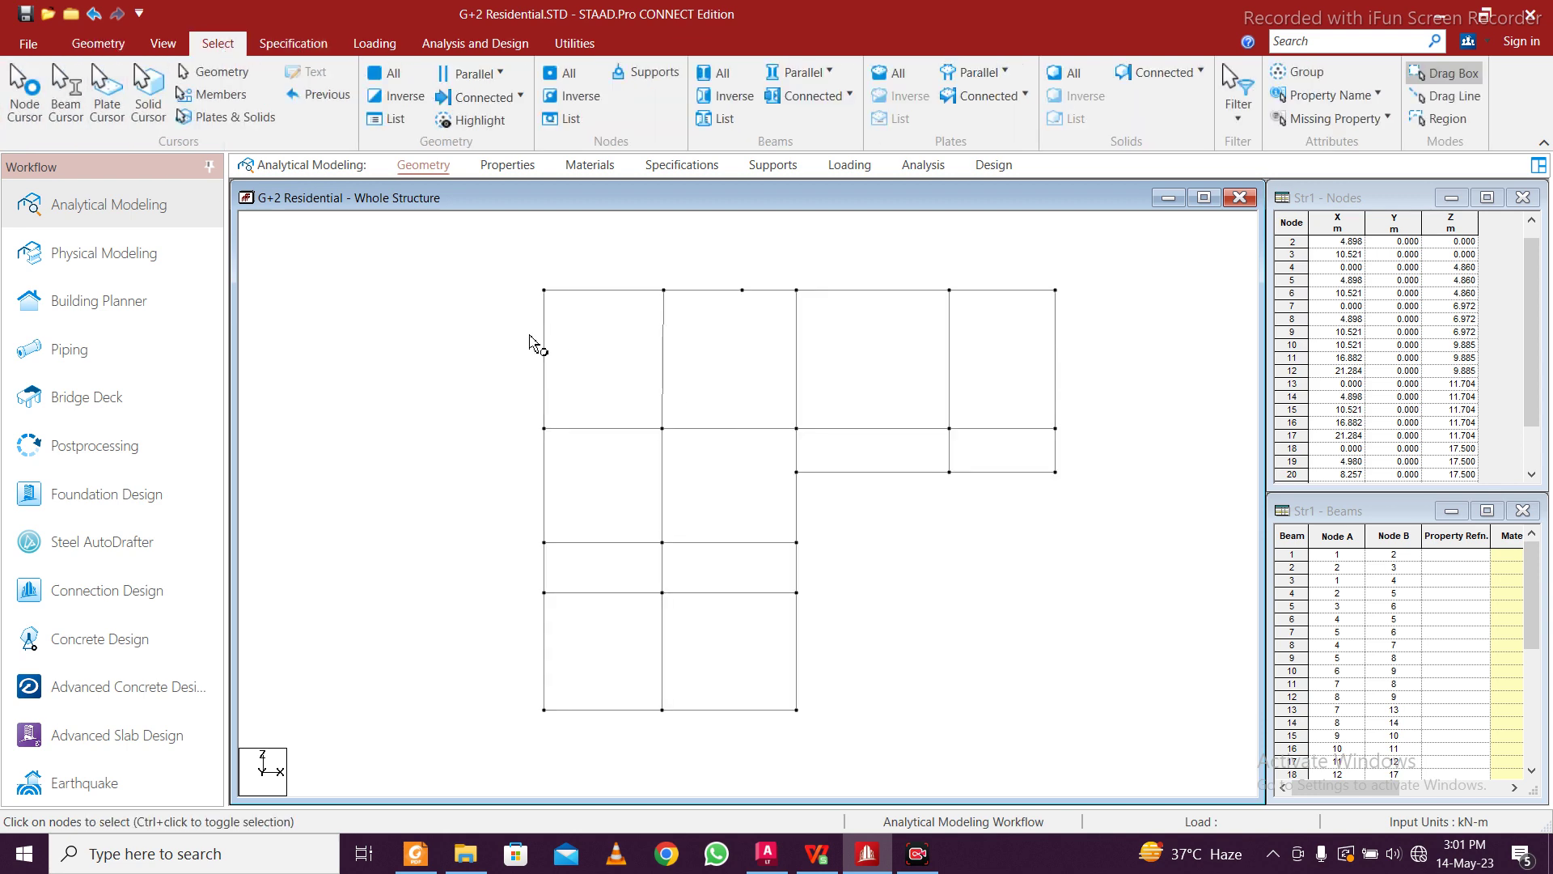
drag(654, 334, 1103, 748)
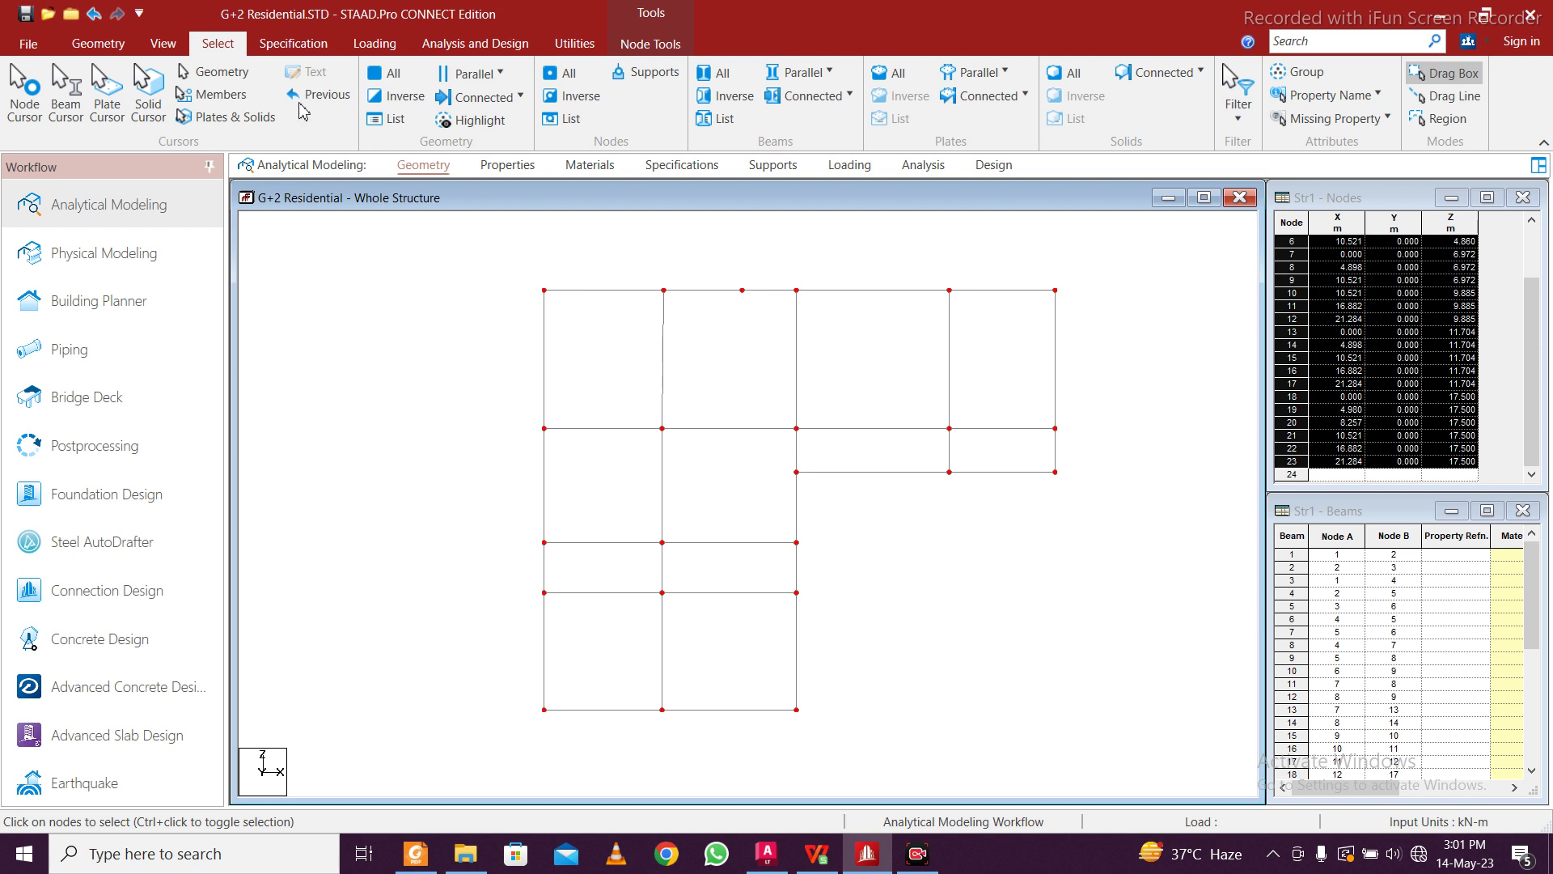
click(117, 44)
click(179, 80)
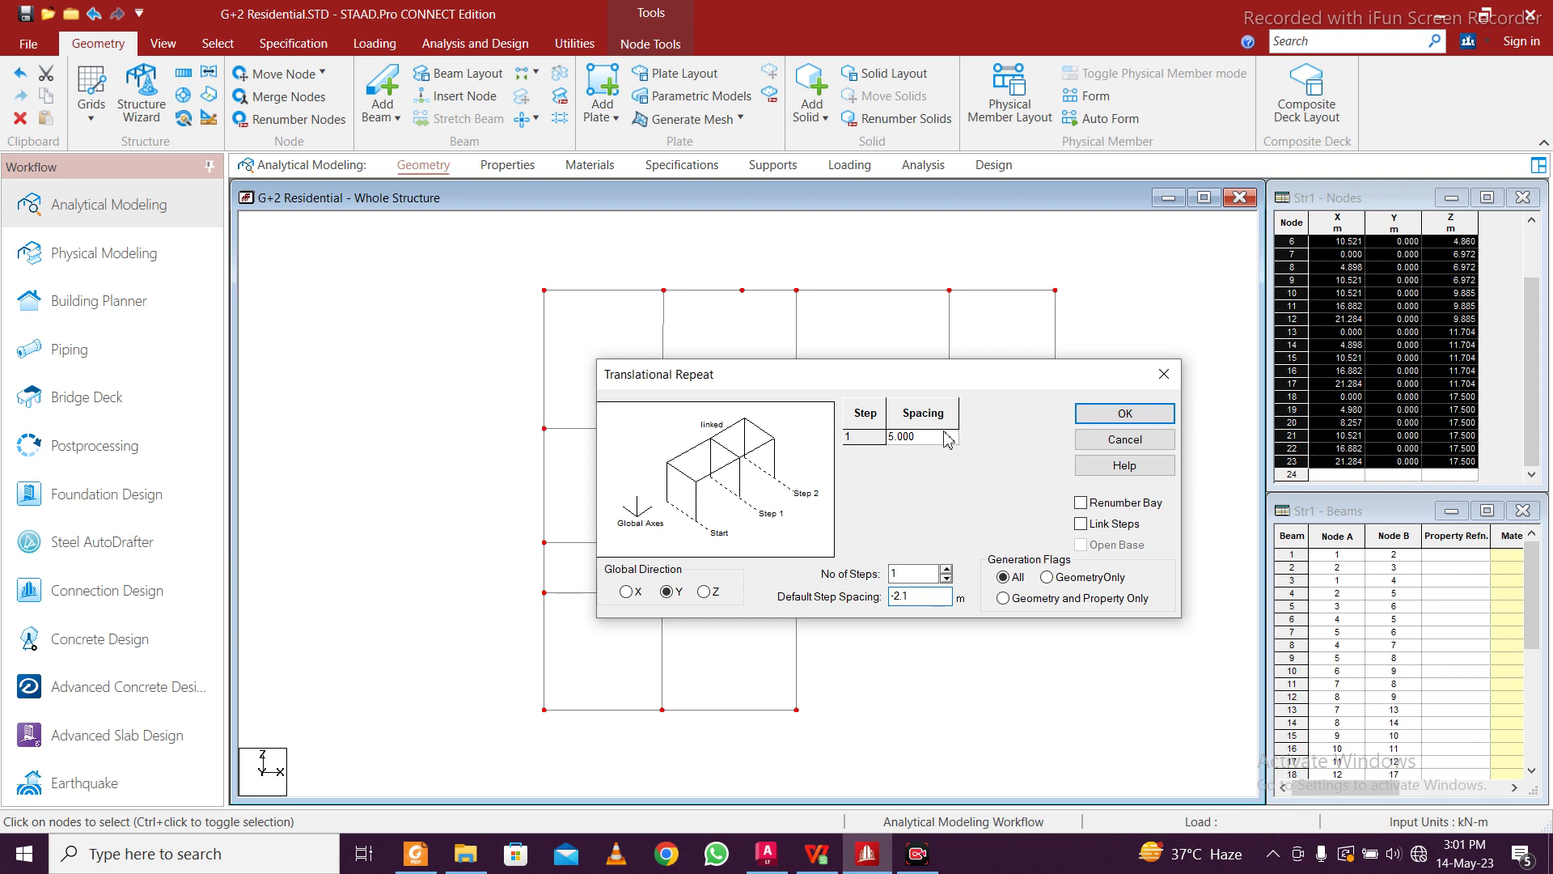
click(1126, 413)
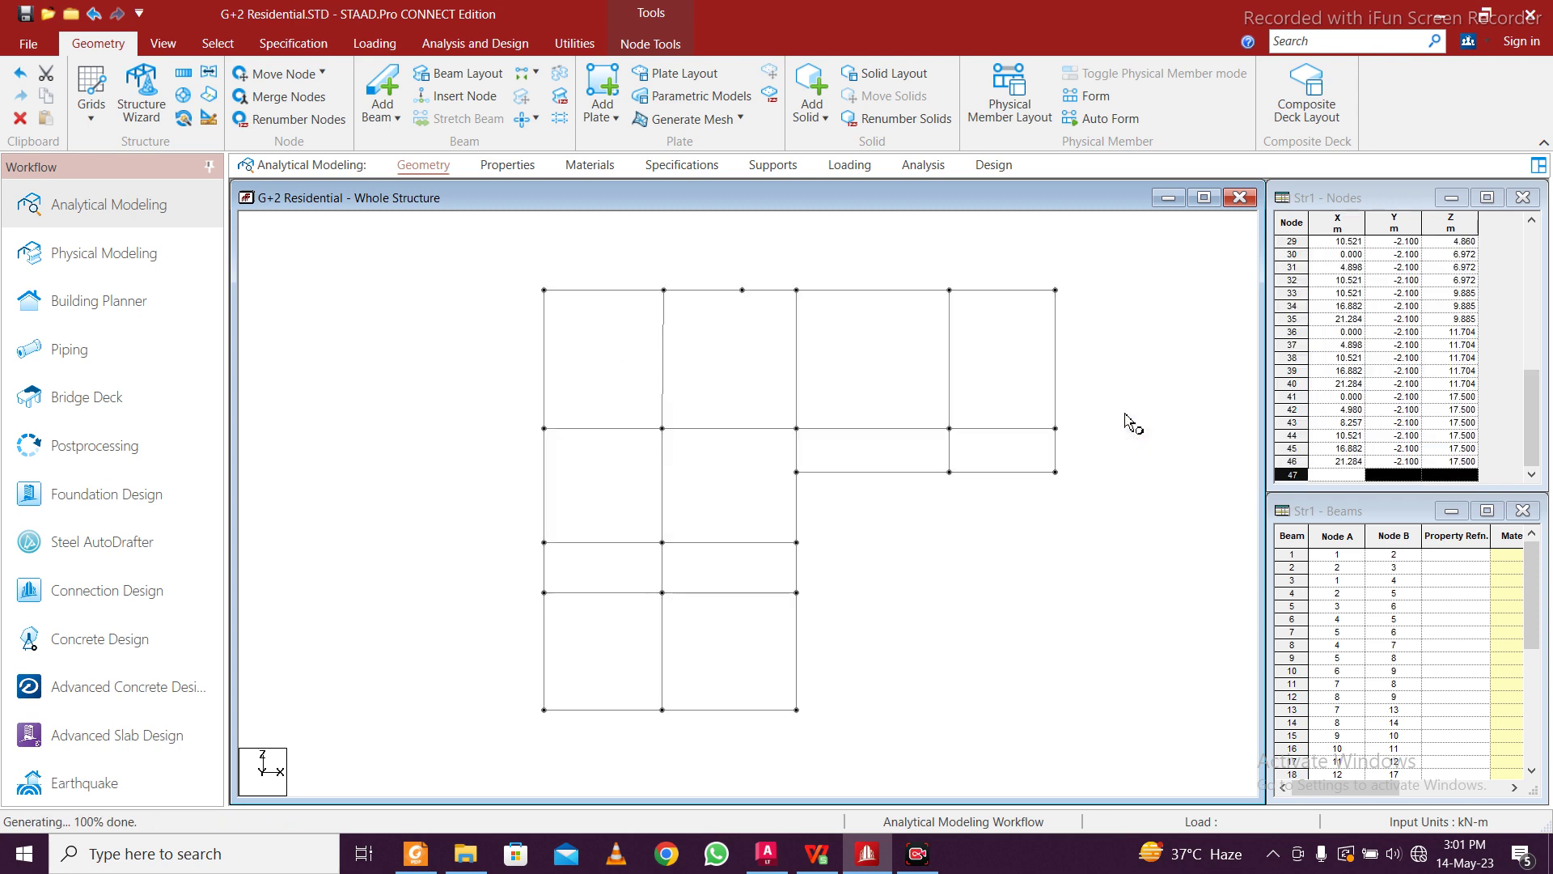
Show the whole structure in isometric view and add columns from nodes 24, 25, 26, 27 and 28 up to nodes 1 to 5
click(163, 44)
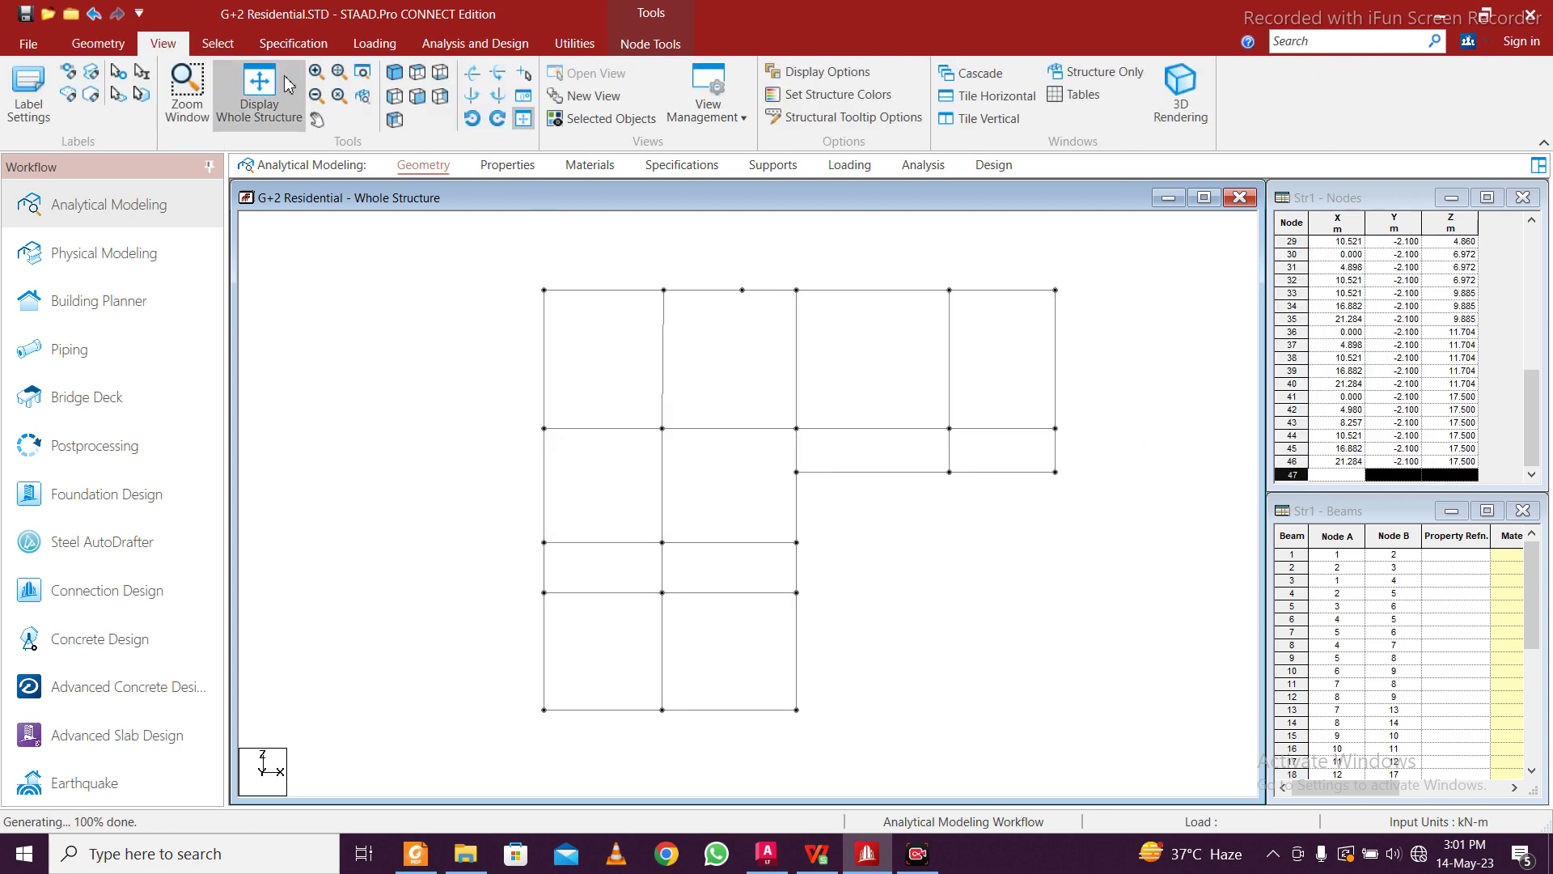
click(259, 87)
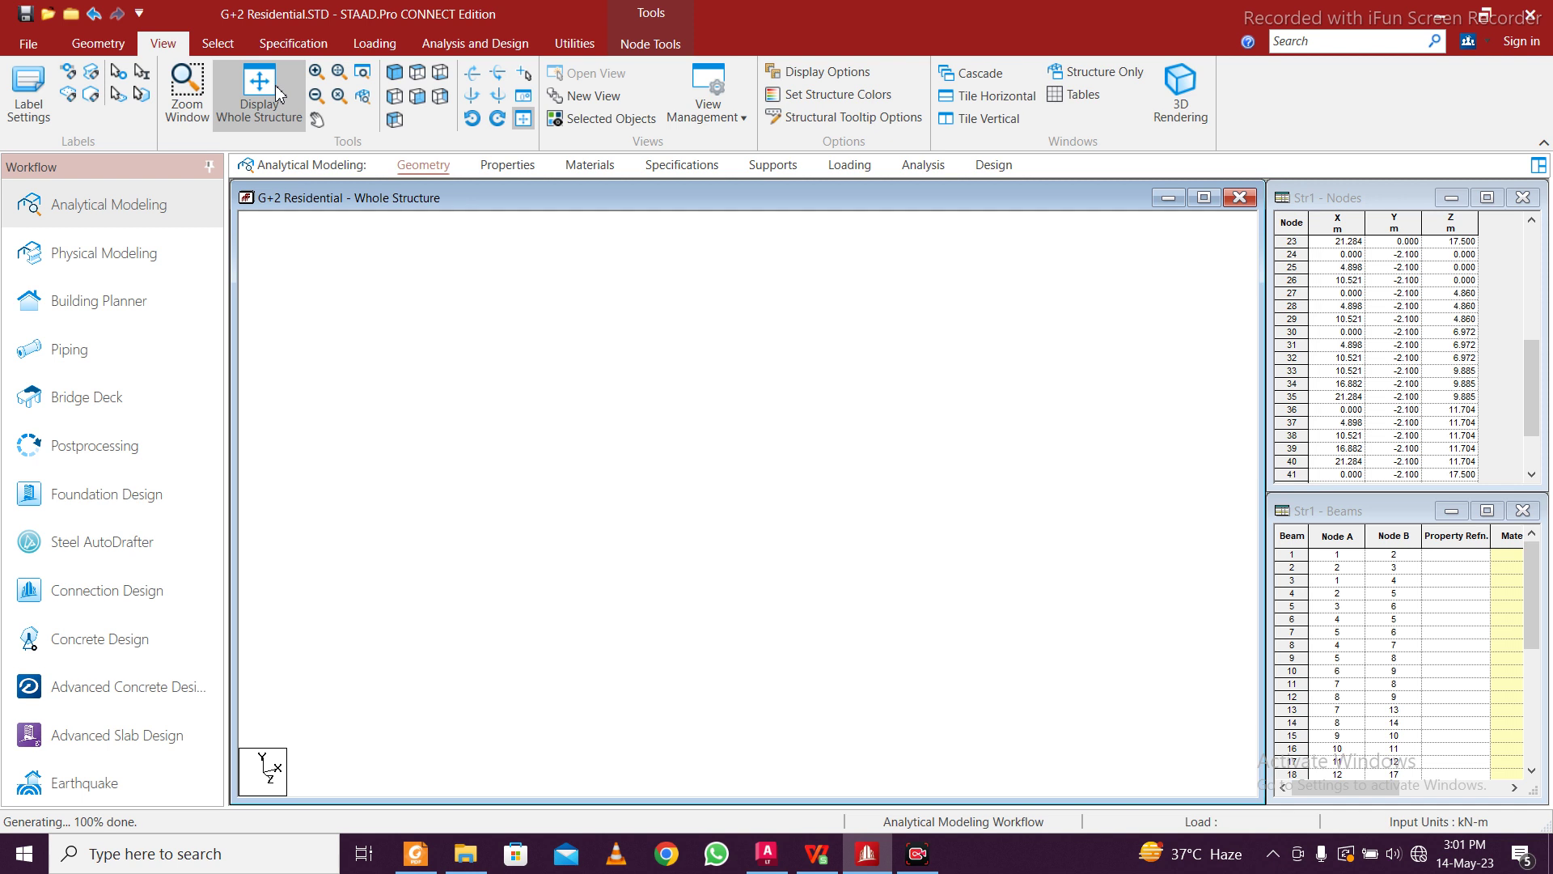
click(109, 42)
click(382, 85)
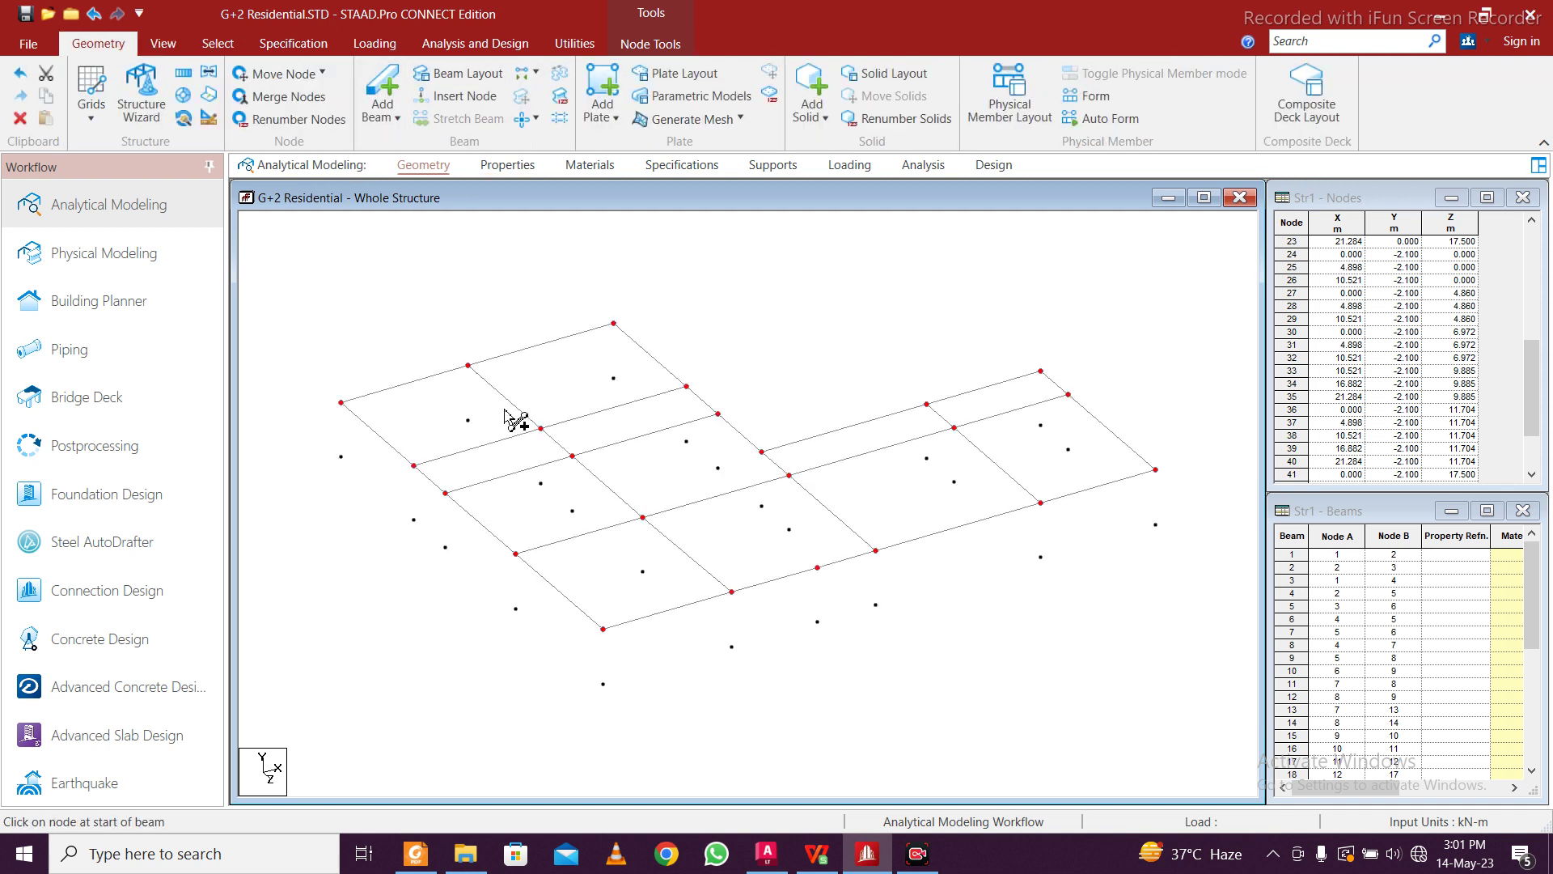
click(342, 457)
click(341, 402)
drag(467, 419, 467, 365)
drag(613, 378, 613, 323)
drag(414, 521, 414, 466)
drag(543, 484, 540, 427)
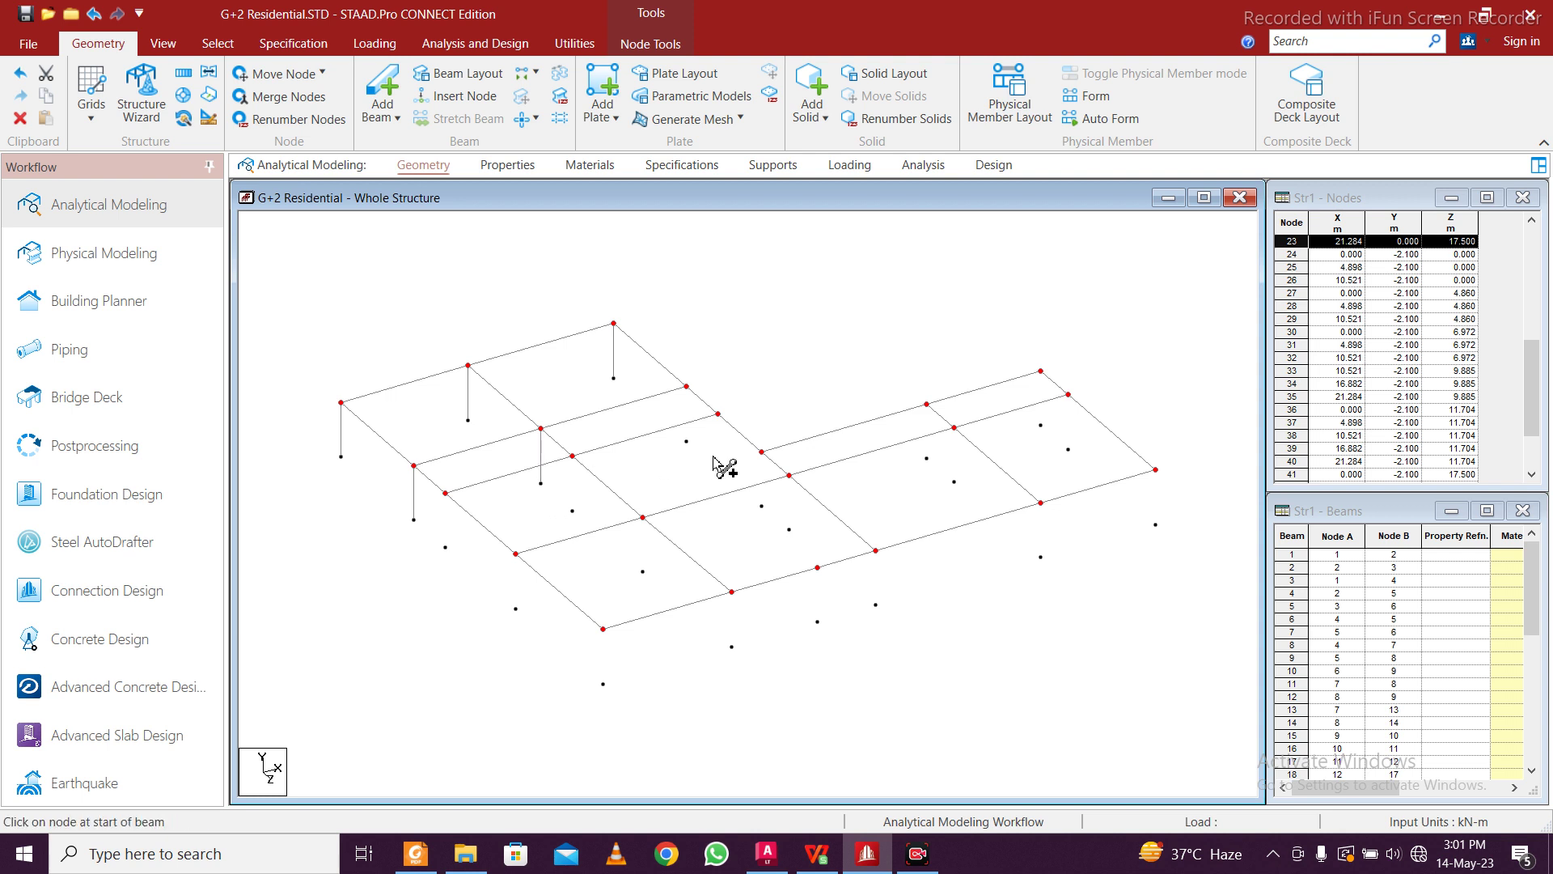
Add columns from nodes 29, 30, 31 and 32 up to nodes 6 to 9, and from 36 and 37 up to 13 and 14
drag(694, 447, 687, 388)
drag(446, 549, 445, 493)
drag(572, 512, 573, 458)
drag(719, 467, 717, 414)
drag(516, 611, 516, 553)
drag(642, 572, 642, 518)
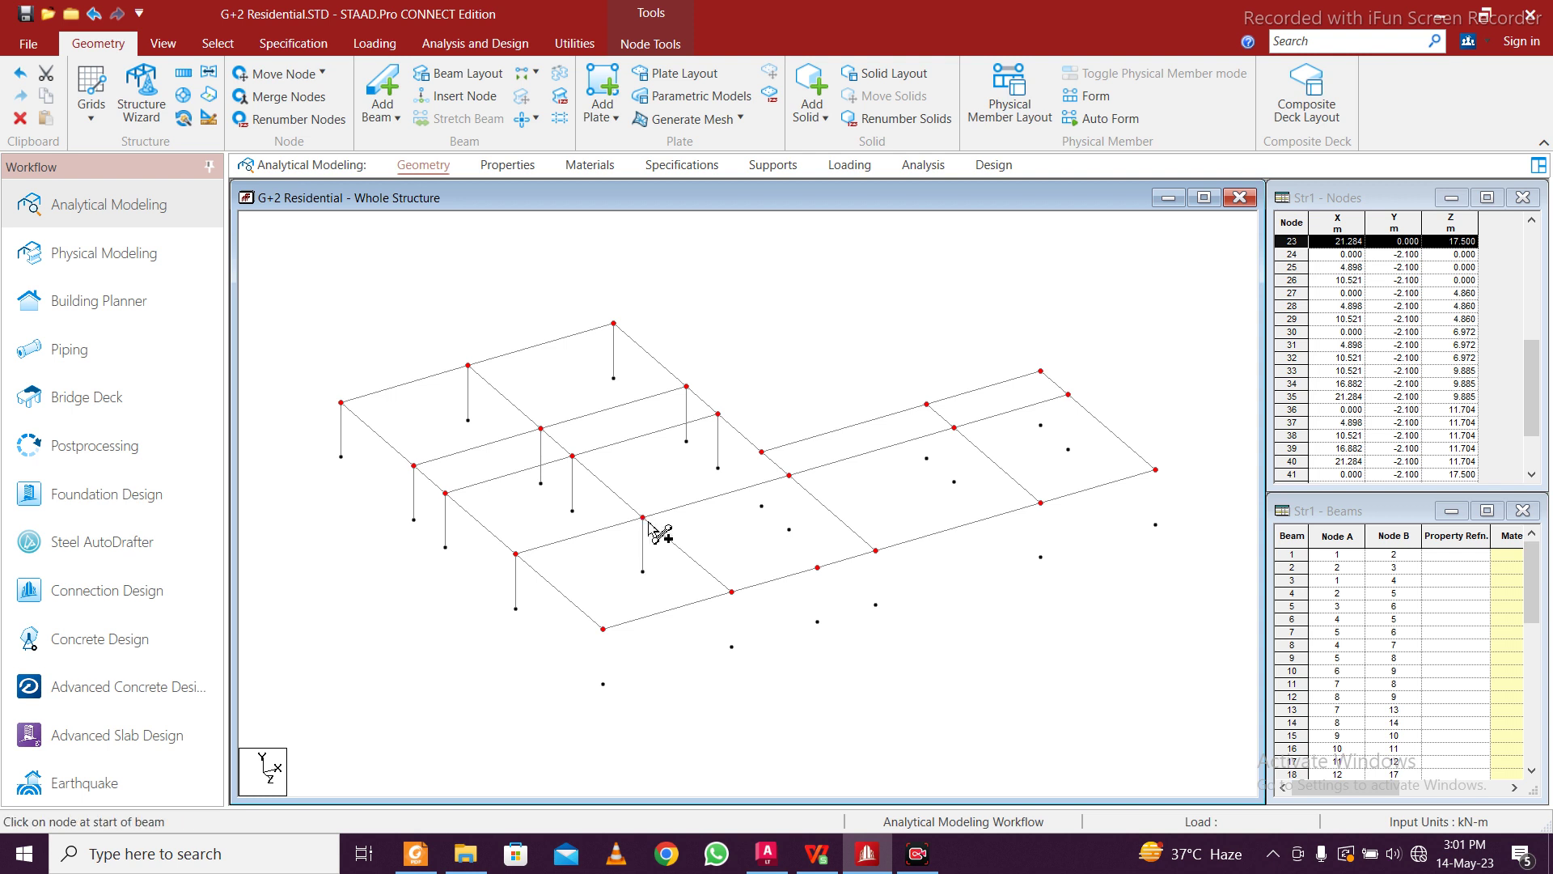
Add columns from nodes 33, 34 and 35 up to nodes 10 to 12, and from 38, 39 and 40 up to 15 to 17
drag(761, 506, 761, 451)
drag(936, 457, 930, 406)
drag(1041, 422, 1041, 372)
drag(789, 530, 789, 475)
drag(955, 482, 955, 428)
drag(1079, 403, 1067, 394)
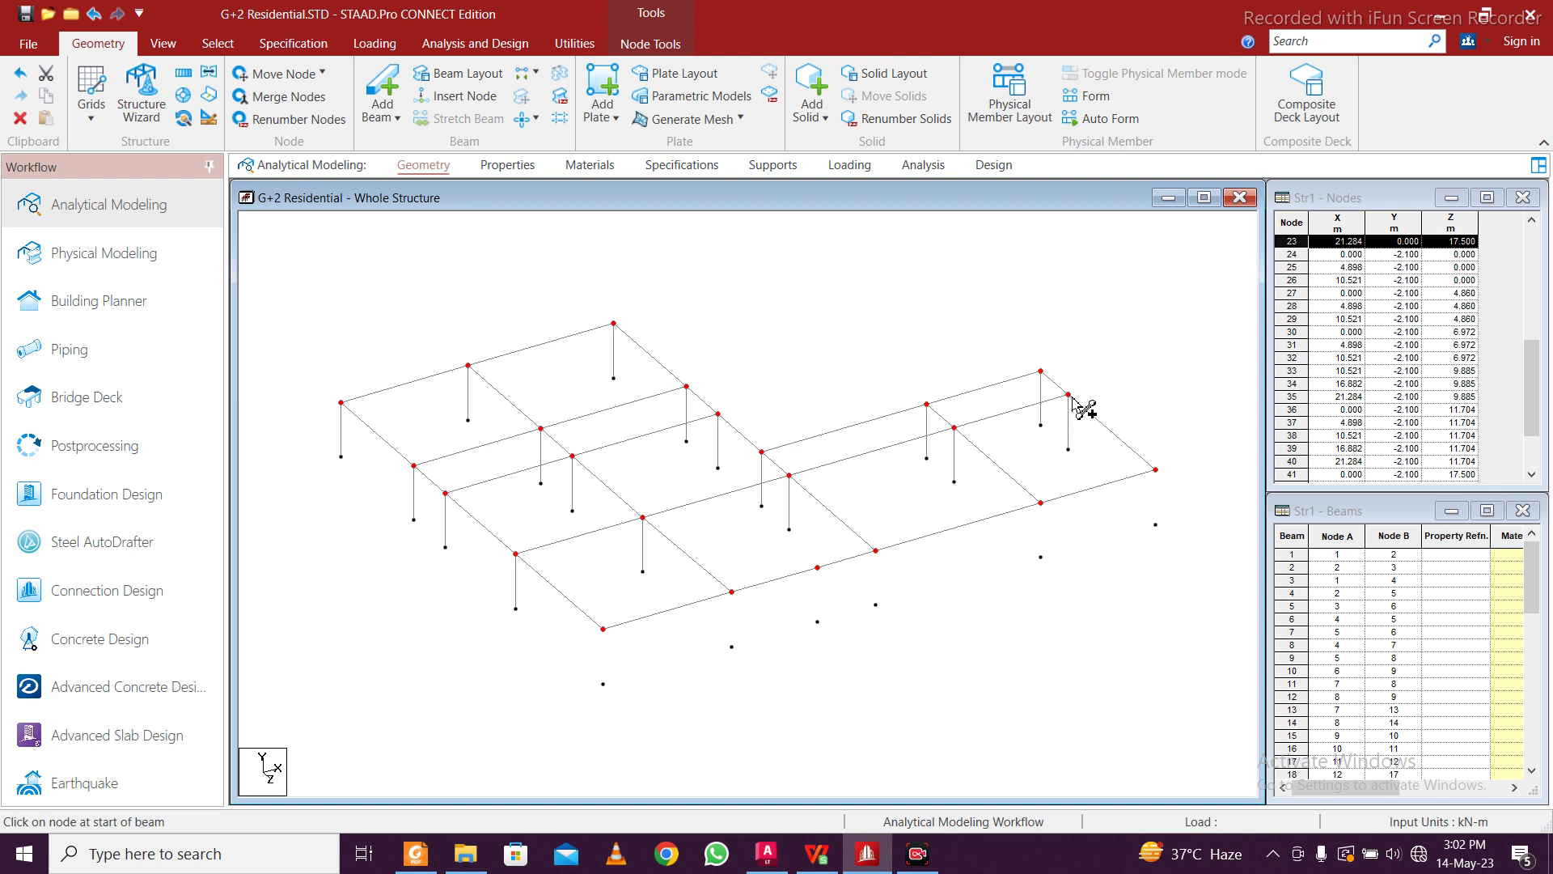
Add columns from base nodes 41 to 46 up to nodes 18 to 23 along the row at Z 17.5
drag(603, 683, 603, 629)
drag(732, 648, 731, 591)
drag(817, 622, 876, 550)
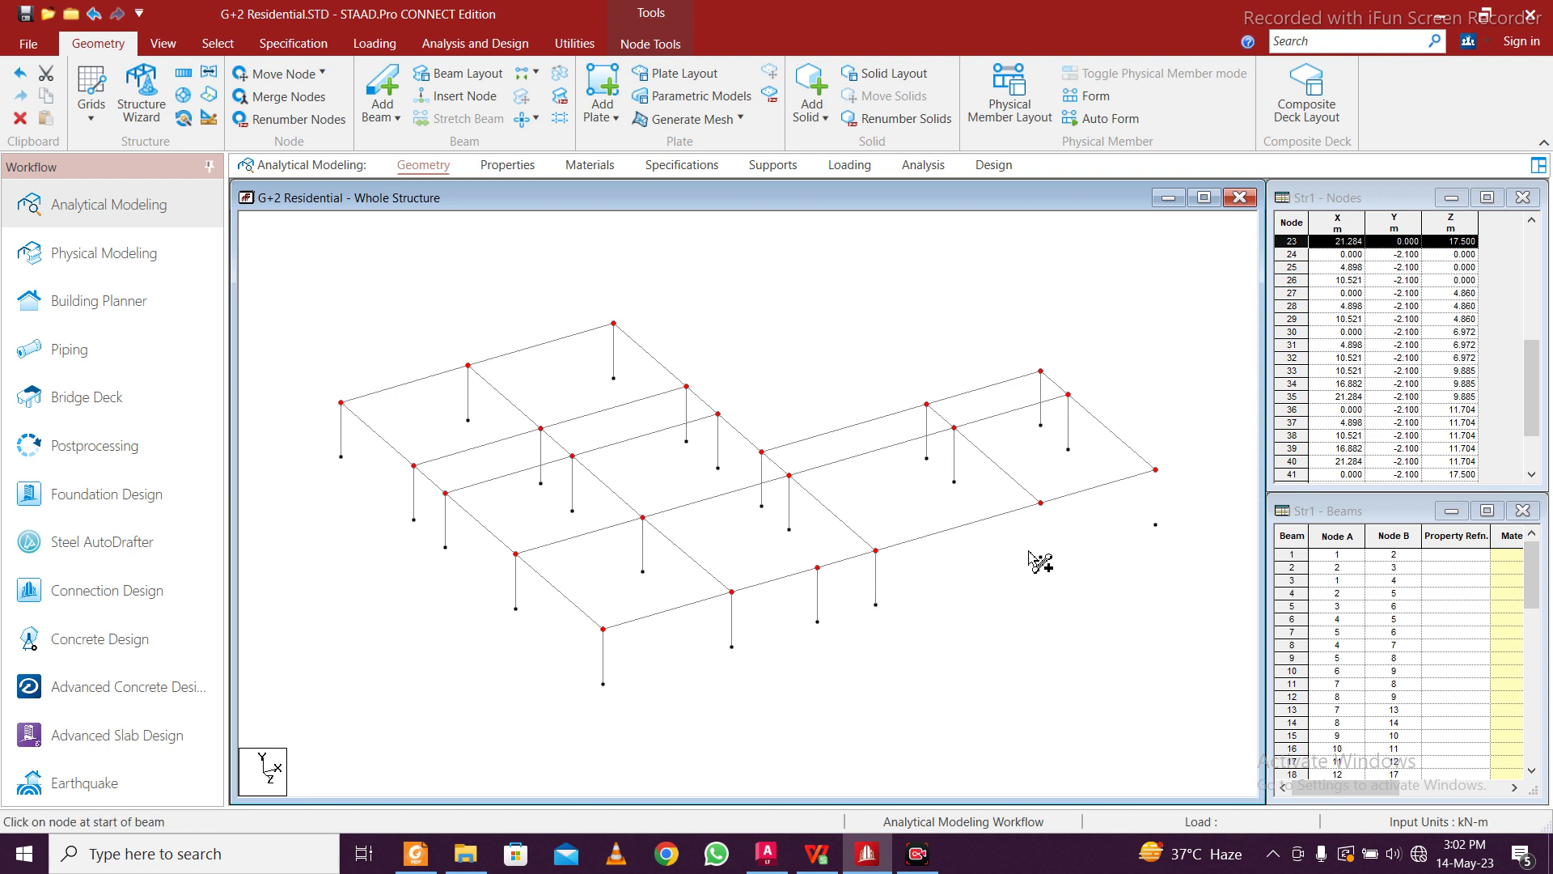
drag(1040, 558, 1040, 503)
drag(1155, 525, 1155, 469)
Try to copy all plinth-level beams with Translational Repeat after selecting them in front view
click(177, 50)
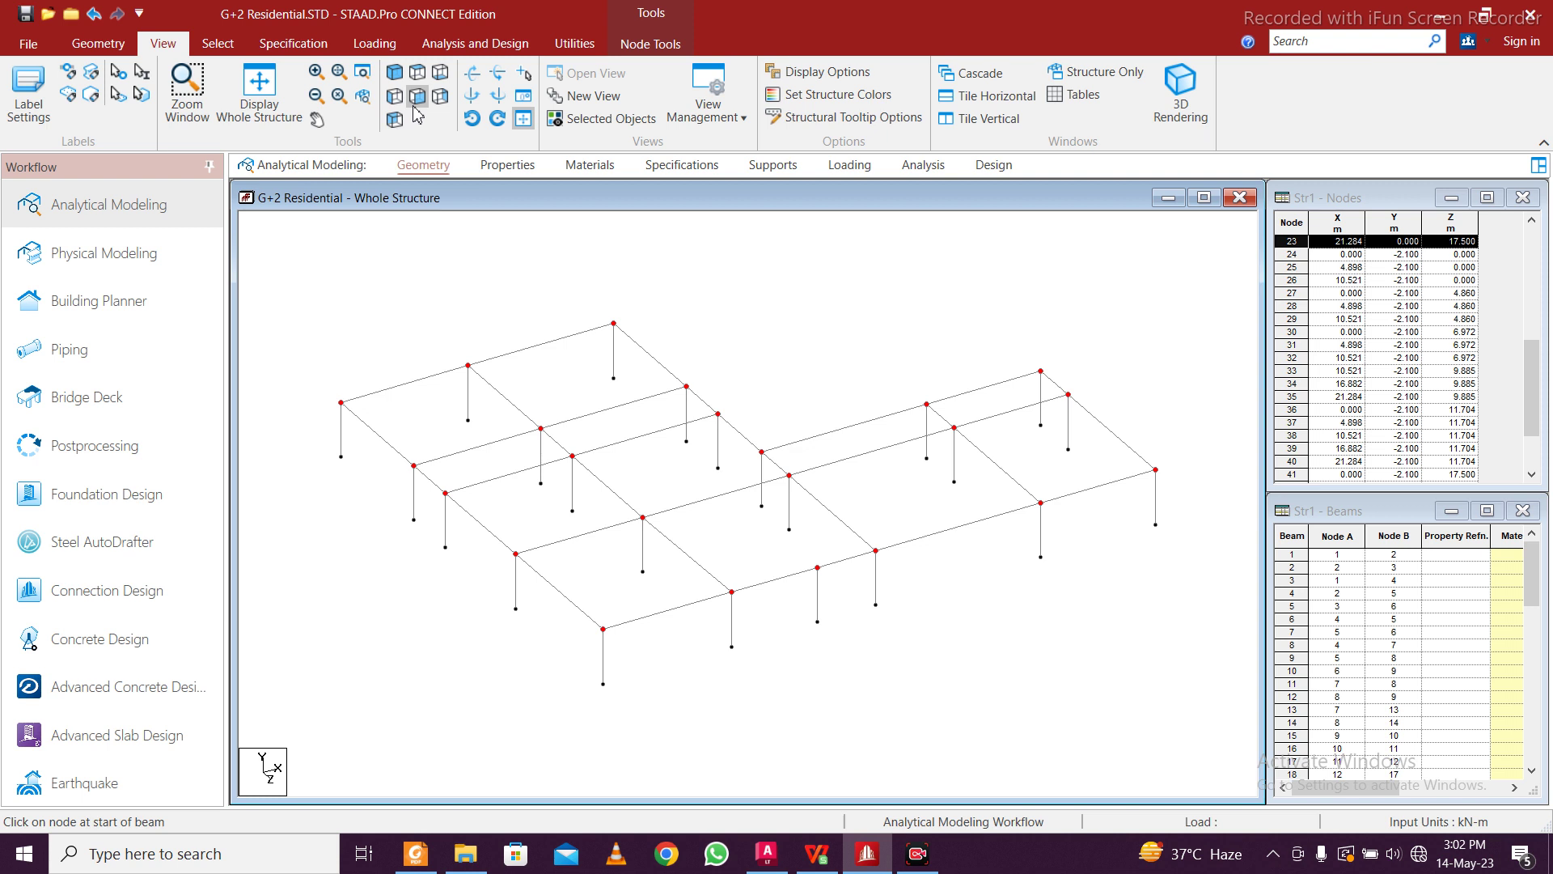
click(416, 98)
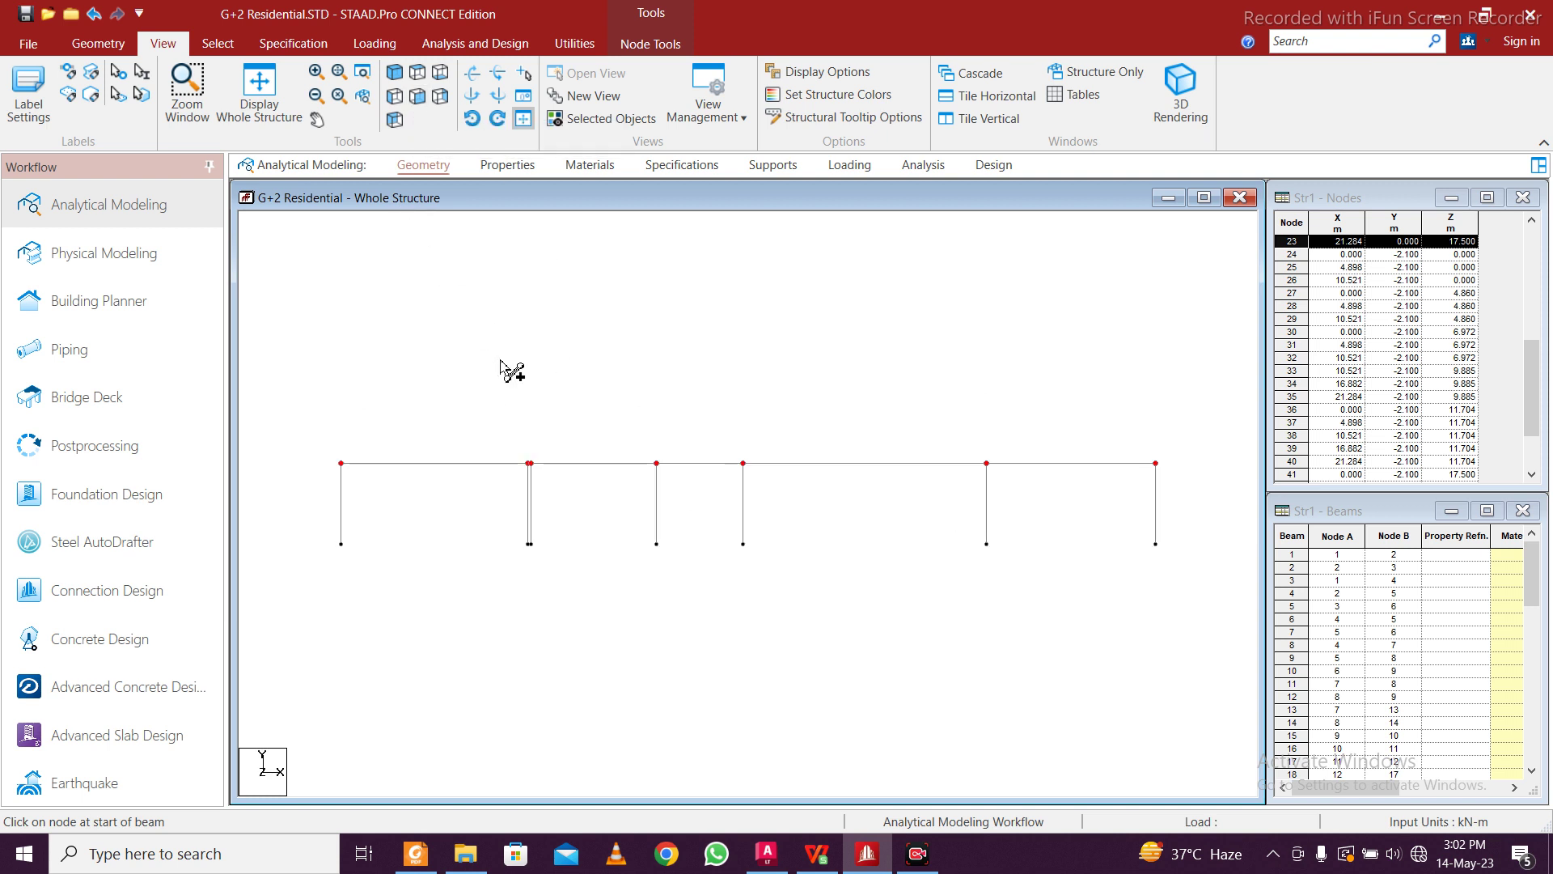
drag(308, 441, 1184, 483)
click(212, 51)
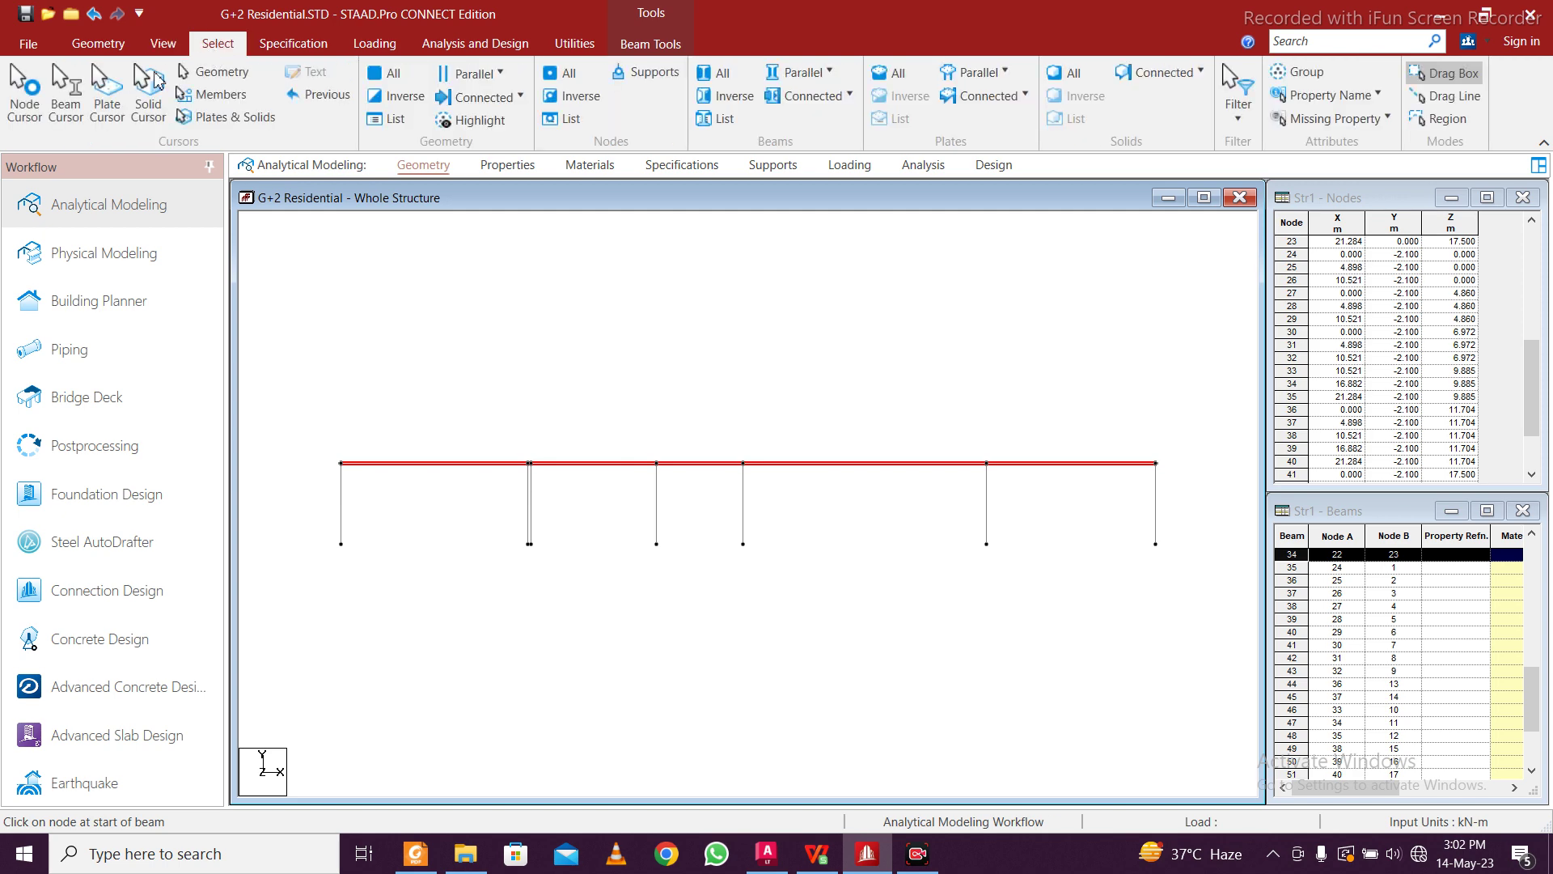
click(98, 43)
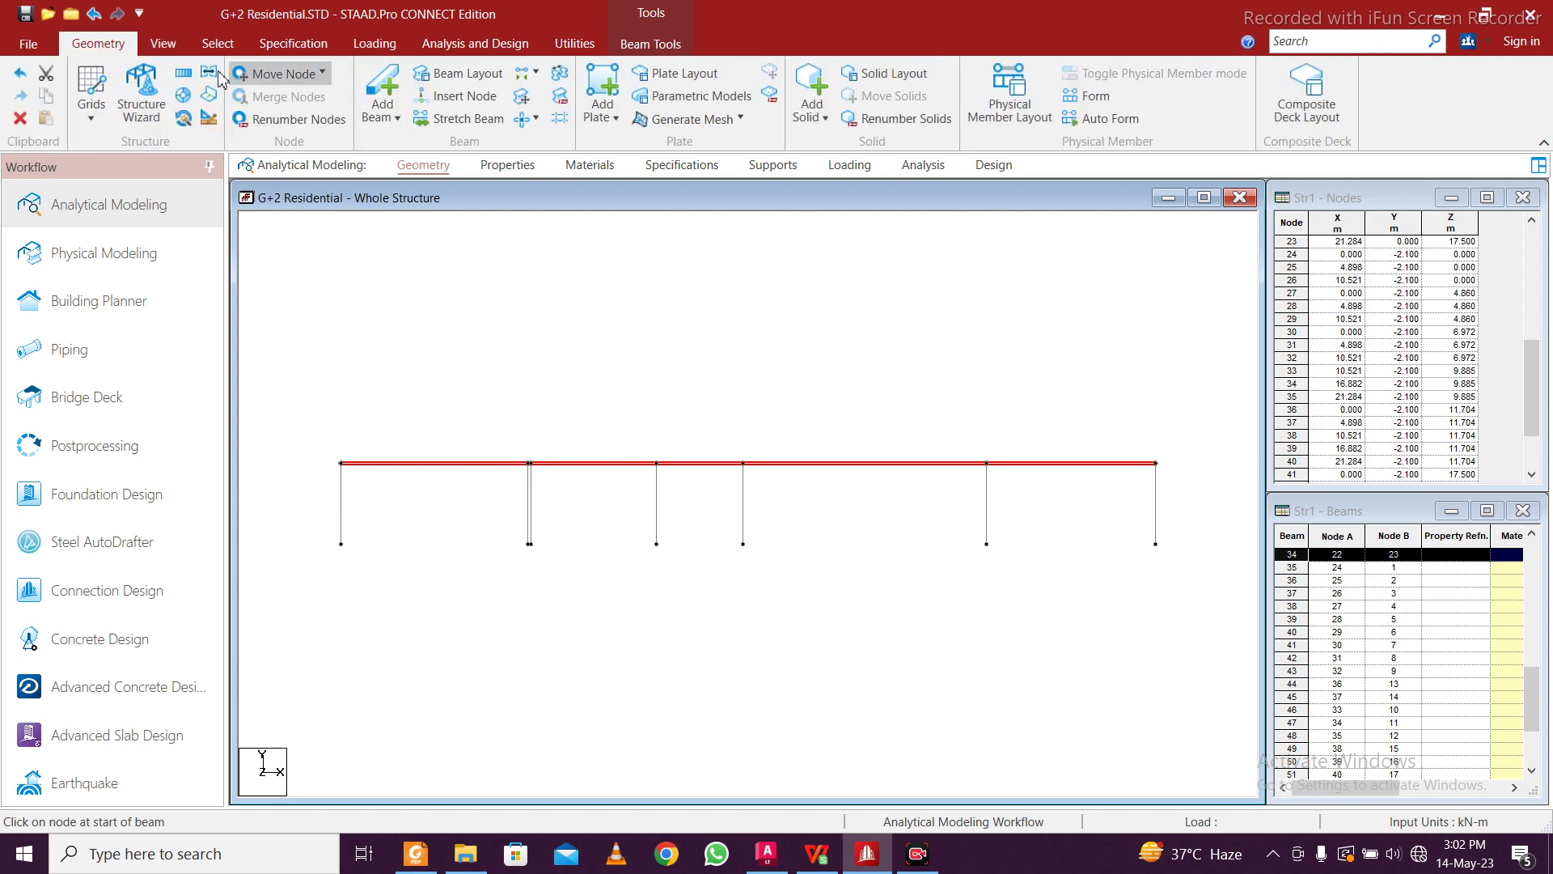
click(185, 74)
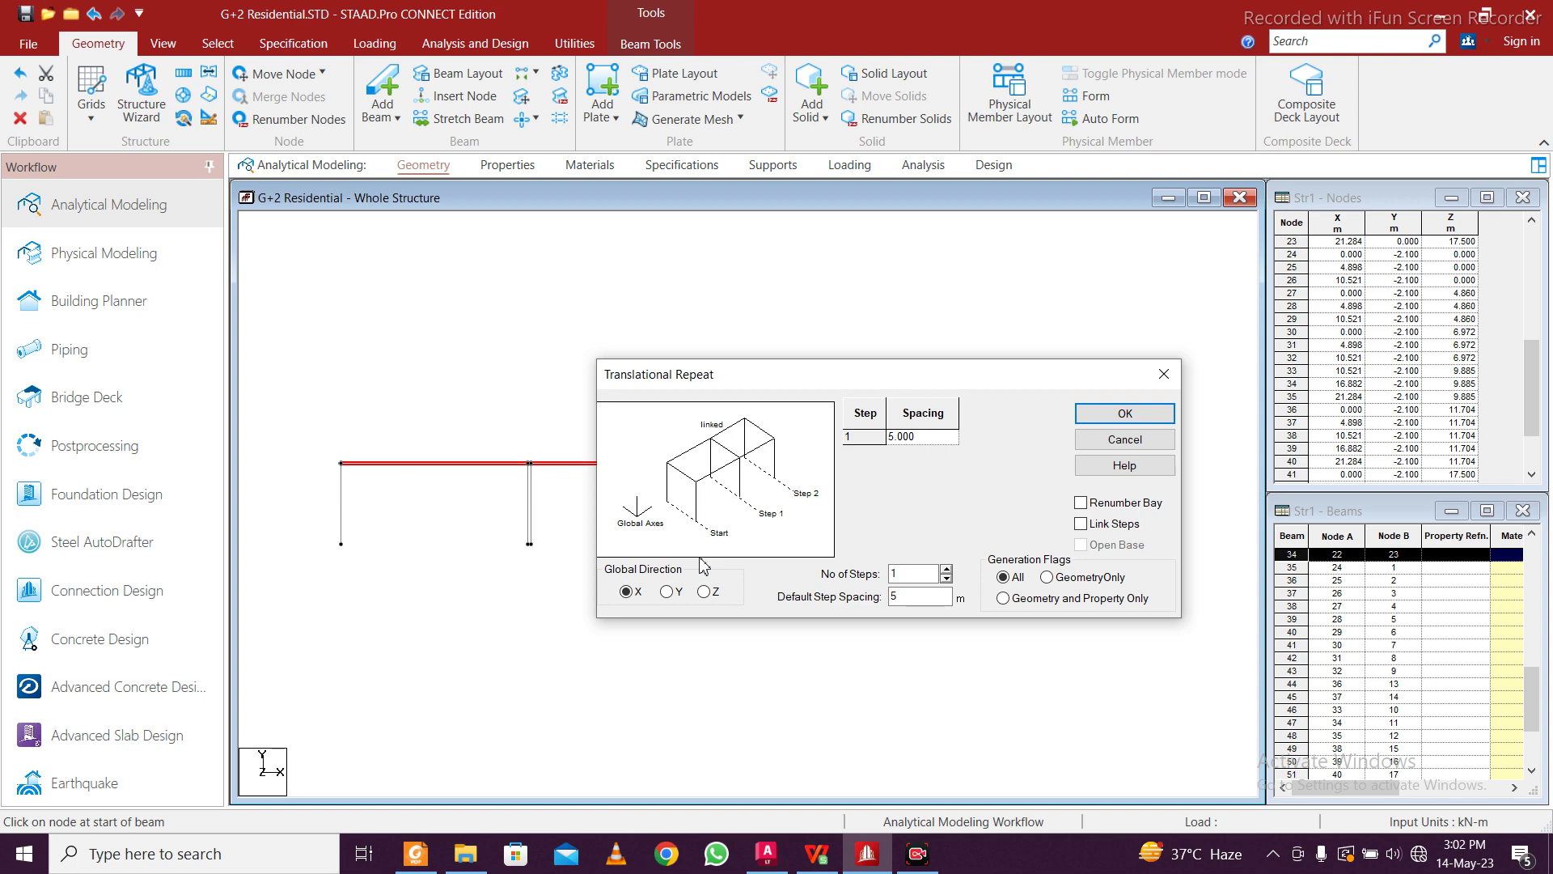
click(1126, 414)
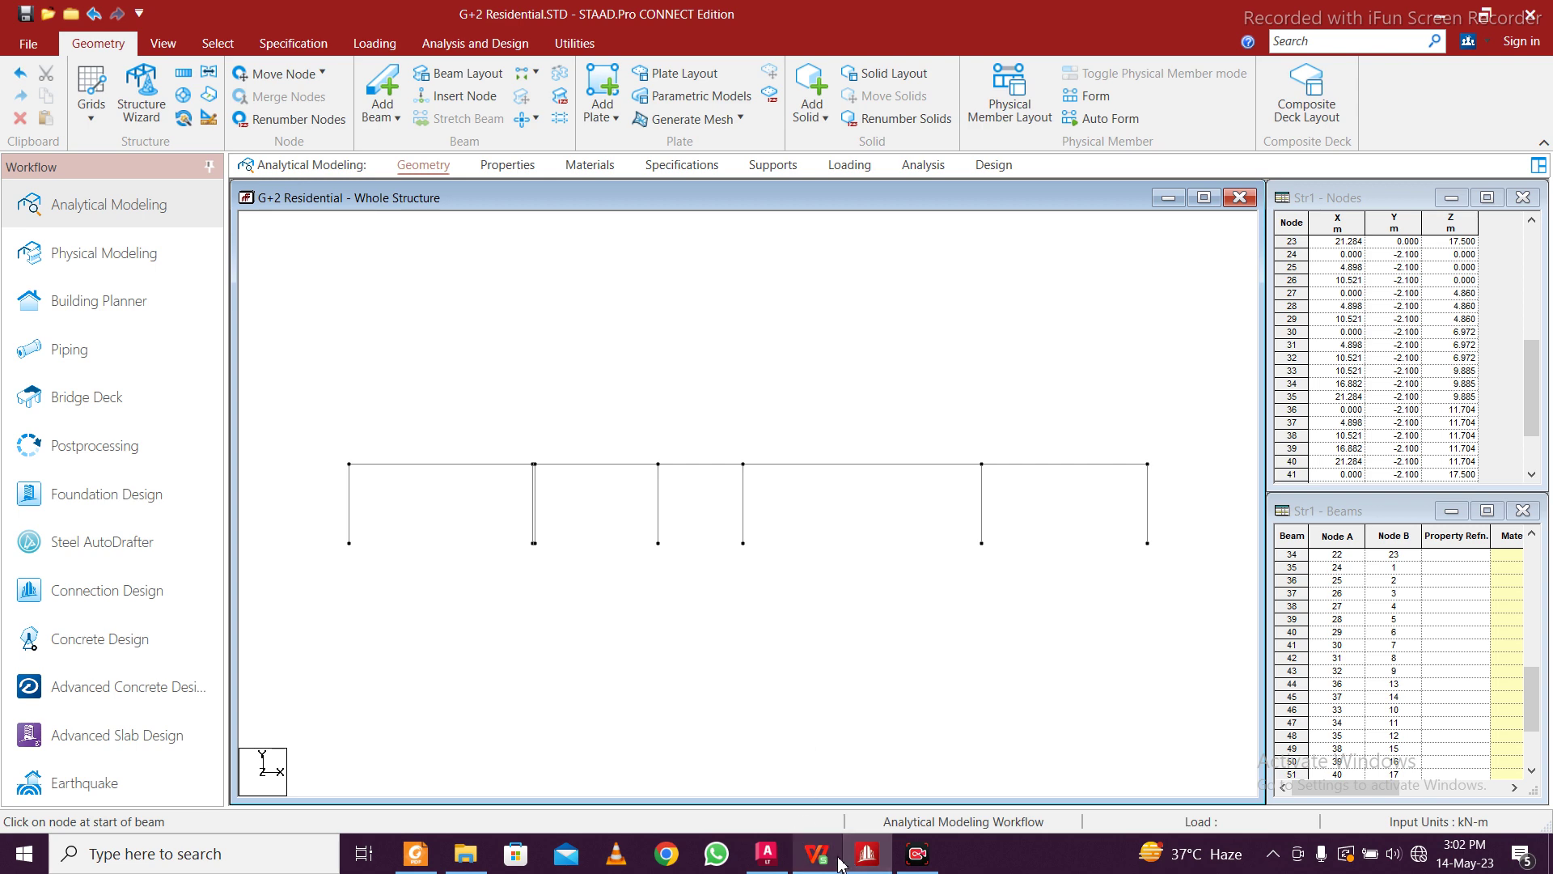
Copy the coordinates in C6:E49 of the 1ST ROOF sheet in Staad coordinates.xlsx and check the end of the STAAD.Pro node table
mouse_move(839, 864)
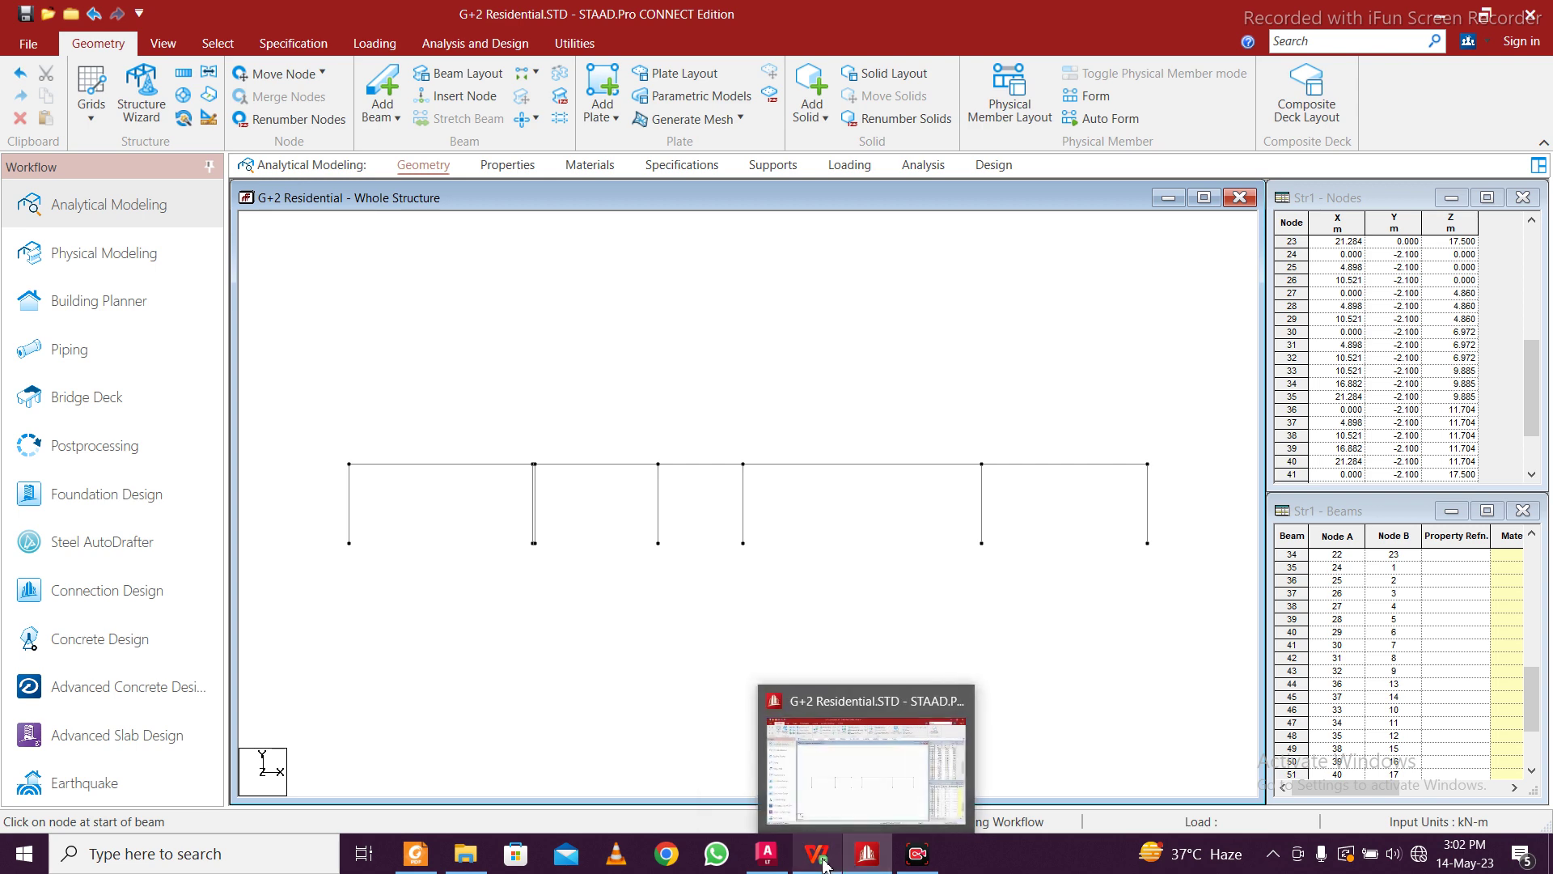
click(816, 854)
click(203, 796)
scroll(565, 486, down, 2)
scroll(585, 492, up, 2)
drag(339, 398, 574, 732)
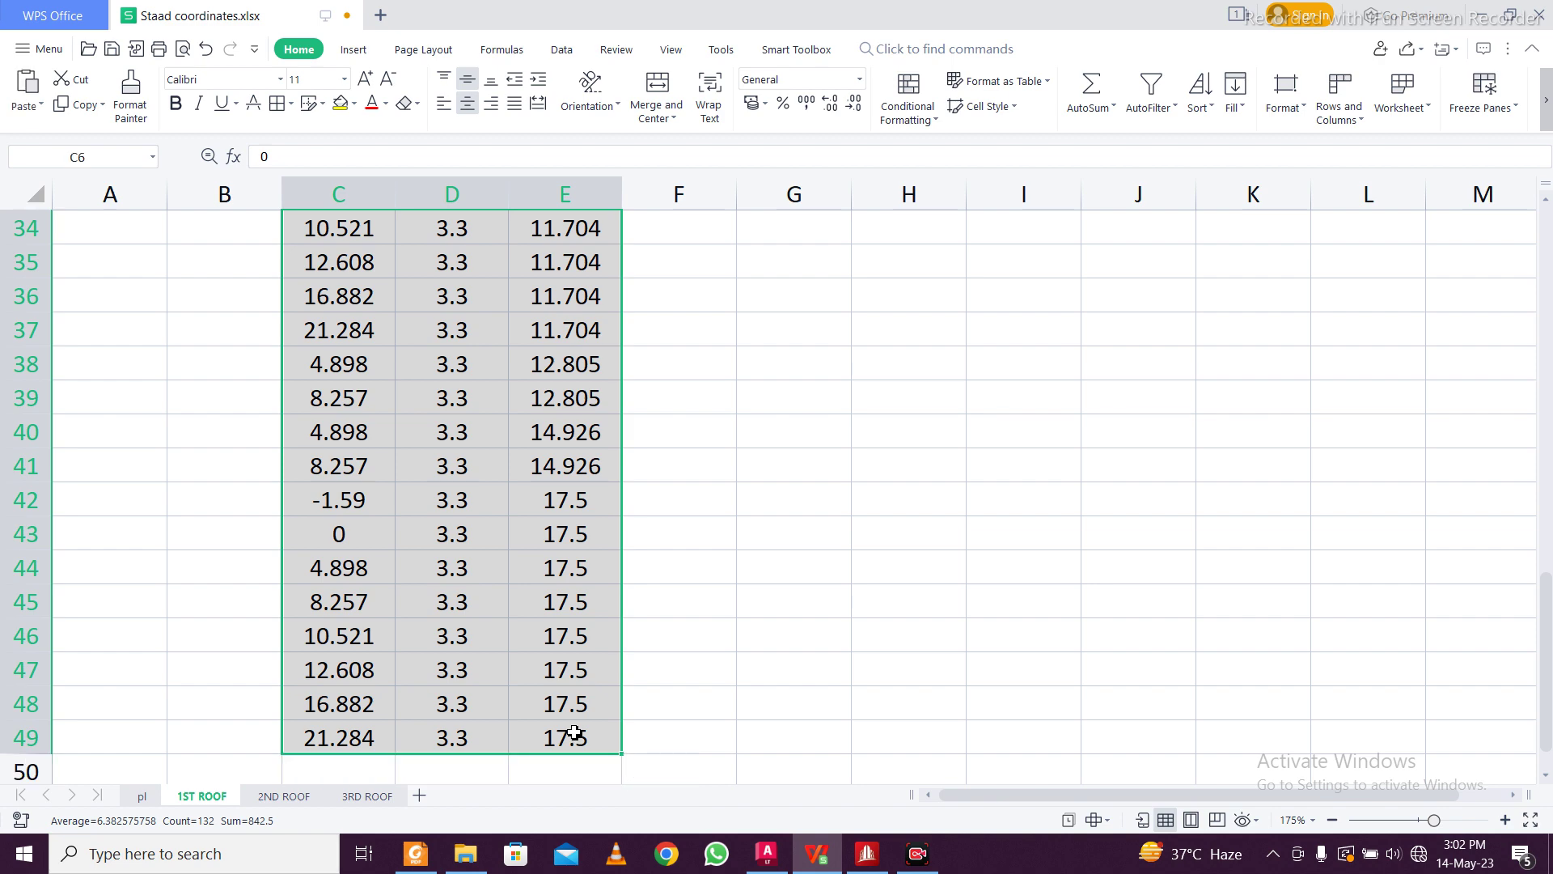
click(1484, 14)
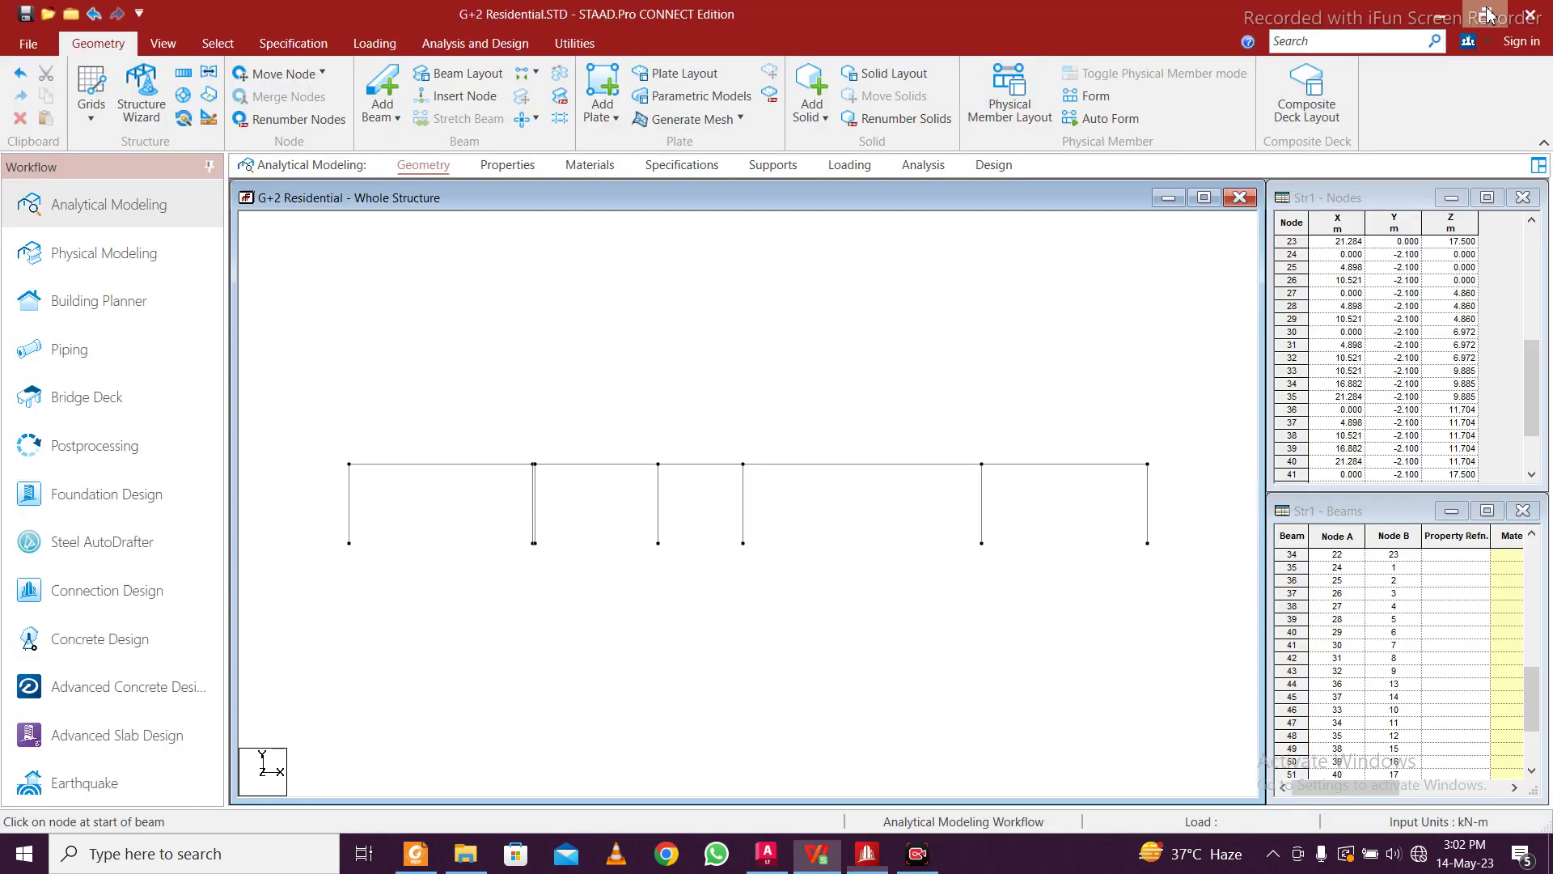
scroll(1365, 453, down, 2)
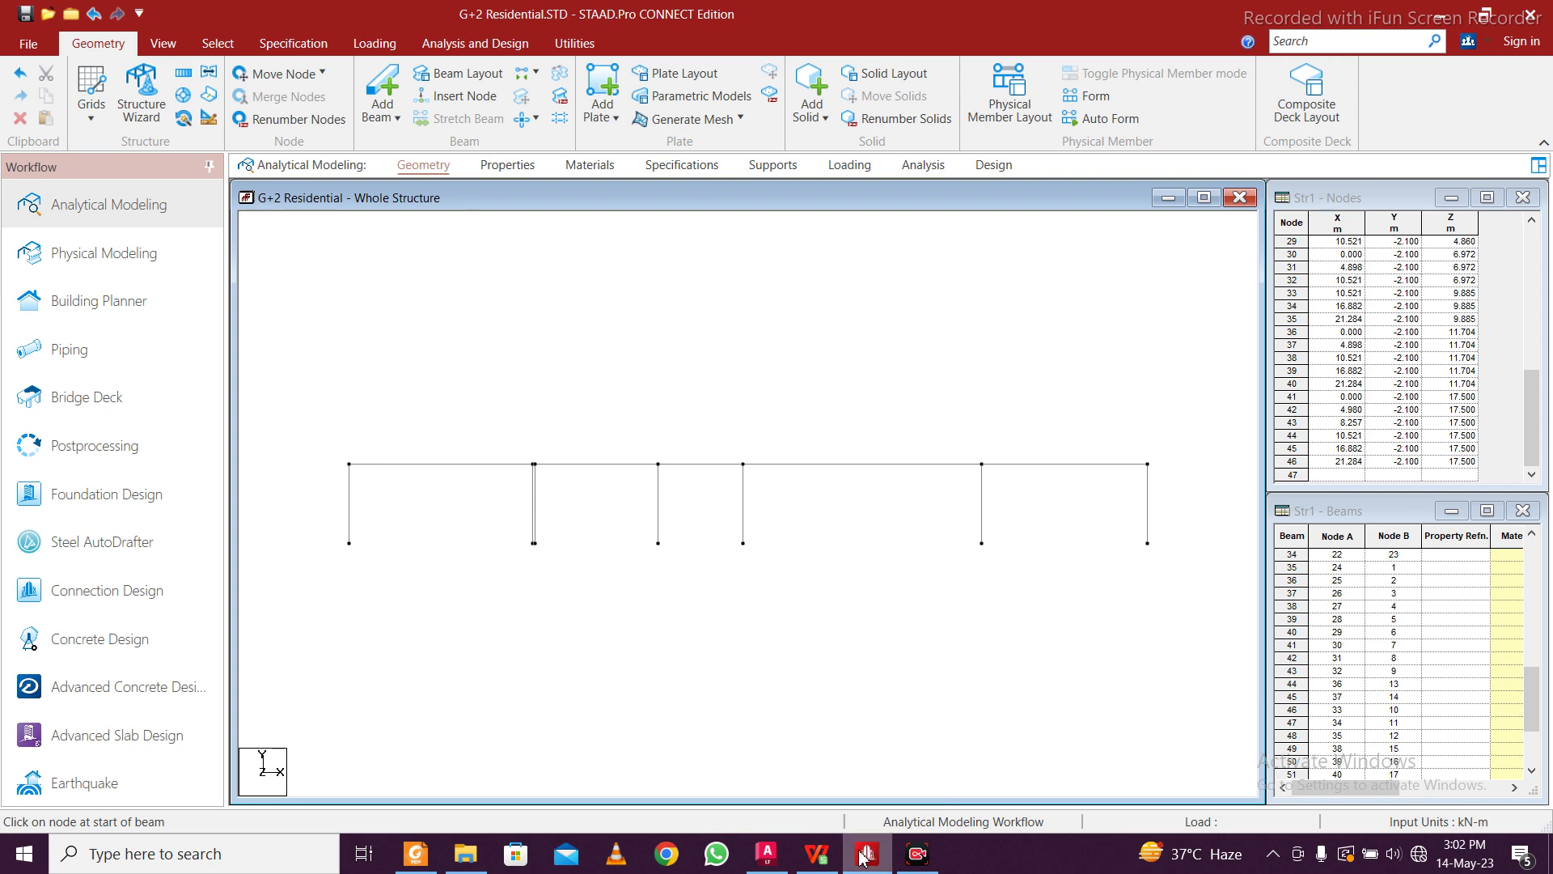
Switch to the spreadsheet and number the first-roof nodes in column B, starting with 47 in B6 and filling down beside all coordinates
click(817, 853)
scroll(558, 557, up, 7)
scroll(558, 557, up, 5)
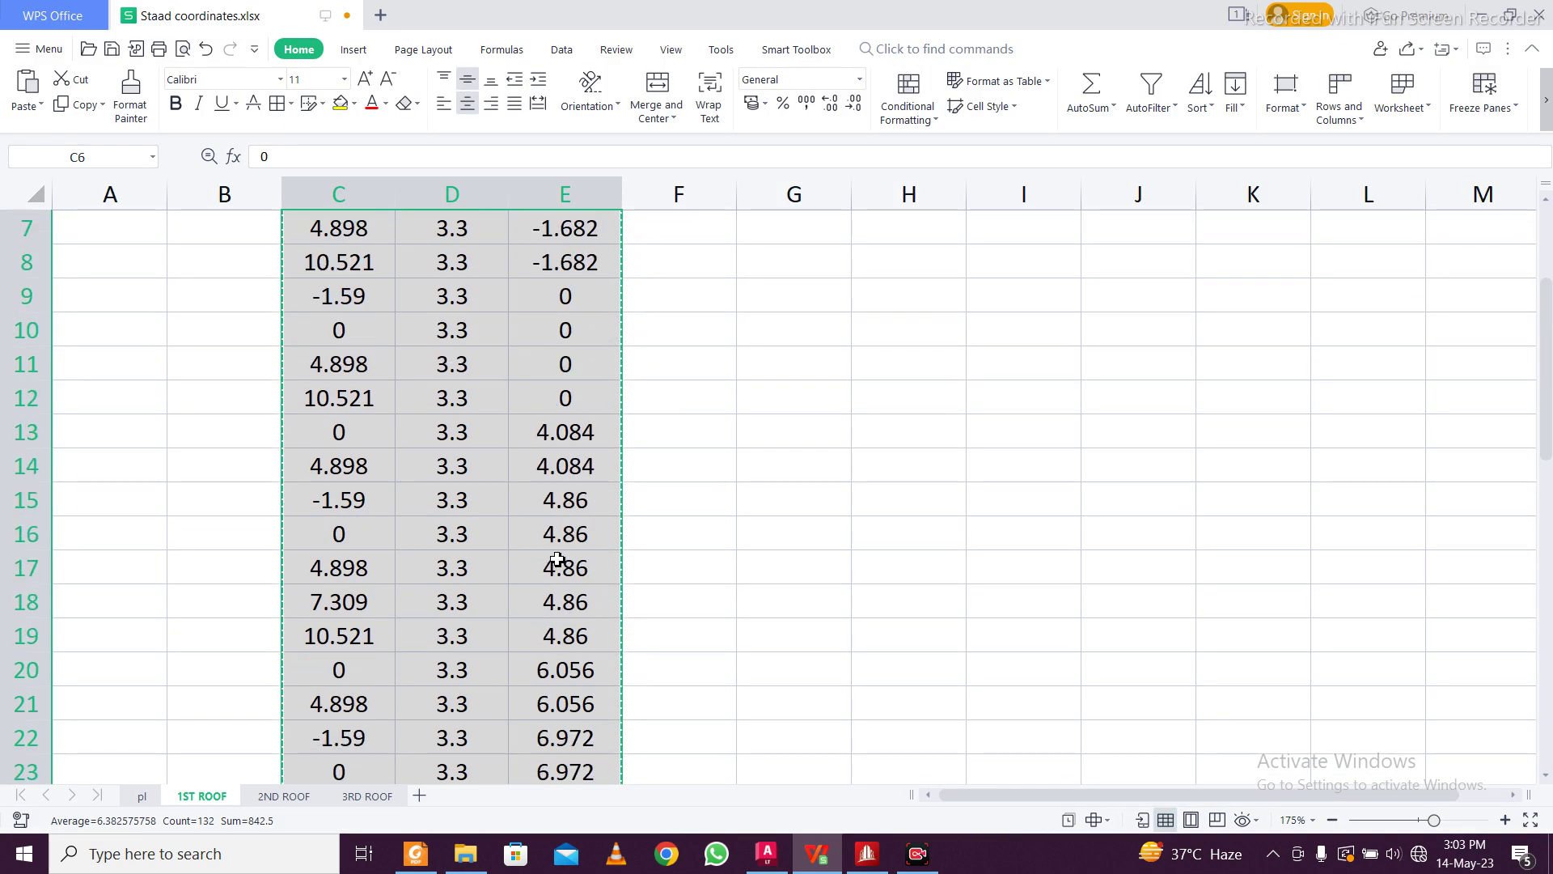
click(271, 413)
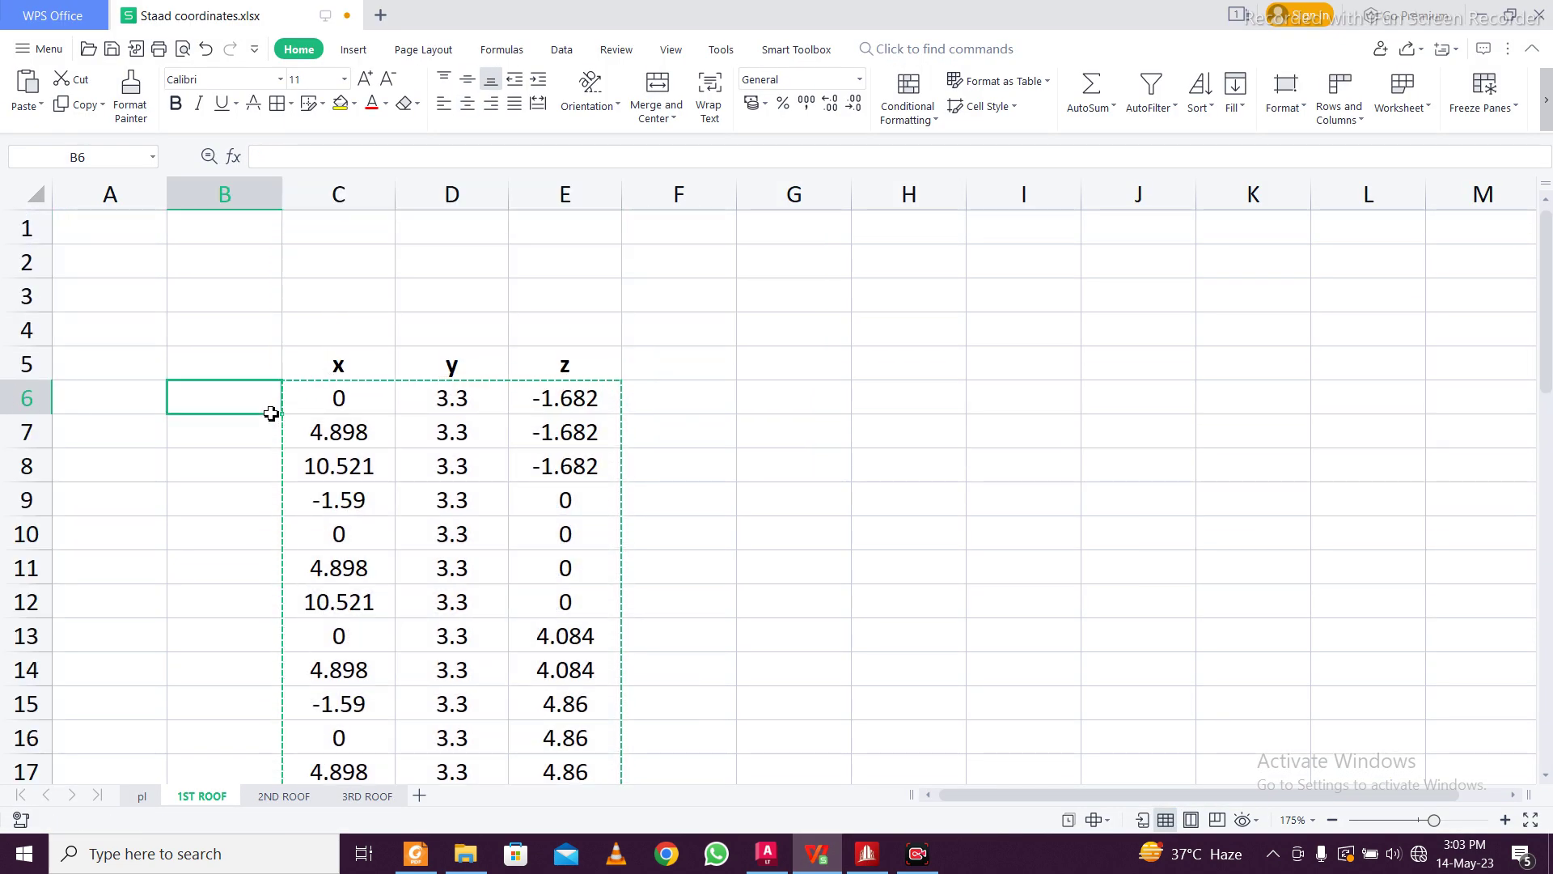
text(47)
click(258, 460)
click(274, 410)
double_click(282, 417)
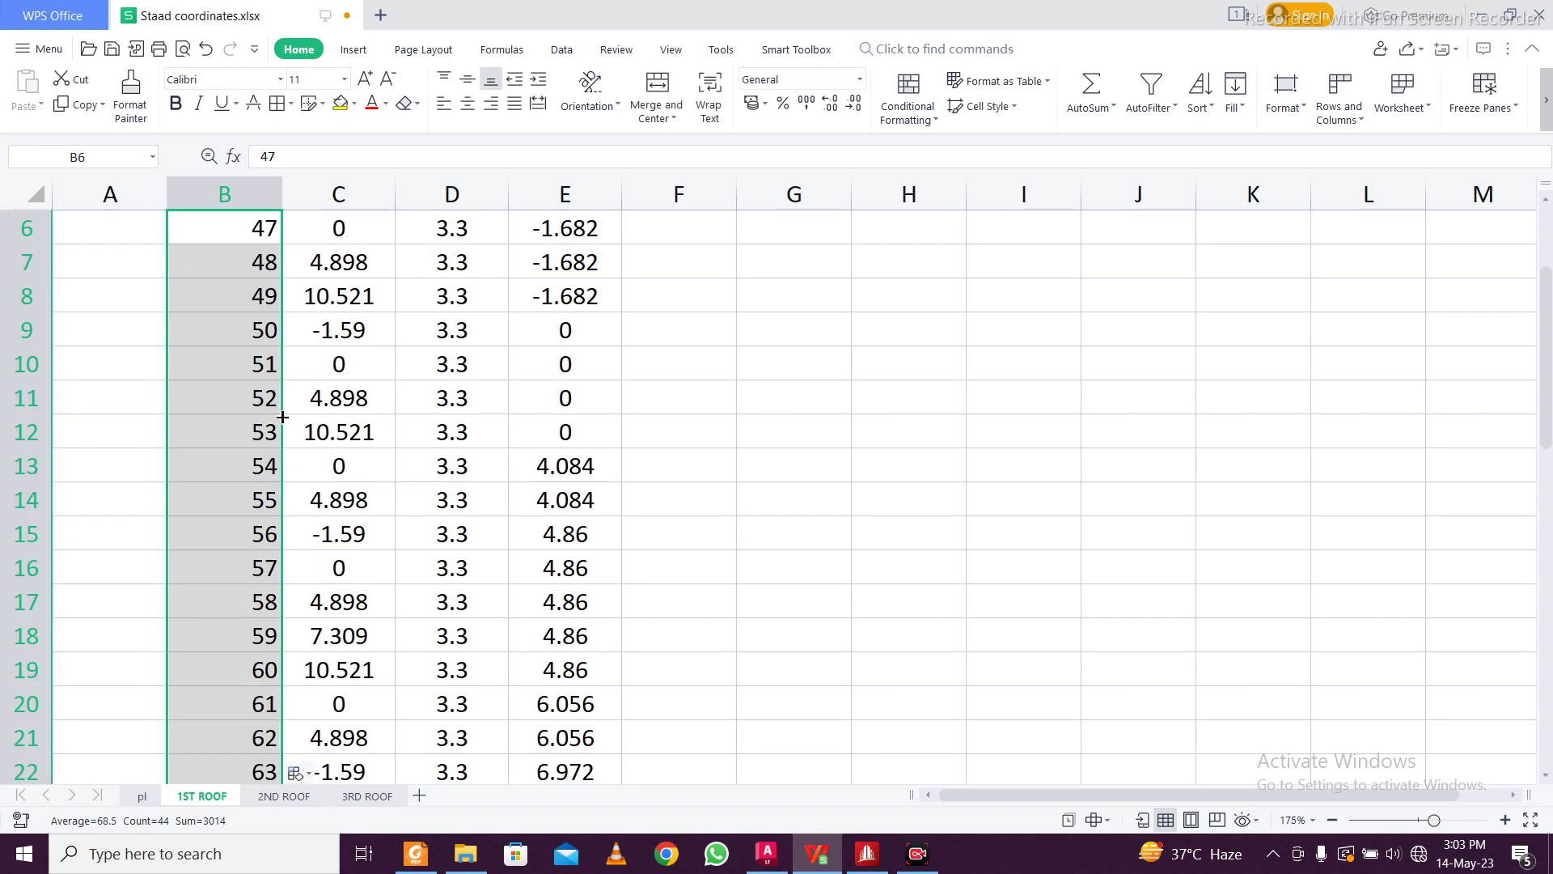
Copy the first-roof node numbers and coordinates in B6:E49 of the 1ST ROOF sheet
click(232, 427)
drag(243, 402, 273, 436)
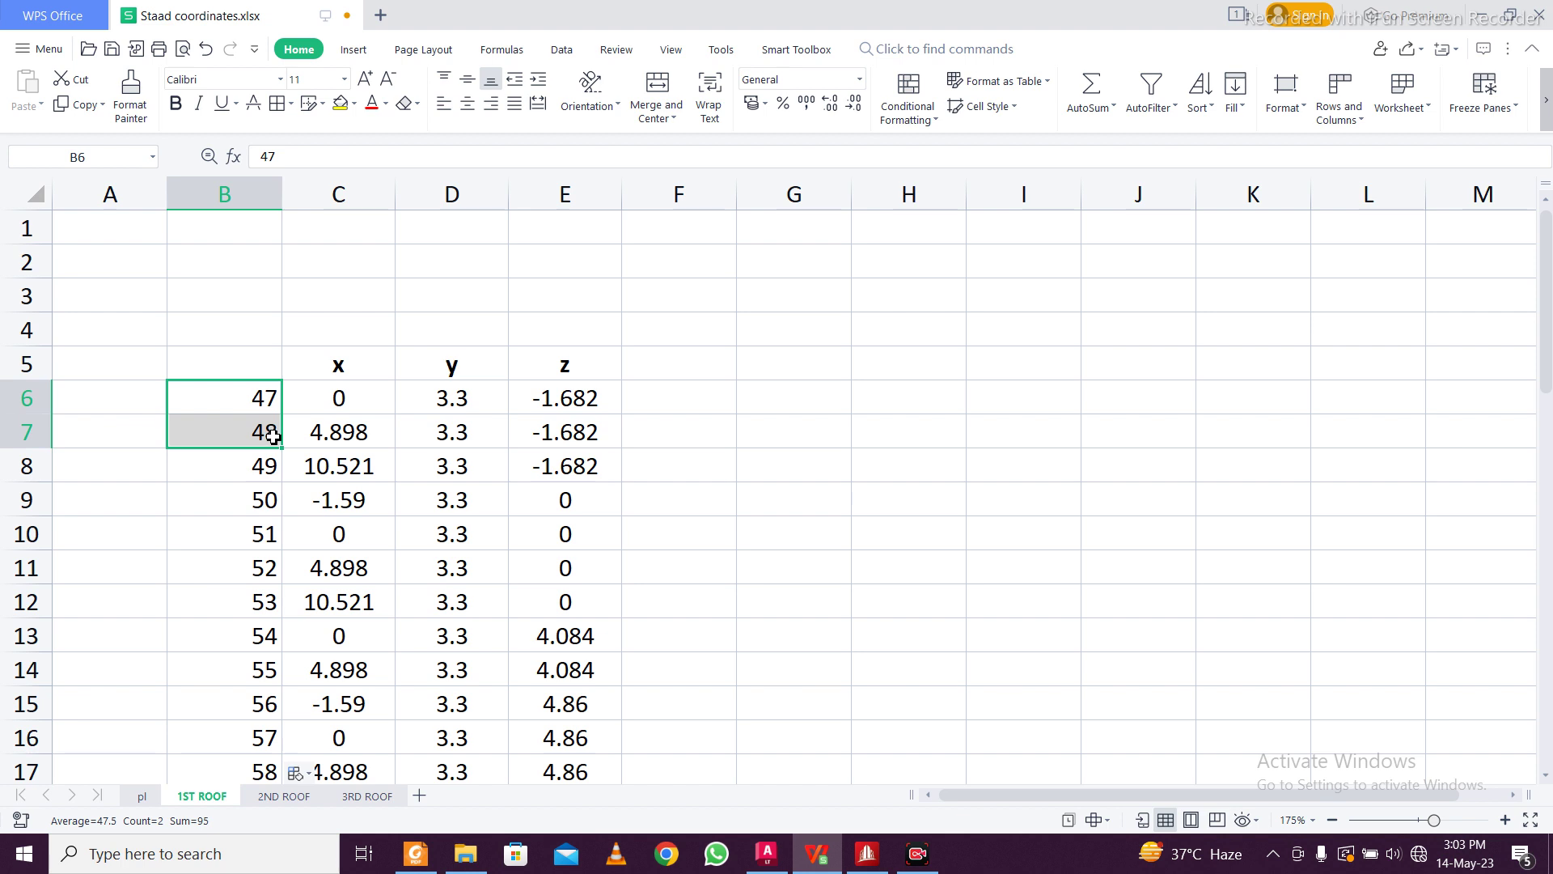
click(422, 456)
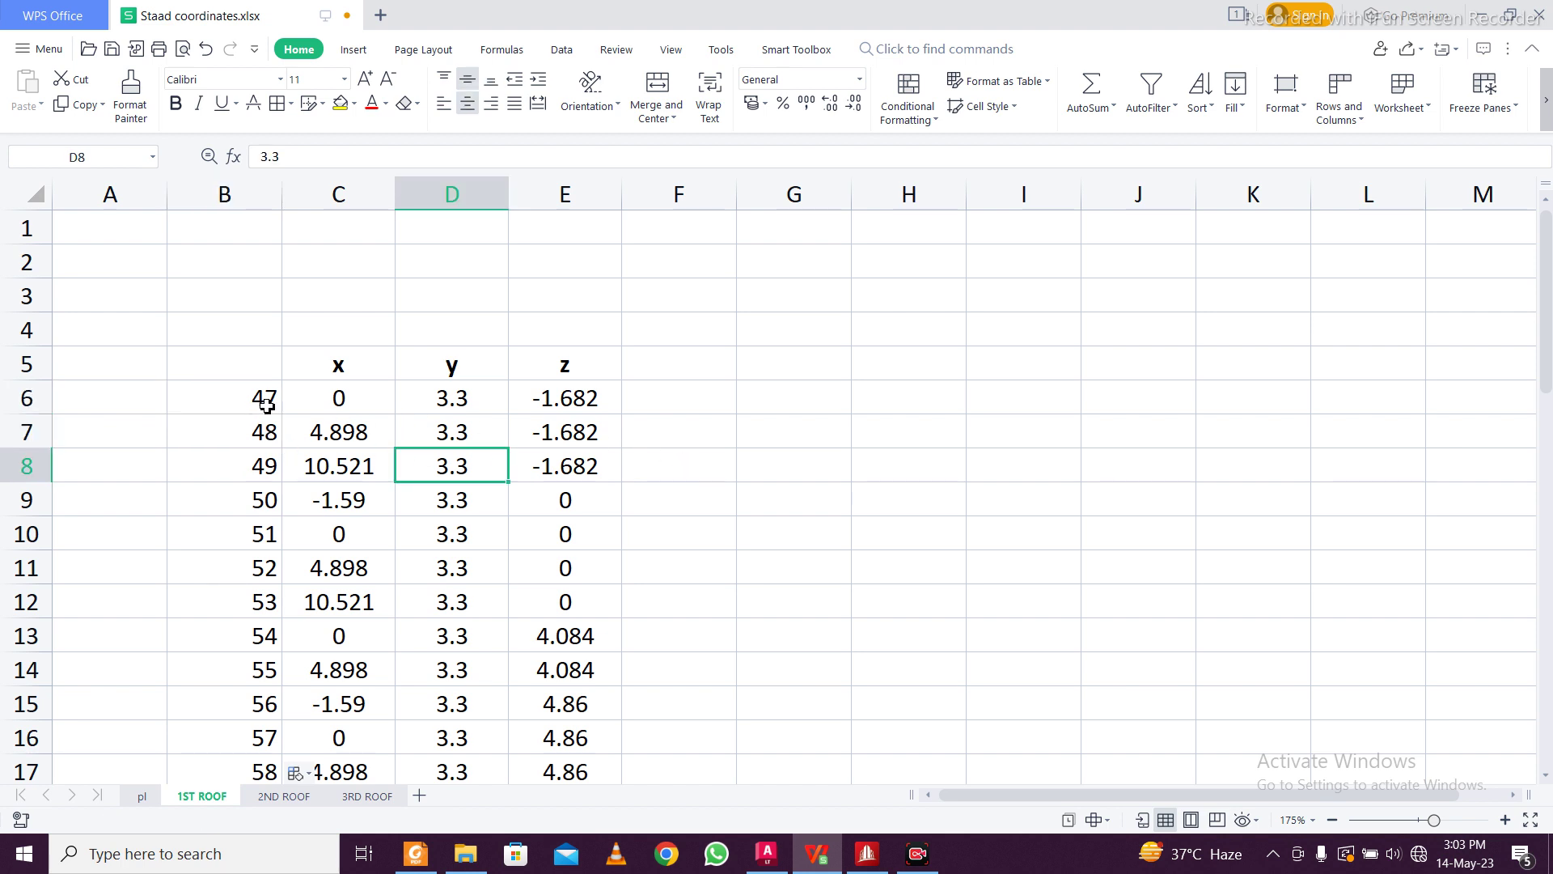
drag(267, 404, 577, 750)
key(ctrl+c)
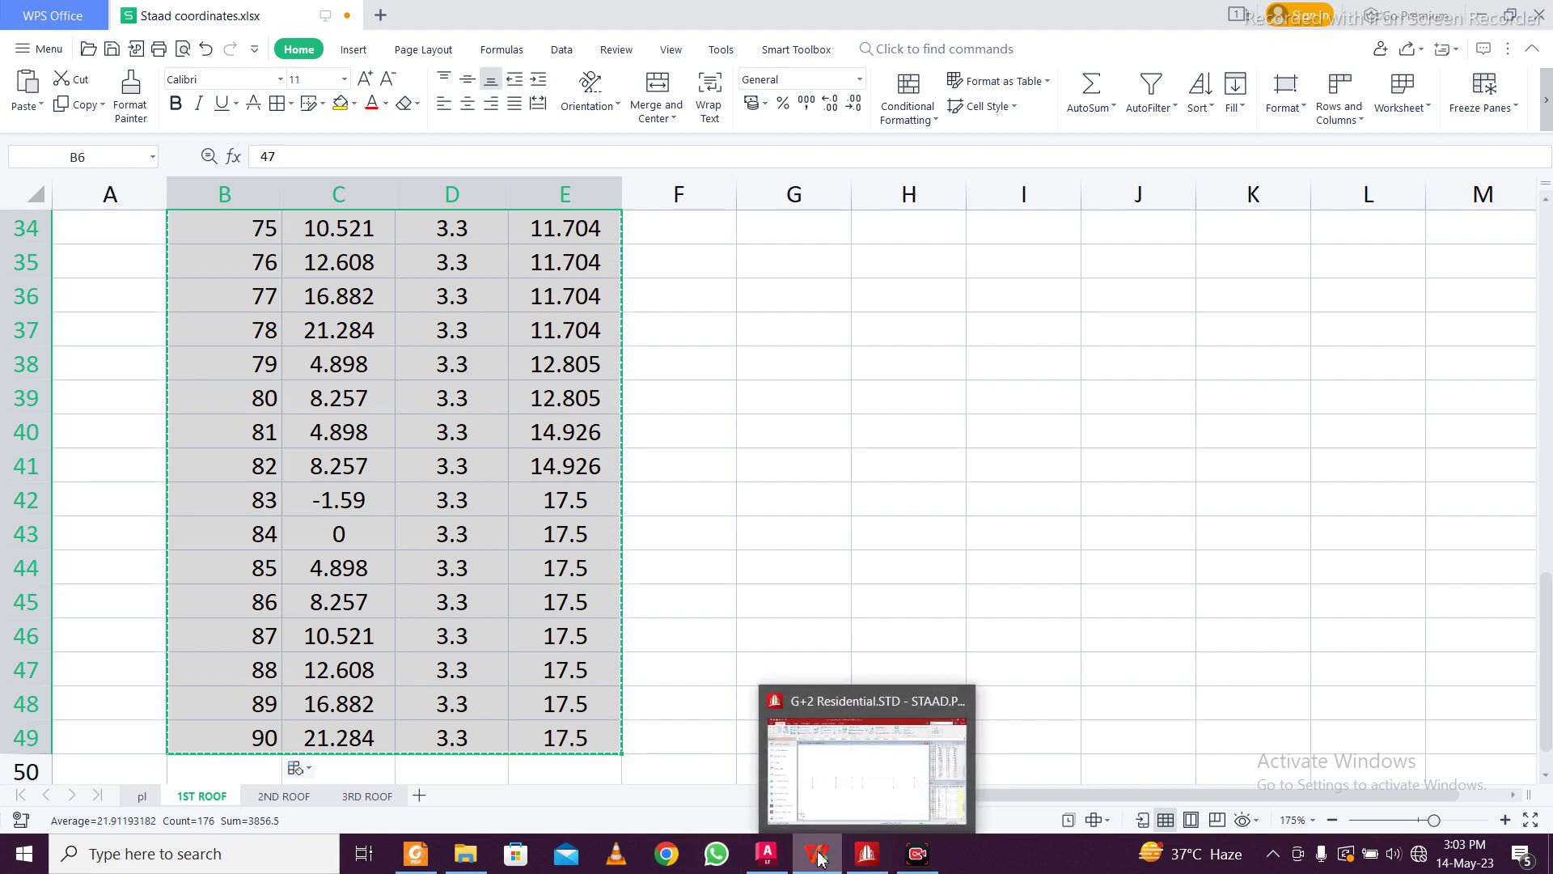
Switch to STAAD.Pro and paste the copied rows into the node table from node 47, accepting the default column mapping
click(866, 854)
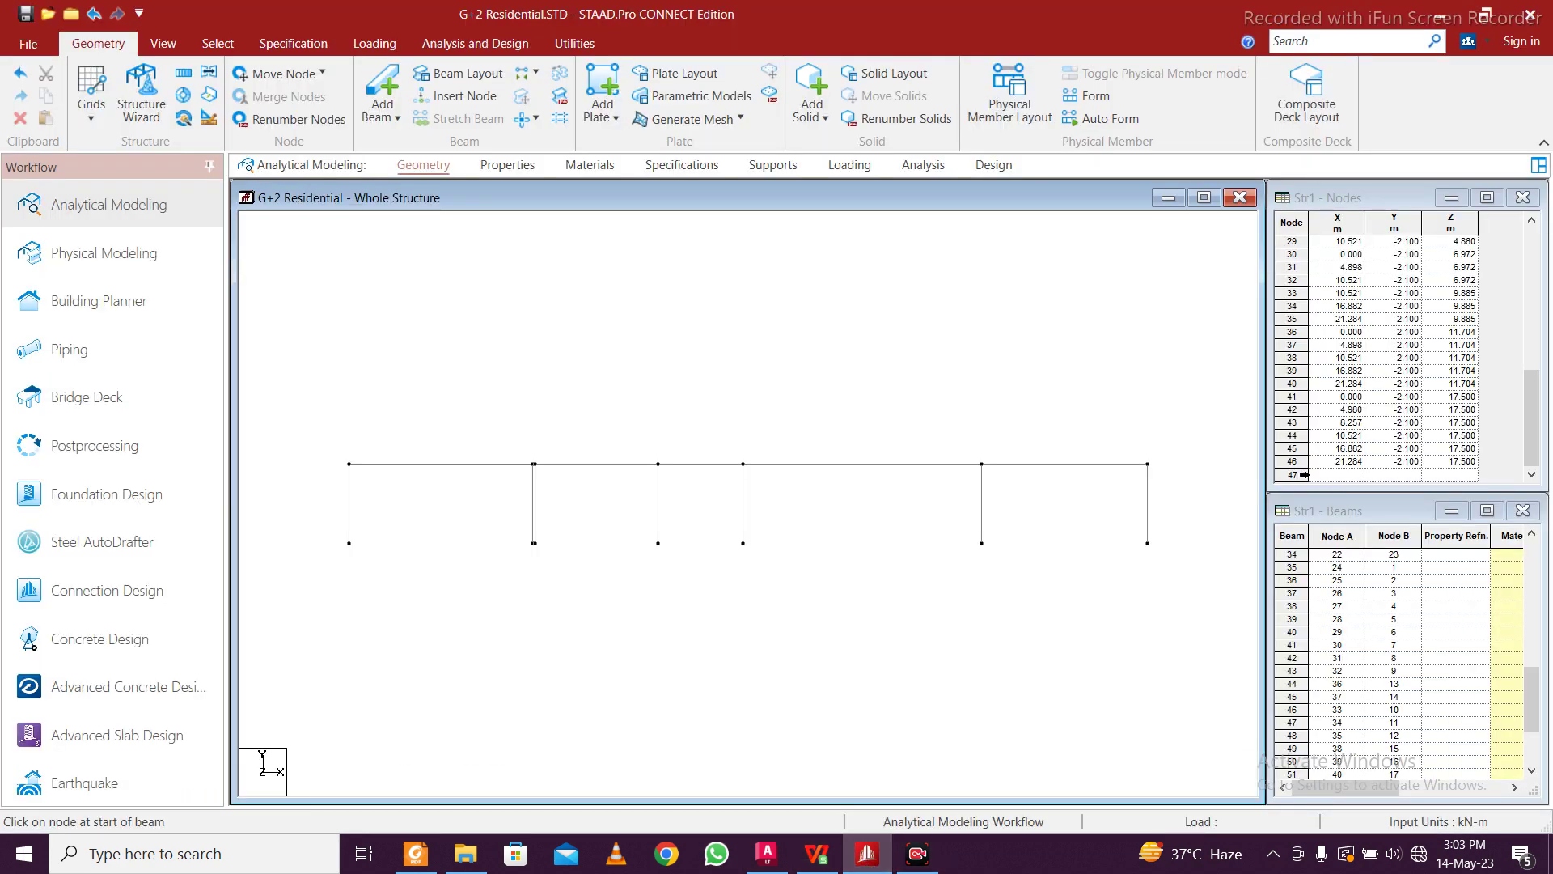
click(1304, 475)
key(ctrl+v)
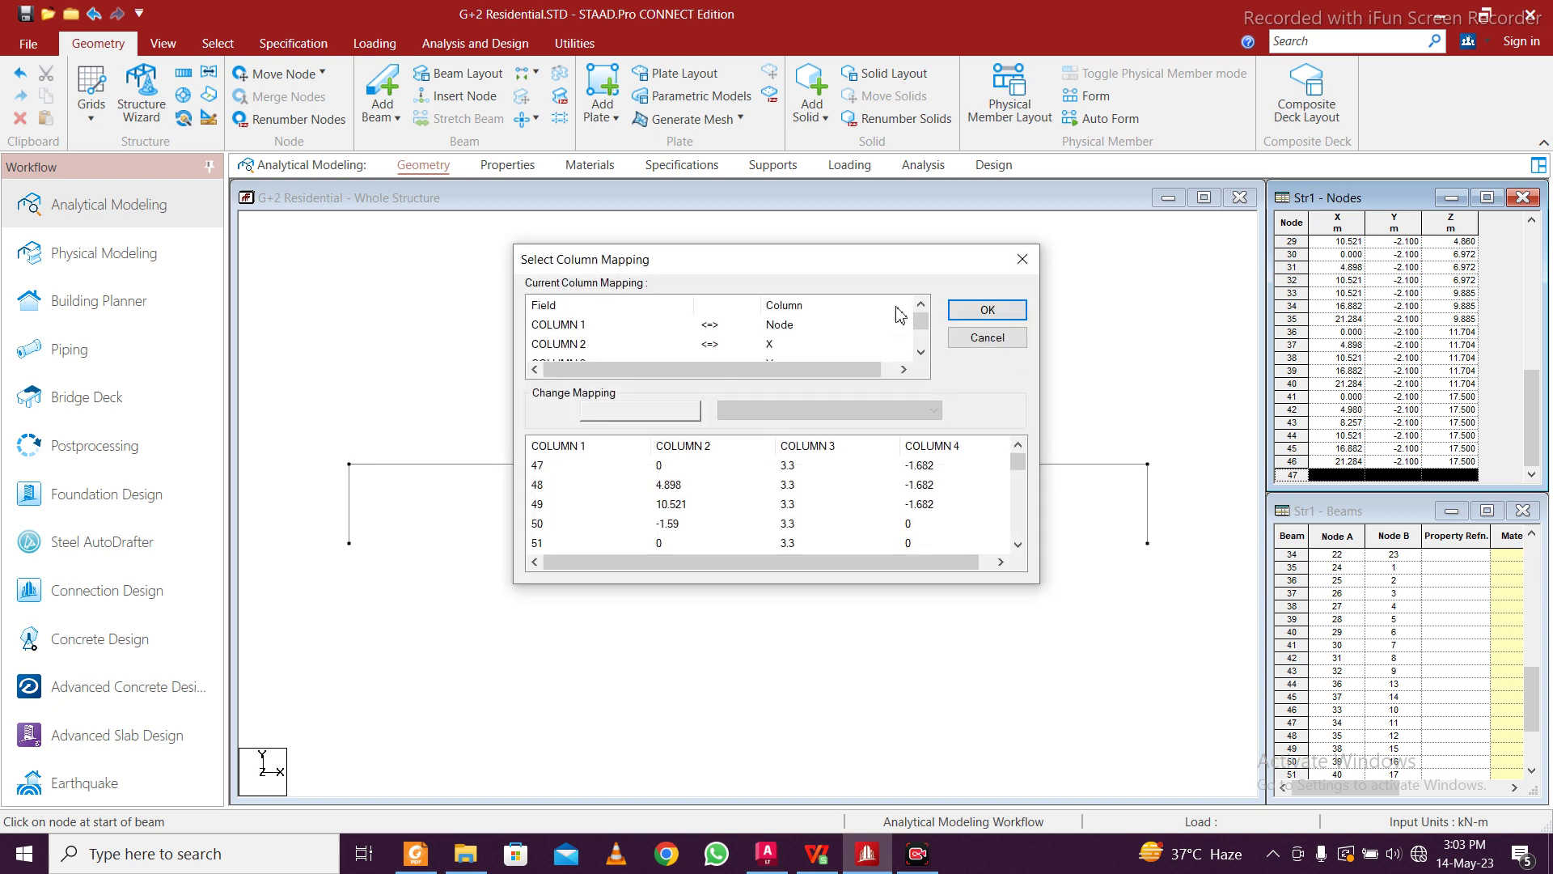
click(985, 311)
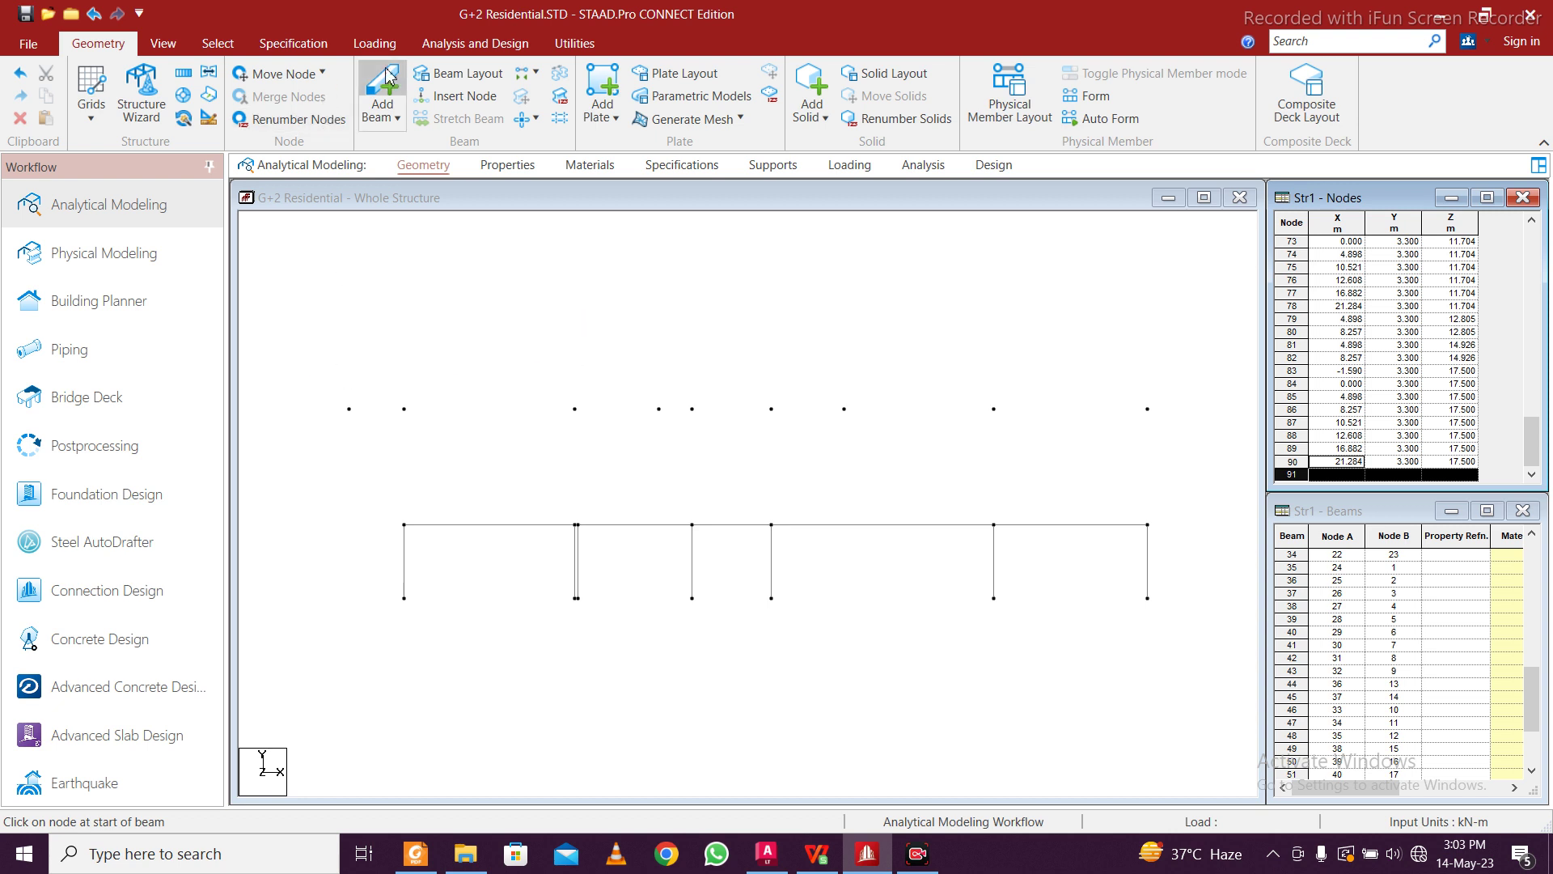
Display only the first-roof nodes at Y 3.3 in the active window and show them in plan view
click(217, 43)
click(451, 374)
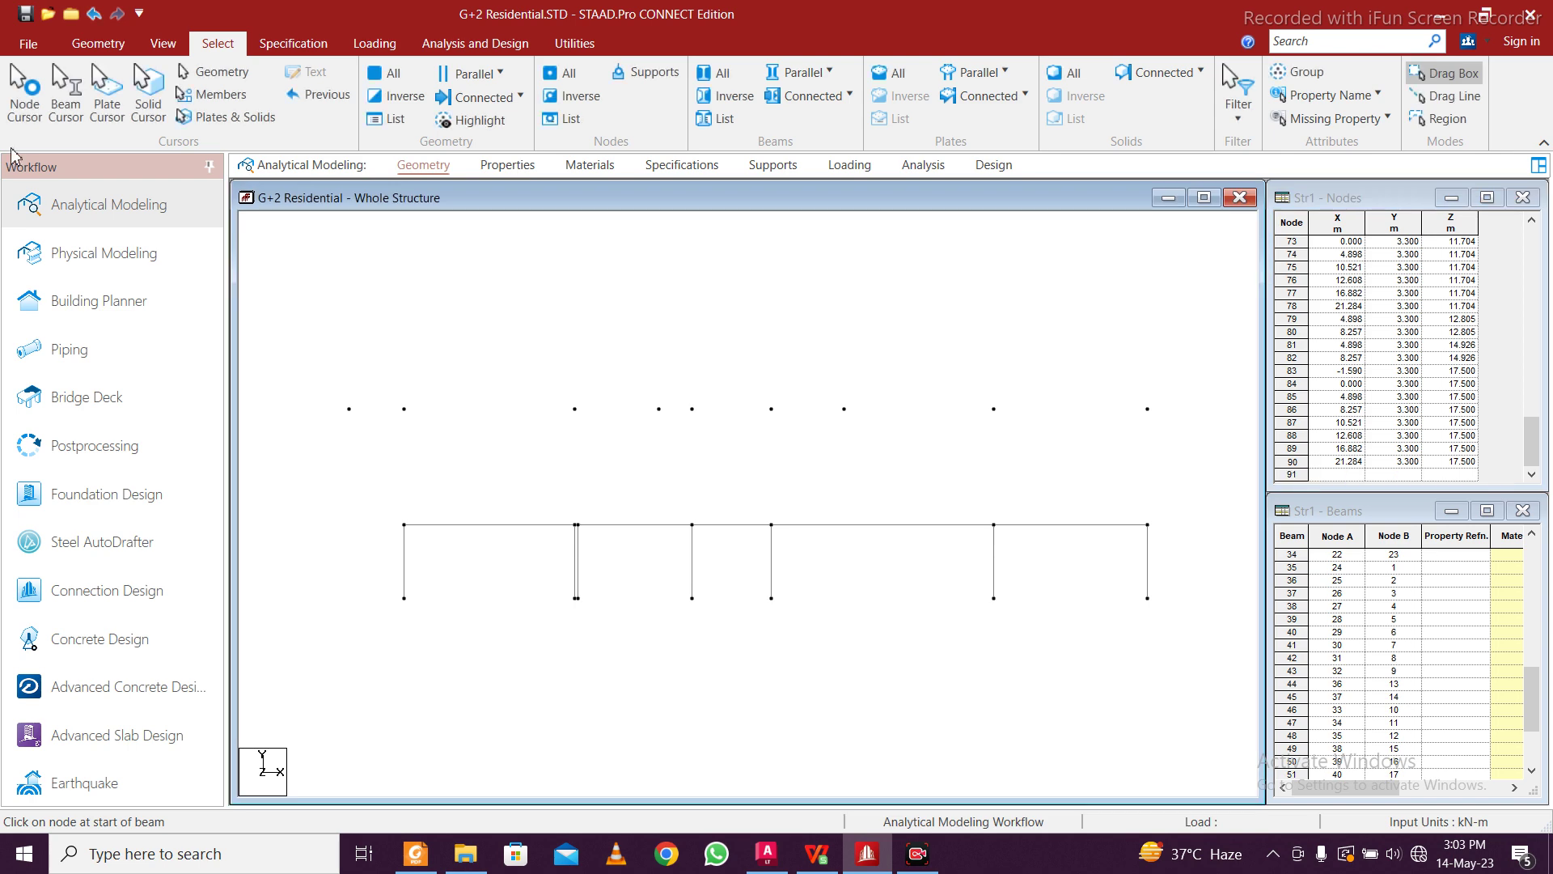
click(24, 89)
drag(293, 370, 1161, 437)
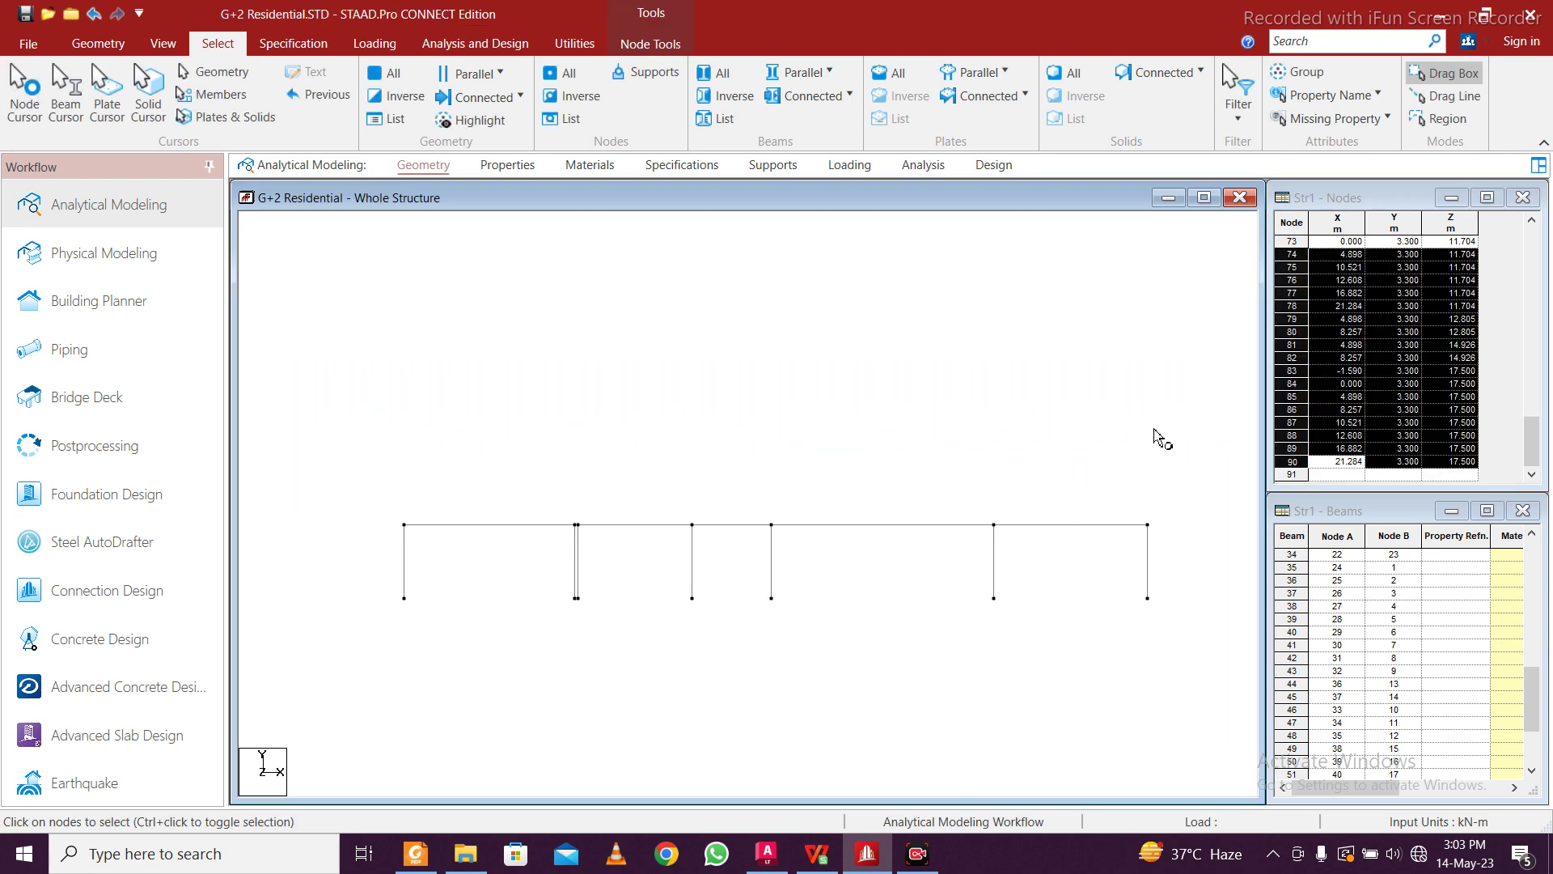
right_click(1156, 377)
click(1204, 630)
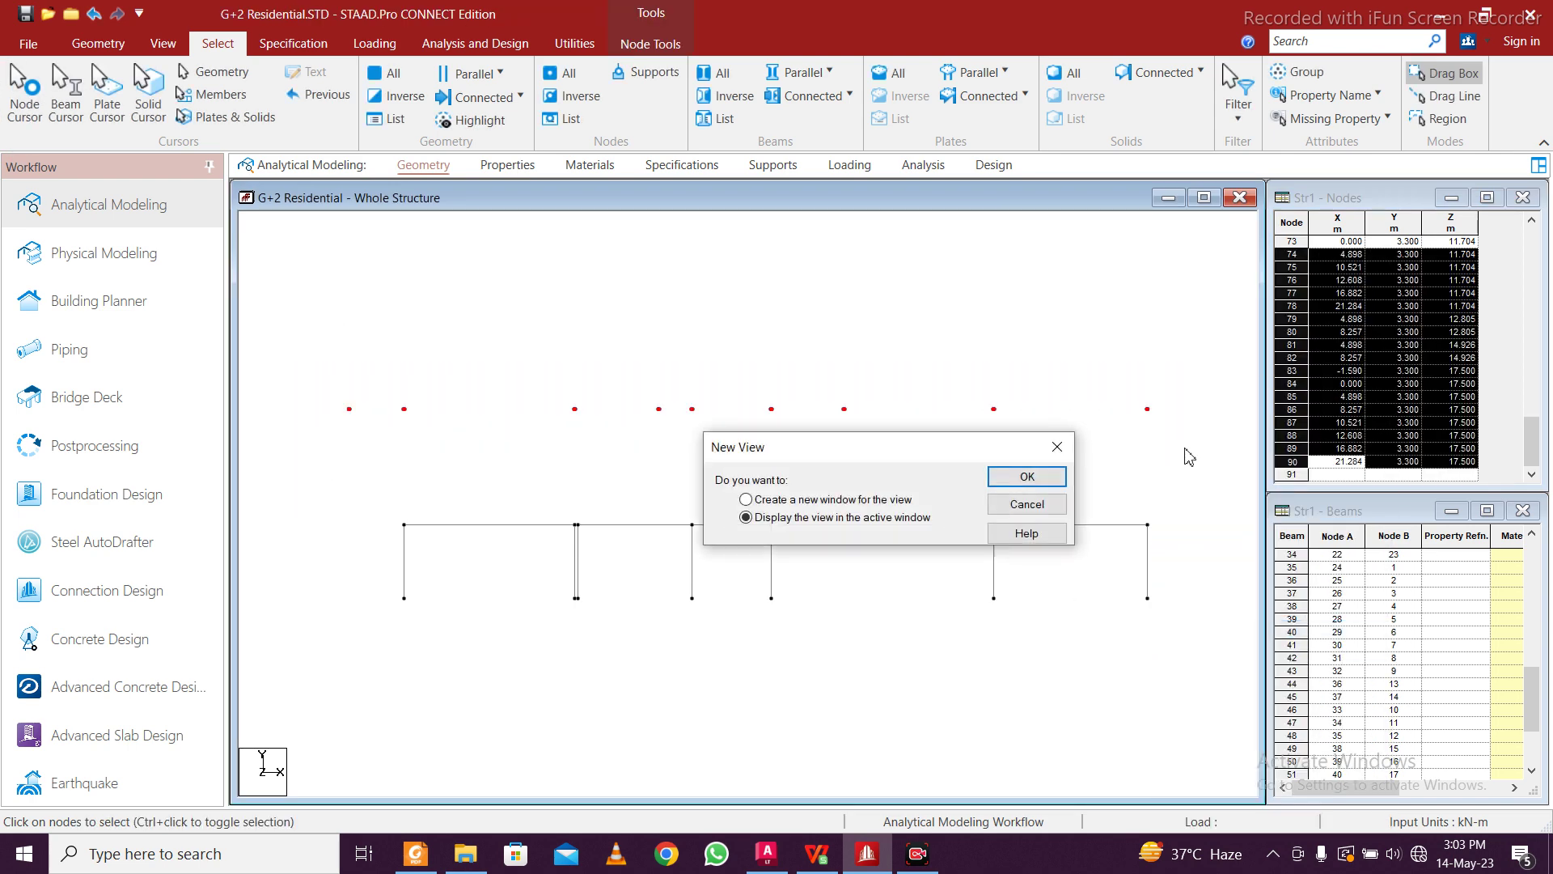
click(1026, 477)
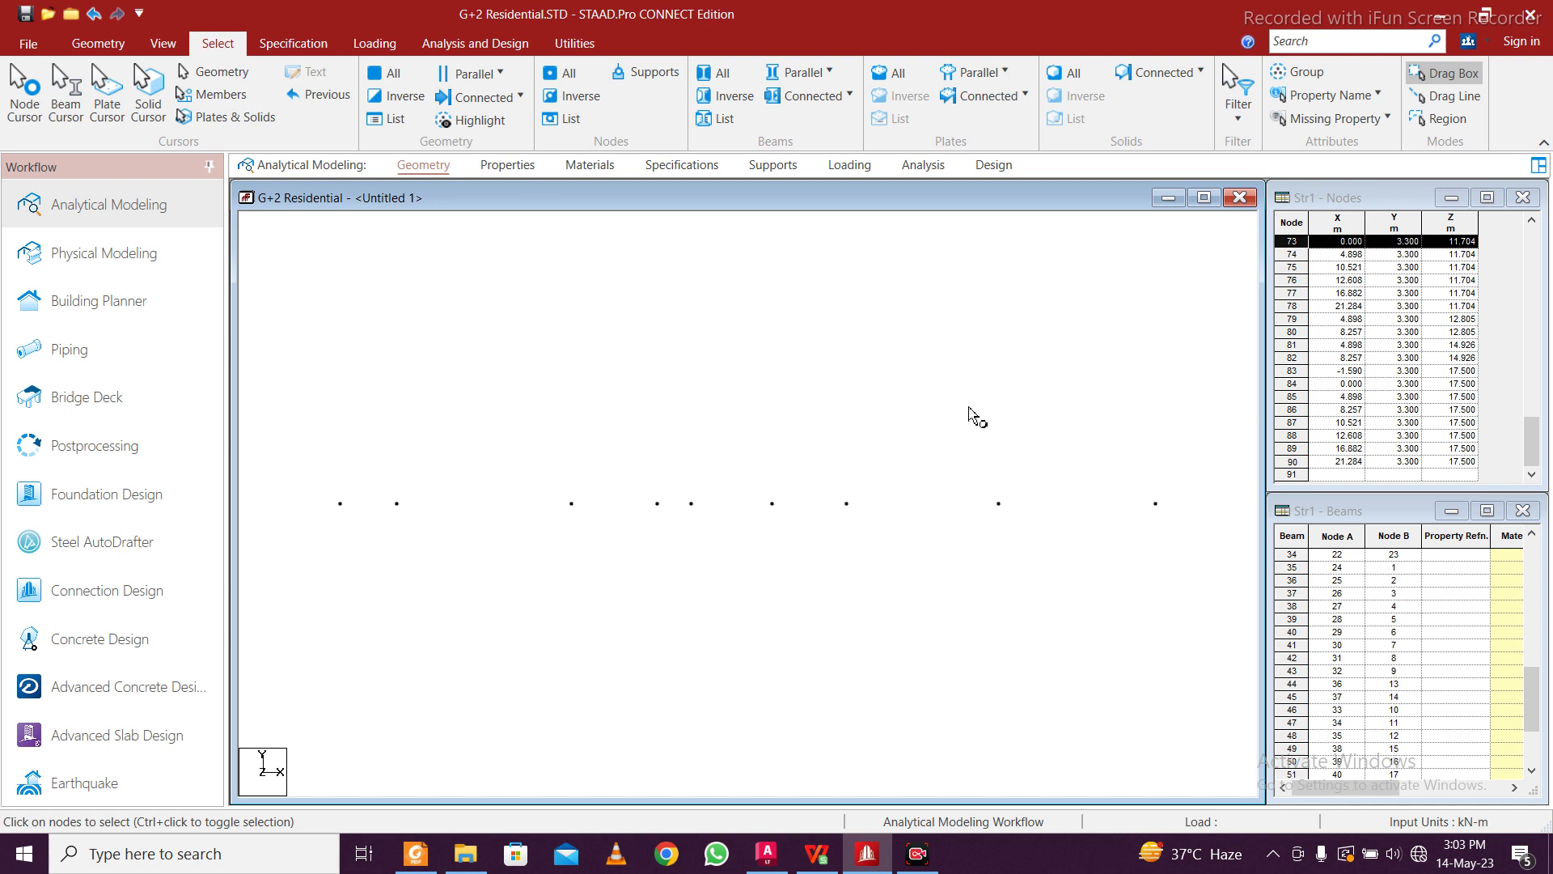
click(163, 40)
click(440, 73)
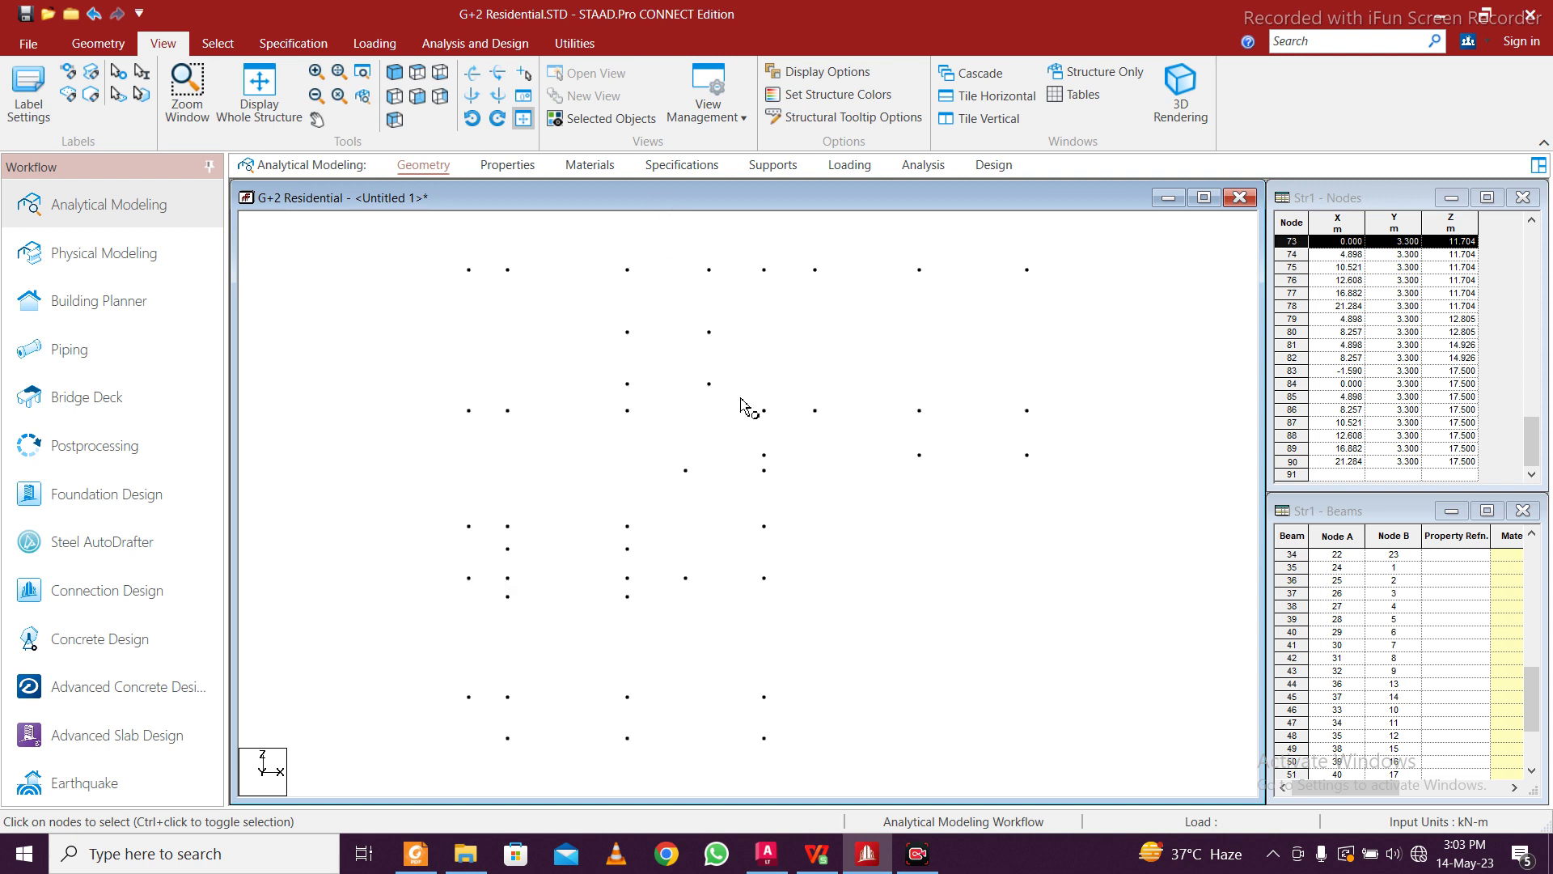
Add roof beams framing the strip between Z -1.682 and Z 0 from X 0 to X 10.521, with a cross beam at X 4.898
click(98, 43)
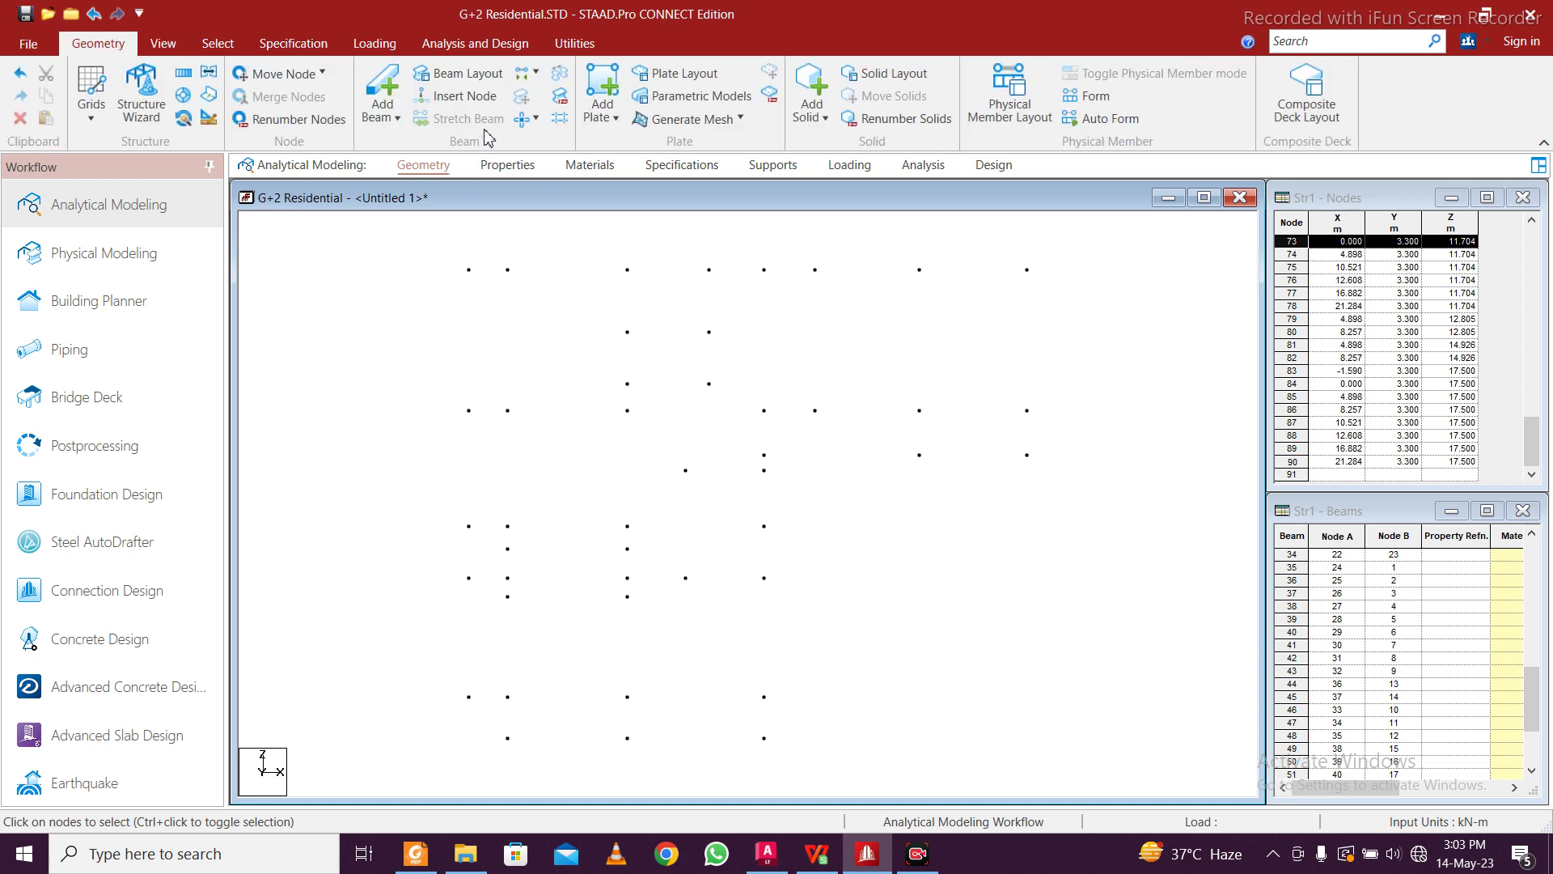
click(397, 90)
drag(507, 737, 764, 696)
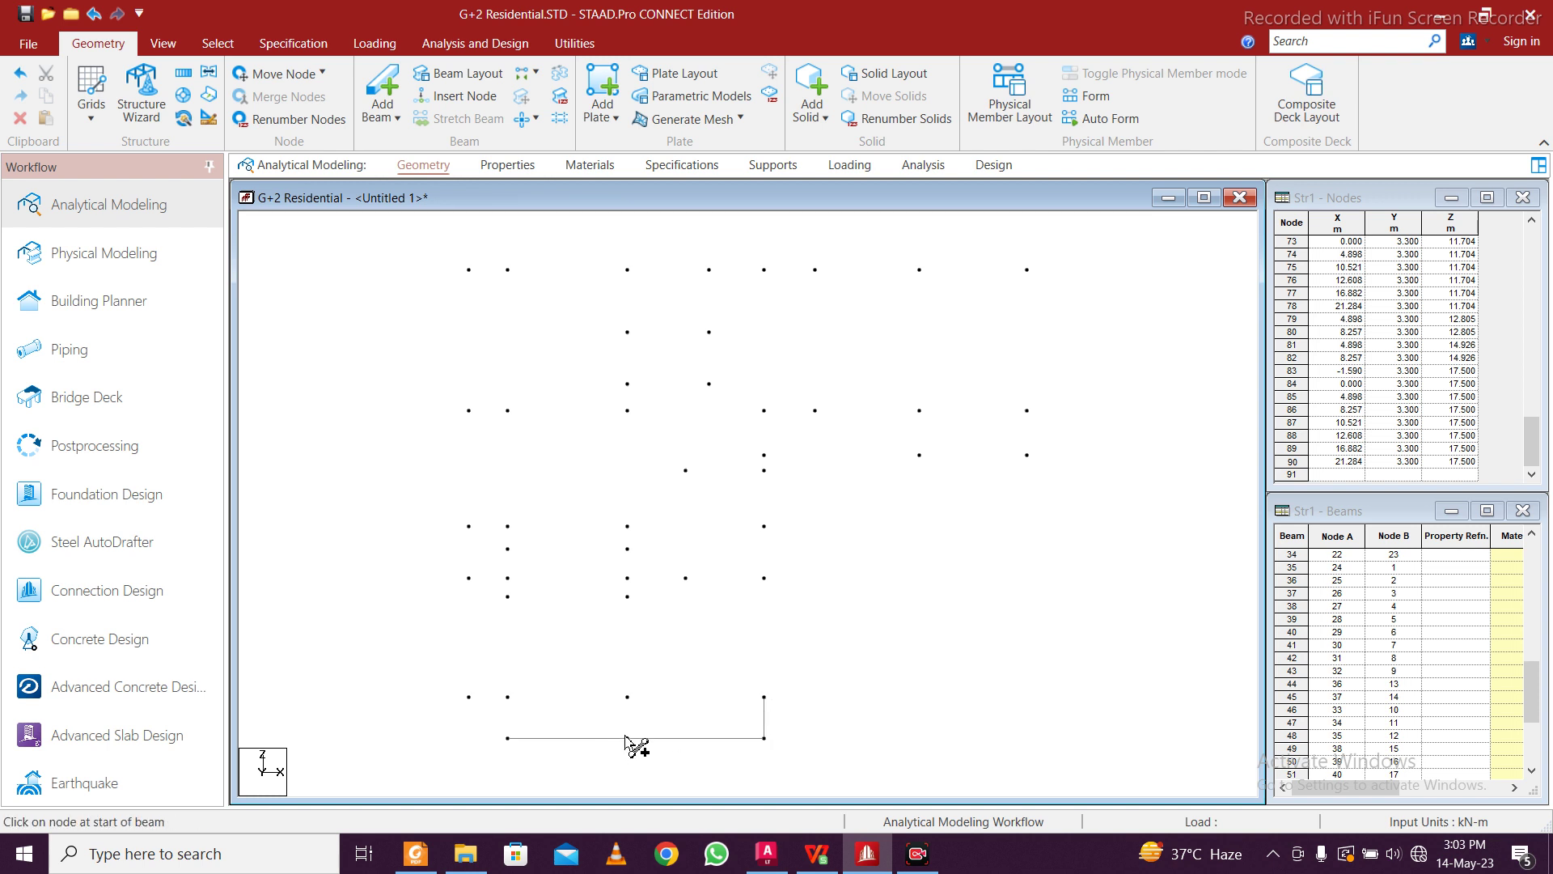
scroll(758, 746, up, 2)
middle_drag(769, 752, 827, 597)
drag(670, 615, 674, 568)
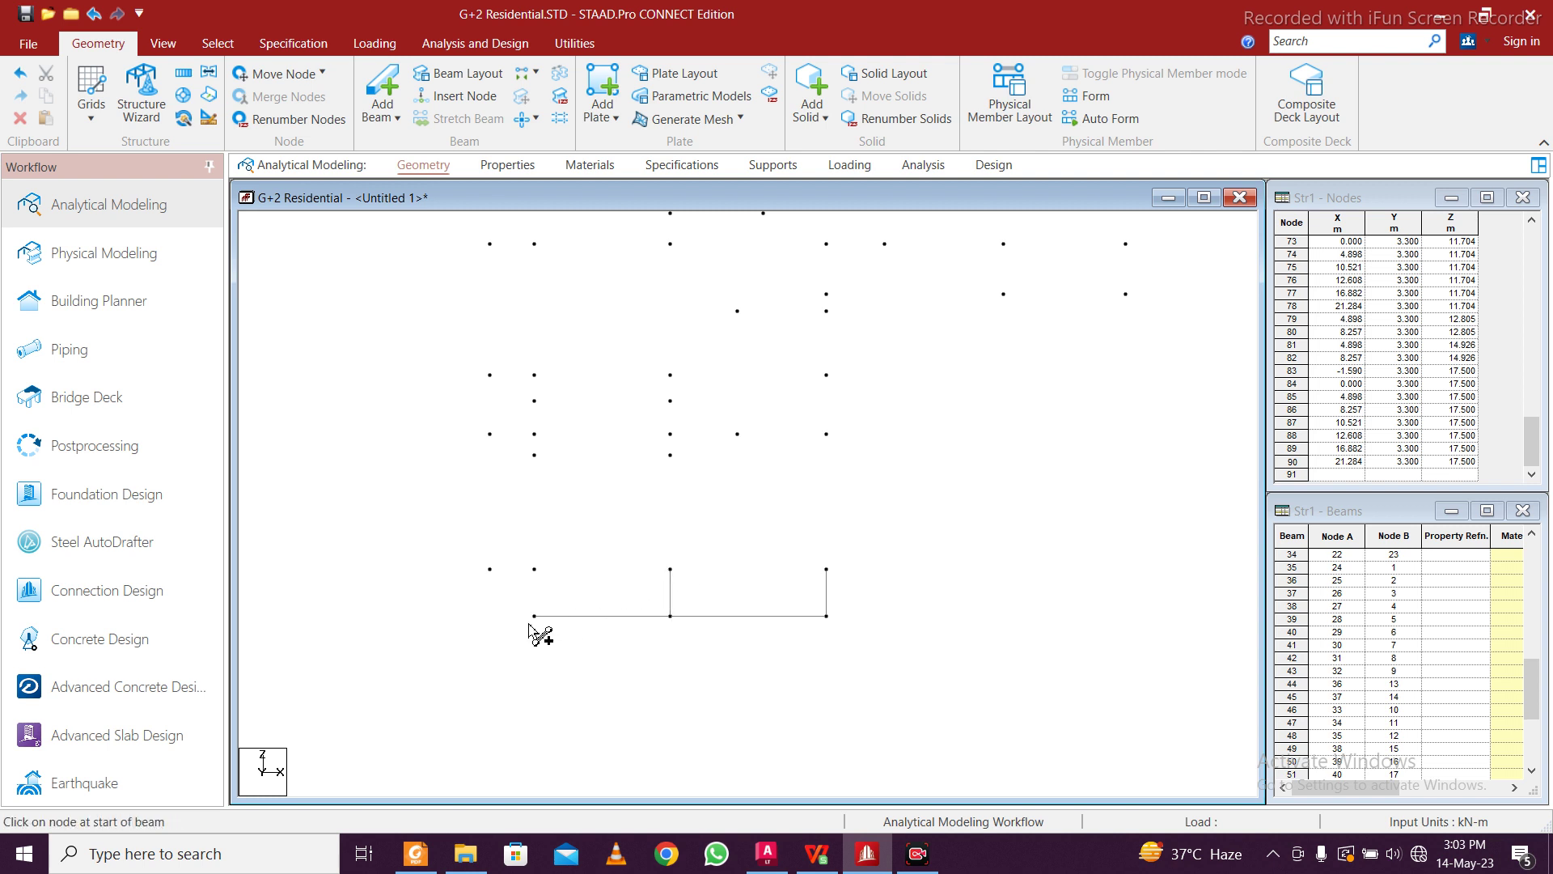
drag(532, 617, 534, 568)
middle_drag(579, 569, 596, 667)
drag(552, 668, 845, 668)
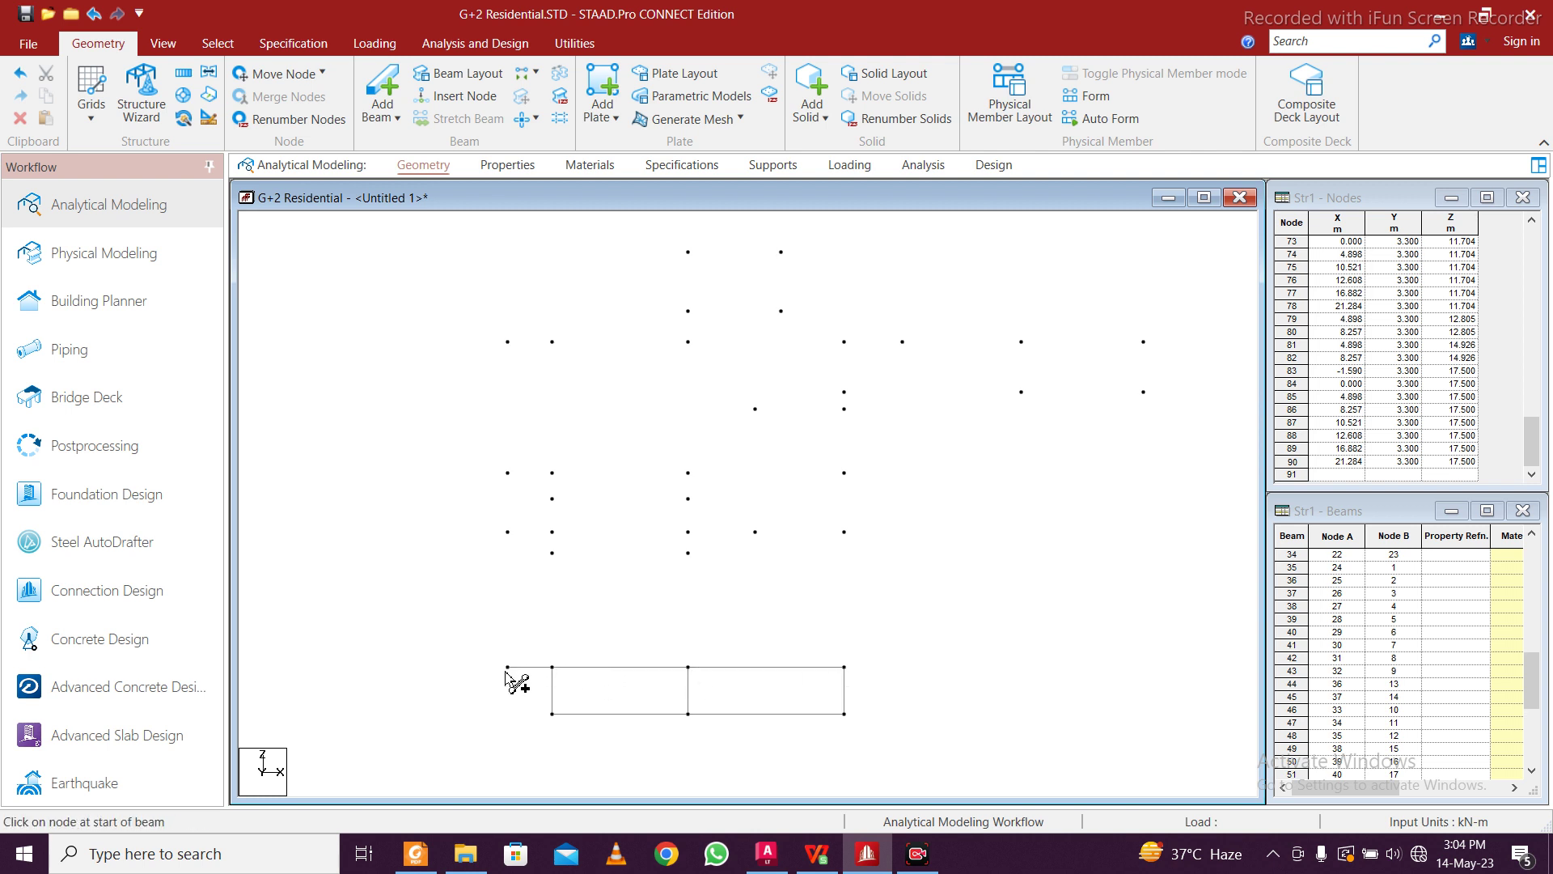
Add roof beams along X -1.59 and X 0 between Z 0 and Z 17.5
drag(508, 668, 523, 464)
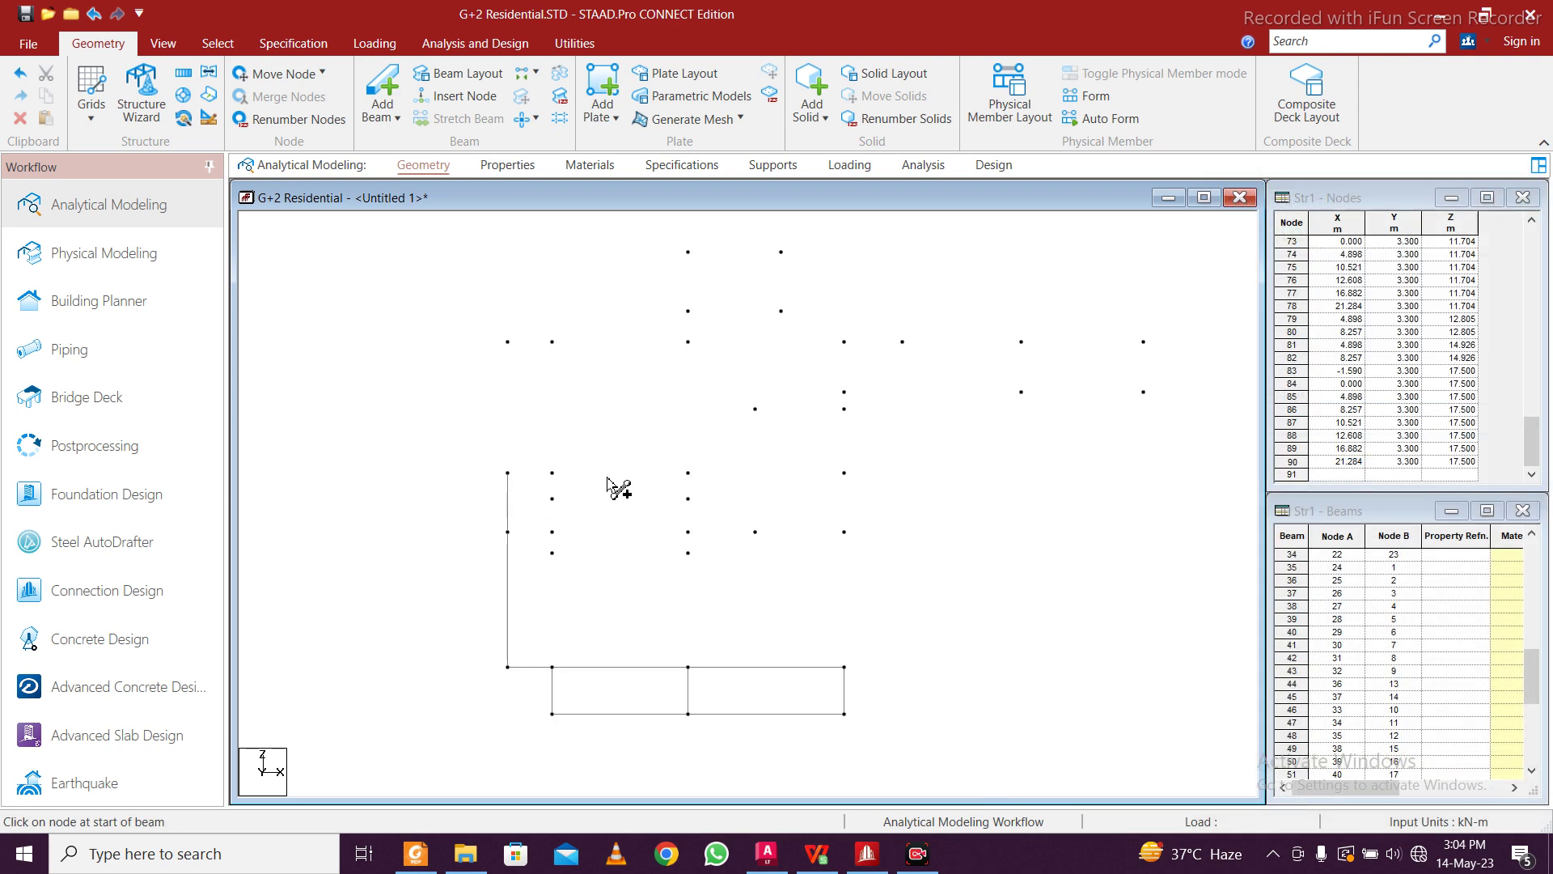
mouse_move(504, 473)
mouse_down()
mouse_move(517, 348)
mouse_move(504, 338)
mouse_up()
middle_drag(527, 301, 576, 526)
click(558, 407)
mouse_move(558, 407)
mouse_down()
mouse_move(603, 407)
mouse_move(603, 568)
mouse_move(636, 669)
mouse_up()
middle_drag(636, 668, 630, 477)
drag(630, 477, 596, 703)
Add roof beams along Z 17.5, X 21.284, Z 9.885 and Z 11.704 around the wing, plus the short link at X 16.882
scroll(622, 640, down, 1)
middle_drag(674, 419, 451, 524)
drag(397, 346, 662, 537)
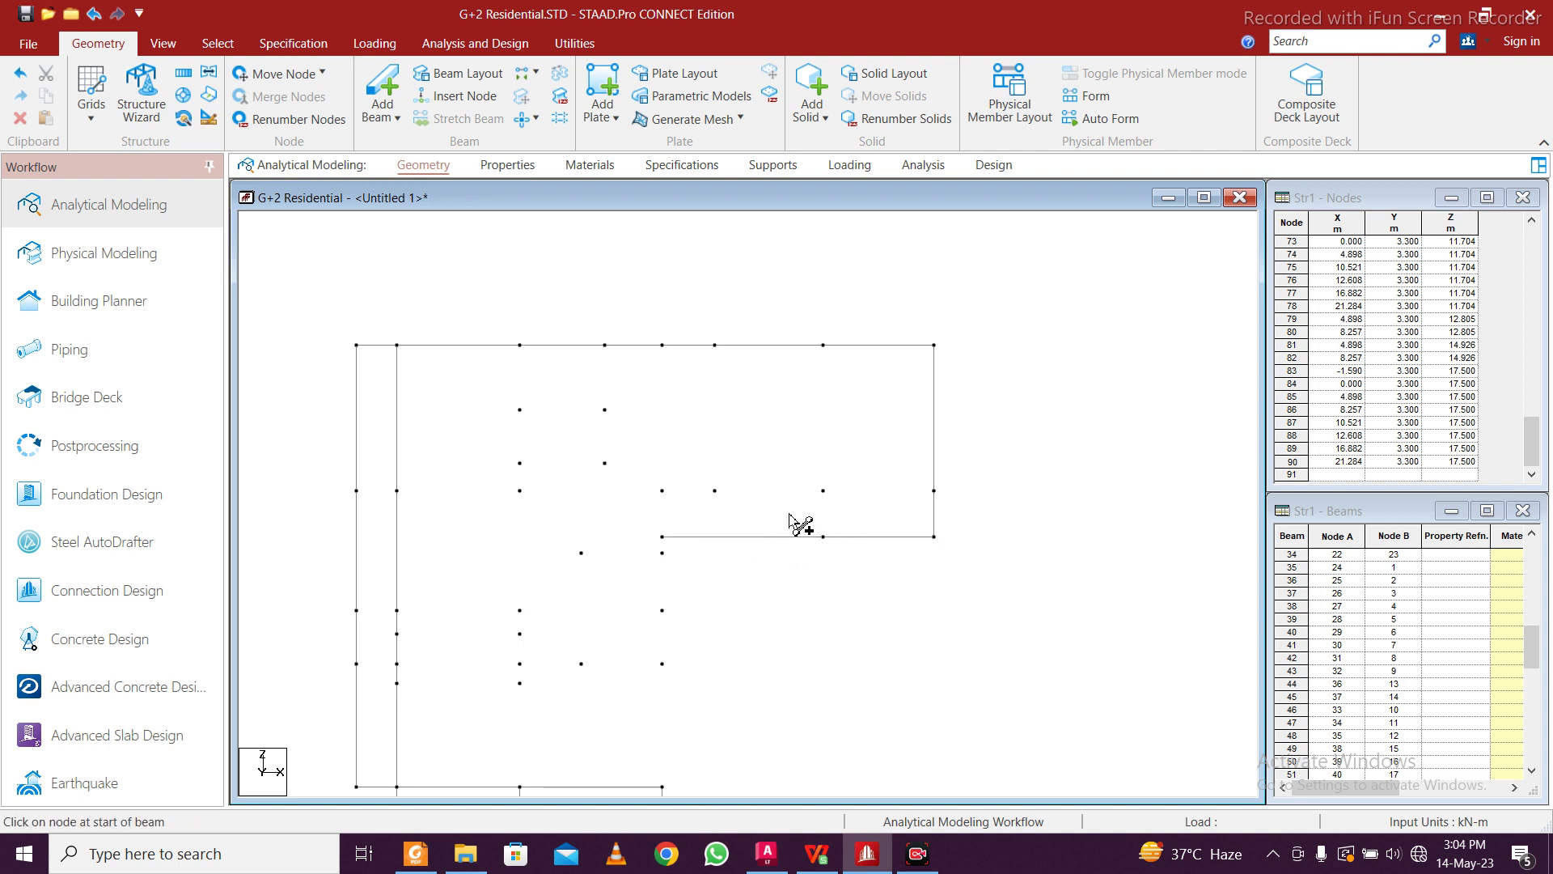
drag(822, 536, 823, 499)
drag(661, 490, 934, 490)
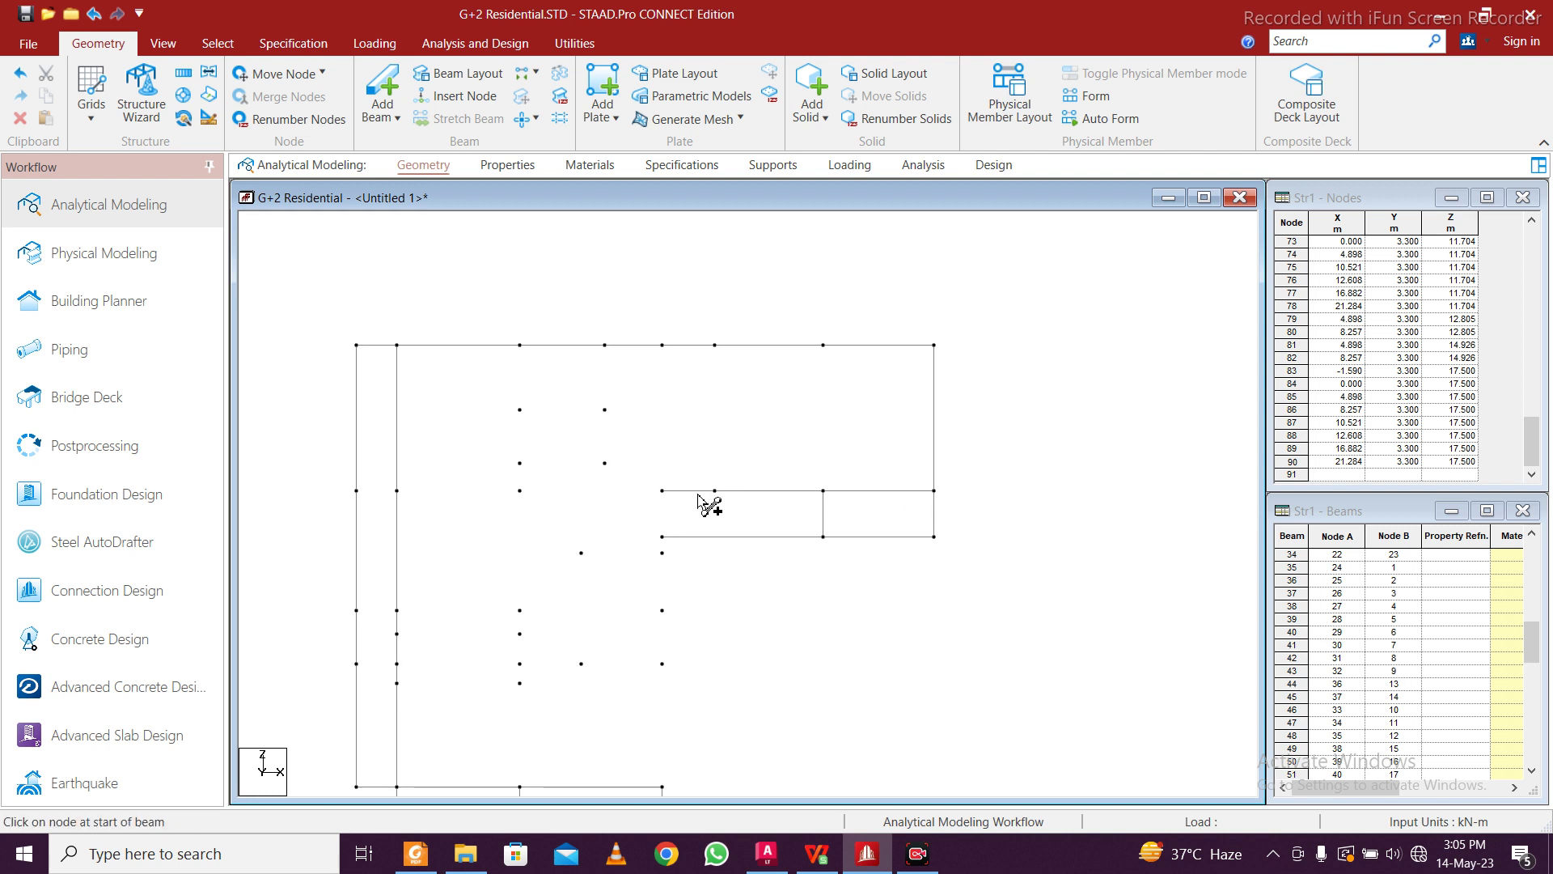
Add roof beams along X 10.521 up to Z 17.5, and along X 12.608 and X 16.882 from Z 11.704 to Z 17.5
scroll(690, 450, down, 1)
middle_drag(690, 588, 743, 451)
drag(713, 636, 713, 473)
drag(713, 473, 713, 418)
scroll(721, 423, up, 1)
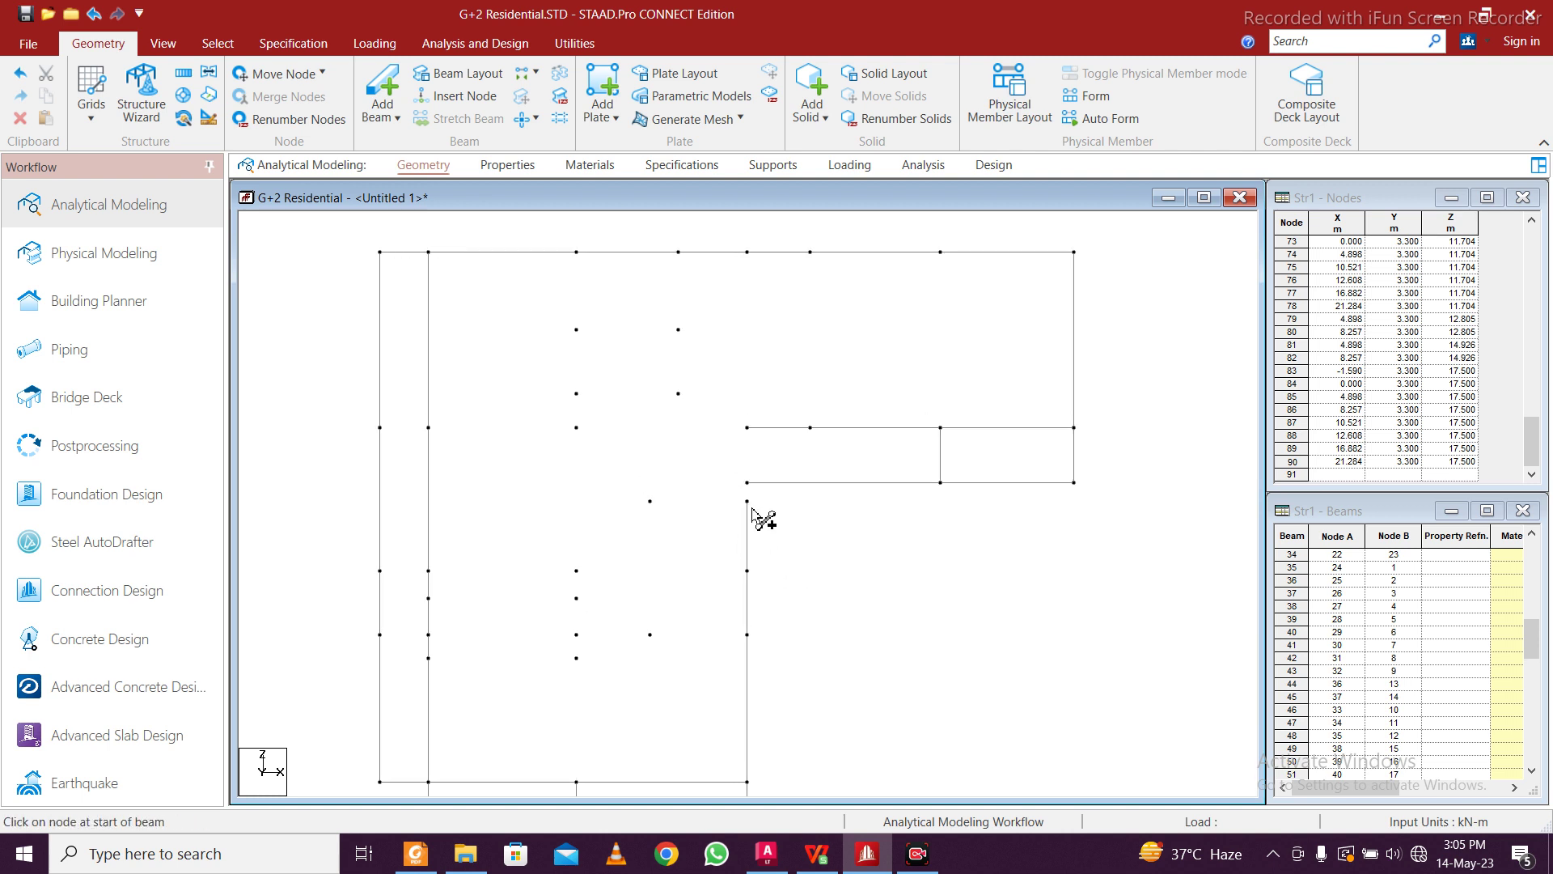
drag(748, 484, 748, 254)
drag(811, 427, 810, 252)
drag(940, 427, 940, 252)
Add roof beams along Z 4.86 from X 0 to X 10.521
scroll(938, 254, down, 3)
middle_drag(788, 619, 853, 484)
scroll(537, 540, up, 3)
scroll(541, 530, up, 4)
scroll(493, 518, up, 1)
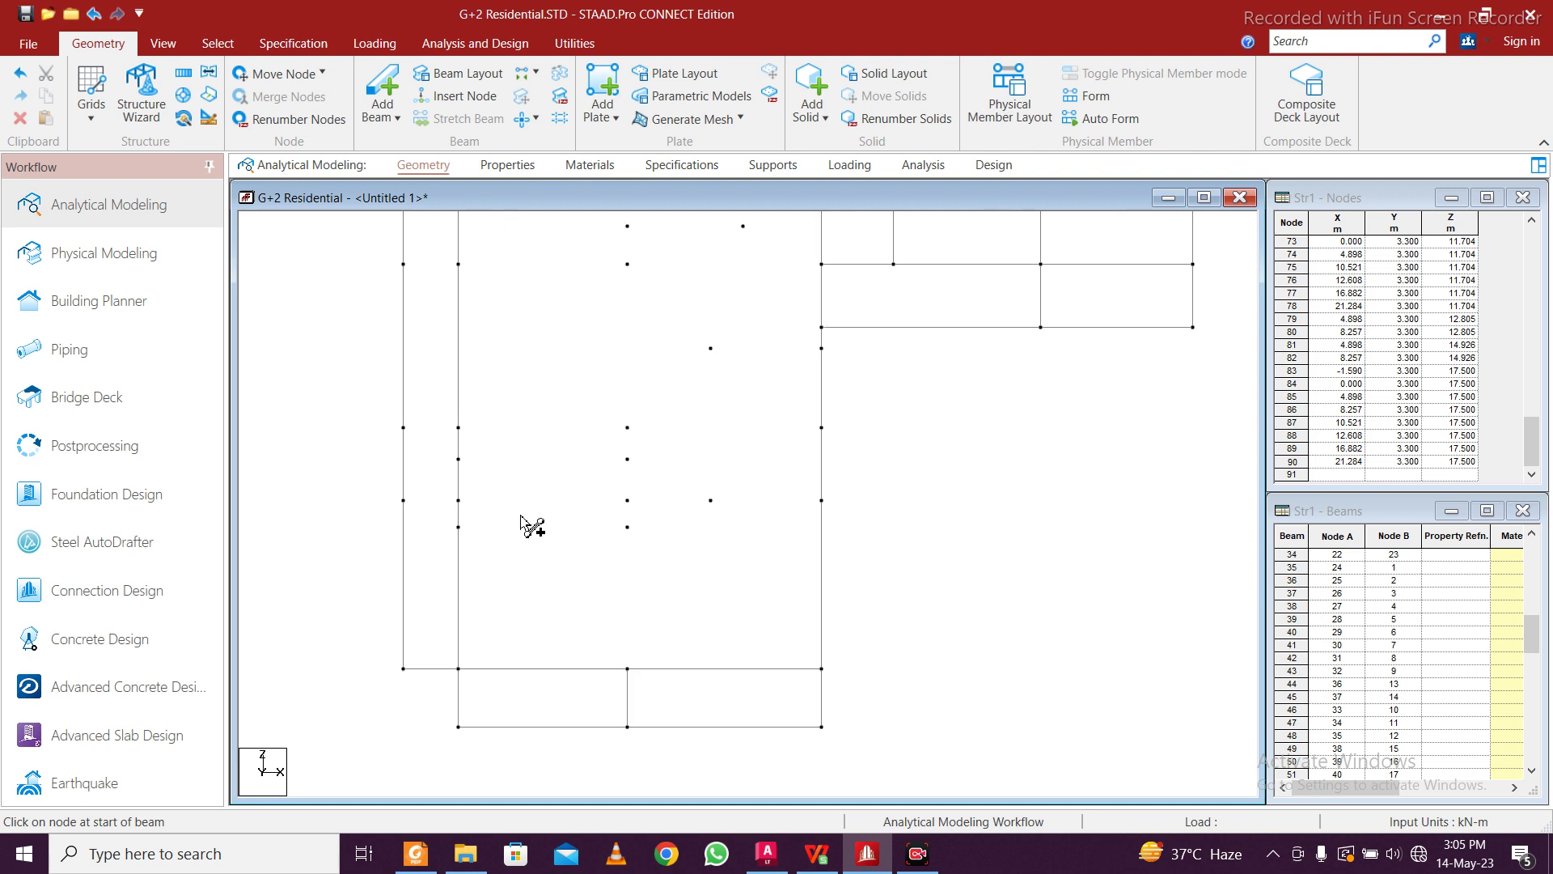
drag(459, 500, 822, 501)
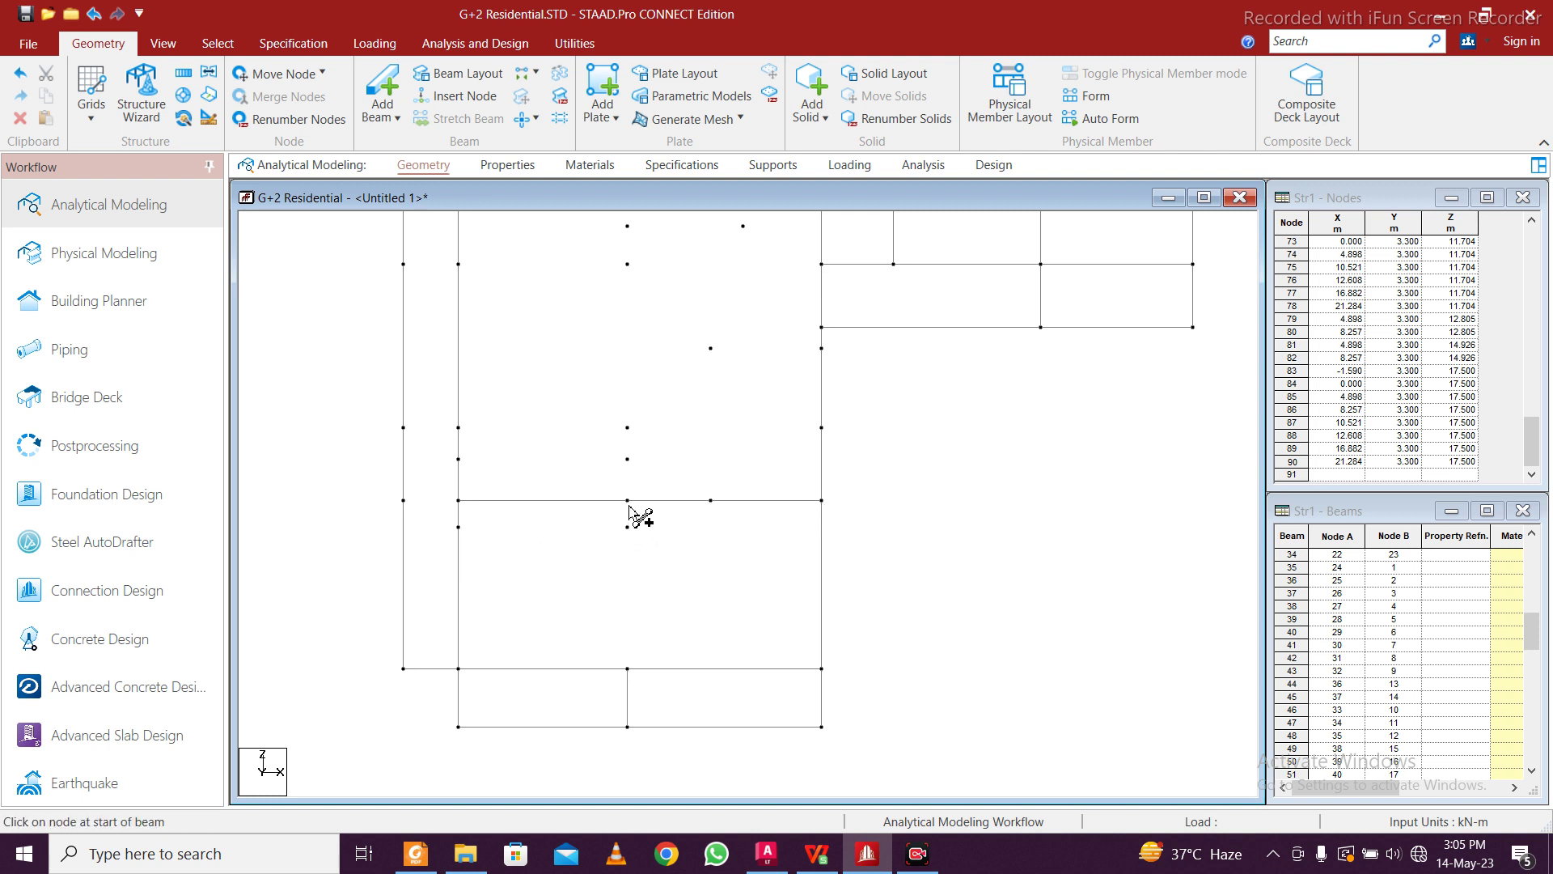
Add roof beams along X 4.898 from Z 0 up to Z 17.5
drag(628, 669, 628, 426)
middle_drag(648, 424, 663, 546)
mouse_move(641, 547)
mouse_down()
mouse_move(658, 396)
mouse_move(641, 387)
mouse_up()
middle_drag(645, 392, 666, 547)
mouse_move(656, 539)
mouse_down()
mouse_move(671, 416)
mouse_move(656, 428)
mouse_move(656, 338)
mouse_up()
Add roof beams from X 0 to X 4.898 along Z 4.084 and Z 6.056, and to X 10.521 along Z 6.972
scroll(682, 356, down, 1)
middle_drag(654, 500, 712, 383)
scroll(615, 664, up, 1)
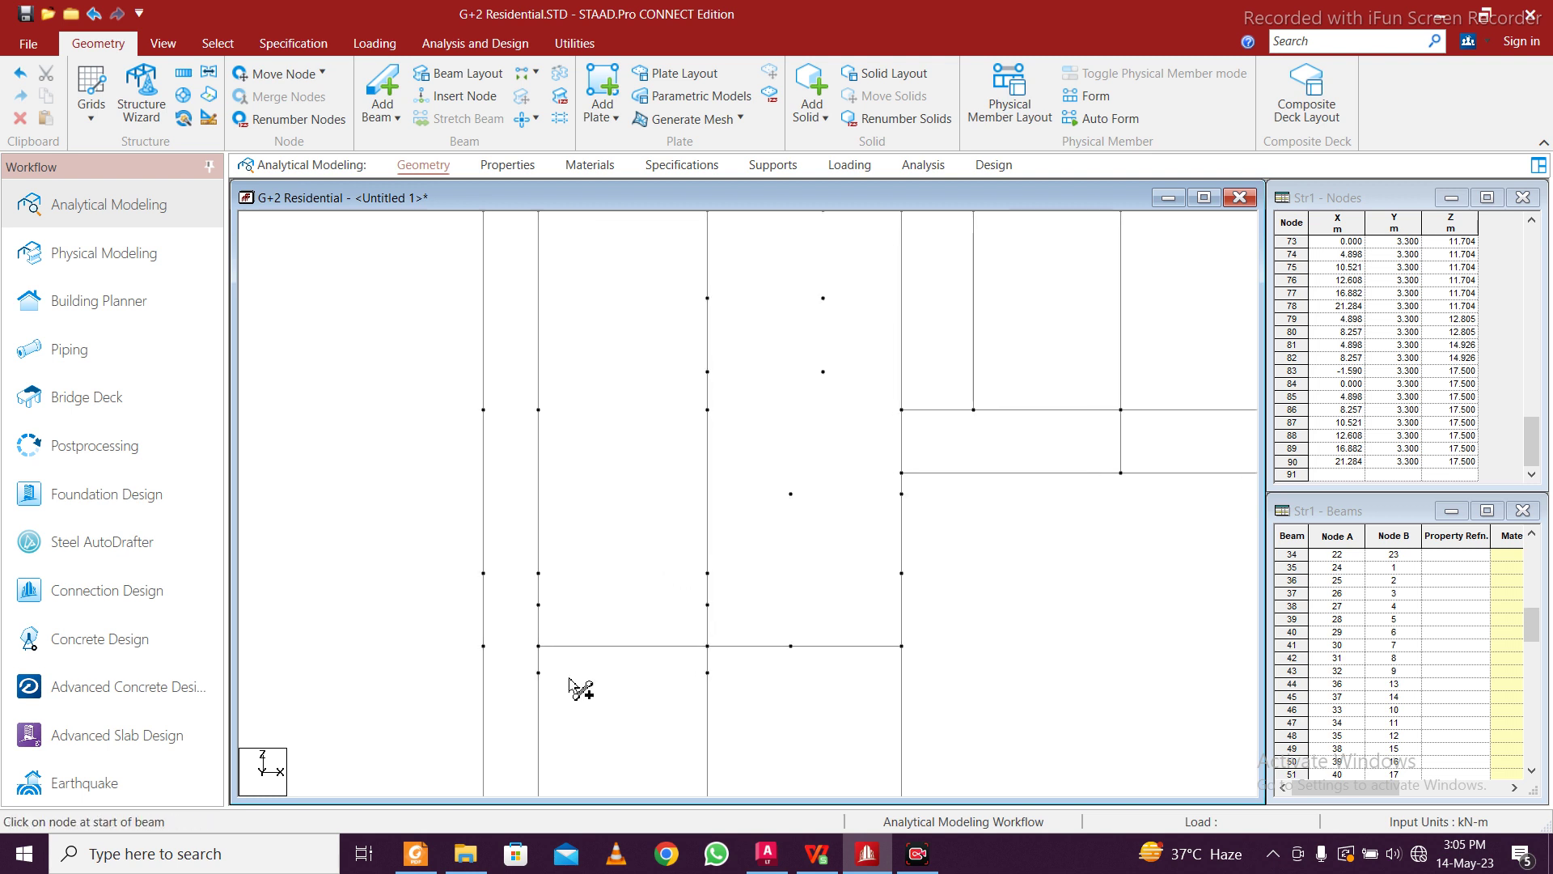
drag(539, 673, 707, 672)
drag(539, 606, 707, 605)
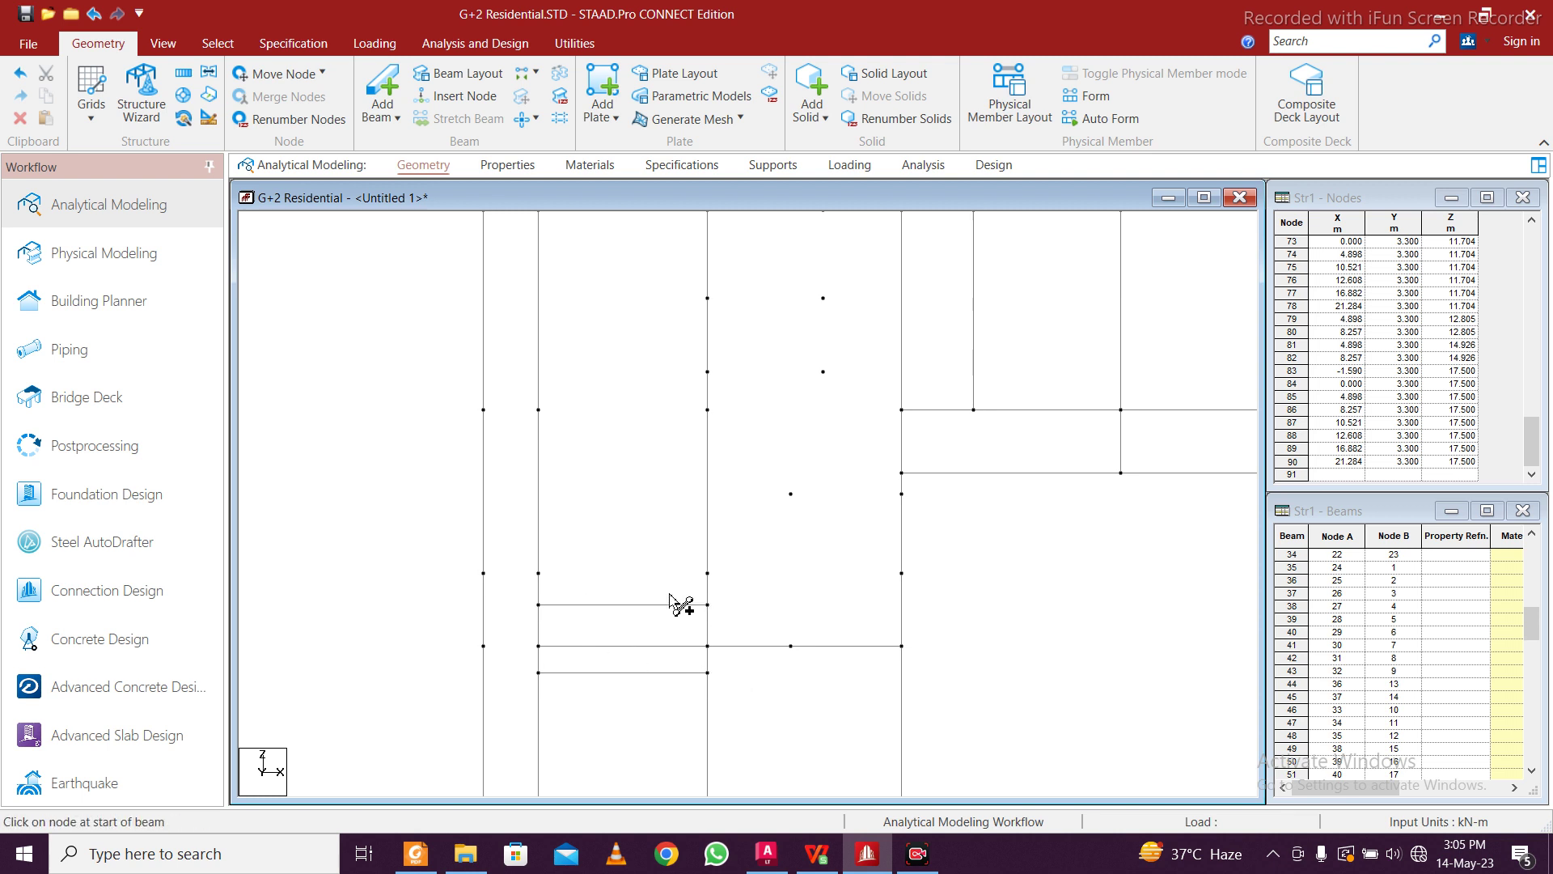
drag(539, 574, 707, 573)
scroll(728, 578, up, 2)
drag(704, 576, 902, 573)
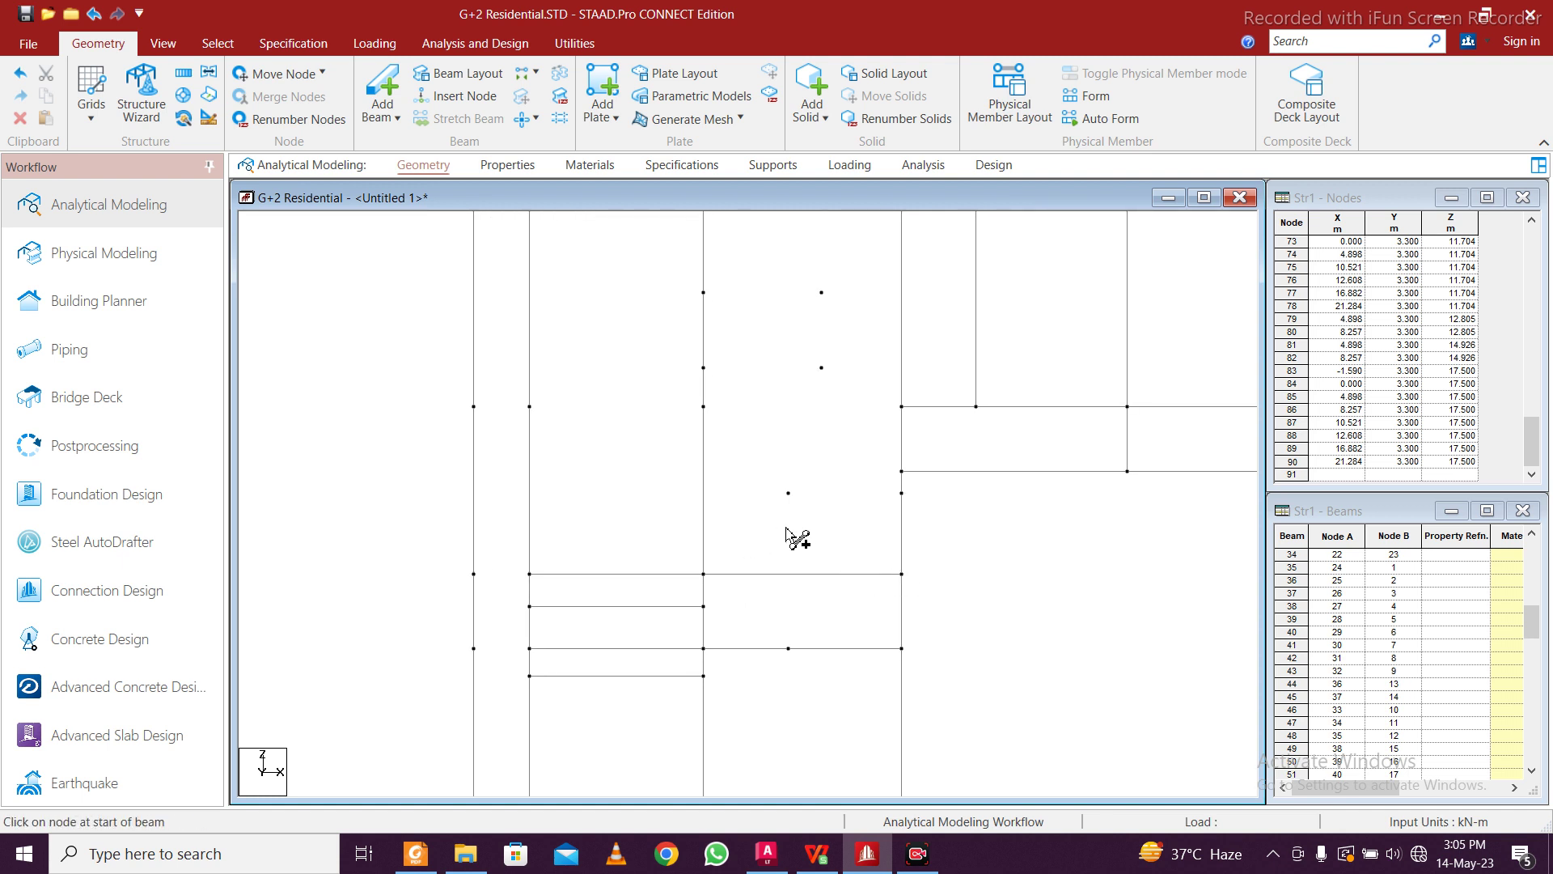
Add roof beams along Z 11.704 from X -1.59 to X 10.521
scroll(830, 510, down, 3)
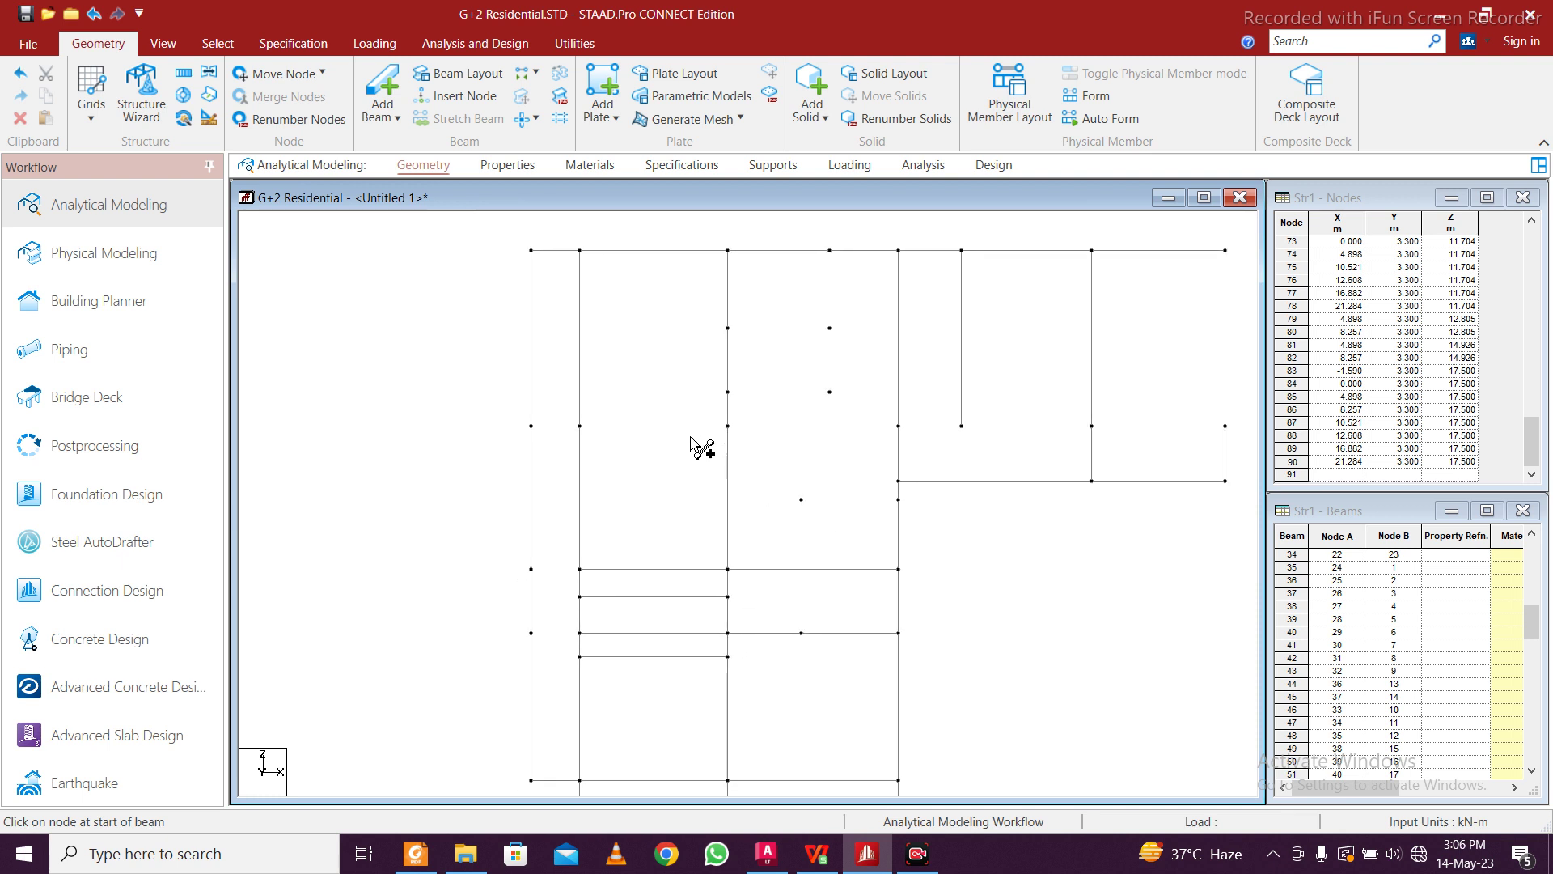
scroll(698, 444, up, 1)
drag(511, 419, 899, 419)
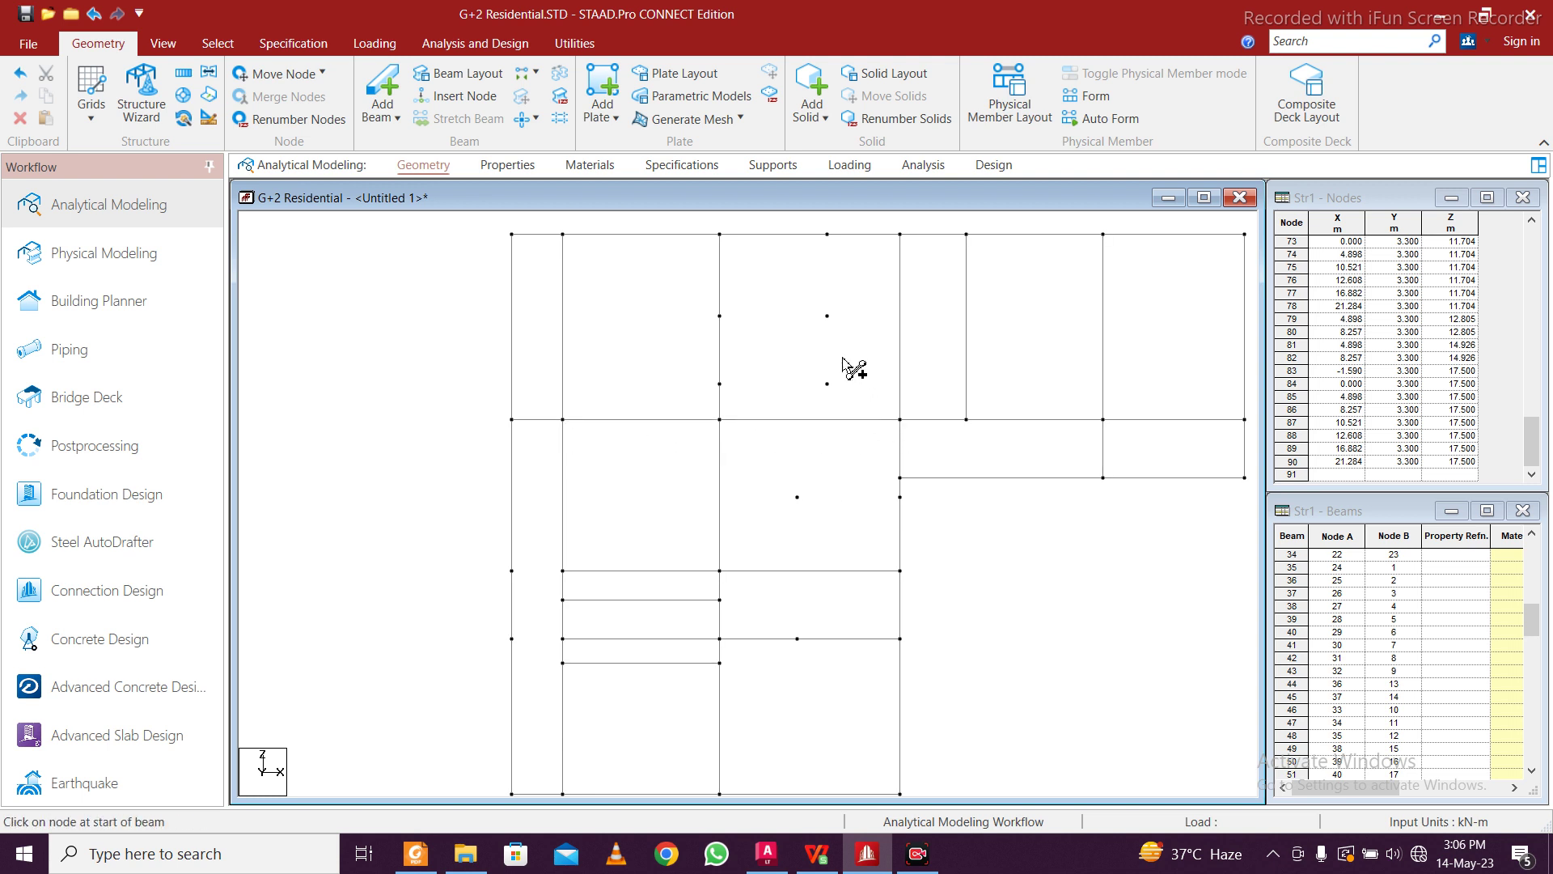
Switch to AutoCAD, examine the crossed opening and its corner coordinates in the GF. SLAB plan, and return to STAAD.Pro
scroll(851, 390, down, 1)
scroll(854, 387, down, 2)
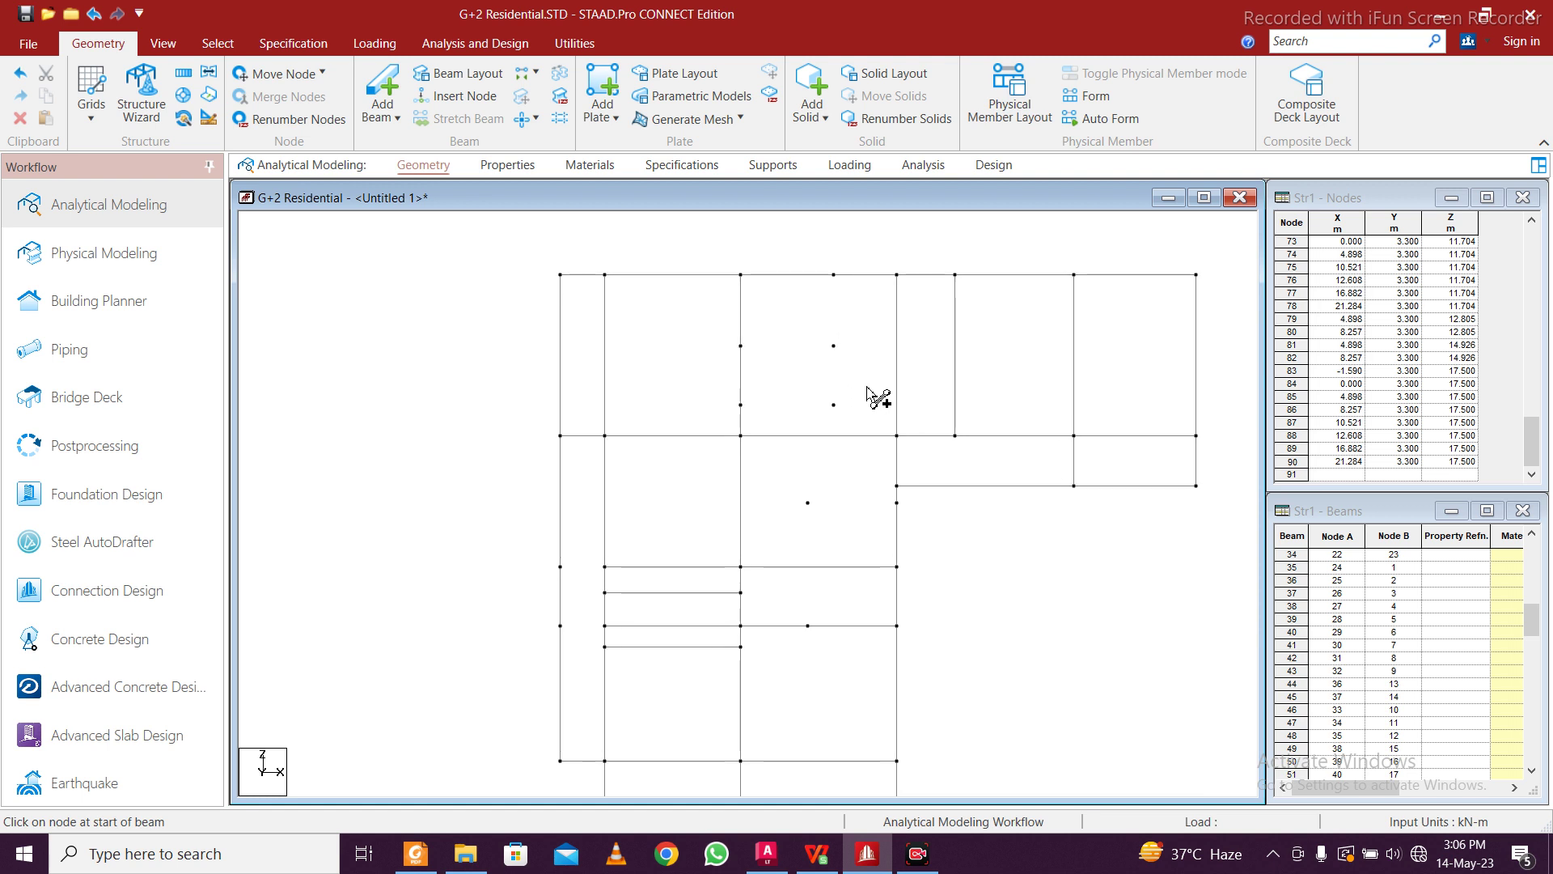
scroll(894, 519, down, 1)
mouse_move(893, 555)
middle_down()
mouse_move(874, 502)
mouse_move(847, 535)
middle_up()
scroll(831, 547, down, 2)
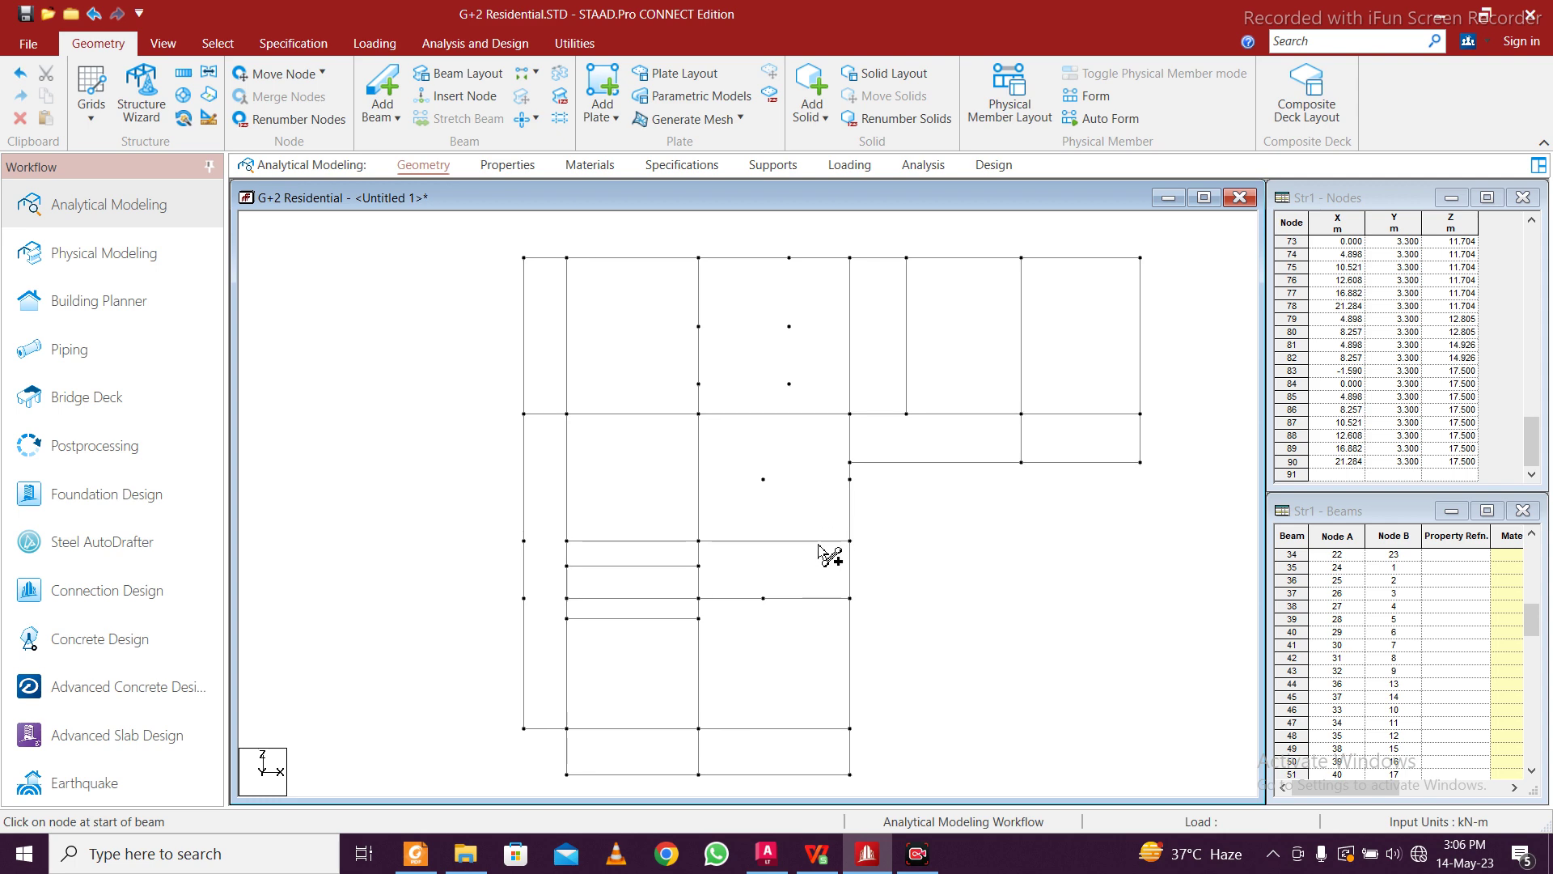
click(766, 854)
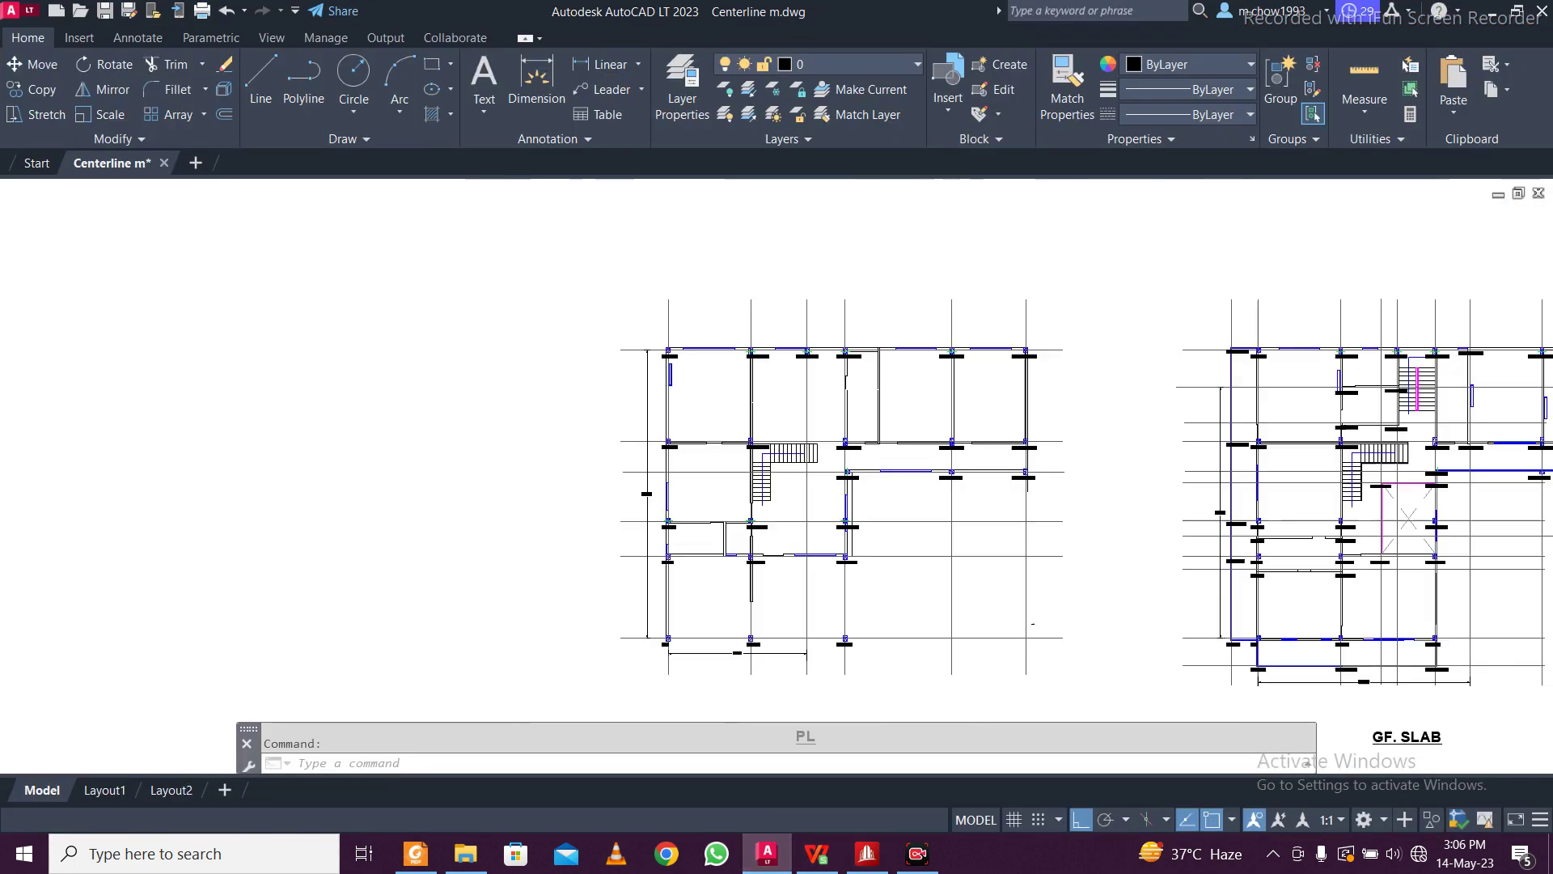
scroll(1032, 580, up, 4)
middle_drag(1032, 580, 916, 546)
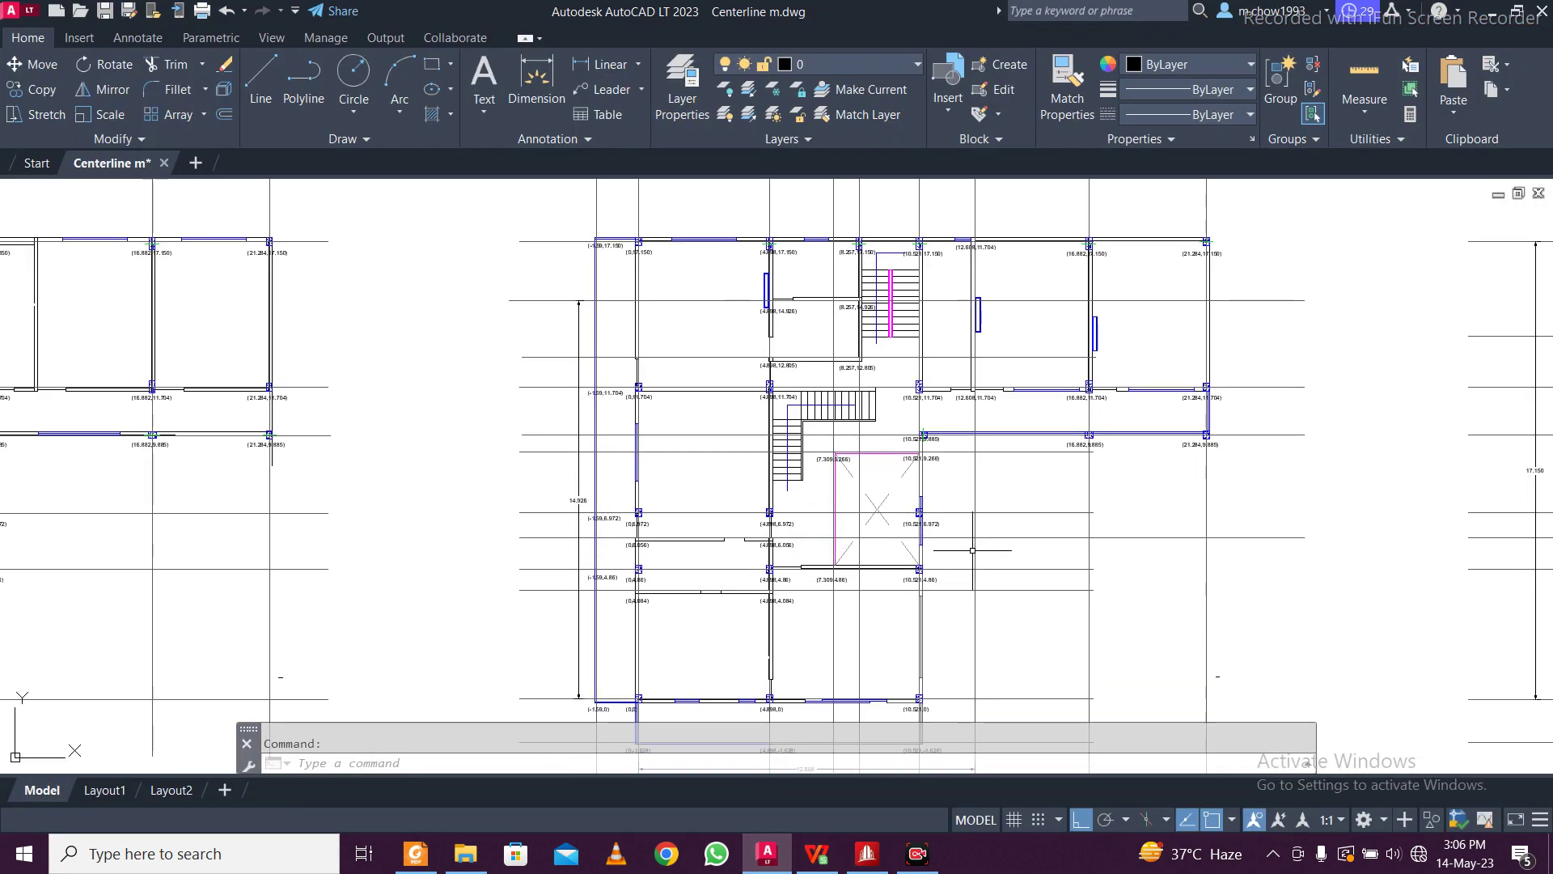
scroll(916, 546, up, 2)
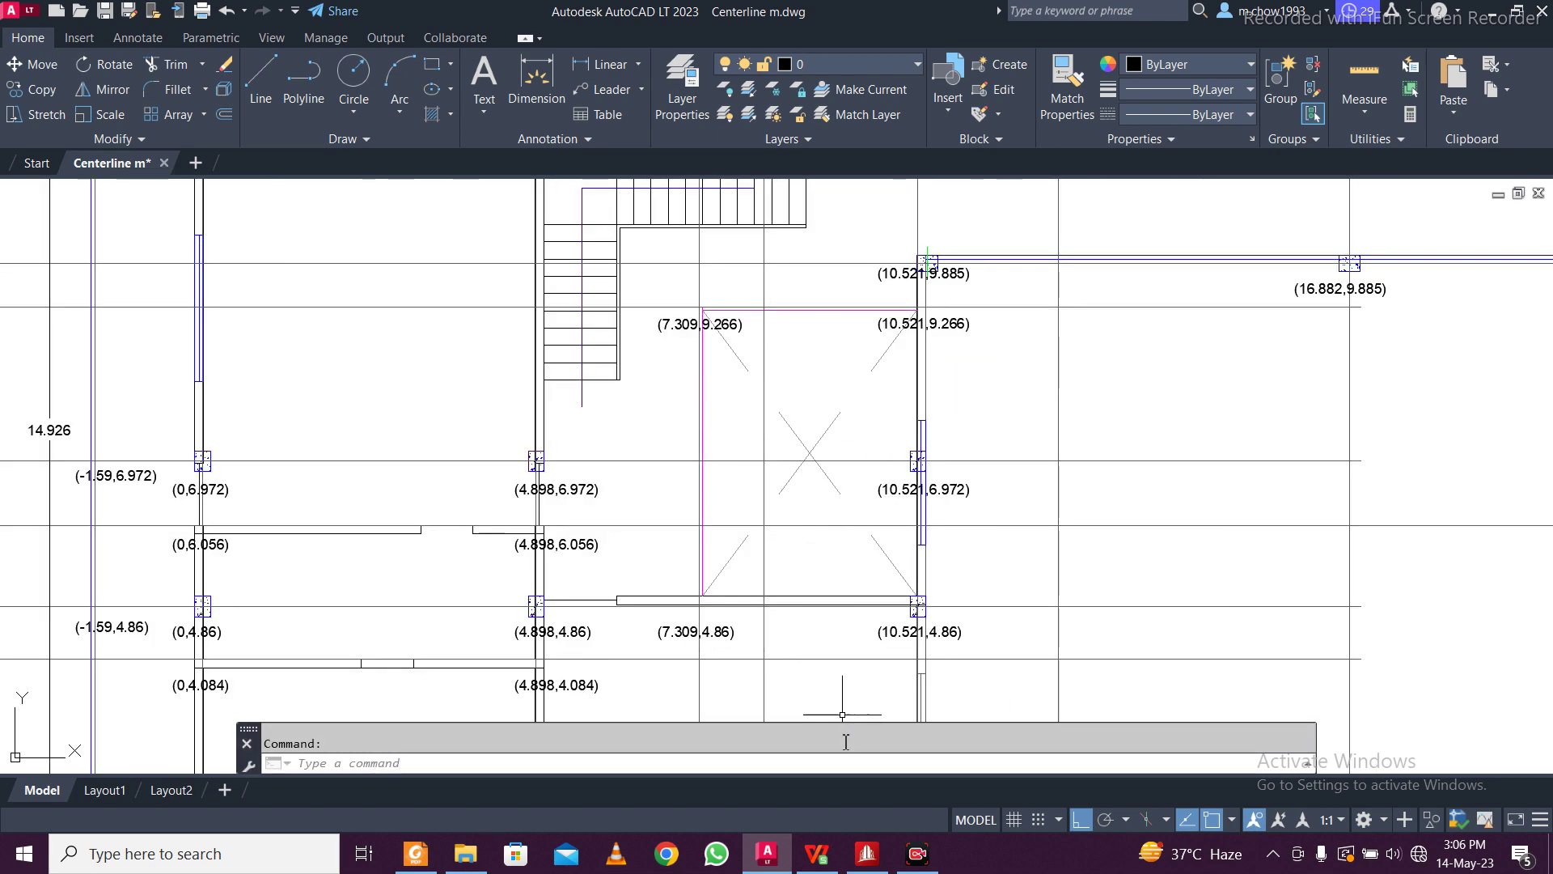
click(867, 853)
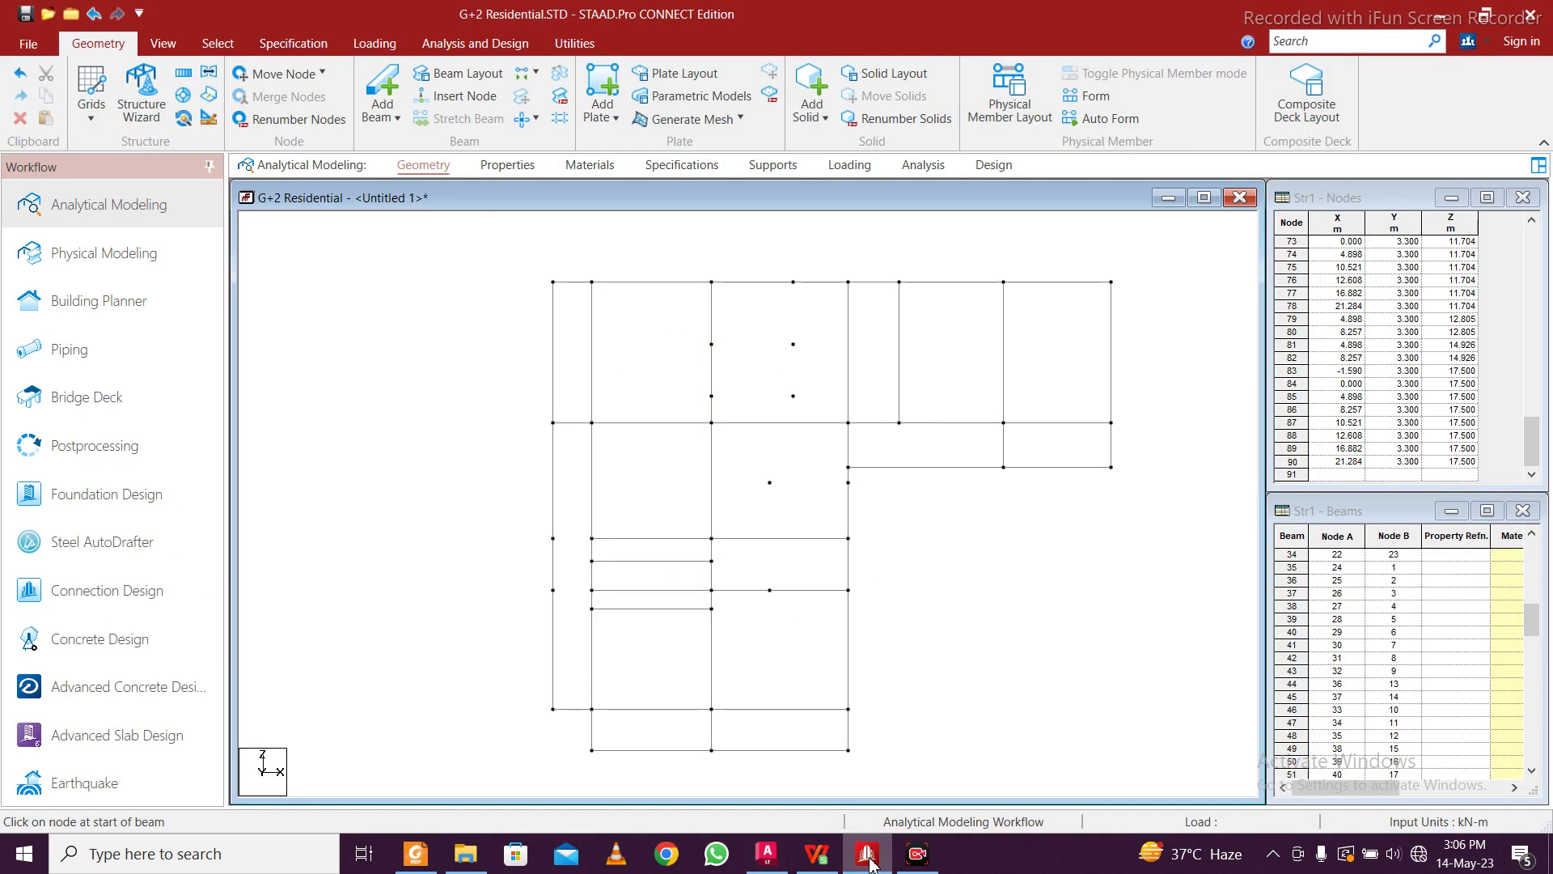
click(870, 860)
click(870, 861)
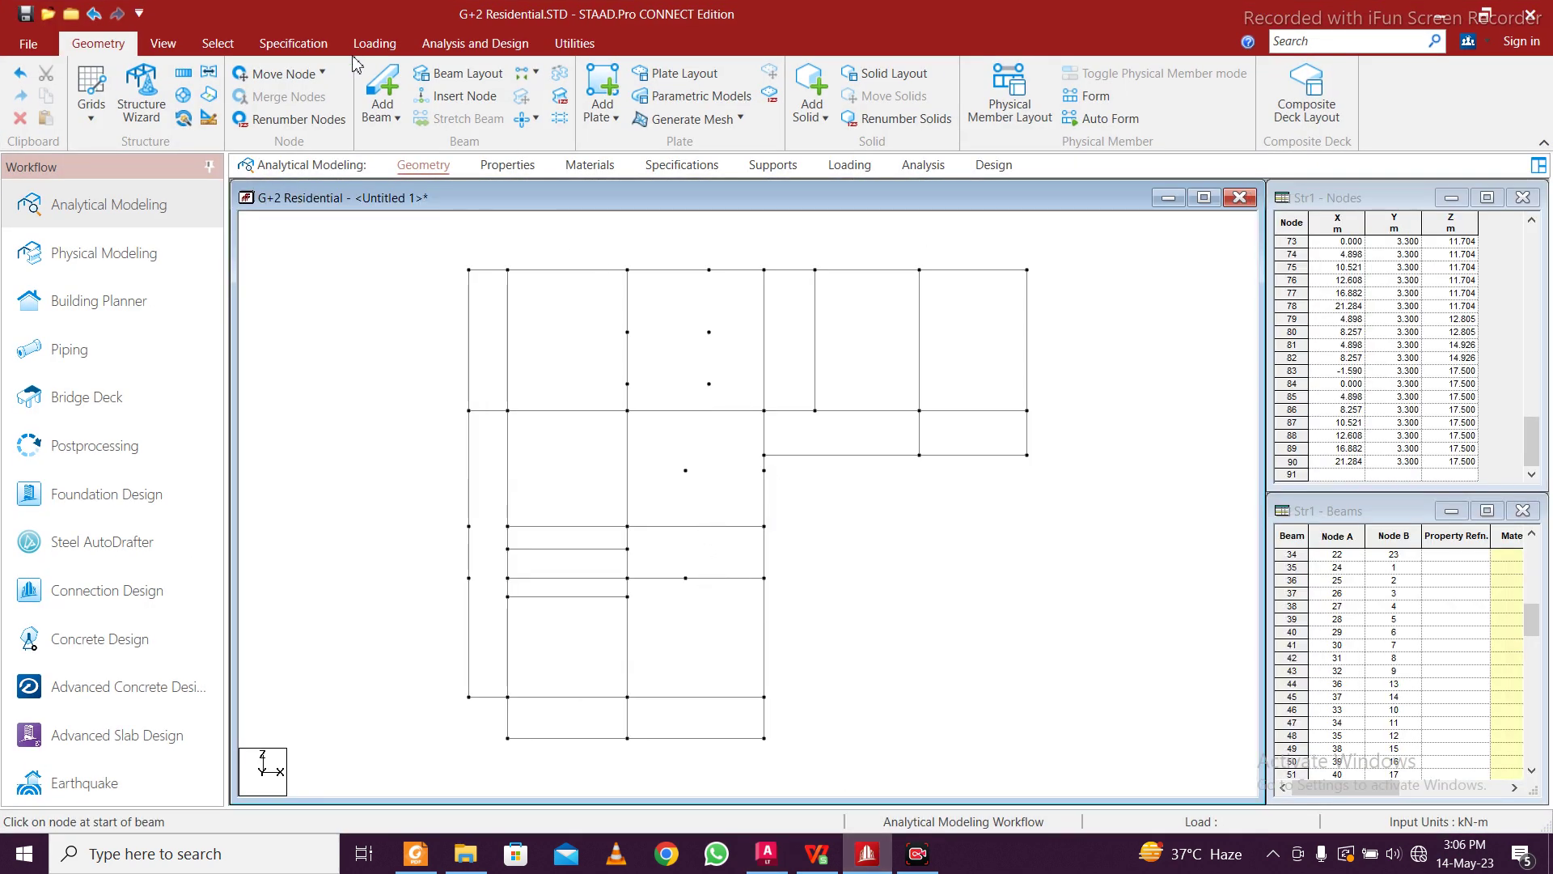
Add roof beams along Z 9.266 from X 10.521 to X 7.309 and along X 7.309 between Z 4.86 and Z 9.266
click(764, 470)
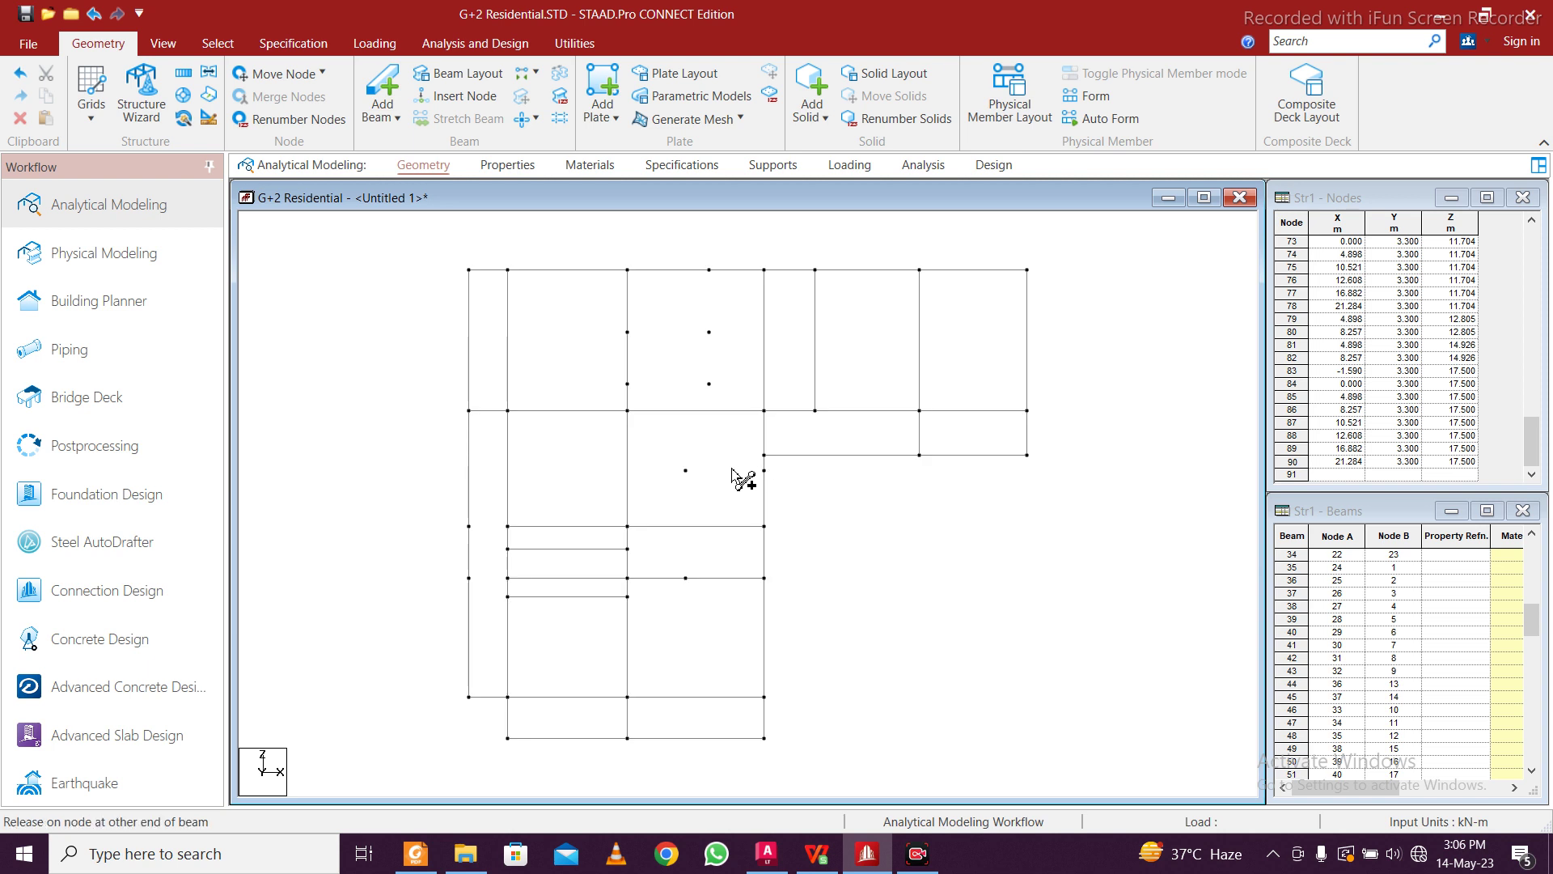
click(685, 470)
drag(689, 577, 688, 472)
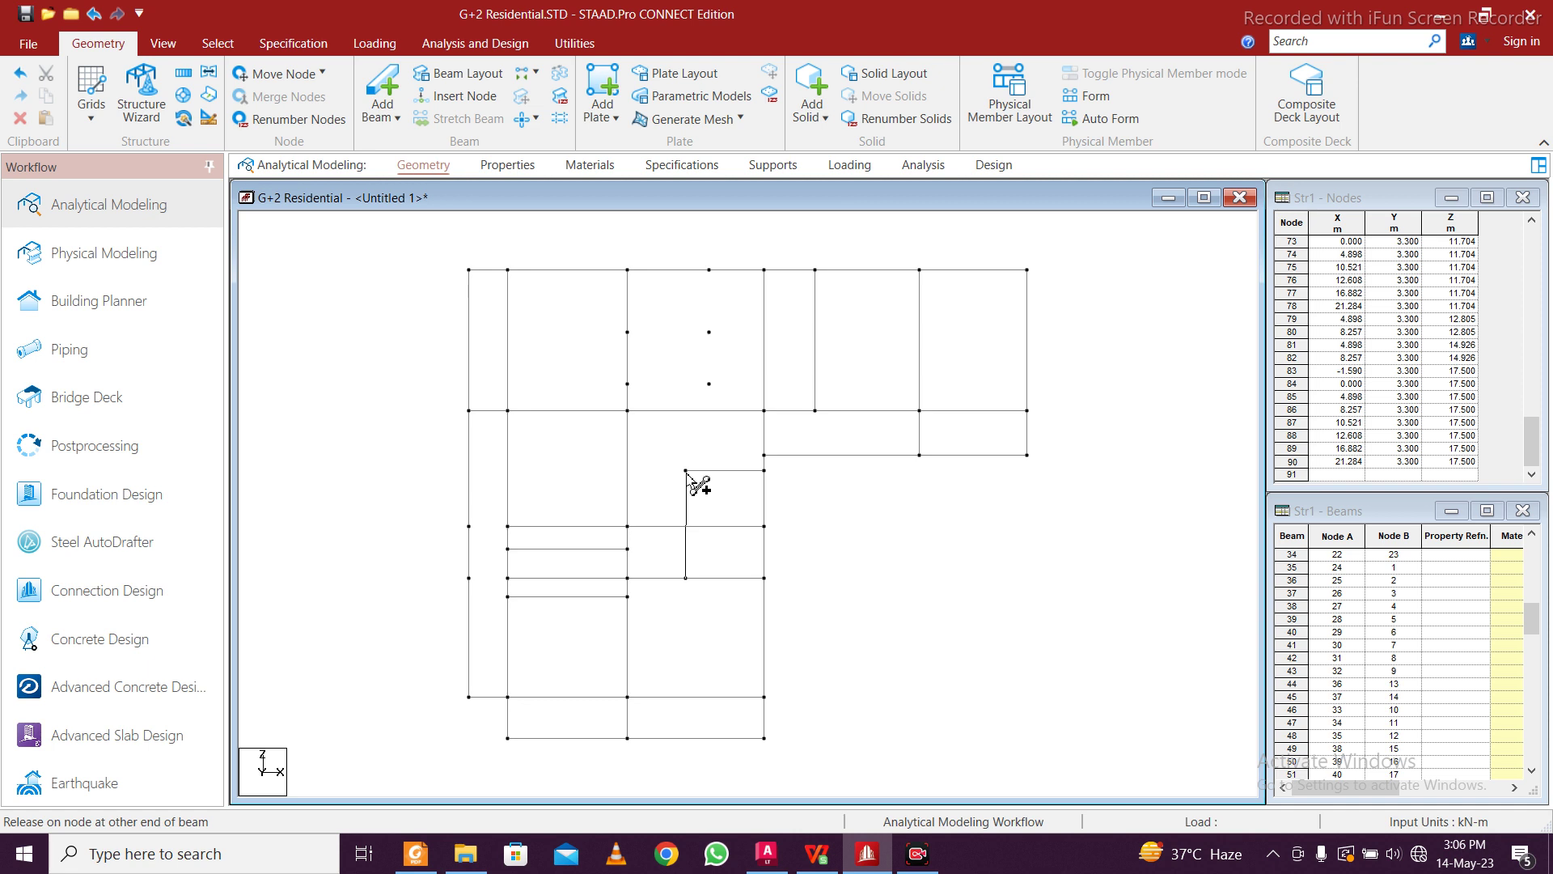
Finish the beam along X 7.309 at Z 9.266, and check the length of the X 10.521 beam between Z 4.86 and Z 6.972
drag(688, 472, 687, 471)
scroll(683, 562, up, 5)
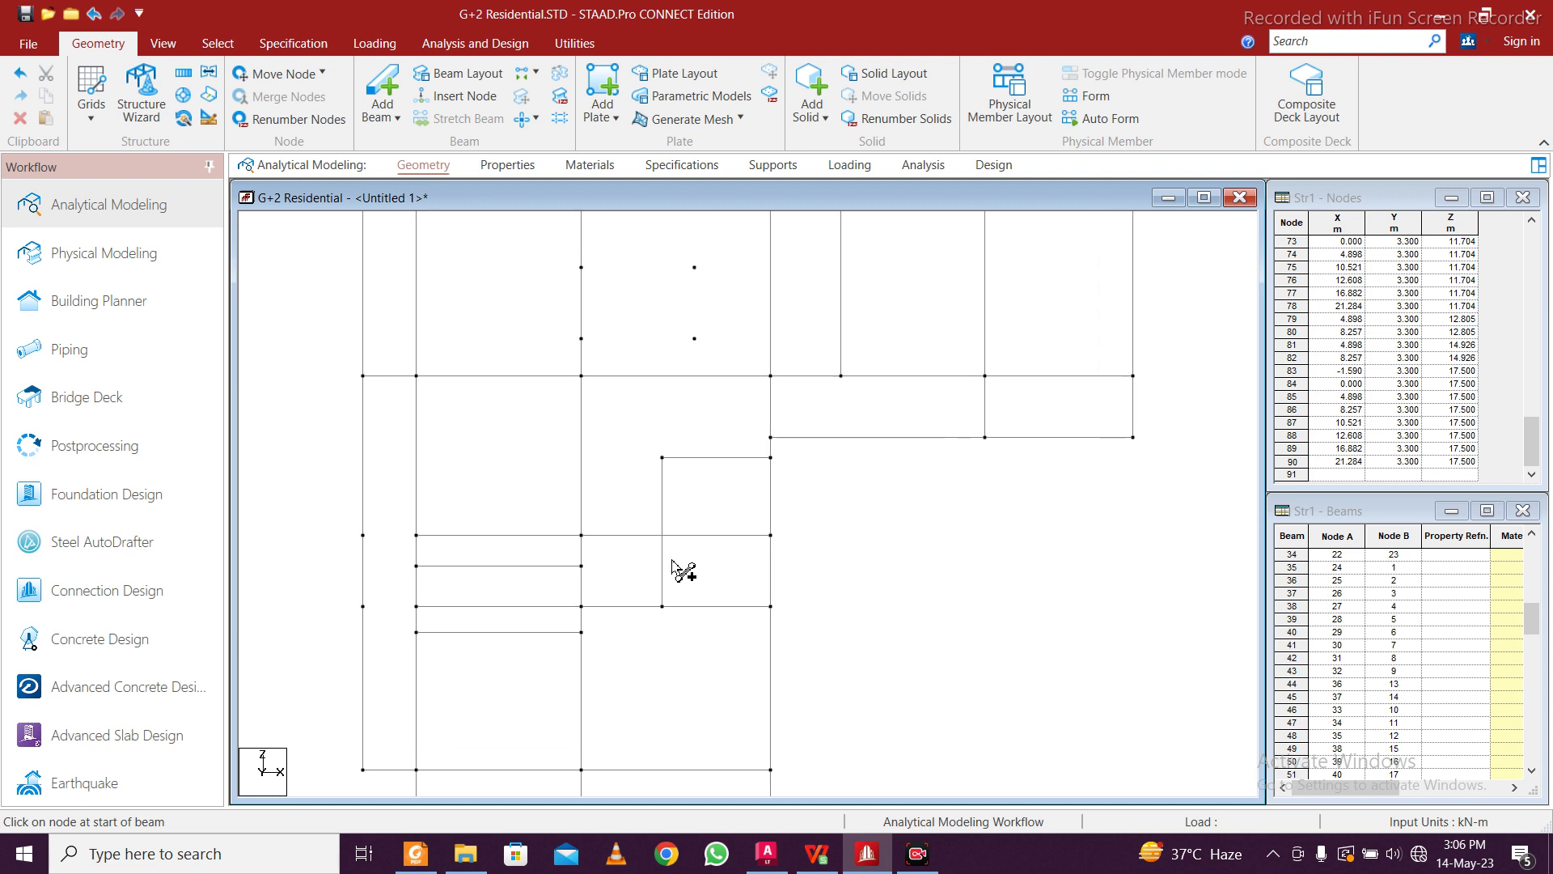
scroll(671, 570, up, 3)
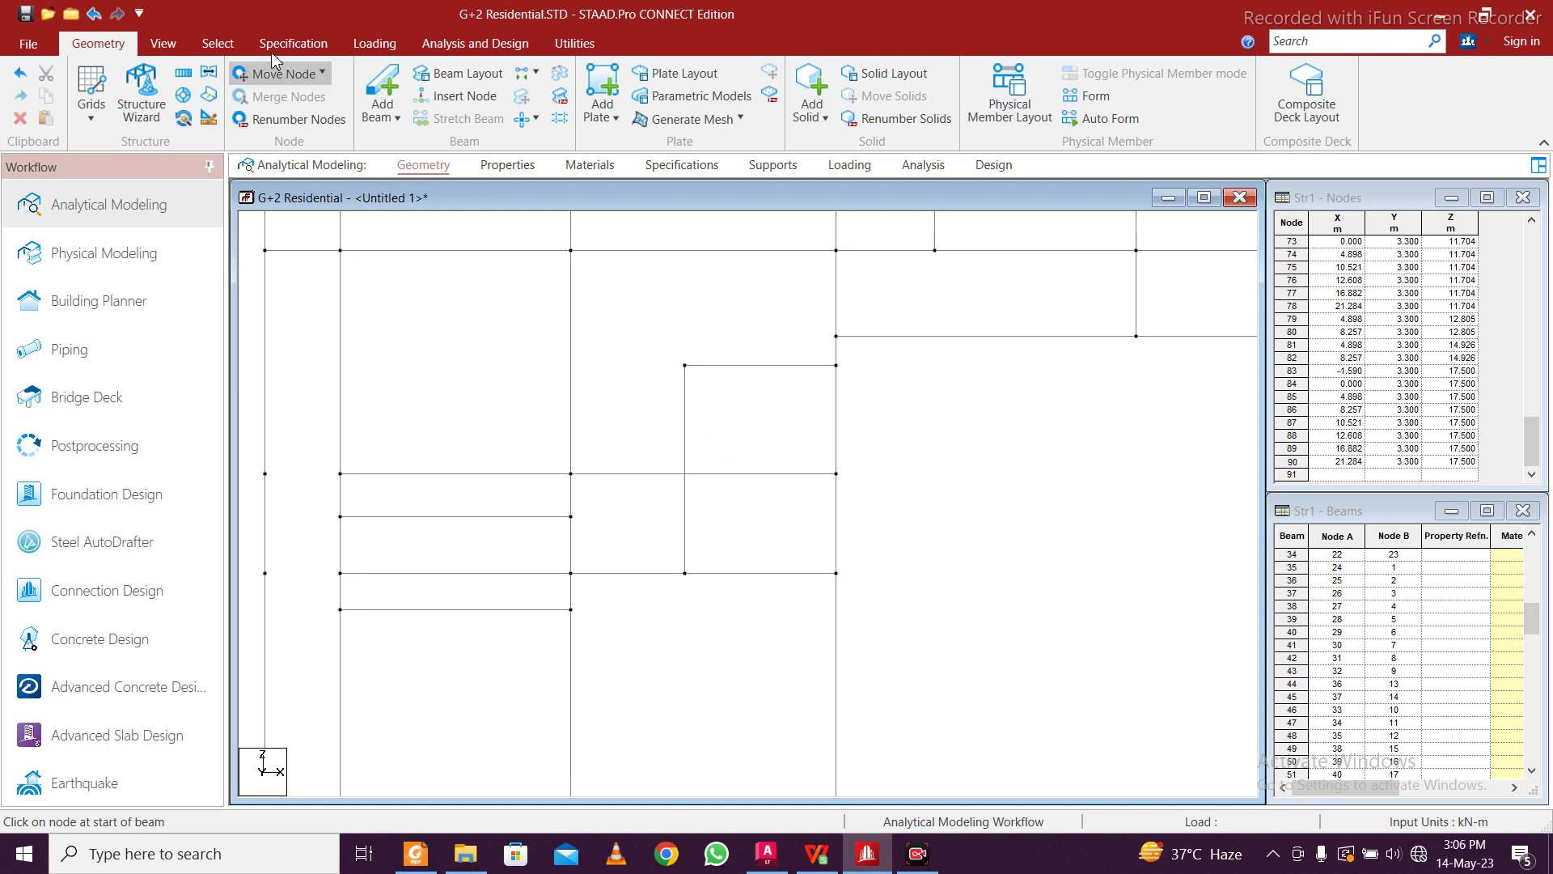
click(167, 43)
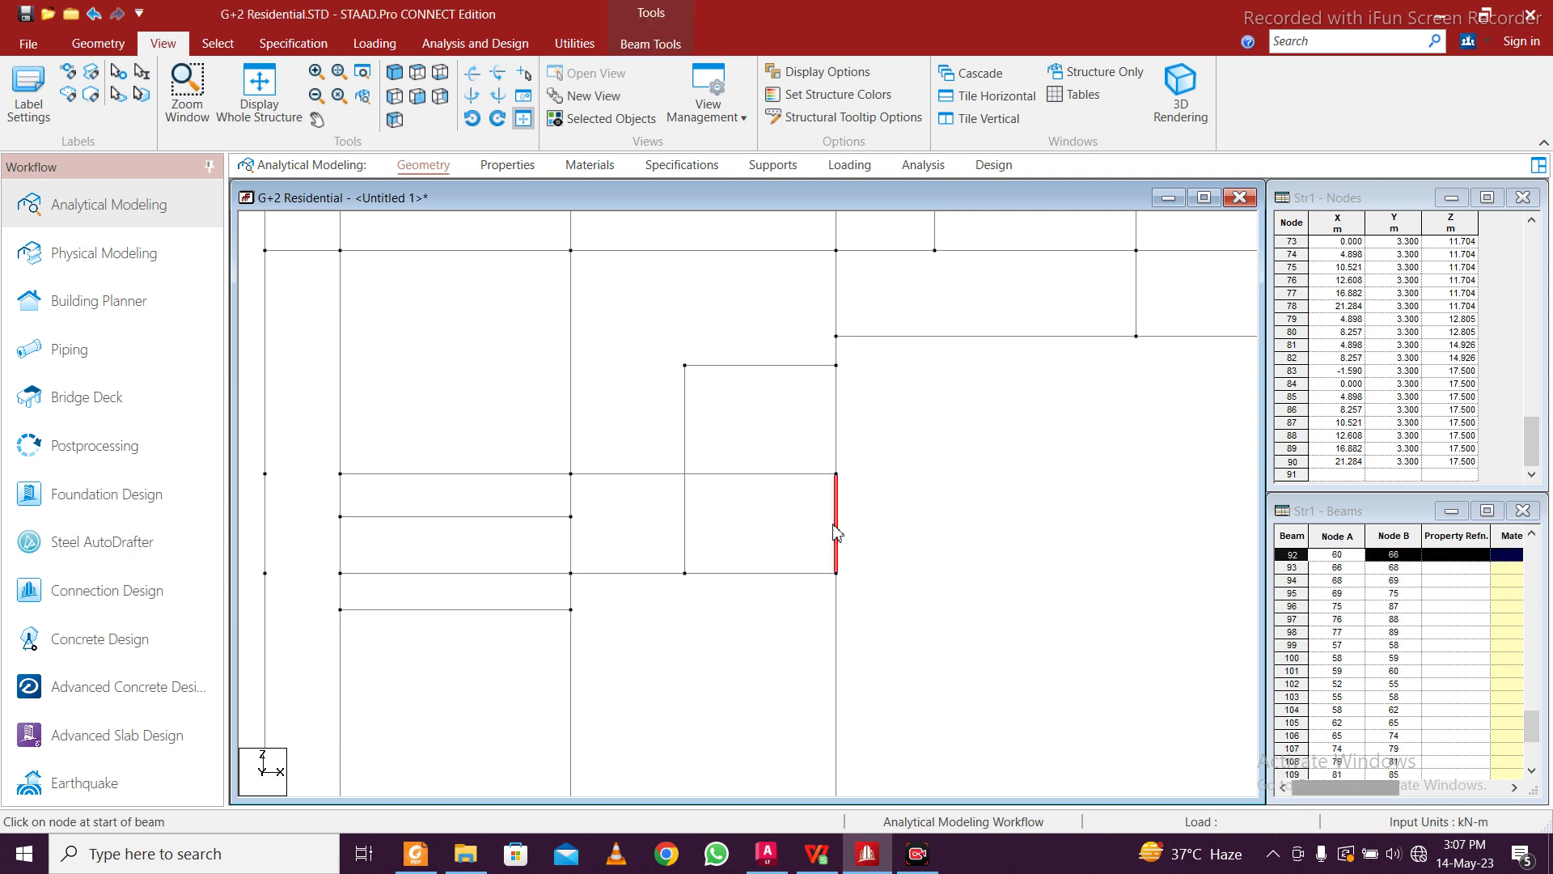
double_click(836, 521)
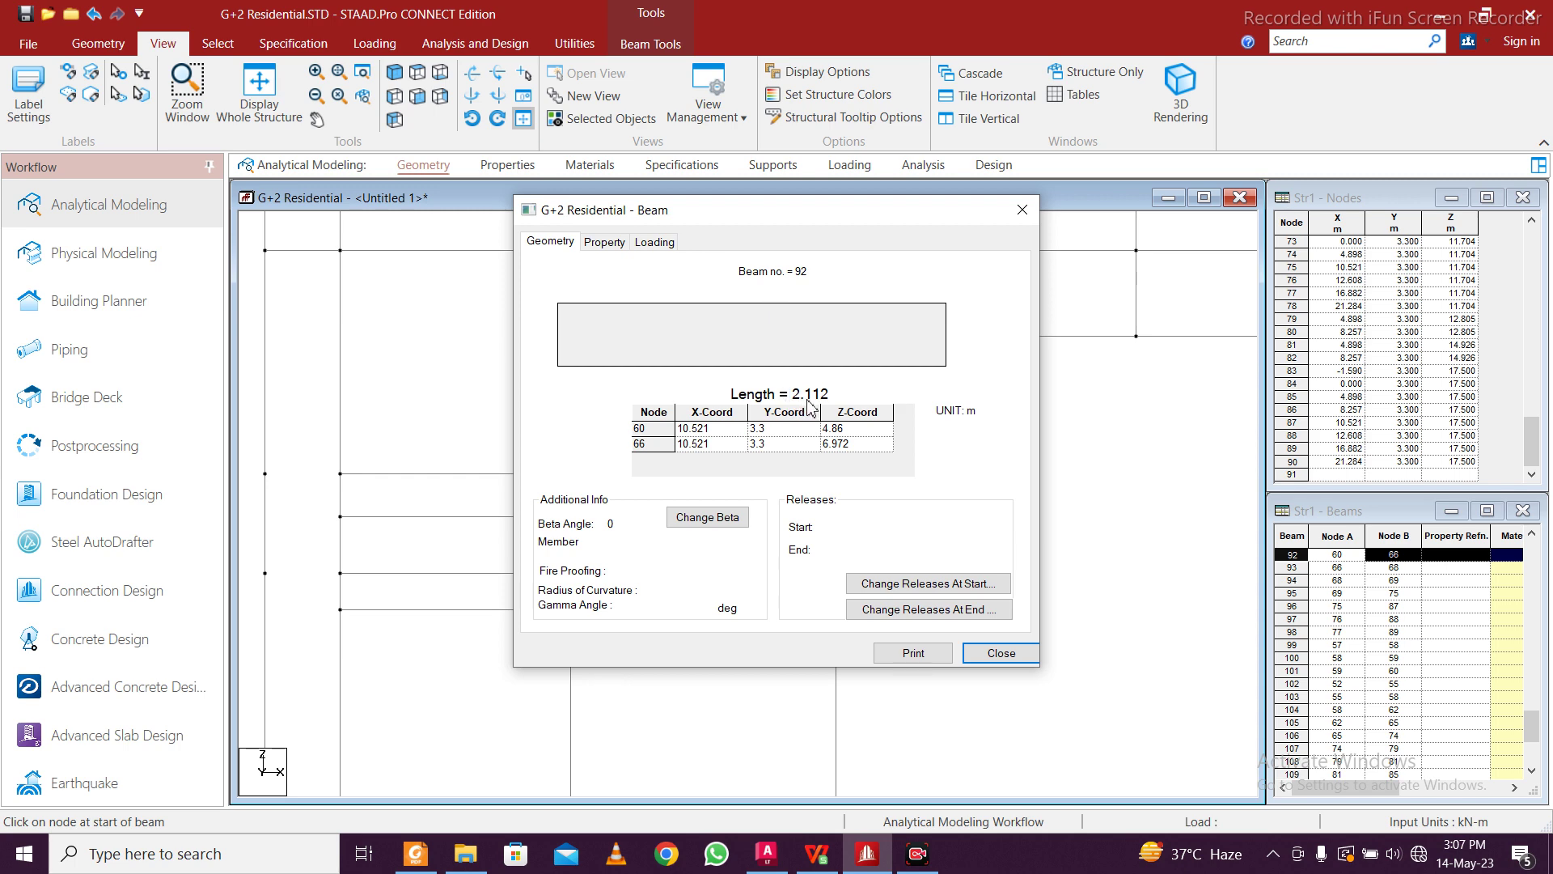
click(1021, 210)
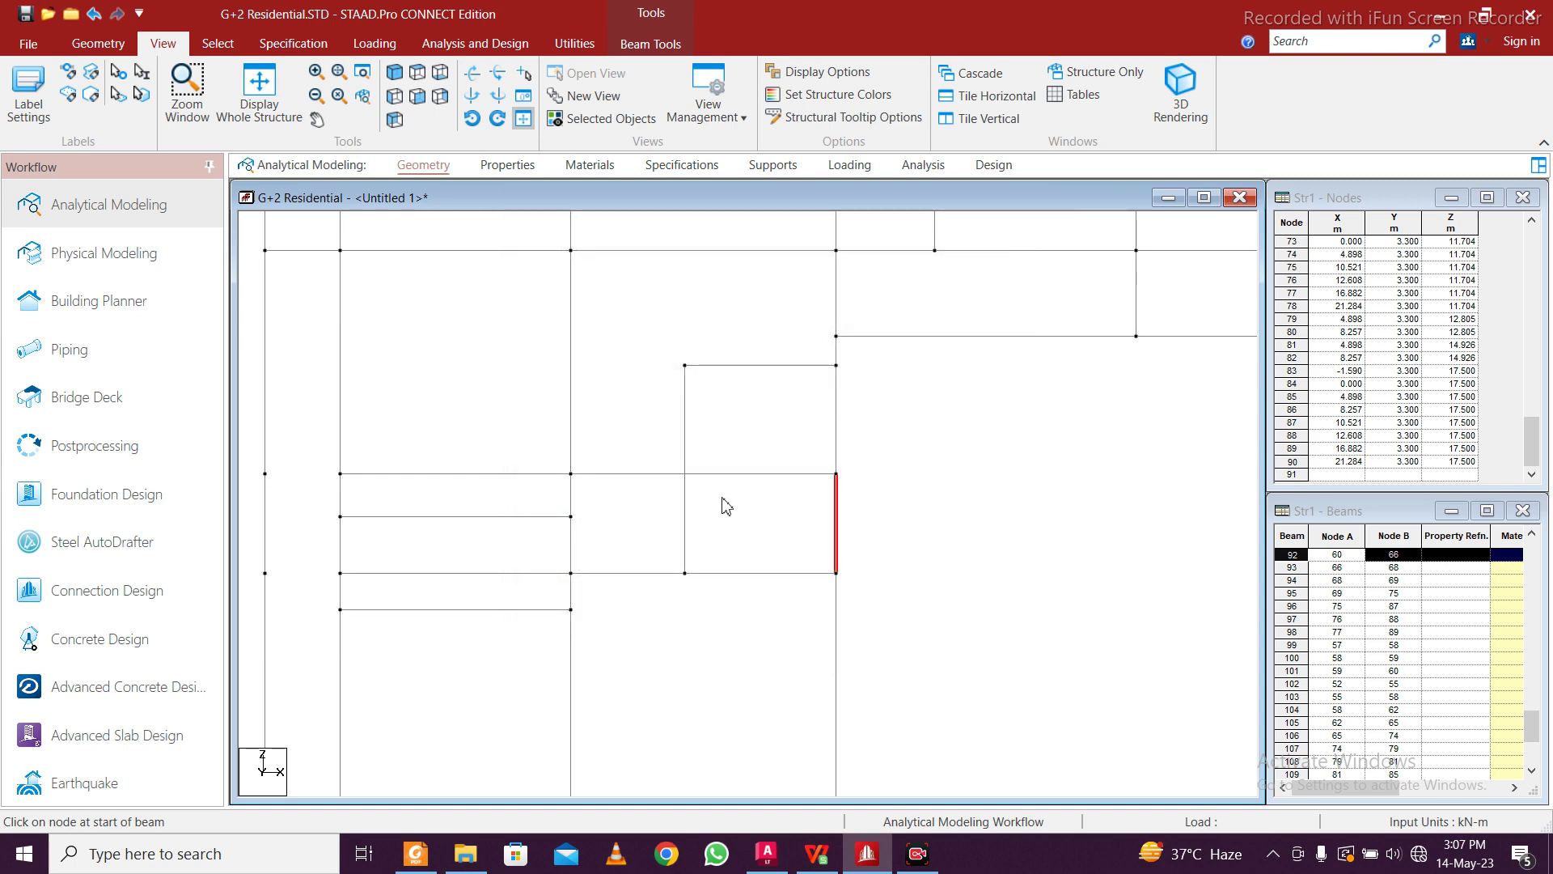
click(724, 496)
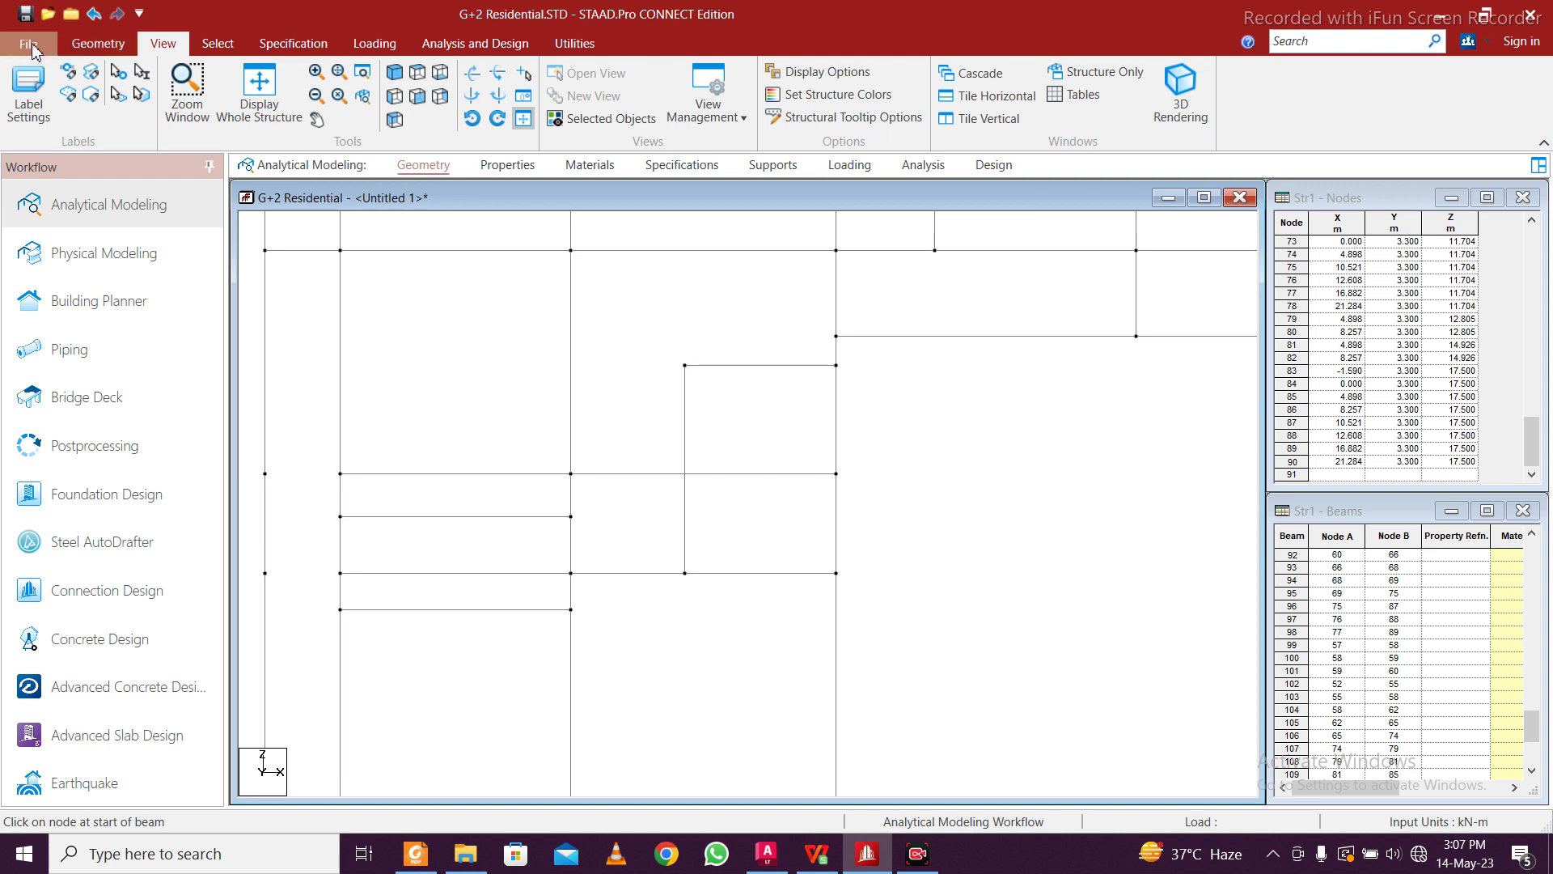
Insert a node into the beam along X 7.309 at a distance of 2.112 m from its Z 4.86 end
click(98, 43)
click(384, 90)
click(685, 495)
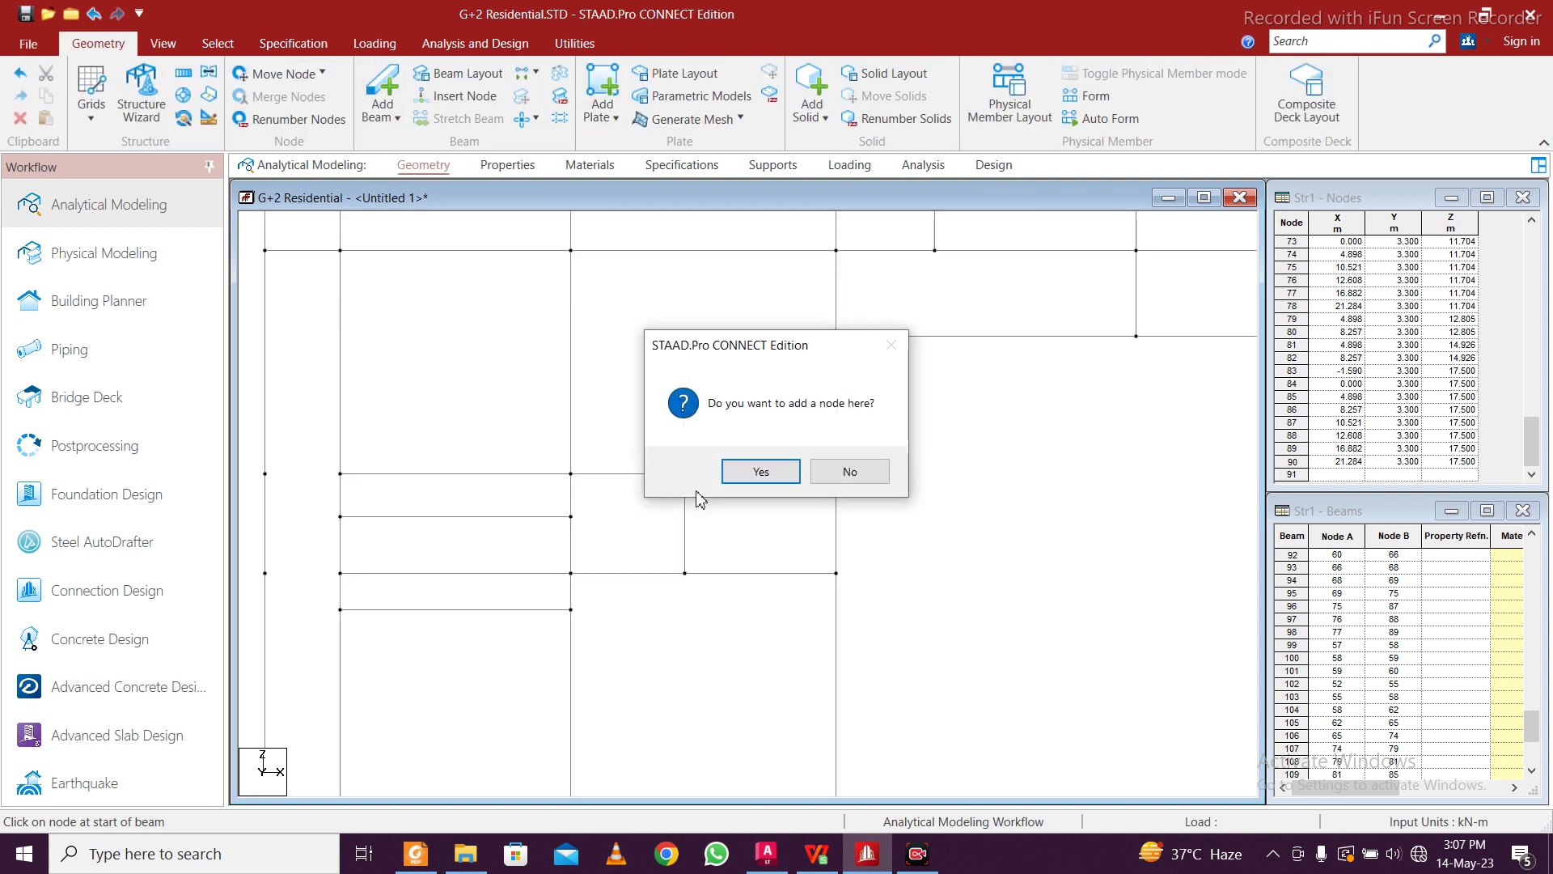
click(760, 472)
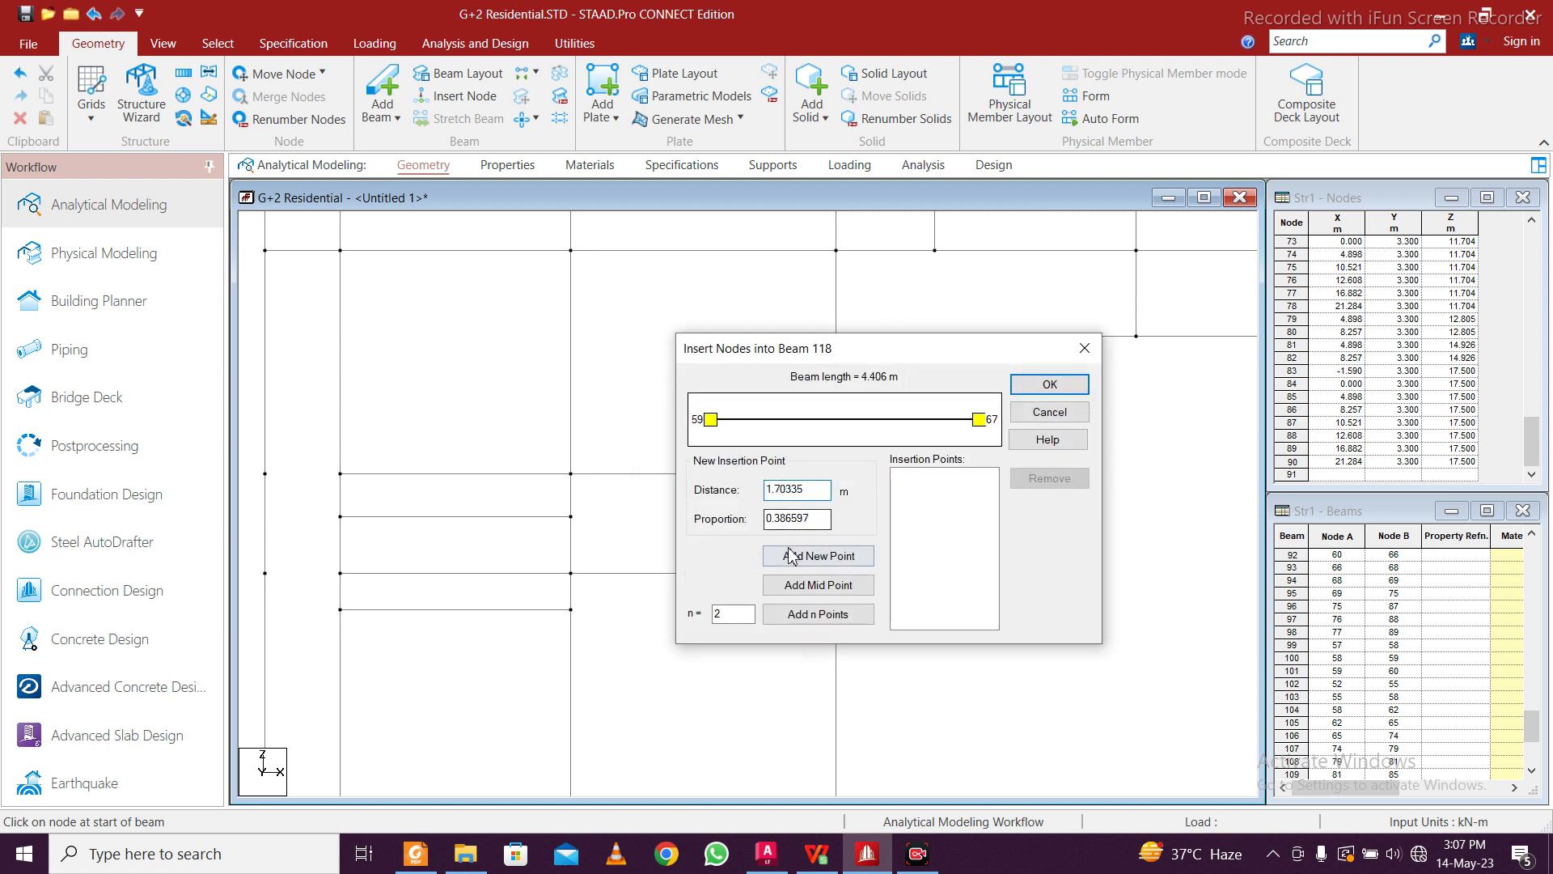
double_click(788, 491)
text(2.112)
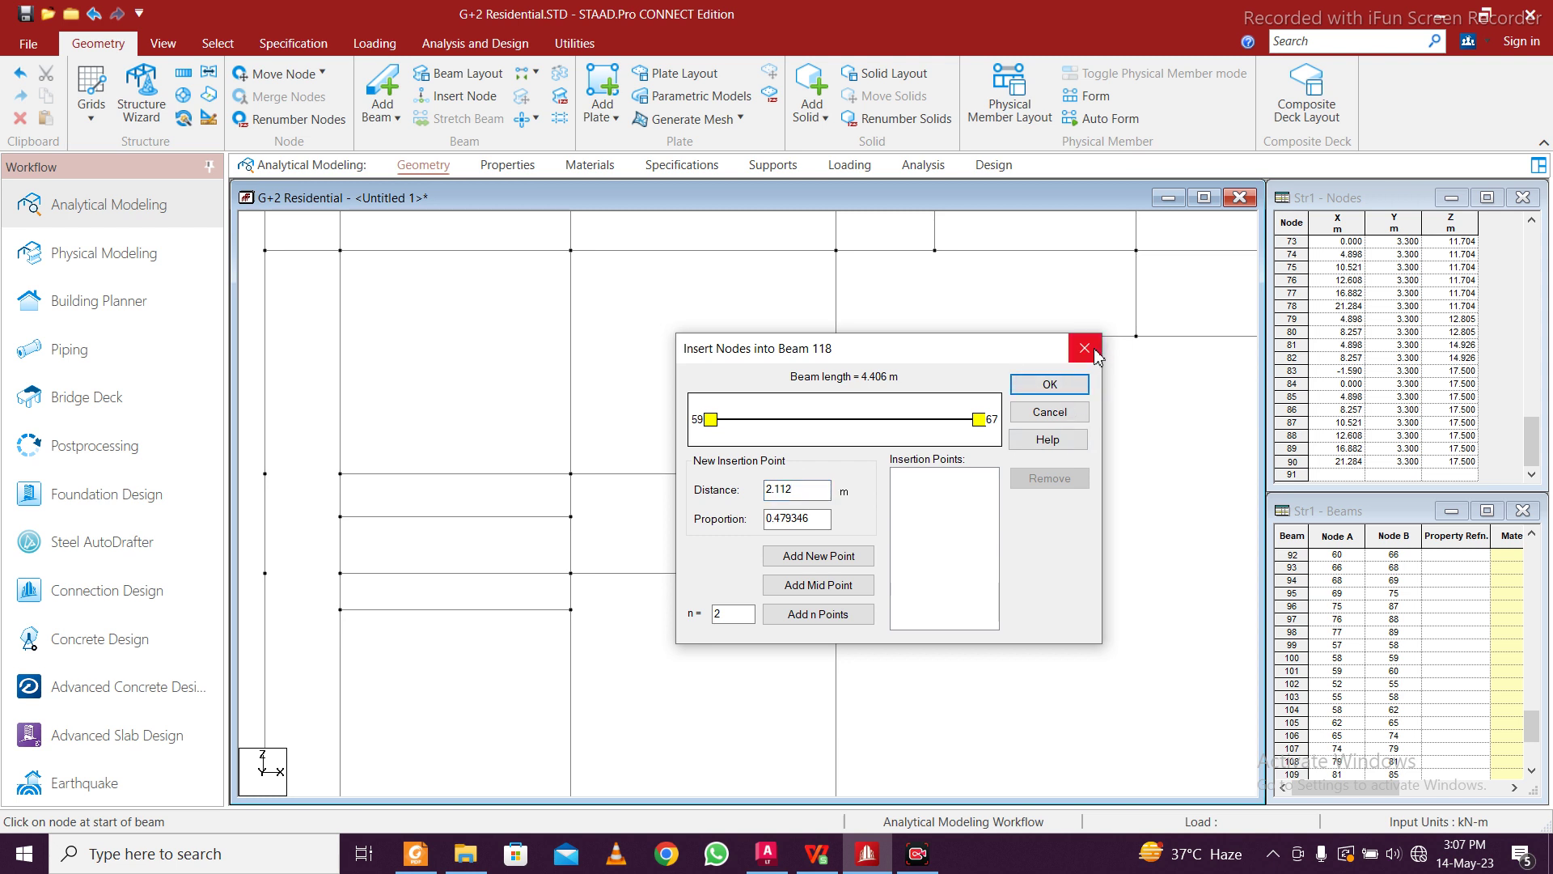
click(851, 556)
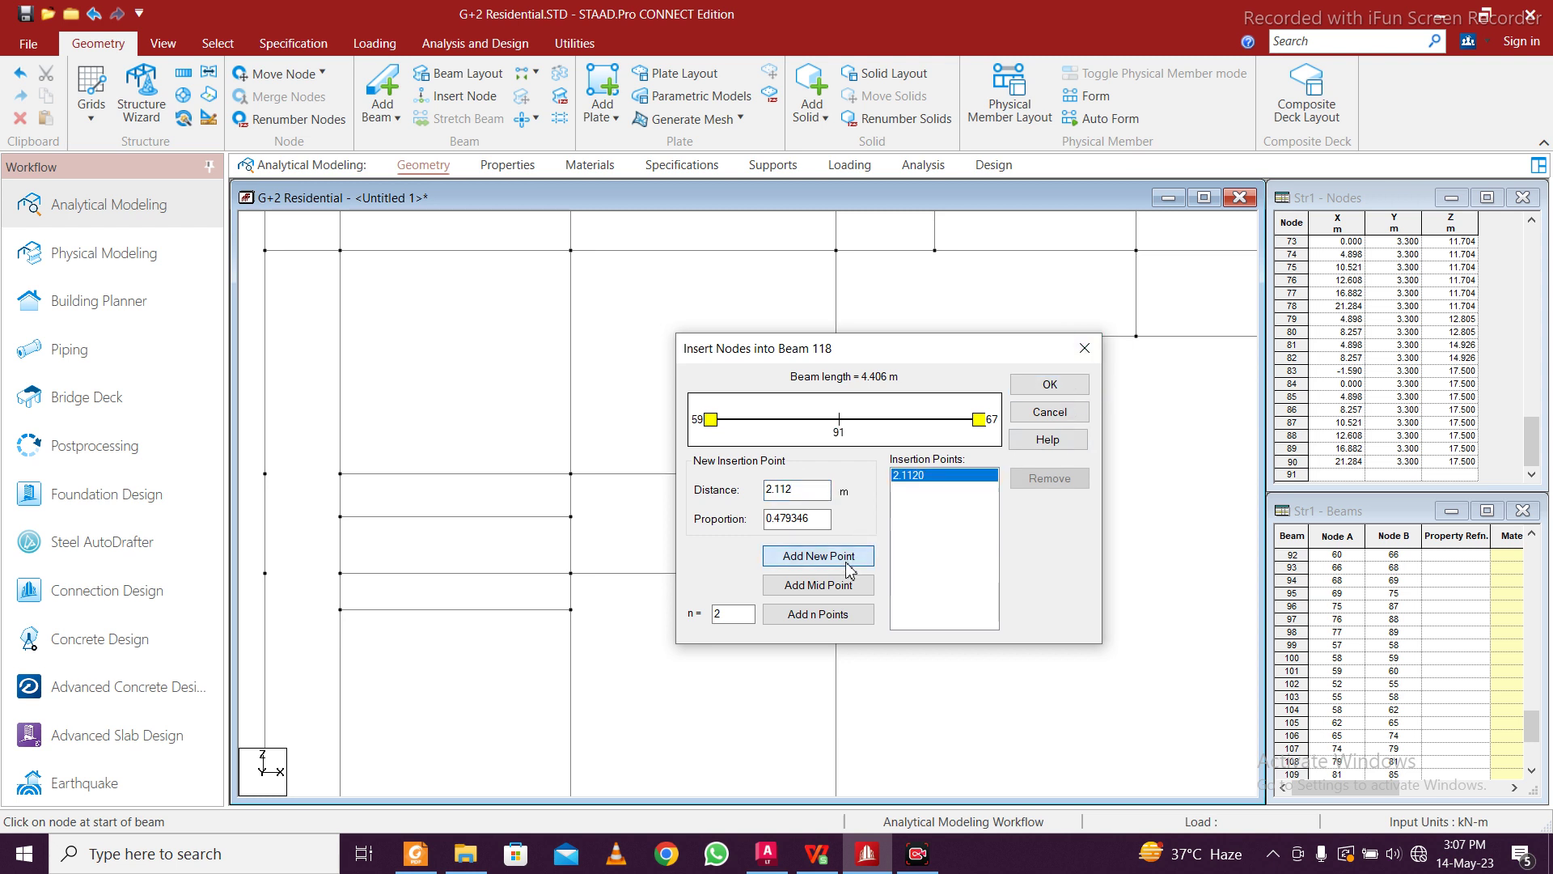
click(1049, 385)
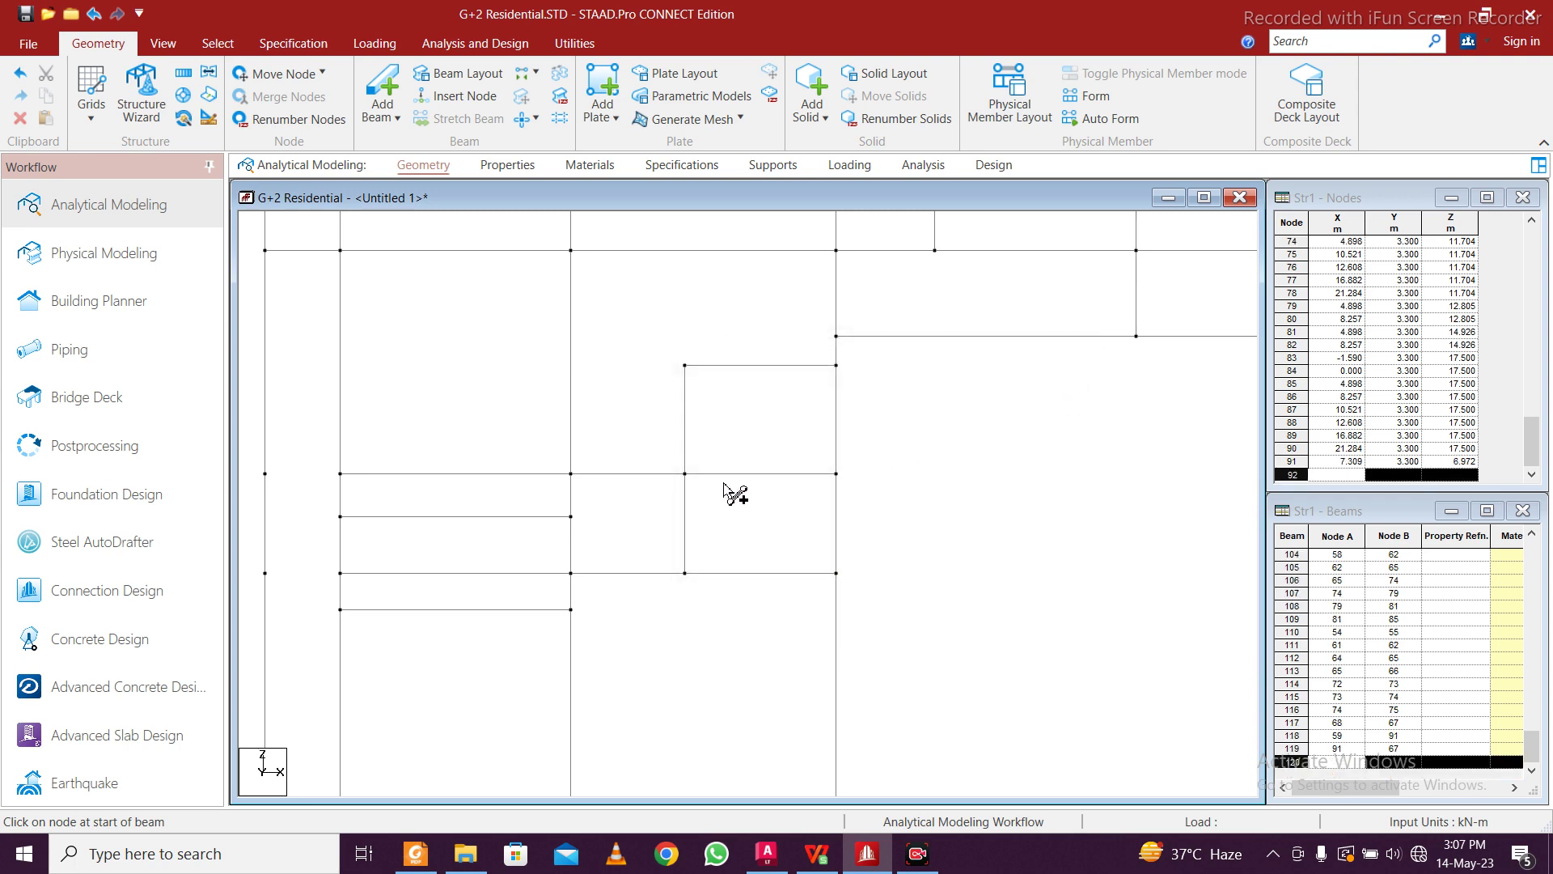
Replace the beam along Z 6.972 from X 4.898 to X 10.521 with beams joined at the node on X 7.309
click(383, 91)
click(491, 384)
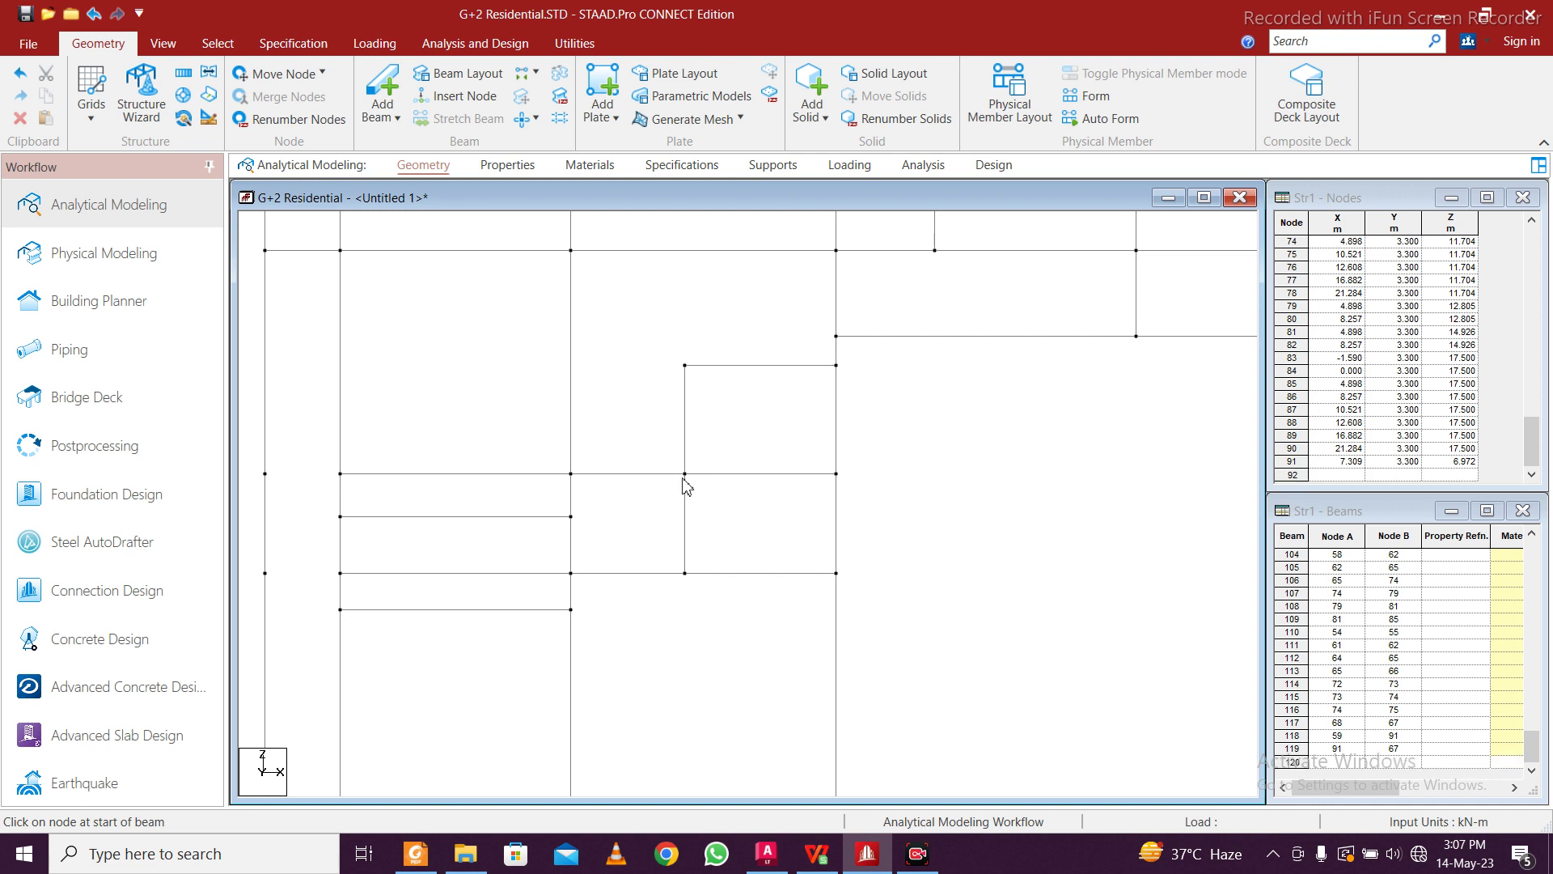
click(652, 473)
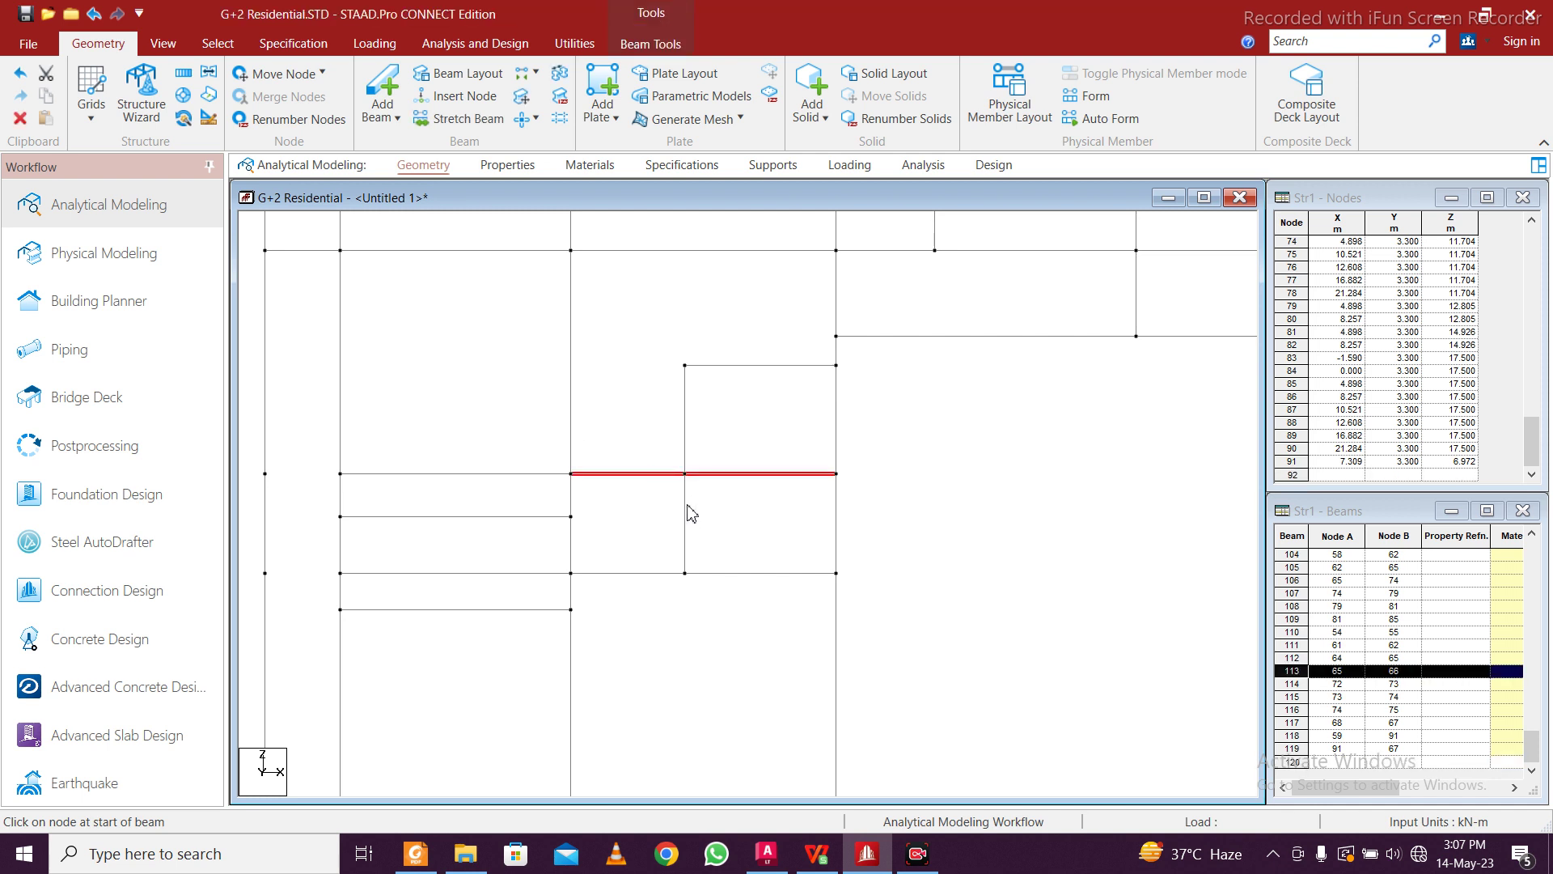
click(686, 518)
ctrl+click(633, 475)
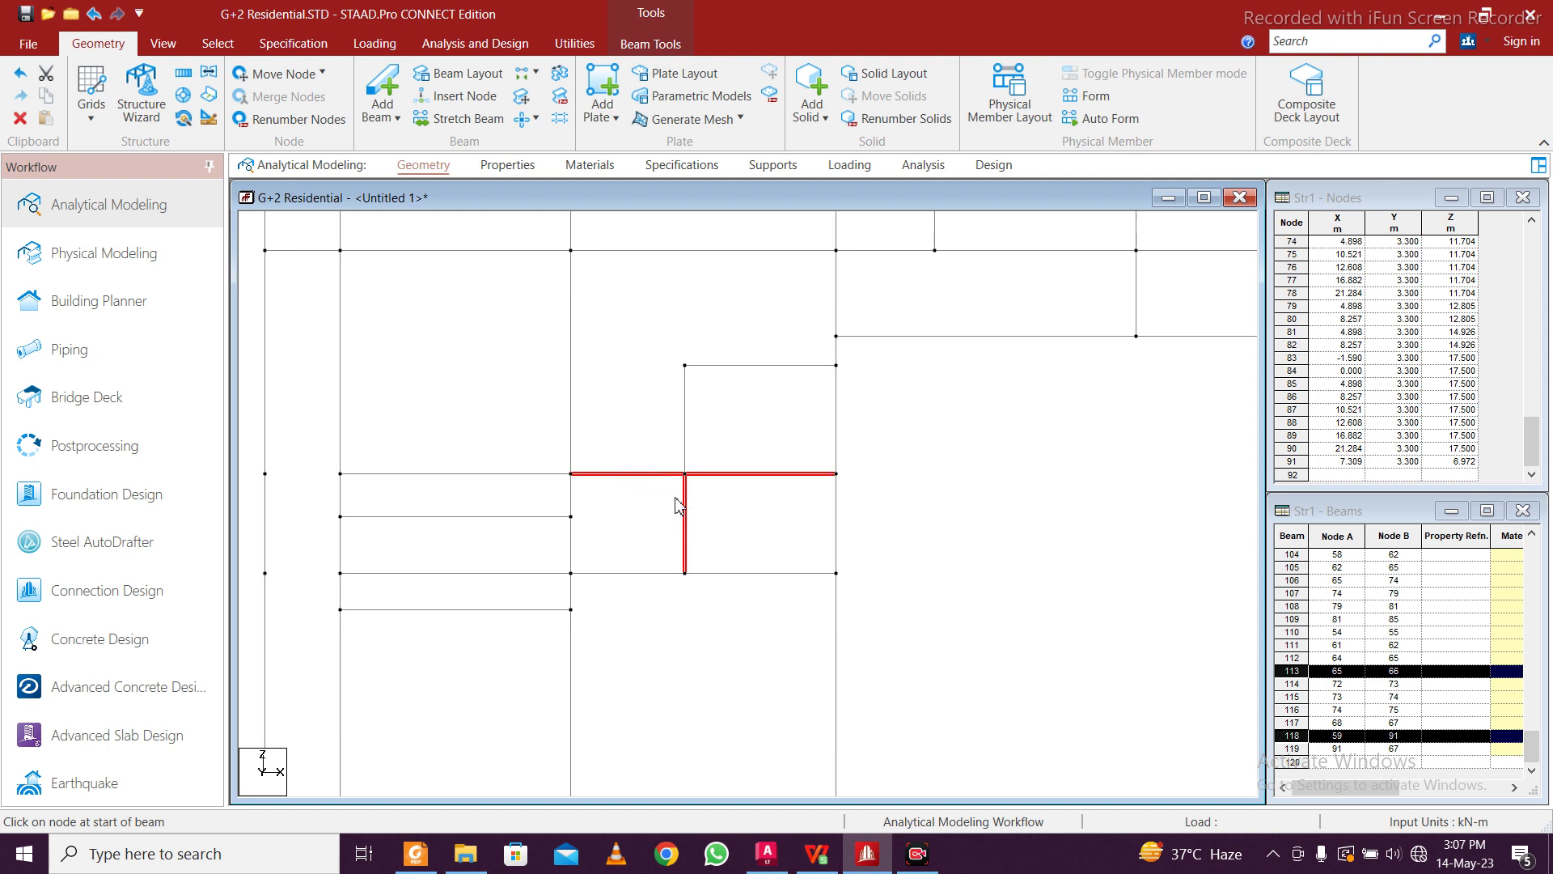
click(717, 512)
click(652, 475)
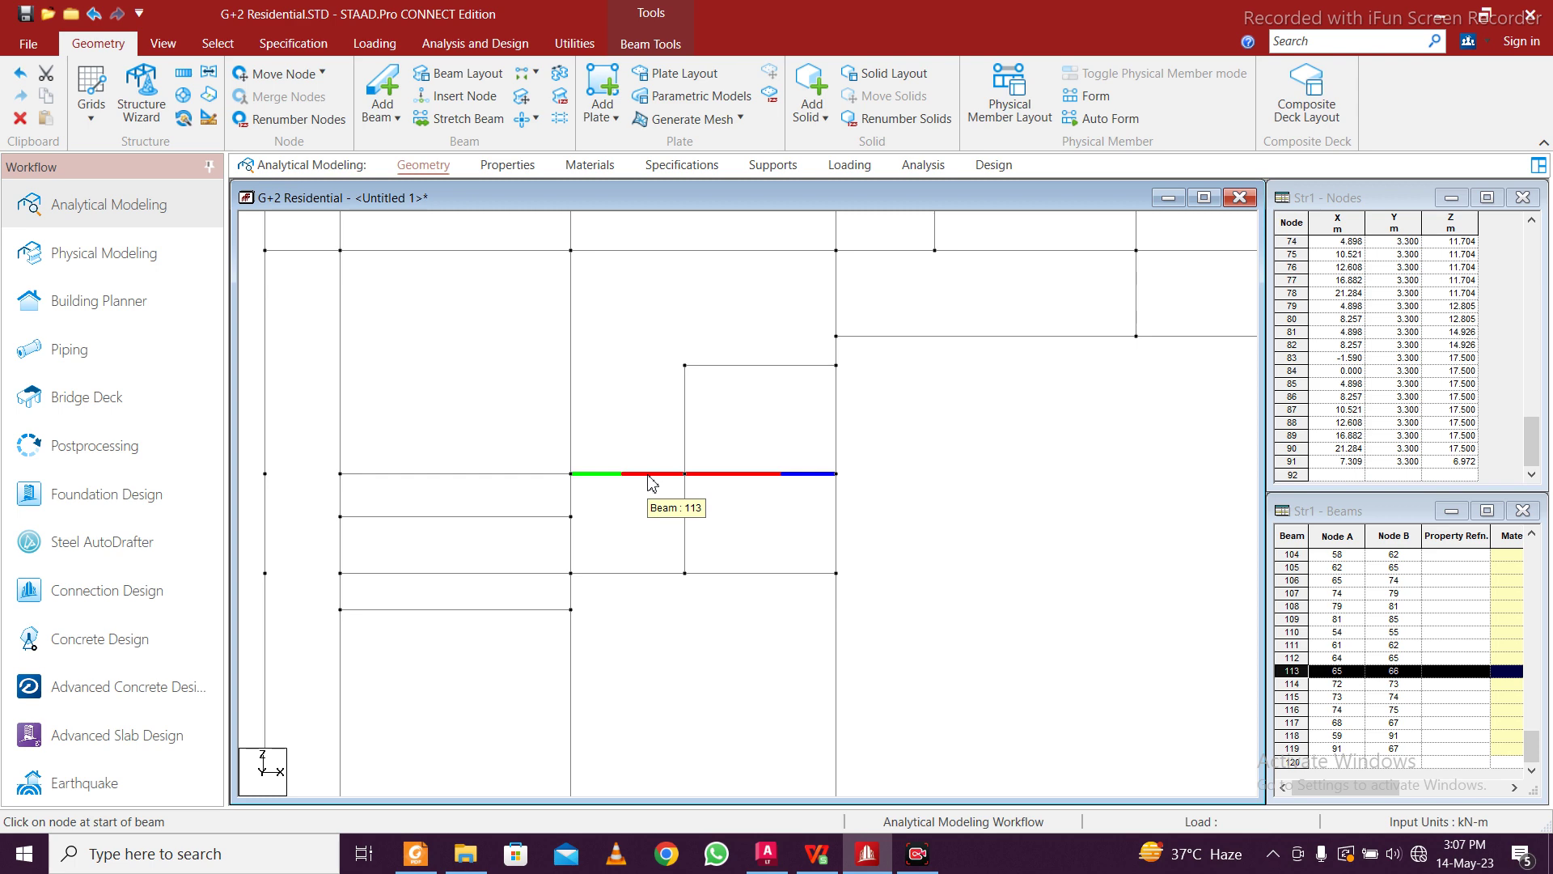
right_click(648, 476)
click(640, 488)
key(Delete)
click(837, 471)
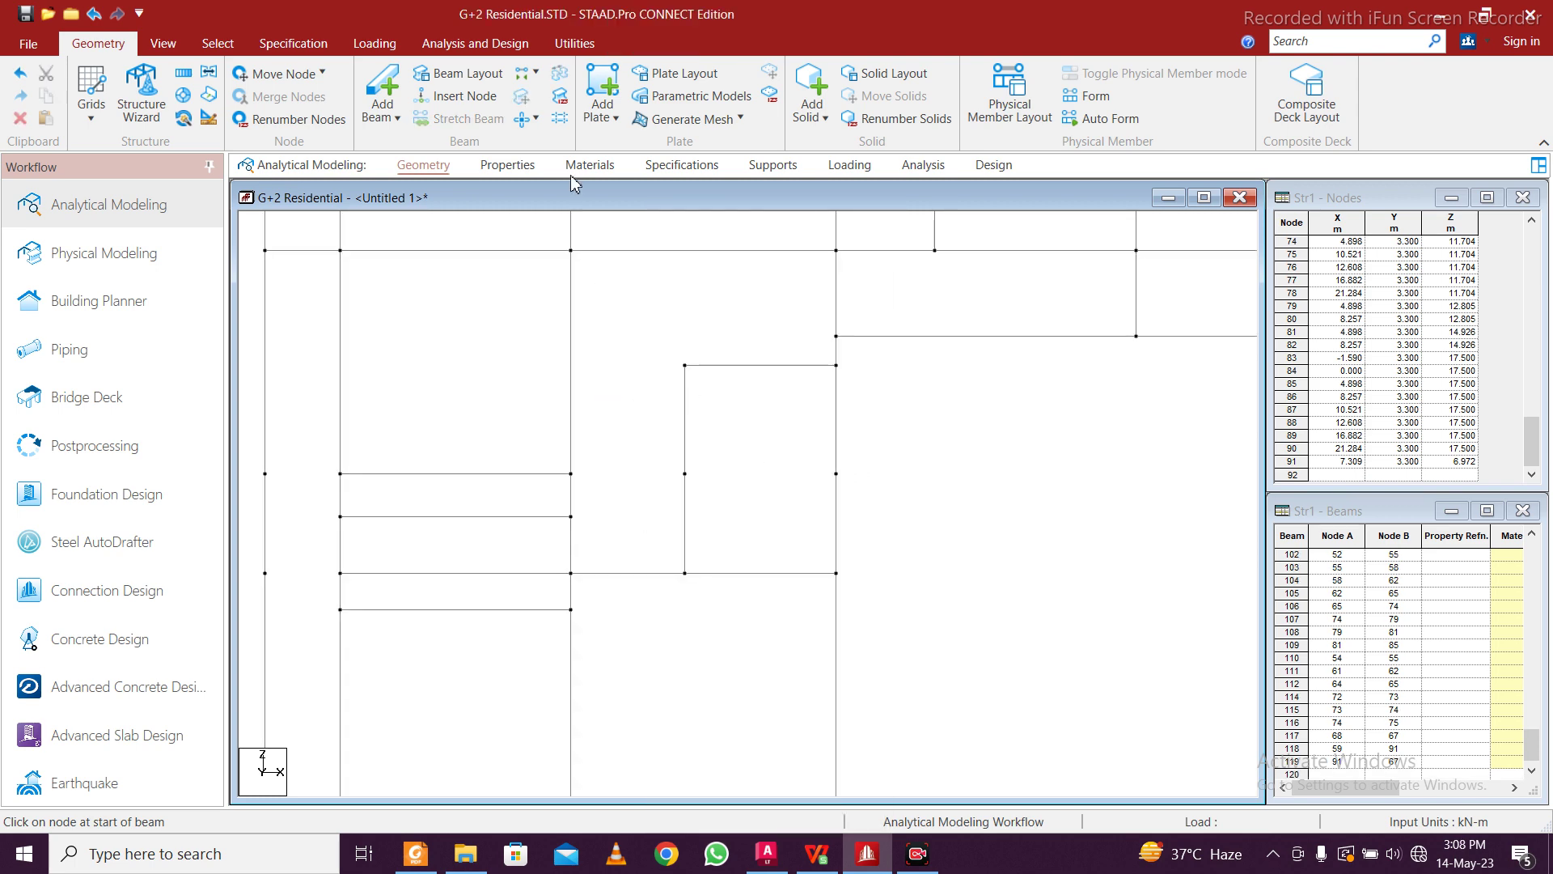
click(382, 93)
drag(571, 474, 835, 475)
Compare the roof beam layout around the crossed opening with the slab plan in AutoCAD, and return to STAAD.Pro
scroll(617, 445, down, 2)
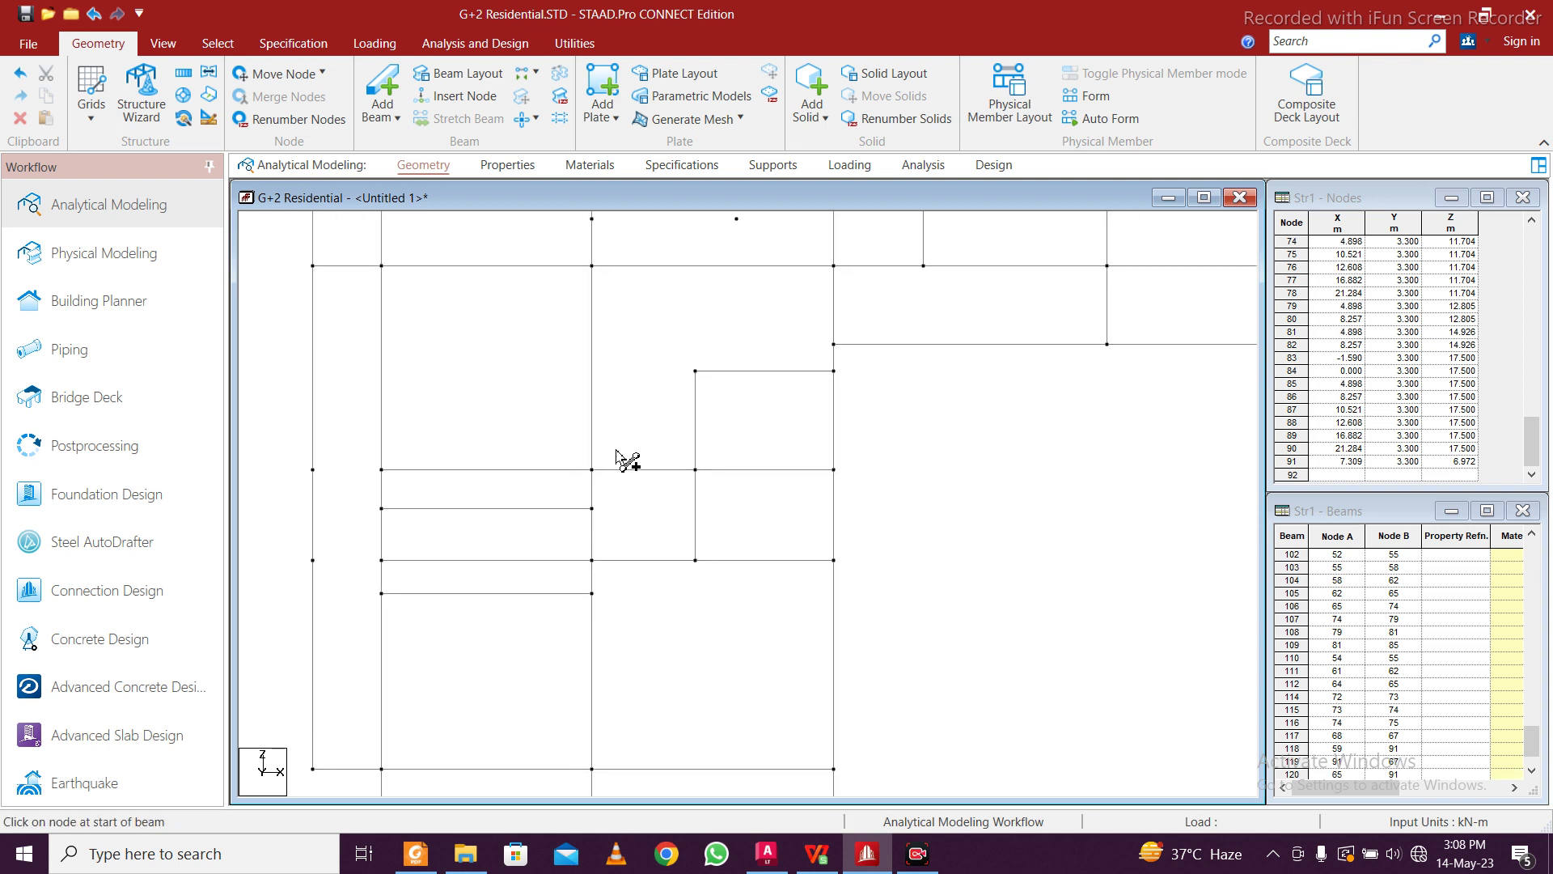
middle_drag(677, 383, 678, 430)
scroll(747, 377, down, 2)
scroll(761, 382, down, 1)
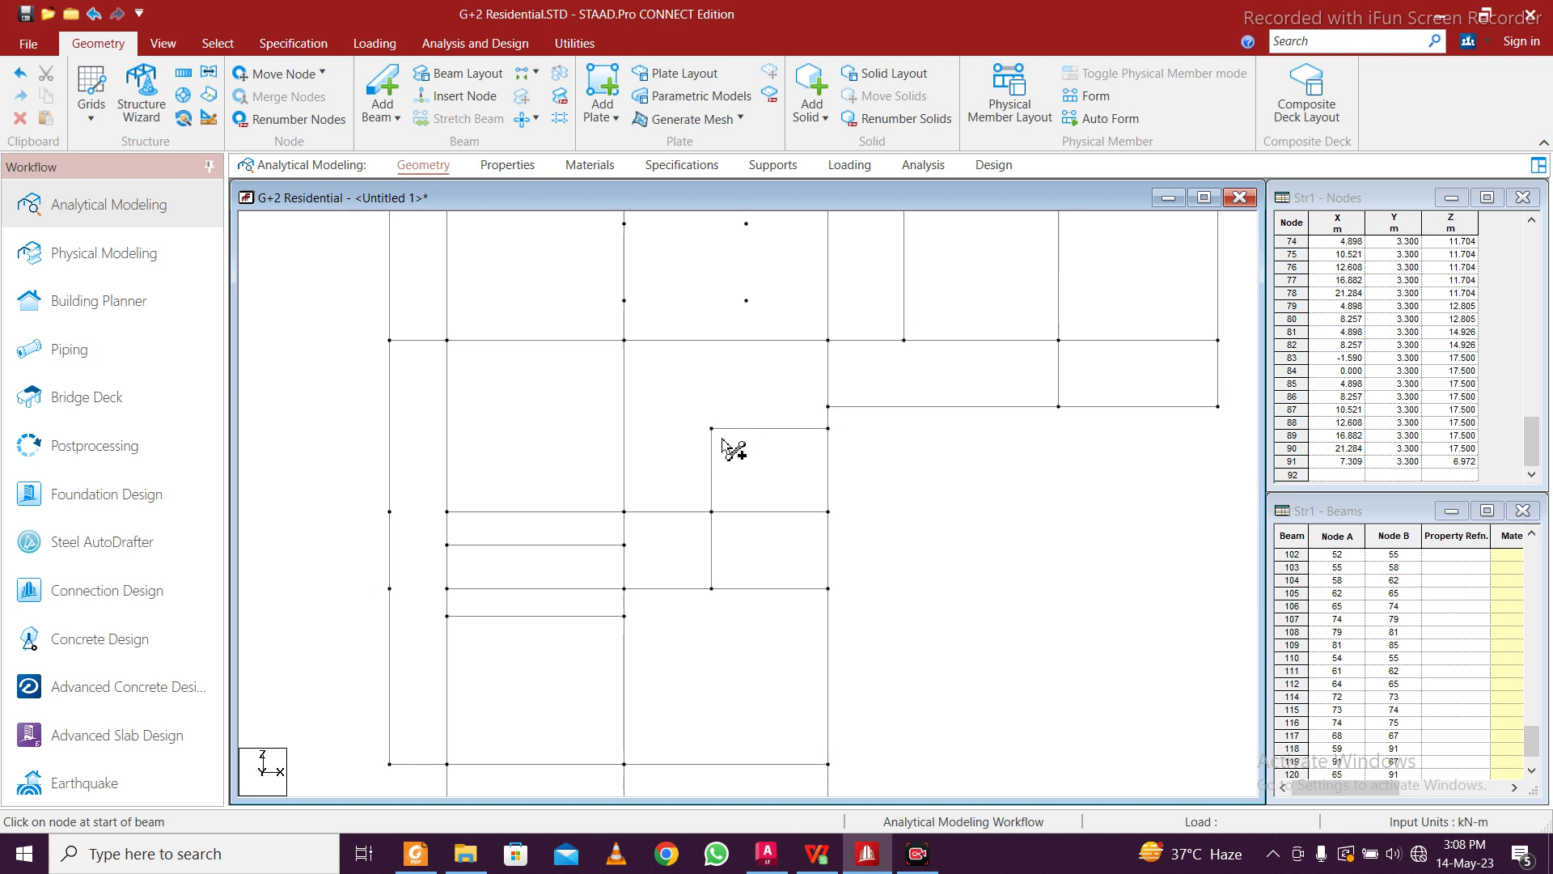
scroll(802, 493, down, 2)
scroll(794, 478, down, 3)
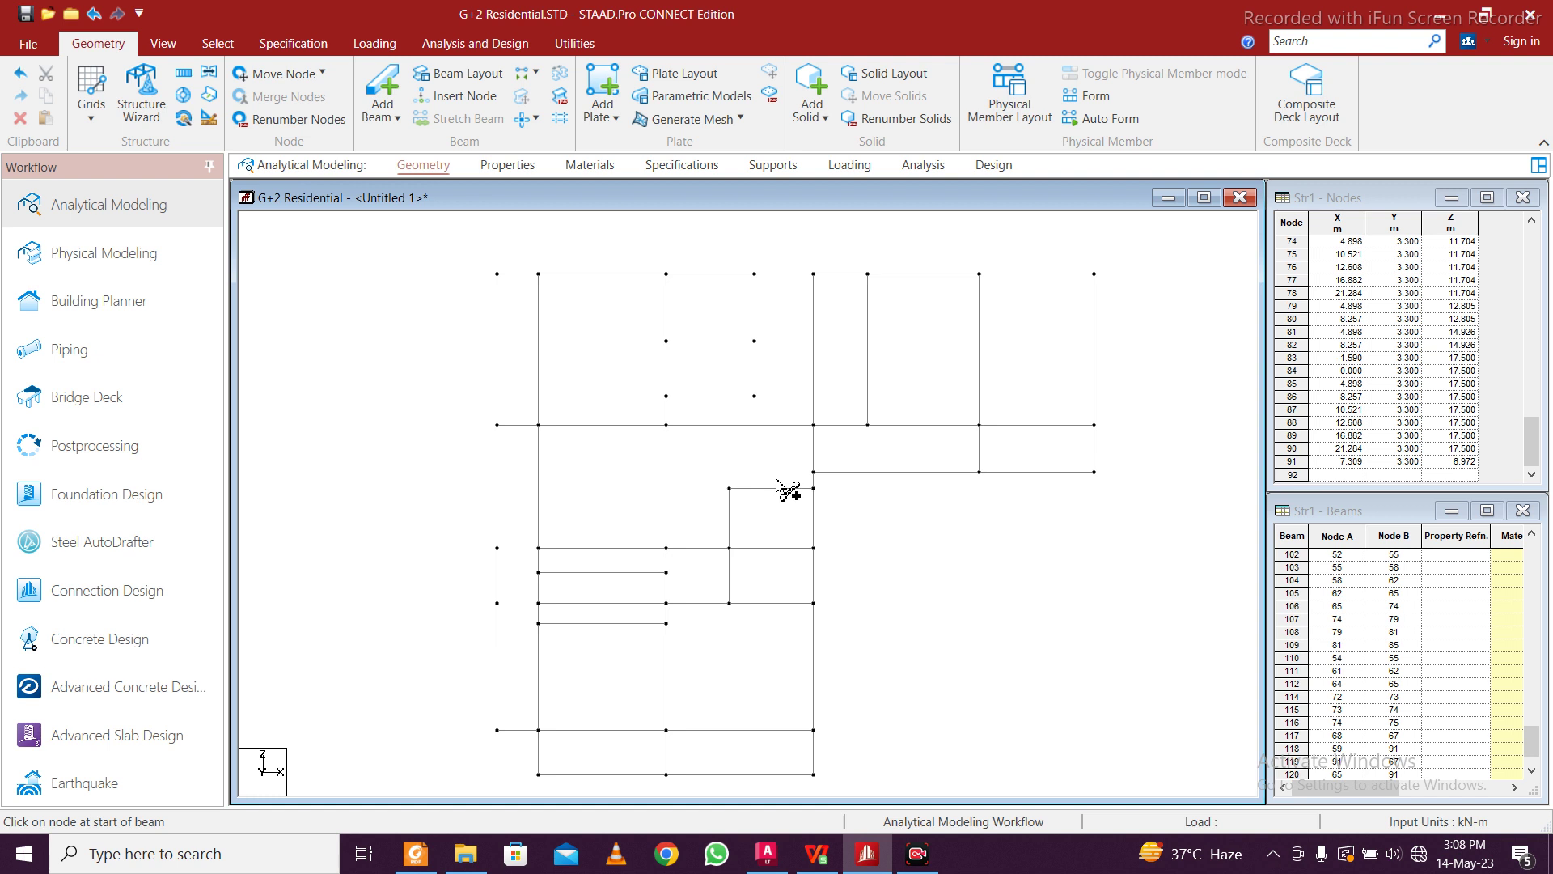
scroll(778, 481, up, 1)
scroll(777, 483, up, 1)
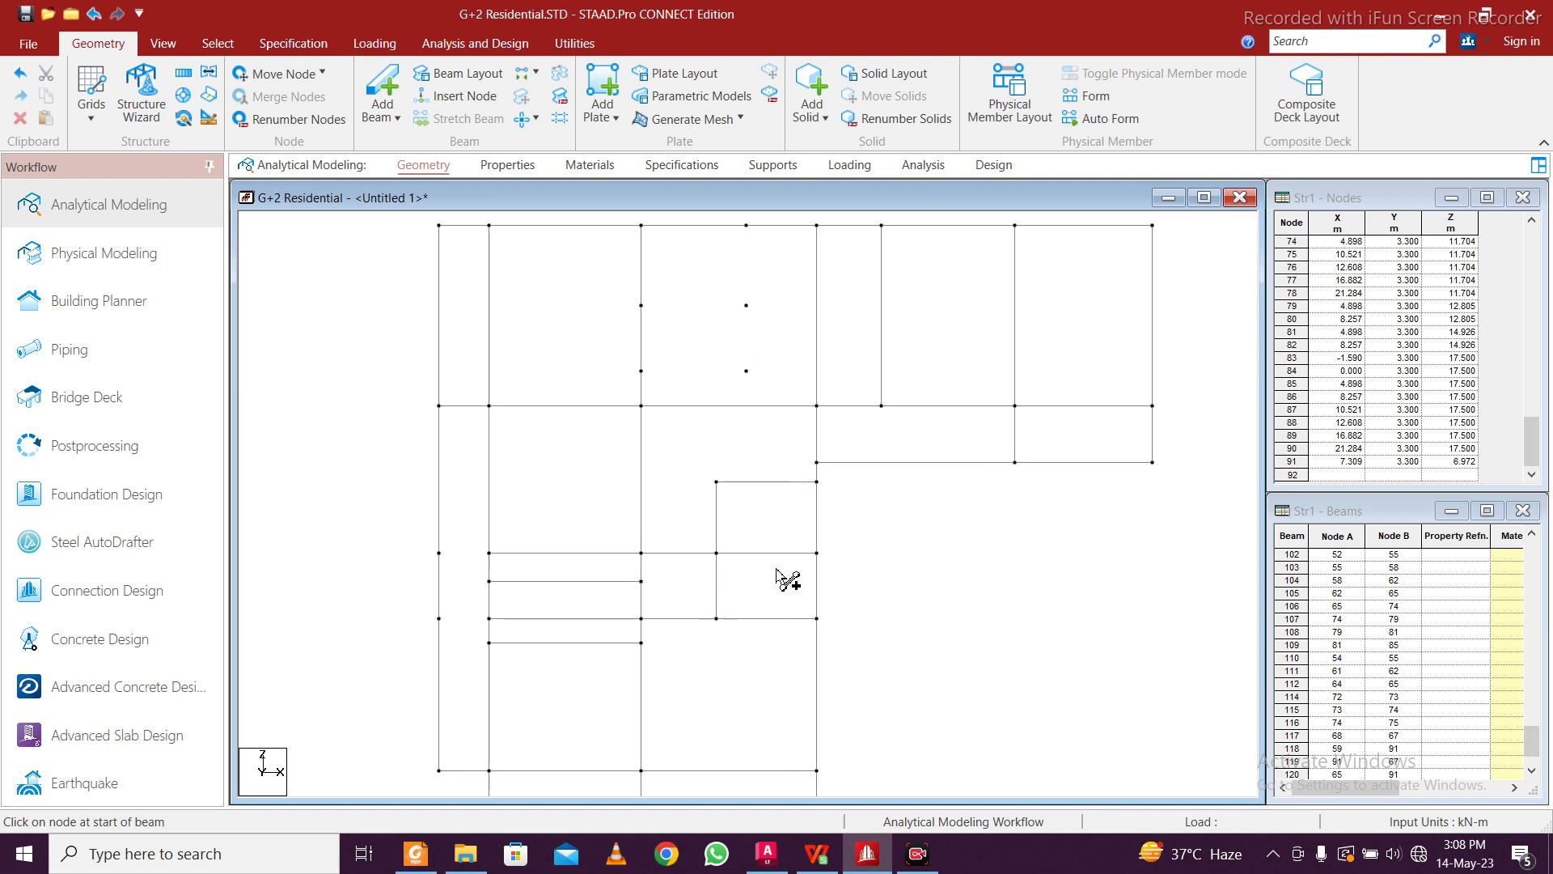
click(768, 856)
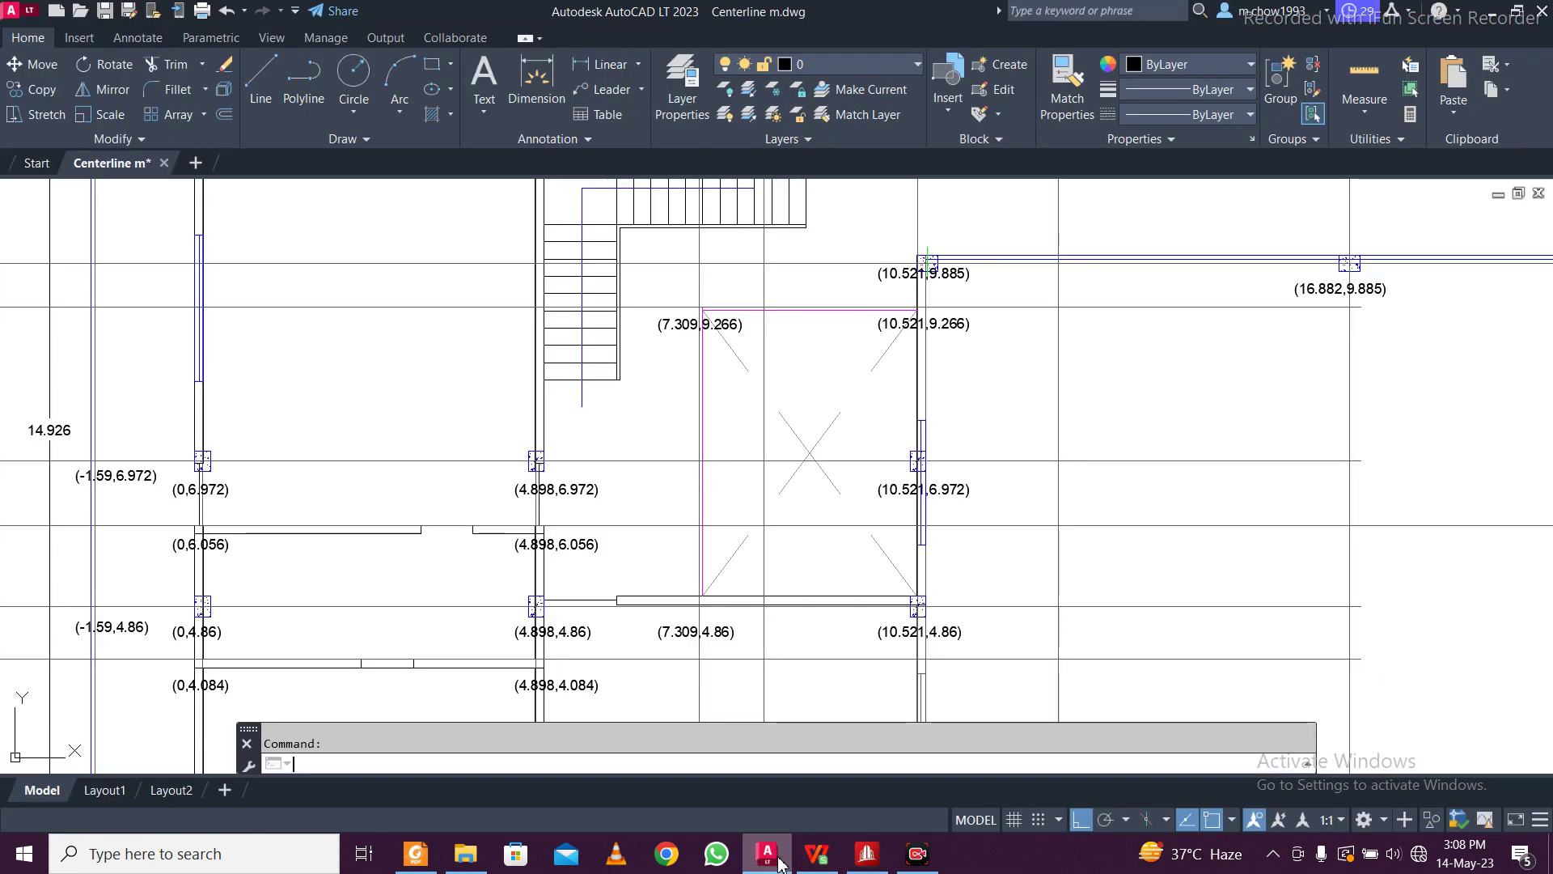
scroll(758, 486, down, 2)
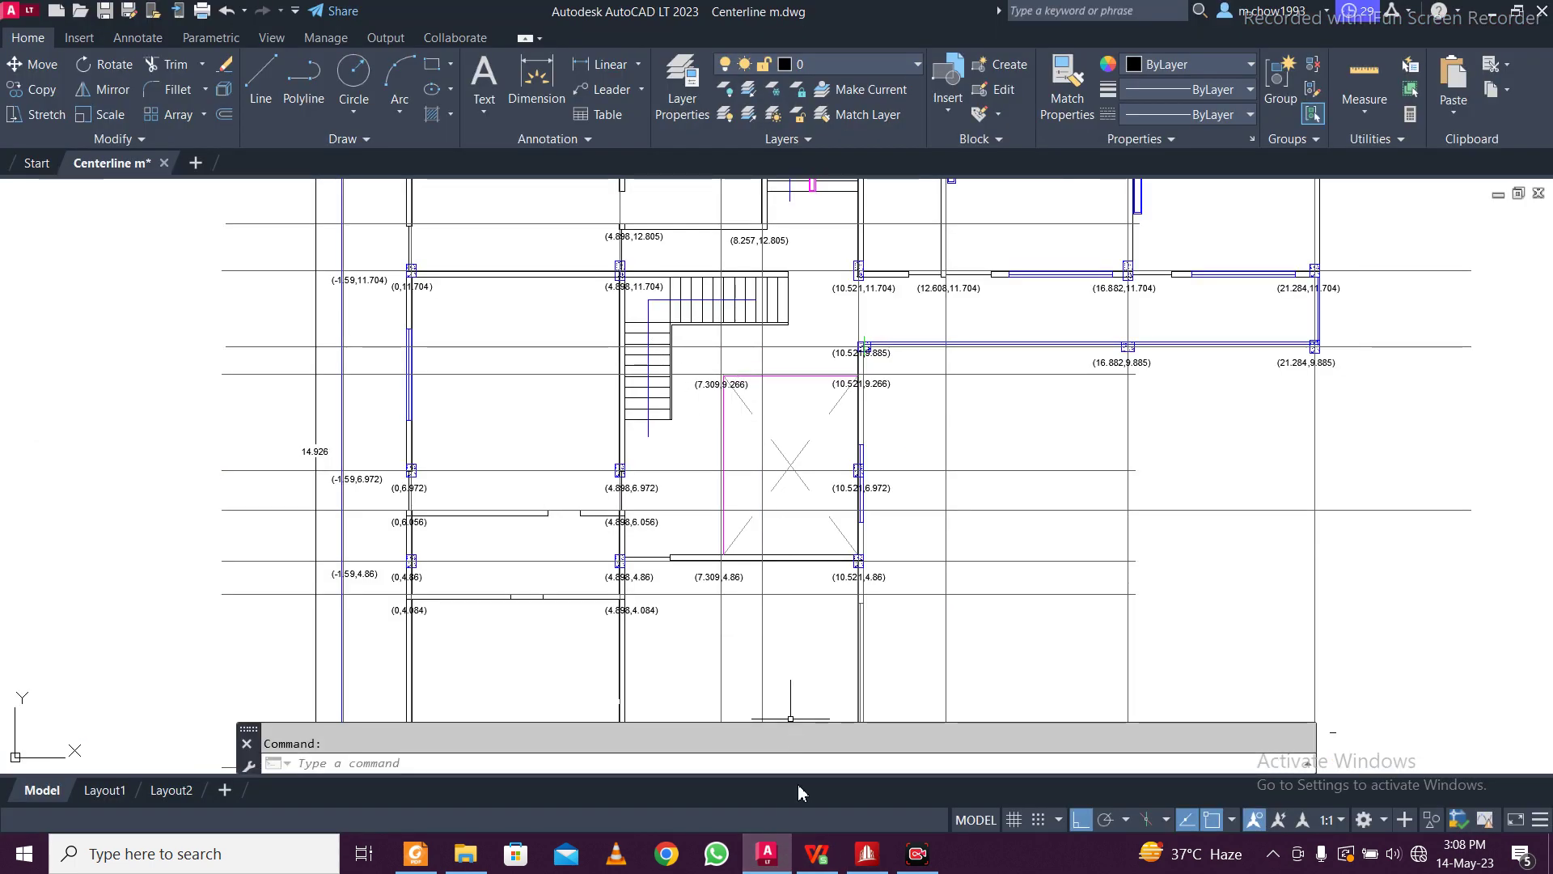
click(867, 856)
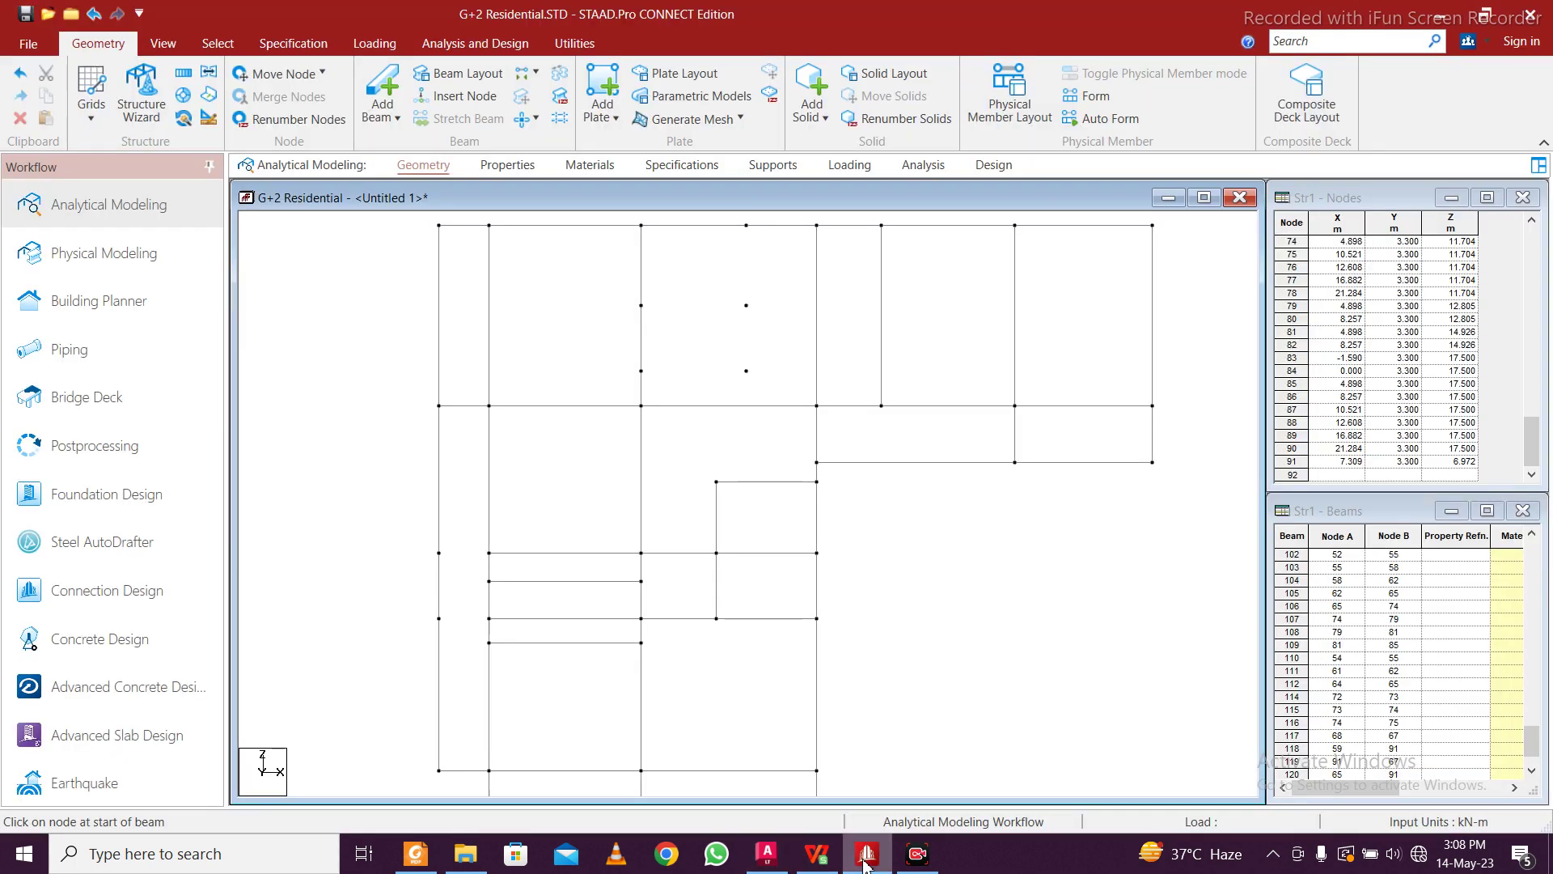
Switch to AutoCAD, examine the staircase and the rooms between X 4.898 and X 8.257, and return to STAAD.Pro
click(865, 863)
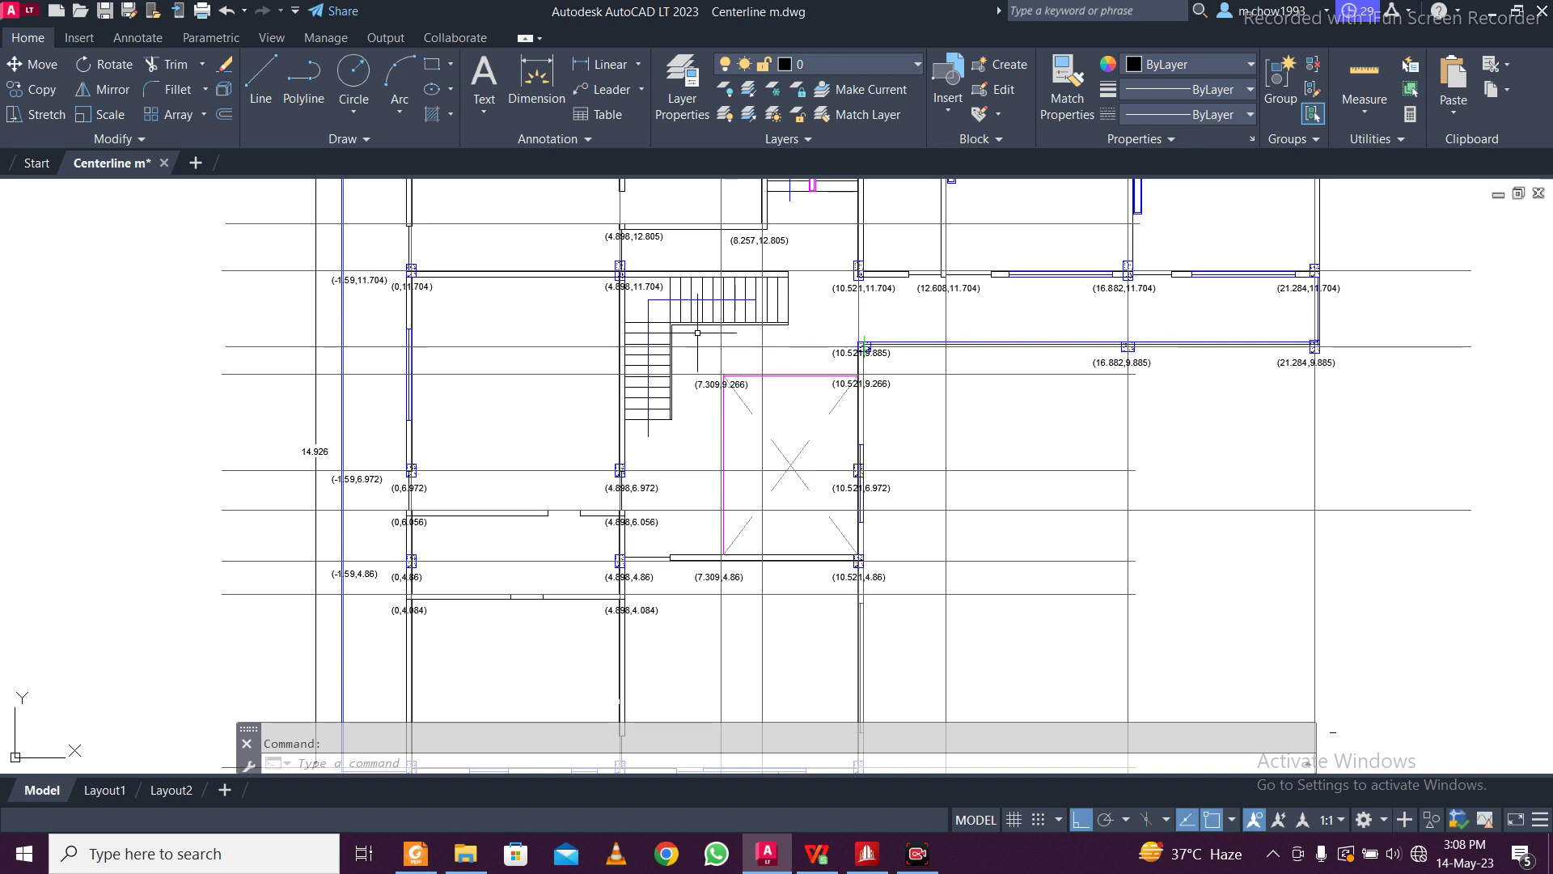
middle_drag(738, 397, 713, 593)
mouse_move(783, 506)
middle_down()
mouse_move(780, 483)
mouse_move(714, 585)
middle_up()
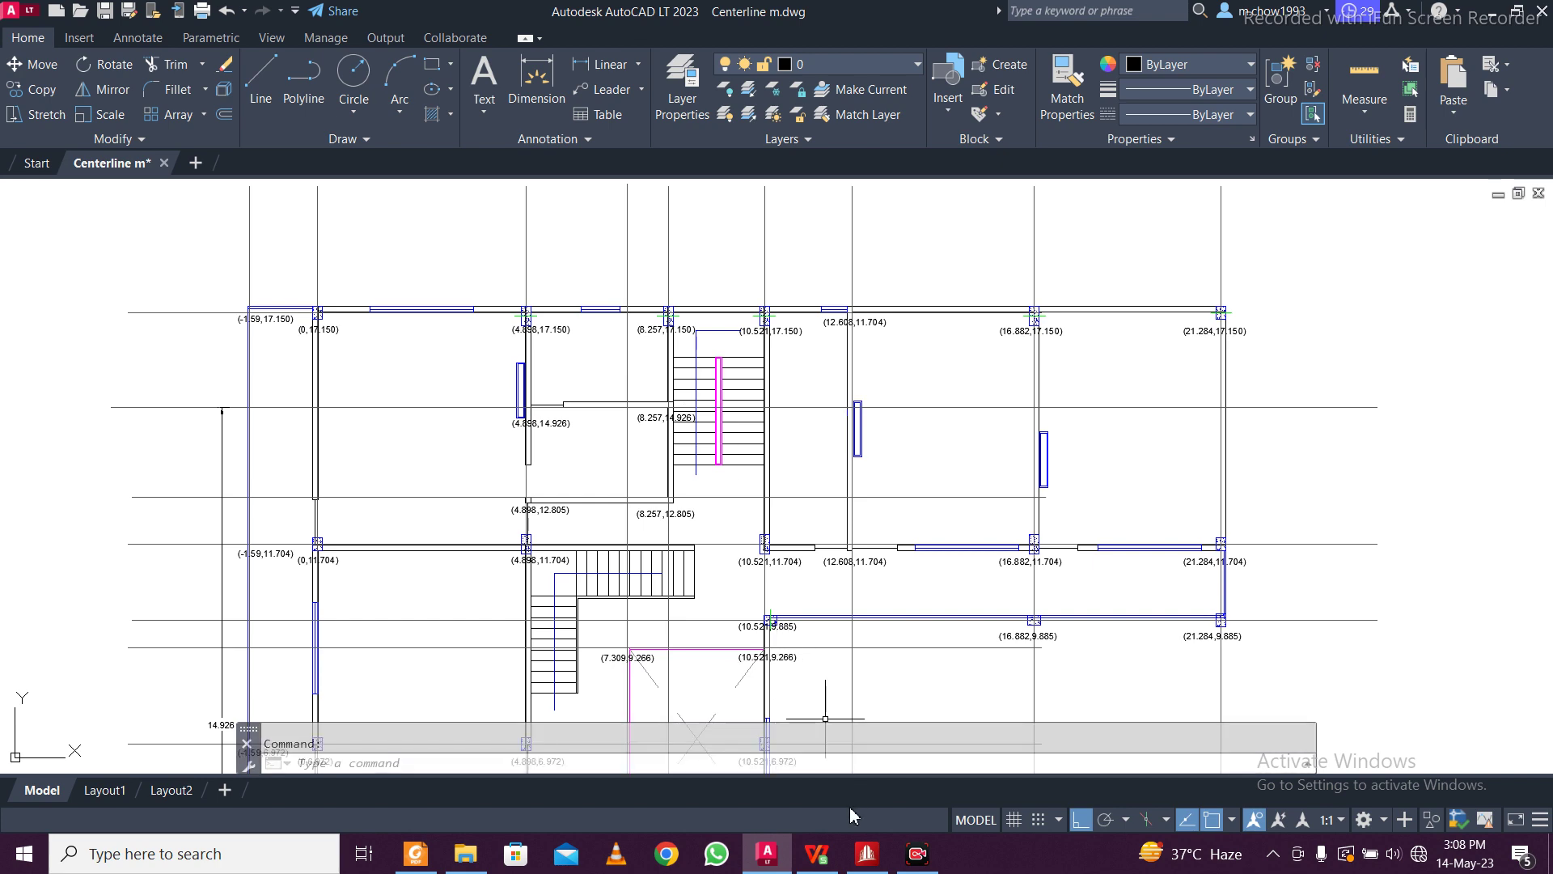
click(865, 855)
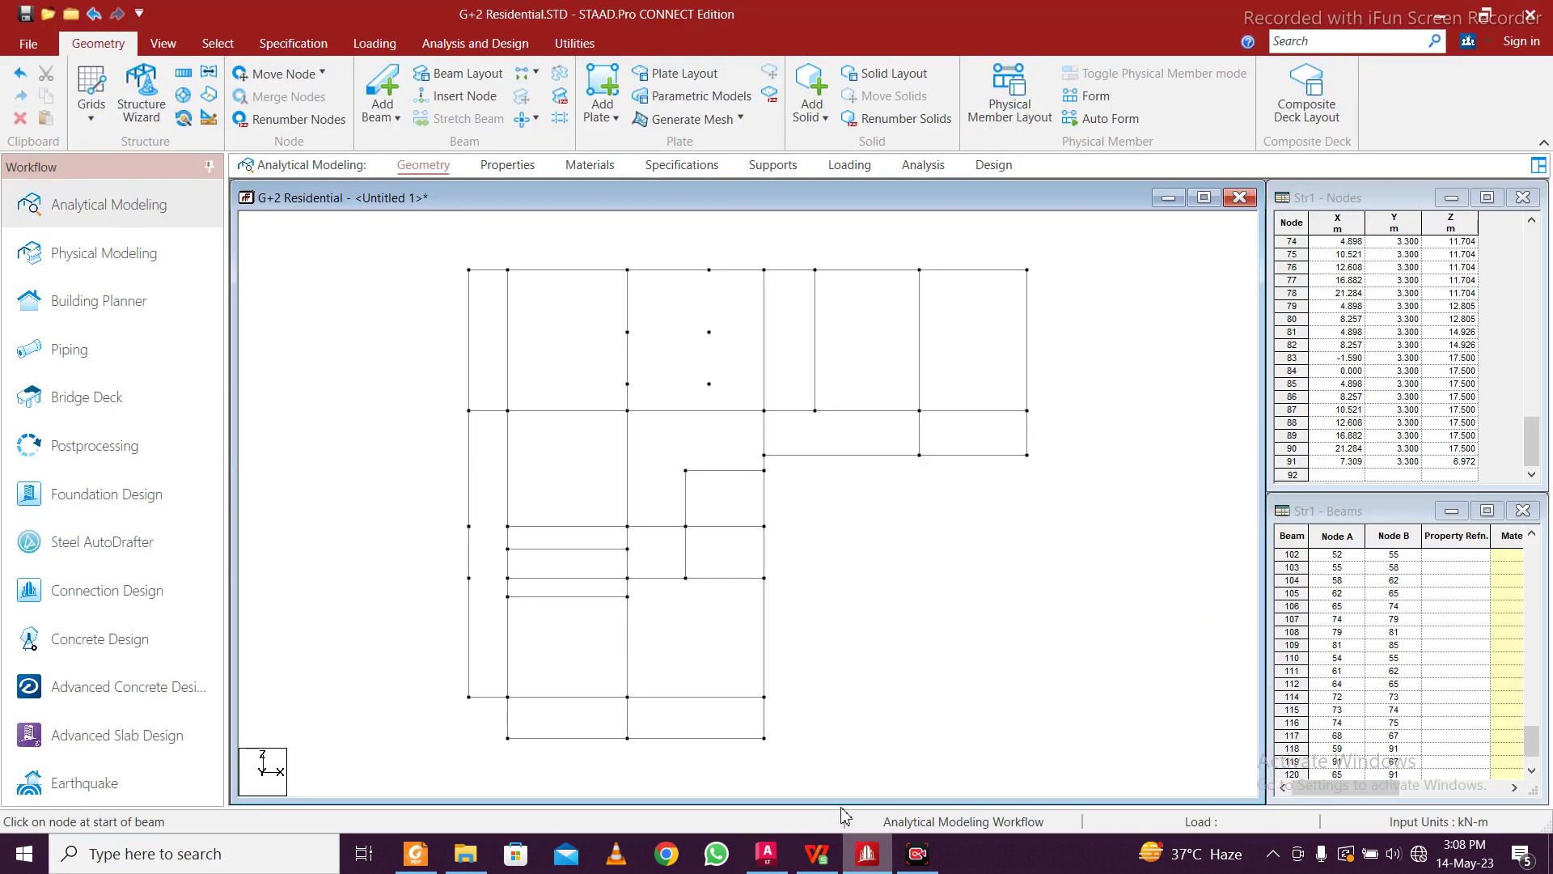
scroll(739, 250, up, 1)
middle_drag(768, 285, 733, 410)
scroll(715, 402, up, 1)
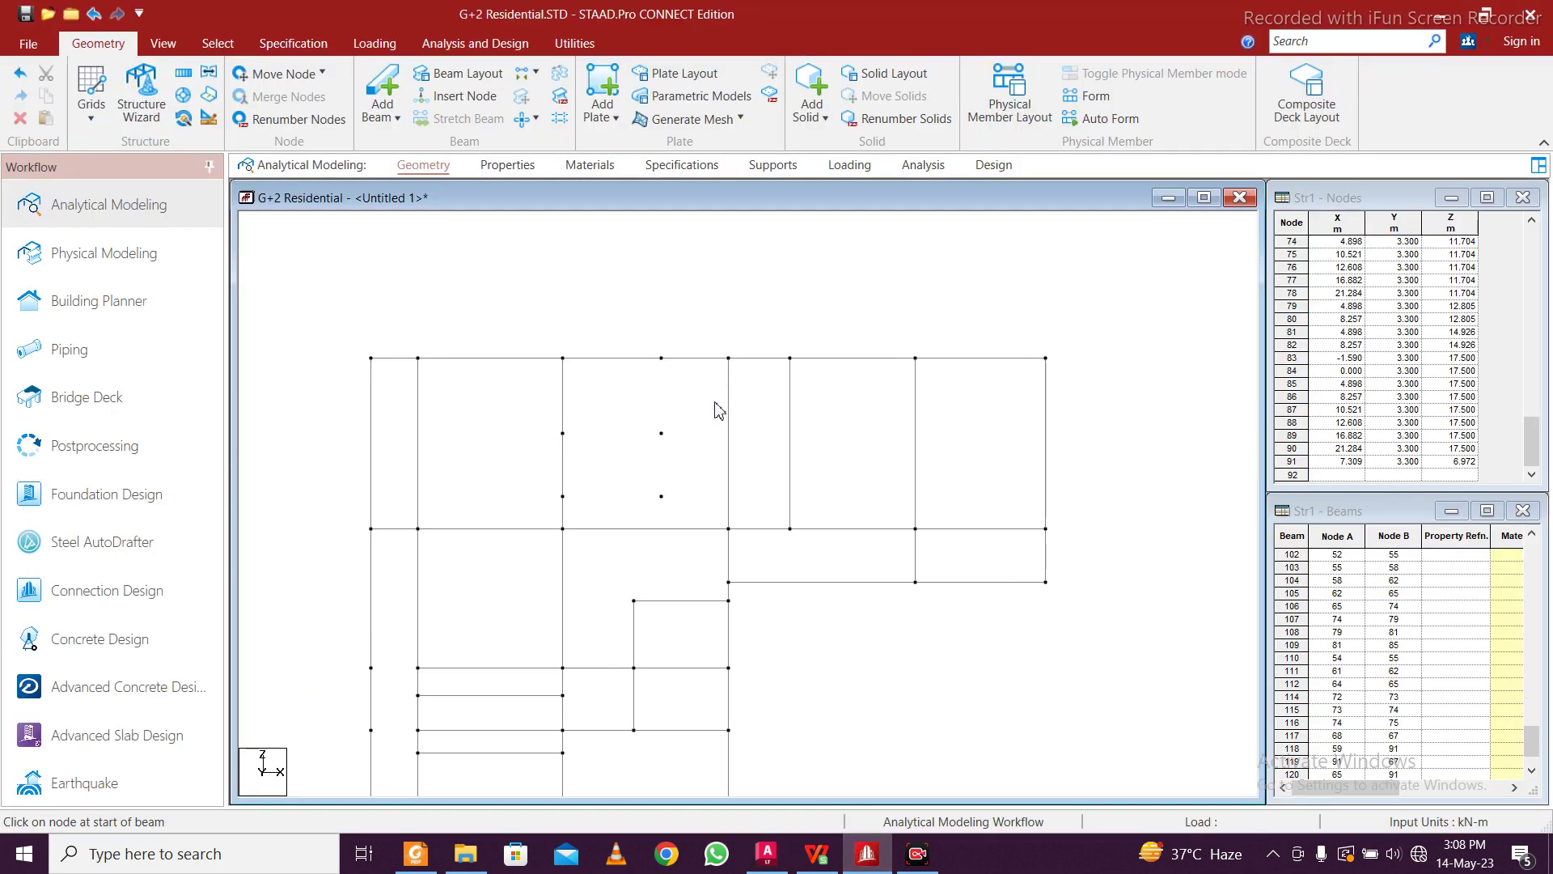
click(775, 861)
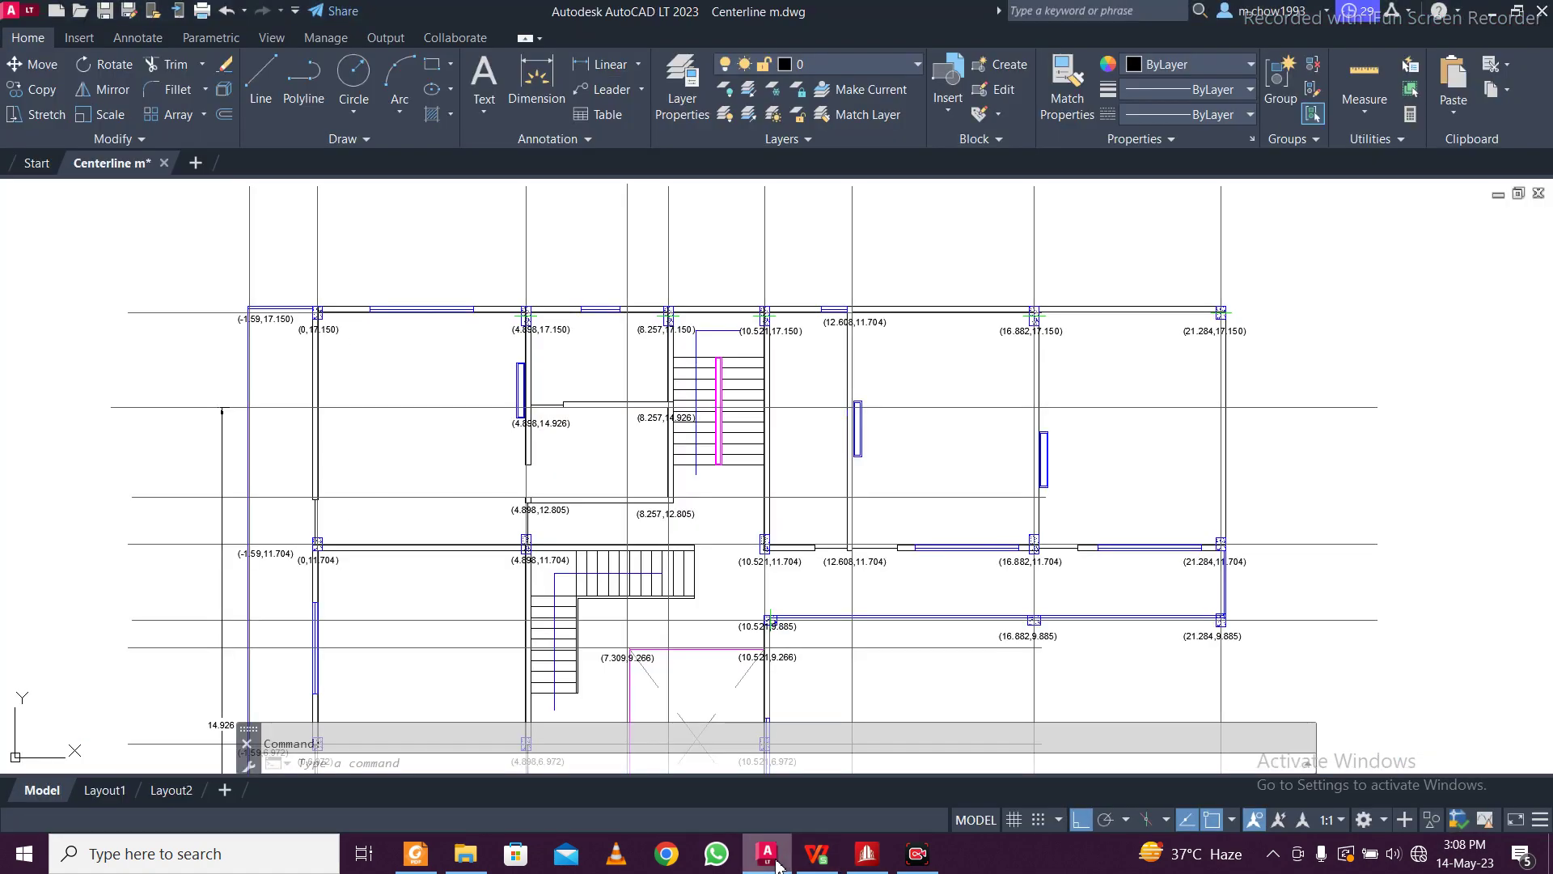
click(775, 861)
click(775, 862)
click(775, 862)
click(775, 862)
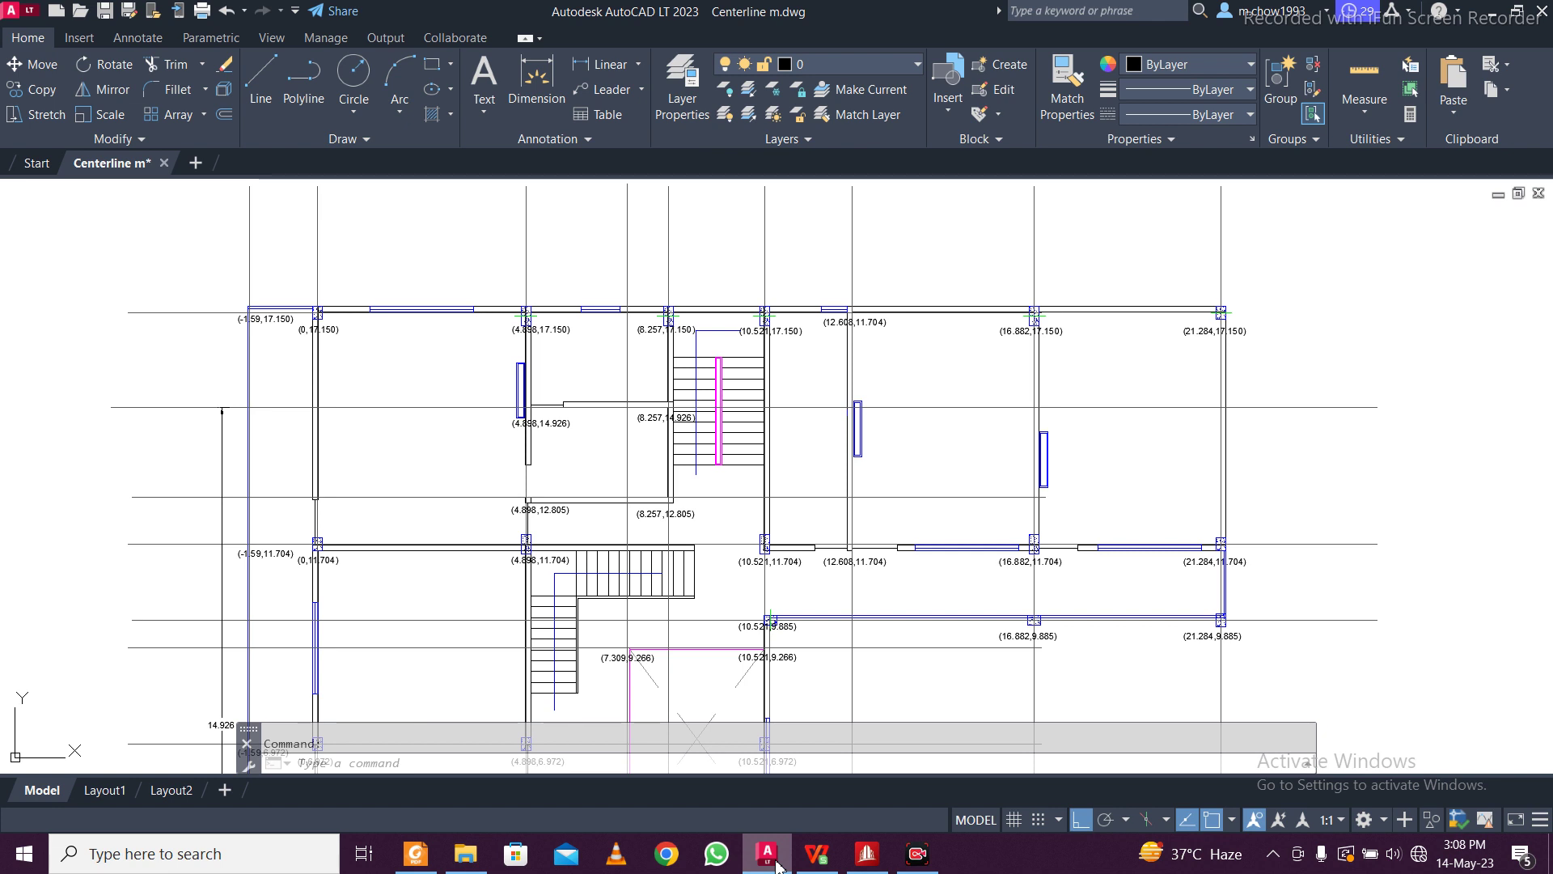
click(866, 860)
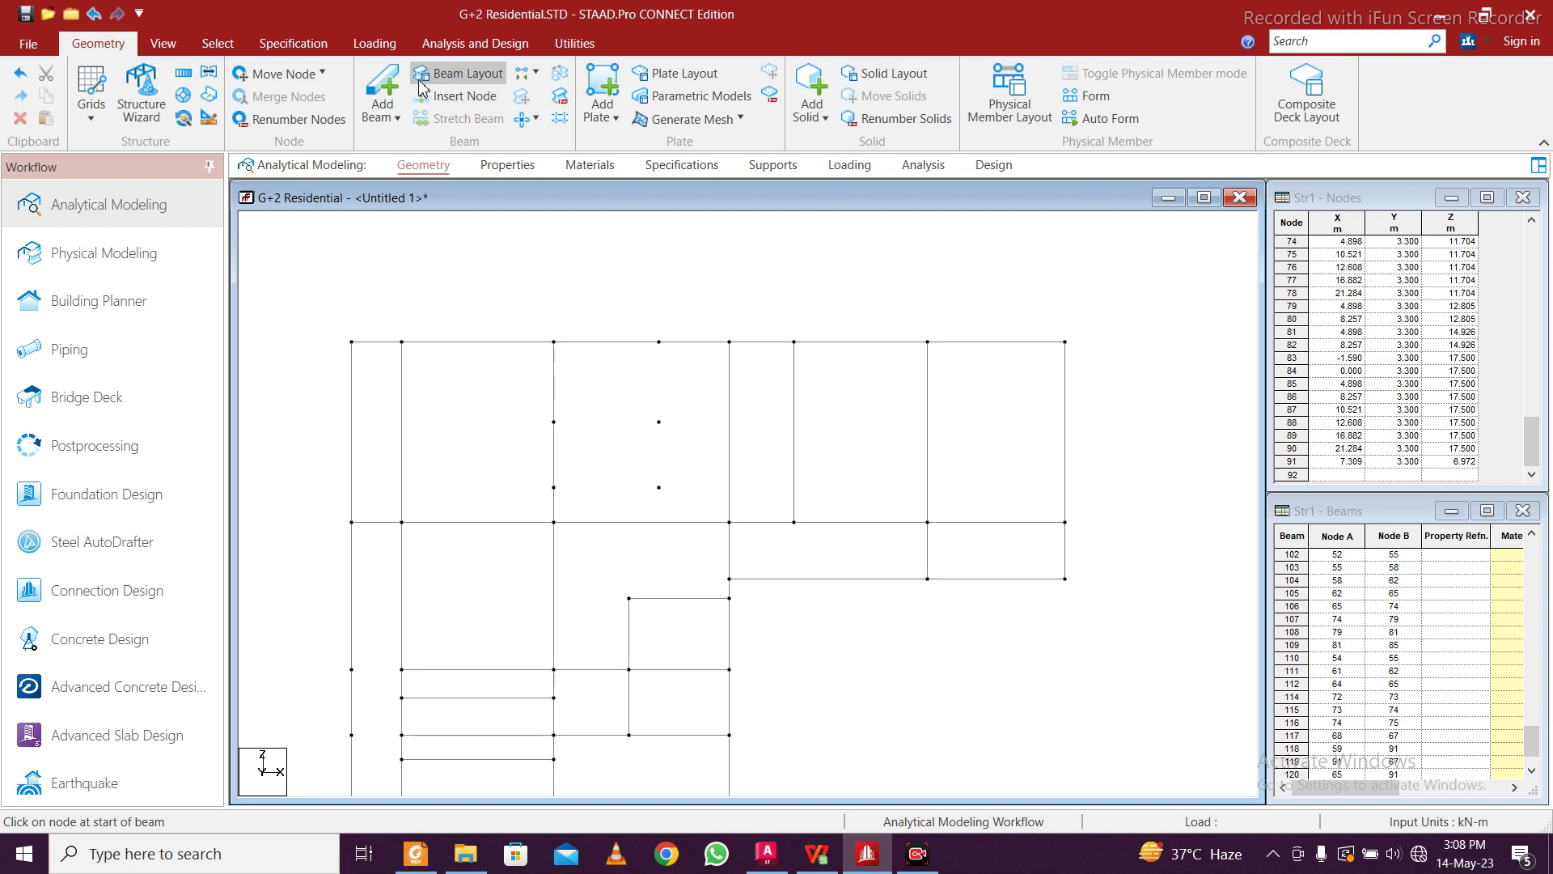
Add roof beams from X 4.898 to X 8.257 along Z 14.926 and Z 12.805, and along X 8.257 between Z 12.805 and Z 17.5
click(554, 422)
click(658, 421)
drag(553, 487, 658, 487)
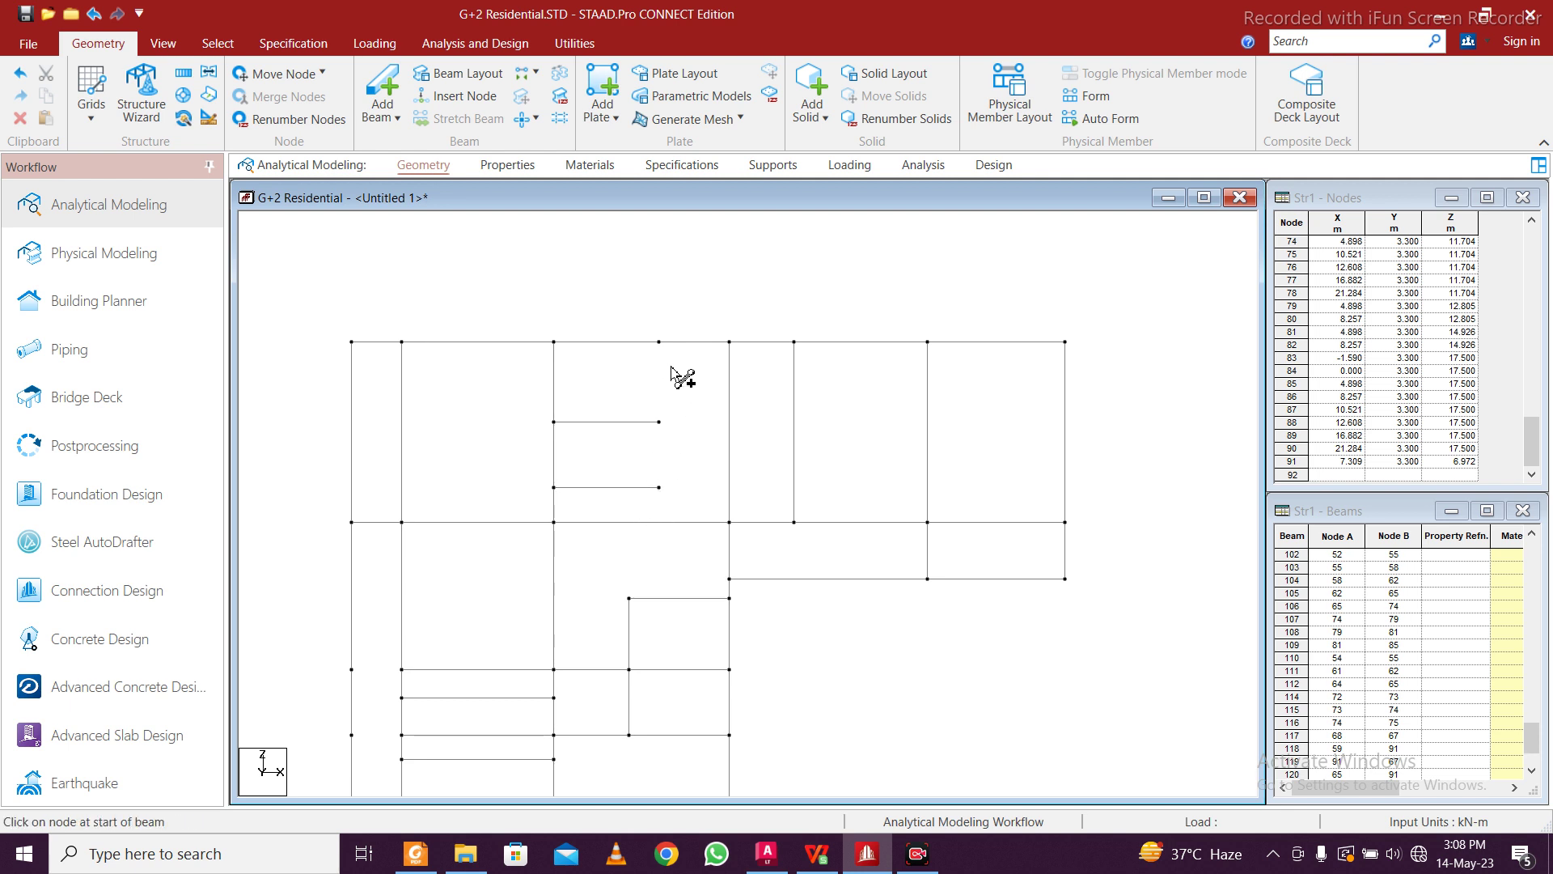
drag(660, 344, 658, 488)
Check the lengths of the roof beams along Z 17.5 from X 8.257 to X 10.521 and along Z 11.704 from X 4.898 to X 10.521
click(700, 530)
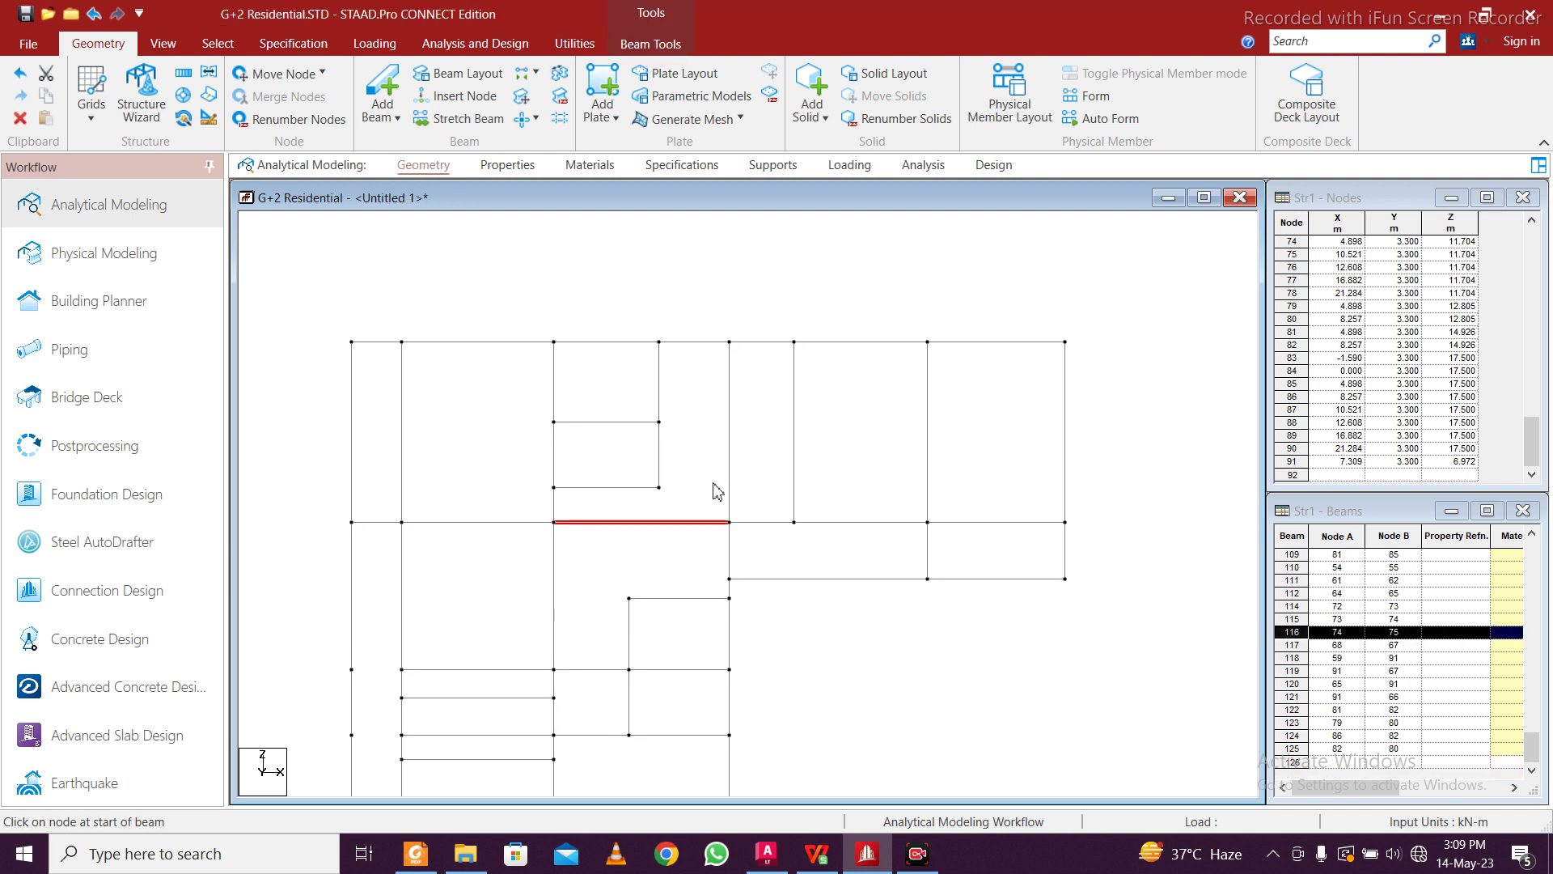
click(702, 349)
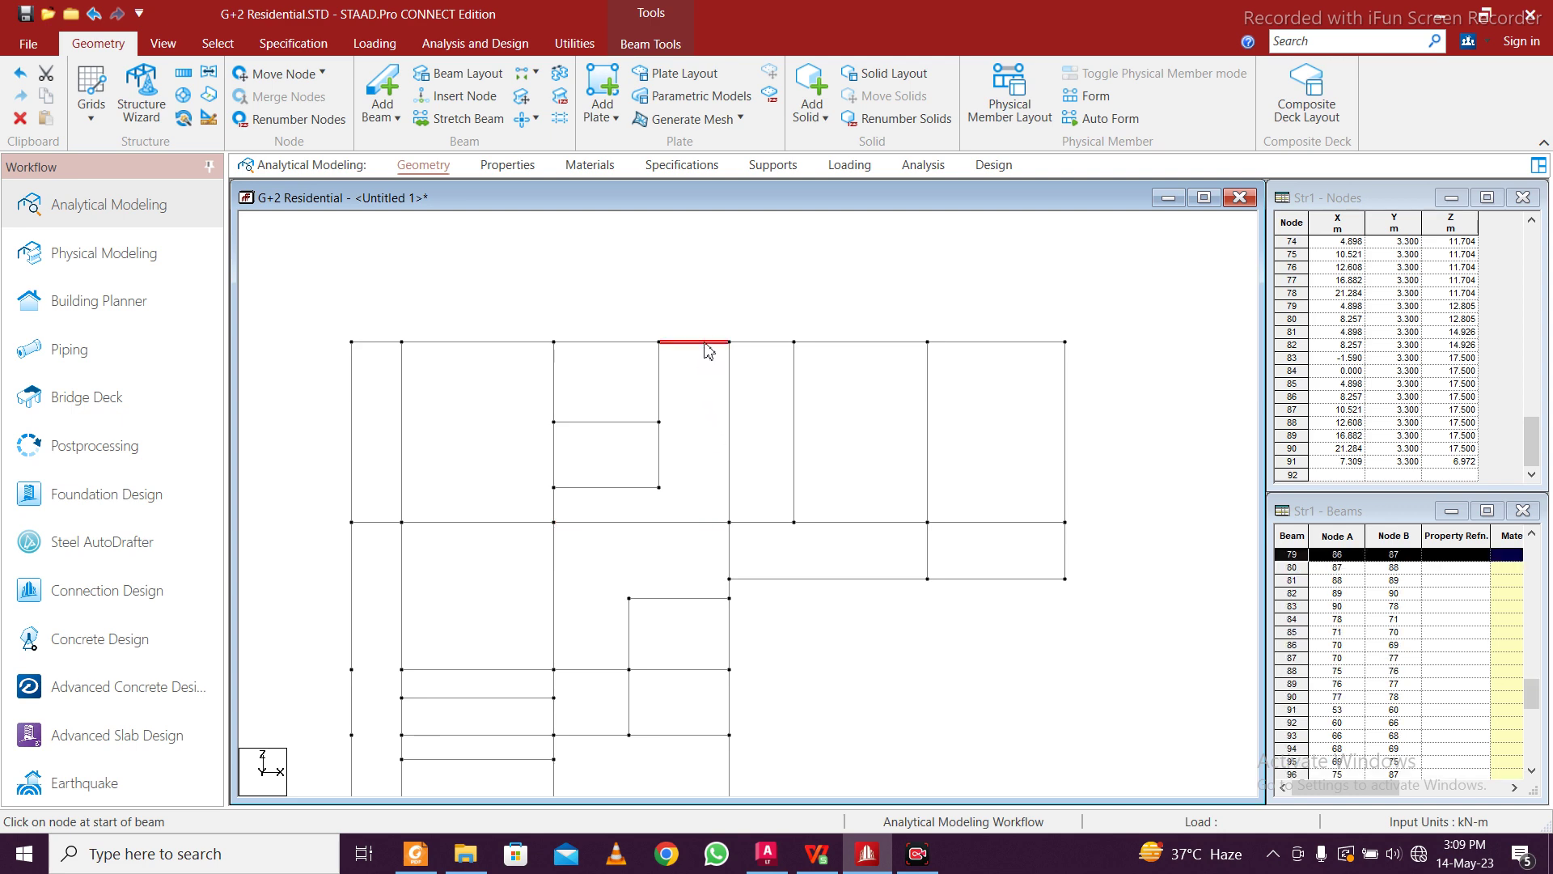
double_click(709, 350)
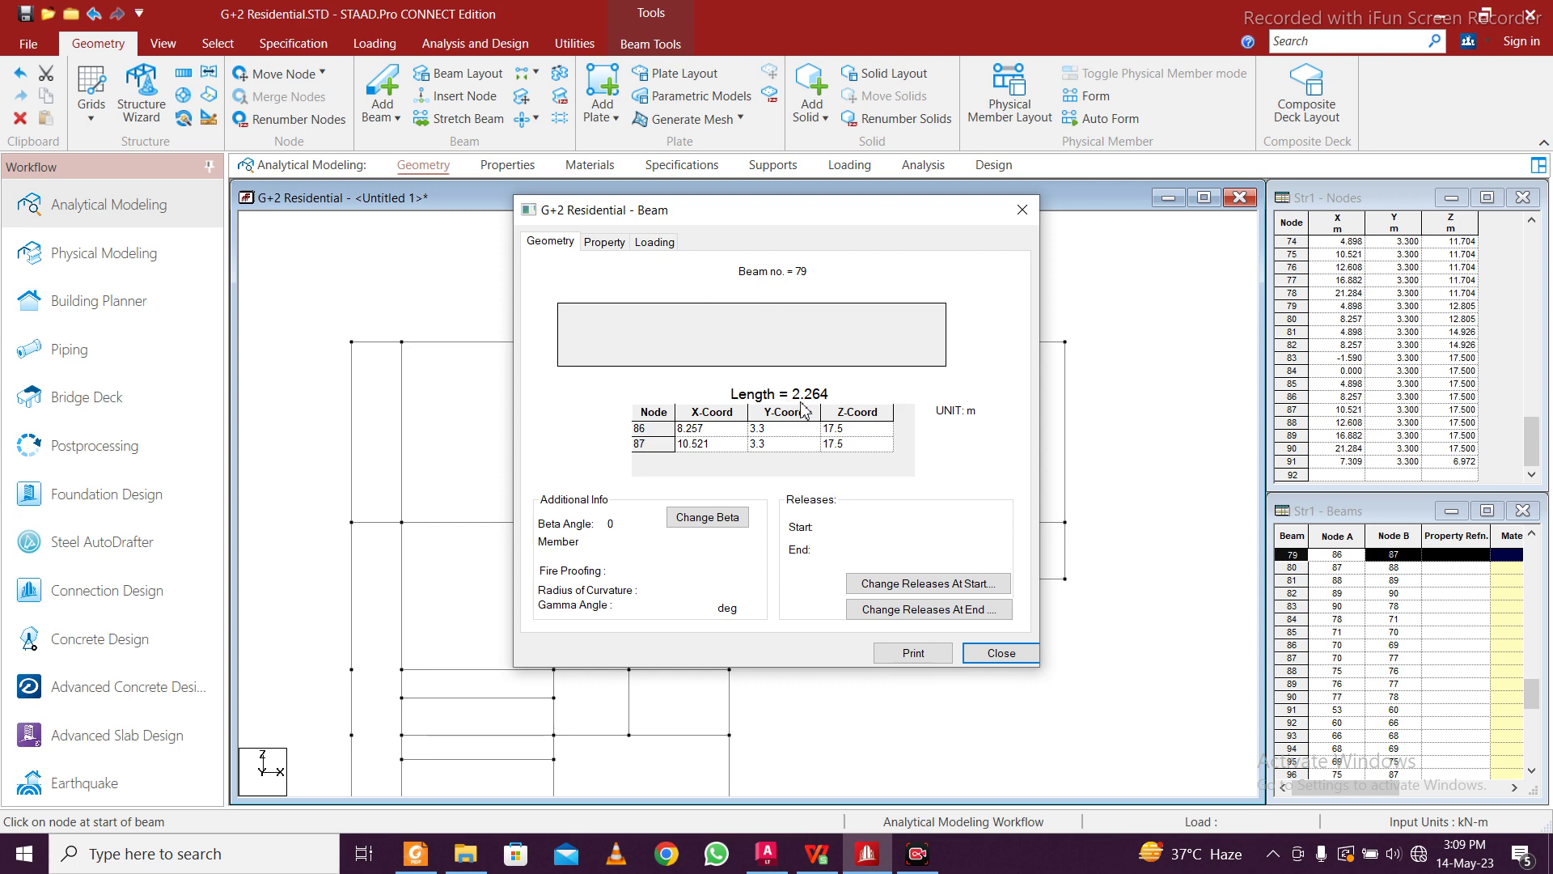
click(1022, 209)
click(693, 524)
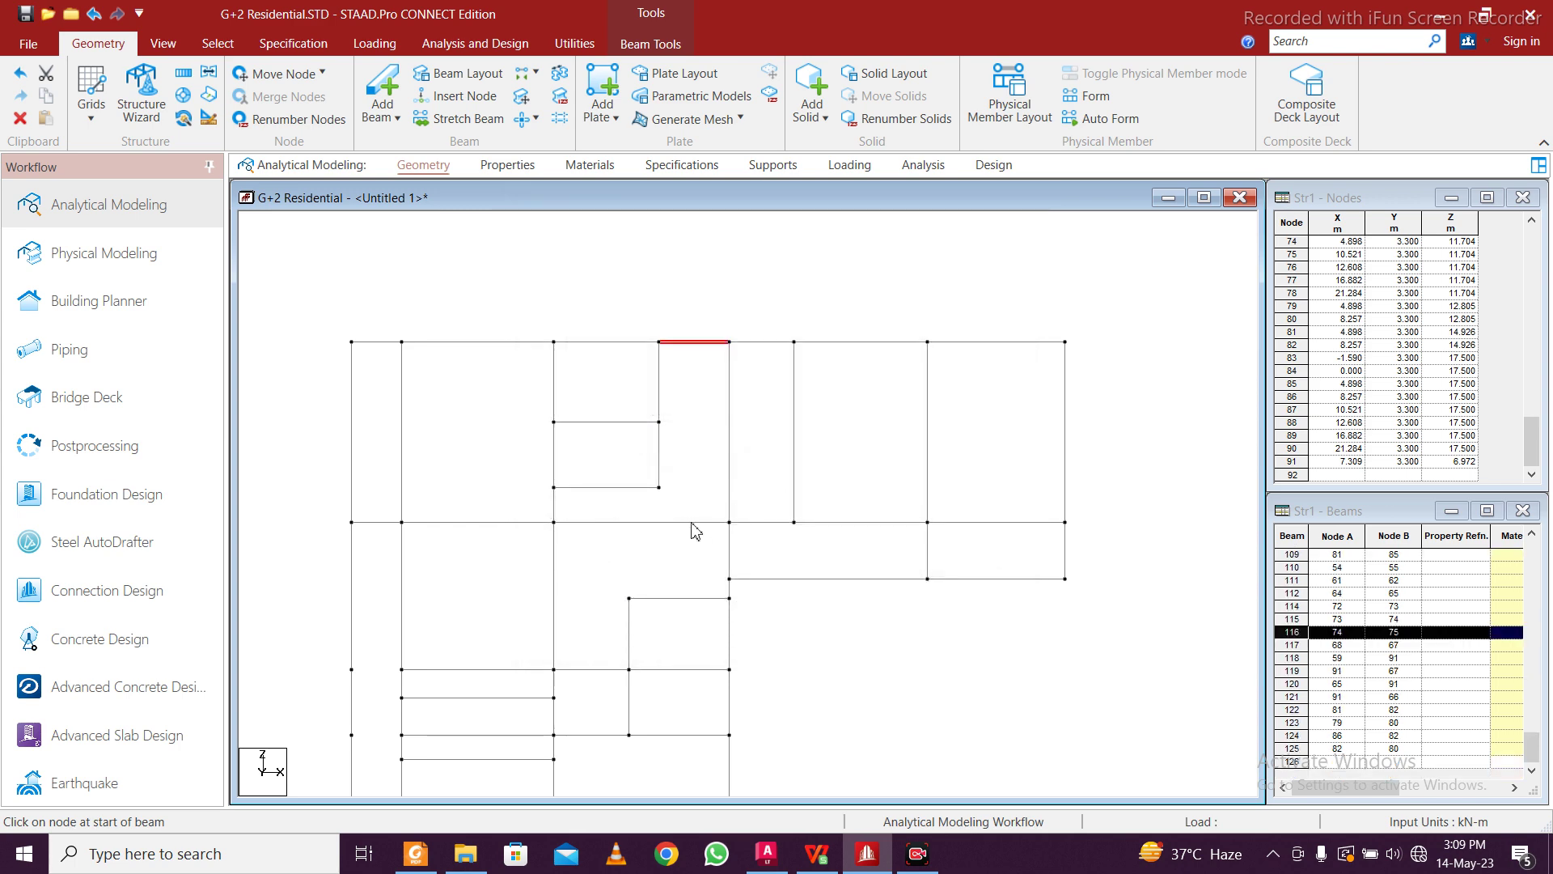
double_click(693, 524)
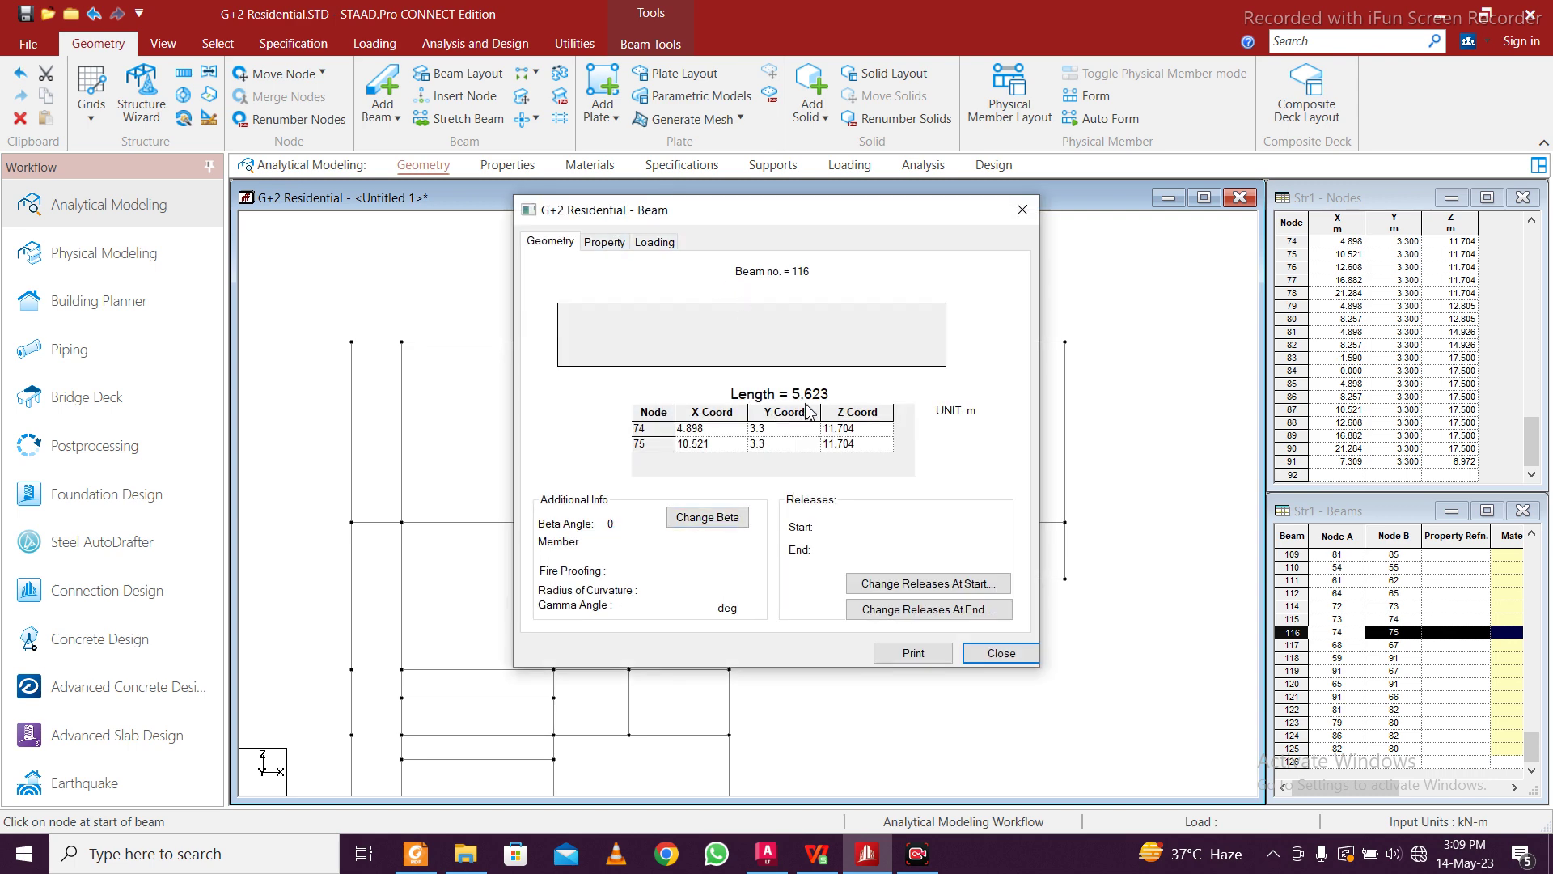
Open the Windows Calculator and enter 5.623, the length of the beam along Z 11.704
click(164, 861)
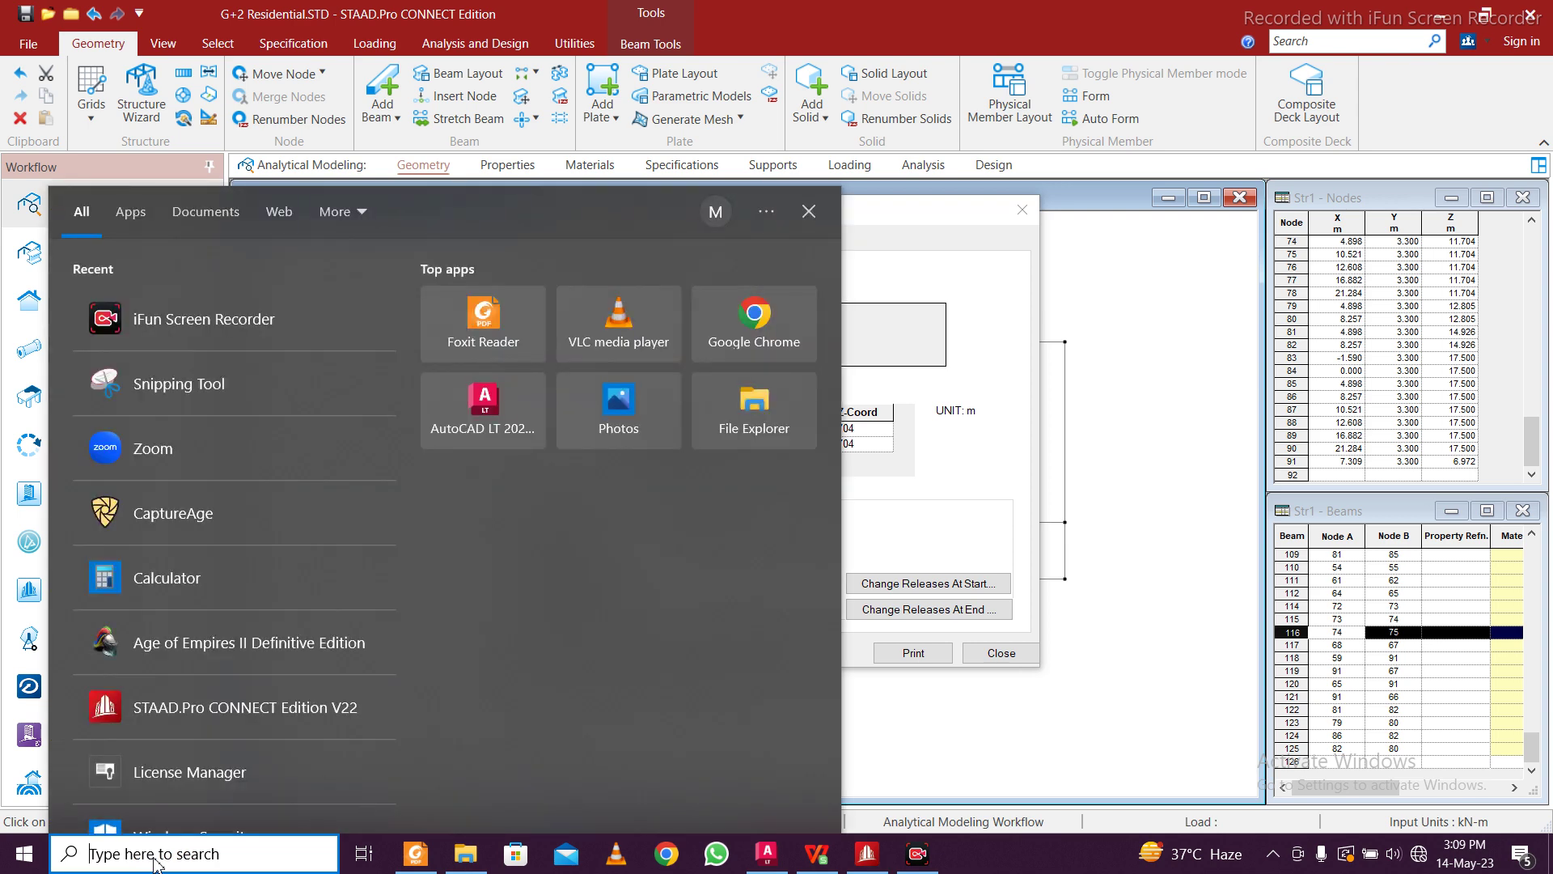
text(ca)
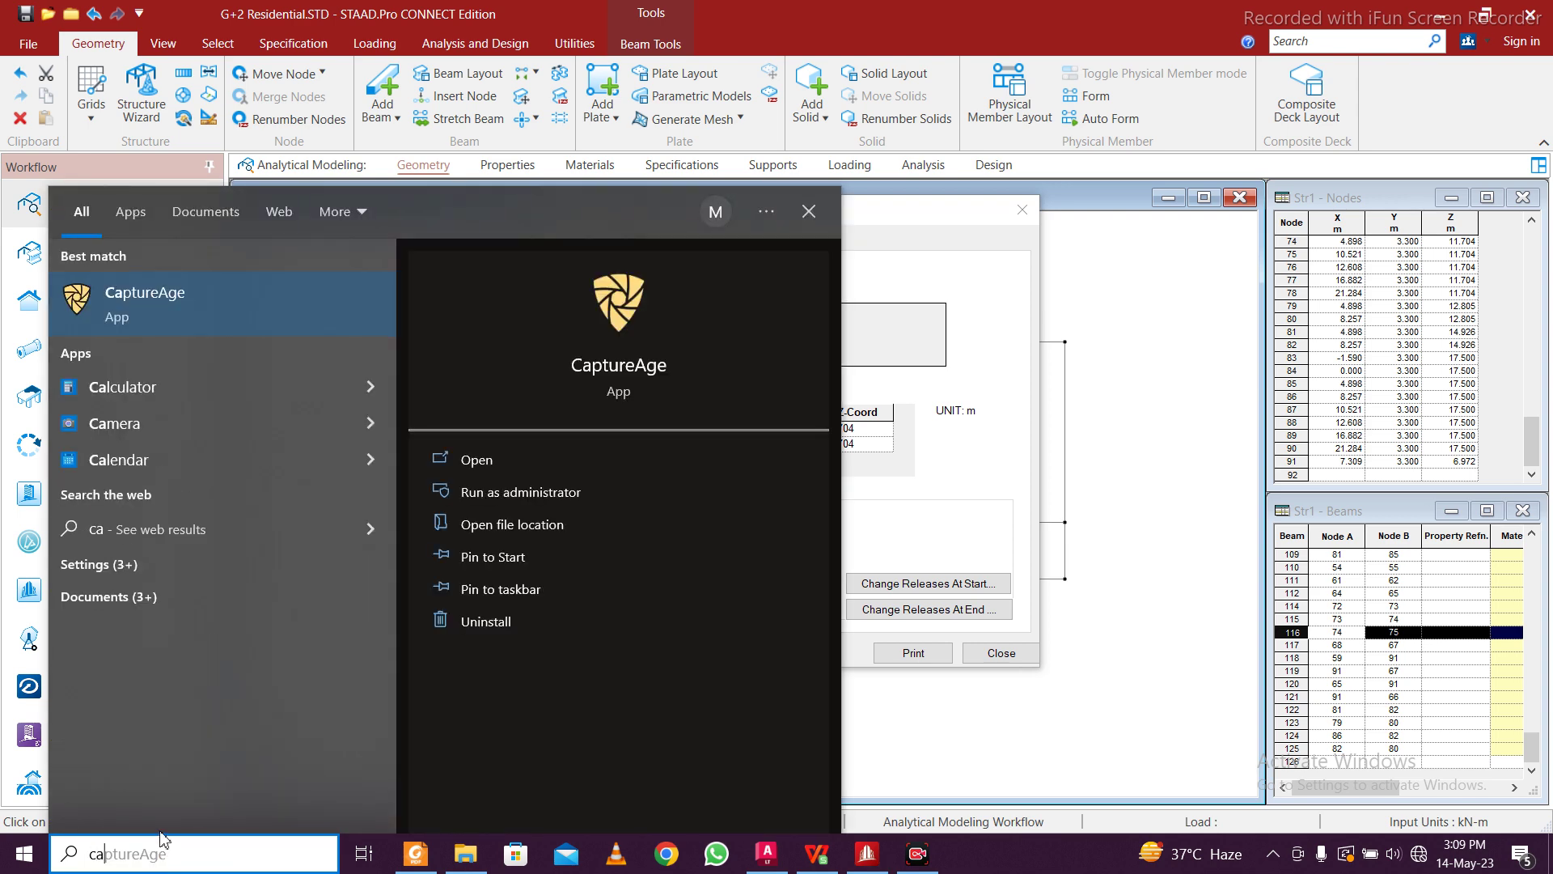
click(206, 380)
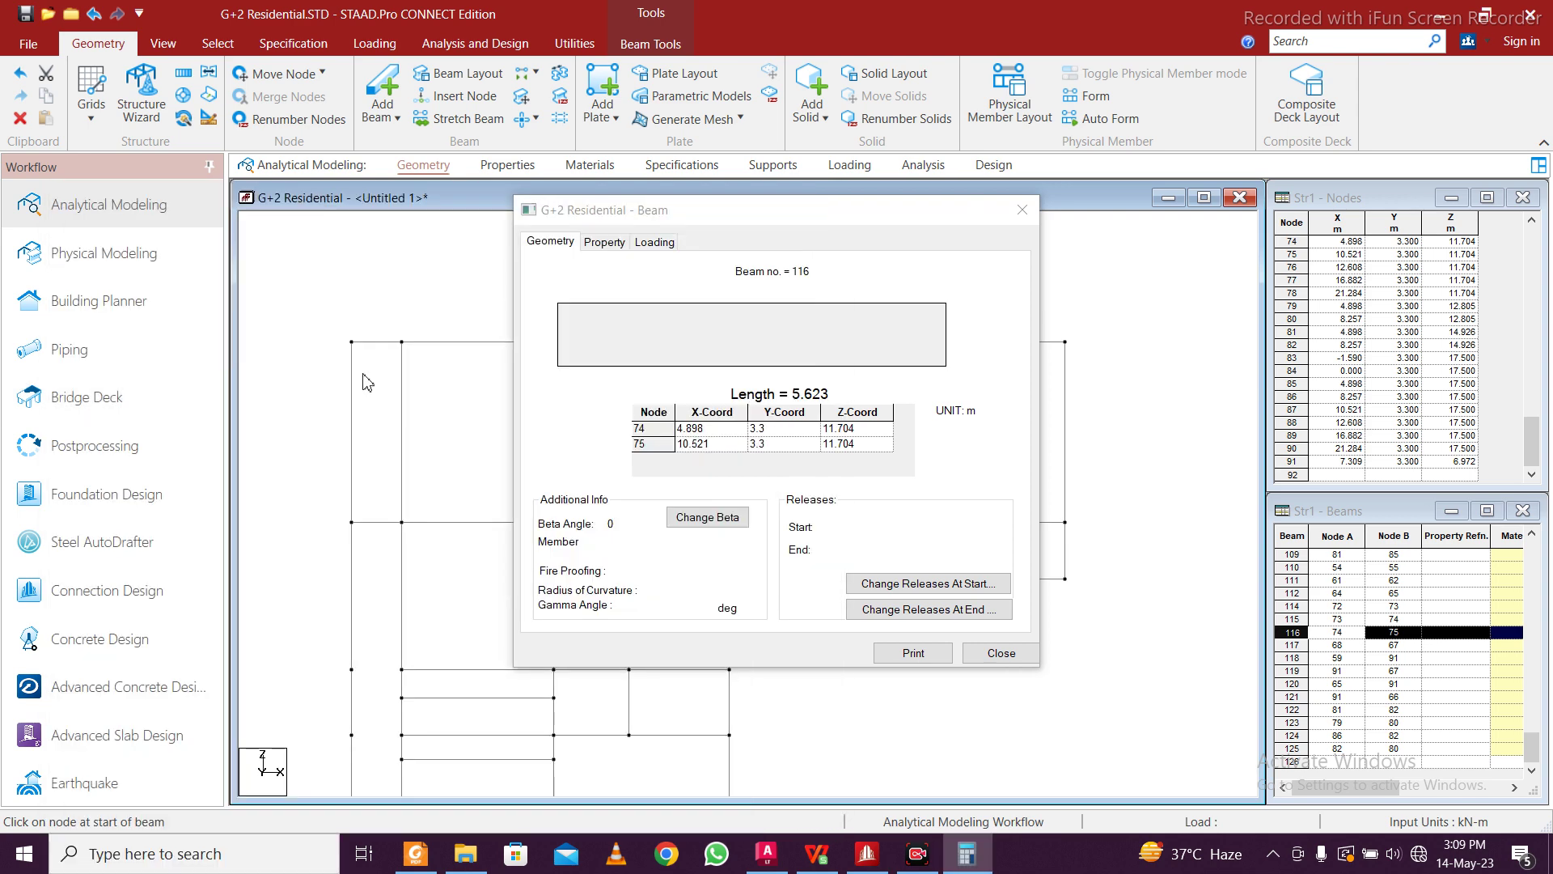
click(162, 508)
click(259, 607)
click(257, 510)
click(159, 556)
click(253, 556)
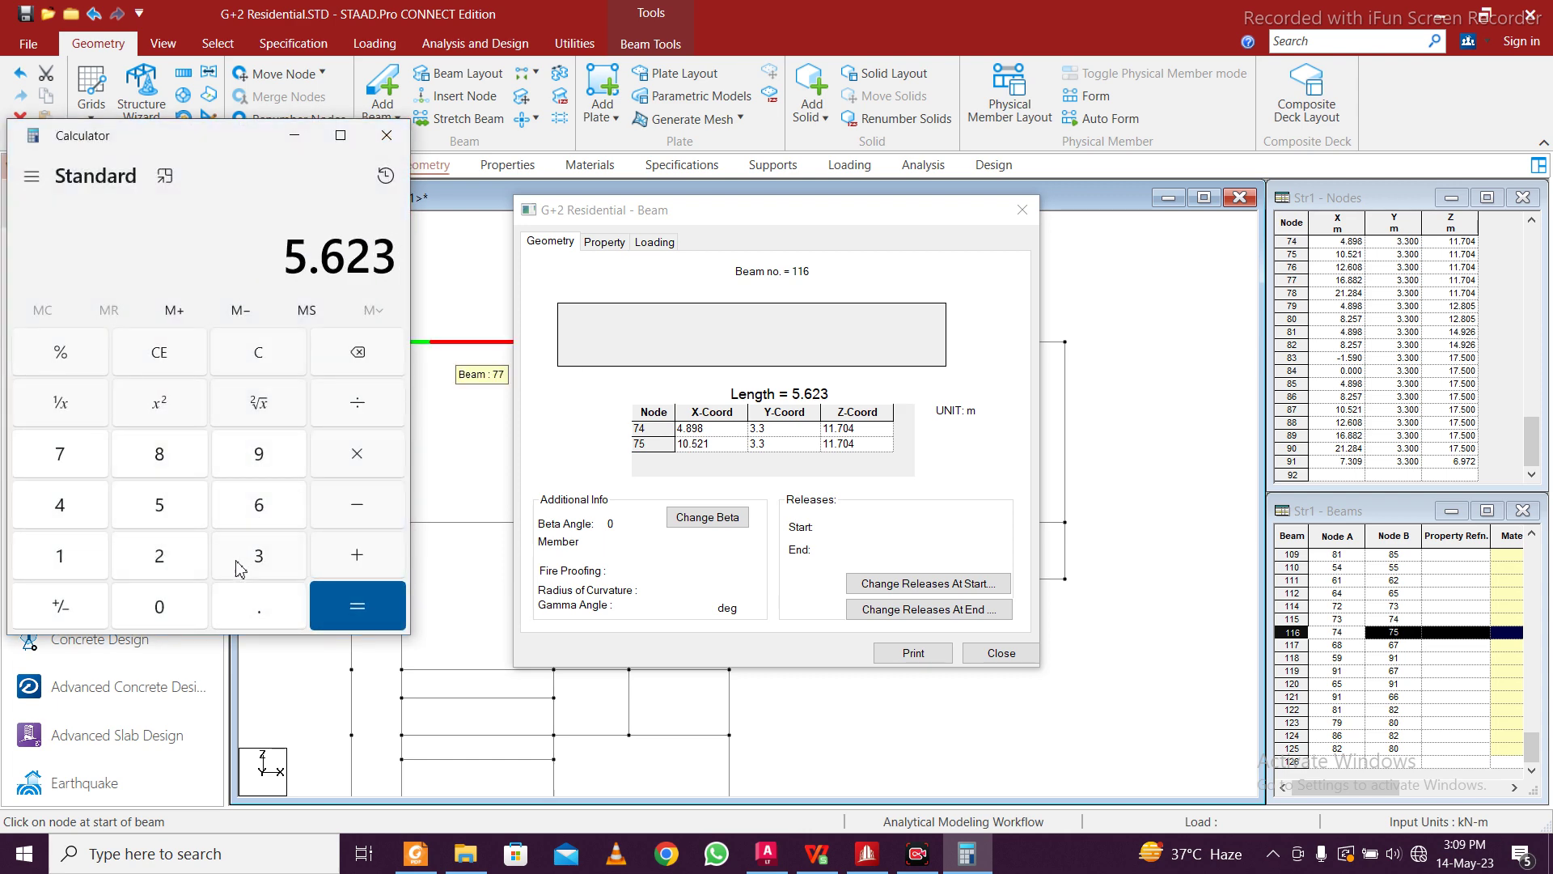
Recheck the length of the beam along Z 17.5 from X 8.257 to X 10.521, and try to subtract 2.264 in Calculator
click(1022, 209)
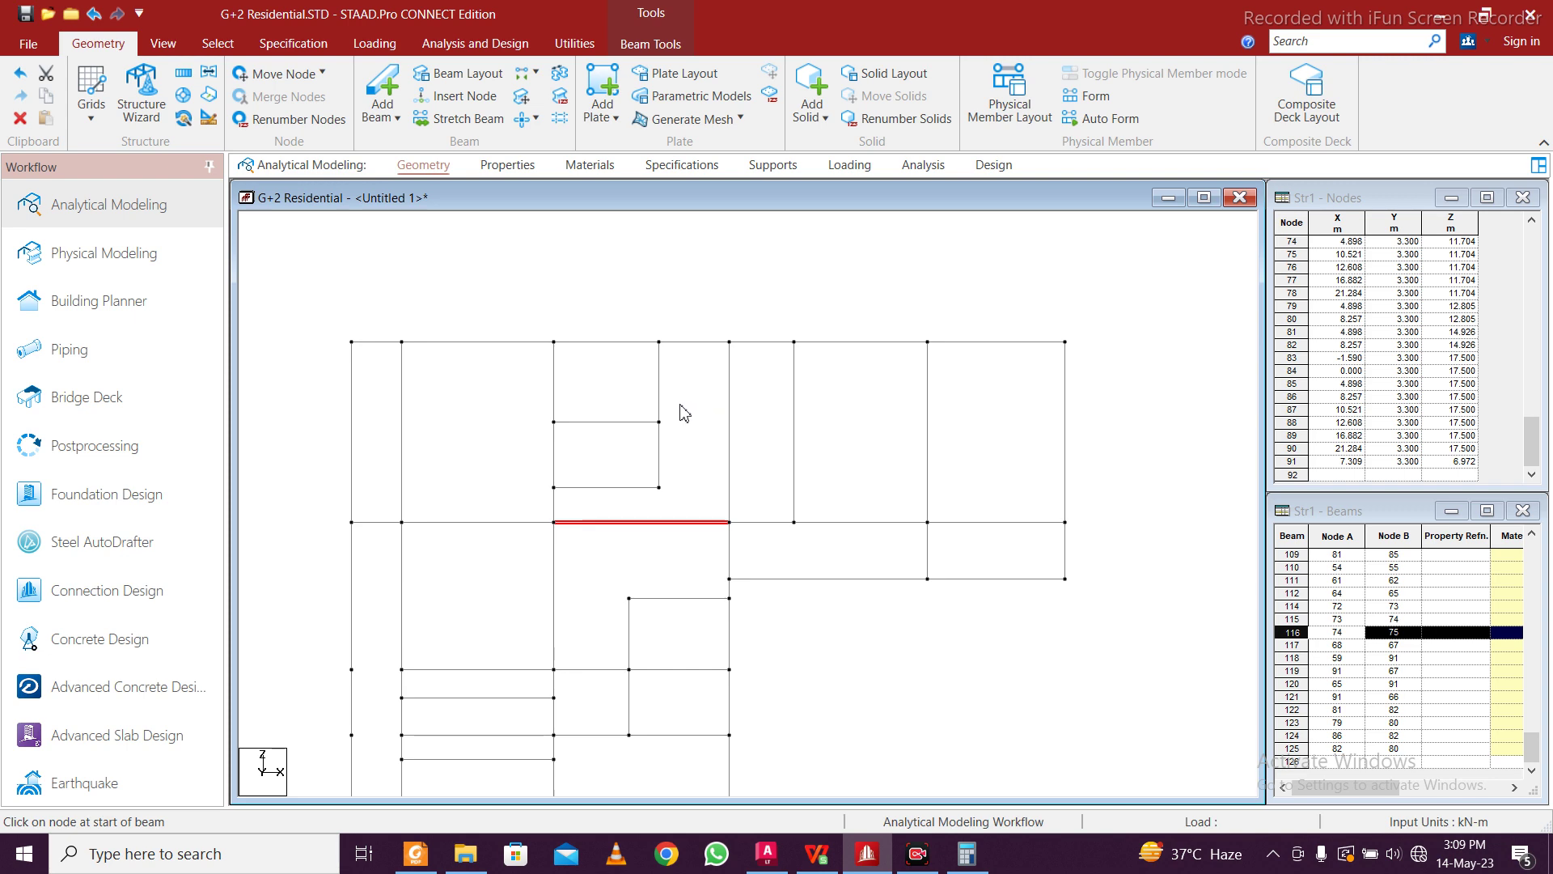
click(707, 343)
double_click(707, 343)
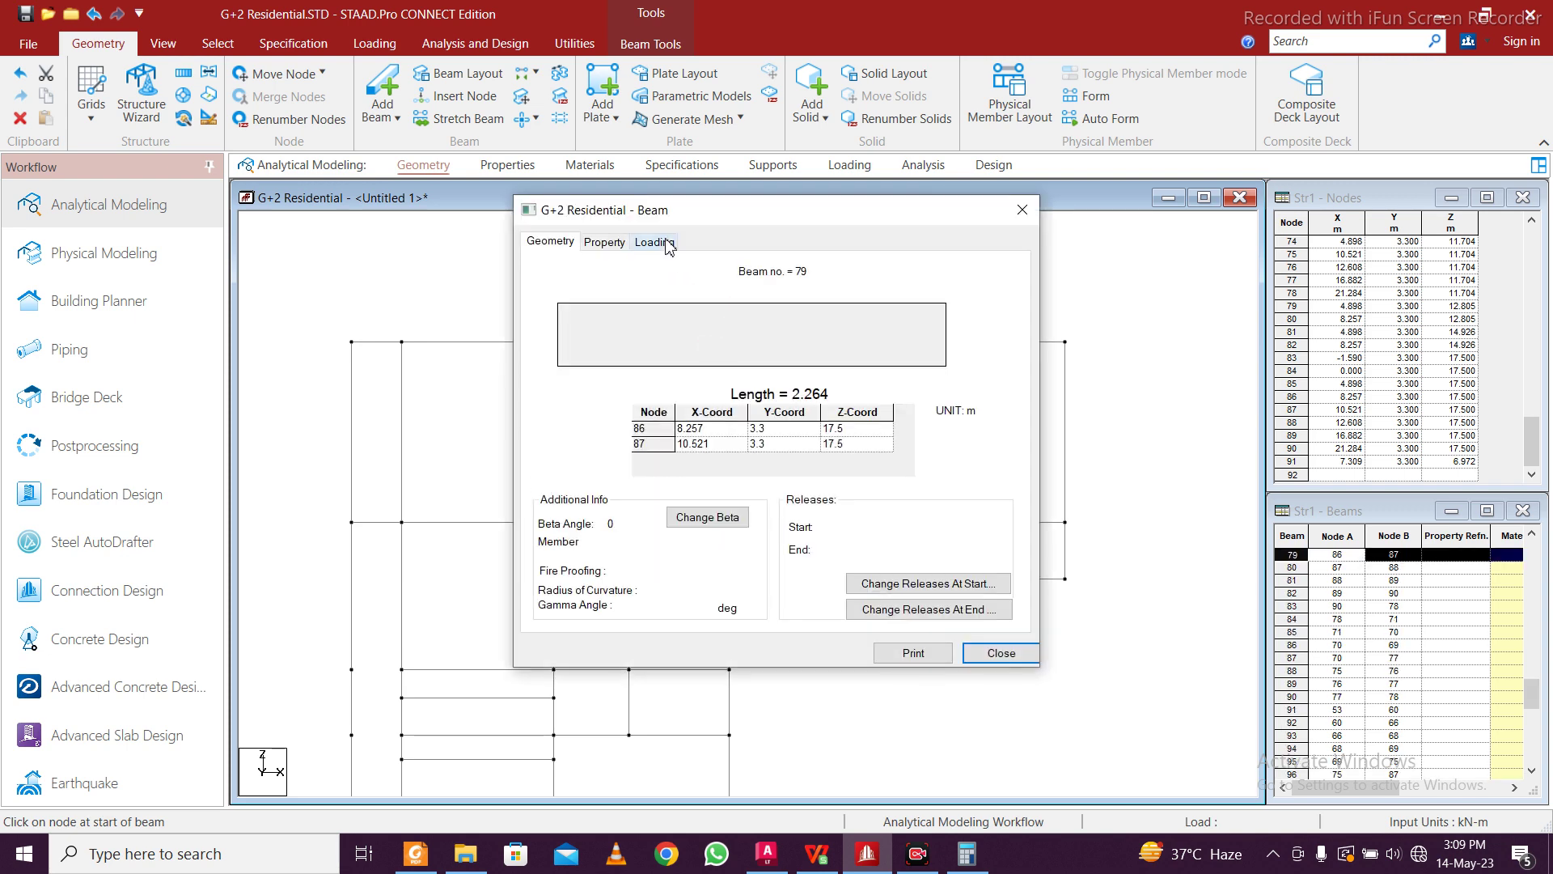
click(1022, 209)
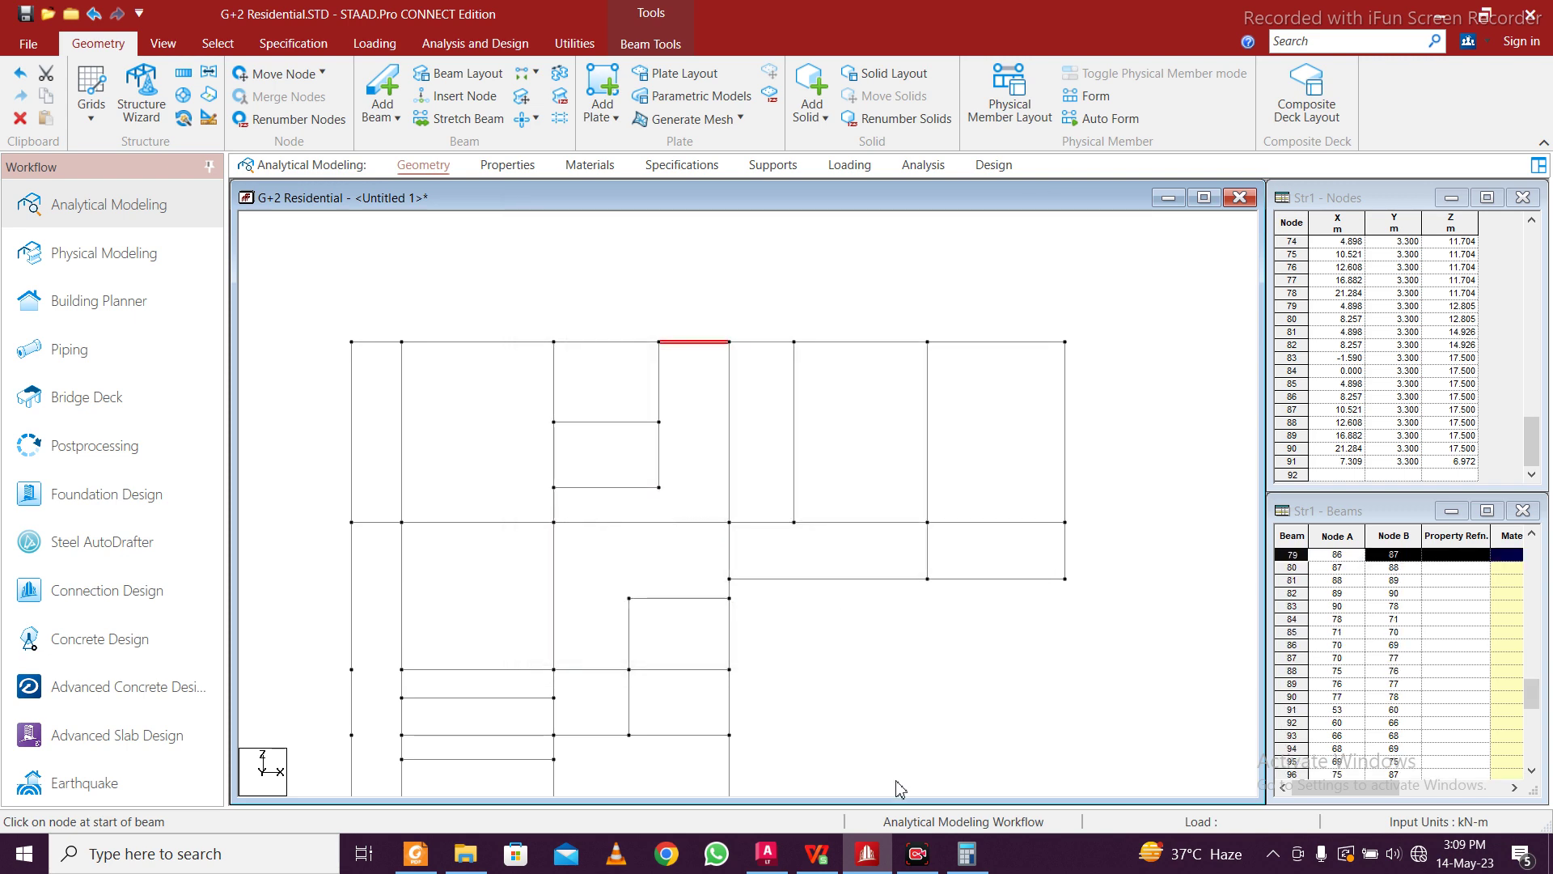
click(966, 853)
text(2.264)
key(Return)
text(3)
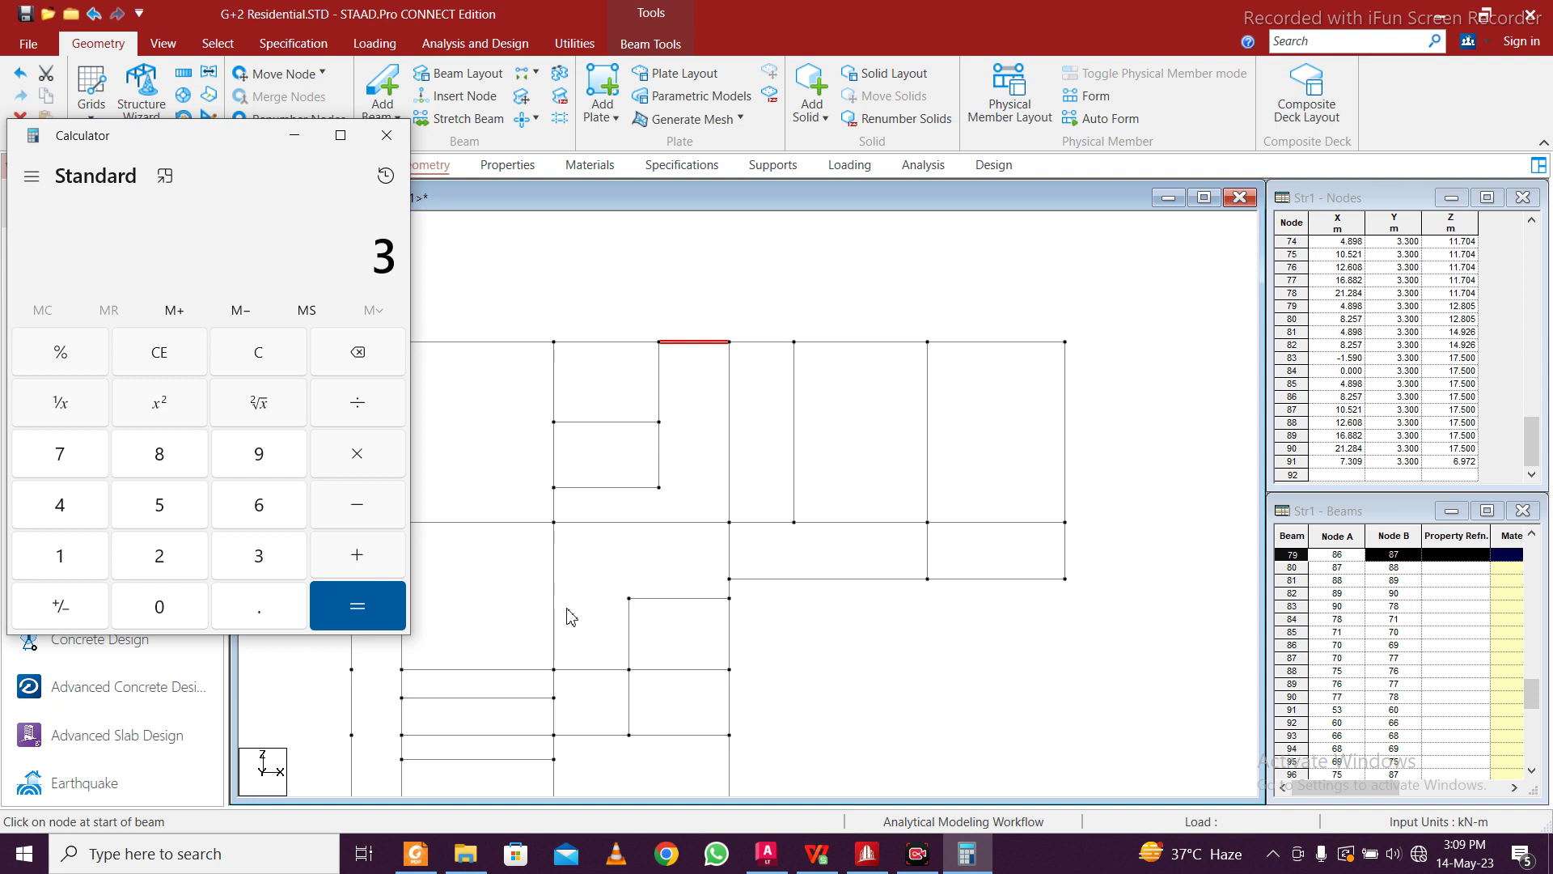
key(BackSpace)
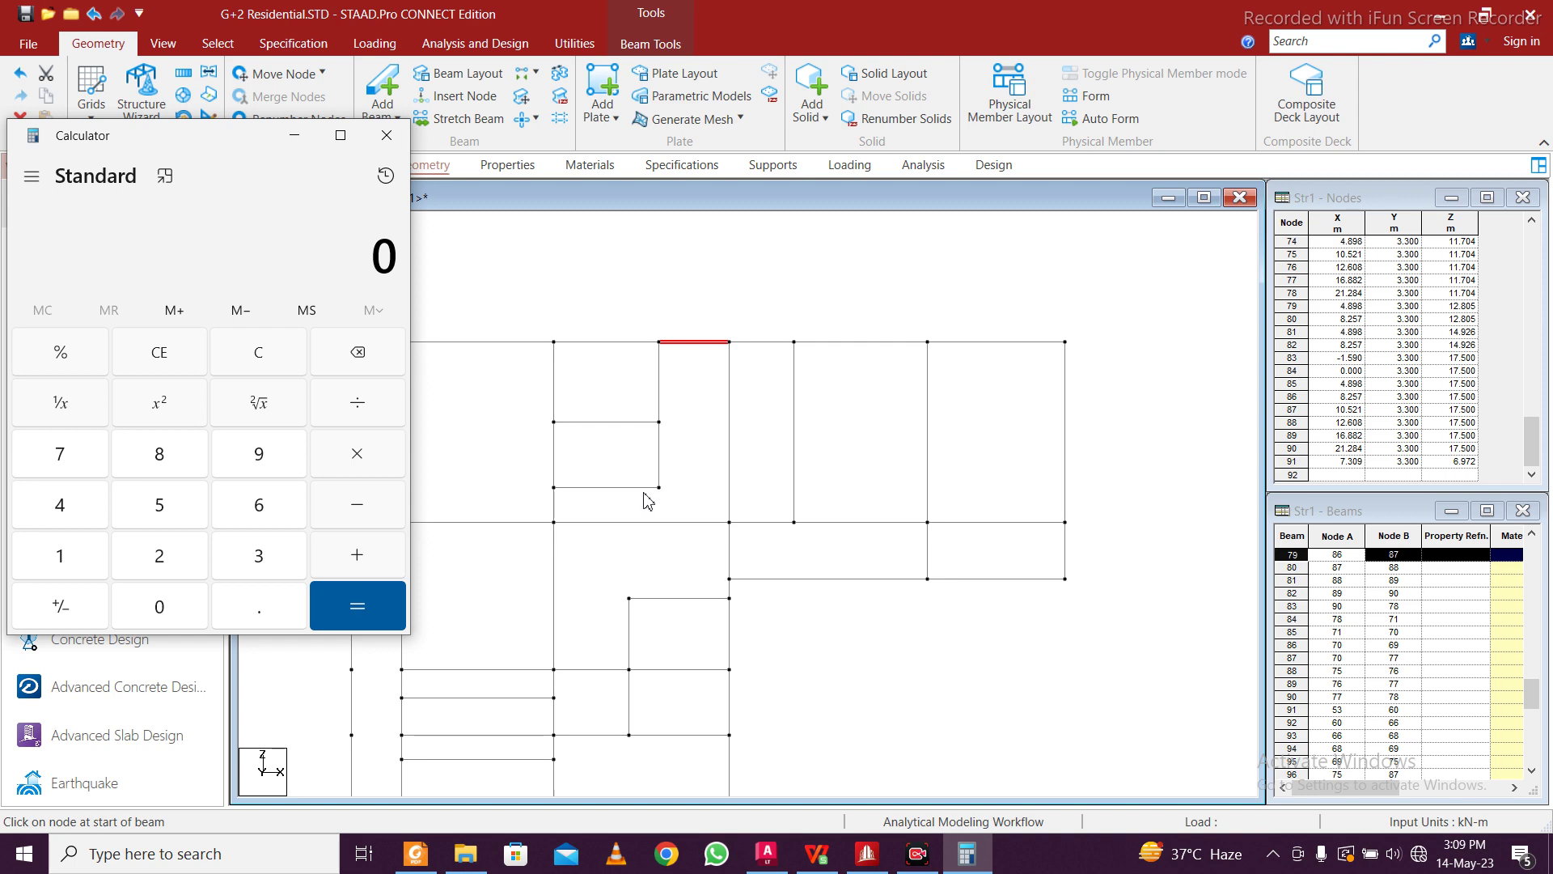
Recheck the length of the beam along Z 11.704 and start a subtraction from 5.623 in Calculator
click(659, 525)
double_click(659, 524)
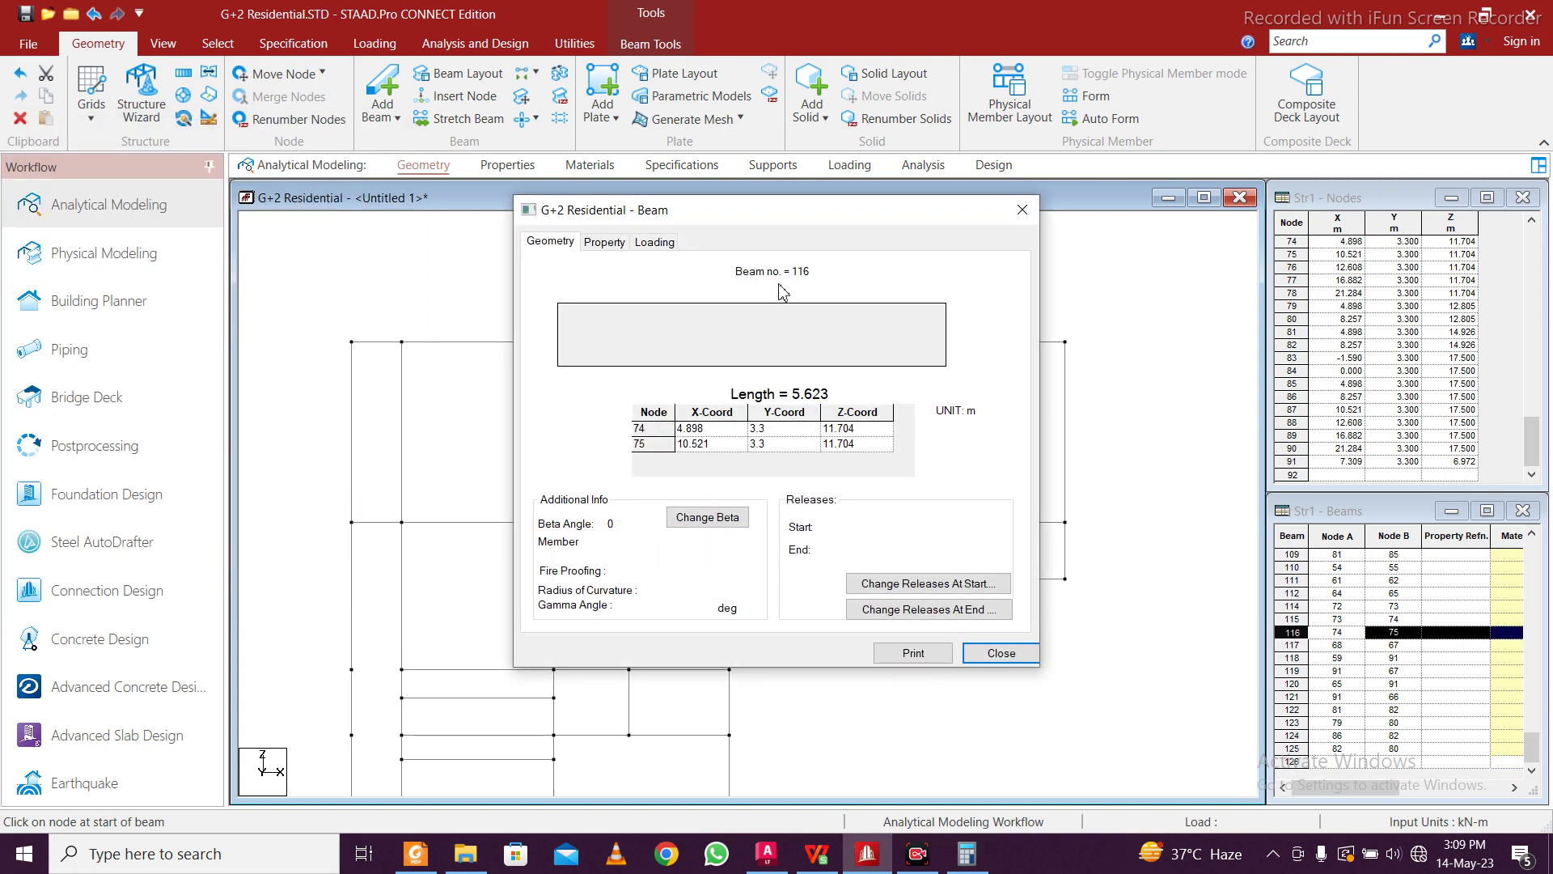
click(1022, 209)
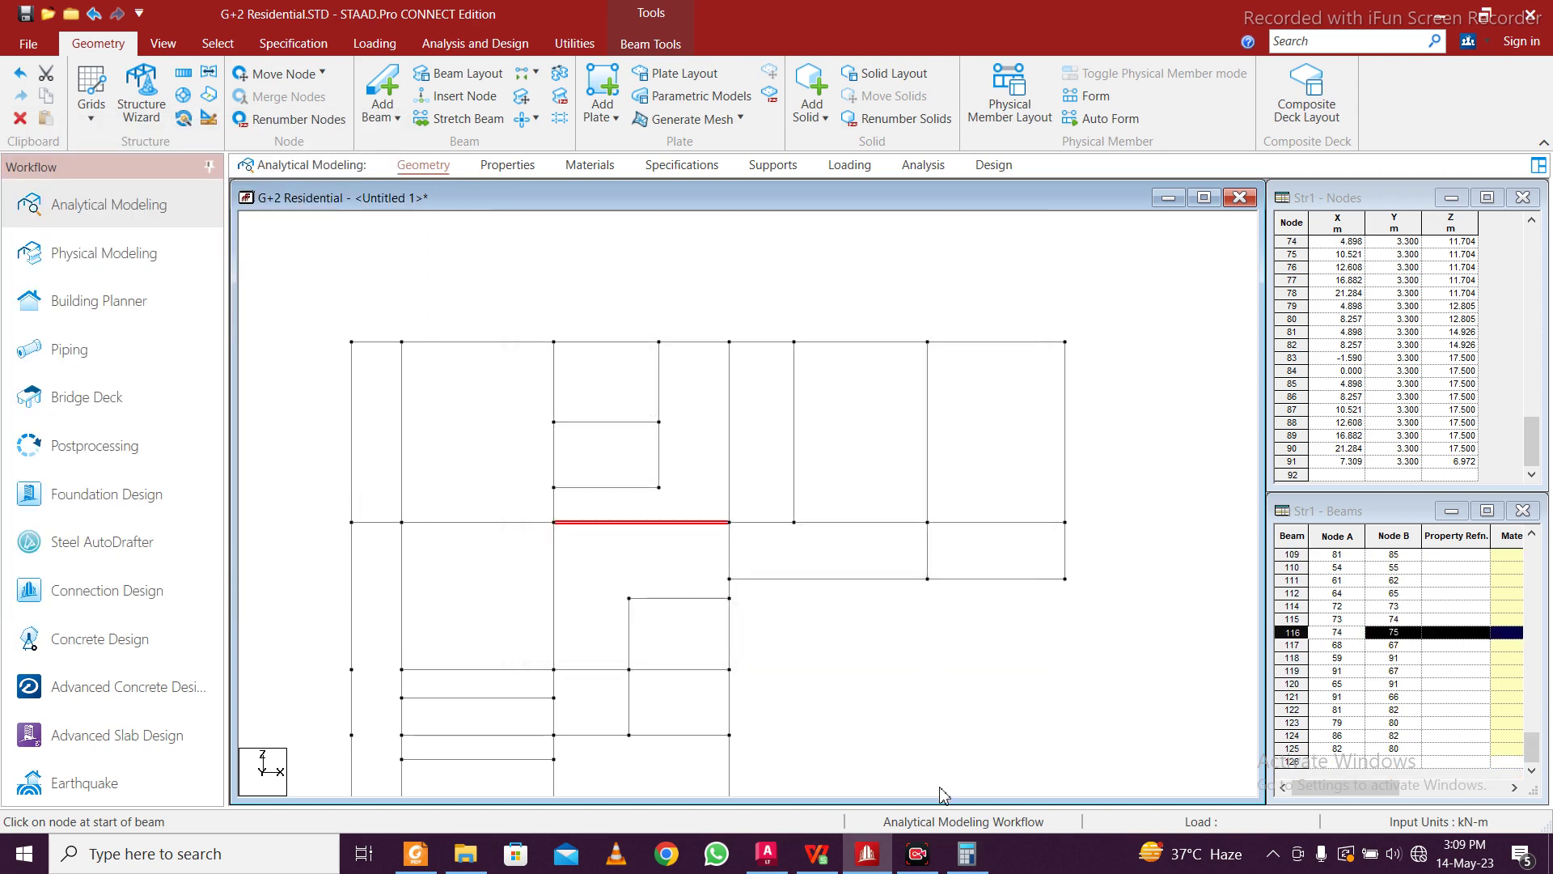
click(969, 858)
text(5.)
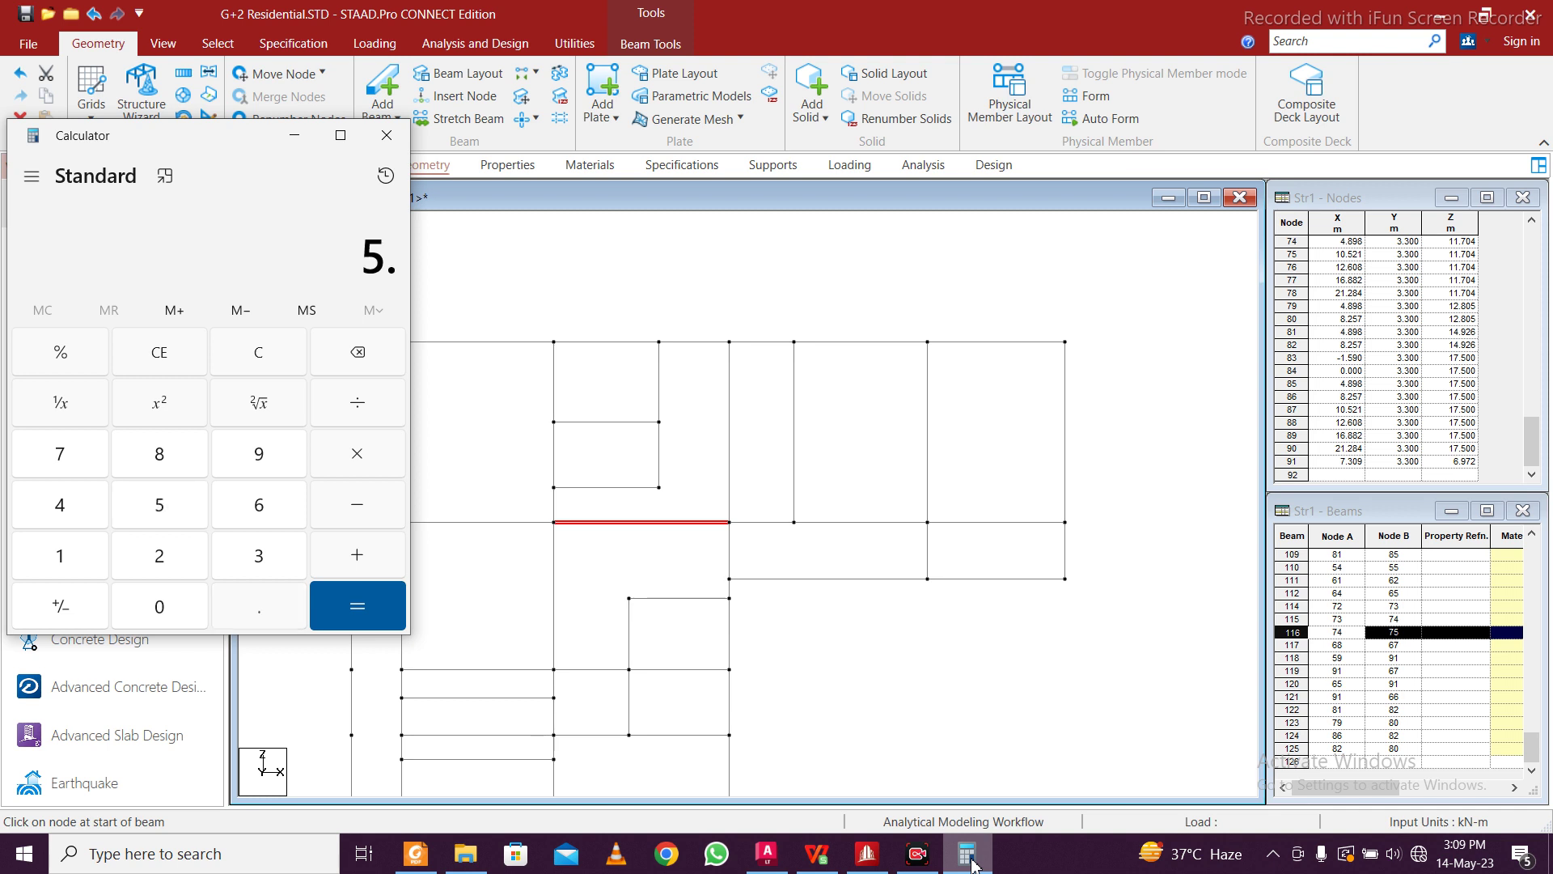
text(623)
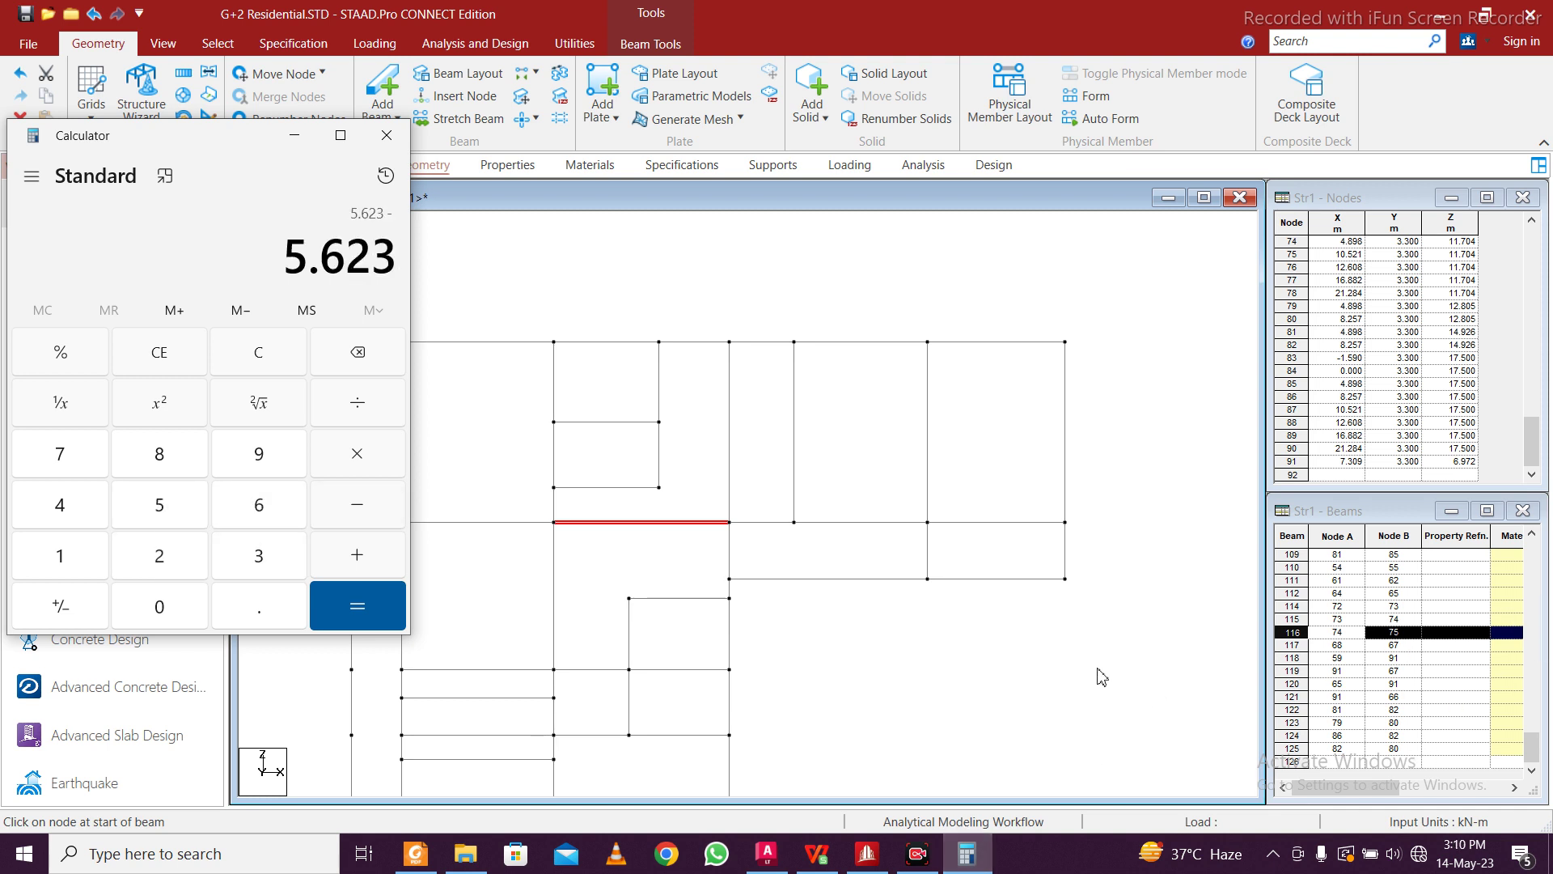
Recheck the length of the short beam along Z 17.5, subtract 2.264 from 5.623 in Calculator, and return to STAAD.Pro
click(683, 345)
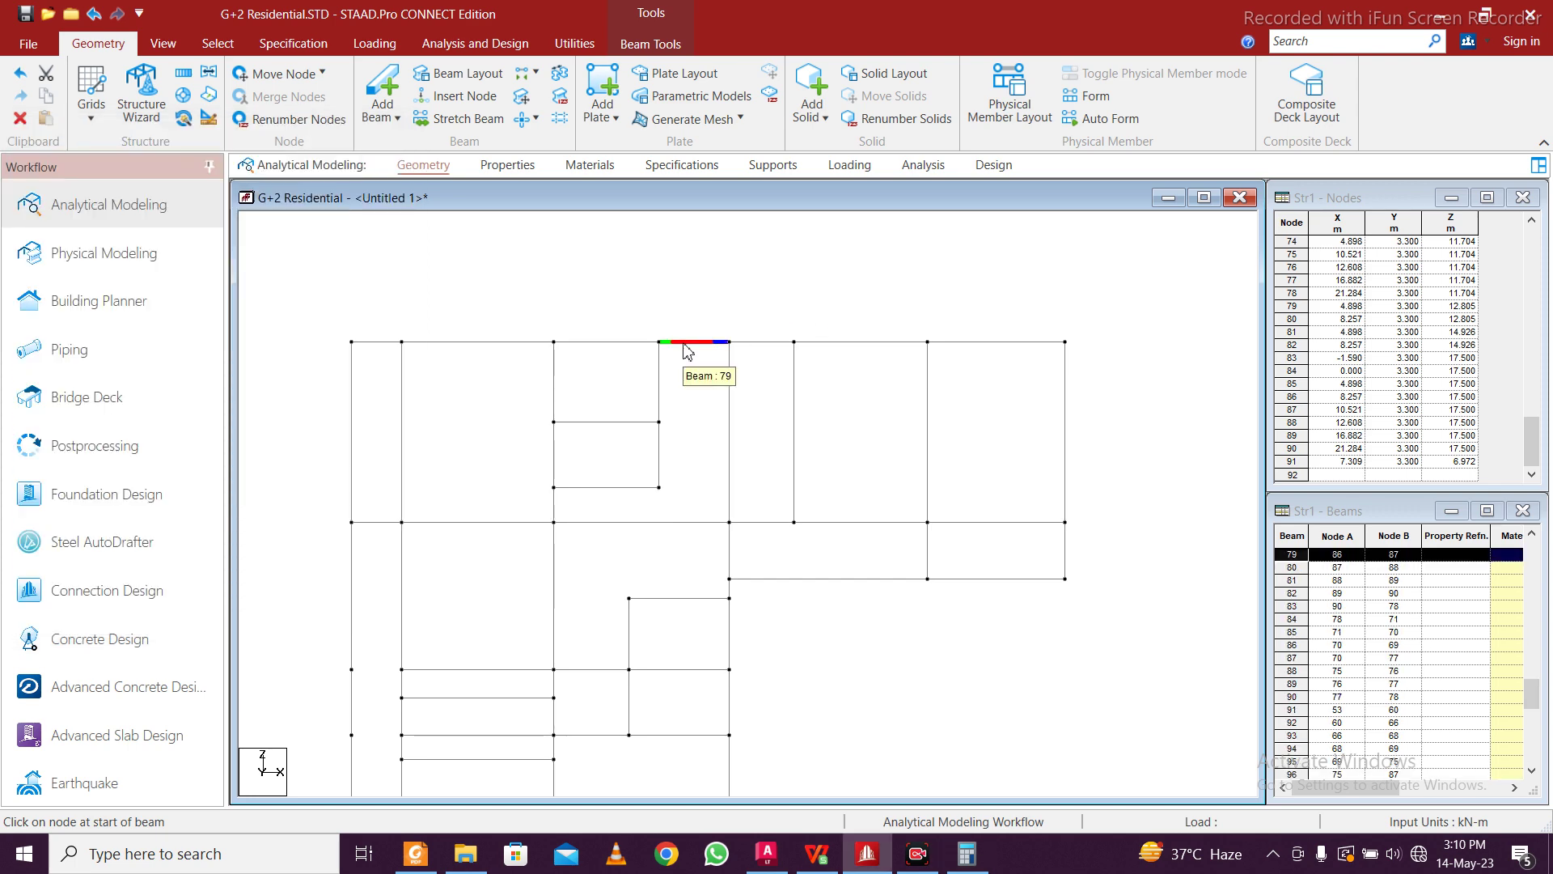
double_click(683, 344)
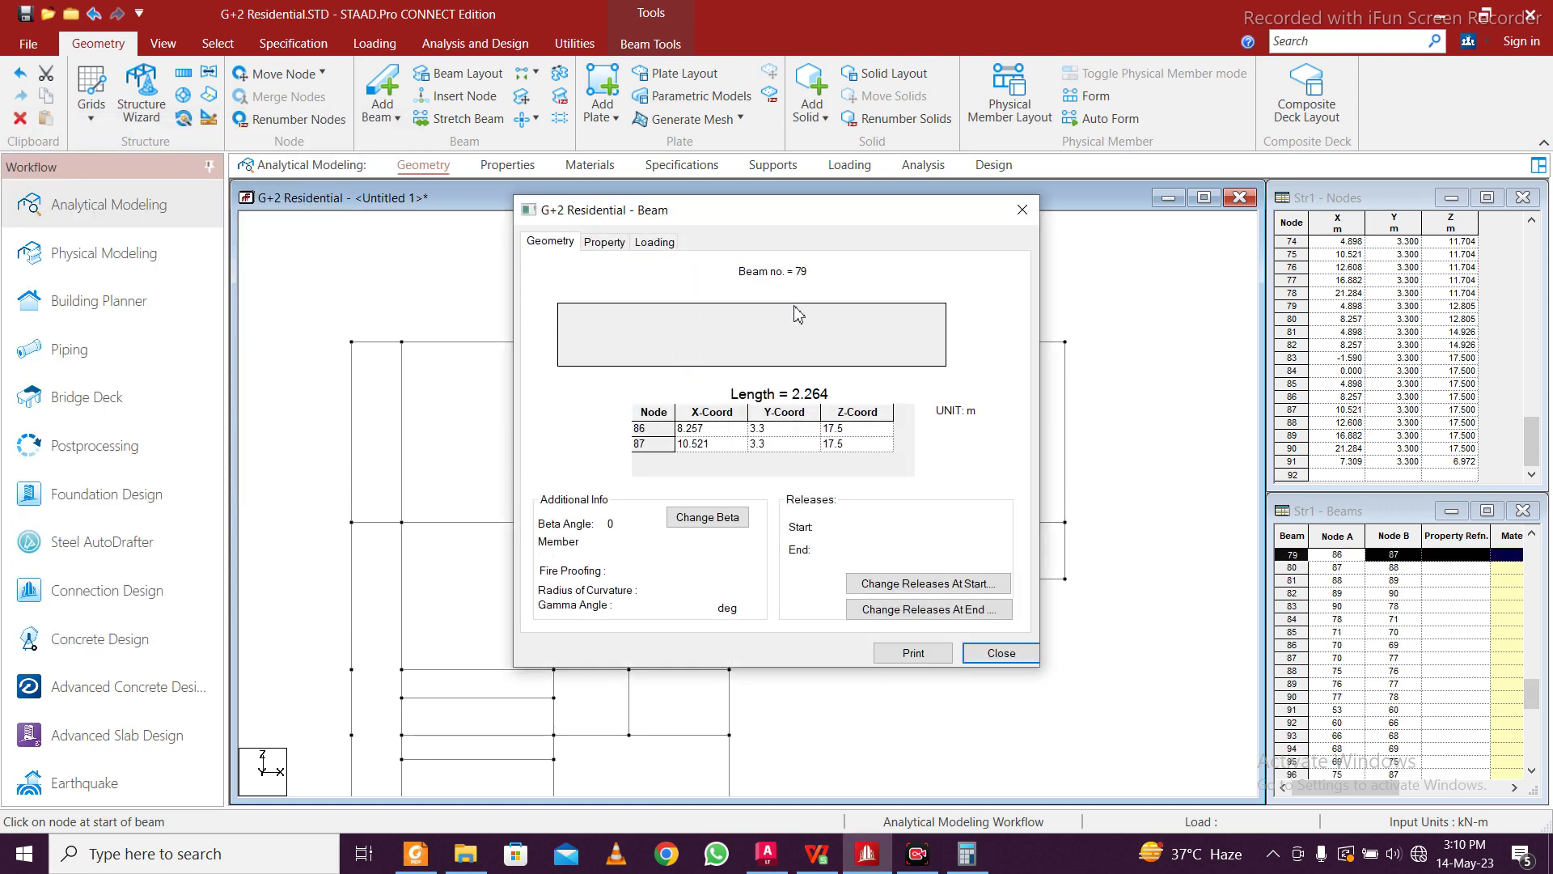
click(1022, 210)
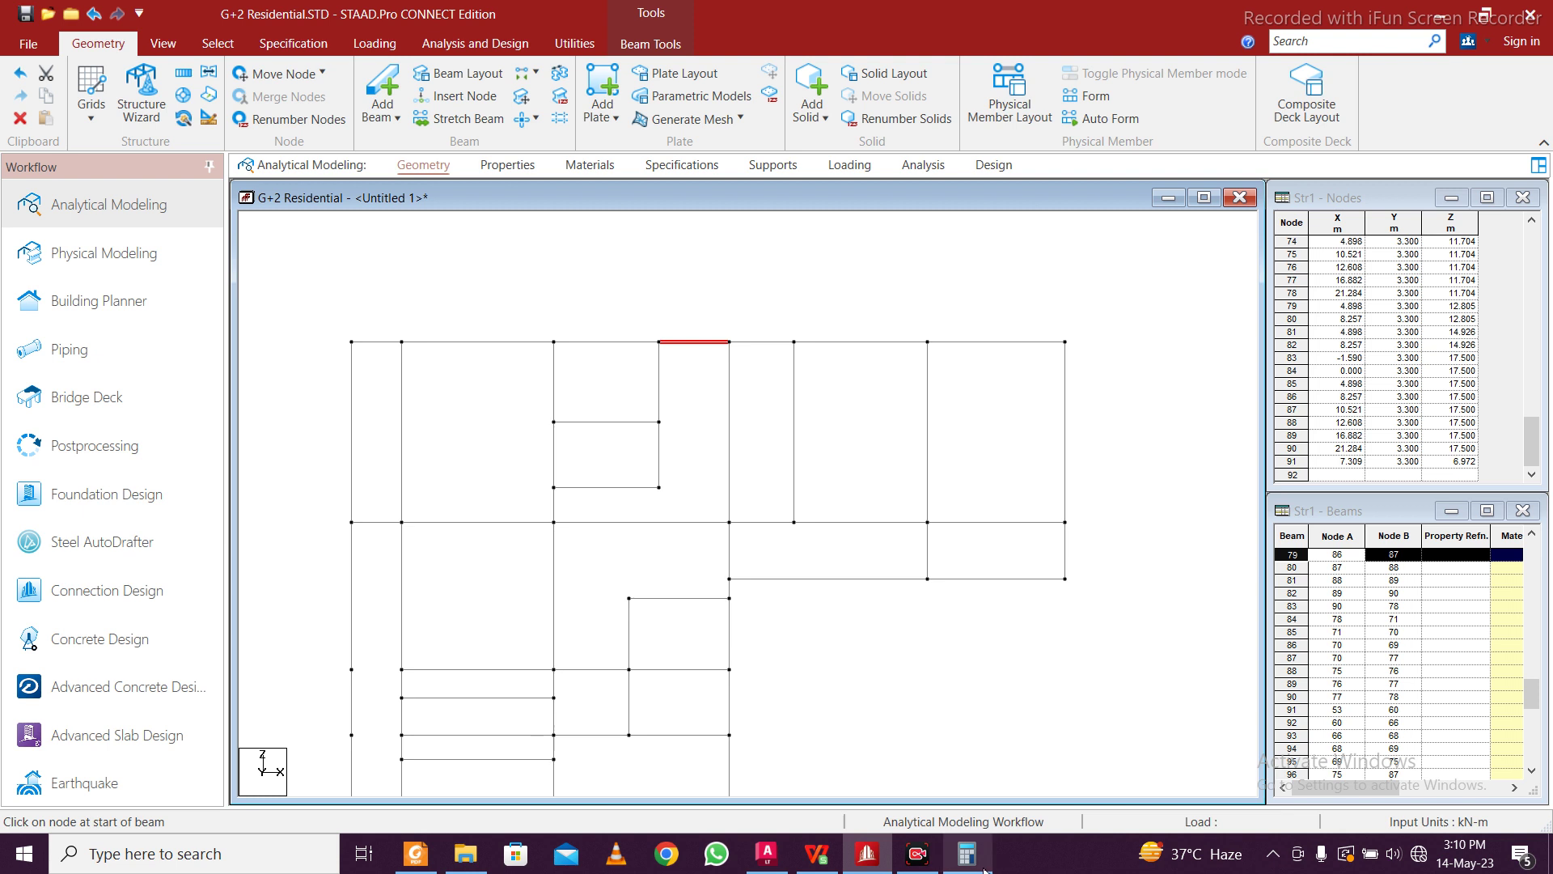
click(984, 867)
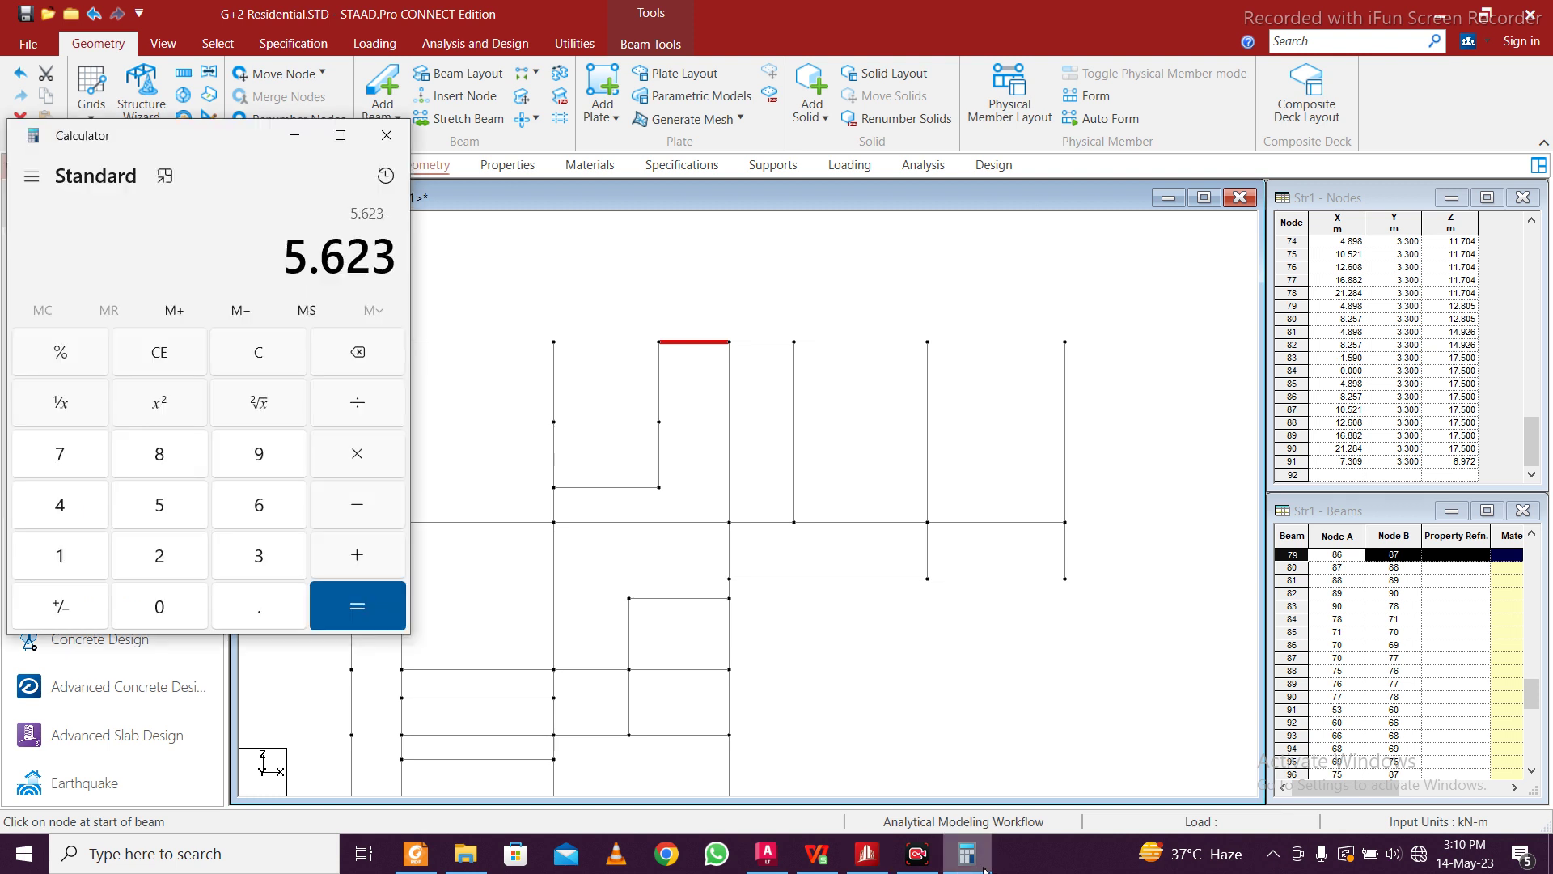
text(2.264)
key(Return)
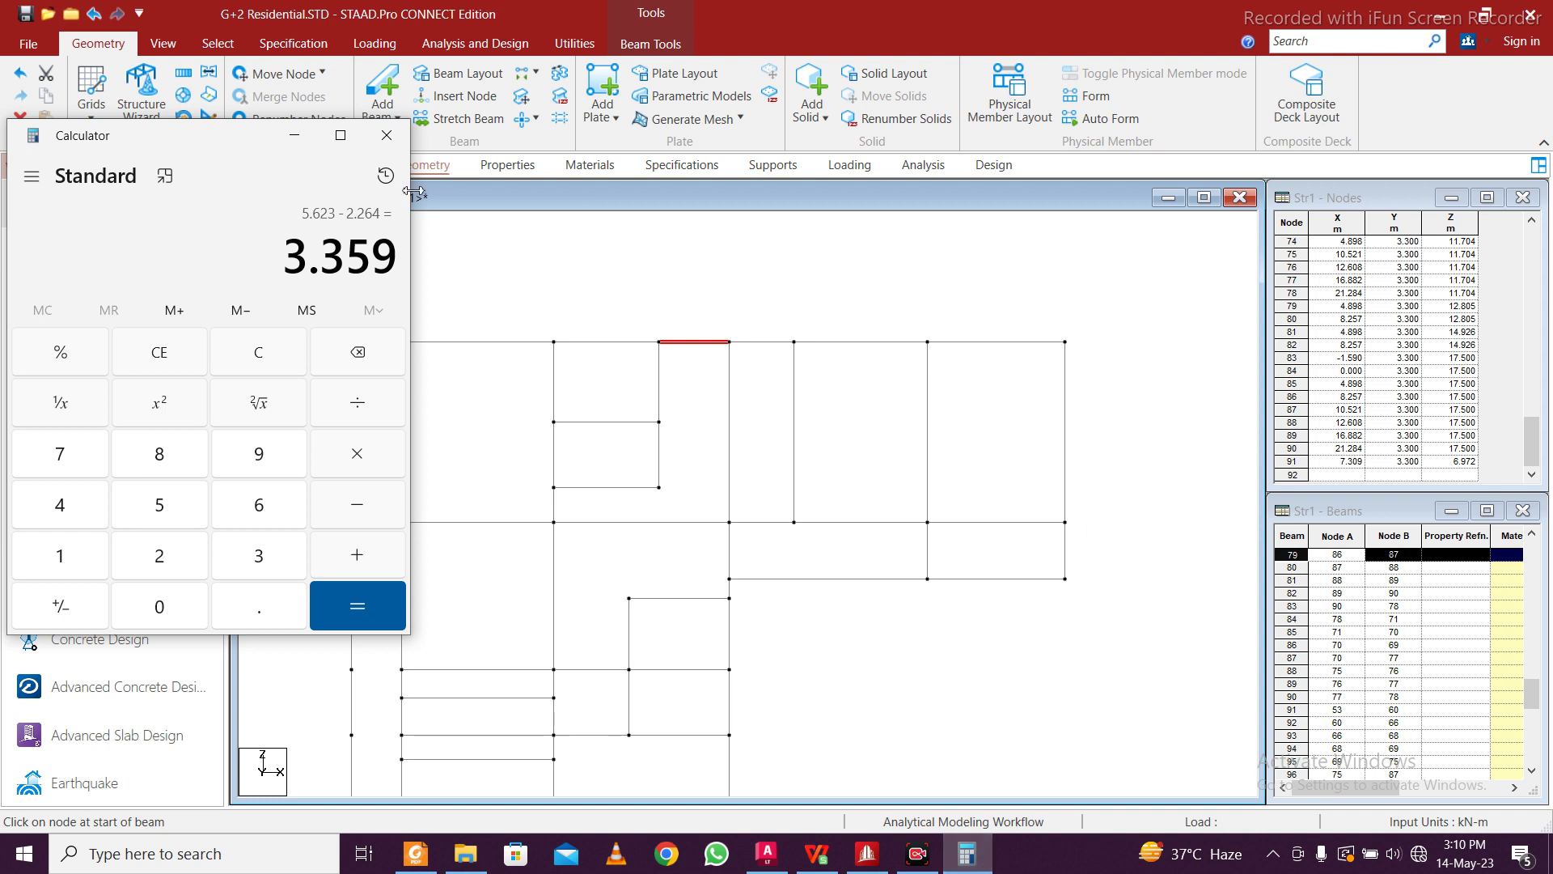
click(295, 135)
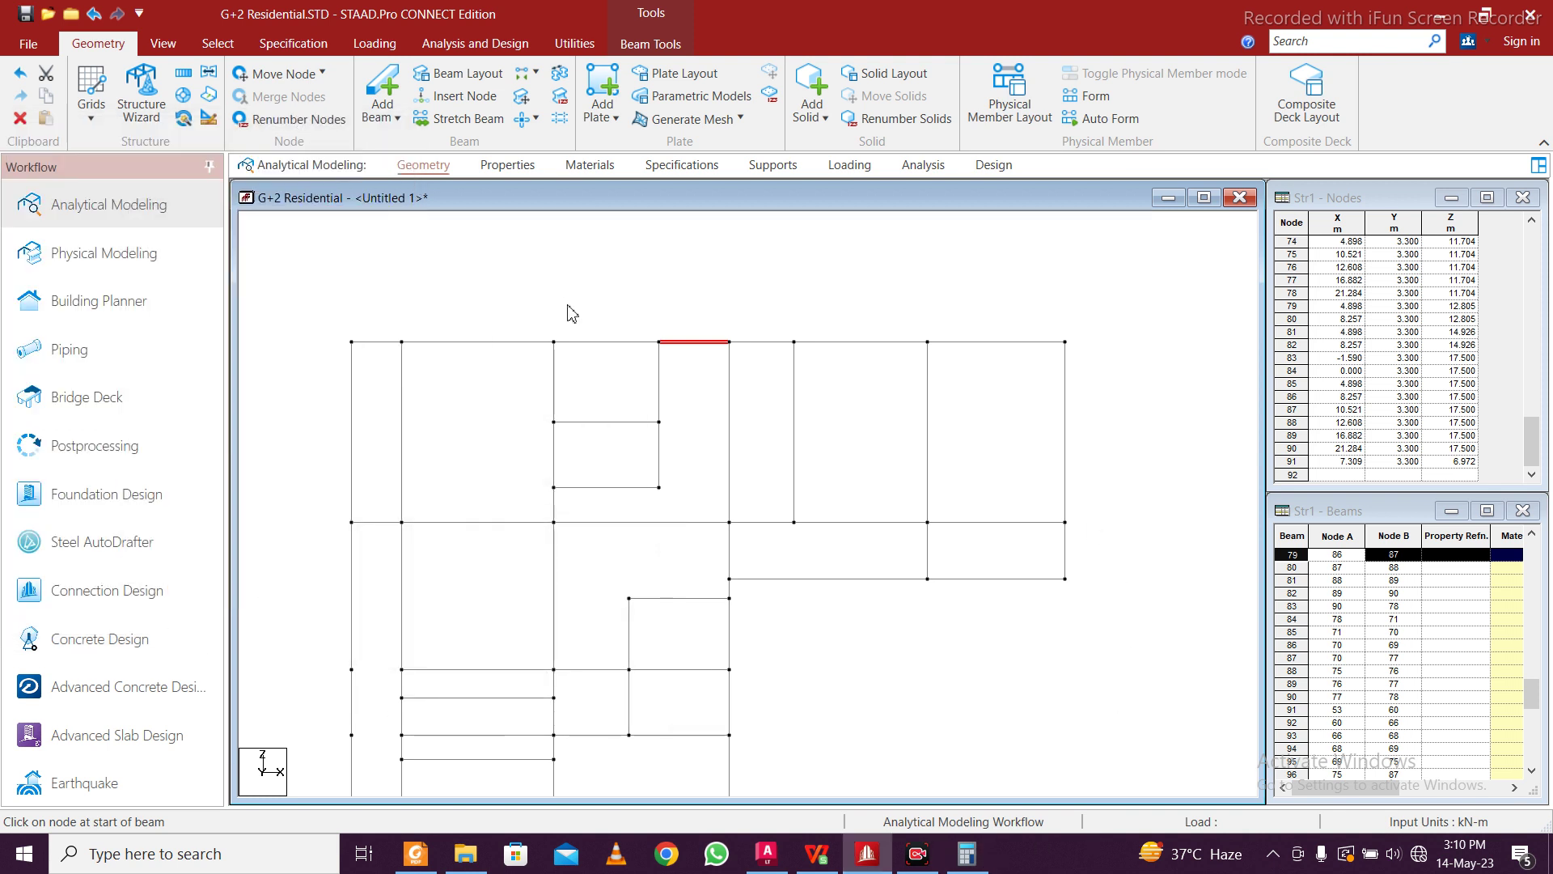
Insert a node at a distance of 3.359 m into the beam along Z 11.704 between X 4.898 and X 10.521
click(386, 91)
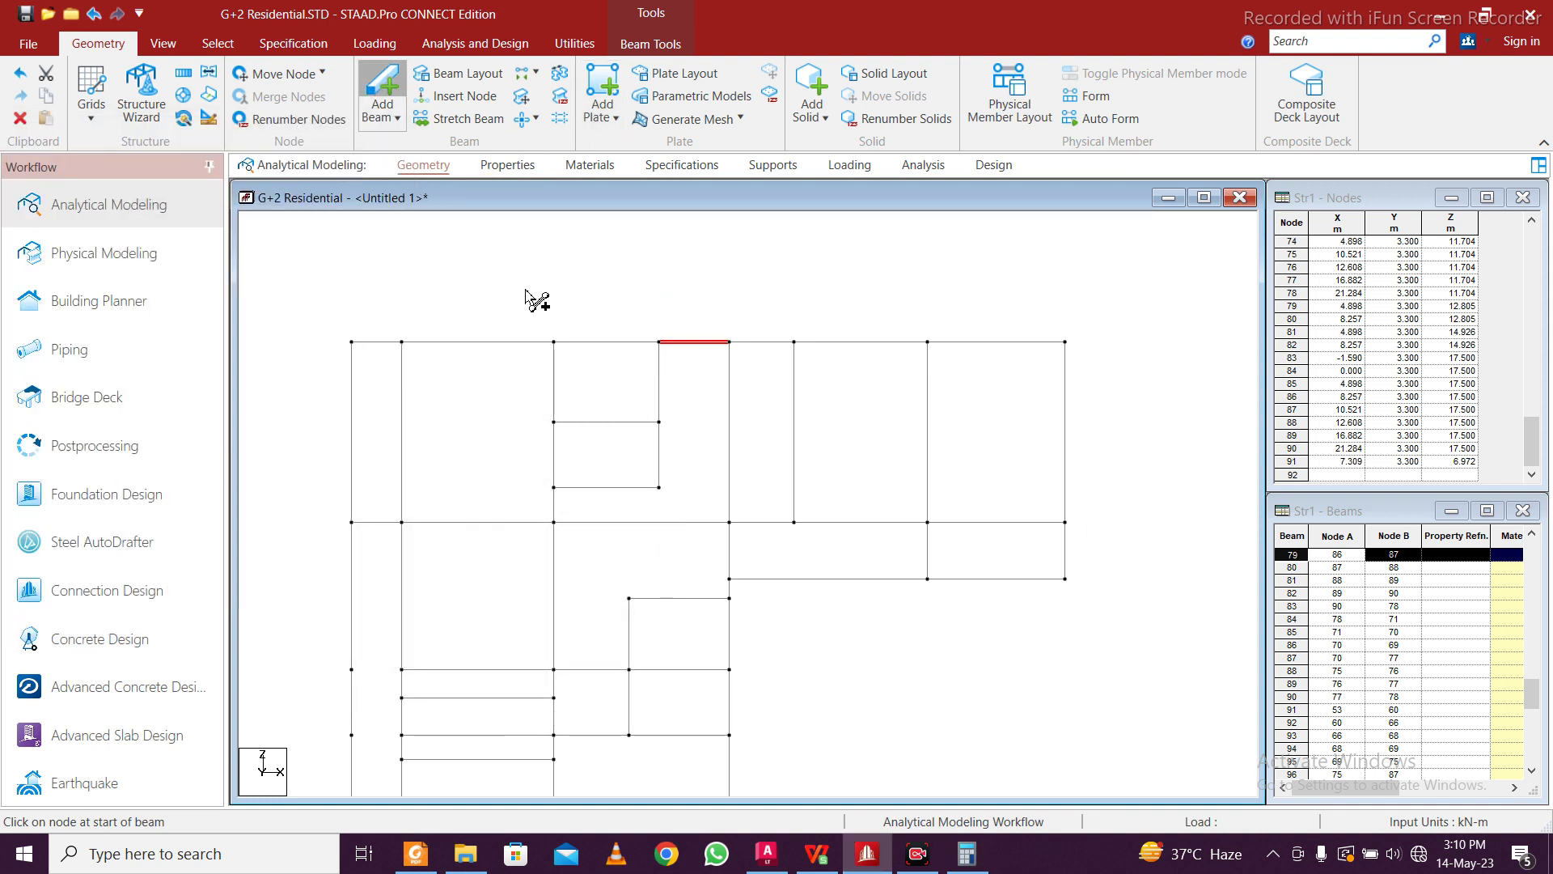
click(967, 854)
click(968, 855)
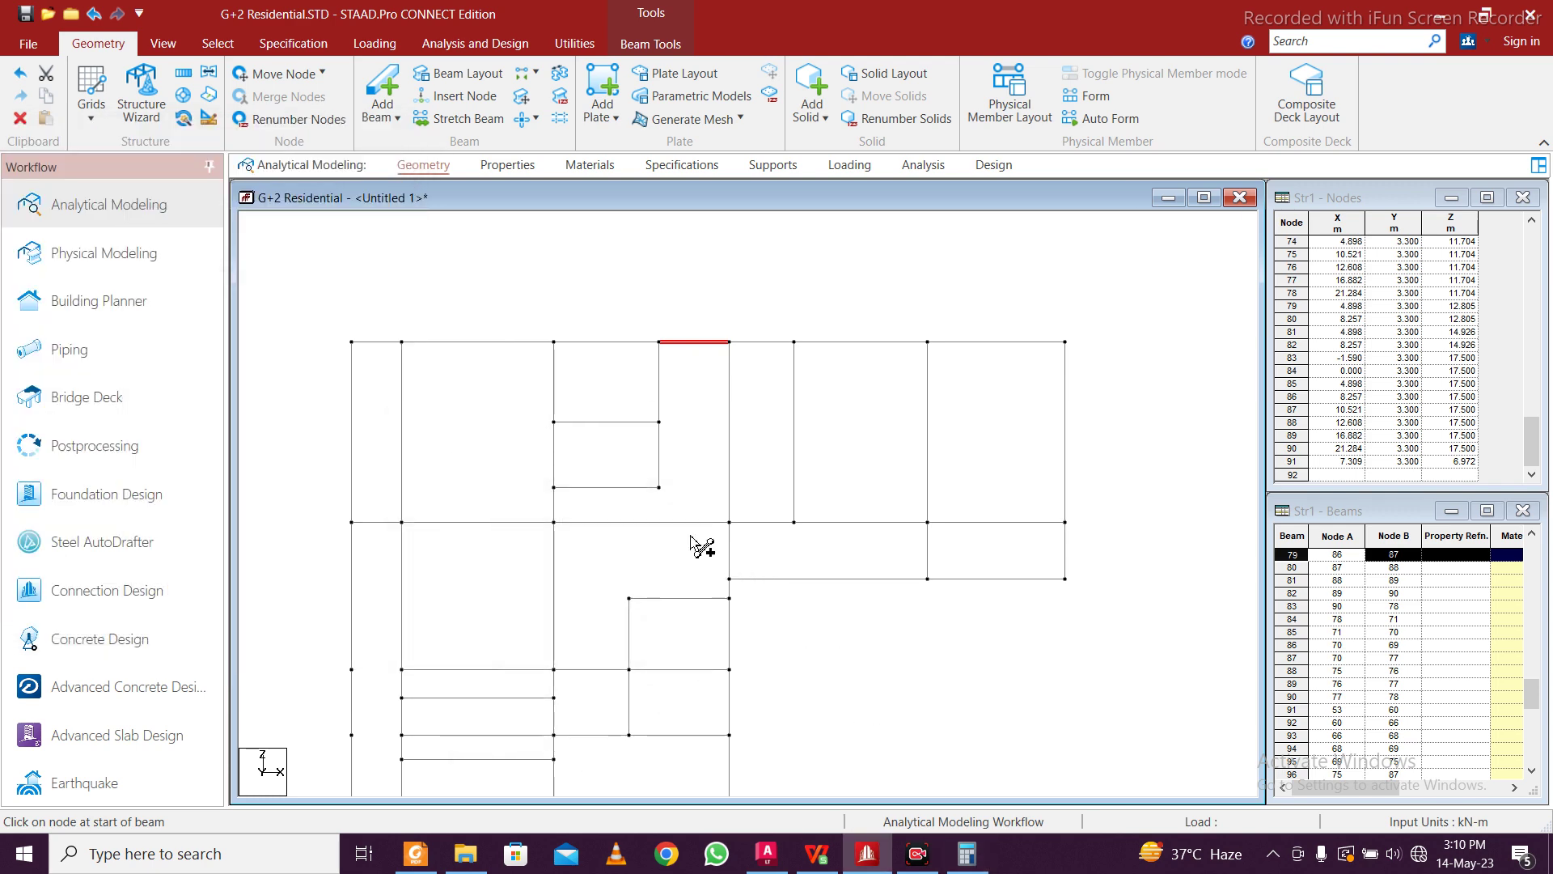
click(639, 531)
click(778, 463)
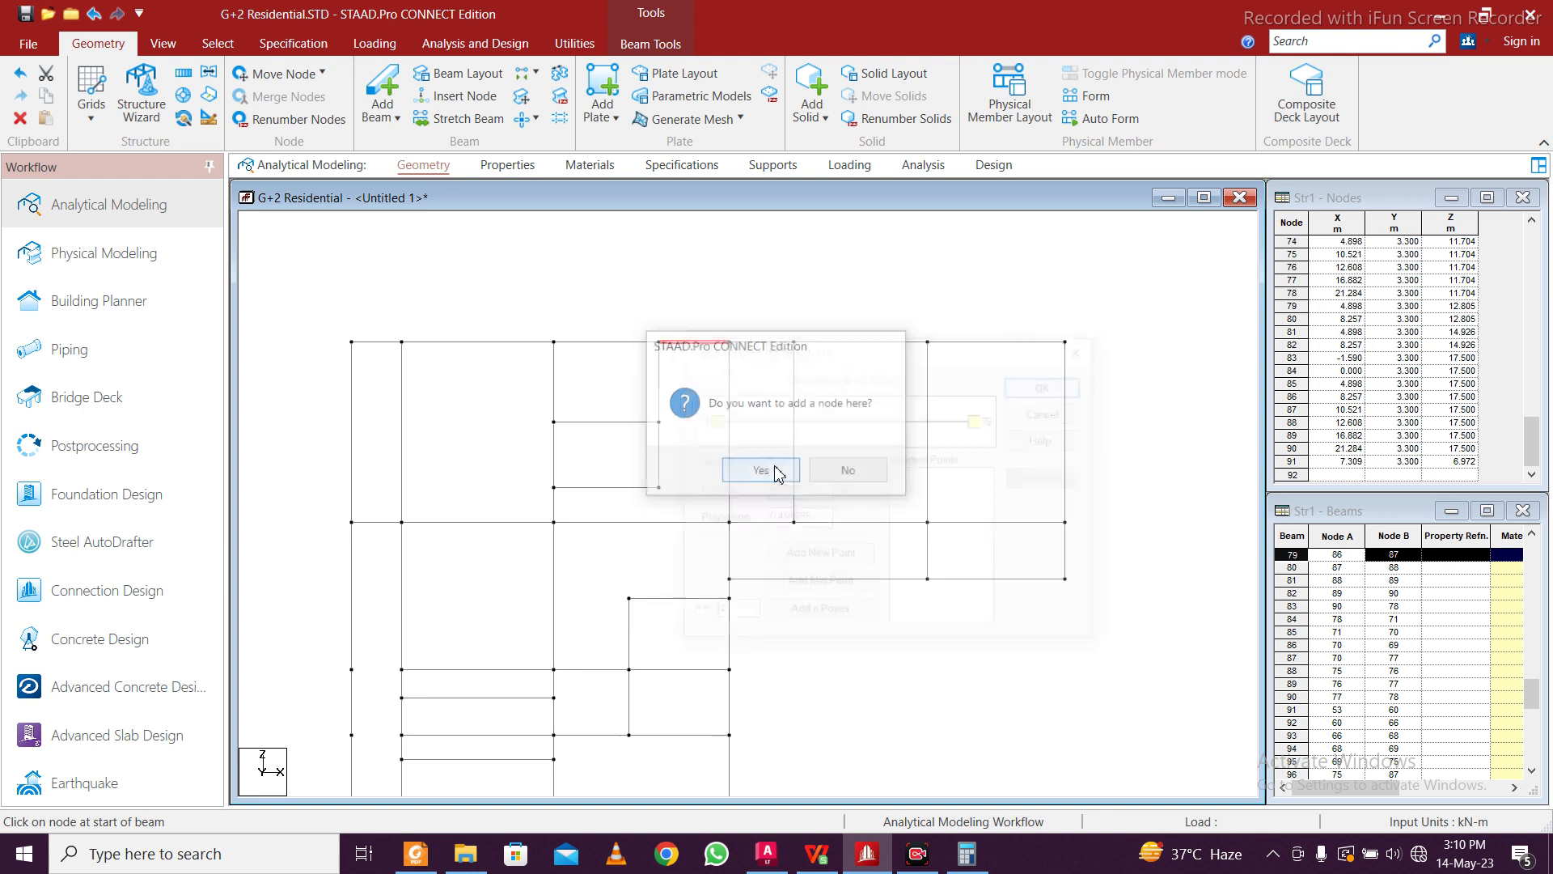
double_click(814, 490)
text(3.359)
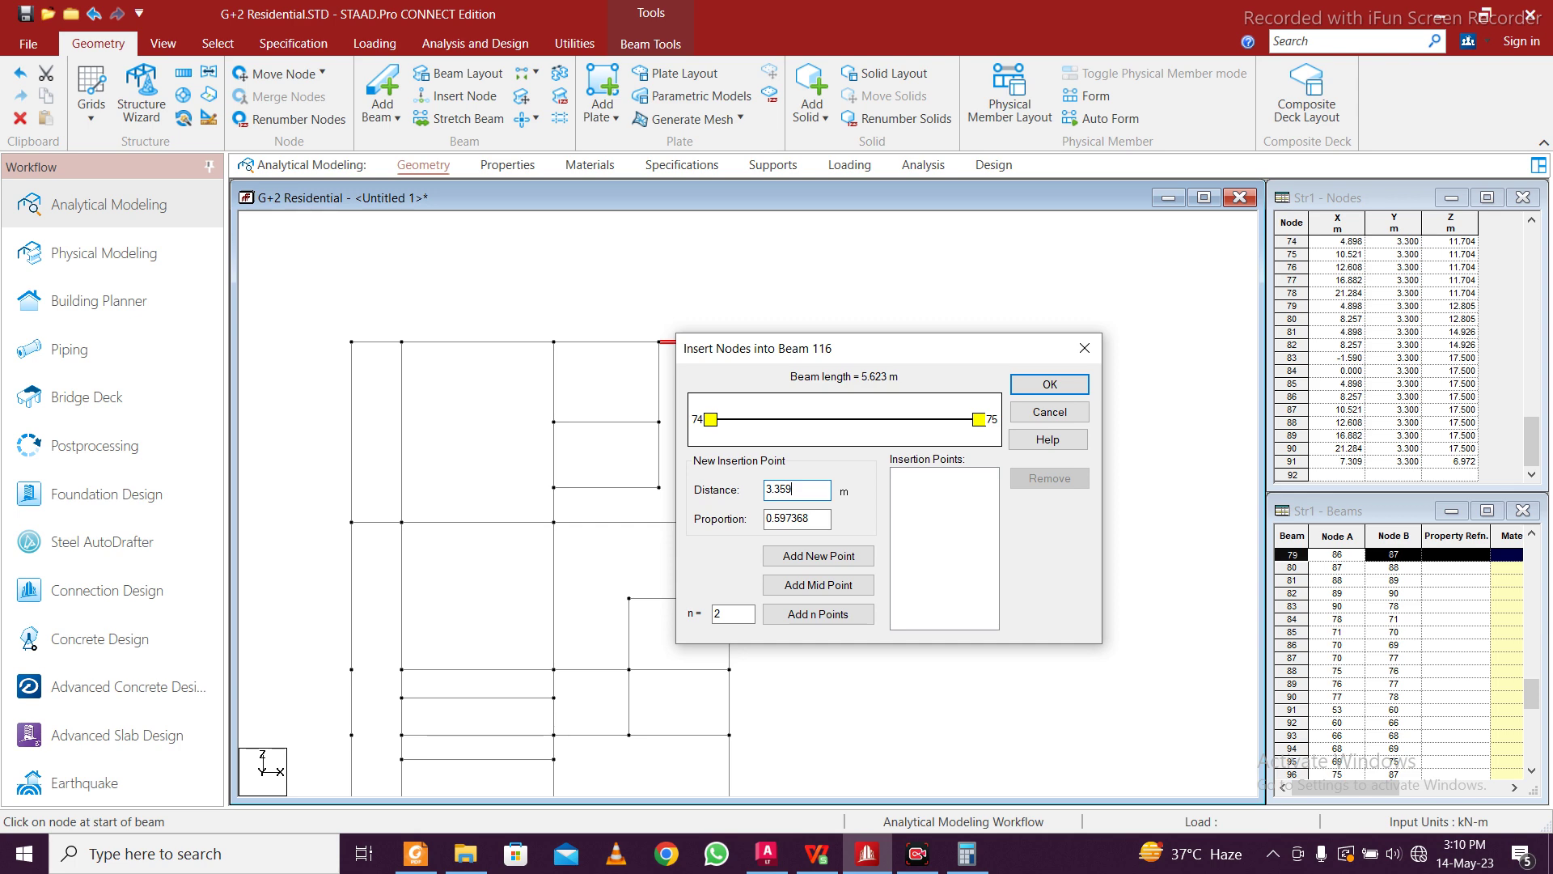
click(818, 556)
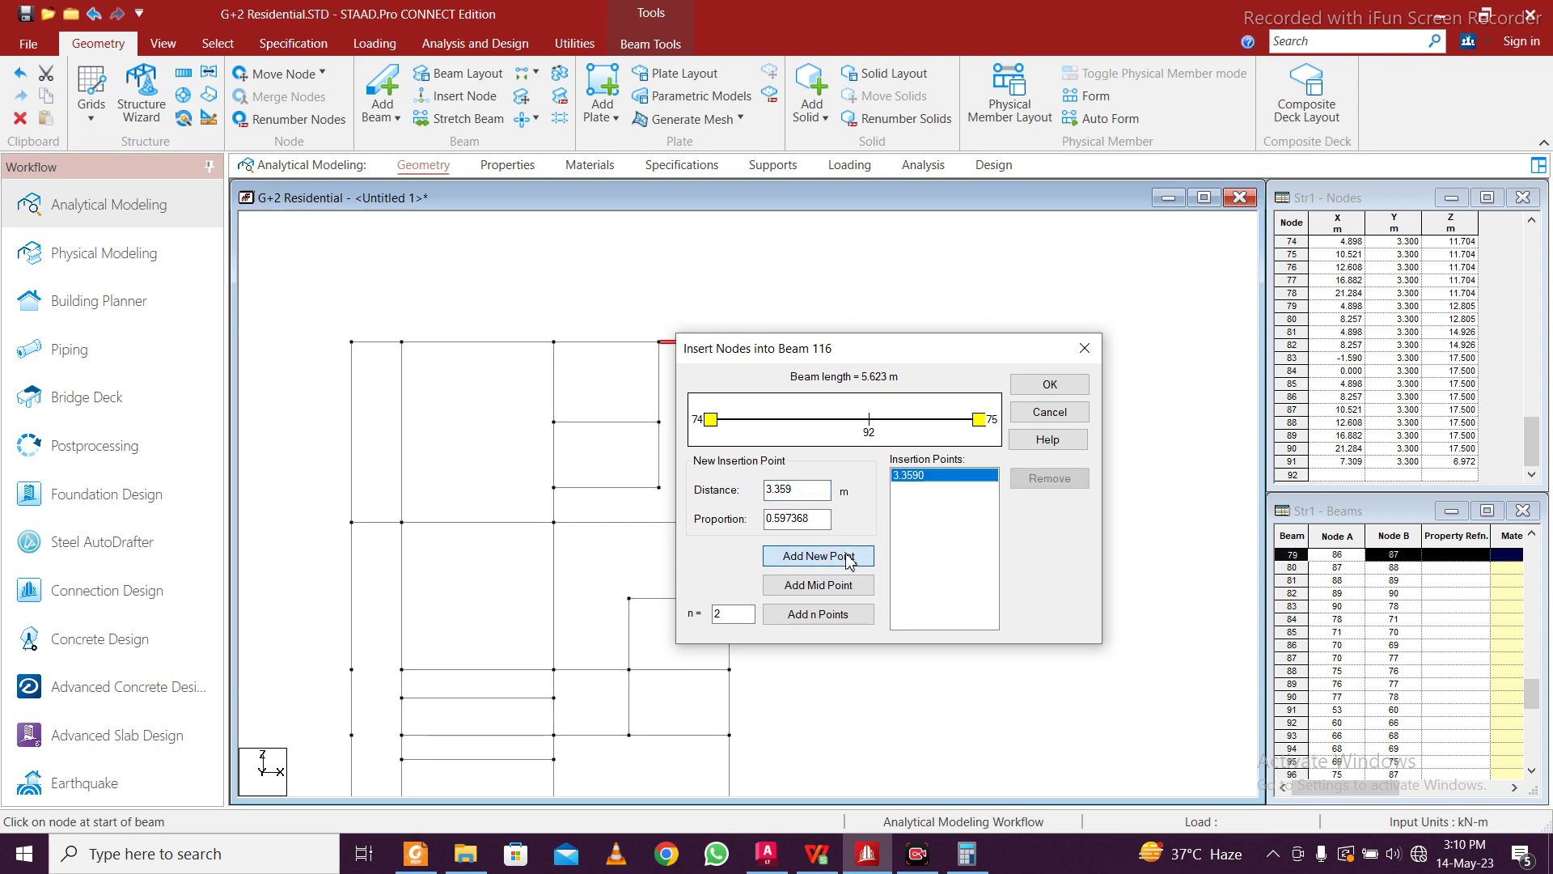
click(1051, 385)
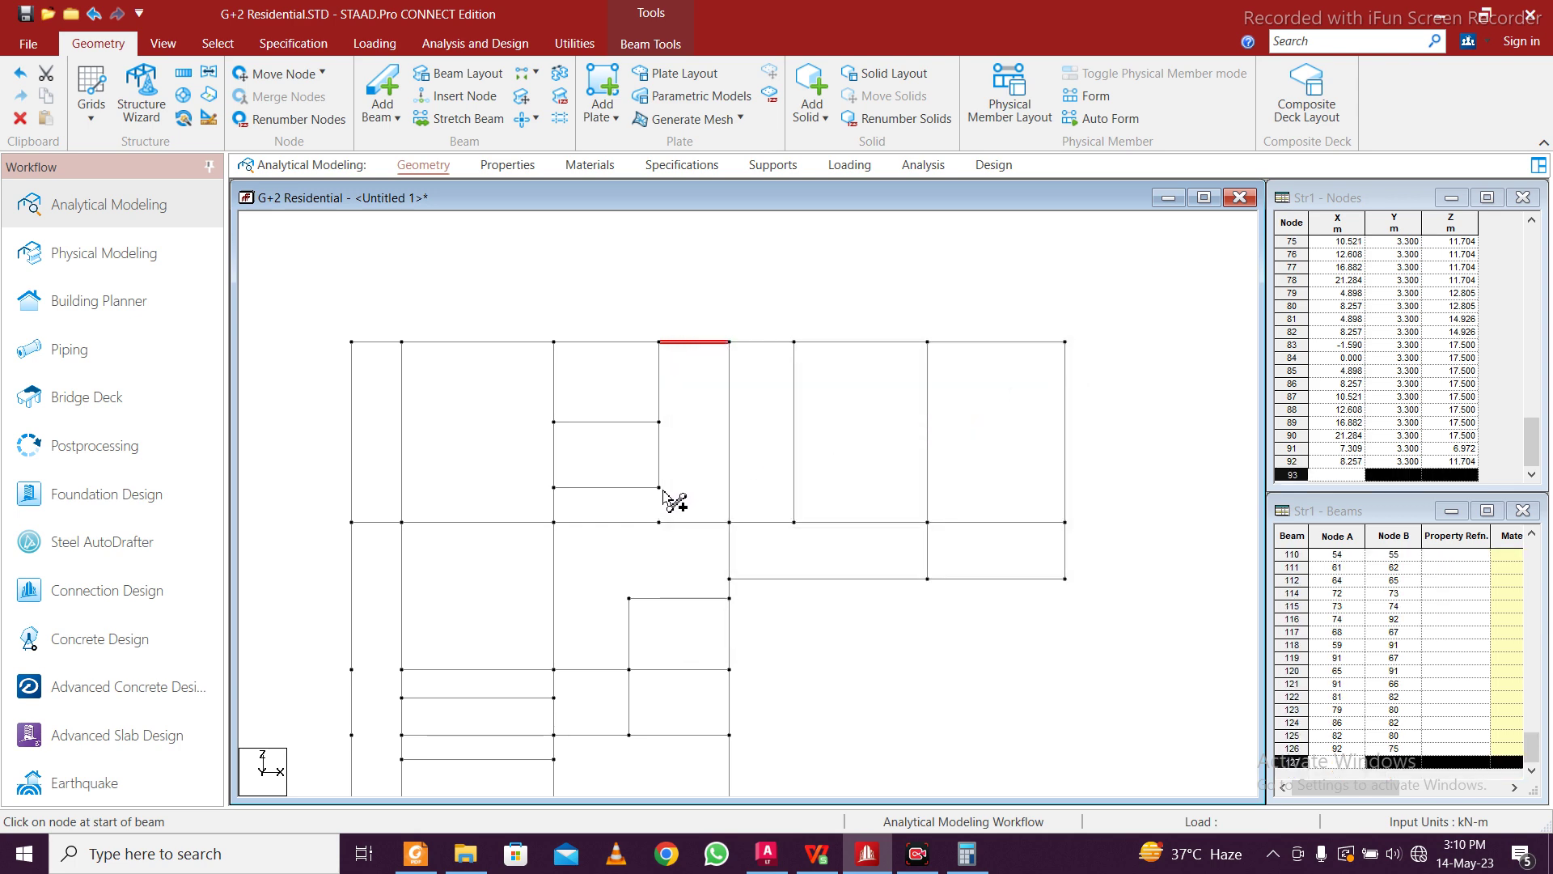
Add a roof beam along X 8.257 from the node at Z 12.805 to the node at Z 11.704
scroll(742, 437, down, 3)
scroll(741, 436, up, 4)
click(717, 424)
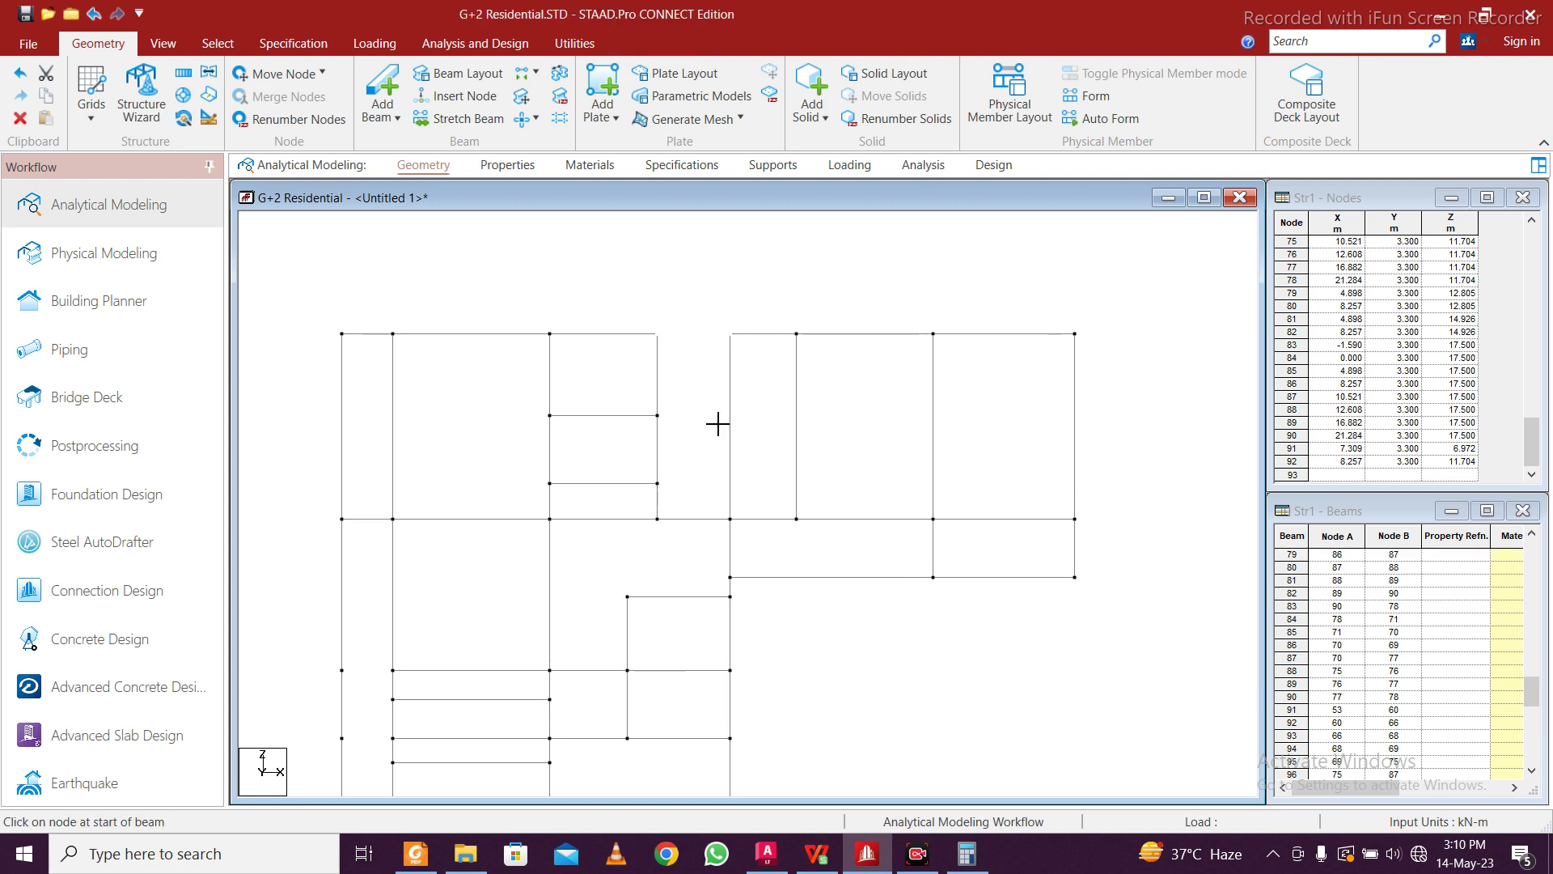
scroll(766, 388, down, 4)
middle_drag(735, 485, 725, 393)
scroll(728, 399, down, 1)
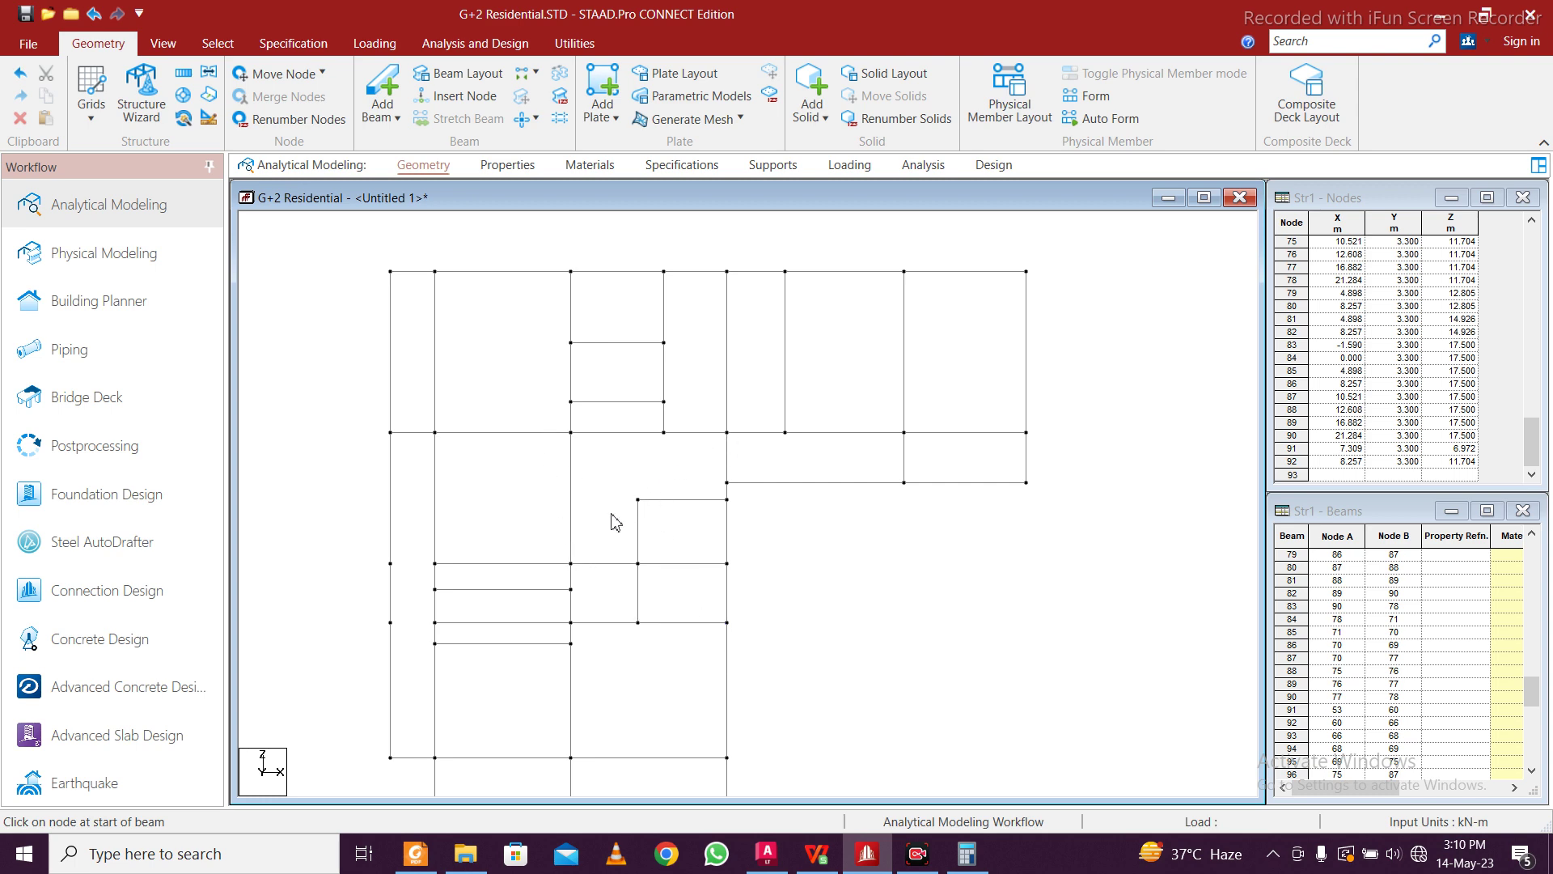
Switch to AutoCAD to review the open areas around the stairs in the centerline plan, and return to STAAD.Pro
click(773, 856)
middle_drag(617, 761, 597, 581)
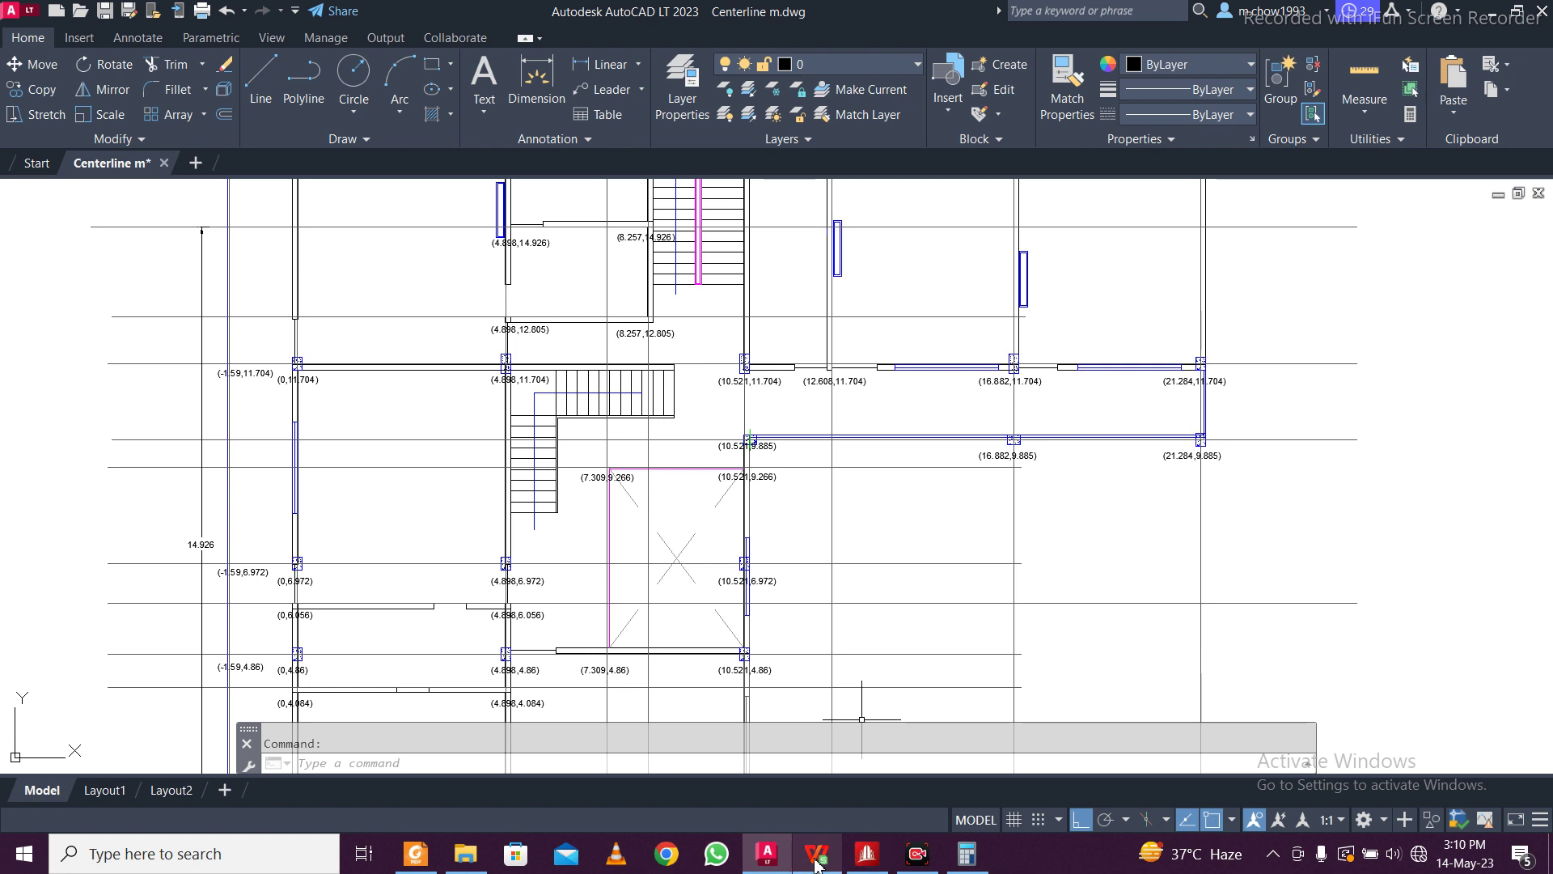
mouse_move(817, 863)
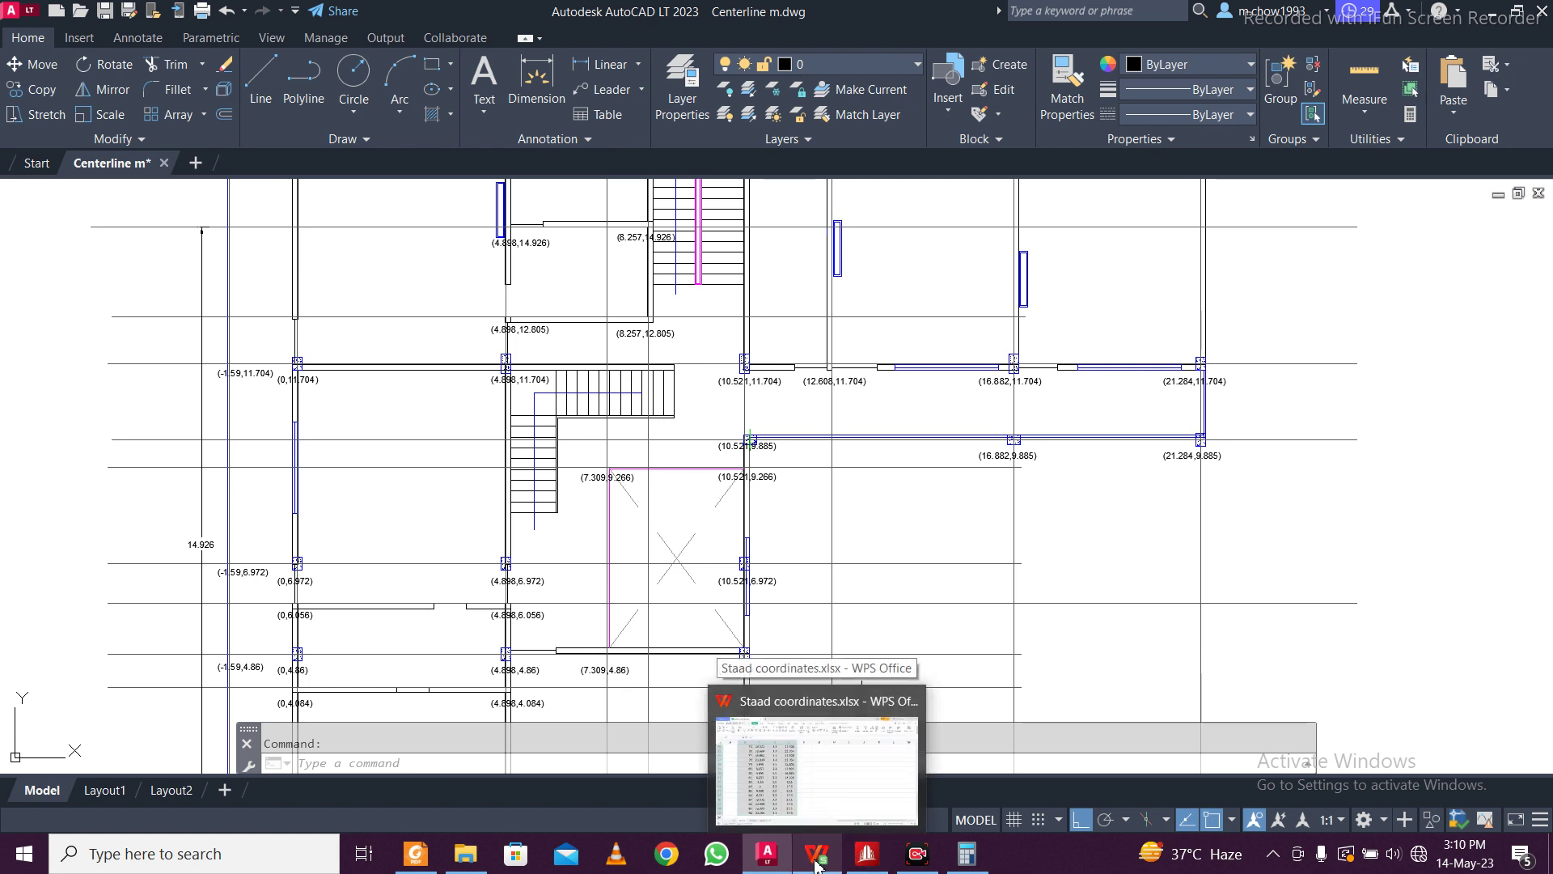
mouse_move(867, 862)
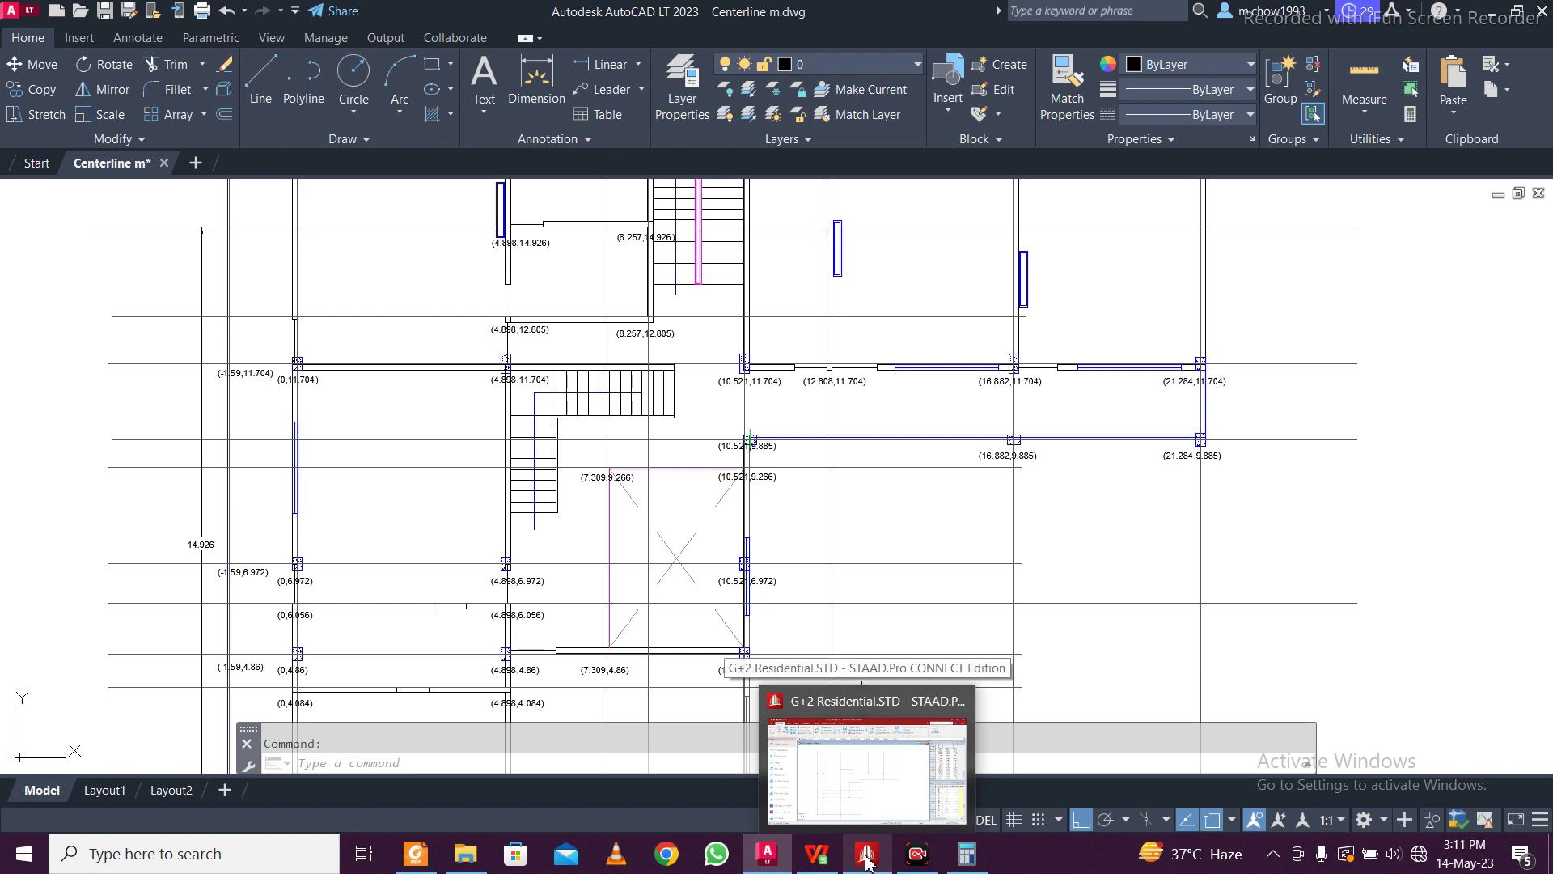
click(866, 862)
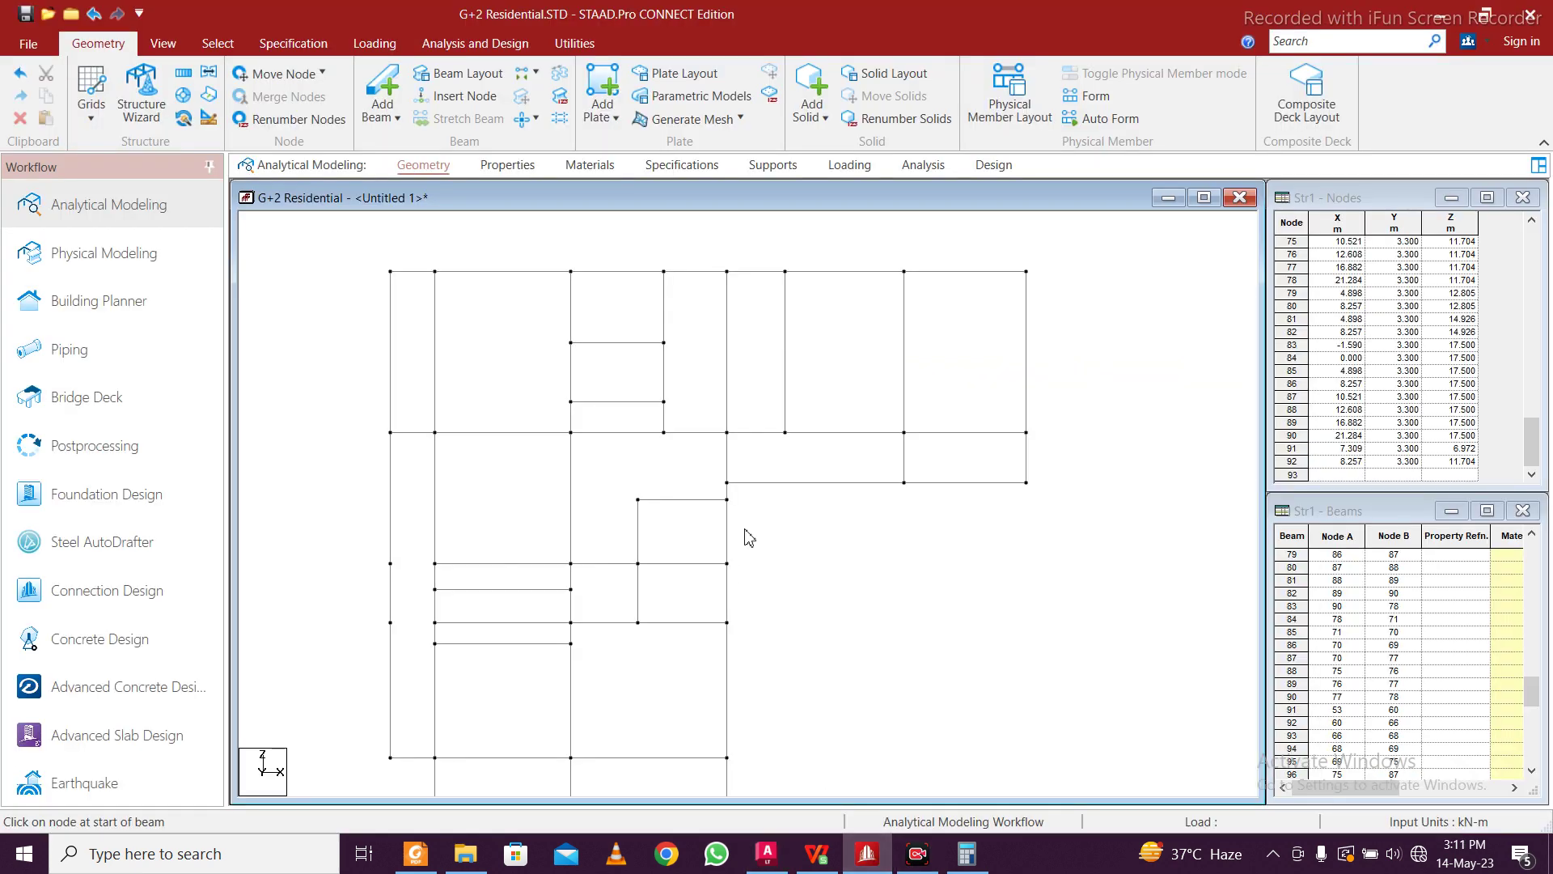
Add a four-noded roof slab plate spanning X -1.59 to 4.898 and Z 17.5 to 0
scroll(708, 503, down, 1)
scroll(732, 550, down, 2)
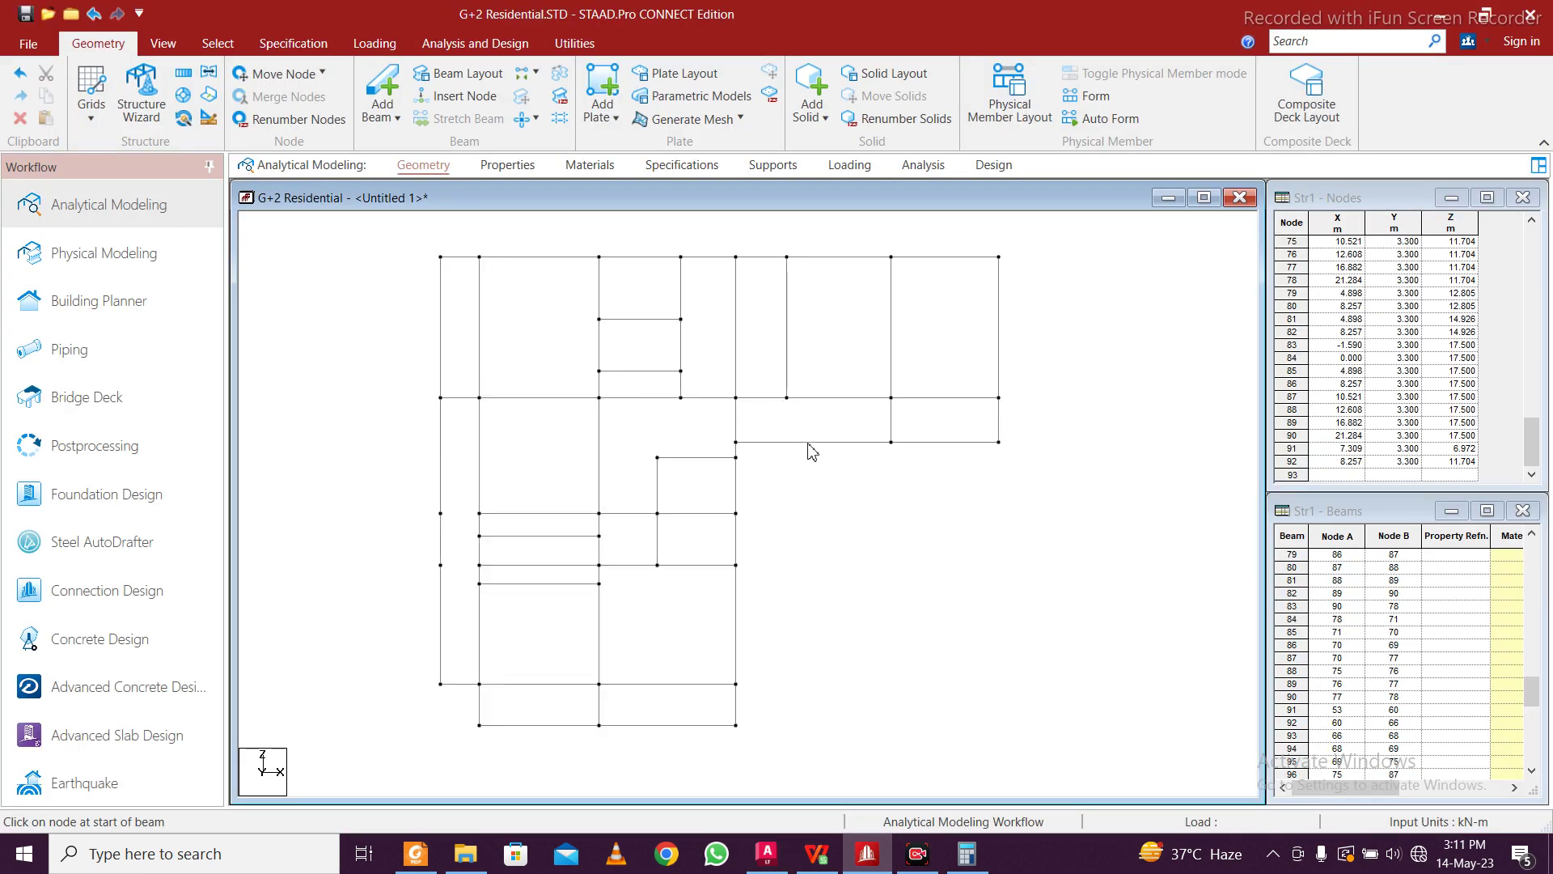
click(603, 90)
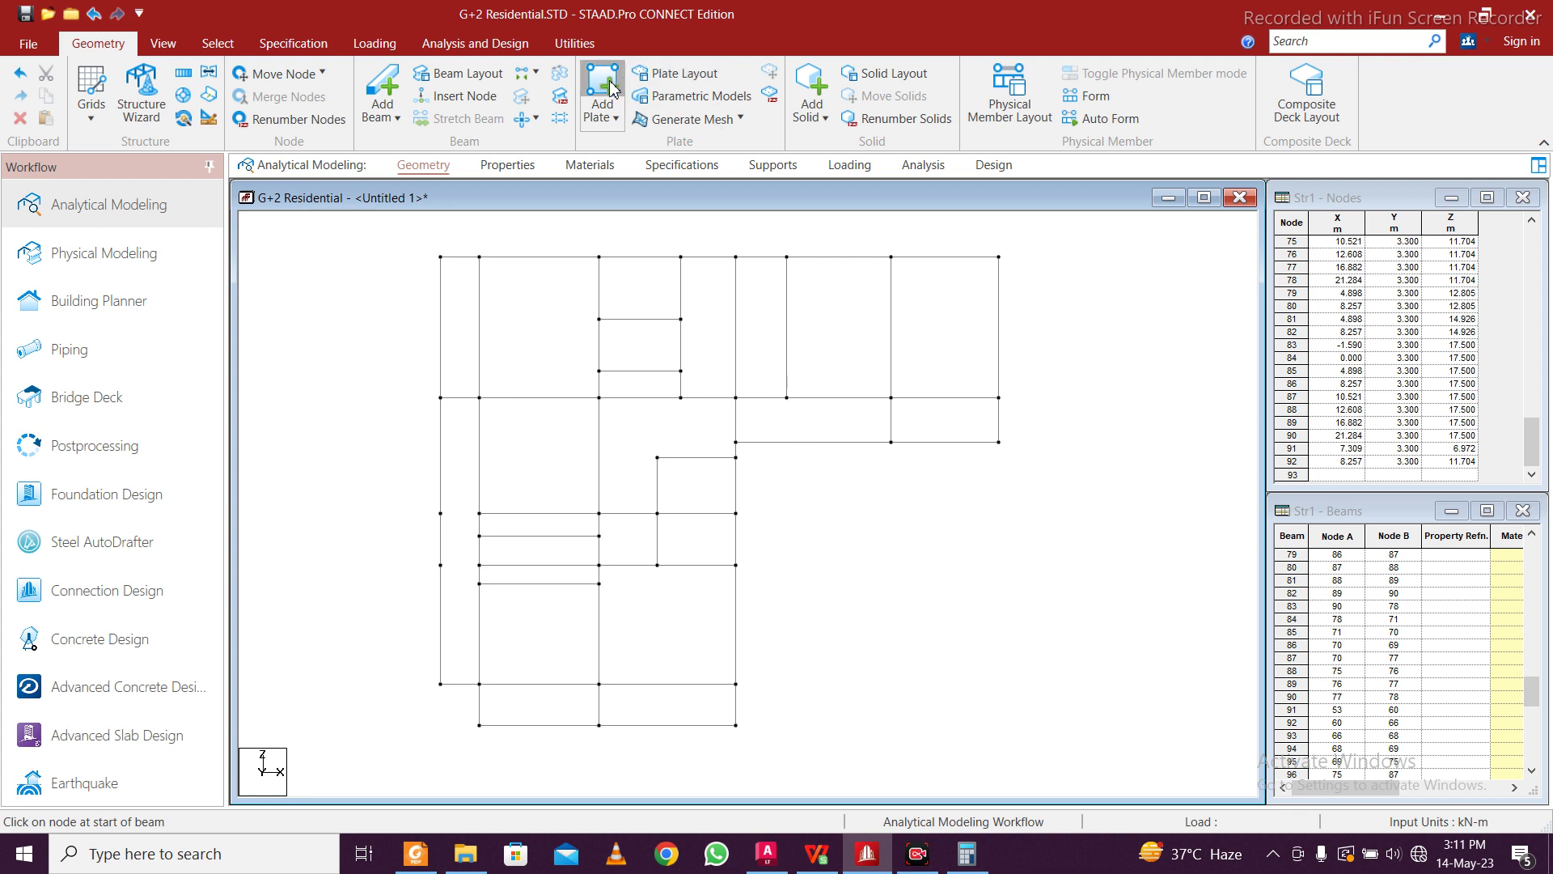
click(440, 257)
click(599, 257)
click(598, 683)
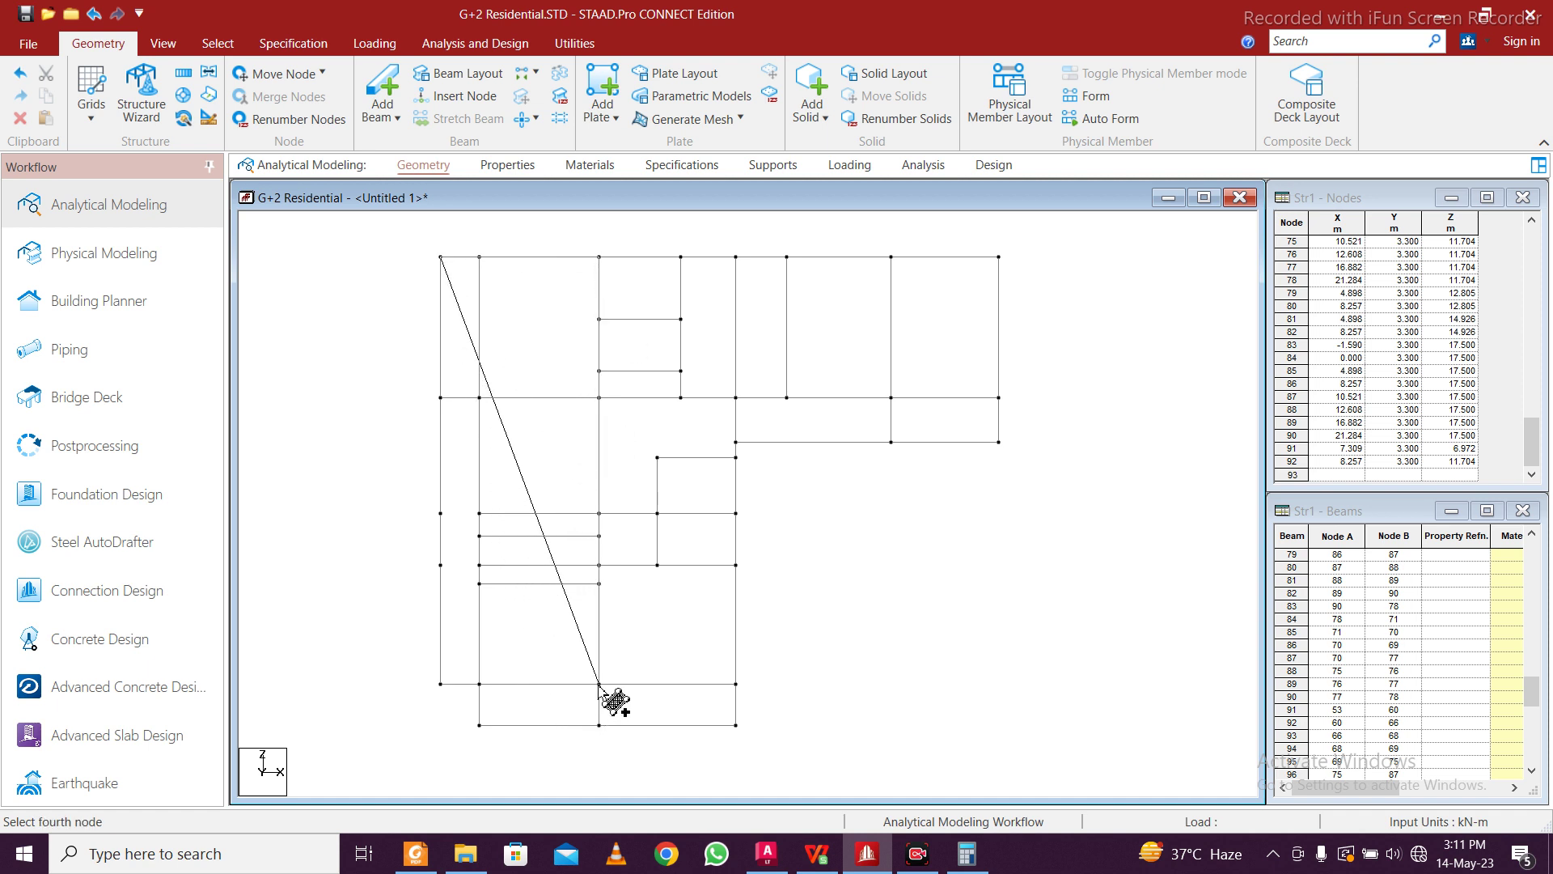
click(441, 683)
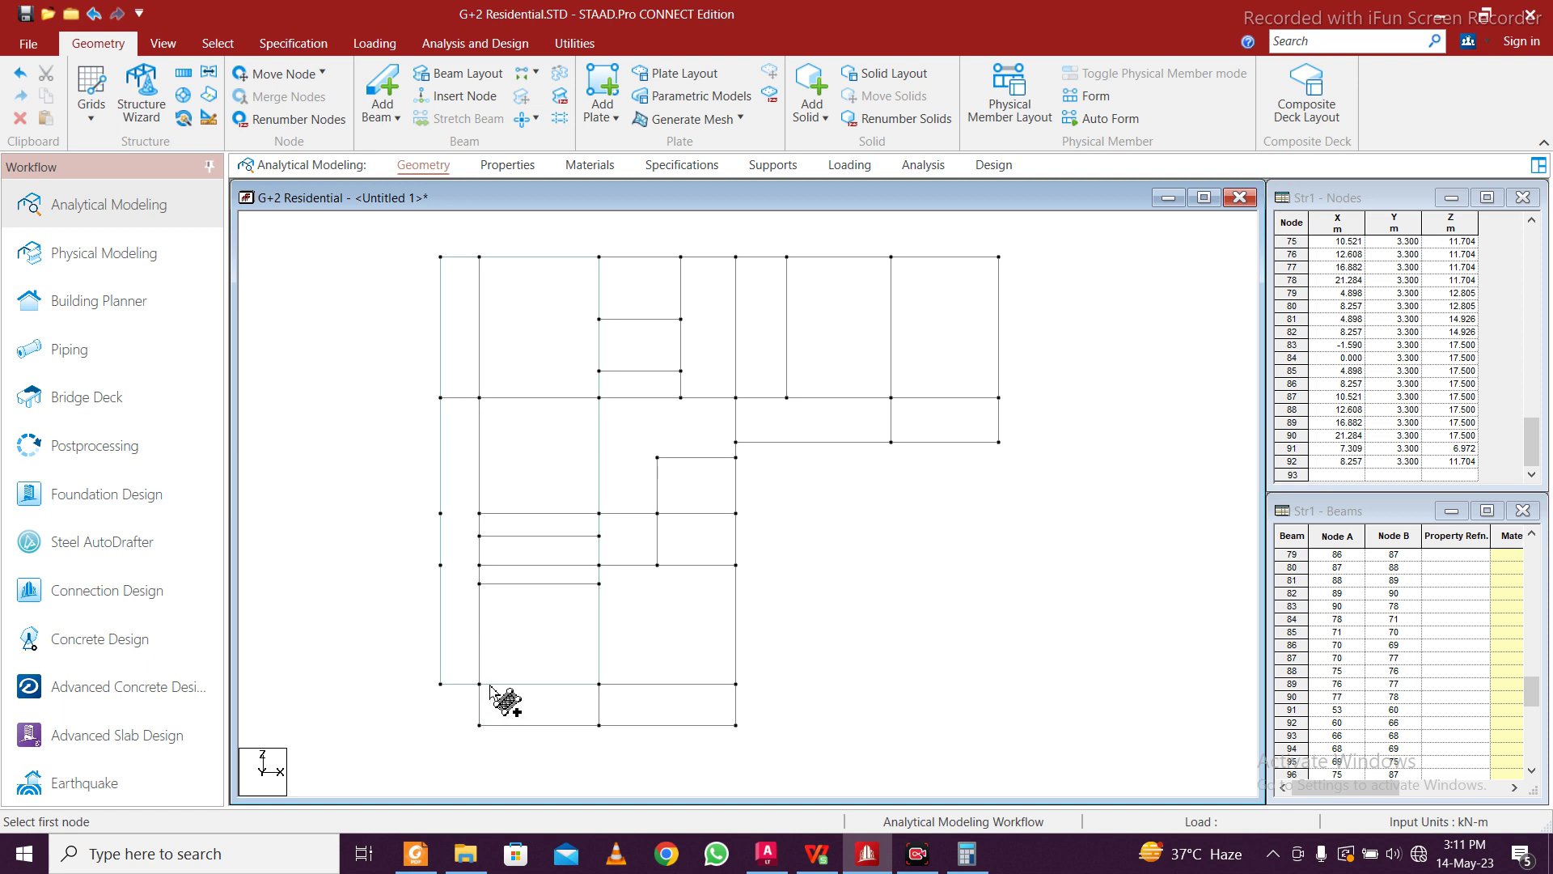
Add a four-noded plate over the projecting strip between Z 0 and the outermost negative-Z beam, from X 0 to X 10.521
click(480, 683)
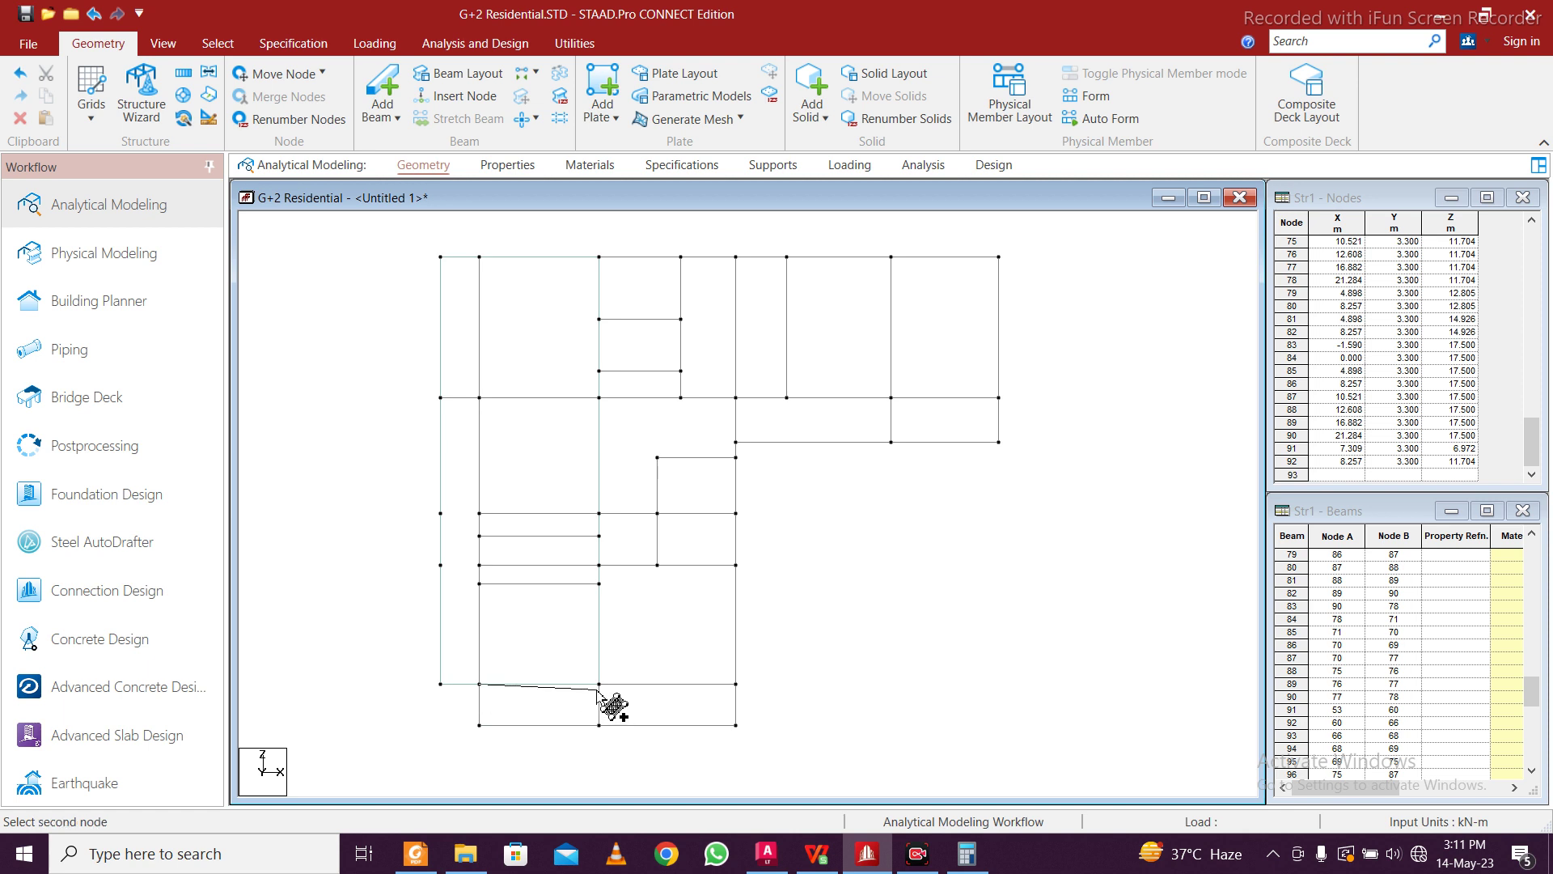
click(736, 683)
click(736, 725)
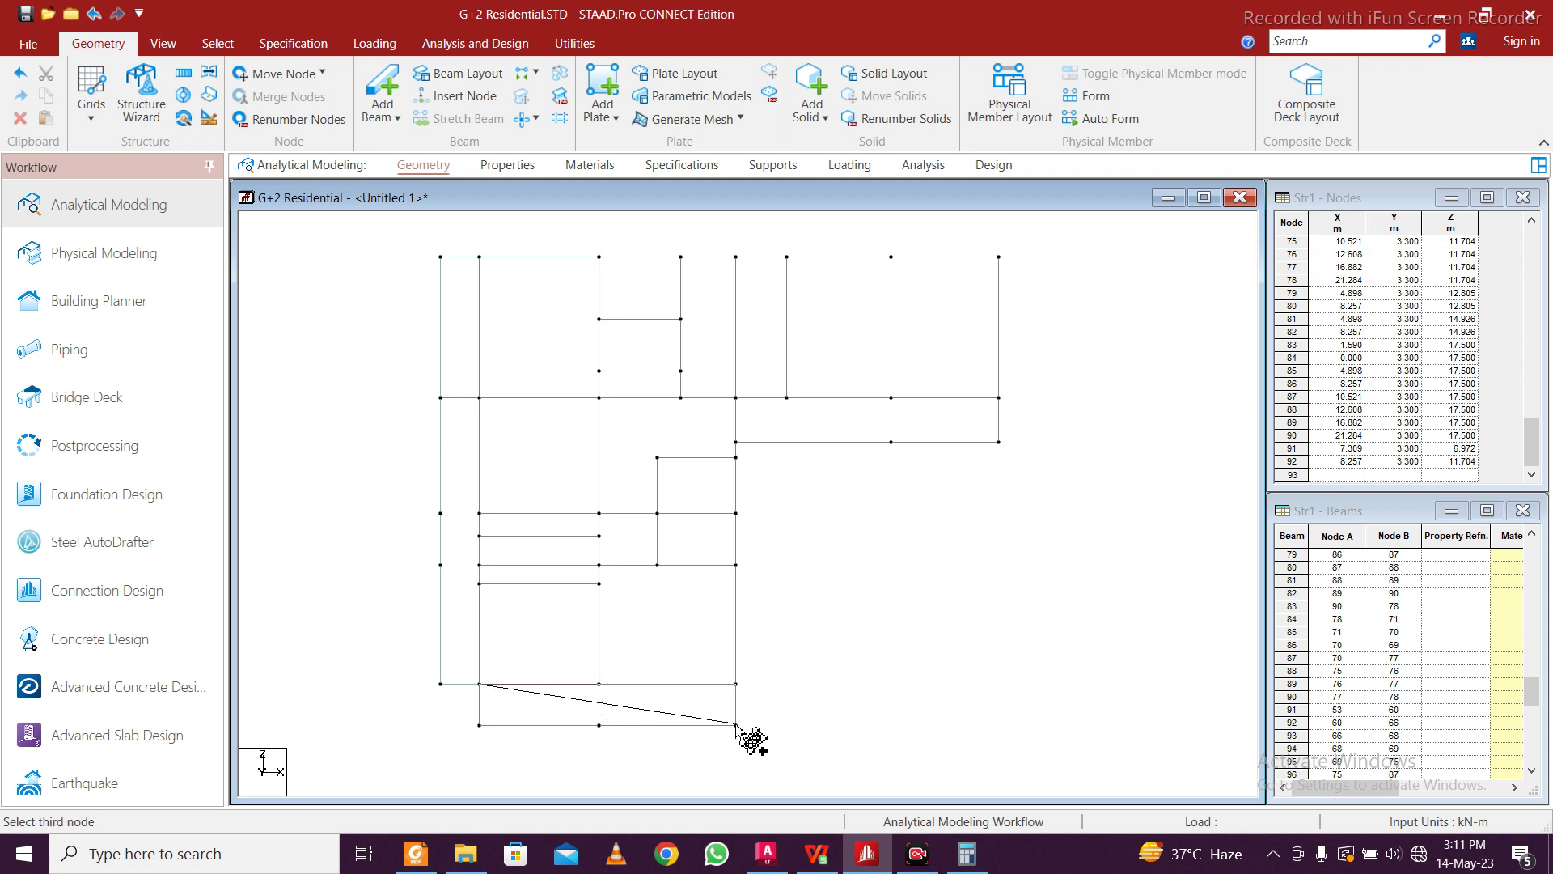
click(479, 725)
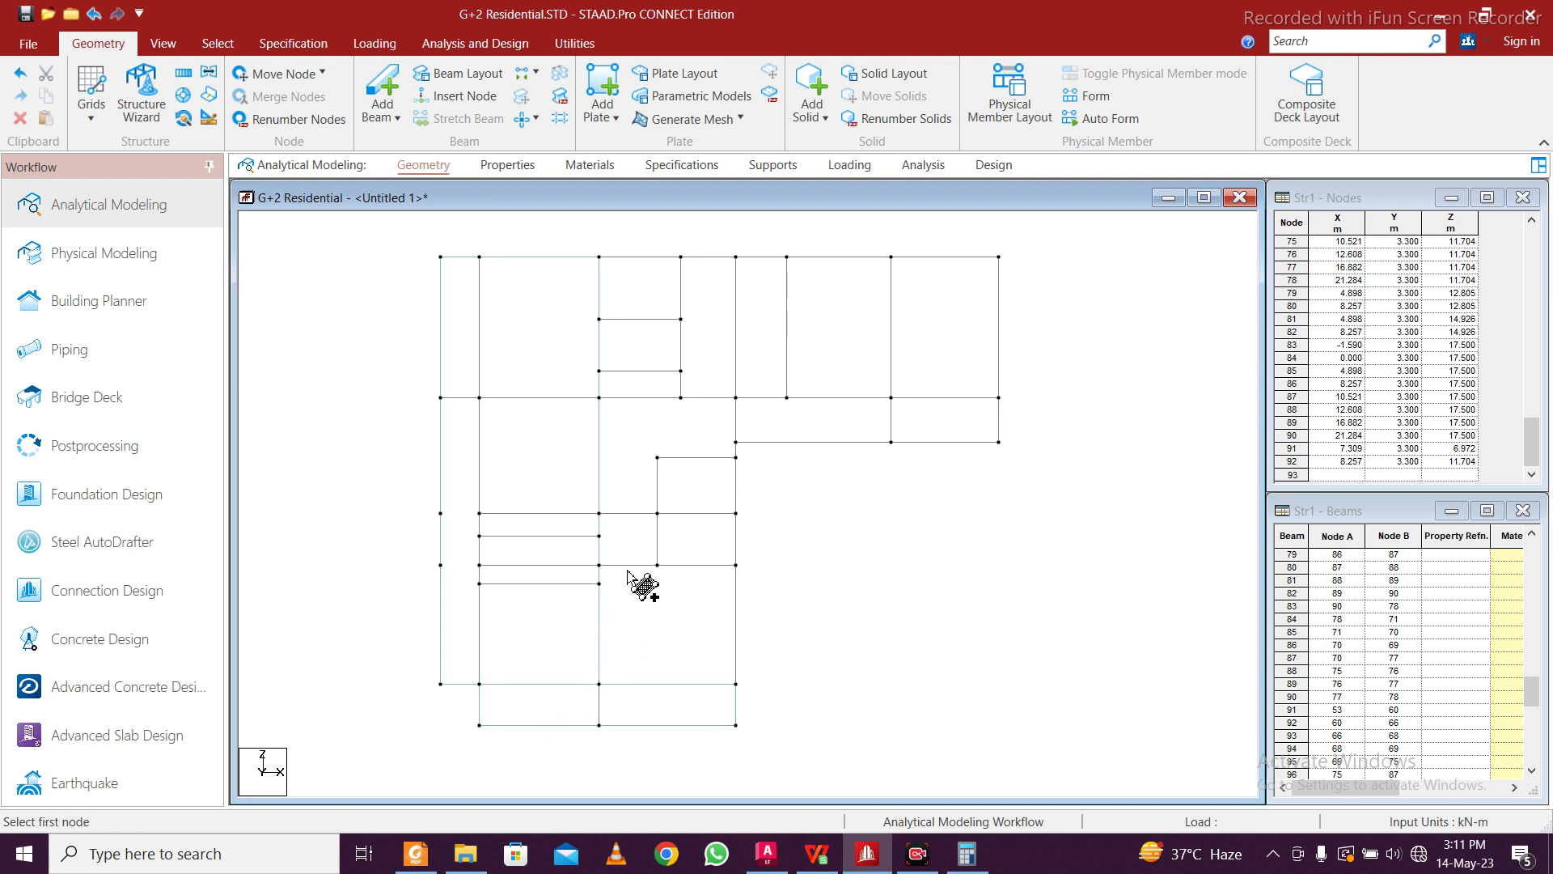
Add a four-noded roof slab plate spanning X 4.898 to 10.521 and Z 4.86 to 0
click(598, 564)
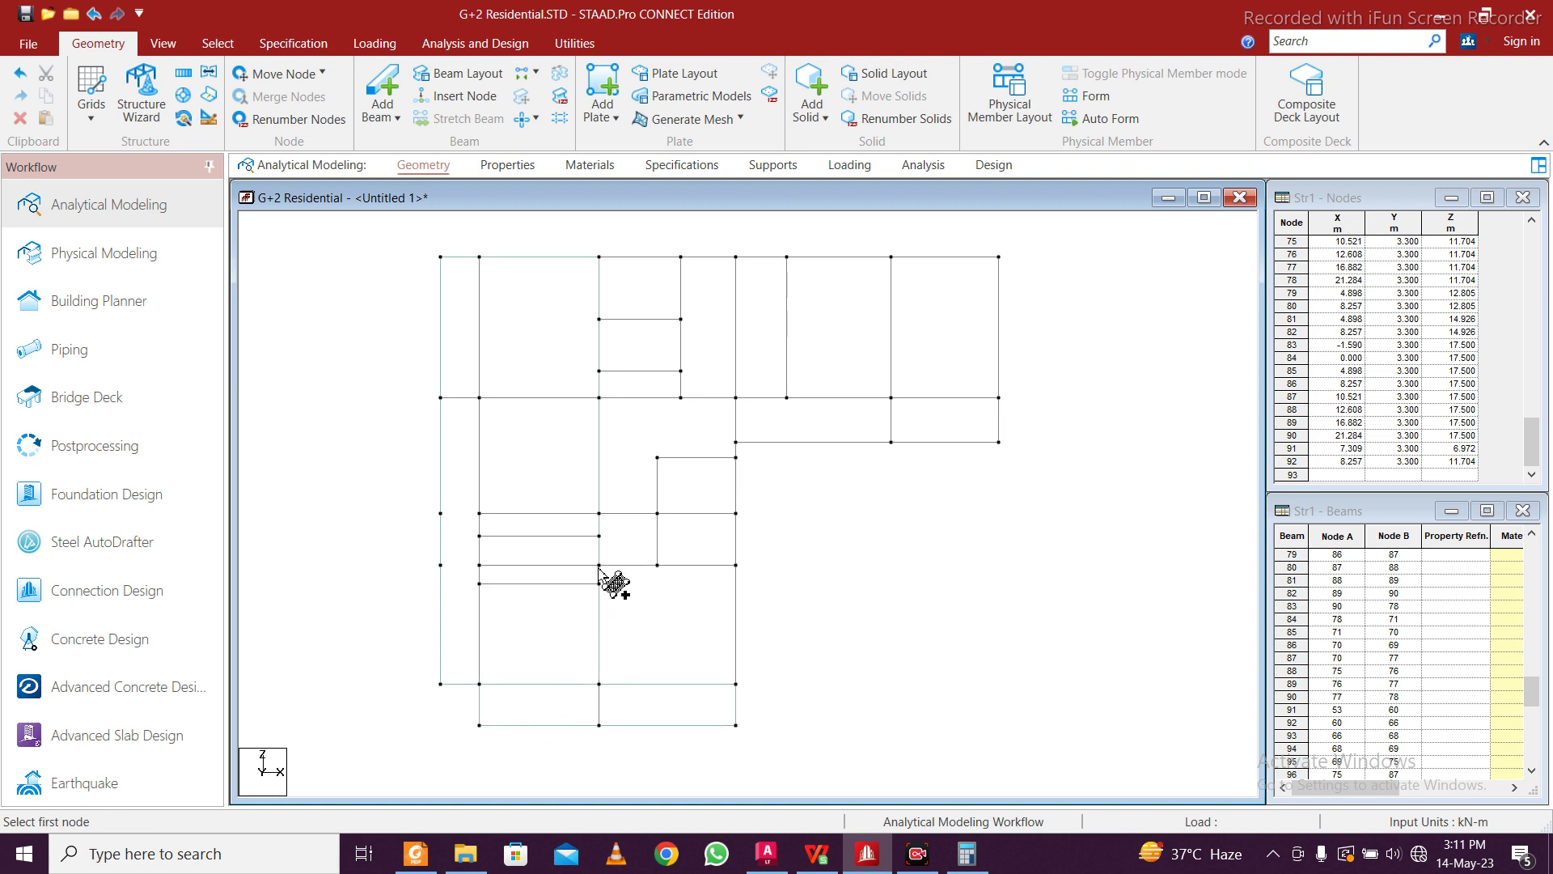
click(736, 565)
click(735, 684)
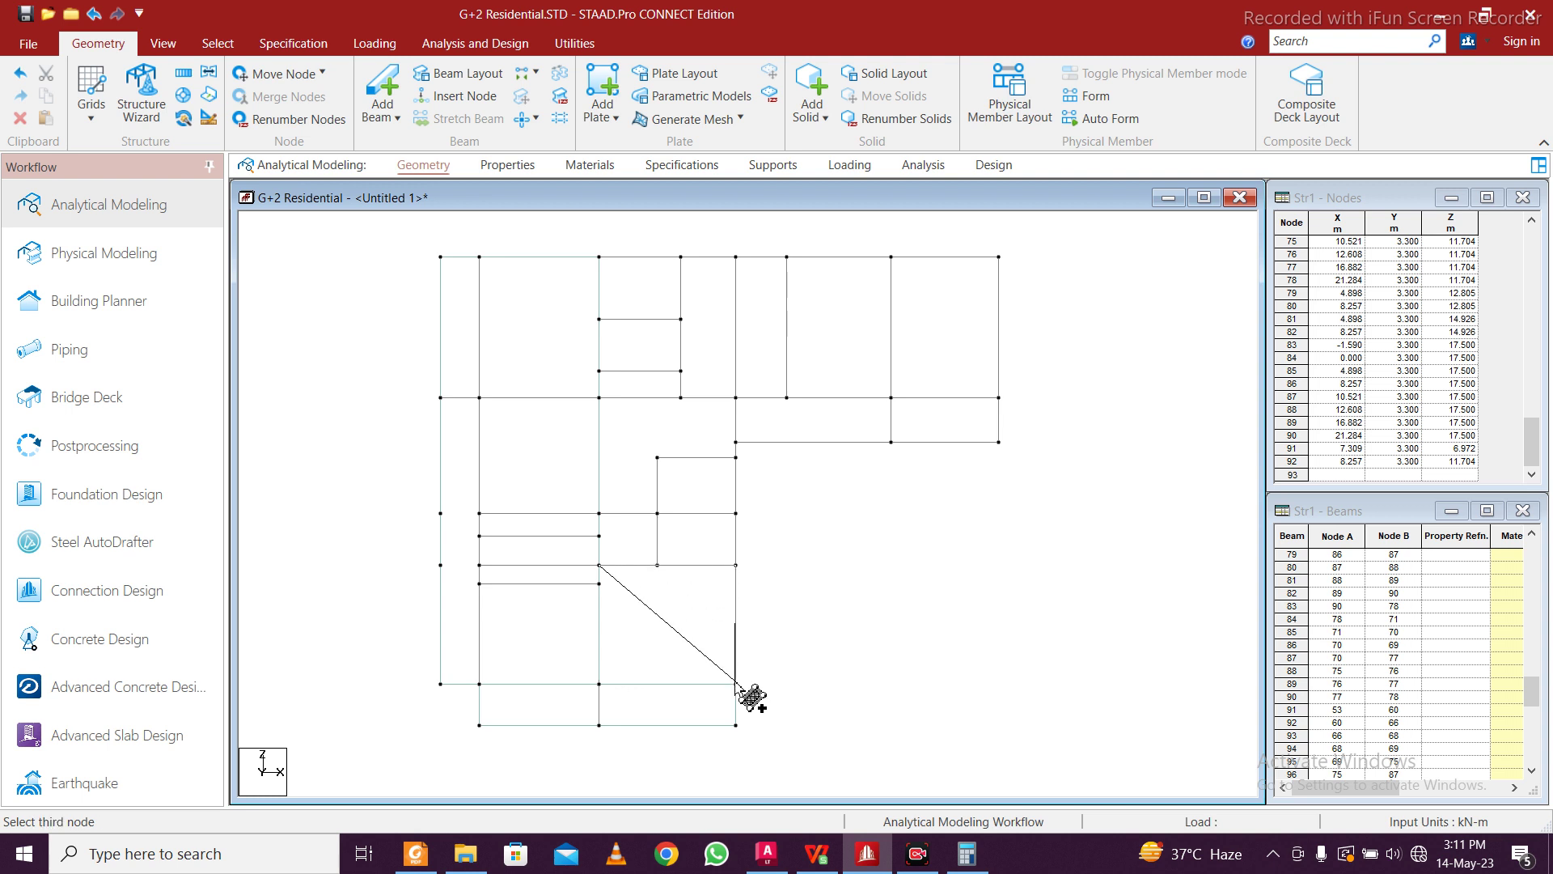
click(600, 684)
Add a four-noded roof slab plate over the small panel spanning X 4.898 to 7.309 and Z 6.972 to 4.86
click(599, 513)
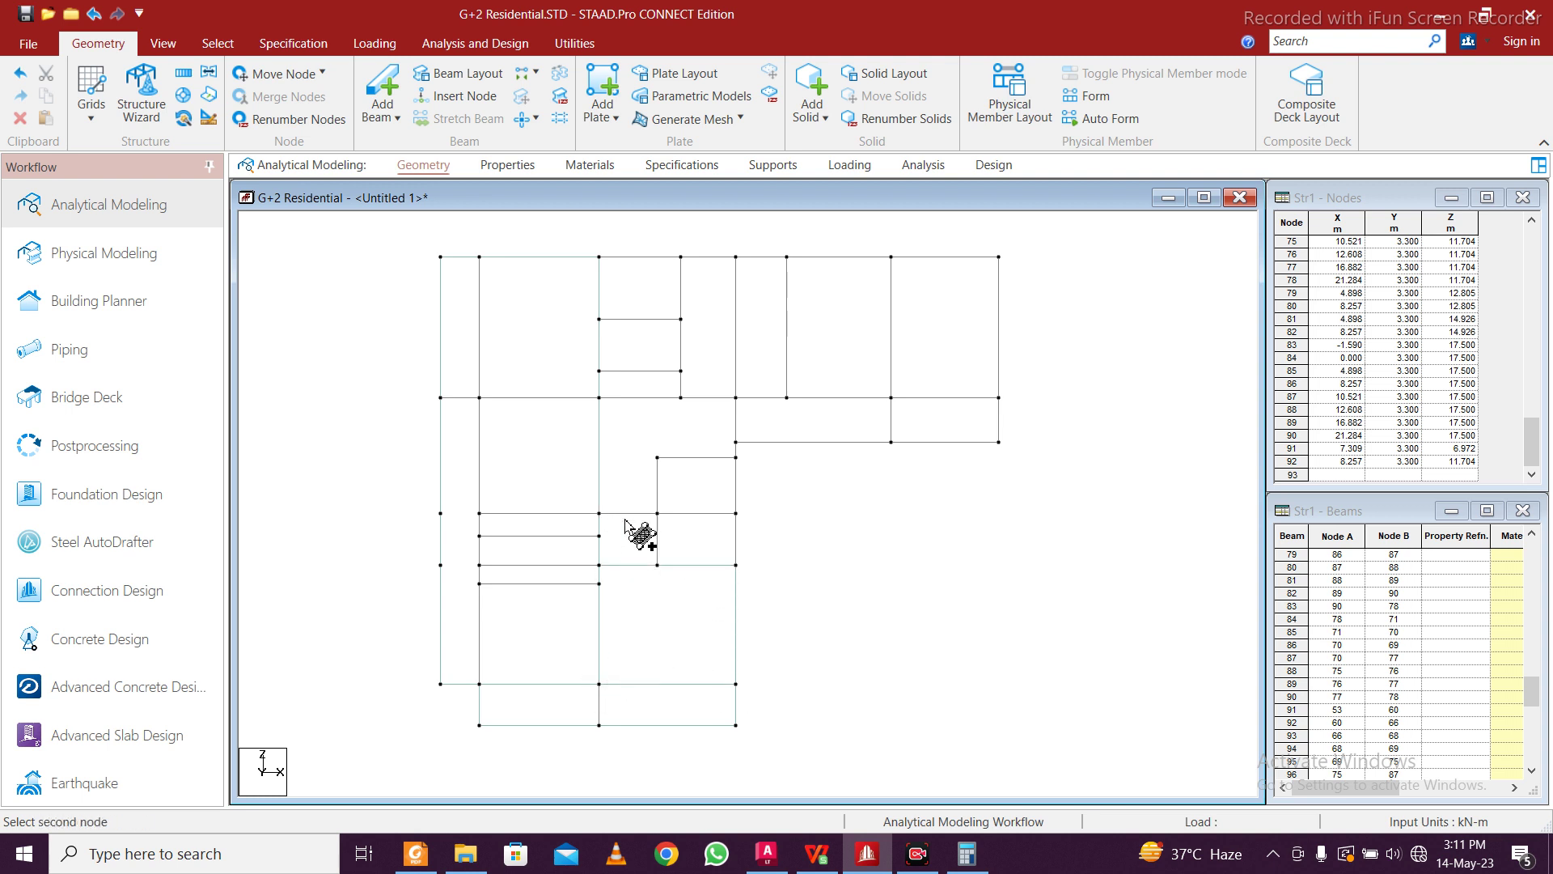
click(657, 513)
click(657, 565)
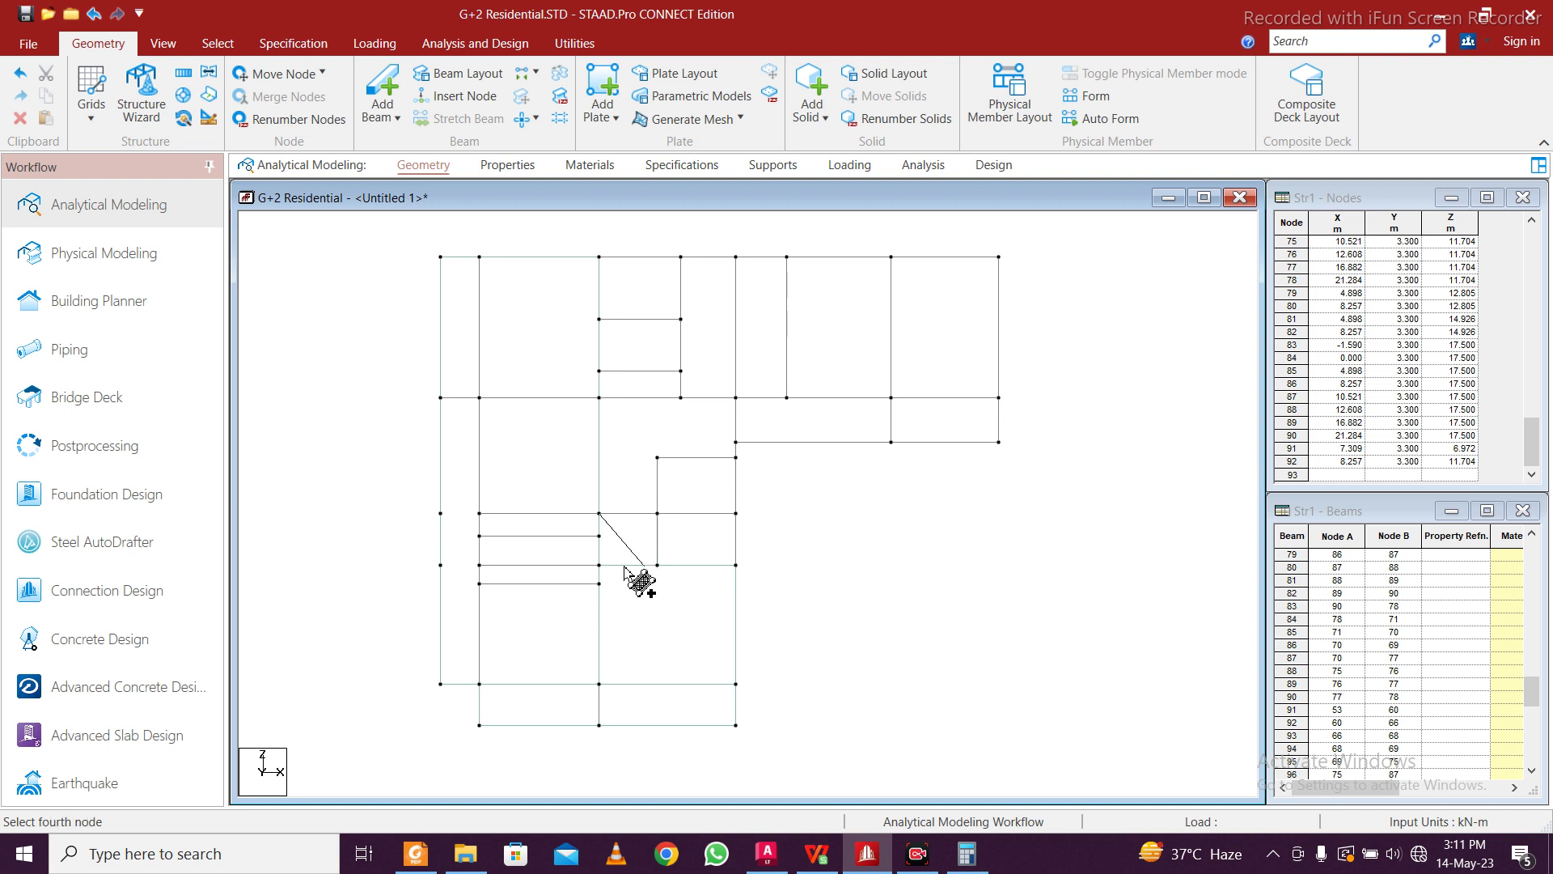
click(599, 565)
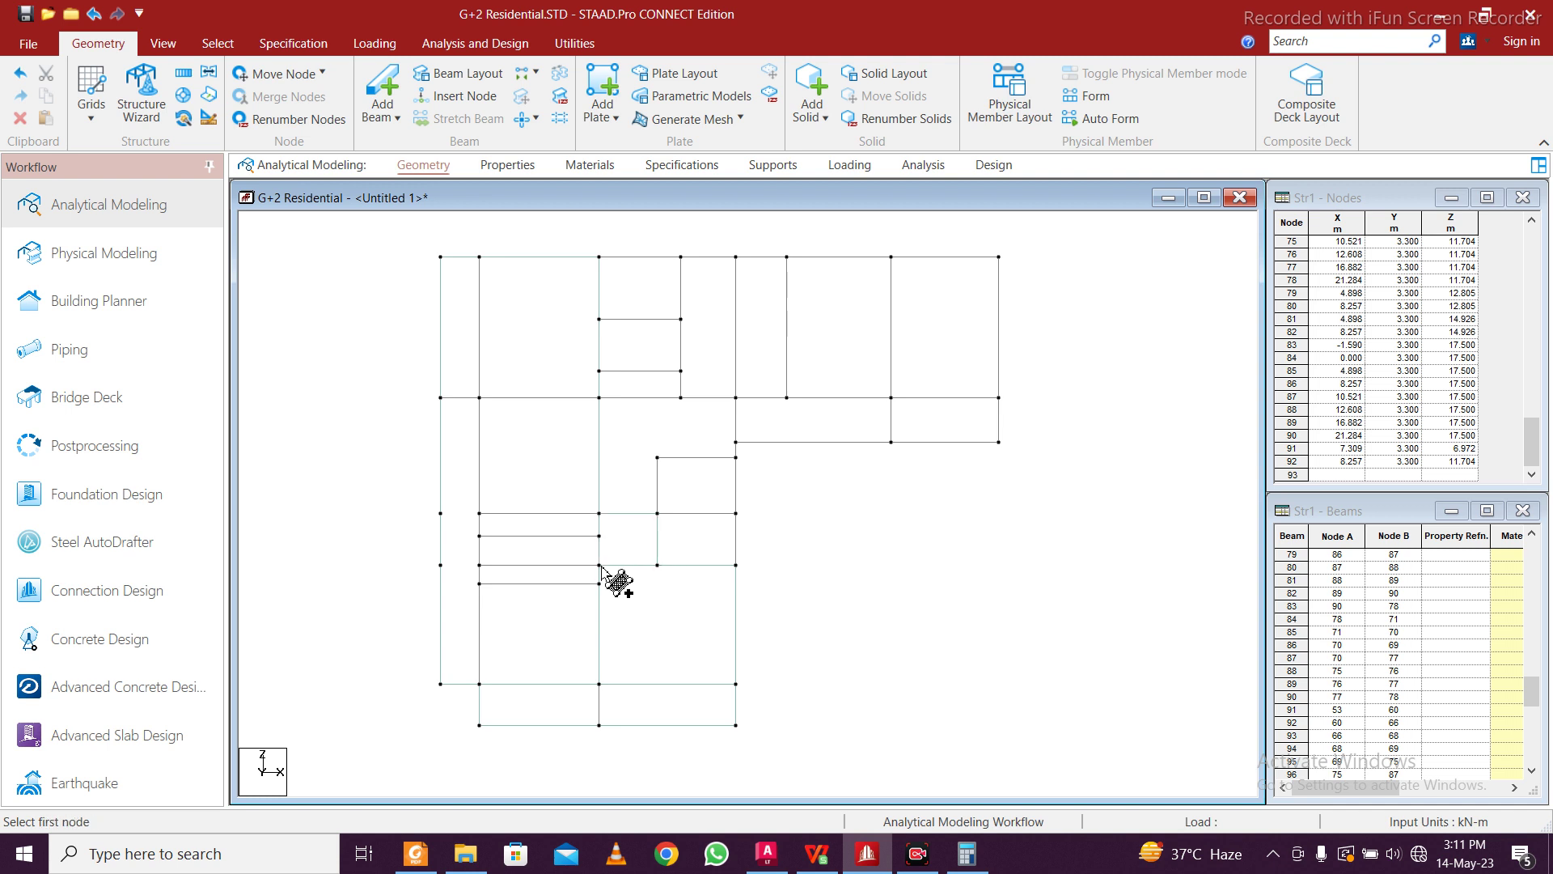
Add a four-noded roof slab plate spanning X 4.898 to 8.257 and Z 17.5 to 11.704
click(598, 257)
click(681, 257)
click(680, 397)
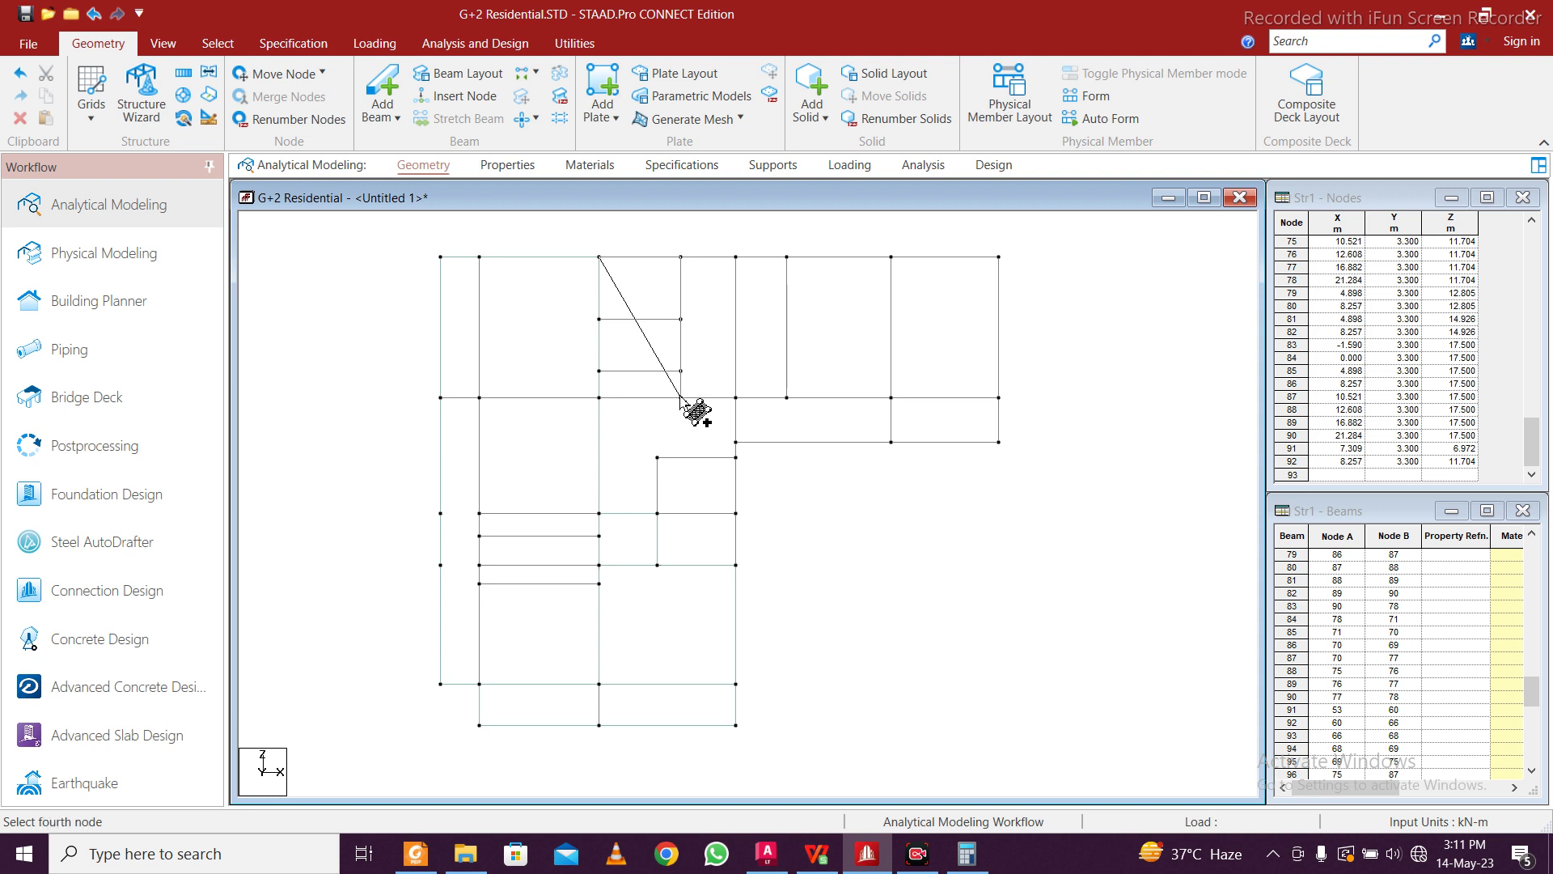
click(599, 398)
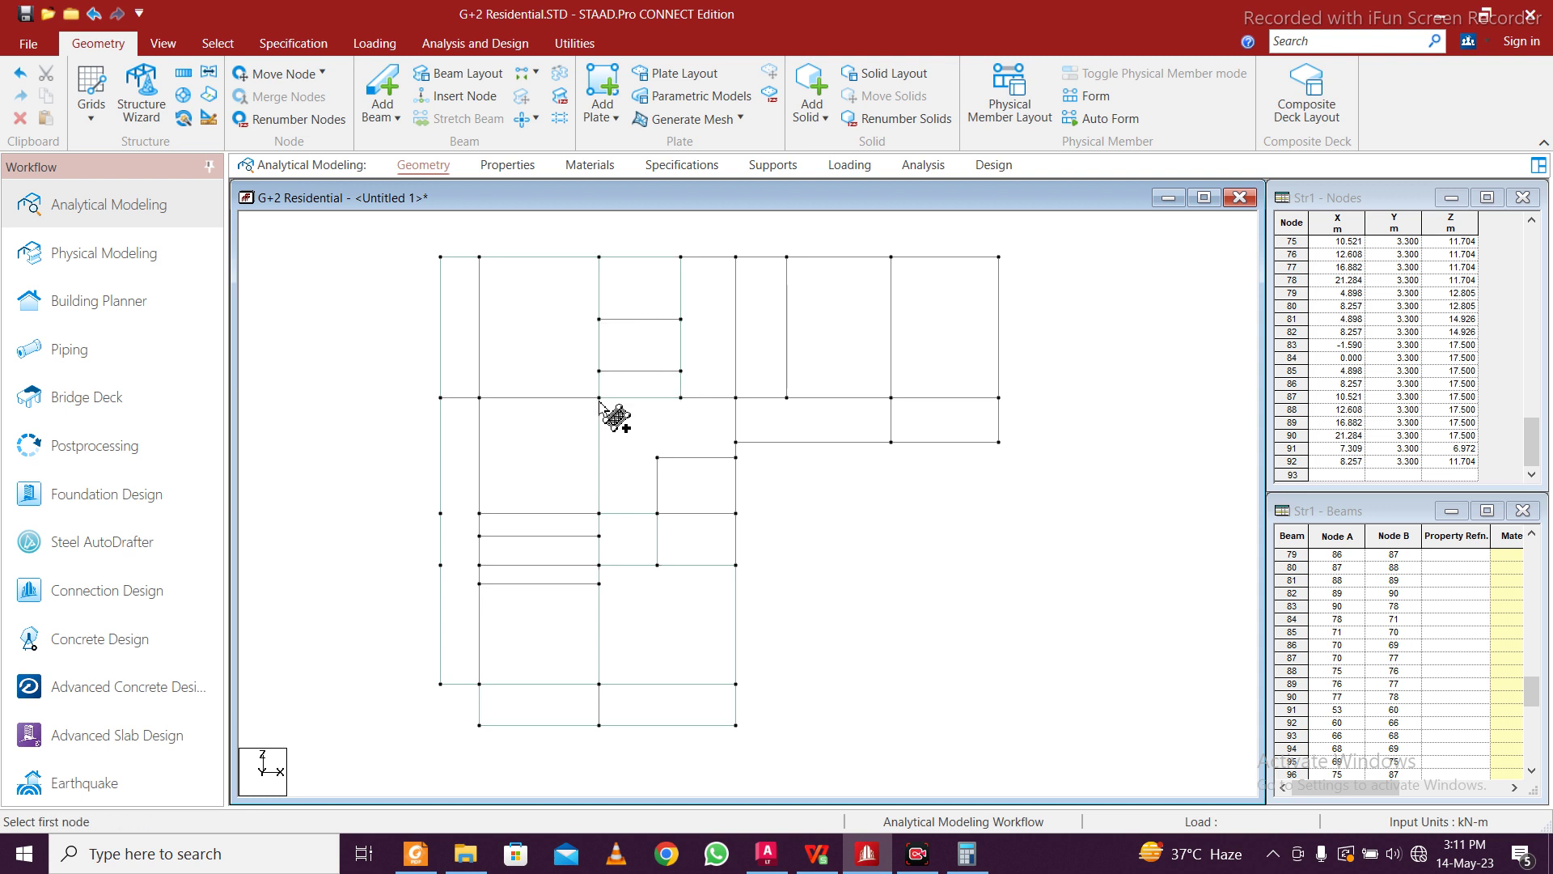
Add a four-noded roof slab plate spanning X 10.521 to 21.284 and Z 17.5 to 9.885
click(737, 257)
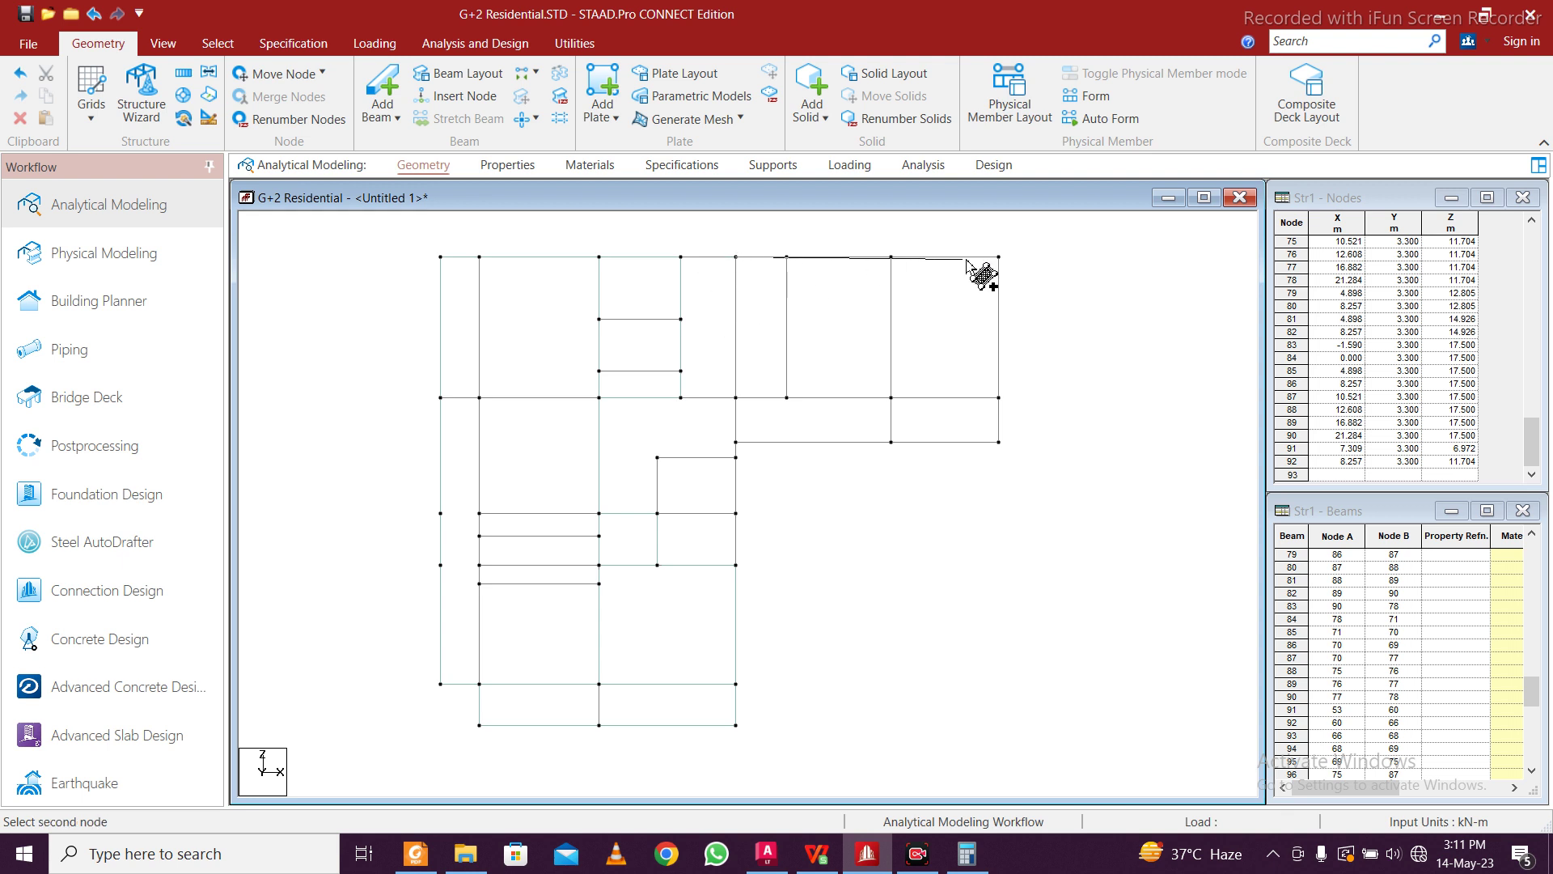
click(999, 257)
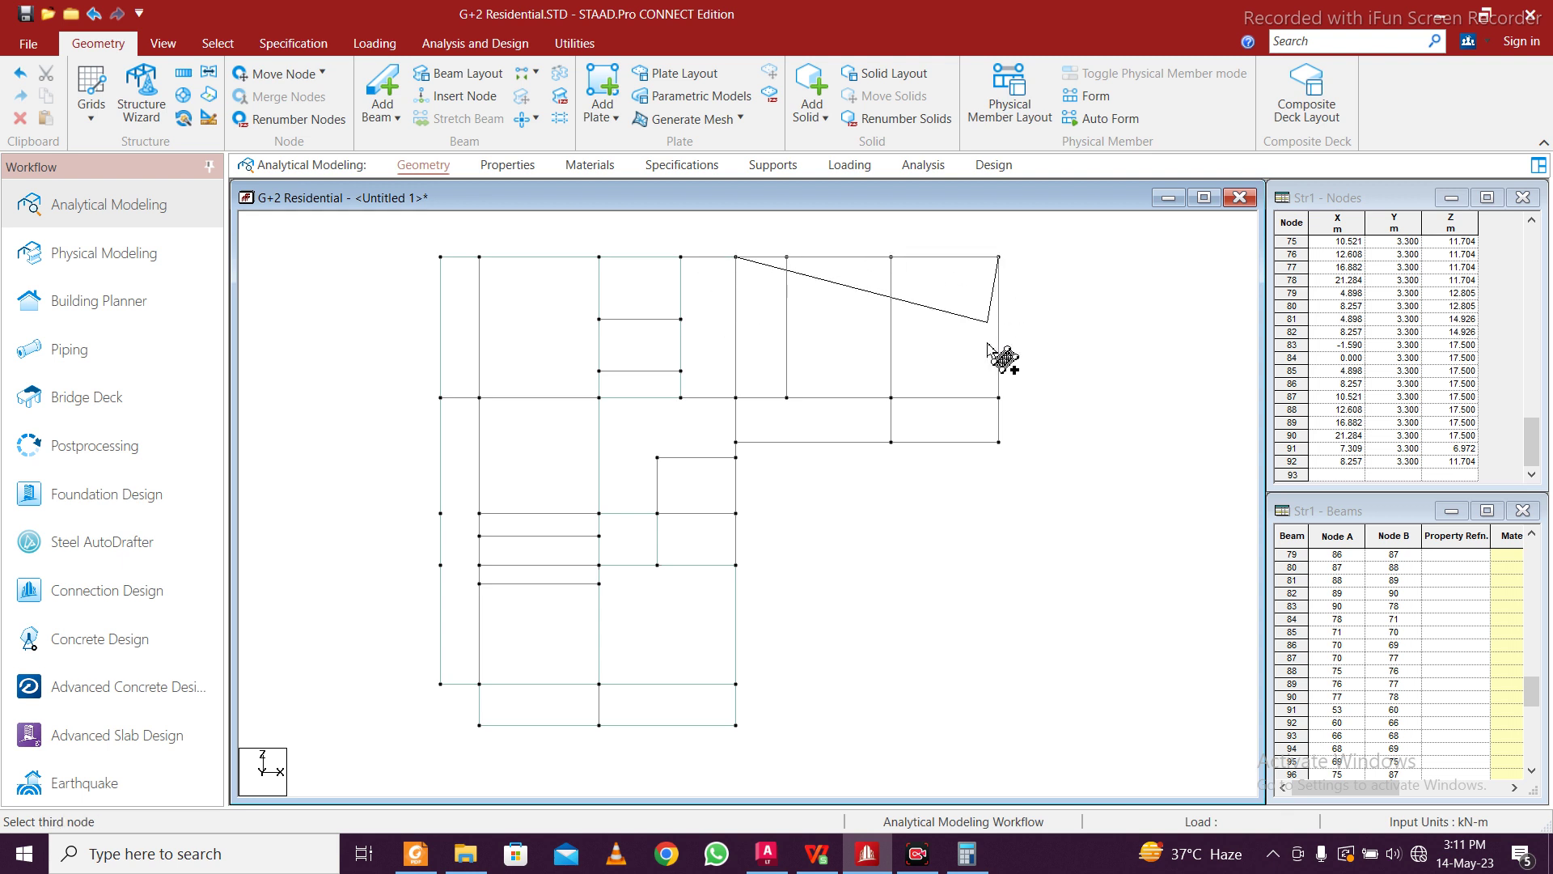
click(990, 438)
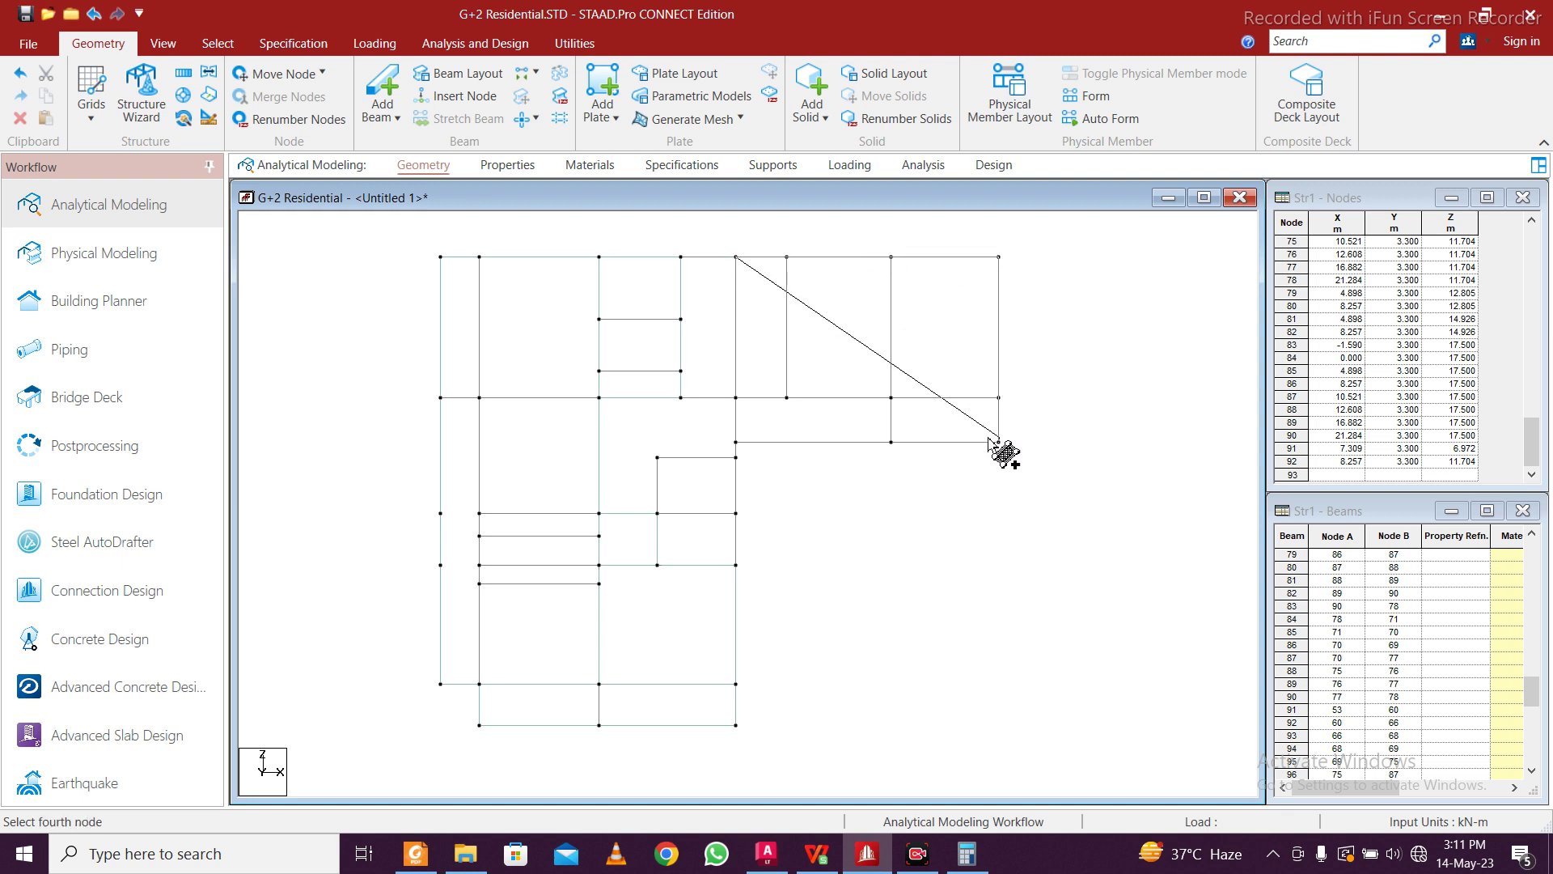
click(739, 443)
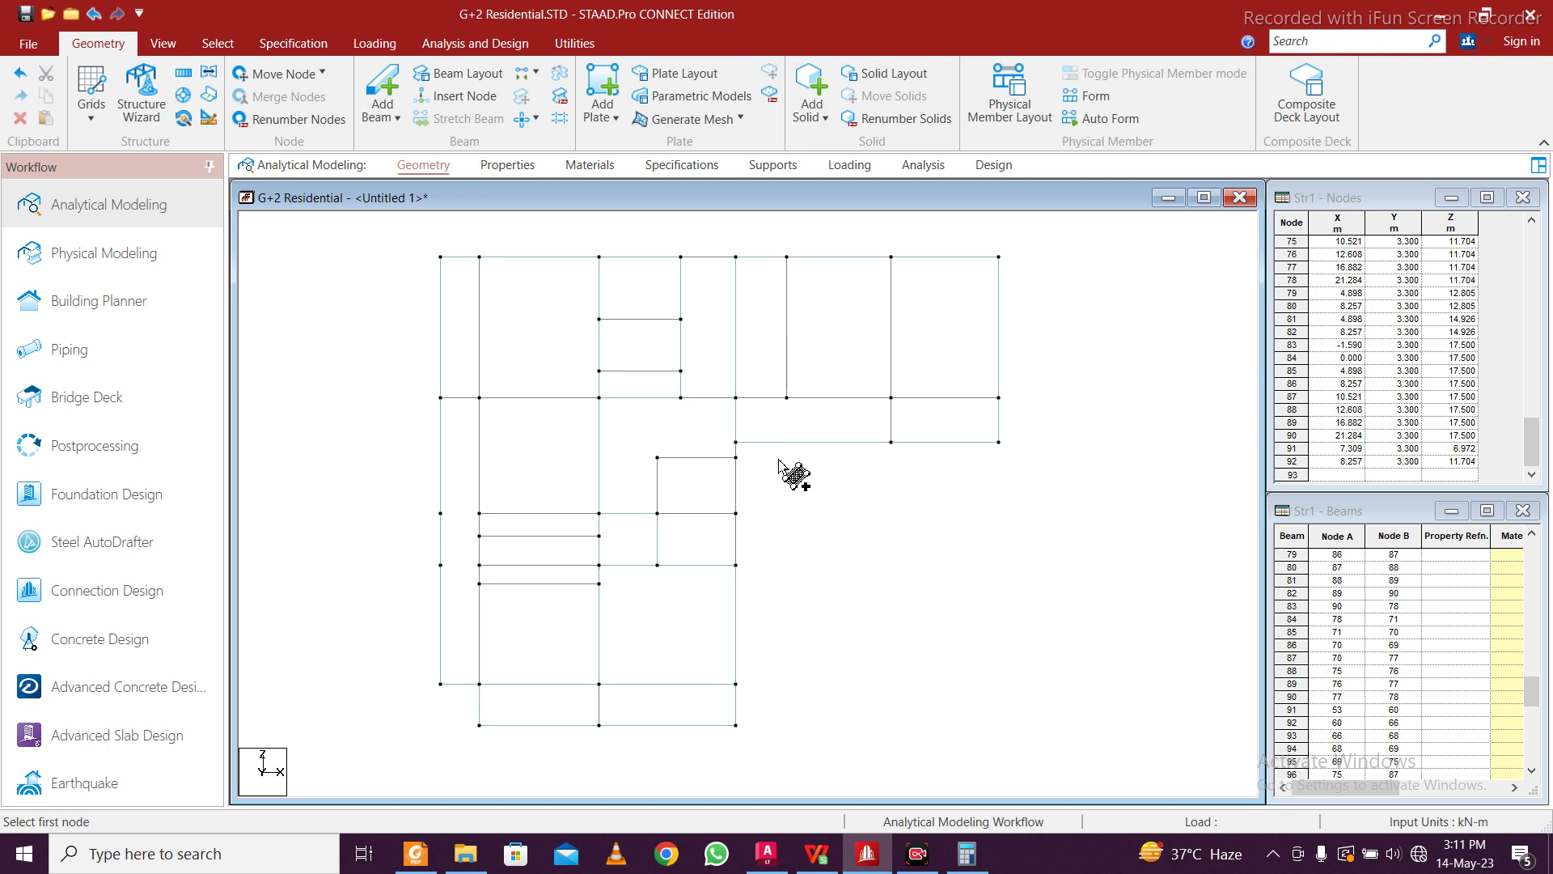
Open the 3D rendering of the roof, examine the new slab plates from several angles, and close it
click(163, 42)
click(1180, 95)
right_click(1006, 540)
click(908, 589)
right_click(991, 576)
click(977, 593)
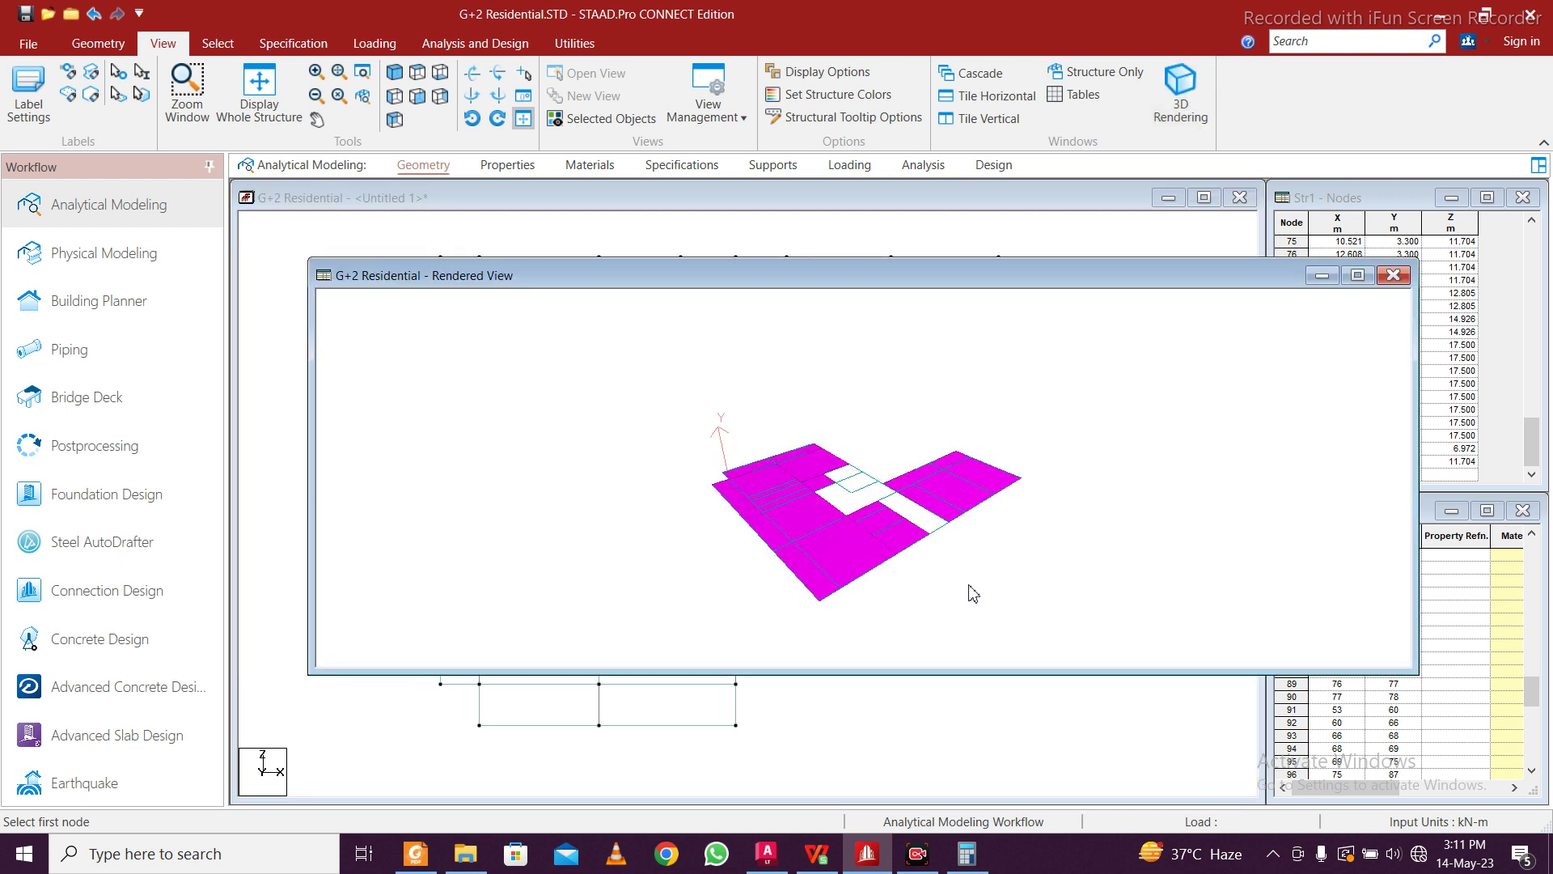
drag(1035, 568, 1020, 551)
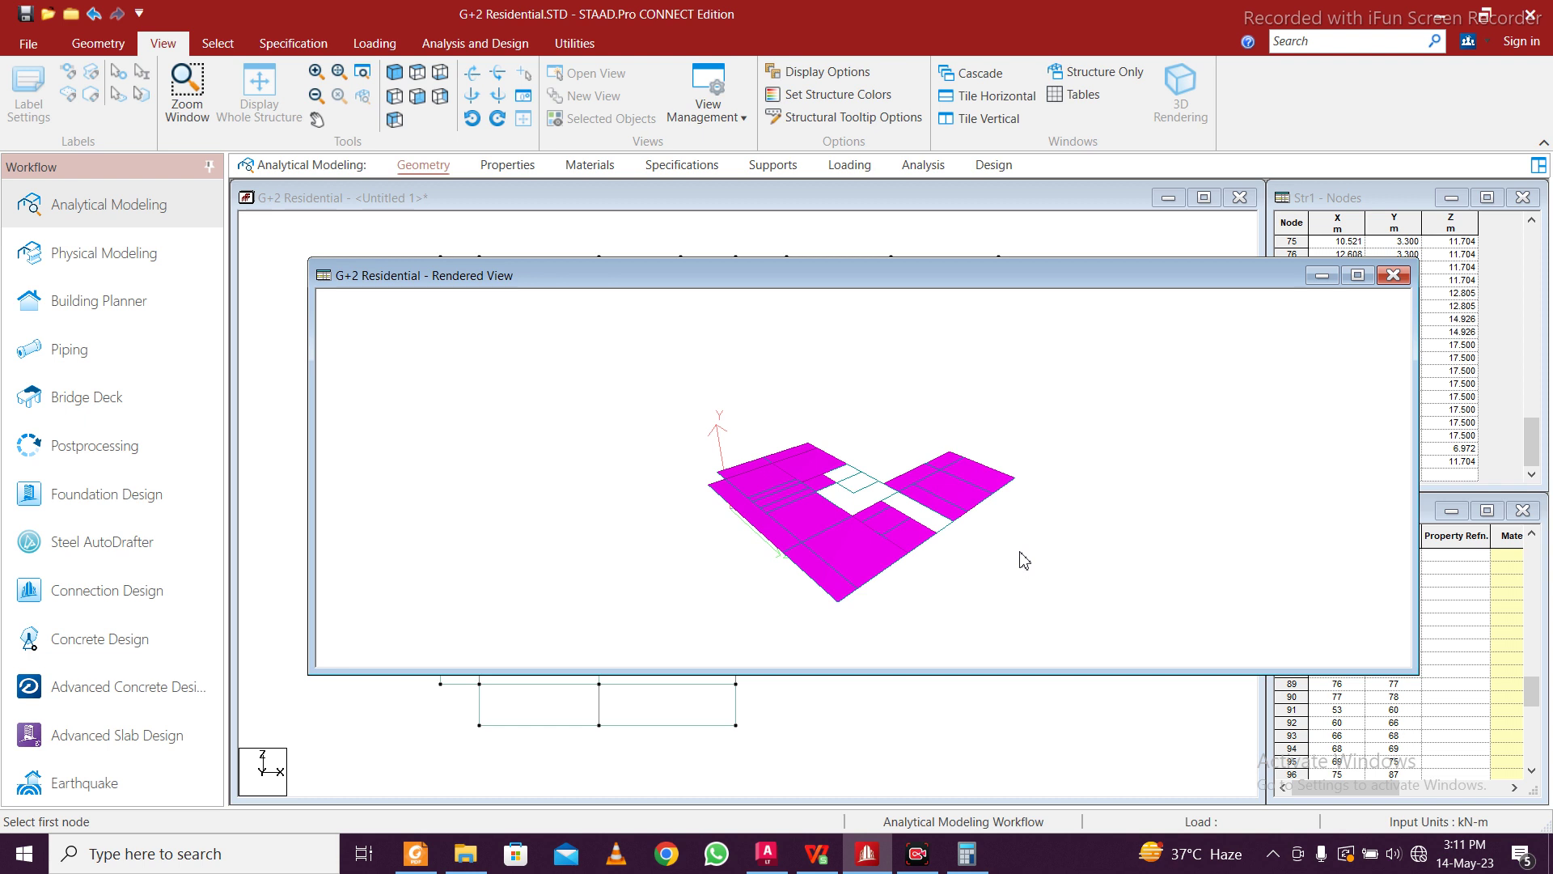
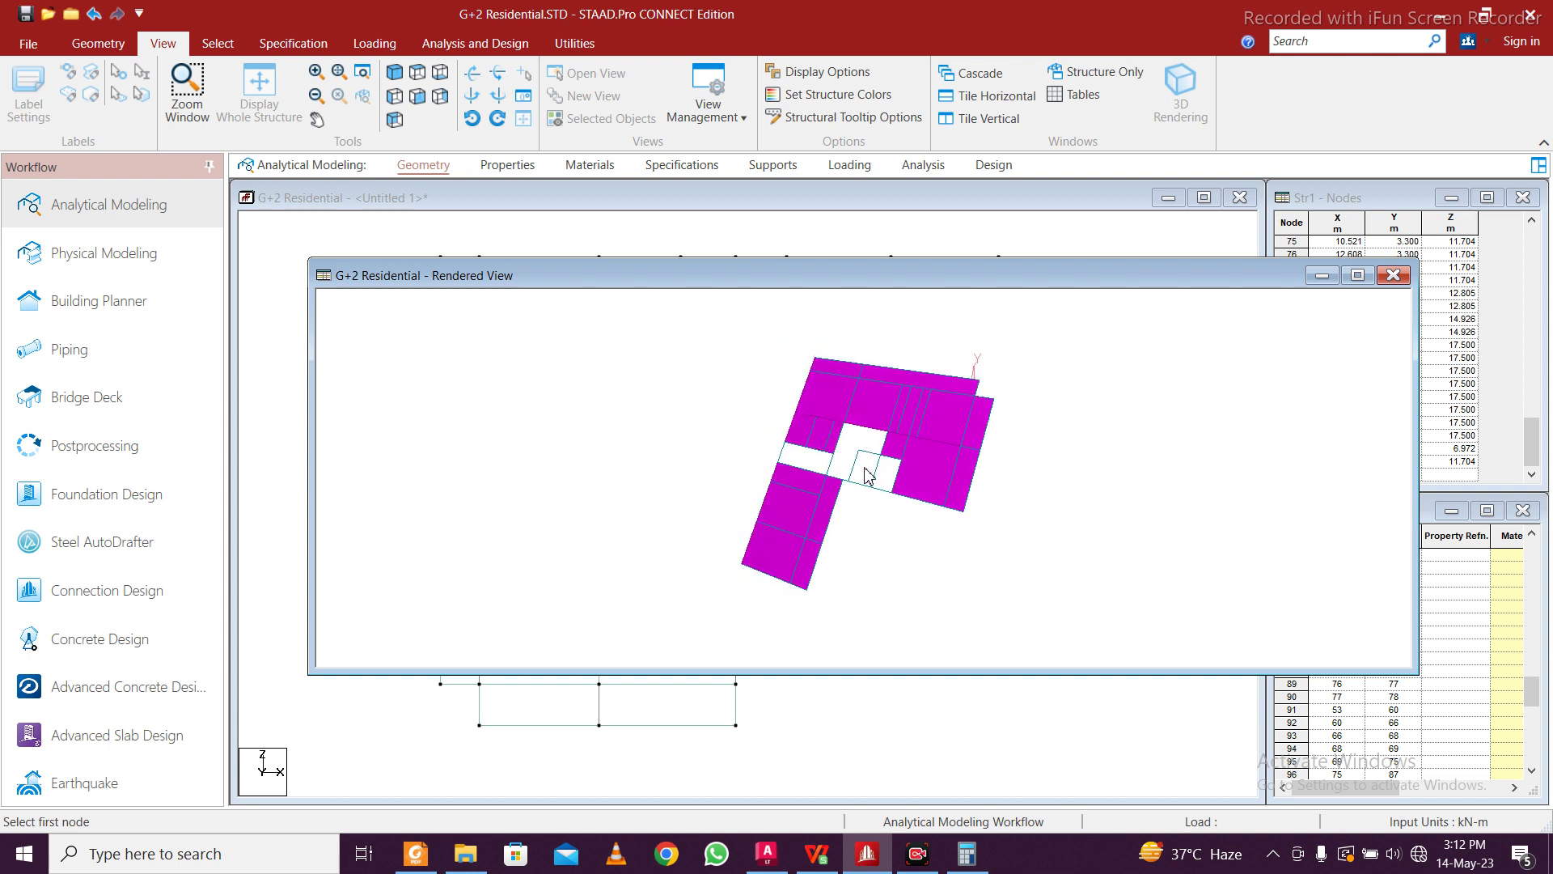
click(1393, 276)
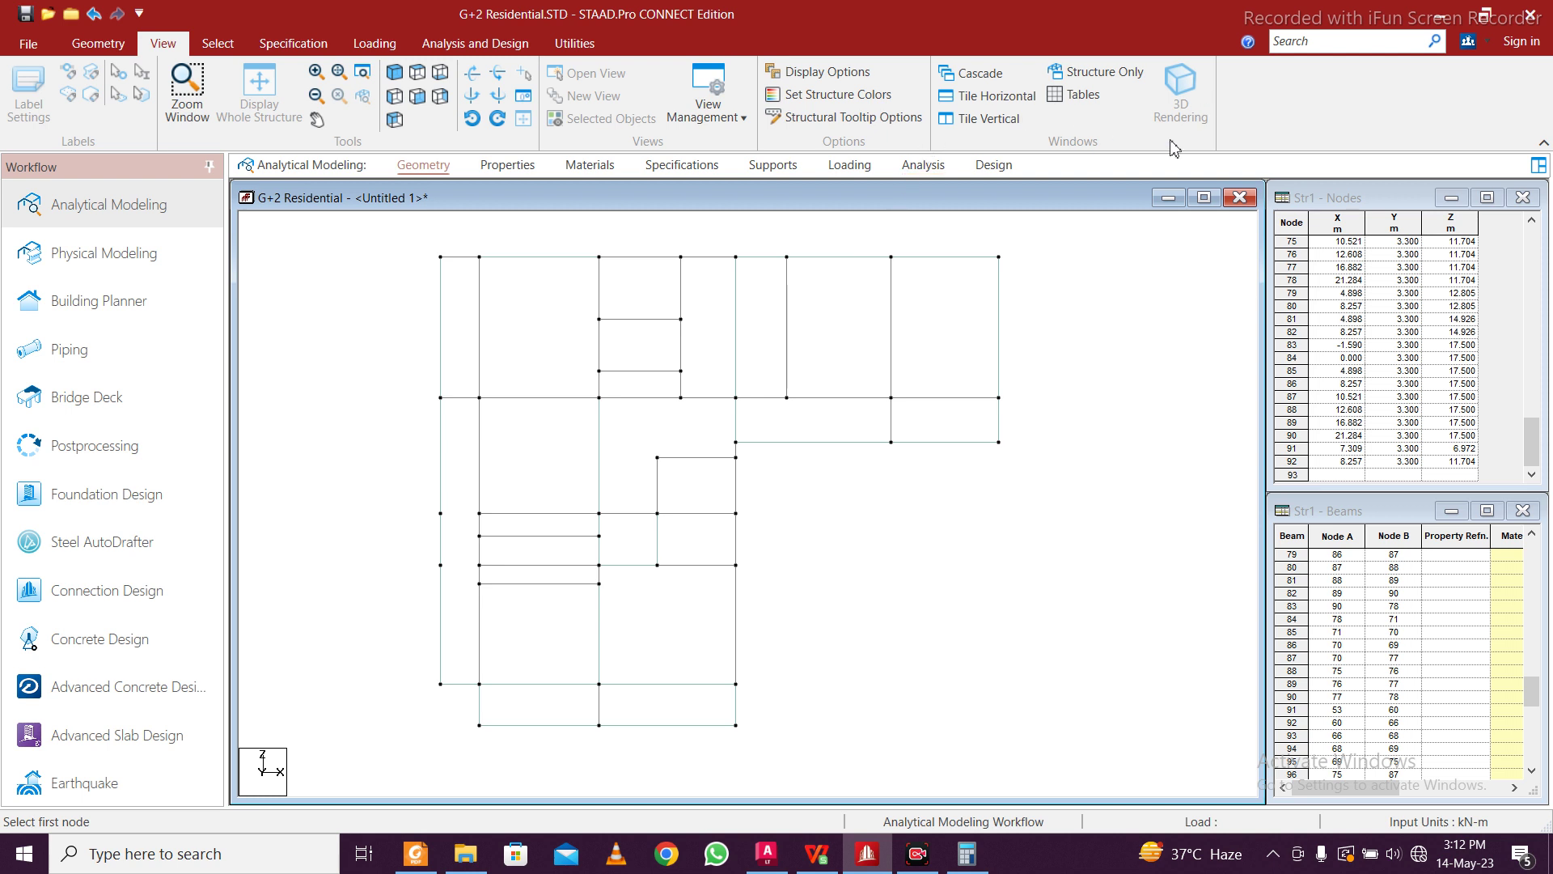
Render the roof again, inspect the plates and slab openings up close, and close the rendered view
click(1183, 96)
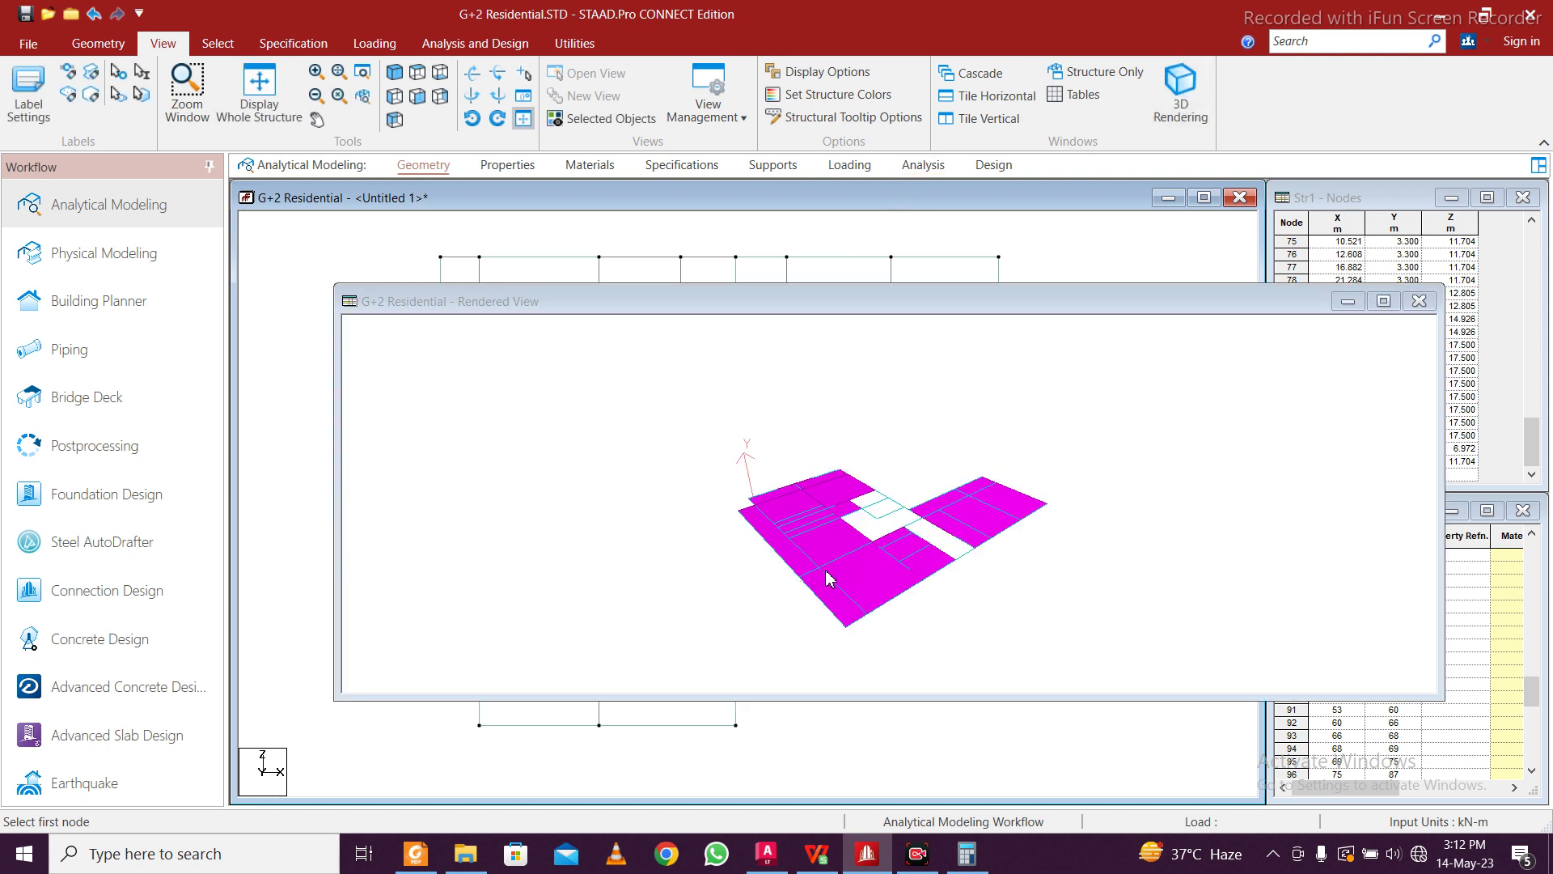
key(Right)
key(Right)
click(948, 552)
key(Right)
key(Right)
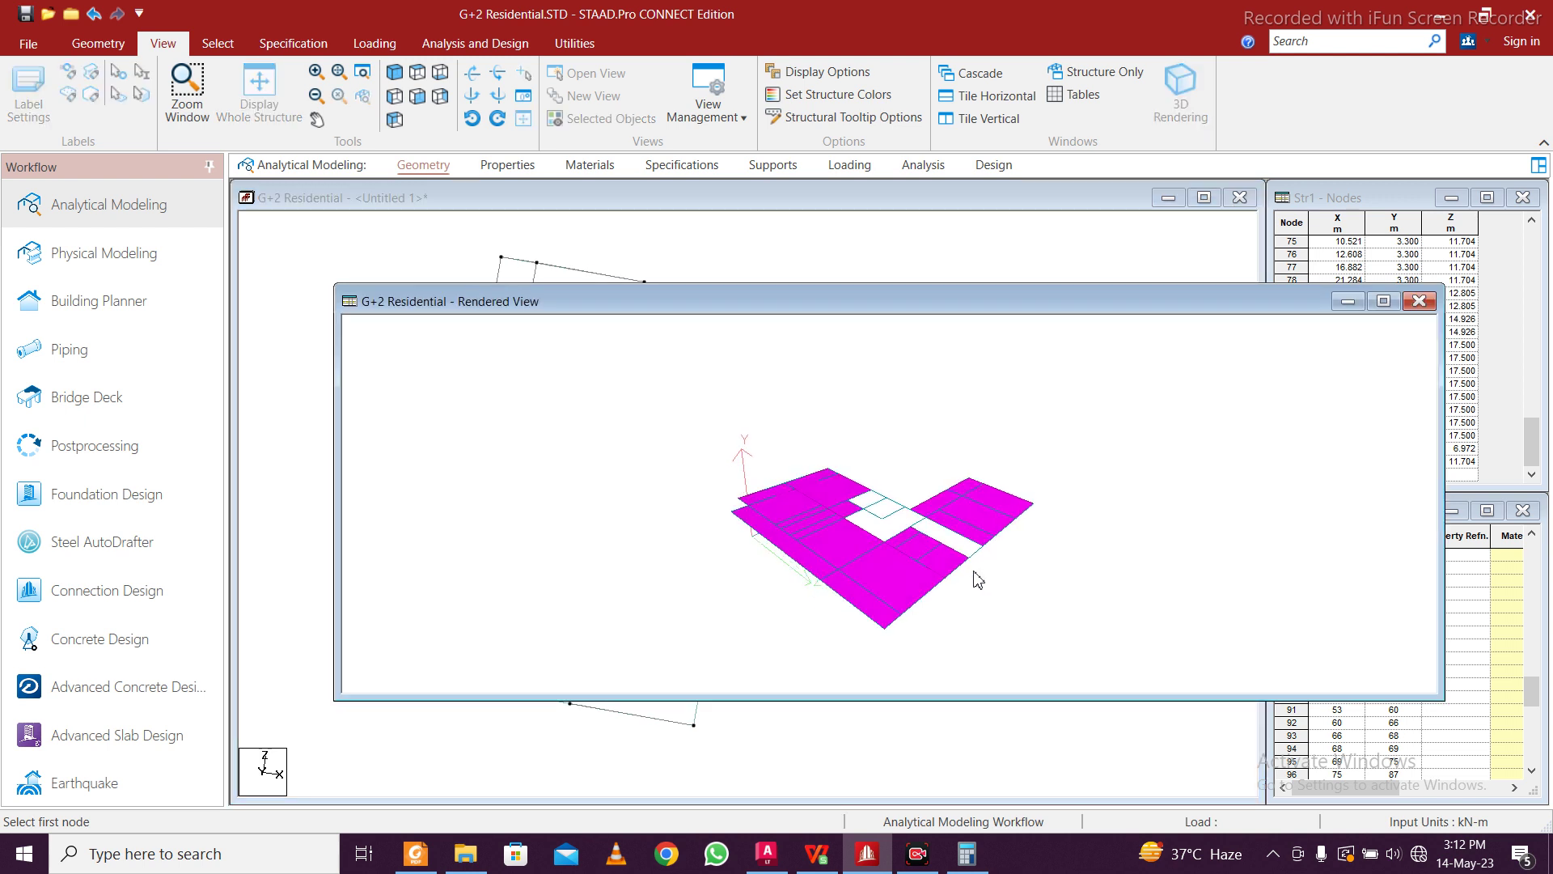
drag(974, 571, 1042, 566)
right_click(1042, 565)
drag(1024, 511, 886, 465)
scroll(890, 466, up, 5)
drag(904, 471, 904, 518)
click(1421, 304)
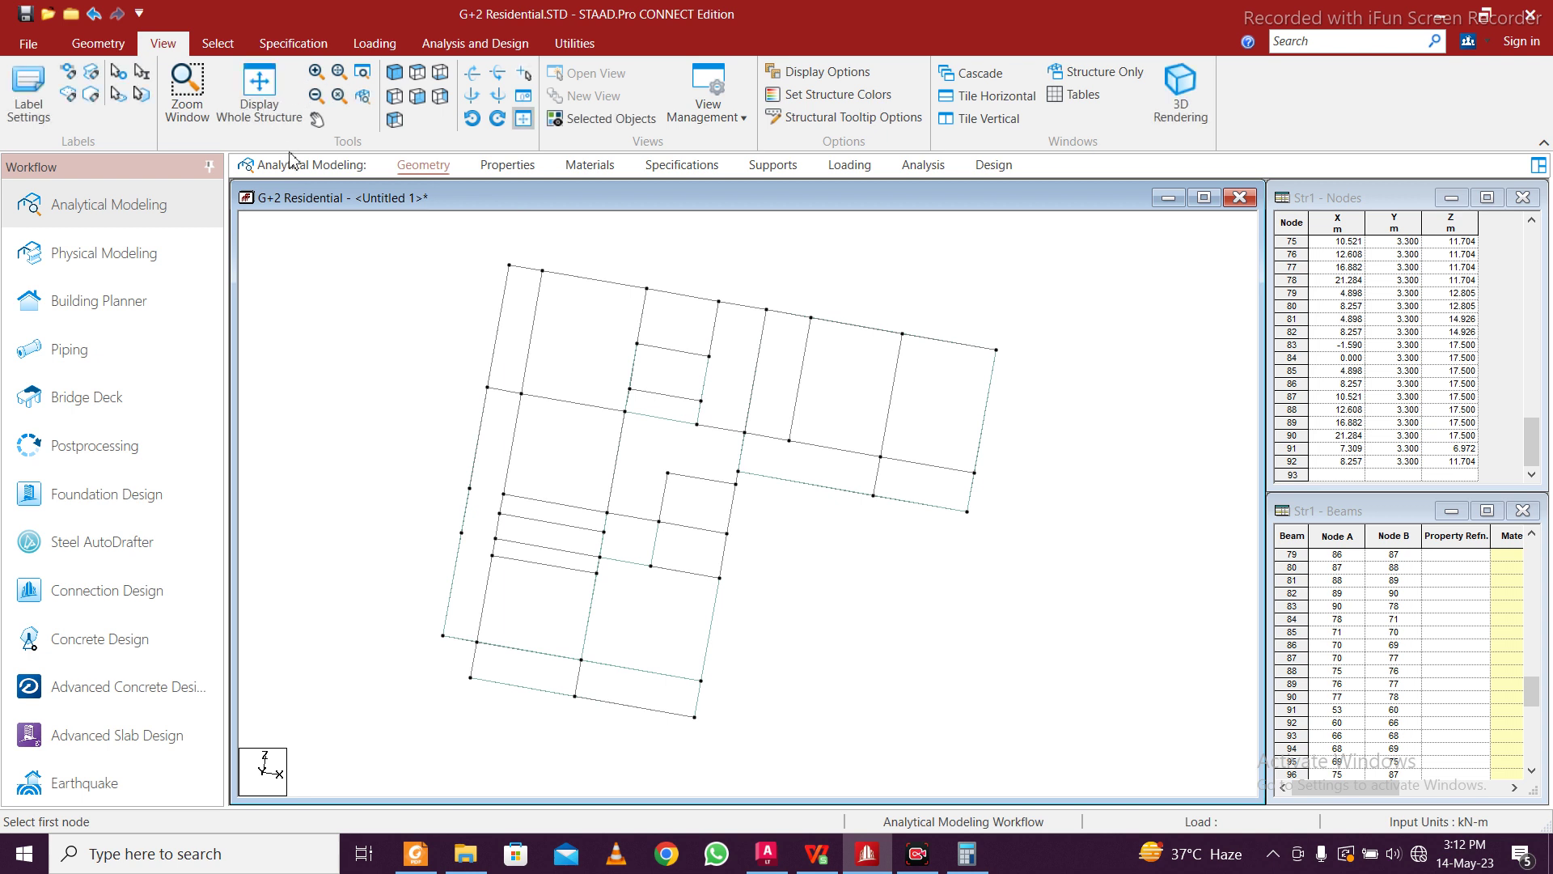
Display the whole structure and add a column at X 0, Z 0 from the lower beam level to the roof at Y 3.3
click(259, 89)
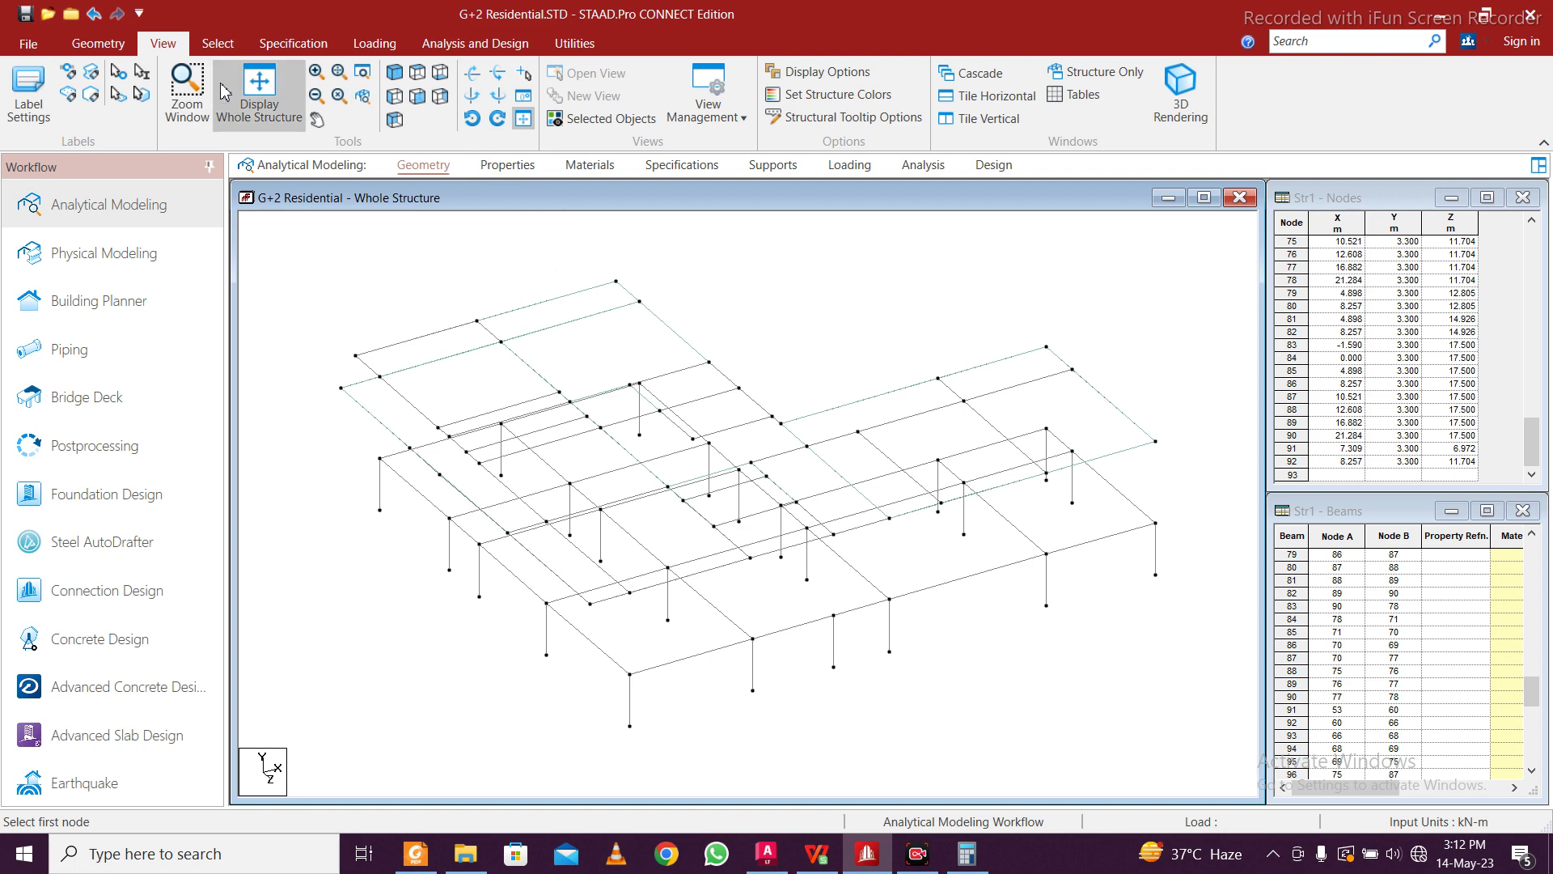
click(98, 46)
click(382, 89)
click(379, 458)
click(379, 377)
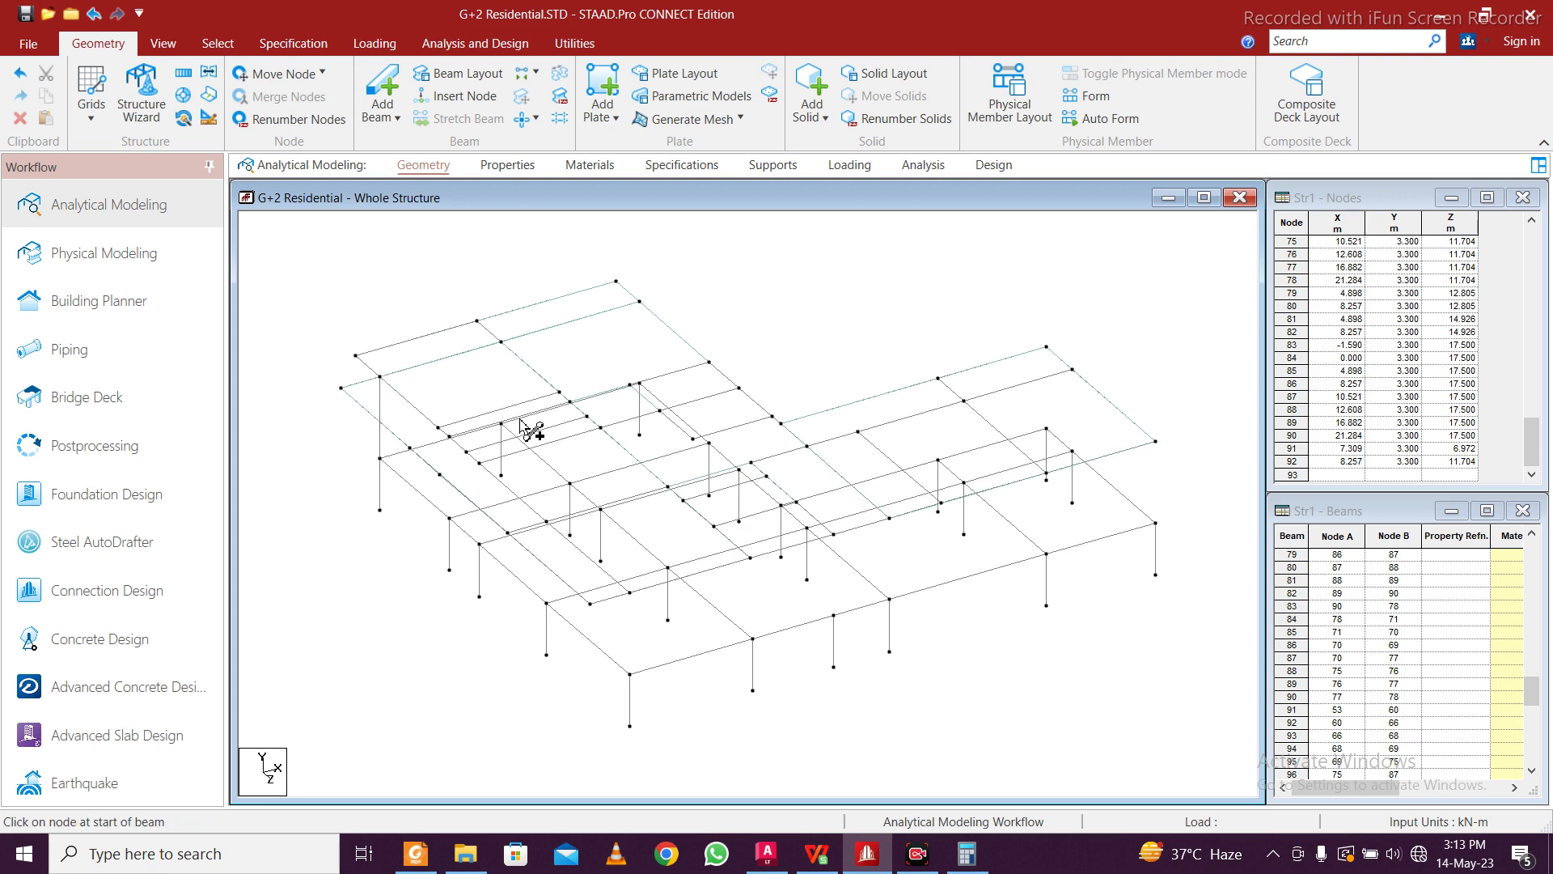
Add columns from the lower beam level to the first roof at X 4.898 and X 10.521 along Z 0
key(Down)
key(Down)
key(Up)
key(Up)
key(Up)
key(Up)
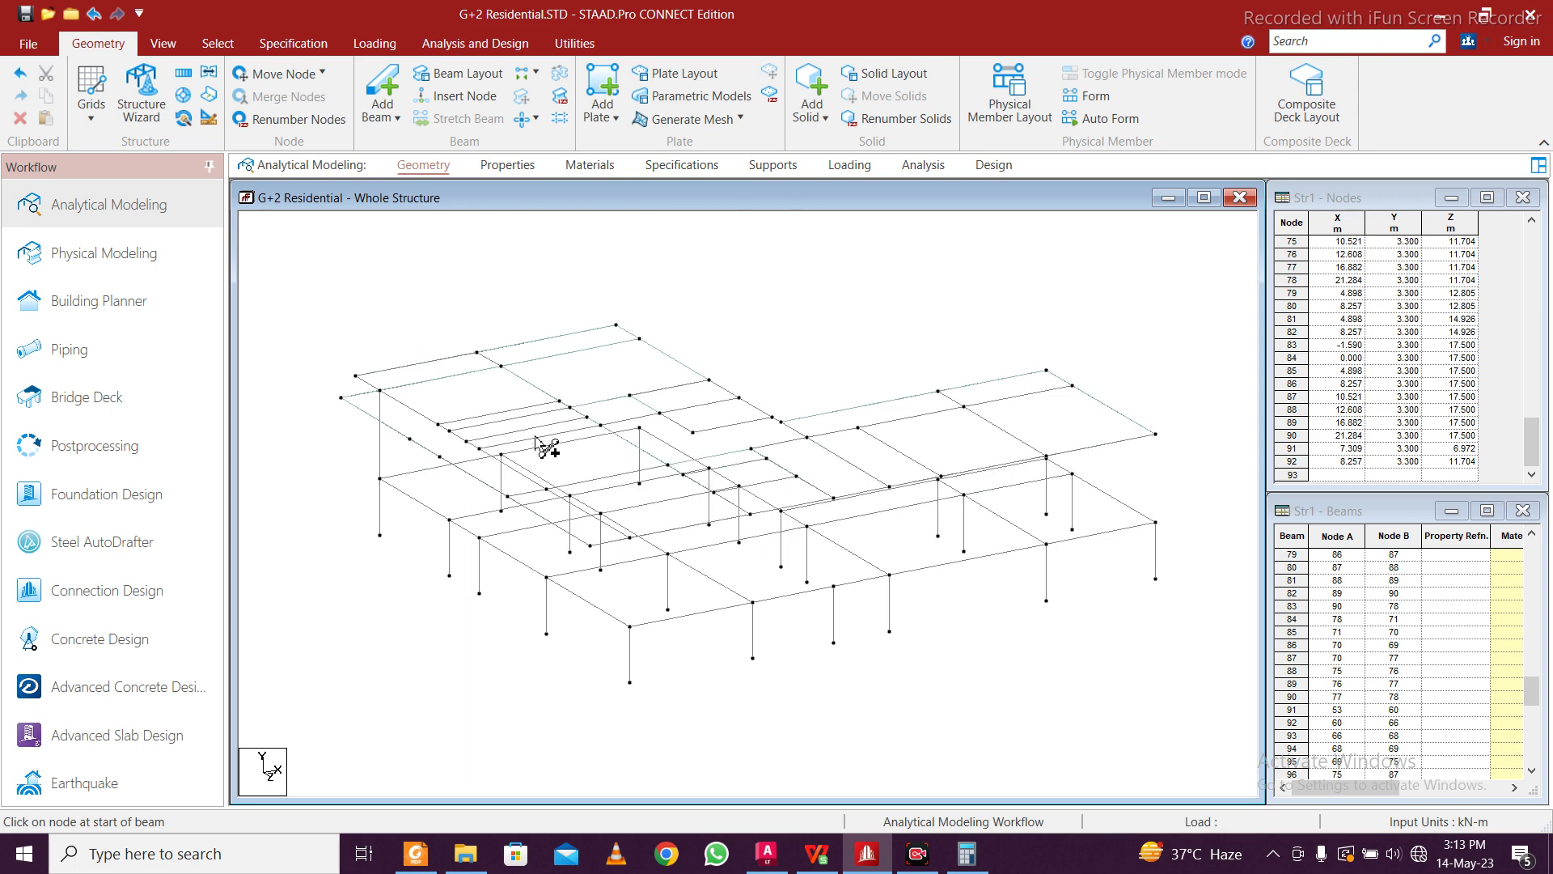
drag(502, 454, 501, 366)
drag(639, 427, 640, 339)
Add columns from the lower beam level to the first roof at X 0, X 4.898 and X 10.521 along Z 4.86
key(Down)
key(Down)
key(Down)
key(Down)
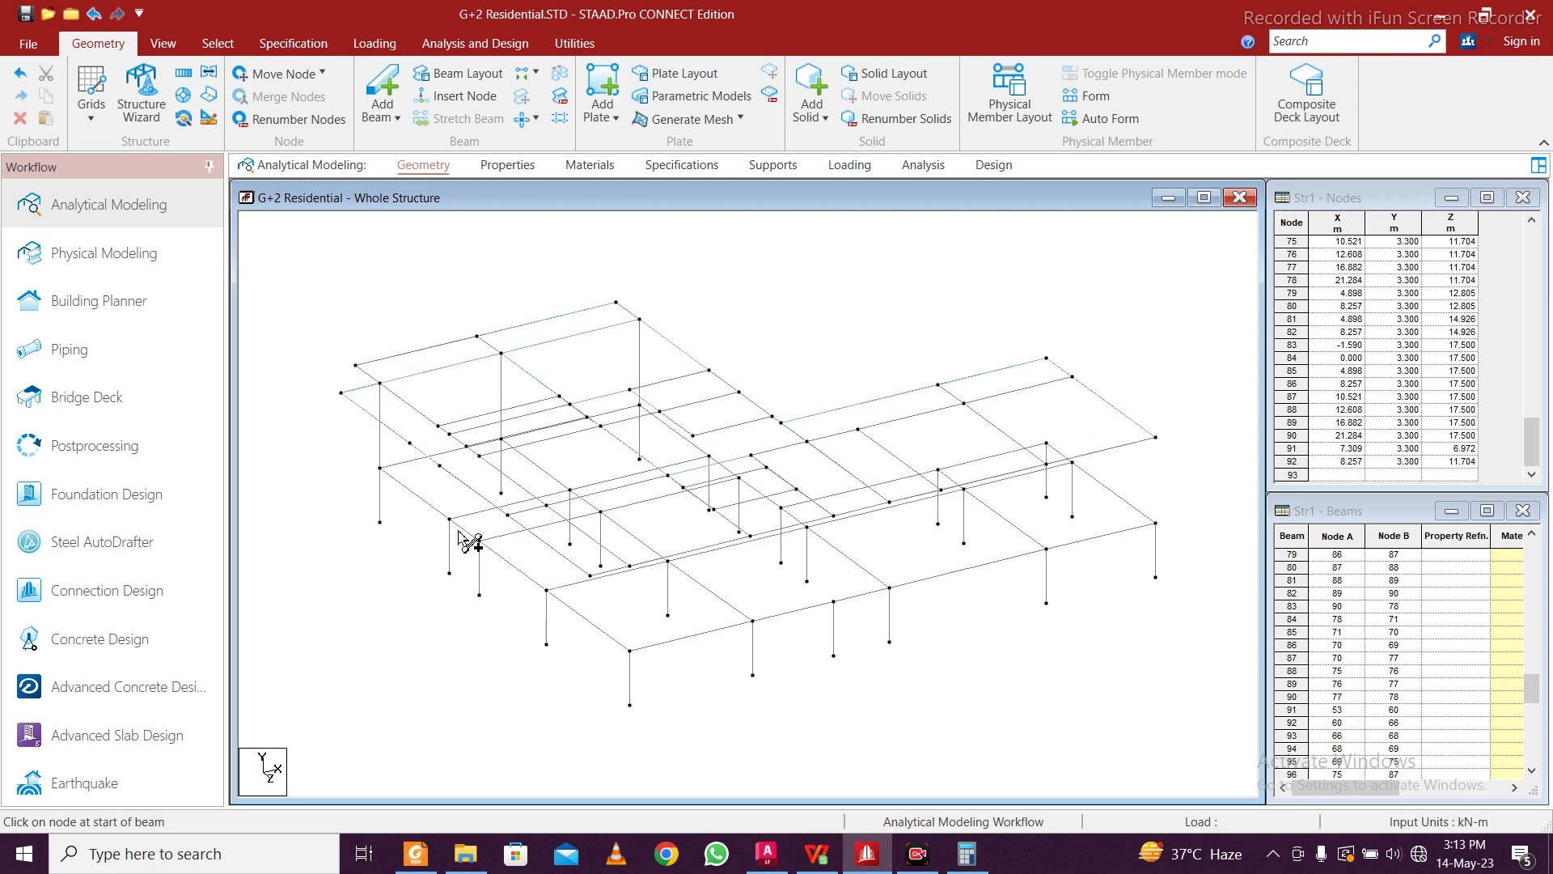
key(Up)
drag(449, 518, 450, 434)
drag(569, 489, 570, 403)
drag(709, 456, 710, 370)
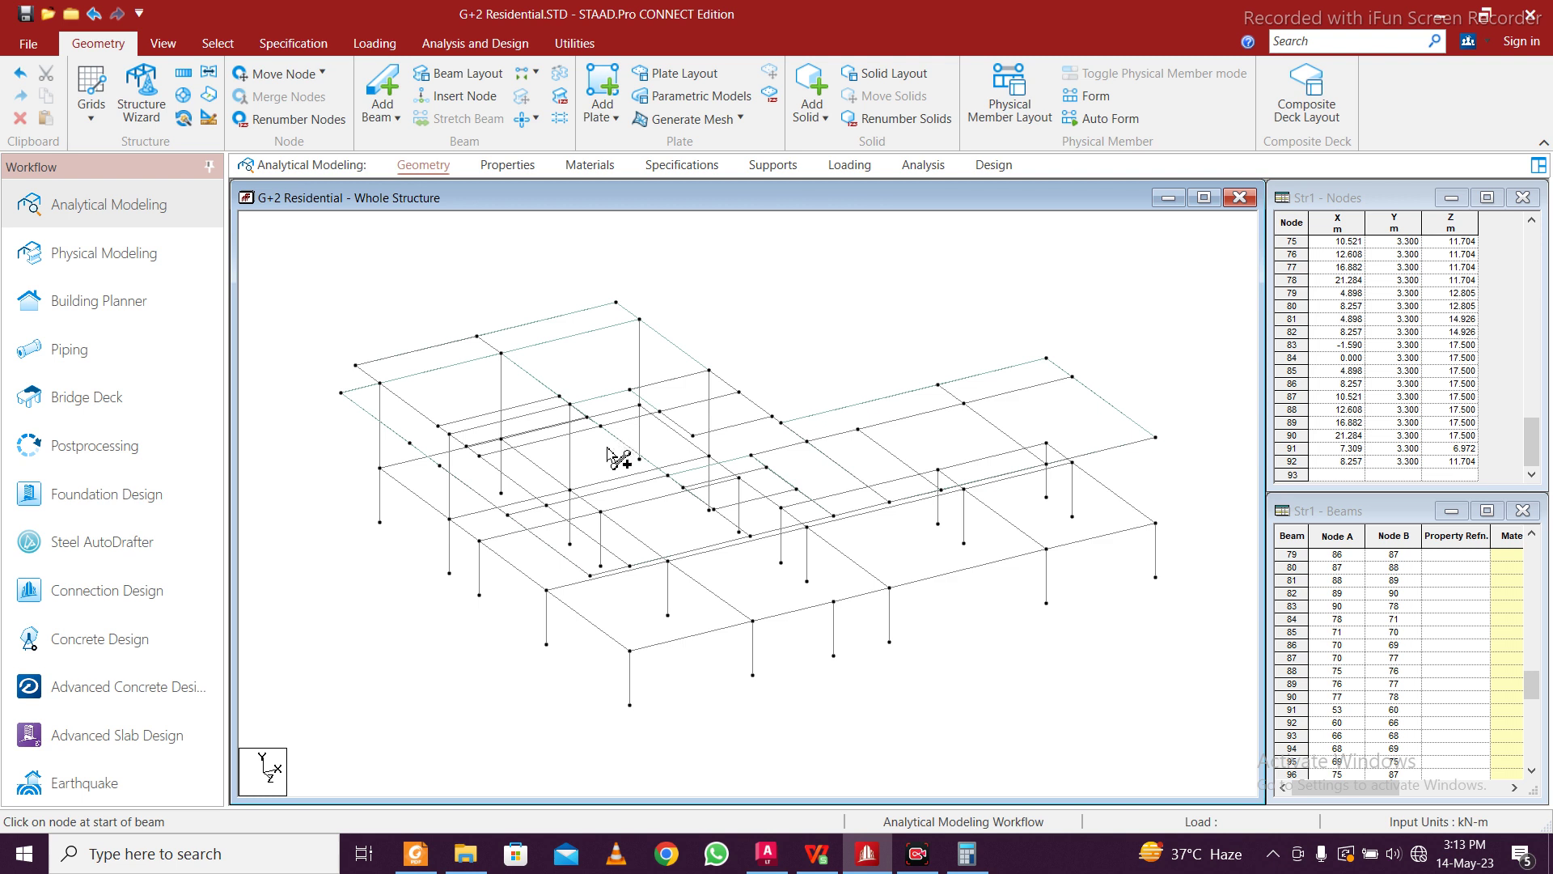
Add columns from the lower beams to the roof at X 0, 4.898 and 10.521 along Z 6.972, and X 0 and 4.898 along Z 11.704
drag(483, 543, 480, 457)
click(846, 473)
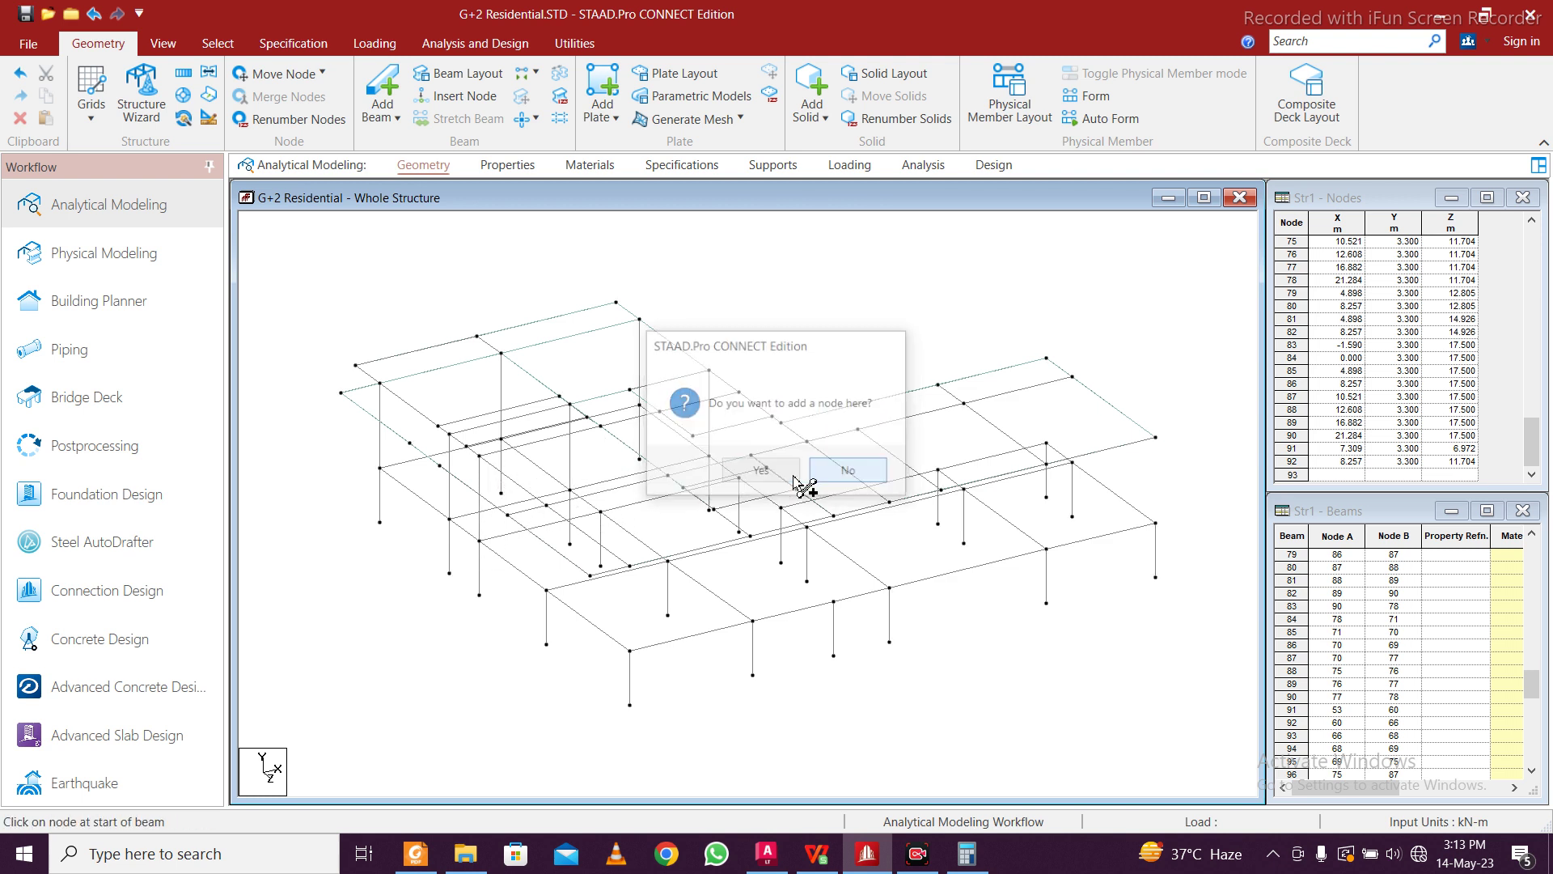
drag(603, 513, 600, 426)
drag(738, 478, 739, 394)
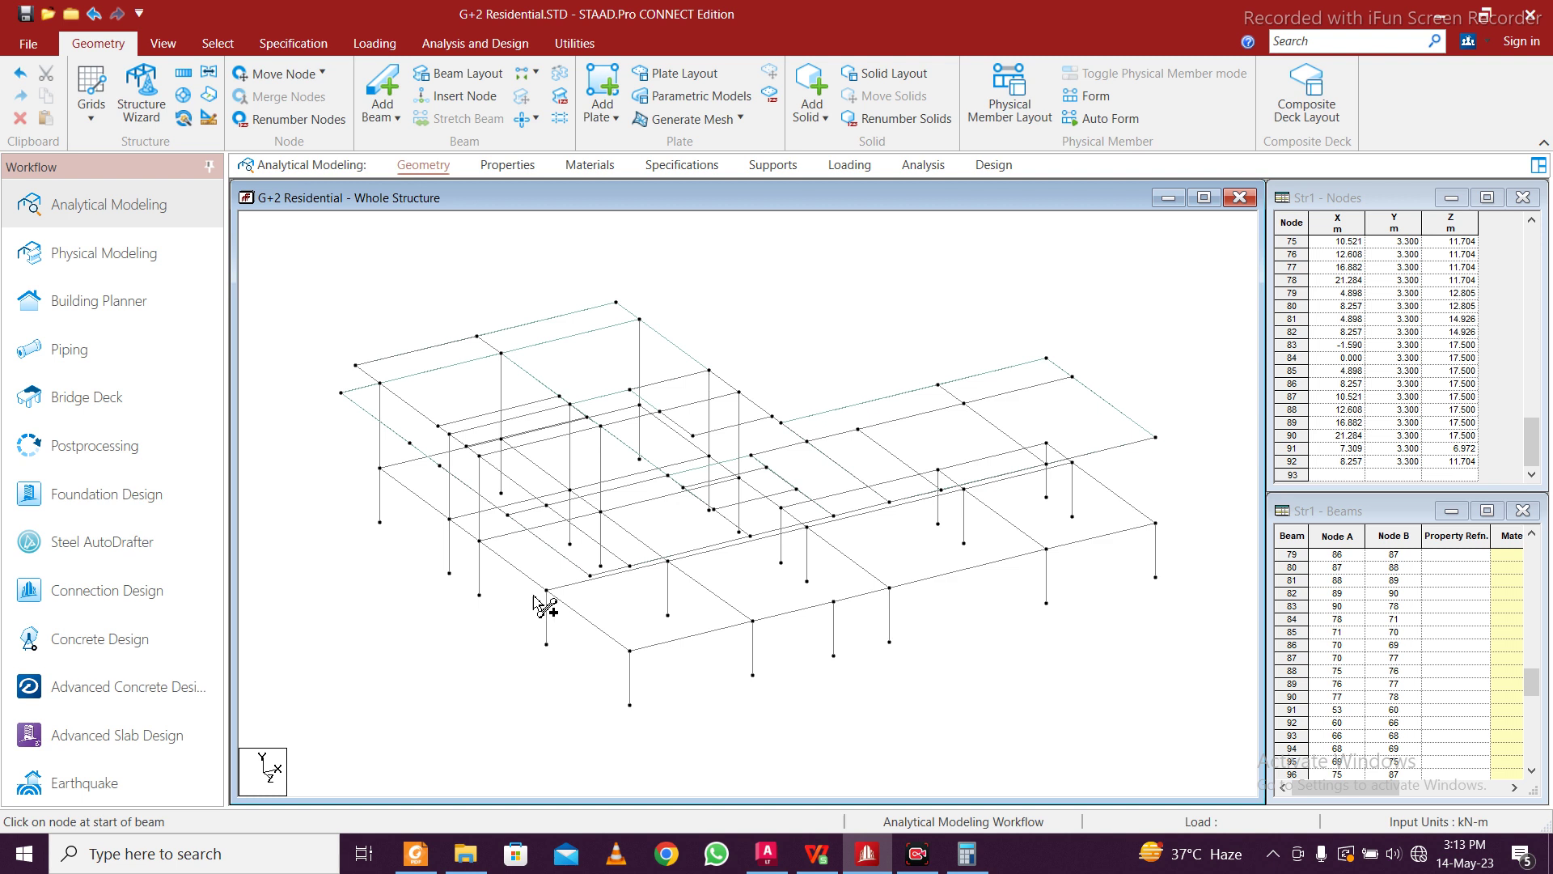
drag(548, 593, 547, 507)
drag(672, 561, 668, 477)
Examine the structure from several angles to locate the lower beam nodes that still need columns to the roof
key(Down)
key(Right)
key(Right)
key(Right)
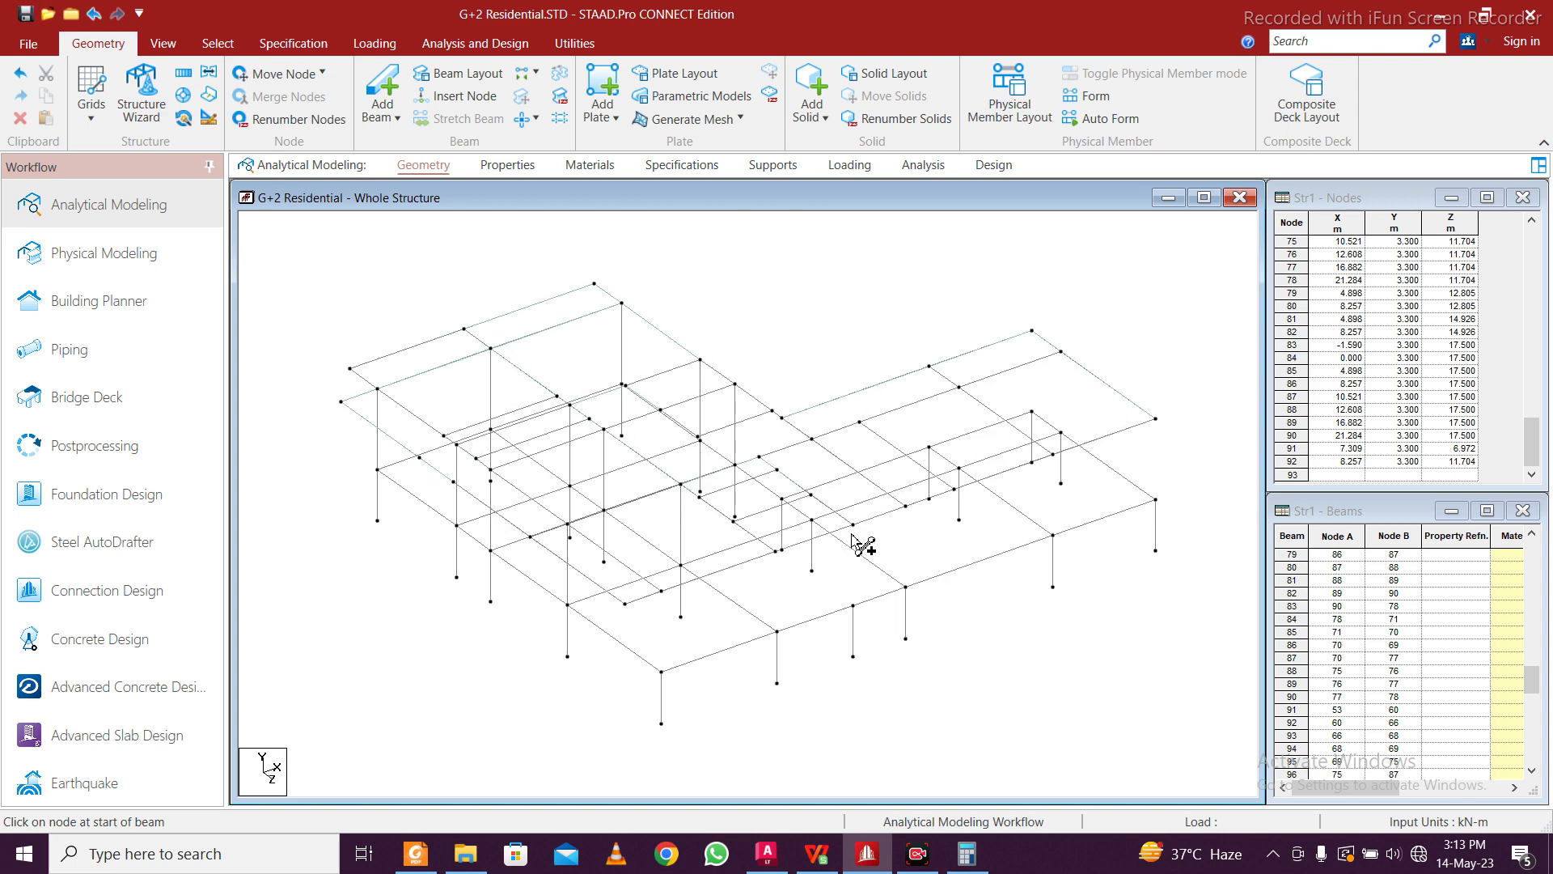
key(Right)
key(Right)
key(Right)
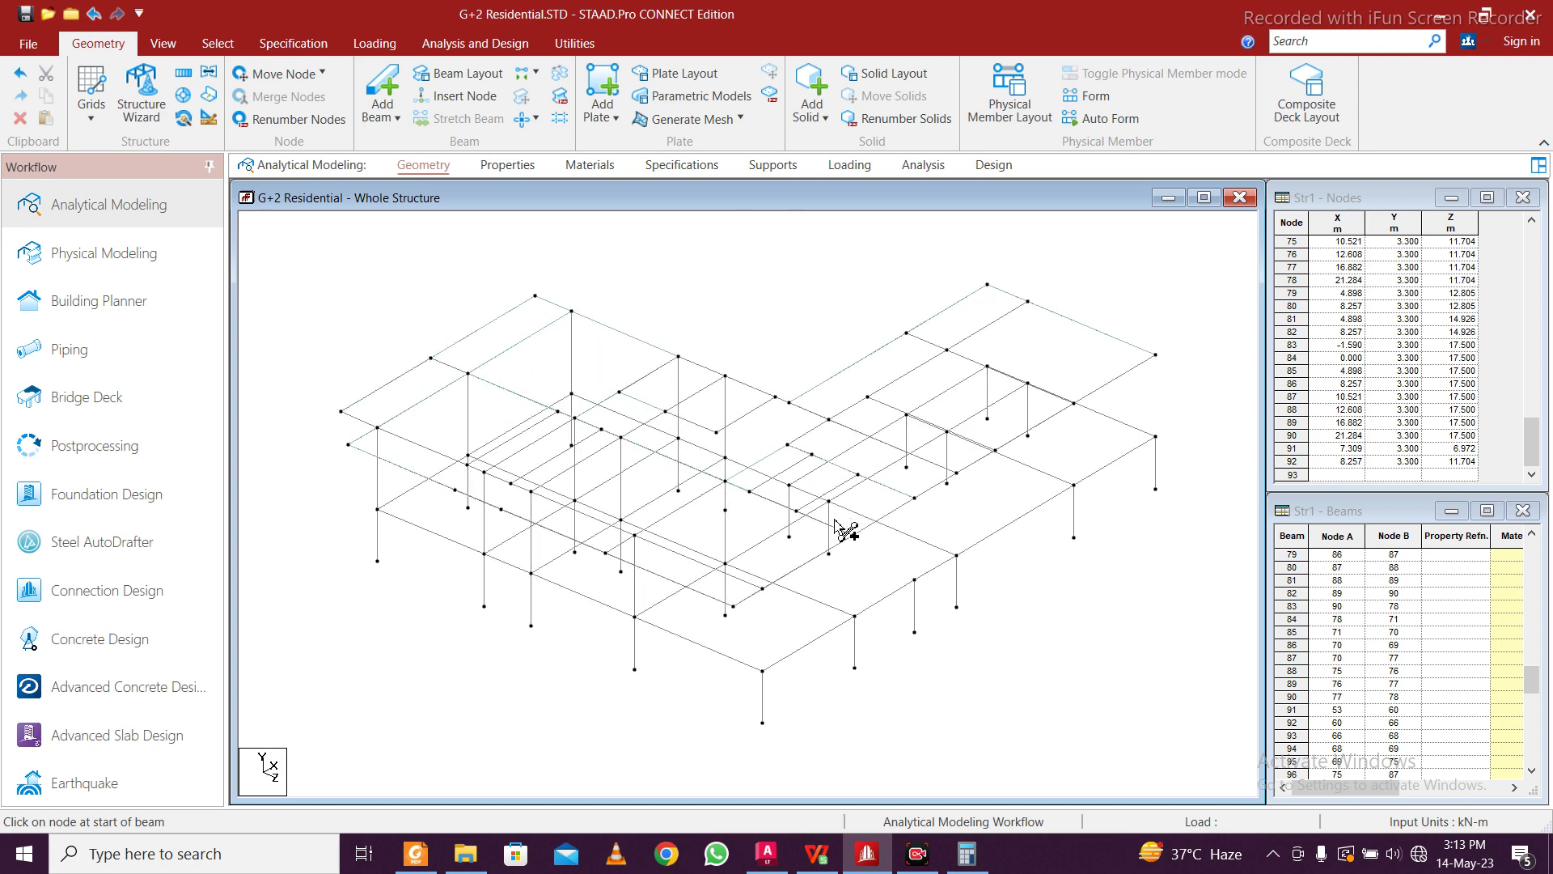
key(Right)
key(Right)
key(Right)
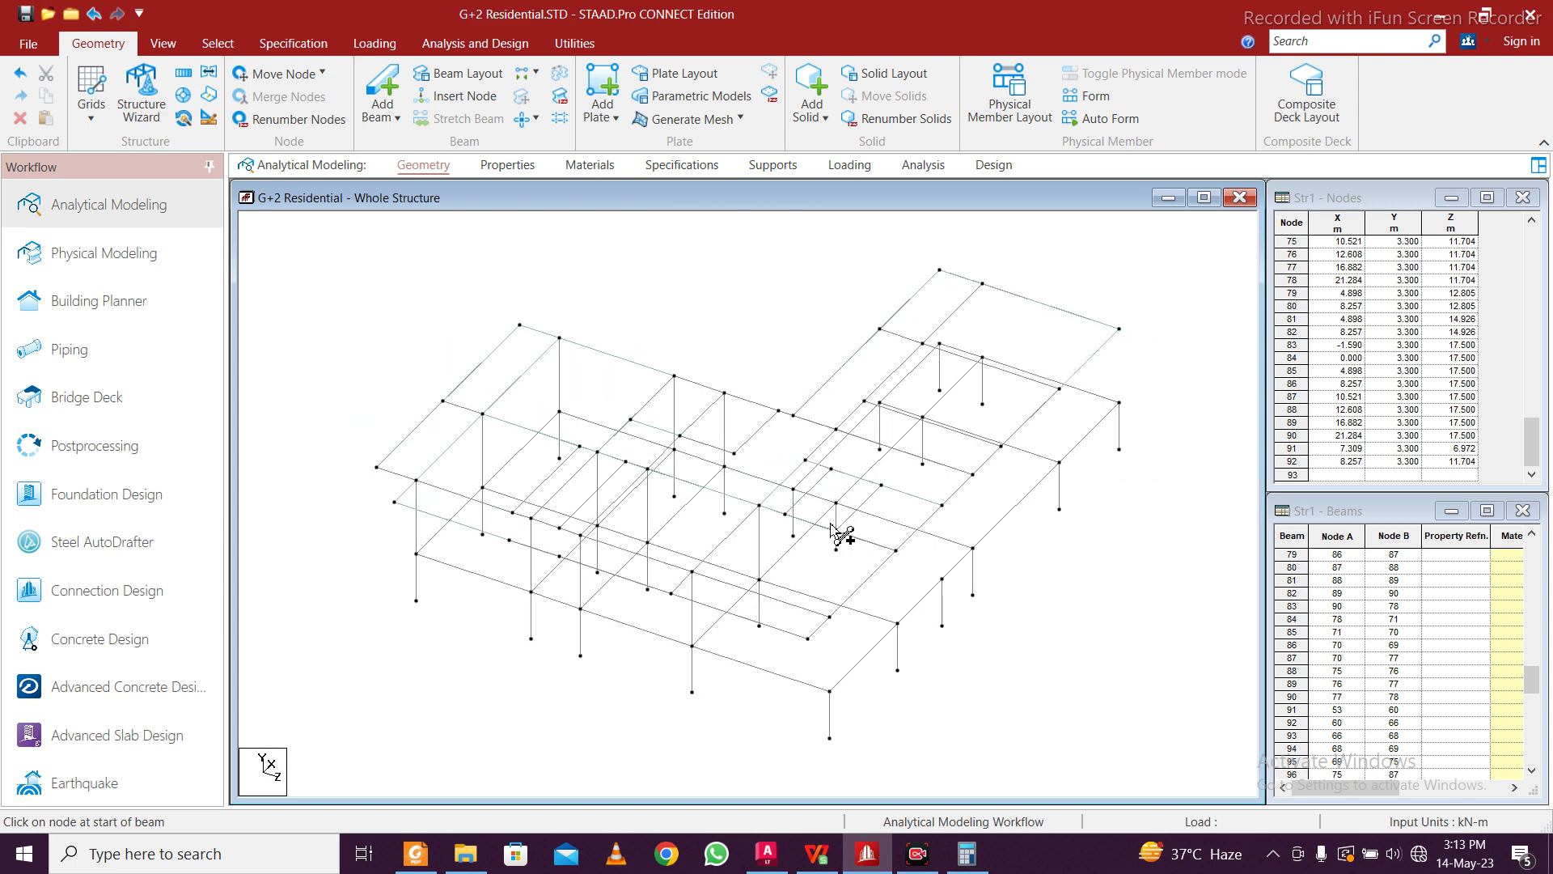
key(Left)
key(Left)
key(Left)
key(Up)
key(Up)
key(Up)
key(Up)
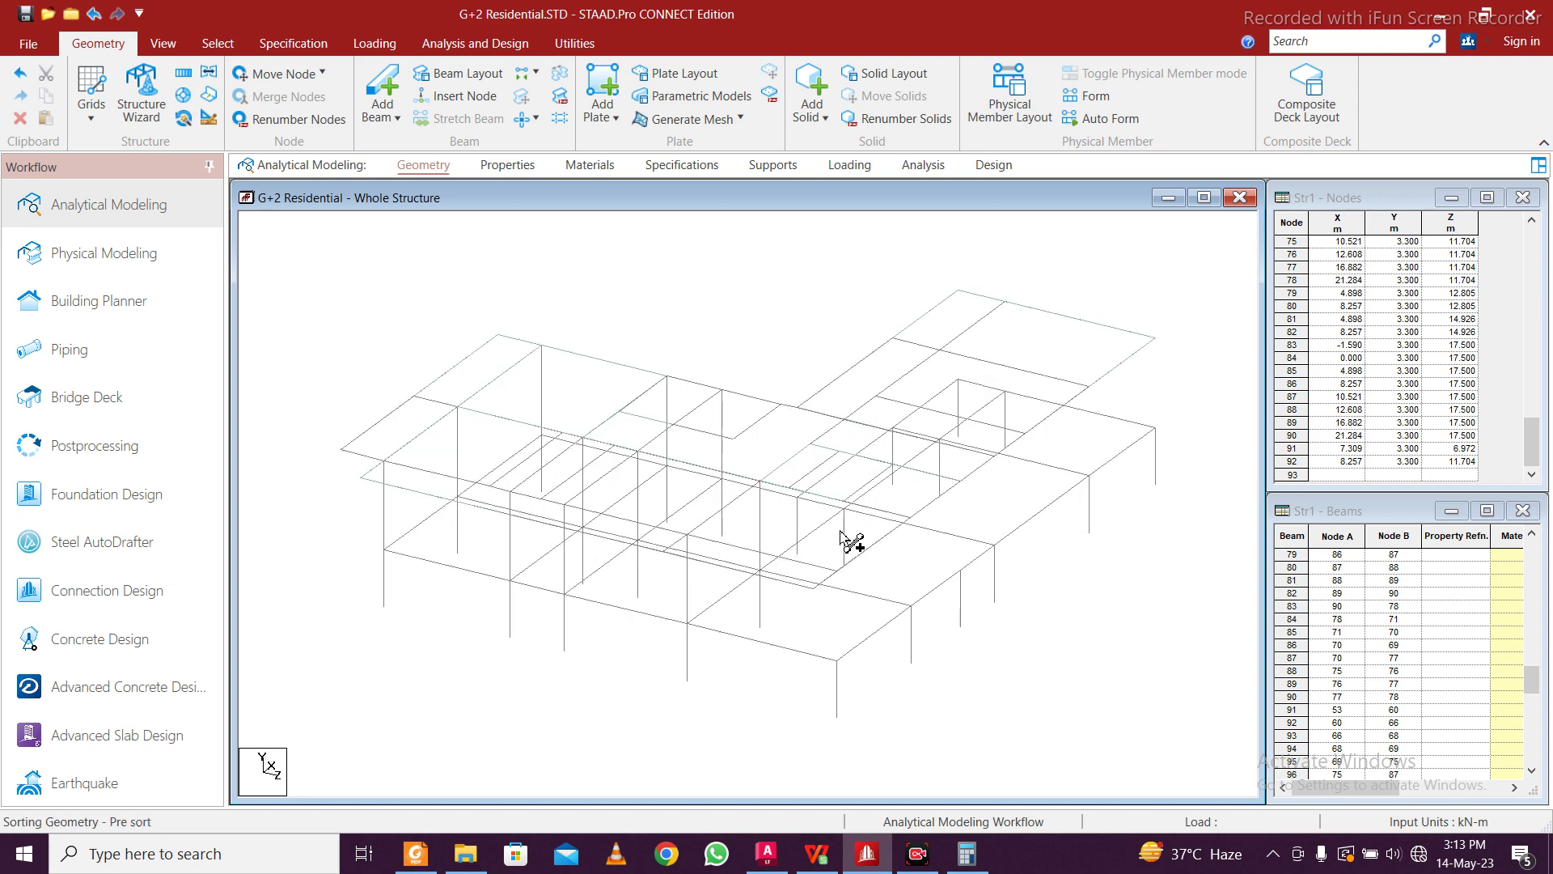
key(Left)
key(Left)
key(Left)
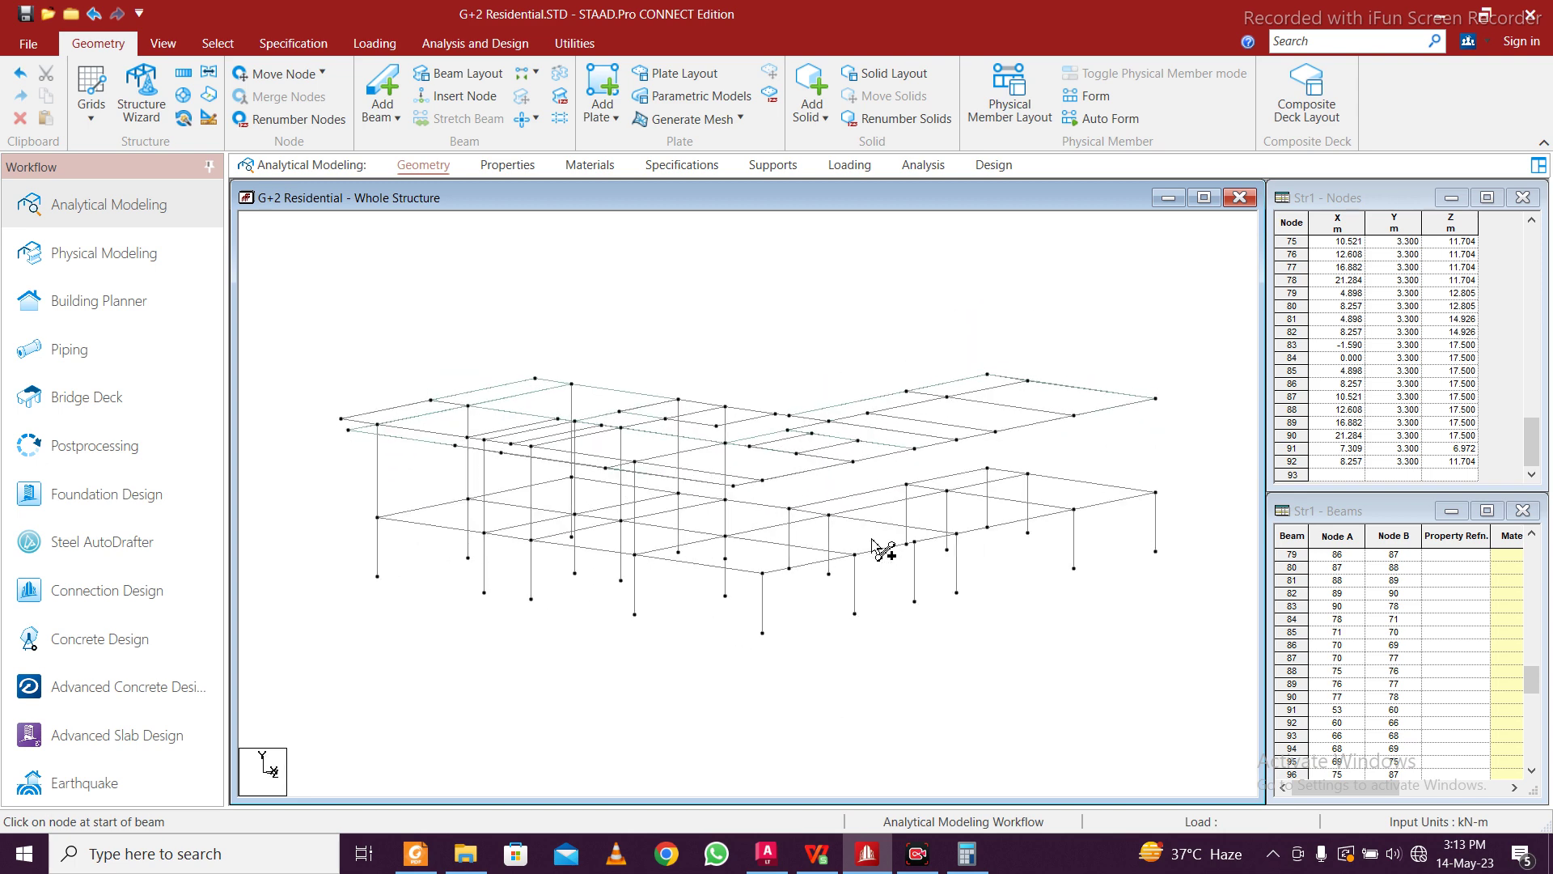
key(Right)
key(Right)
key(Down)
key(Down)
key(Right)
key(Right)
key(Right)
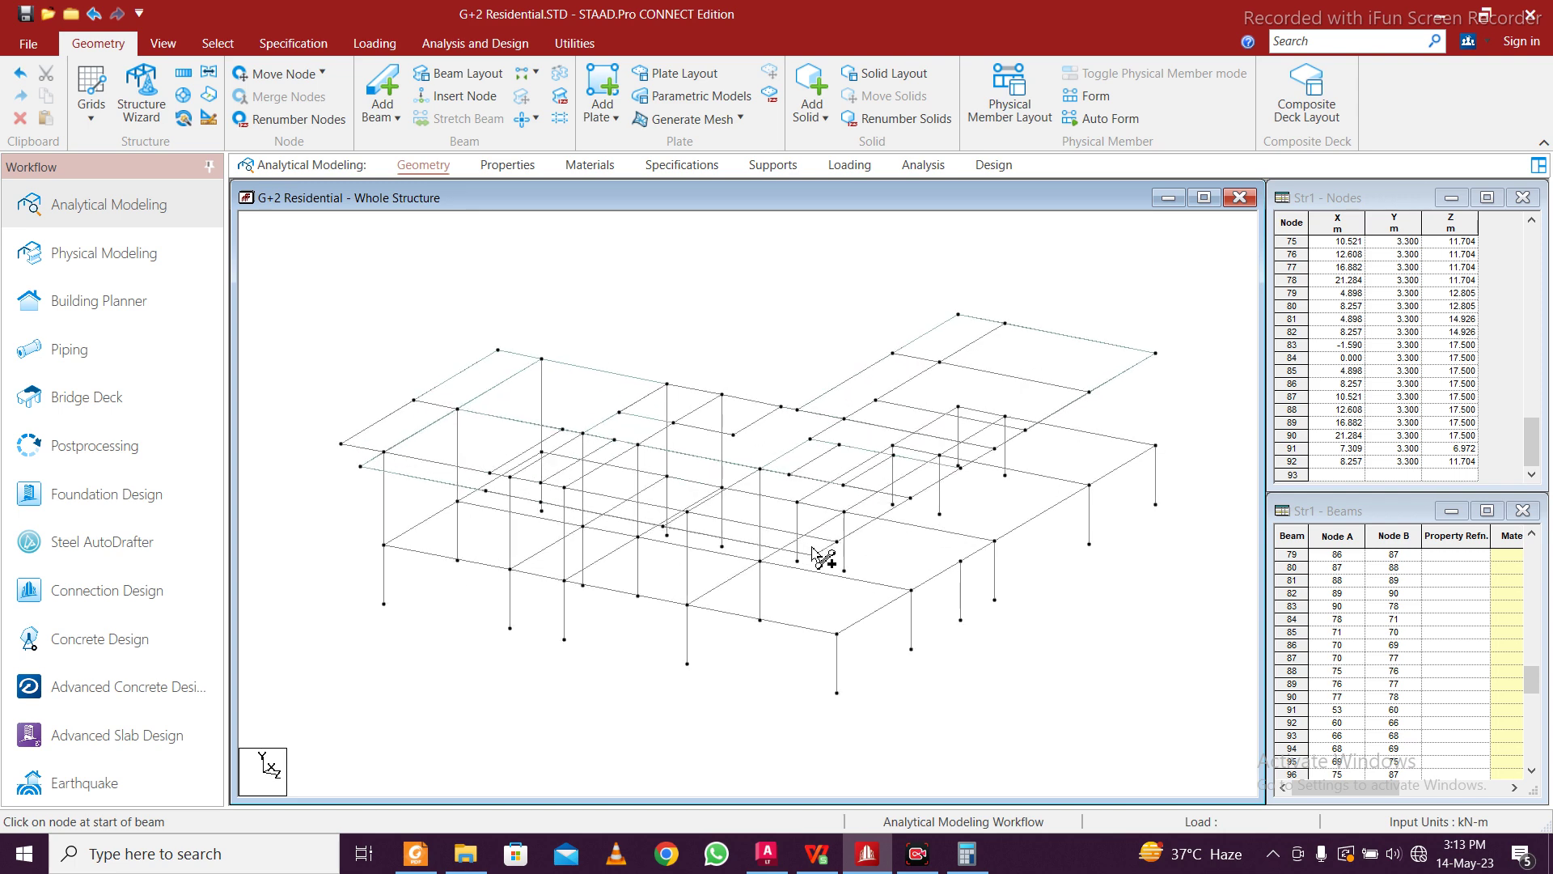
key(Left)
key(Left)
key(Left)
key(Left)
key(Left)
key(Left)
key(Left)
key(Left)
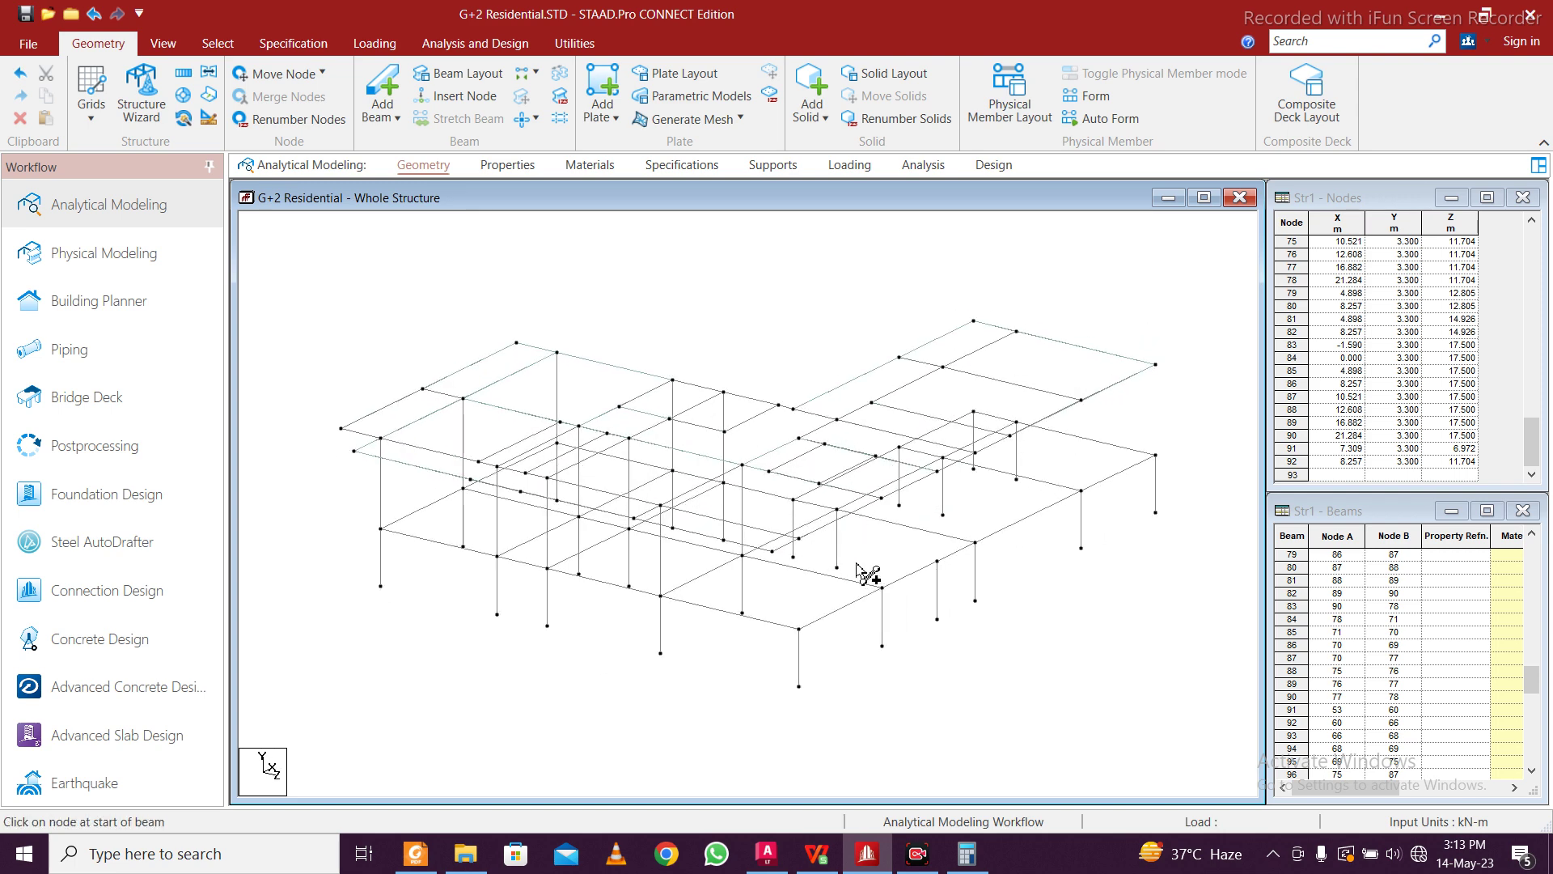
key(Left)
key(Left)
key(Left)
key(Left)
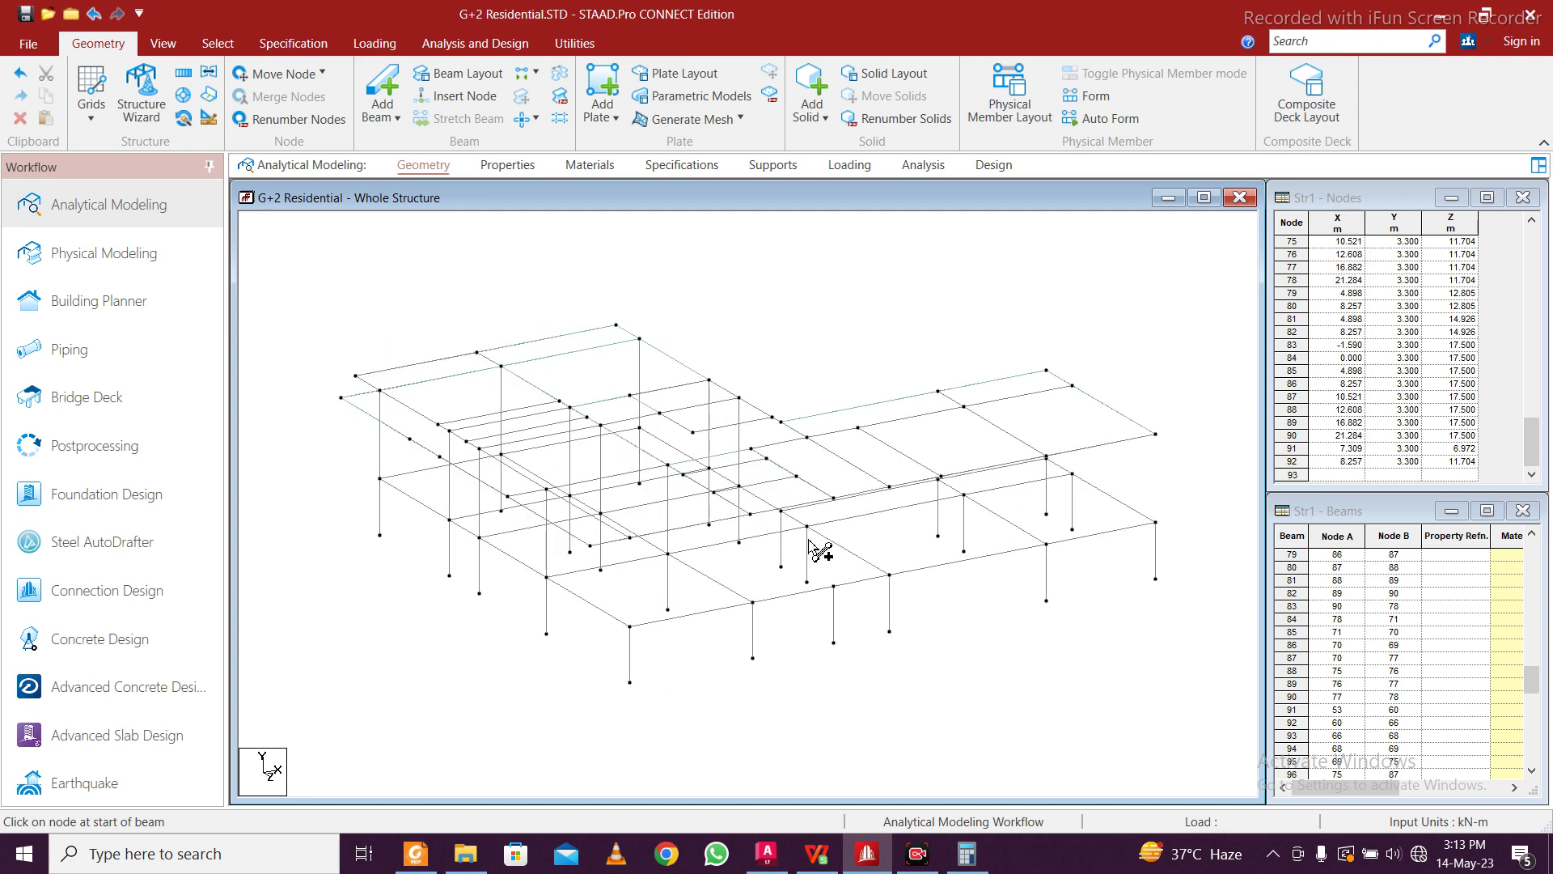
Add columns from the lower beams to the roof at X 10.521, 16.882 and 21.284 along both Z 9.885 and Z 11.704
drag(781, 516, 779, 427)
drag(804, 534, 803, 443)
key(Right)
key(Left)
drag(946, 491, 946, 399)
drag(1061, 470, 1062, 380)
drag(1085, 487, 1085, 396)
drag(969, 485, 968, 415)
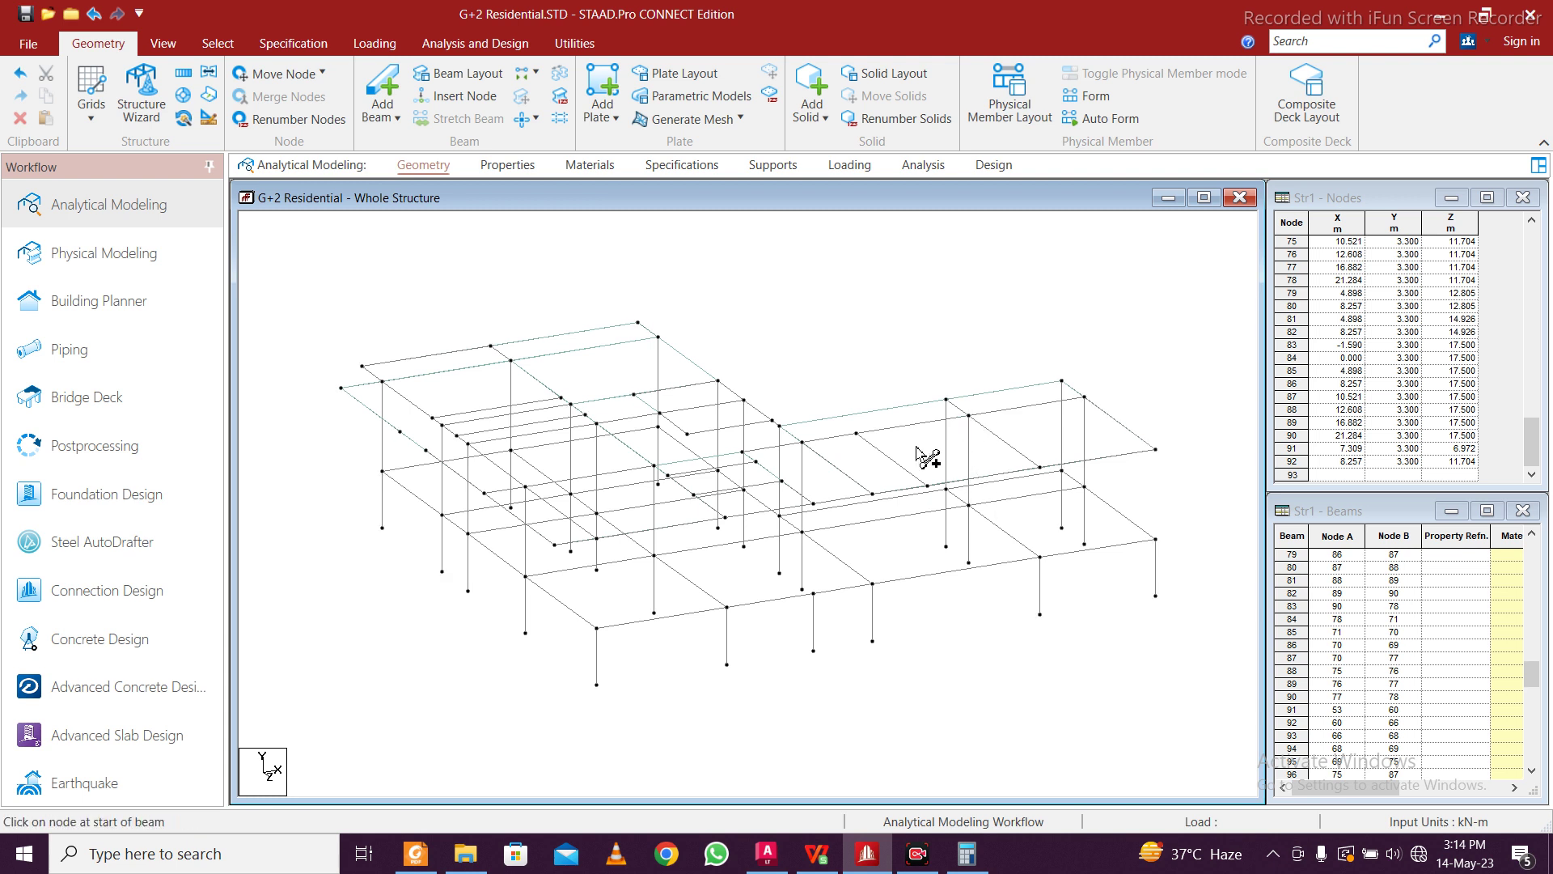
Add six columns from the lower beams to the roof along Z 17.5, from X 21.284 across to X 0
drag(1156, 541, 1155, 450)
drag(1037, 559, 1050, 473)
drag(873, 584, 873, 495)
drag(813, 594, 813, 503)
drag(727, 606, 727, 516)
drag(599, 629, 629, 537)
Examine the completed set of columns between the lower beams and the roof from the front and the side
key(Down)
key(Left)
key(Left)
key(Left)
key(Left)
key(Left)
key(Left)
key(Left)
key(Left)
key(Left)
key(Left)
key(Left)
key(Left)
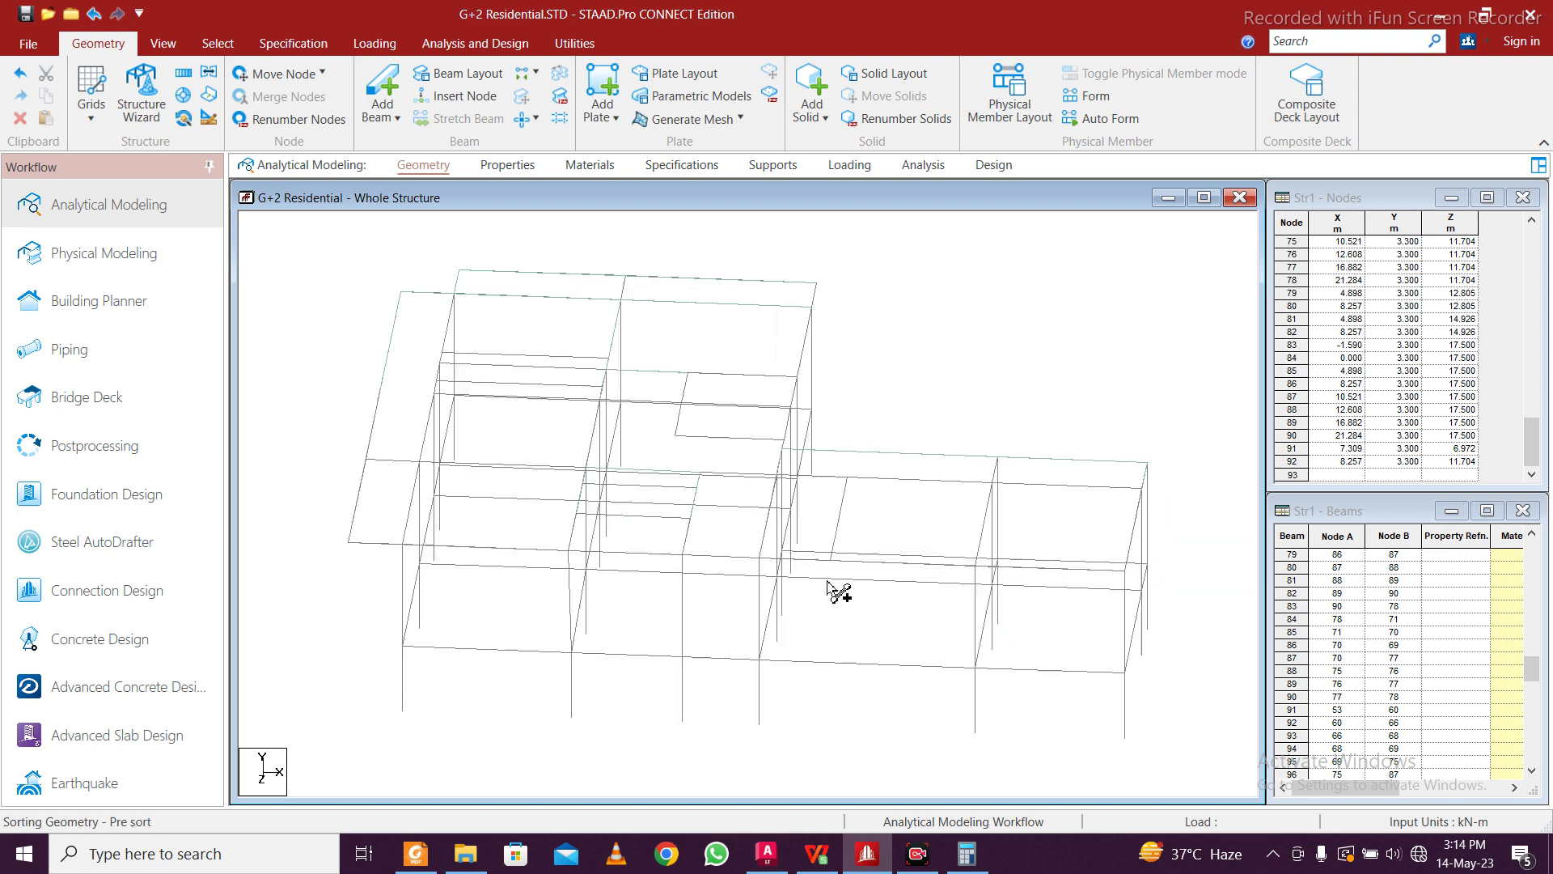
key(Left)
key(Left)
key(Left)
key(Left)
key(Left)
key(Left)
key(Left)
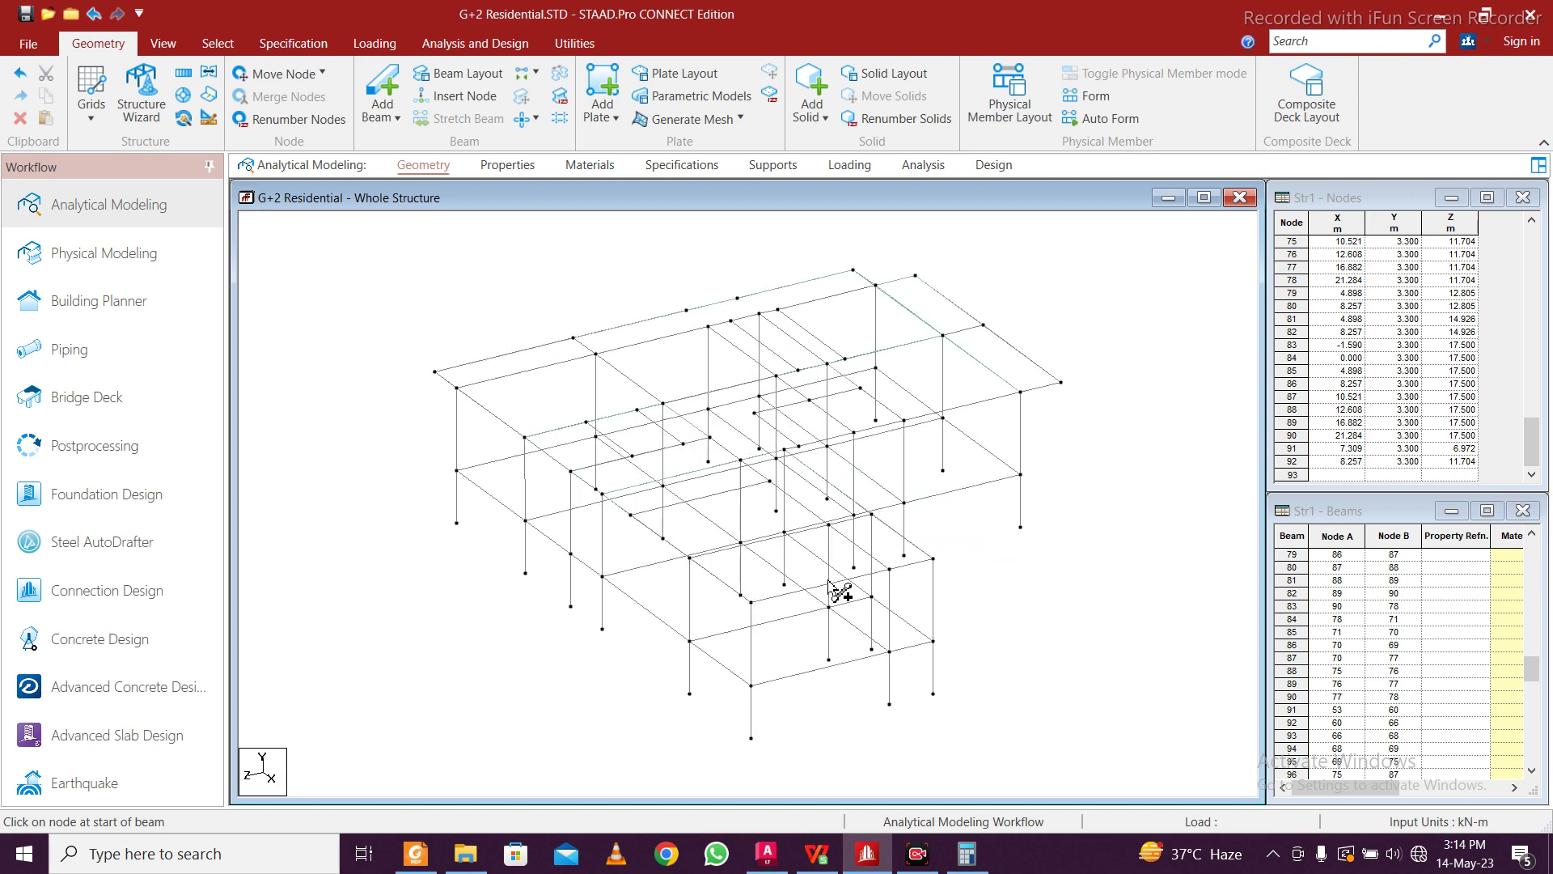
Select all beams parallel to Y to check that every column is vertical, repeat the check closer up, and clear the selection
click(218, 43)
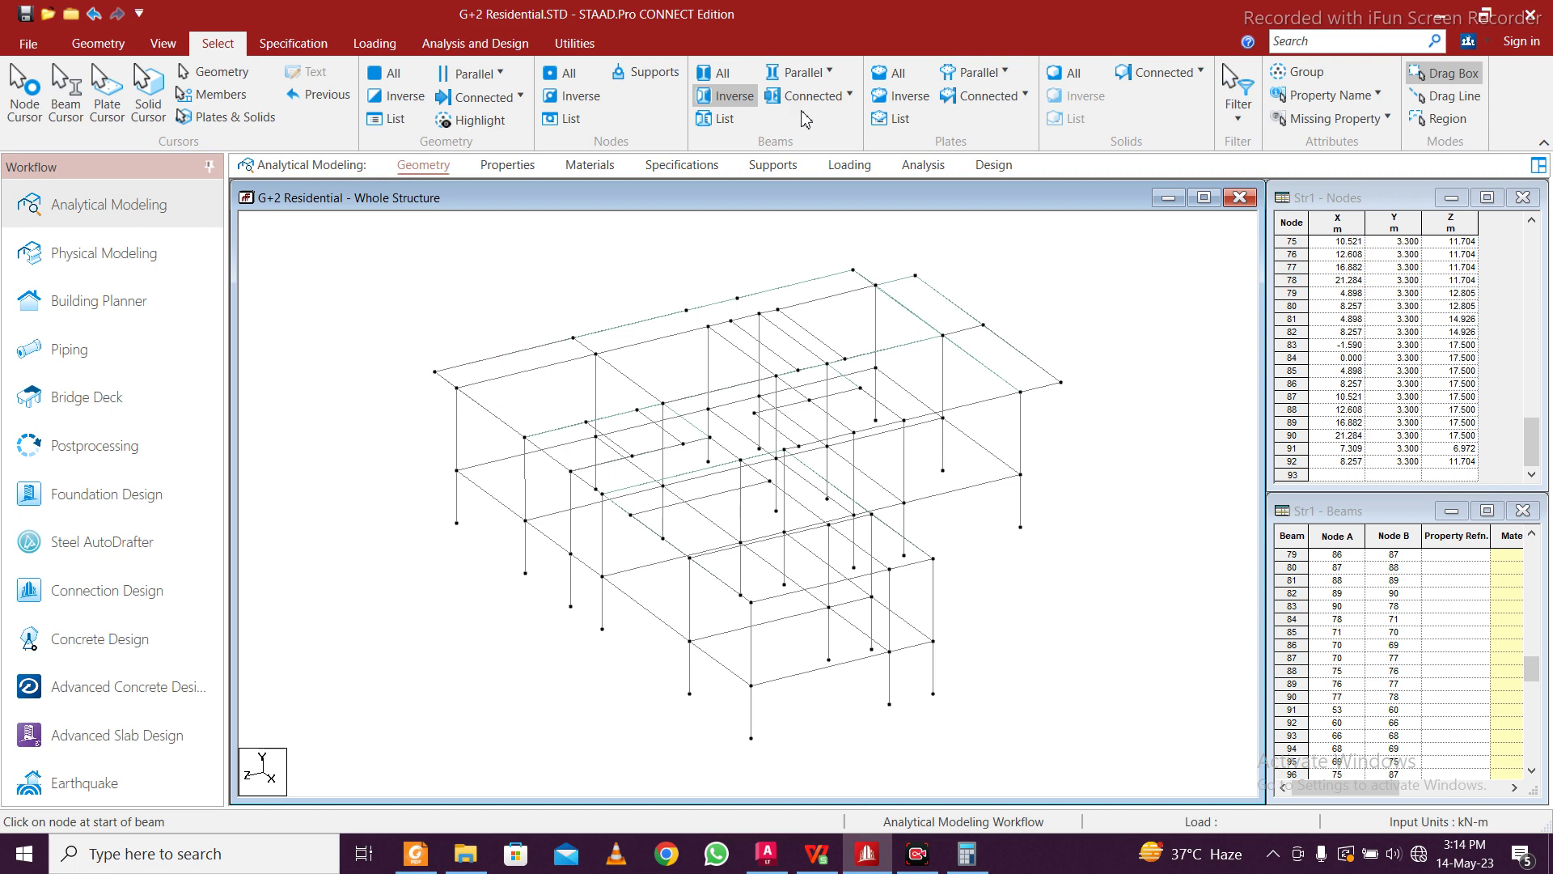
click(801, 72)
click(809, 128)
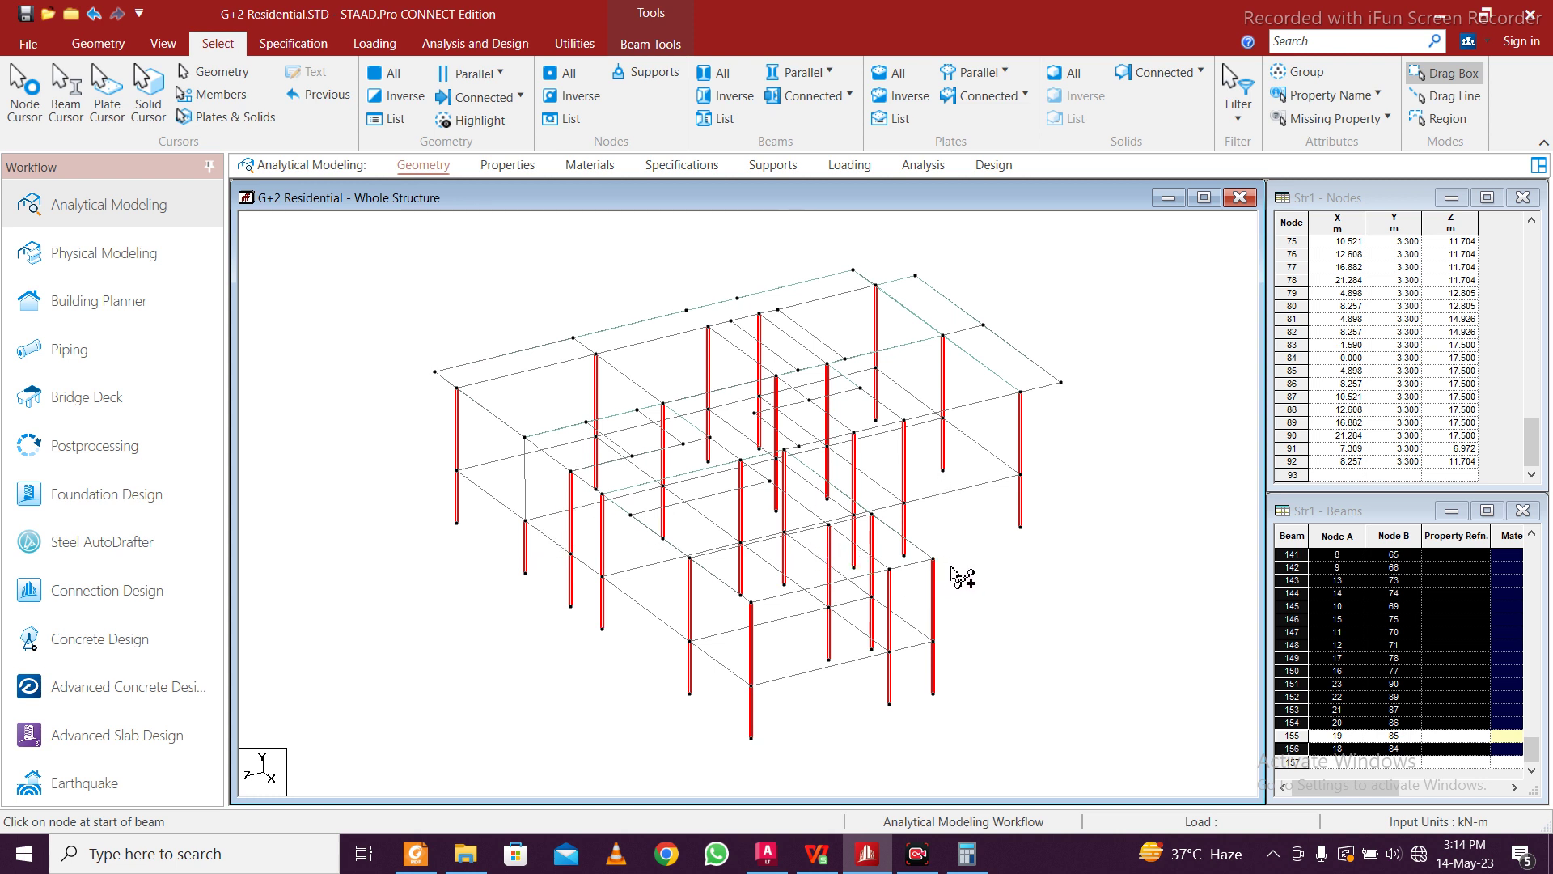
click(539, 511)
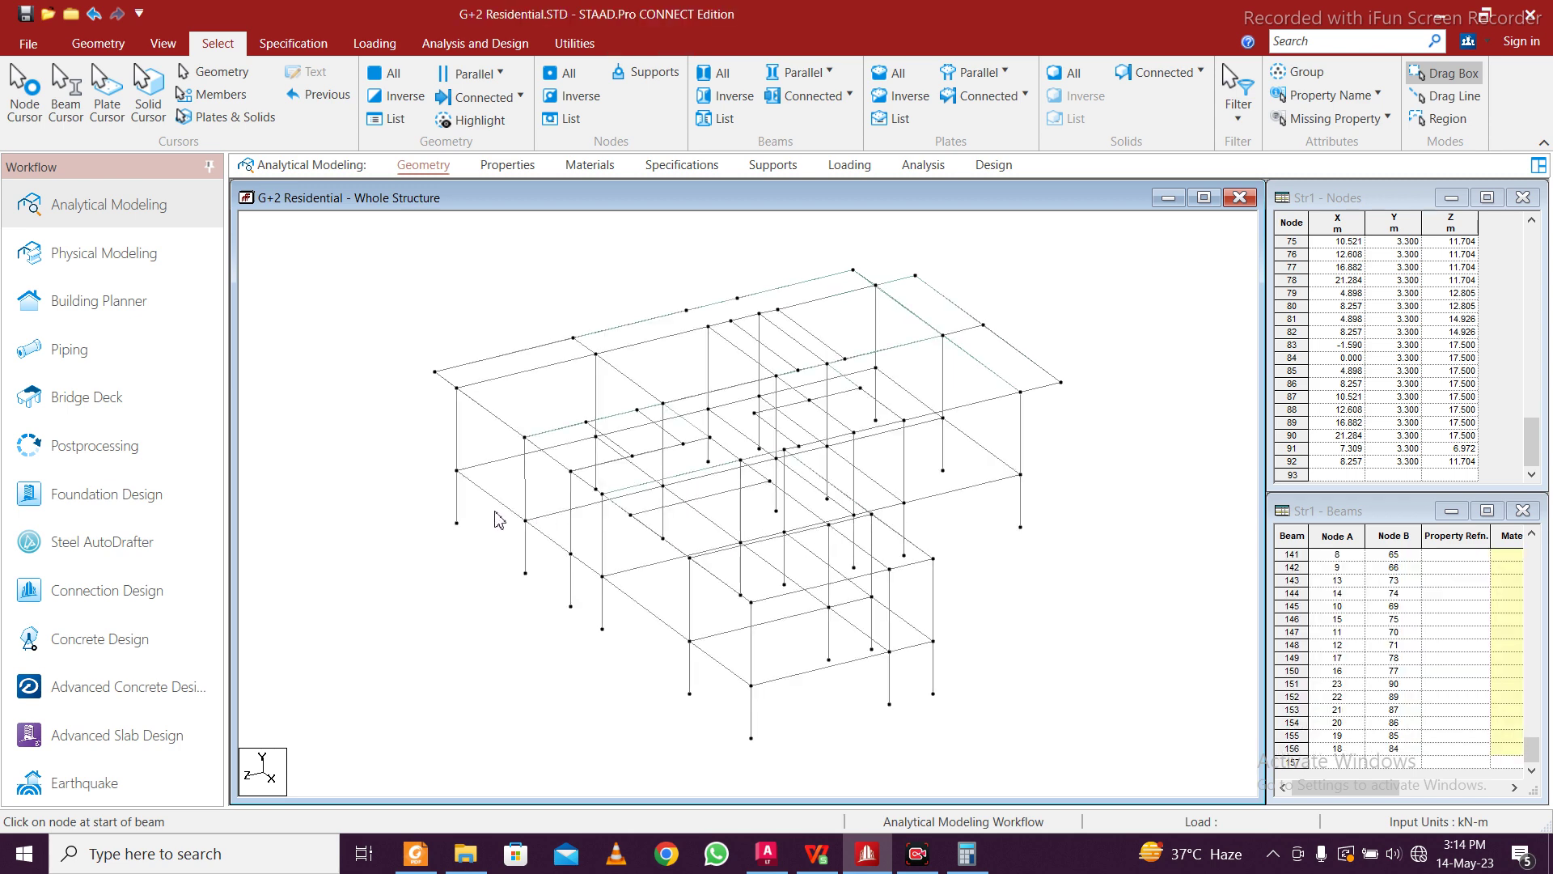
scroll(567, 530, up, 2)
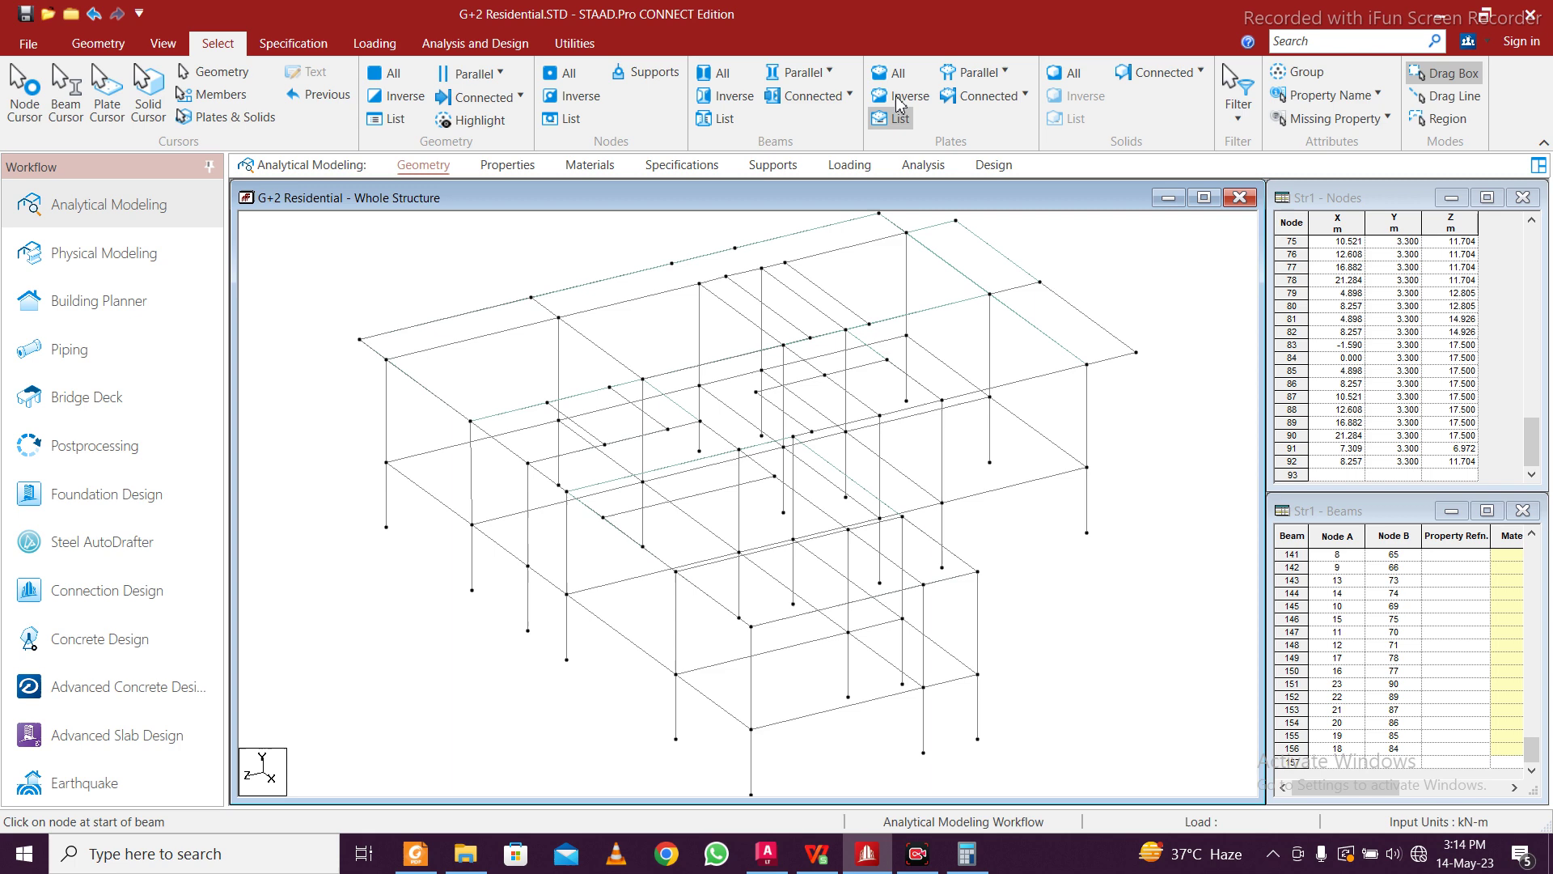
click(803, 72)
click(809, 133)
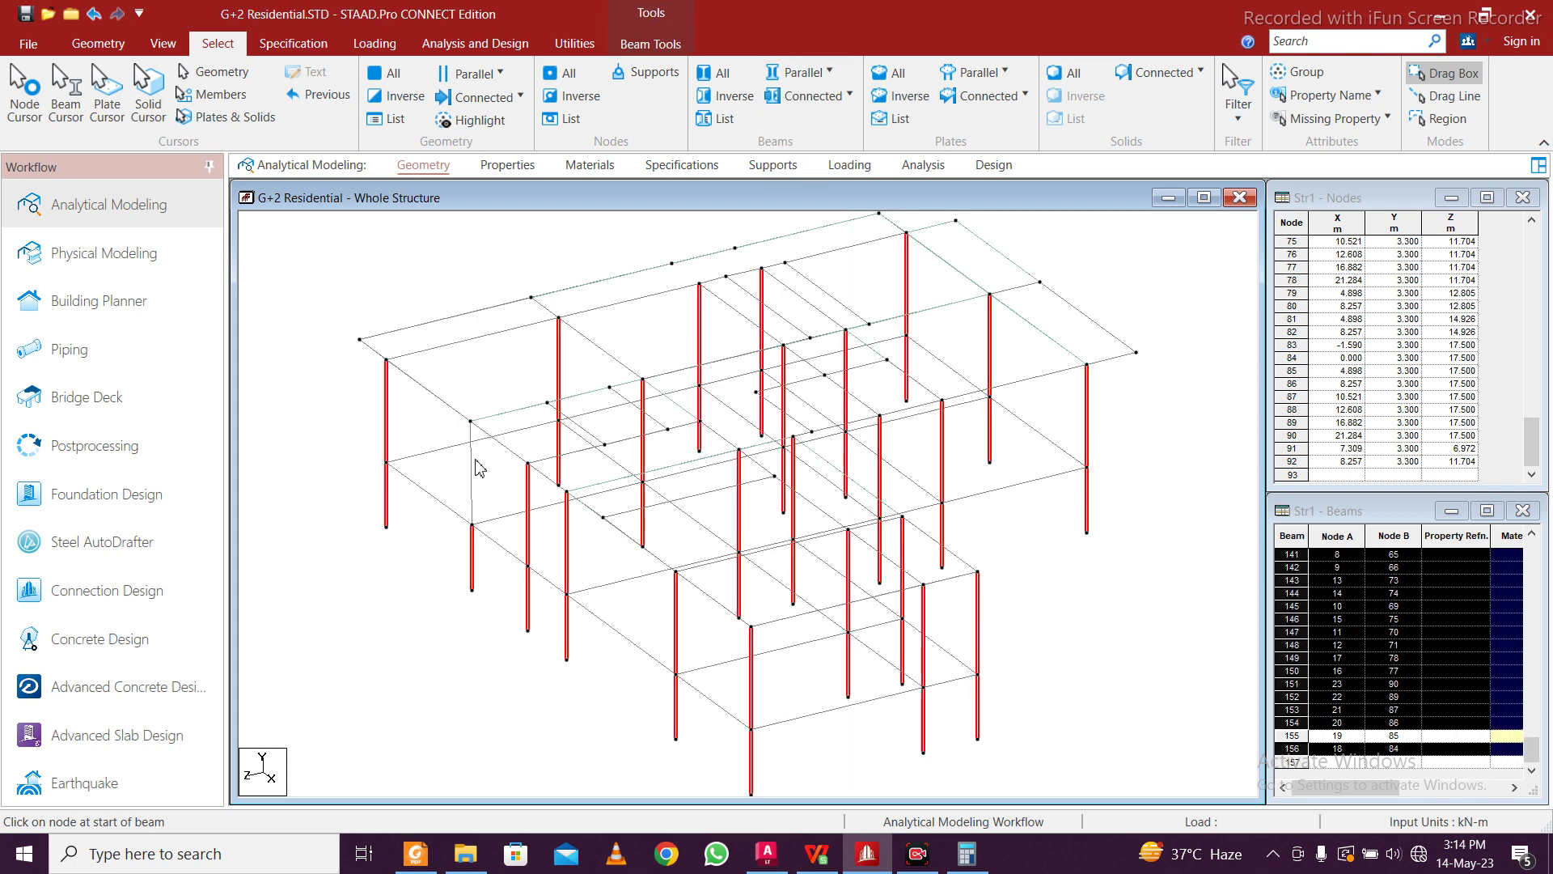
click(410, 542)
scroll(478, 443, up, 1)
scroll(466, 471, down, 1)
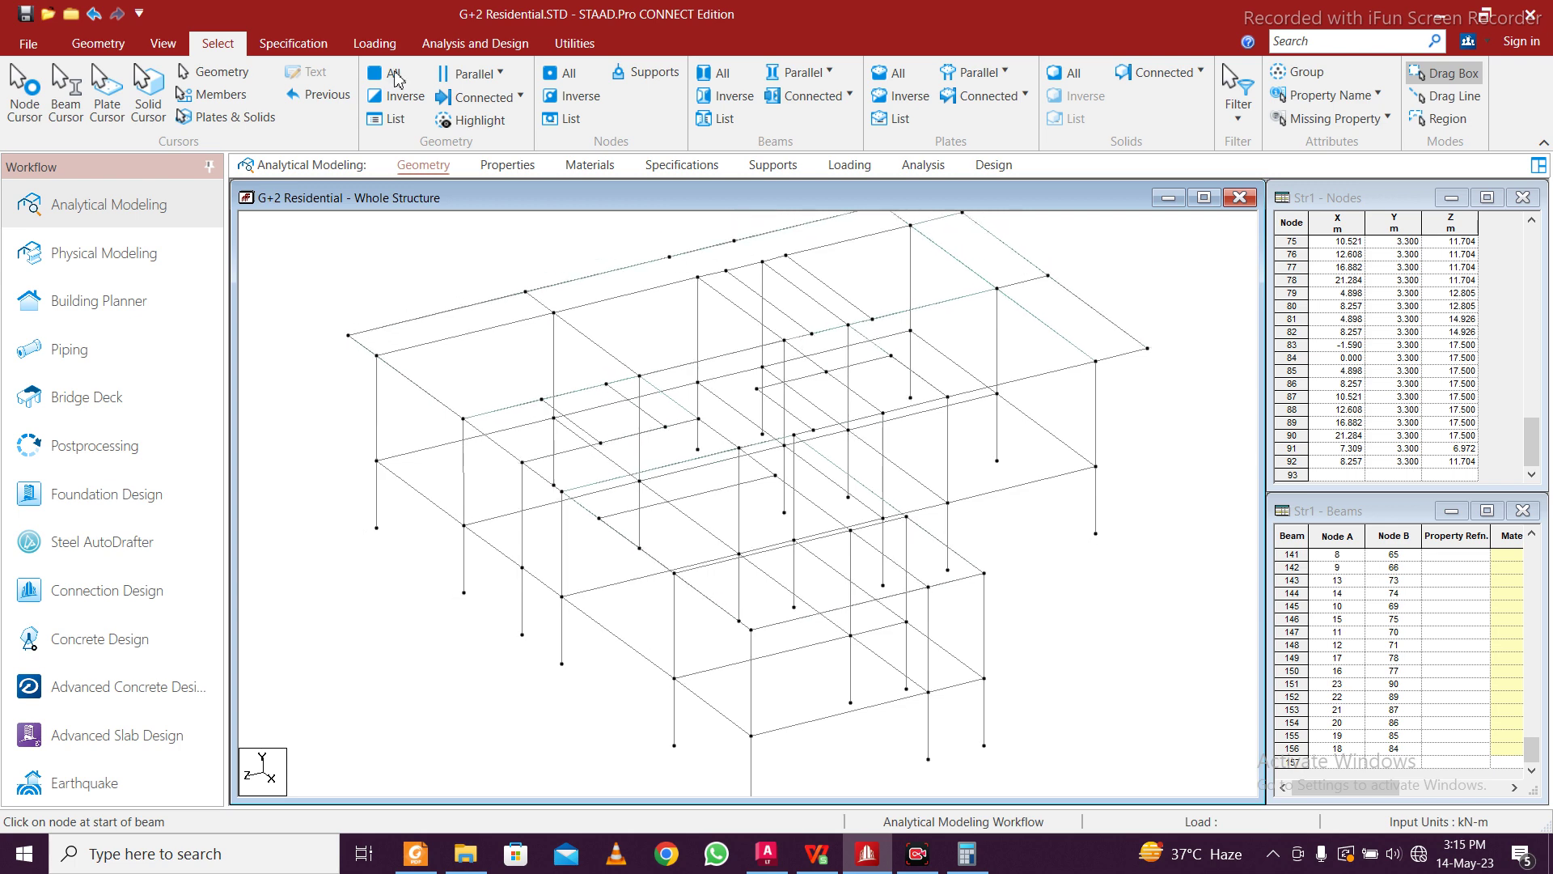
Compare the coordinates of lower node 19 and roof node 85 at the ends of the second column along Z 17.5
click(163, 43)
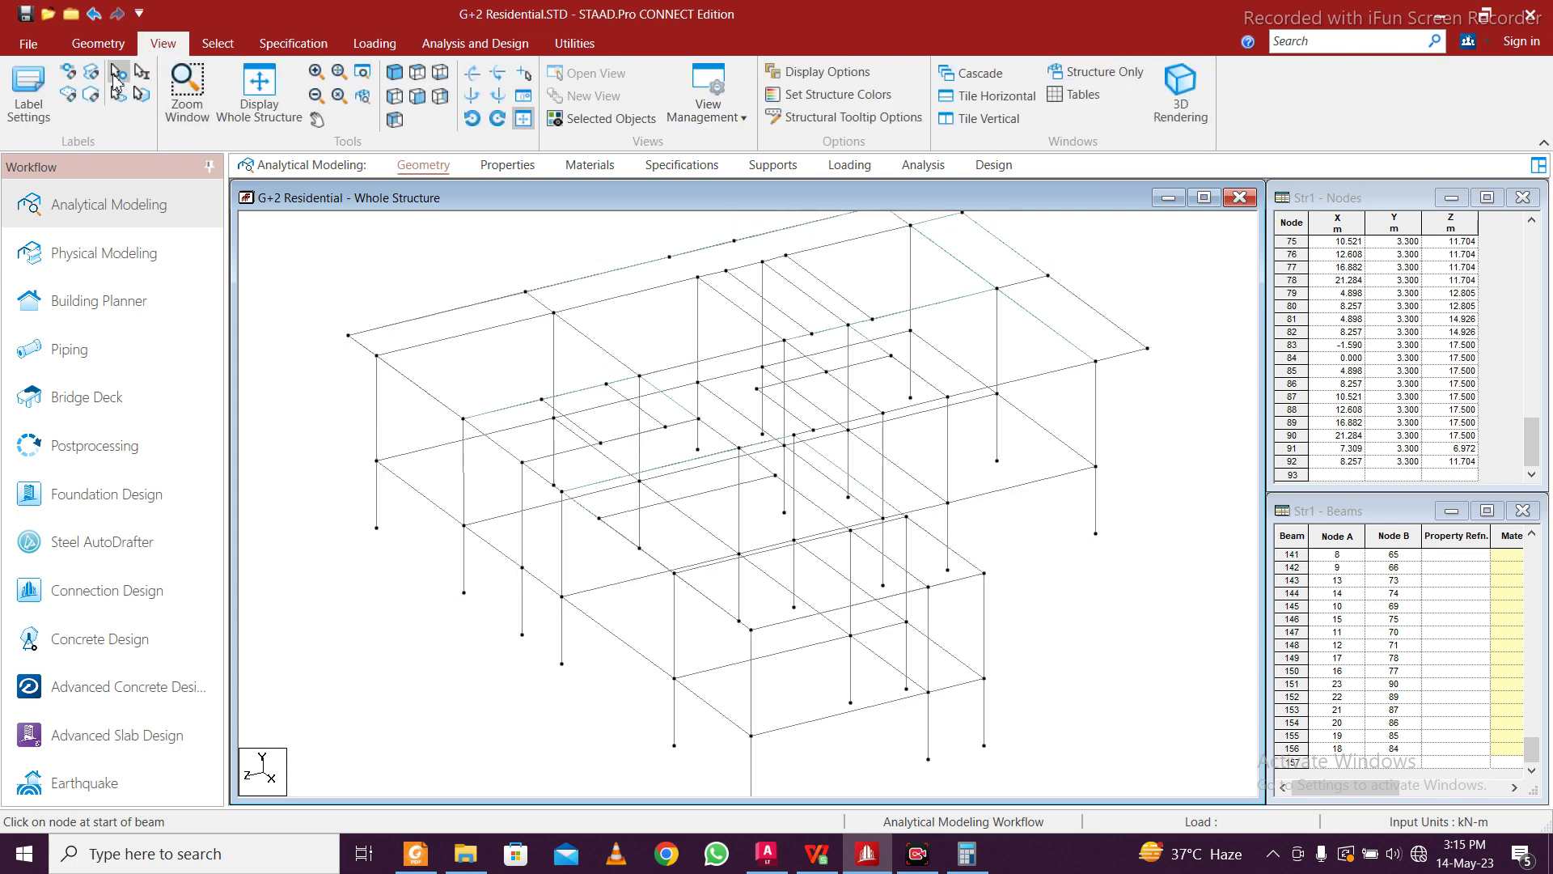
click(218, 44)
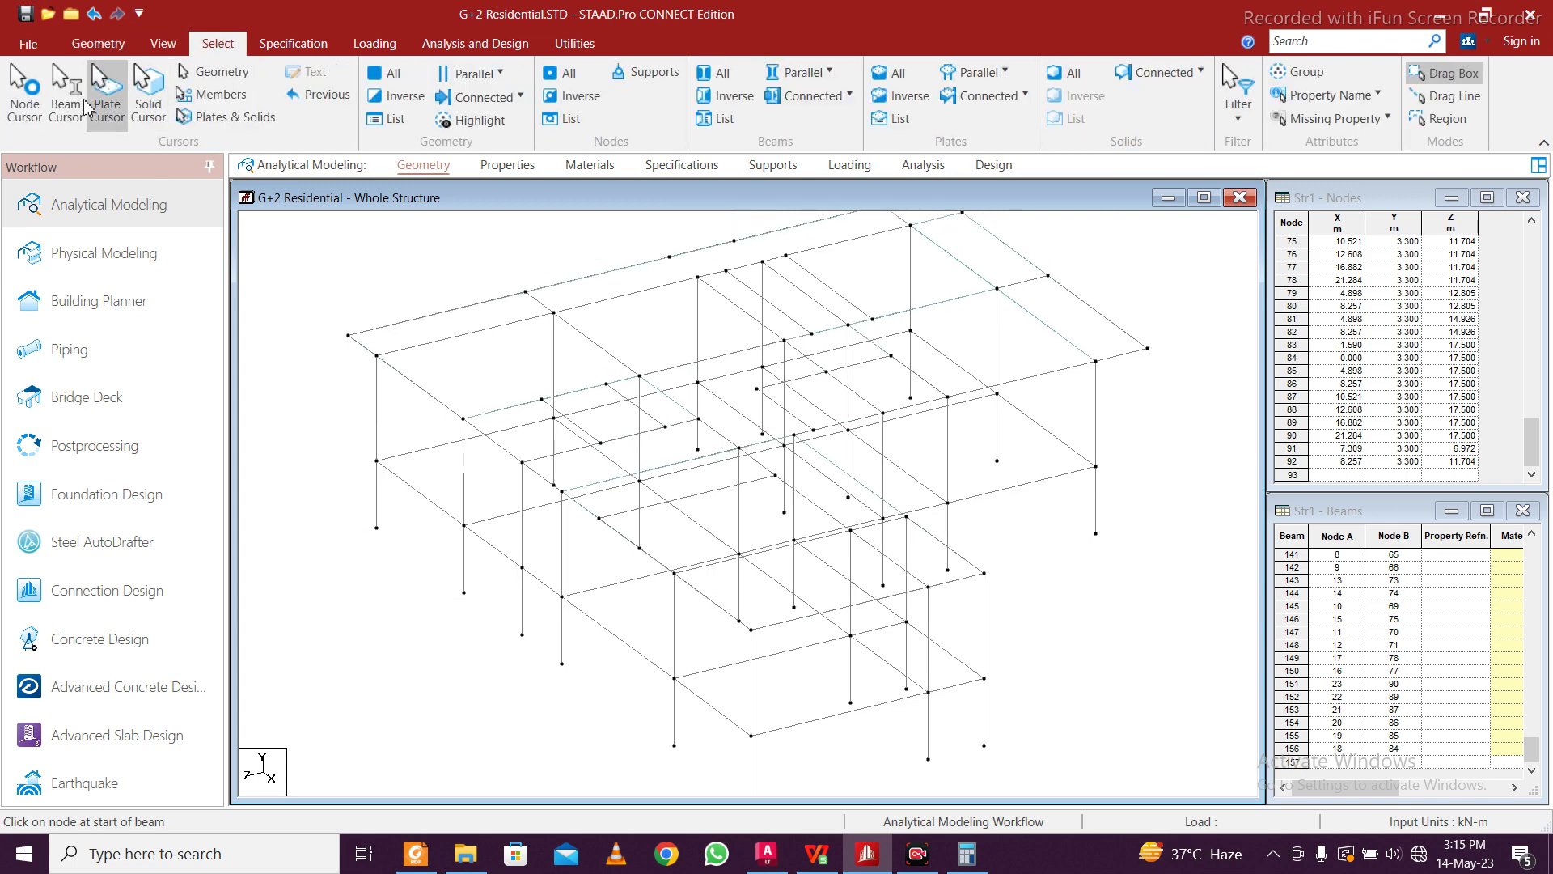
click(32, 90)
double_click(465, 526)
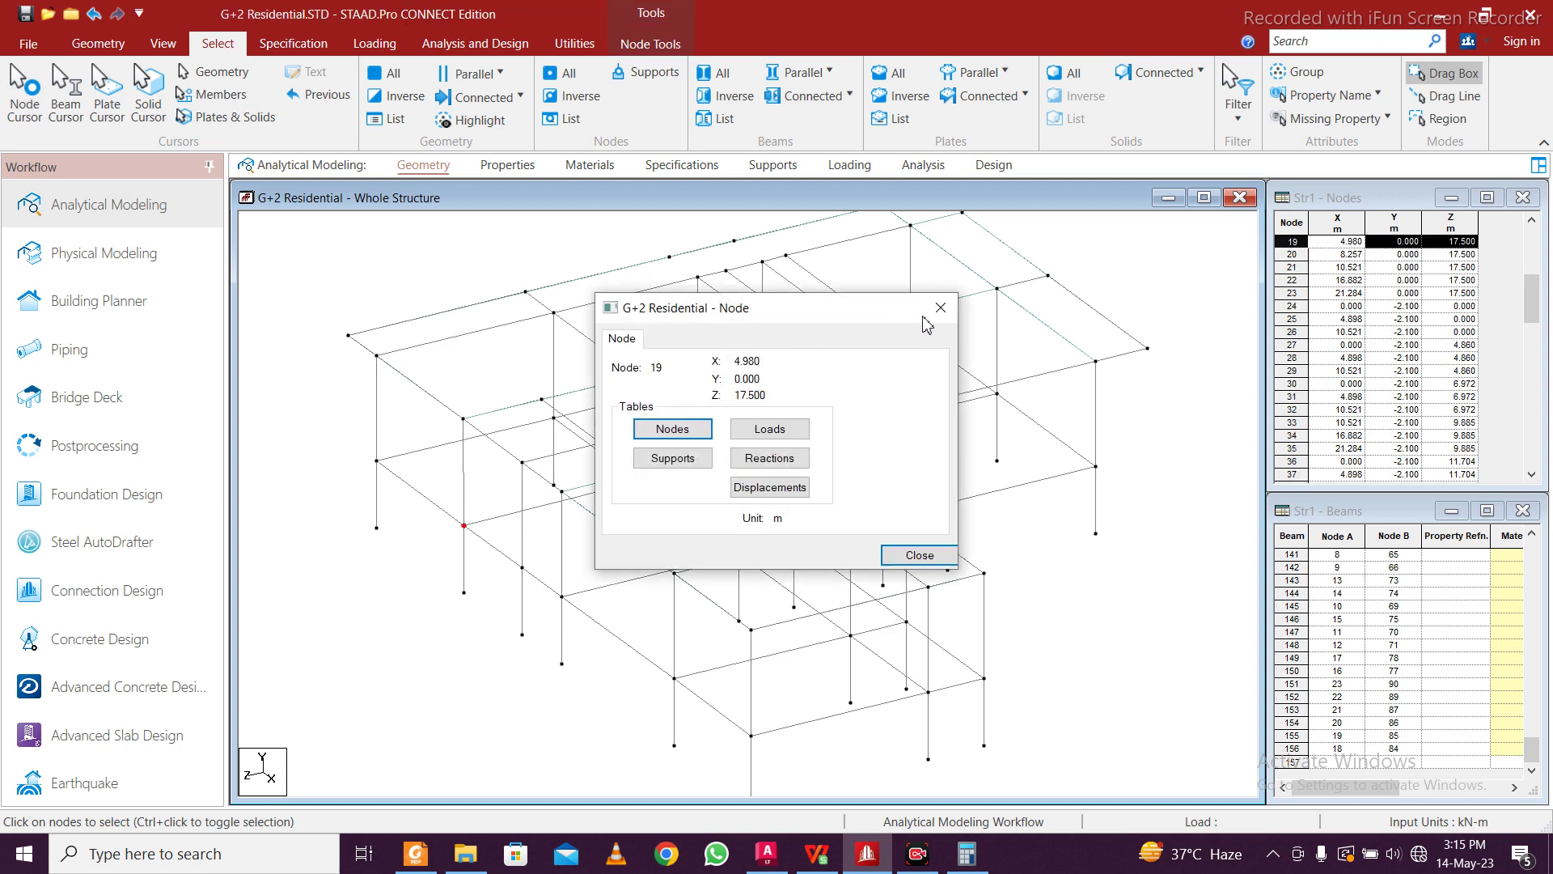
click(940, 308)
click(463, 419)
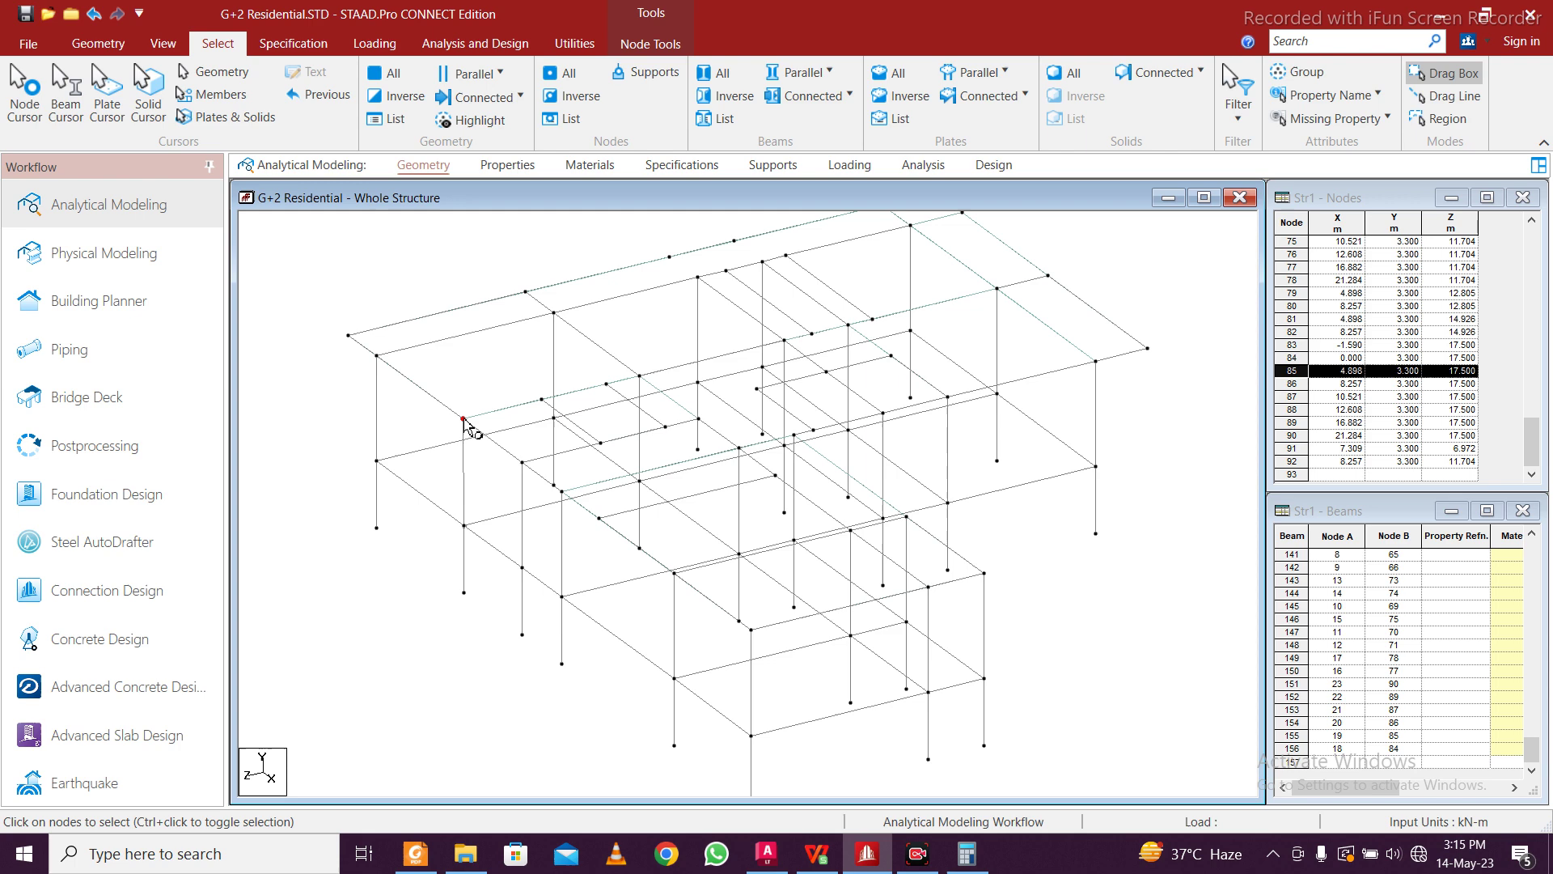
double_click(463, 419)
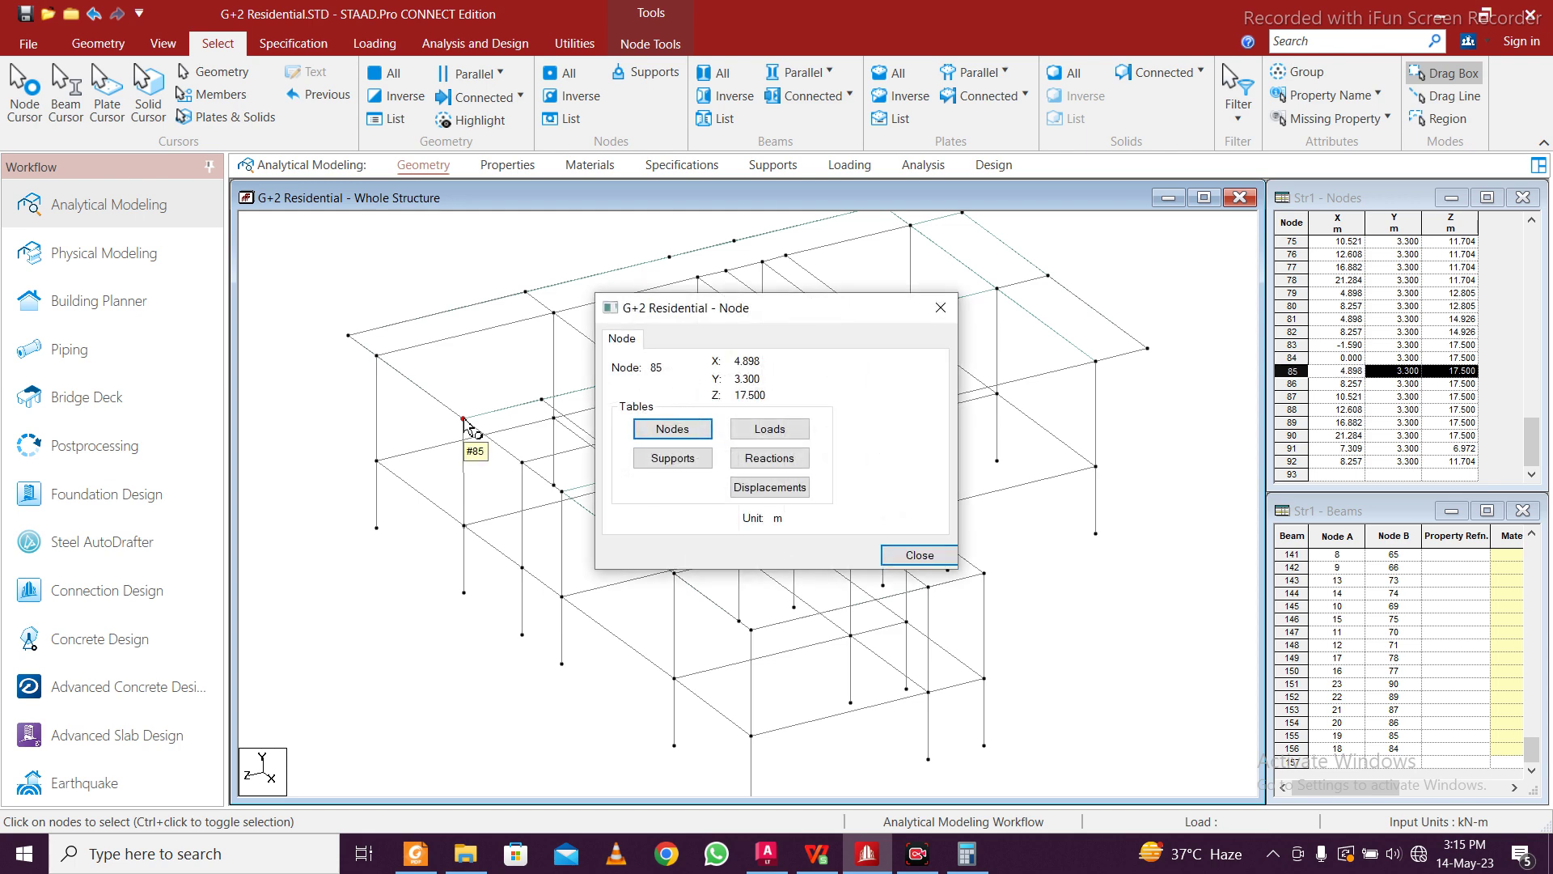
key(Escape)
double_click(465, 527)
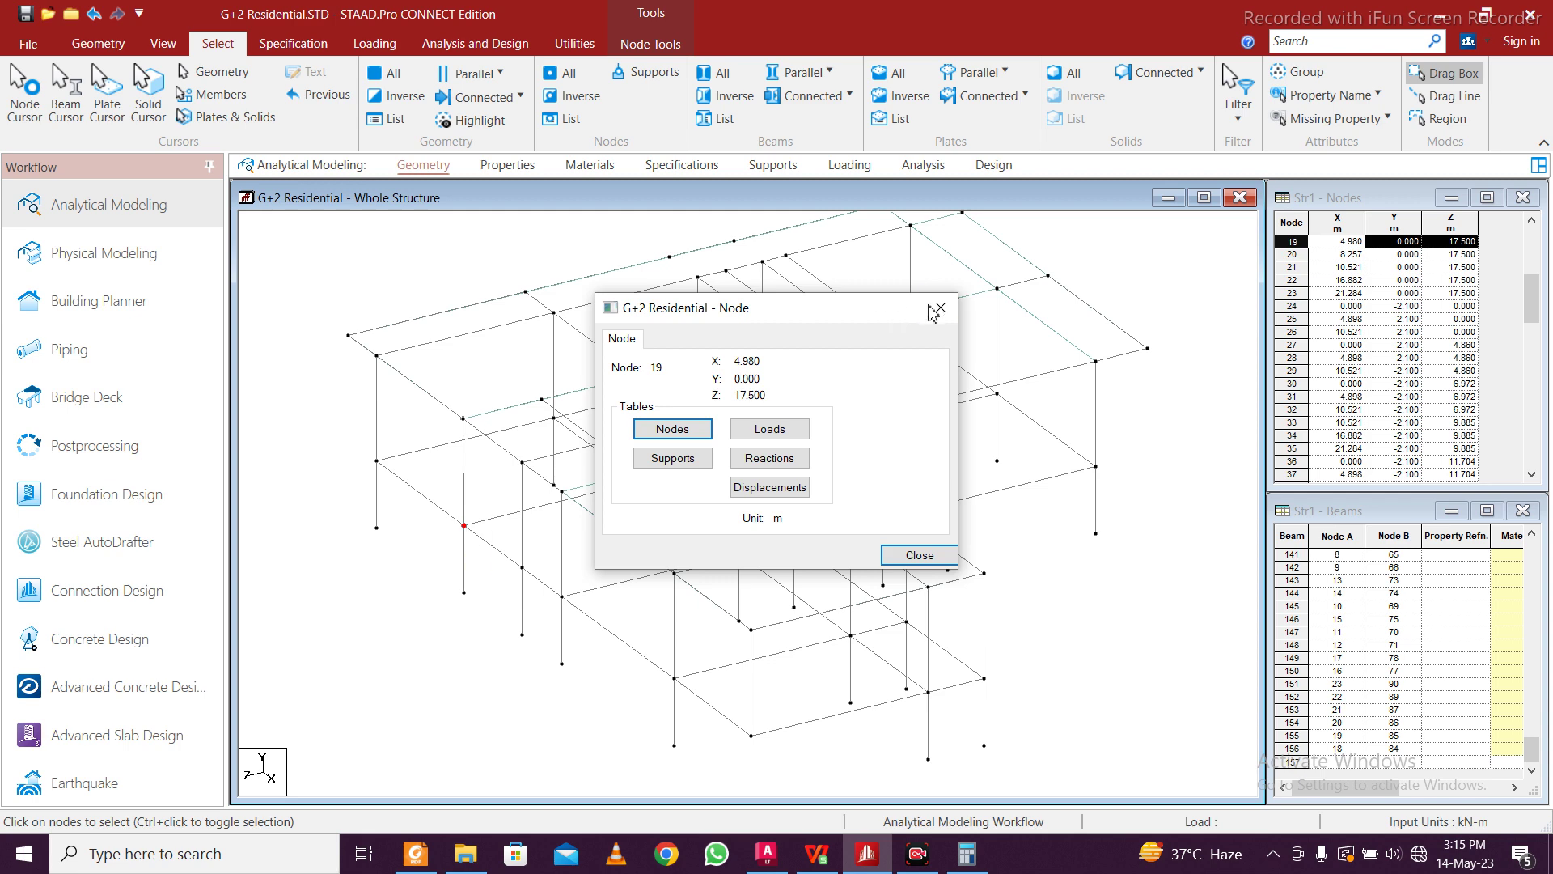
click(940, 307)
double_click(463, 419)
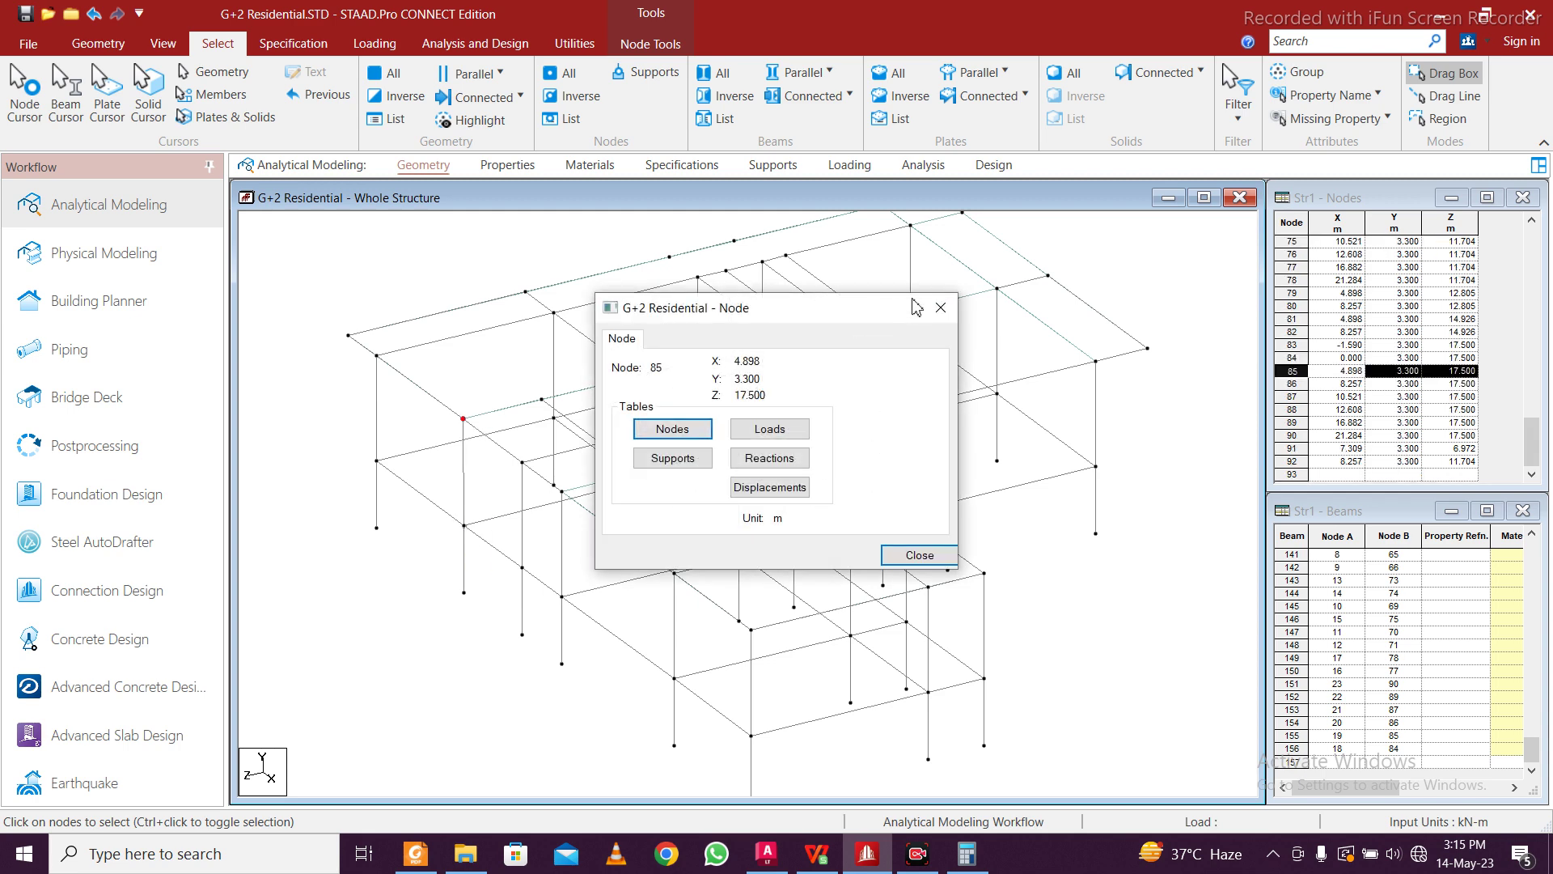
click(940, 307)
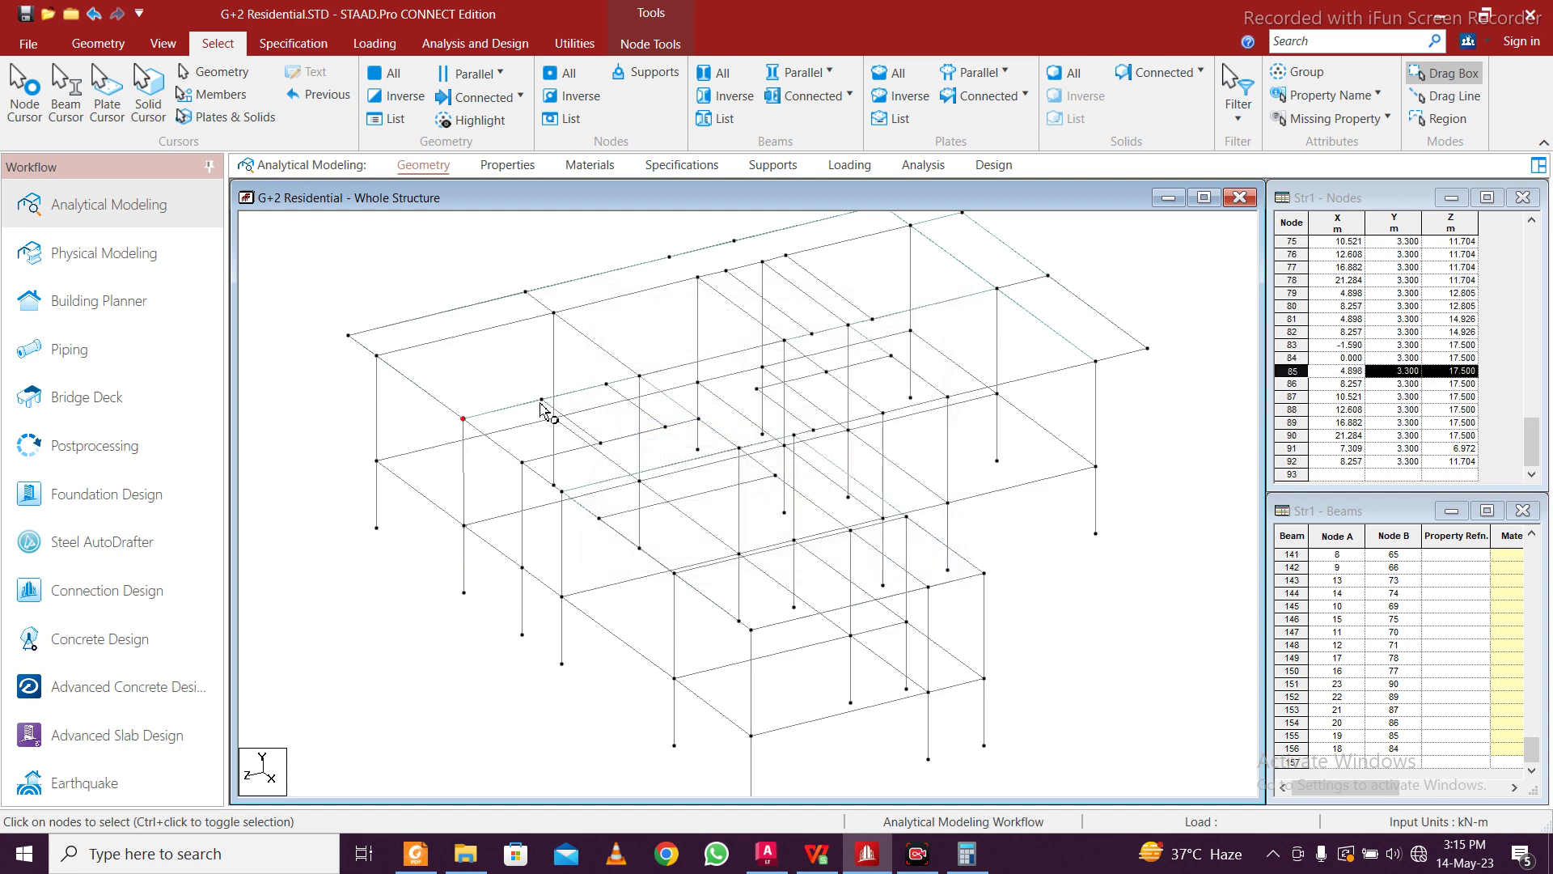
Check the coordinates of roof nodes 81 and 74 and lower node 14 on the same grid line
double_click(542, 401)
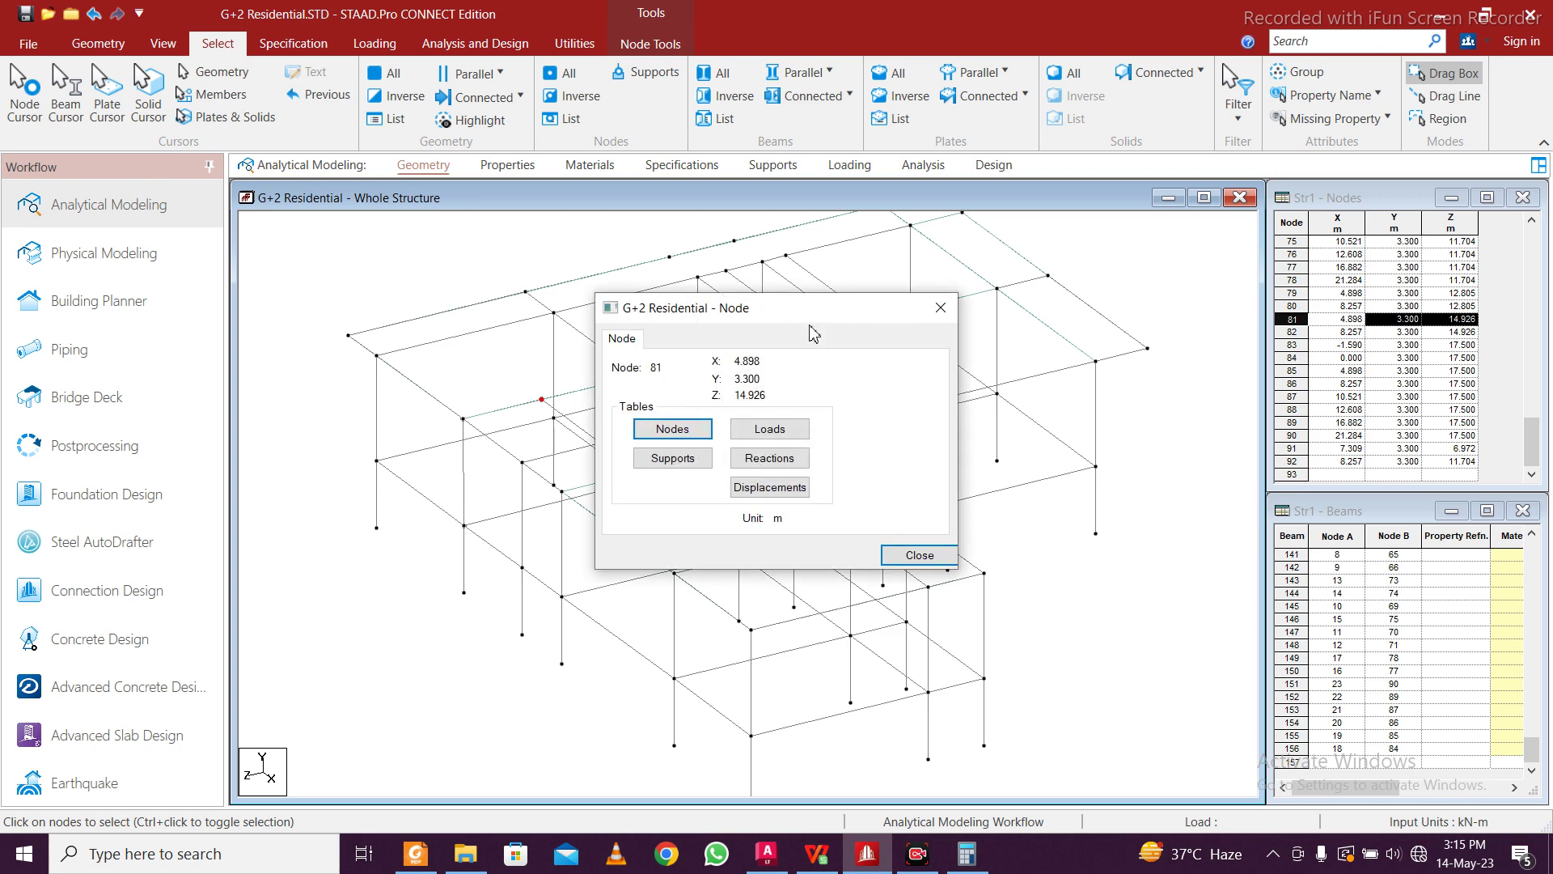
click(938, 307)
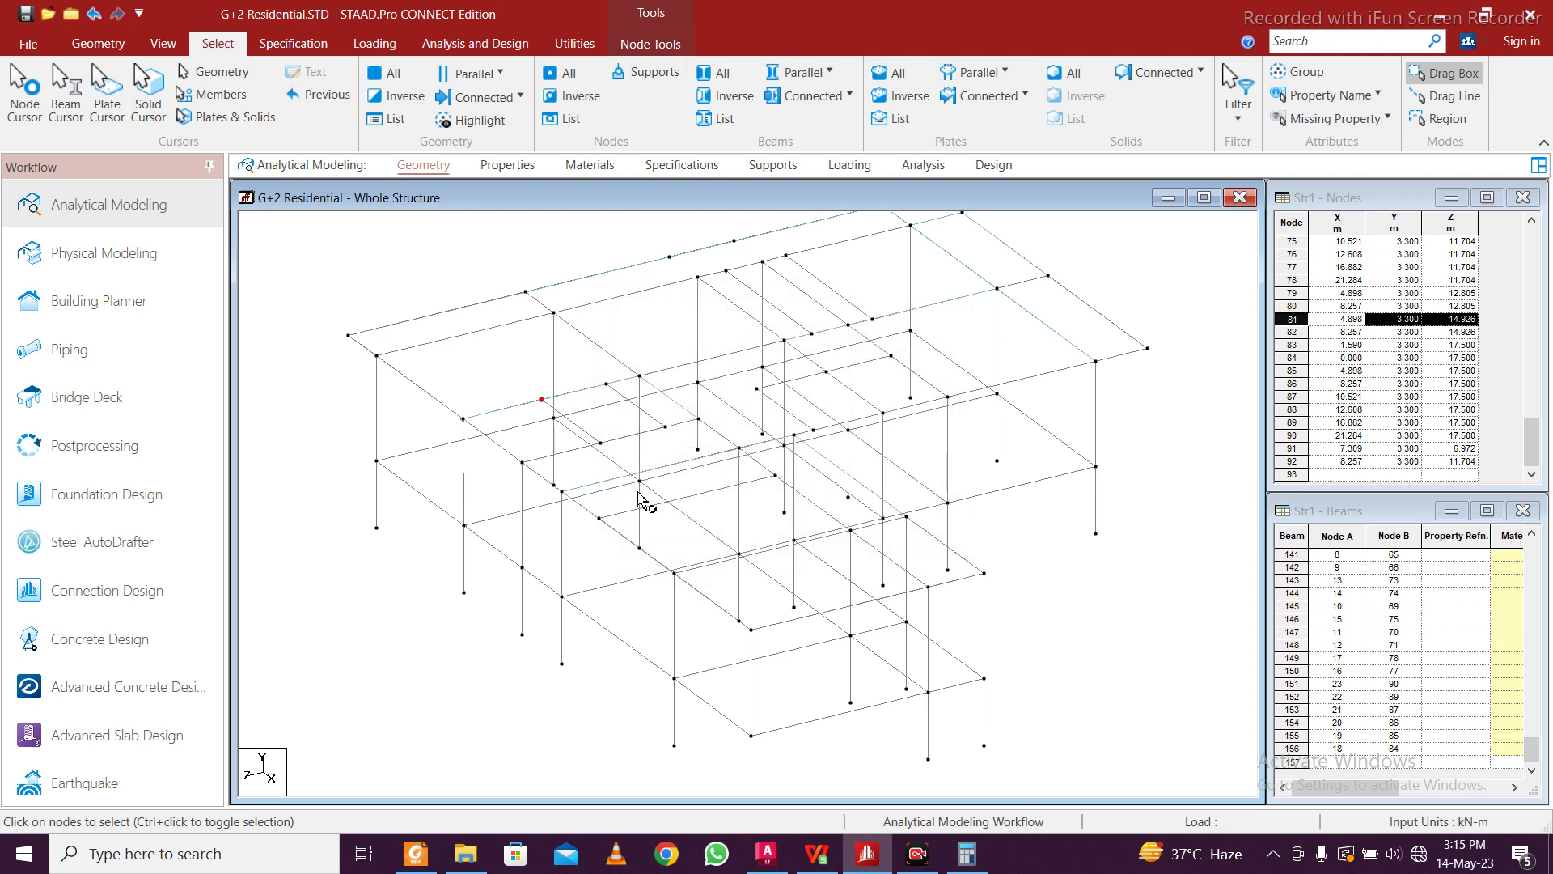
double_click(640, 482)
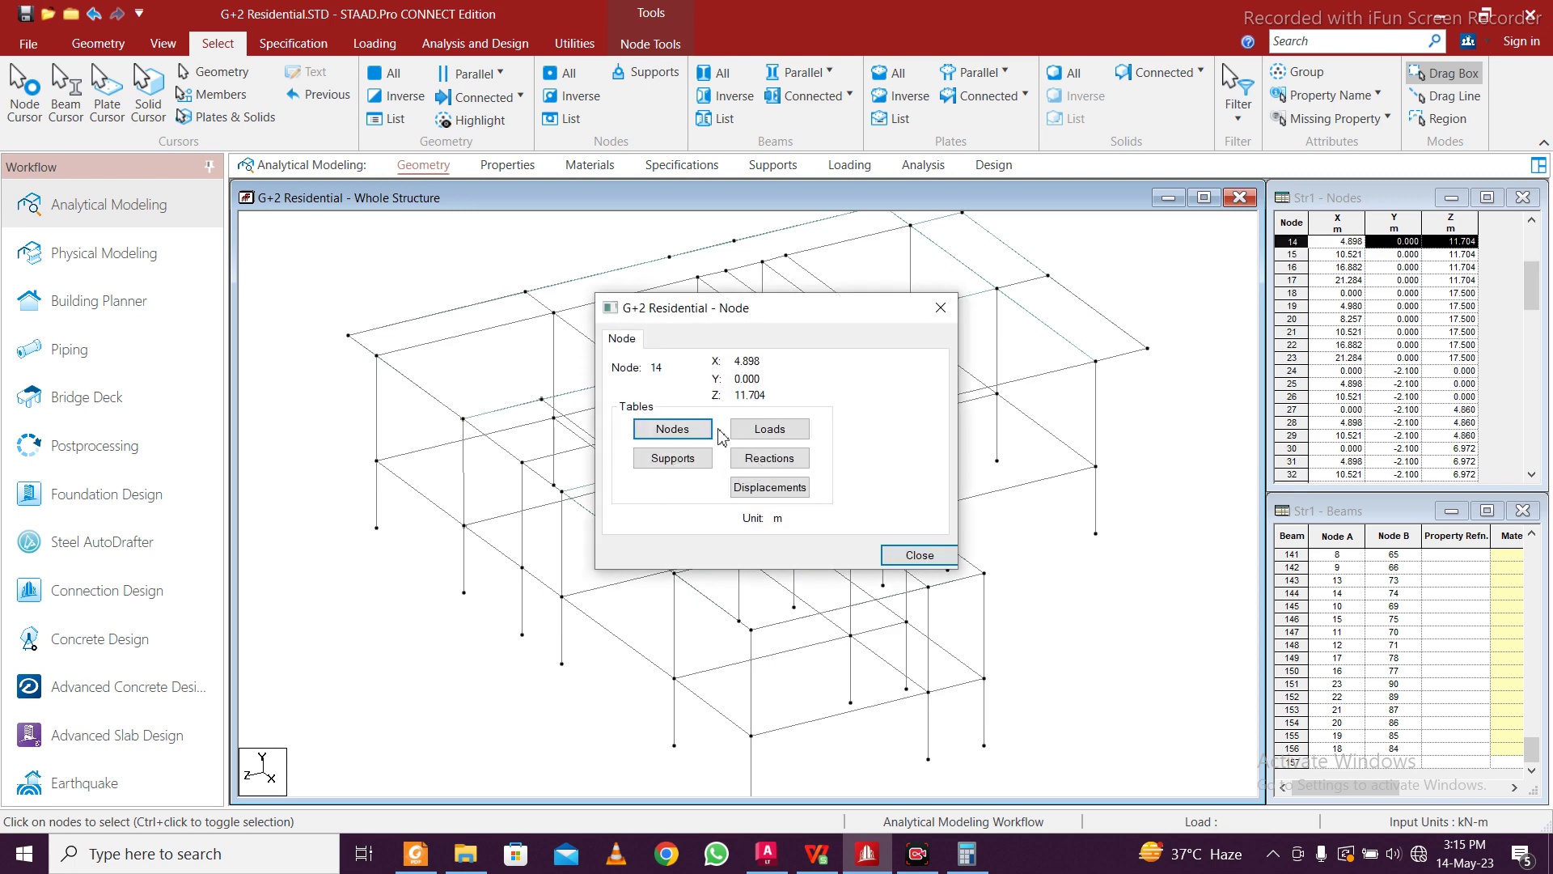
click(940, 307)
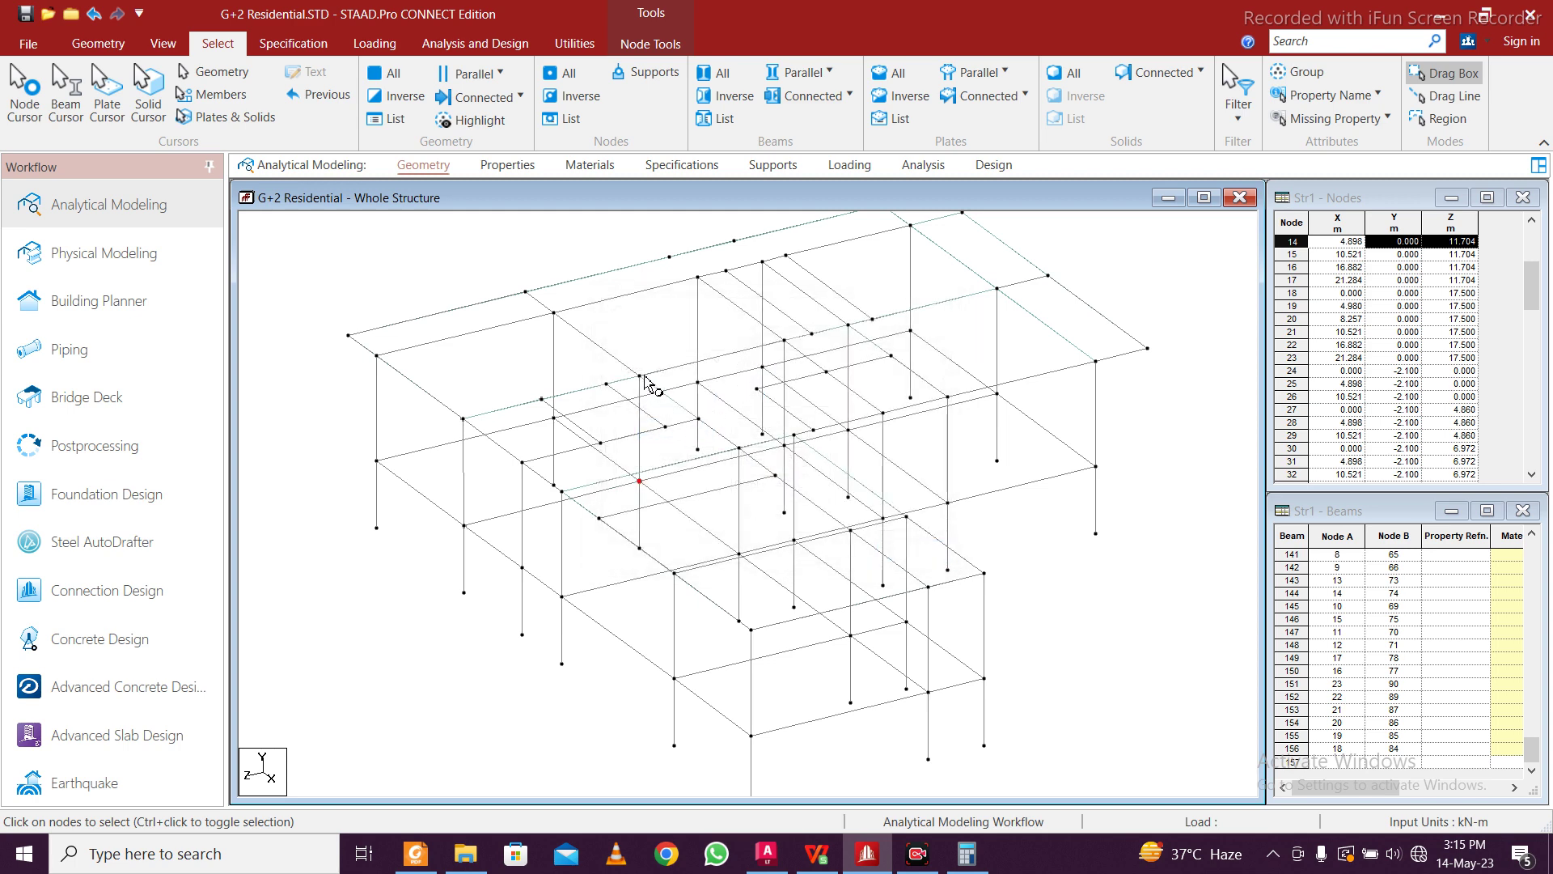
double_click(645, 376)
click(940, 308)
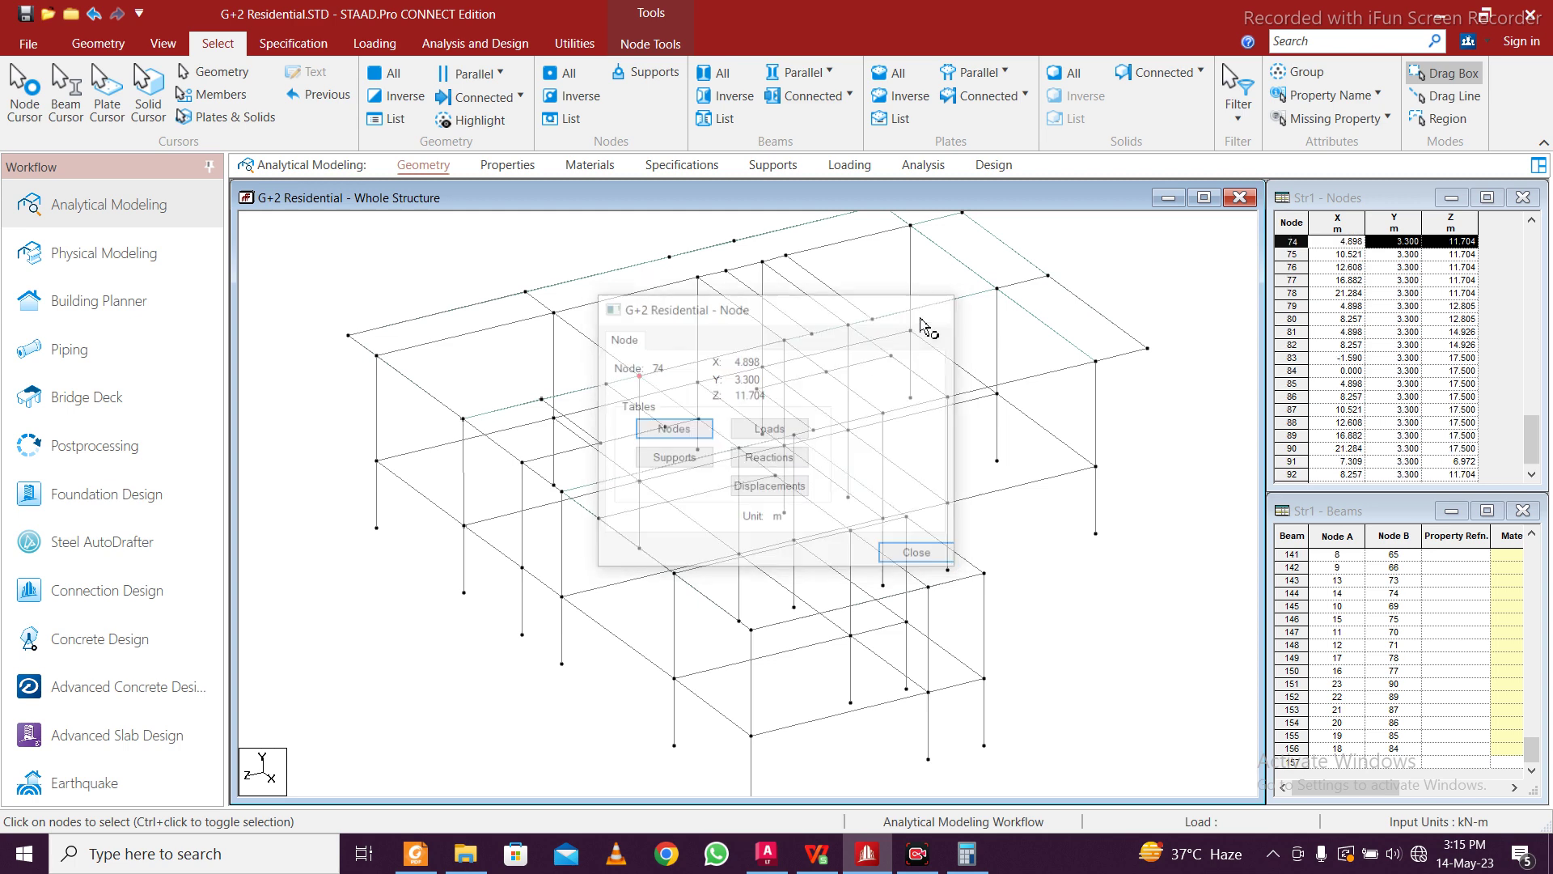
Reopen the node information of lower node 19 to recheck its X coordinate
click(464, 526)
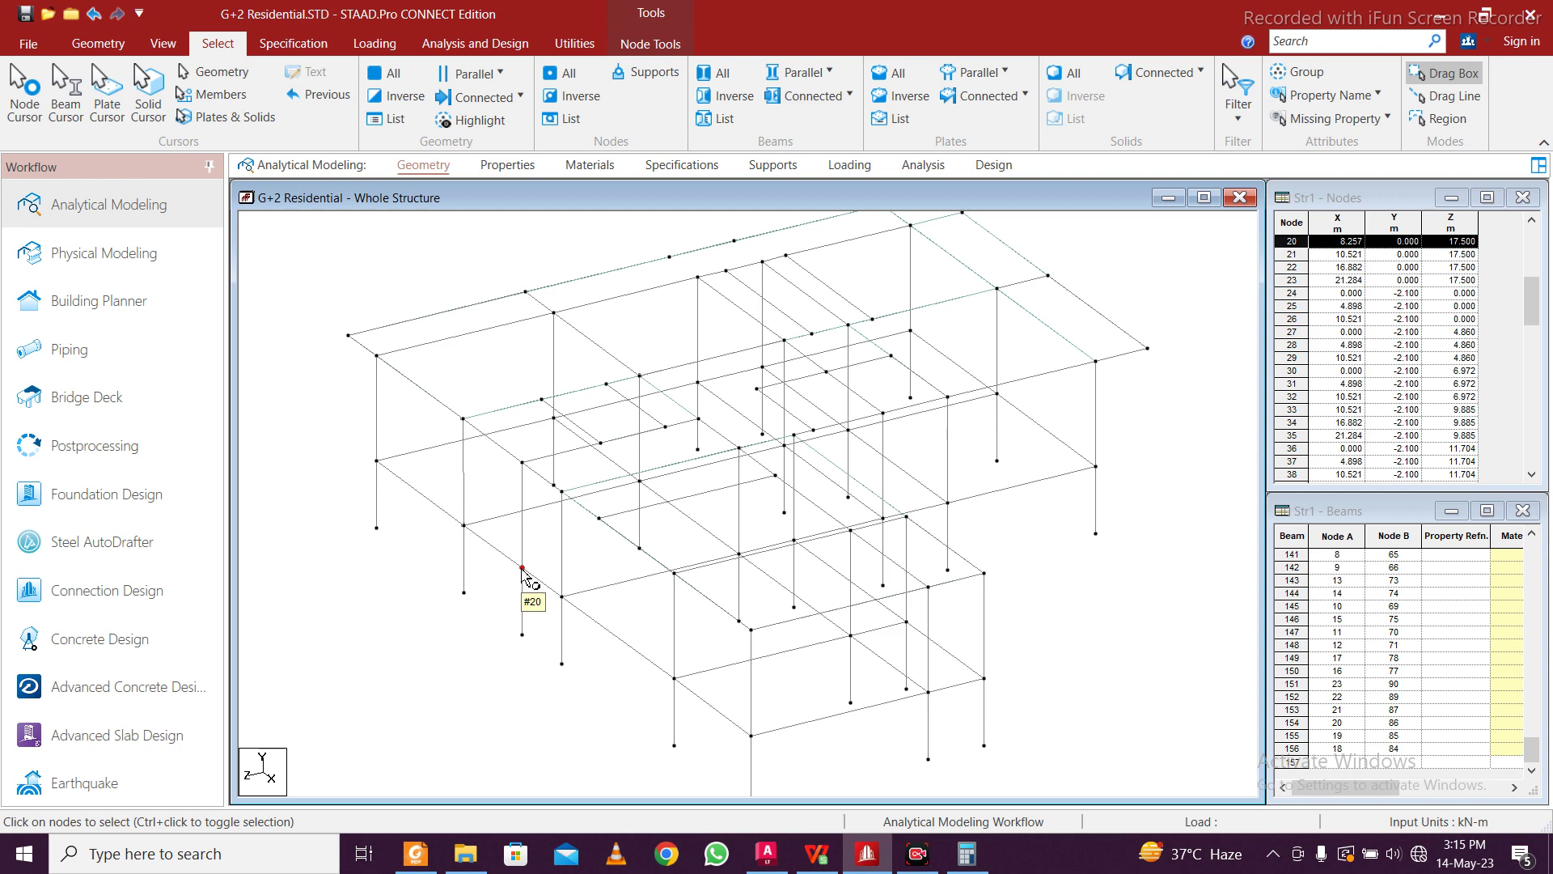
click(465, 526)
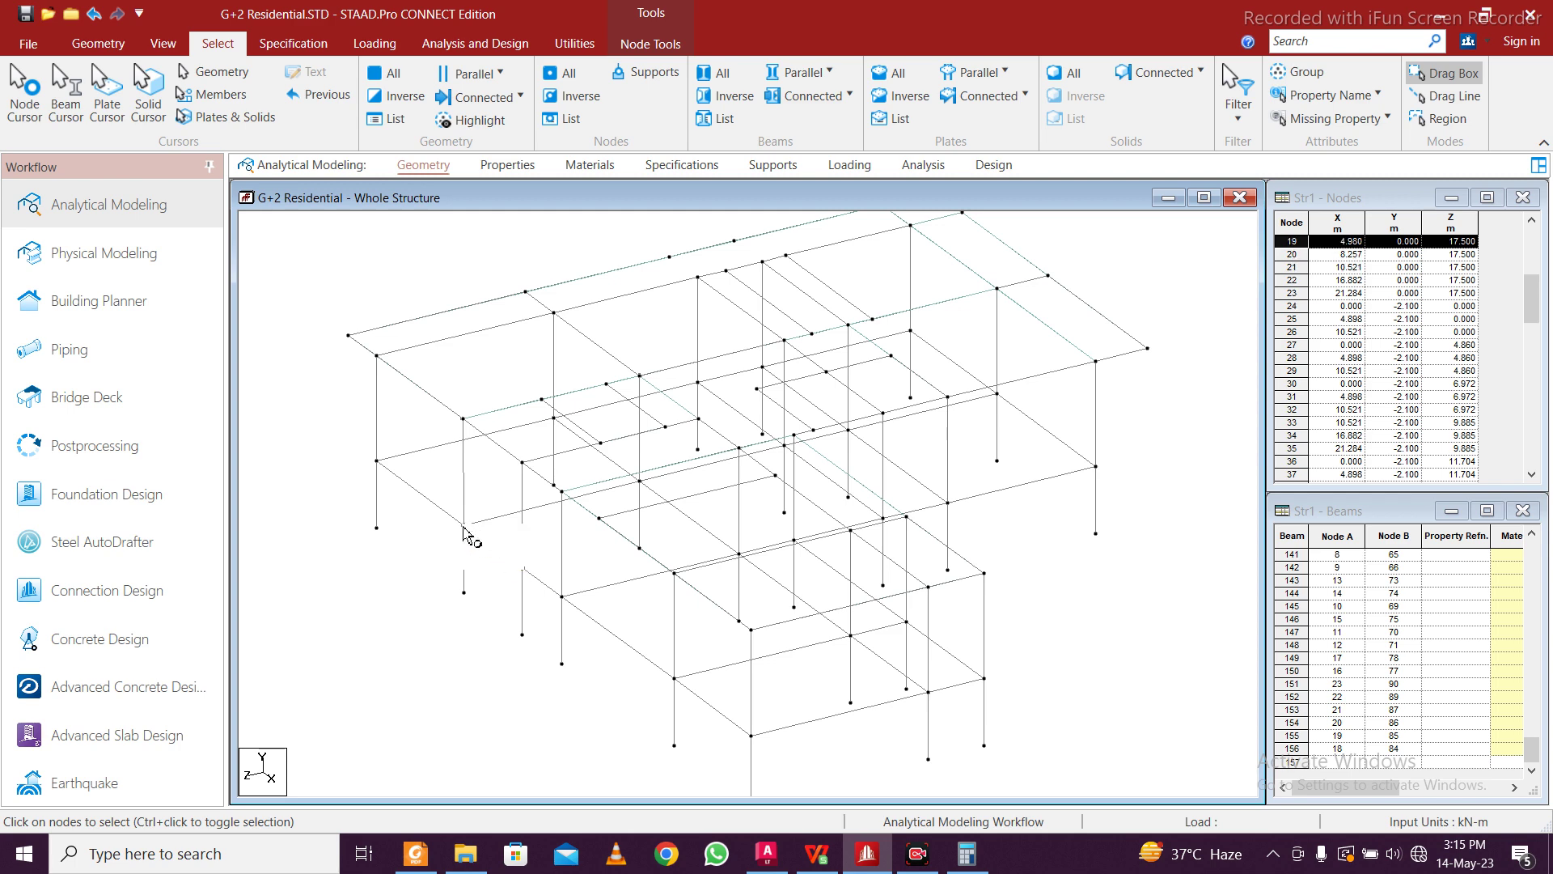
double_click(464, 527)
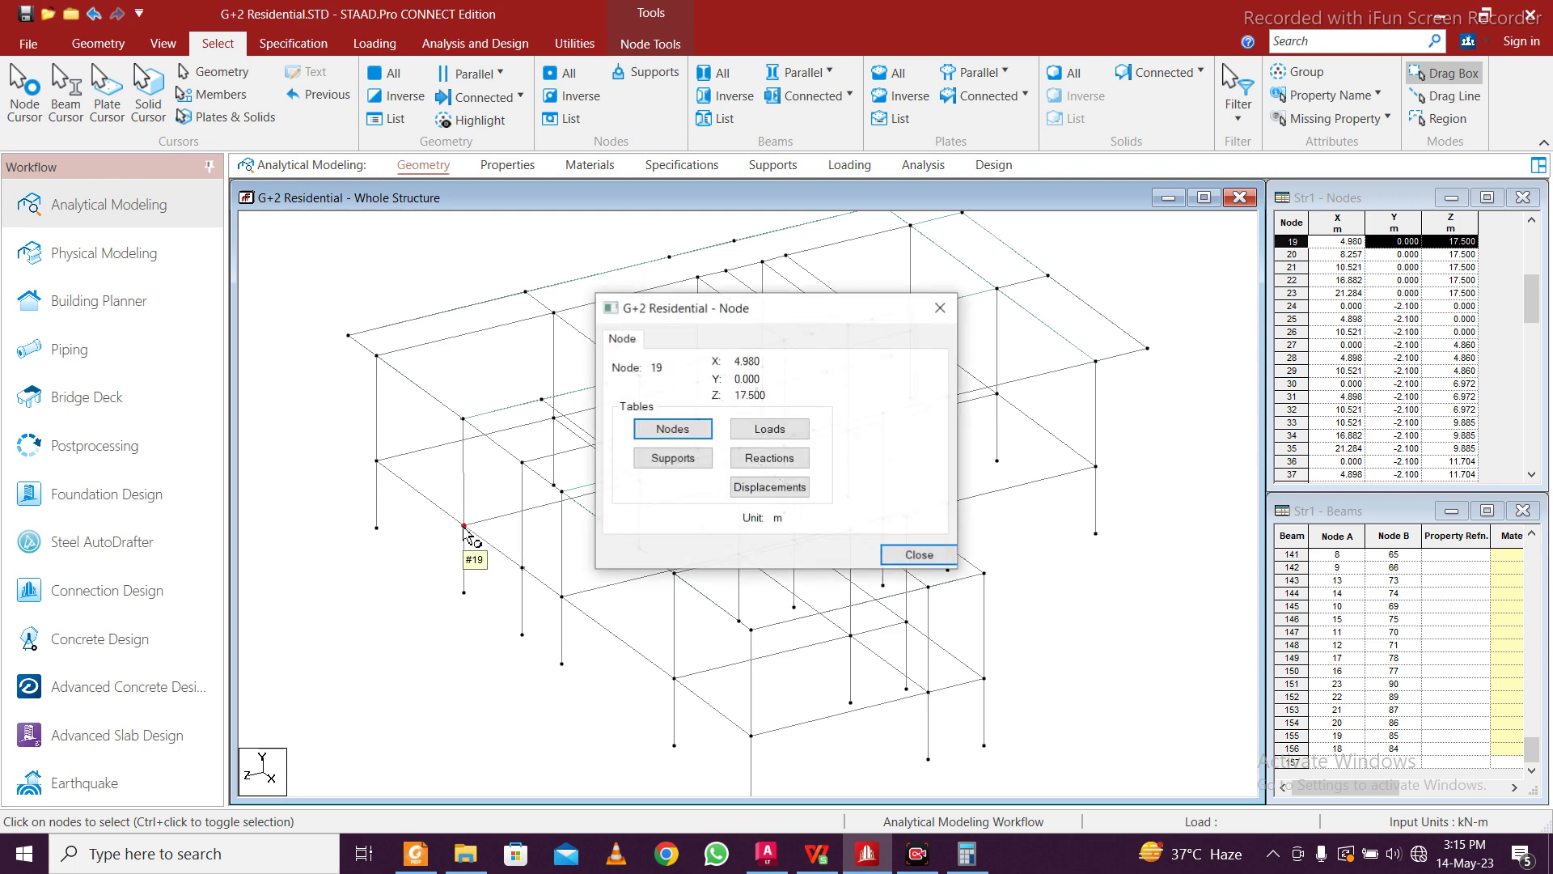
Compare the coordinates of lower nodes 19 and 20 on the Z 17.5 grid line
click(941, 308)
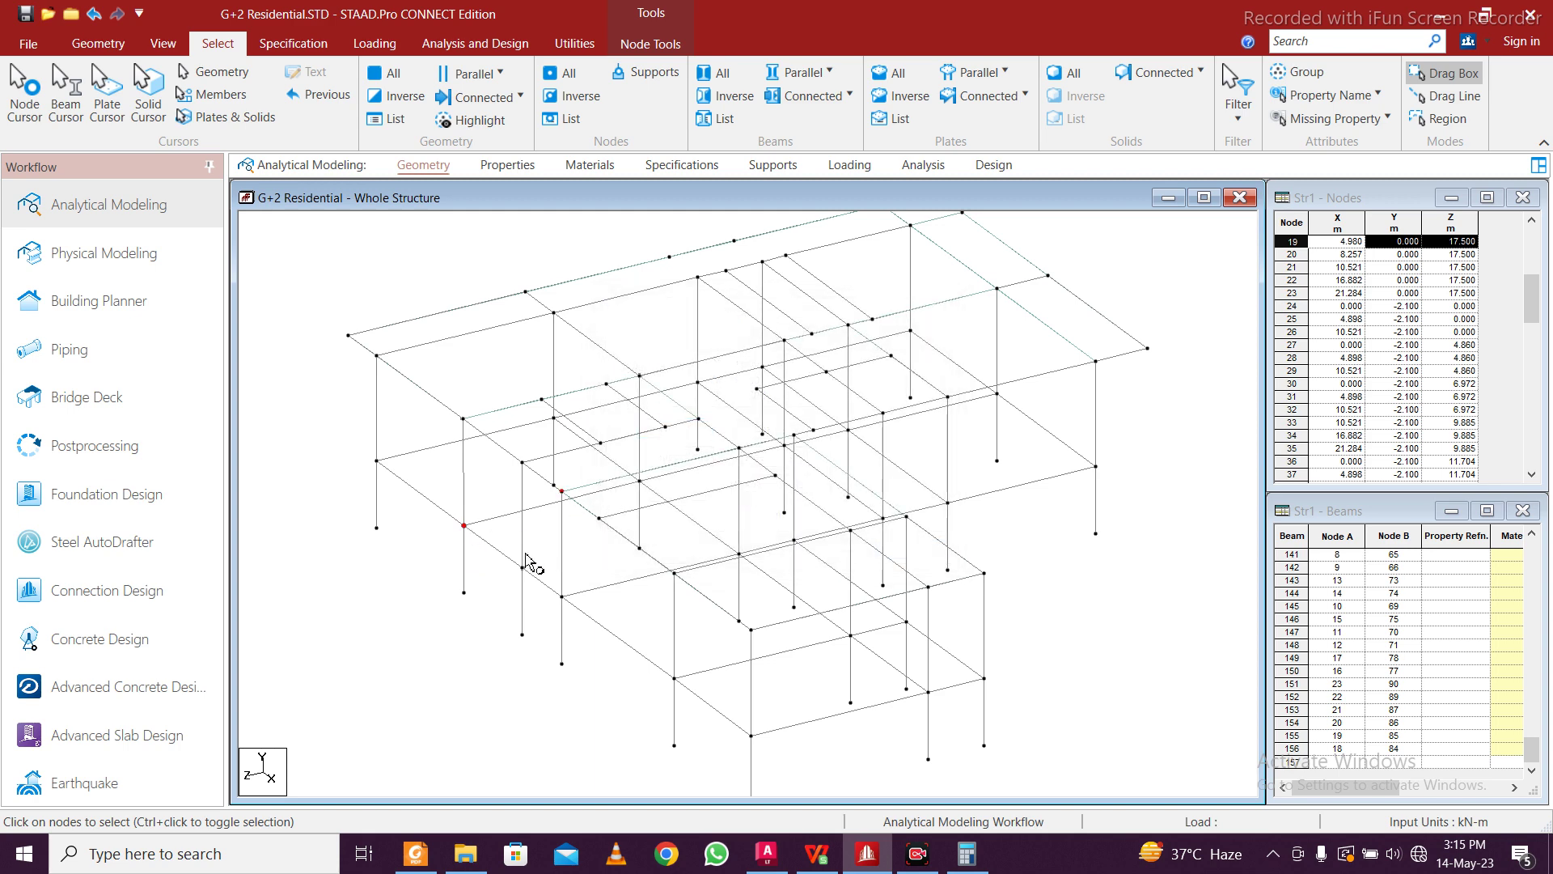
double_click(522, 568)
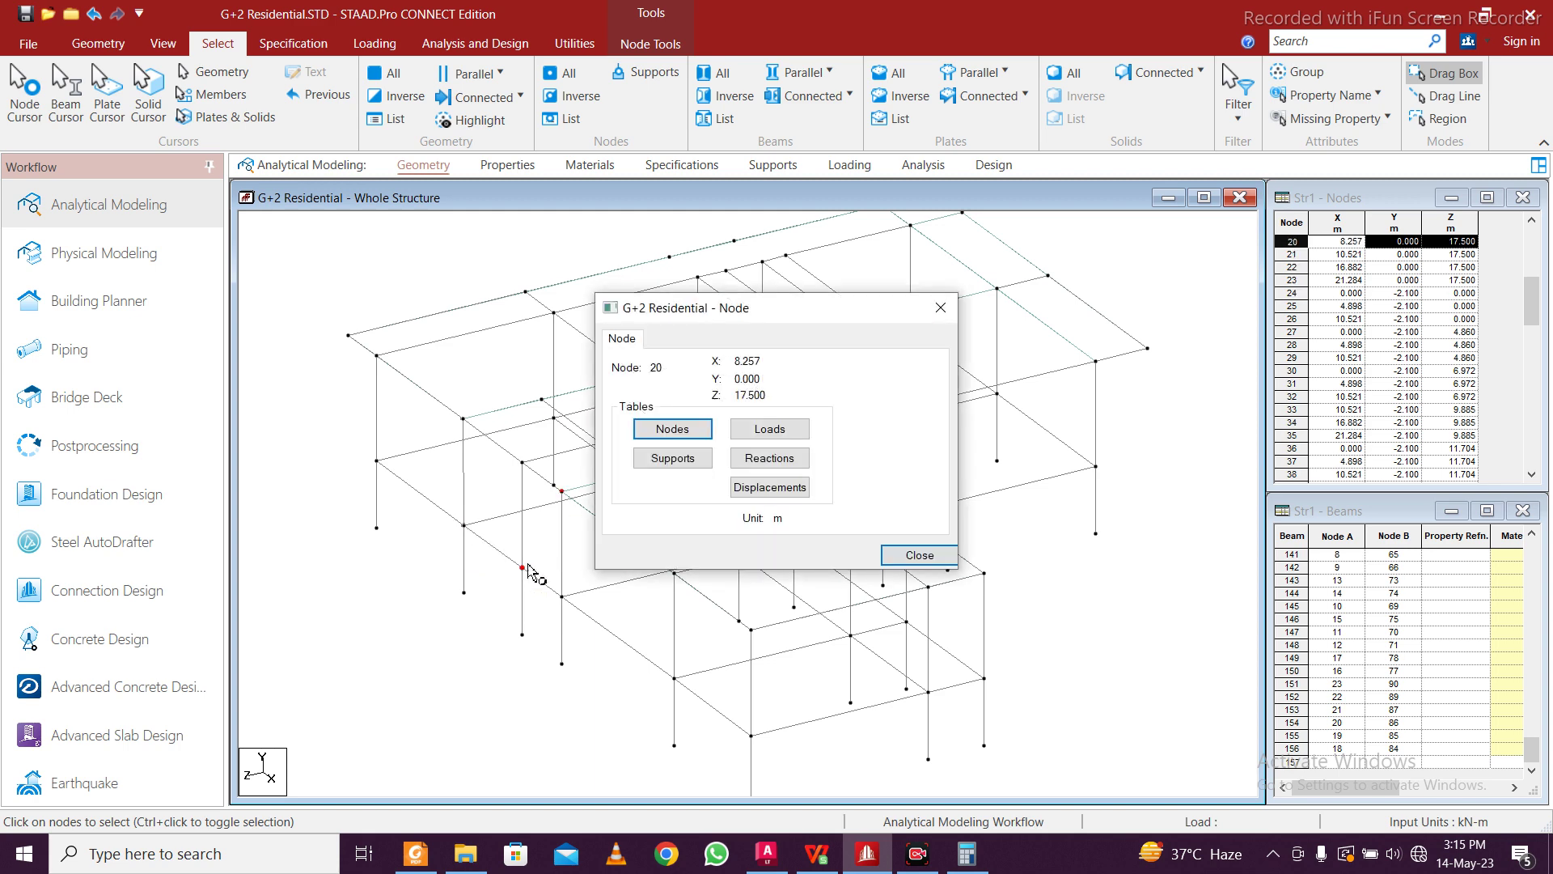
click(941, 308)
double_click(464, 526)
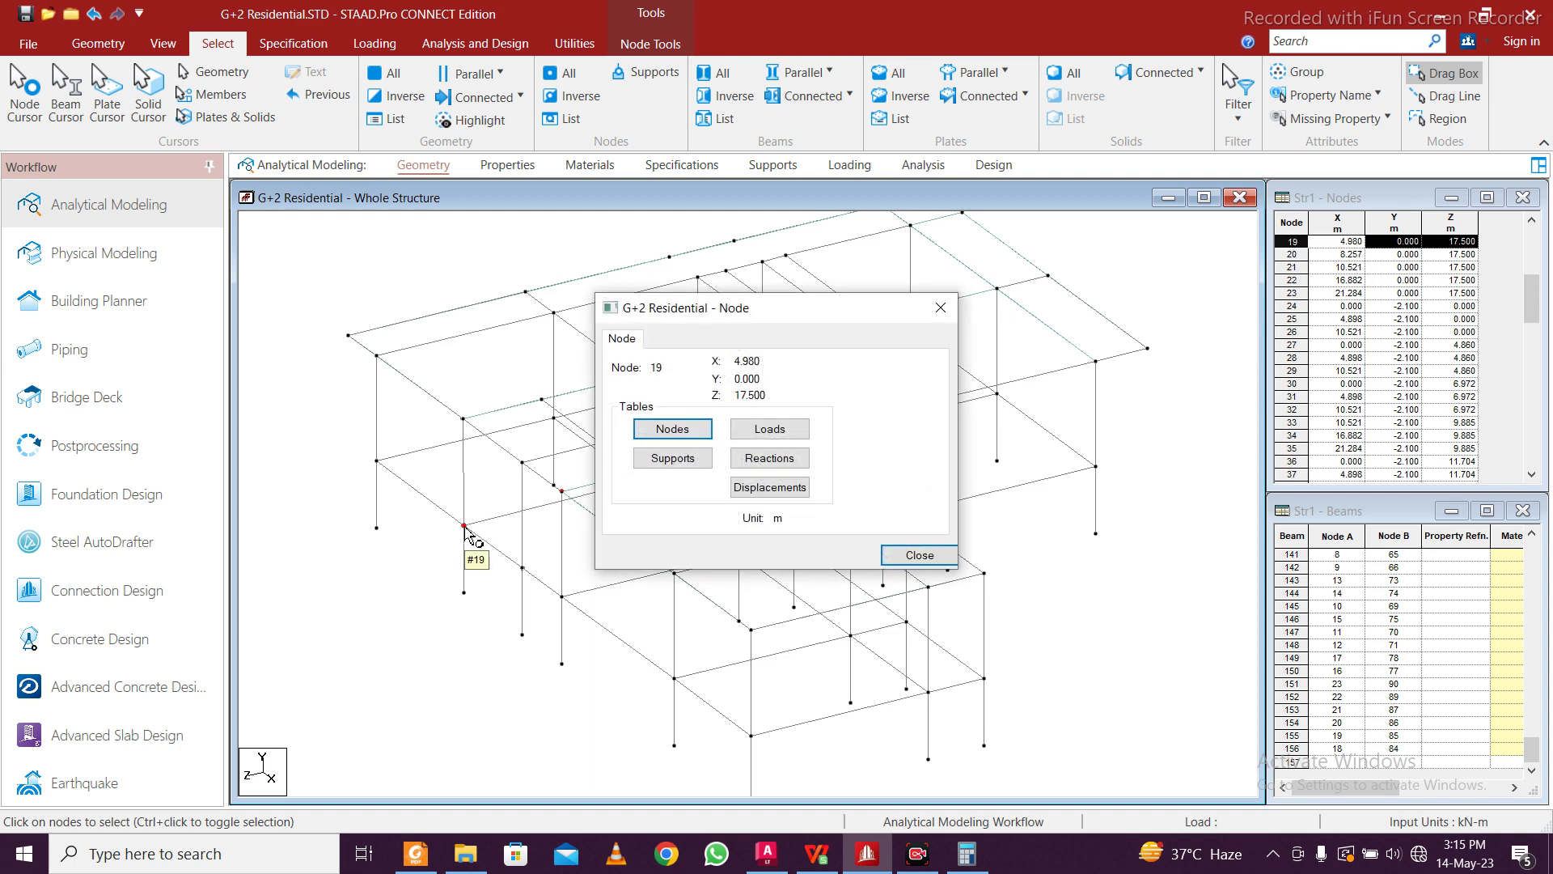
click(941, 307)
double_click(522, 569)
click(942, 308)
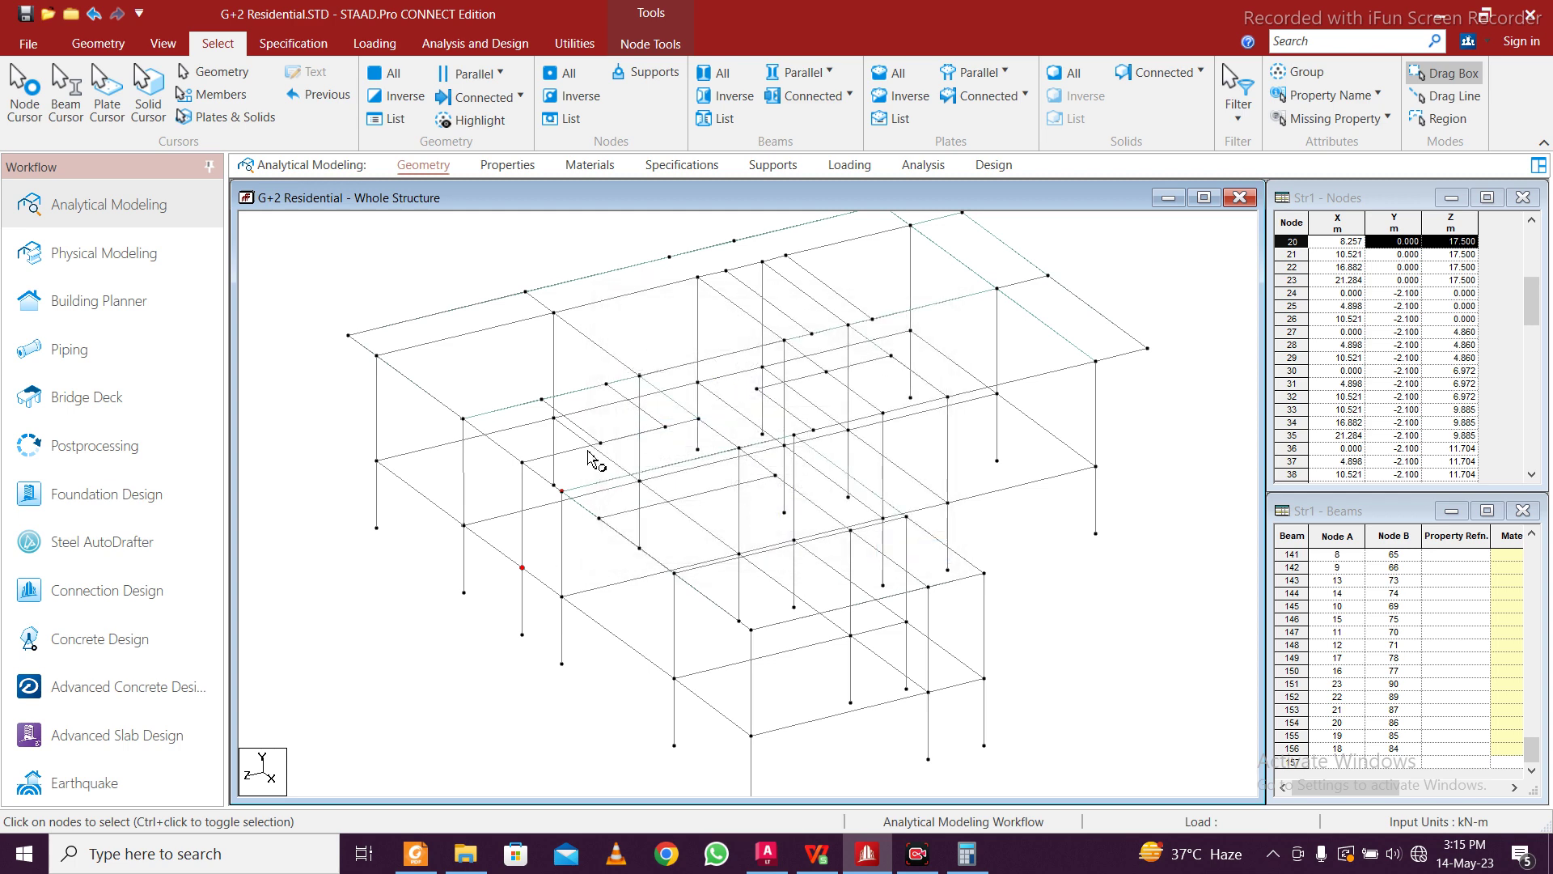
Recheck the coordinates of roof nodes 85 and 81 on the second column line
double_click(463, 419)
click(940, 307)
double_click(541, 399)
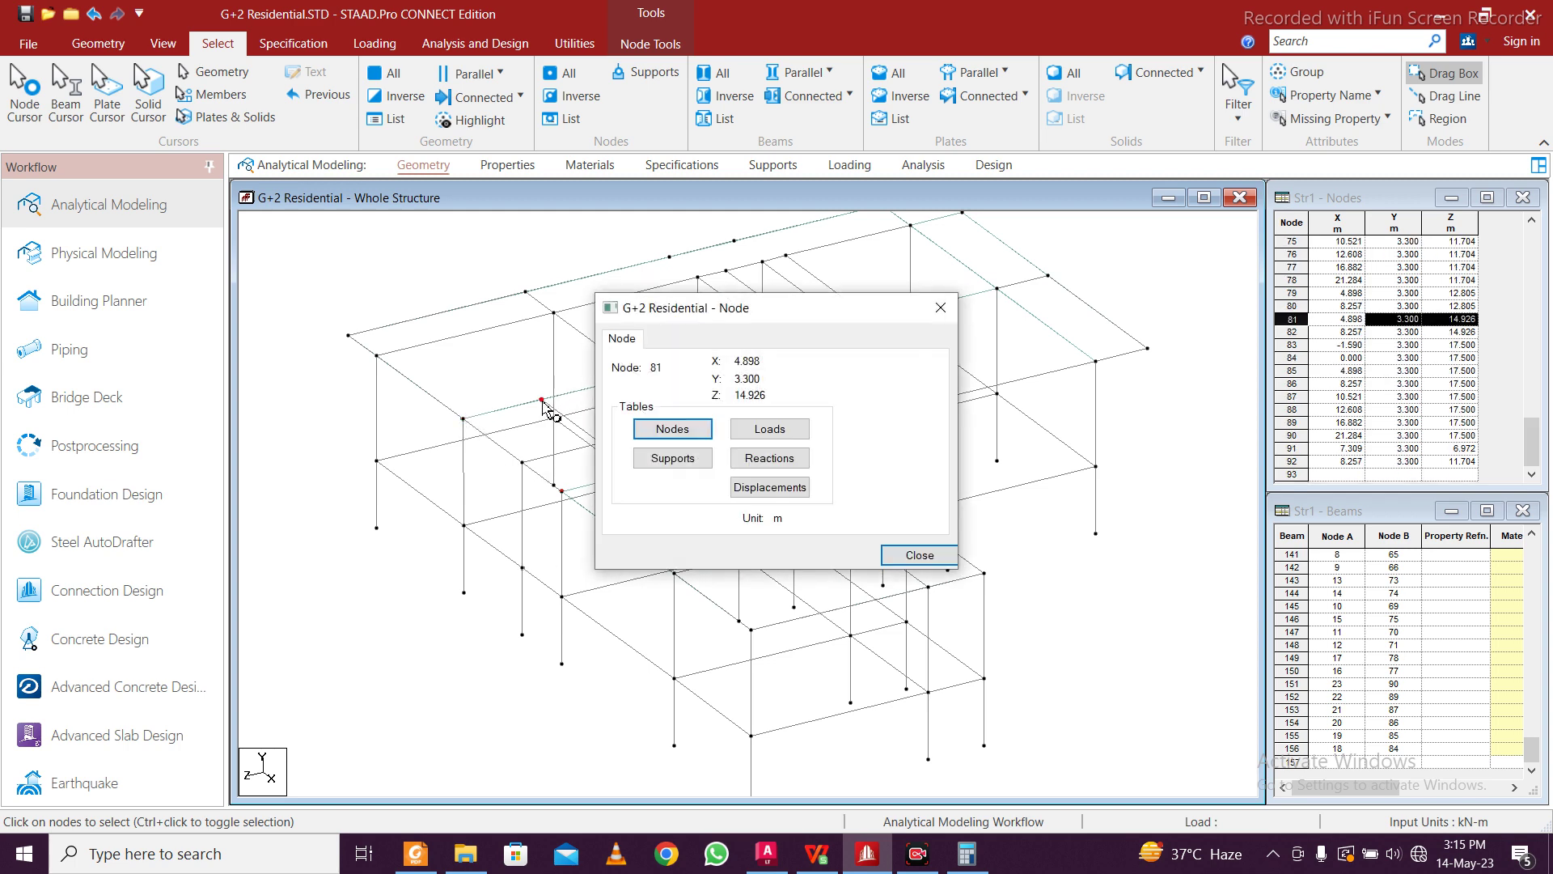
click(941, 307)
double_click(465, 420)
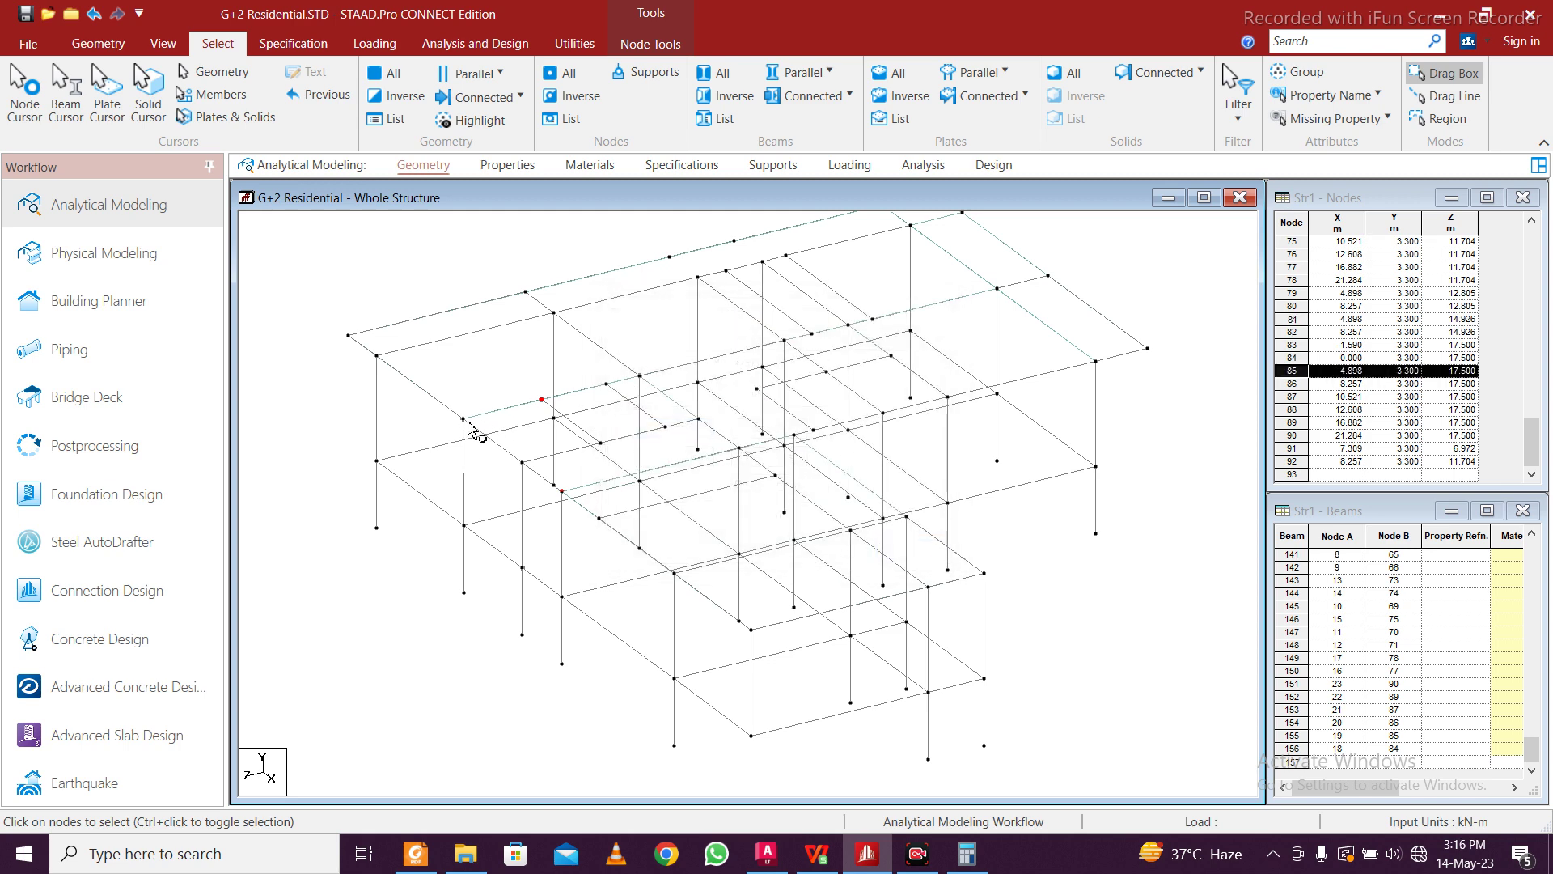
click(941, 307)
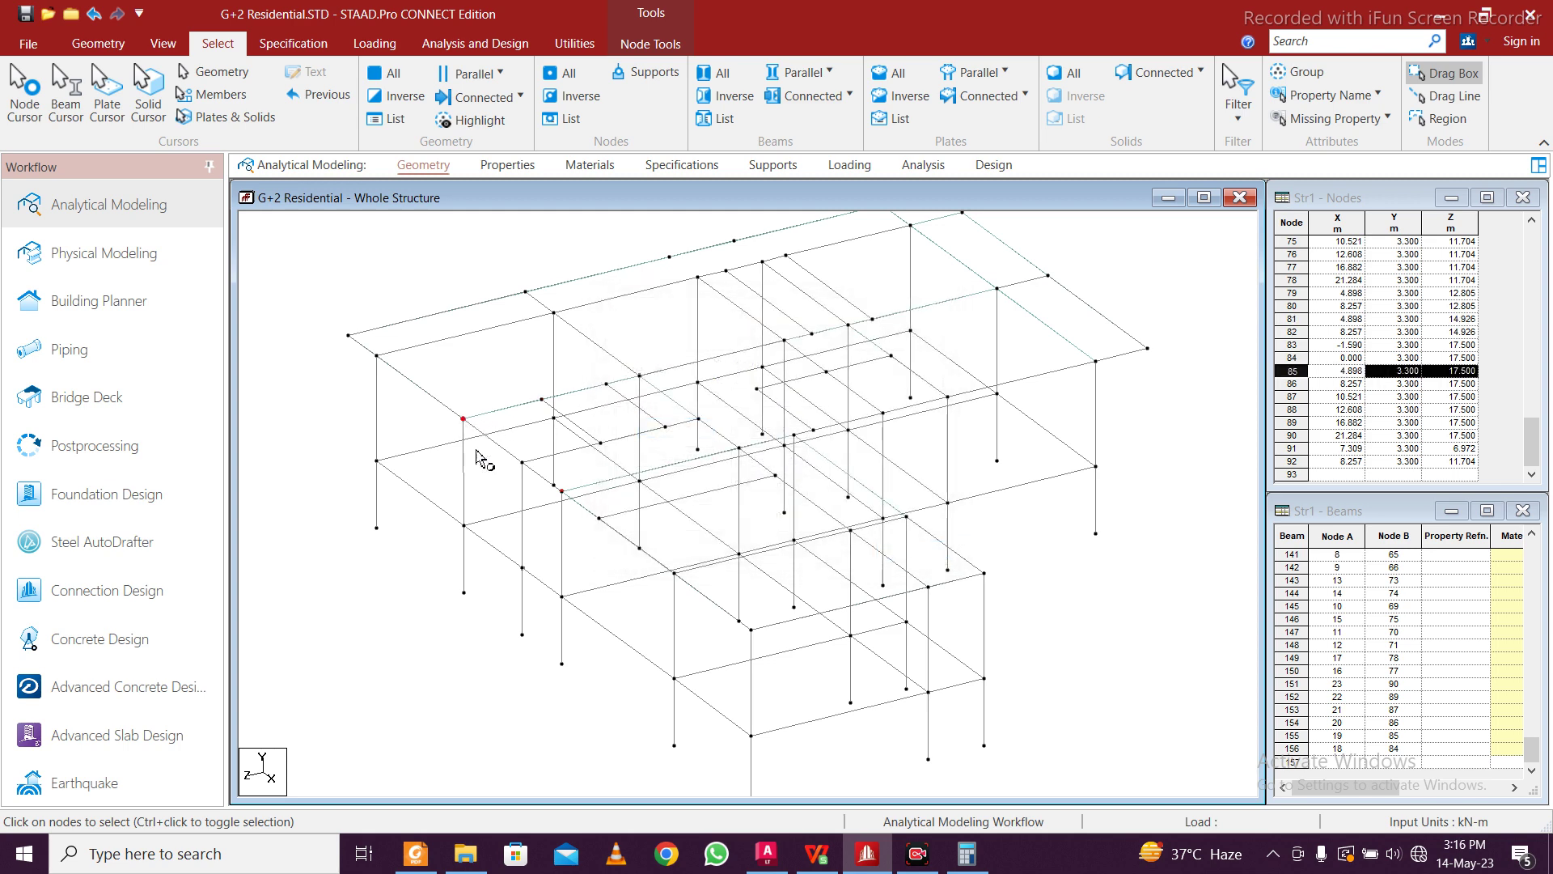
Set the X coordinate of lower node 19 to 4.898 m in the node table
click(463, 526)
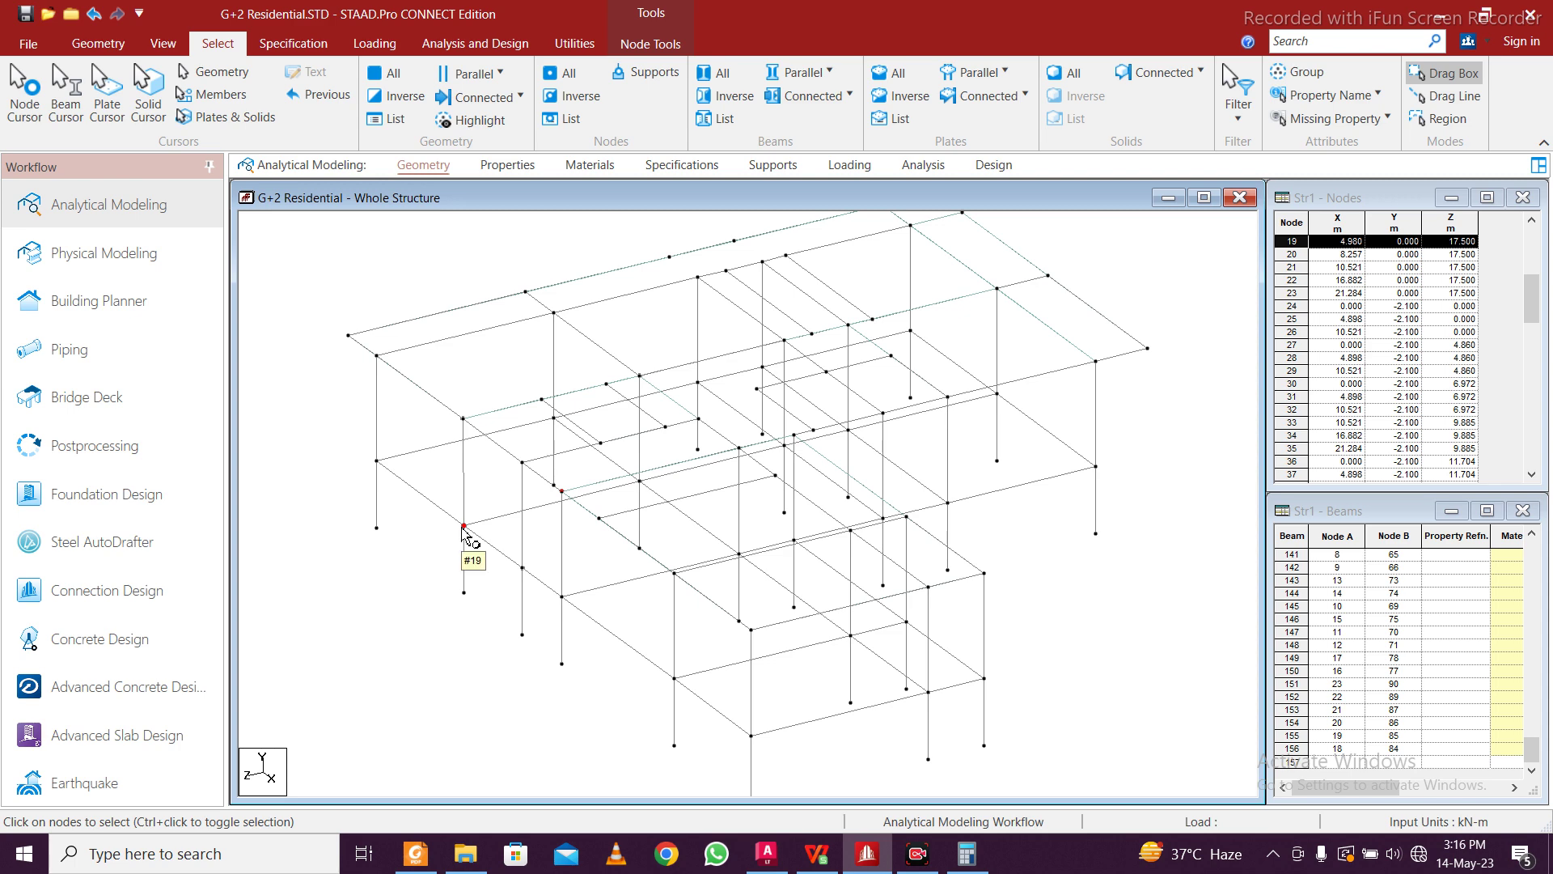
click(1350, 242)
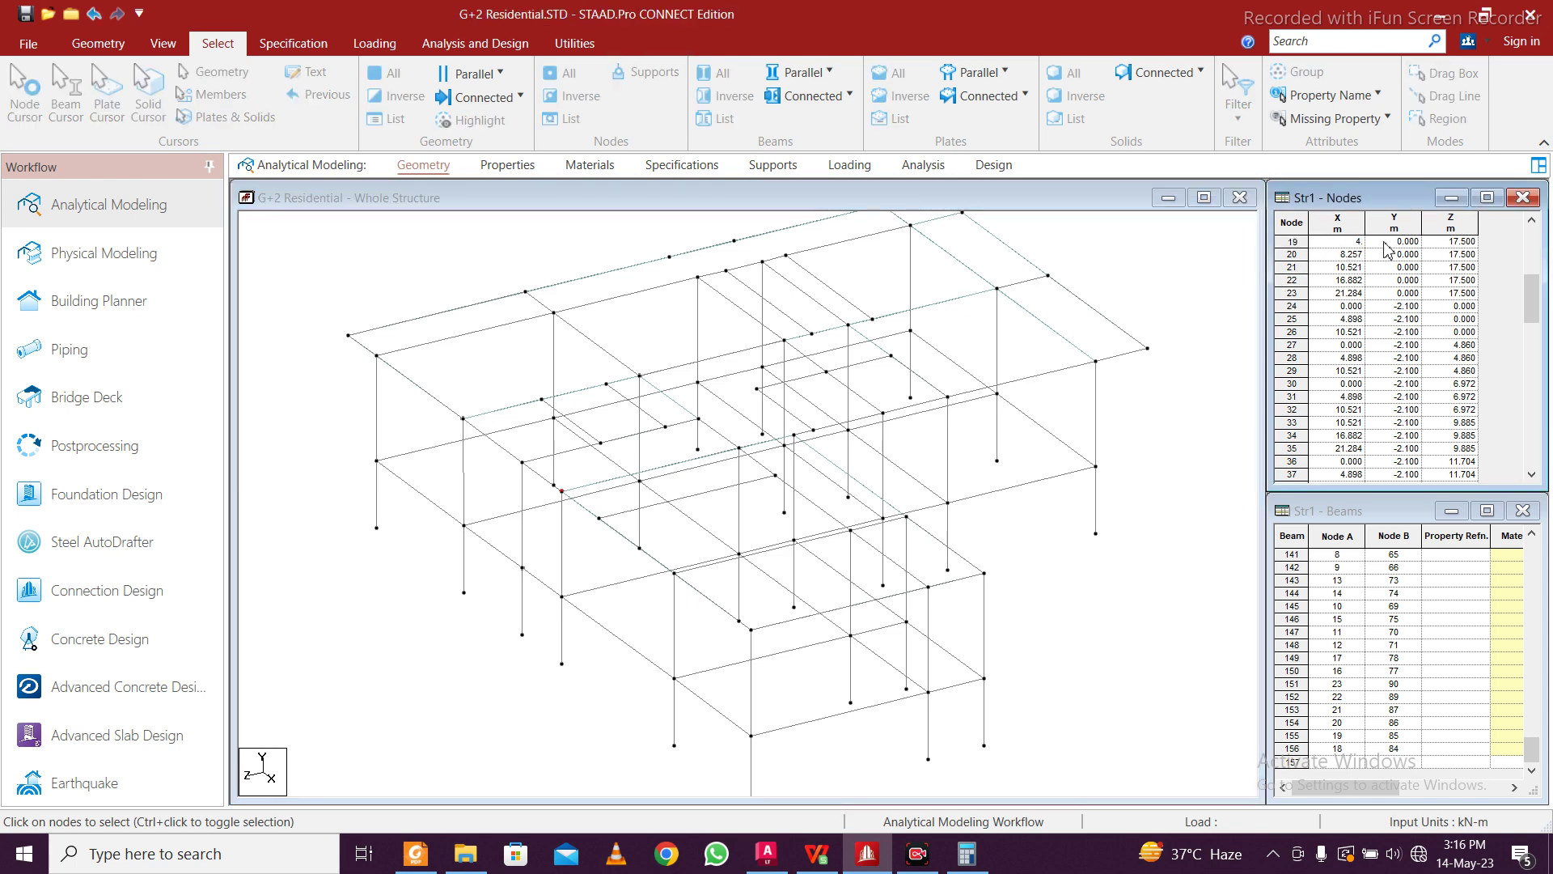
click(1385, 242)
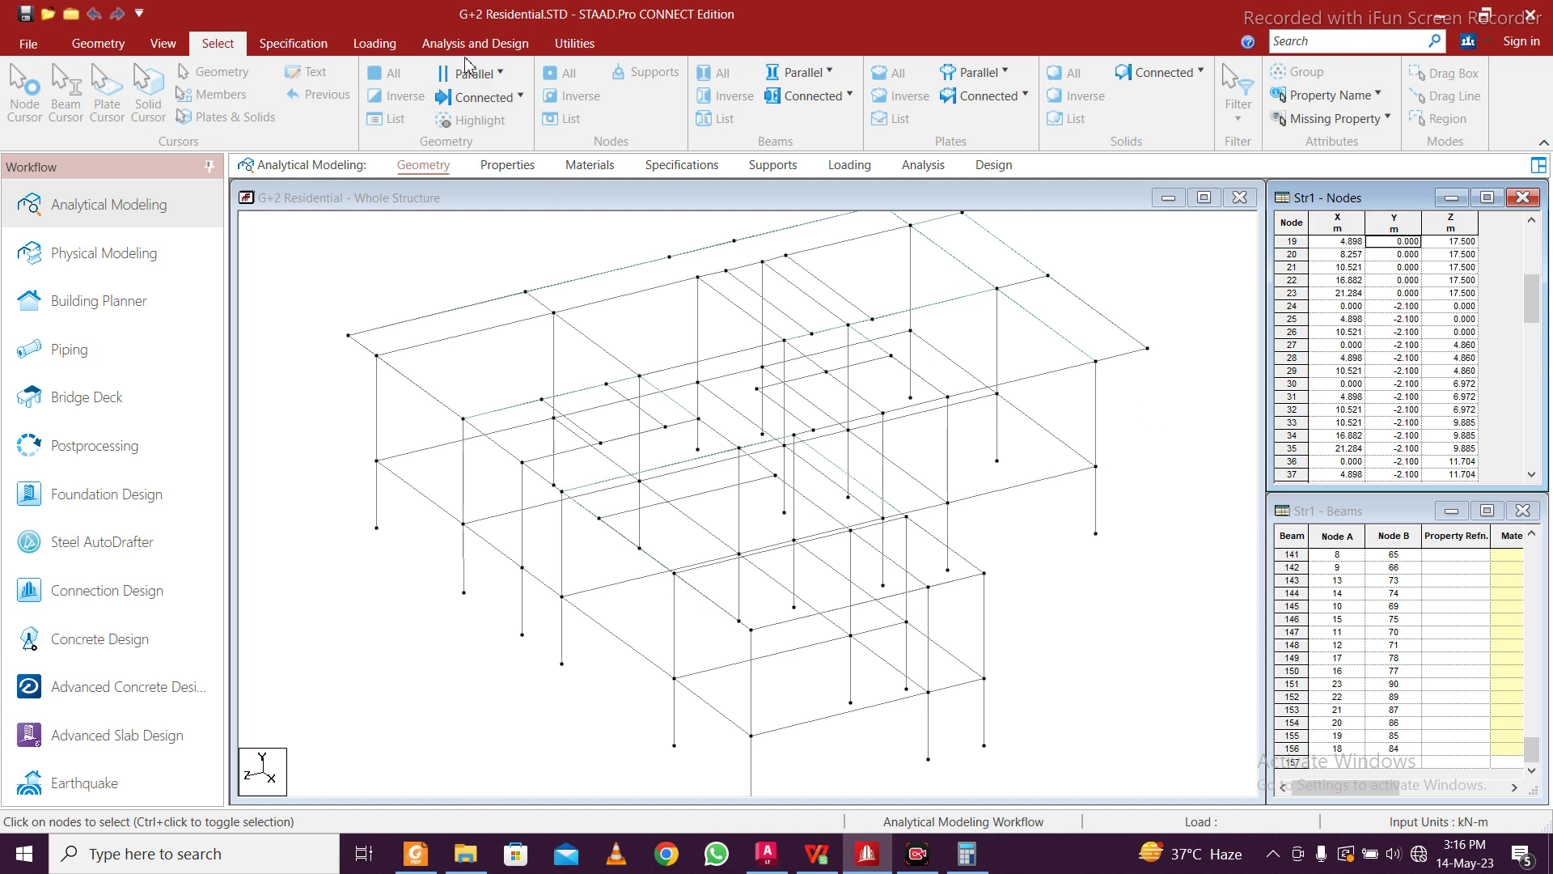
Select all beams parallel to Y to find columns that are still not vertical, and clear the selection
click(801, 72)
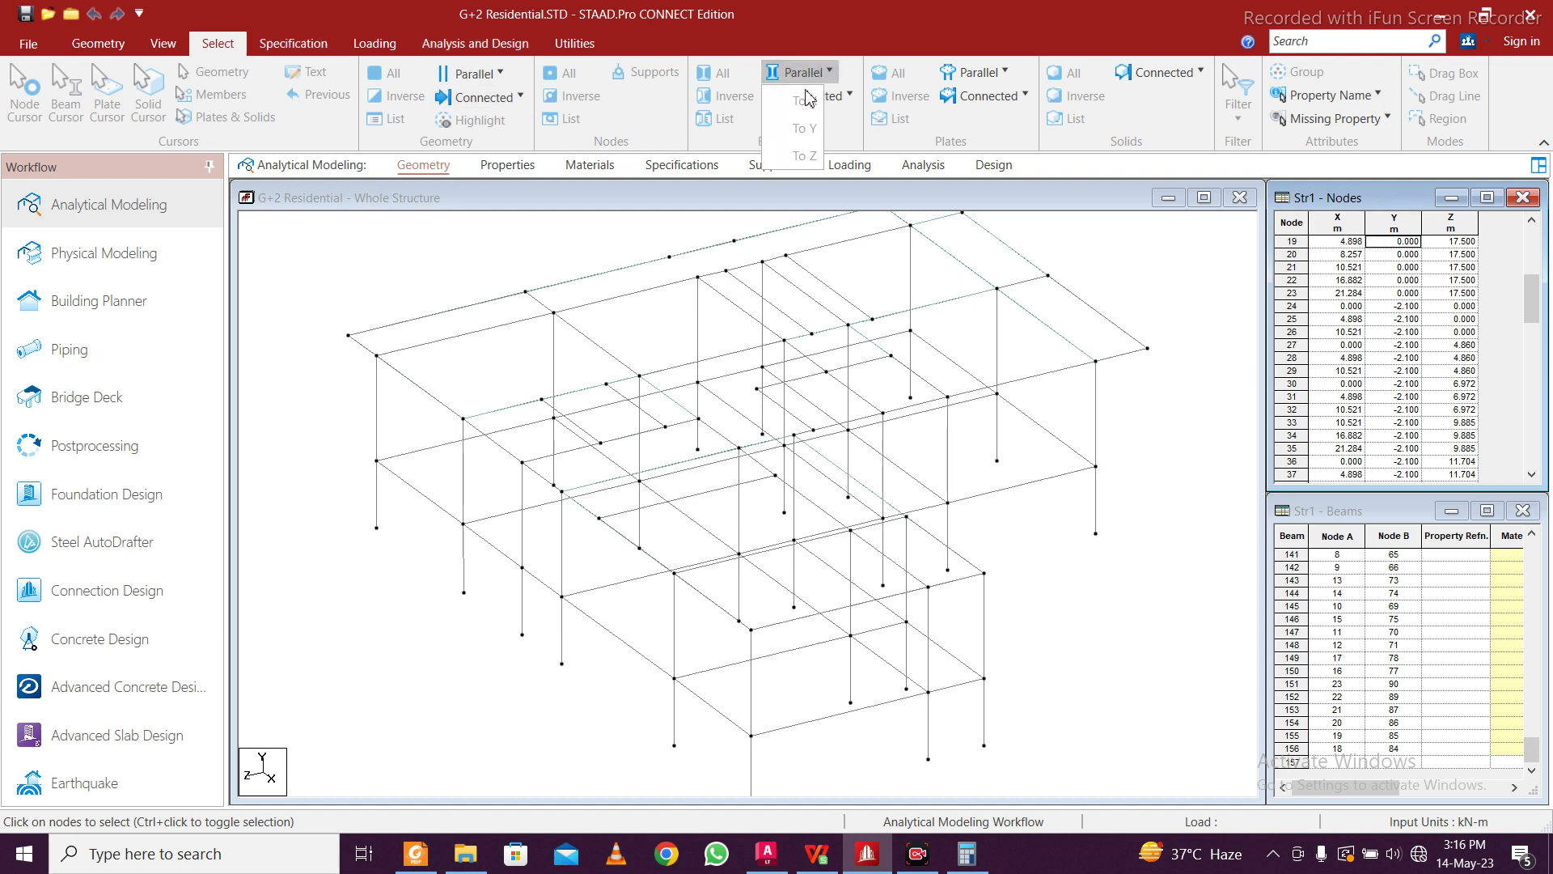
click(601, 257)
click(815, 78)
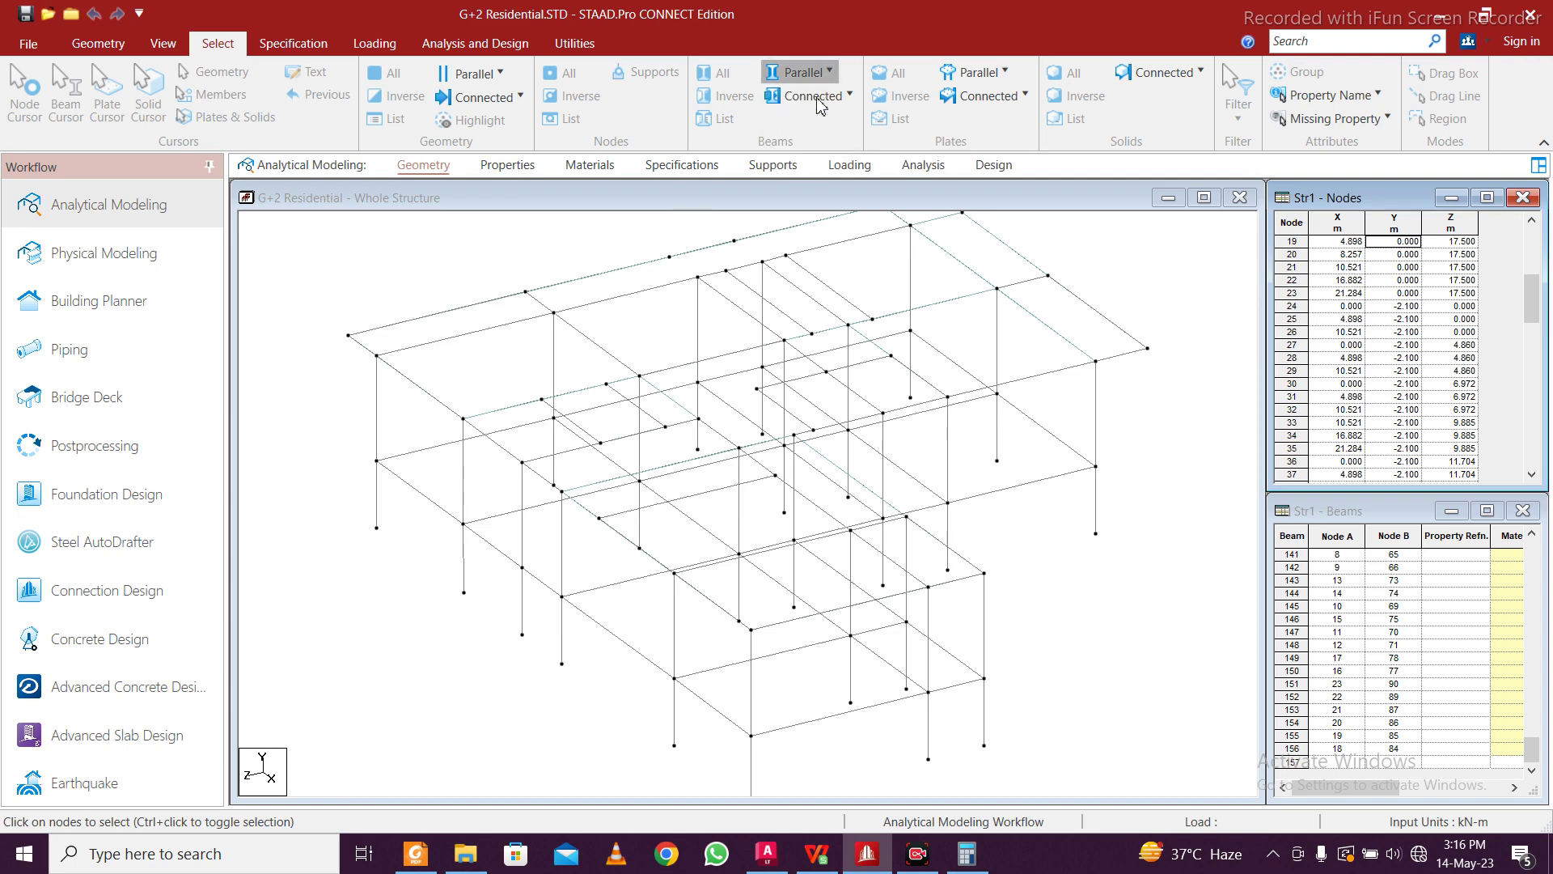
click(534, 285)
click(669, 232)
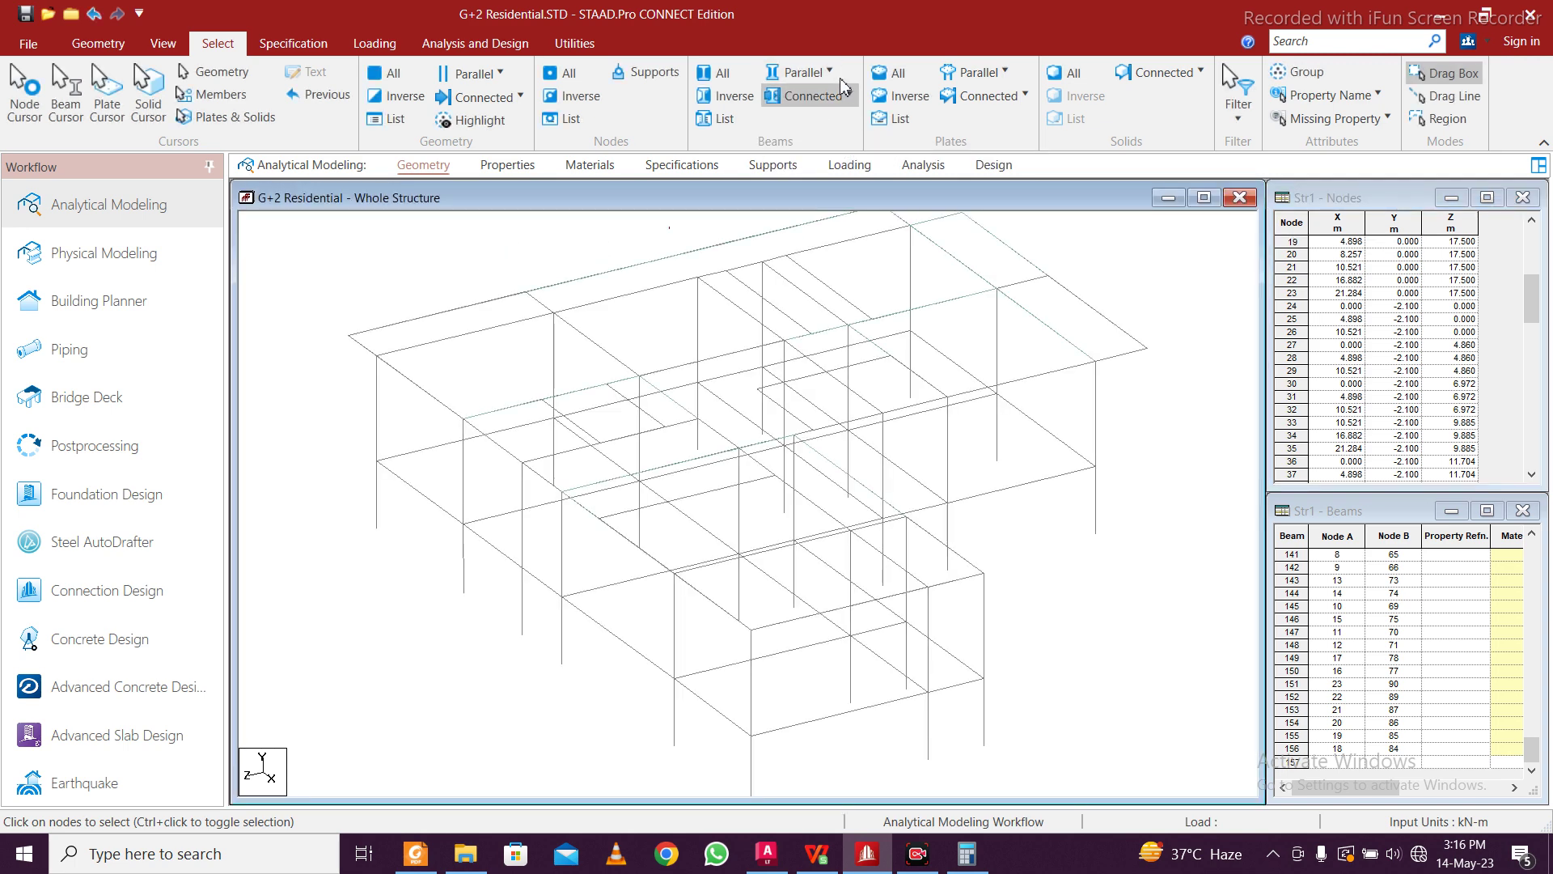
click(800, 72)
click(805, 128)
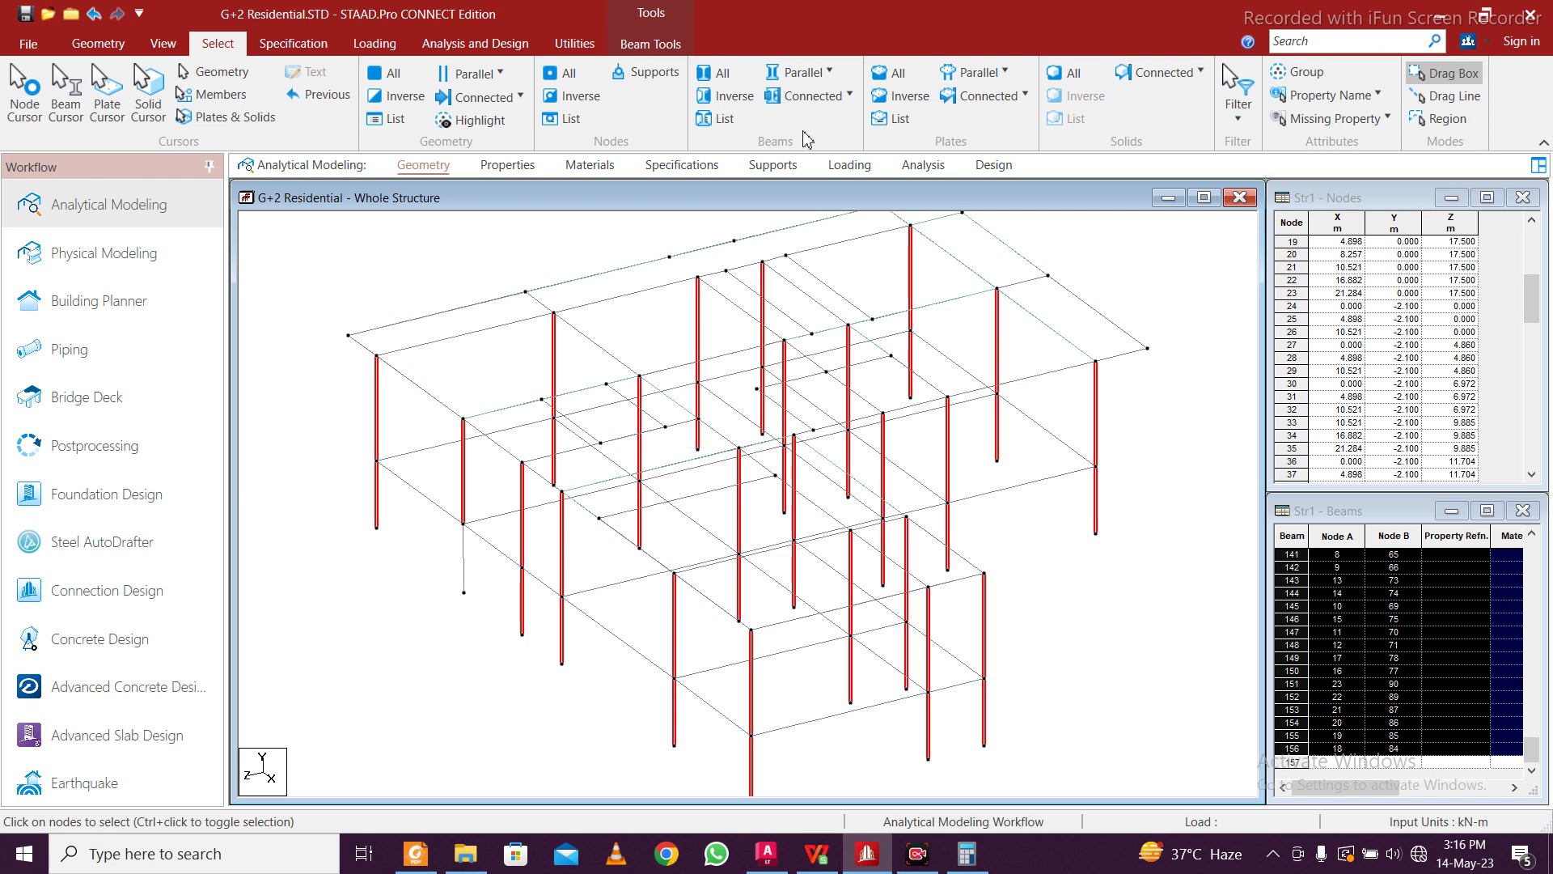
click(452, 606)
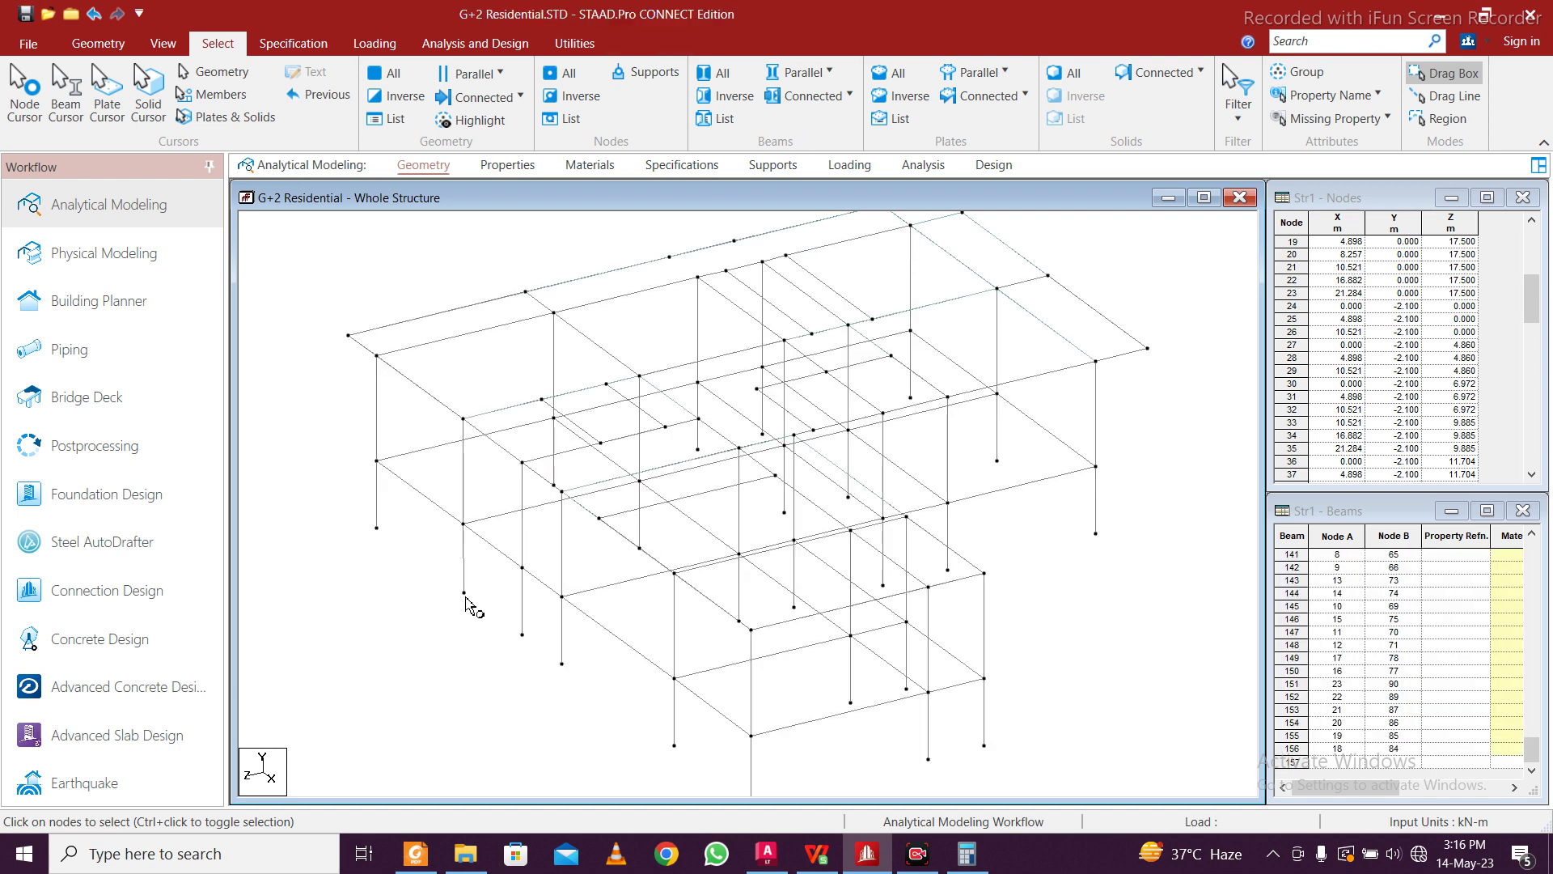
Set the X coordinate of base node 42, at the foot of the second column, to 4.898 m
click(464, 594)
double_click(1349, 240)
key(ctrl+c)
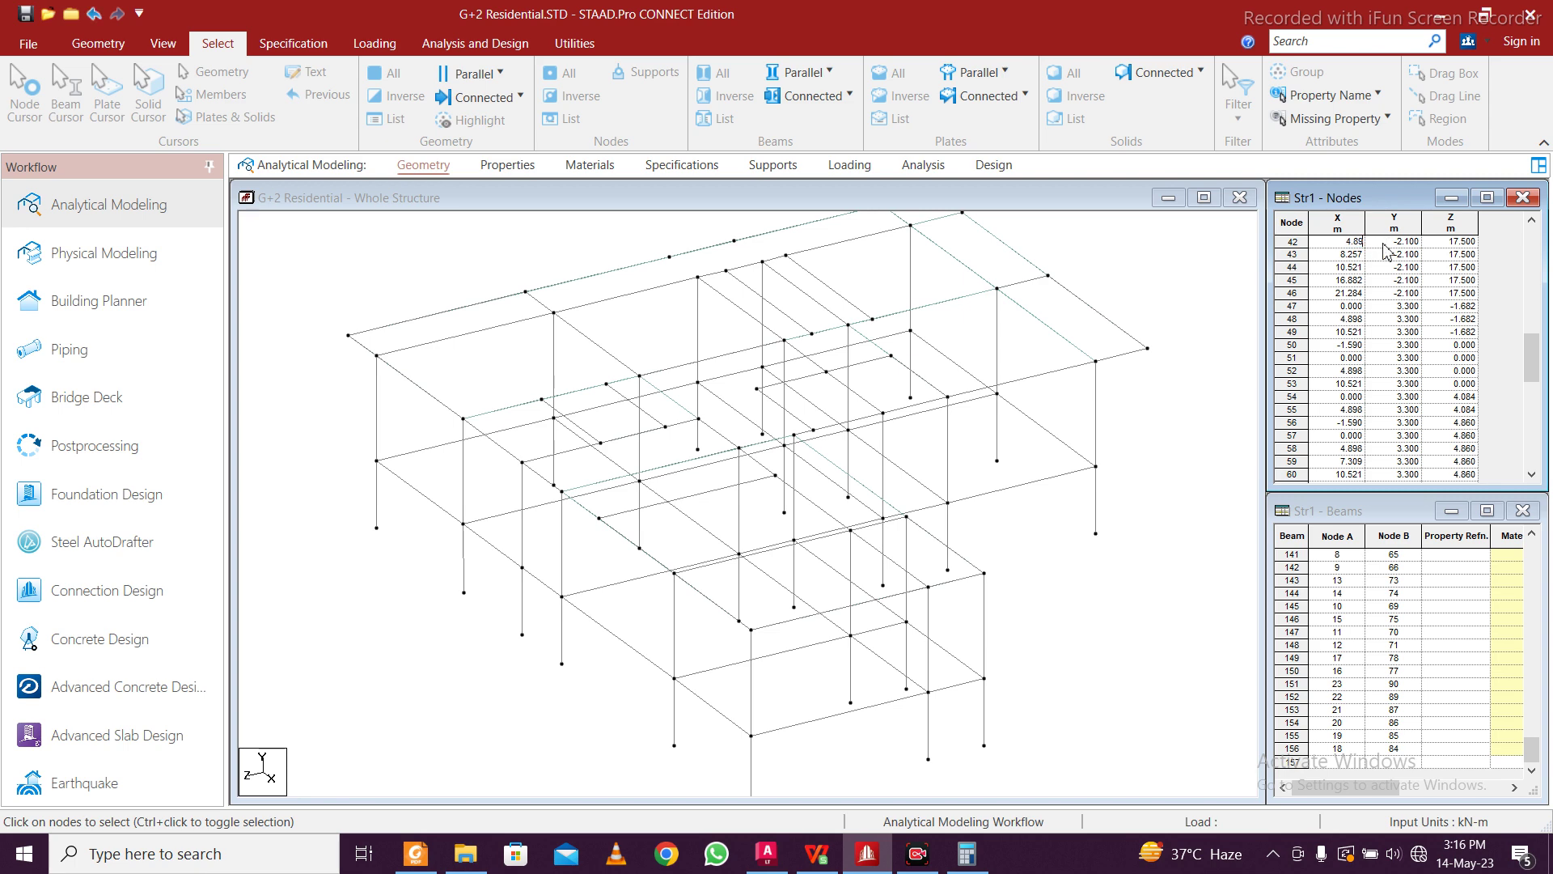
click(1385, 244)
Select all beams parallel to Y again to verify the corrected second column
click(324, 419)
click(811, 81)
click(823, 132)
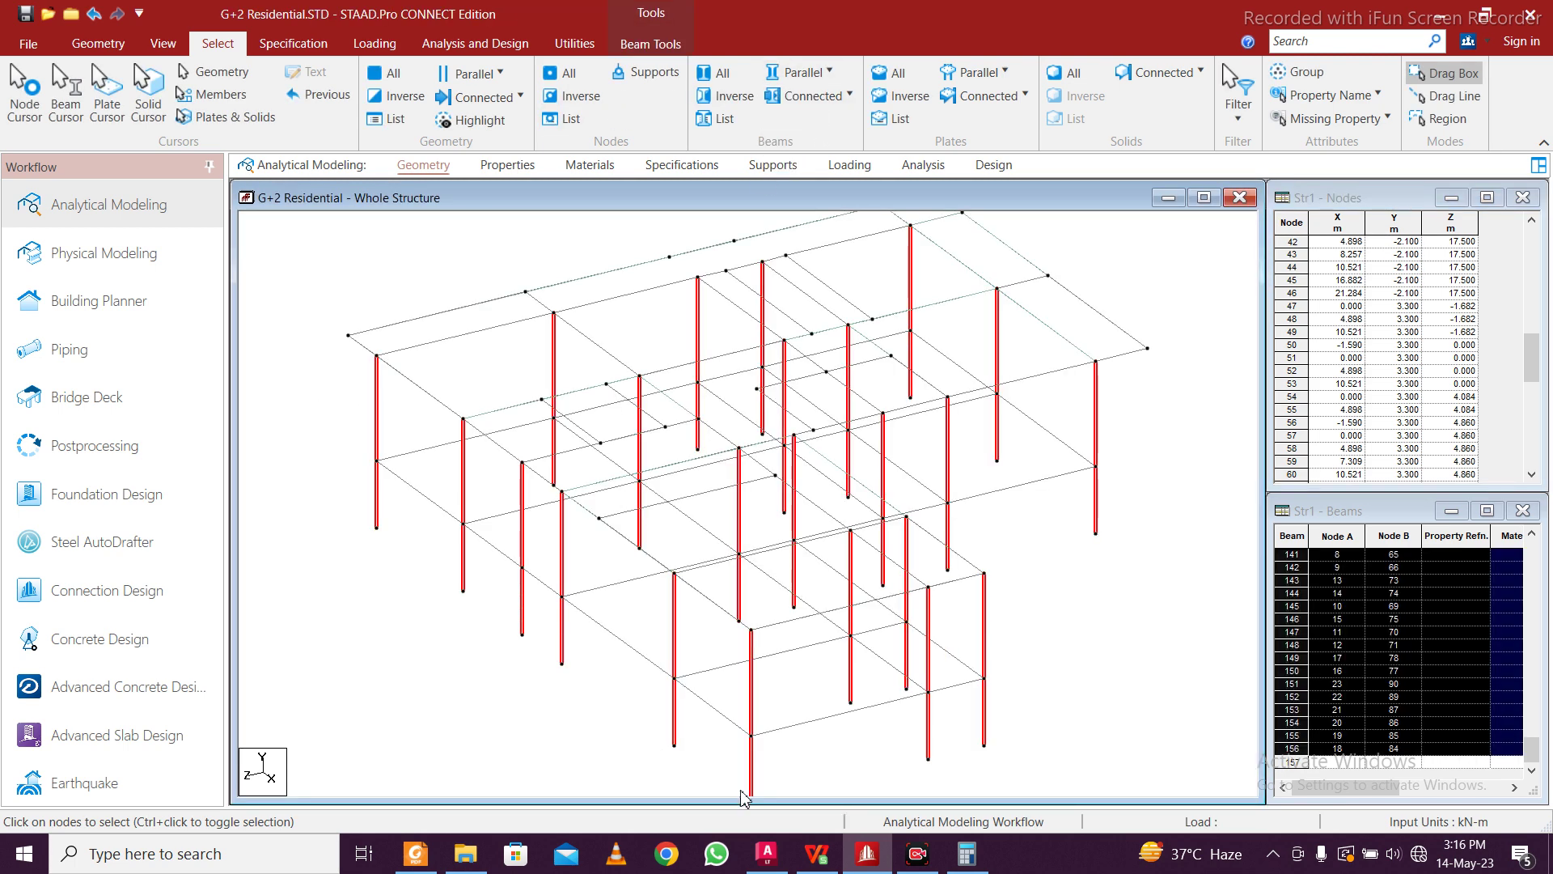
click(965, 859)
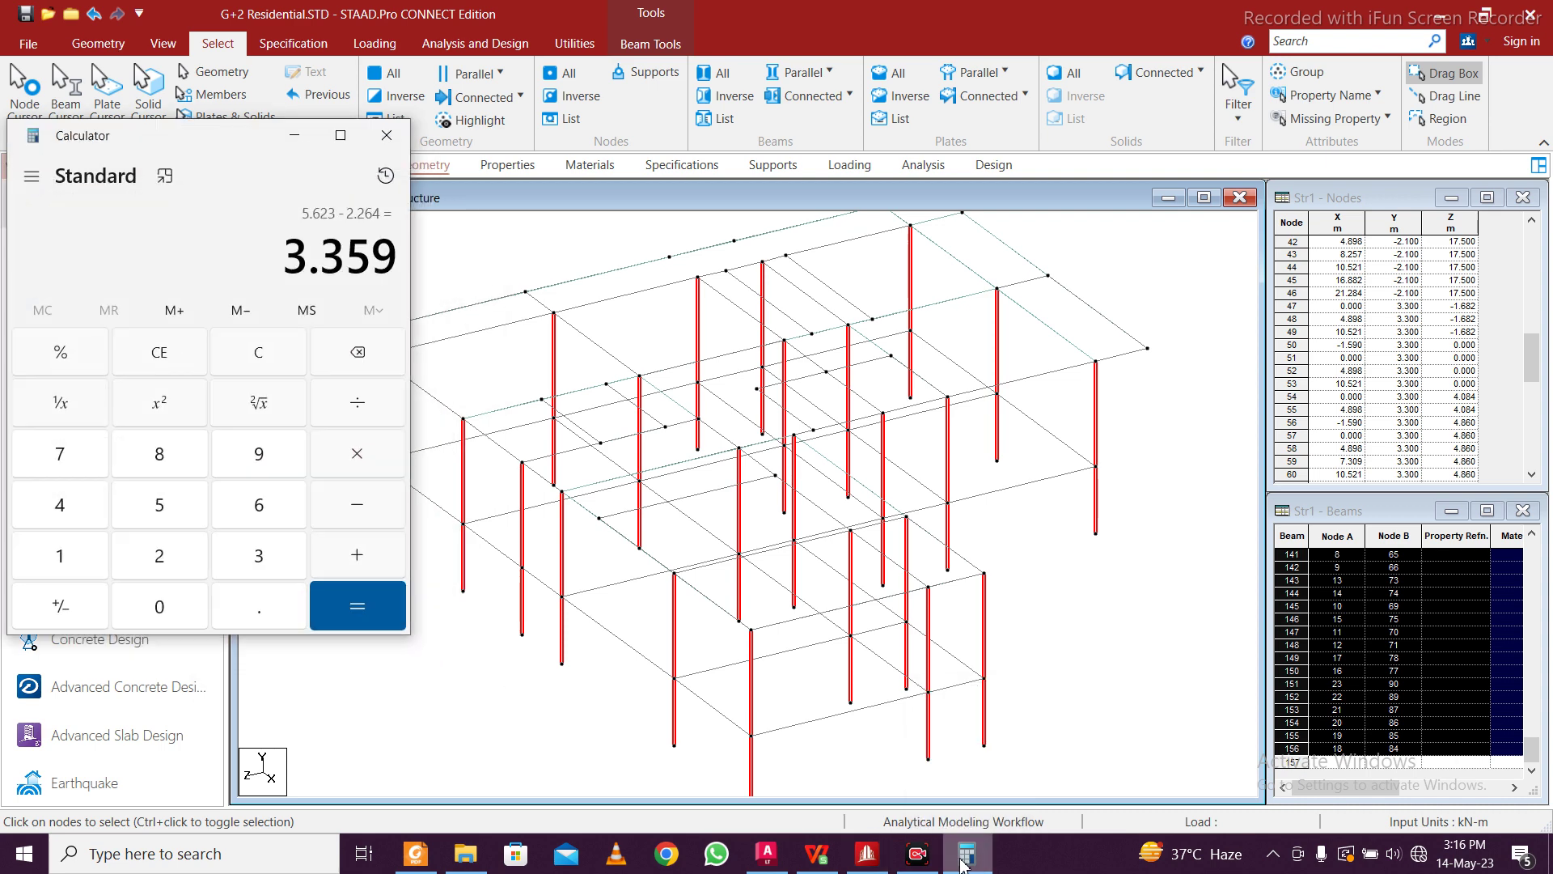
click(965, 861)
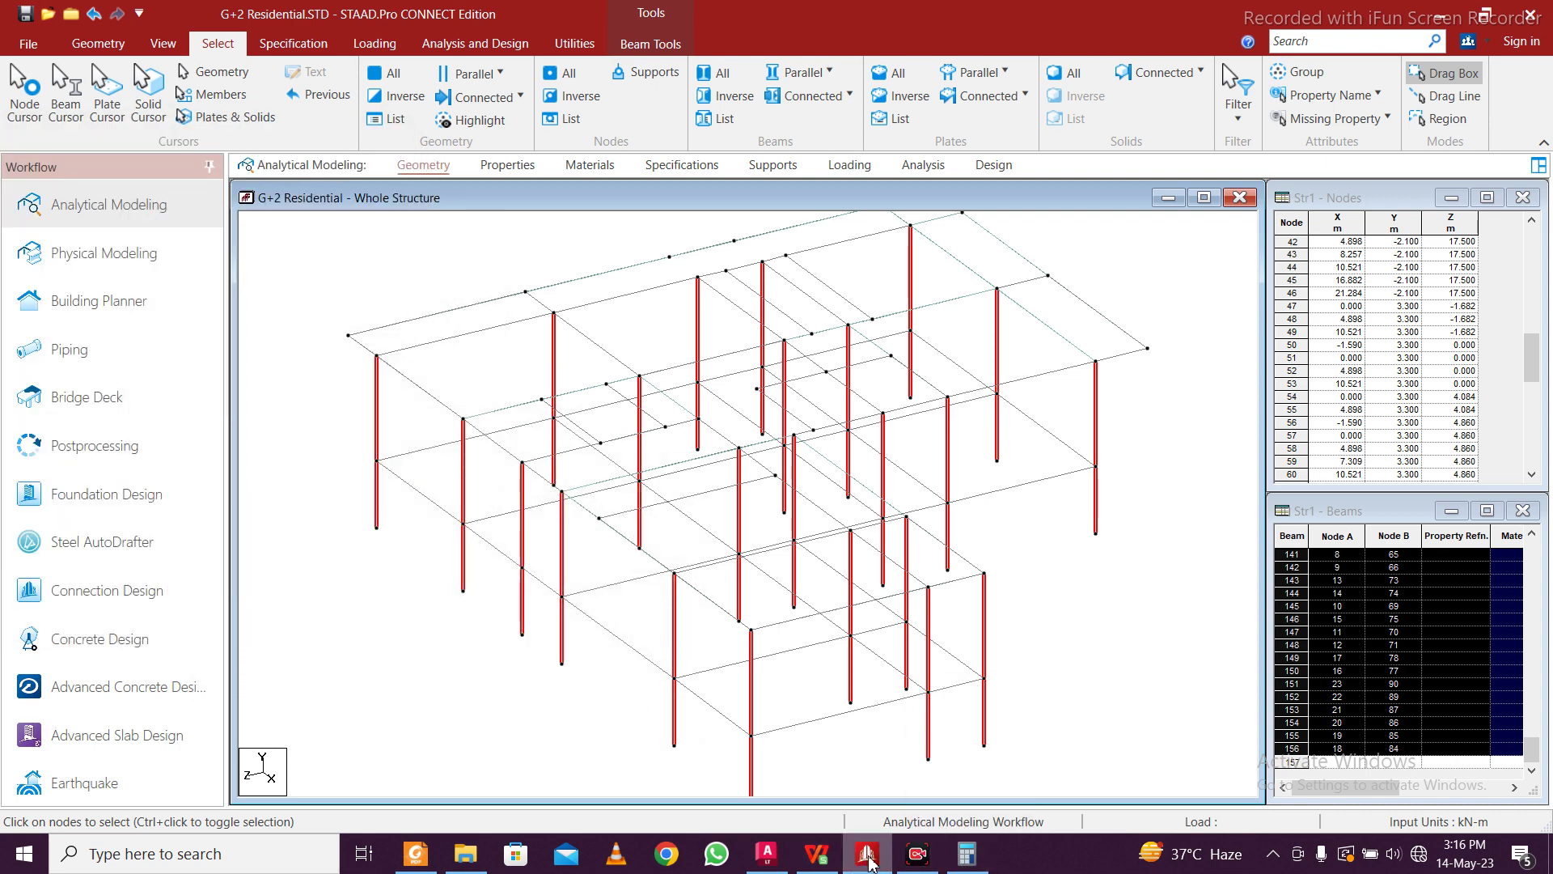
Switch to the Staad coordinates.xlsx spreadsheet and review the node coordinates on the 1ST ROOF sheet
click(817, 853)
scroll(536, 591, up, 2)
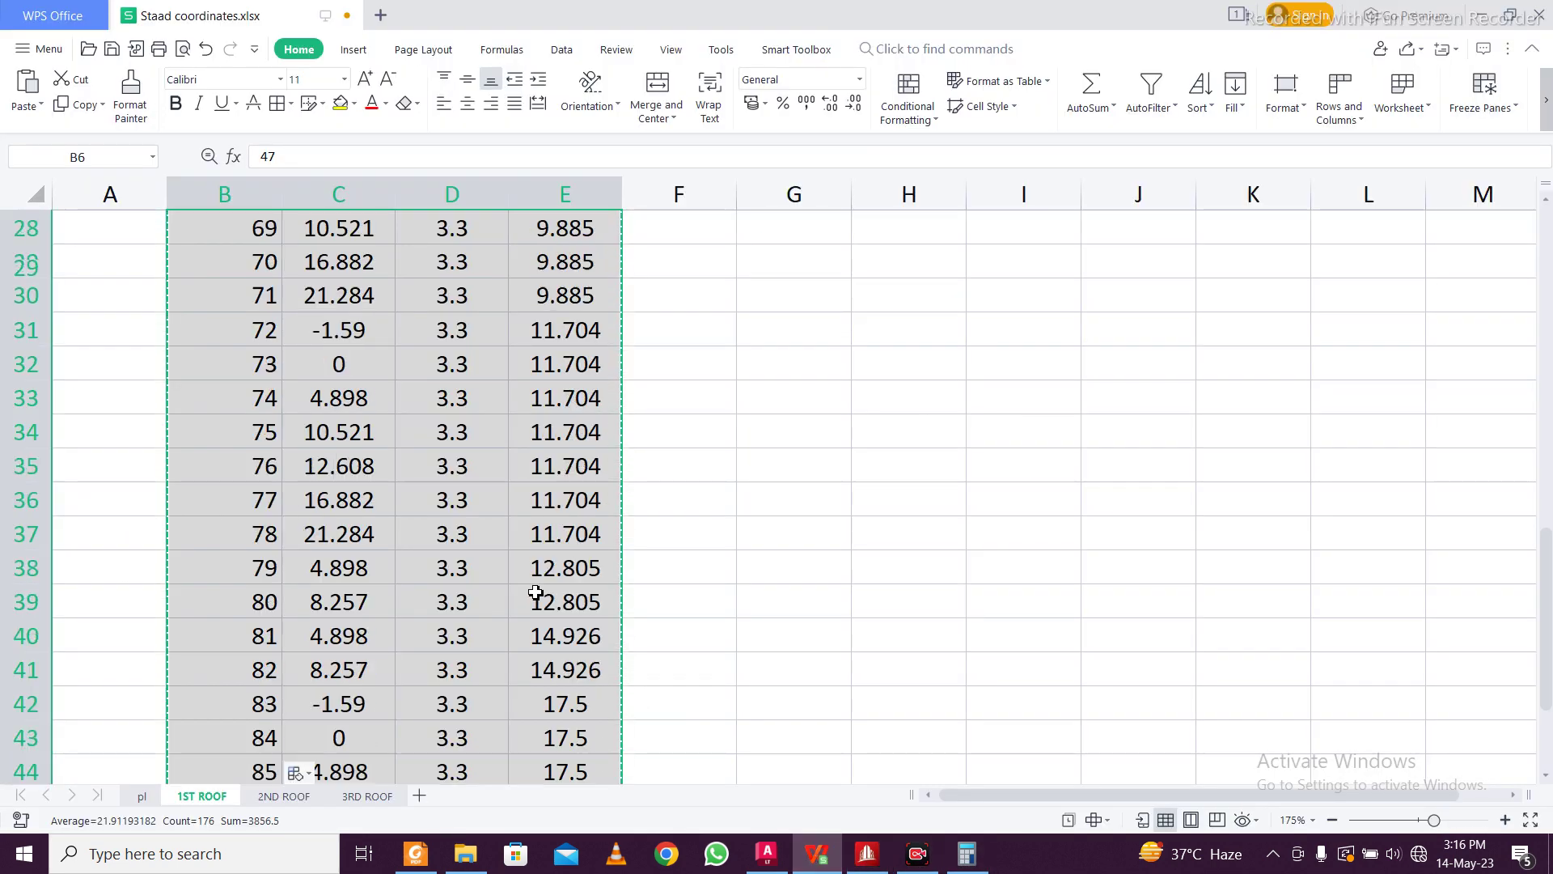
scroll(535, 592, up, 7)
scroll(509, 485, up, 2)
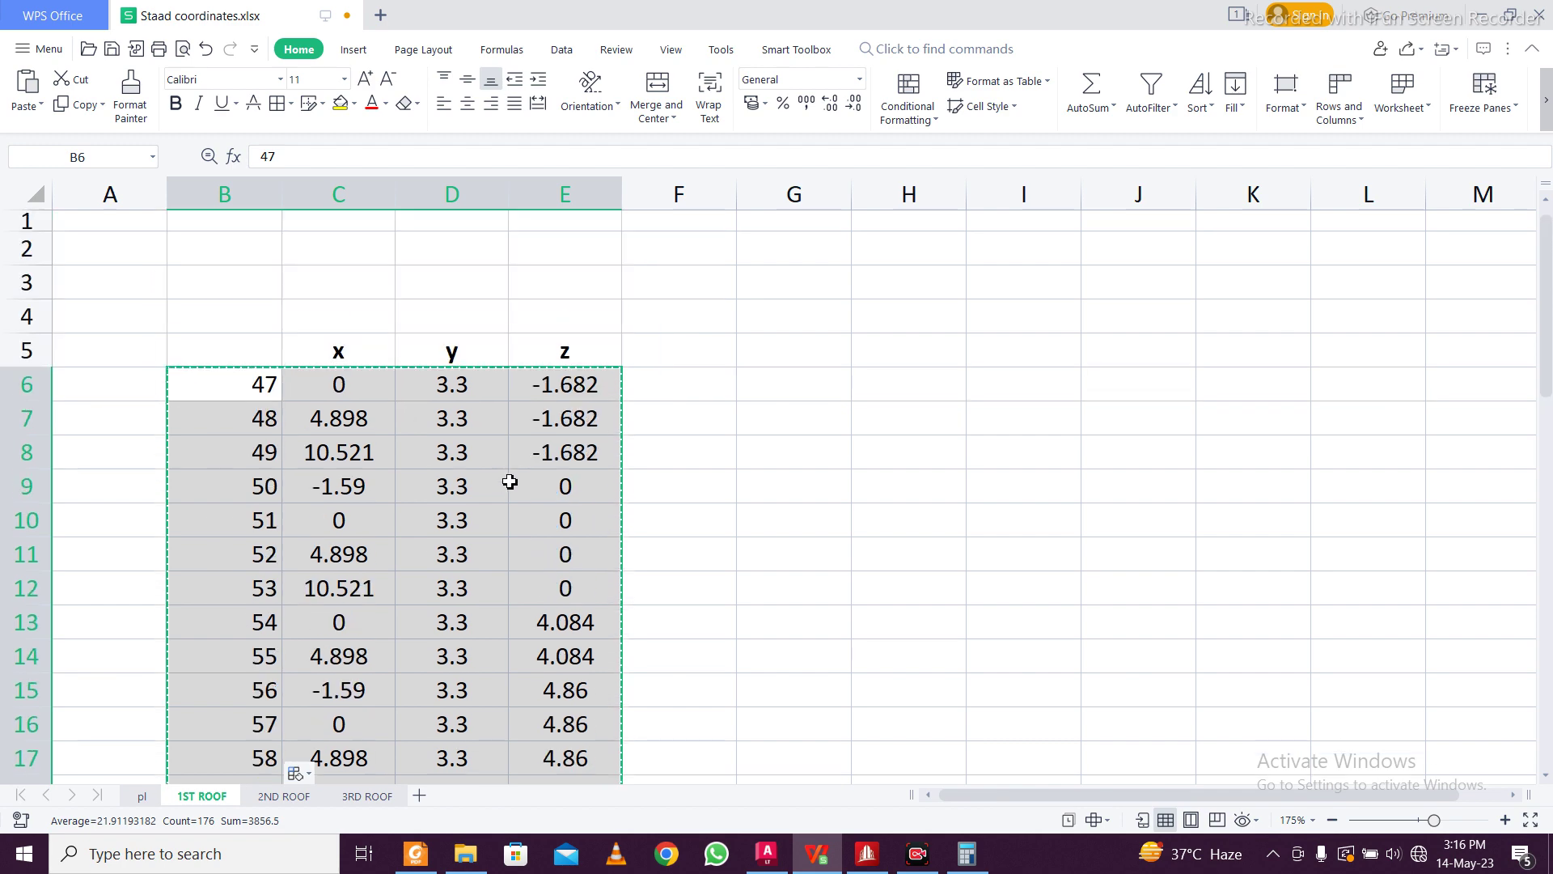
scroll(509, 484, down, 3)
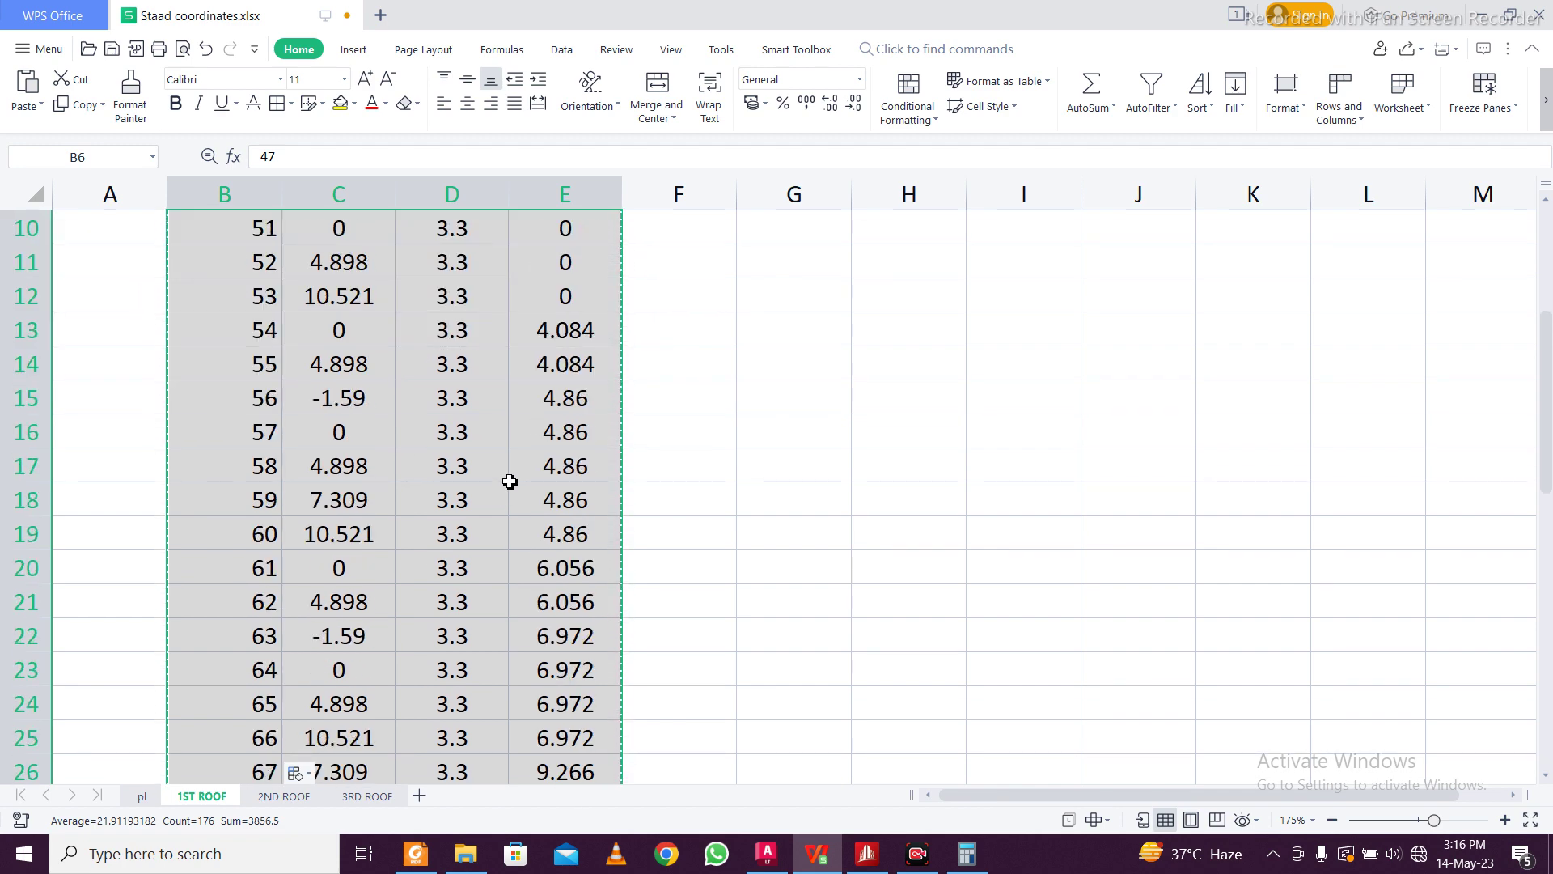
scroll(510, 481, down, 3)
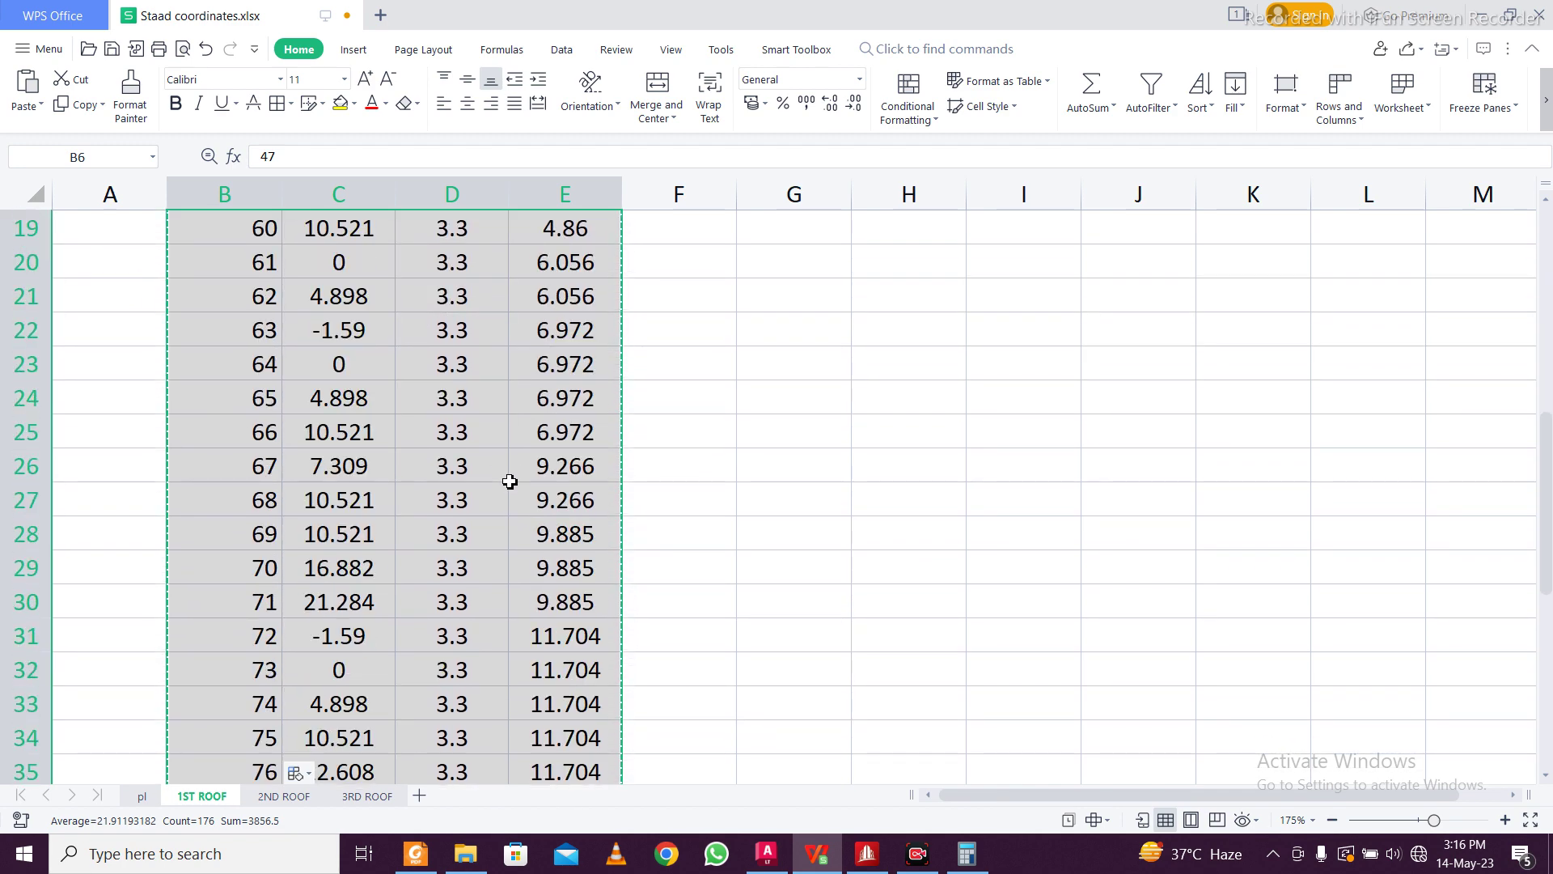
scroll(509, 482, down, 3)
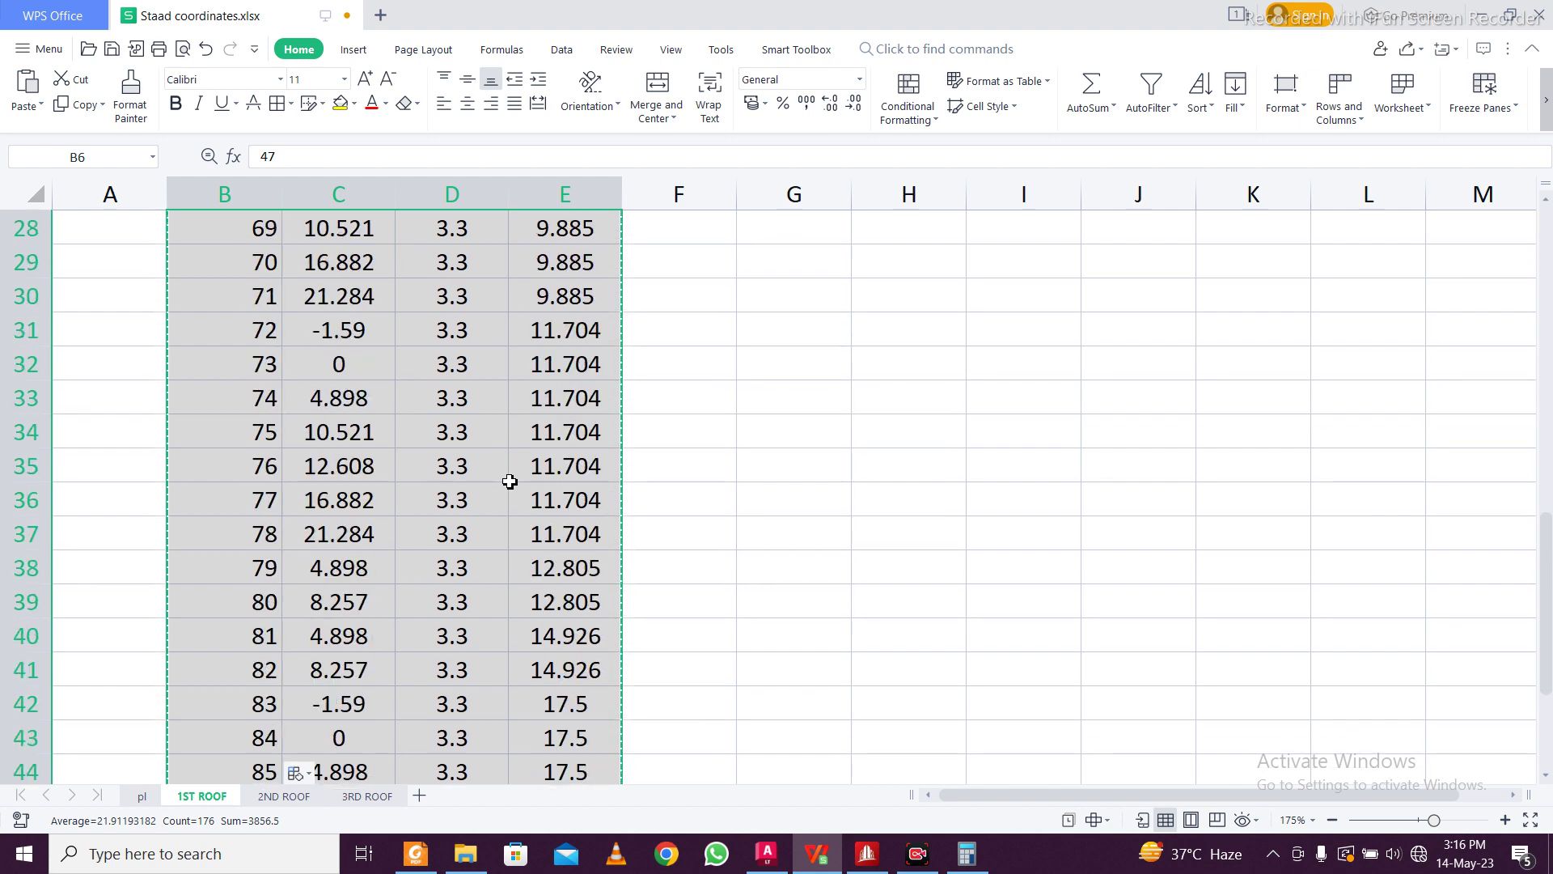
scroll(510, 481, down, 2)
Open the pl sheet and locate the X coordinate of node 19 in cell C23
click(141, 796)
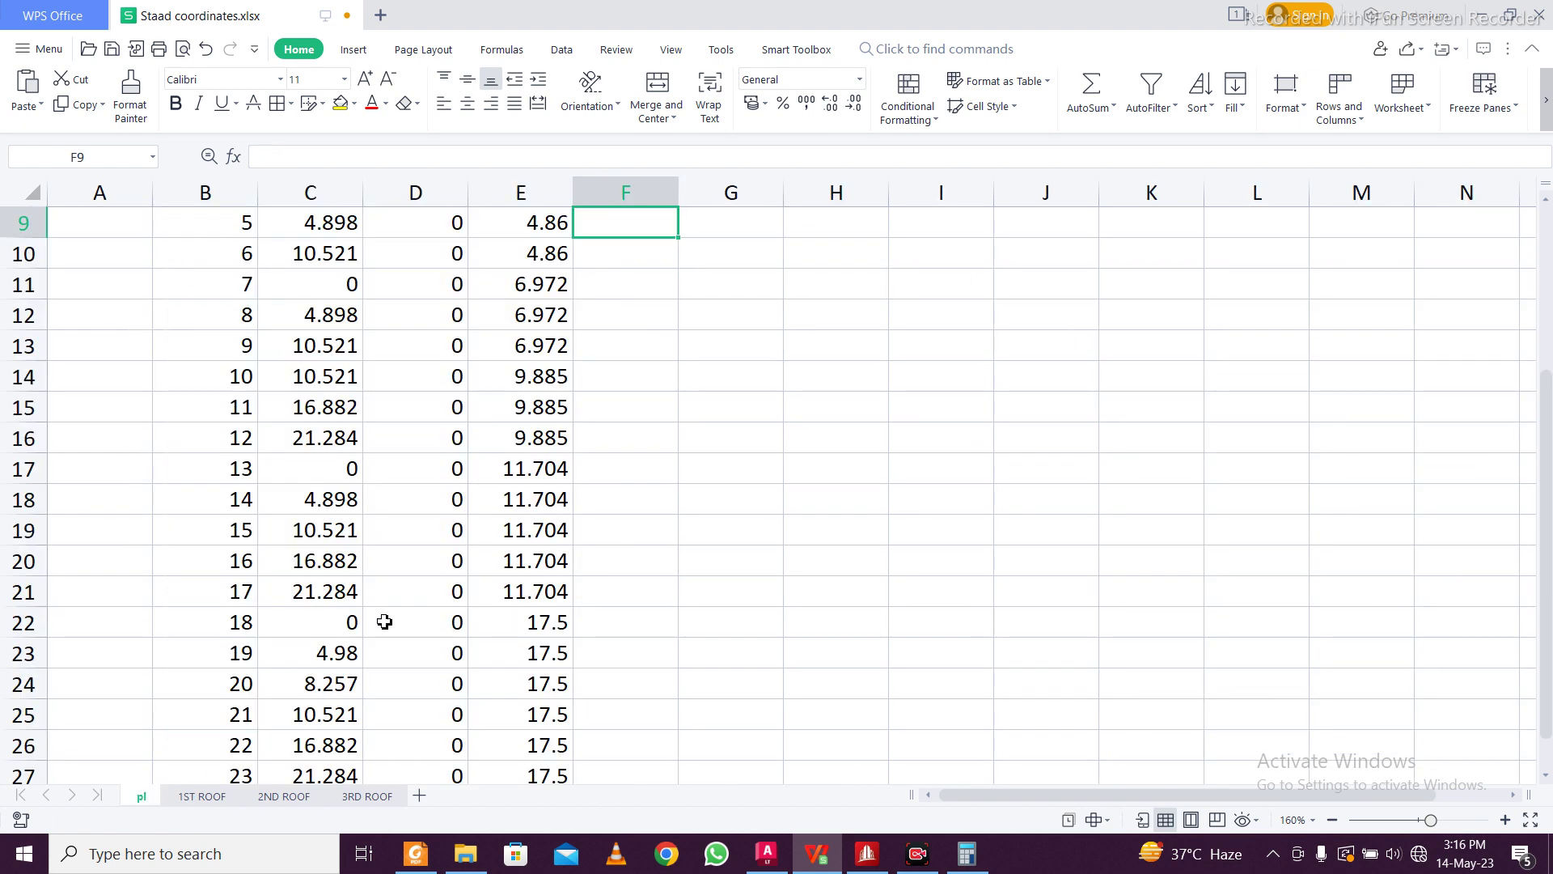
scroll(411, 580, up, 3)
click(421, 497)
scroll(421, 489, down, 4)
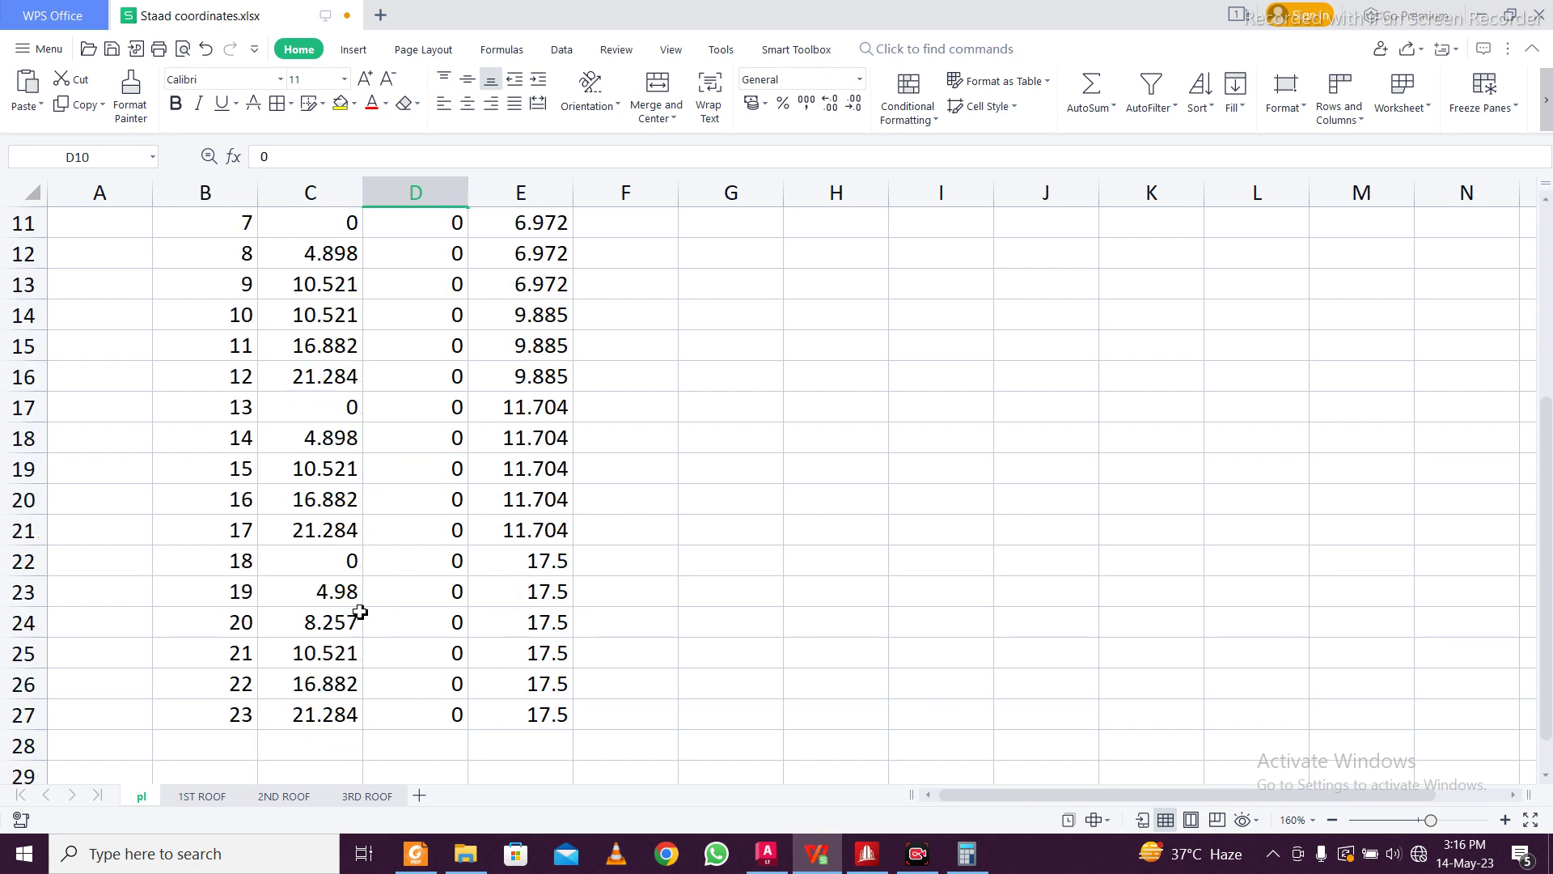
click(339, 596)
Cut node 8's X value 4.898 from cell C12 and paste it over node 20's X in C24
click(340, 254)
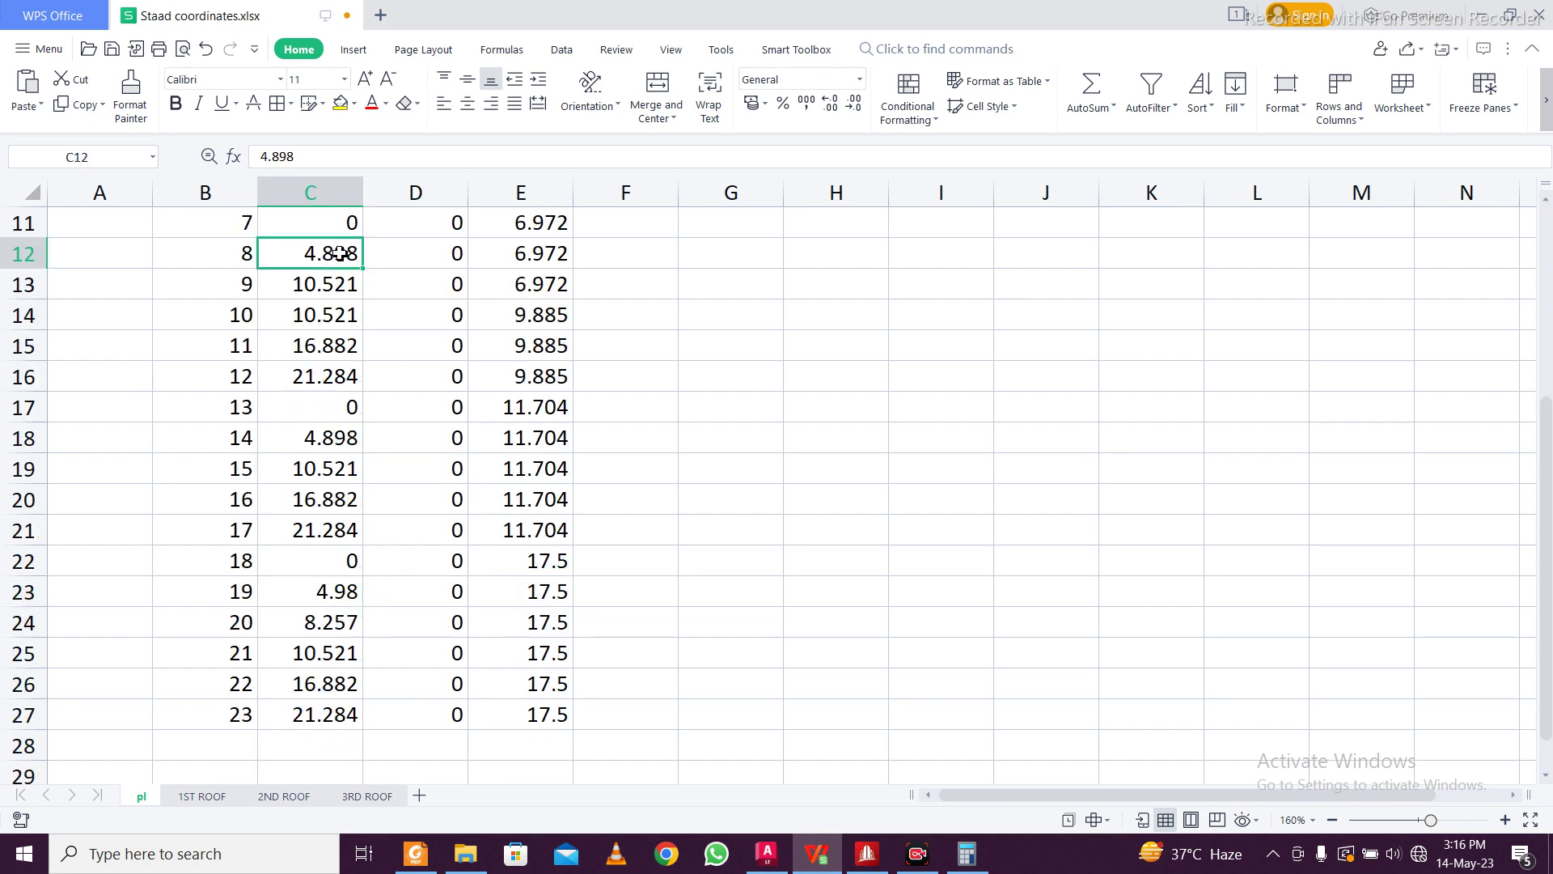
click(320, 610)
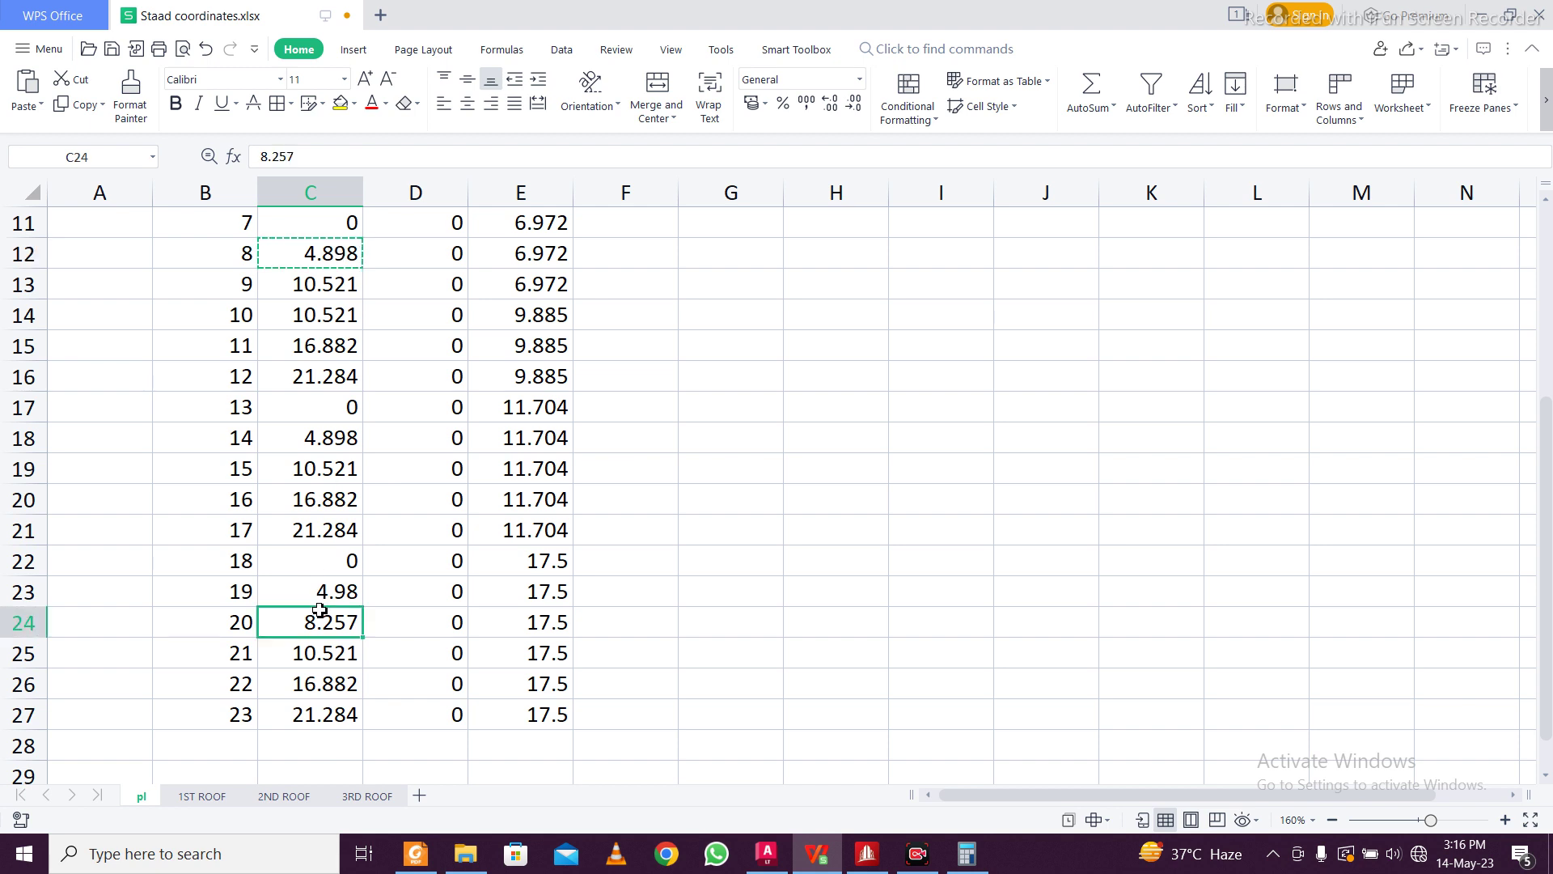
key(ctrl+v)
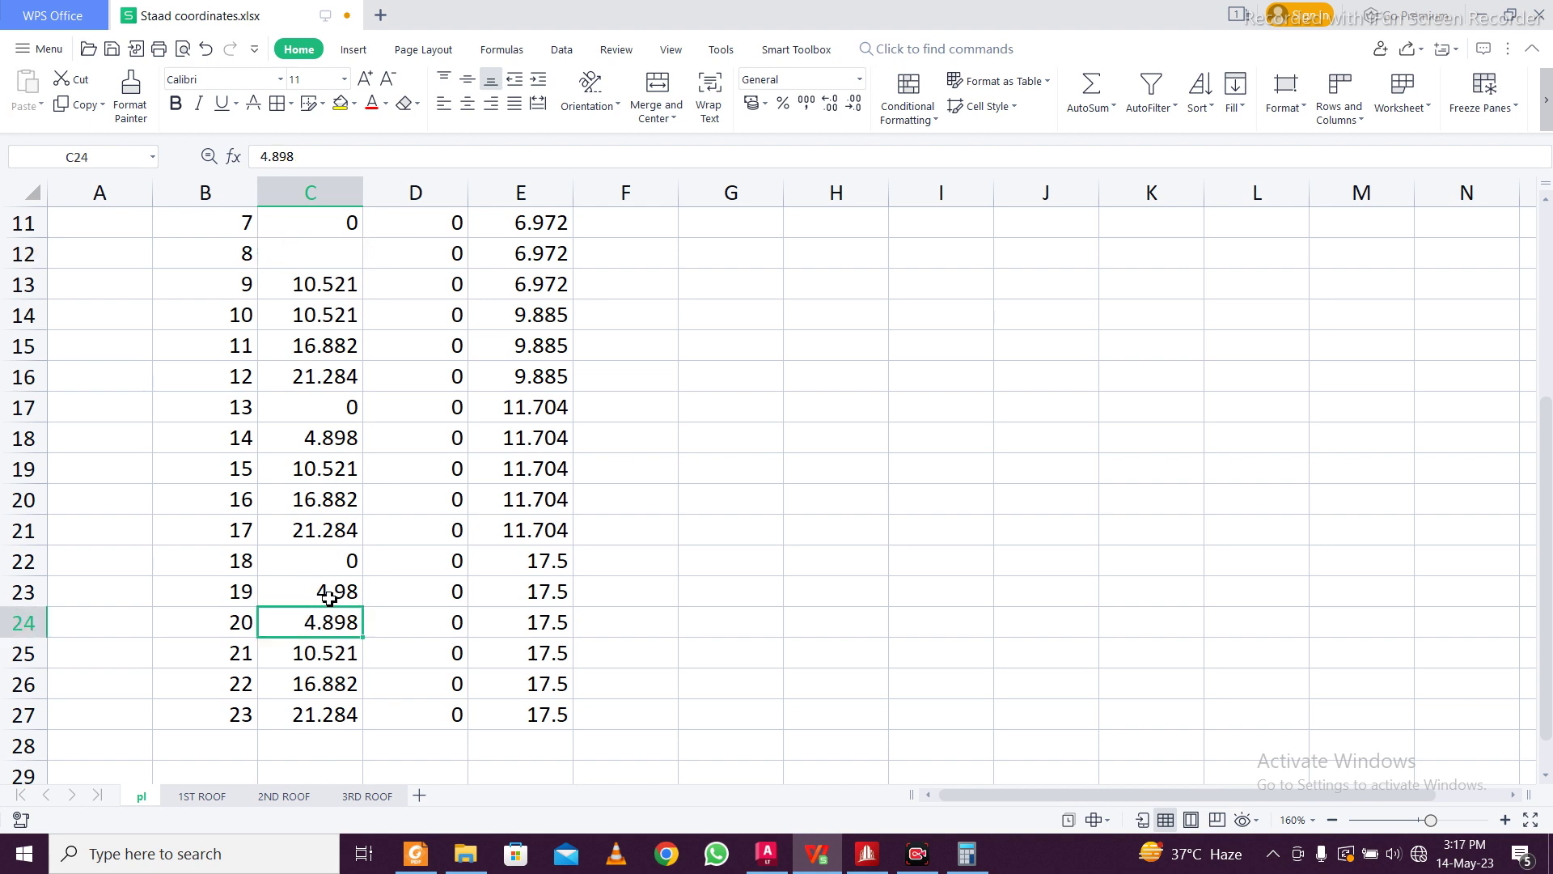
Copy 4.898 from cell C24 back into the emptied cell C12 for node 8
key(ctrl+c)
click(353, 263)
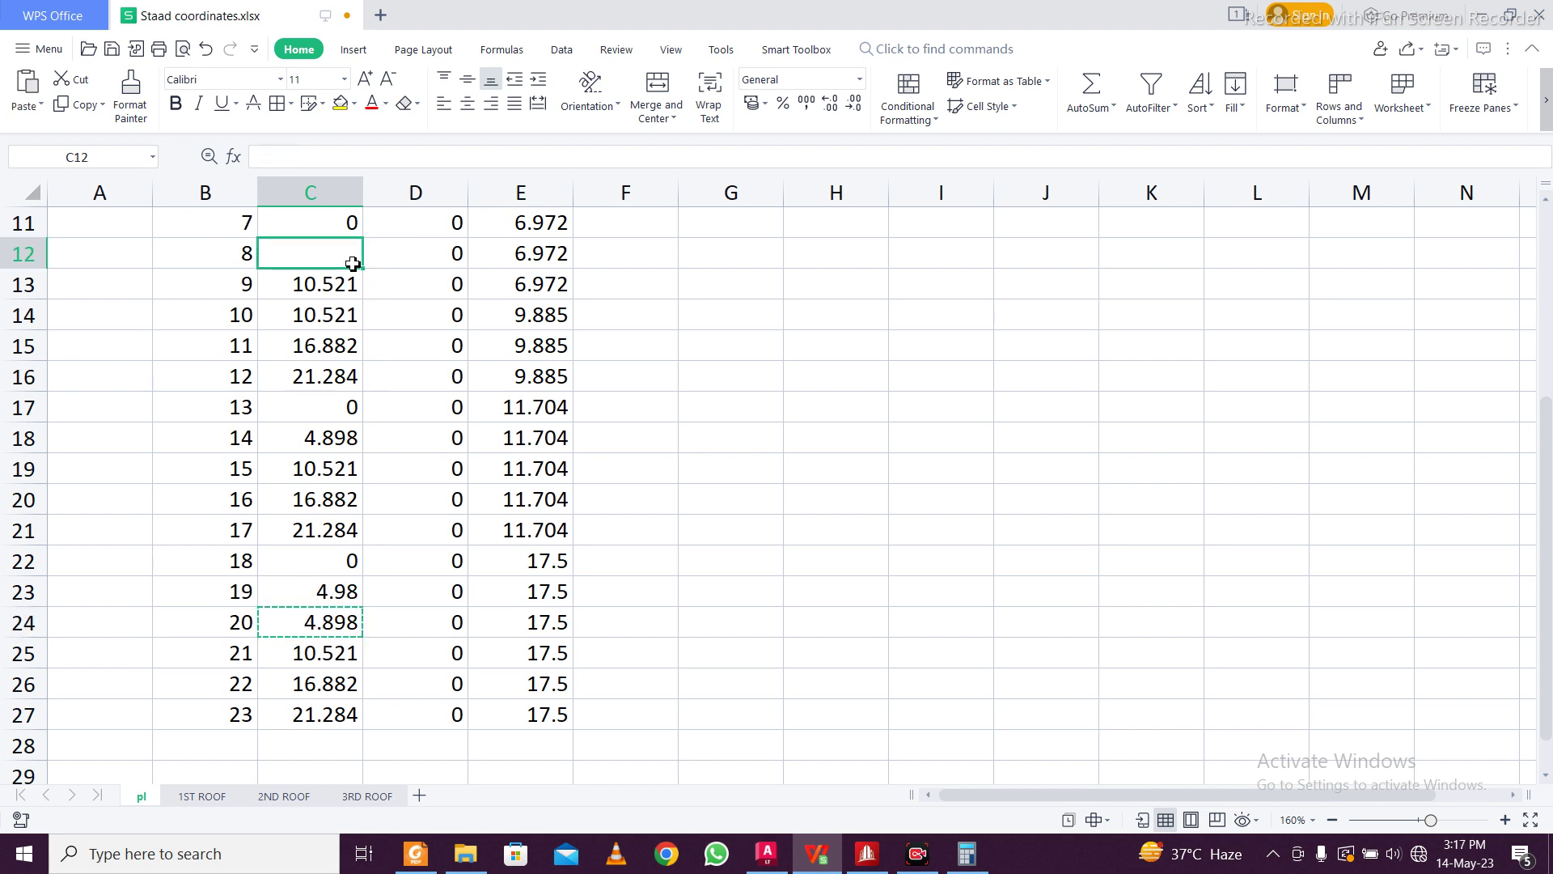
key(ctrl+v)
click(920, 415)
key(Escape)
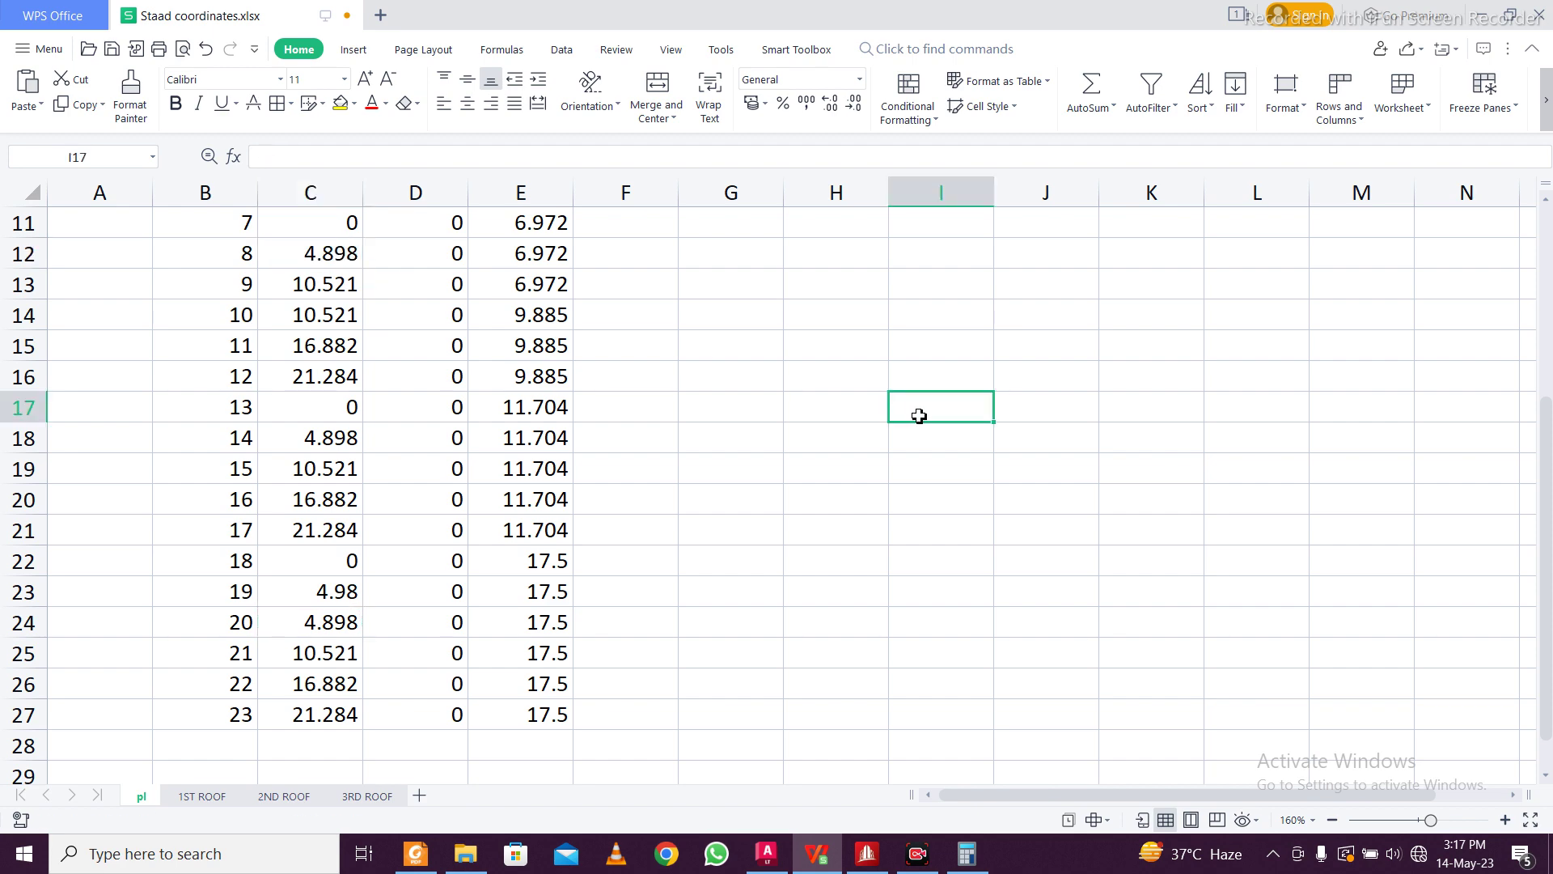
Return to STAAD.Pro and clear the selection of the vertical columns
click(1470, 13)
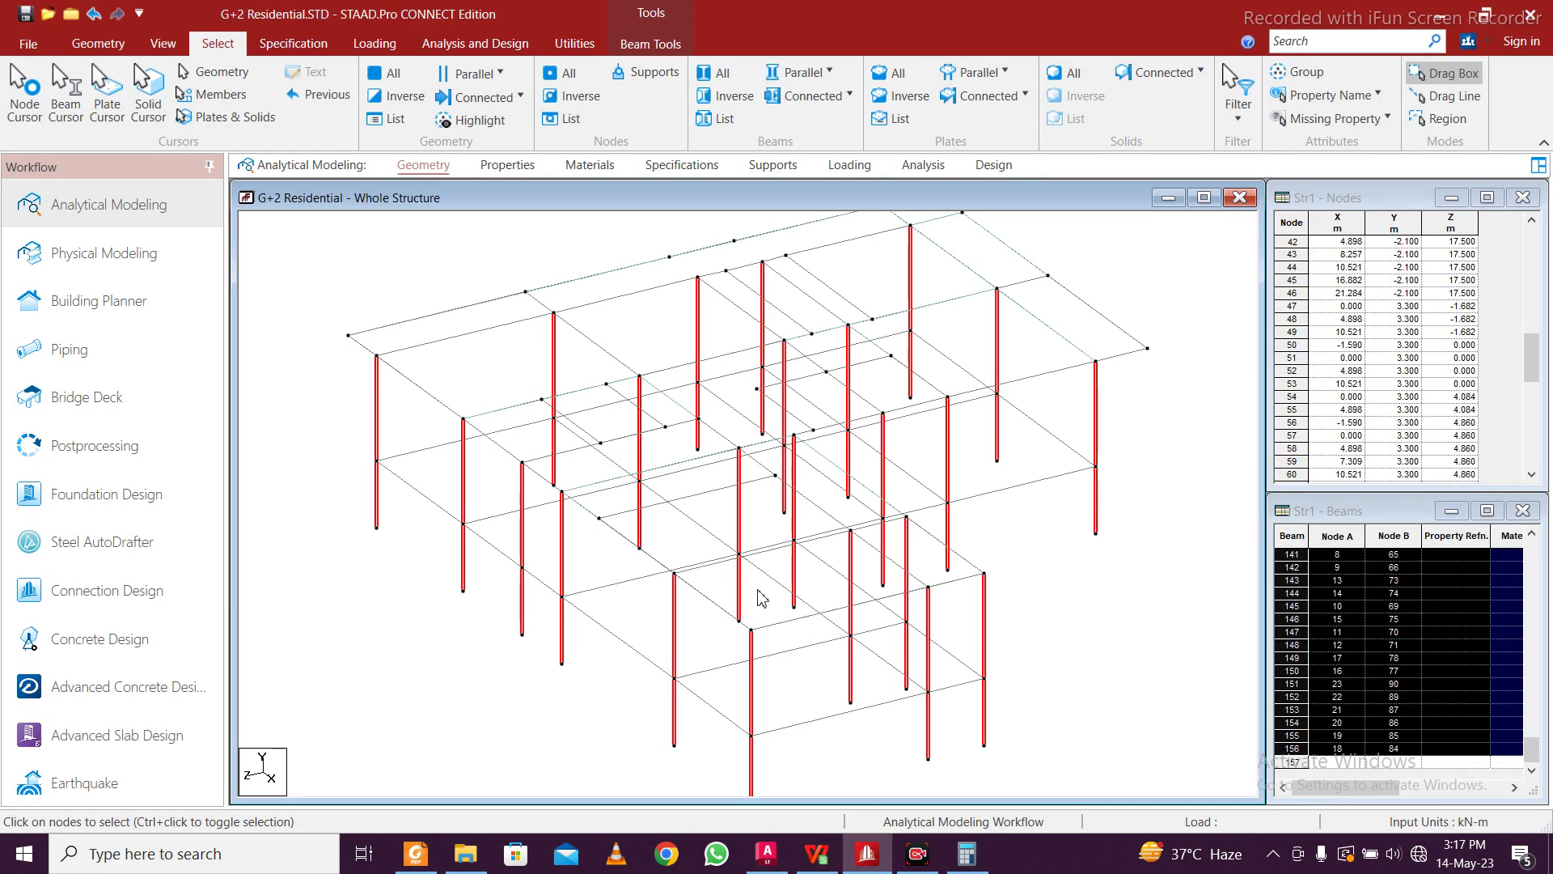
click(1003, 615)
scroll(784, 483, down, 5)
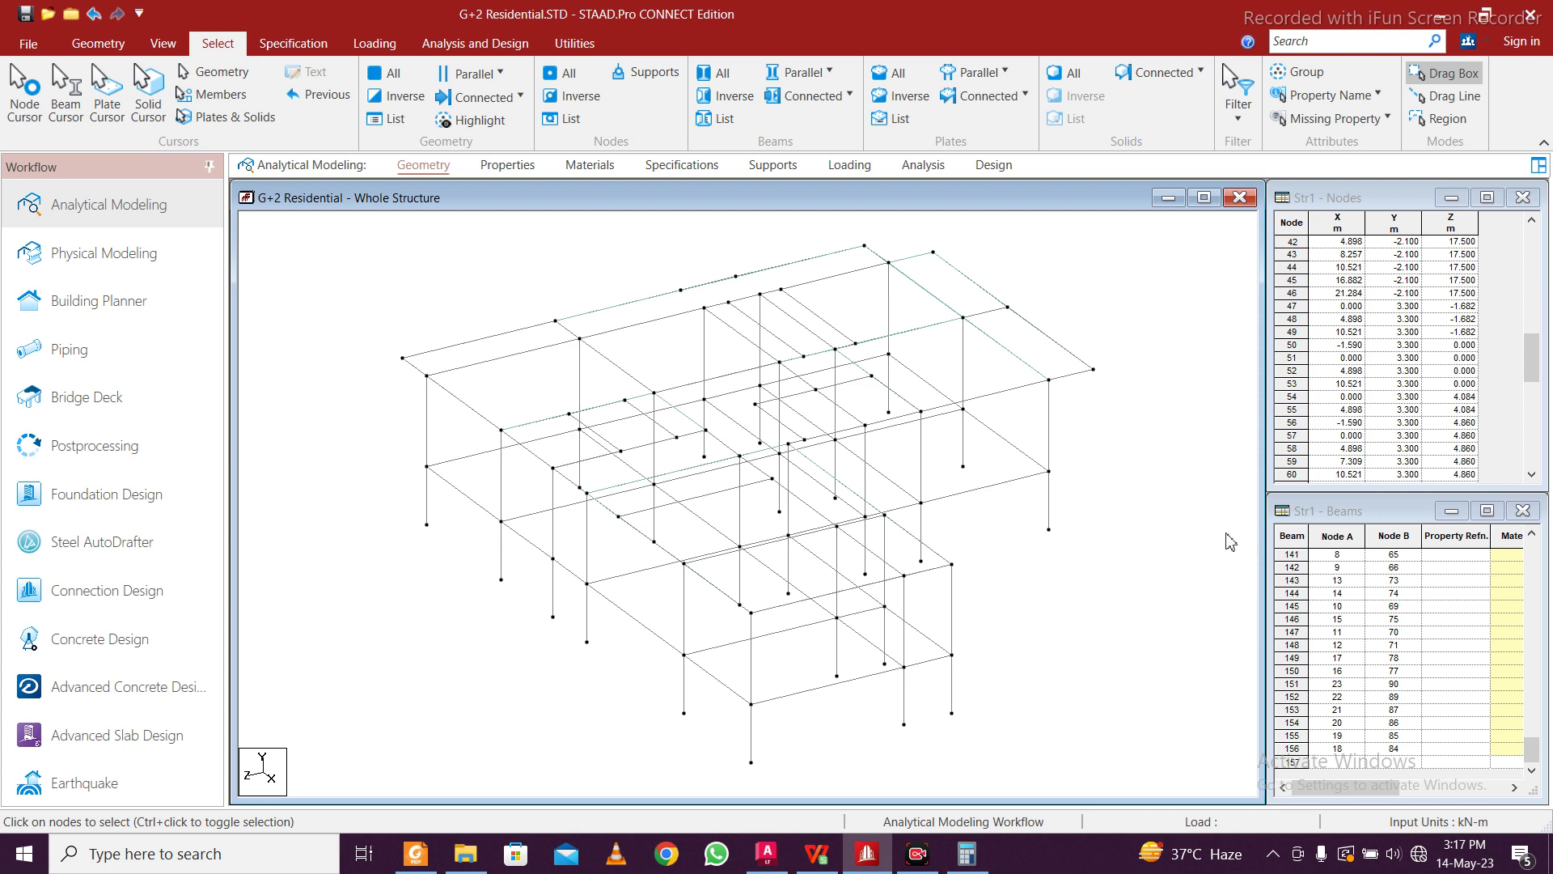
scroll(1198, 555, up, 2)
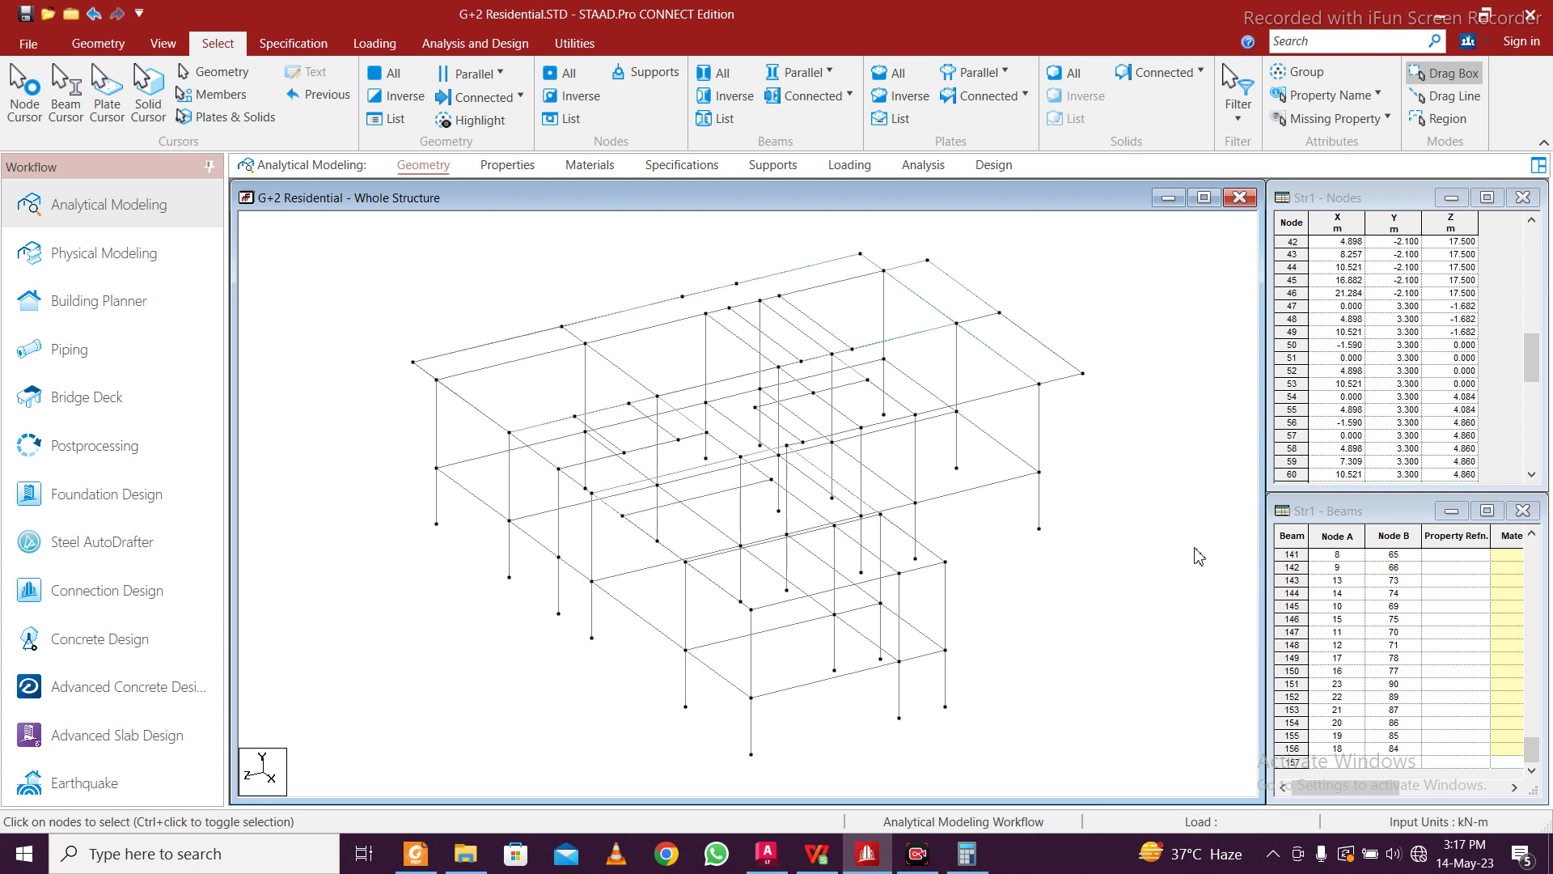
scroll(1188, 576, down, 1)
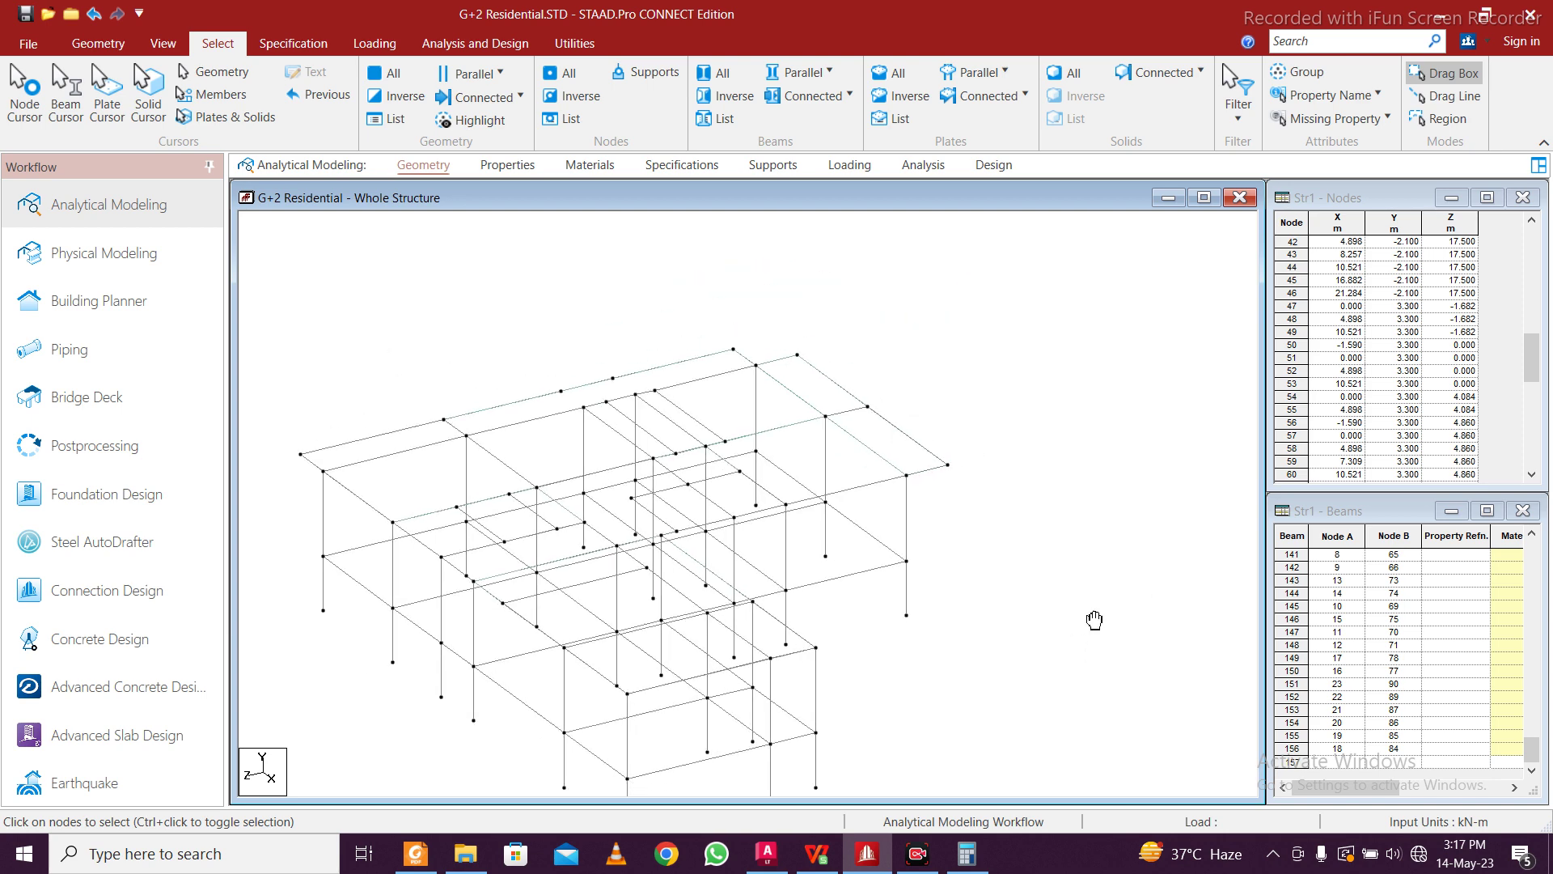
Locate the first empty row, node 93, in the Nodes table
scroll(1073, 612, down, 1)
scroll(1213, 584, up, 2)
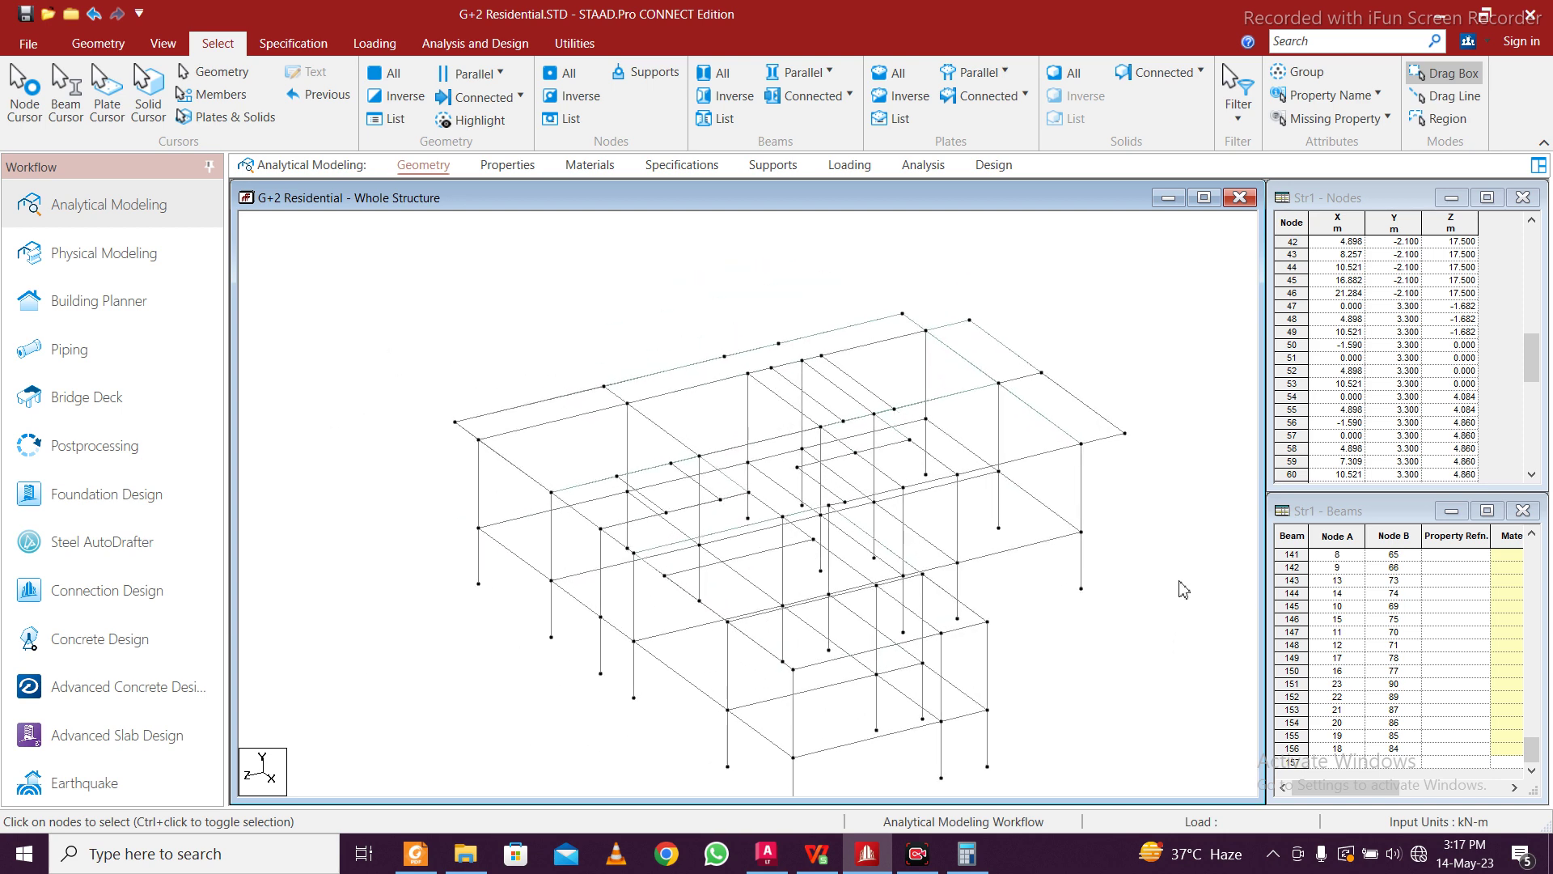
middle_drag(1184, 574, 1134, 539)
scroll(1126, 531, up, 1)
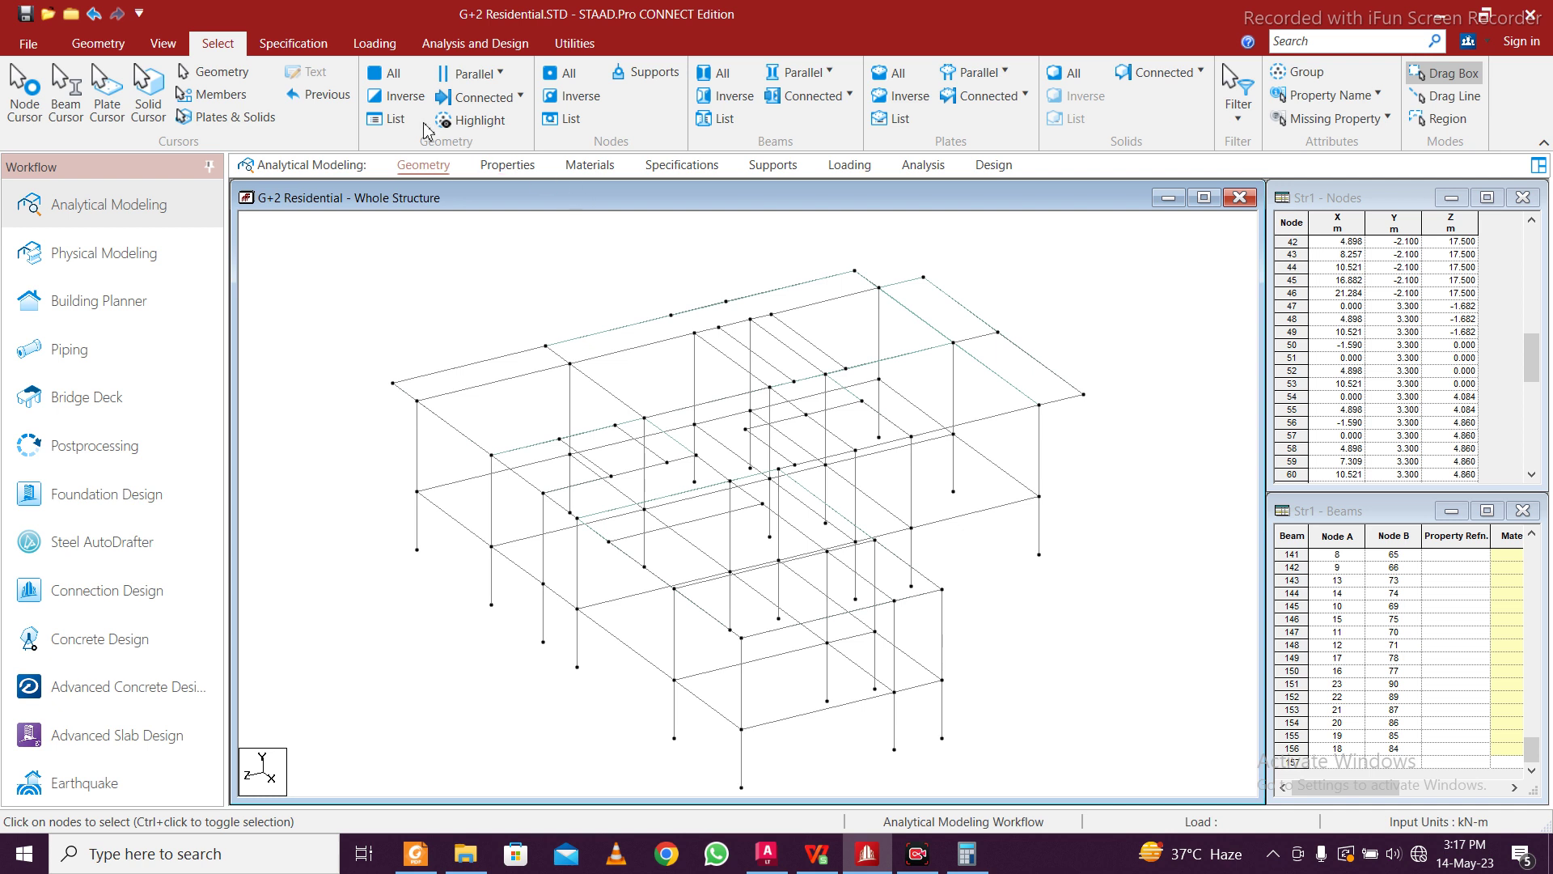
scroll(1452, 437, down, 10)
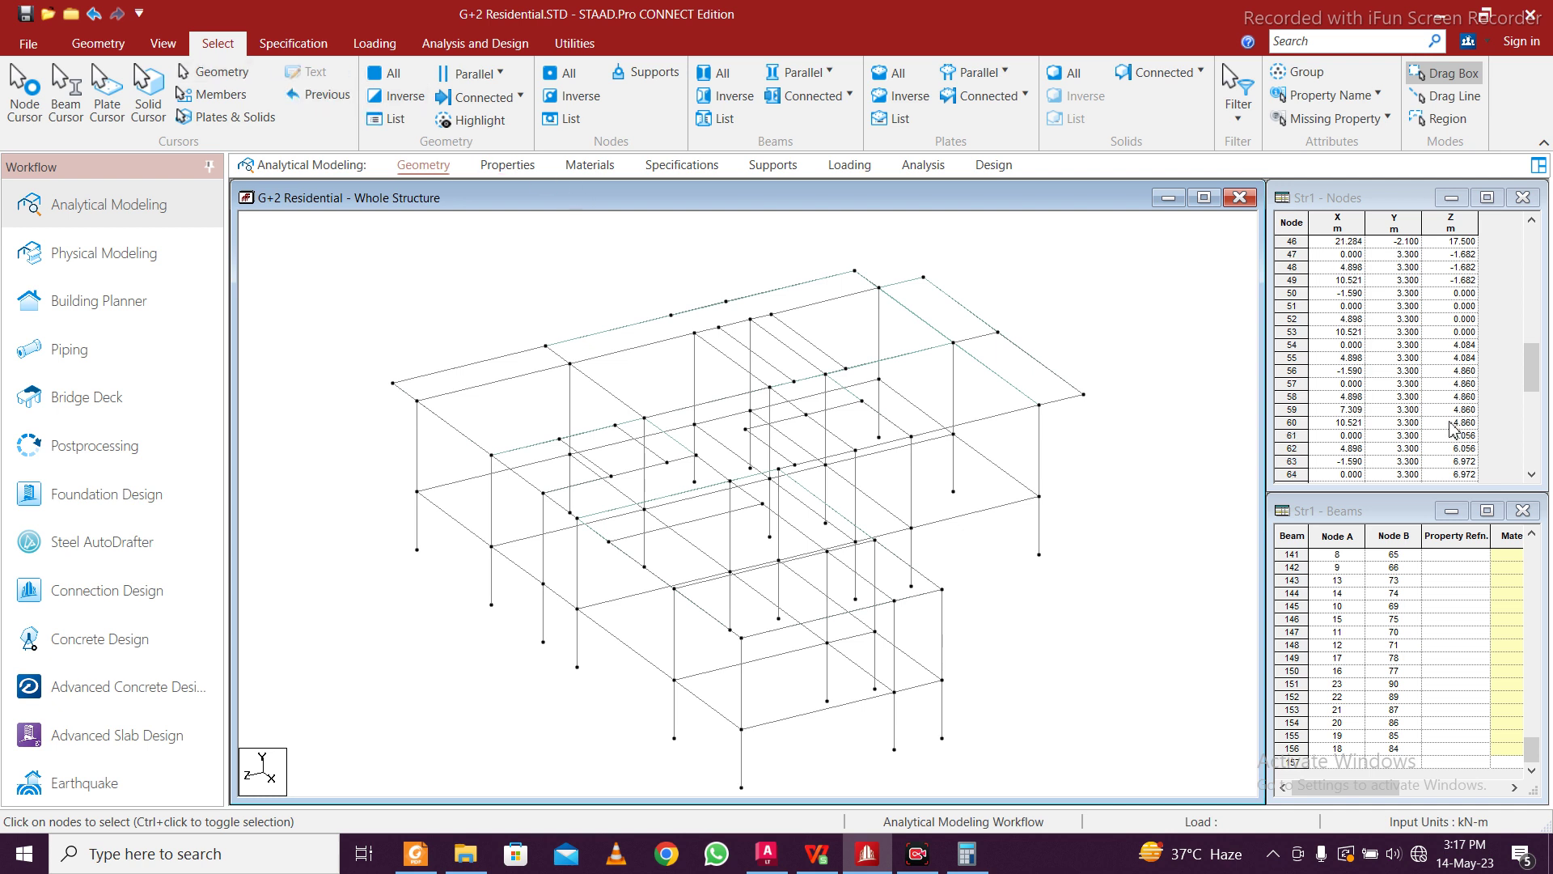
scroll(1452, 412, down, 1)
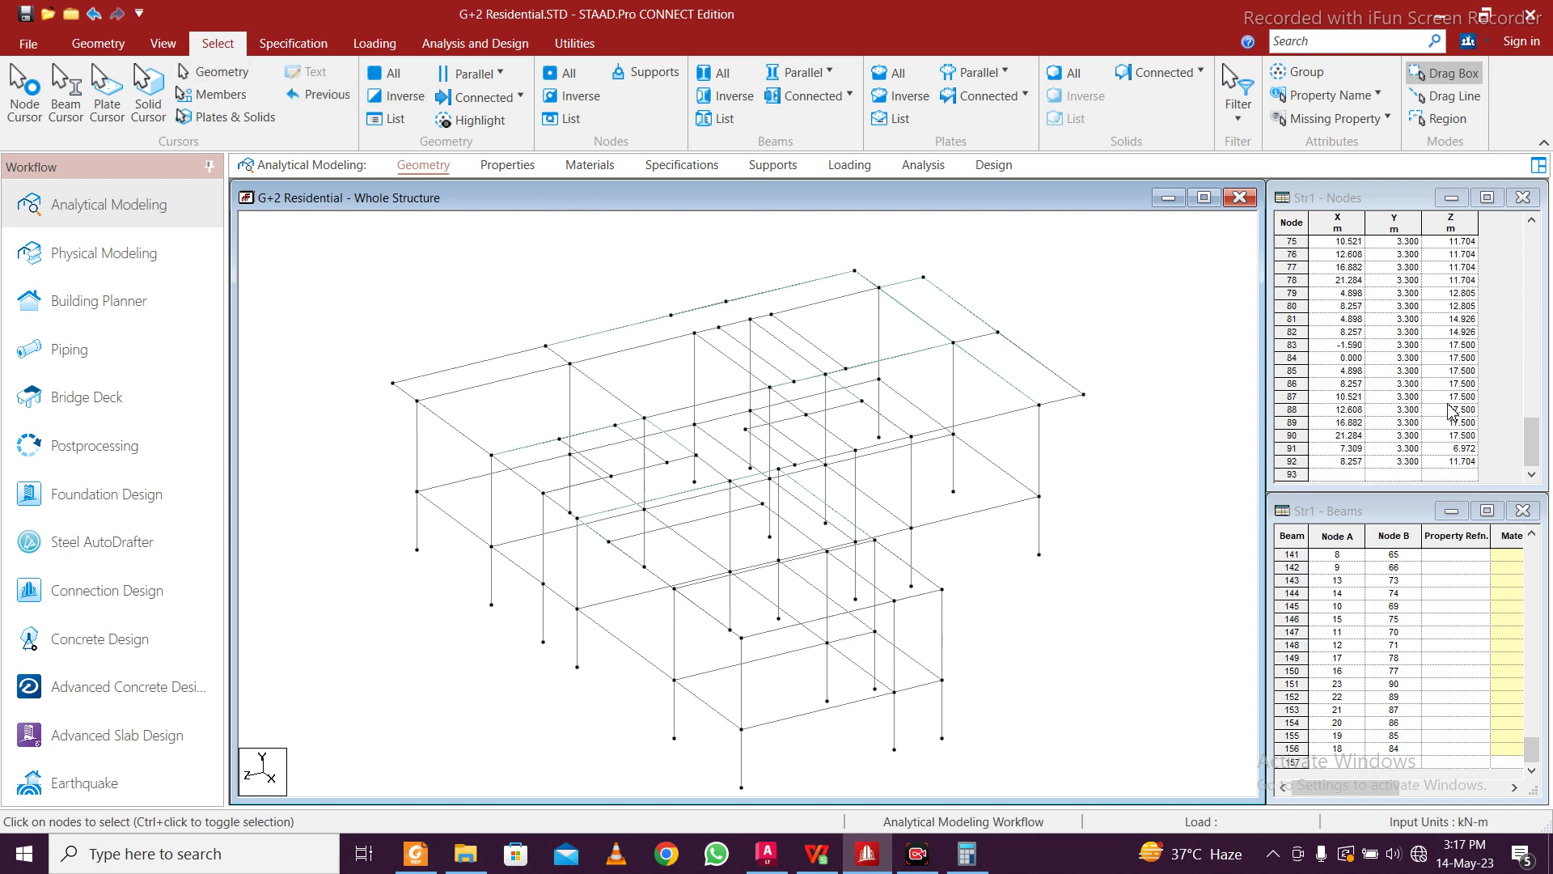
click(1296, 476)
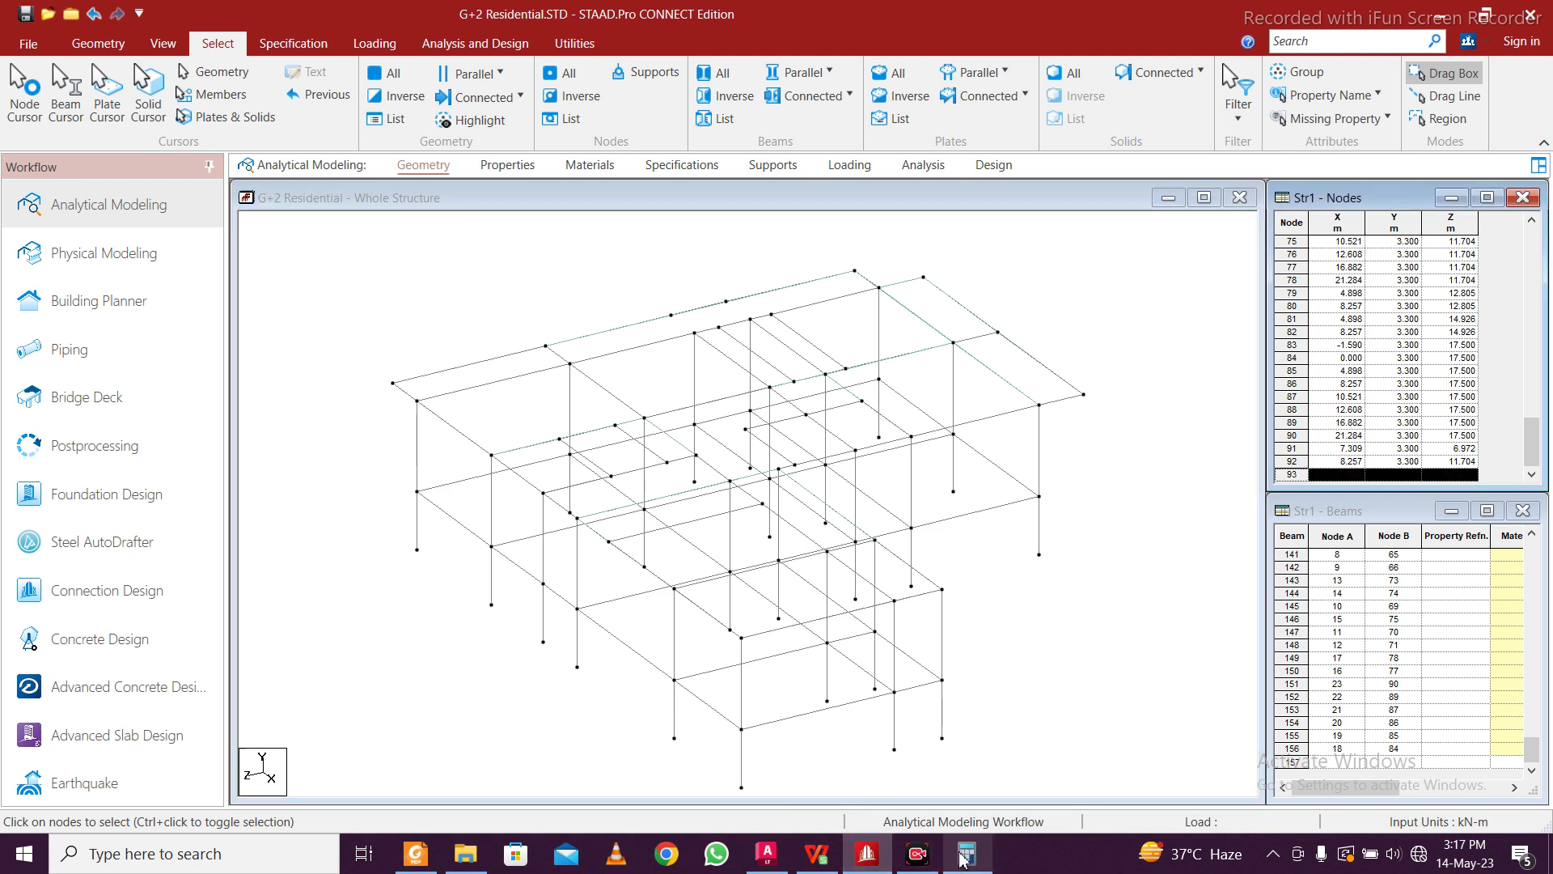
Switch to WPS Office and open the 2ND ROOF sheet of Staad coordinates.xlsx
click(817, 854)
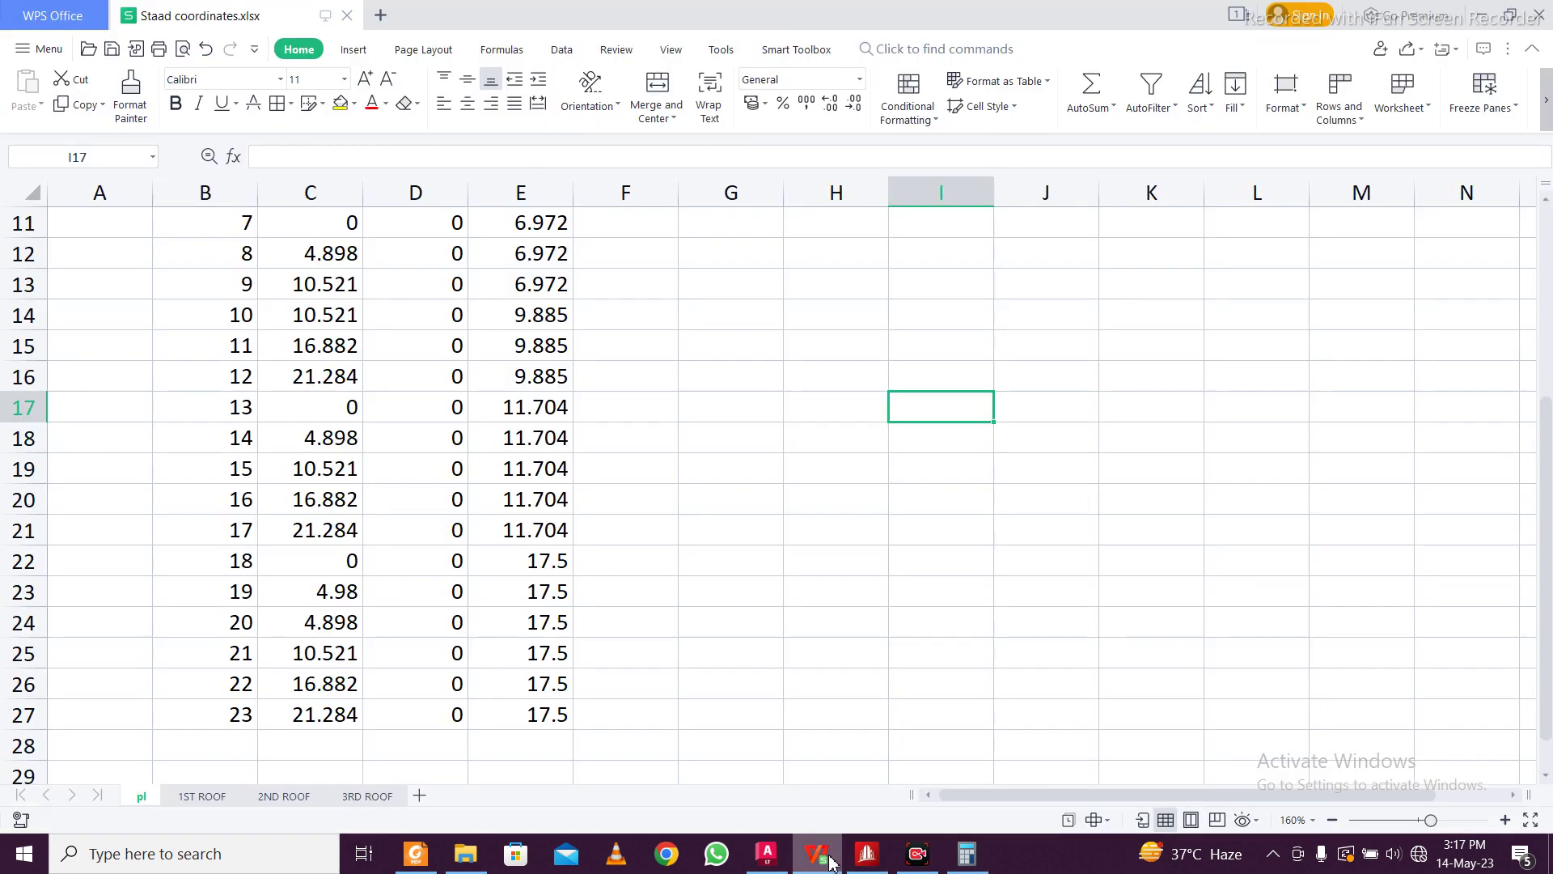
click(201, 797)
click(262, 797)
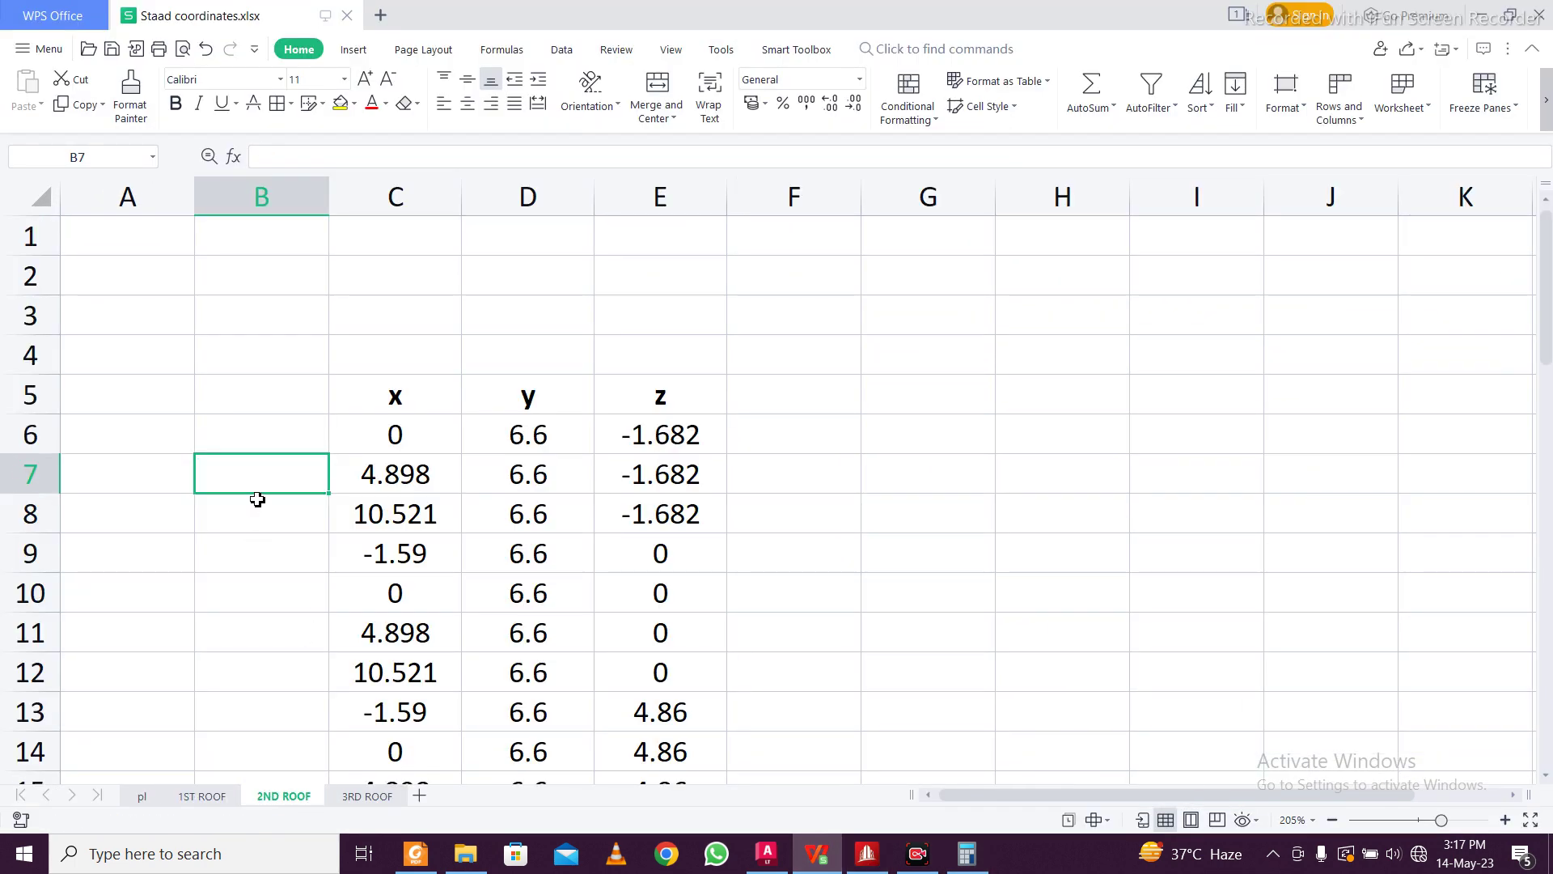
Number the second-roof coordinate rows from cell B7 down column B, starting at 93
text(93)
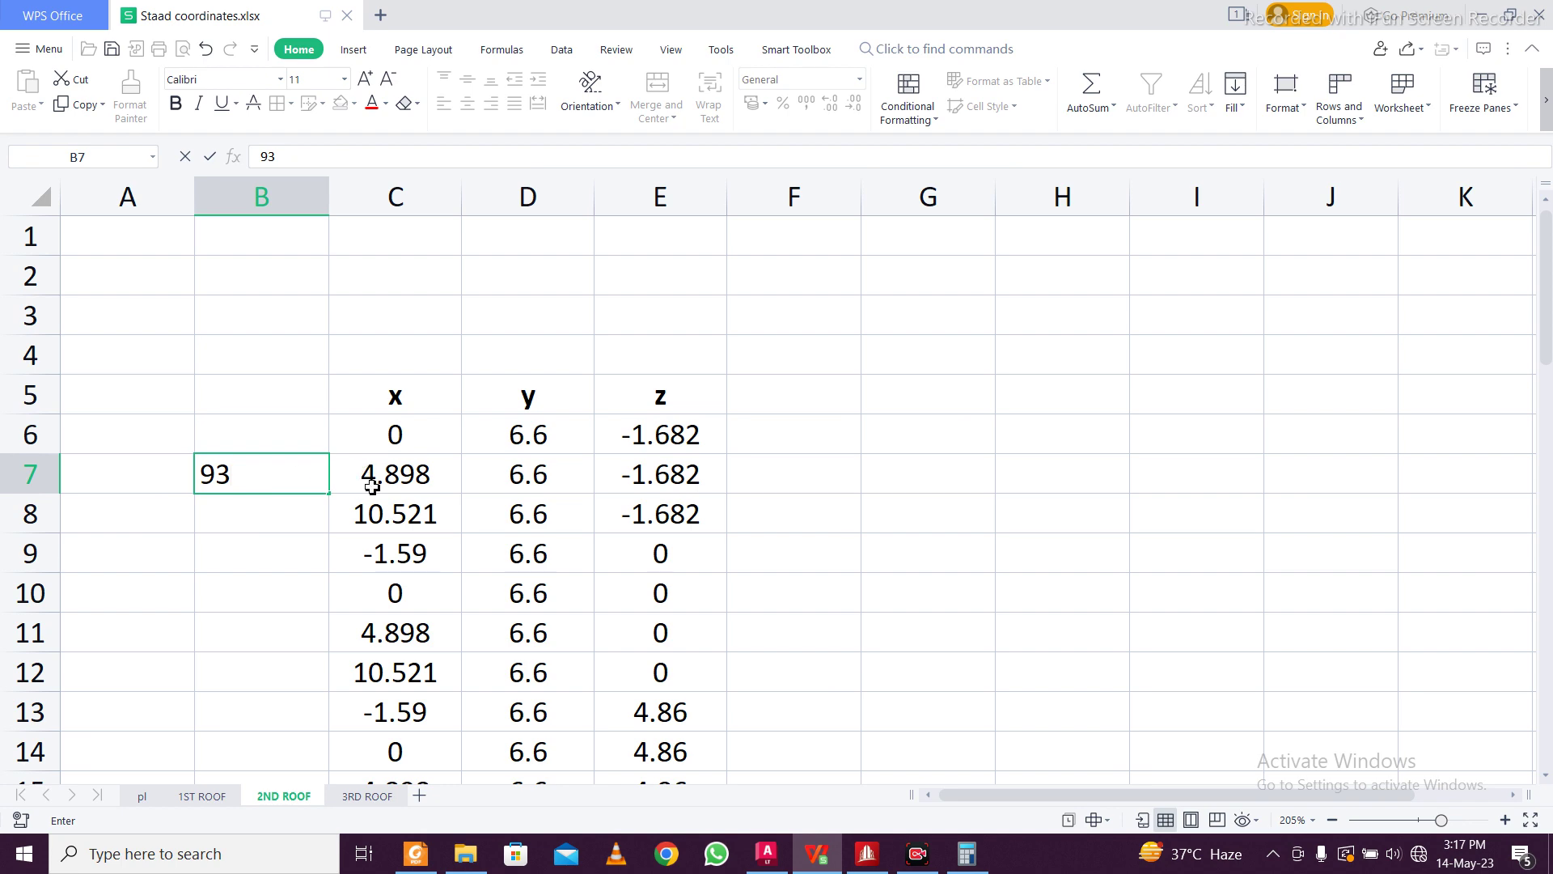
click(401, 553)
click(870, 856)
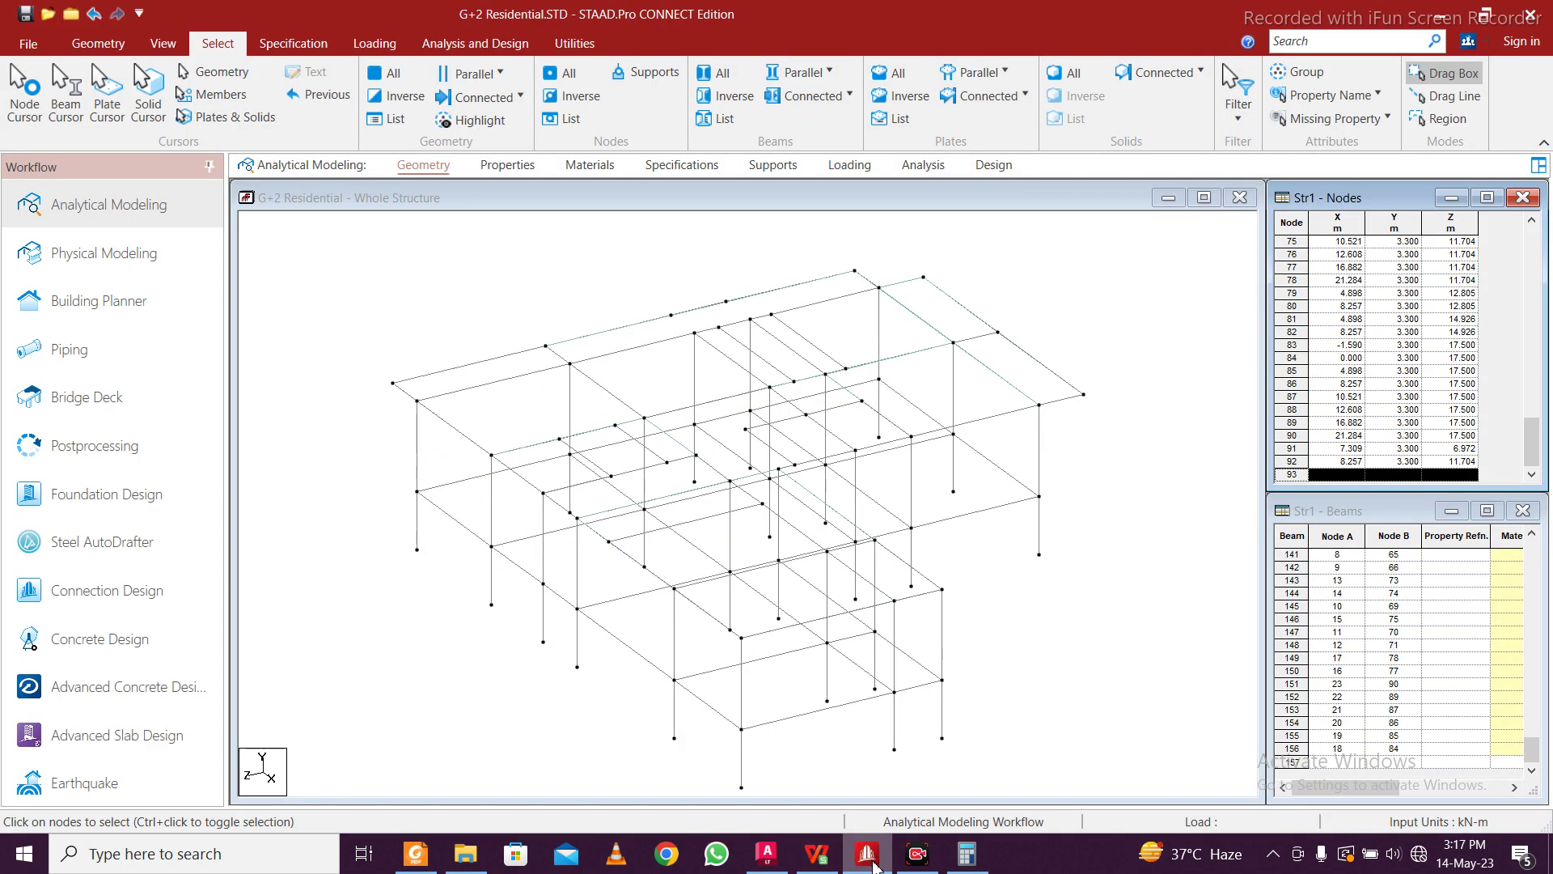
click(873, 858)
click(297, 531)
click(301, 476)
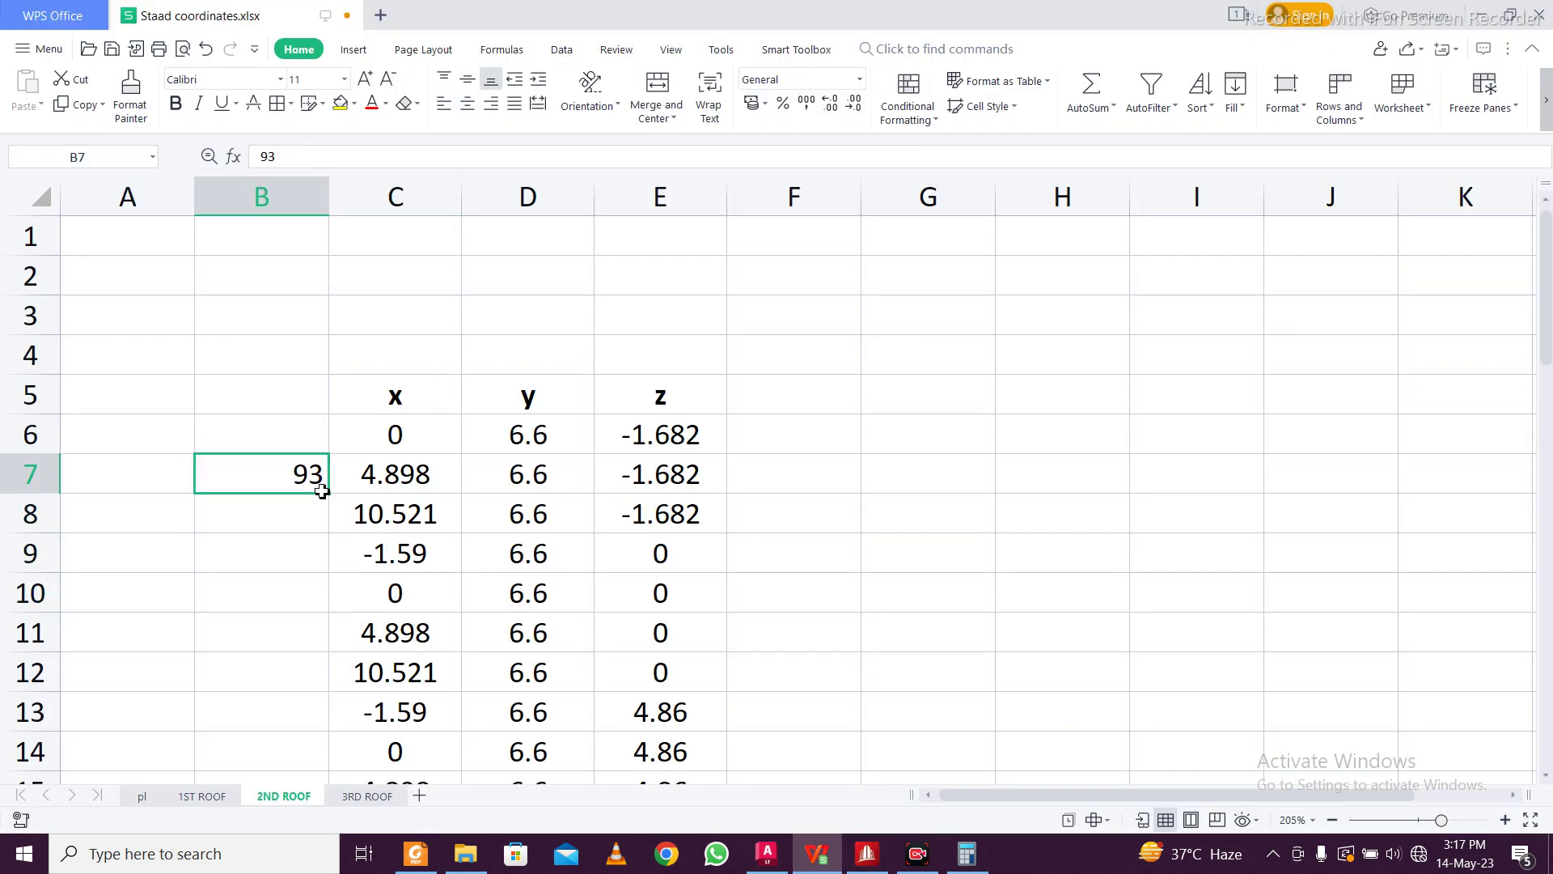
double_click(331, 496)
scroll(419, 477, down, 14)
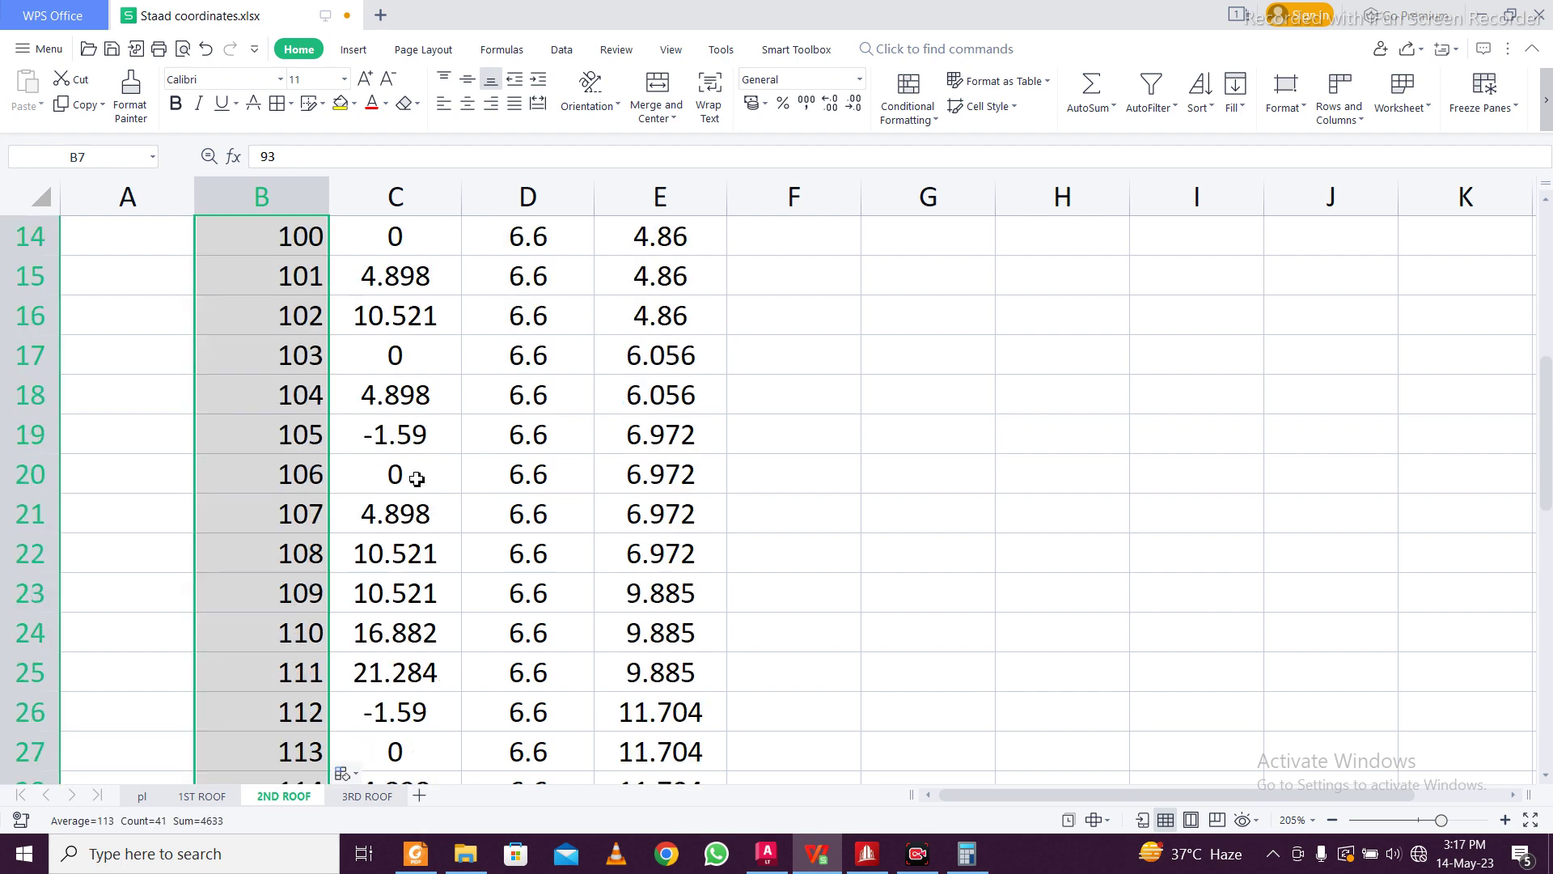
scroll(419, 477, up, 14)
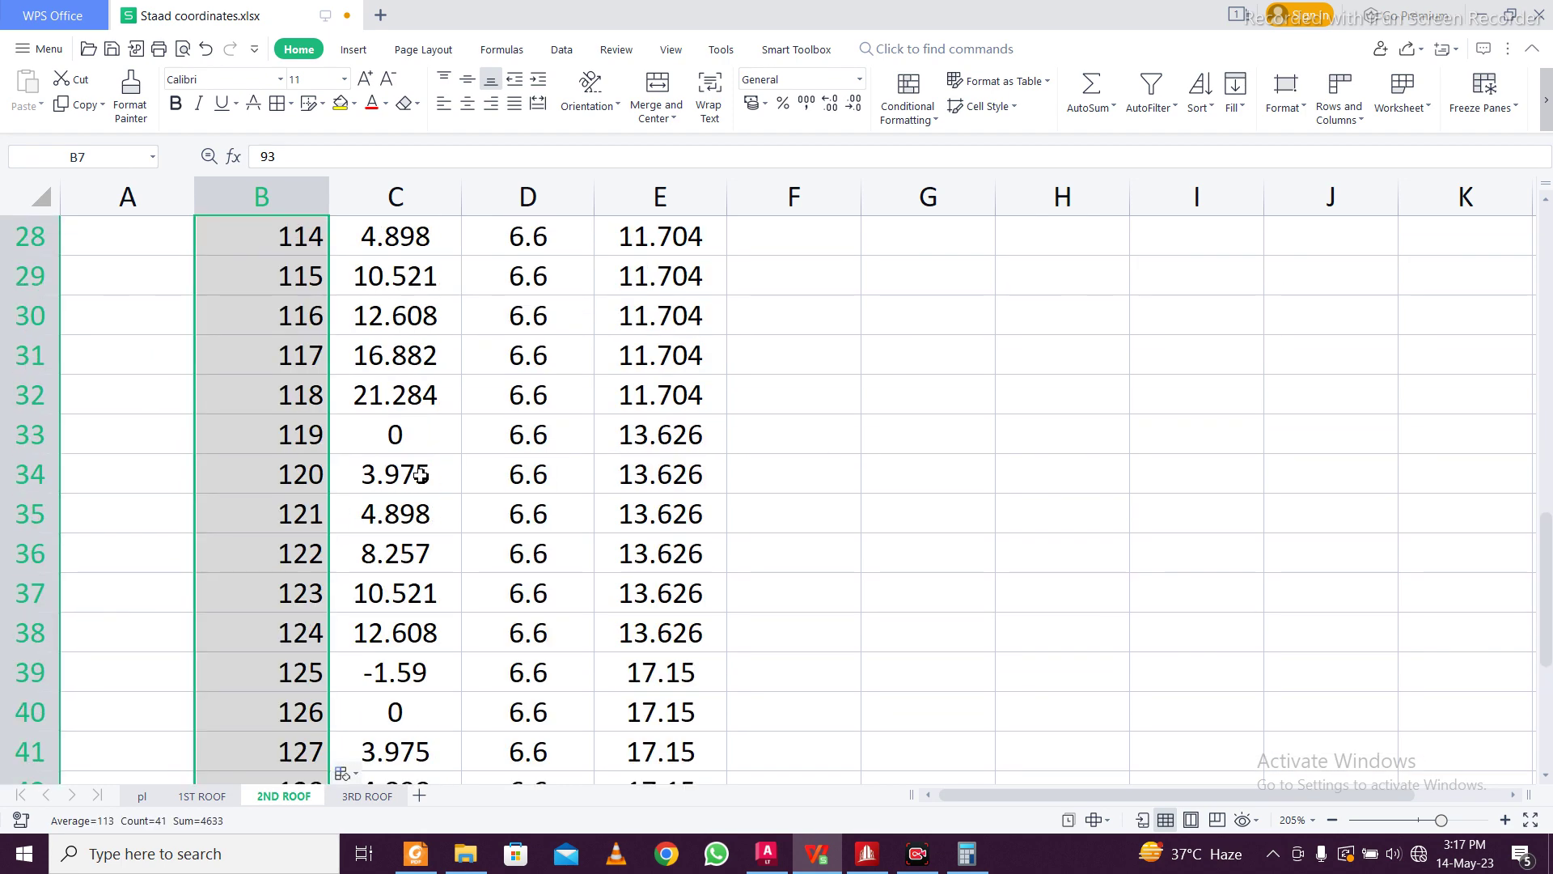
click(301, 475)
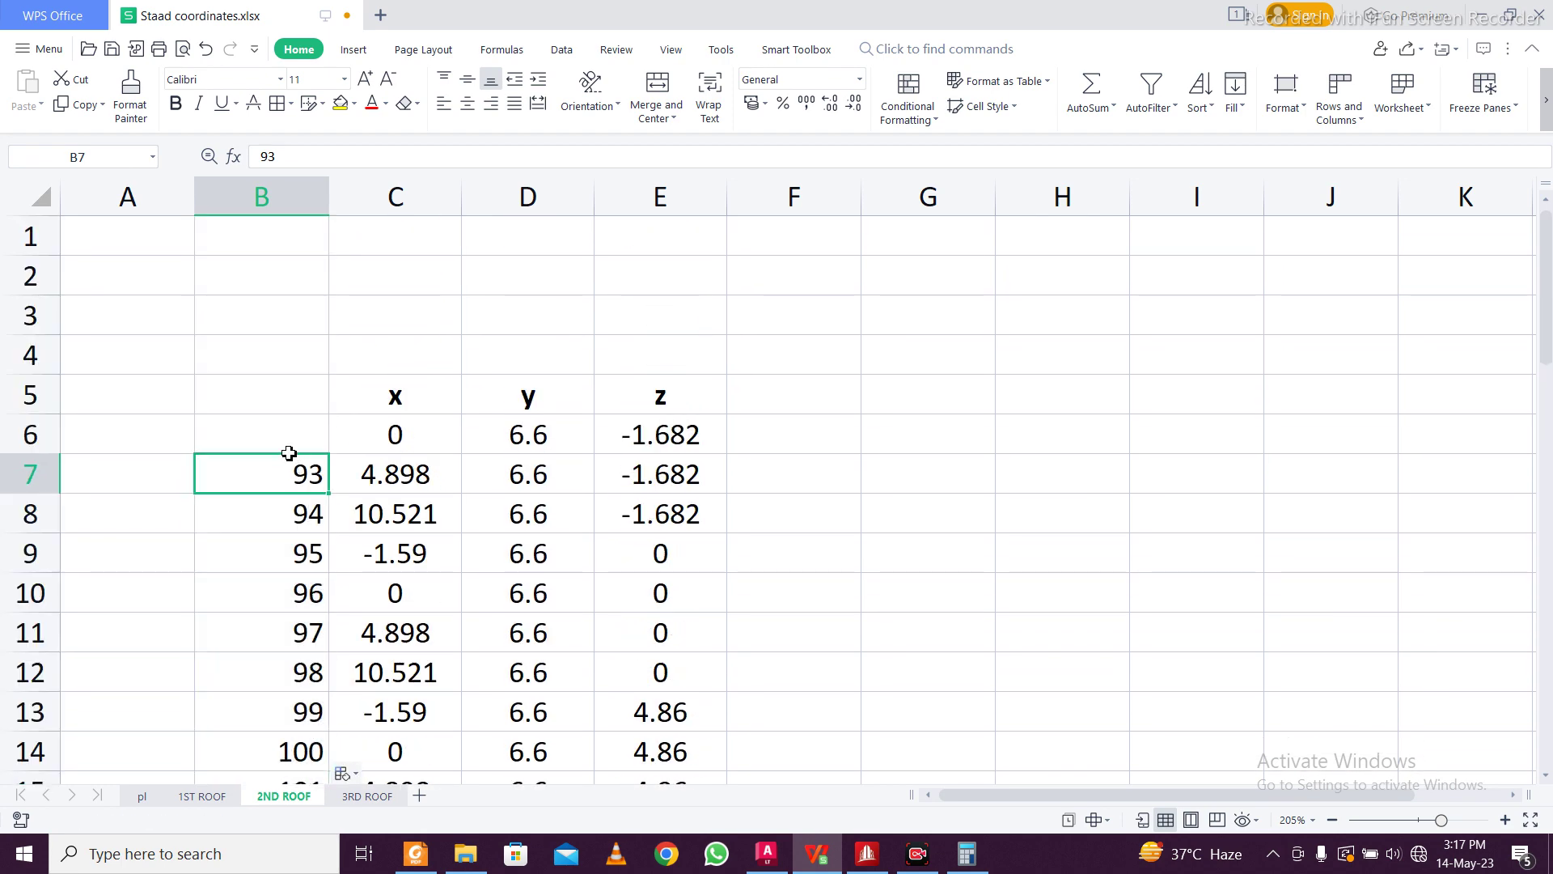
Enter 93 in cell B6 and fill the node numbers down column B to the last coordinate row
click(301, 438)
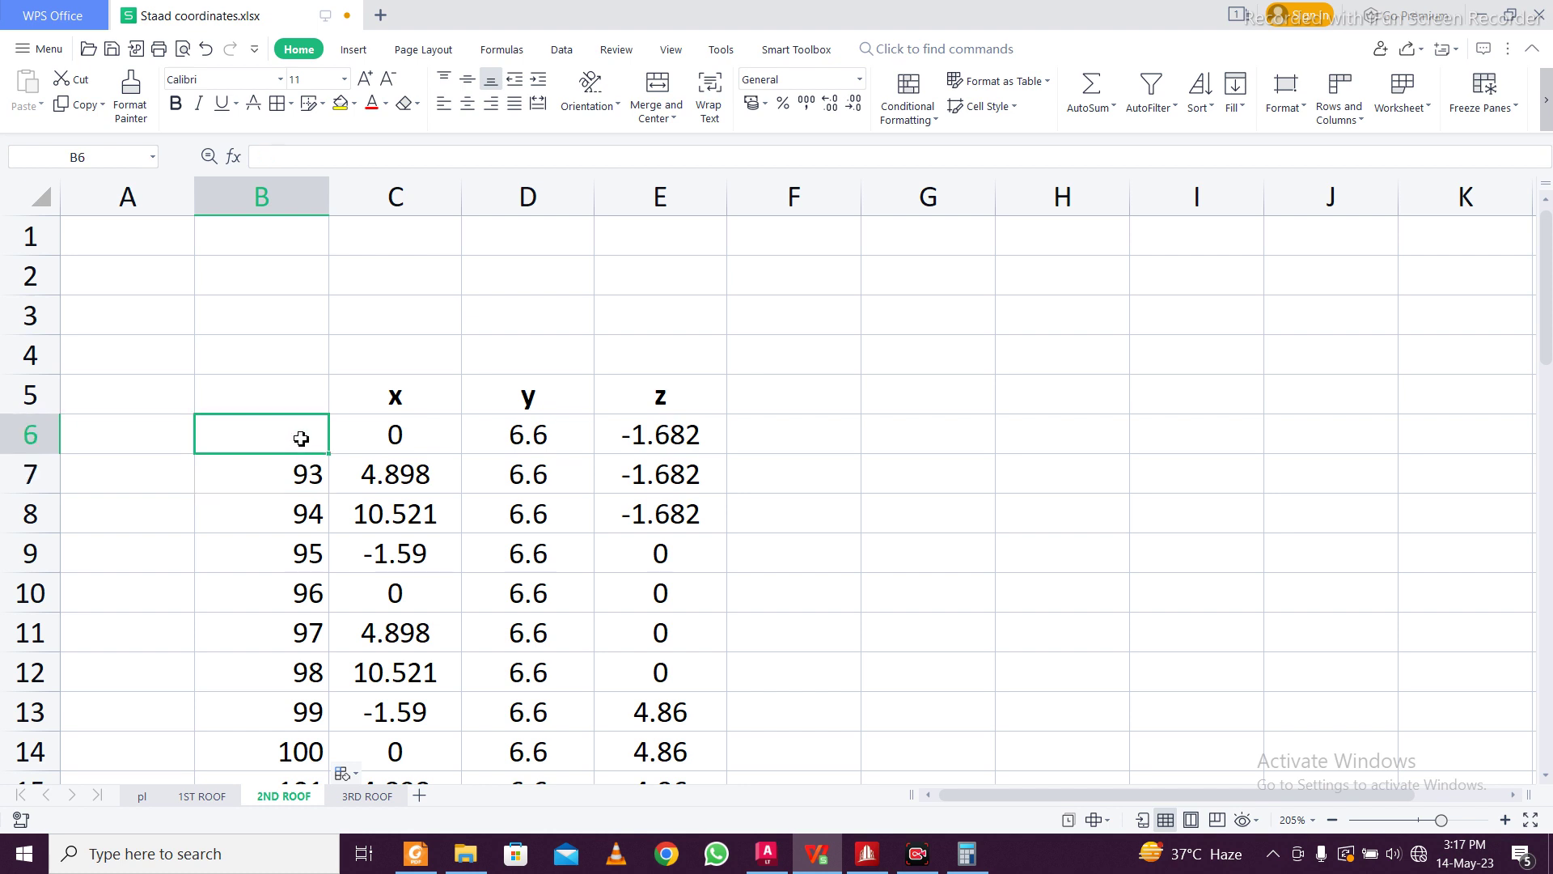
text(93)
click(319, 505)
click(311, 440)
double_click(329, 454)
scroll(329, 453, down, 2)
scroll(329, 453, up, 2)
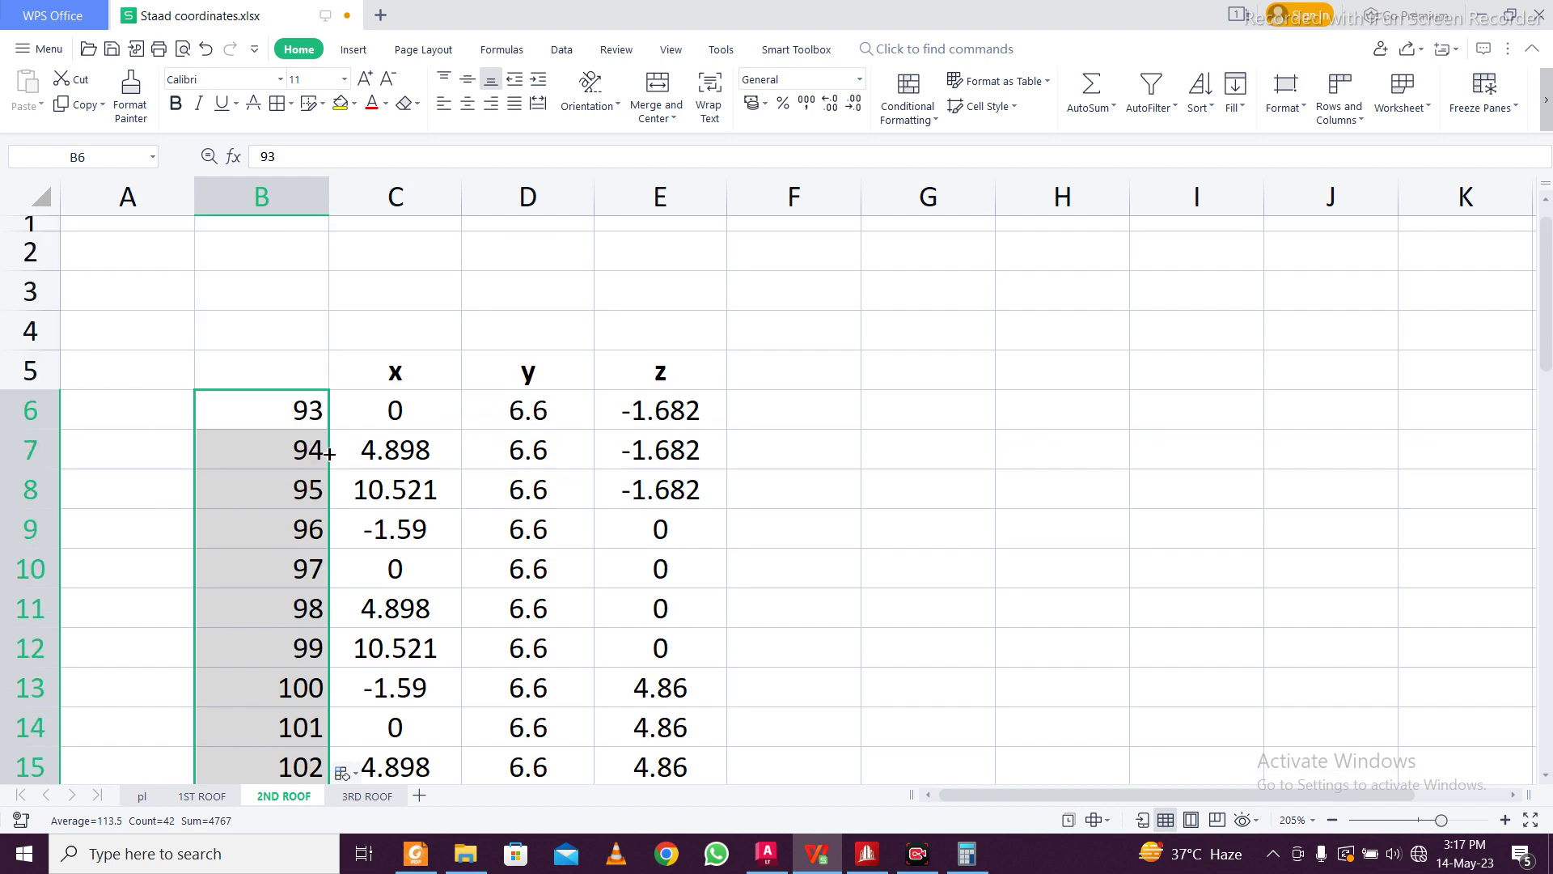
Copy the numbered second-roof coordinates and paste them into STAAD.Pro's Nodes table starting at row 93
click(331, 453)
drag(255, 414, 615, 713)
key(ctrl+c)
click(866, 854)
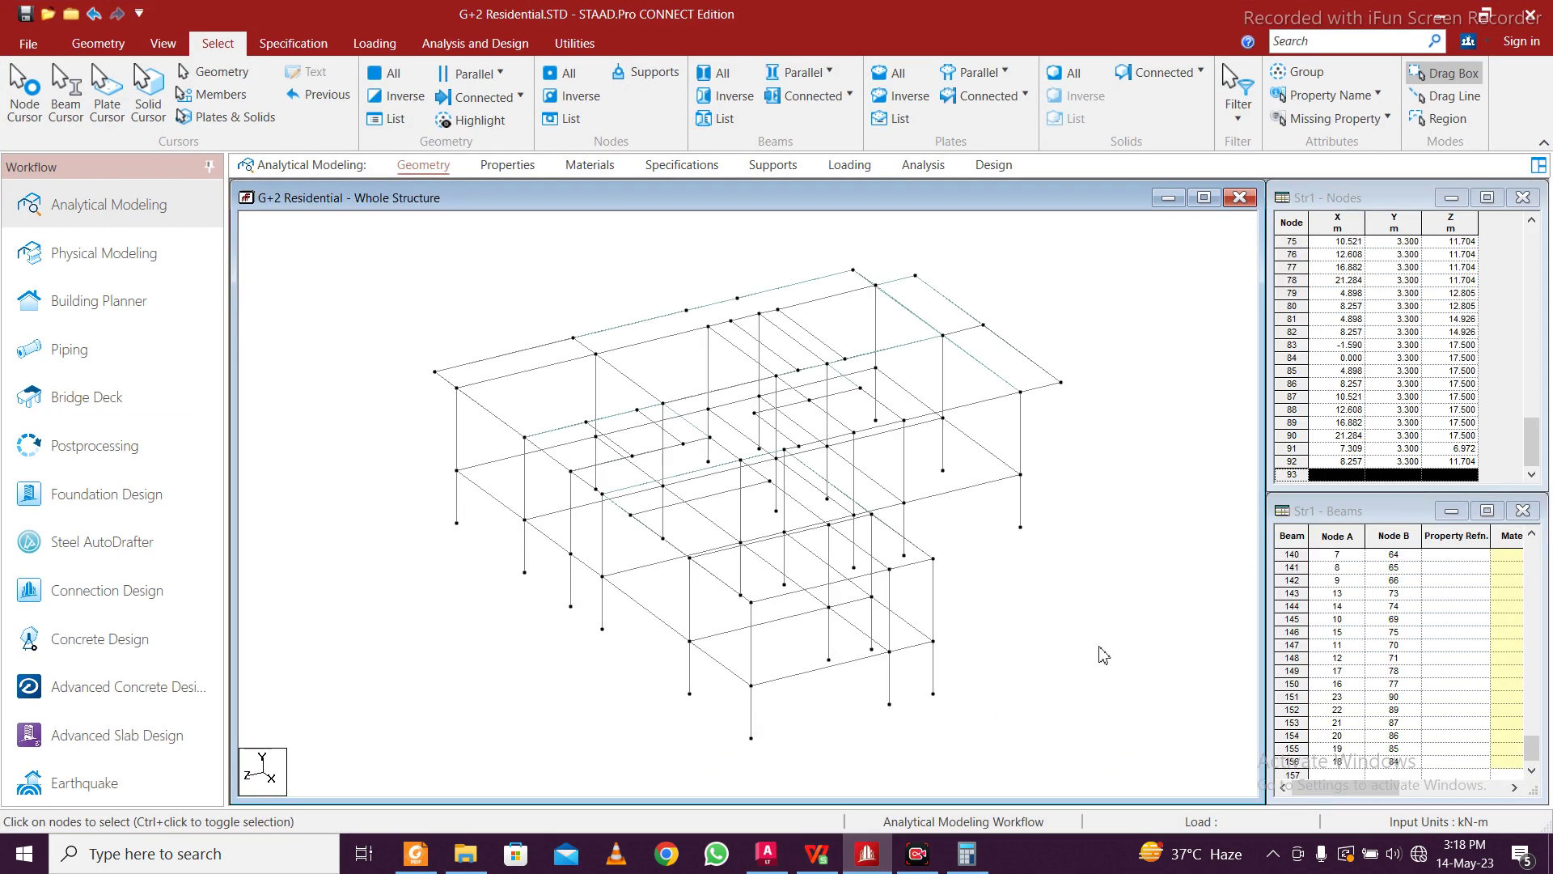
click(1294, 474)
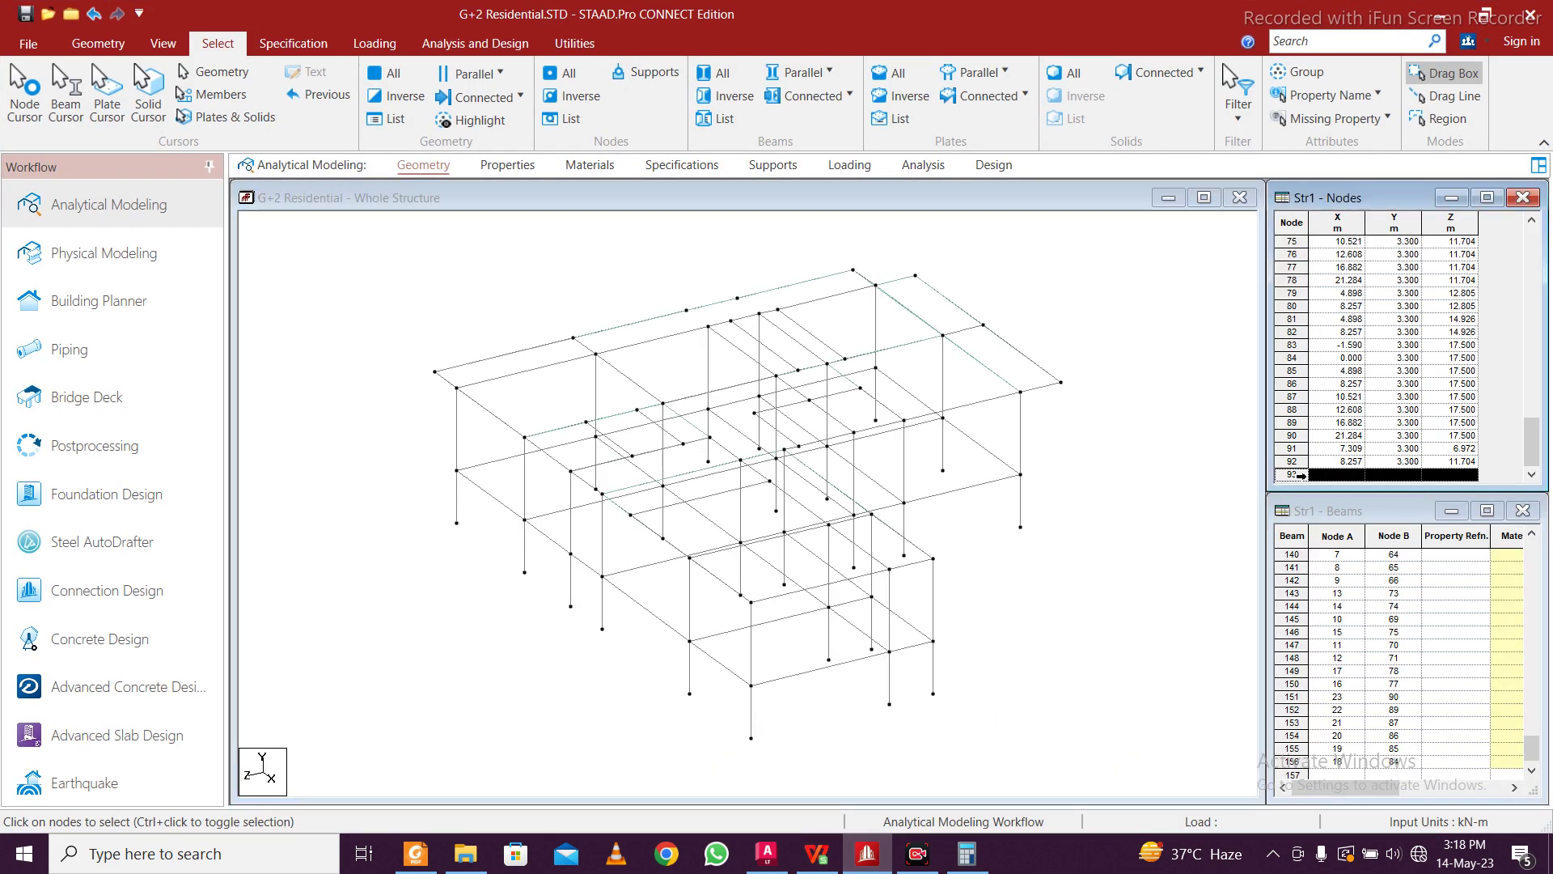
key(ctrl+v)
click(981, 310)
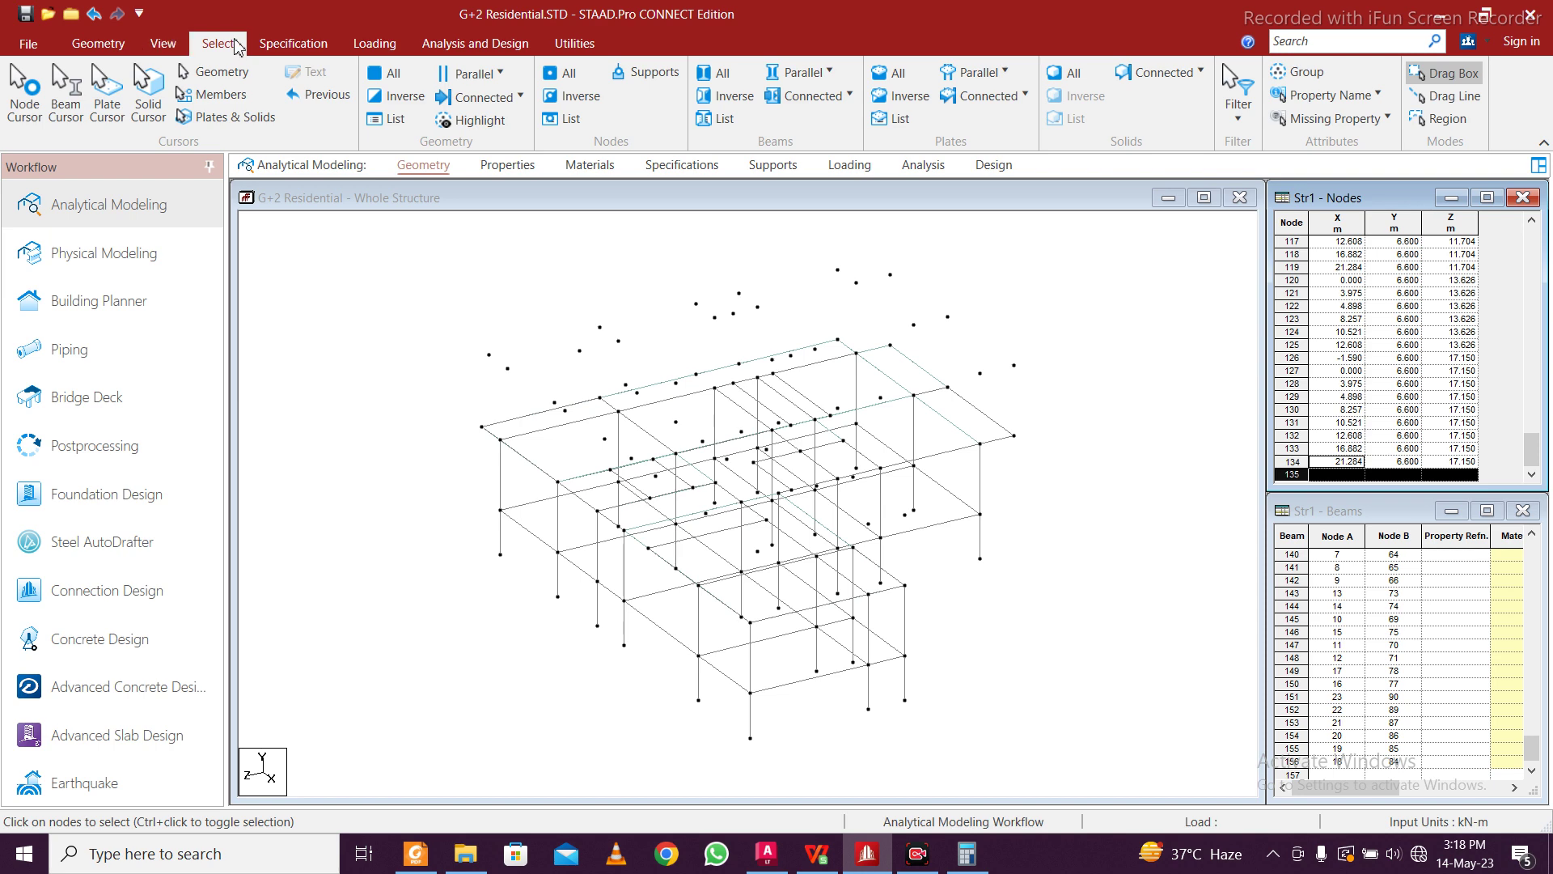
From the front view, select all second-roof nodes at Y 6.6 m and isolate them in a new view
click(163, 43)
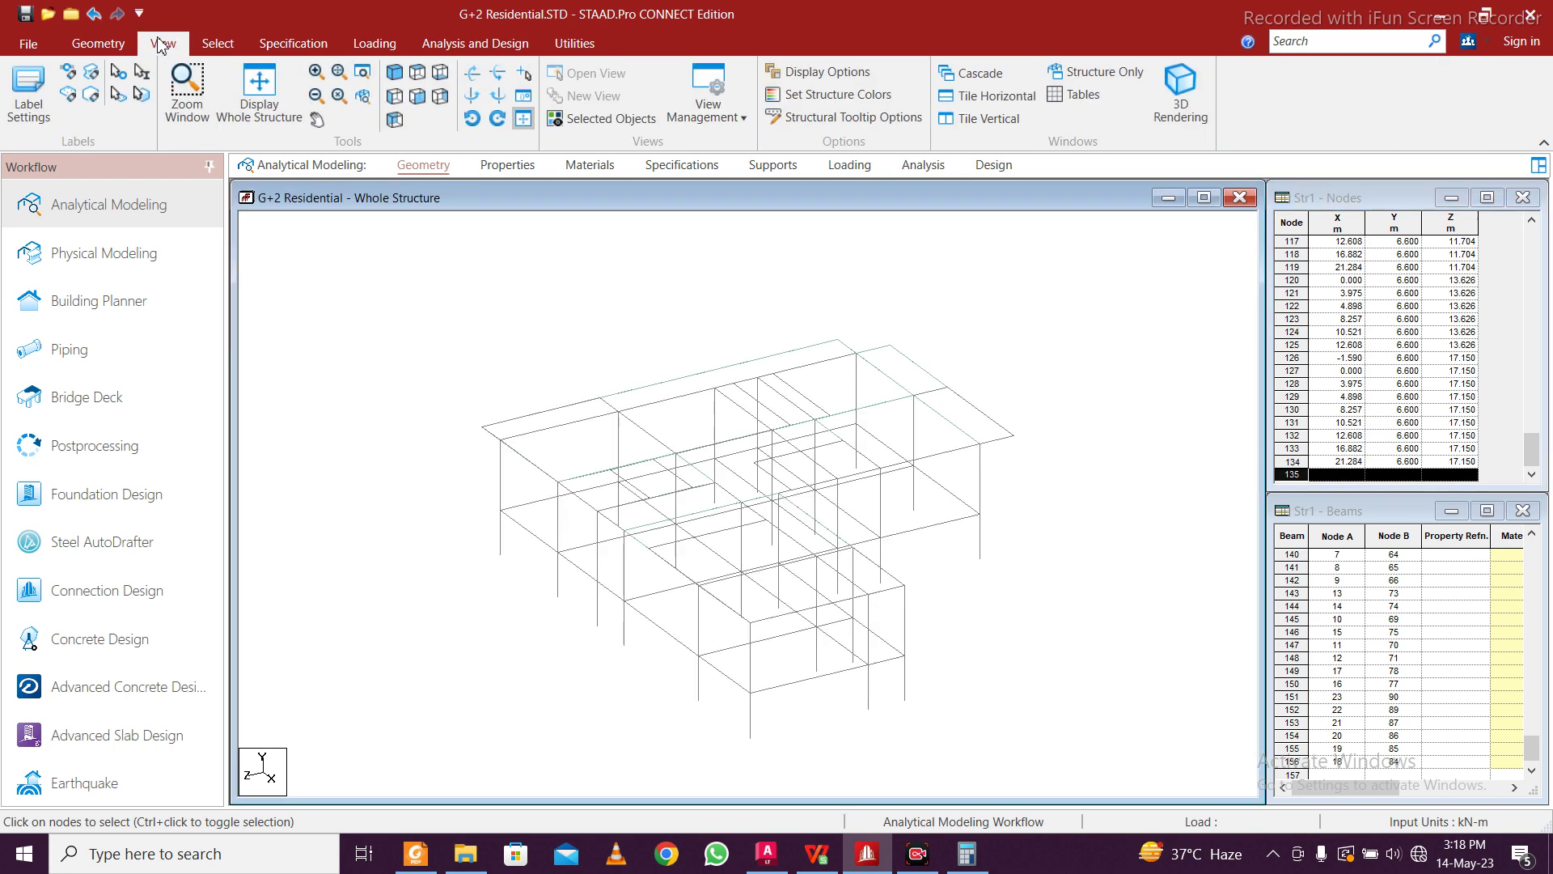
click(424, 105)
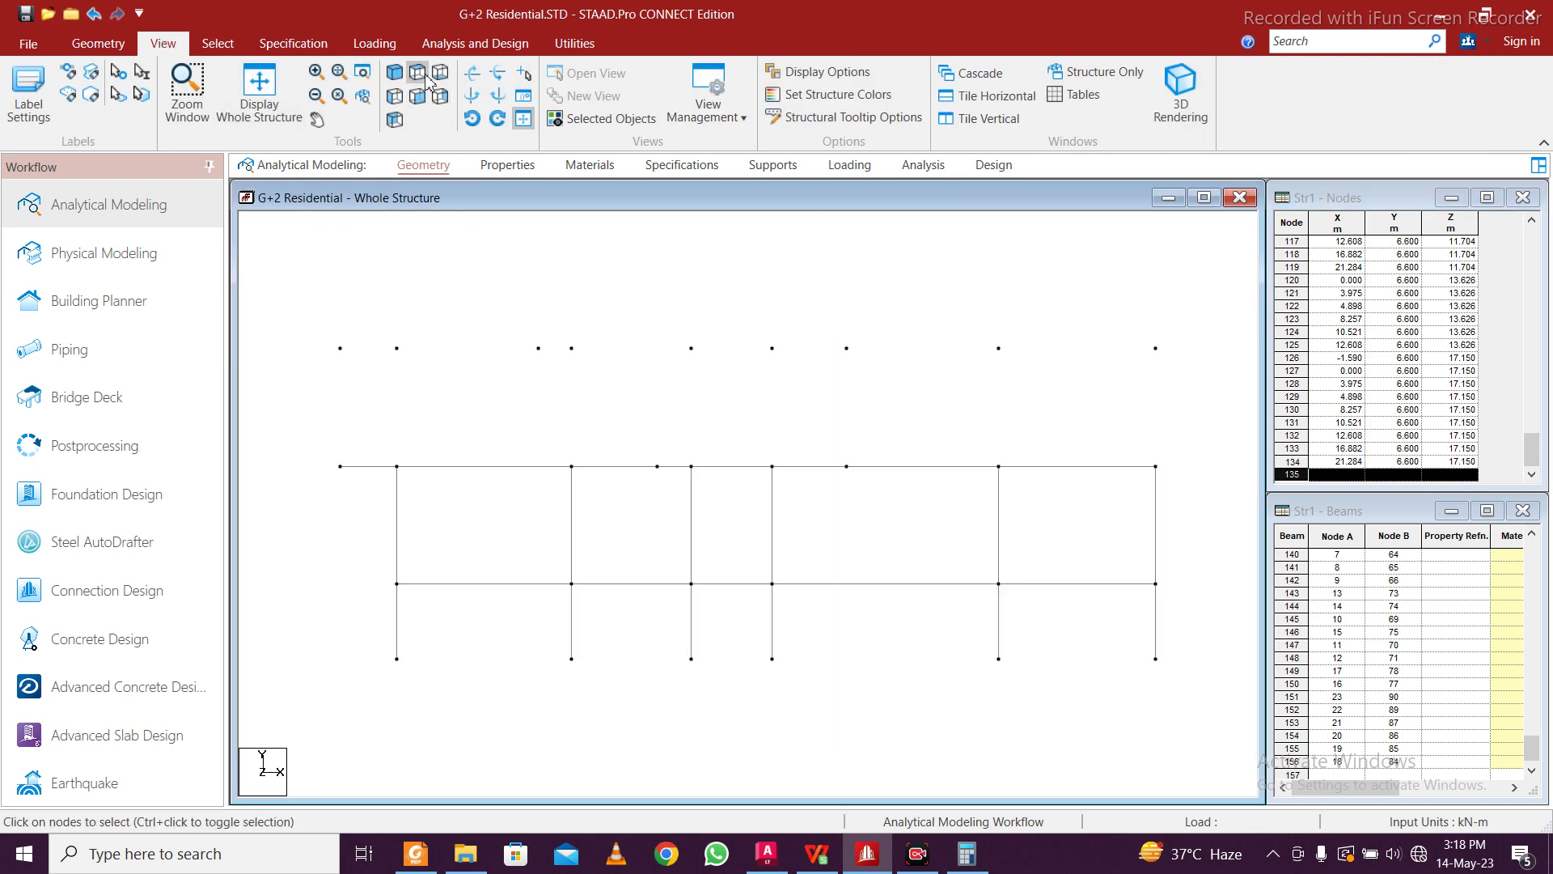
click(216, 44)
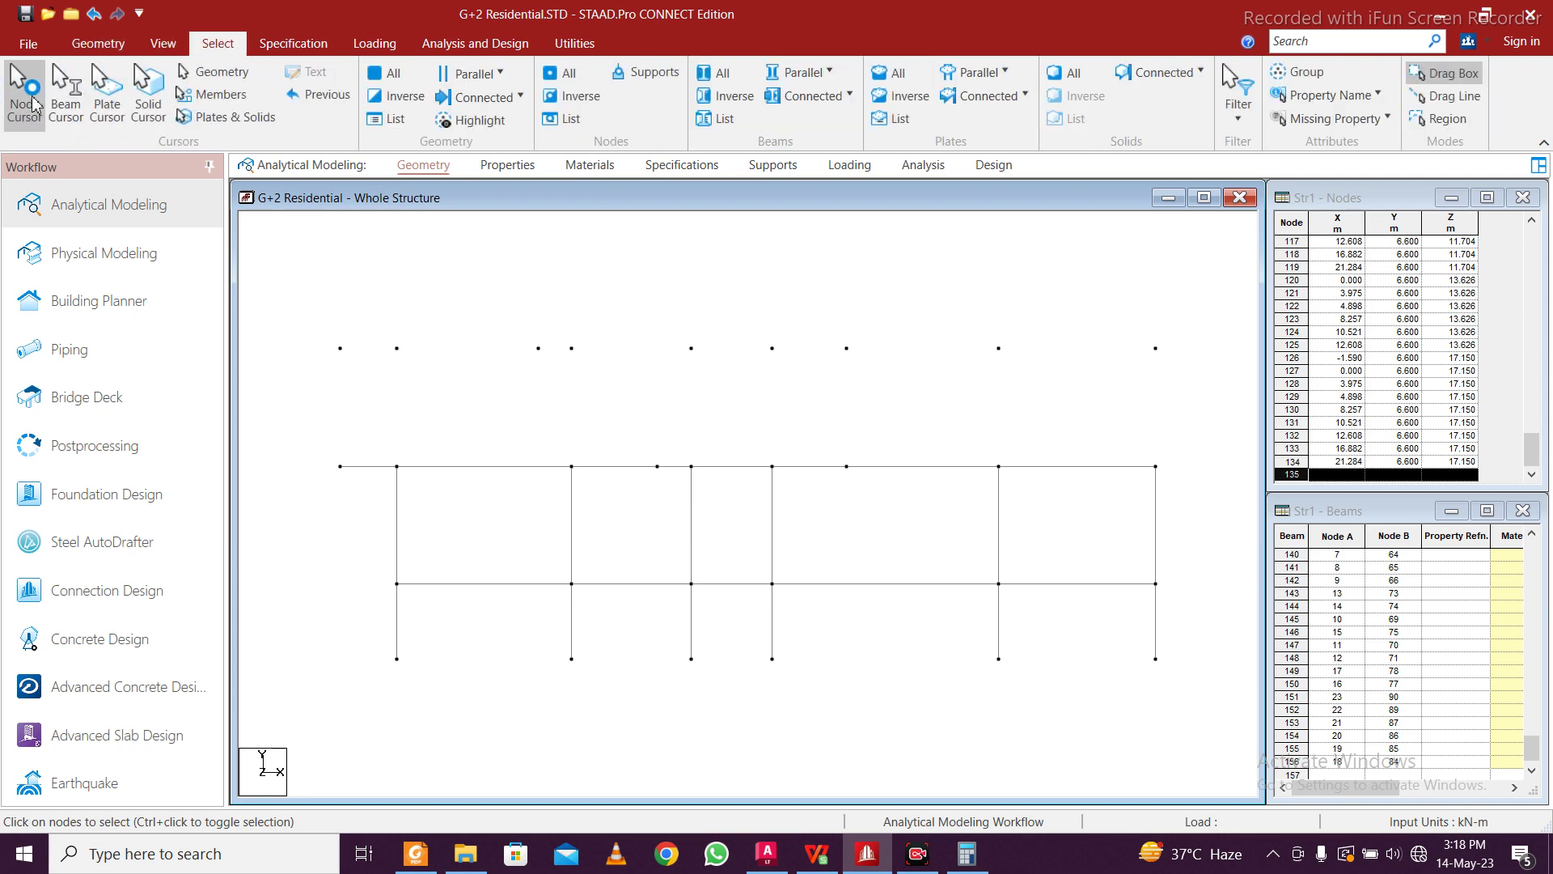
drag(305, 313, 1177, 381)
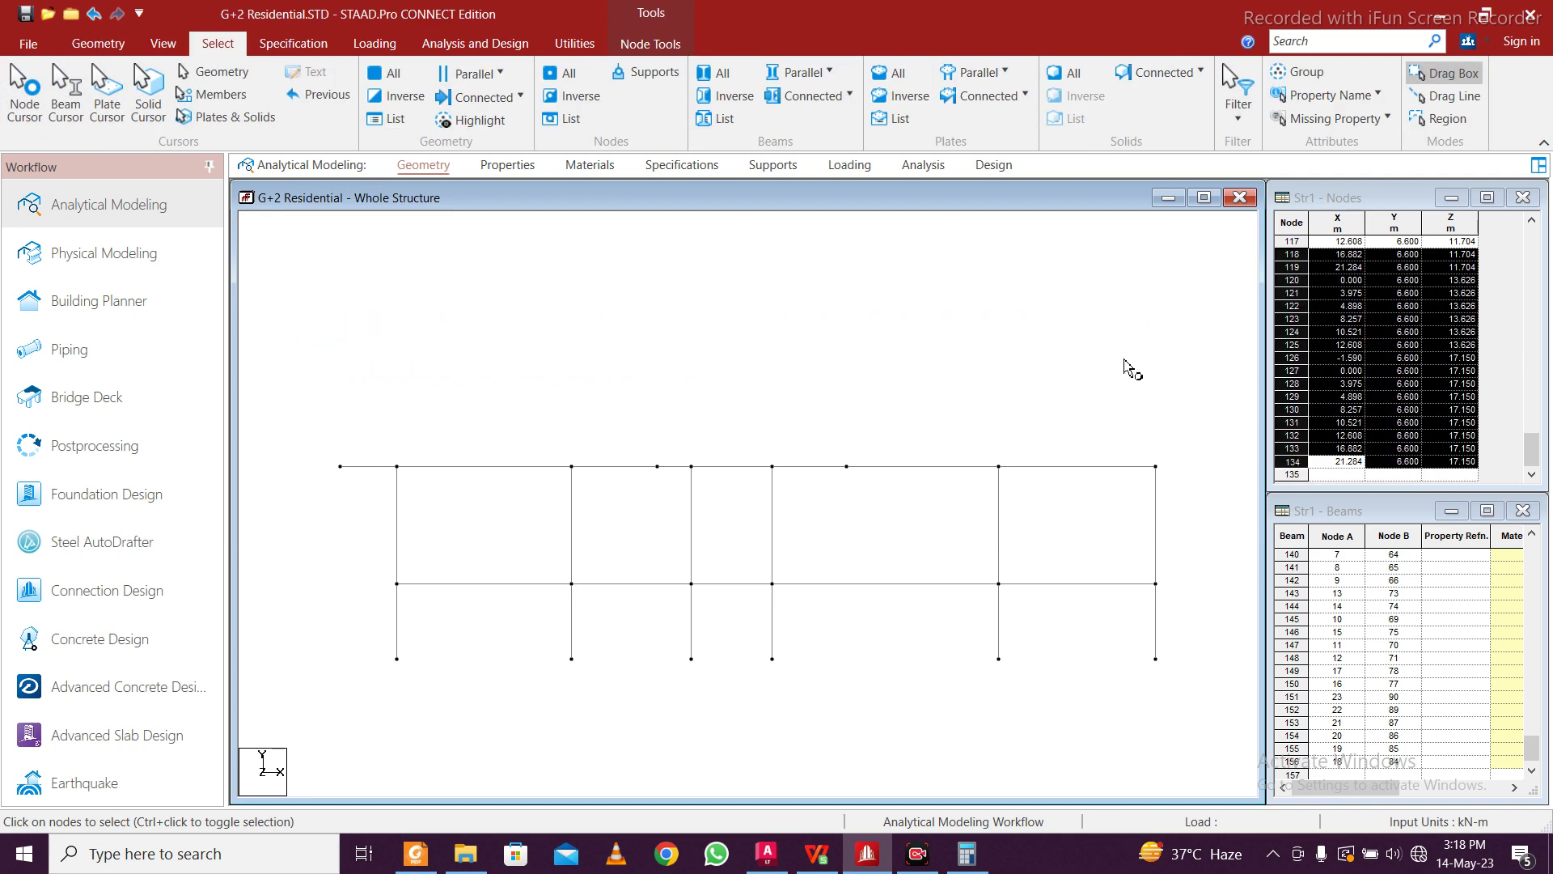
right_click(1126, 364)
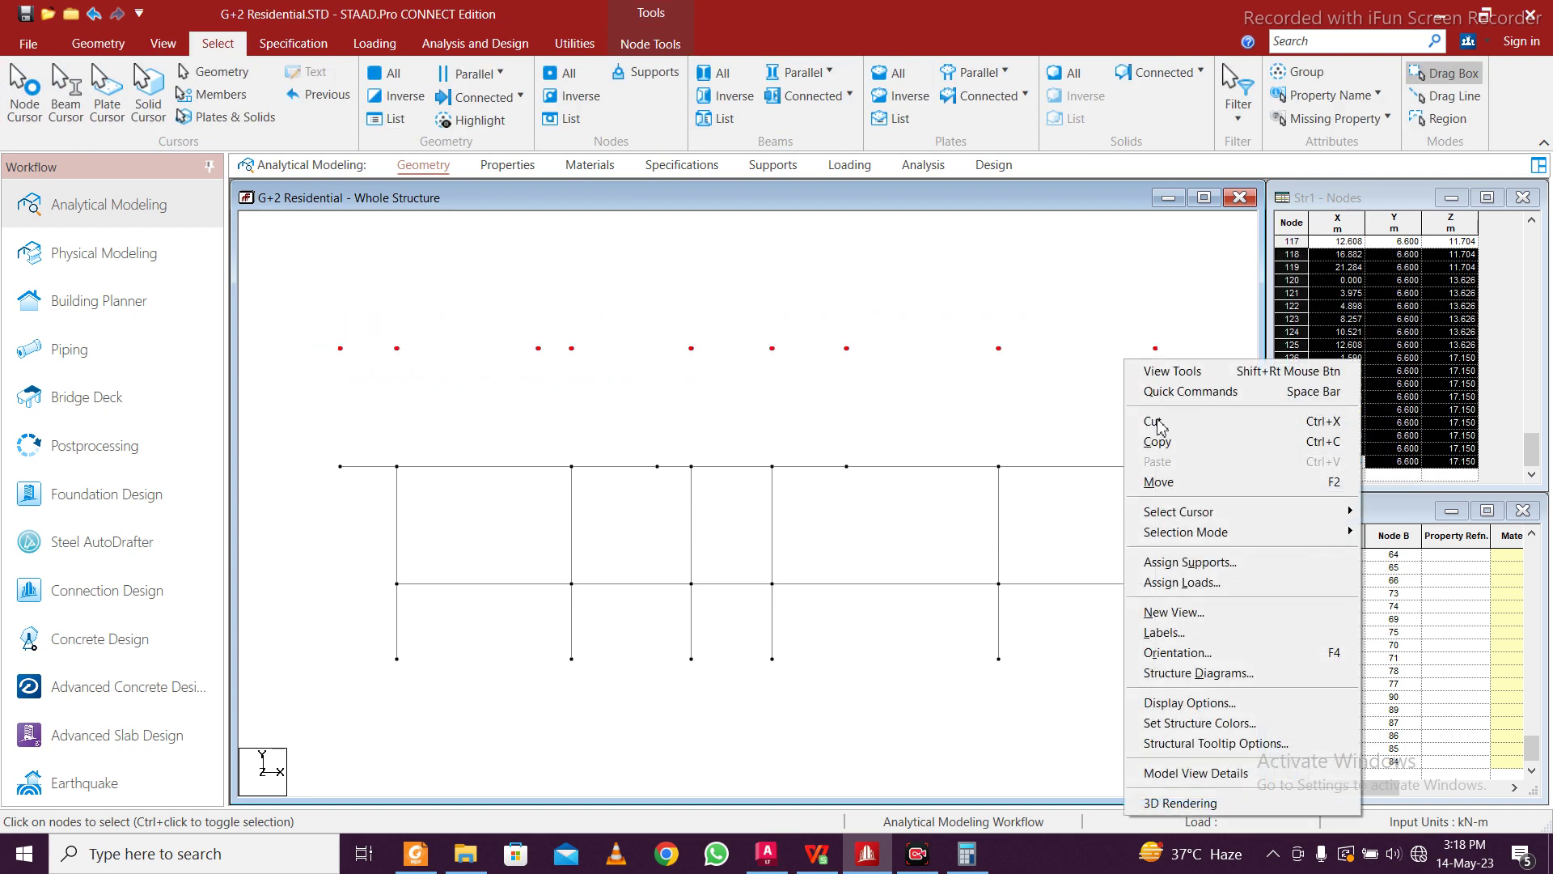
click(1173, 613)
click(1003, 477)
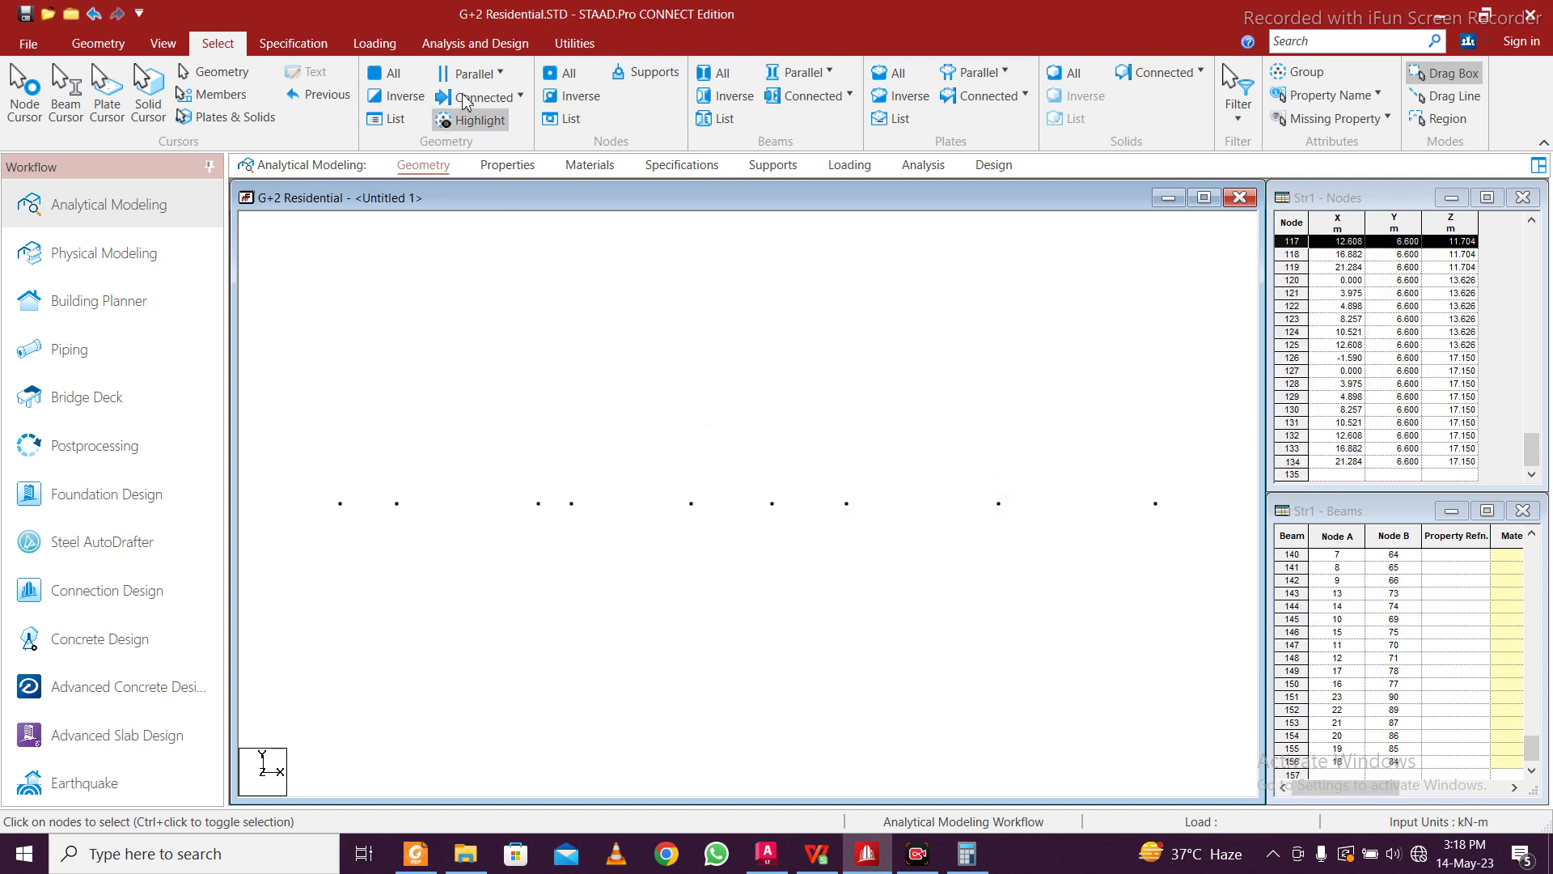
In plan view, draw beams along Z -1.682 from X 0 to 10.521, with cross beams to Z 0 at X 0 and 4.898
click(163, 48)
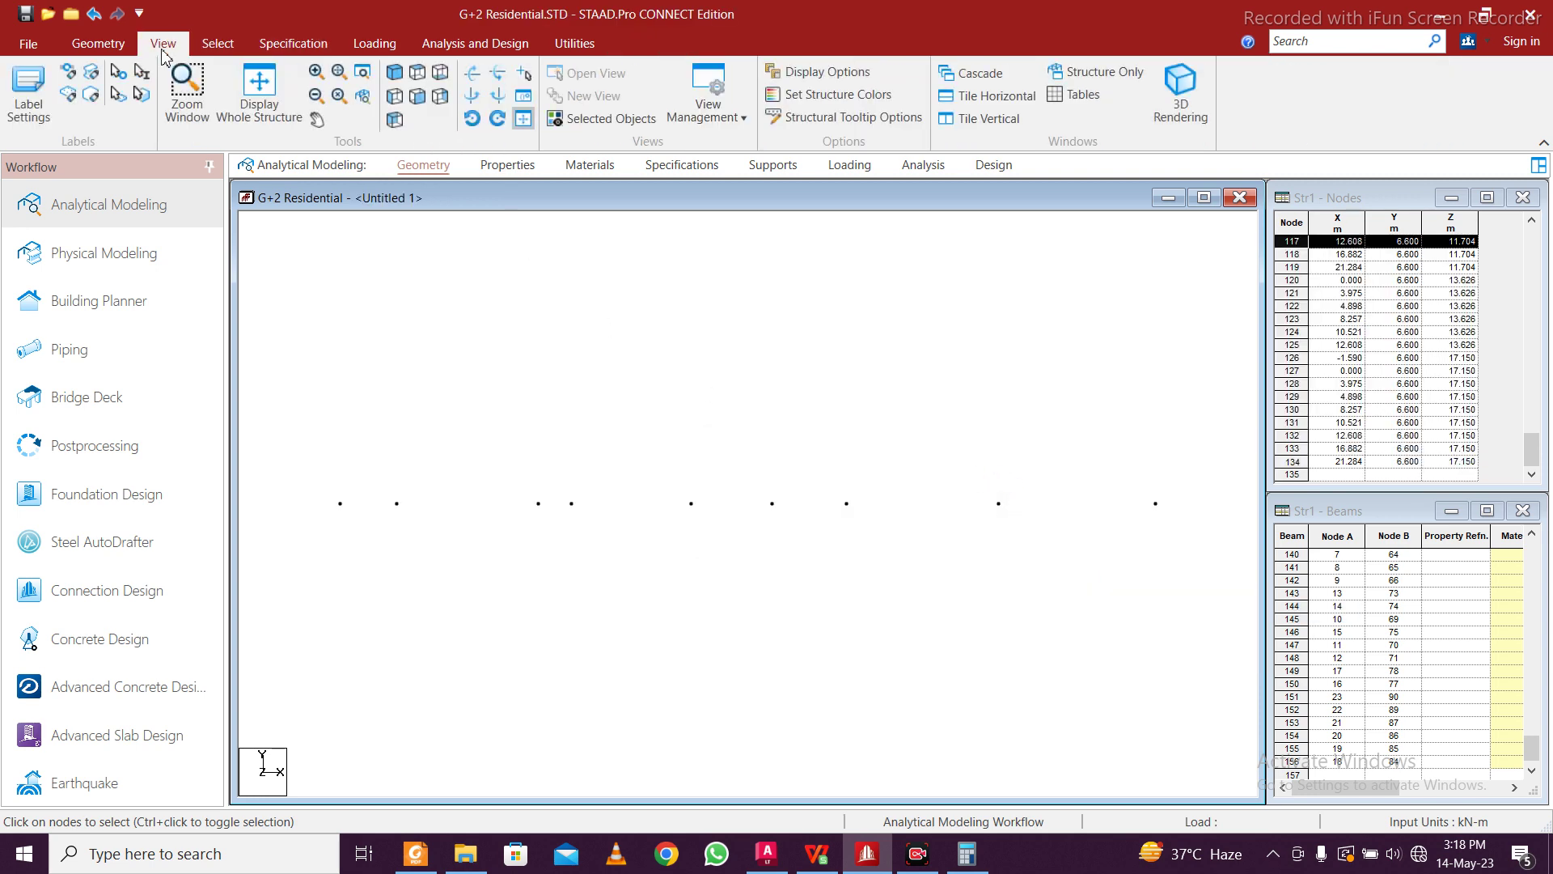
click(440, 71)
click(97, 43)
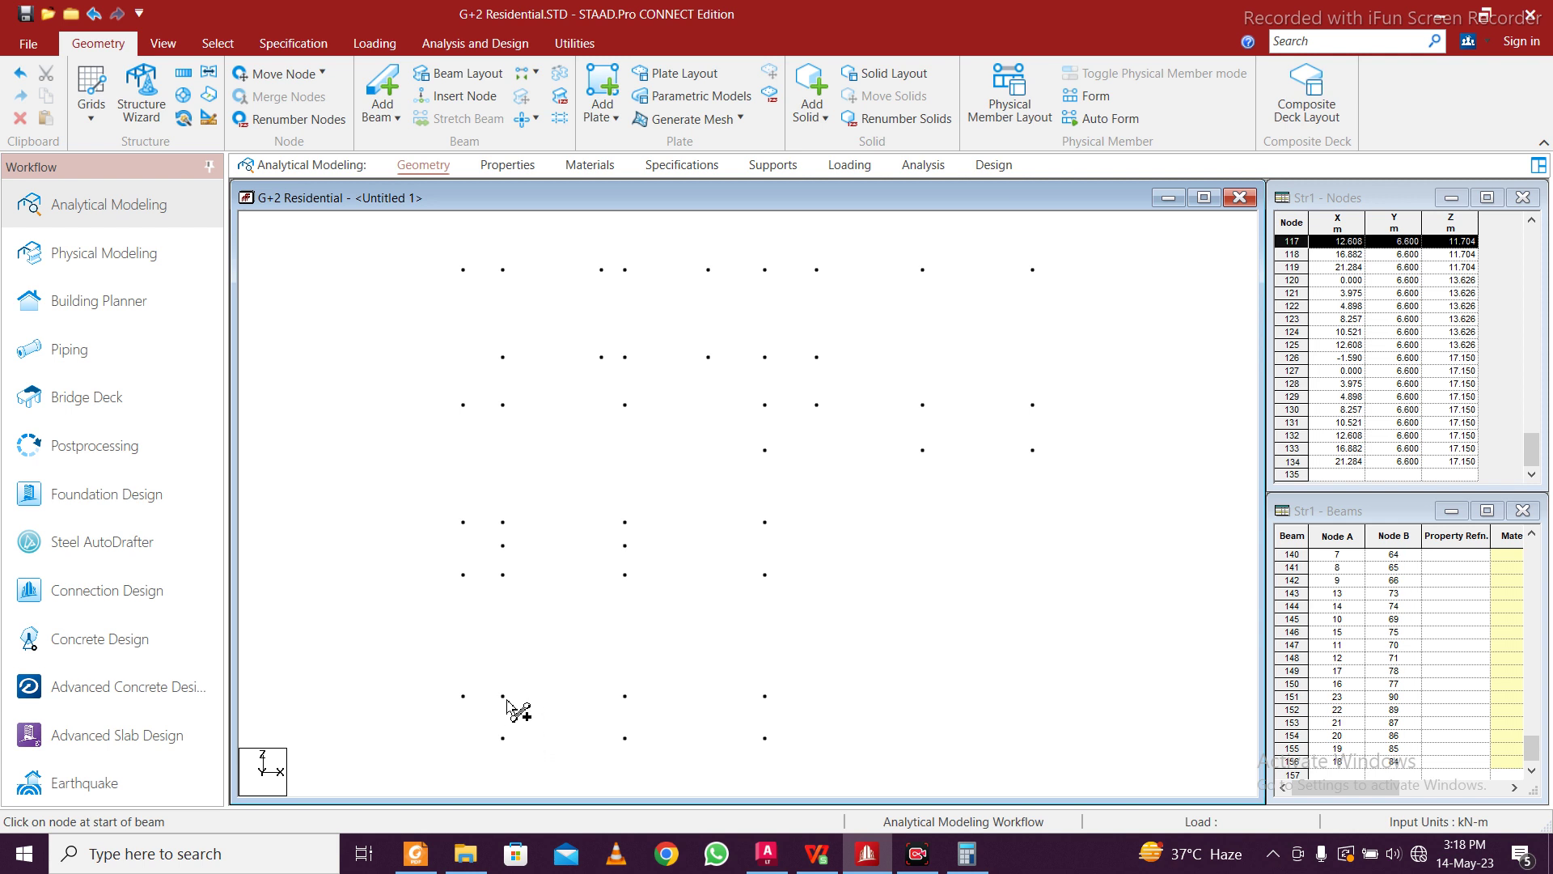
mouse_move(502, 738)
mouse_down()
mouse_move(768, 740)
mouse_move(513, 743)
mouse_move(502, 696)
mouse_up()
drag(624, 738, 624, 695)
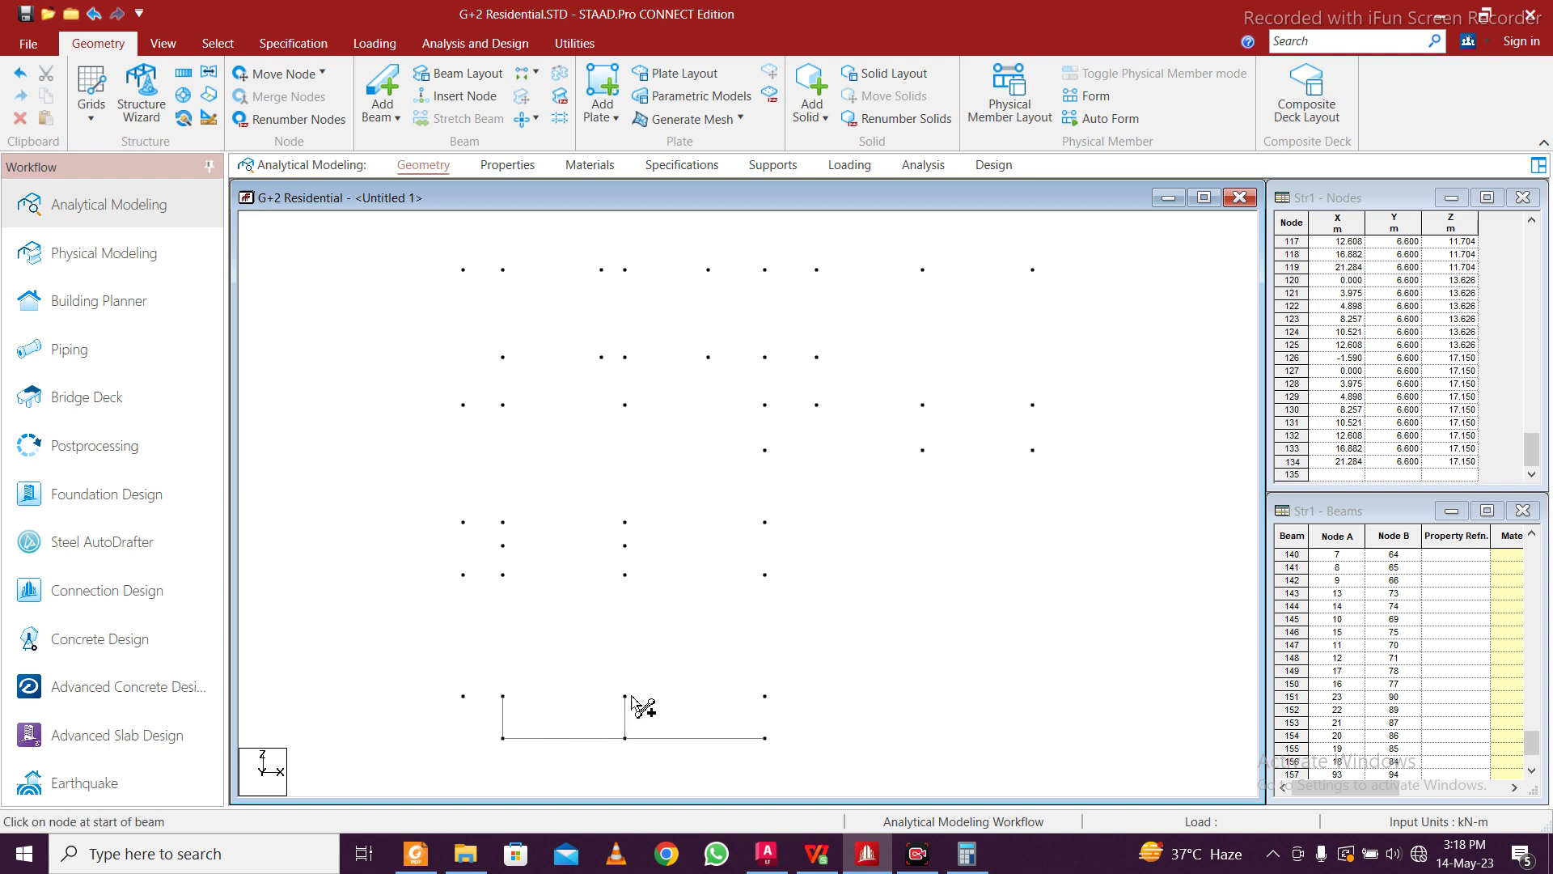
click(759, 740)
click(862, 472)
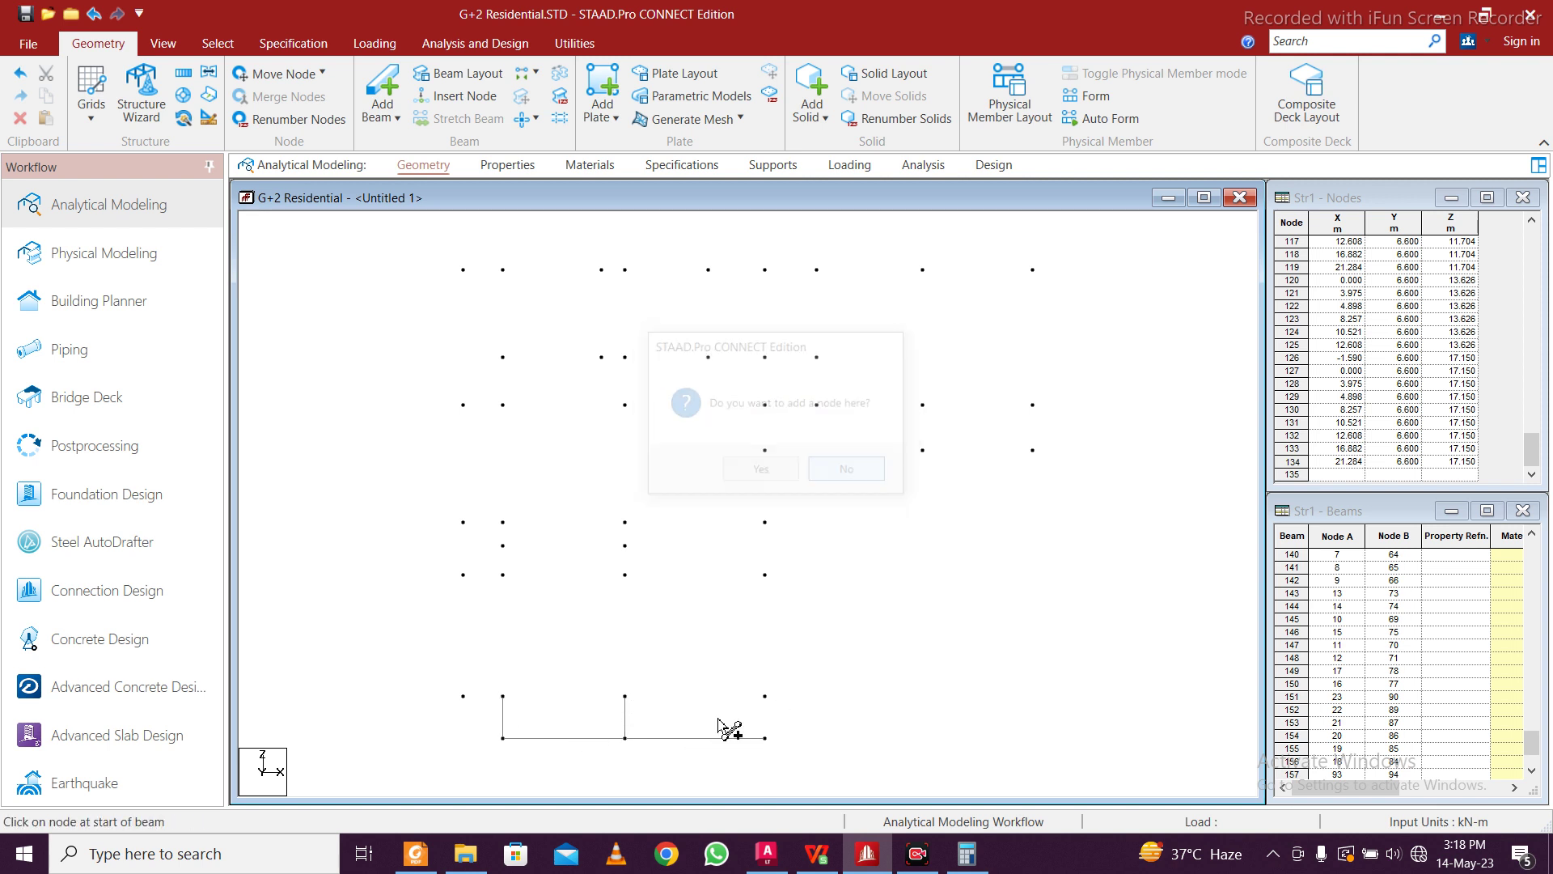
Draw the cross beam at X 10.521 from Z -1.682 to 0 and beams along Z 0 from X -1.59 to 10.521
drag(765, 737, 764, 696)
mouse_move(505, 697)
mouse_down()
mouse_move(780, 714)
mouse_move(767, 698)
mouse_up()
drag(466, 696, 505, 698)
click(474, 705)
click(833, 476)
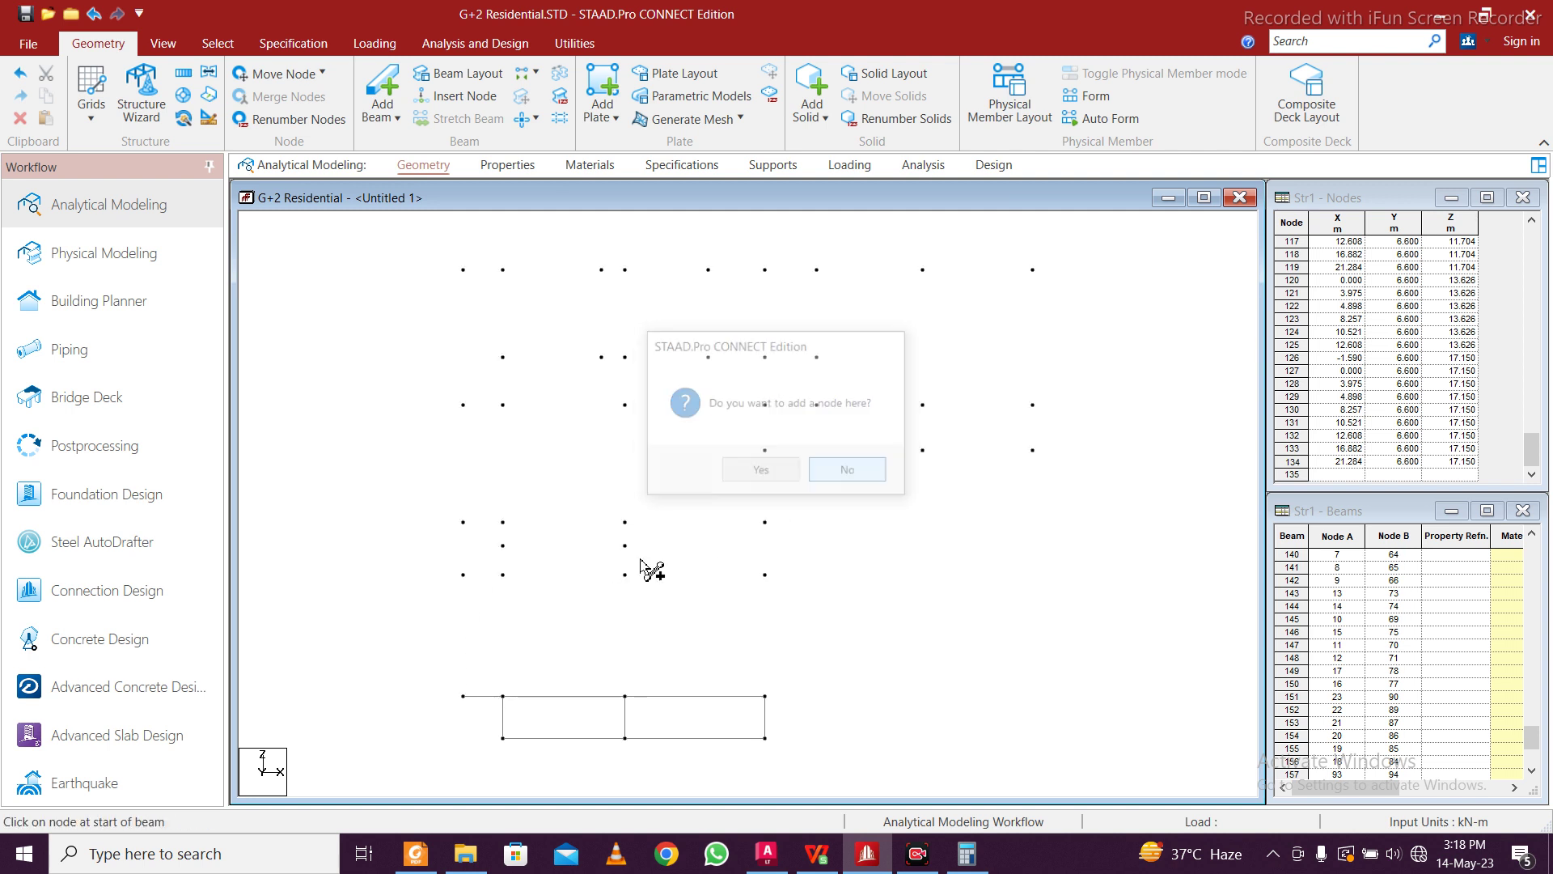
Draw the outer edge beams along X -1.59, Z 17.15 and X 21.284, and along Z 9.885 back to X 10.521
drag(462, 697, 464, 531)
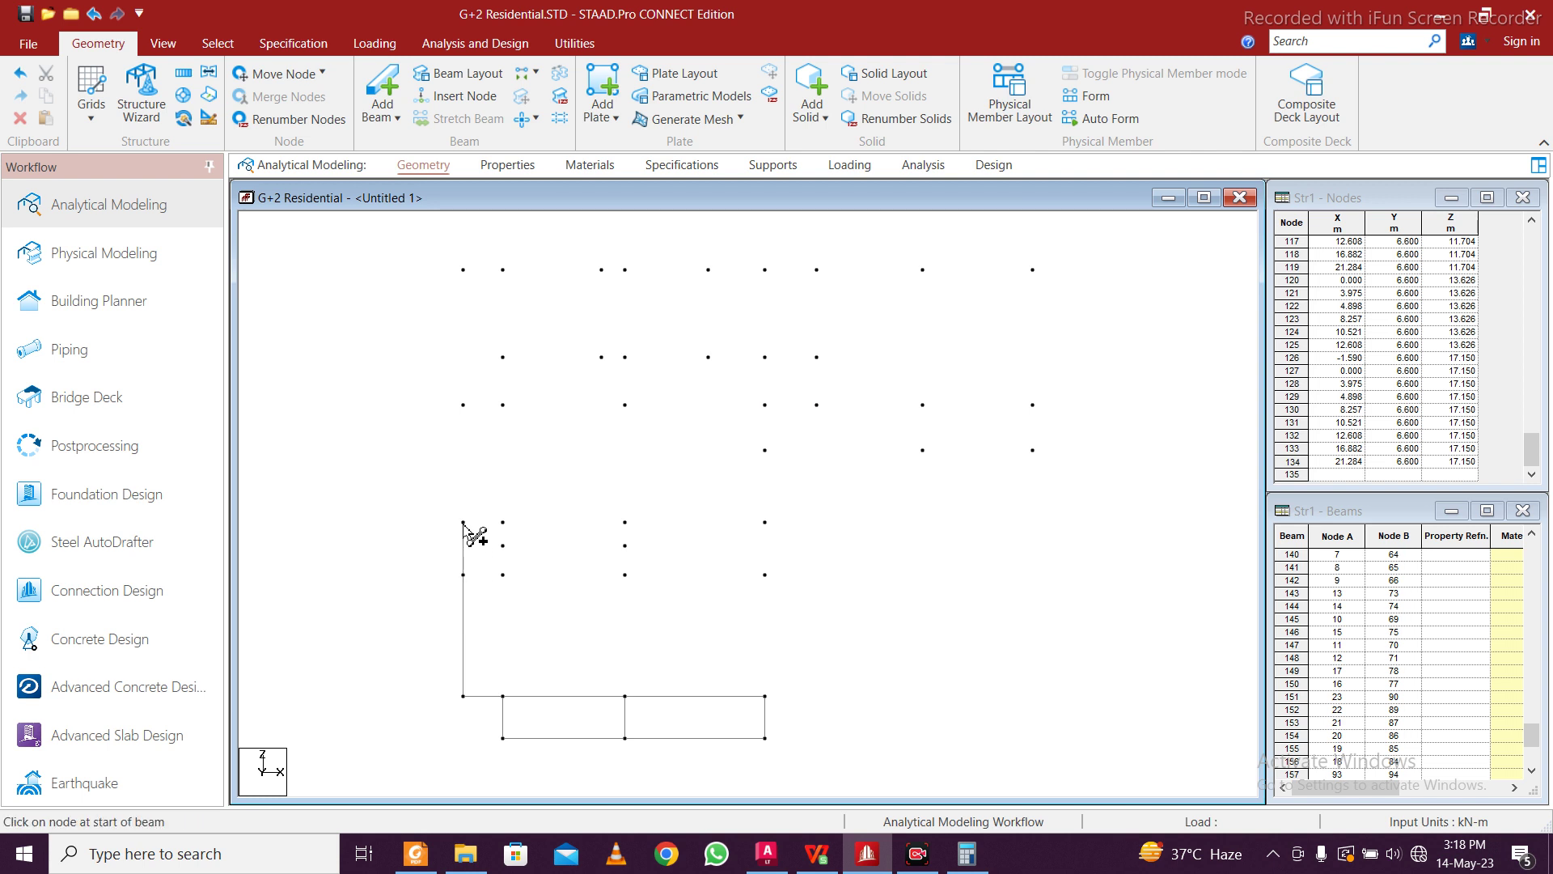
click(463, 523)
click(463, 406)
mouse_move(464, 405)
mouse_down()
mouse_move(490, 316)
mouse_move(463, 270)
mouse_move(625, 272)
mouse_move(696, 295)
mouse_move(722, 277)
mouse_move(702, 272)
mouse_move(832, 284)
mouse_move(819, 273)
mouse_move(1041, 271)
mouse_move(1040, 455)
mouse_move(931, 449)
mouse_move(782, 473)
mouse_move(766, 453)
mouse_up()
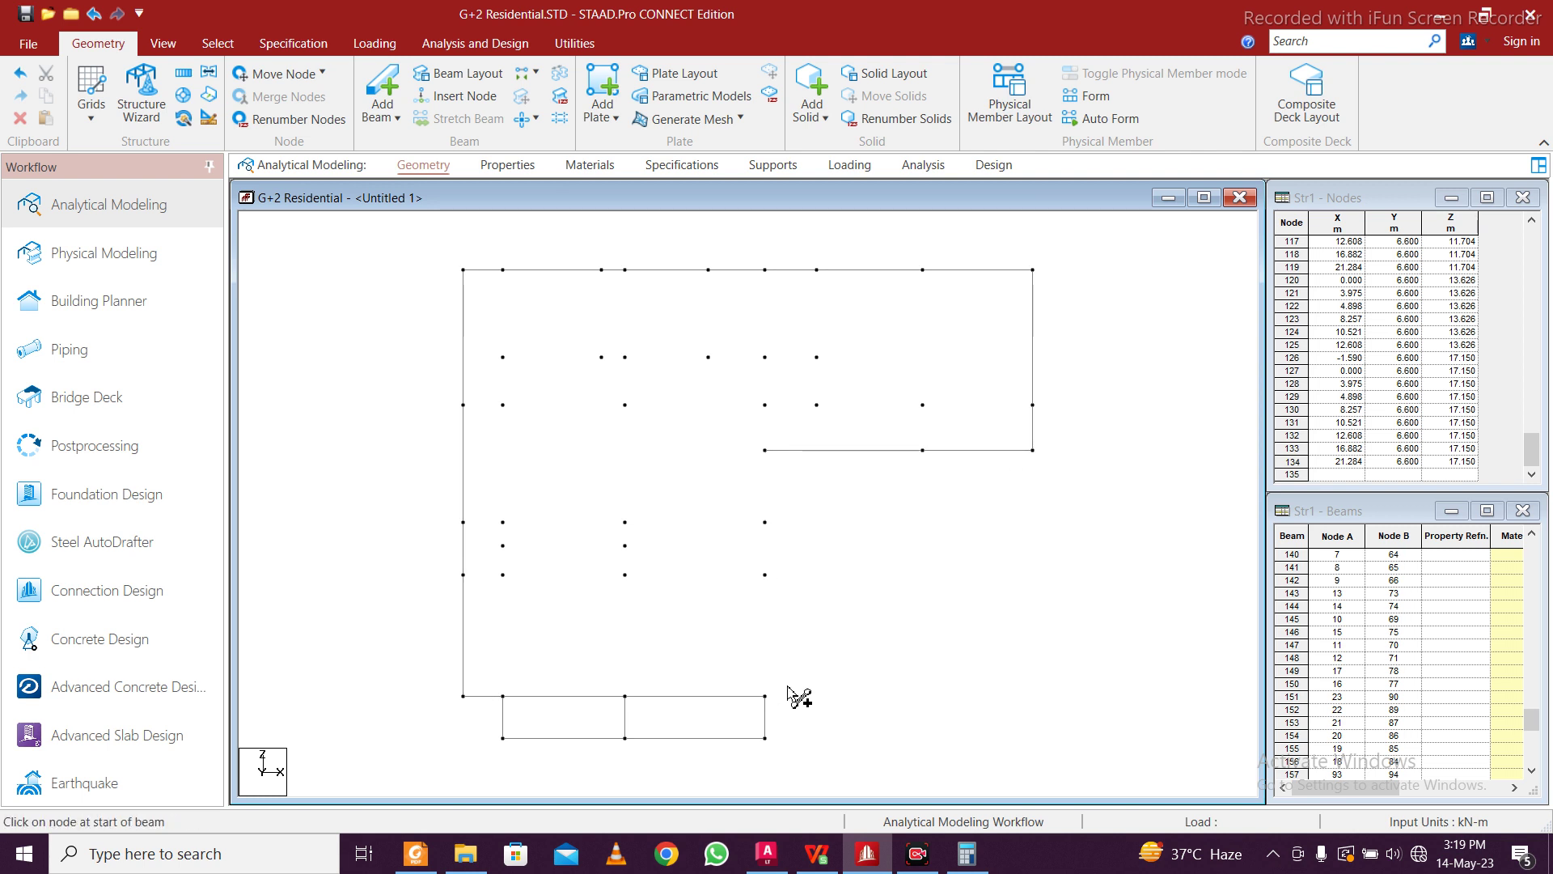
Draw beams along X 10.521 from Z 0 to 17.15 and the side wing's inner beams at X 12.608, X 16.882, Z 13.626 and Z 11.704
mouse_move(766, 694)
mouse_down()
mouse_move(789, 527)
mouse_move(767, 524)
mouse_move(775, 333)
mouse_up()
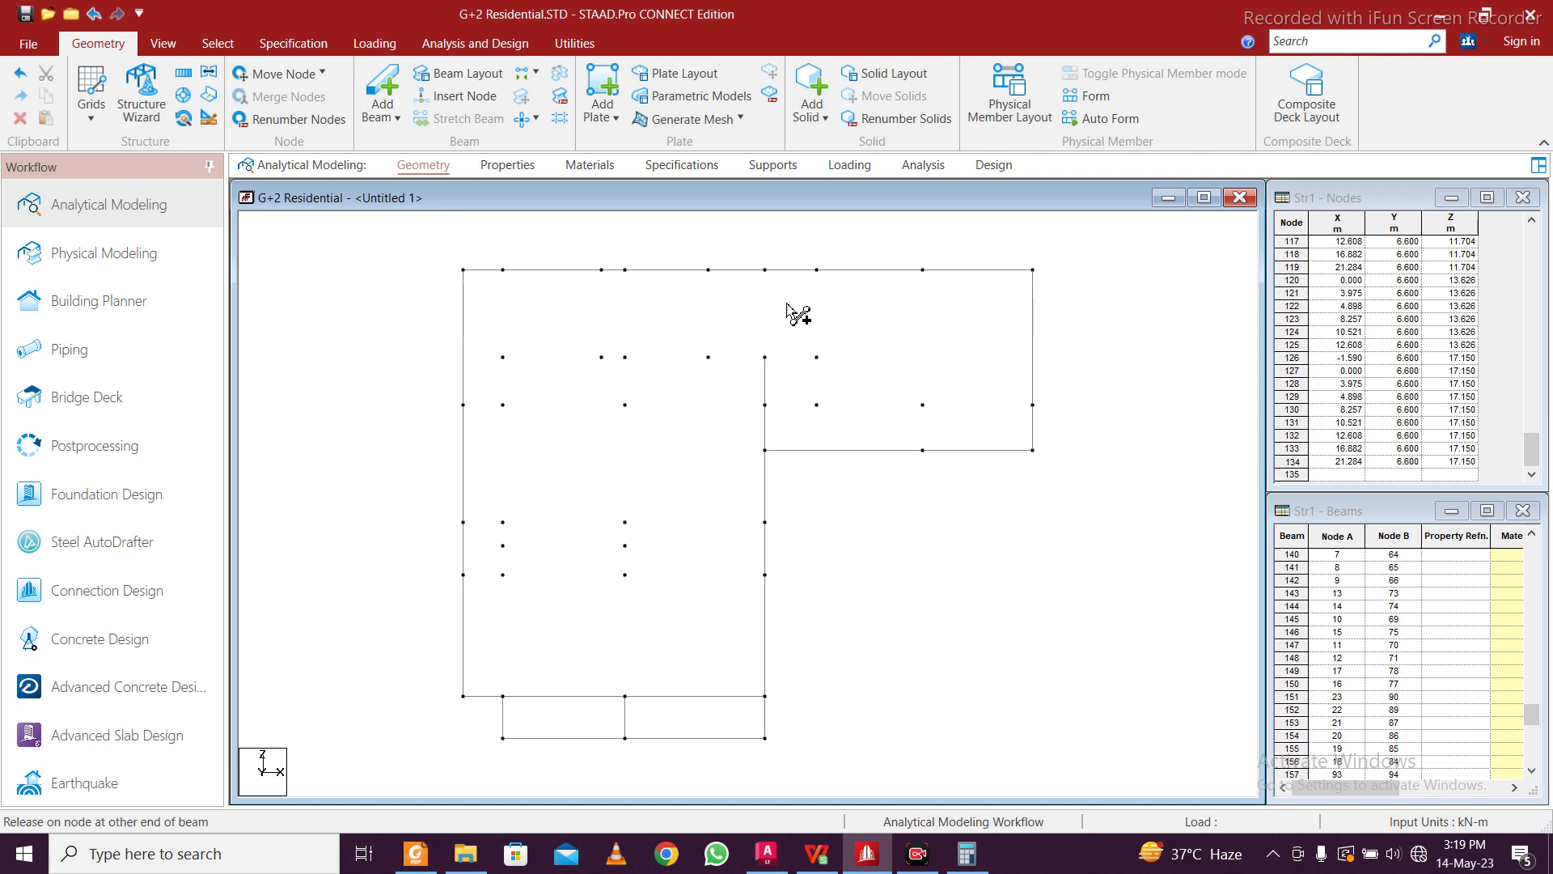
mouse_move(762, 264)
mouse_down()
mouse_move(816, 336)
mouse_move(816, 404)
mouse_move(832, 372)
mouse_move(817, 357)
mouse_up()
drag(767, 407, 1033, 406)
drag(924, 453, 923, 271)
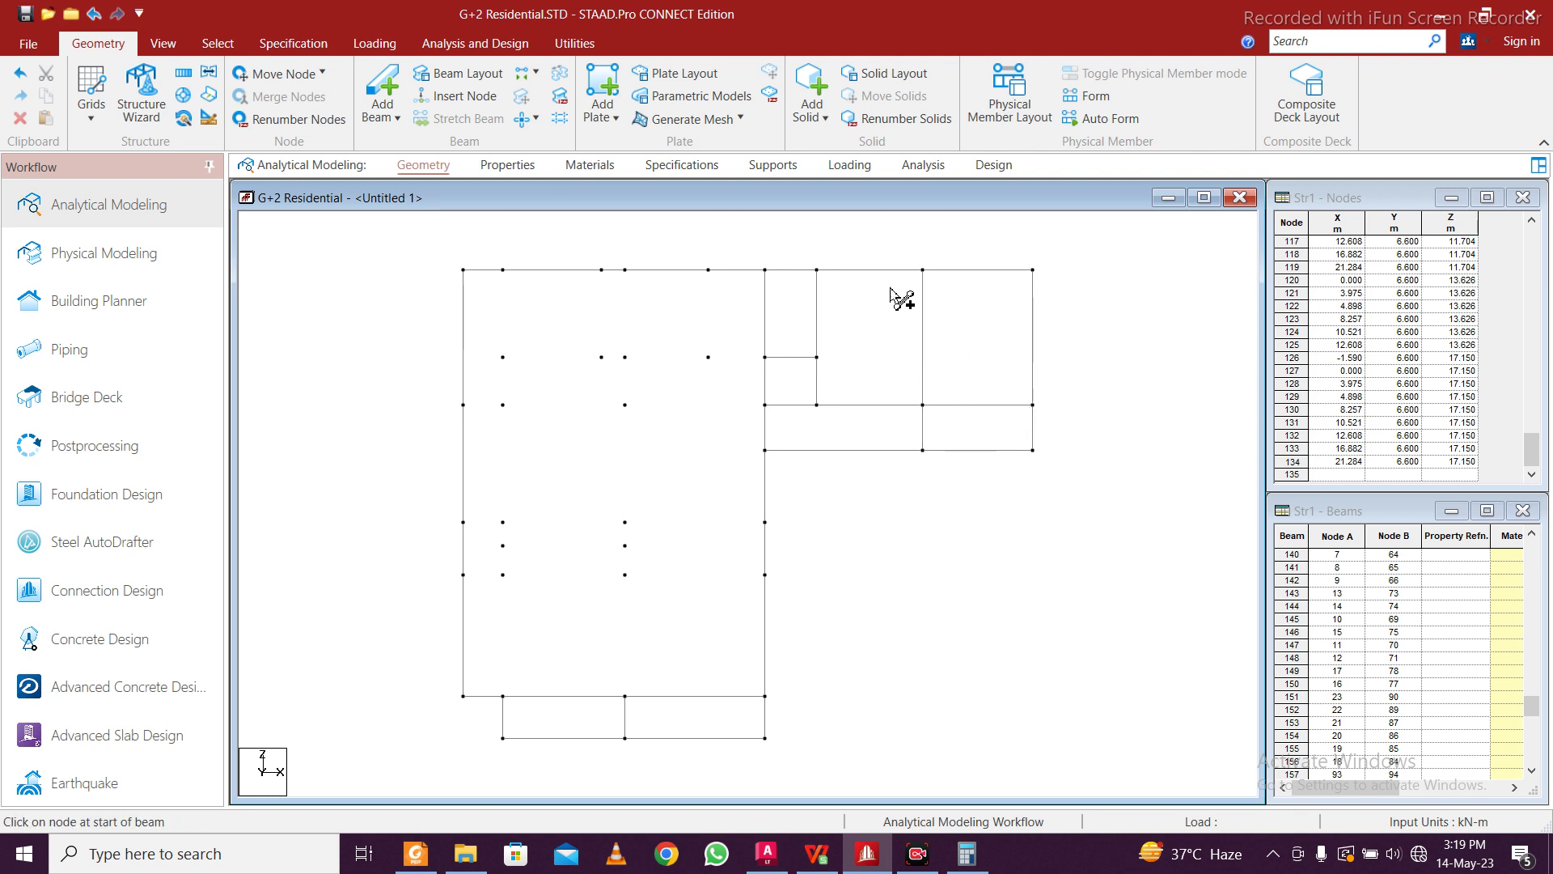
Draw interior beams along Z 4.86 from X -1.59 to 10.521, along X 4.898 up to Z 6.972, and along Z 6.056 from X 0 to 4.898
mouse_move(464, 575)
mouse_down()
mouse_move(758, 575)
mouse_move(511, 562)
mouse_move(764, 575)
mouse_up()
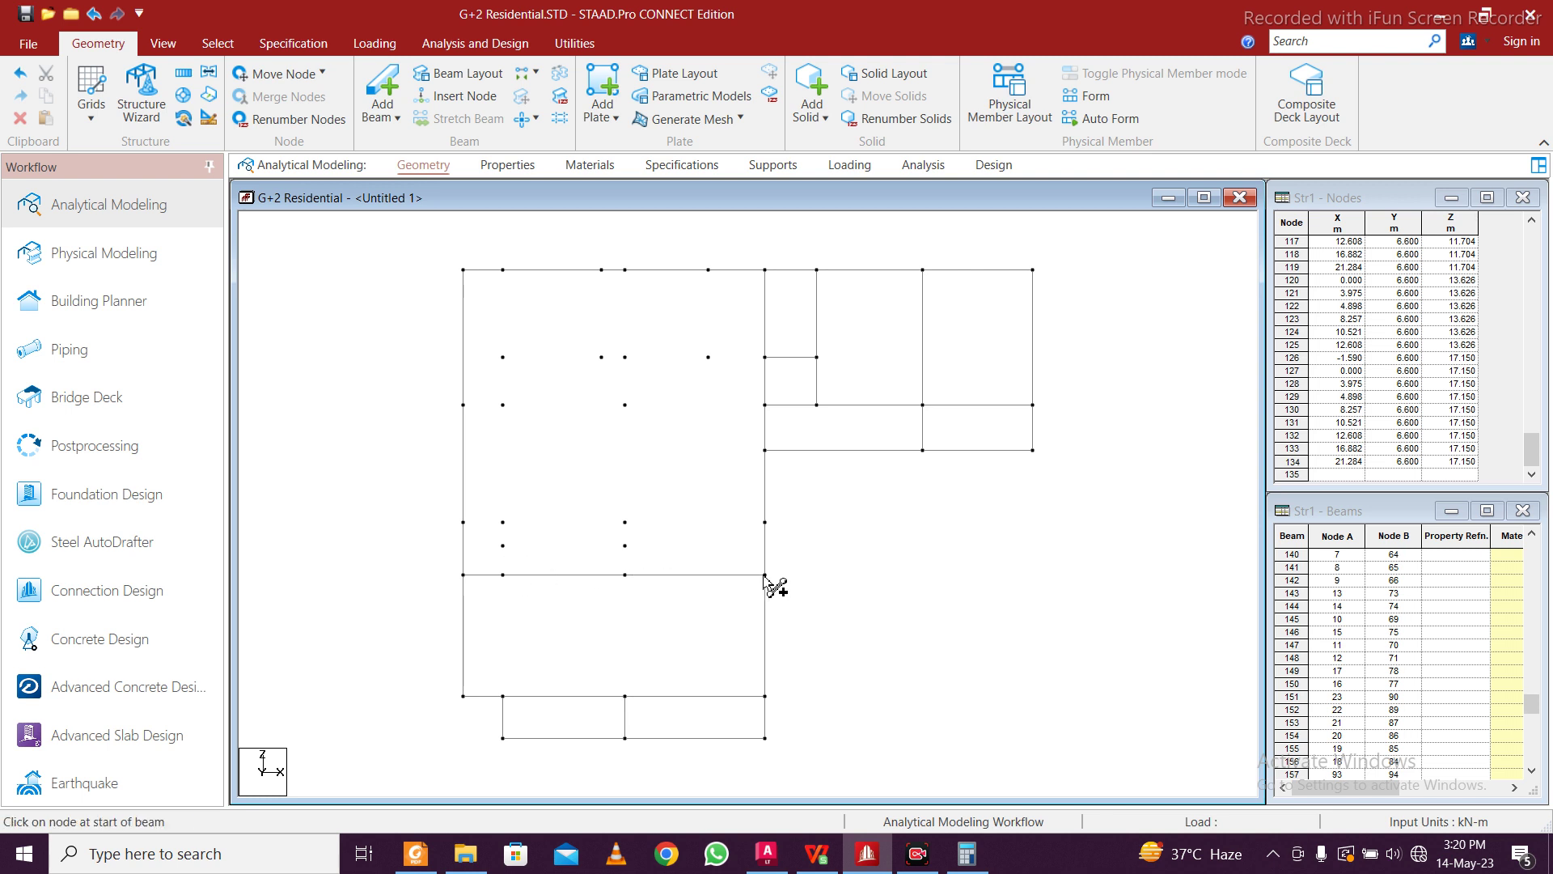
drag(623, 576, 627, 523)
drag(507, 548, 625, 545)
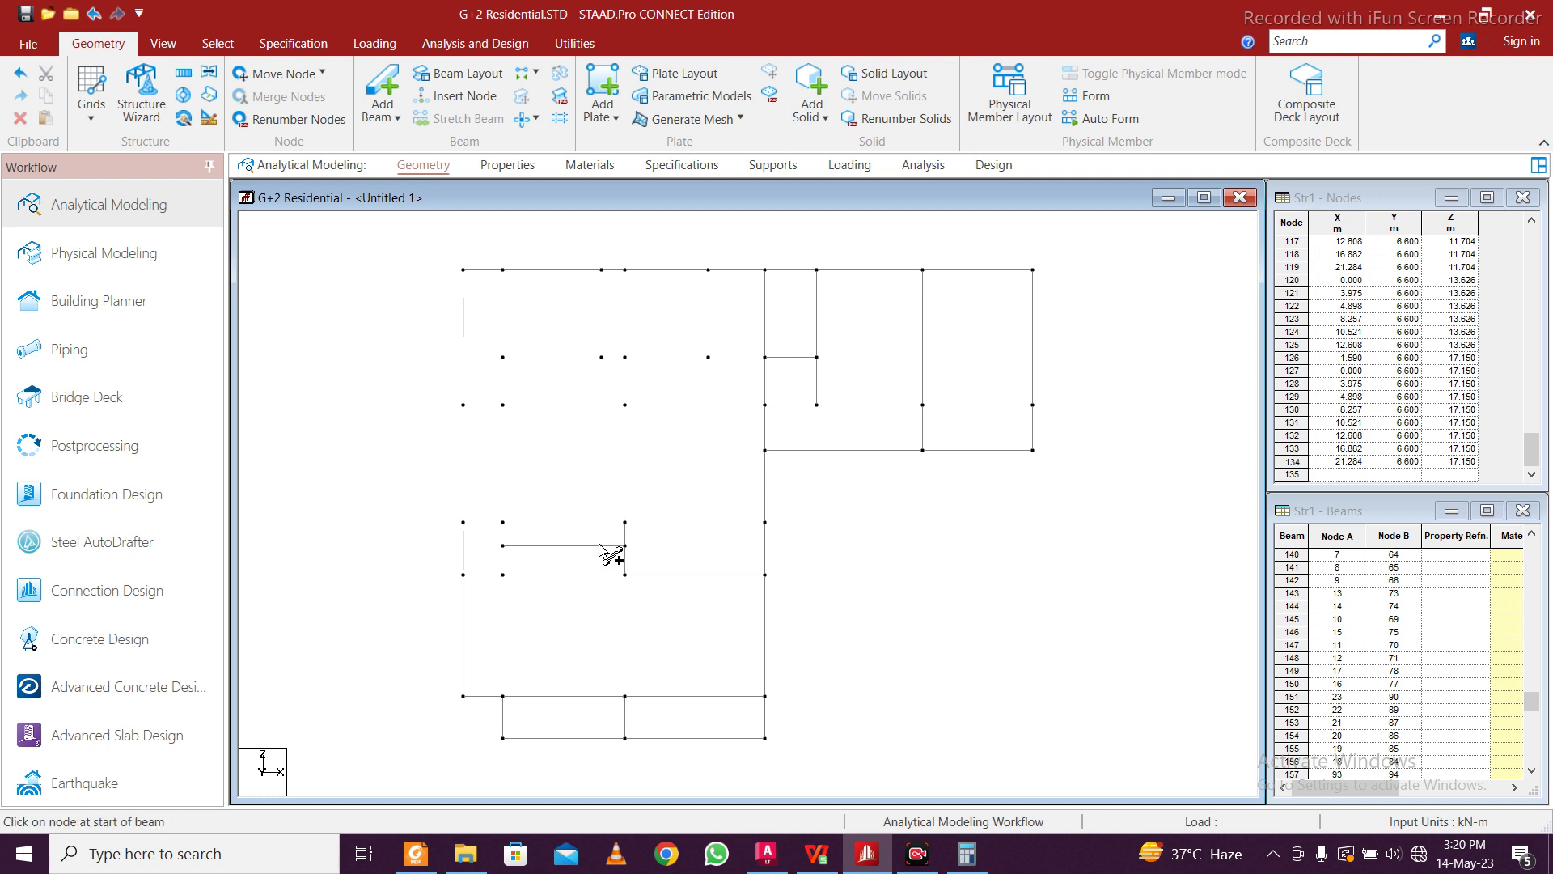
Draw beams along X 0 from Z 4.86 to 17.15, along Z 6.972 from X -1.59 to 10.521, and along X 4.898 from Z 6.972 to 17.15
drag(503, 575, 502, 271)
drag(462, 523, 645, 524)
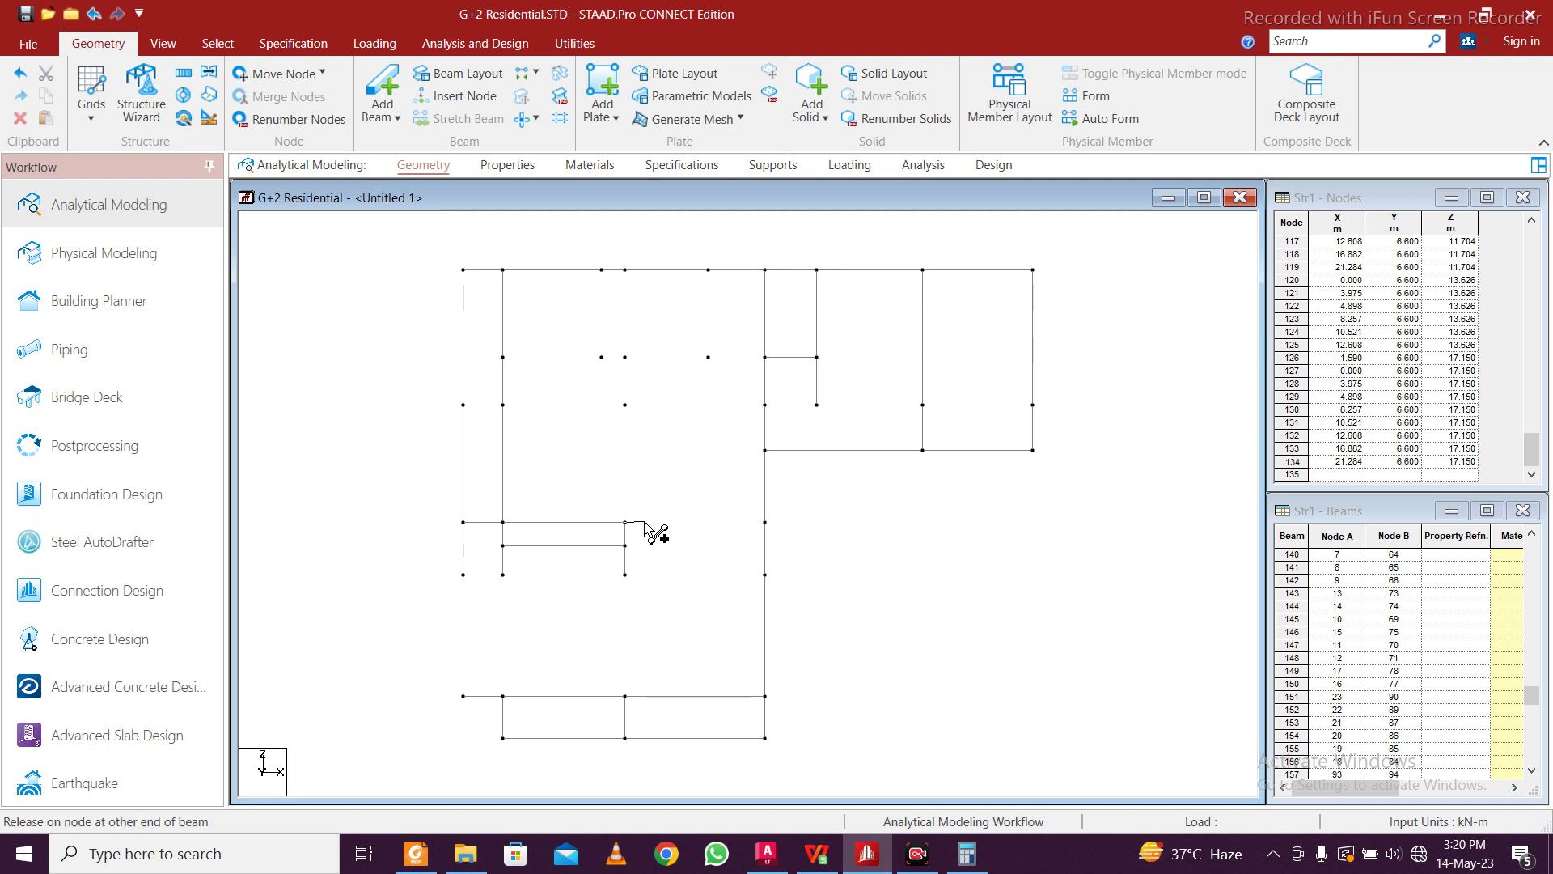
drag(764, 533, 766, 525)
mouse_move(627, 524)
mouse_down()
mouse_move(624, 357)
mouse_move(666, 314)
mouse_move(627, 272)
mouse_up()
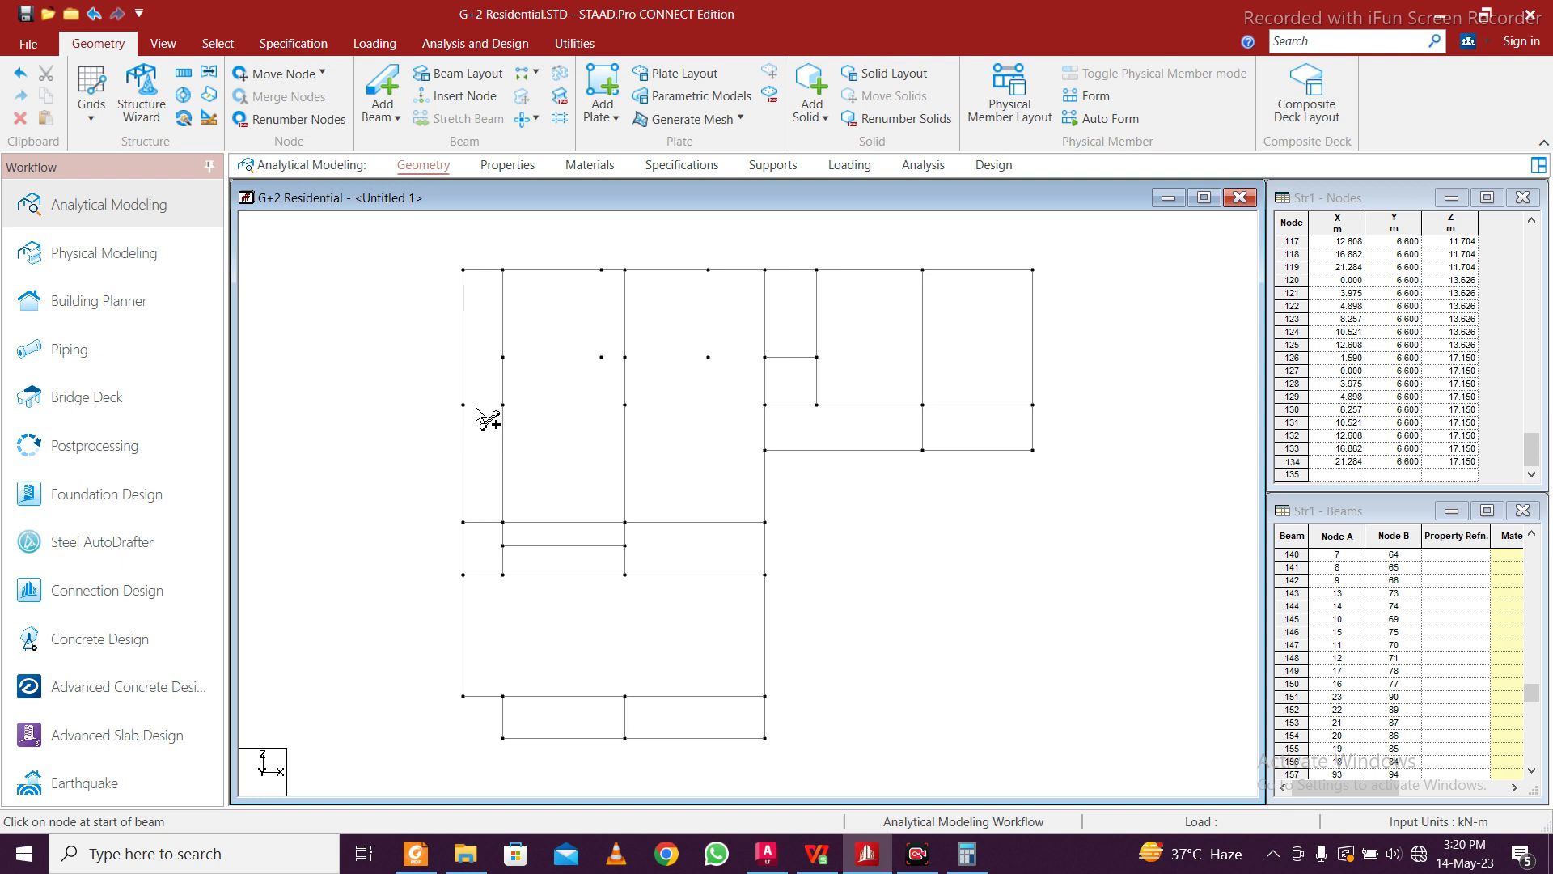
Draw beams along Z 11.704 from X -1.59 to 10.521, along Z 13.626 from X 0 to 10.521, and along X 8.257 and 3.975 to Z 17.15
drag(464, 405, 765, 404)
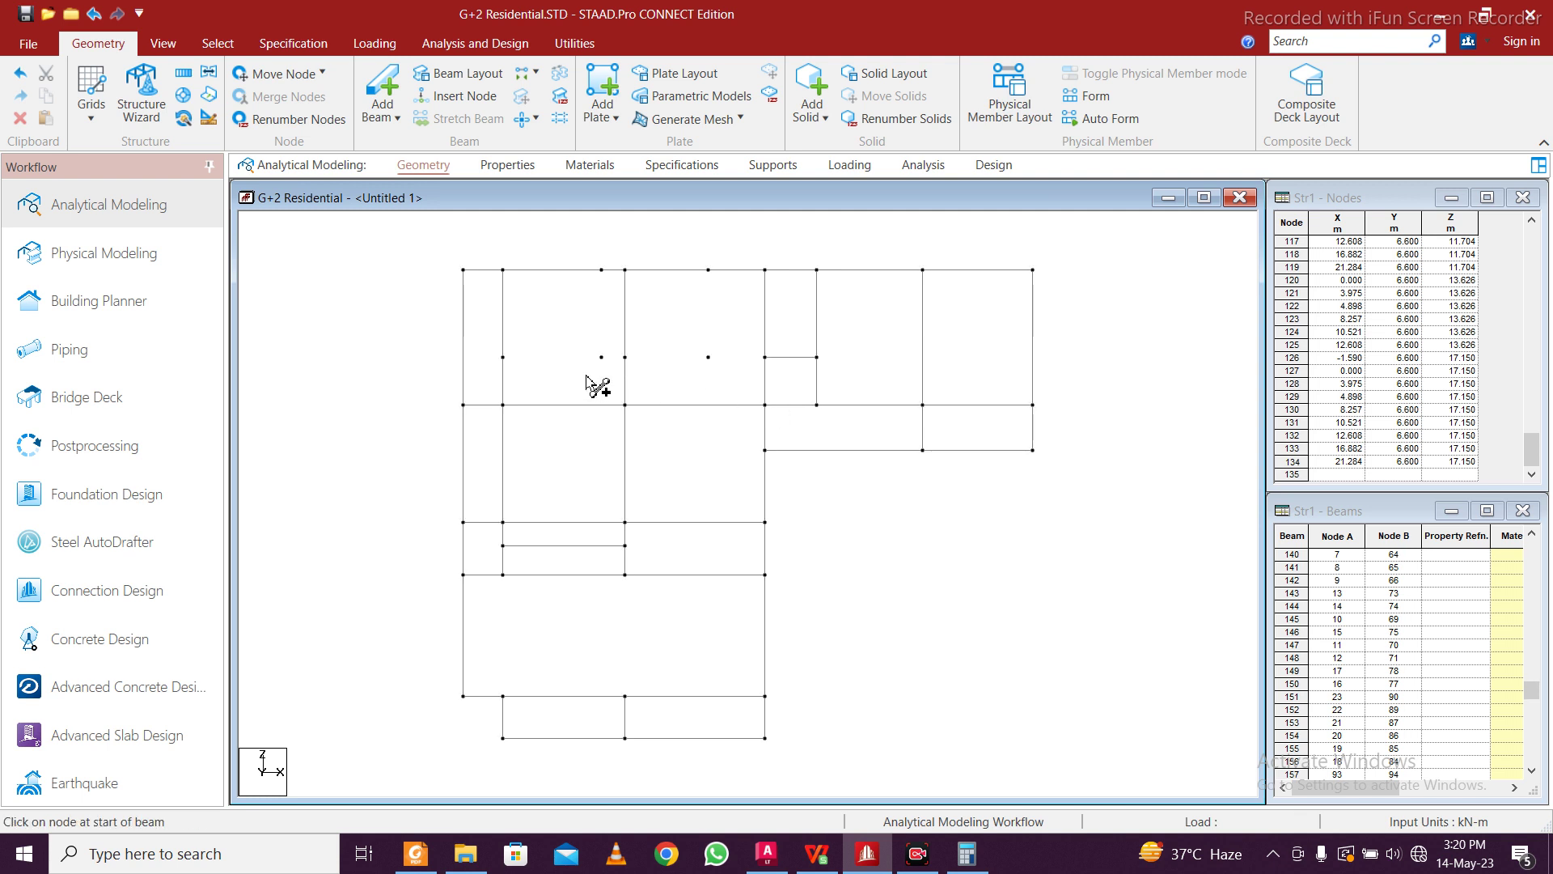
mouse_move(501, 357)
mouse_down()
mouse_move(764, 356)
mouse_move(708, 269)
mouse_up()
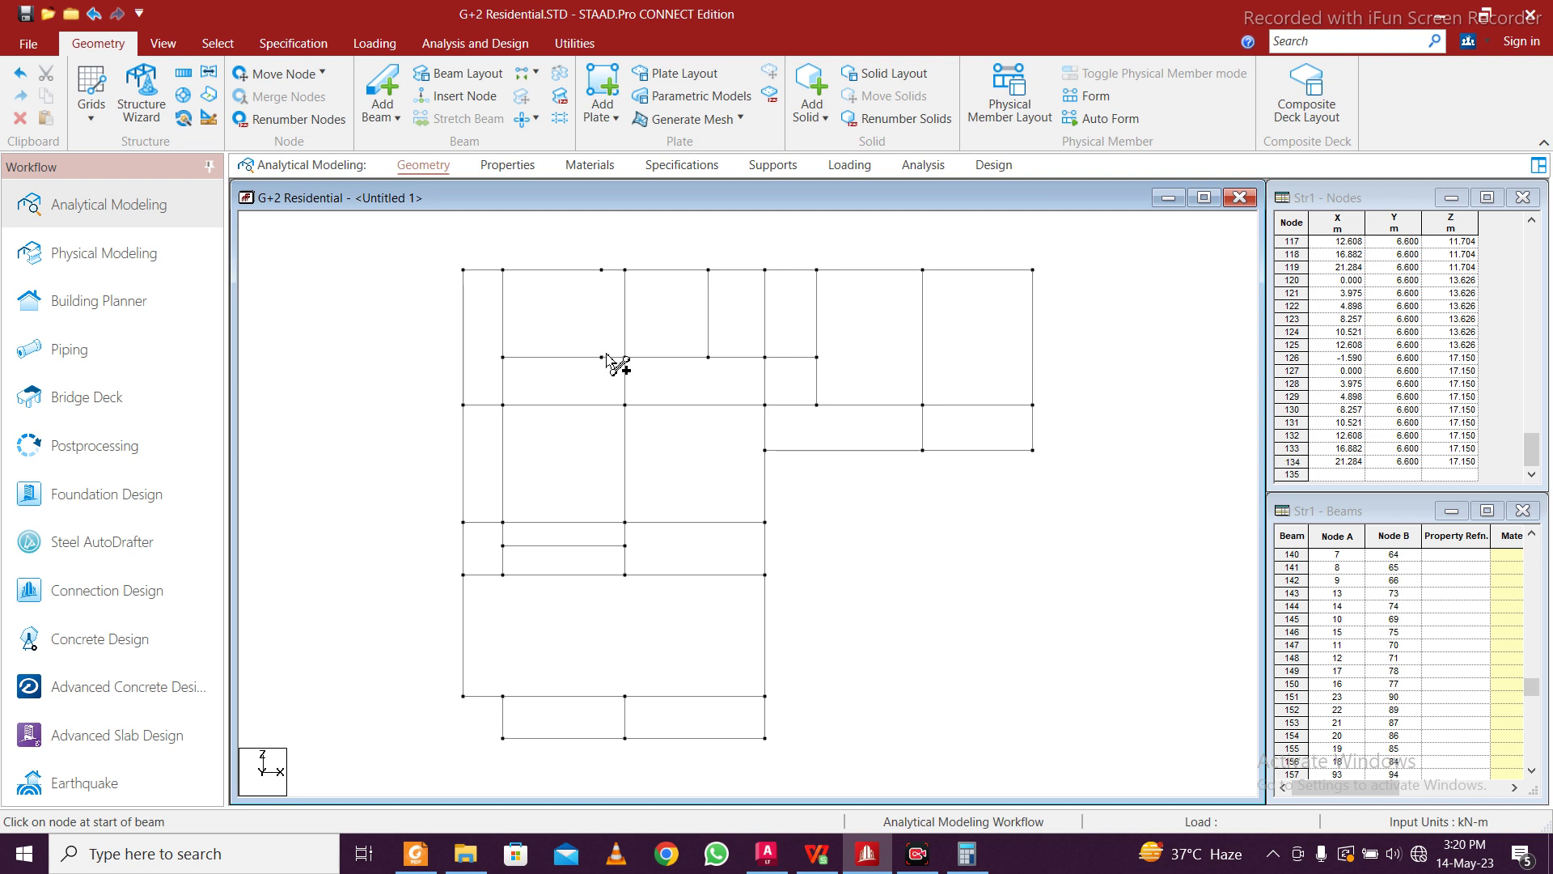
drag(601, 358, 601, 269)
Switch to AutoCAD and examine the wall layout and node coordinates around the staircase and side wing in the centerline drawing
click(767, 853)
scroll(803, 509, down, 5)
scroll(803, 509, up, 6)
scroll(856, 423, up, 2)
scroll(1040, 340, up, 4)
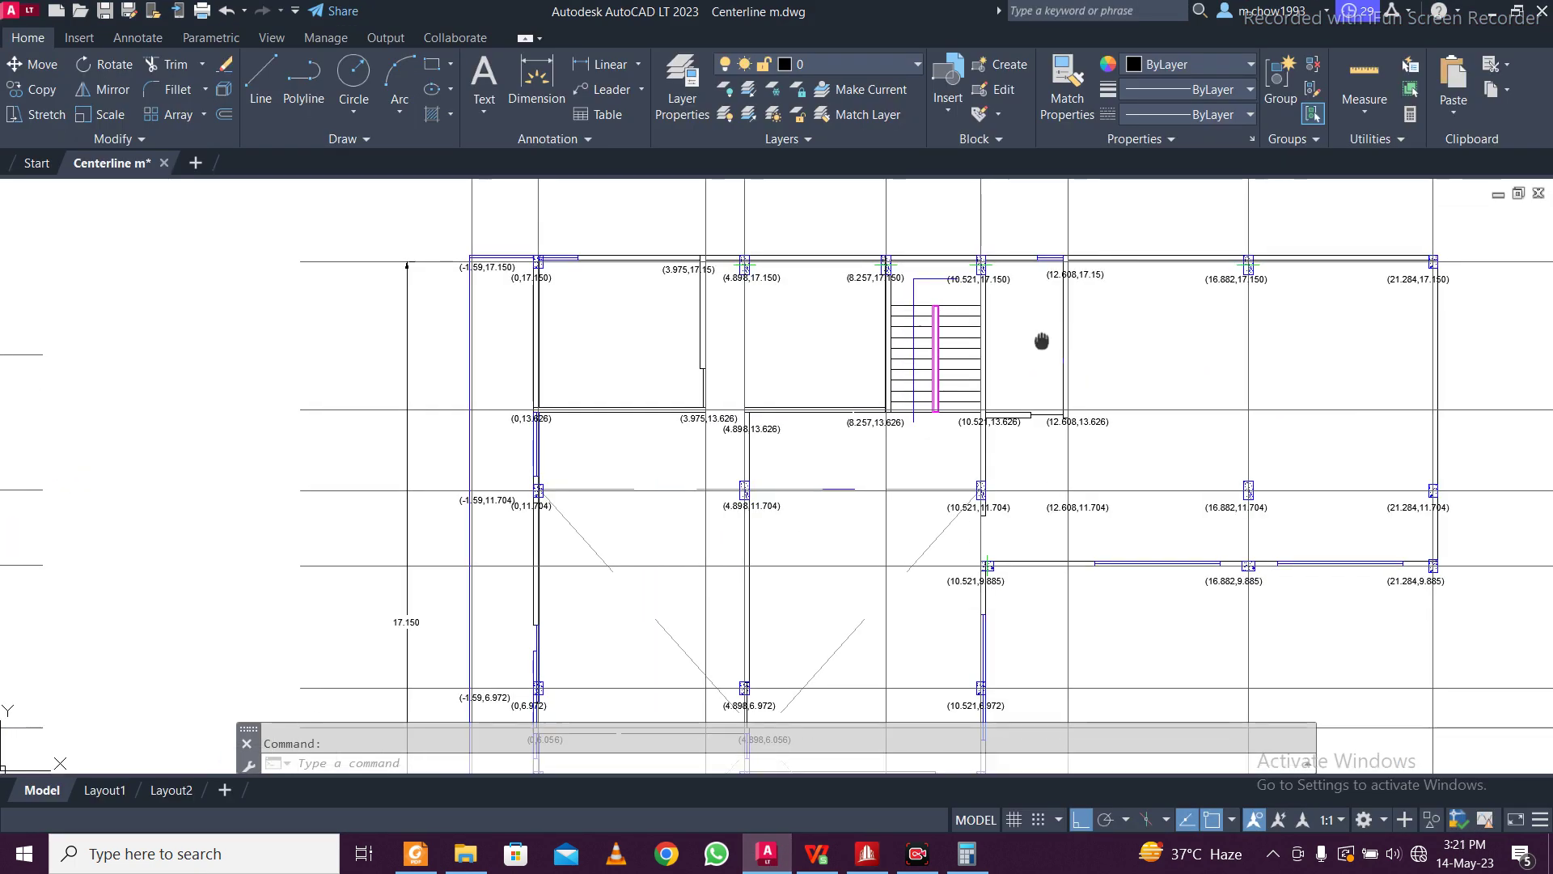
scroll(935, 406, down, 2)
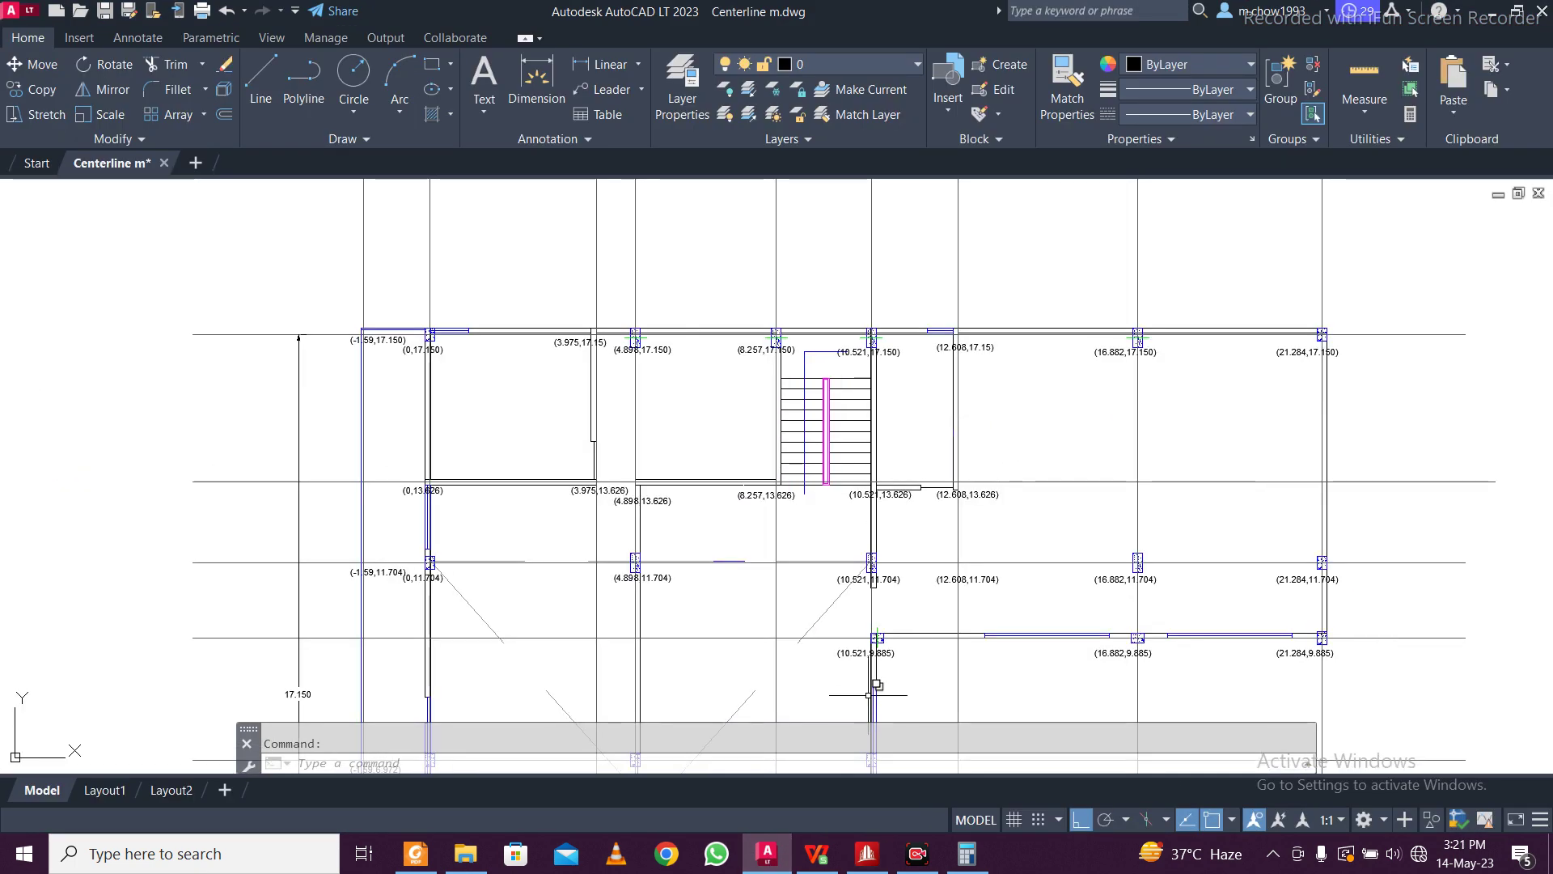
Examine the centerline plan's grid coordinates and staircase area in AutoCAD
click(866, 853)
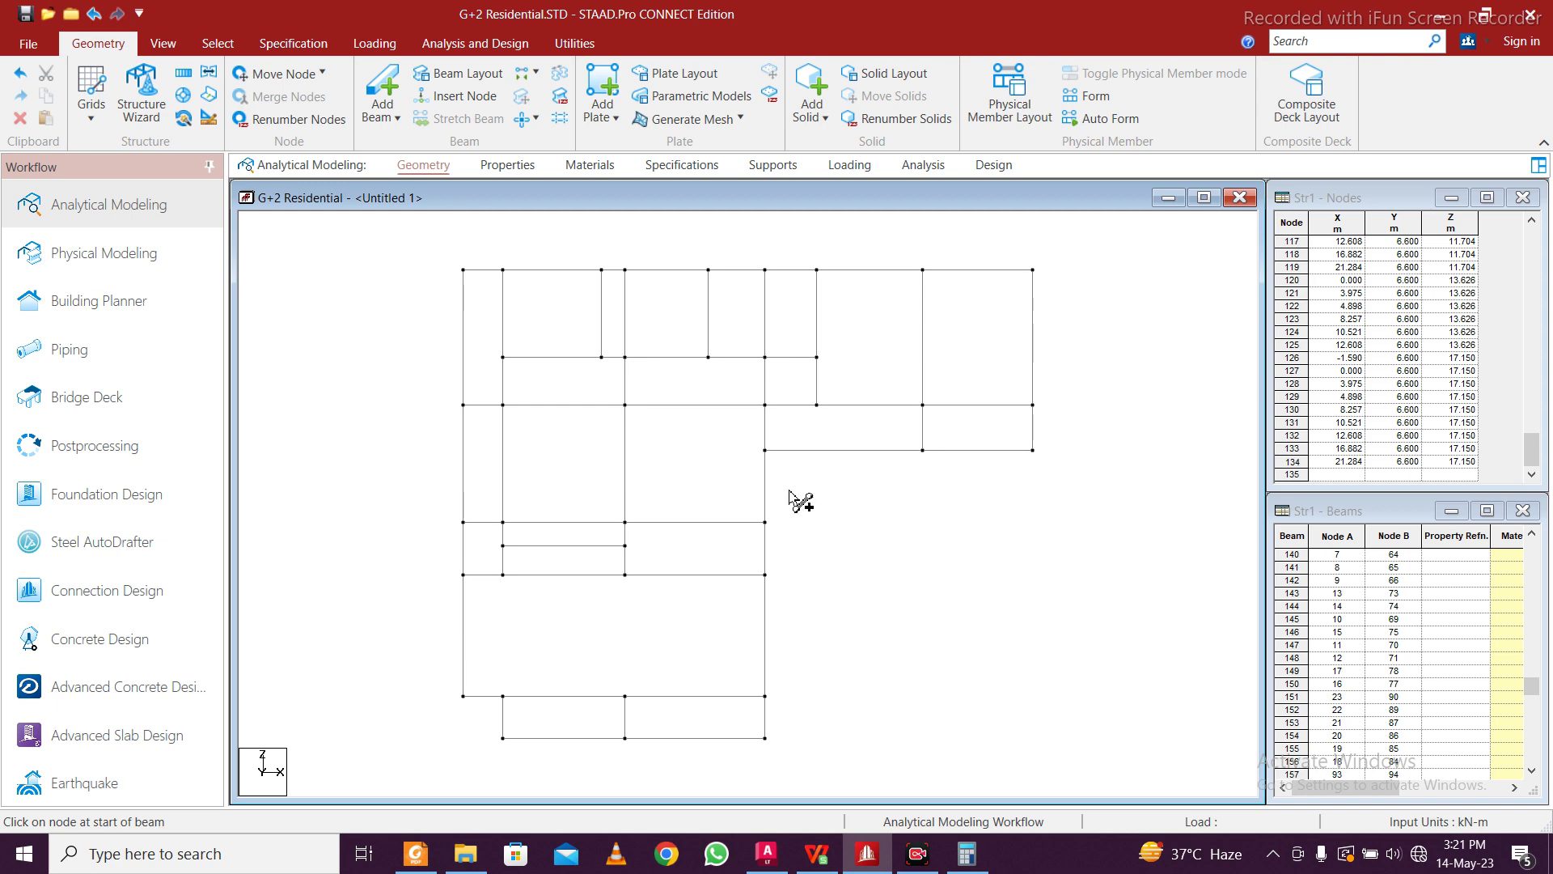
click(882, 869)
click(881, 868)
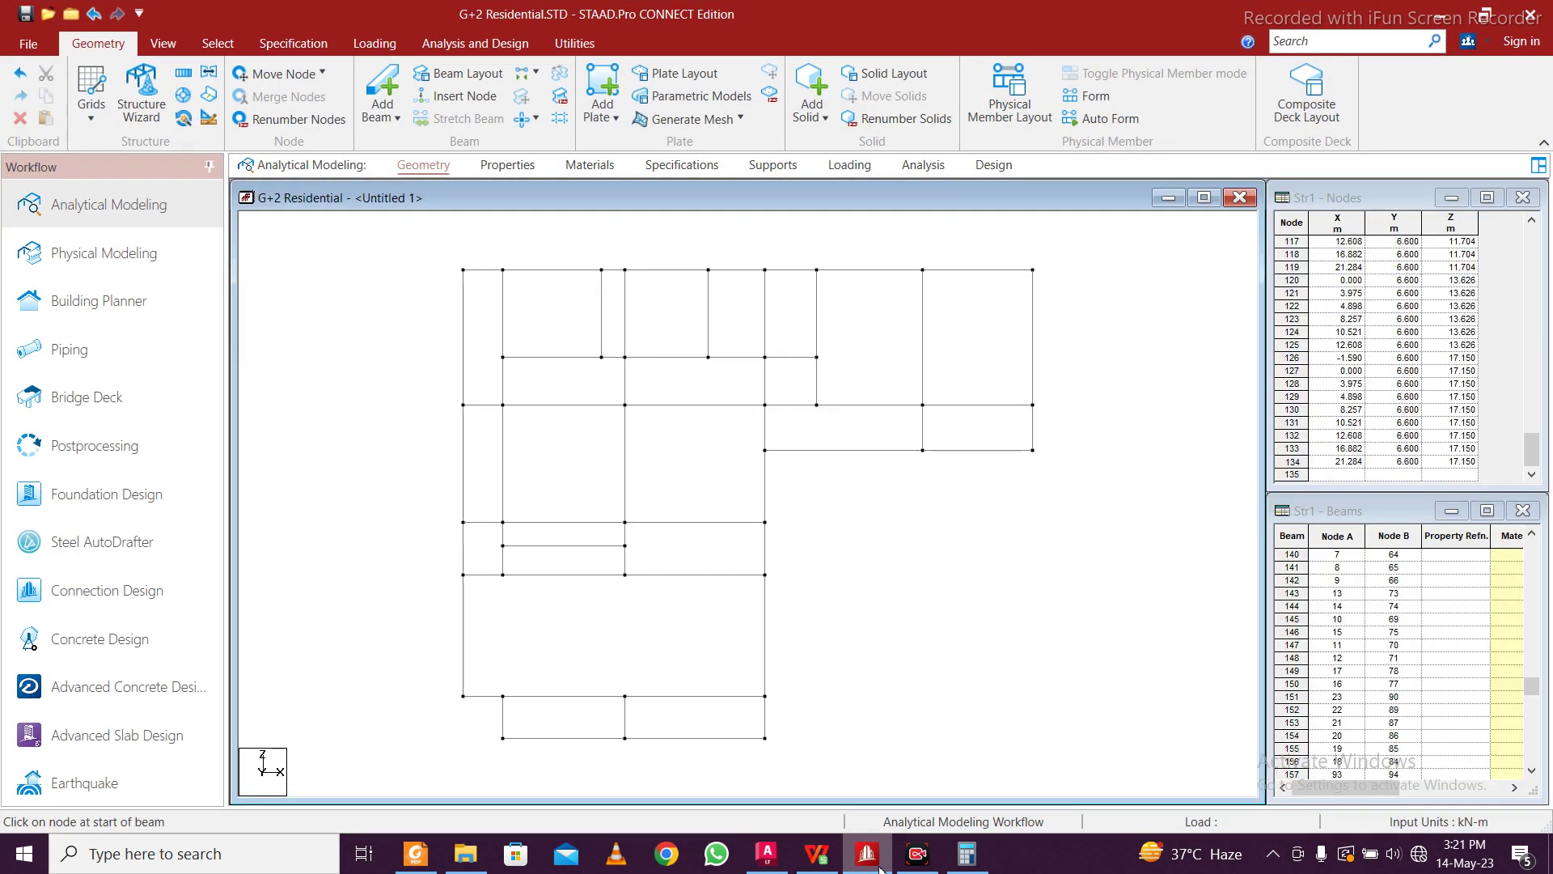
click(889, 851)
scroll(771, 479, down, 3)
scroll(745, 522, up, 1)
scroll(745, 522, down, 3)
middle_drag(745, 525, 798, 499)
scroll(847, 456, up, 3)
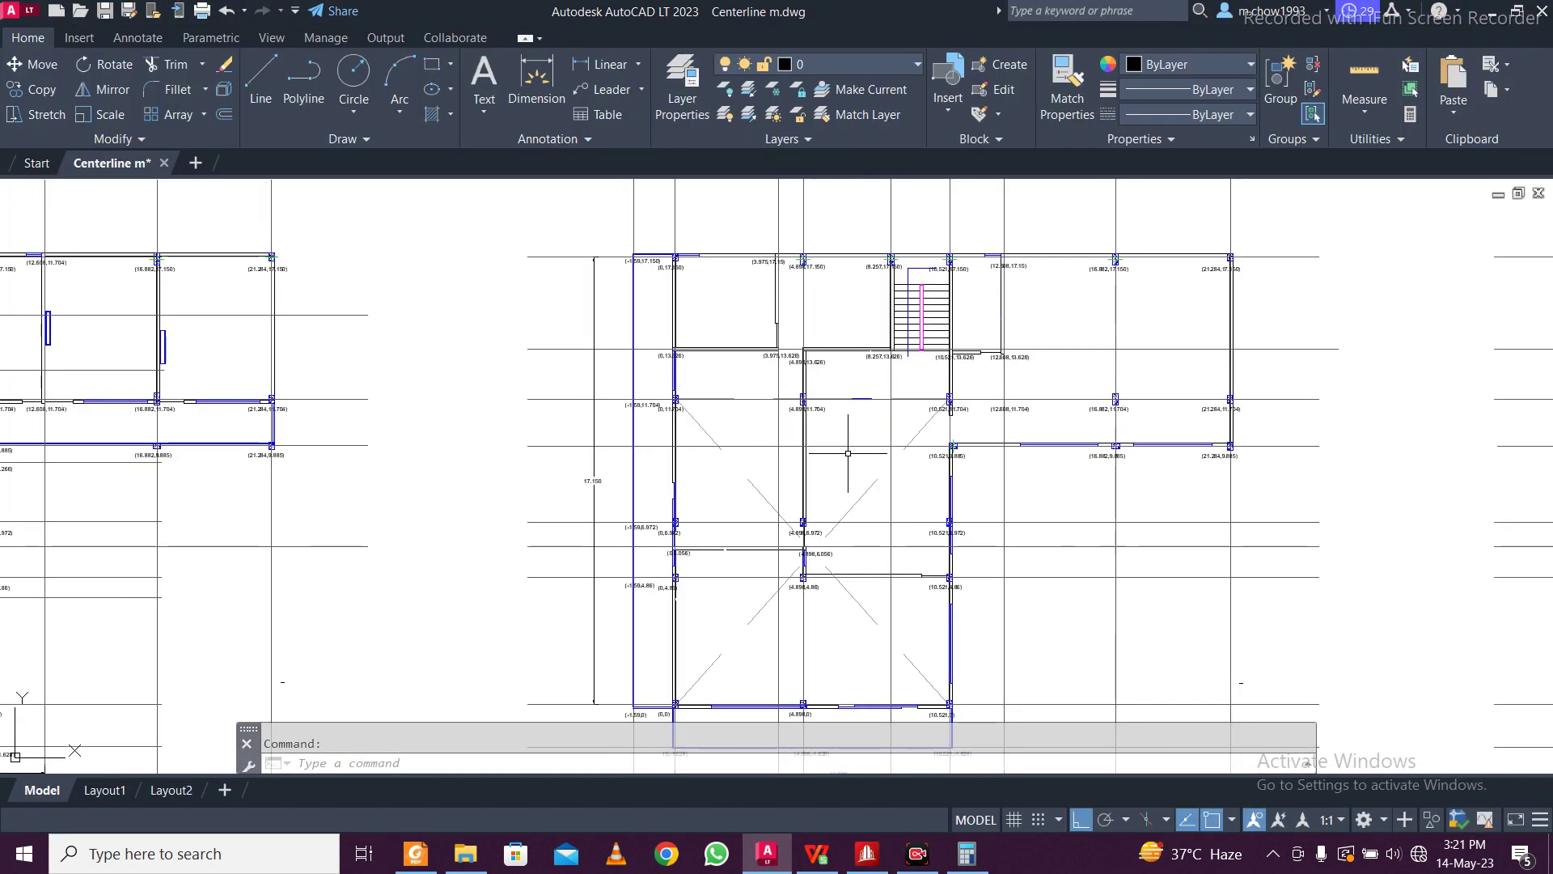
scroll(847, 457, down, 4)
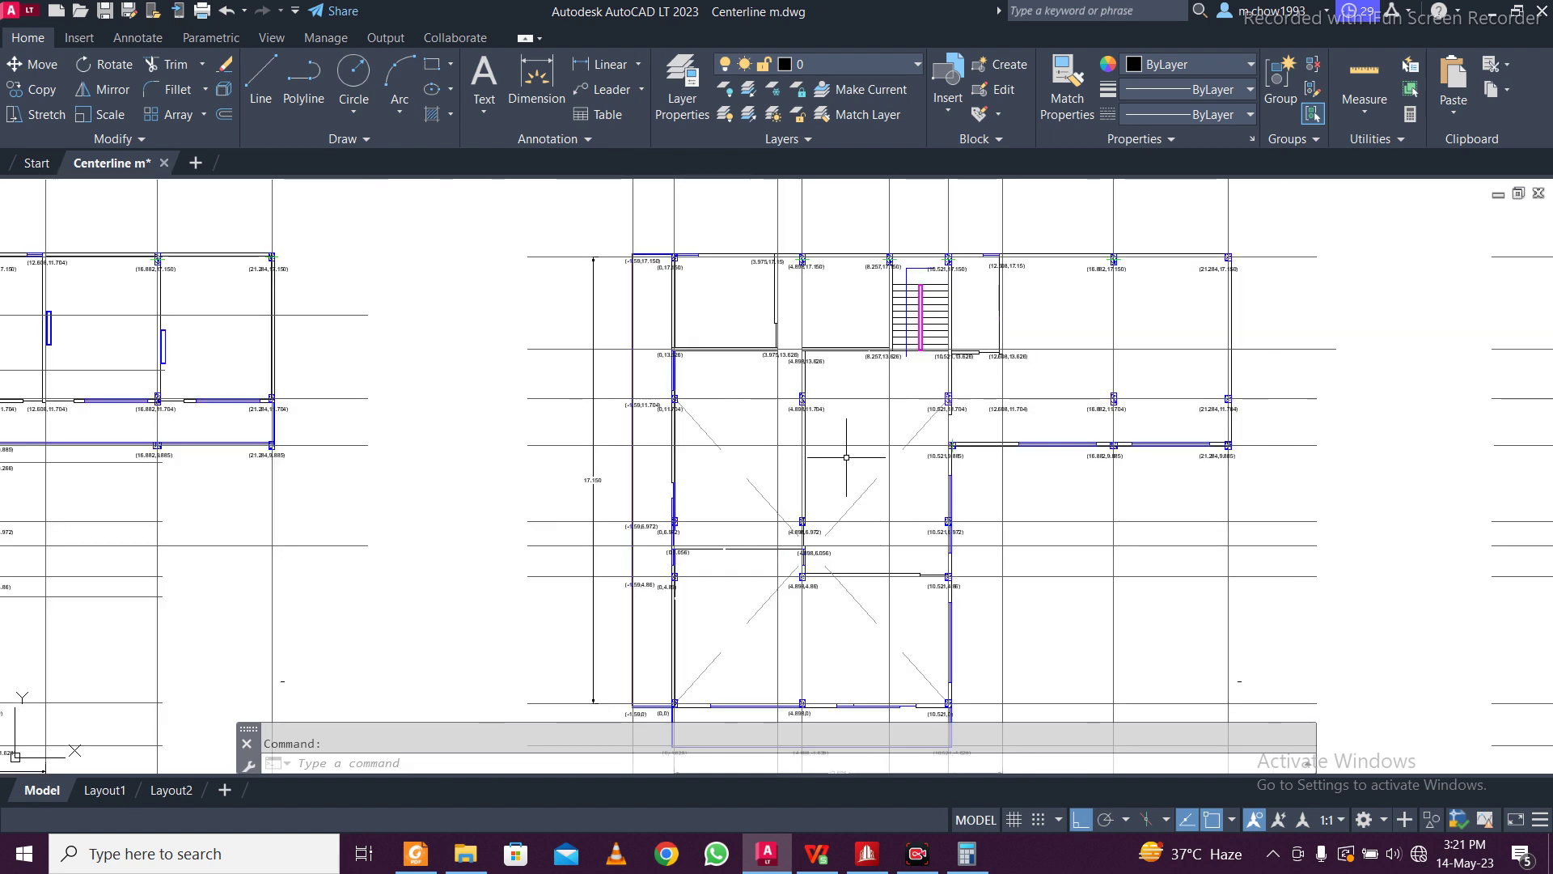
scroll(847, 453, up, 5)
scroll(845, 449, down, 2)
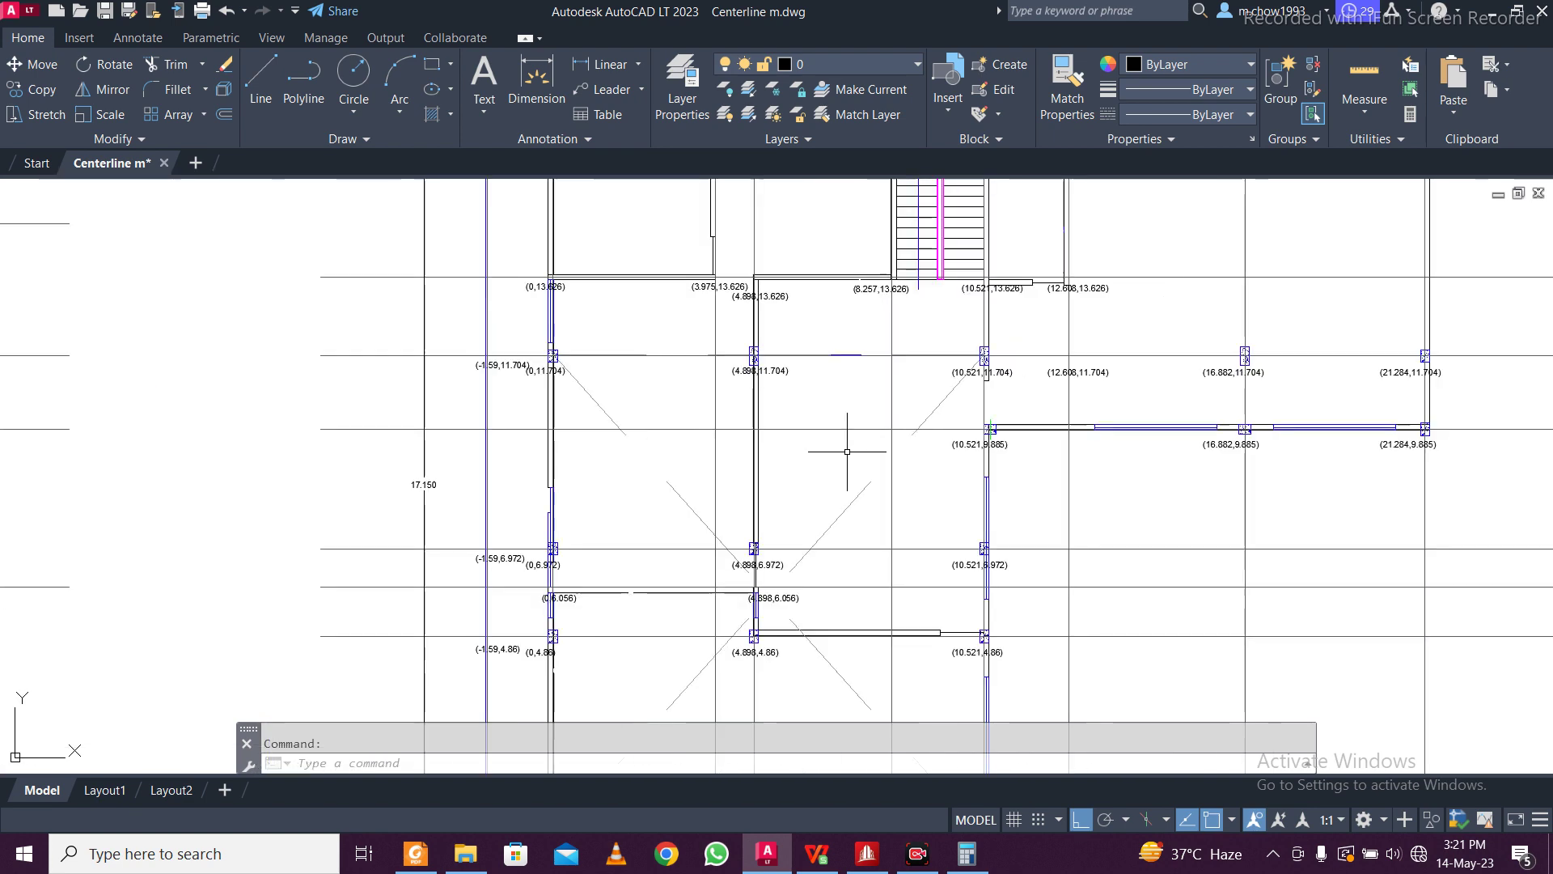
scroll(865, 457, up, 1)
scroll(869, 460, down, 1)
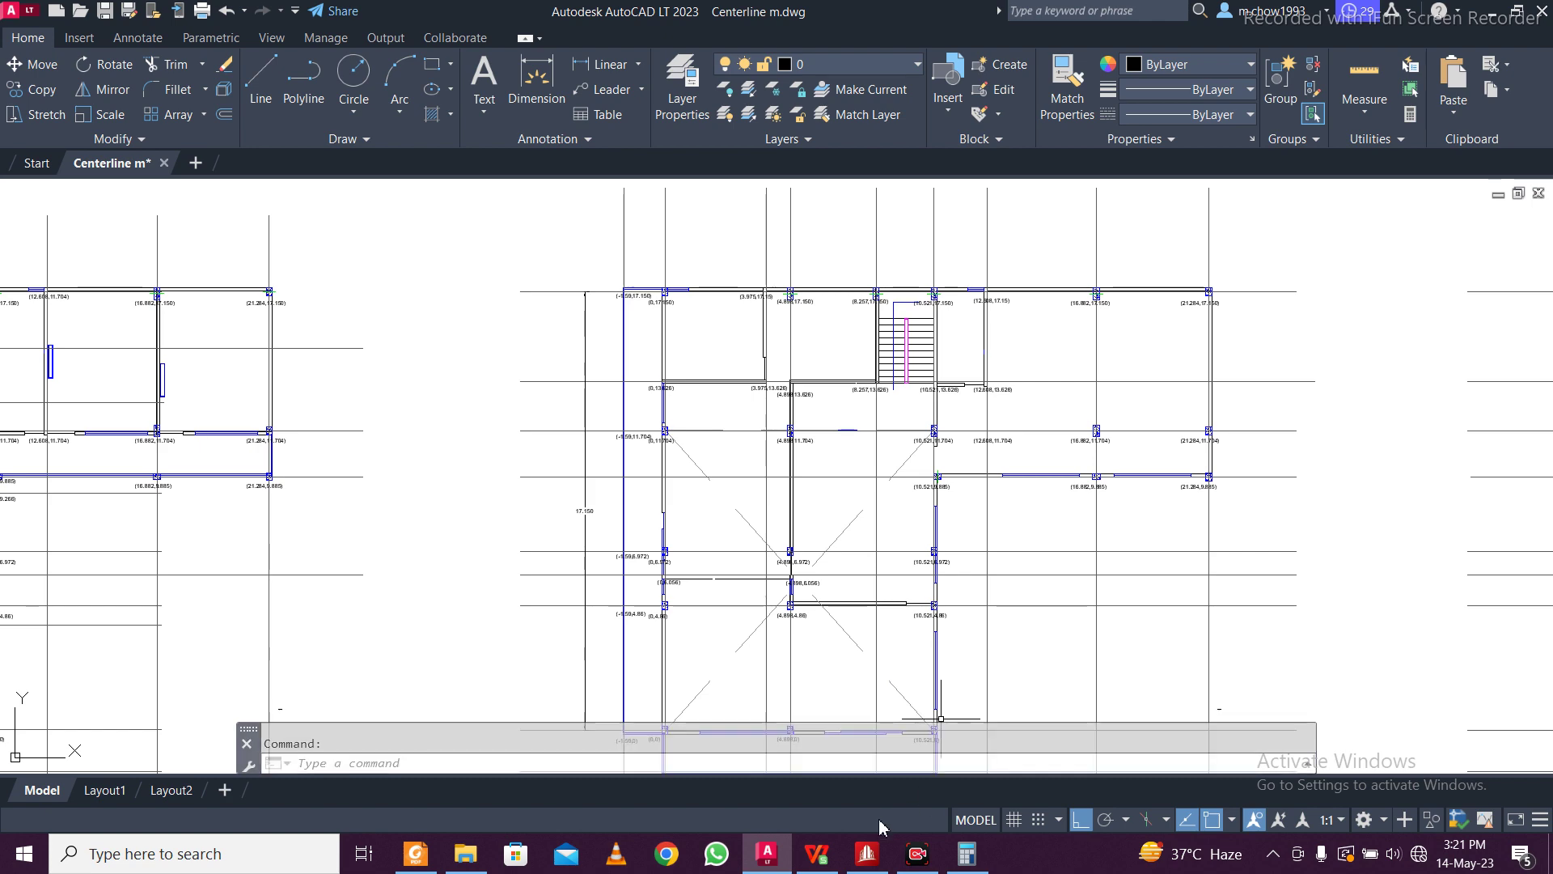
Switch to STAAD.Pro and add a four-node plate spanning X -1.59 to 4.898 and Z 17.150 to 0
click(867, 853)
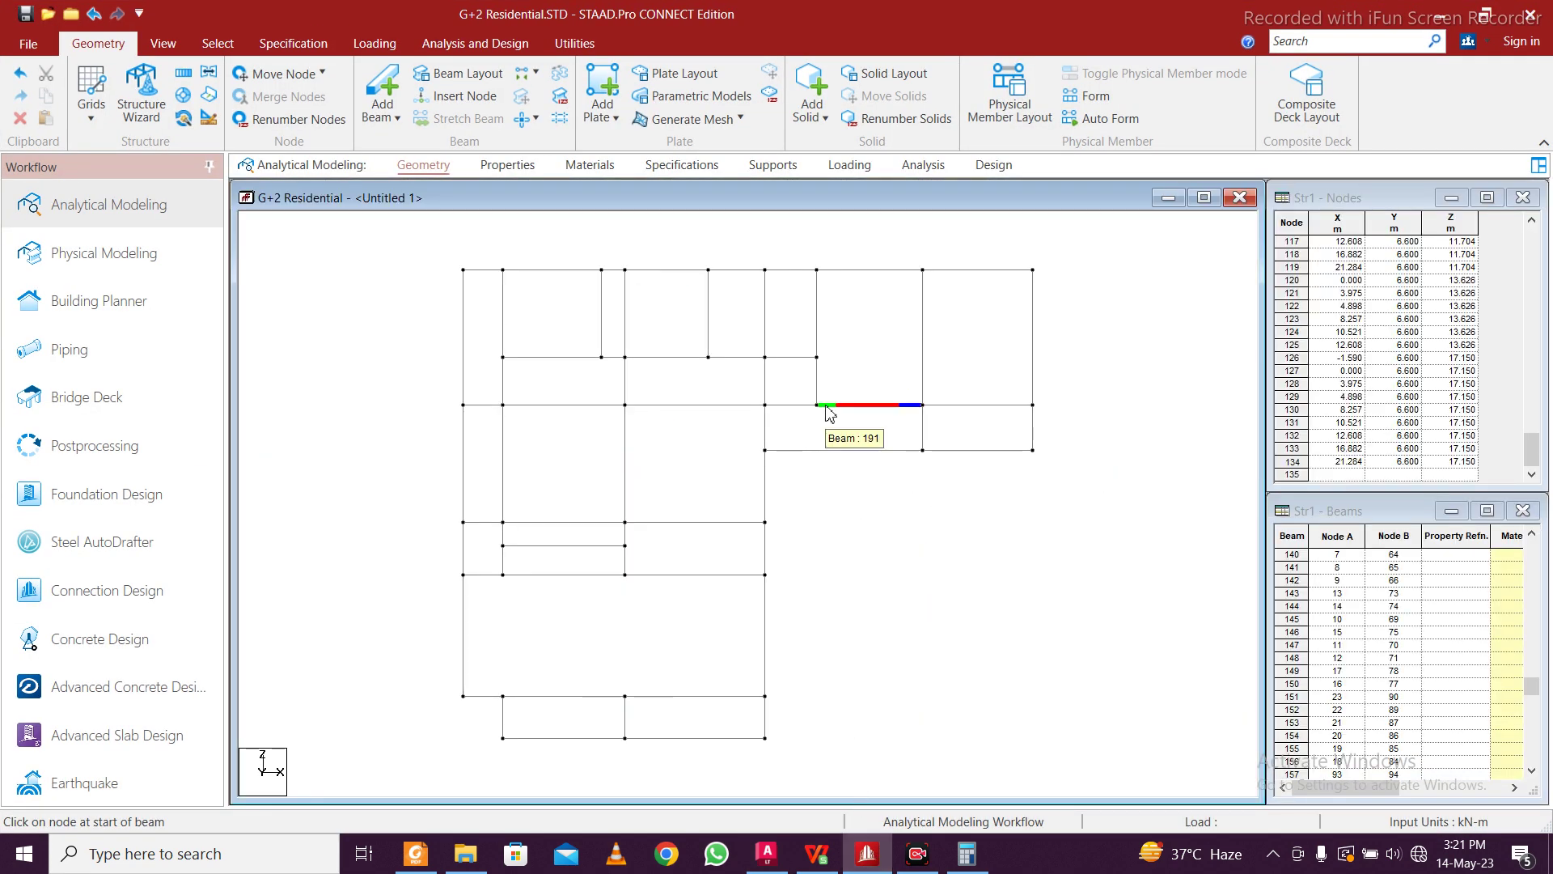
click(602, 85)
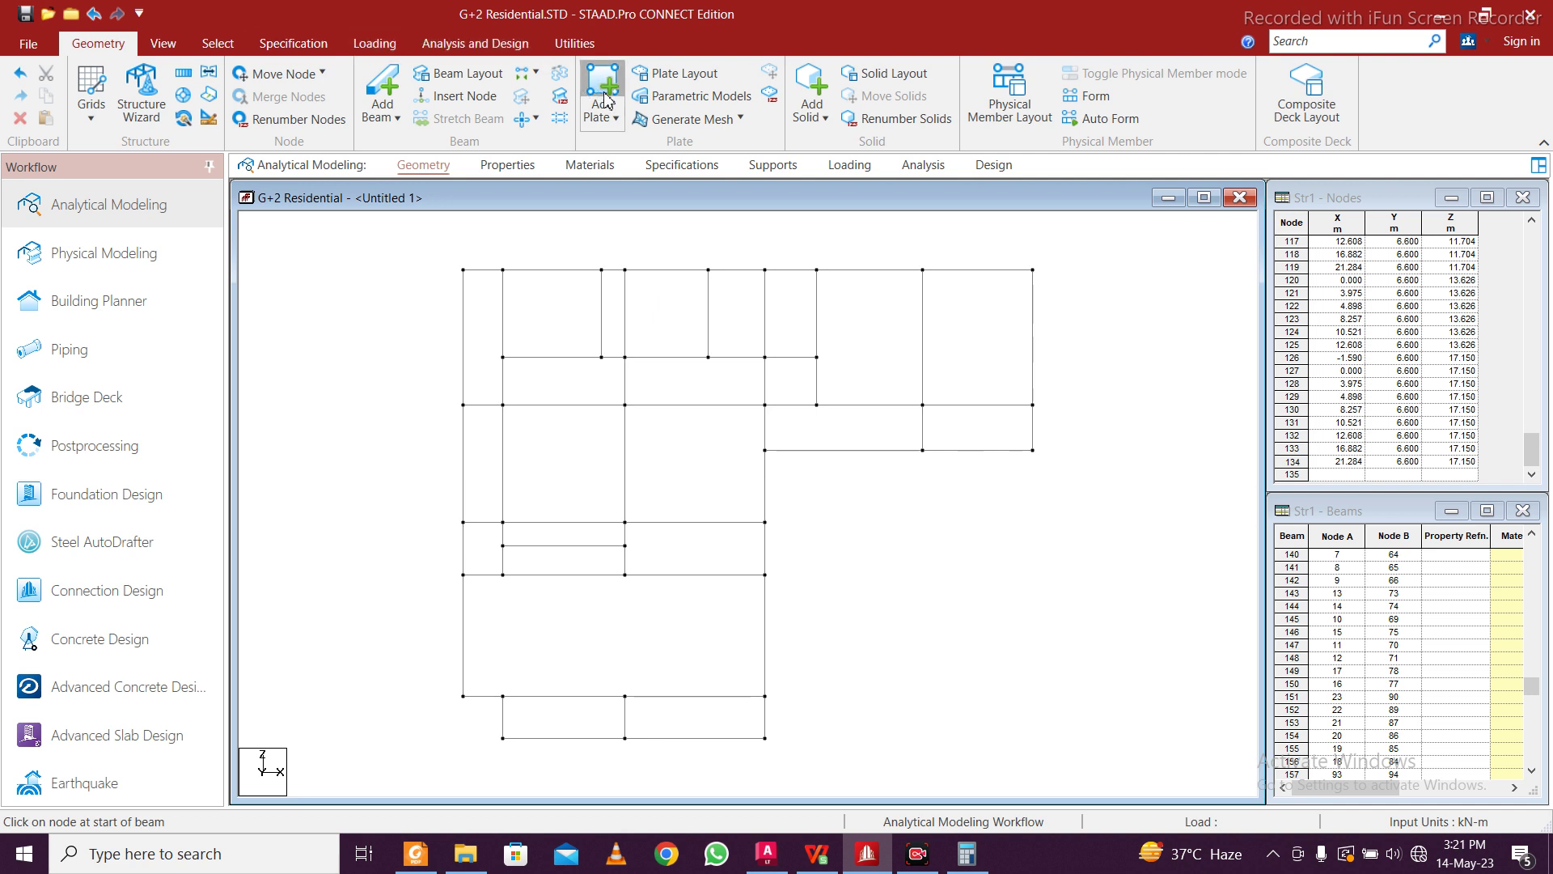
click(463, 269)
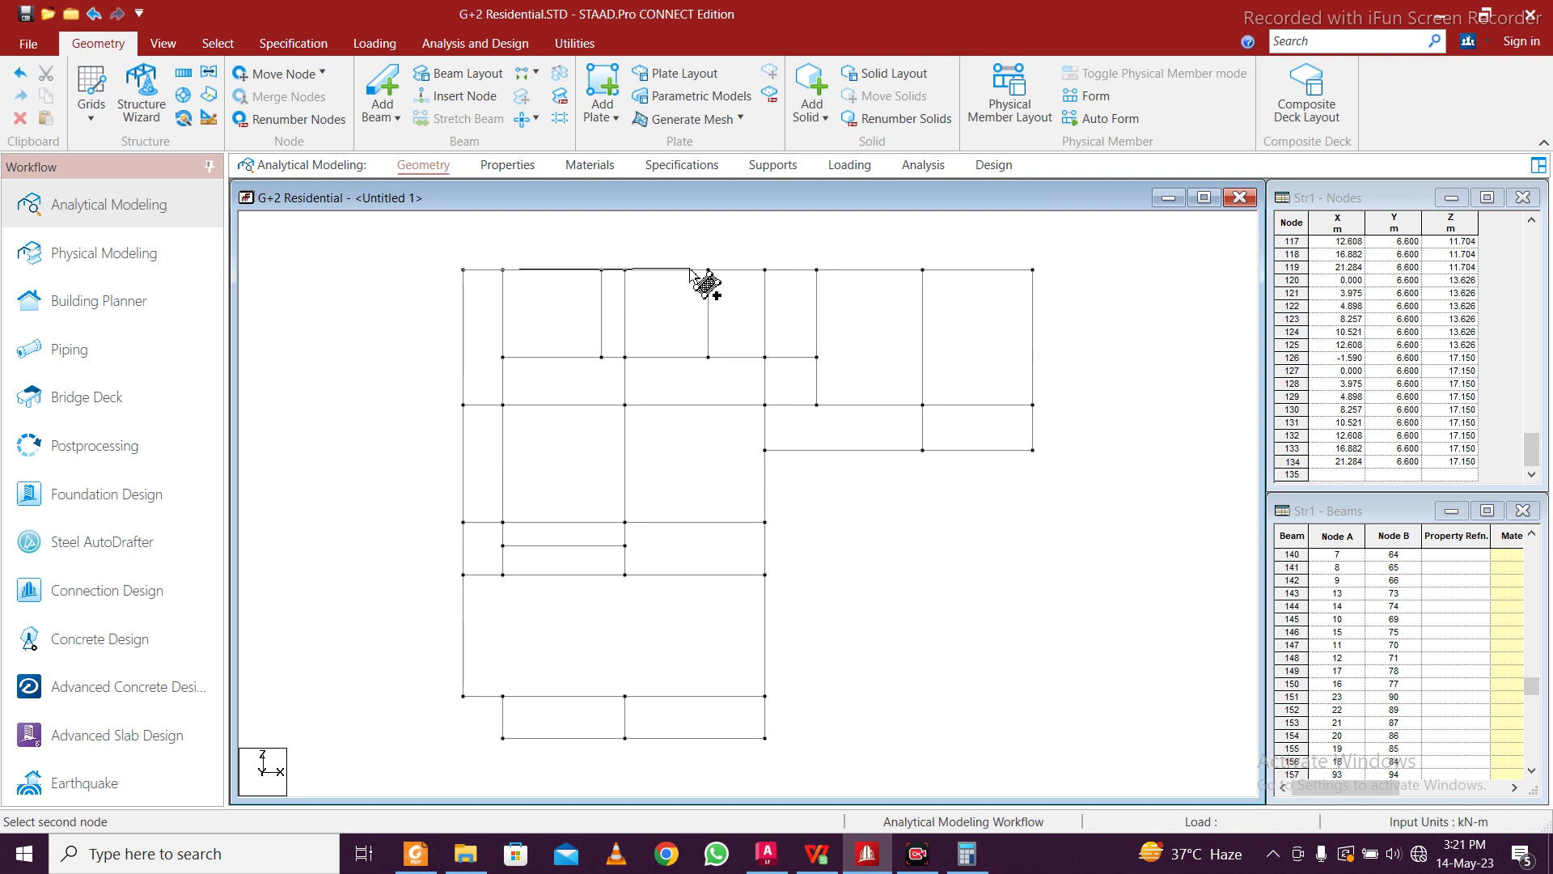
click(625, 270)
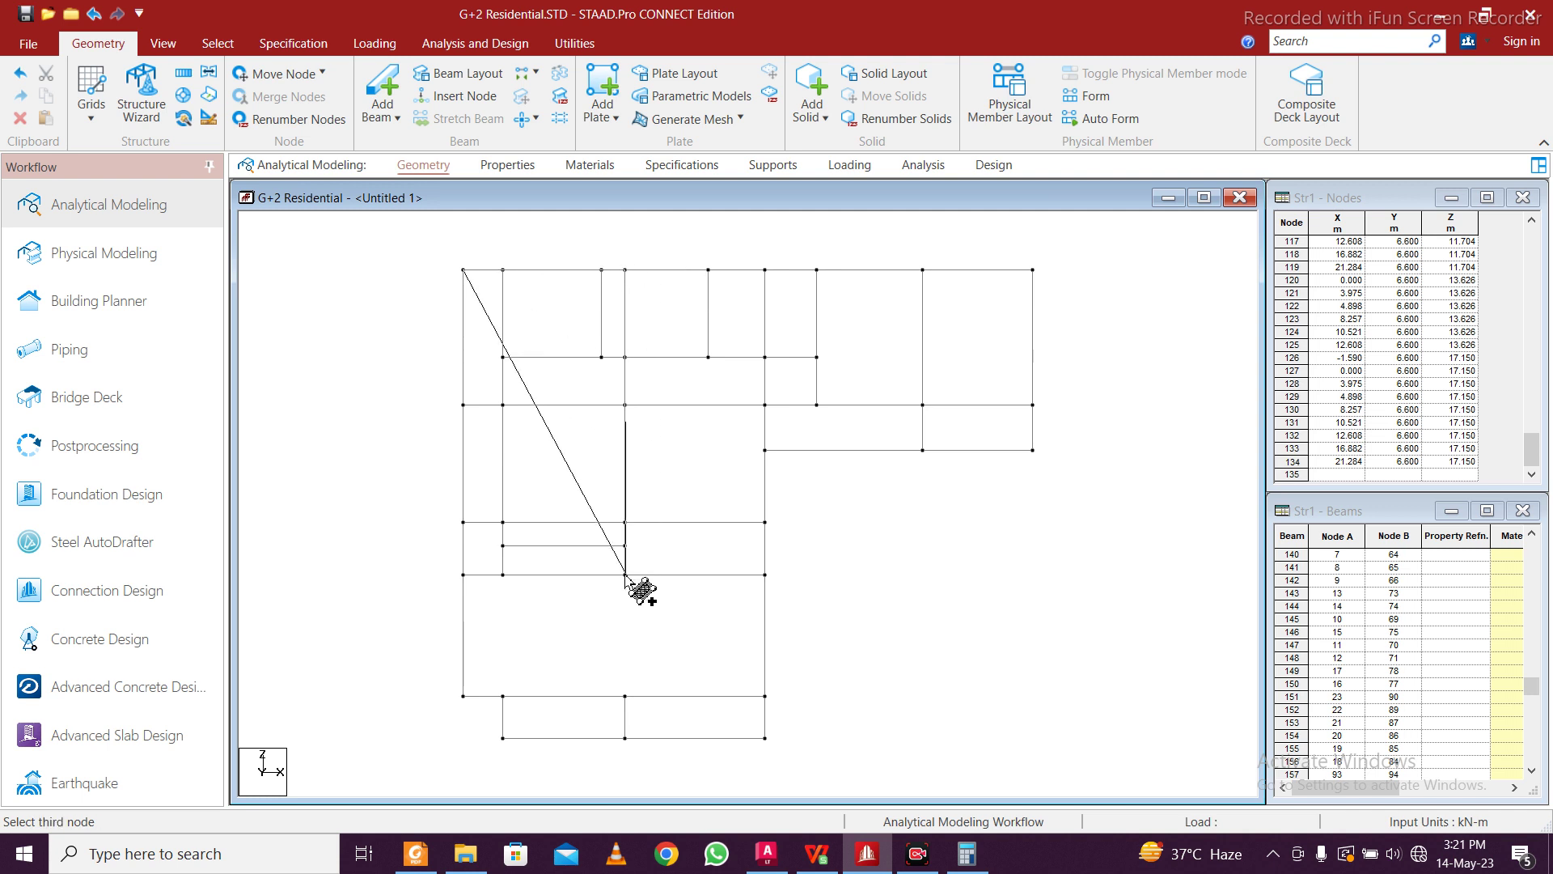
click(624, 695)
click(462, 695)
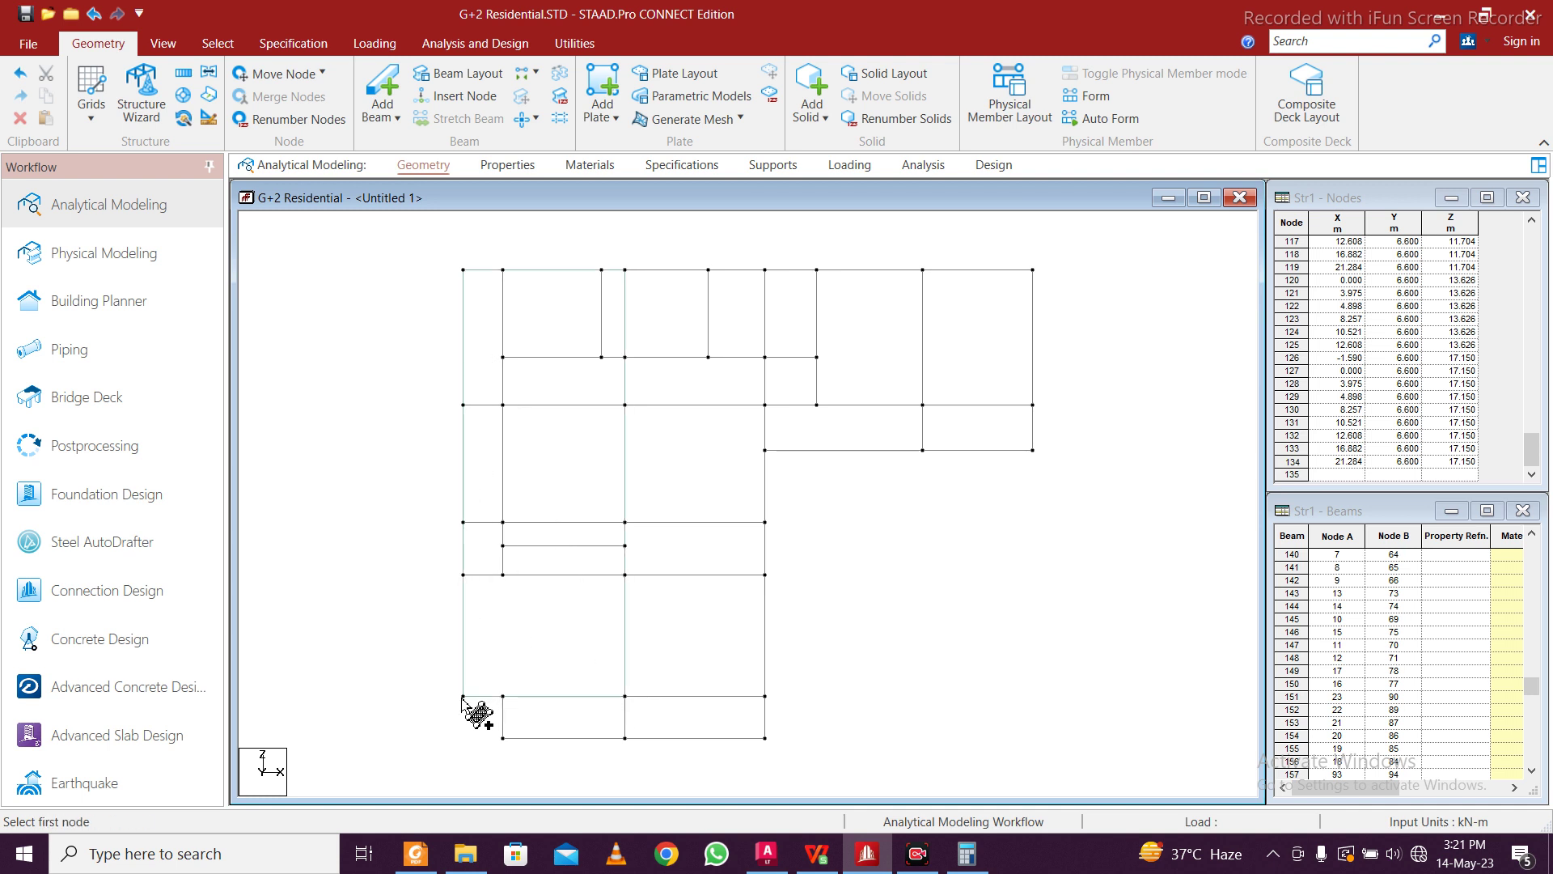
Add a four-node plate over the projecting strip beyond Z = 0, between X = 0 and X = 10.521
click(502, 695)
click(765, 697)
click(765, 738)
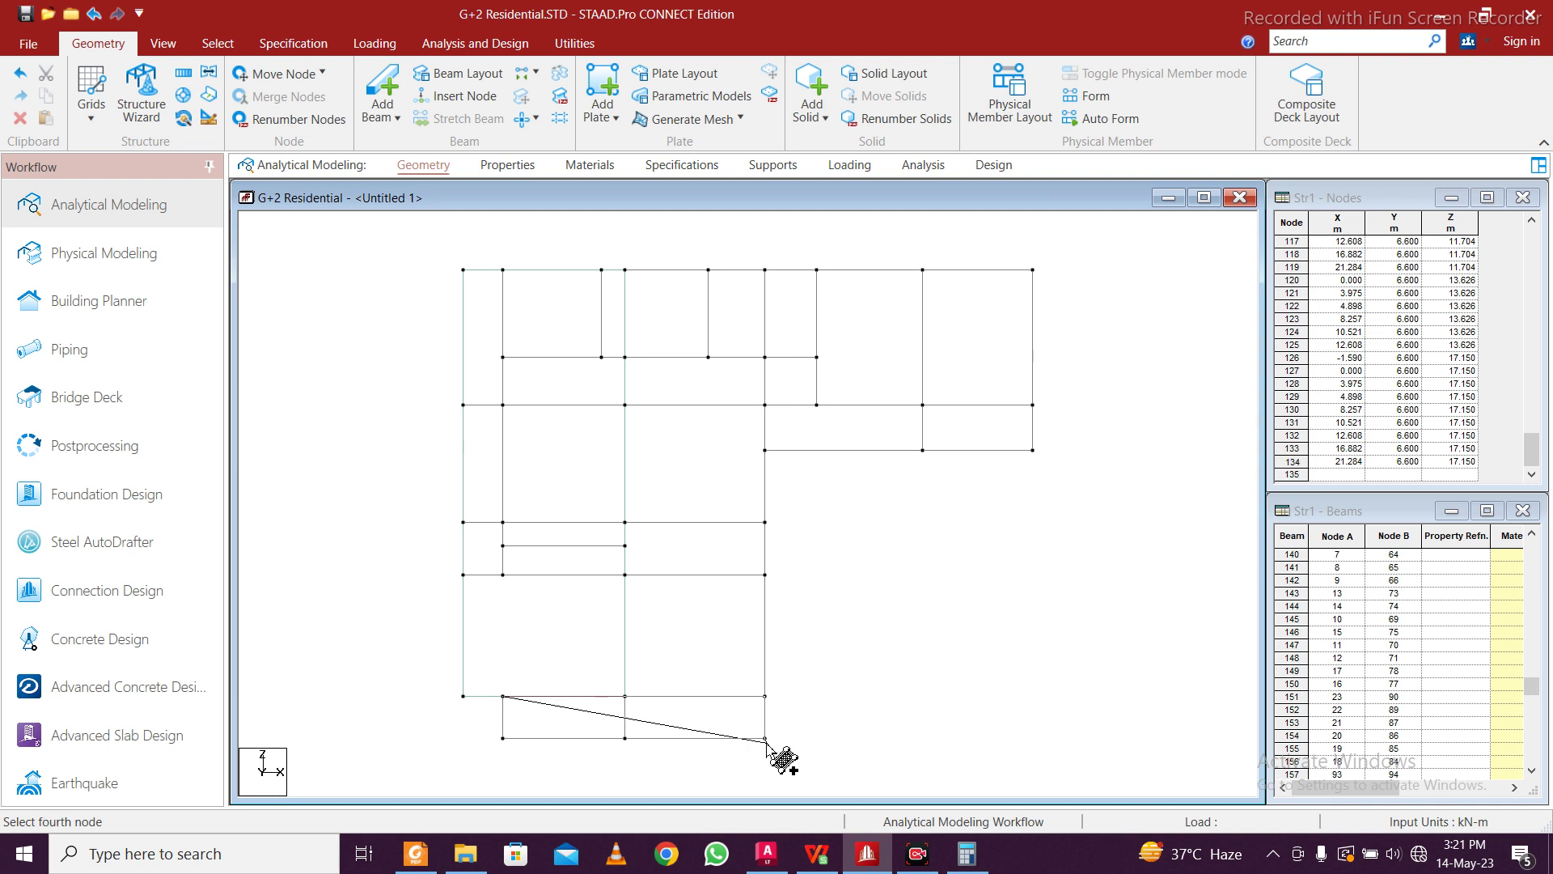
click(502, 738)
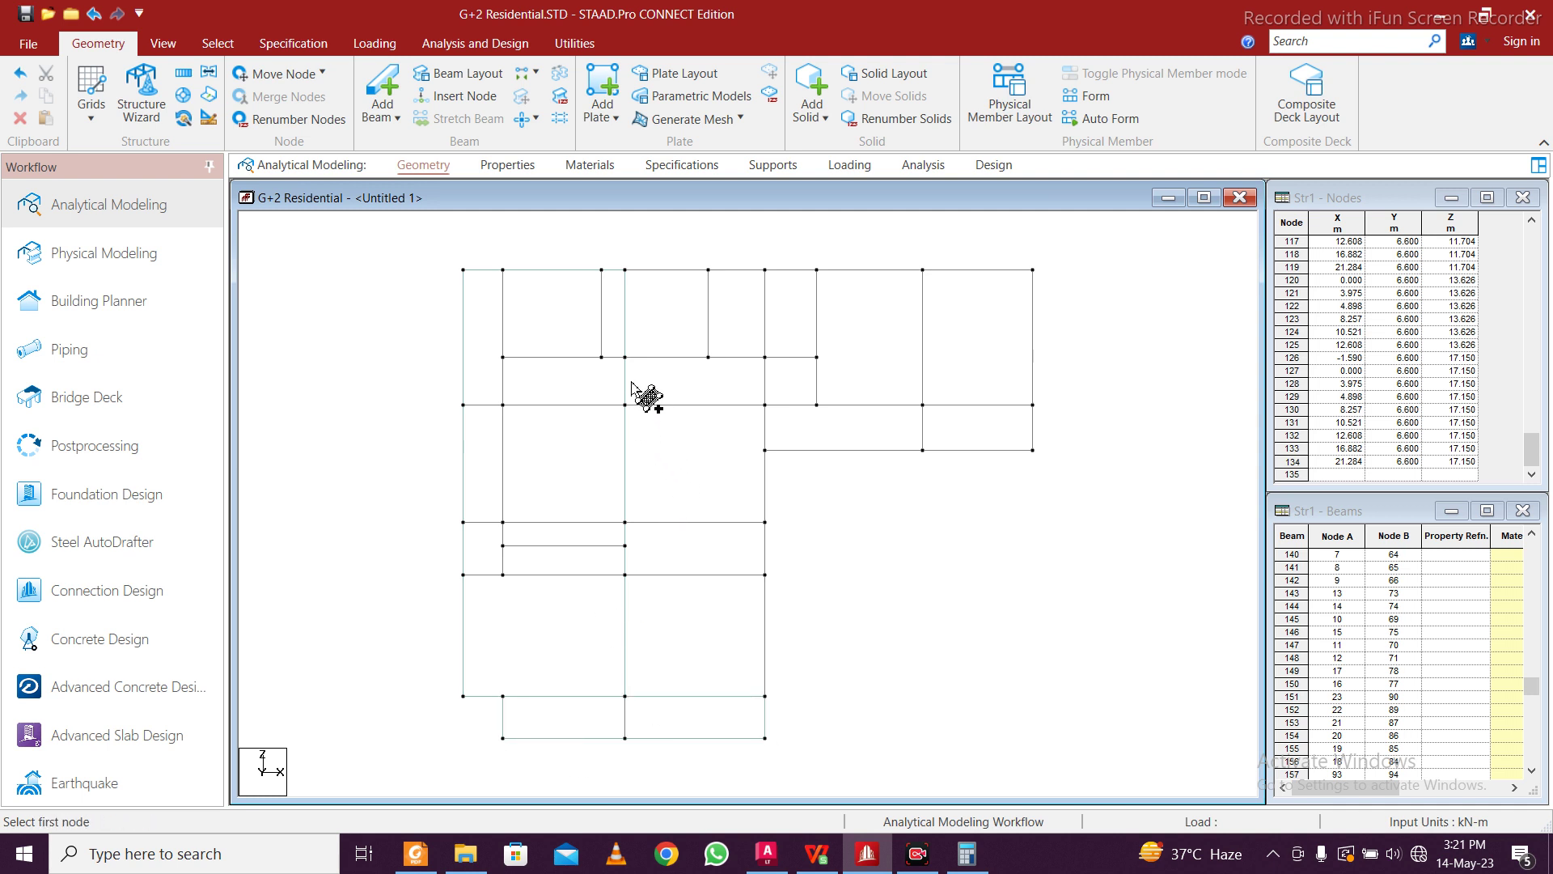
Add a four-node plate spanning X 4.898 to 10.521 and Z 13.626 to 0
click(625, 356)
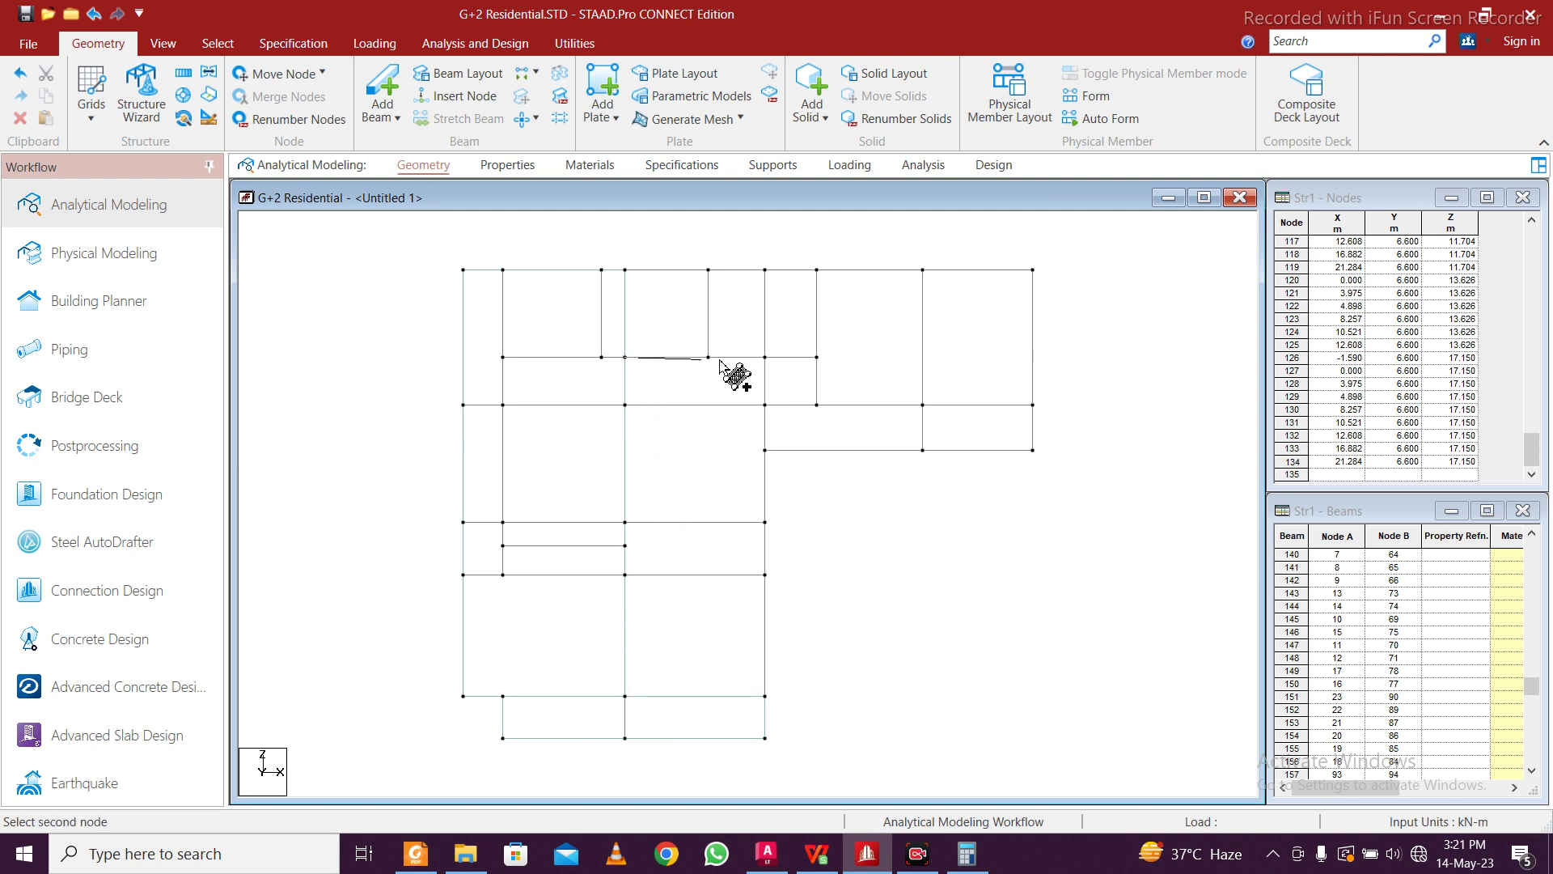
click(764, 357)
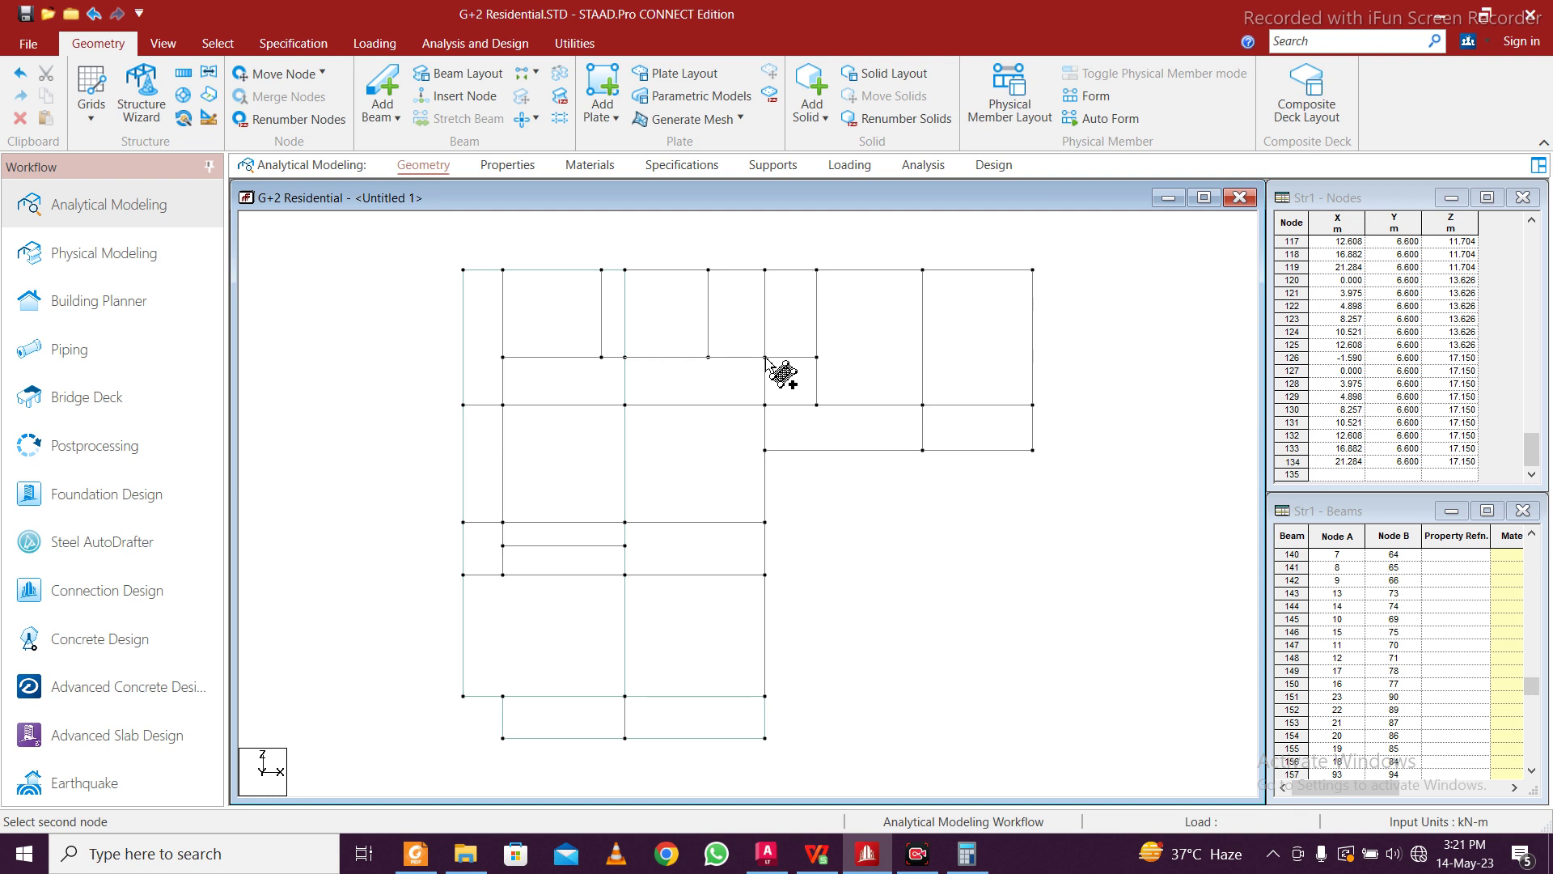
click(765, 696)
click(624, 696)
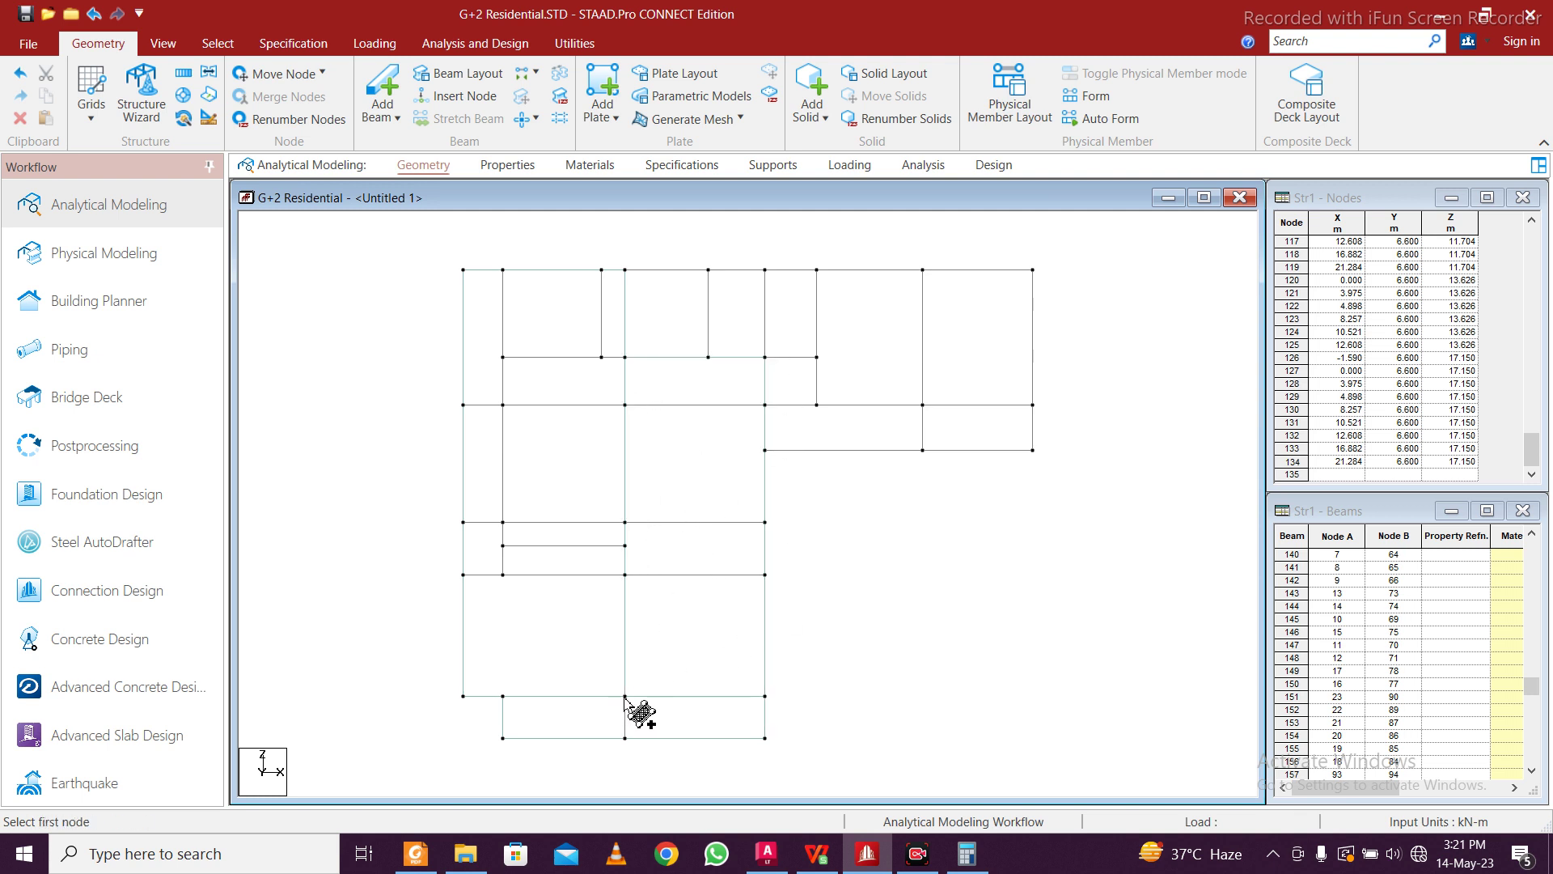
Add a four-node plate beside the staircase bay, spanning X 4.898 to 8.257 and Z 17.150 to 13.626
click(625, 269)
click(709, 269)
click(709, 356)
click(625, 357)
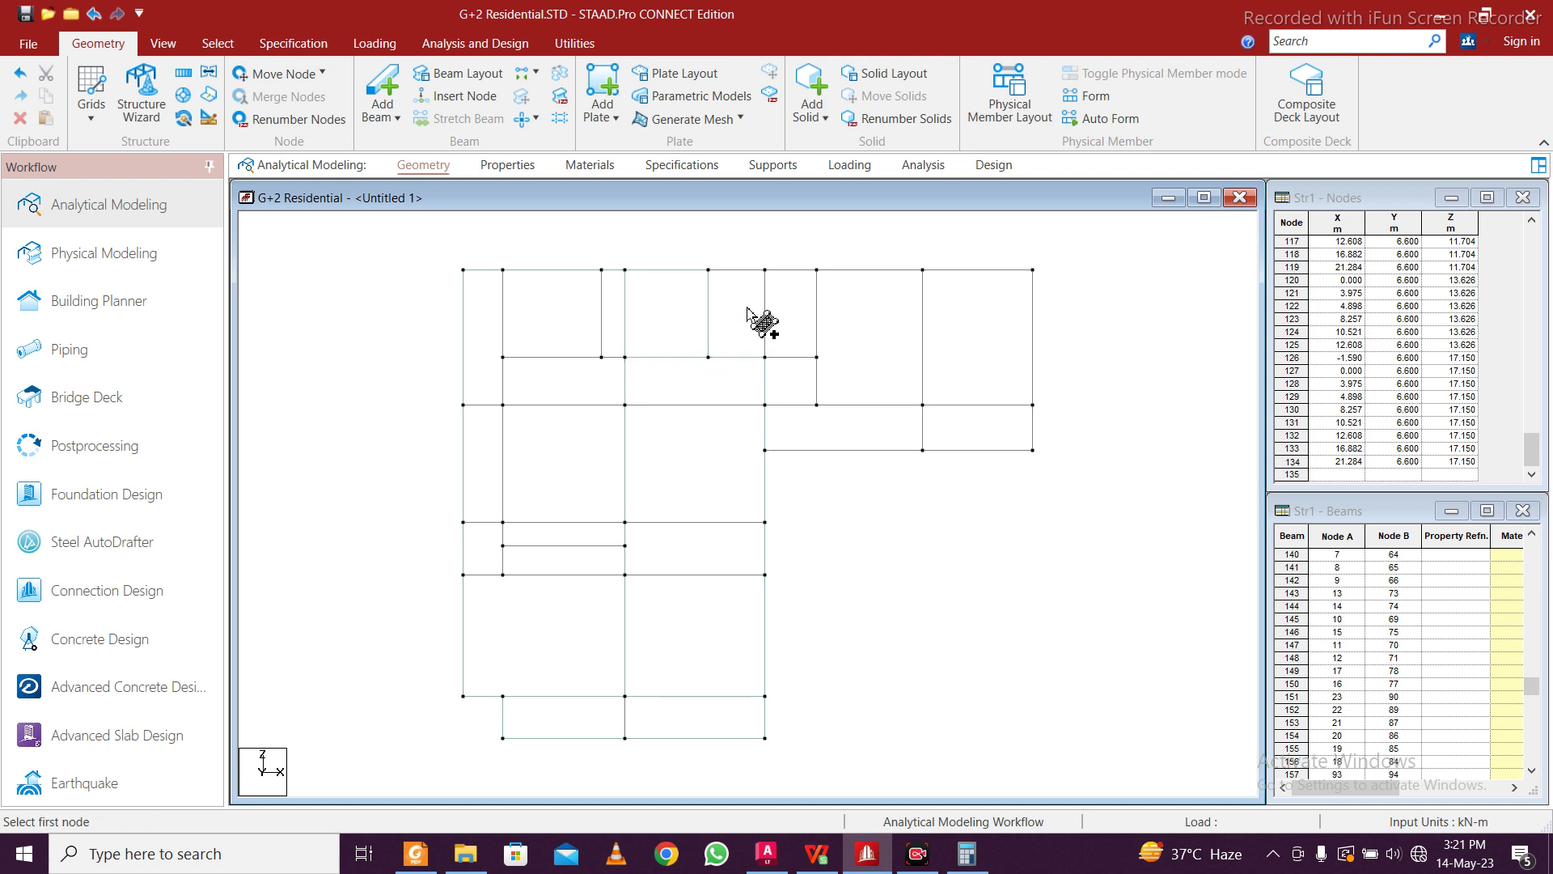
Add a four-node plate over the wing spanning X 10.521 to 21.284 and Z 17.150 to 9.885
click(765, 270)
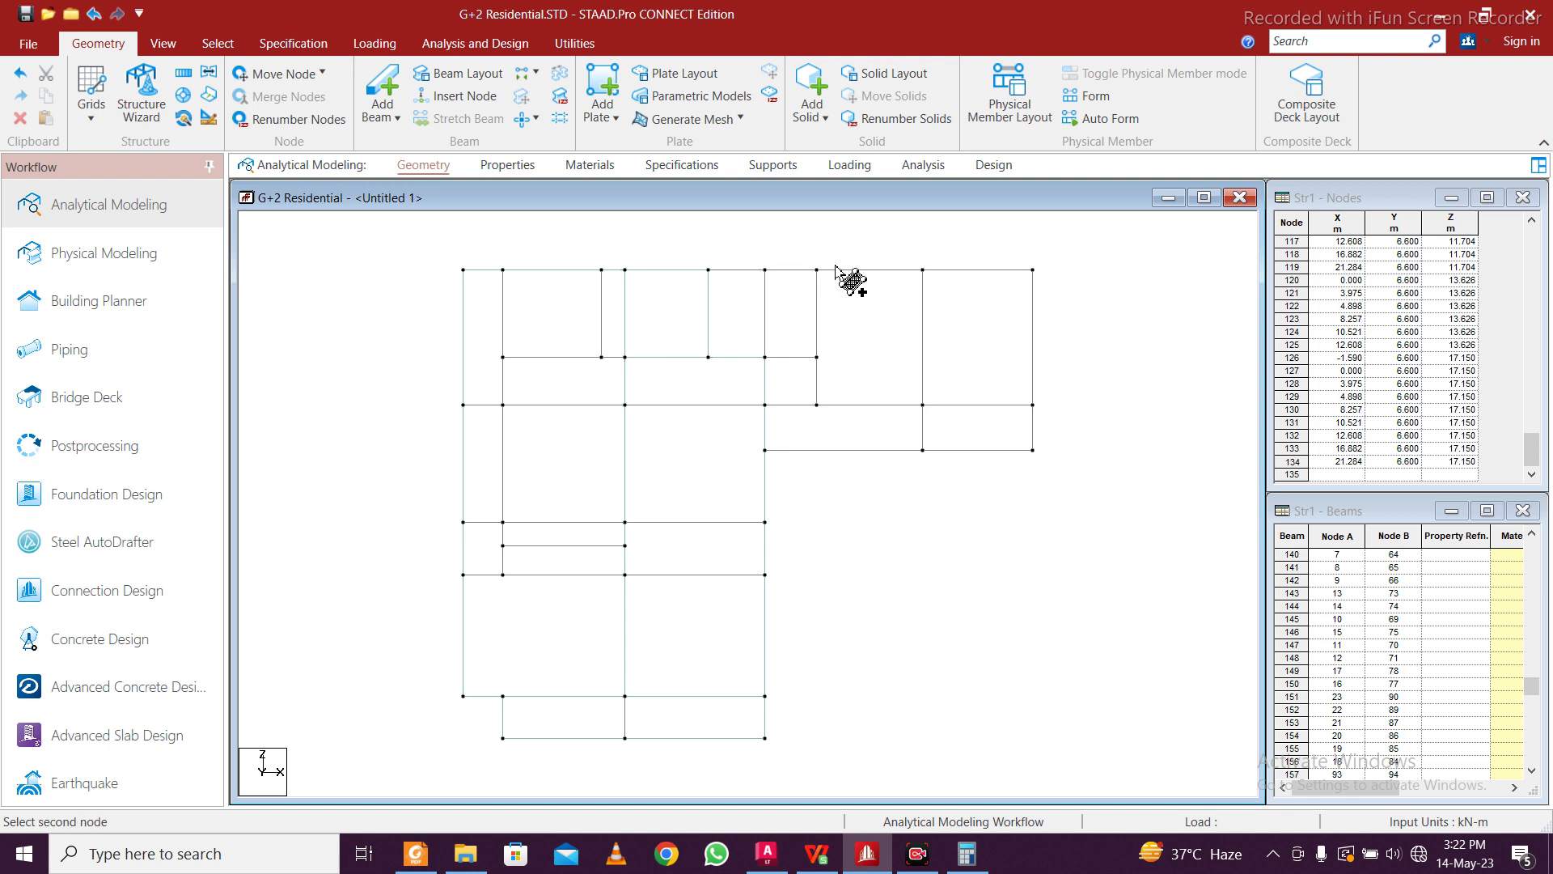
click(1033, 270)
click(1033, 449)
click(764, 450)
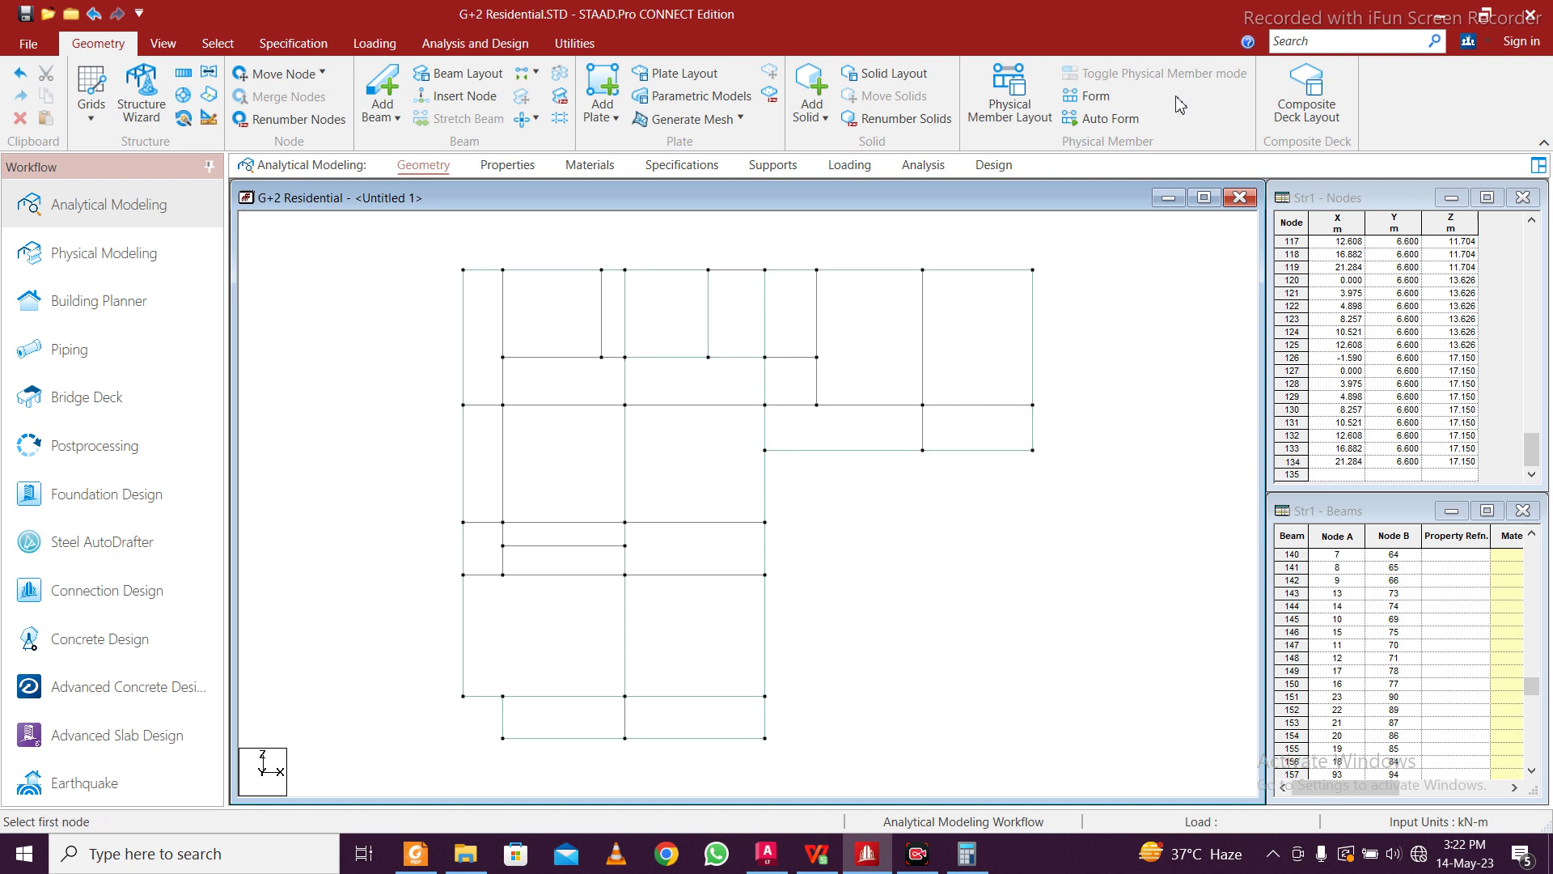
Check the slab plates and the staircase opening in a 3D rendering, and close the rendered view
click(163, 43)
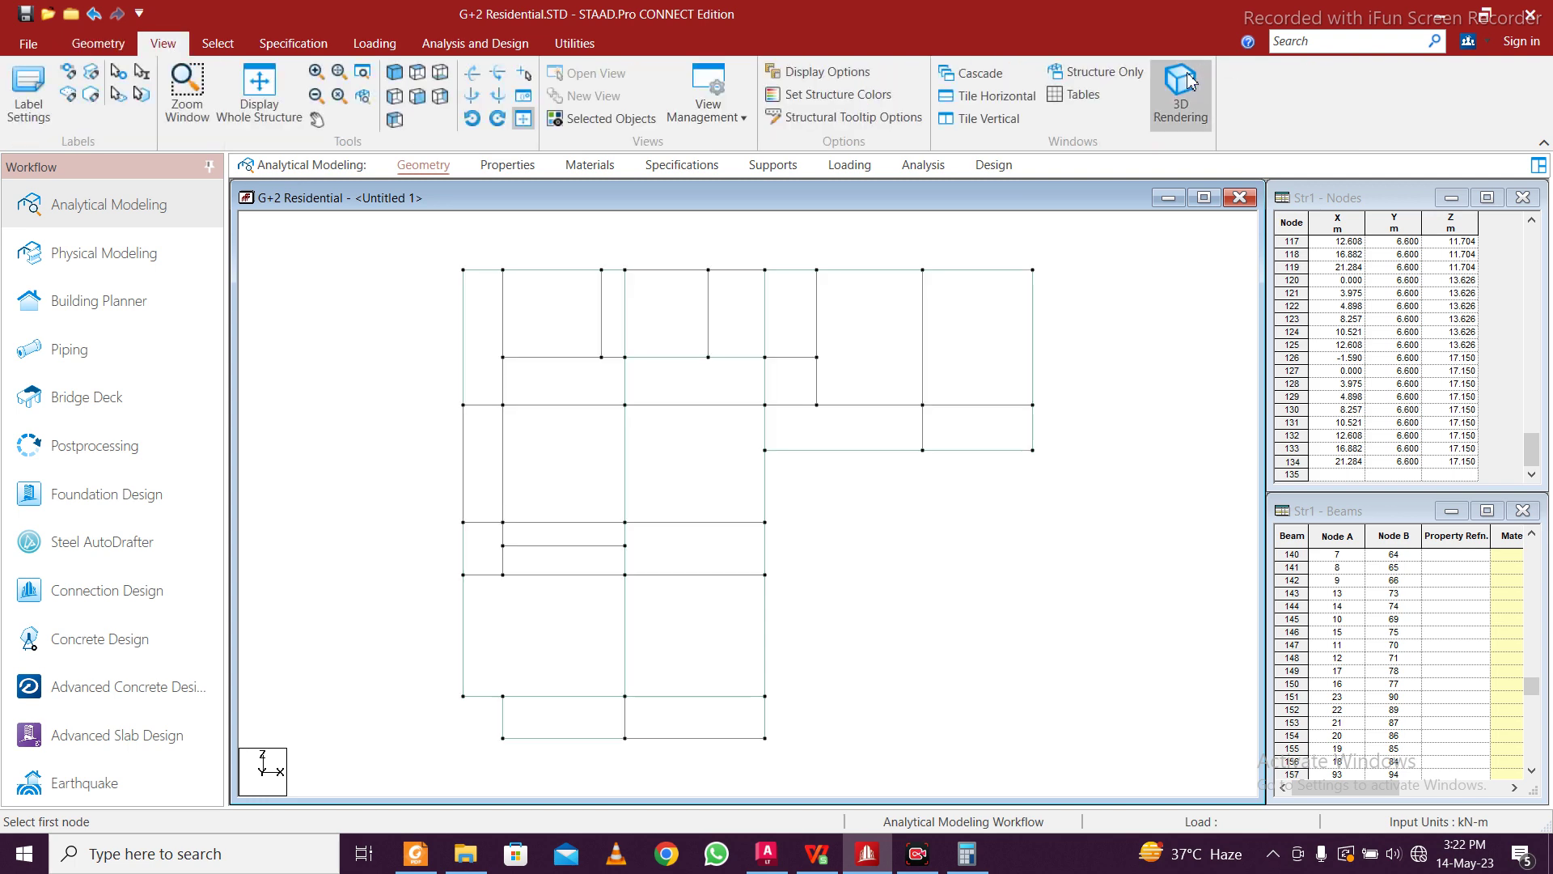
click(1181, 93)
right_click(1087, 529)
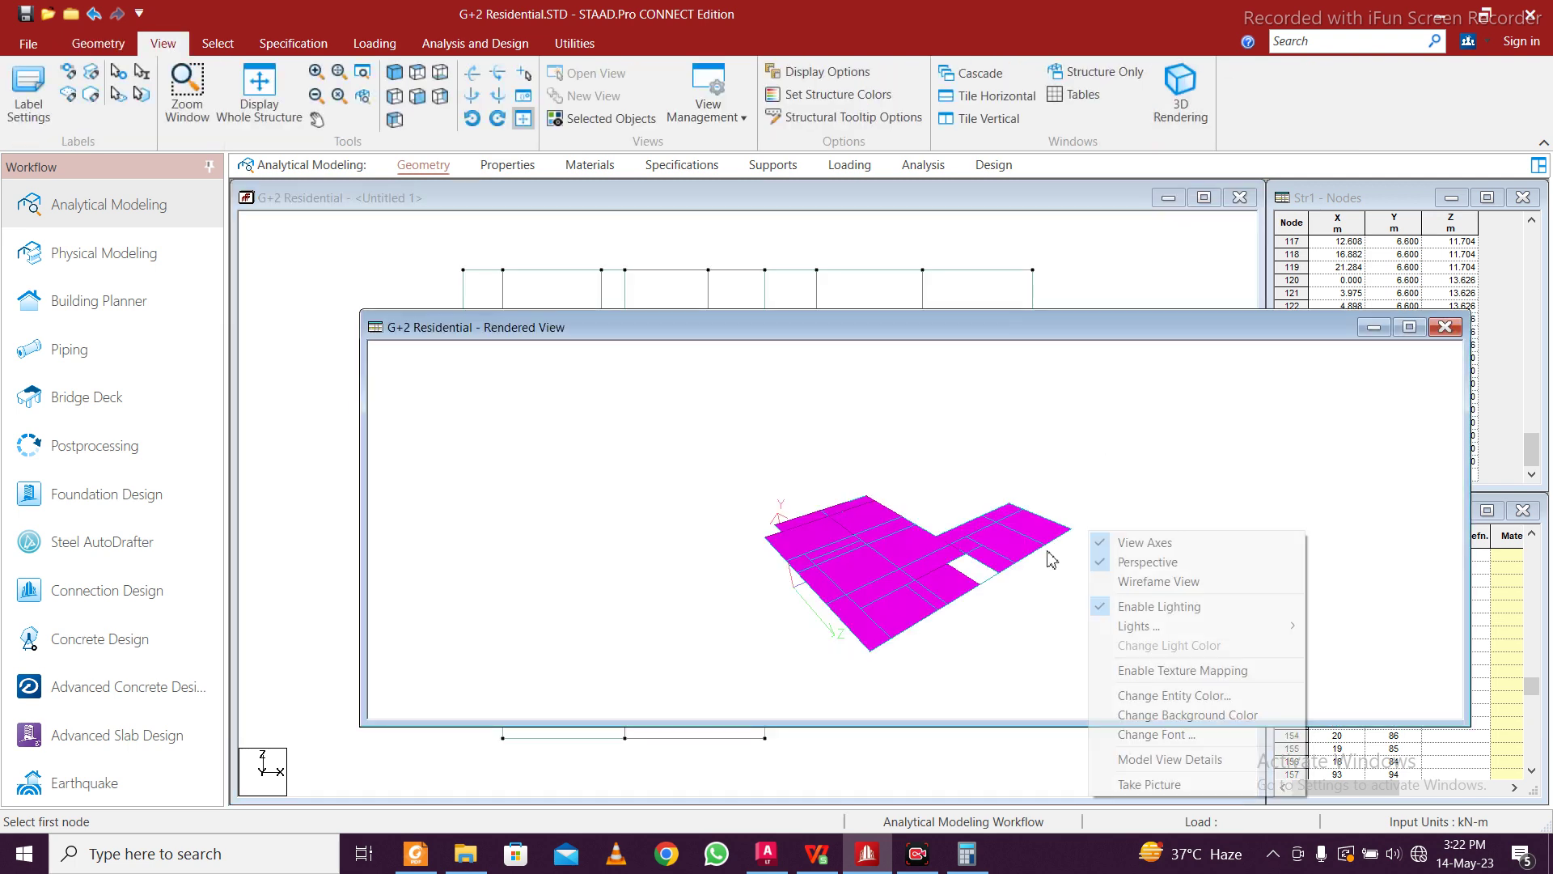
click(1024, 604)
click(1457, 332)
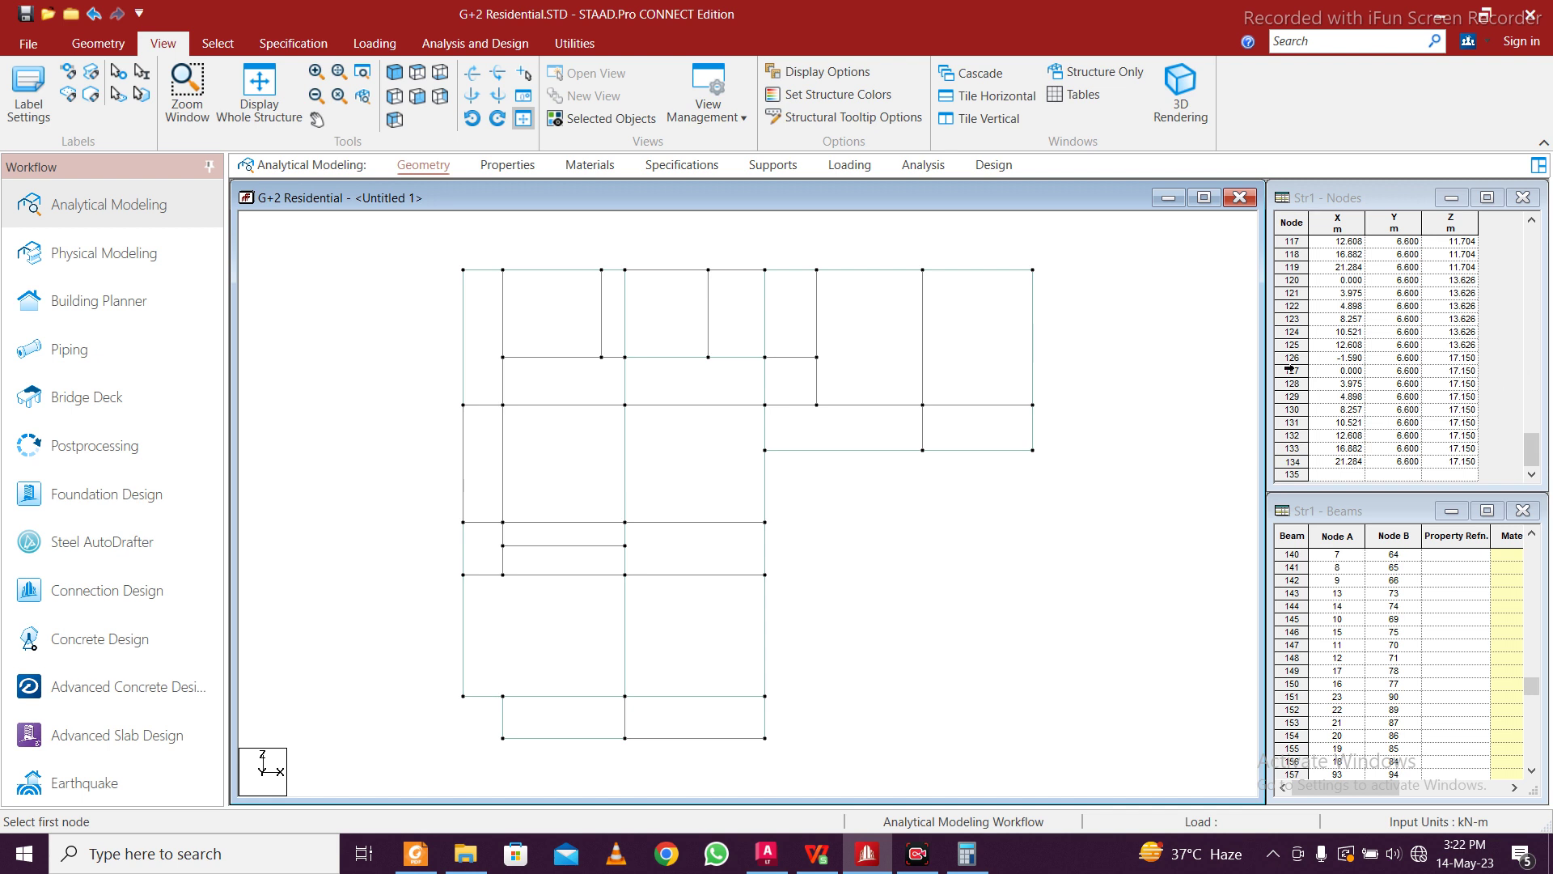
Add a beam along X = 0 connecting the nodes at Z = 0 and Z = 4.86
scroll(833, 401, down, 4)
scroll(834, 401, up, 5)
scroll(833, 401, down, 2)
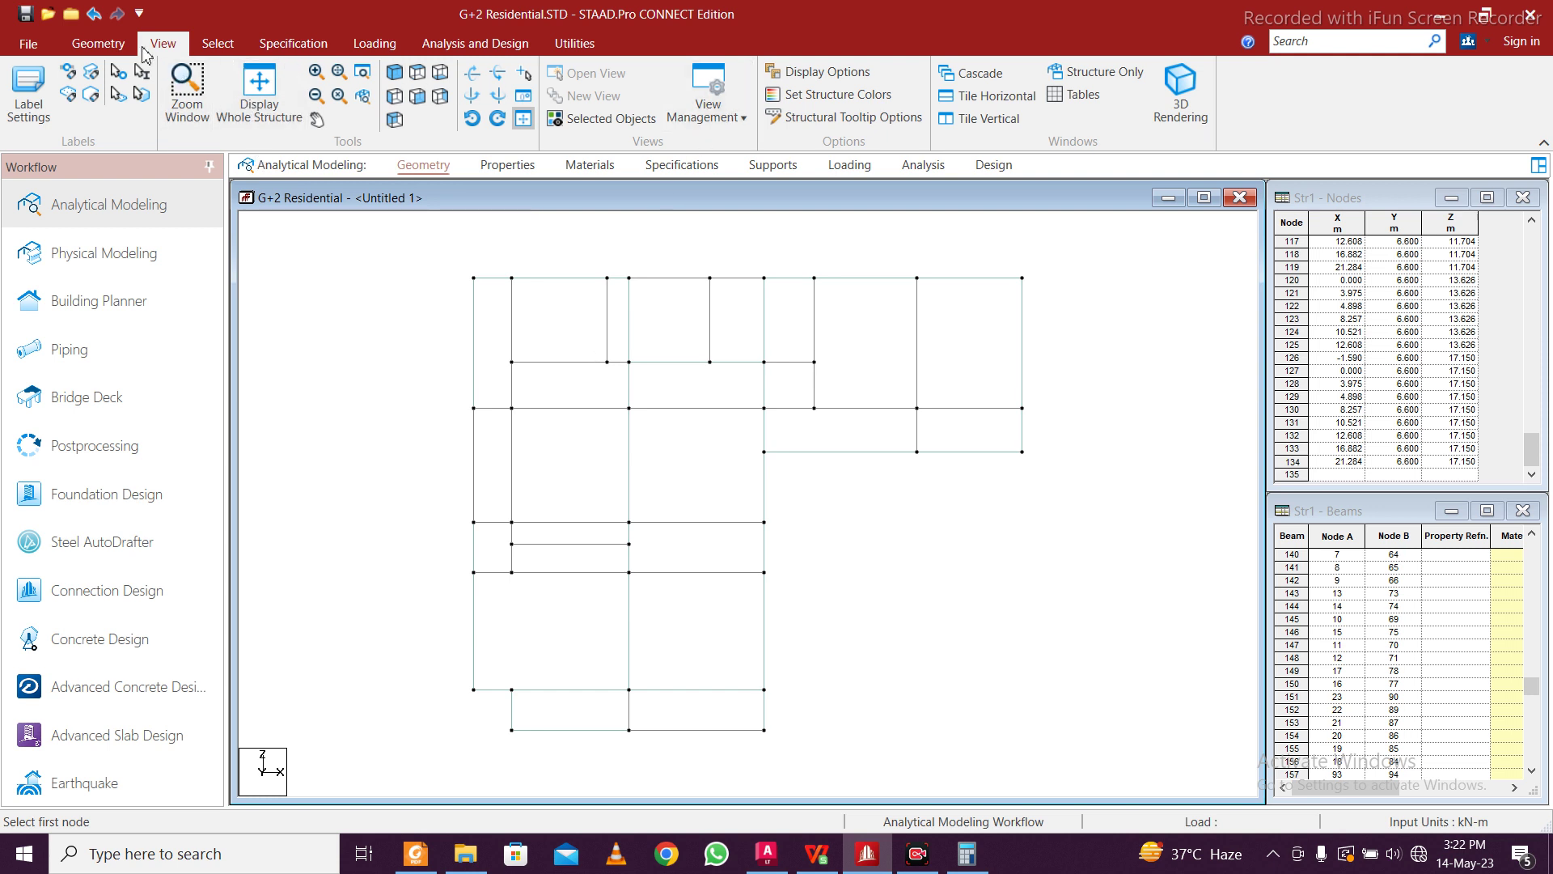
click(105, 43)
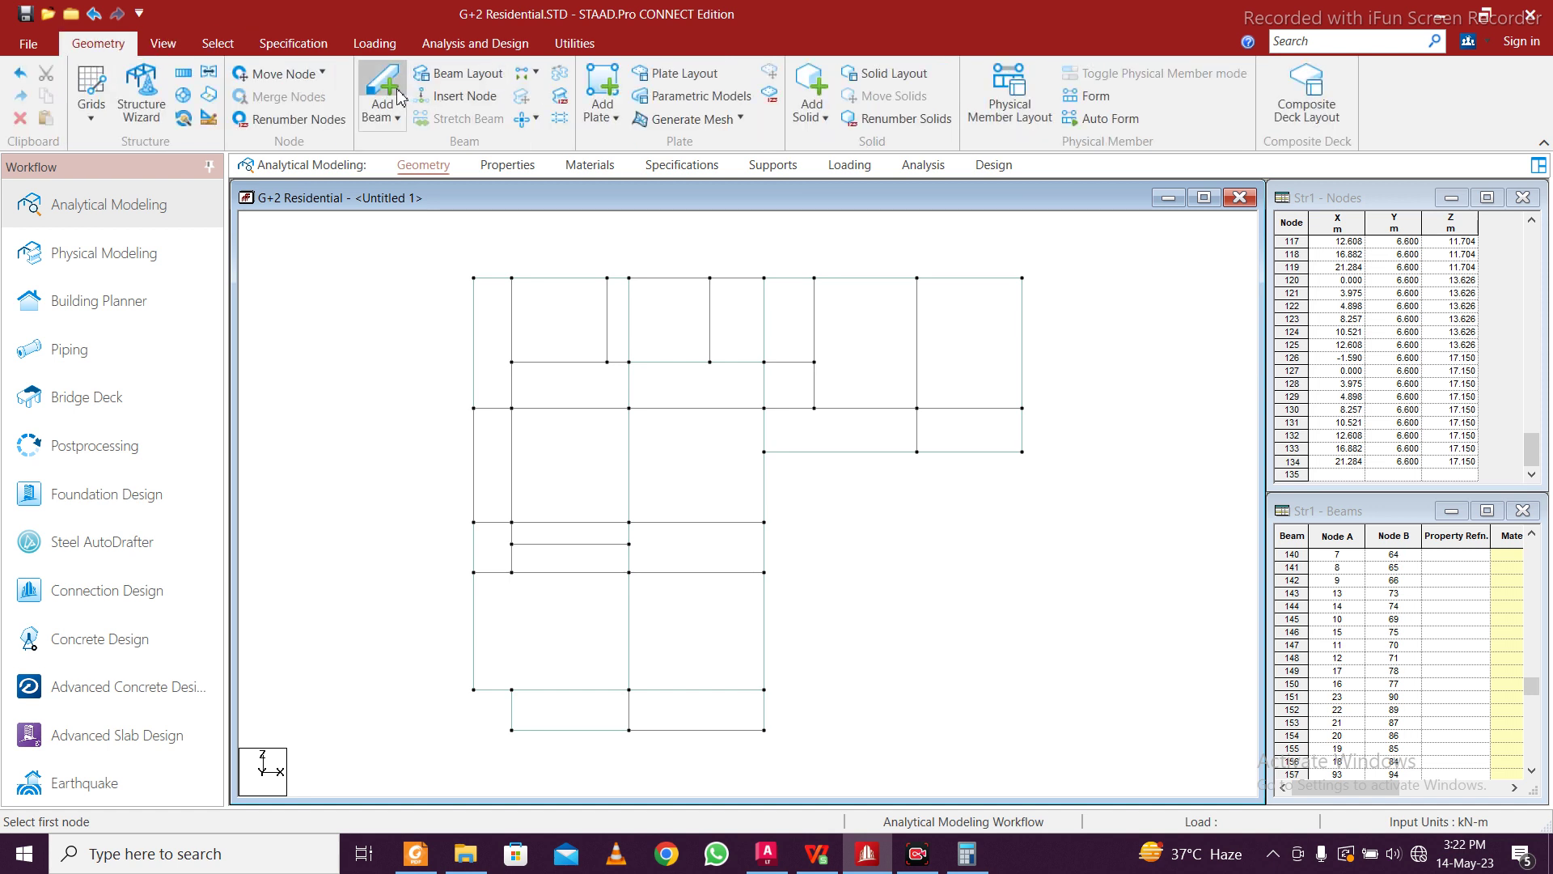
drag(512, 689, 512, 572)
scroll(863, 584, down, 3)
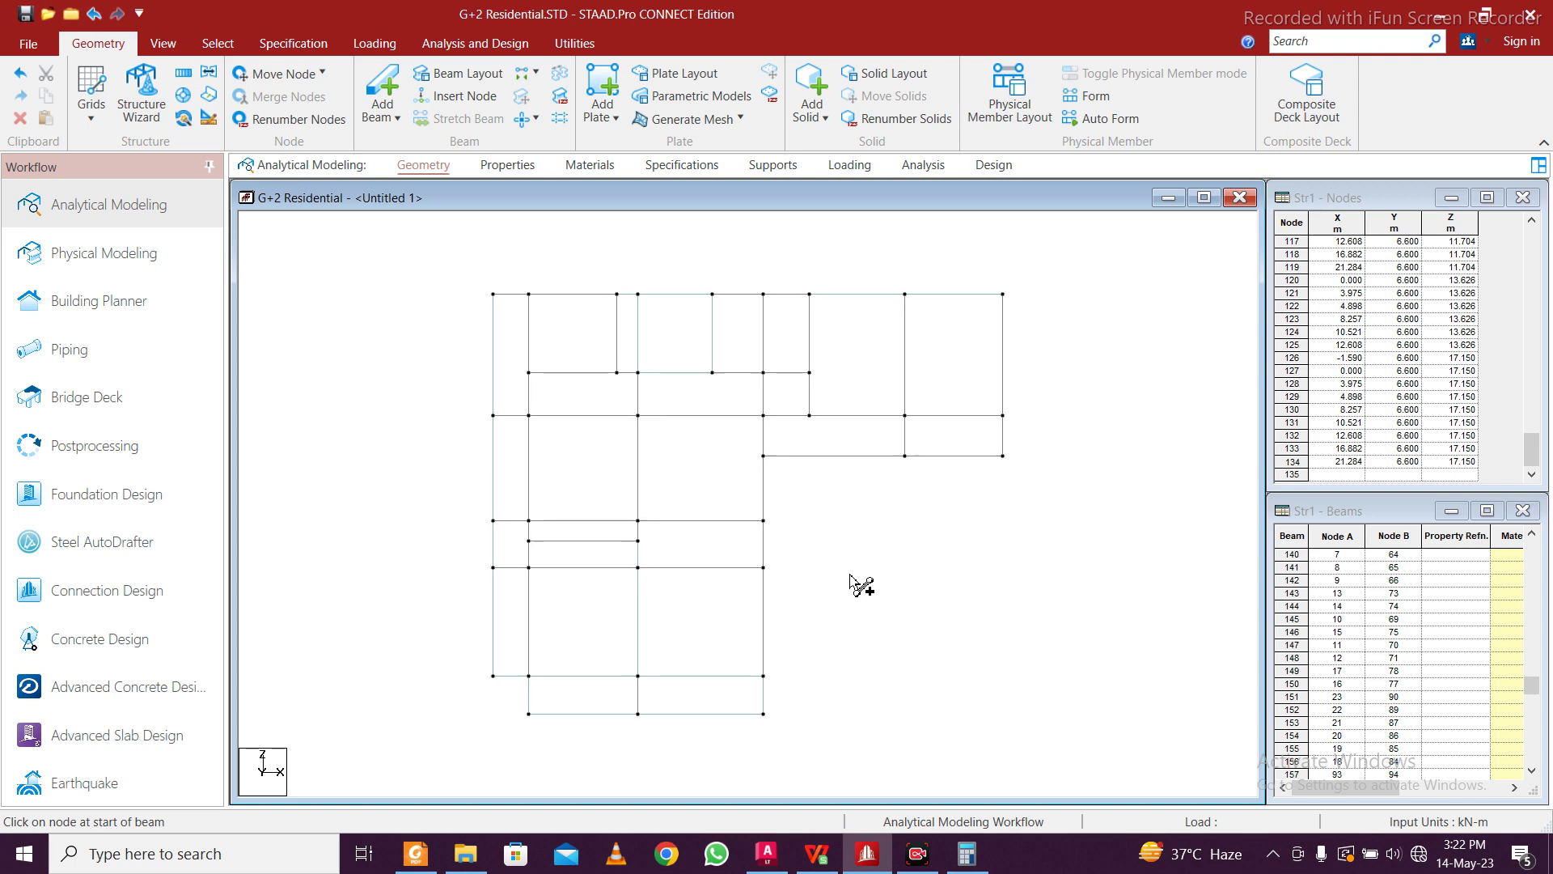
scroll(850, 574, up, 1)
scroll(850, 574, down, 3)
scroll(821, 590, up, 3)
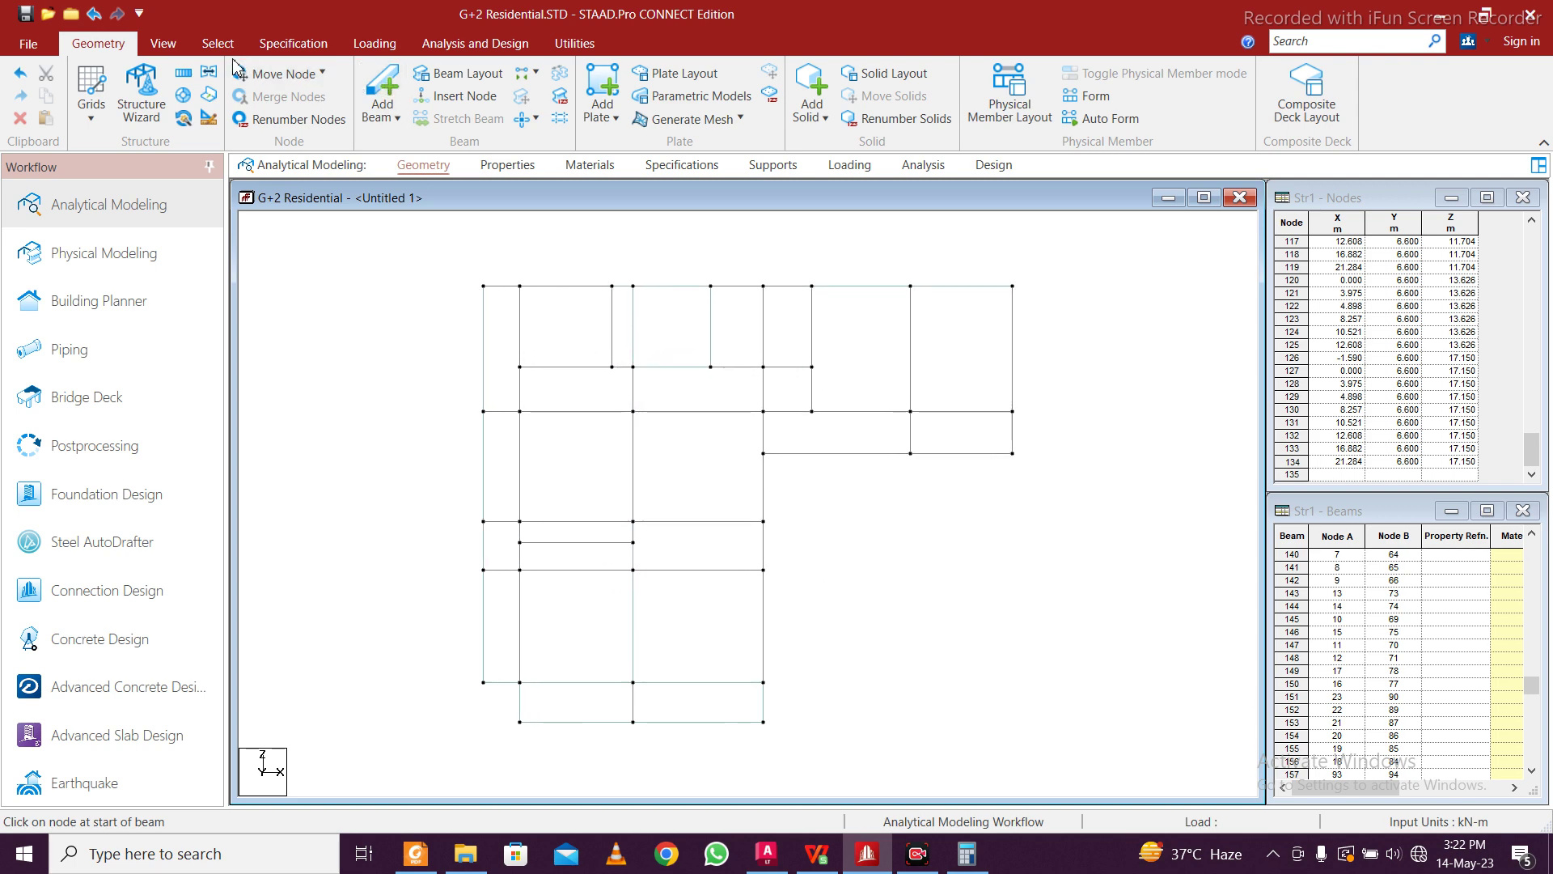
Display the whole structure and set it to the front elevation in the XY plane
click(162, 43)
click(259, 93)
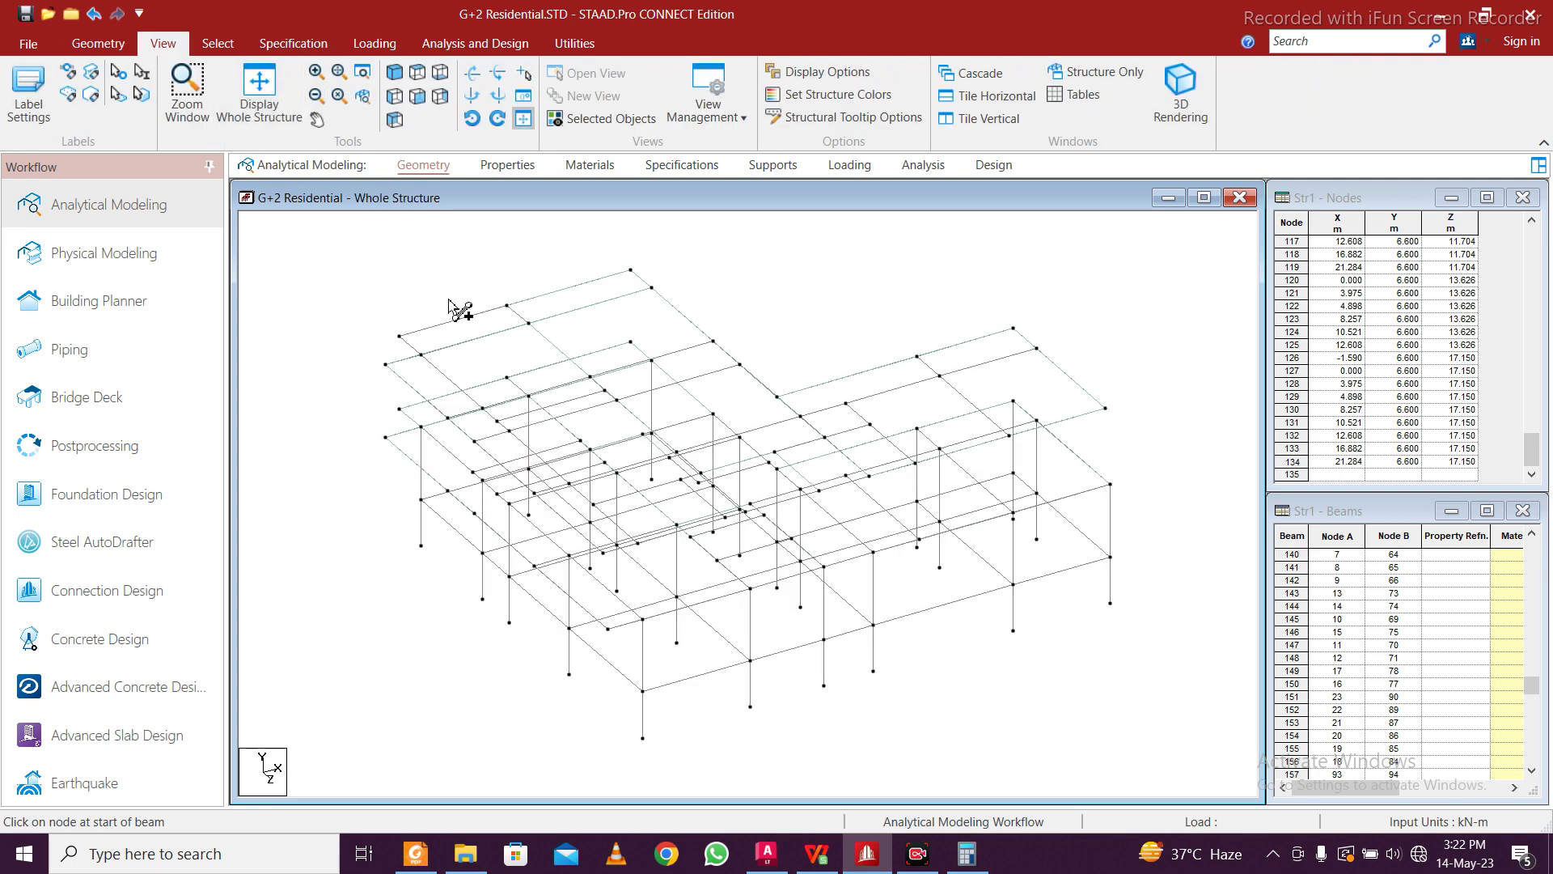
scroll(440, 430, down, 2)
middle_drag(463, 497, 298, 550)
right_click(325, 535)
click(267, 526)
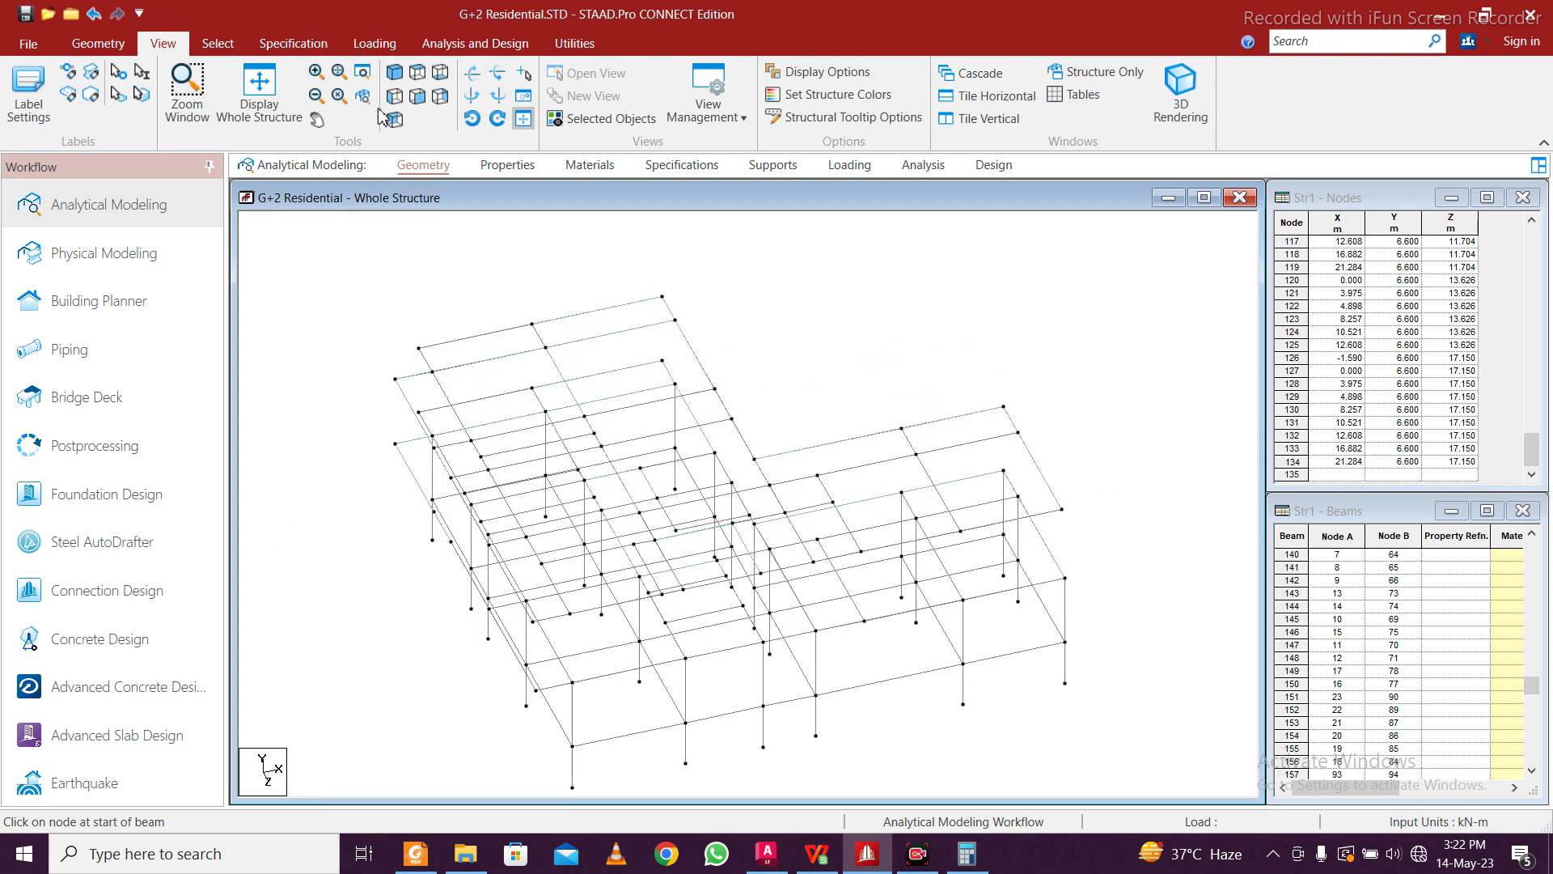
click(422, 105)
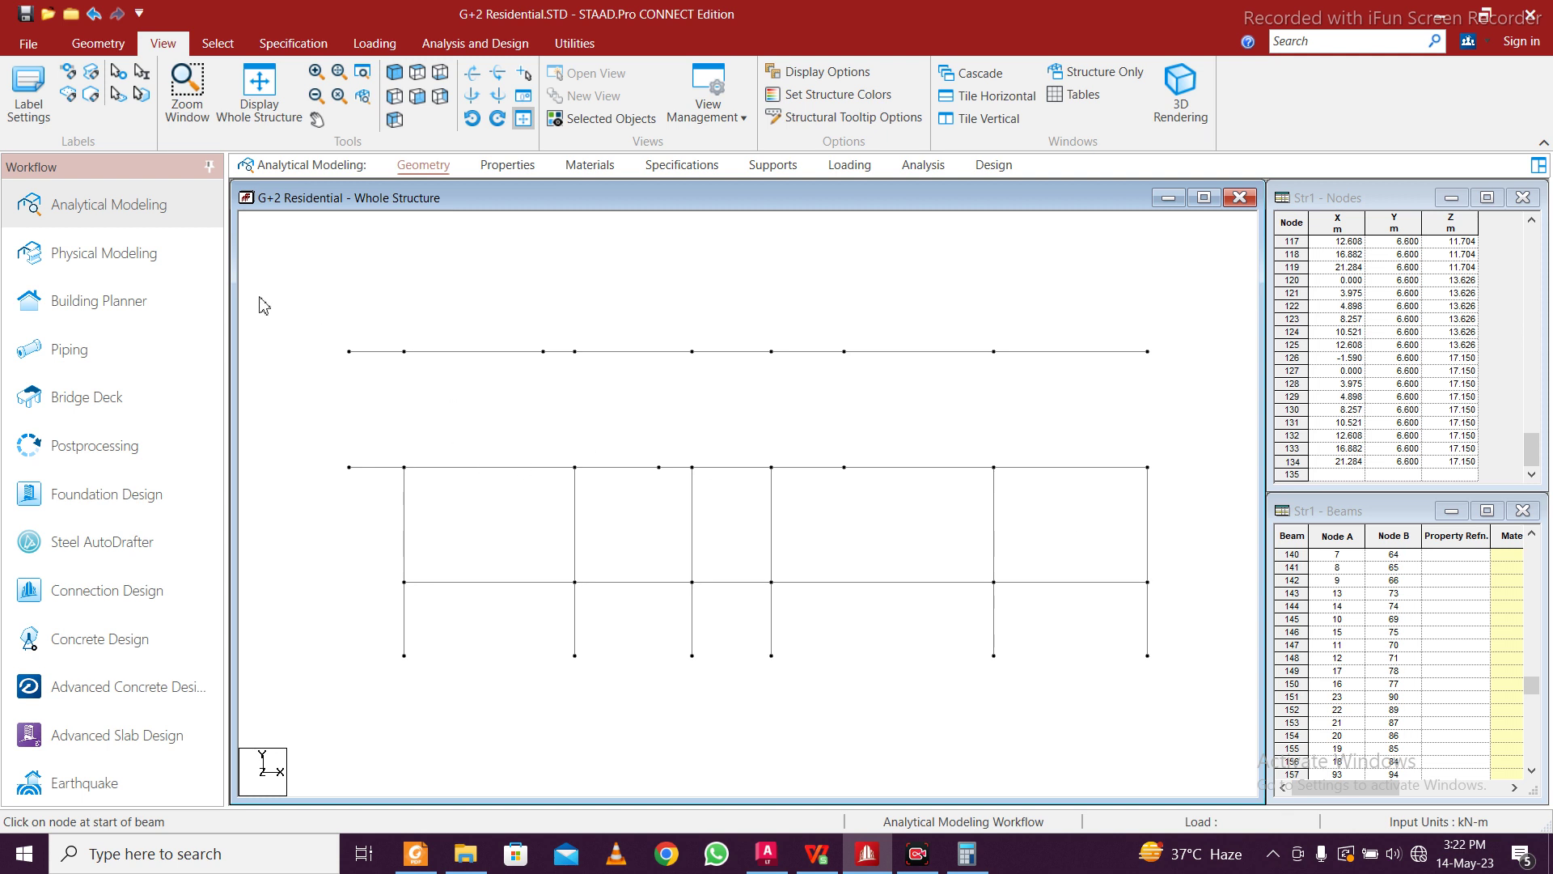
drag(260, 304, 1200, 541)
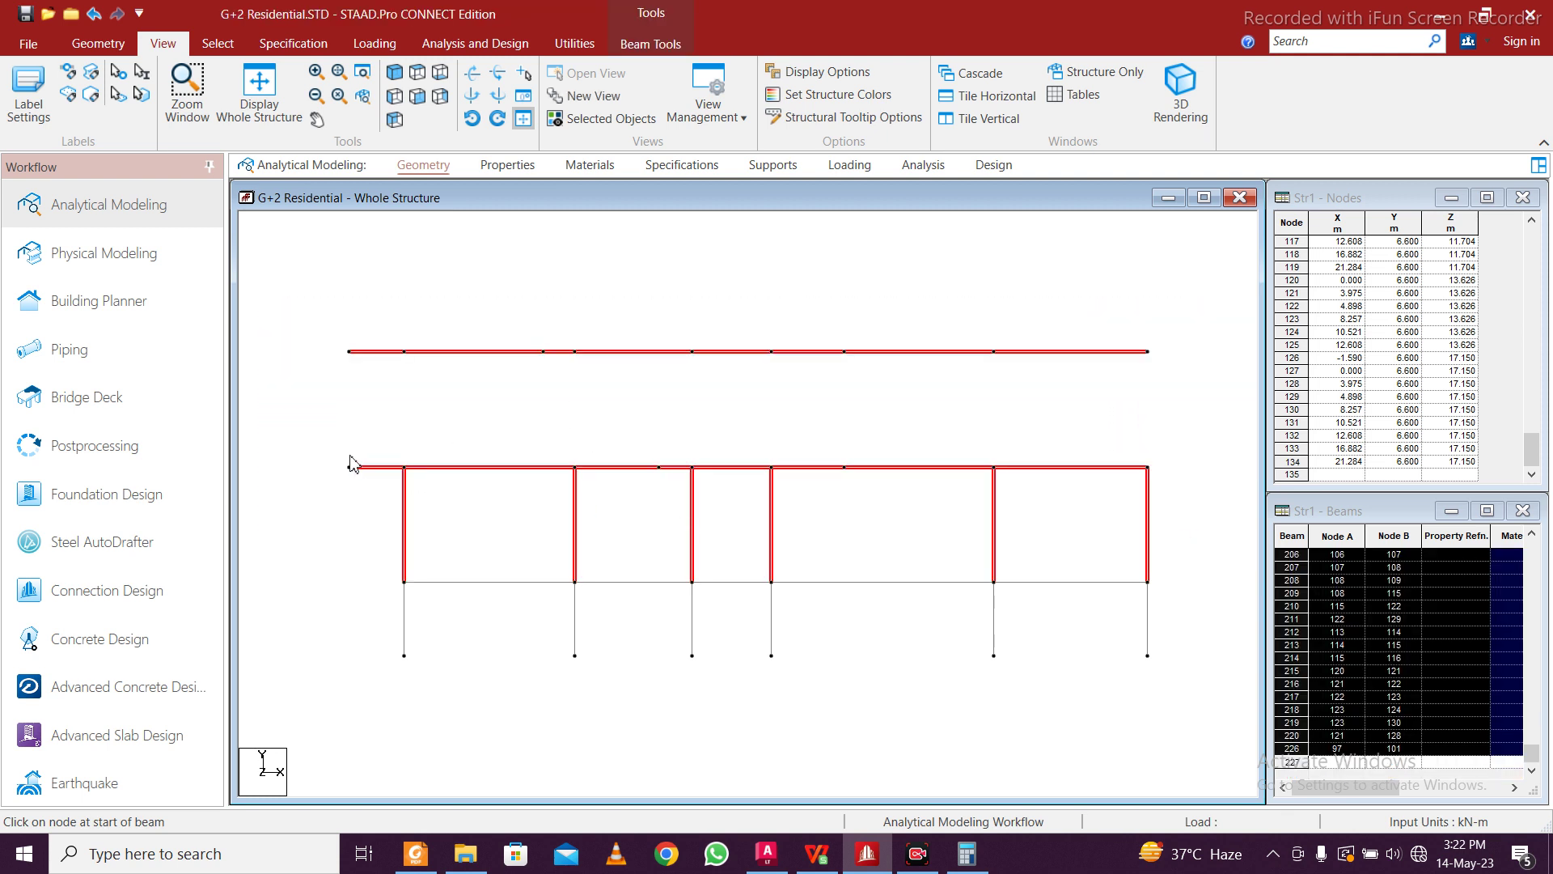
drag(300, 440, 1192, 486)
click(454, 534)
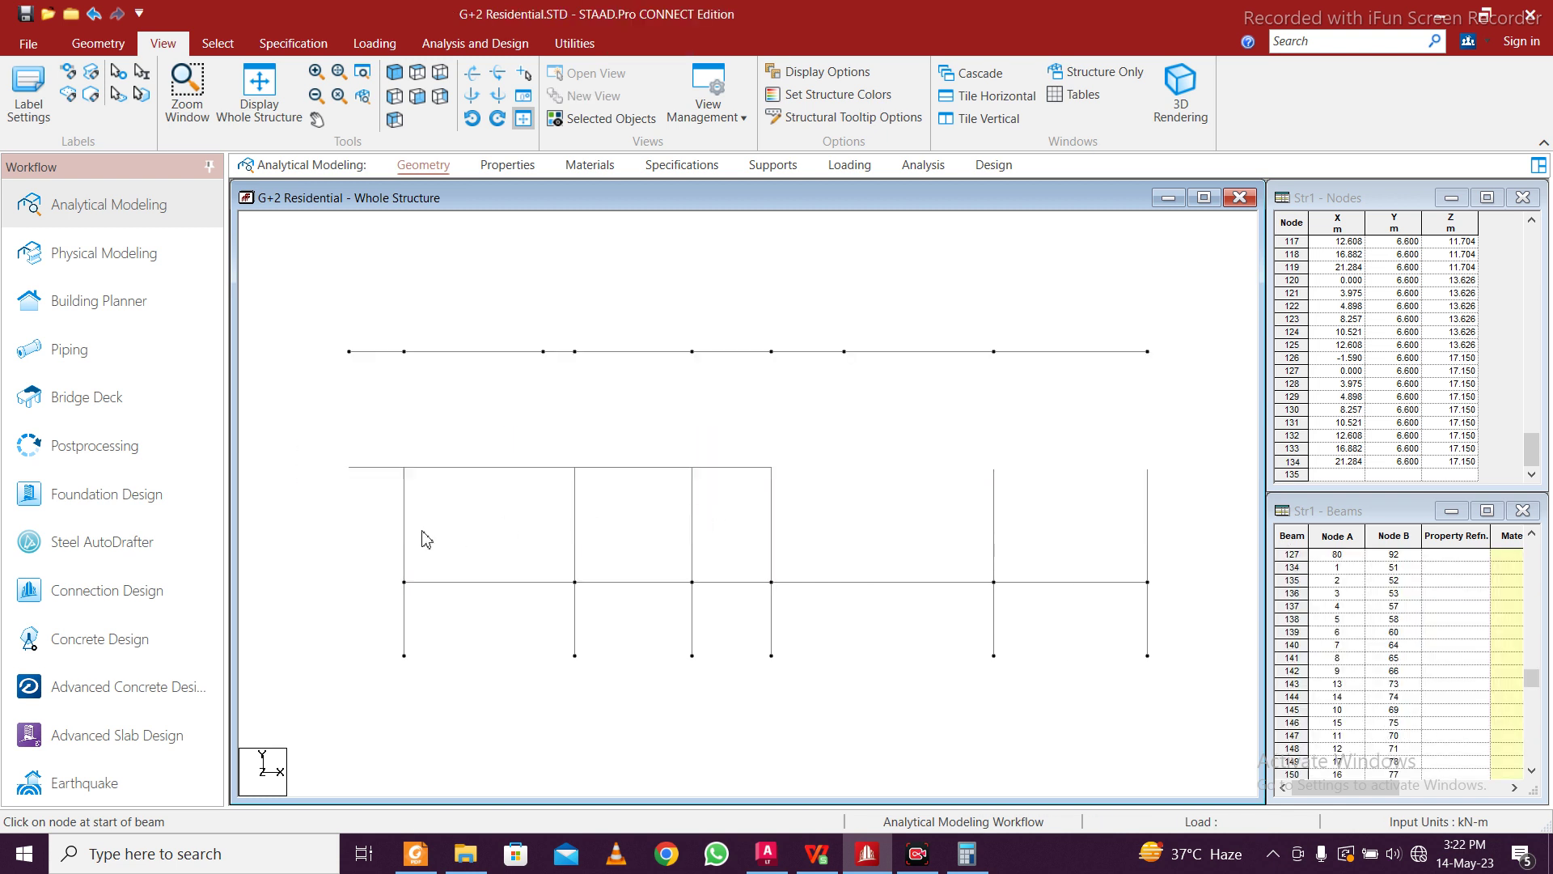
Select the columns of the upper storey together with all beams of the topmost floor level
drag(1191, 527, 386, 511)
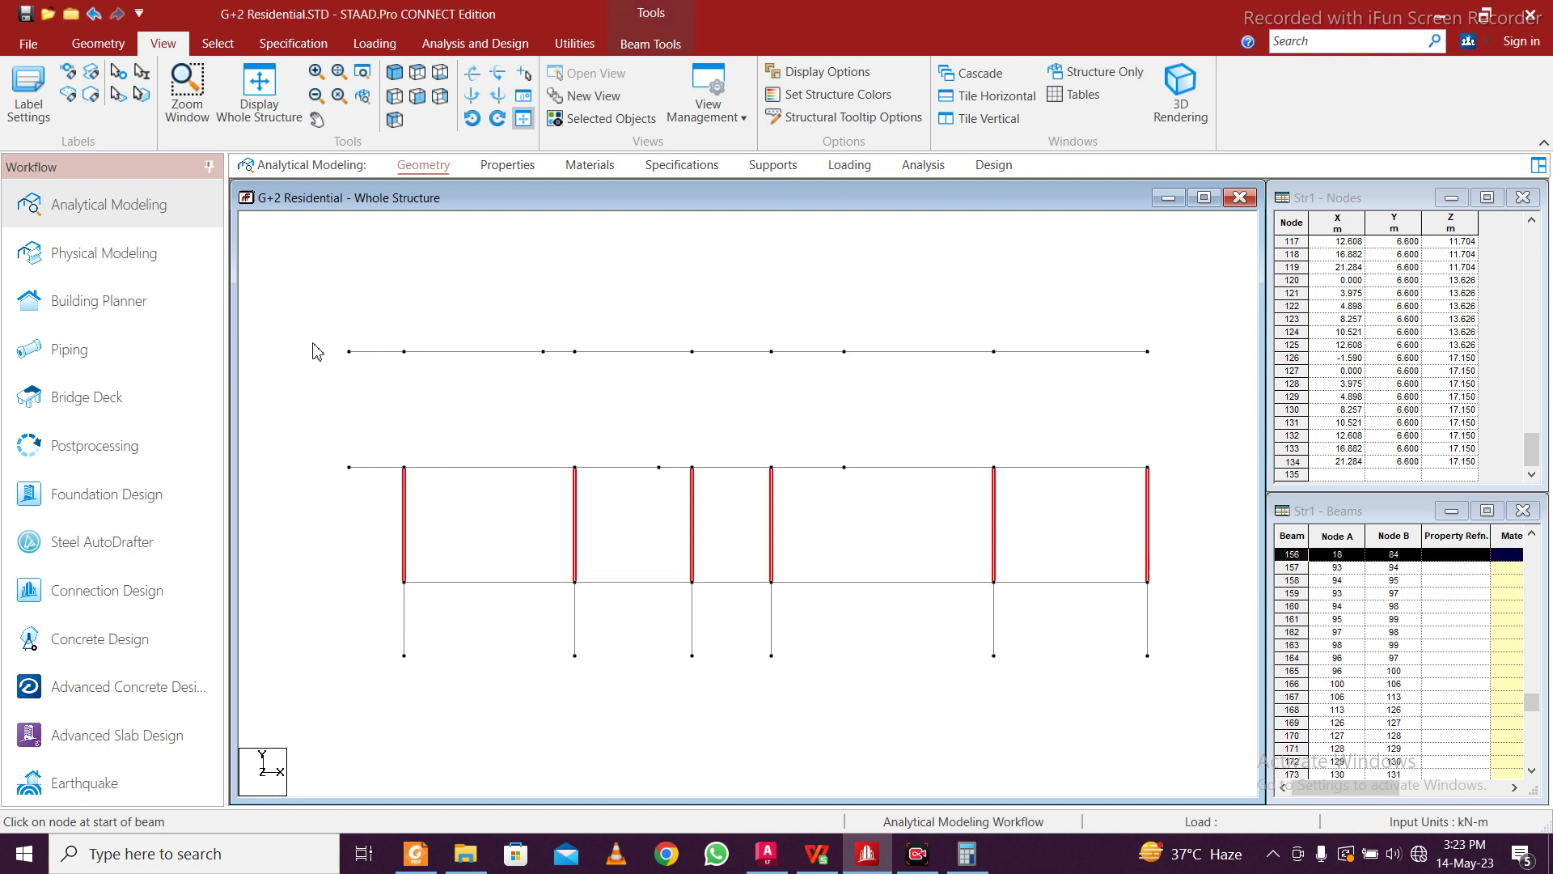
drag(304, 343, 525, 383)
drag(525, 382, 1168, 396)
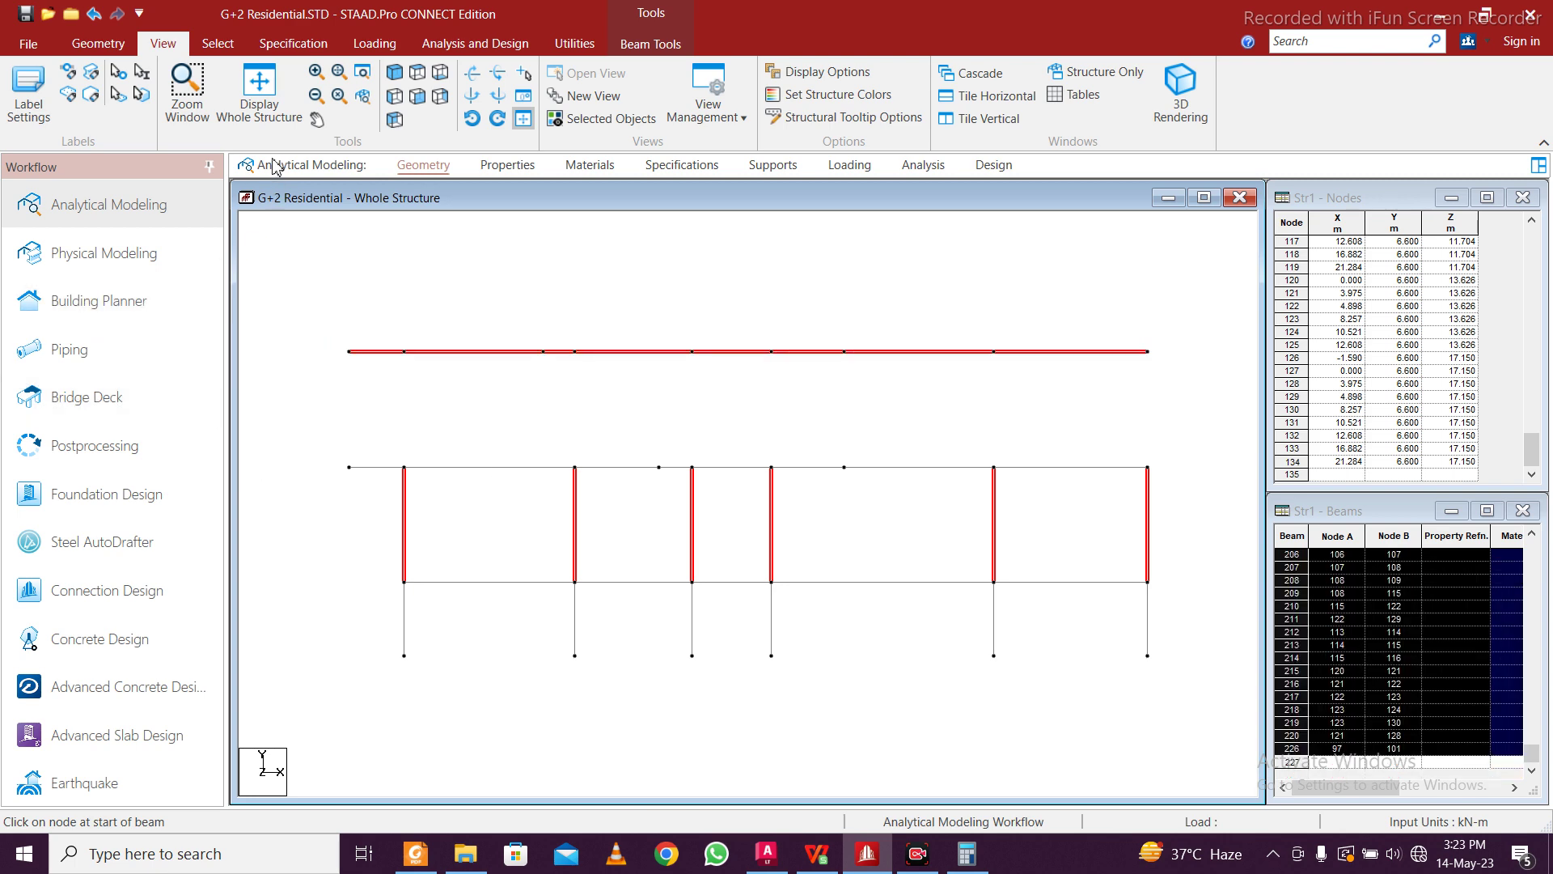
Use the Node Cursor to select all nodes on the two upper floor levels
click(218, 44)
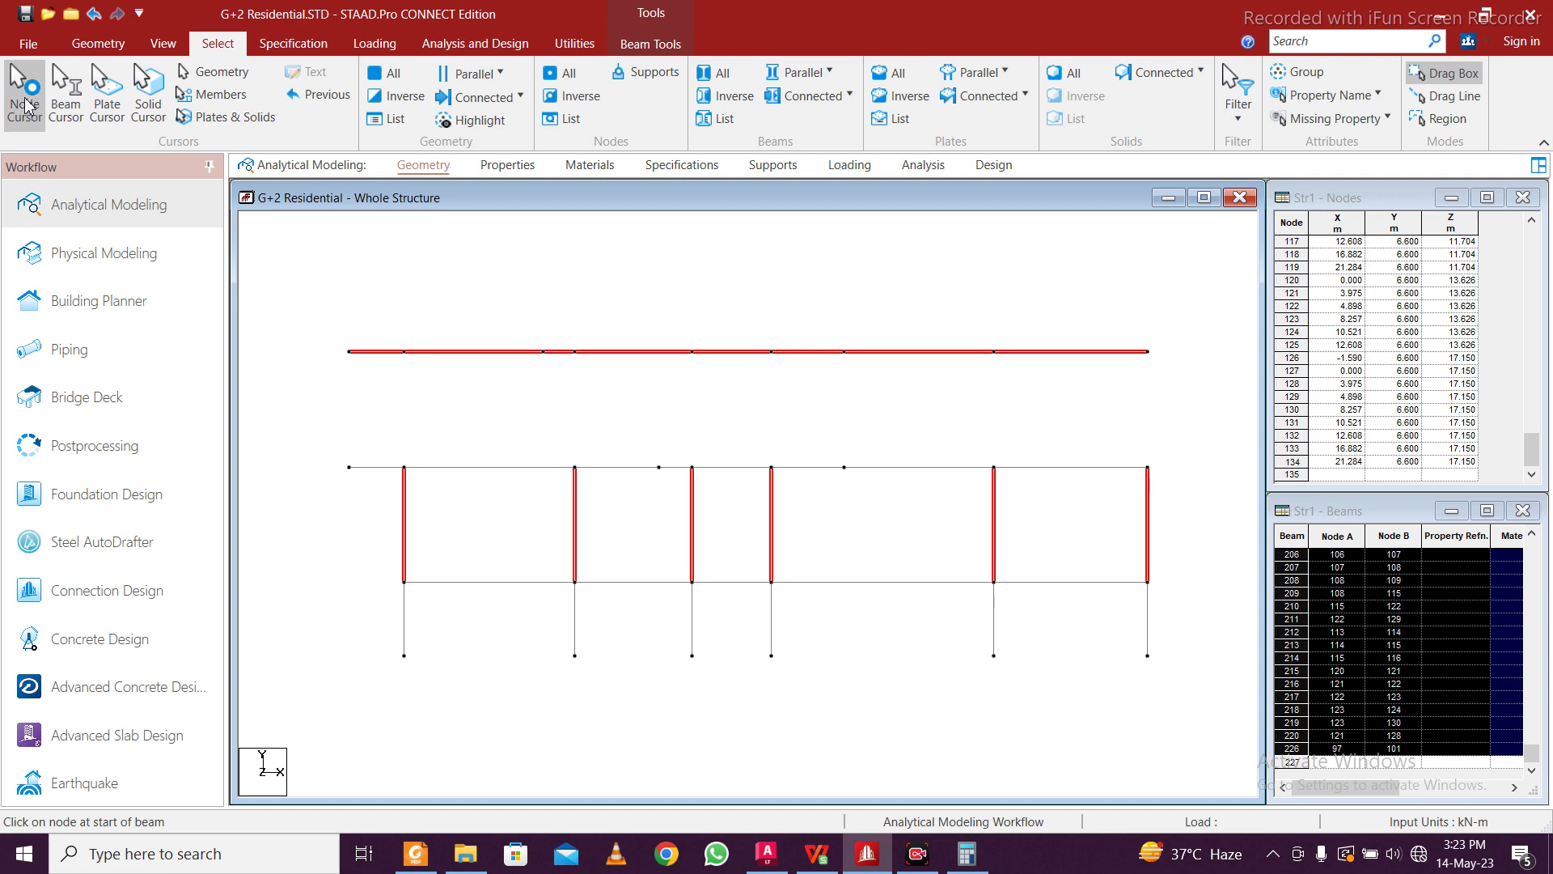
click(25, 93)
click(336, 458)
drag(988, 526, 409, 461)
drag(1055, 517, 349, 324)
click(1177, 533)
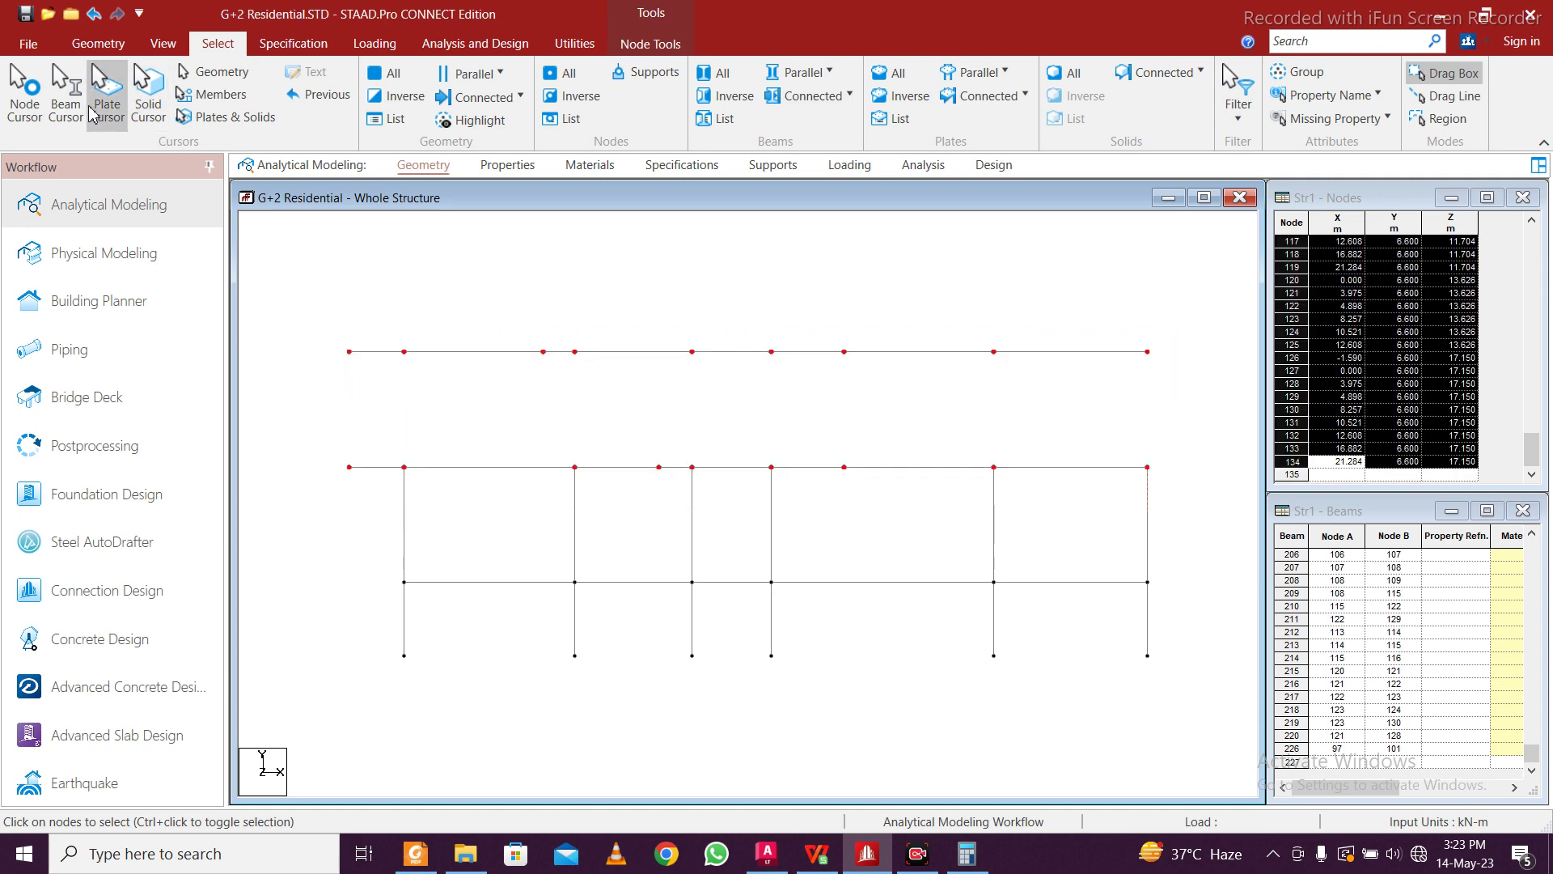
Isolate the beams of the two upper floor levels and the columns below them in a new view, shown isometrically
drag(1199, 553, 305, 319)
right_click(542, 453)
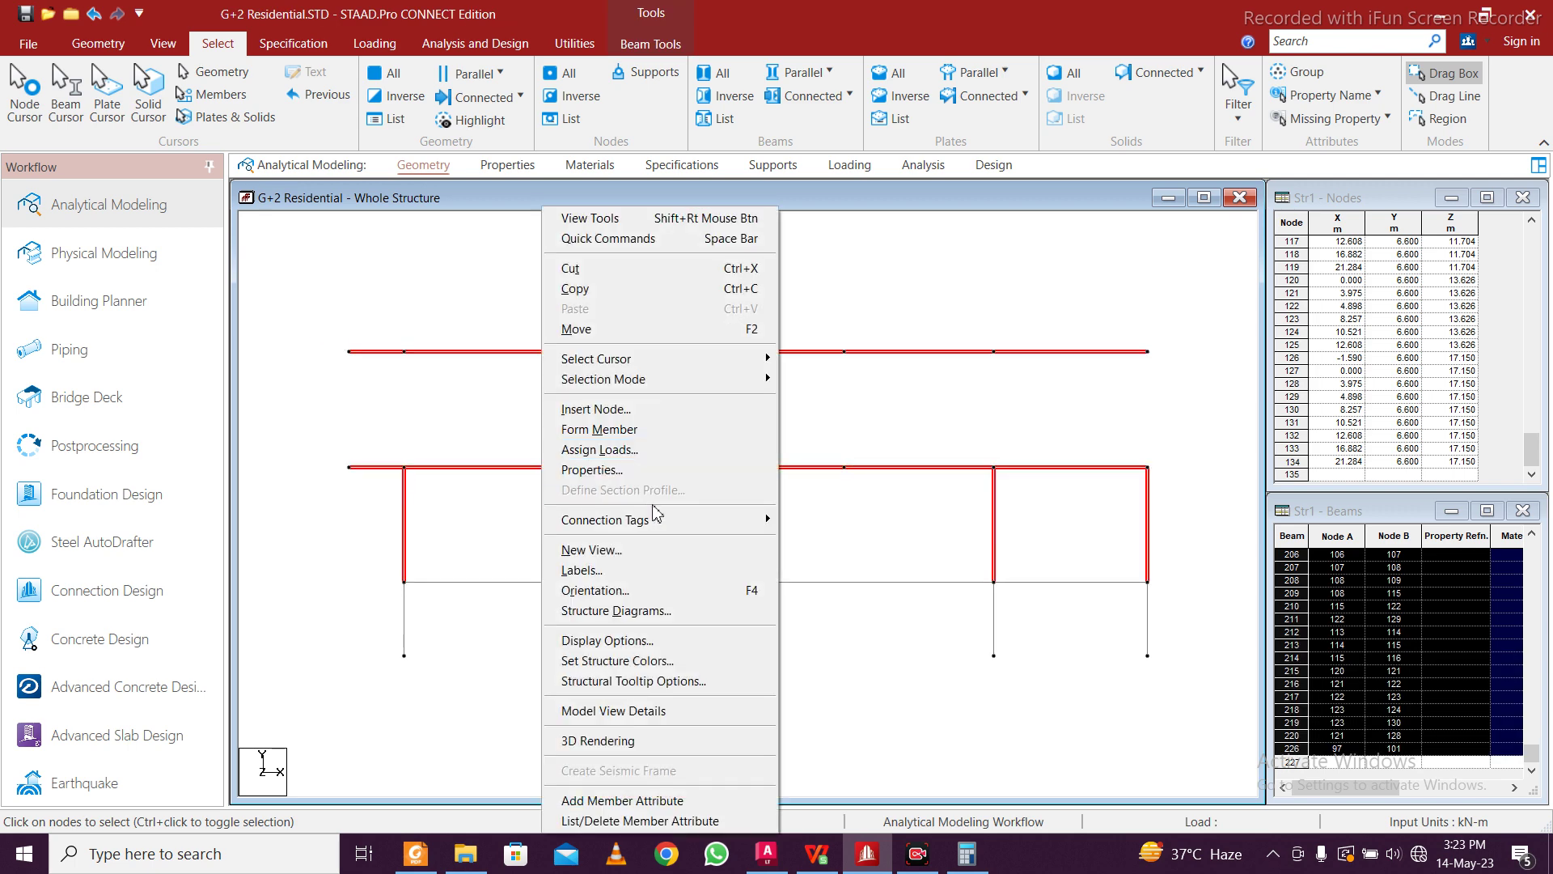
click(648, 551)
click(1052, 481)
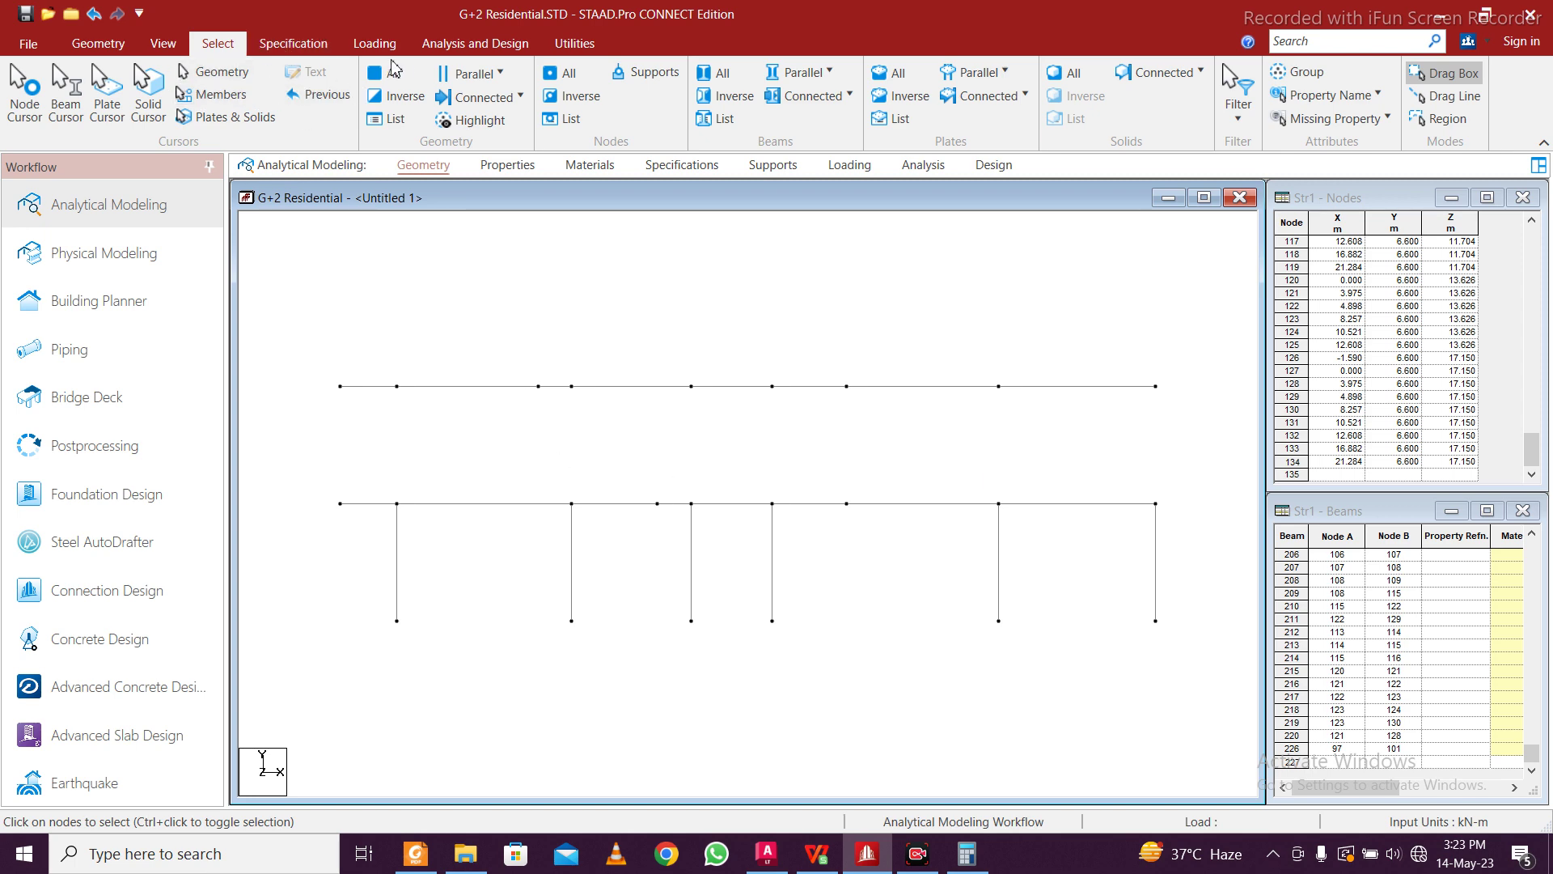
click(163, 44)
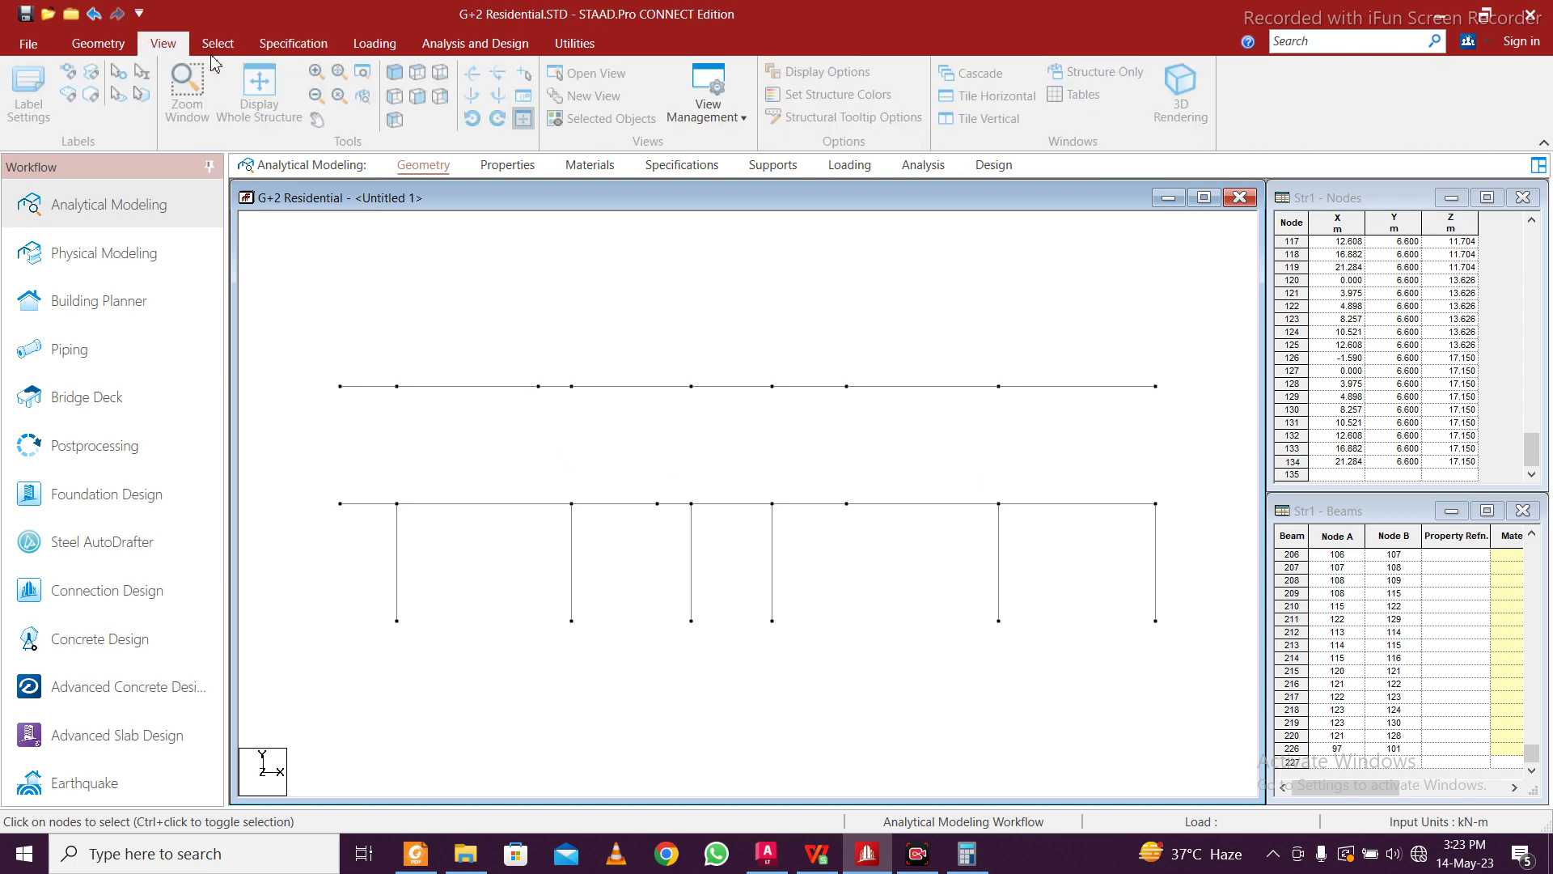
click(394, 75)
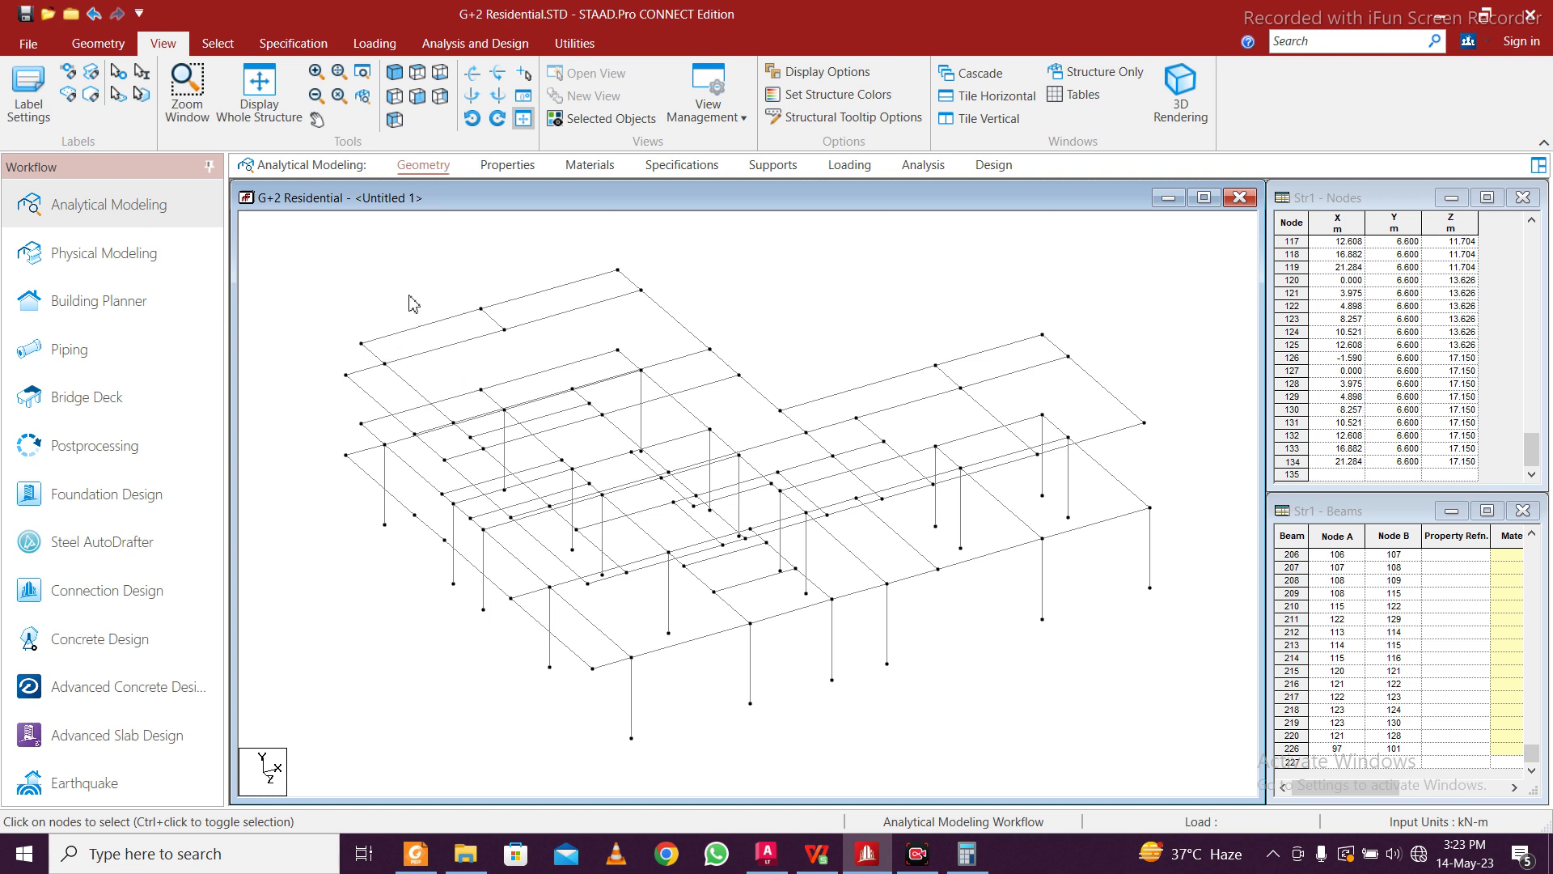
Add three columns along Z = 0 between the two floor levels, at X = 0, 4.898 and 10.521
click(98, 44)
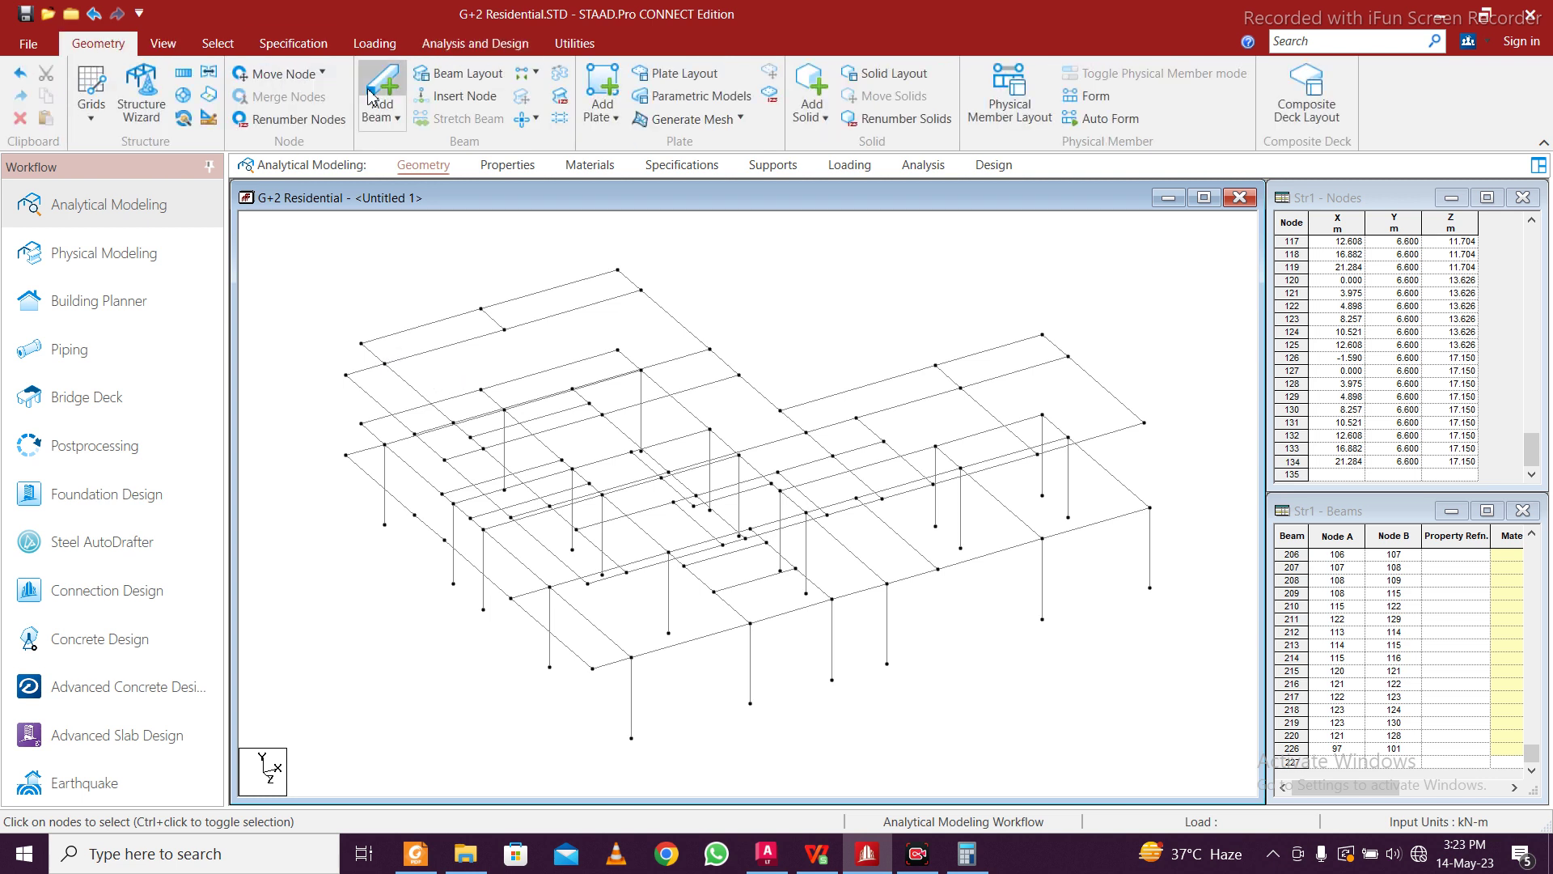
click(372, 95)
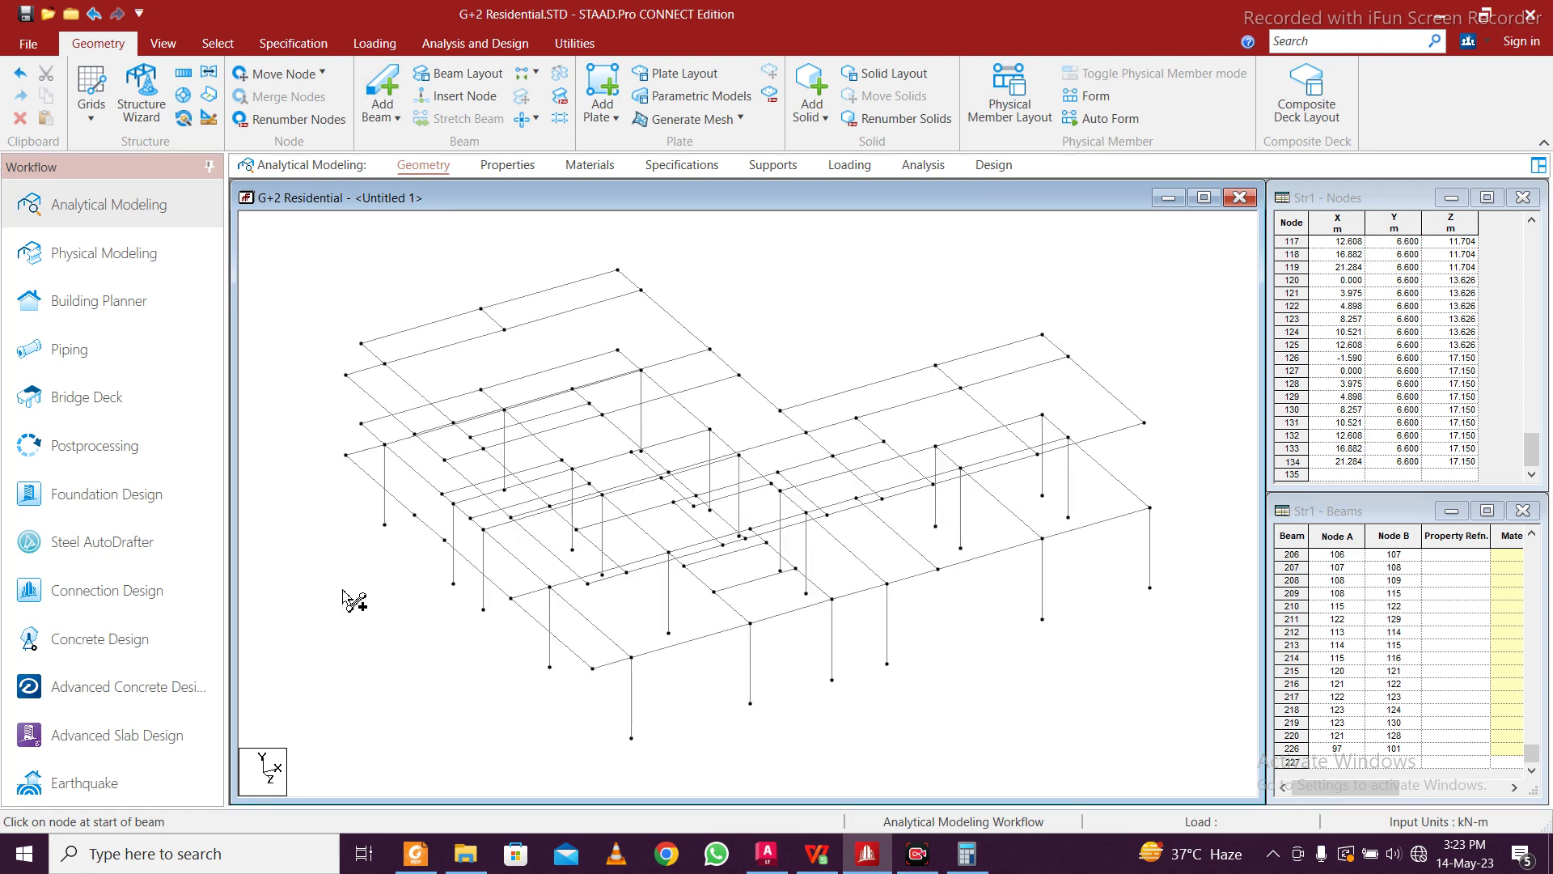
key(Down)
click(412, 441)
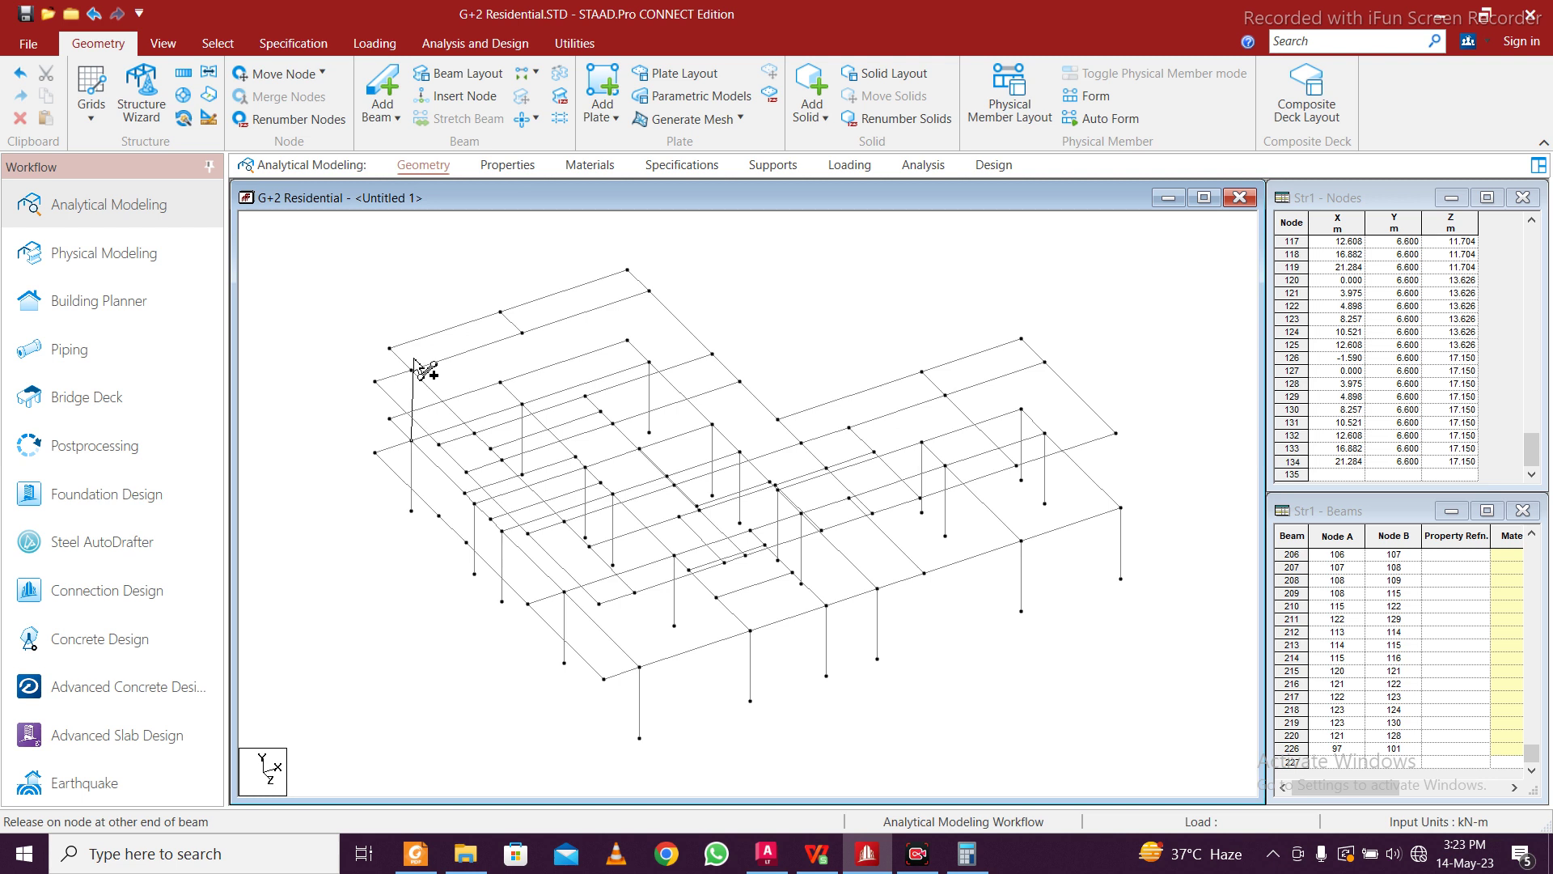
click(411, 371)
drag(522, 404, 522, 331)
drag(649, 361, 649, 291)
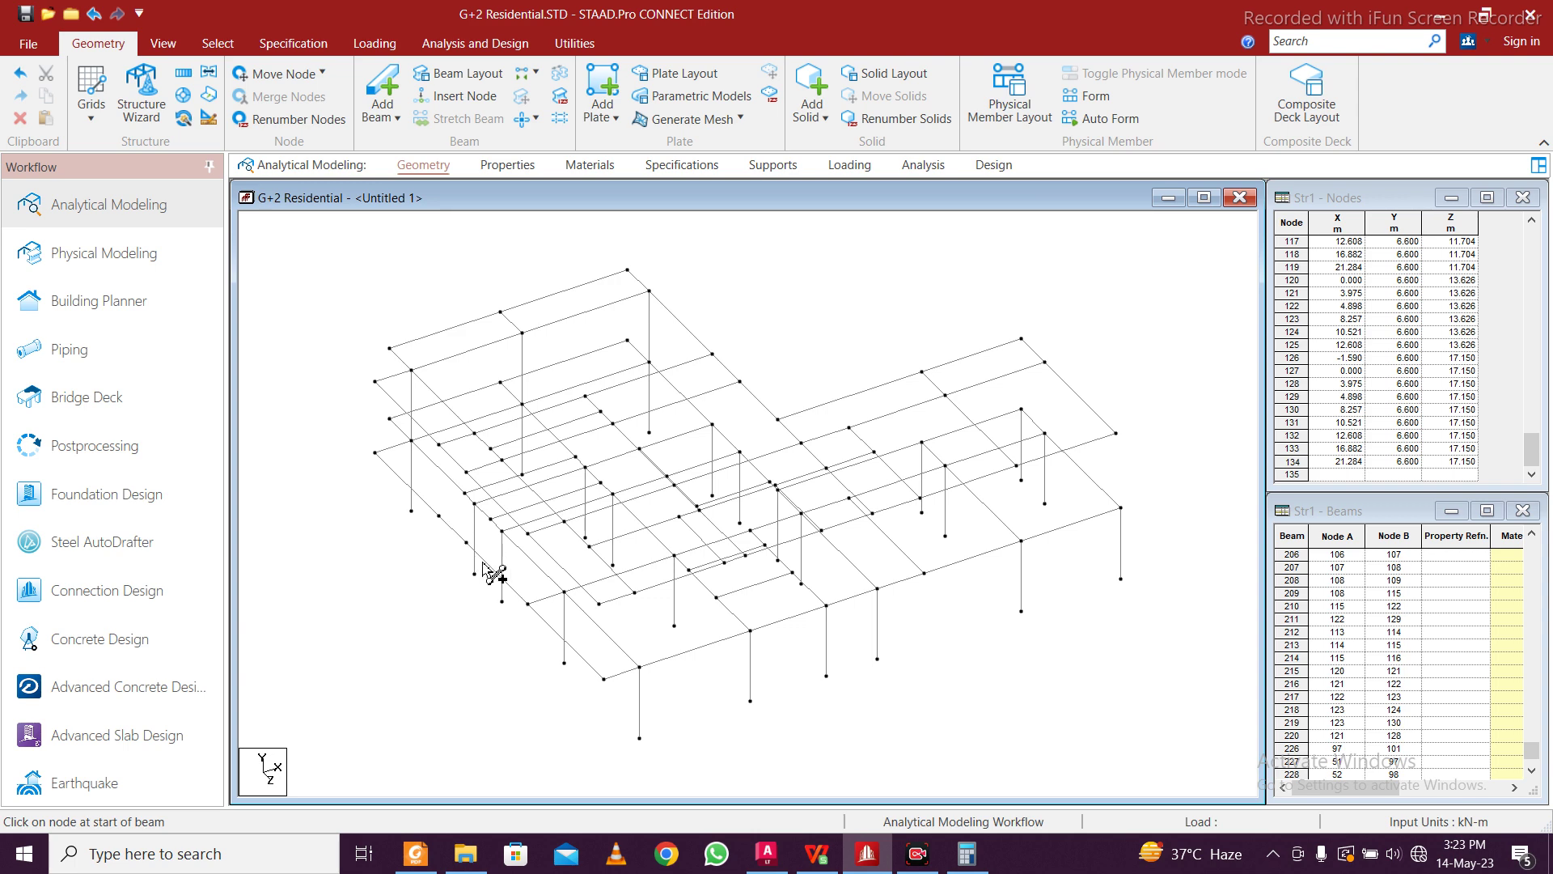
Add three columns along Z = 4.86 between the two floor levels, at X = 0, 4.898 and 10.521
drag(474, 503, 450, 416)
key(Down)
key(Up)
key(Up)
key(Up)
key(Down)
key(Down)
key(Down)
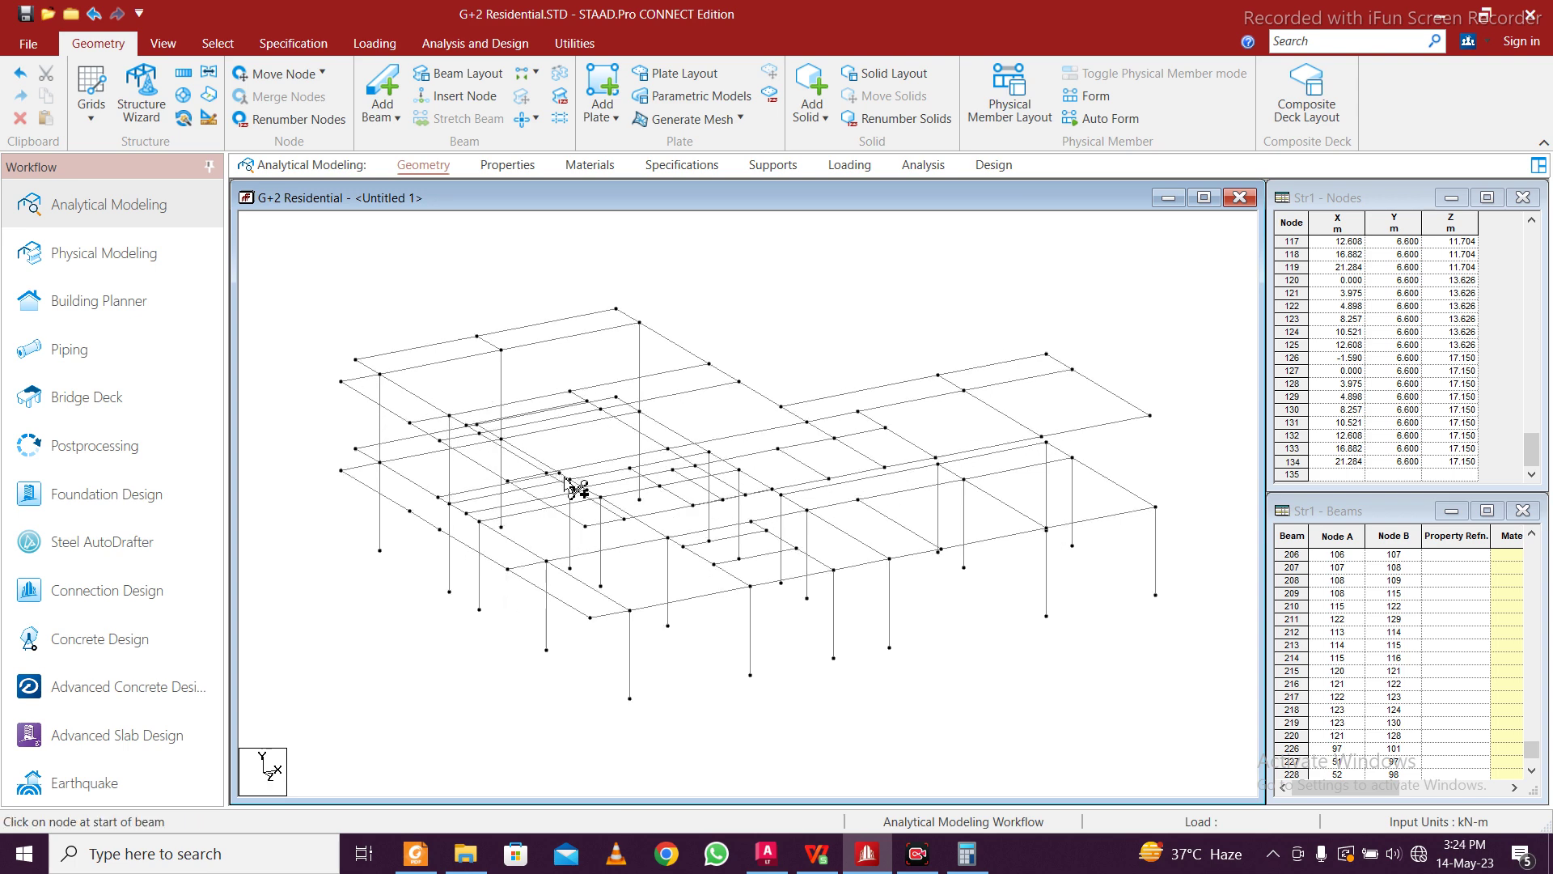
drag(572, 482, 581, 397)
key(Down)
drag(710, 440, 714, 360)
Add three columns along Z = 6.972 between the two floor levels, at X = 0, 4.898 and 10.521
drag(479, 525, 481, 444)
drag(601, 495, 603, 415)
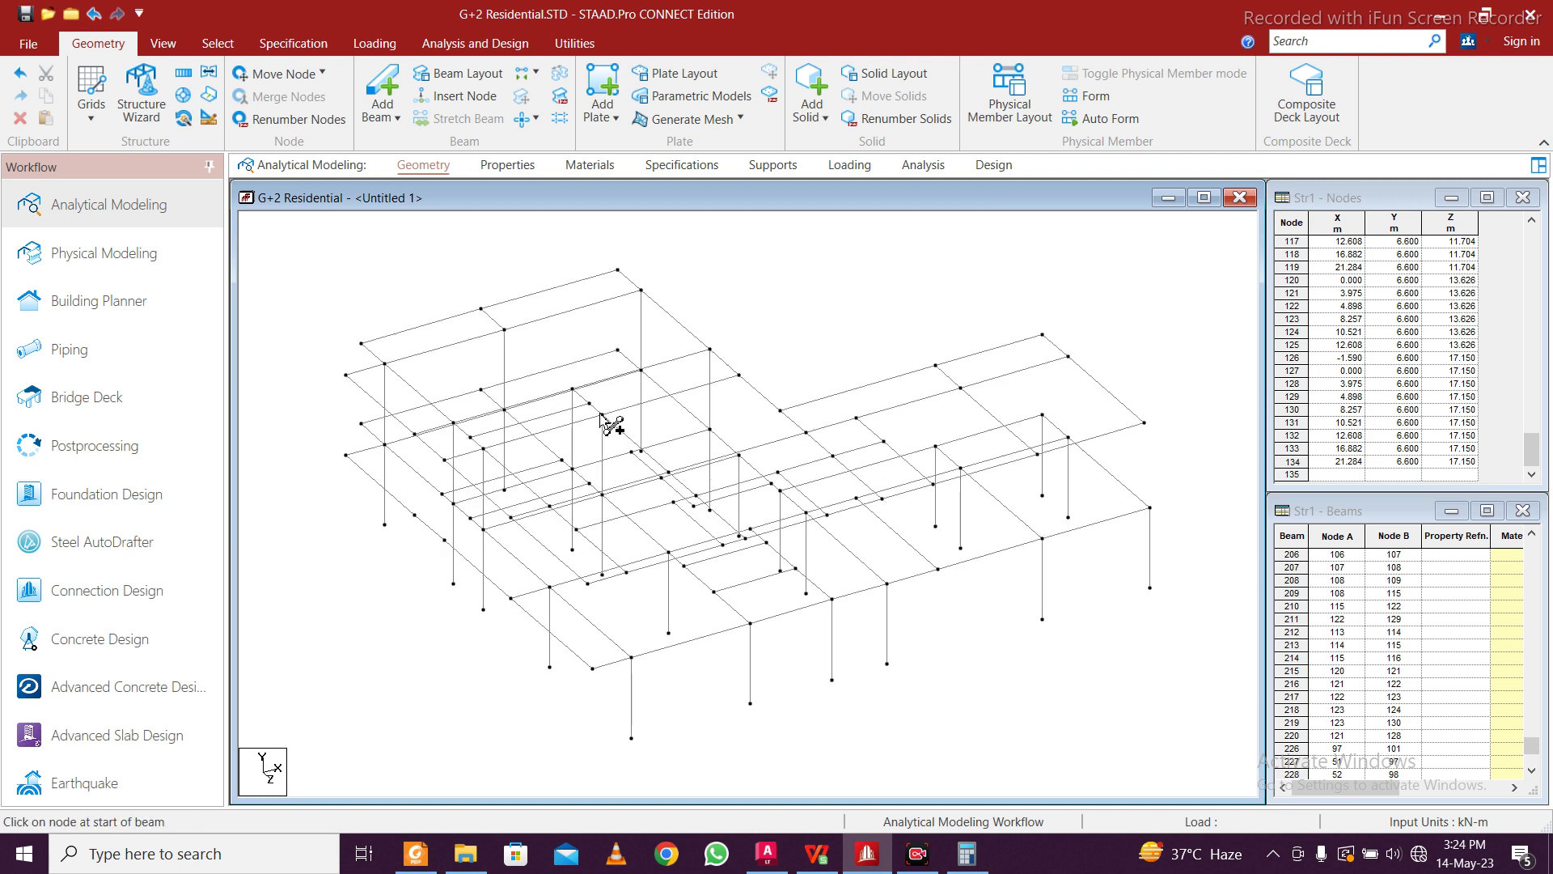
drag(739, 455, 738, 376)
Add columns along Z = 11.704 between the two floor levels, at X = 0 and 4.898
key(Right)
key(Left)
key(Up)
key(Up)
key(Up)
drag(549, 548, 548, 457)
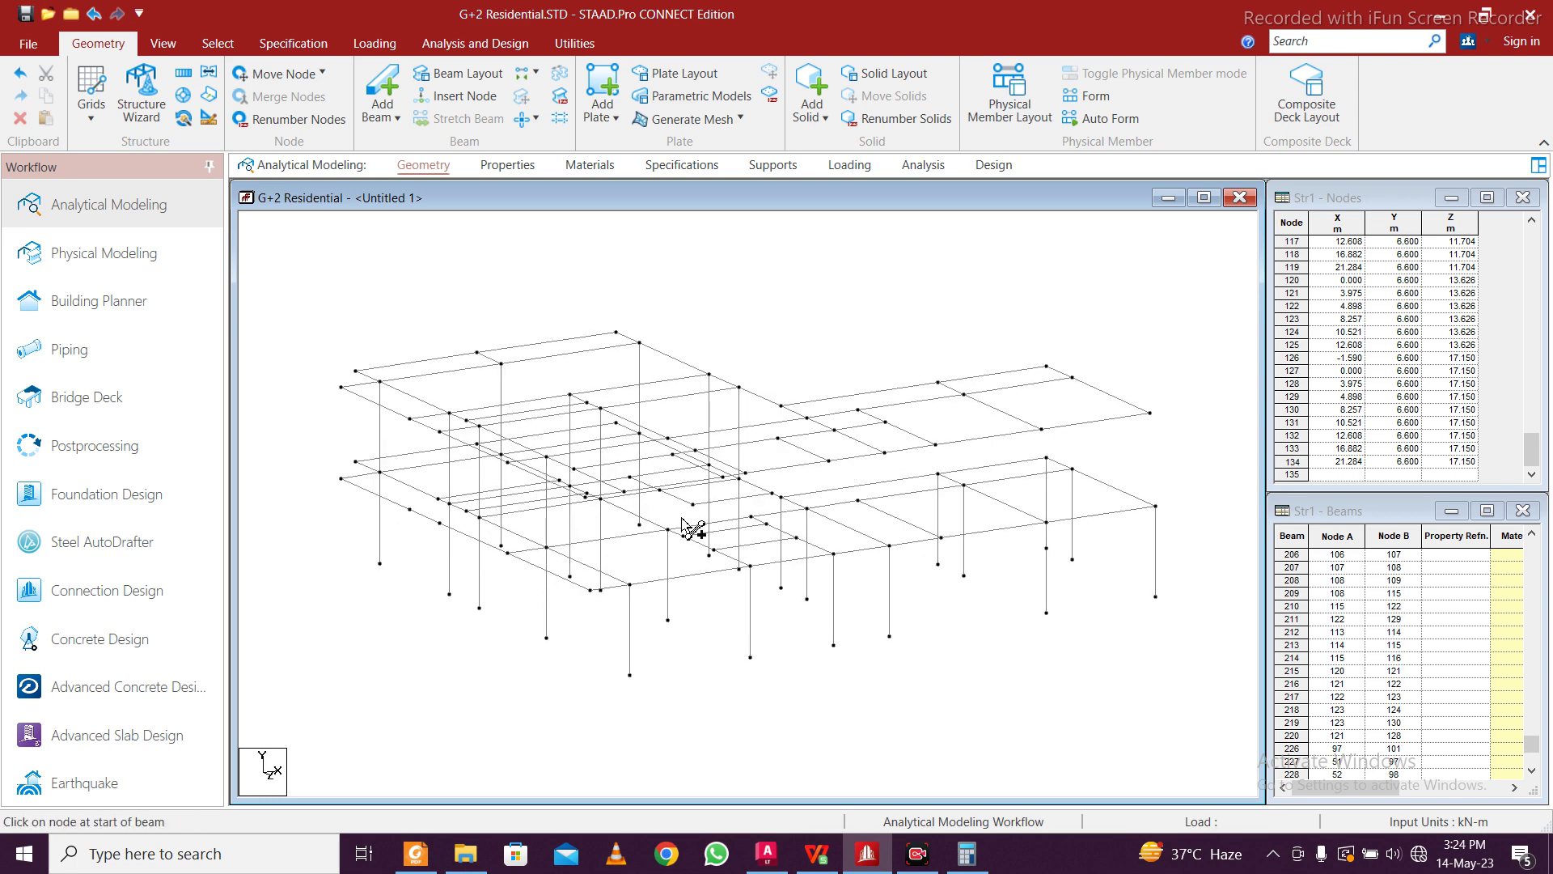
drag(668, 529, 668, 439)
Add three columns along the rear edge of the side wing, at X = 10.521, 16.882 and 21.284
drag(781, 497, 781, 406)
drag(939, 473, 938, 381)
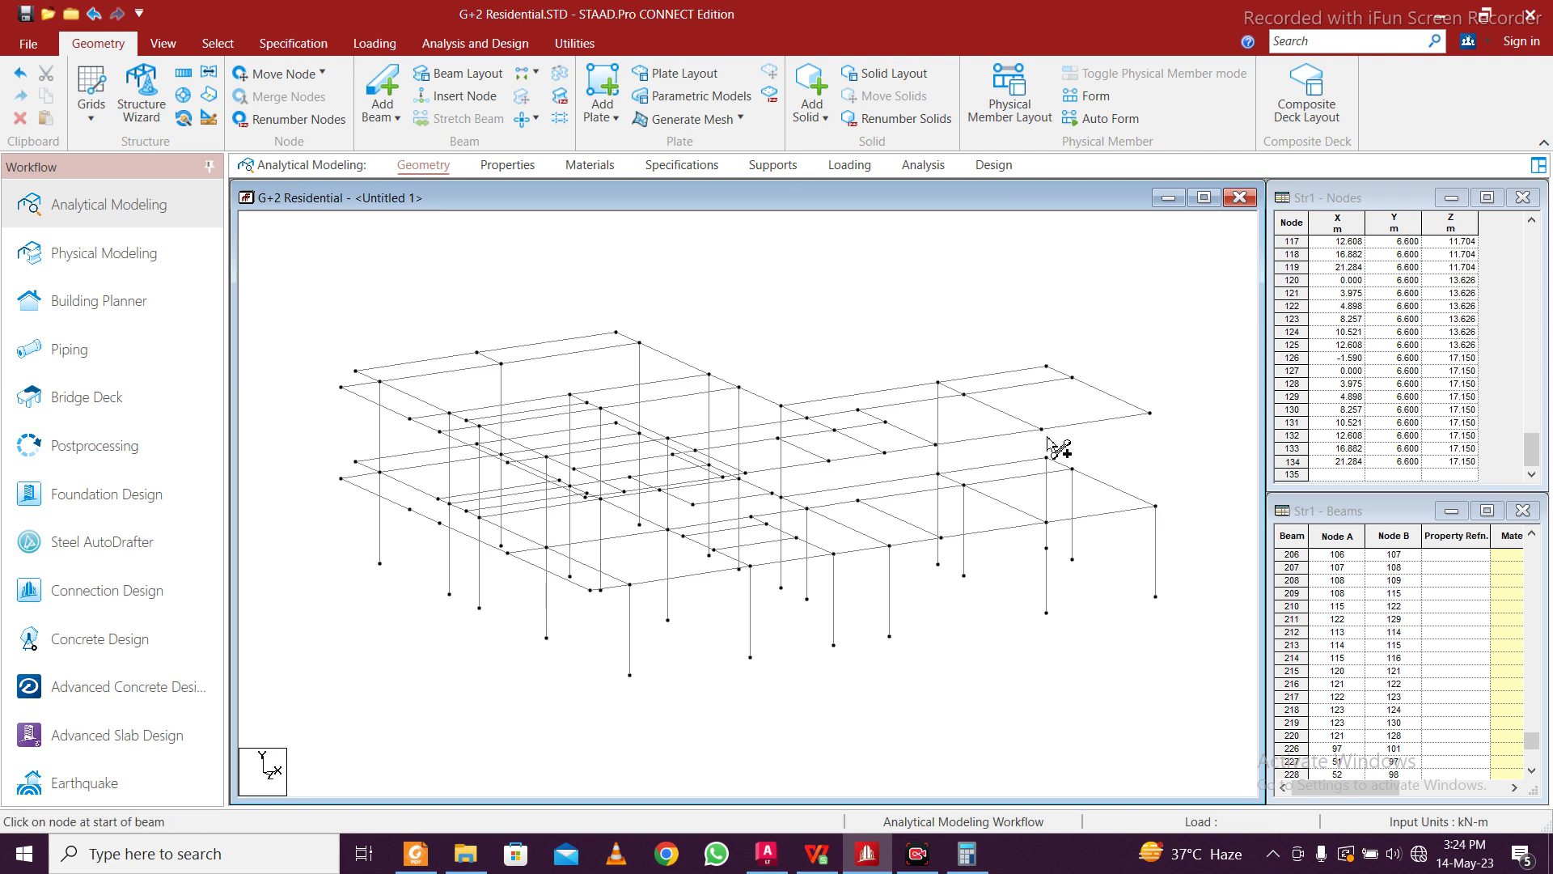
drag(1046, 457, 1047, 368)
Add the remaining columns along Z = 11.704 between the two floor levels, at X = 10.521, 16.882 and 21.284
drag(807, 508, 807, 417)
drag(963, 484, 964, 394)
drag(1072, 468, 1073, 377)
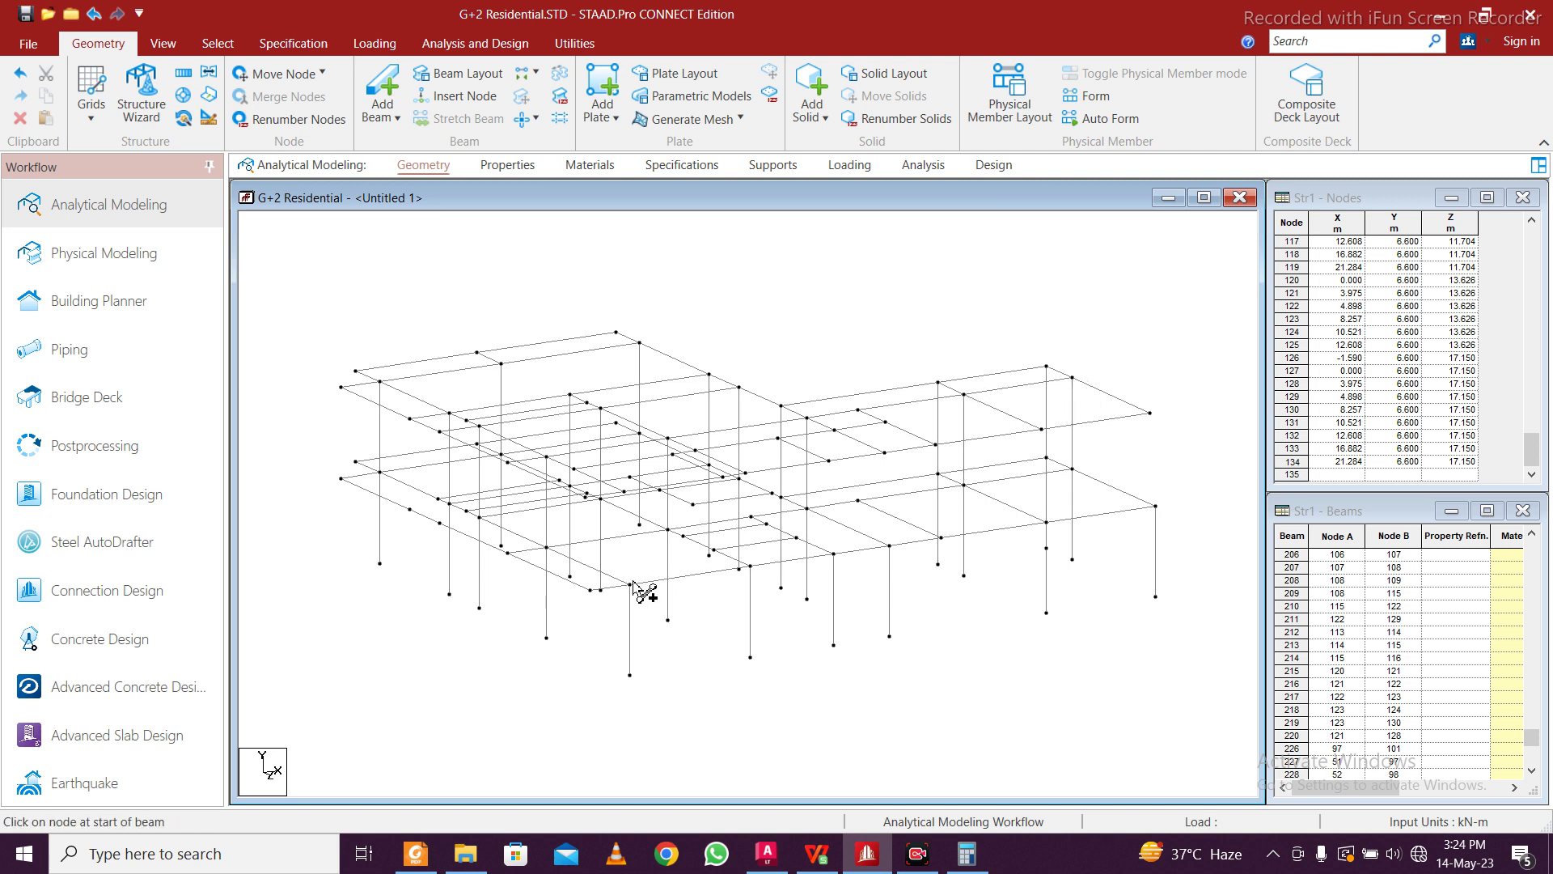
Try to add the front-edge corner column at X = 0 between the two floor levels
drag(630, 584, 625, 491)
drag(629, 586, 626, 546)
key(Down)
key(Down)
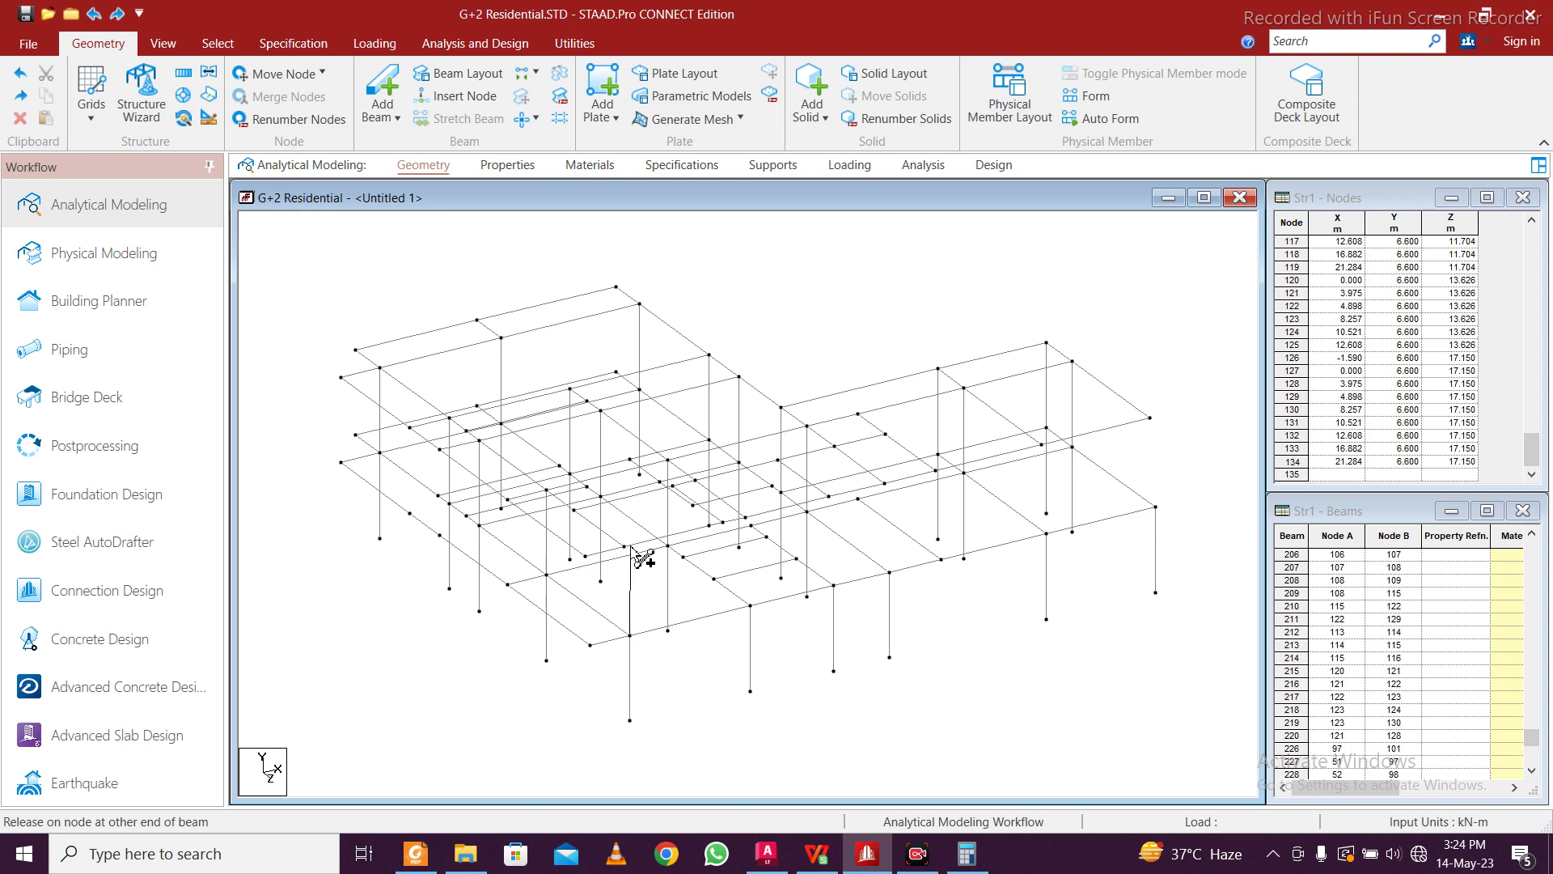
drag(628, 548, 627, 548)
scroll(659, 597, up, 2)
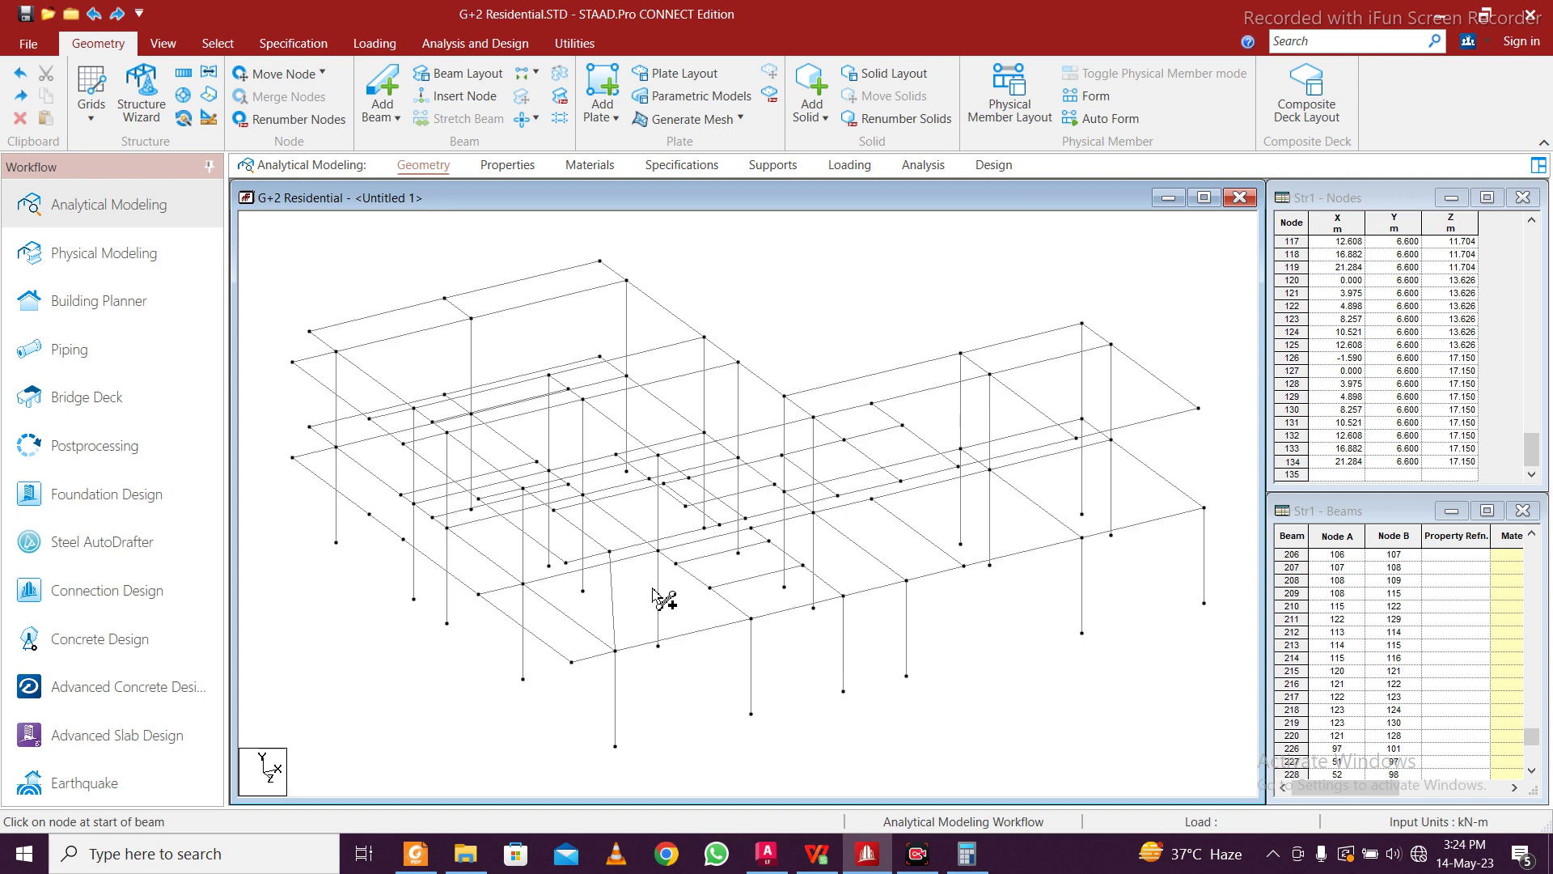
Try to add the front-edge column at X = 4.898 and undo the slanted column drawn on that edge
key(Left)
key(Left)
key(Left)
key(Left)
key(Left)
key(Left)
key(Left)
key(Left)
key(Left)
key(Left)
key(Left)
key(Left)
key(Left)
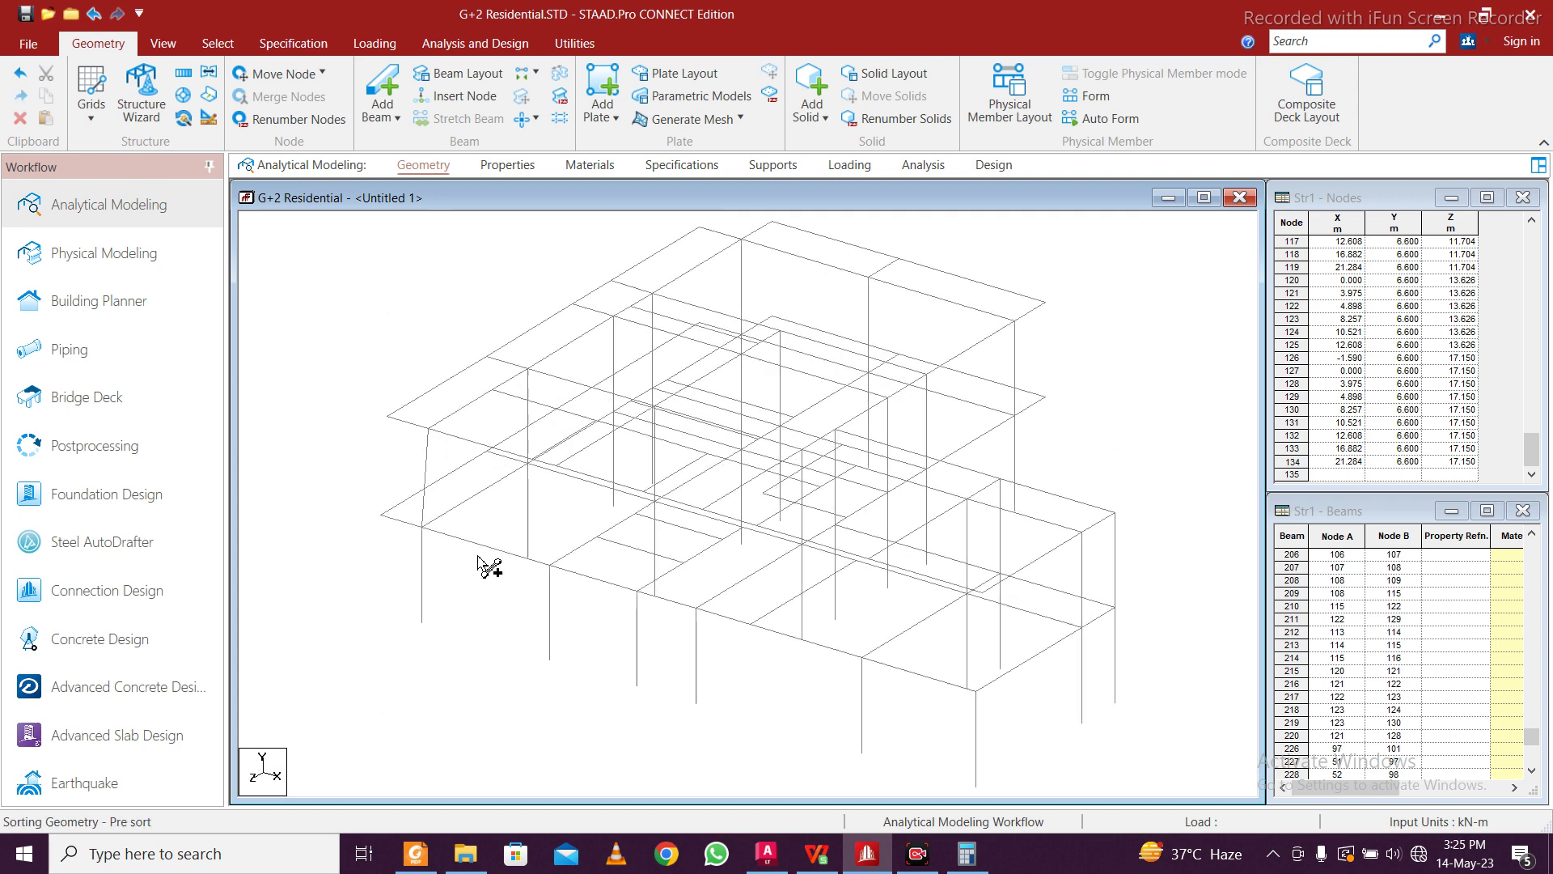
key(Left)
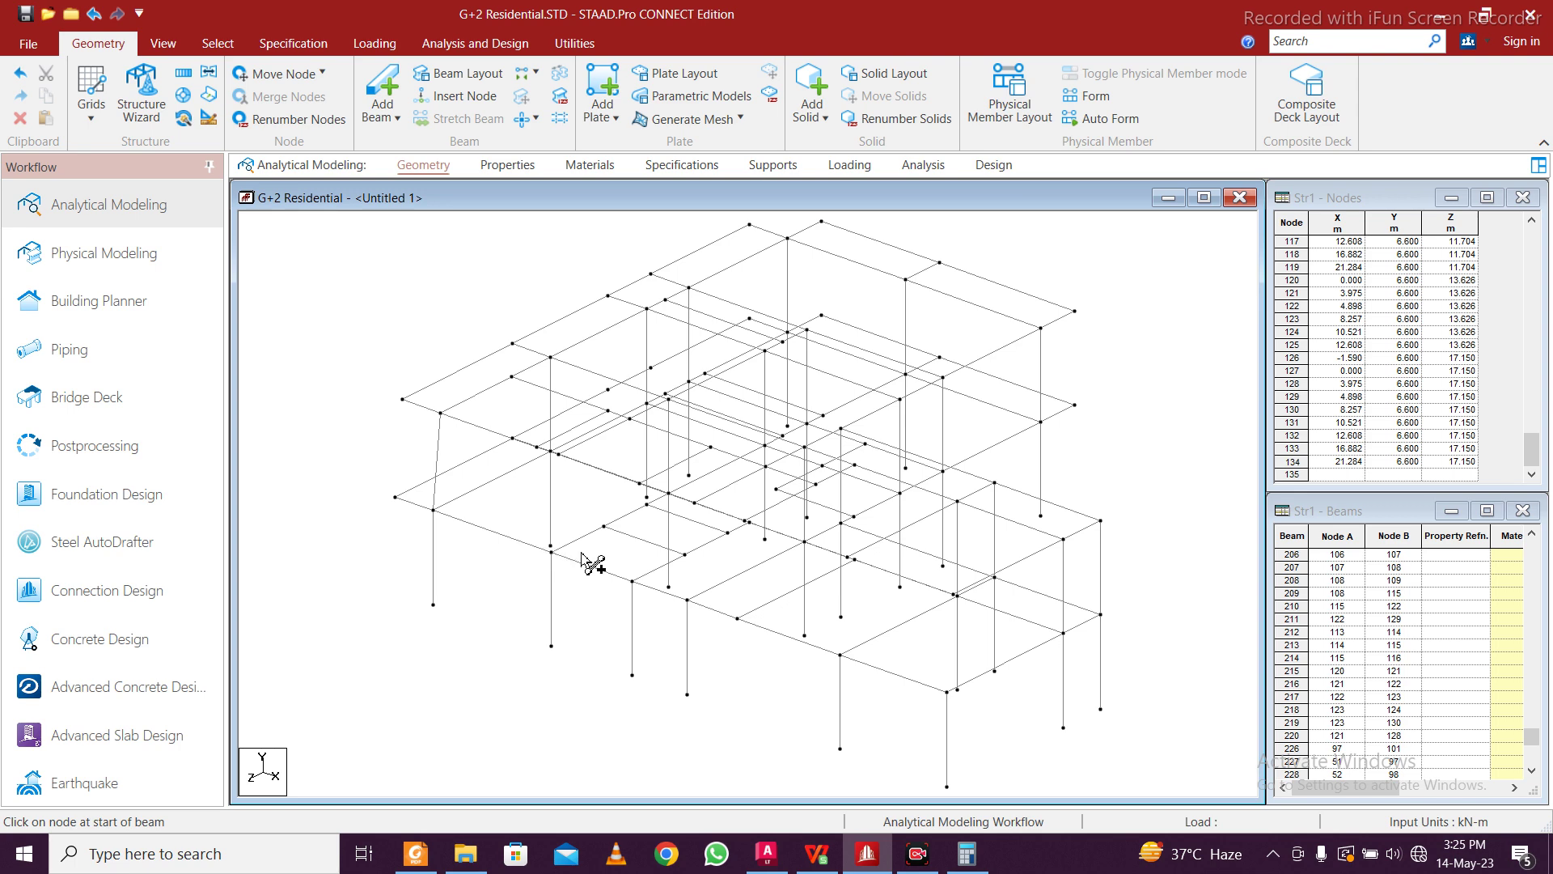
key(Left)
key(Left)
key(Left)
key(Left)
key(Left)
key(Left)
key(Left)
key(Left)
key(Left)
key(Left)
key(Left)
key(Left)
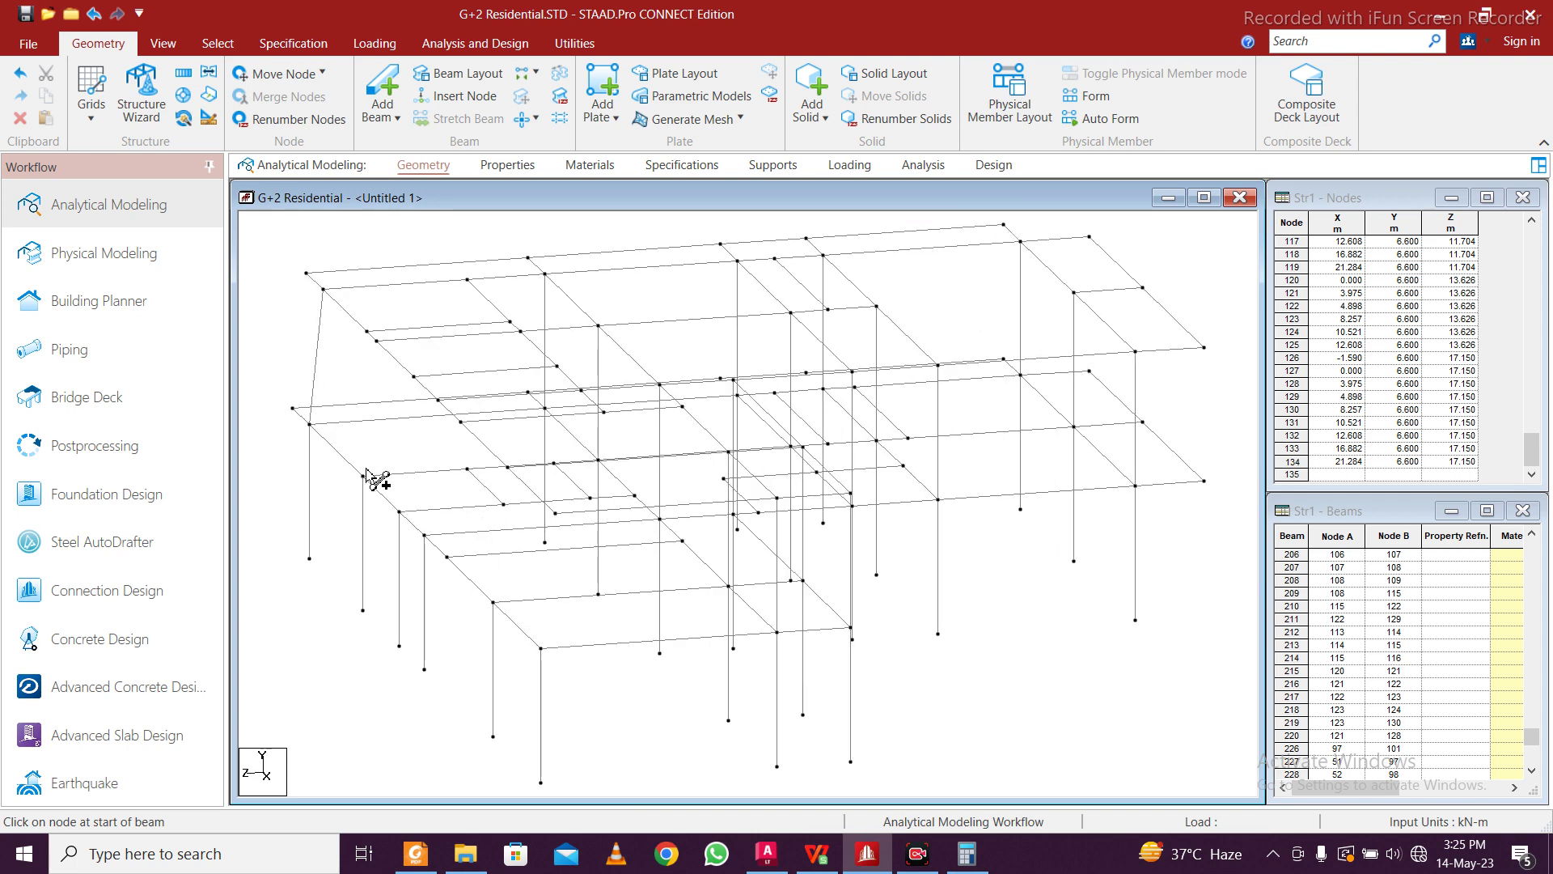
click(363, 477)
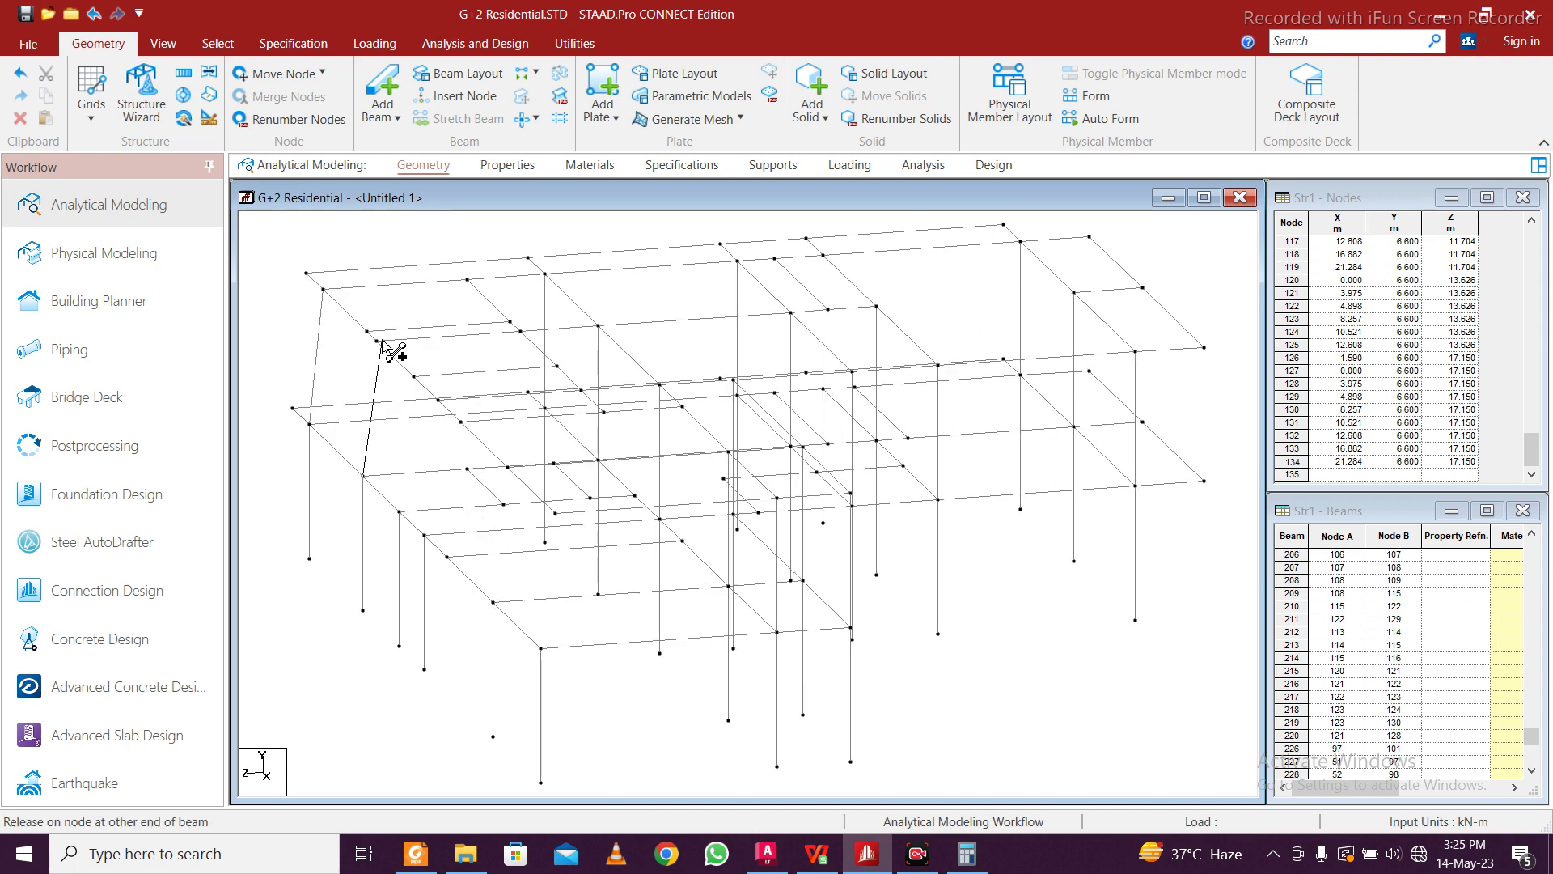
click(376, 342)
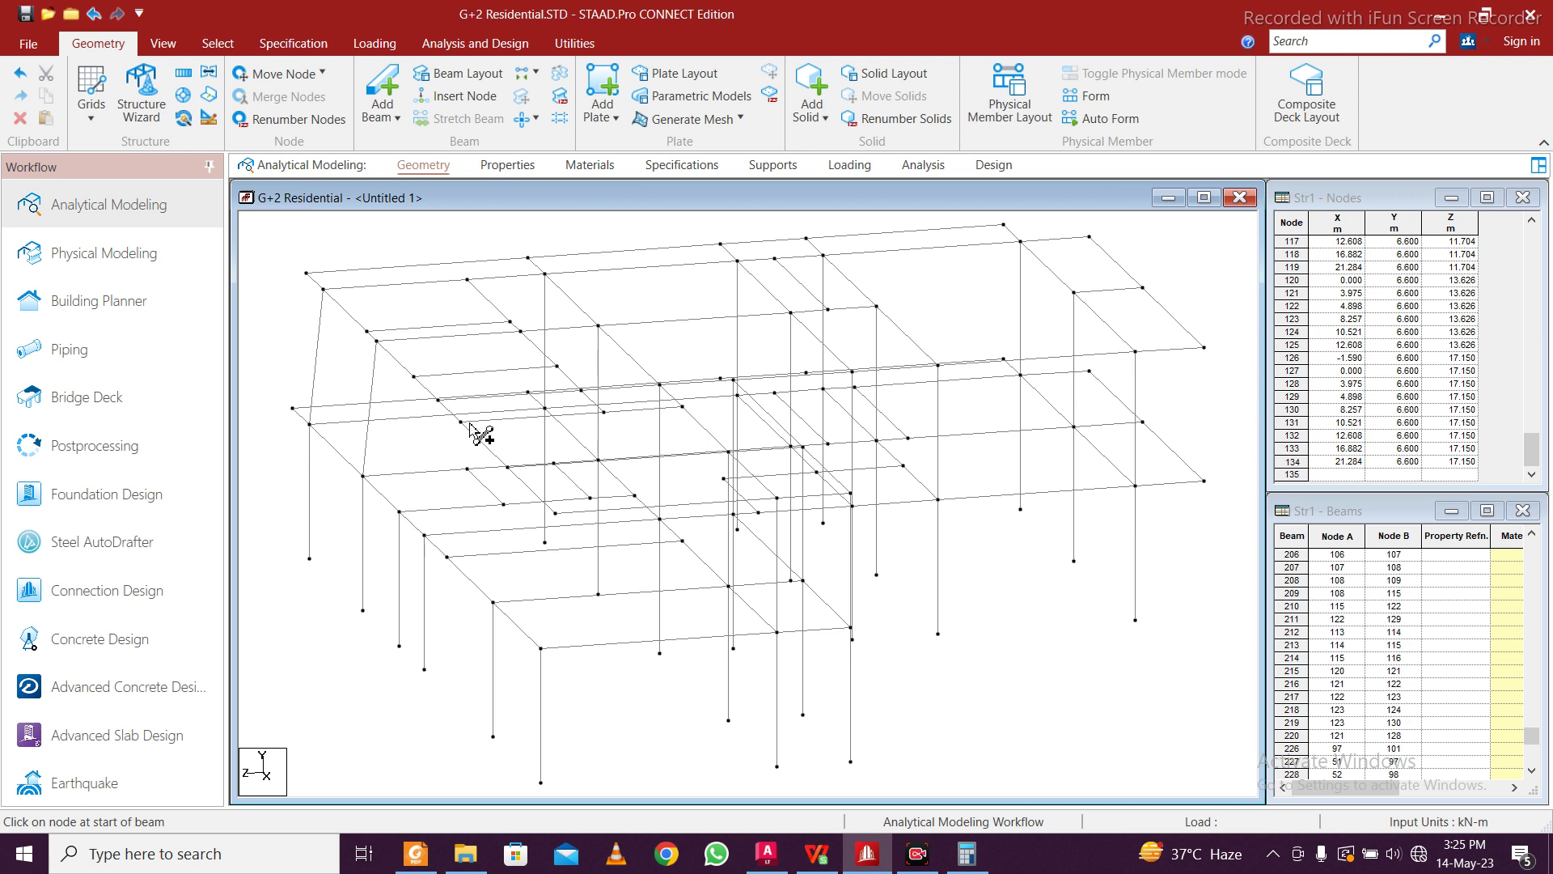
key(ctrl+z)
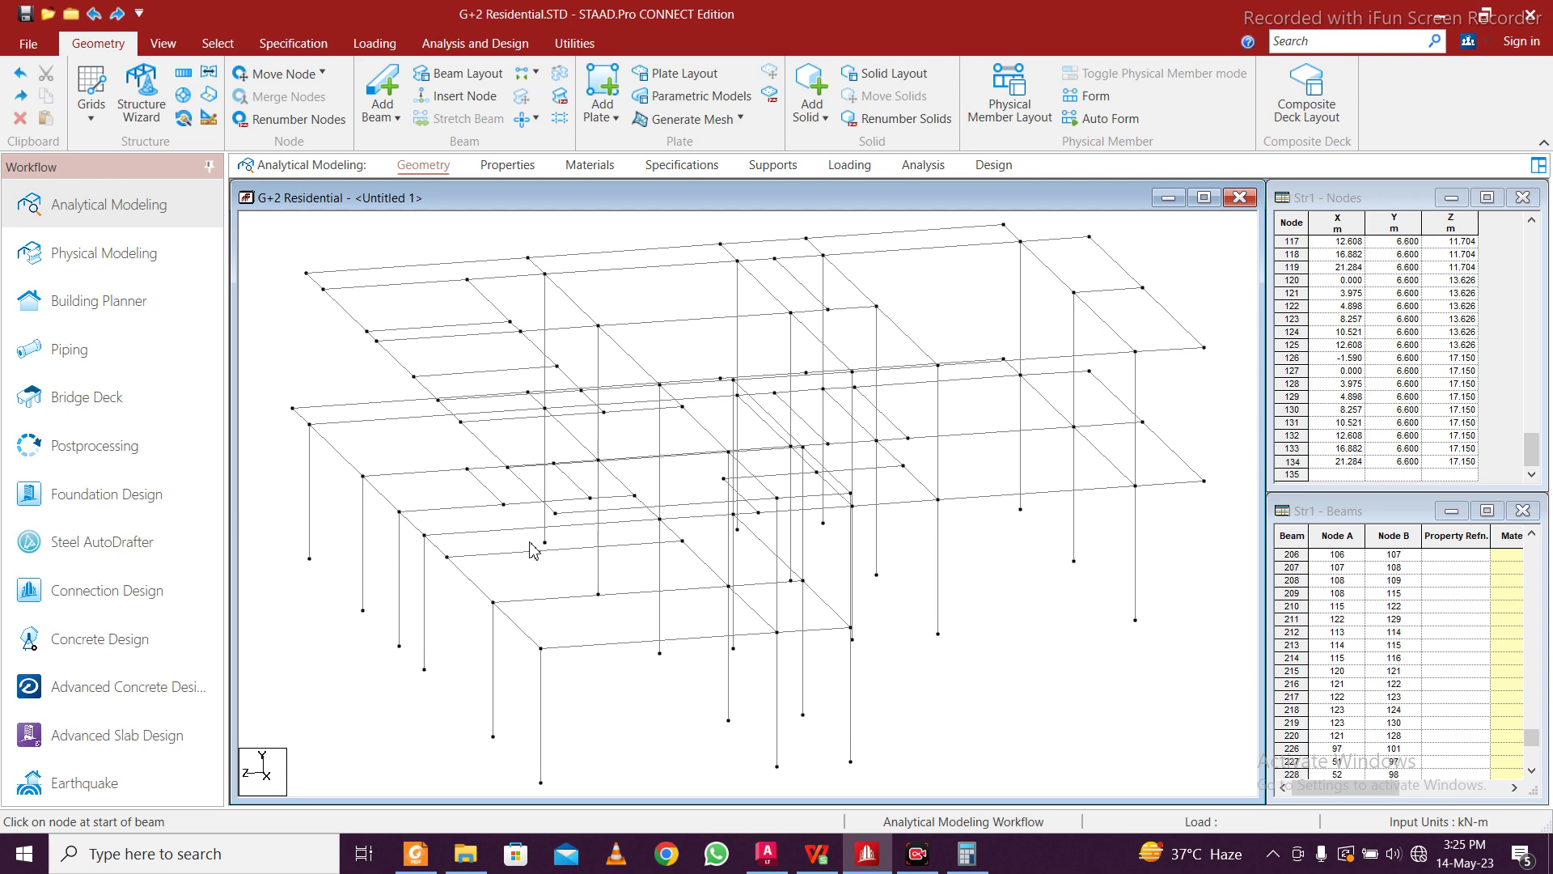
Compare the coordinates of the two front corner nodes at X = 0, nodes 84 and 127
click(177, 49)
click(98, 44)
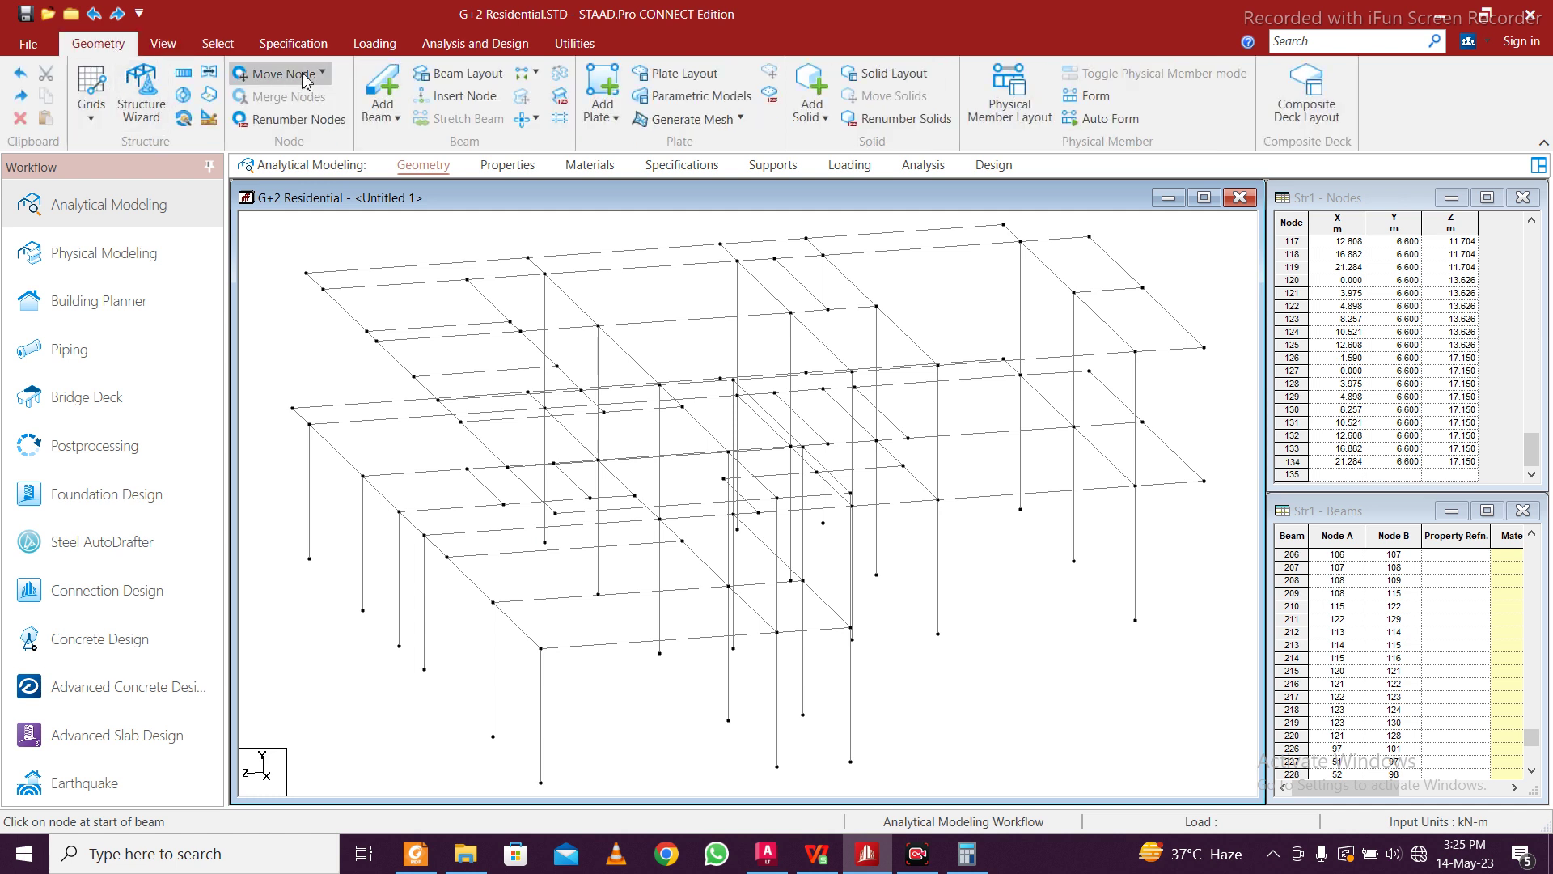
click(217, 44)
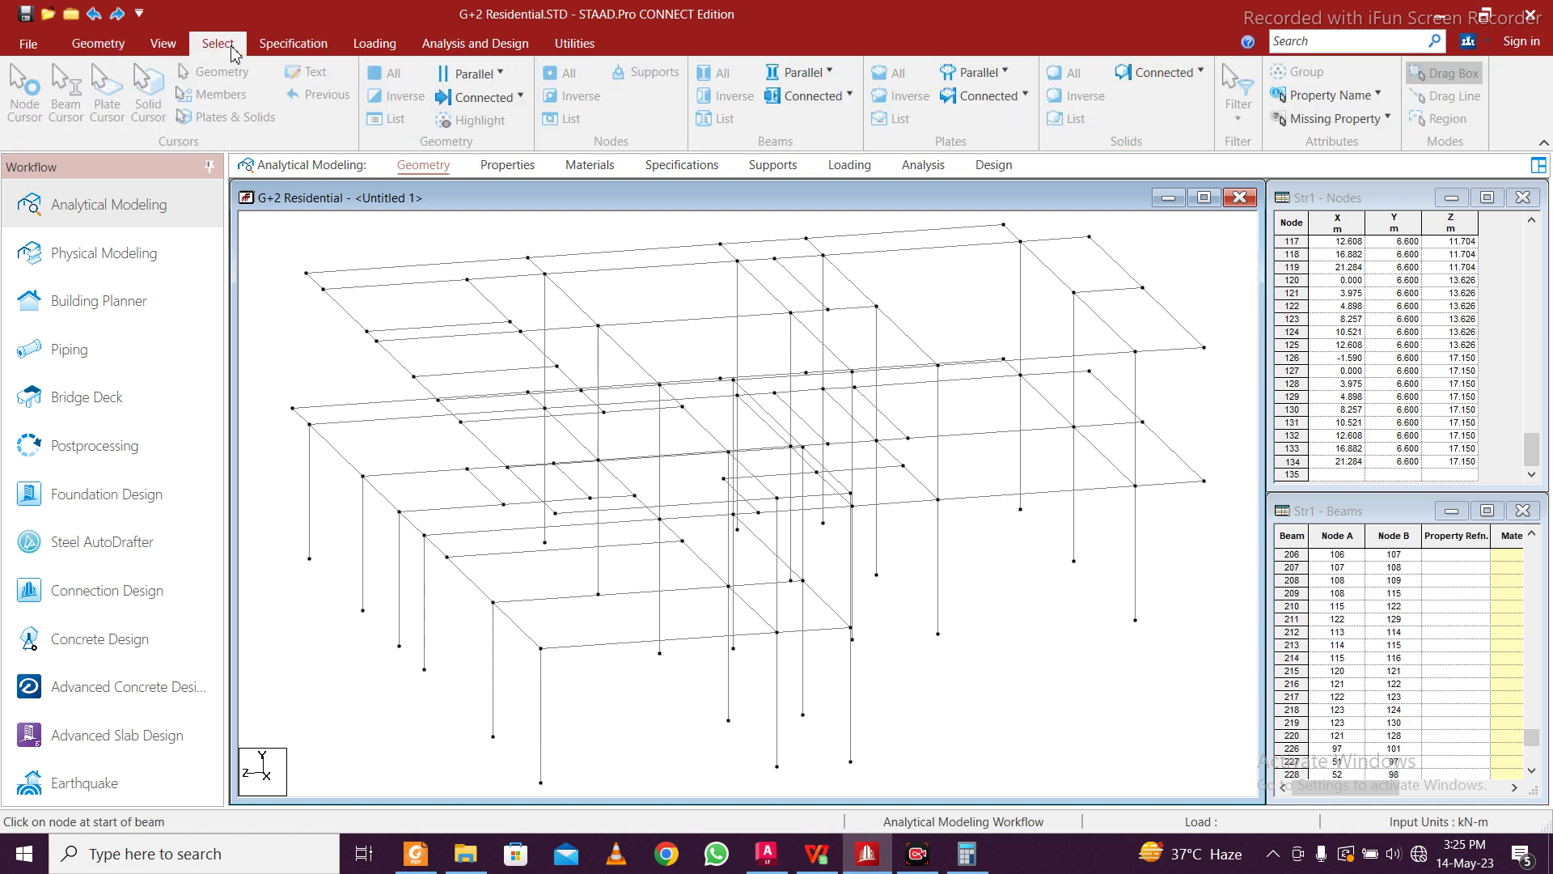
click(24, 93)
click(310, 428)
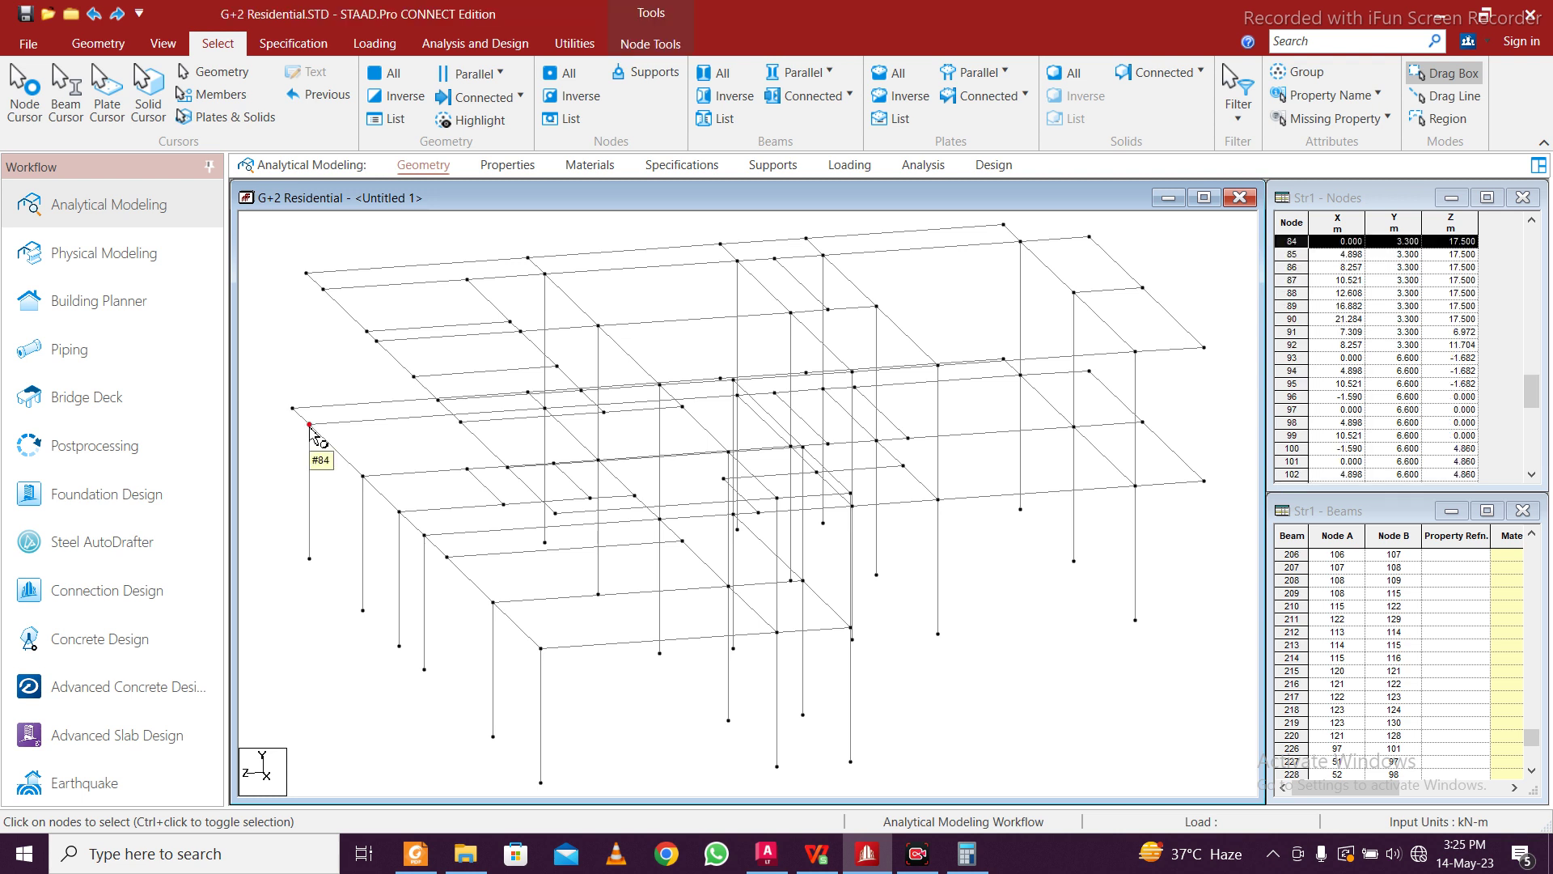
click(322, 290)
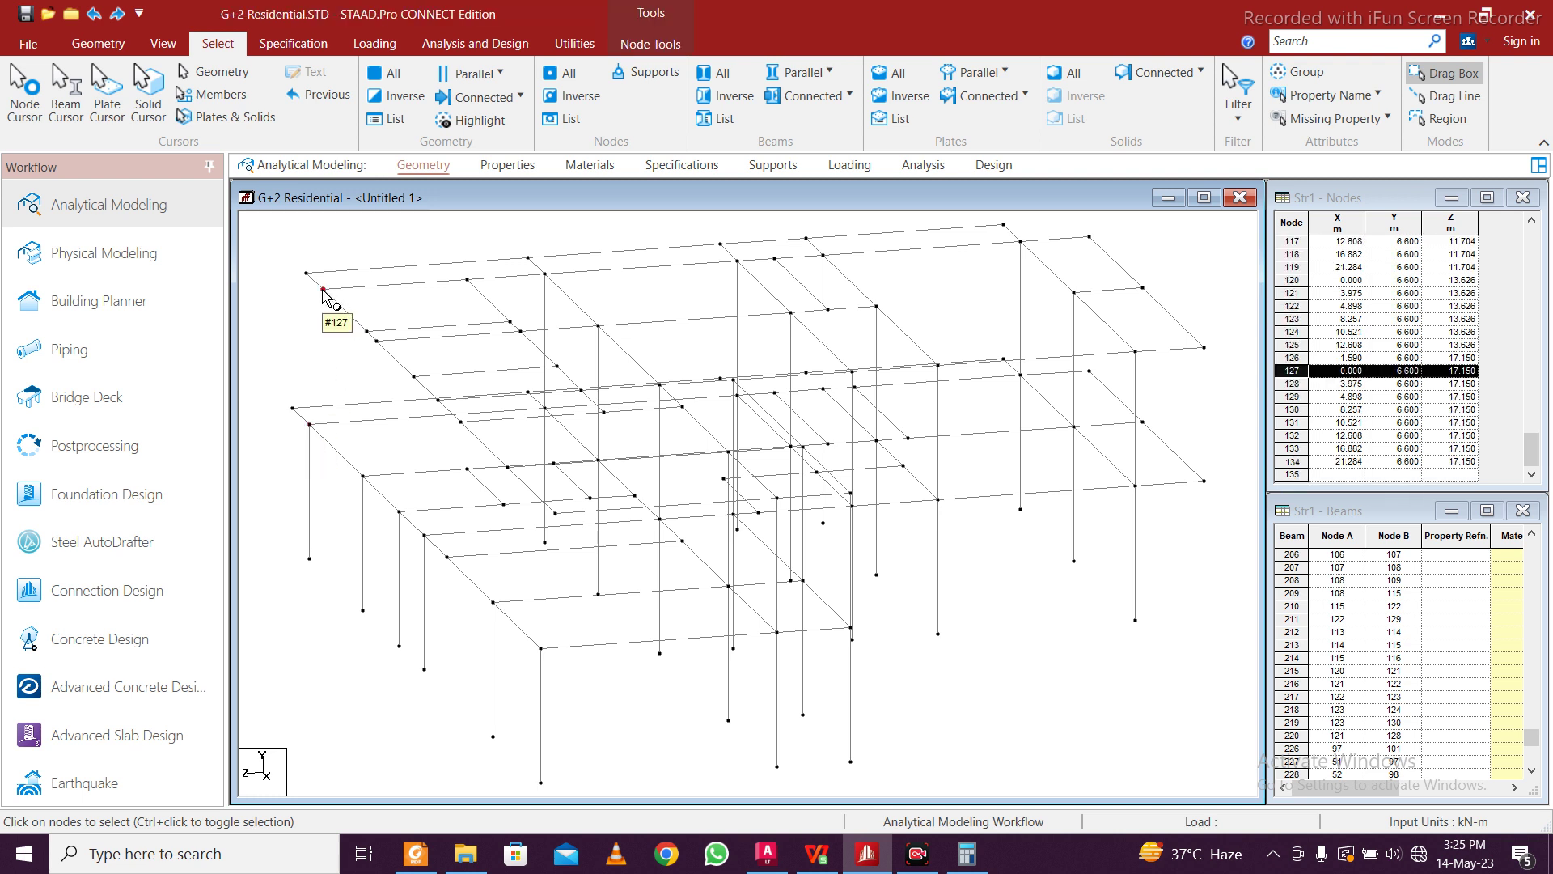
double_click(311, 425)
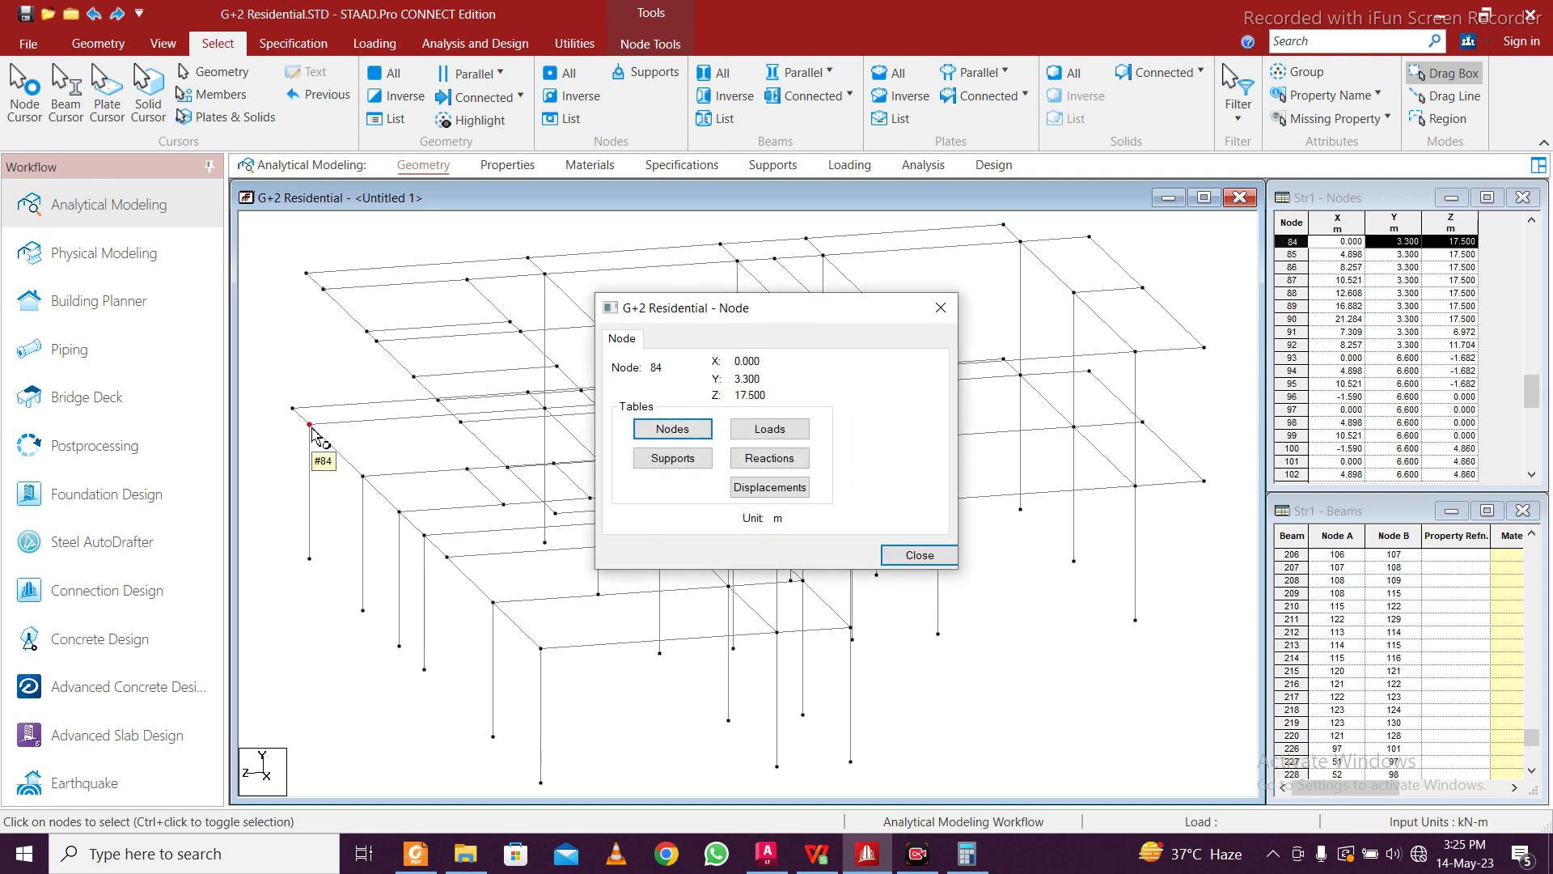
click(938, 311)
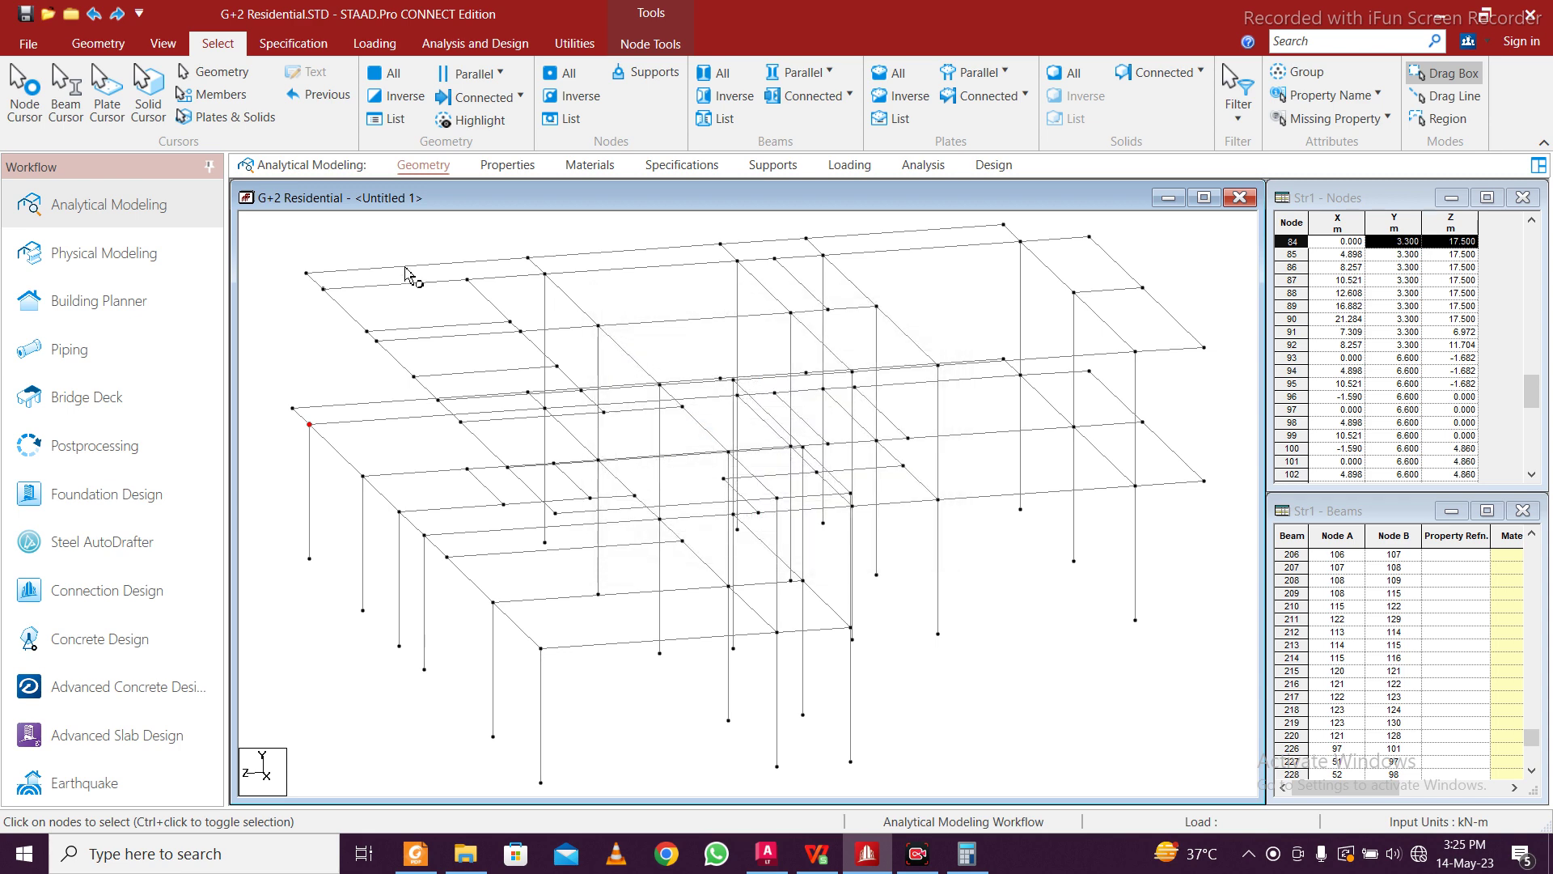
click(323, 289)
double_click(324, 291)
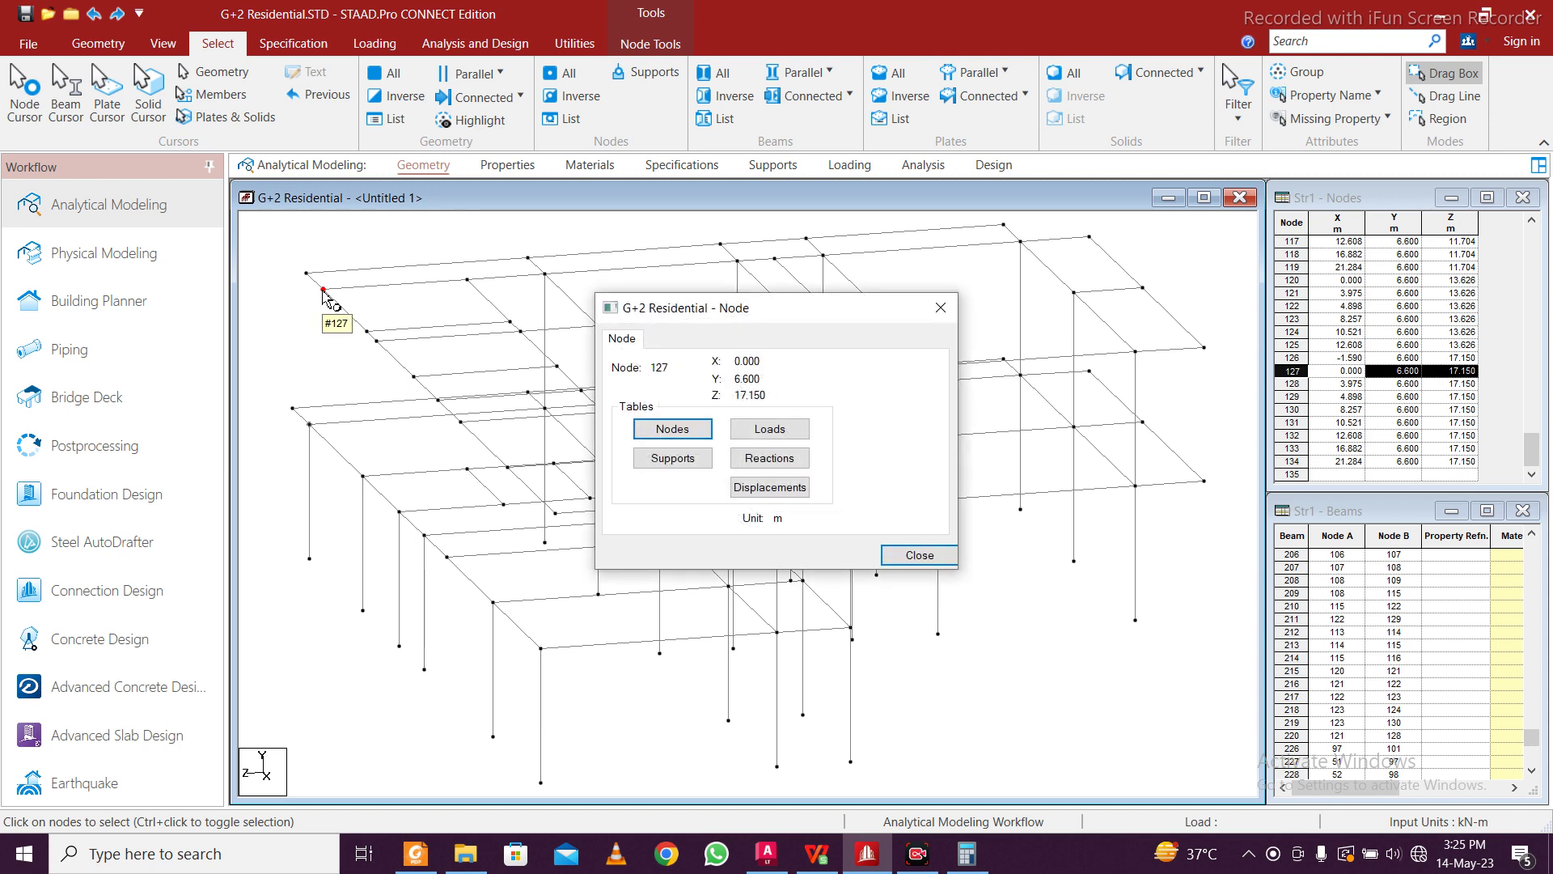
click(940, 308)
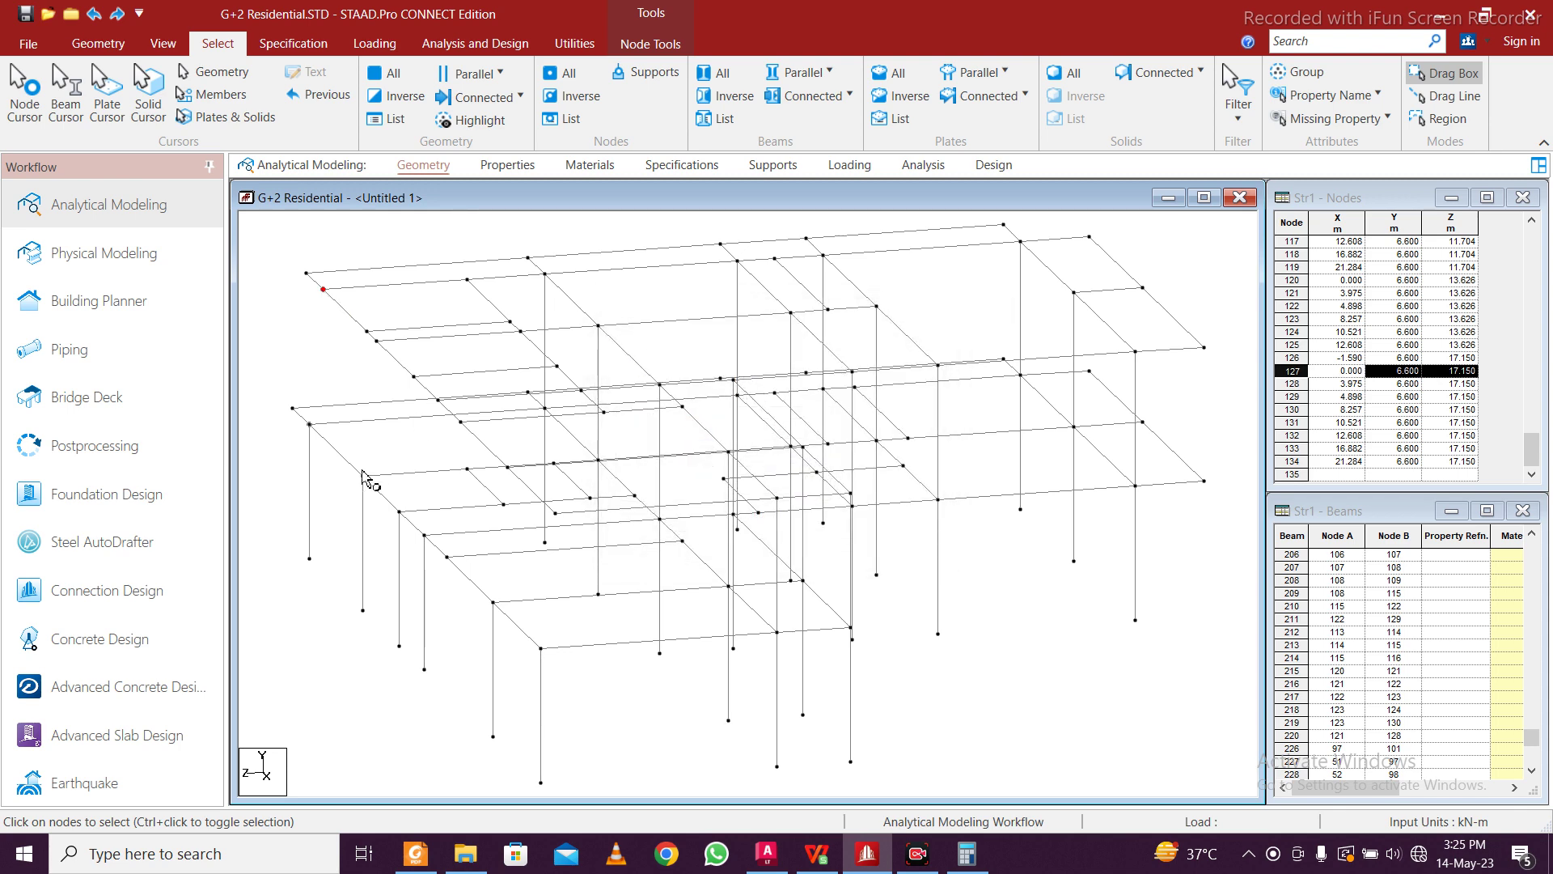
click(310, 424)
double_click(309, 425)
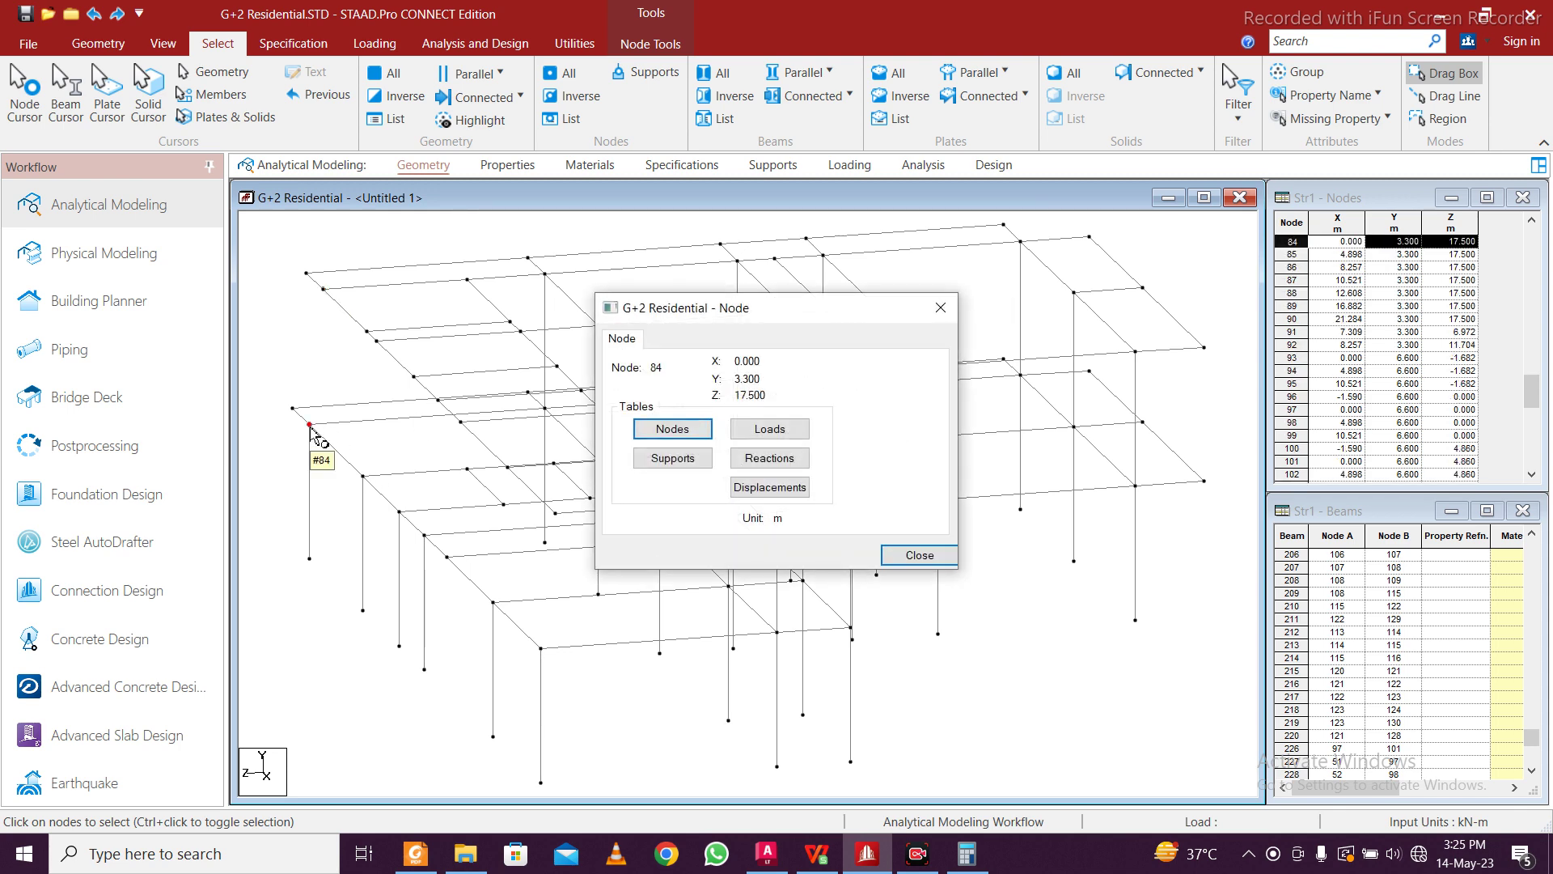
click(940, 307)
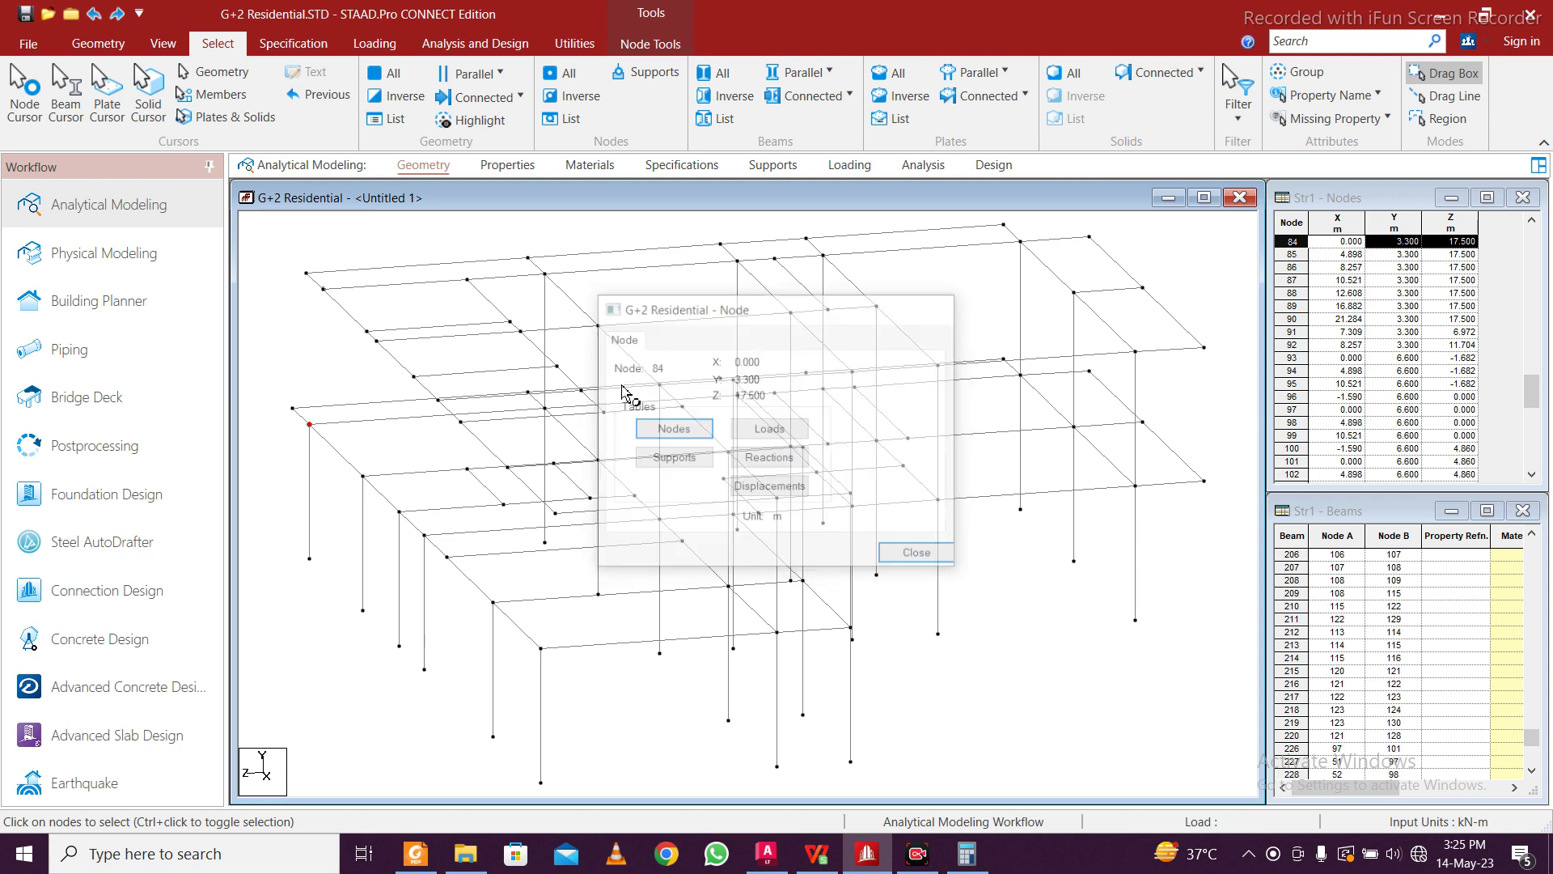
Compare the coordinates of the front-edge nodes at X = 4.898, nodes 85 and 129
double_click(363, 478)
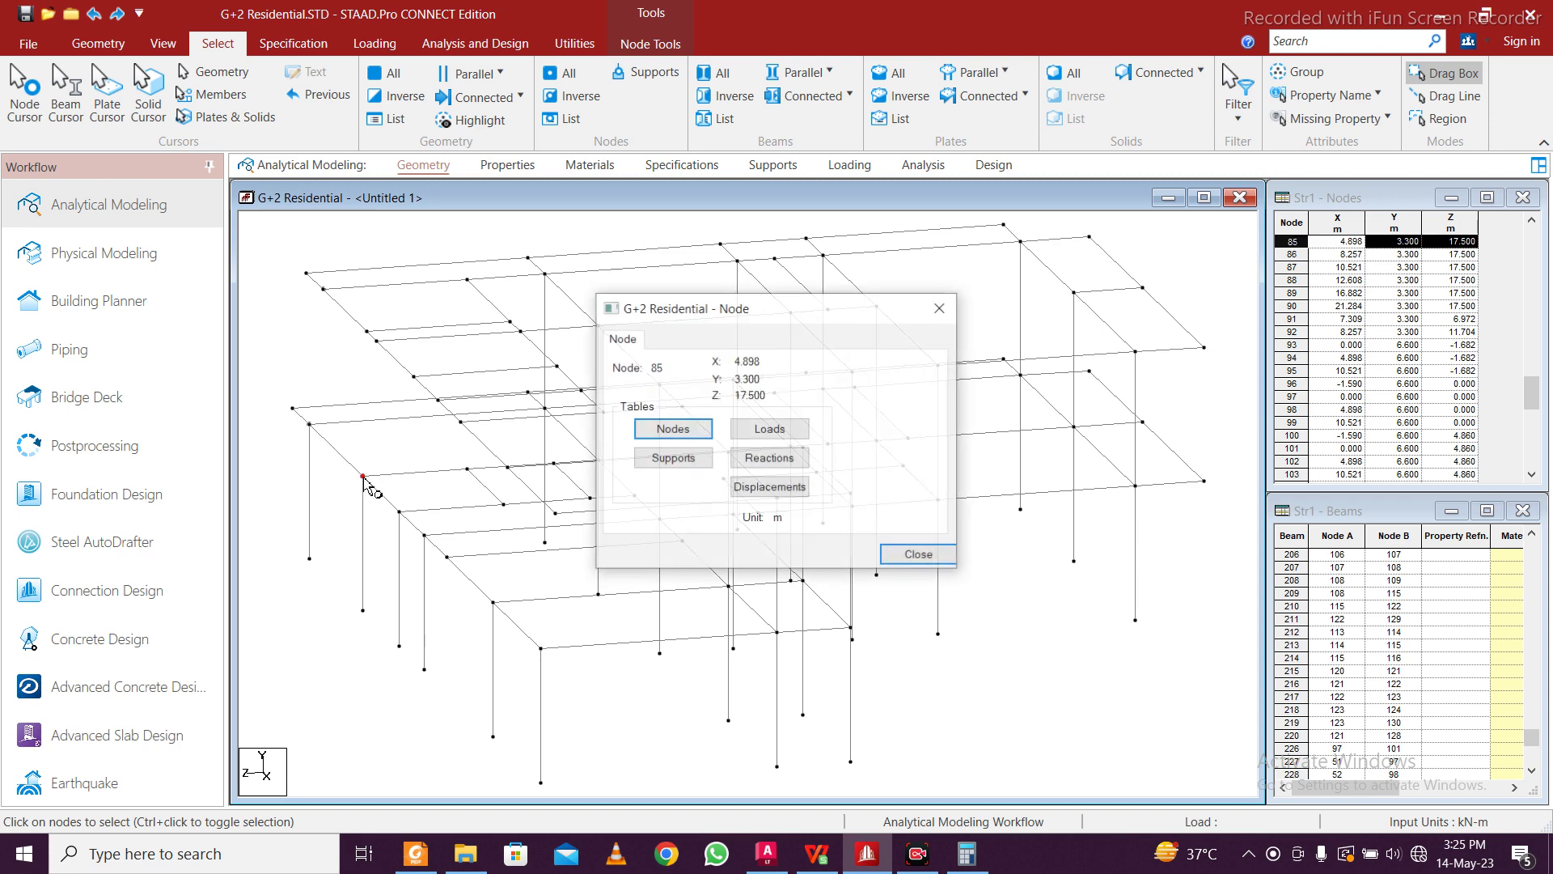
click(940, 308)
double_click(375, 342)
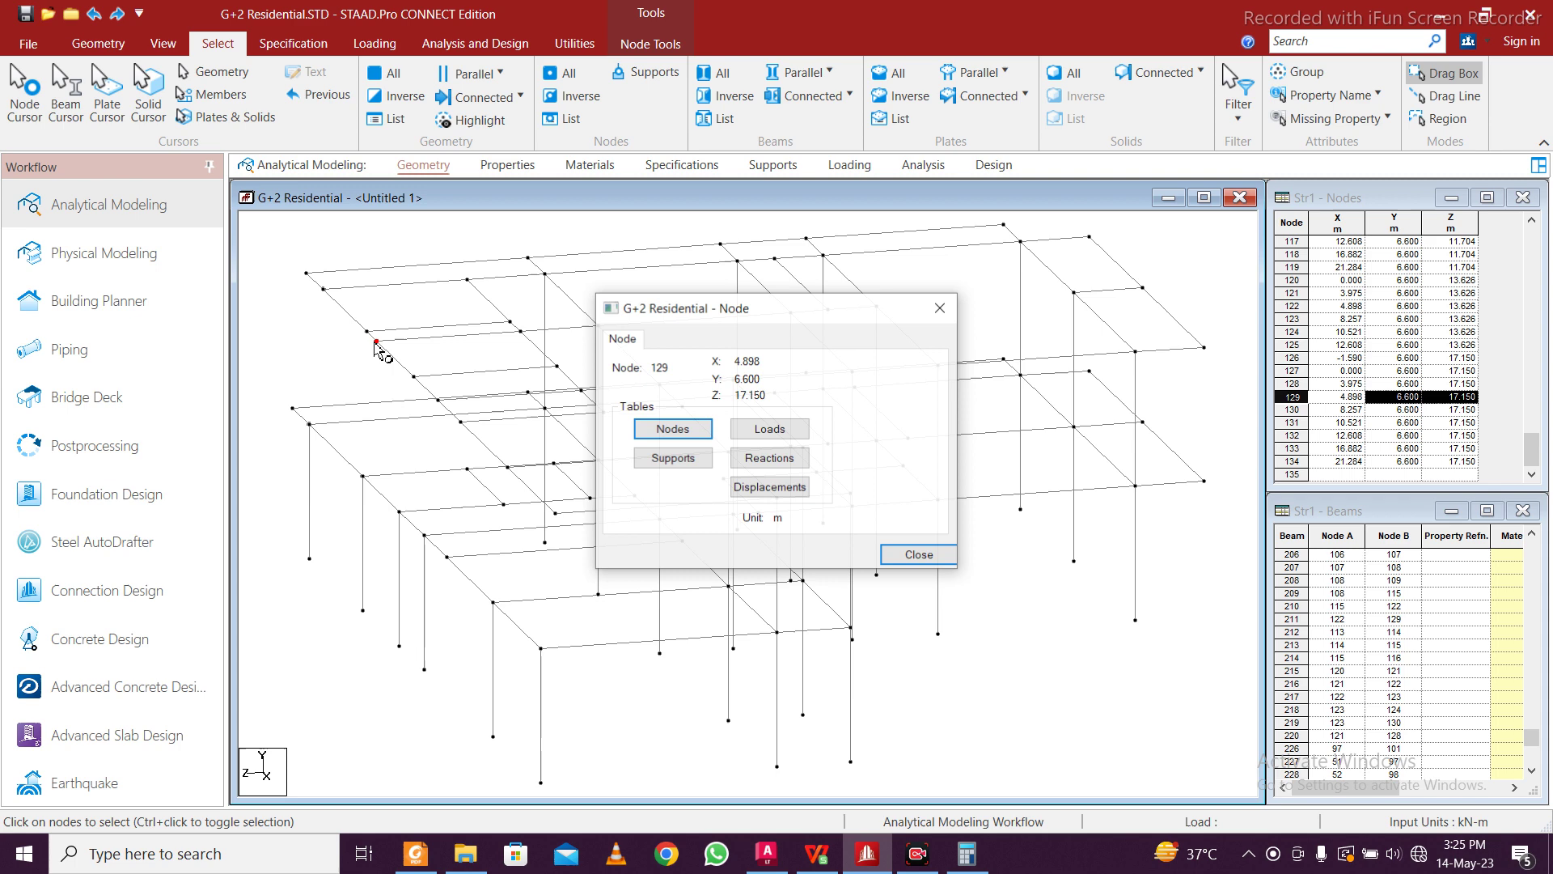
click(940, 307)
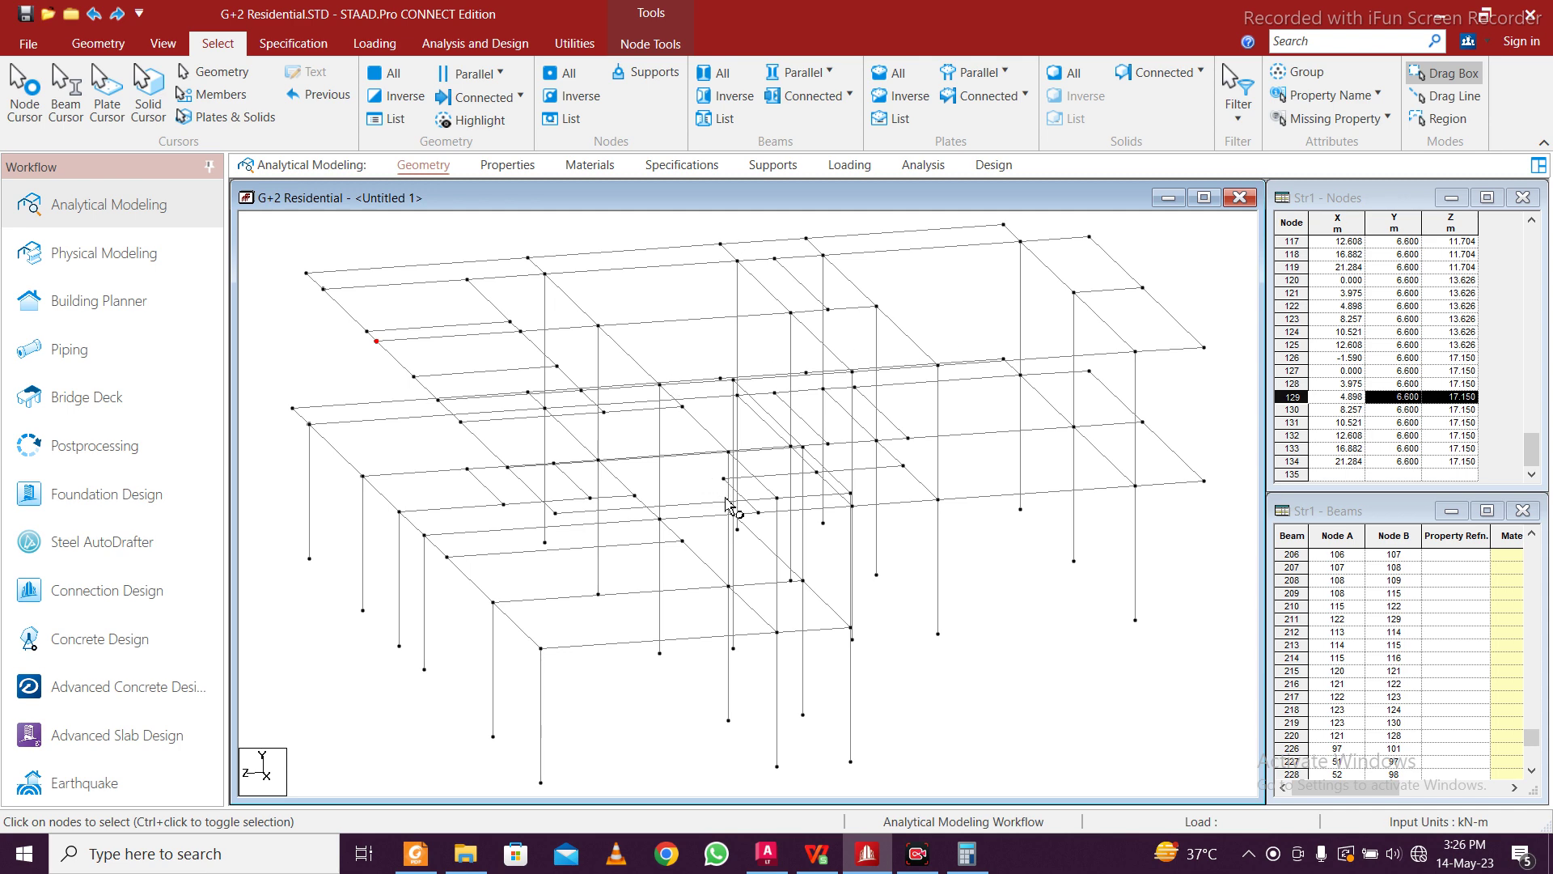
Switch to the AutoCAD centerline drawing and examine the coordinate labels on the FF slab and GF slab plans
click(767, 854)
scroll(799, 335, up, 3)
scroll(770, 555, up, 5)
scroll(771, 555, down, 4)
scroll(695, 526, up, 4)
scroll(764, 519, down, 4)
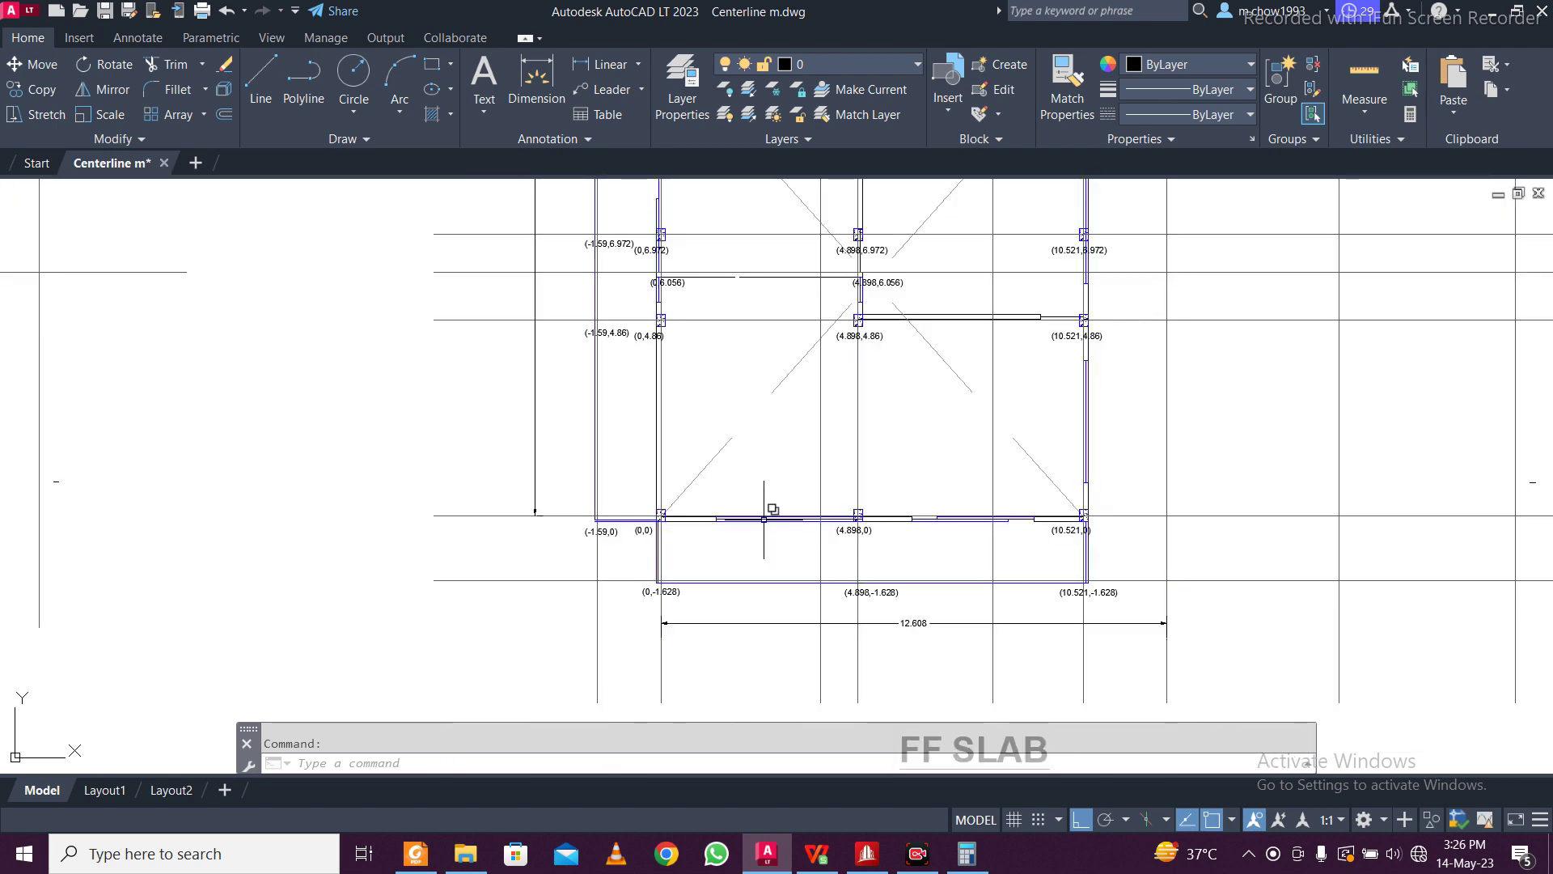
scroll(763, 518, down, 4)
middle_drag(462, 548, 547, 534)
middle_drag(179, 503, 270, 505)
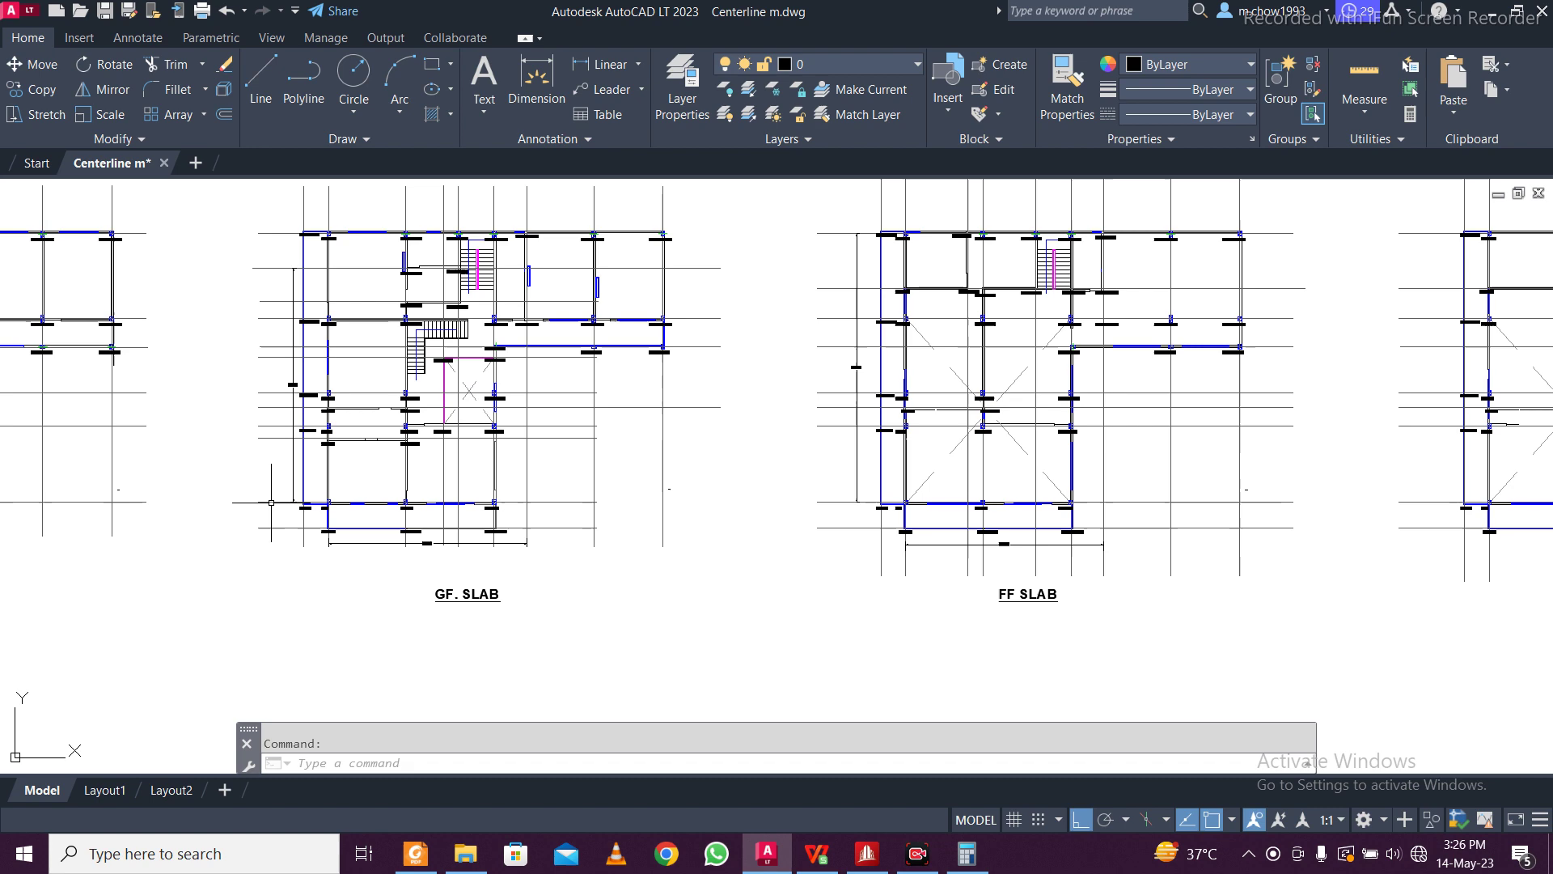
Examine the edge coordinate labels on the GF slab plan and on the column plan beside it
scroll(277, 501, up, 4)
scroll(425, 528, down, 3)
middle_drag(483, 434, 520, 631)
scroll(510, 310, up, 5)
middle_drag(457, 280, 445, 332)
scroll(451, 323, down, 5)
middle_drag(285, 324, 486, 356)
middle_drag(50, 357, 489, 419)
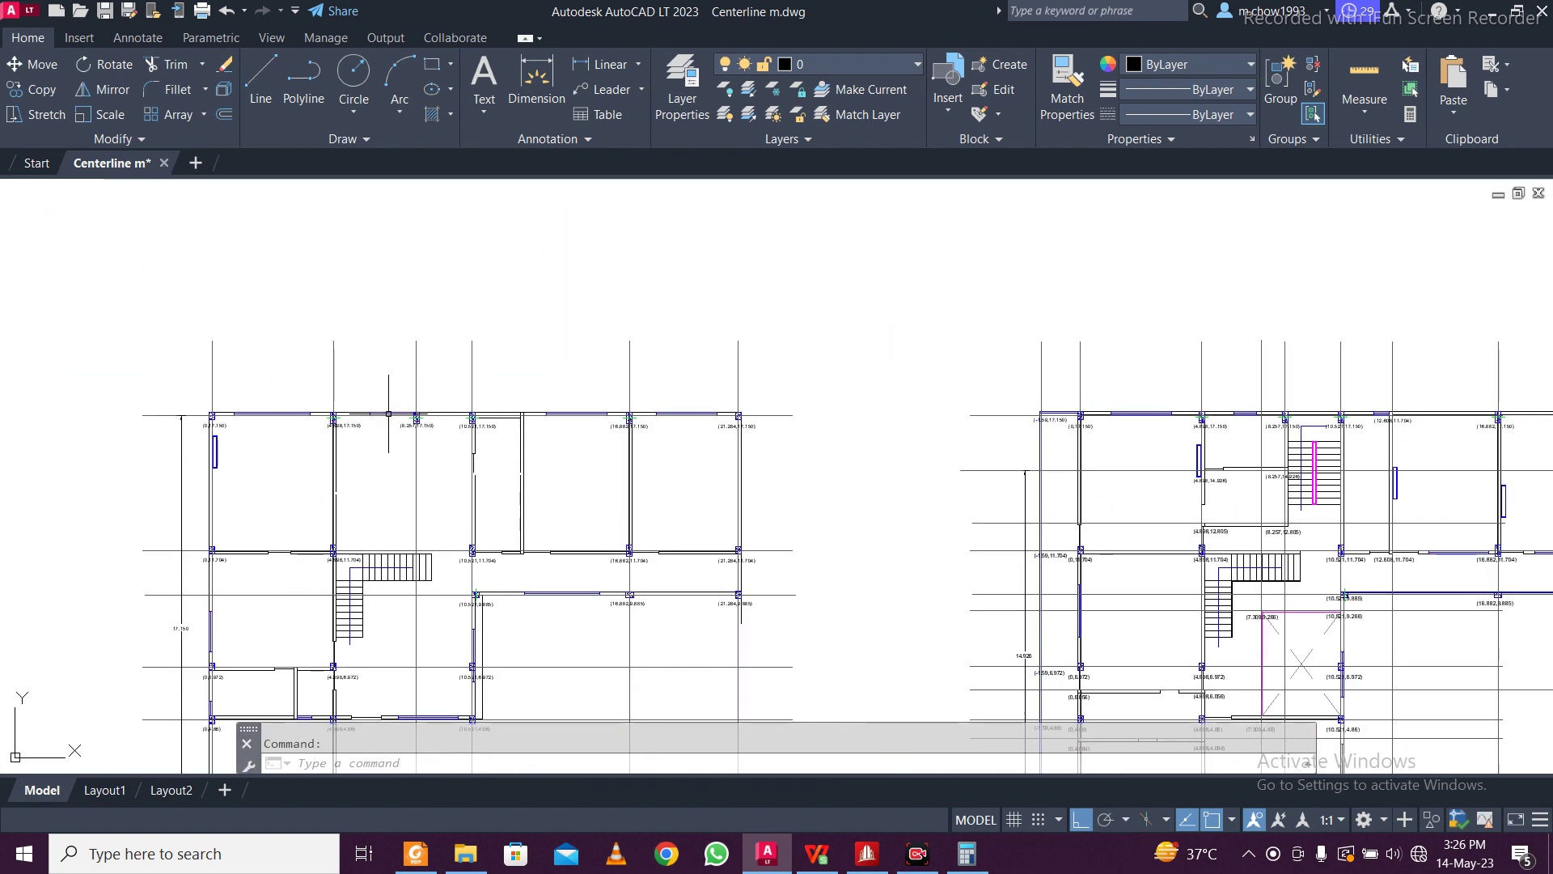
scroll(212, 421, up, 5)
scroll(329, 426, down, 5)
middle_drag(1105, 369, 801, 427)
scroll(787, 430, up, 4)
middle_drag(1048, 495, 559, 468)
scroll(567, 439, down, 2)
scroll(520, 451, down, 4)
middle_drag(380, 647, 460, 547)
scroll(448, 575, up, 4)
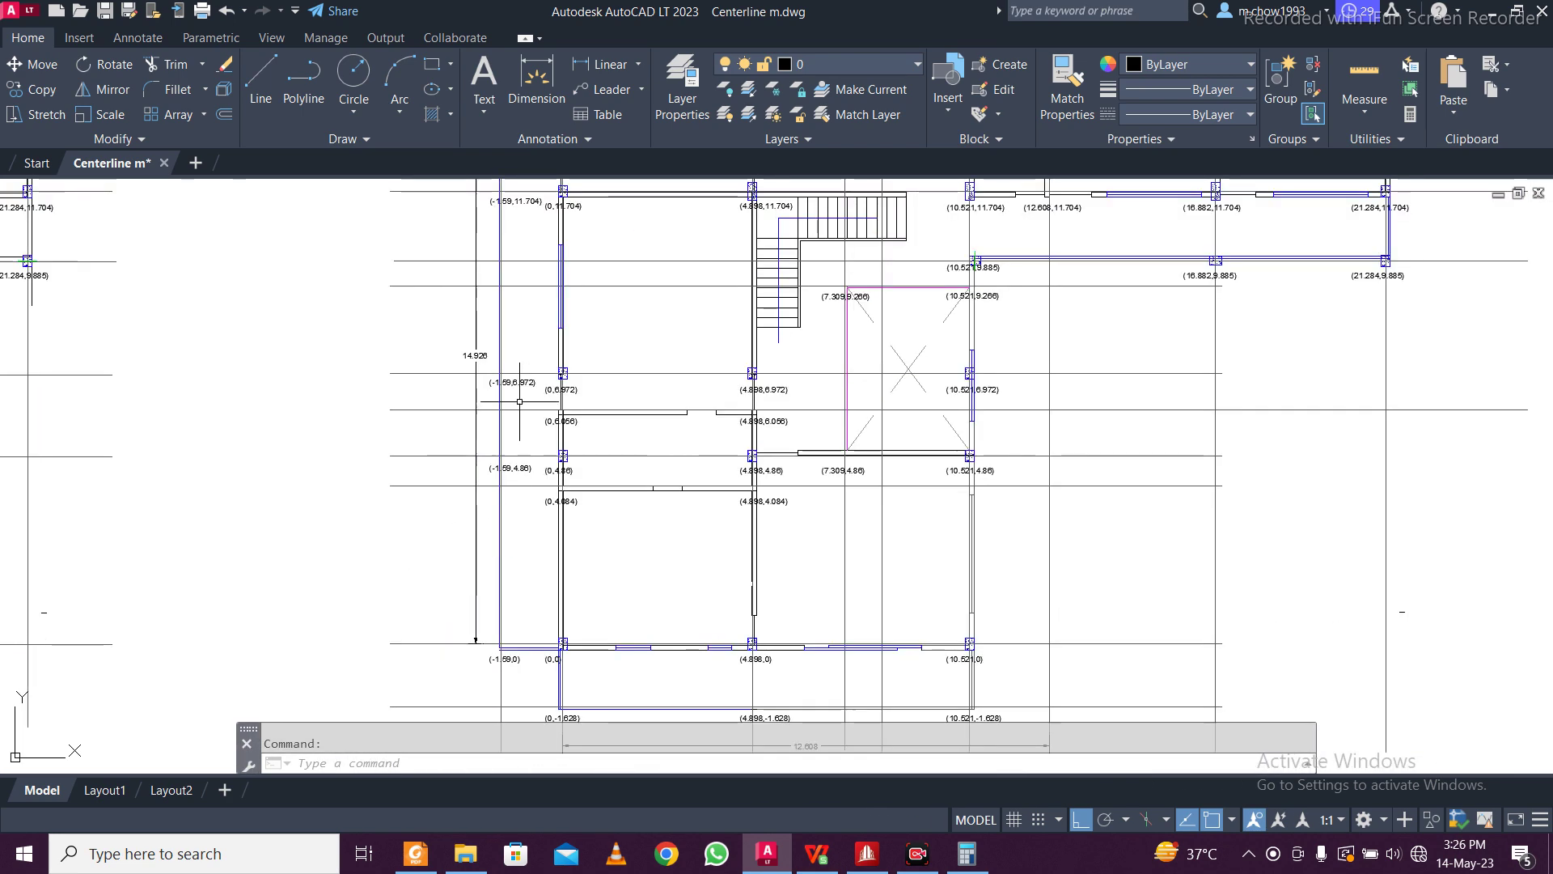
Add a vertical linear dimension beside the GF slab plan from the Y = 0 grid line to the uppermost grid line
click(599, 64)
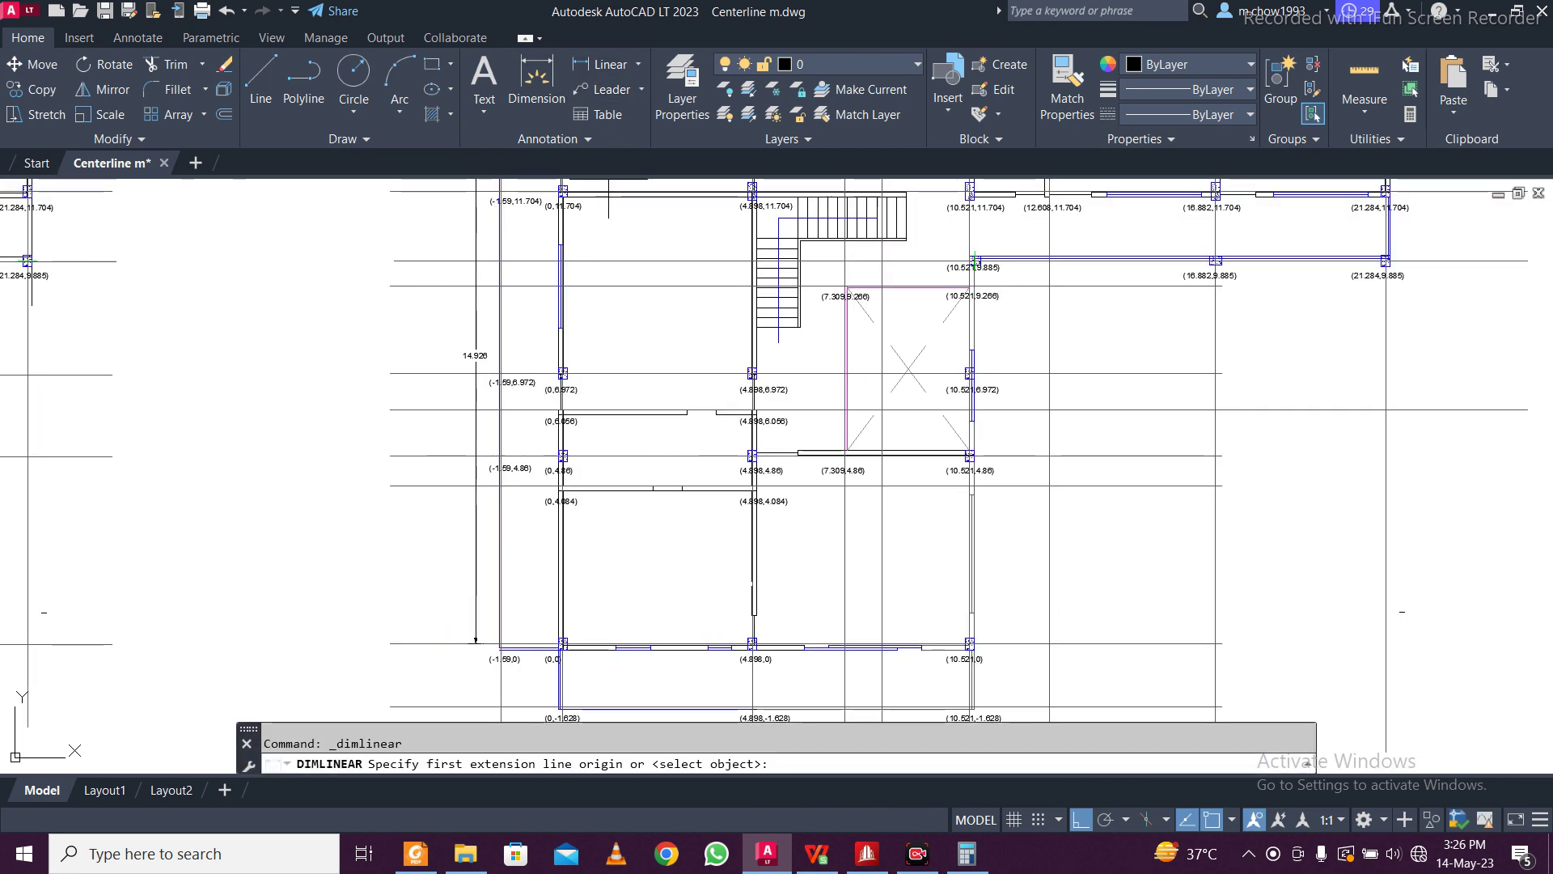
click(433, 643)
middle_drag(470, 292, 485, 684)
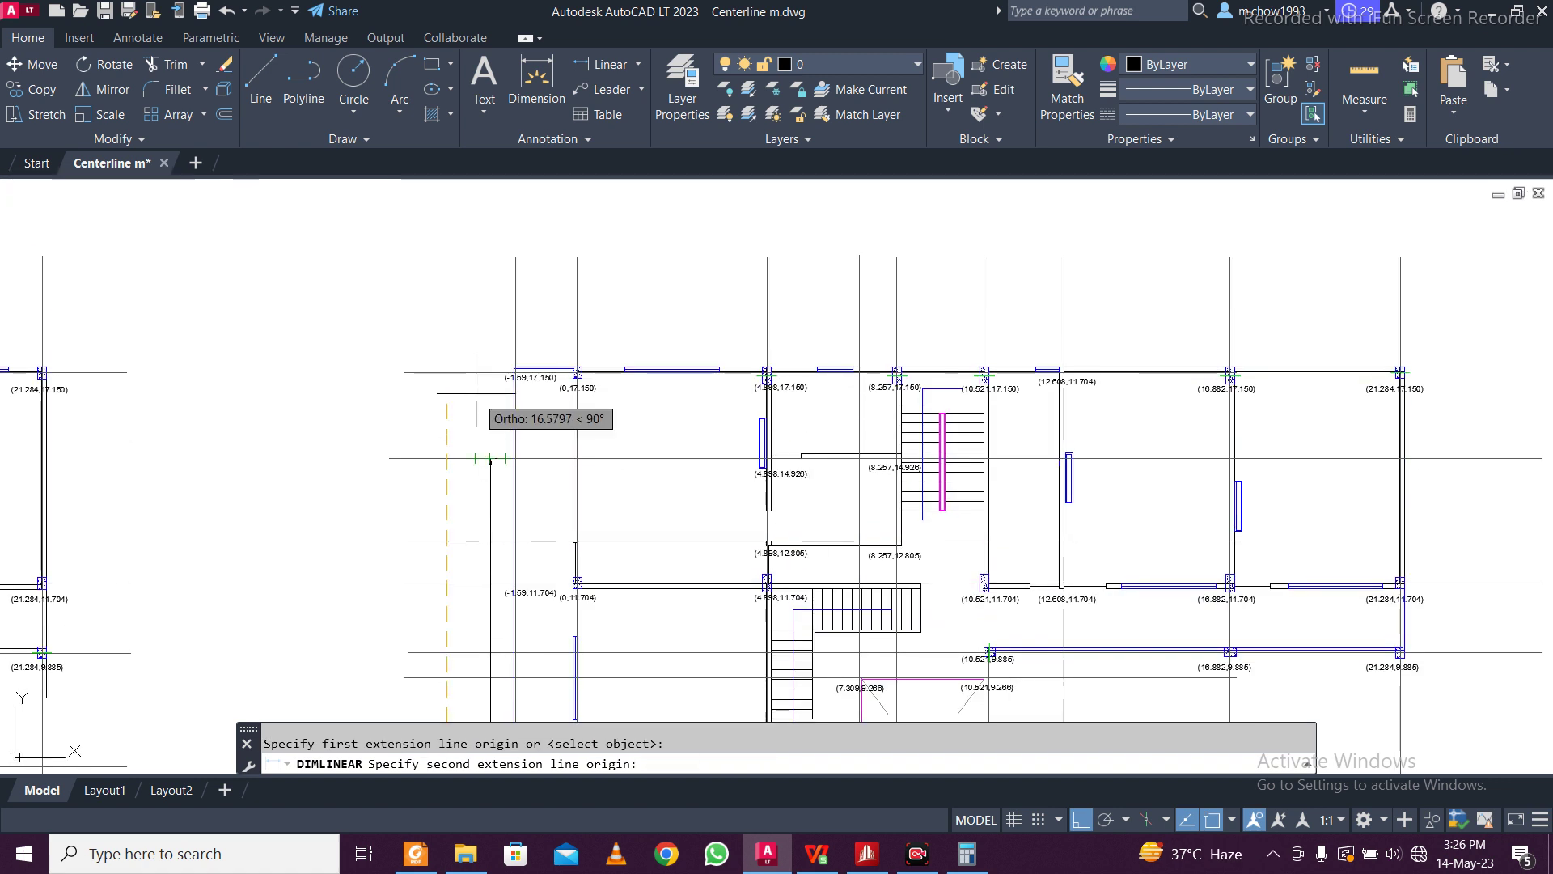
click(446, 372)
click(428, 387)
Examine the coordinate labels along the upper edge of the FF slab plan, down to its corner at X = -1.59
scroll(440, 706, up, 3)
scroll(439, 705, down, 7)
scroll(468, 465, up, 3)
scroll(468, 465, up, 6)
scroll(520, 502, down, 4)
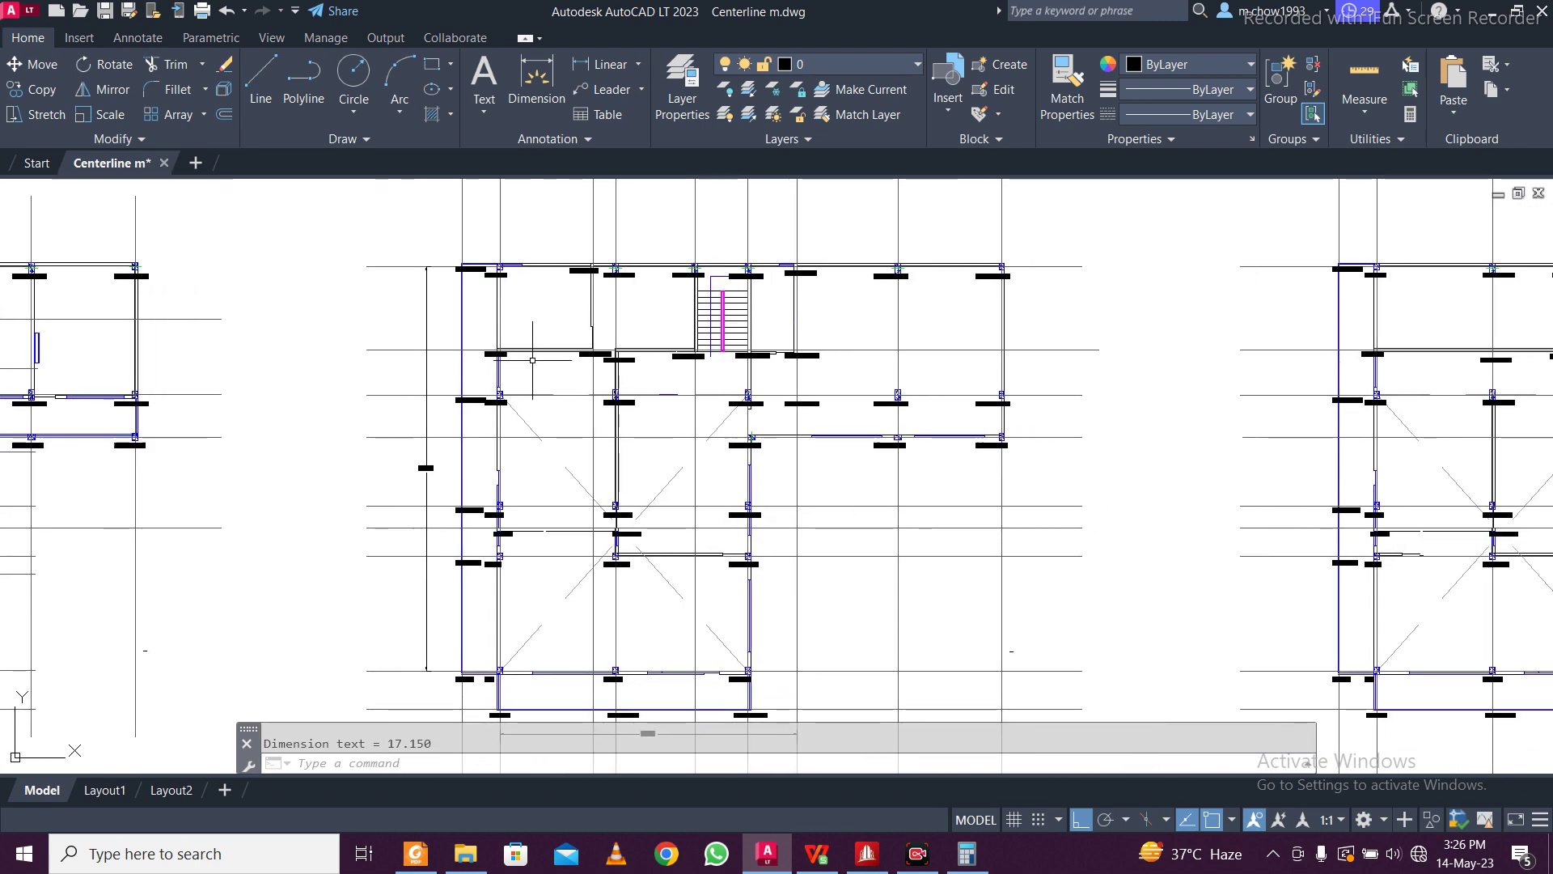
scroll(533, 360, up, 4)
scroll(421, 255, up, 2)
scroll(424, 251, down, 4)
middle_drag(1052, 303, 374, 463)
scroll(1224, 408, up, 4)
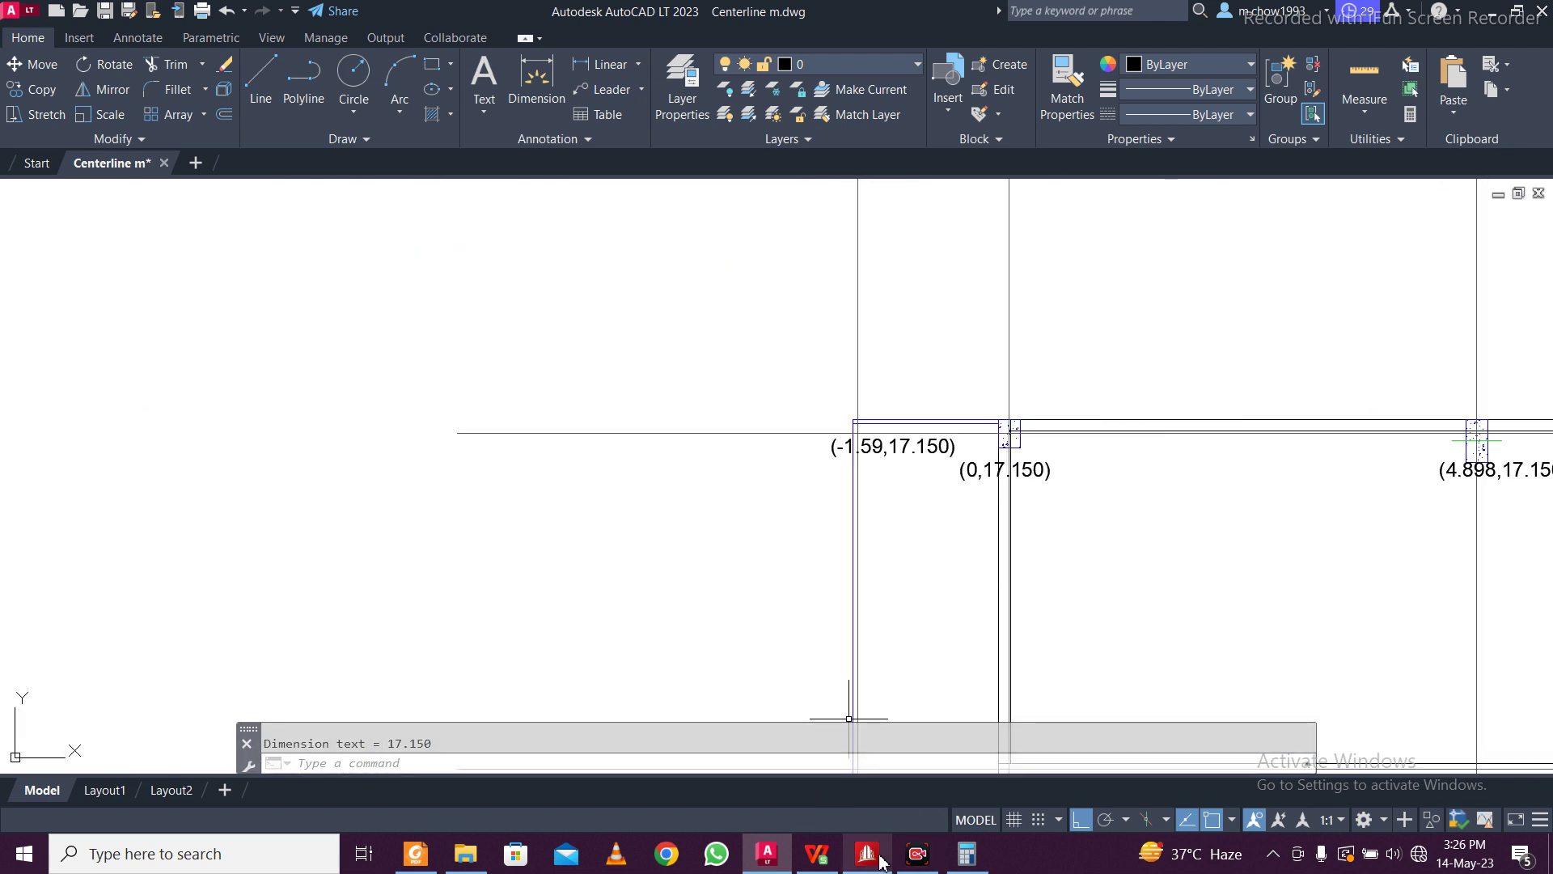
Compare the Z coordinates in the spreadsheet's 2ND ROOF sheet with the dimensions and labels of the AutoCAD plans
click(838, 865)
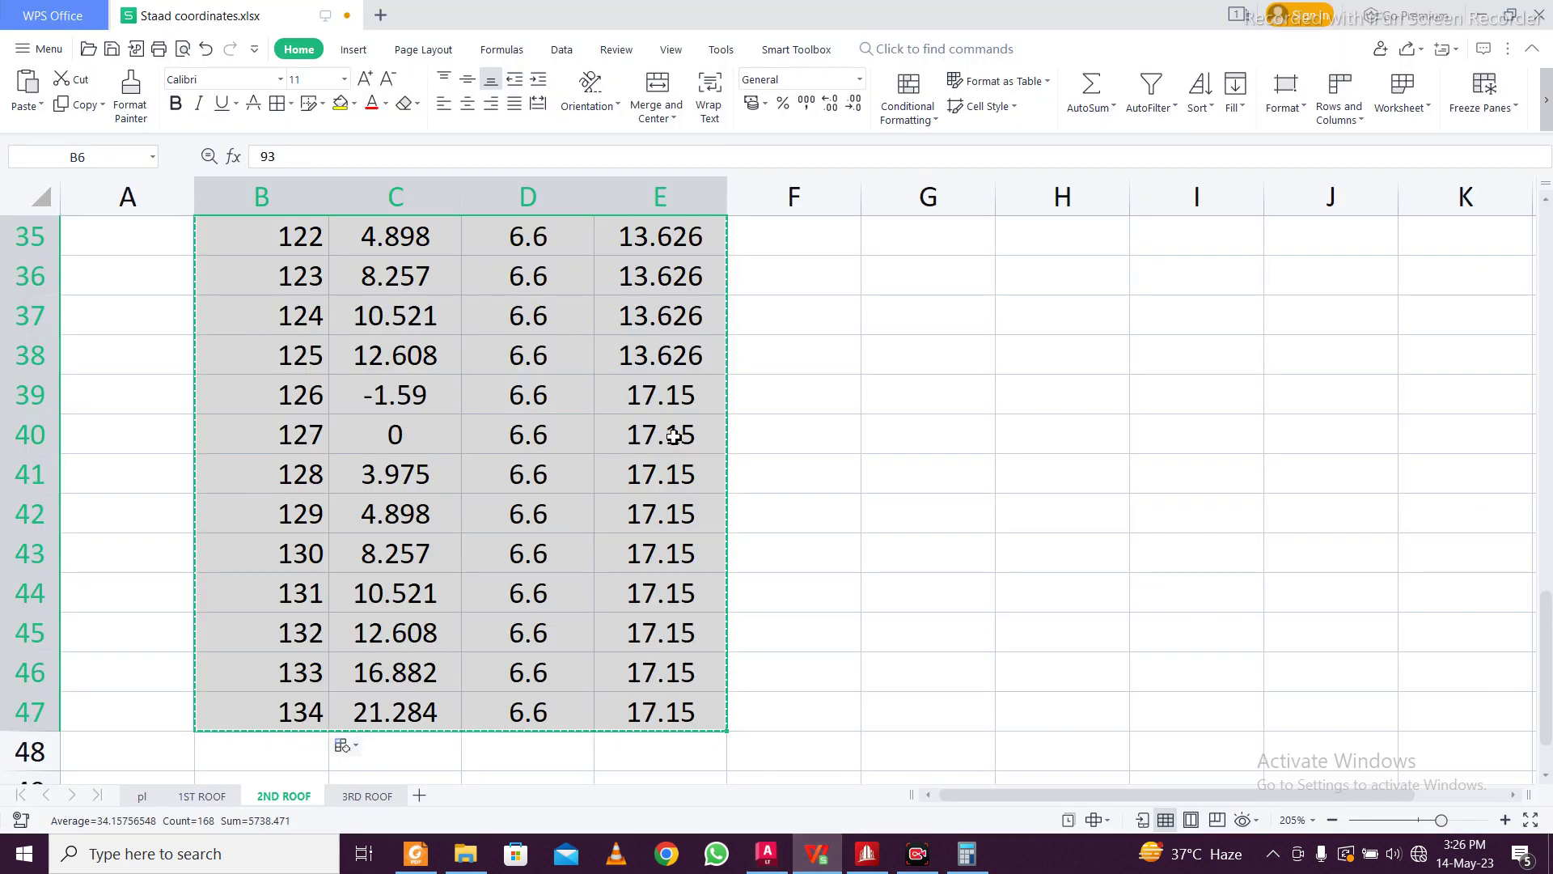
click(812, 862)
scroll(968, 374, down, 5)
middle_drag(562, 464, 925, 430)
scroll(369, 552, up, 8)
scroll(471, 560, down, 8)
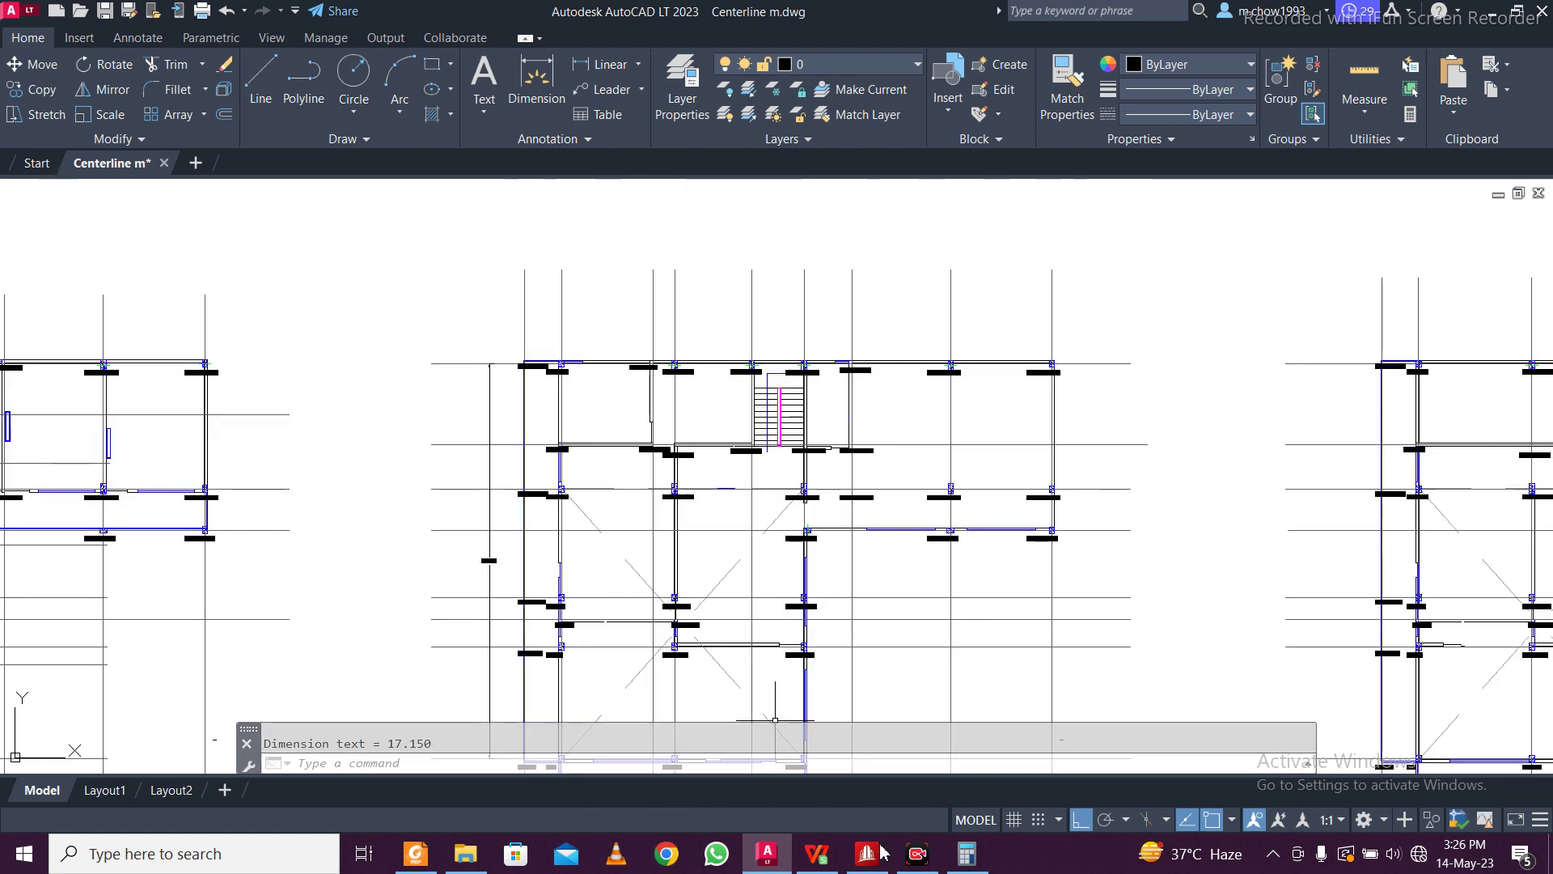
scroll(372, 477, up, 8)
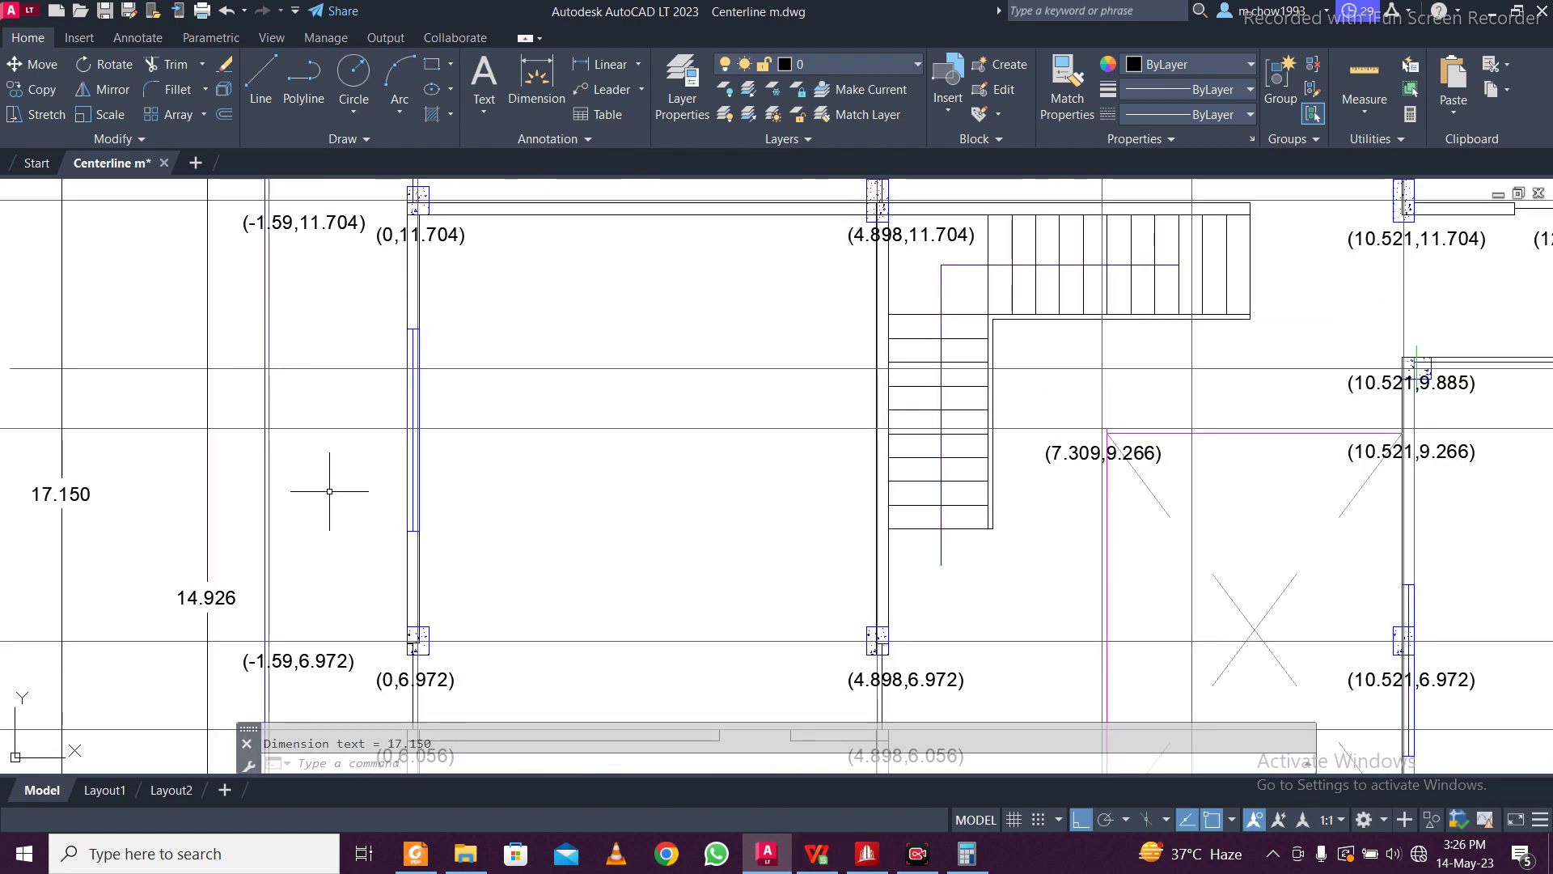
Switch to STAAD.Pro and check the coordinates of the first-floor edge node 85
click(868, 853)
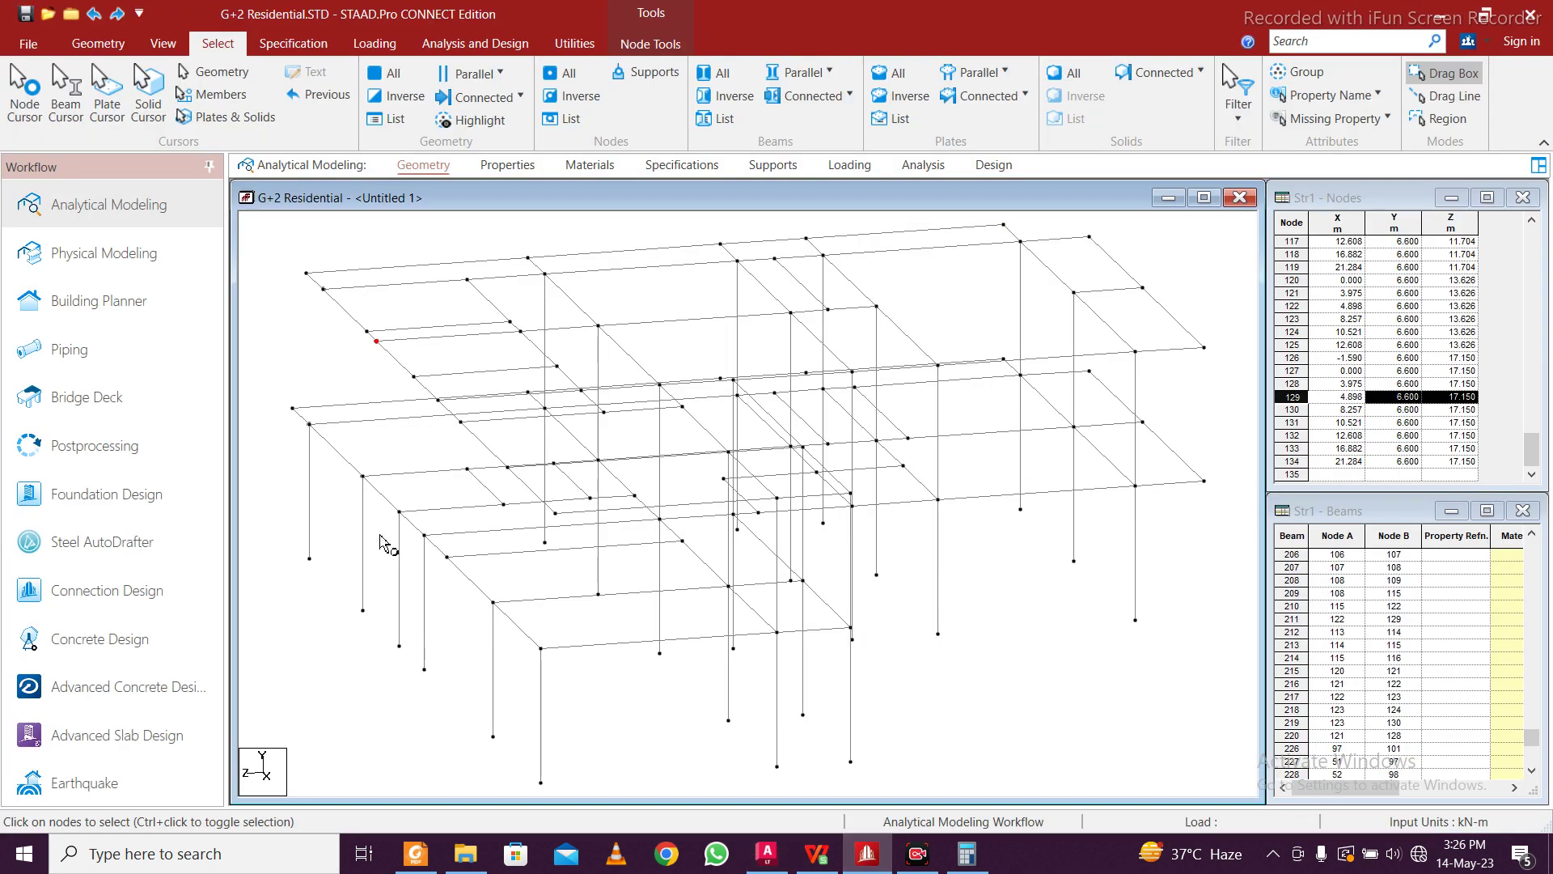
ctrl+click(362, 475)
double_click(362, 475)
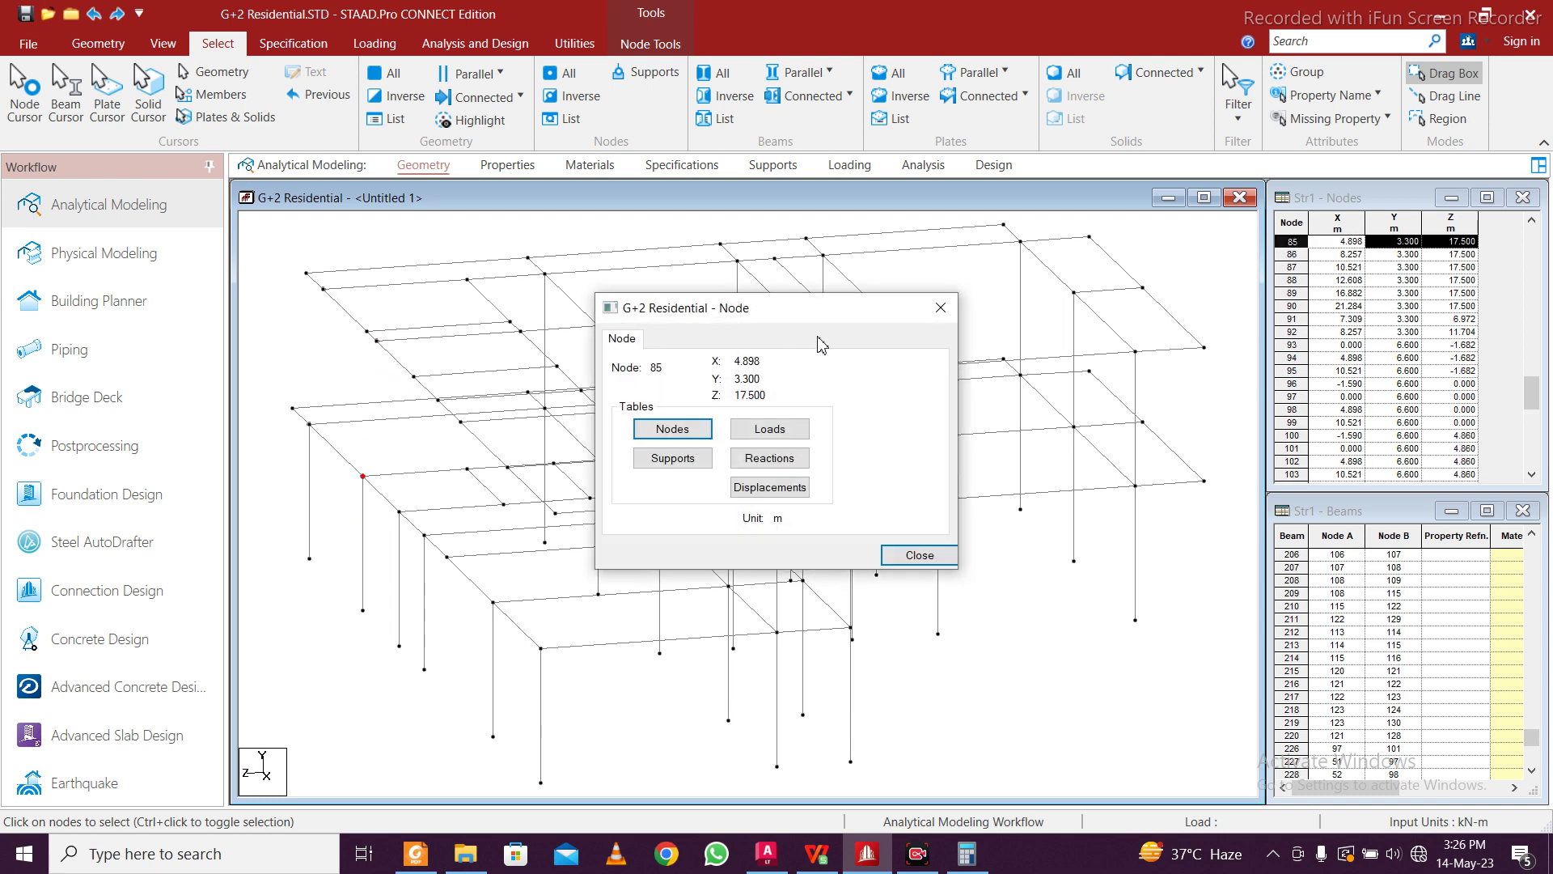
click(940, 308)
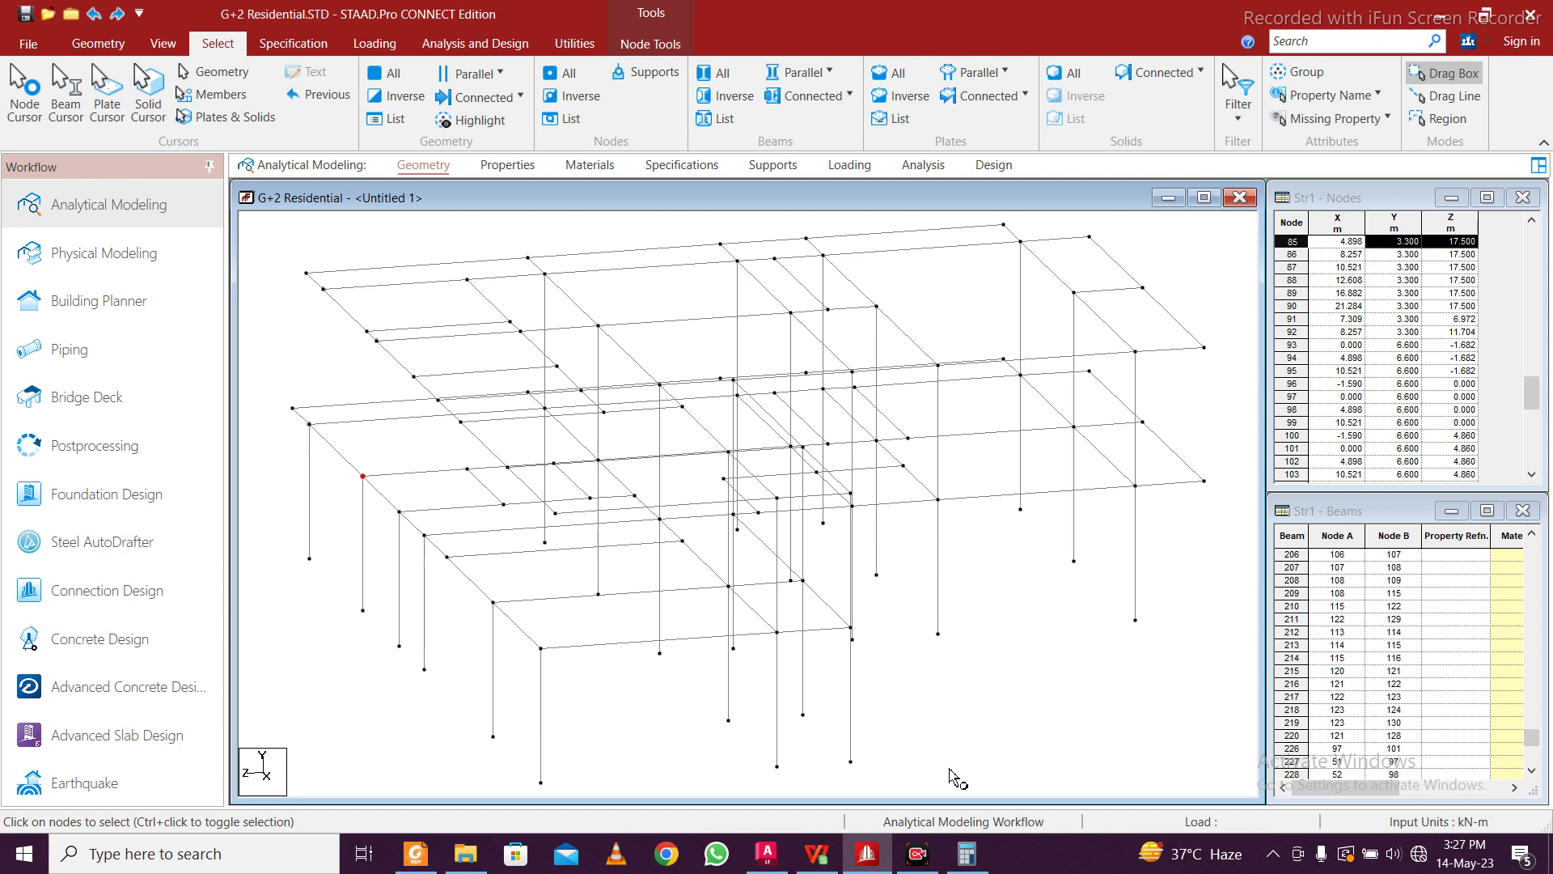
Switch to the WPS coordinates spreadsheet and check the Z values of the last nodes in the 2ND ROOF sheet
mouse_move(855, 867)
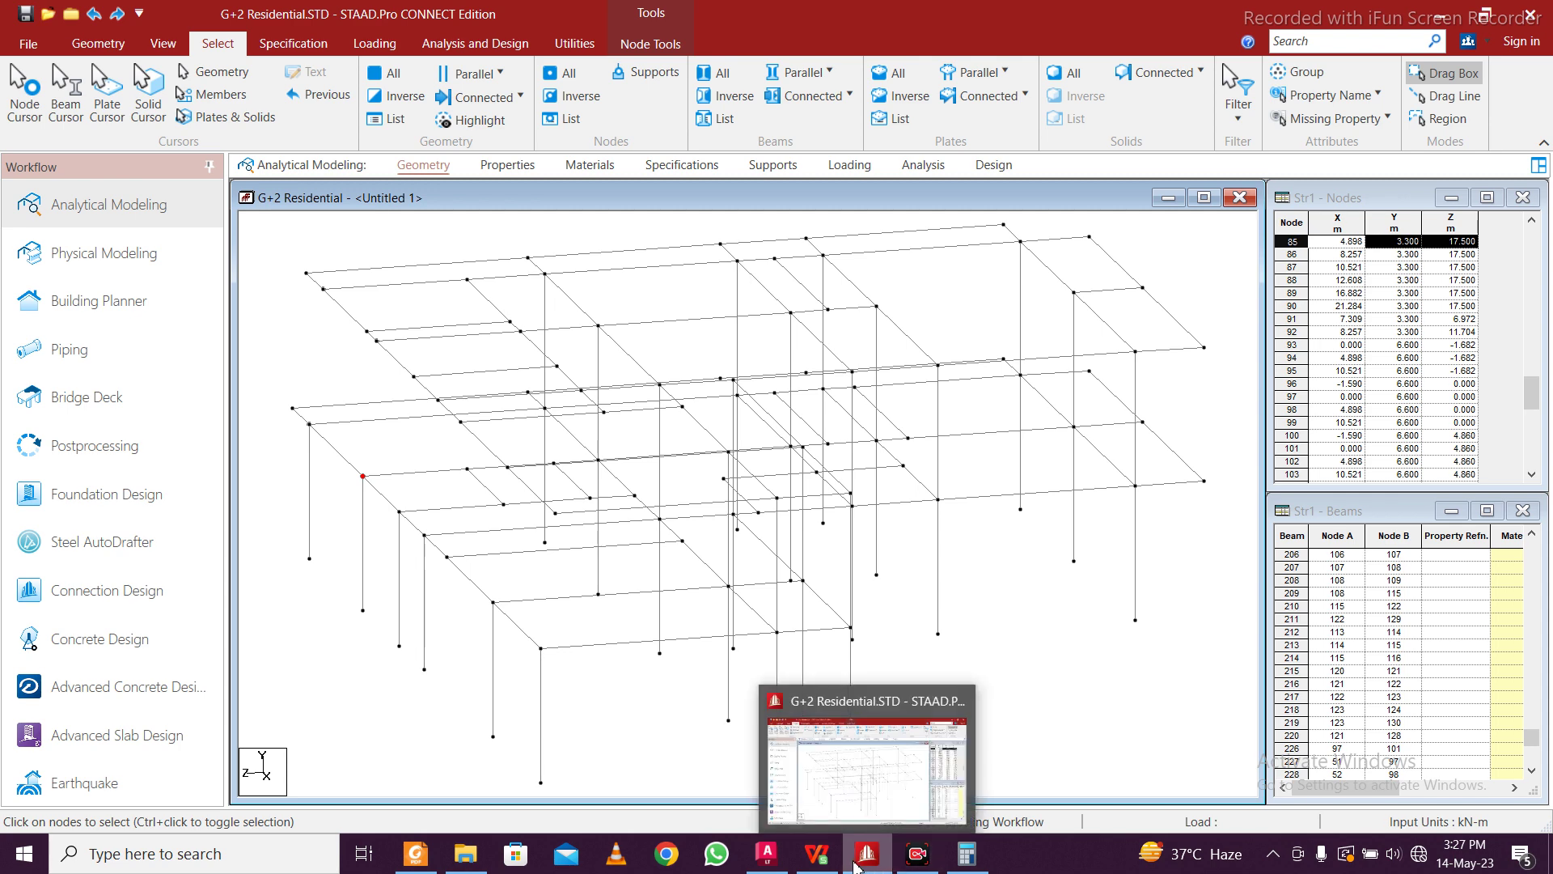
click(817, 853)
click(510, 632)
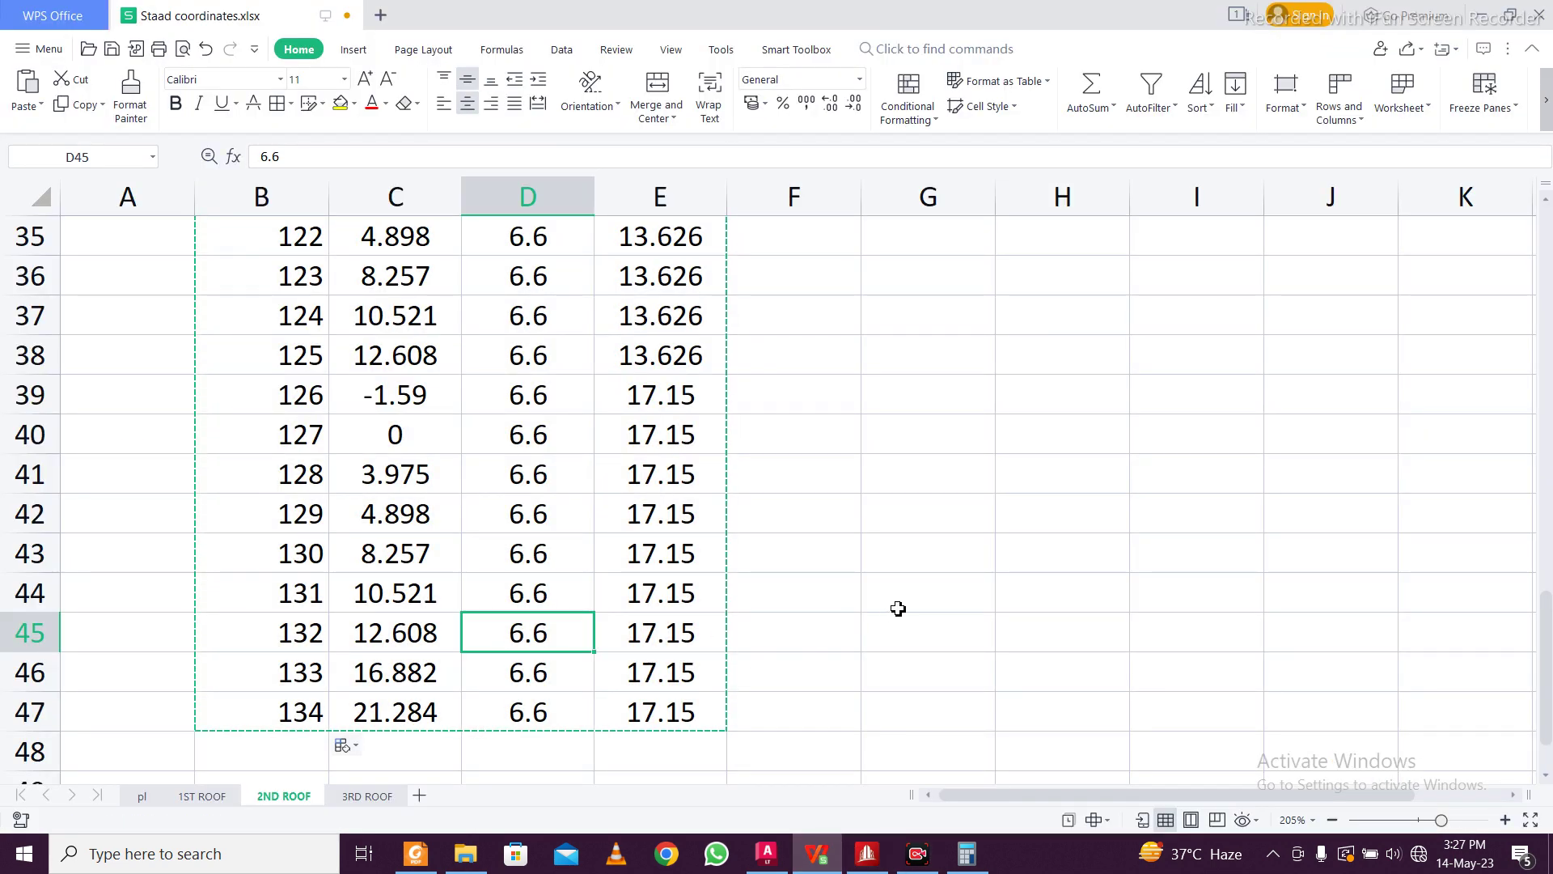
click(898, 609)
click(668, 712)
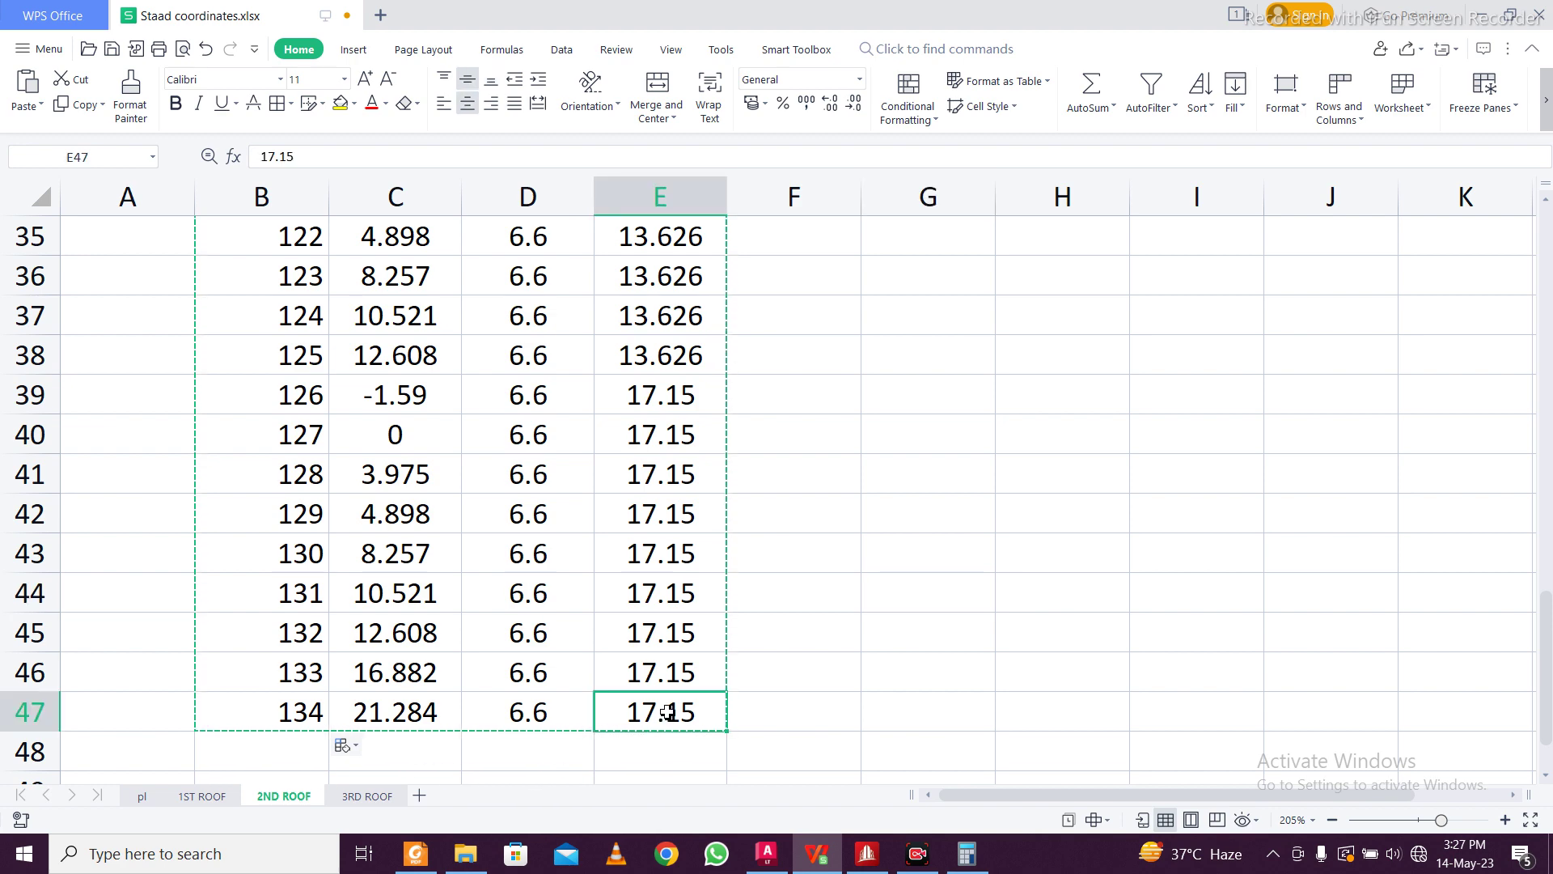
Replace every 17.5 with 17.15 in the 1ST ROOF sheet
click(202, 796)
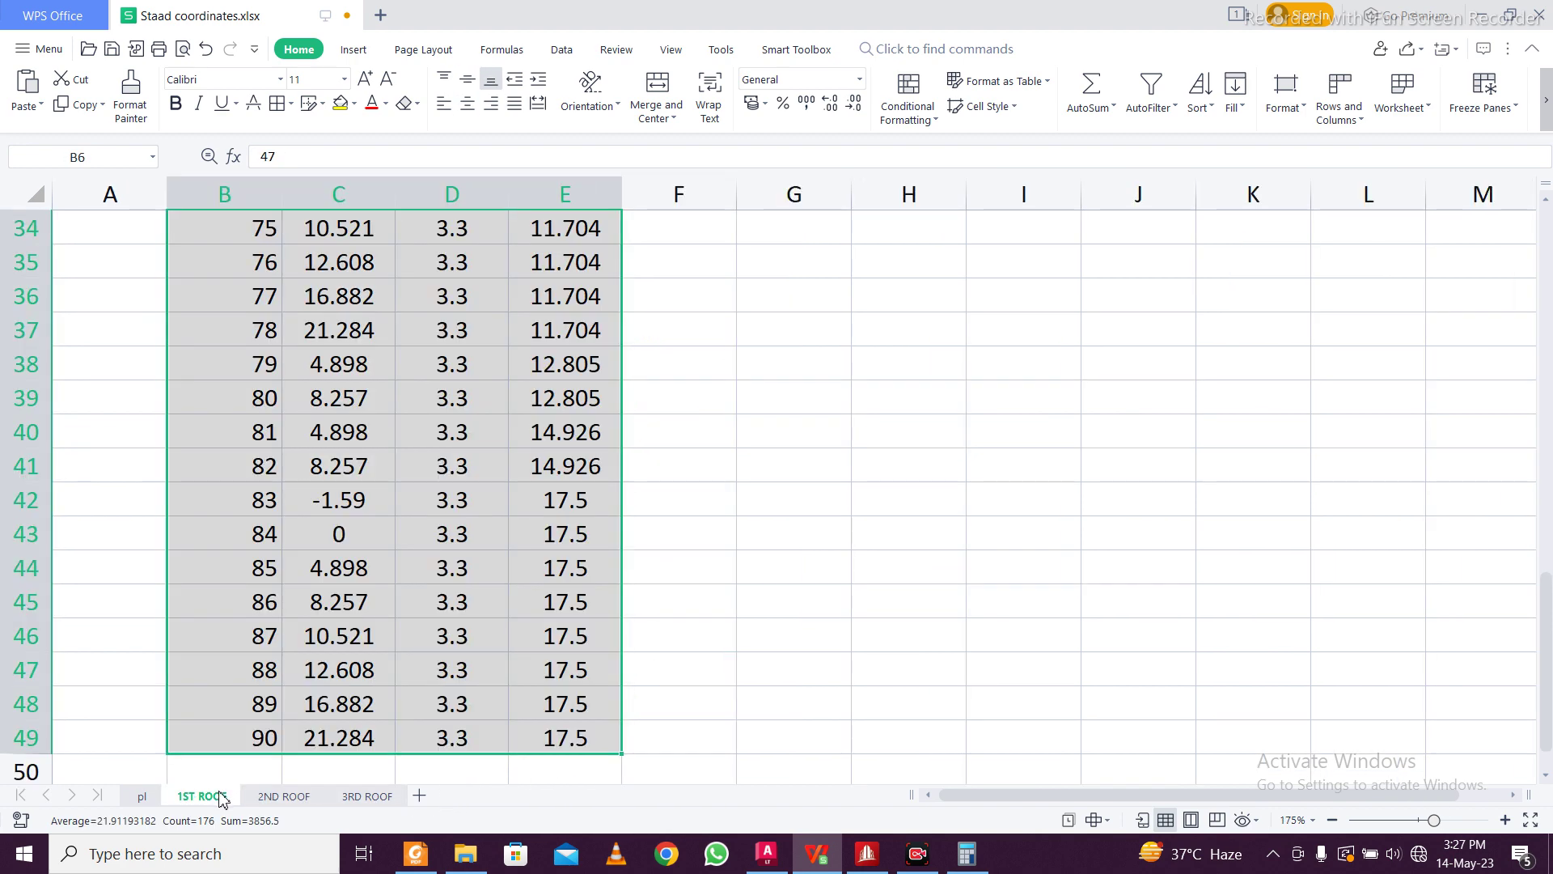
click(573, 670)
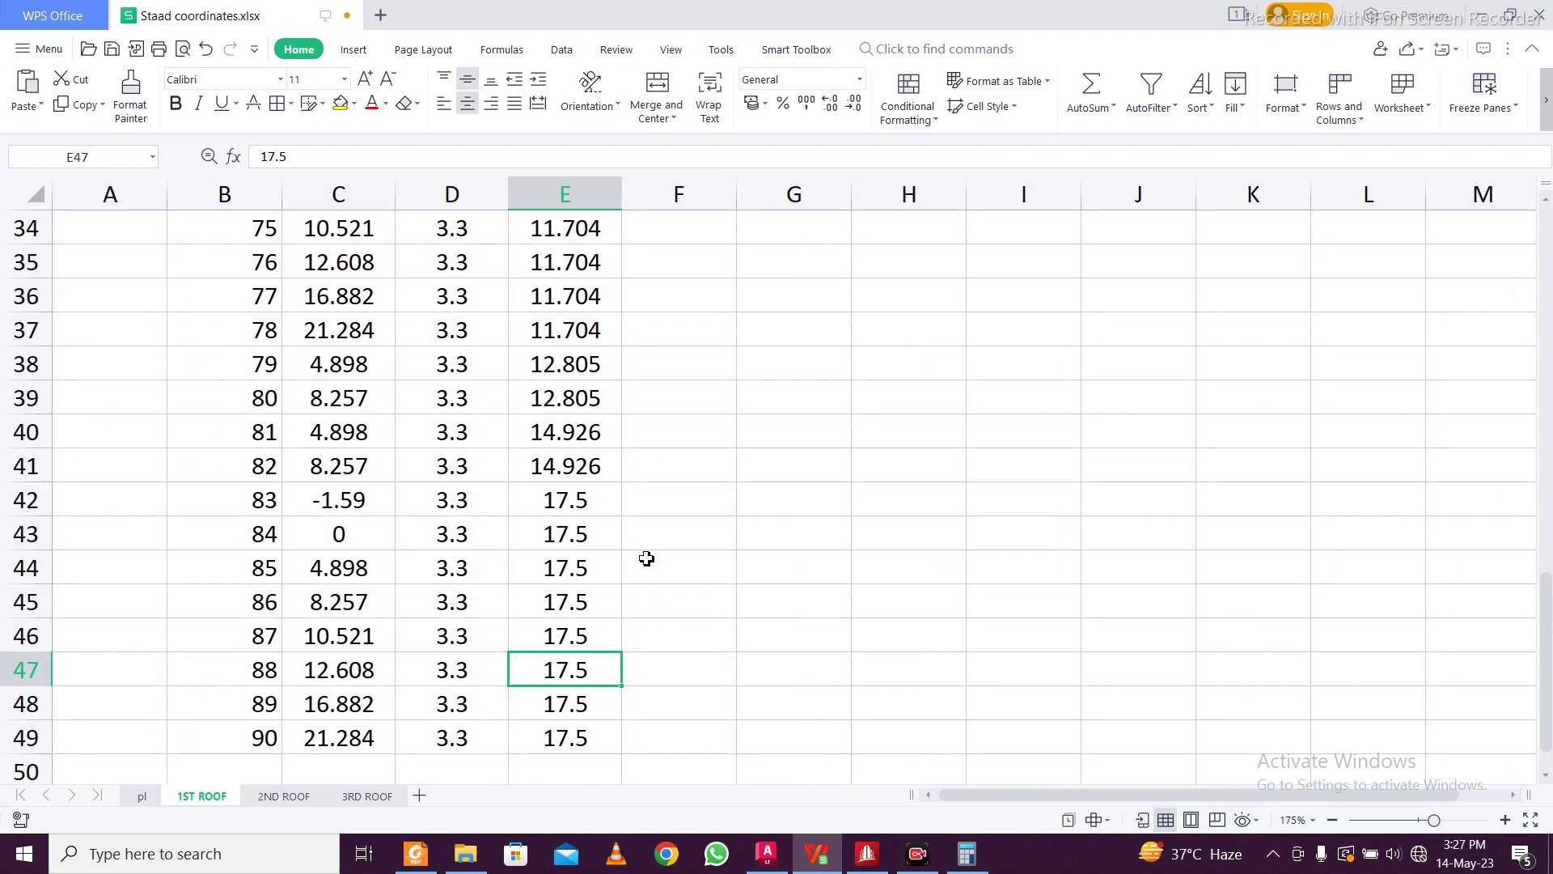
key(ctrl+f)
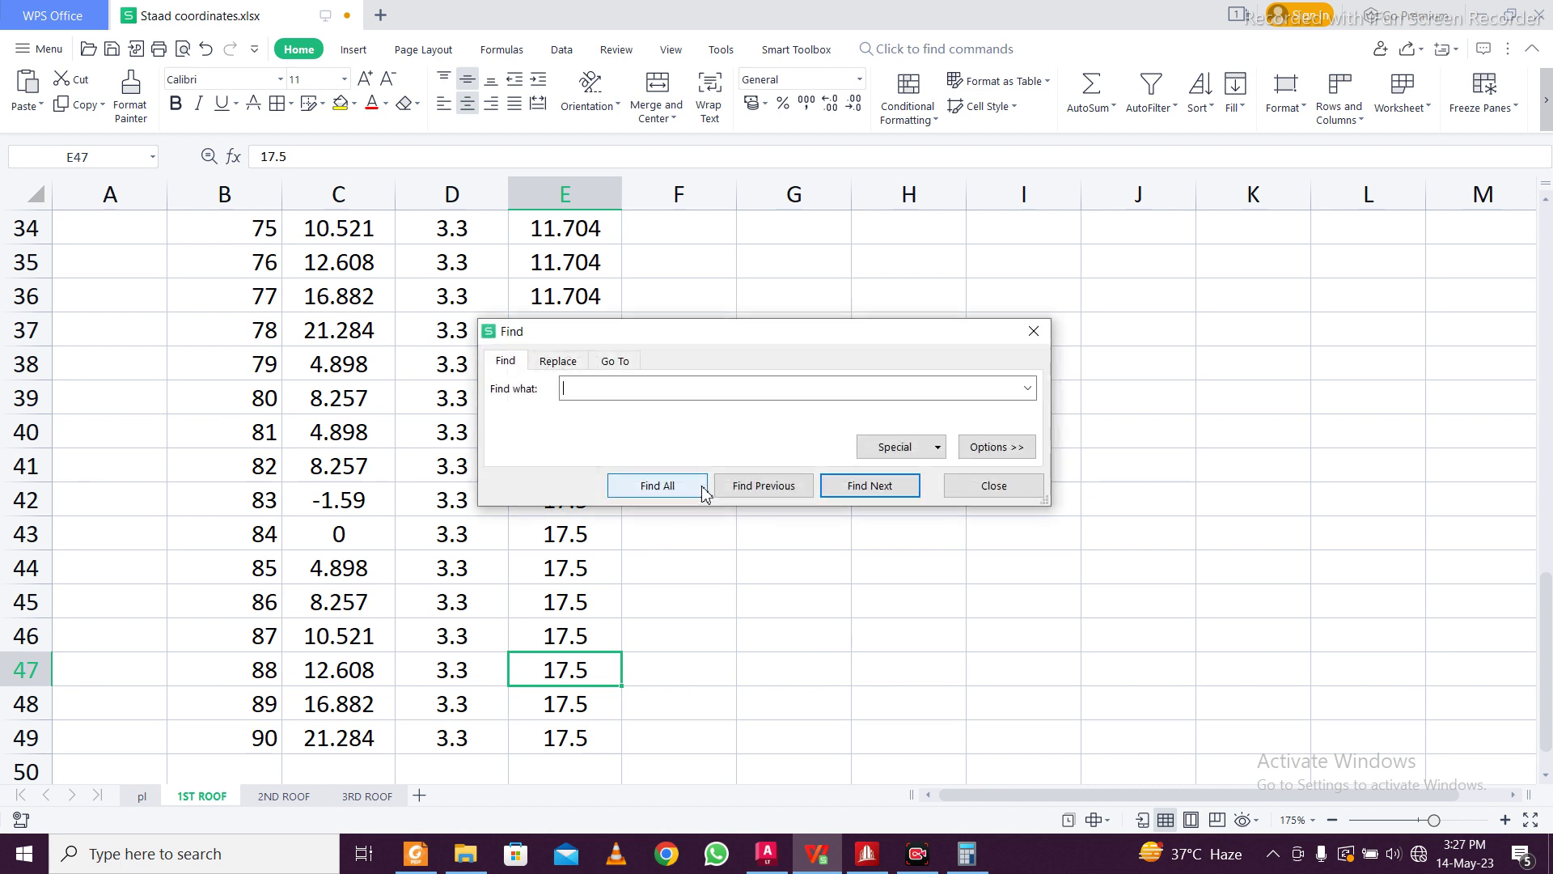
click(558, 360)
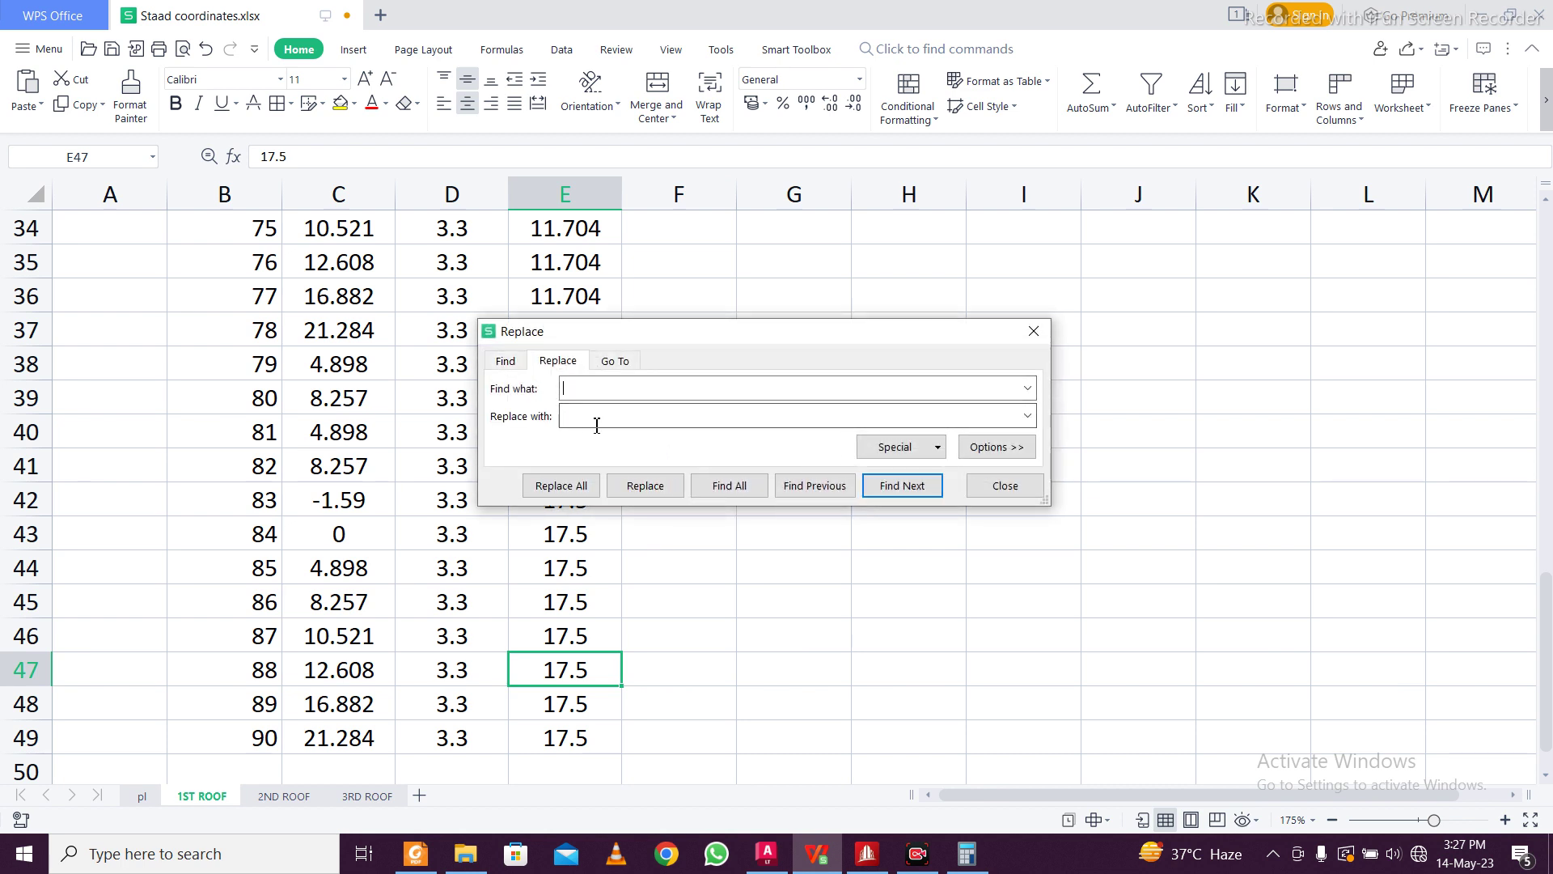
click(601, 388)
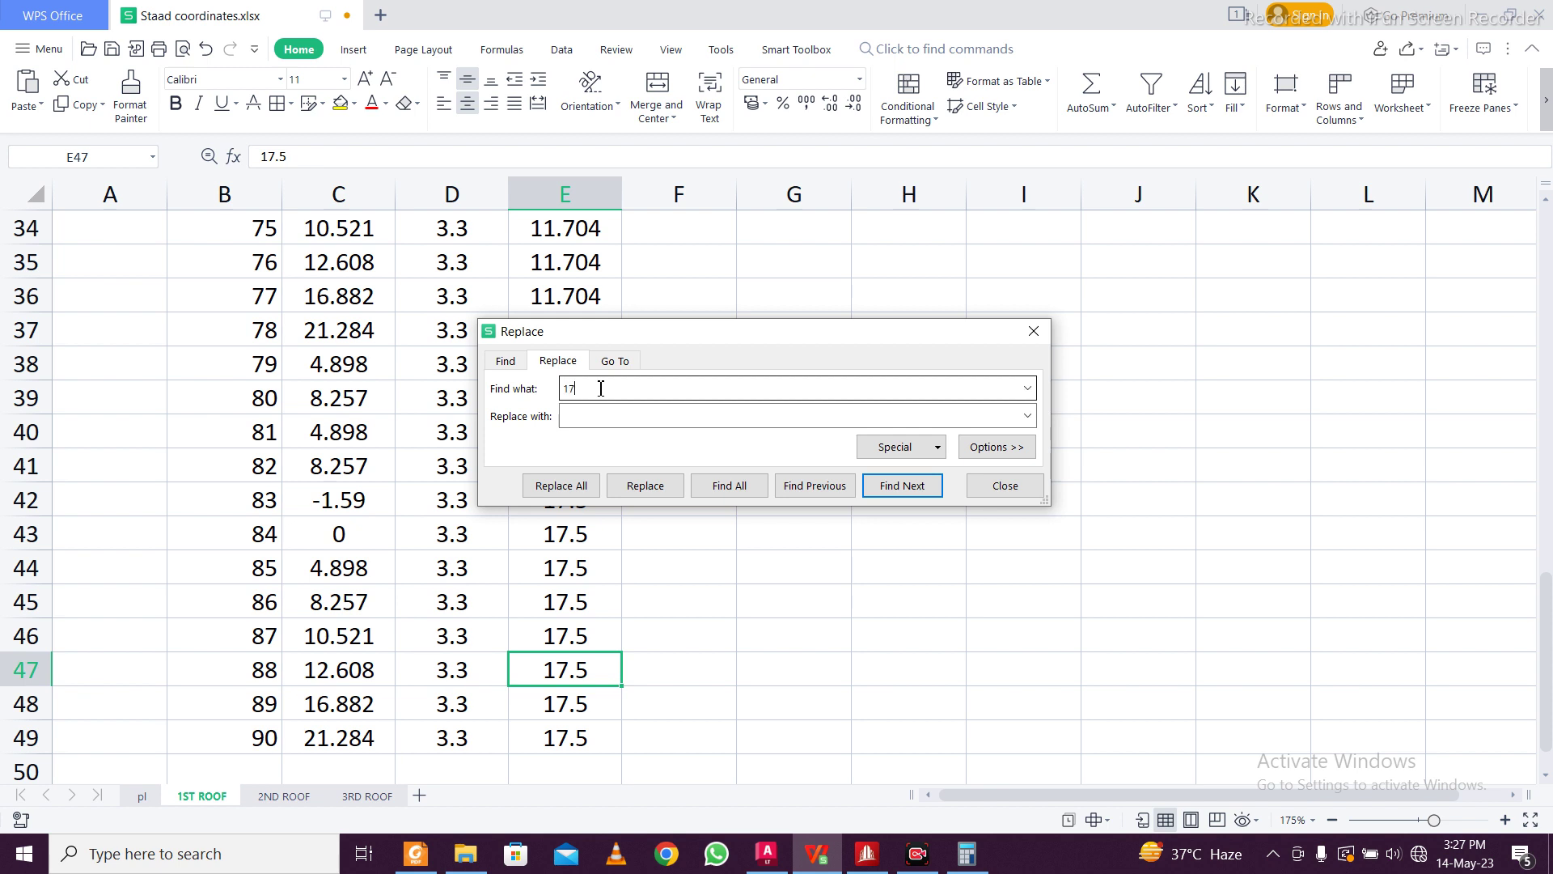
click(602, 411)
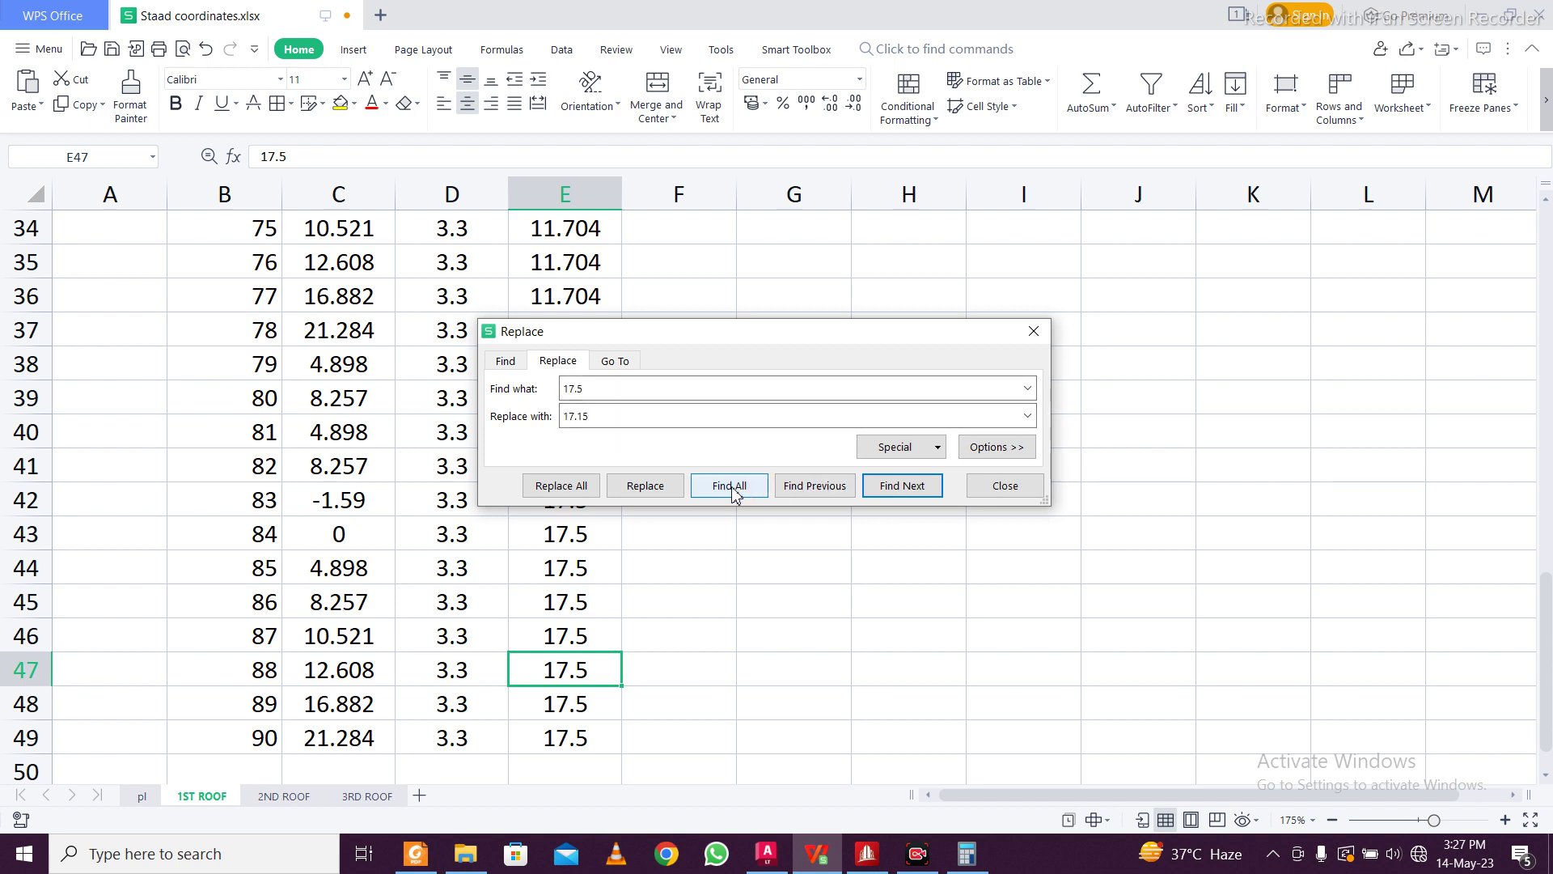
click(535, 490)
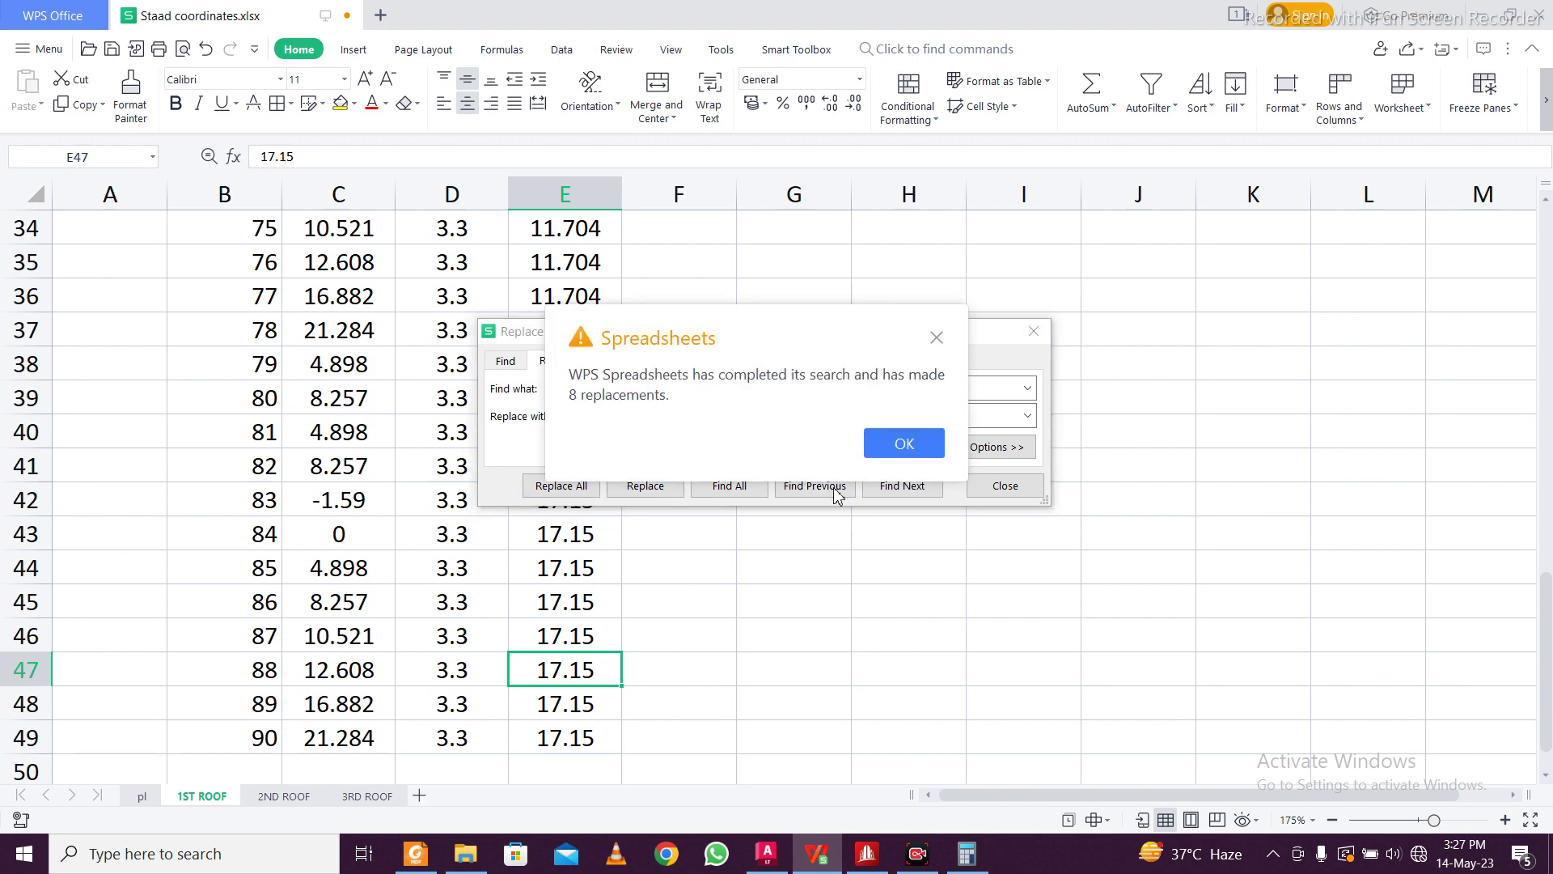
click(919, 450)
click(1034, 331)
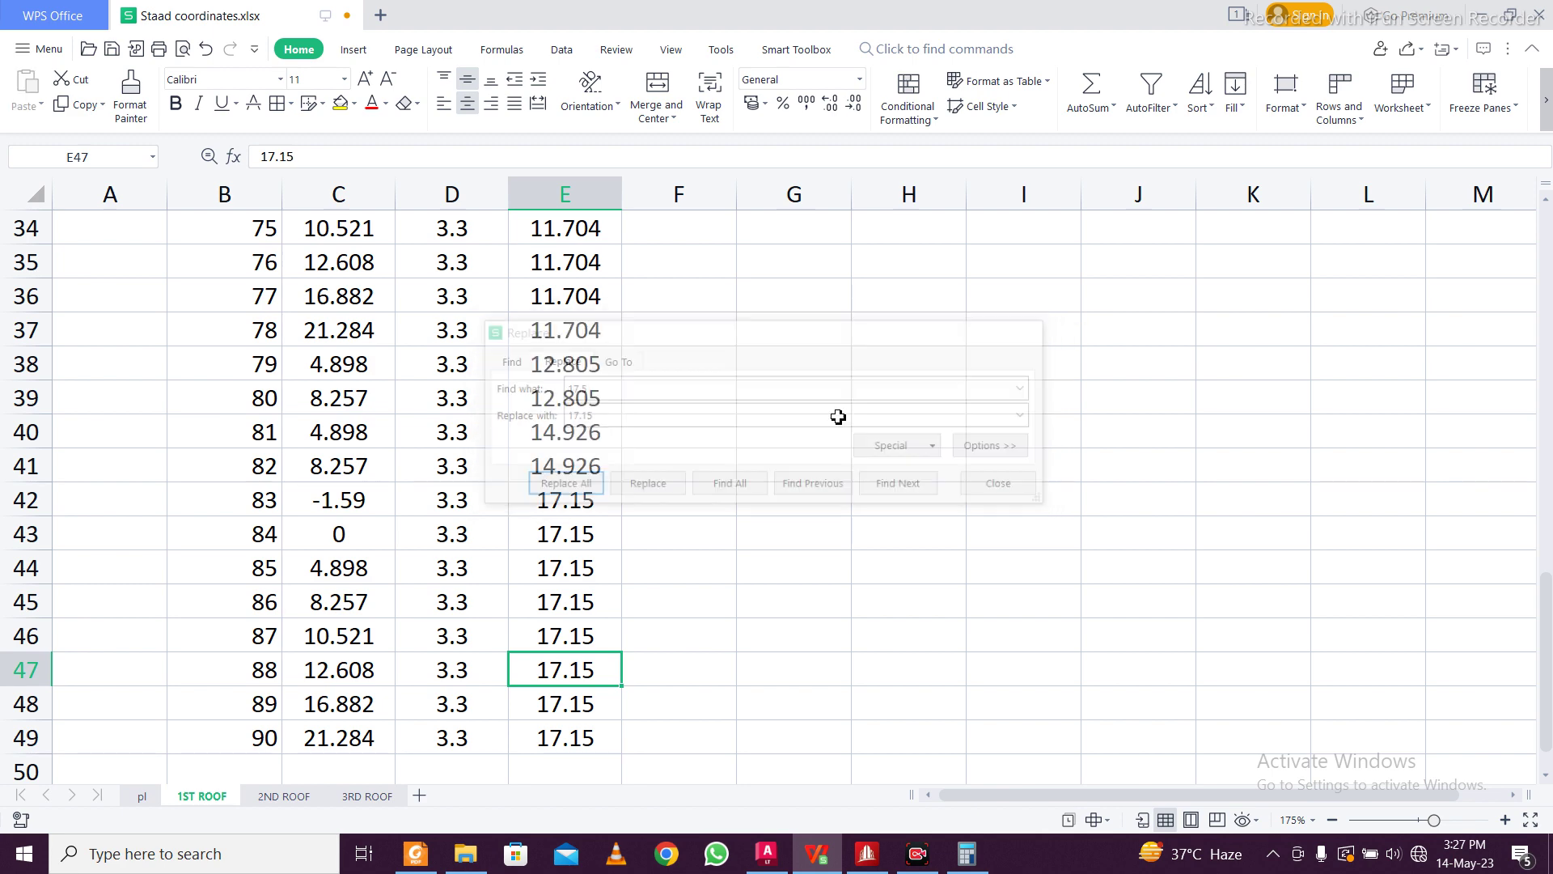
Replace every 17.5 with 17.15 in the pl sheet
click(142, 797)
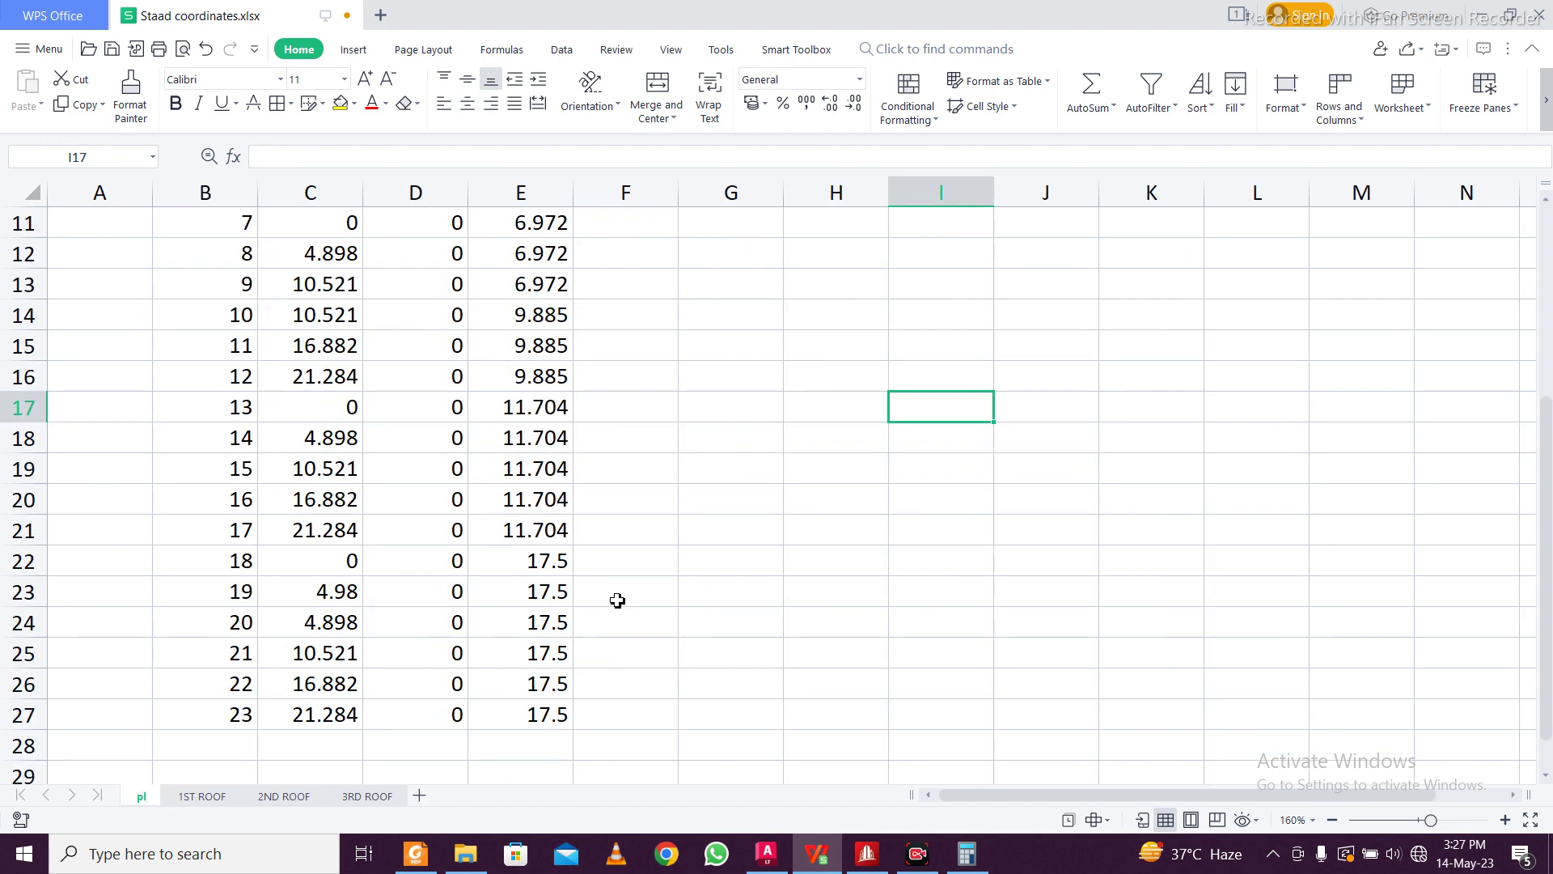
click(555, 604)
key(ctrl+f)
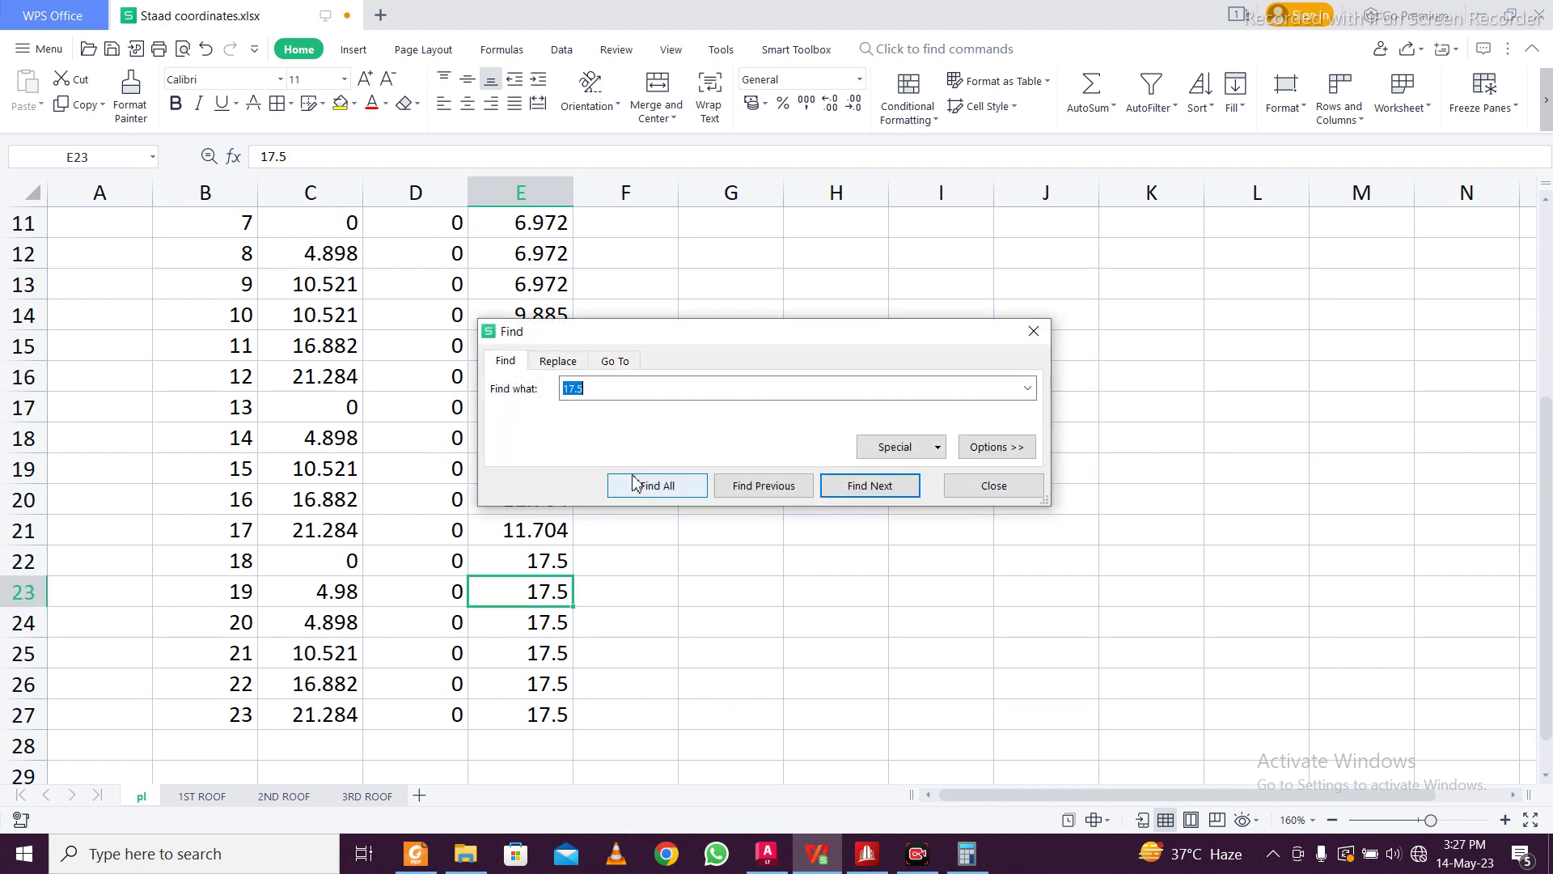
click(558, 361)
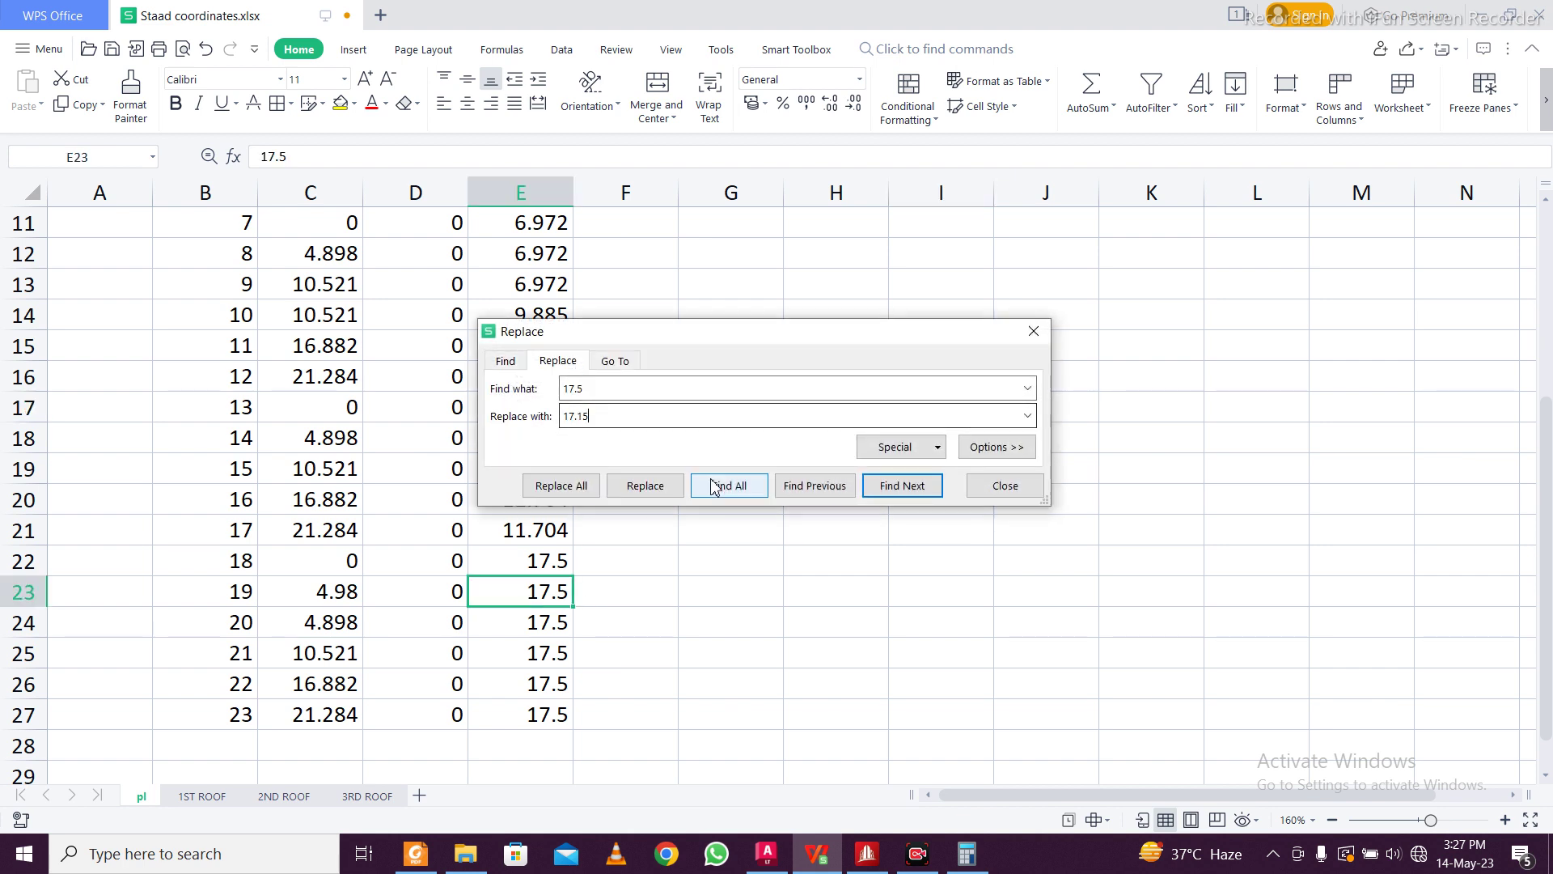
click(555, 487)
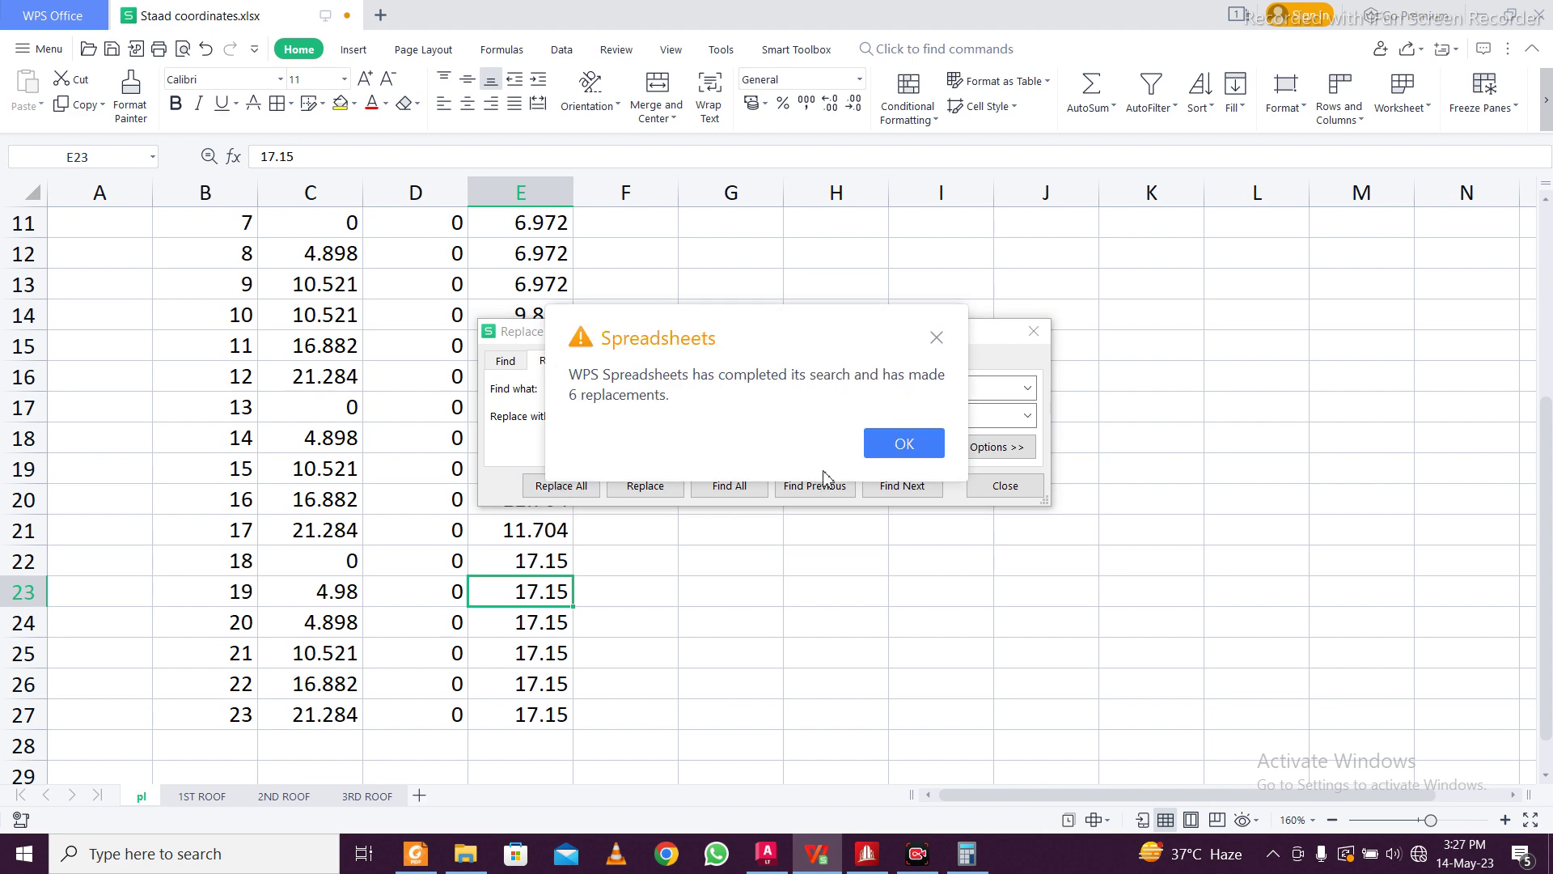
click(898, 442)
click(1029, 332)
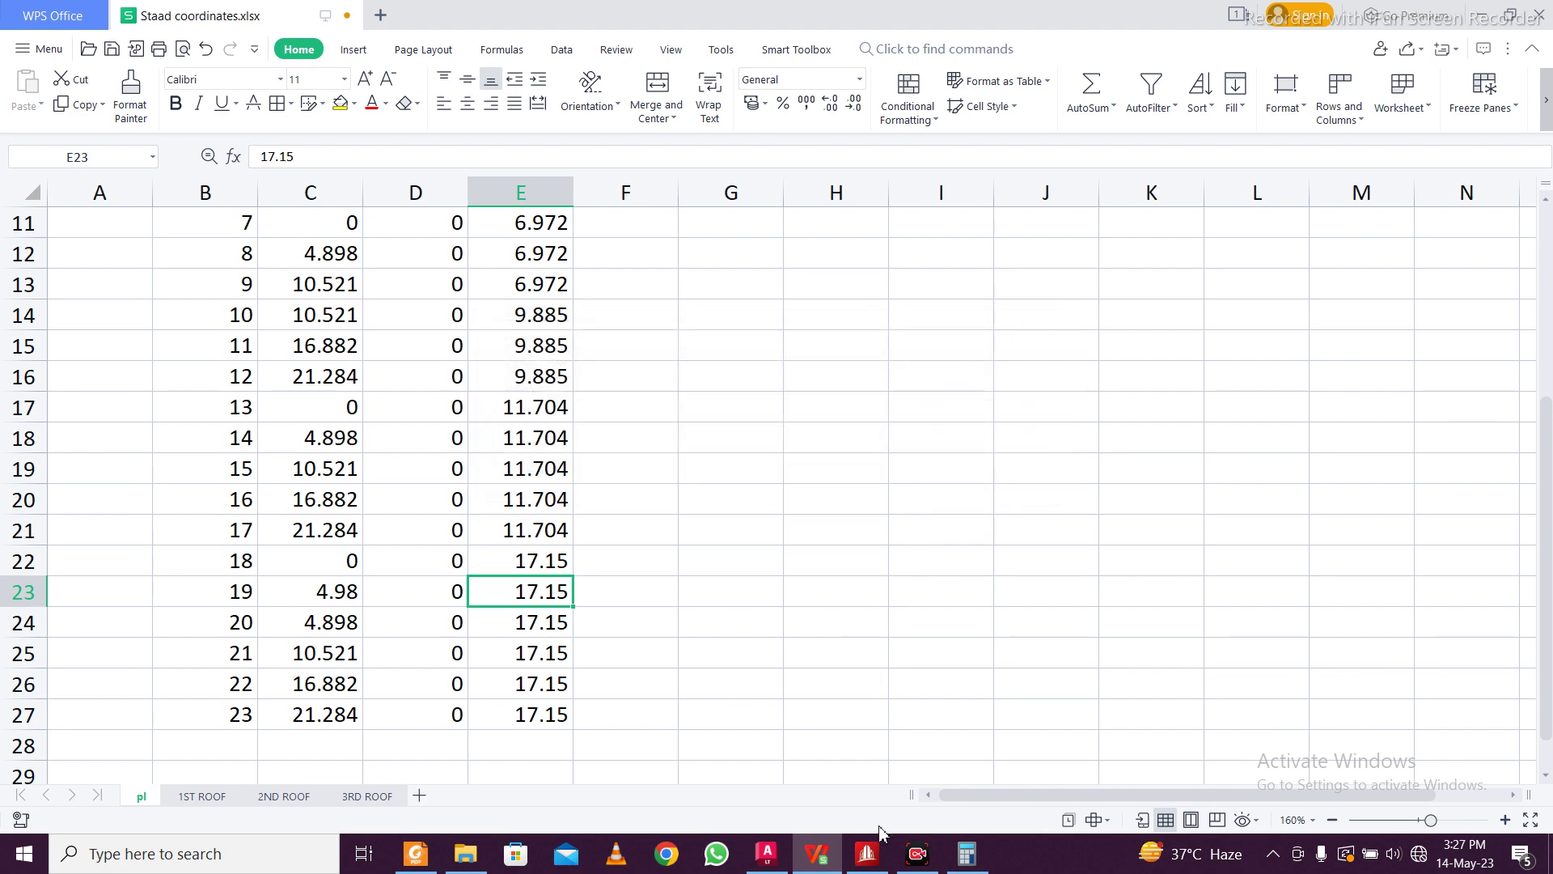
Switch to STAAD.Pro and set the Z coordinate of node 18 to 17.15 m in the node table
click(866, 853)
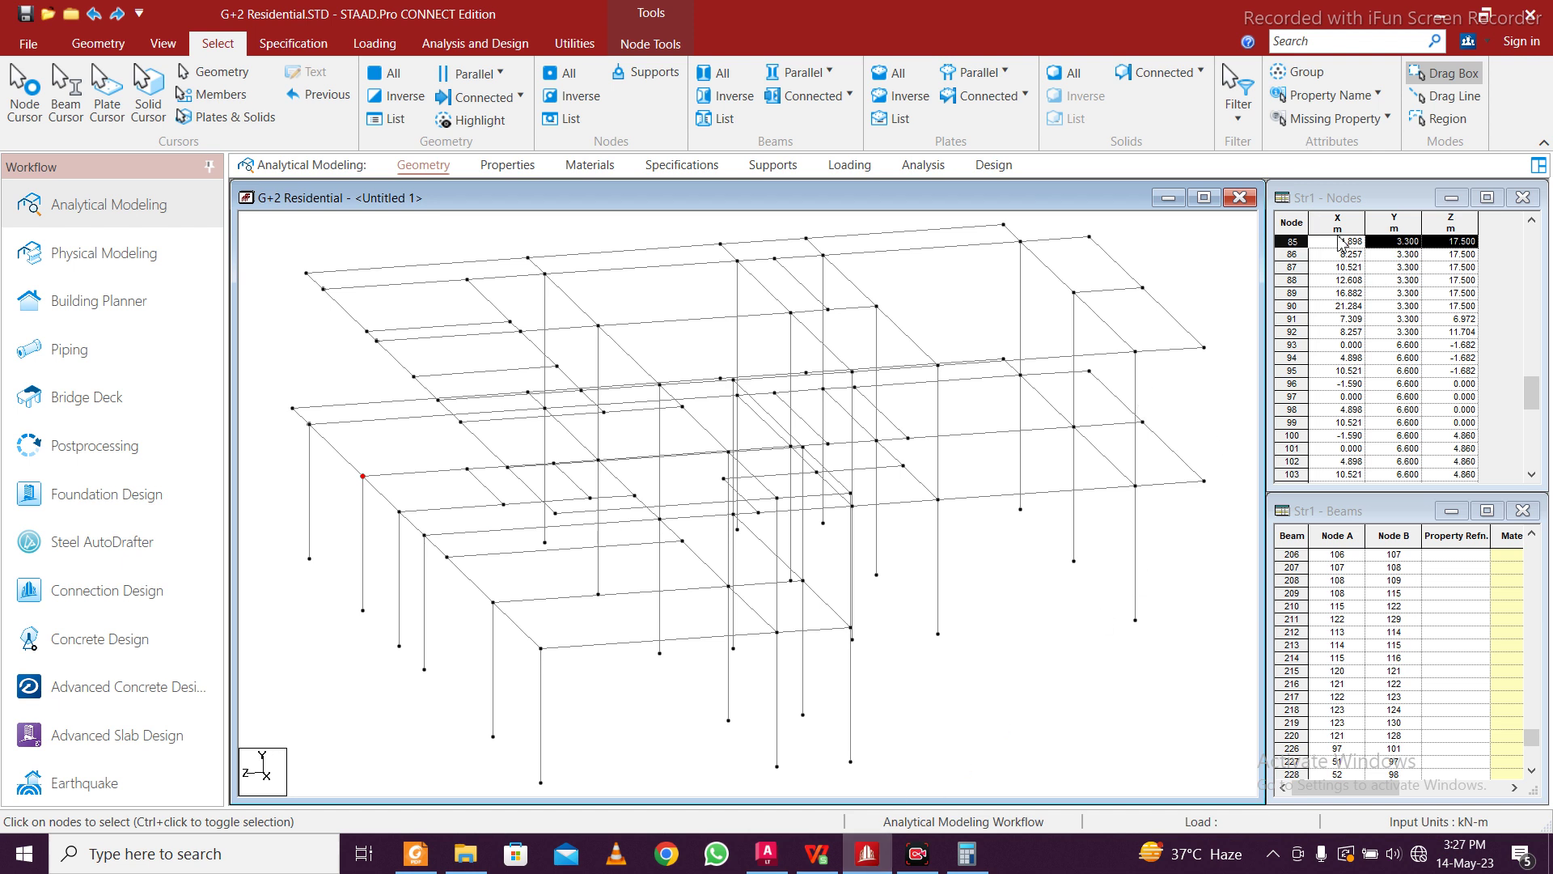
scroll(1428, 337, up, 2)
scroll(1428, 336, up, 15)
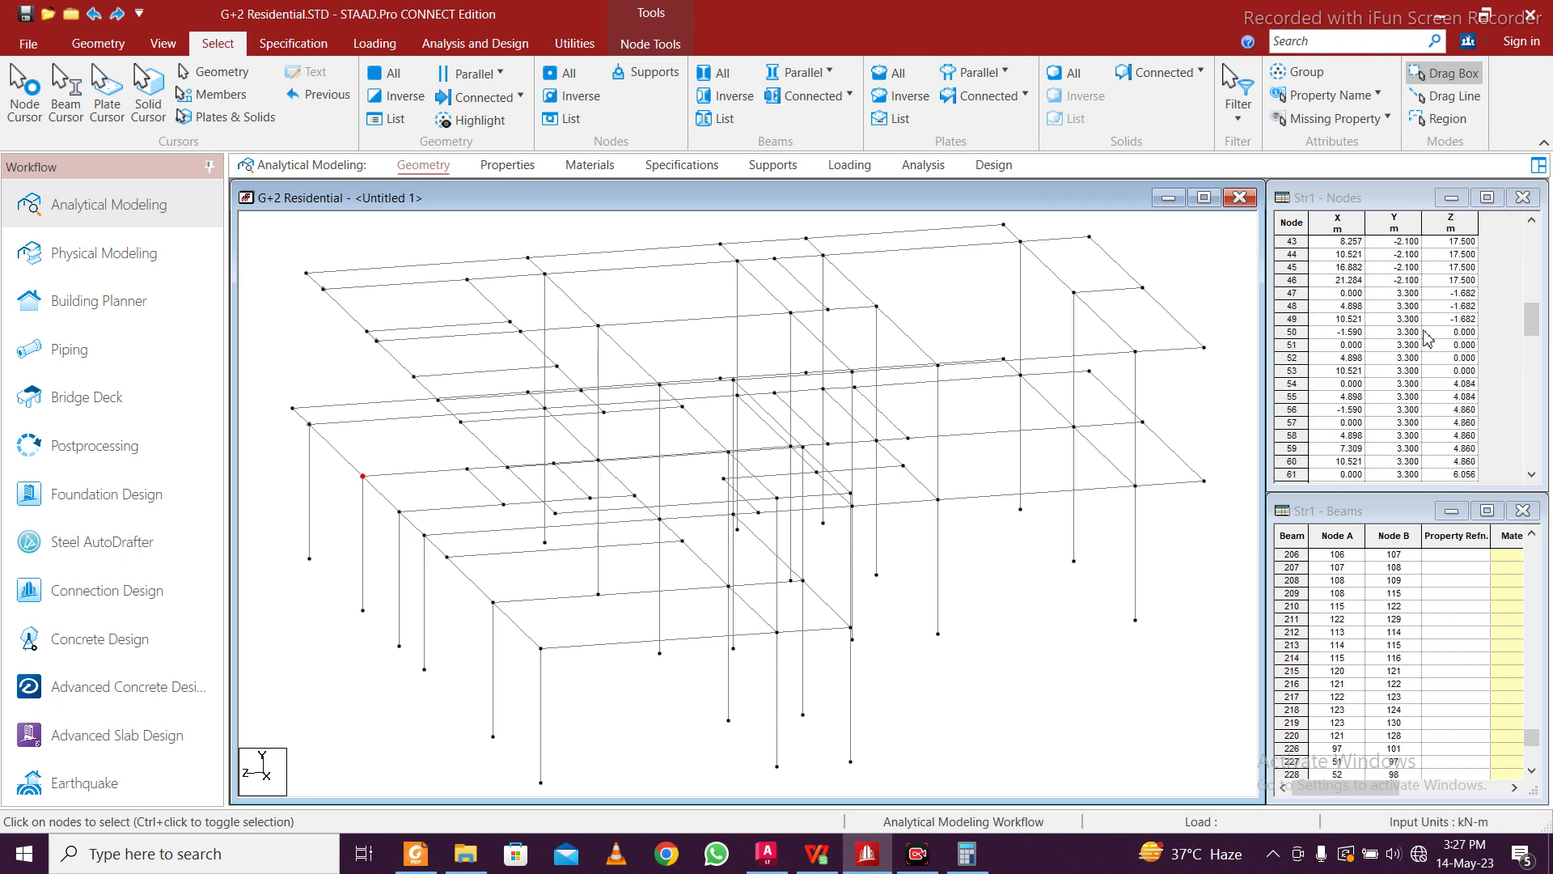
scroll(1427, 338, up, 11)
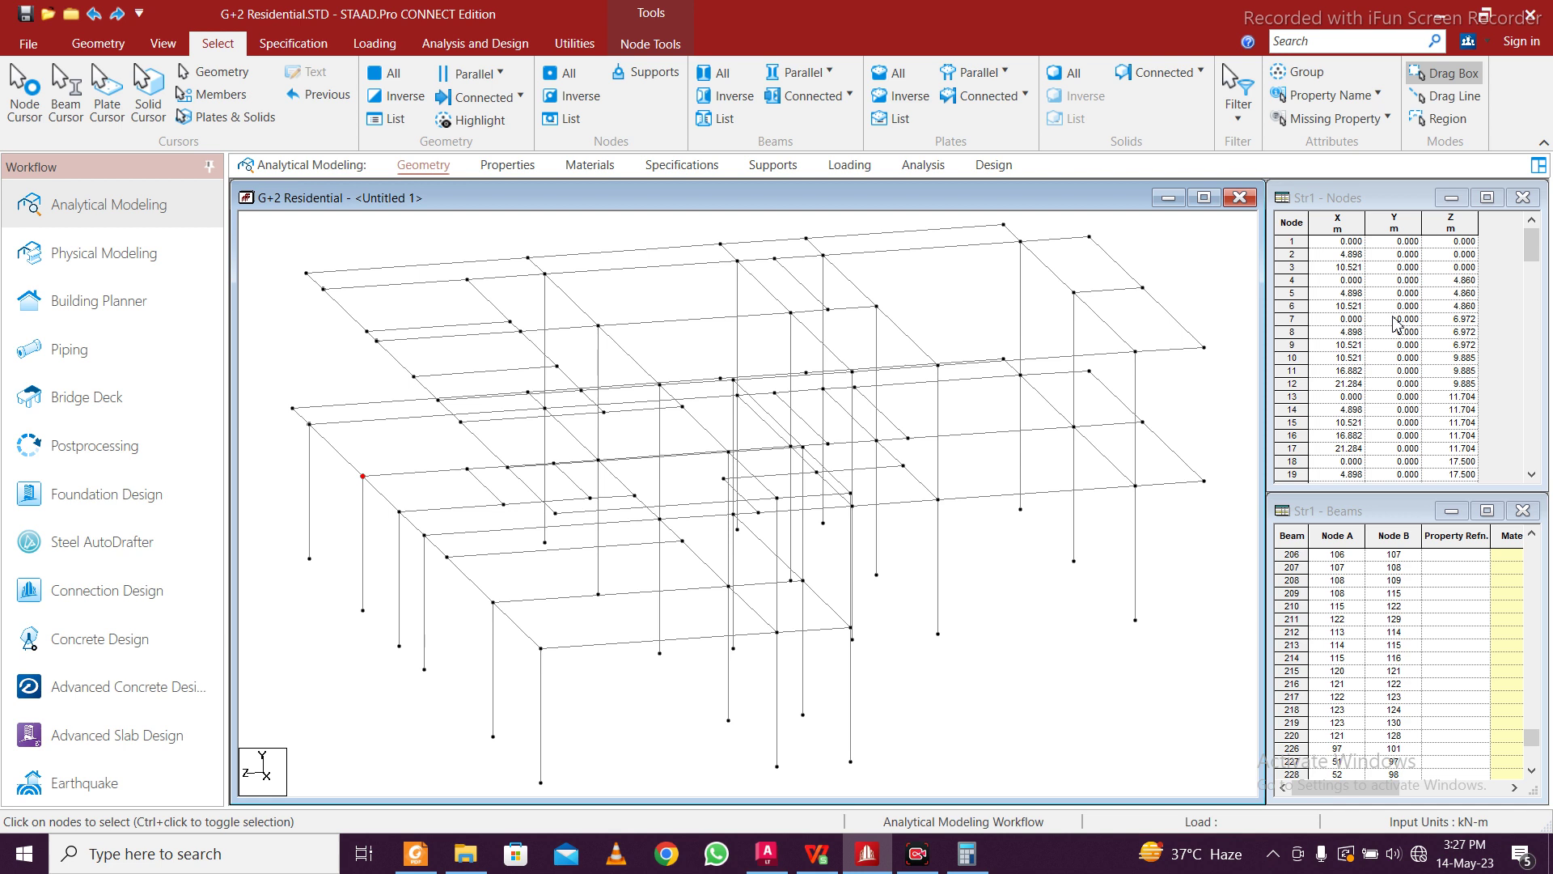
scroll(1456, 340, down, 1)
double_click(1466, 449)
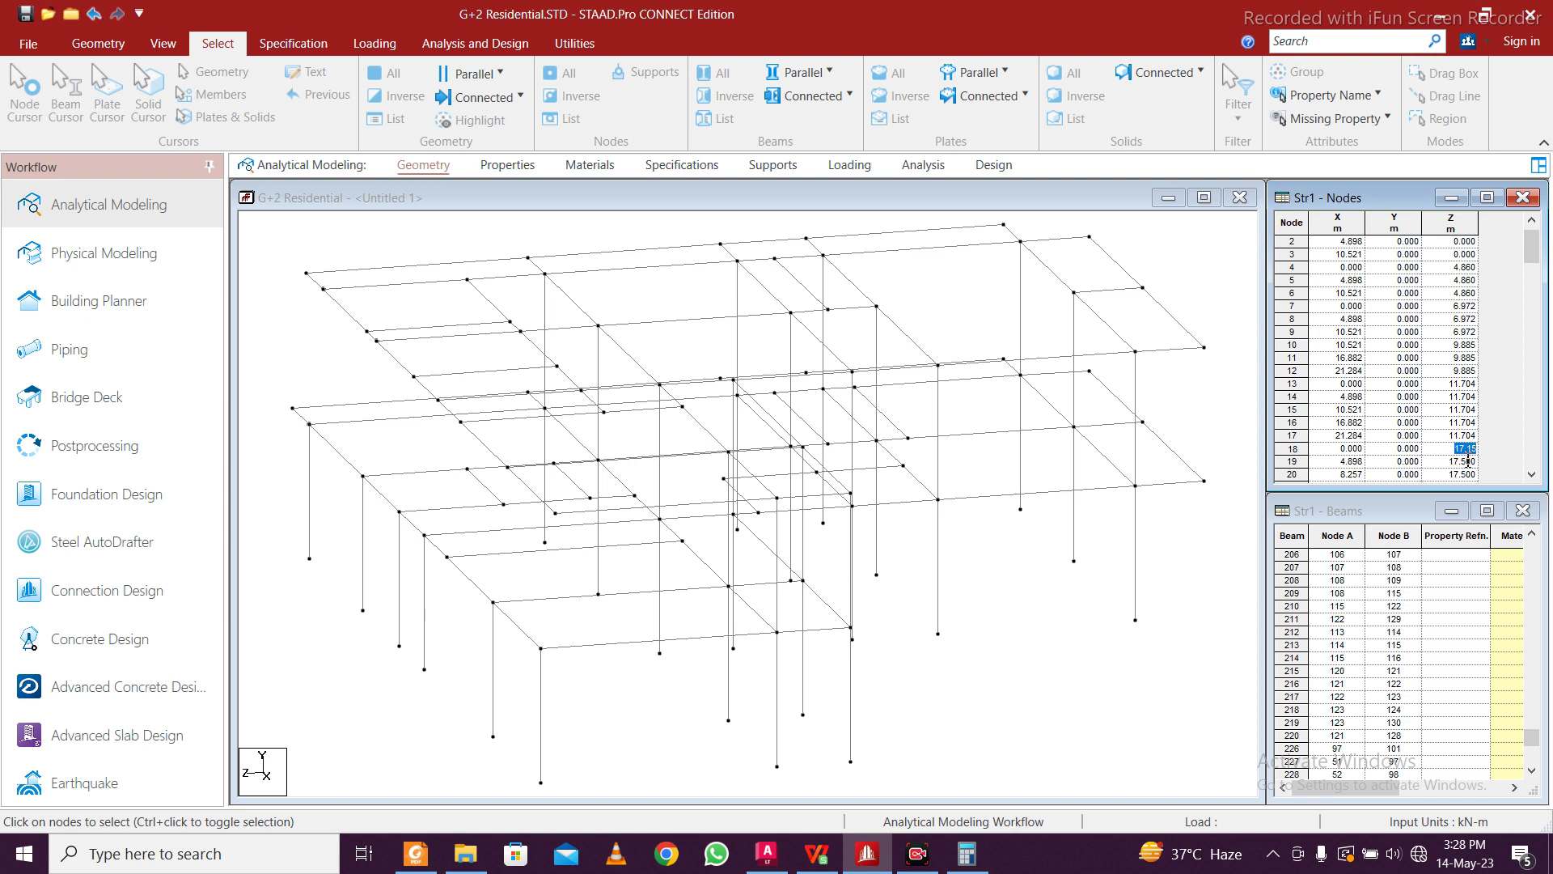
key(Return)
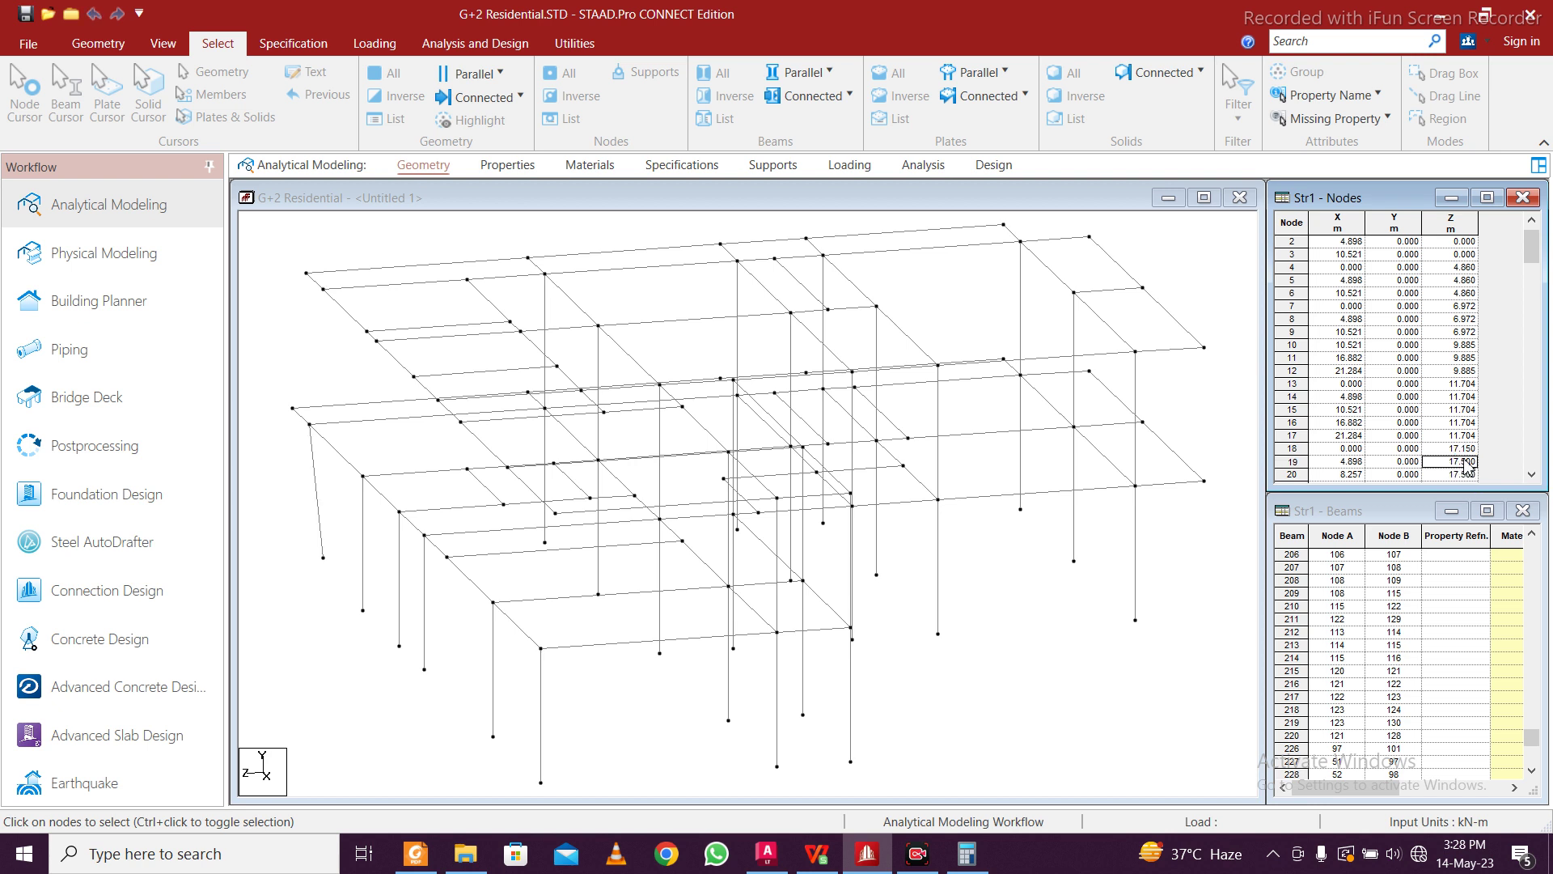
Set the Z coordinate of nodes 19 to 23, at Y 0.000, to 17.15 m in the node table
click(1447, 464)
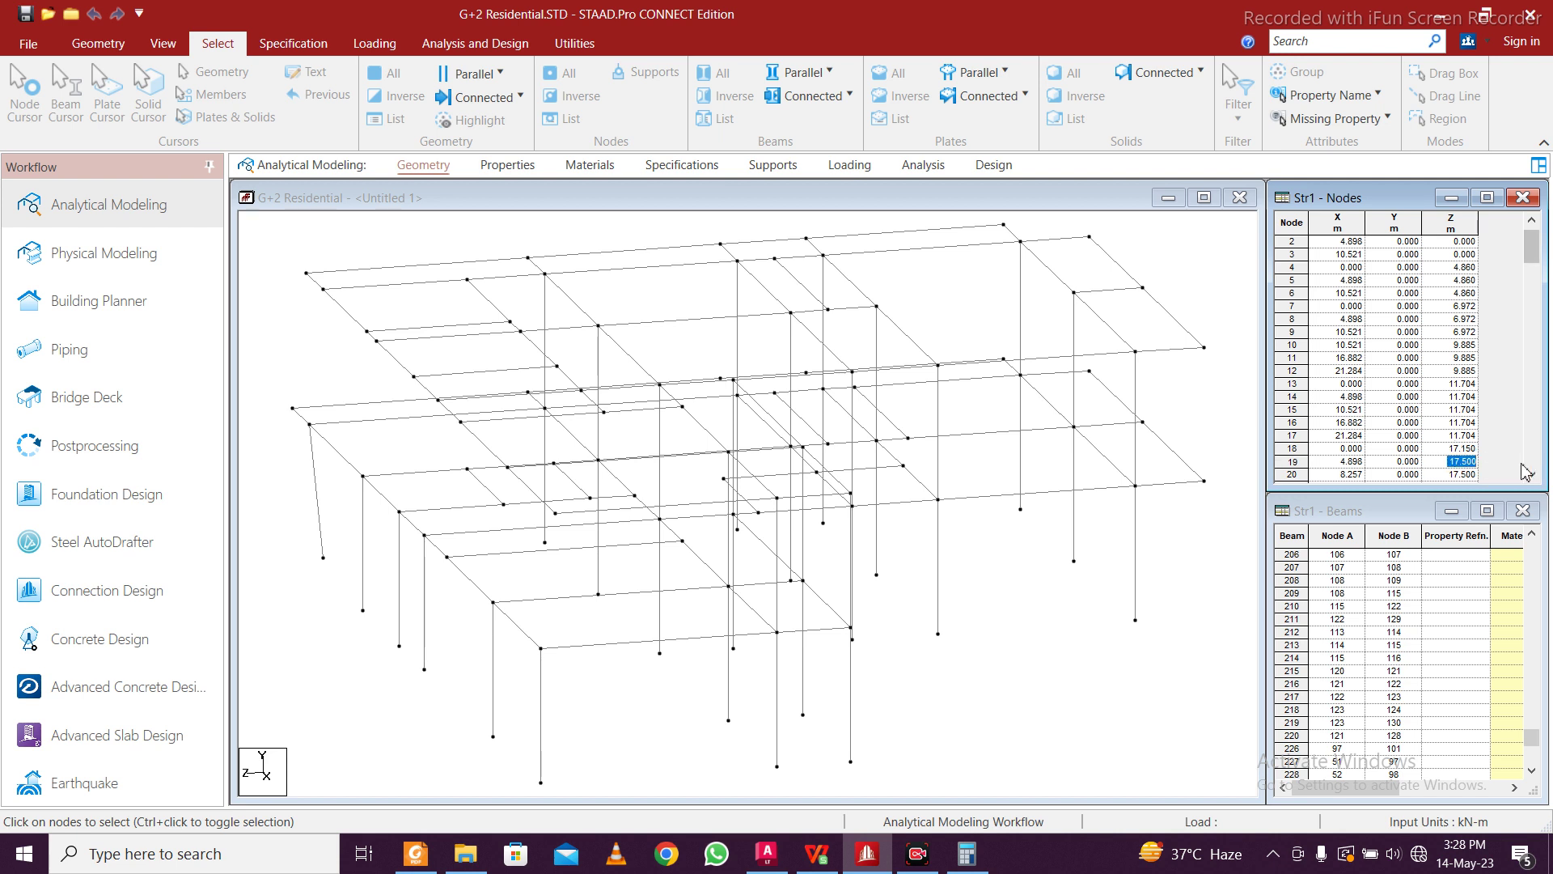
scroll(1476, 454, down, 1)
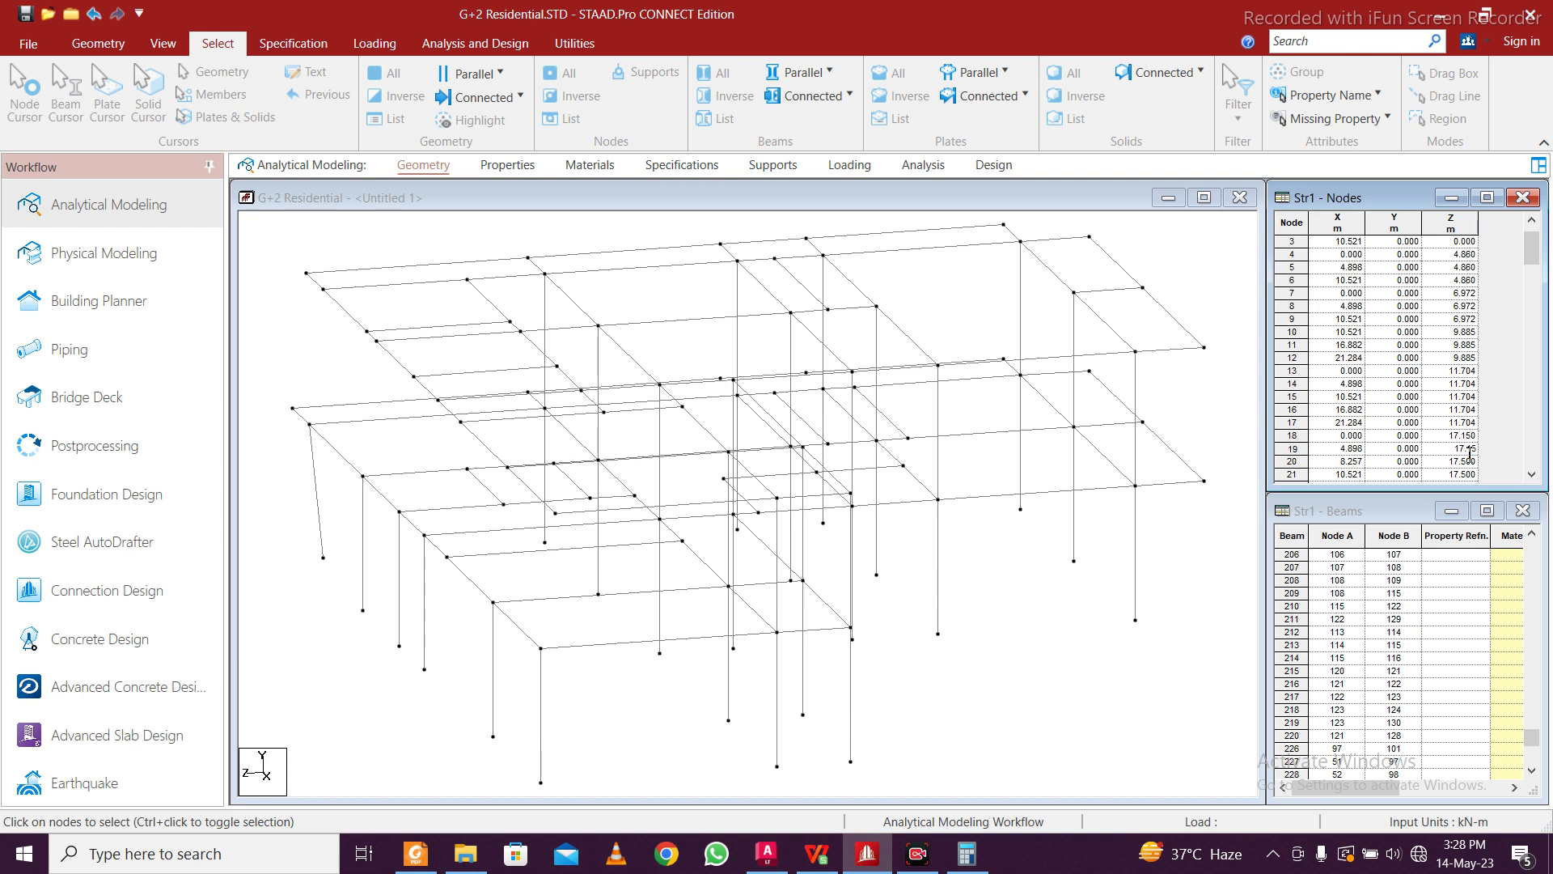
click(1463, 461)
drag(1531, 247, 1531, 255)
click(1466, 422)
double_click(1466, 422)
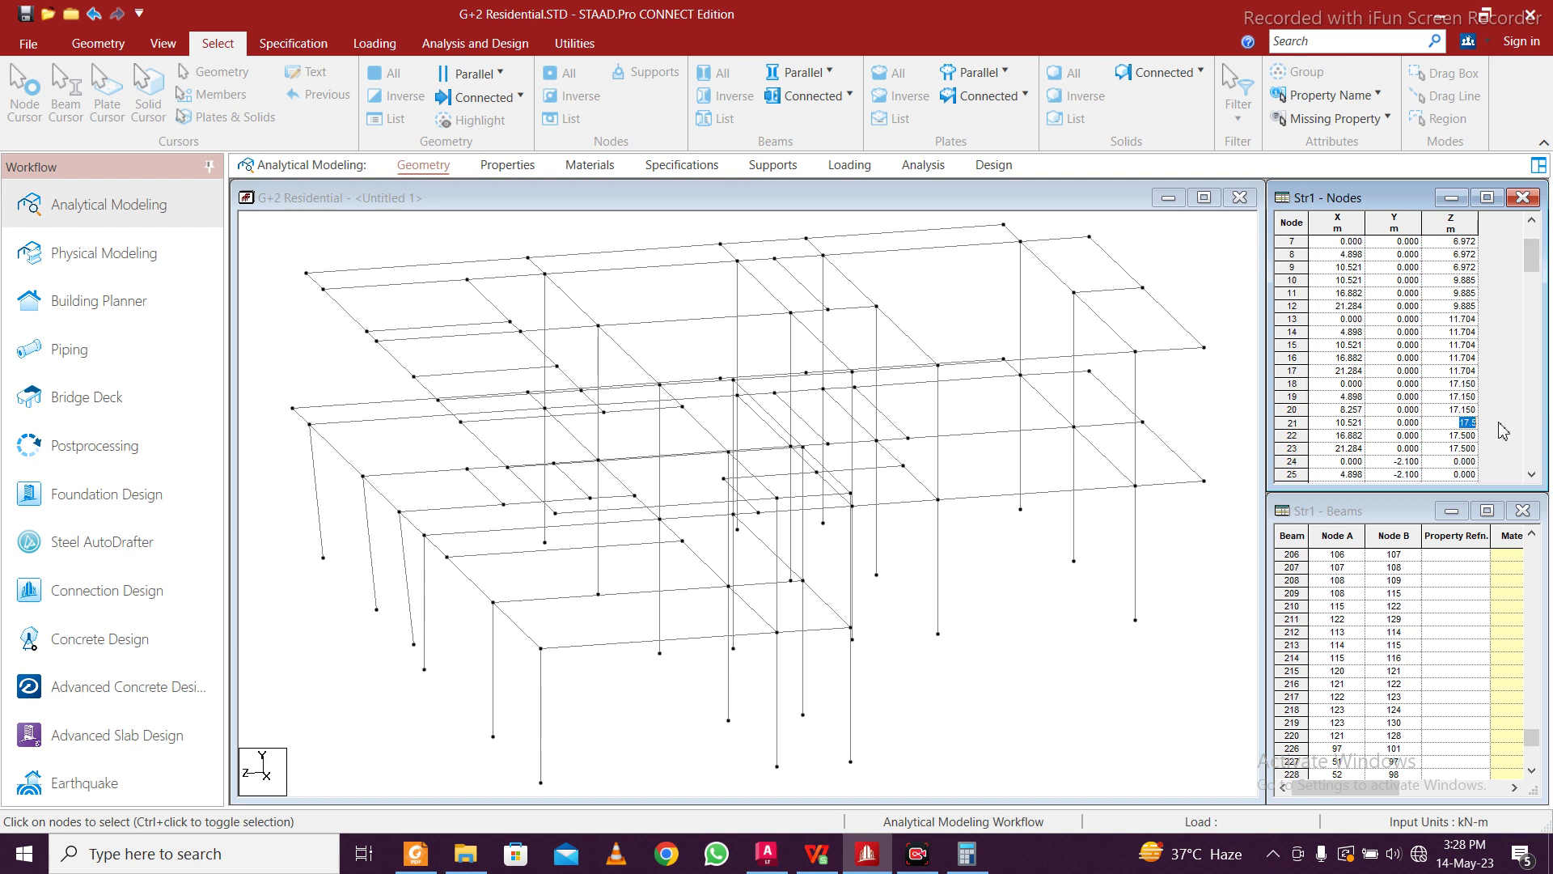
text(17.15)
click(1474, 434)
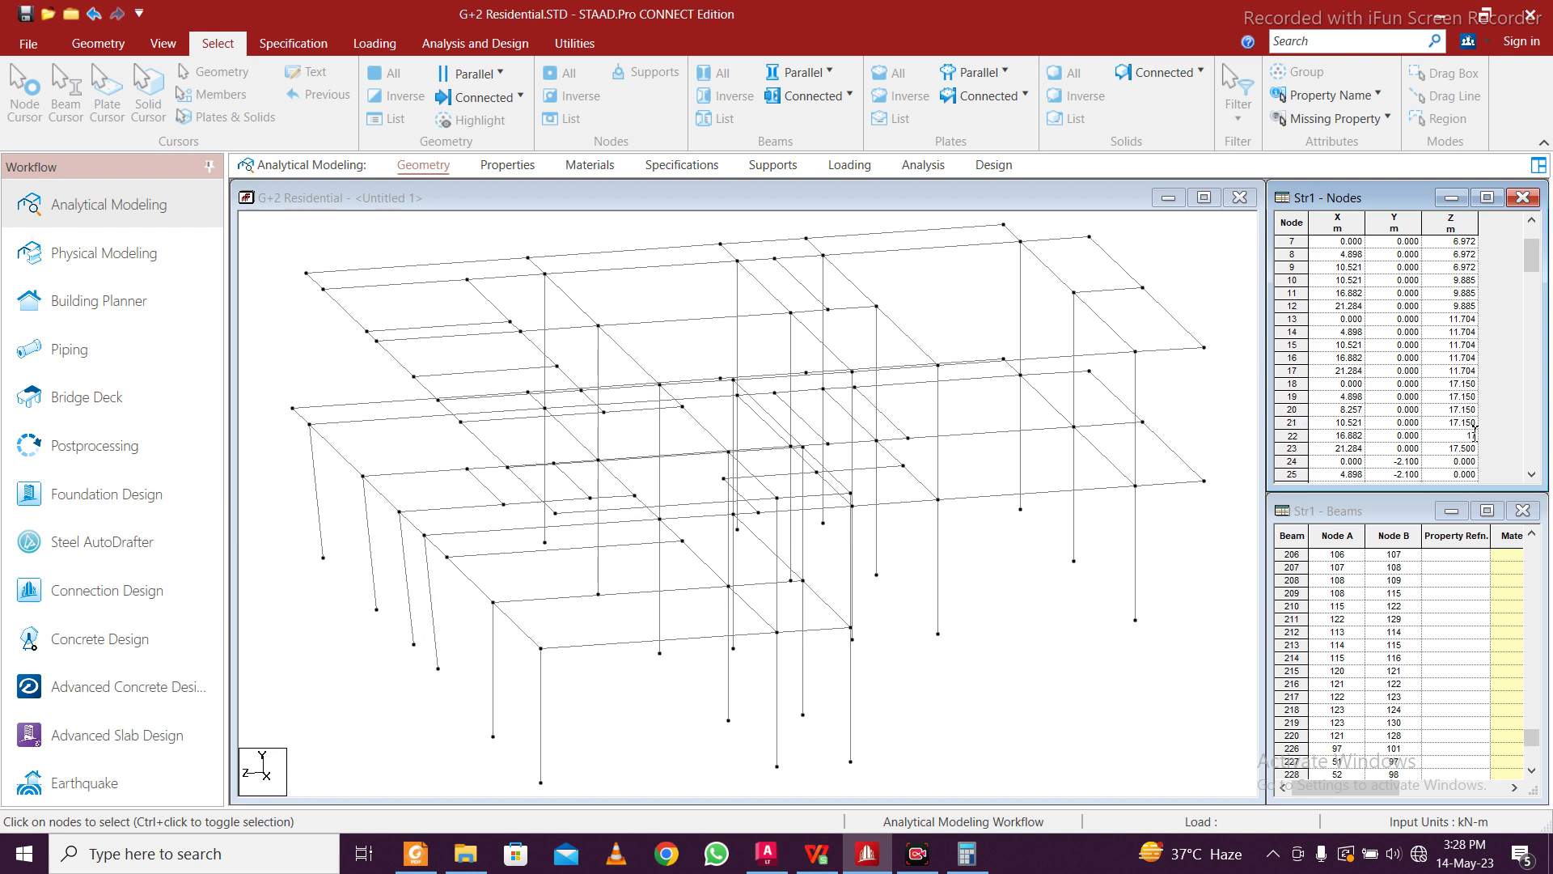
click(1469, 449)
click(1443, 463)
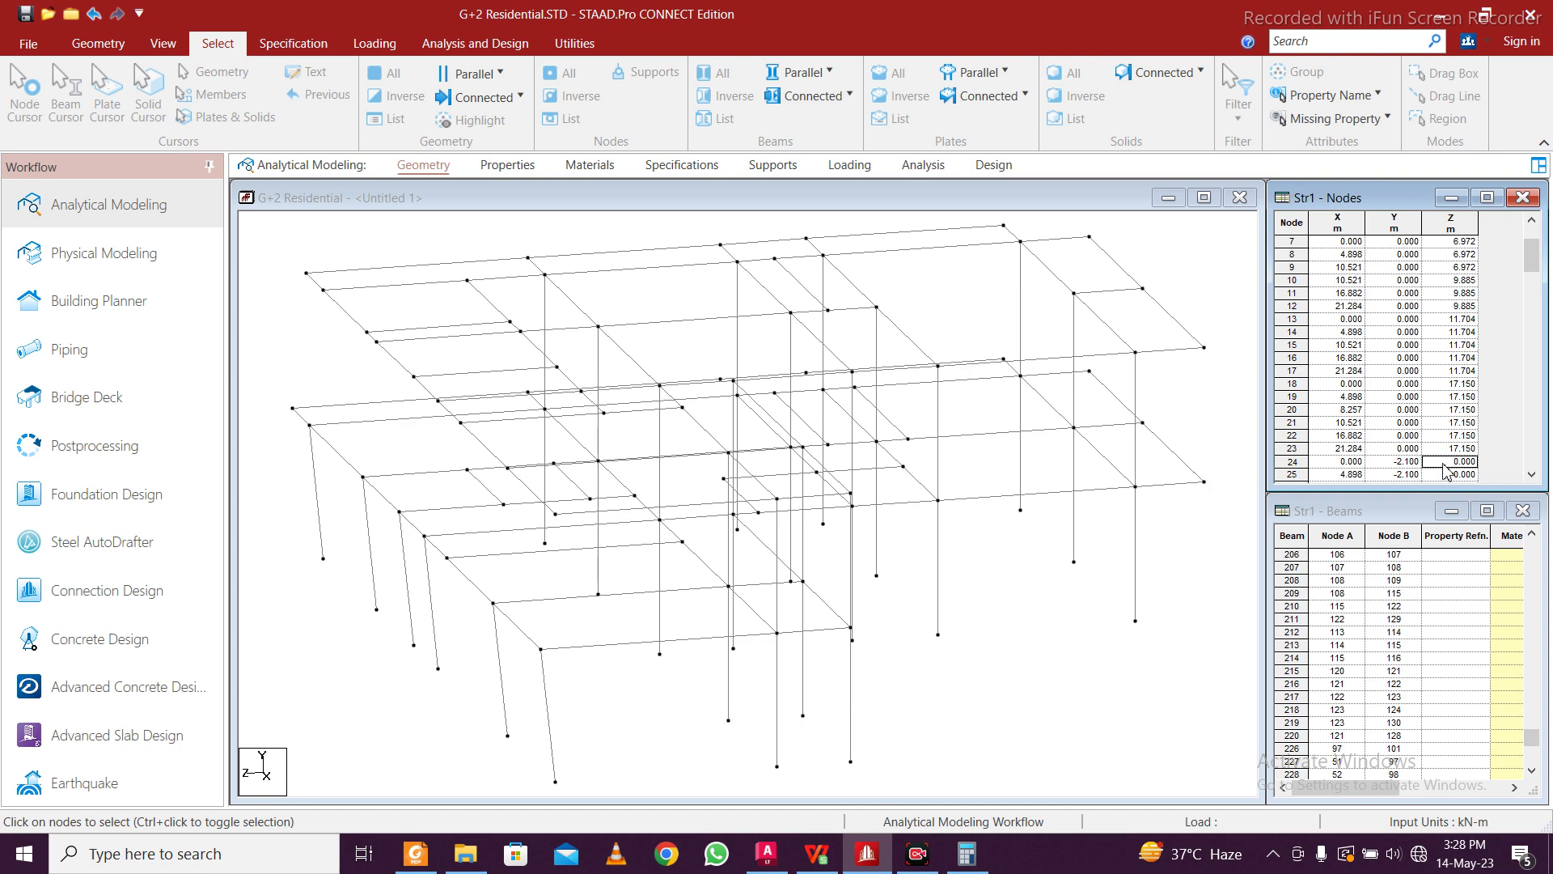
Find the Y -2.100 nodes still at Z 17.500 and open the Z coordinate of node 41 for editing
key(Down)
key(Down)
key(Down)
key(Down)
key(Down)
key(Down)
key(Down)
key(Down)
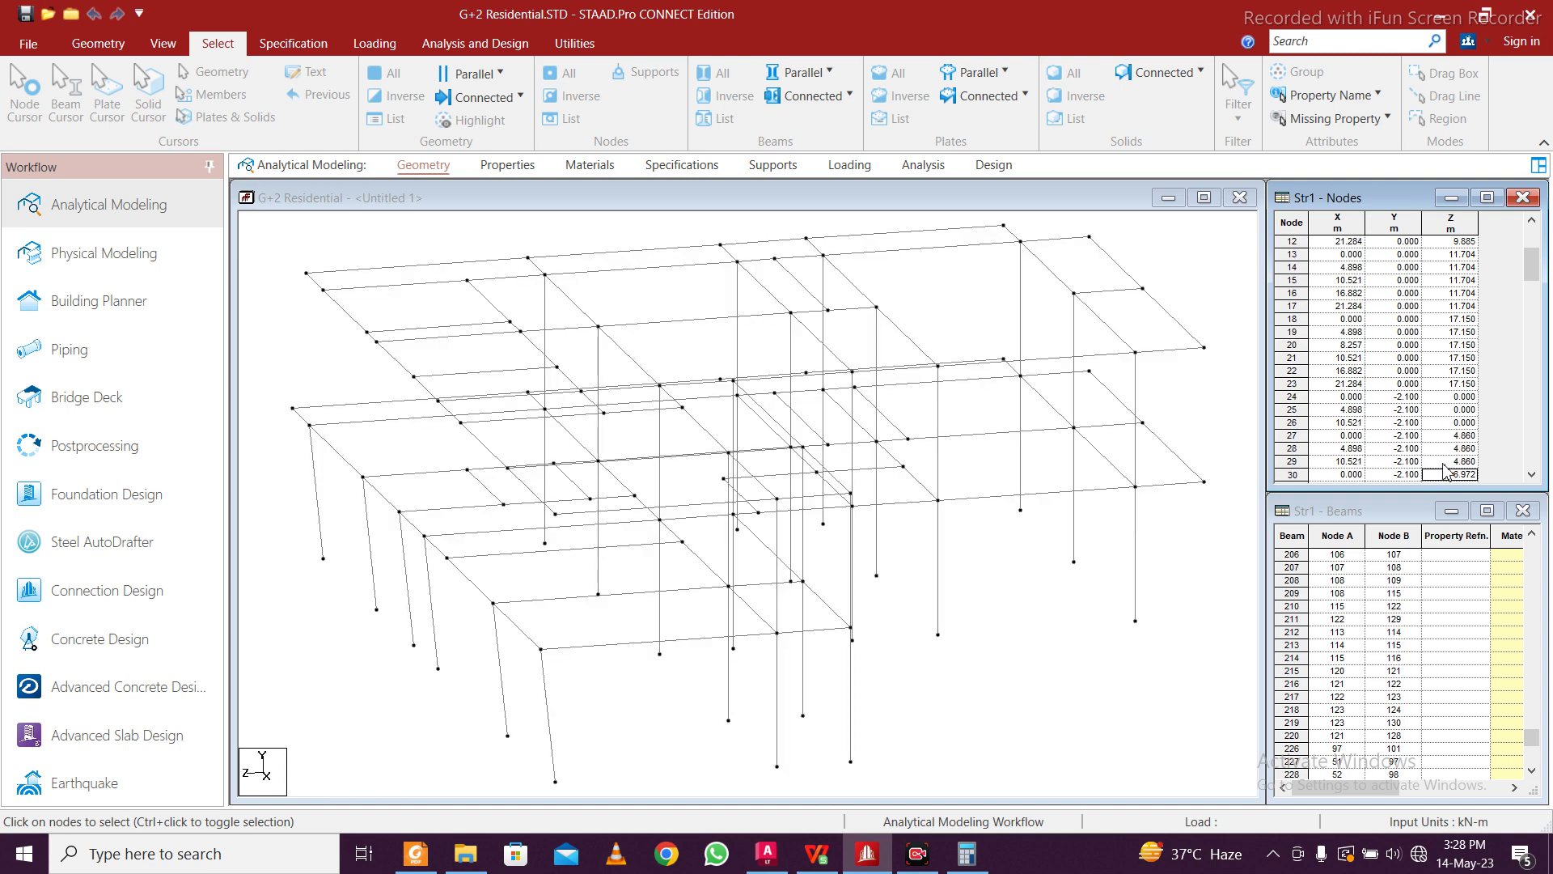
key(Down)
key(Down)
key(Down)
key(Down)
key(Down)
key(Down)
key(Down)
key(Down)
key(Down)
key(Down)
key(Down)
key(Down)
key(Down)
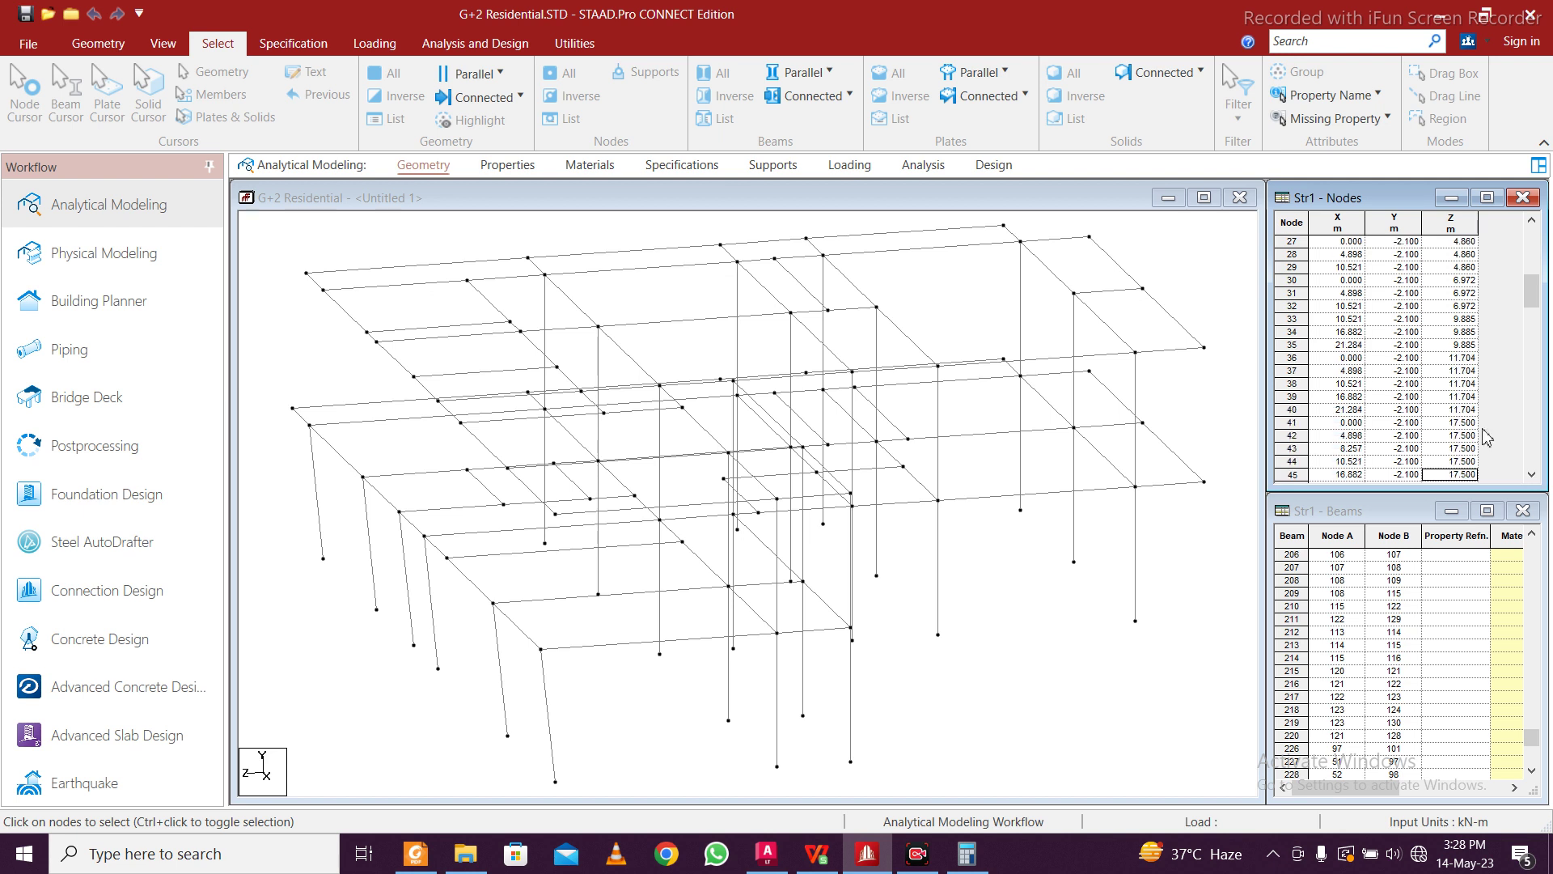
double_click(1471, 422)
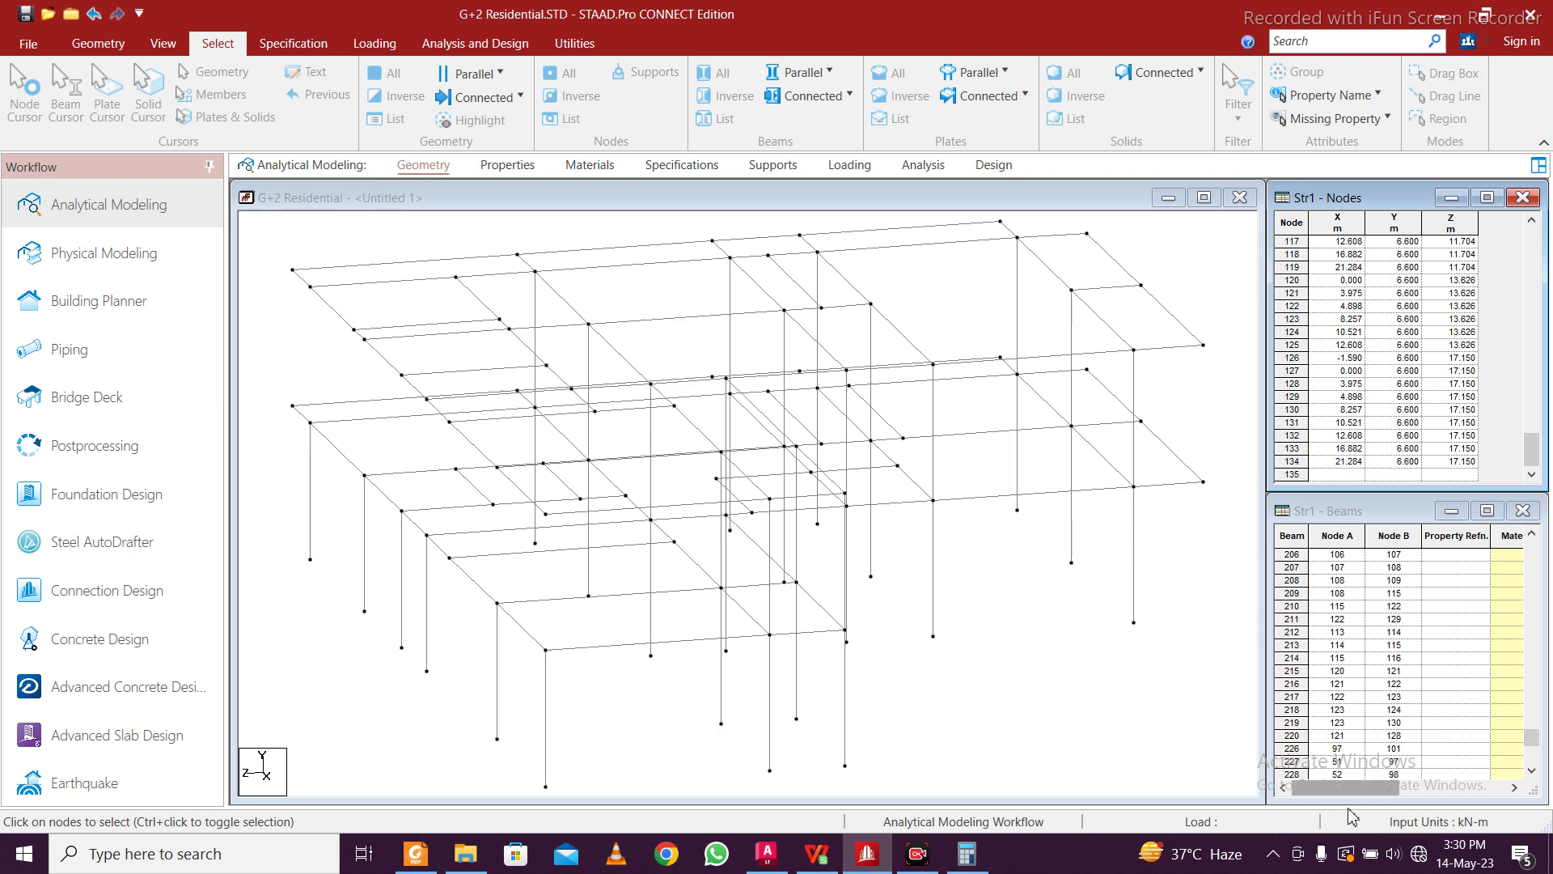
Add four columns between the lower and upper roof levels along the frame's outer edge with Add Beam
click(710, 340)
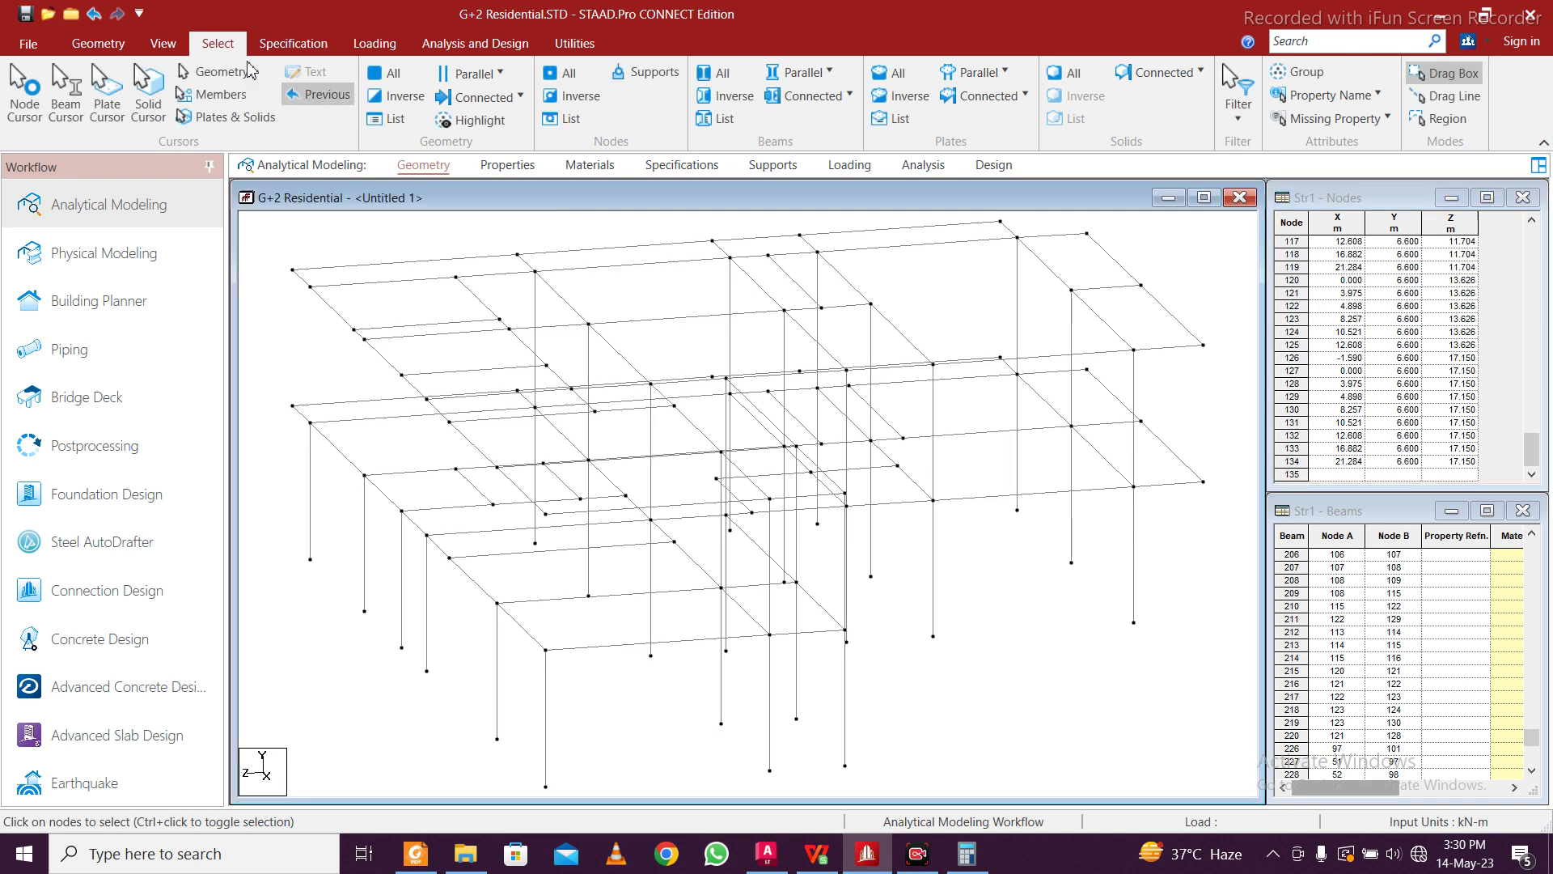
click(98, 42)
click(382, 87)
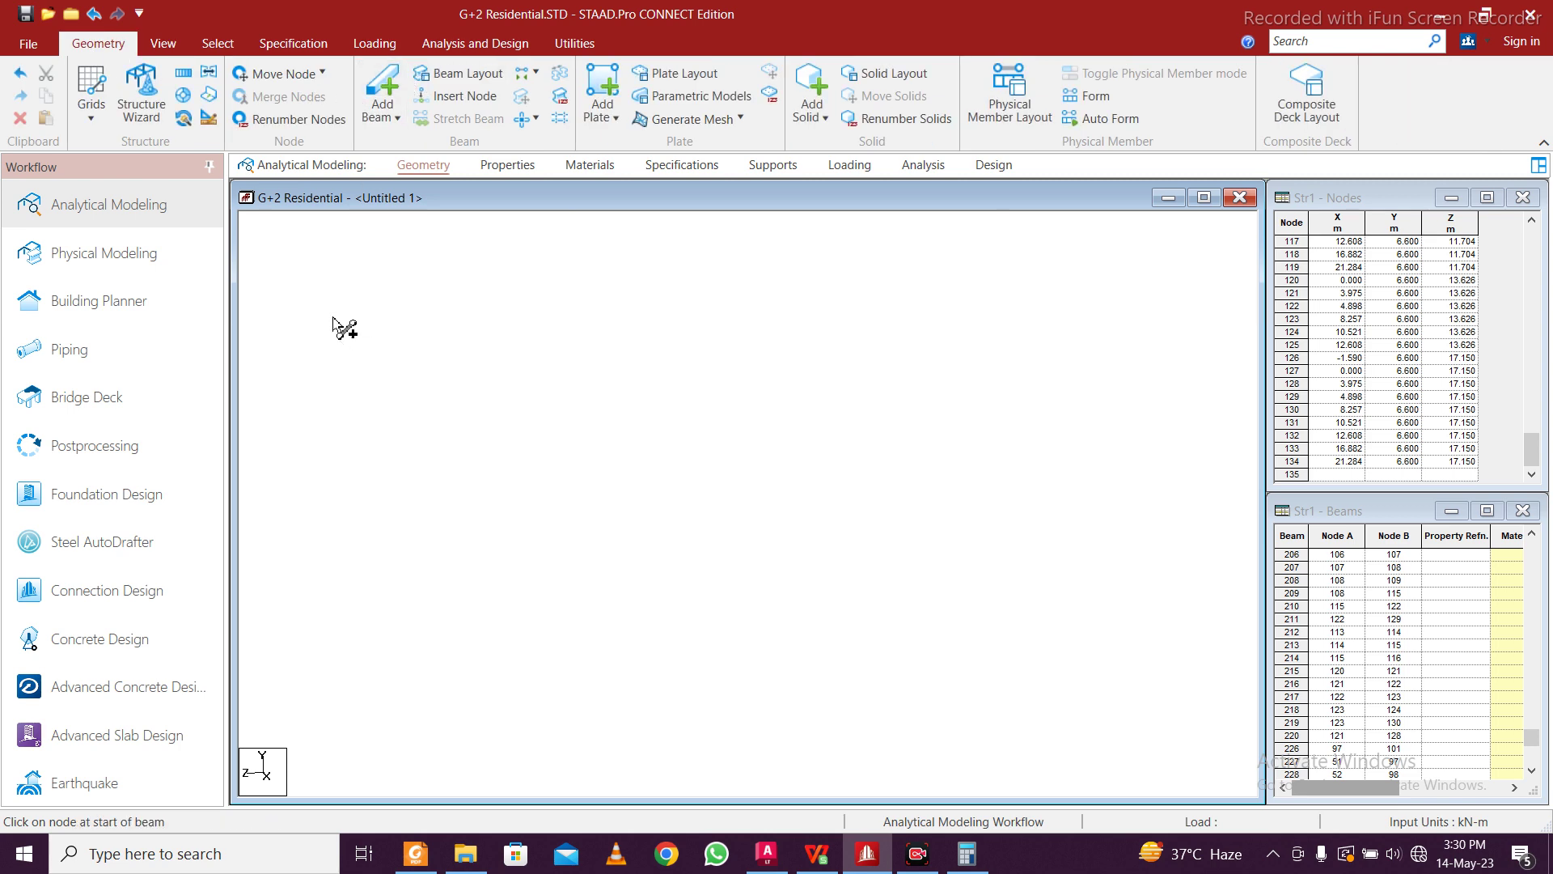
drag(310, 423, 310, 286)
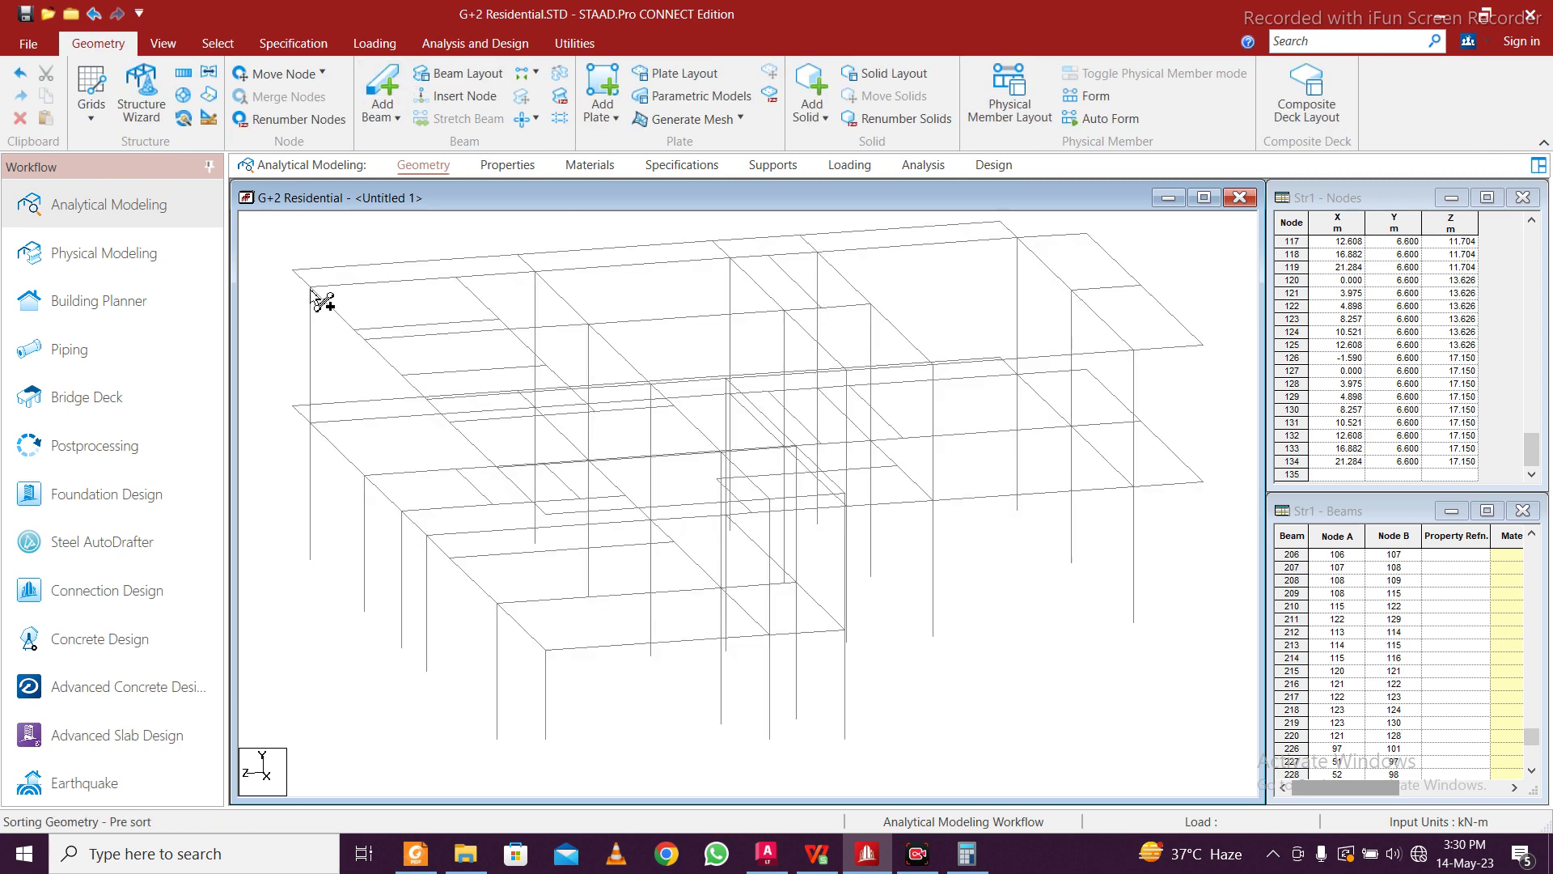
drag(364, 474, 364, 340)
drag(405, 510, 401, 376)
drag(431, 535, 436, 407)
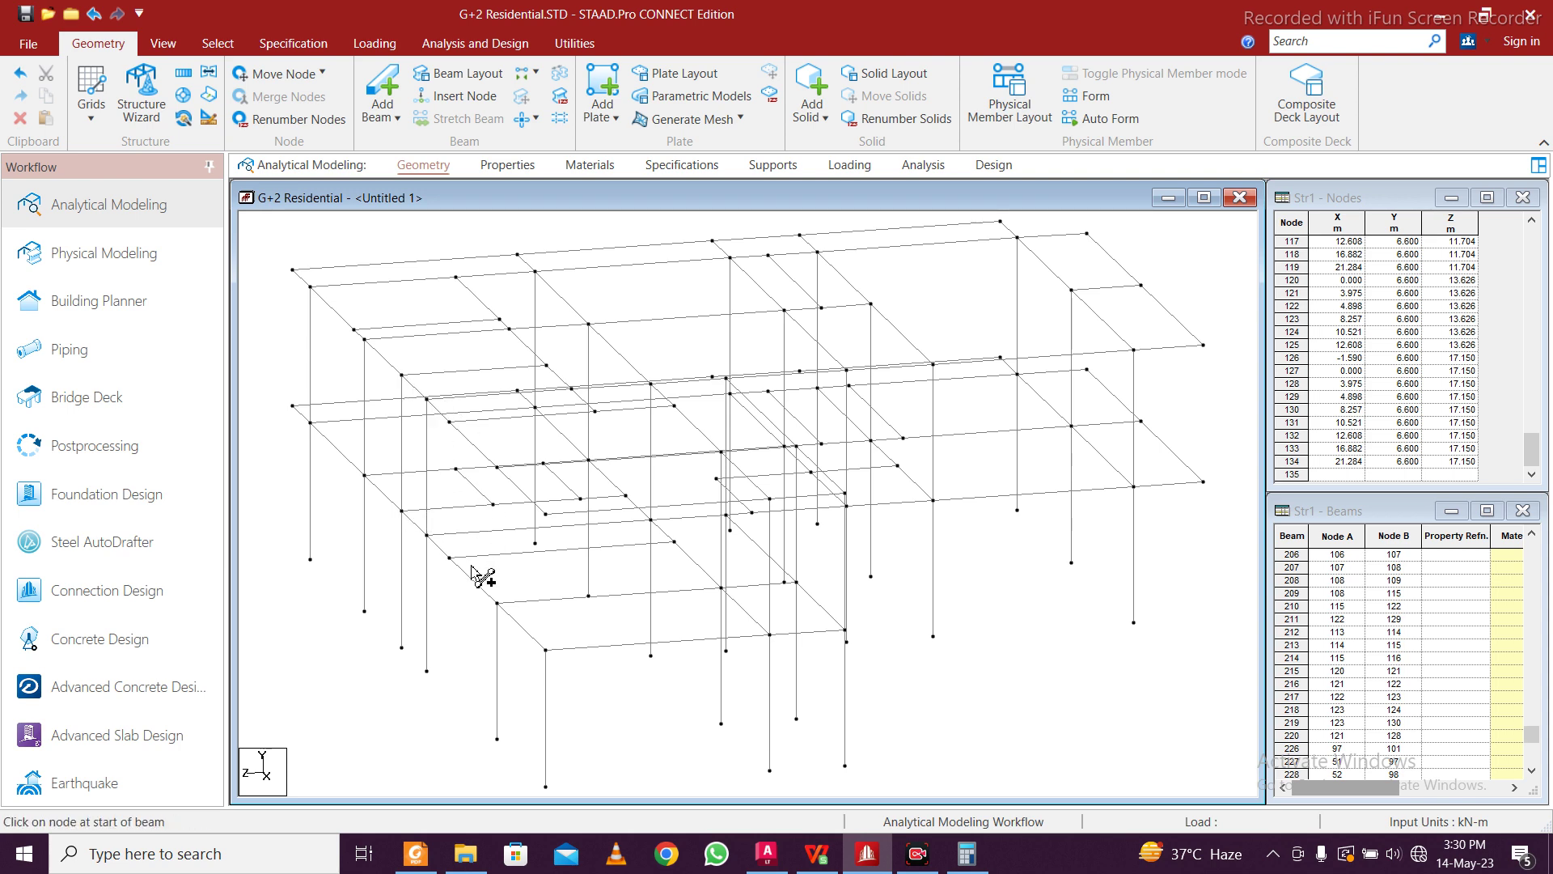
Add the last two columns between the lower and upper roof levels at the near end of the same edge
drag(496, 603, 530, 570)
key(Right)
key(Right)
key(Right)
key(Right)
key(Right)
key(Right)
key(Right)
key(Right)
click(386, 85)
drag(582, 625, 582, 512)
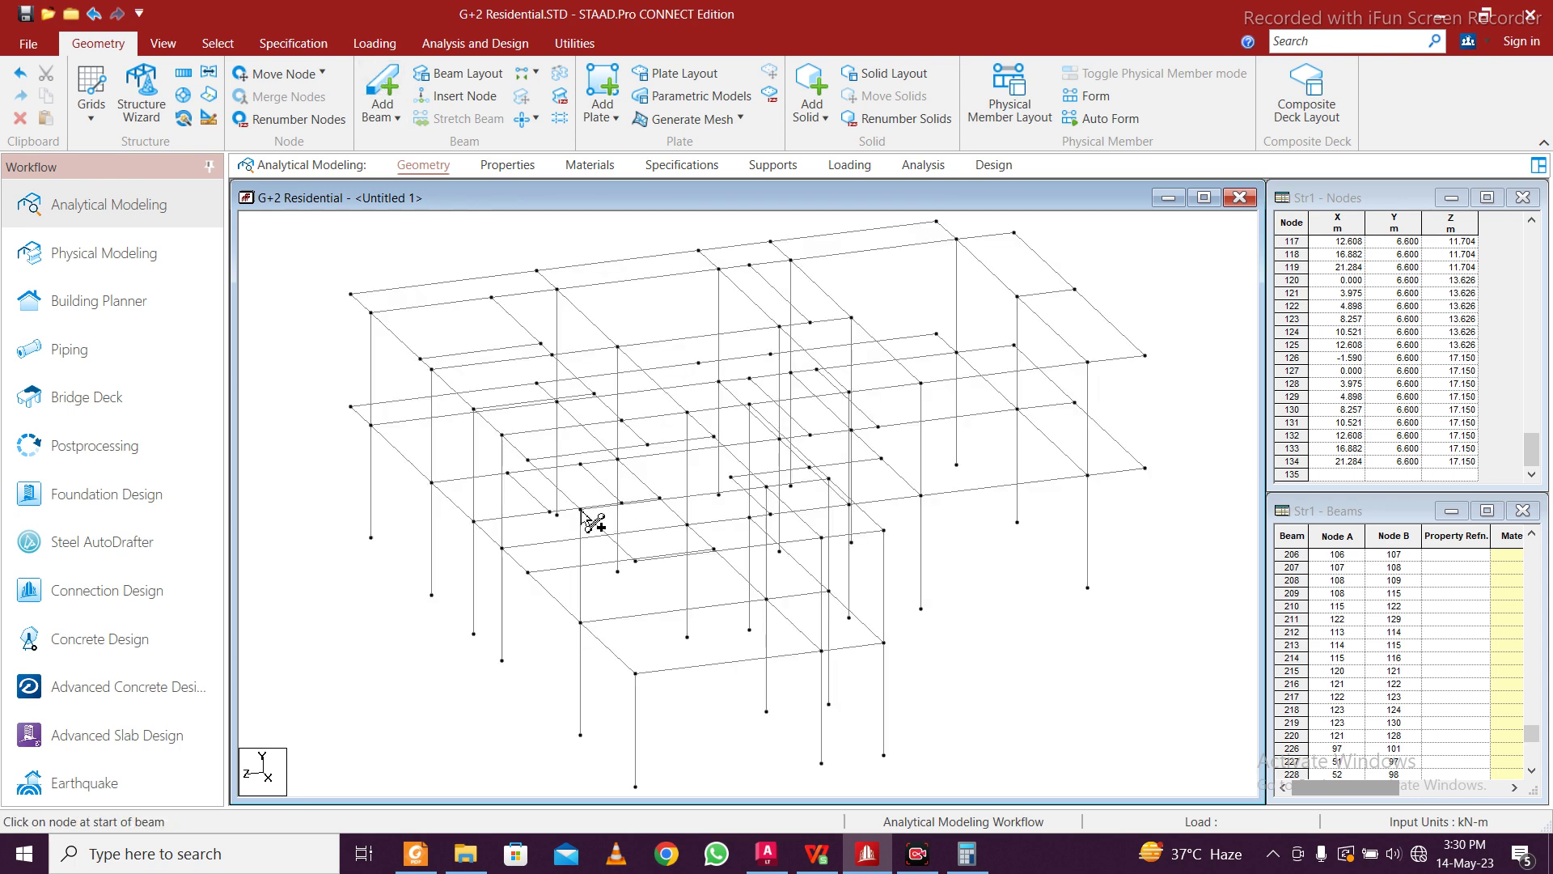
drag(635, 673, 635, 560)
Examine the frame from several sides to check the columns between the two roof levels
key(Left)
key(Left)
key(Left)
key(Left)
key(Left)
key(Left)
key(Left)
key(Left)
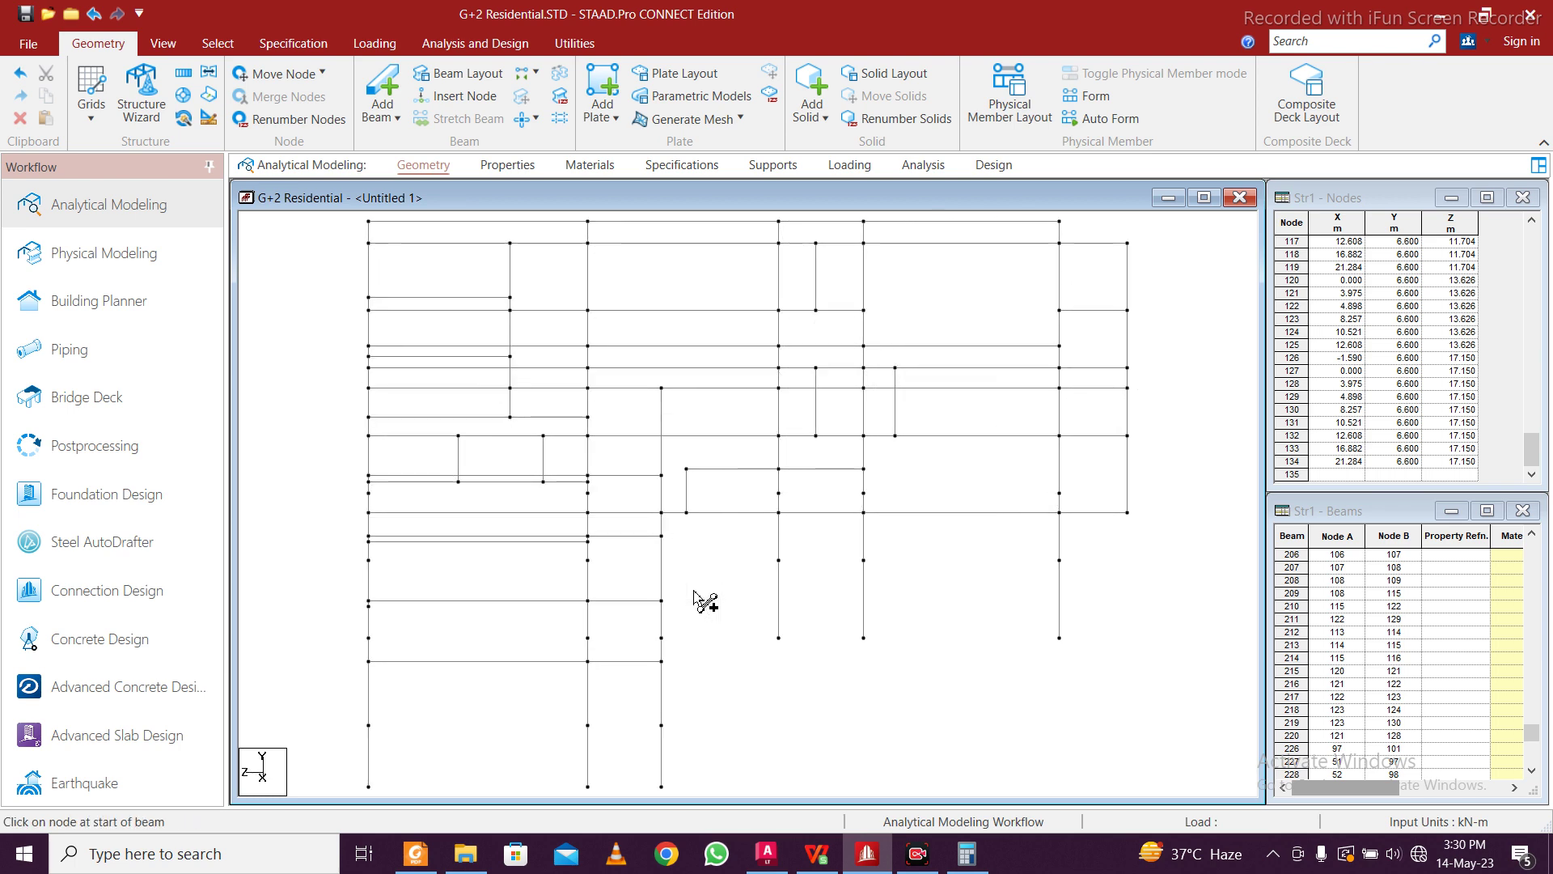
key(Left)
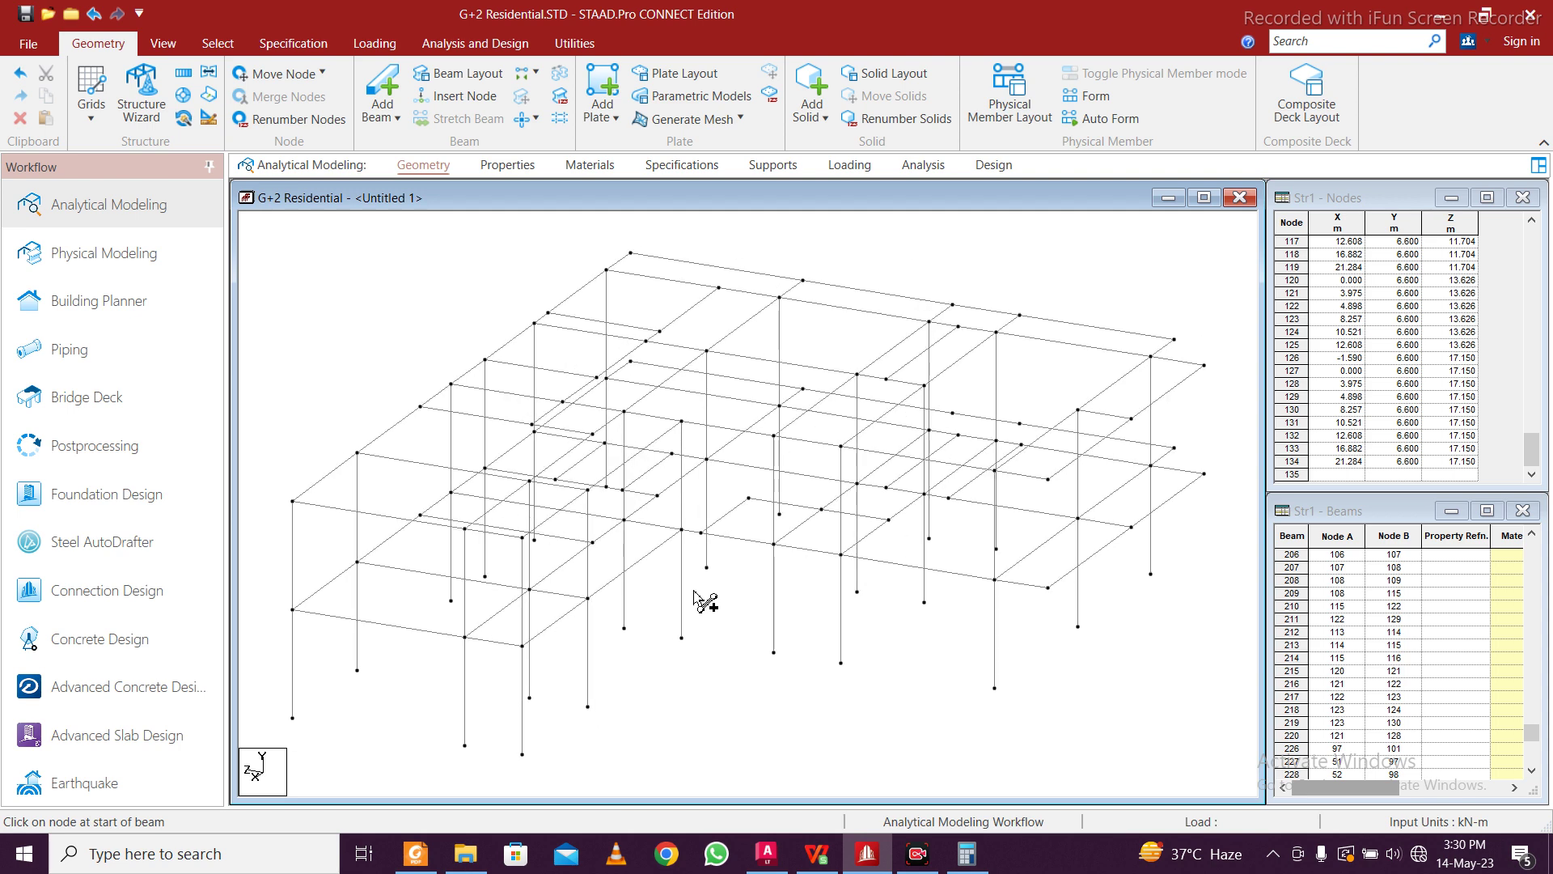
key(Left)
key(Left)
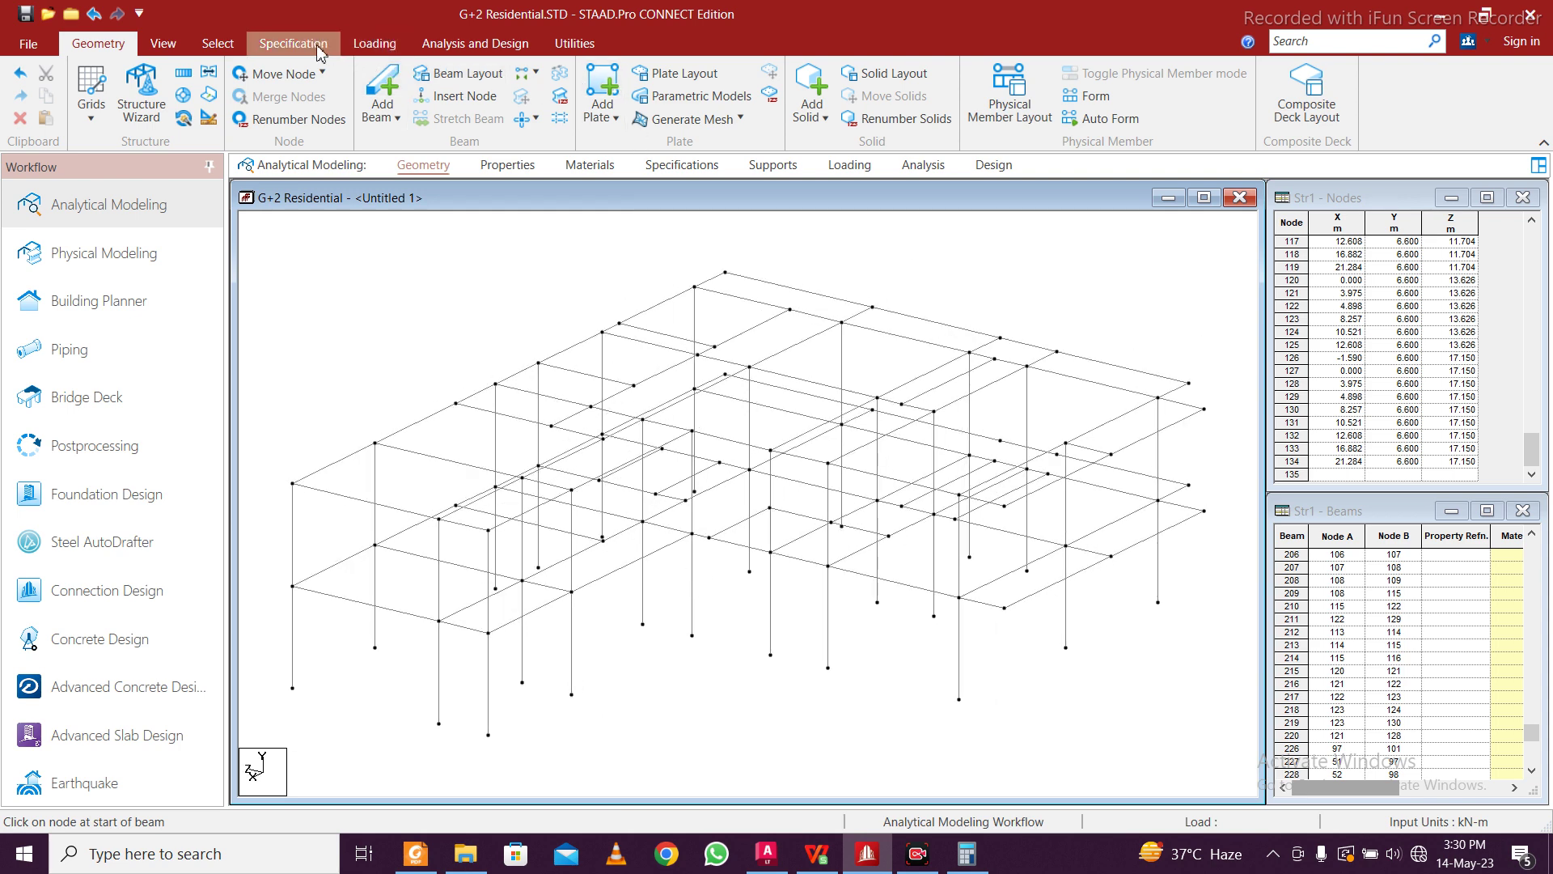
Select all beams parallel to the Y axis and display the whole structure, declining to add any node
click(217, 43)
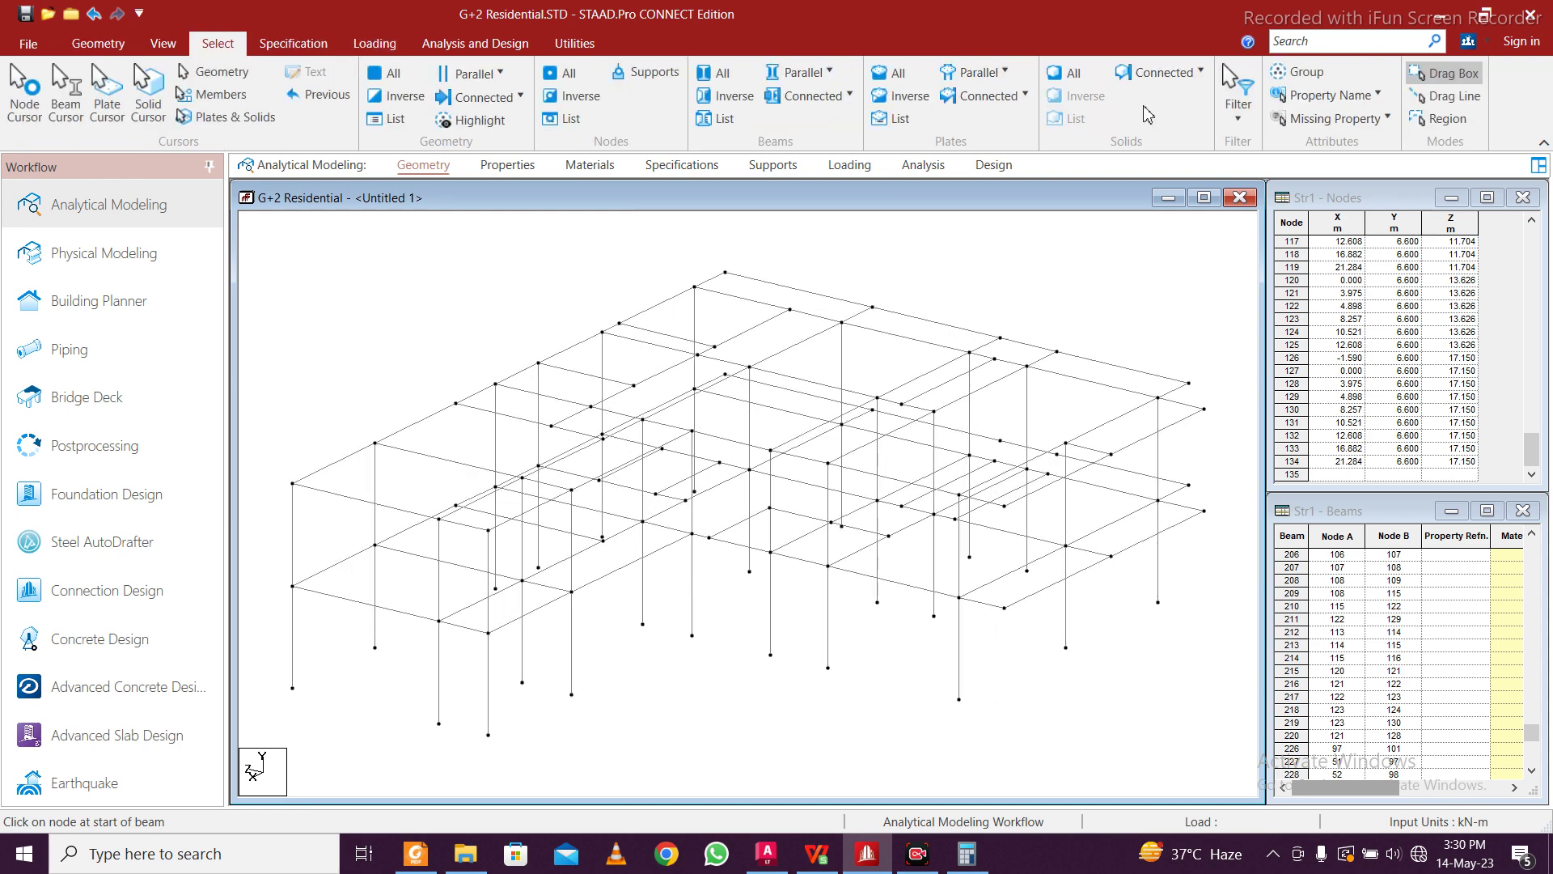
click(987, 75)
click(813, 74)
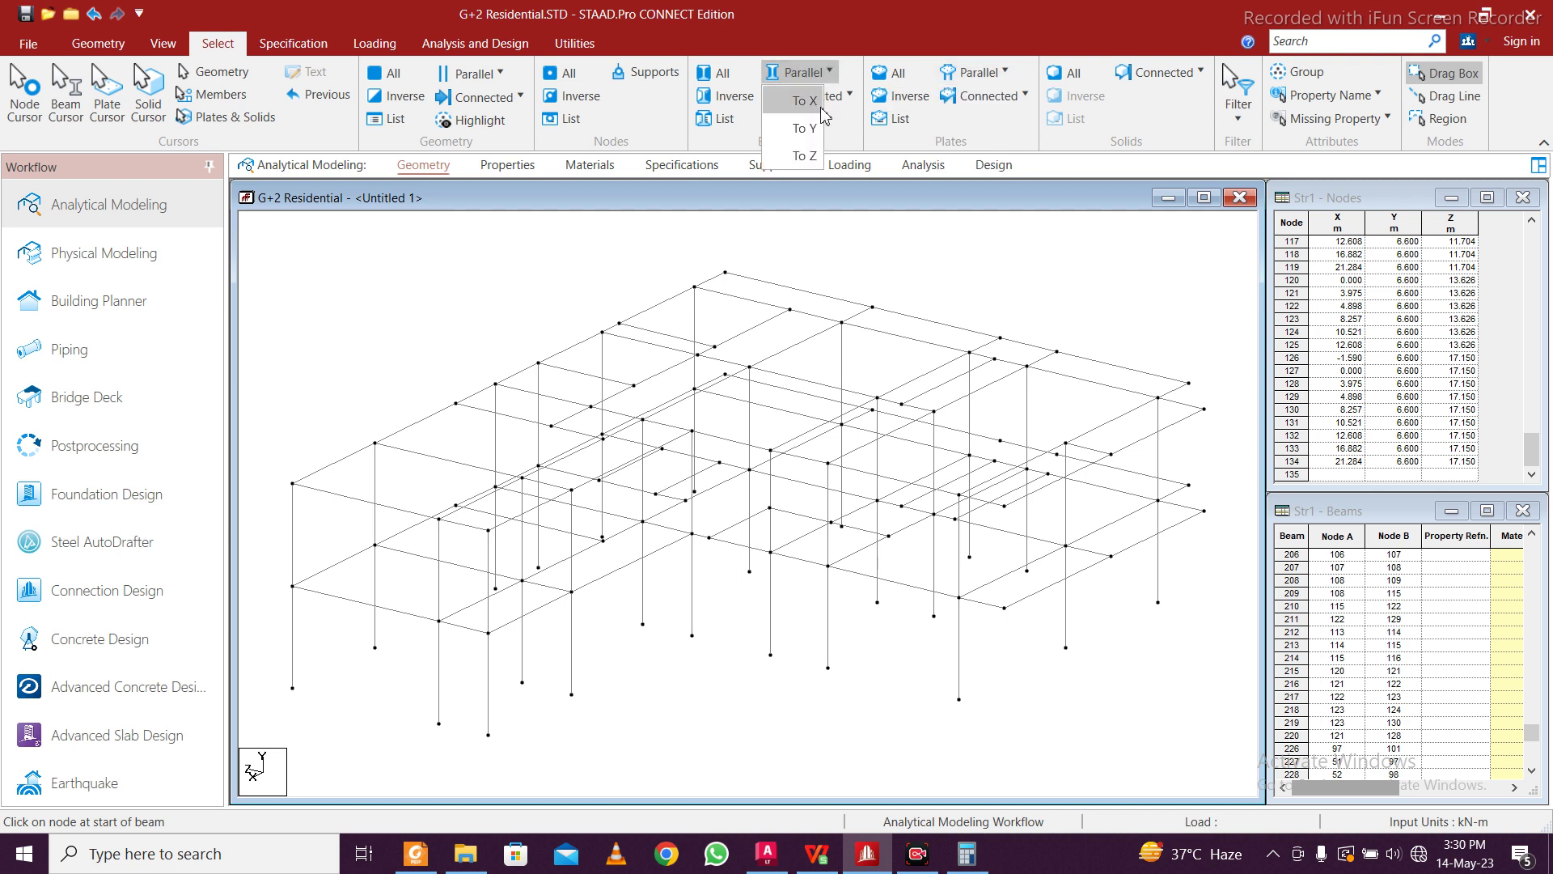
click(804, 128)
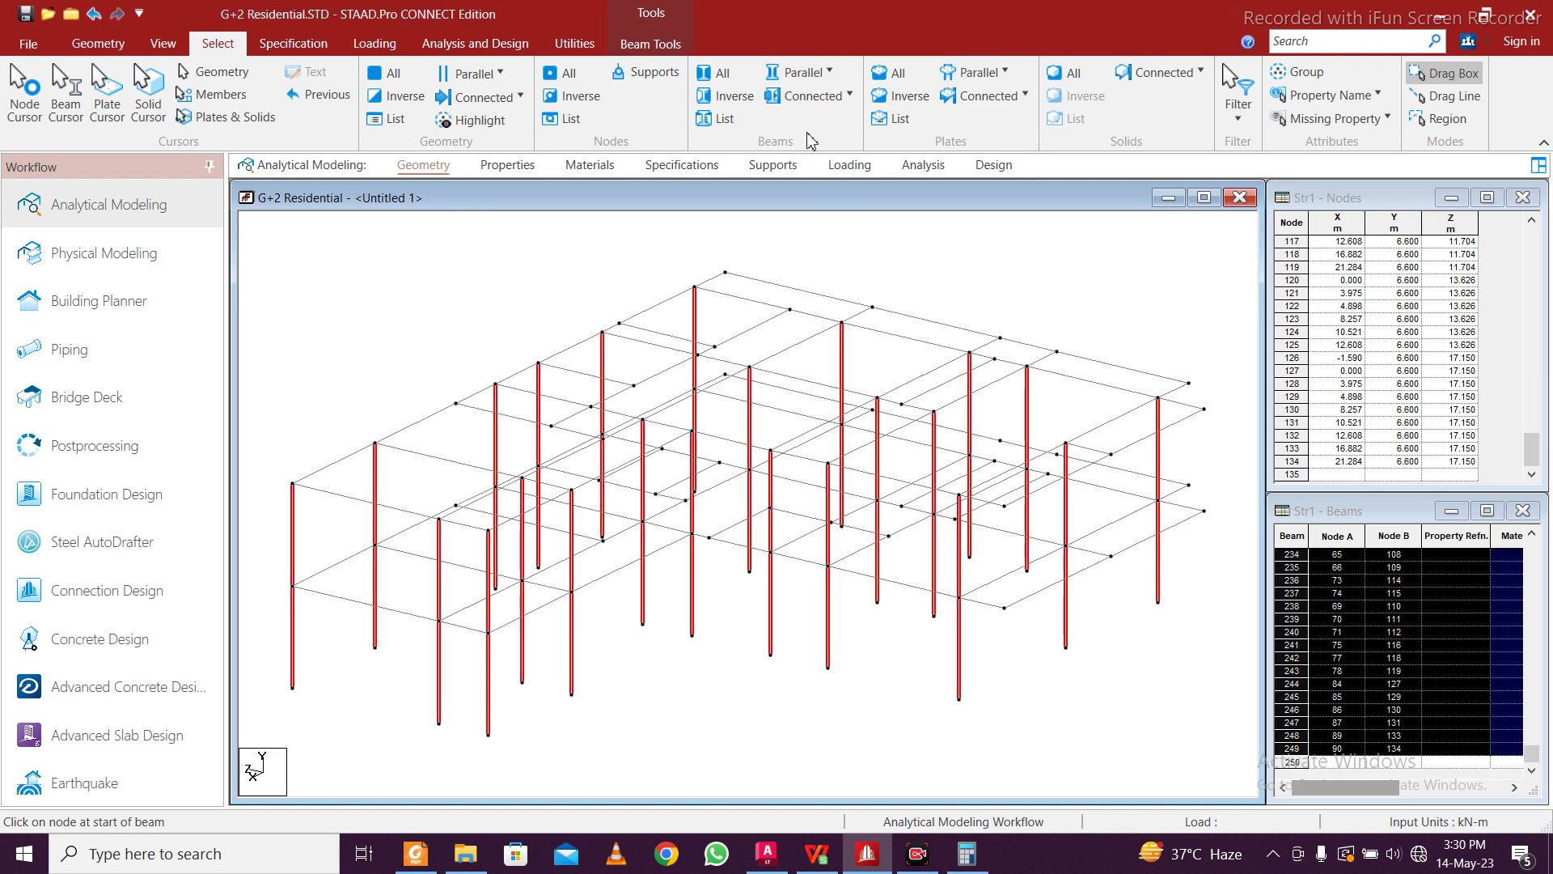
click(167, 47)
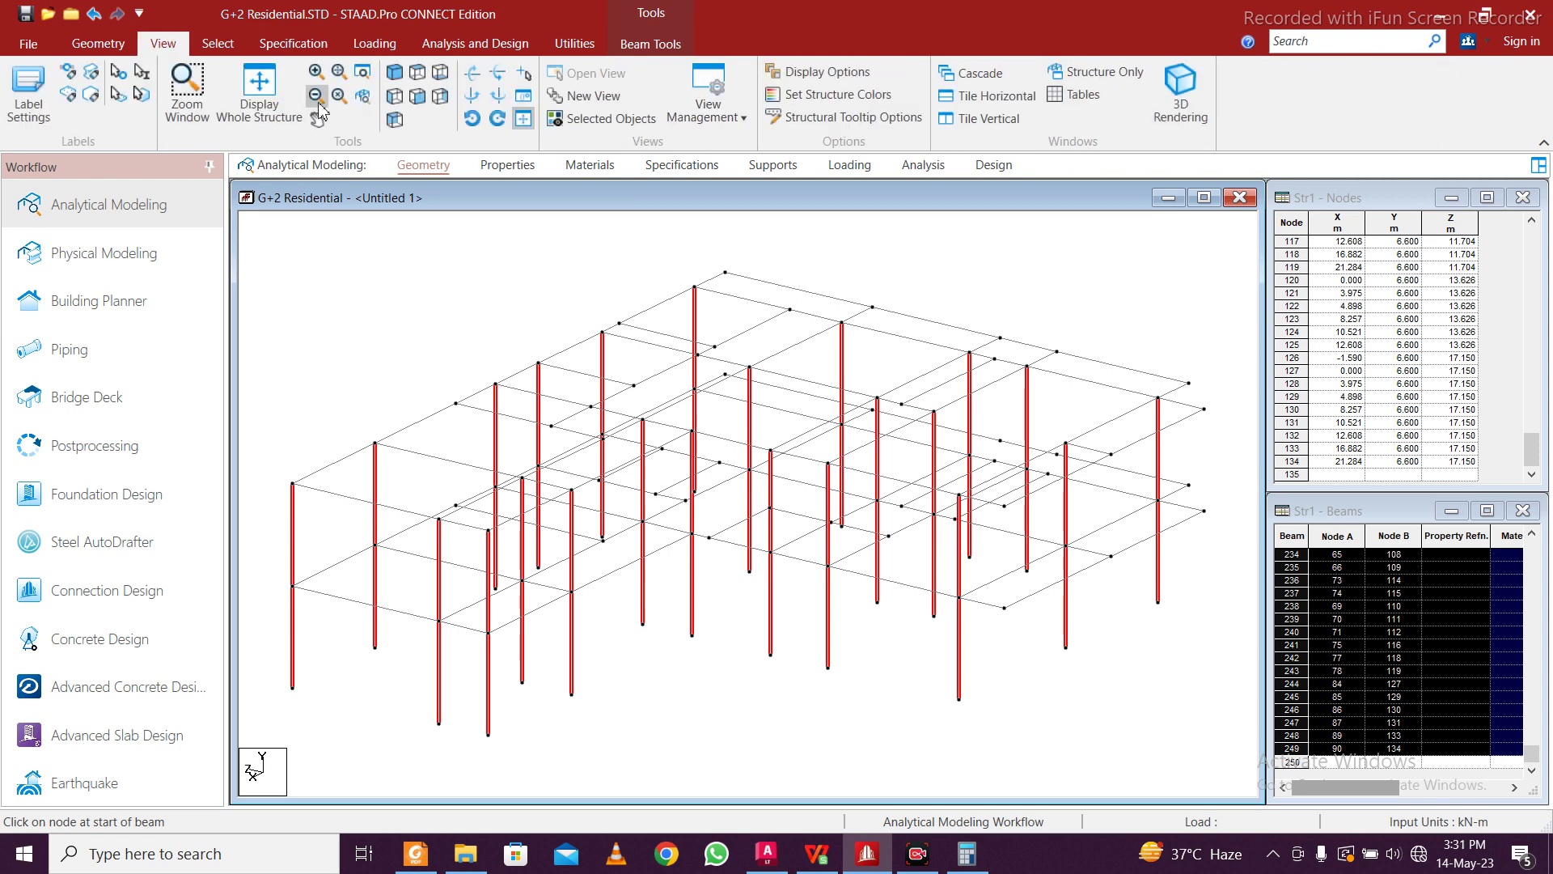
click(259, 89)
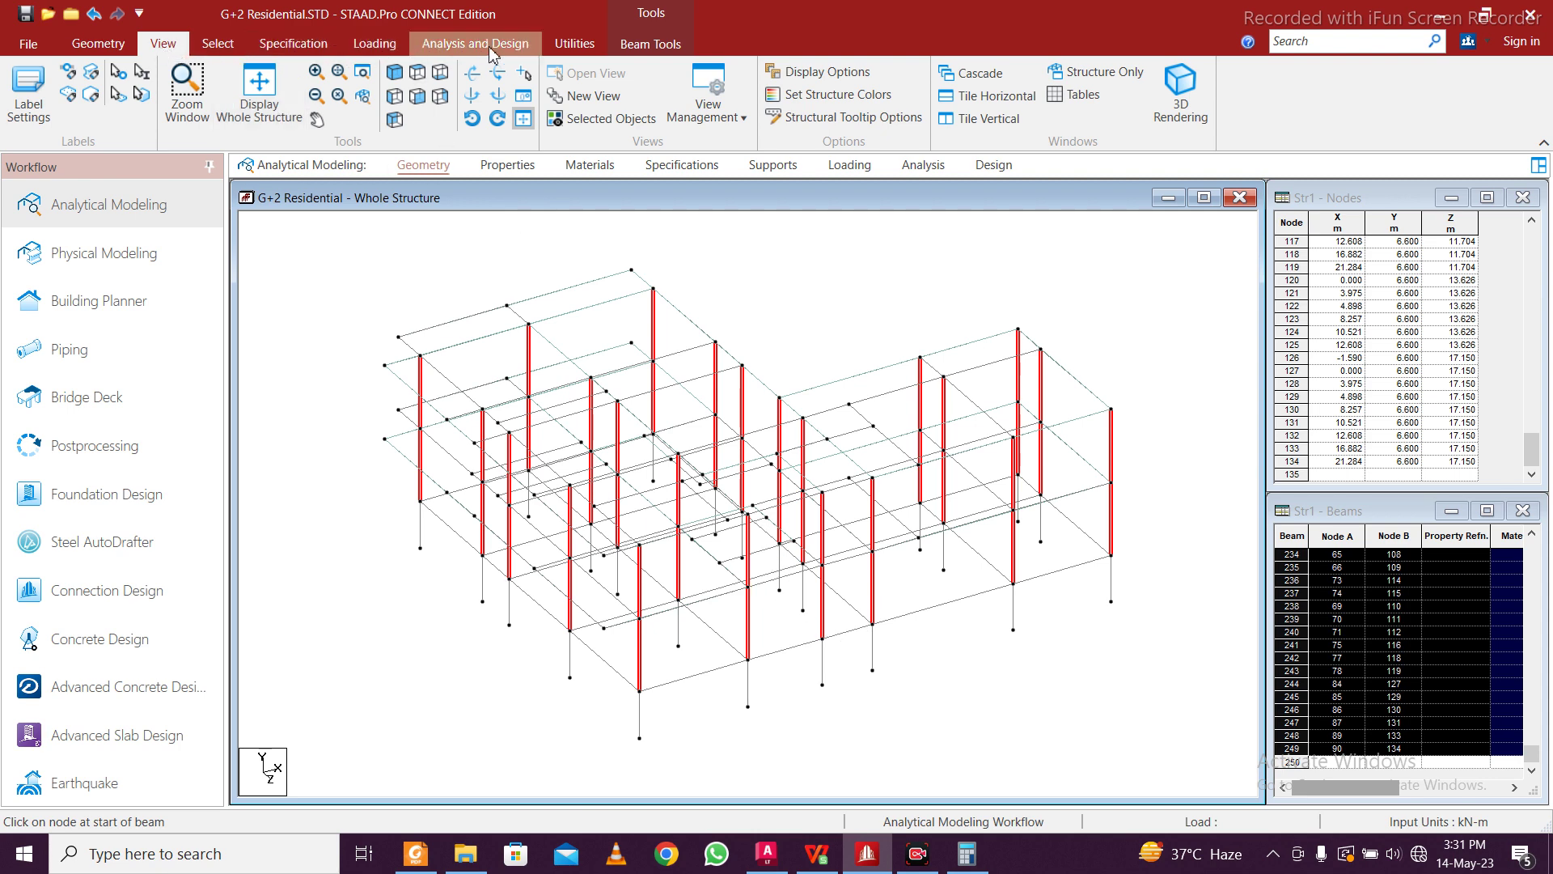
click(228, 50)
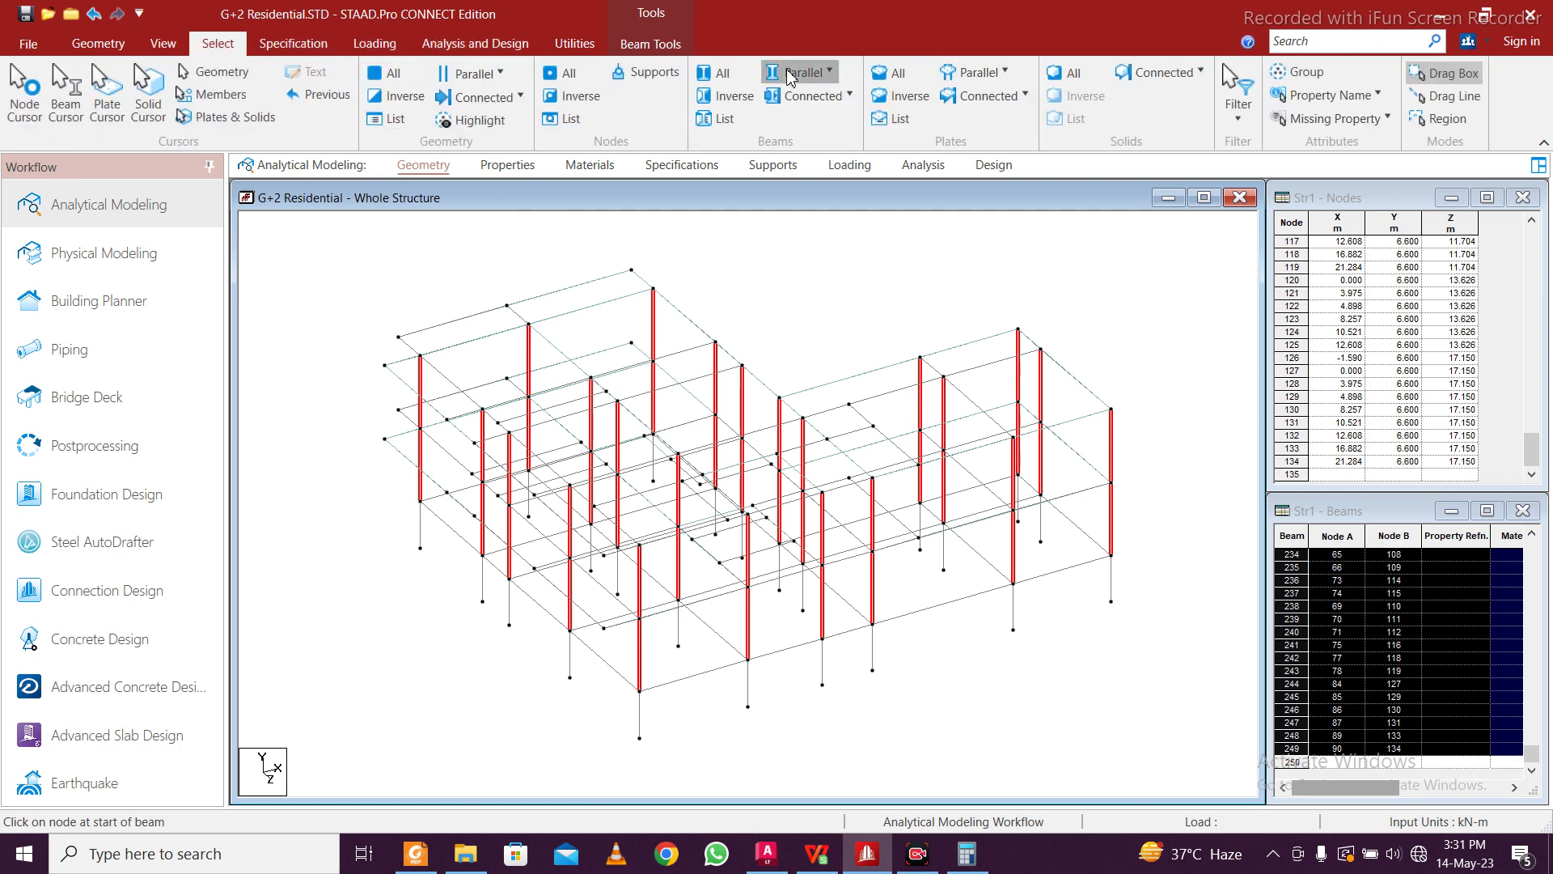
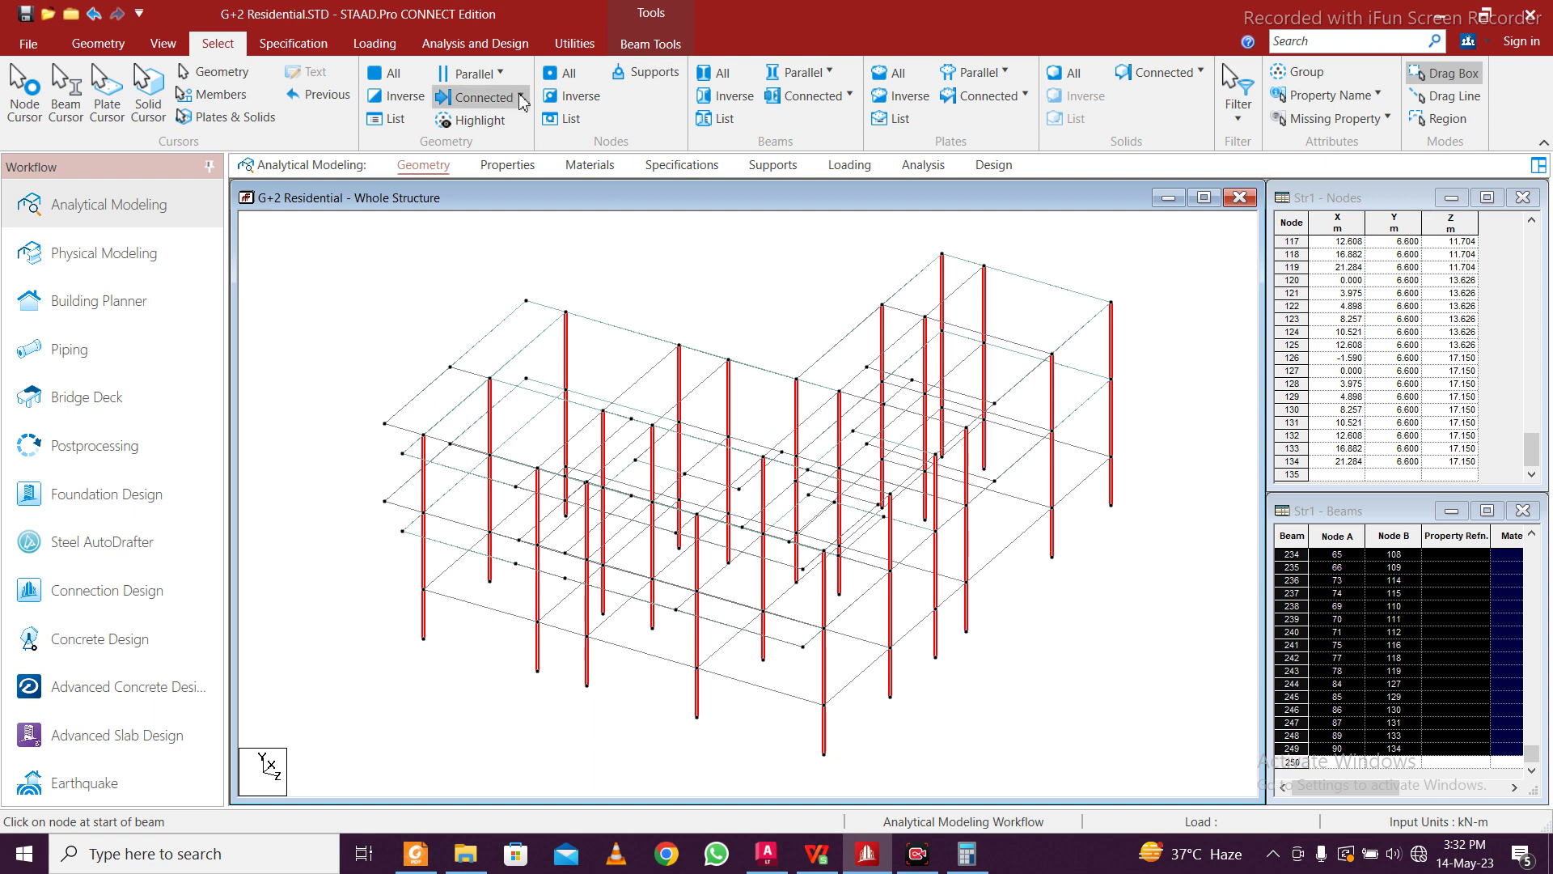
click(808, 287)
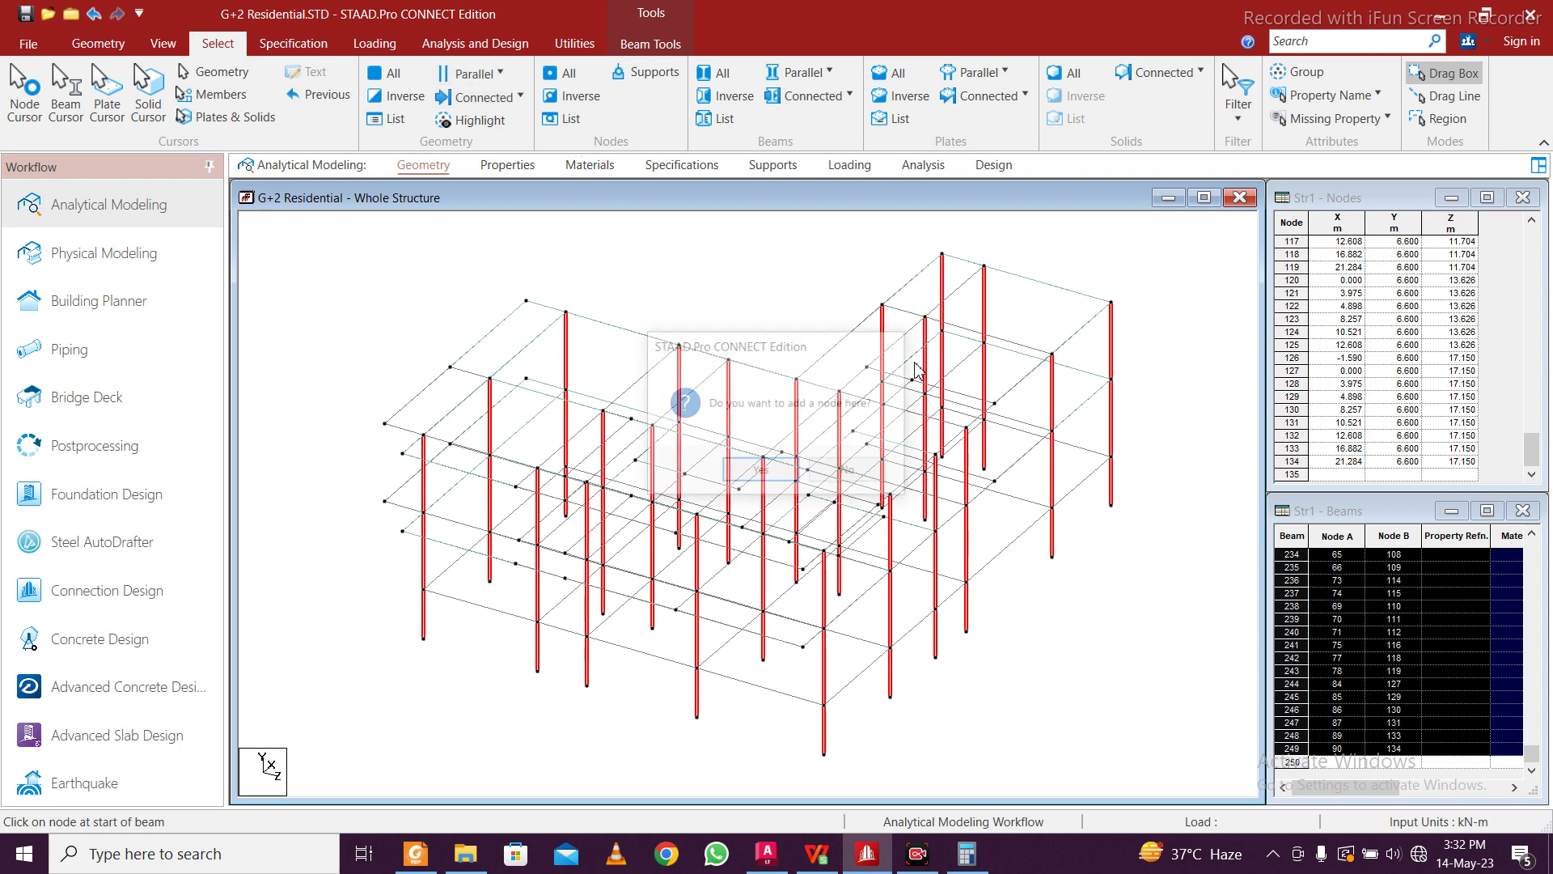
click(853, 474)
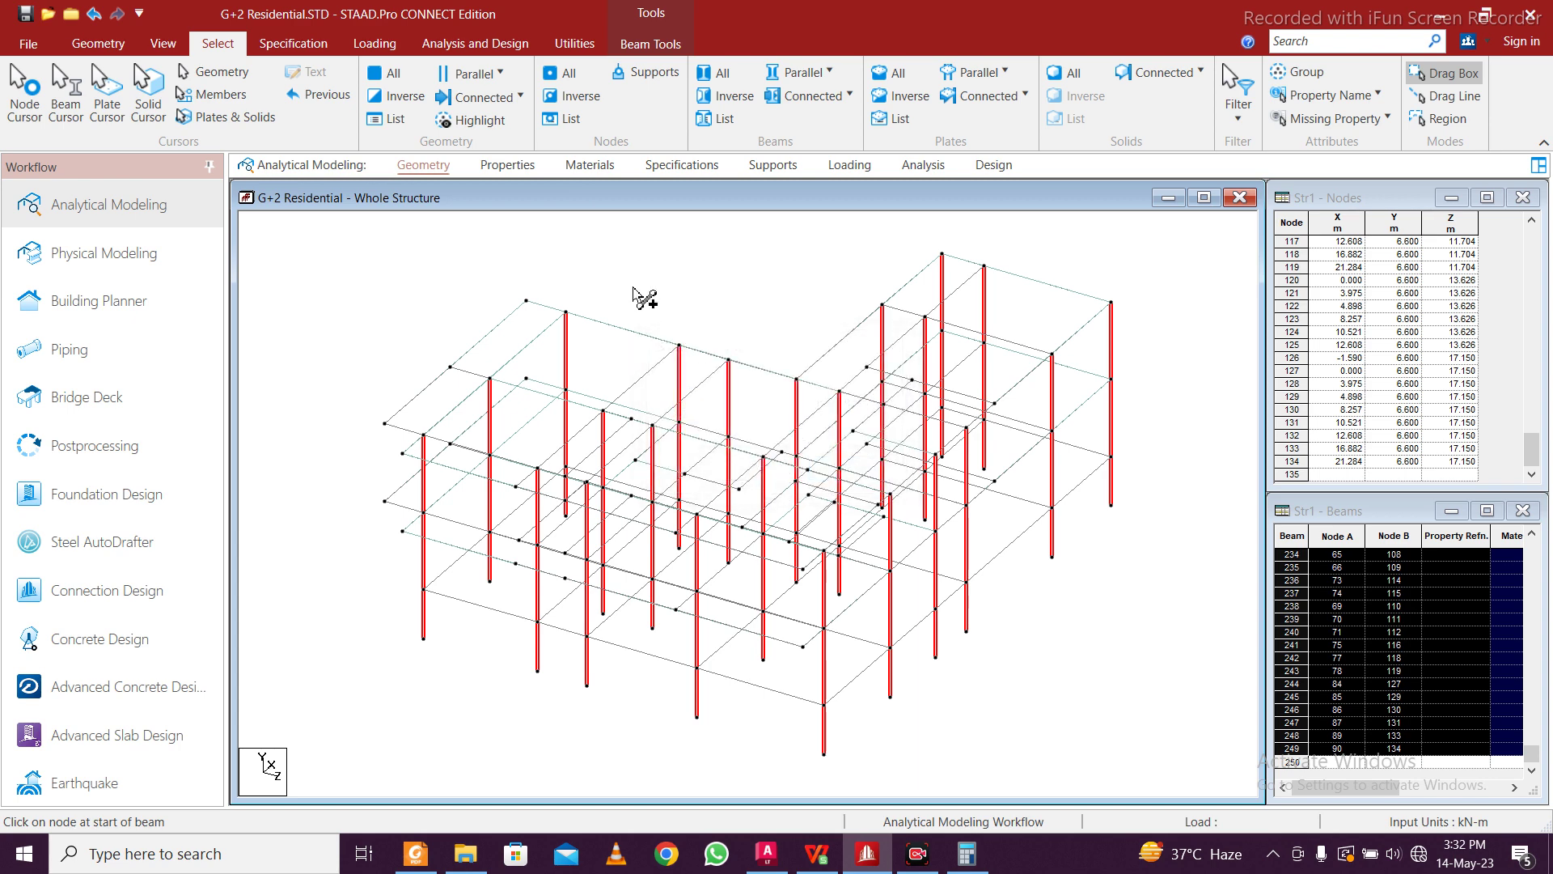
Check the selected columns in a 3D rendering and close it
click(163, 42)
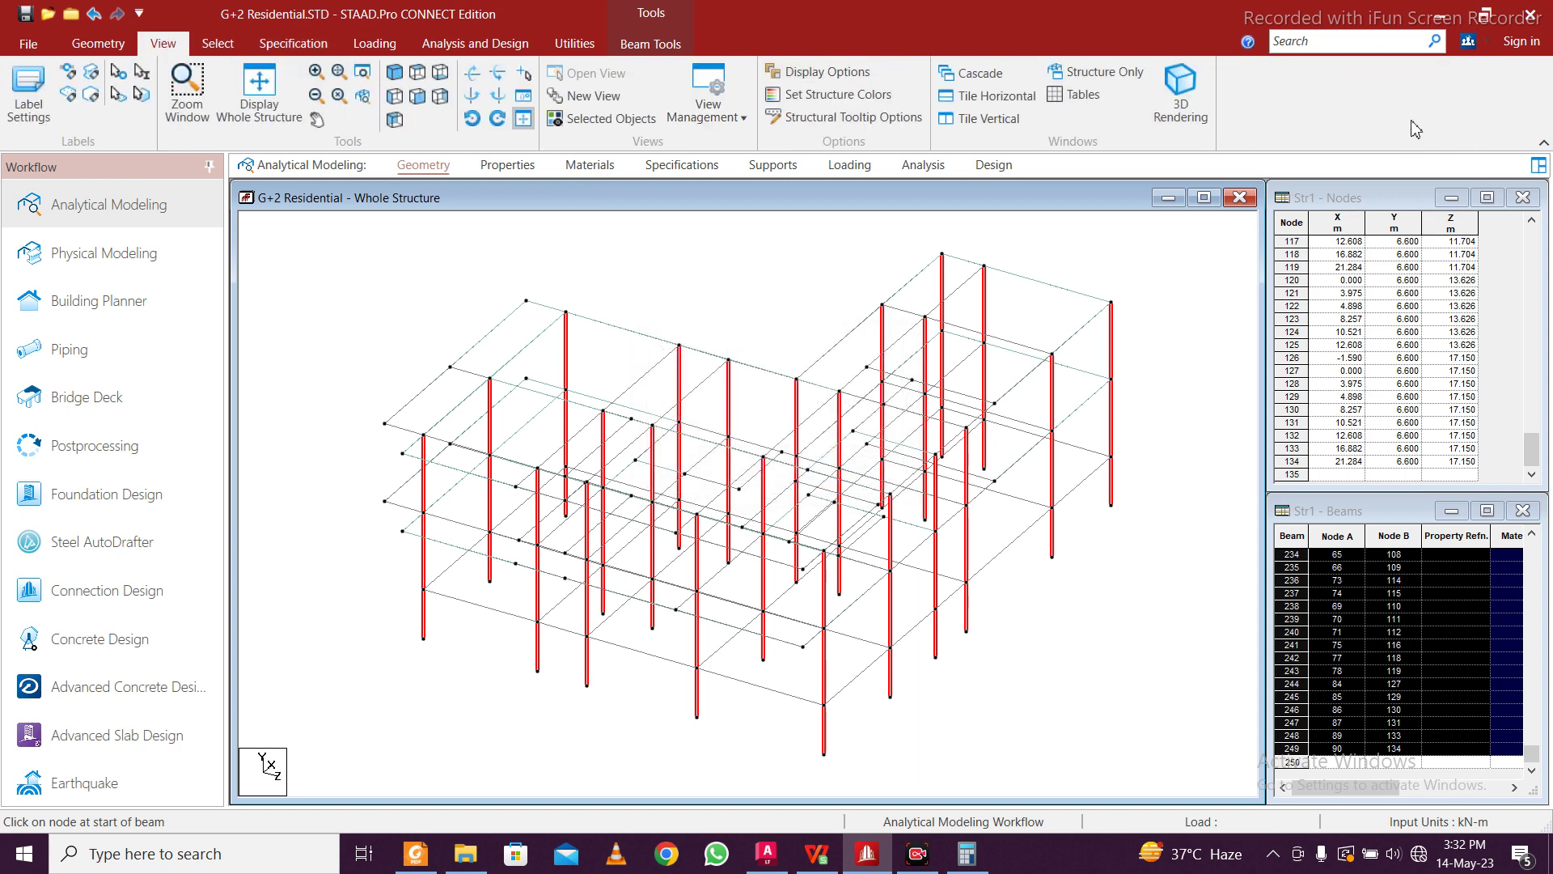
click(1195, 99)
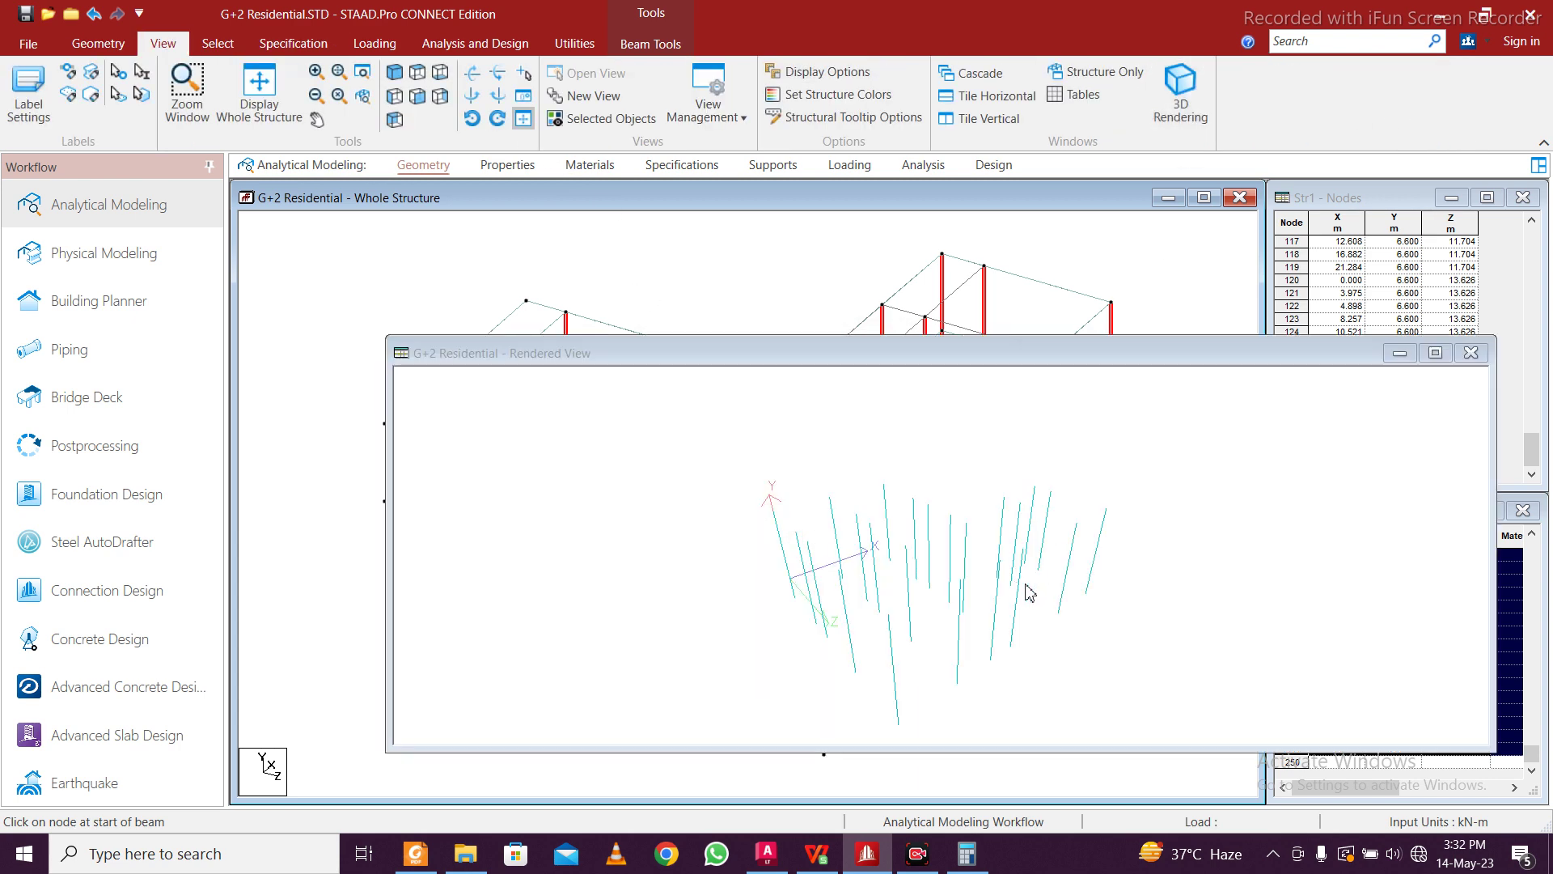
click(1470, 353)
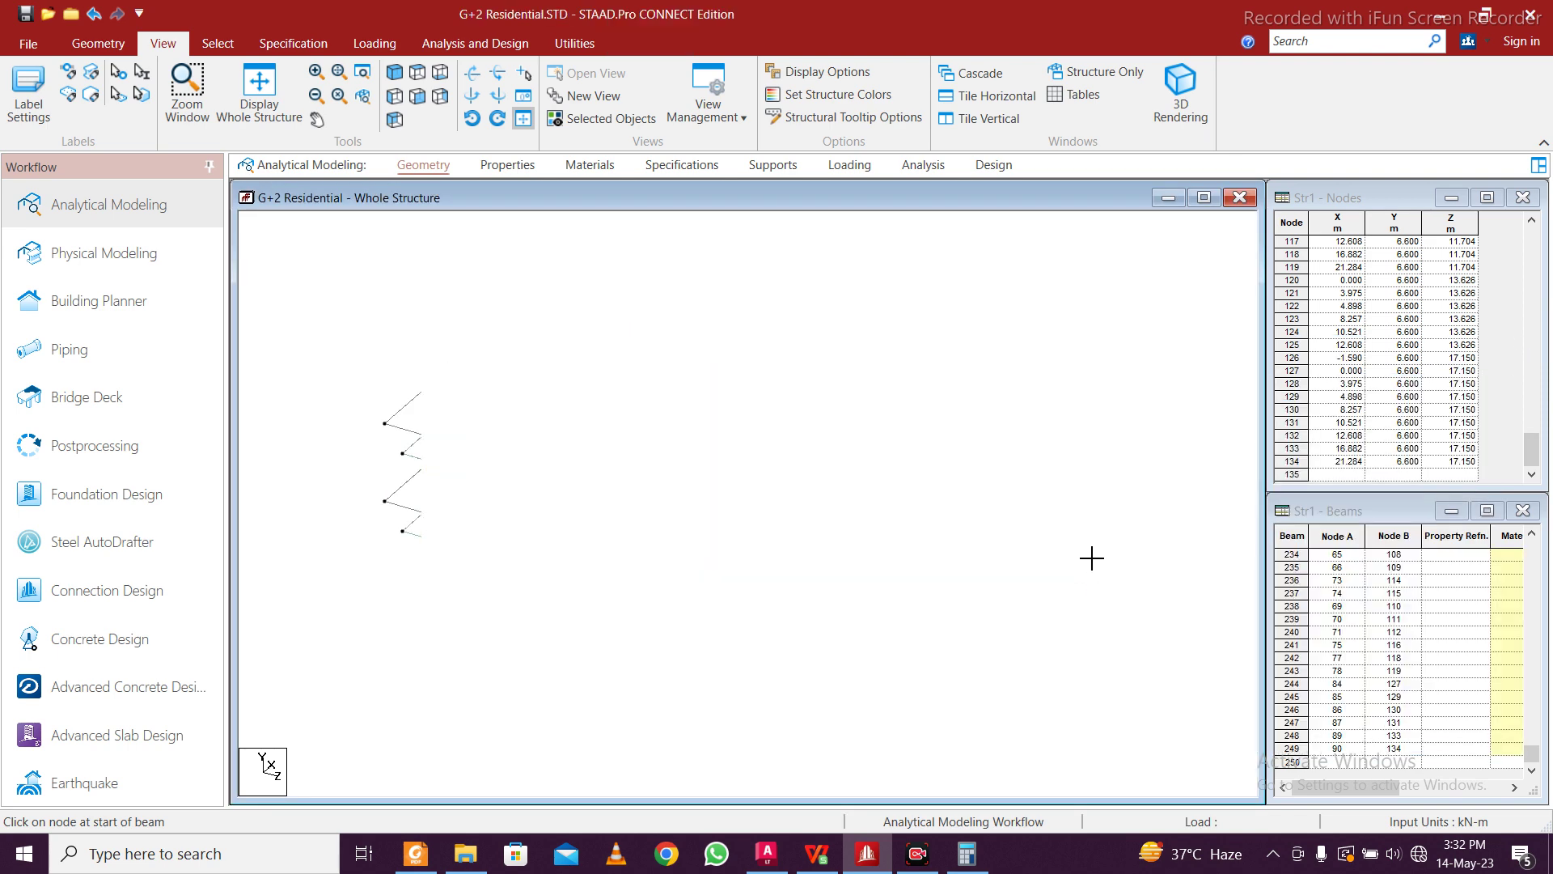
Render the whole structure in 3D, examine its floors and columns from another angle, and close the rendering
click(1181, 91)
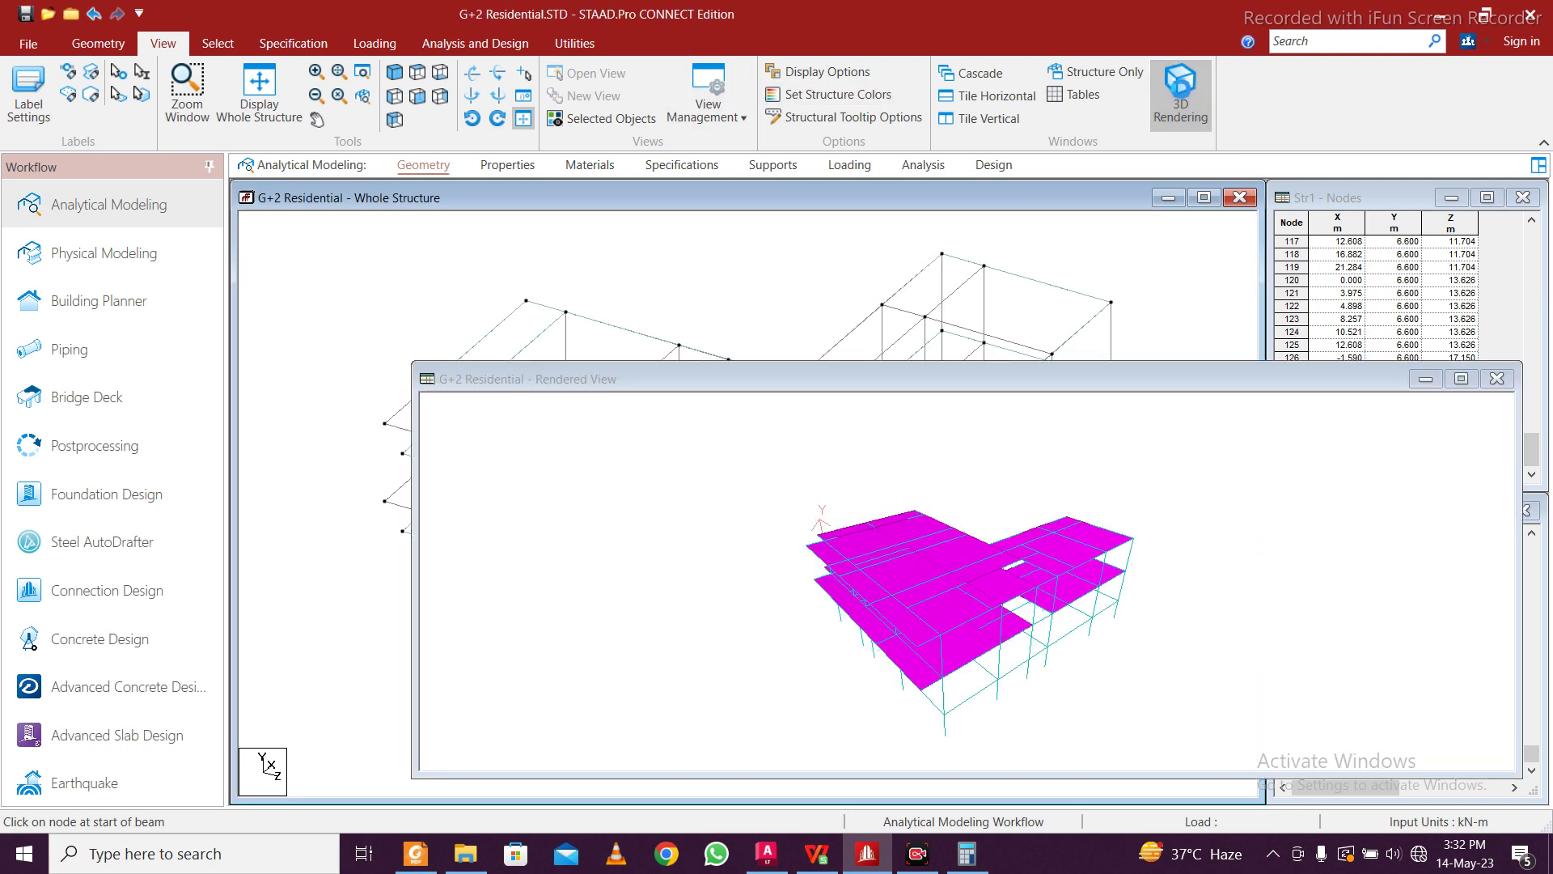
right_click(1240, 627)
click(1196, 620)
drag(1203, 627, 1069, 636)
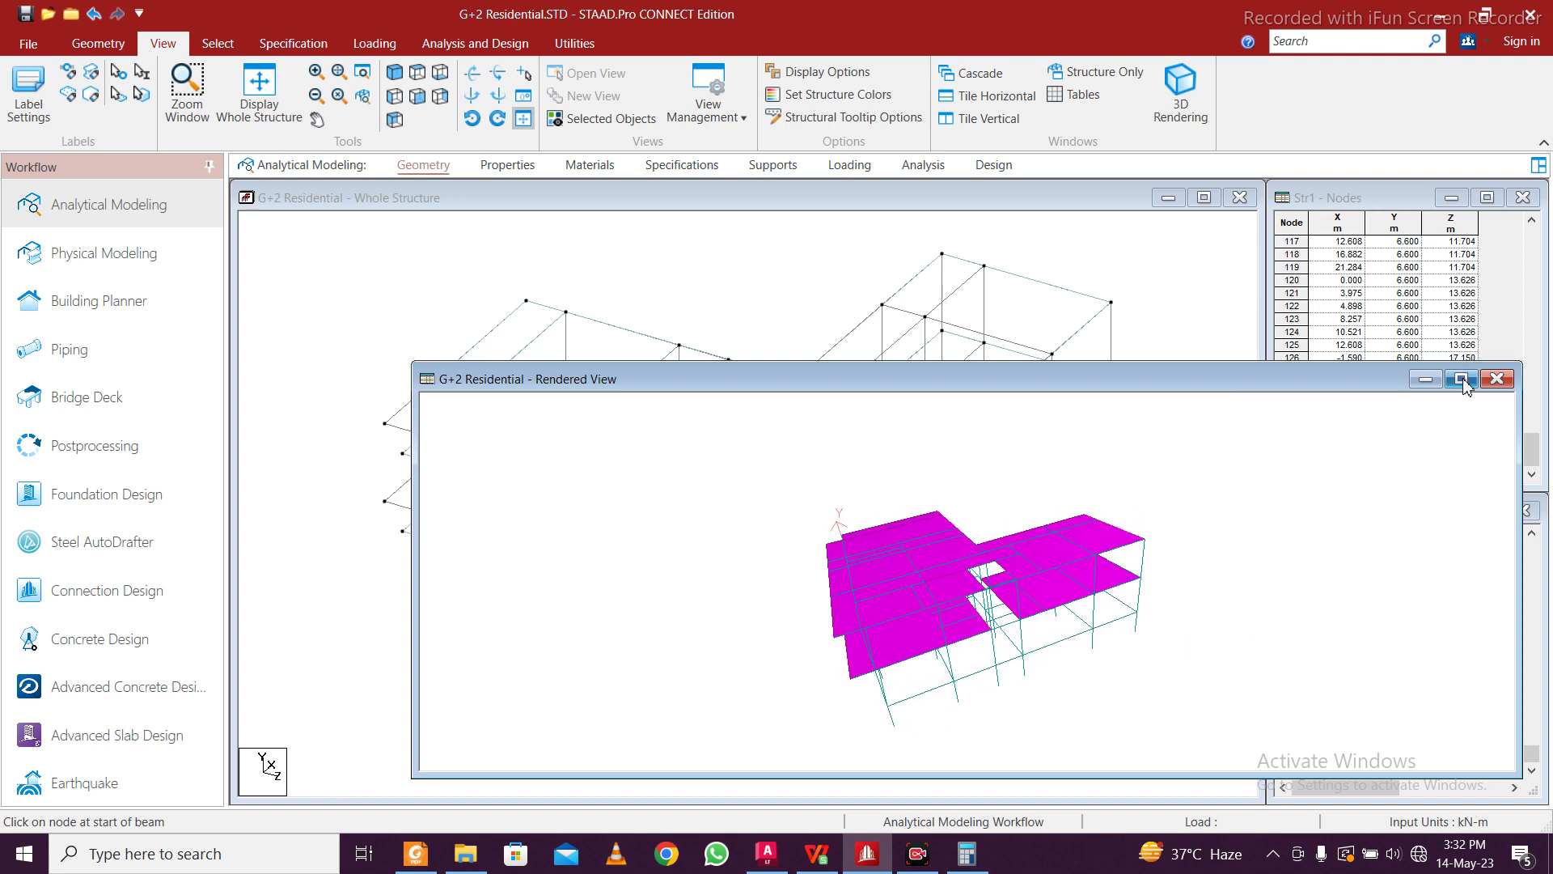
click(1496, 379)
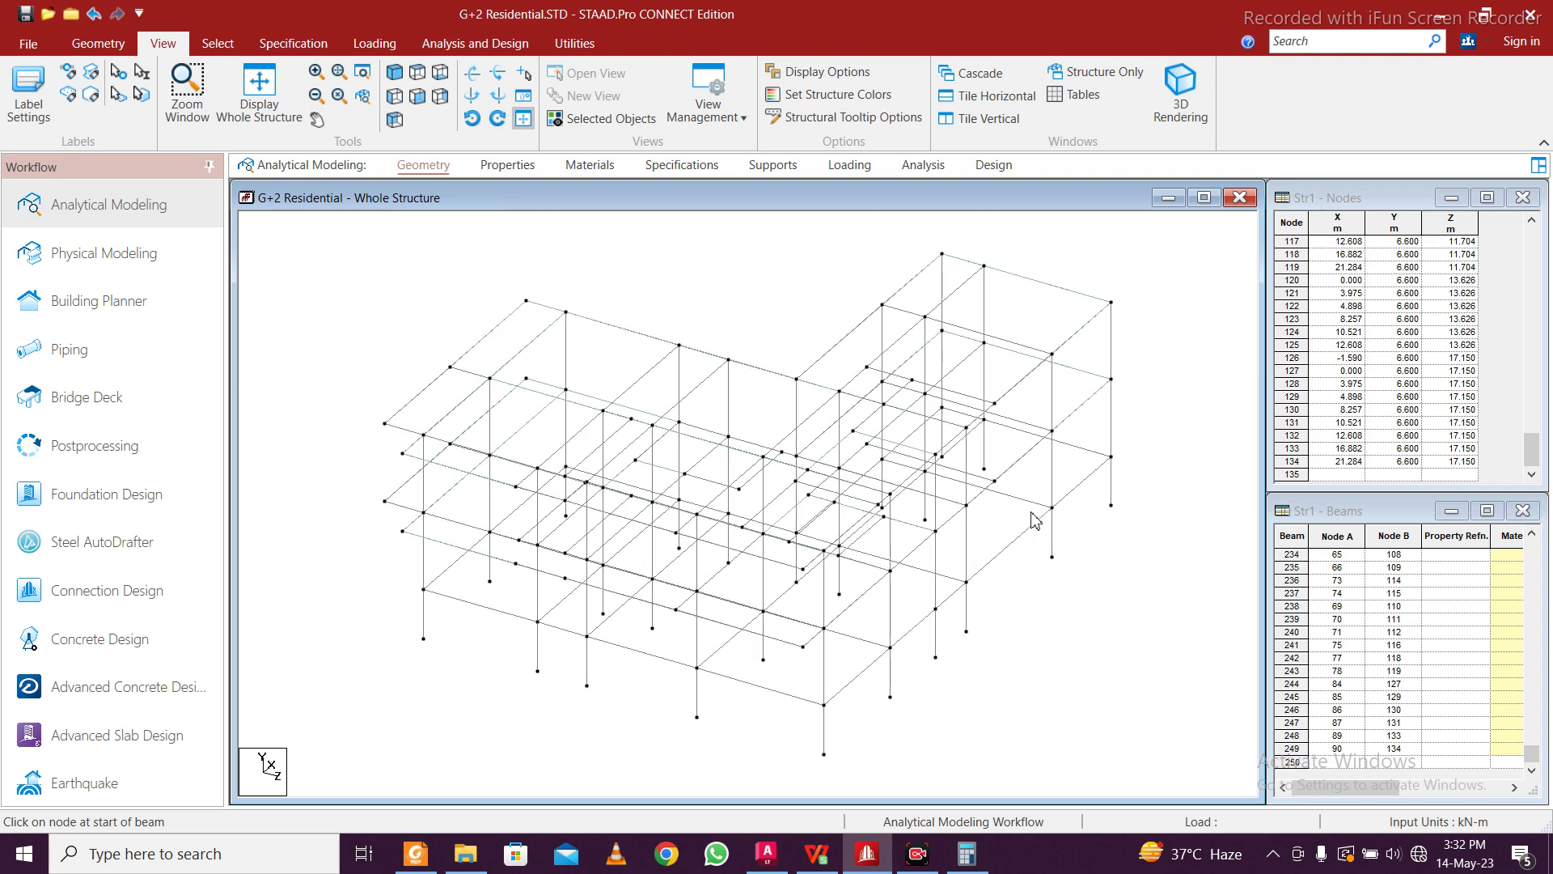
scroll(827, 706, down, 1)
scroll(827, 706, up, 1)
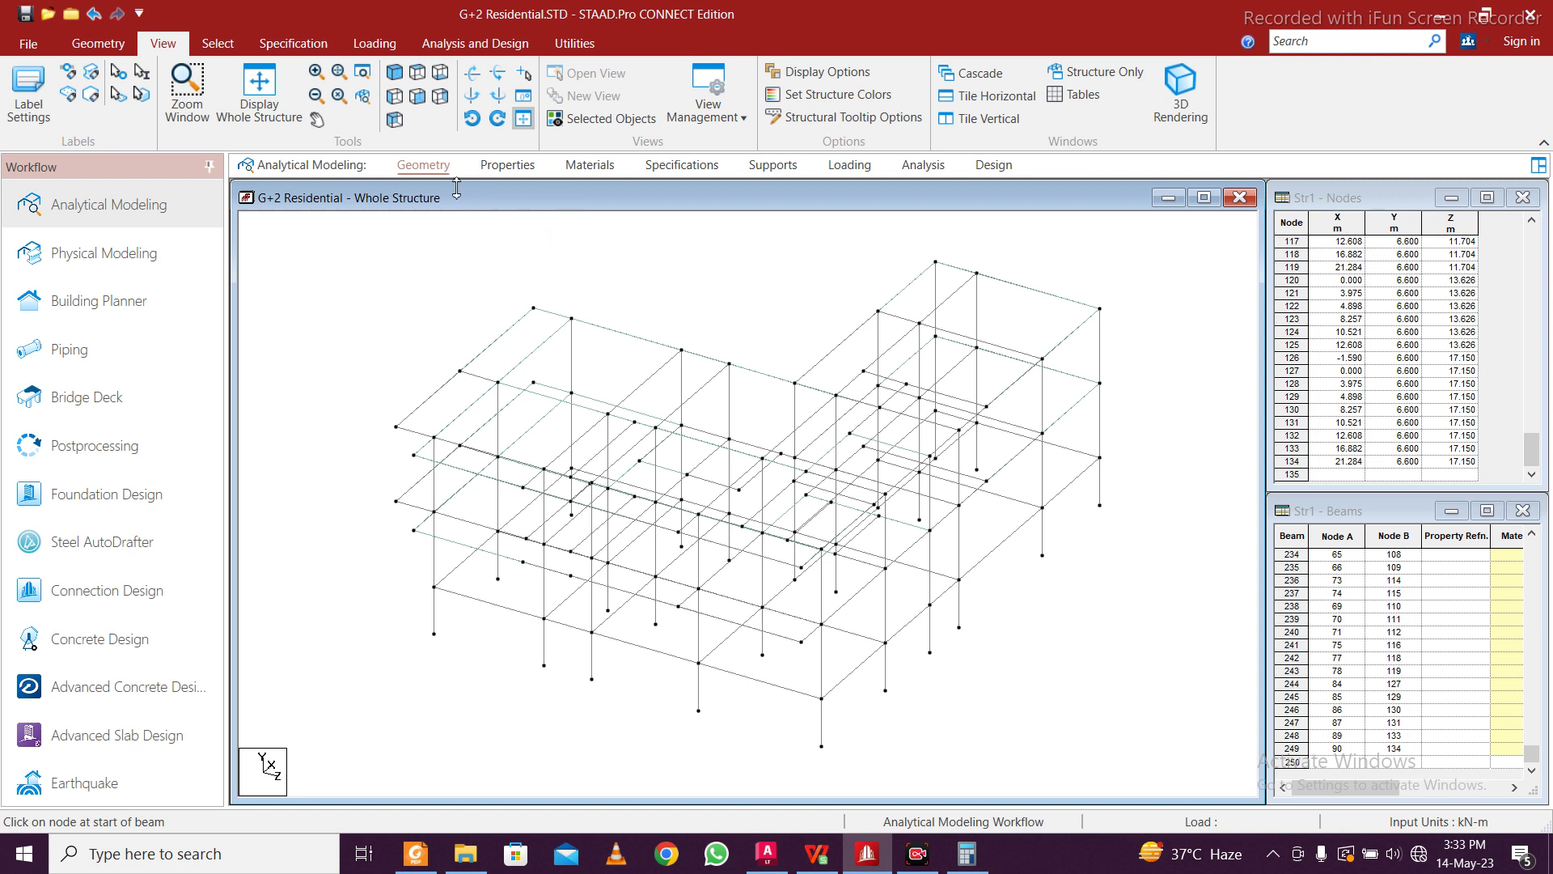
Select all upper-storey beams and columns in front elevation and open the translational repeat settings
click(418, 96)
drag(1200, 414, 310, 320)
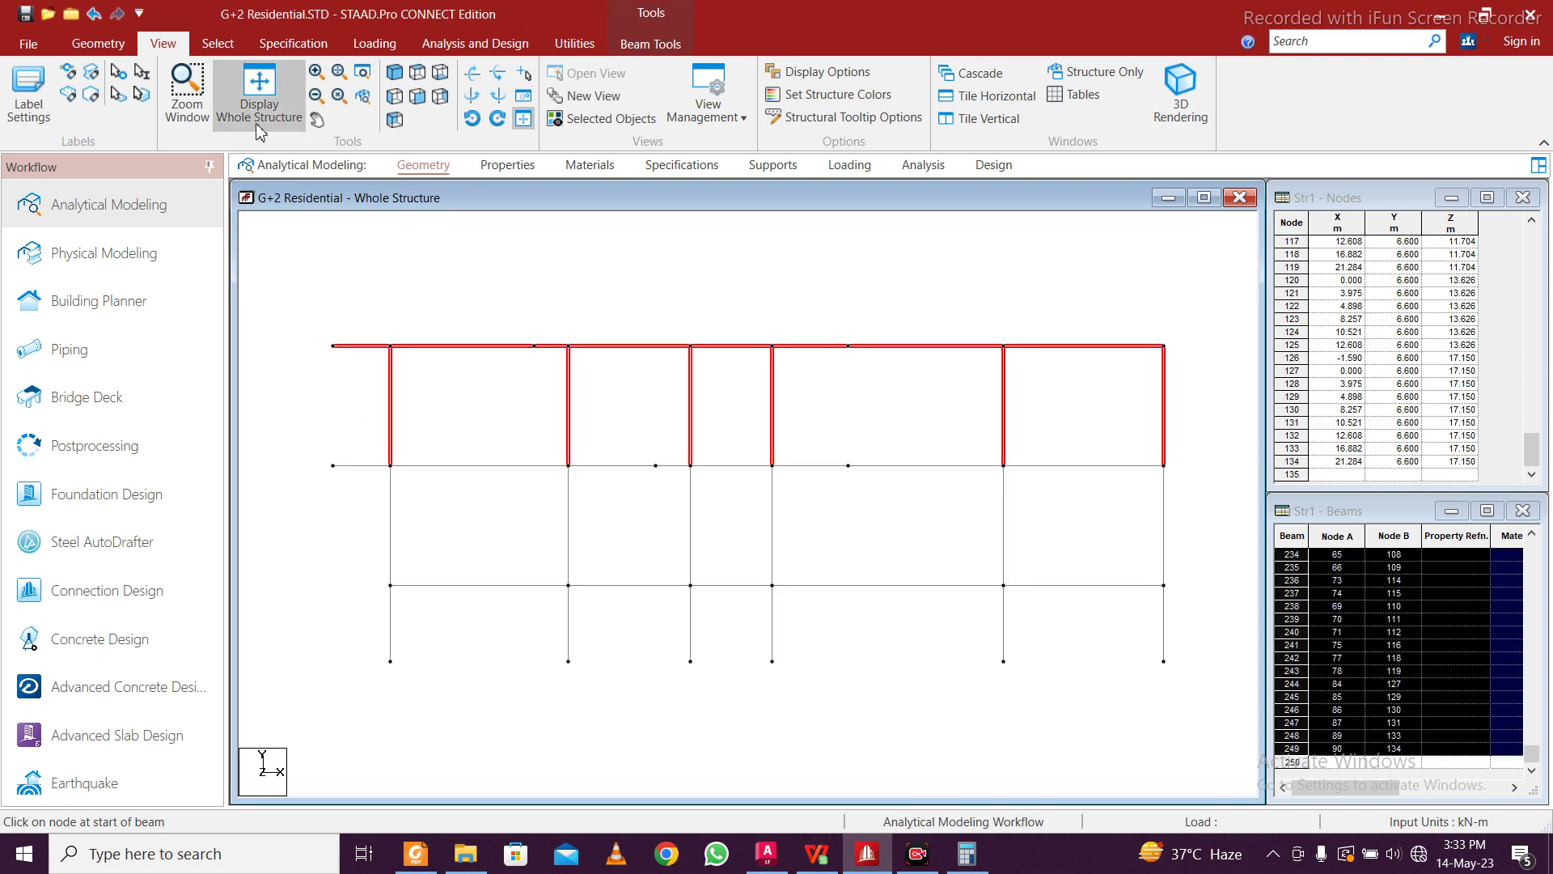
click(120, 48)
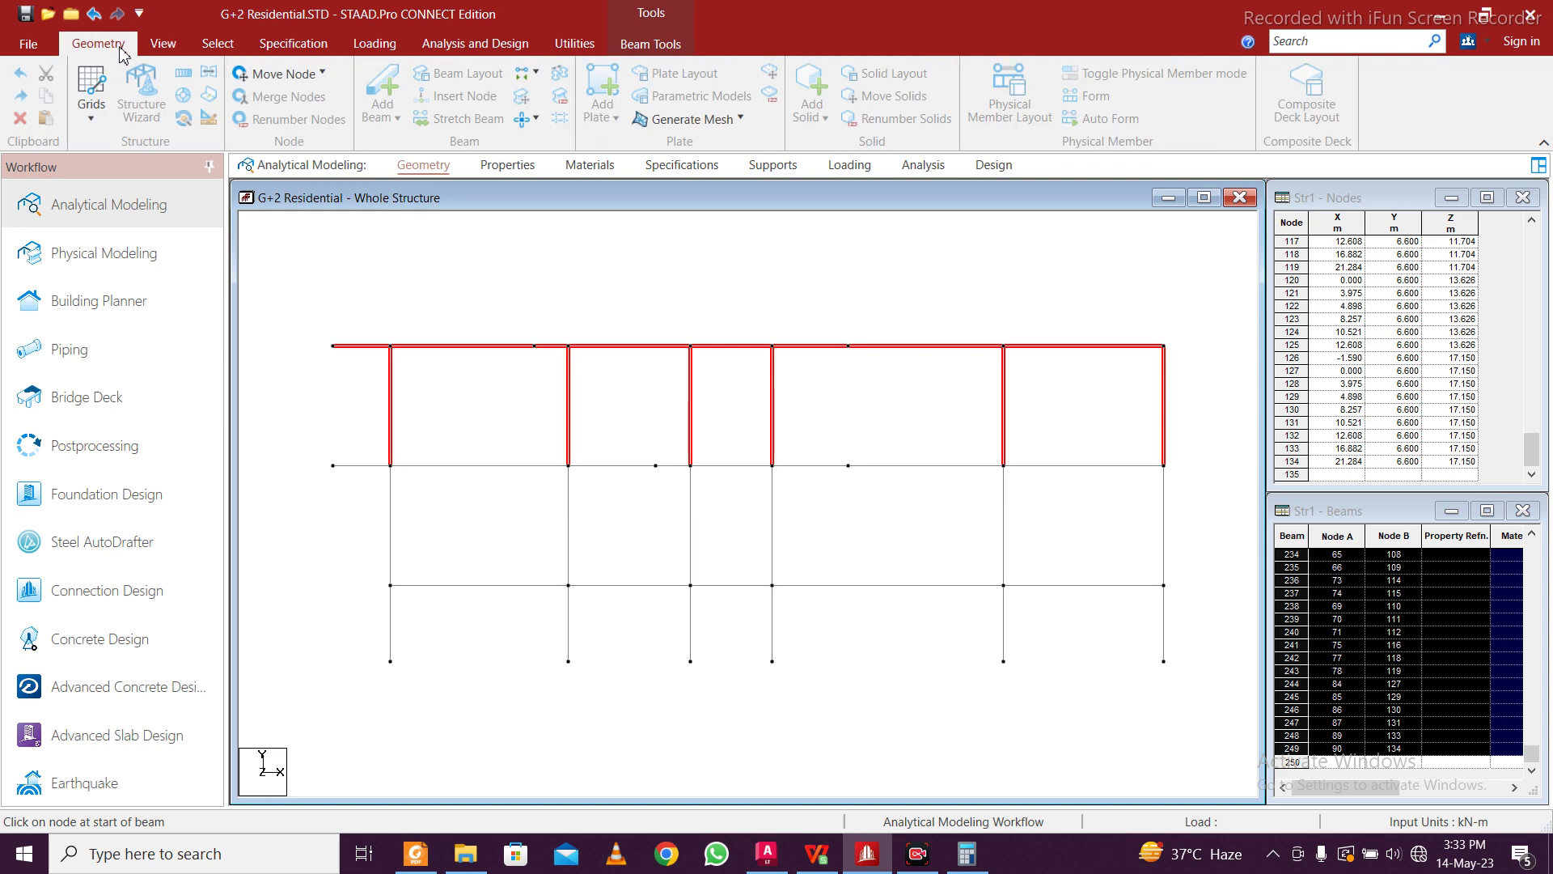
click(184, 75)
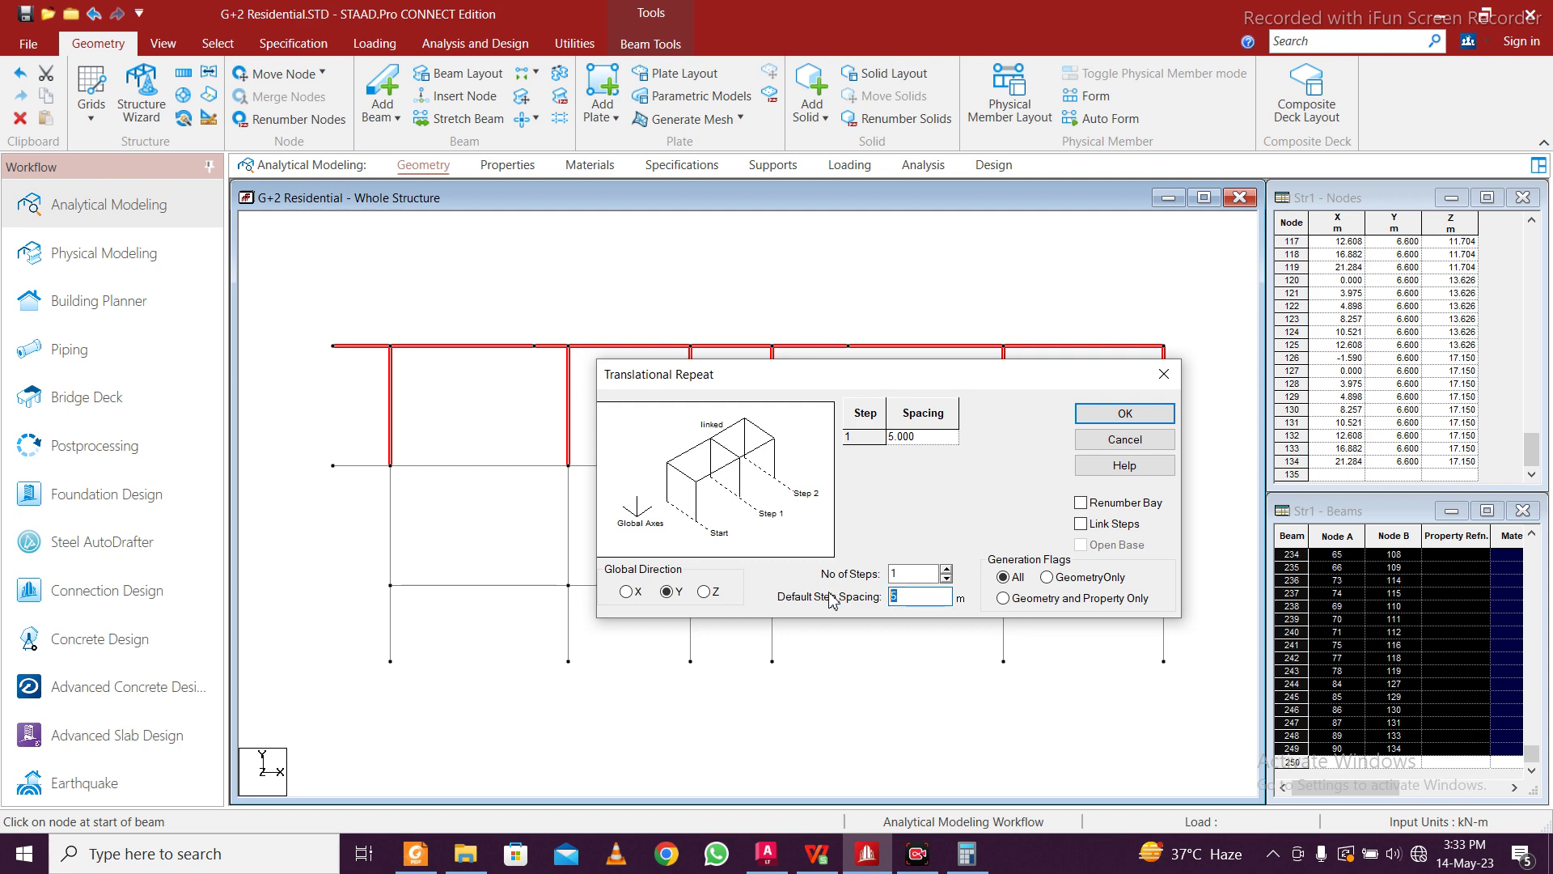
Look up the storey height in the 1ST ROOF sheet of Staad coordinates.xlsx and repeat the selection one step along Y at 3.3 m spacing
click(917, 854)
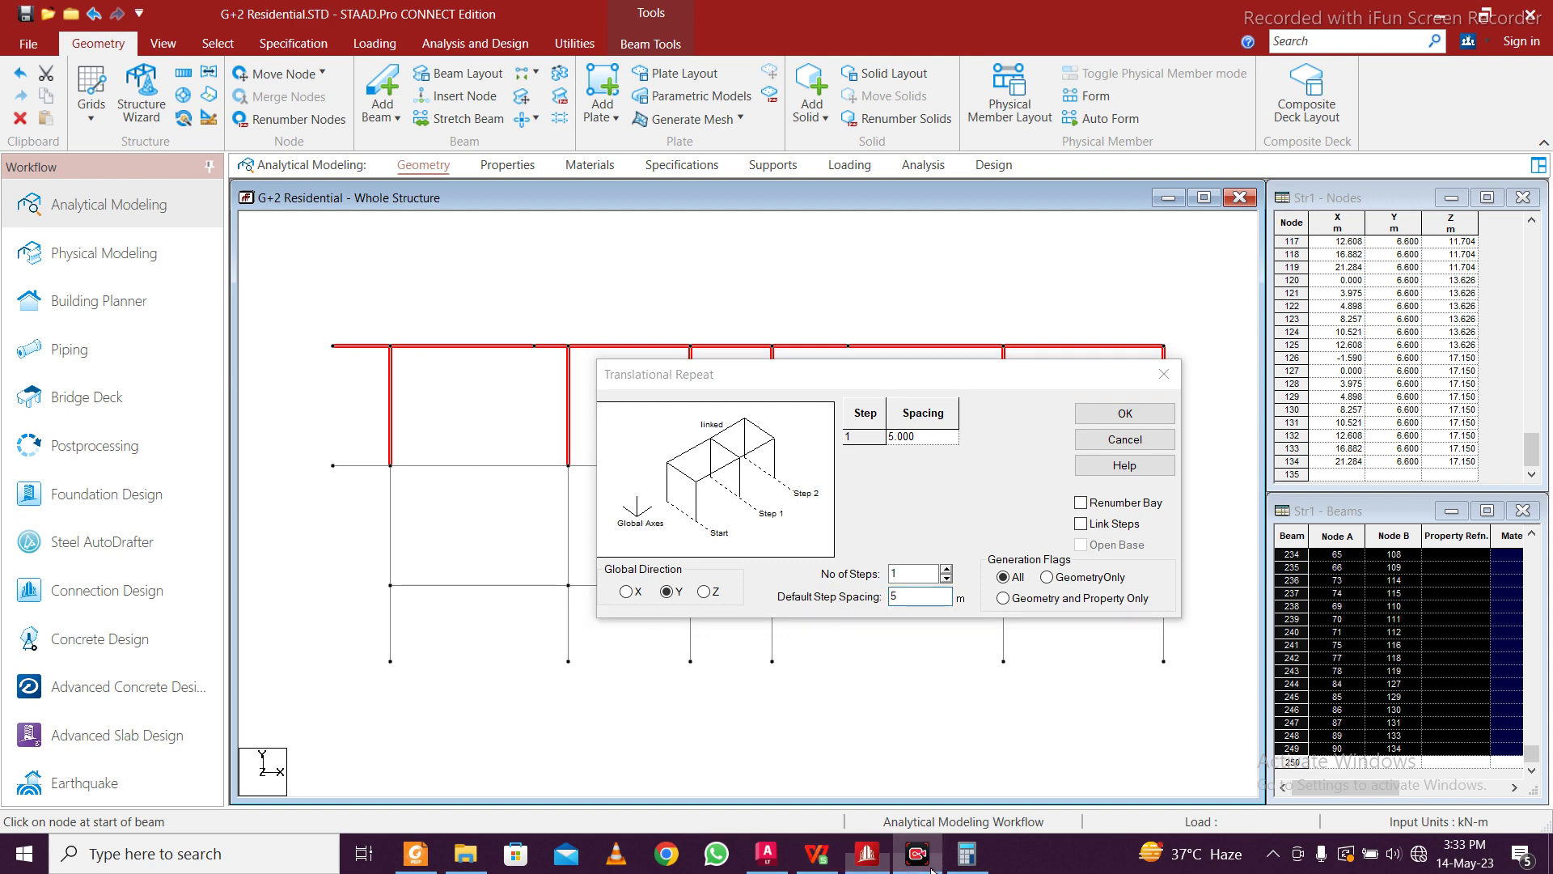
click(975, 870)
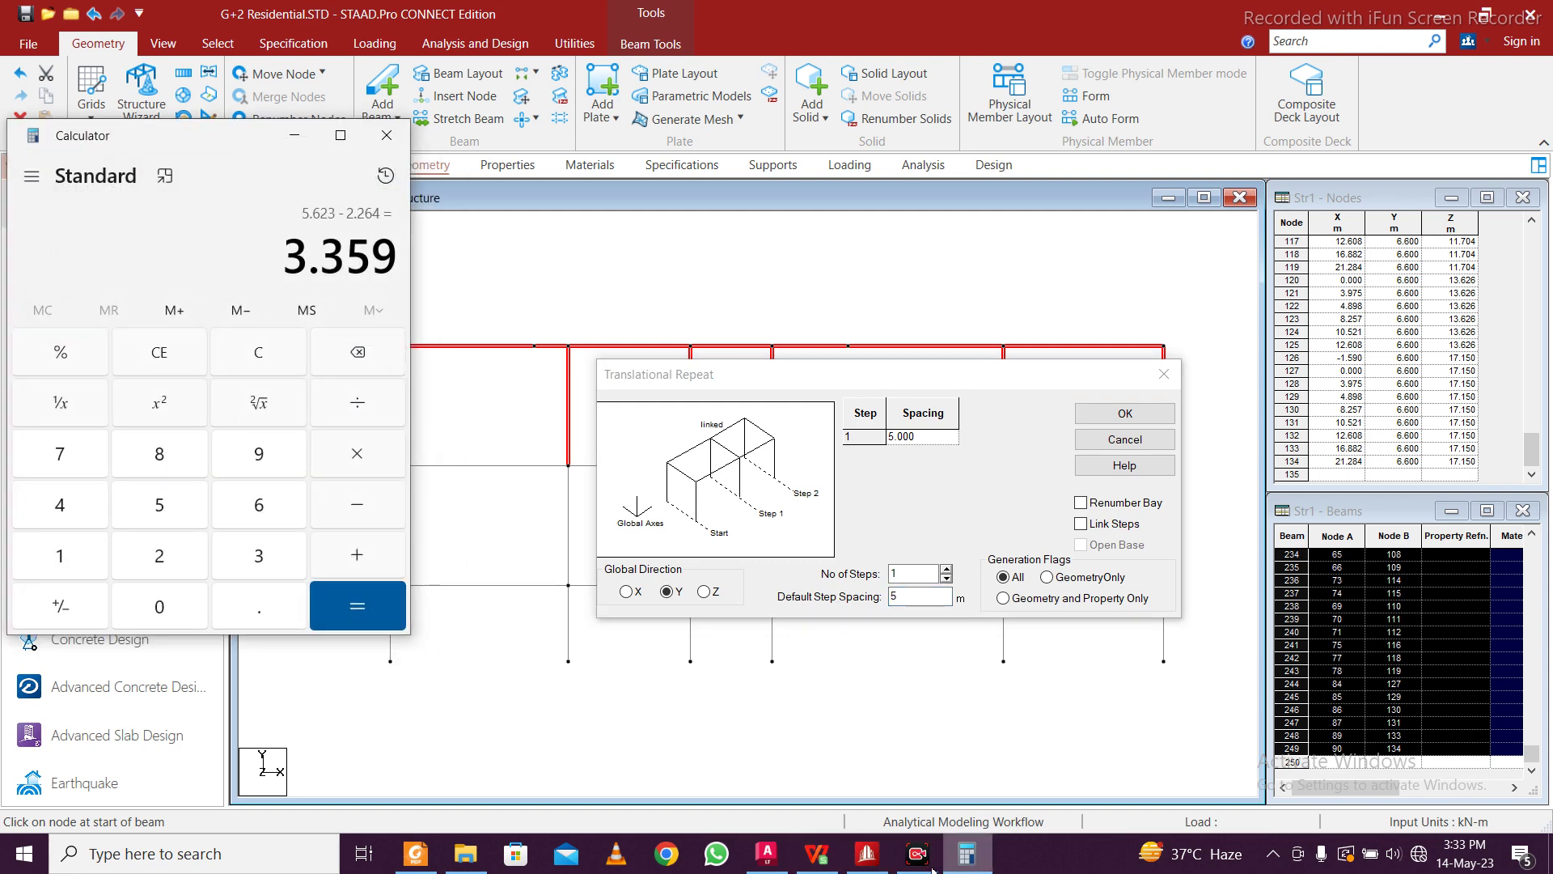
click(867, 854)
click(817, 856)
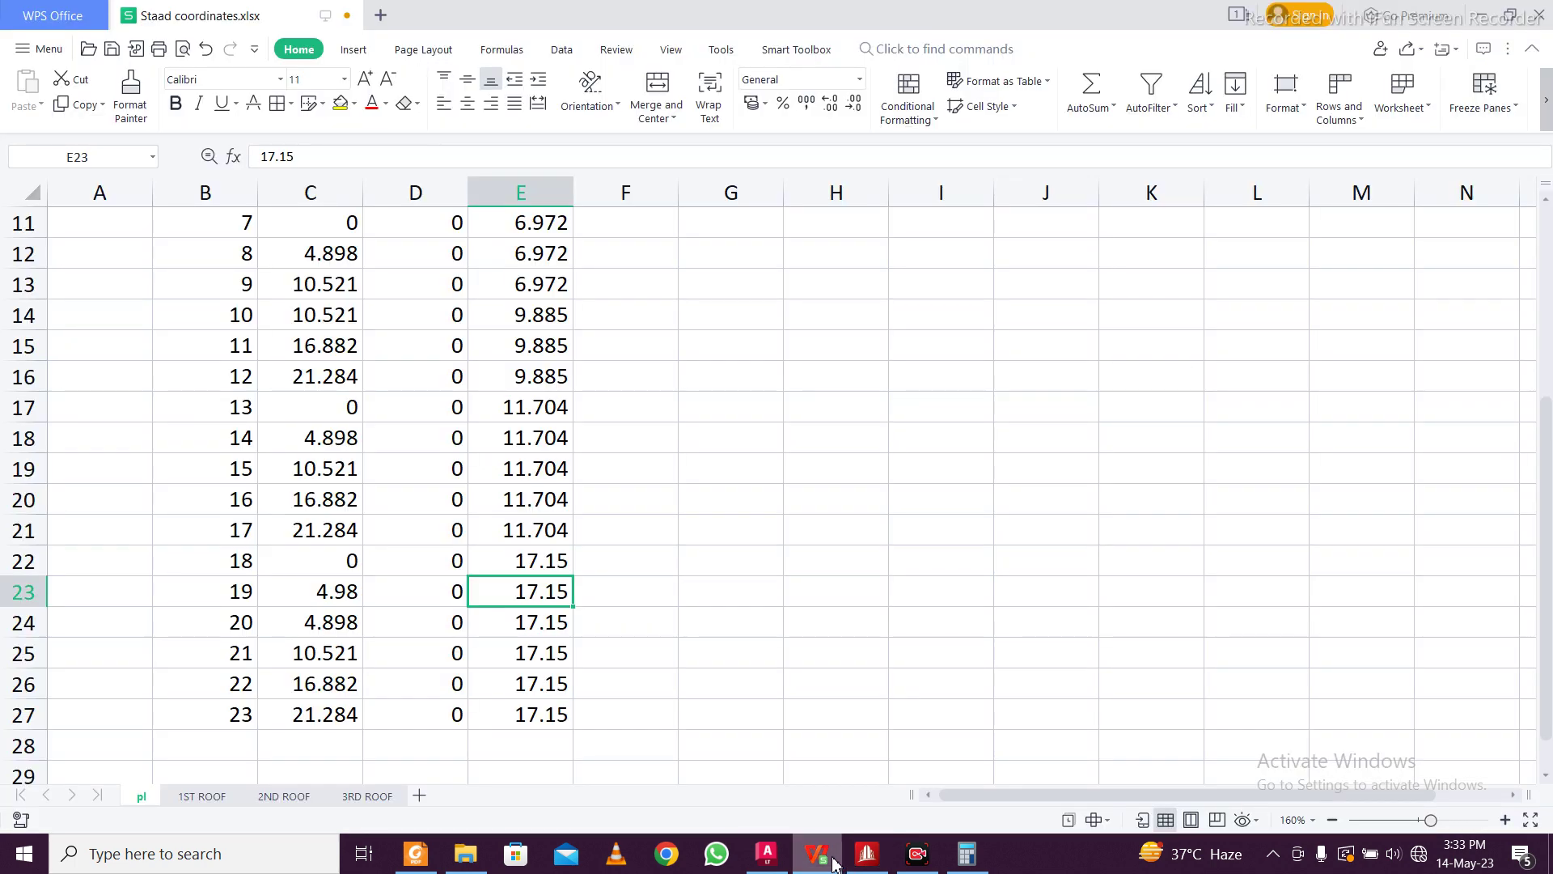
click(212, 798)
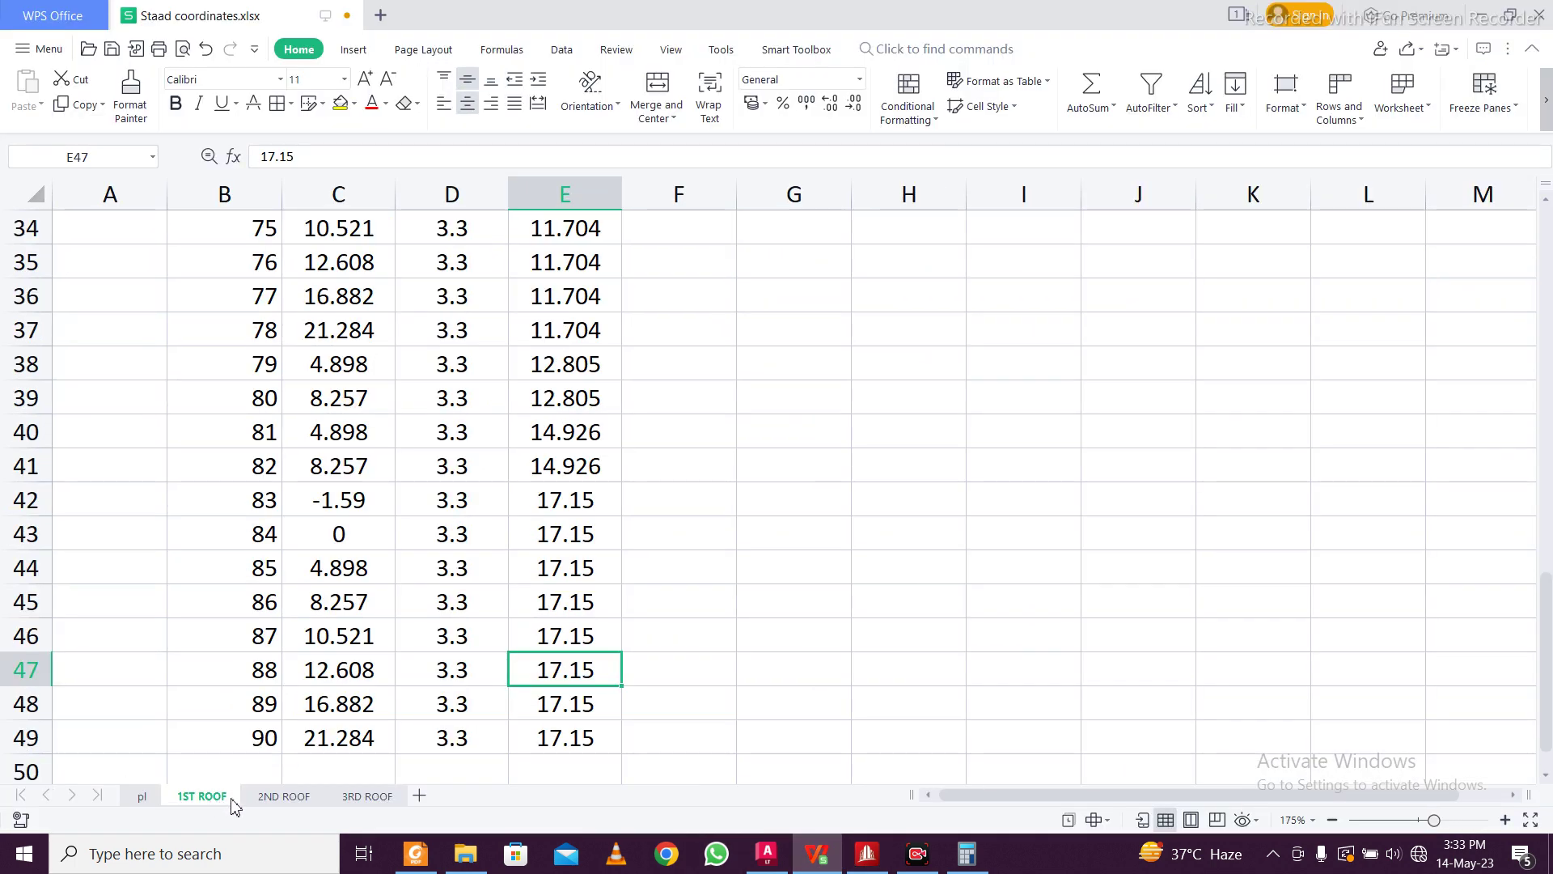
click(1491, 16)
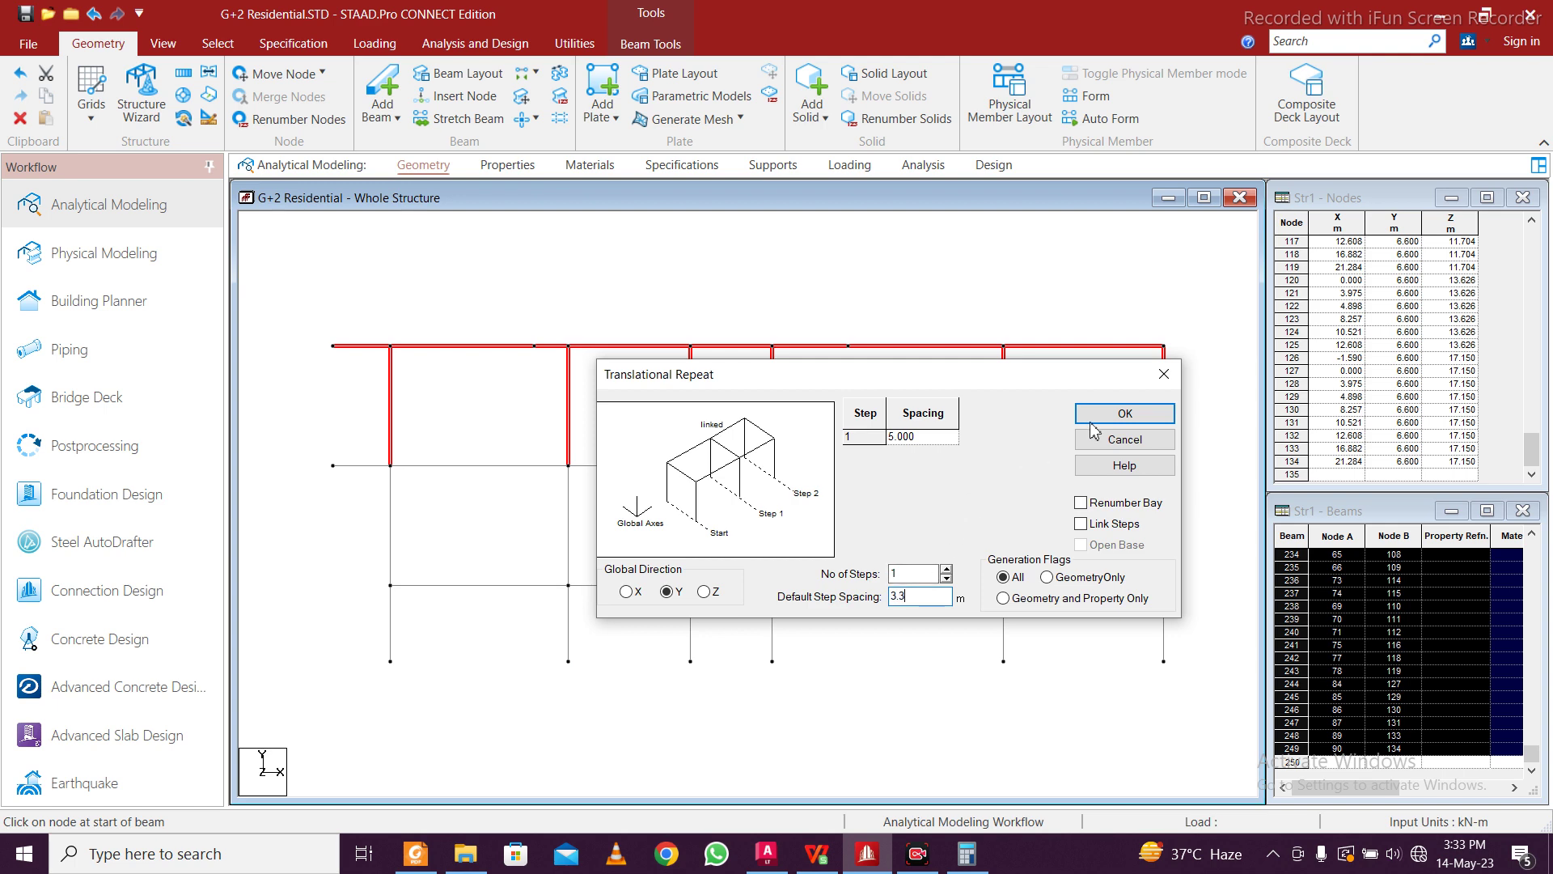
click(1125, 414)
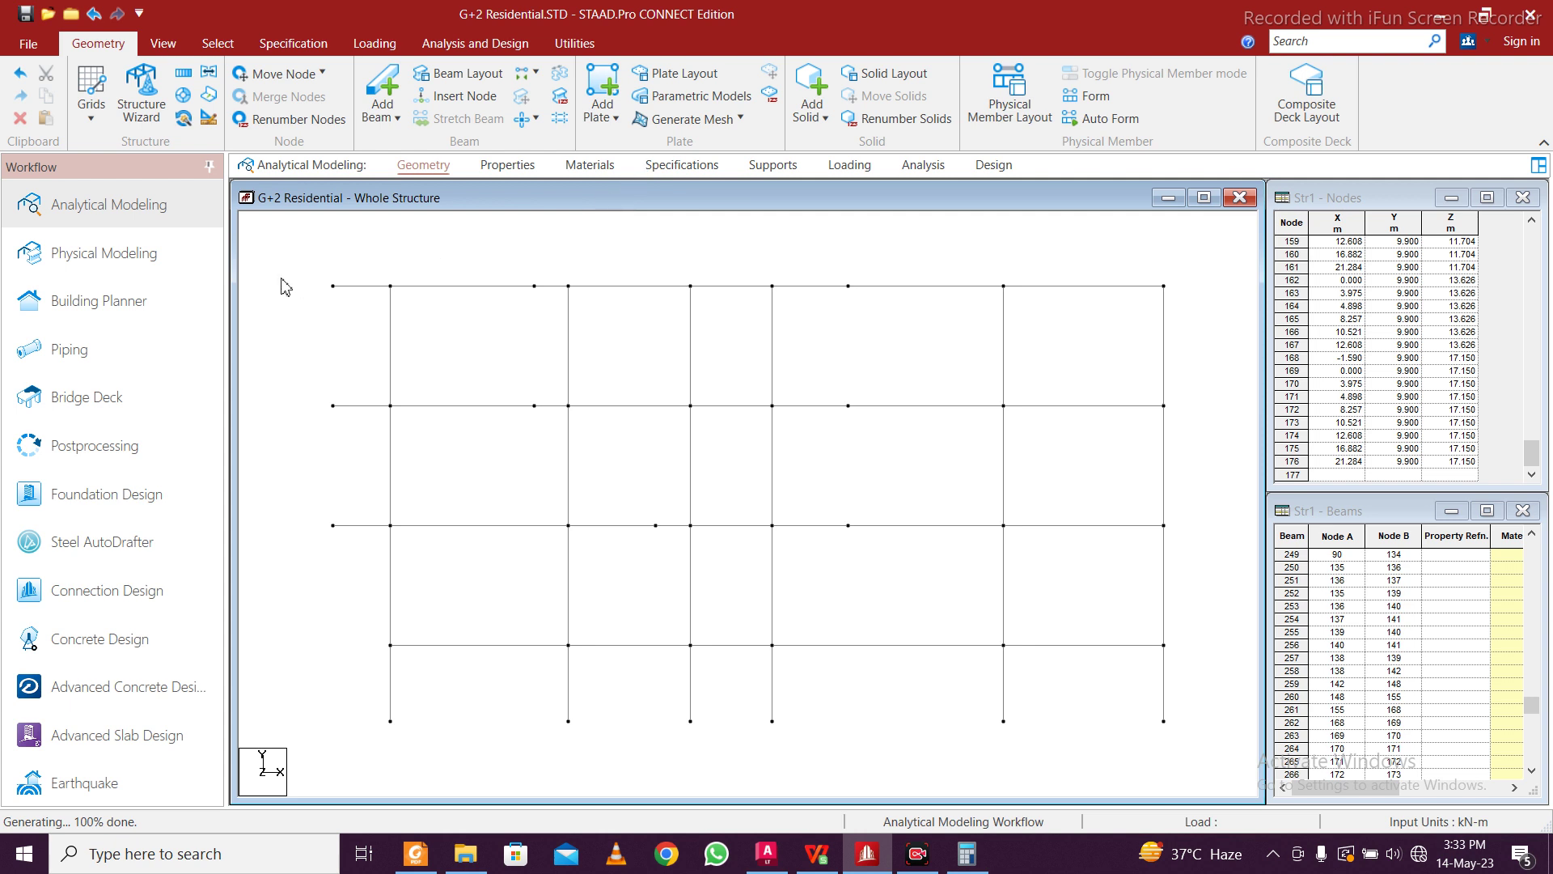
Isolate the new top-level roof beams in their own view and show them in plan
drag(291, 264, 1213, 321)
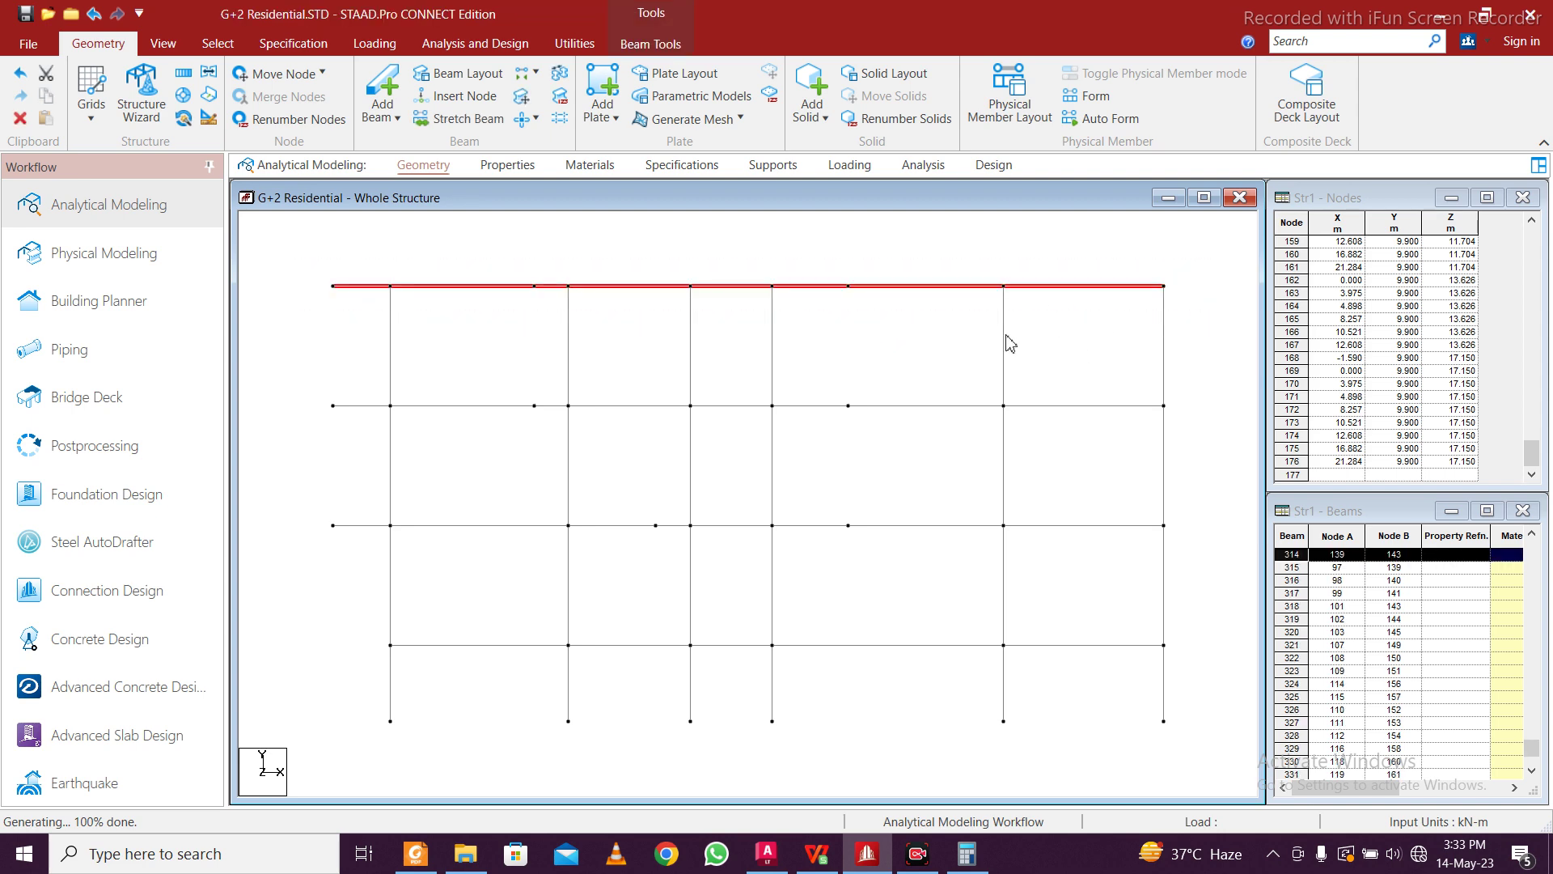
right_click(930, 324)
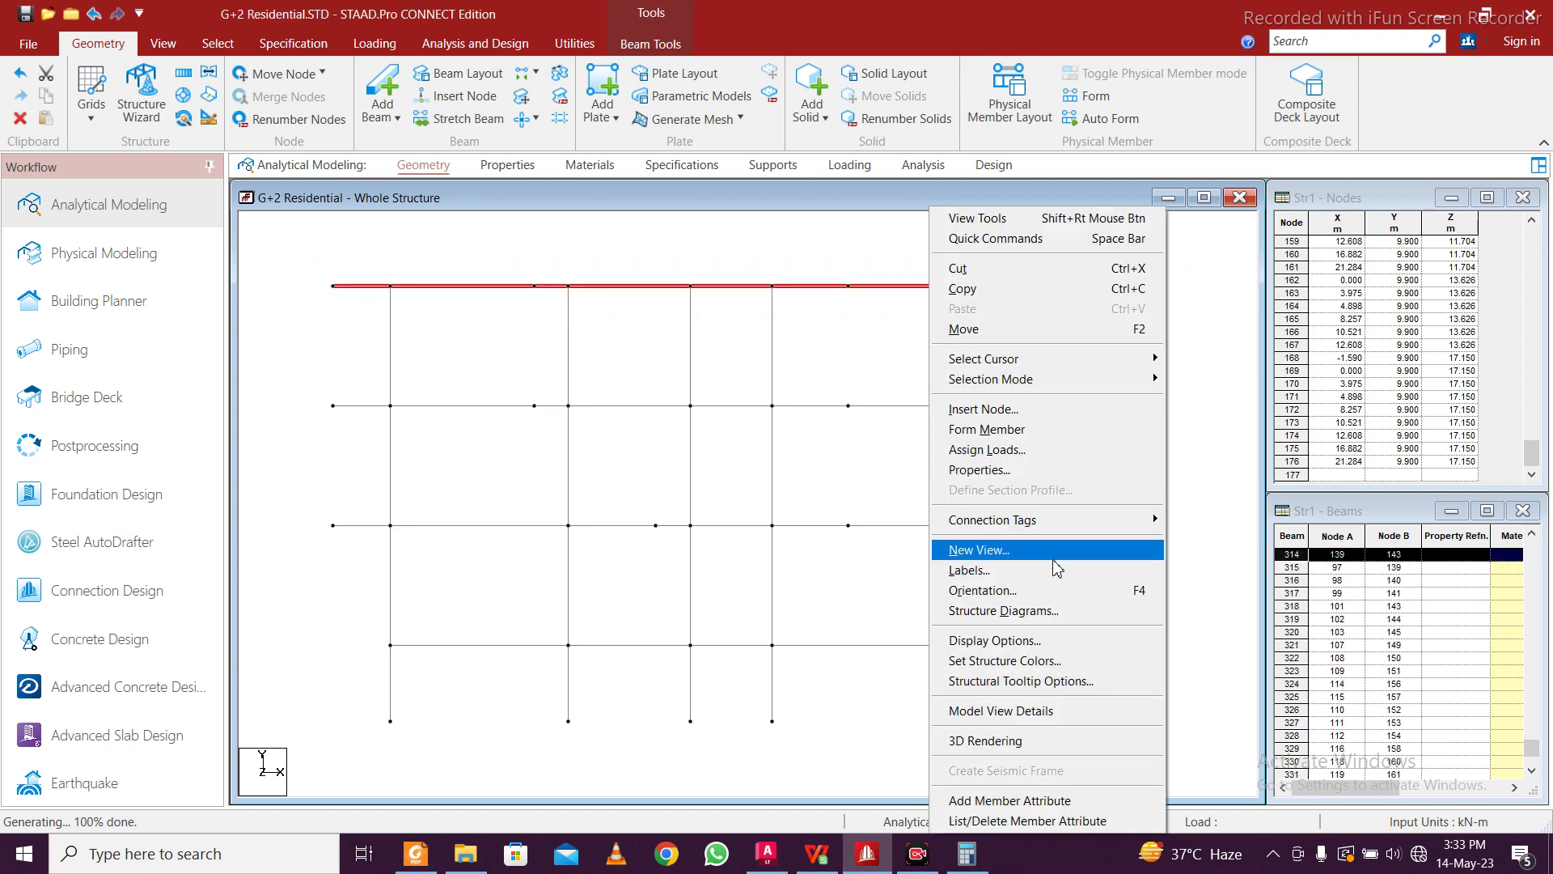
click(1021, 549)
click(1026, 476)
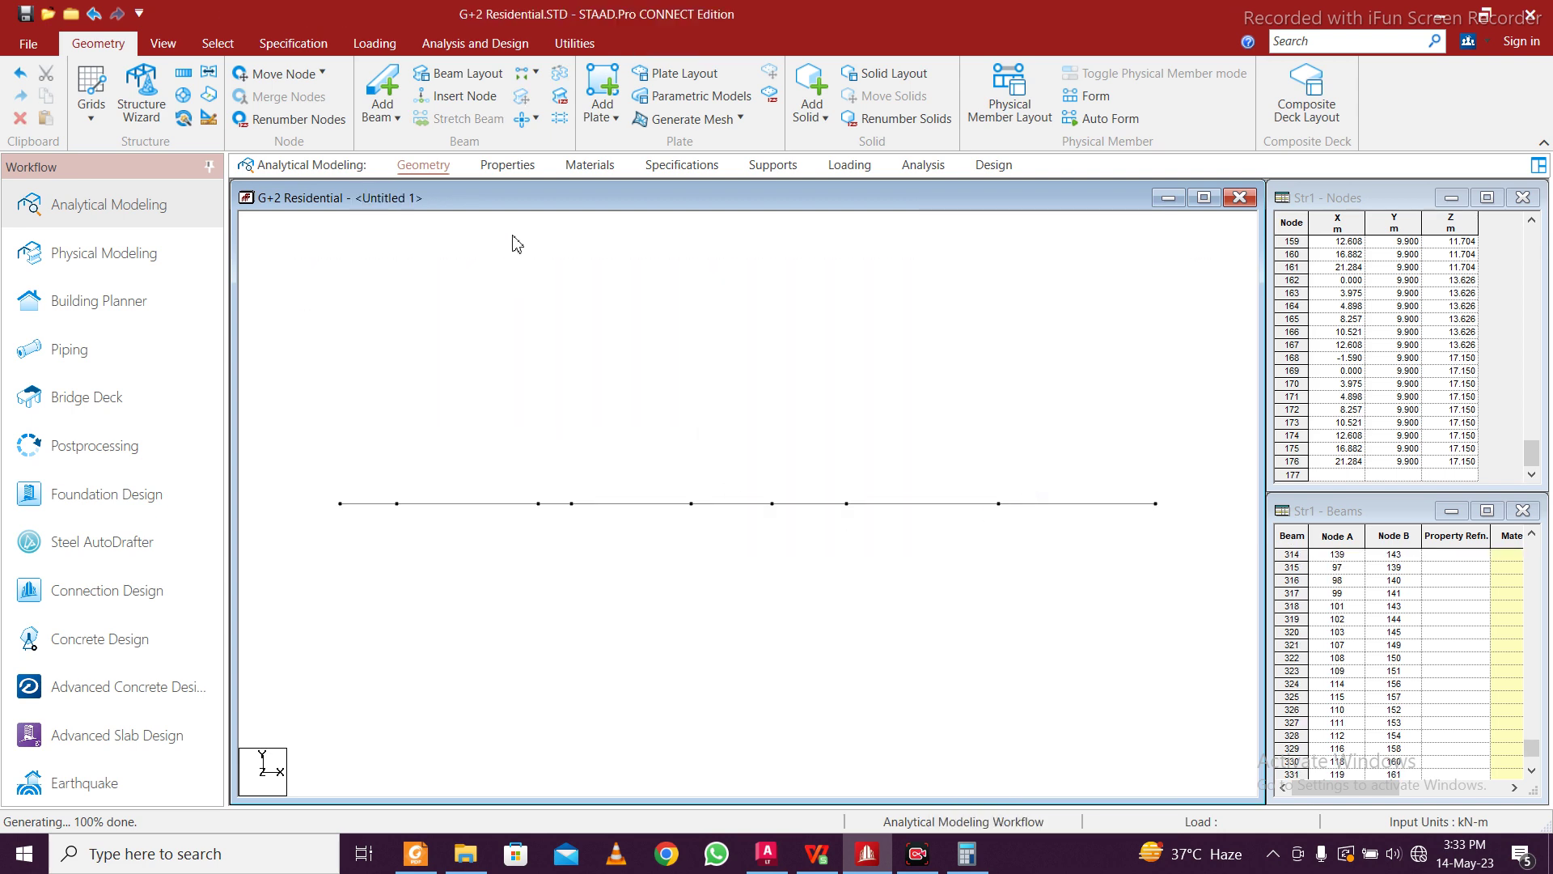
click(163, 43)
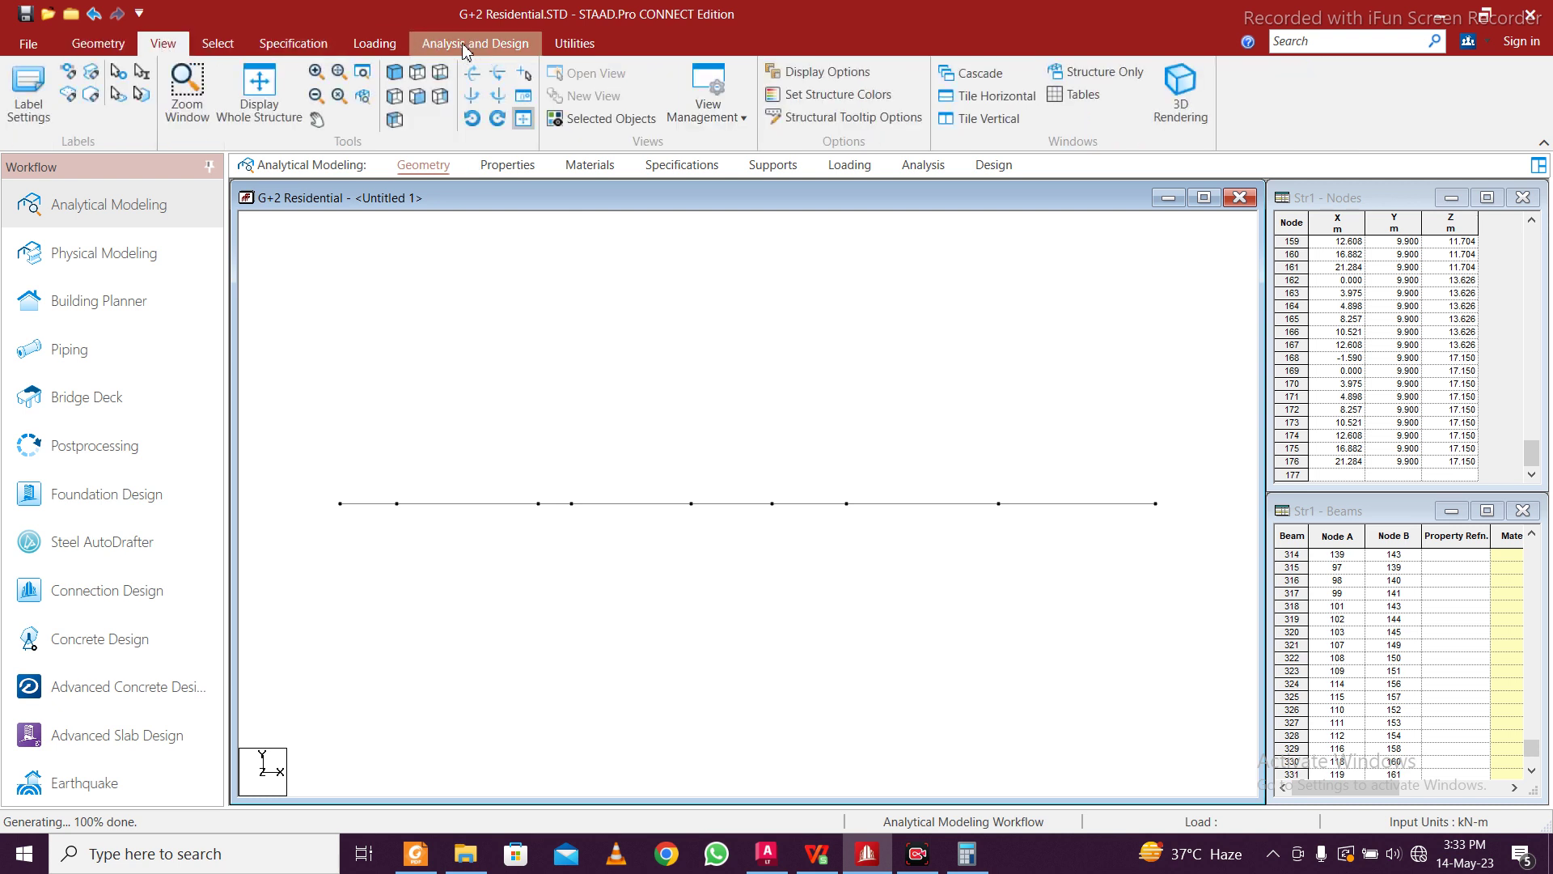
click(436, 77)
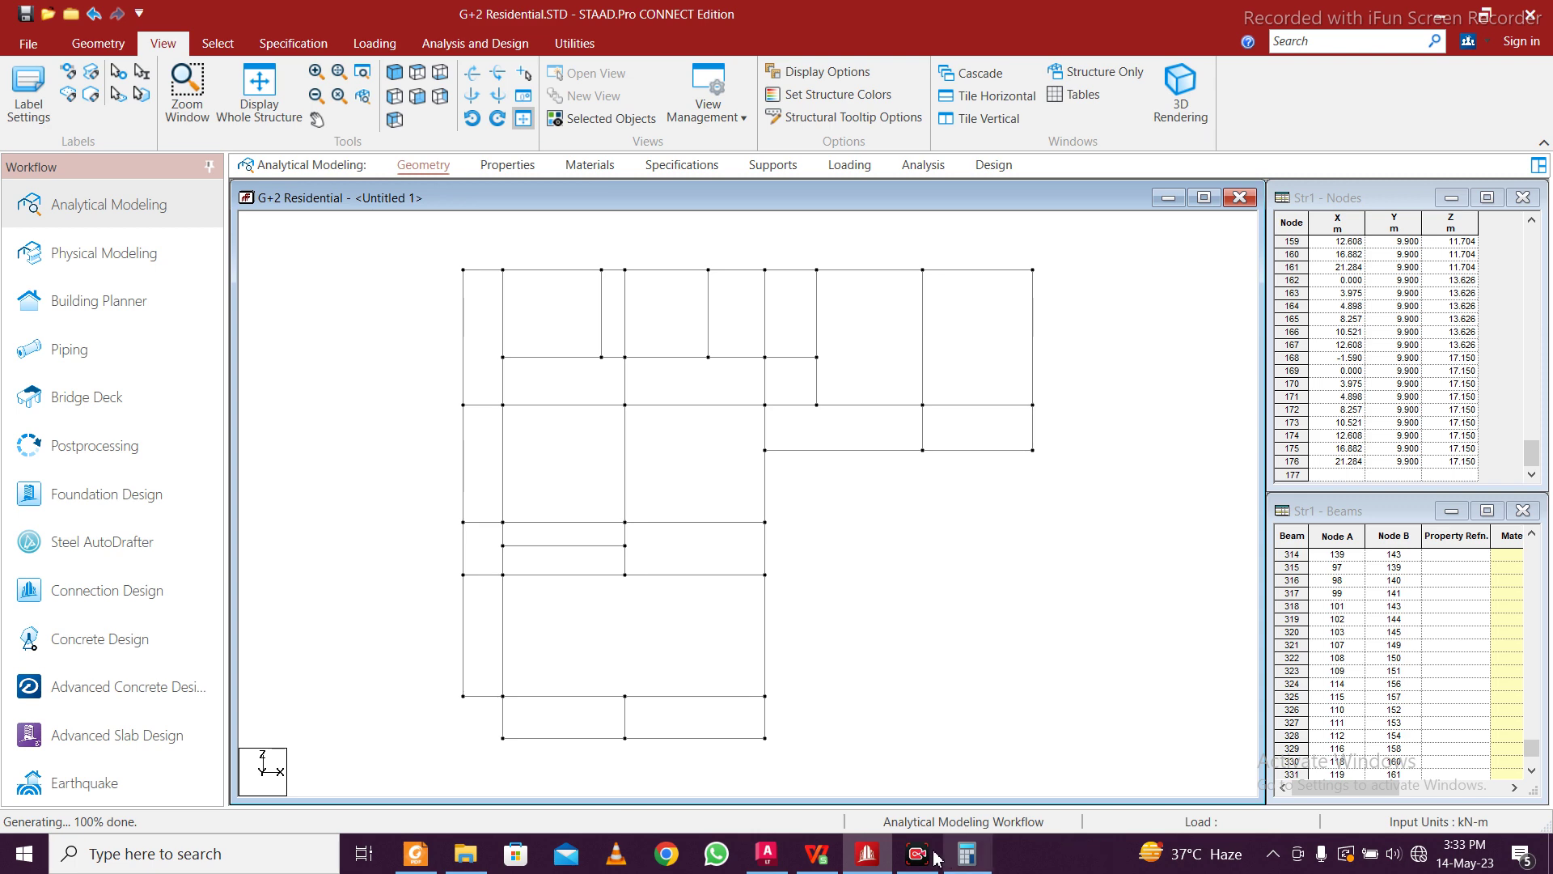
Switch to AutoCAD and examine the roof framing plan with its coordinates in Centerline m.dwg
click(766, 853)
scroll(958, 455, down, 4)
middle_drag(1136, 377, 542, 589)
scroll(868, 668, up, 2)
middle_drag(868, 669, 850, 532)
middle_drag(1175, 536, 466, 597)
scroll(844, 584, up, 2)
middle_drag(876, 617, 866, 534)
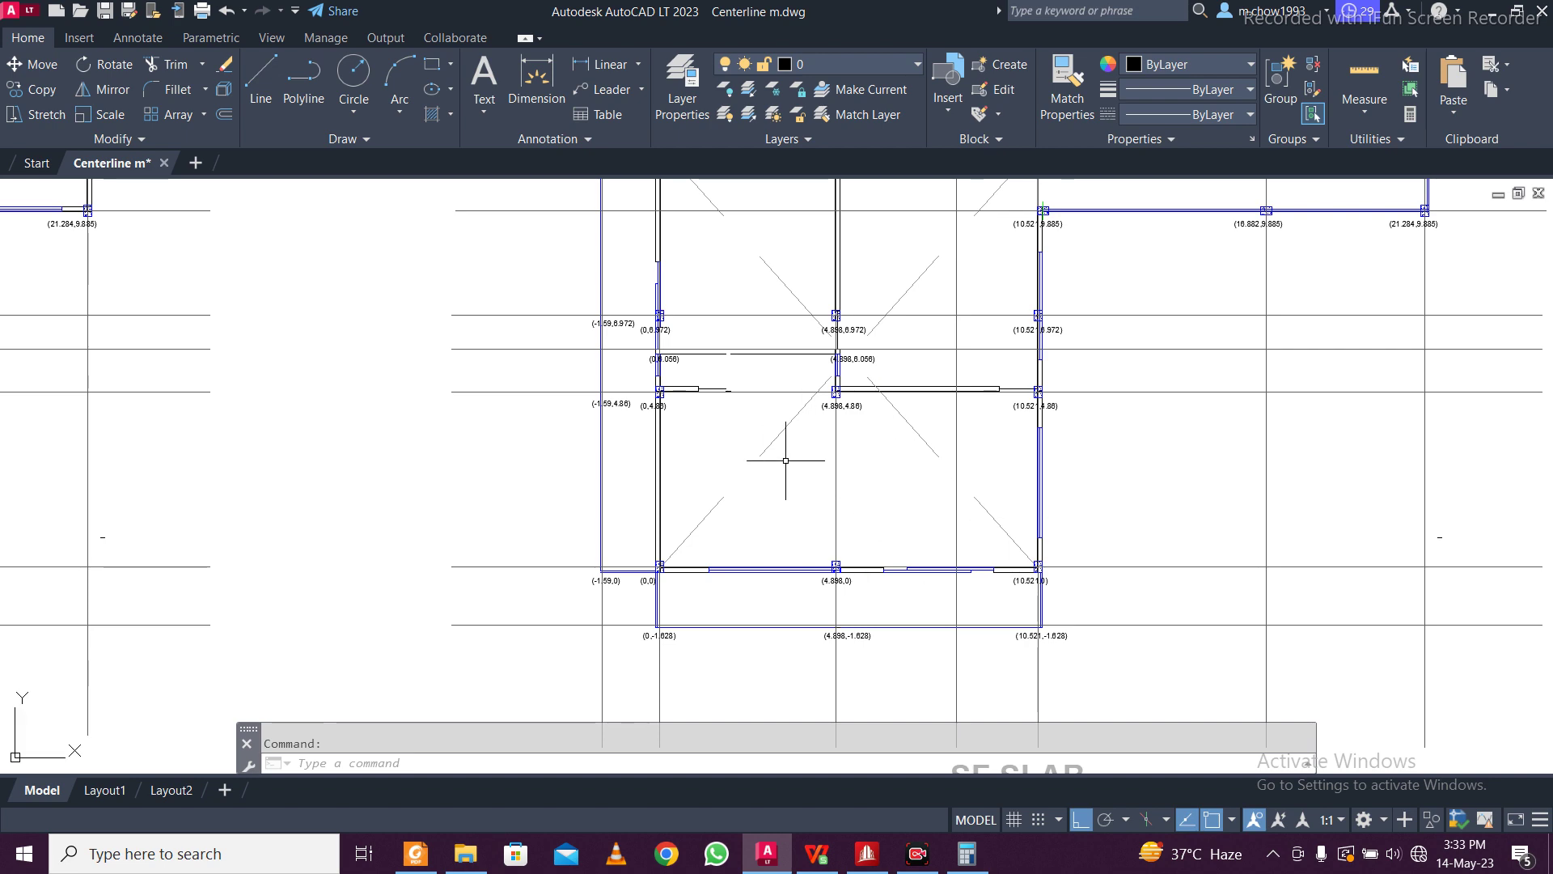
Compare the isolated top-level beams in STAAD.Pro with the AutoCAD roof plan, including the staircase area
click(820, 858)
click(820, 858)
click(866, 858)
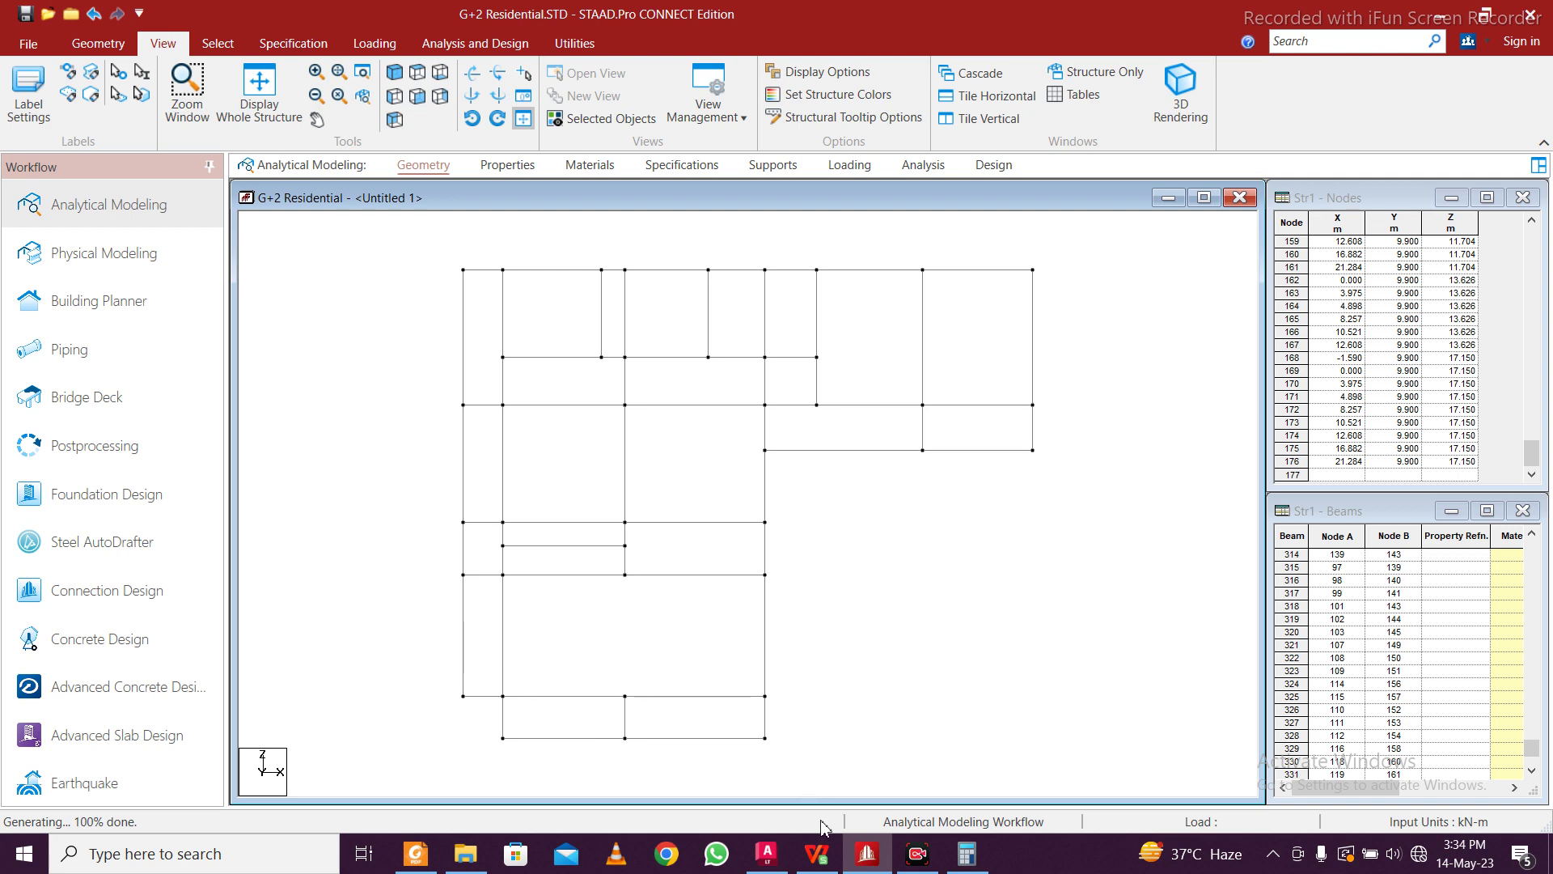
click(867, 856)
scroll(763, 487, down, 2)
middle_drag(753, 453, 763, 602)
click(876, 858)
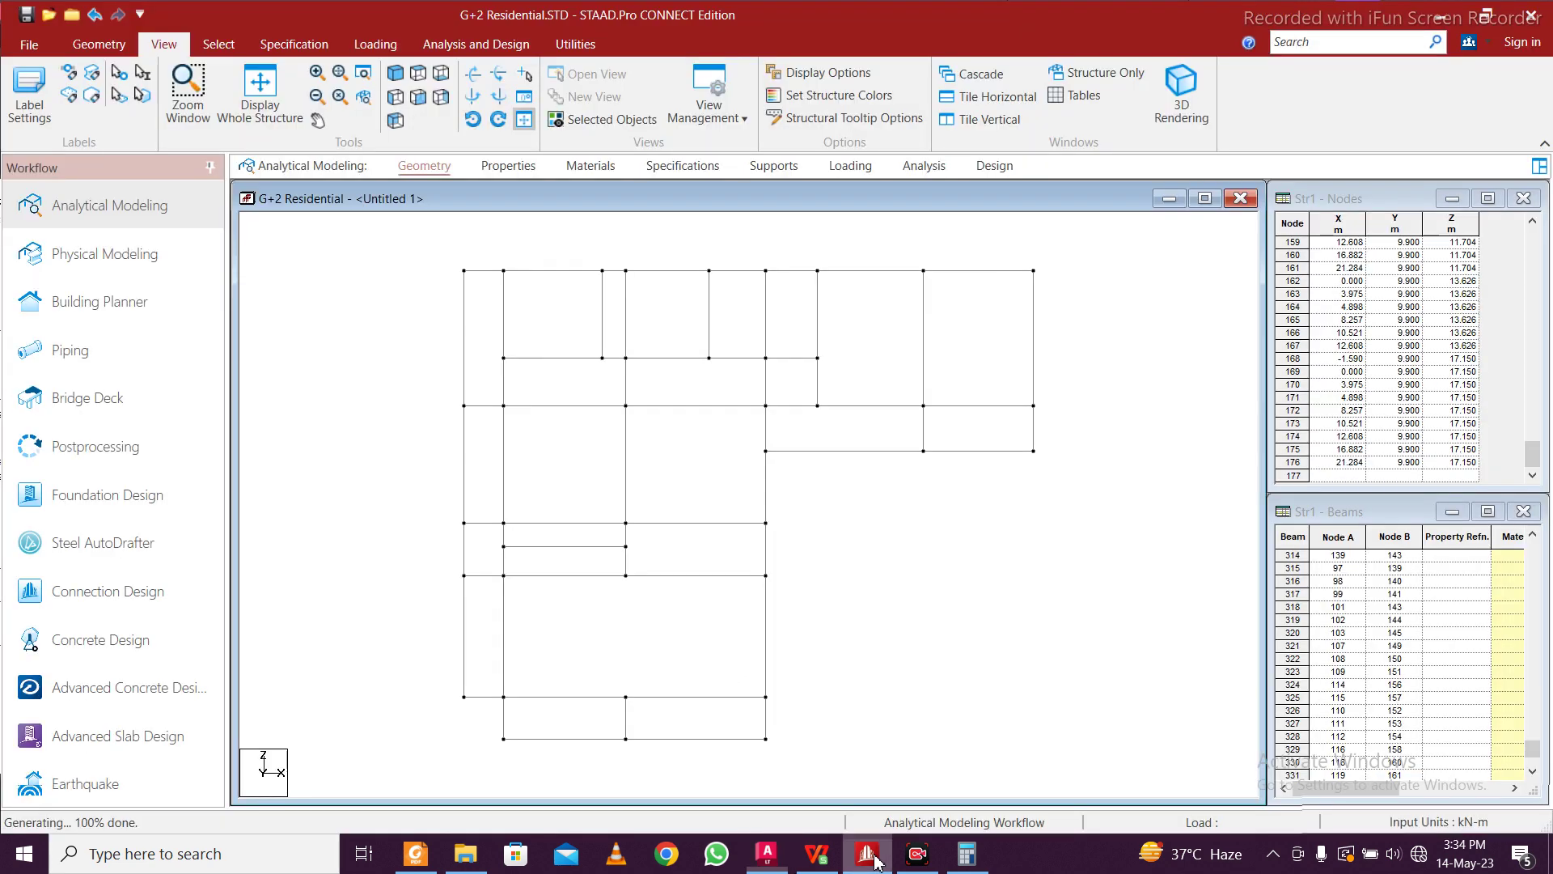
middle_drag(891, 500, 926, 639)
scroll(615, 449, up, 2)
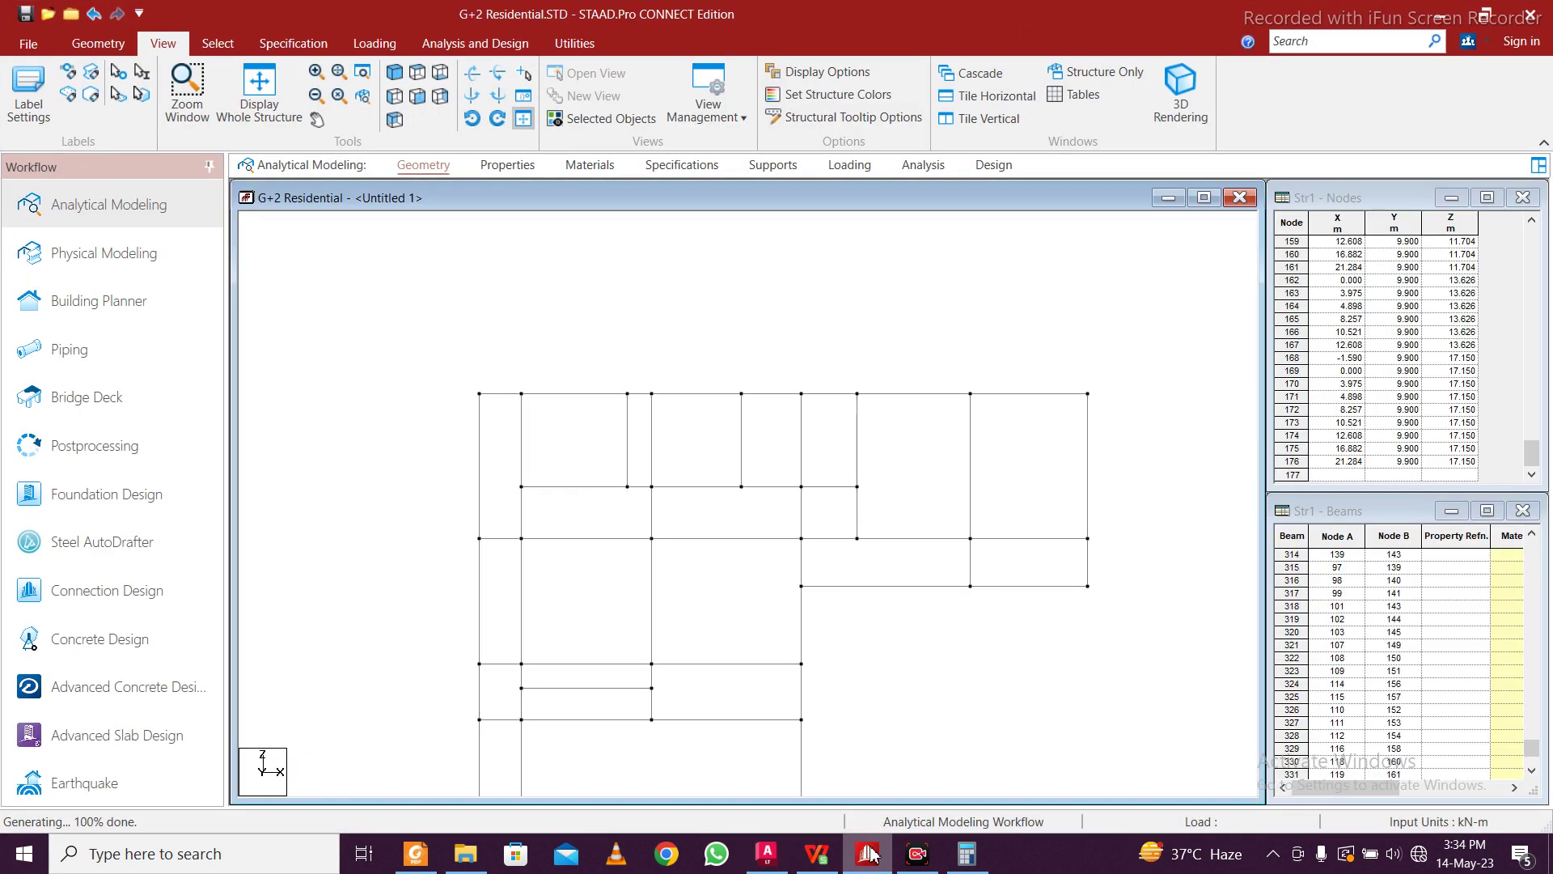
click(871, 855)
click(868, 859)
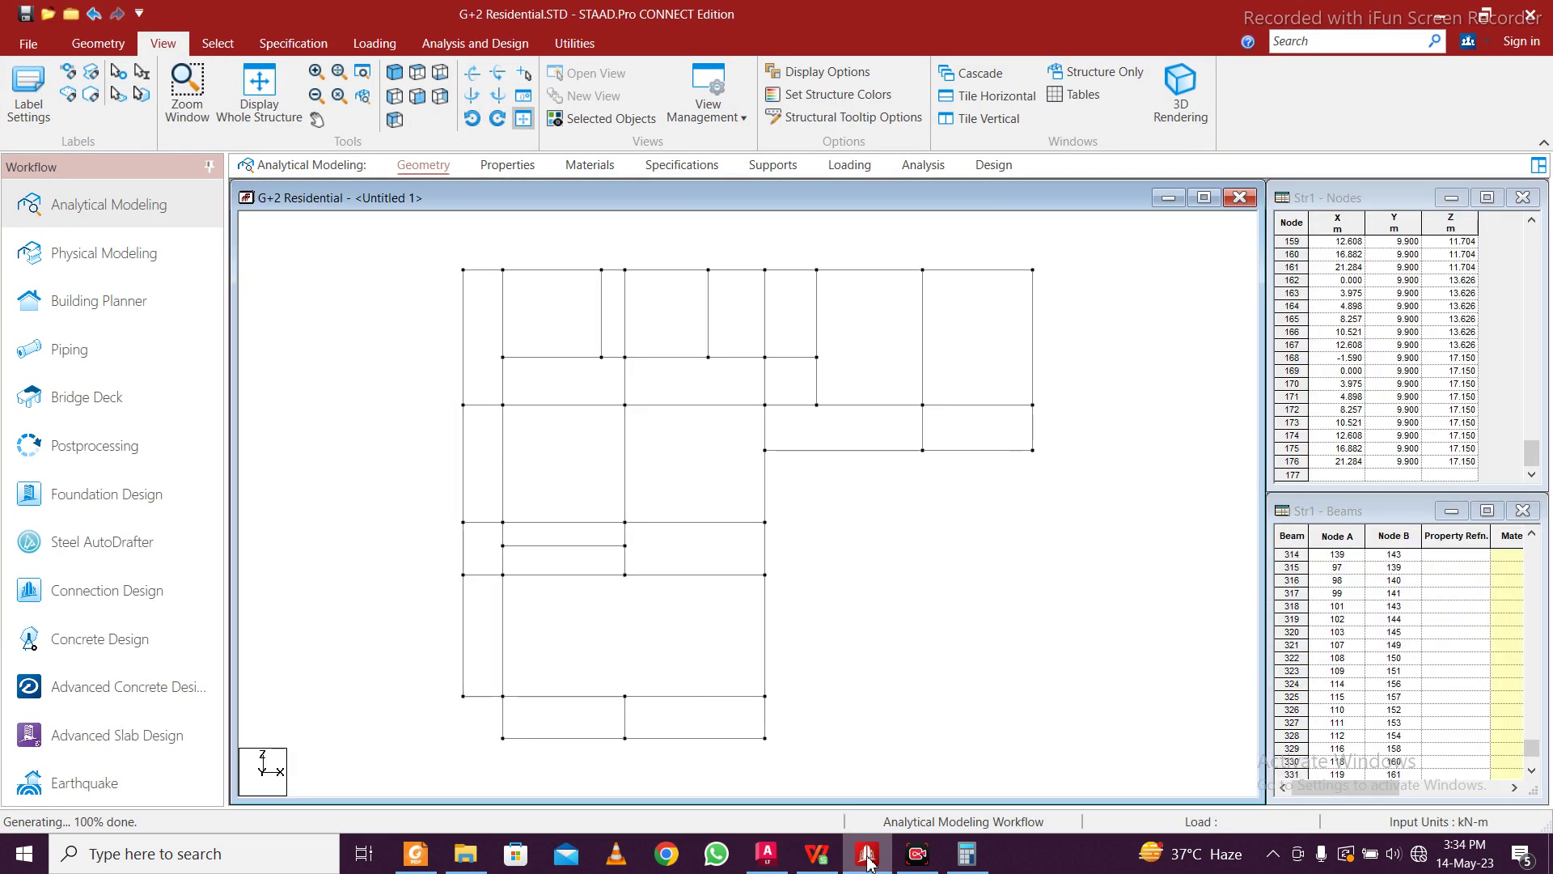
click(867, 855)
click(867, 856)
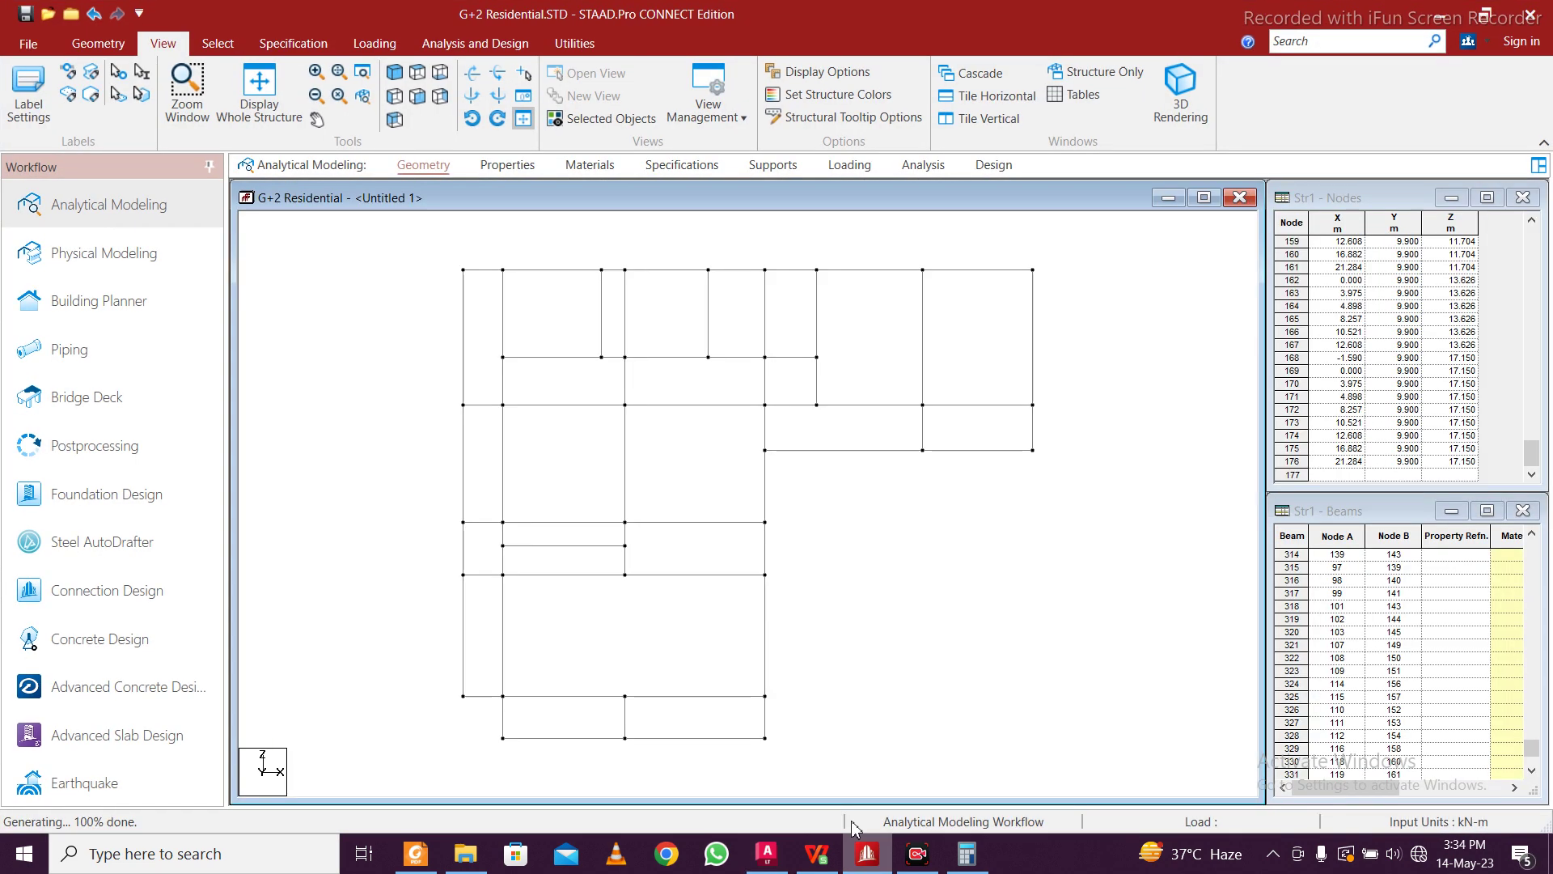
Delete the top-level beam at X 3.975 running between Z 13.626 and Z 17.15
click(603, 321)
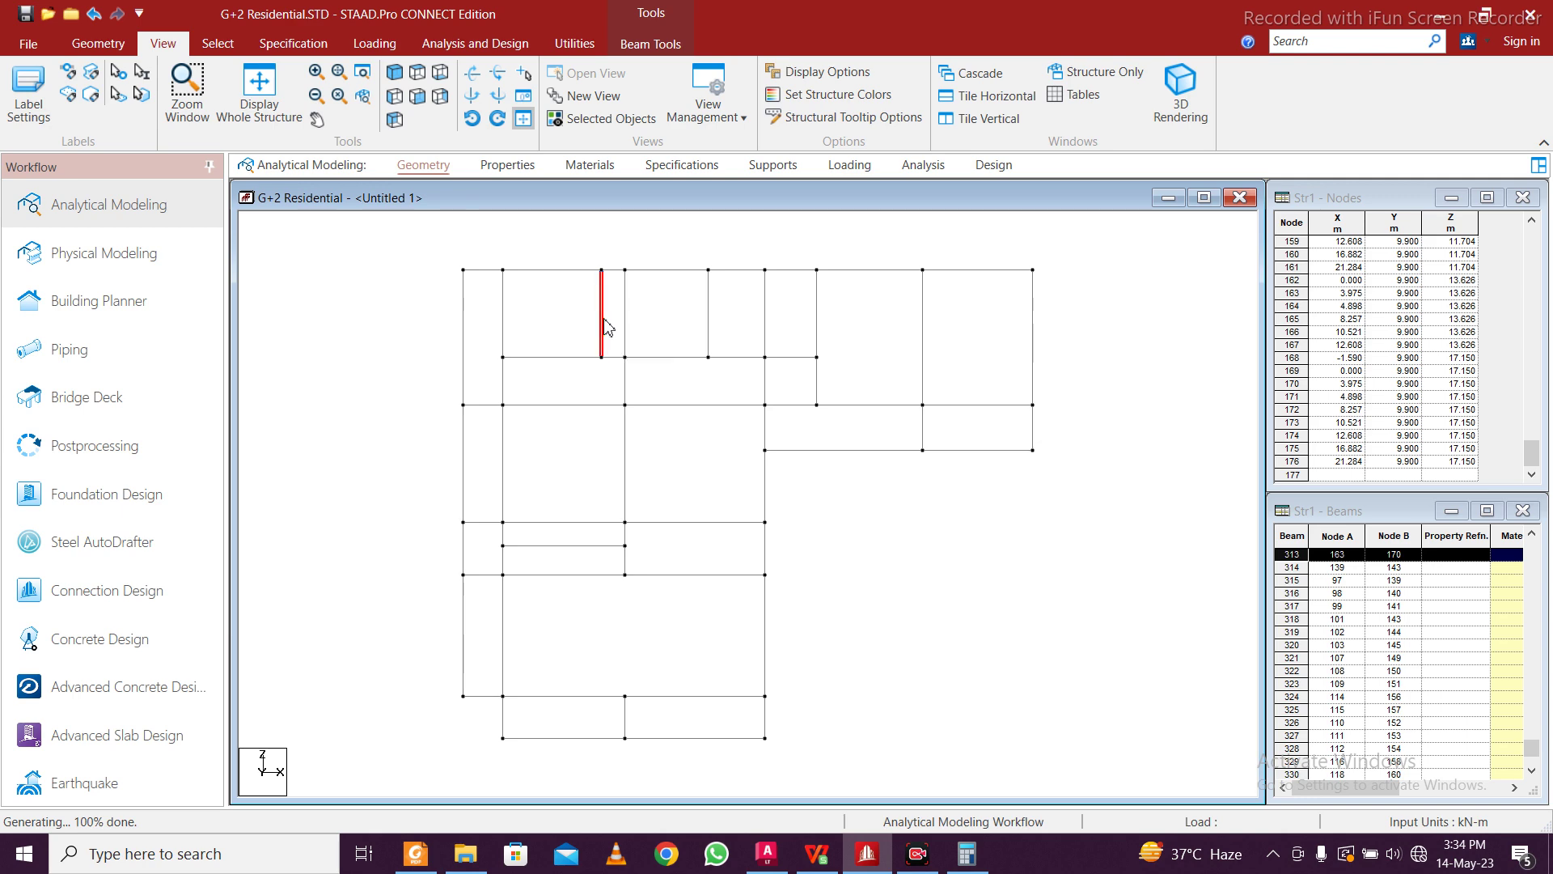
key(Delete)
click(837, 473)
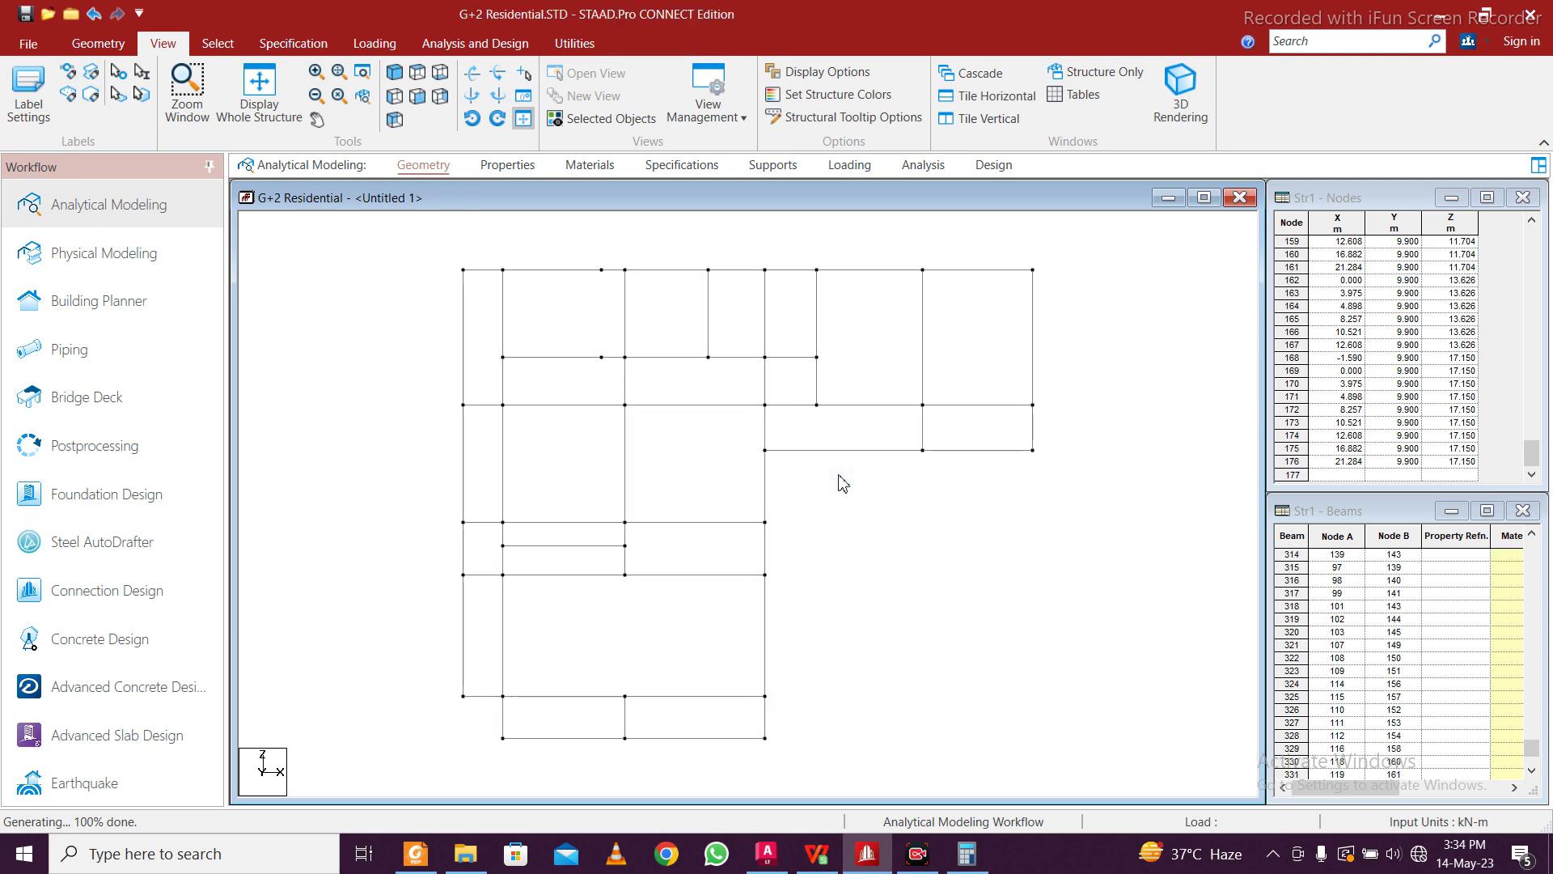
Check the top-level framing against the AutoCAD plan and delete the beam from X 10.521 to X 12.608 at Z 13.626
click(866, 853)
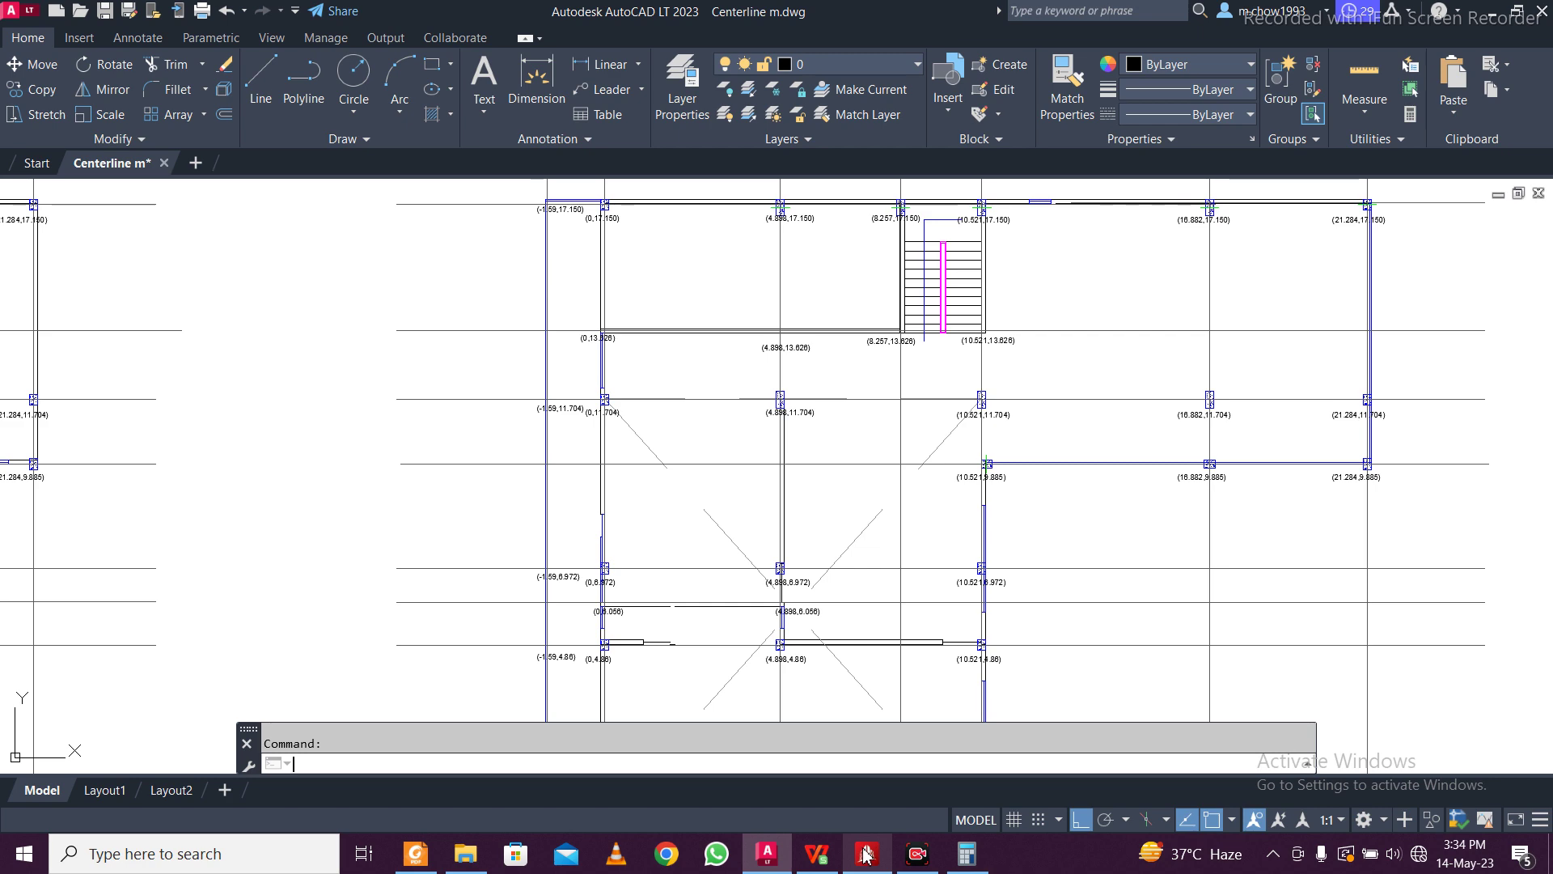
click(866, 853)
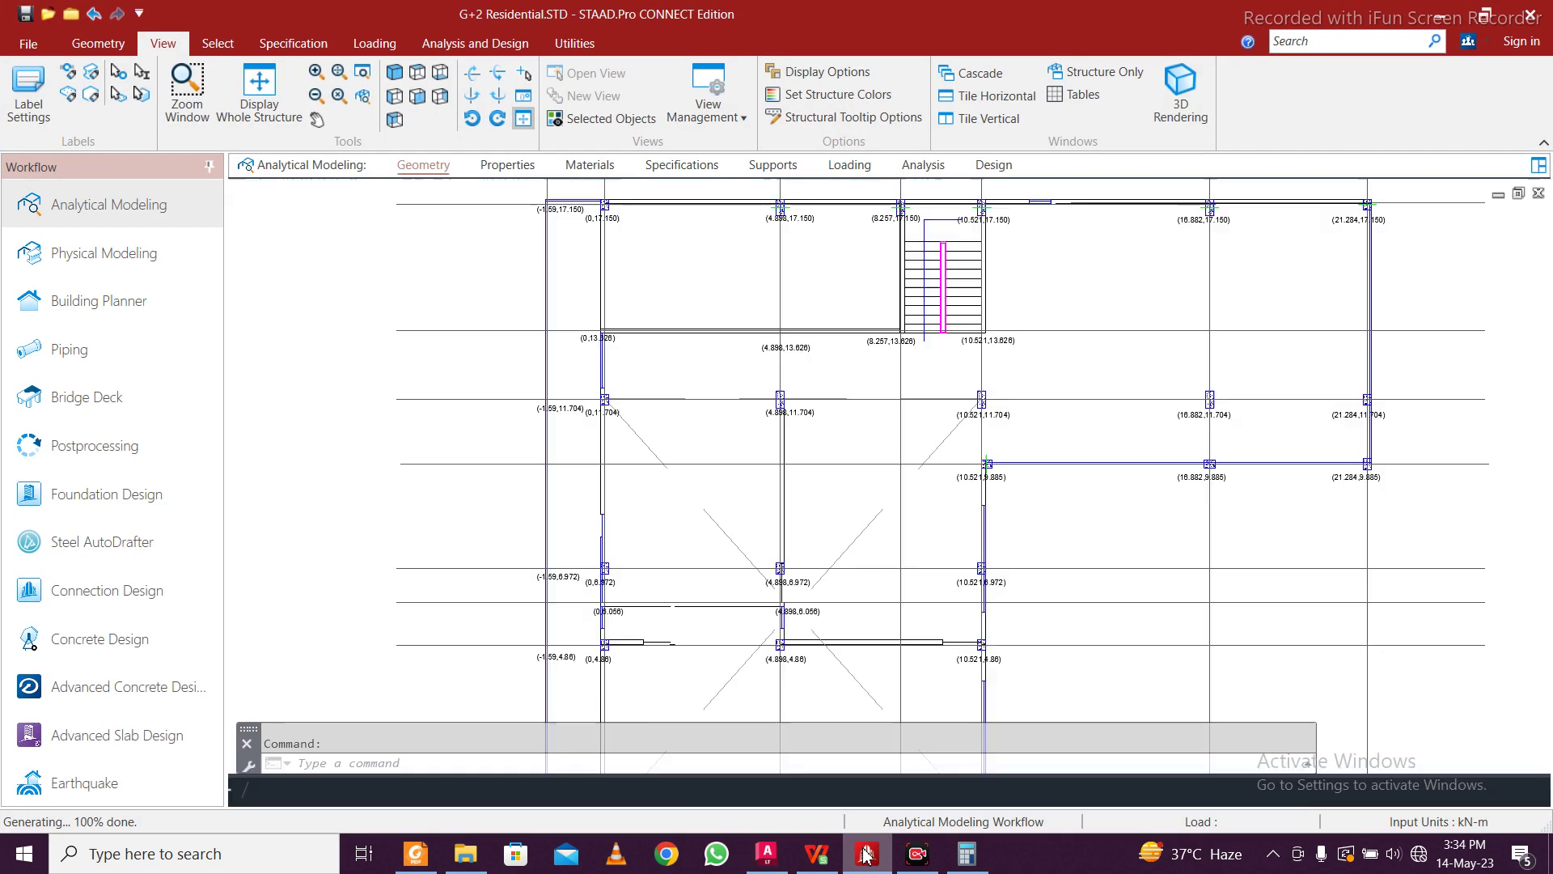
click(866, 853)
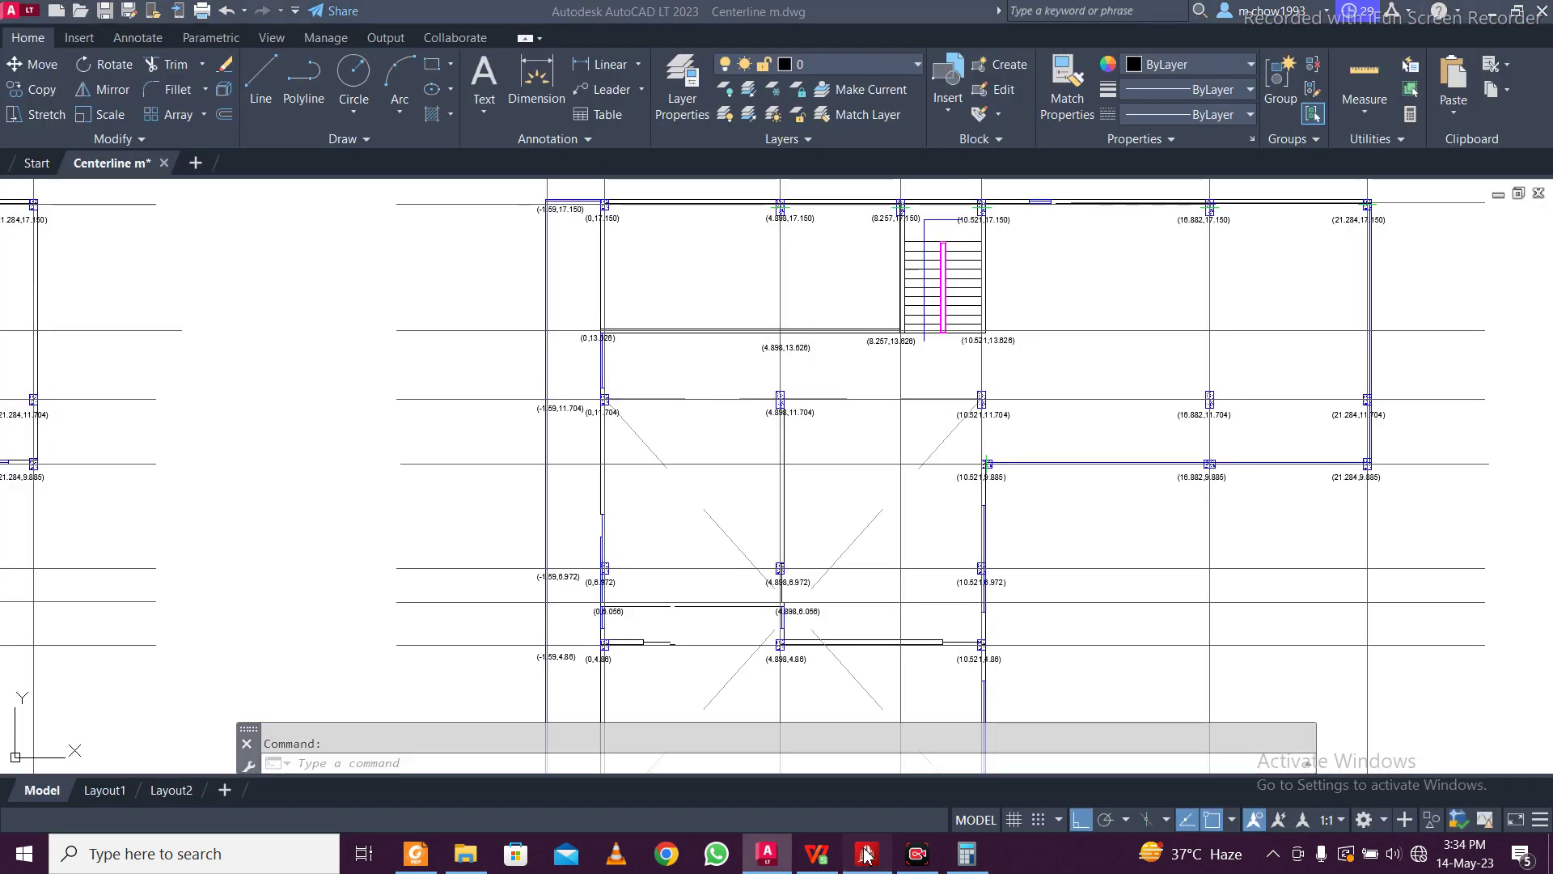
click(866, 853)
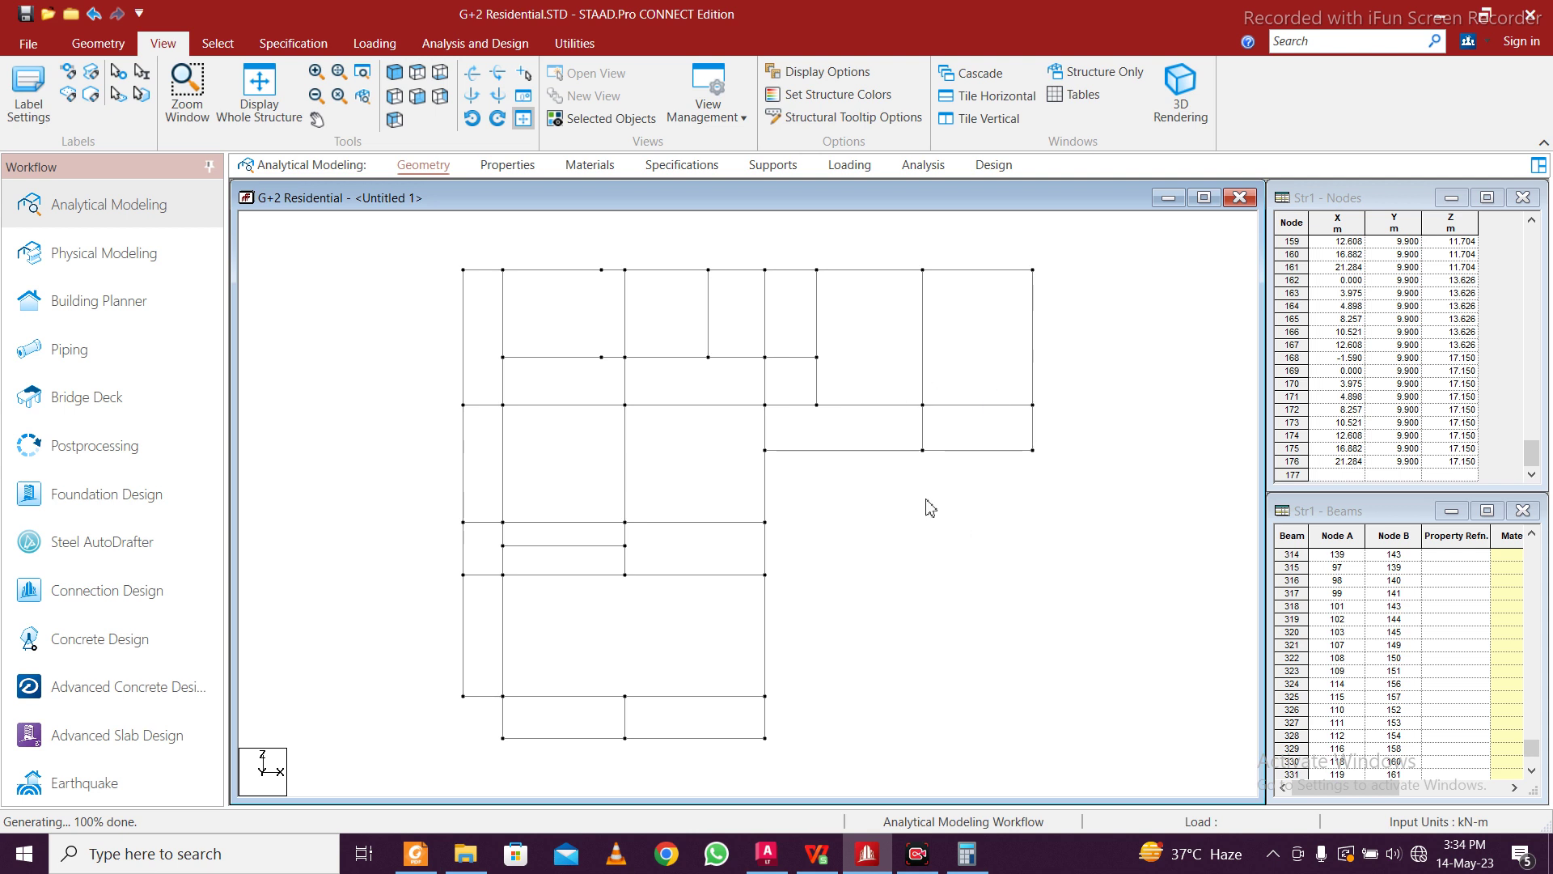
click(795, 357)
key(Delete)
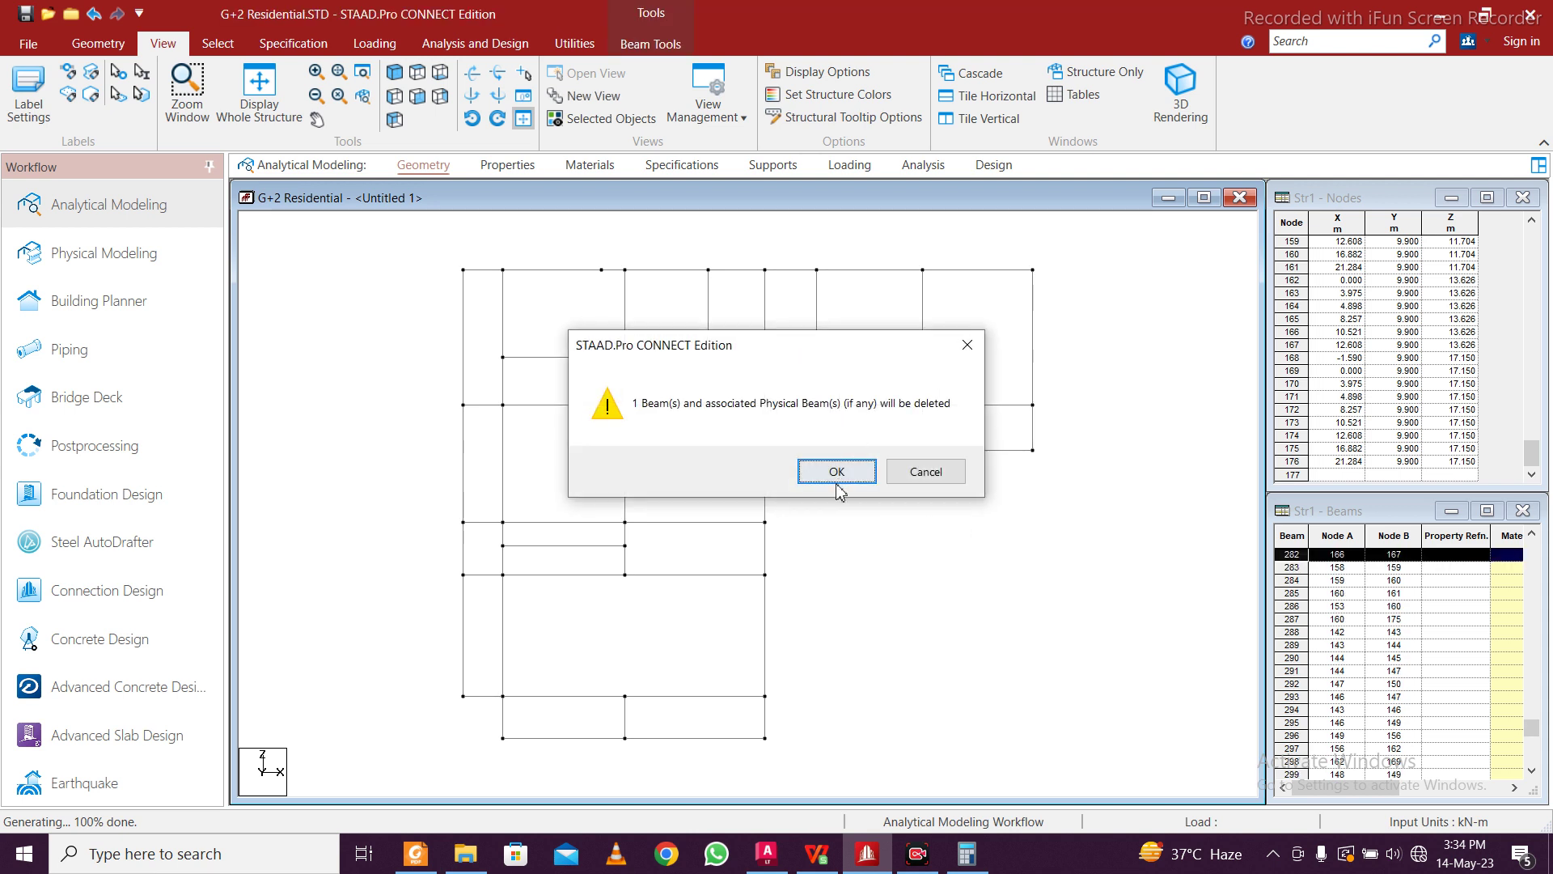
click(836, 469)
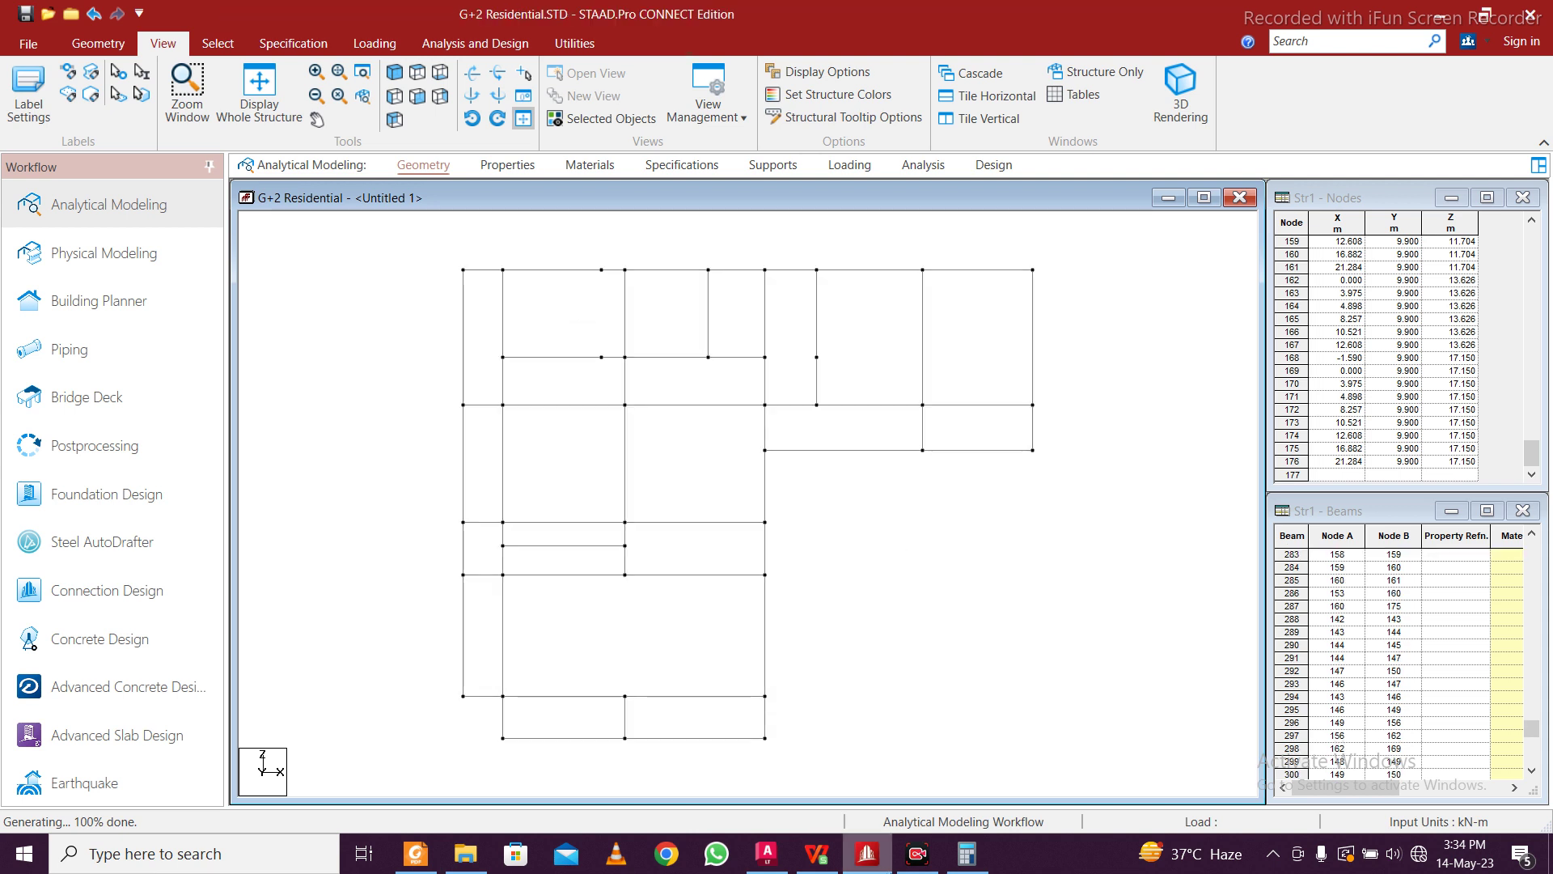
Check the isolated top roof level in a 3D rendering and close it
mouse_move(921, 857)
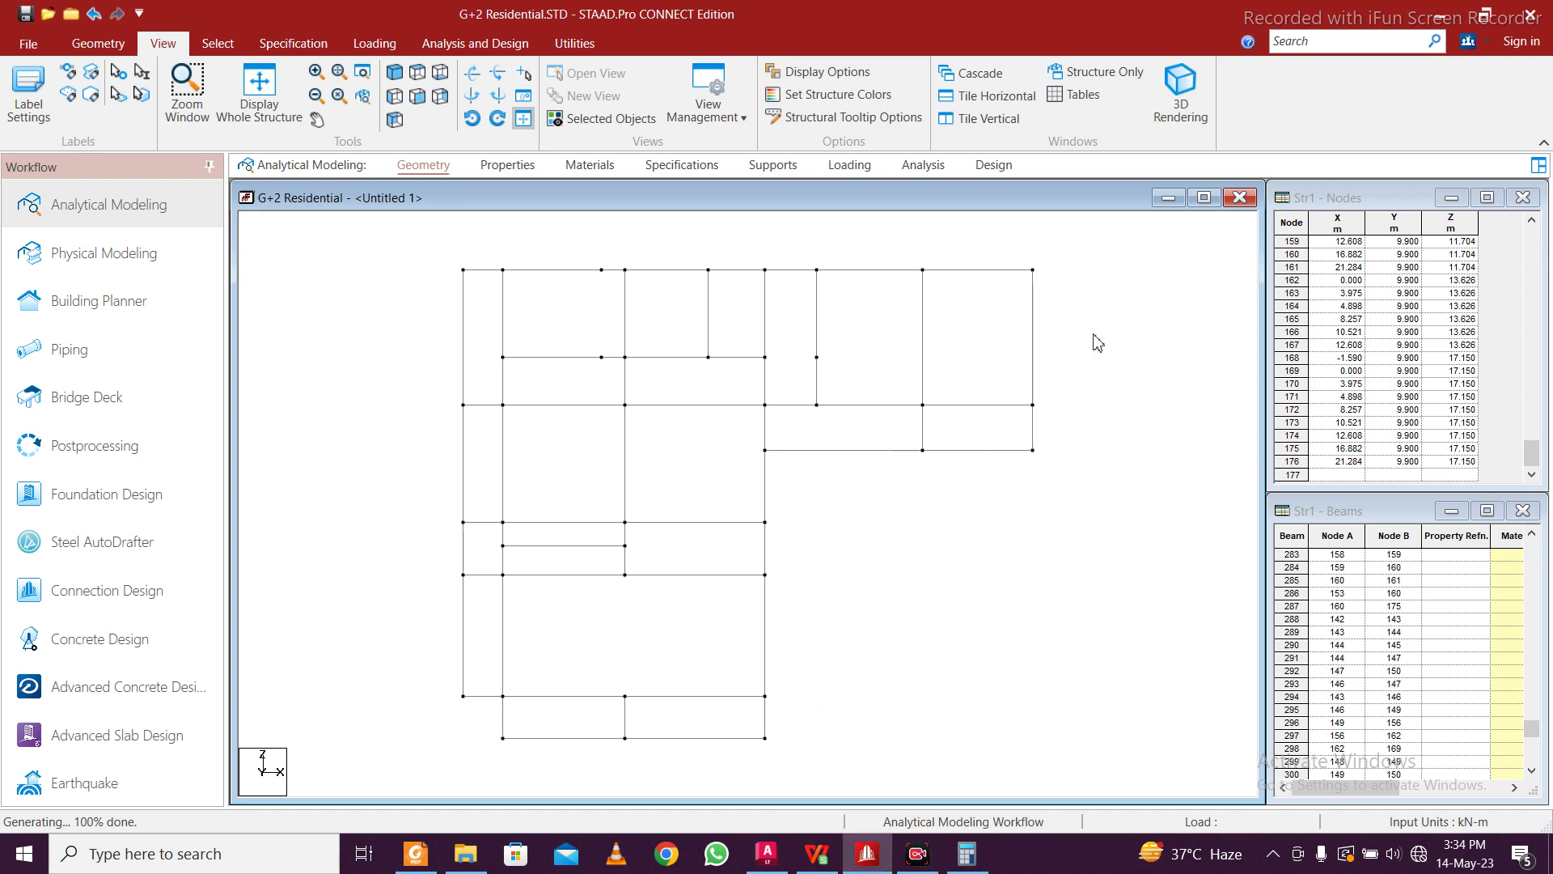
click(1181, 89)
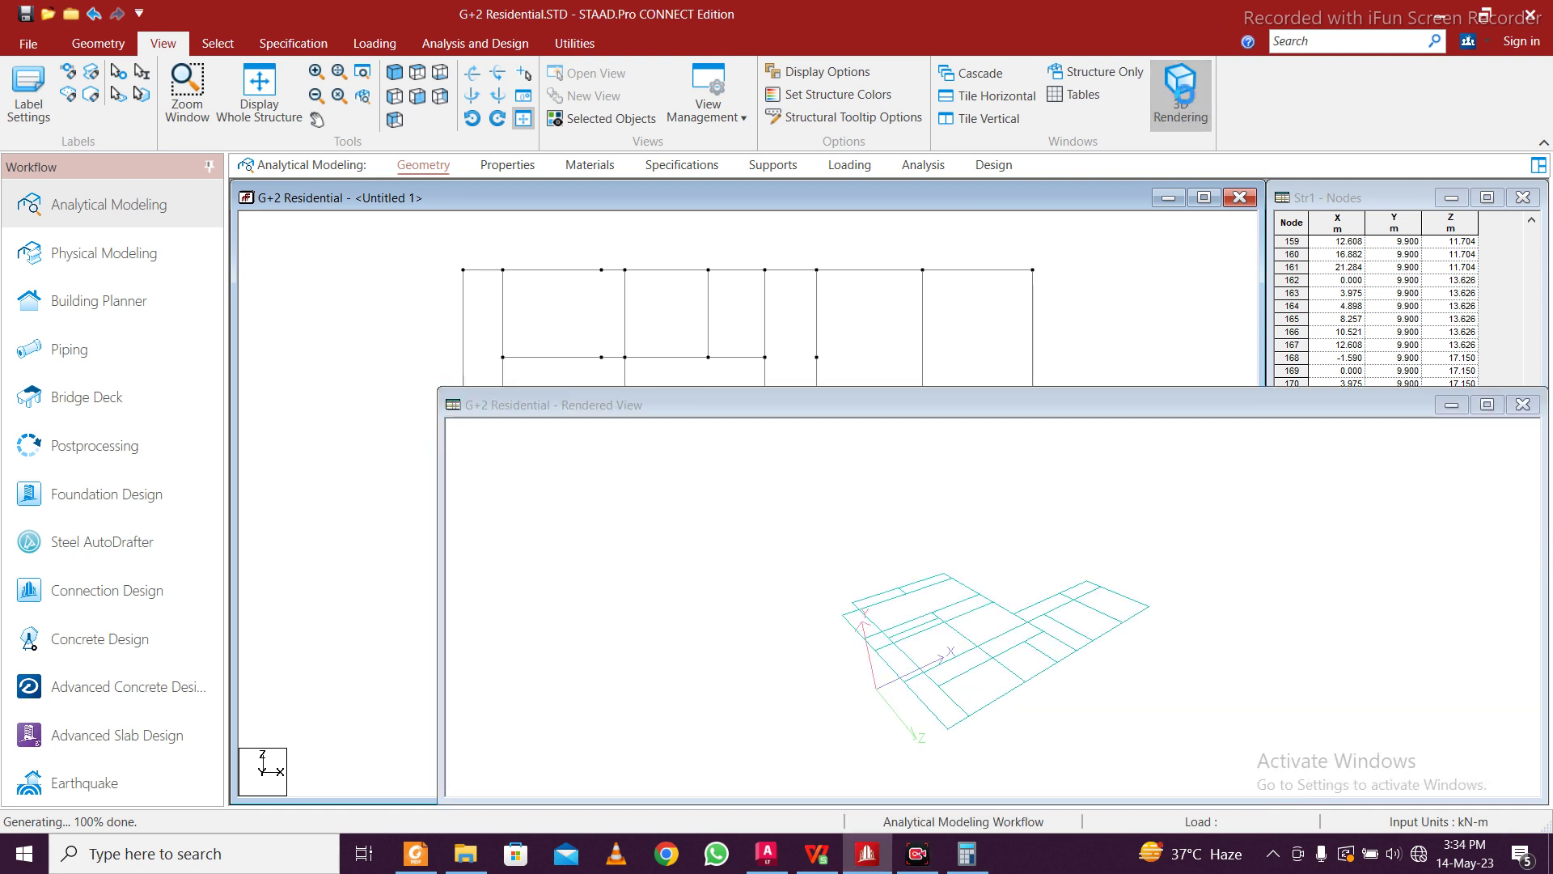
click(1525, 406)
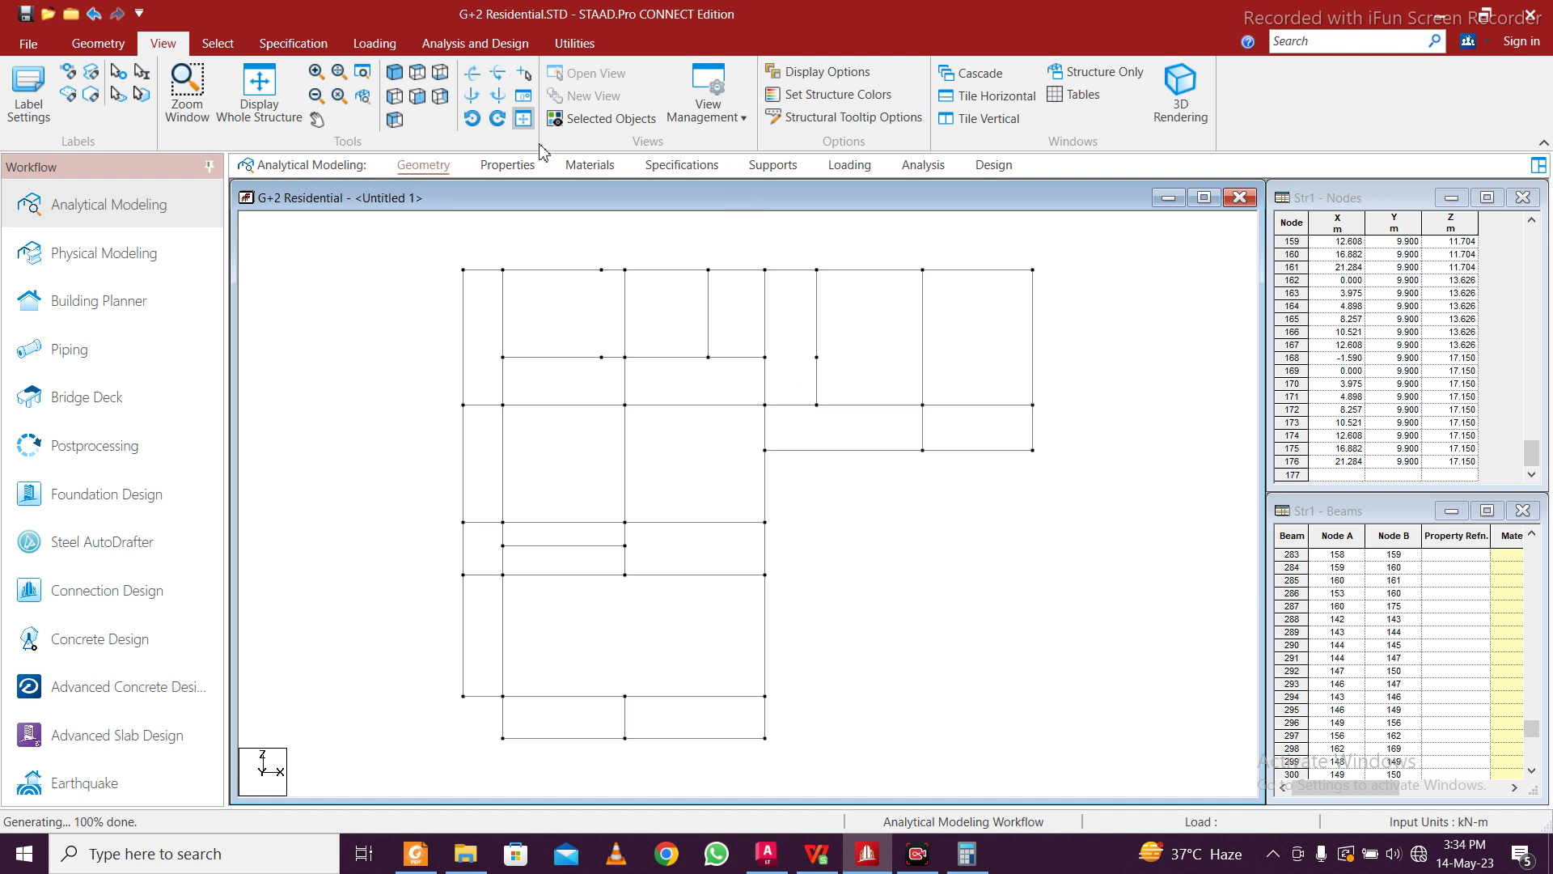
click(98, 47)
click(603, 85)
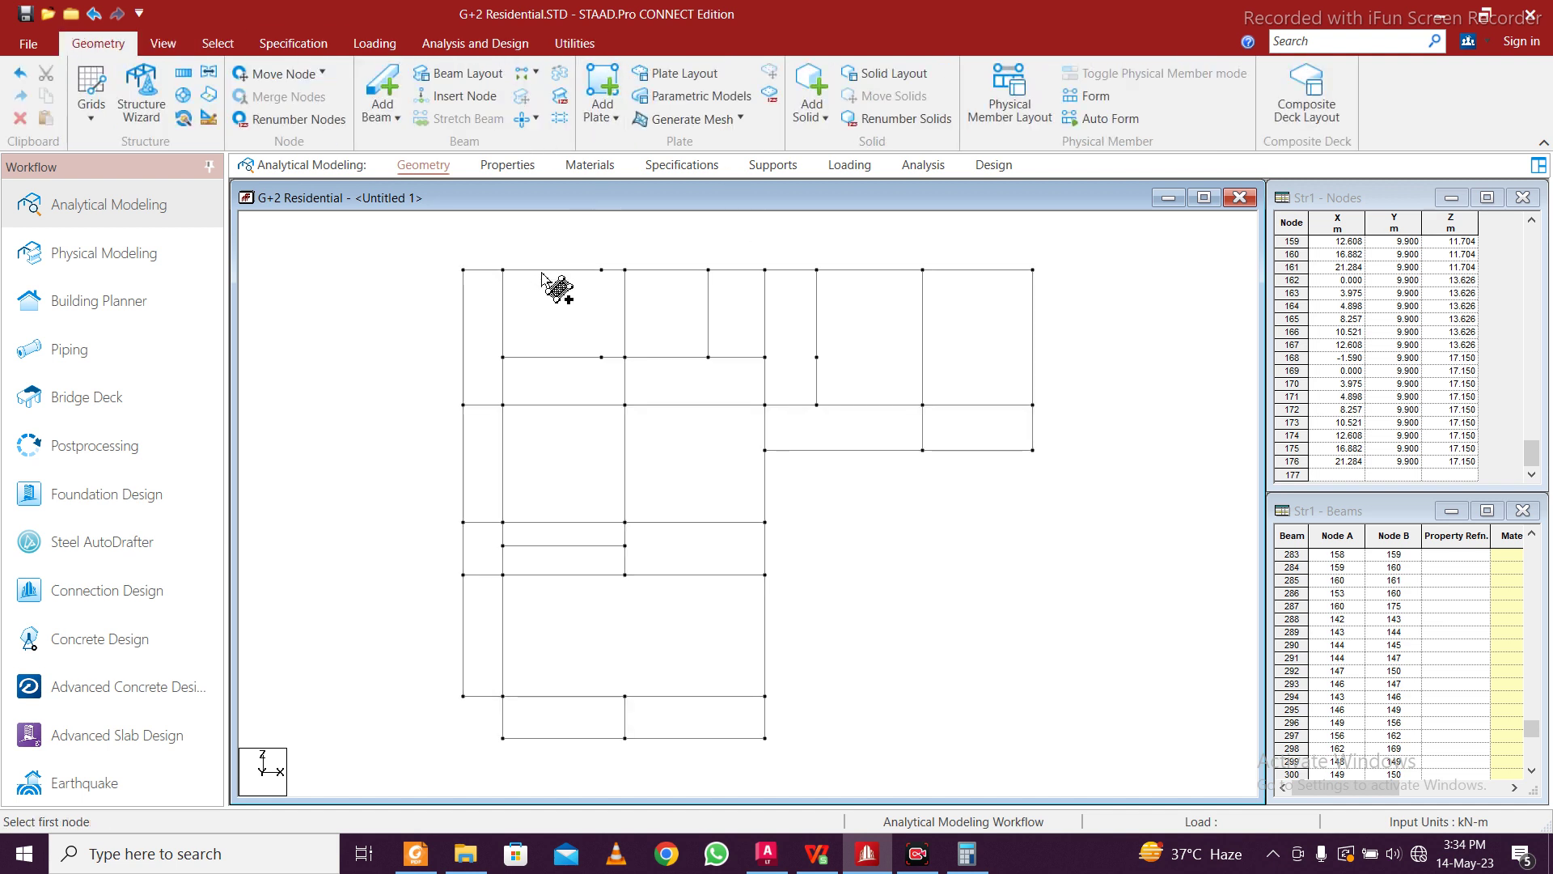
click(462, 269)
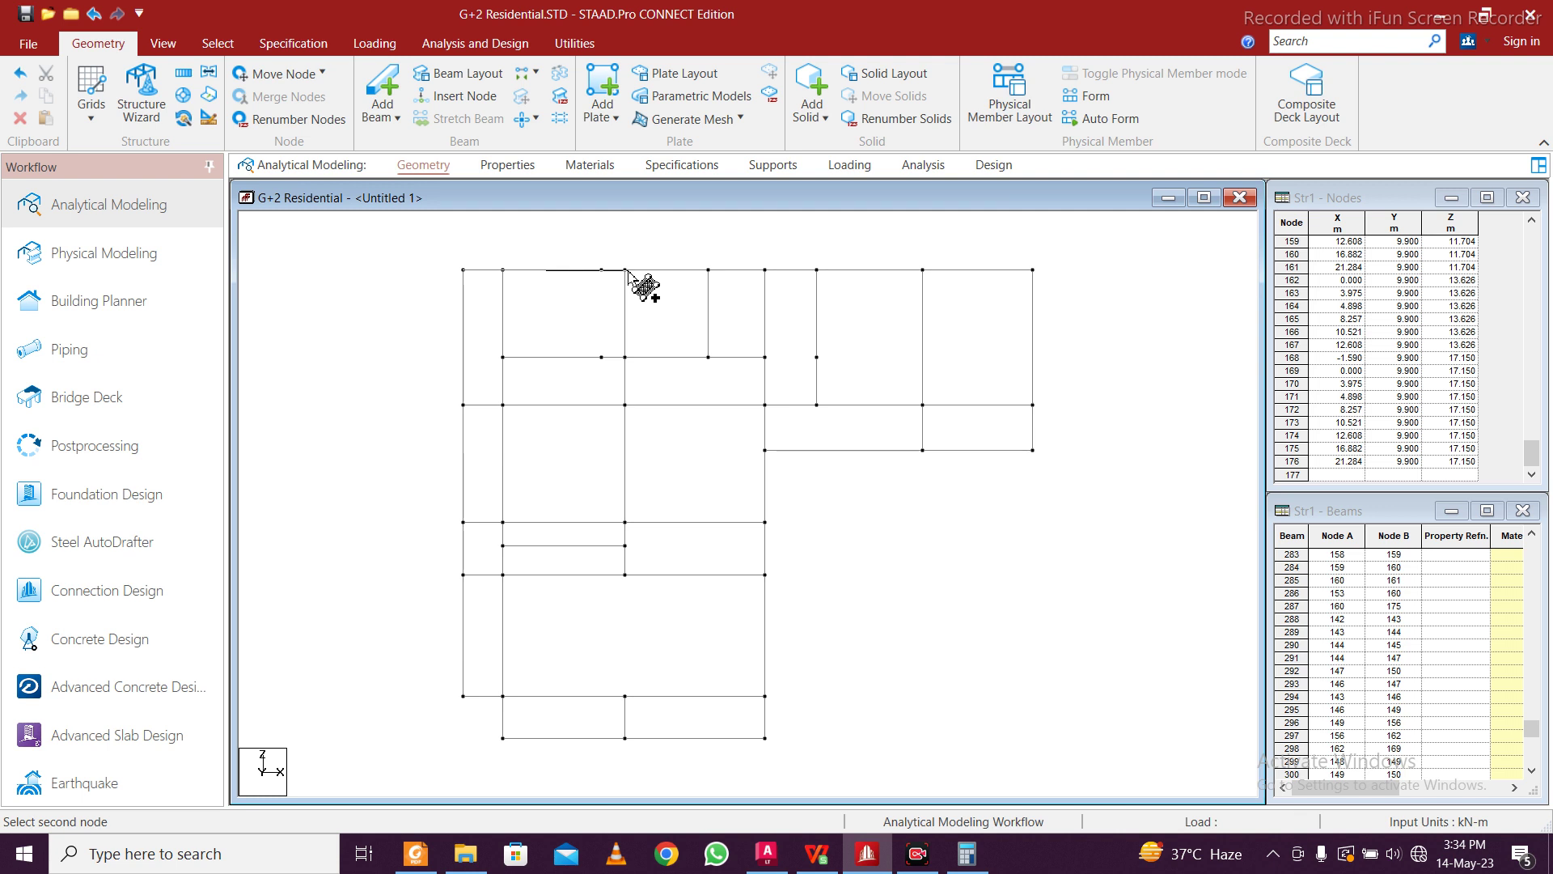
click(400, 115)
drag(625, 696, 625, 574)
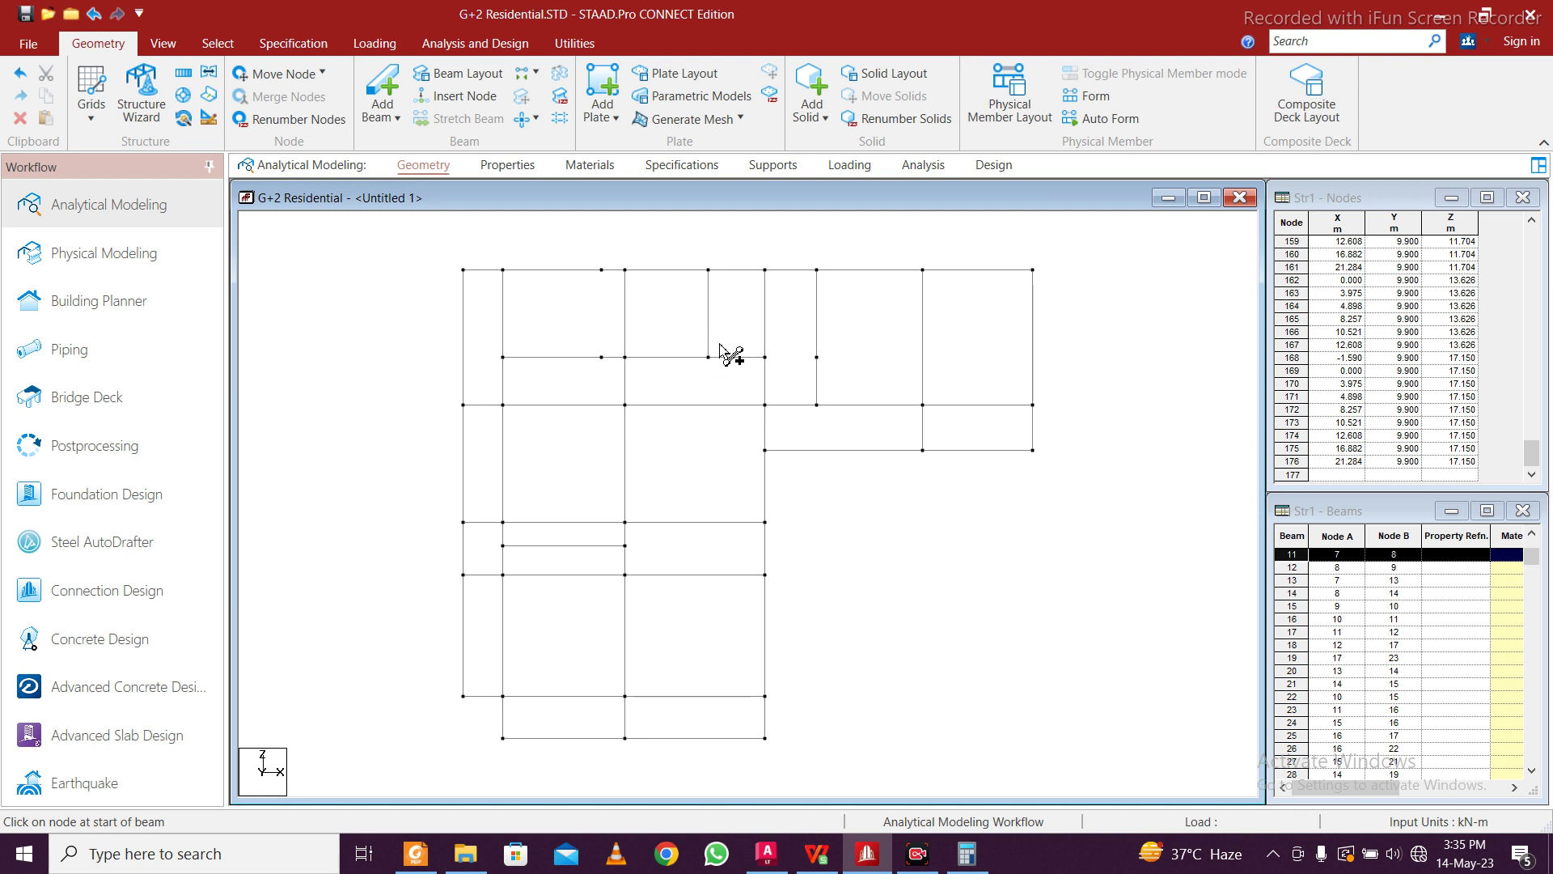
Add four-node plates to the top roof from X -1.590 to 4.898 and over the lowest-Z strip from X 0.000 to 10.521
click(605, 113)
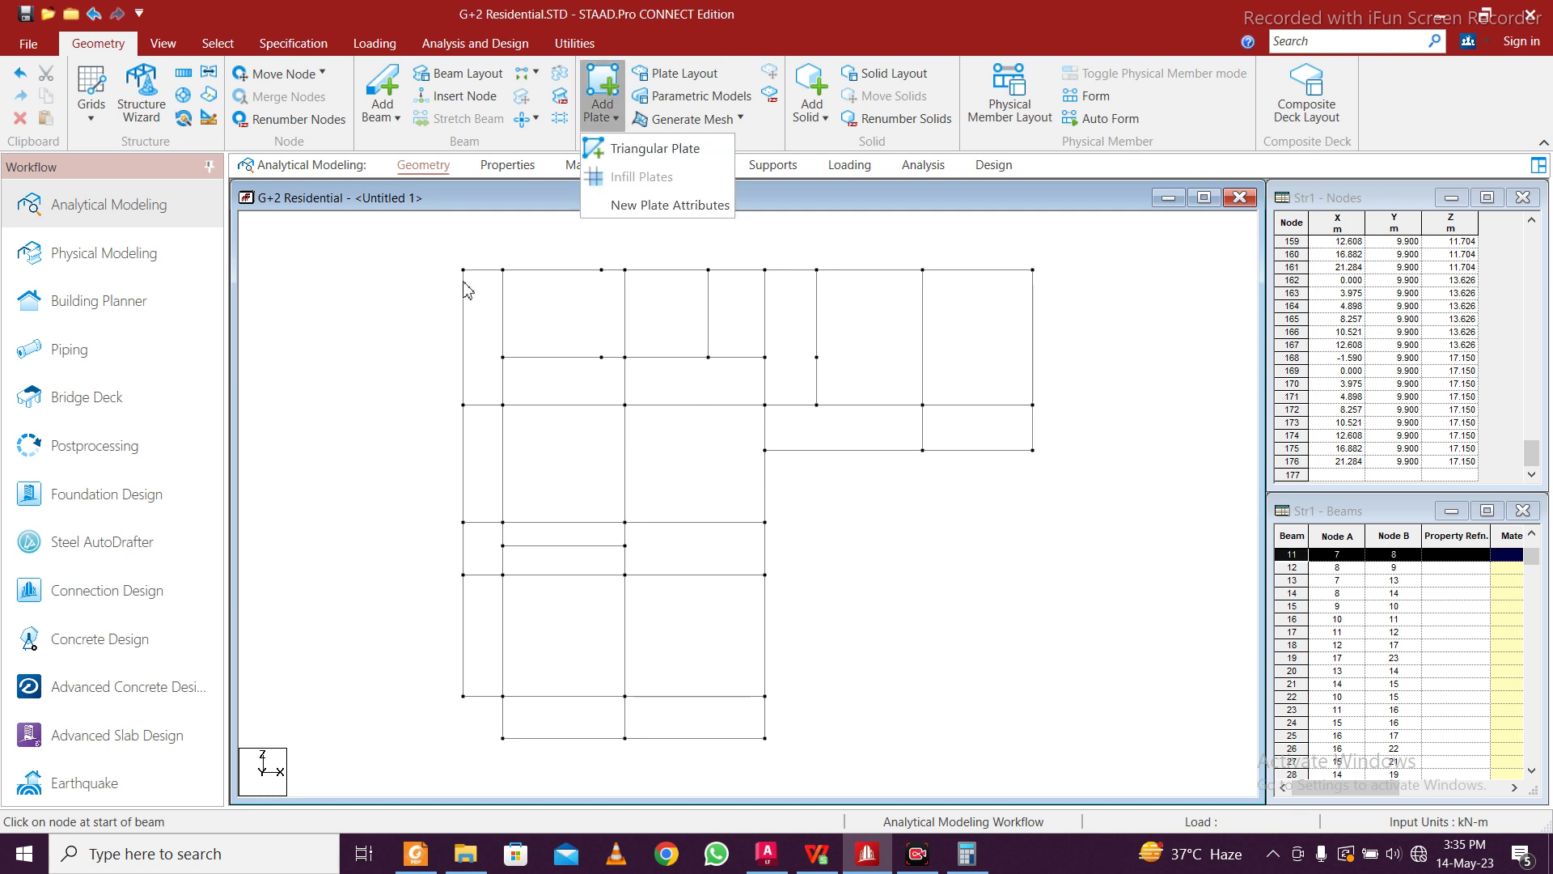
click(643, 148)
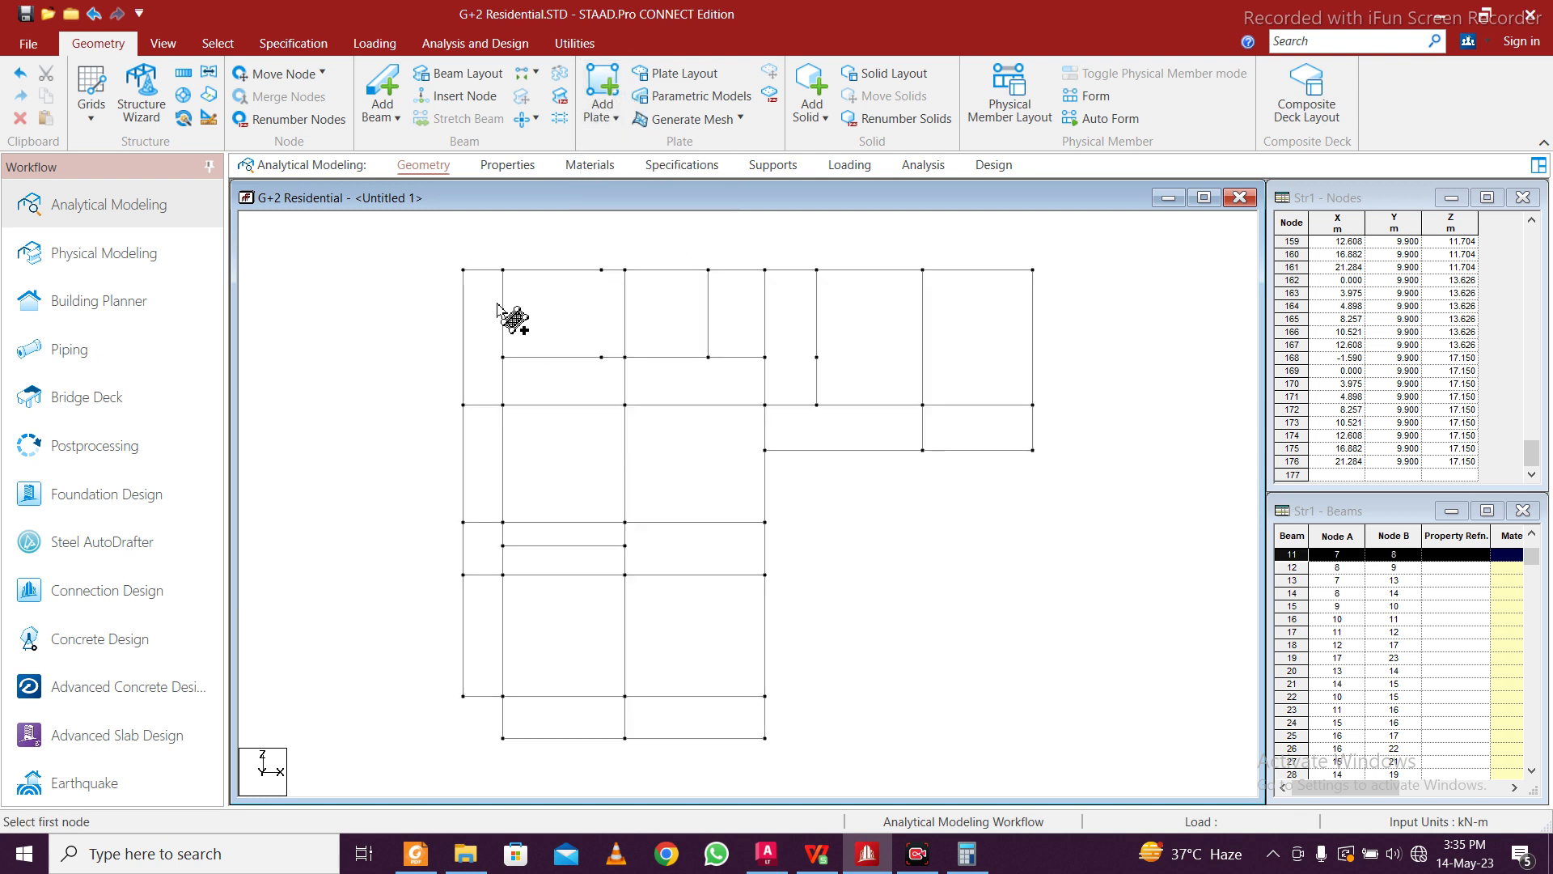
click(463, 269)
click(625, 697)
click(463, 695)
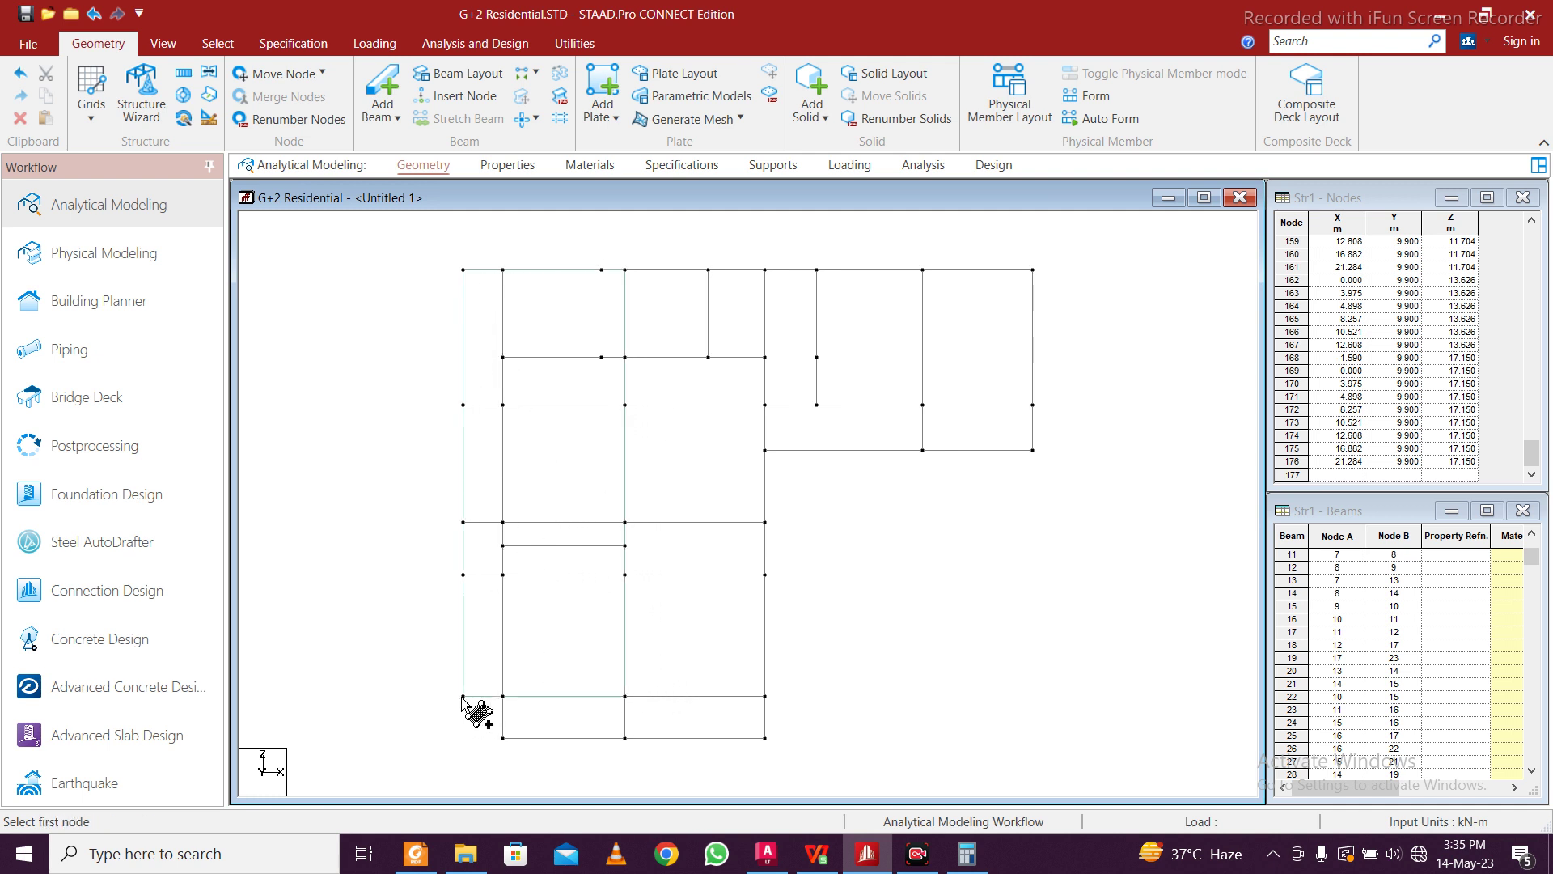
click(503, 695)
click(765, 696)
click(503, 738)
Add plates around the staircase opening: X 4.898 to 8.257 between Z 13.626 and 17.150, and X 4.898 to 10.521 below Z 13.626
click(625, 269)
click(708, 270)
click(708, 357)
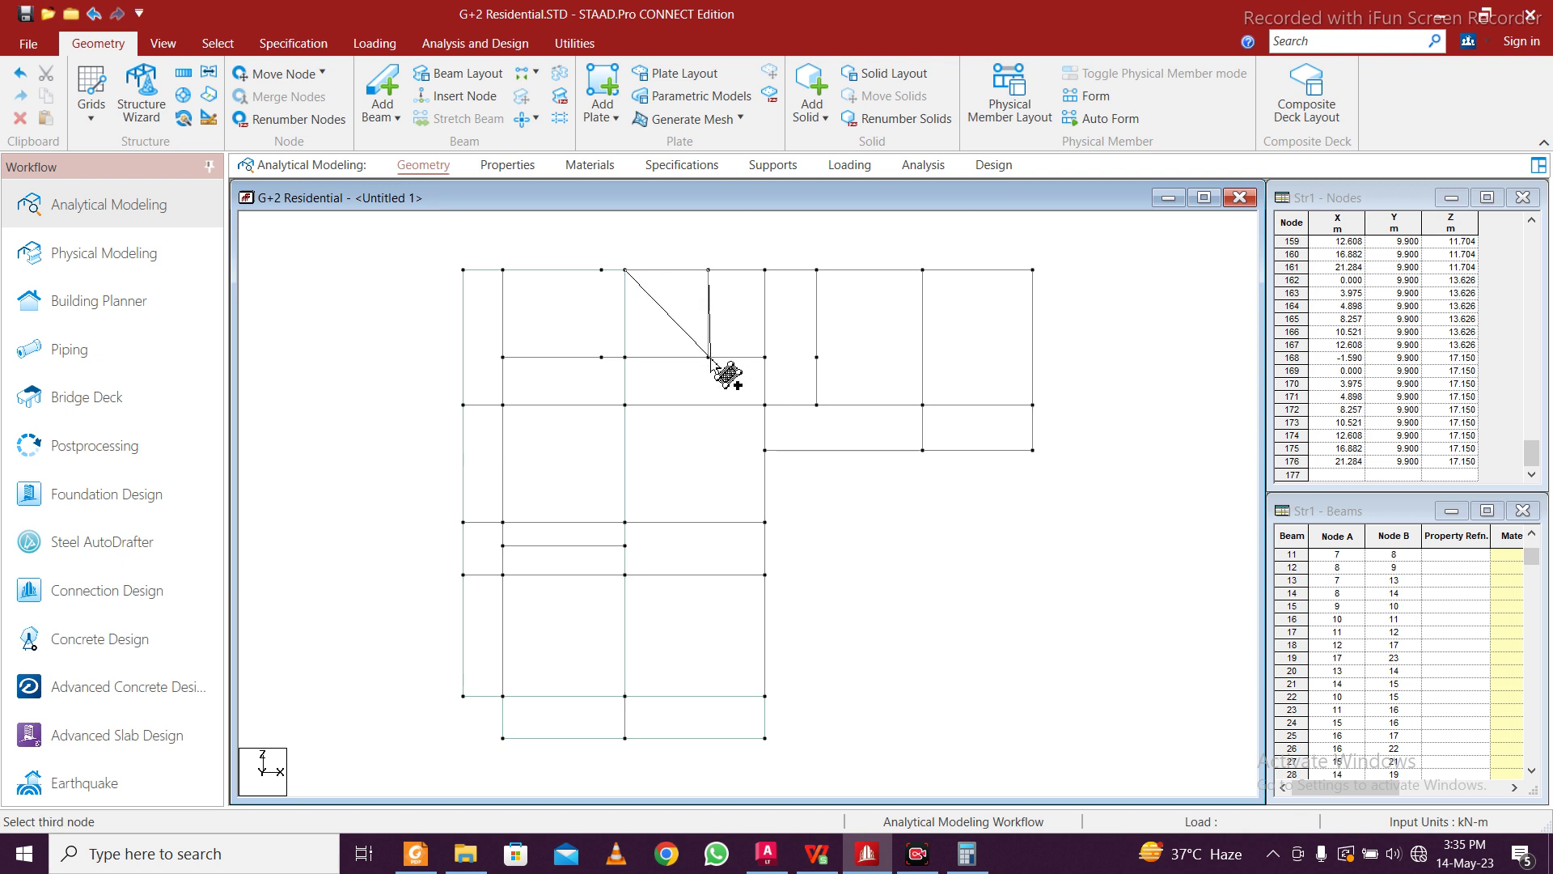
click(625, 357)
click(624, 356)
click(765, 357)
click(764, 695)
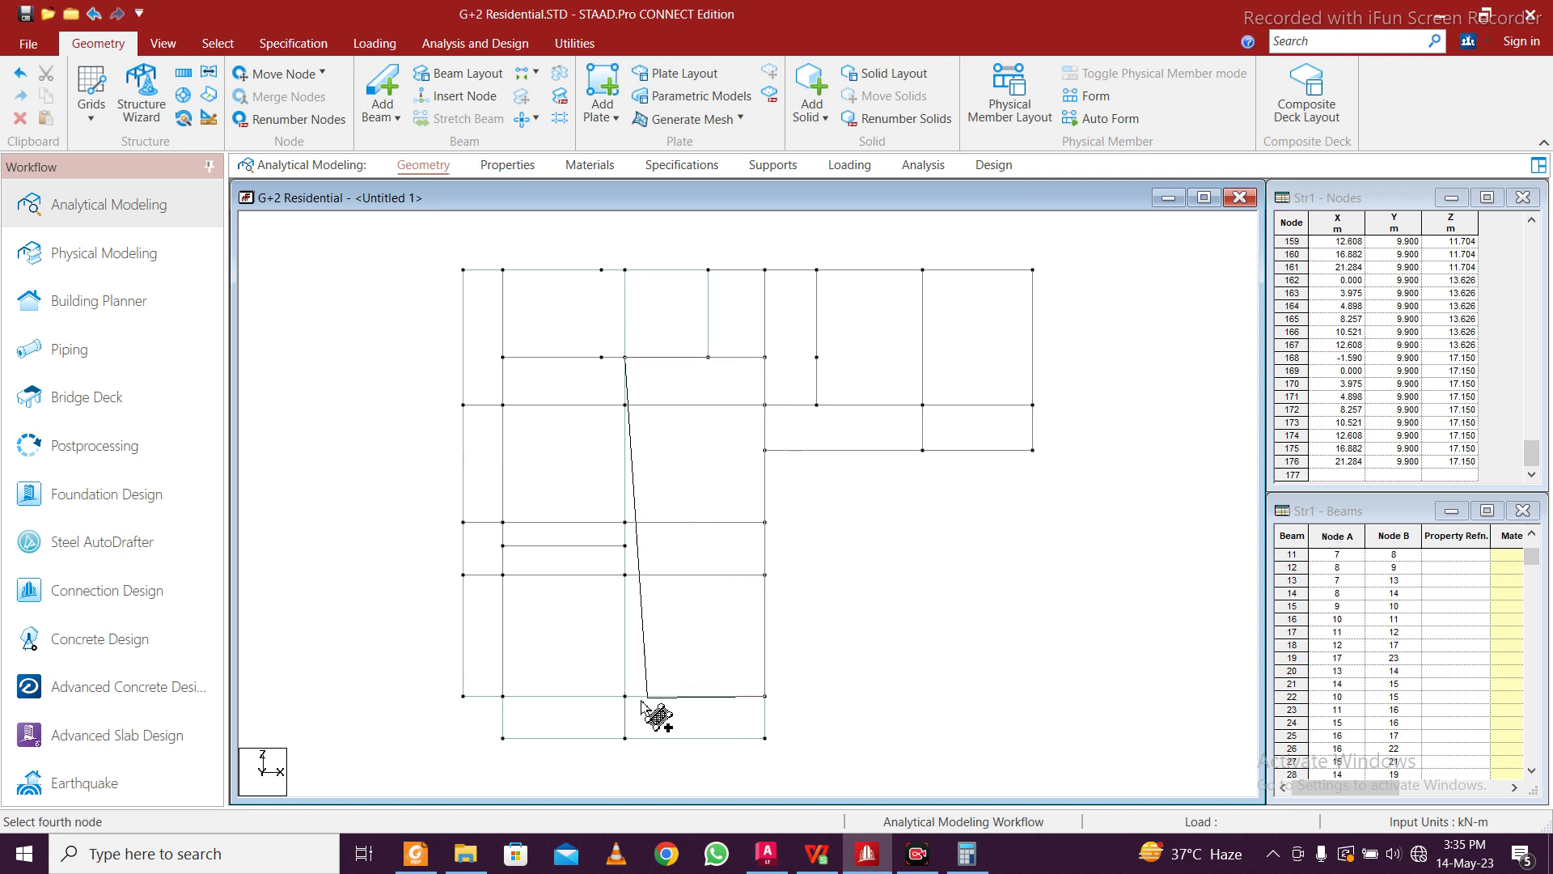
click(624, 696)
Add a plate over the roof wing from X 10.521 to 21.284, spanning its full depth from Z 17.150
click(764, 269)
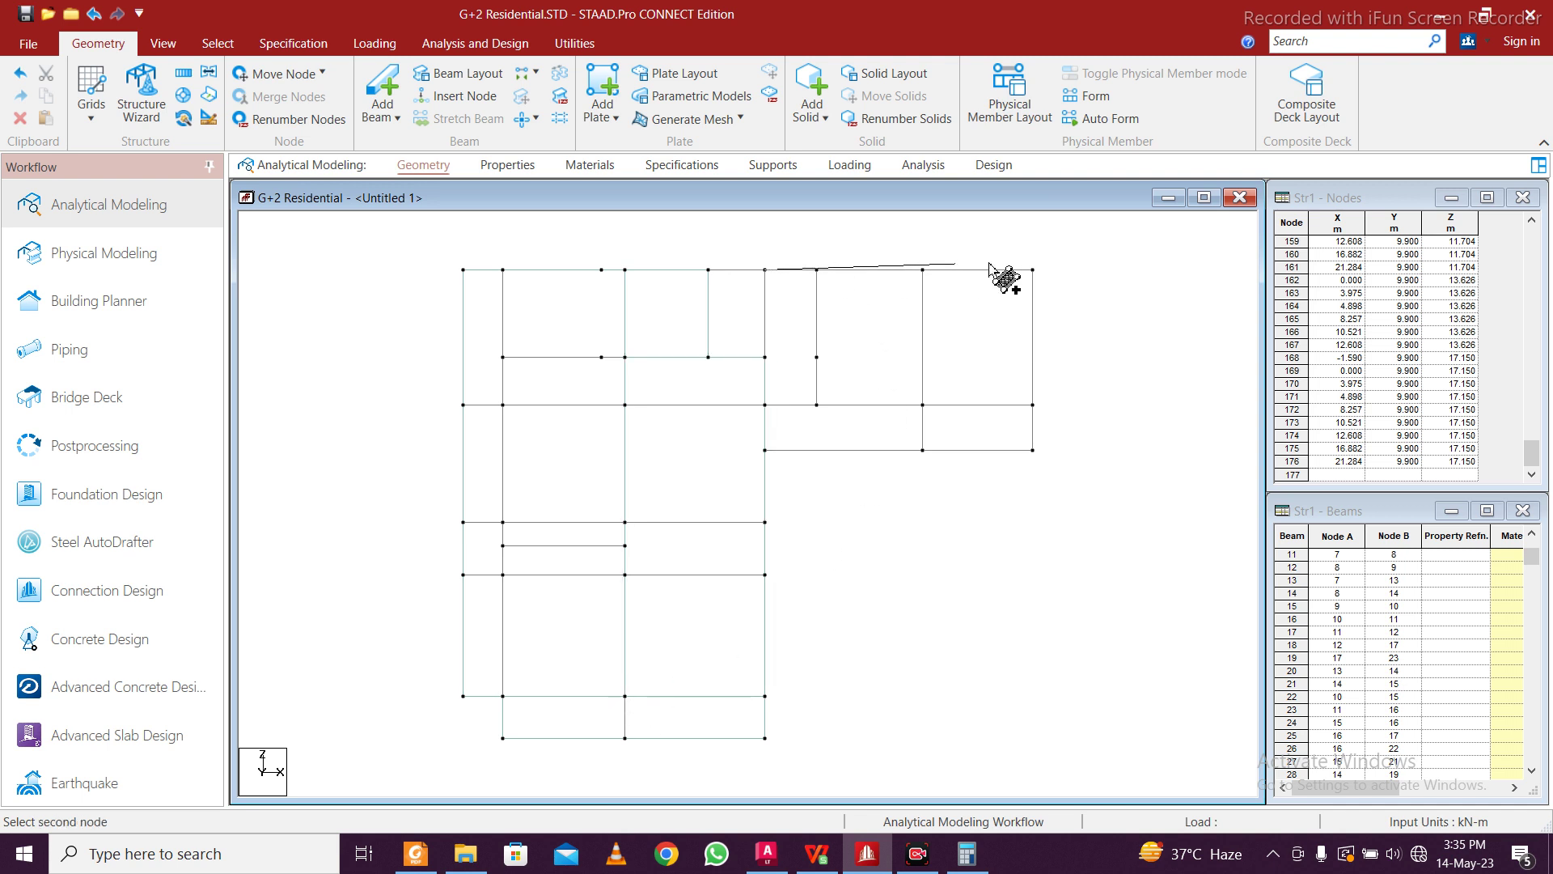
click(1033, 270)
click(1033, 451)
click(765, 451)
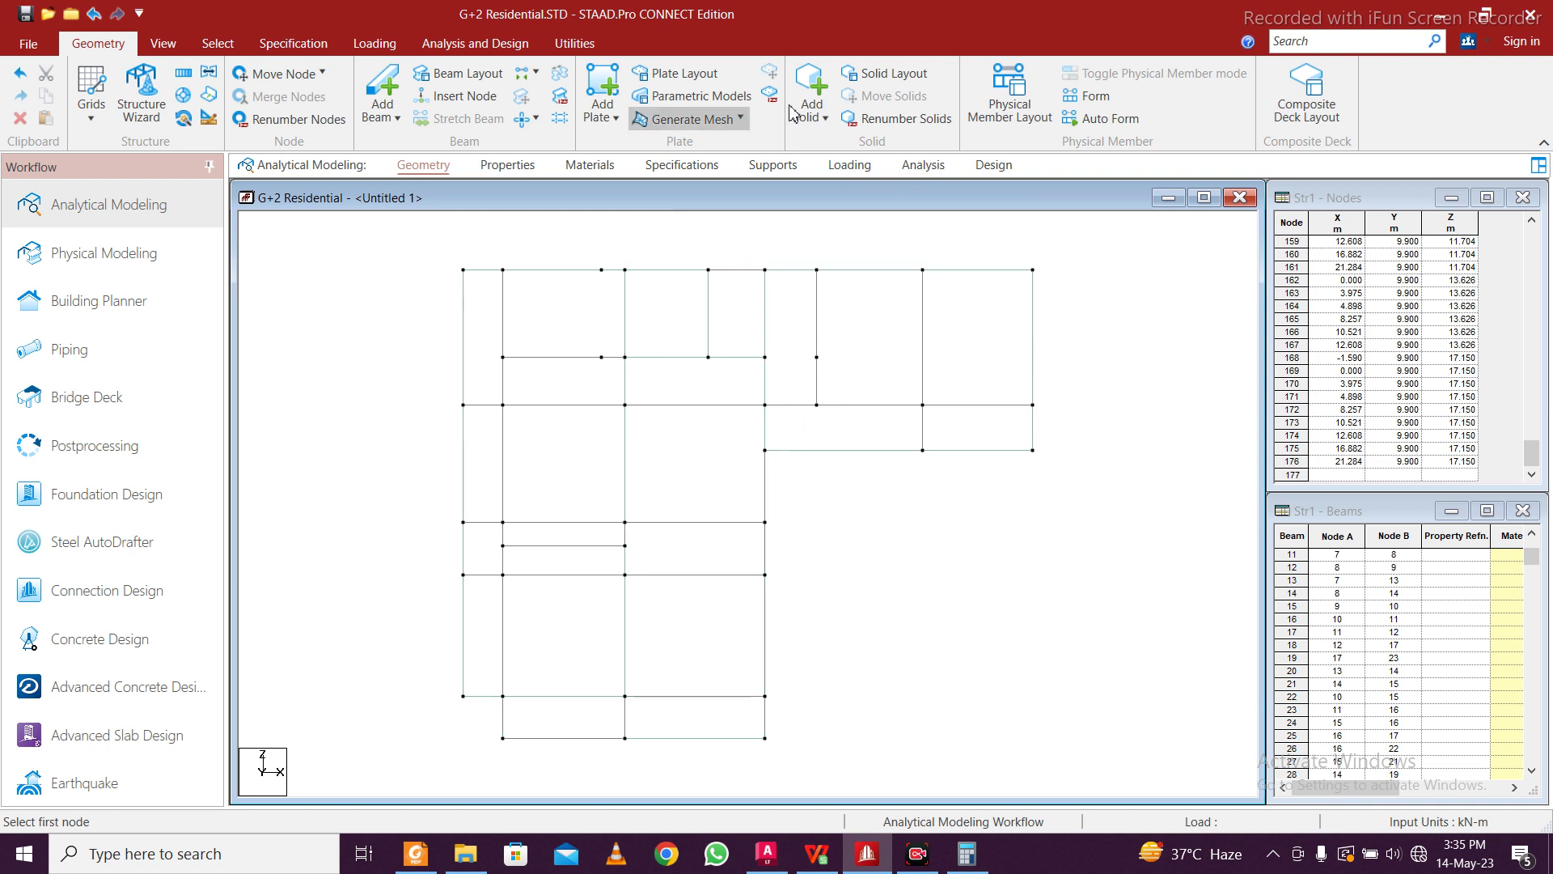
Check the roof plates and the staircase opening in a 3D rendering and close it
click(163, 43)
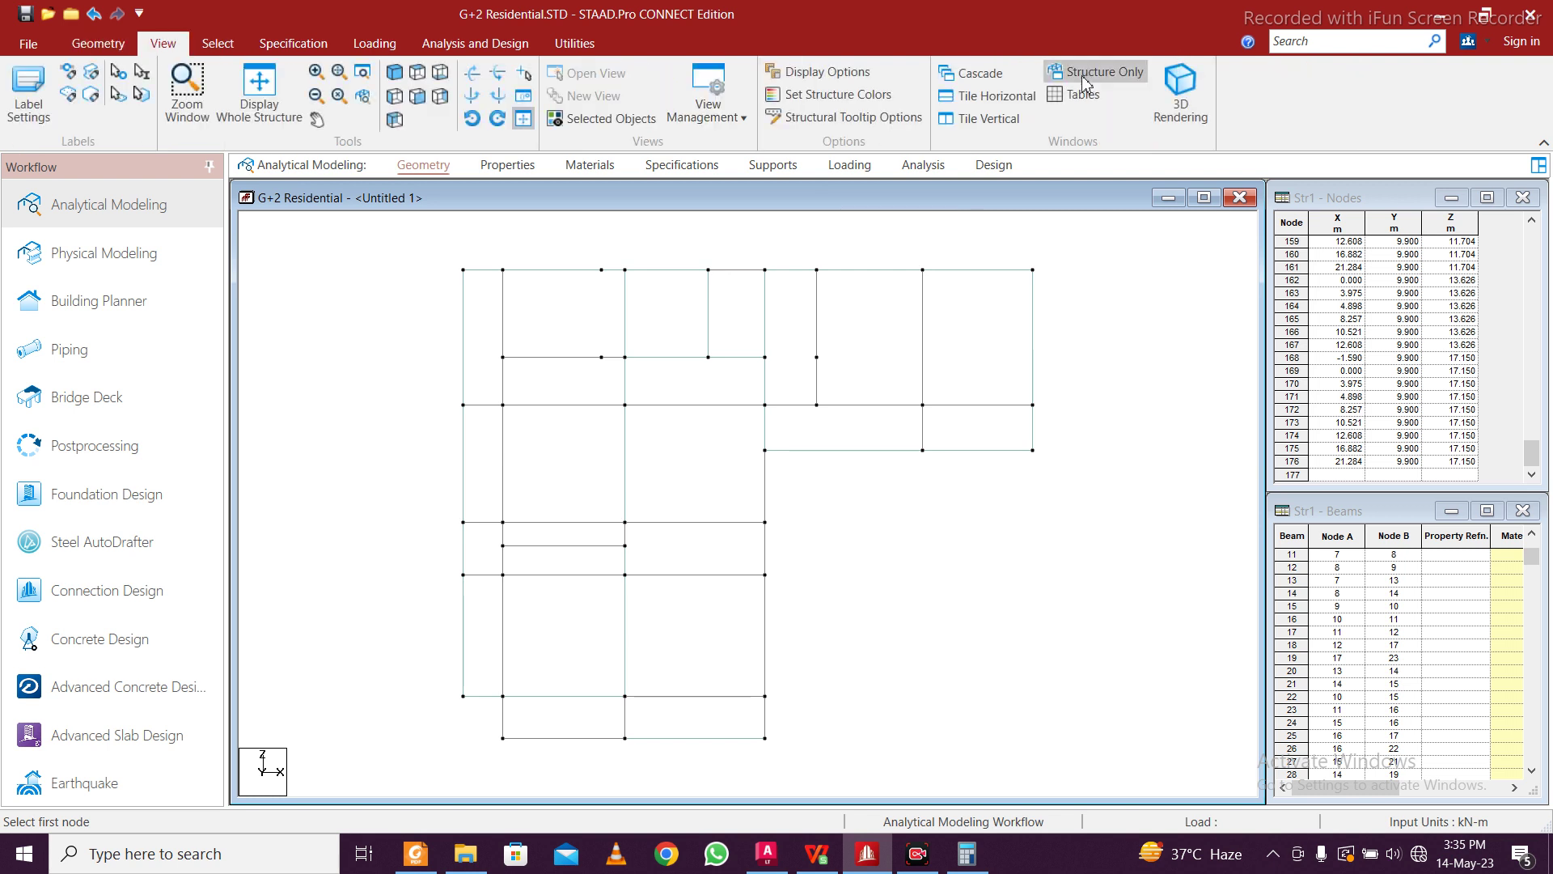
click(1181, 93)
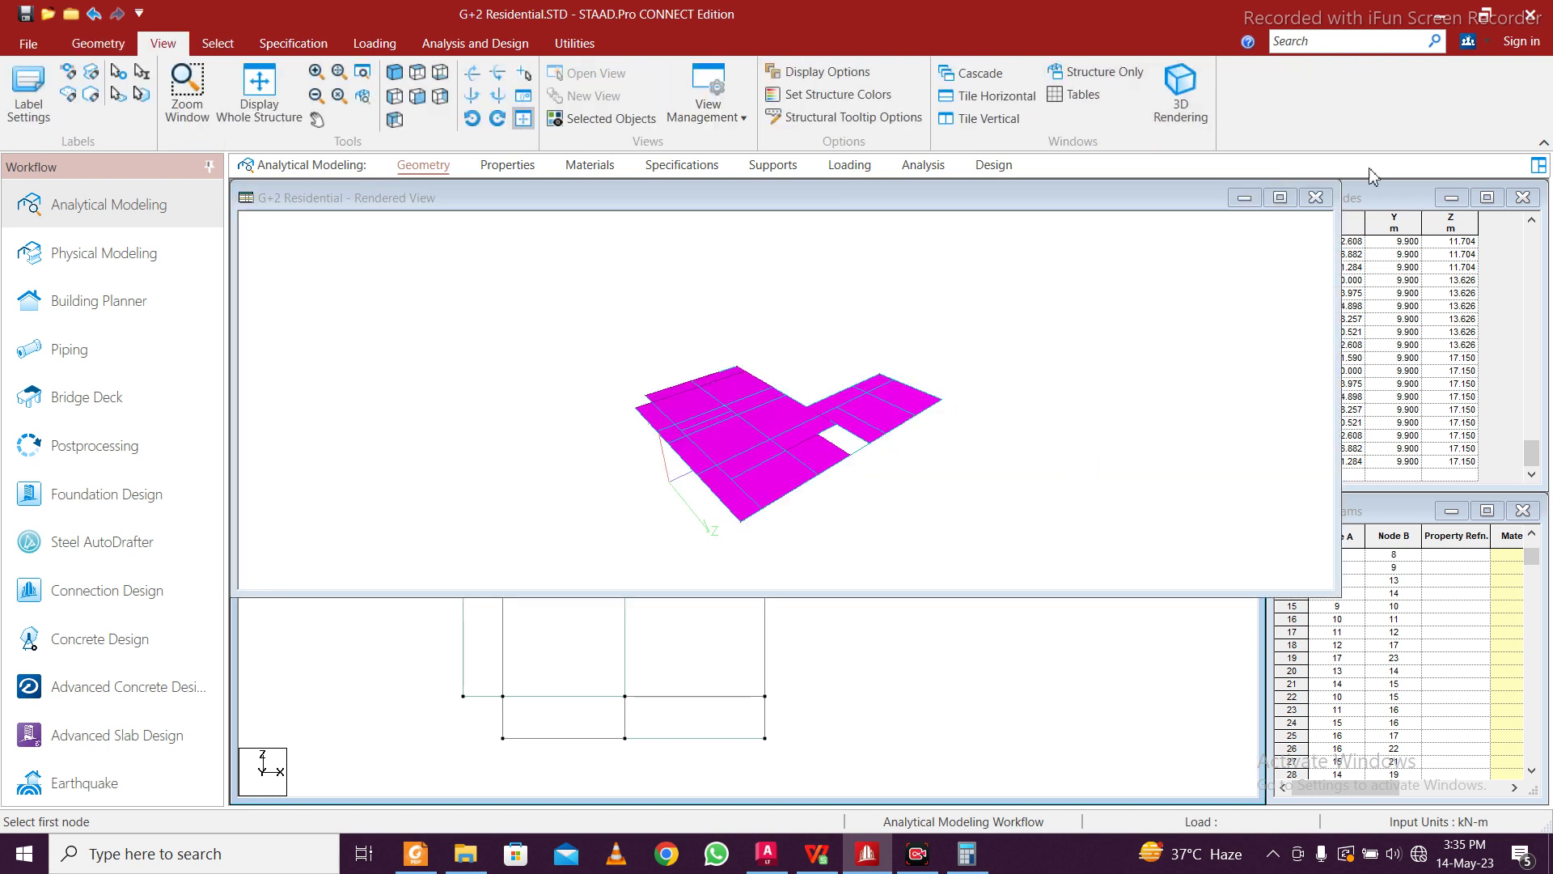
click(1325, 201)
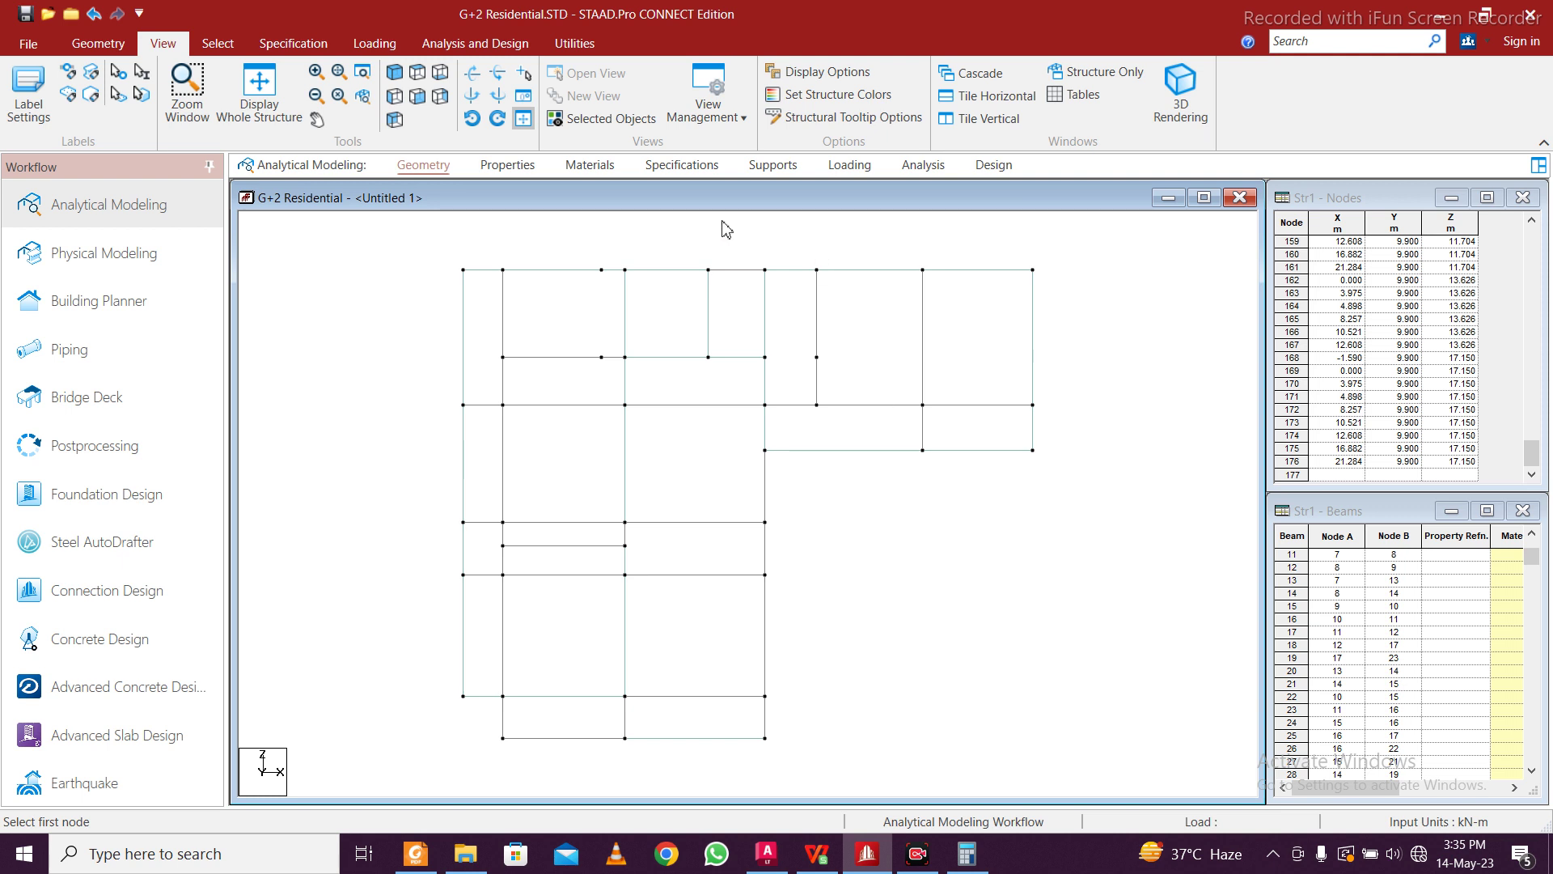
Copy the four corner nodes of the staircase opening upward with a one-step Translational Repeat of 2.8 m in Y
click(226, 45)
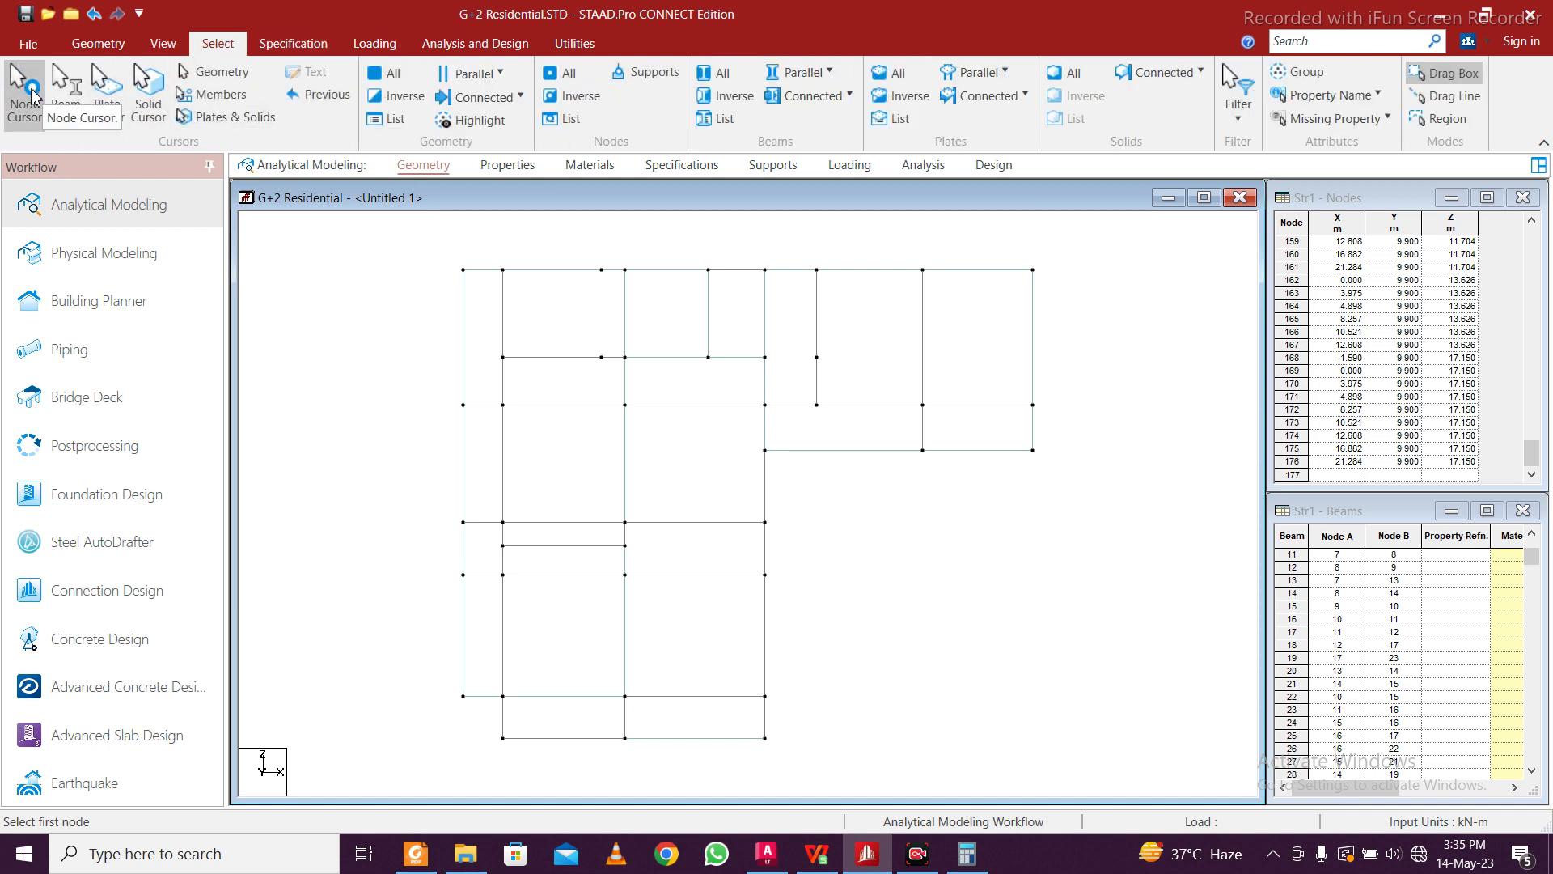
click(32, 95)
drag(669, 243, 799, 388)
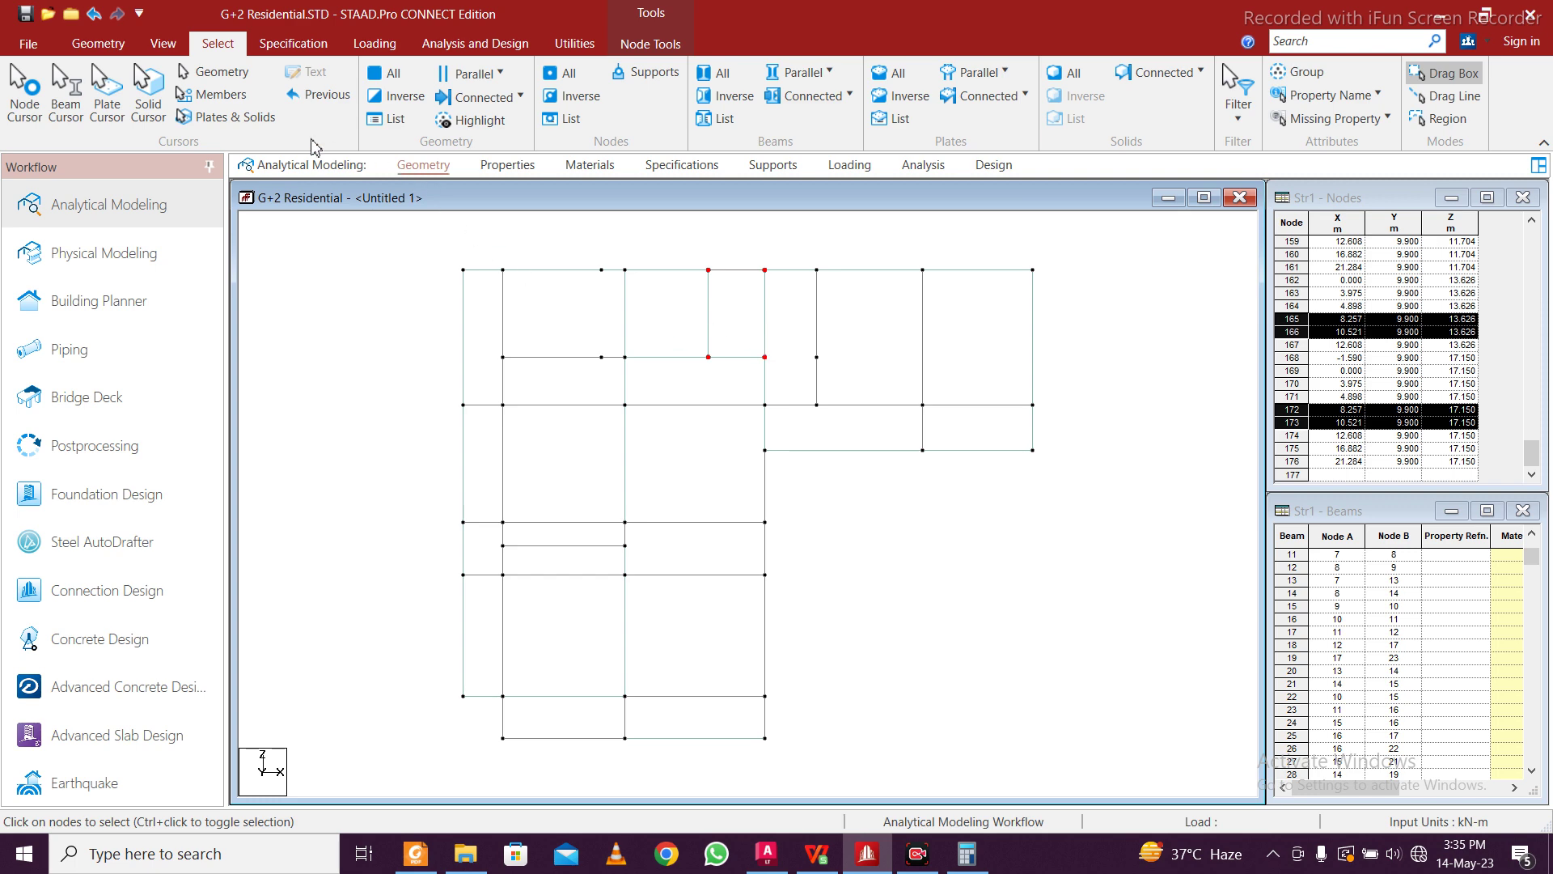
click(98, 42)
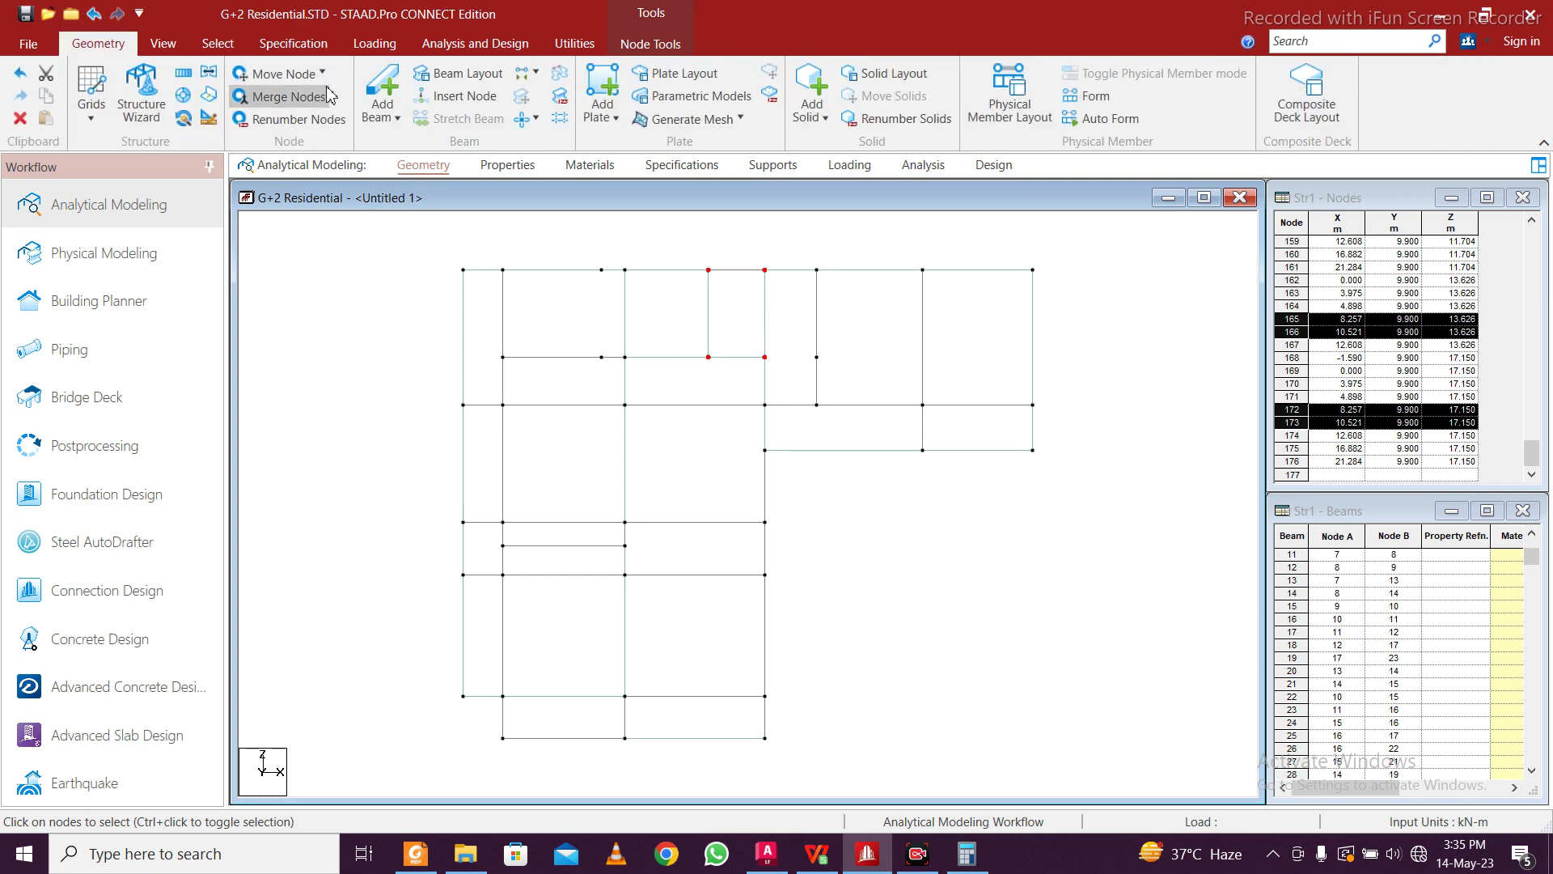
click(184, 74)
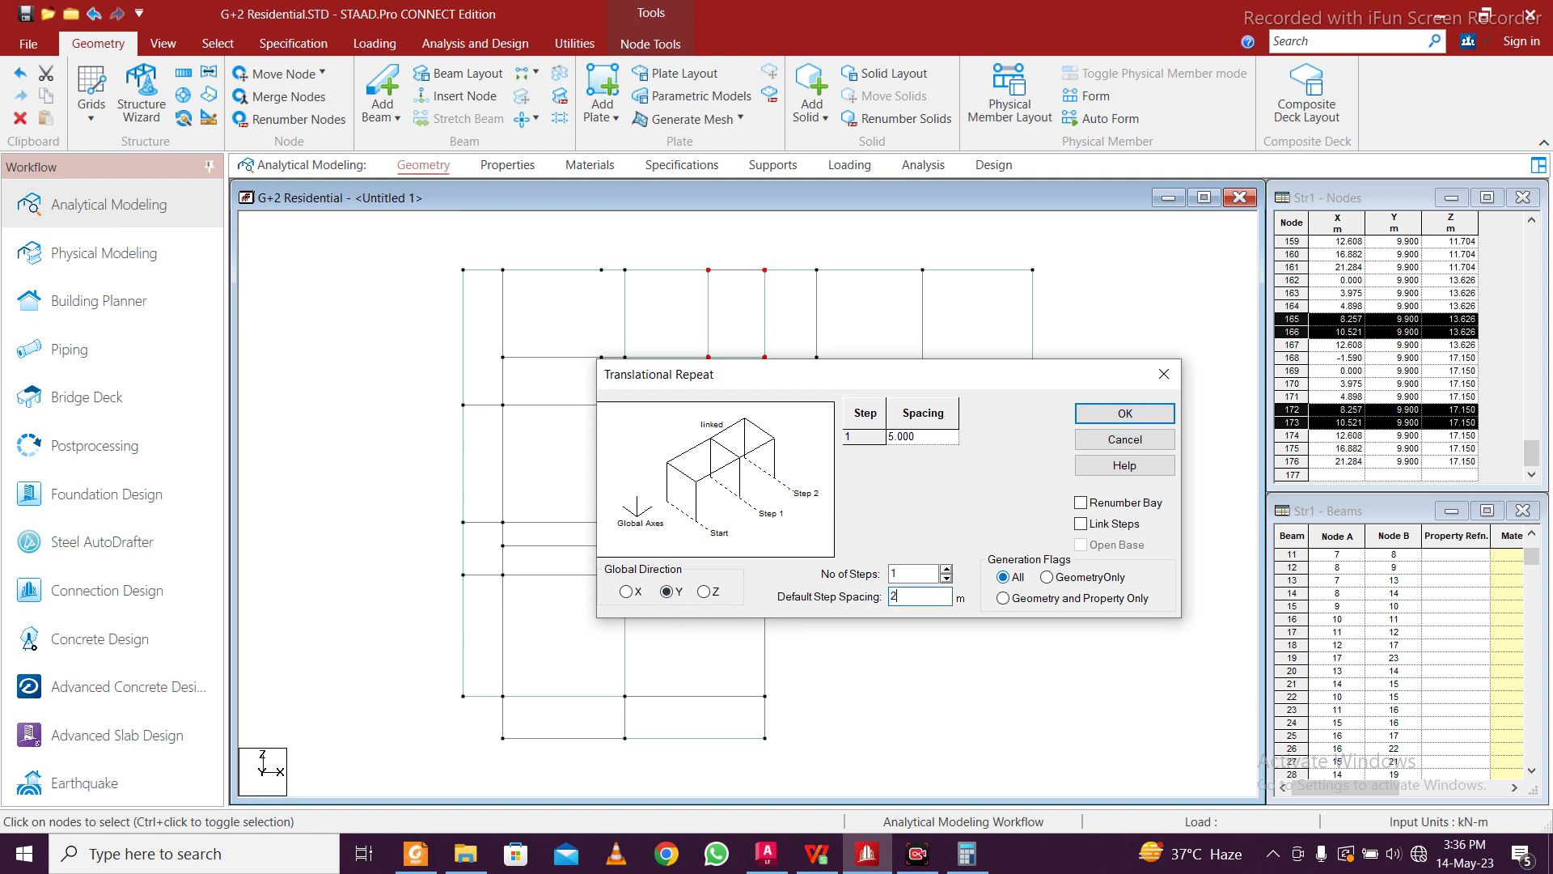
click(1122, 414)
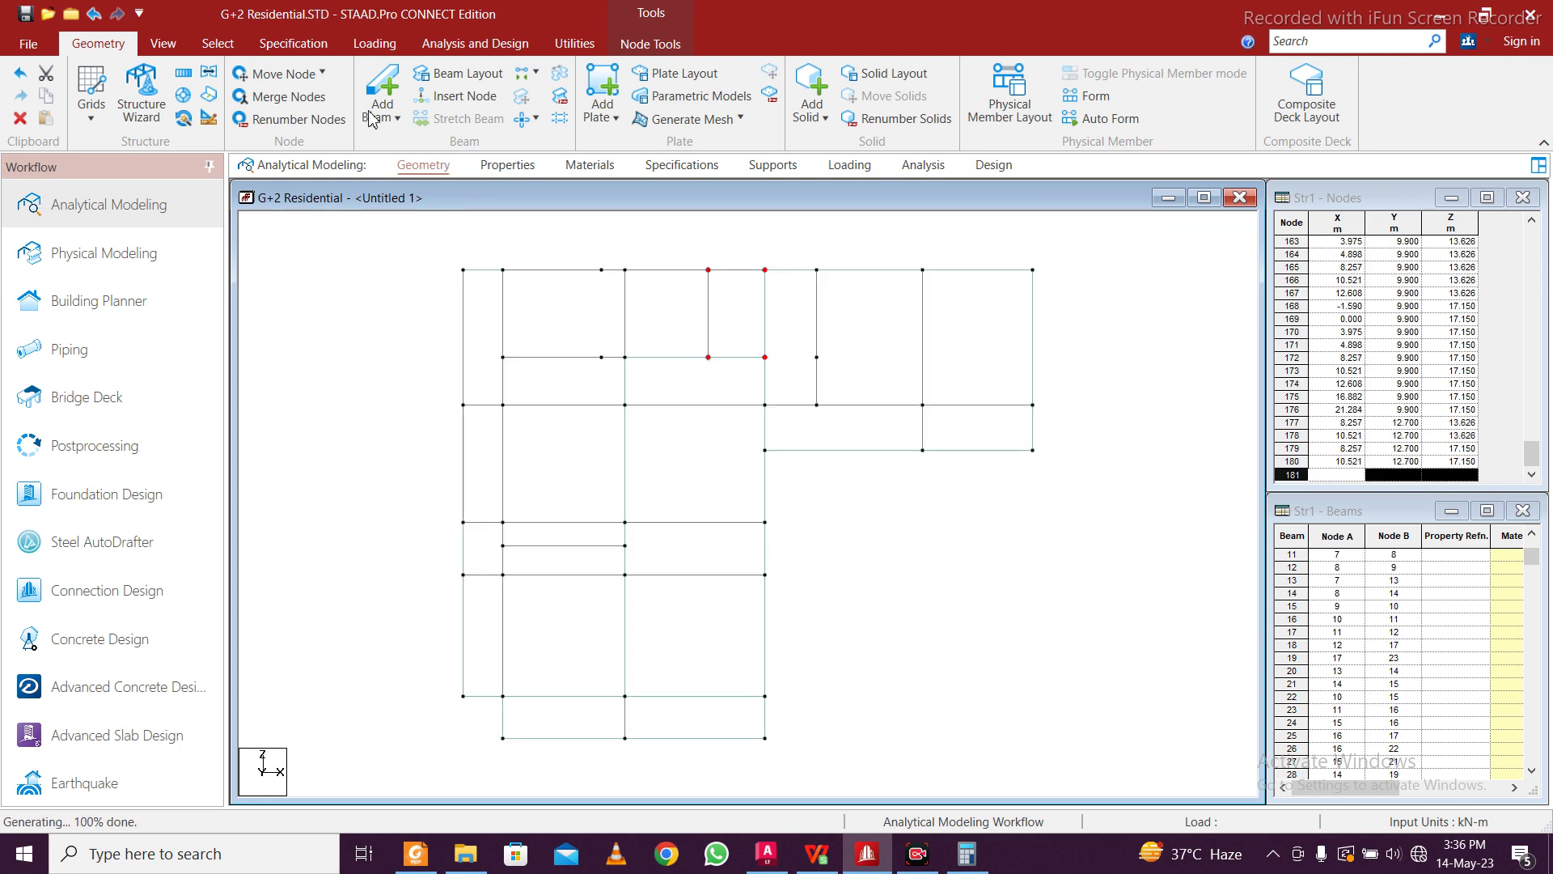
Draw the staircase headroom frame with four beams joining the nodes at Y 12.700 and four columns rising from Y 9.900
click(164, 46)
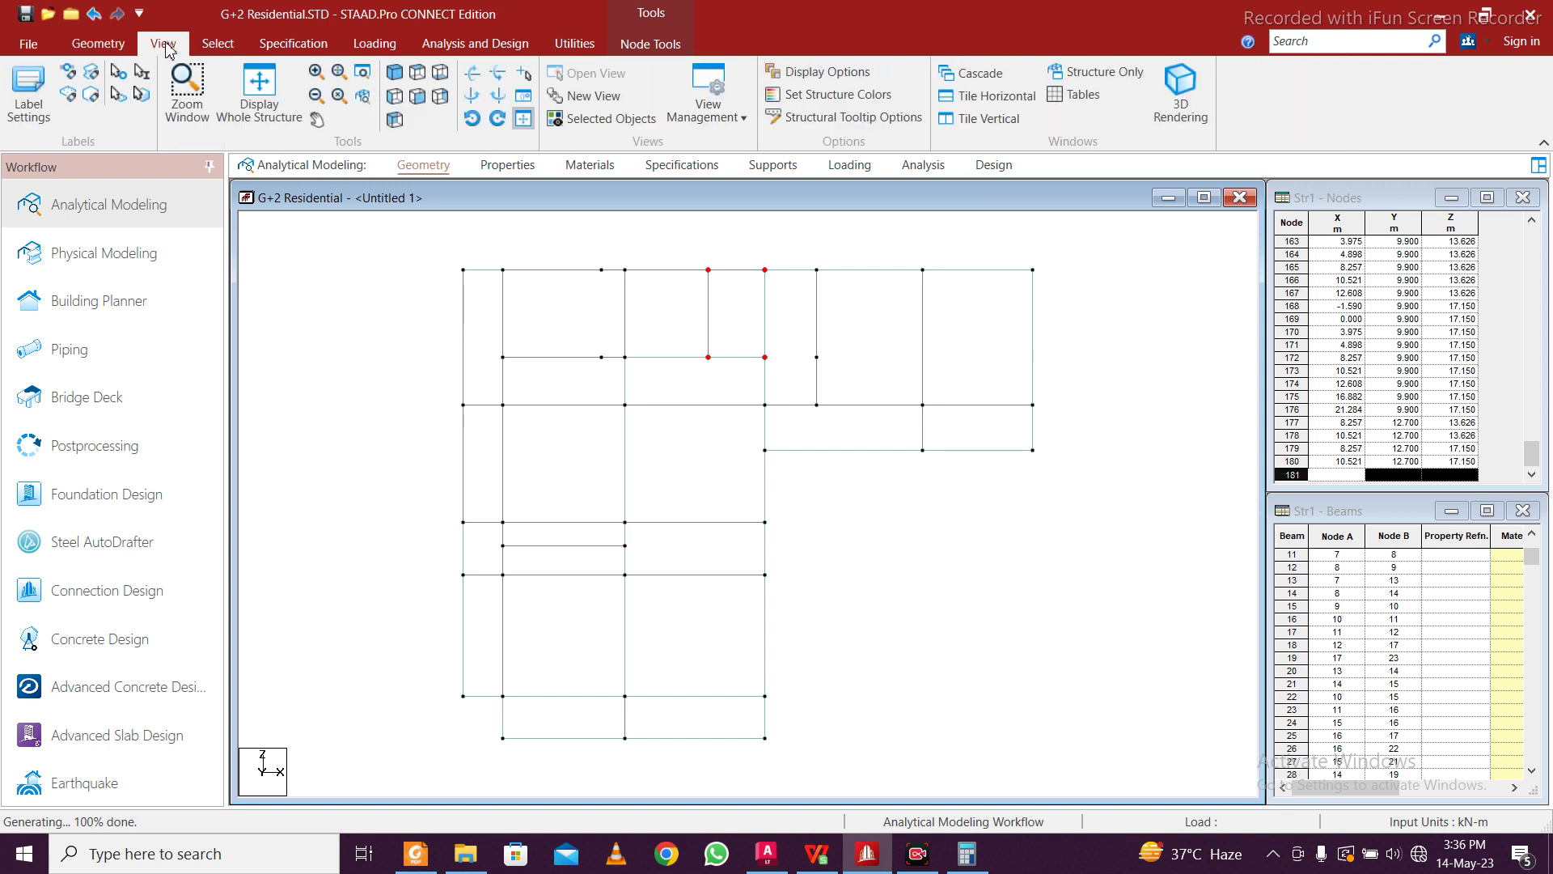
click(419, 96)
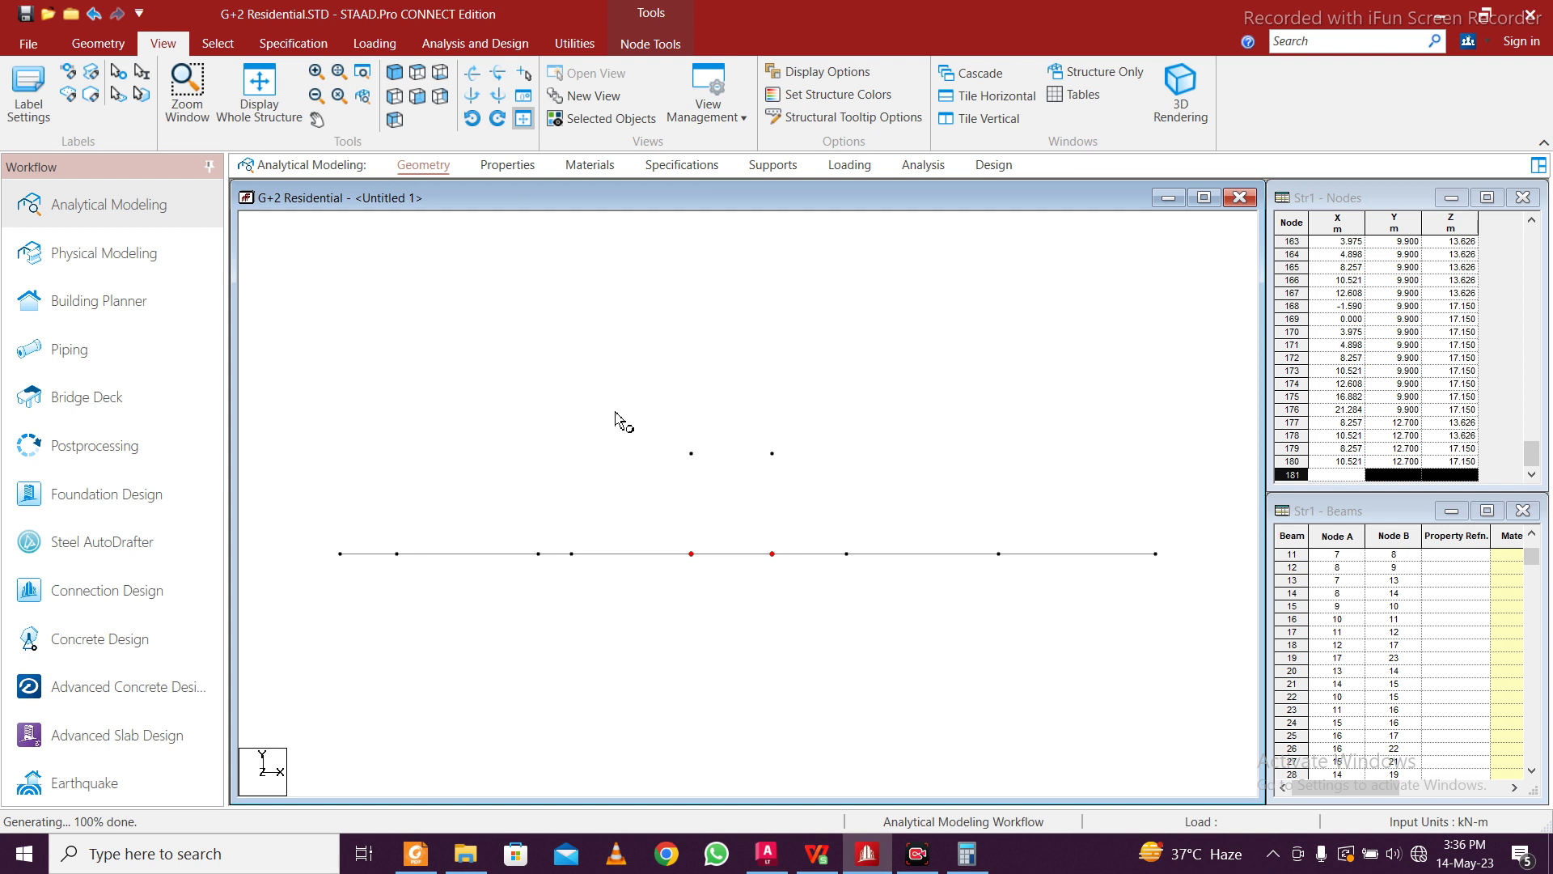
click(440, 95)
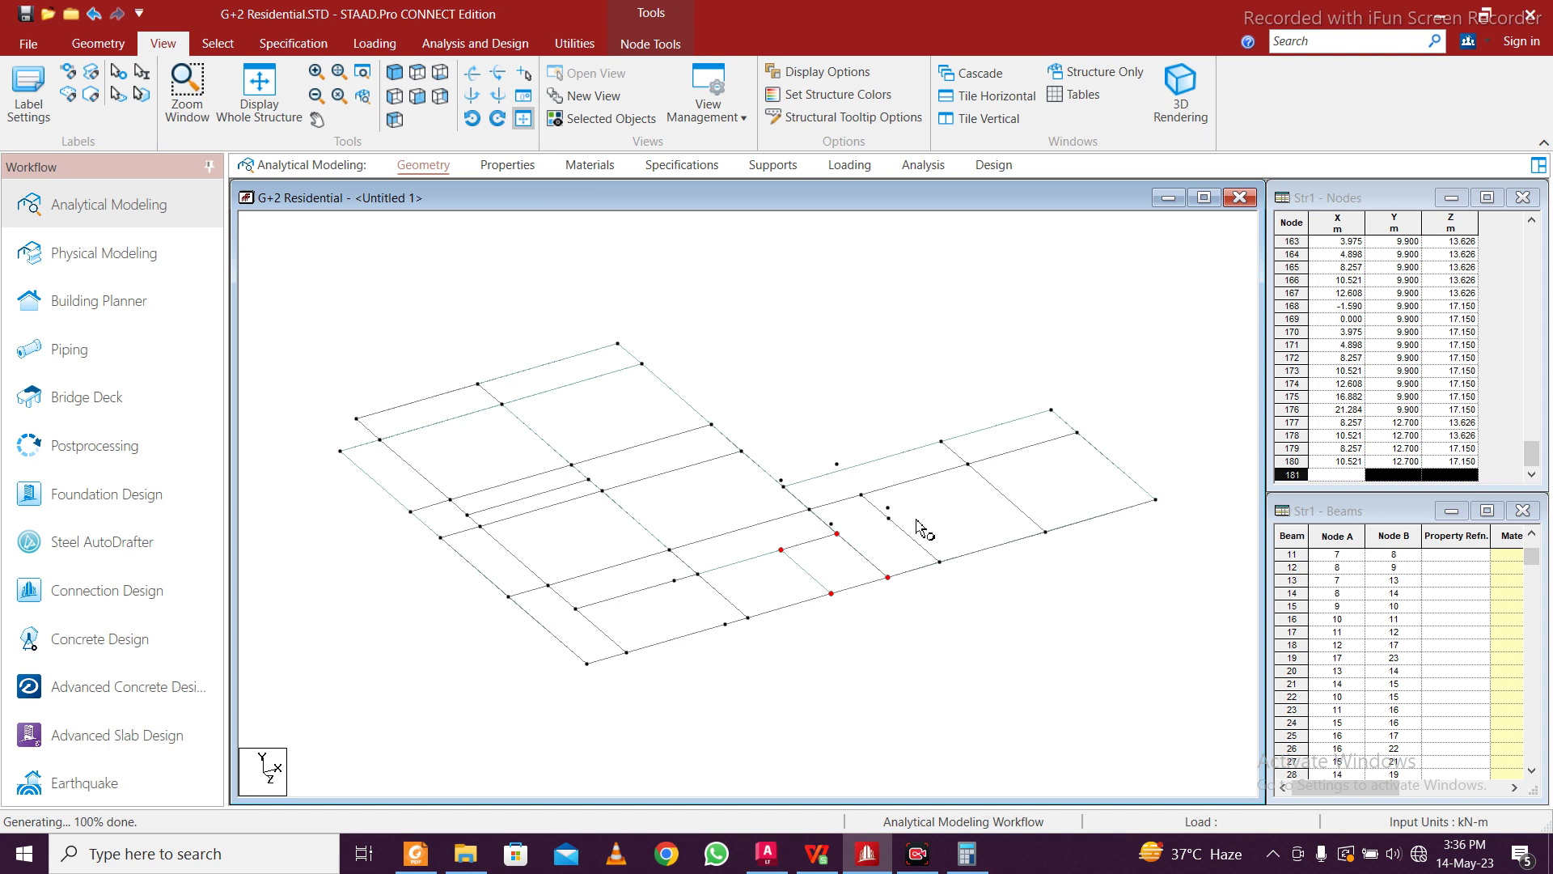
click(922, 524)
key(Right)
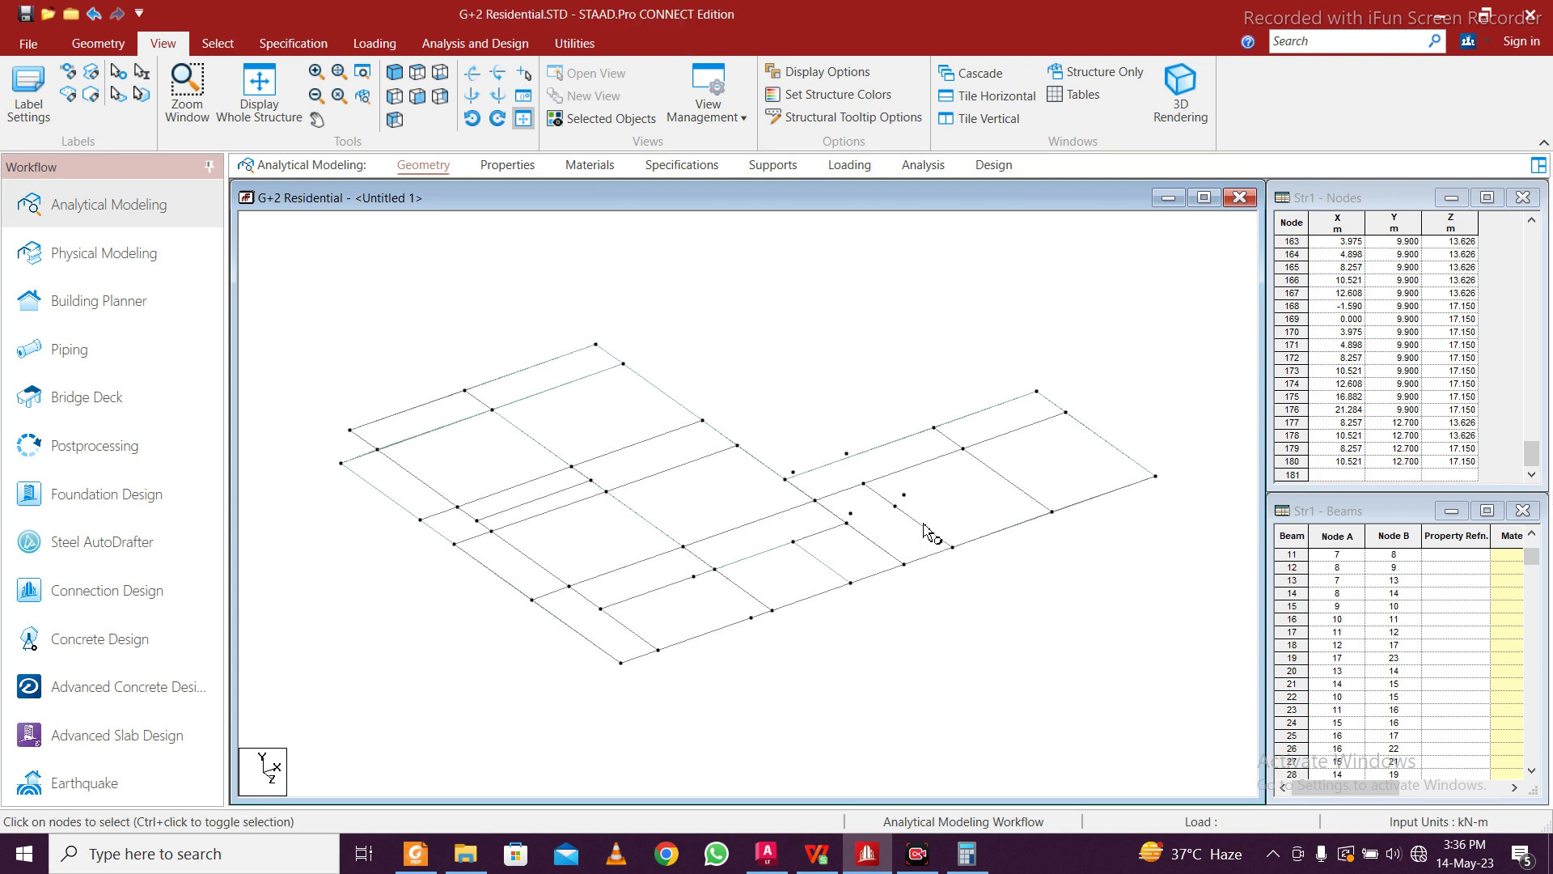
key(Up)
key(Up)
key(Up)
key(Up)
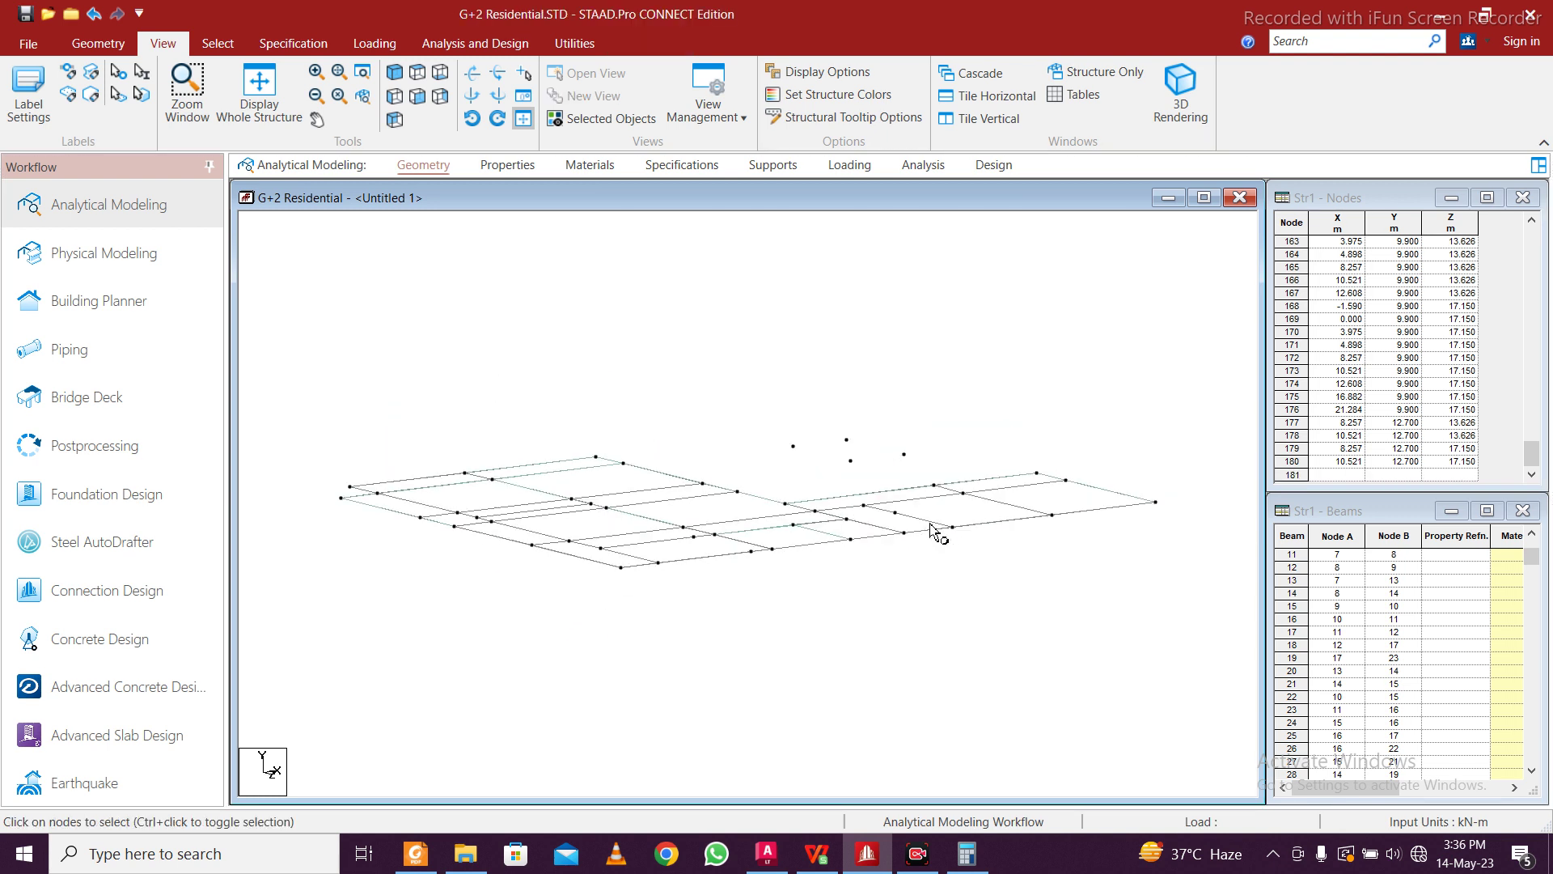
key(Down)
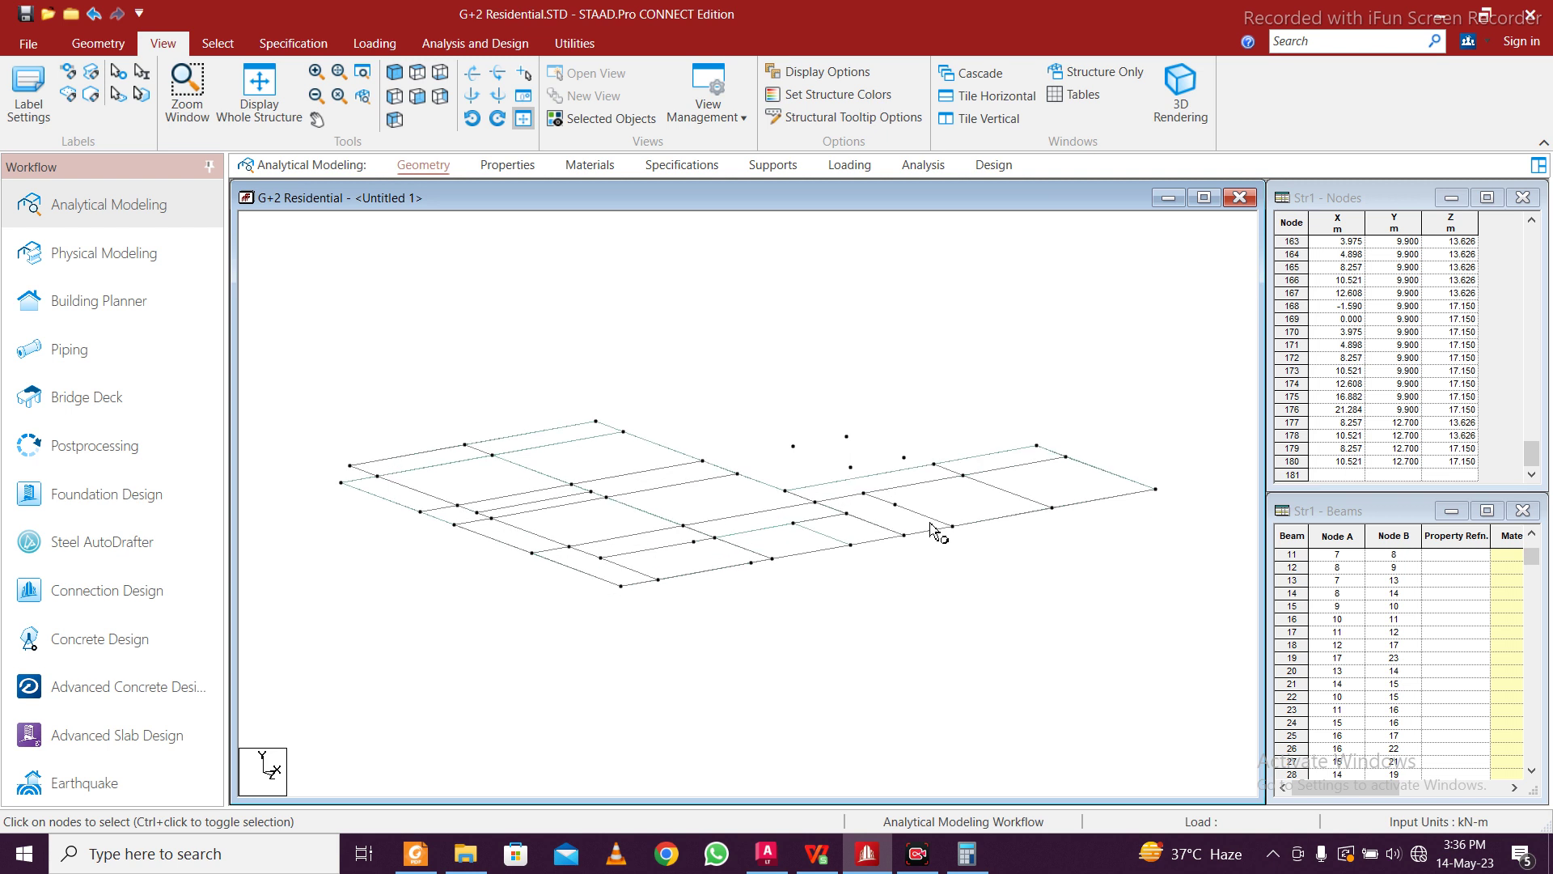
click(122, 41)
click(381, 88)
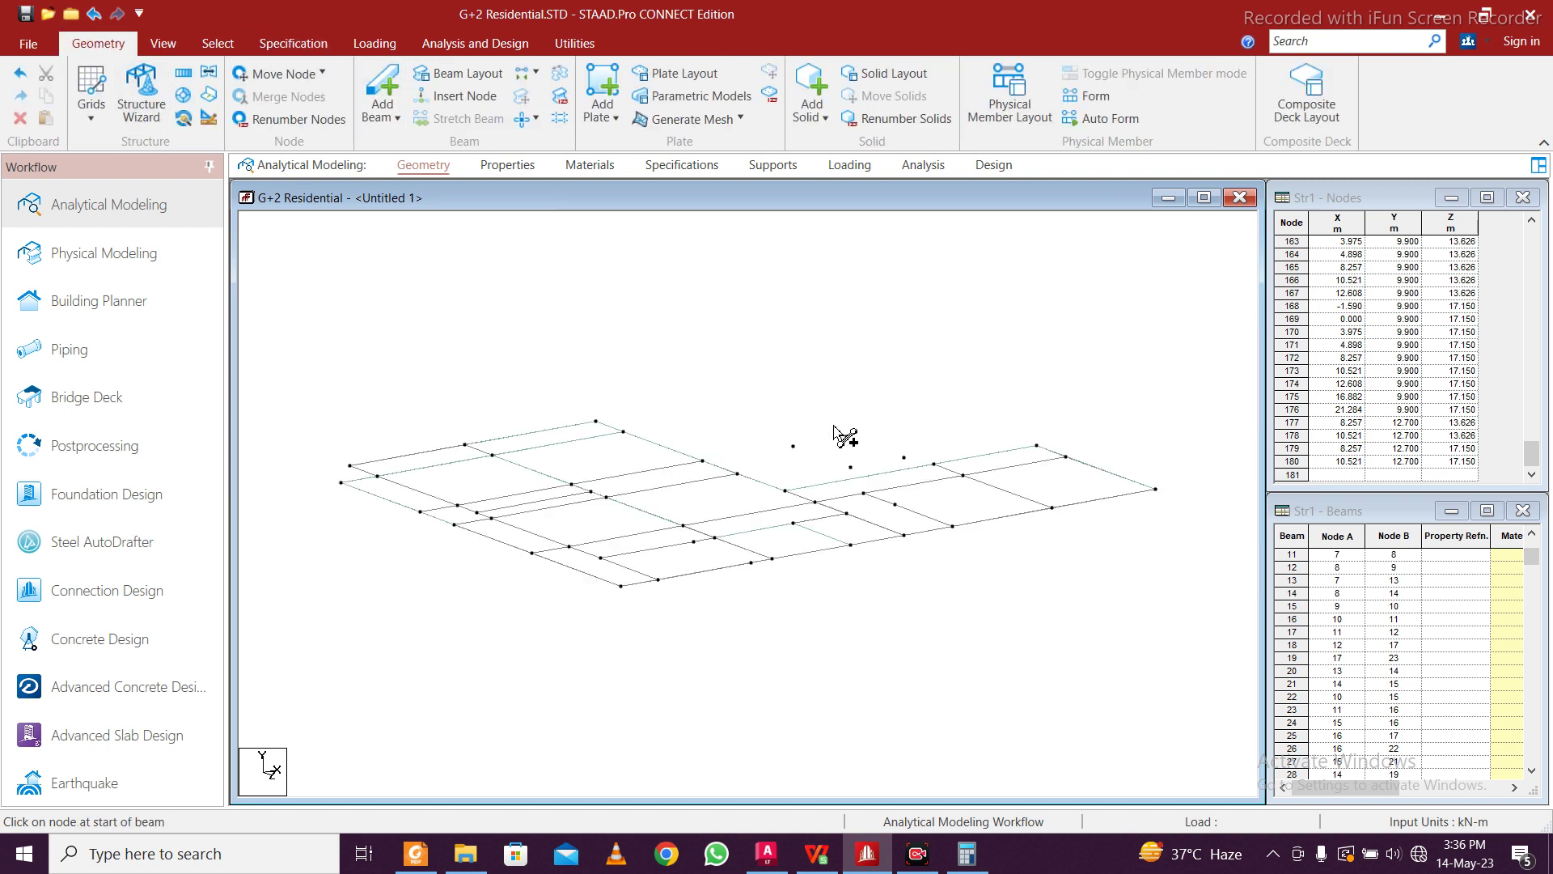
mouse_move(794, 445)
mouse_down()
mouse_move(848, 438)
mouse_move(913, 461)
mouse_move(856, 473)
mouse_move(791, 446)
mouse_move(794, 523)
mouse_move(850, 490)
mouse_move(847, 438)
mouse_up()
drag(847, 545, 851, 467)
drag(903, 536, 904, 457)
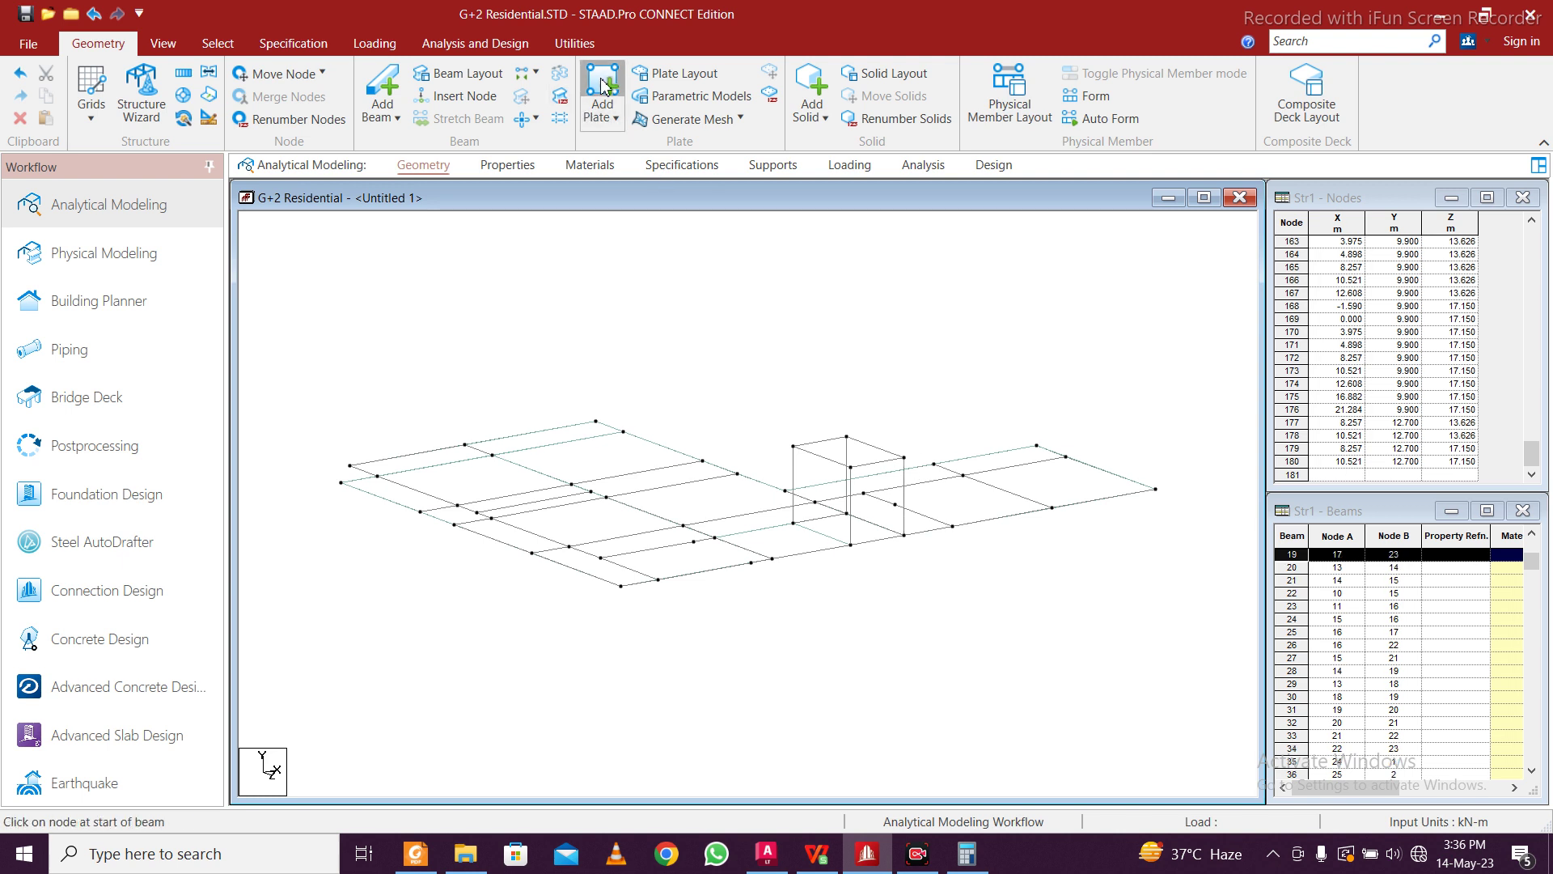
Add a four-node plate over the staircase headroom roof at Y 12.700
drag(793, 445, 849, 435)
click(847, 436)
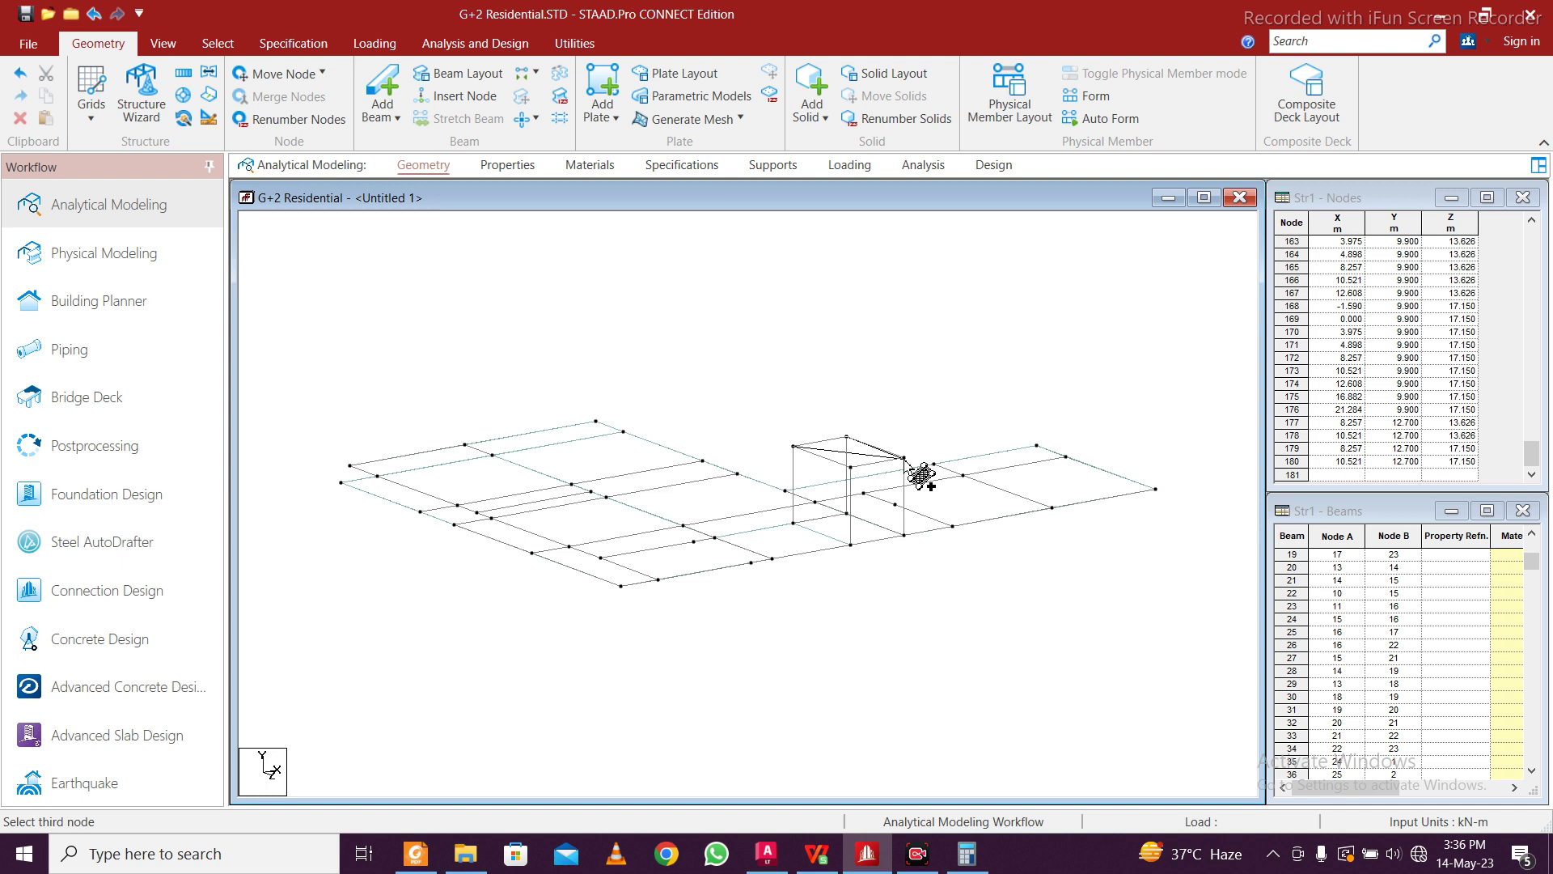
click(850, 467)
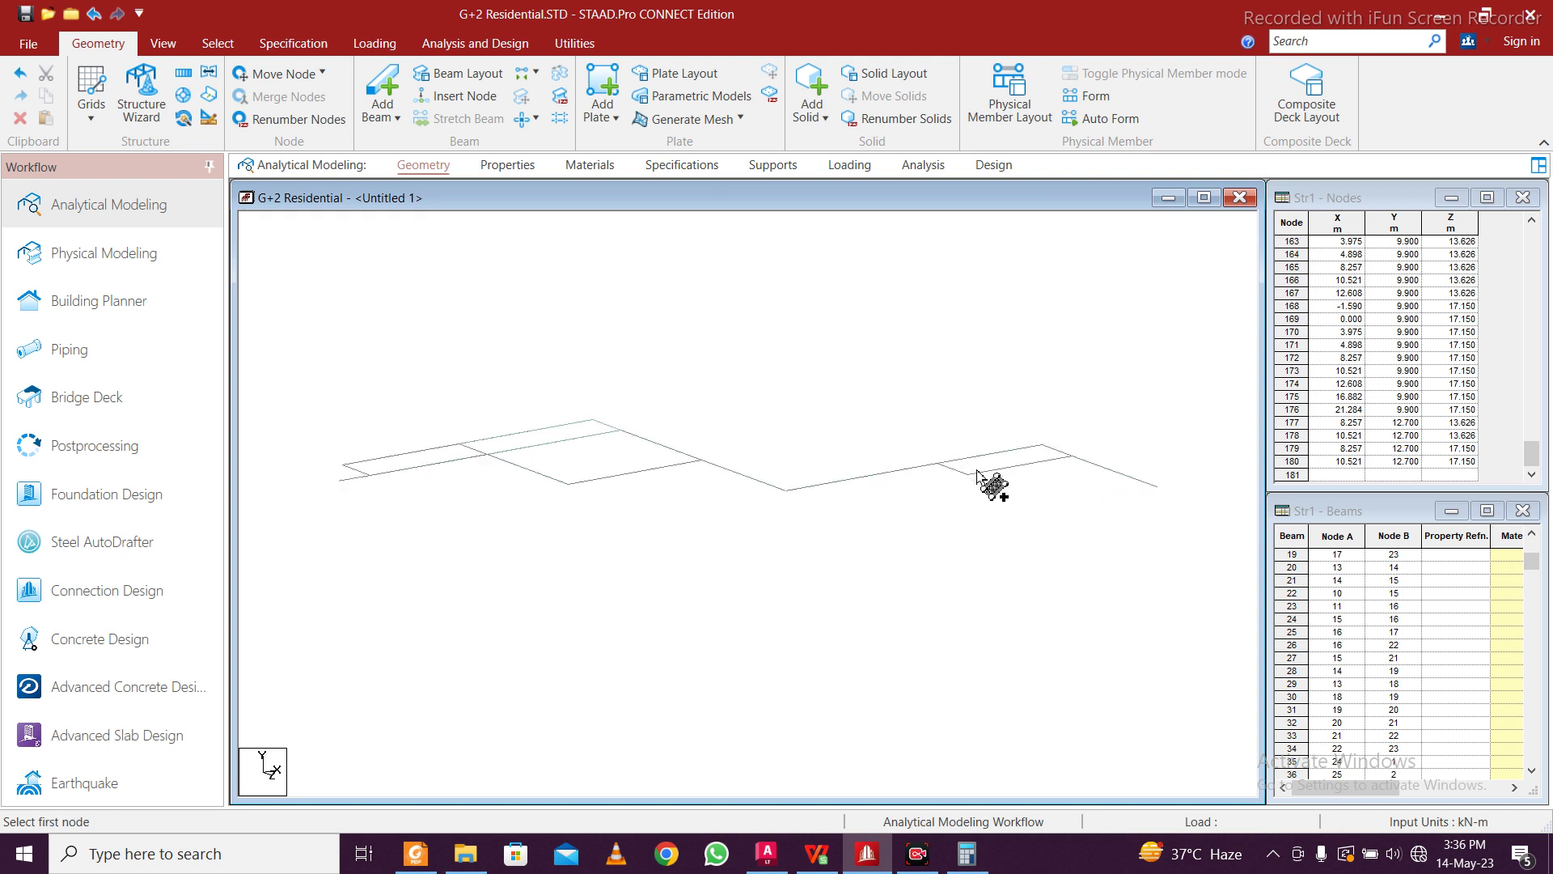
Isolate the beams of the floor level directly below the main roof in a new view and show them in plan
scroll(977, 470, up, 2)
scroll(977, 471, down, 3)
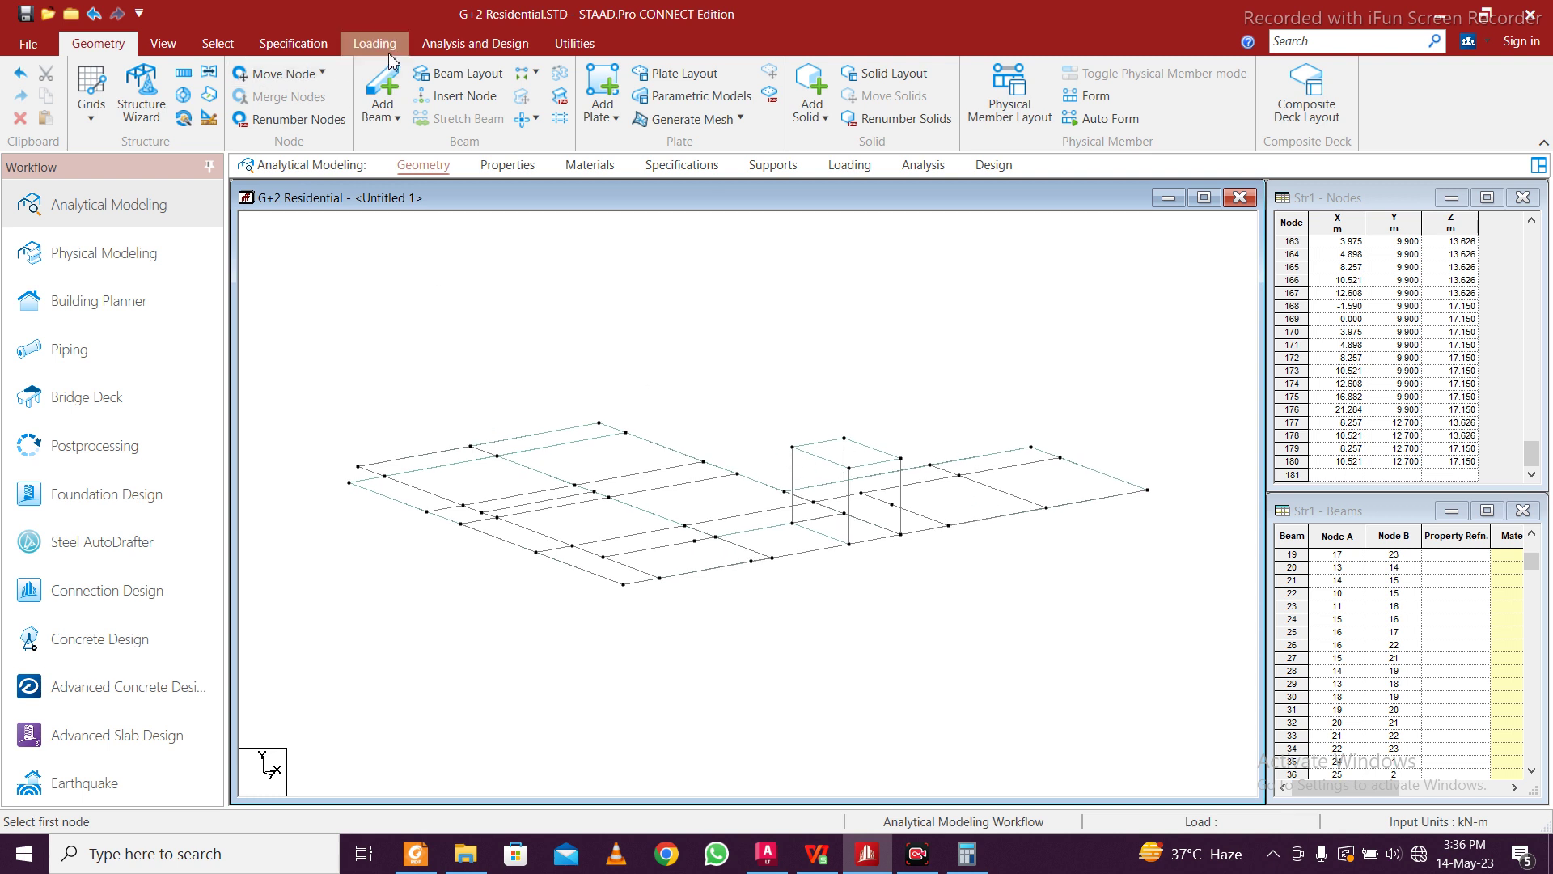
click(179, 50)
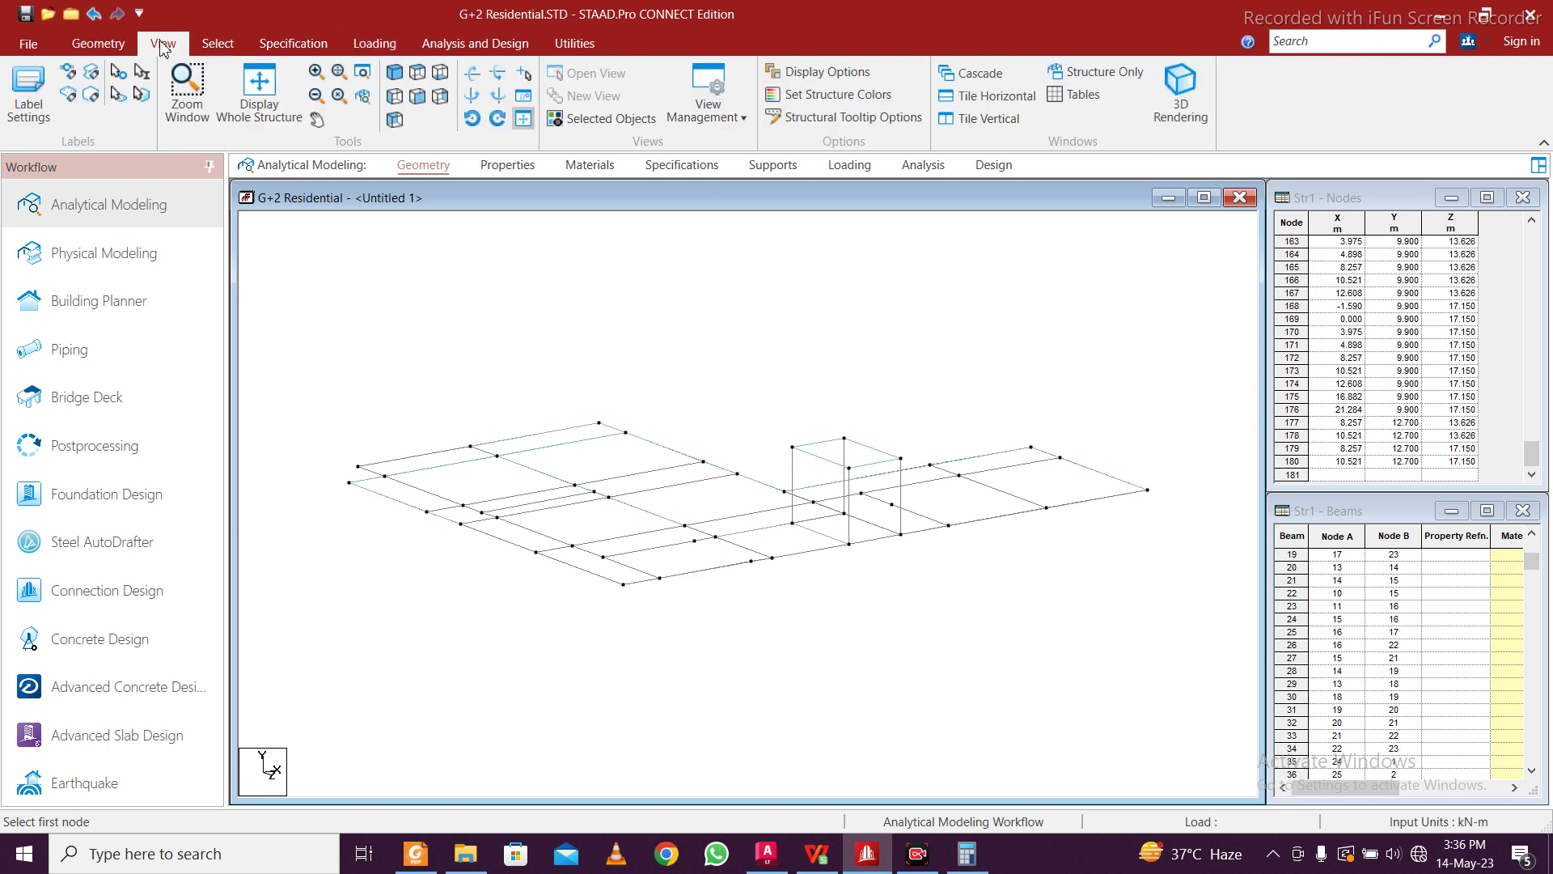
click(421, 100)
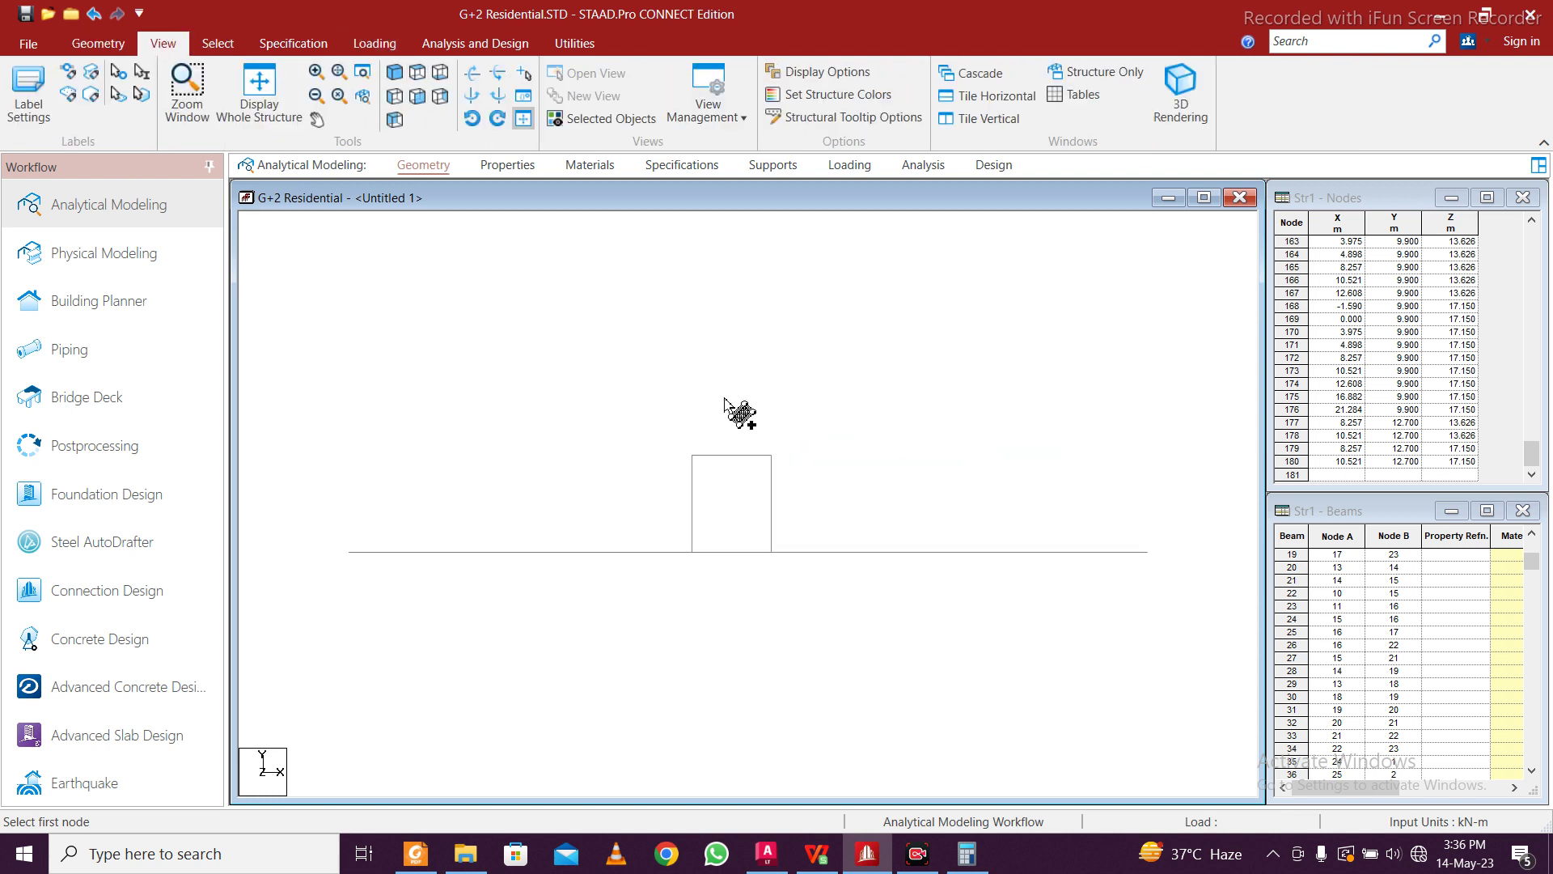
click(259, 85)
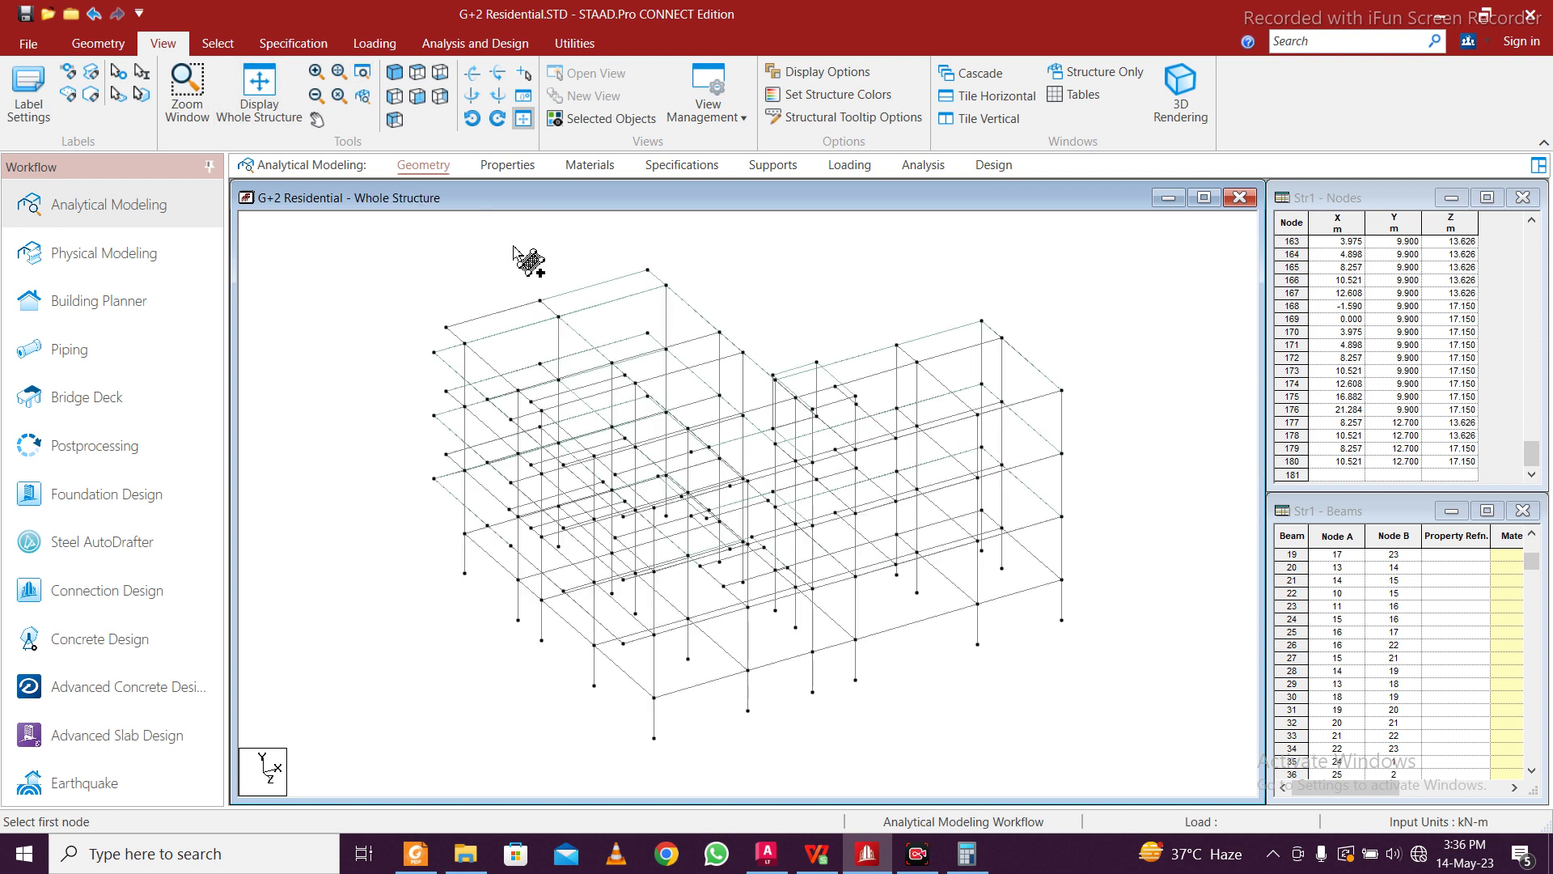
click(421, 101)
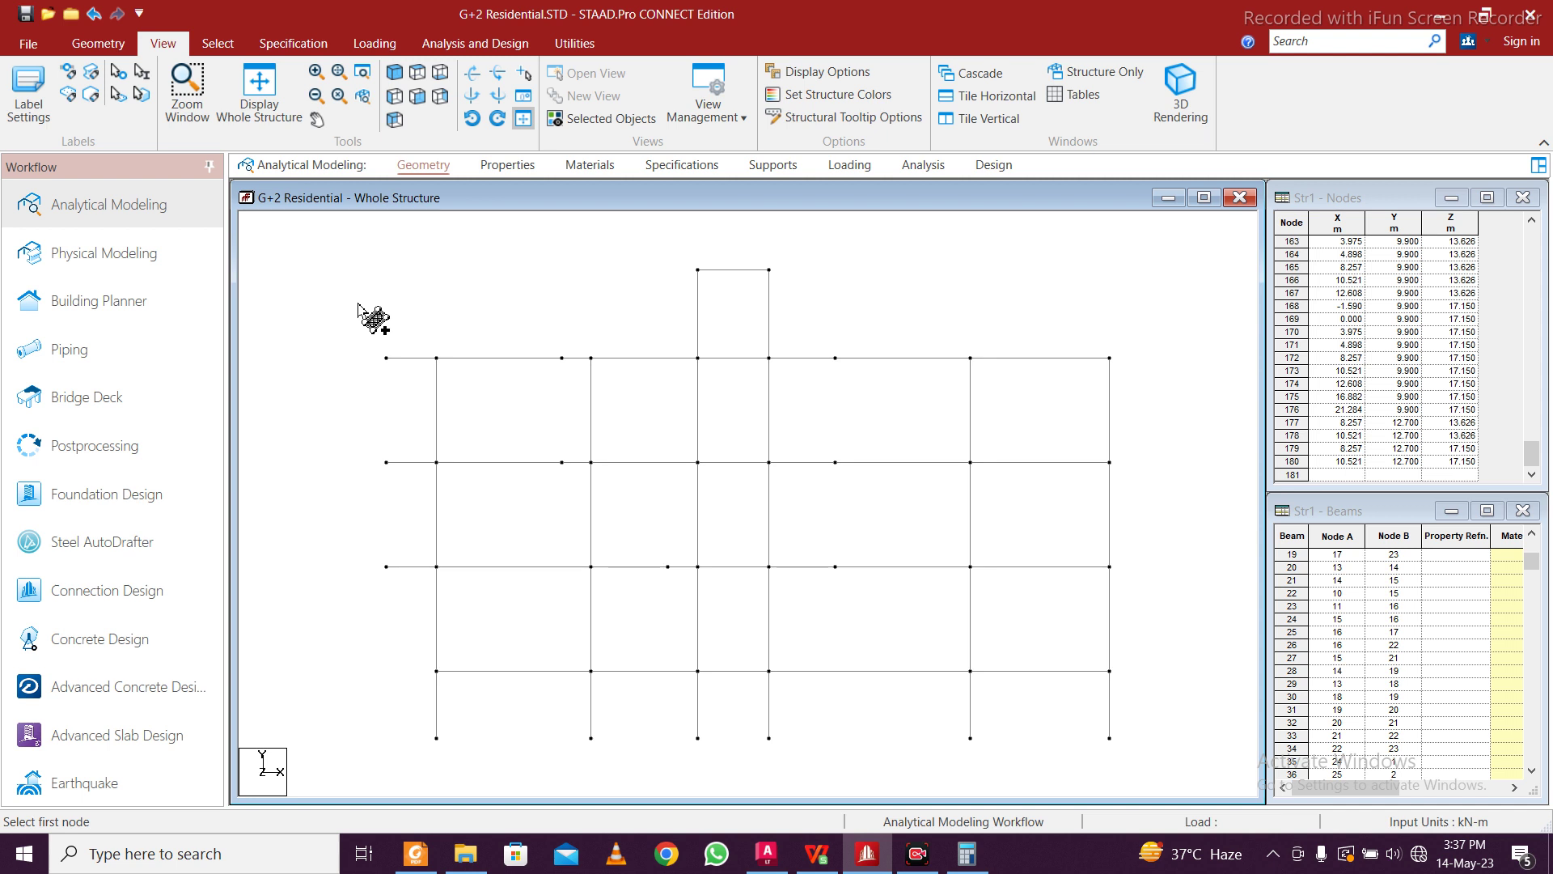
click(1083, 466)
right_click(1052, 476)
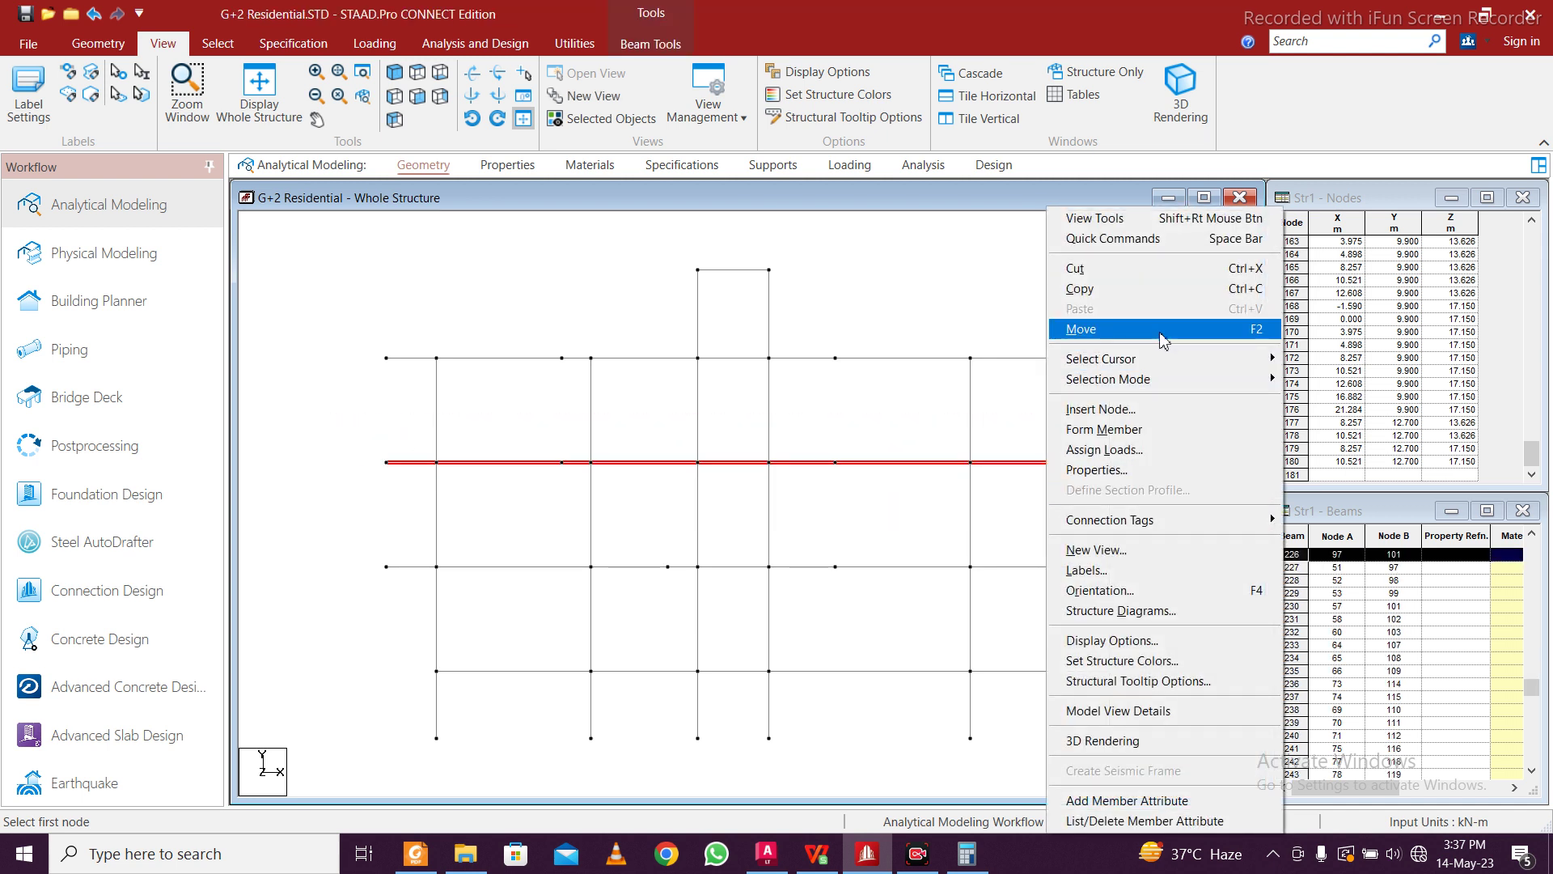
click(1158, 551)
click(1026, 477)
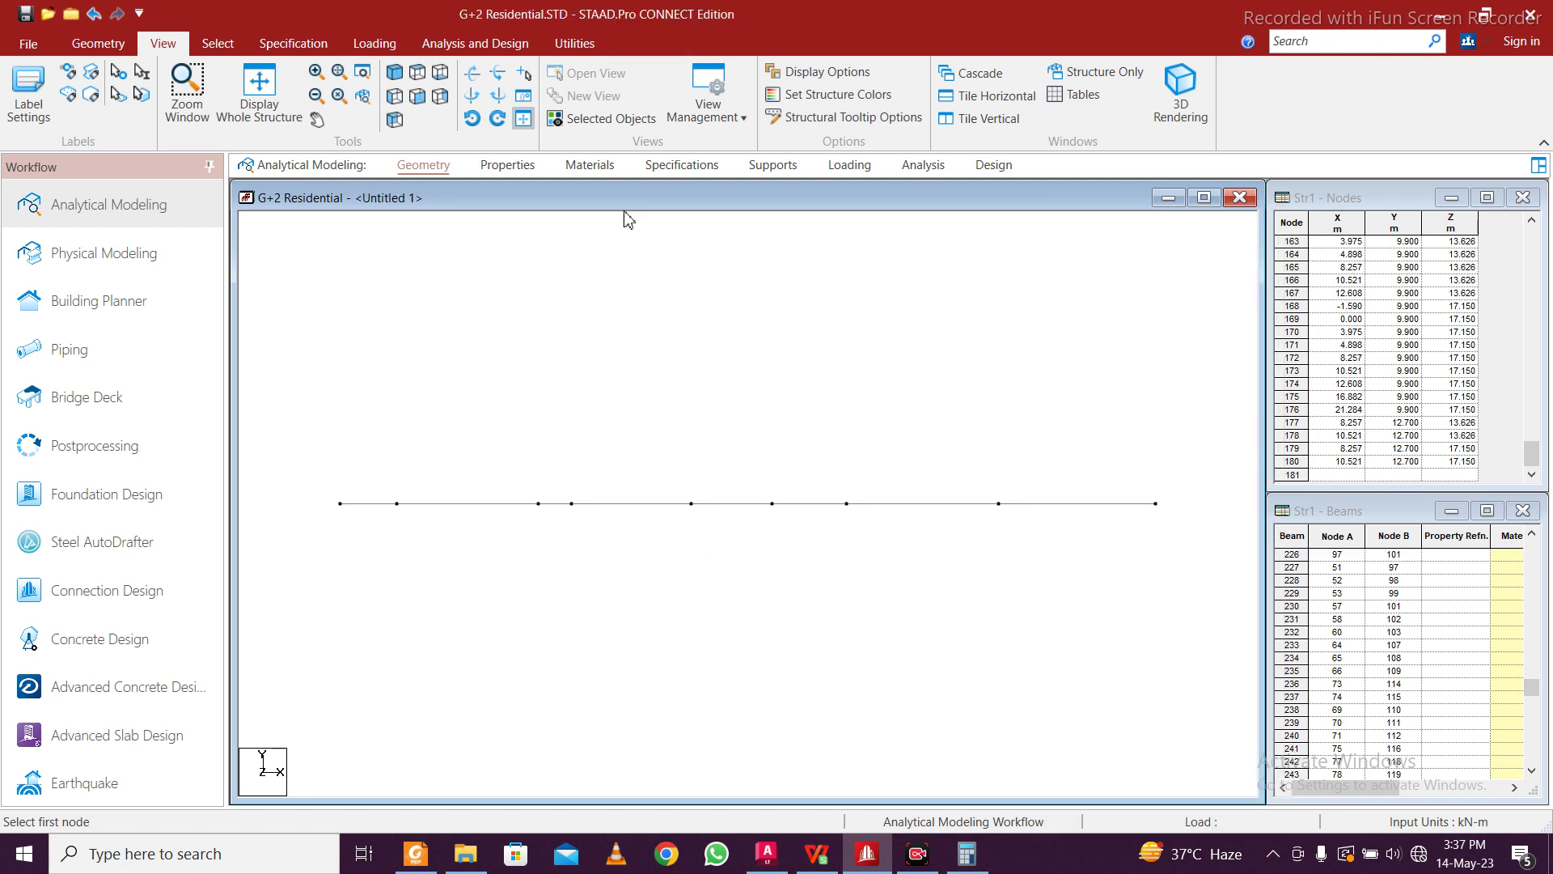
click(439, 74)
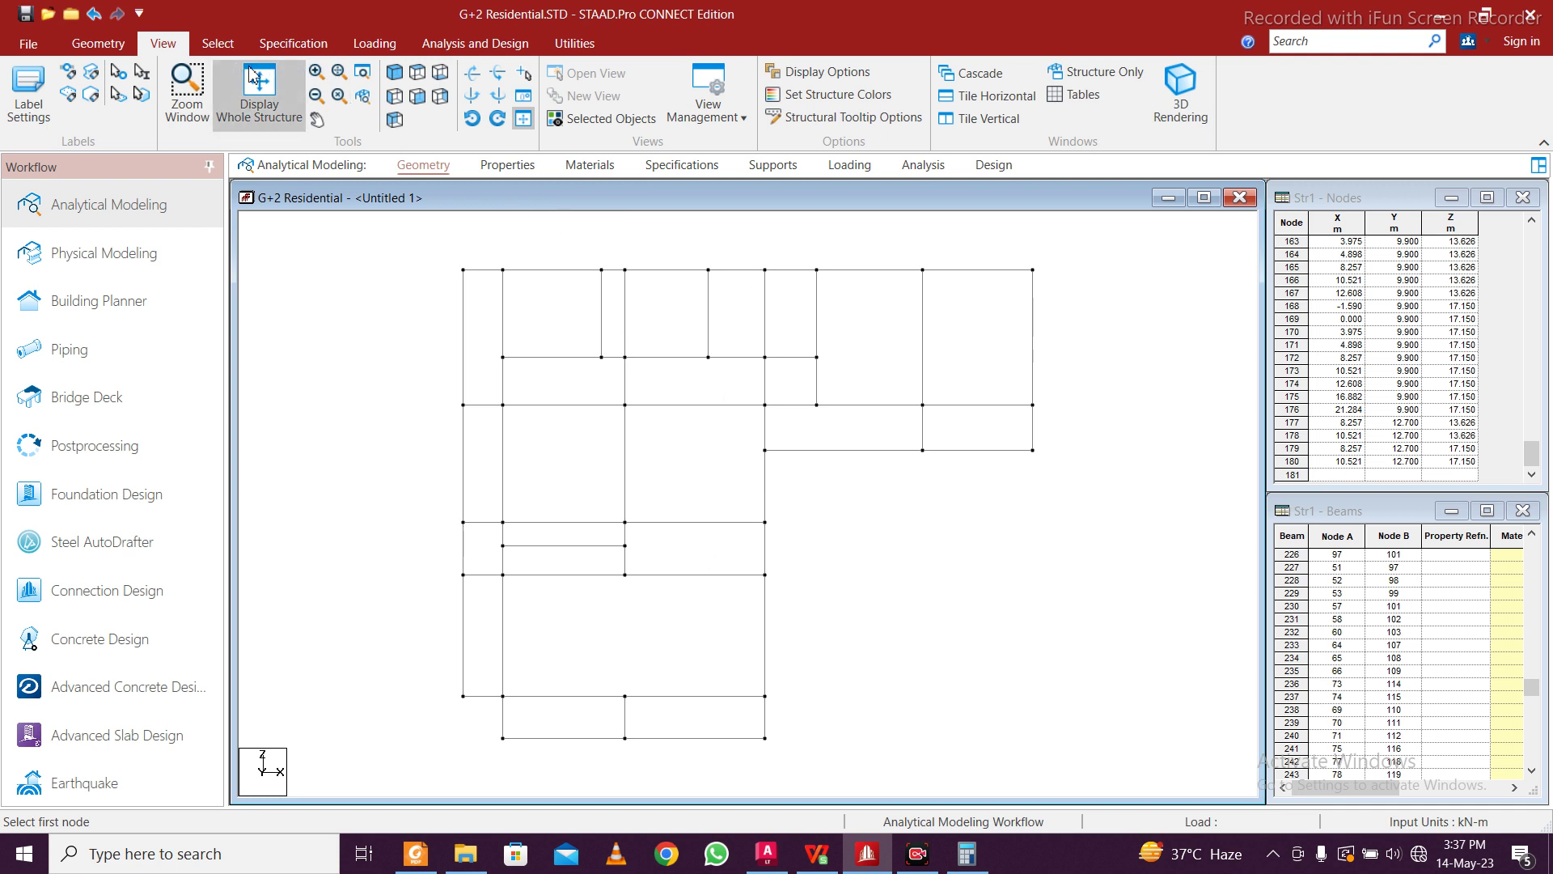
Add the missing beam at X 4.898 across the large low-Z bay of the isolated floor level
click(98, 43)
click(382, 89)
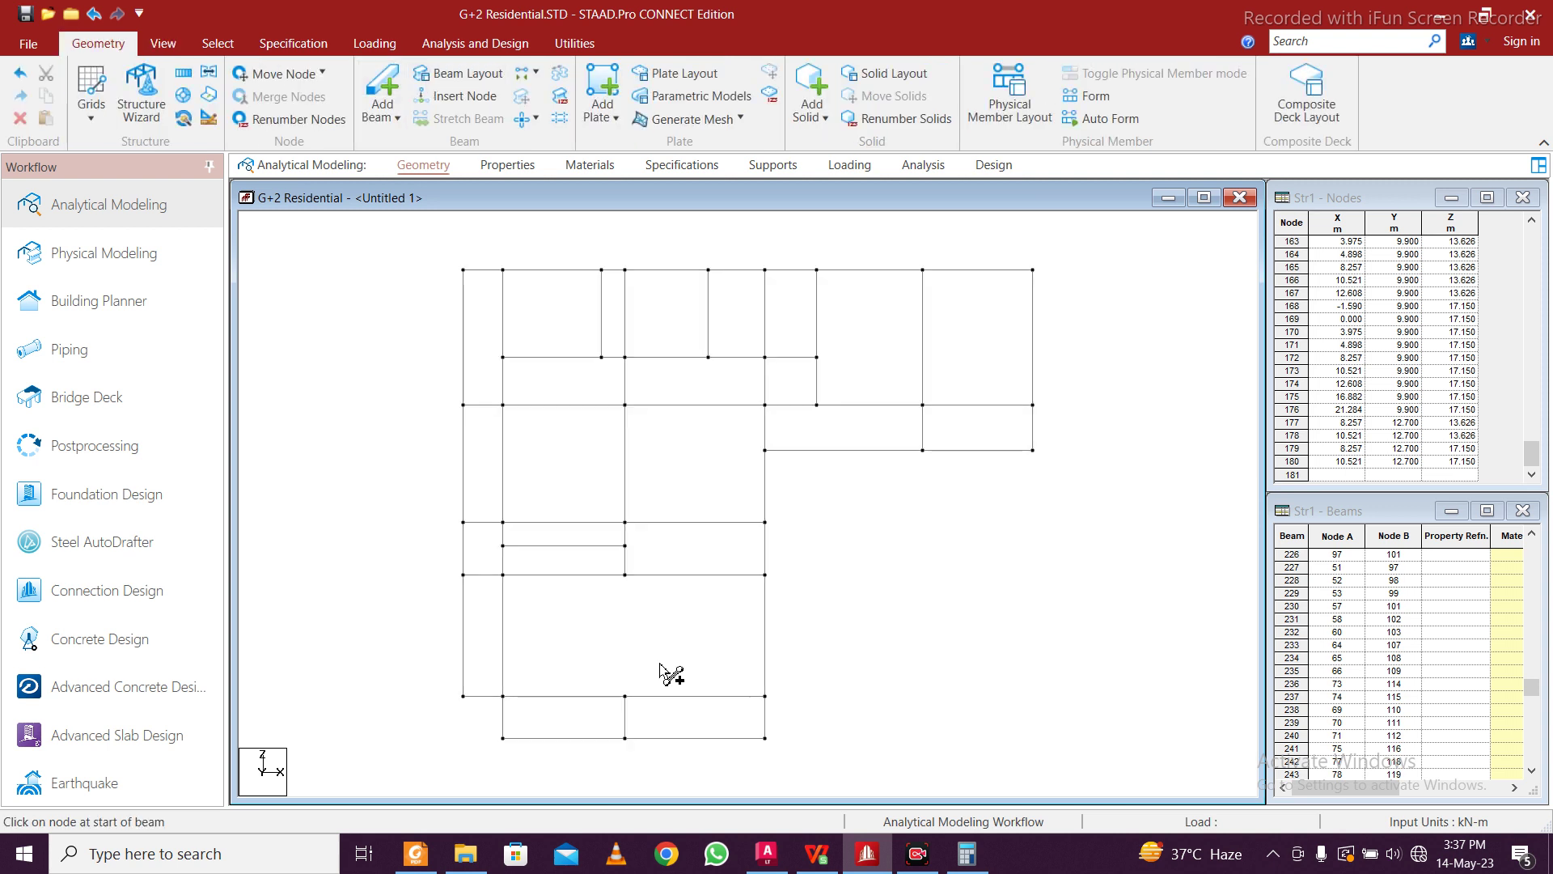
drag(625, 695, 625, 574)
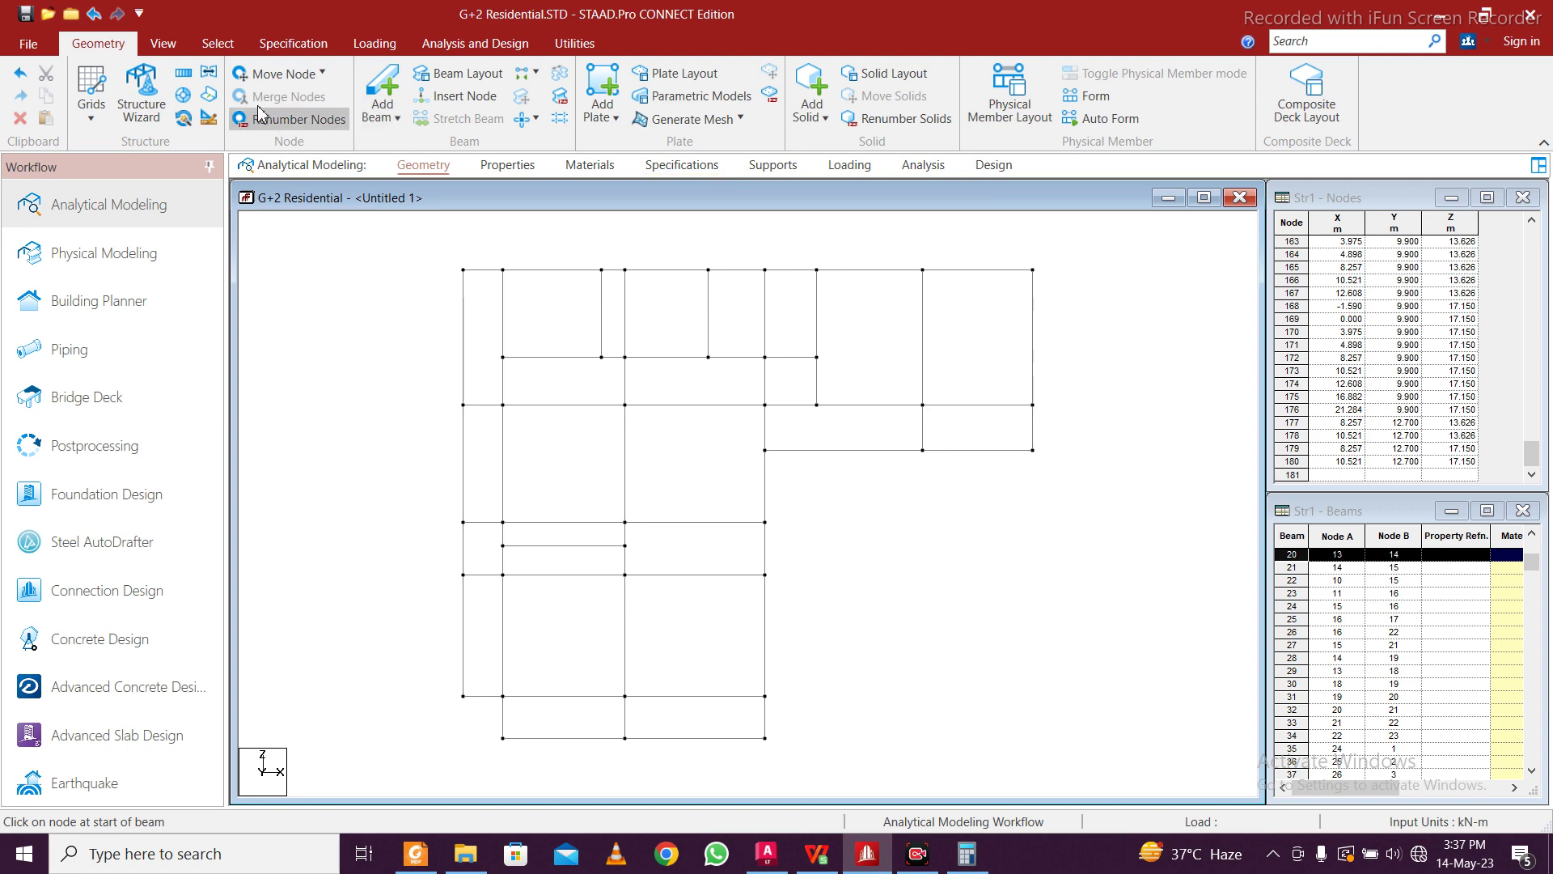
Bring back the whole structure and examine it from several angles in a 3D rendering
click(176, 46)
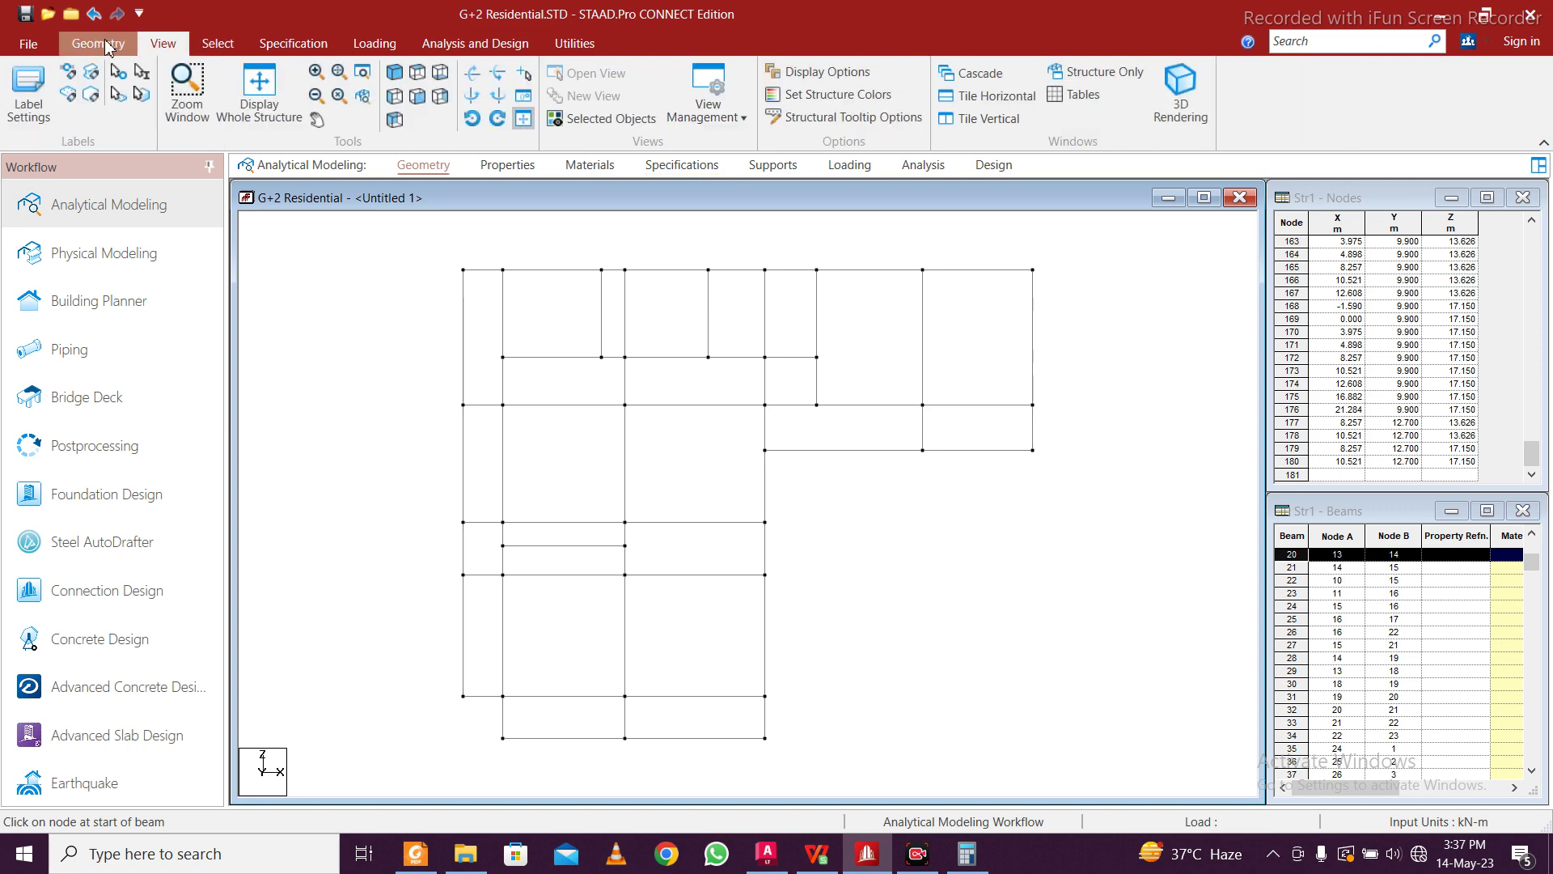
click(259, 90)
click(1180, 91)
right_click(1049, 416)
drag(1058, 420, 796, 365)
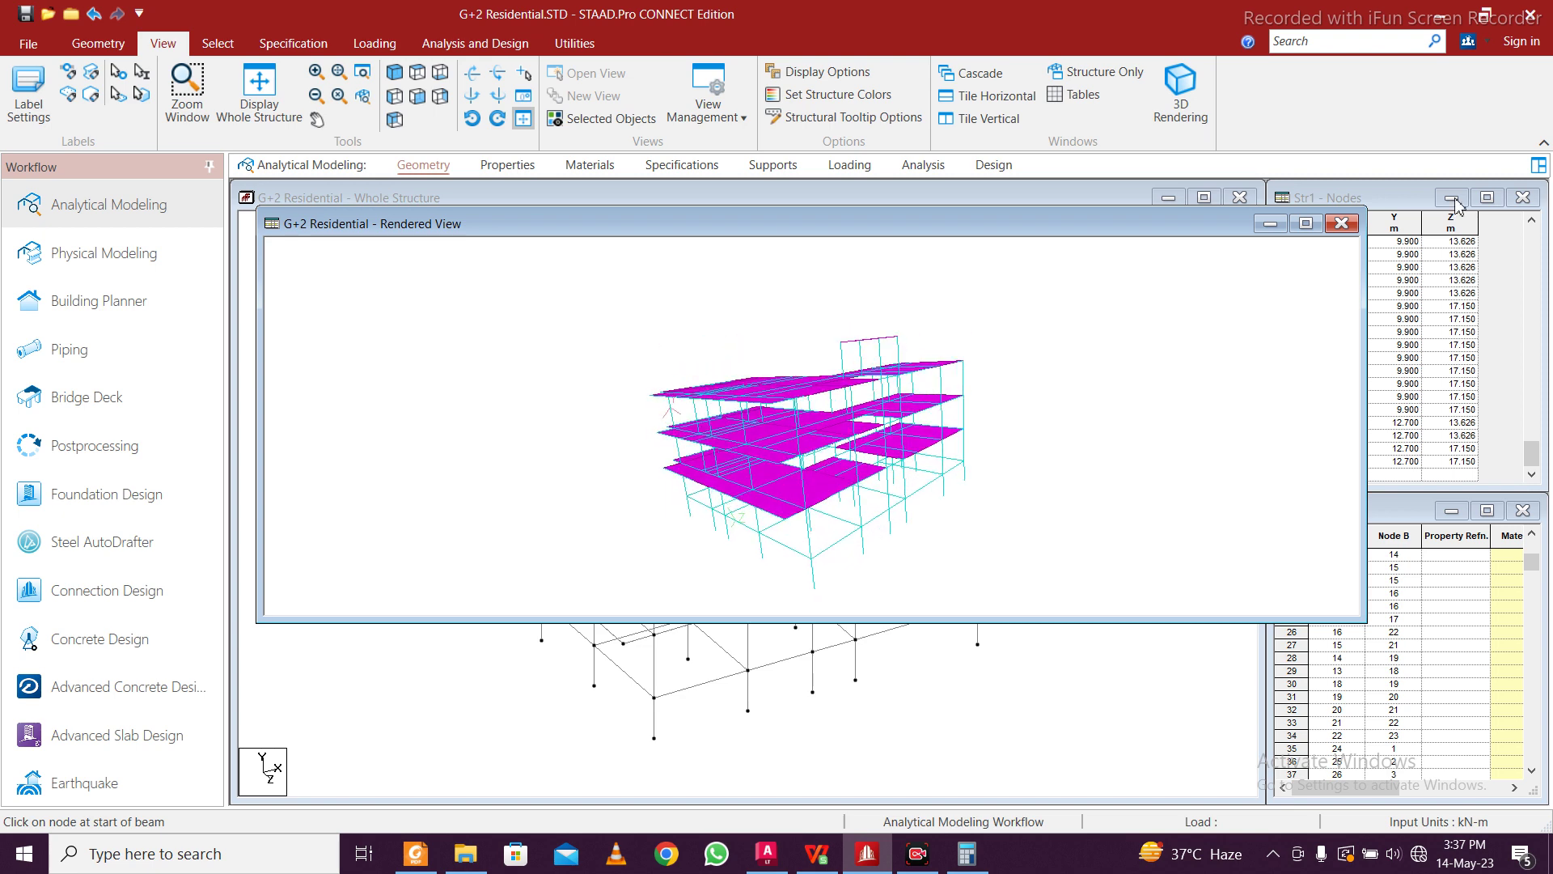
click(1341, 224)
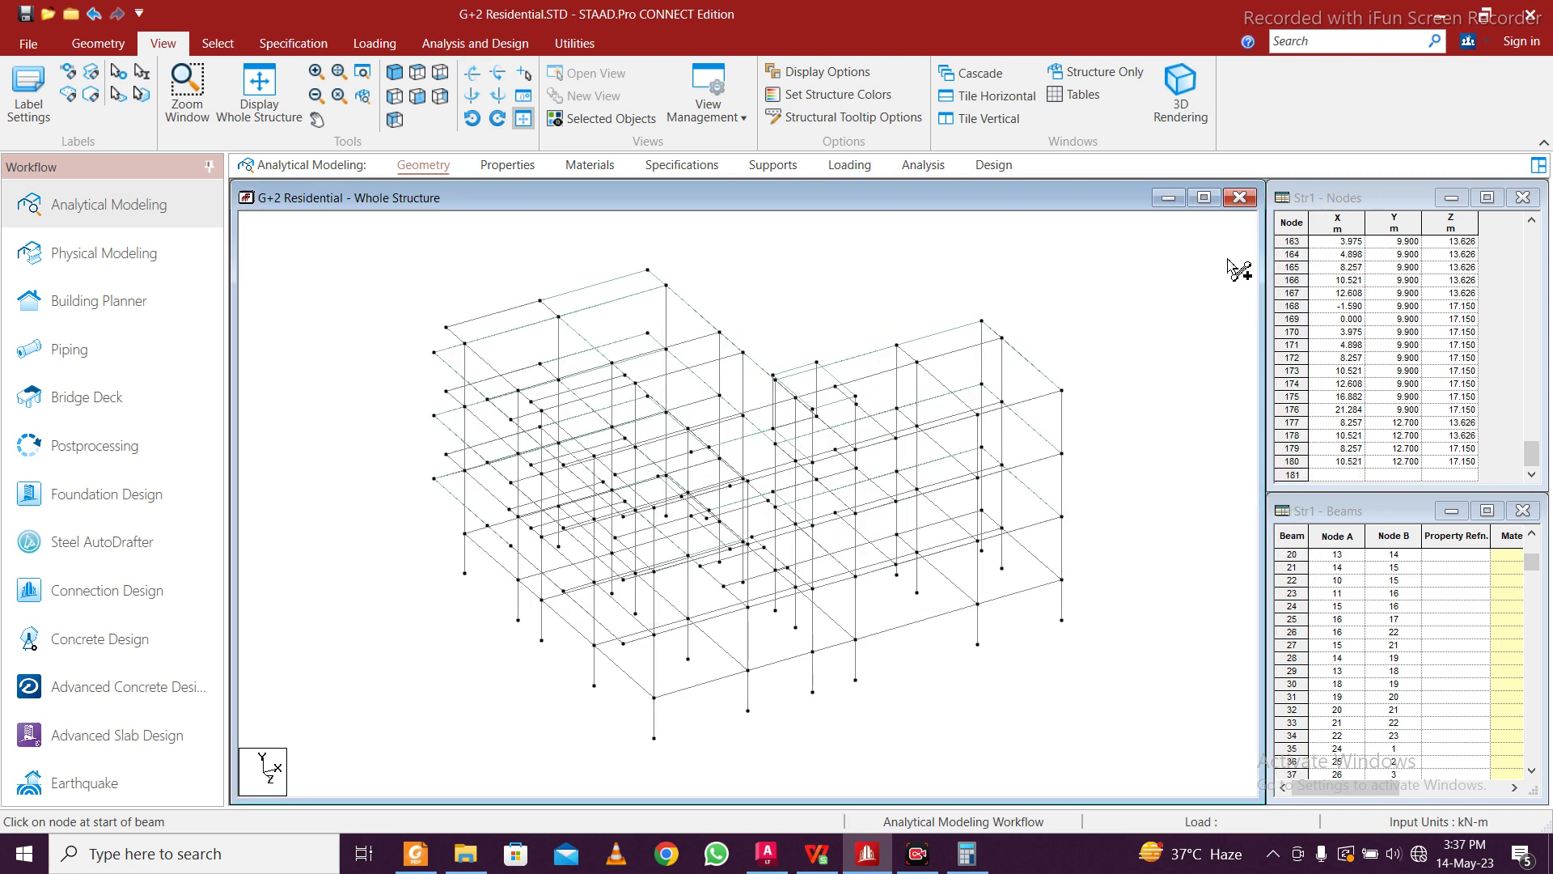
Create a fixed support restraining all six degrees of freedom
click(773, 165)
click(1379, 635)
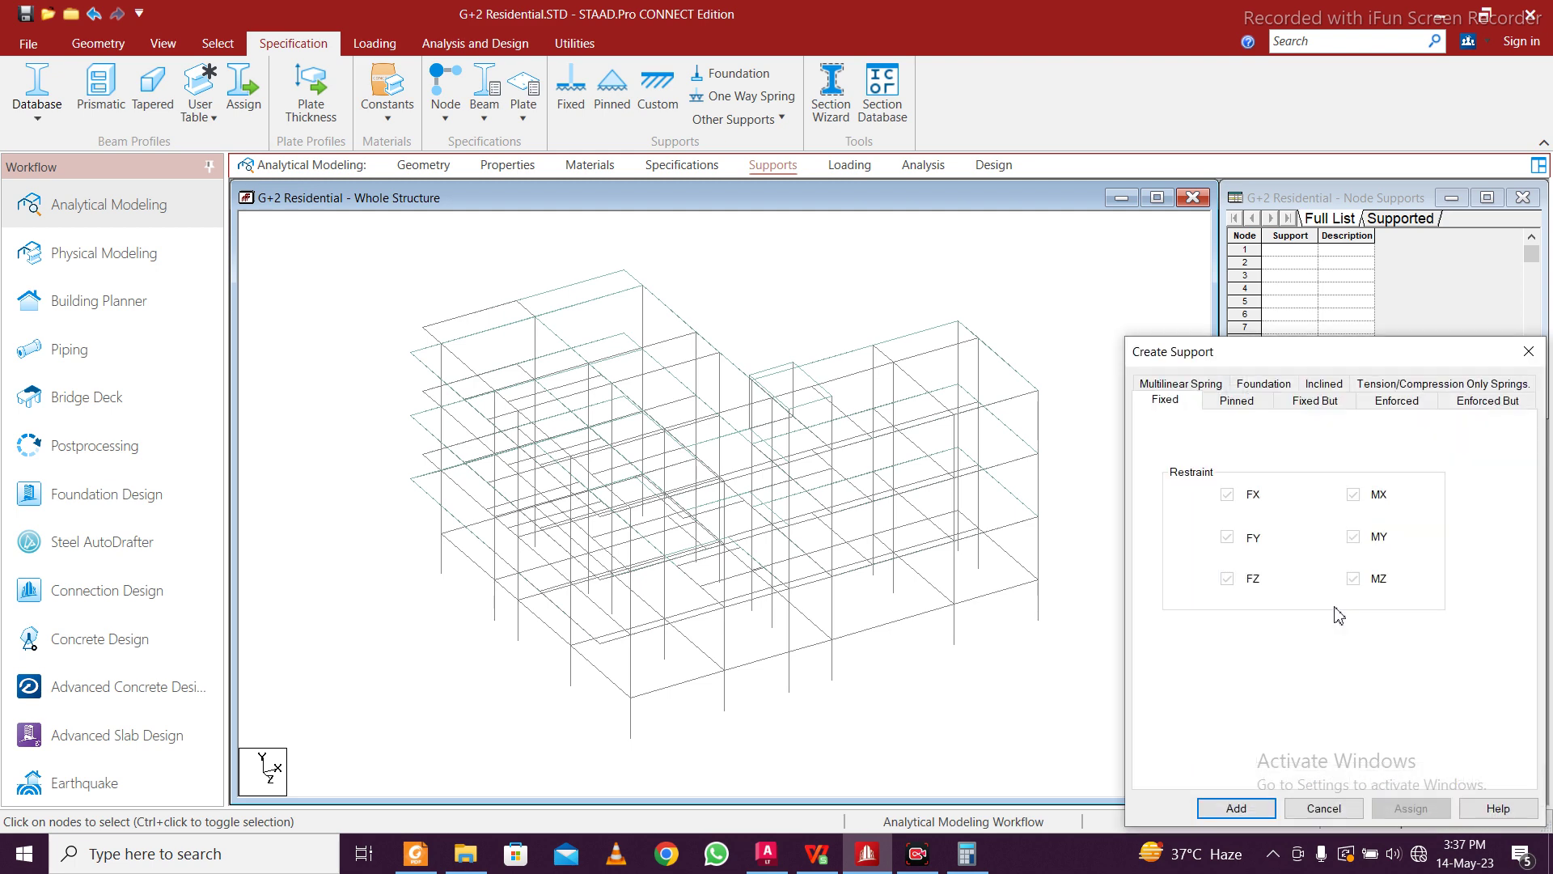
click(1238, 807)
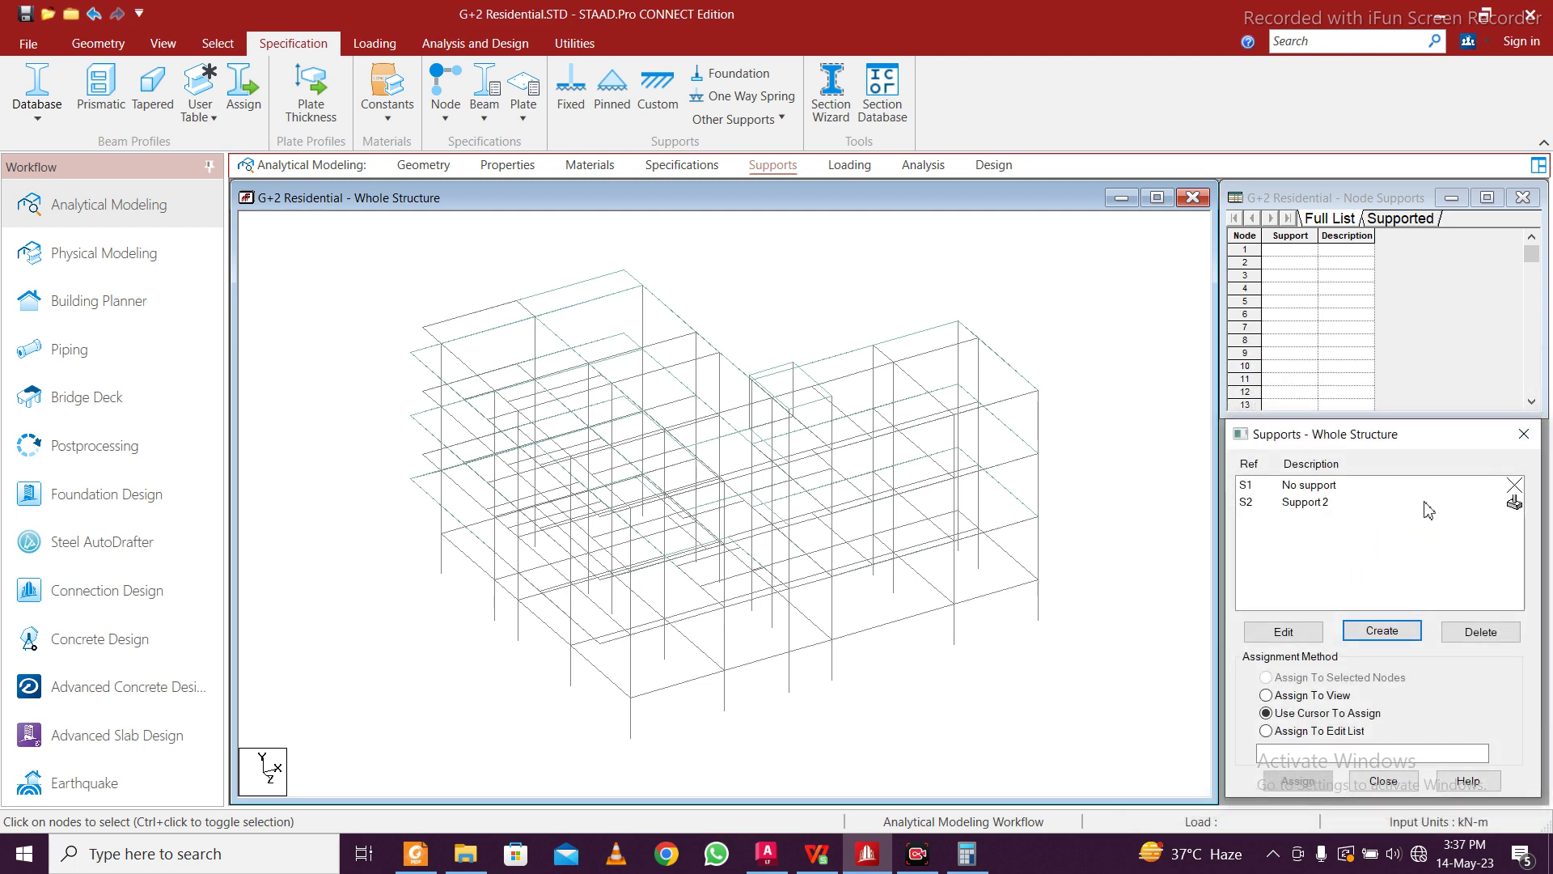
Assign the fixed support to all base nodes of the columns, selected together in an elevation view
click(1404, 503)
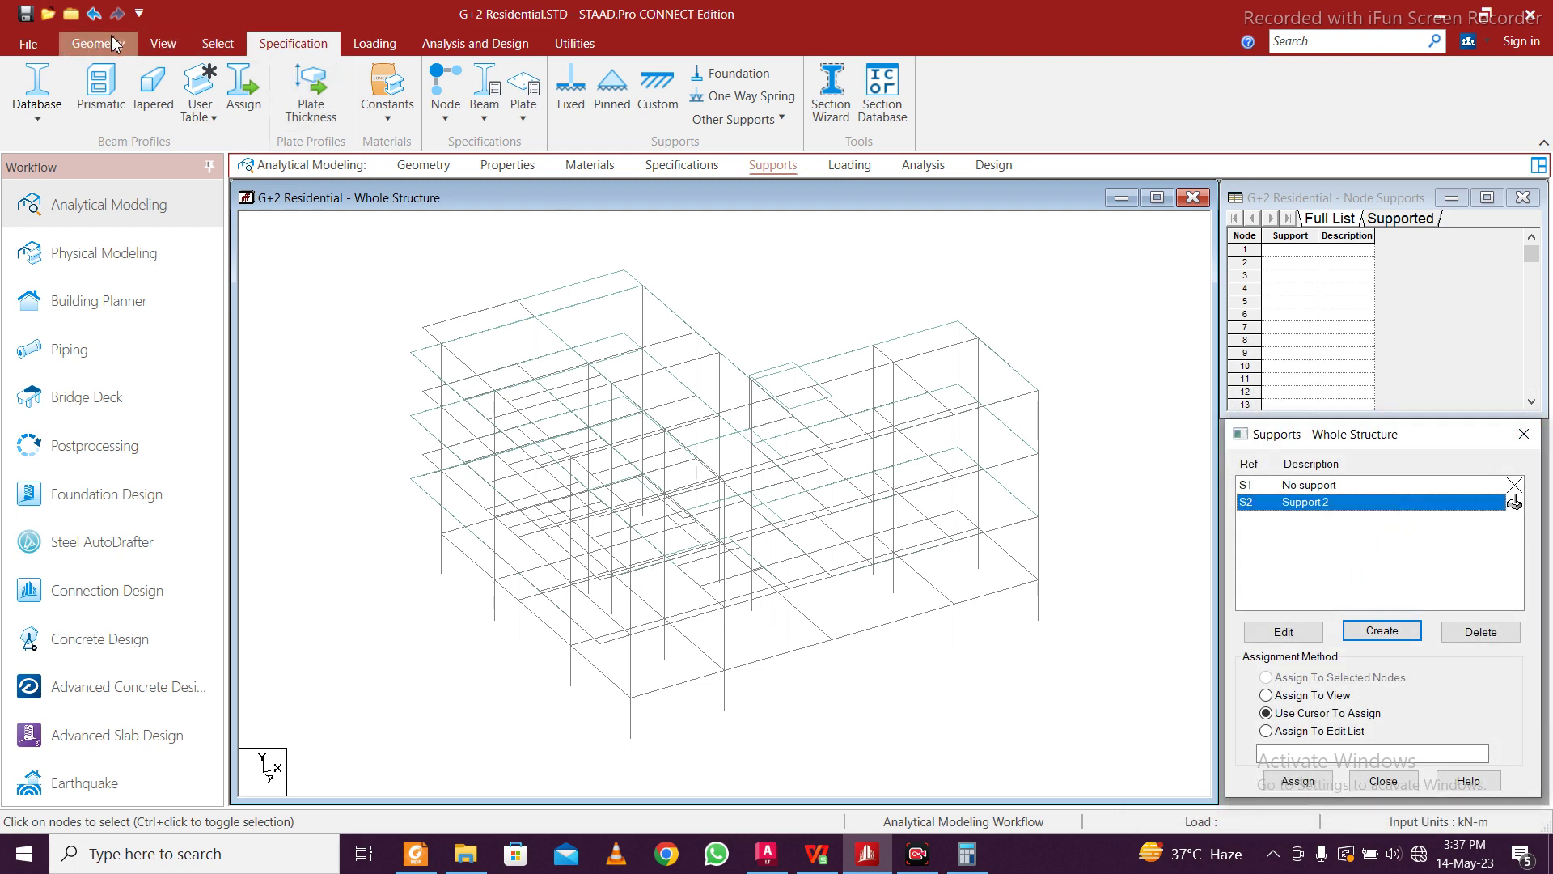
click(162, 45)
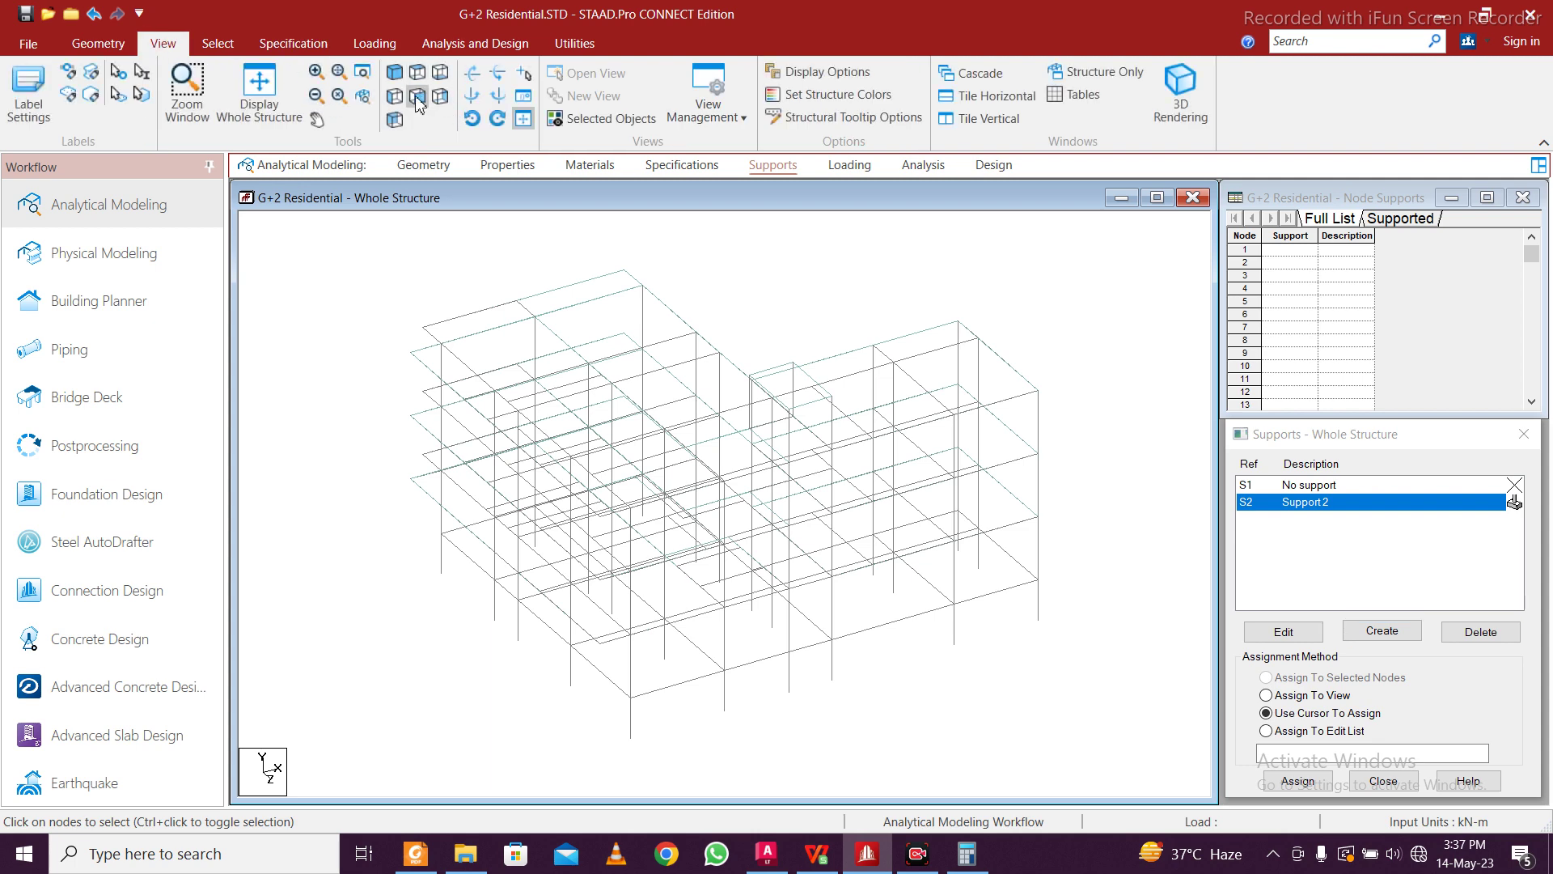
click(423, 98)
drag(377, 715, 1149, 765)
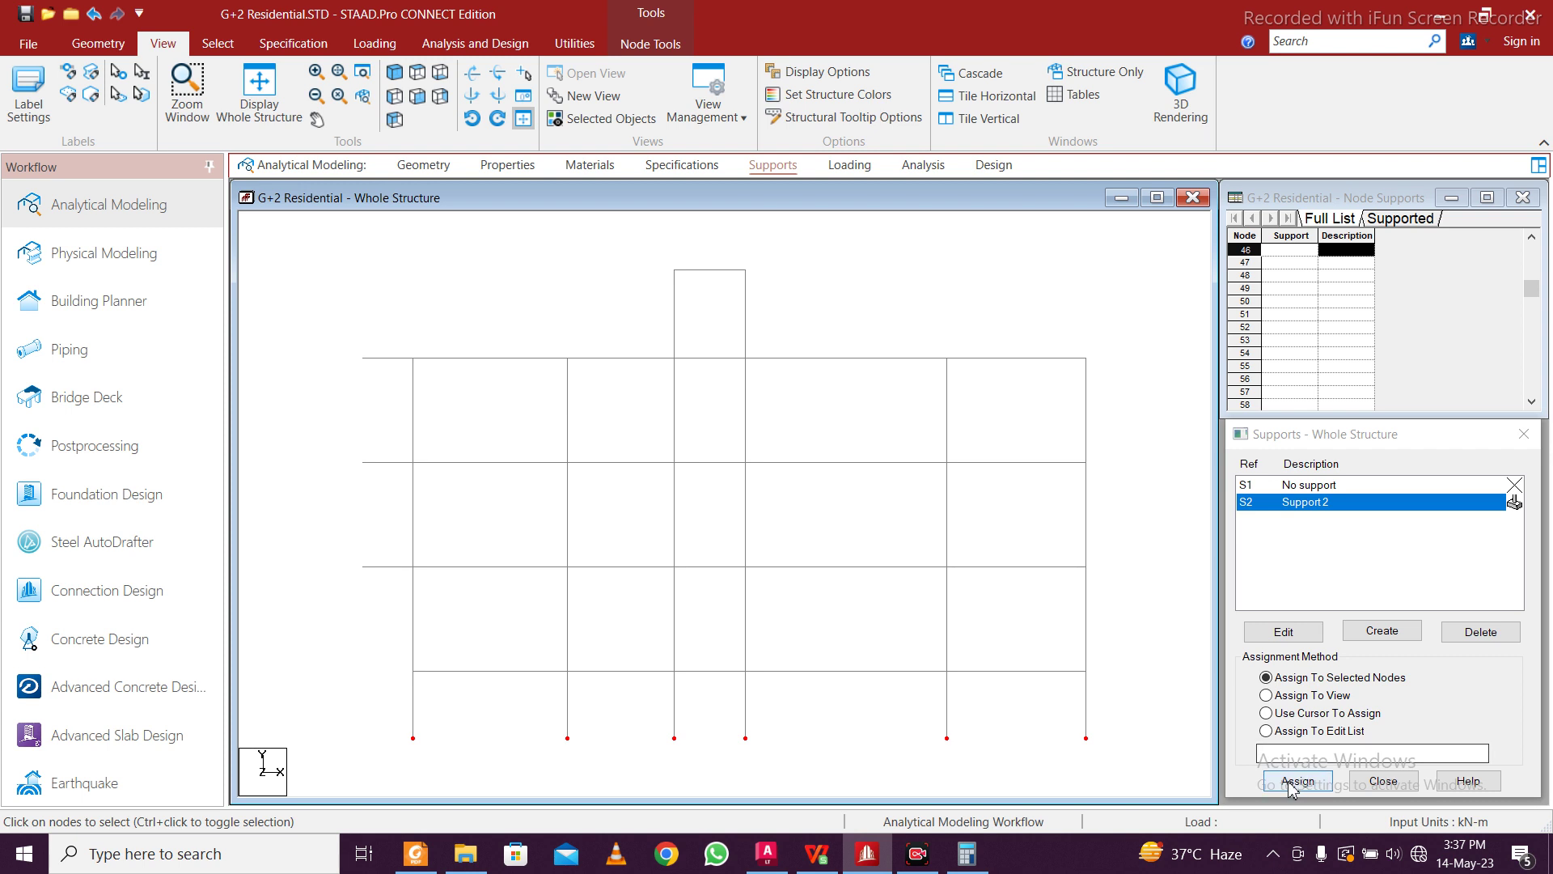
click(1294, 780)
click(1379, 672)
click(1040, 597)
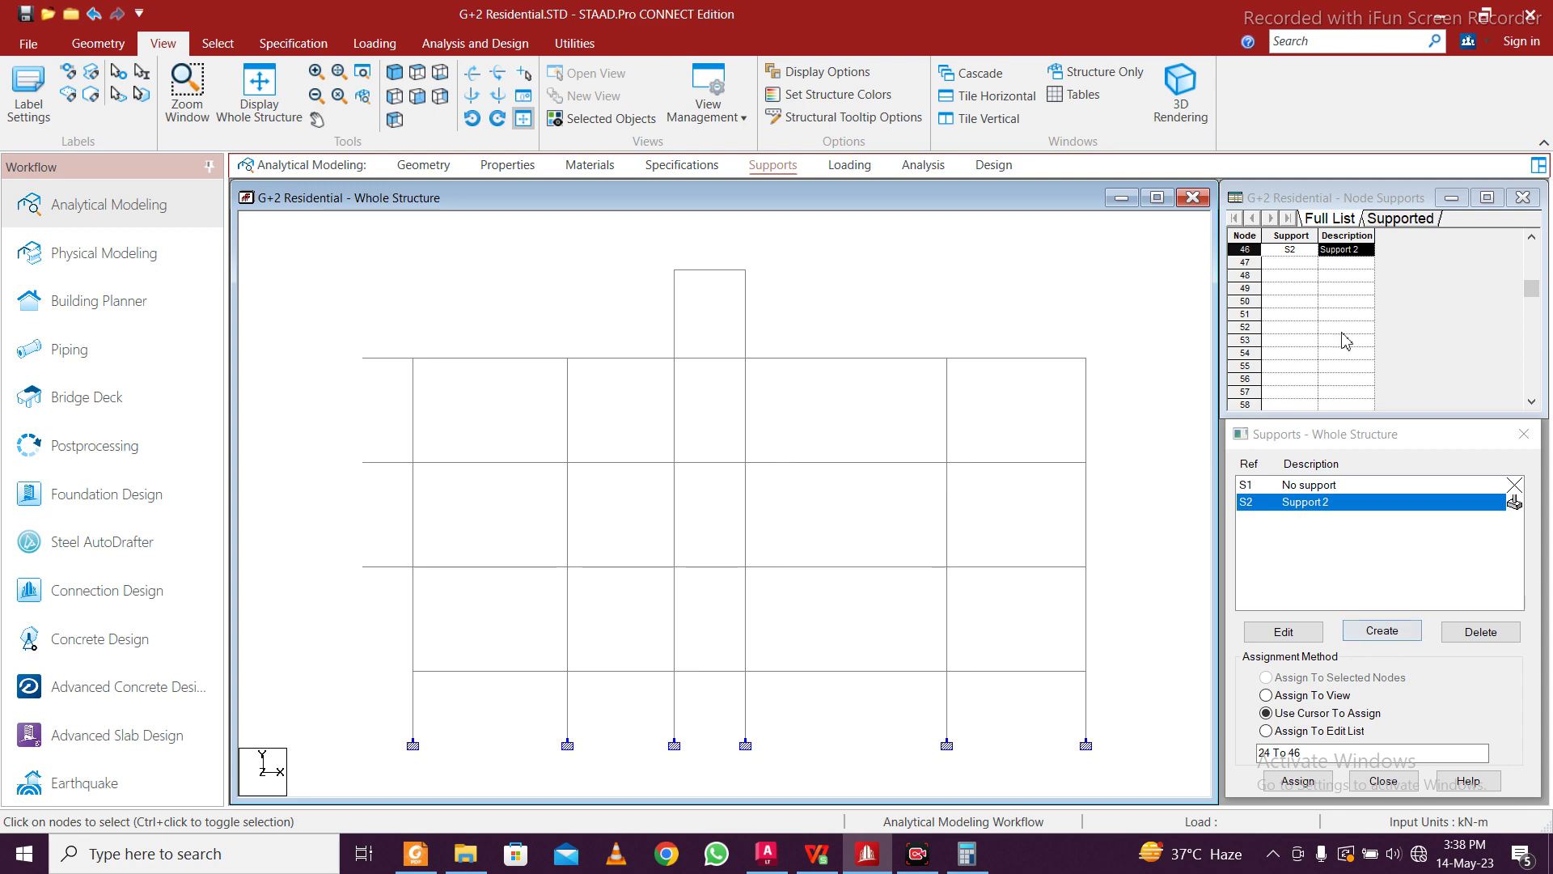
Define a rectangular concrete section with YD 0.3 m and ZD 0.3 m
click(520, 167)
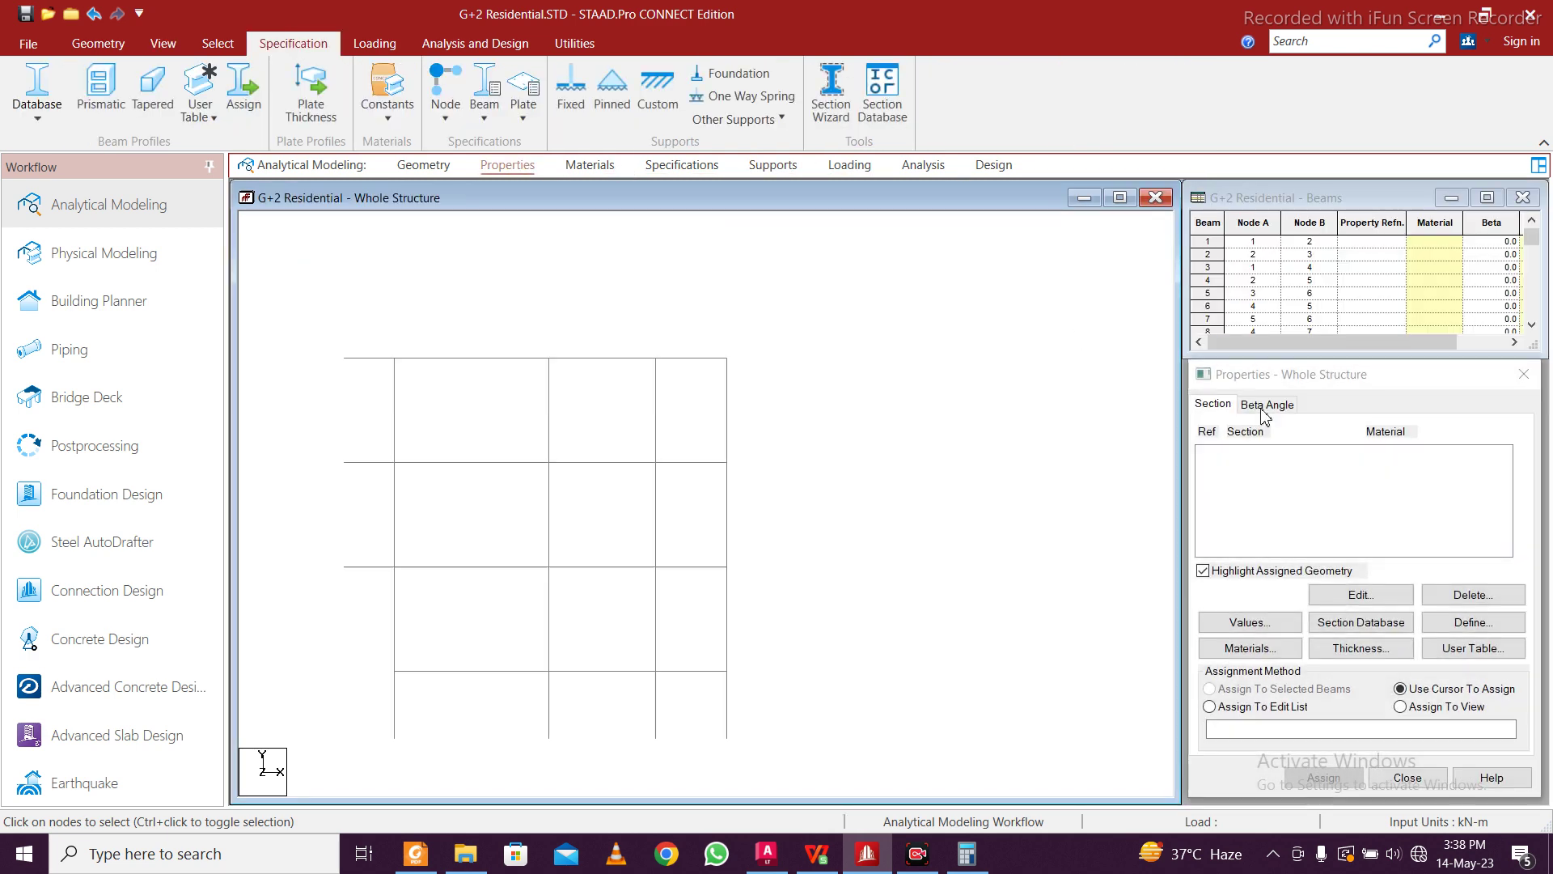
click(1473, 628)
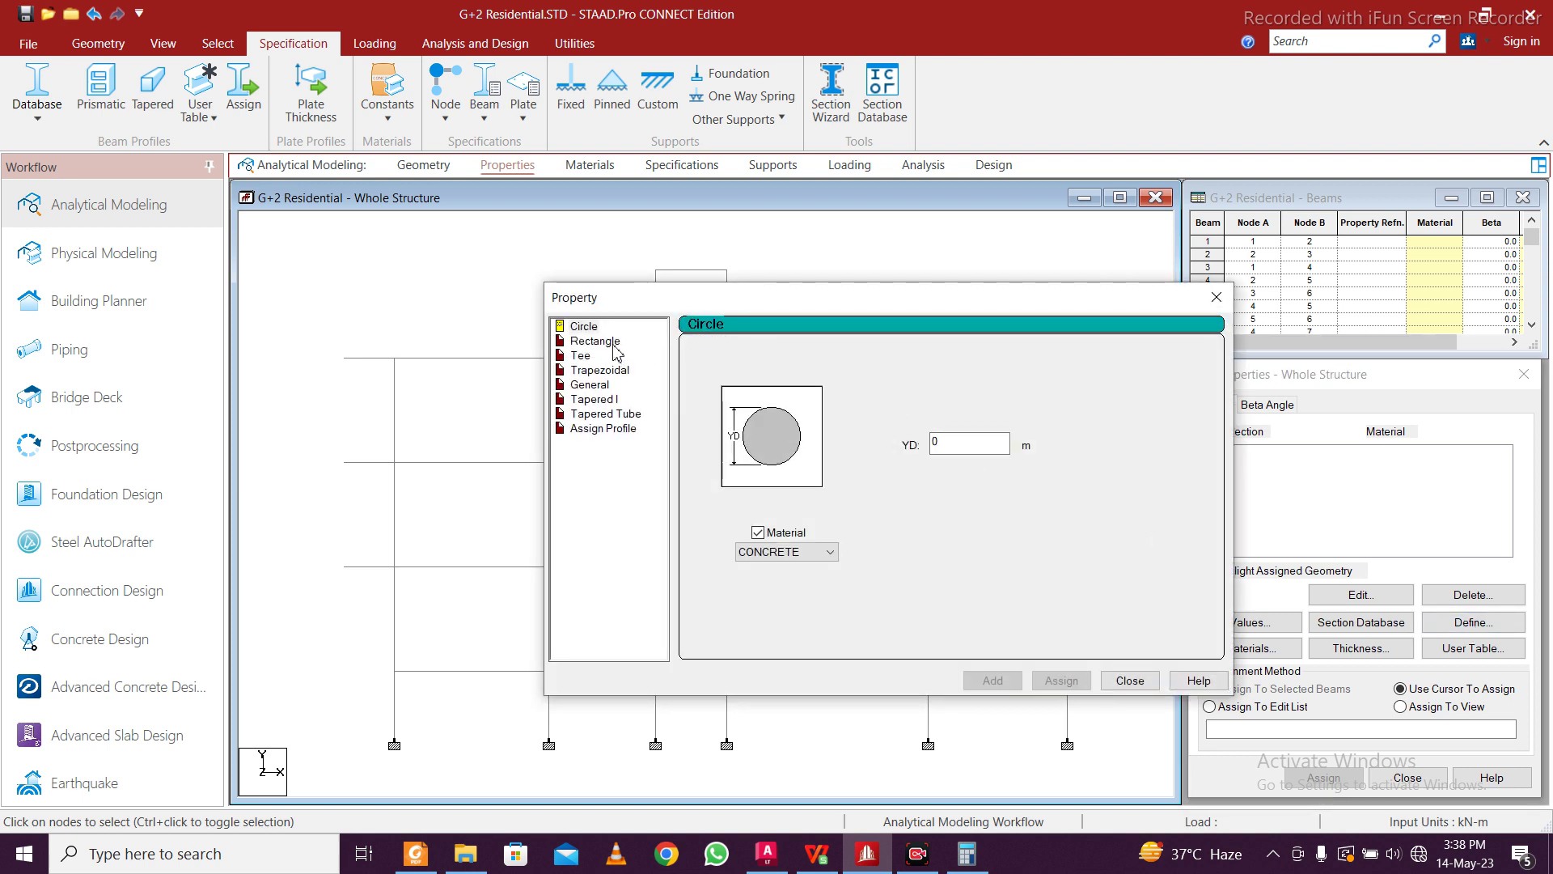
click(602, 341)
click(992, 435)
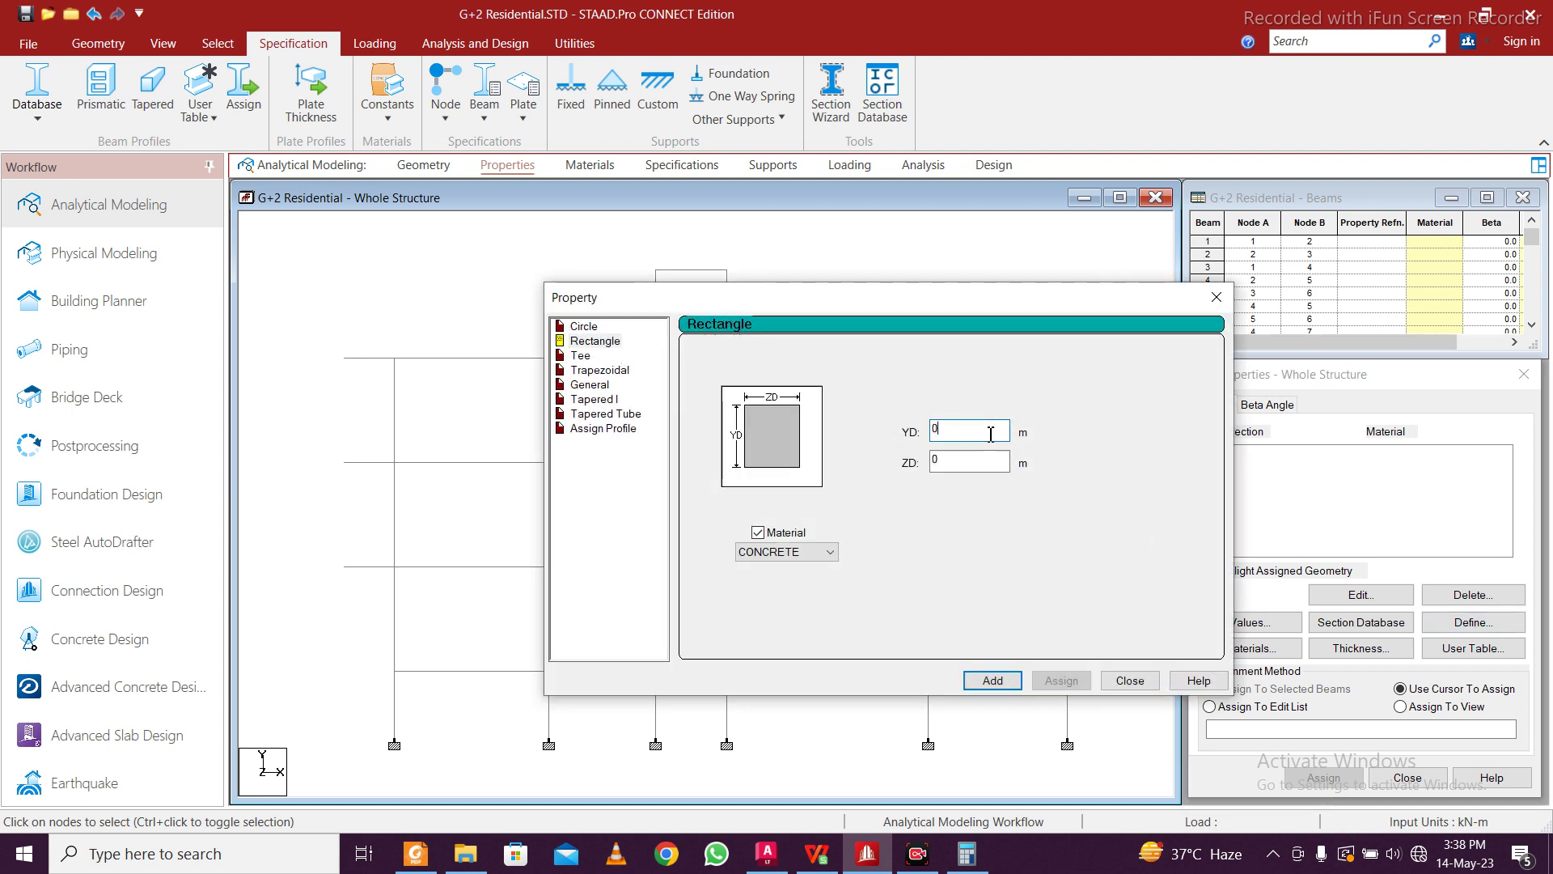
text(.3)
click(973, 462)
text(.3)
click(992, 680)
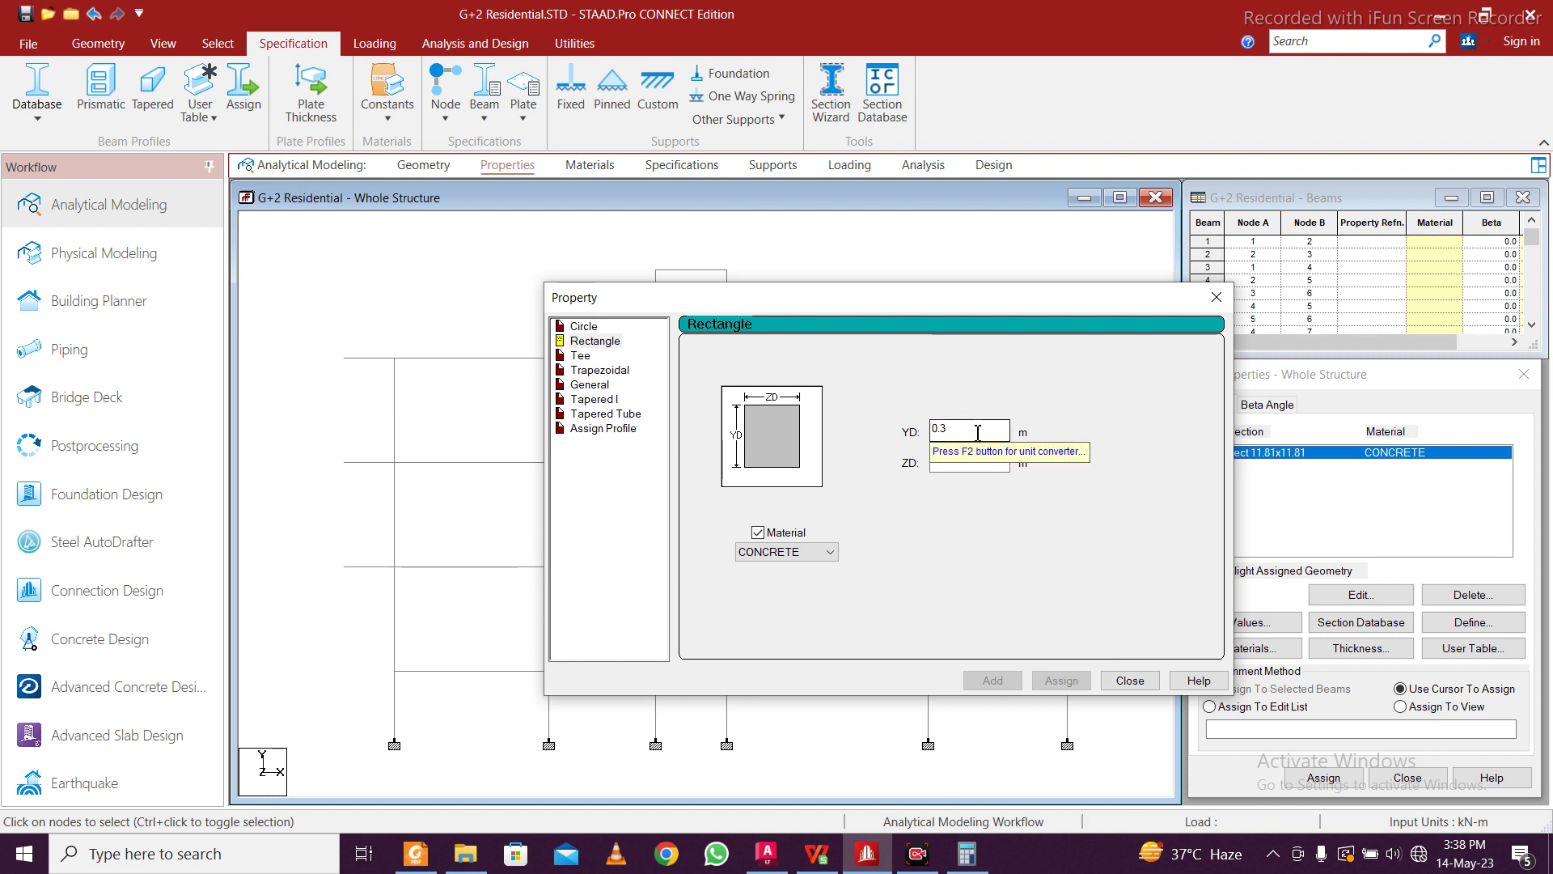
Define a second rectangular concrete section with YD 0.35 m and ZD 0.25 m
click(963, 459)
text(0.3)
key(BackSpace)
text(25)
click(987, 424)
text(5)
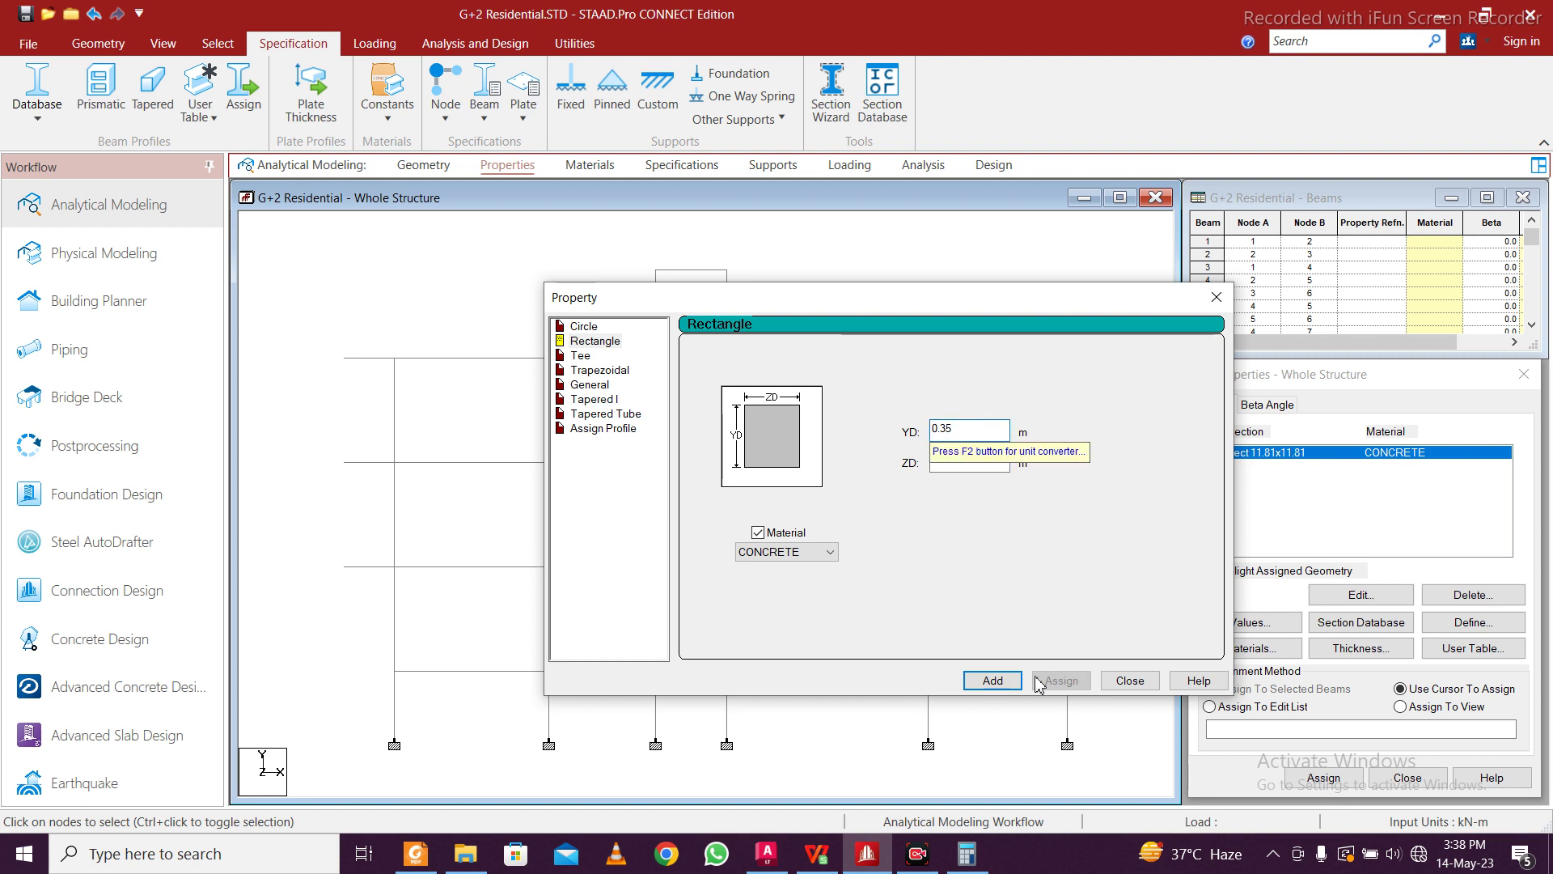
click(992, 680)
click(1129, 679)
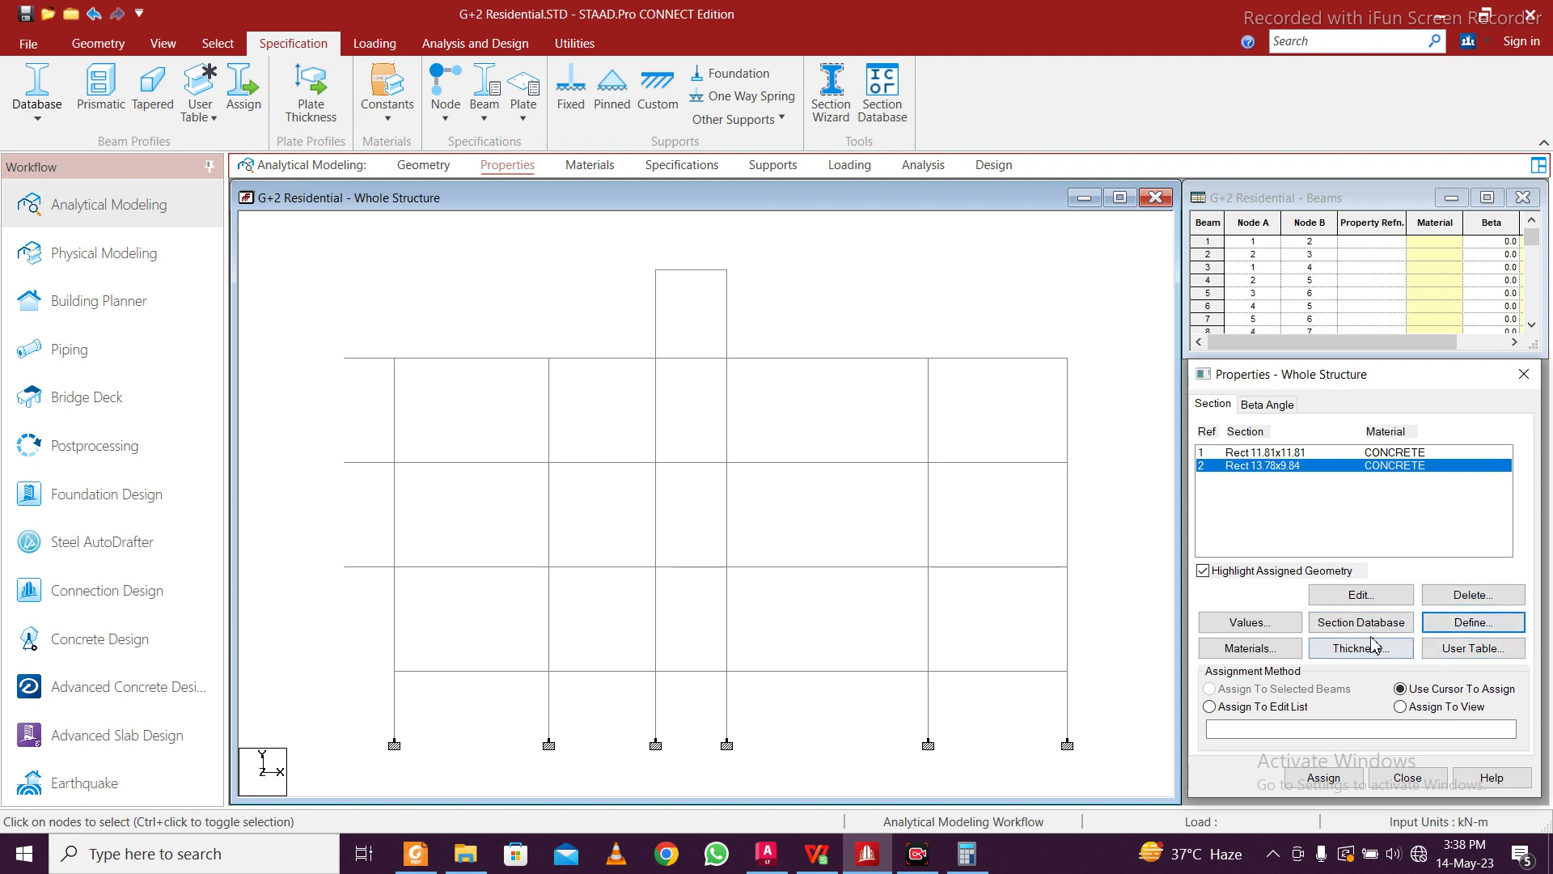
Define a concrete plate thickness of 0.15 m at all four nodes
click(1345, 648)
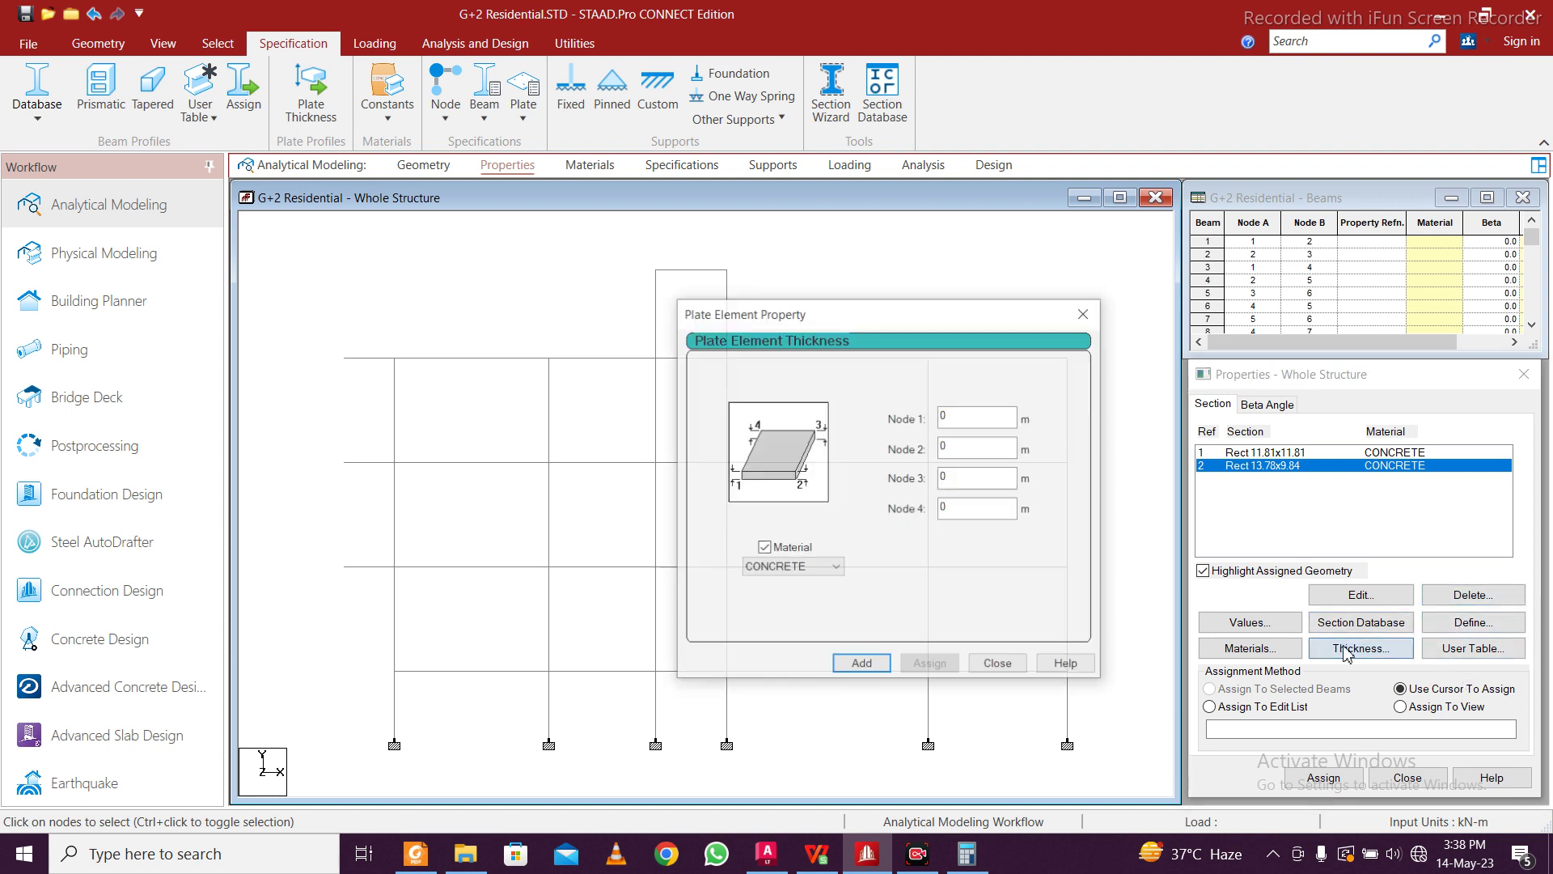
click(977, 417)
text(.15)
click(861, 665)
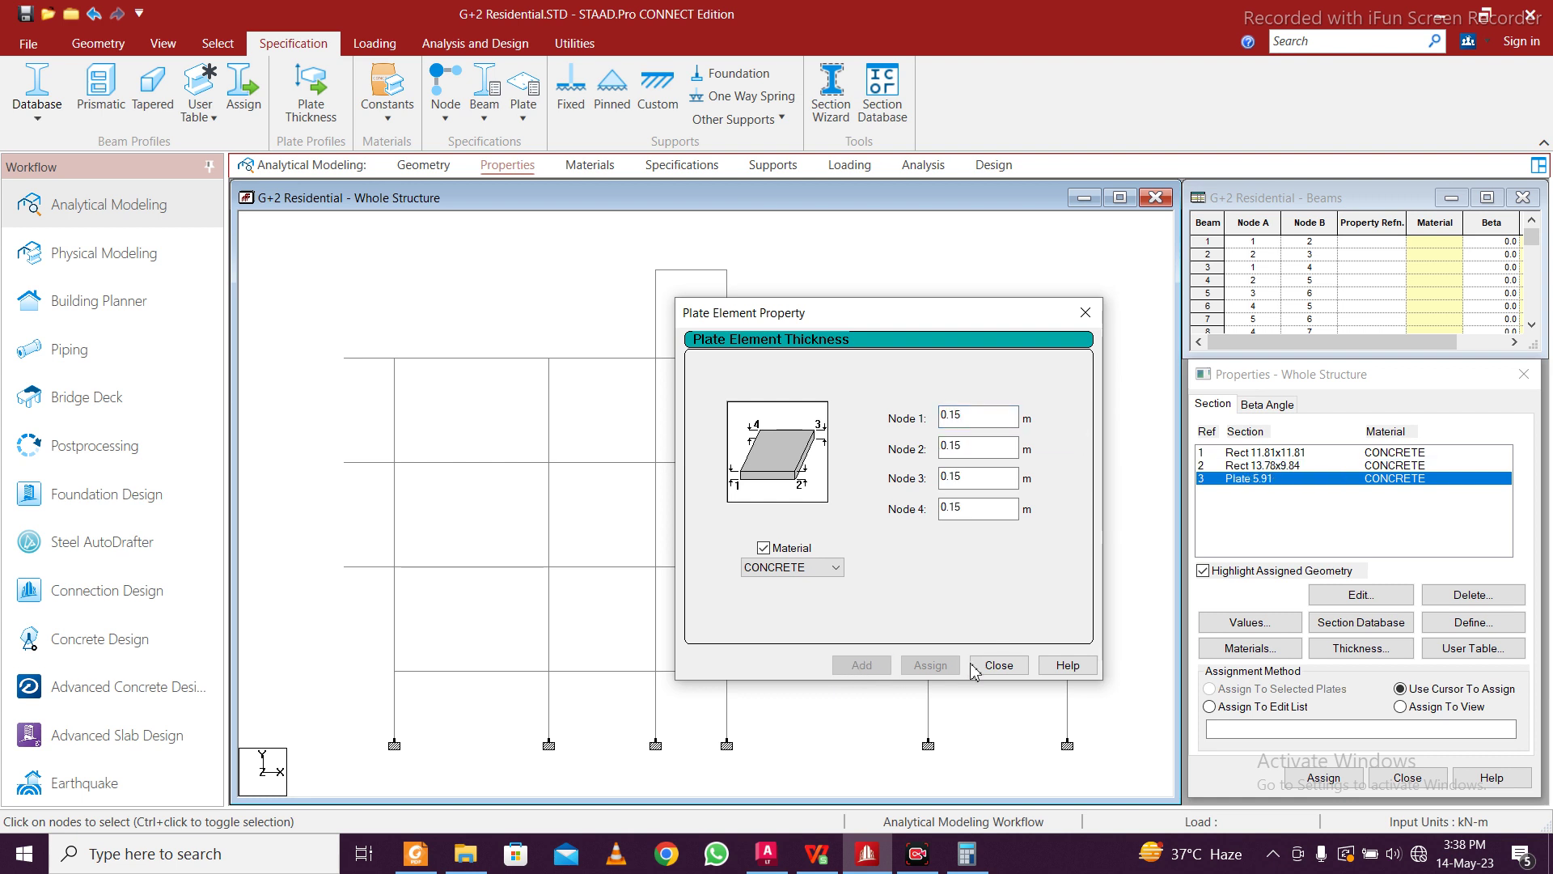
click(976, 667)
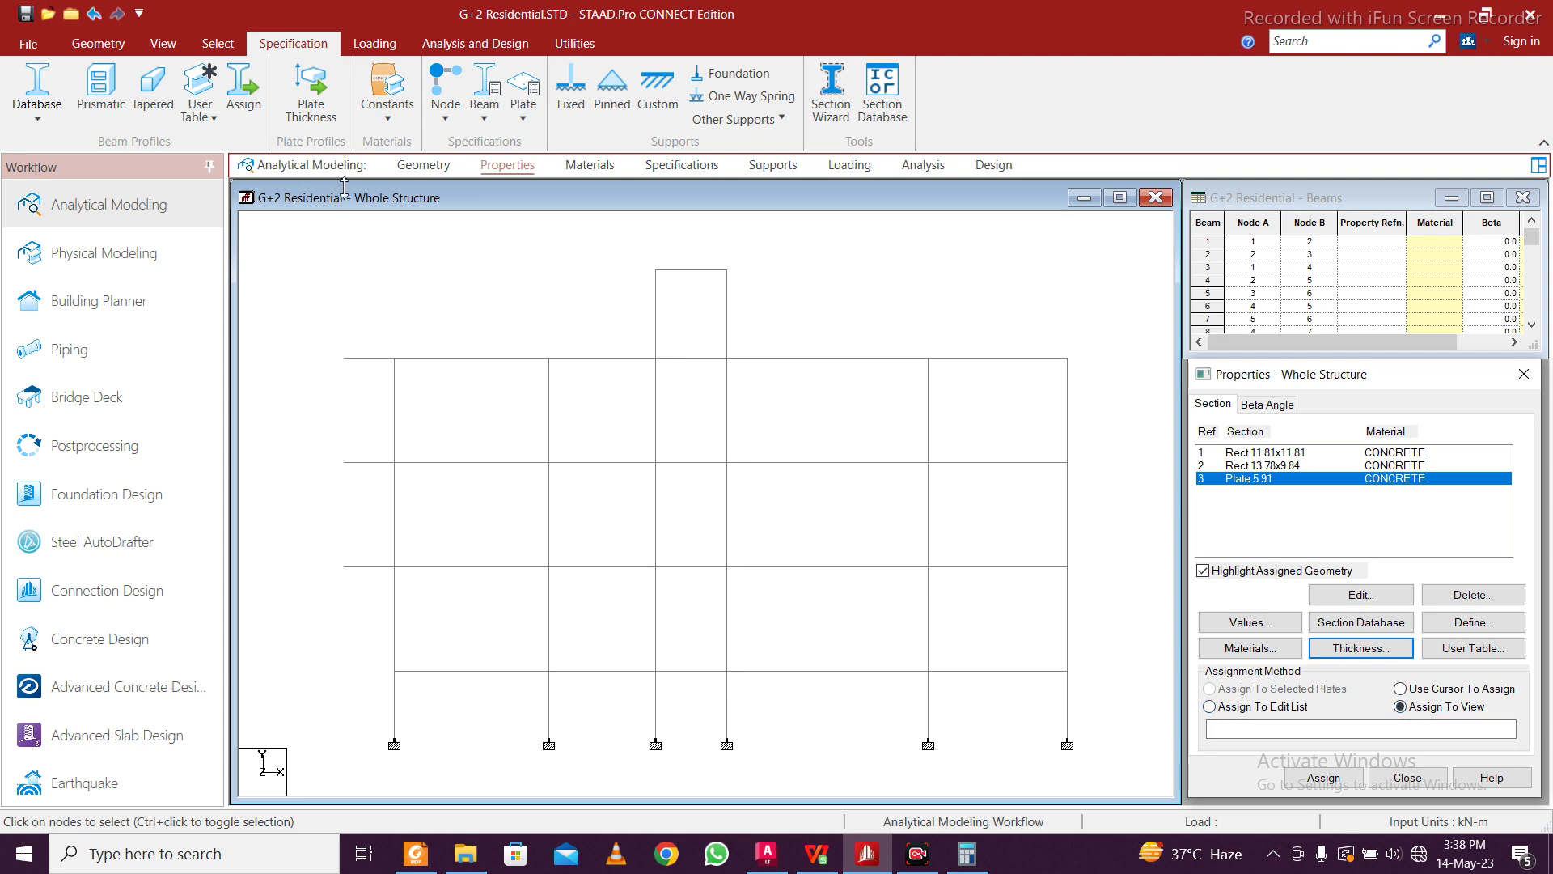
Assign the 0.15 m plate thickness to every plate of the whole structure using Assign To View
click(163, 43)
click(270, 97)
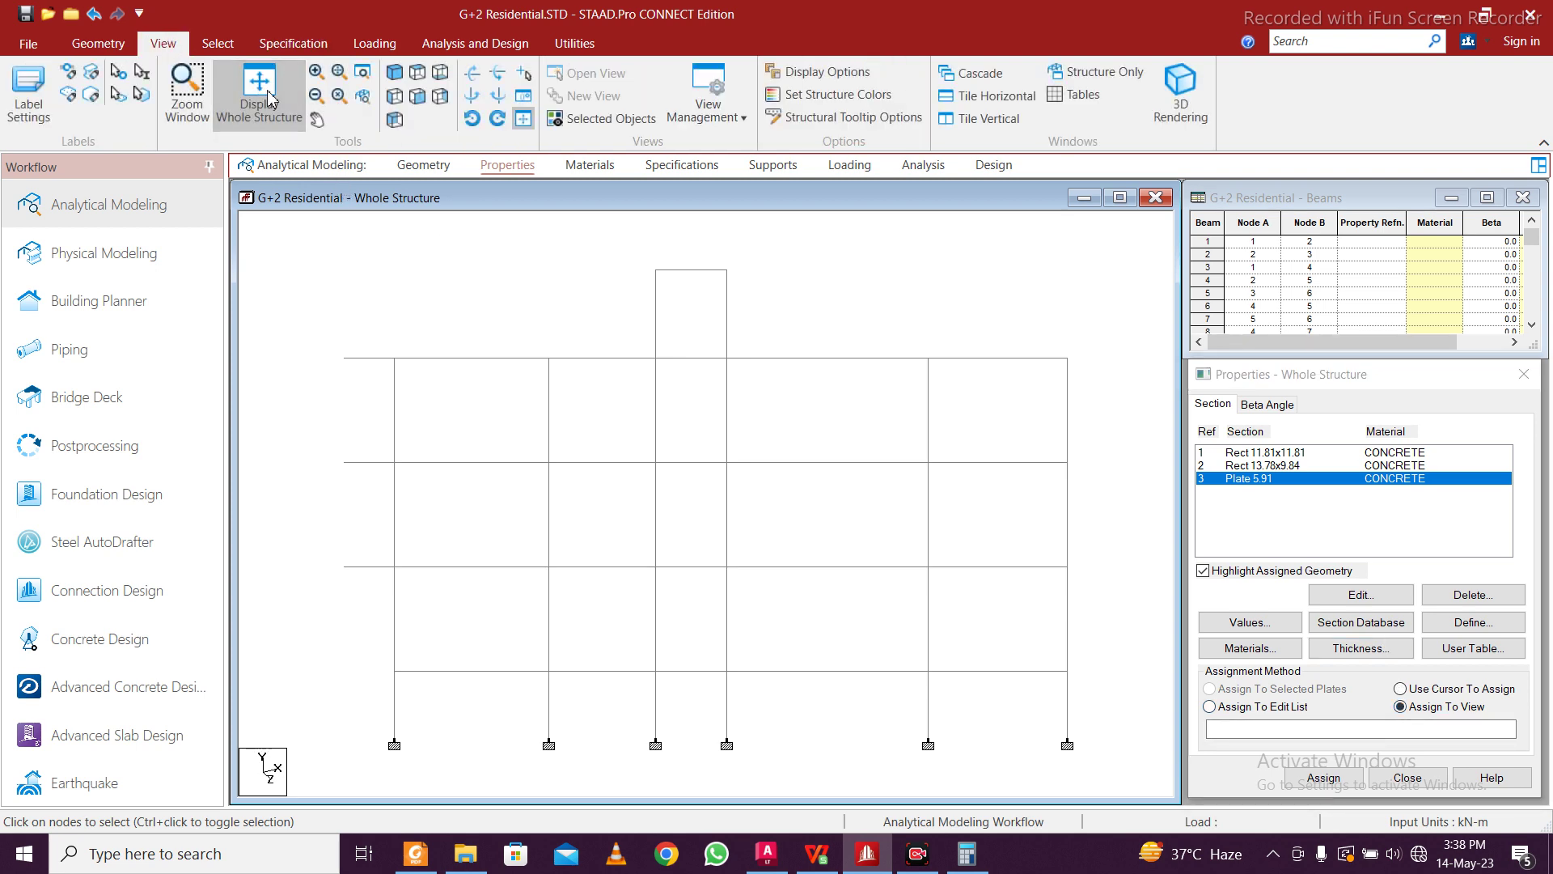
click(1344, 777)
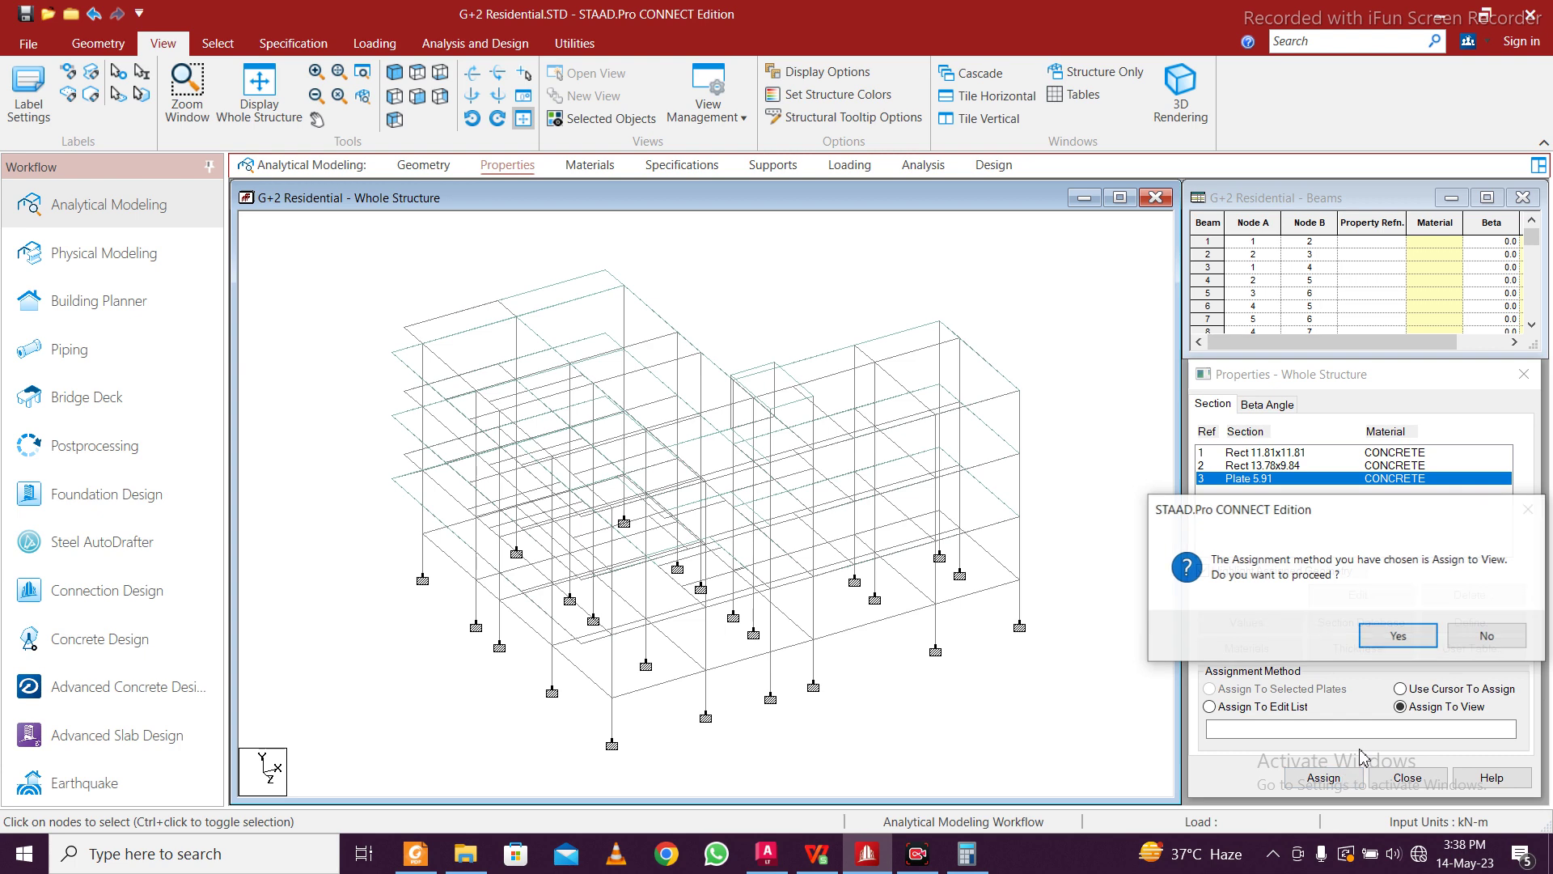
click(1397, 635)
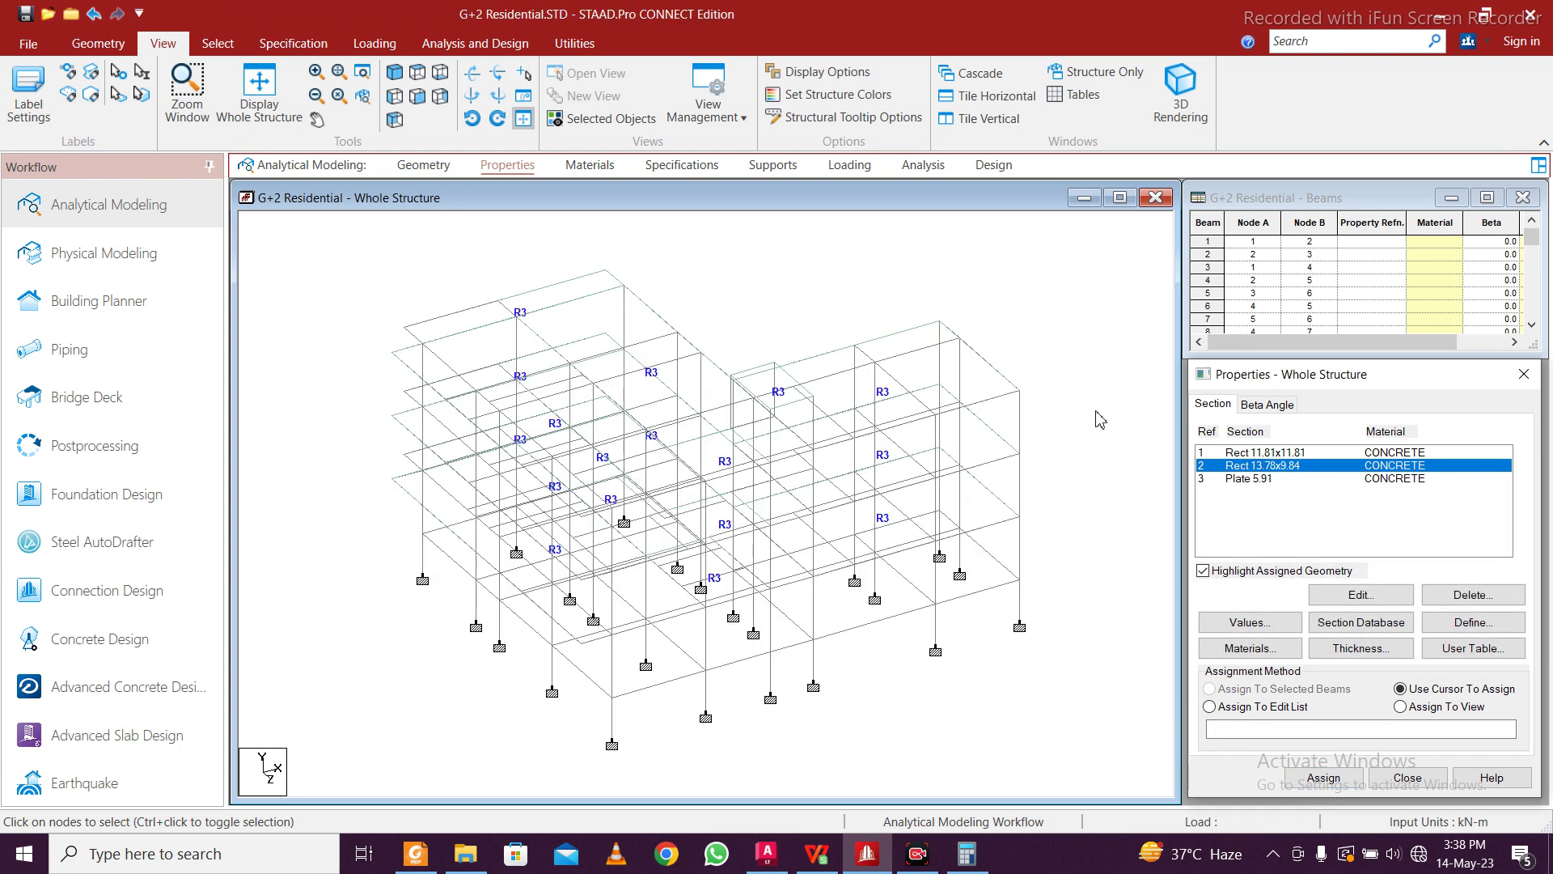
Assign the 0.35 x 0.25 m section to all horizontal beams, selected by their parallel directions
click(217, 44)
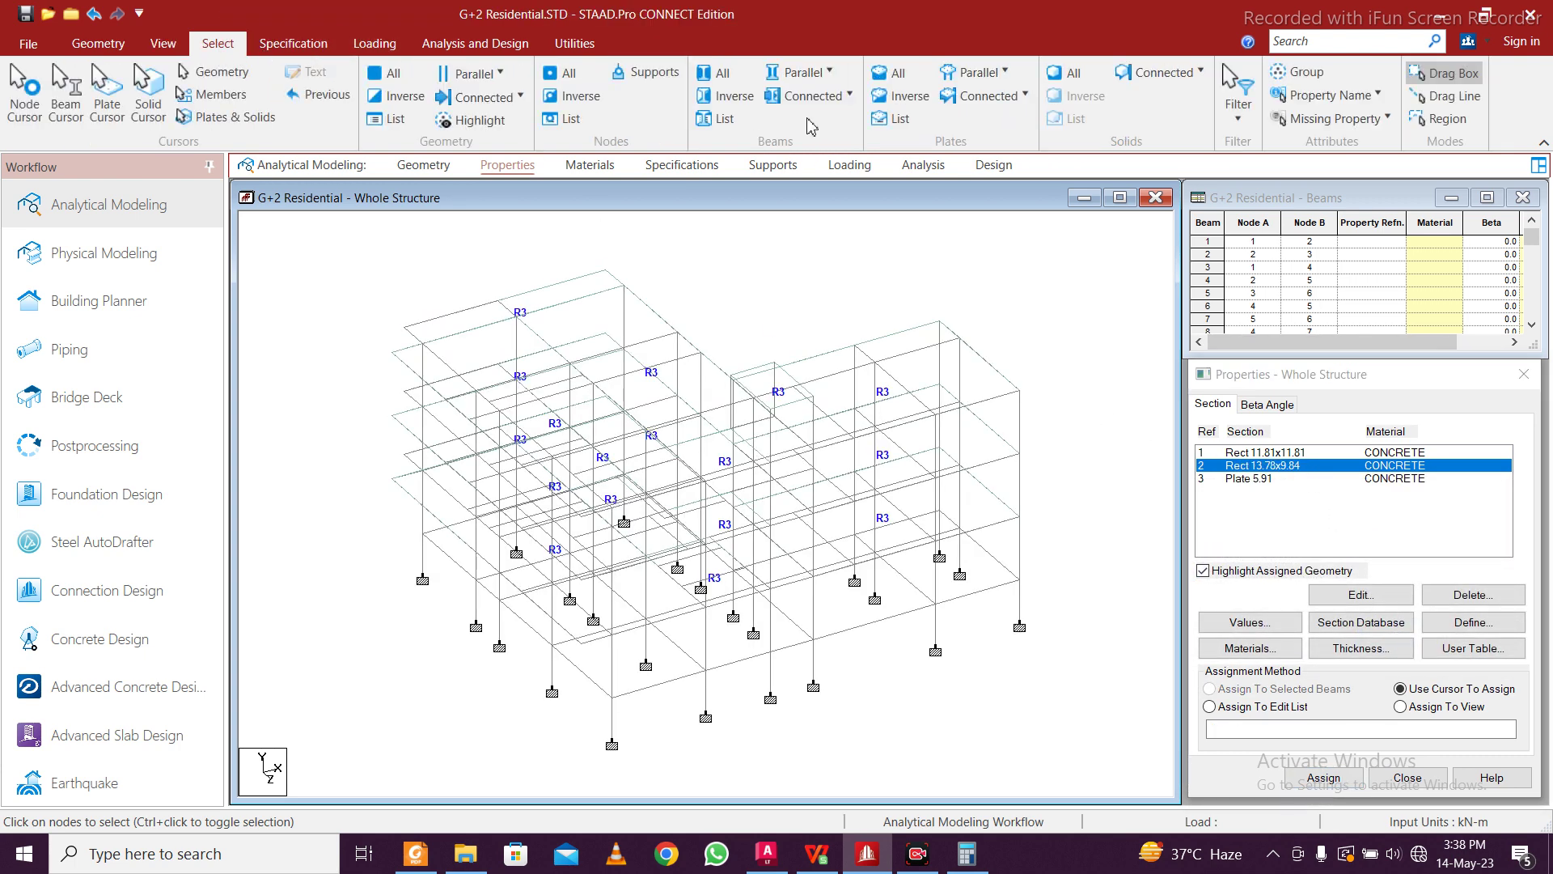
click(827, 72)
click(801, 155)
click(826, 72)
click(801, 156)
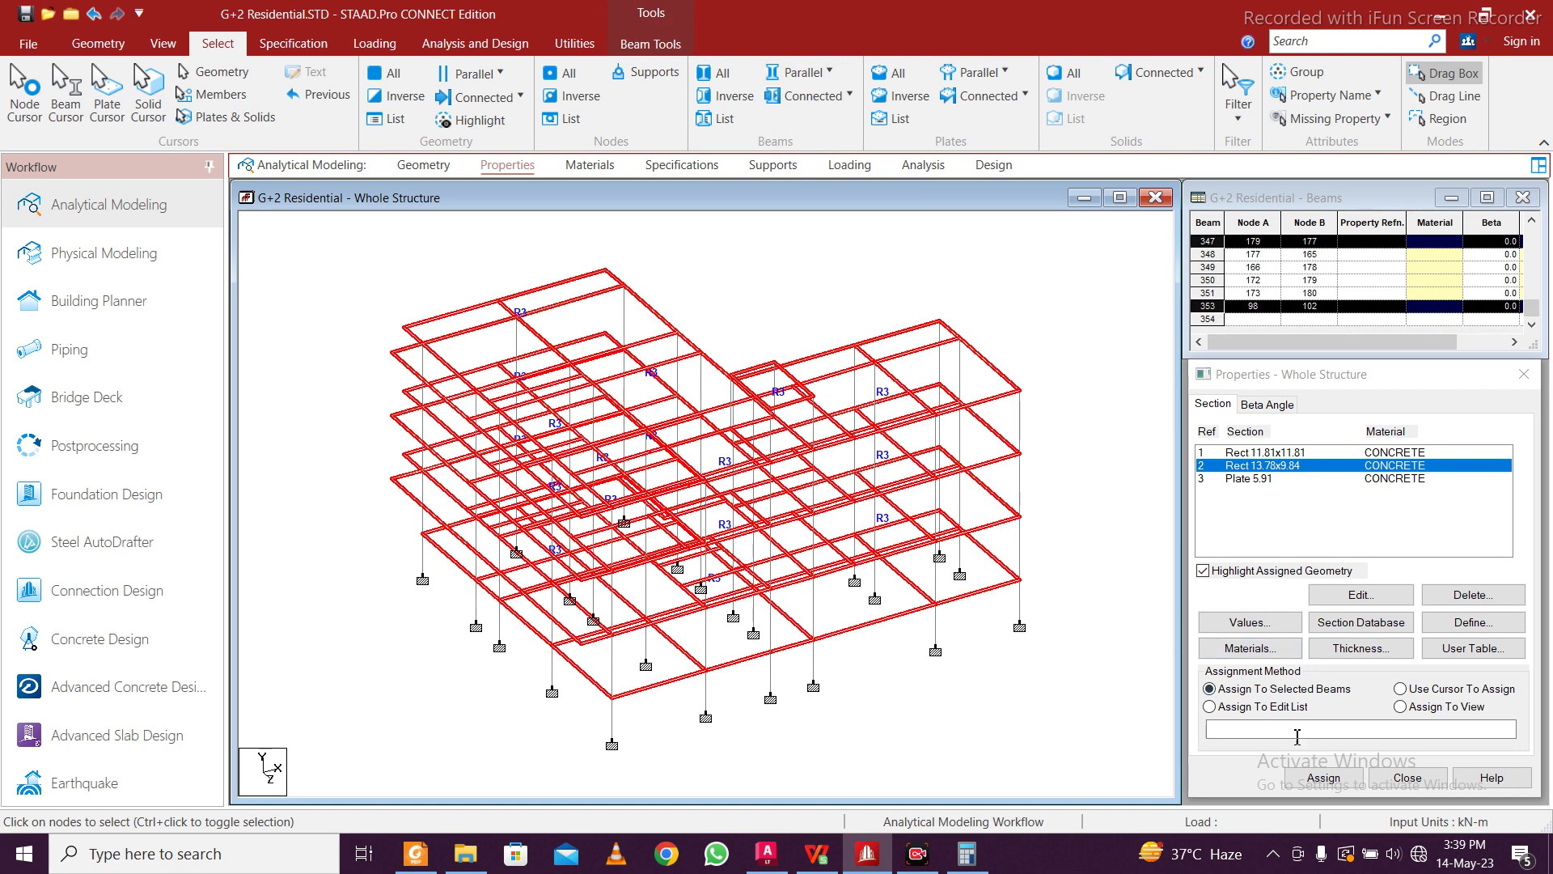
click(1324, 777)
click(1391, 642)
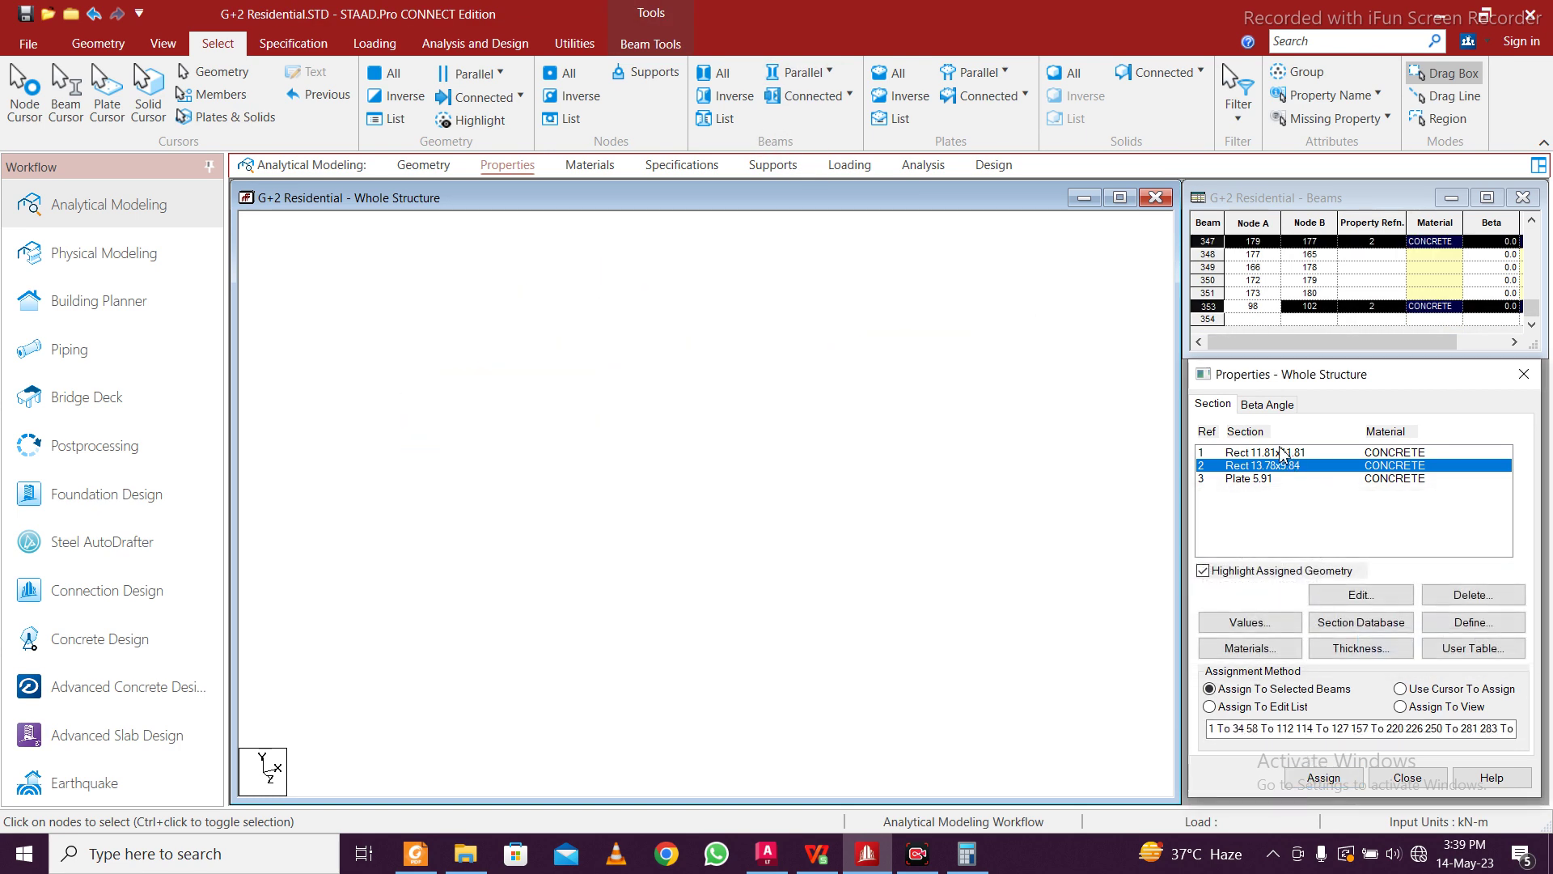
Assign the 0.3 x 0.3 m section to all columns, selected as members parallel to Y
click(1282, 453)
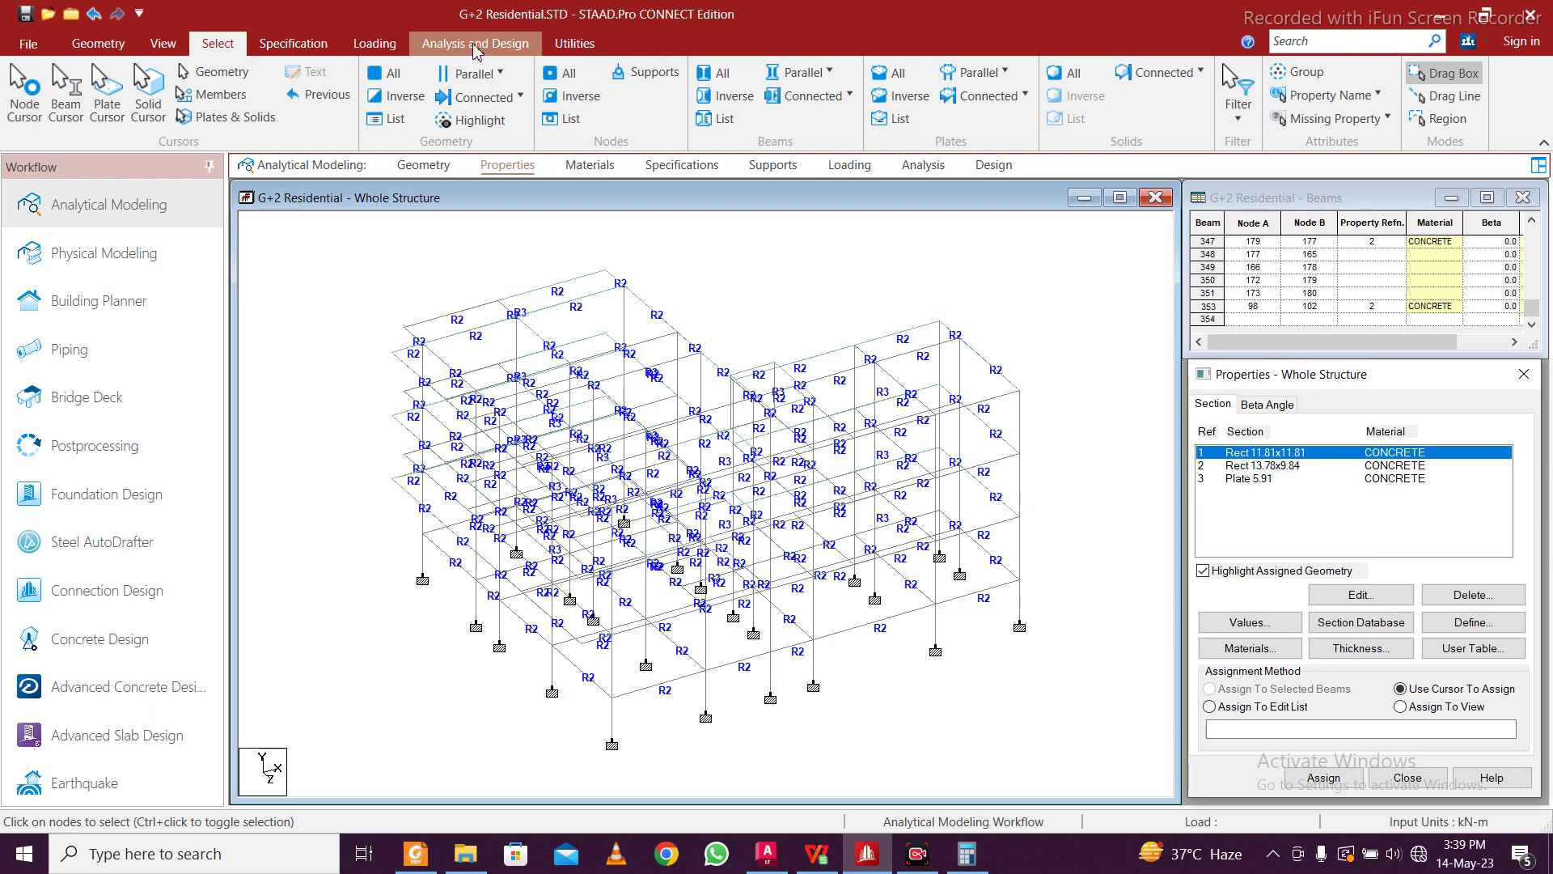
click(790, 79)
click(803, 130)
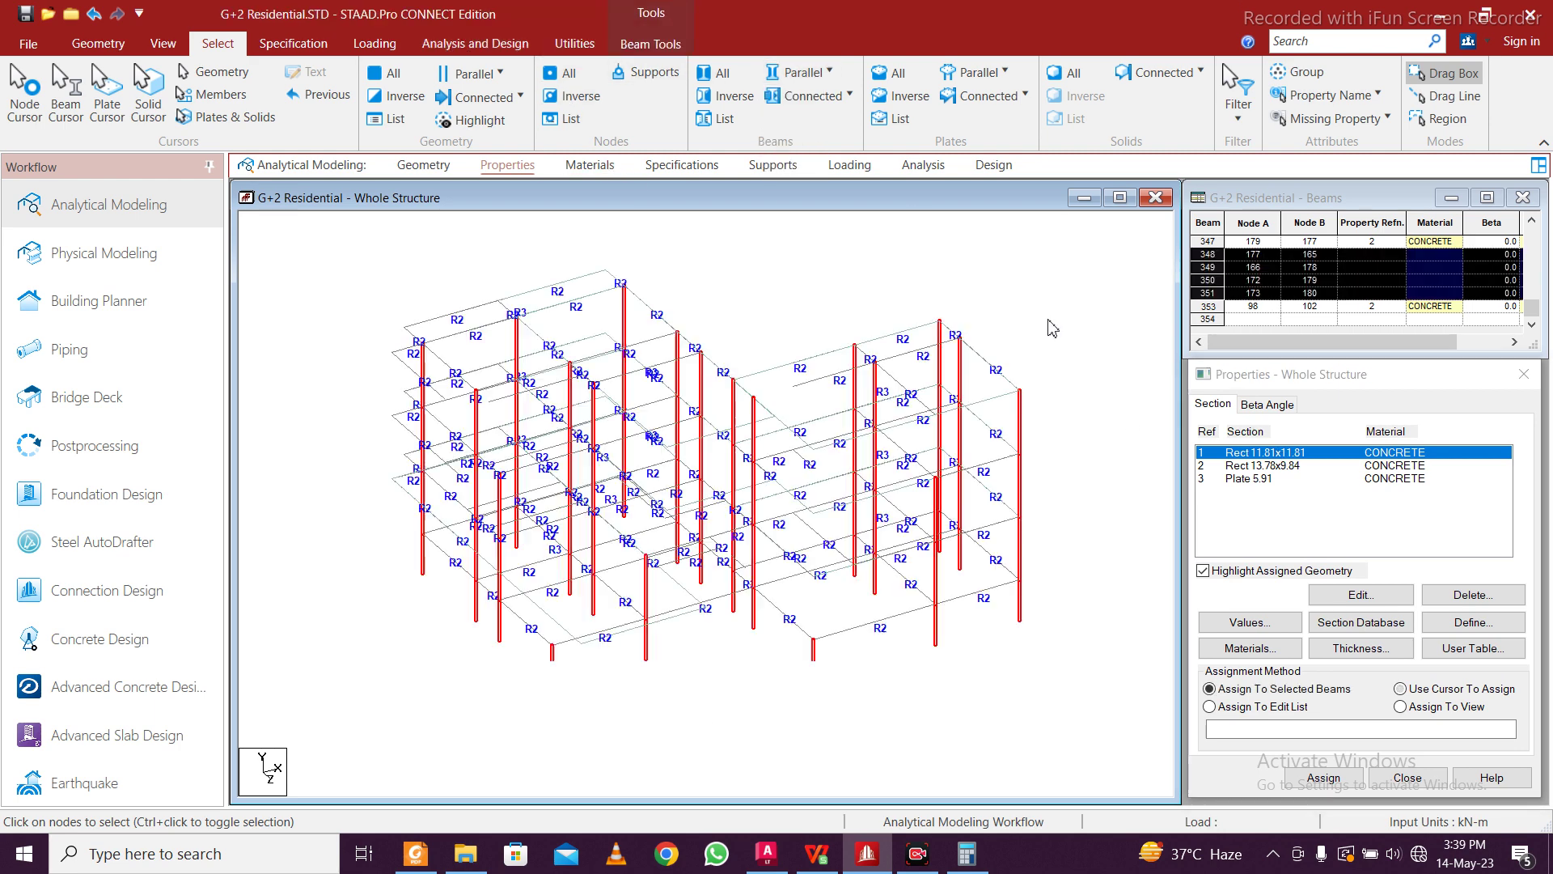
click(1323, 778)
click(1404, 642)
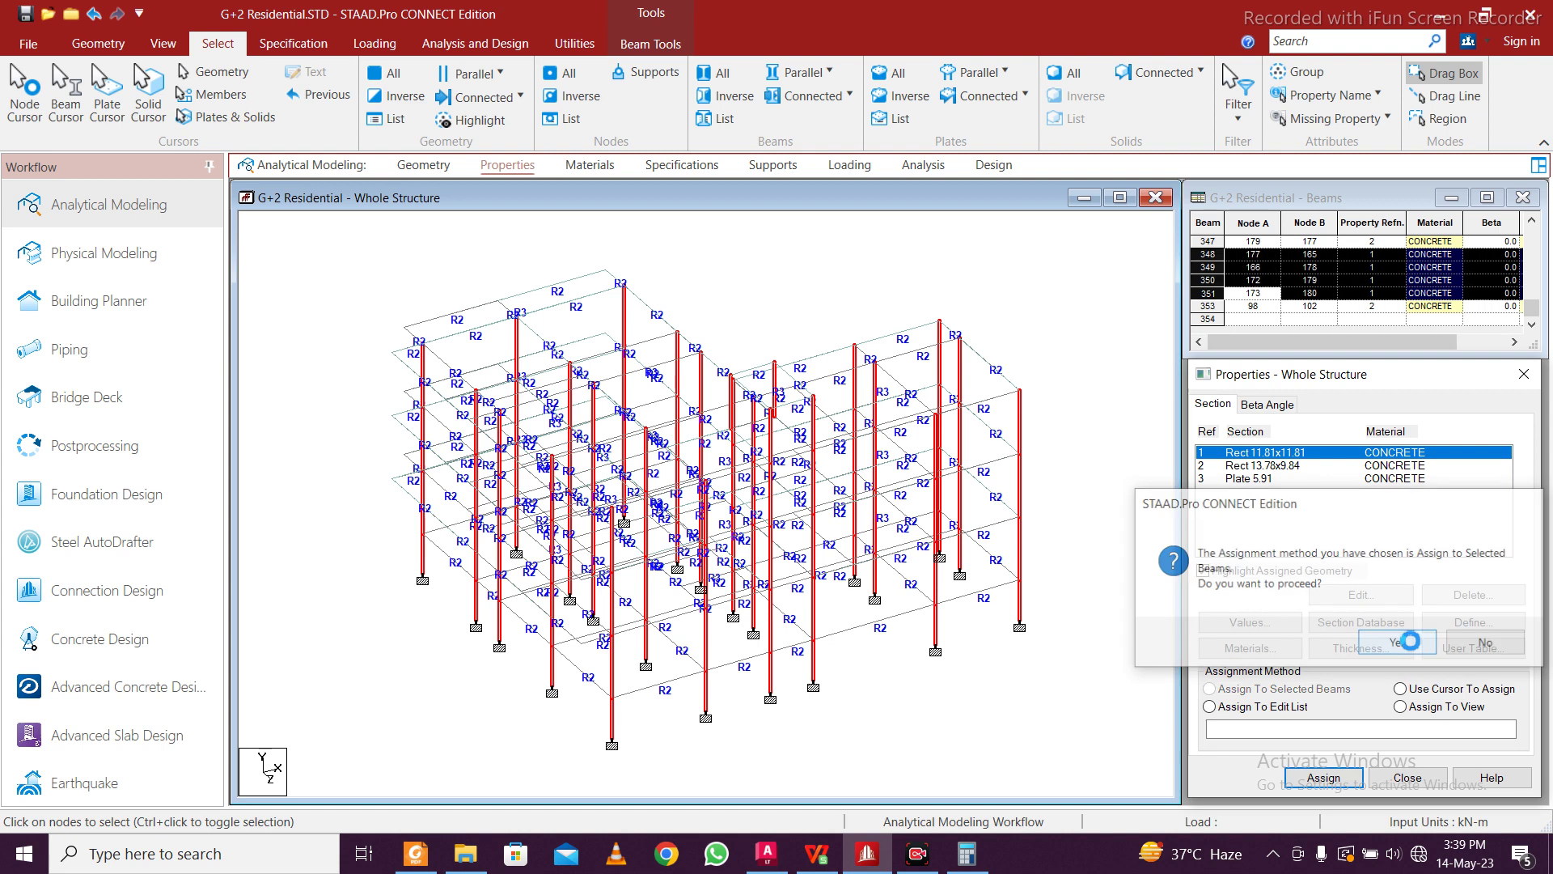
click(1060, 661)
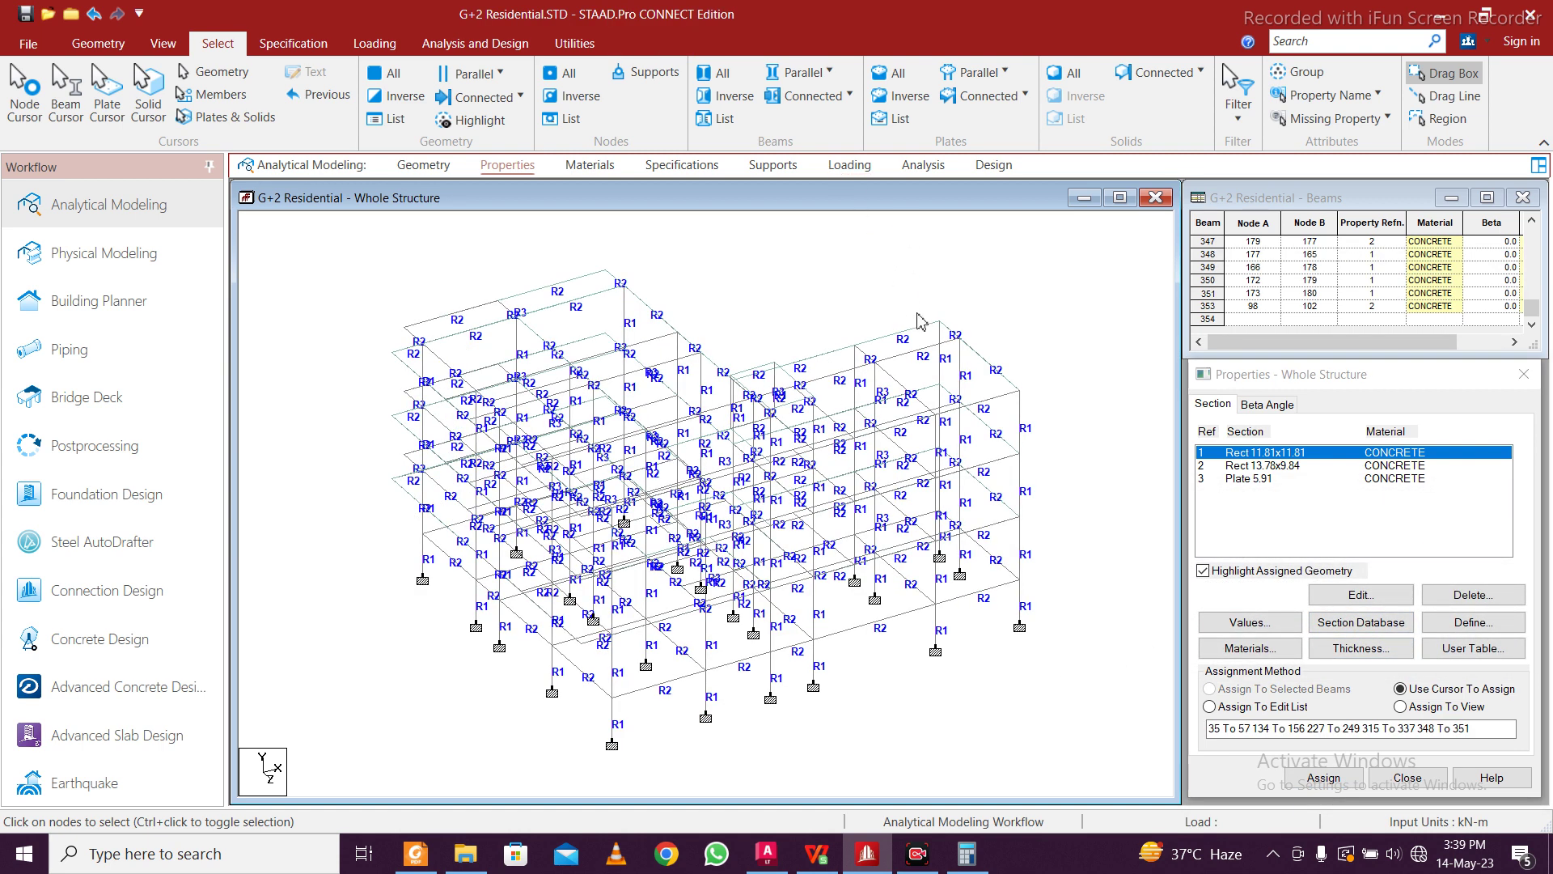
Examine the building's beam, column and slab sections from several angles in a 3D rendering
click(170, 45)
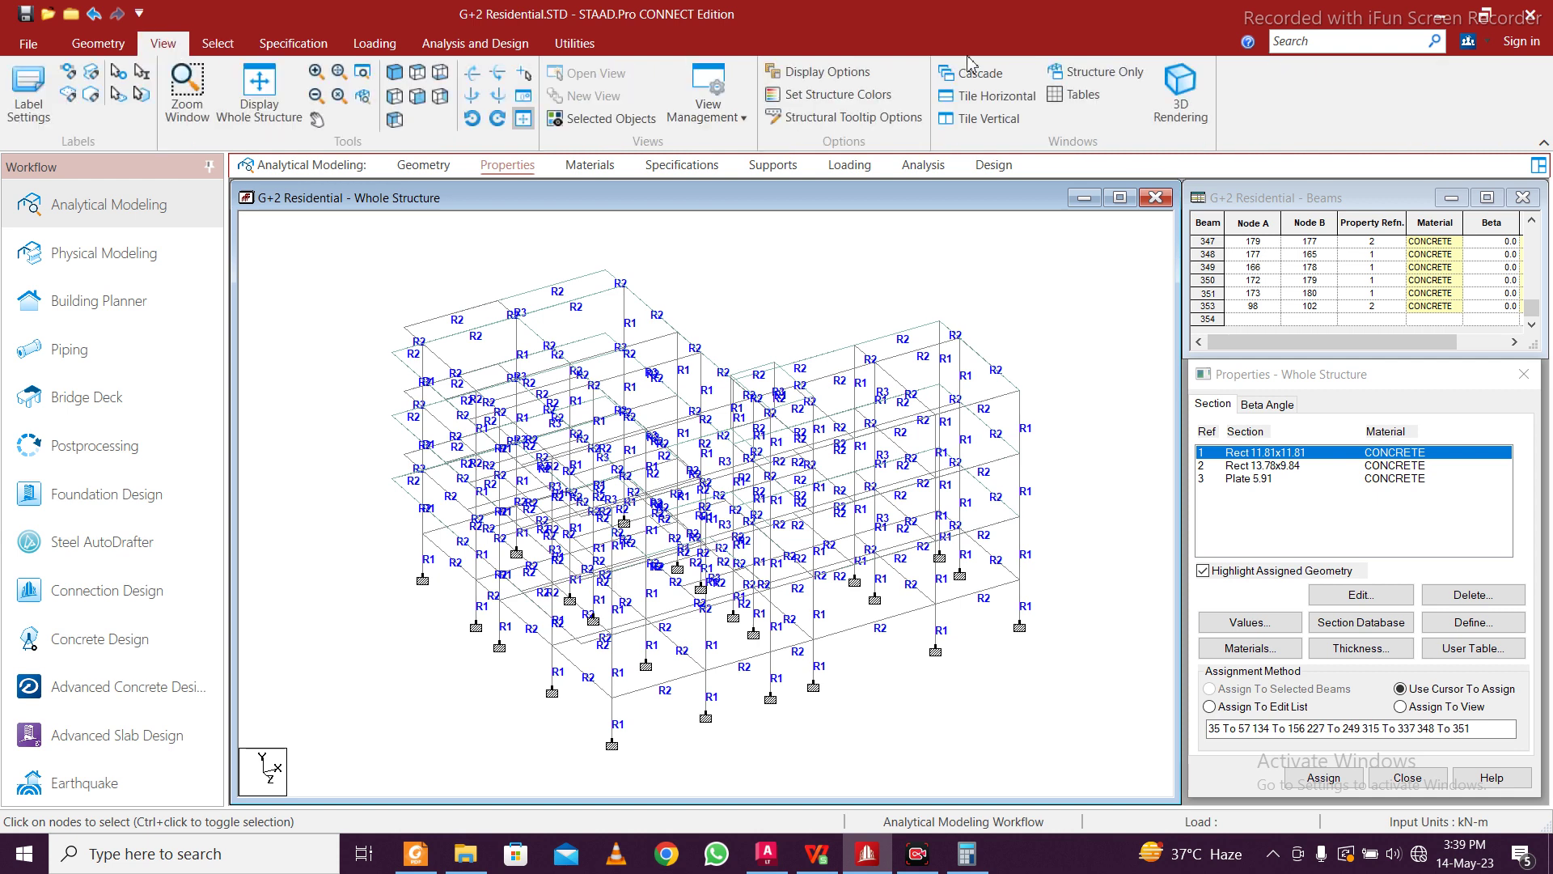
click(1199, 101)
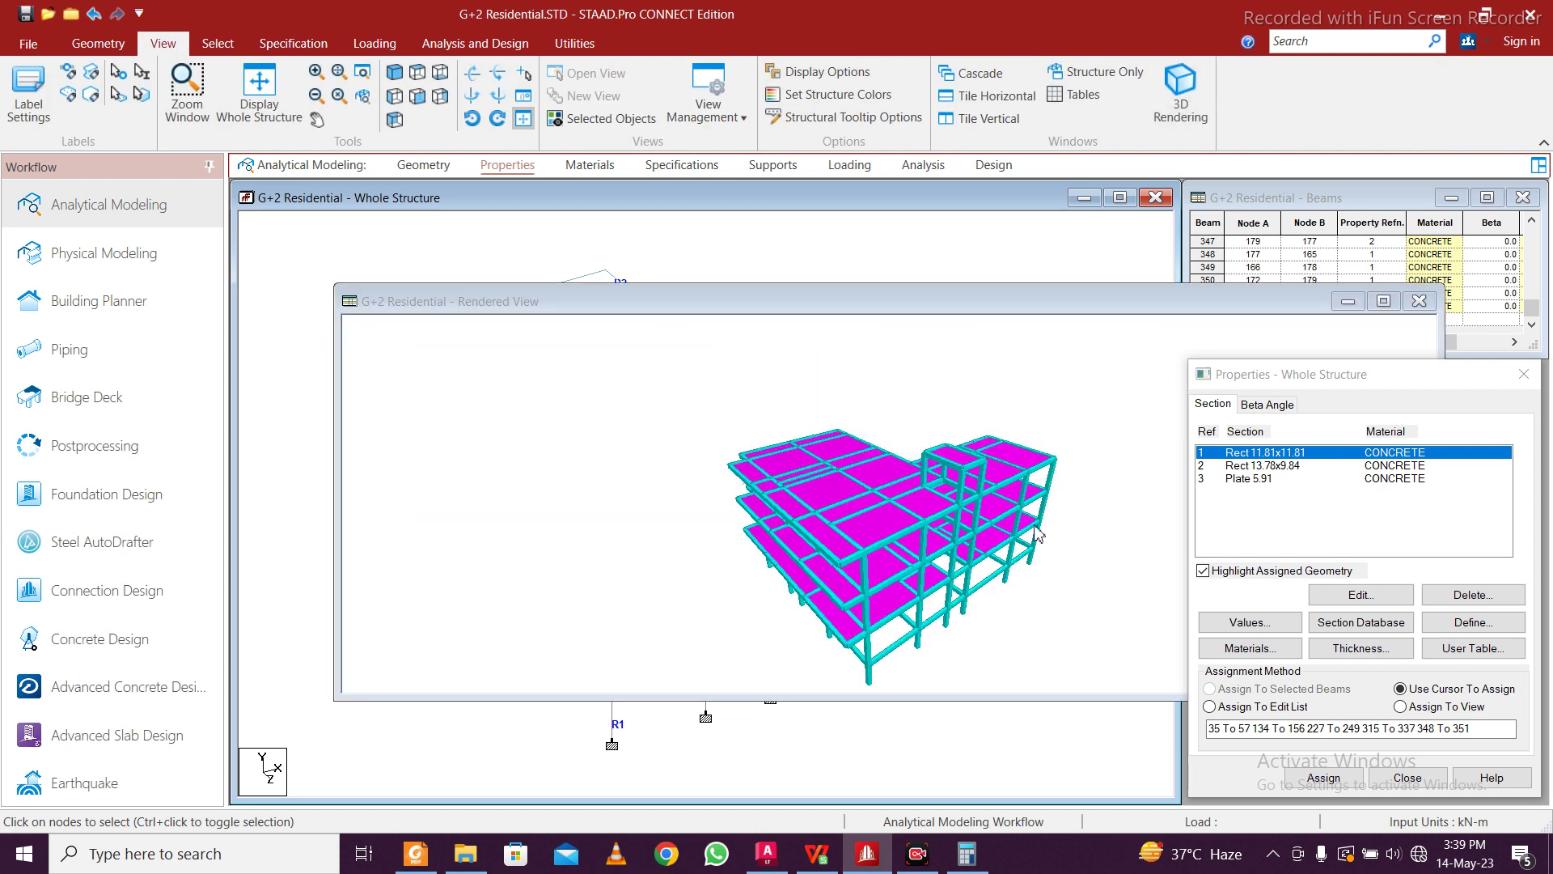
right_click(1072, 526)
click(1051, 506)
mouse_move(1058, 547)
mouse_down()
mouse_move(1039, 478)
mouse_move(1011, 462)
mouse_move(941, 530)
mouse_move(1051, 568)
mouse_move(1019, 558)
mouse_move(1035, 584)
mouse_move(898, 542)
mouse_move(728, 557)
mouse_move(1016, 587)
mouse_move(1039, 571)
mouse_up()
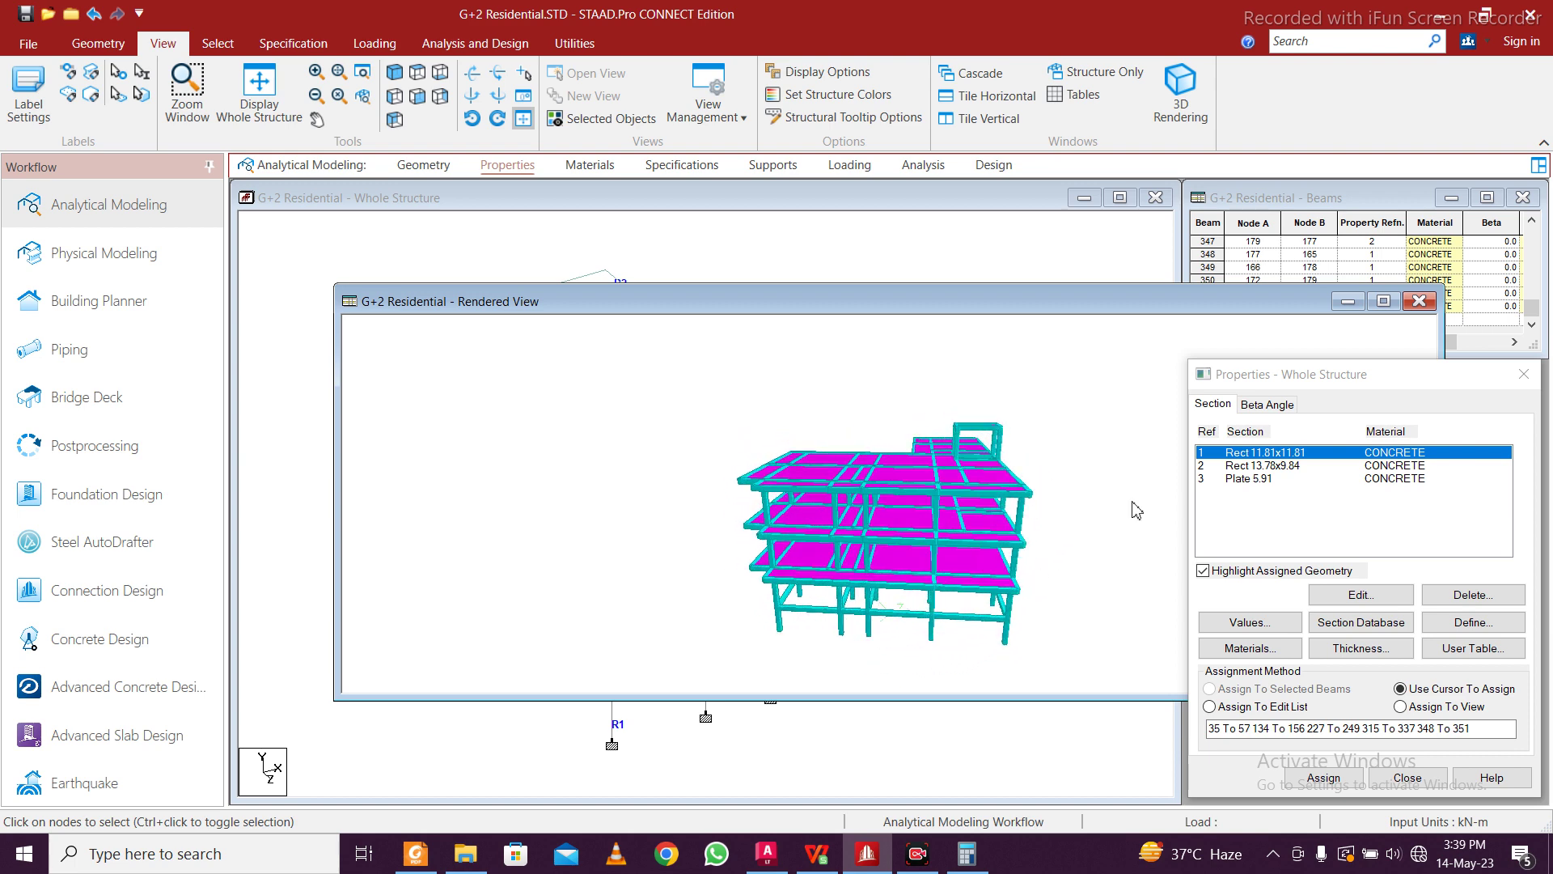
click(1523, 373)
click(1420, 303)
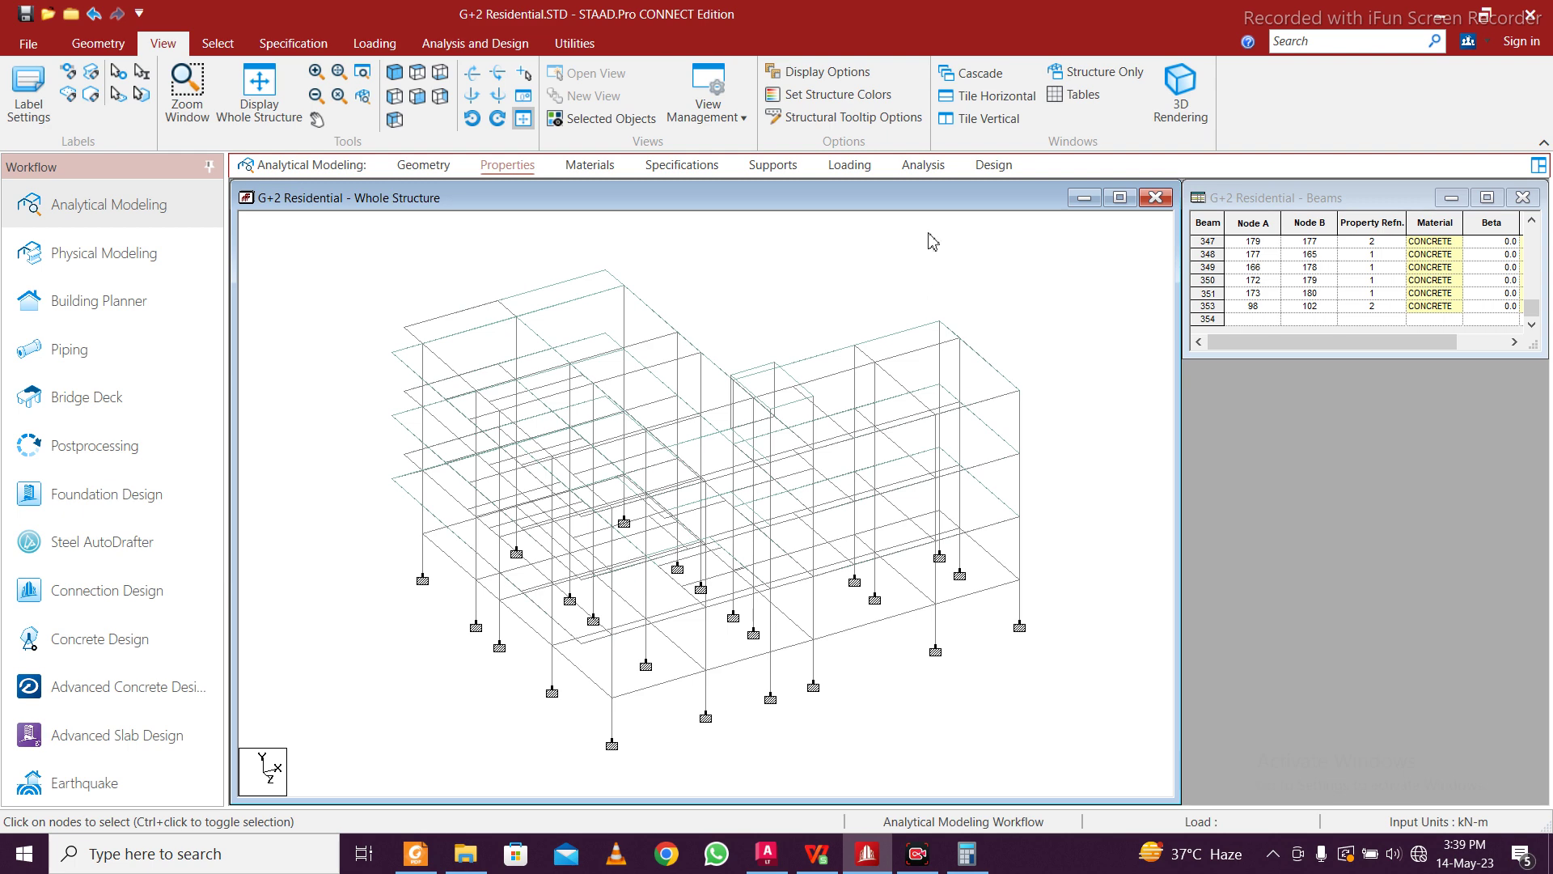
Open the load definitions and select Seismic Definitions
click(850, 165)
click(1198, 221)
click(1288, 308)
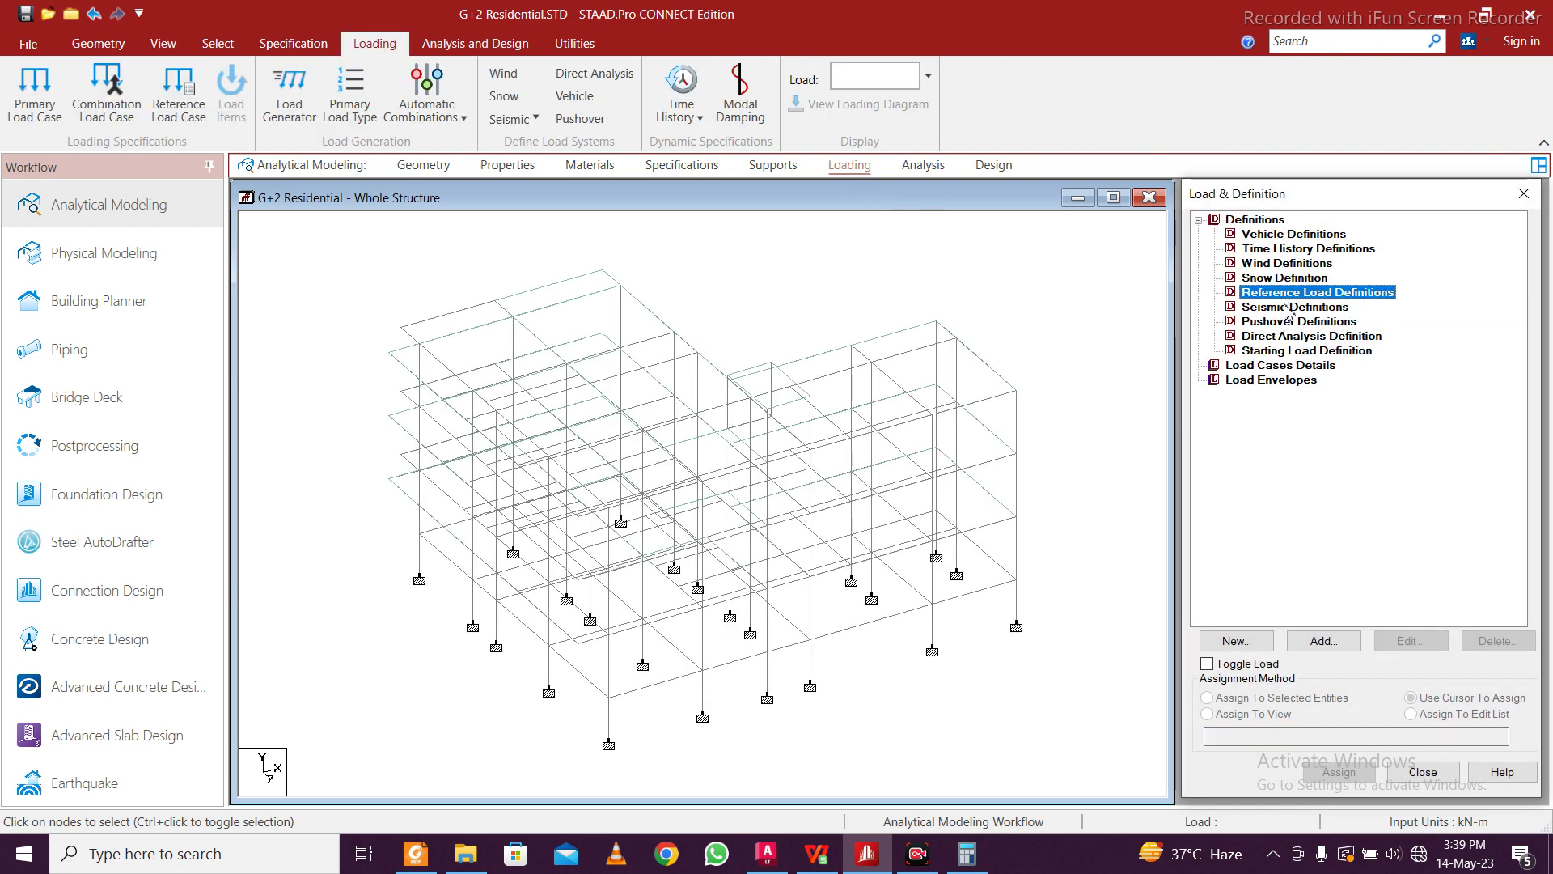
click(1333, 640)
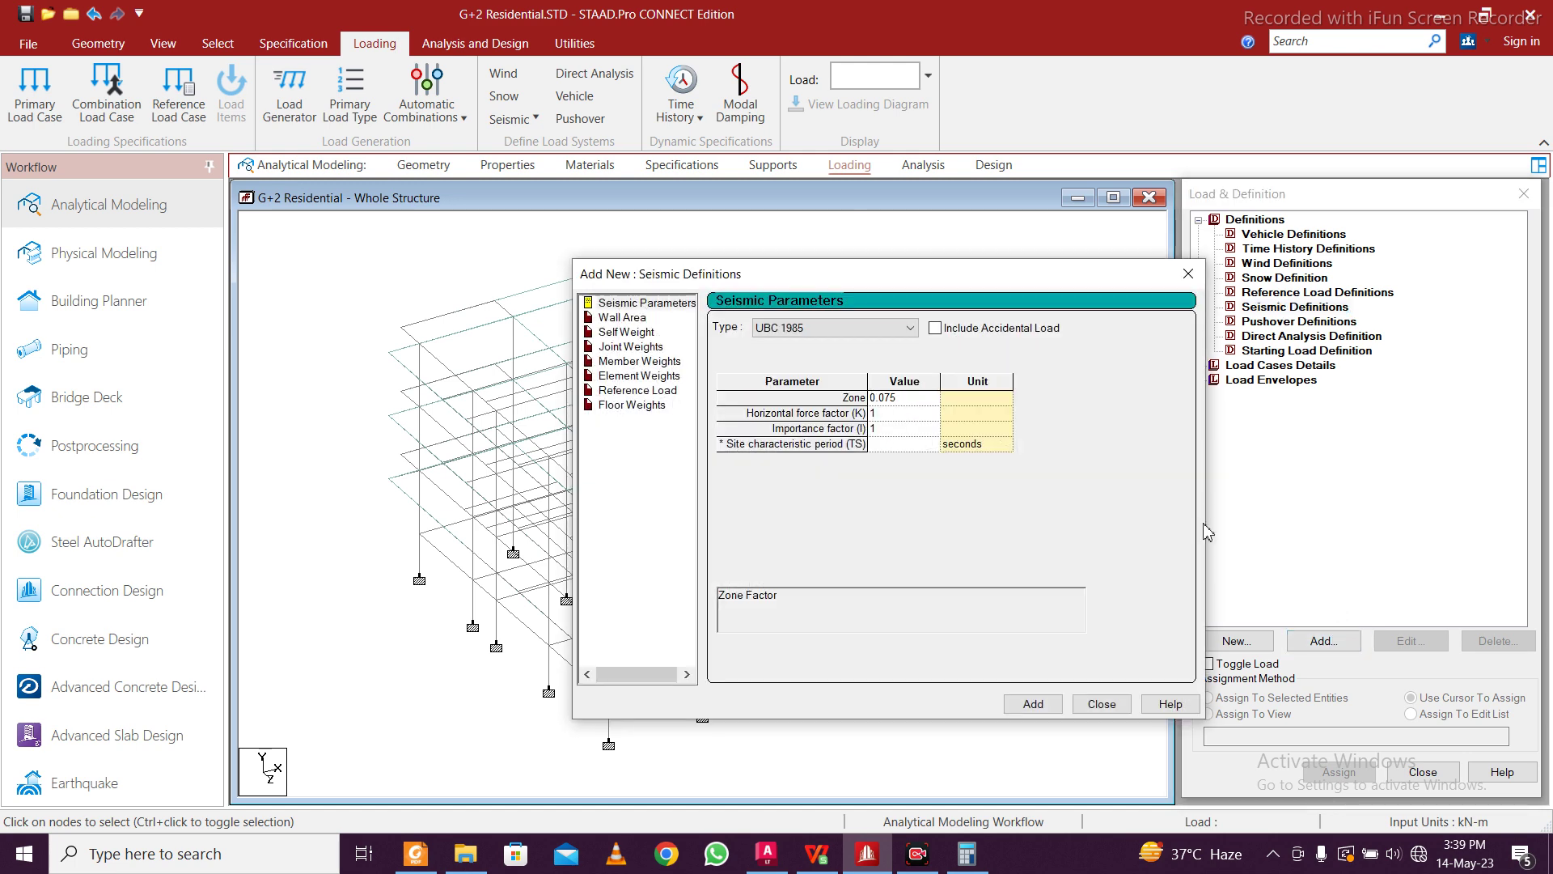
click(876, 328)
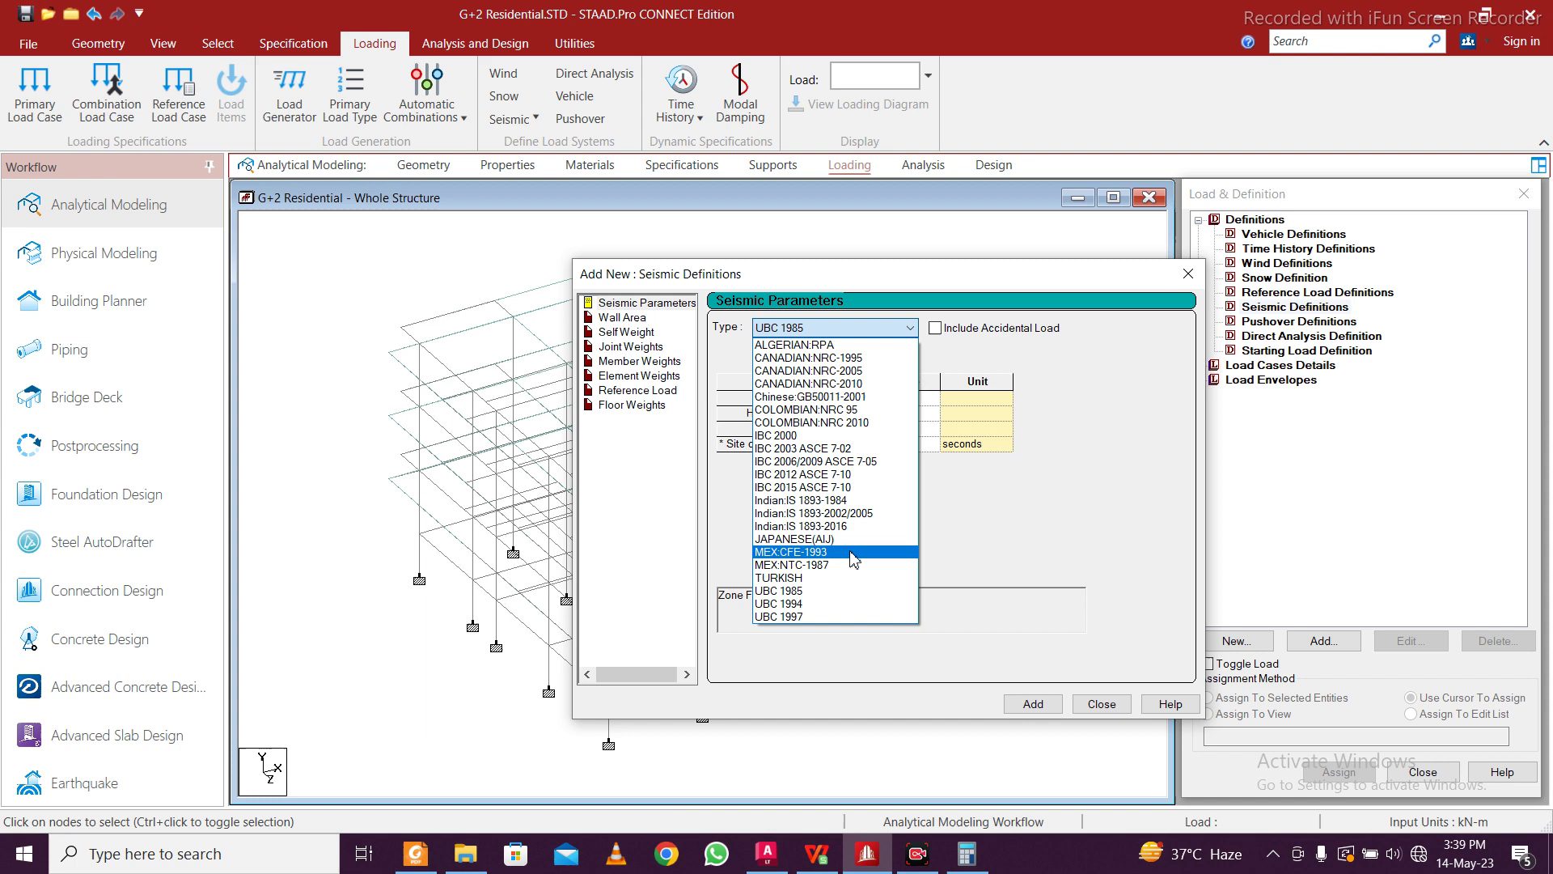
click(809, 526)
click(1033, 704)
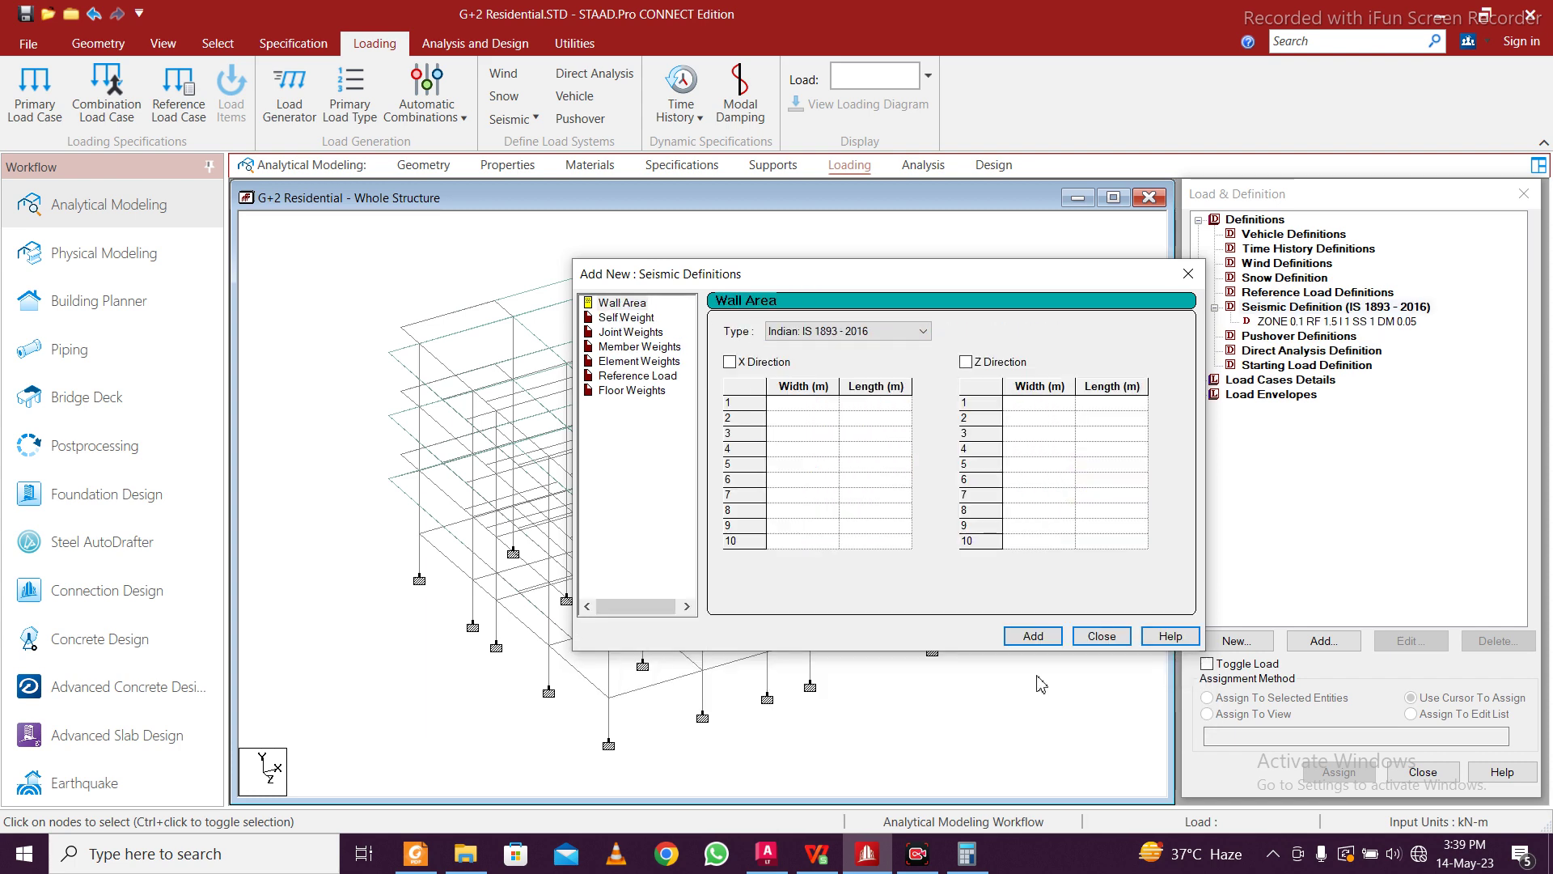
click(1102, 636)
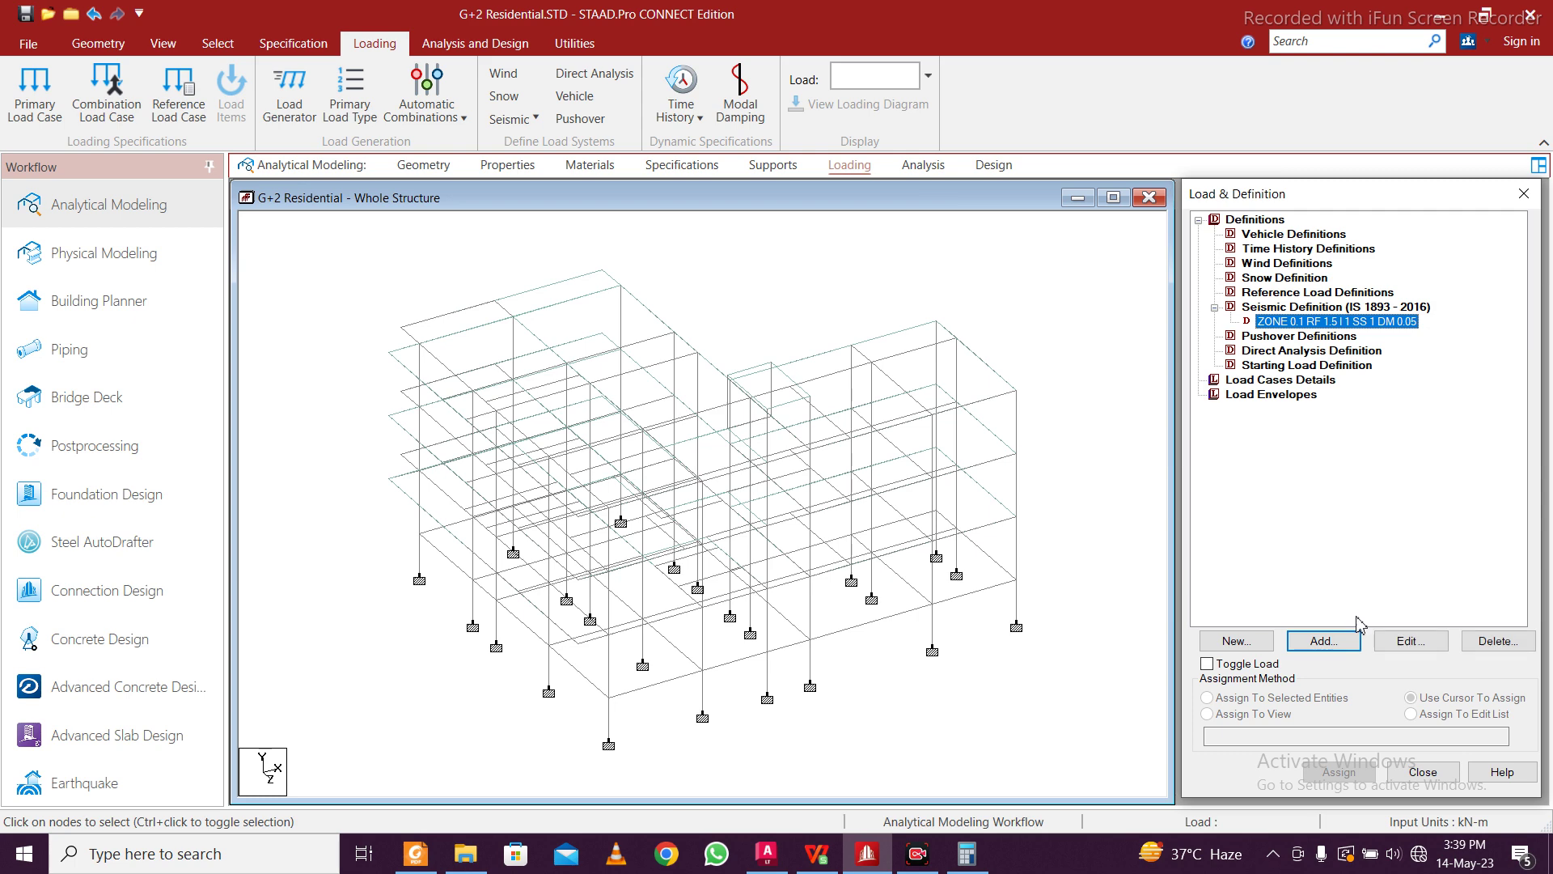
click(1498, 641)
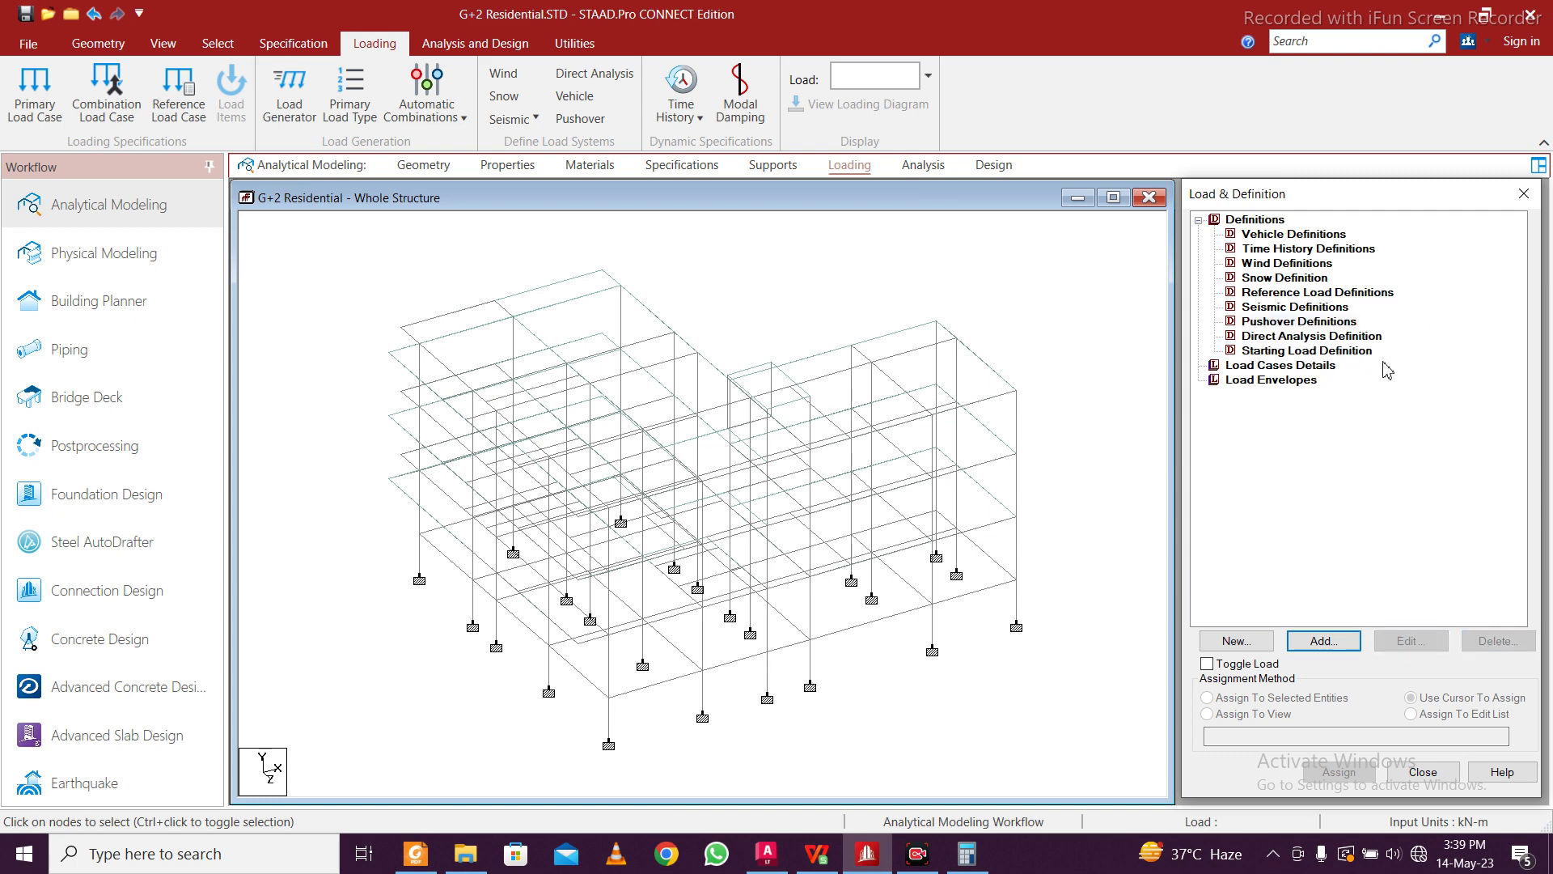
Start an Indian IS 1893-2016 seismic definition for zone V, with the response reduction factor for RC buildings with special moment resisting frames
click(1323, 641)
click(907, 328)
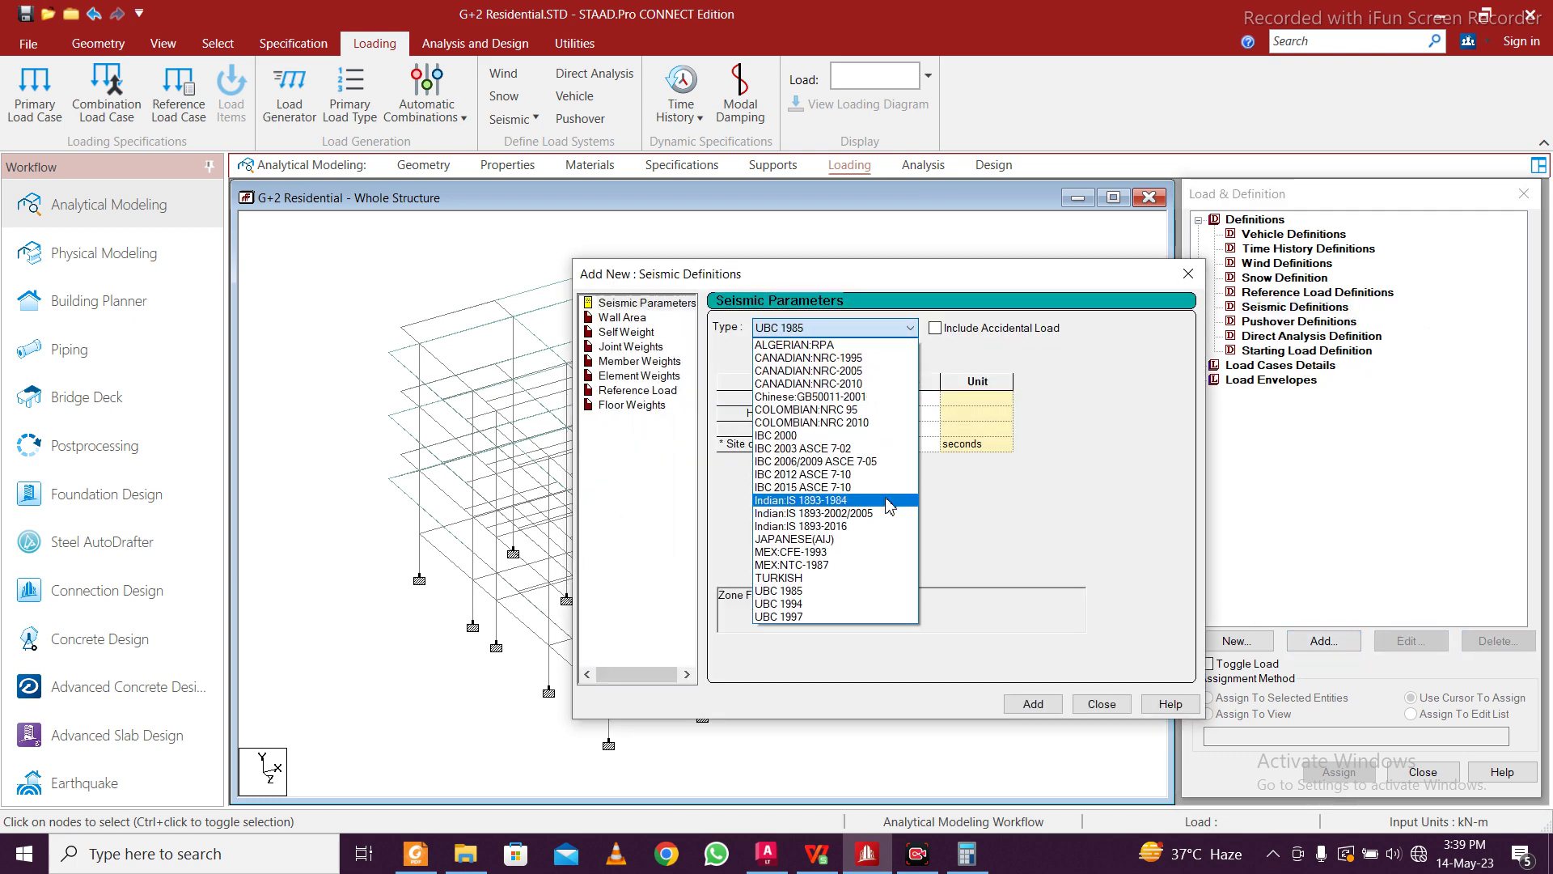
click(879, 510)
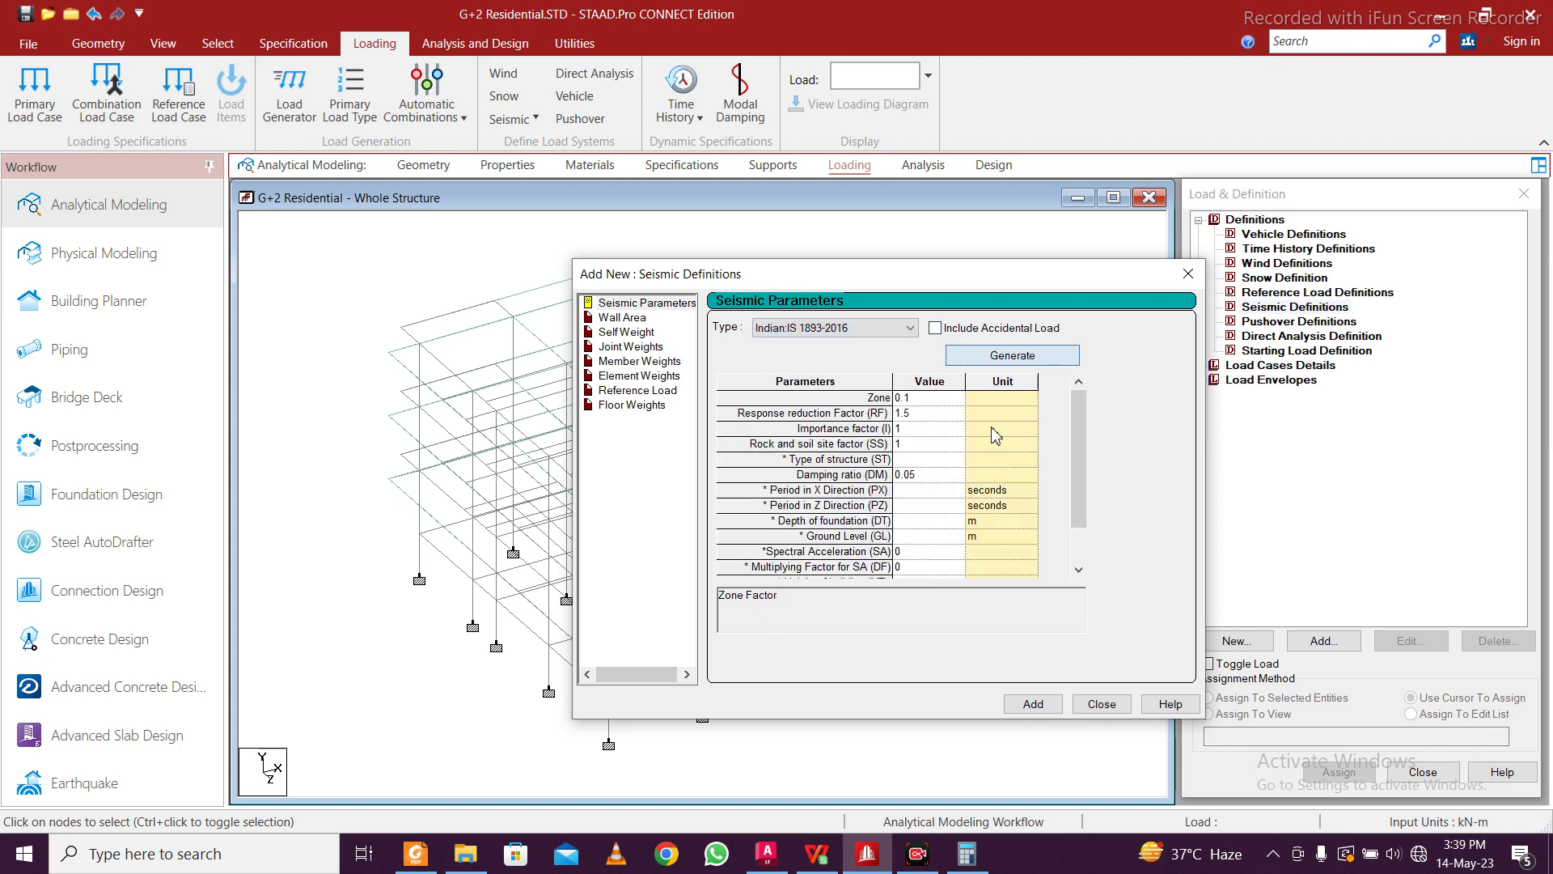
click(810, 366)
click(802, 395)
click(878, 364)
click(881, 423)
click(853, 419)
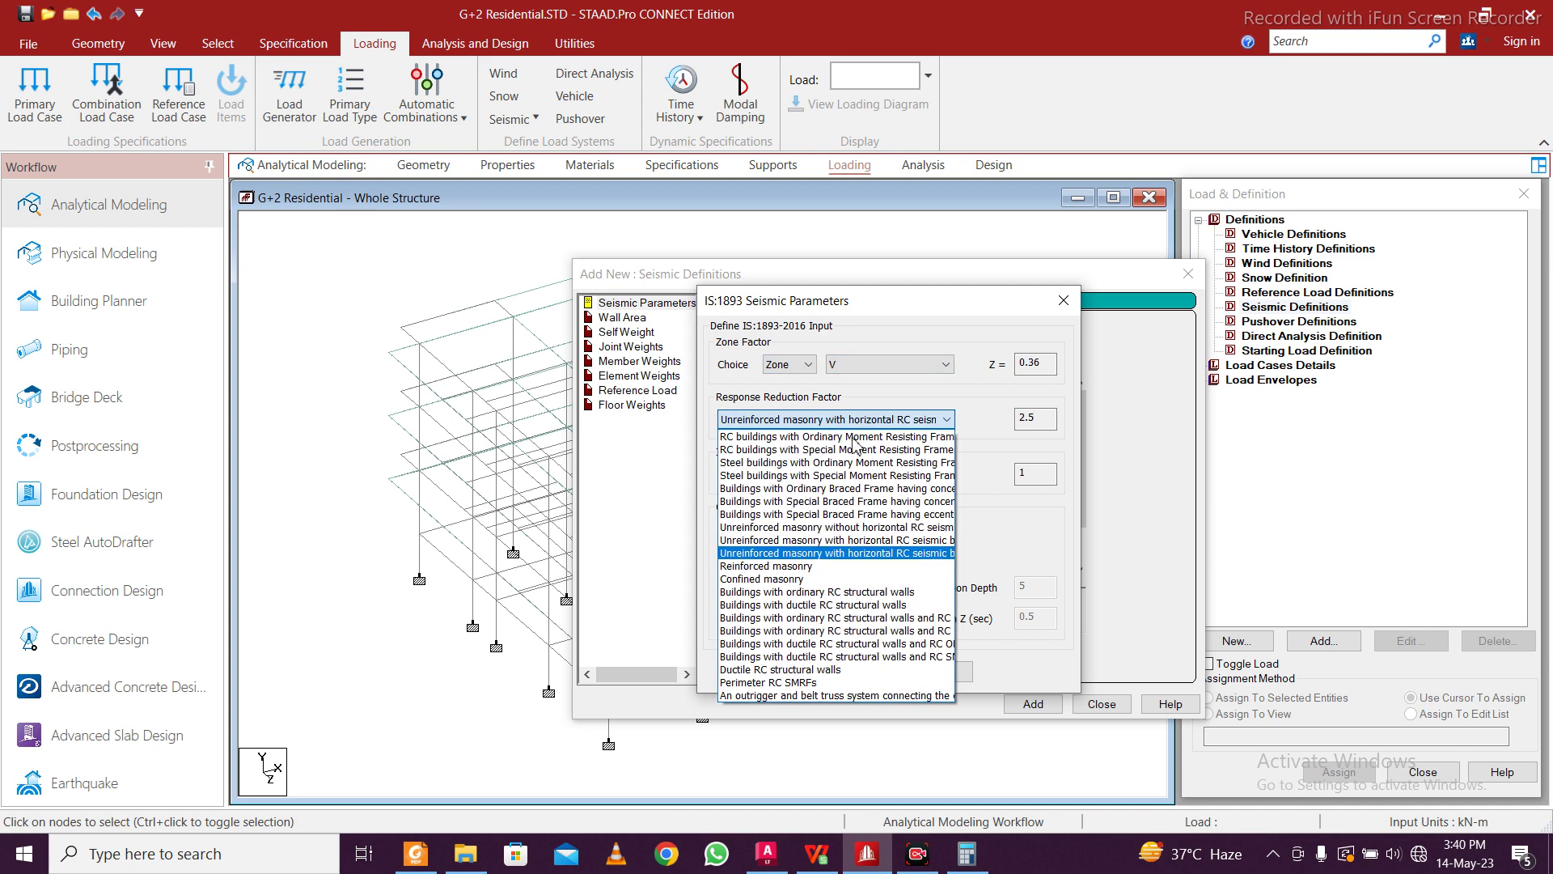
click(857, 449)
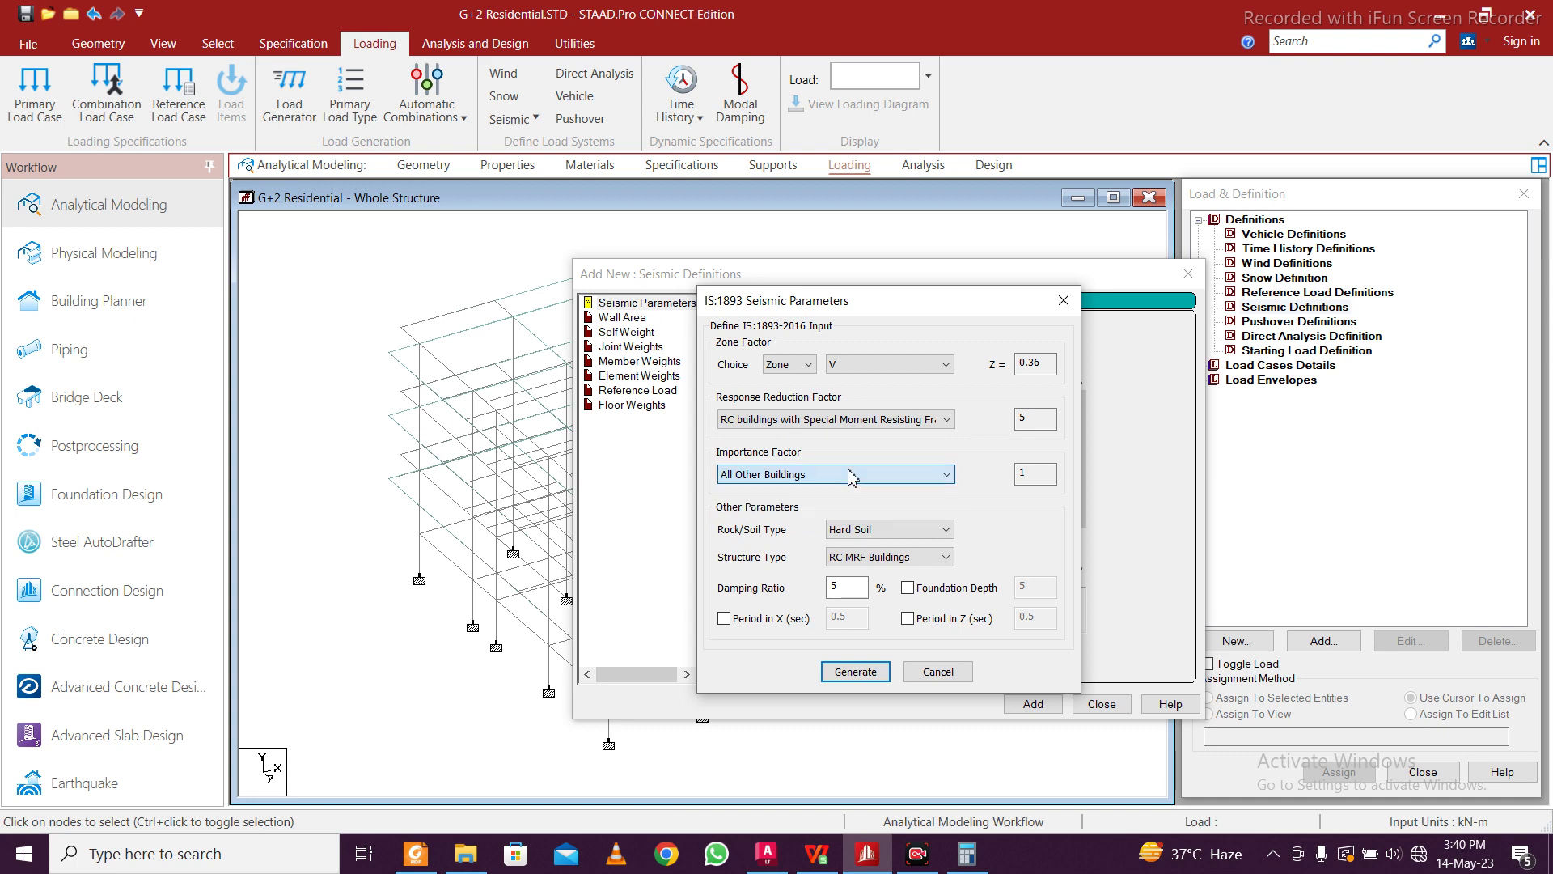
Set the soil type to Medium Soil, generate the seismic parameters and add the definition
click(878, 530)
click(859, 560)
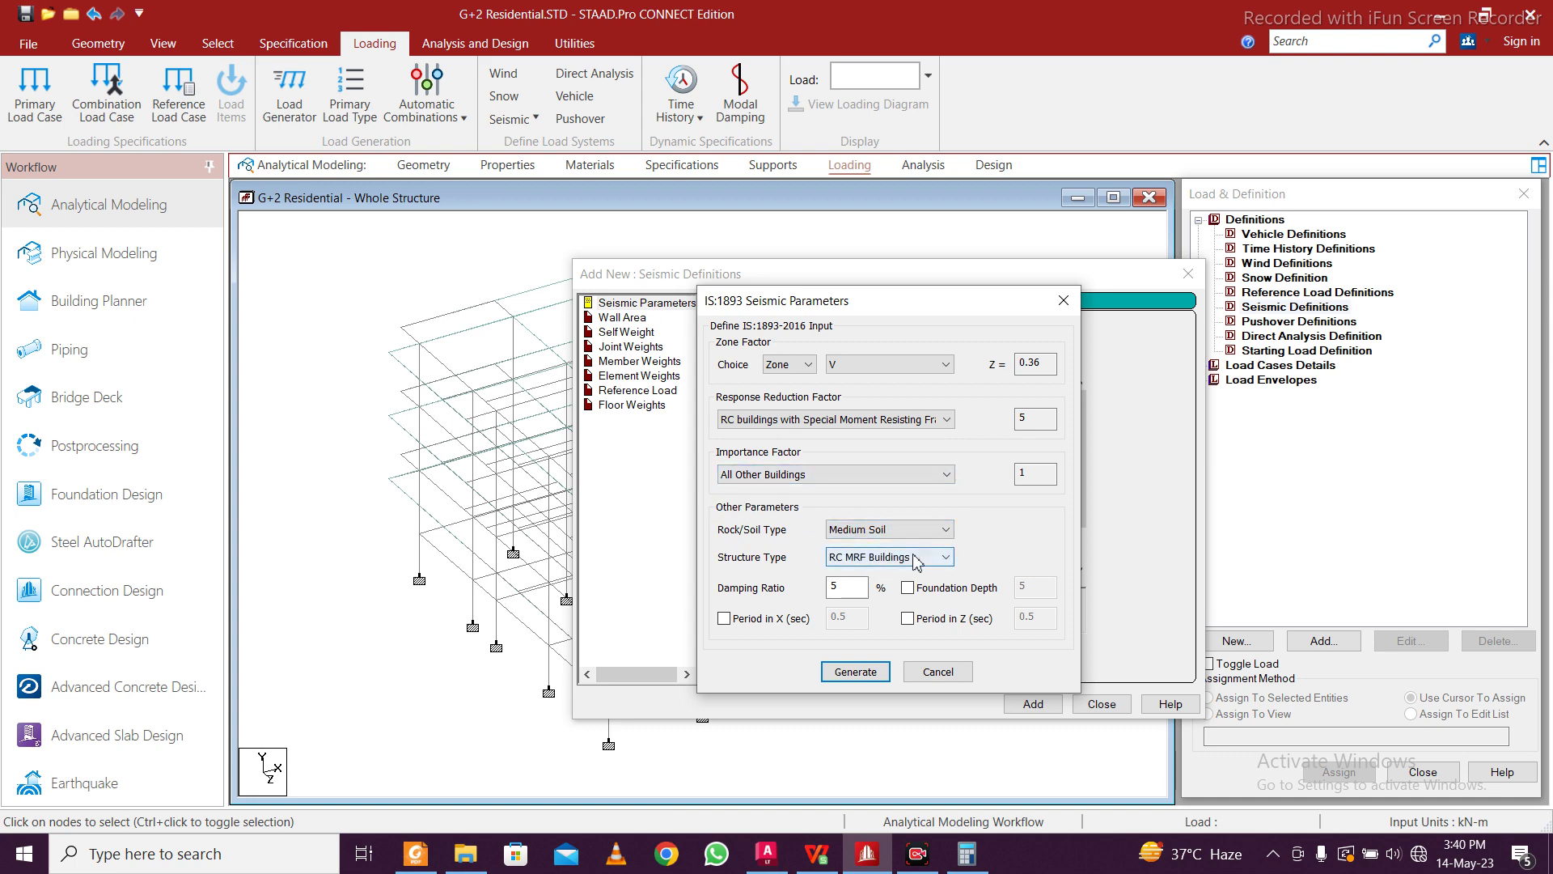
click(861, 682)
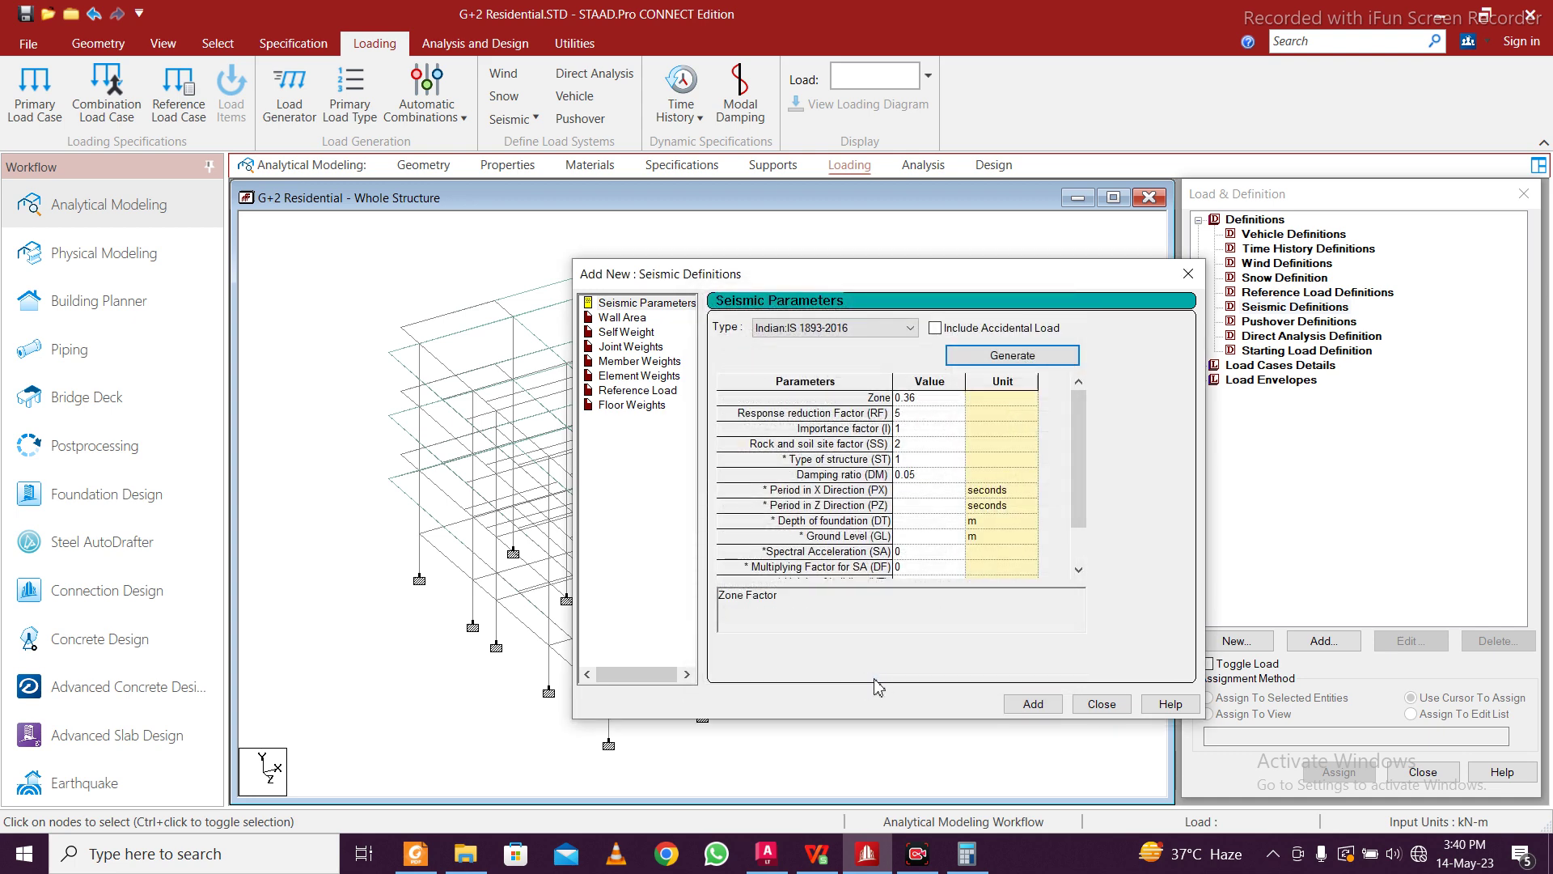
click(1032, 702)
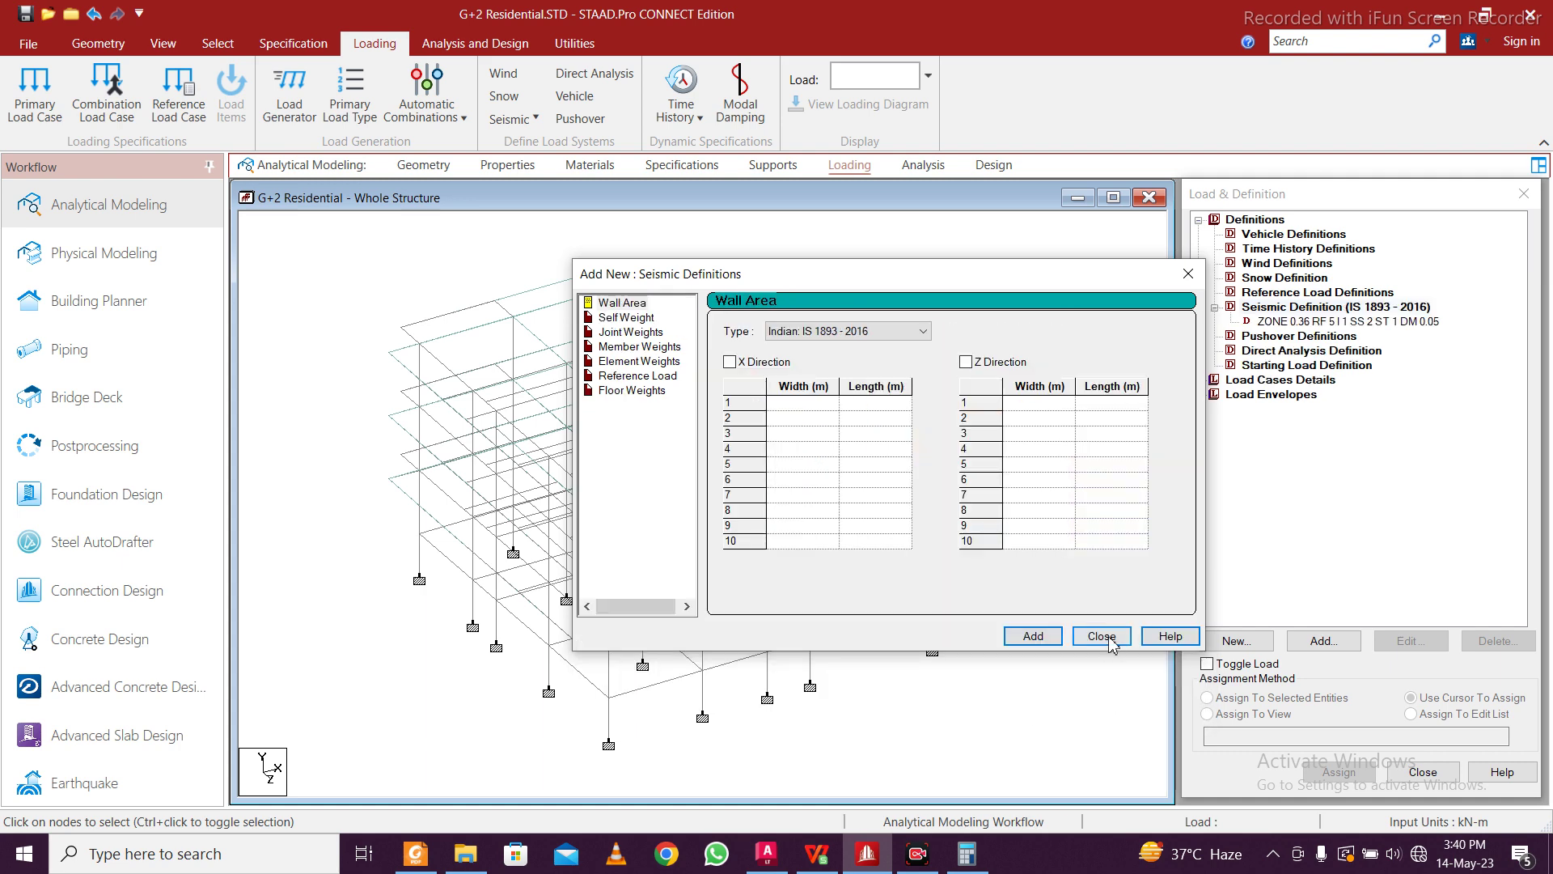
click(1102, 704)
Create two primary load cases of the Seismic loading type, titled SLX and SLZ
click(1244, 380)
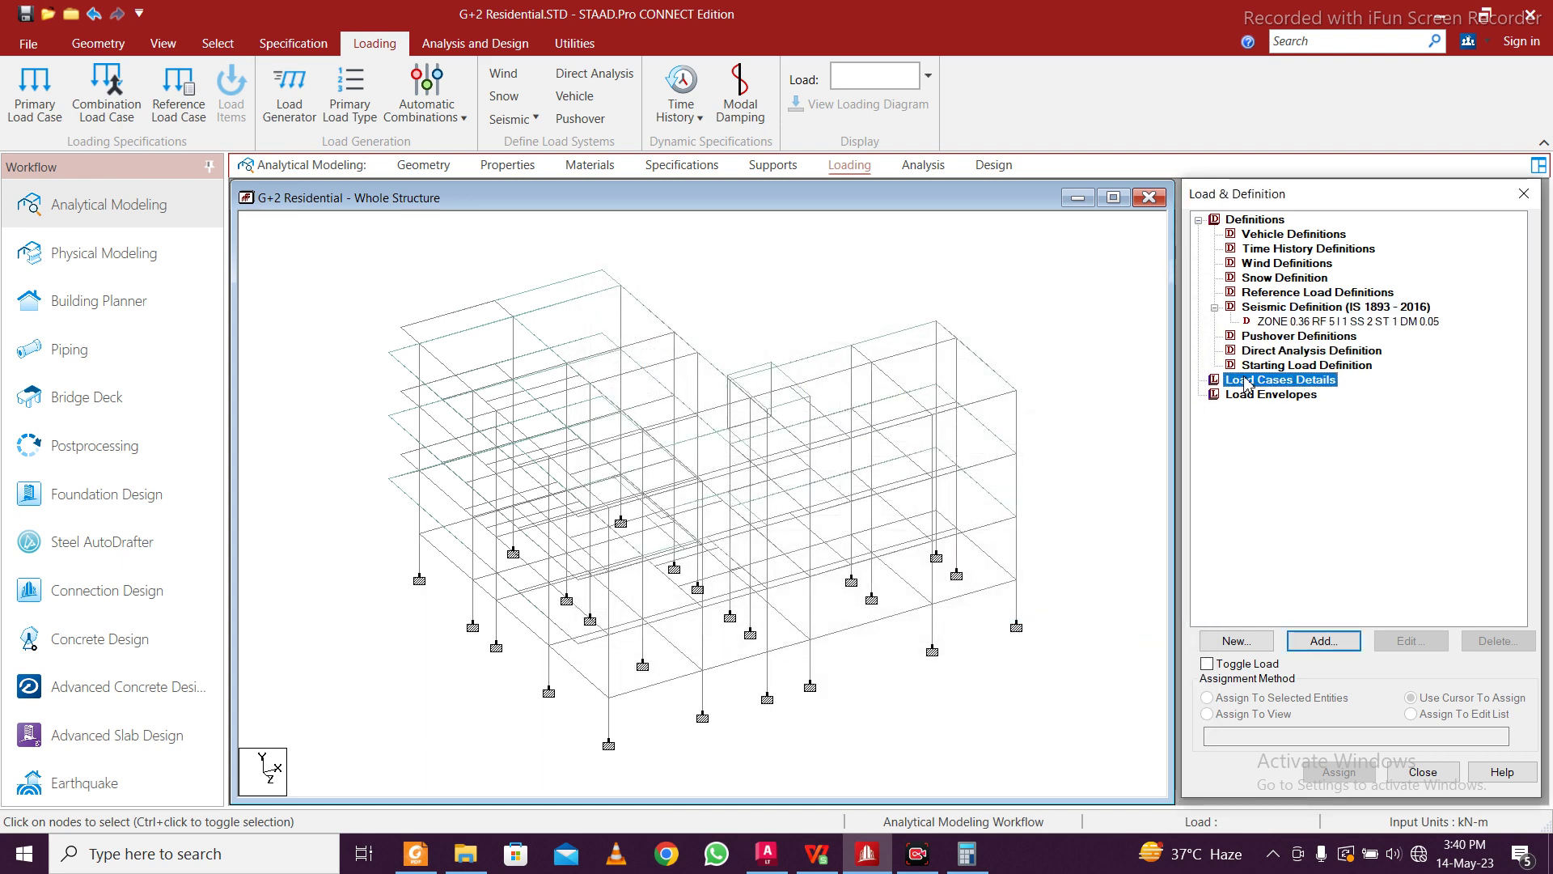
click(1323, 641)
click(963, 366)
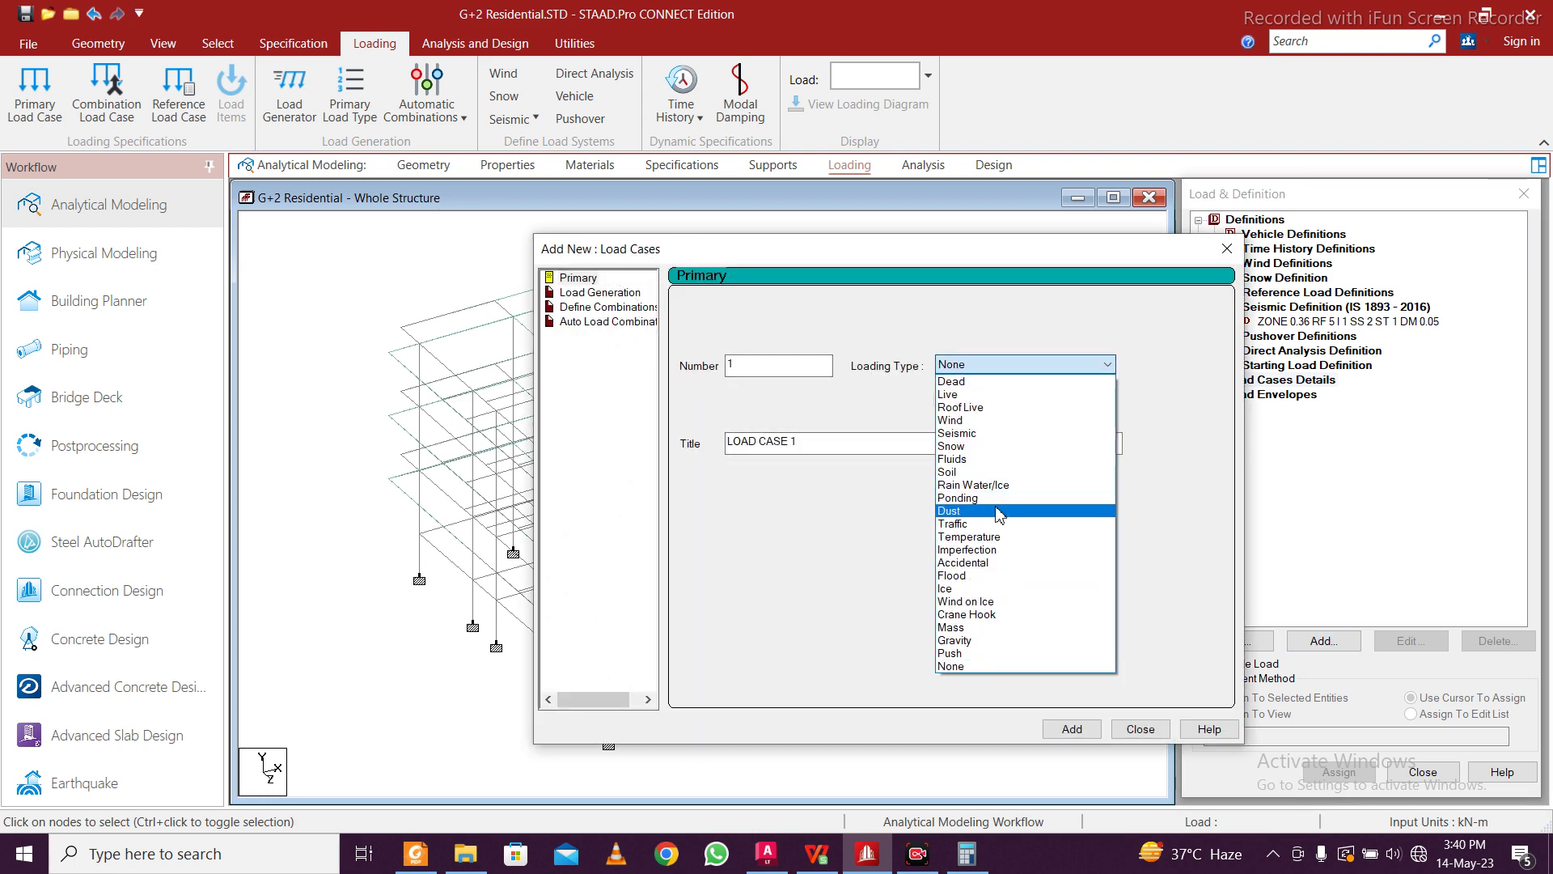
click(1023, 433)
drag(833, 445, 706, 445)
text(SLX)
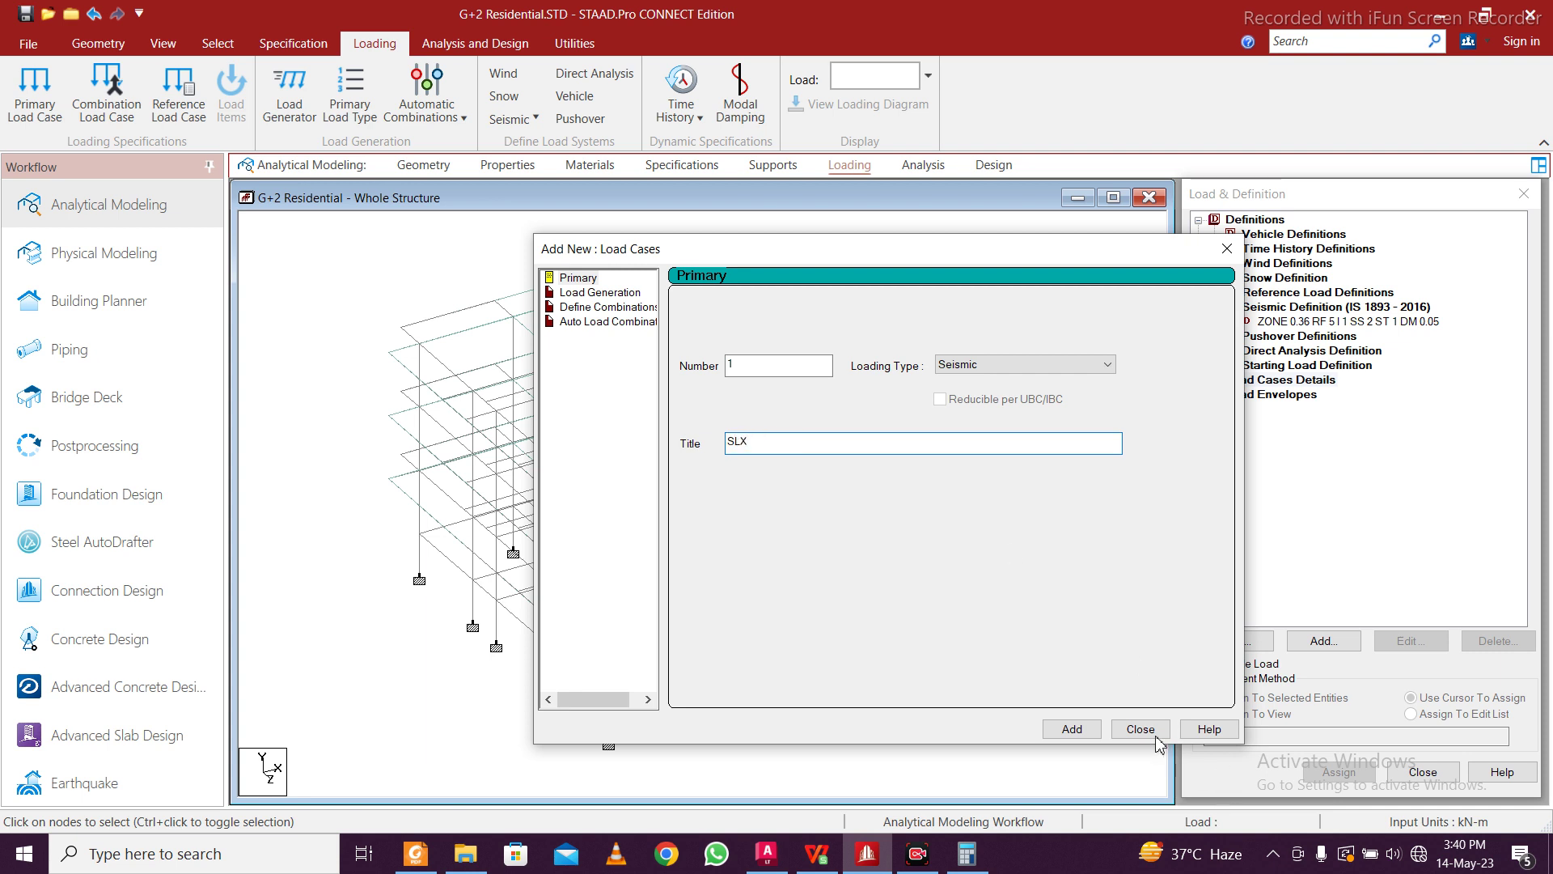
click(1072, 729)
drag(900, 443, 420, 455)
text(SL)
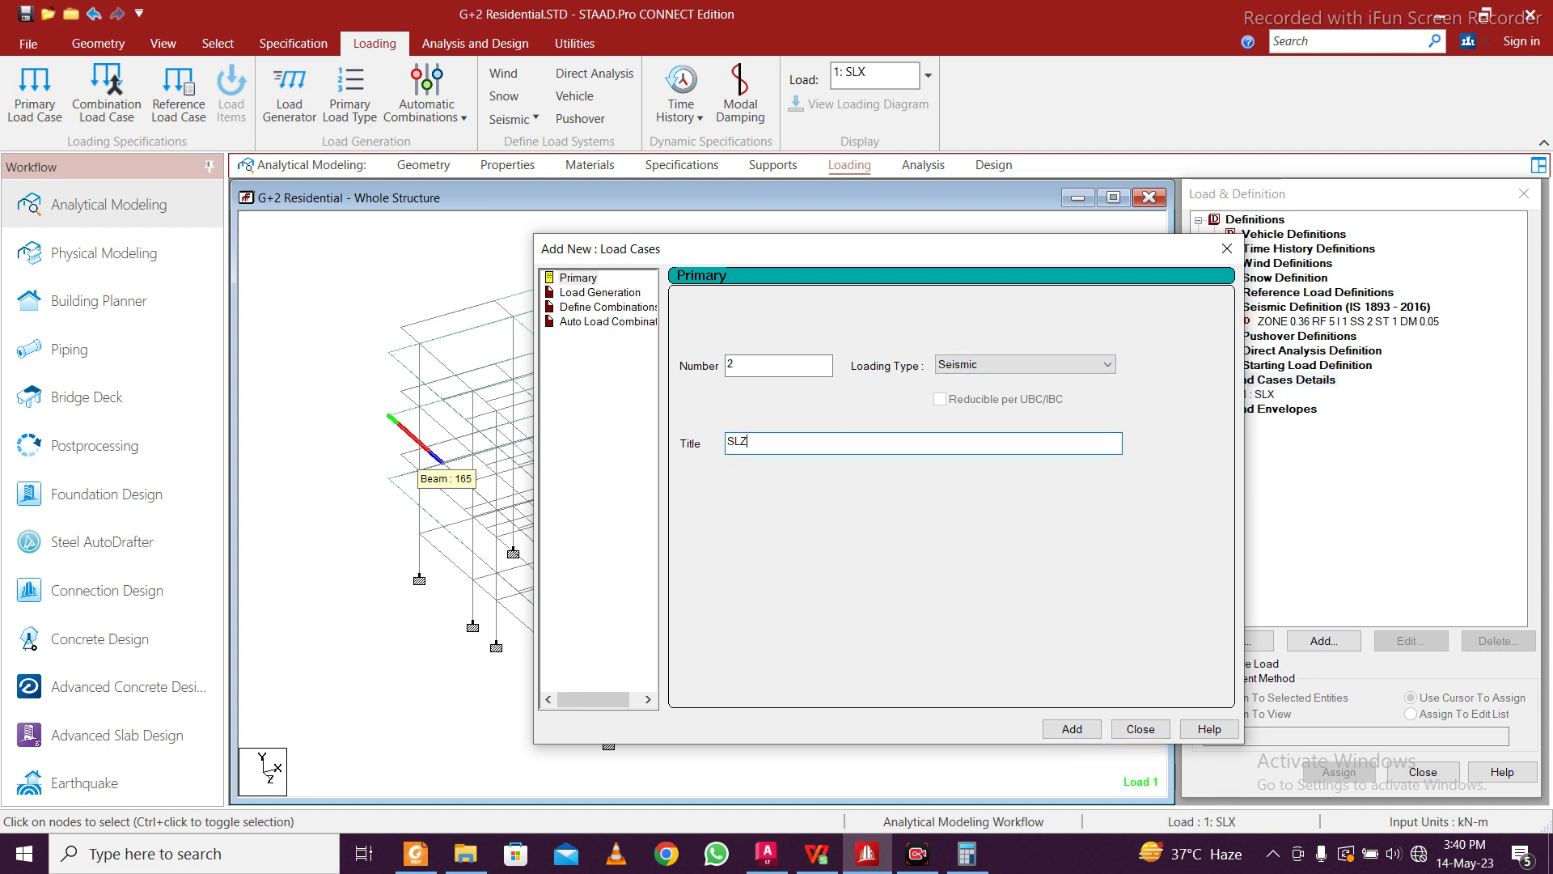
click(1071, 729)
Create primary load case 3 with the Dead loading type, titled DL
click(1021, 364)
click(1003, 396)
drag(890, 443, 544, 445)
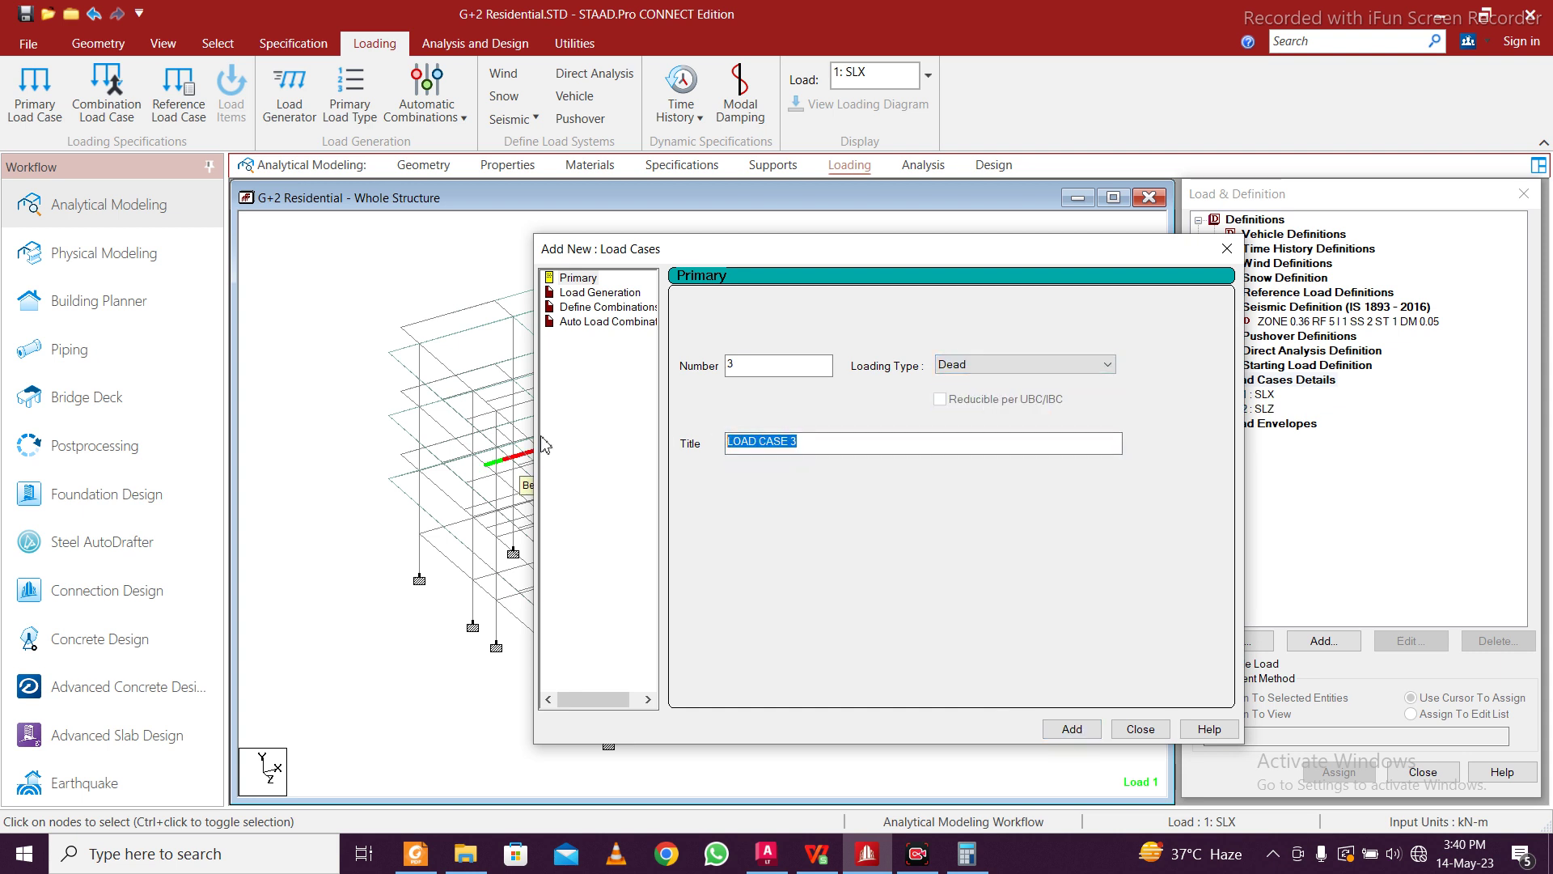
text(DL)
click(1072, 729)
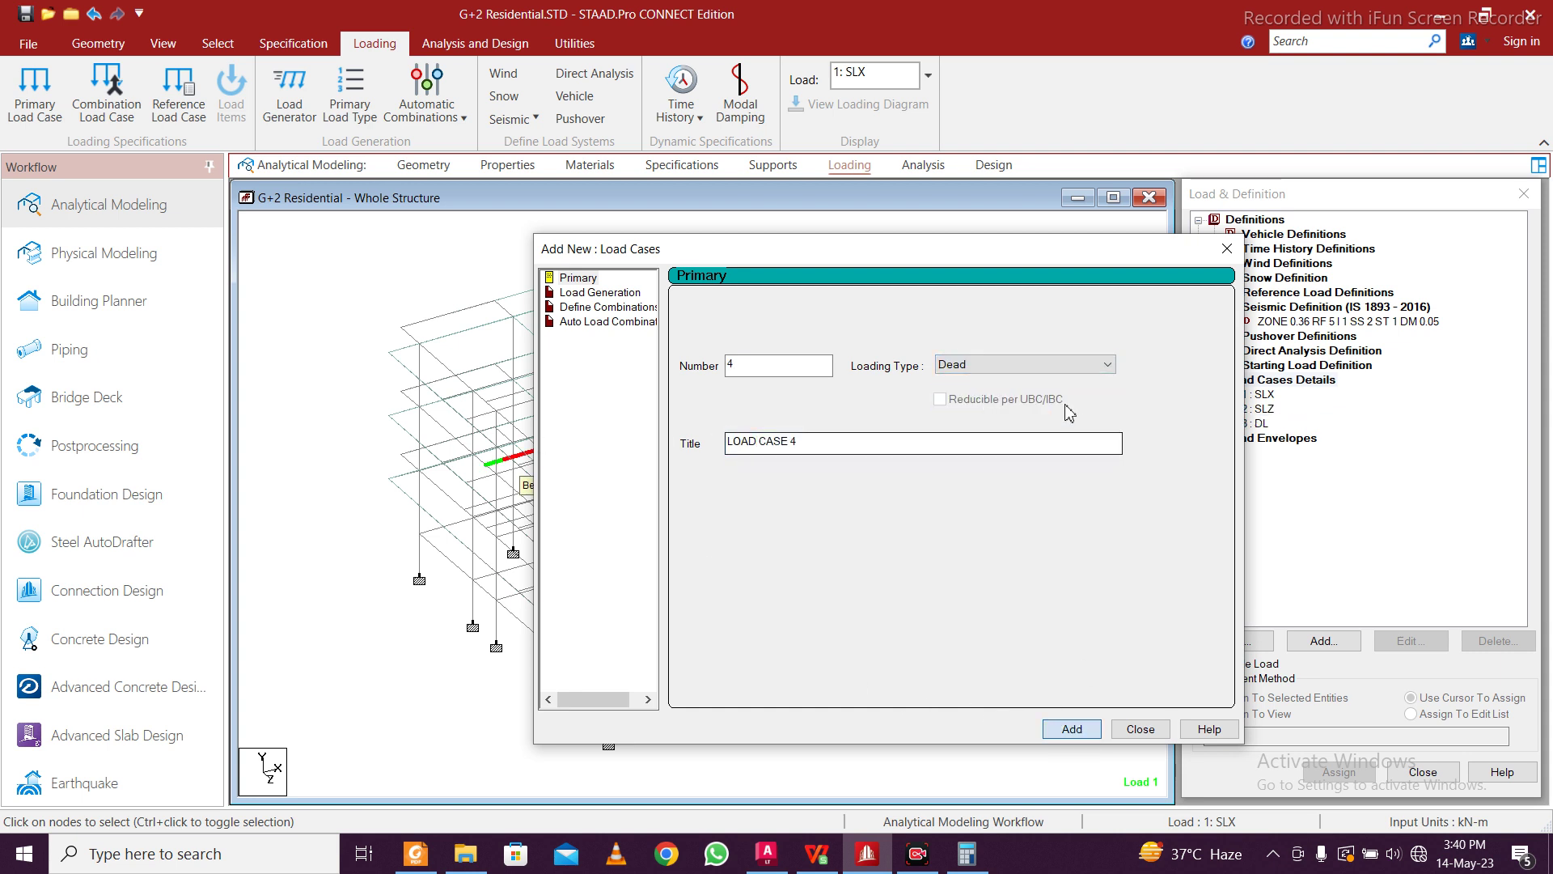
Create primary load case 4 with the Live loading type, titled LL
click(1084, 365)
click(1022, 396)
drag(821, 441, 607, 434)
text(L)
click(1072, 729)
click(1139, 729)
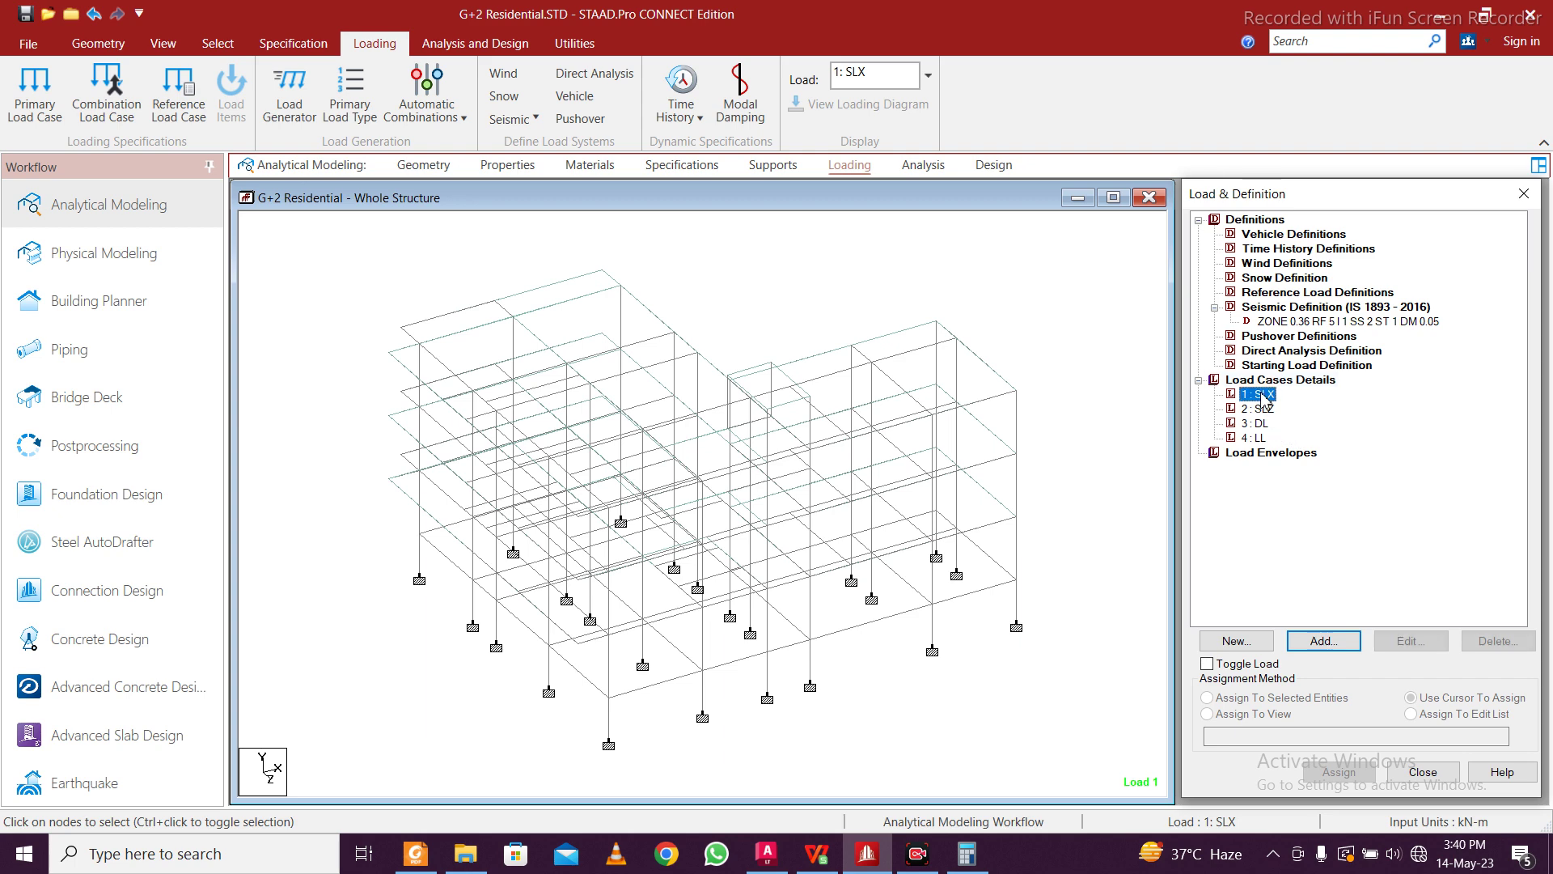
Add an X-direction seismic load with factor 1 to load case SLX
click(1262, 394)
click(1323, 640)
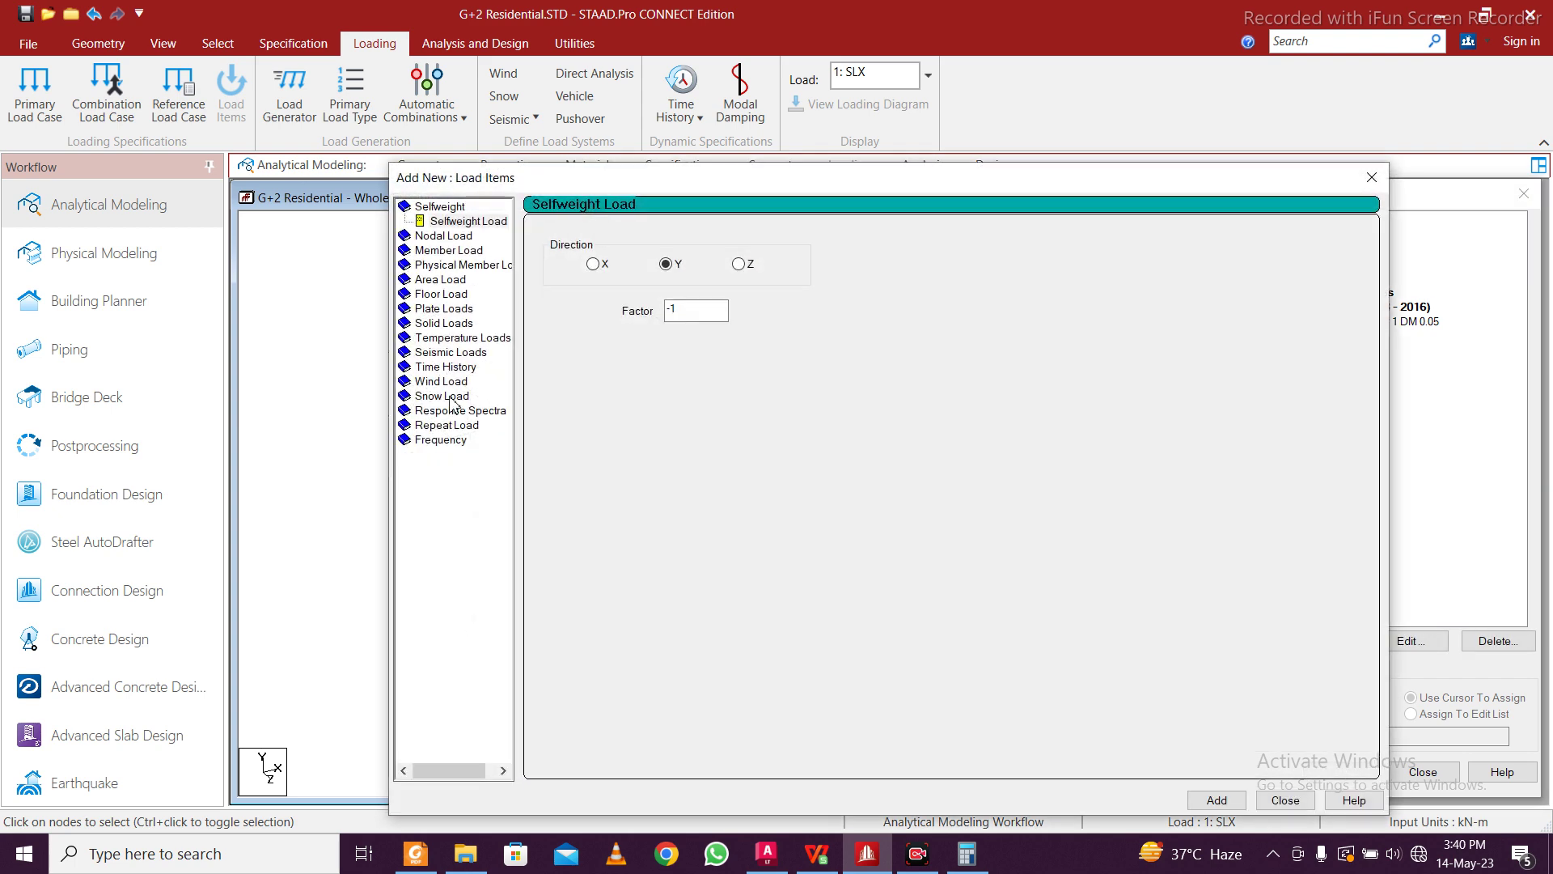
click(450, 382)
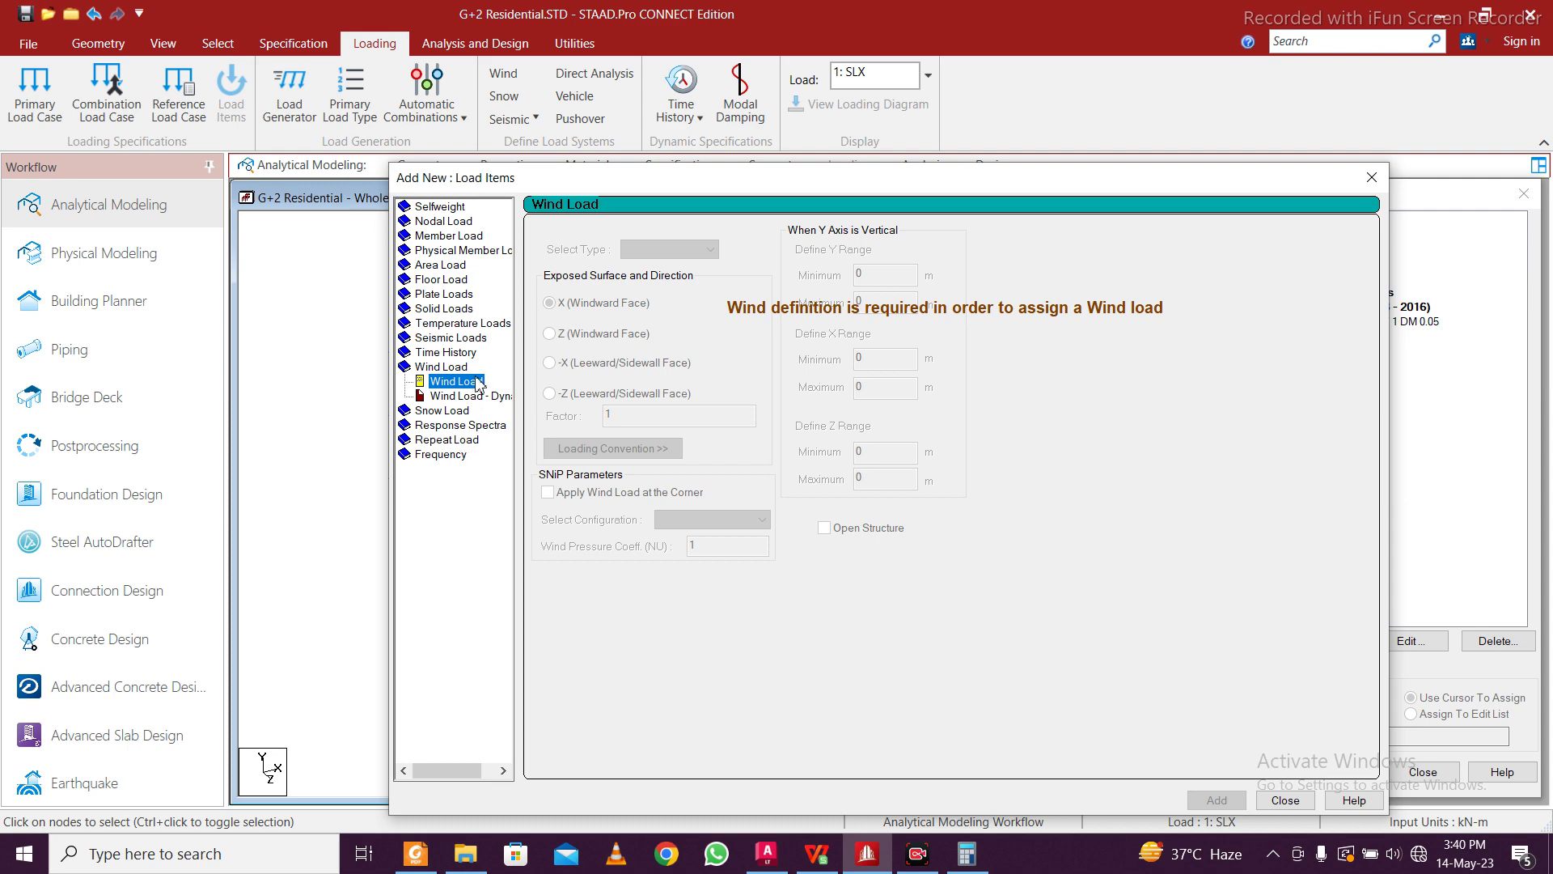
click(475, 345)
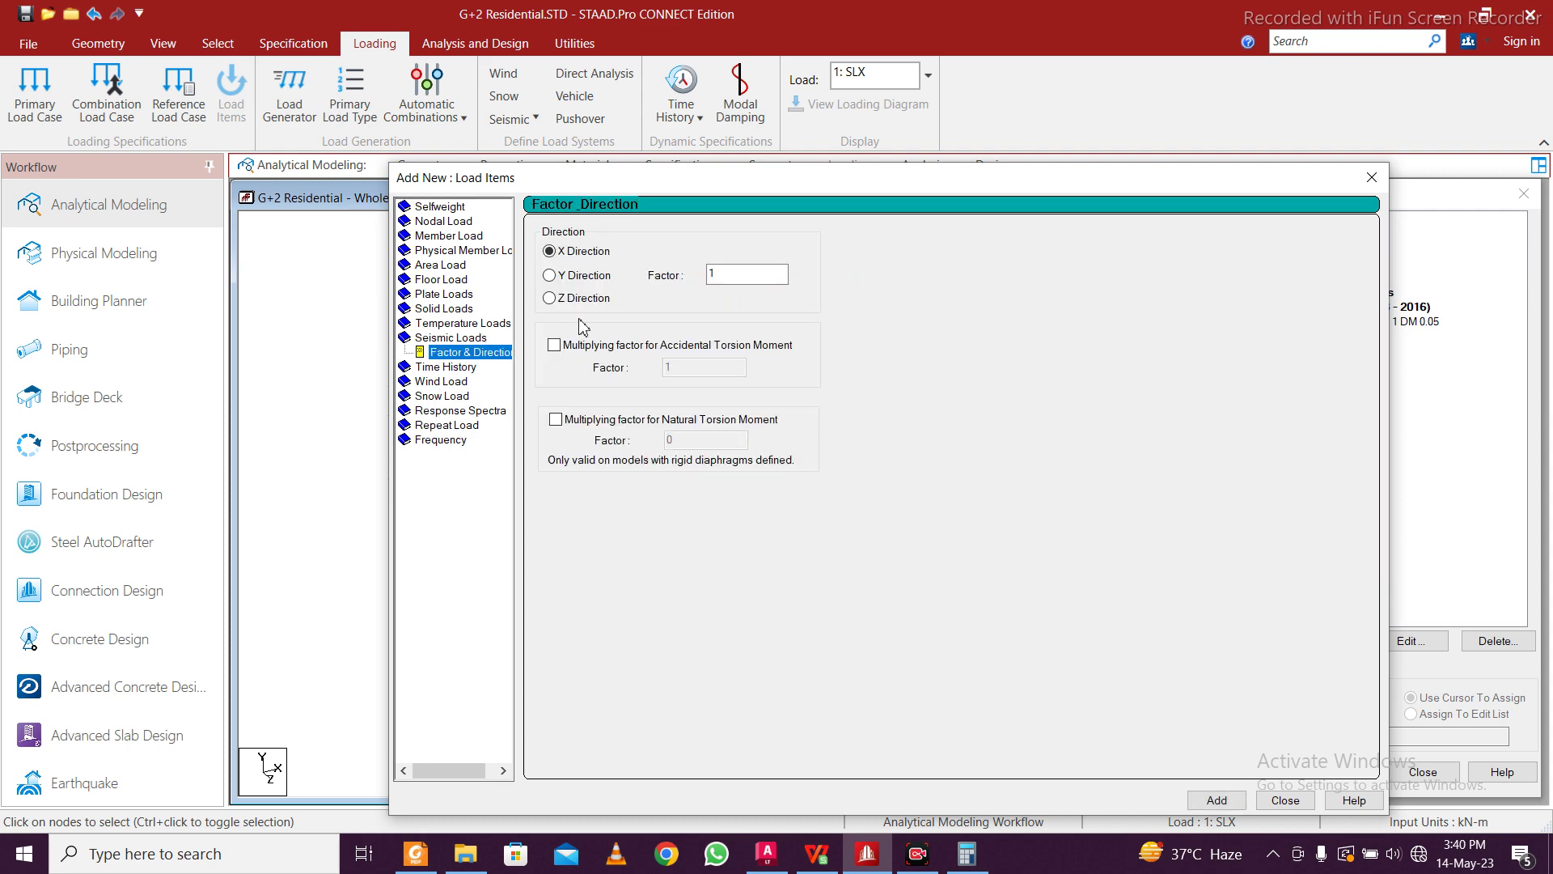
drag(1035, 184, 748, 77)
click(937, 698)
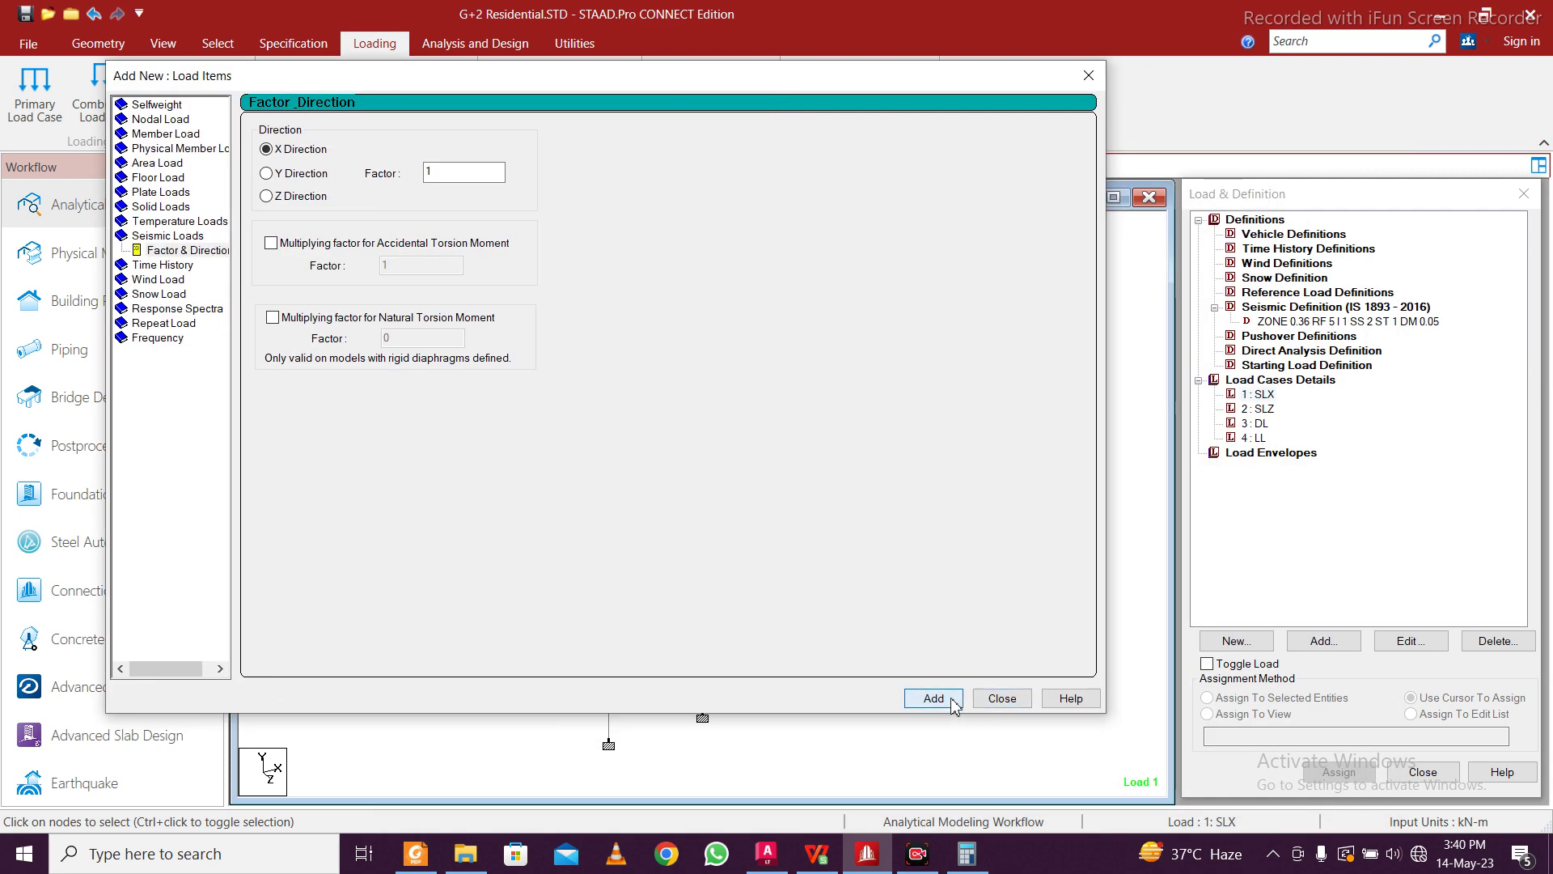
click(996, 698)
Add a Z-direction seismic load with factor 1 to load case SLZ
click(1313, 423)
click(1312, 642)
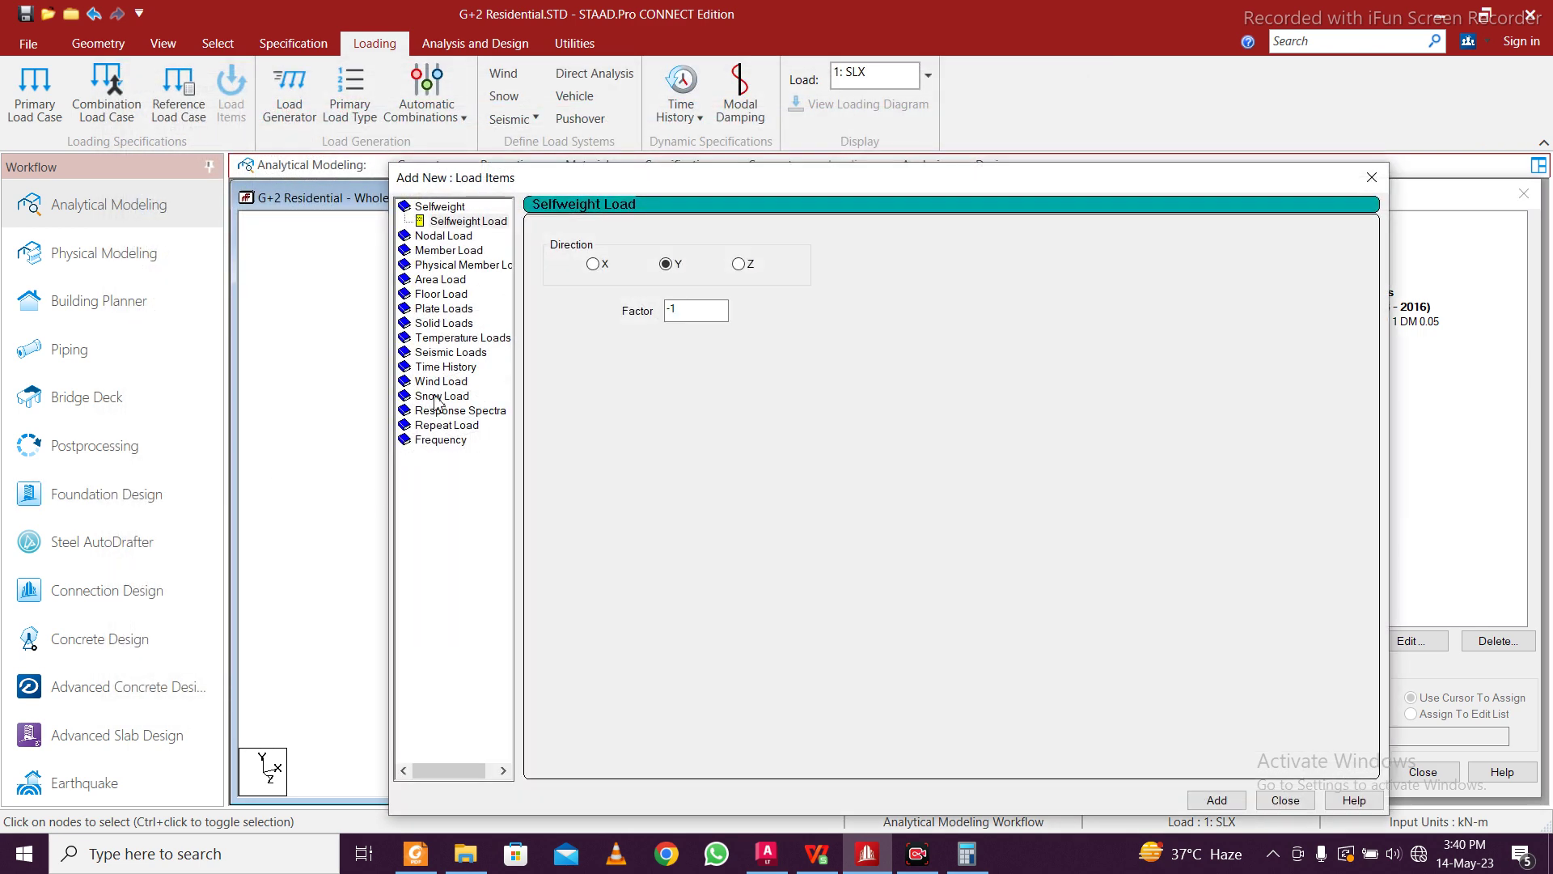
click(450, 352)
click(587, 301)
drag(936, 188, 536, 39)
click(829, 659)
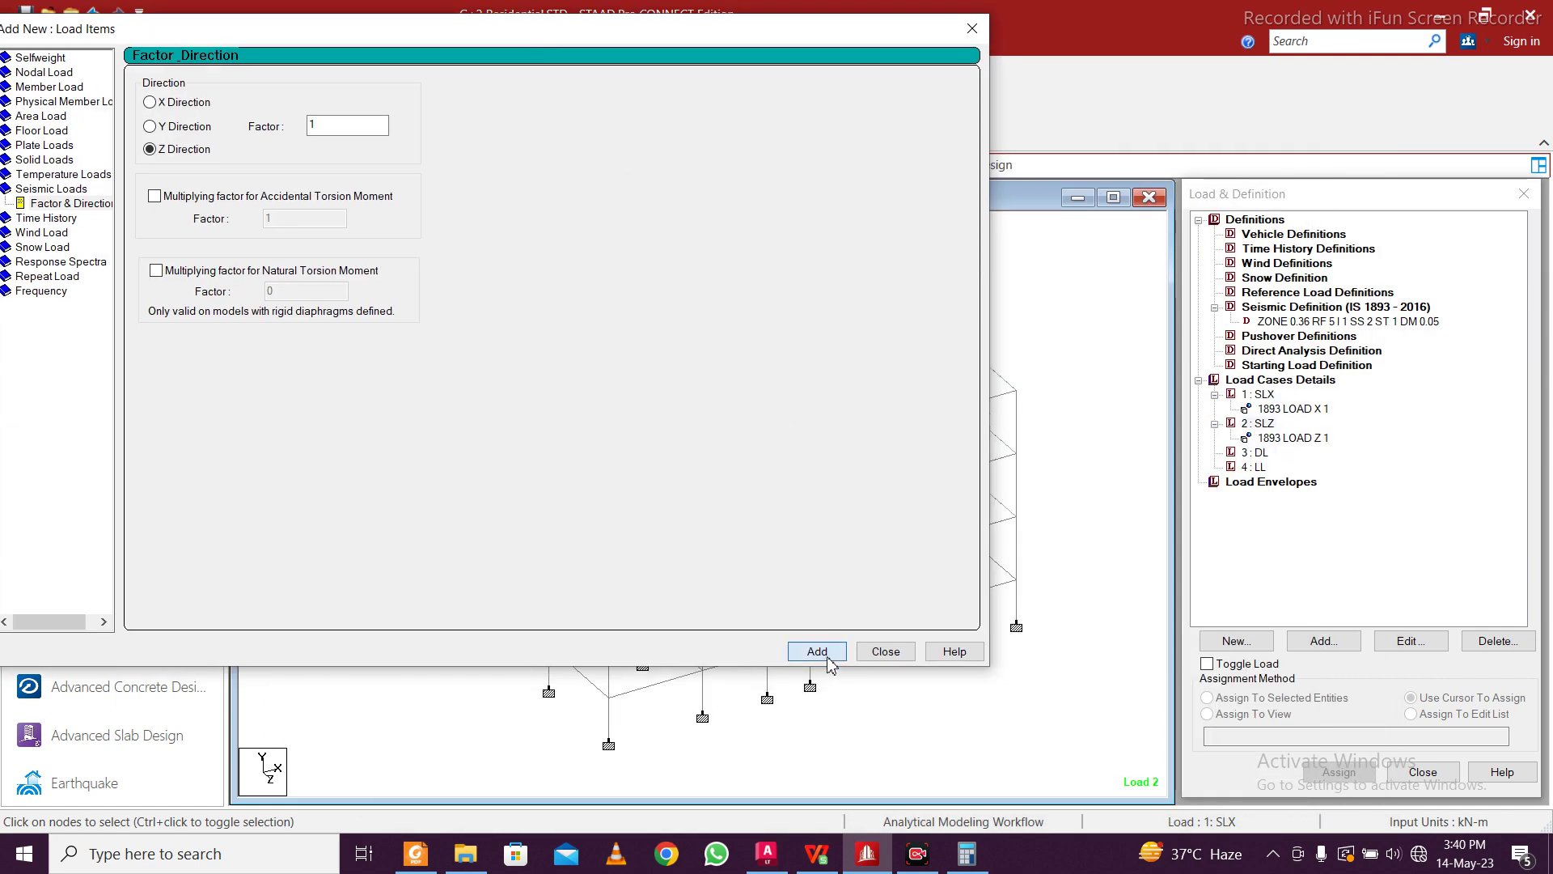
click(886, 651)
Add uniform member forces of -14 kN/m and -3 kN/m in the GY direction to load case DL
click(1256, 453)
click(1330, 644)
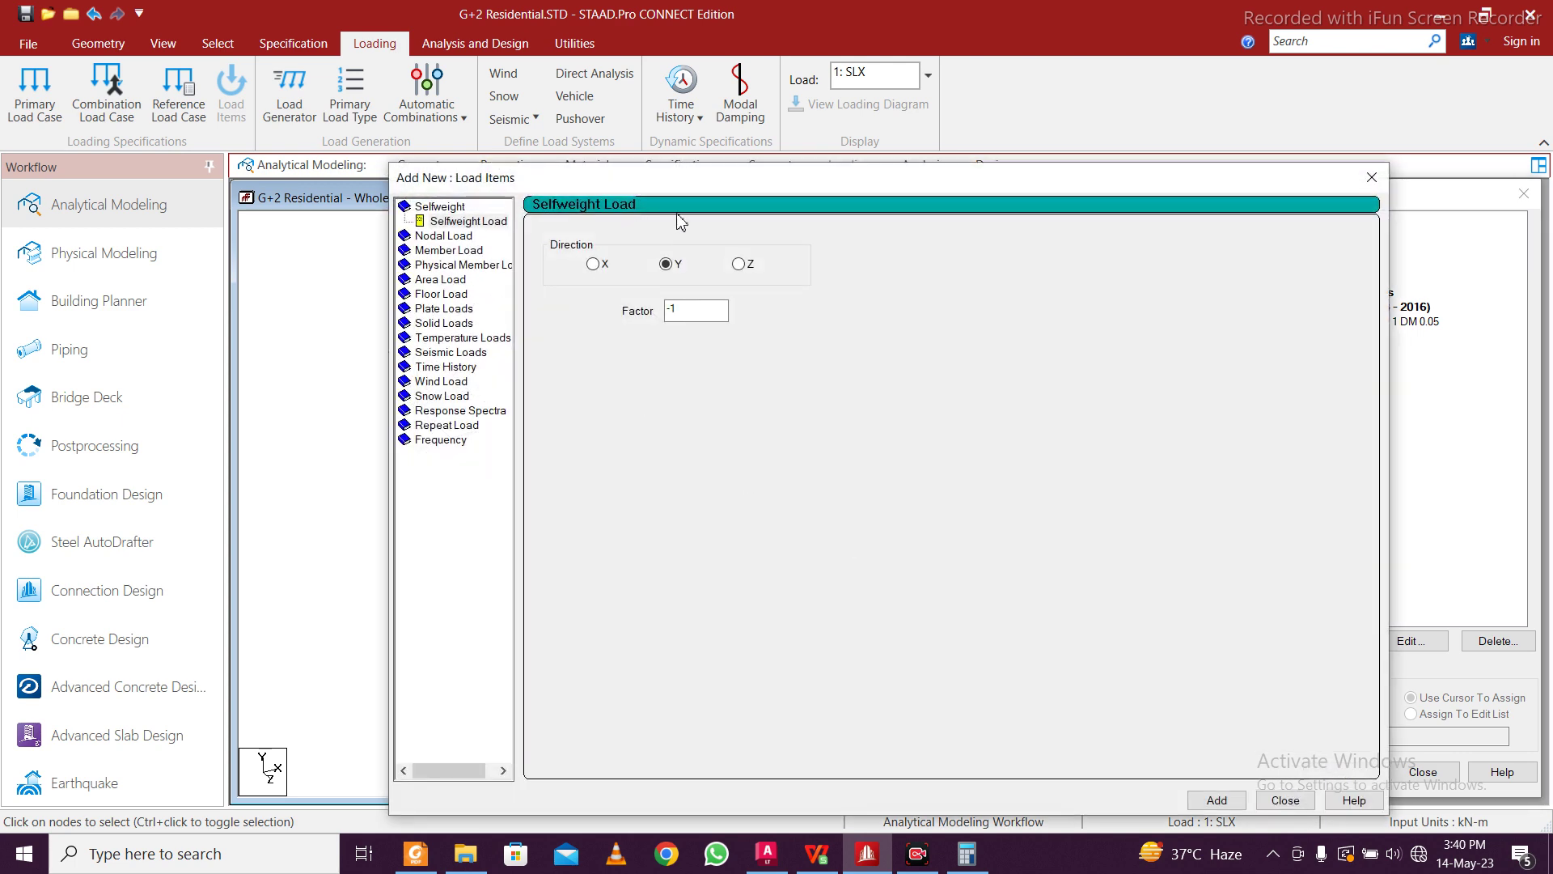
drag(855, 180, 642, 89)
click(248, 162)
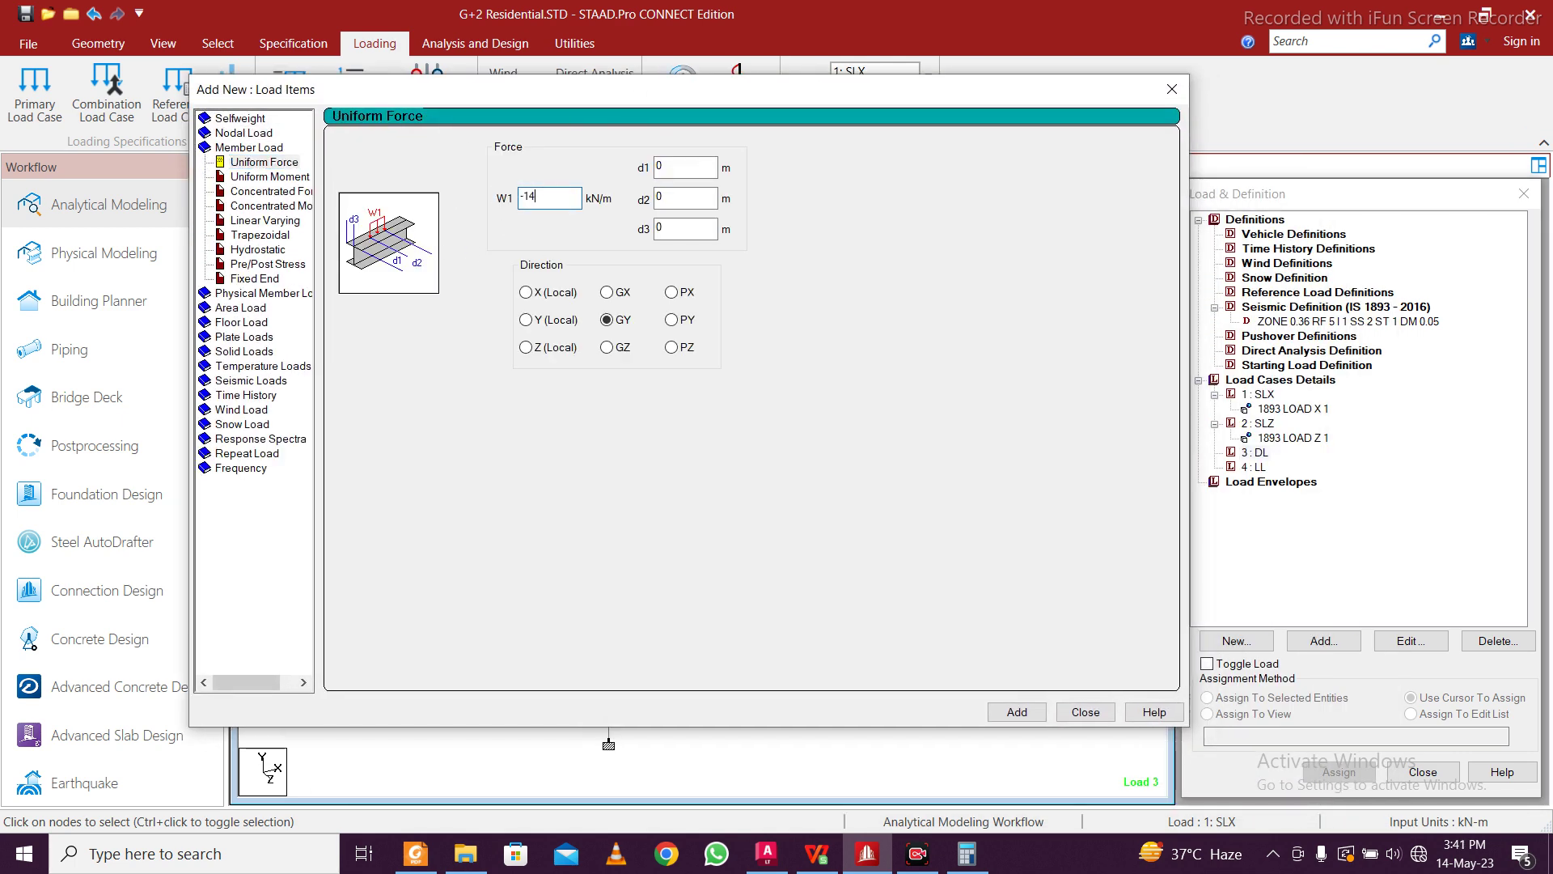
click(1017, 714)
click(557, 195)
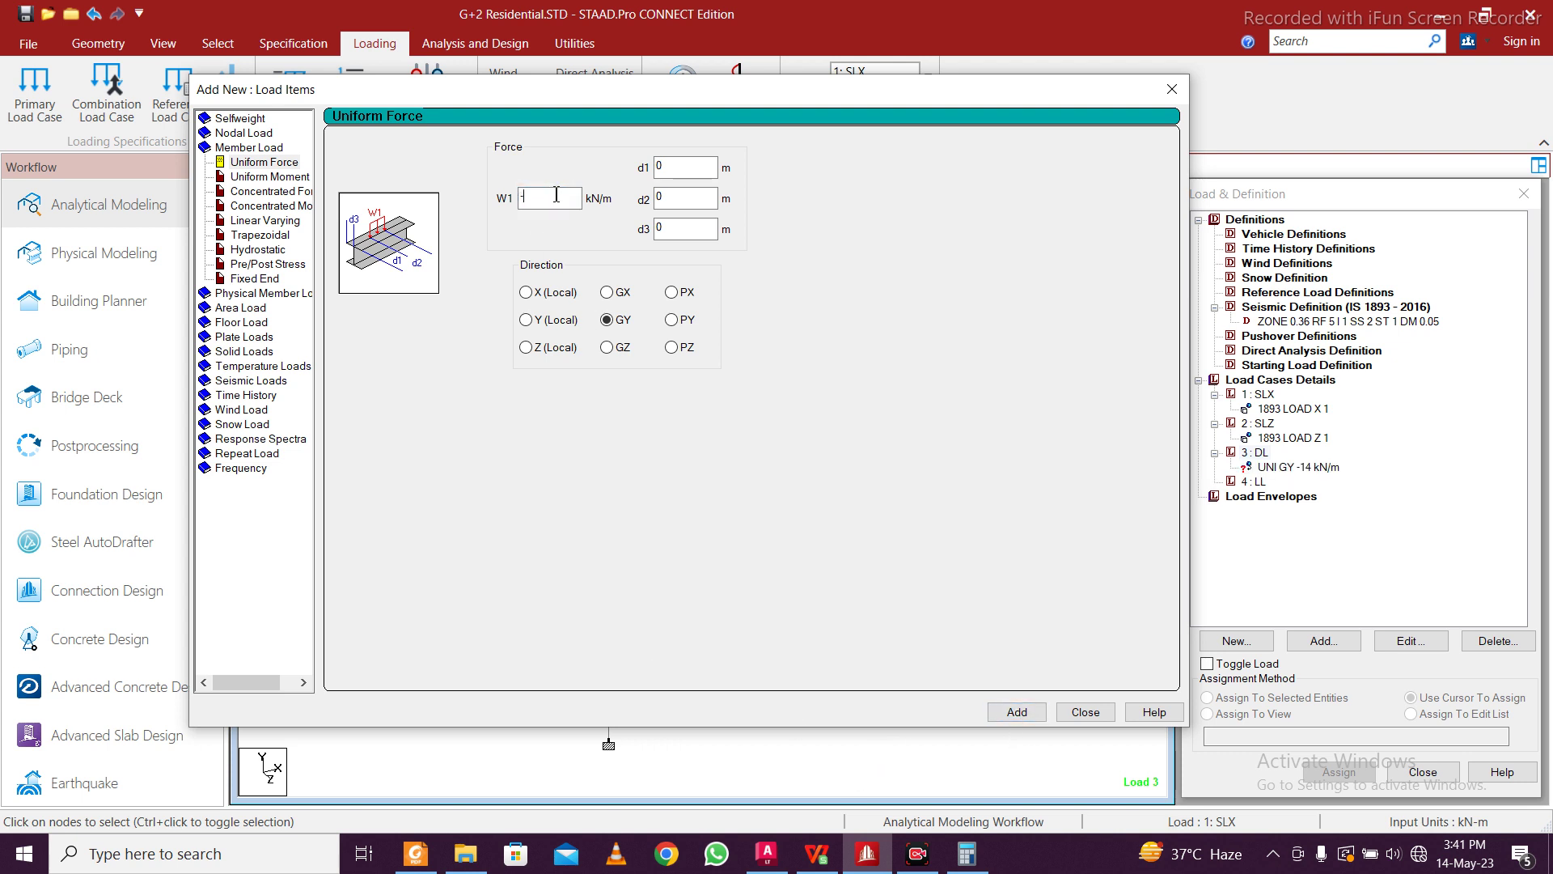
click(1014, 713)
Define a DL floor load with a pressure of -0.5 kN/m2 and a Y range minimum of 2.9 m
click(256, 323)
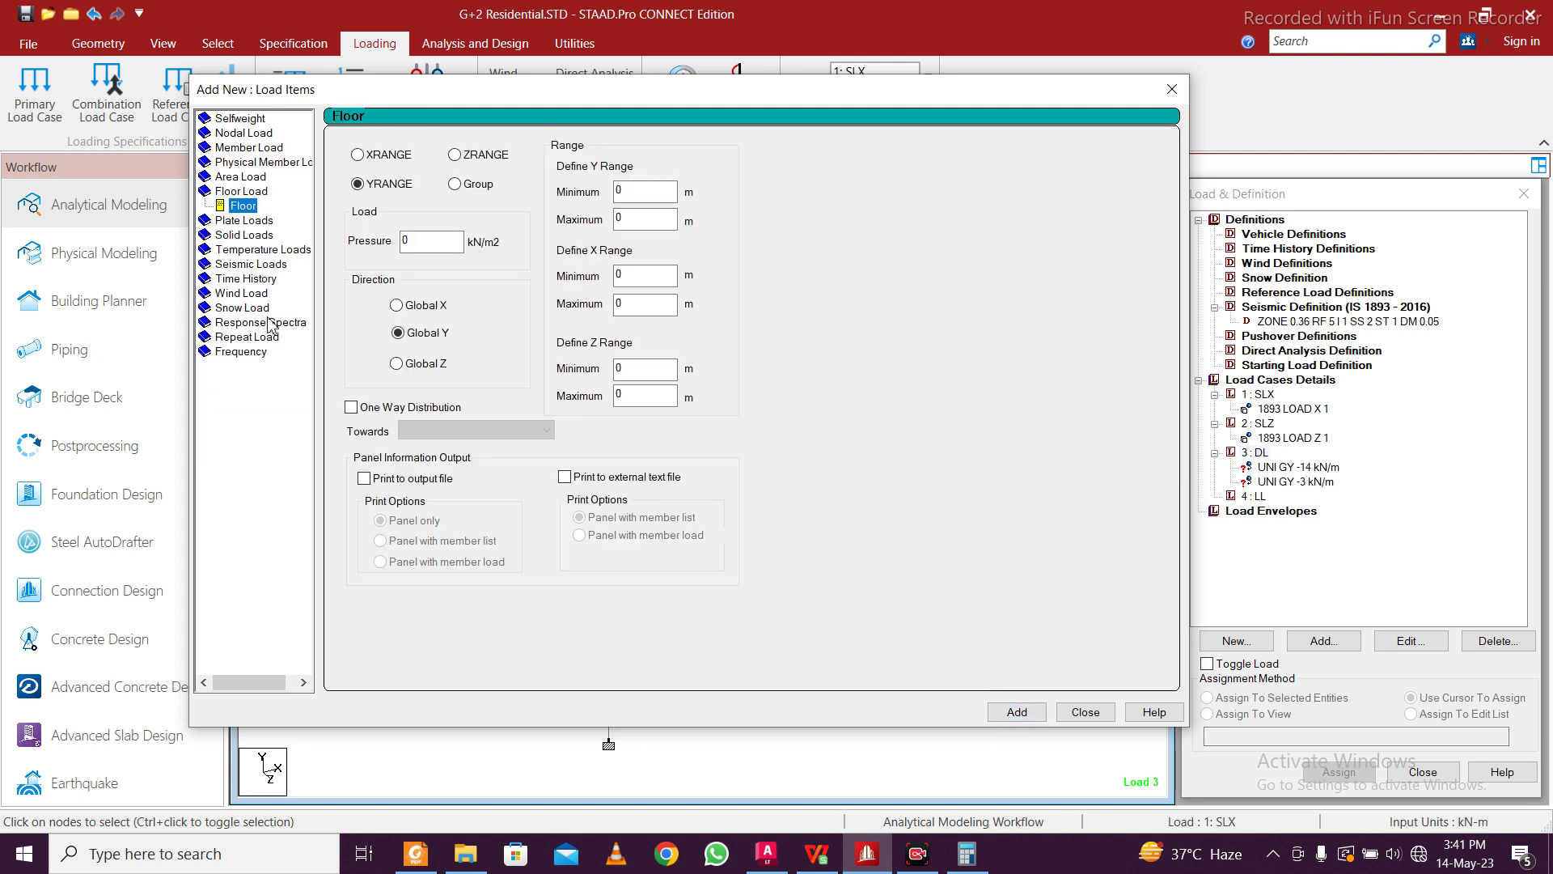
double_click(433, 241)
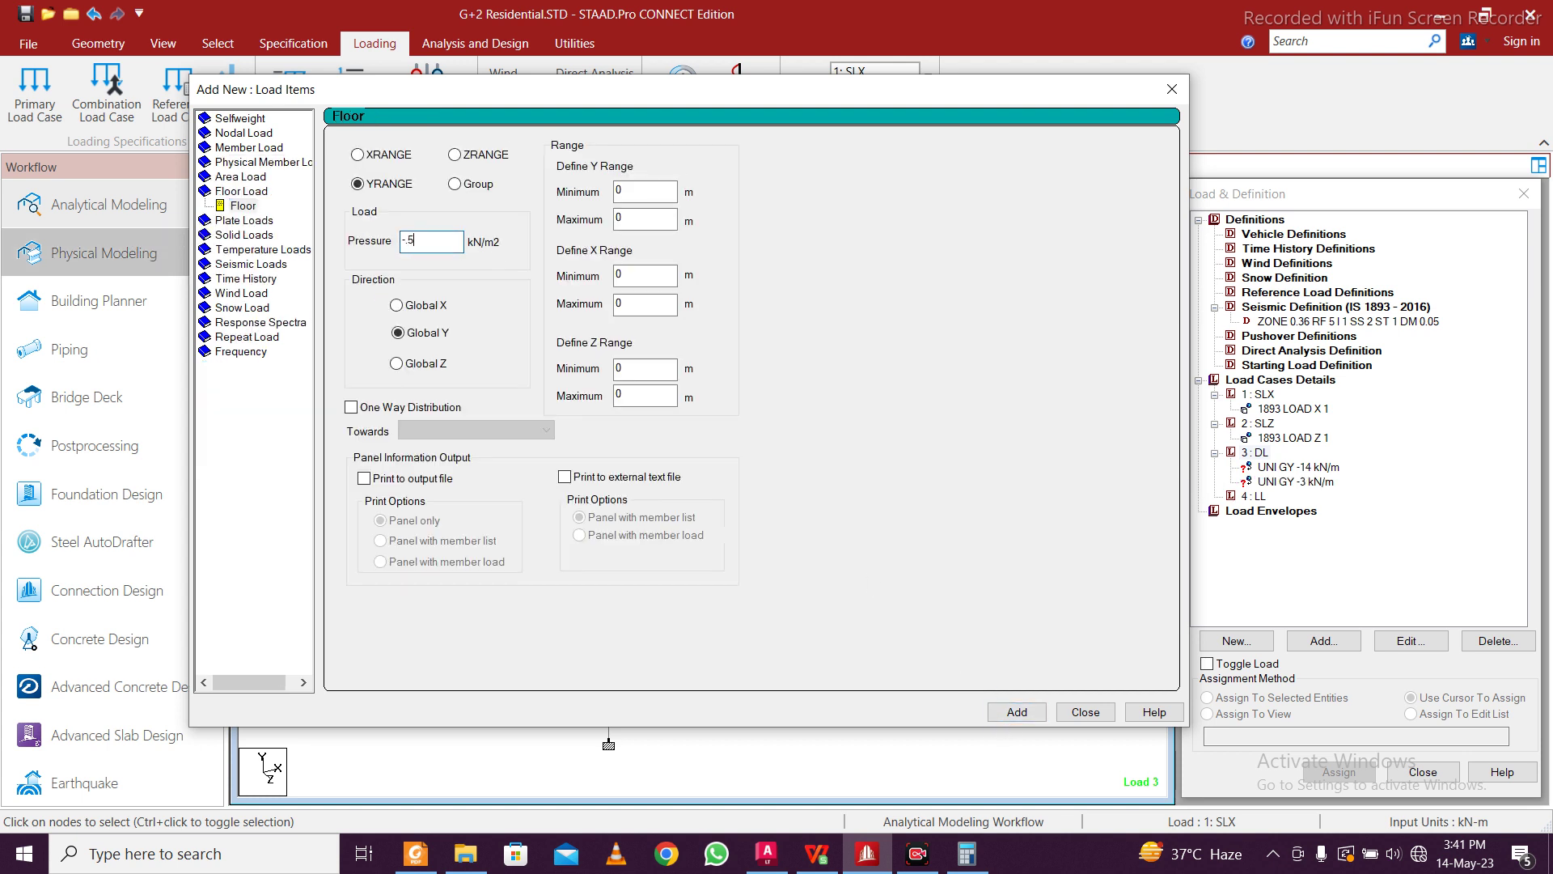
click(668, 198)
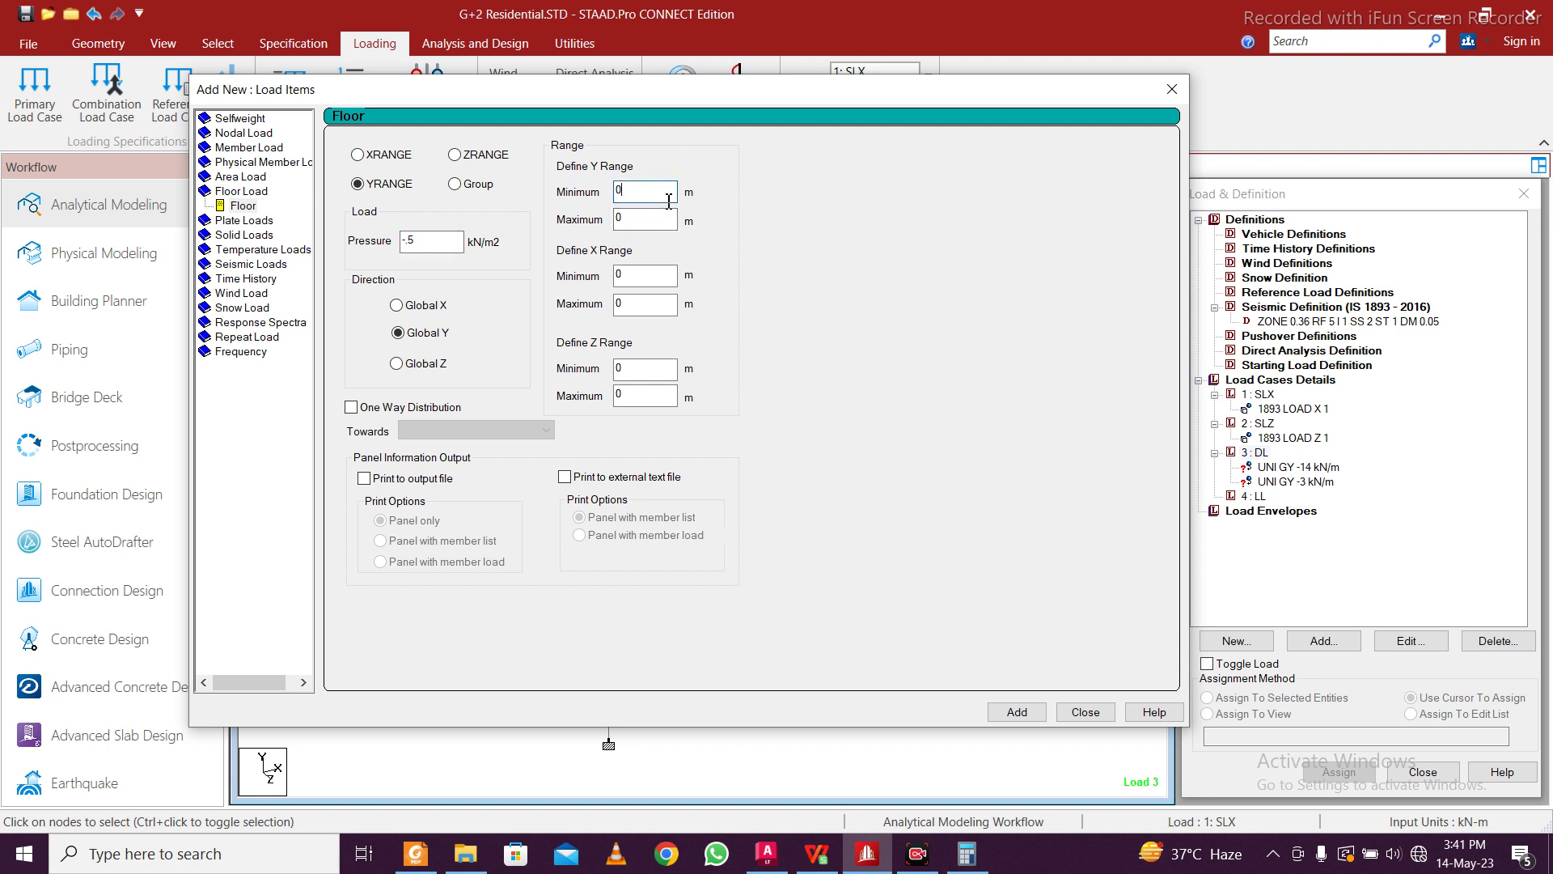
drag(419, 239, 409, 241)
click(647, 195)
drag(645, 192, 516, 188)
text(2.9)
click(643, 219)
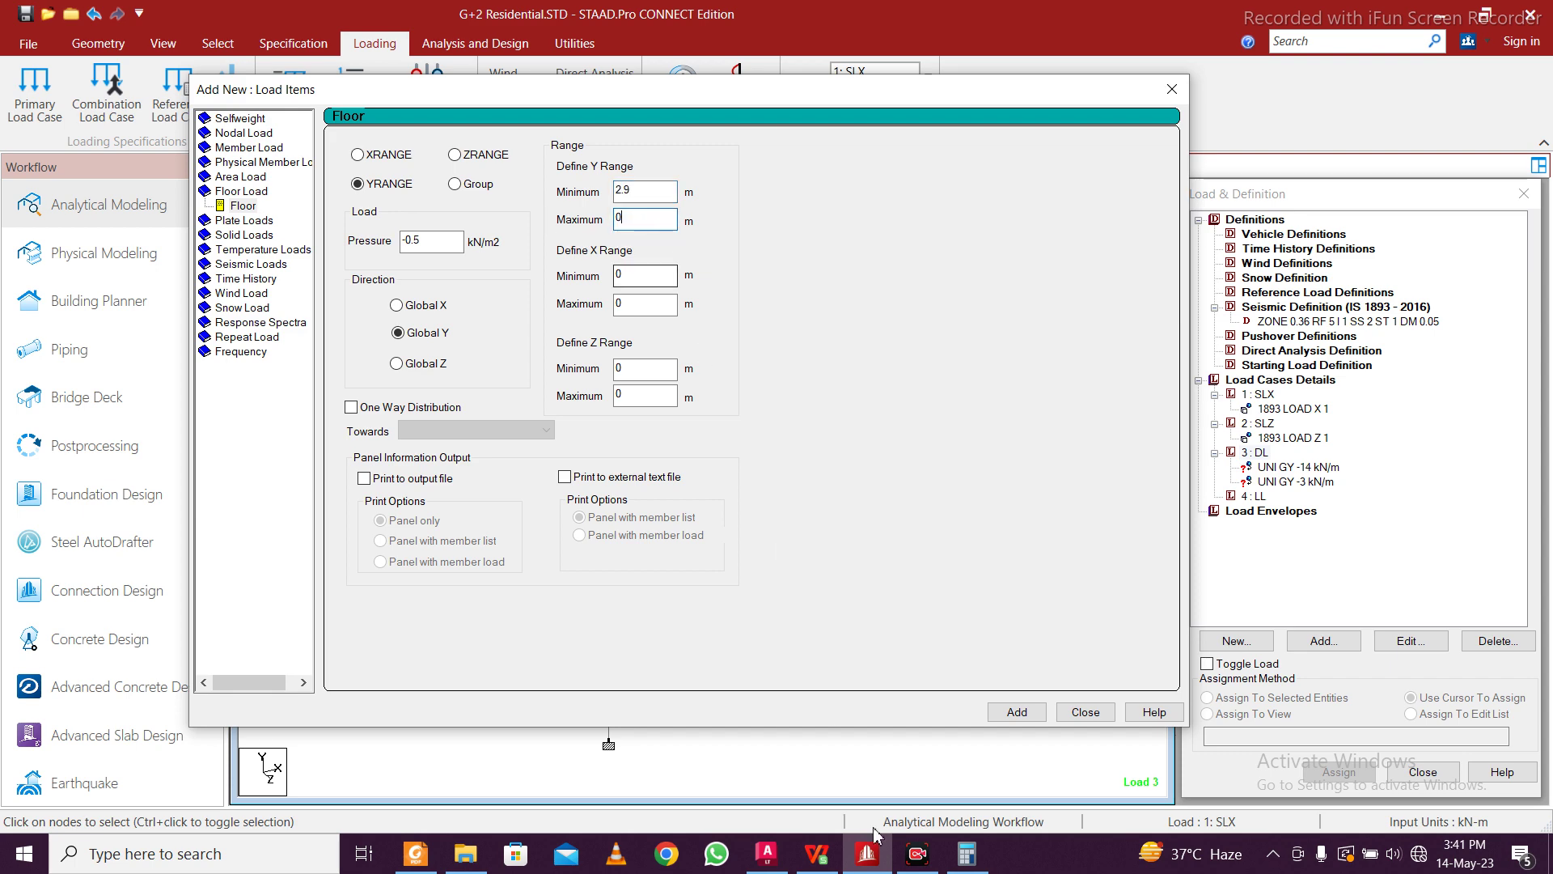
Switch to WPS Office and check the roof elevations on the 3RD ROOF sheet of Staad coordinates.xlsx
click(833, 863)
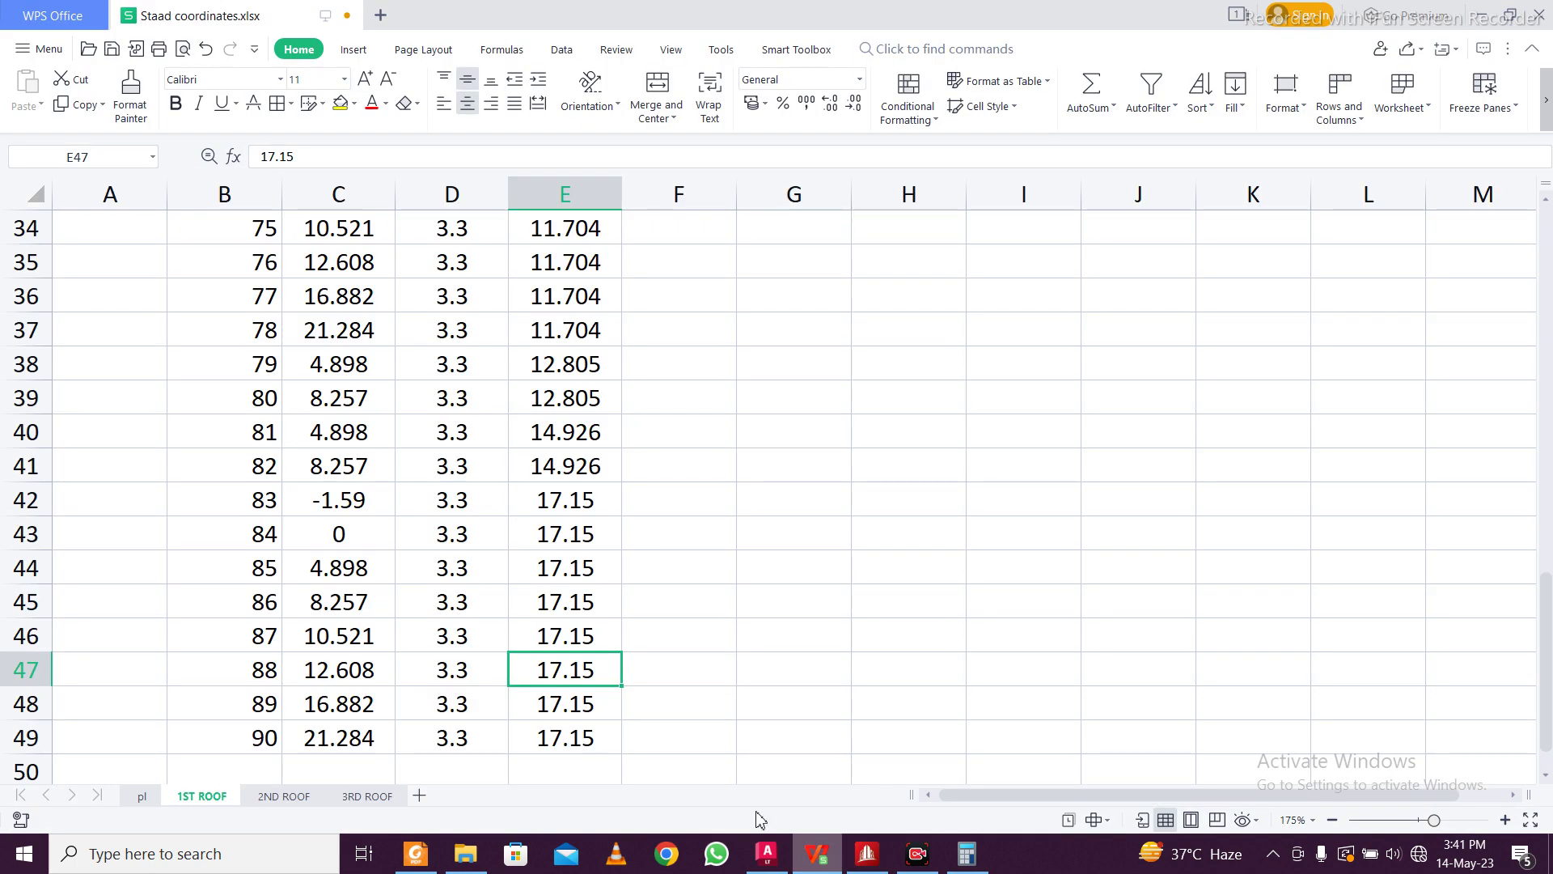
click(367, 796)
ctrl+scroll(423, 738, up, 3)
click(432, 728)
scroll(433, 736, down, 4)
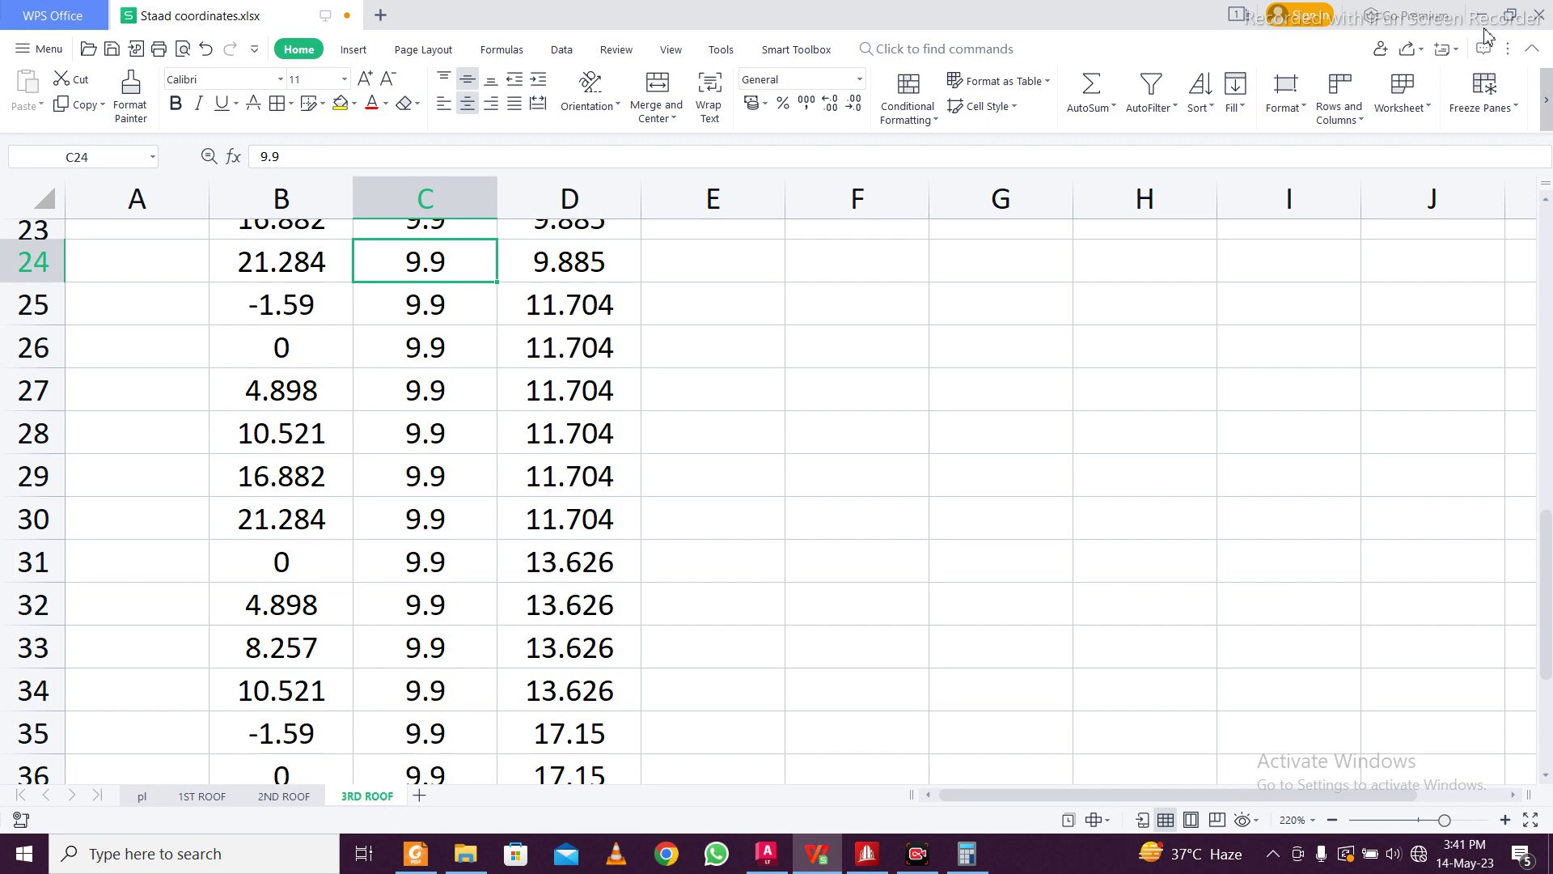
Switch back to STAAD.Pro, set the floor load's maximum Y range to 10 m and add the load to case DL
key(alt+Tab)
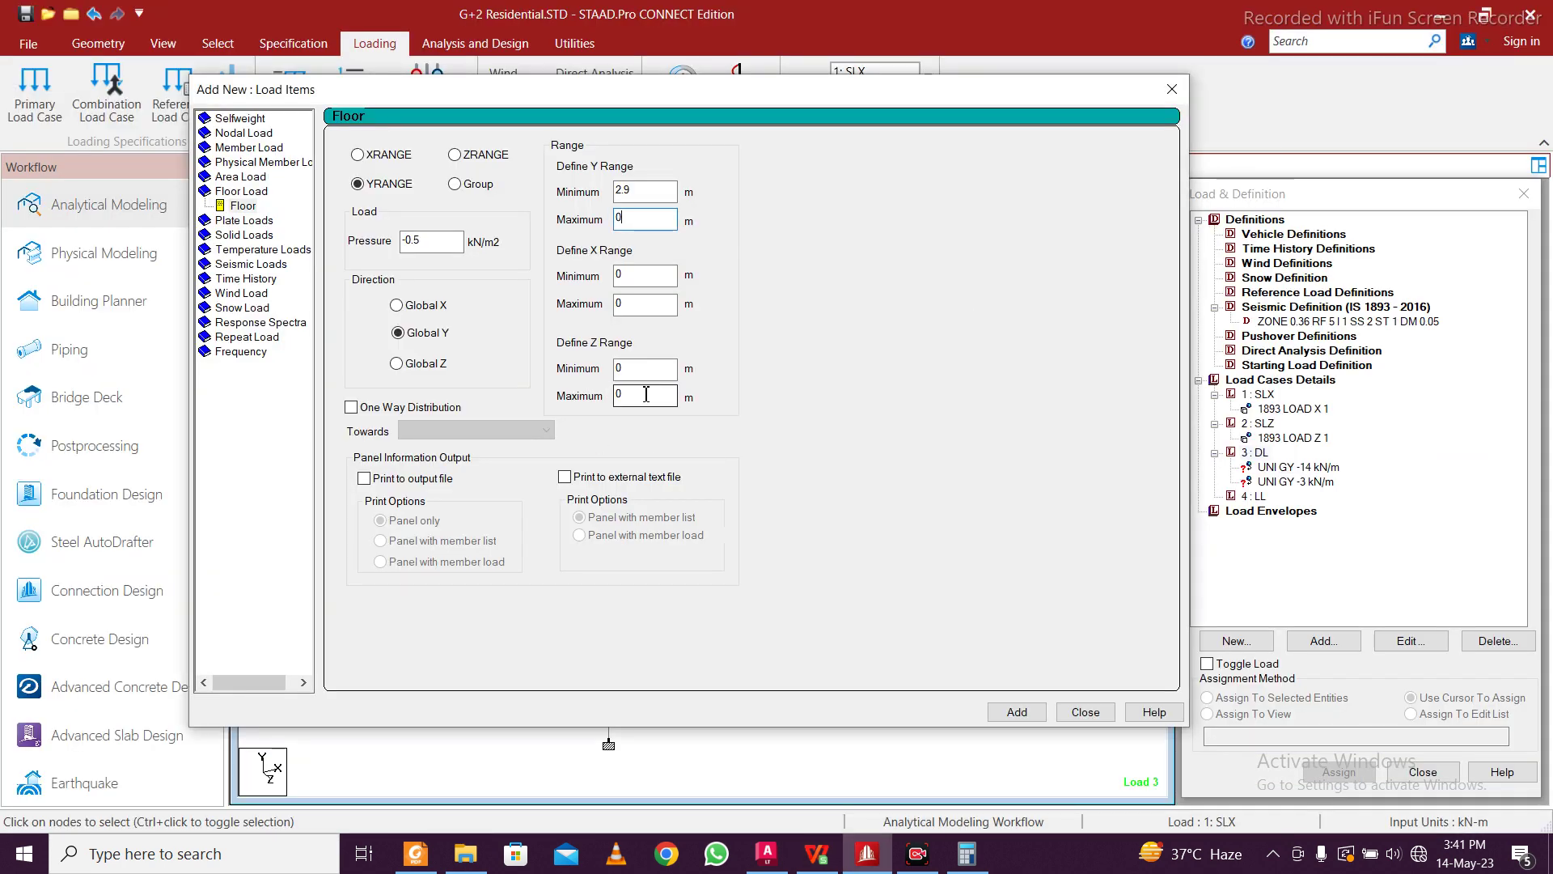
drag(652, 222, 566, 214)
click(1017, 712)
click(1084, 712)
Examine load case LL and the uniform member loads and floor load under DL on the model
click(1256, 511)
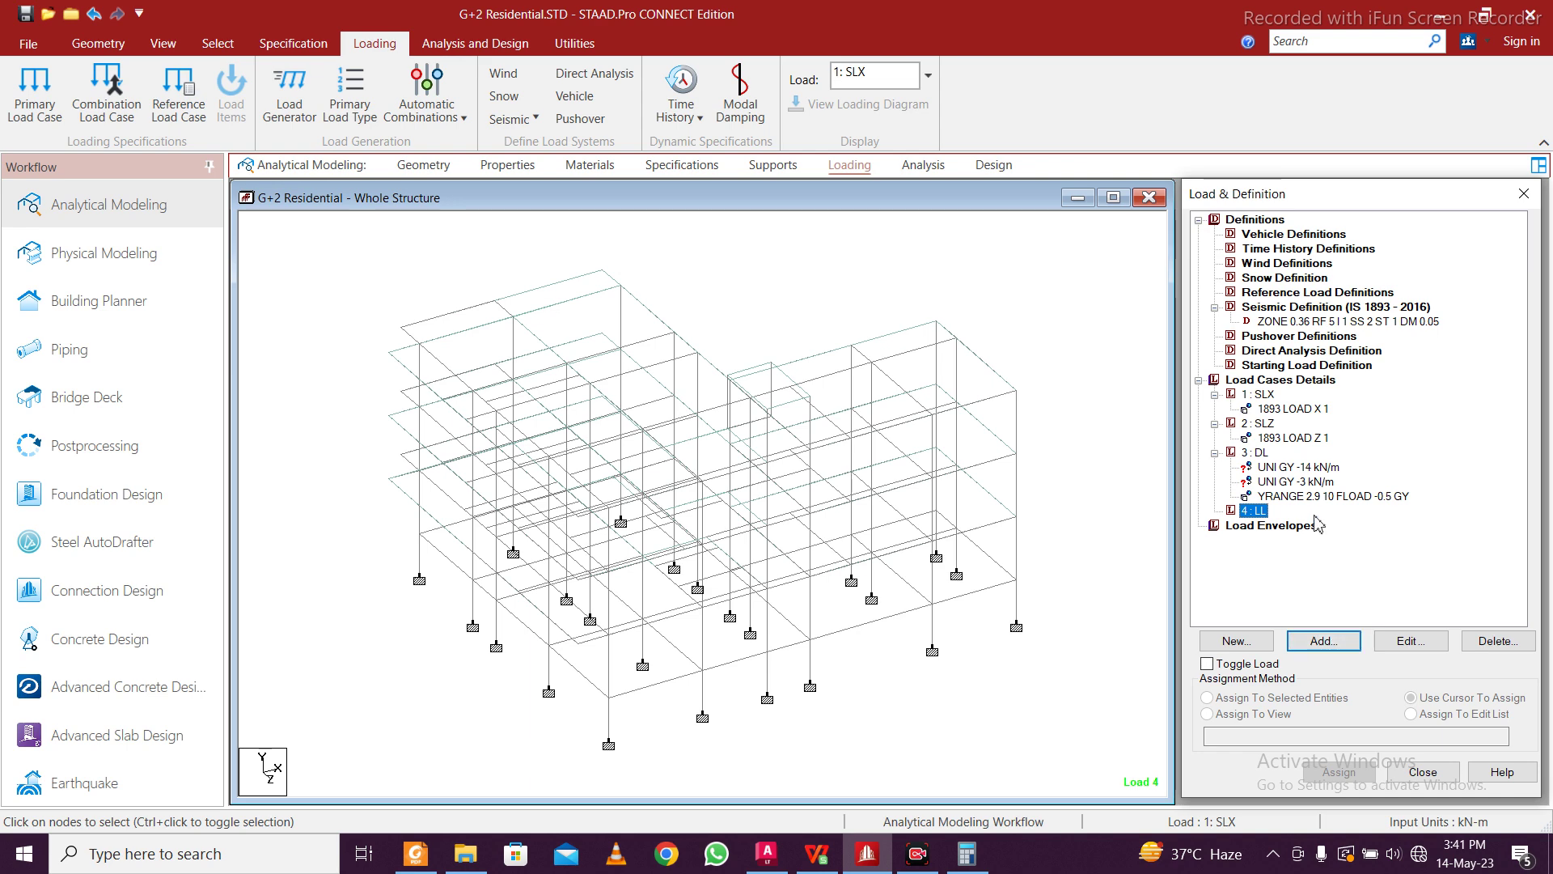
click(1319, 468)
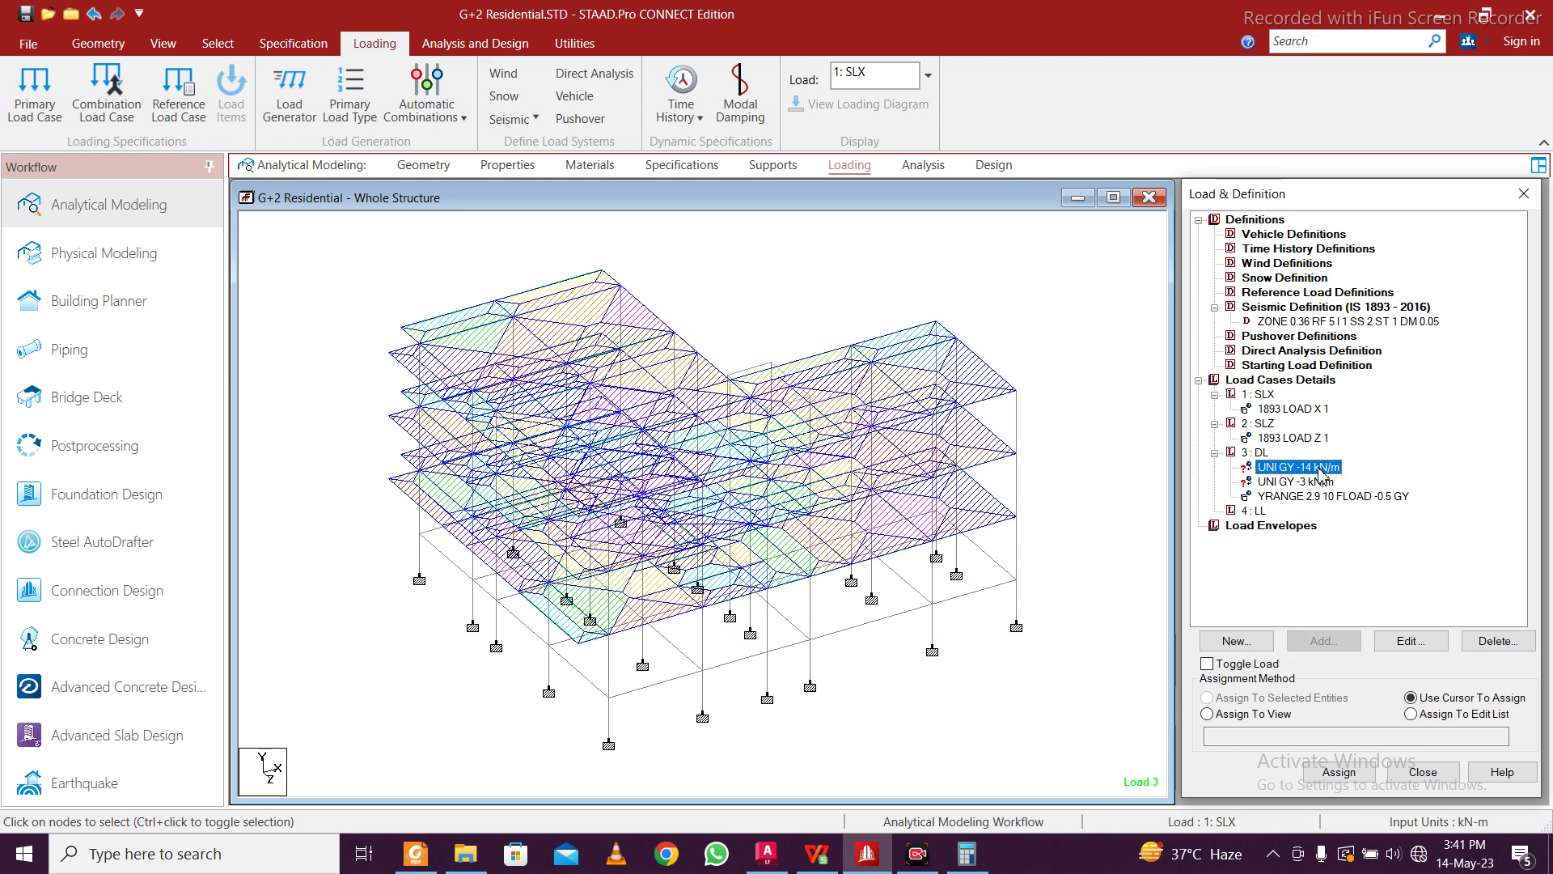
click(1320, 482)
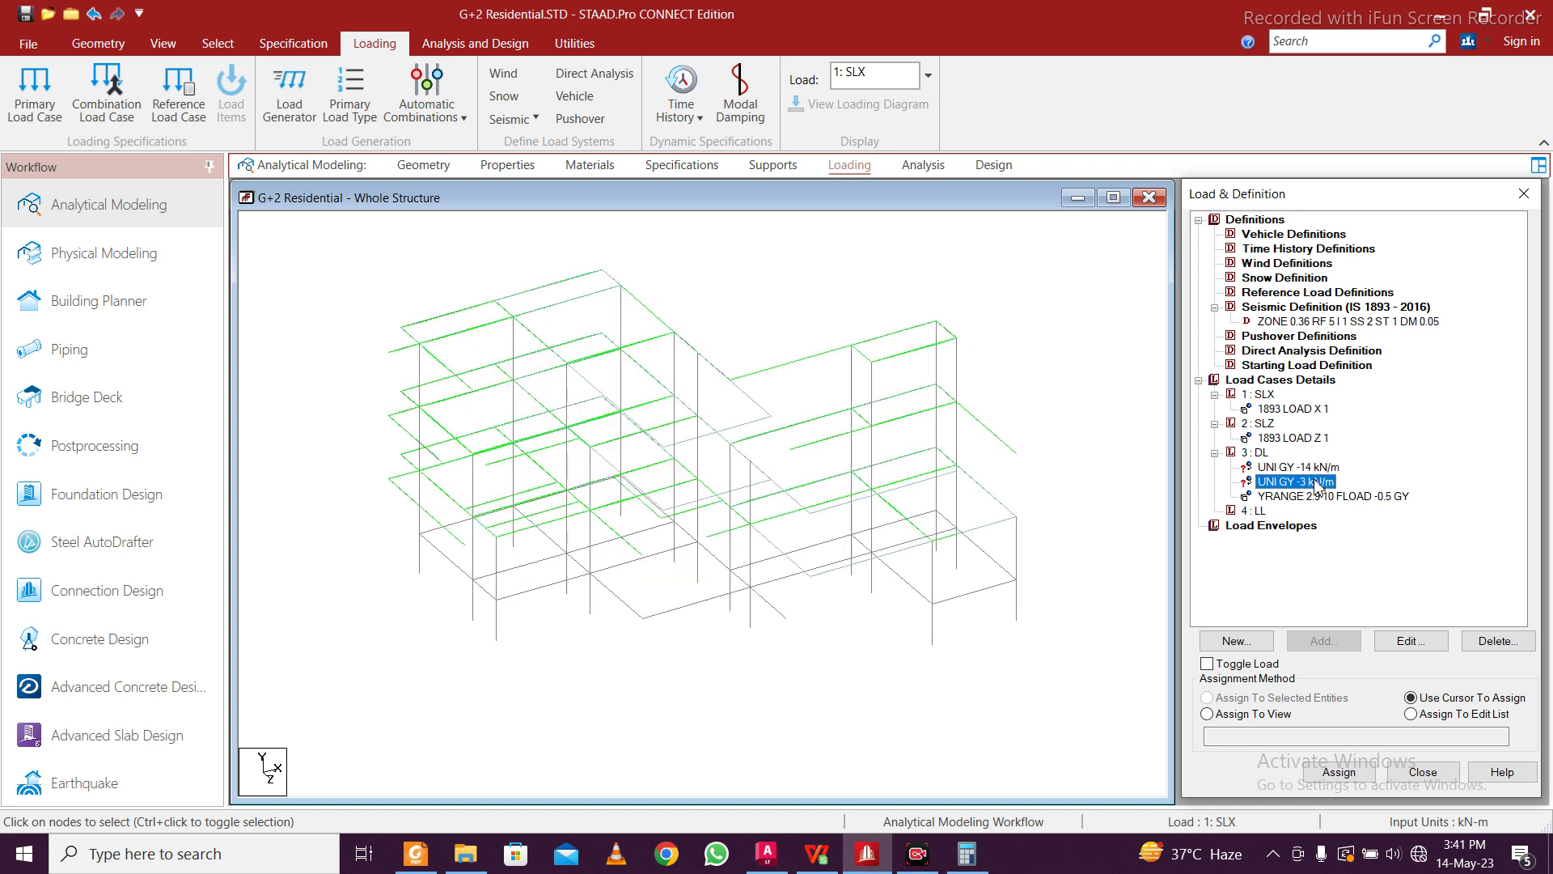
click(1318, 496)
click(1319, 481)
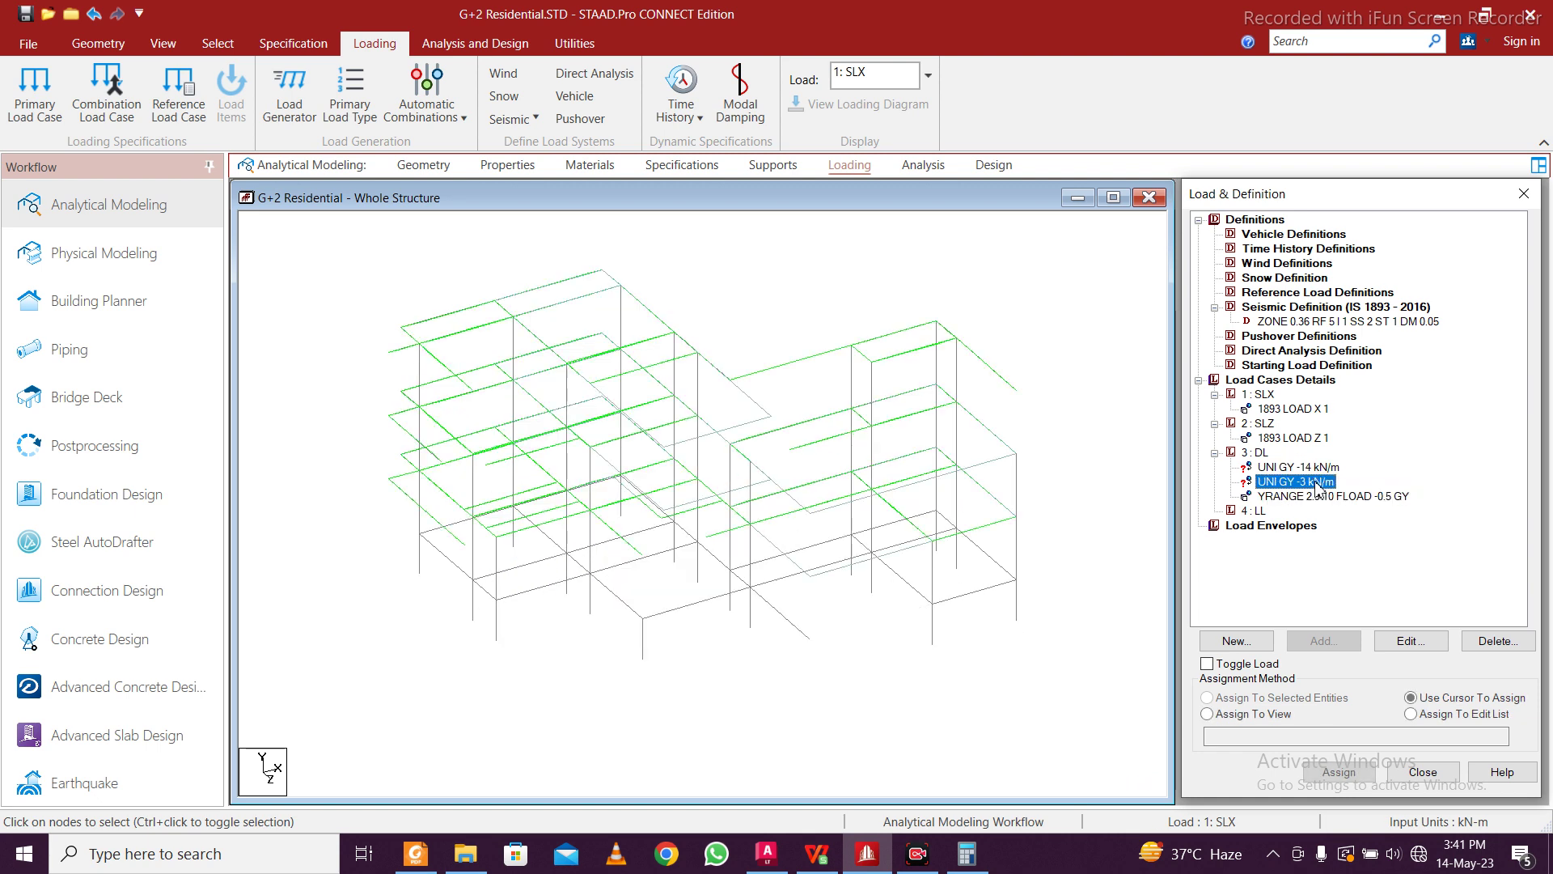
click(1320, 468)
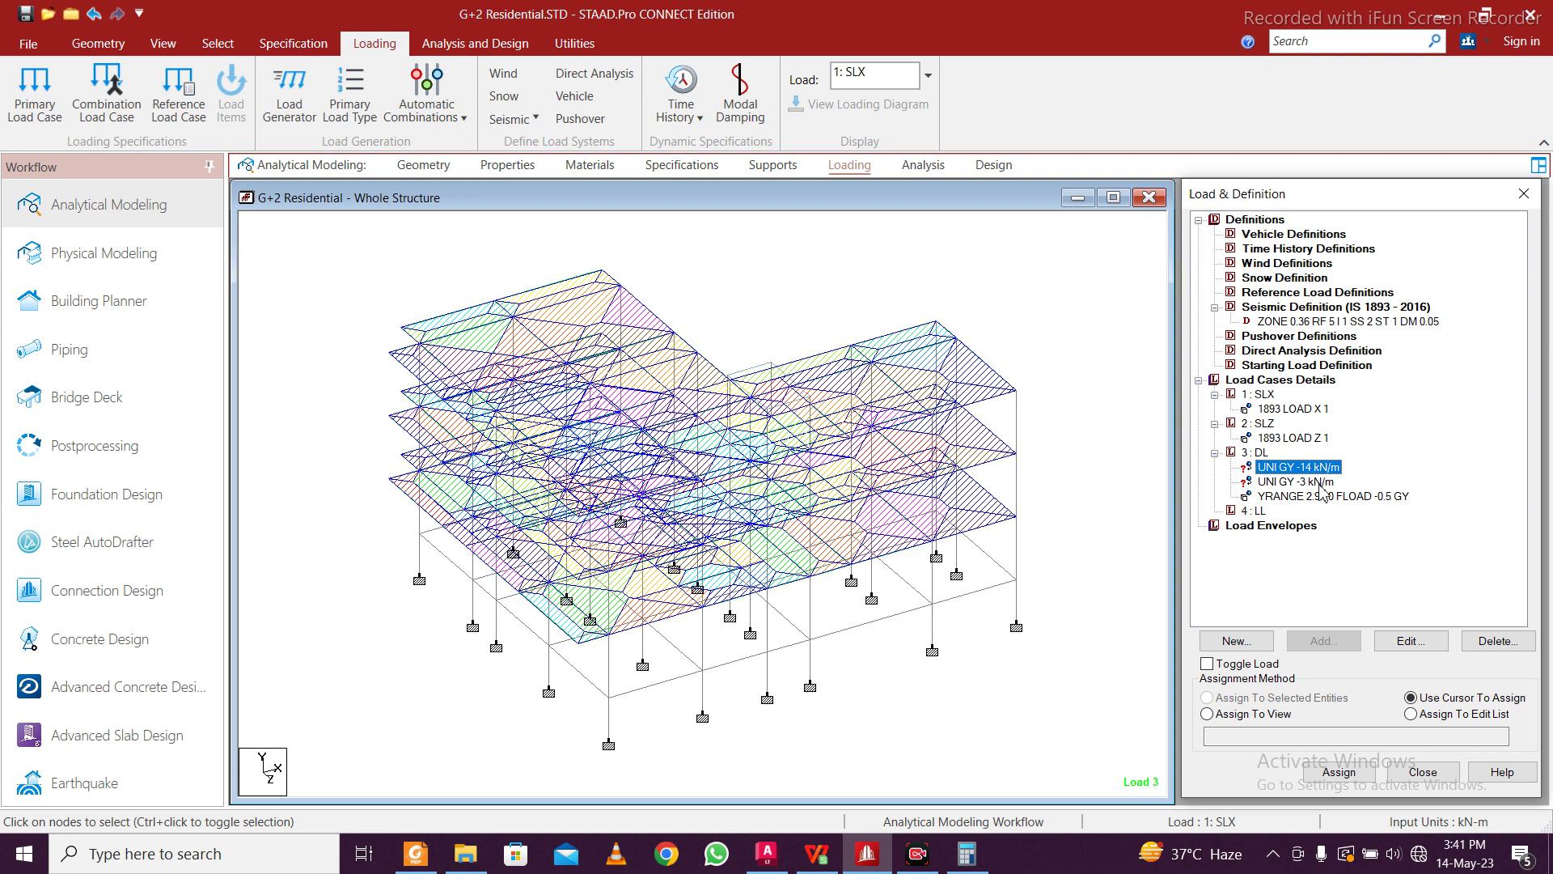
click(1320, 483)
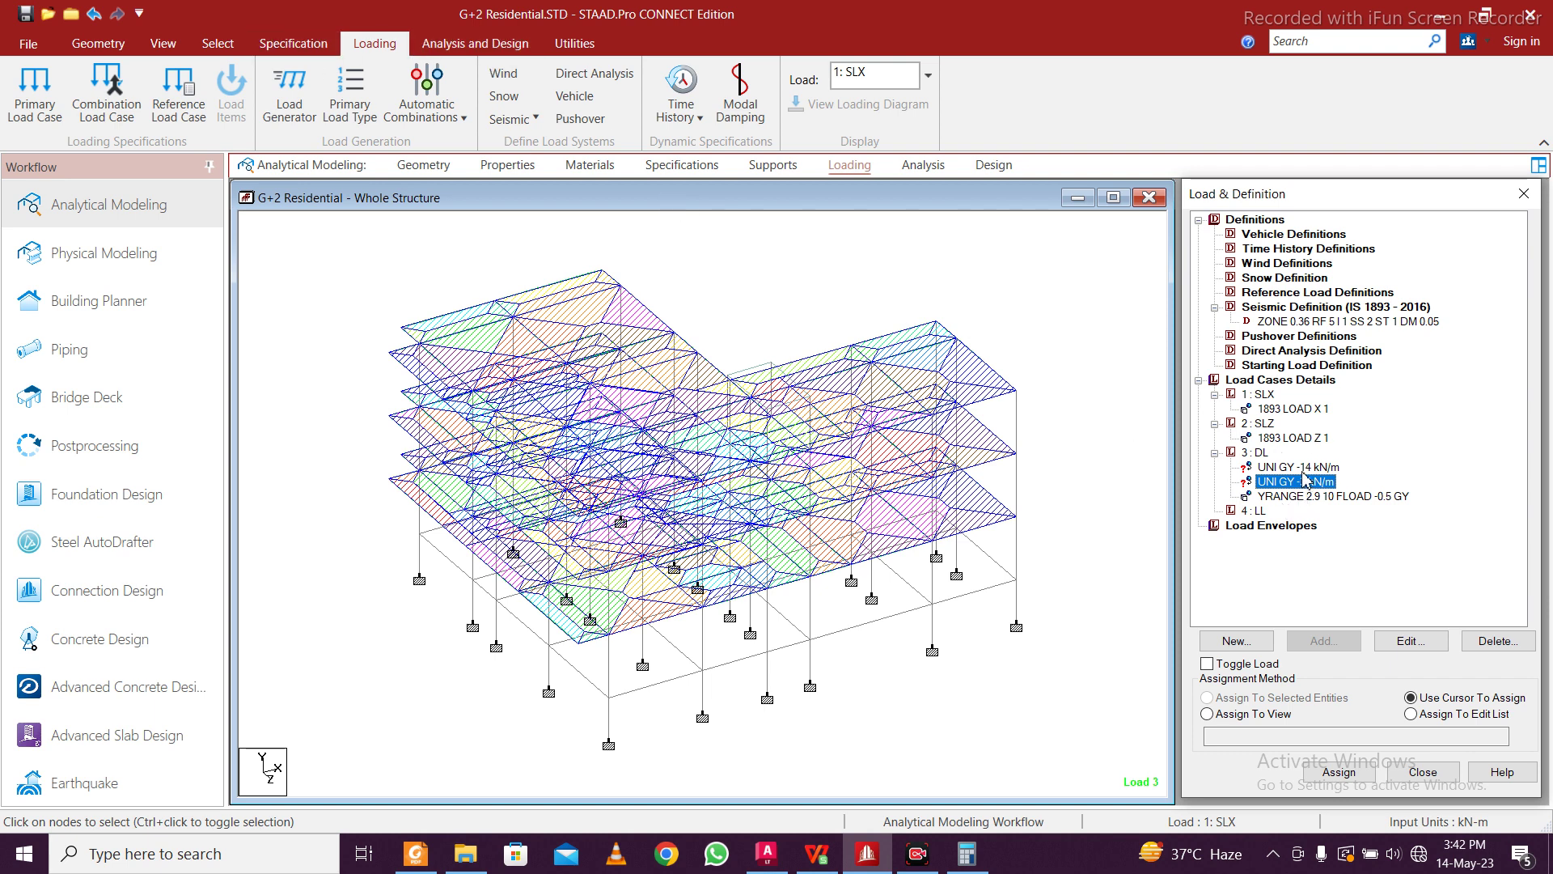
Save the model, open its command file in the maximized editor and go to the load case commands at its end
click(574, 43)
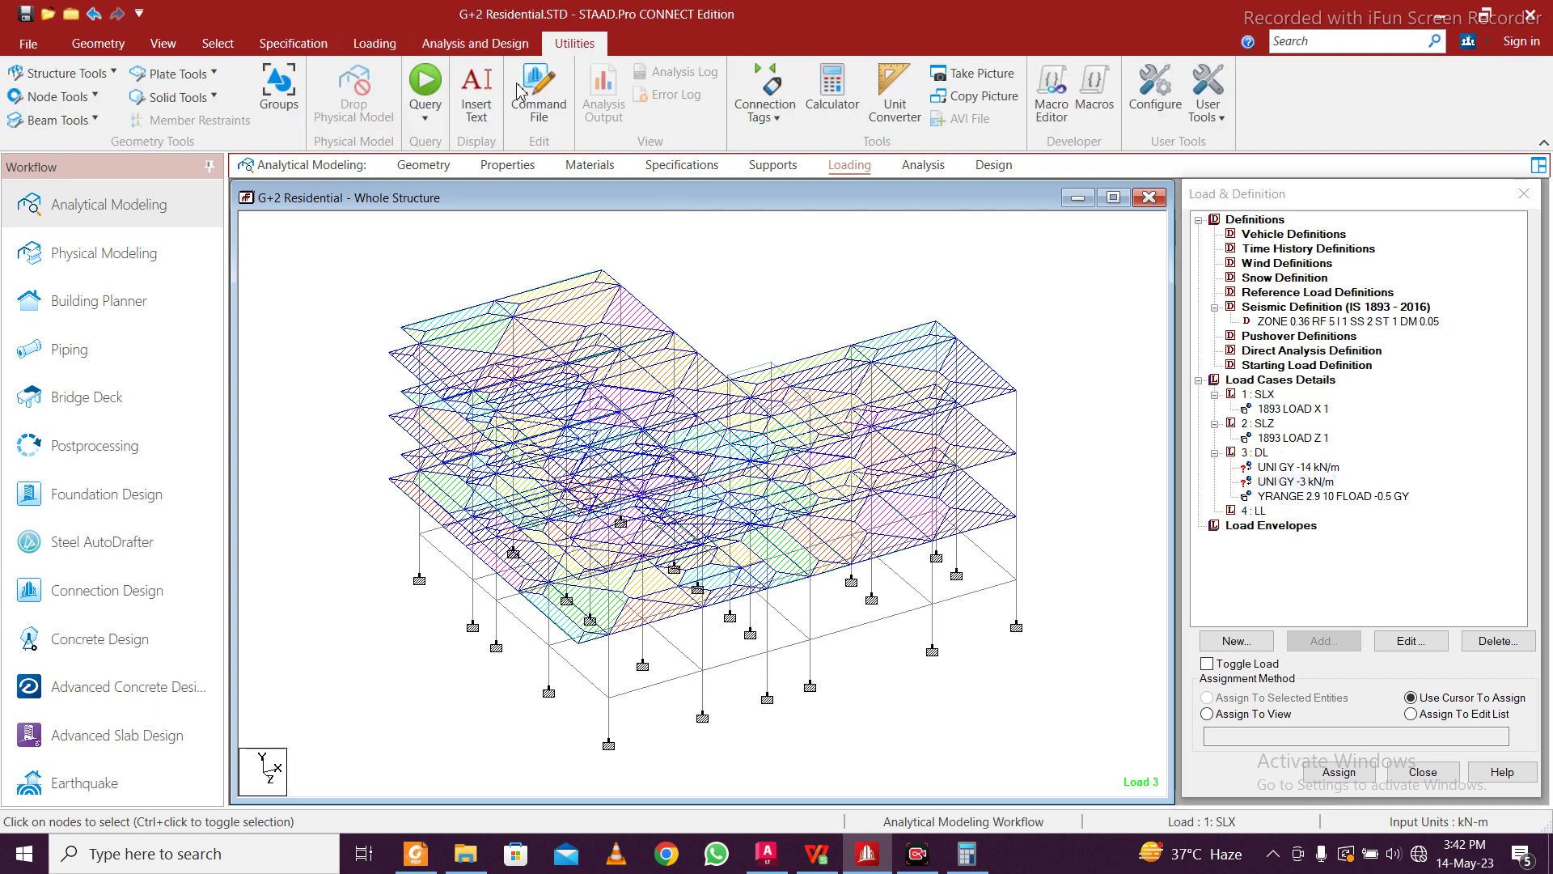
click(539, 107)
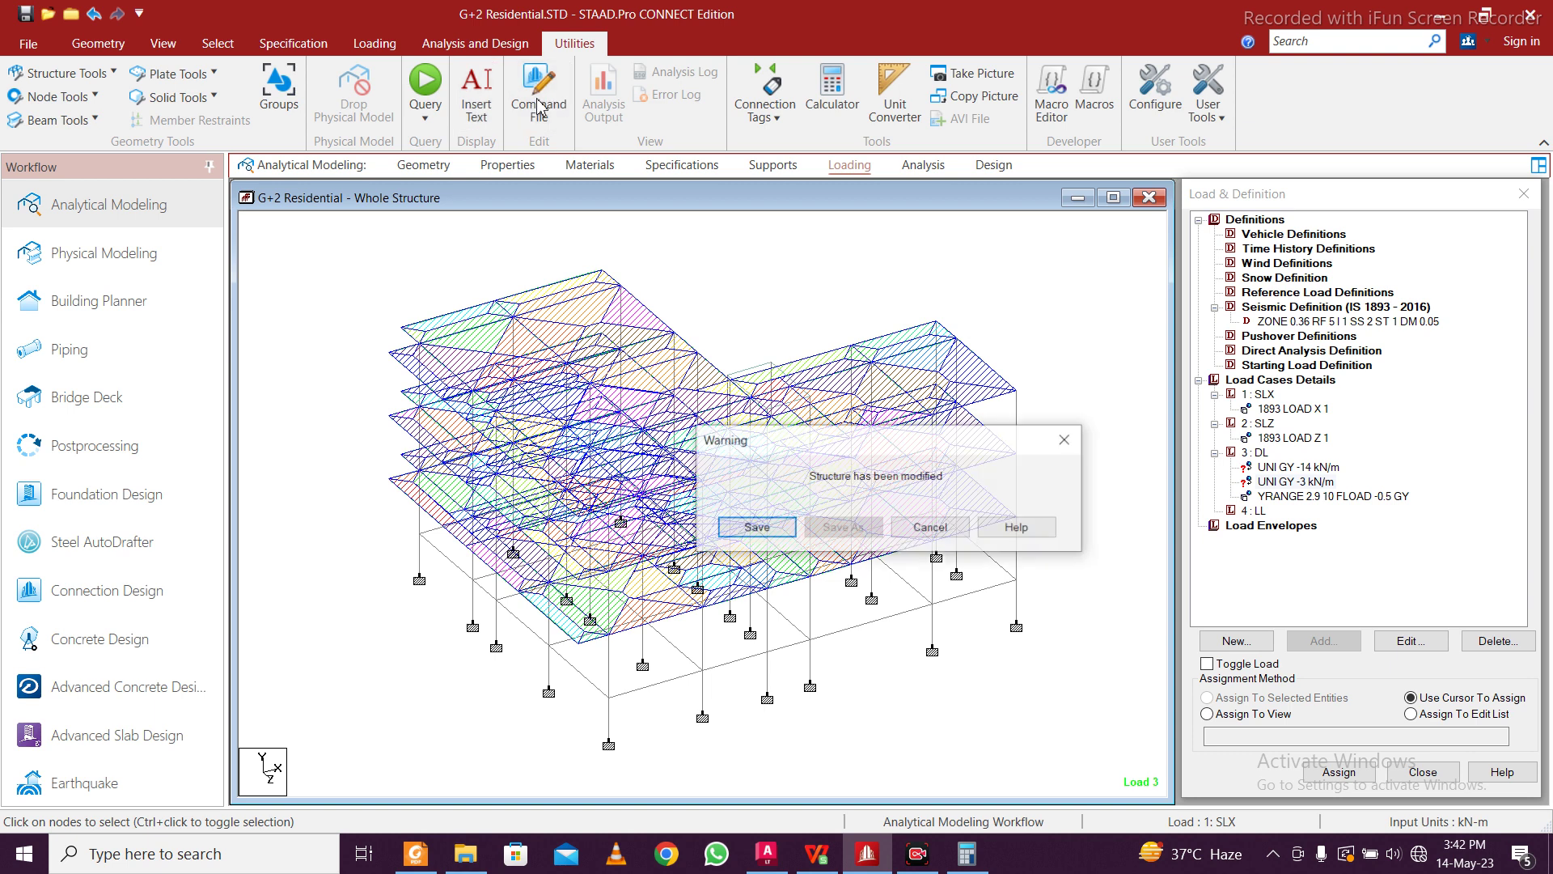
click(745, 527)
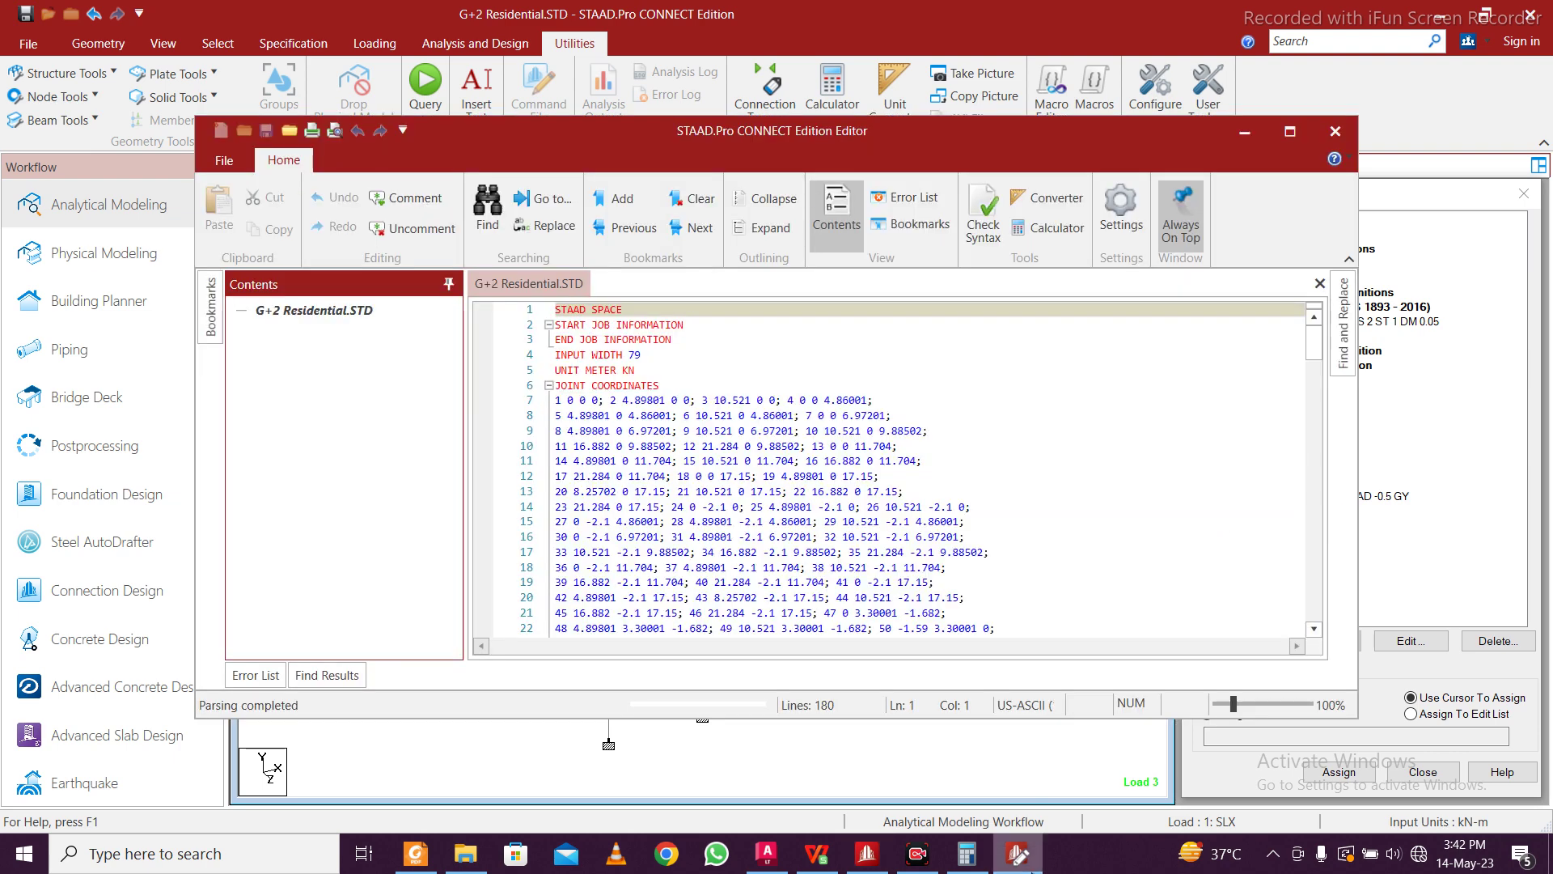
scroll(974, 492, down, 13)
click(1290, 132)
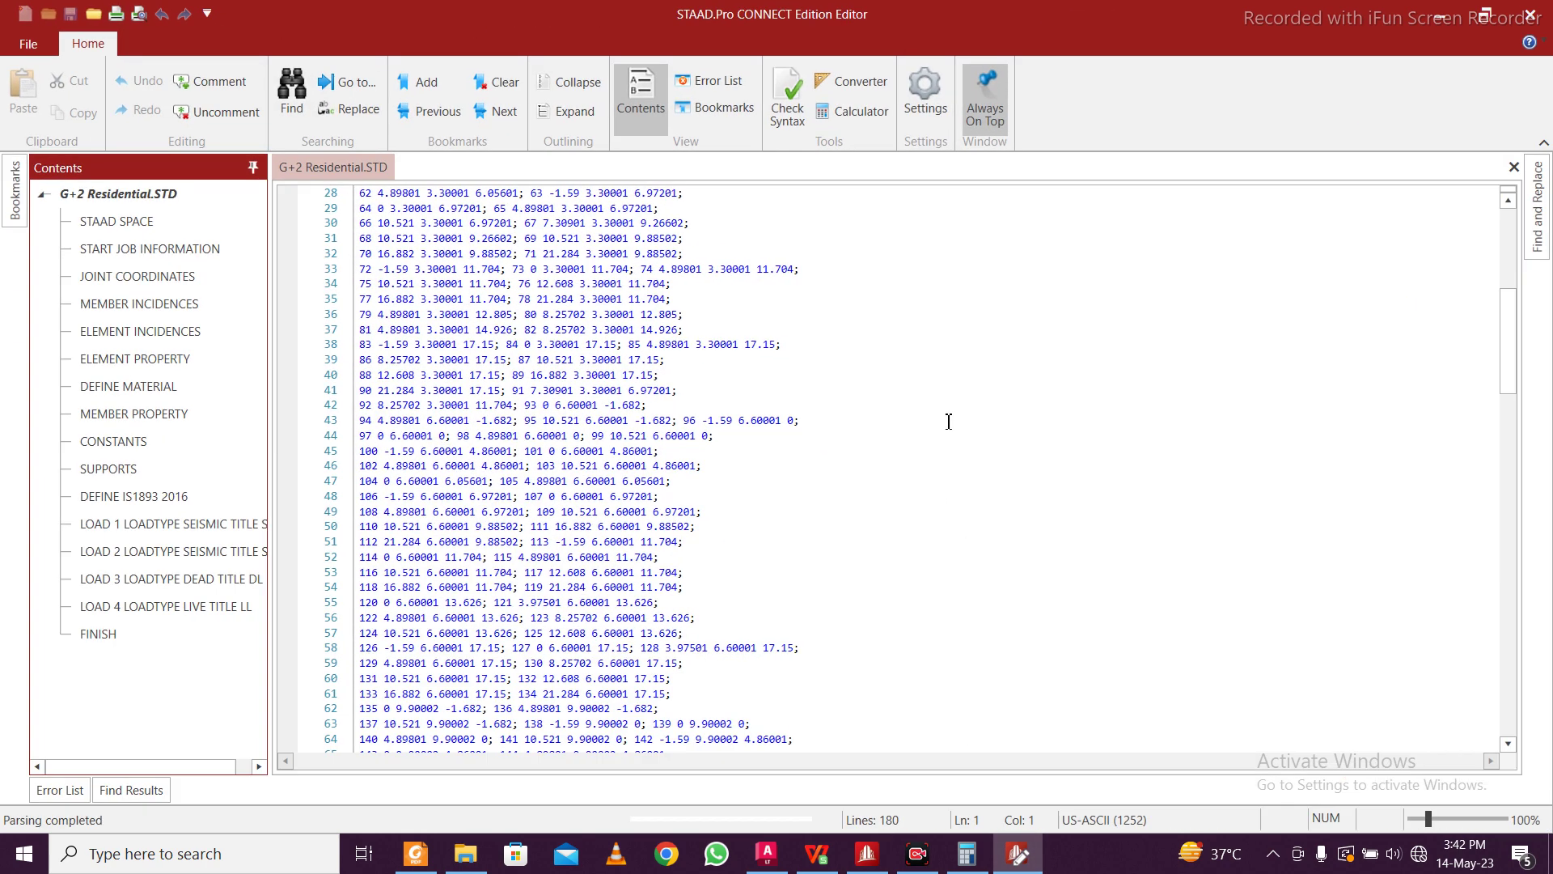
scroll(830, 452, down, 15)
drag(1511, 538, 1516, 717)
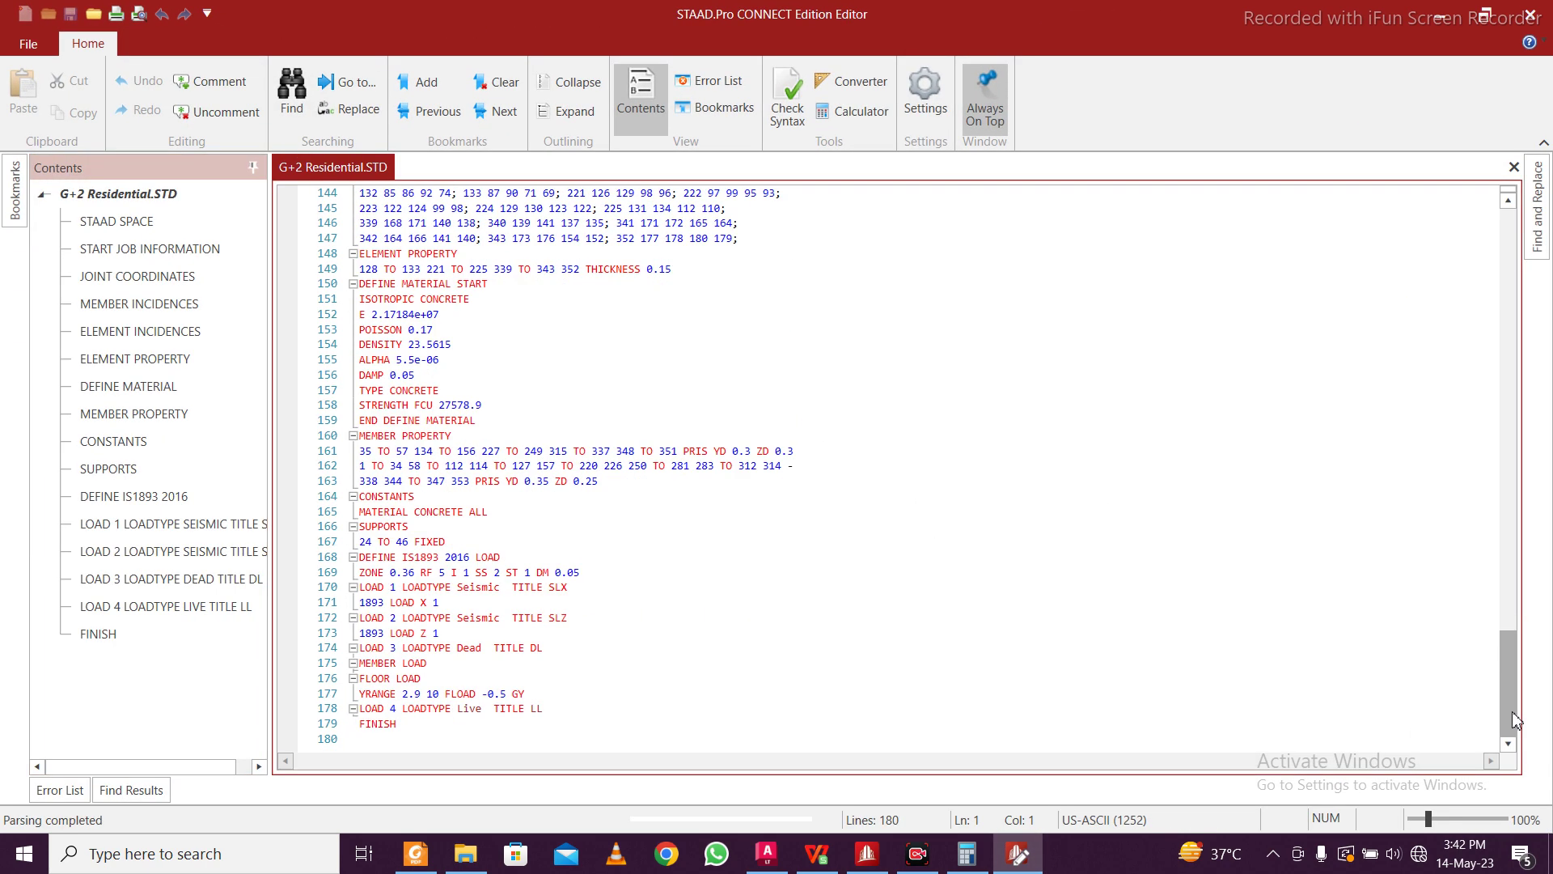
Copy the FLOOR LOAD block "YRANGE 2.9 10 FLOAD -0.5 GY" from load case 3 into load case 4 above FINISH
click(533, 695)
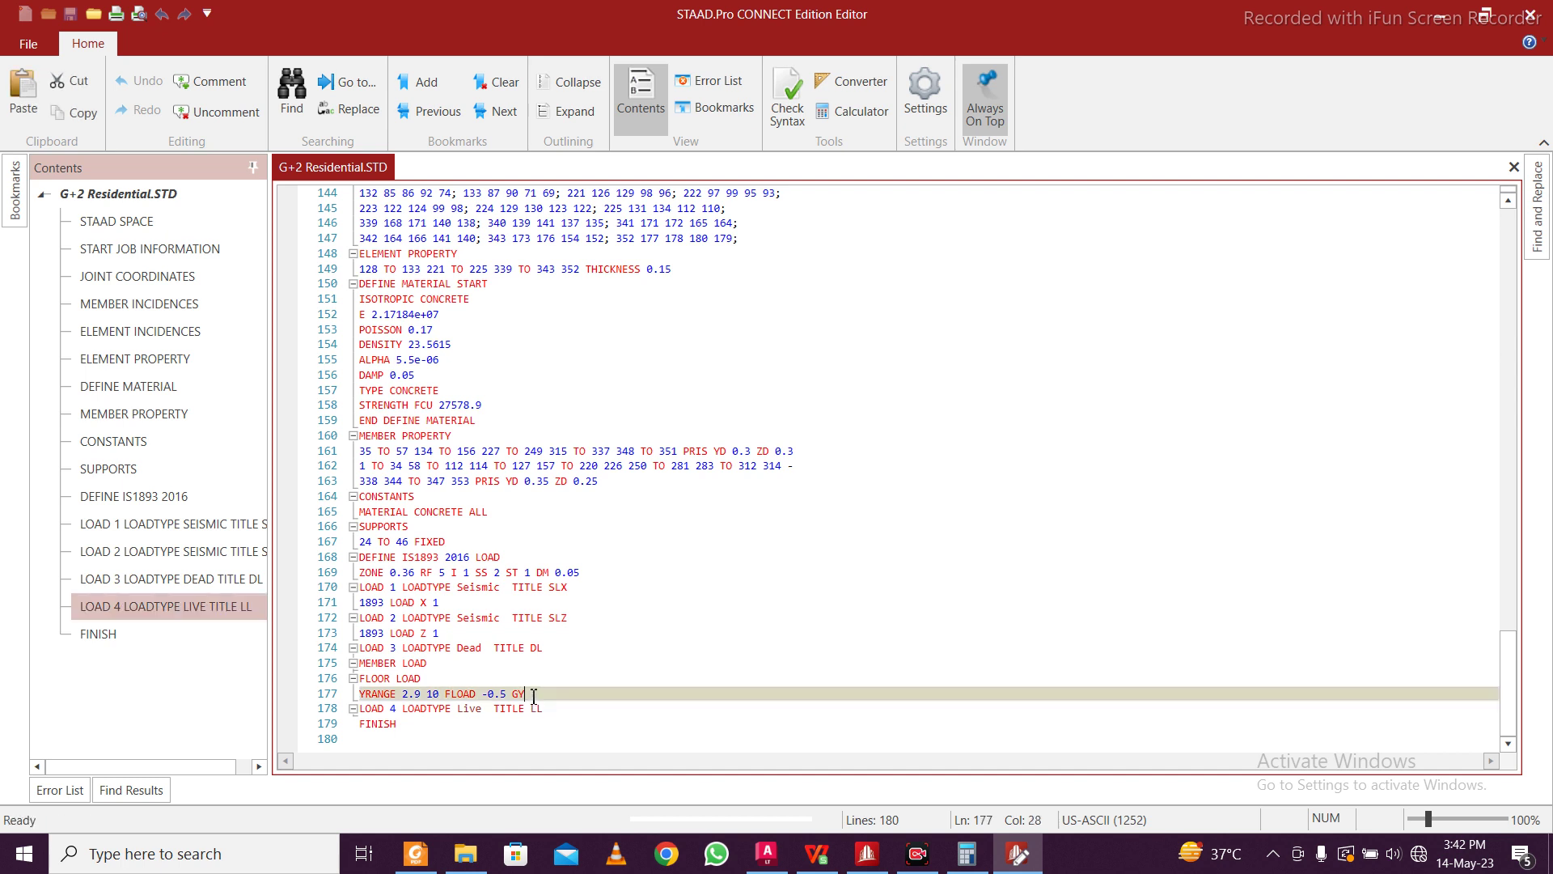
drag(539, 695, 360, 692)
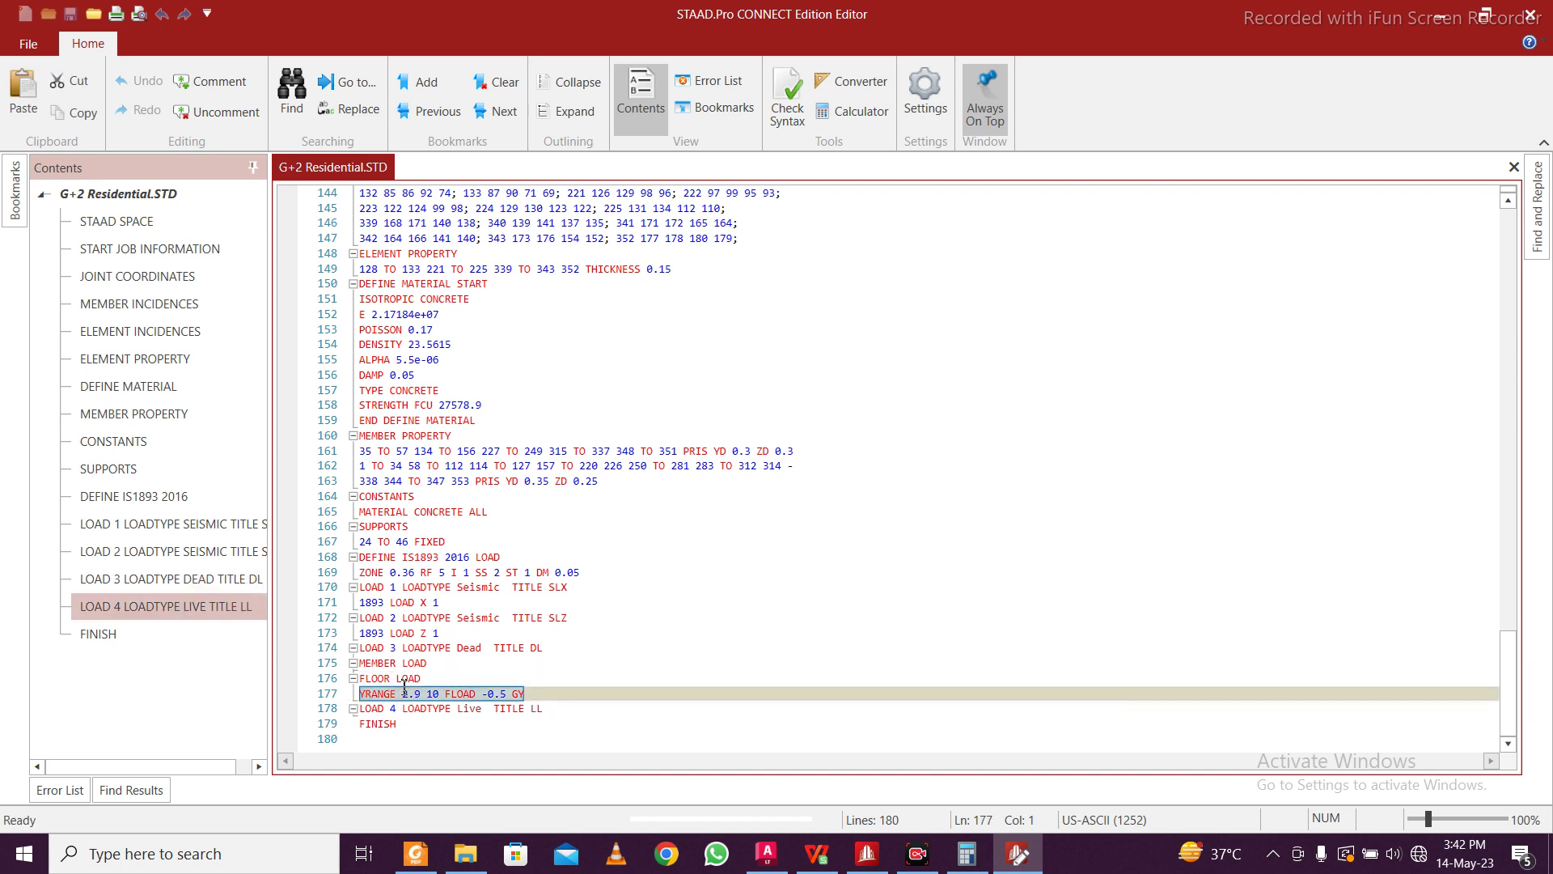
click(441, 683)
drag(539, 695, 369, 683)
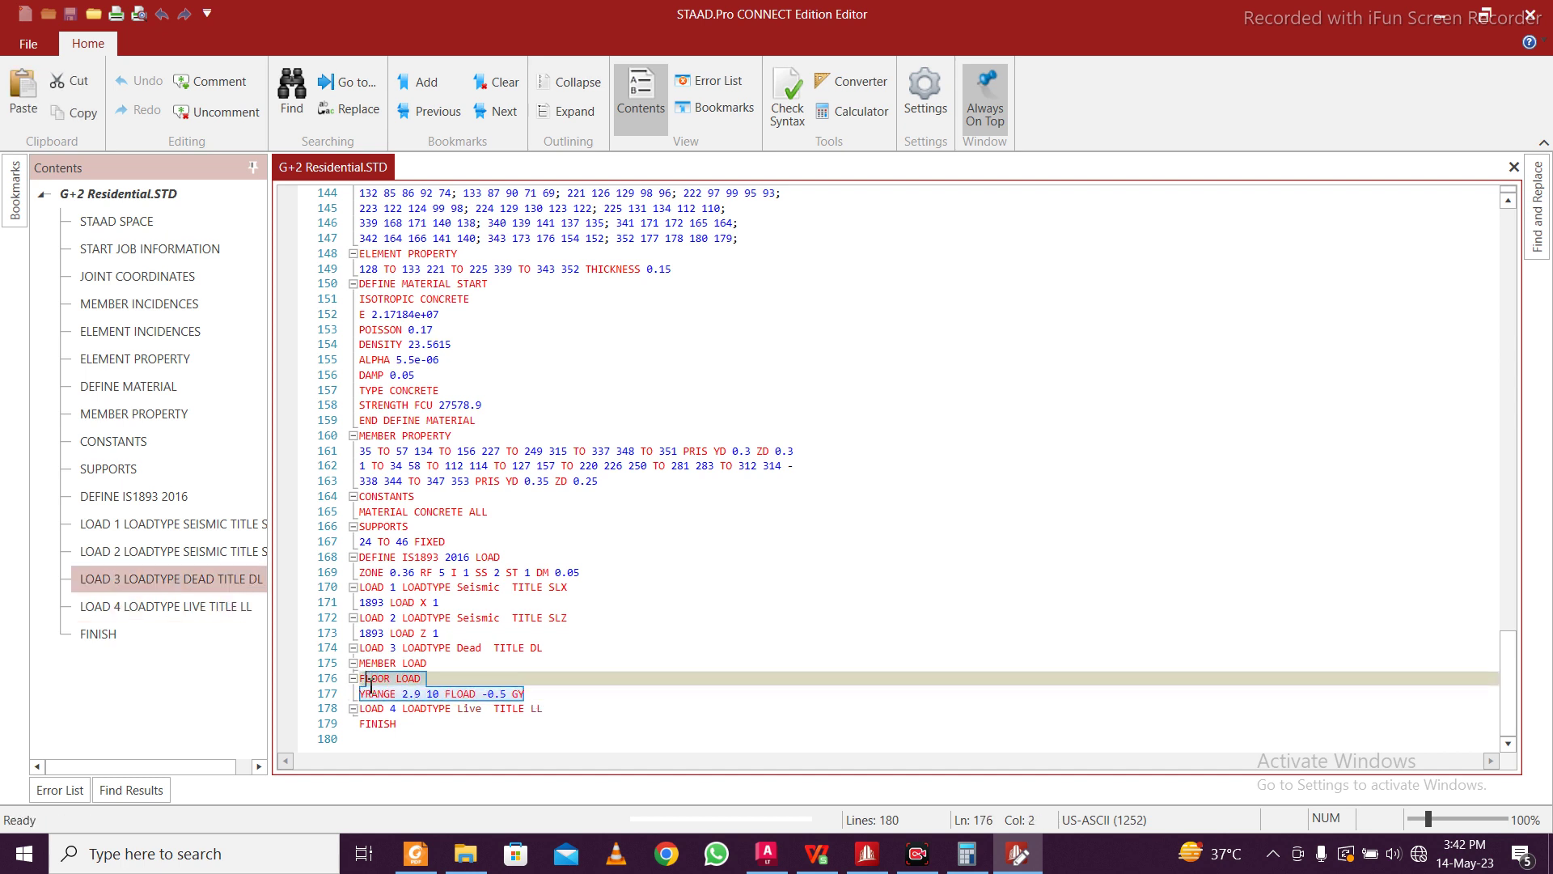
click(548, 709)
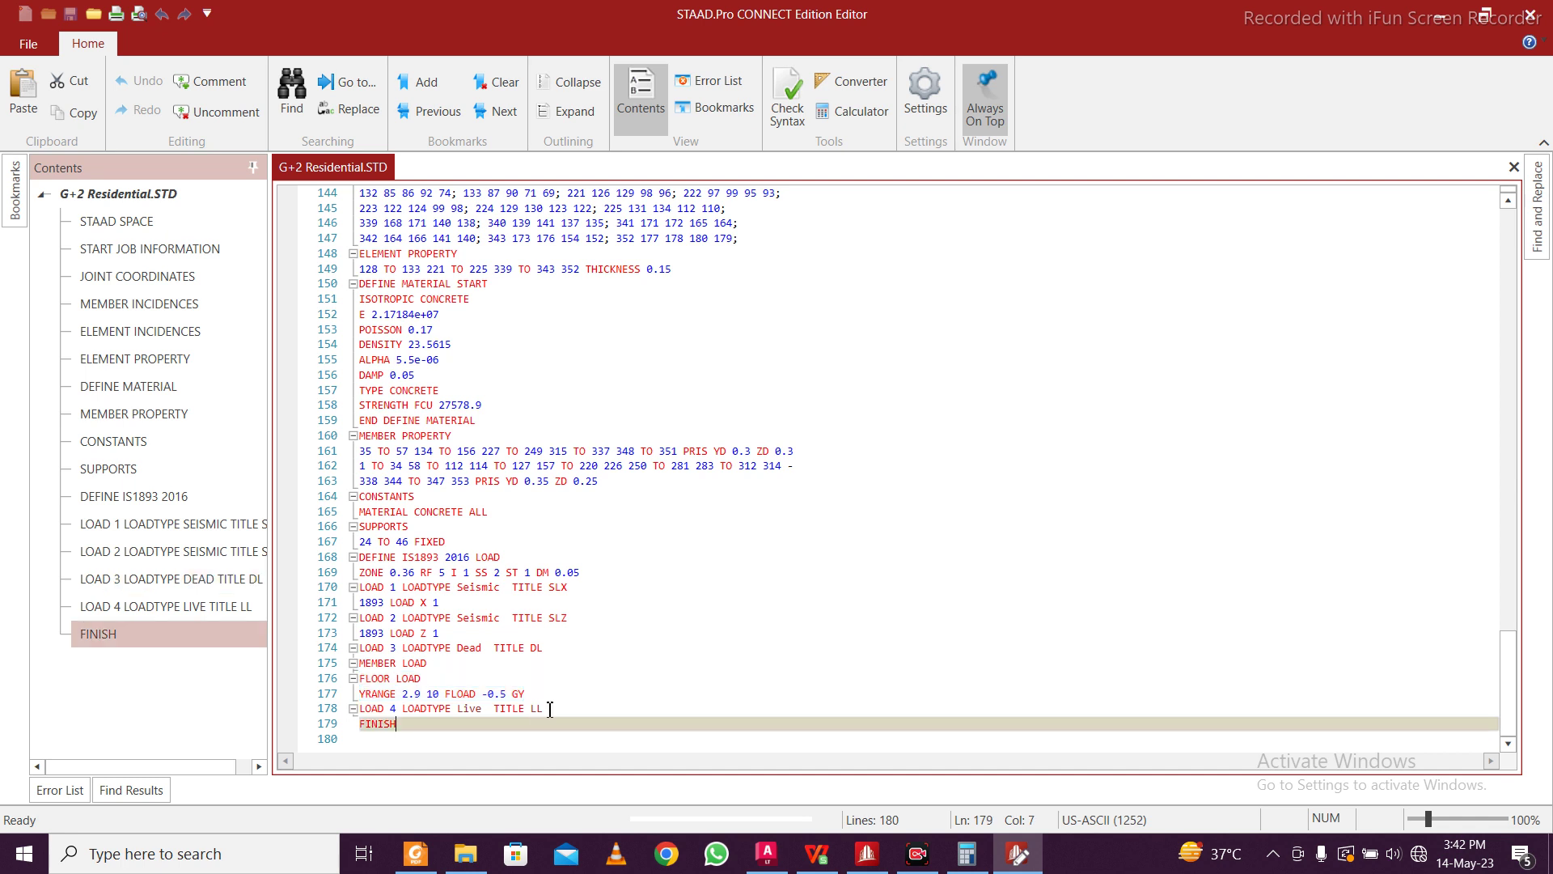
key(Return)
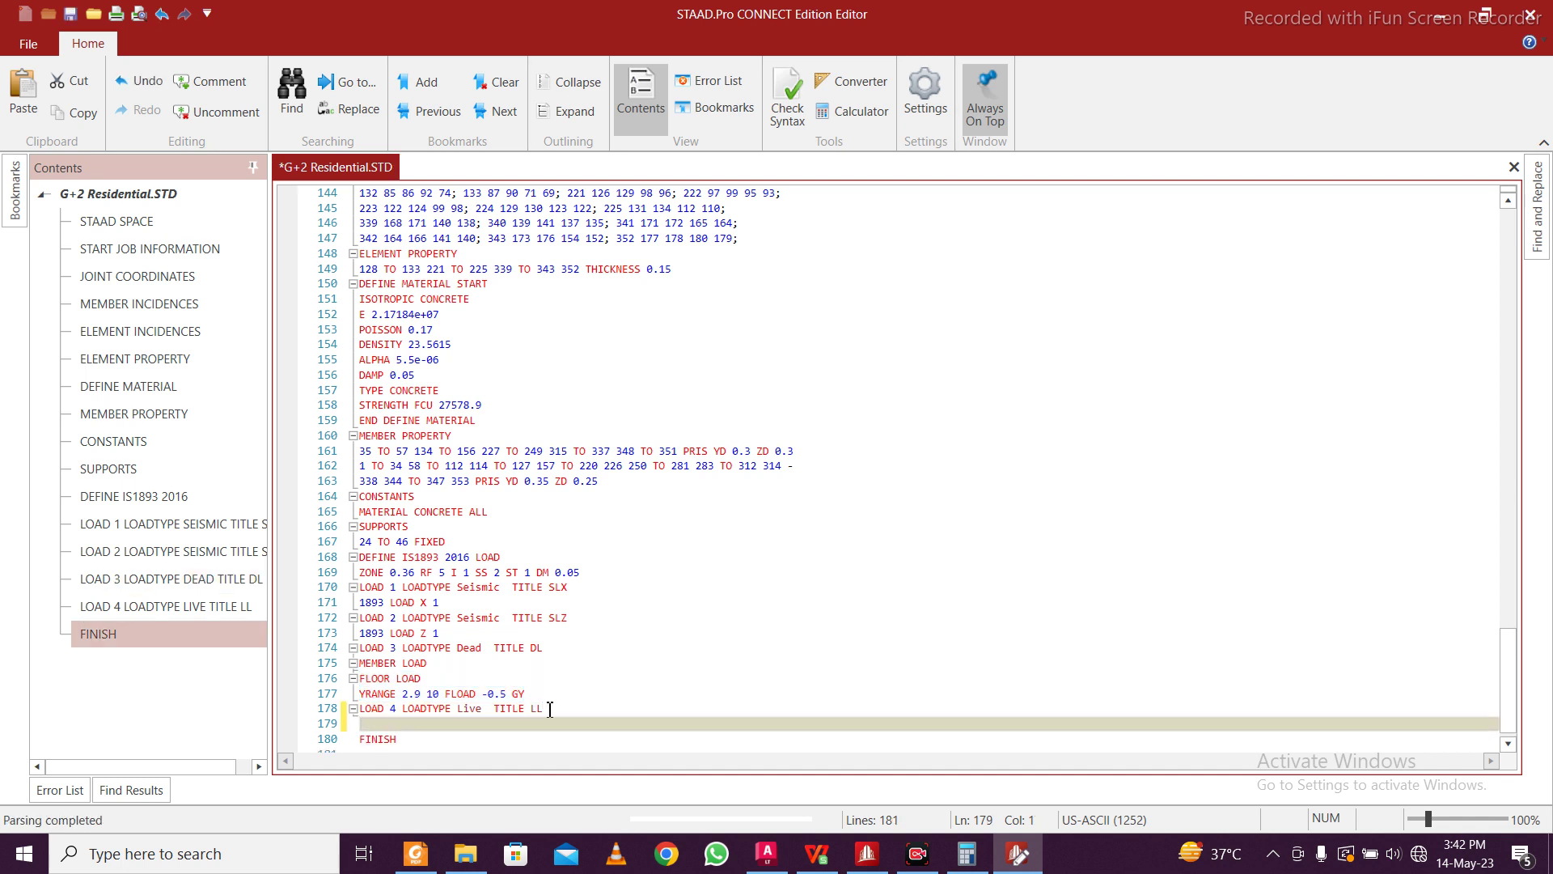
text(FLOOR LOAD YRANGE 2.9 10 FLOAD -0.5 GY)
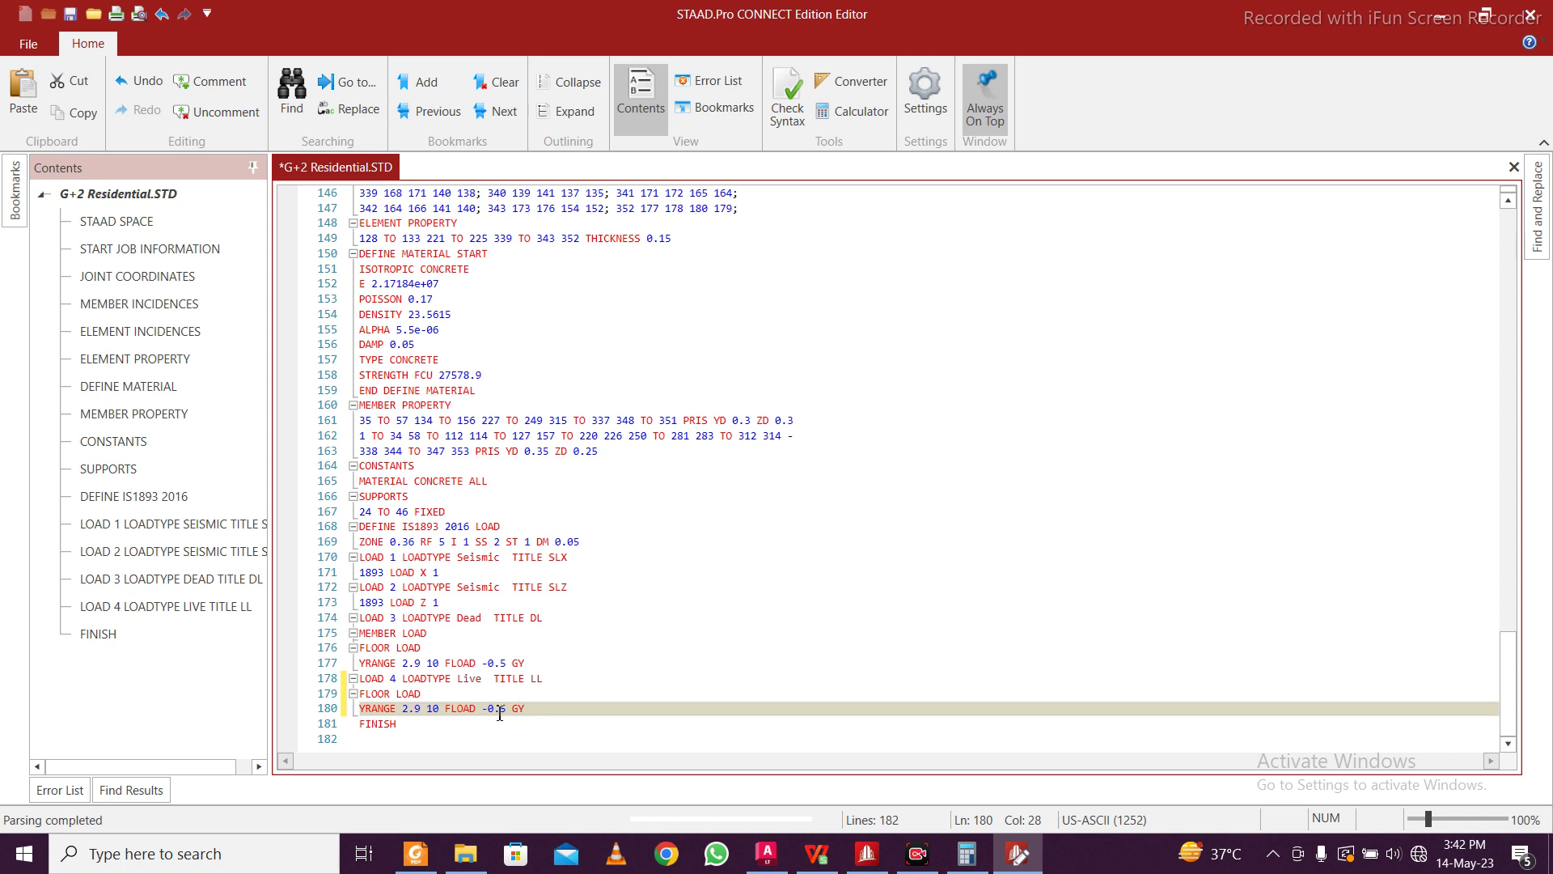
Set the load case 4 floor load to -2 in the GY direction, save the command file and close the editor
click(507, 709)
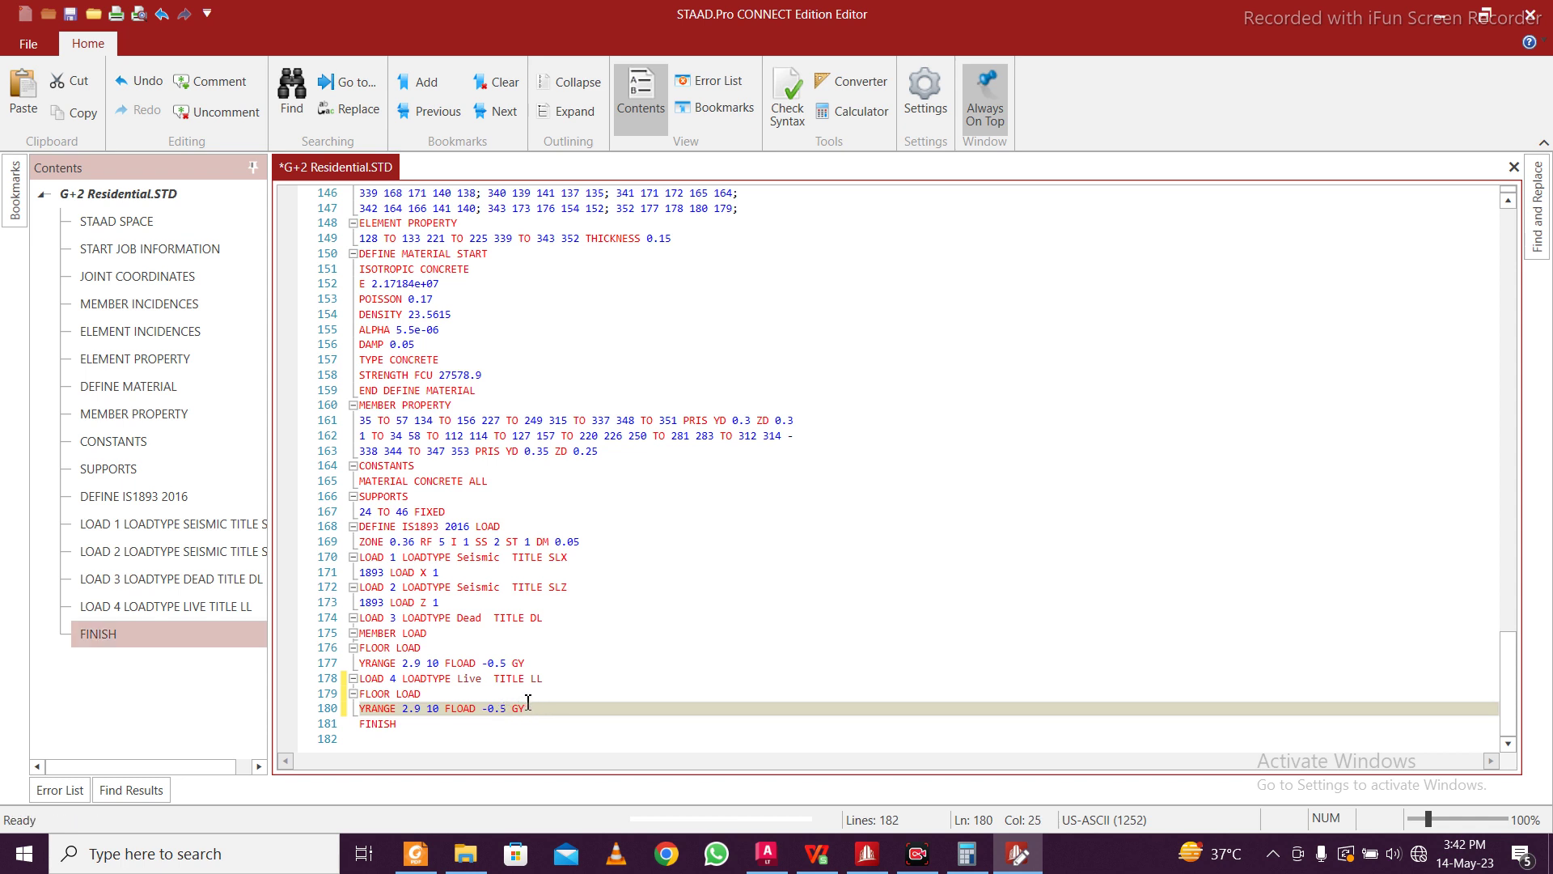
text(2)
key(ctrl+s)
click(1531, 14)
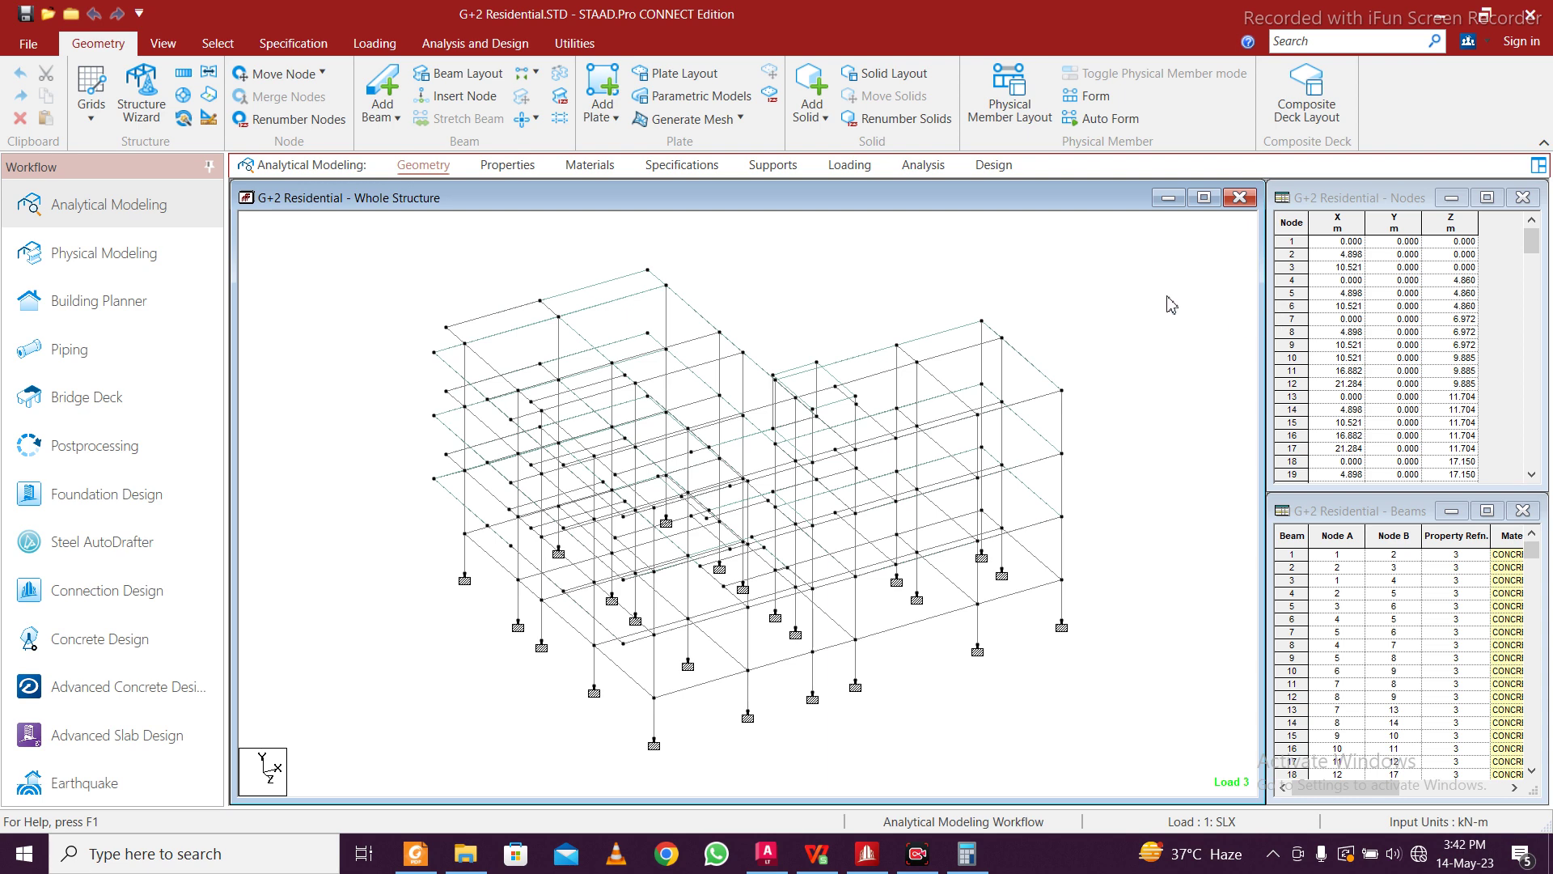
Return to the load definitions and display the floor loads of cases LL and DL on the structure
click(850, 165)
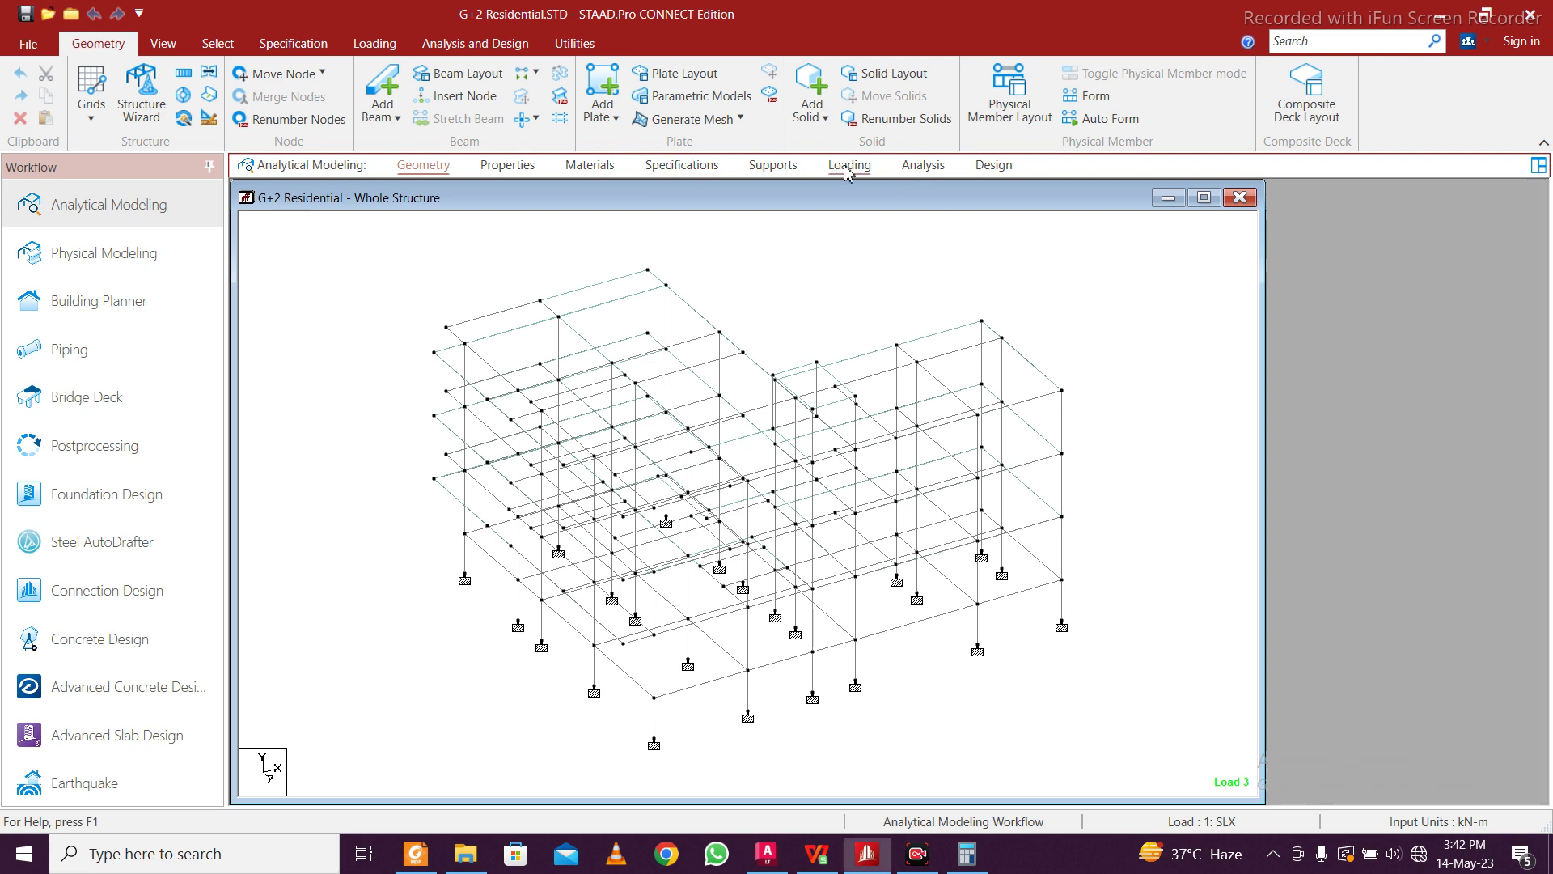
click(1199, 235)
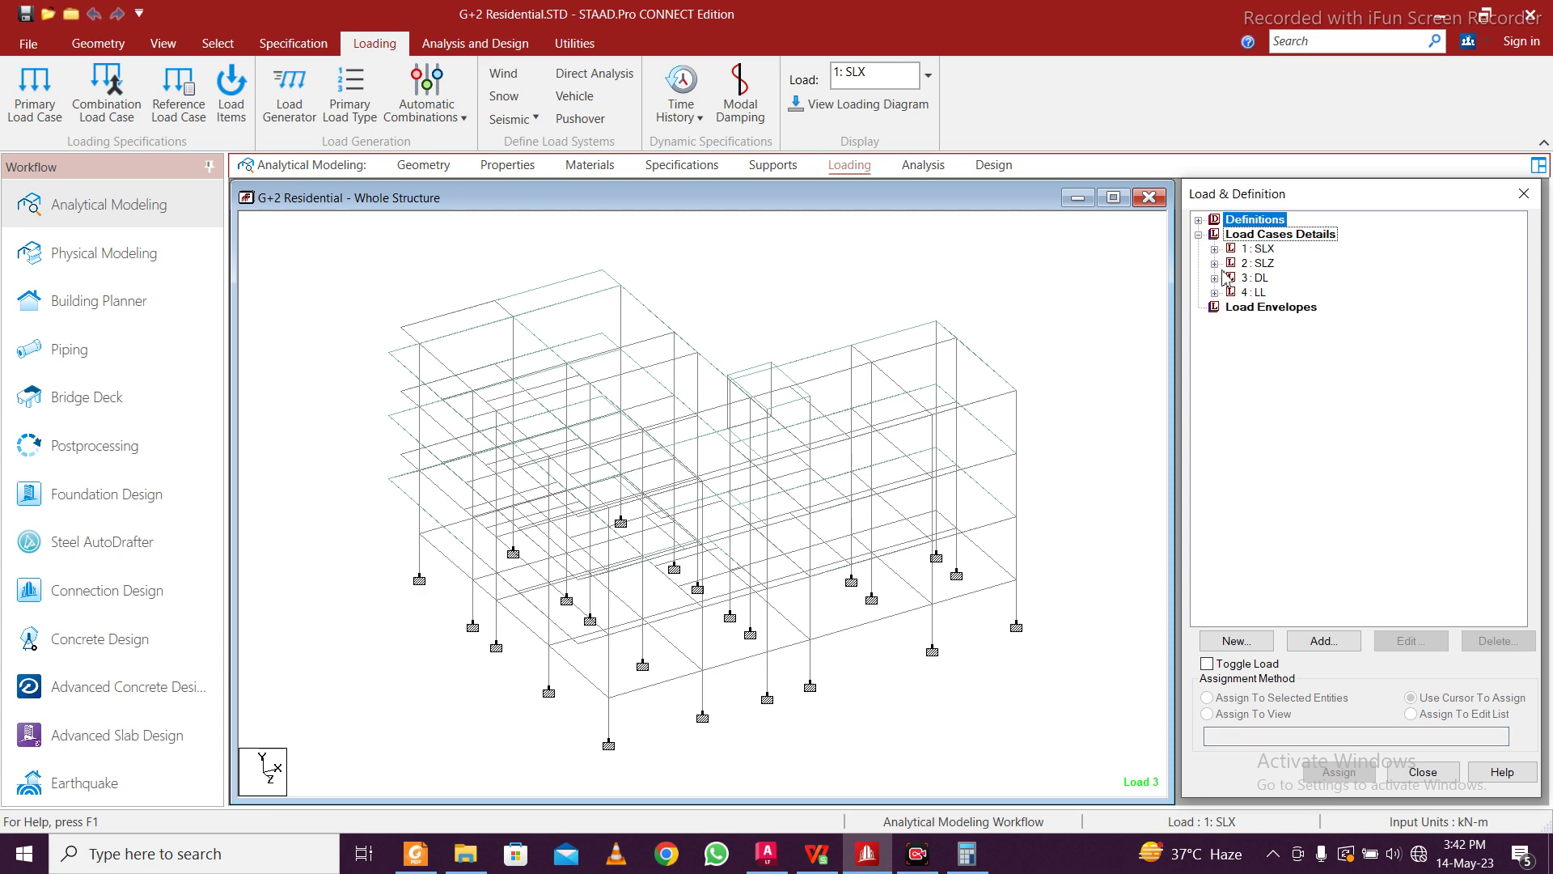
click(1214, 293)
click(1286, 308)
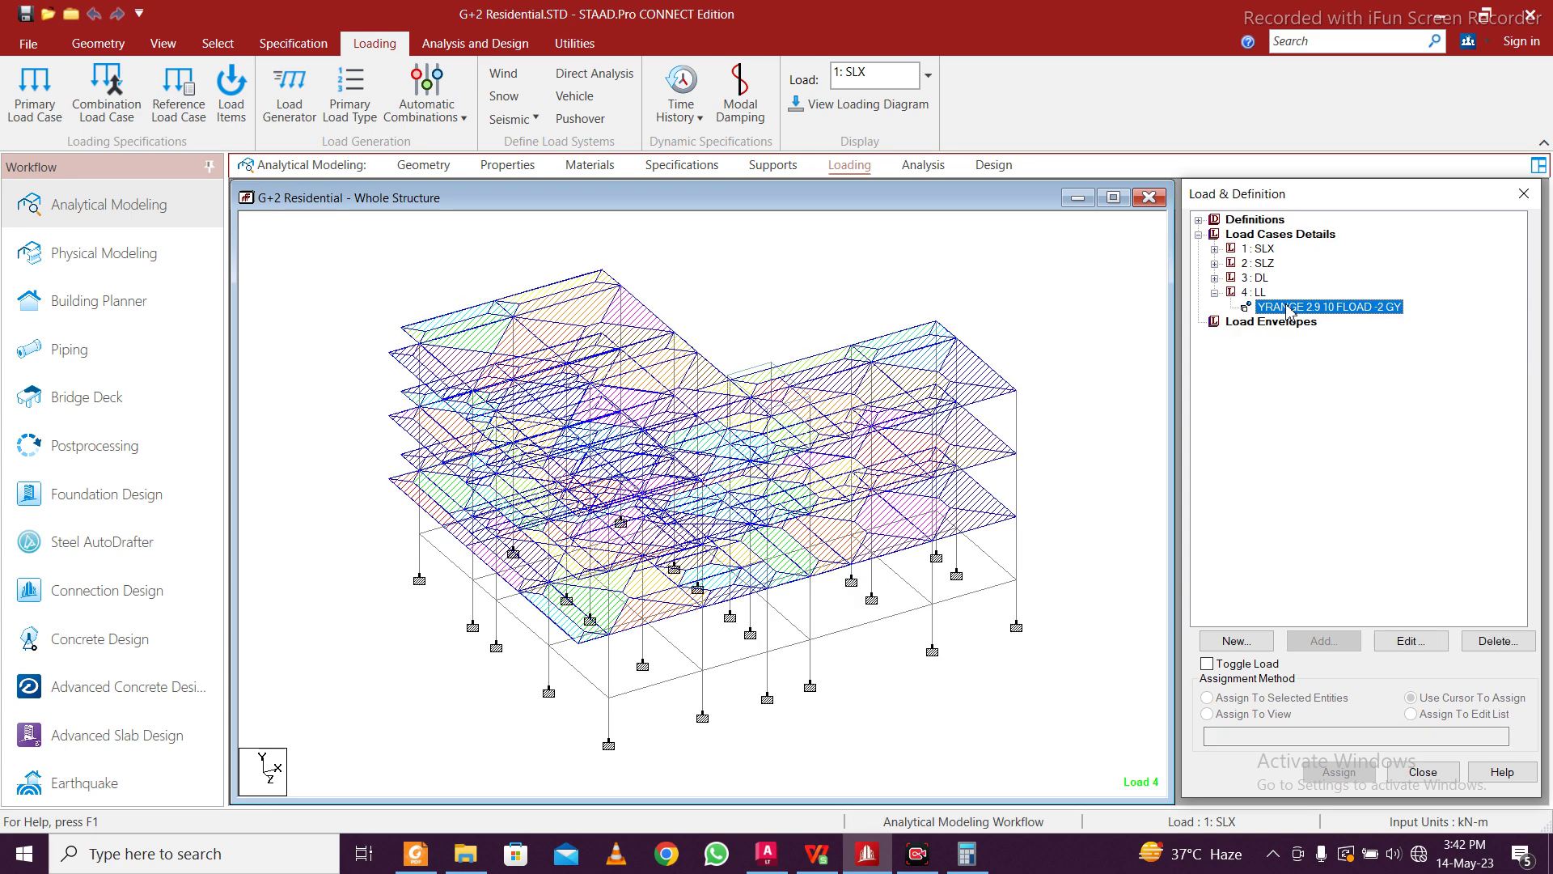
click(1214, 279)
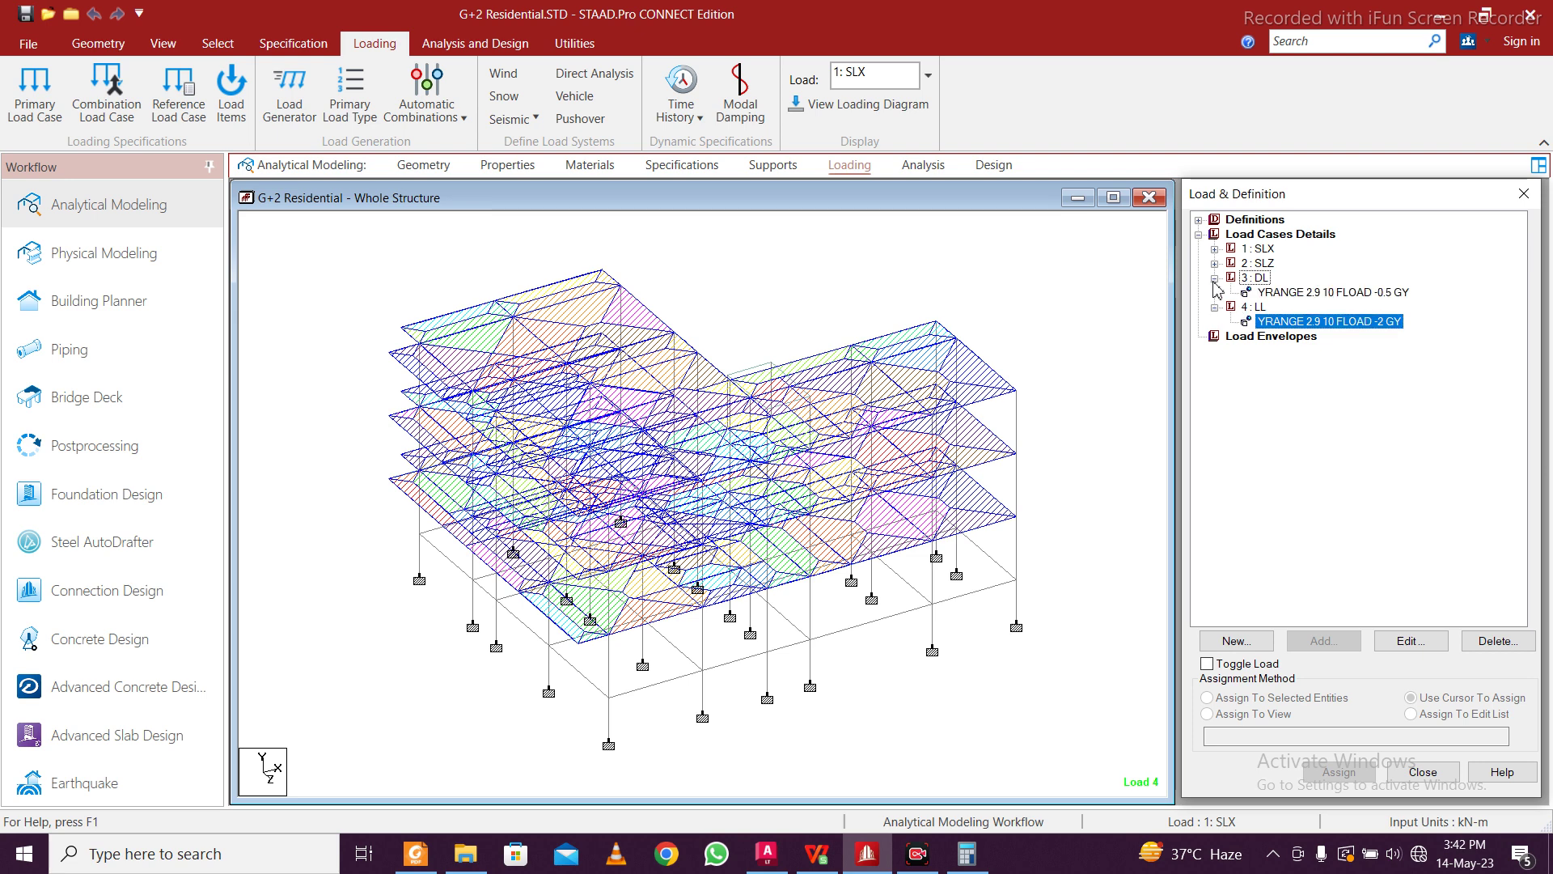
click(1308, 293)
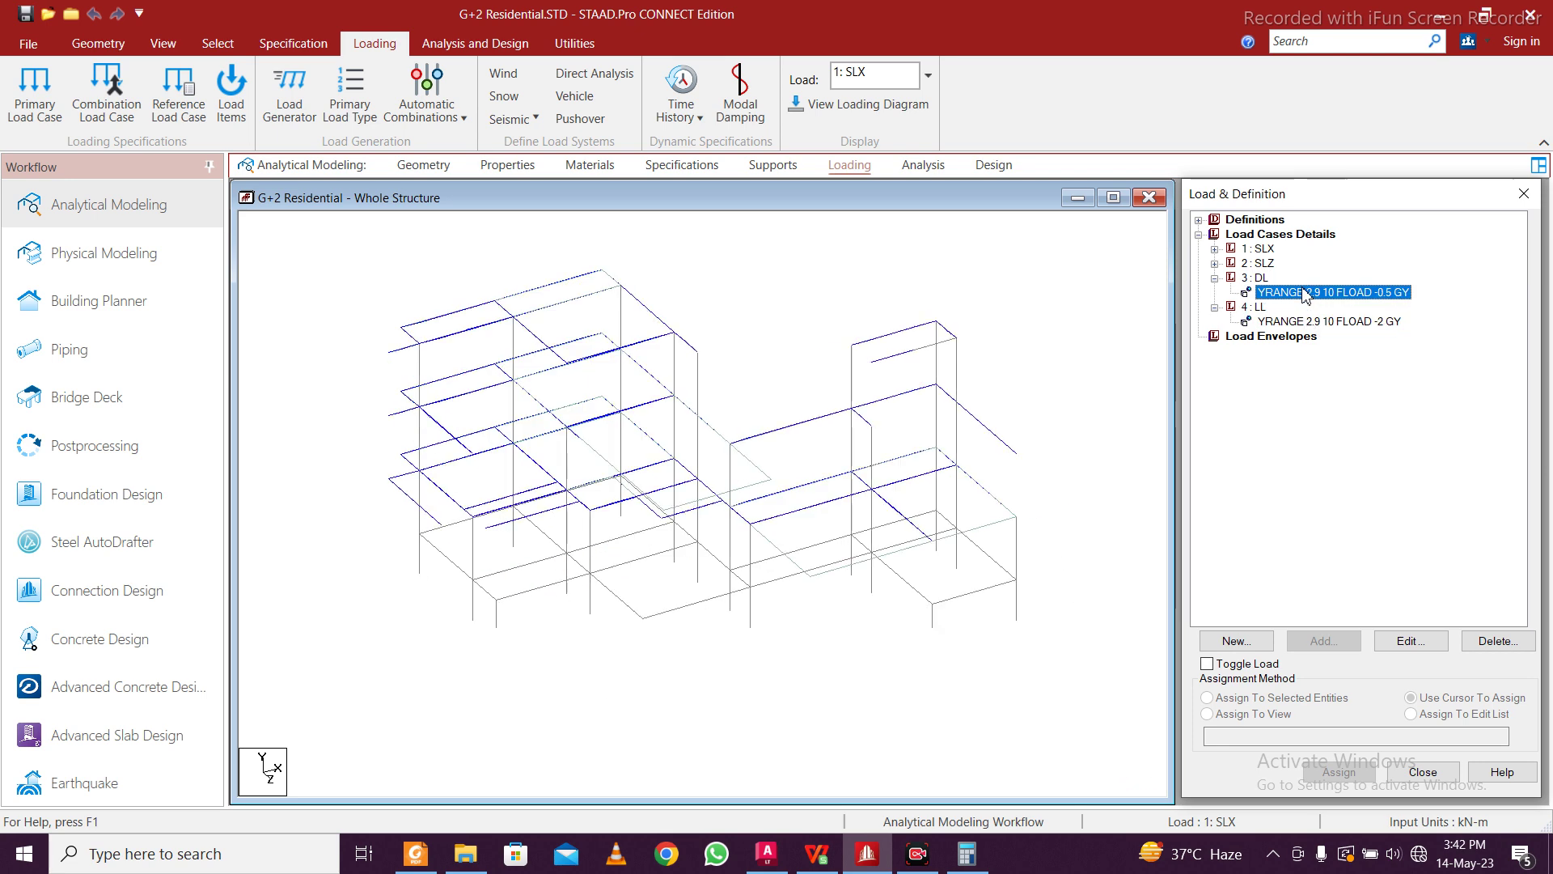
Expand all four load cases and review the seismic entries and the DL and LL floor loads
double_click(1220, 283)
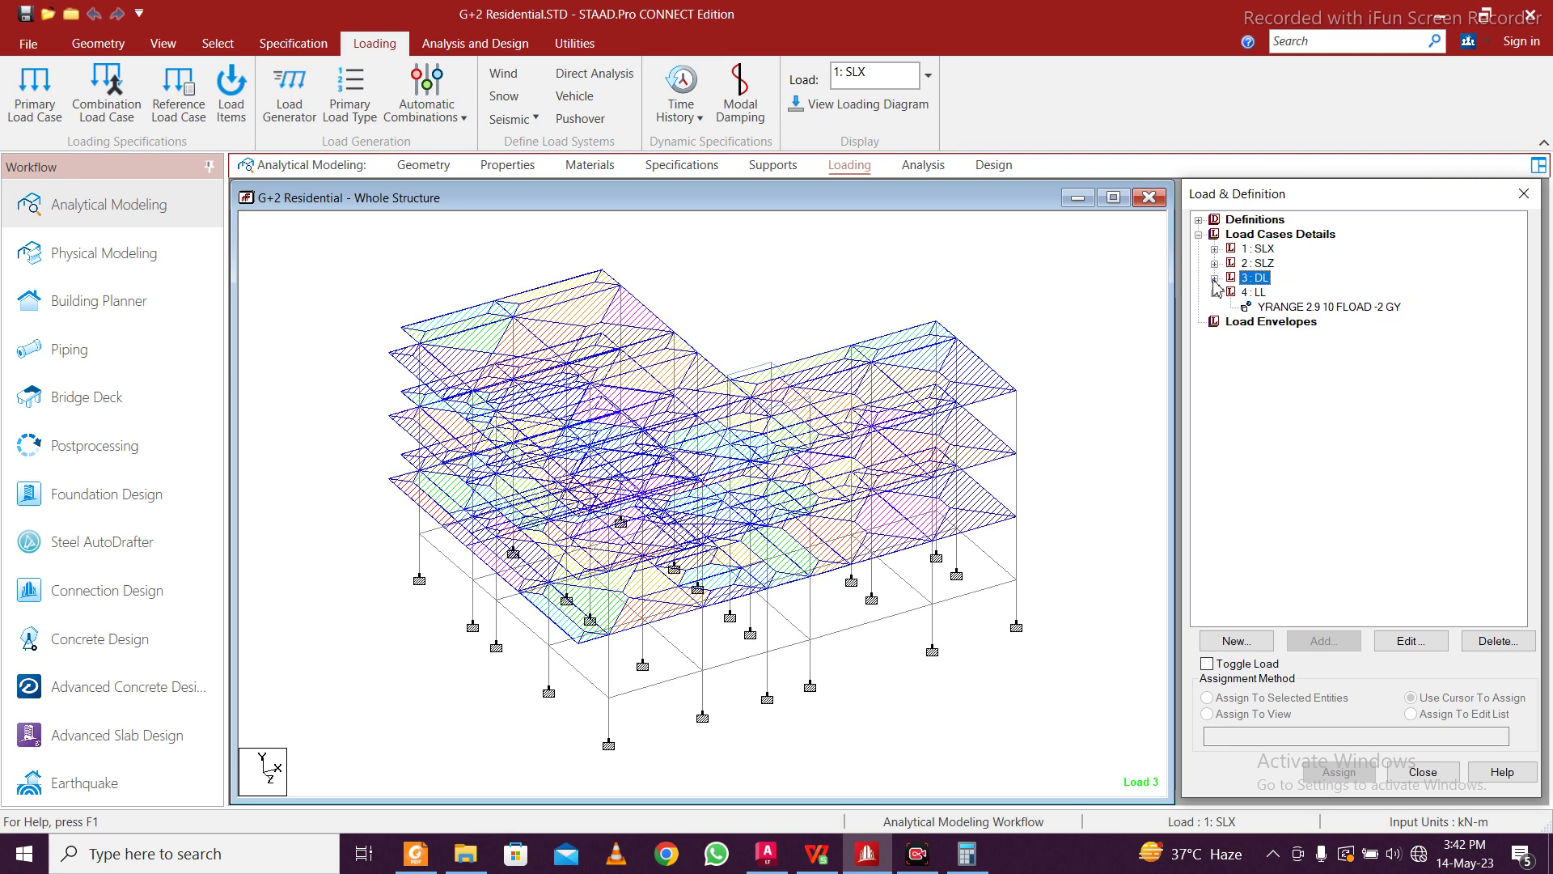
click(1162, 340)
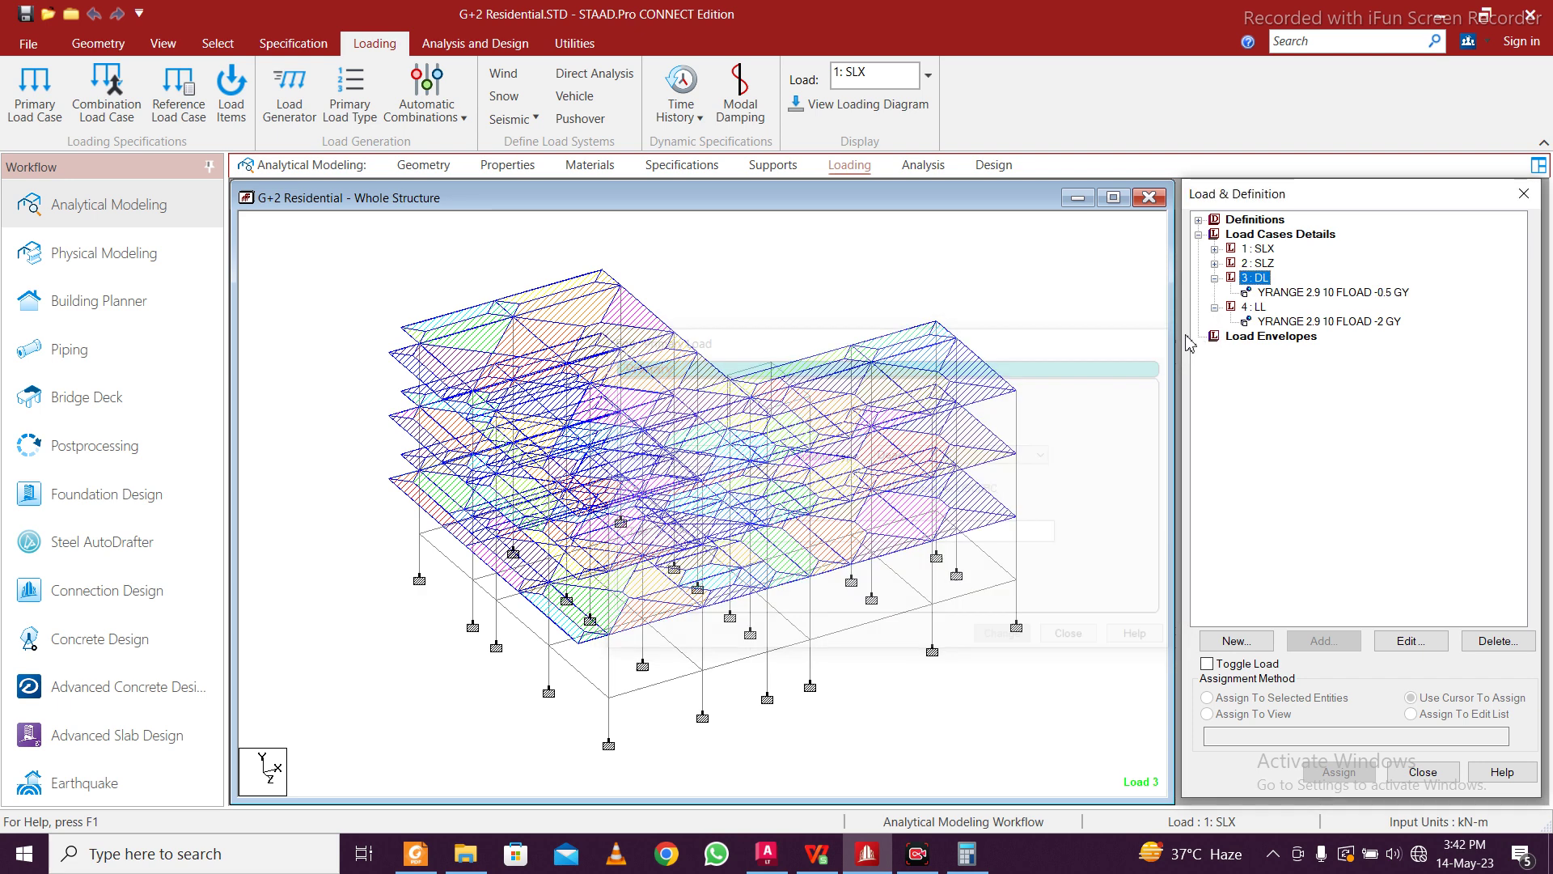
click(1296, 296)
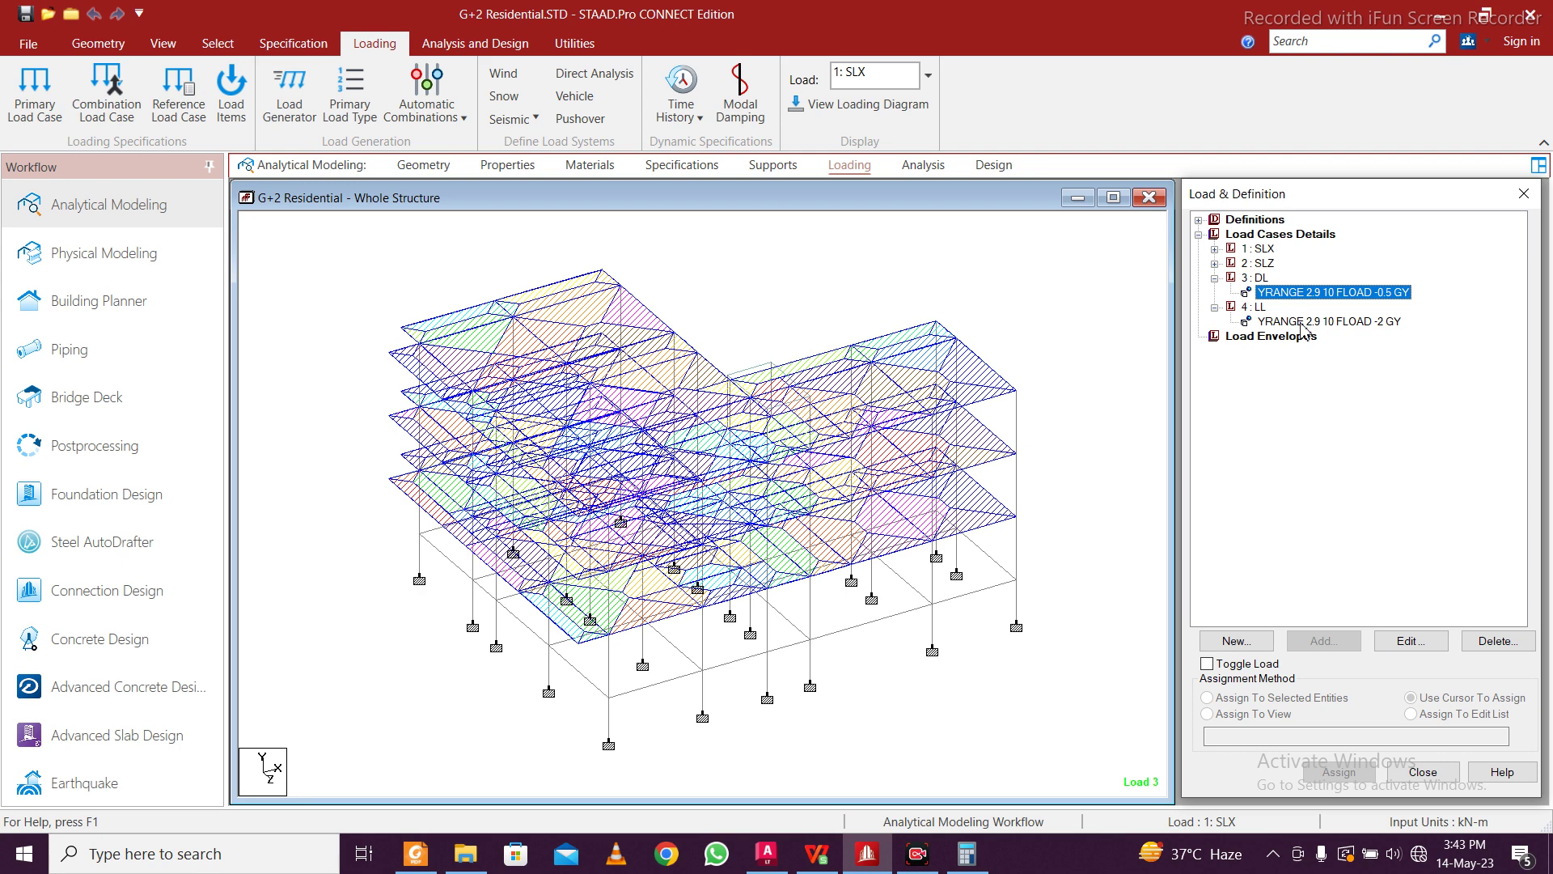
click(1214, 263)
click(1214, 248)
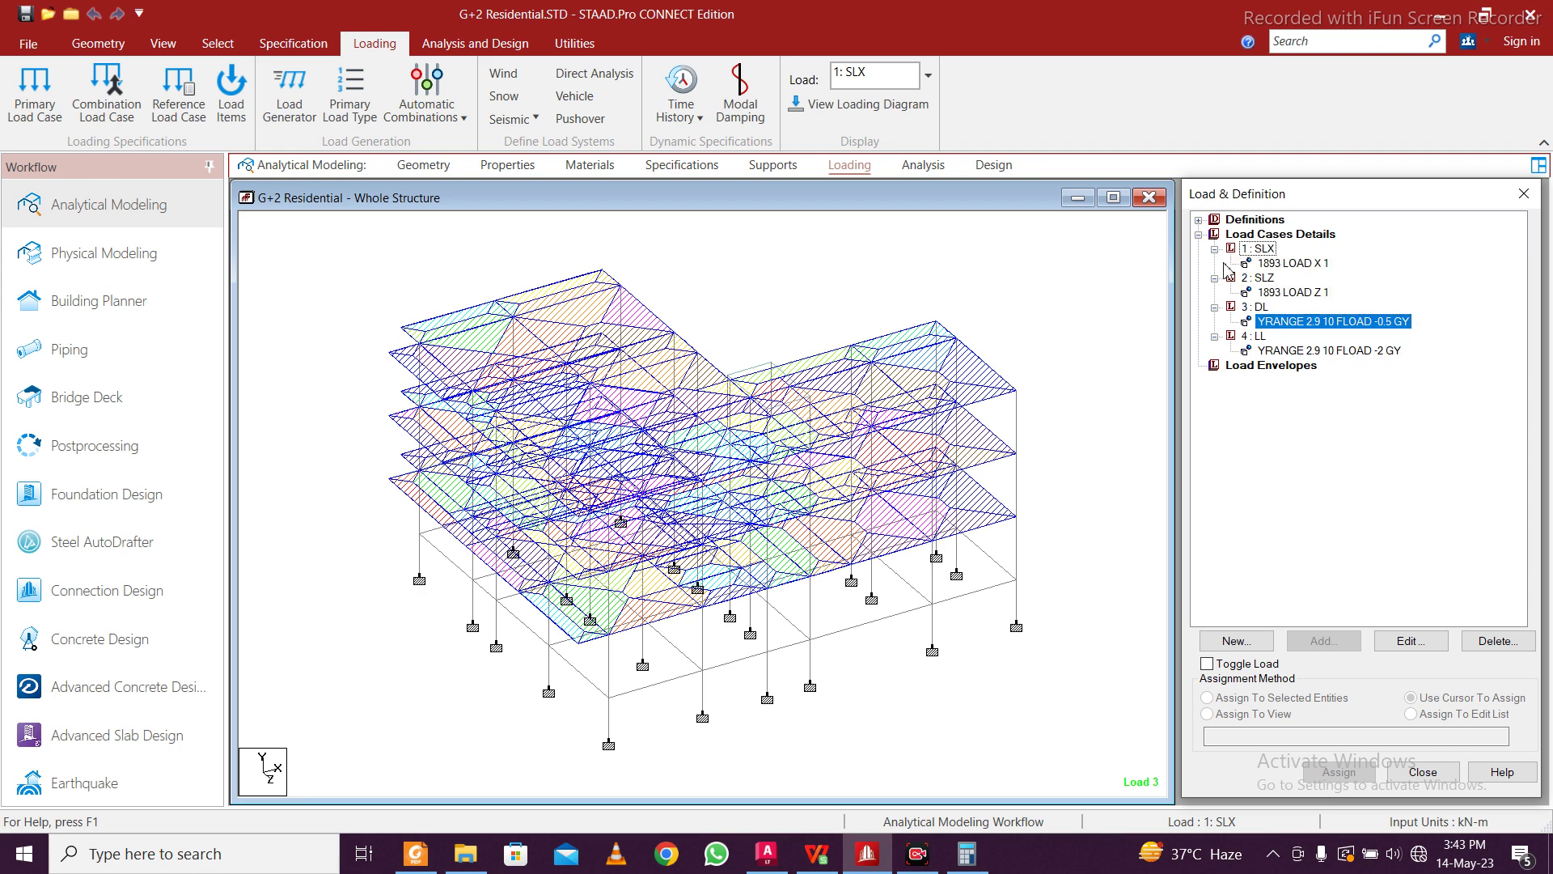
click(1291, 349)
click(1260, 308)
click(1279, 321)
click(1286, 351)
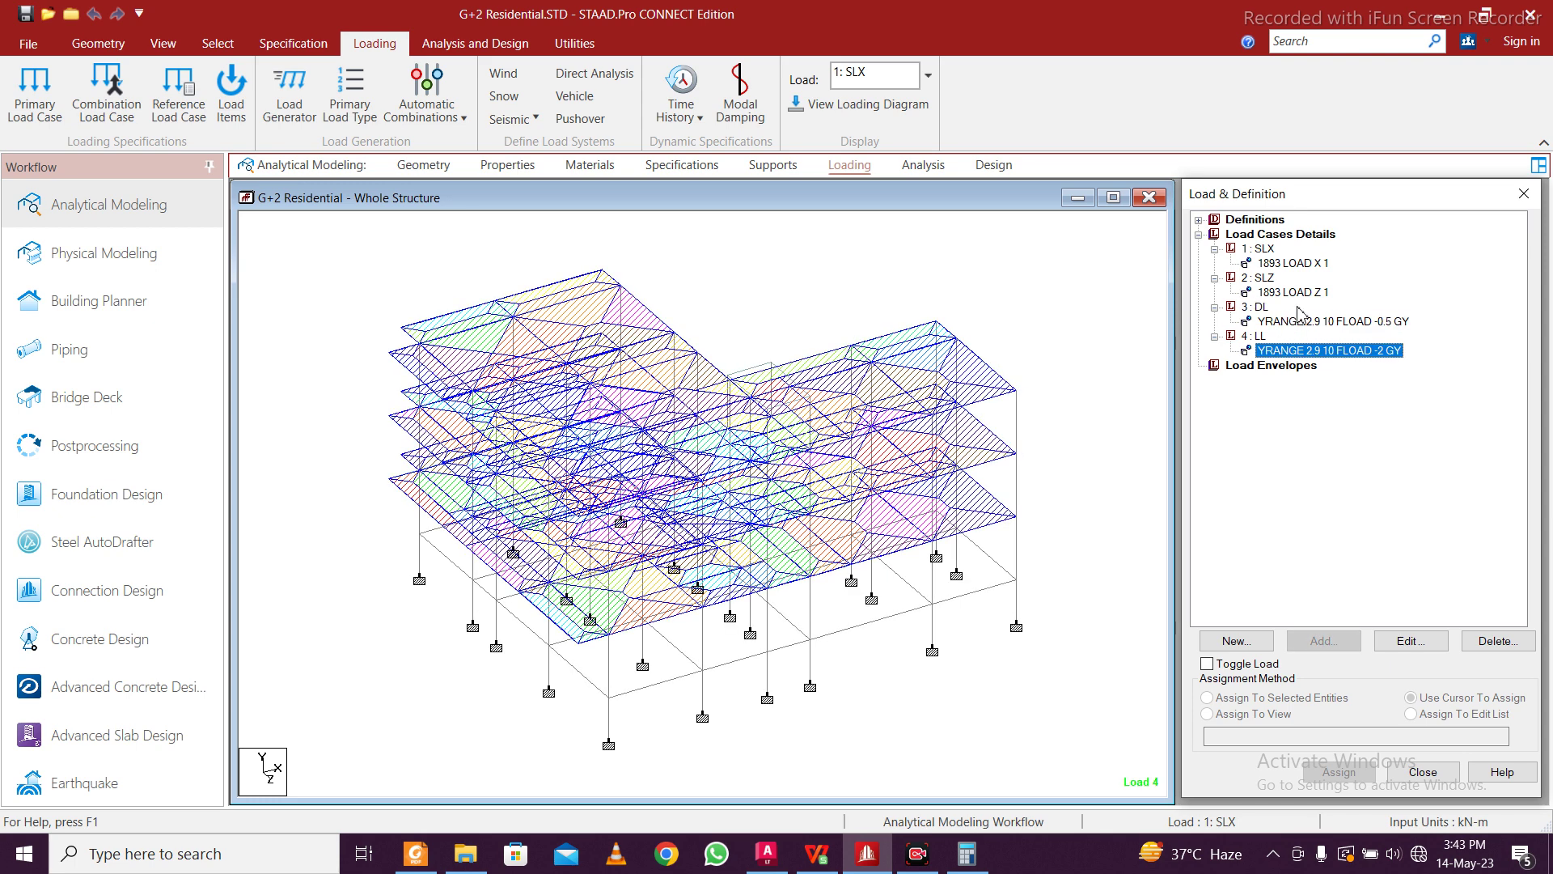
Add a uniform member force of -14 kN/m in the GY direction to load case DL again
click(1263, 308)
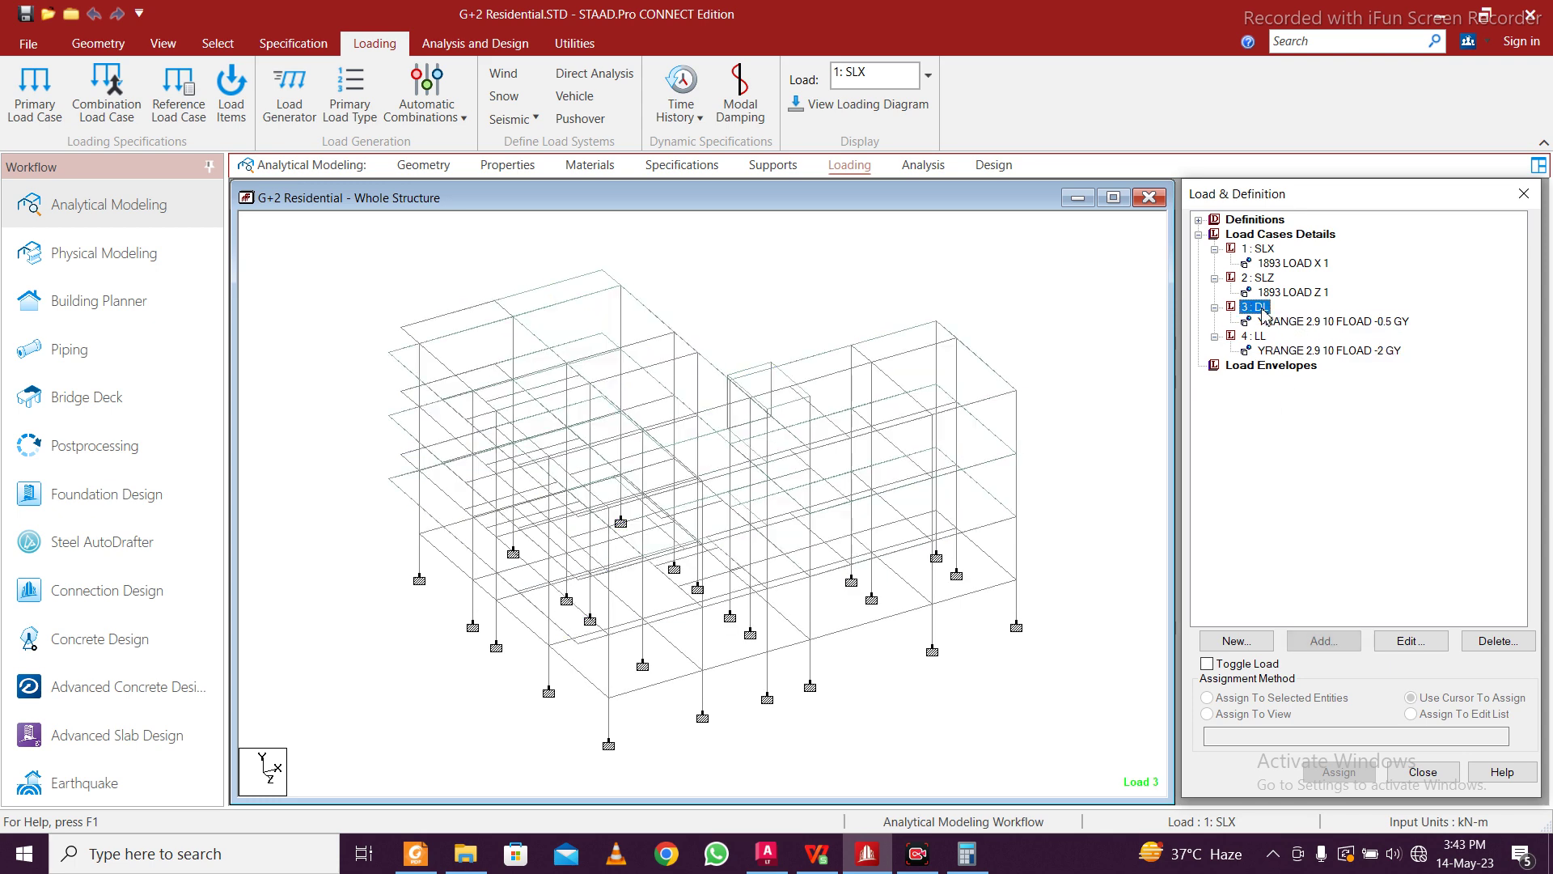
click(1327, 641)
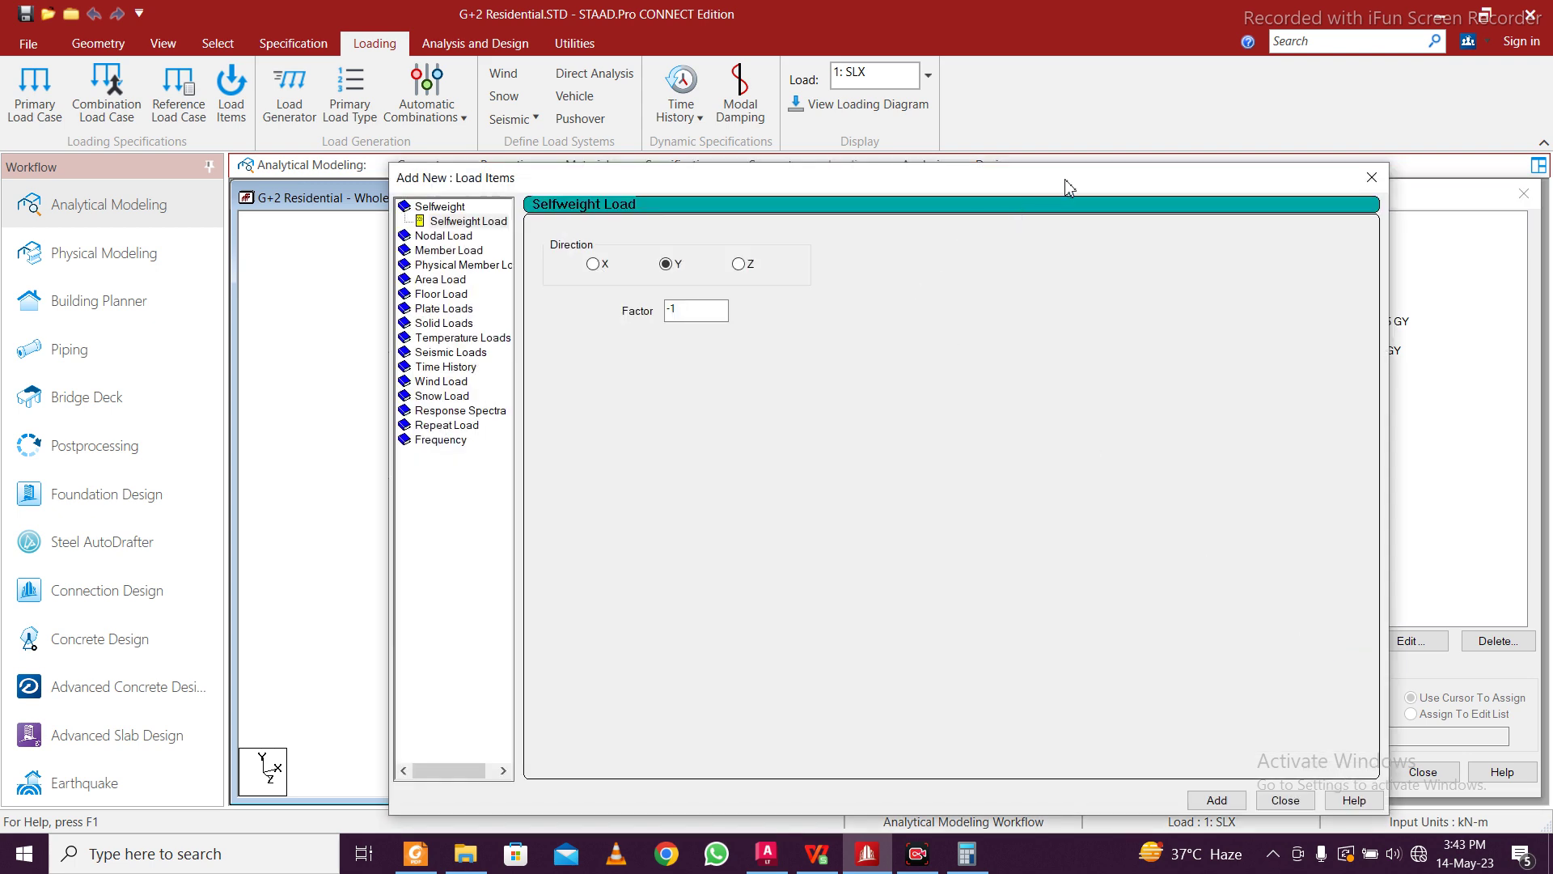
drag(1065, 186, 819, 152)
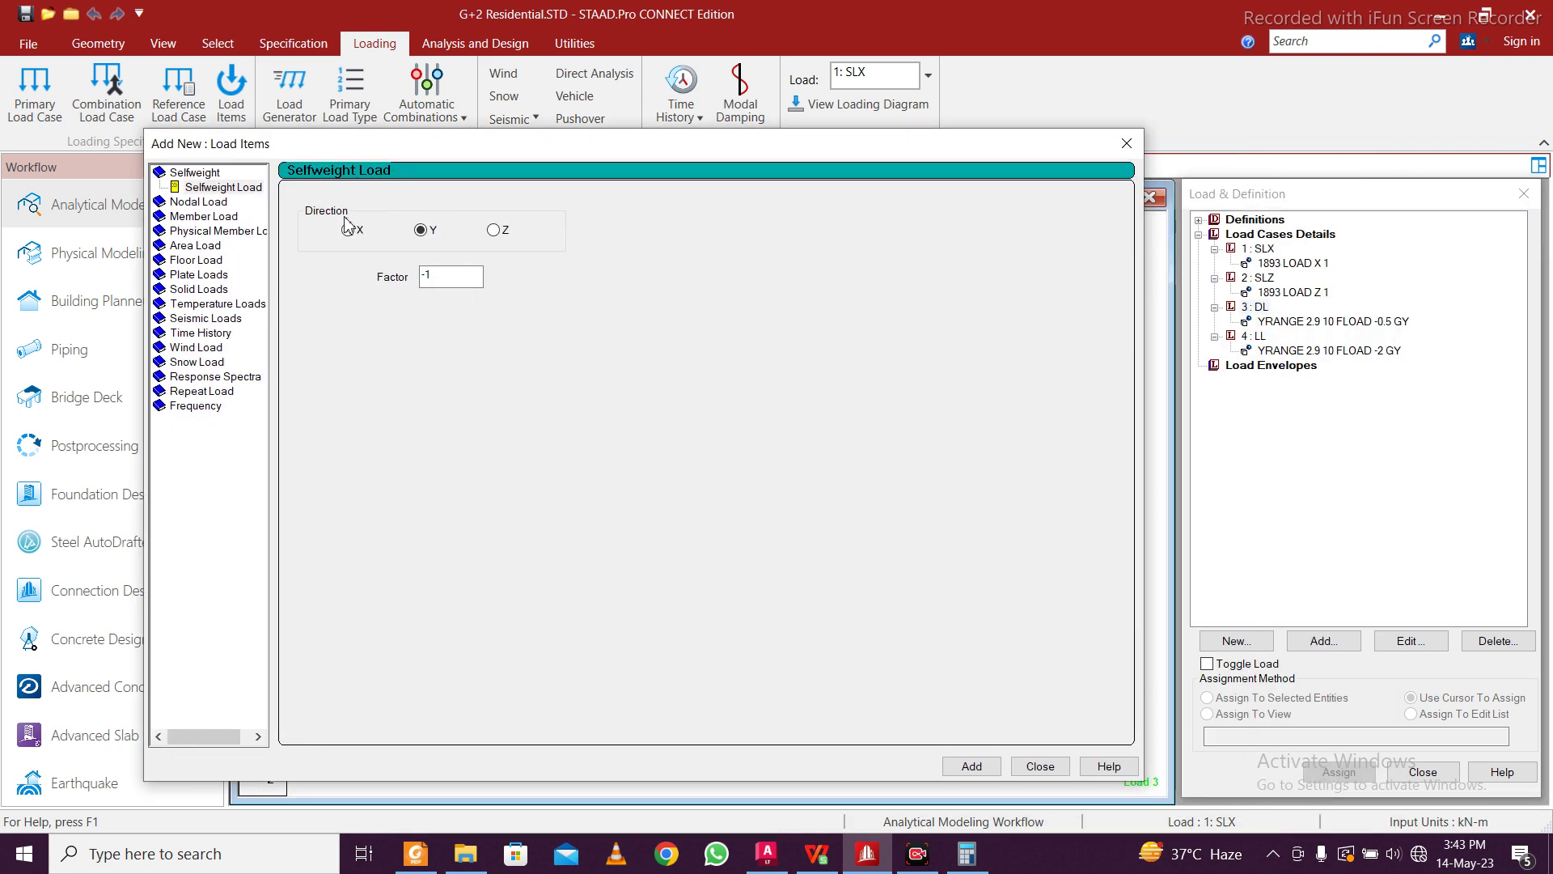
click(203, 216)
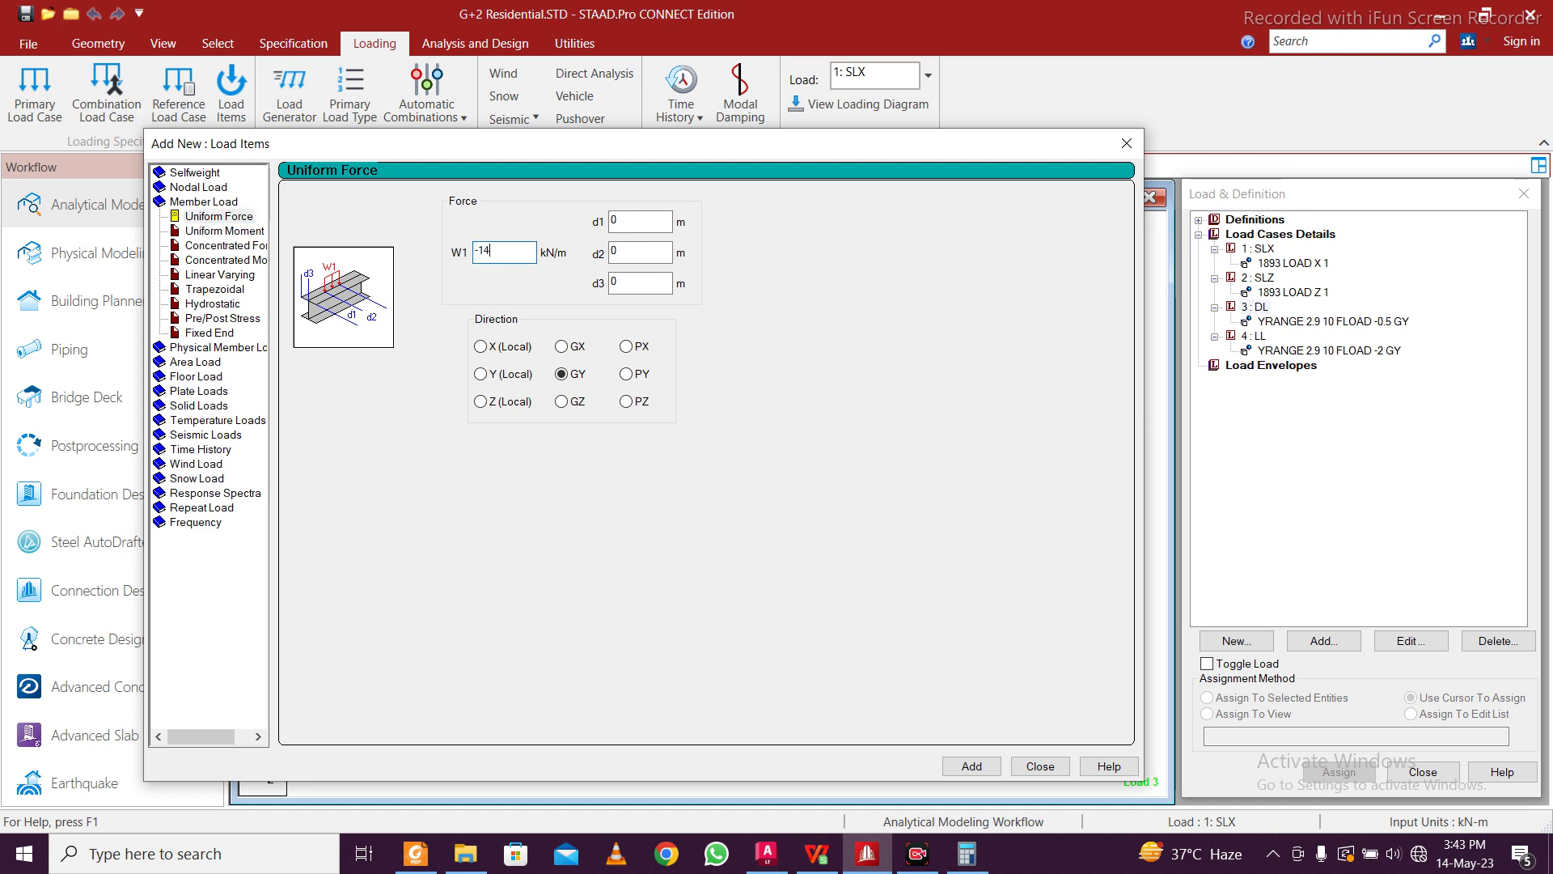
click(971, 773)
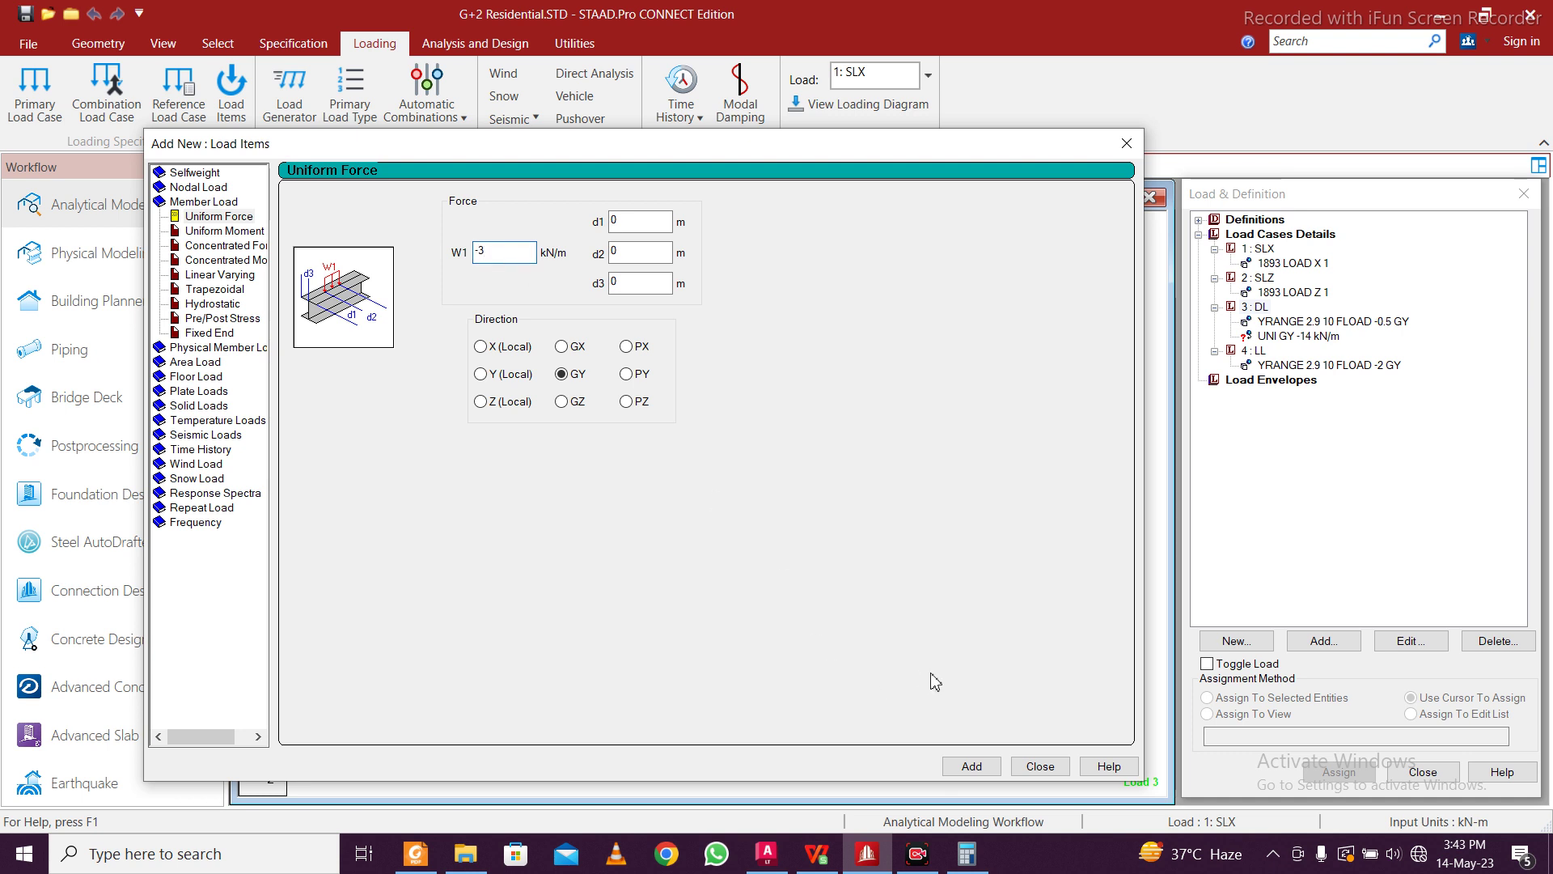
Add a uniform member force of -3 kN/m in GY and a self-weight load in Y with factor -1 to load case DL
click(975, 770)
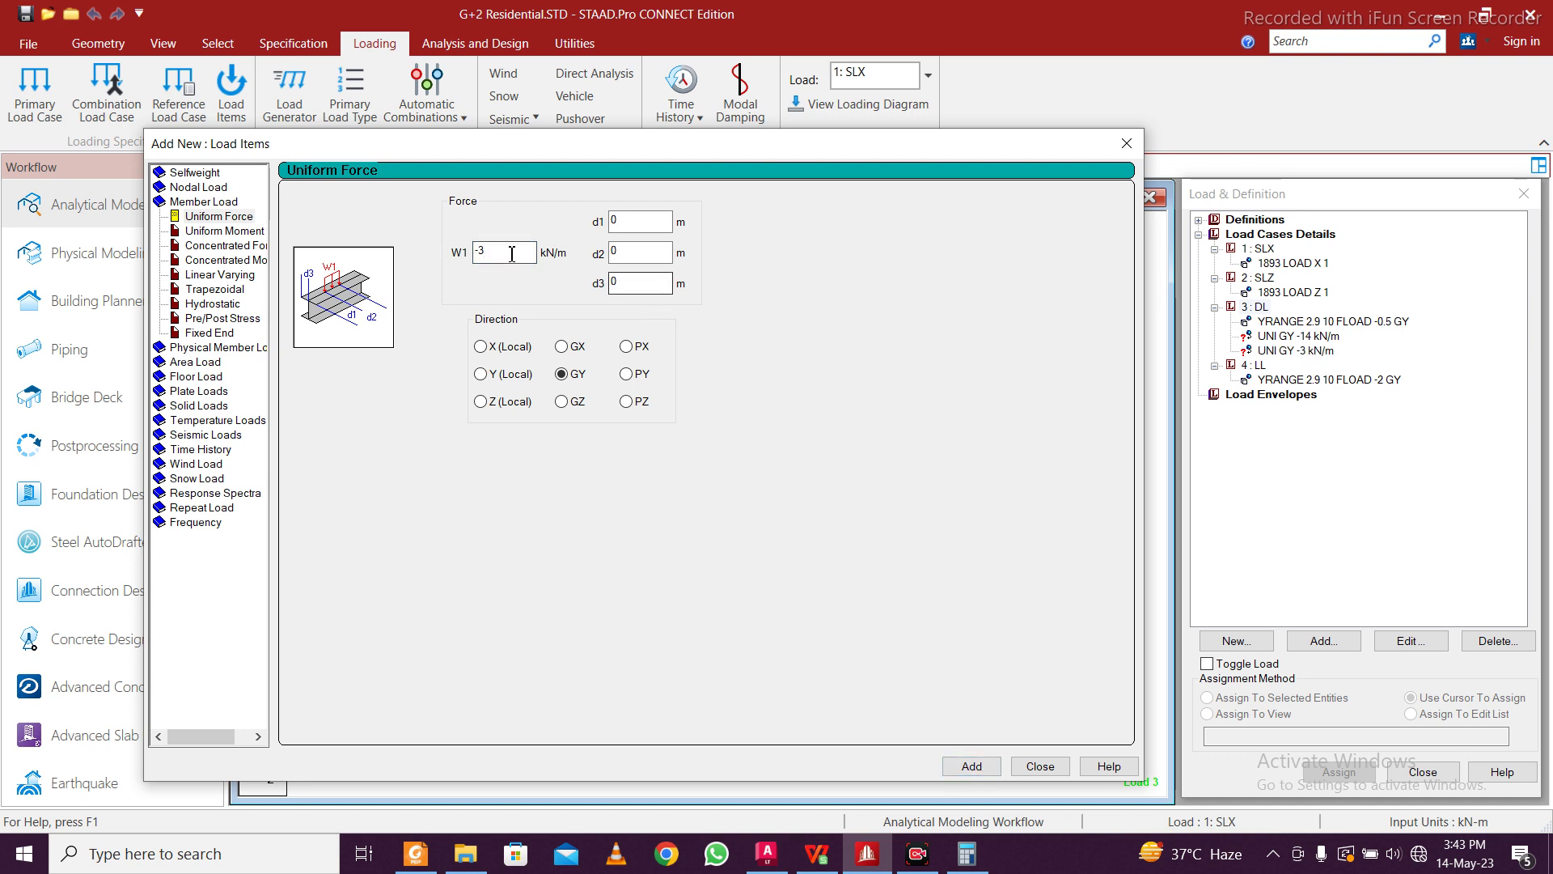
click(195, 172)
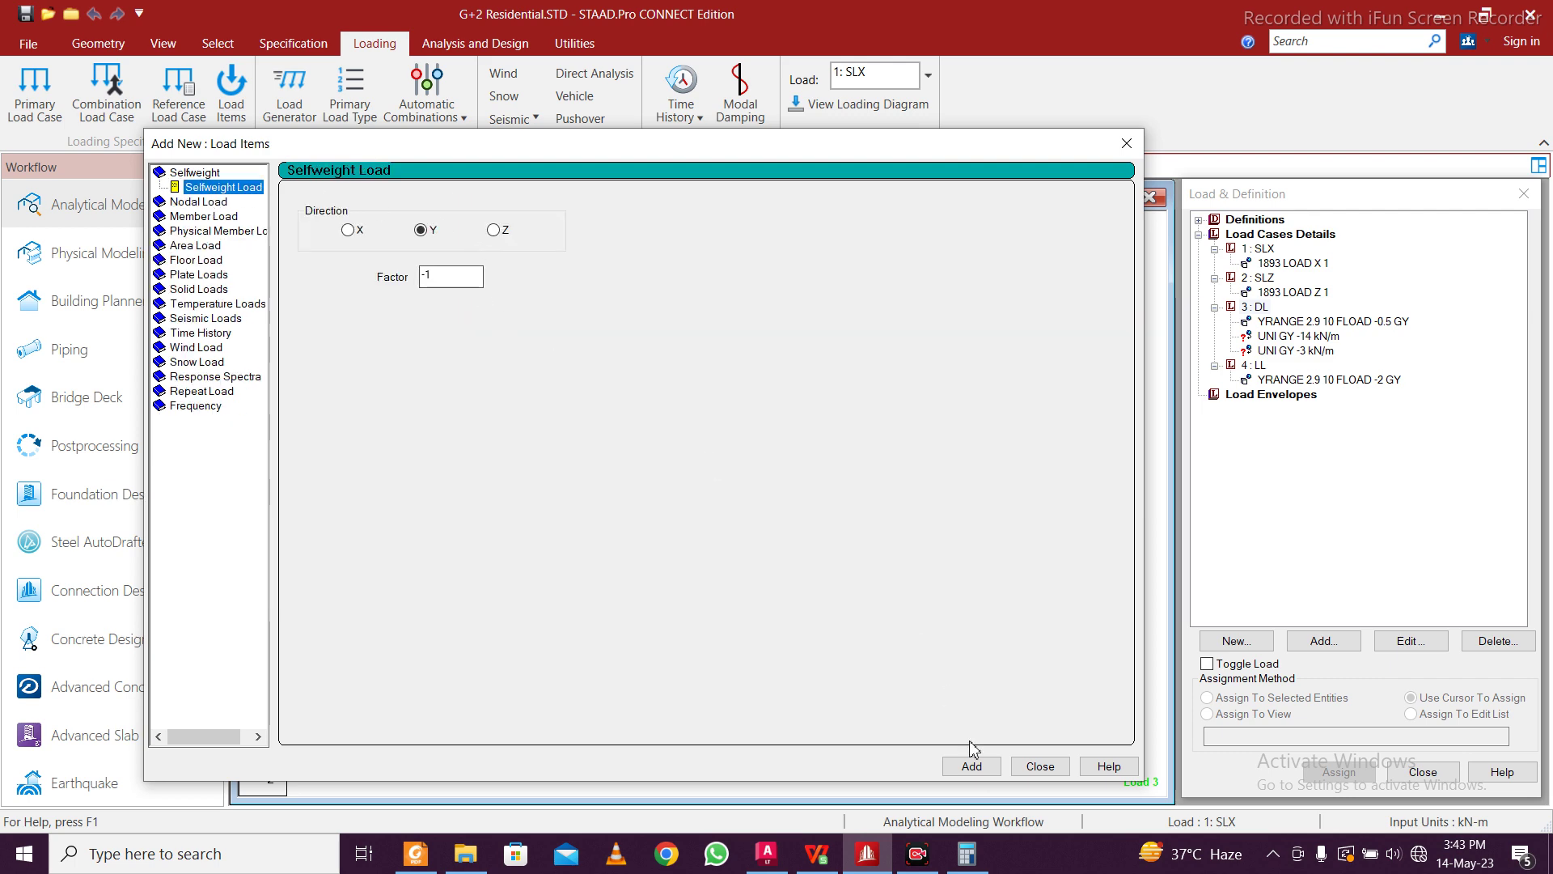
click(973, 767)
click(1041, 766)
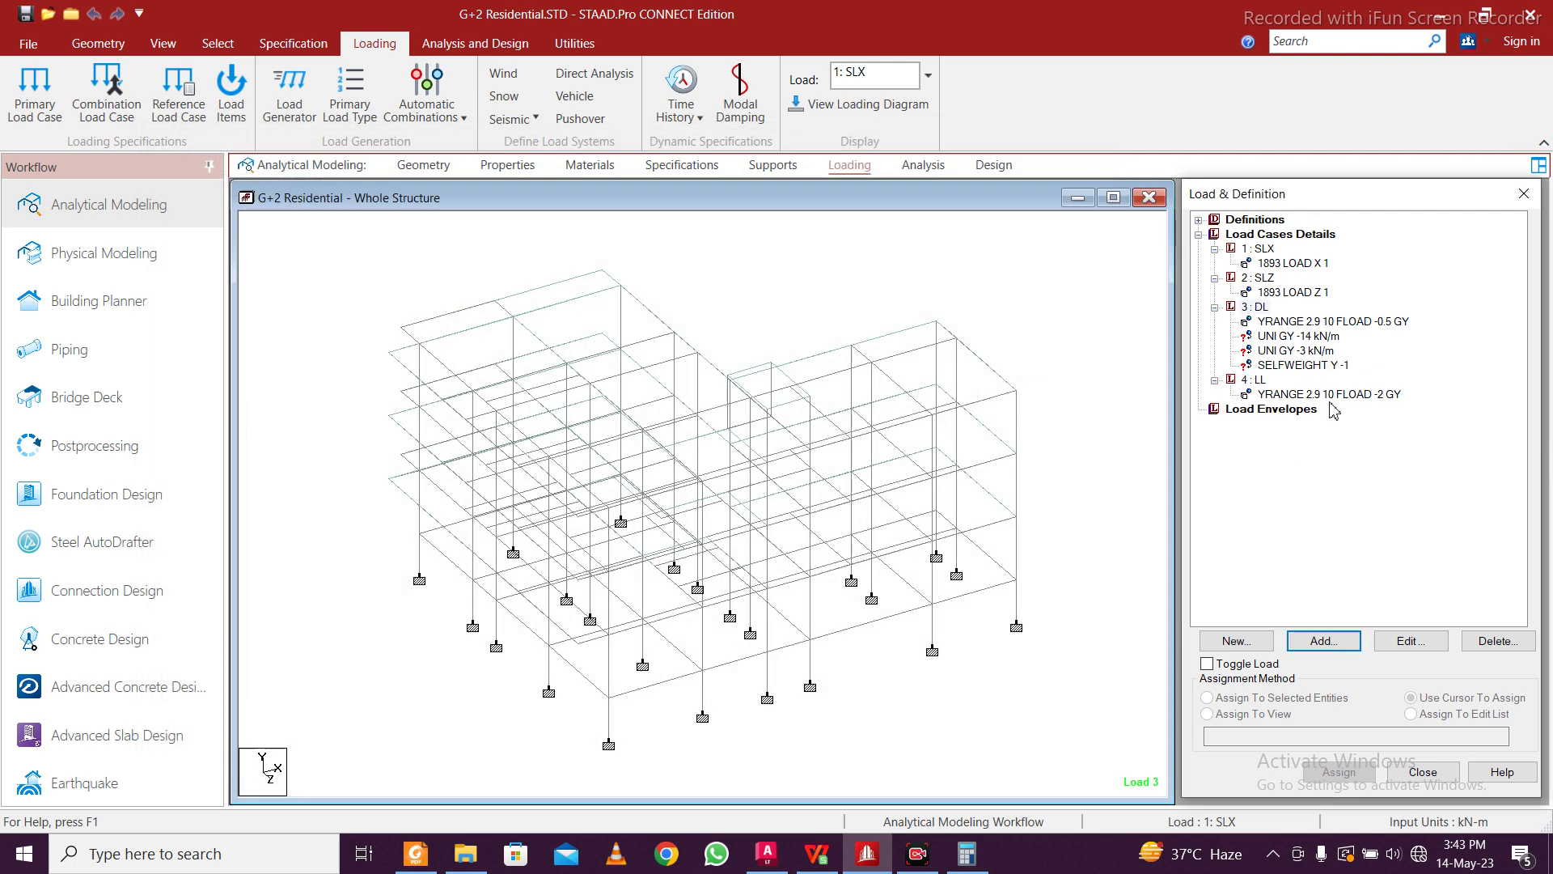
Assign the DL self-weight load to the whole structure in view
click(1304, 364)
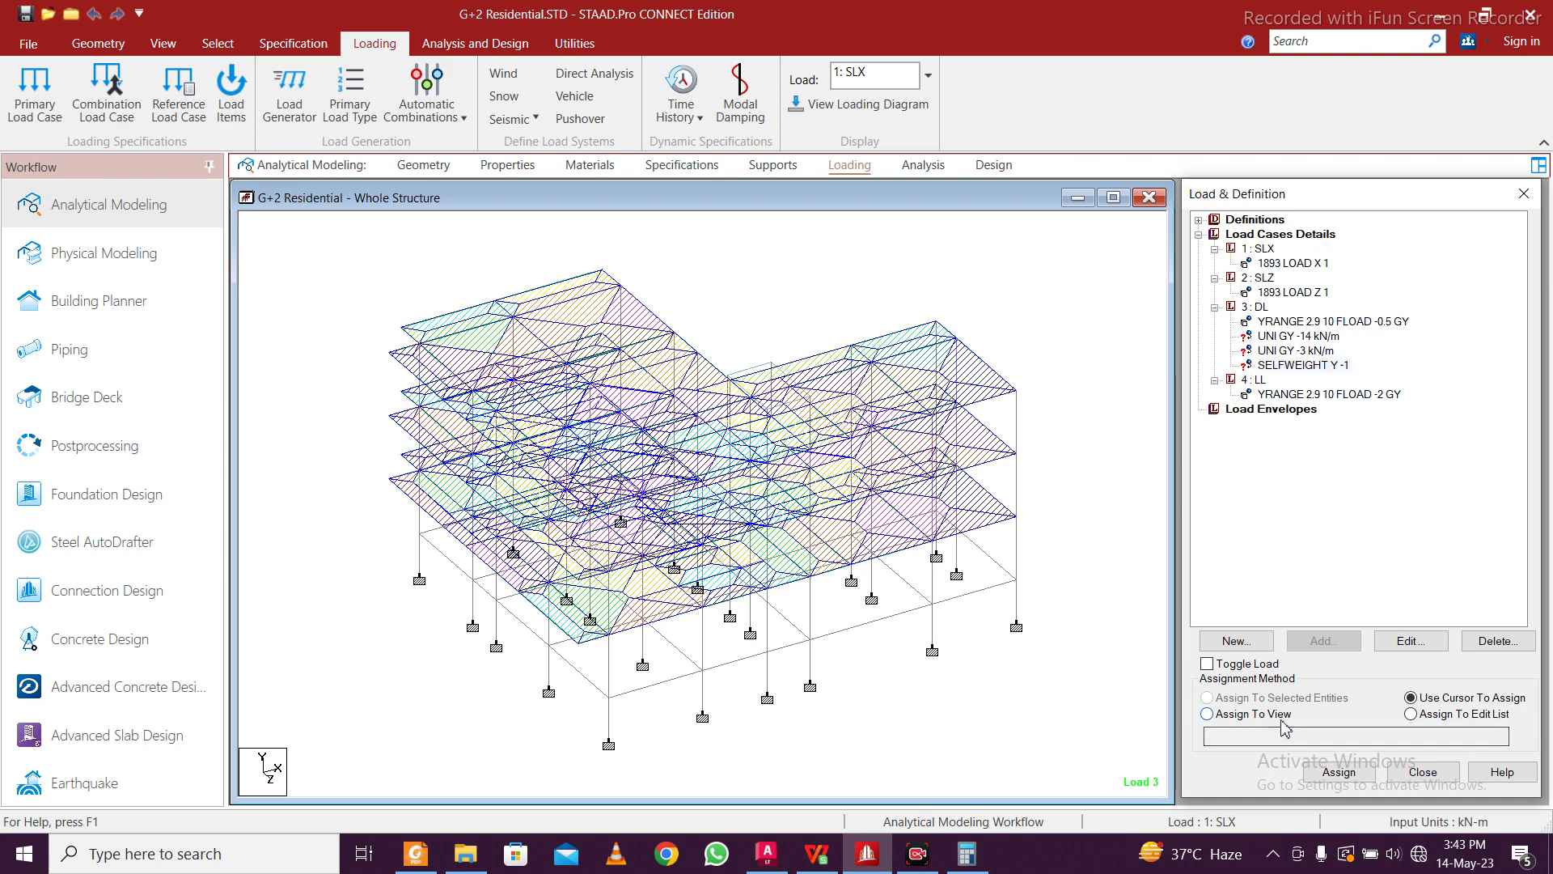
click(1337, 773)
click(1396, 544)
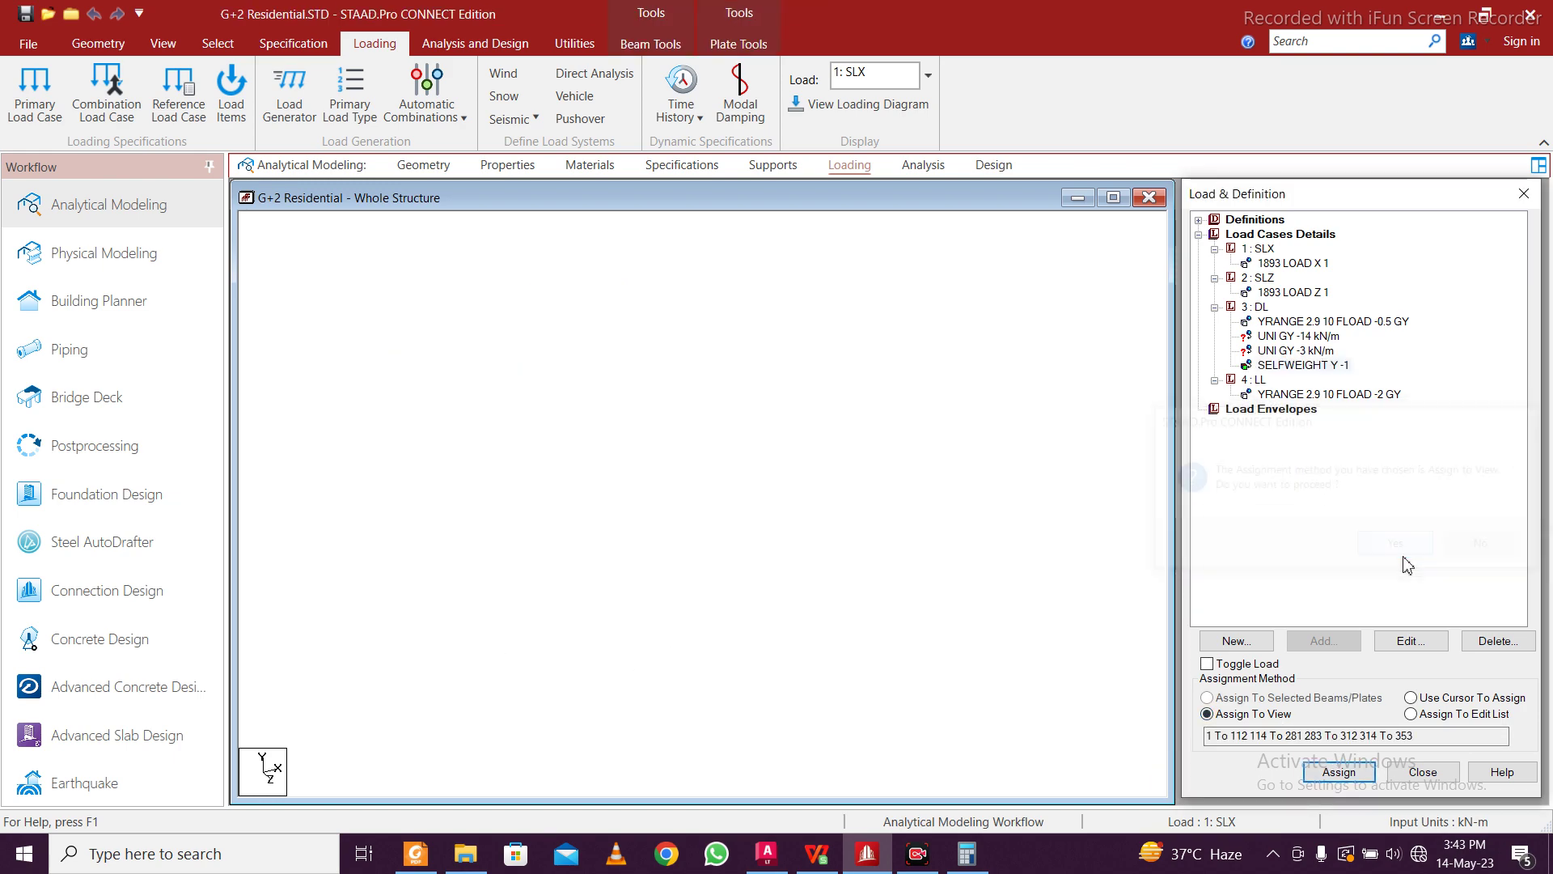
Assign the -14 kN/m uniform load to all horizontal beams on the three levels below the roof, selecting them in front view
click(1317, 349)
click(1318, 335)
click(1132, 400)
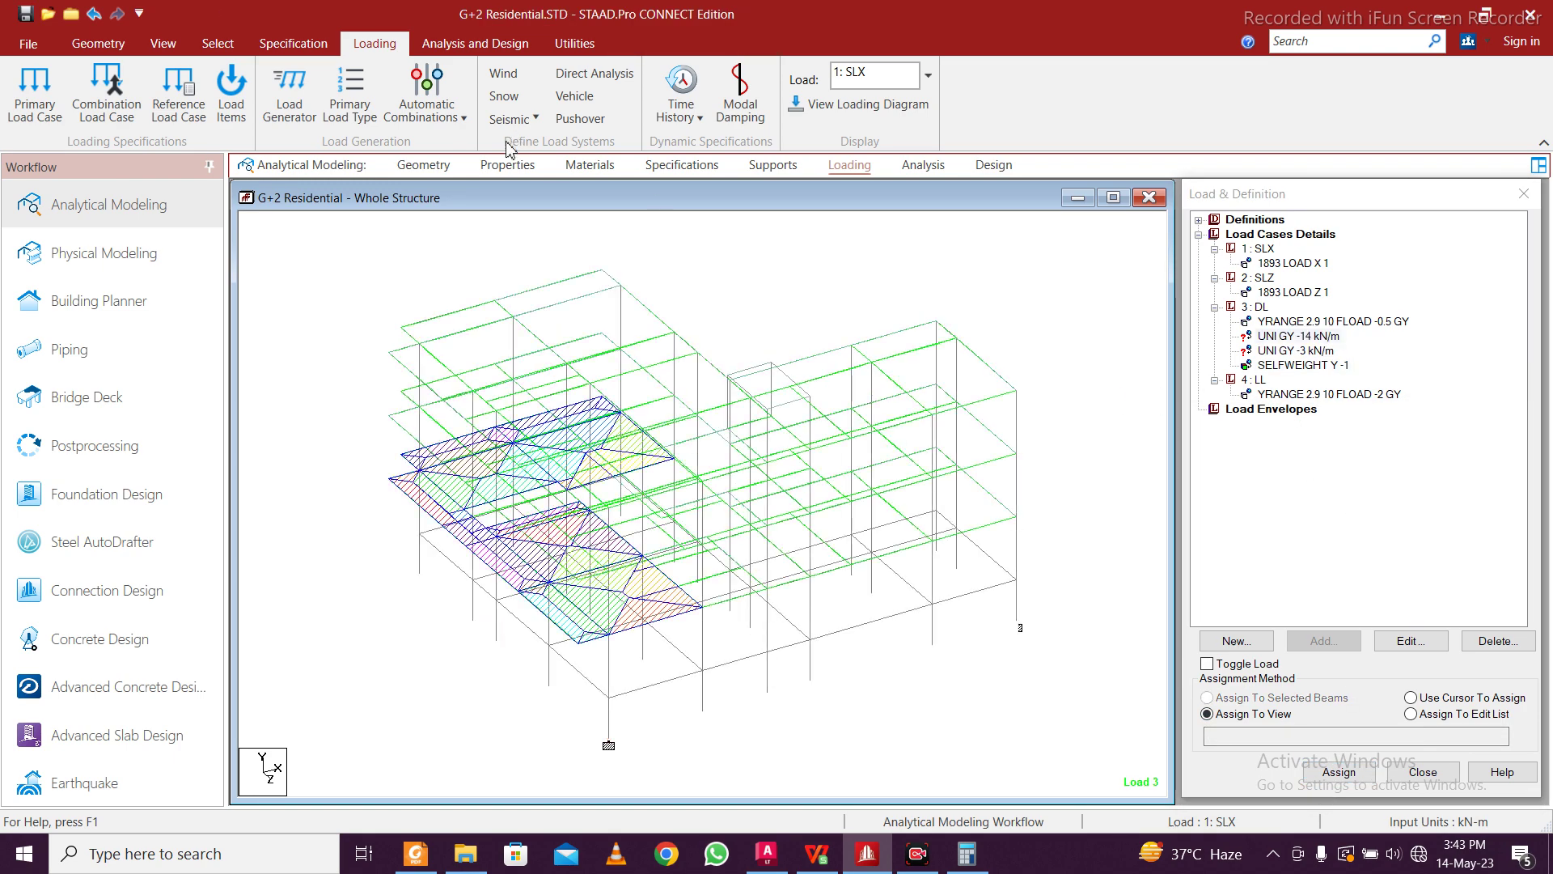
click(163, 43)
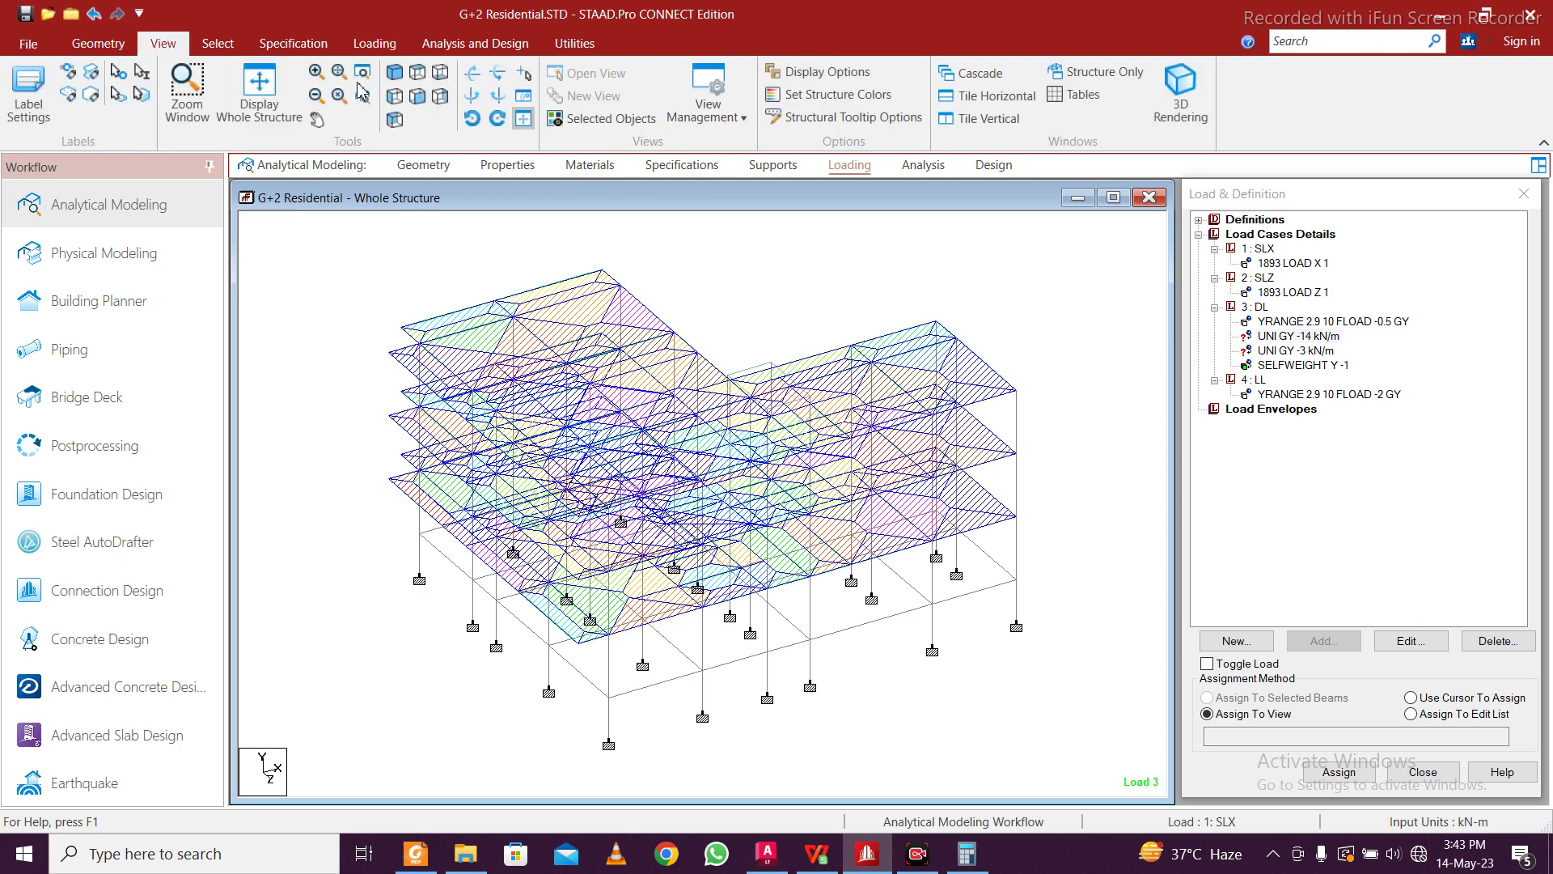
click(422, 99)
drag(294, 443, 1100, 499)
ctrl+drag(259, 540, 1077, 600)
ctrl+drag(956, 714, 1115, 688)
click(1311, 699)
click(1338, 771)
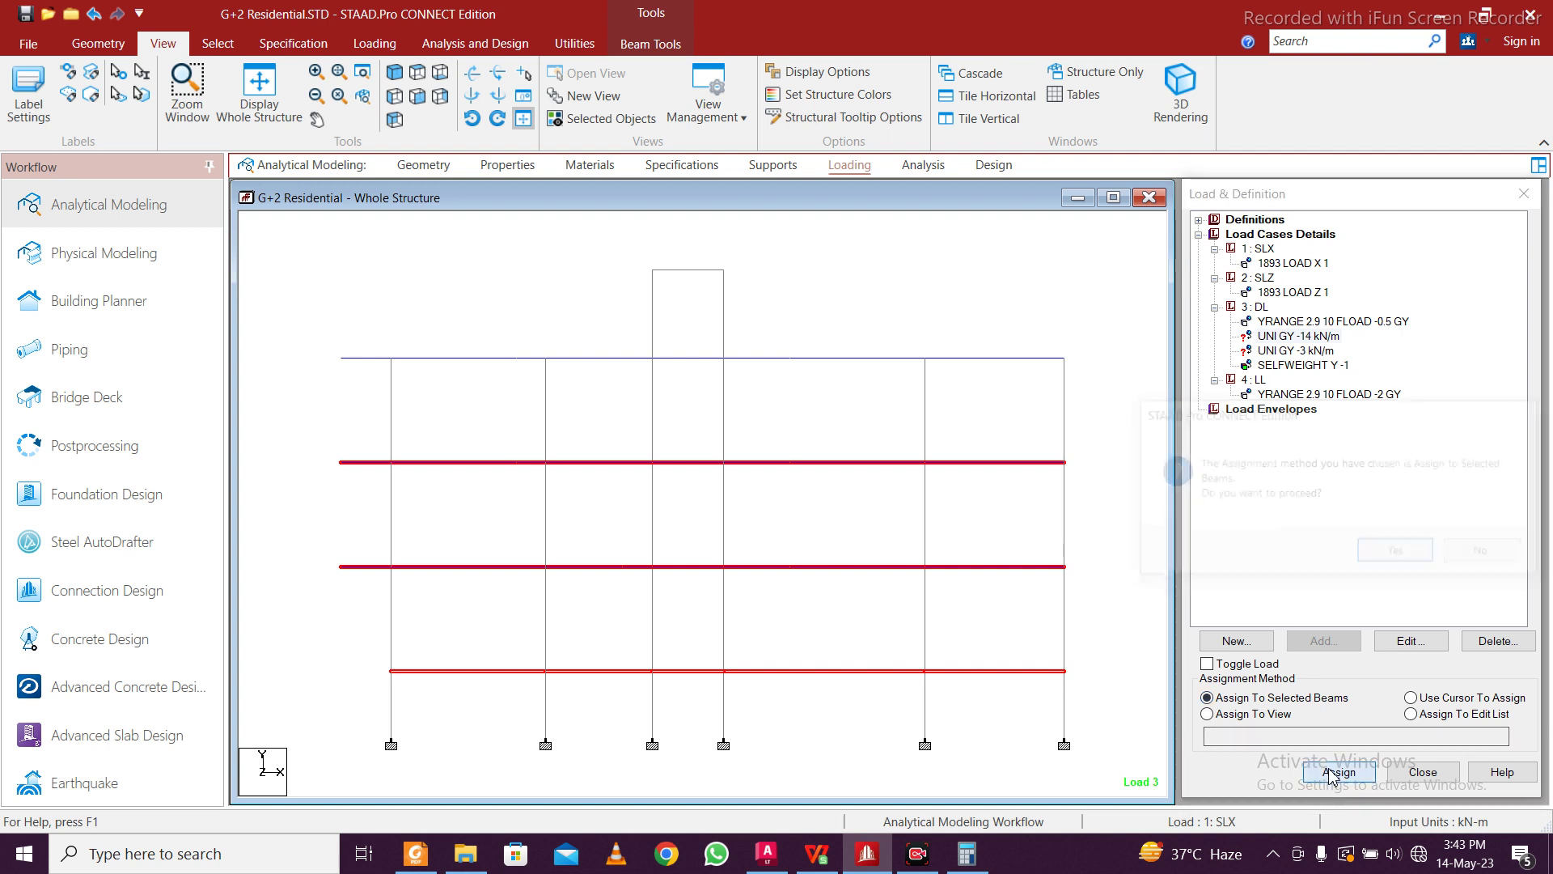
click(1399, 554)
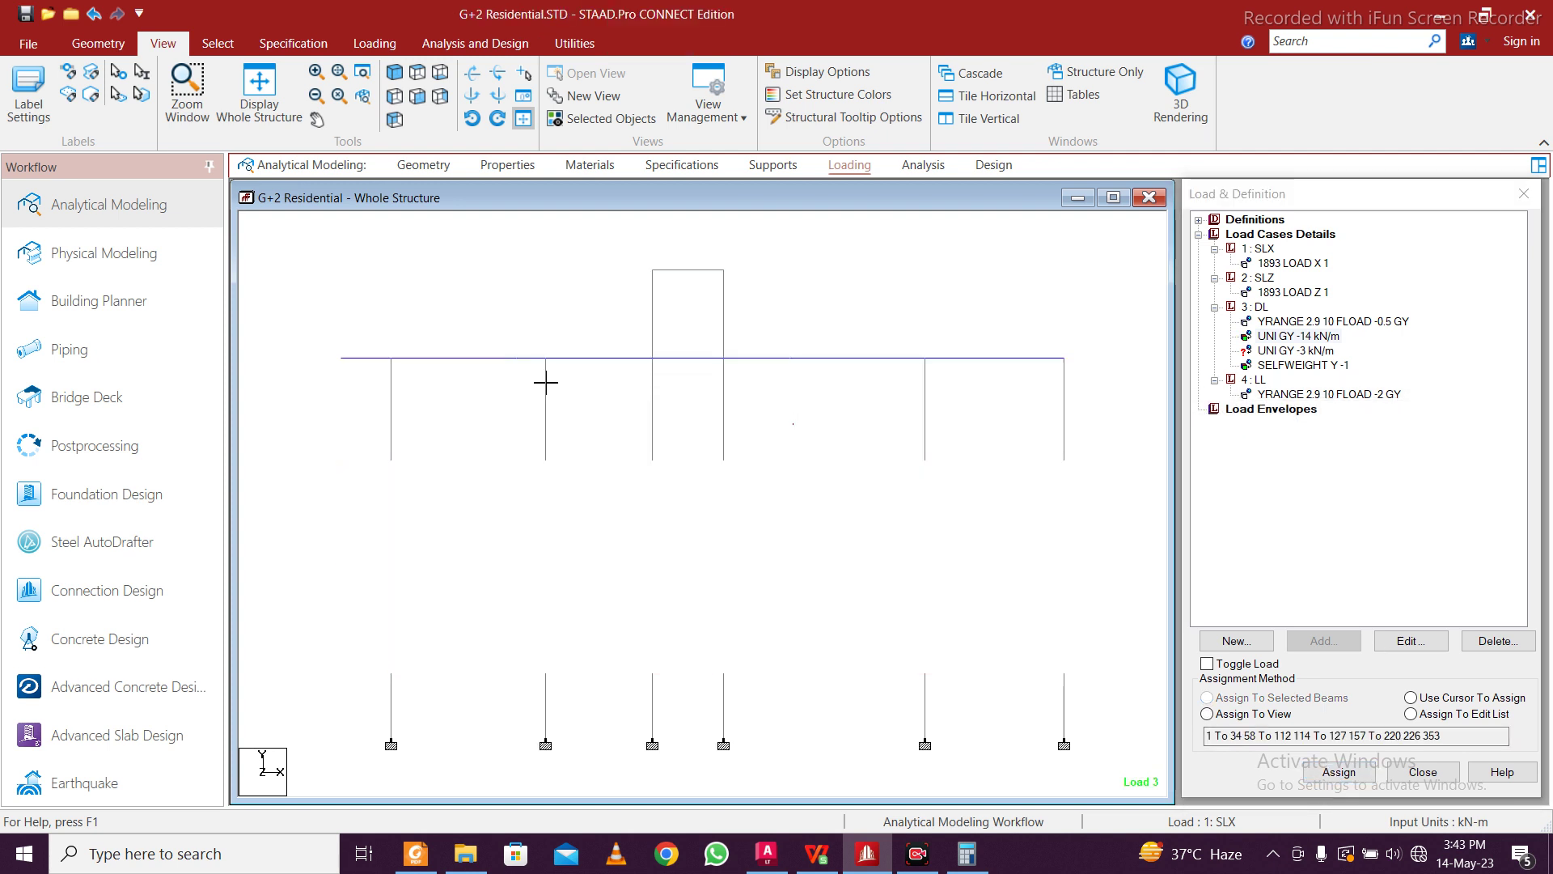
Isolate the beams of the main roof level in a new view and show them in plan
click(1294, 351)
drag(288, 331, 1128, 406)
right_click(1042, 359)
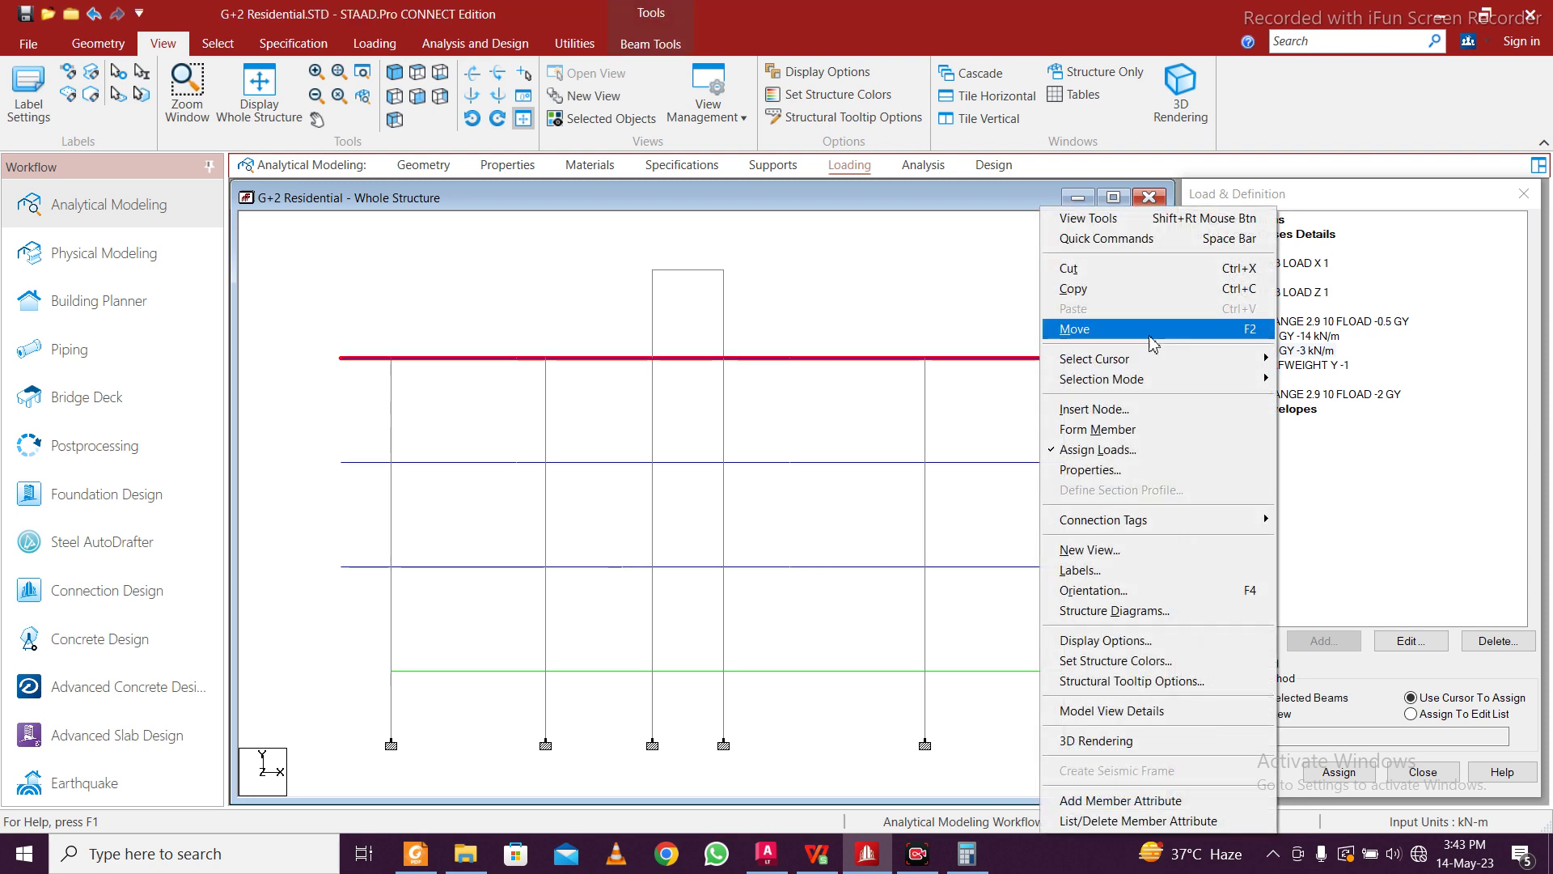
click(1183, 551)
click(1031, 477)
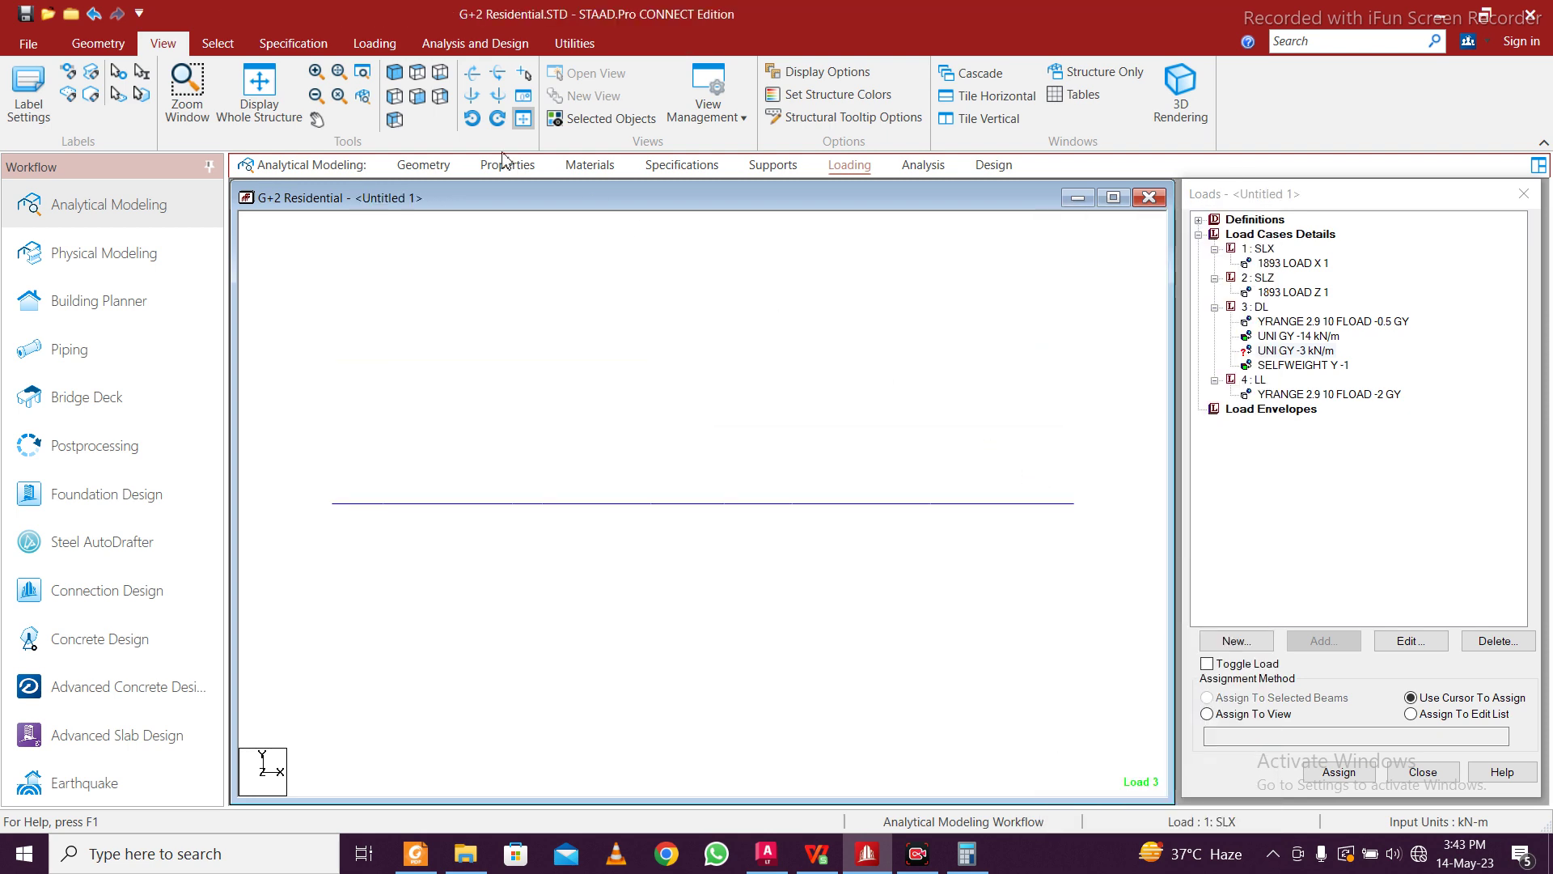
click(447, 78)
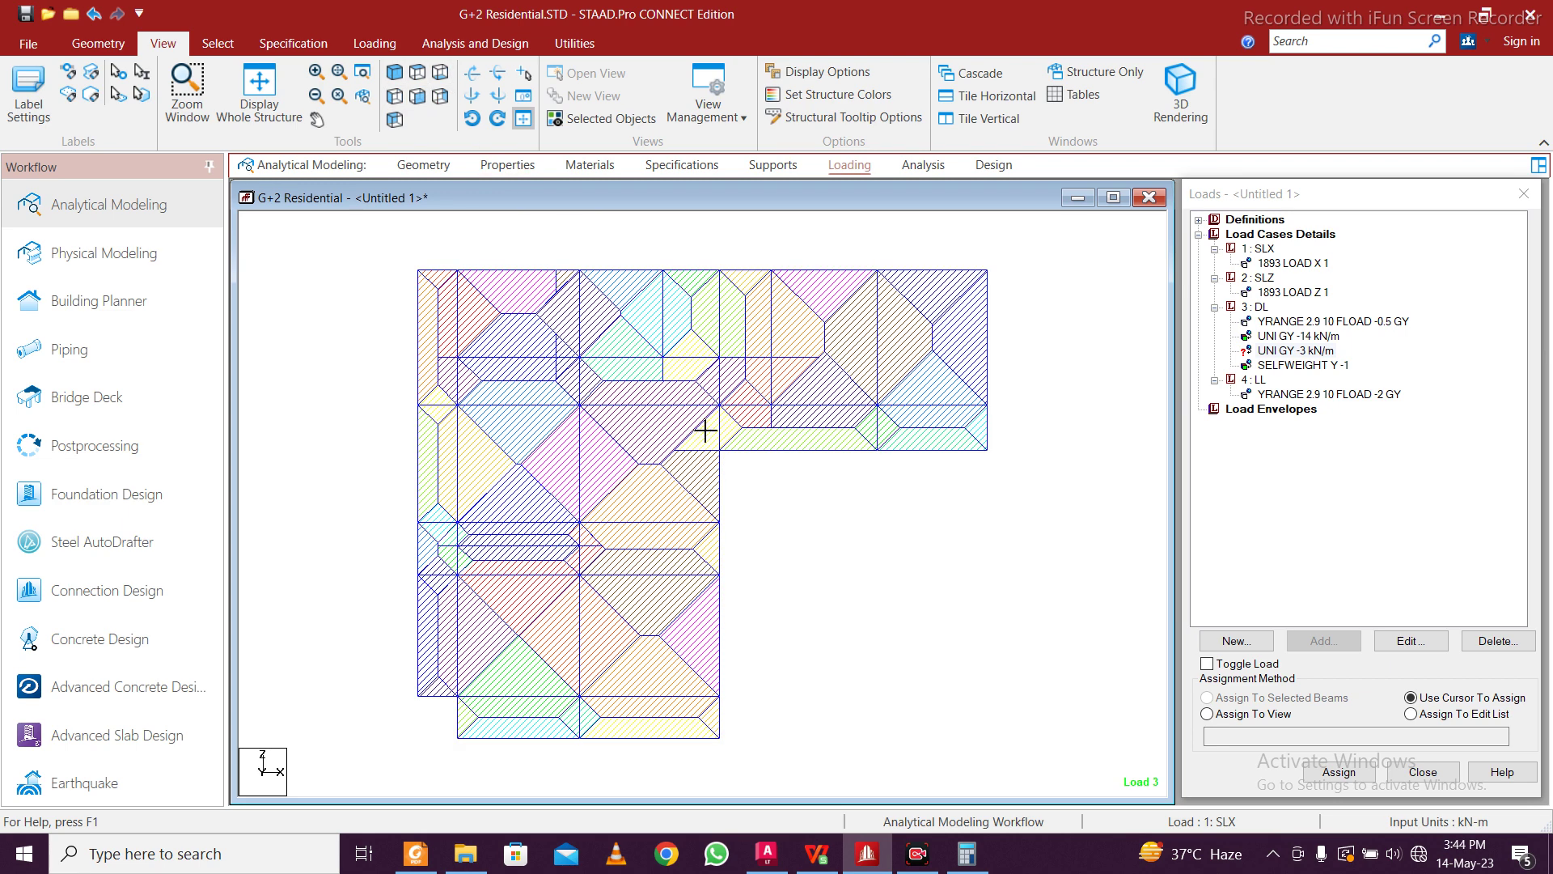
Assign the -3 kN/m uniform load to the outer perimeter beams of the roof, leaving out the narrow bay on the upper edge
click(1325, 353)
drag(406, 246, 449, 706)
drag(470, 760, 453, 749)
drag(422, 725, 789, 788)
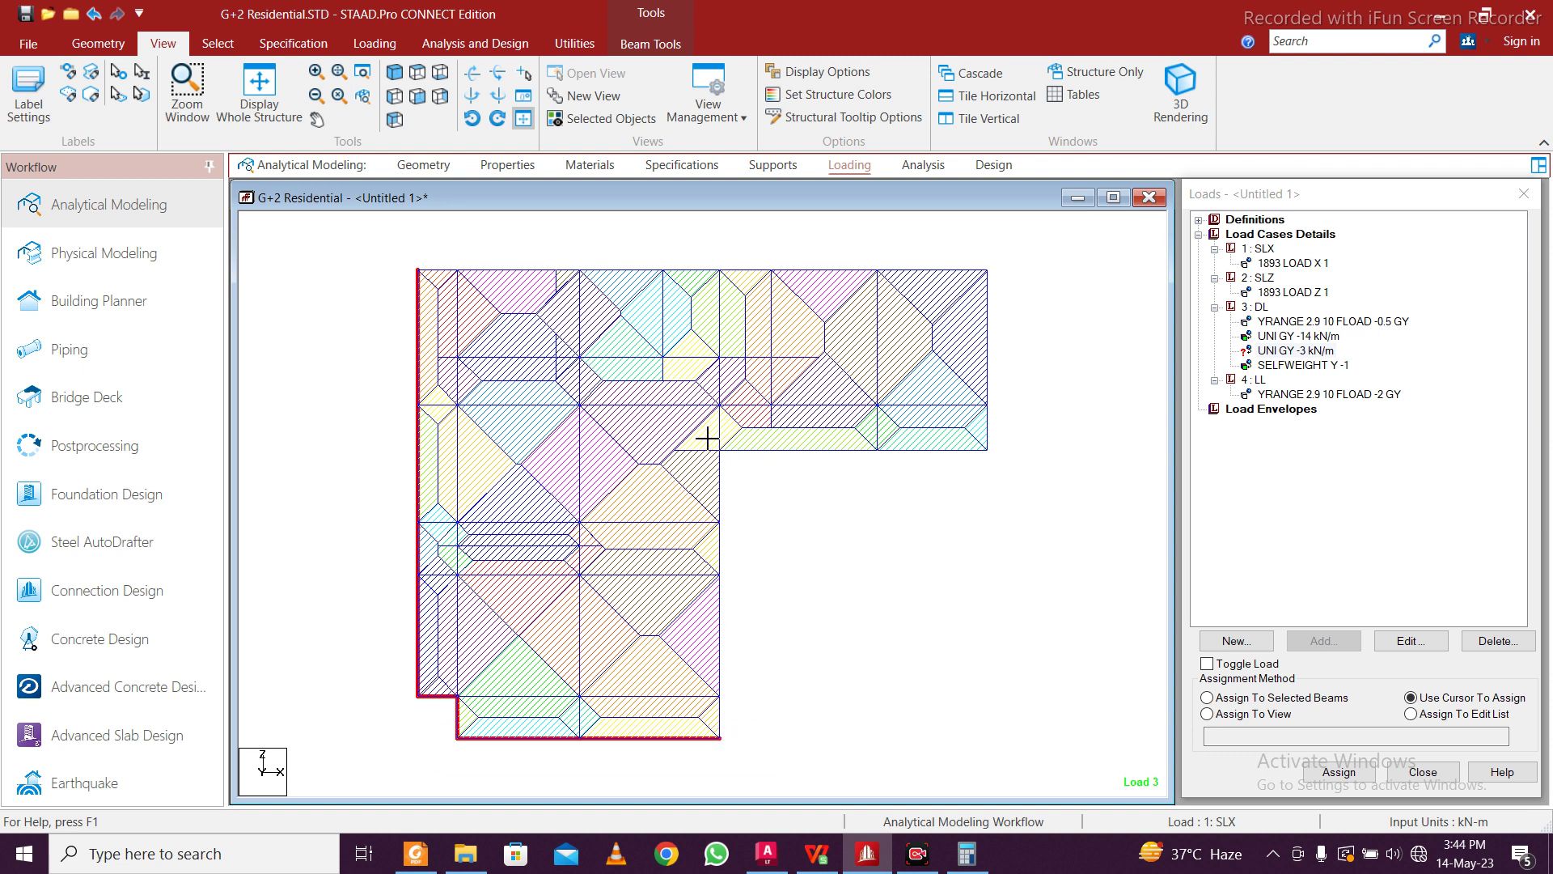
drag(738, 693, 739, 764)
drag(712, 444, 1035, 499)
drag(975, 240, 1034, 495)
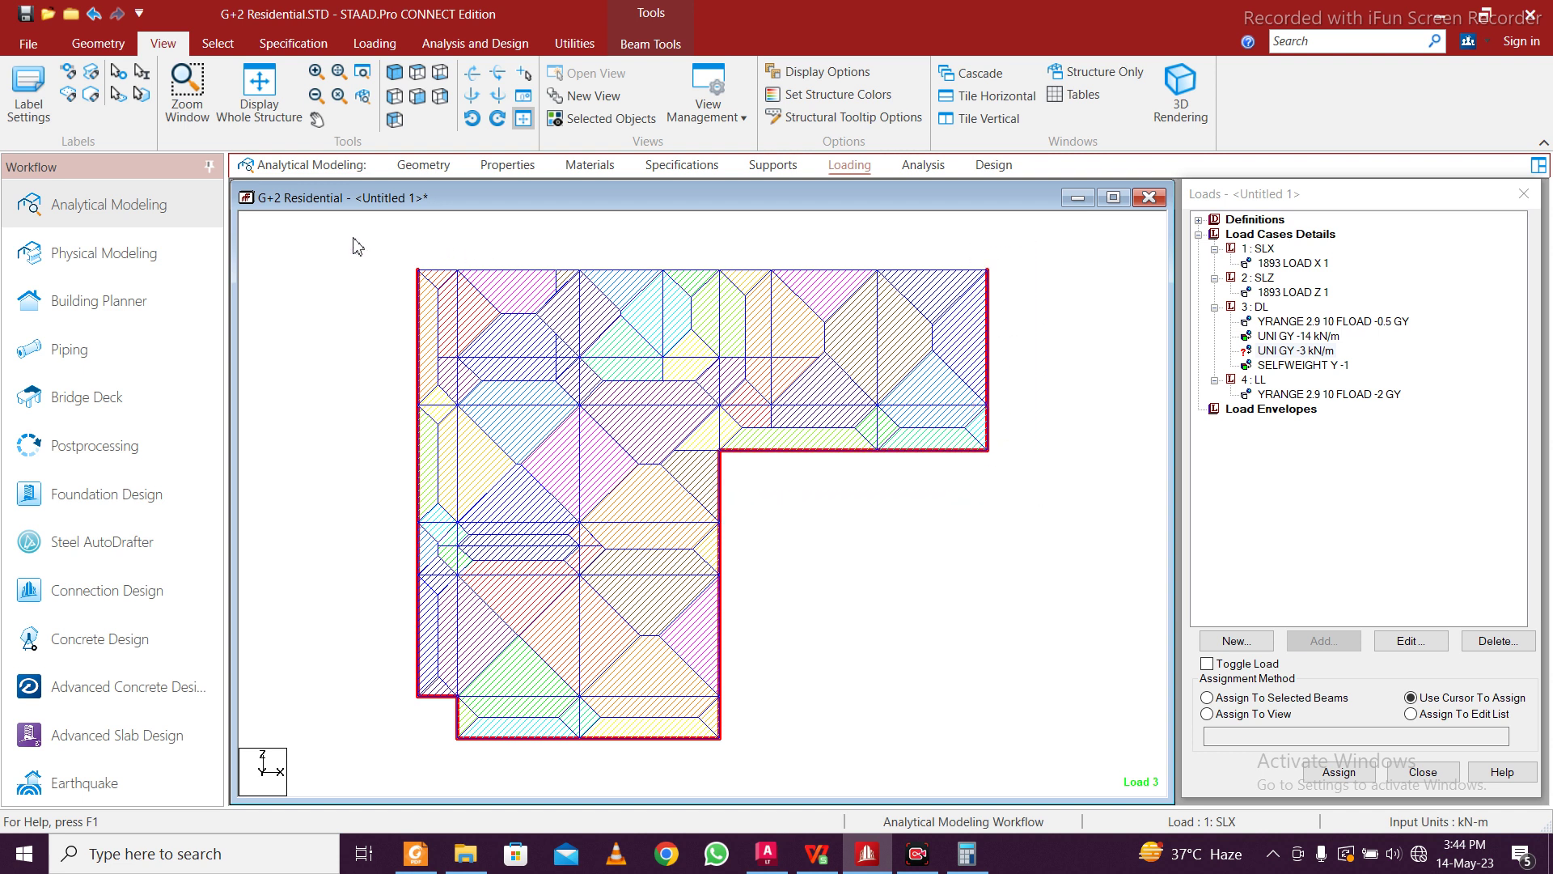
drag(359, 240, 680, 301)
drag(914, 298, 1045, 305)
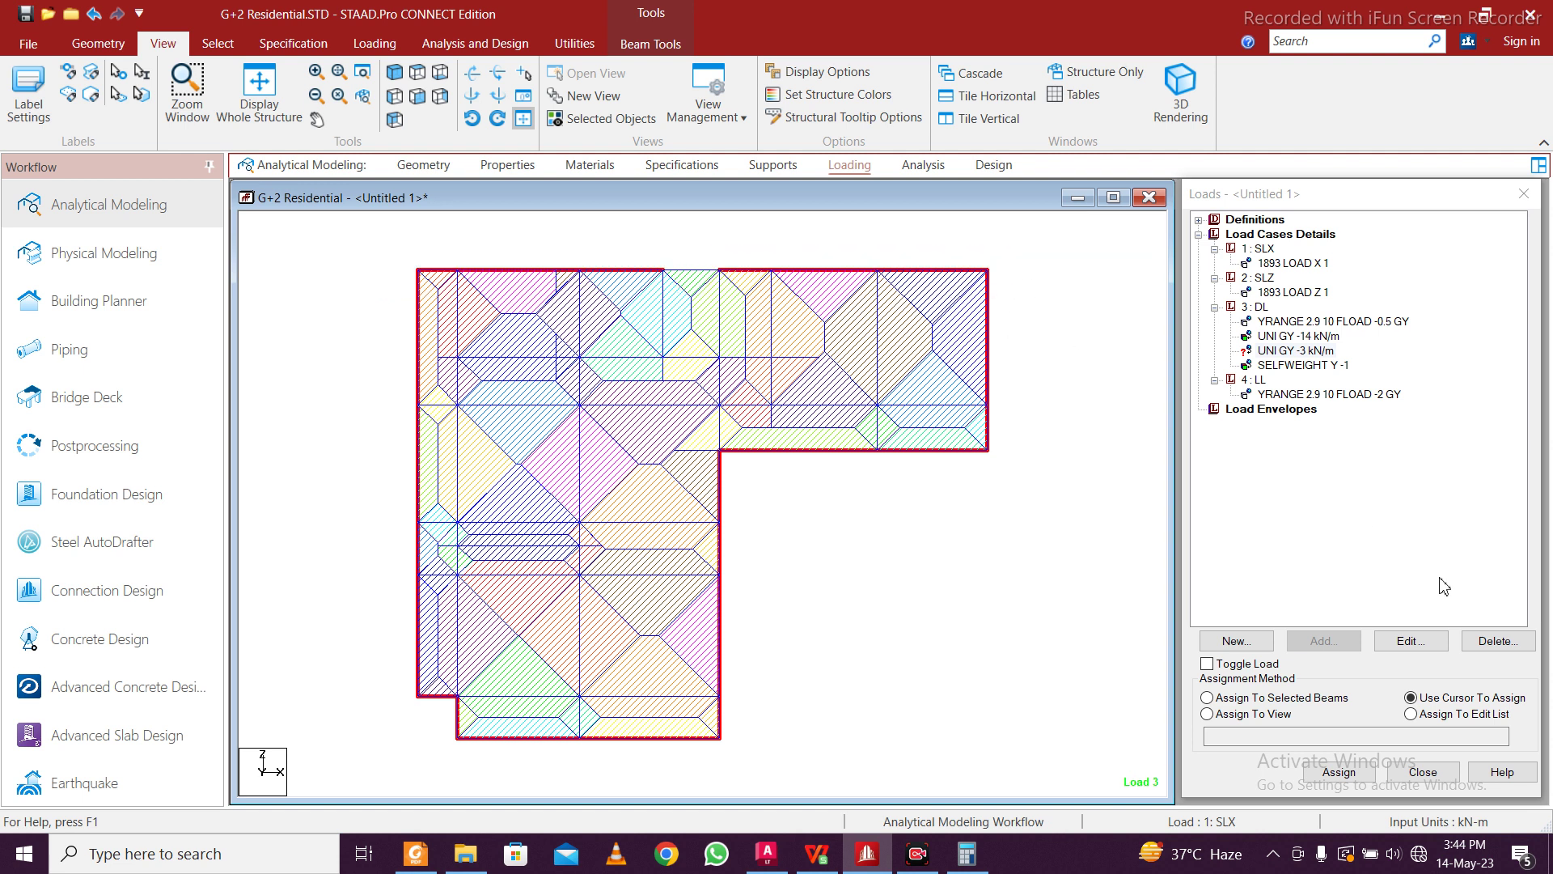
click(1207, 697)
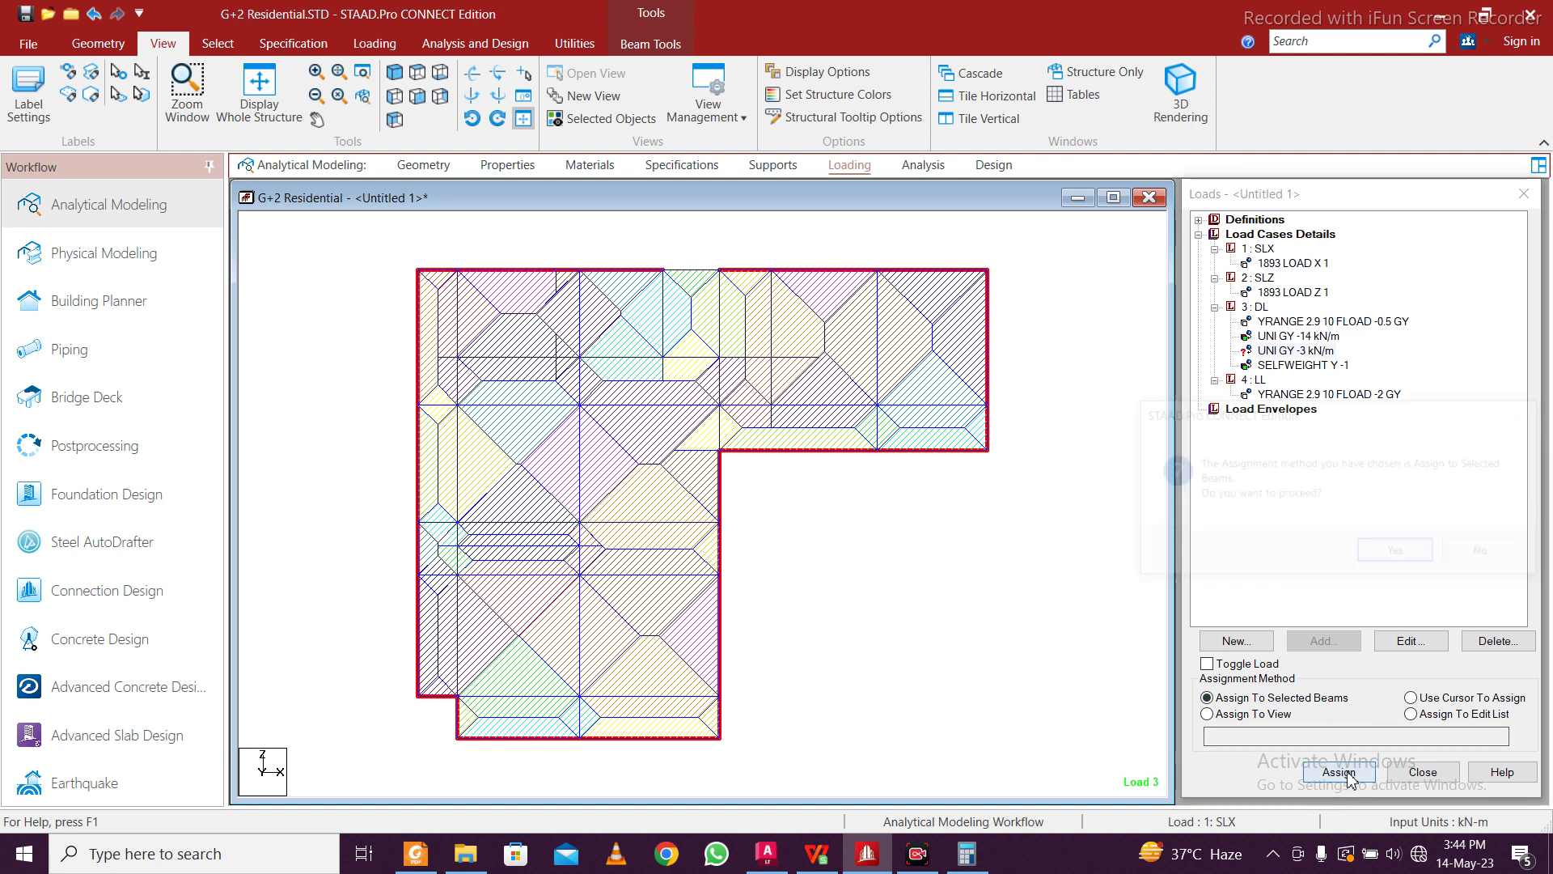
click(1338, 771)
click(1403, 557)
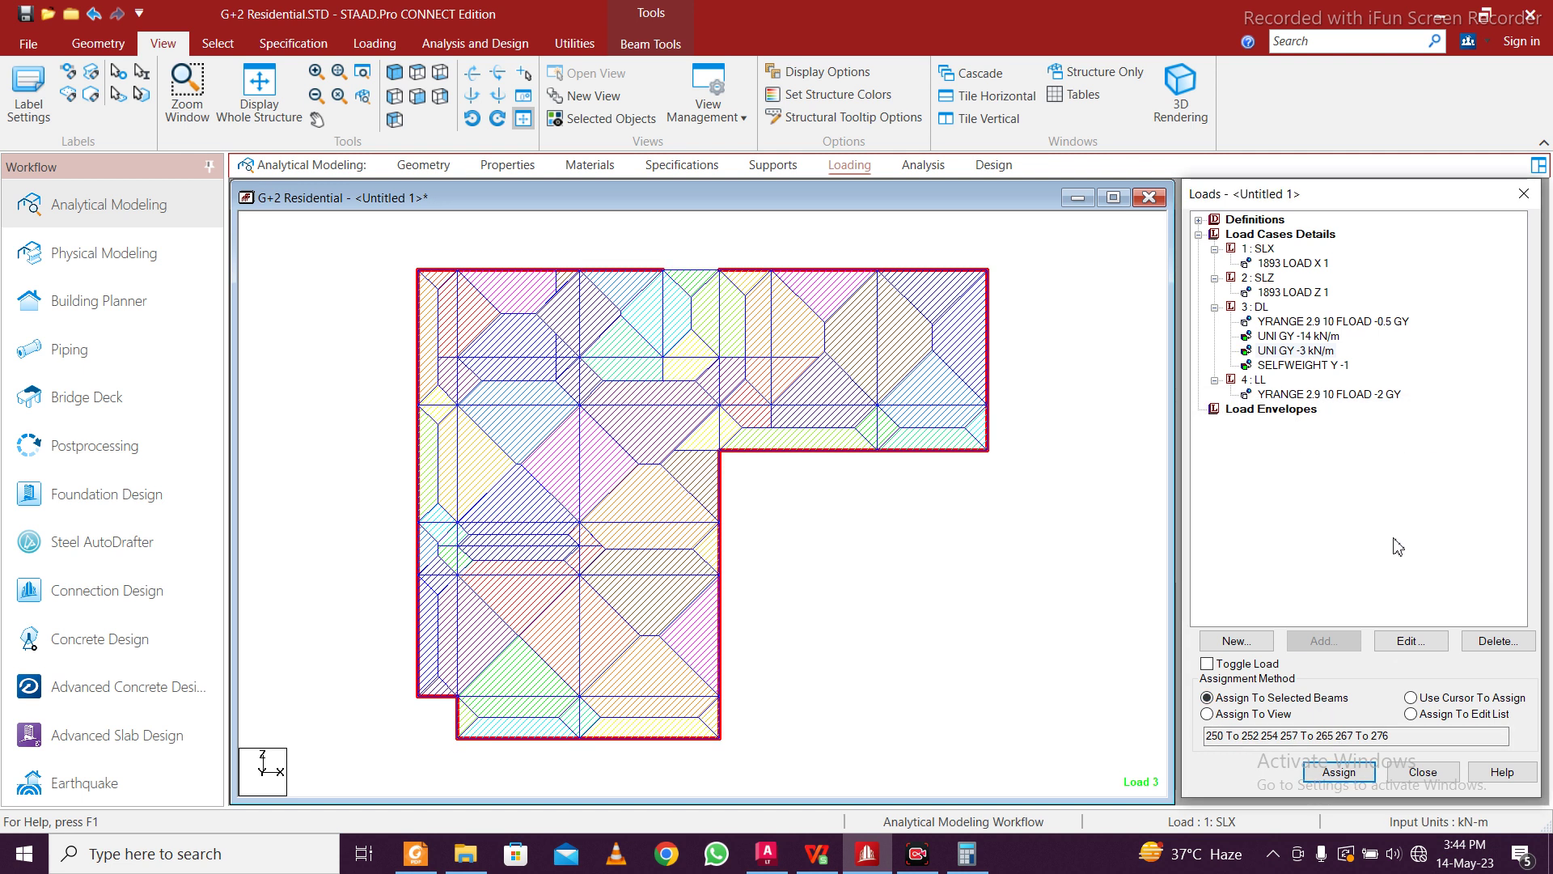
Assign the -14 kN/m uniform load to the four beams enclosing the narrow bay on the roof's upper edge
click(1327, 335)
drag(653, 239, 732, 373)
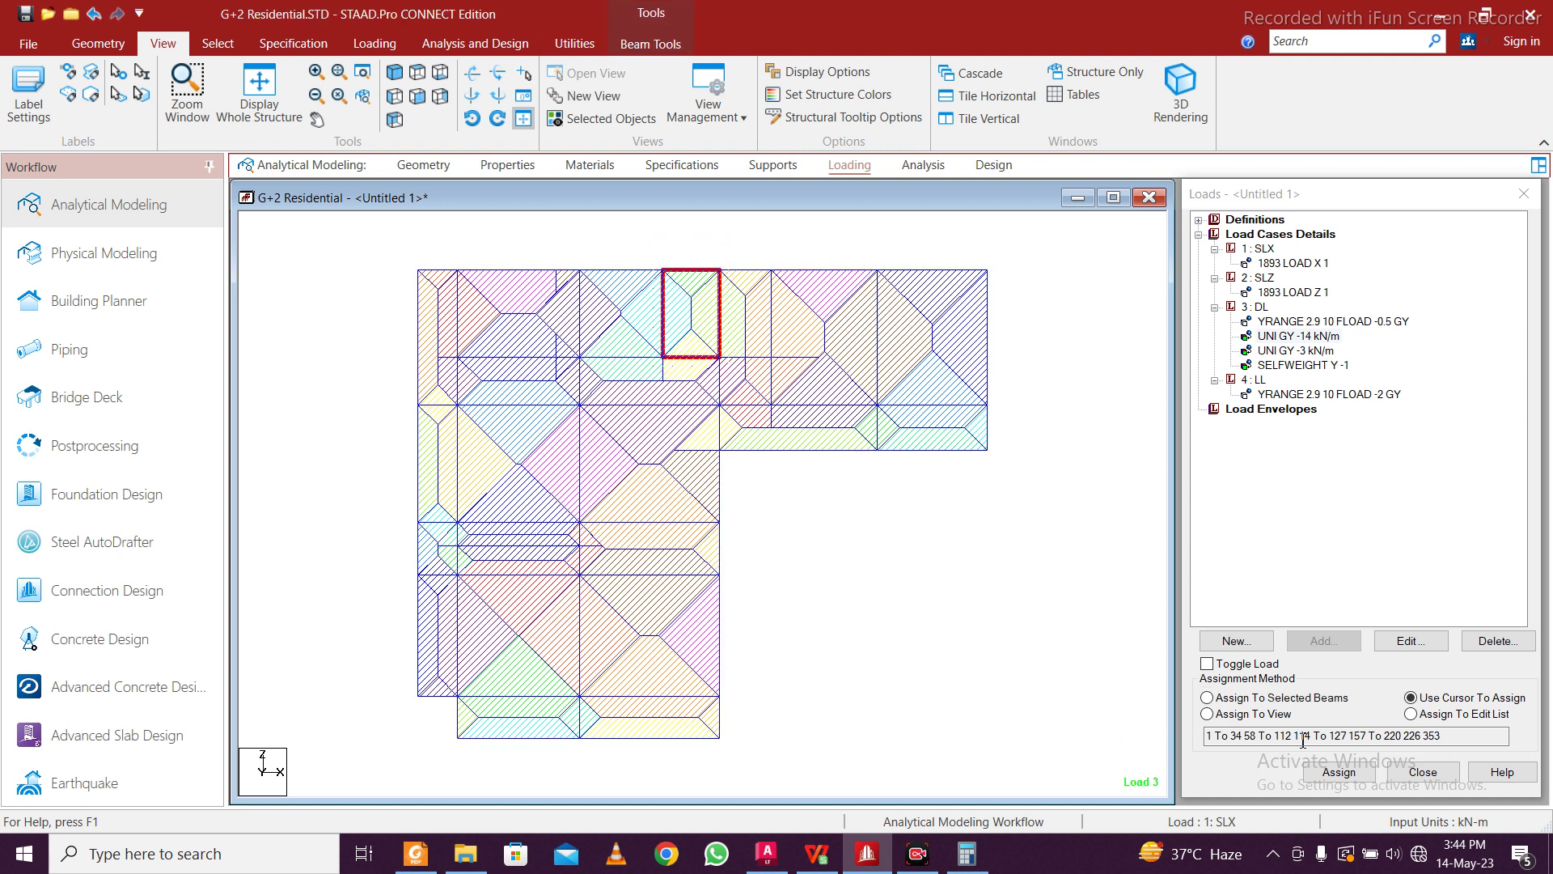
click(1330, 702)
click(1339, 772)
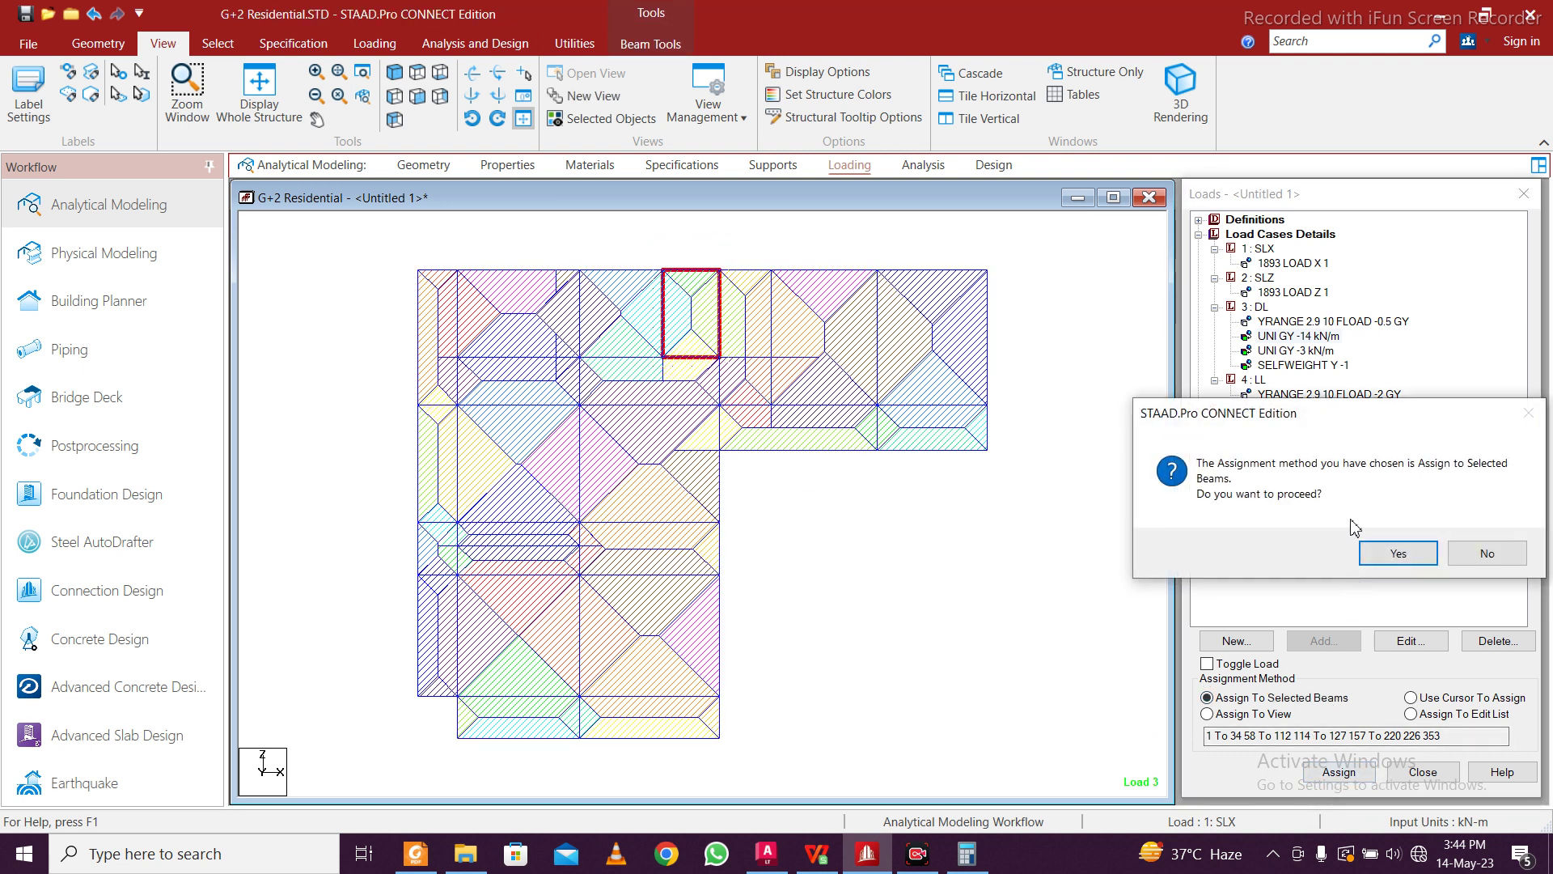
click(1410, 553)
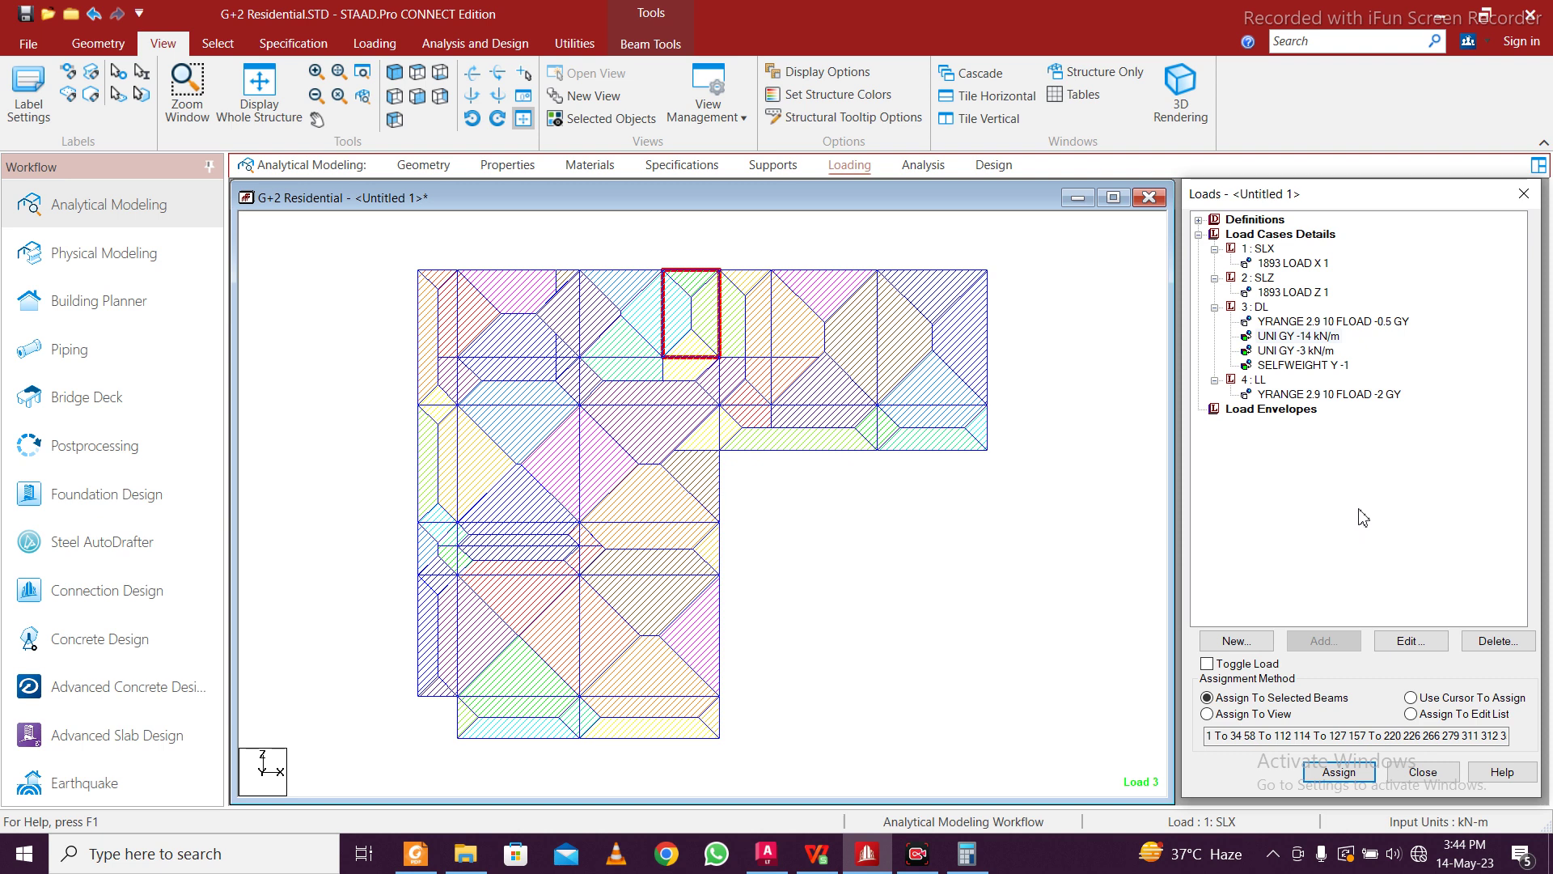
Review the DL load entries and the members that carry the uniform and self-weight loads
click(1334, 321)
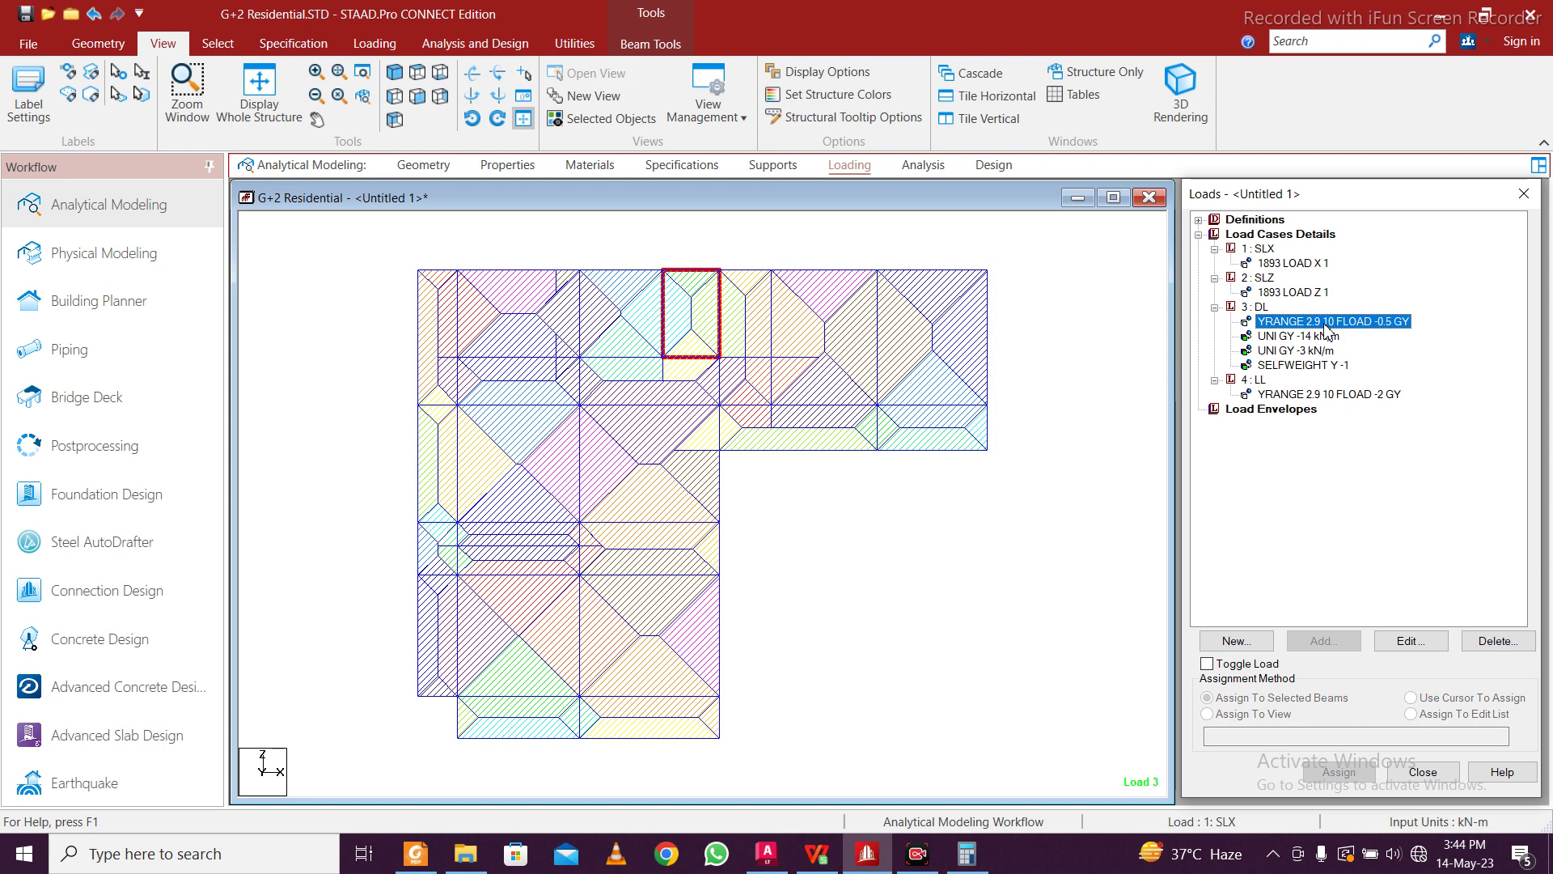
click(1327, 350)
click(1317, 364)
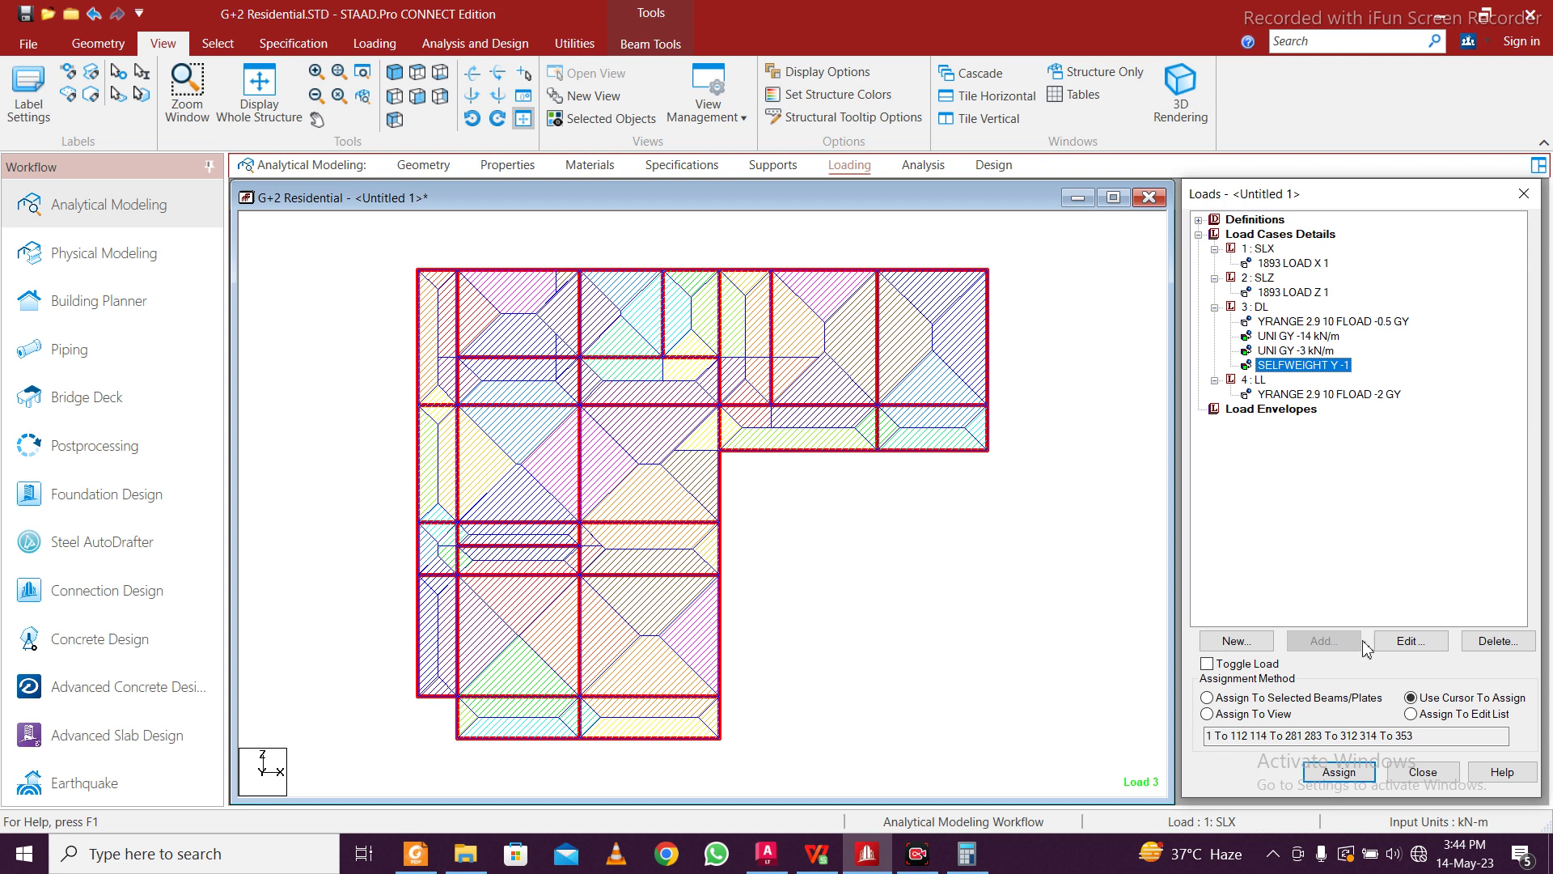
click(1080, 533)
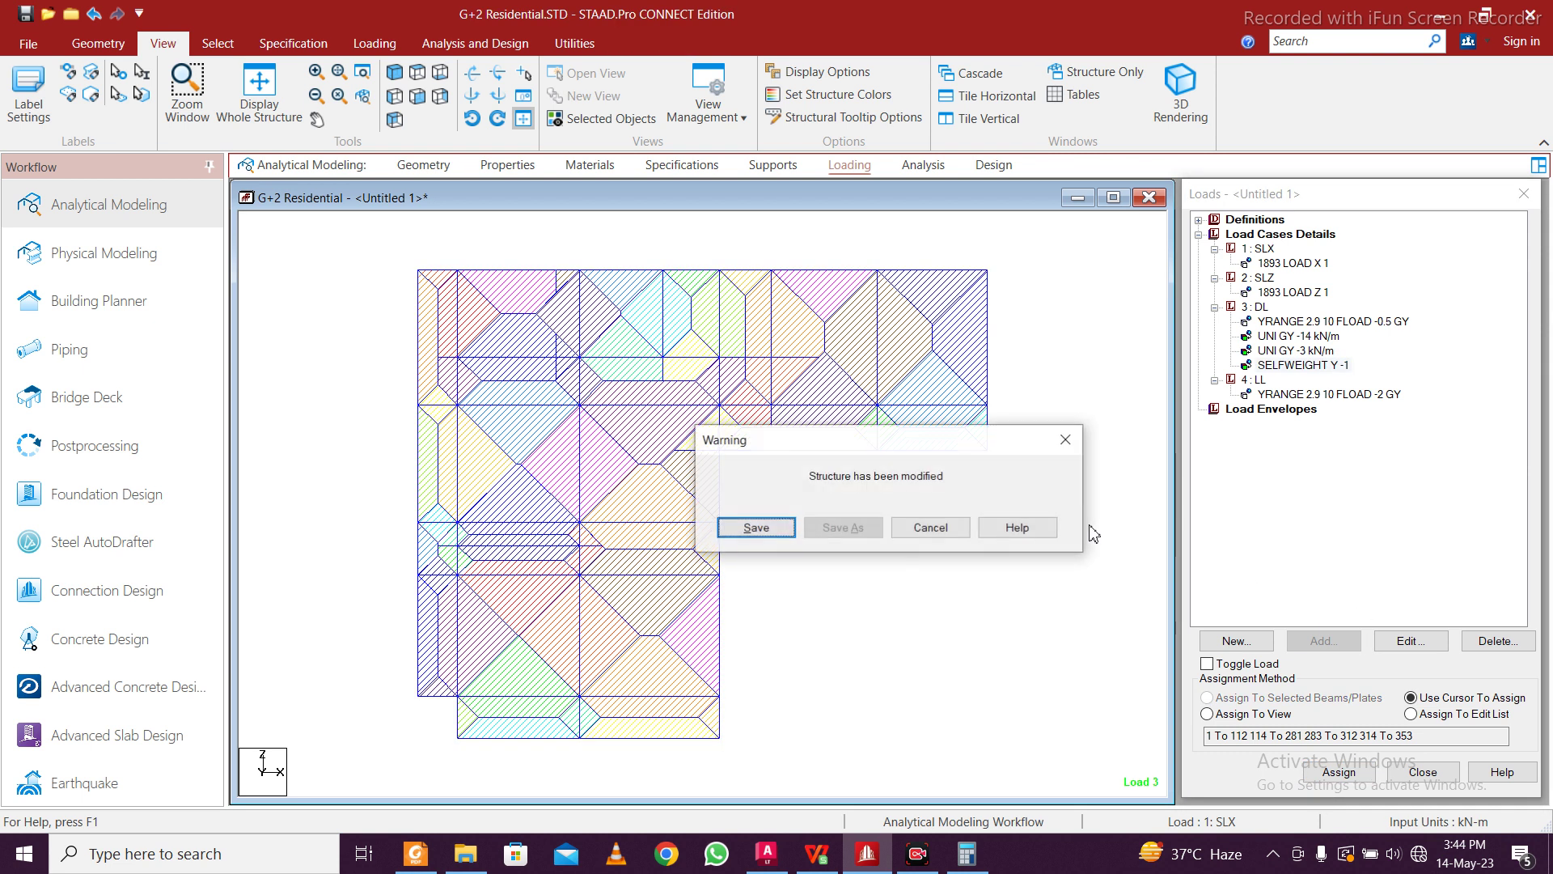
Save the modified structure and open its command file at the load case definitions
click(756, 528)
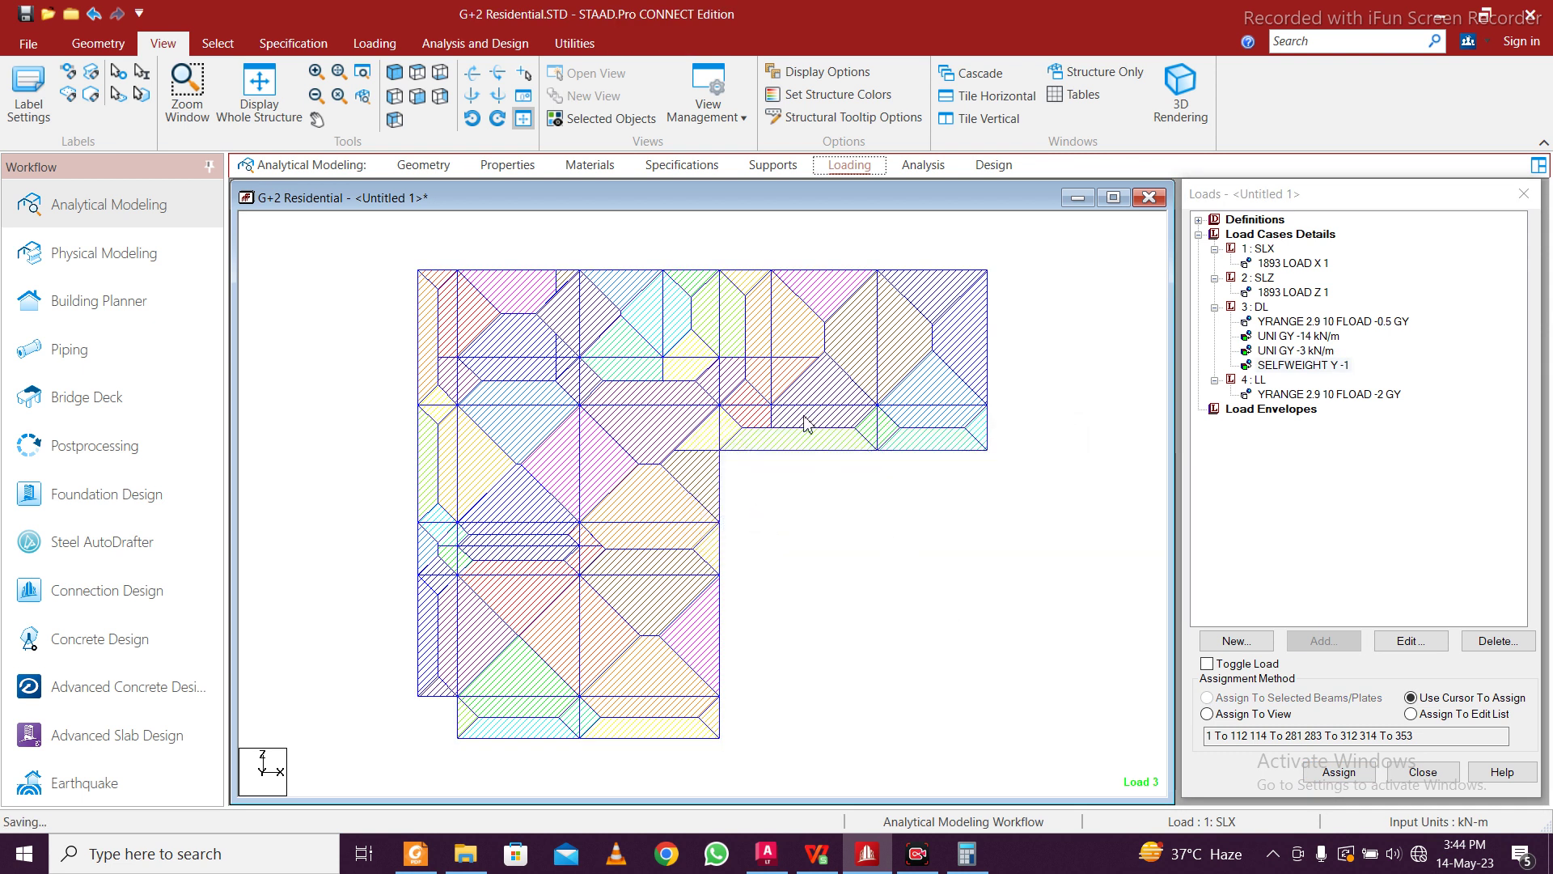
click(563, 45)
click(522, 88)
scroll(741, 428, down, 20)
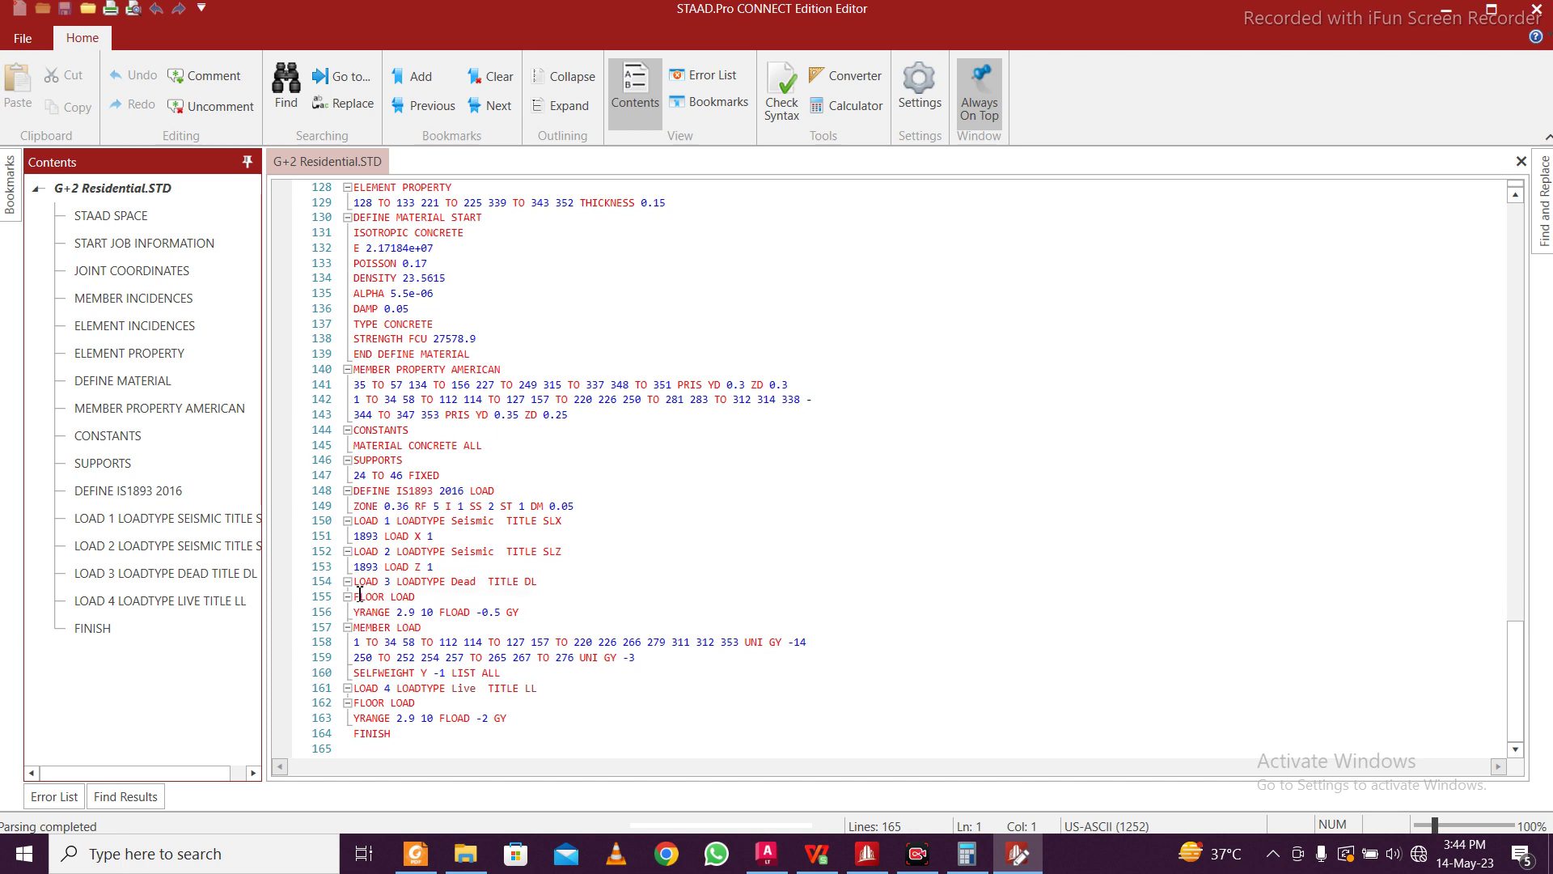
Copy the floor load, member load and self-weight lines of load case 3 to below the ZONE line of the IS1893 2016 definition
drag(354, 599, 533, 670)
key(ctrl+c)
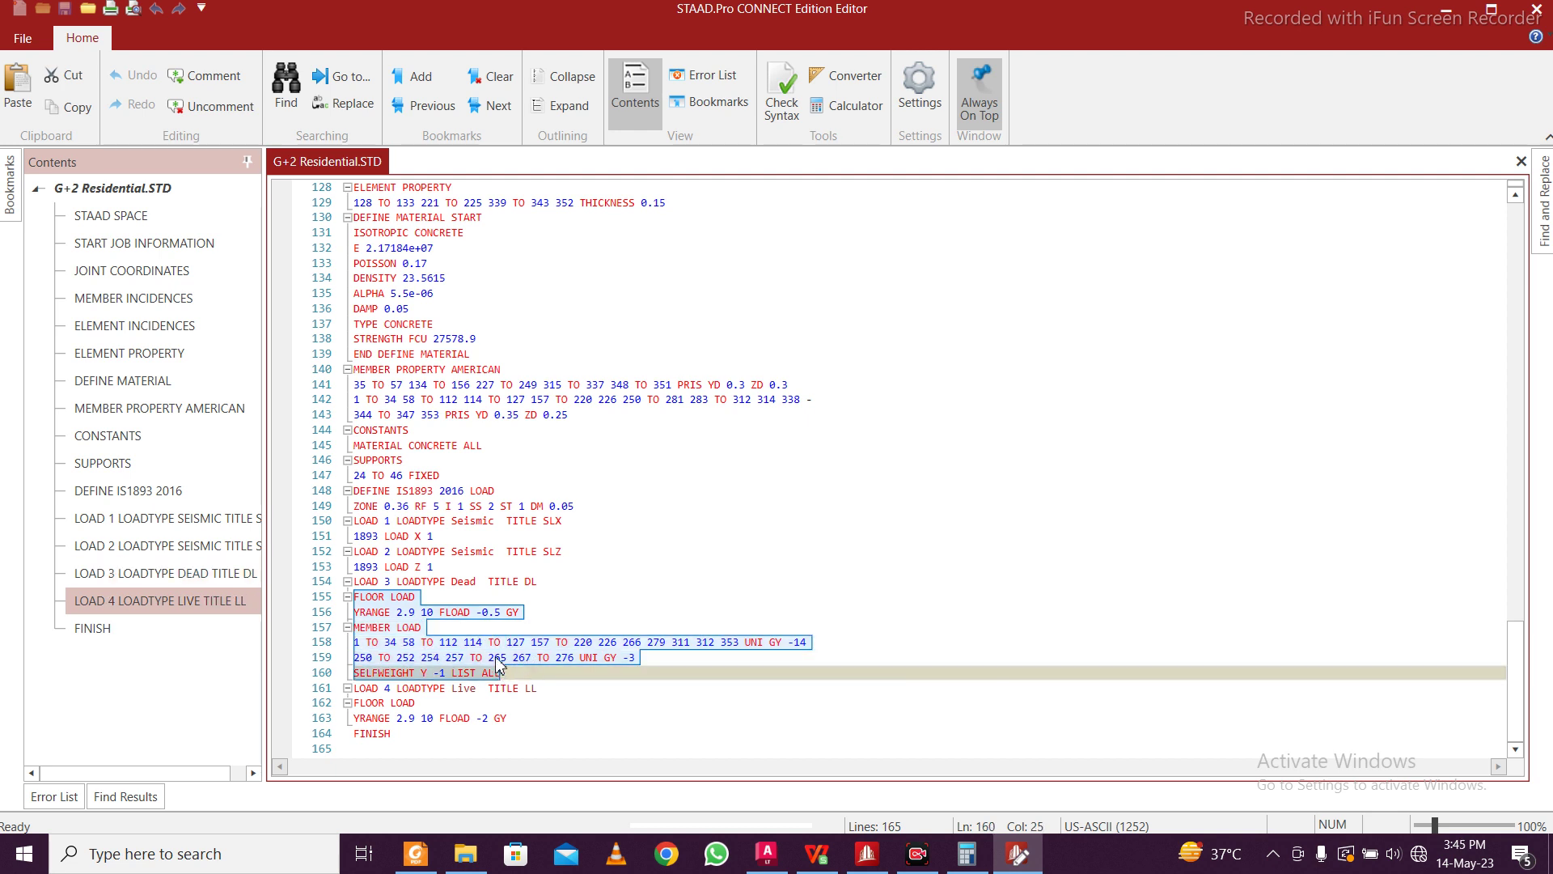
scroll(486, 499, up, 1)
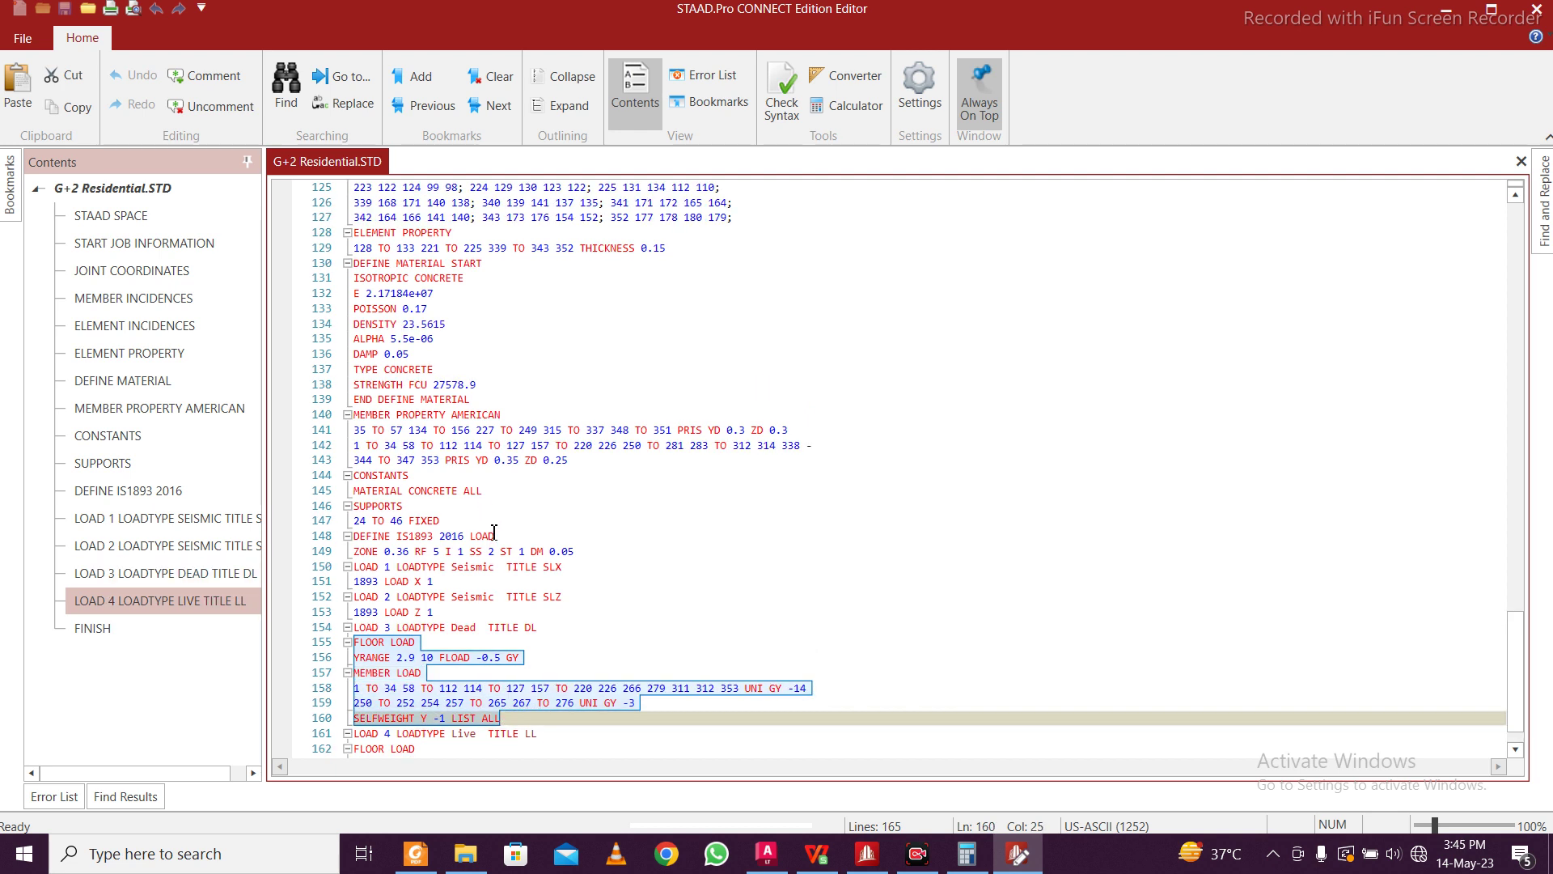
click(587, 552)
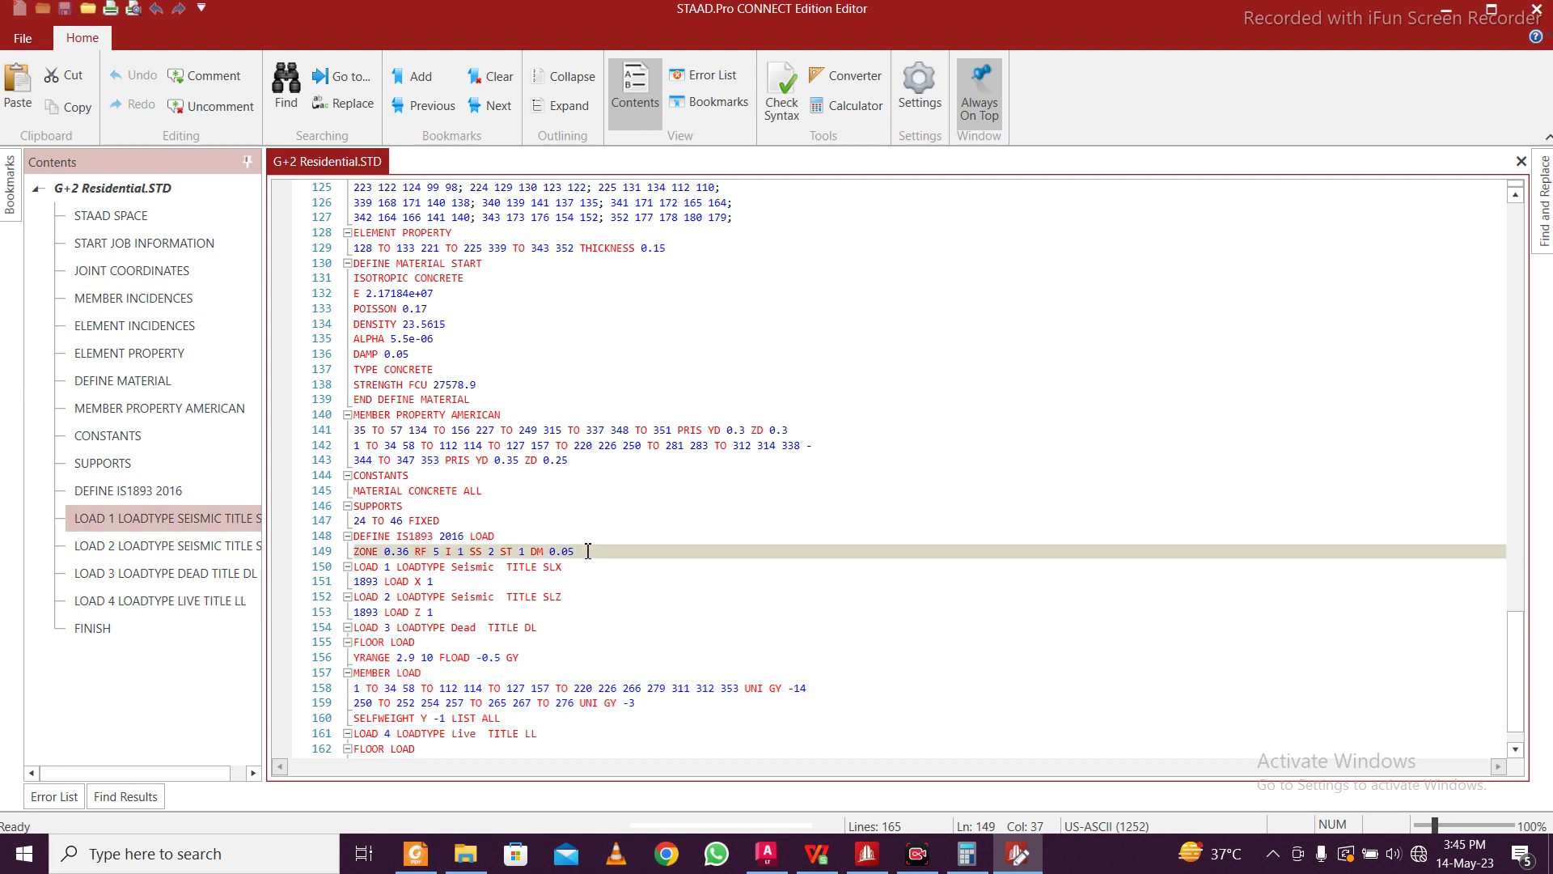
key(ctrl+v)
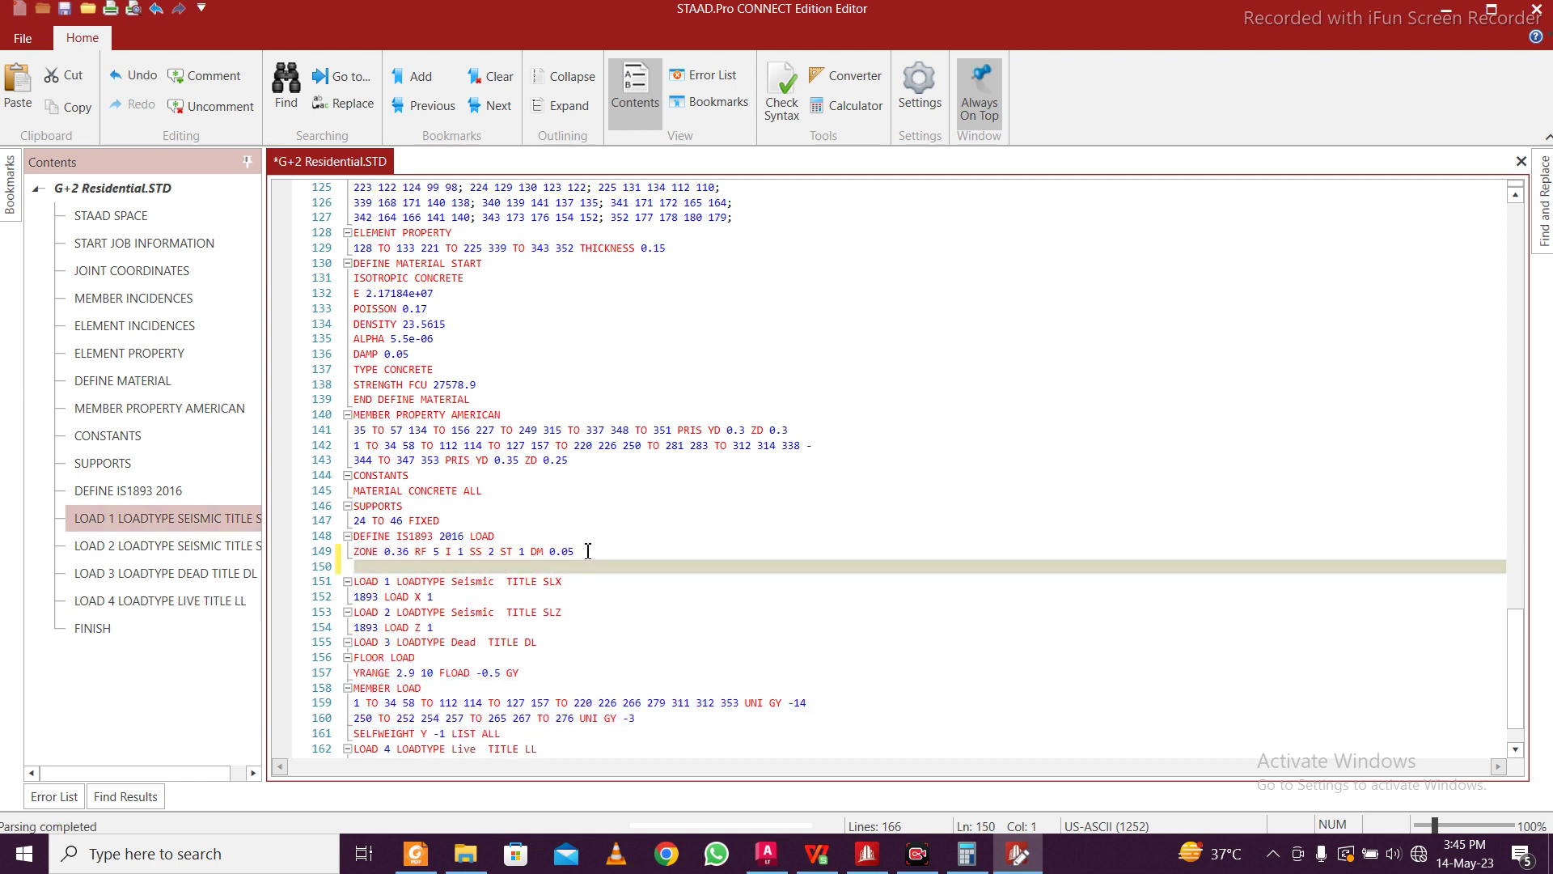
Turn the copied floor load into a FLOOR WEIGHT entry with FLOAD 0.5 and no GY direction
click(441, 565)
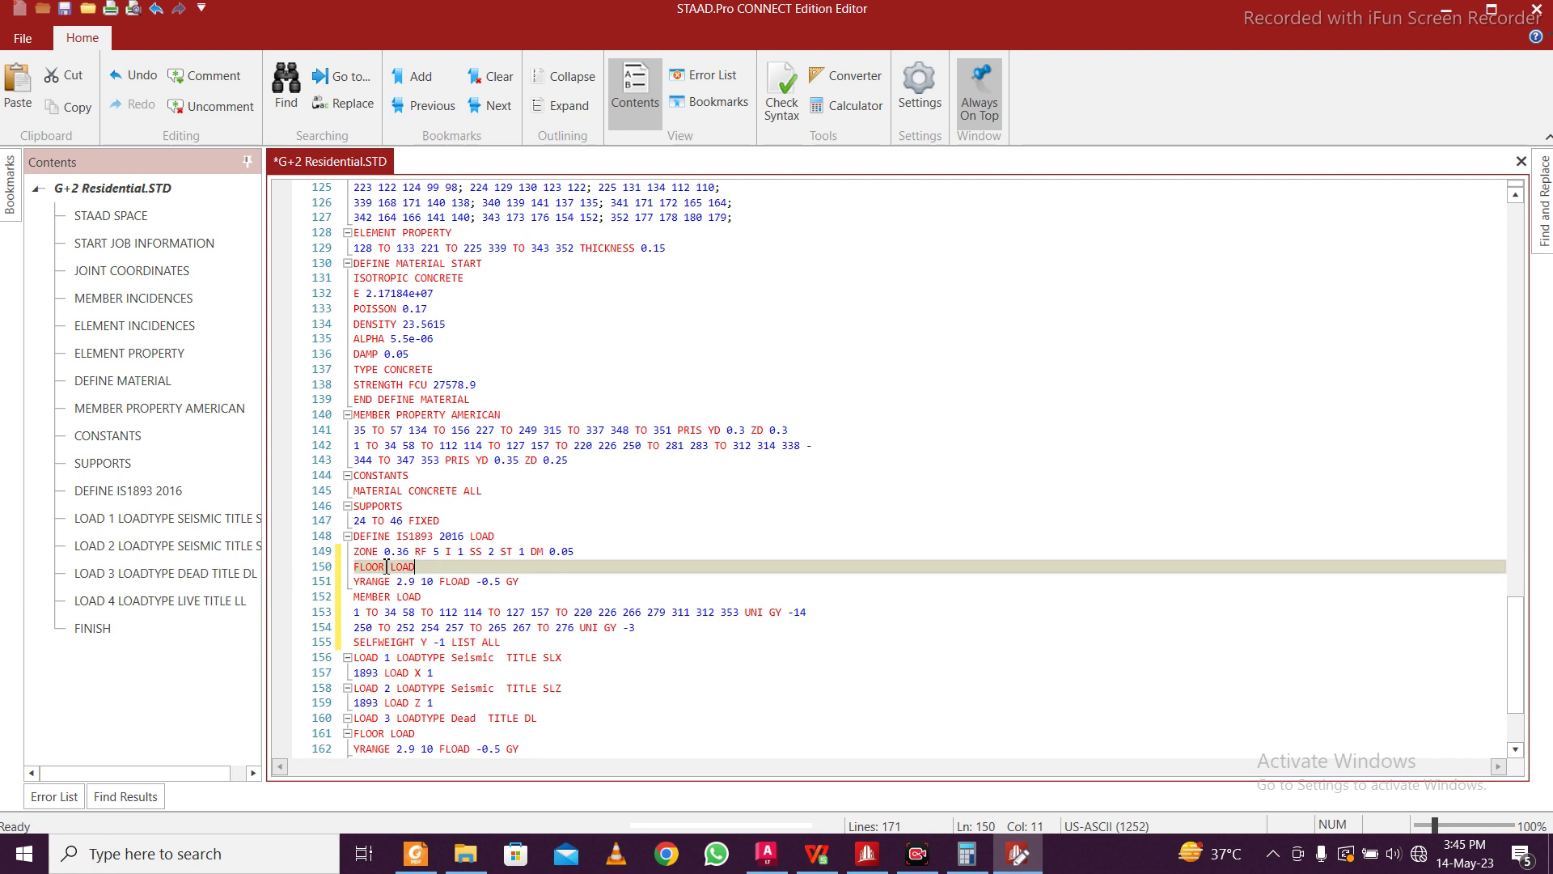
key(Left)
text(WEIGHT)
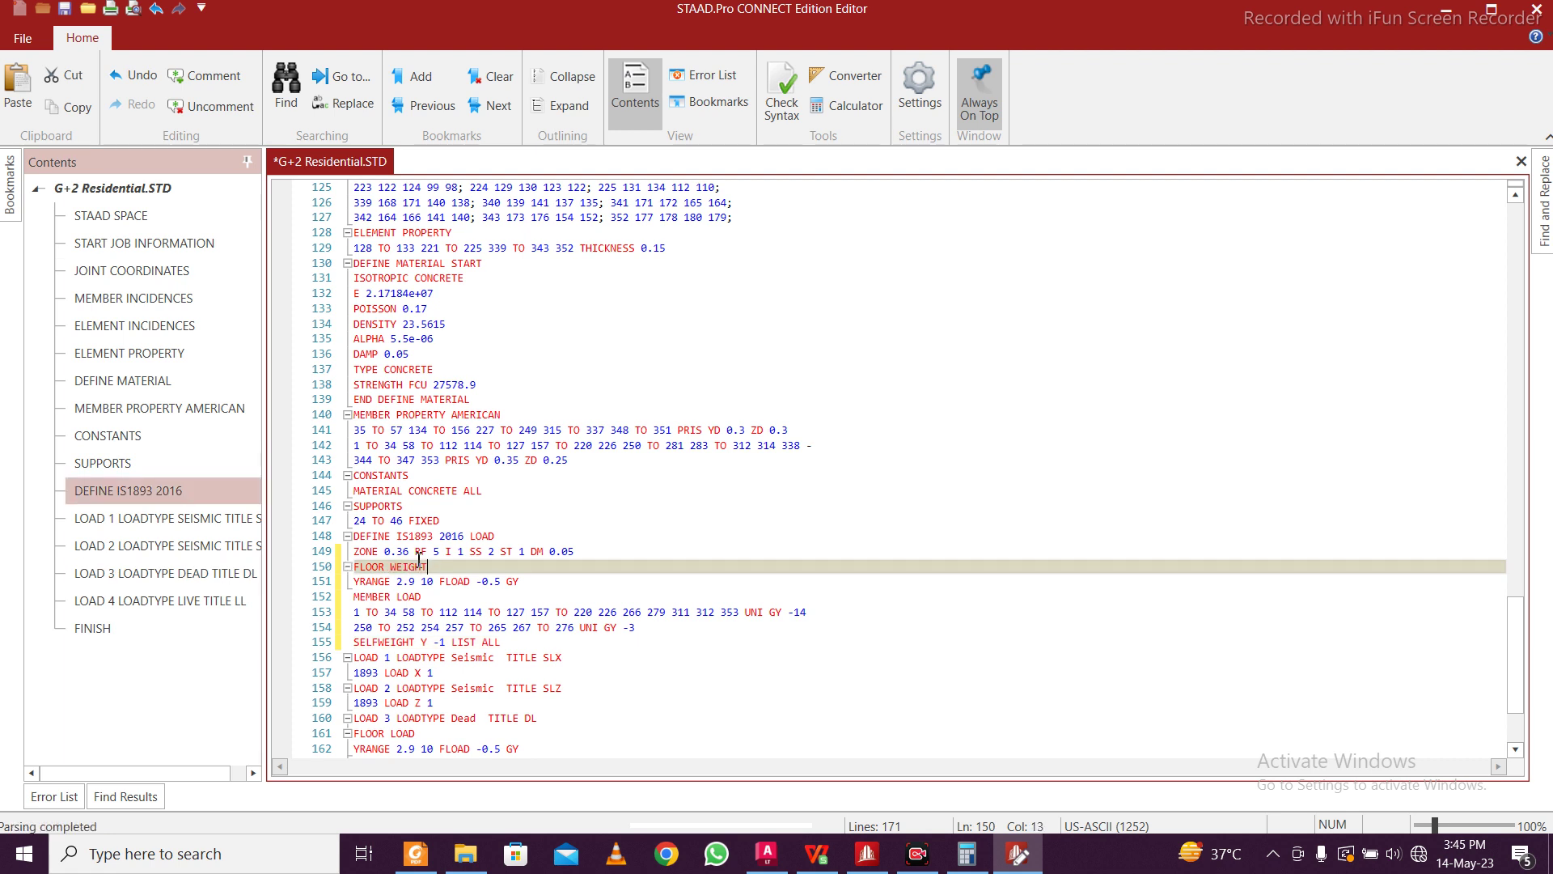
click(543, 579)
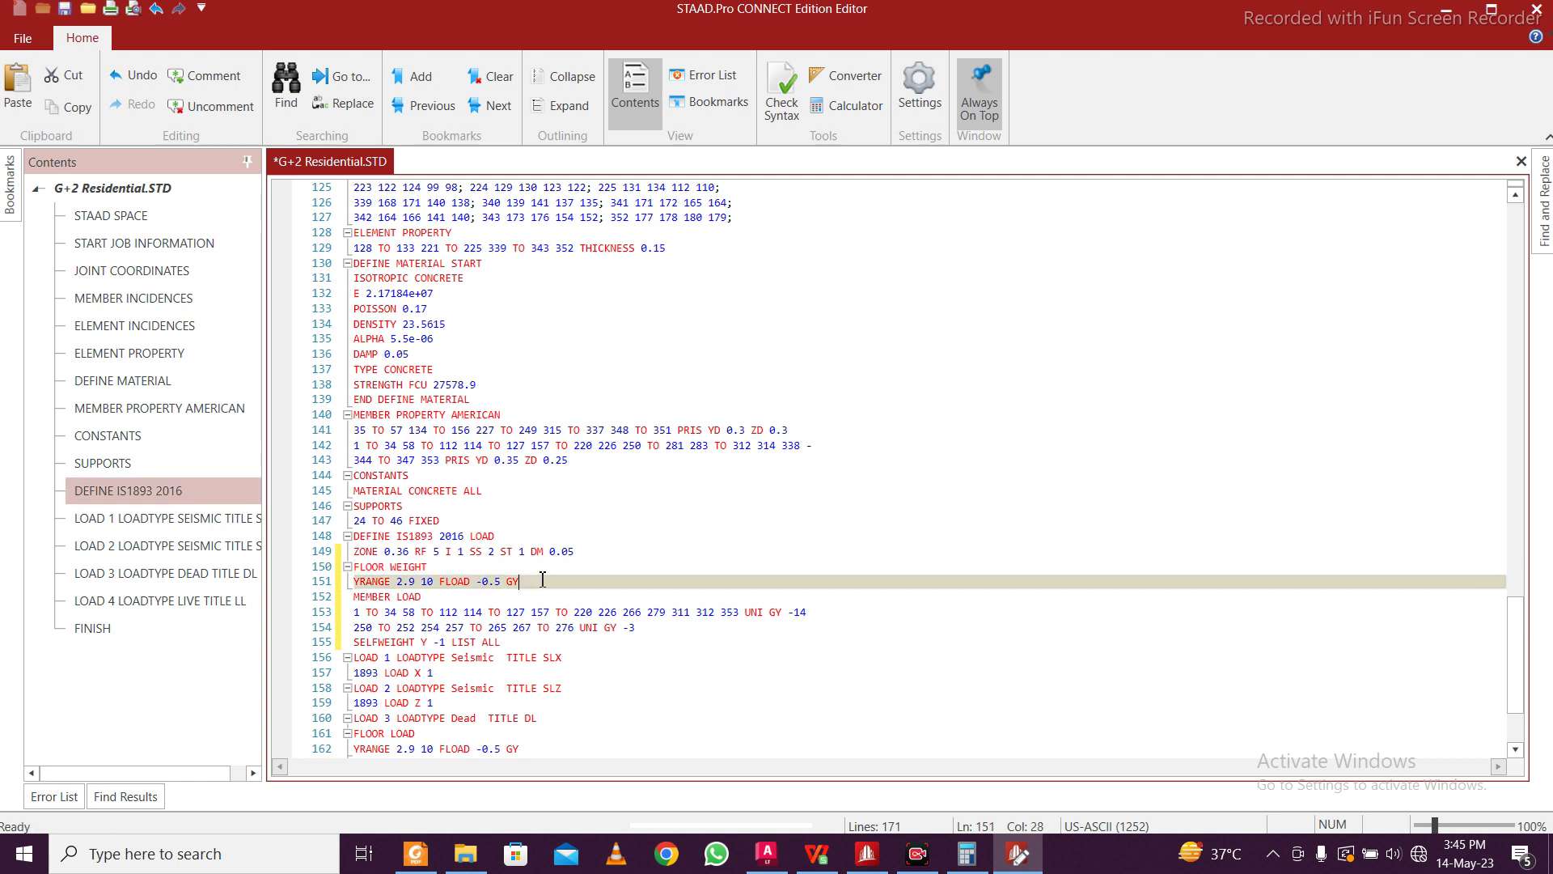
key(BackSpace)
key(BackSpace)
key(Left)
key(Left)
click(491, 607)
Change the copied MEMBER LOAD heading in the seismic definition to MEMBER WEIGHT
click(440, 592)
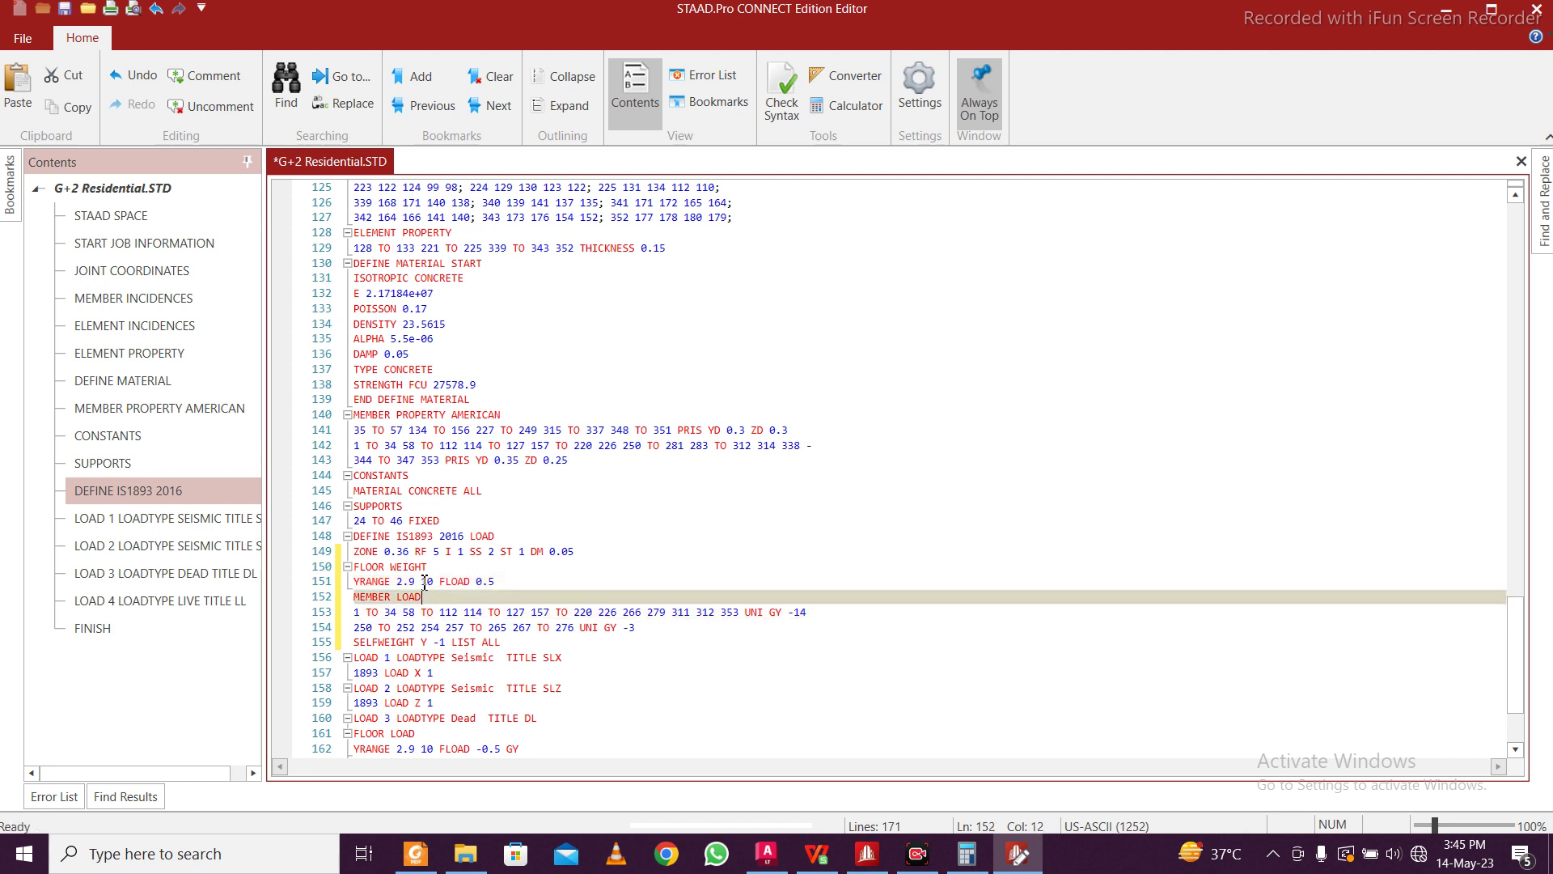
key(shift+Left)
key(shift+Left)
key(shift+Left)
text(W)
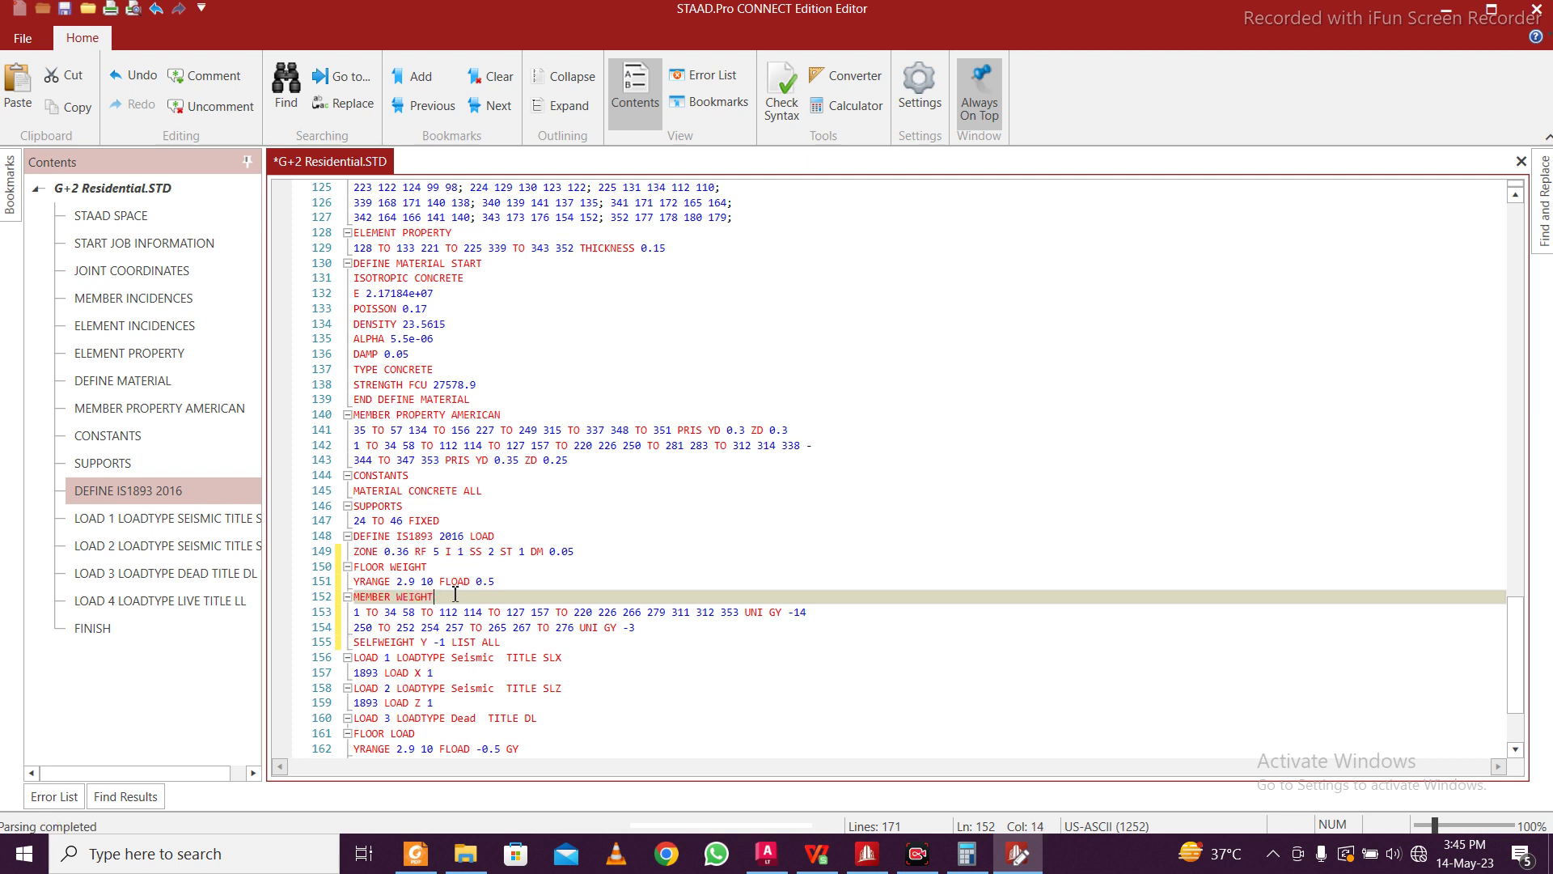
Change the two copied member load lines under MEMBER WEIGHT to UNI 14 and UNI 3, without the GY direction or minus signs
click(796, 613)
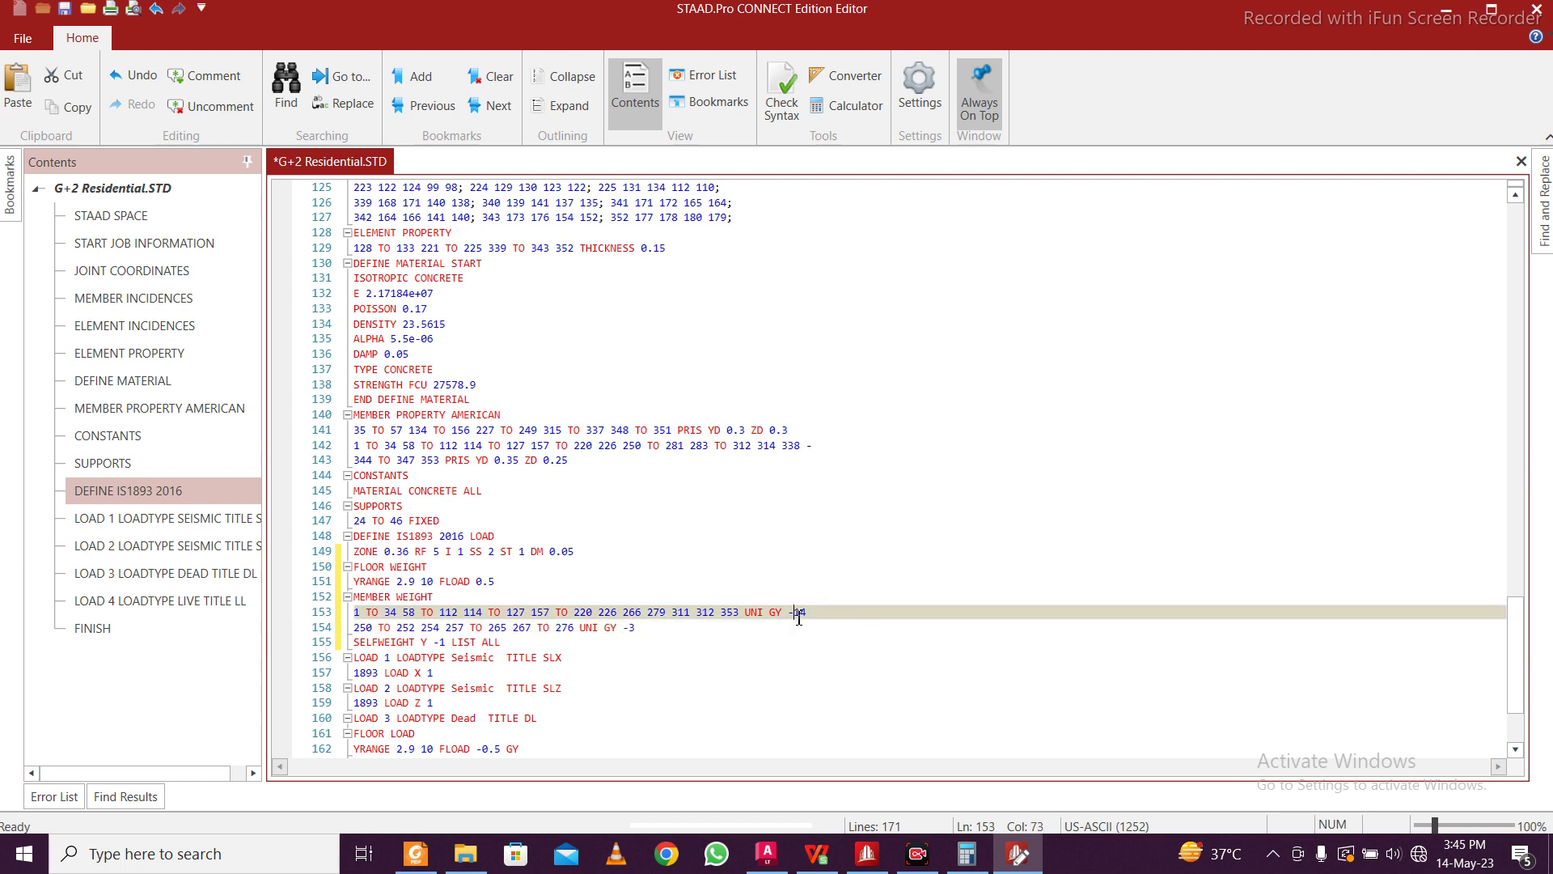
key(BackSpace)
key(BackSpace)
click(635, 629)
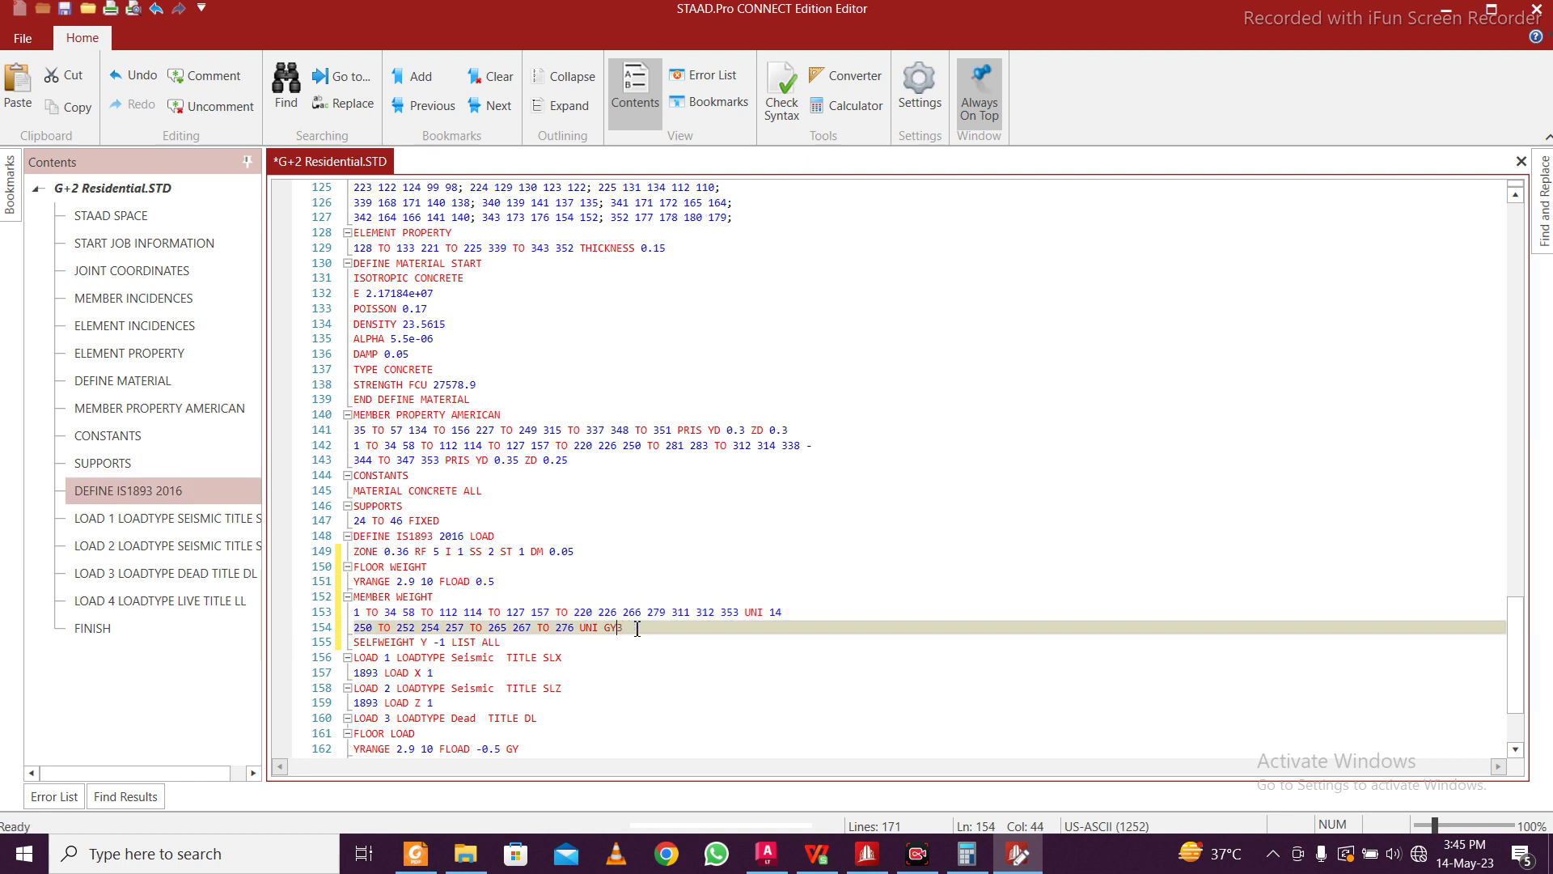
key(BackSpace)
Change the copied self-weight line in the seismic definition to SELFWEIGHT 1 LIST ALL
click(442, 640)
key(BackSpace)
key(BackSpace)
key(BackSpace)
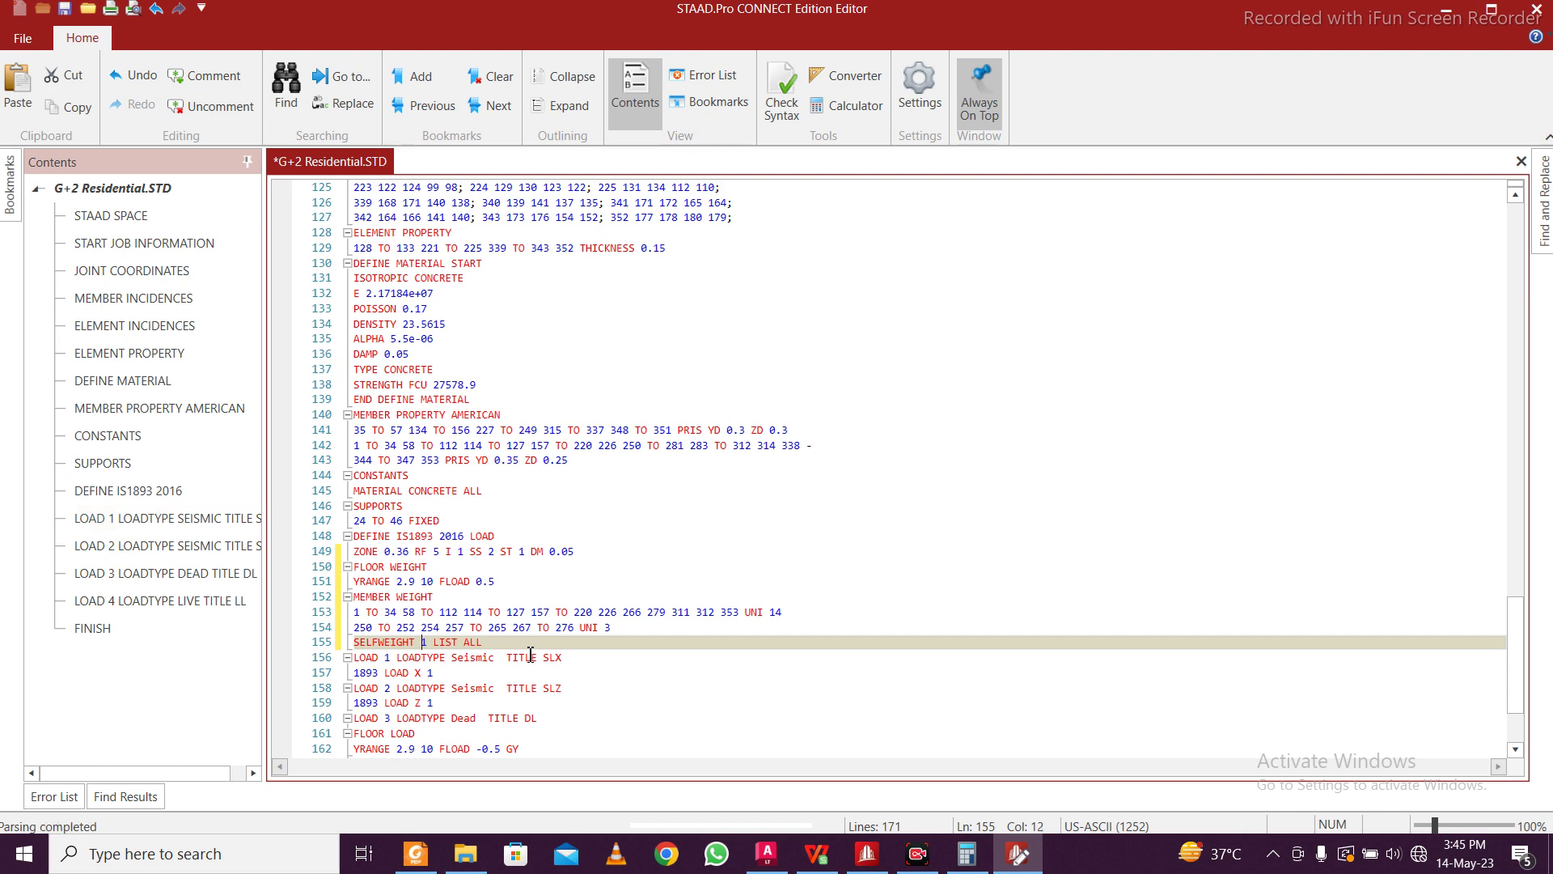
Copy the FLOOR LOAD heading and YRANGE line of load case 4 to below the SELFWEIGHT line of the IS1893 2016 definition
scroll(531, 655, down, 2)
scroll(527, 659, down, 1)
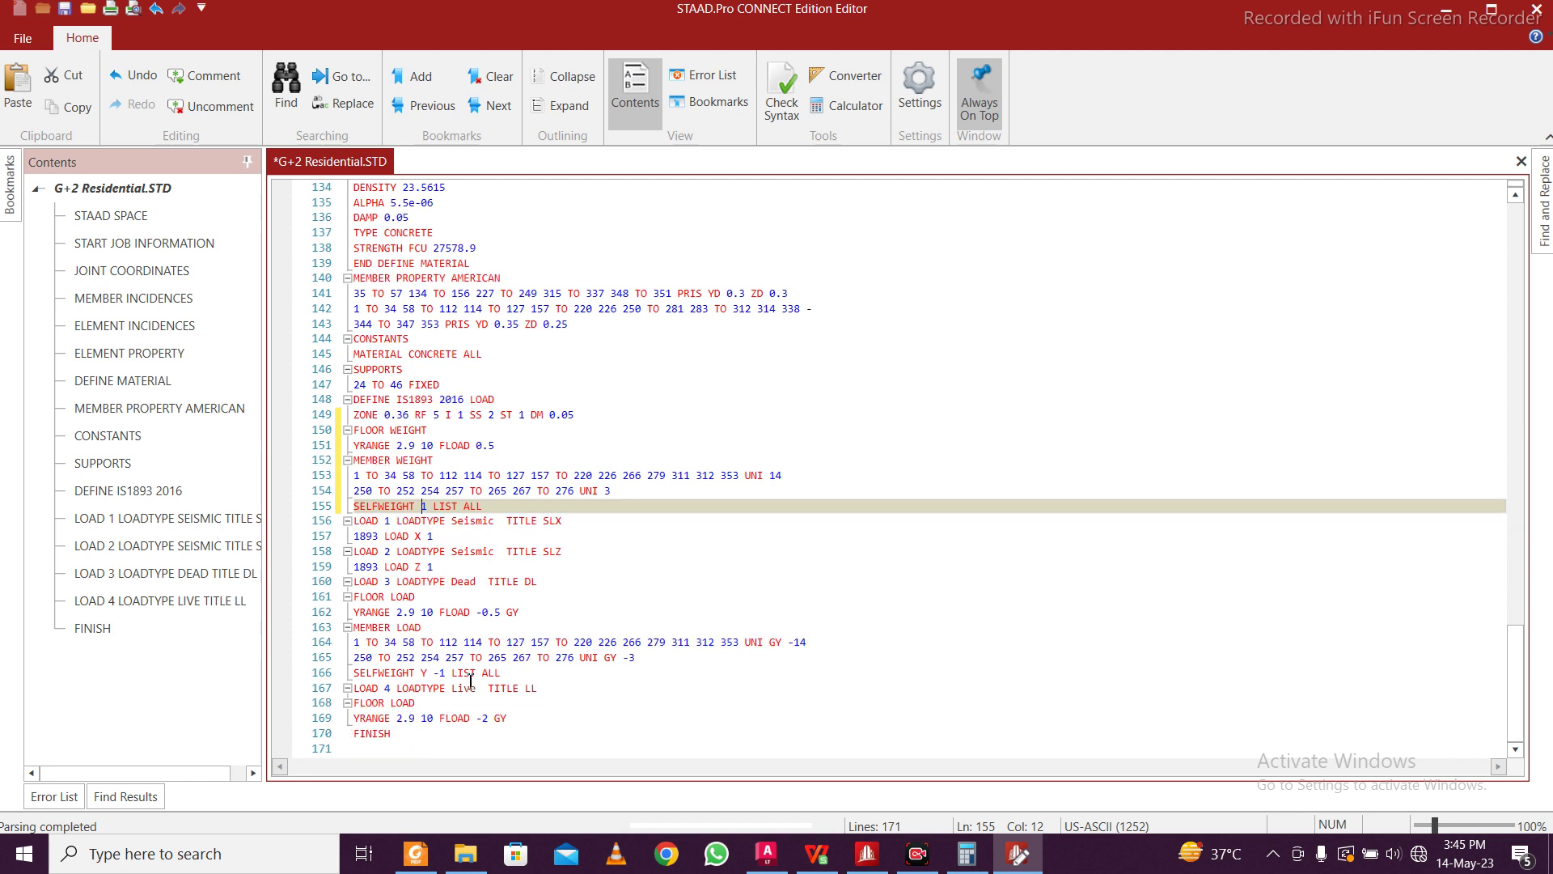
drag(512, 723, 361, 711)
key(ctrl+c)
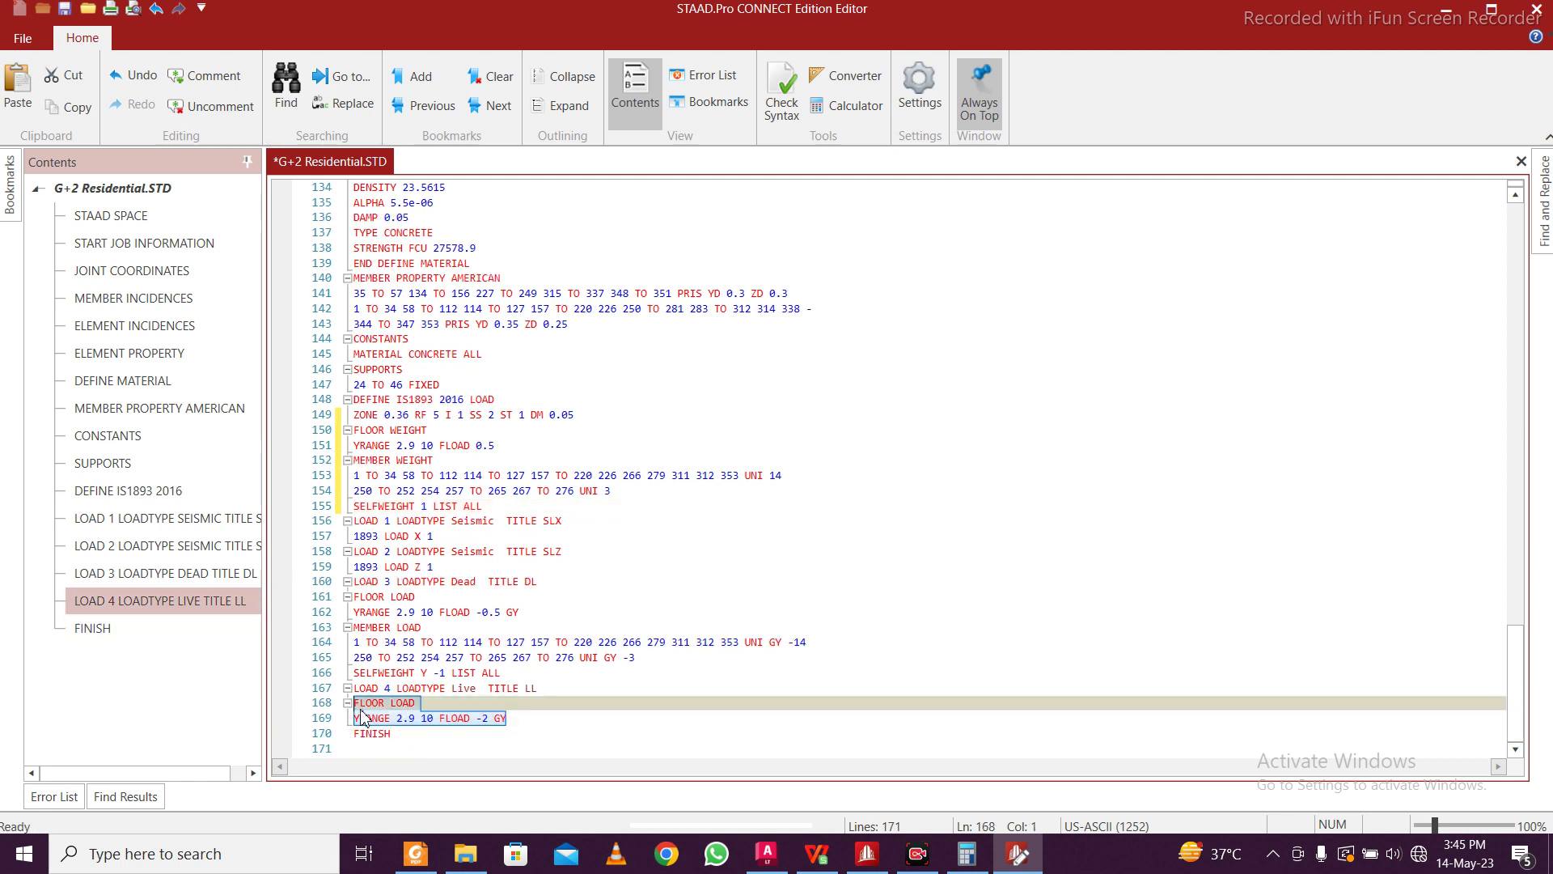
scroll(572, 541, up, 1)
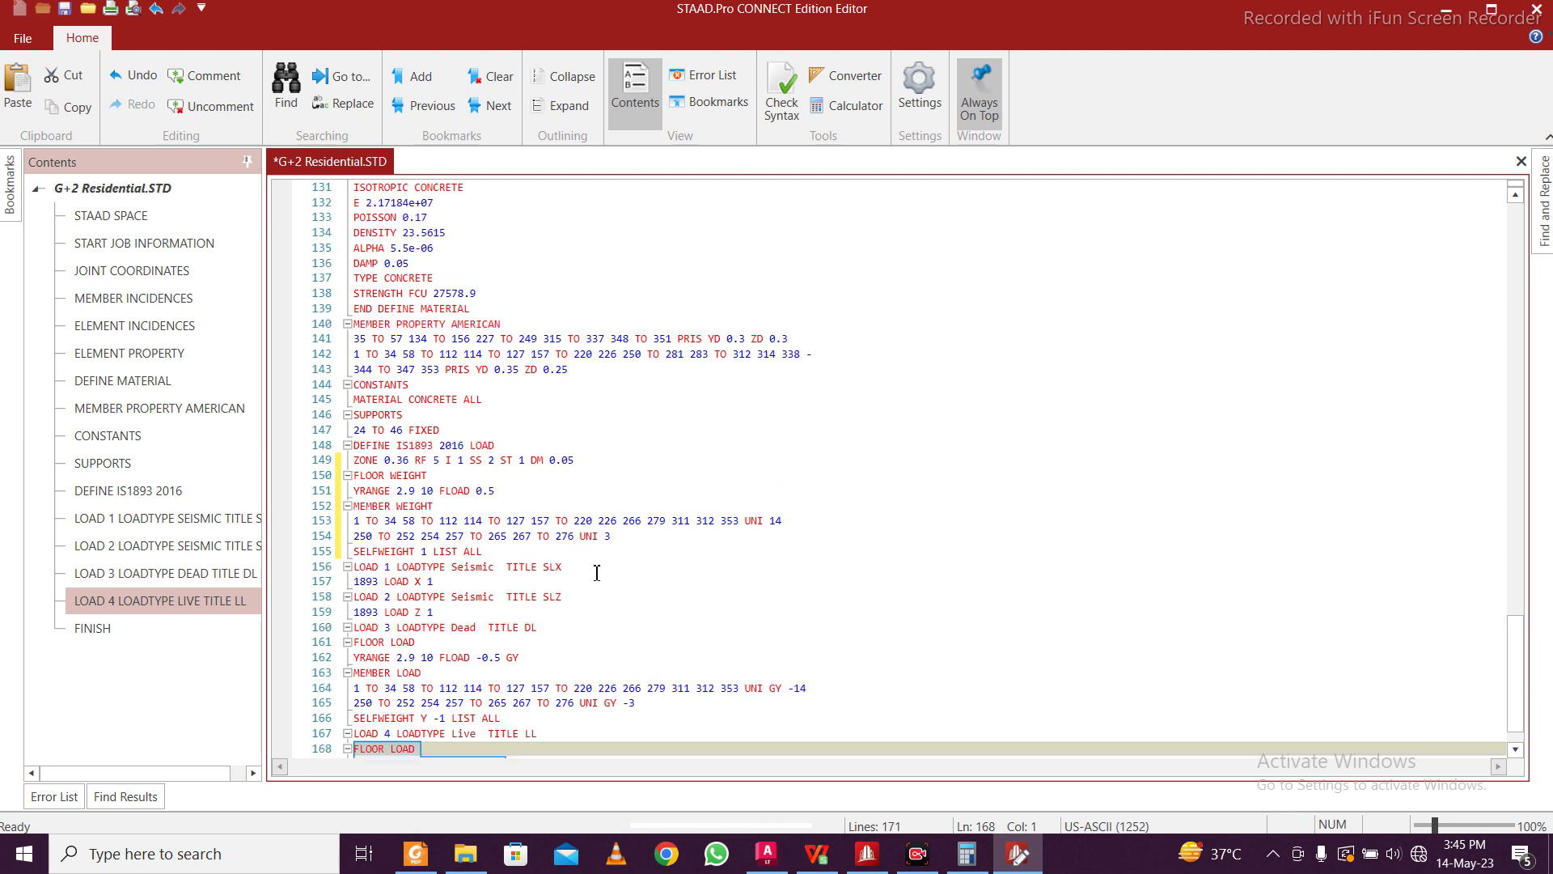
click(495, 552)
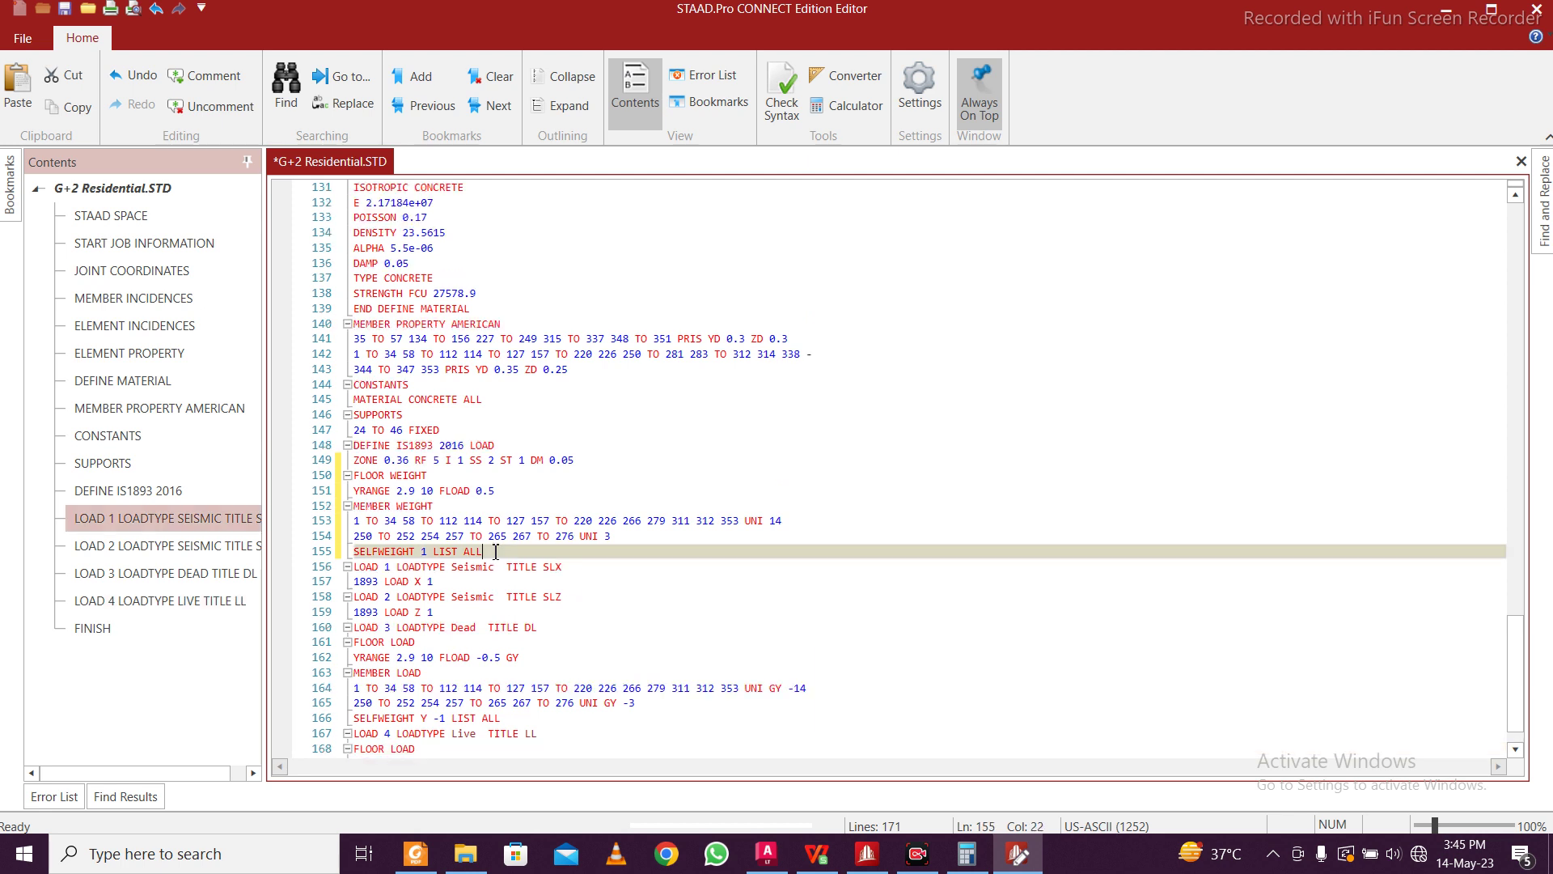
Paste the floor load block below the seismic SELFWEIGHT line and change its heading to FLOOR WEIGHT
key(Return)
key(ctrl+v)
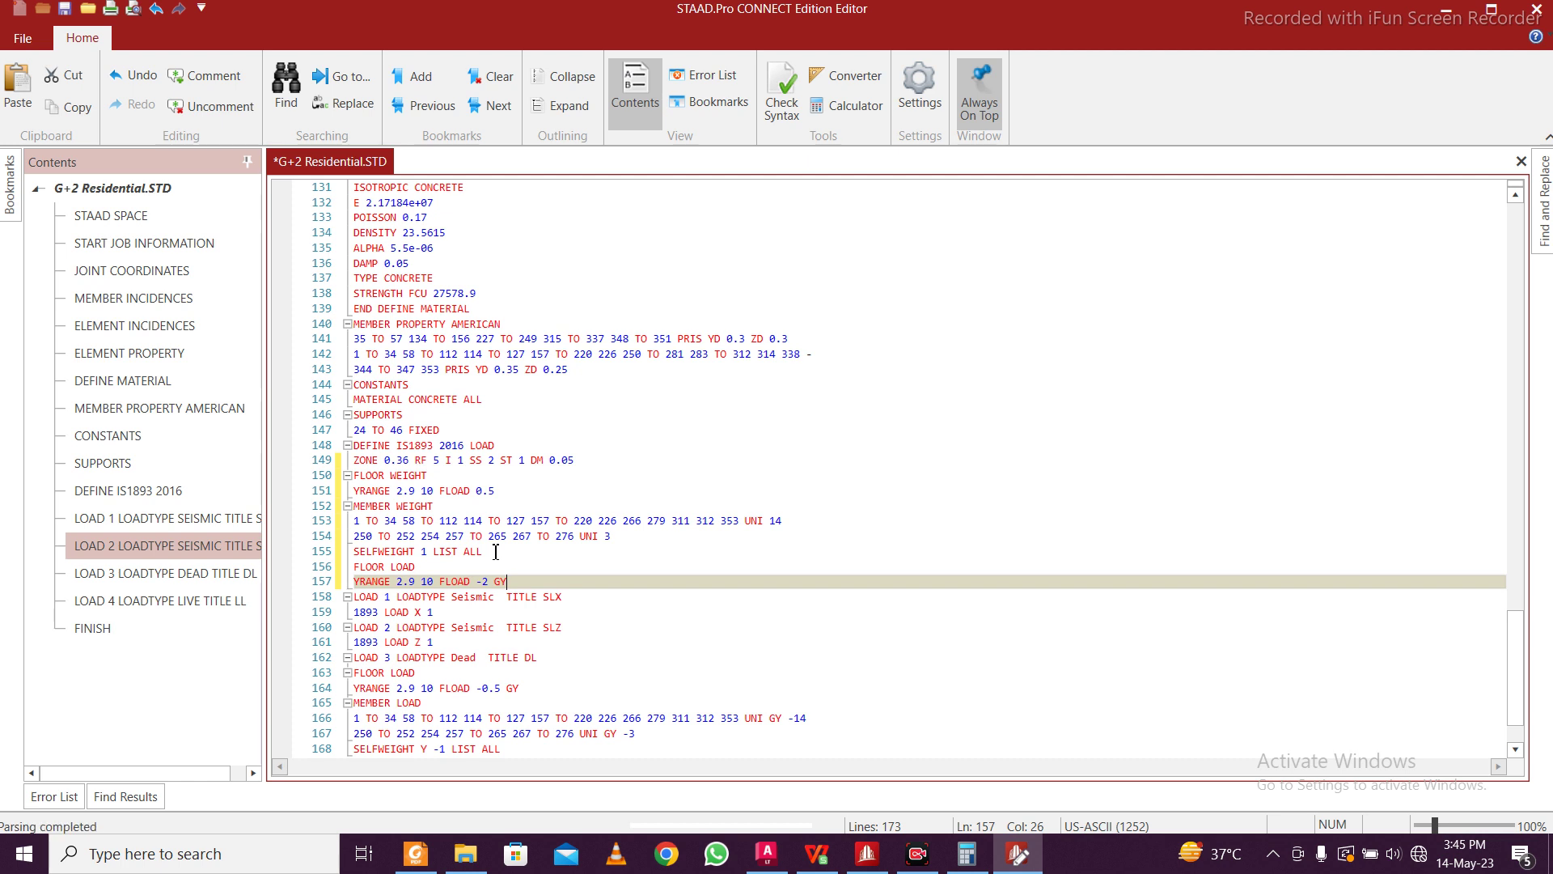
click(434, 572)
key(shift+Left)
key(shift+Left)
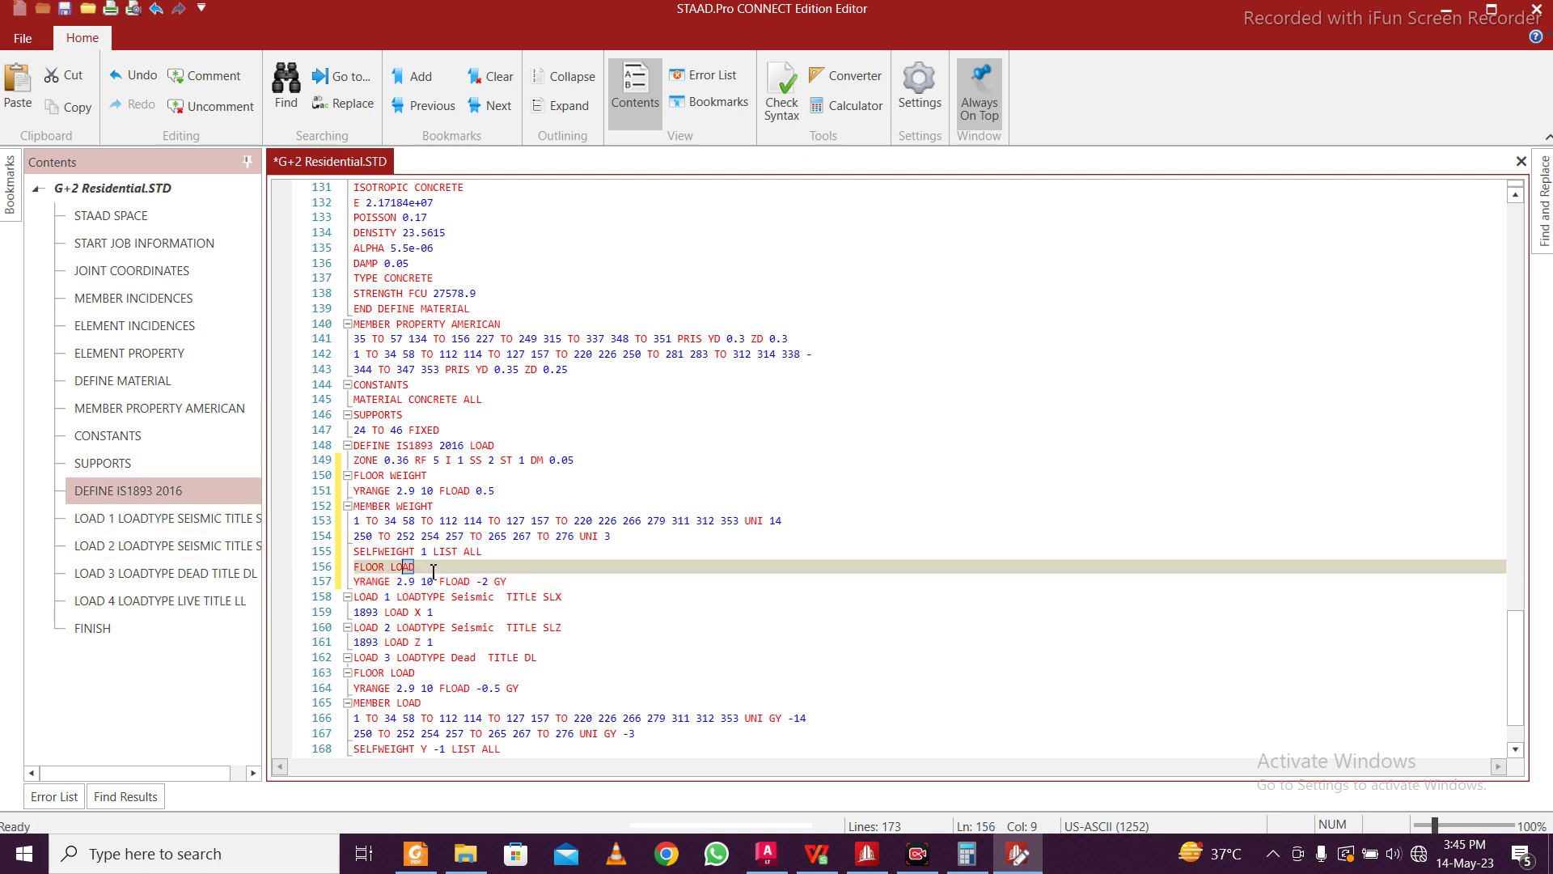
text(WEIGHT)
Change the pasted range line to YRANGE 2.9 10 FLOAD 0.5 without the GY direction, then save and close the input file
click(532, 582)
key(Left)
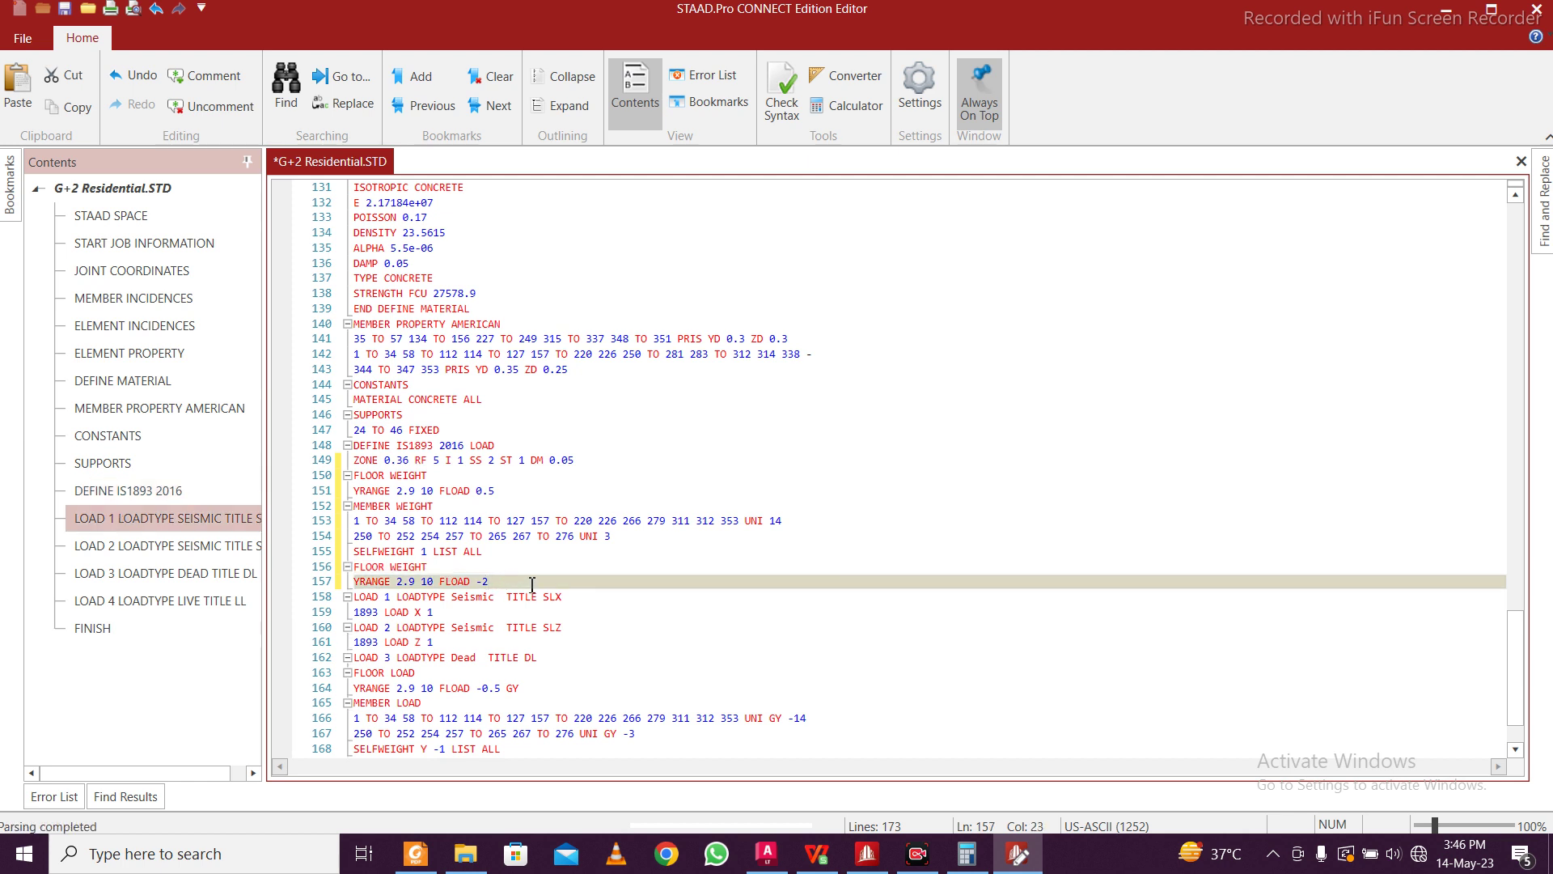
key(shift+Right)
key(Right)
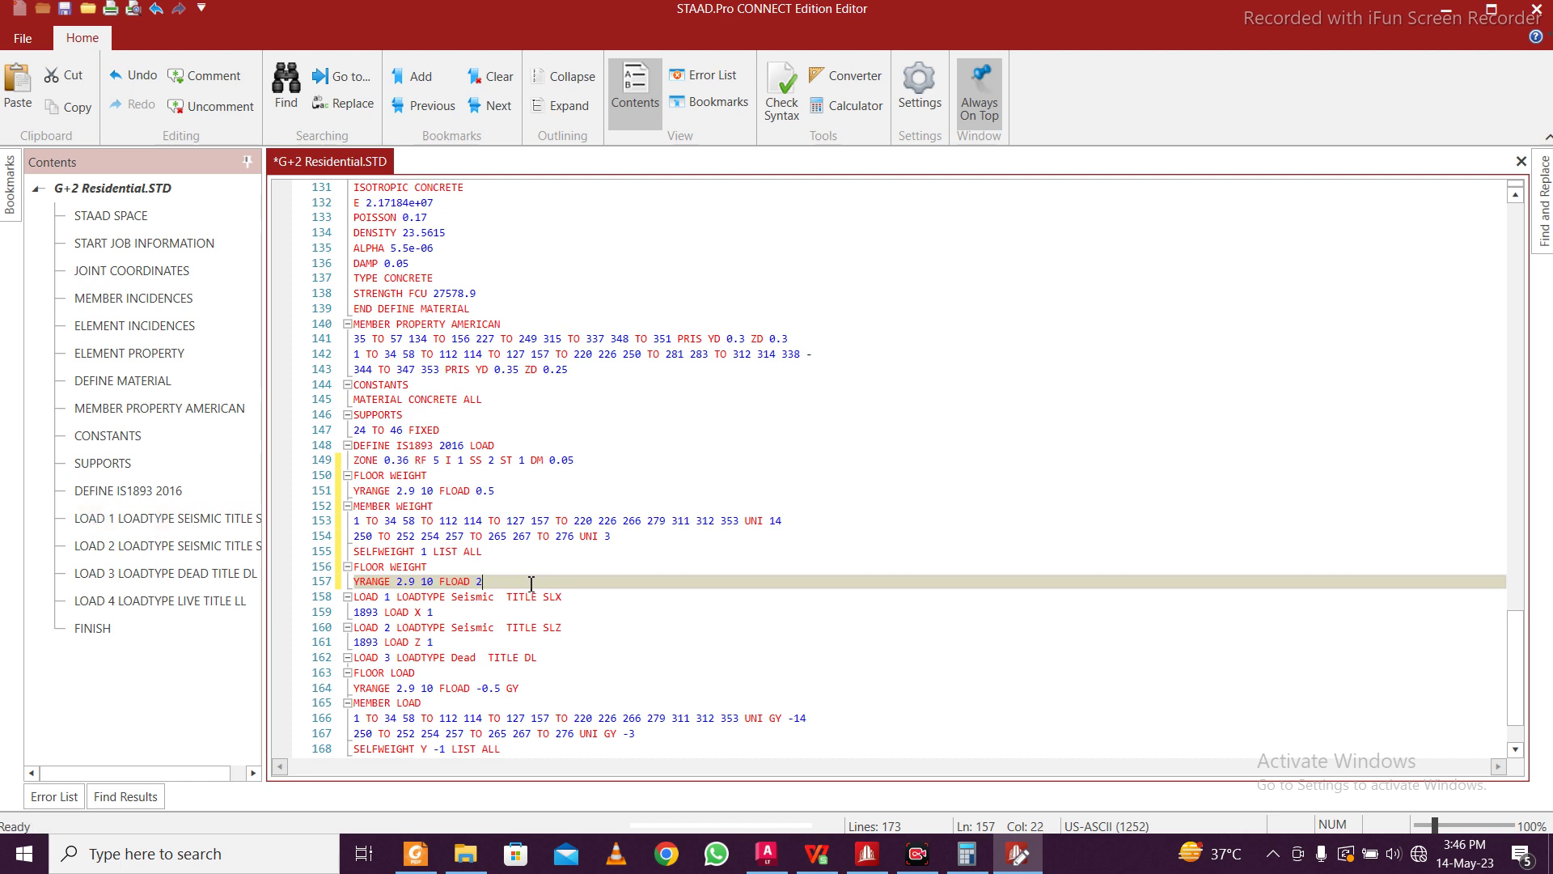
key(shift+Left)
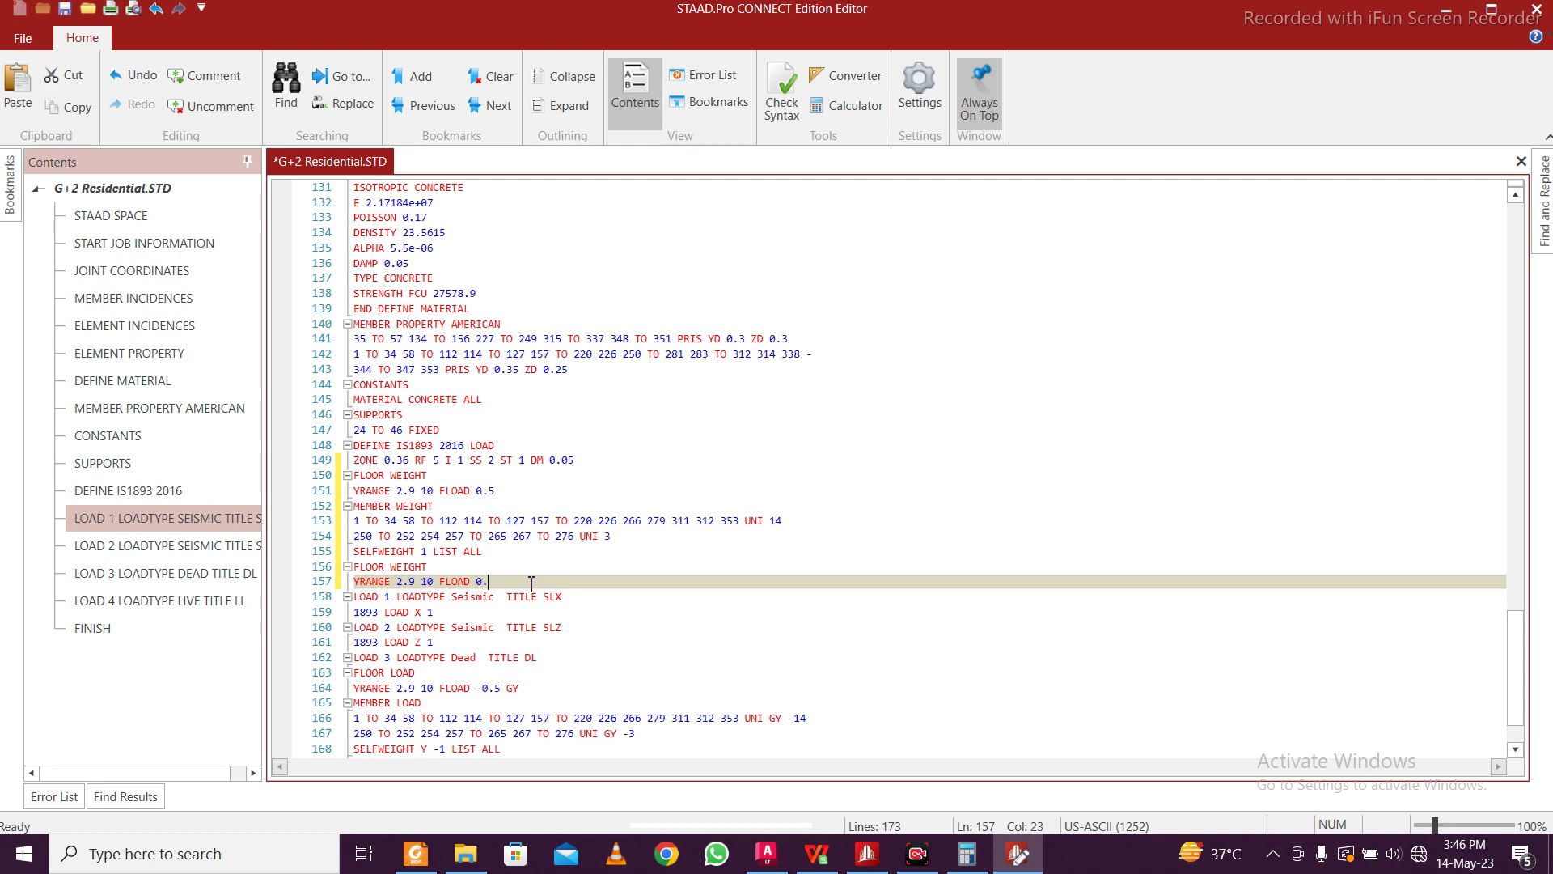
key(ctrl+s)
click(1537, 9)
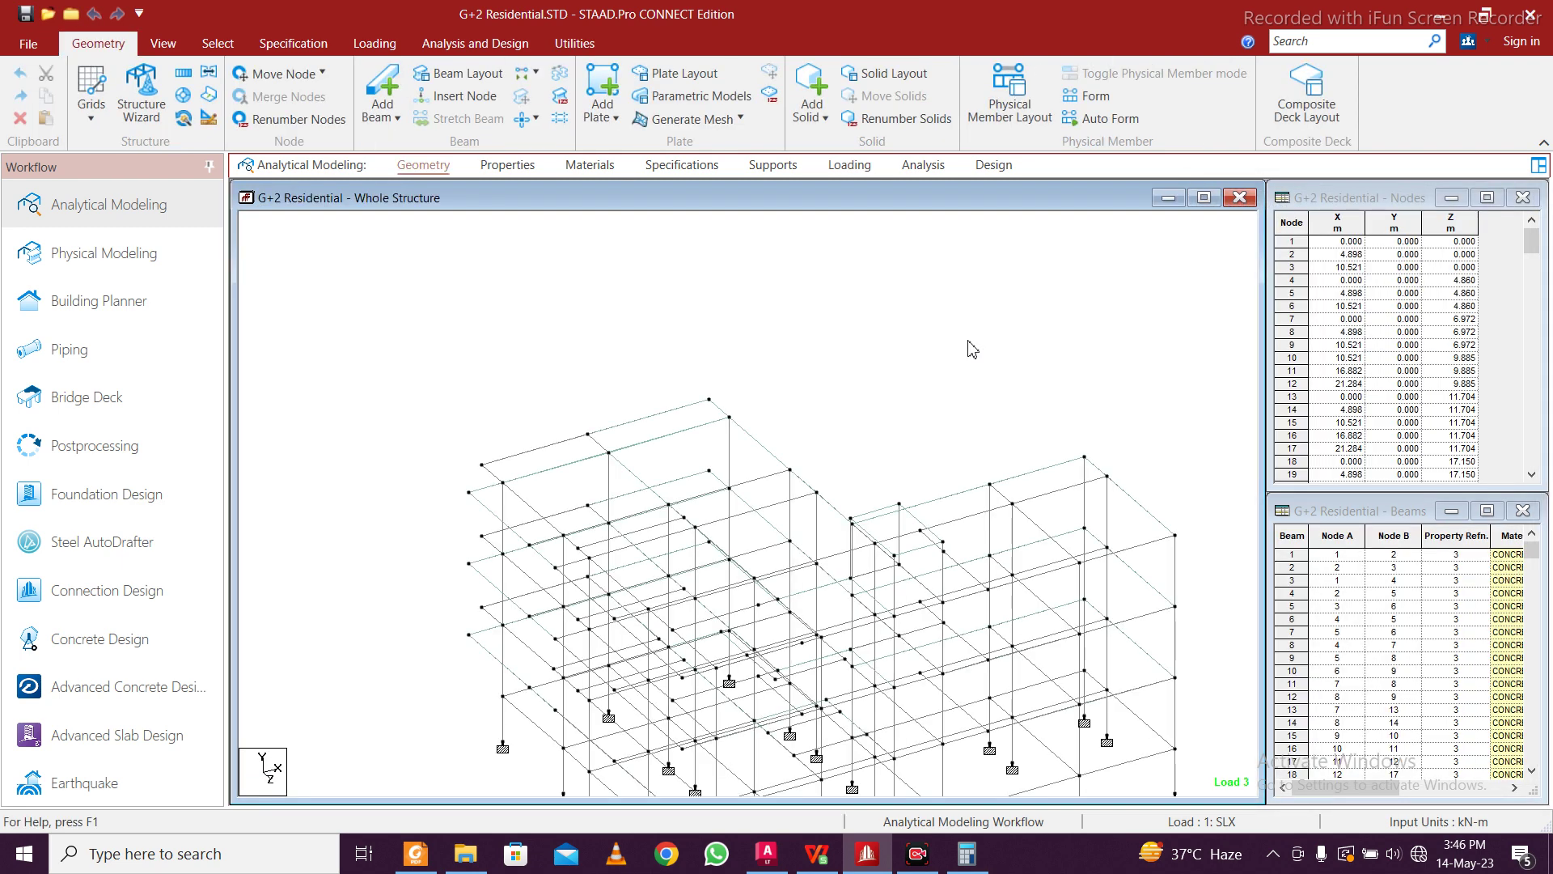
Examine the floor weight, member weight and selfweight entries under the IS 1893 - 2016 seismic definition in the loading data
click(849, 171)
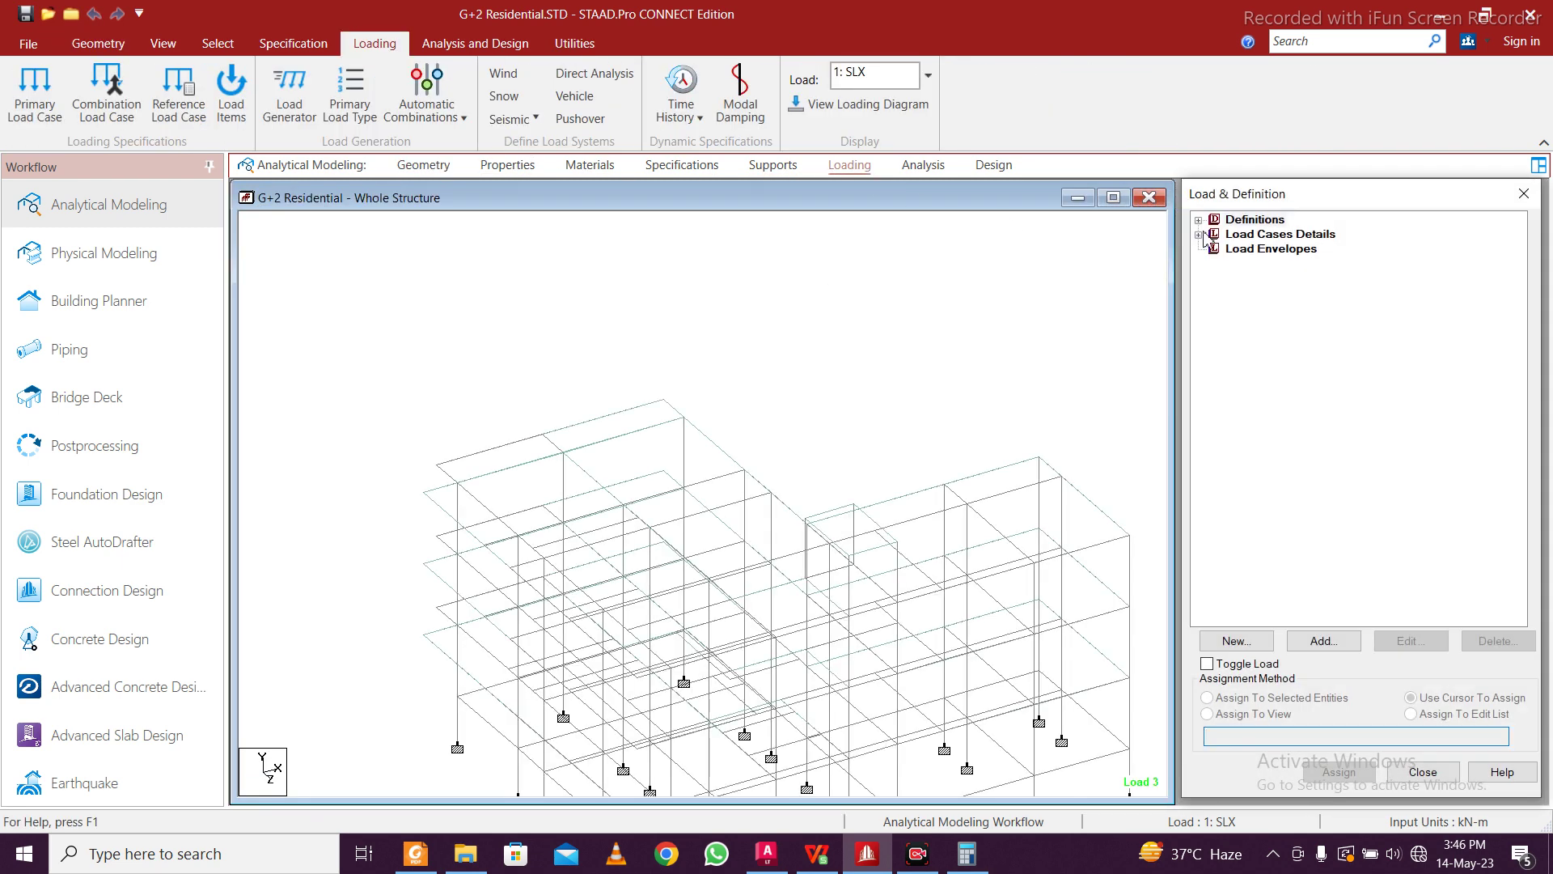
click(1199, 235)
click(1198, 220)
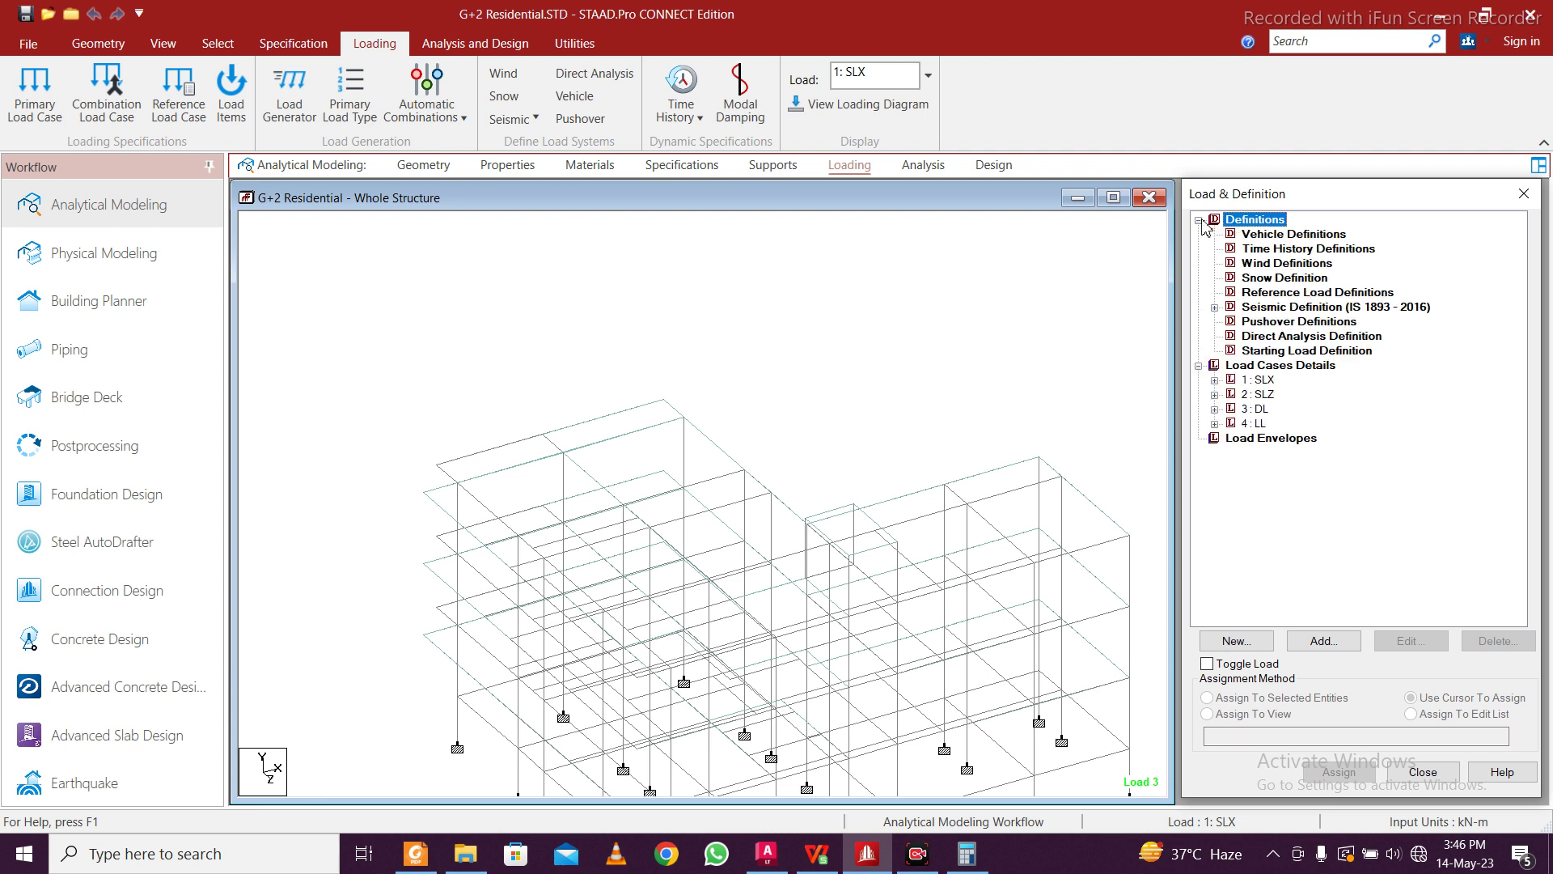
click(1214, 308)
click(1230, 322)
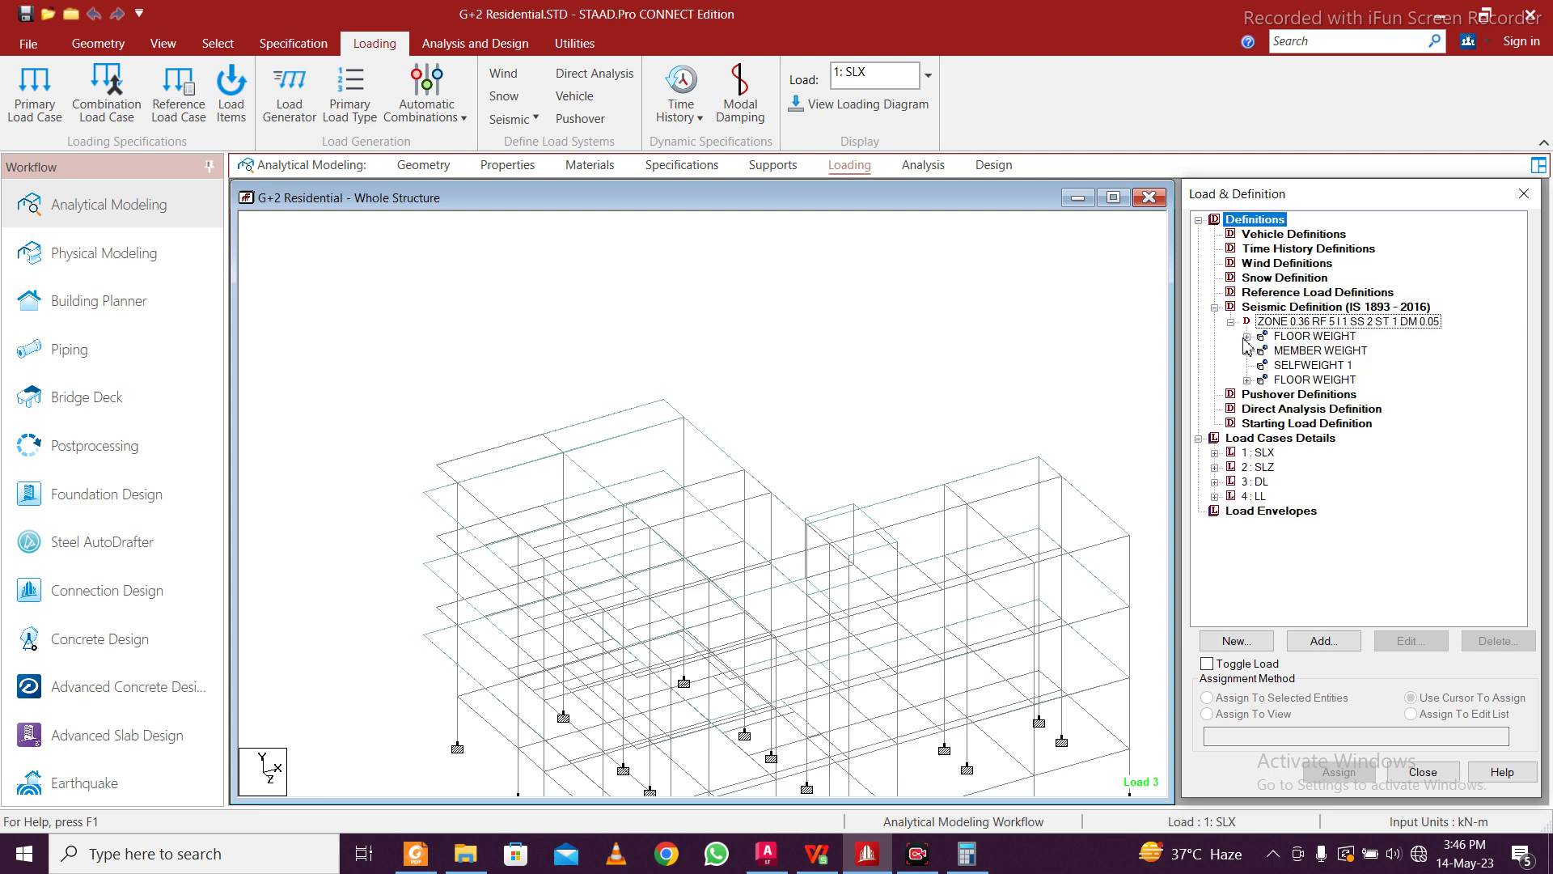
click(1247, 337)
click(1298, 353)
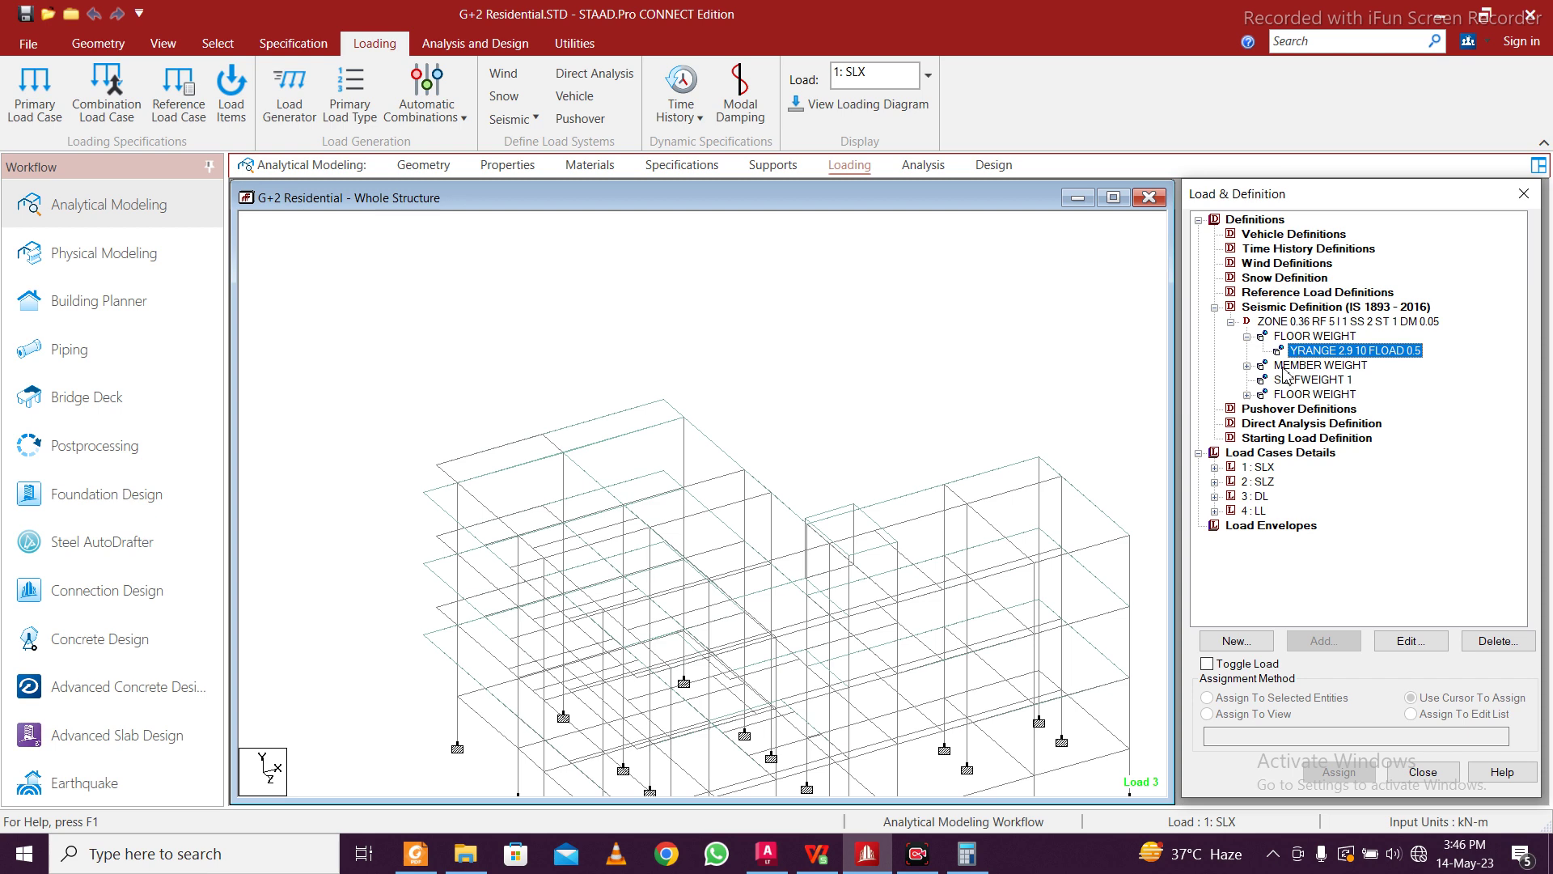
click(1247, 365)
click(1301, 394)
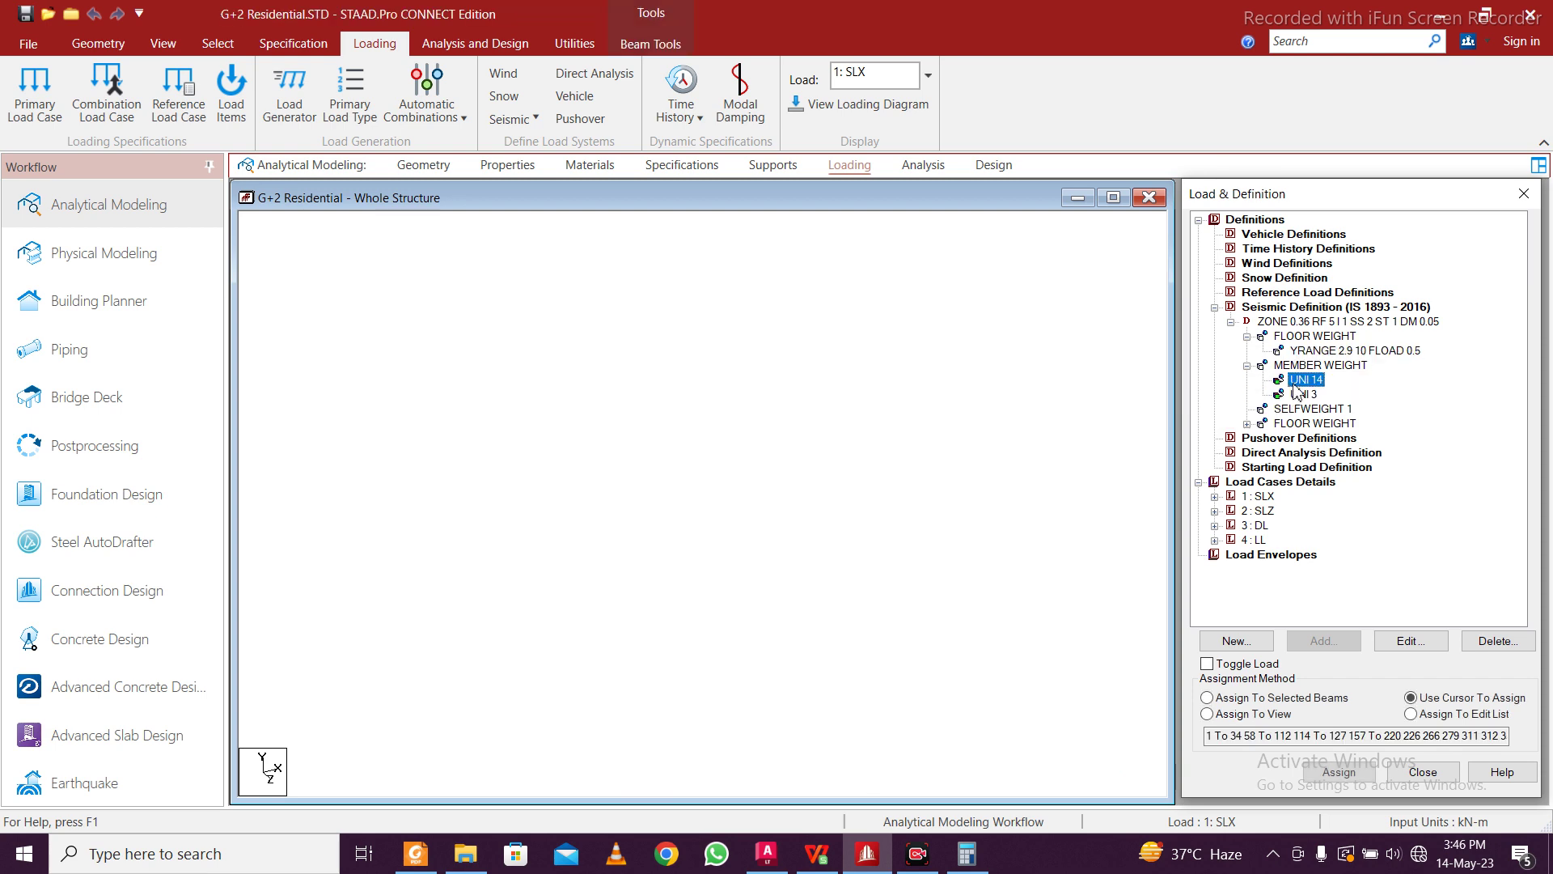
click(1247, 424)
click(1292, 439)
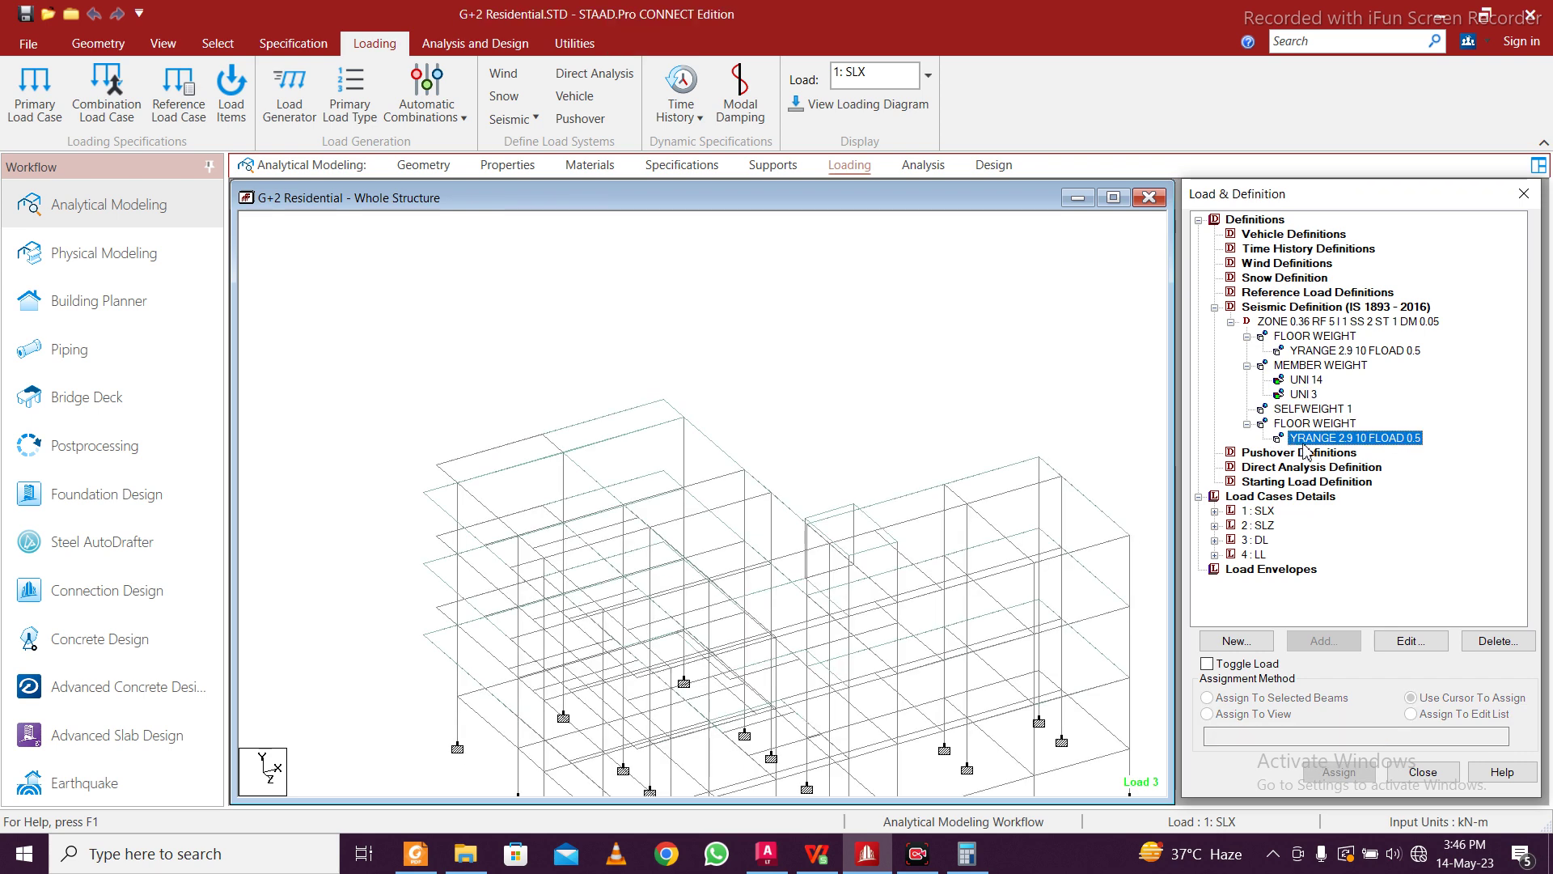
click(1267, 409)
click(1310, 438)
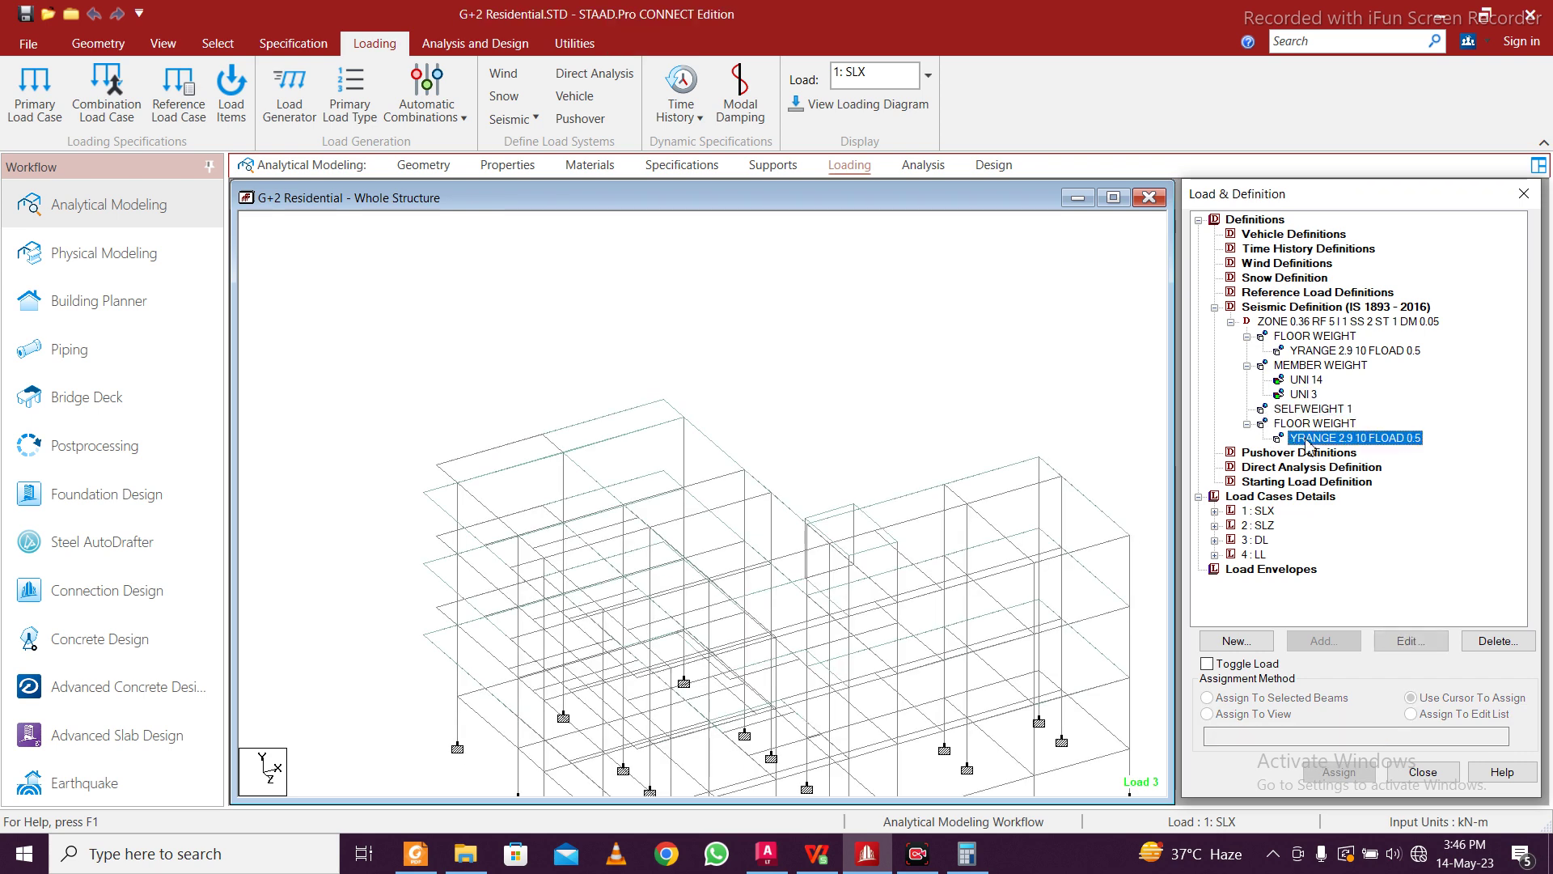
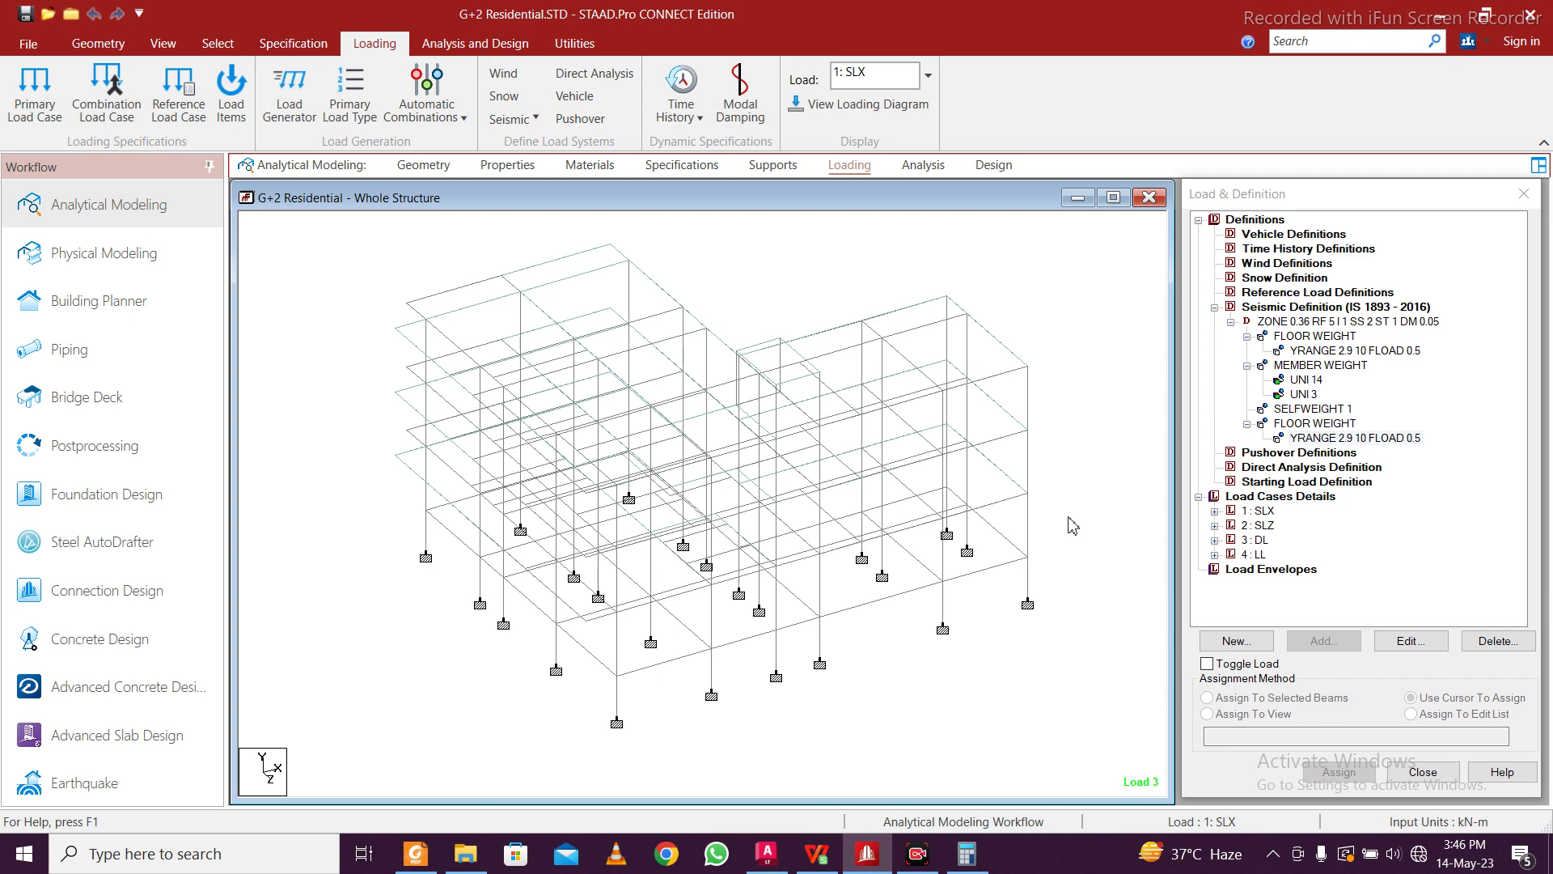
Go to concrete design for the whole structure and set the current design code to IS456
click(994, 165)
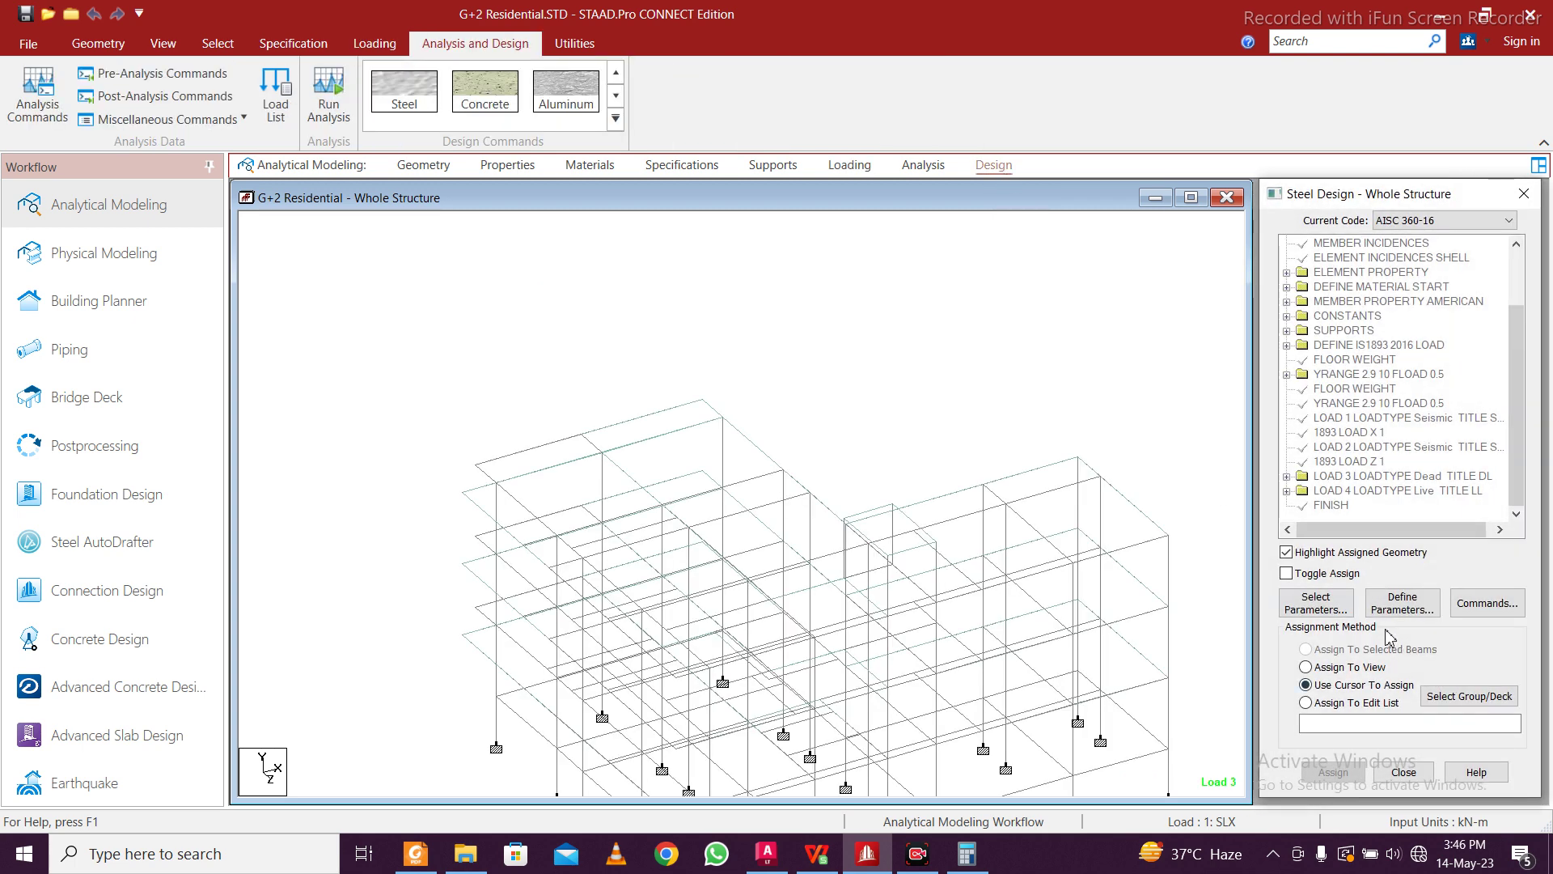
click(1325, 611)
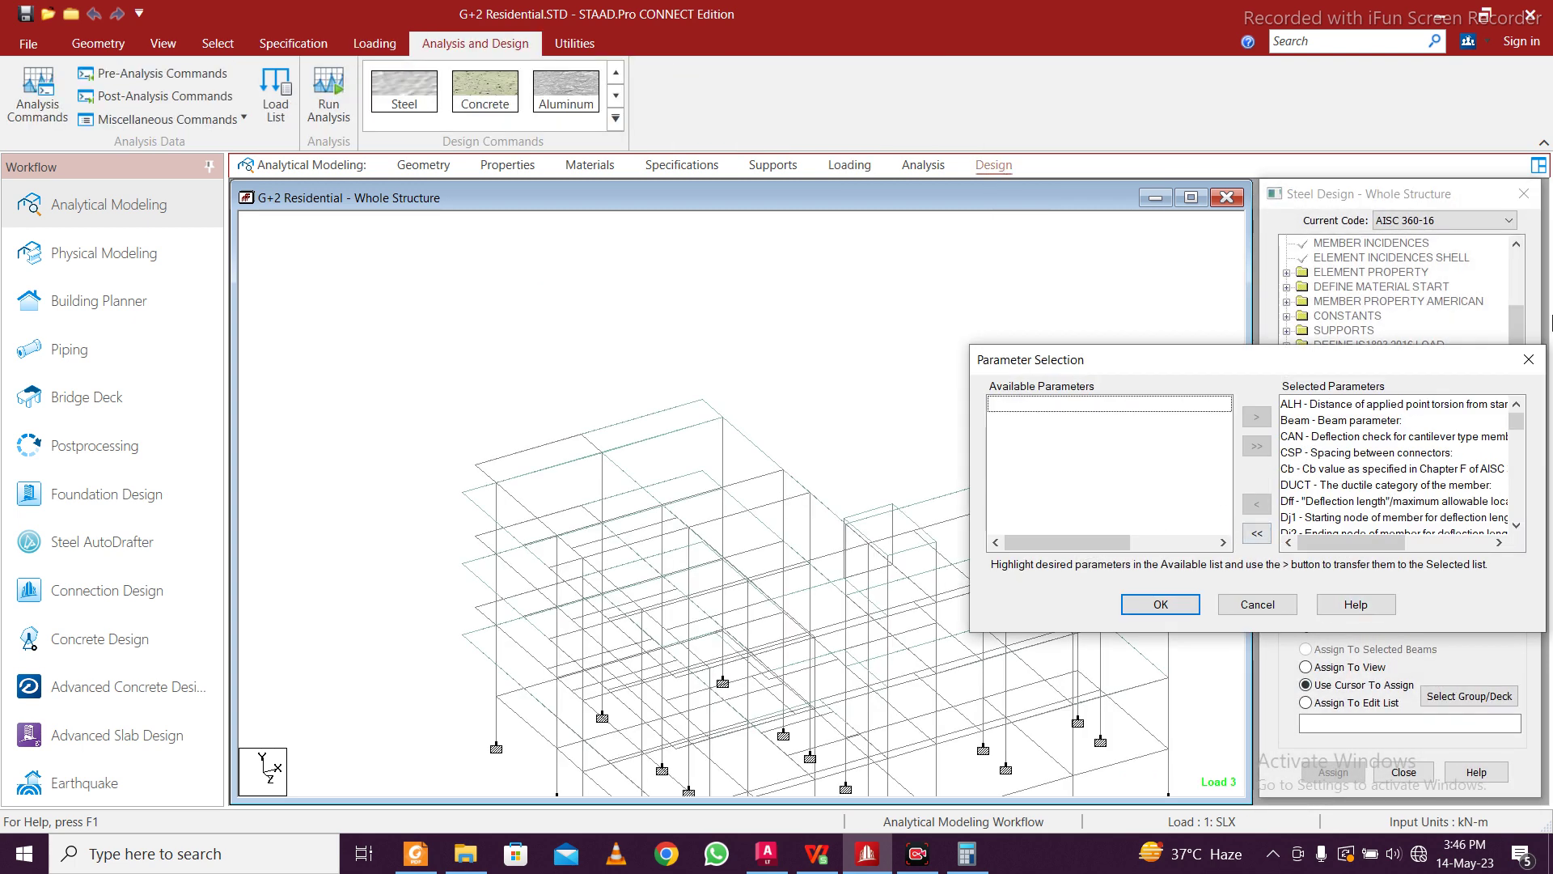
click(1529, 358)
click(484, 92)
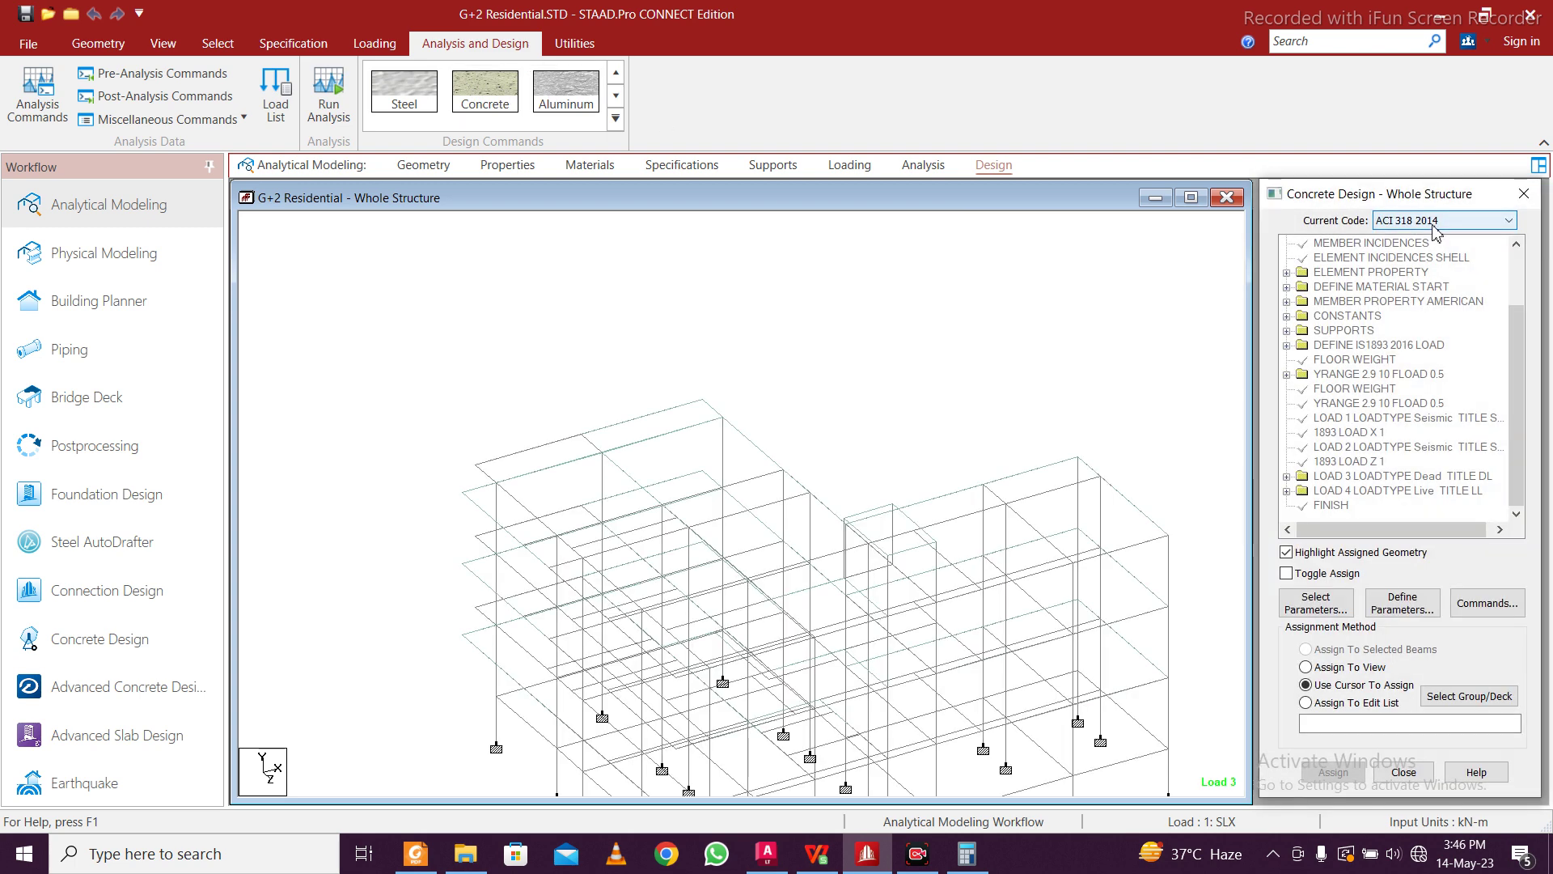
click(1444, 220)
click(1448, 405)
Open the IS456 parameter selection and move all selected parameters back to the available ones
click(1326, 608)
drag(1347, 369, 1016, 294)
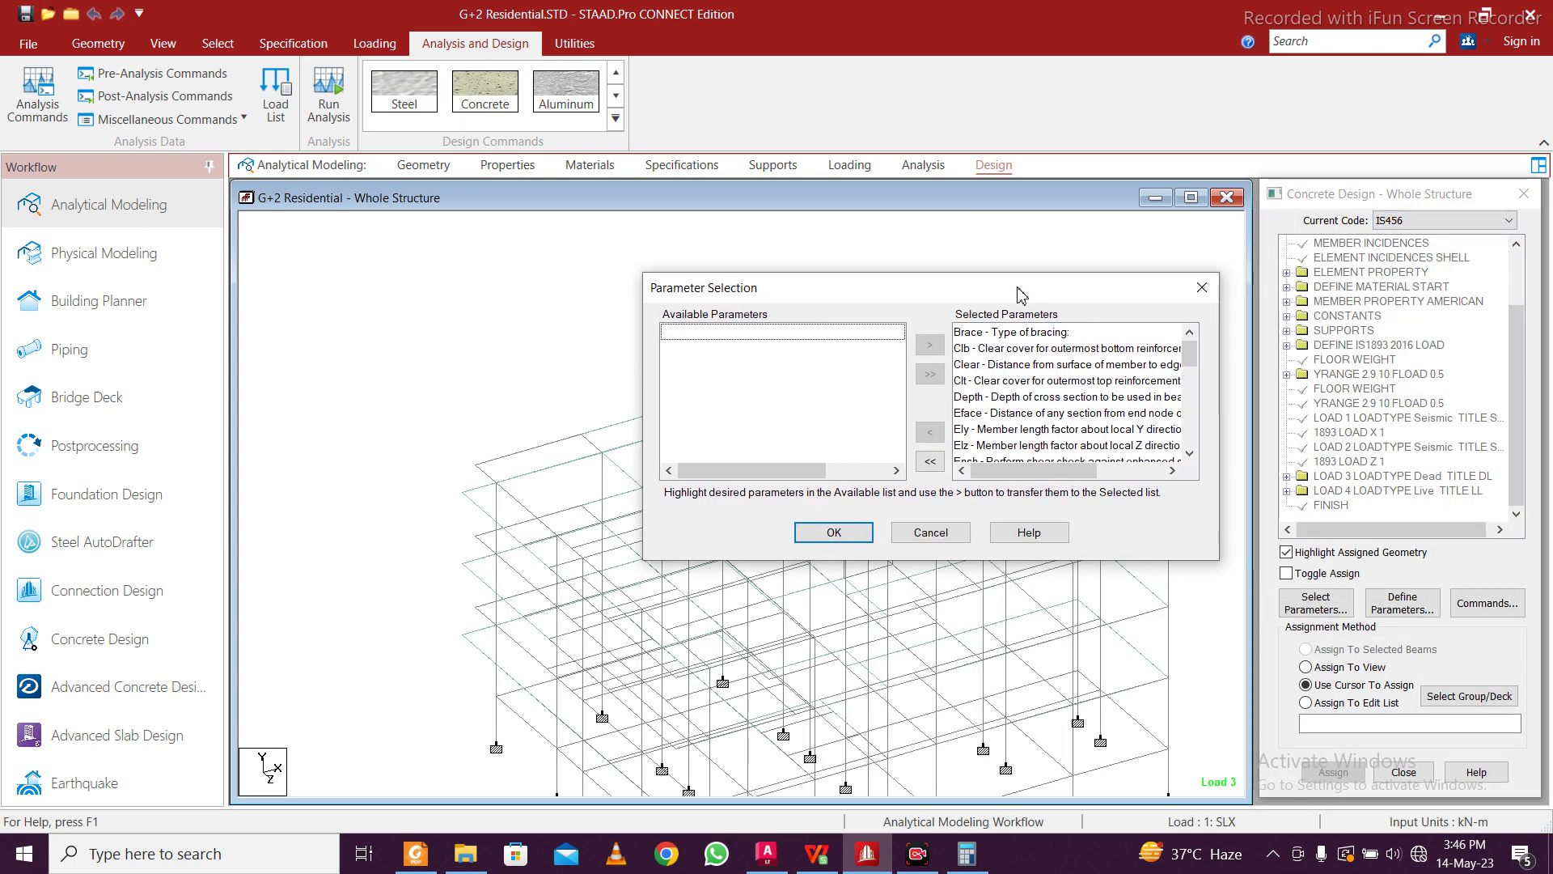
click(929, 463)
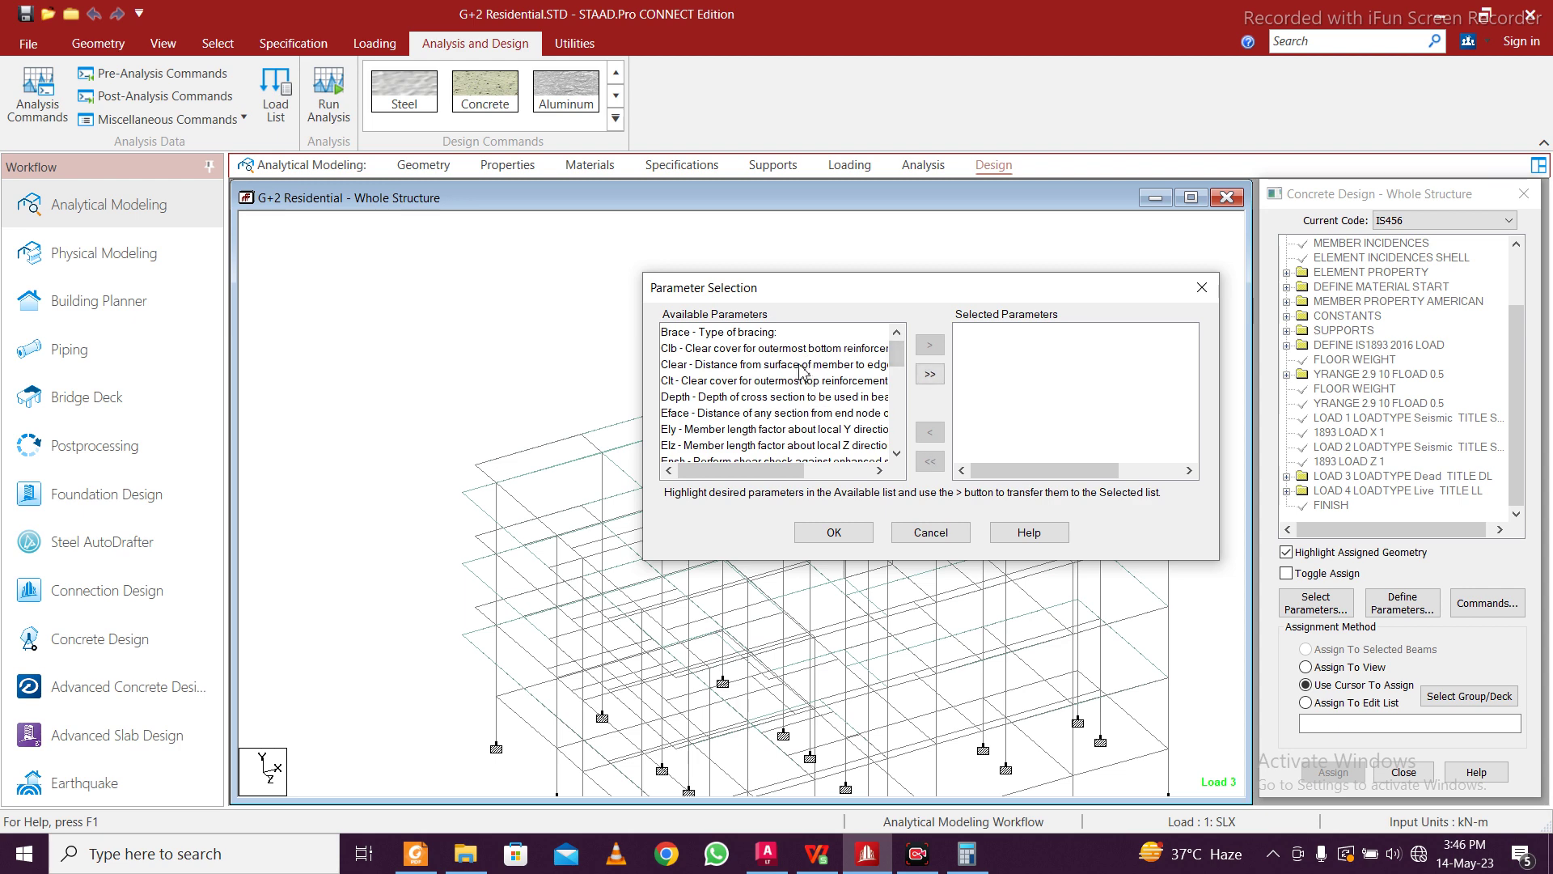
Add Clear, Fc, Fymain, Fysec, Maxmain, Maxsec, Md1, Minmain and Minsec to the selected design parameters
click(862, 368)
drag(898, 360, 898, 379)
click(767, 415)
click(837, 366)
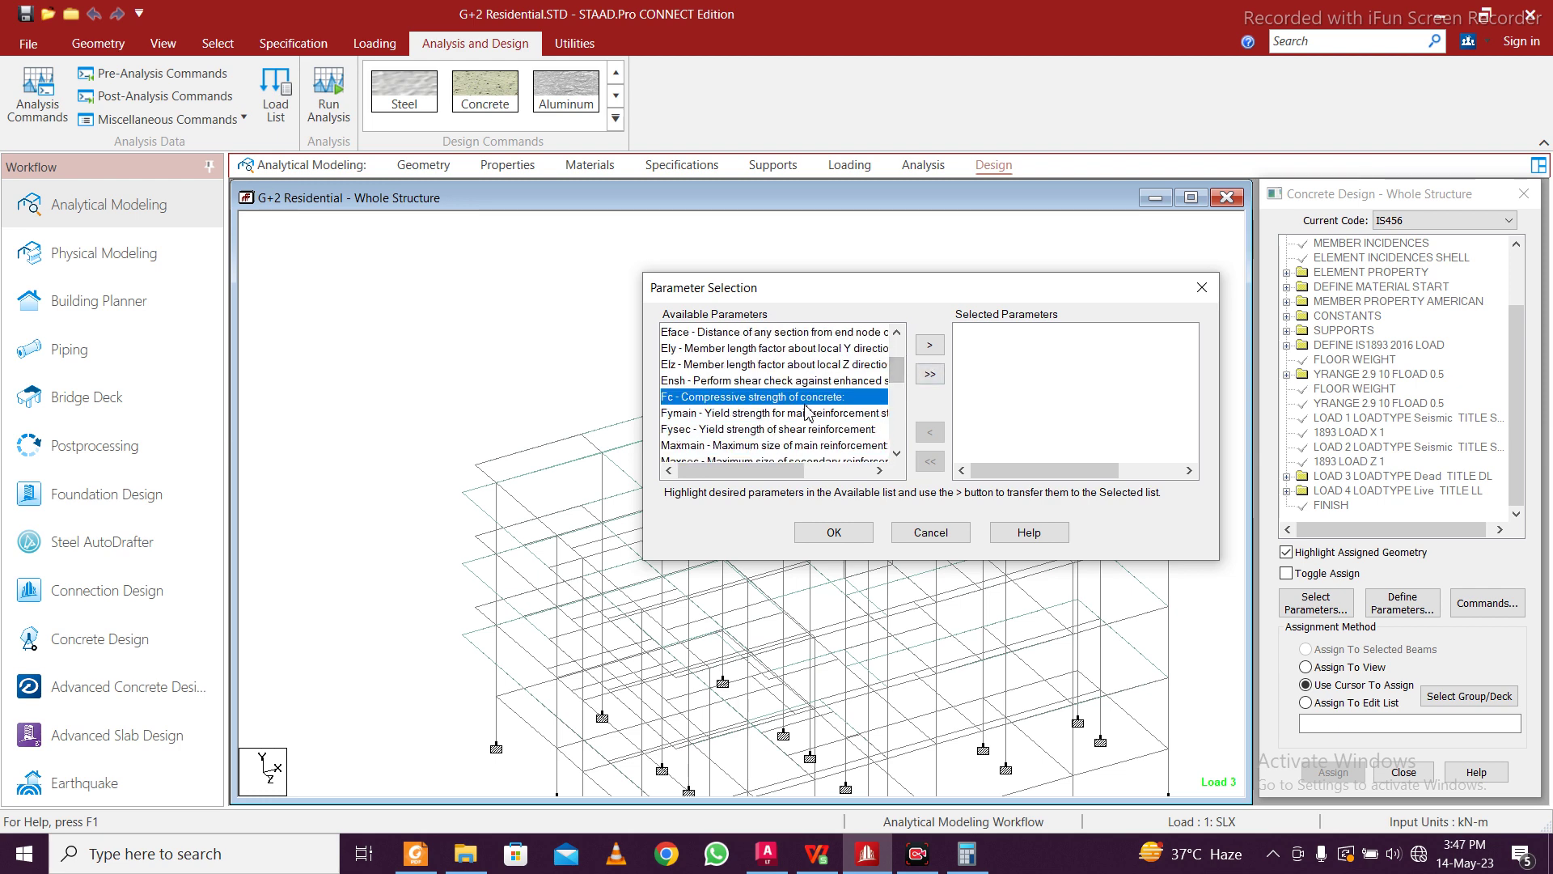
click(805, 402)
mouse_move(802, 415)
mouse_down()
mouse_move(803, 400)
mouse_move(798, 446)
mouse_up()
click(797, 451)
click(797, 452)
drag(804, 467, 829, 437)
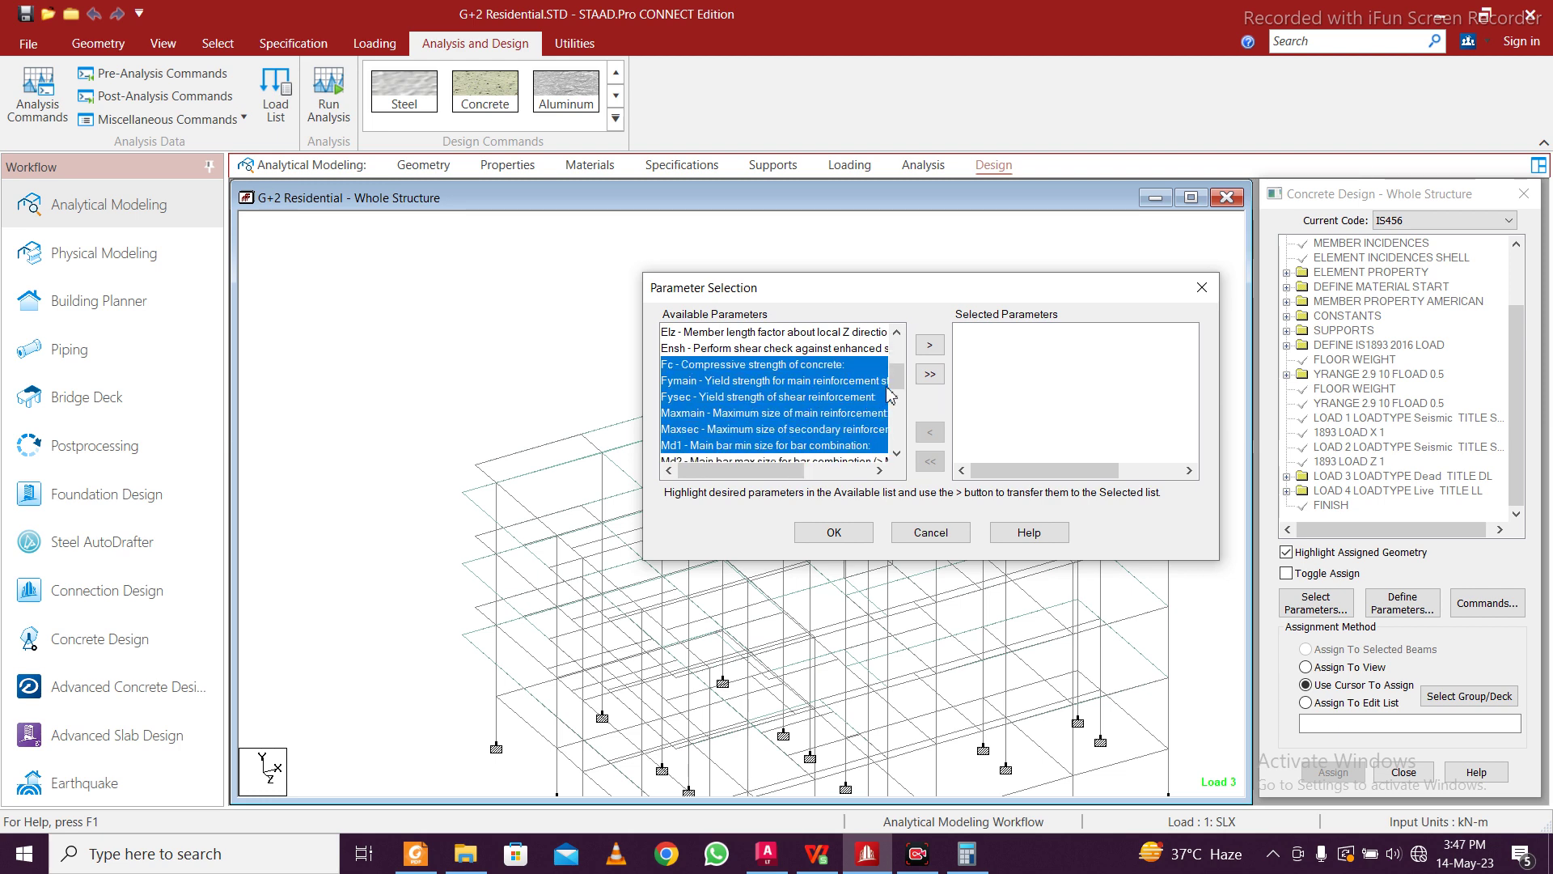
drag(889, 395, 890, 407)
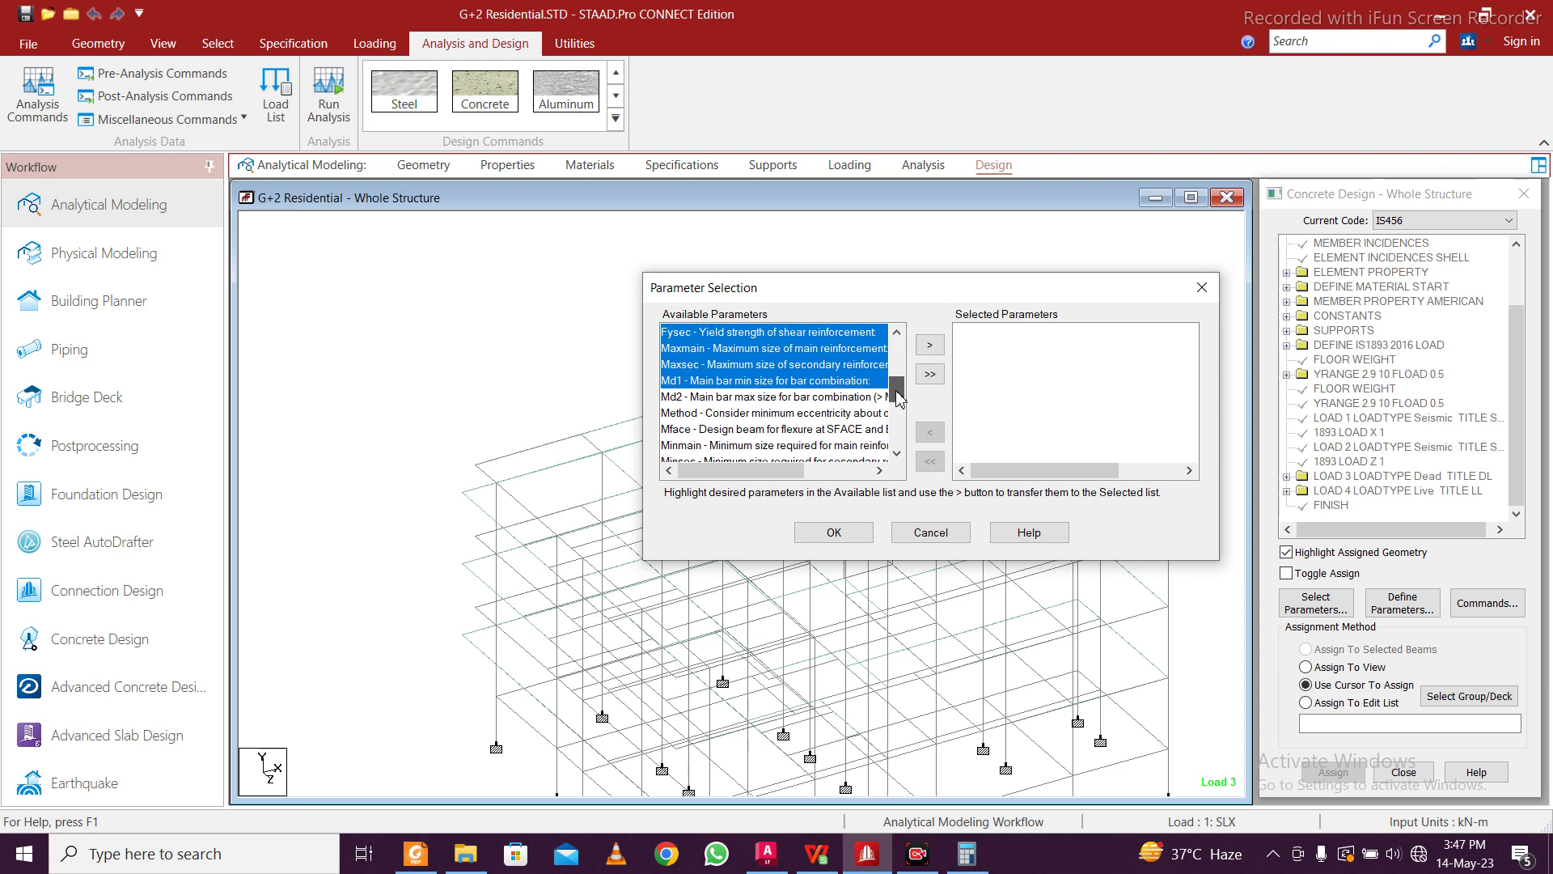
ctrl+click(792, 446)
ctrl+click(792, 463)
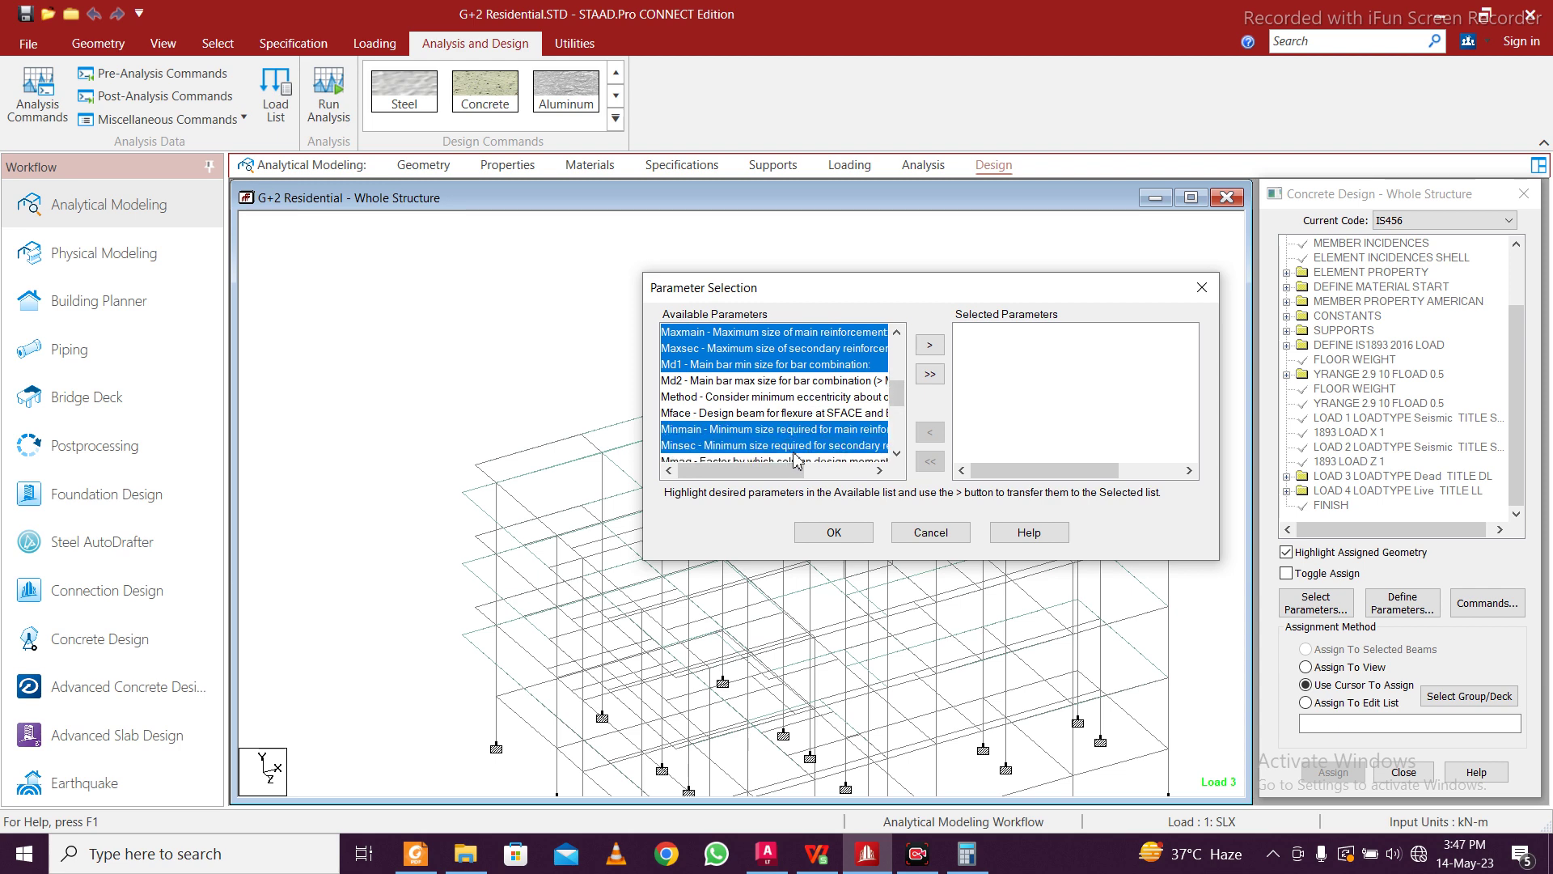
drag(890, 398, 898, 360)
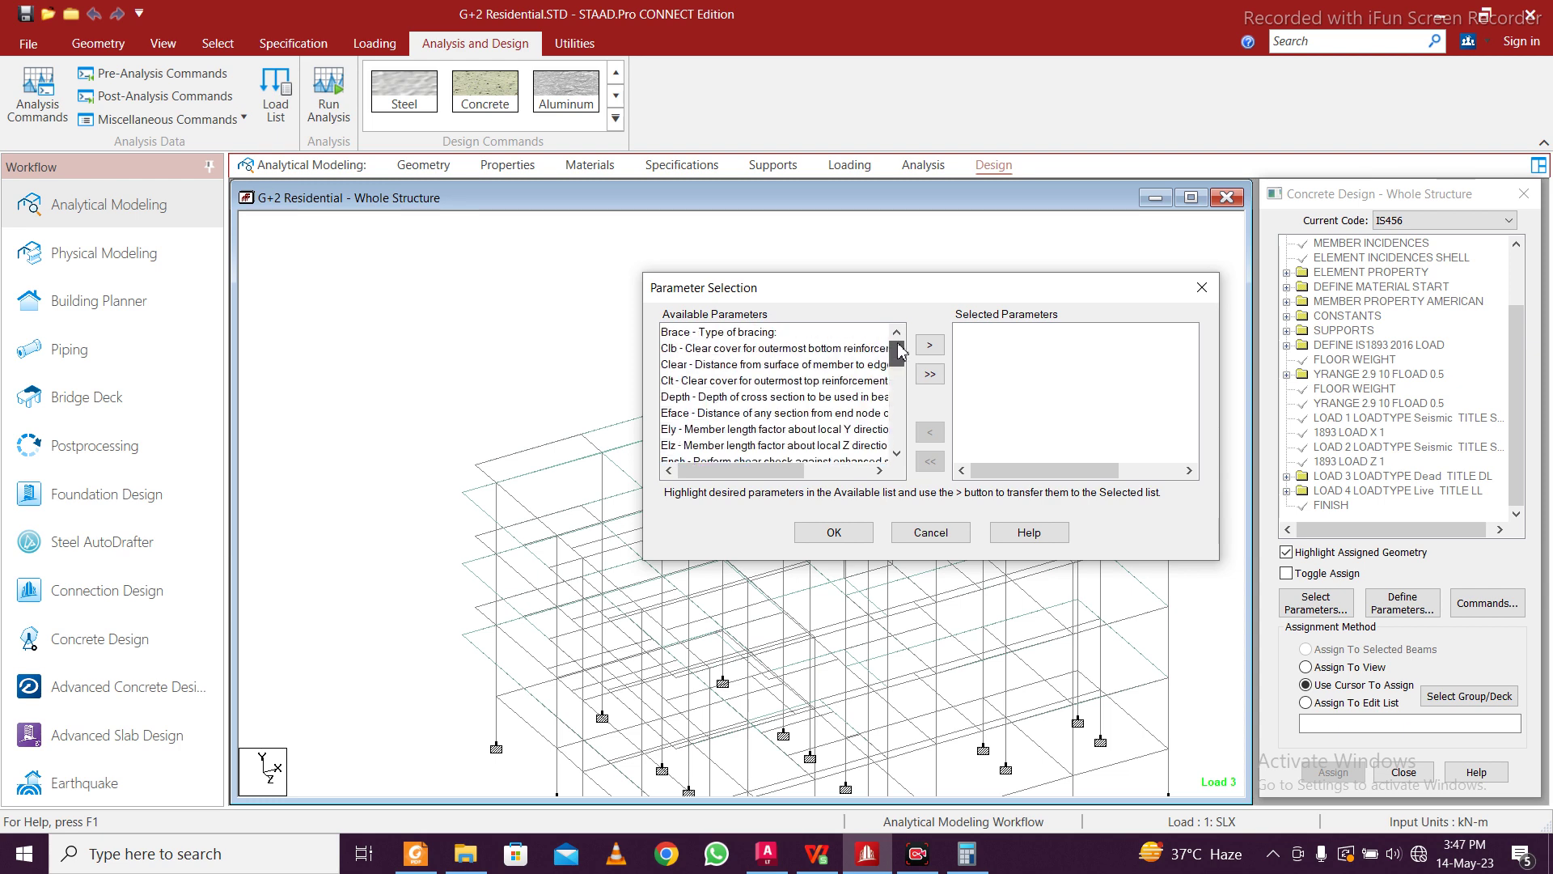
click(851, 364)
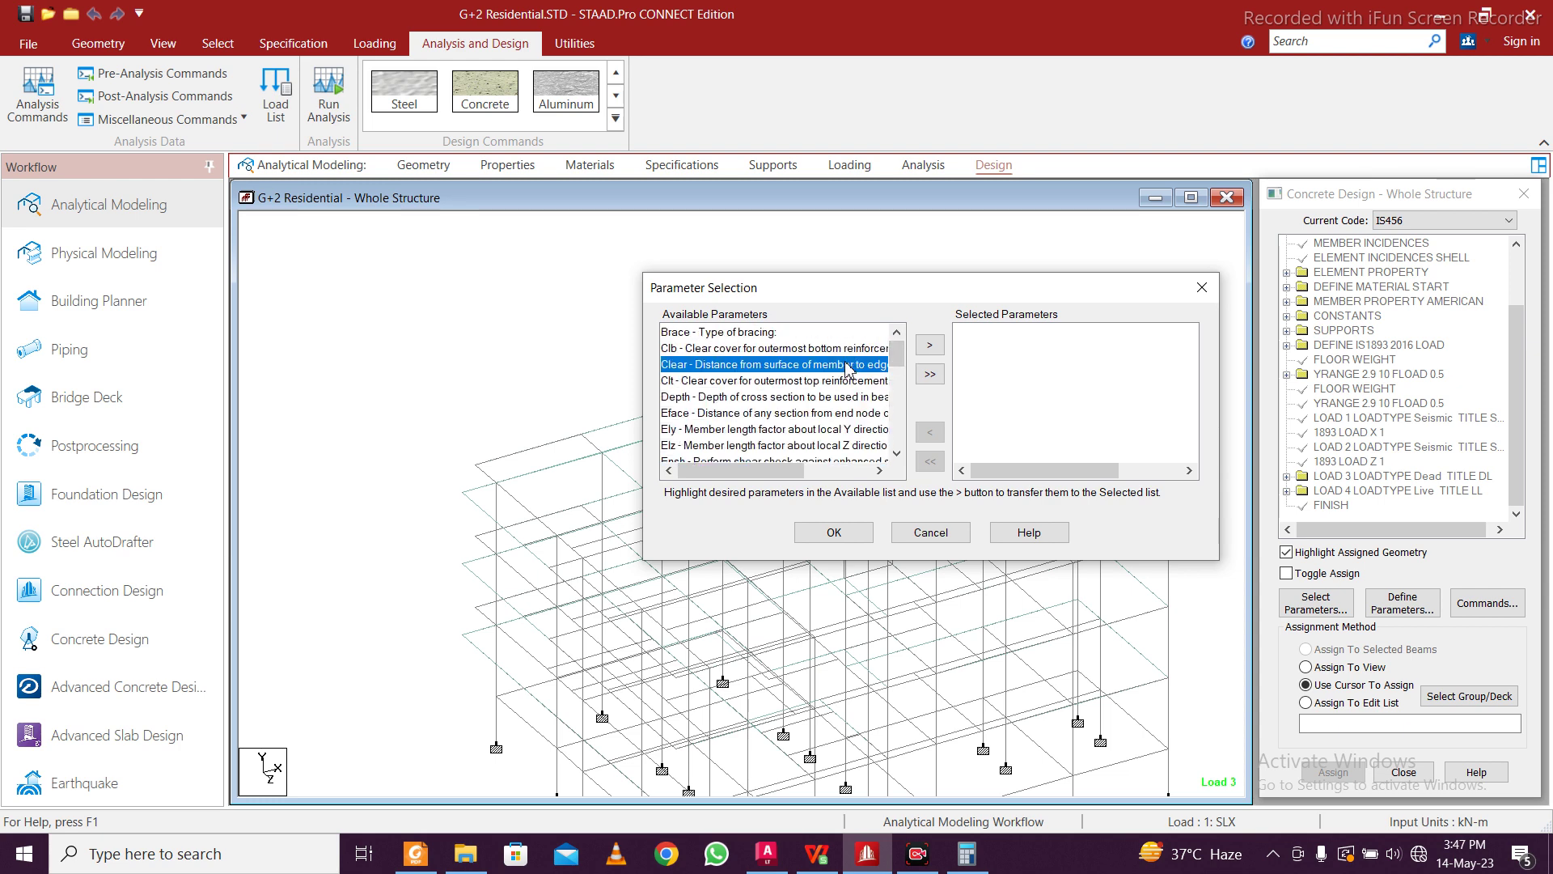
click(941, 343)
Remove the Md1 main bar parameter from the selected parameters and accept the selection
scroll(1006, 424, down, 1)
scroll(1007, 396, up, 1)
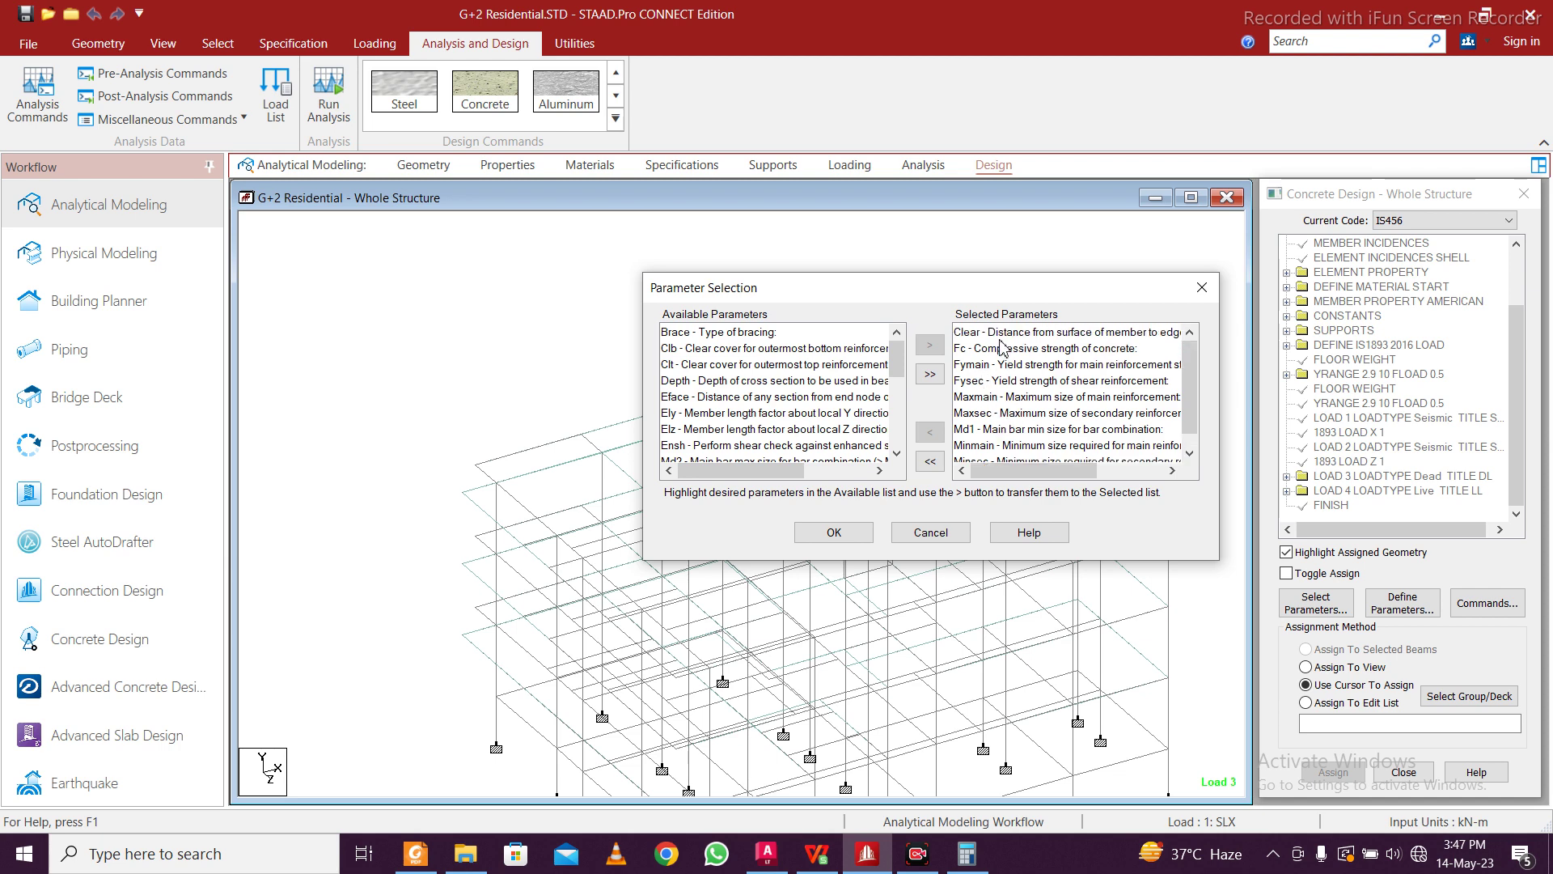
scroll(993, 434, down, 1)
click(1006, 416)
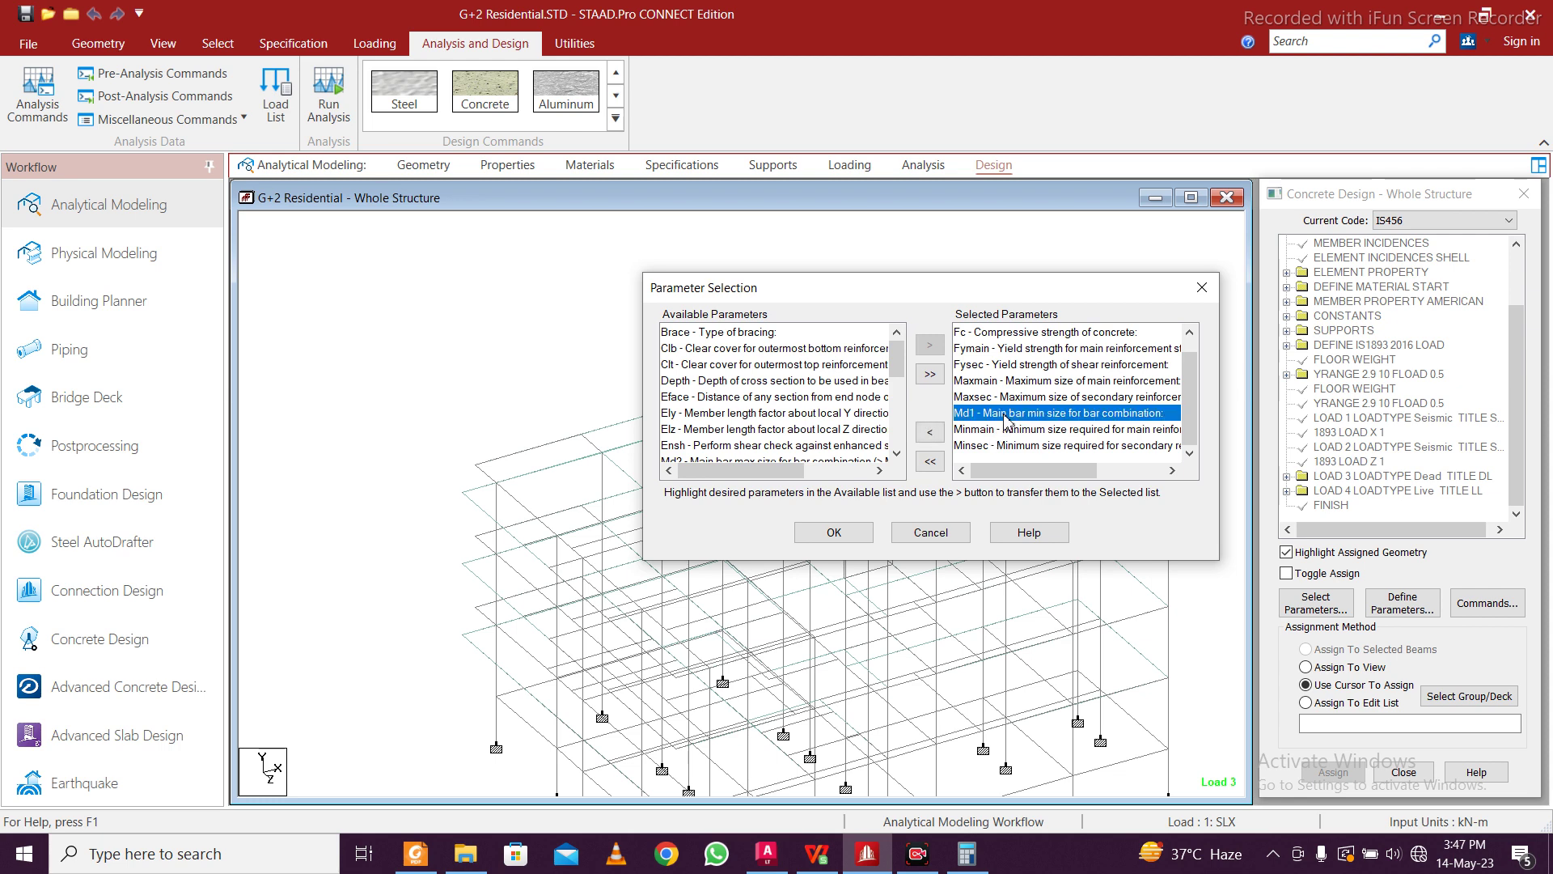
click(936, 437)
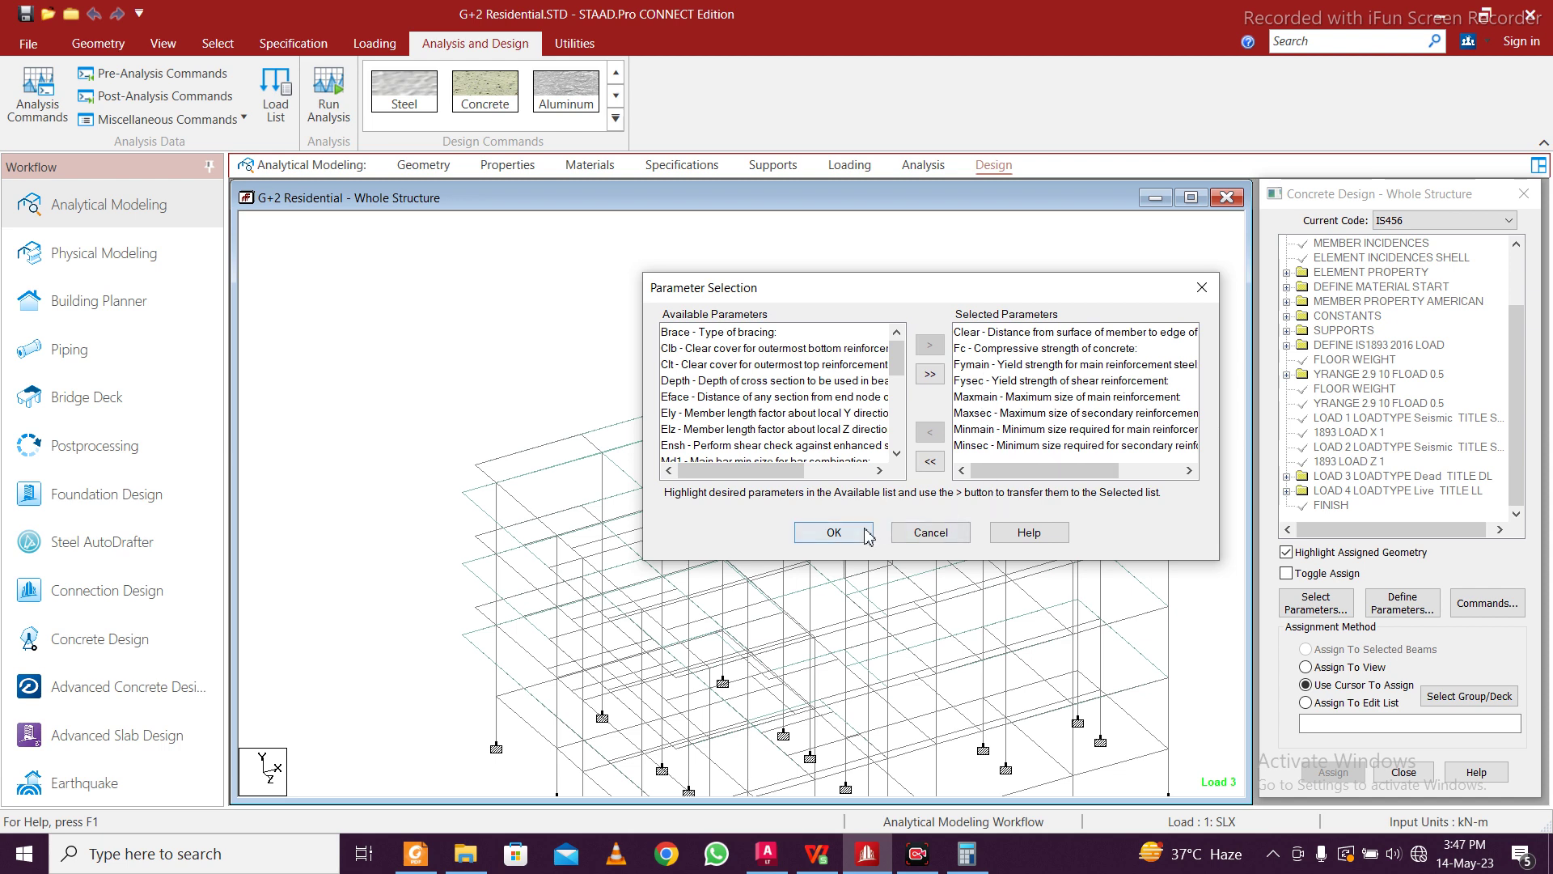
click(833, 532)
Define and add the CLEAR parameter at 0.04 m and the FC compressive strength at 250000 kN/m2
click(1404, 604)
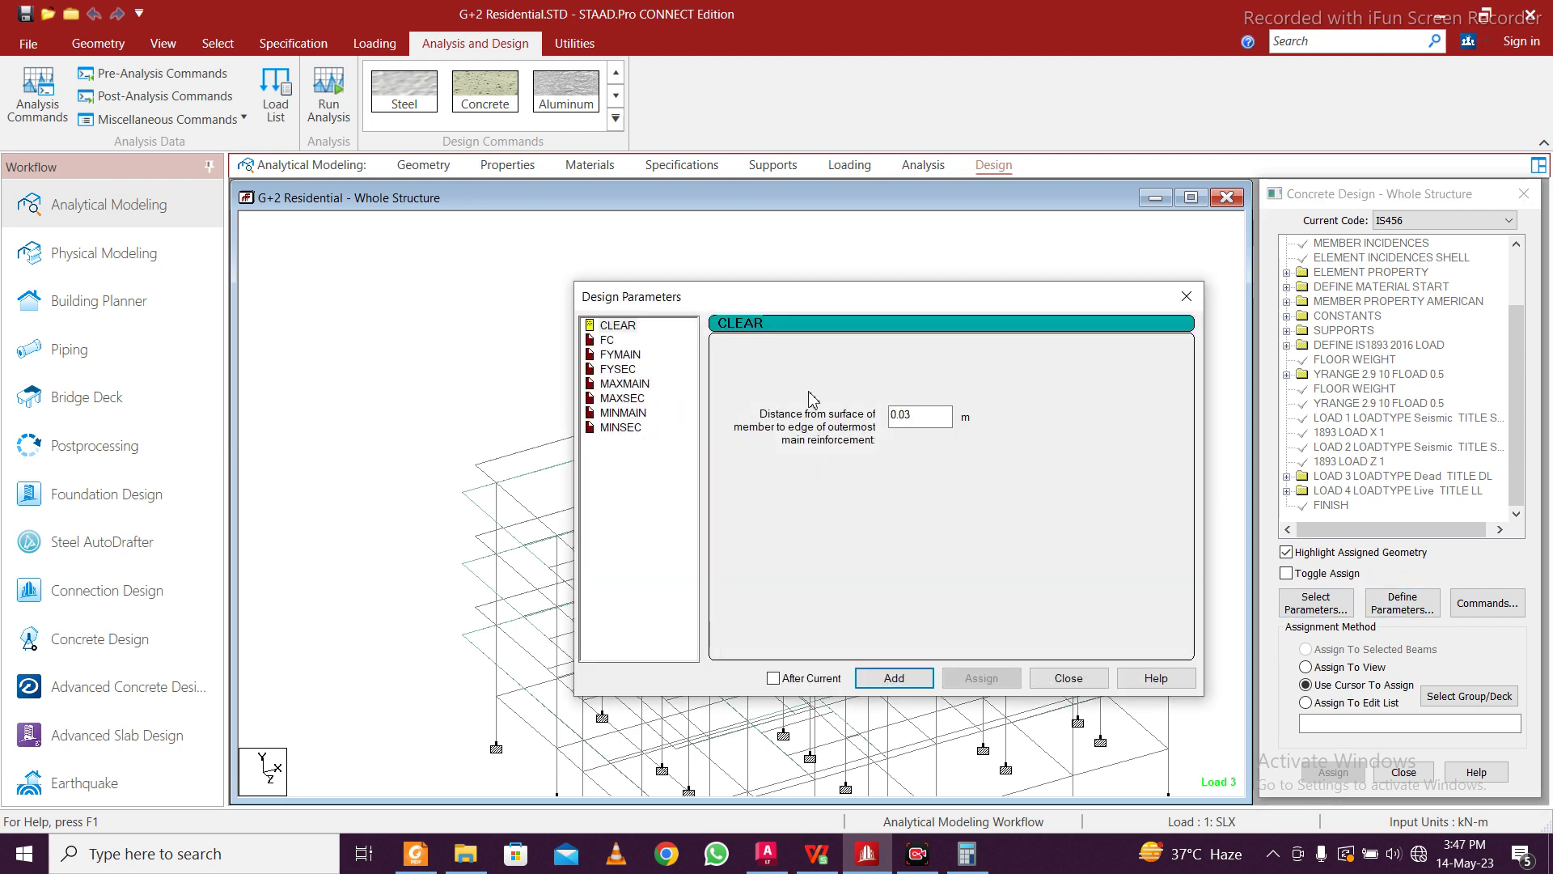
click(935, 420)
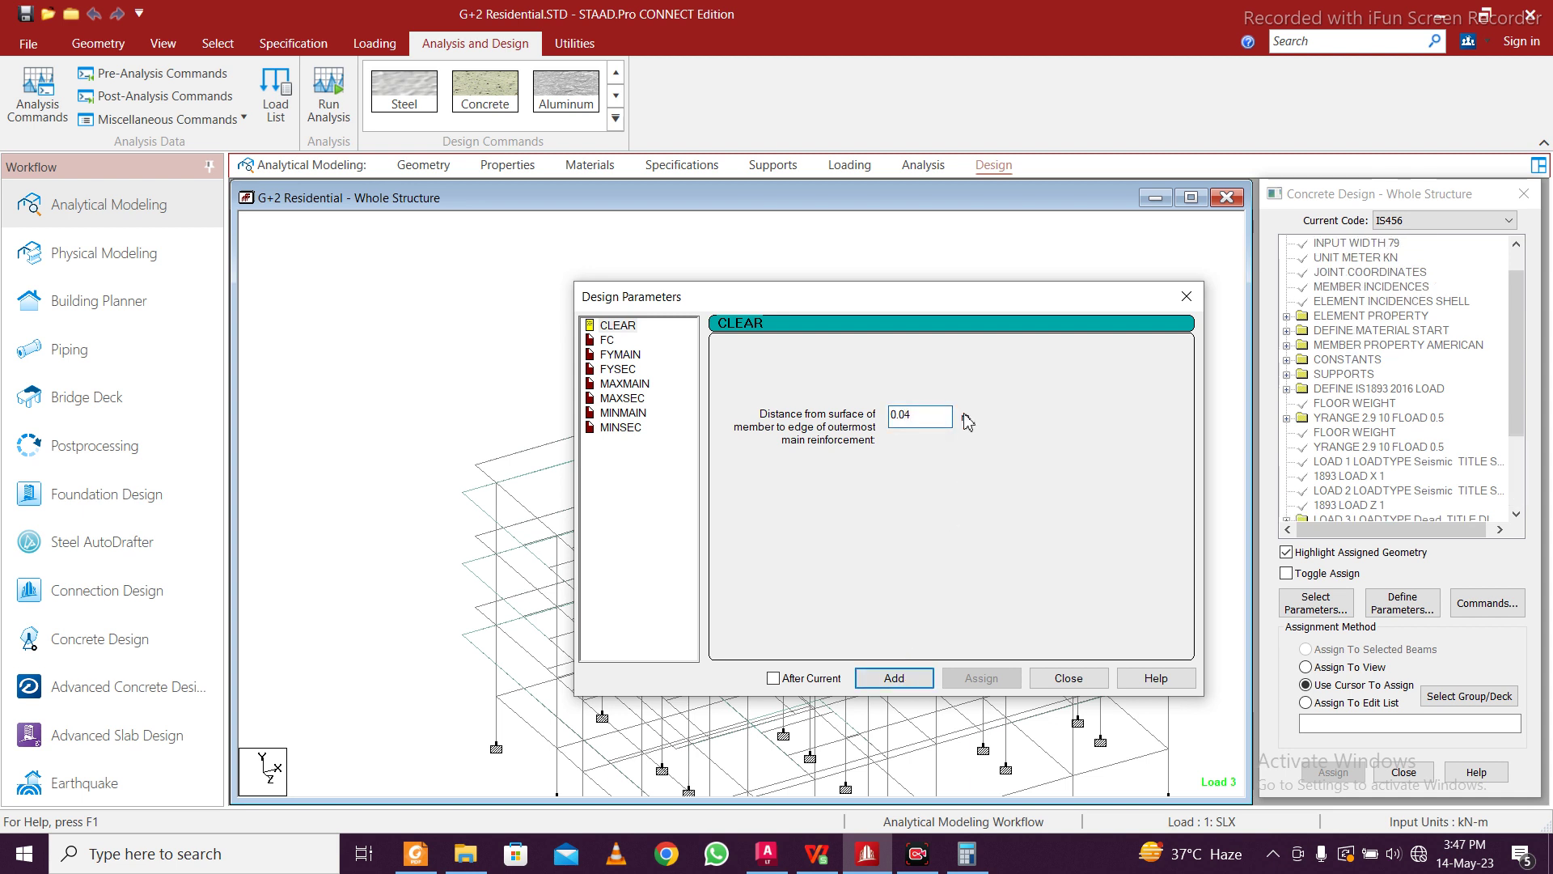
click(894, 678)
click(607, 340)
double_click(922, 423)
text(250000)
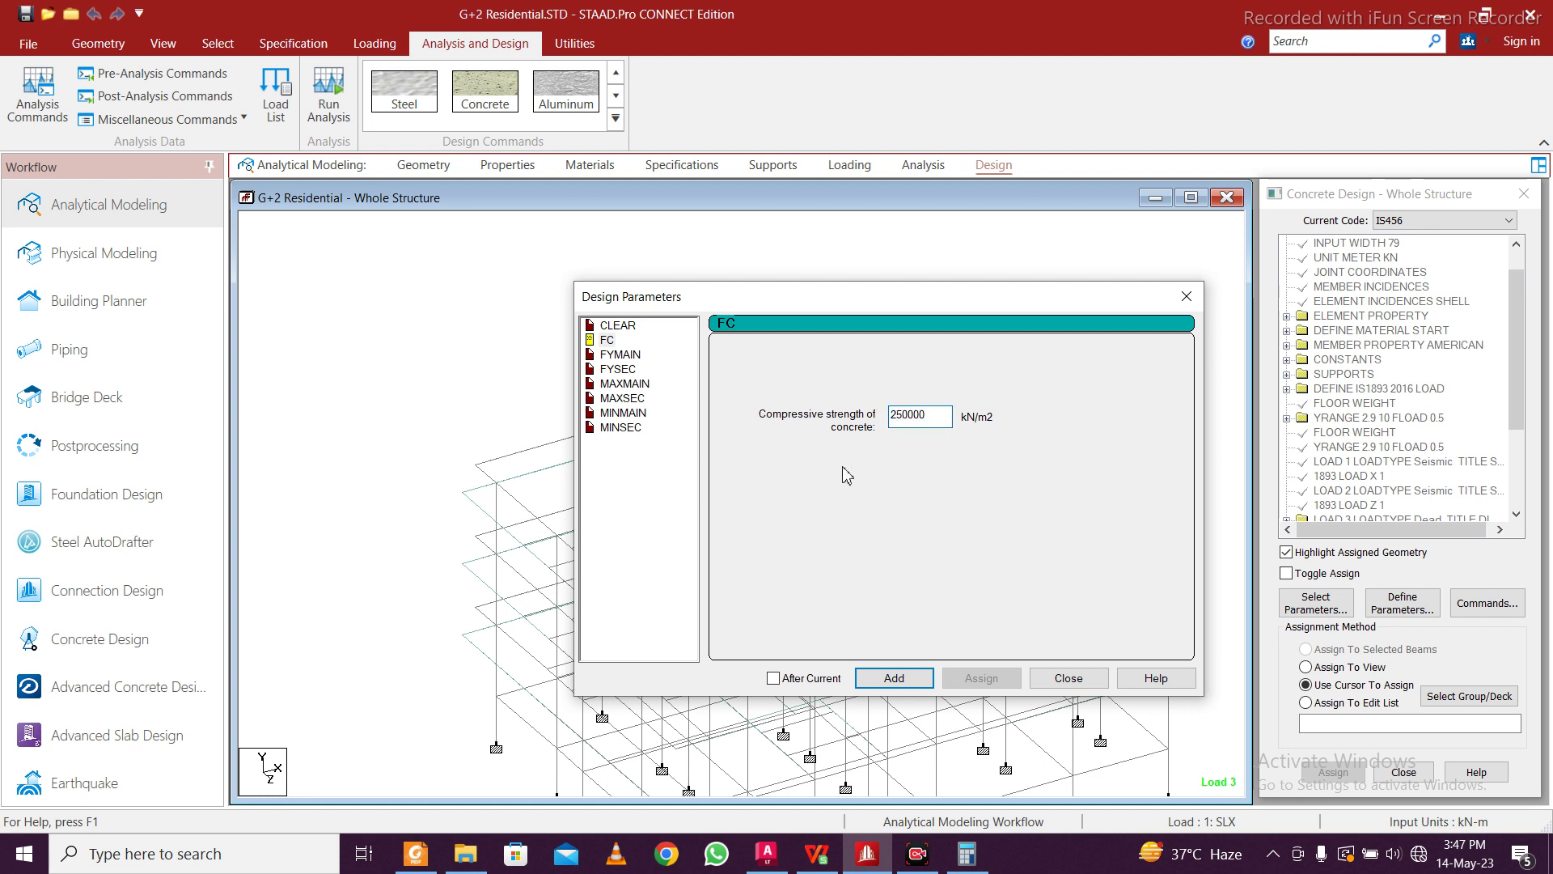
click(895, 677)
Add the FYMAIN and FYSEC reinforcement yield strength parameters, each set to 550000 kN/m2
click(621, 354)
double_click(922, 416)
text(550000)
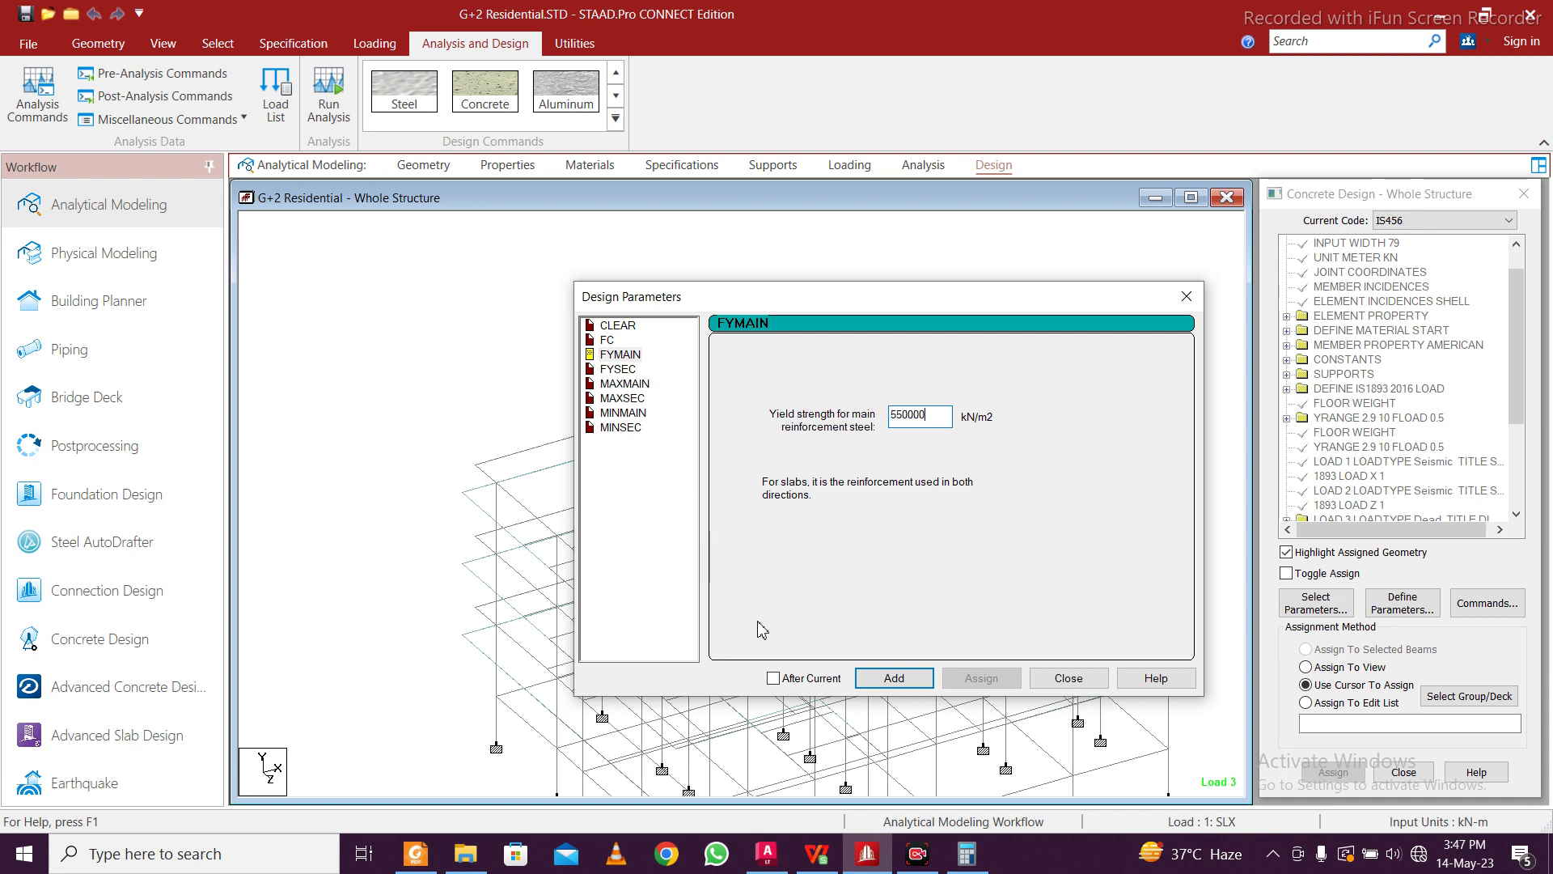
click(894, 678)
click(618, 369)
key(Tab)
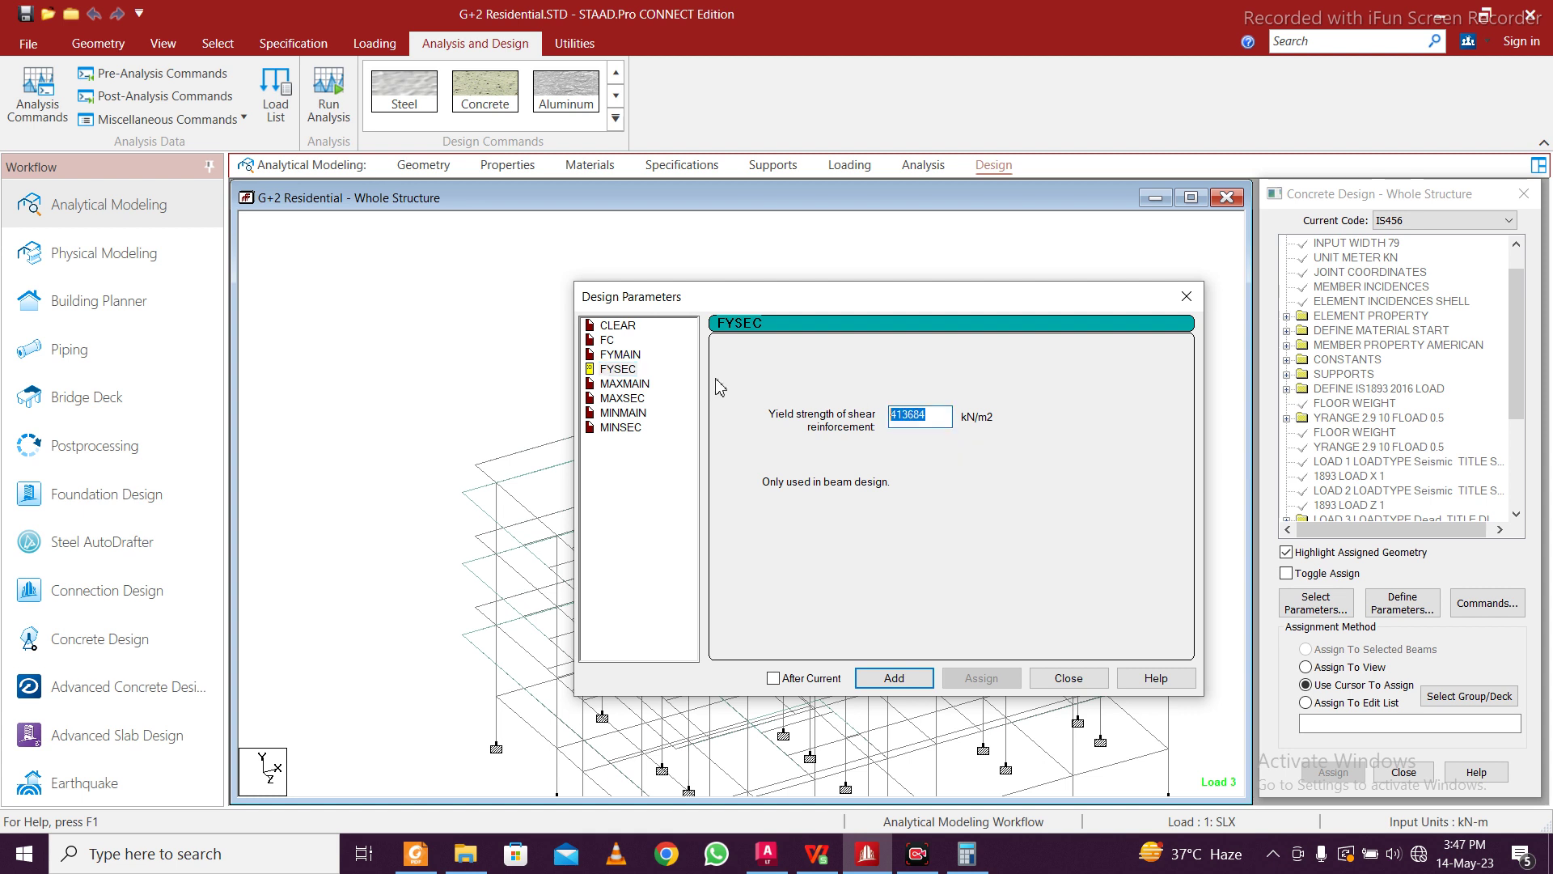
text(550000)
click(894, 678)
Add the MAXMAIN parameter at 20 mm and the MAXSEC parameter at 10 mm as maximum reinforcement sizes
click(625, 383)
click(726, 455)
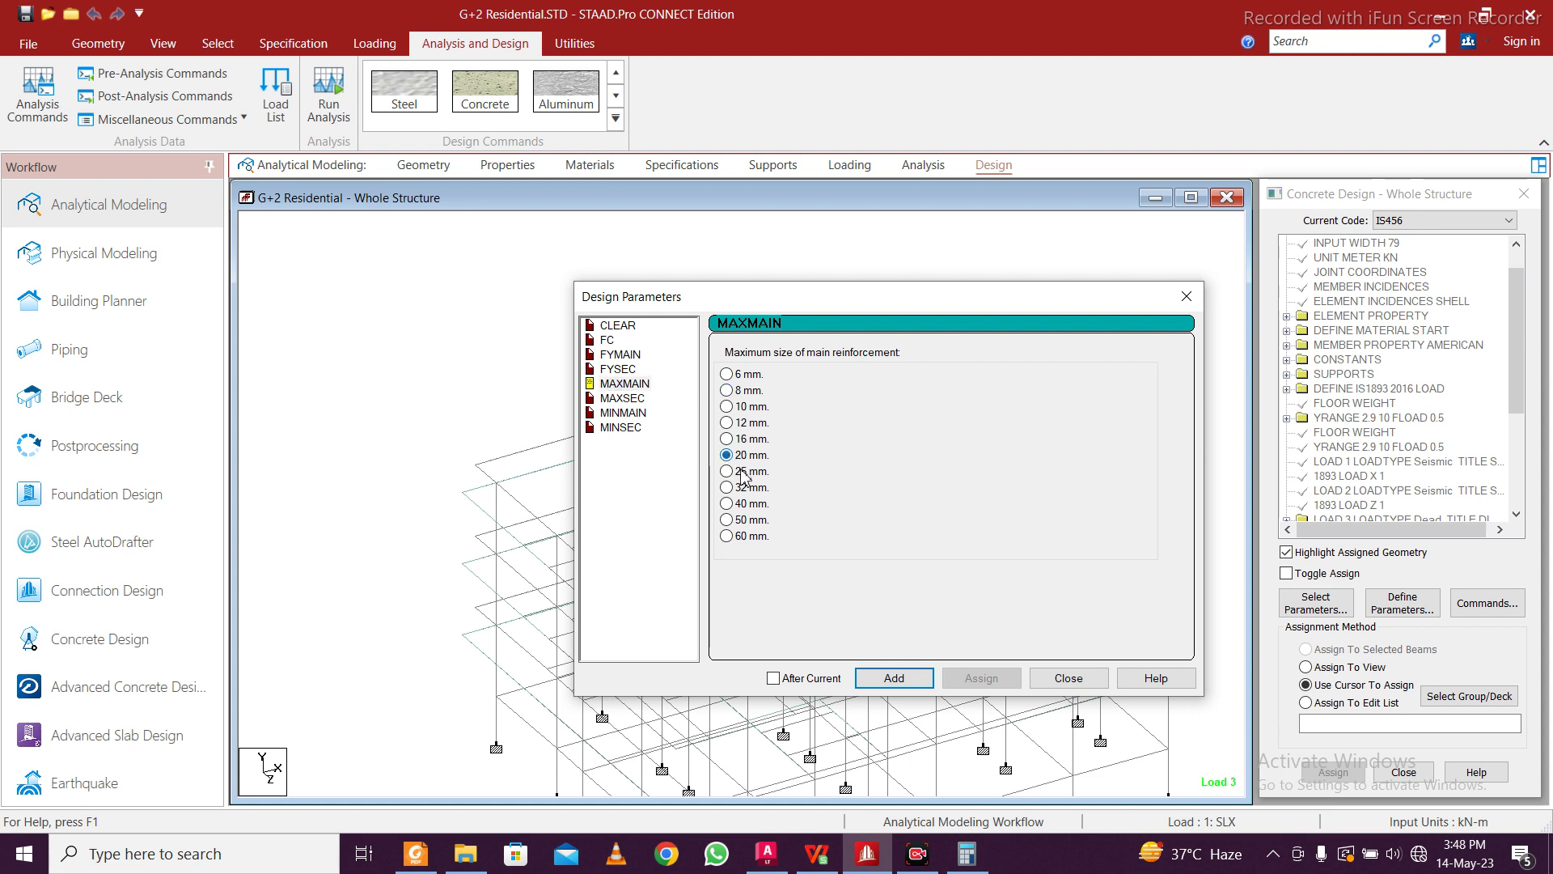
click(894, 678)
click(623, 398)
click(726, 406)
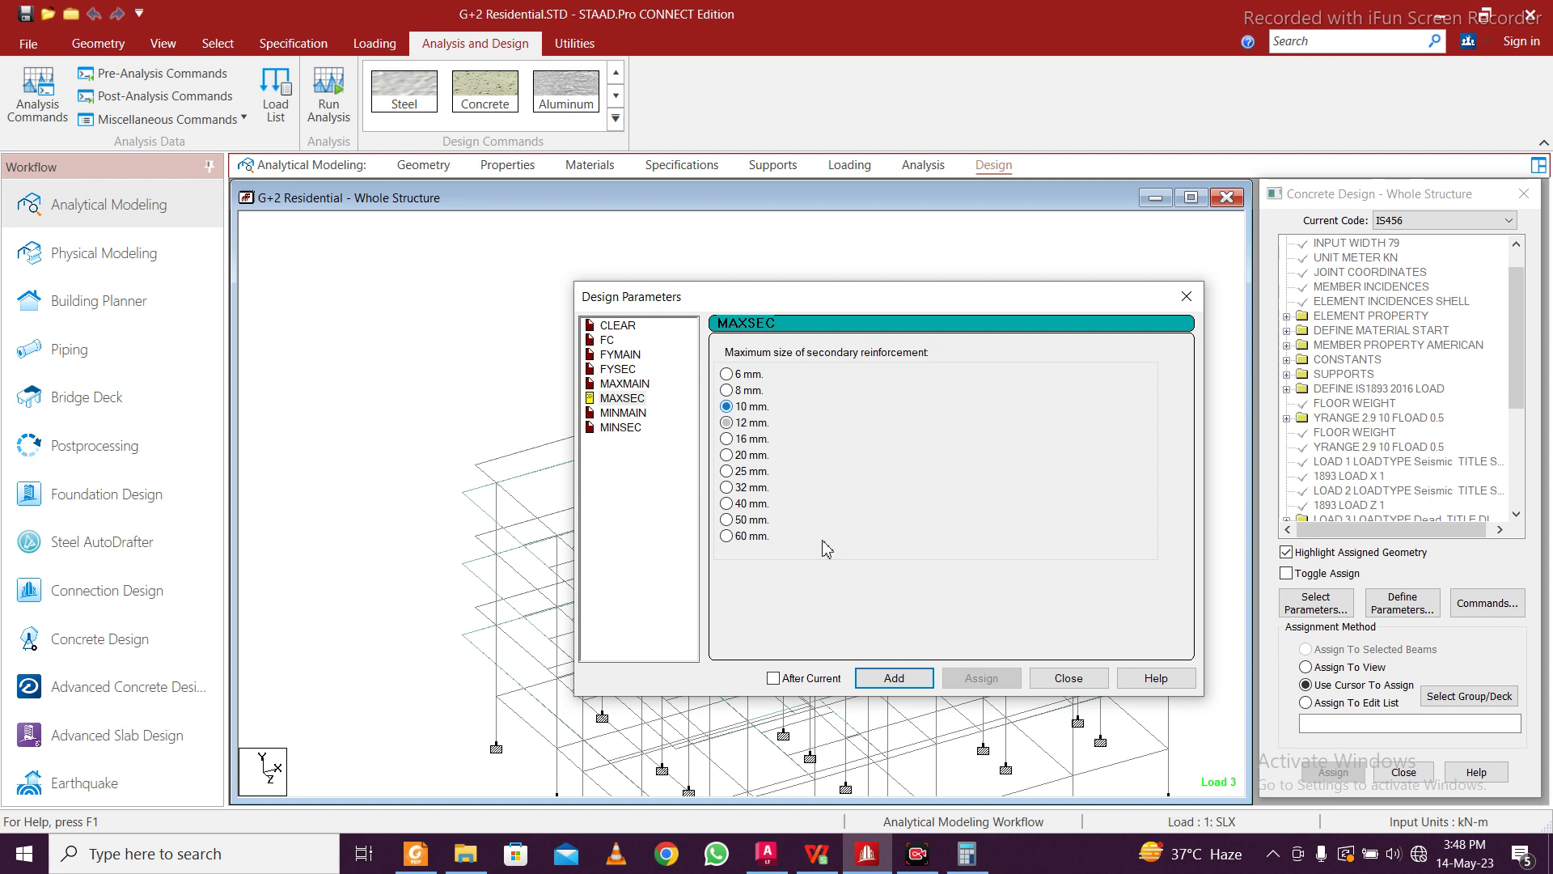
Add the MINMAIN parameter at 16 mm and the MINSEC parameter at 8 mm, and finish defining parameters
click(625, 413)
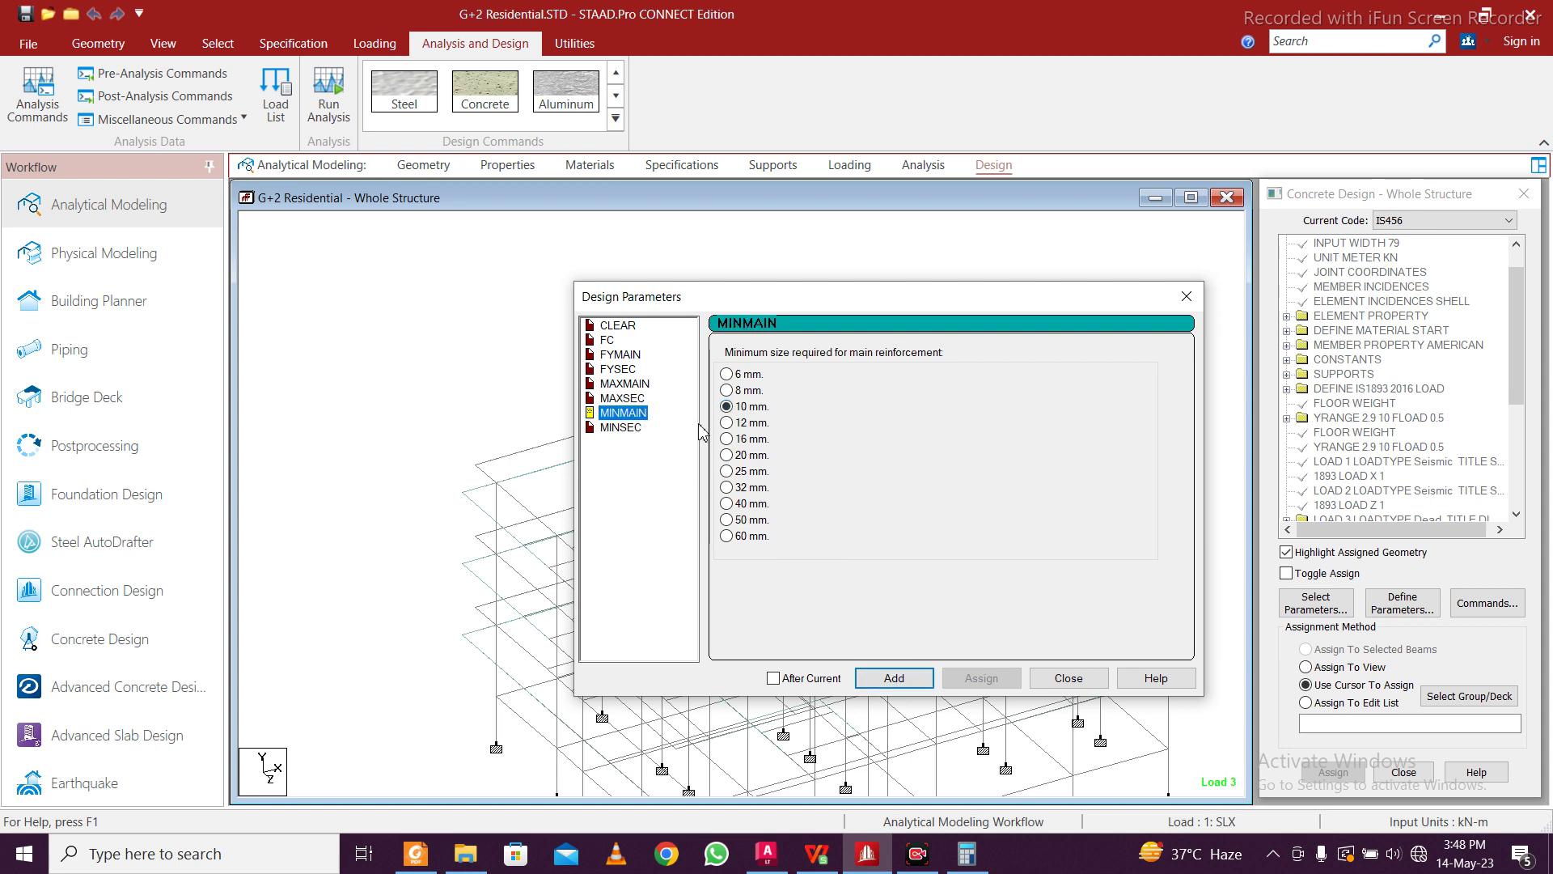
click(747, 441)
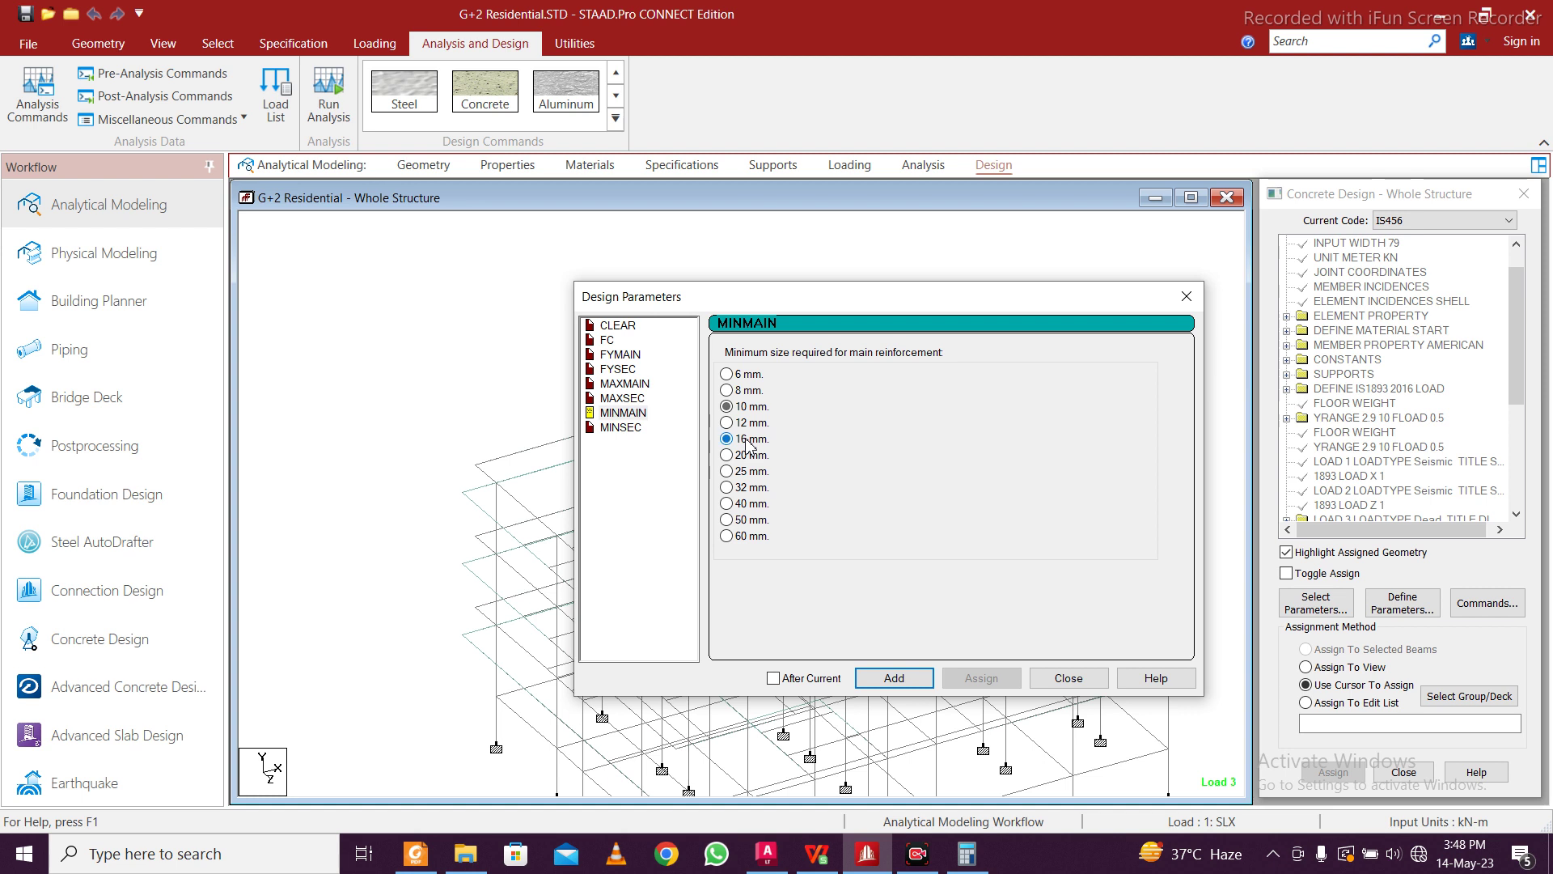
click(894, 678)
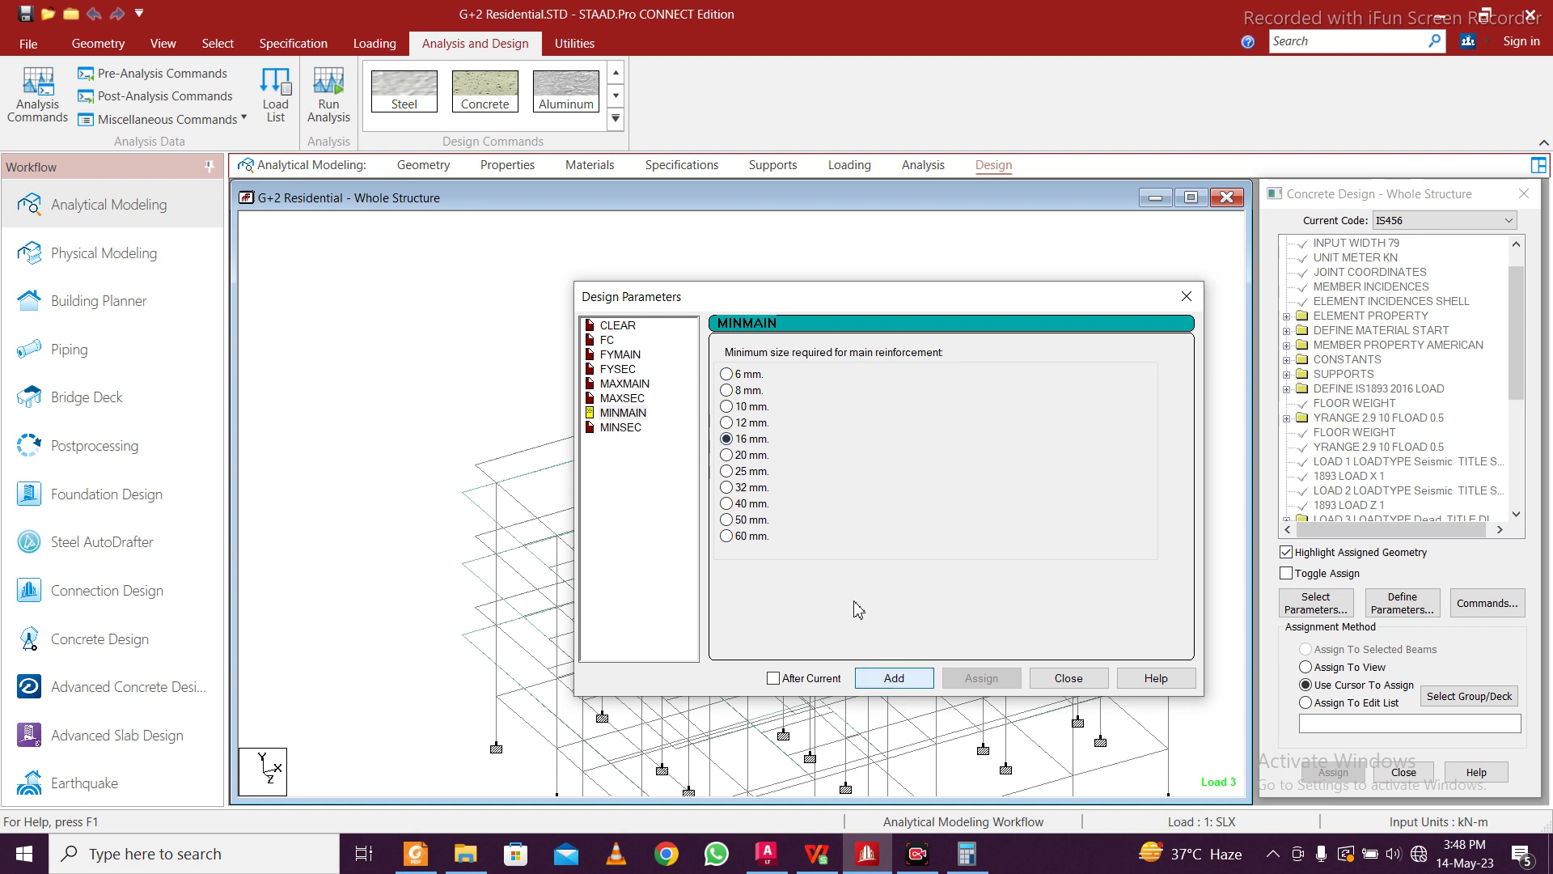
click(636, 433)
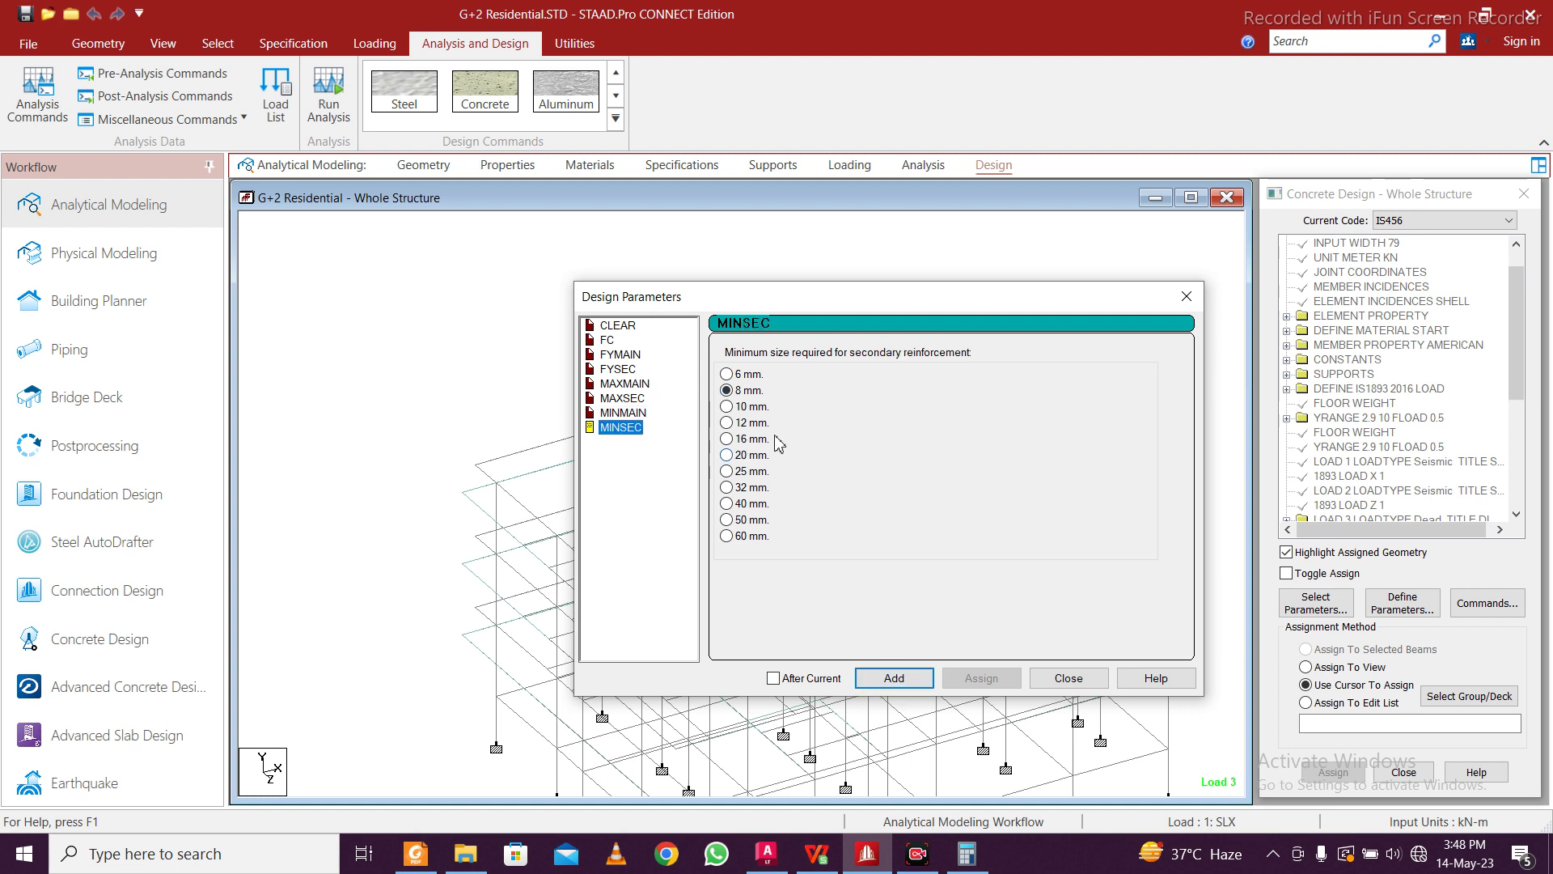
click(894, 676)
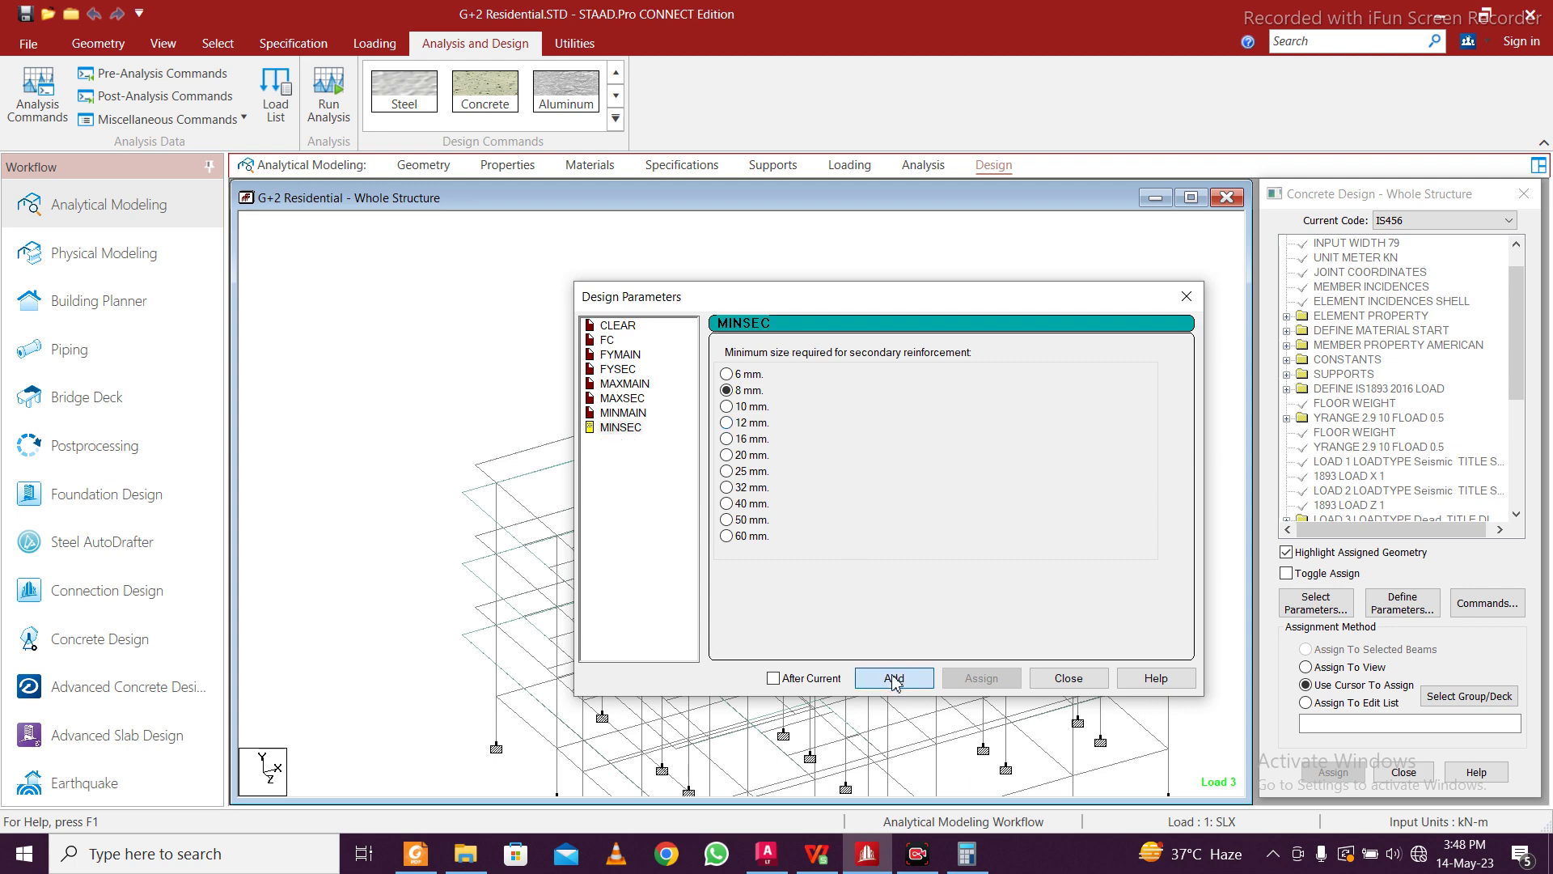
click(1080, 674)
Add the DESIGN BEAM and DESIGN COLUMN commands to the concrete design
click(1487, 603)
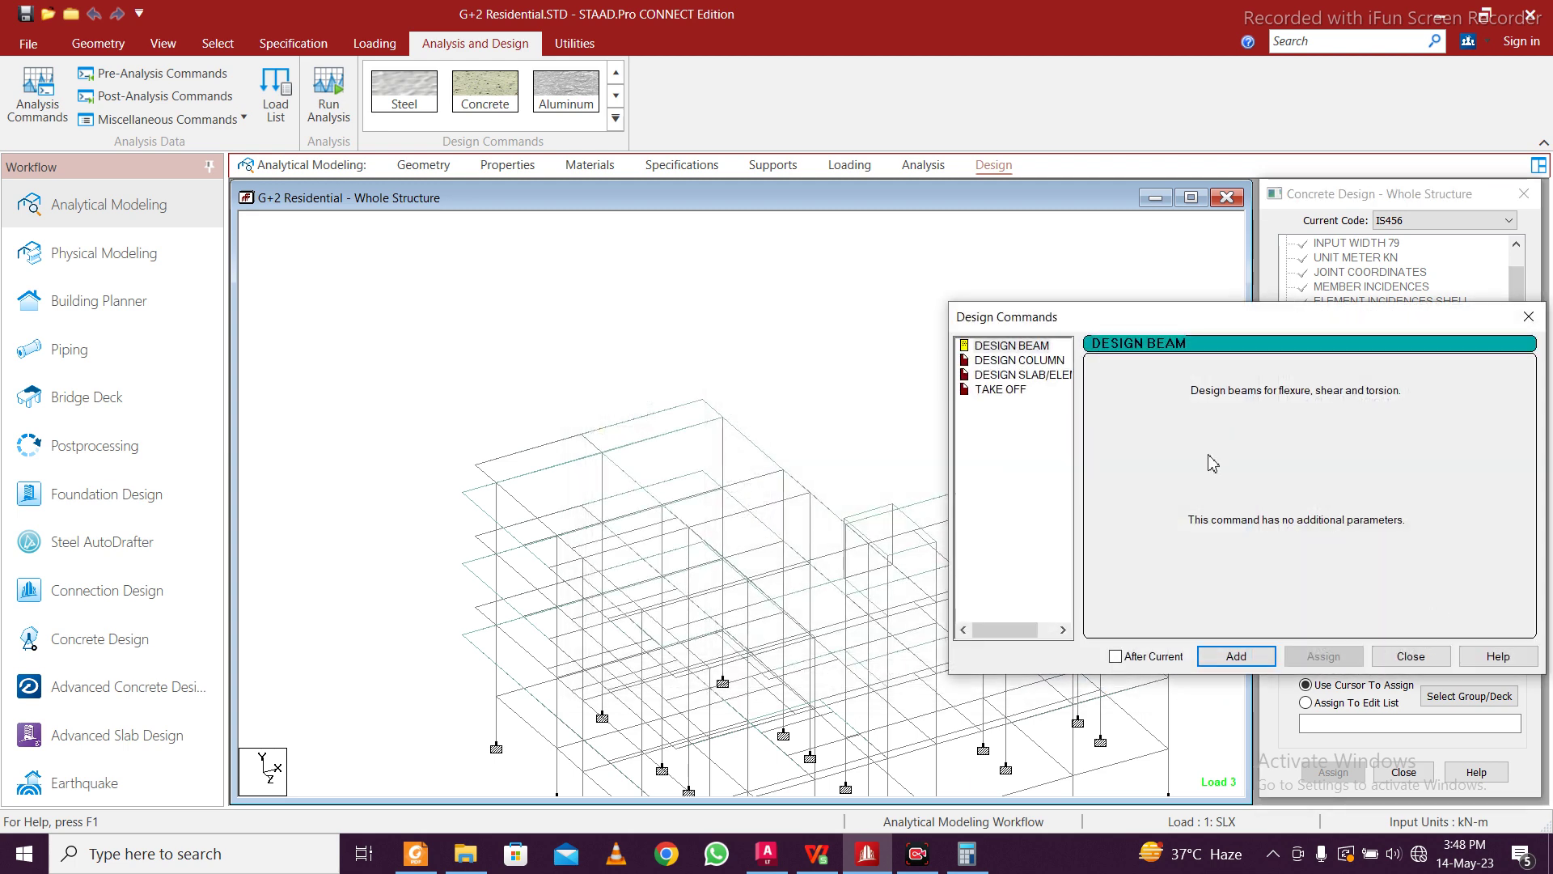
click(1247, 661)
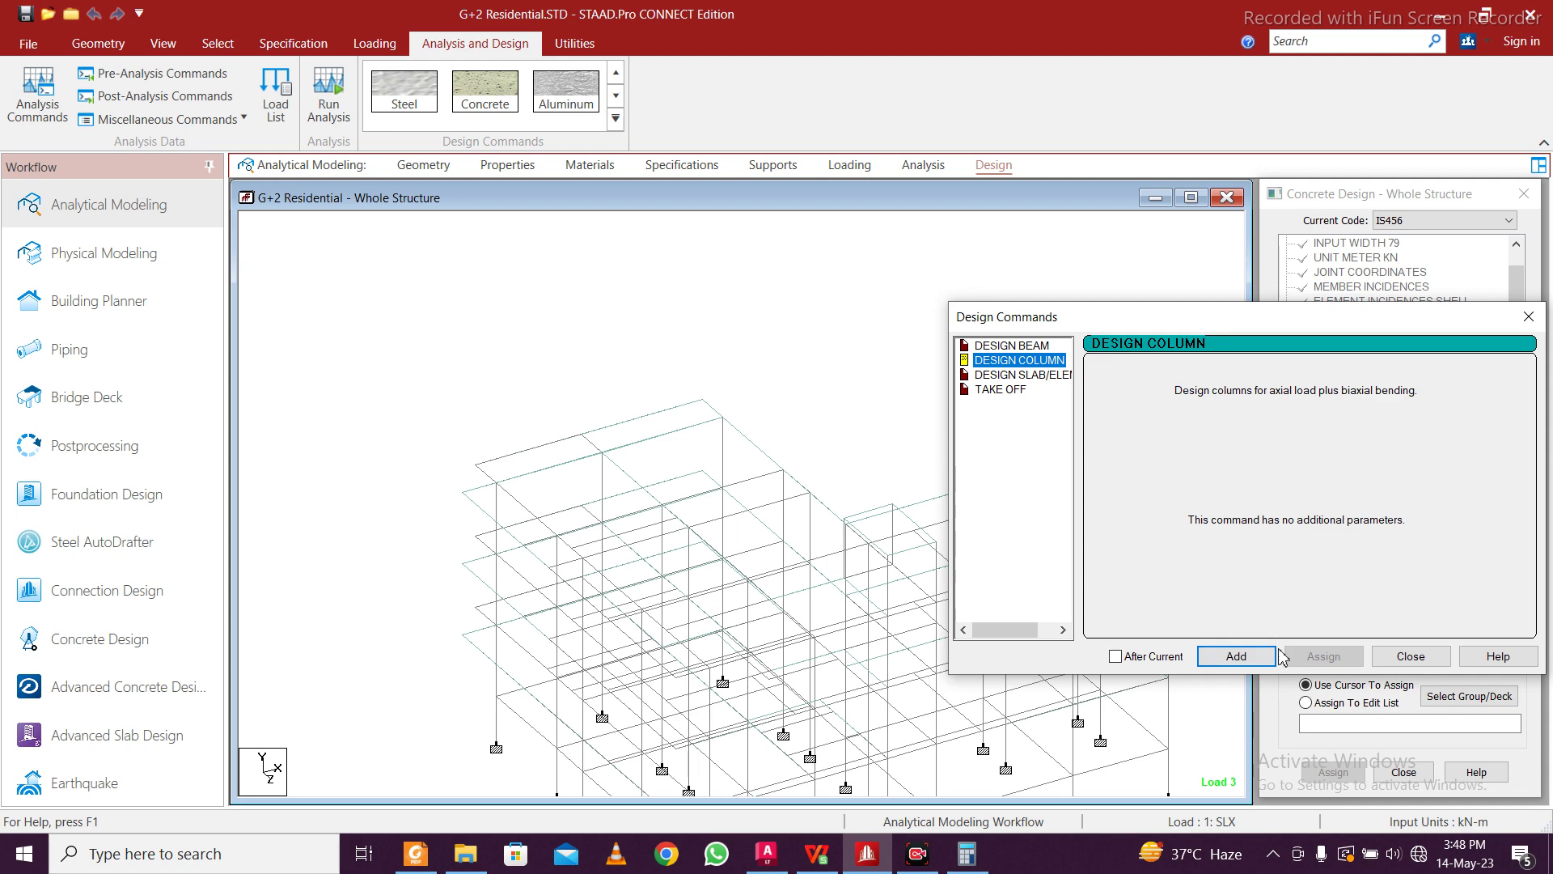
click(1411, 656)
Assign the CLEAR 0.03 parameter to all horizontal beams of the structure
scroll(1393, 332, down, 10)
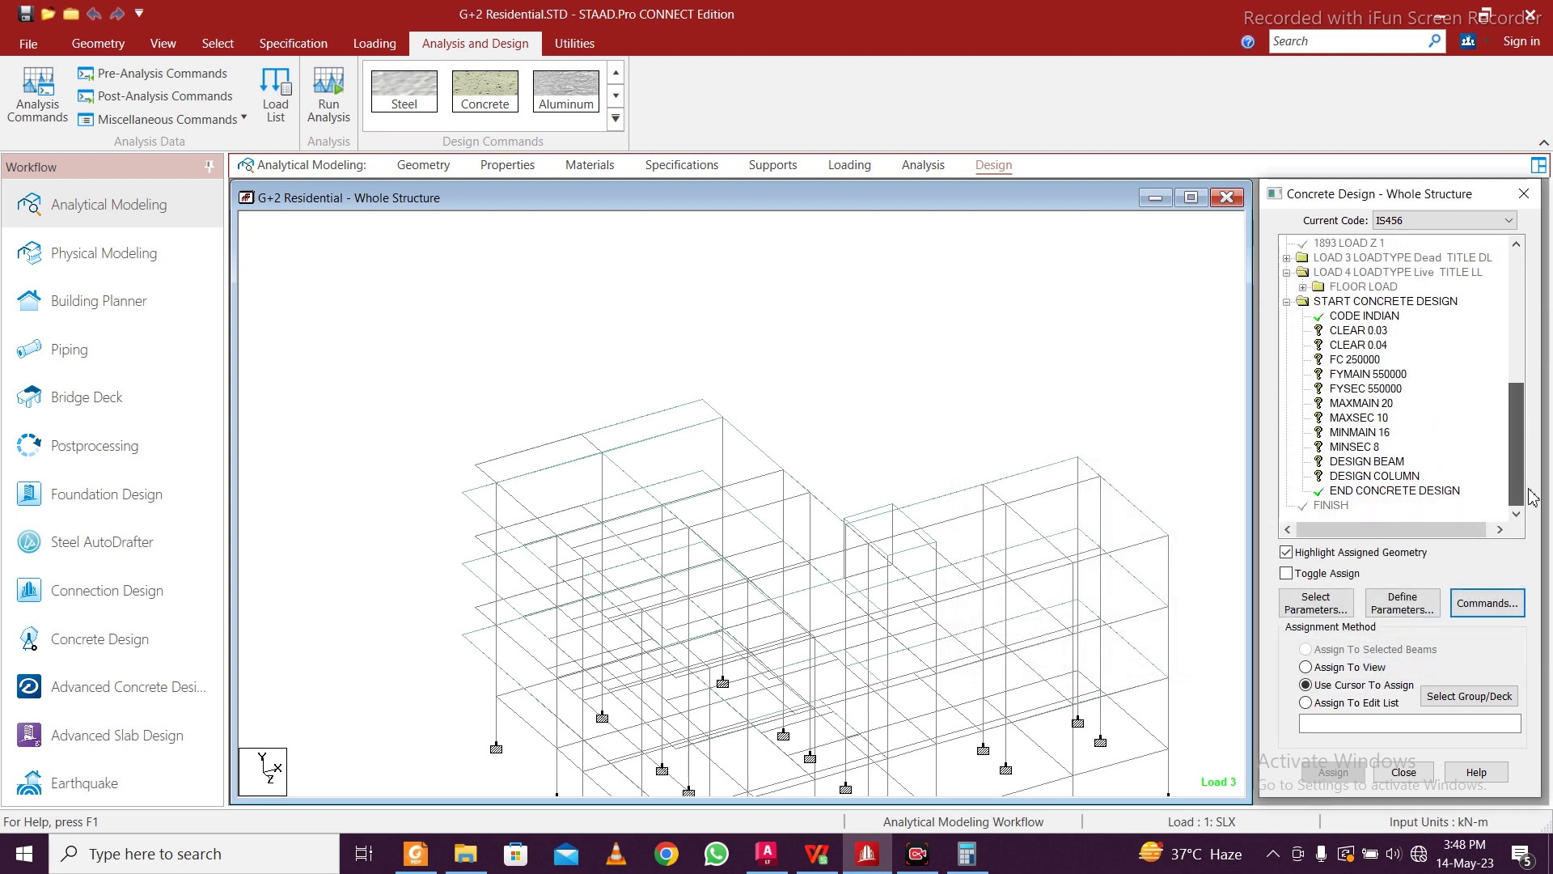
click(1391, 331)
click(218, 43)
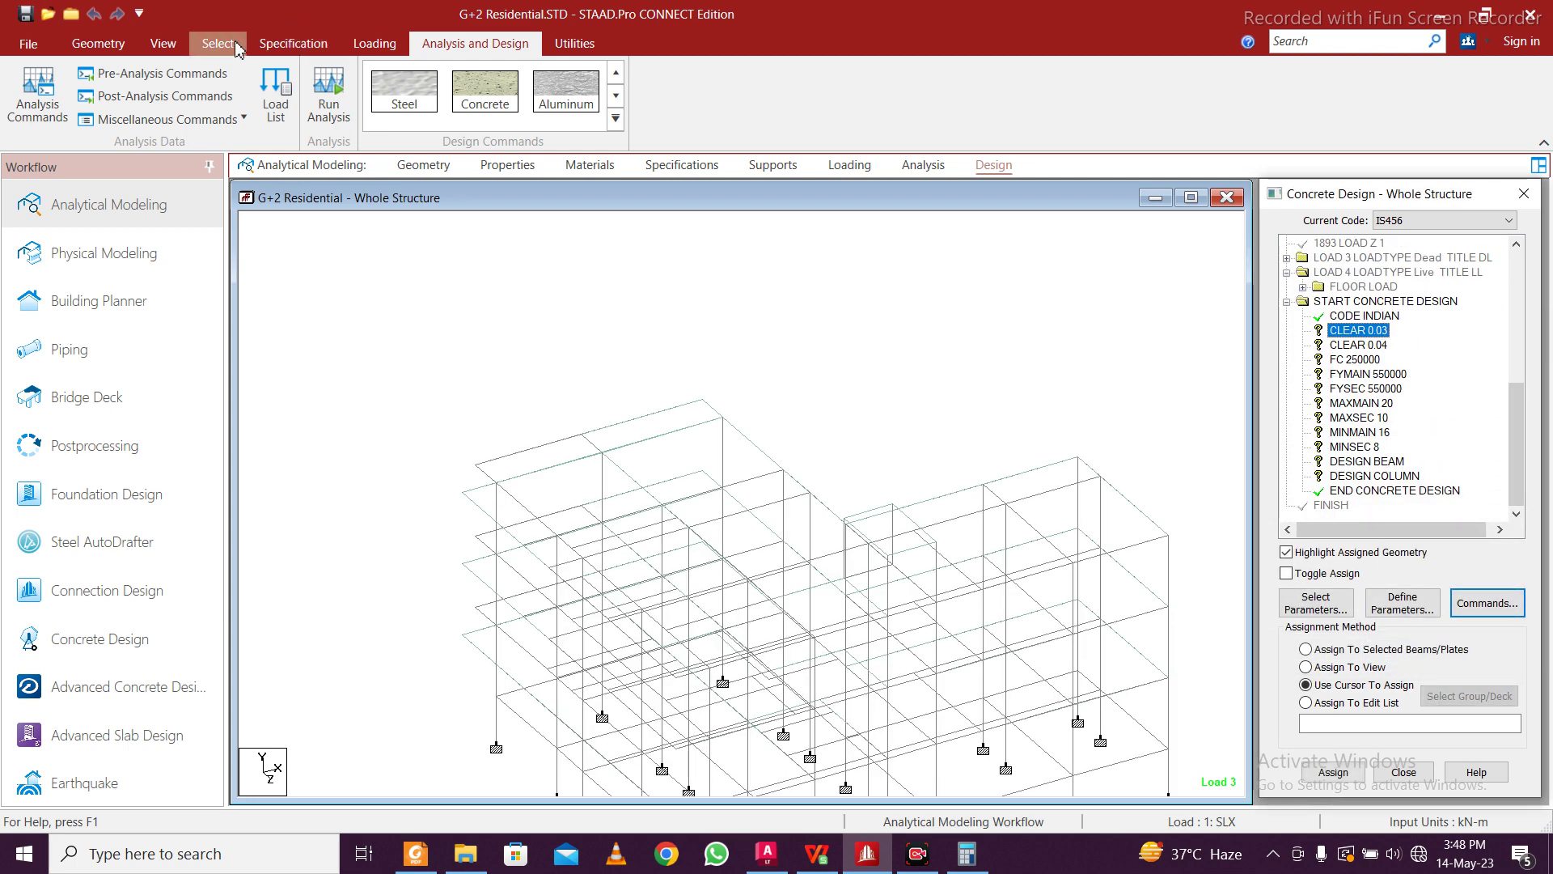
click(811, 73)
click(813, 71)
click(811, 159)
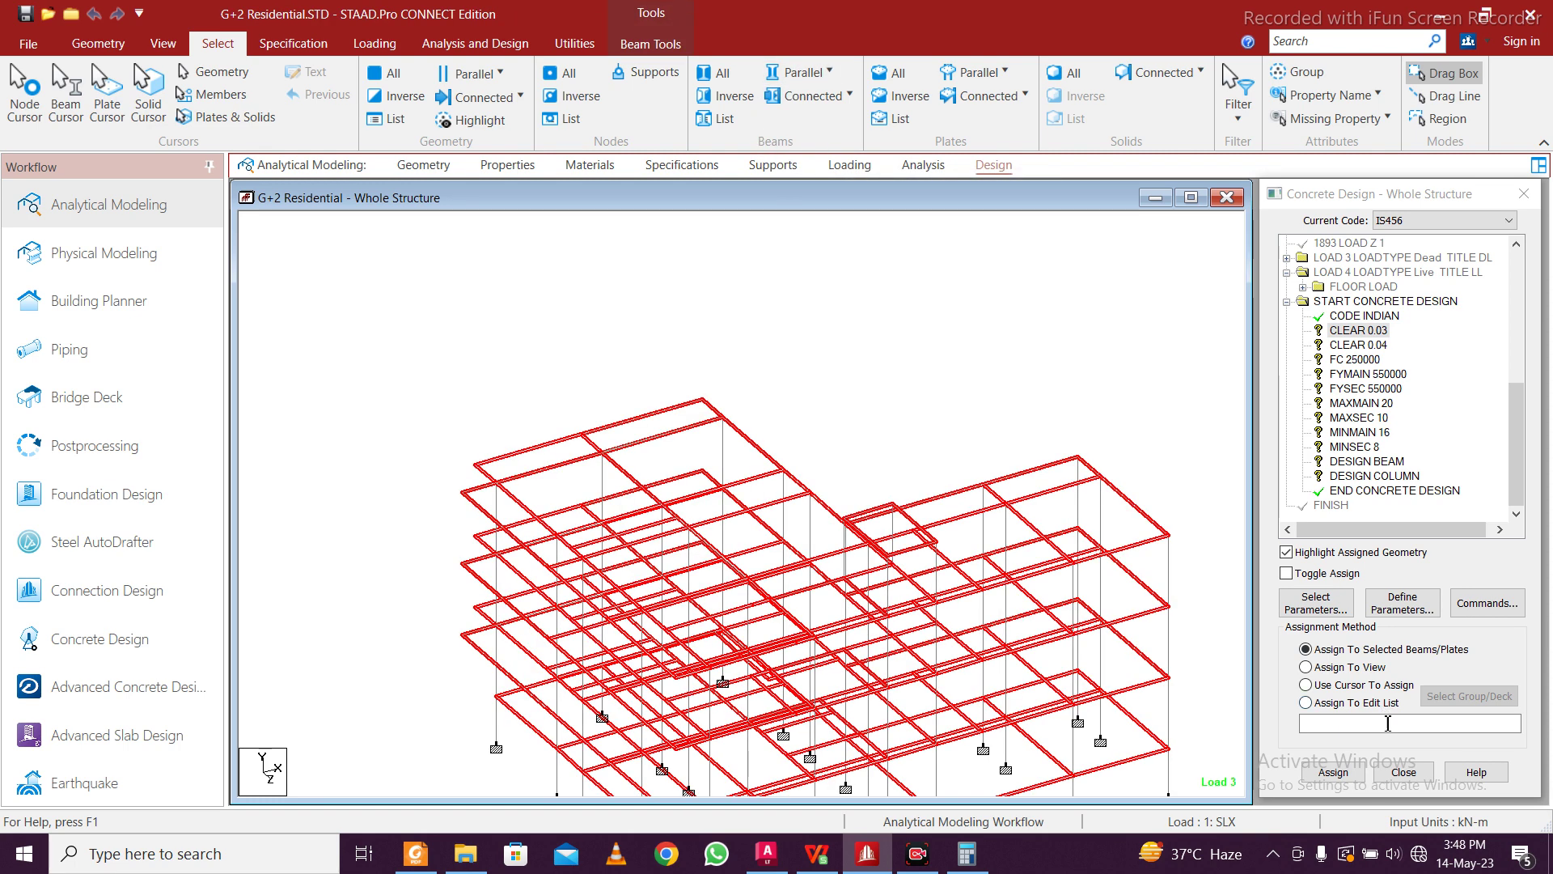
click(1337, 778)
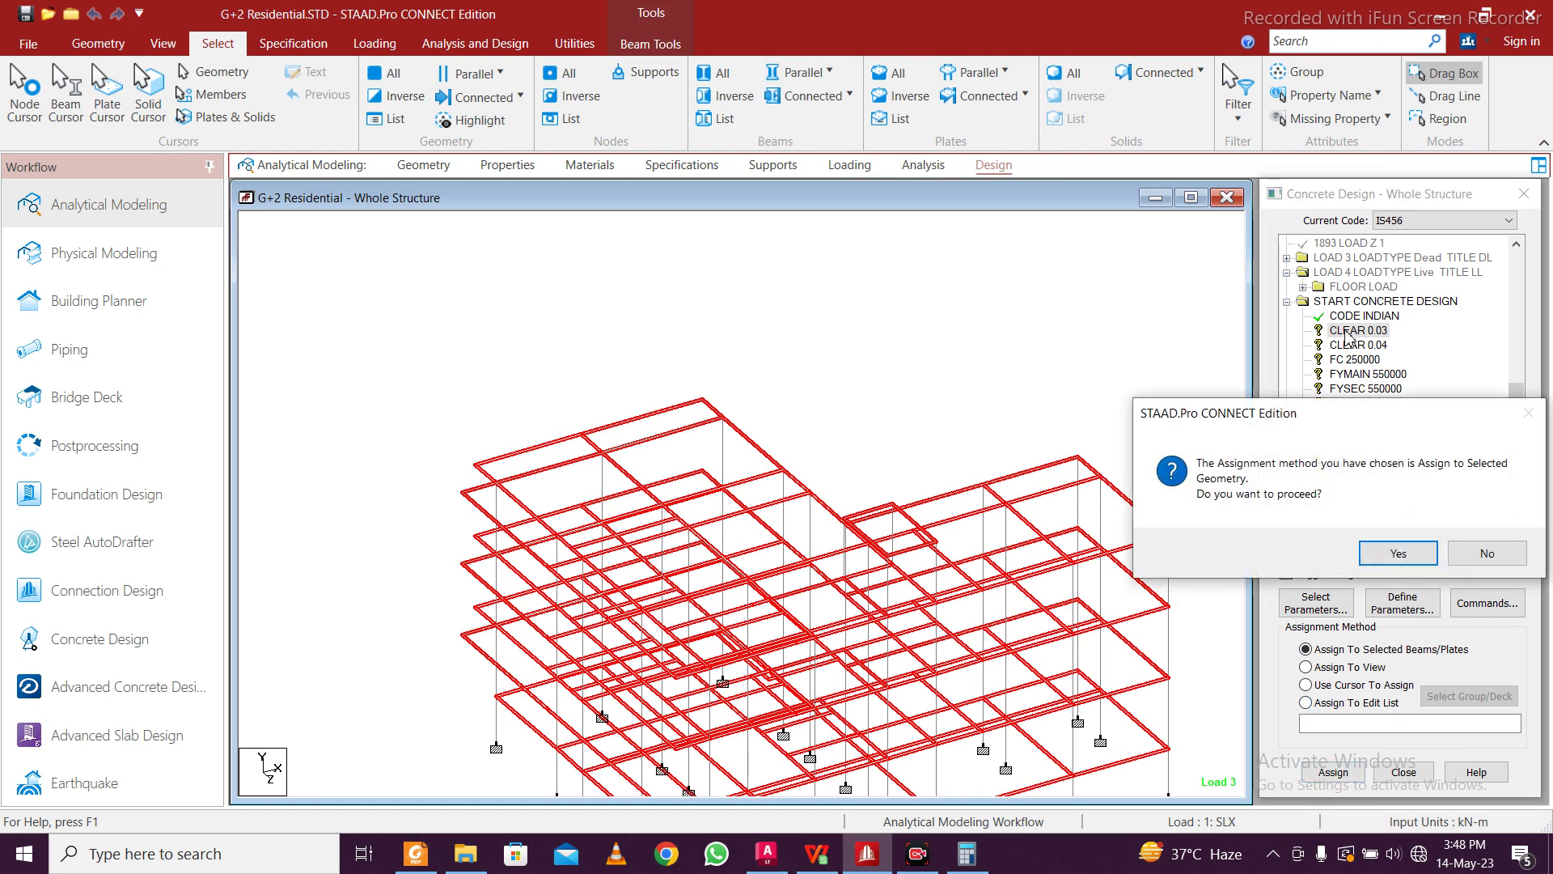
click(1398, 553)
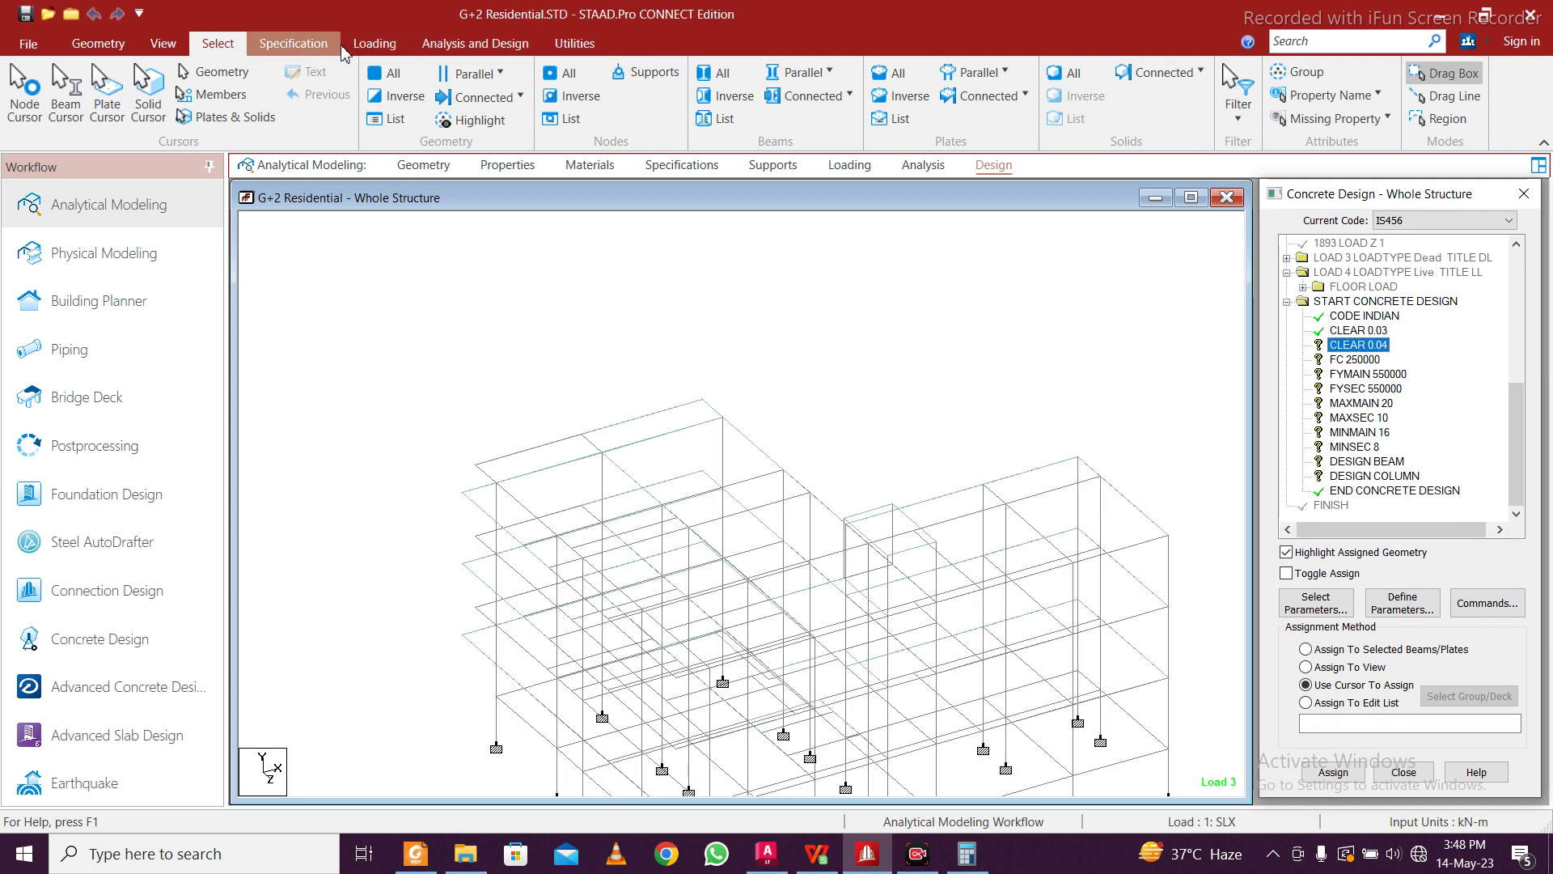
Assign the CLEAR 0.04 parameter to all vertical columns parallel to Y
click(803, 72)
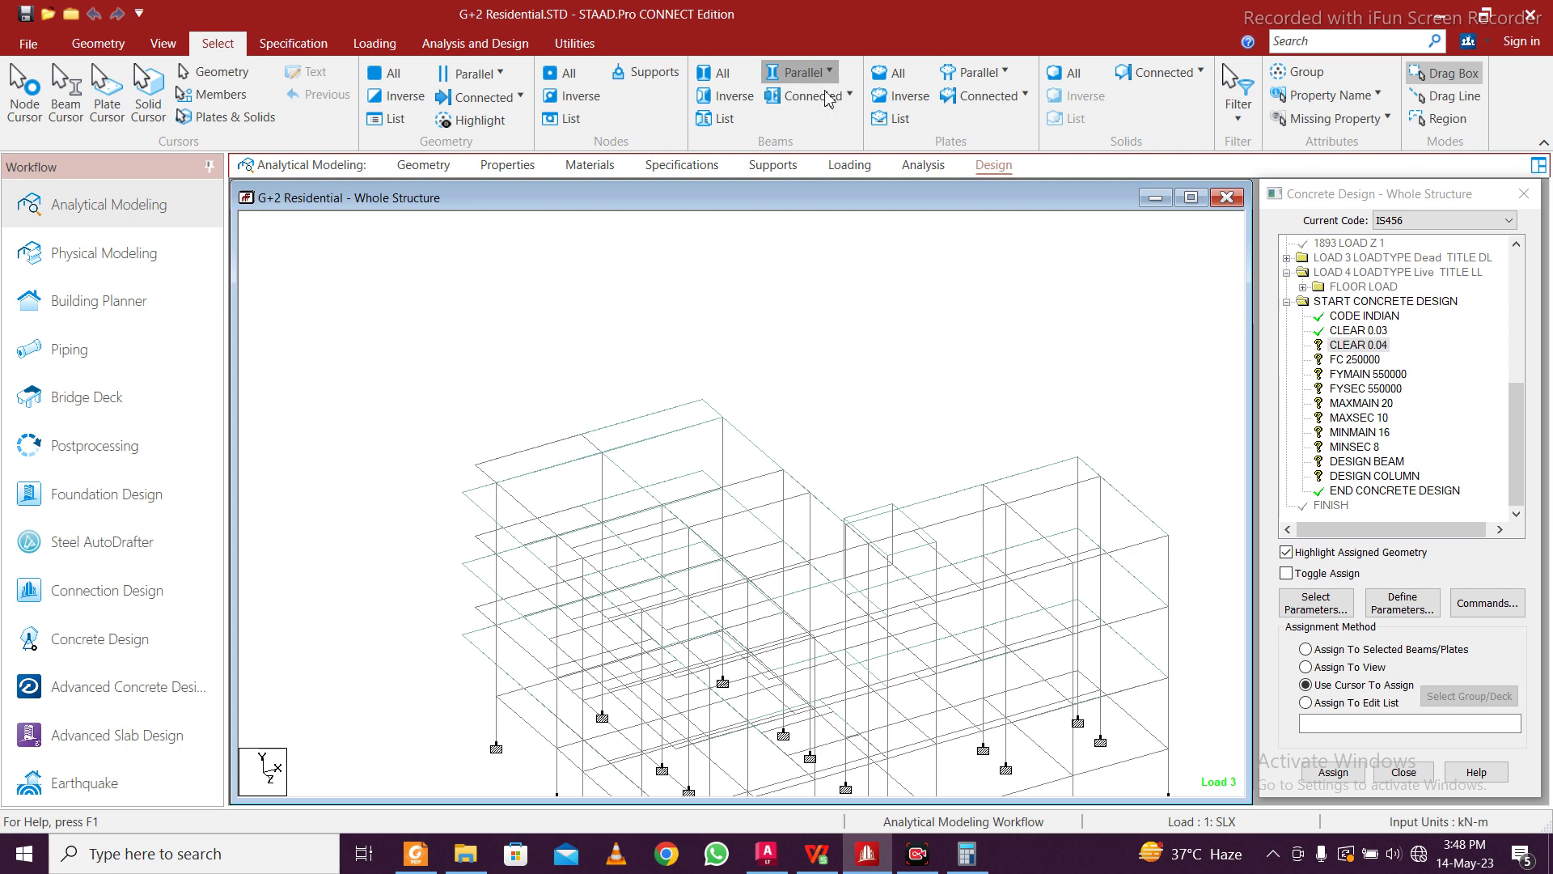
click(812, 129)
click(1333, 772)
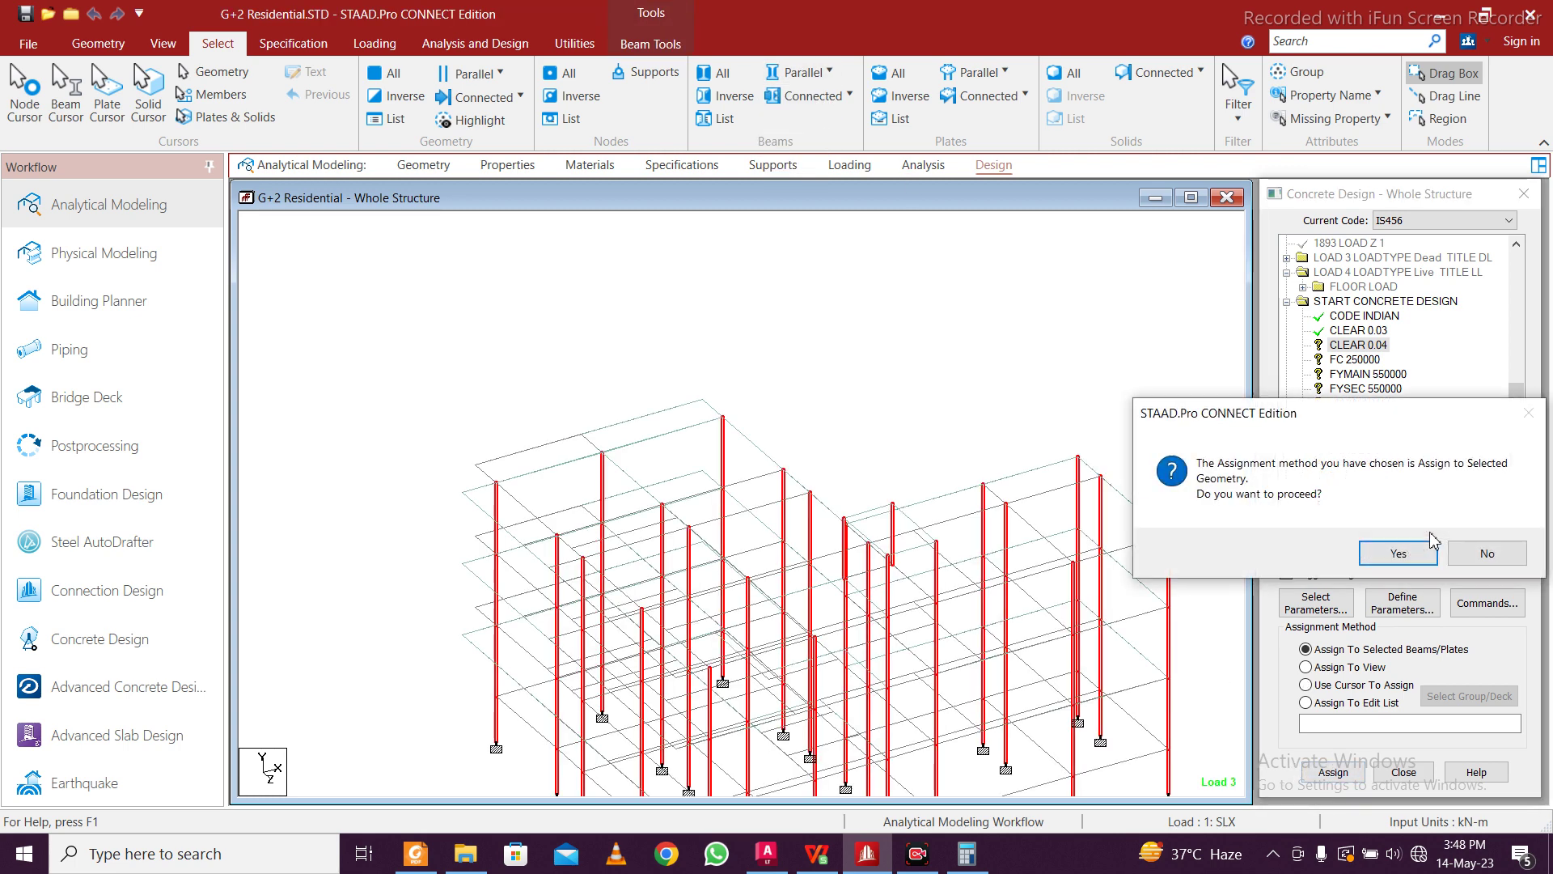
click(1399, 553)
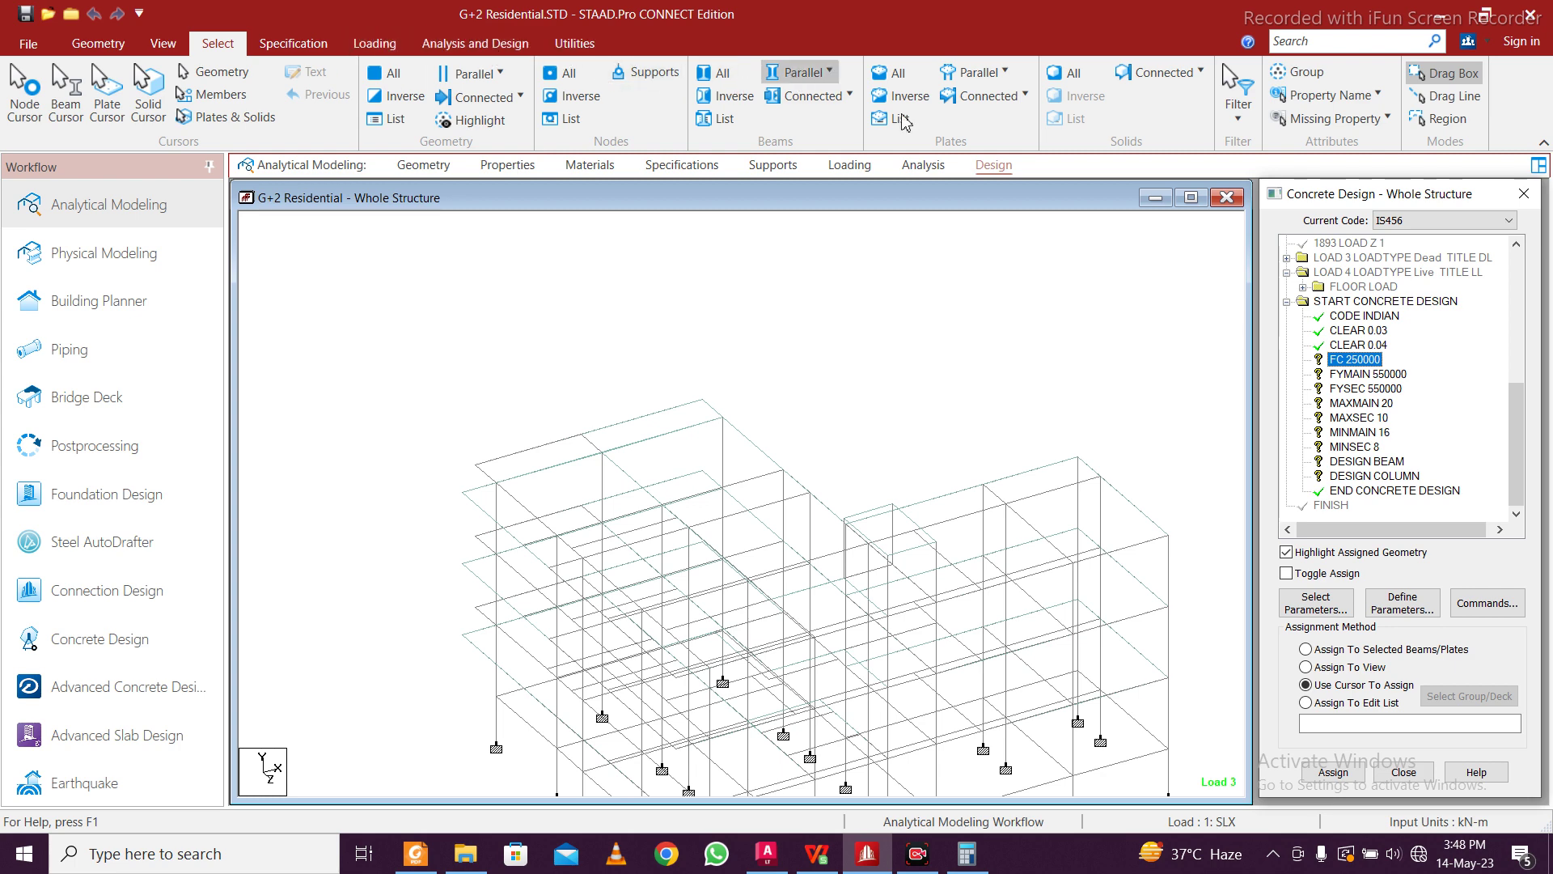
Assign the FC 250000 compressive strength parameter to the whole structure in view
click(1306, 666)
click(1333, 772)
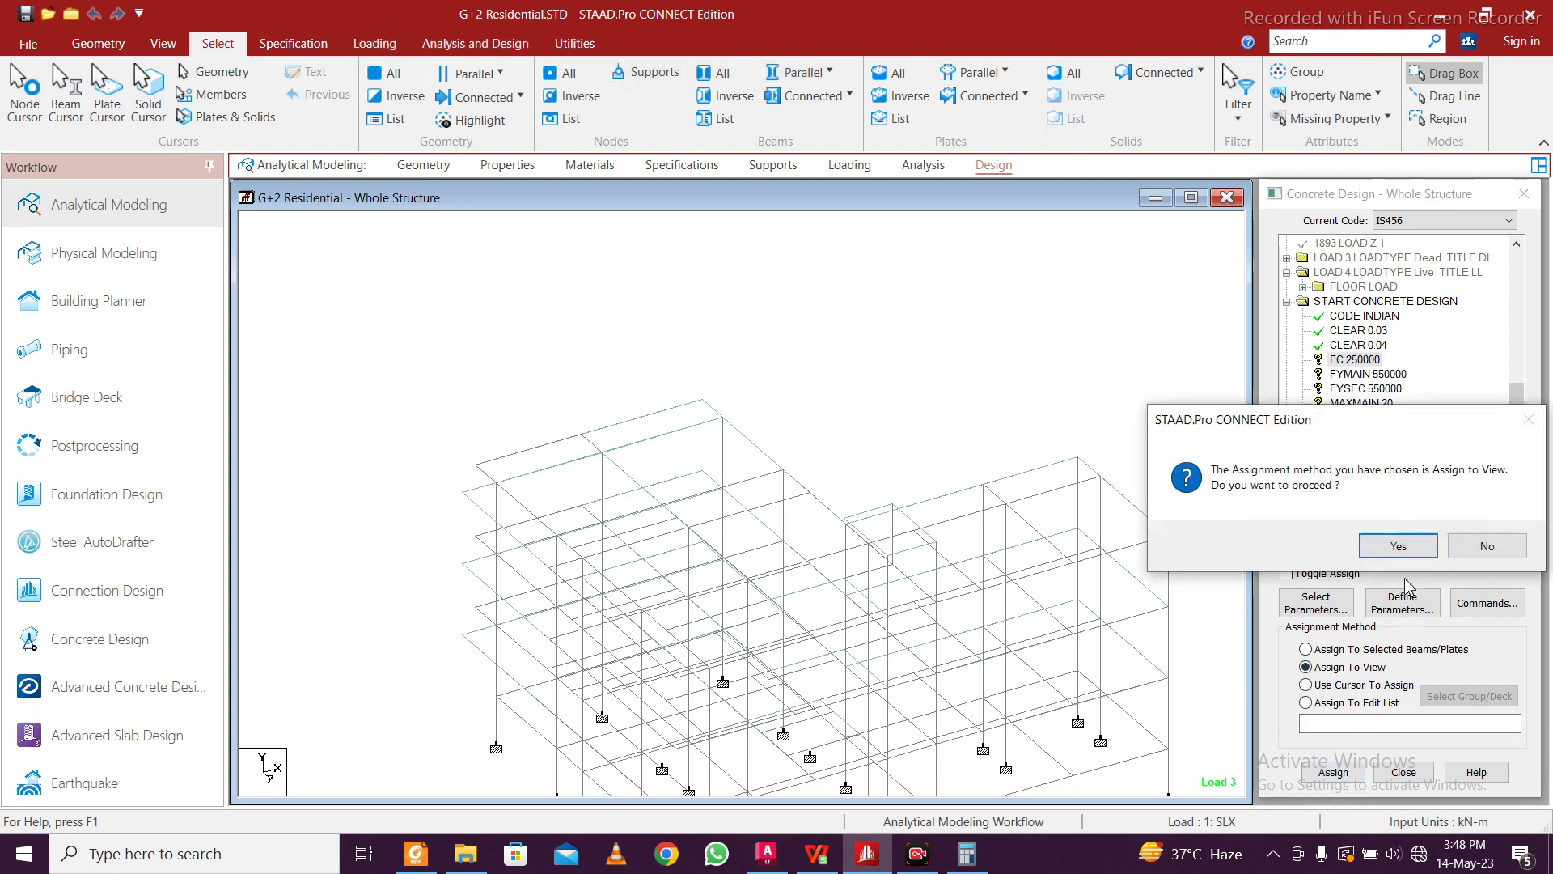
click(1414, 546)
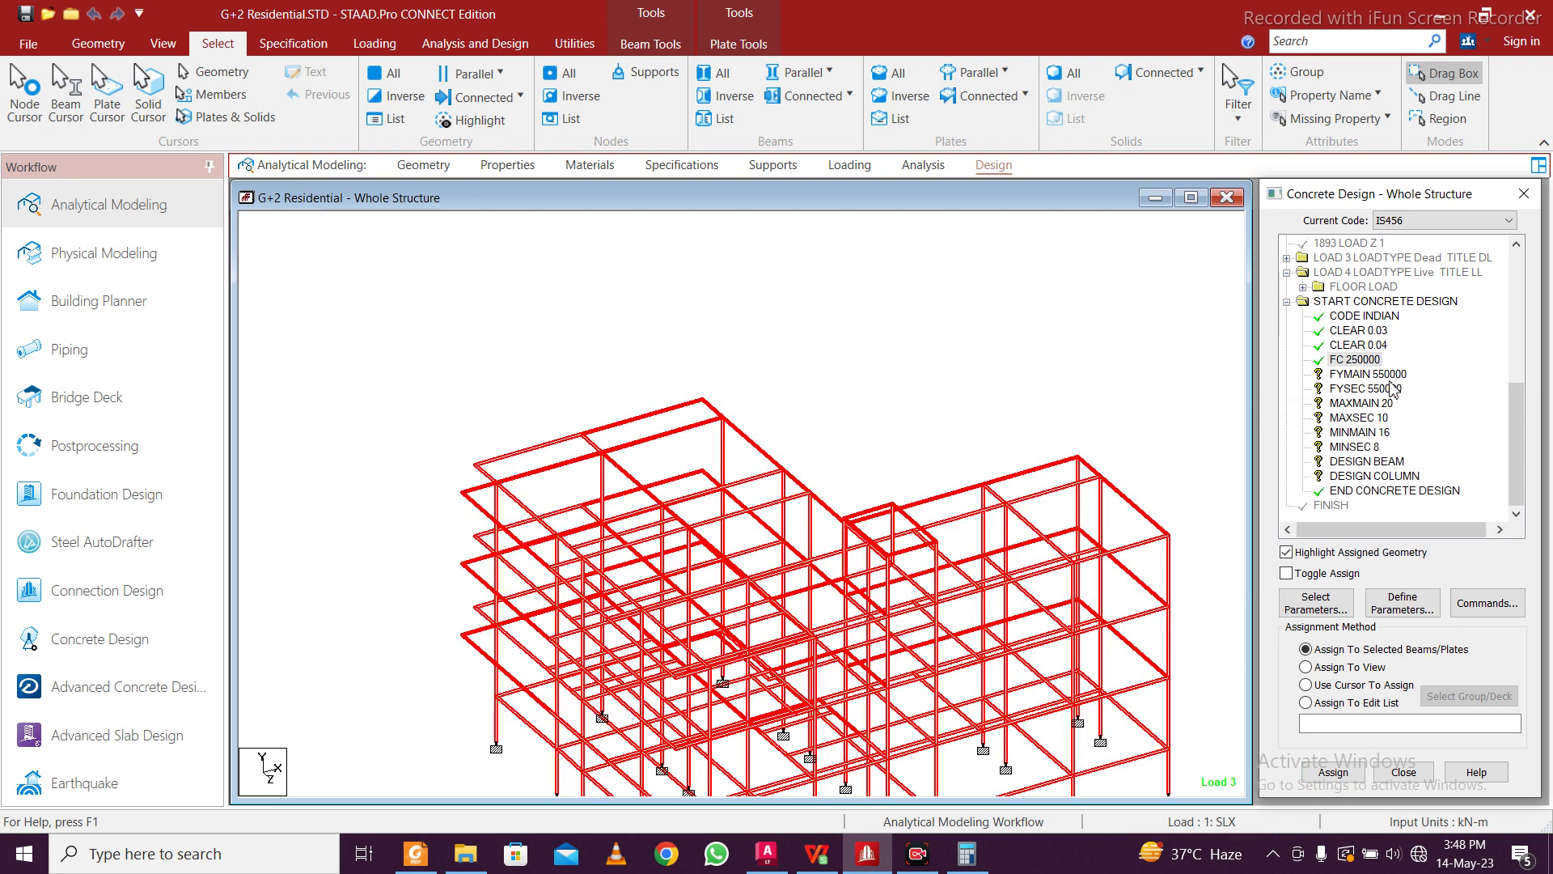
Assign the FYMAIN 550000 and FYSEC 550000 yield strength parameters to the entire view
click(1349, 666)
click(1333, 771)
click(1395, 543)
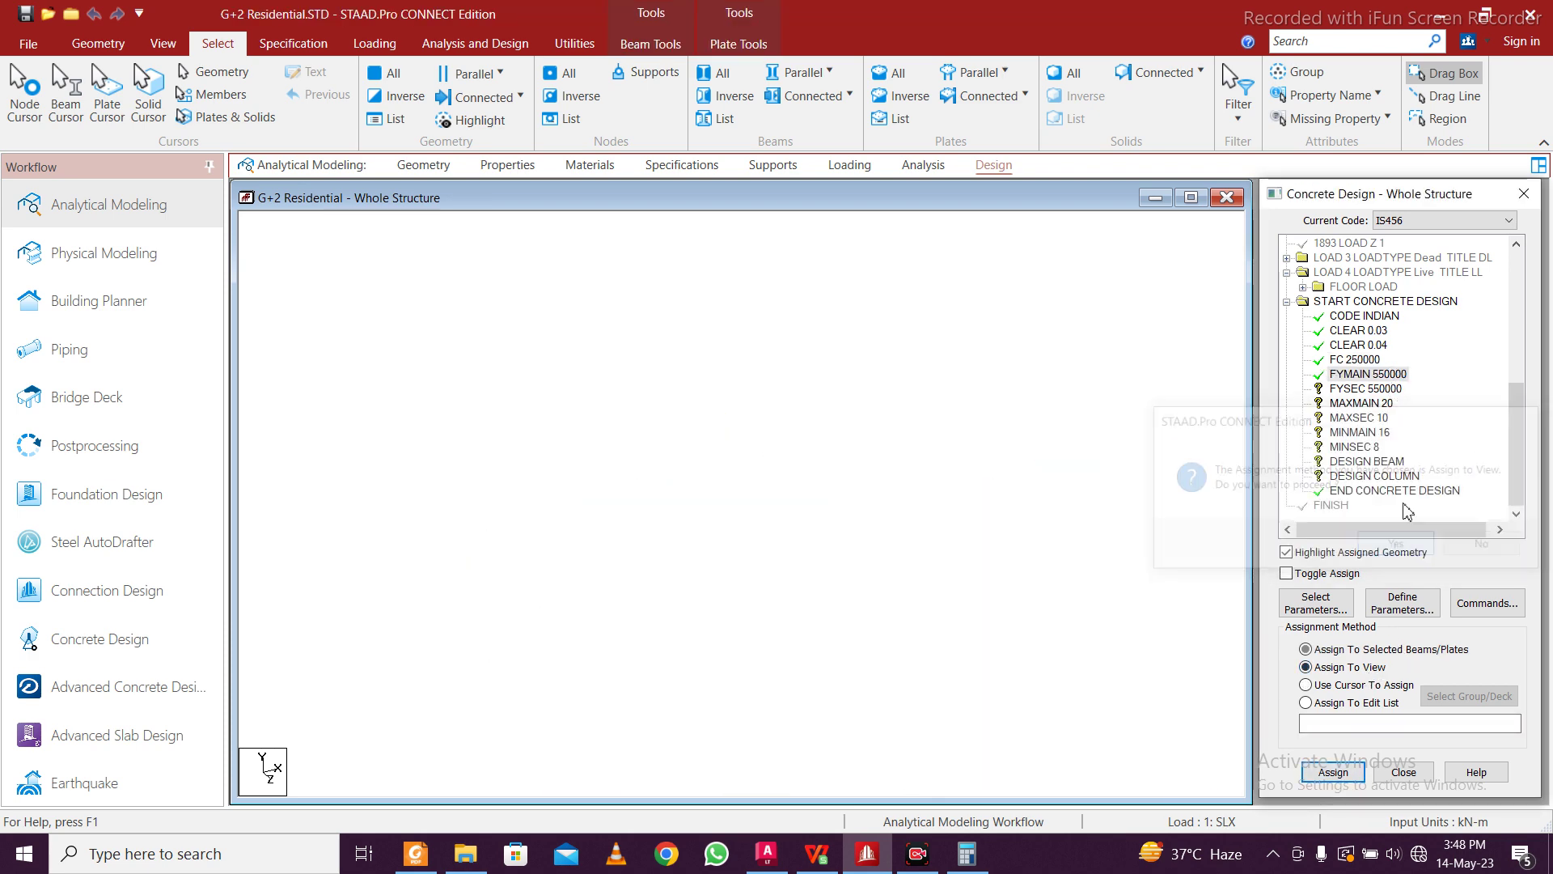
click(1408, 685)
click(1349, 666)
click(1333, 772)
click(1382, 544)
Assign the MAXMAIN 20 and MAXSEC 10 maximum bar size parameters to the entire view
click(1385, 409)
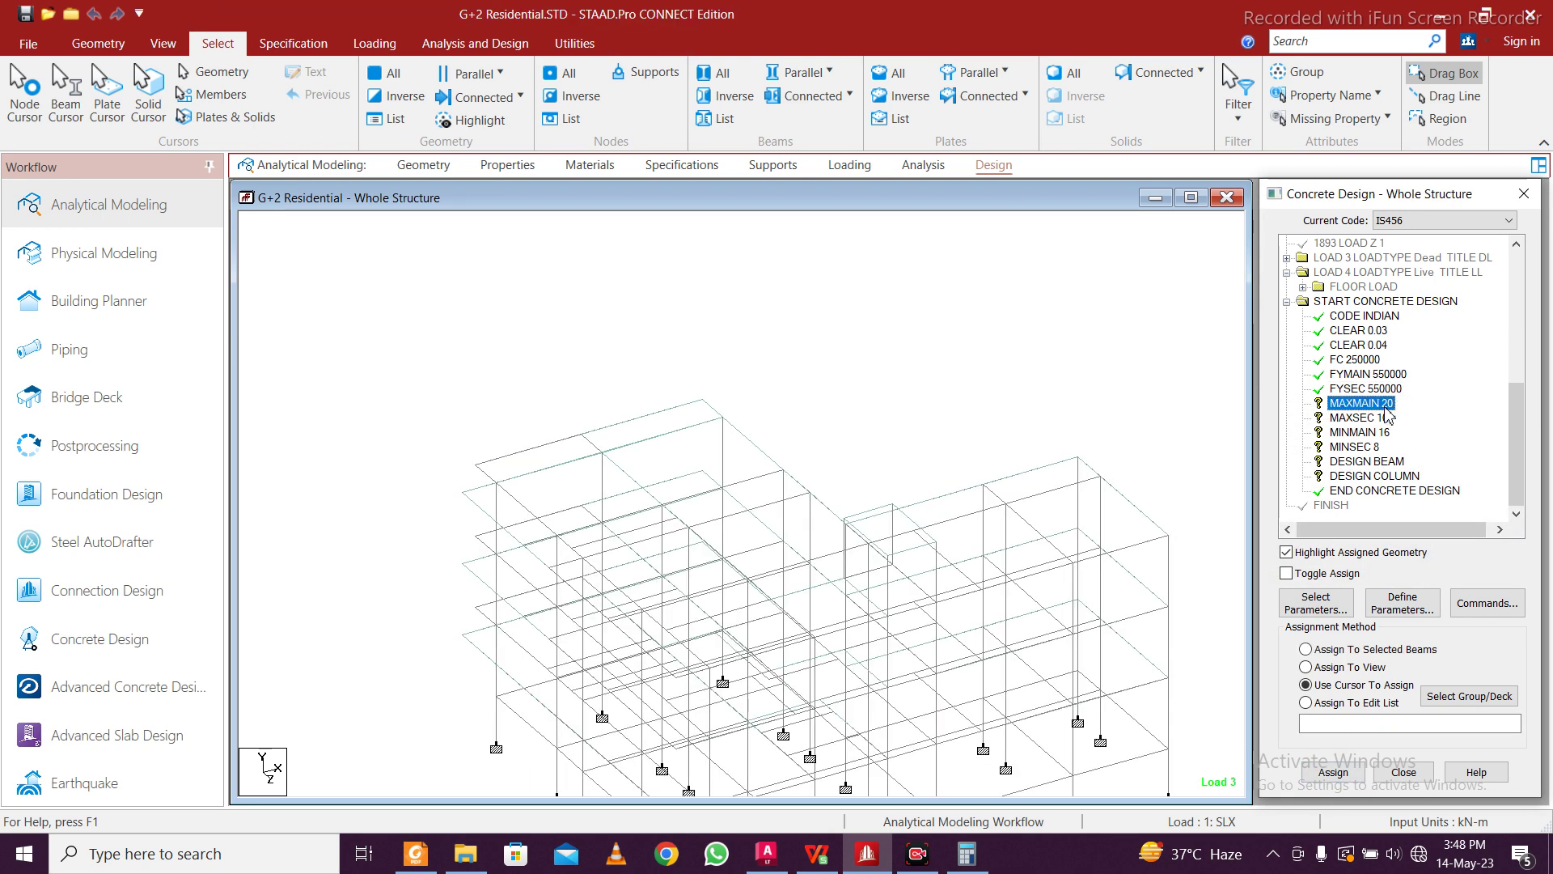
click(1344, 667)
click(1333, 772)
click(1395, 542)
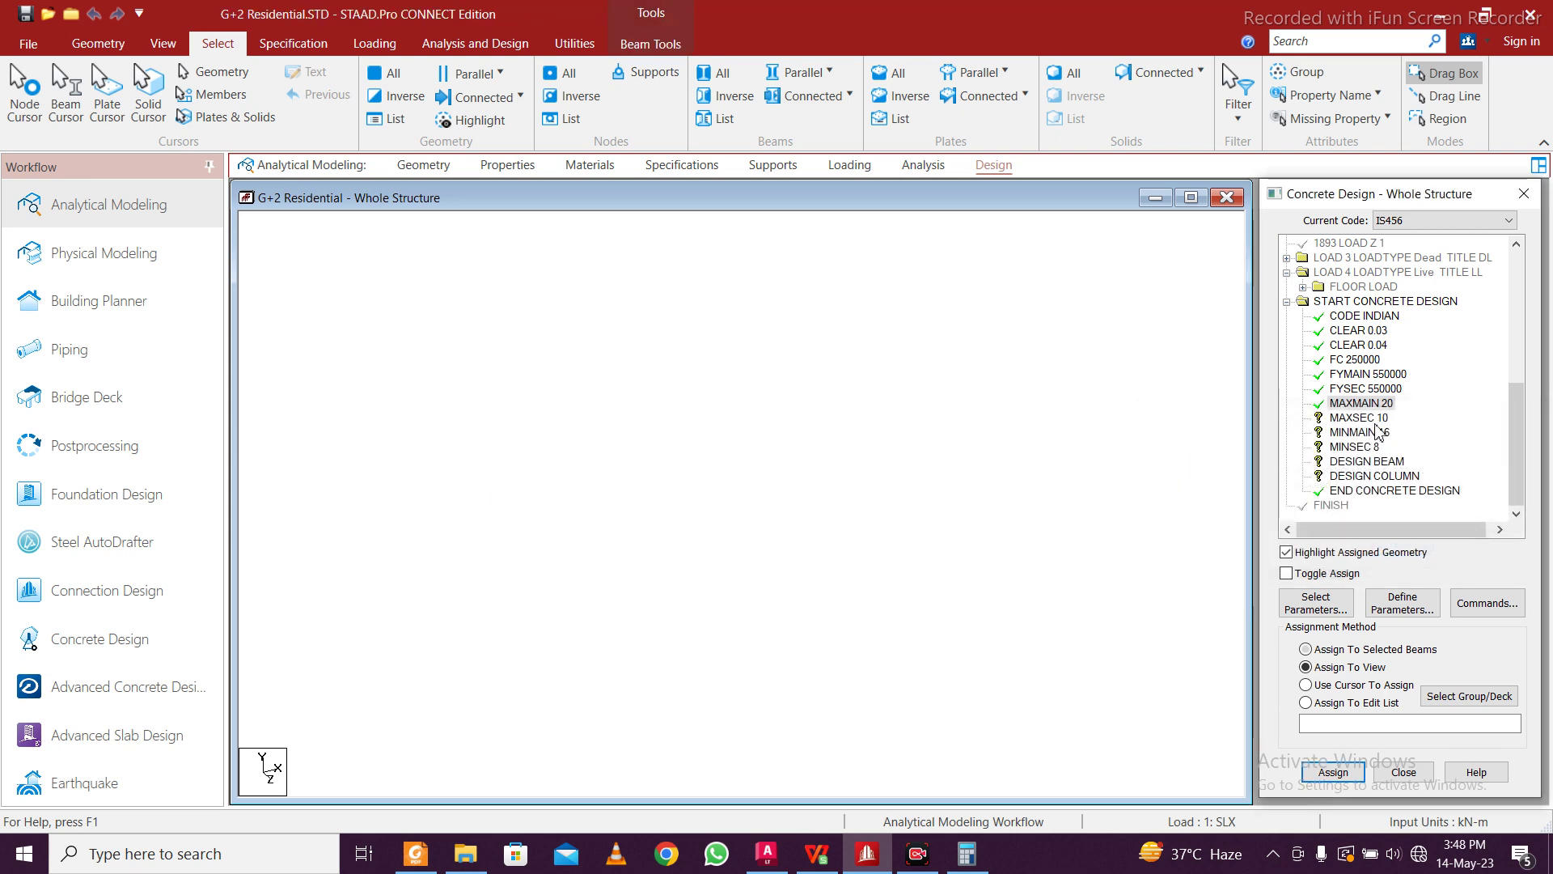
click(1391, 686)
click(1372, 668)
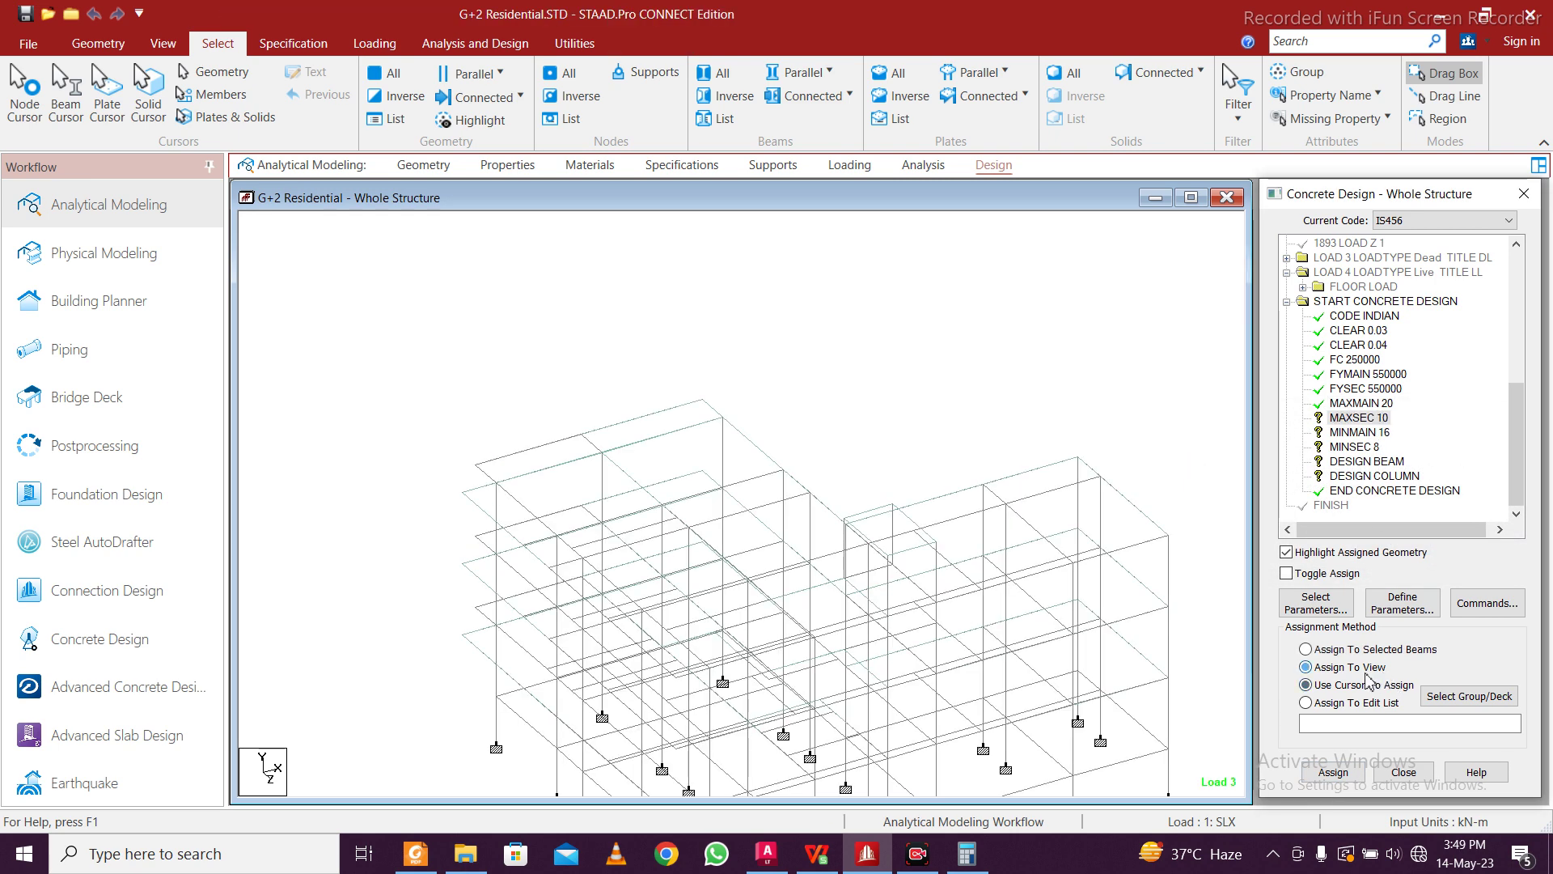
click(1333, 772)
click(1389, 547)
Assign the MINMAIN 16 and MINSEC 8 minimum bar size parameters to the entire view
click(1380, 433)
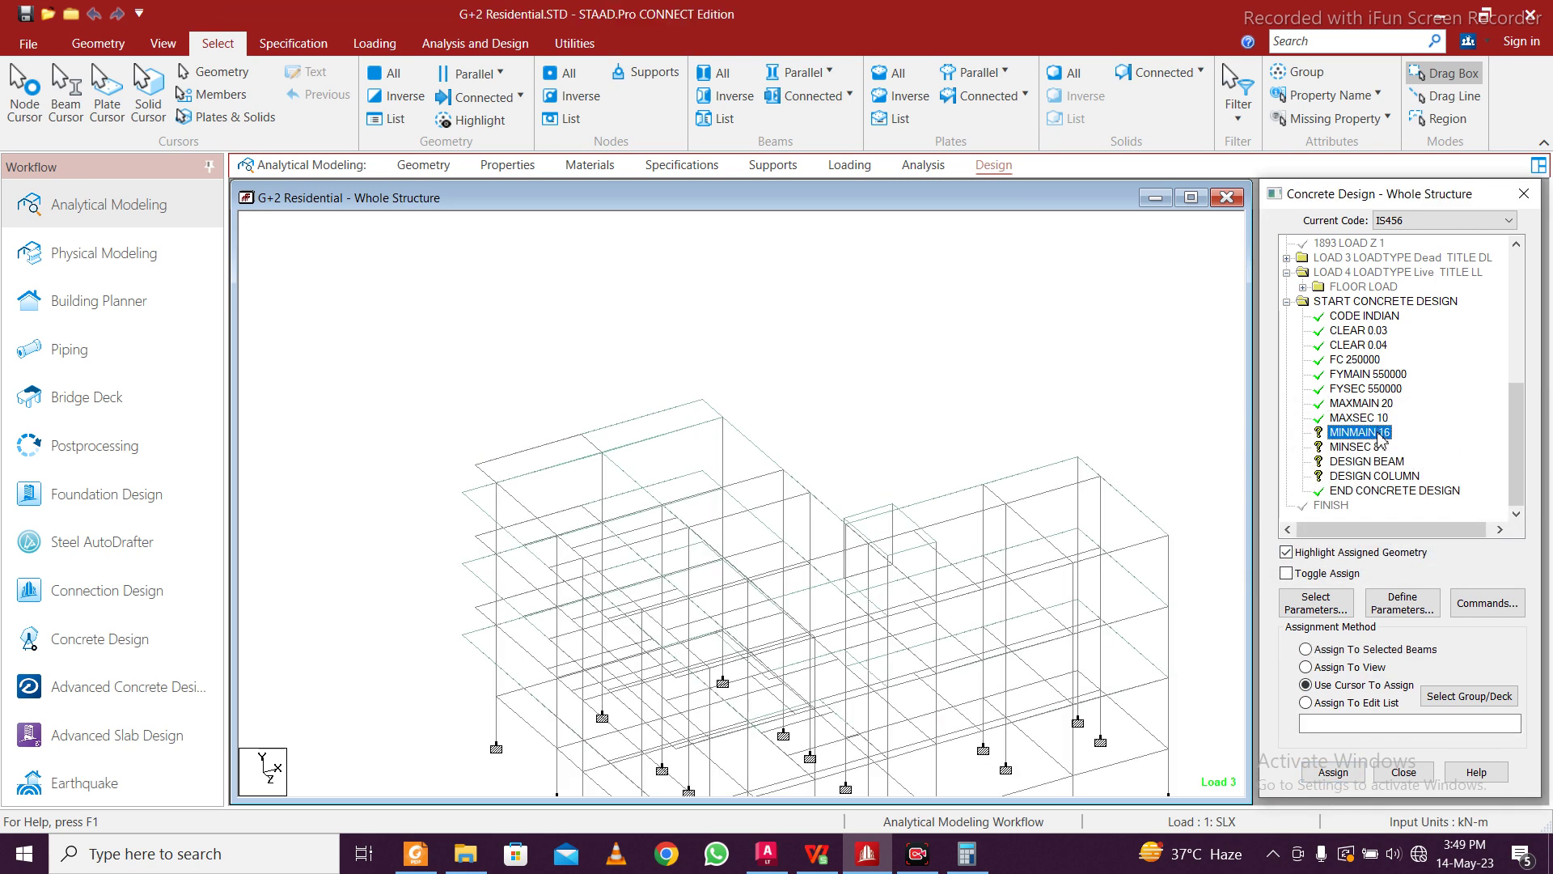
click(1365, 668)
click(1355, 773)
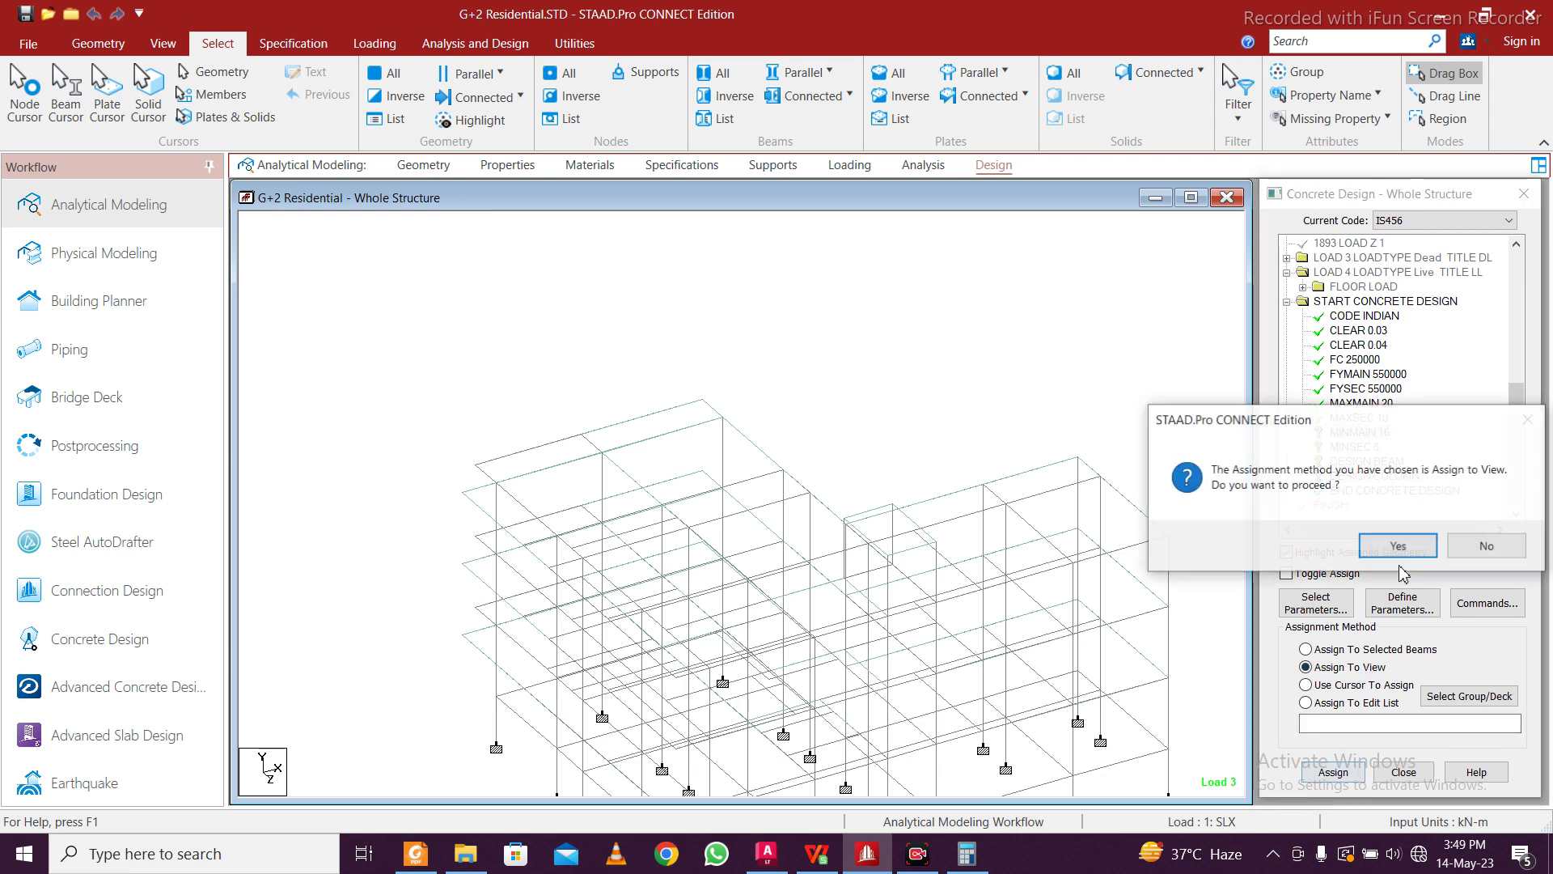
click(1399, 546)
click(1355, 446)
click(1359, 685)
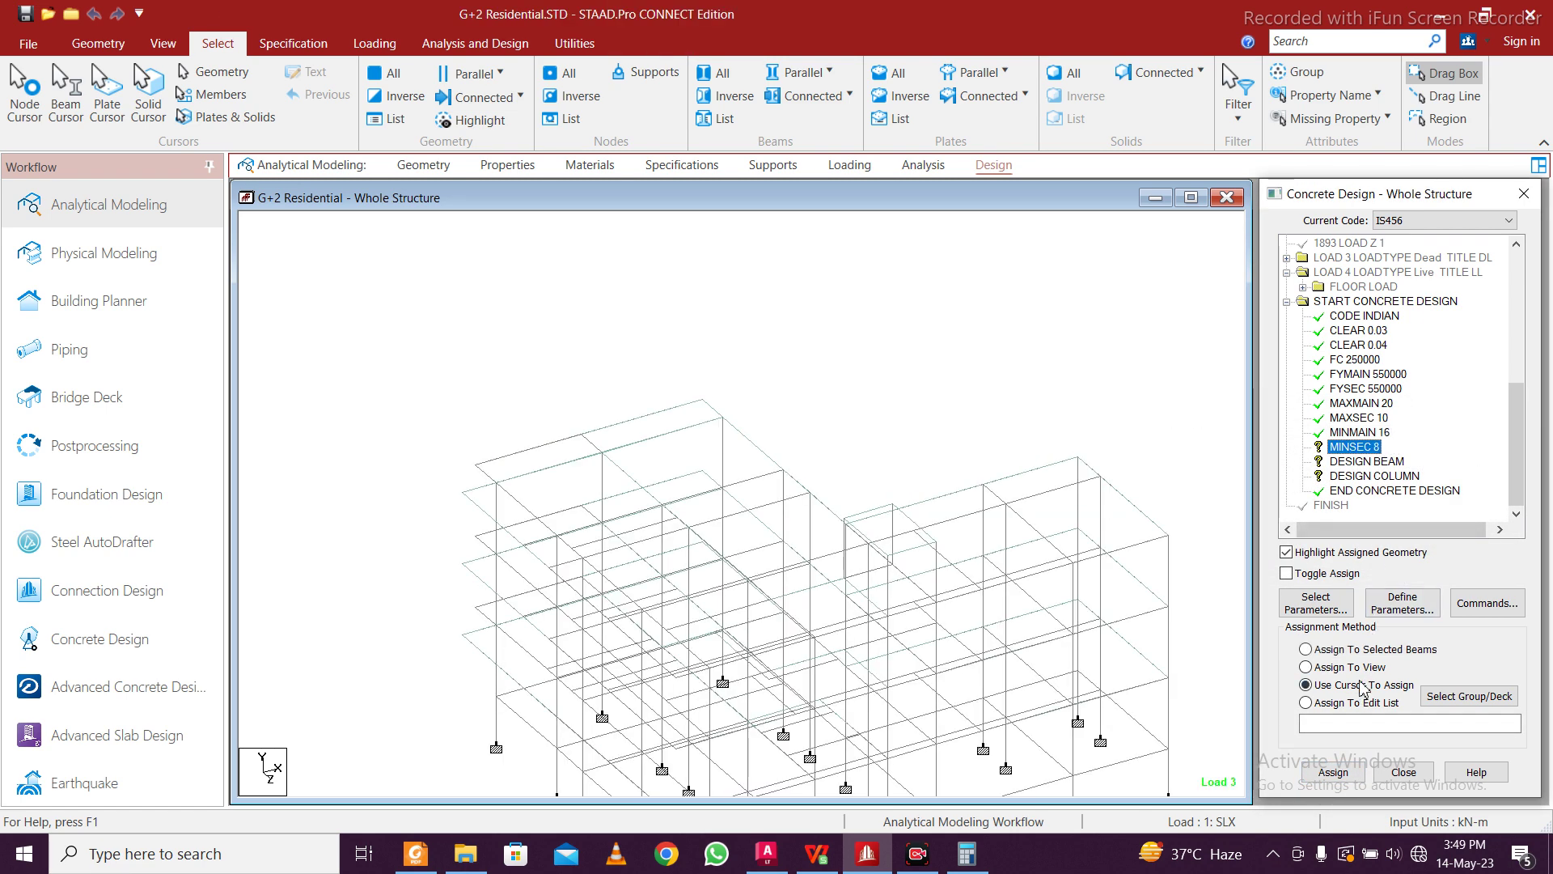
click(1334, 773)
click(1386, 545)
Assign the DESIGN BEAM command to all horizontal beams of the structure
click(1368, 462)
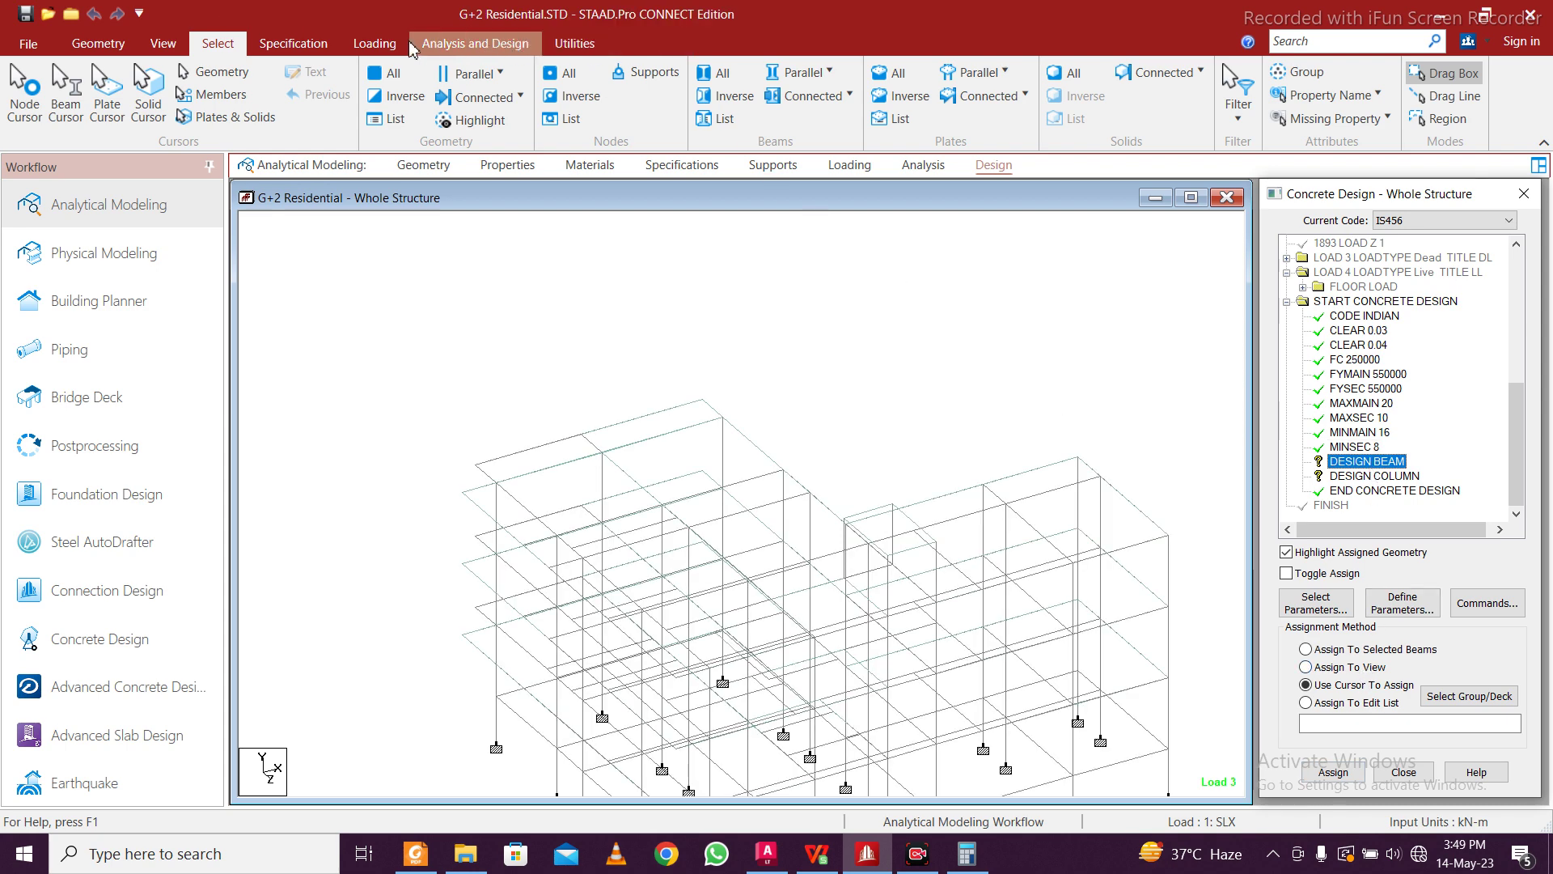
click(826, 72)
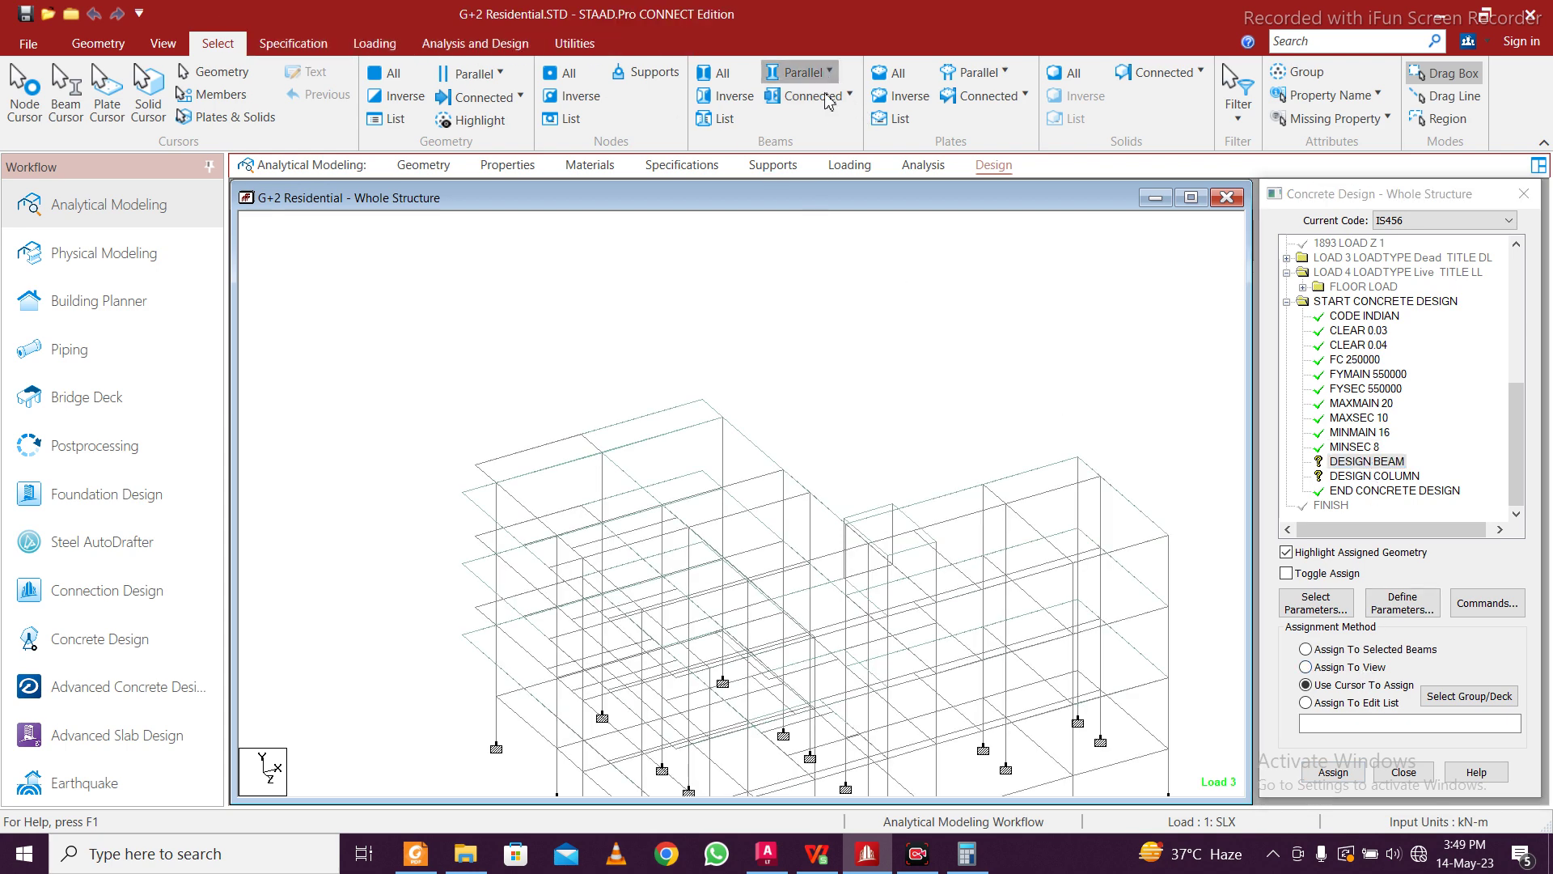
click(812, 104)
click(819, 75)
click(815, 156)
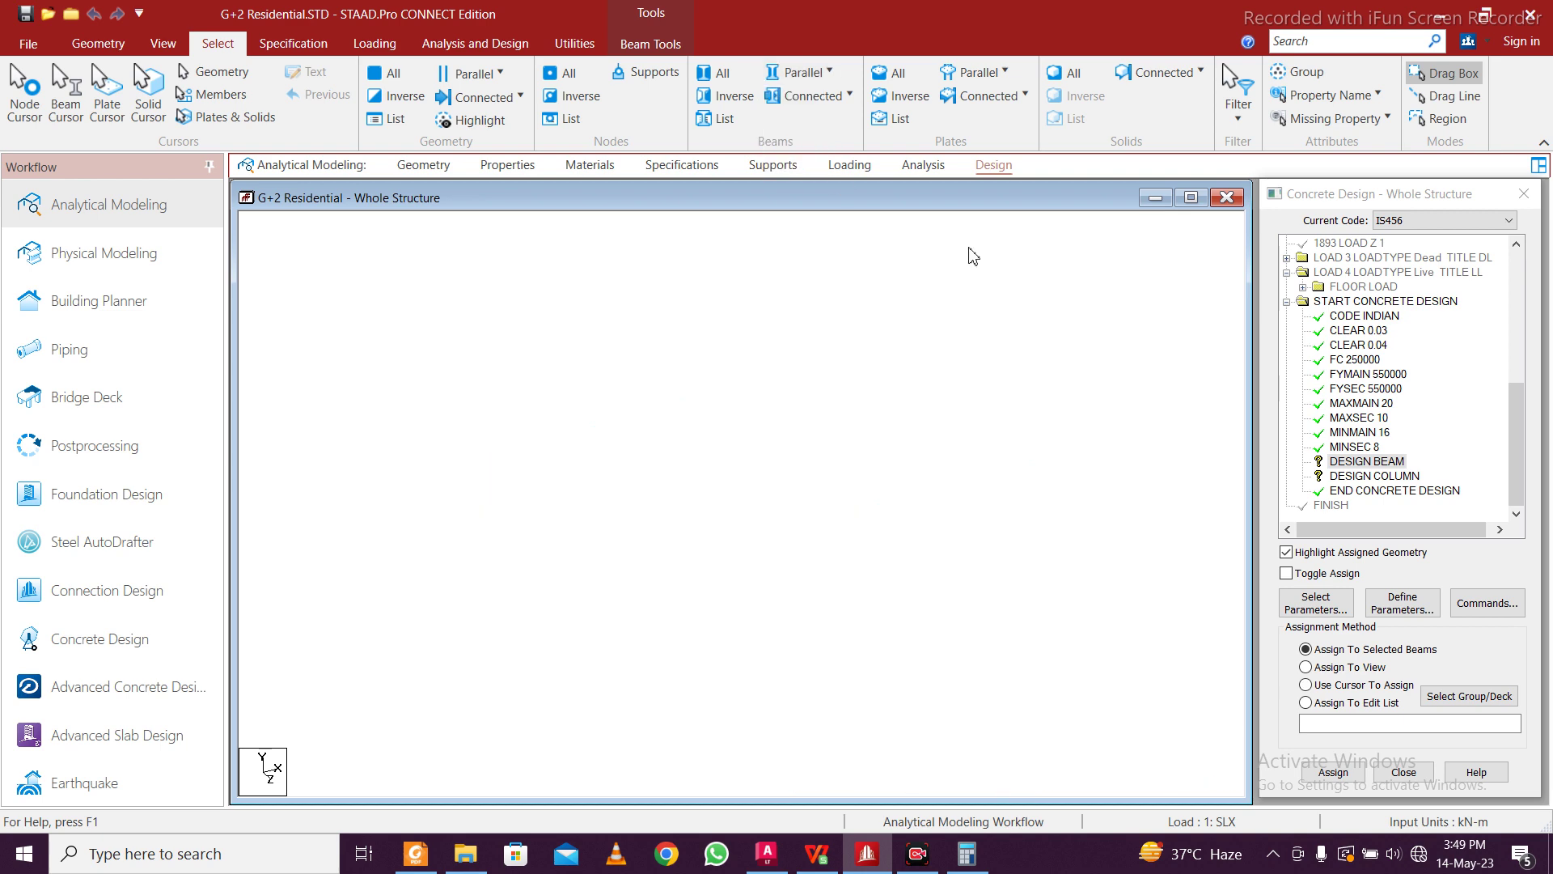
click(1335, 771)
click(1385, 559)
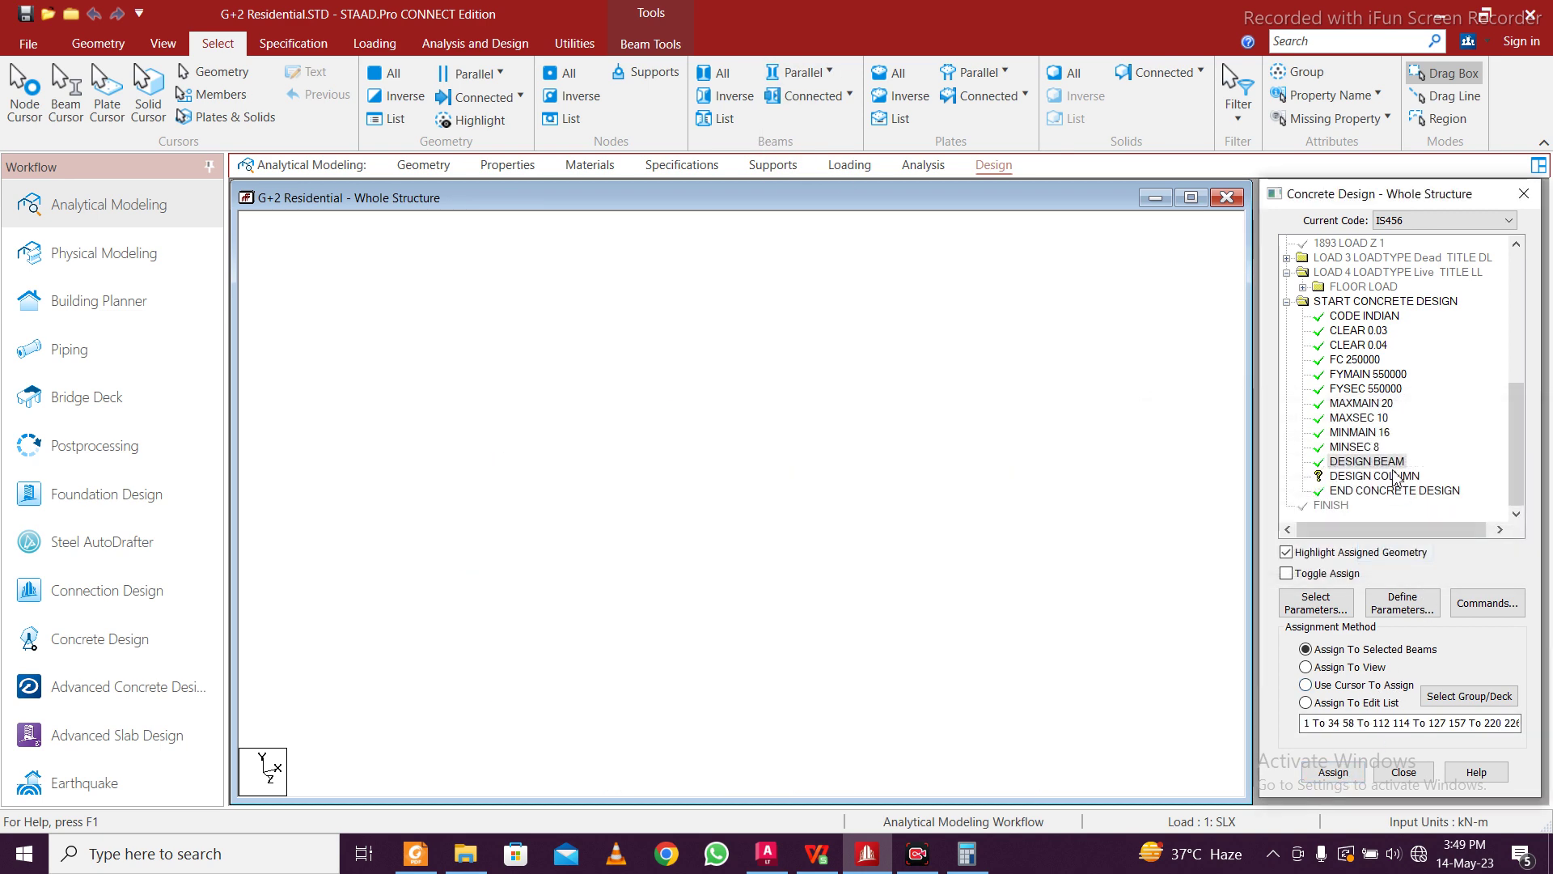
Assign the DESIGN COLUMN command to all vertical columns parallel to Y
click(1386, 478)
click(817, 72)
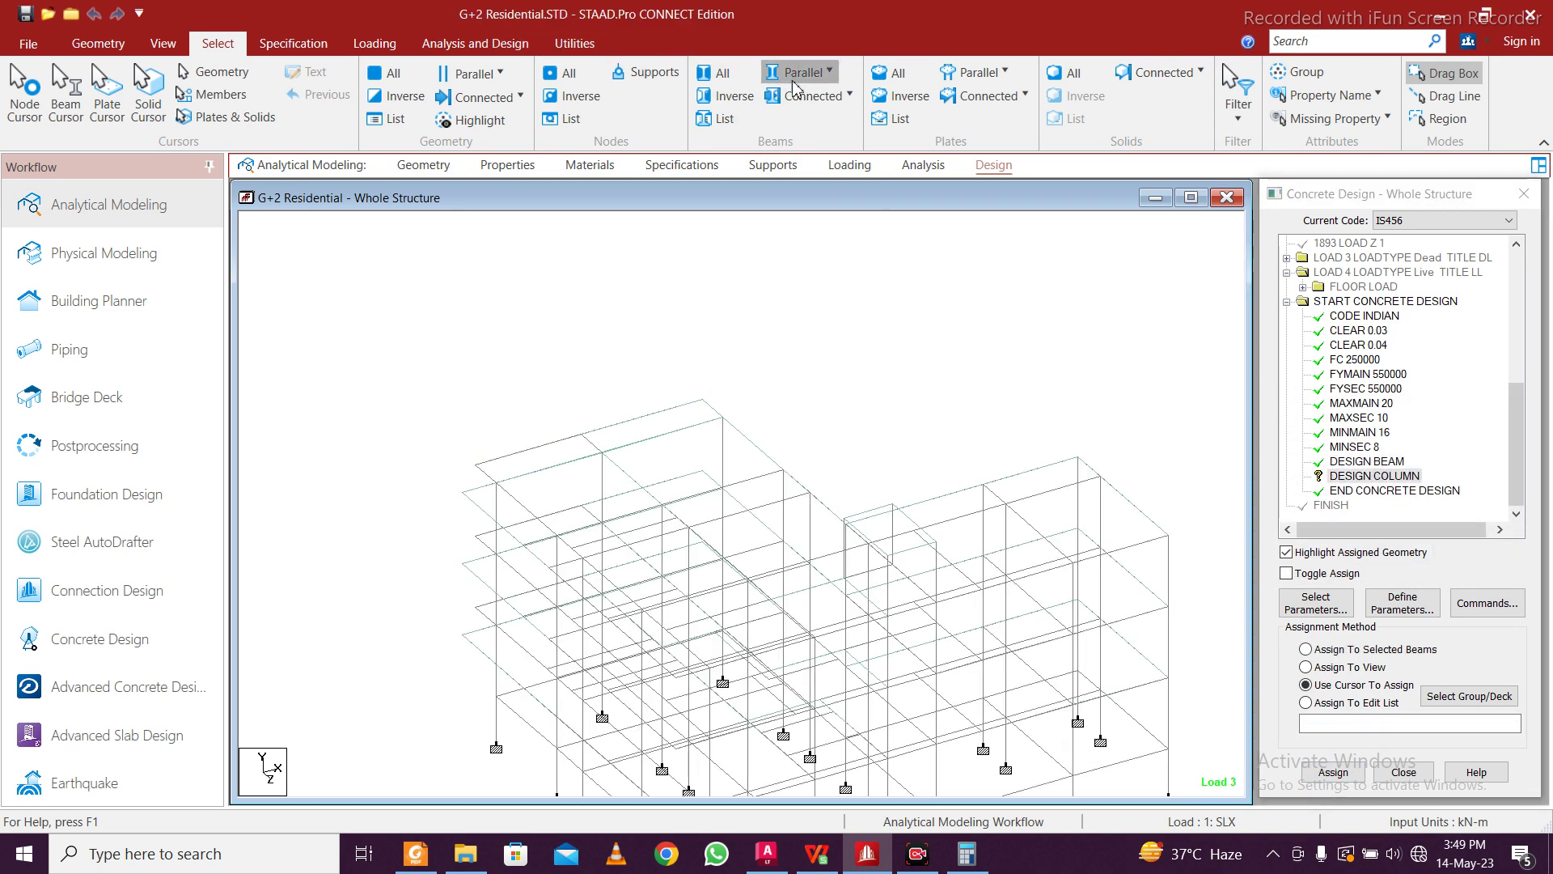
click(805, 129)
click(1334, 771)
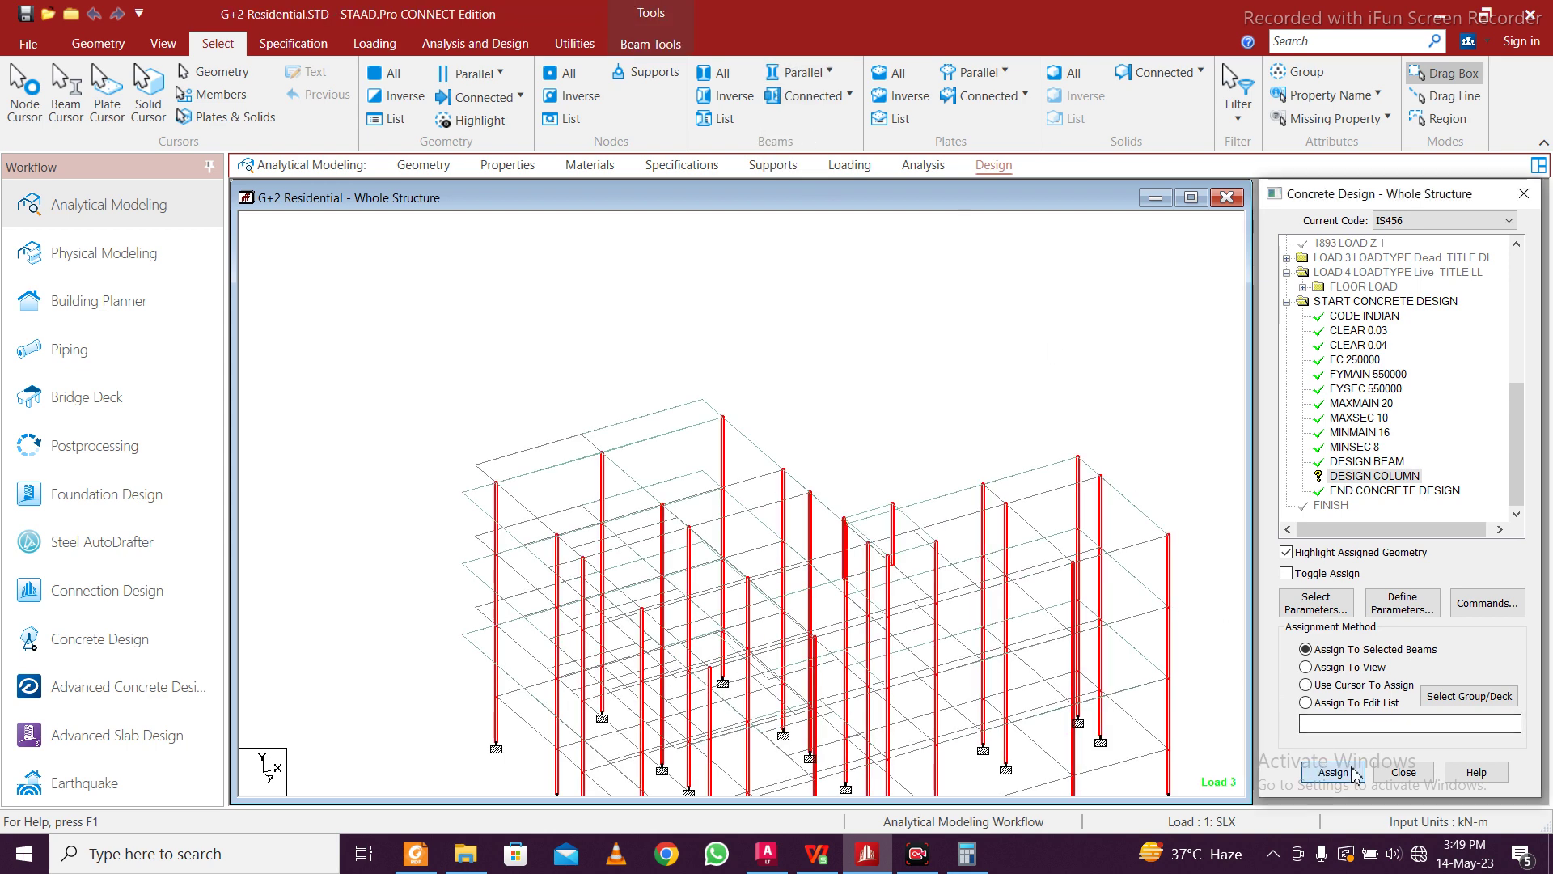
click(1398, 552)
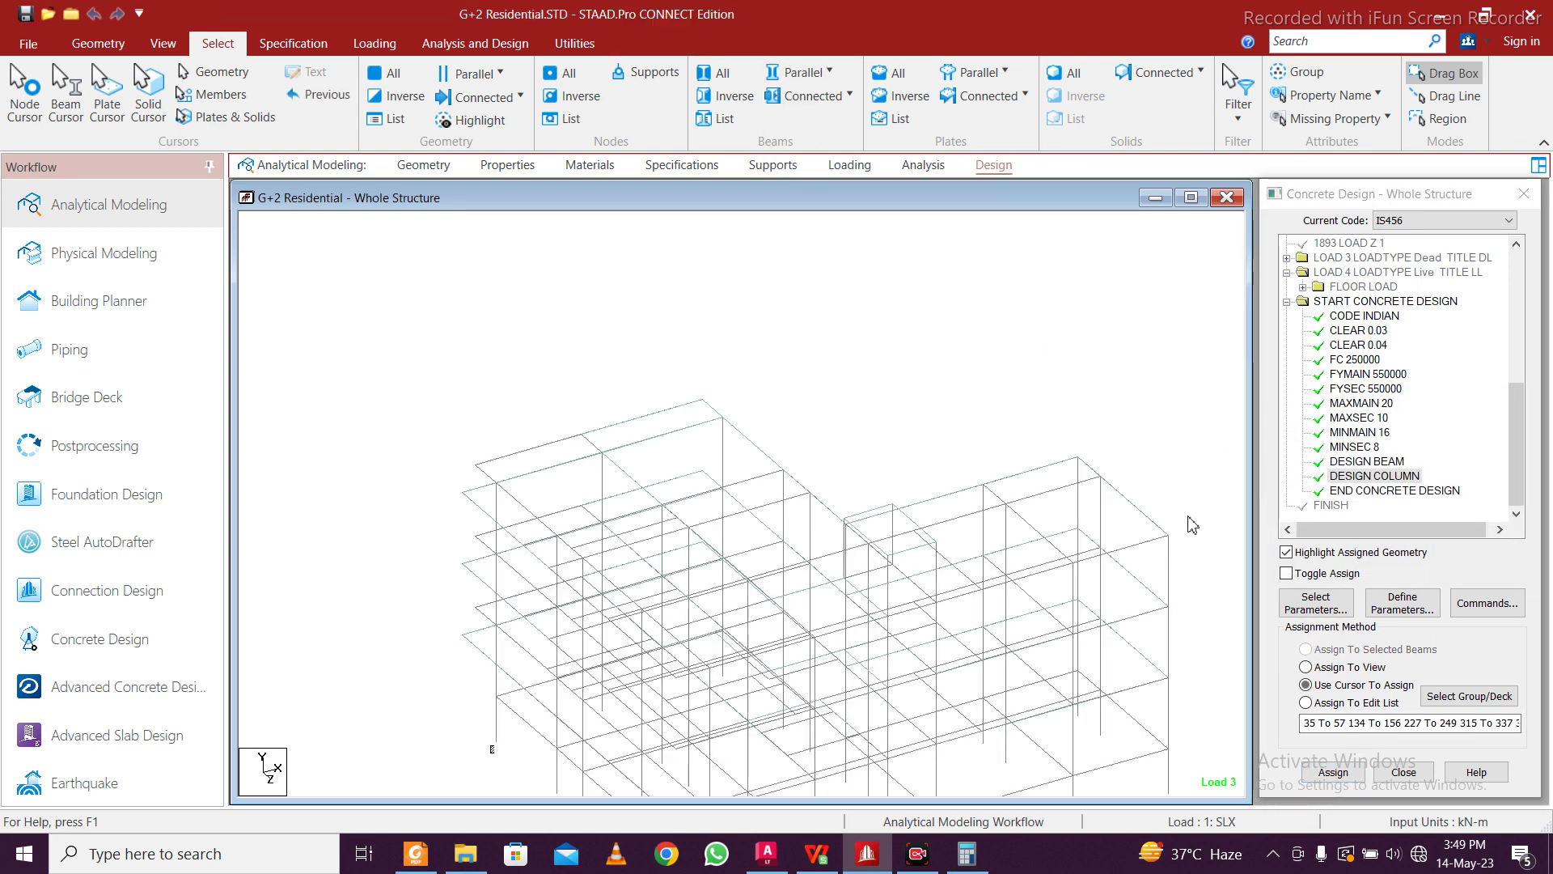
Add a Perform Analysis command with the All print option to the model's analysis data
click(475, 43)
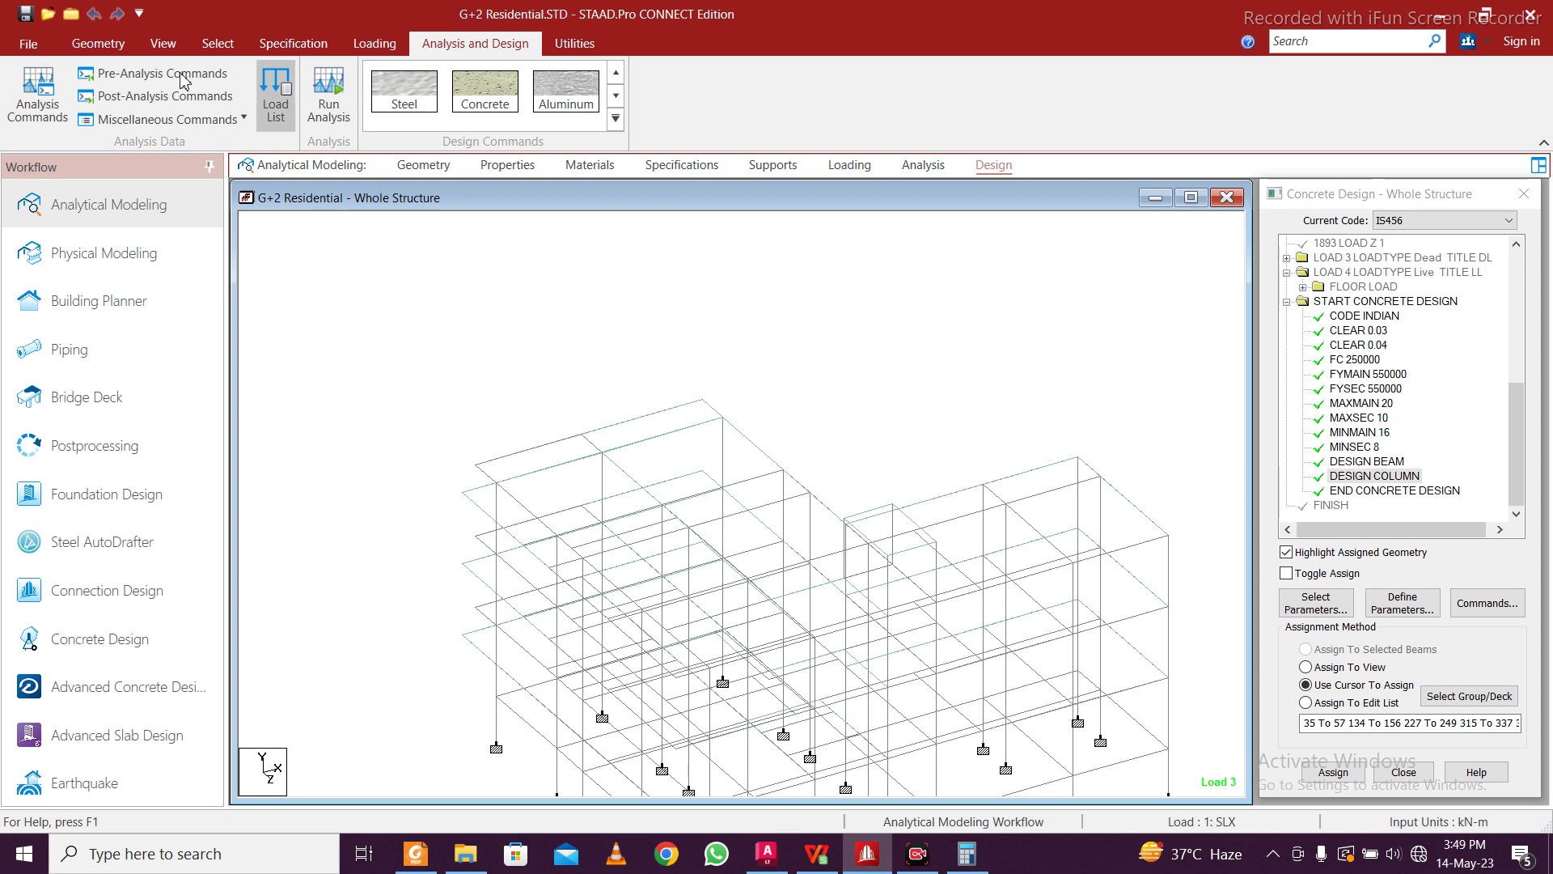
click(37, 93)
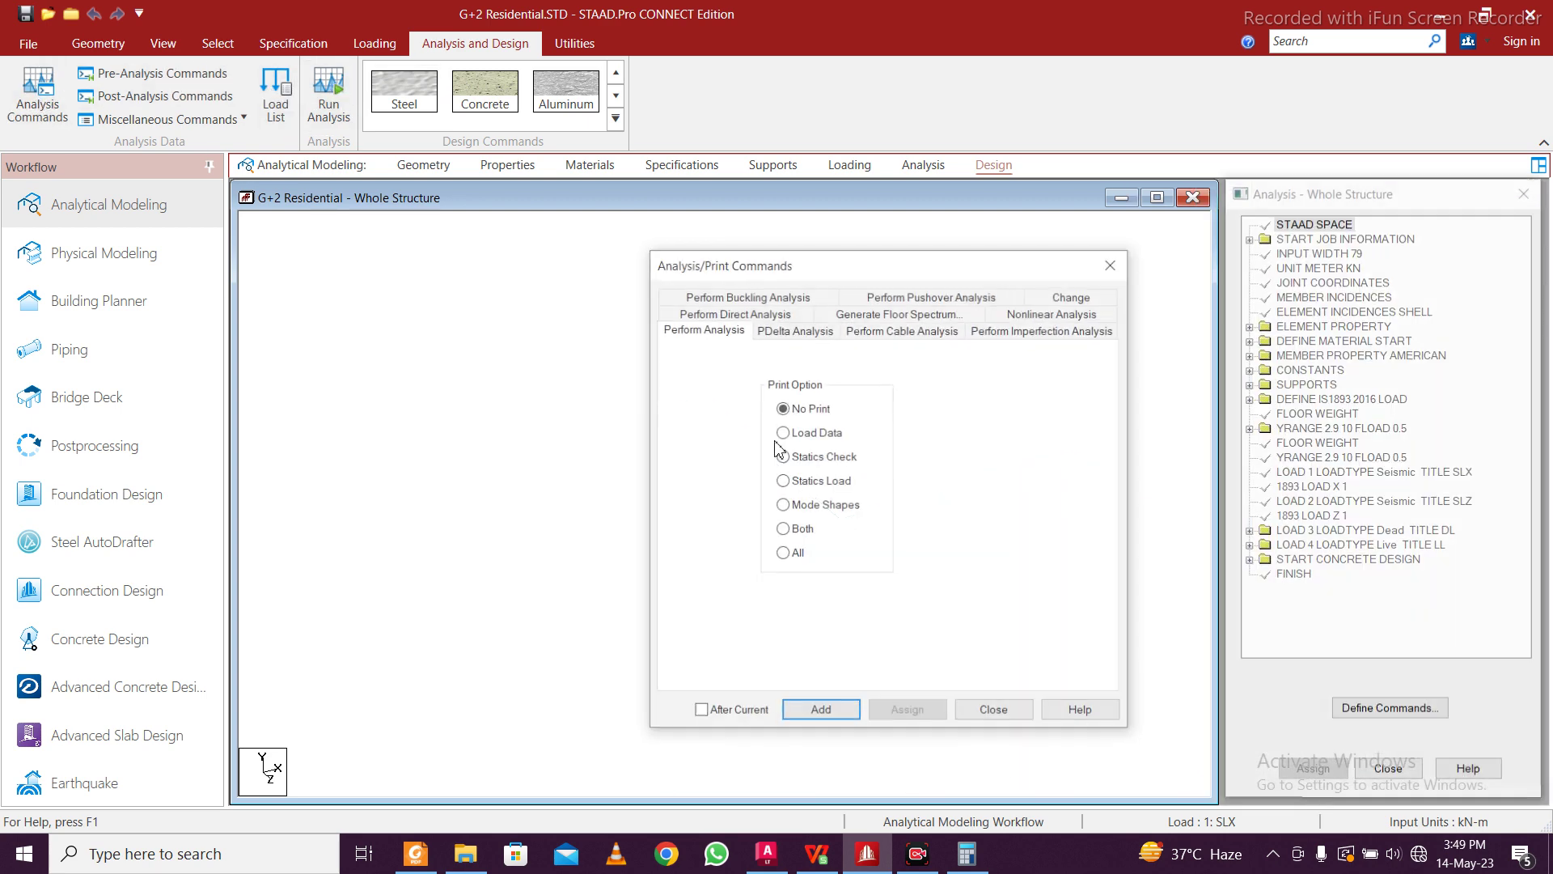
click(784, 554)
click(820, 711)
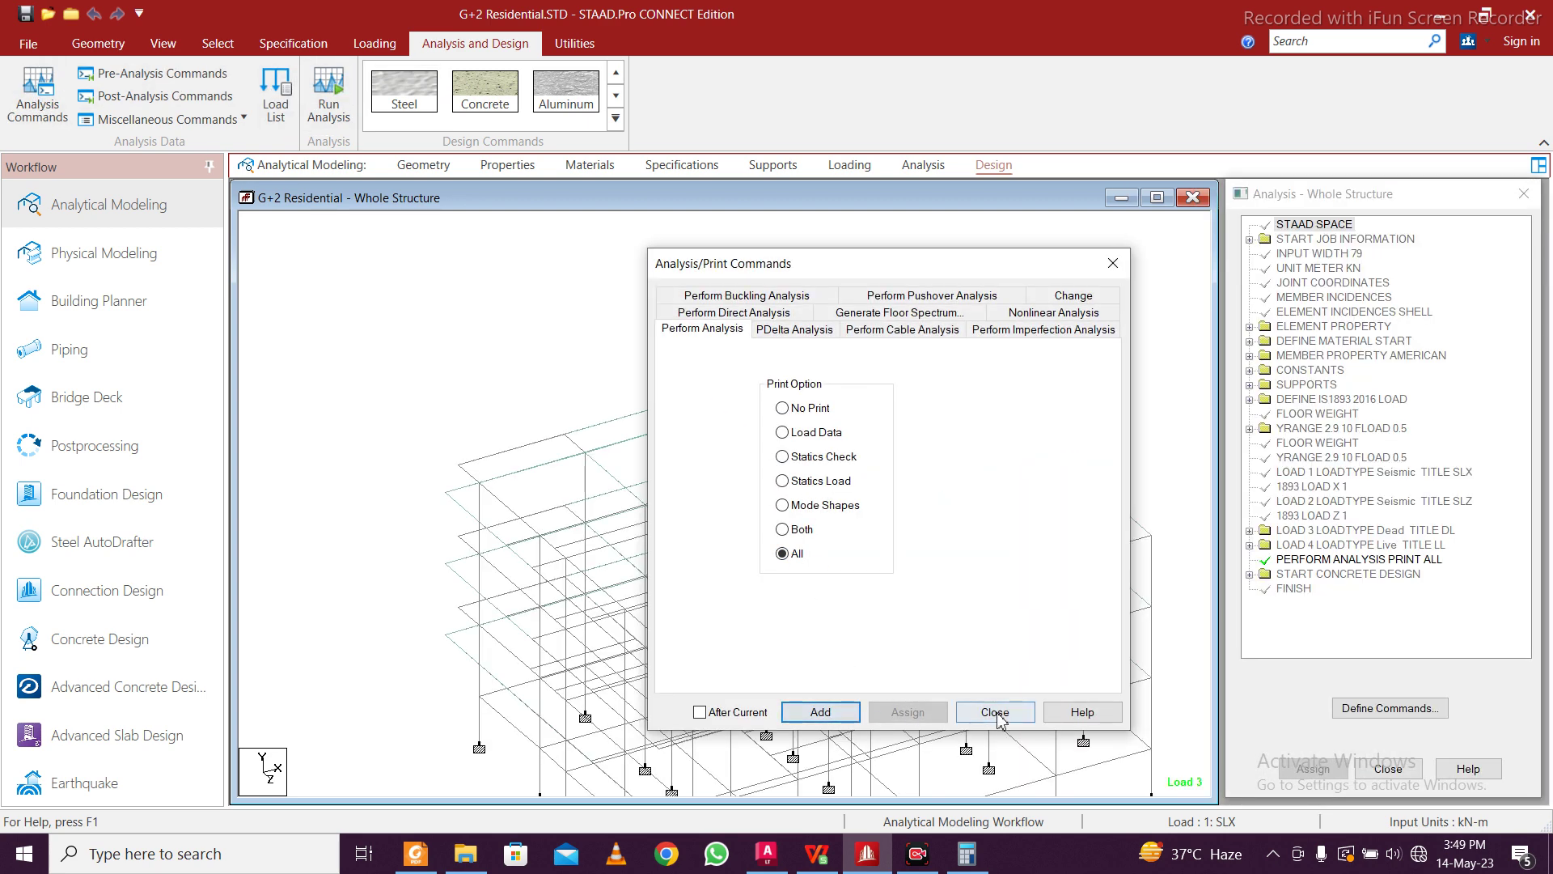
click(995, 711)
Run the analysis, saving the modified structure first, and finish by staying in modeling mode
click(340, 94)
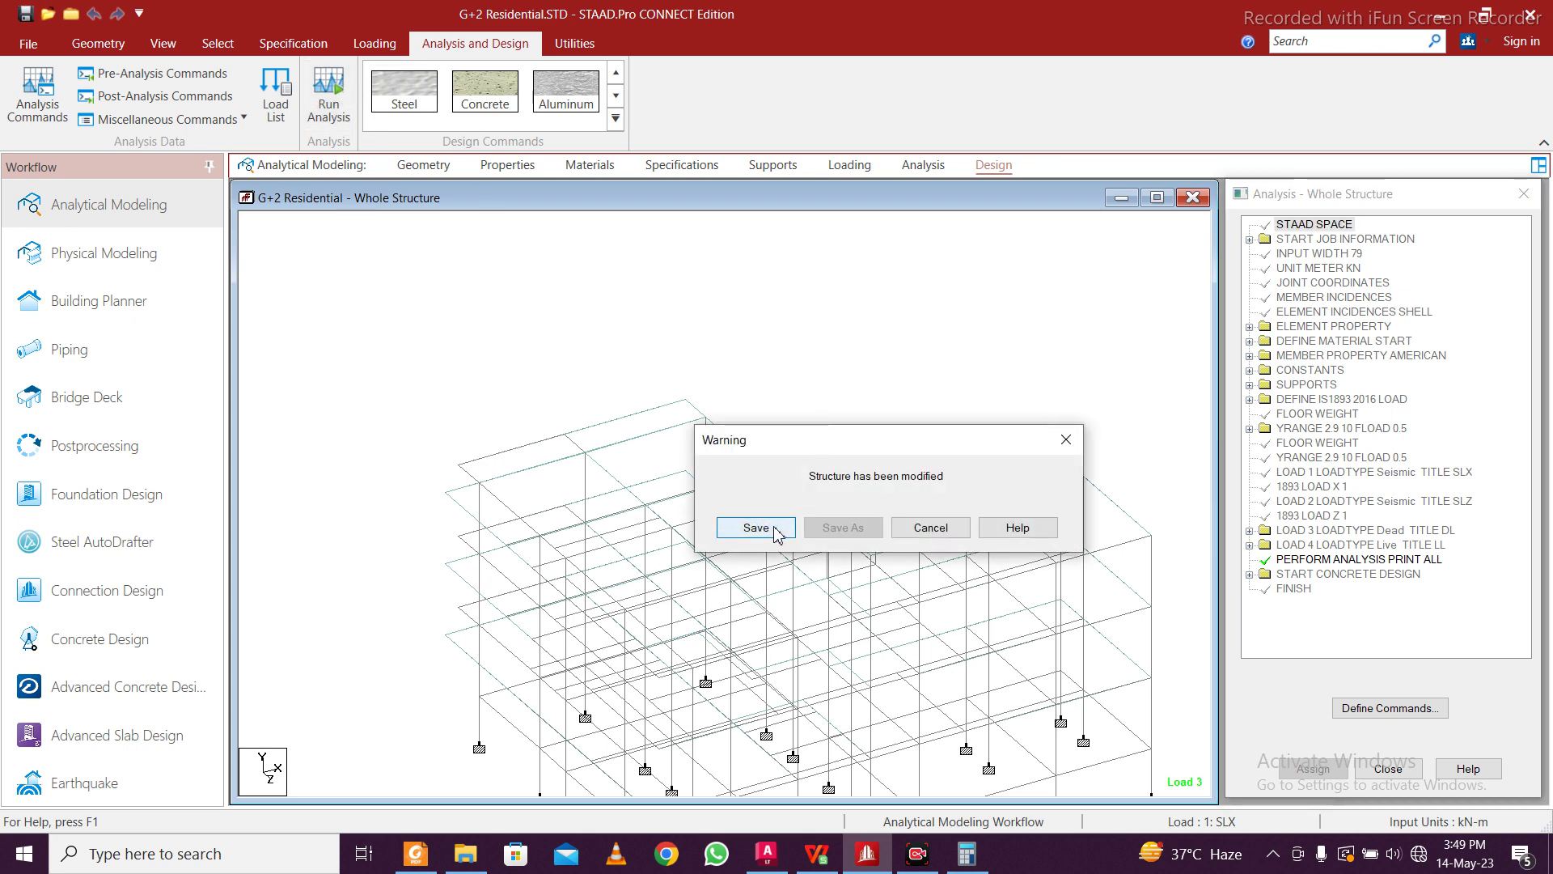
click(757, 528)
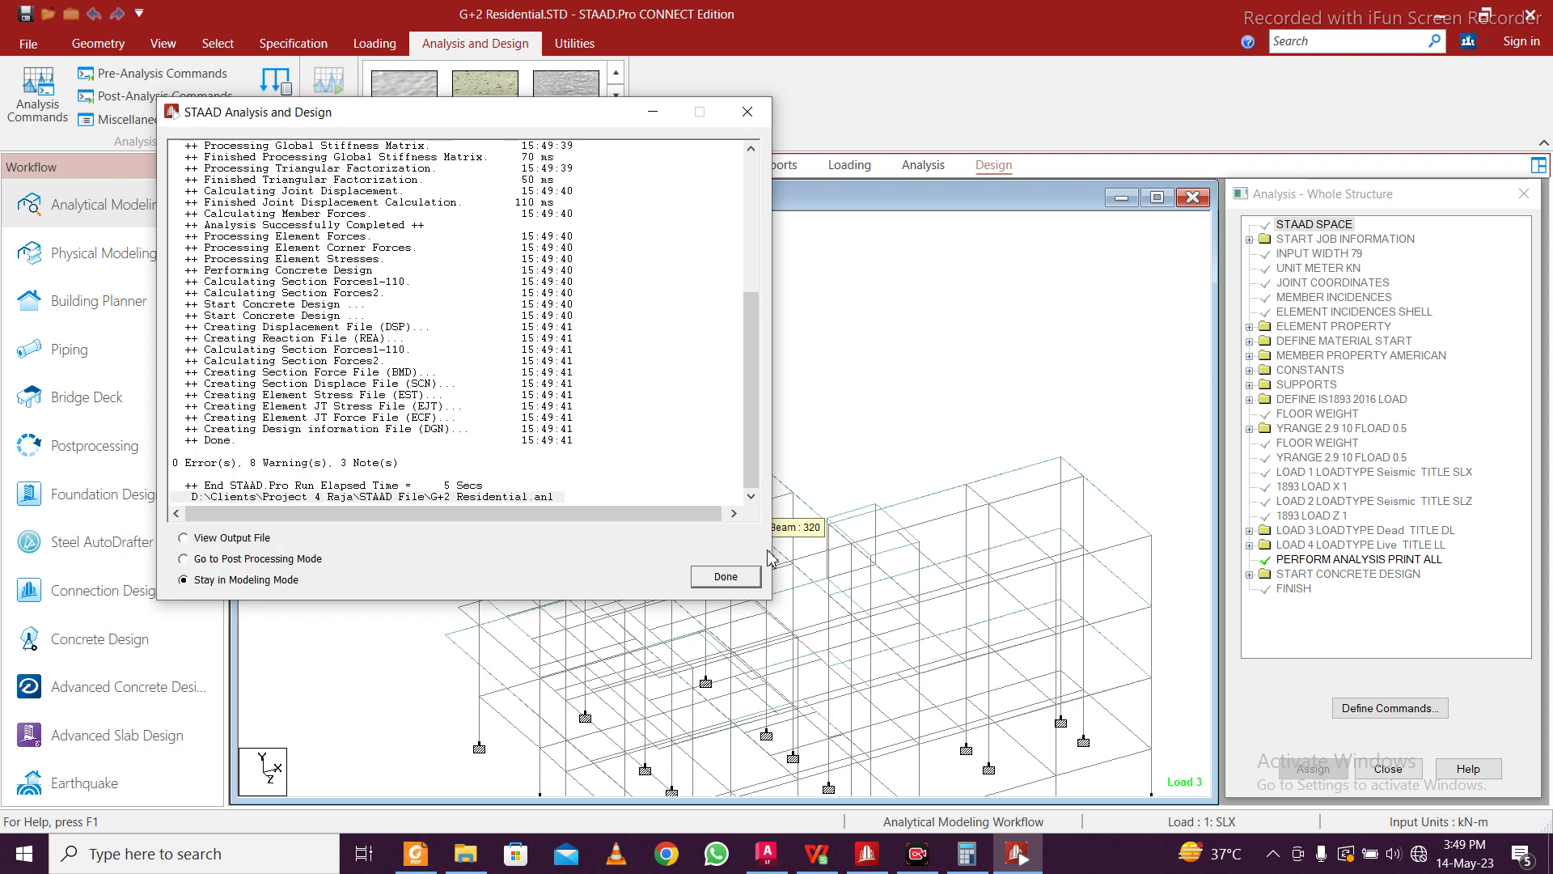
click(725, 576)
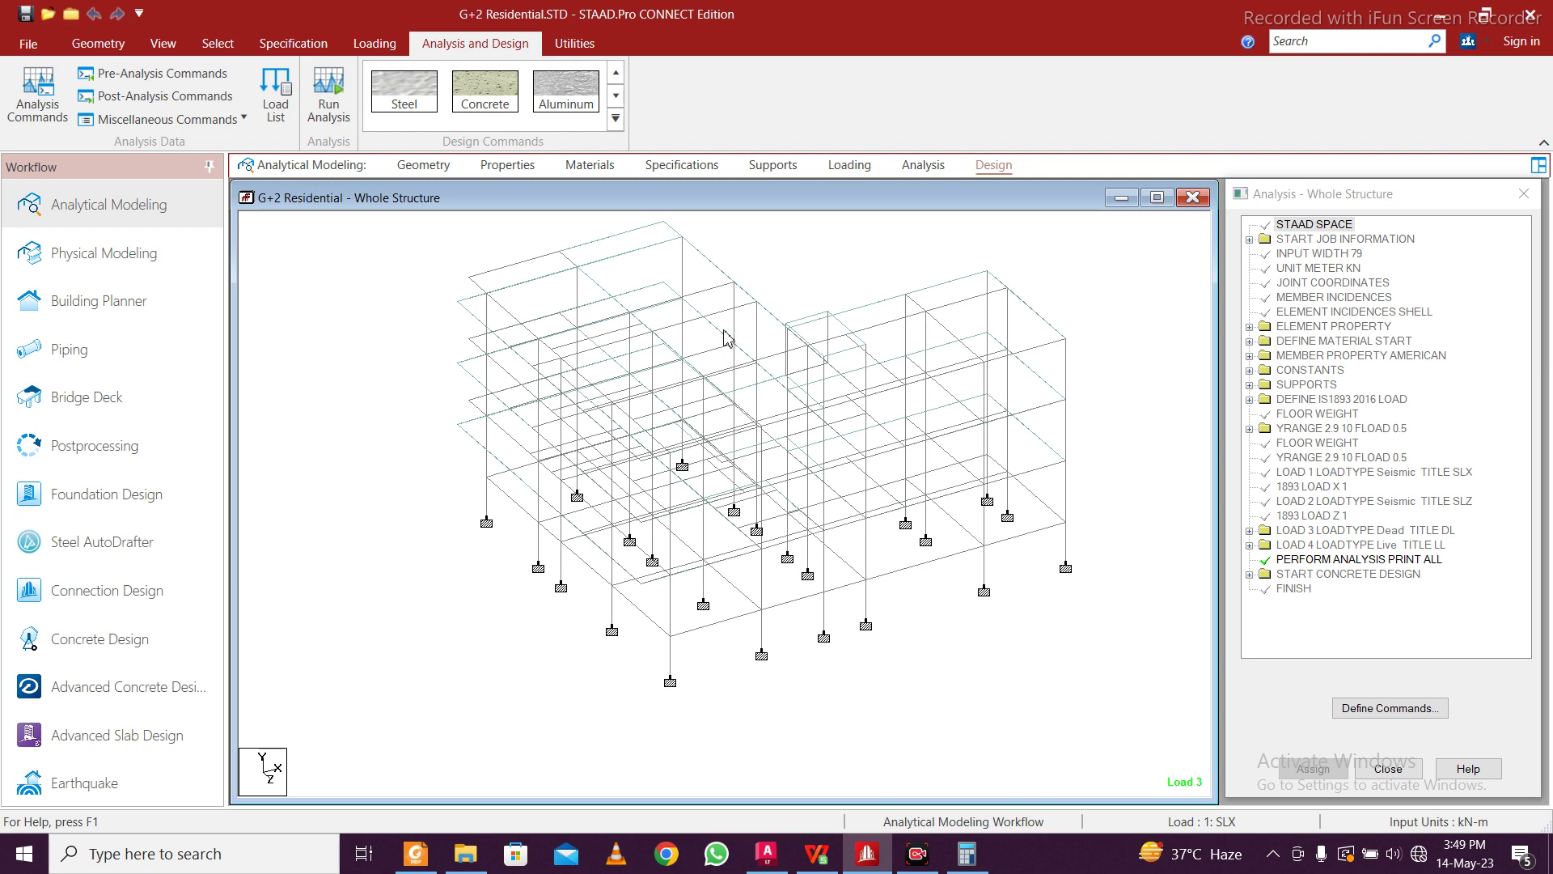
Check the structure for failed beams by selecting them by property name
click(217, 44)
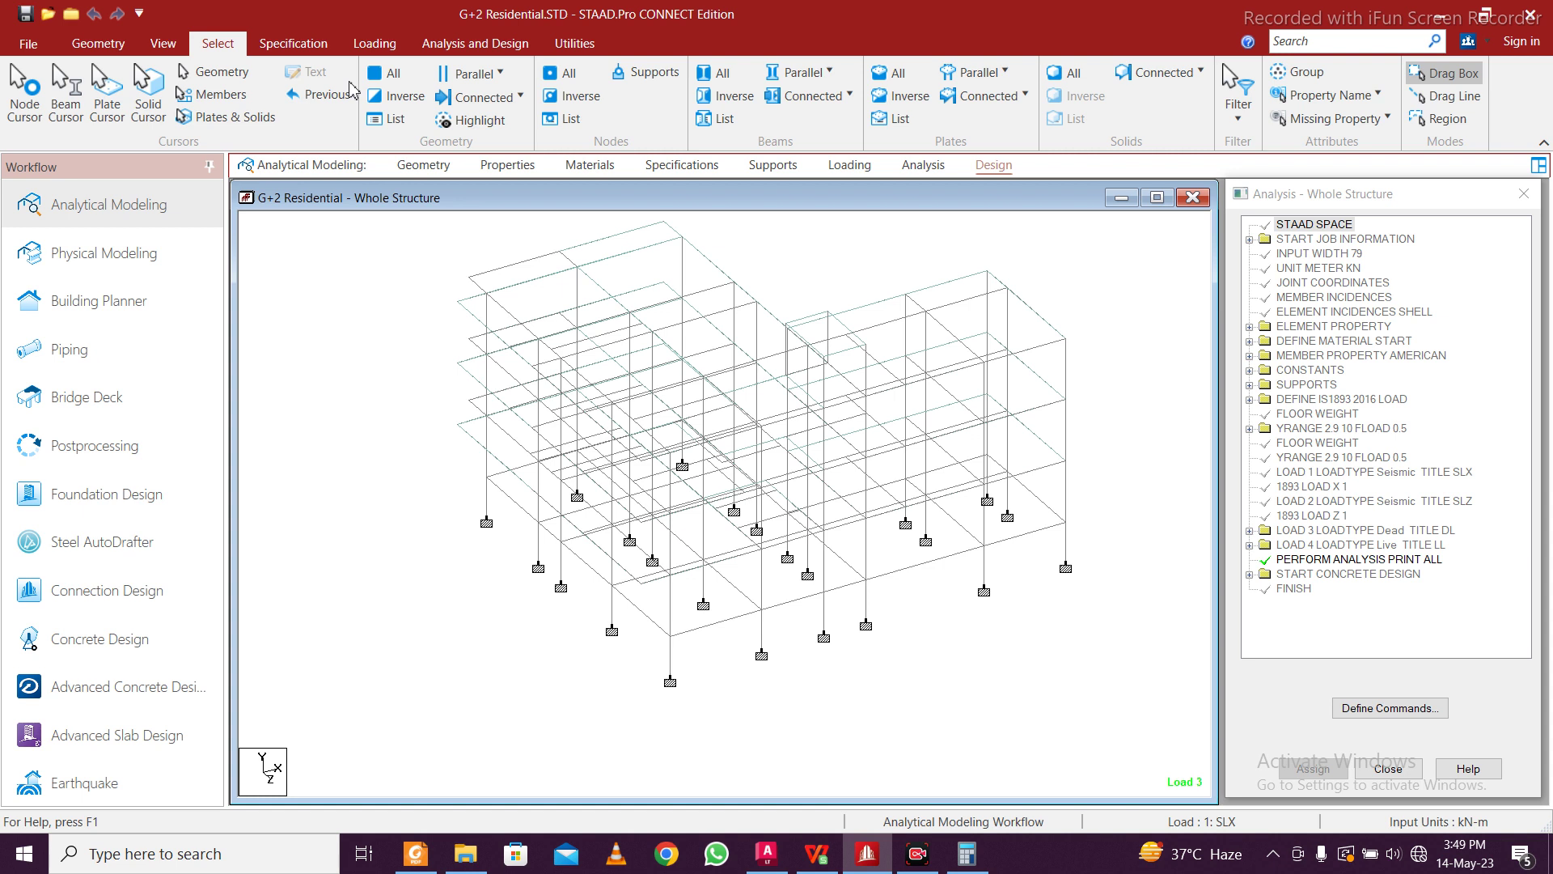
click(1384, 120)
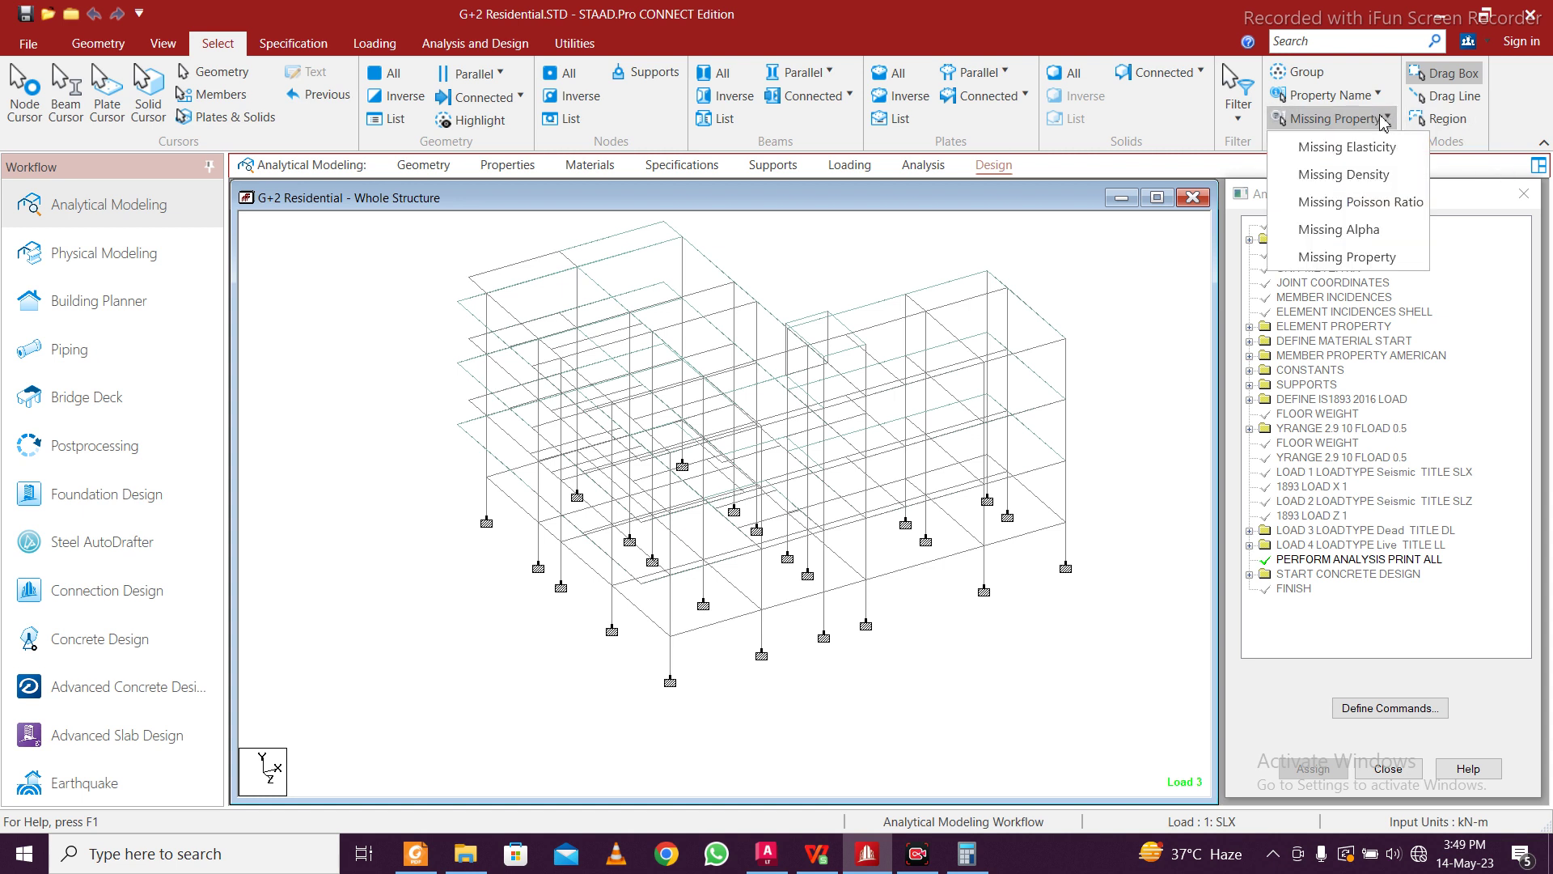
click(1378, 96)
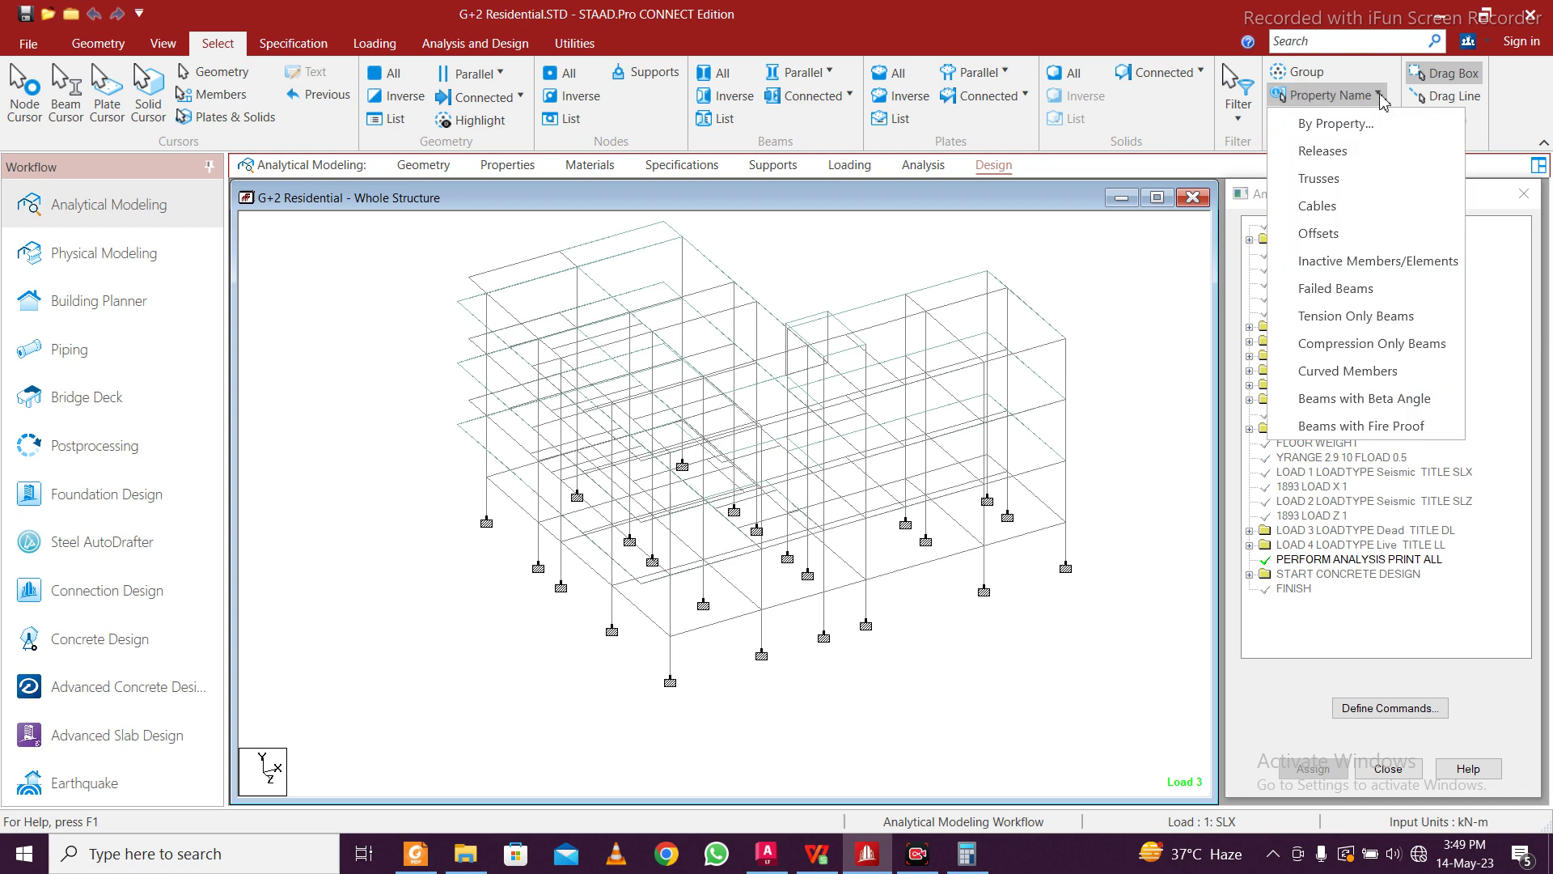
click(1375, 289)
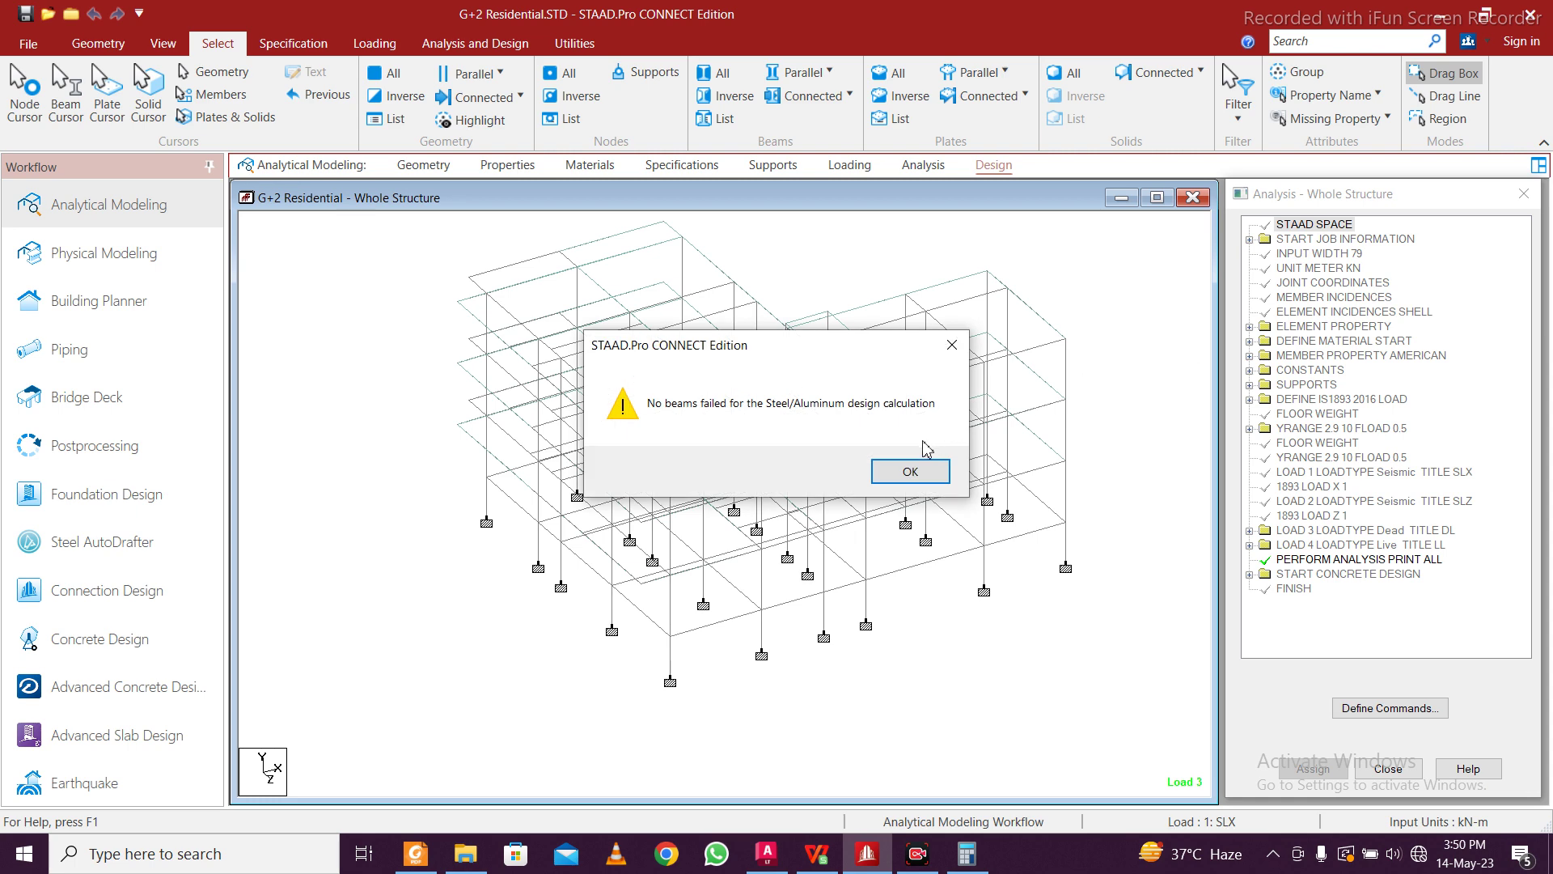
click(910, 472)
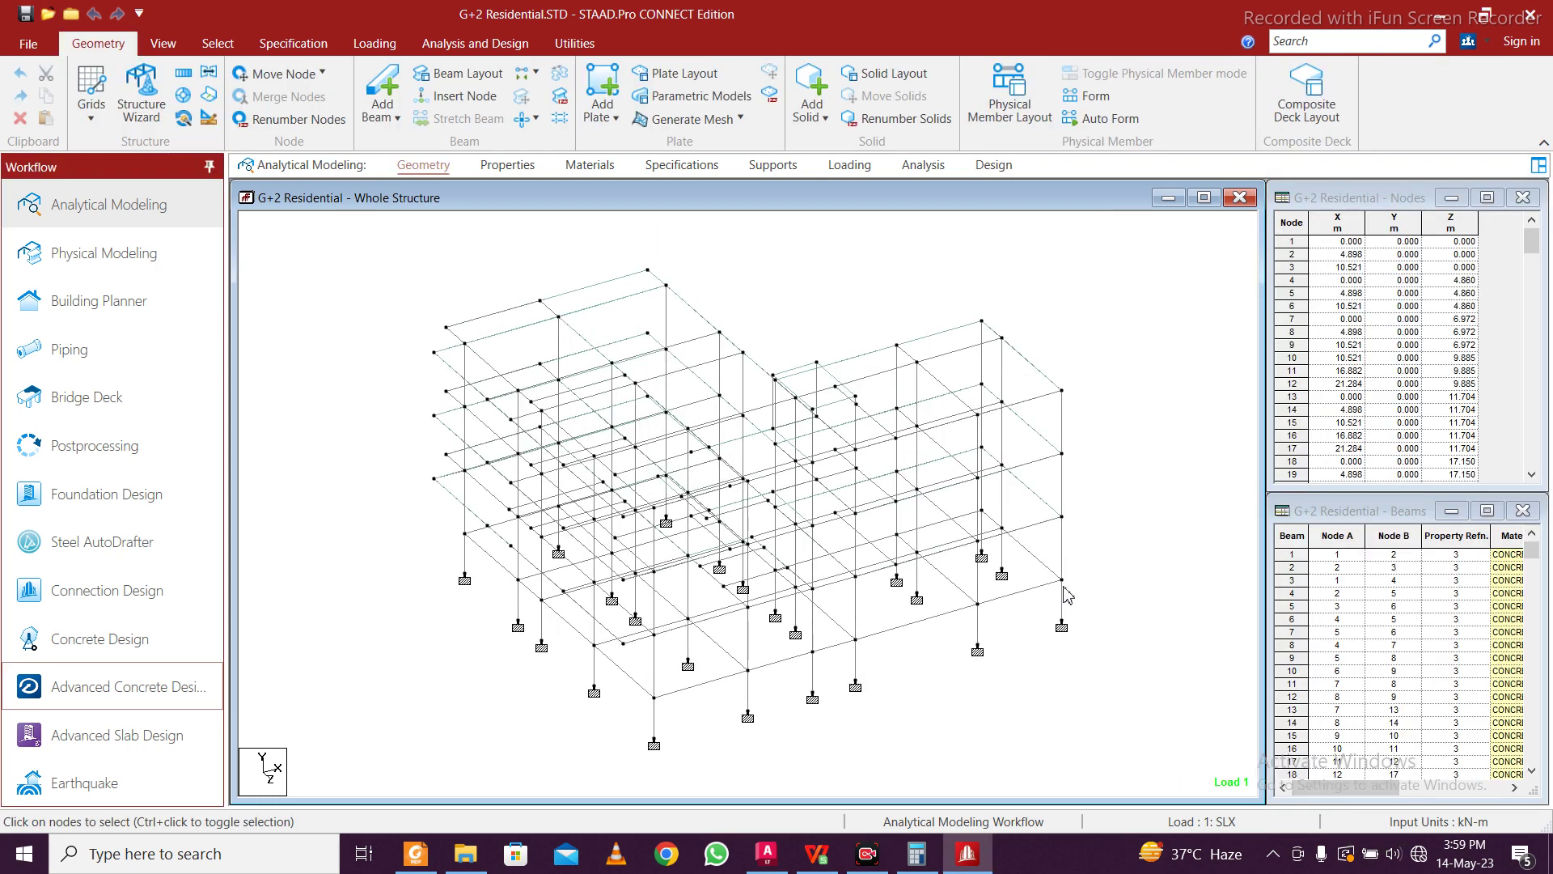
Inspect the concrete design results of two ground-level corner columns, beam no. 57 and beam no. 35
double_click(1062, 602)
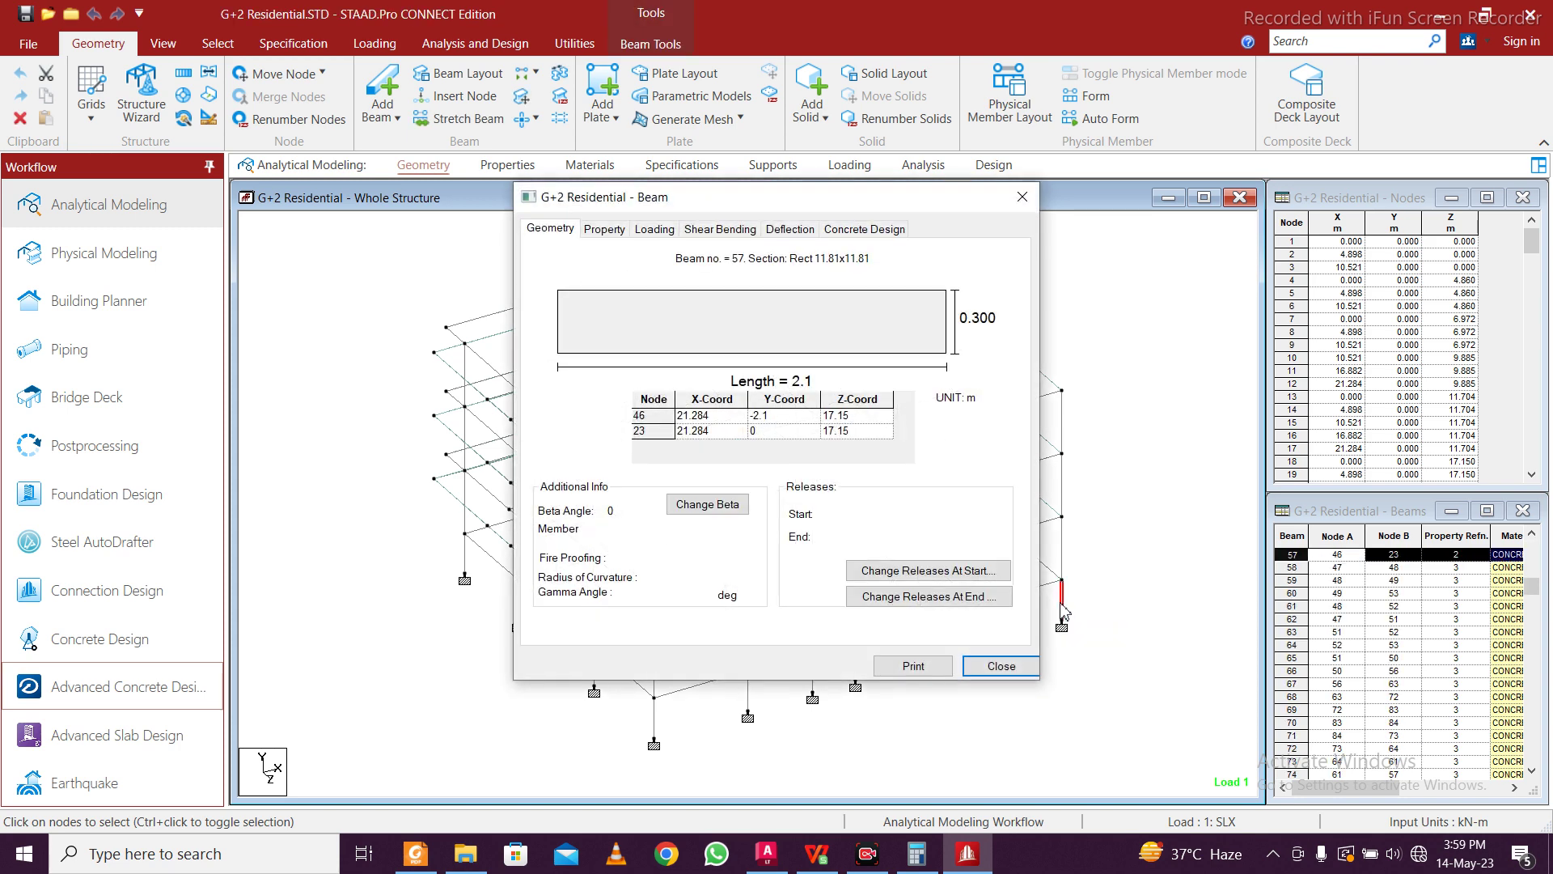
click(881, 229)
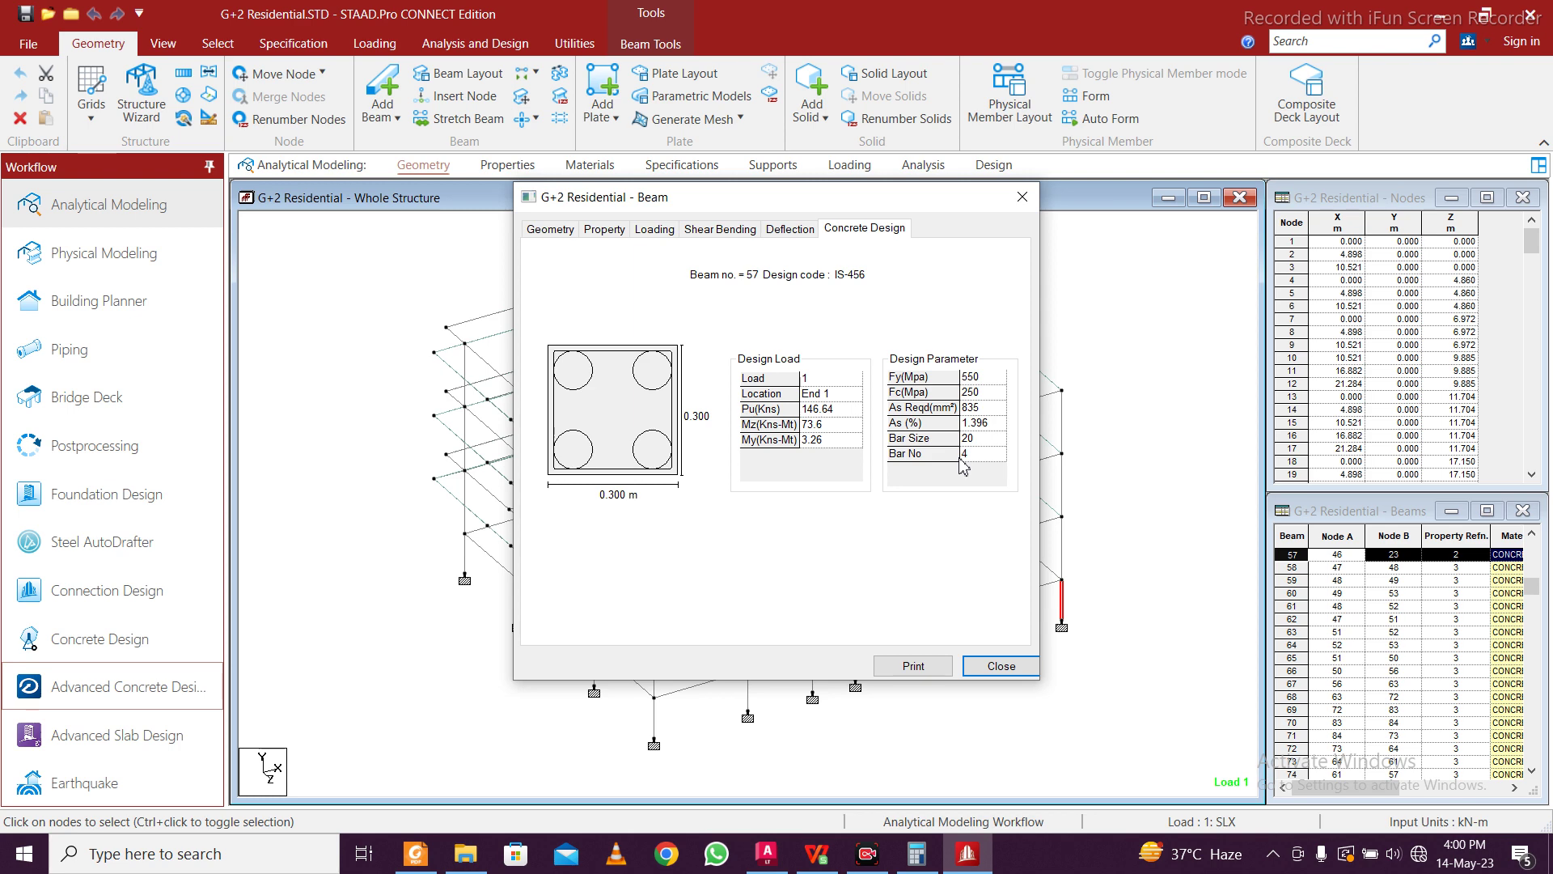
click(1022, 198)
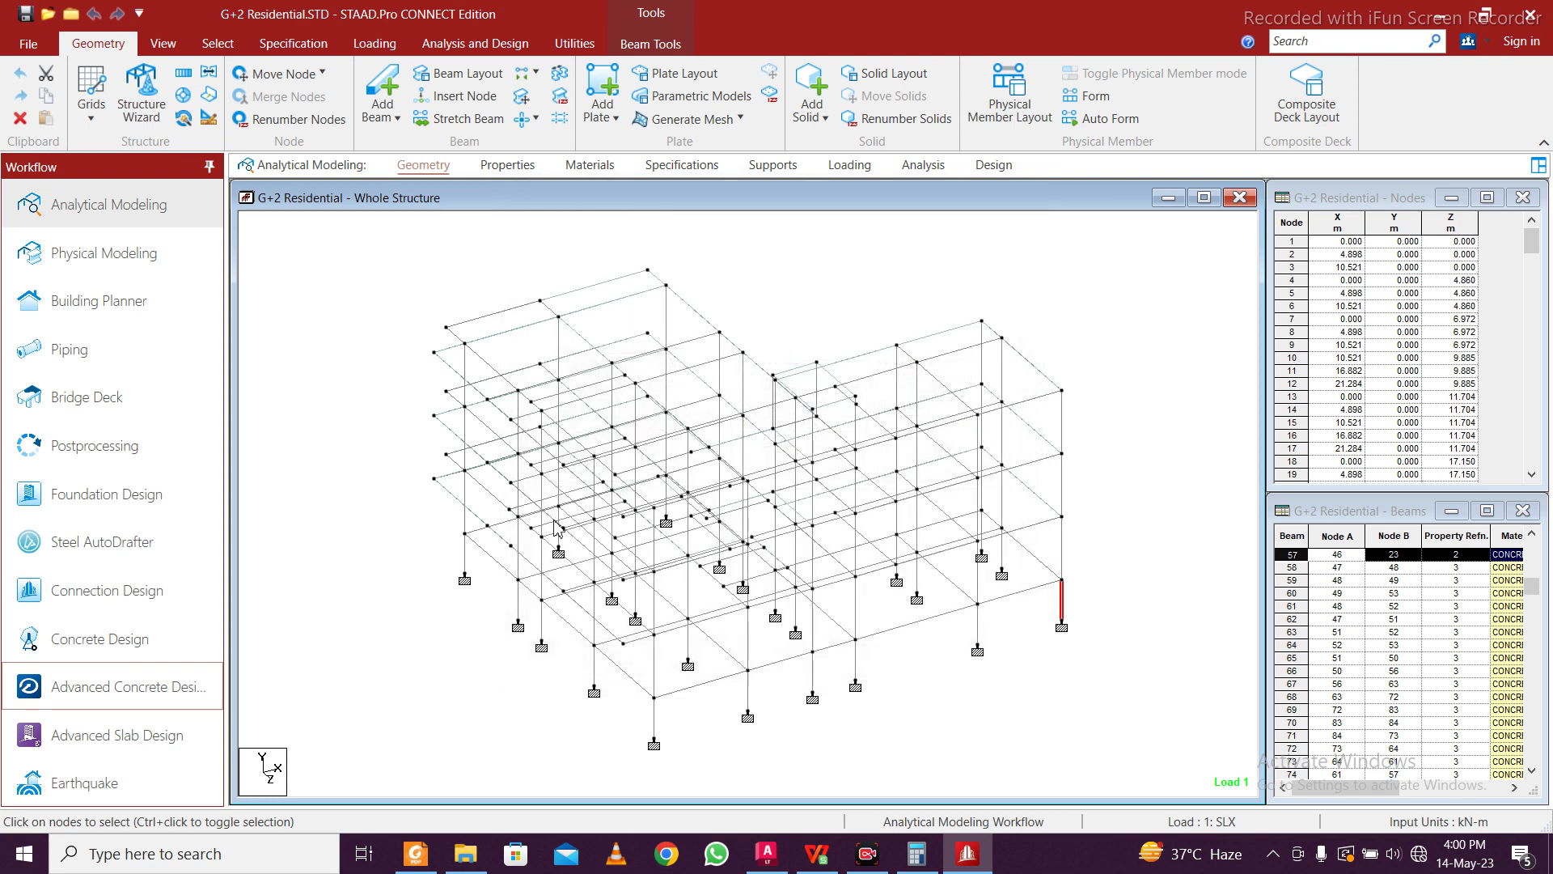
double_click(465, 558)
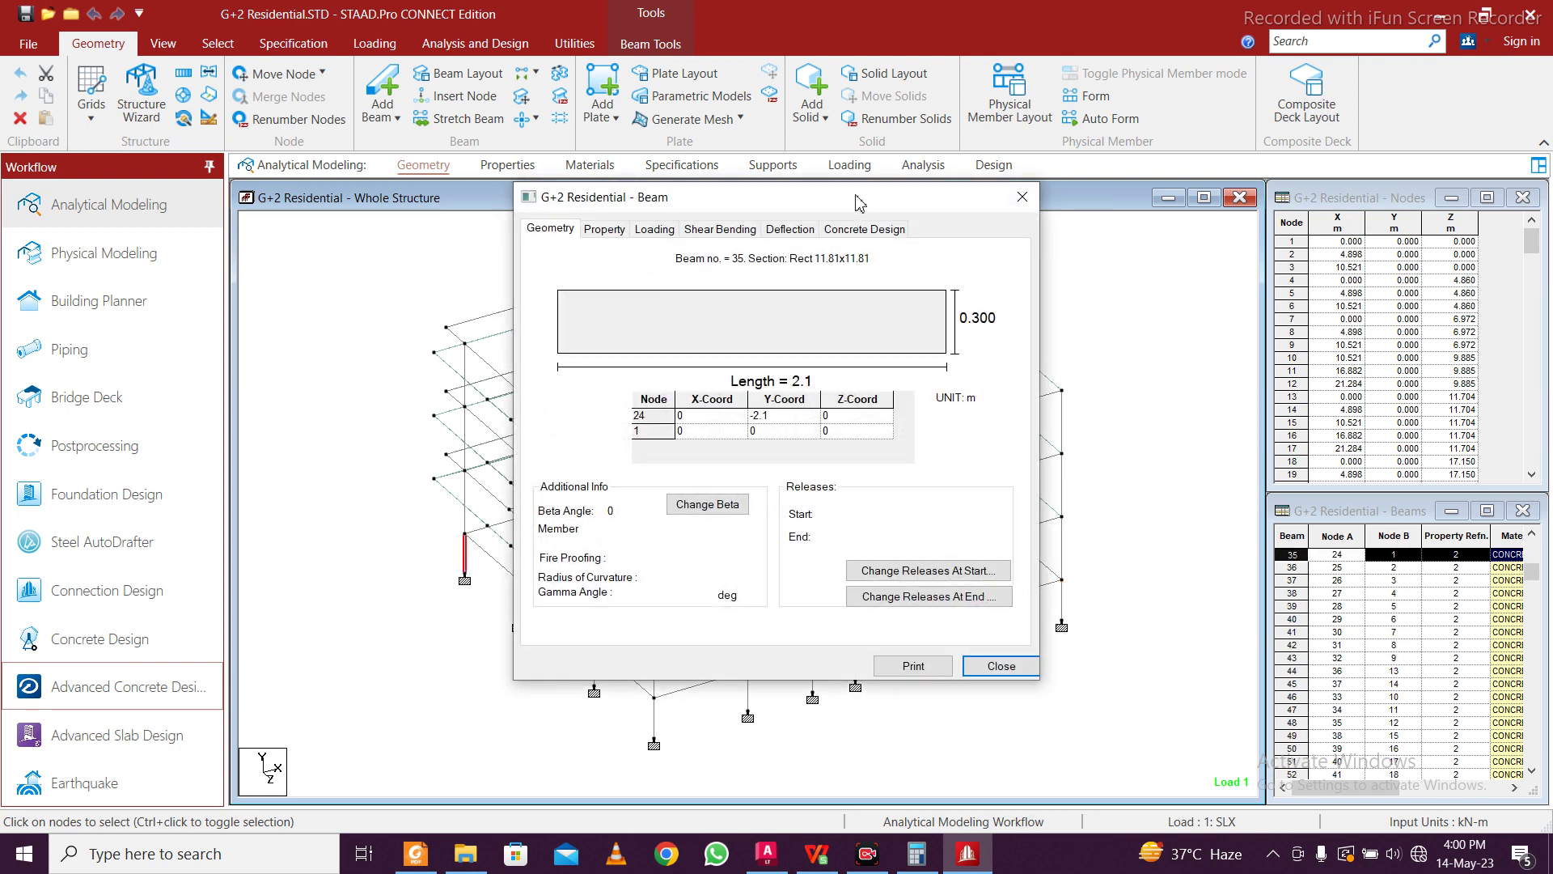
click(835, 231)
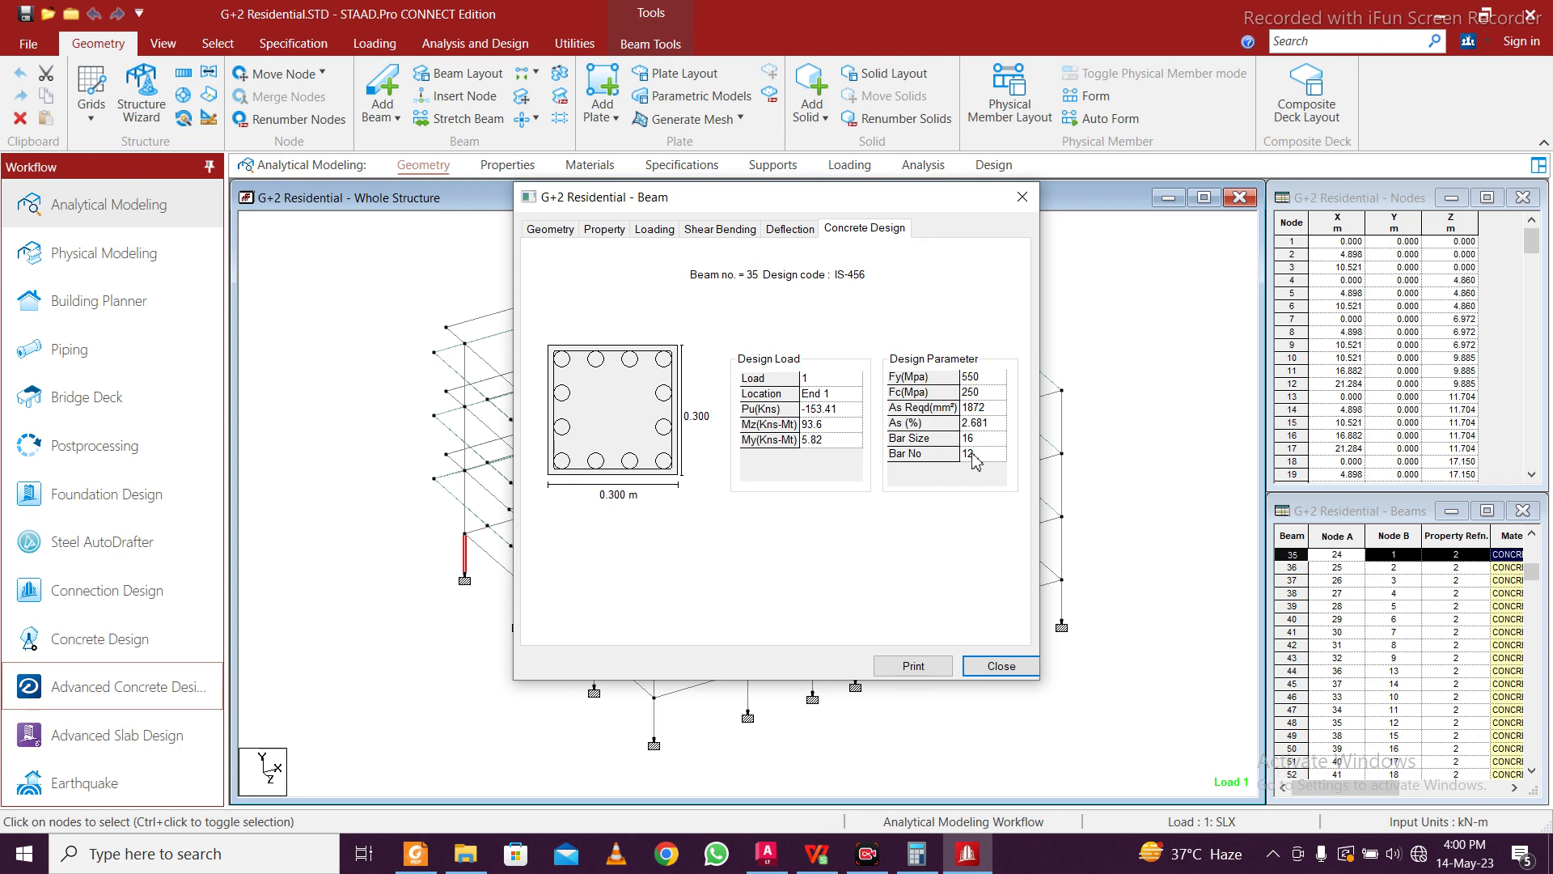
click(1022, 197)
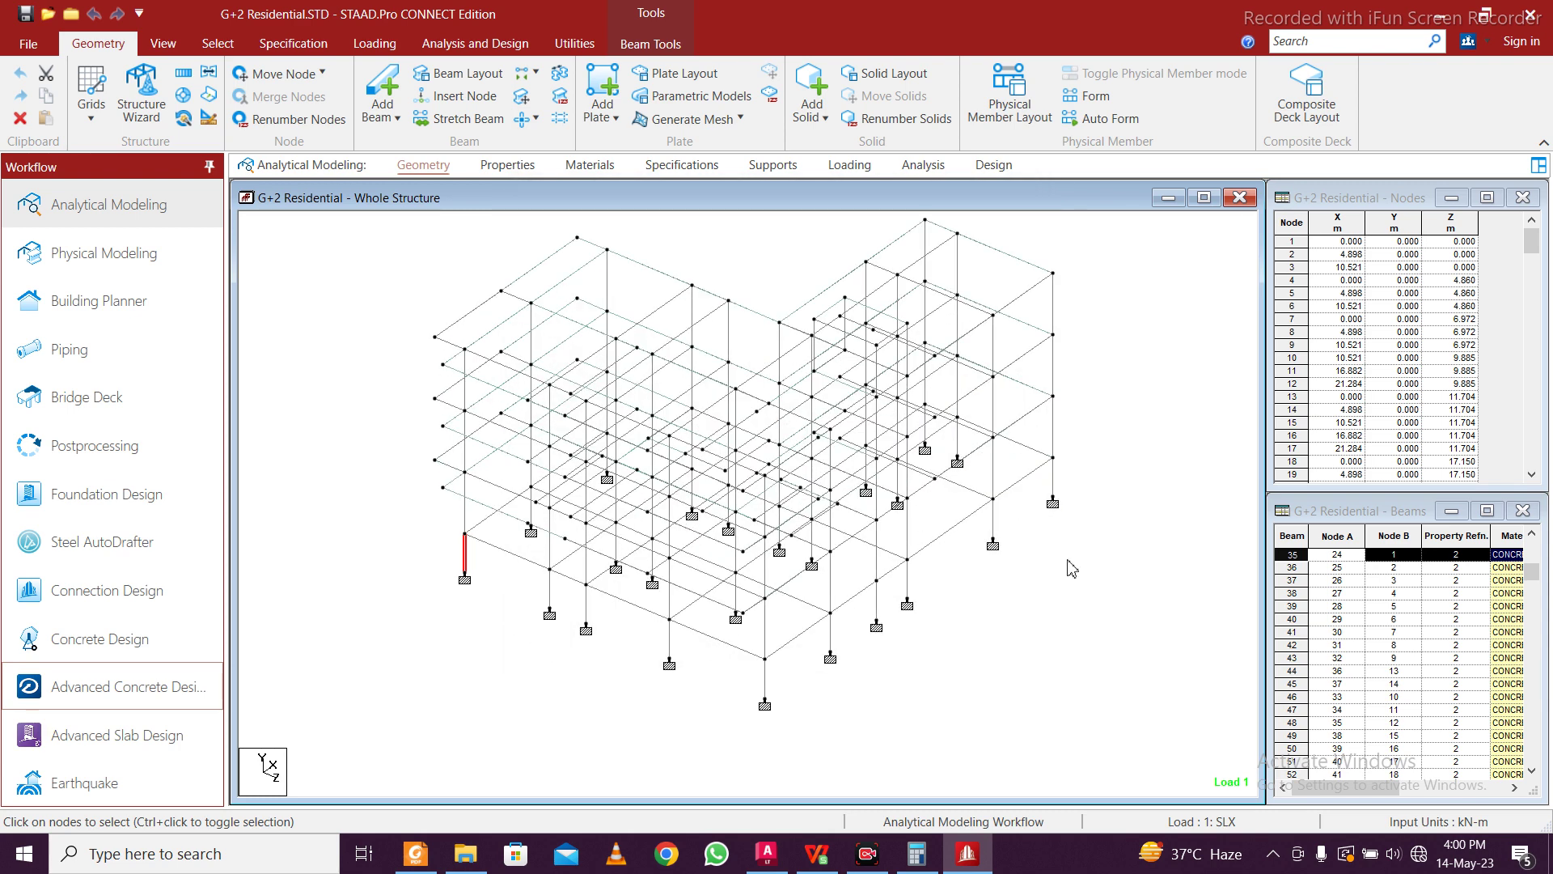
Rotate the model and examine the concrete design results of two horizontal beams, no. 82 and no. 276
right_click(1021, 571)
click(969, 594)
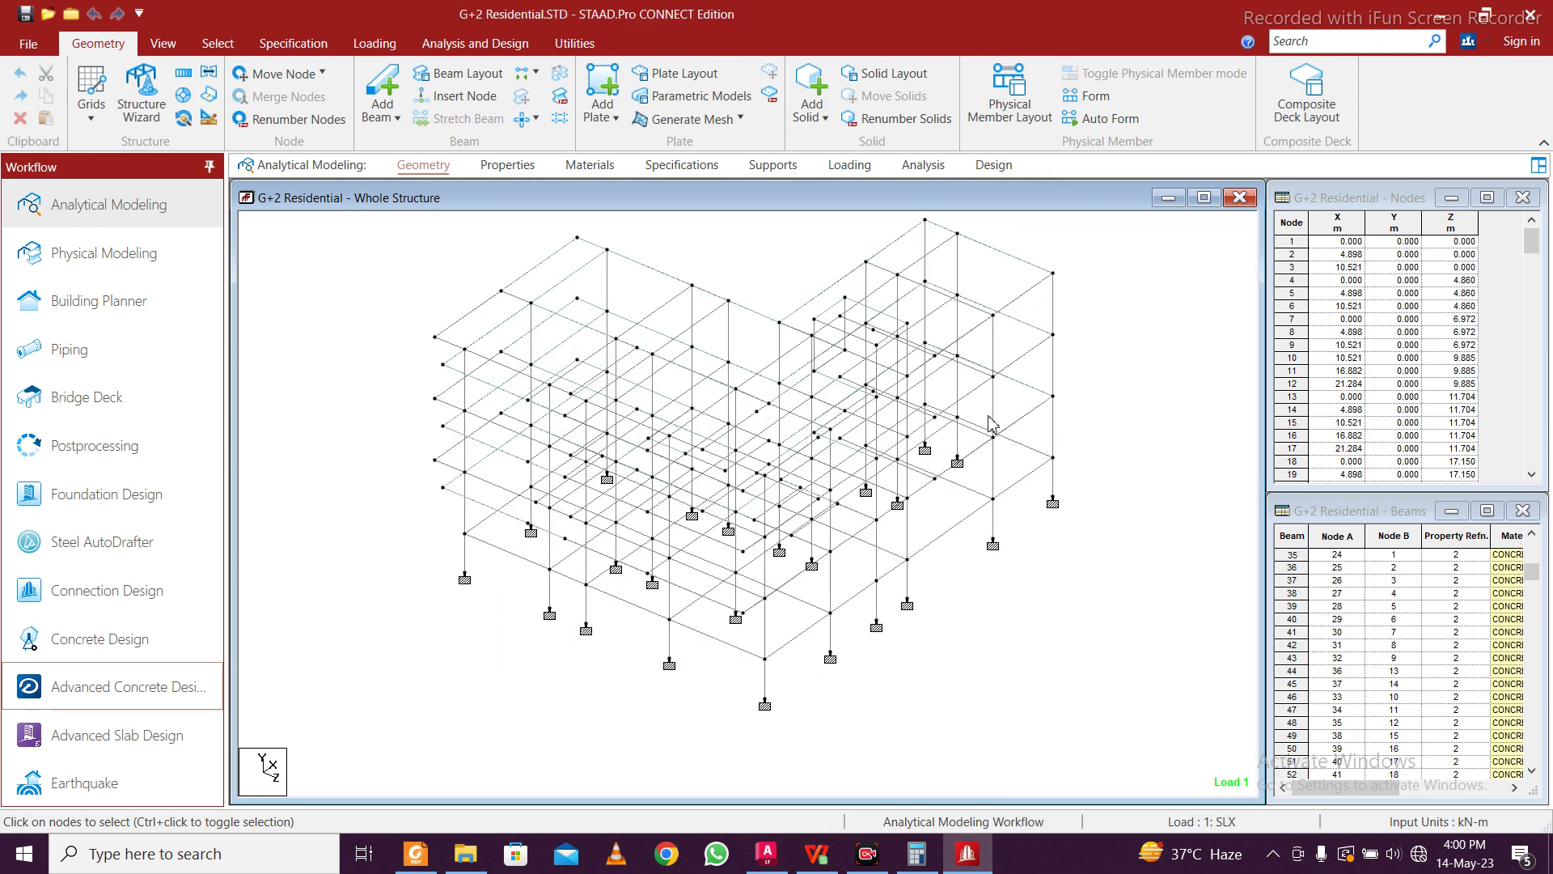
double_click(1026, 415)
click(864, 229)
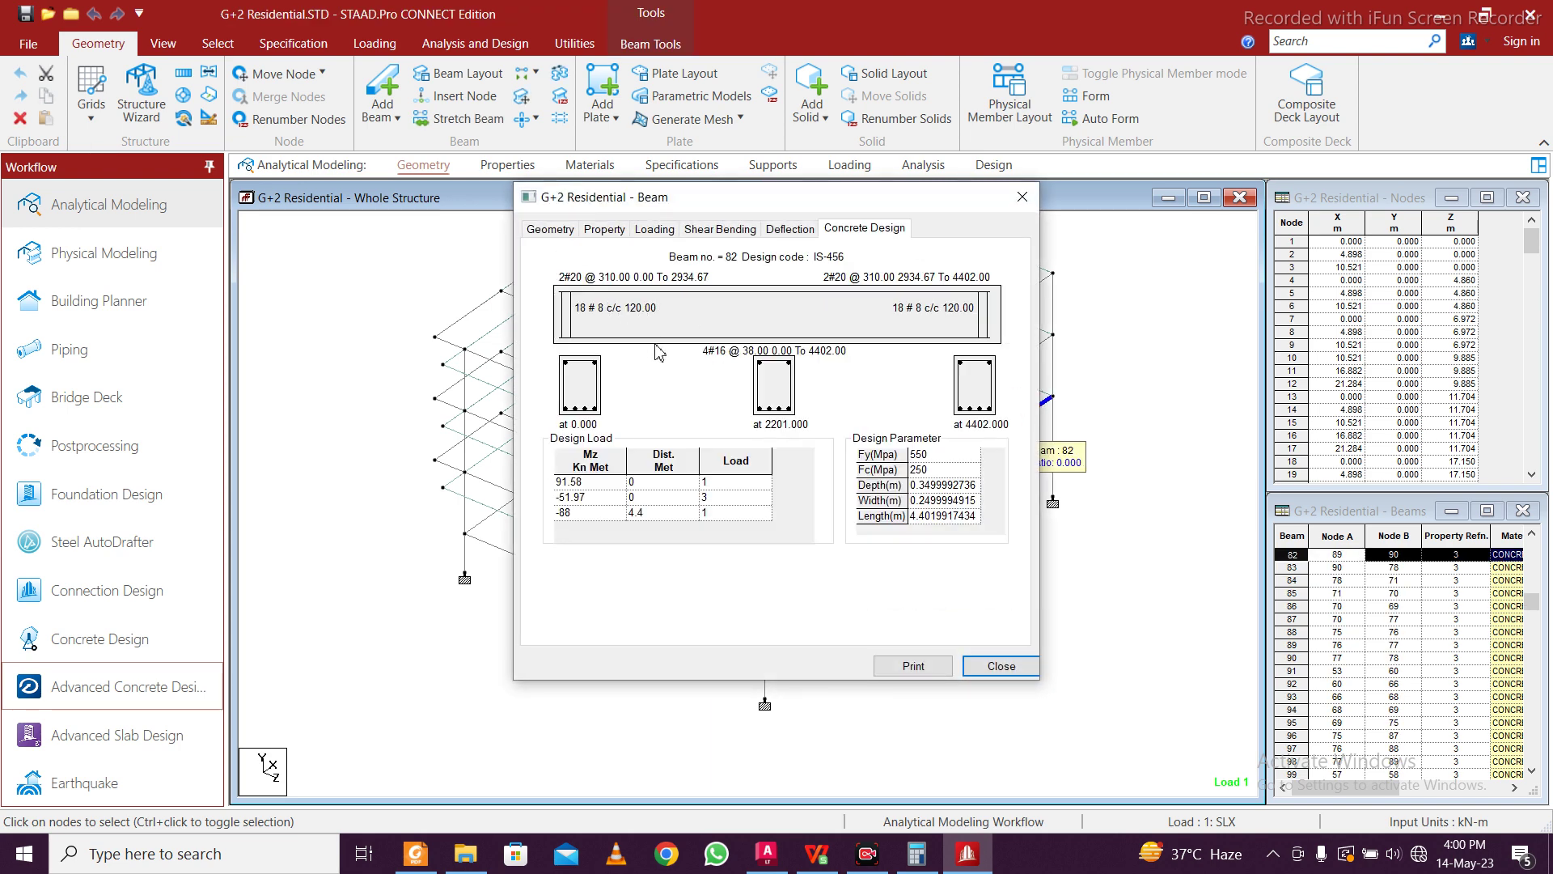
click(1022, 197)
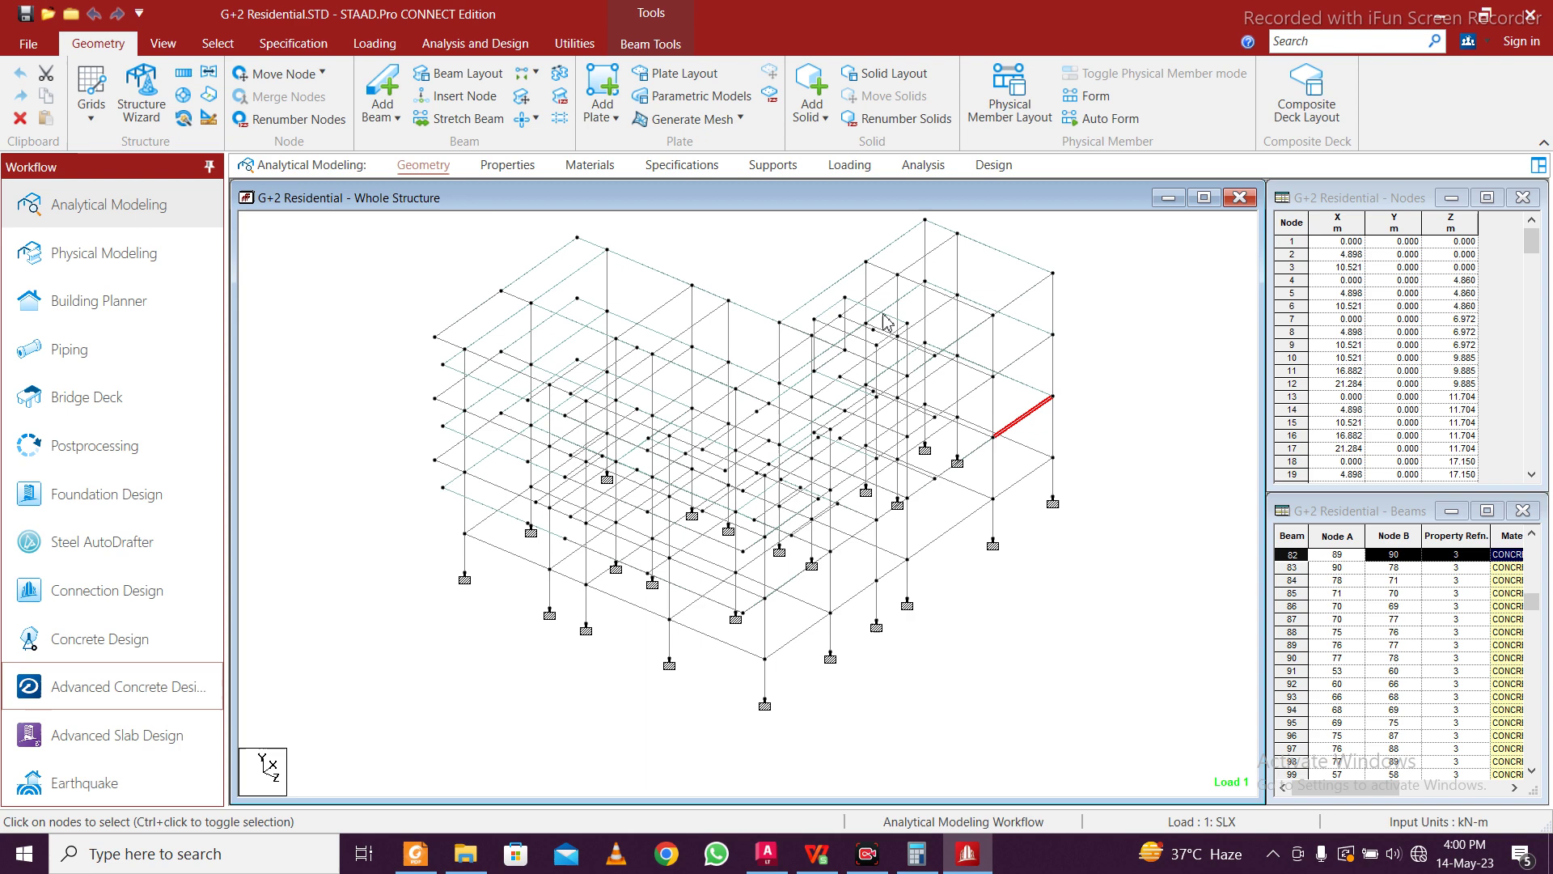
double_click(751, 310)
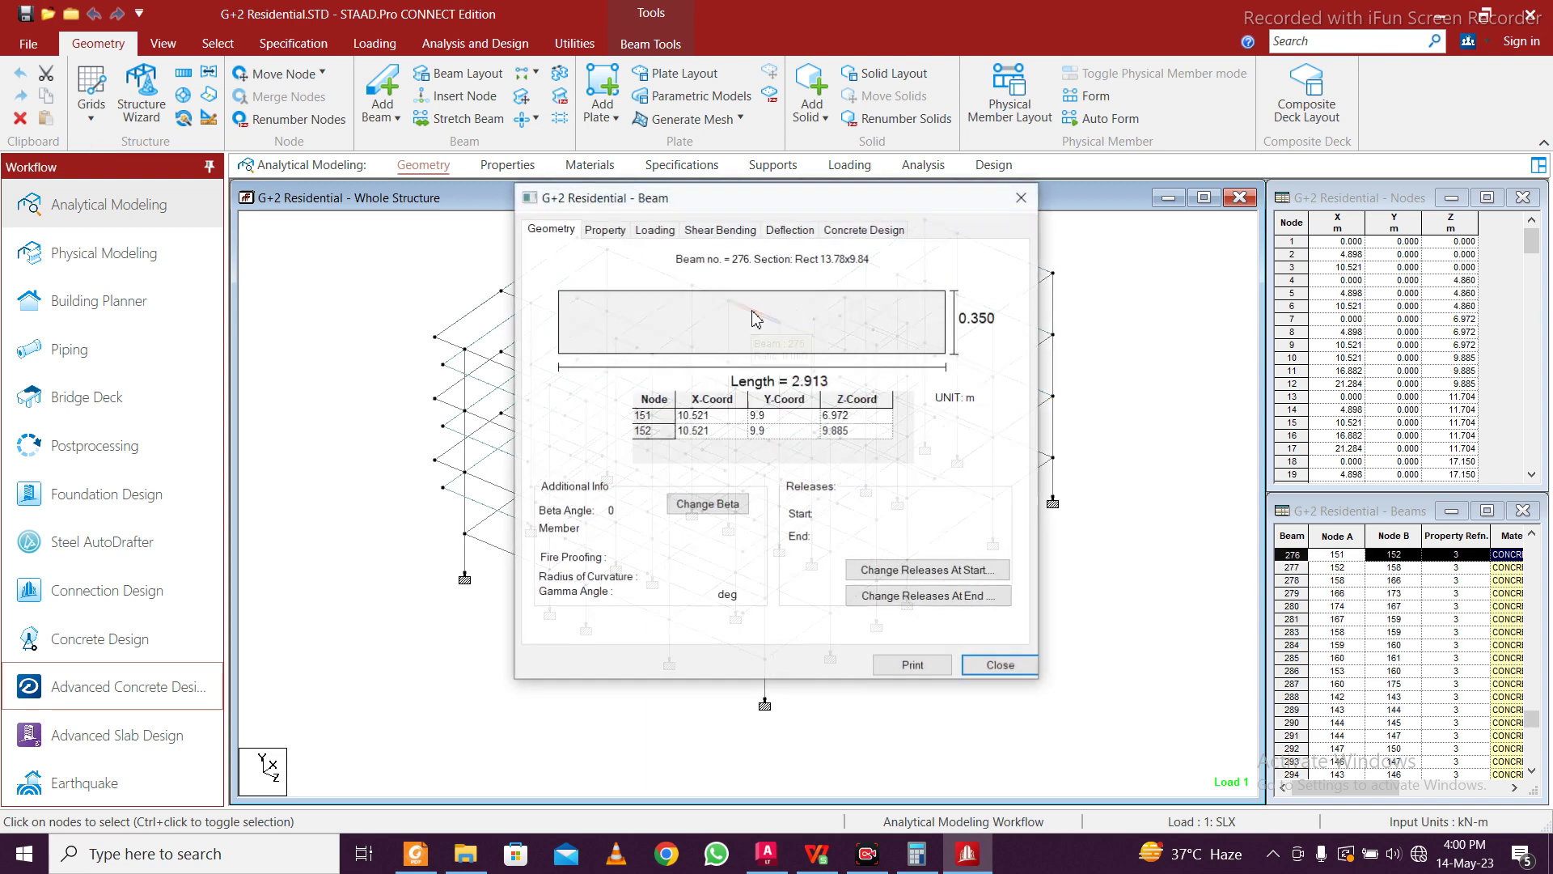
click(883, 230)
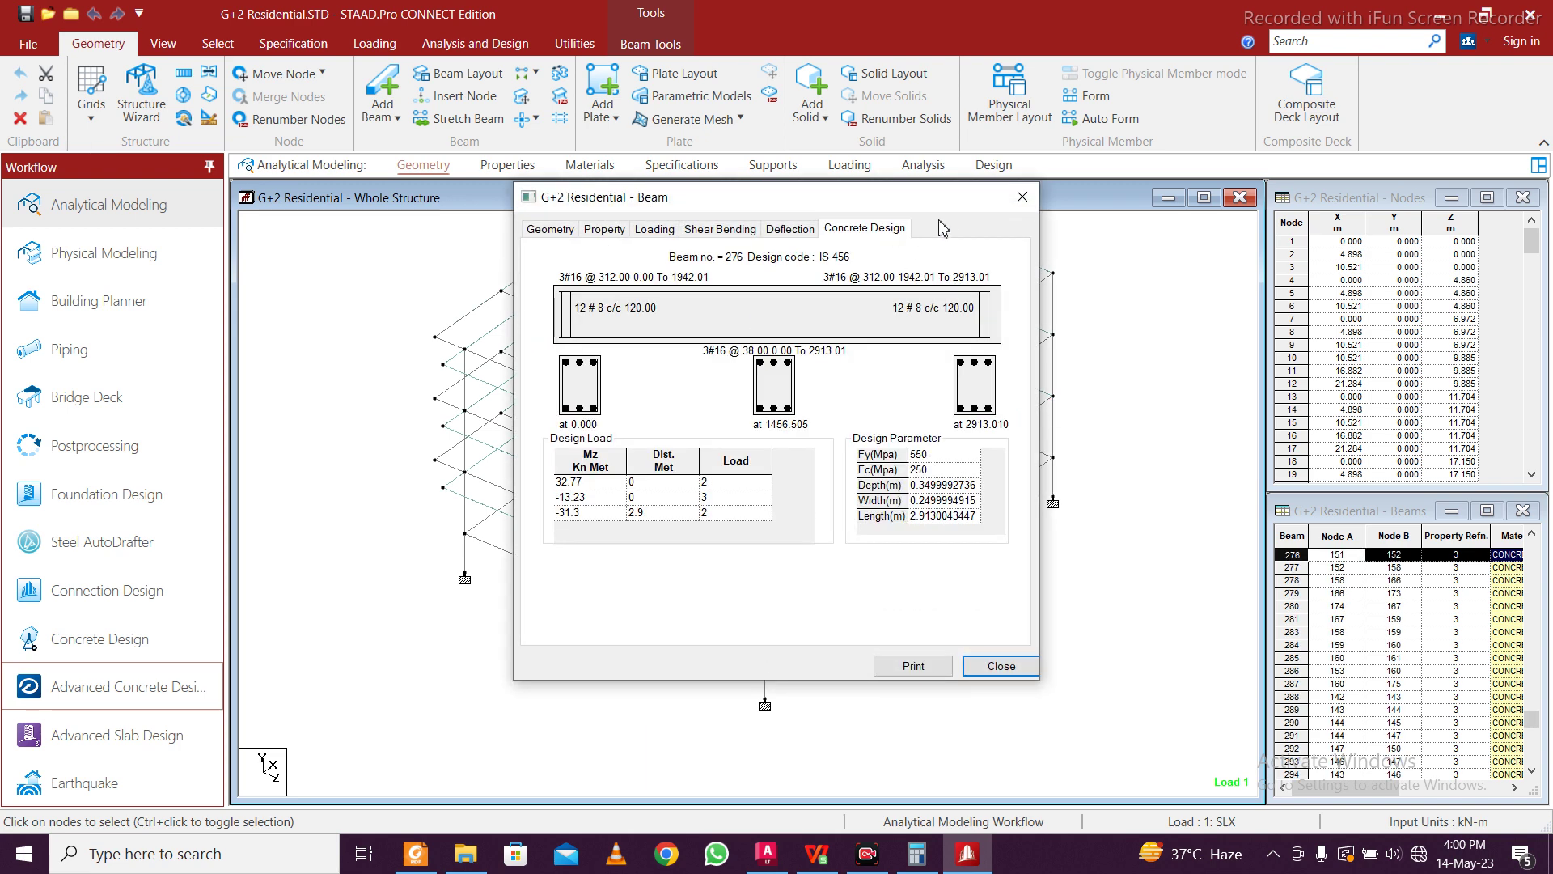
click(1023, 197)
Save the model and launch Advanced Concrete Design (RCDC) from it with the STAAD Advanced Concrete Design license
scroll(1116, 544, up, 5)
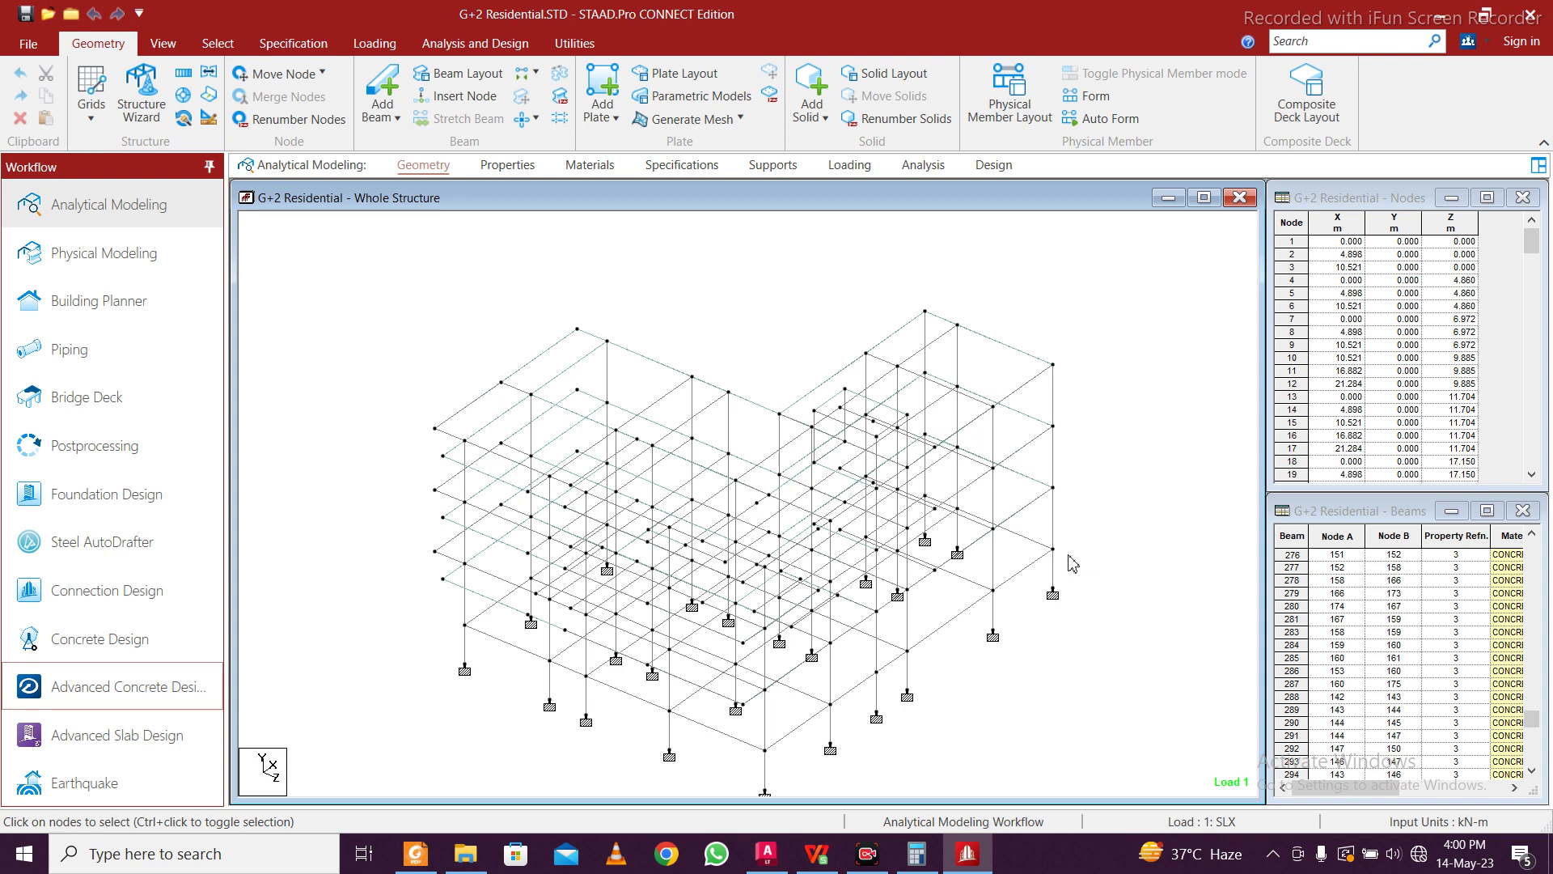
key(ctrl+s)
click(841, 479)
click(771, 550)
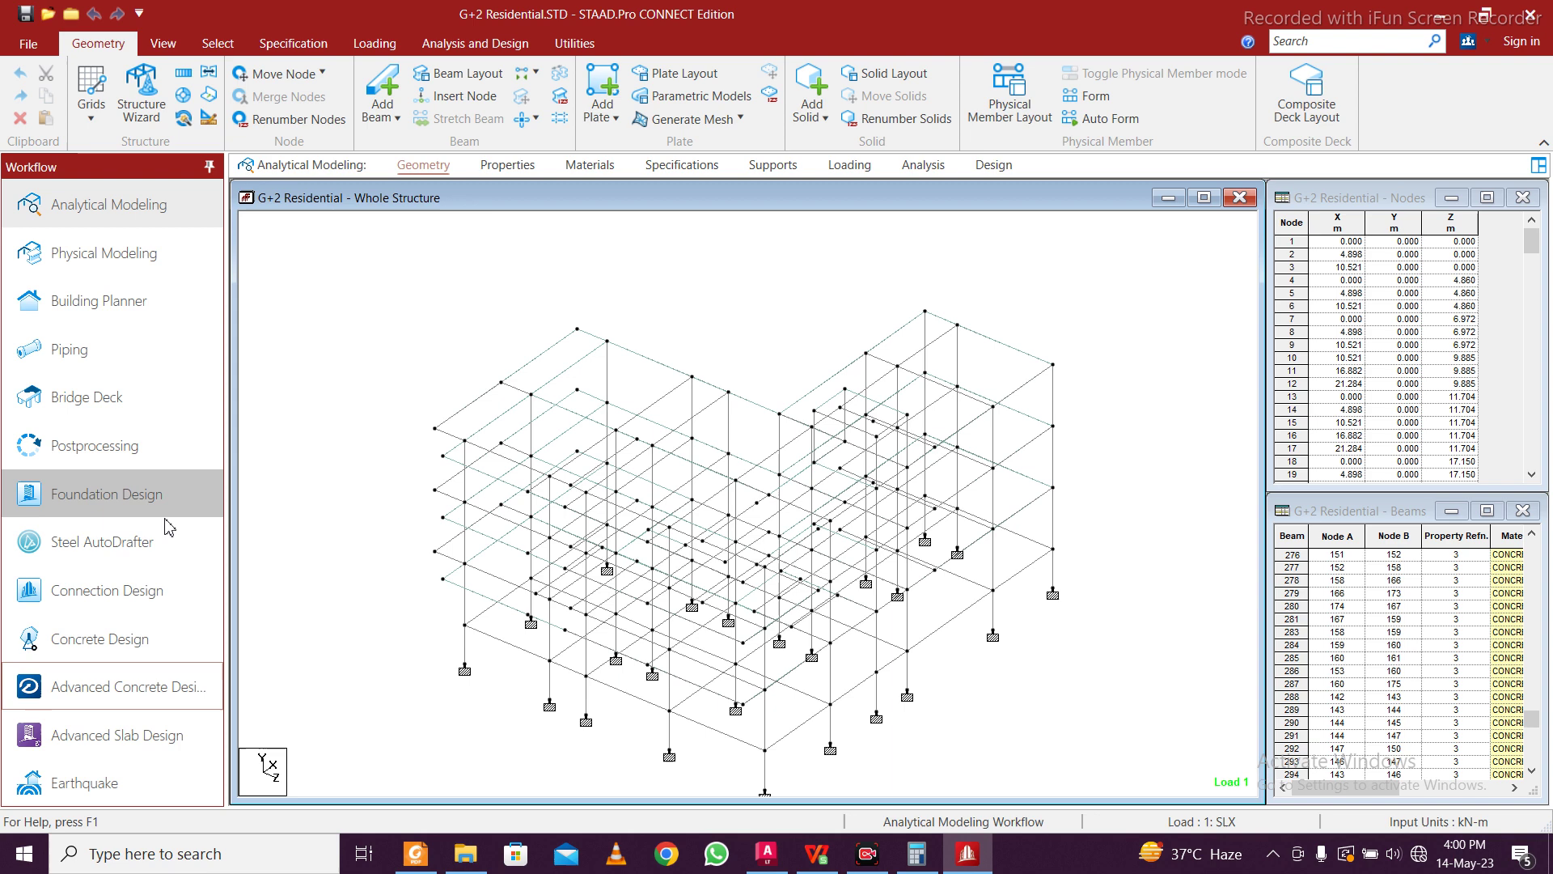
click(142, 689)
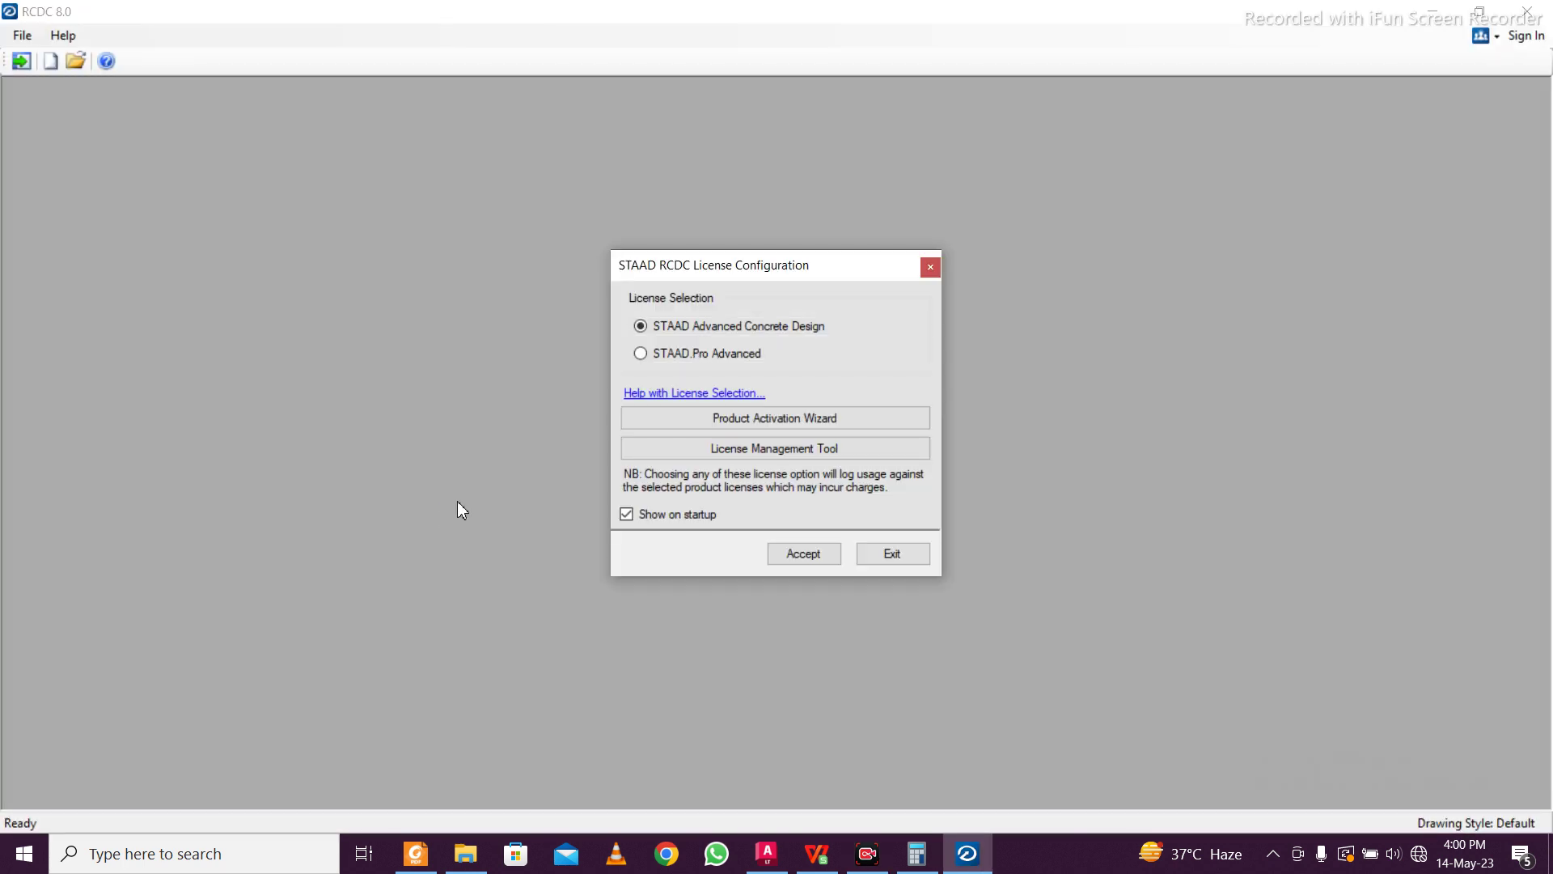
click(804, 554)
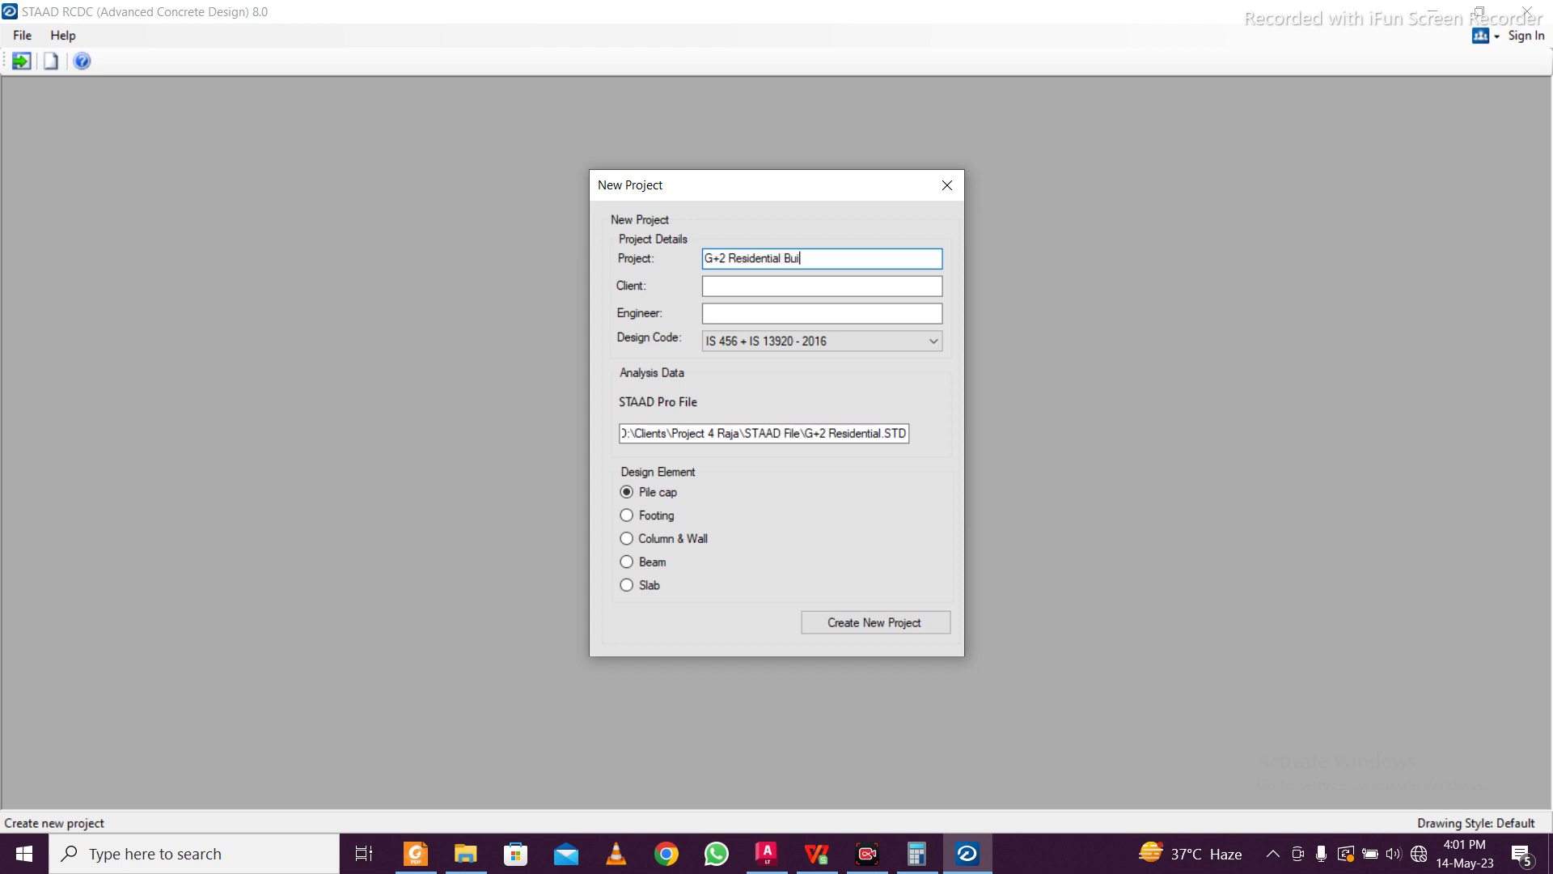
Create the new project for Column & Wall design, entering "-" for both the client and the engineer
click(824, 284)
text(-)
click(798, 313)
text(-)
click(662, 540)
click(898, 632)
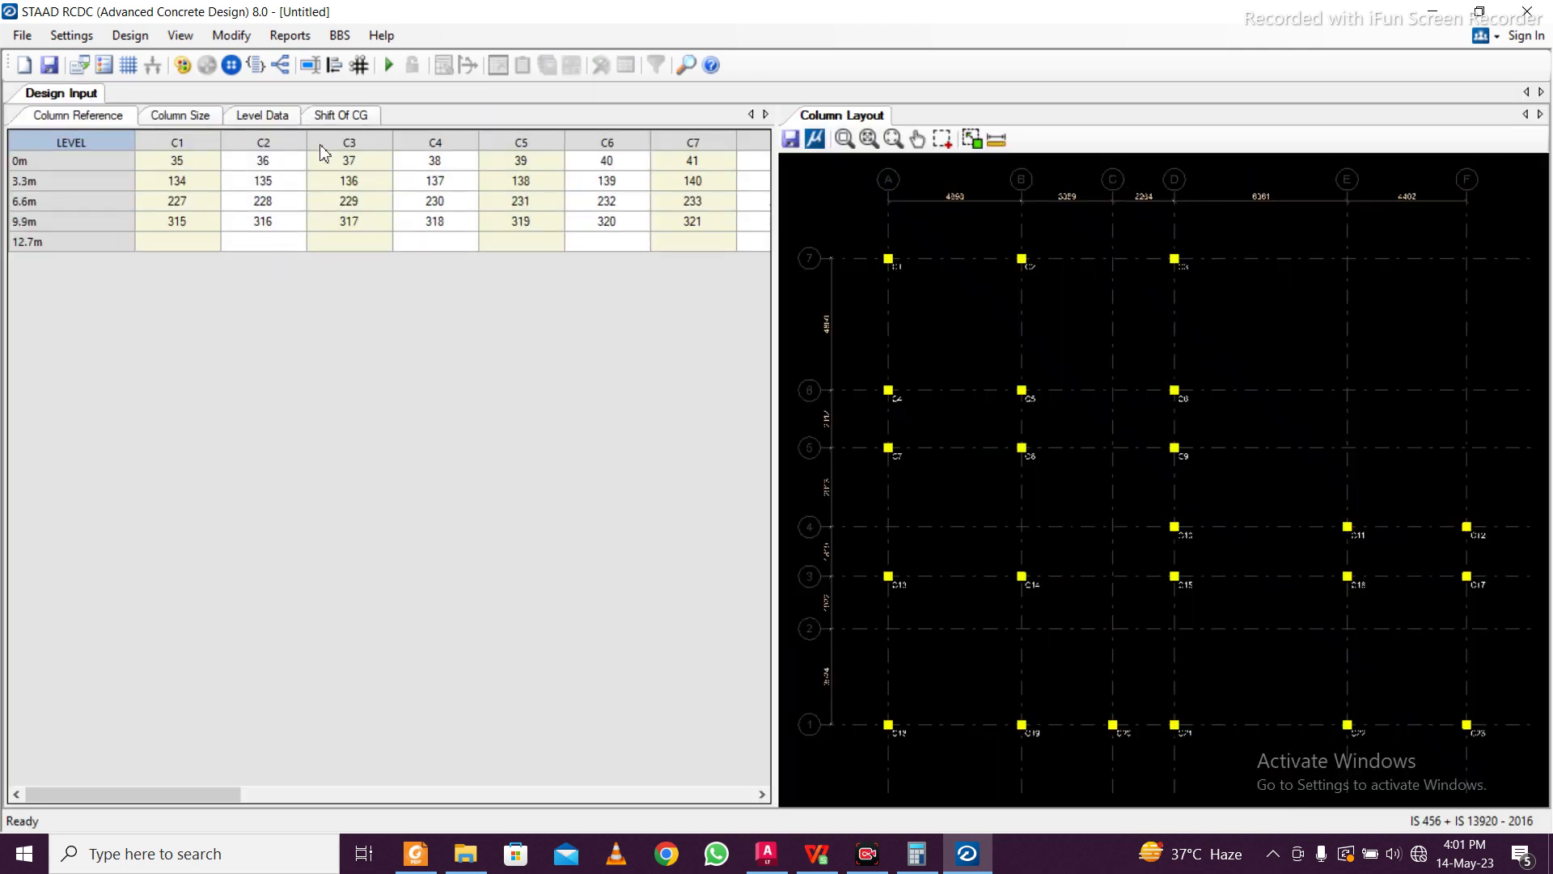
Enable Ductile Design in the column design settings
click(71, 35)
click(84, 56)
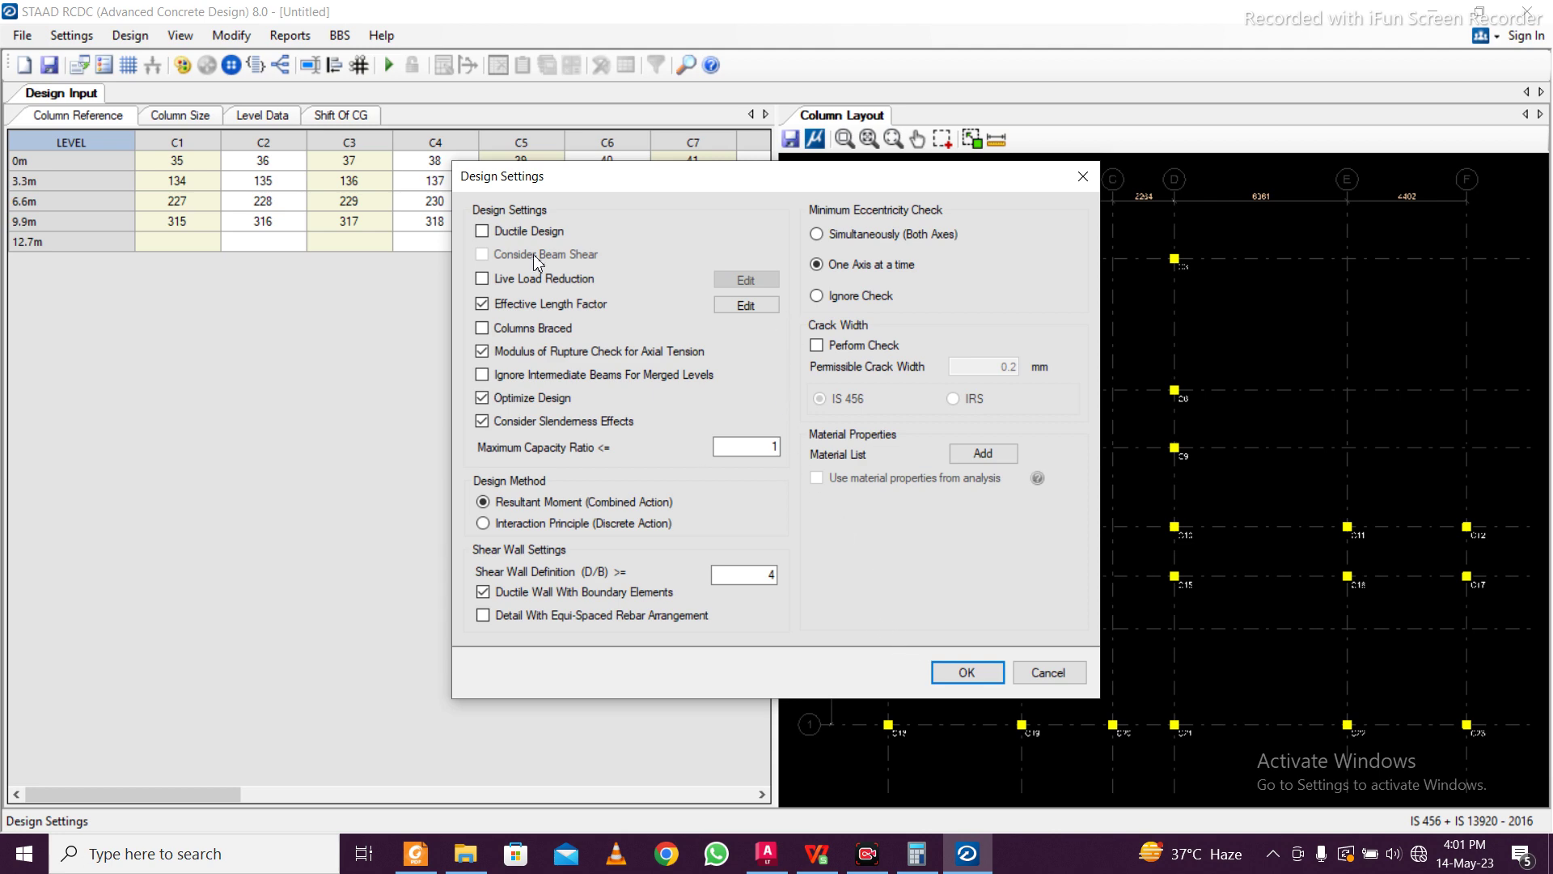
click(483, 230)
click(967, 673)
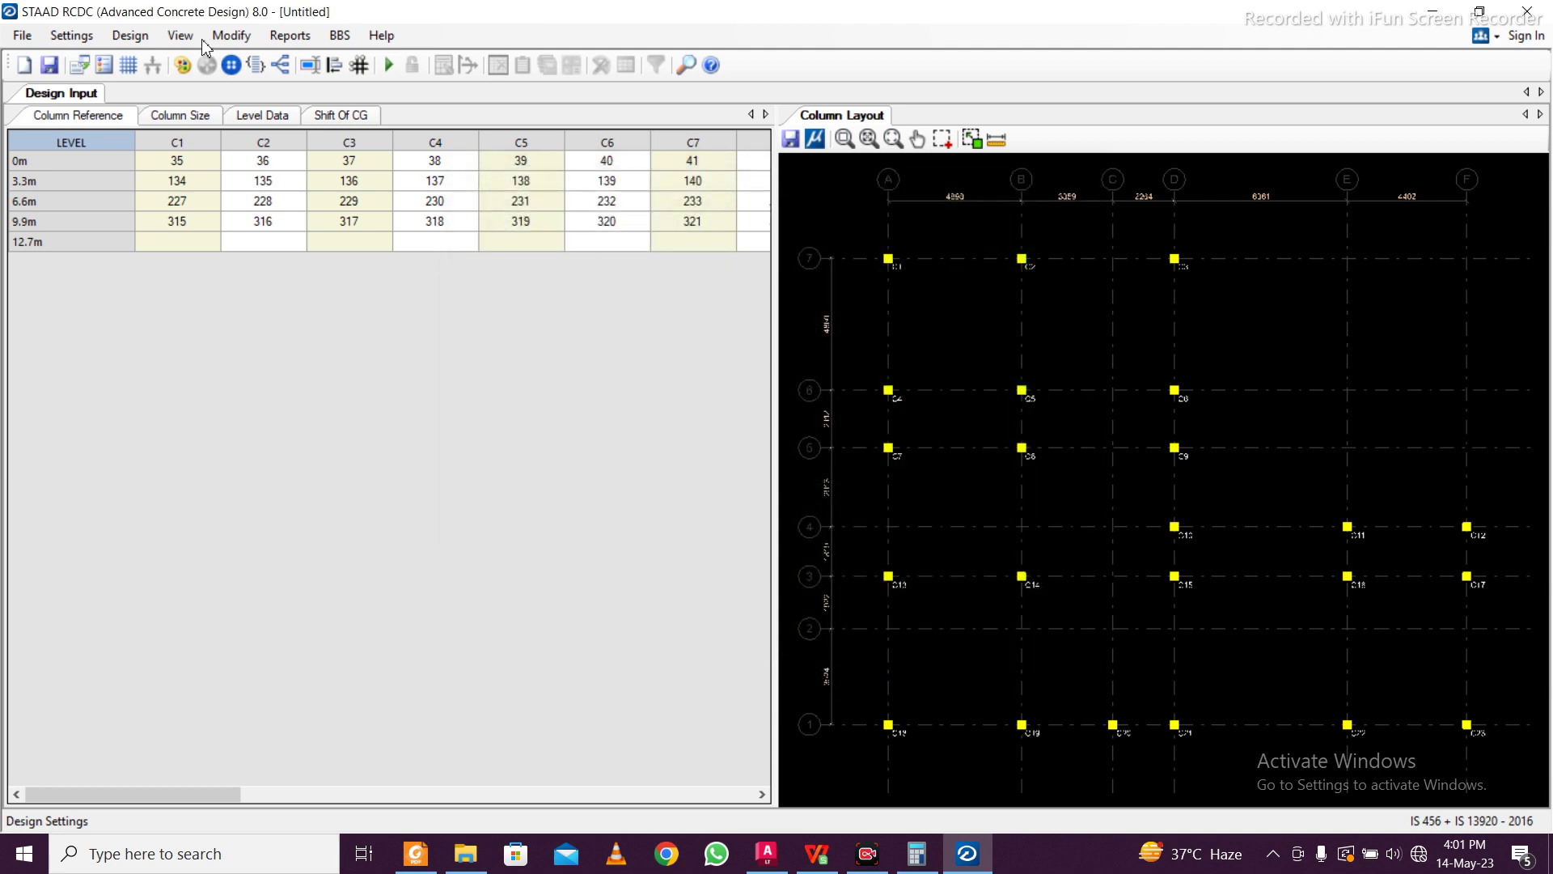
Review the column reinforcement settings, including steel percentages, rebar diameters and spacing
click(71, 35)
click(142, 86)
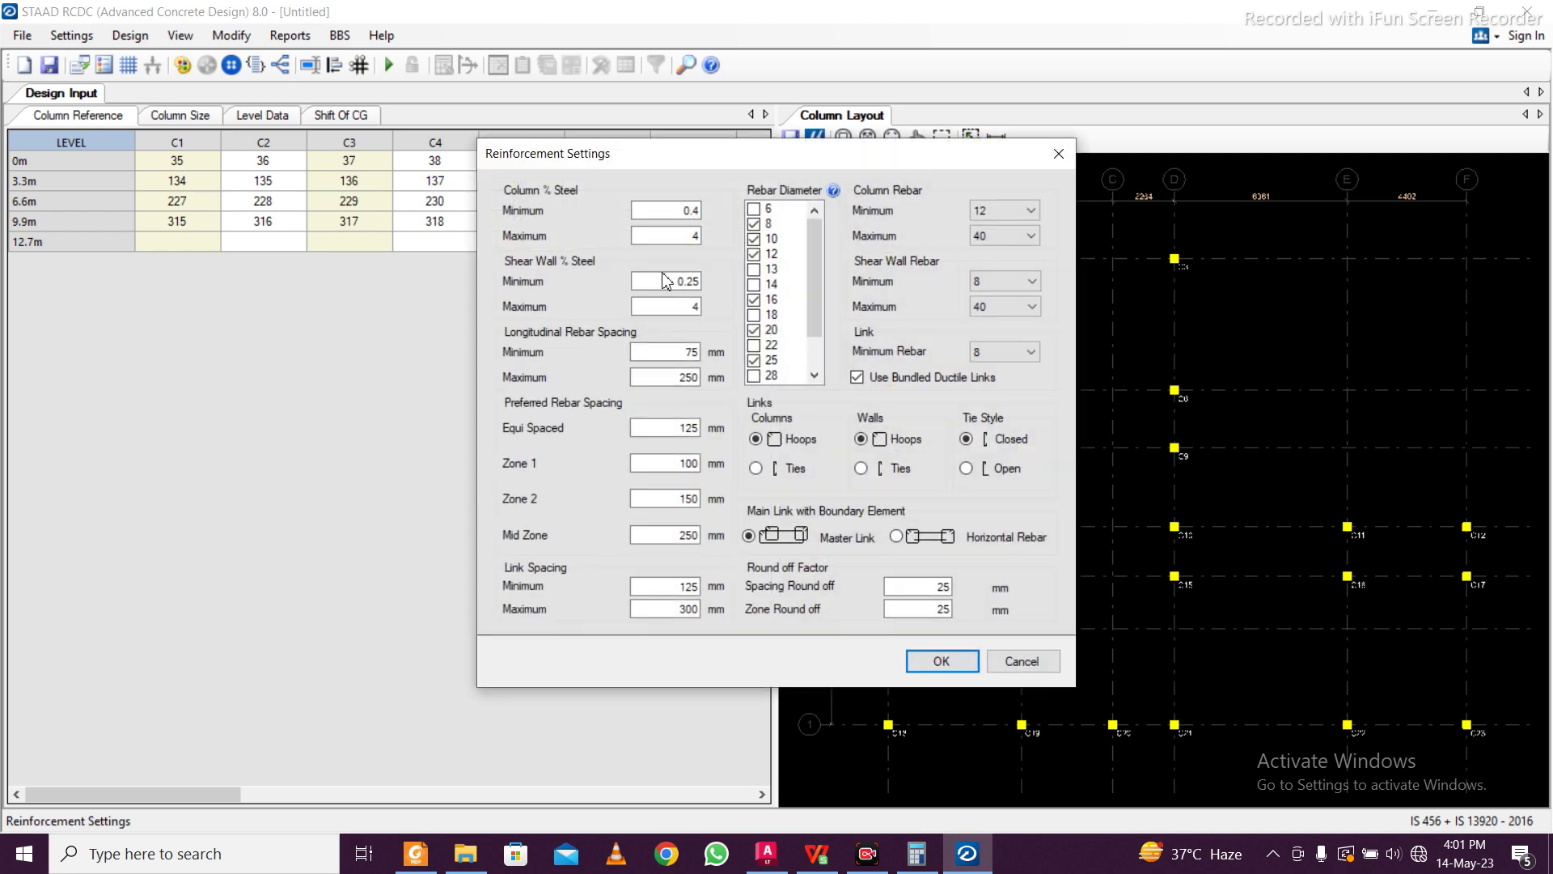
click(1057, 156)
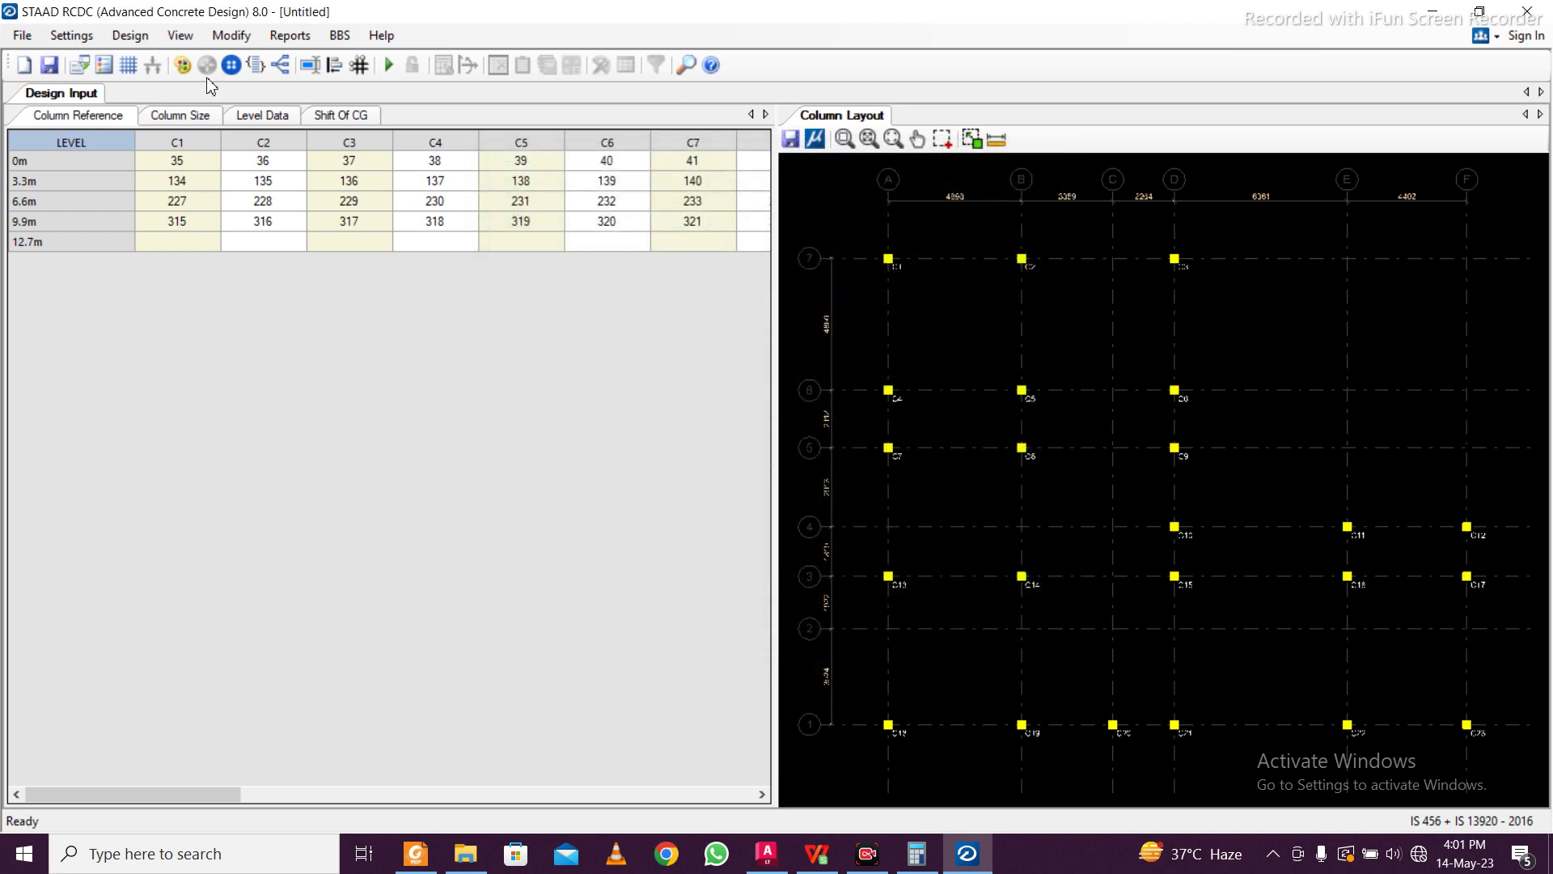
Start the column design and assign load case SLX as Earthquake X and SLZ as Earthquake Z
click(389, 65)
click(719, 237)
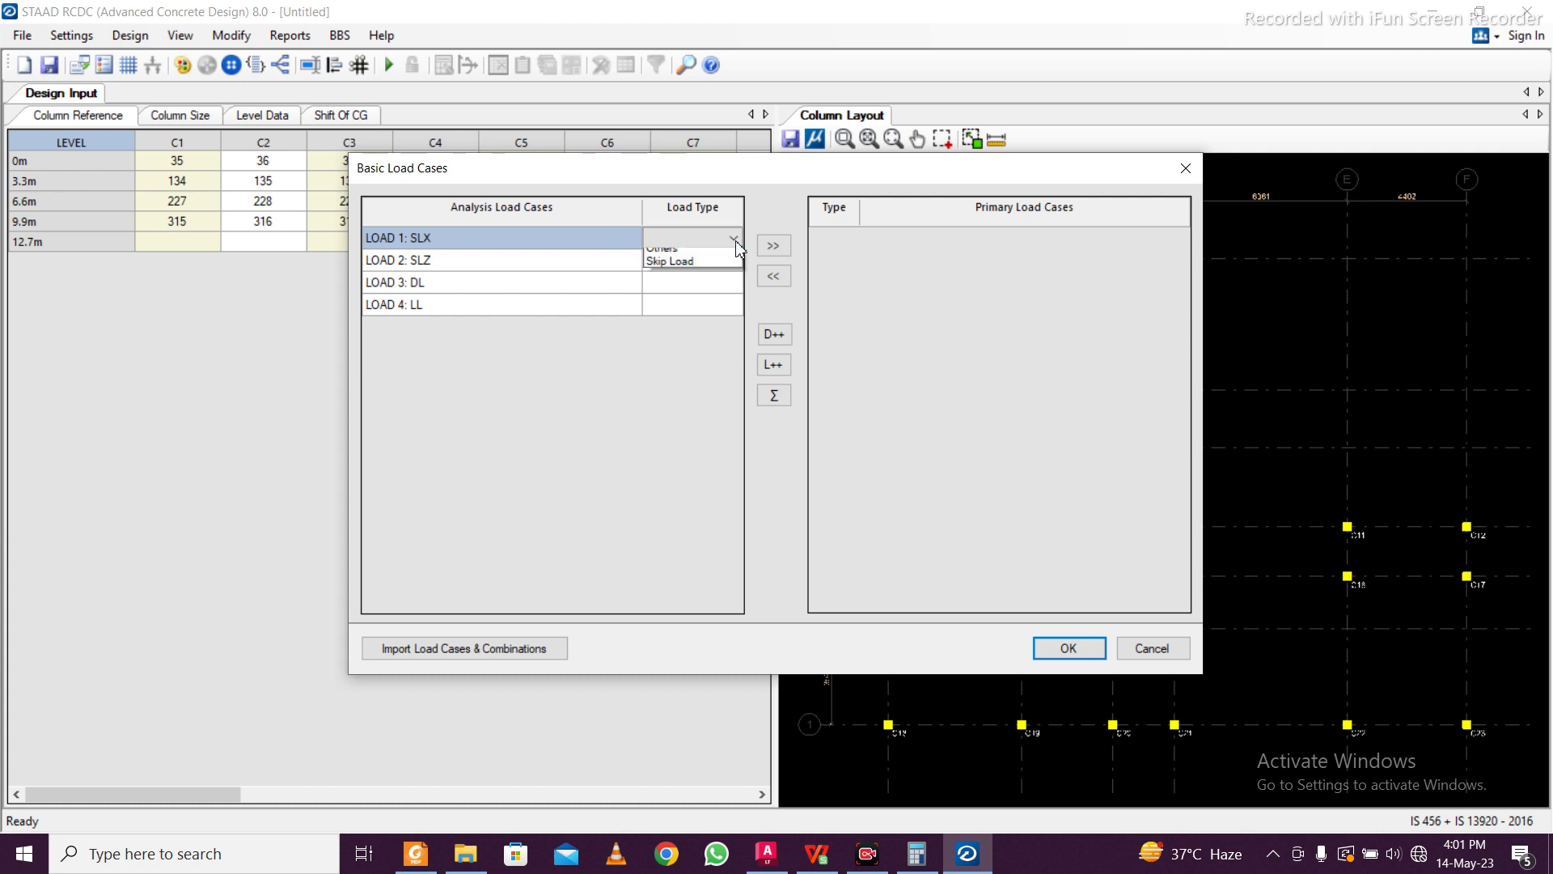
click(722, 237)
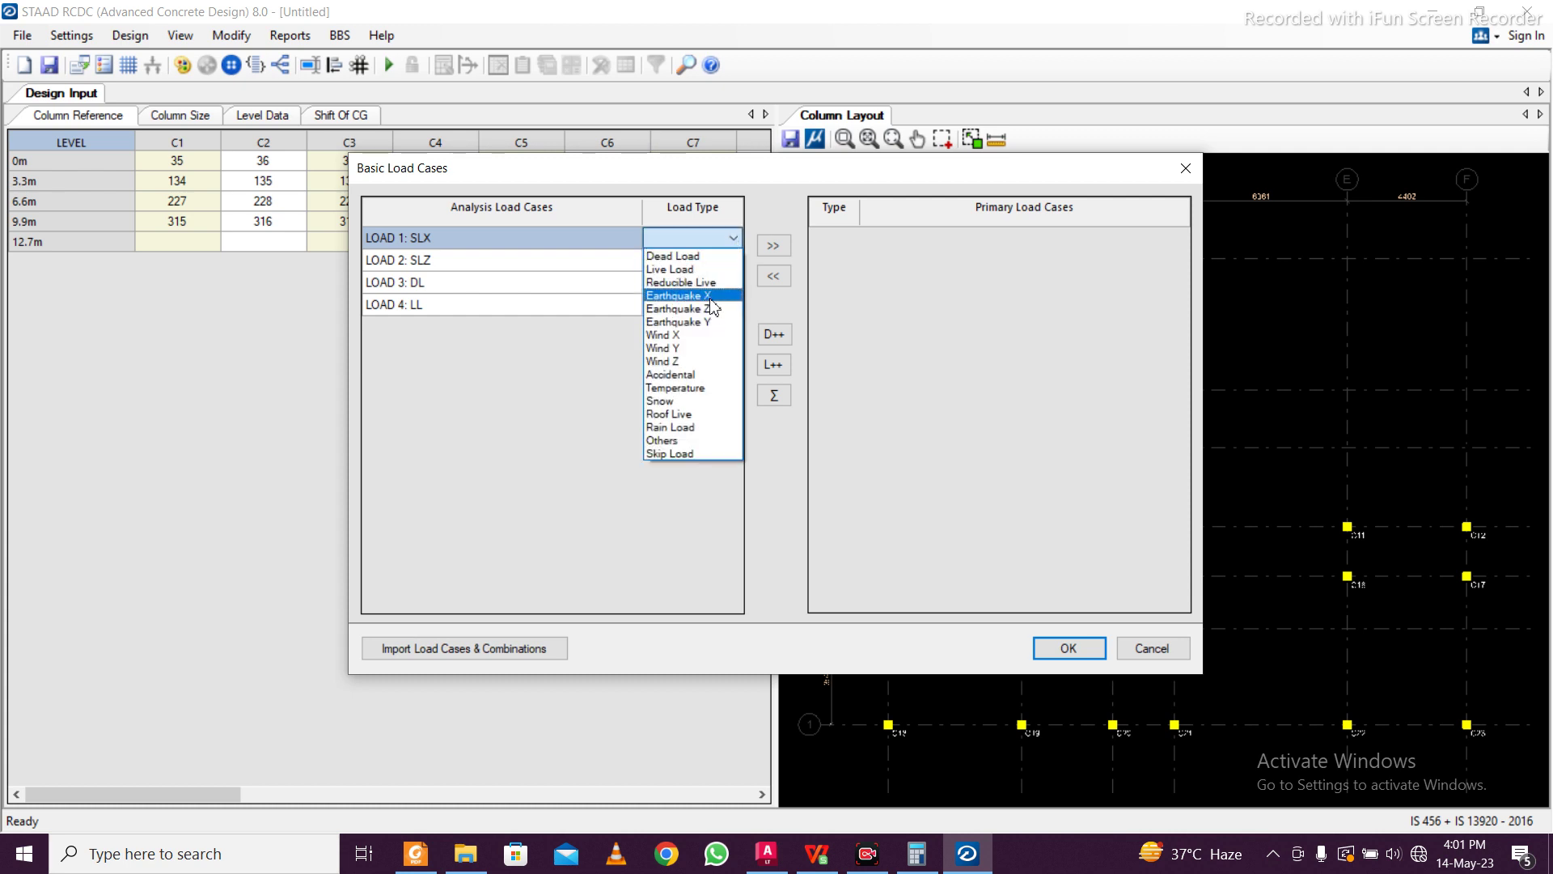
click(708, 296)
click(730, 262)
click(733, 259)
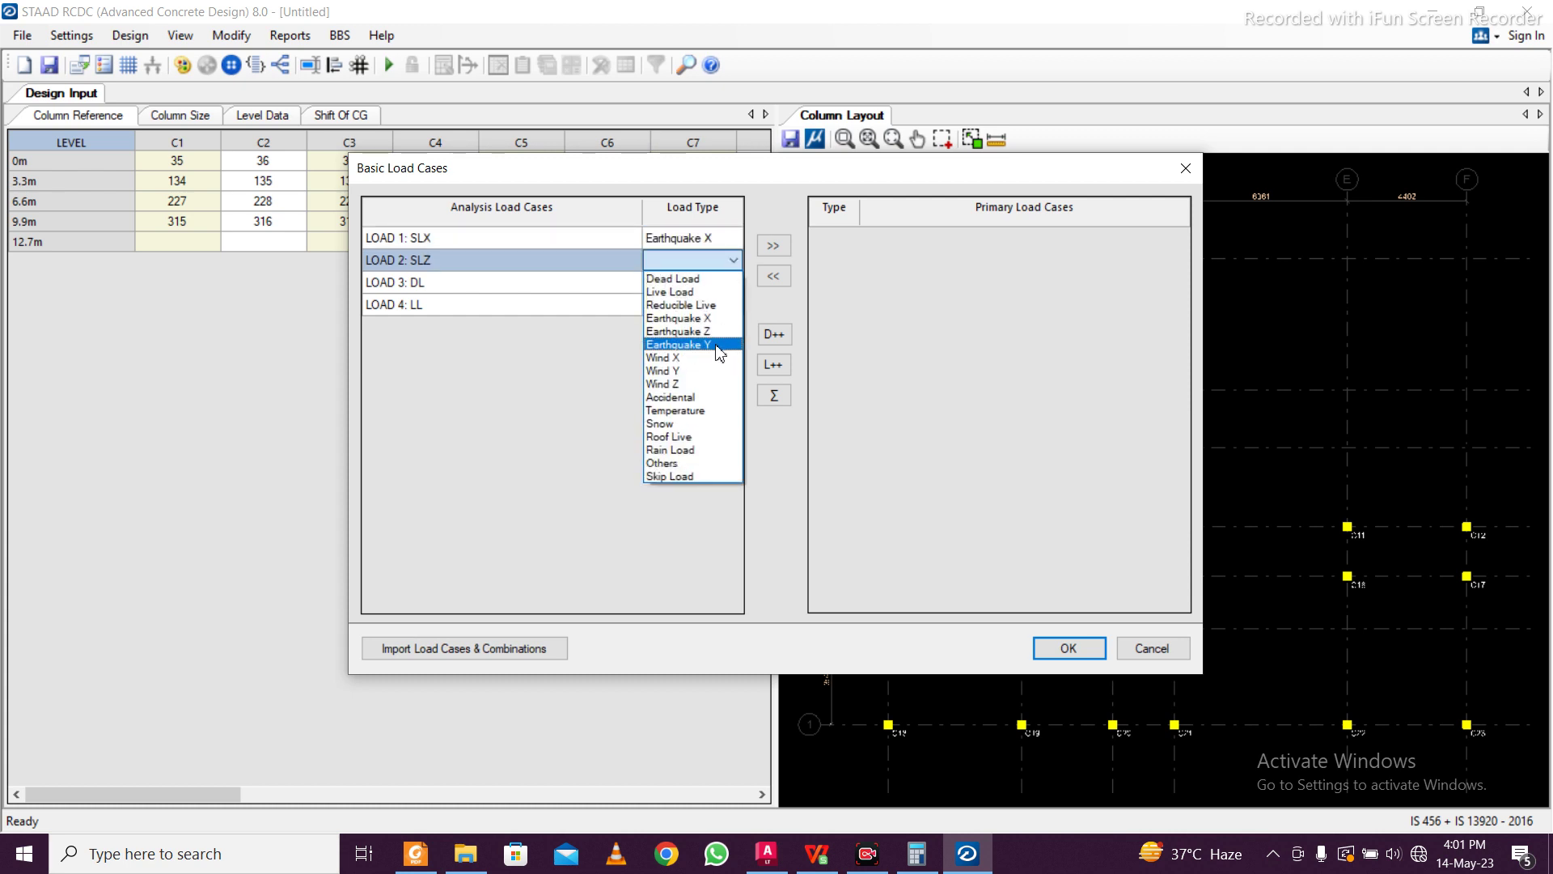
click(687, 343)
Assign DL as Dead Load and LL as Live Load, and transfer all four cases to the primary load cases
click(735, 287)
click(734, 283)
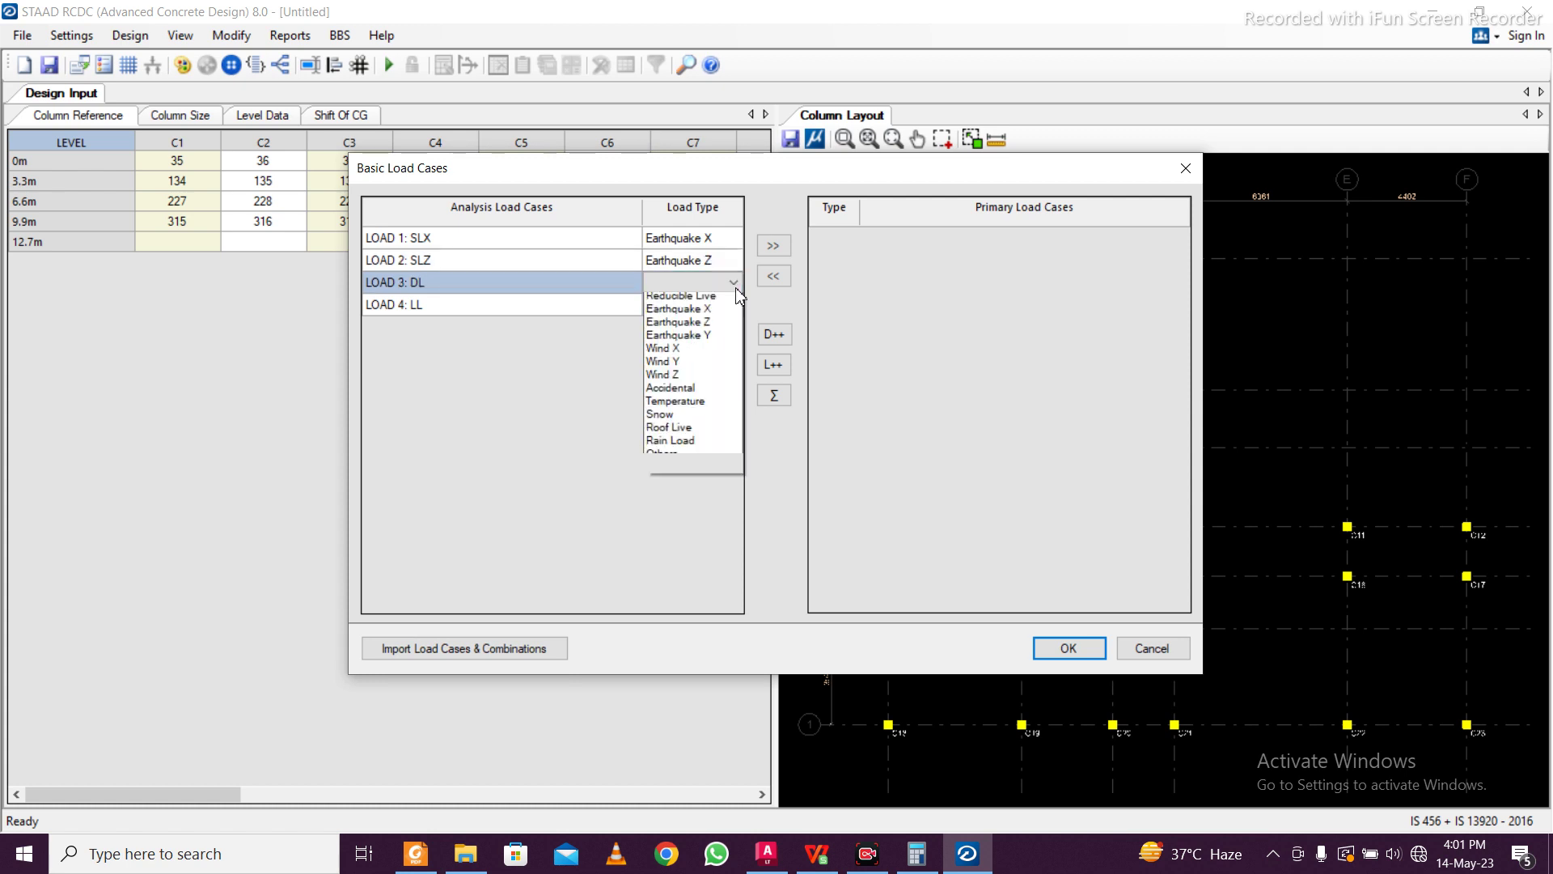
click(679, 300)
click(733, 304)
click(733, 304)
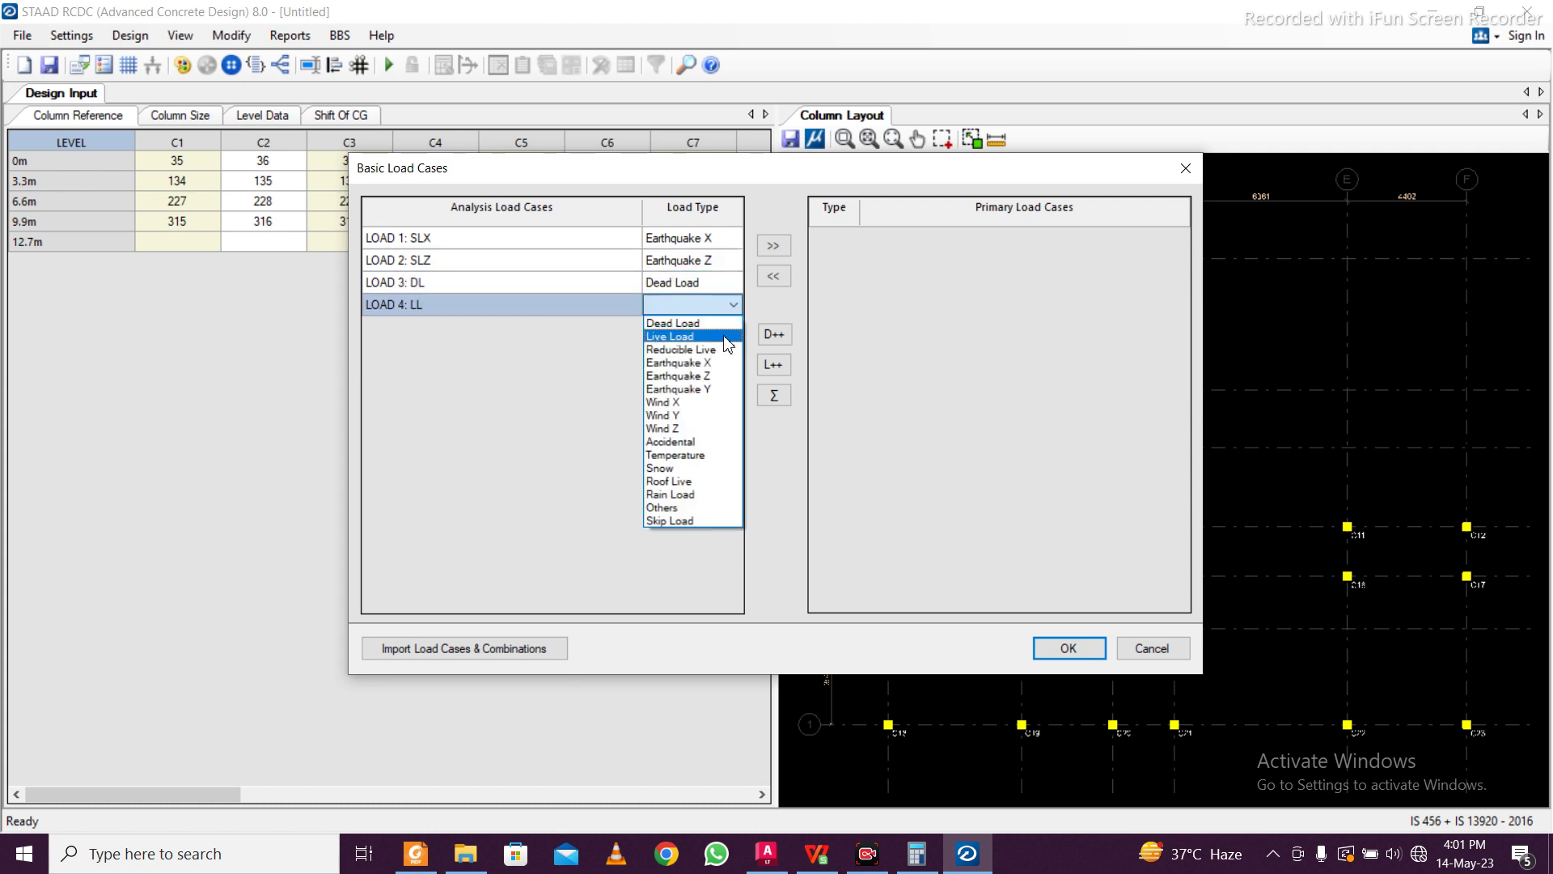
click(728, 336)
drag(589, 279, 640, 237)
click(773, 245)
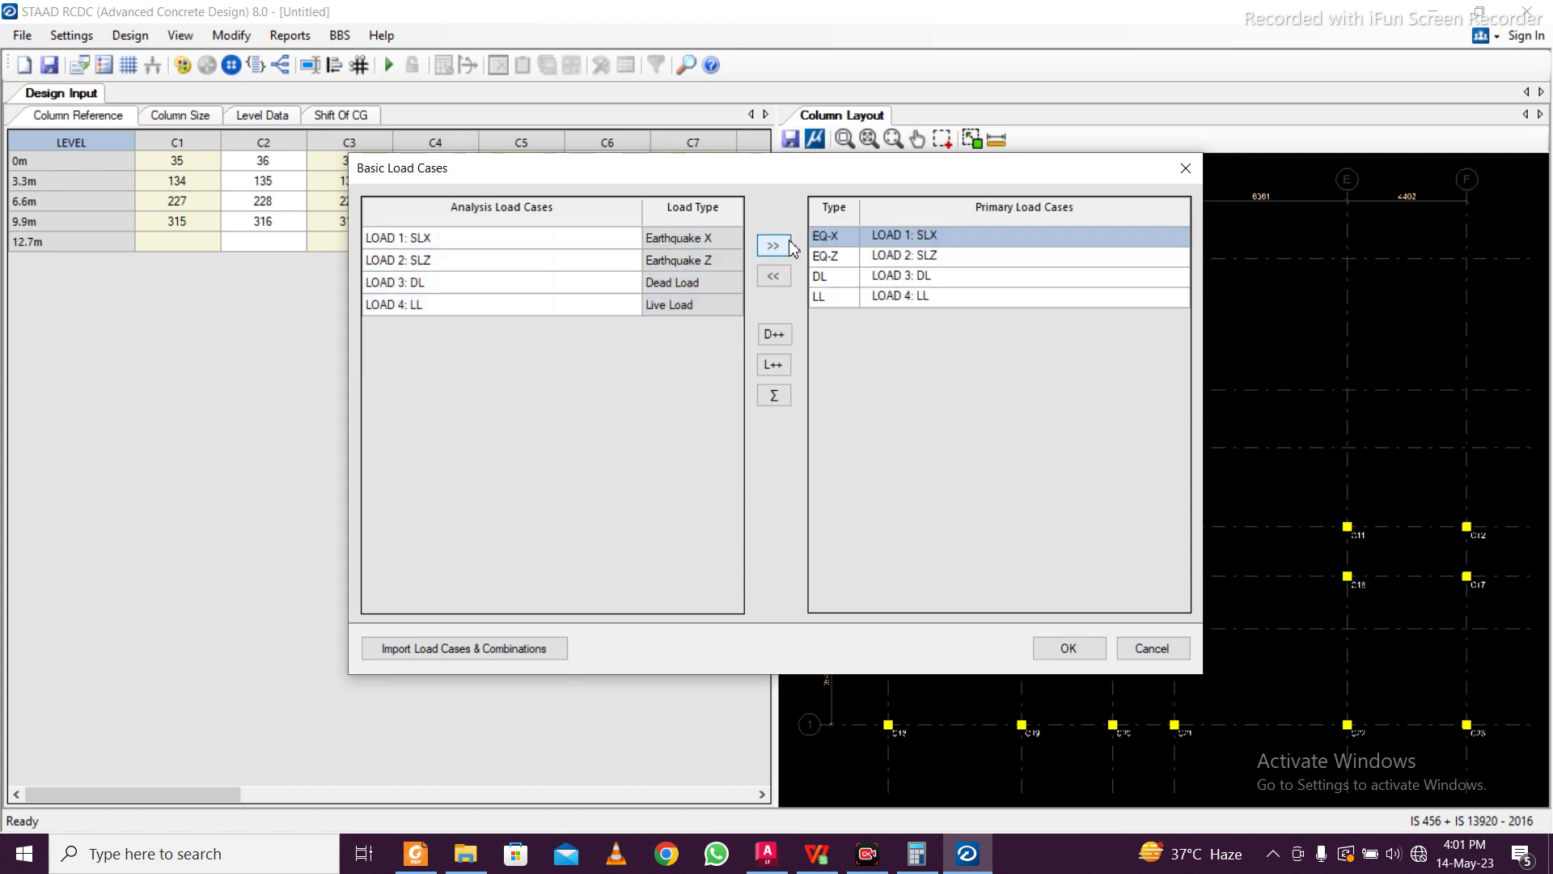
Accept the primary load cases, run the design of all columns and close the column failure list
click(1067, 648)
click(1003, 623)
click(930, 566)
click(1037, 668)
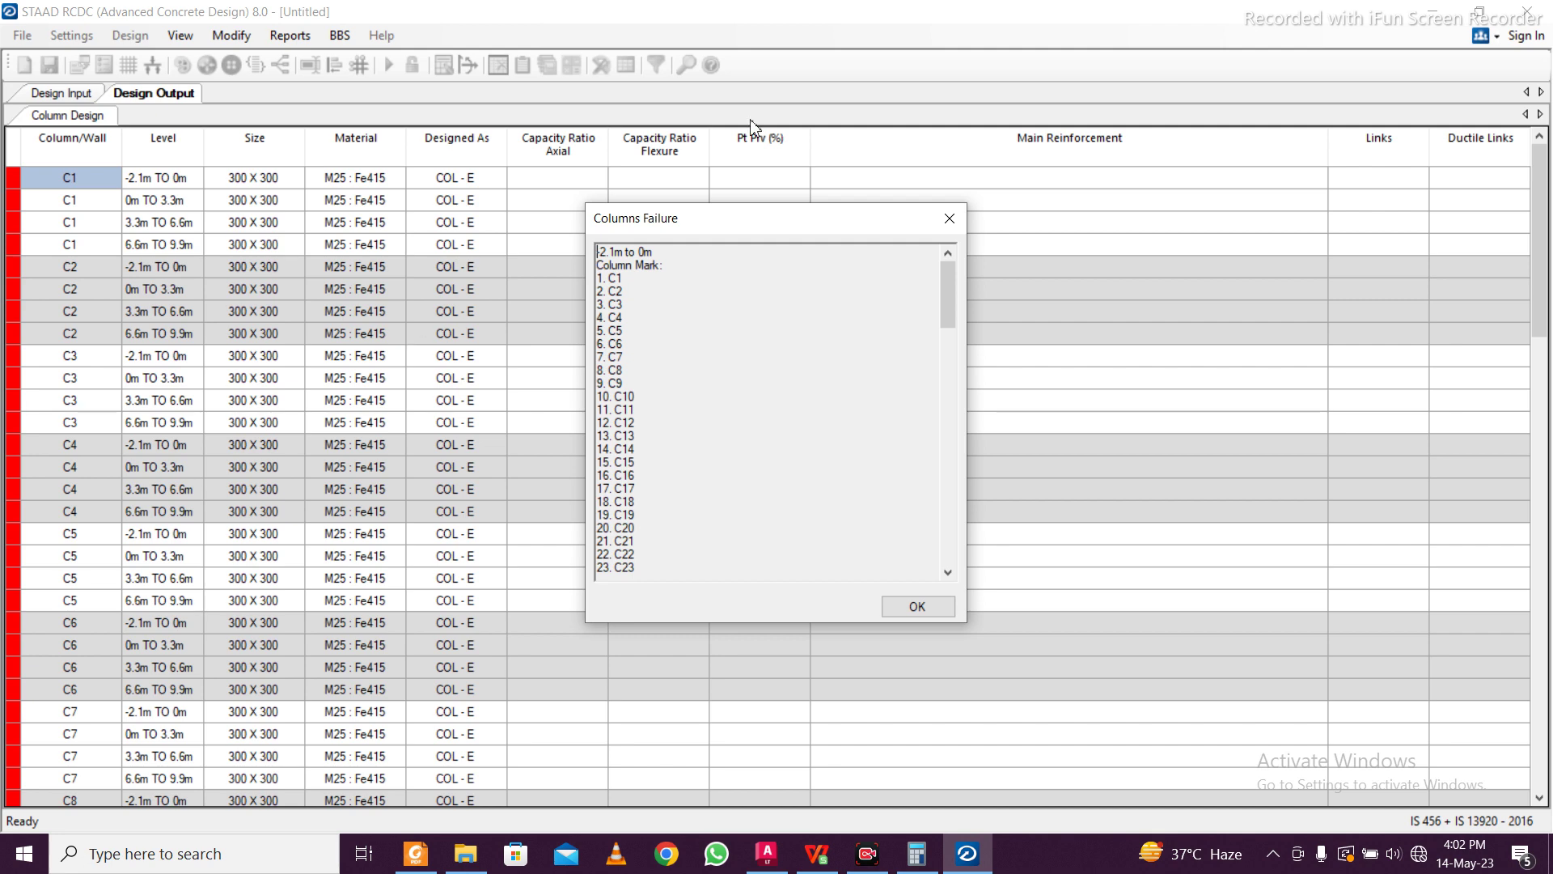
click(948, 218)
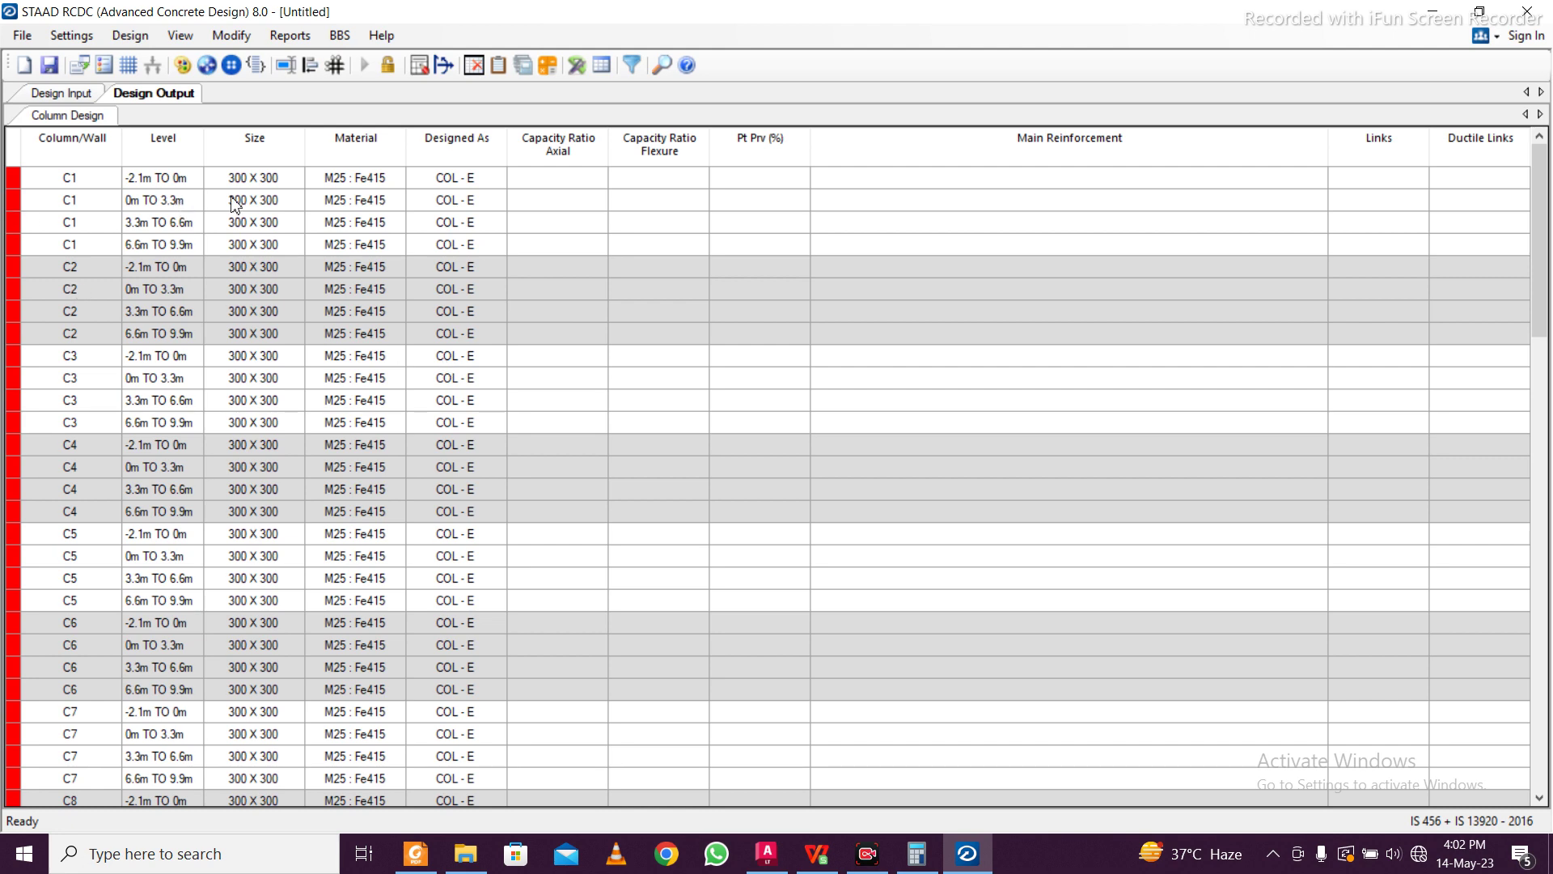
Open column C1 for redesign and set both B and D to 350 at all four levels
click(236, 203)
right_click(241, 199)
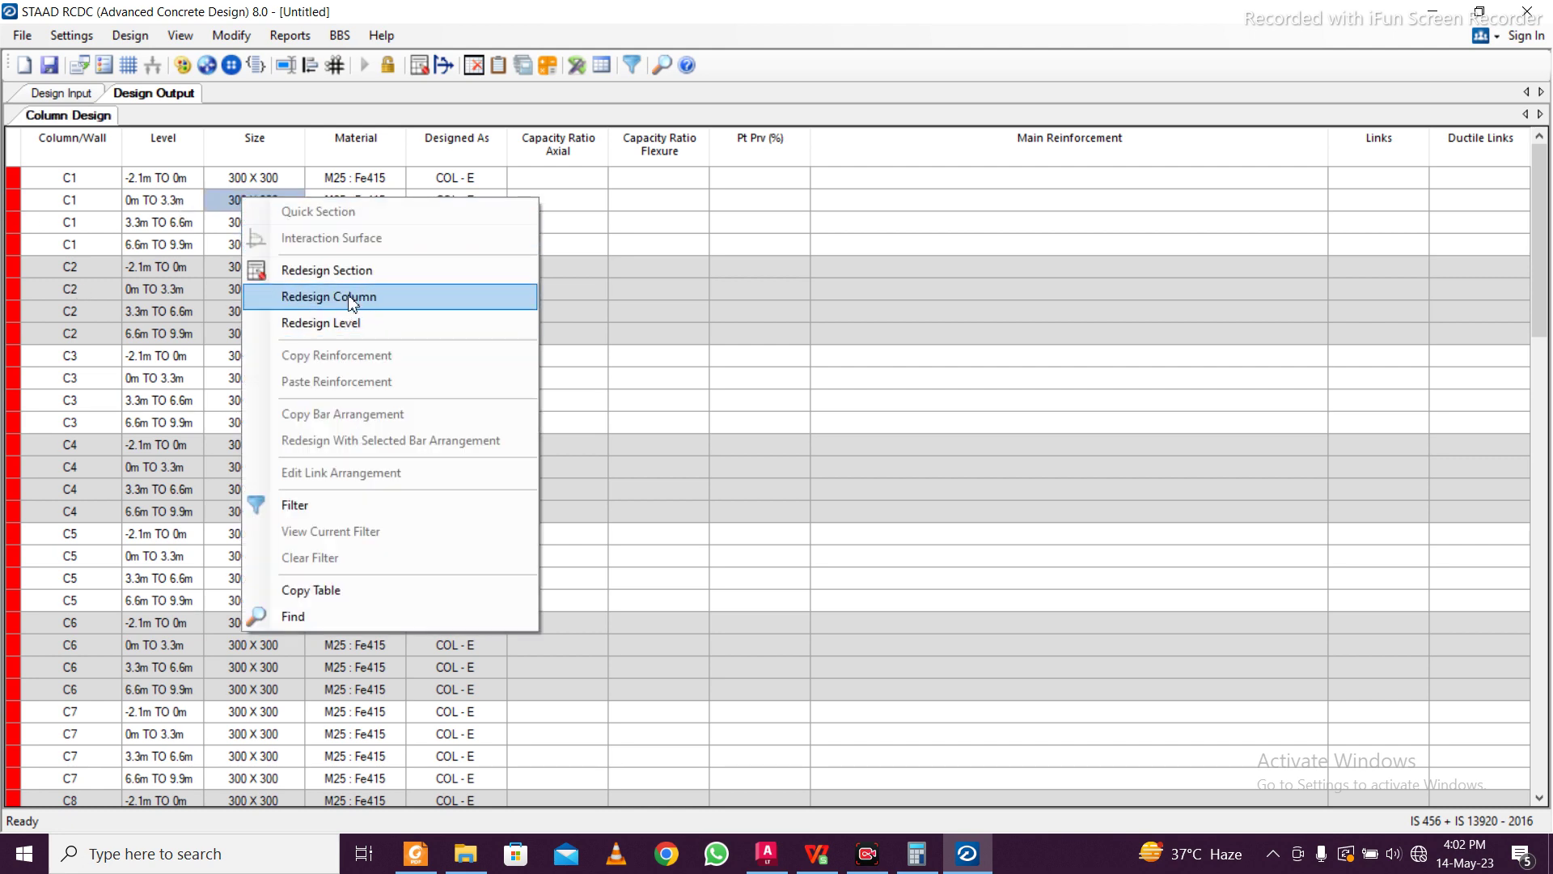
click(350, 298)
click(630, 279)
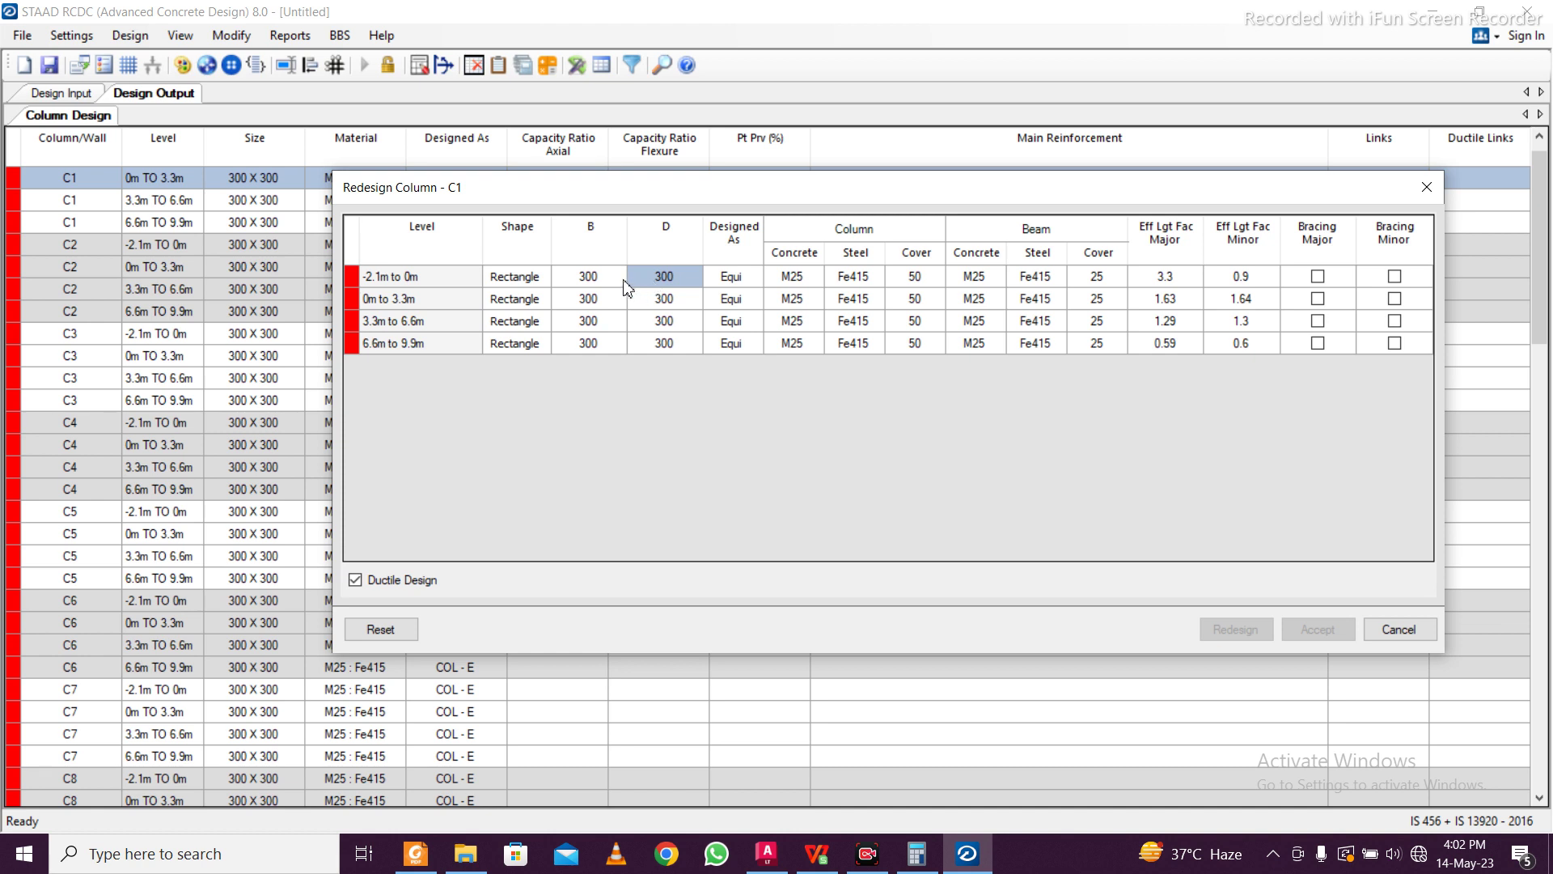
click(608, 283)
text(350)
click(637, 297)
click(596, 277)
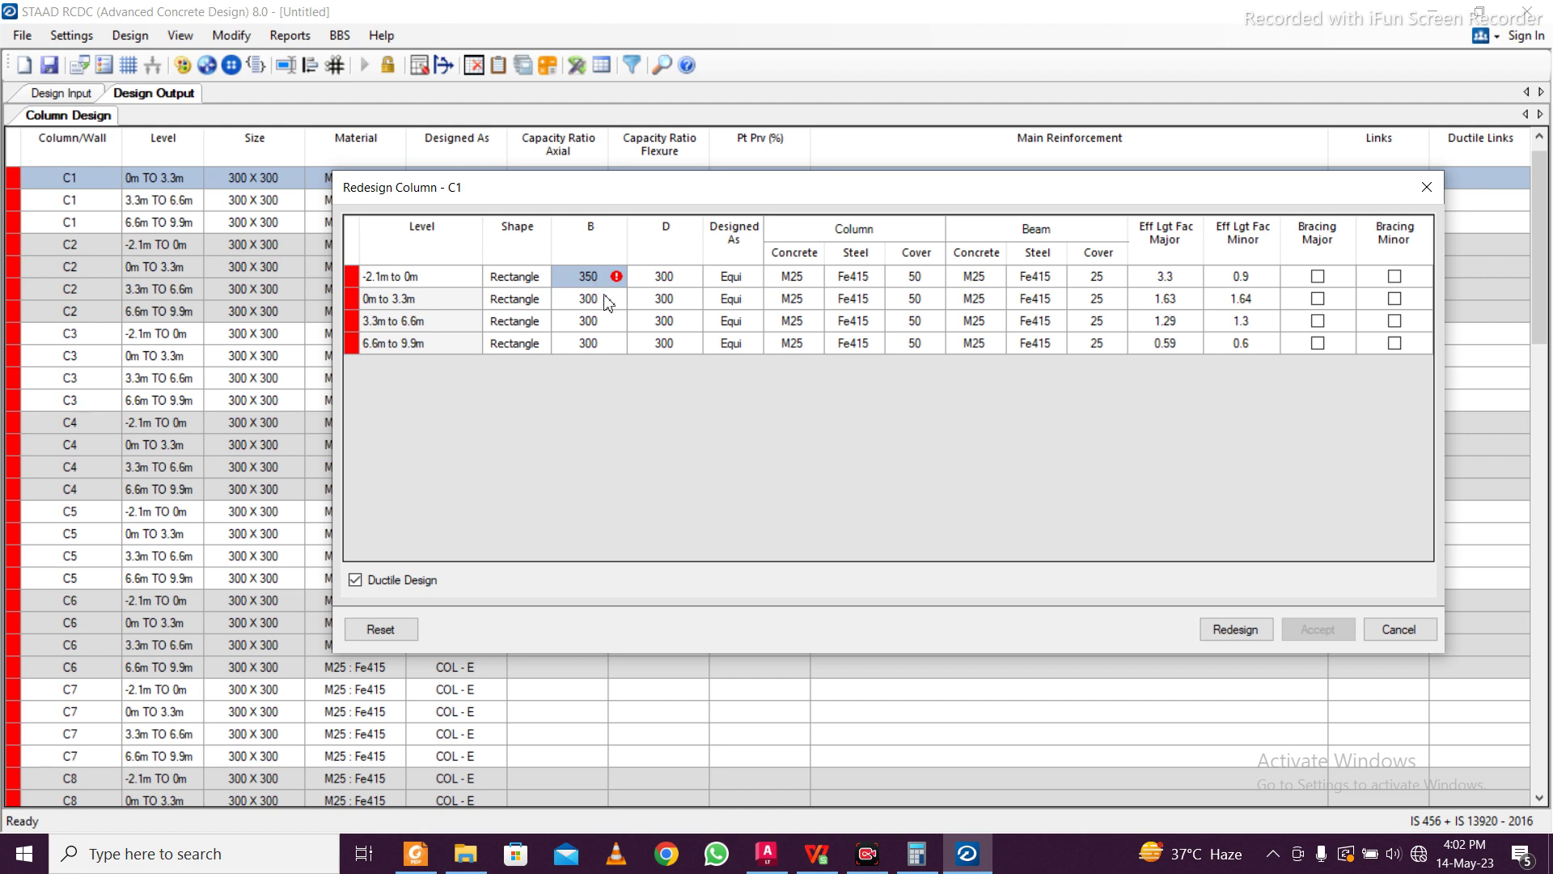
drag(607, 302, 608, 343)
text(350 350 350)
drag(663, 280, 667, 338)
text(350)
Set the column steel grade of C1 to Fe550 and copy it to all four levels
click(854, 276)
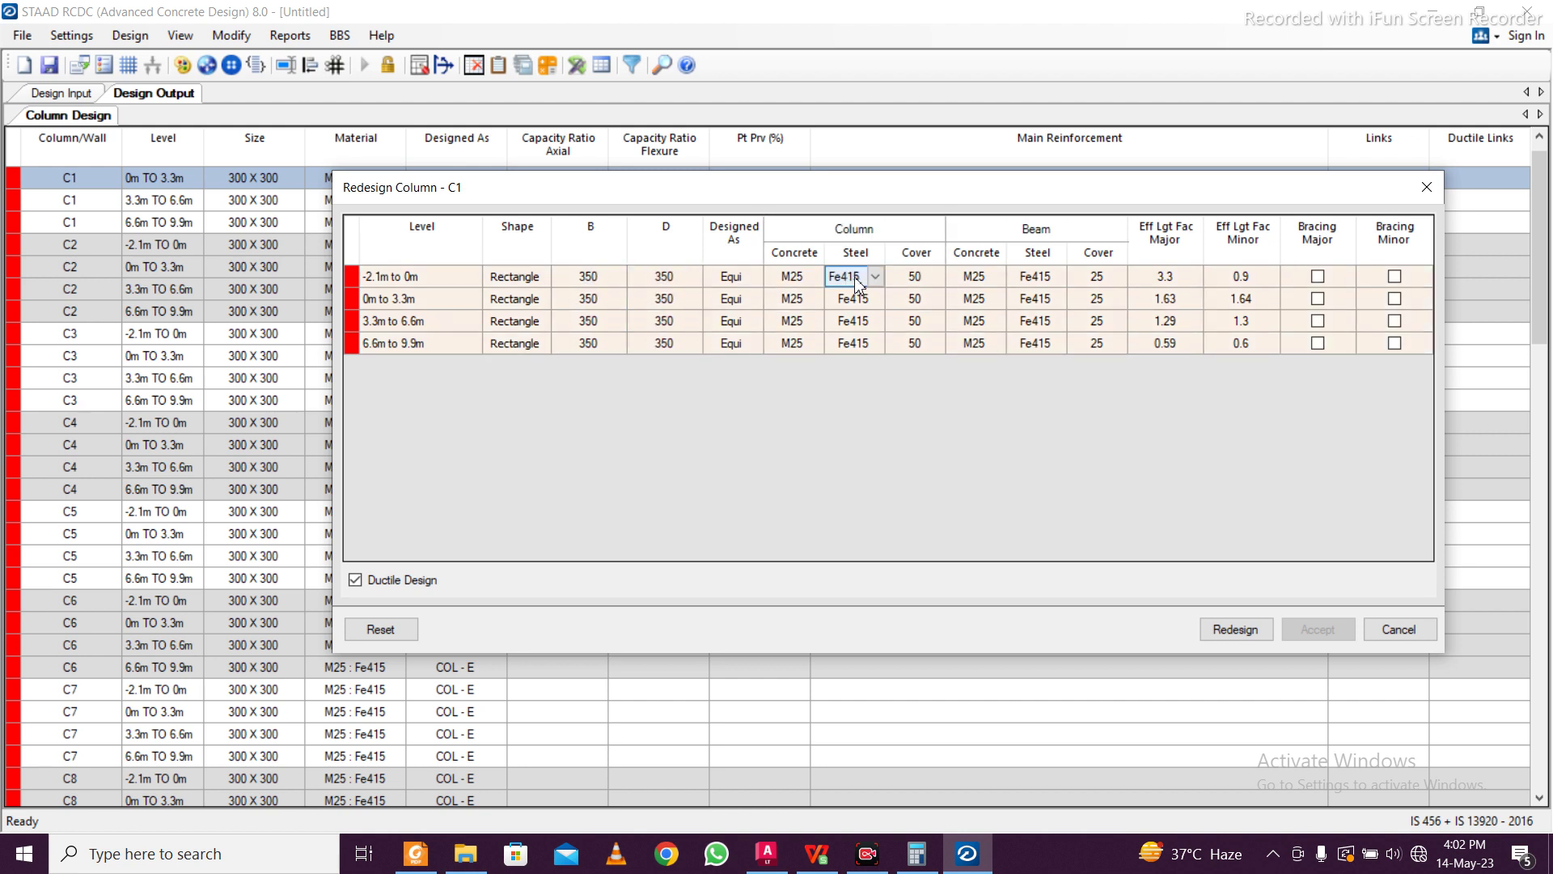
click(871, 277)
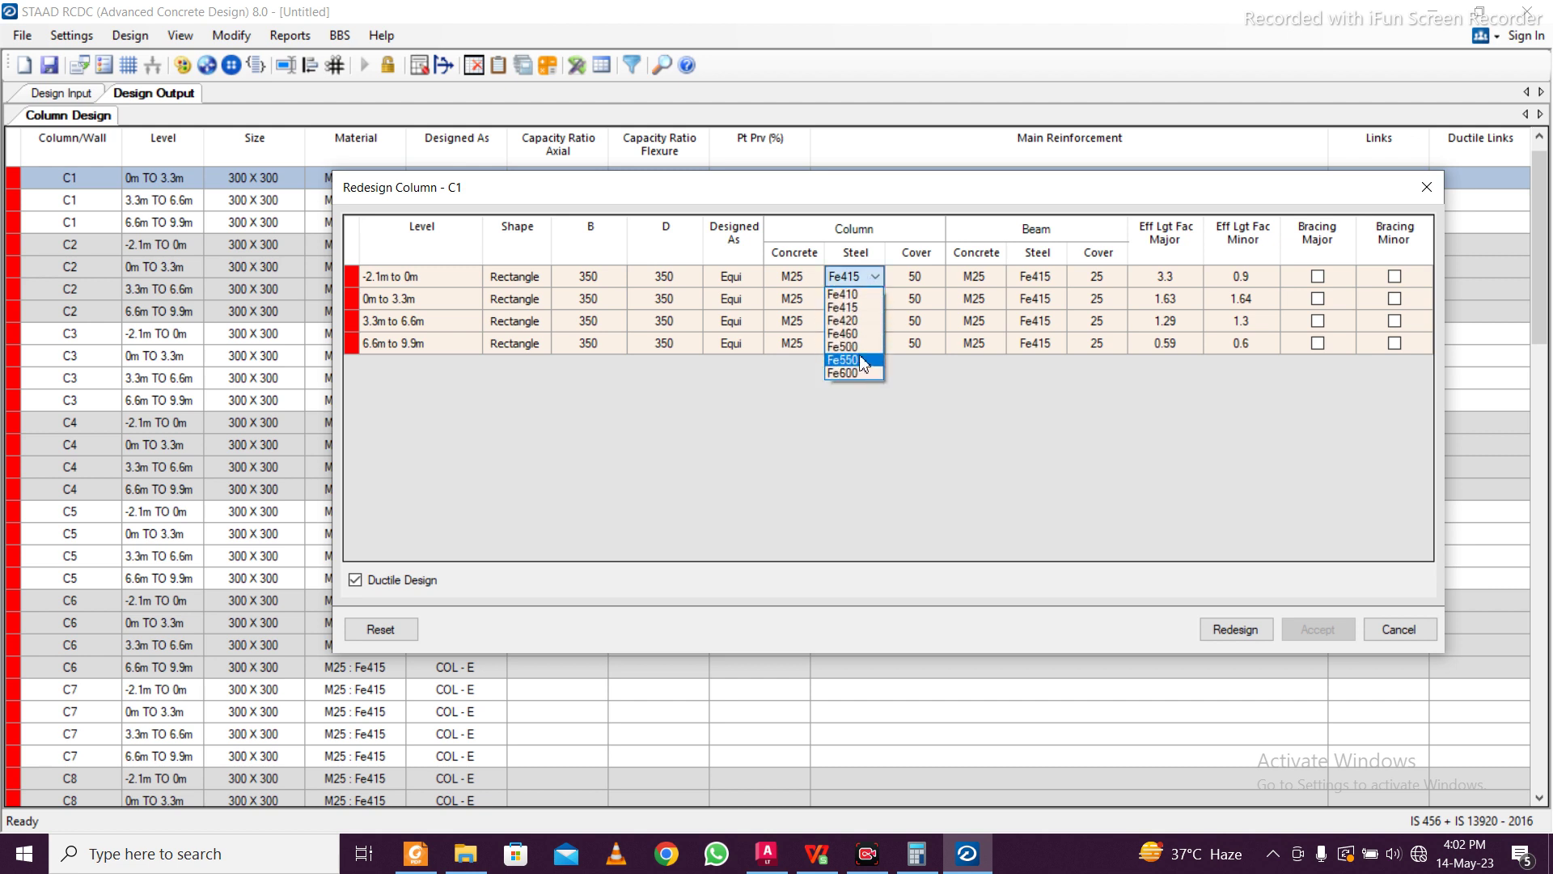
click(842, 336)
click(846, 273)
click(845, 274)
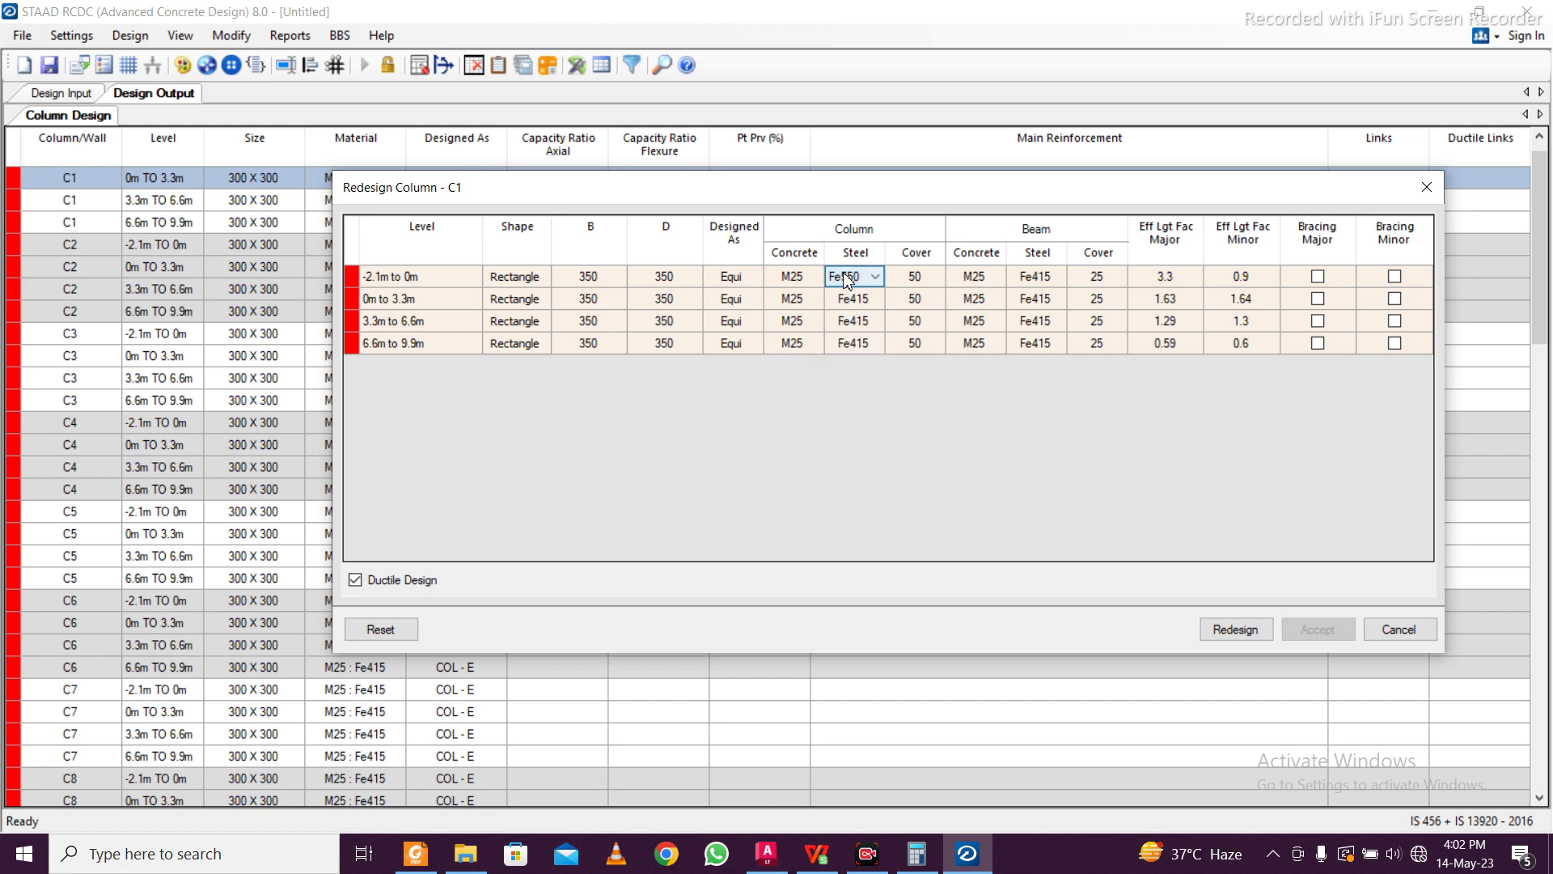
key(ctrl+c)
click(879, 499)
click(851, 279)
click(851, 299)
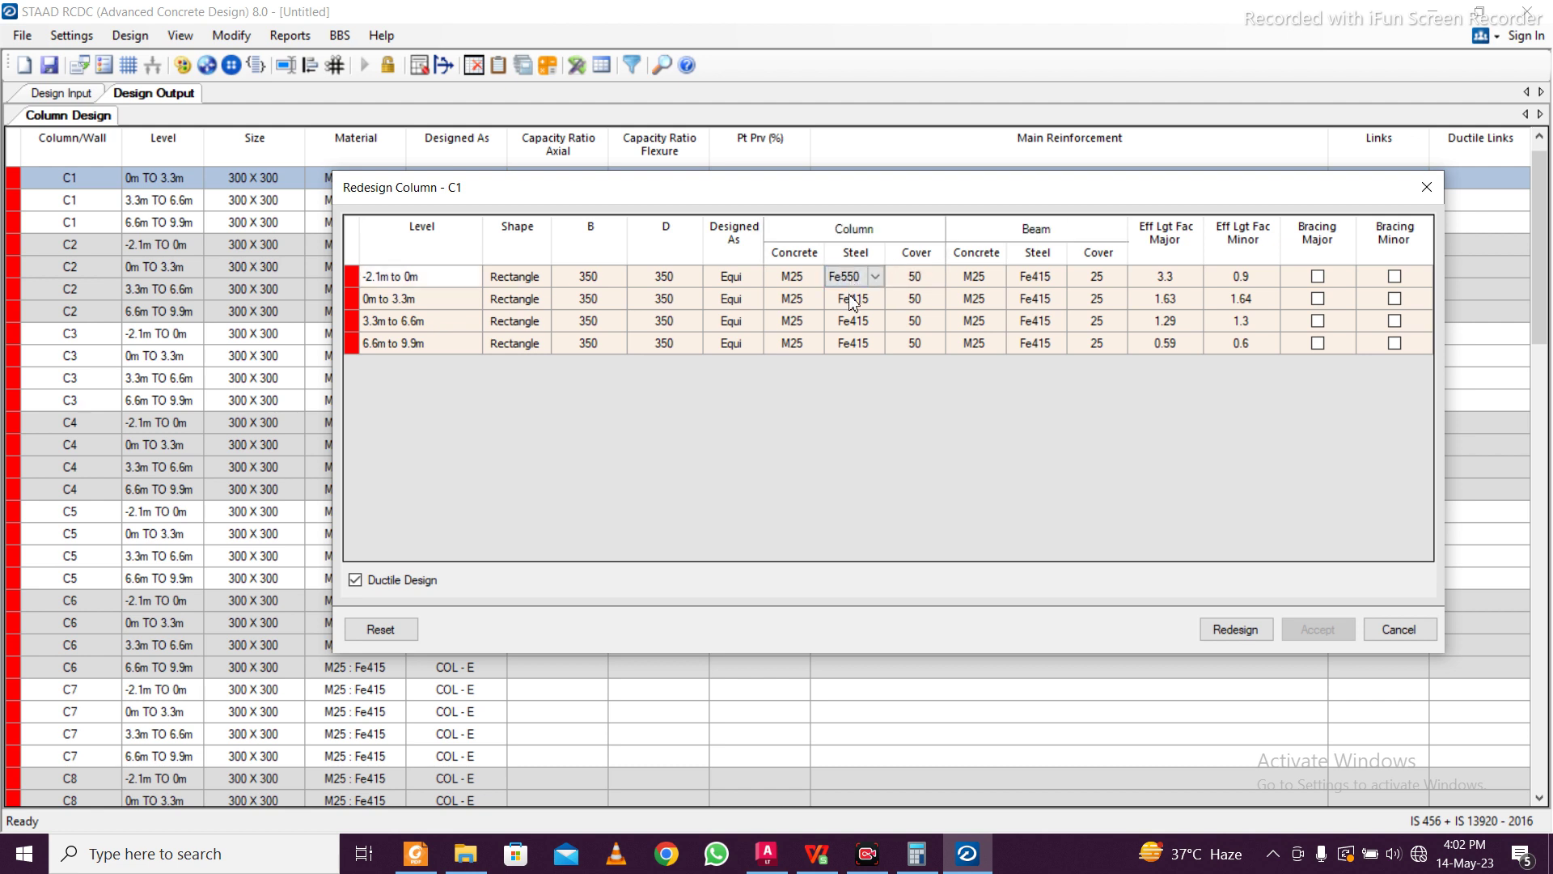
shift+click(853, 346)
key(ctrl+v)
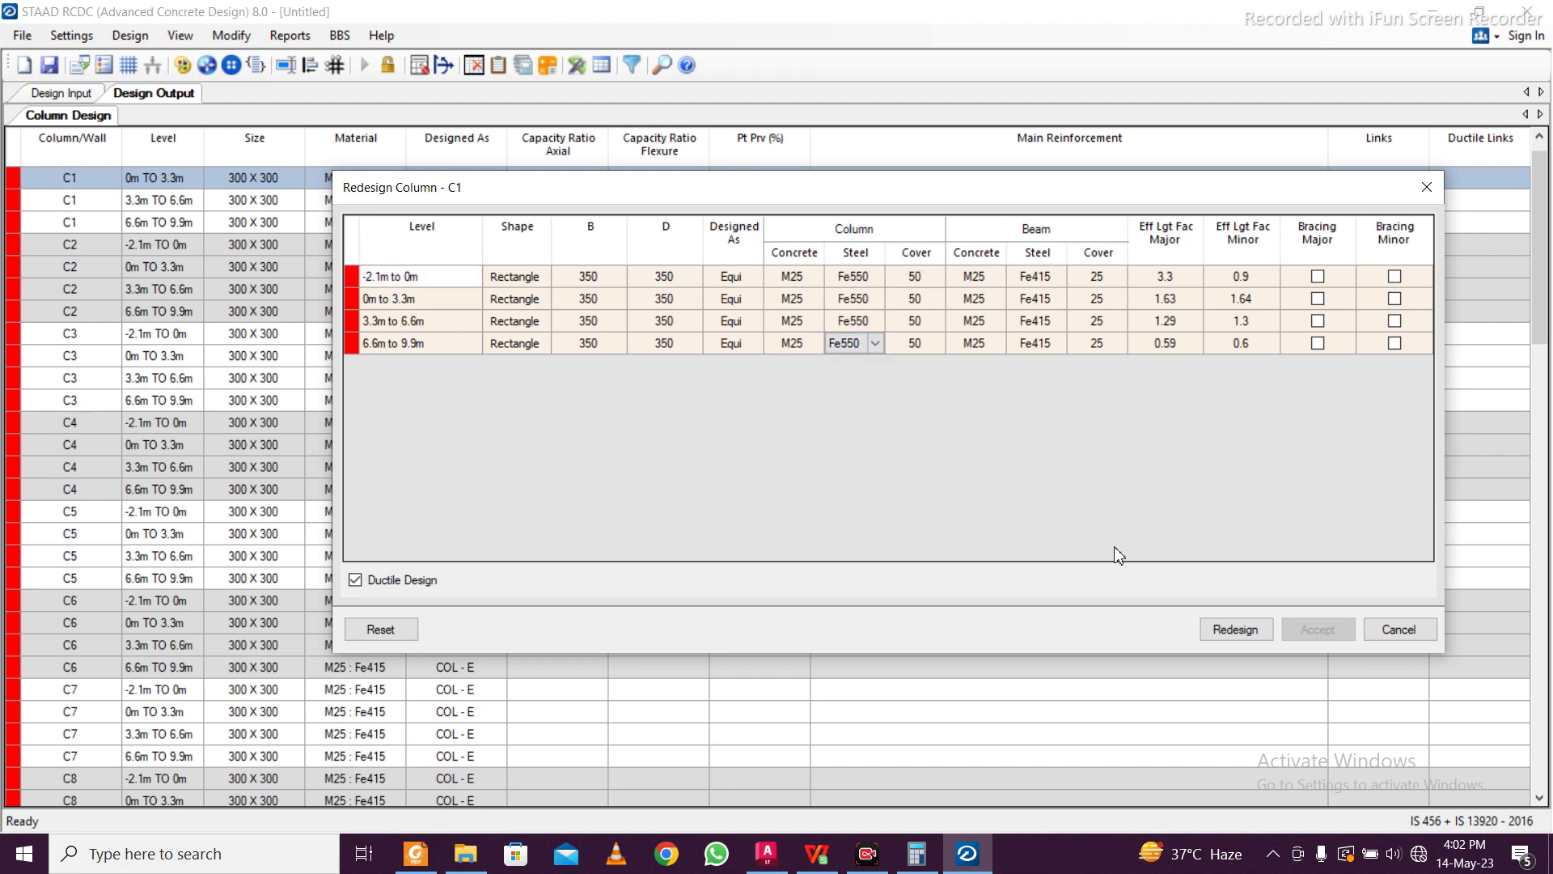
Try redesigning column C1 with the current sizes and steel grade, and unlock its inputs for editing
click(1223, 628)
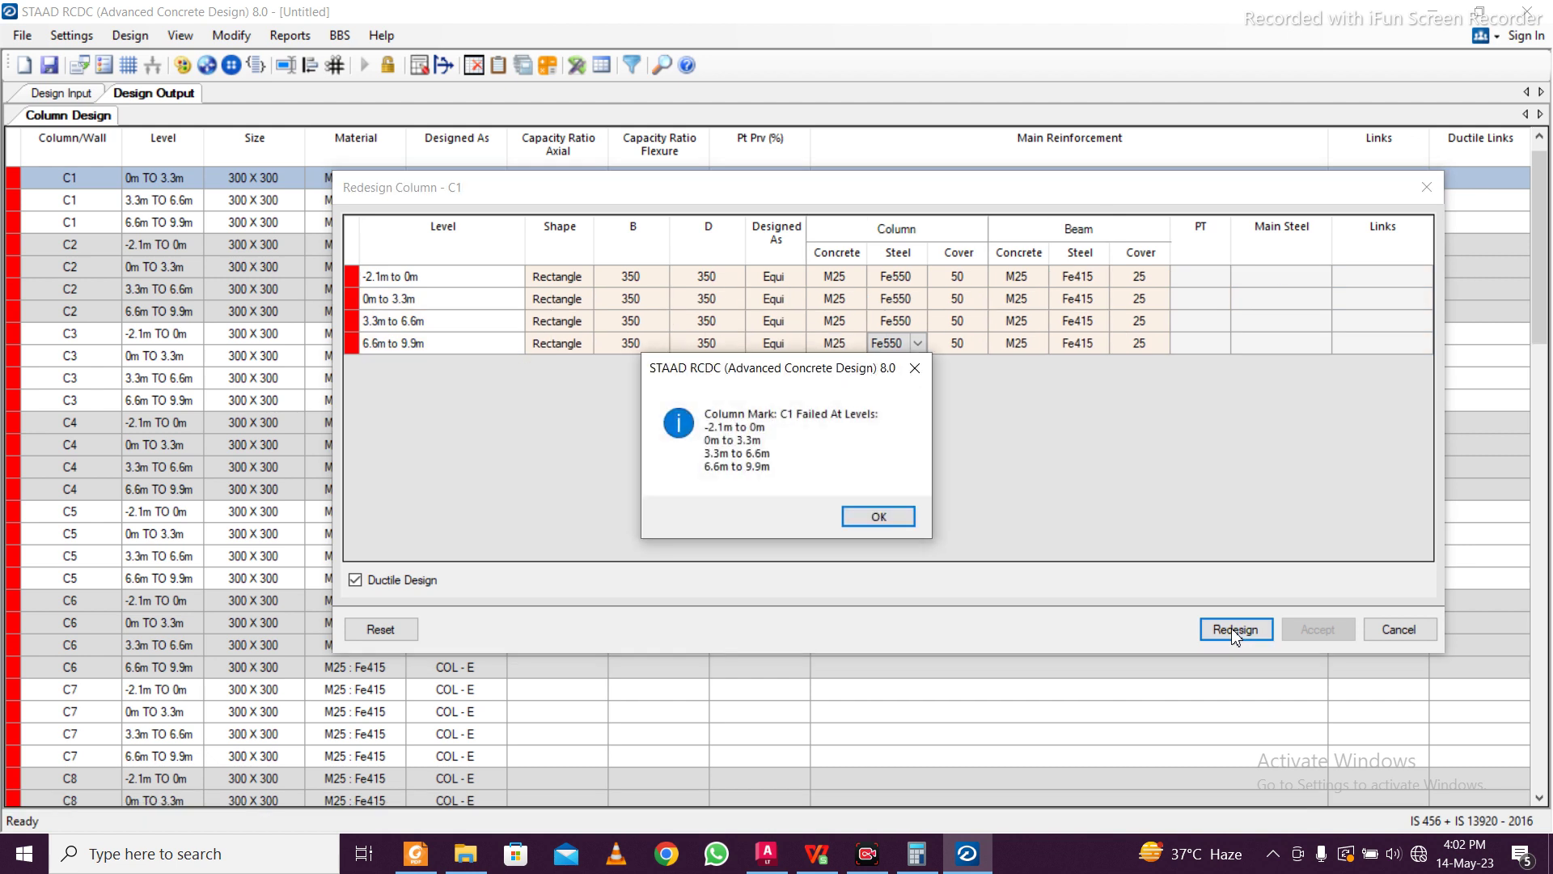
click(884, 514)
click(645, 280)
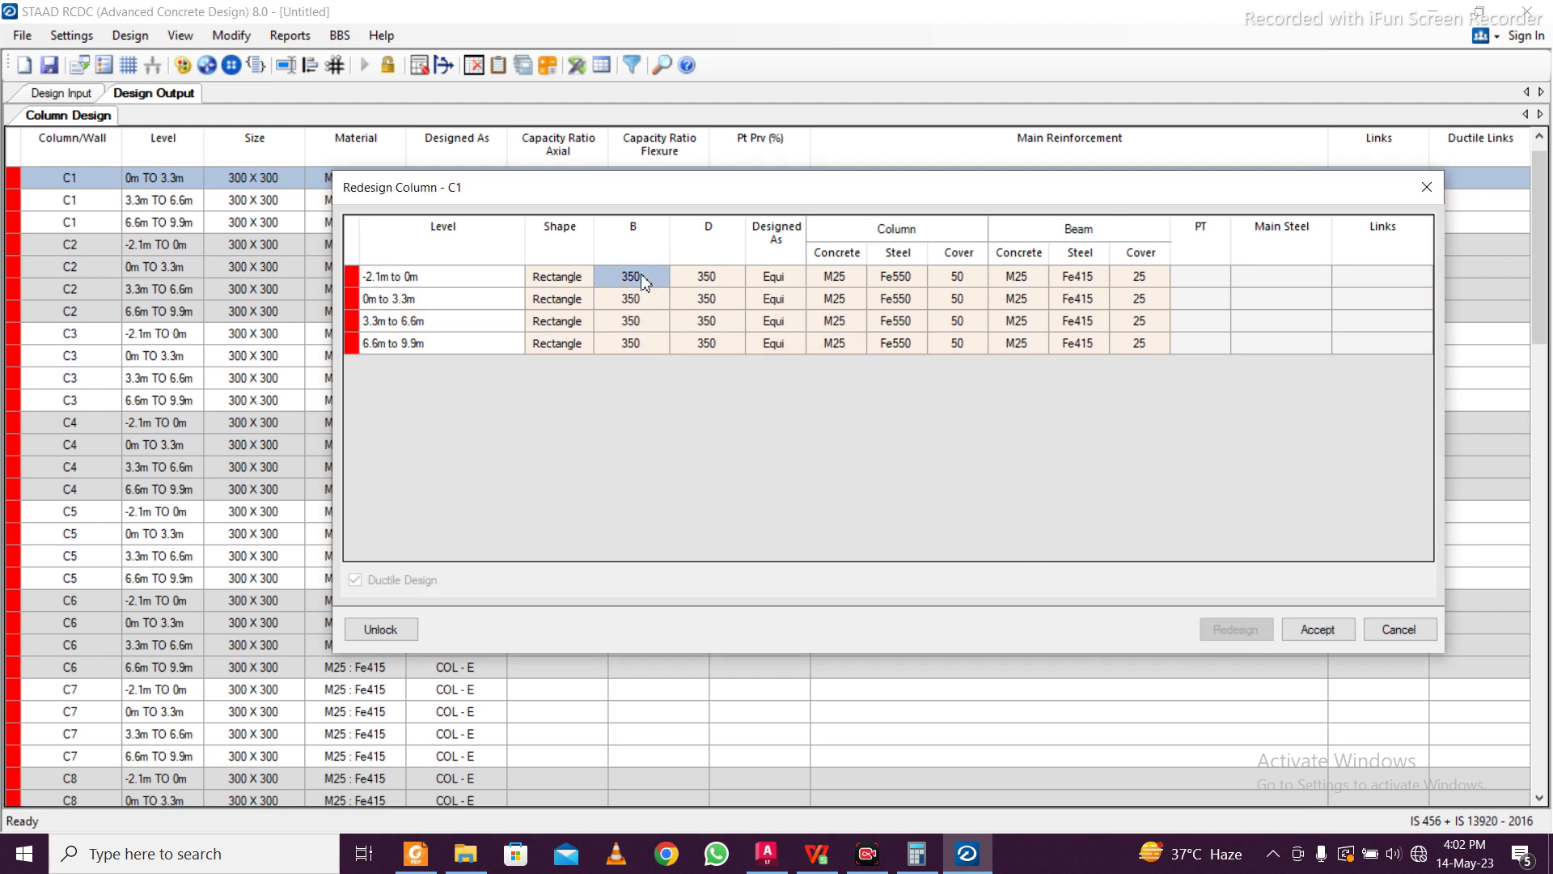
click(694, 283)
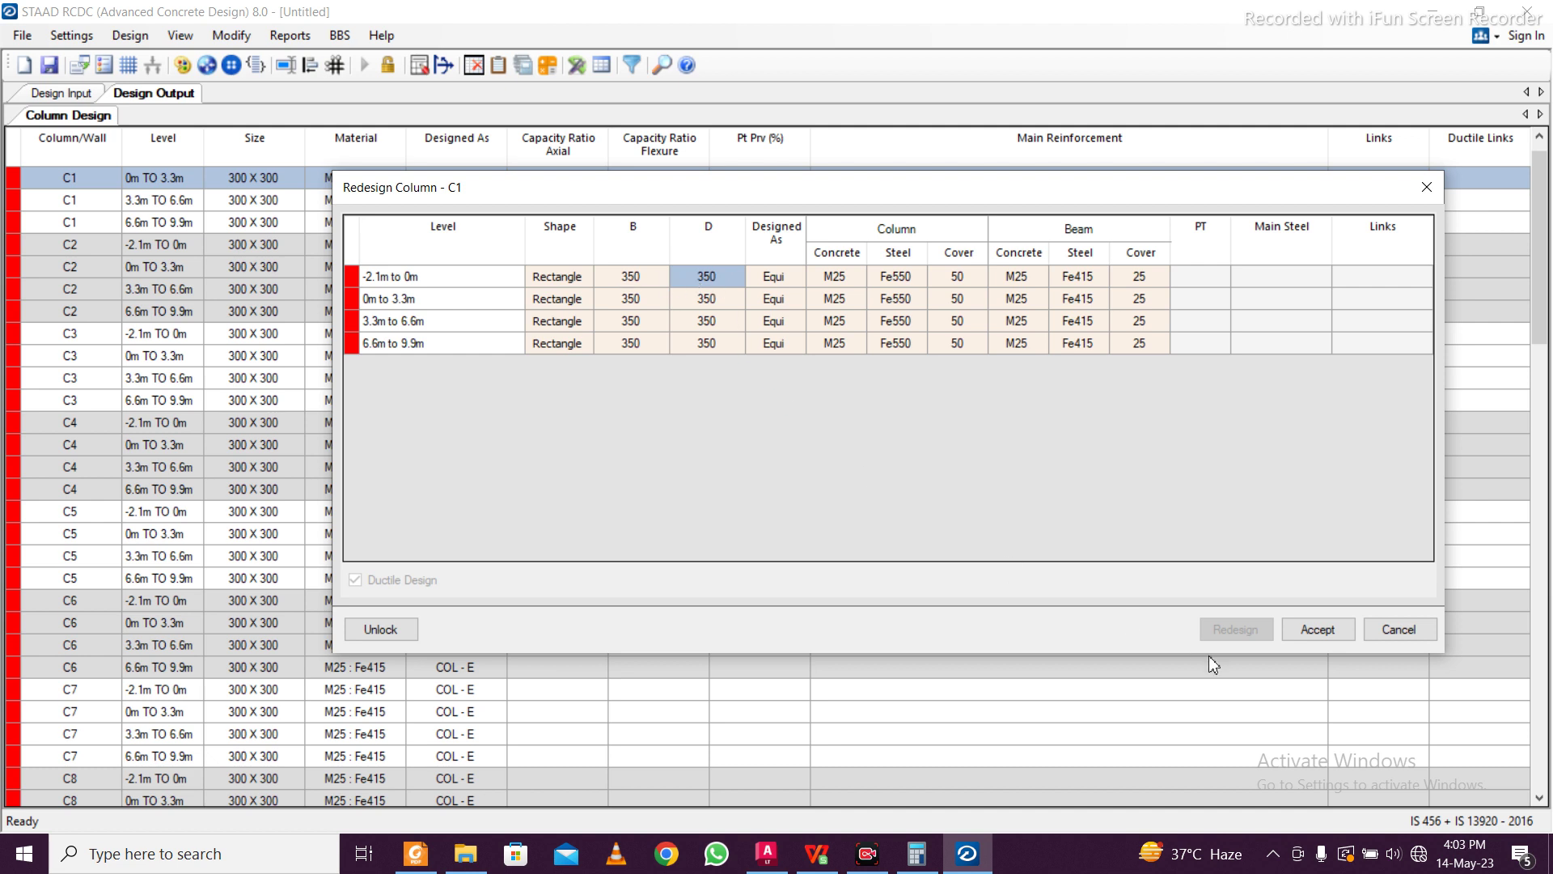
click(766, 341)
click(723, 279)
click(380, 629)
Set the depth D of column C1 to 450 at all four levels
click(665, 279)
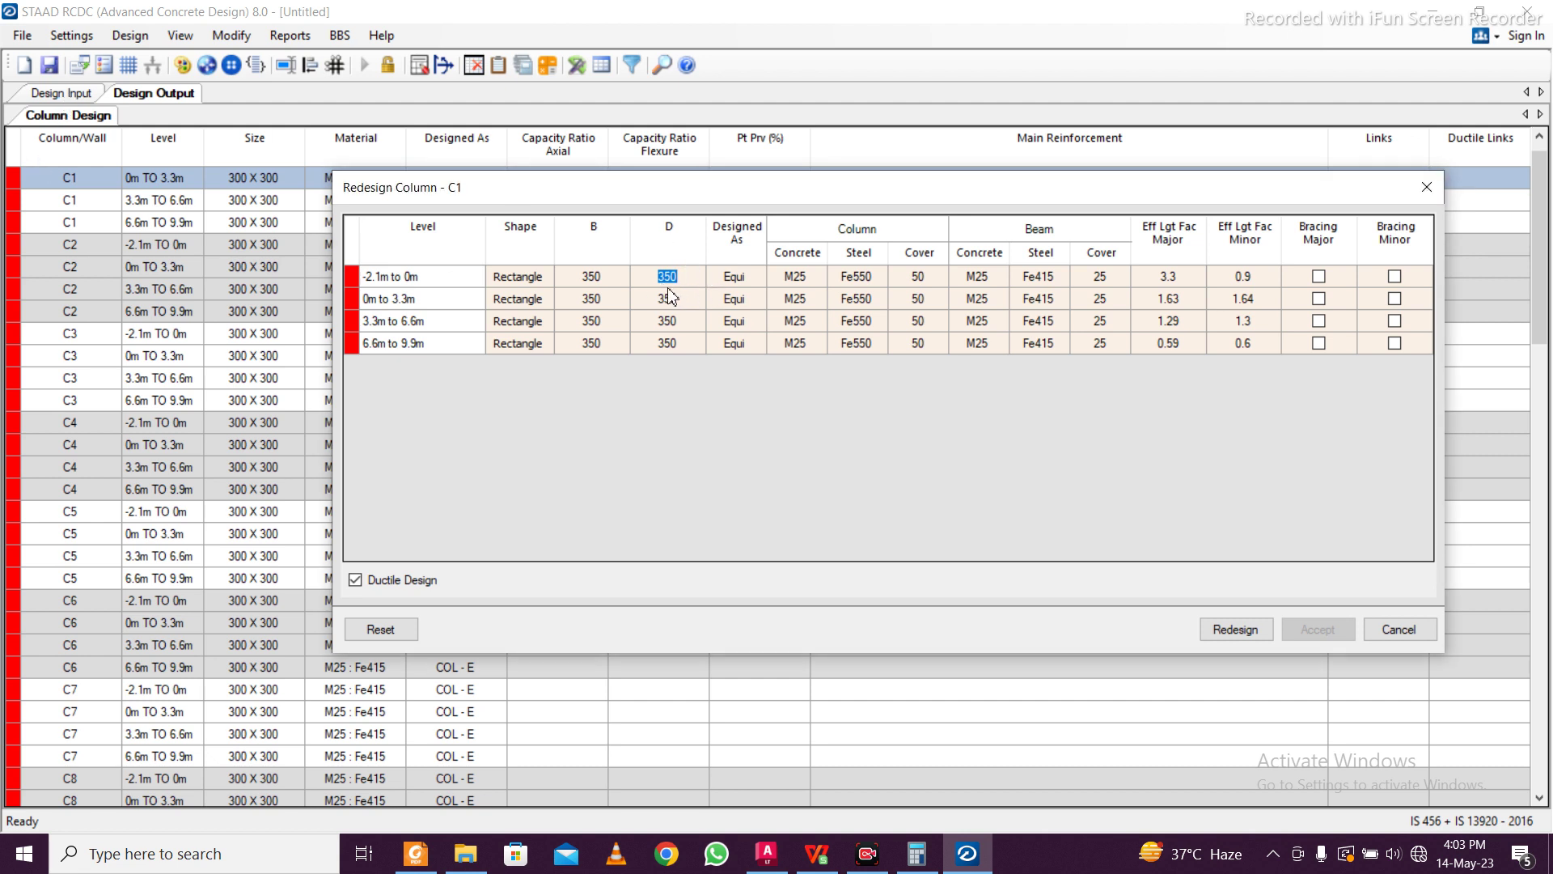
text(45)
click(676, 302)
text(45)
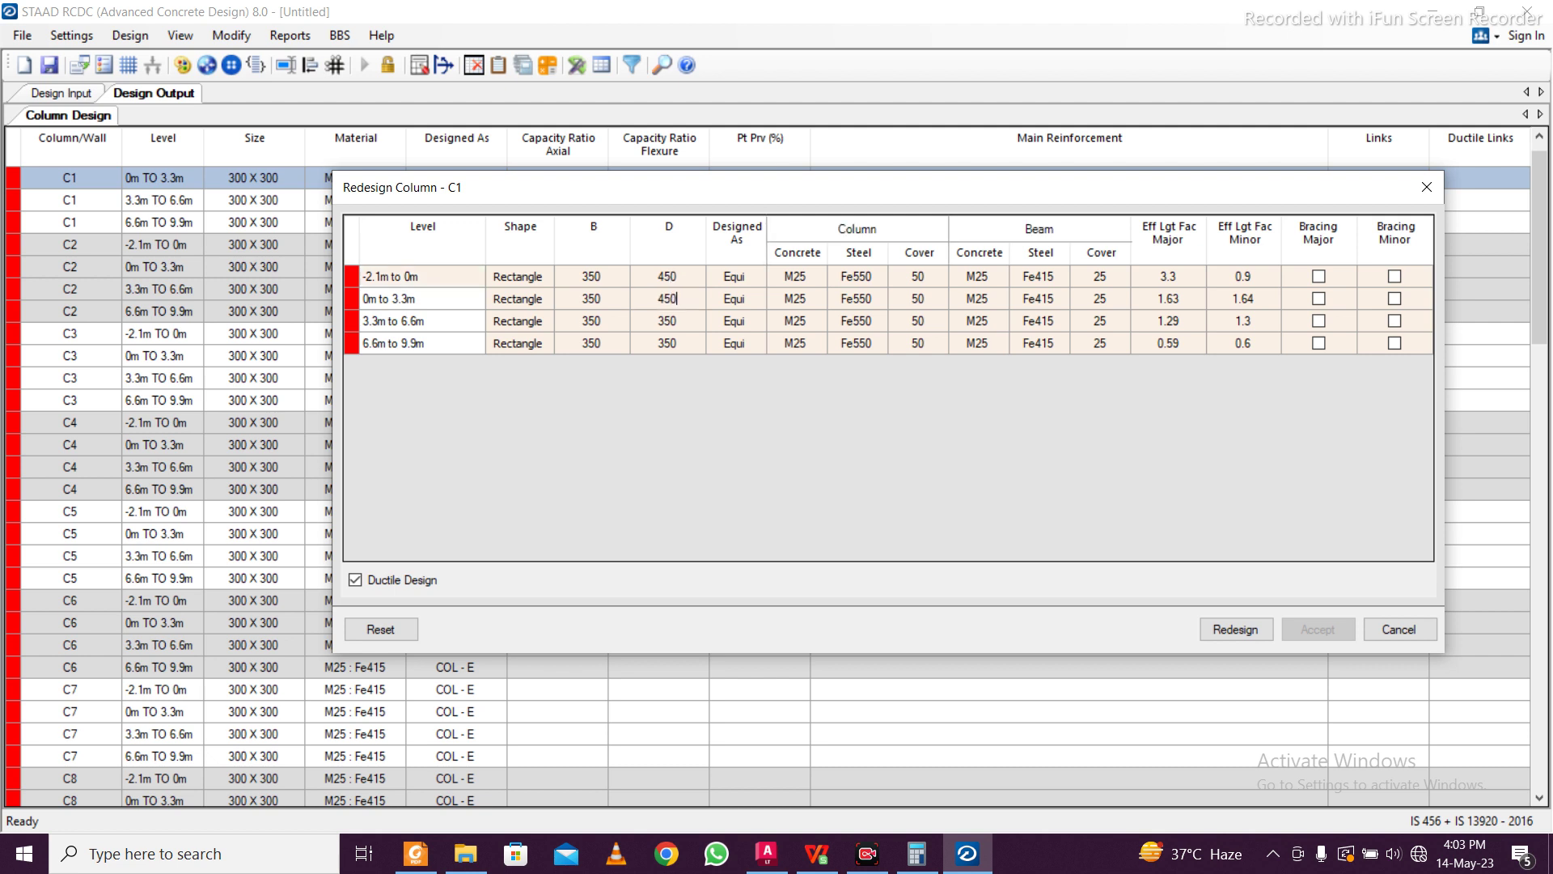
click(695, 329)
text(45)
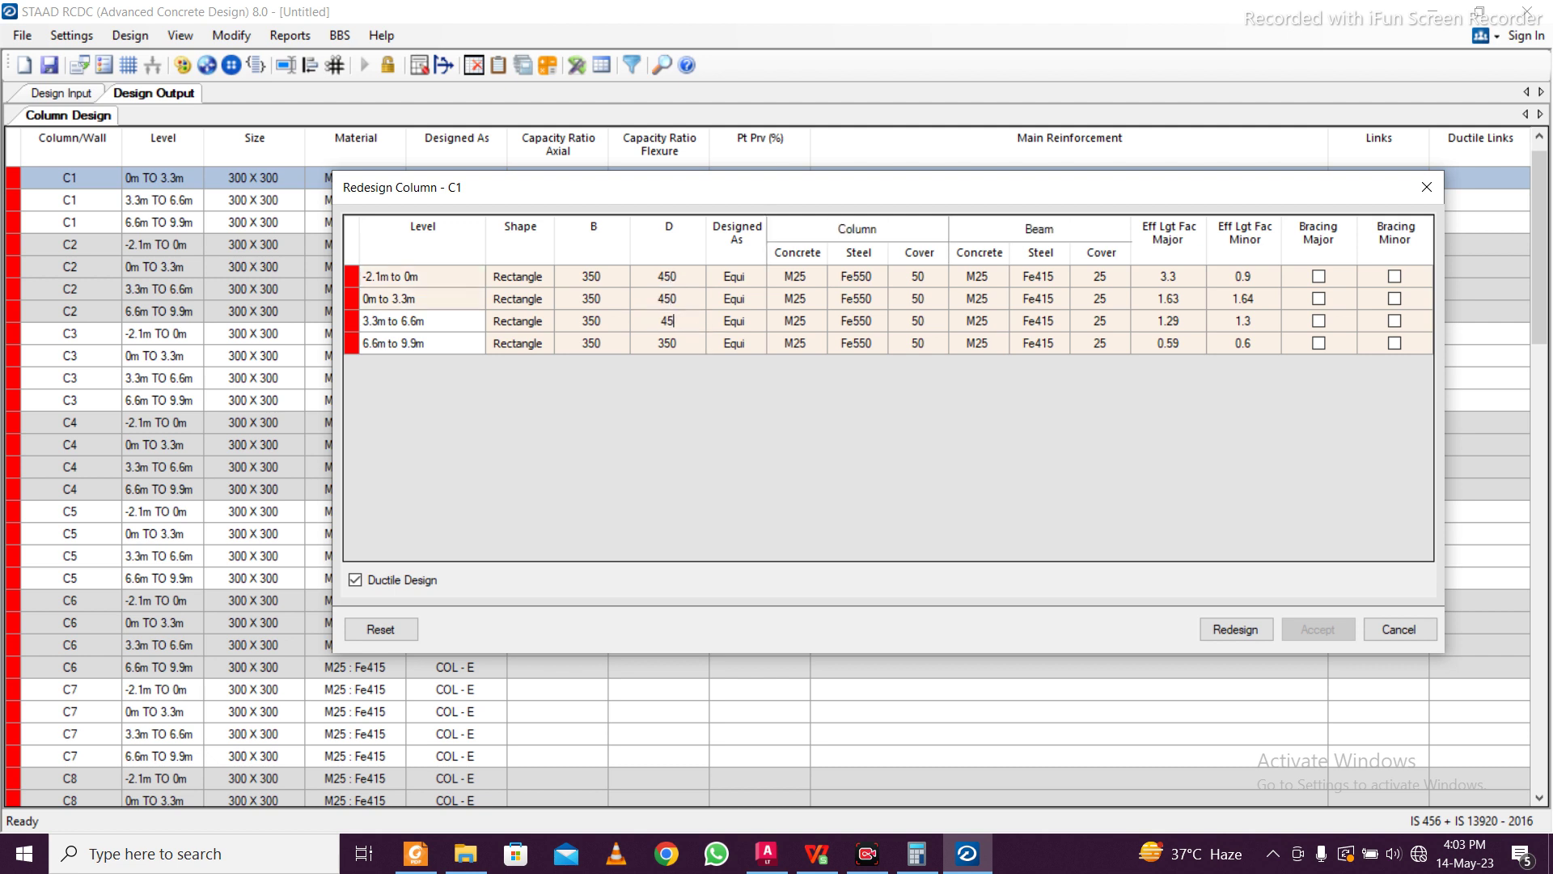
click(661, 340)
text(450)
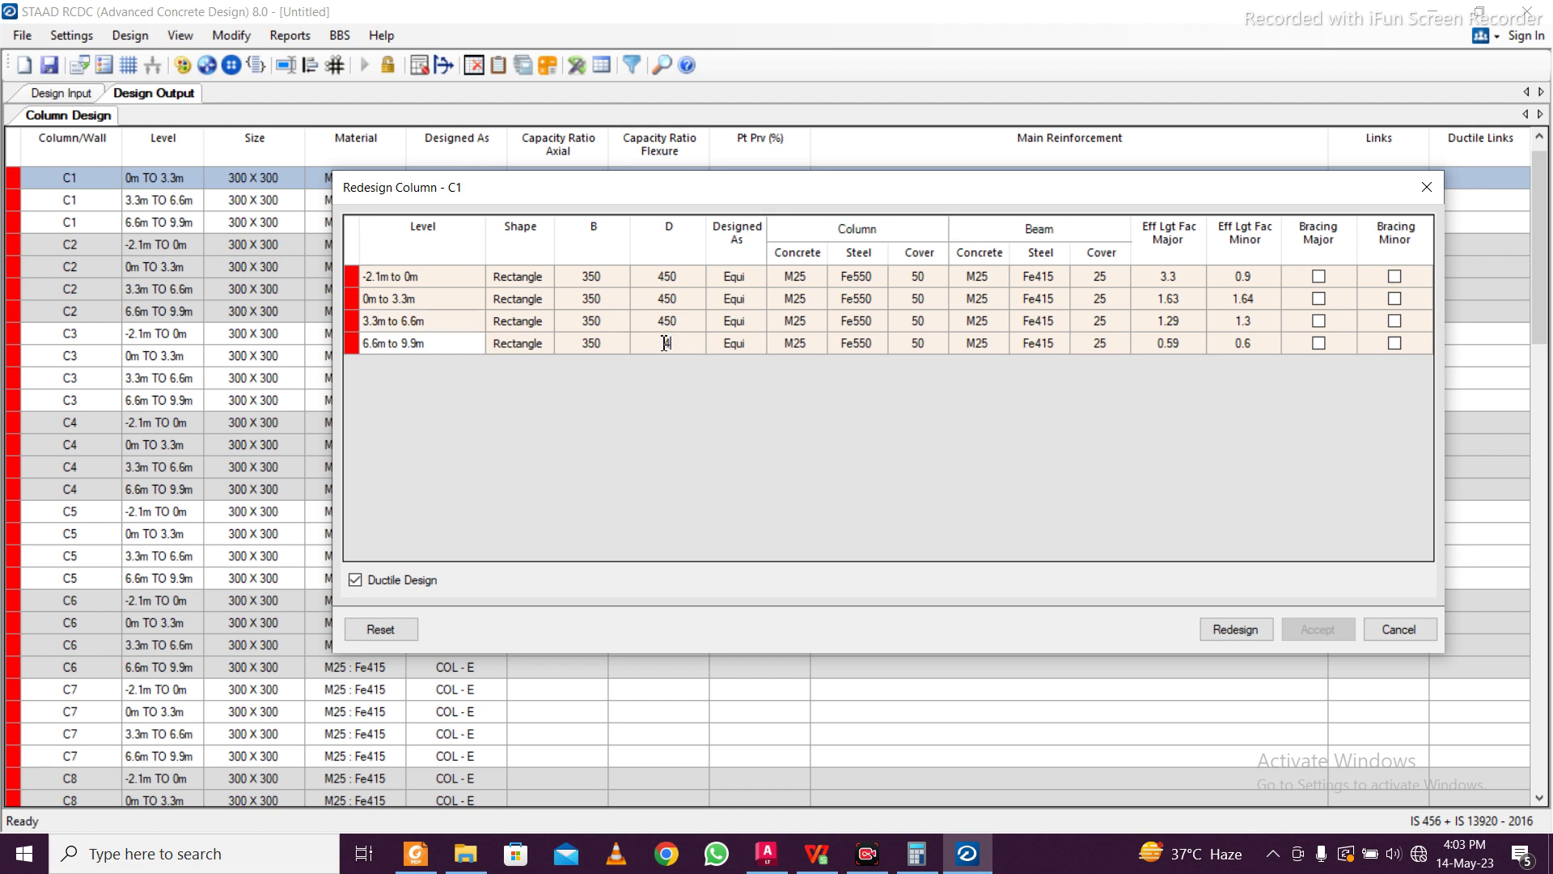
Redesign column C1 with the 350 x 450 section and accept the redesign
click(1234, 637)
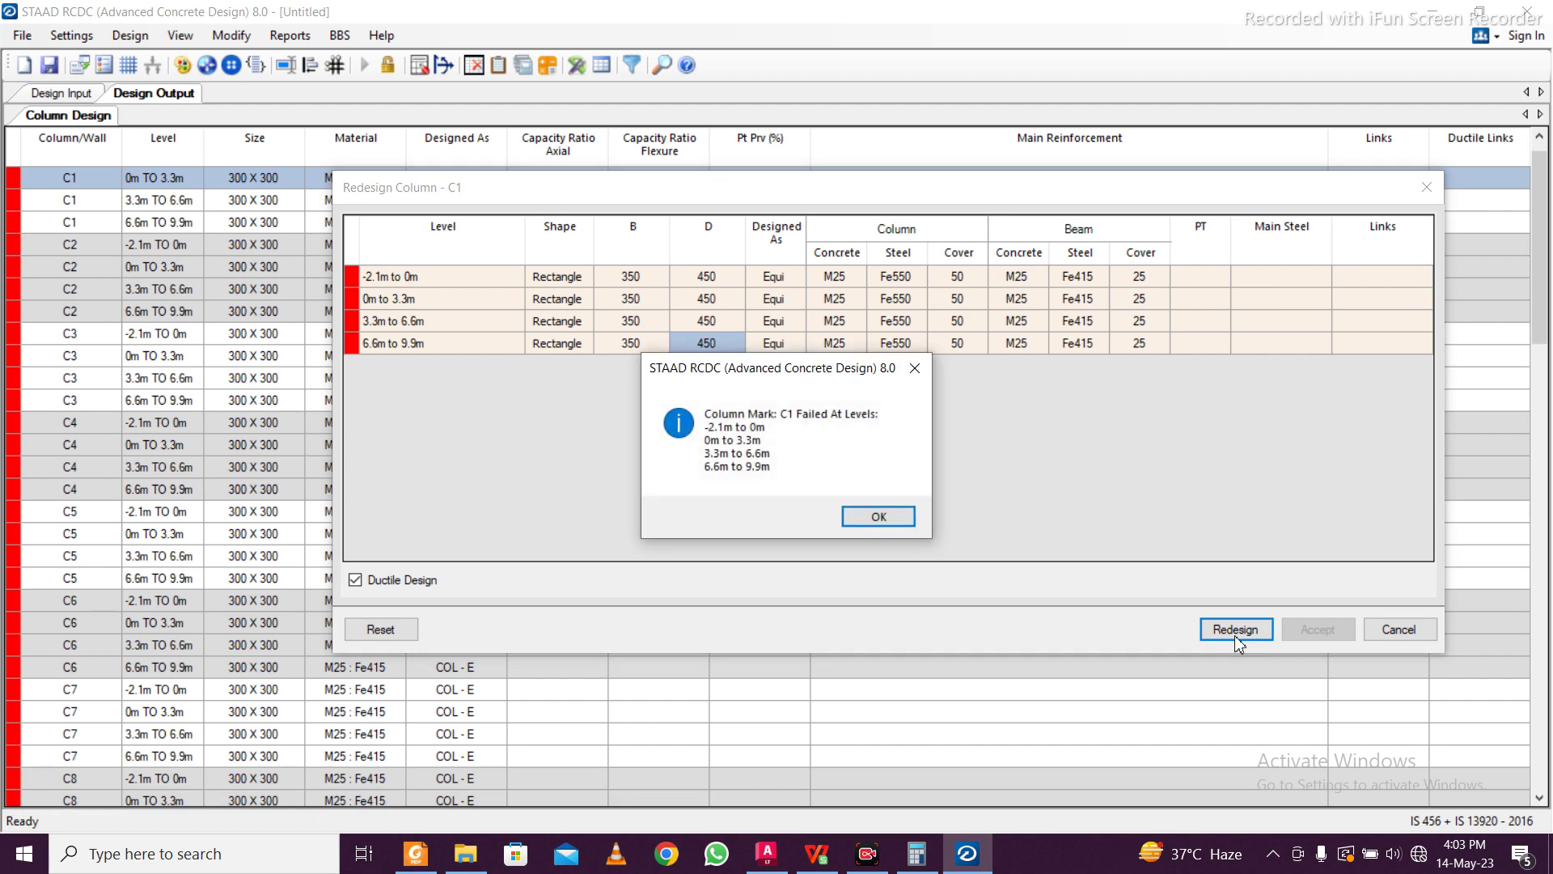
click(879, 516)
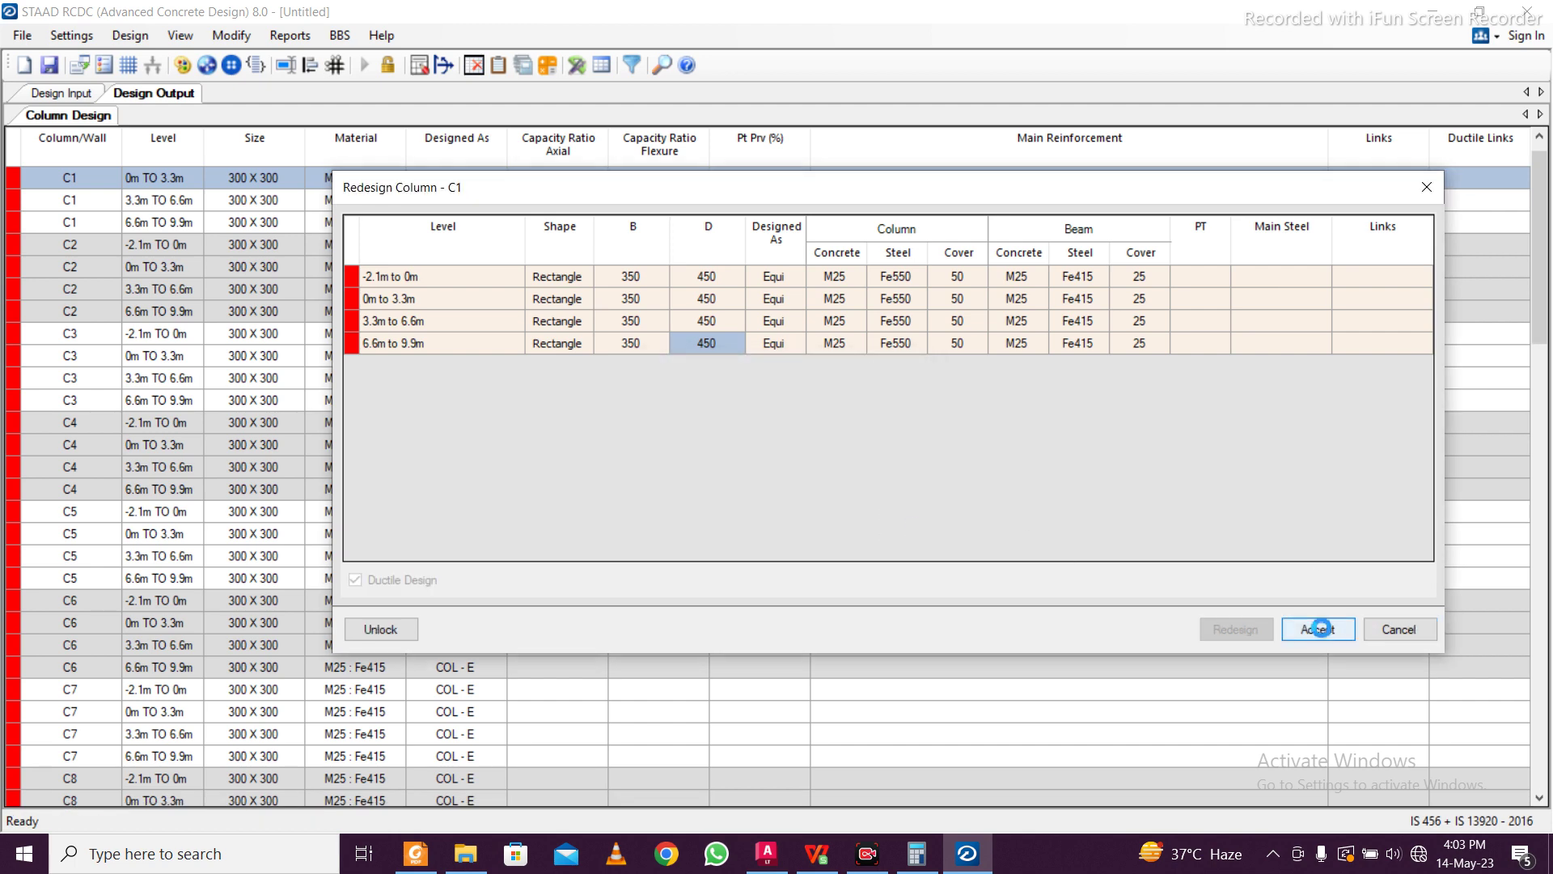
click(1318, 630)
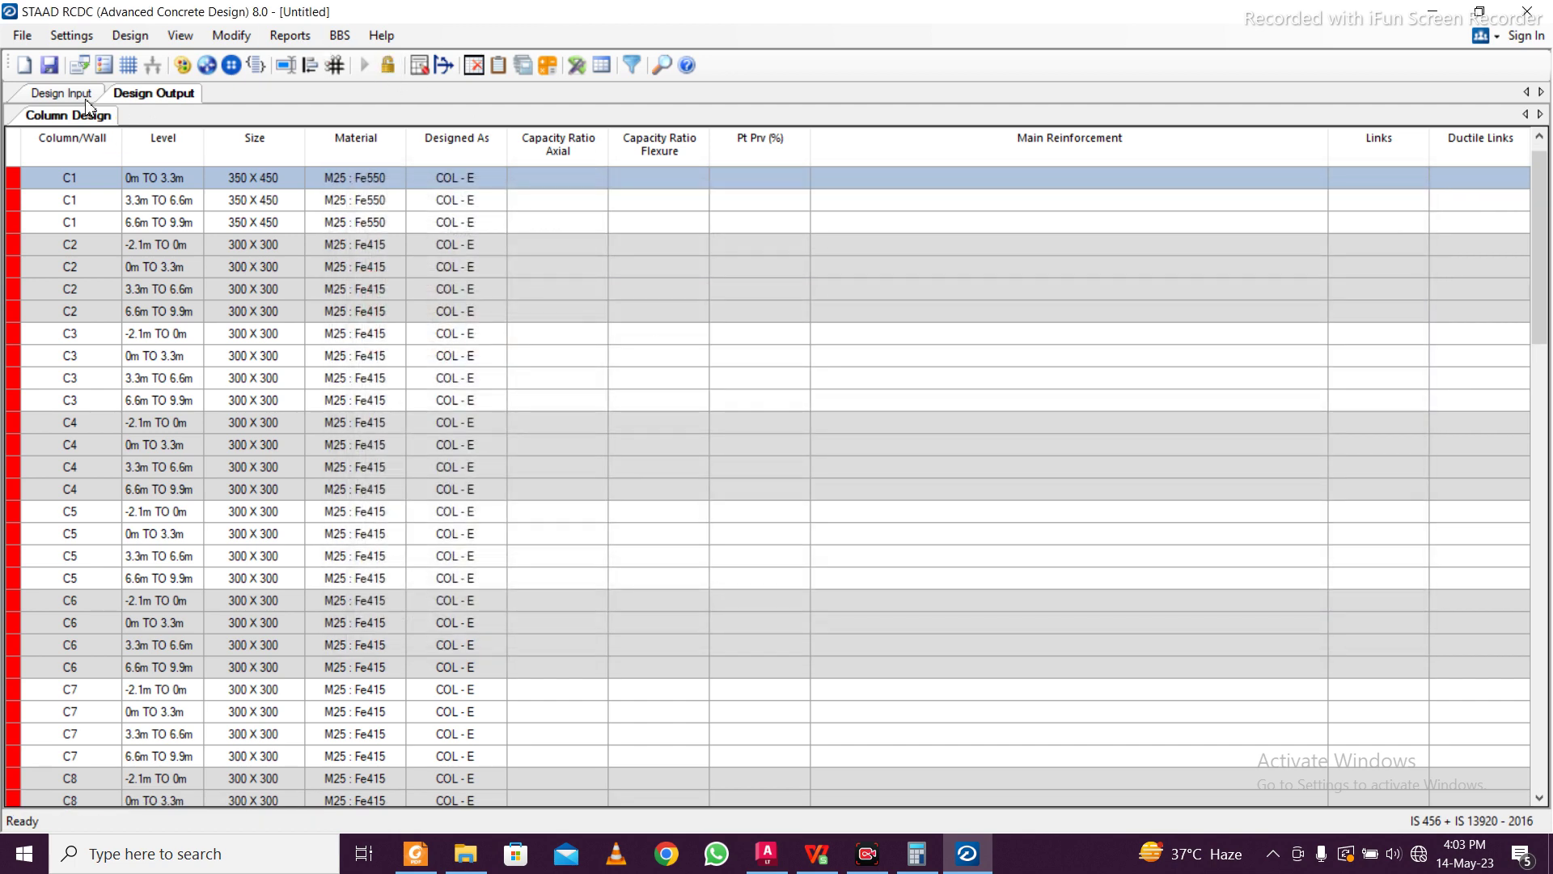
Display the column layout in the design input and save the project as G+2 Residential-Column-1
click(62, 94)
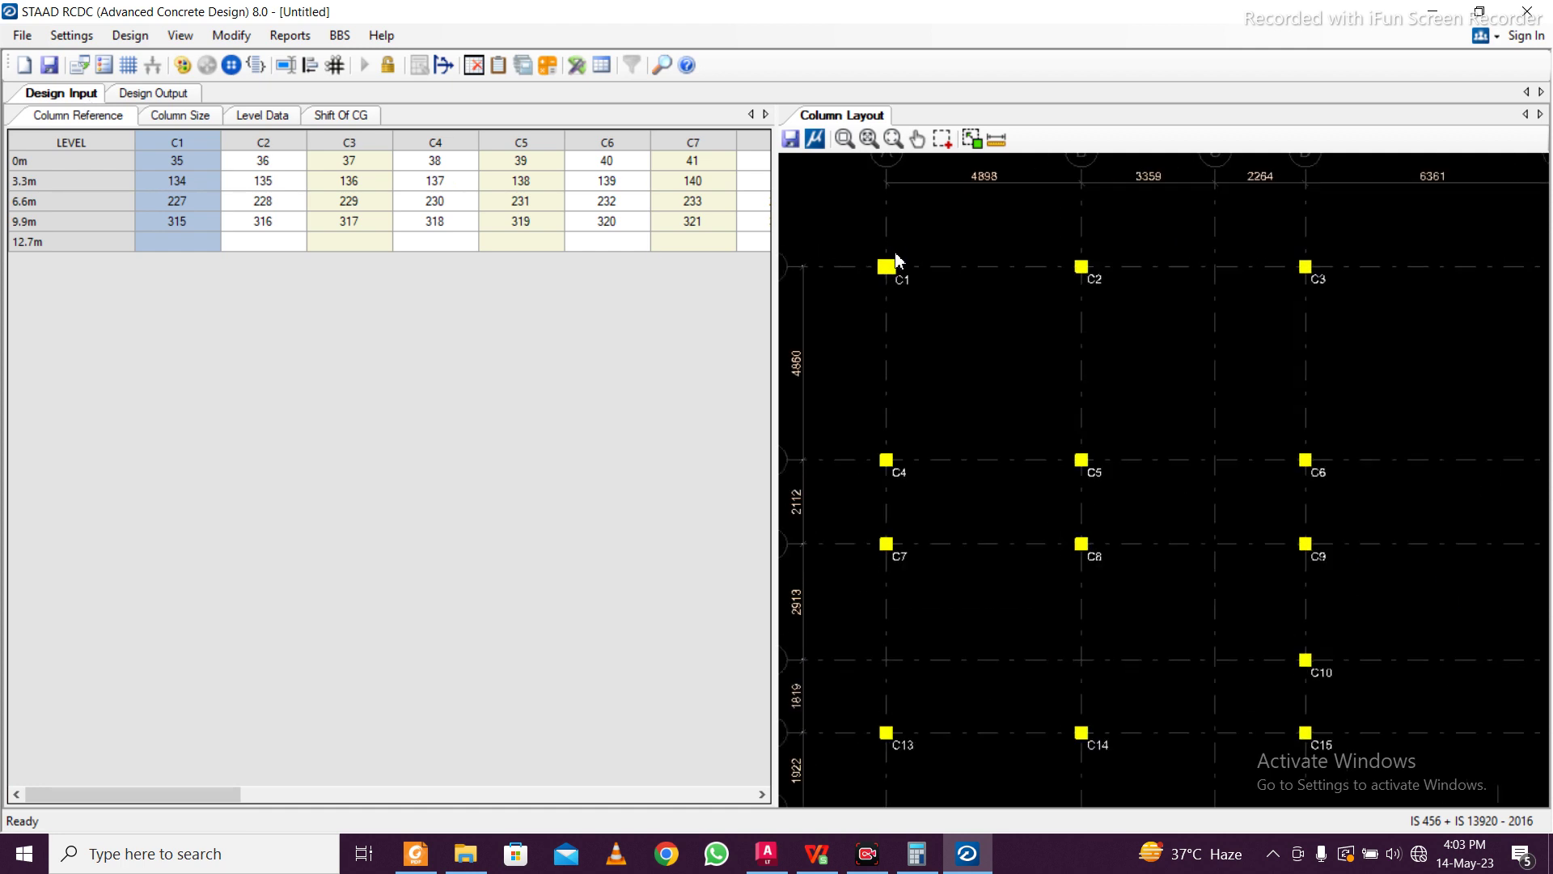
scroll(893, 251, down, 1)
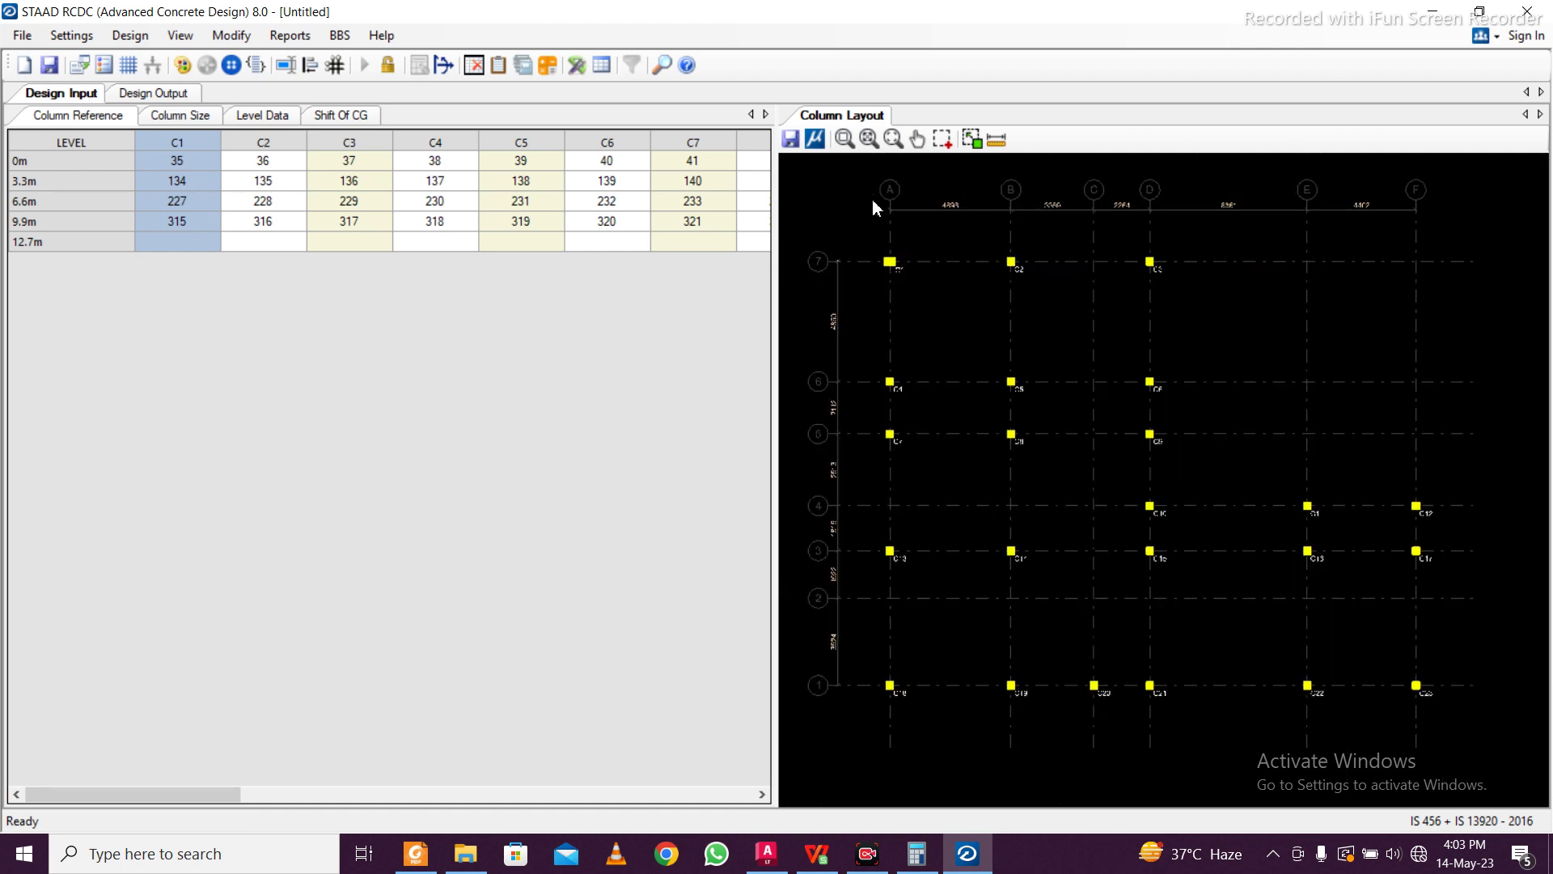
click(792, 143)
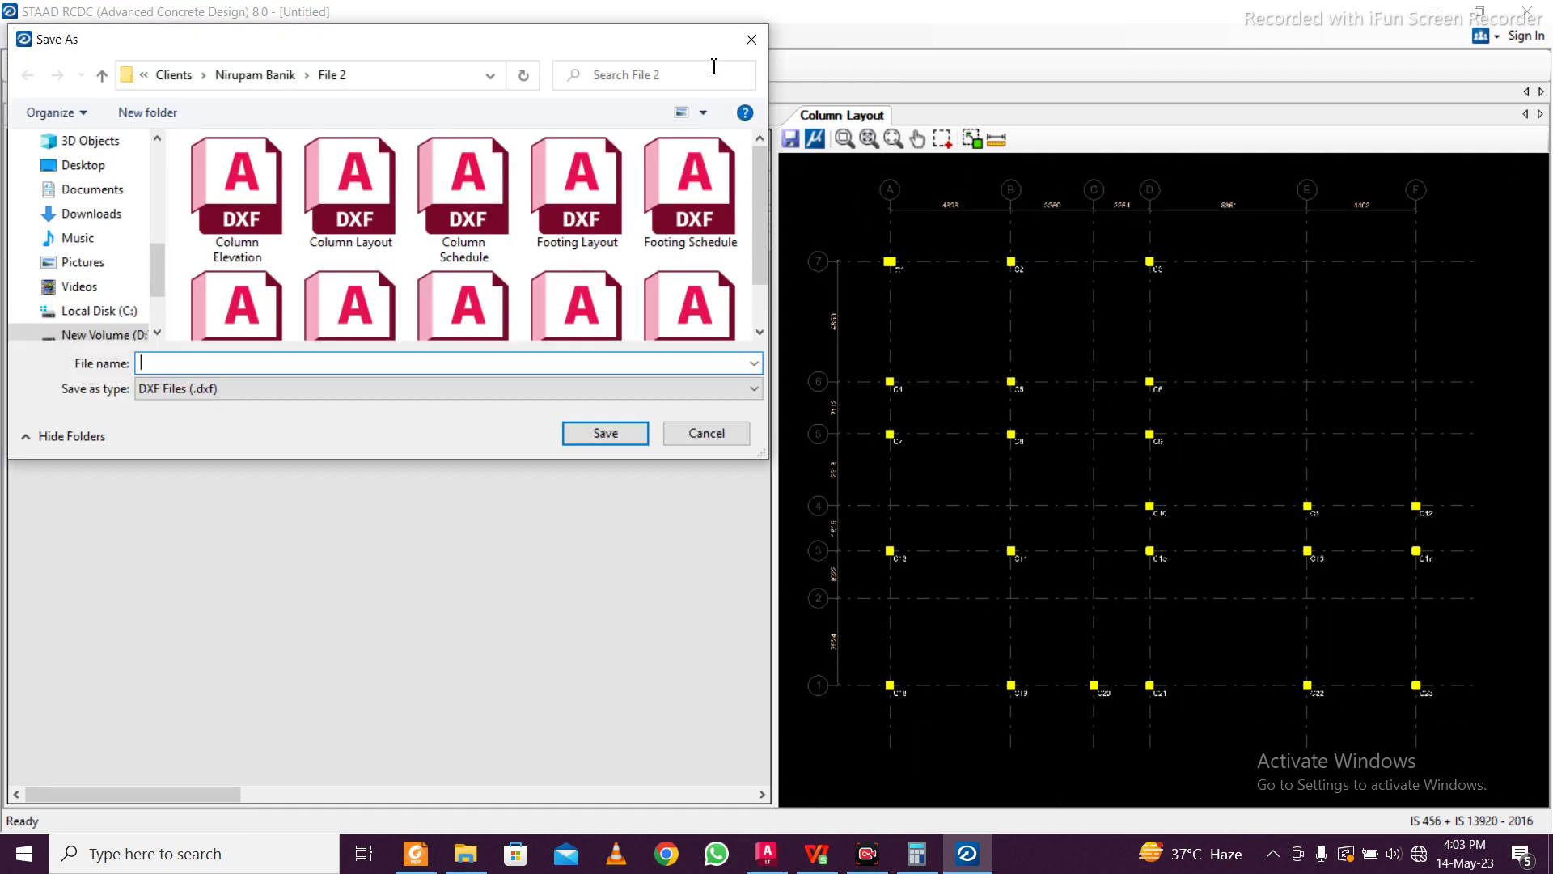
click(754, 50)
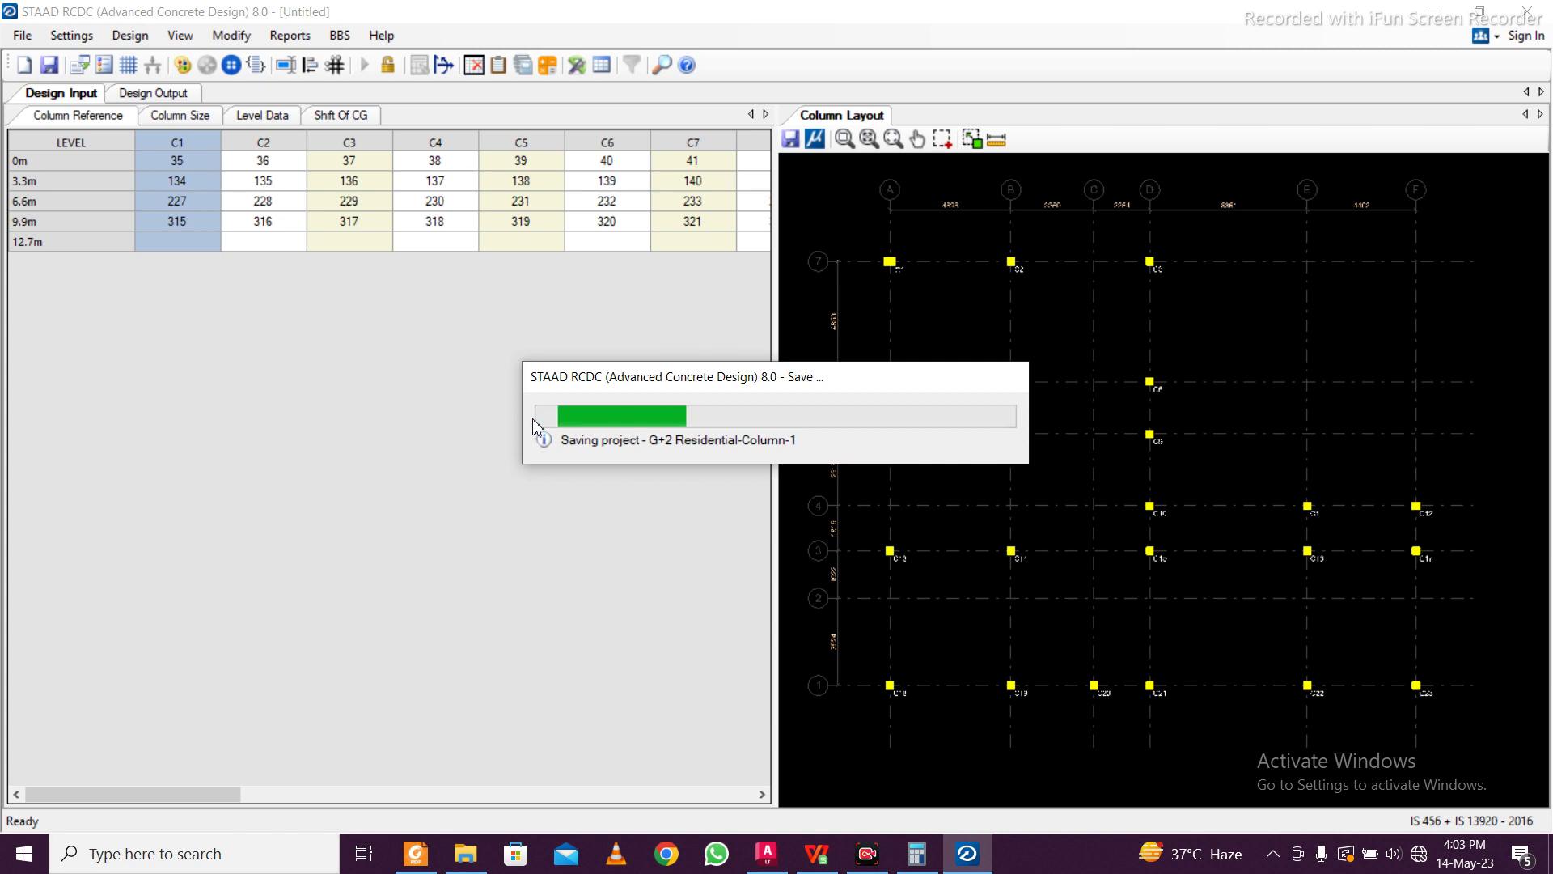
Export the column layout as a DXF file named "RCDC Column Layout" to the current project's folder under Clients
click(790, 139)
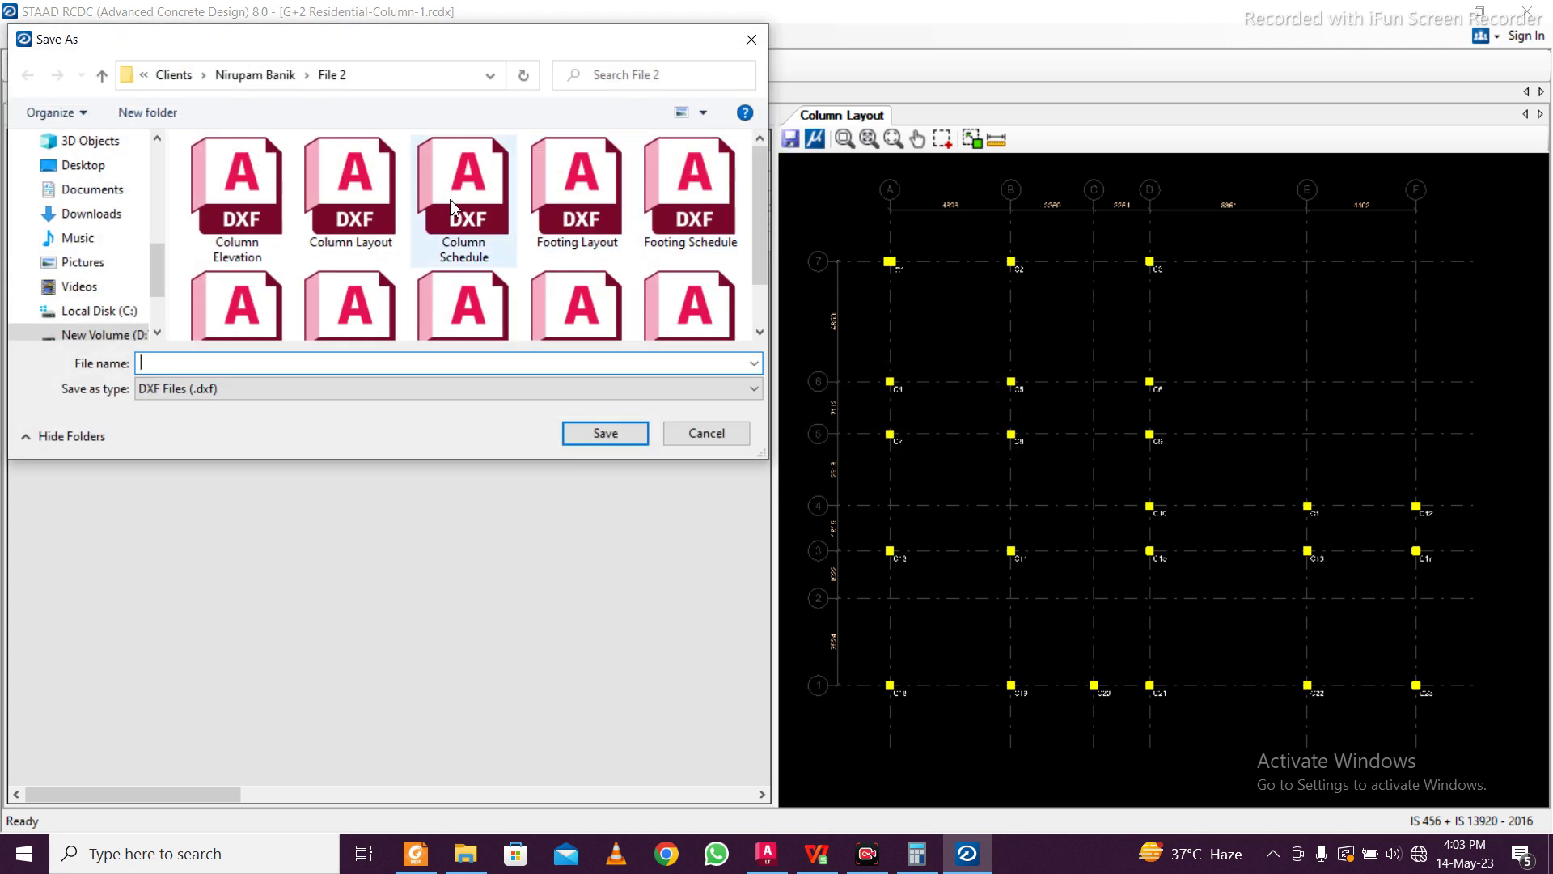
click(267, 75)
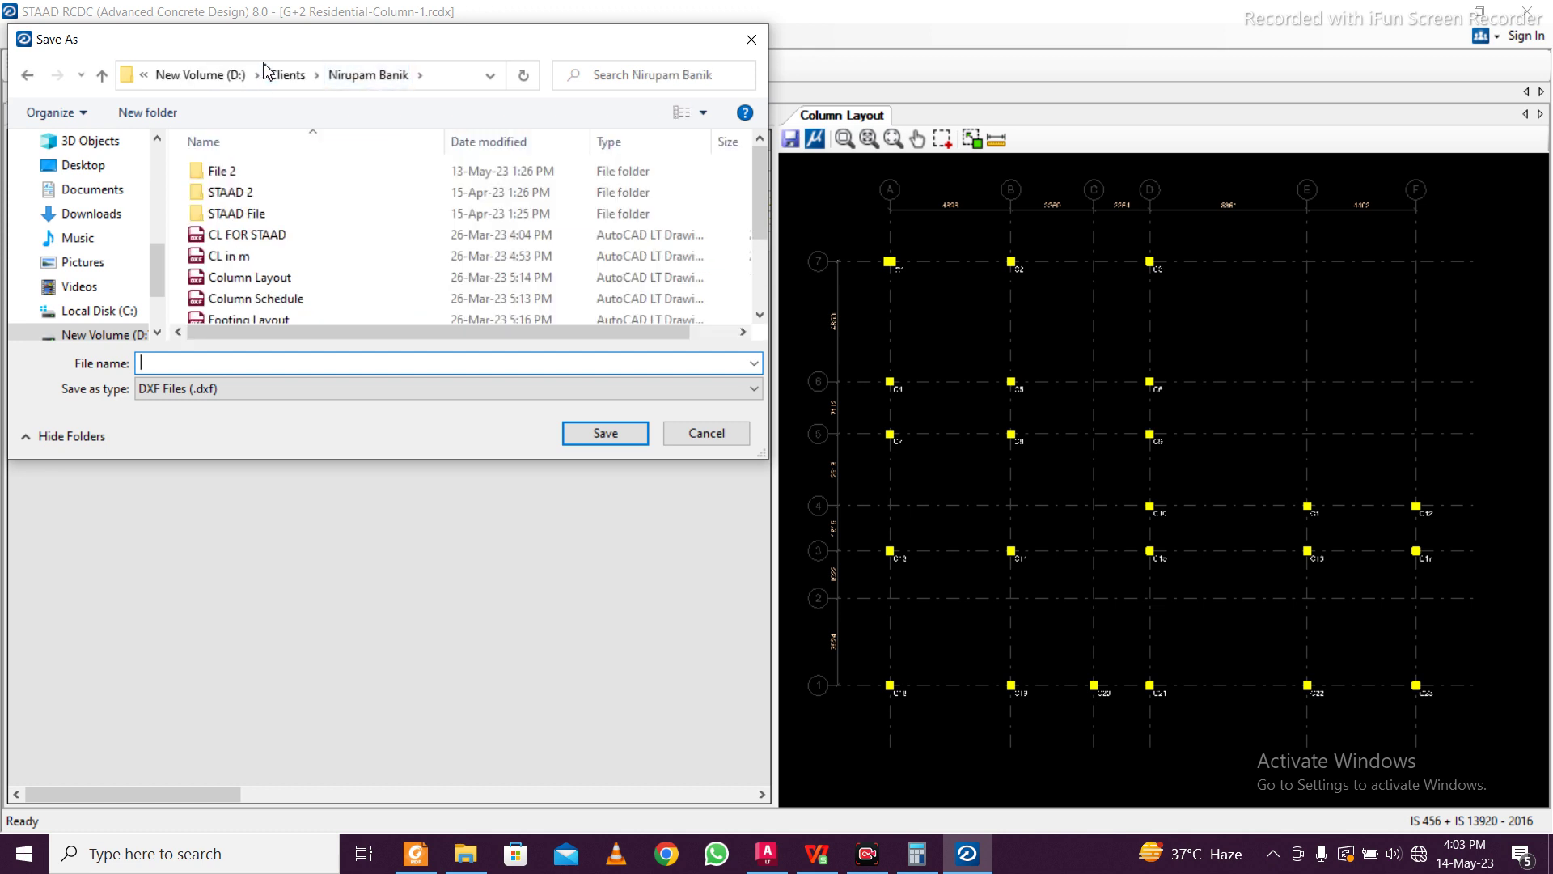
click(290, 74)
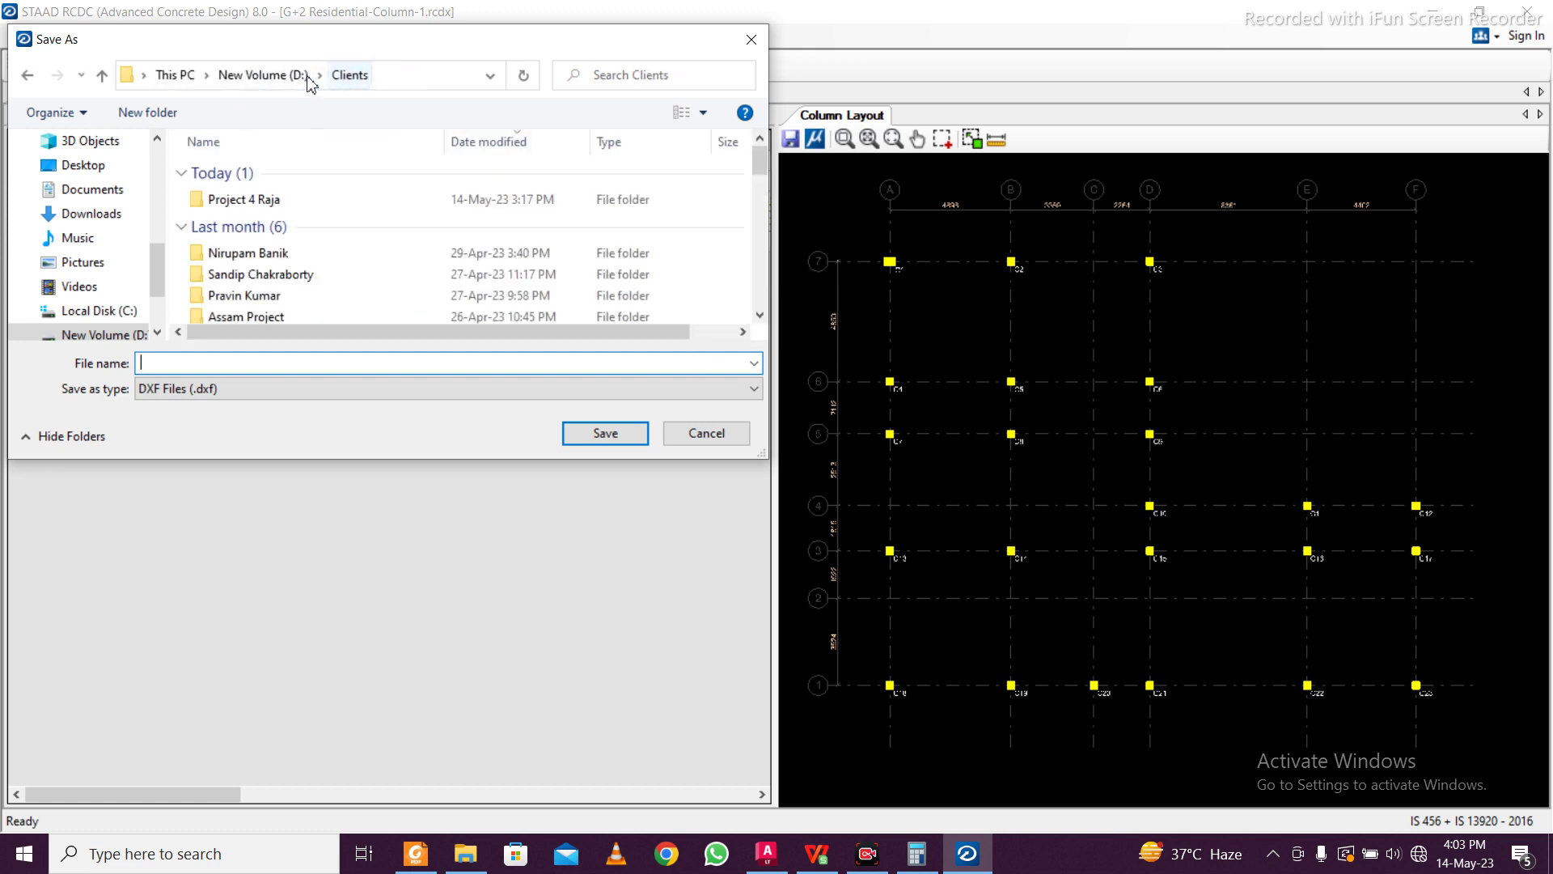
double_click(273, 197)
click(267, 362)
text(RCDC Column Layout)
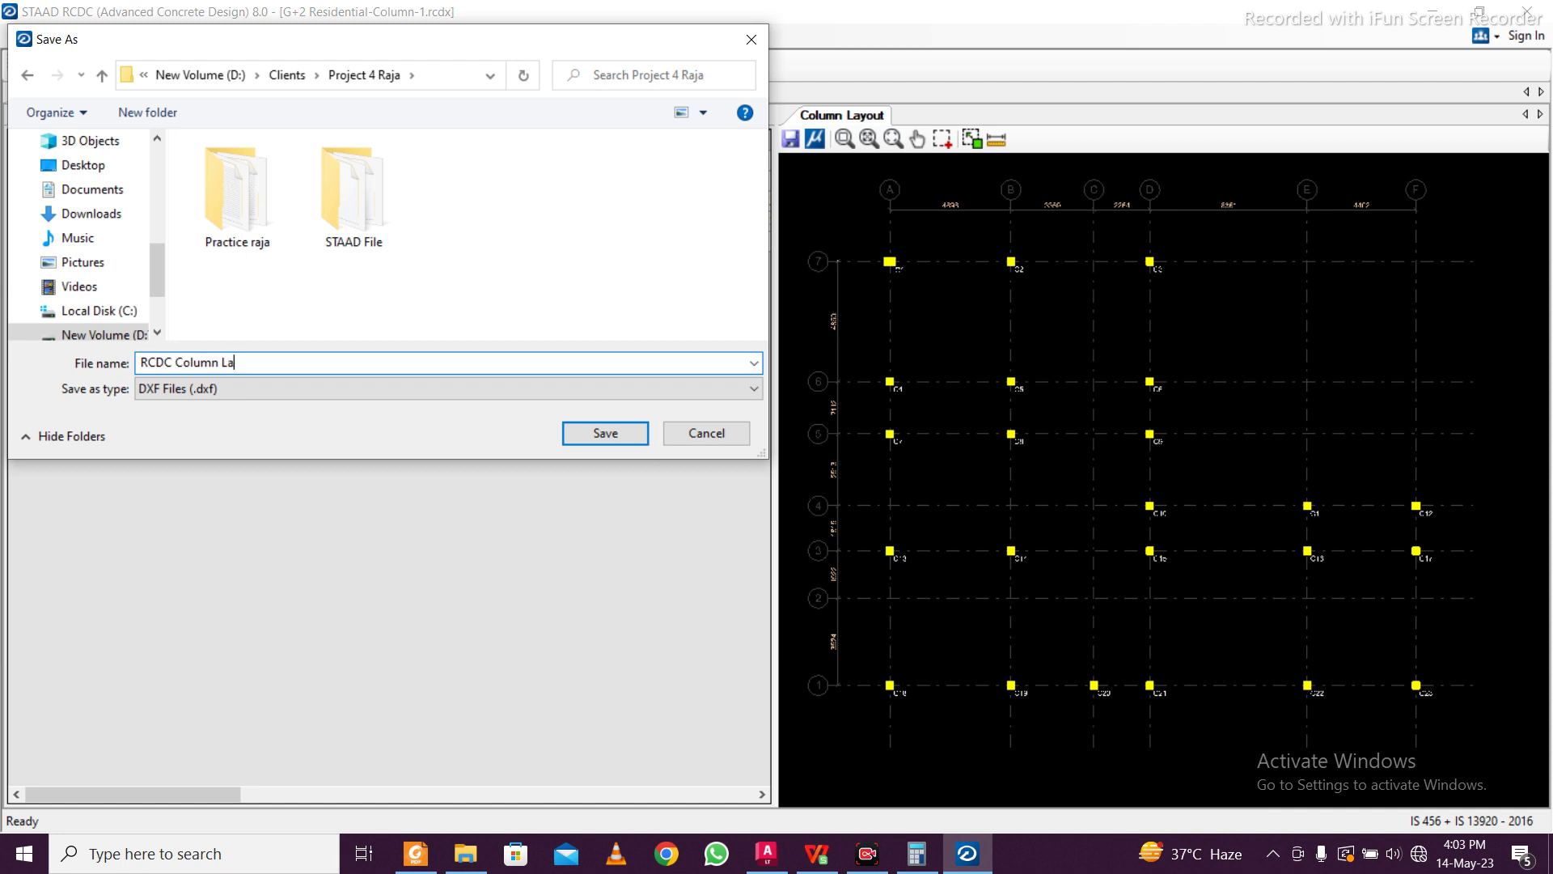
click(623, 440)
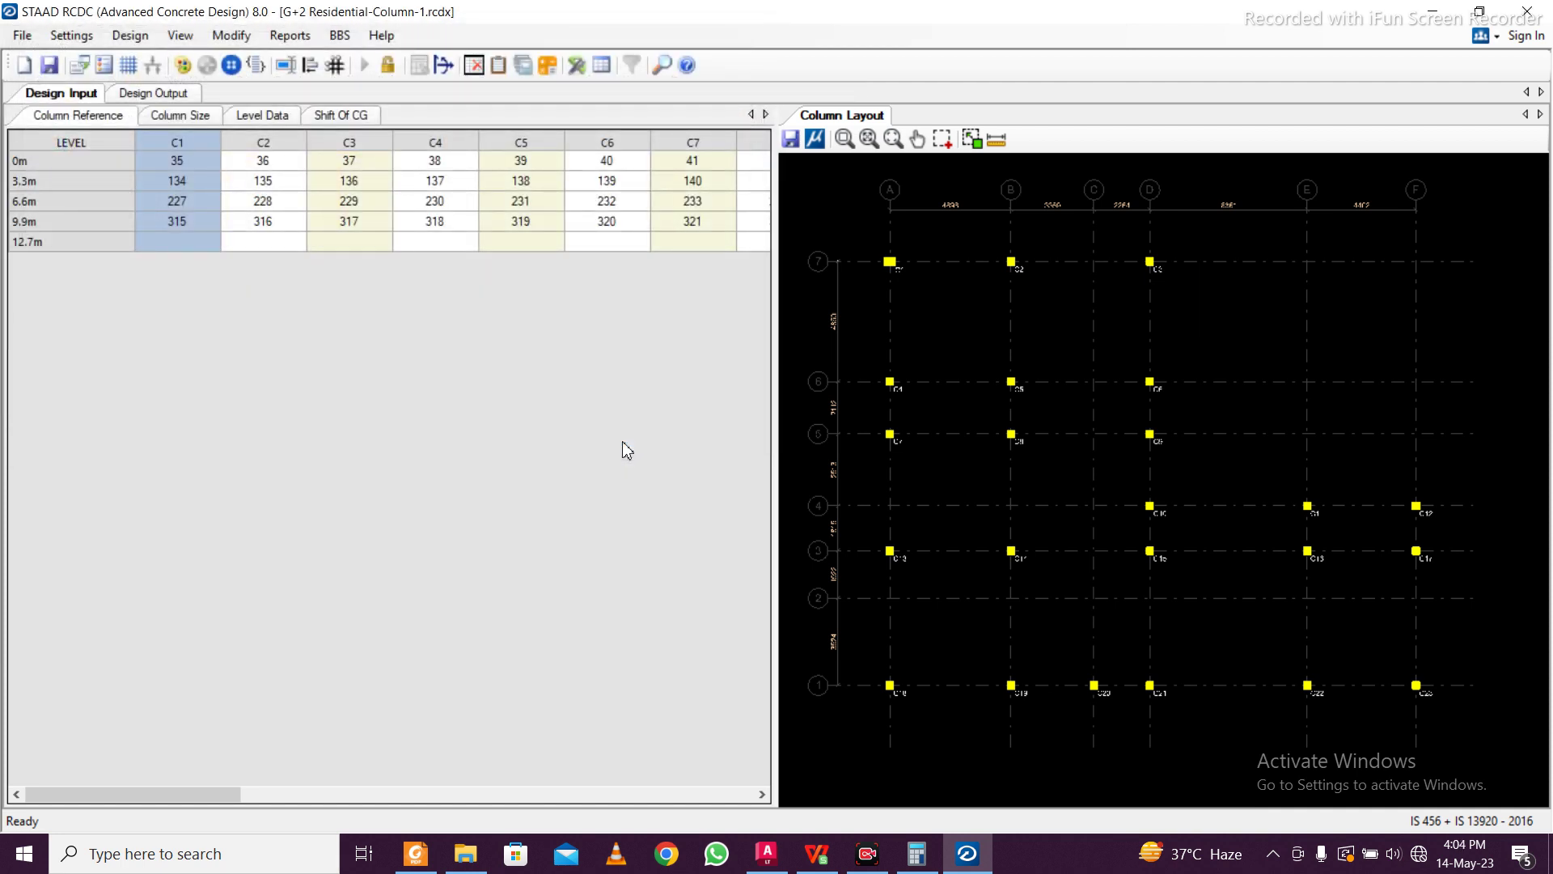
Open the exported RCDC Column Layout file from the project folder in AutoCAD and examine the columns around C1 at gridlines A and 7
scroll(851, 249, up, 3)
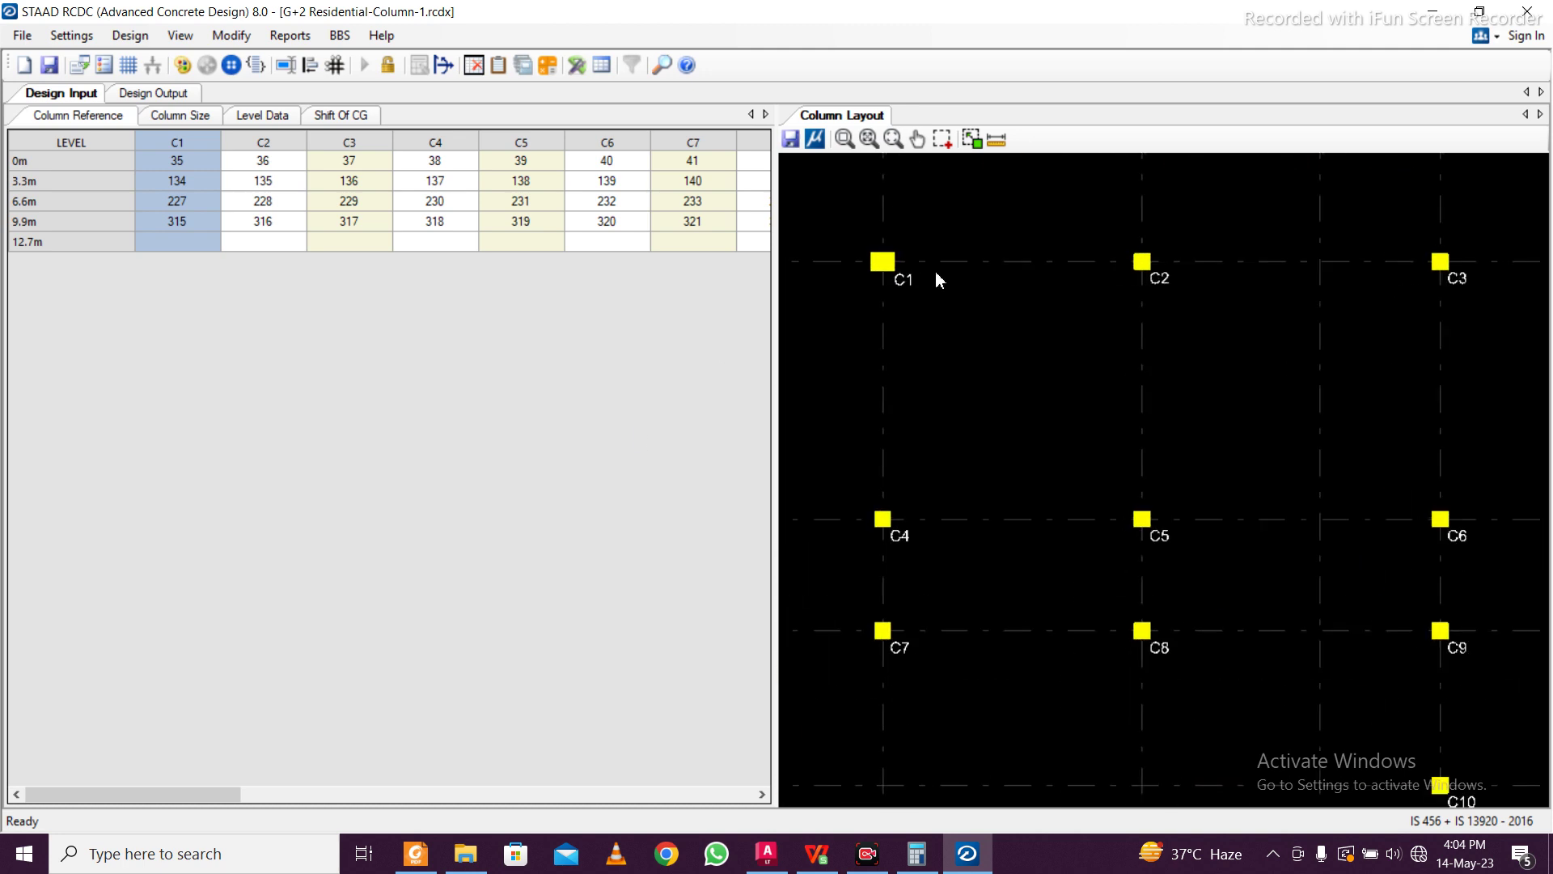
scroll(931, 262, down, 3)
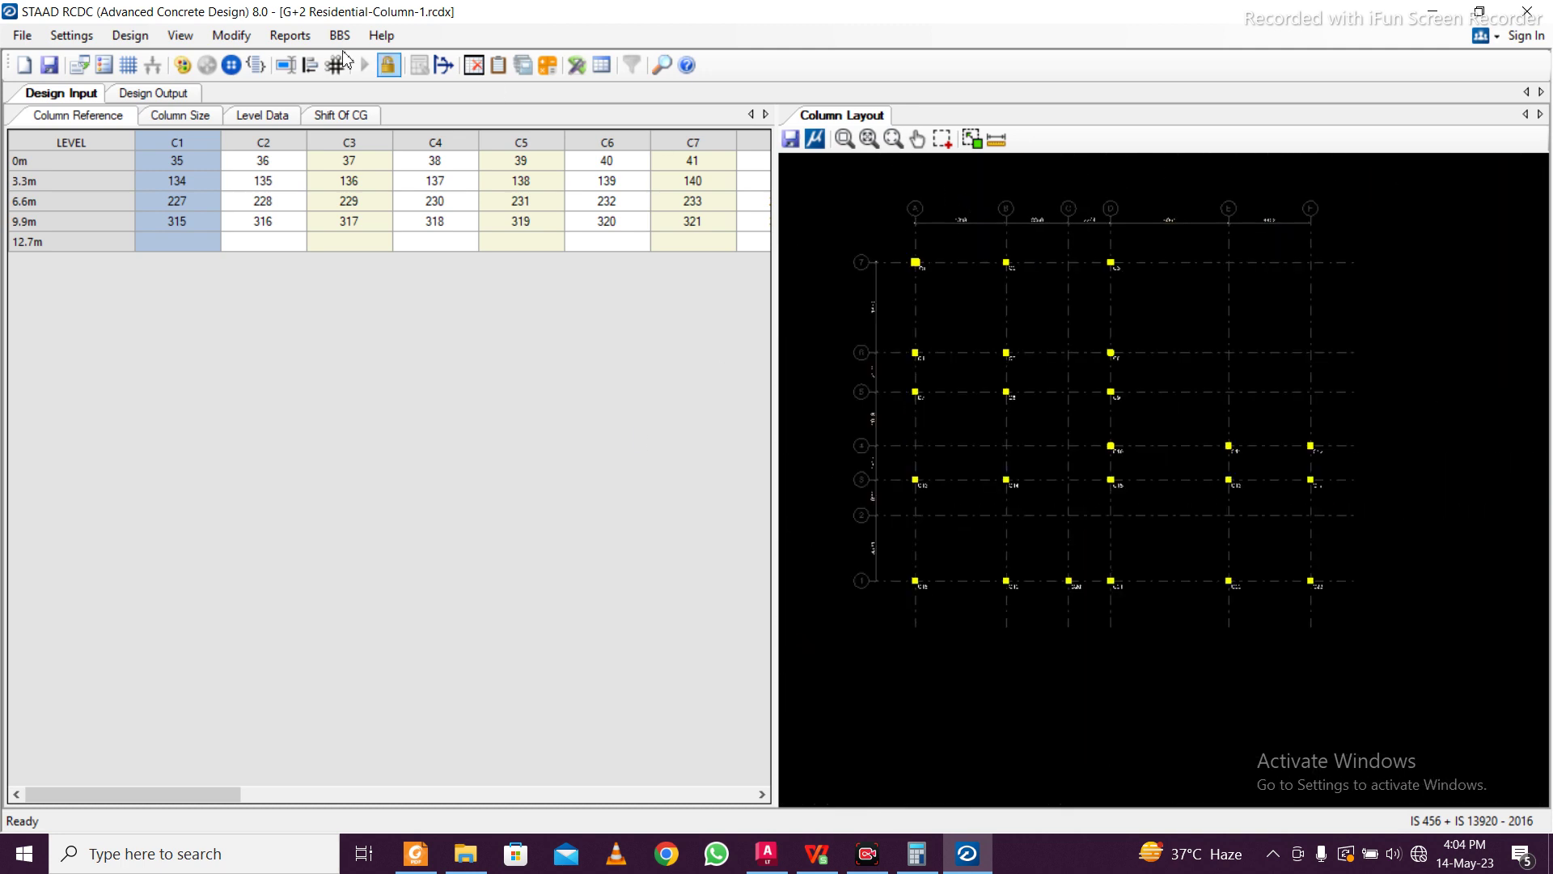
click(154, 93)
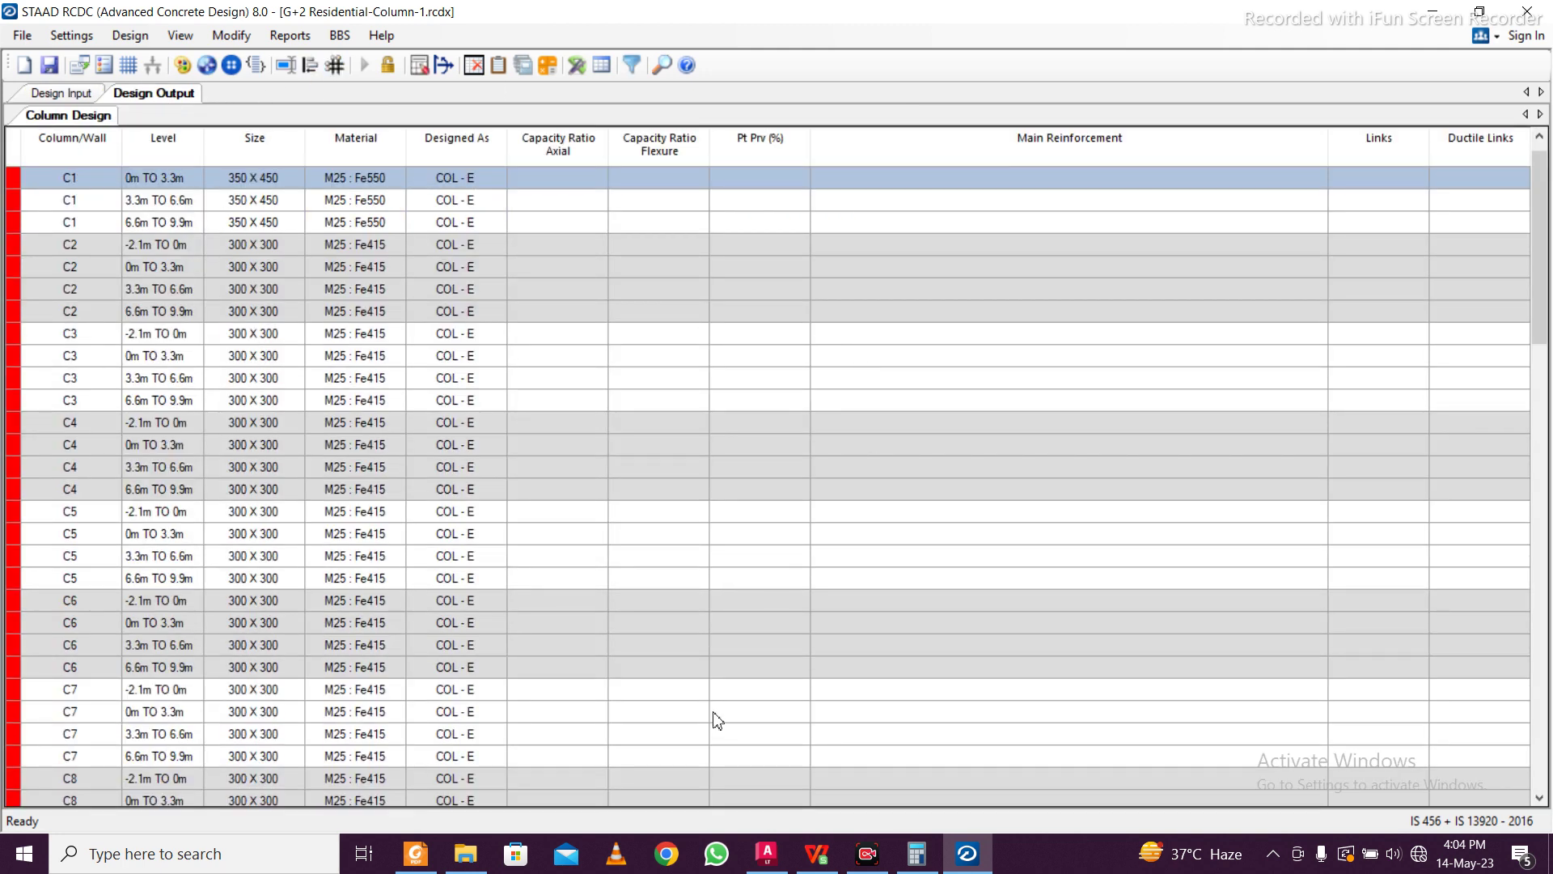
click(466, 854)
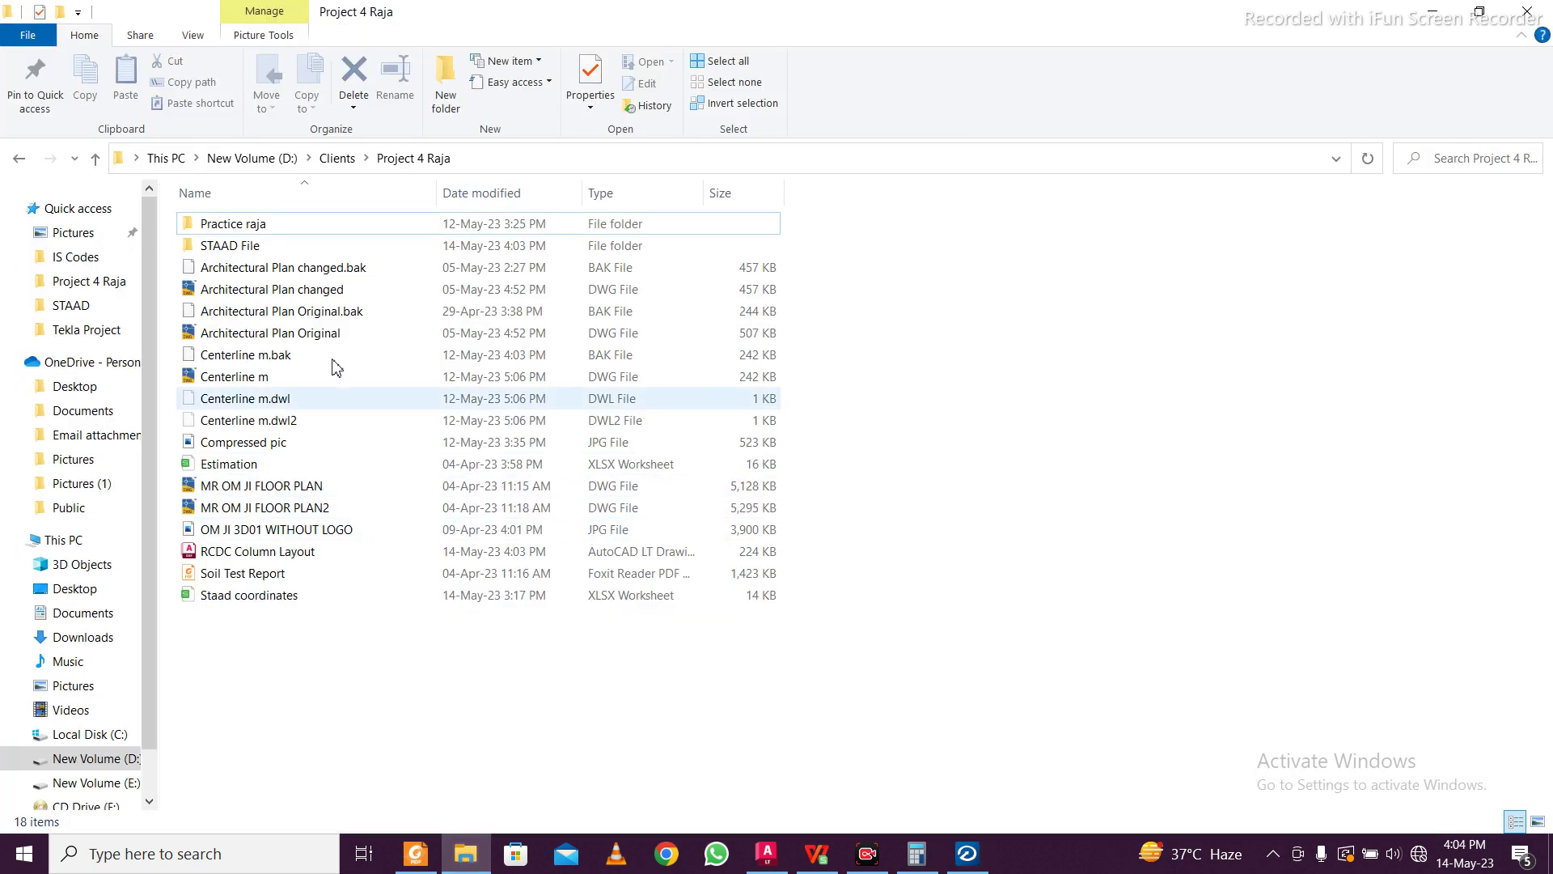
double_click(329, 553)
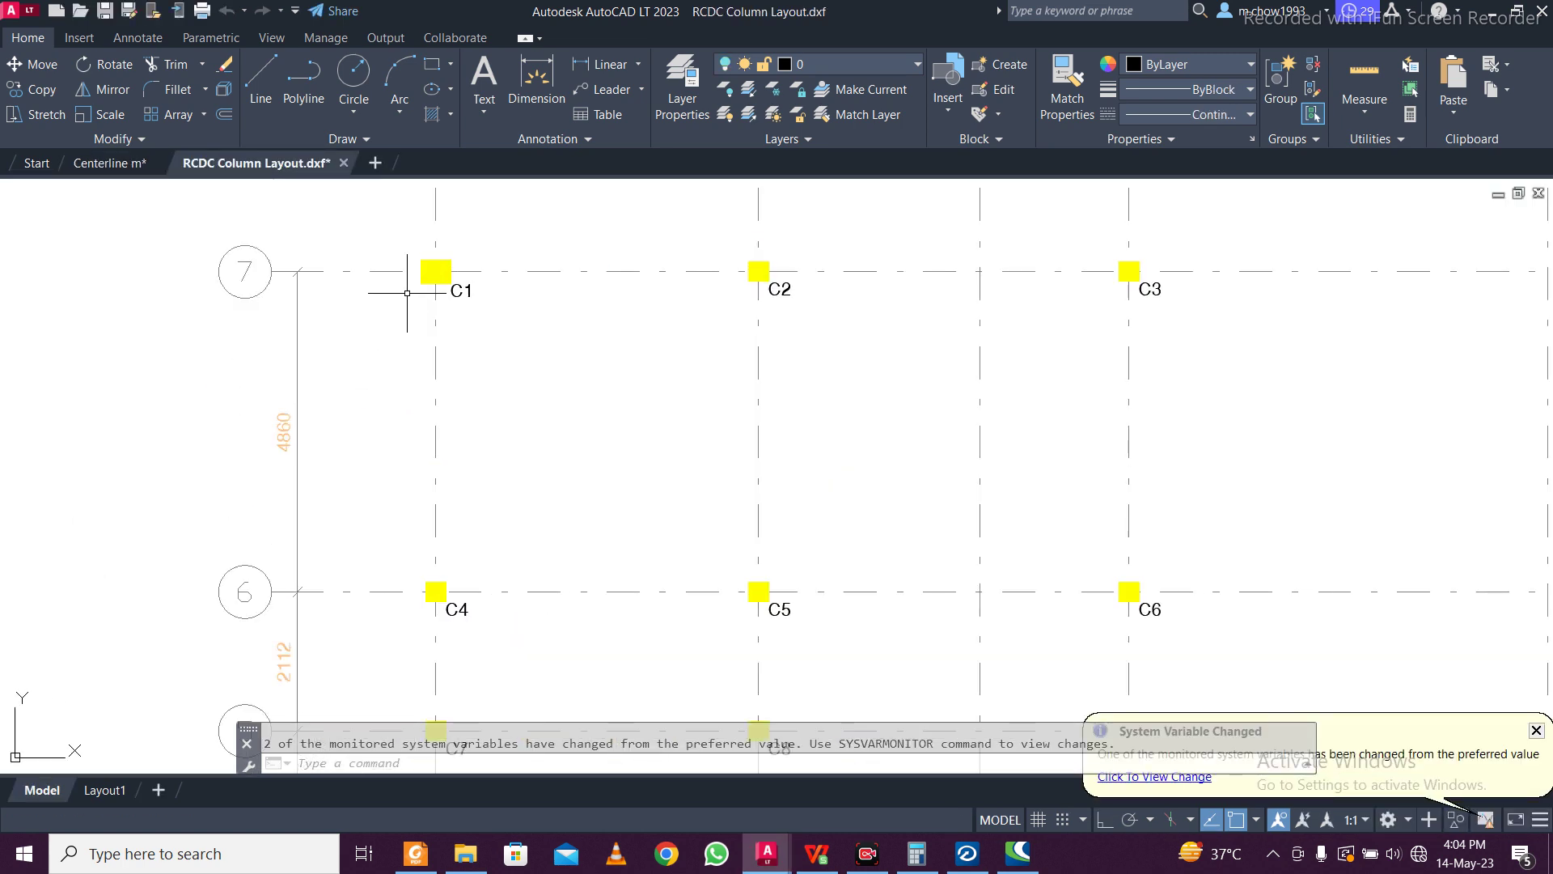
scroll(439, 265, up, 2)
scroll(439, 265, down, 2)
scroll(441, 265, up, 2)
scroll(441, 265, down, 2)
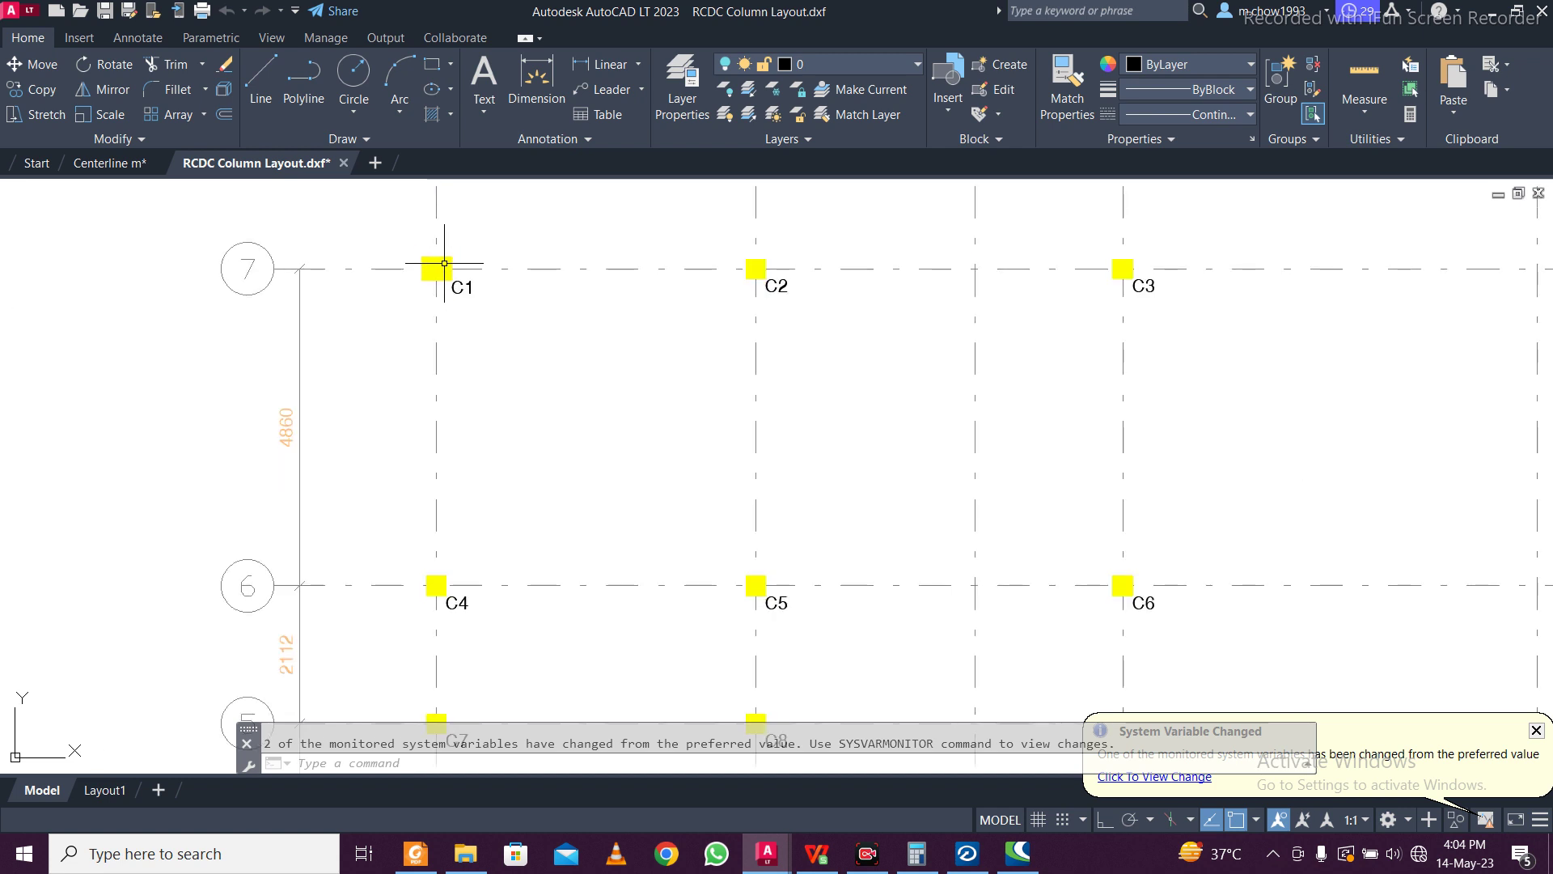
middle_drag(512, 410, 488, 544)
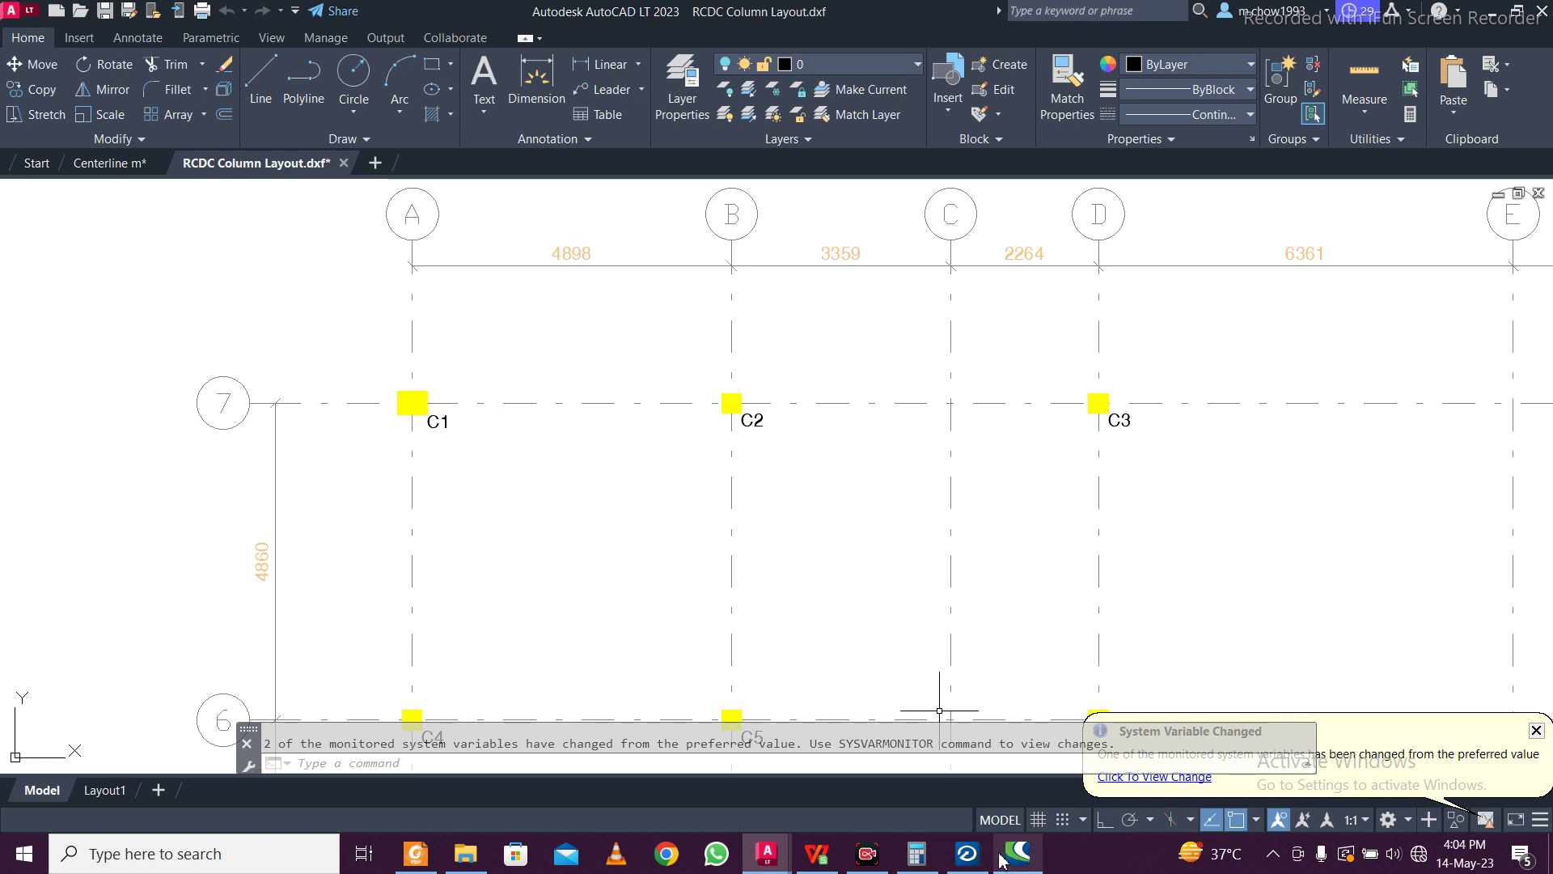
Switch back to STAAD RCDC and open the Redesign Column dialog for column C1 from the design output
click(967, 853)
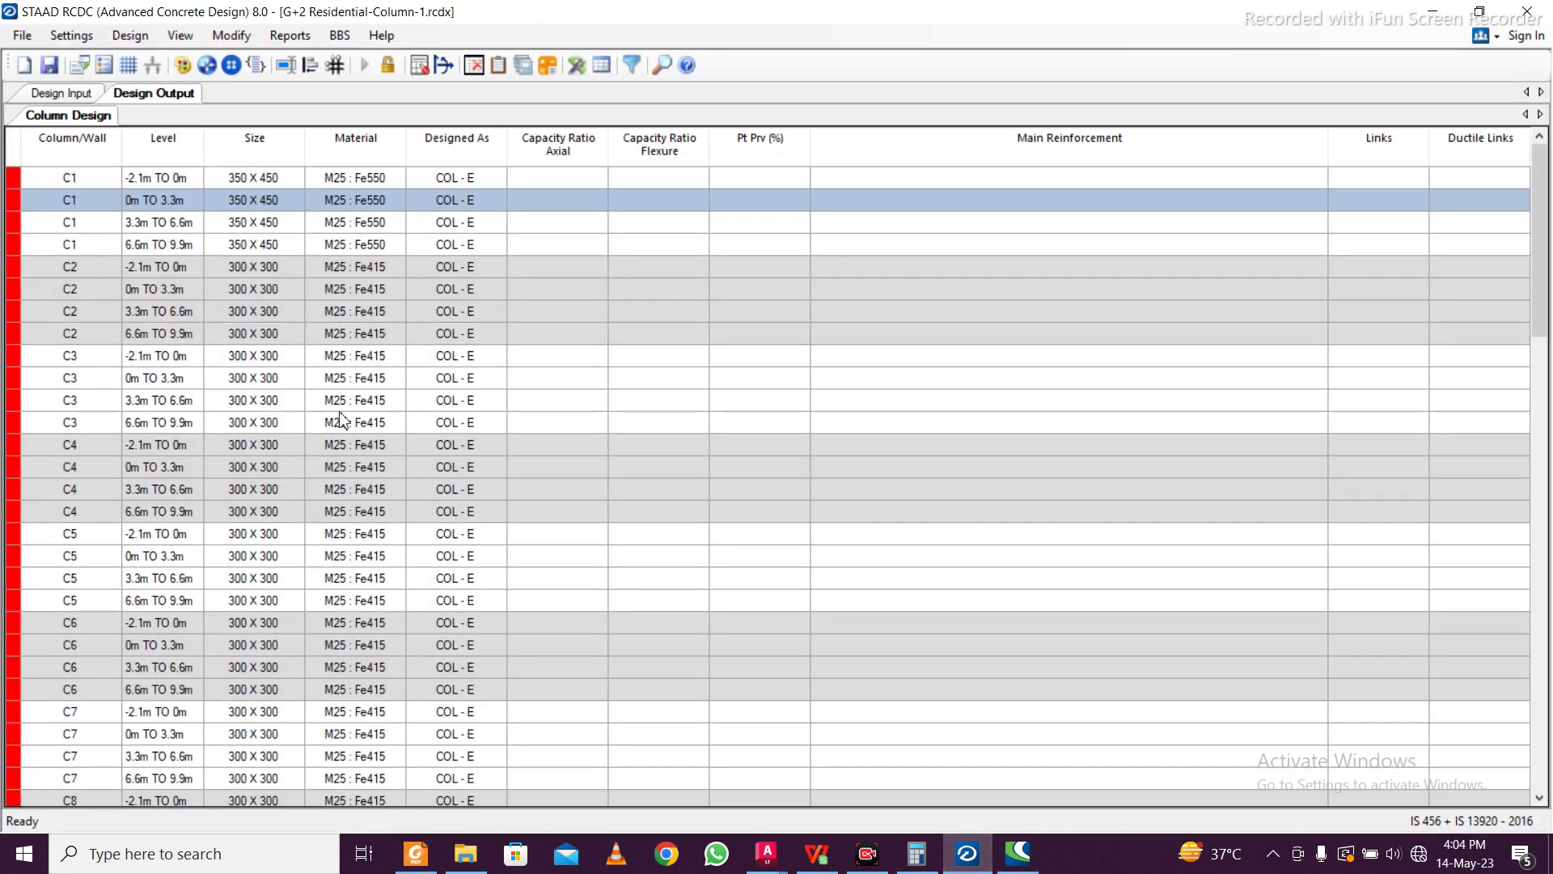
click(280, 185)
right_click(279, 184)
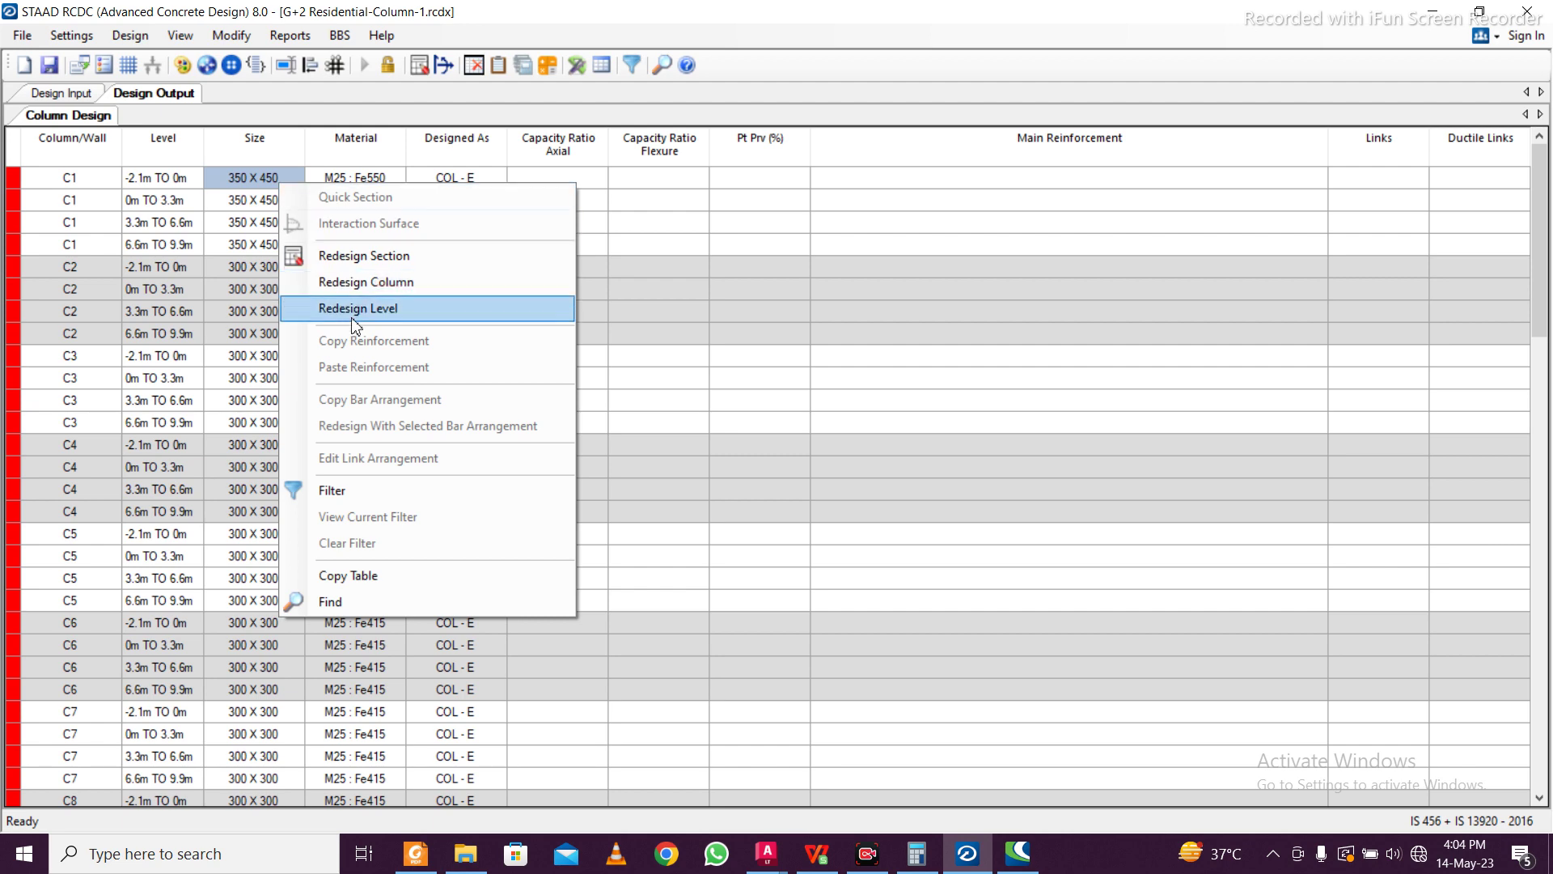
click(368, 283)
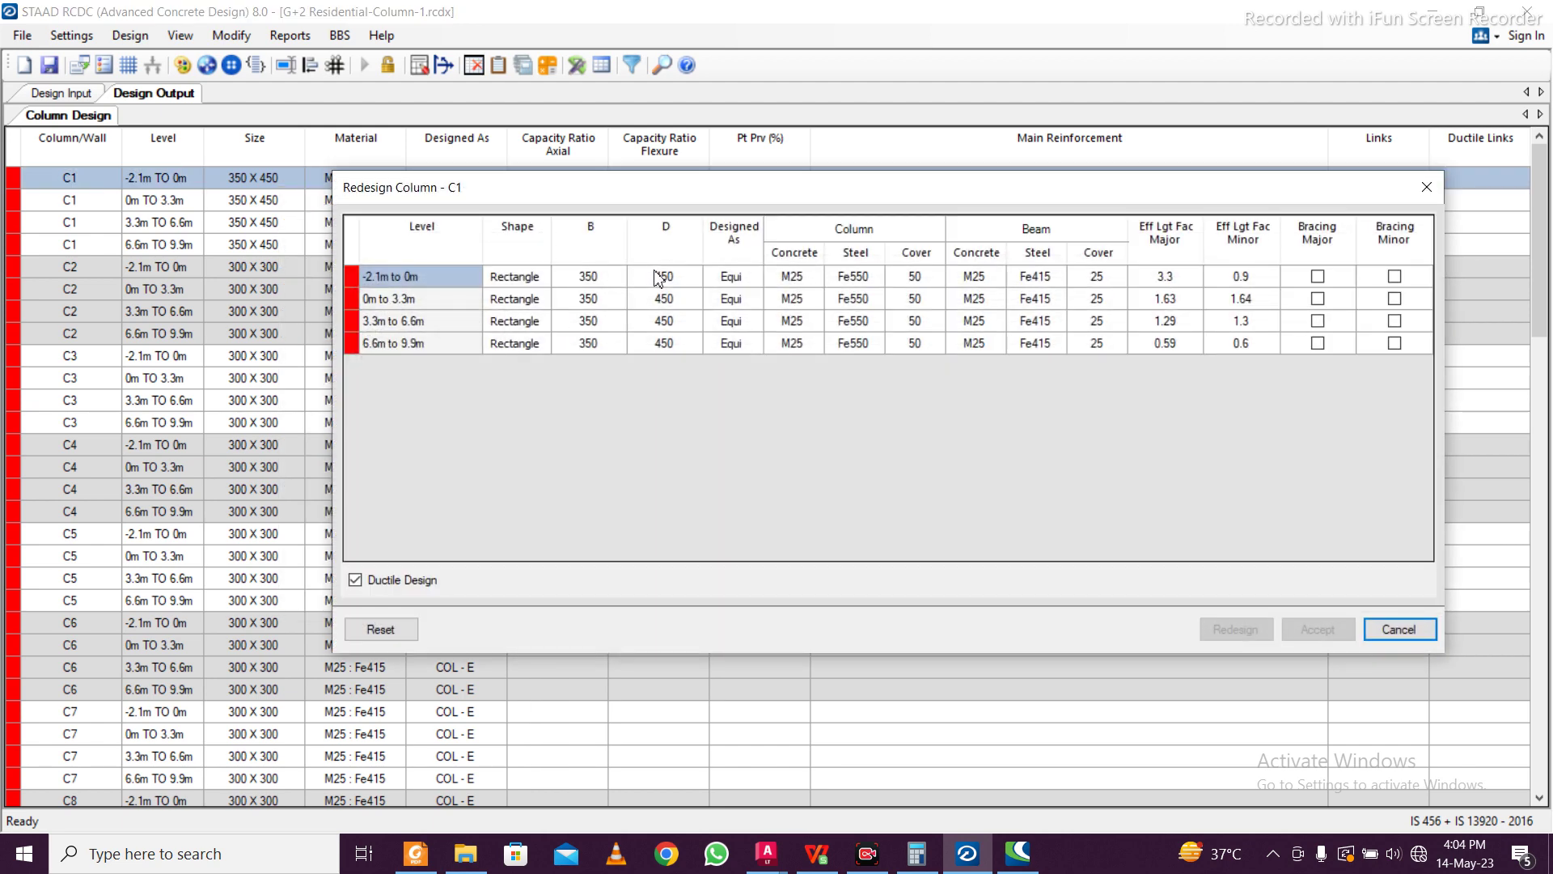
Try redesigning column C1 with width B set to 450 at all four levels
click(657, 277)
drag(607, 279, 596, 369)
text(450)
click(1262, 631)
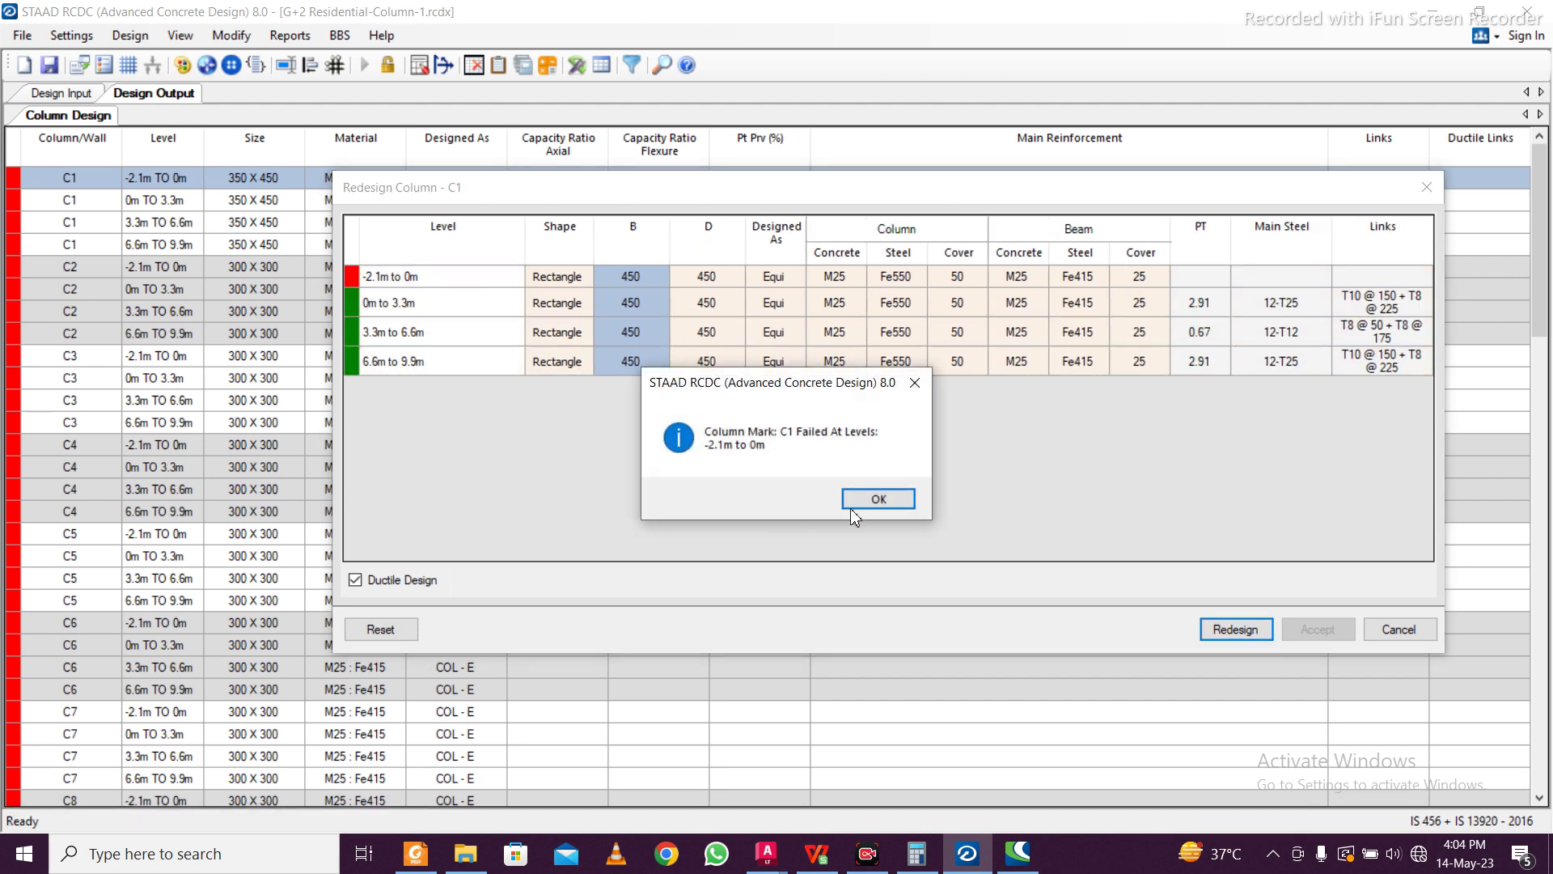
click(845, 506)
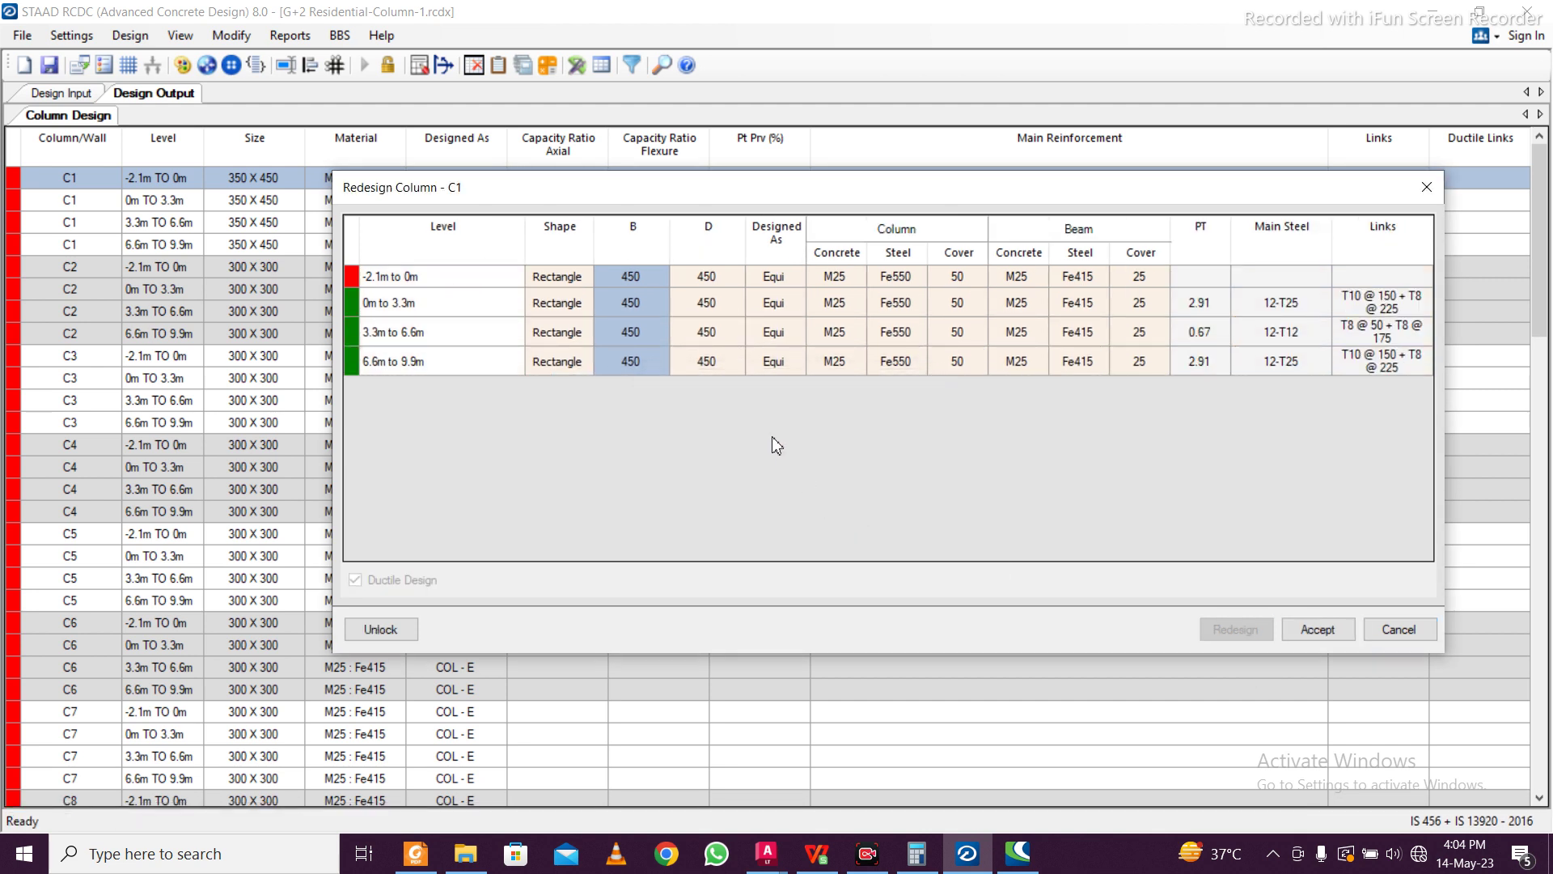
click(726, 368)
click(702, 332)
click(645, 278)
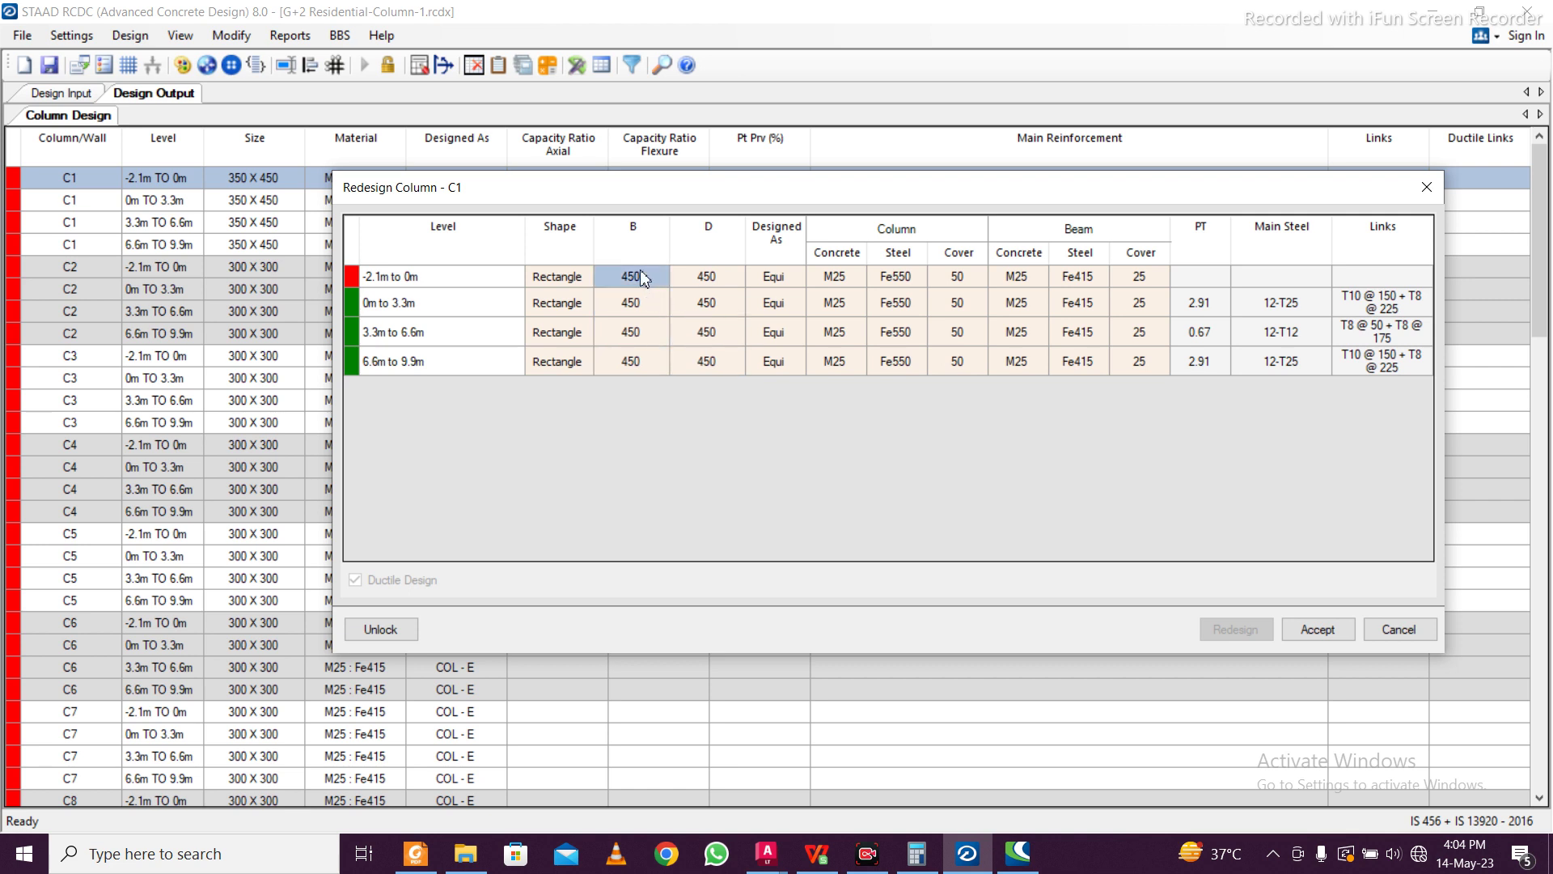
click(680, 301)
click(1143, 372)
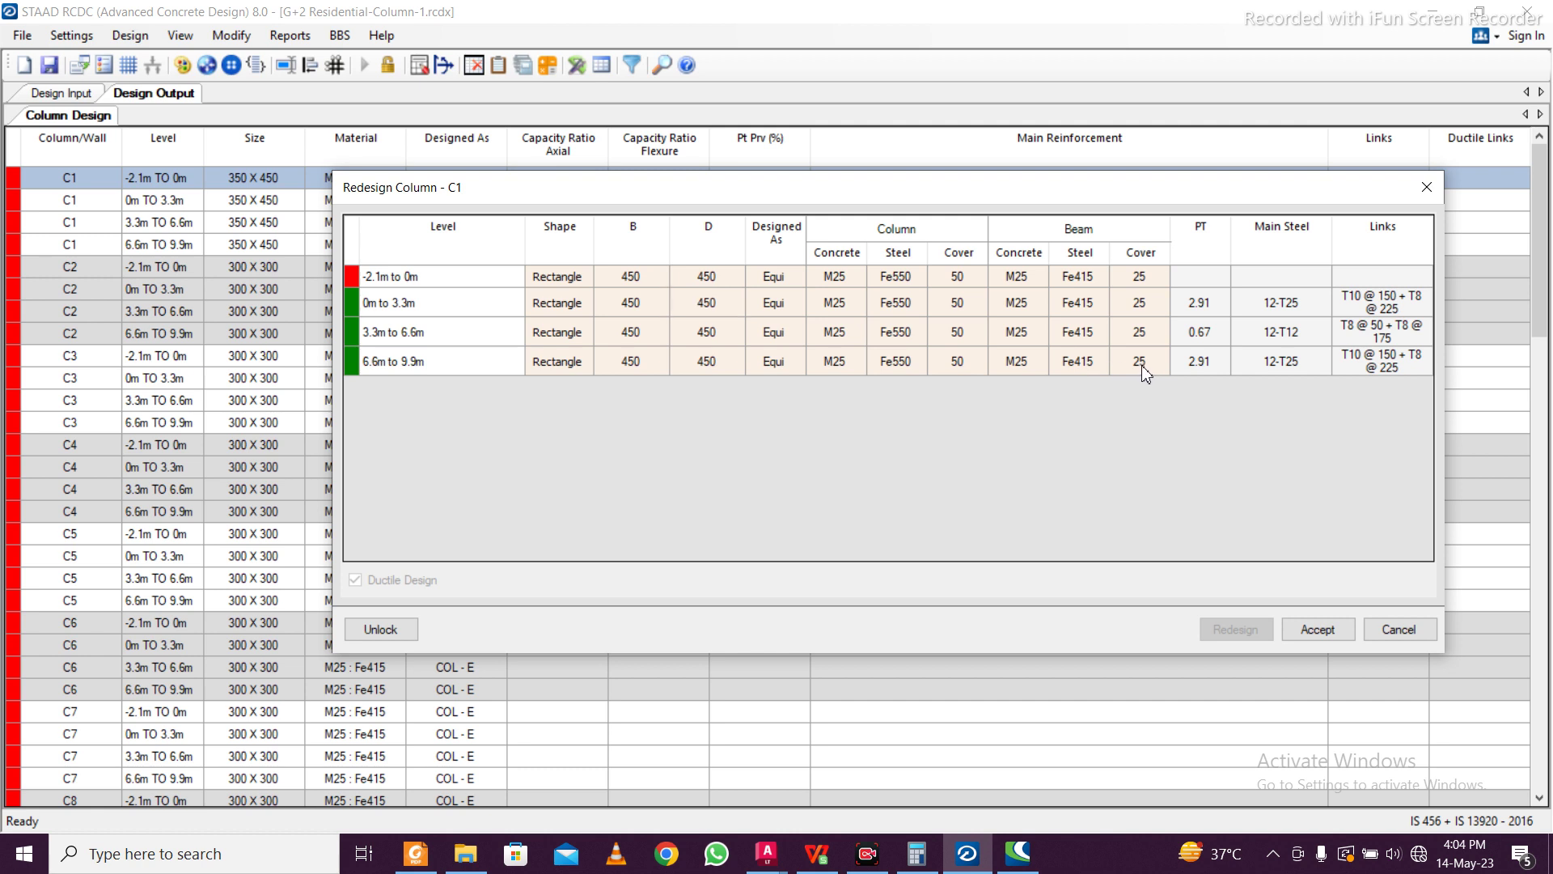
click(650, 278)
click(701, 290)
click(652, 280)
click(674, 284)
click(639, 274)
Unlock column C1, redesign it with B and D set to 500 at all four levels, and accept the redesign
click(392, 637)
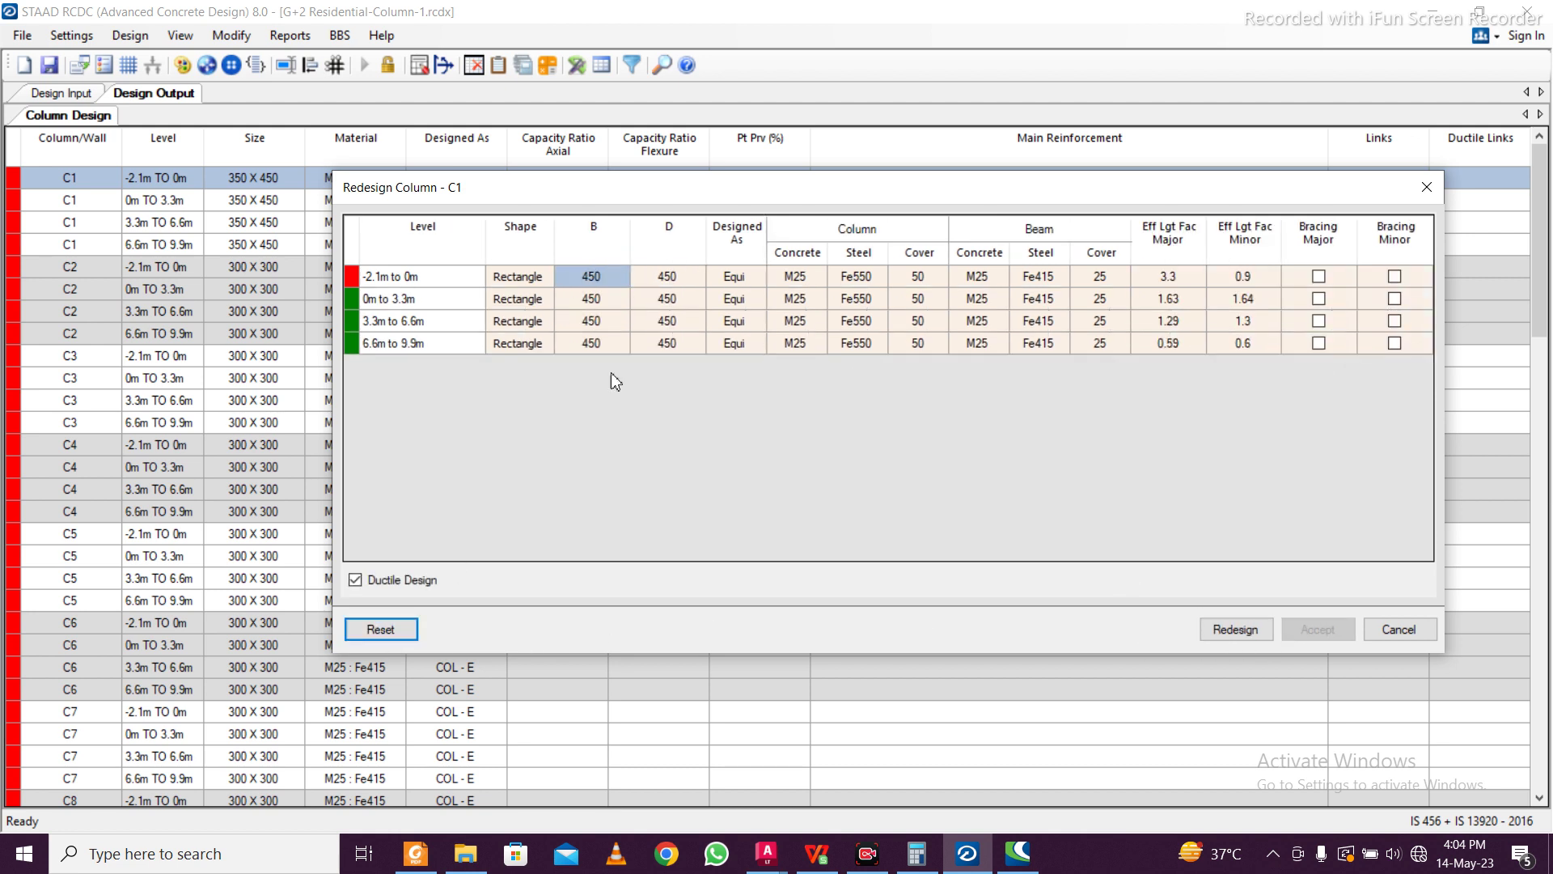
click(605, 285)
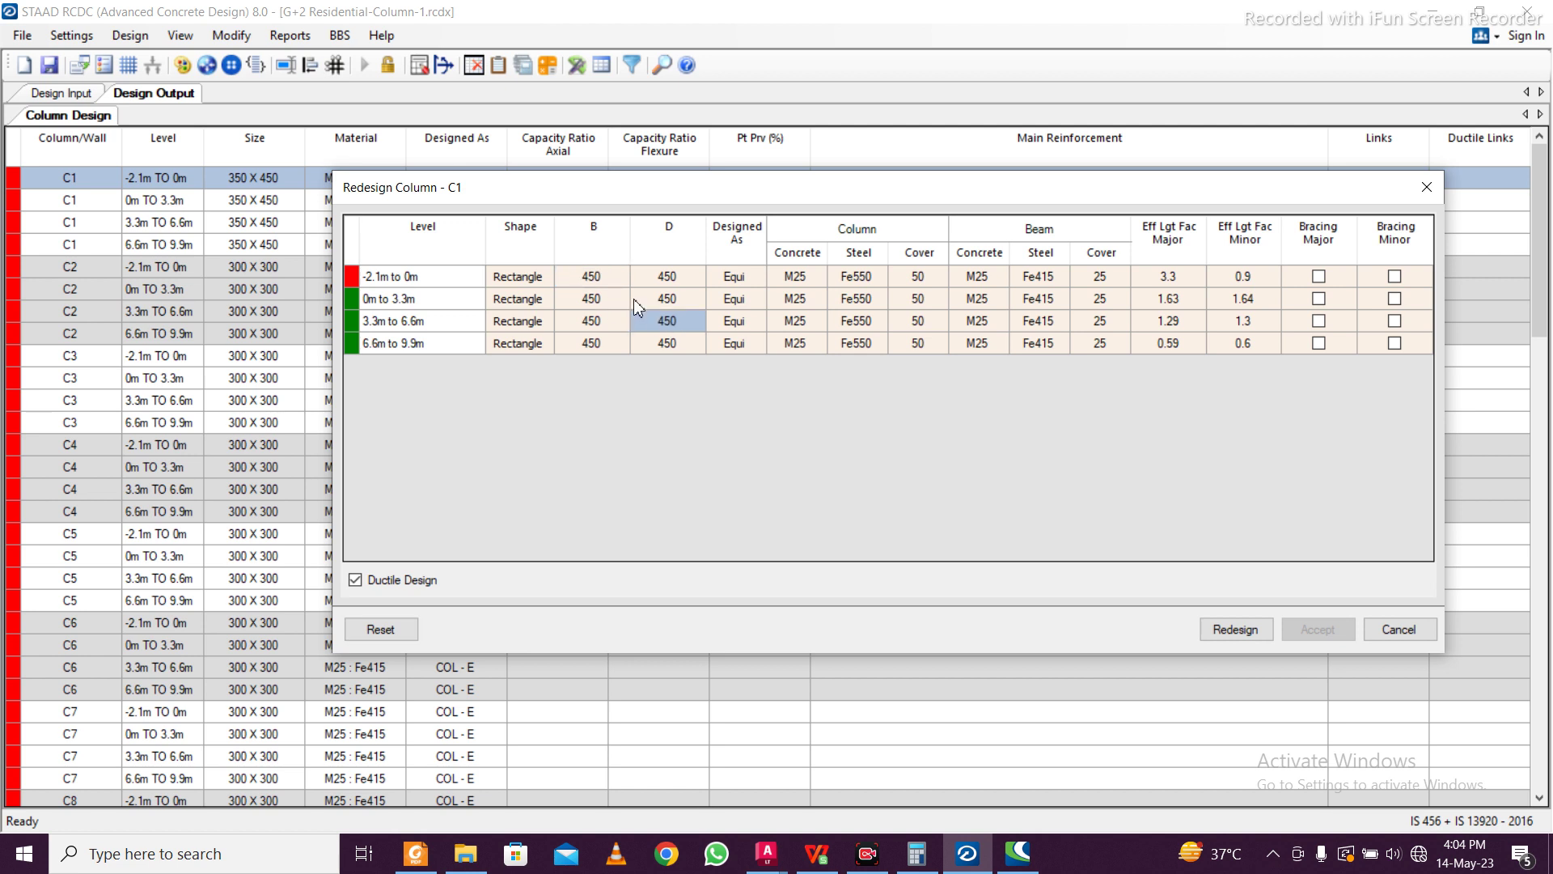
text(50)
click(678, 292)
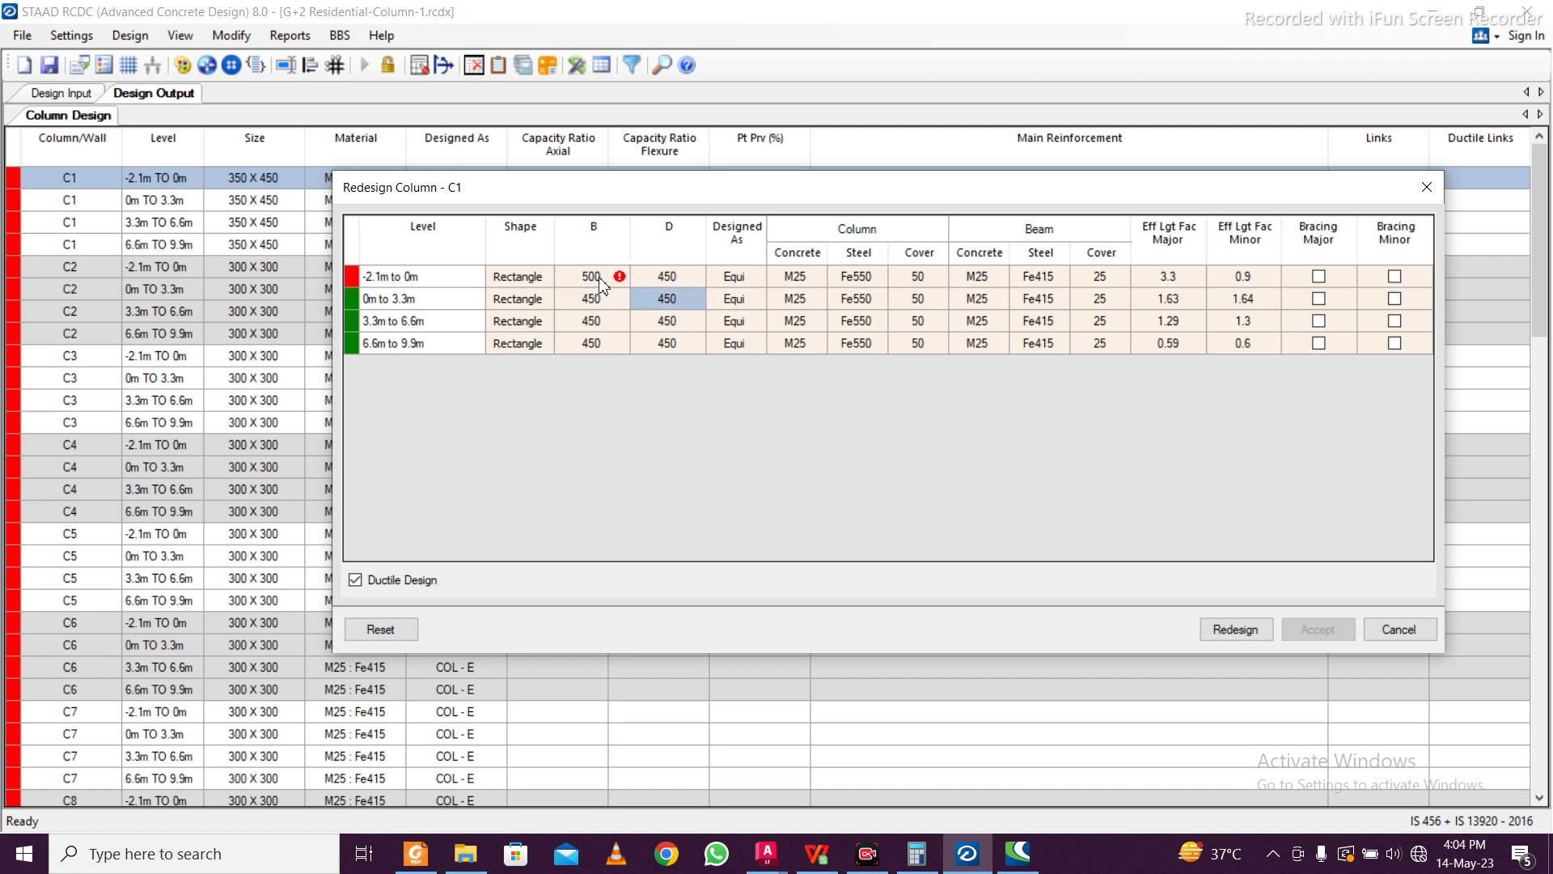
click(688, 277)
text(500)
drag(579, 277, 649, 339)
key(ctrl+v)
click(1223, 630)
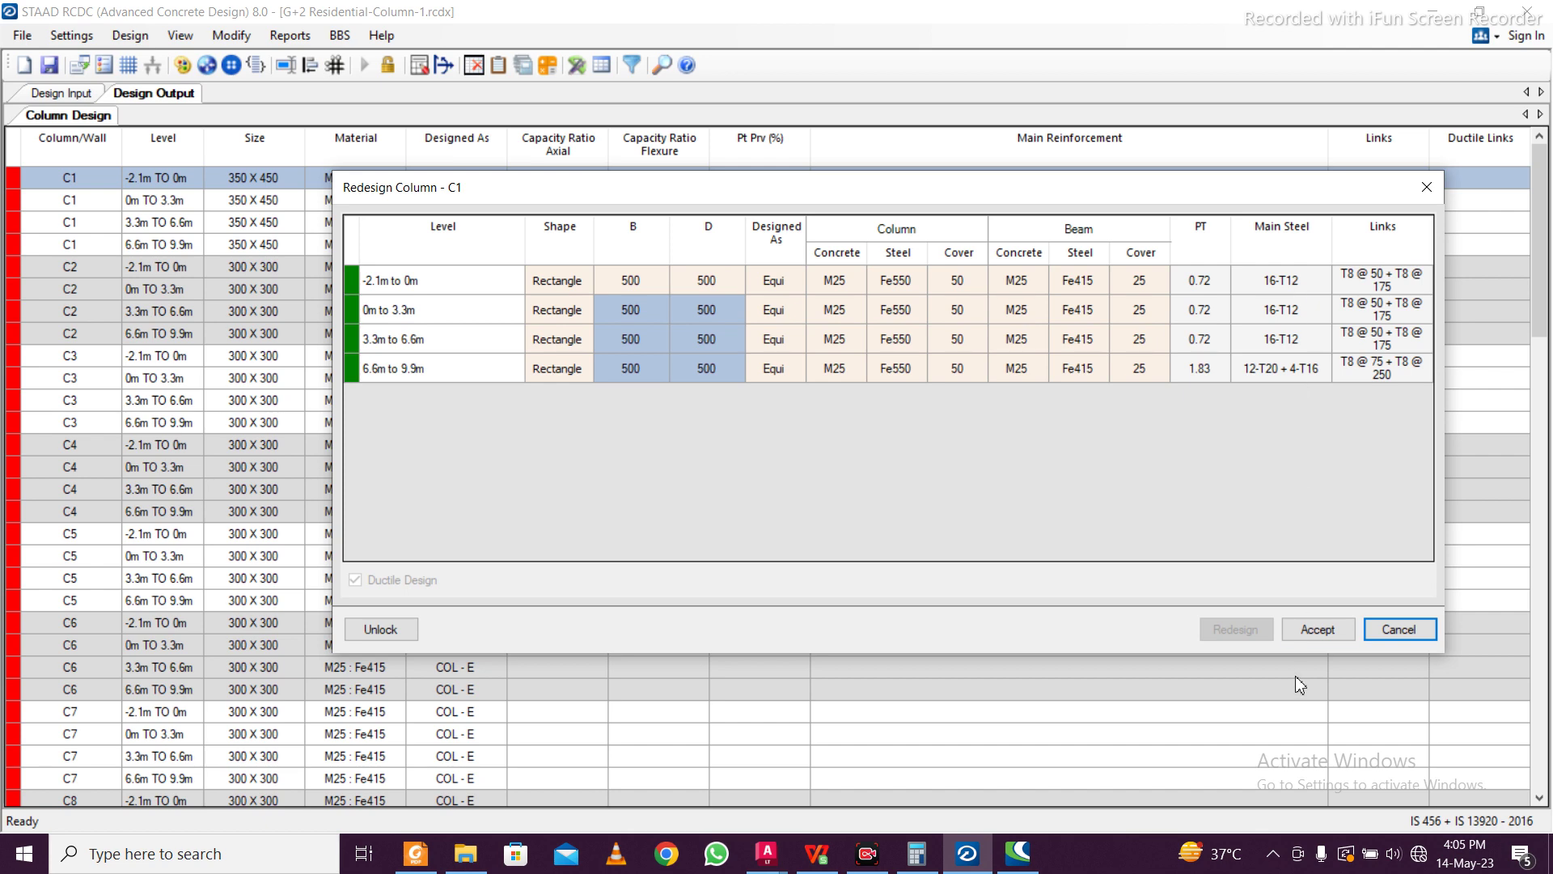
click(1314, 630)
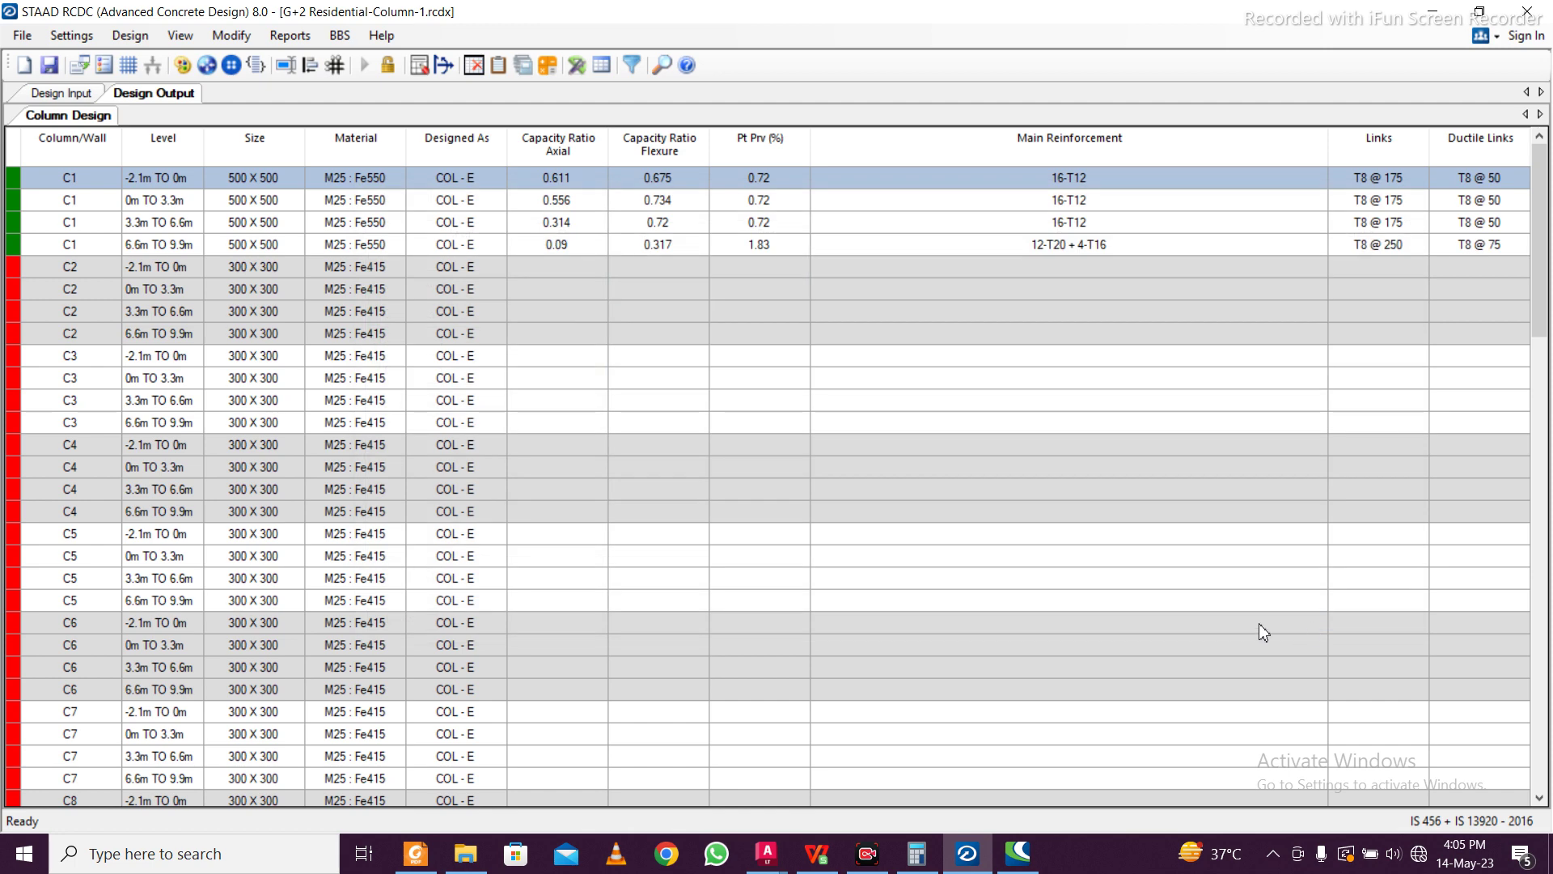
Switch to the RCDC Column Layout drawing in AutoCAD and examine columns C1 to C3 along gridline 7
click(421, 384)
click(243, 328)
click(243, 295)
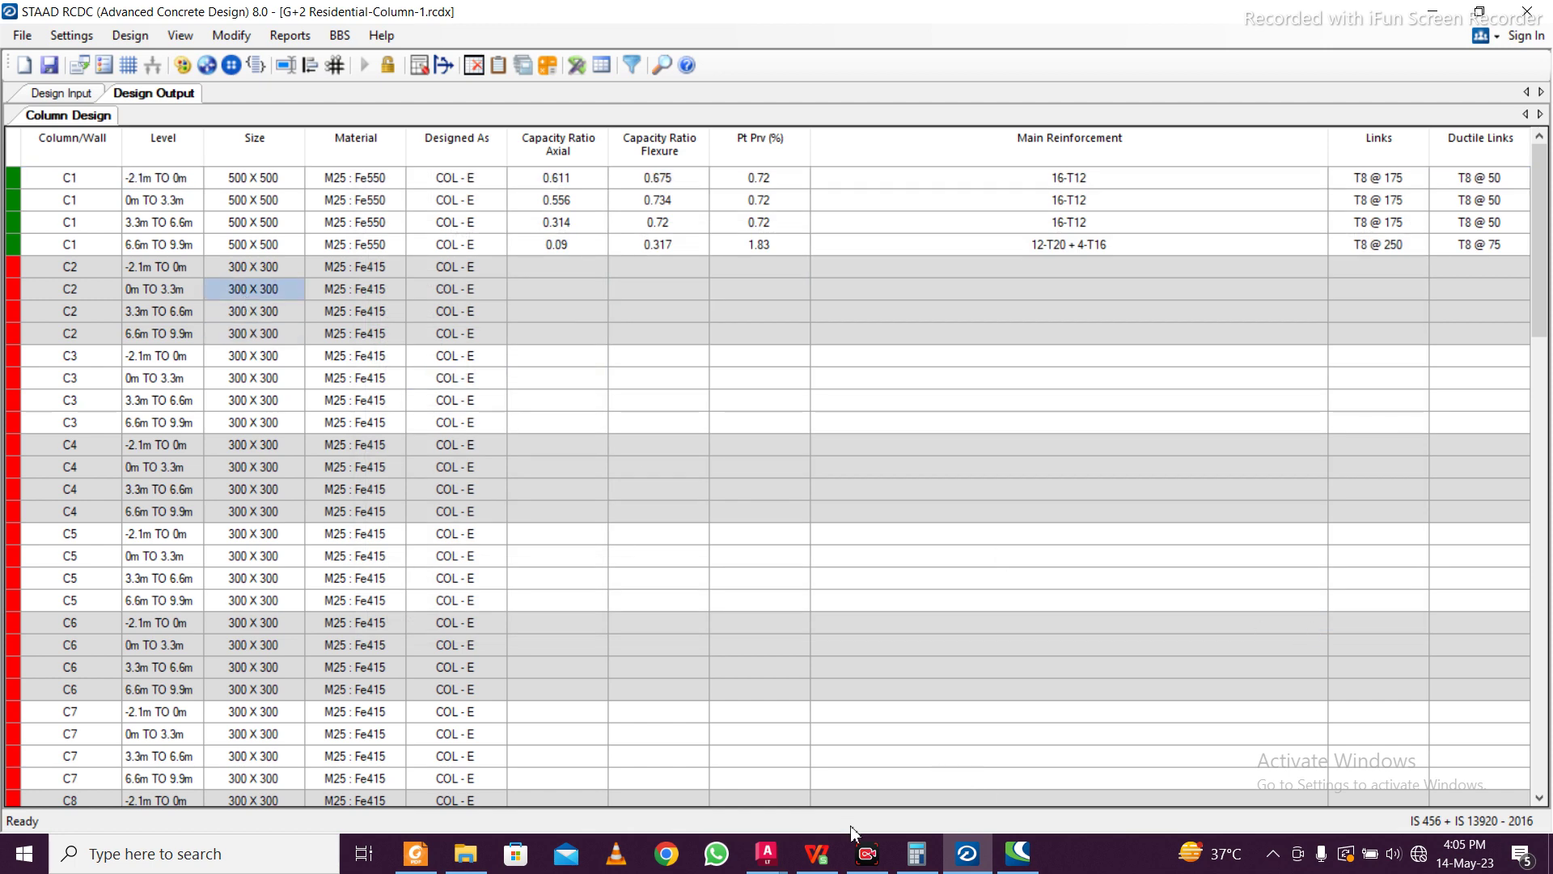
mouse_move(767, 853)
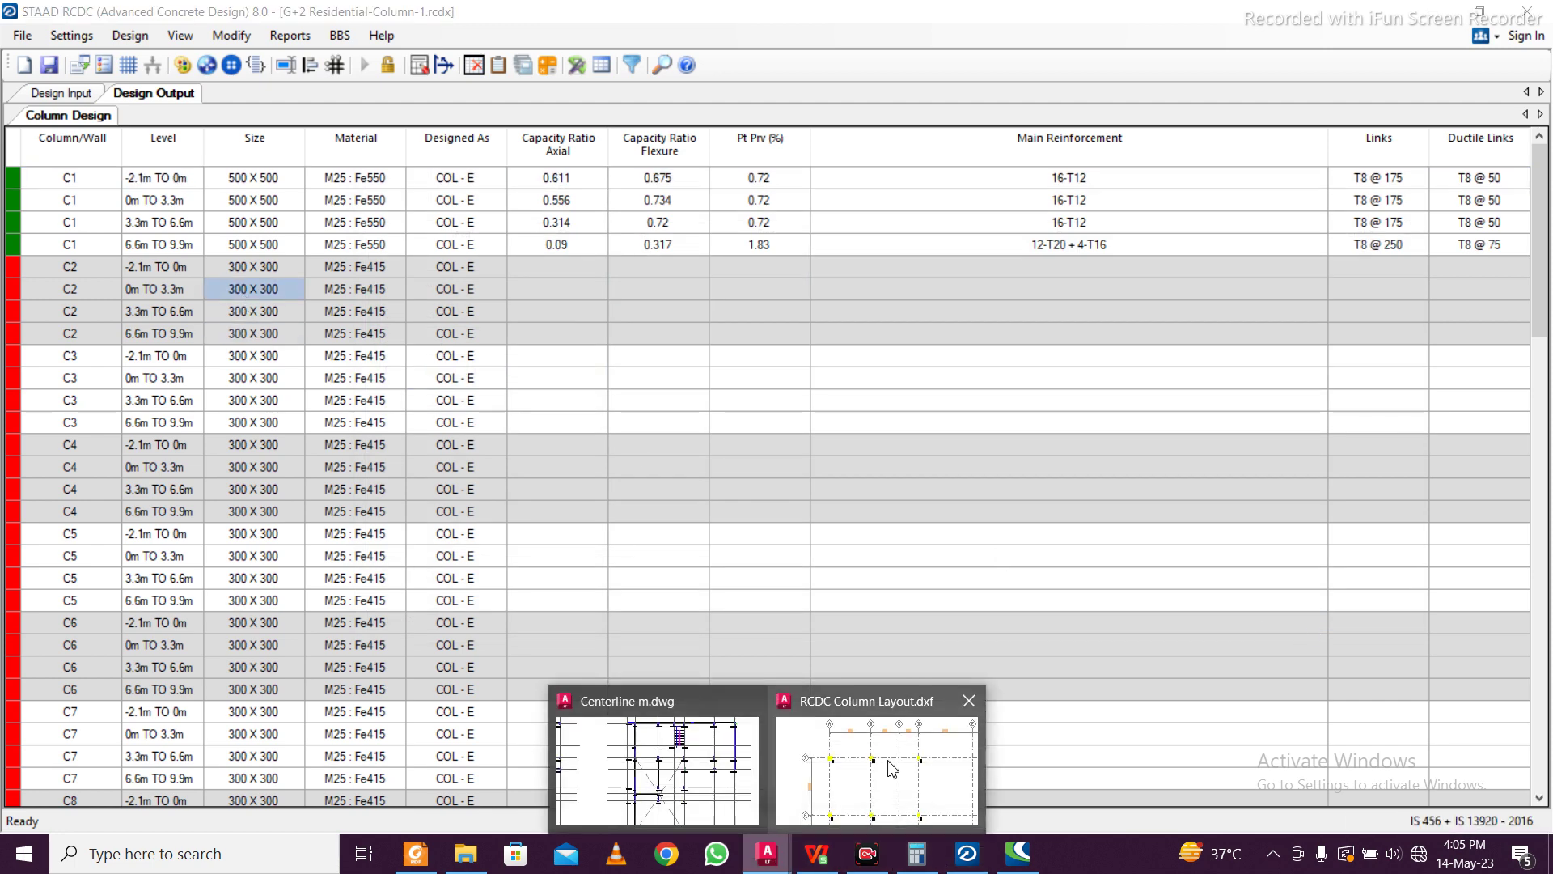
click(892, 769)
scroll(648, 440, down, 2)
middle_drag(738, 440, 645, 389)
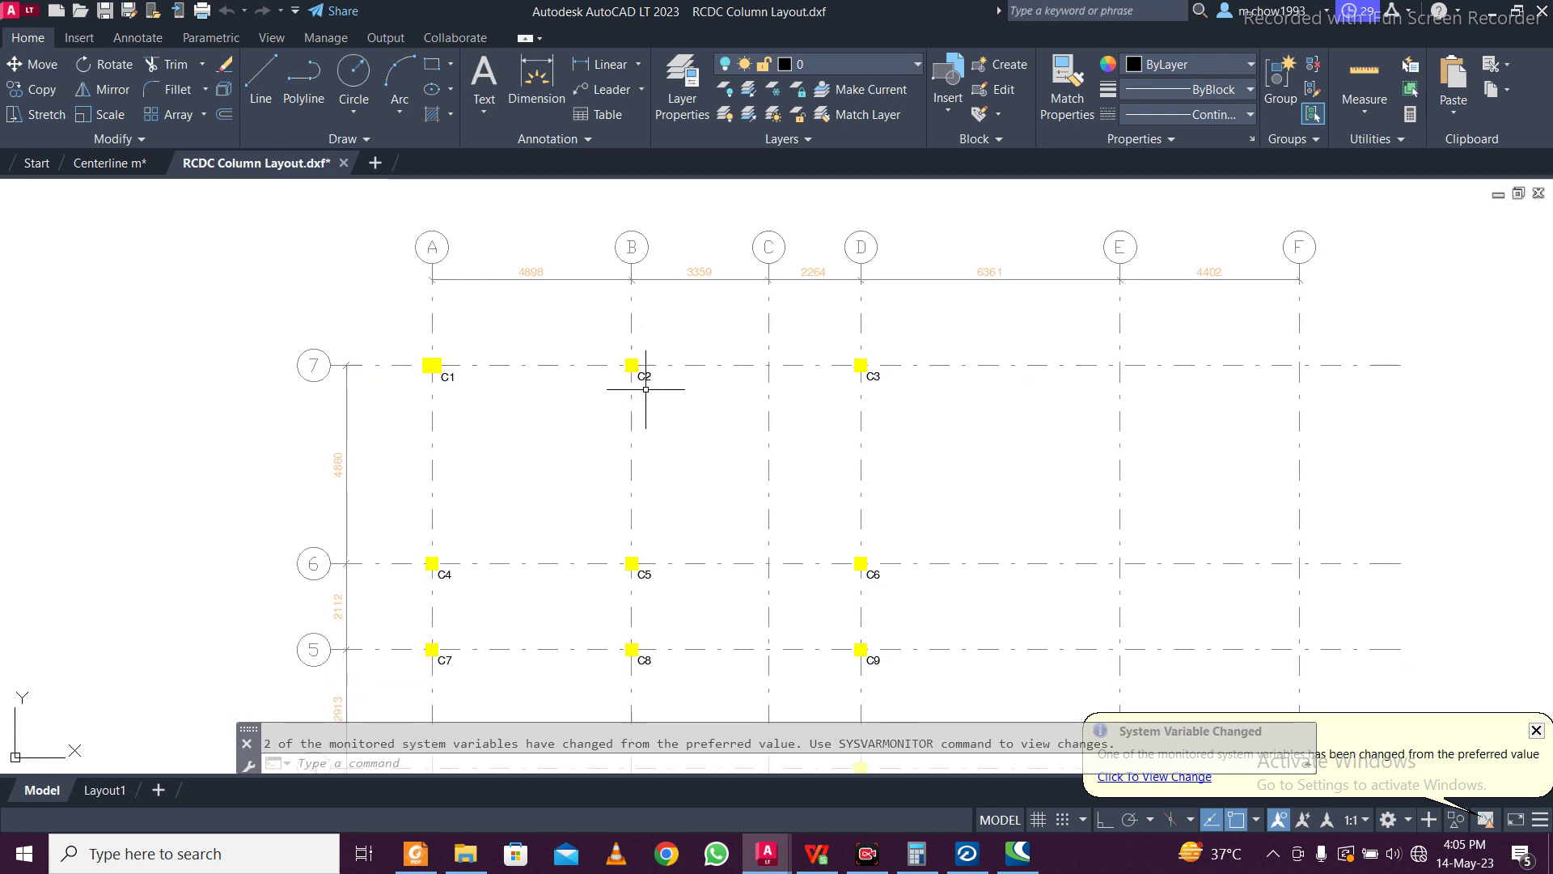
scroll(779, 410, up, 2)
scroll(780, 411, down, 2)
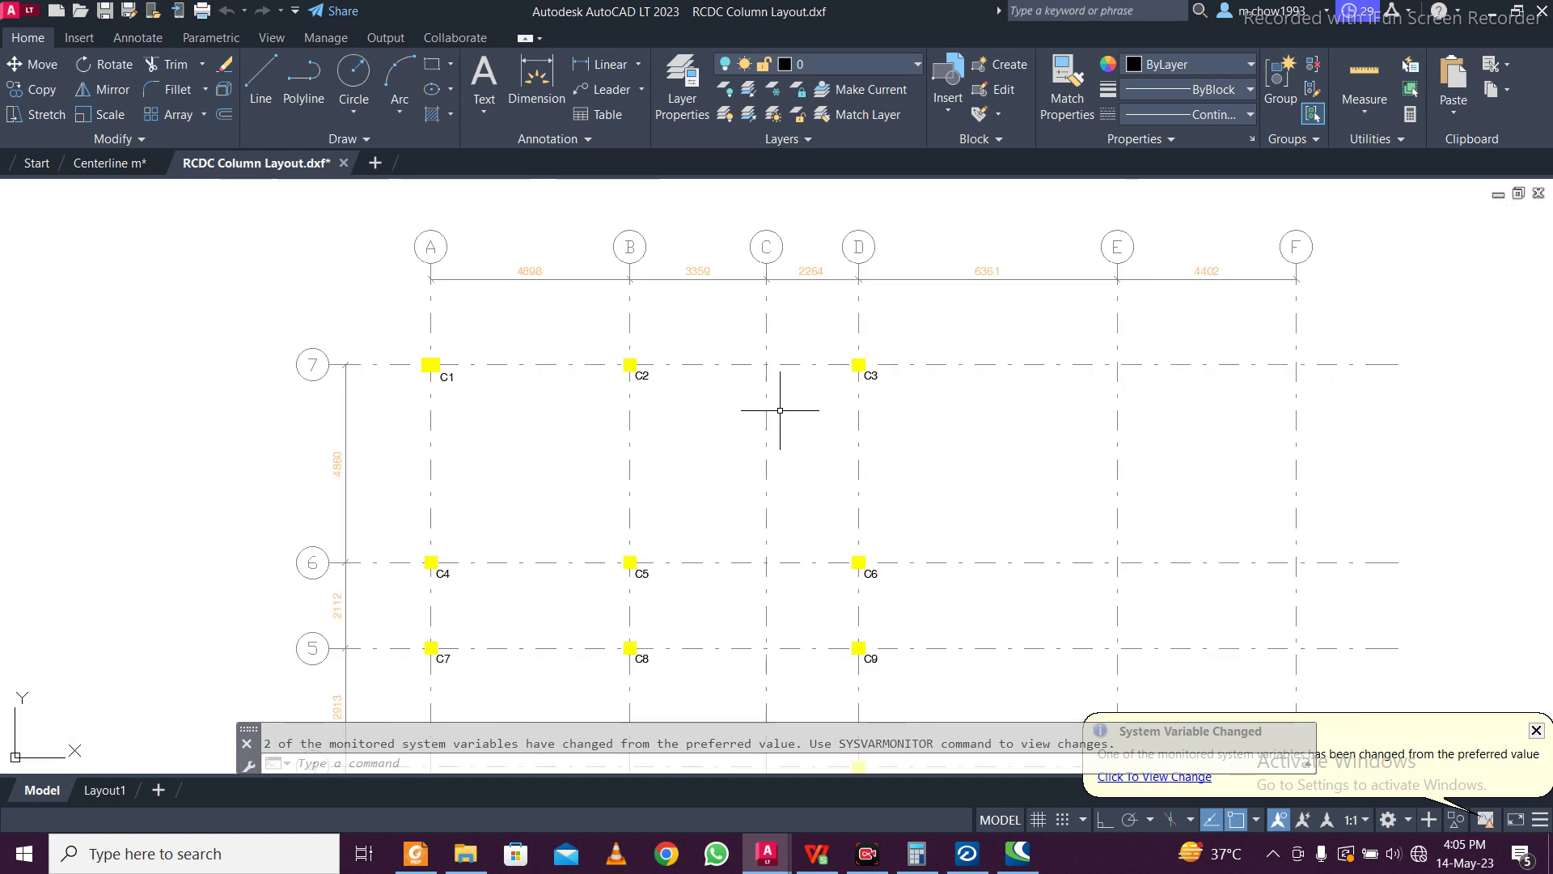
click(605, 65)
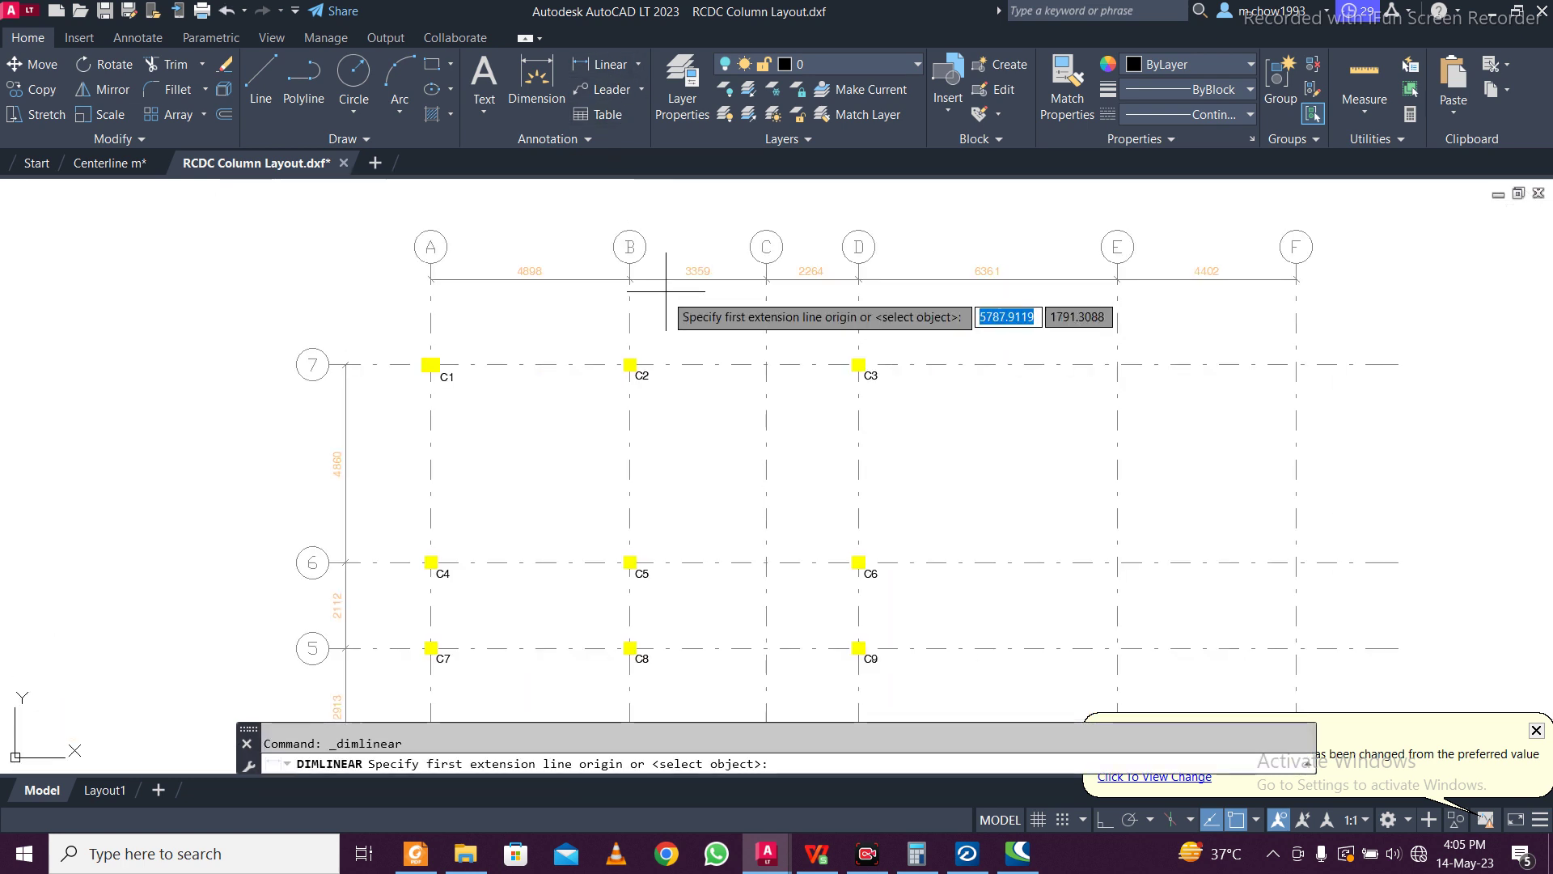
click(630, 320)
click(858, 320)
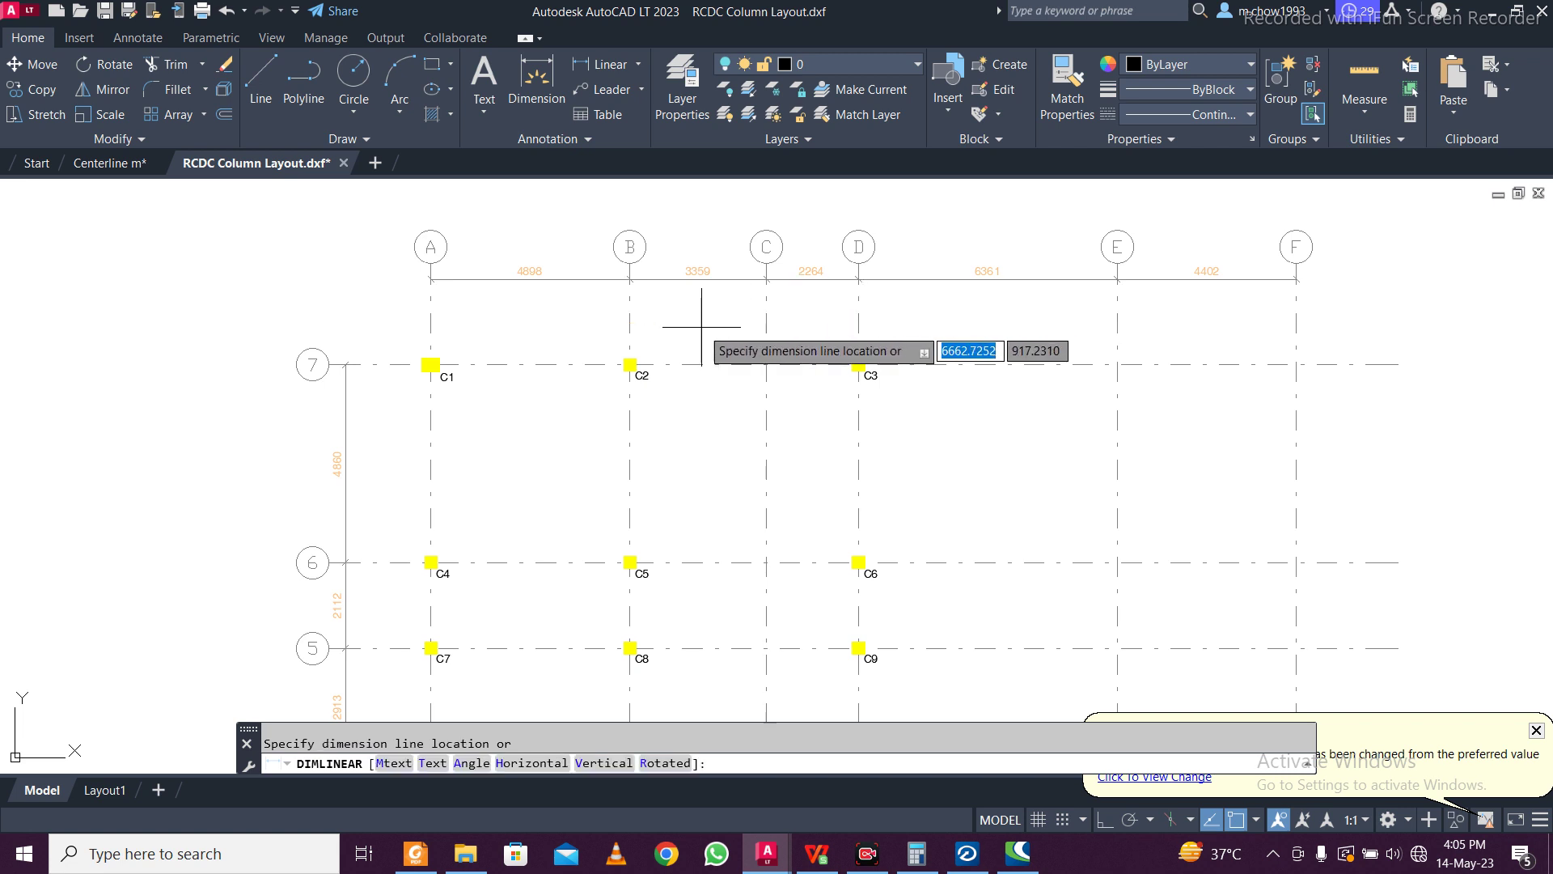
key(Escape)
Examine the grid spacings and the positions of columns C1 to C9 in the column layout drawing
scroll(716, 261, up, 4)
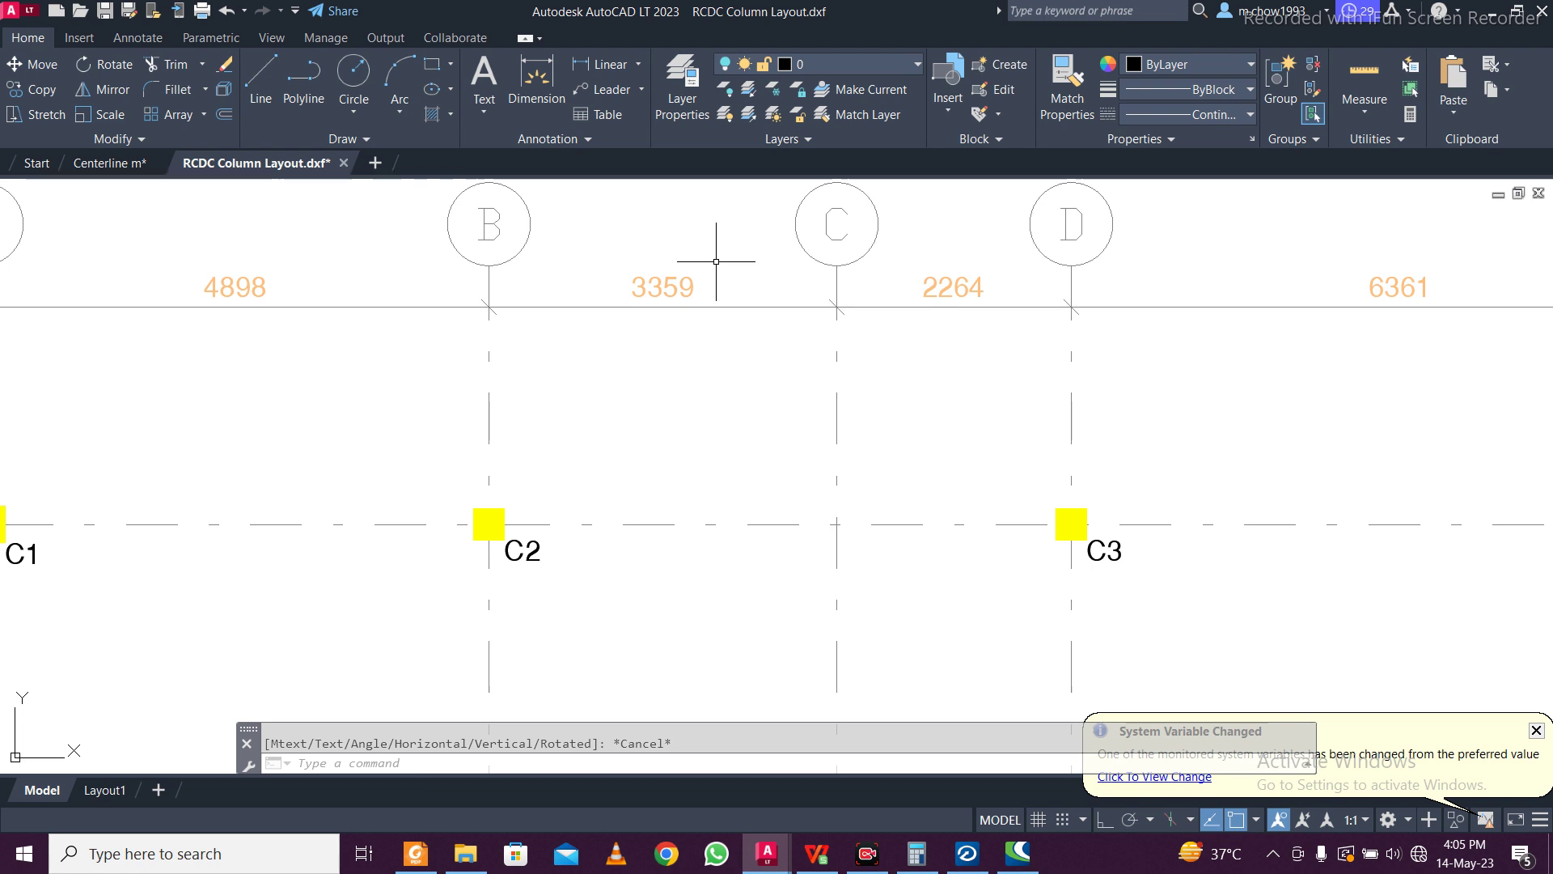
scroll(716, 262, down, 4)
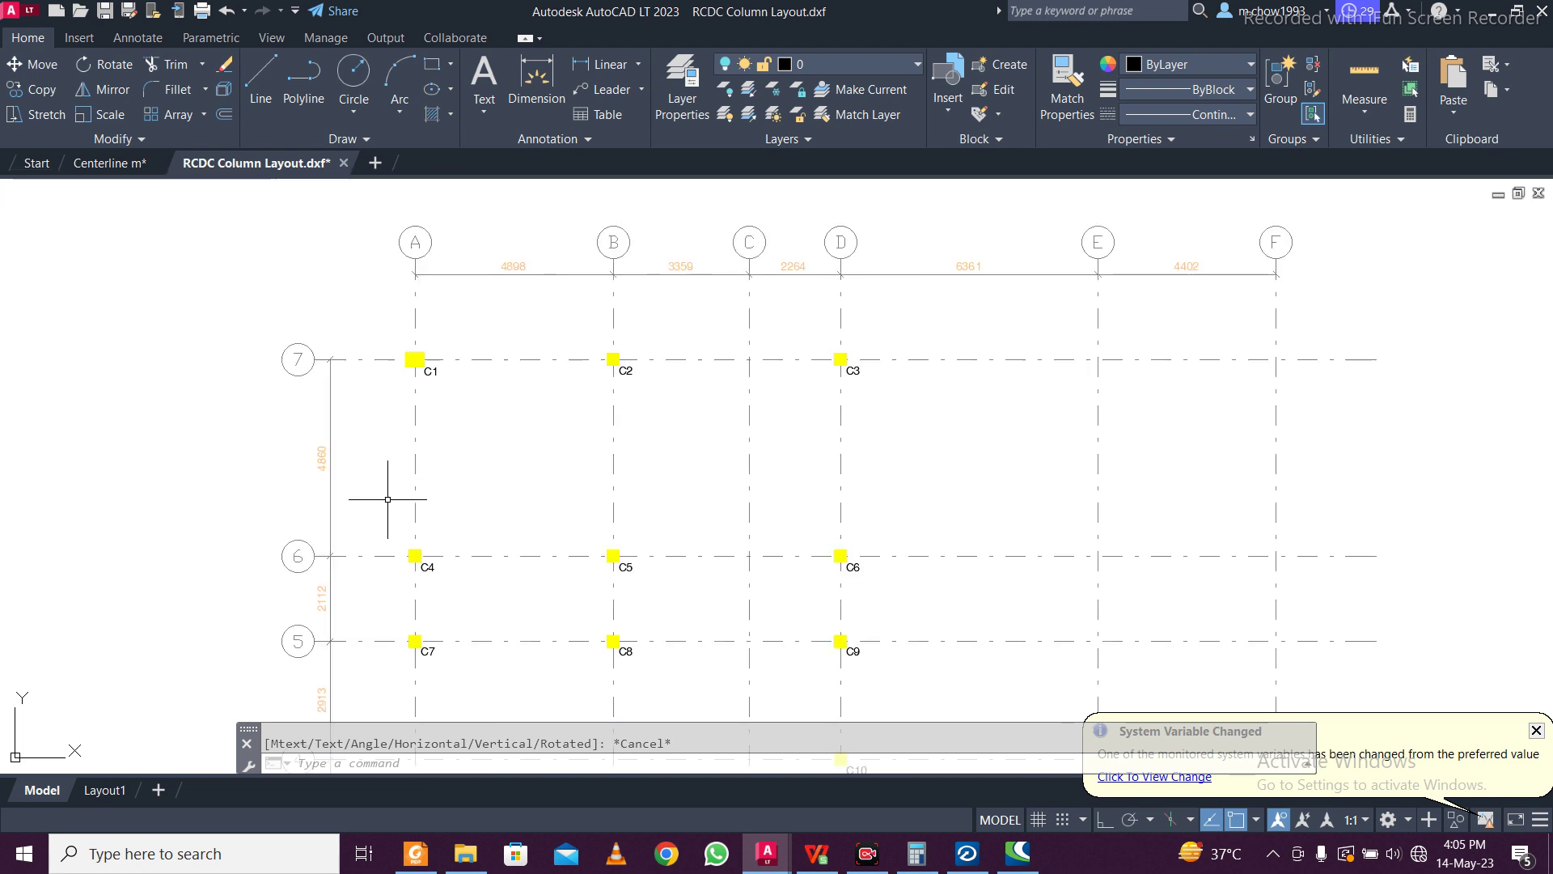
scroll(381, 502, up, 4)
scroll(382, 502, down, 2)
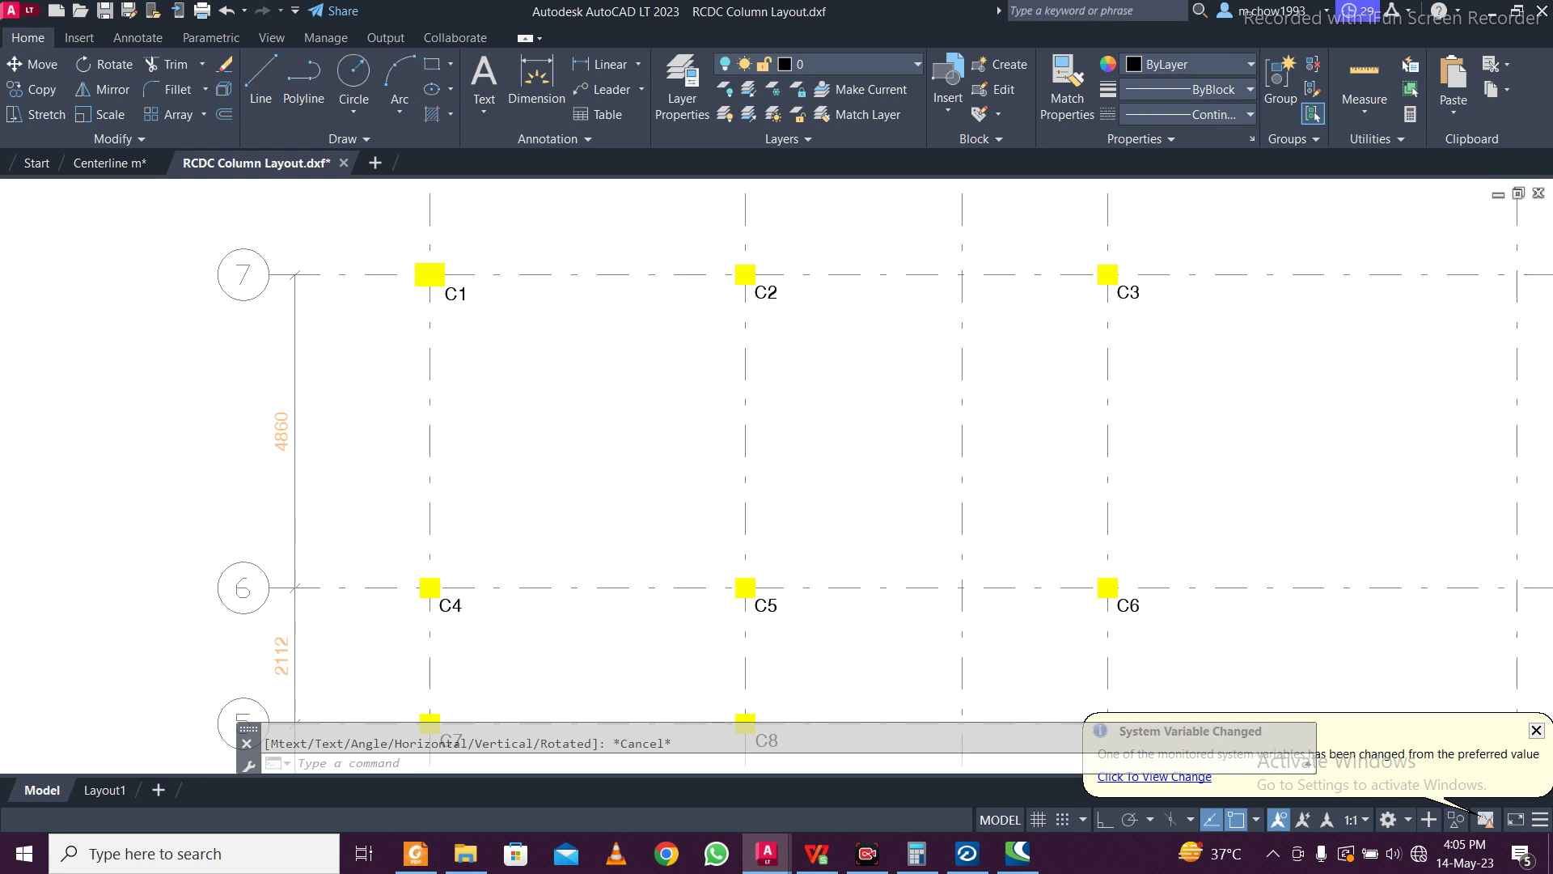
scroll(867, 455, down, 2)
scroll(923, 493, up, 2)
scroll(1076, 555, down, 4)
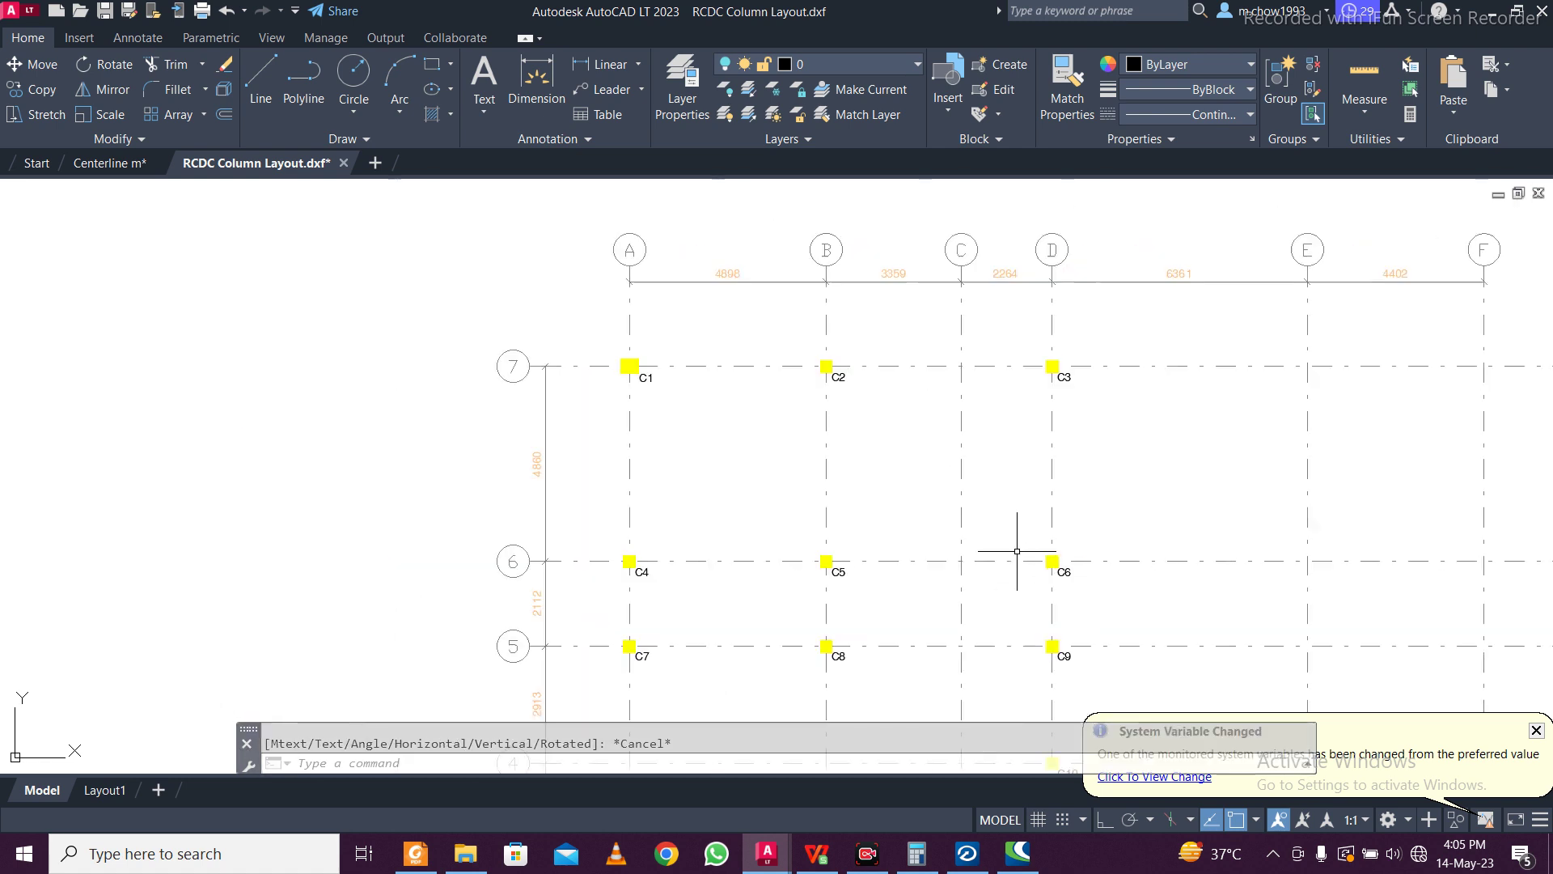
scroll(1050, 578, up, 4)
scroll(1050, 578, down, 3)
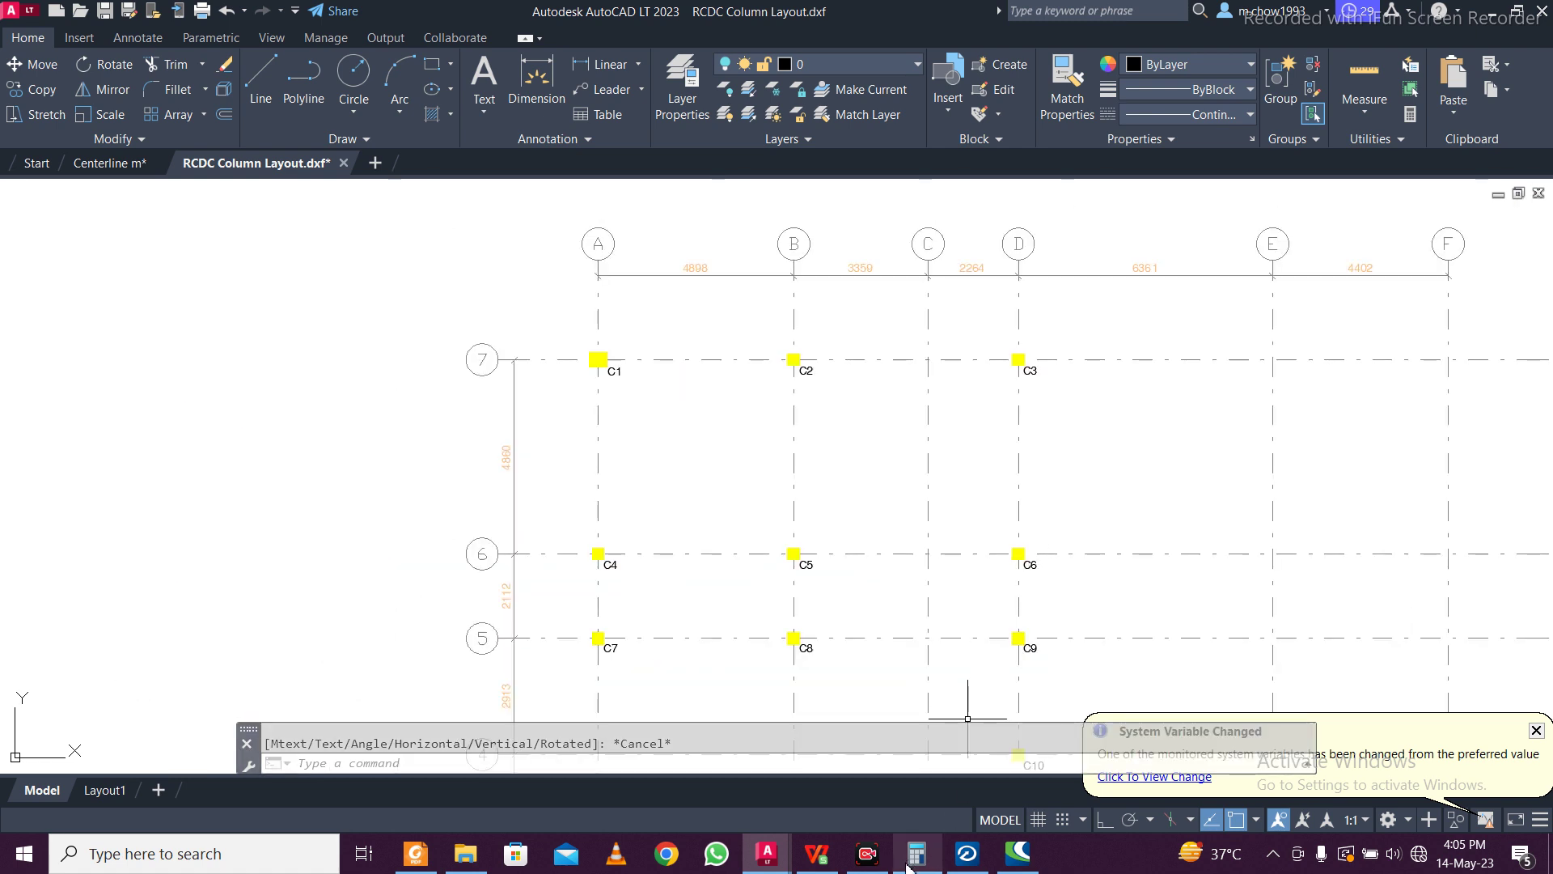
Return to STAAD RCDC, dismiss the Bentley sign-in window and open the Redesign Column dialog for column C2
click(981, 861)
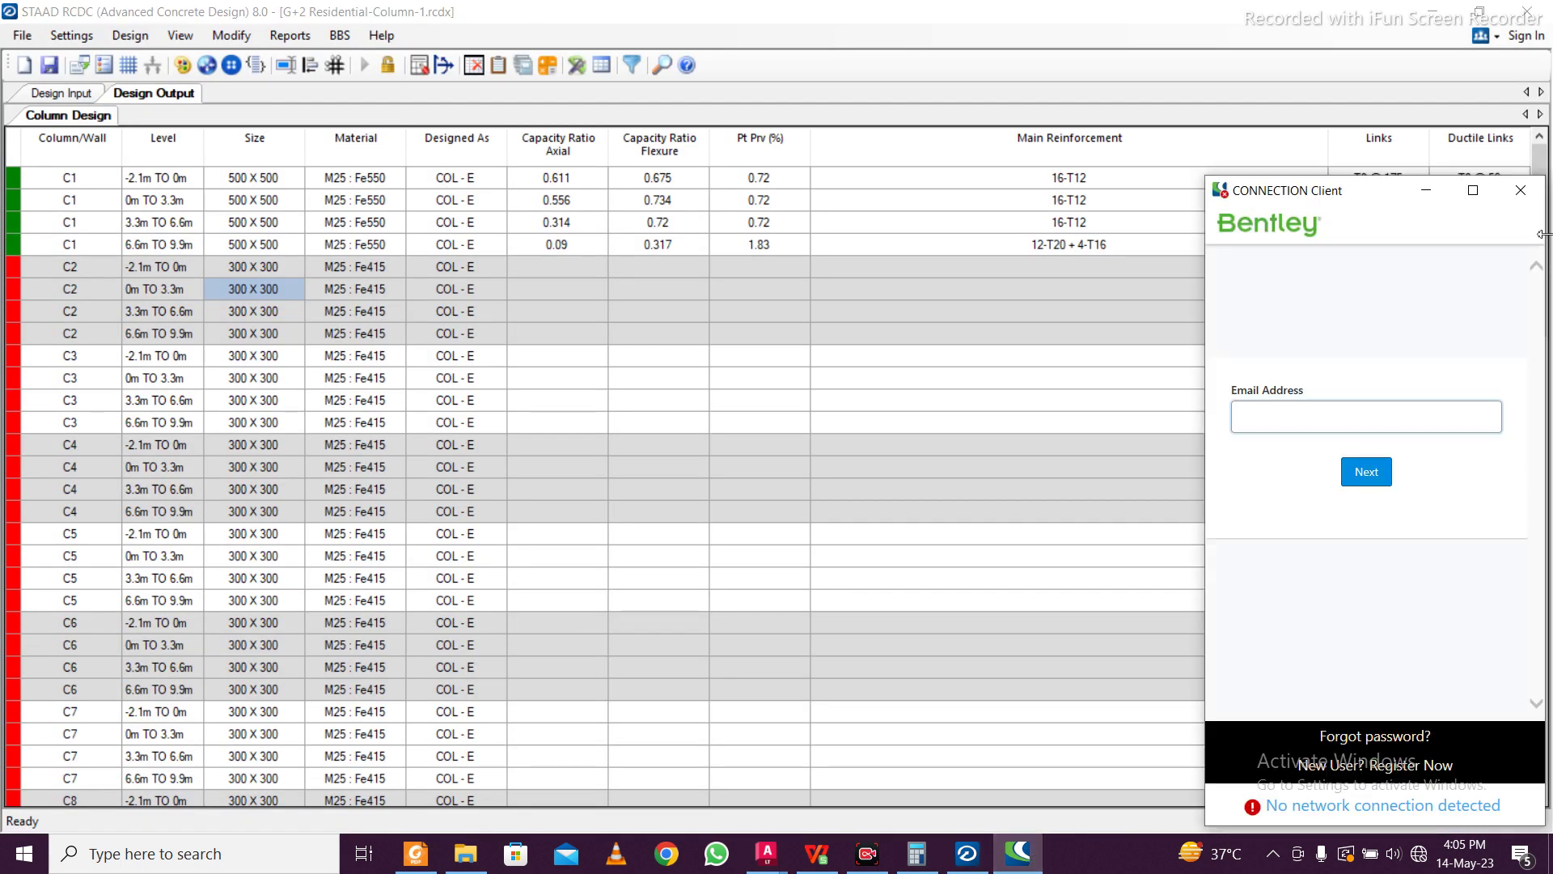
click(1521, 190)
right_click(275, 307)
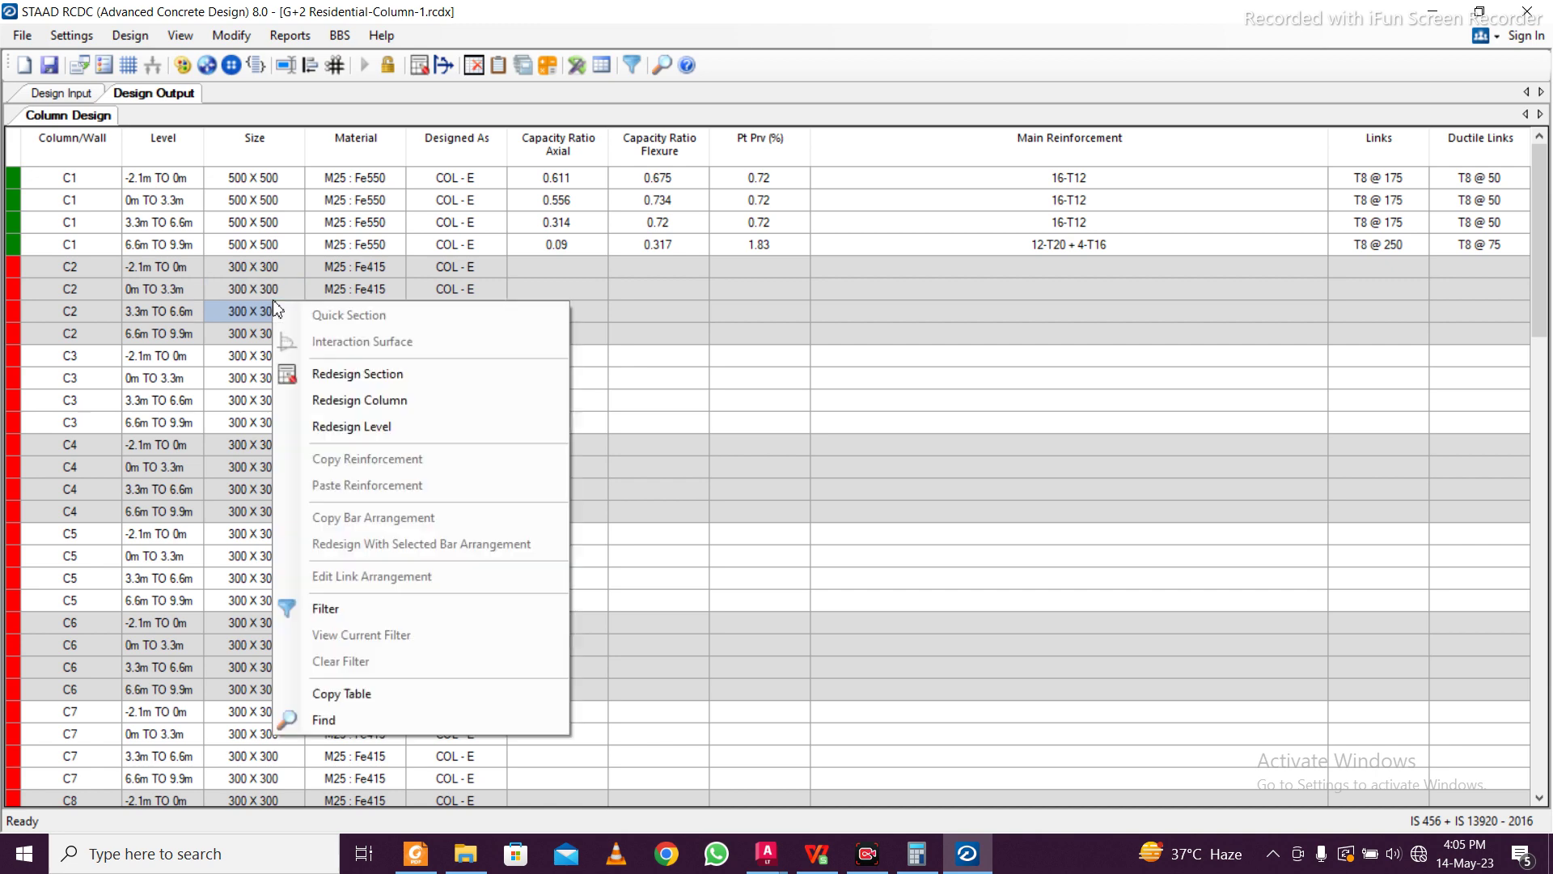
click(364, 399)
Set both B and D of column C2 to 450 at all four levels
click(590, 278)
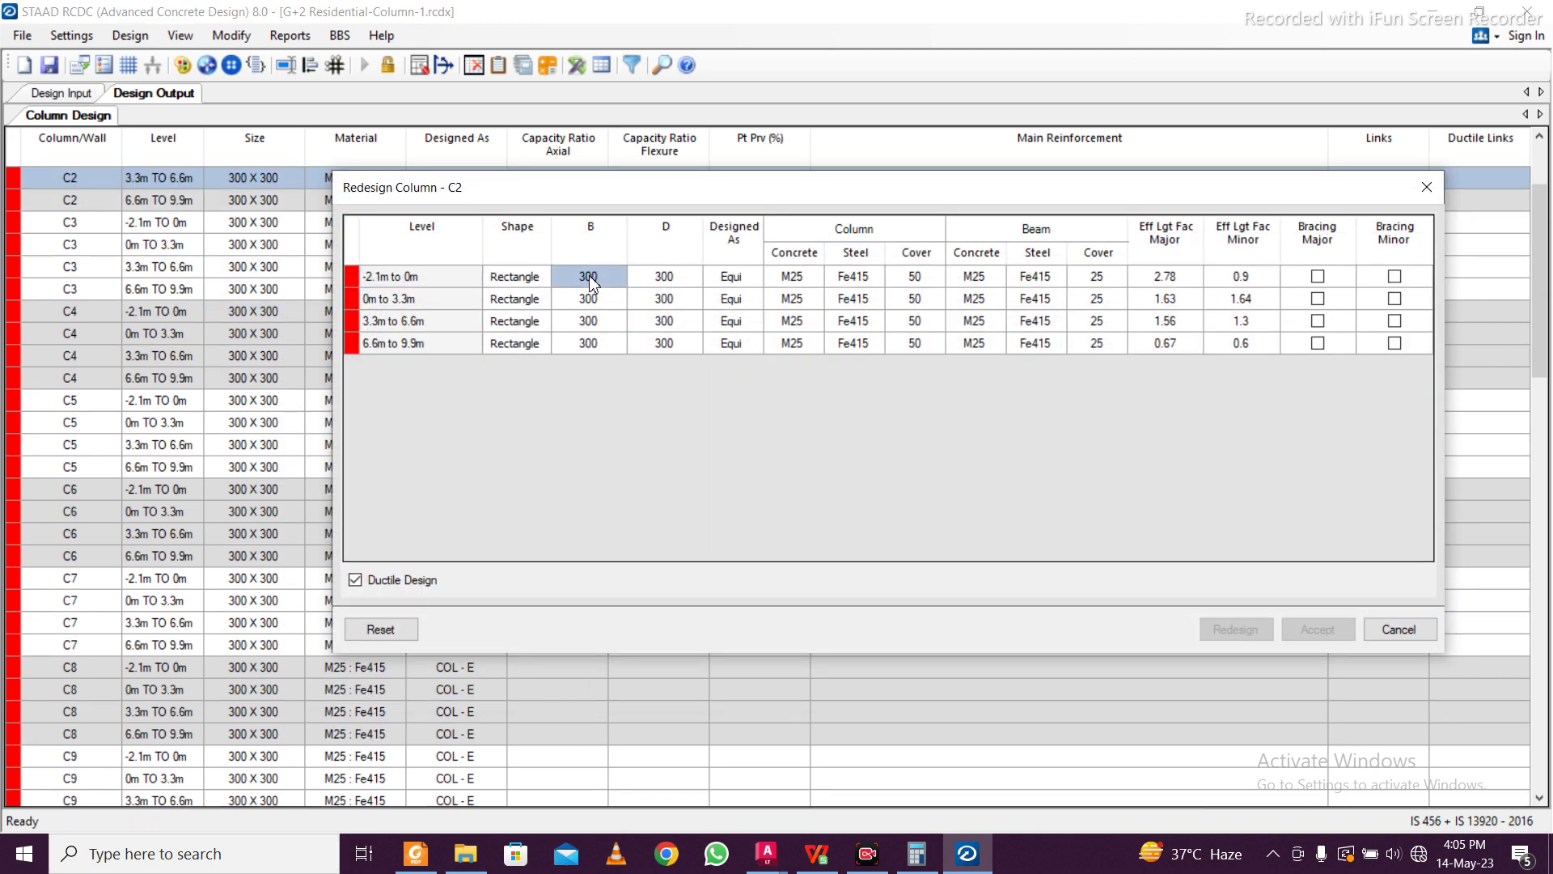
text(450)
click(589, 299)
text(450)
click(643, 307)
click(603, 303)
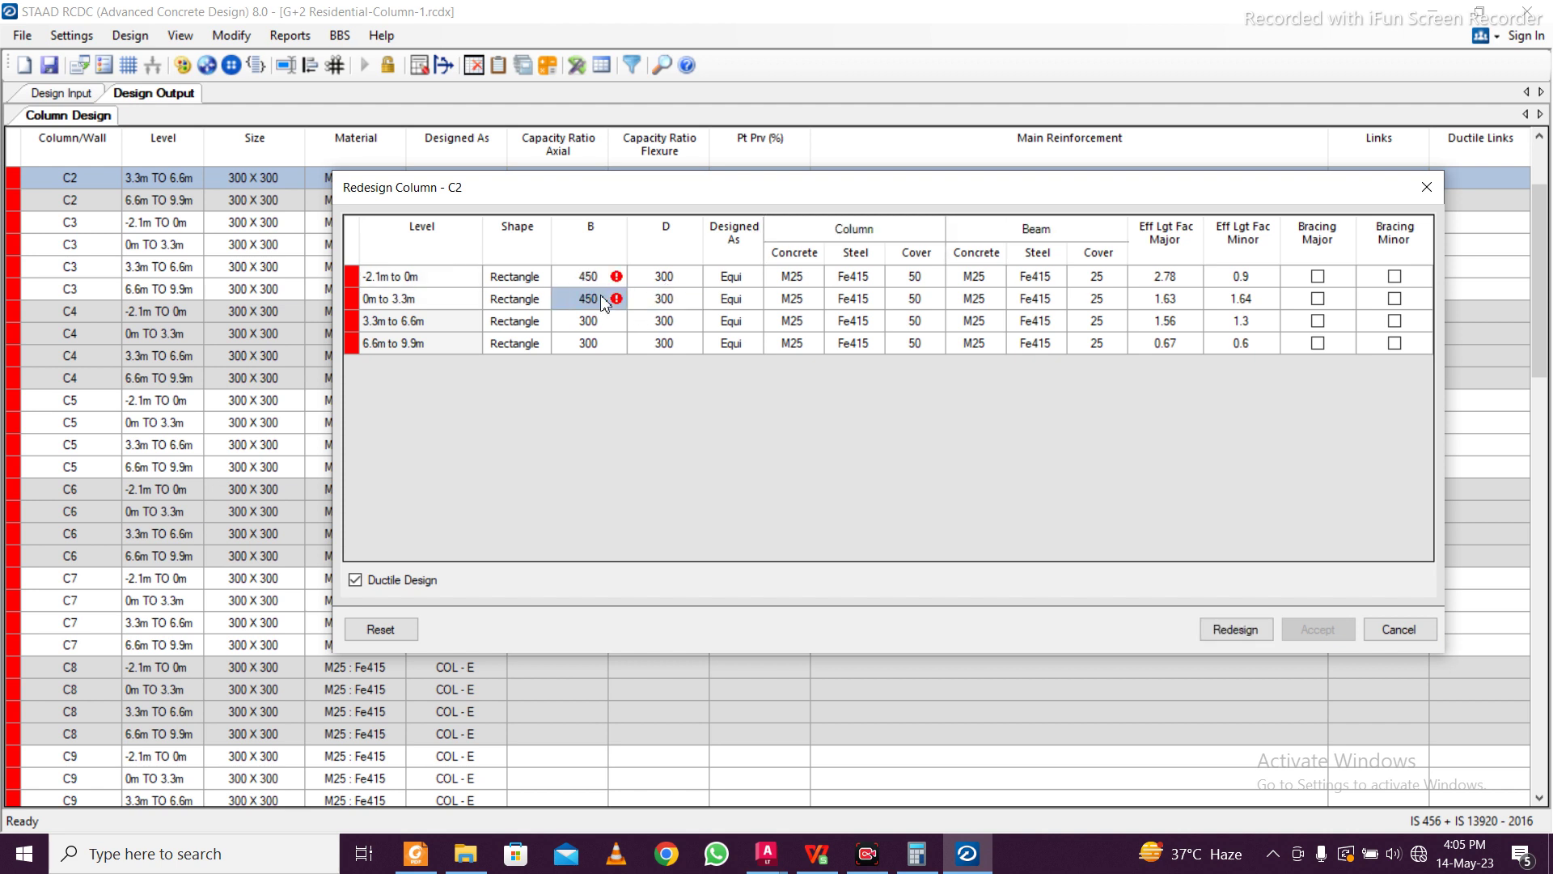
drag(592, 284, 631, 347)
key(ctrl+d)
Set the column steel grade of column C2 to Fe550 at all four levels
click(876, 278)
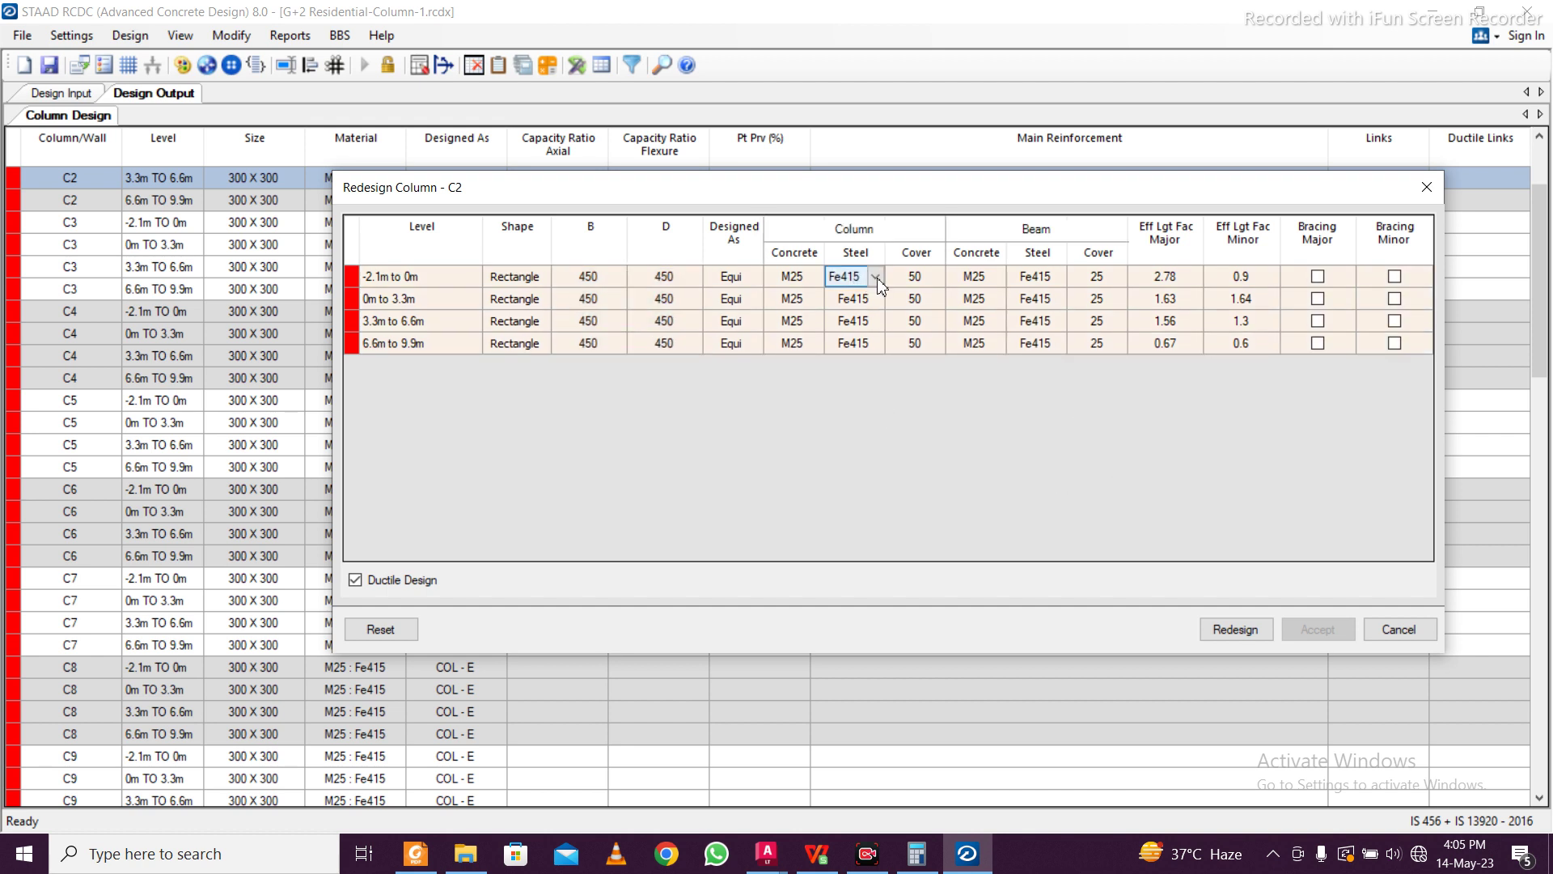
click(877, 278)
click(853, 356)
click(849, 278)
drag(853, 283, 854, 343)
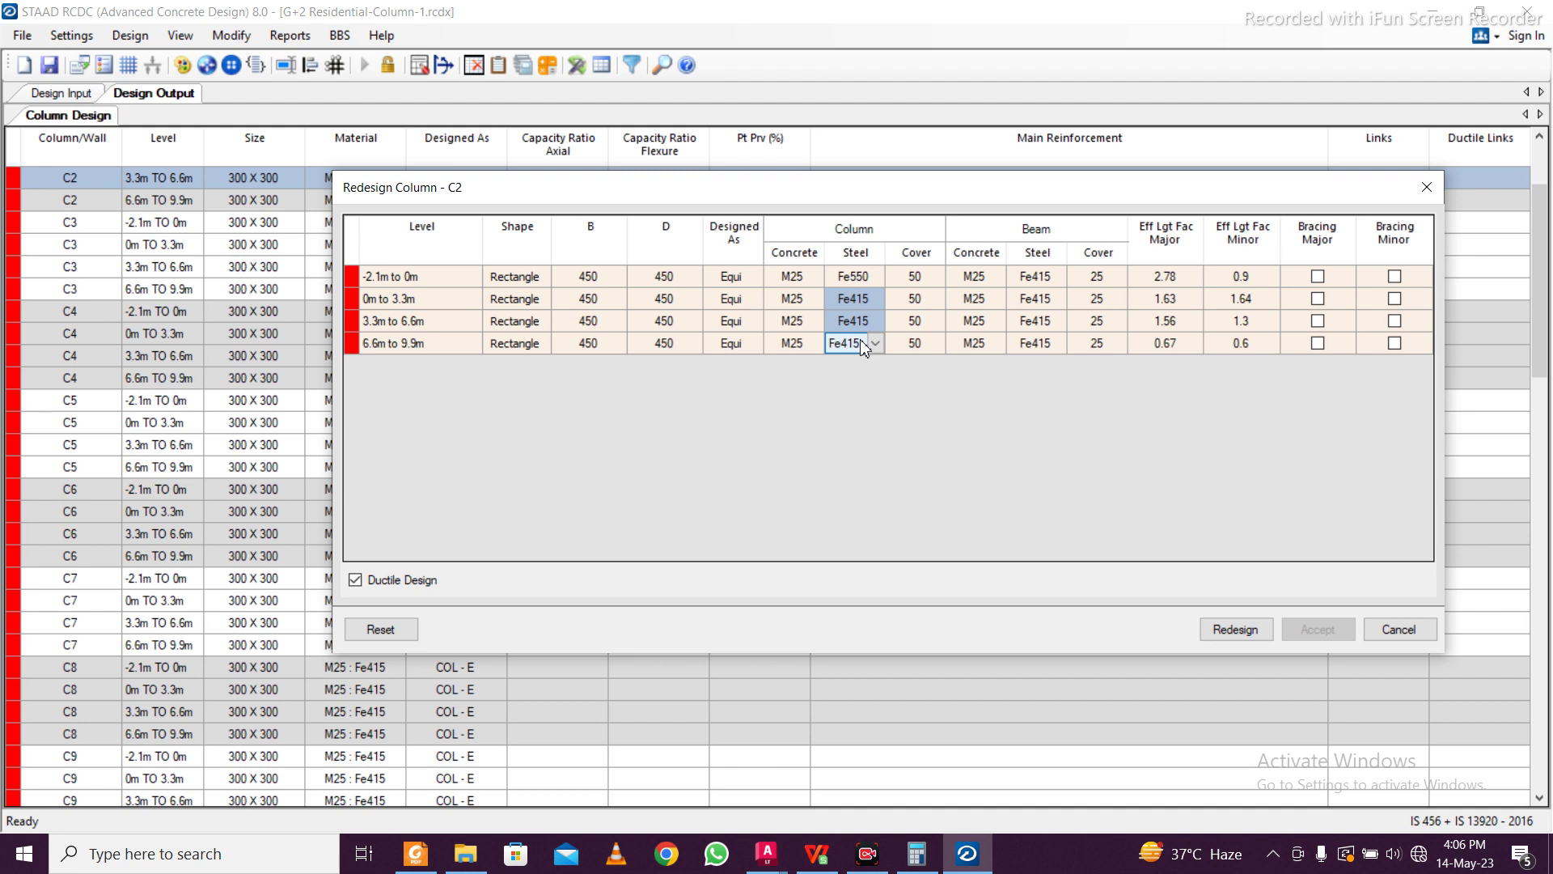
key(ctrl+d)
Run the redesign of column C2 and accept the design
click(1224, 629)
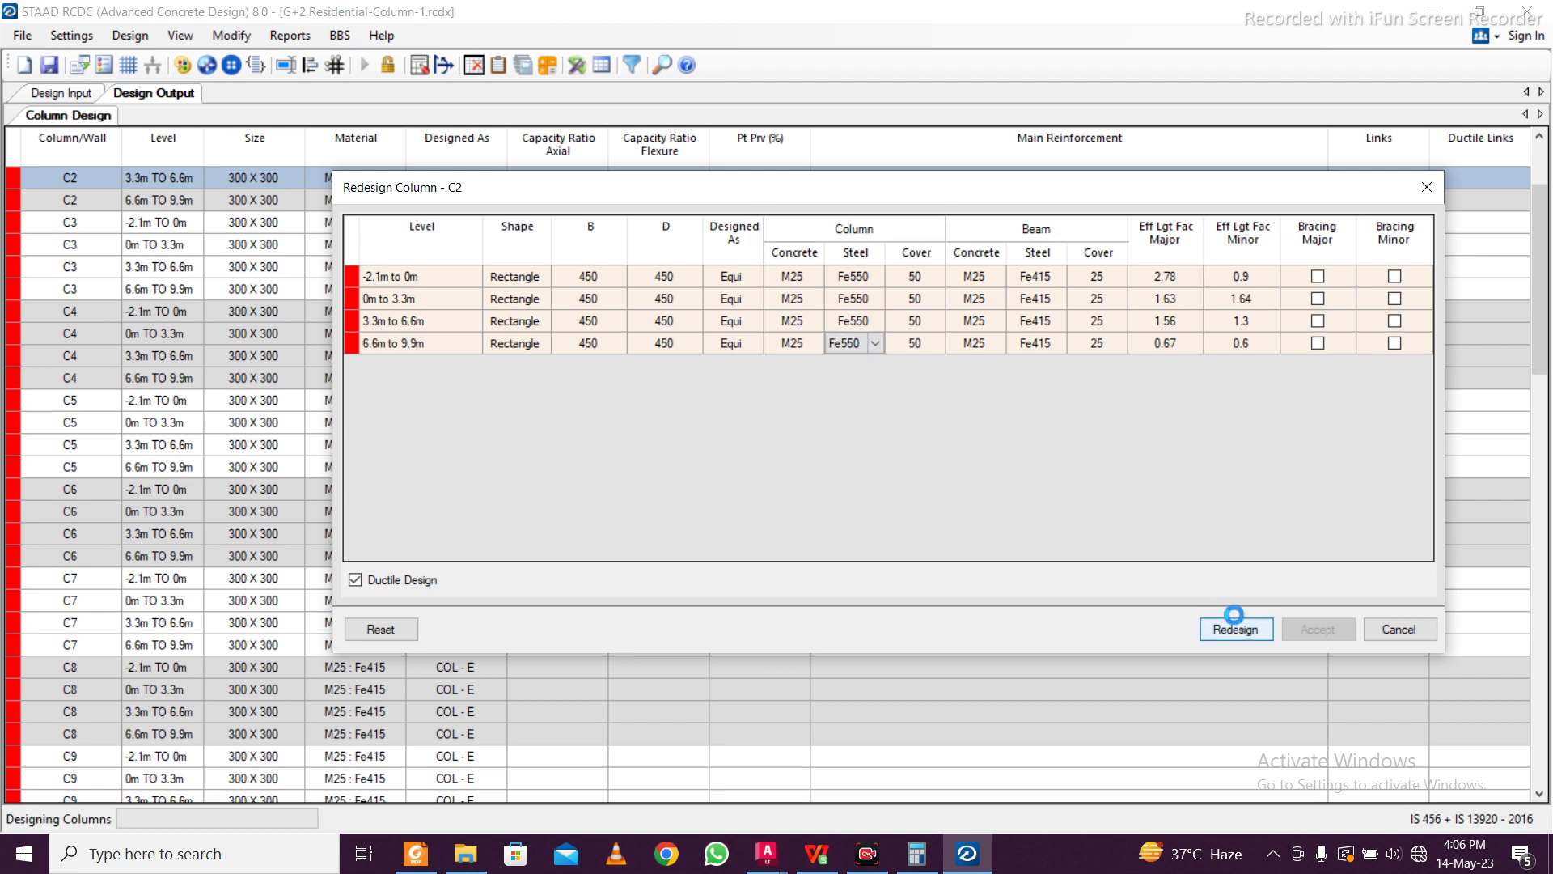
click(891, 516)
click(636, 325)
click(637, 284)
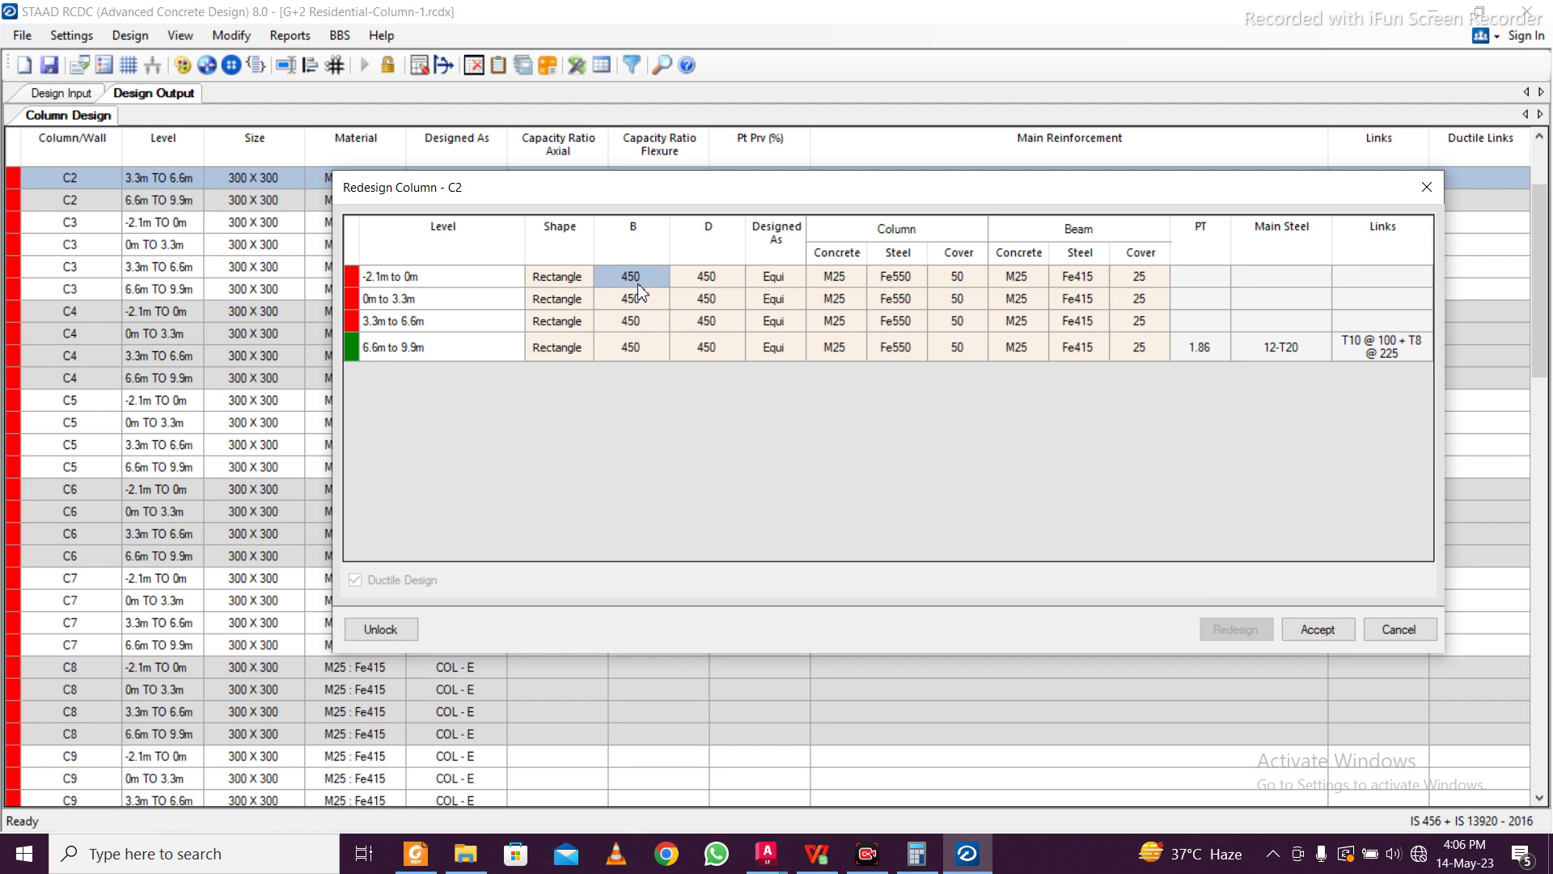
click(1318, 629)
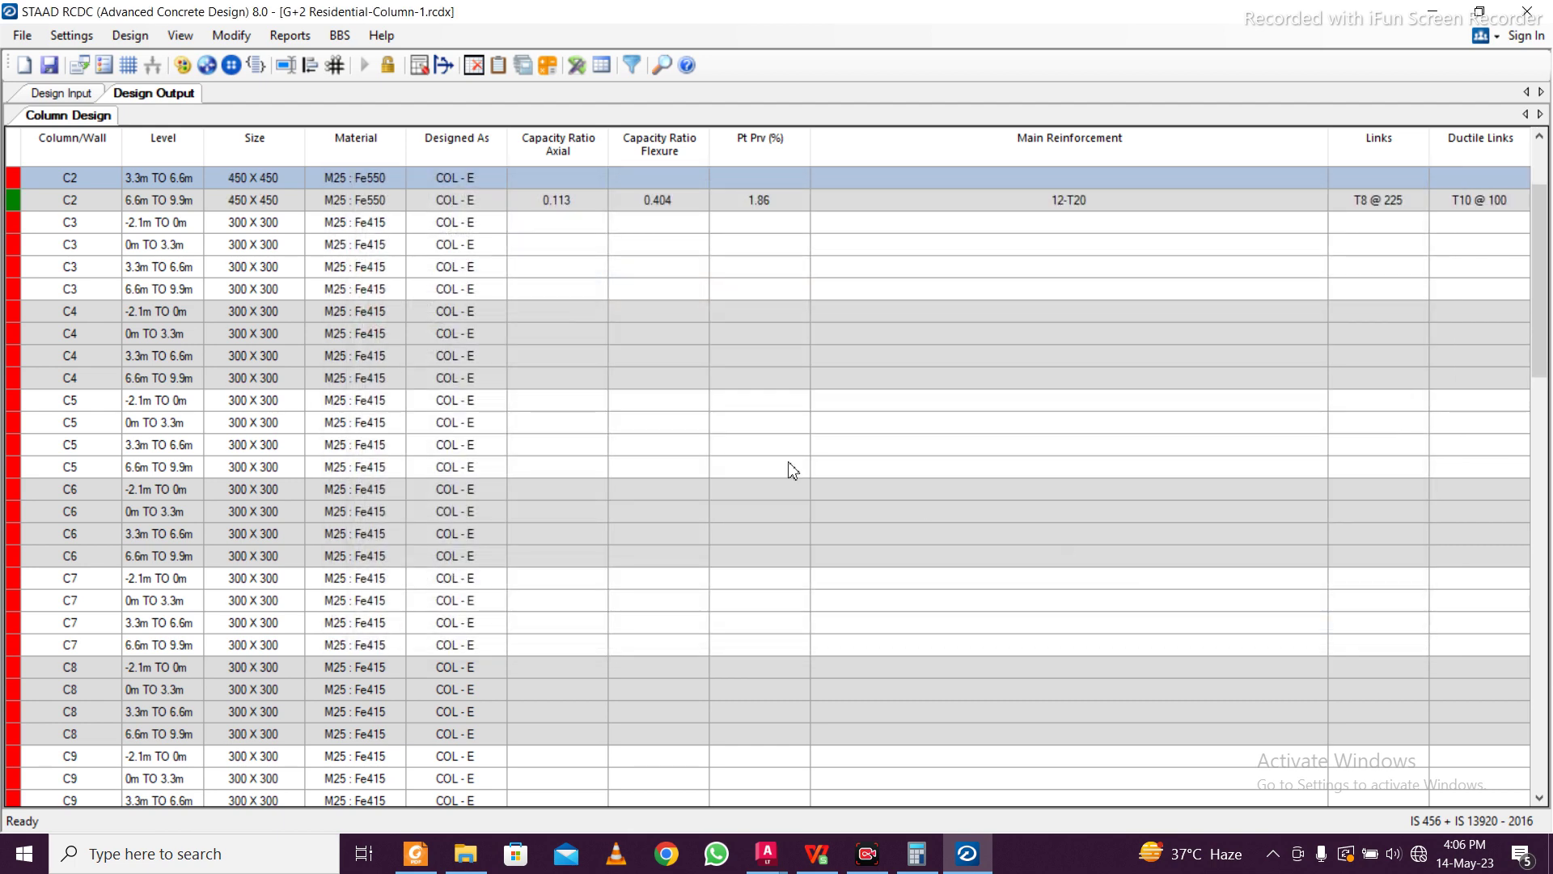
scroll(419, 309, up, 2)
right_click(417, 309)
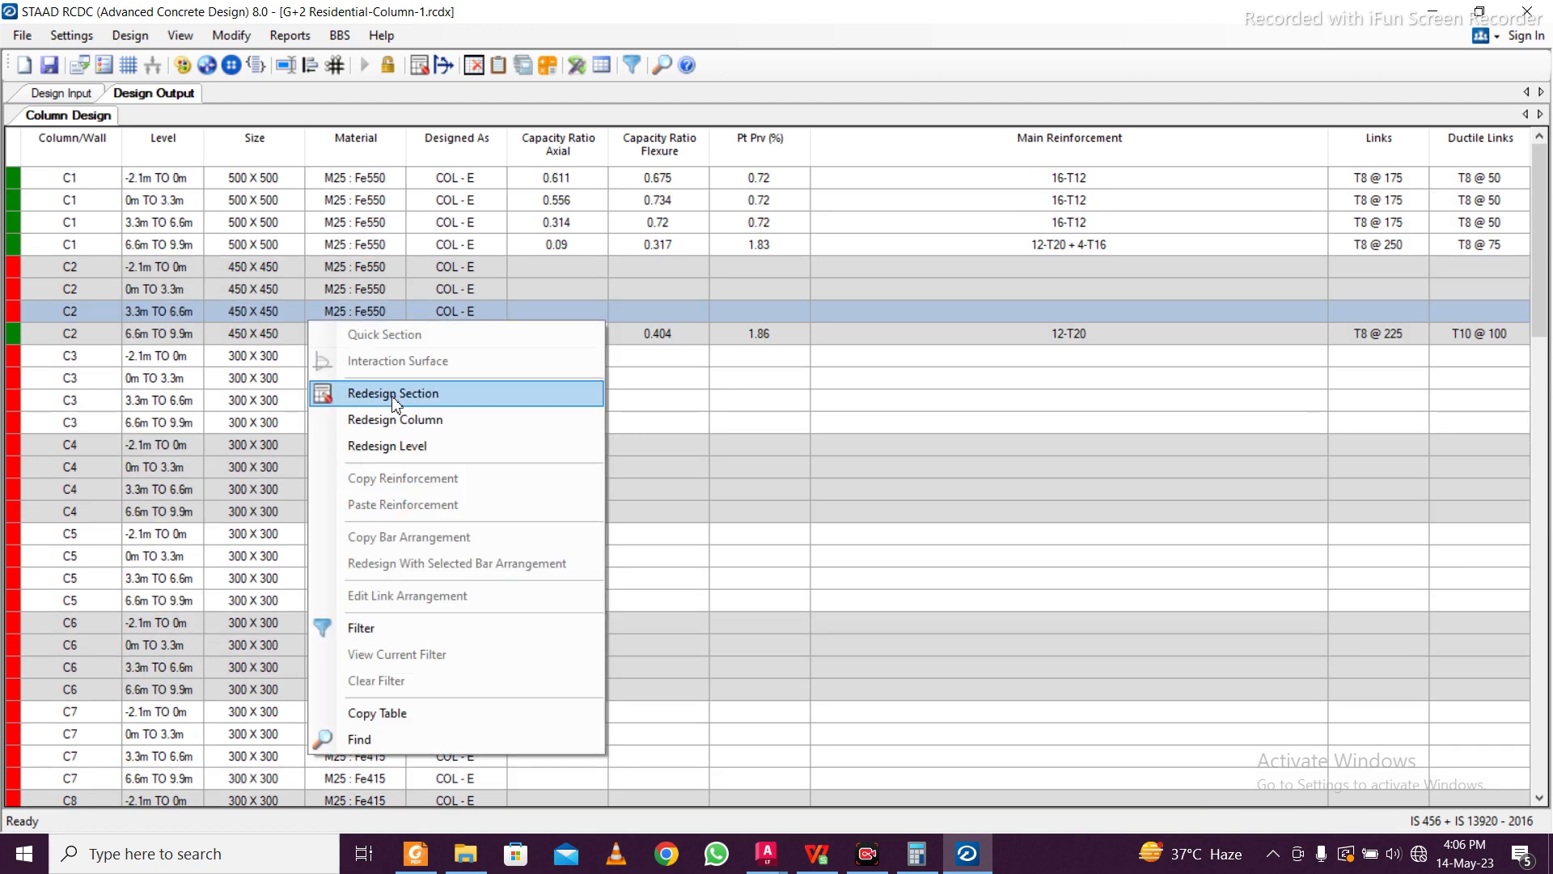
key(Escape)
right_click(385, 293)
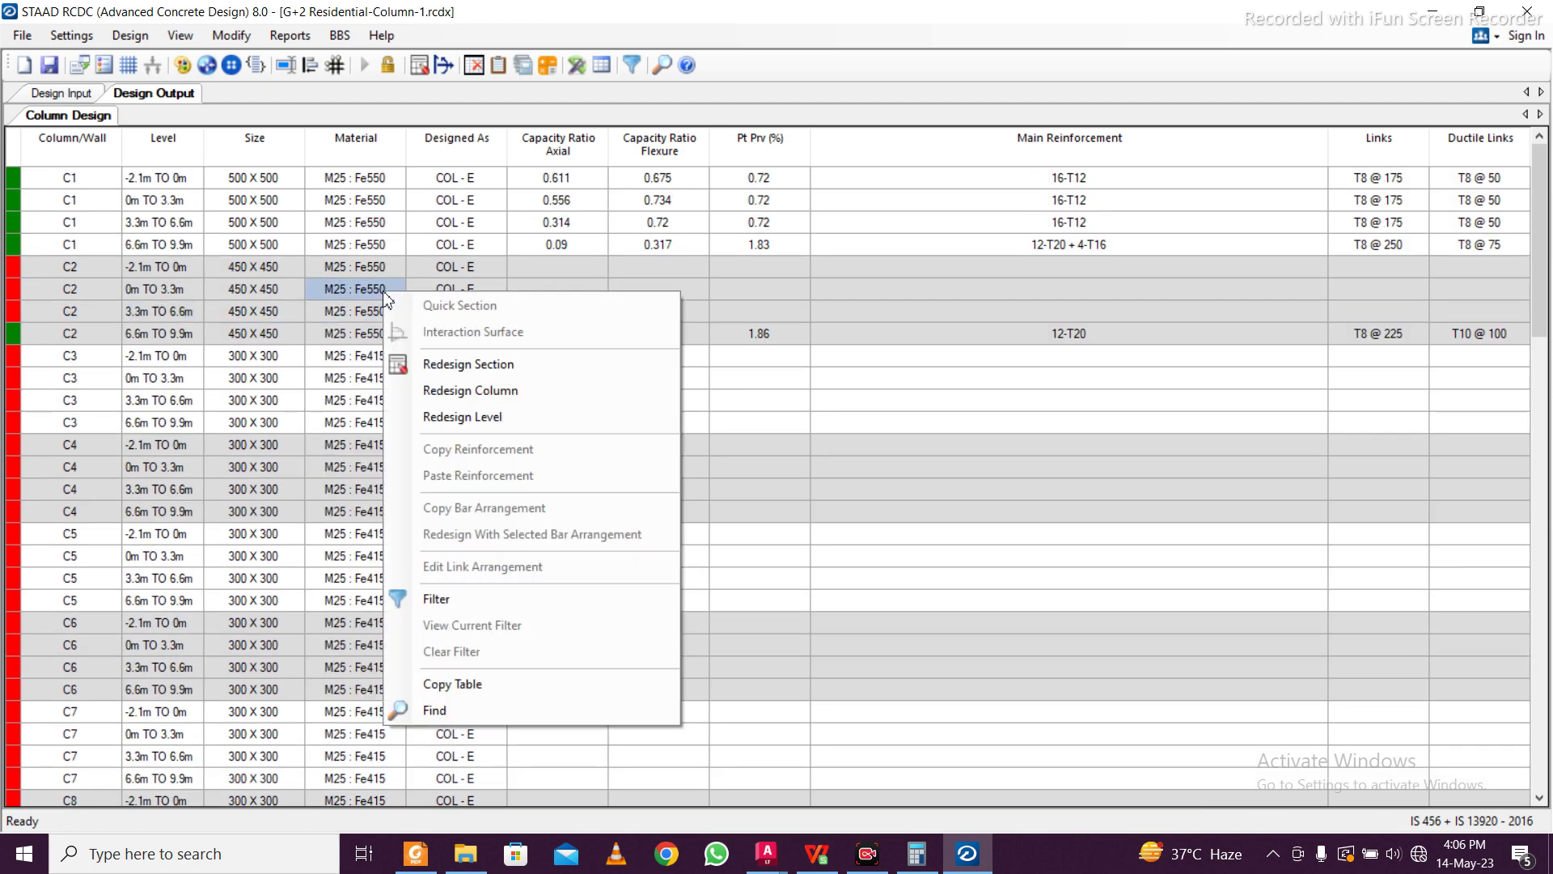
click(444, 364)
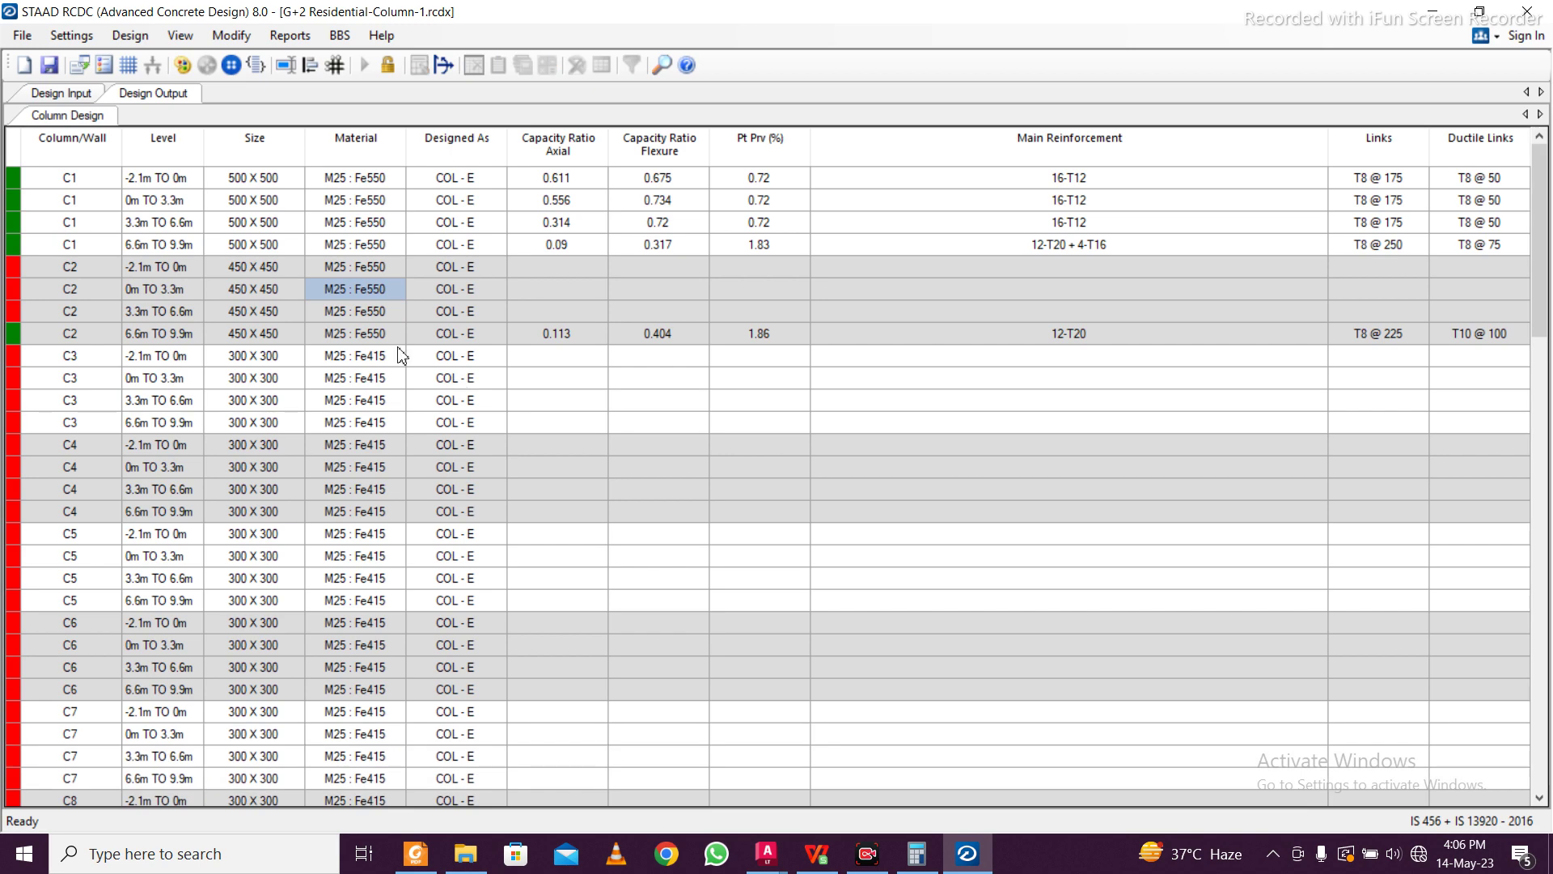
right_click(343, 319)
click(842, 572)
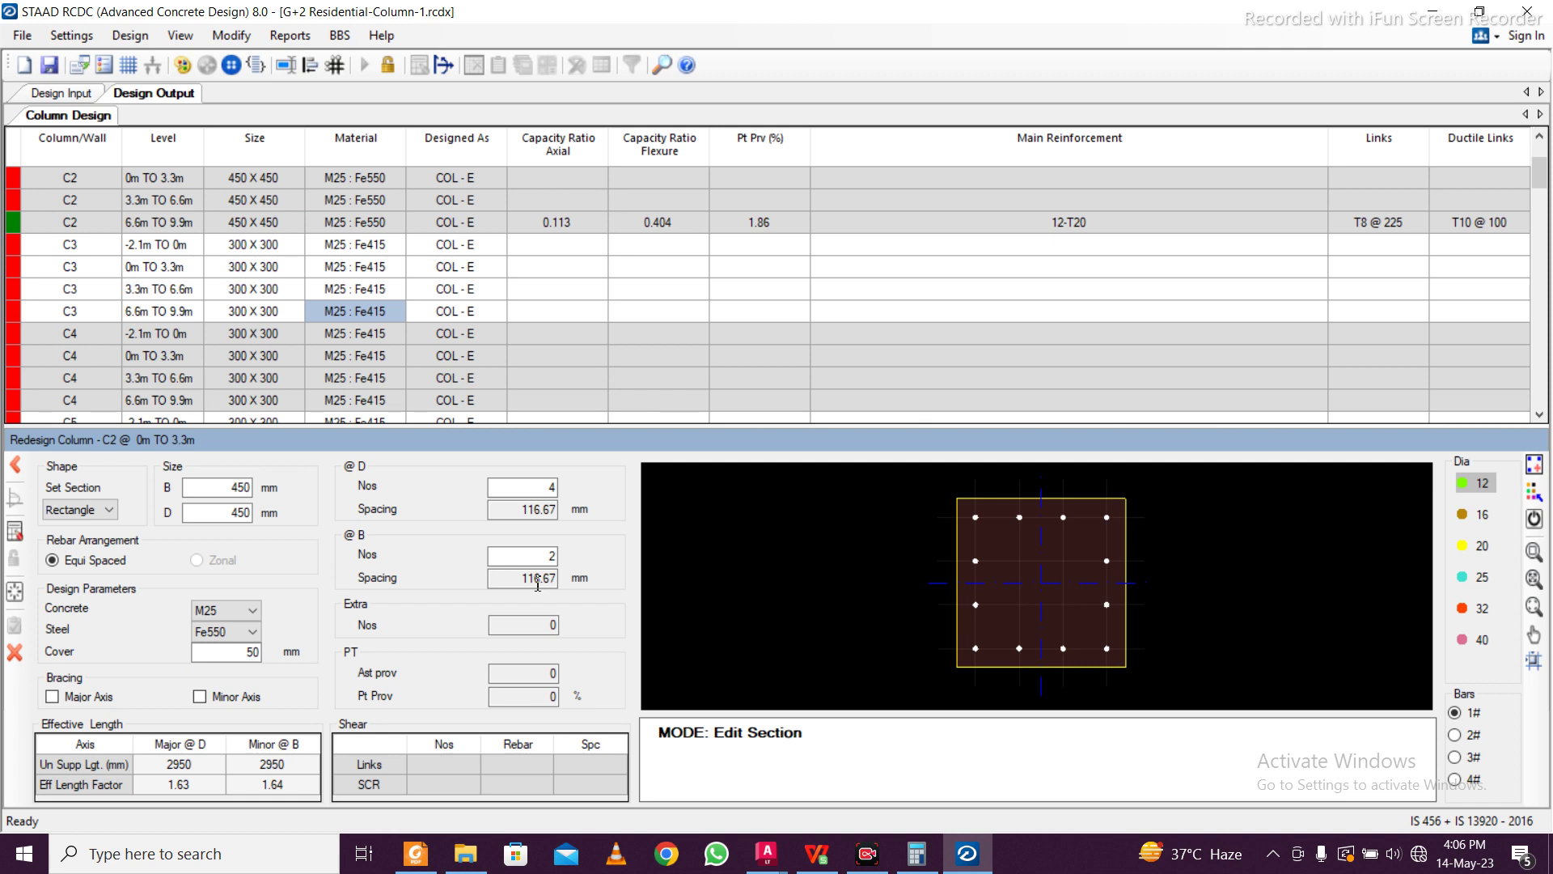
double_click(237, 487)
text(500)
click(14, 652)
click(295, 292)
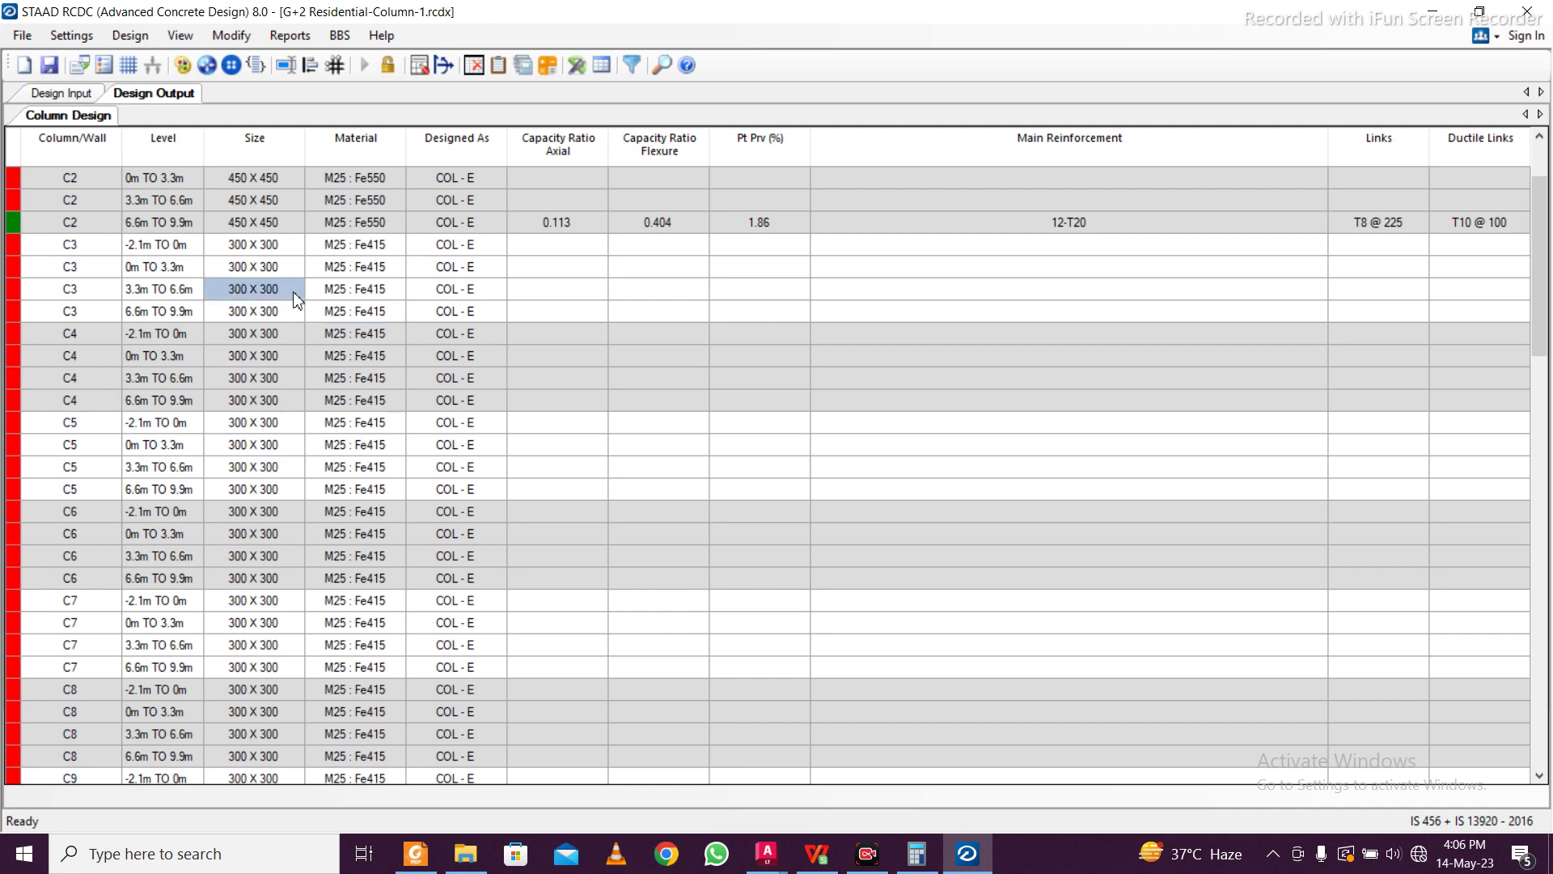
click(330, 268)
click(245, 272)
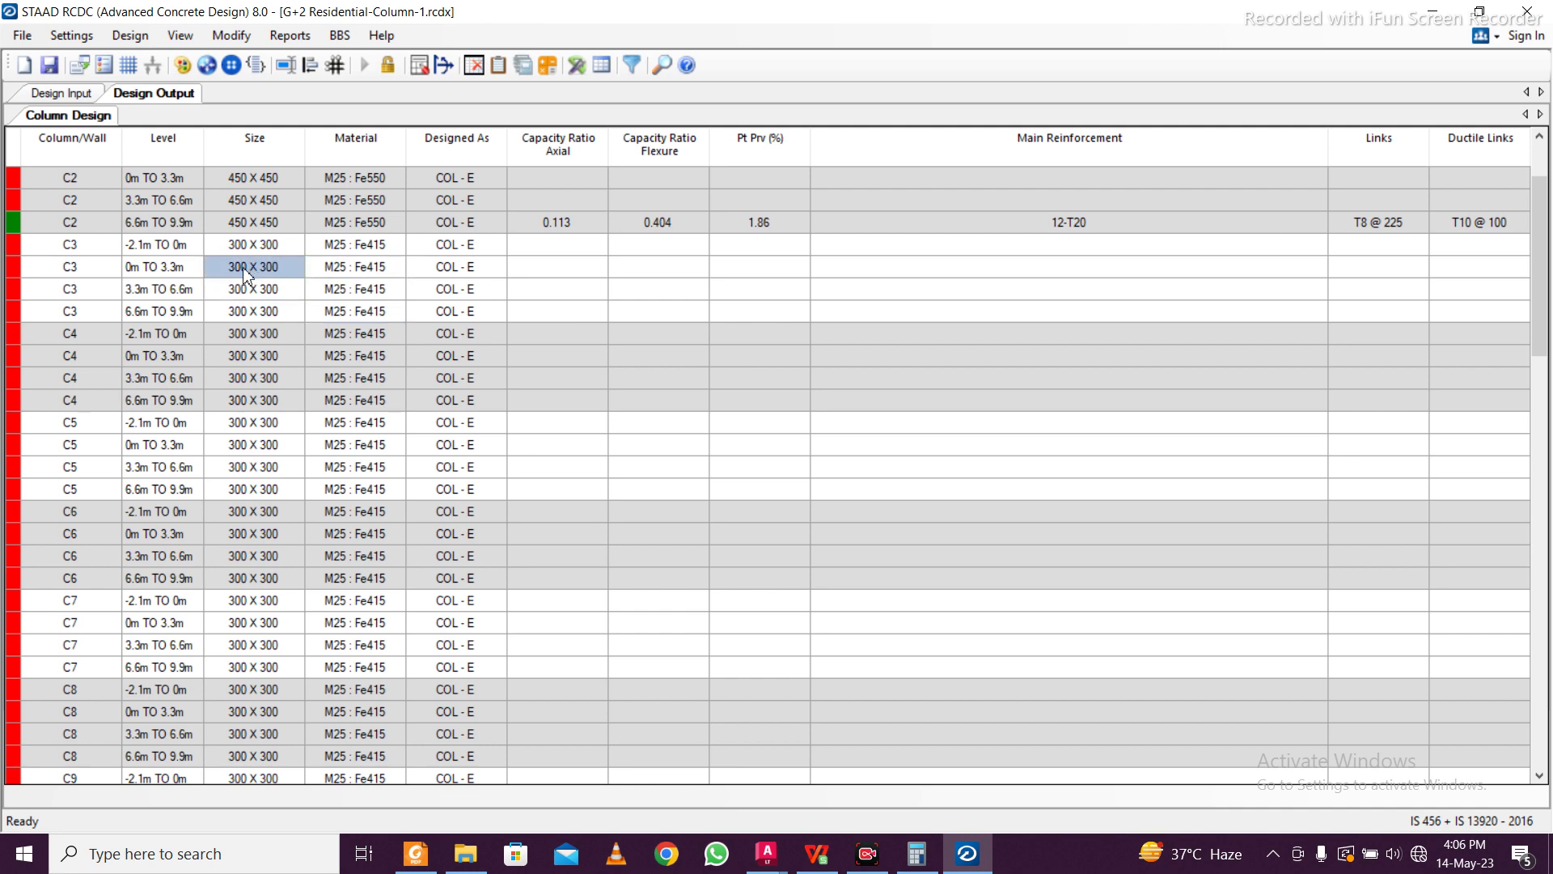
right_click(230, 278)
click(319, 368)
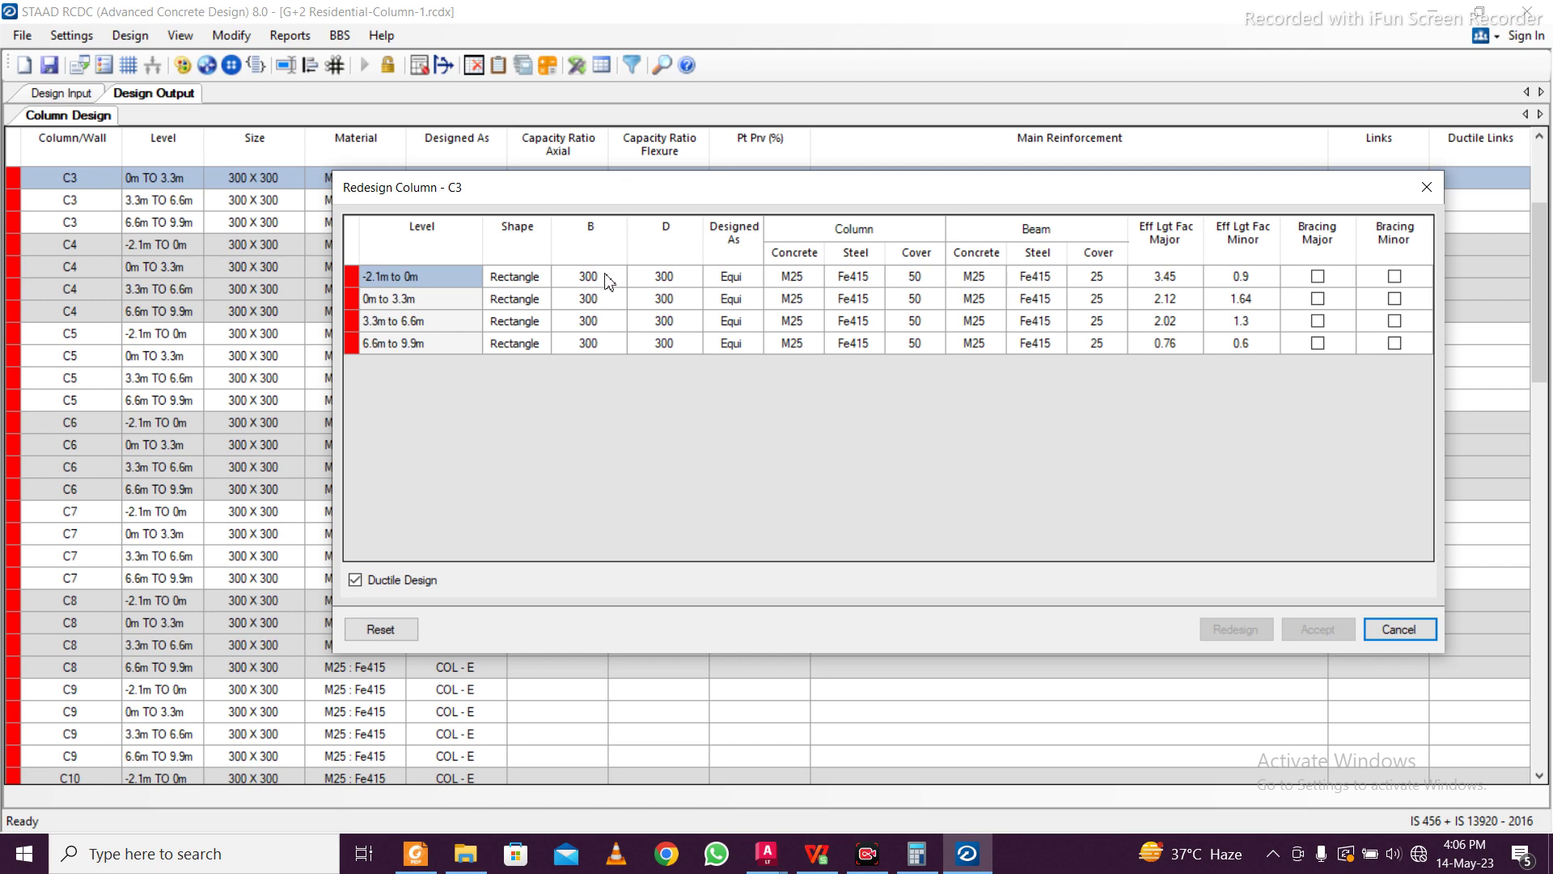
click(1427, 187)
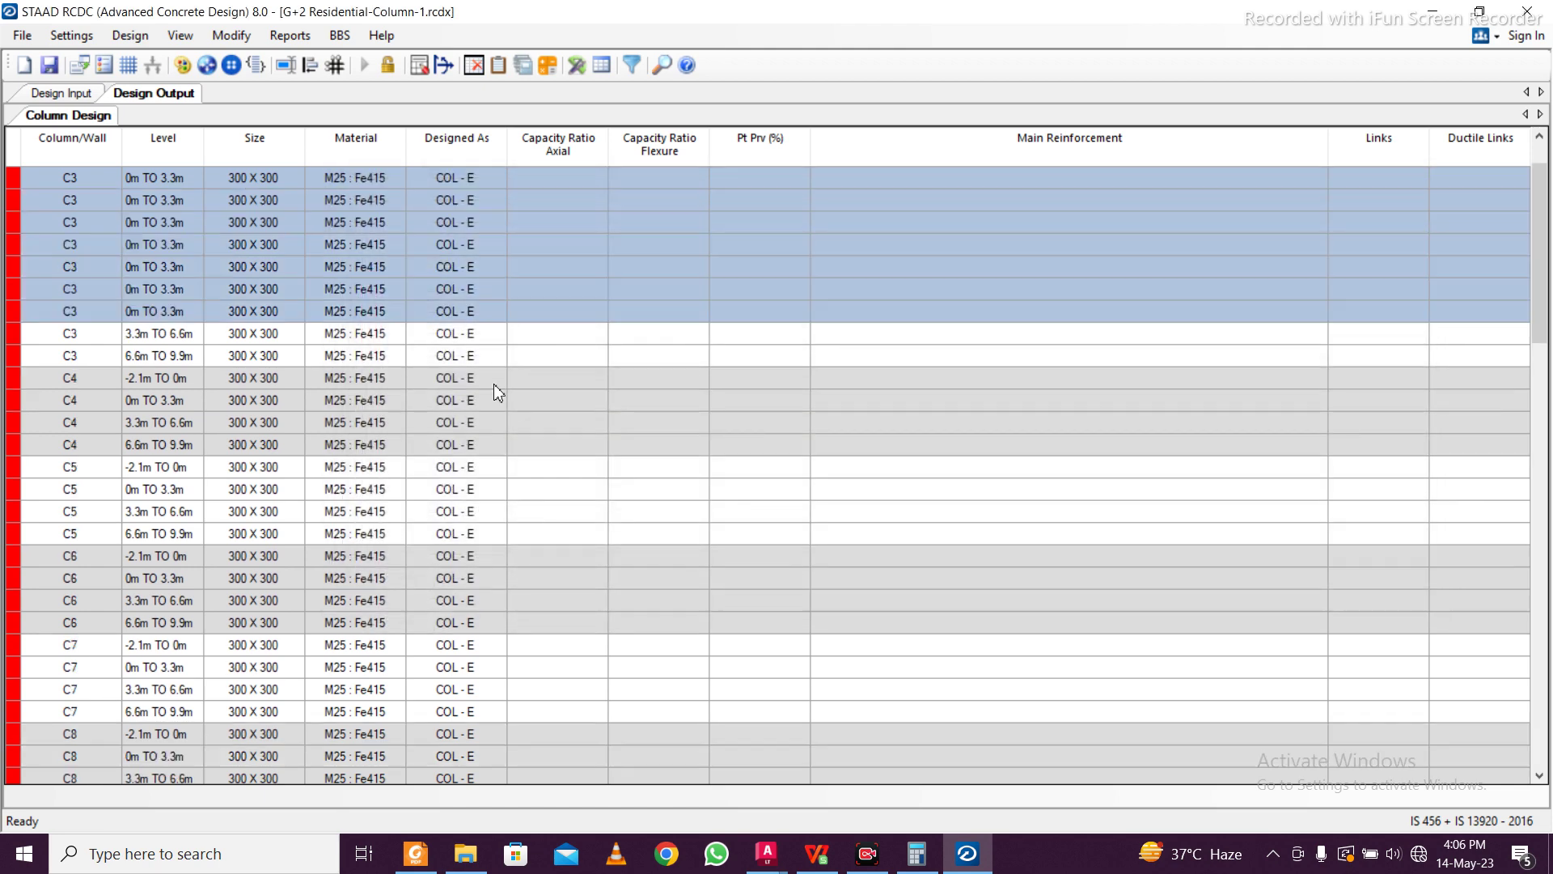
Open the Redesign Column dialog for column C2 again
right_click(215, 313)
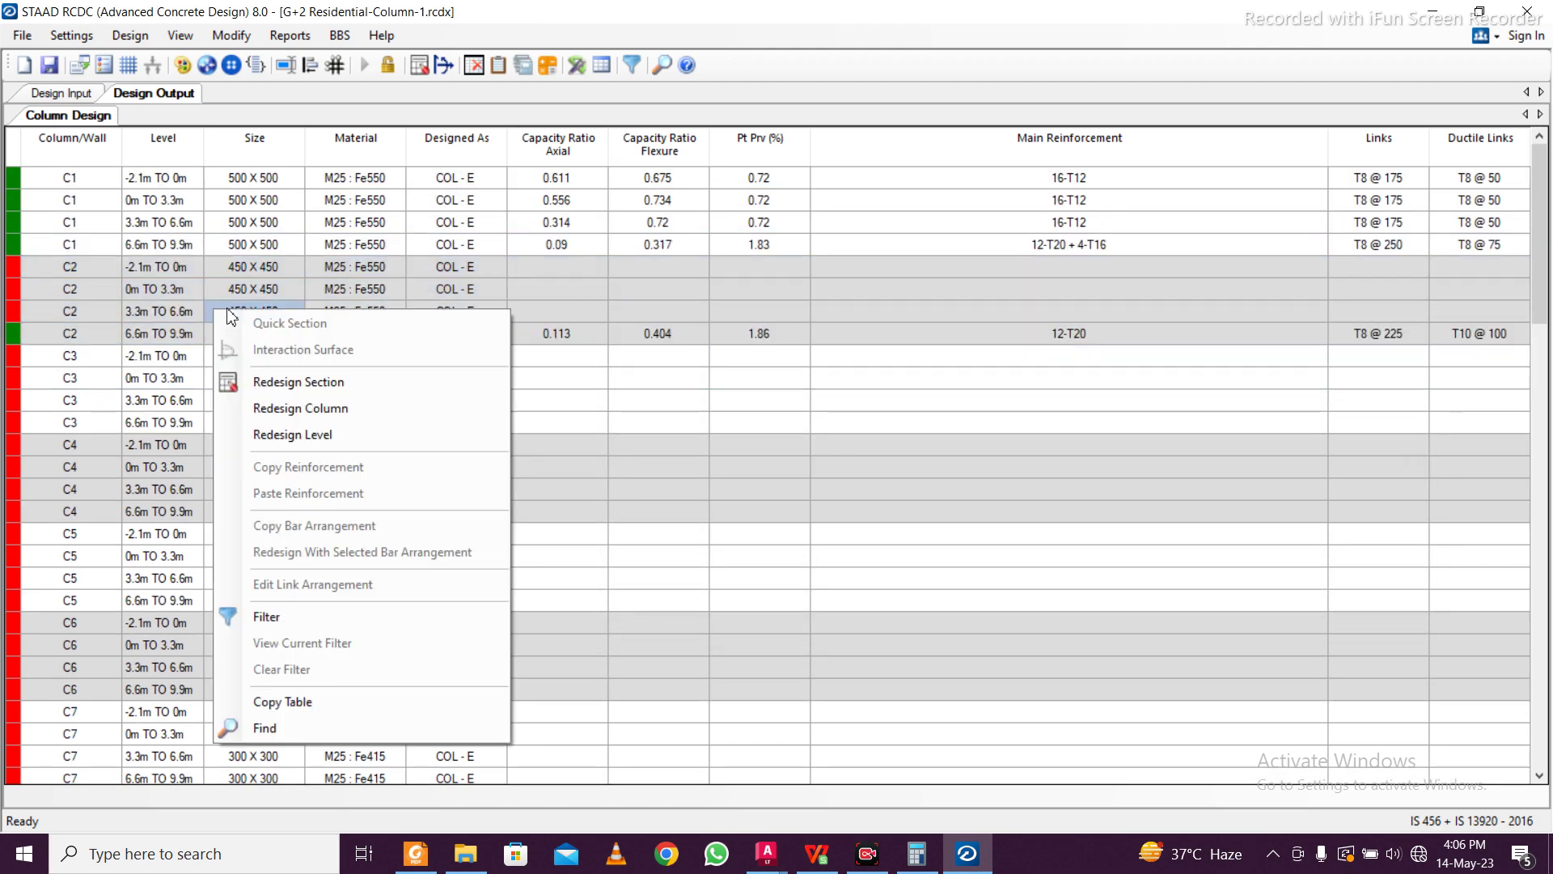
click(322, 398)
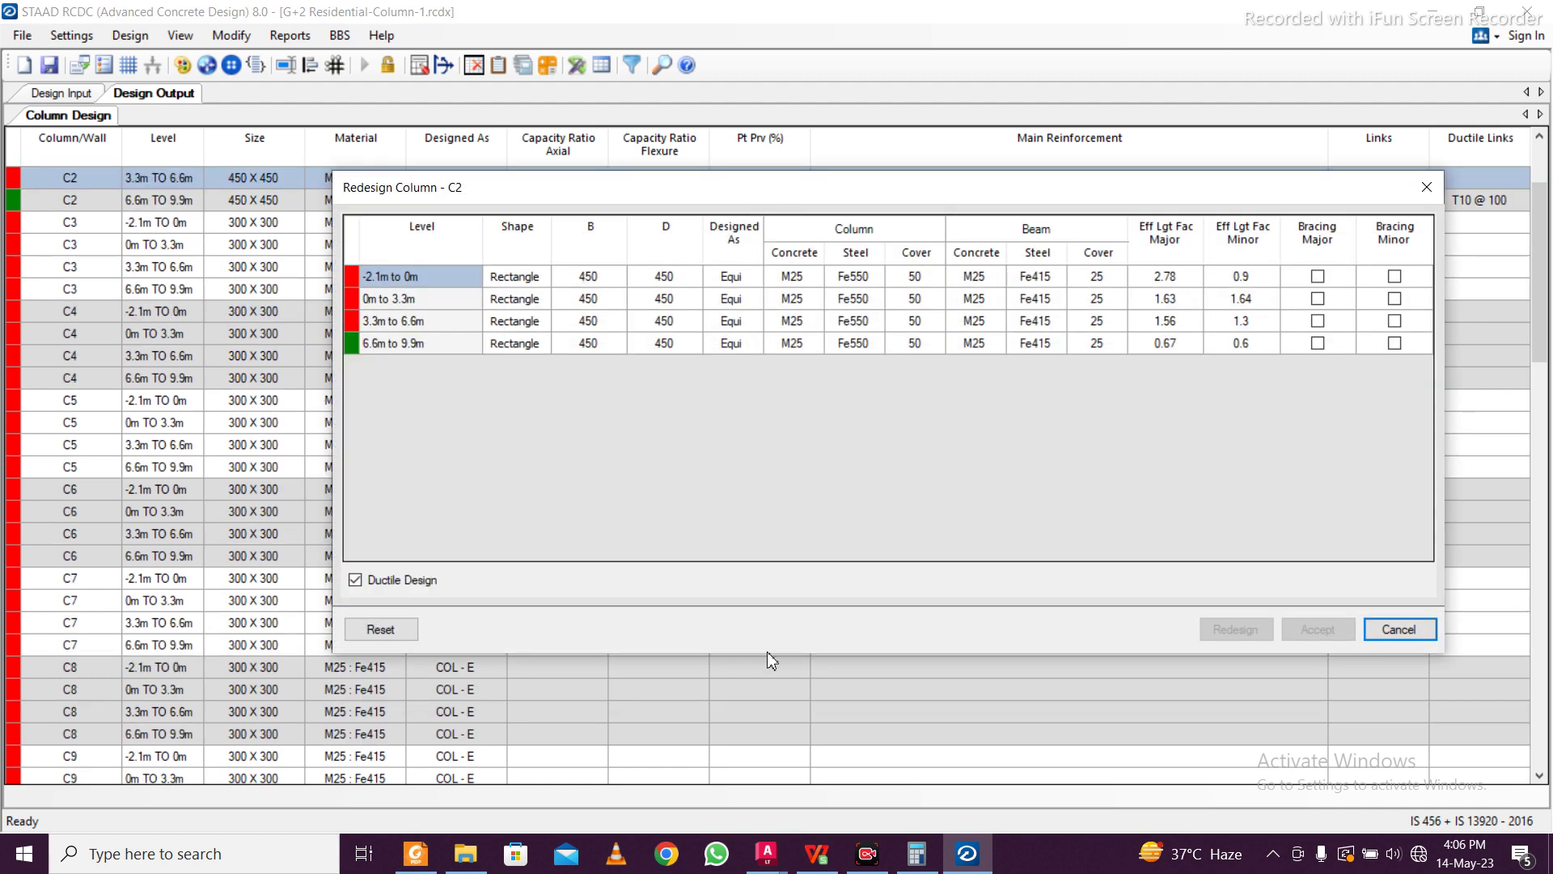
click(774, 864)
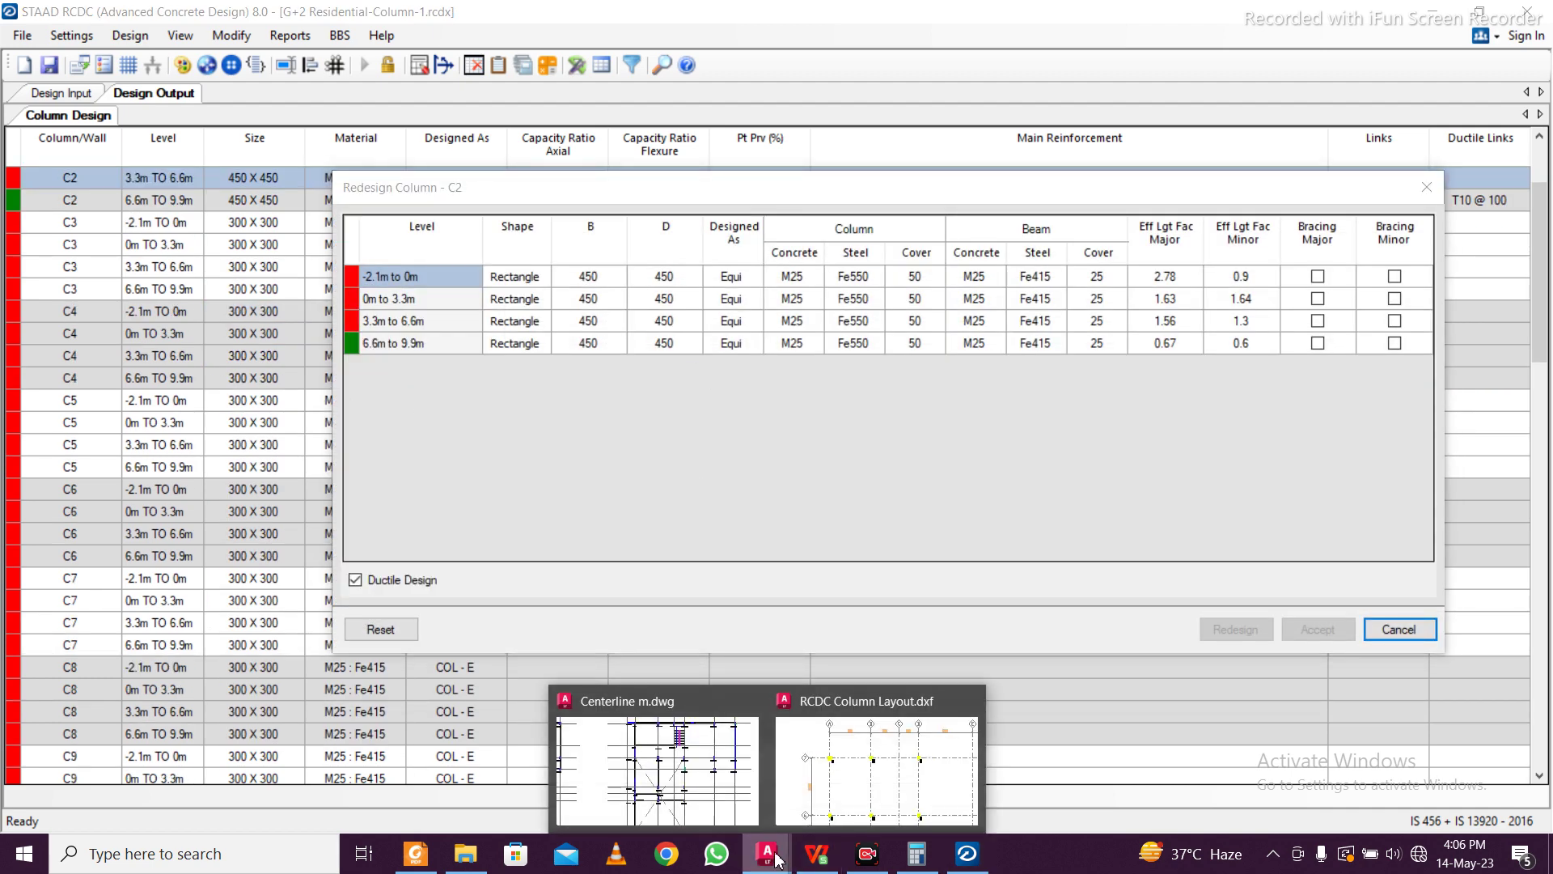
click(607, 288)
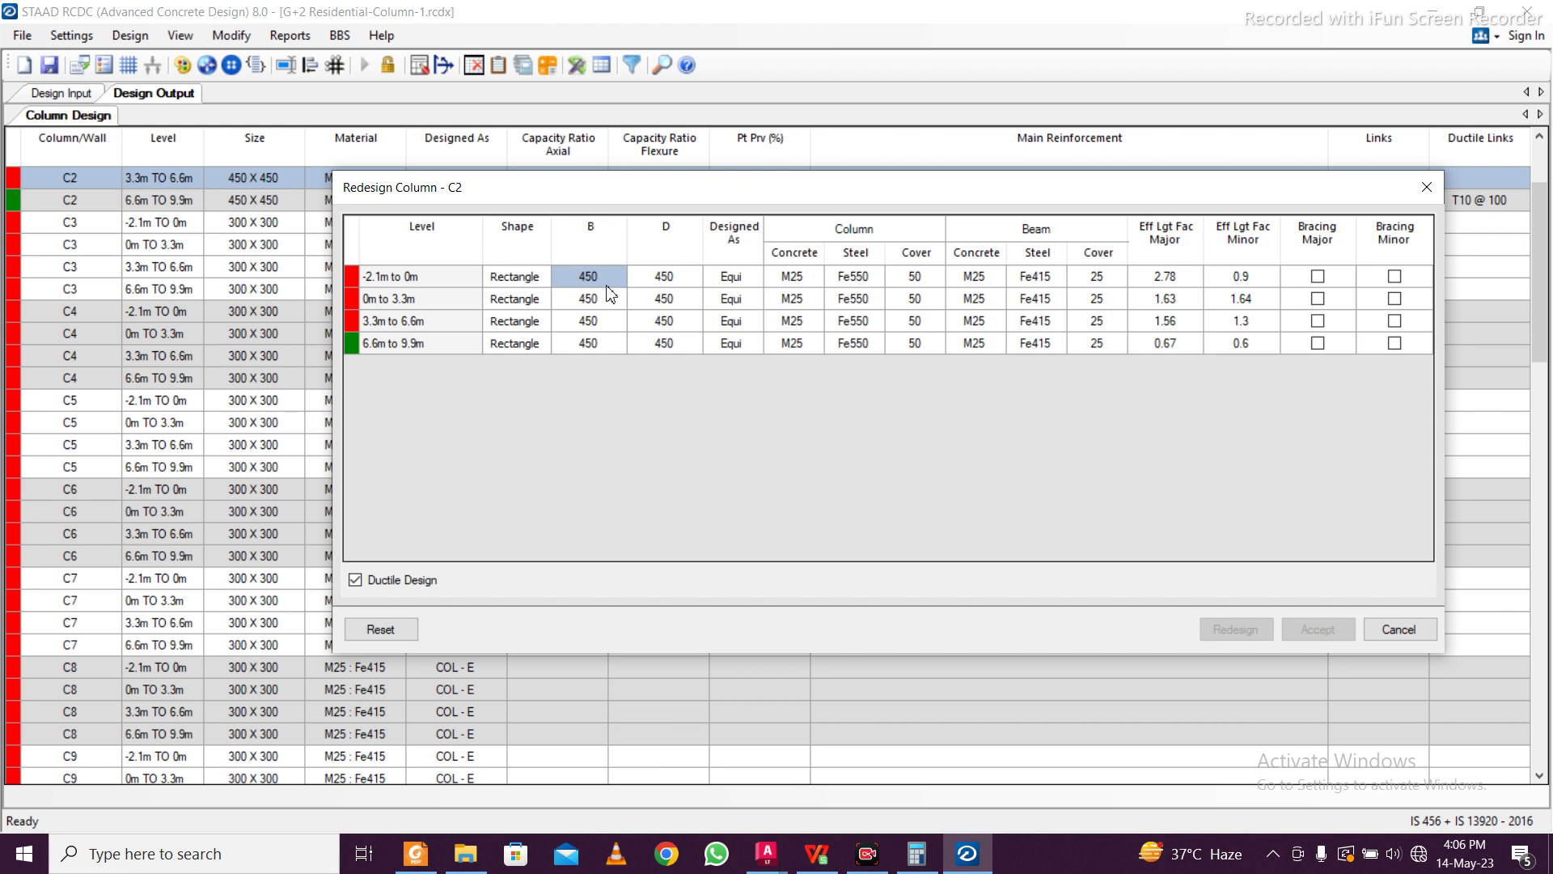
click(404, 630)
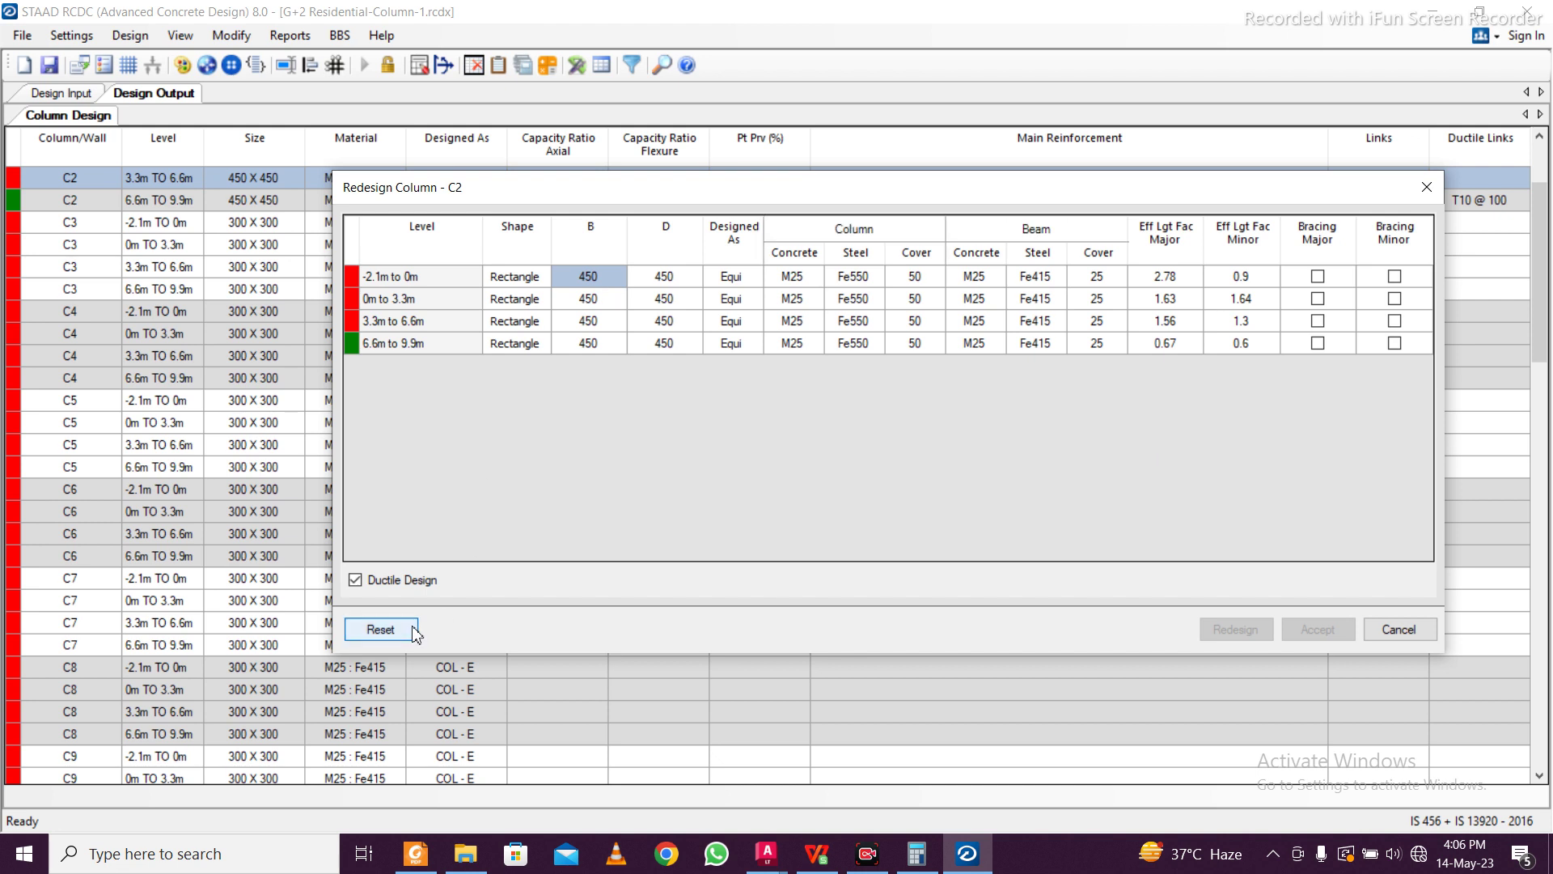
Set B of column C2 to 500 at all four levels
click(608, 279)
text(5)
click(642, 303)
click(588, 280)
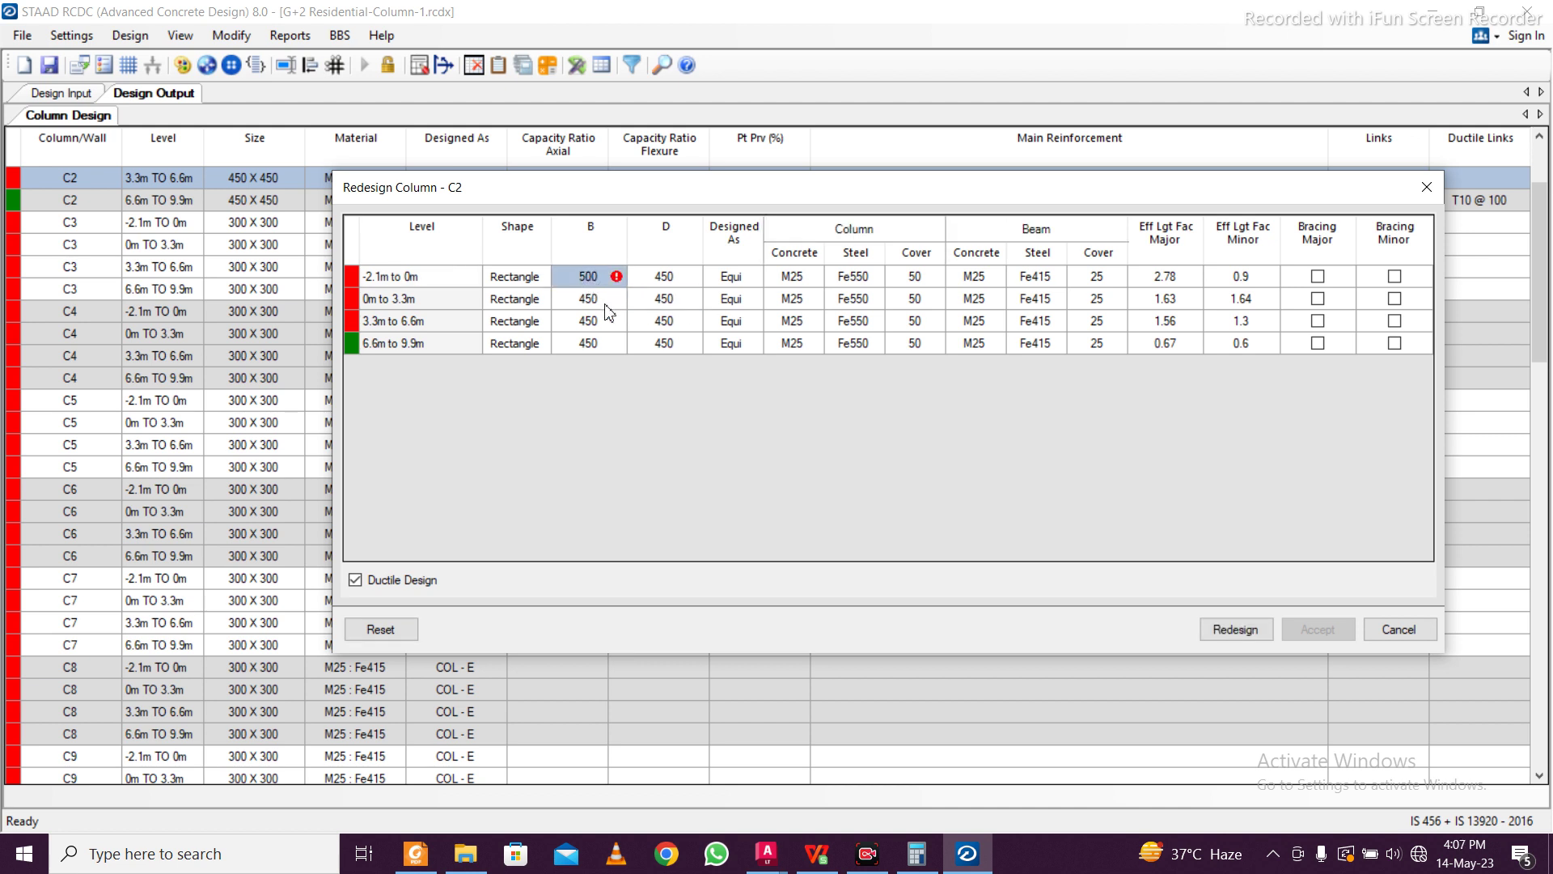
drag(603, 299, 603, 348)
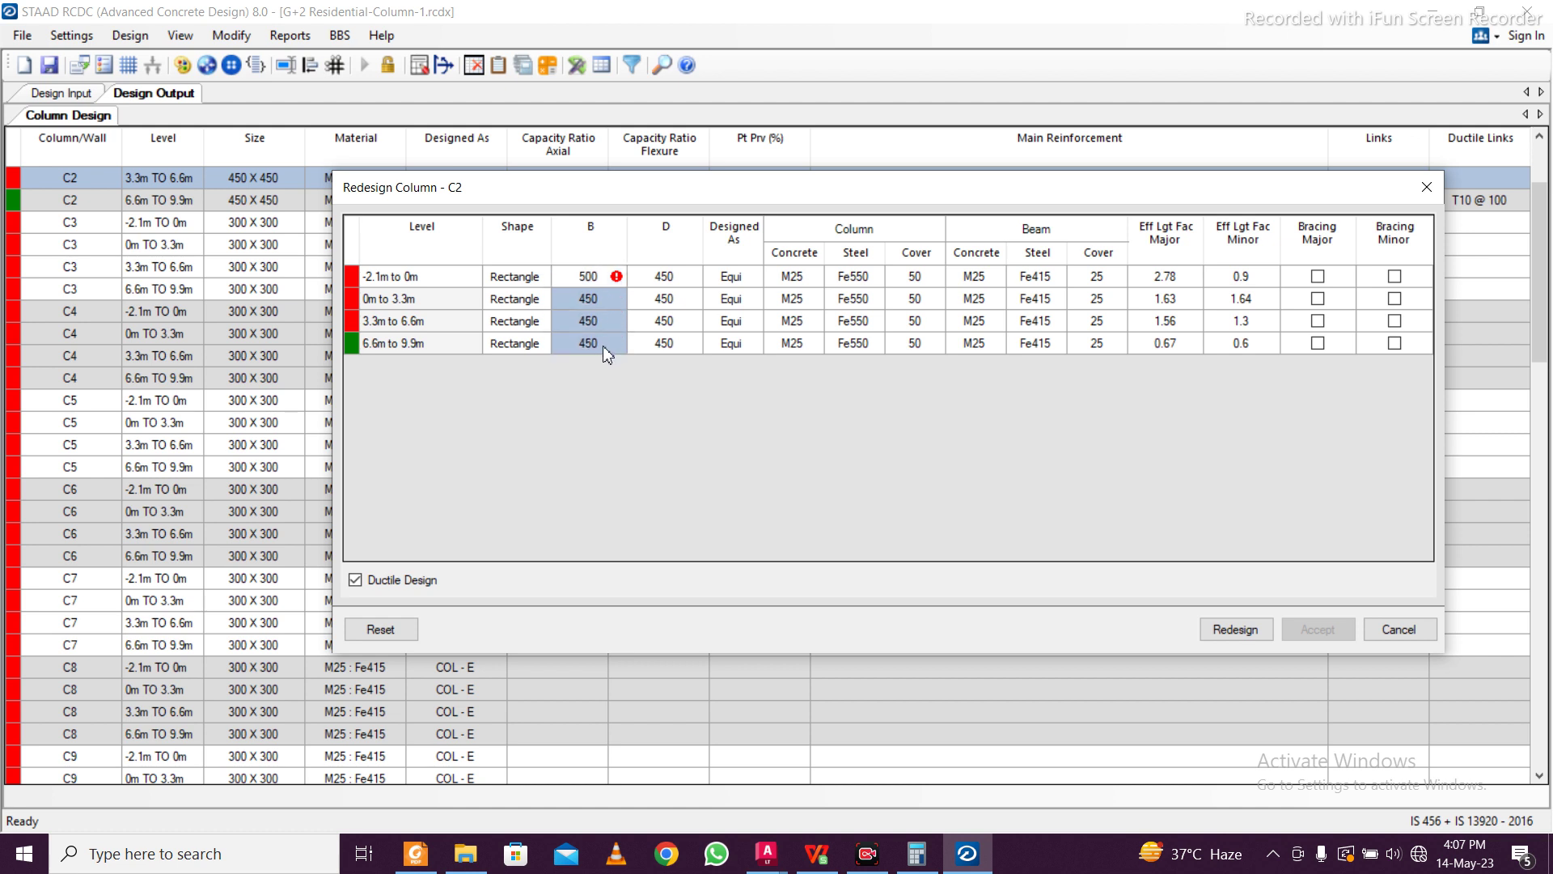
text(500 500 500)
Set D of column C2 to 500 at all four levels and run the redesign
click(1233, 631)
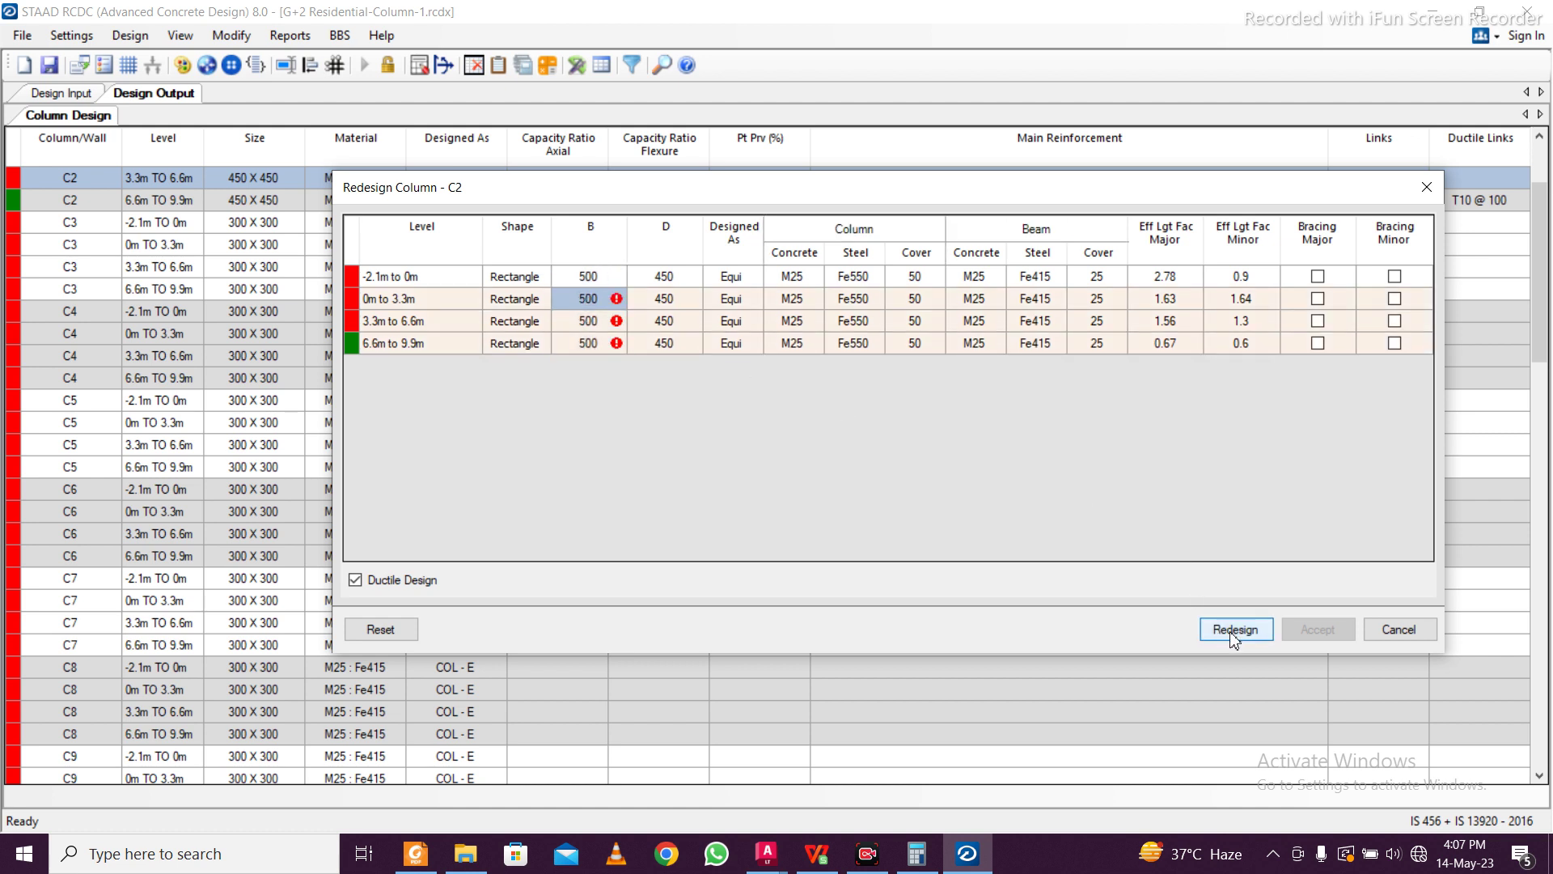
drag(676, 276, 672, 341)
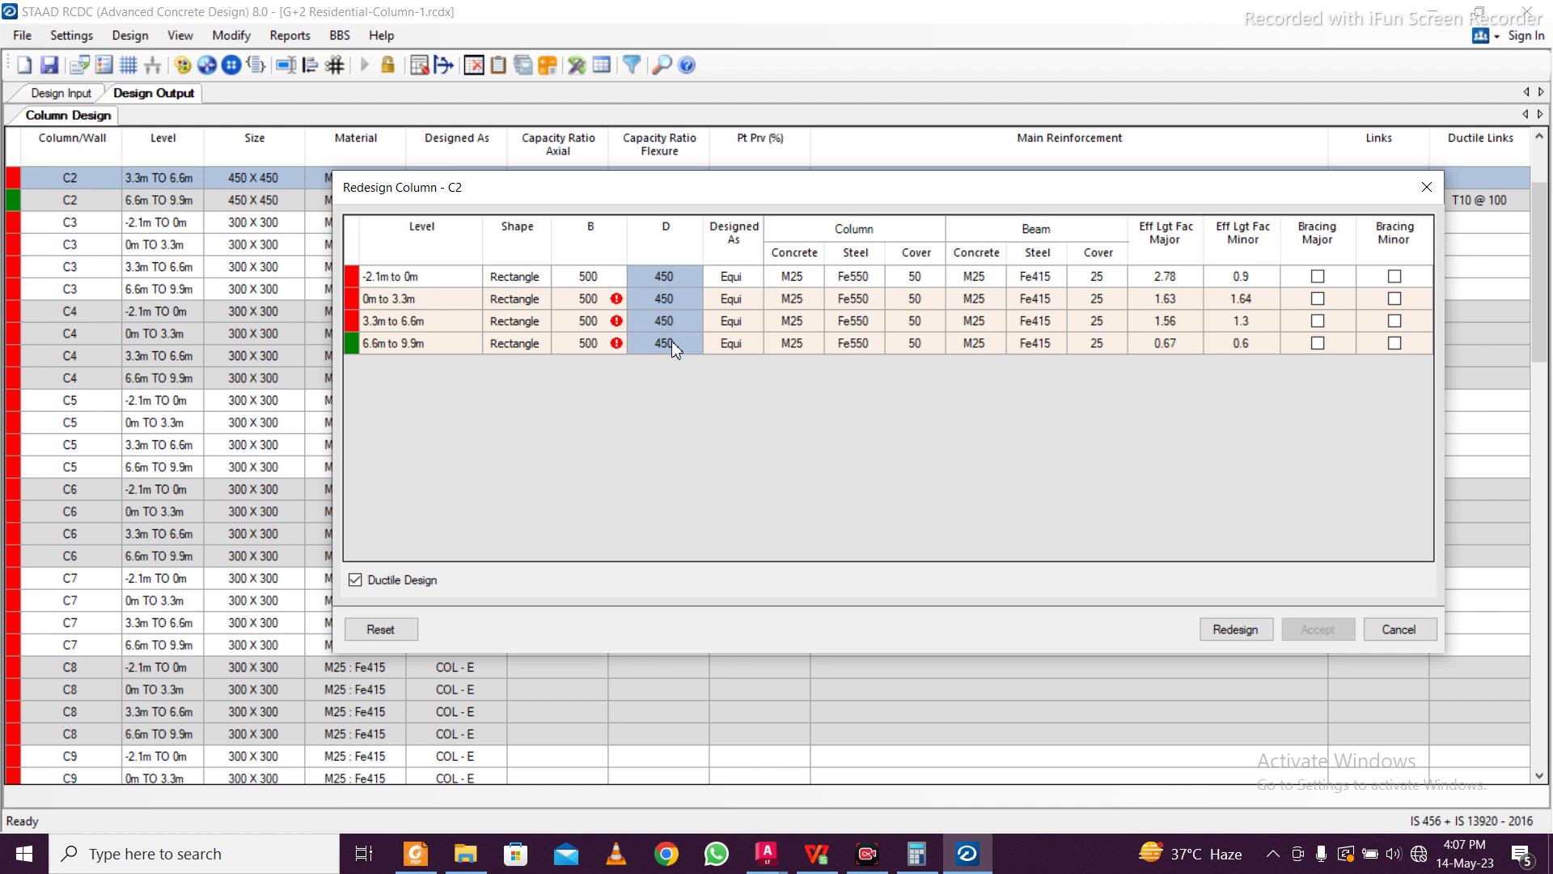
text(500)
click(1223, 628)
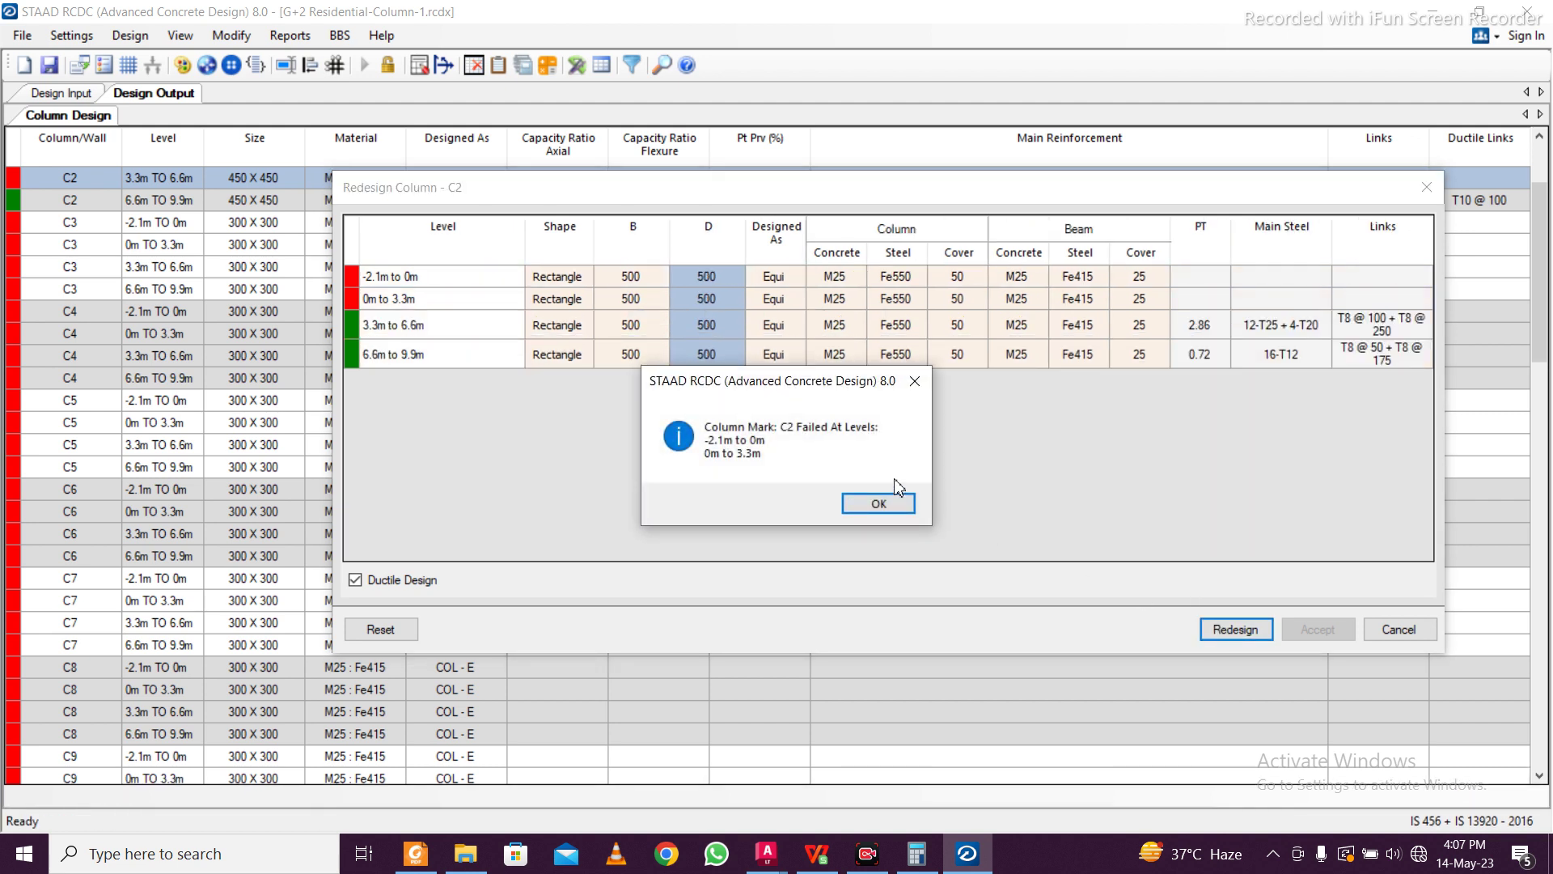
click(873, 506)
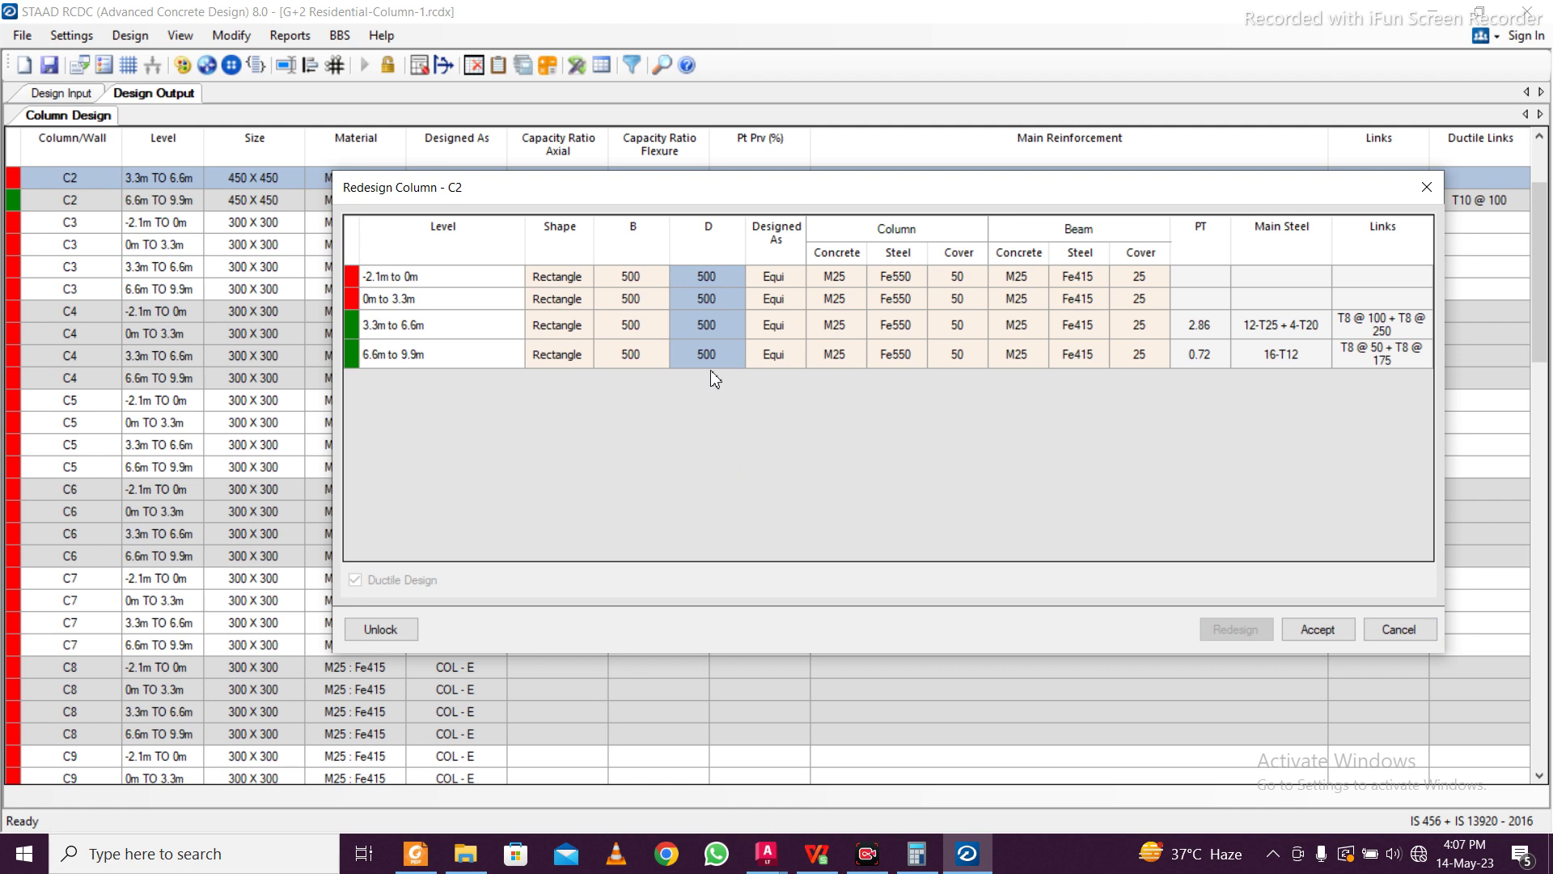
Unlock the C2 redesign table and set B to 550 at all four levels
click(765, 317)
click(656, 284)
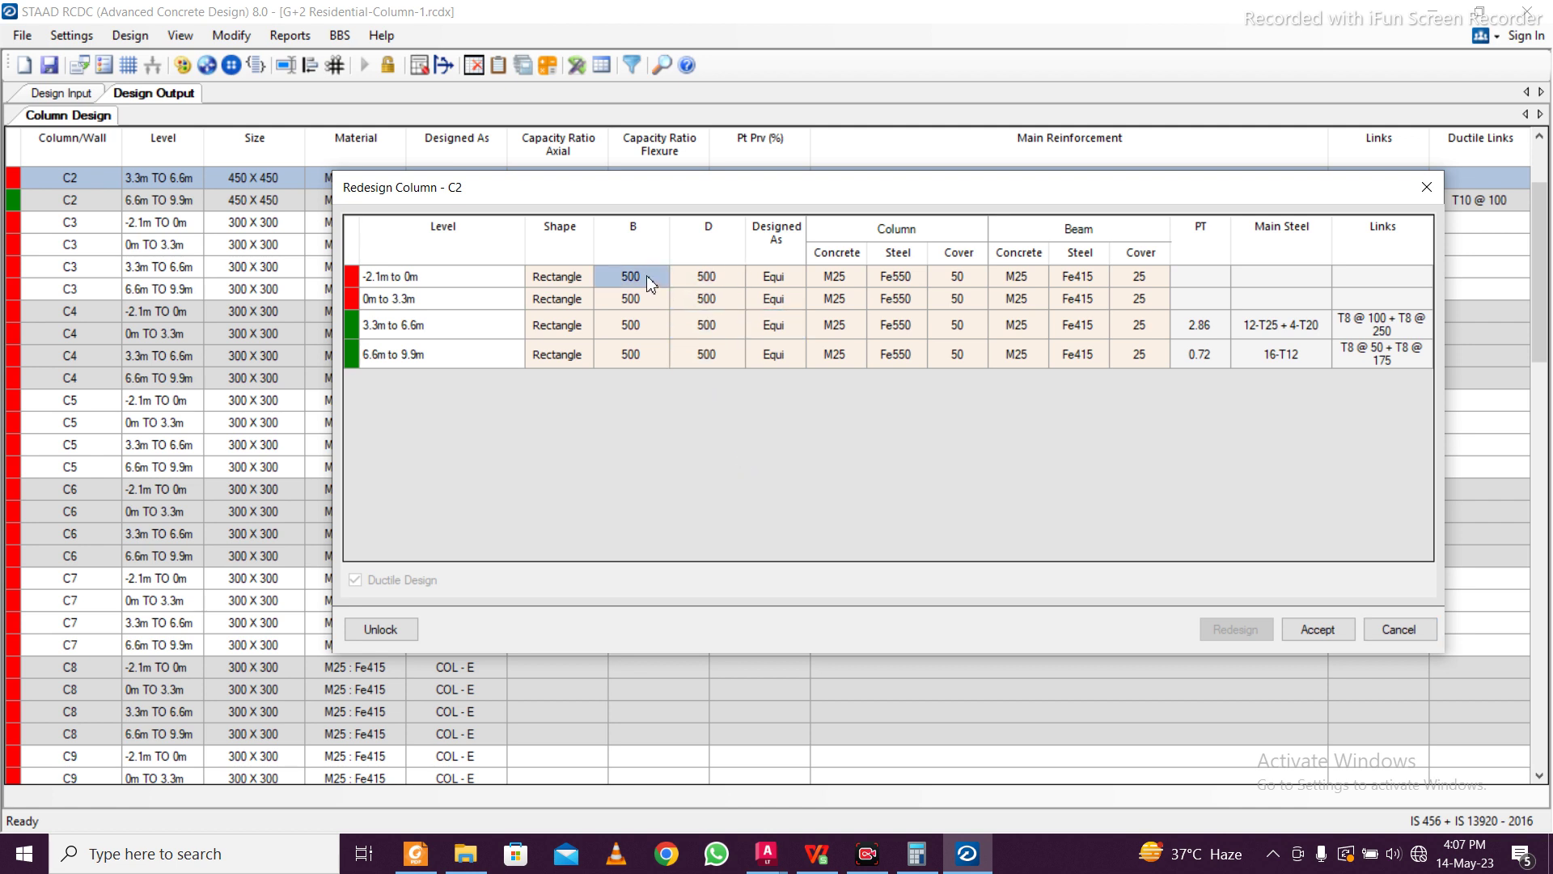
click(366, 627)
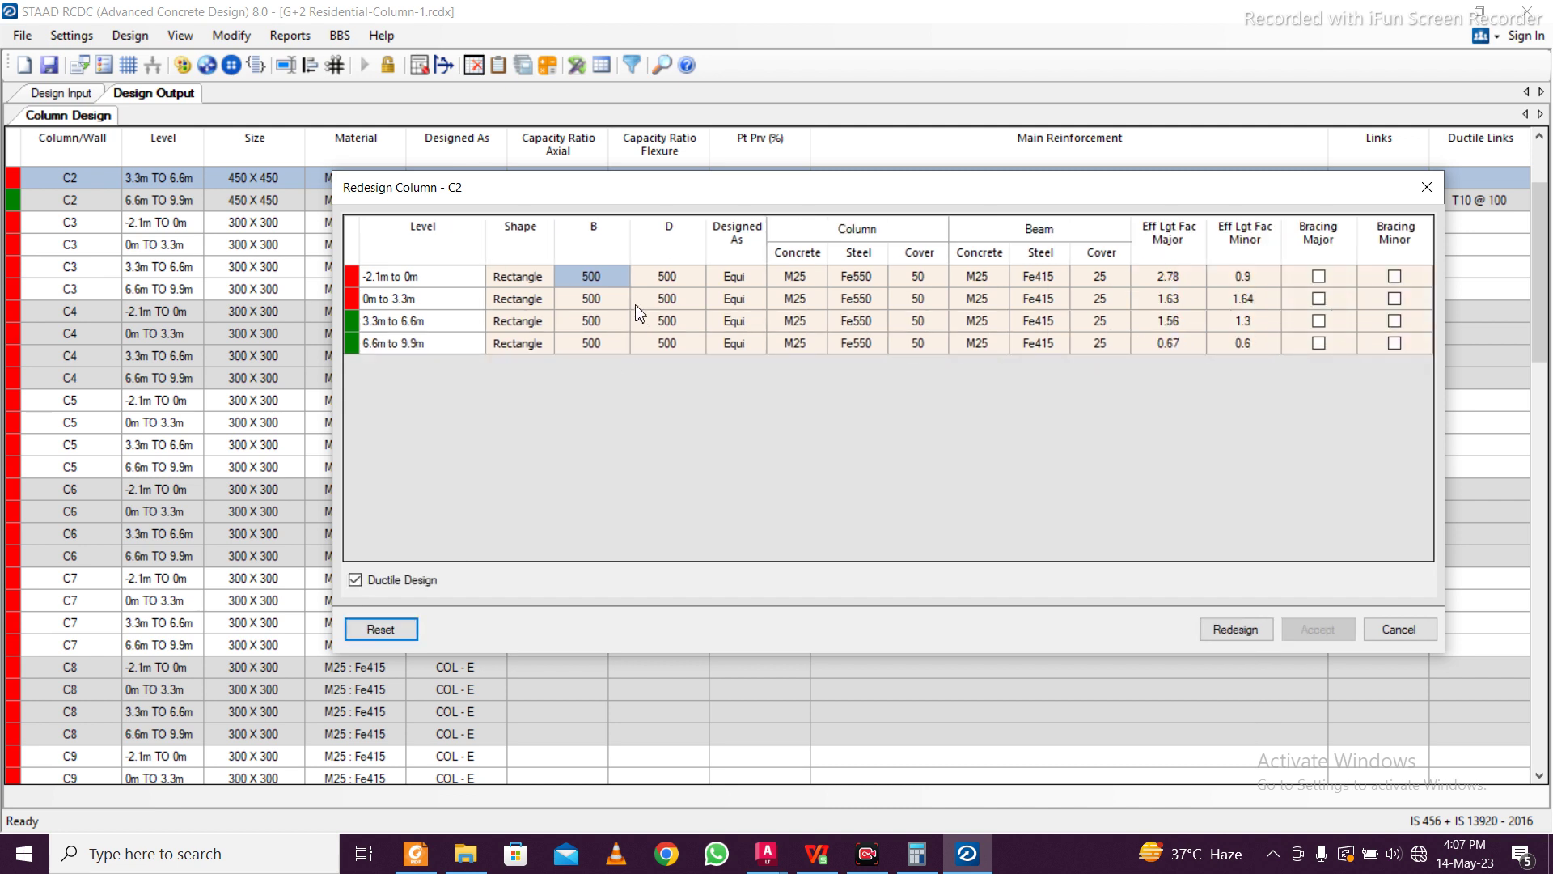
click(637, 304)
click(600, 283)
text(550)
click(682, 320)
drag(611, 298, 612, 322)
text(550 550 550)
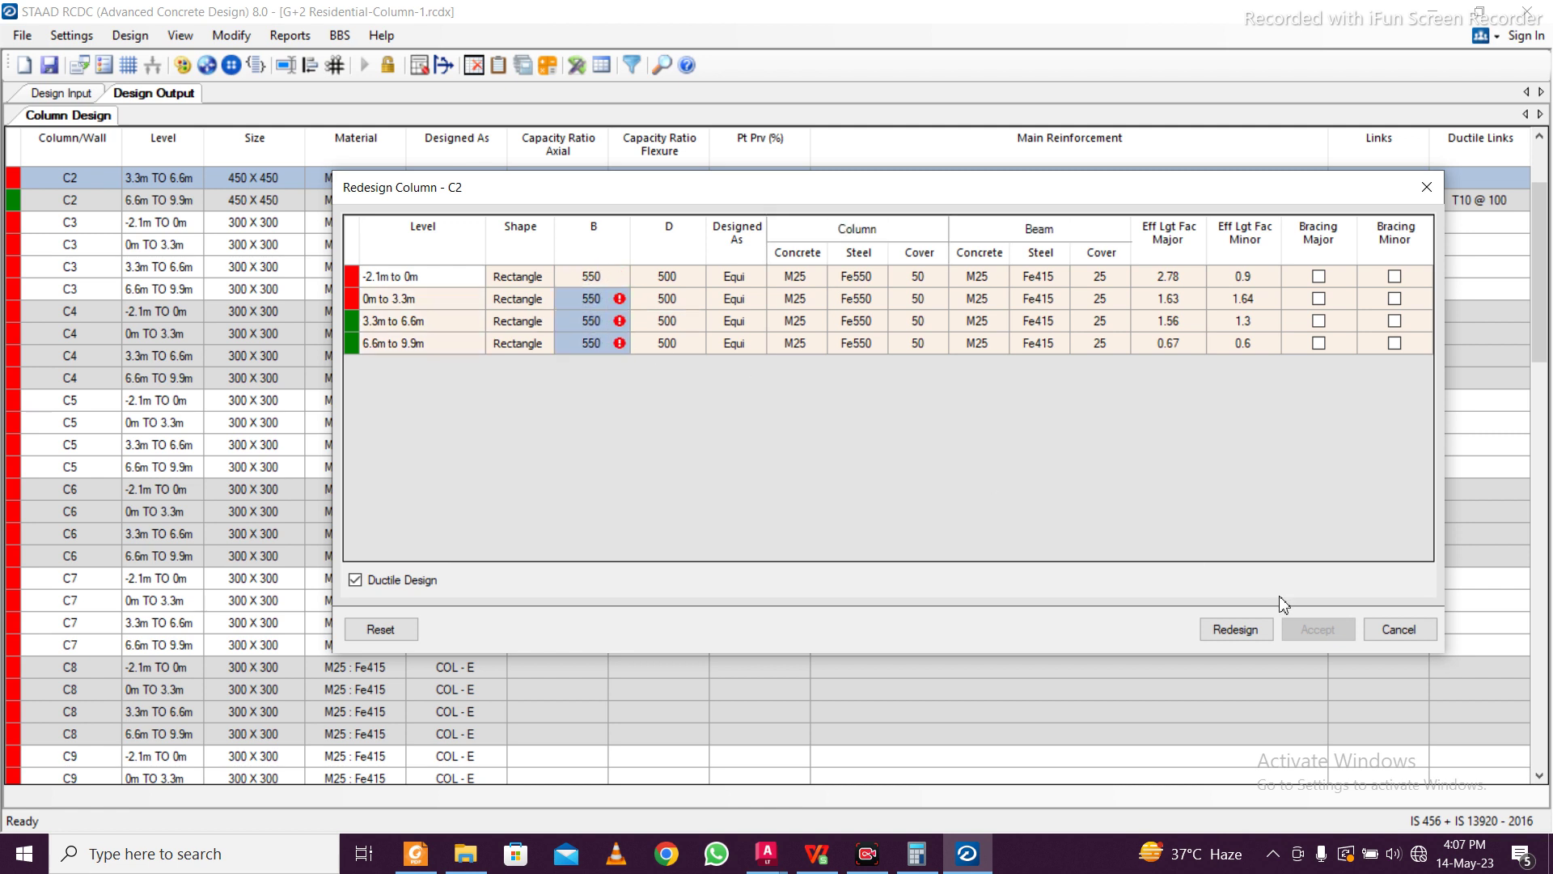
Set D of column C2 to 550 at all four levels and run the redesign
click(1255, 627)
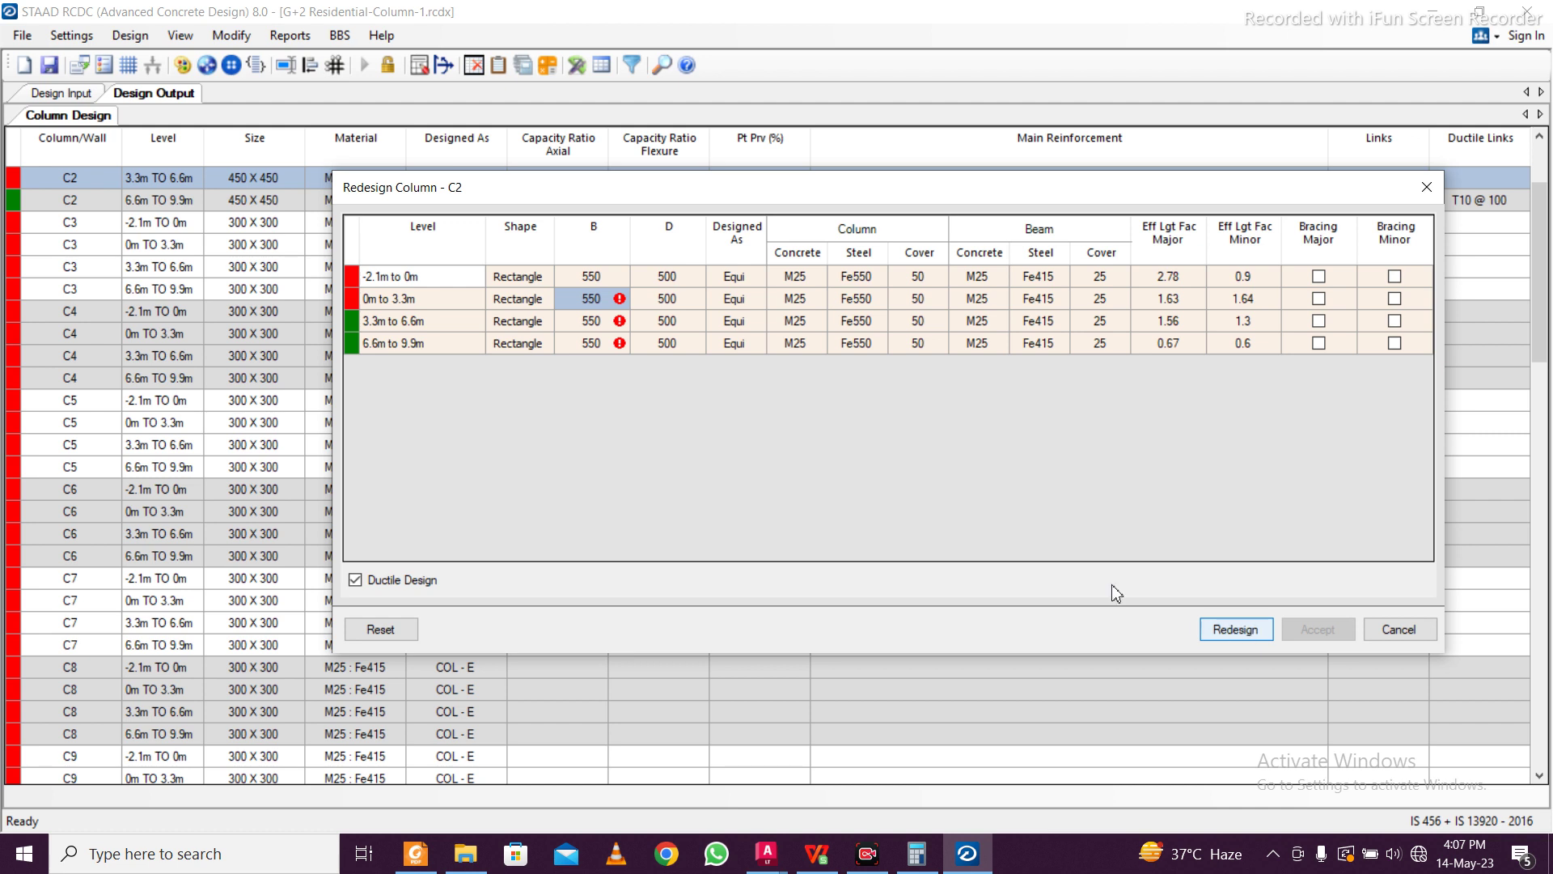
drag(666, 276, 677, 343)
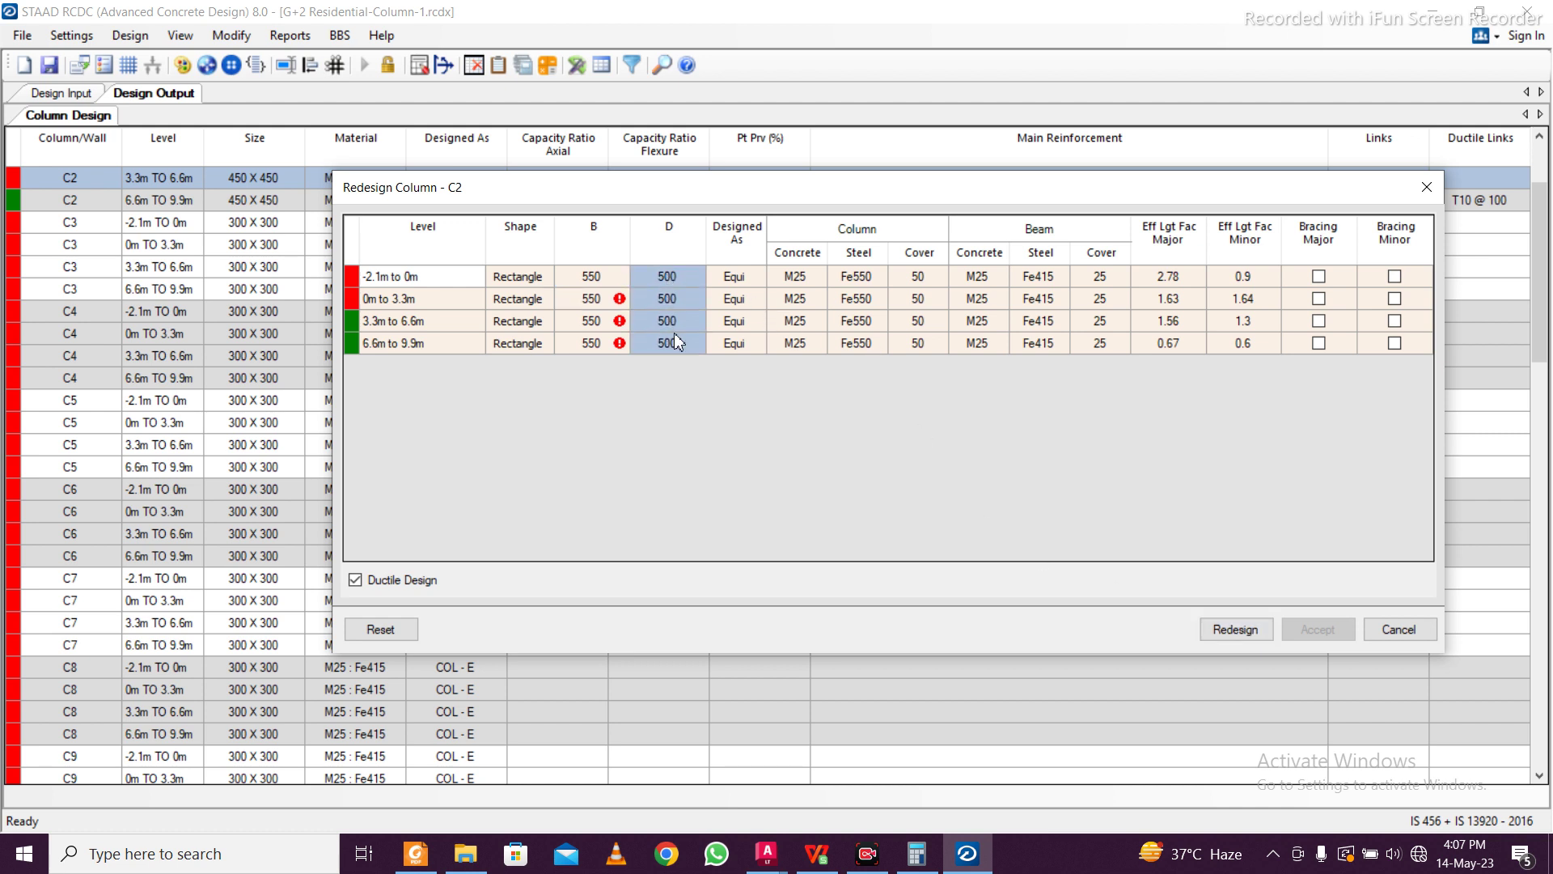
text(550)
click(1250, 628)
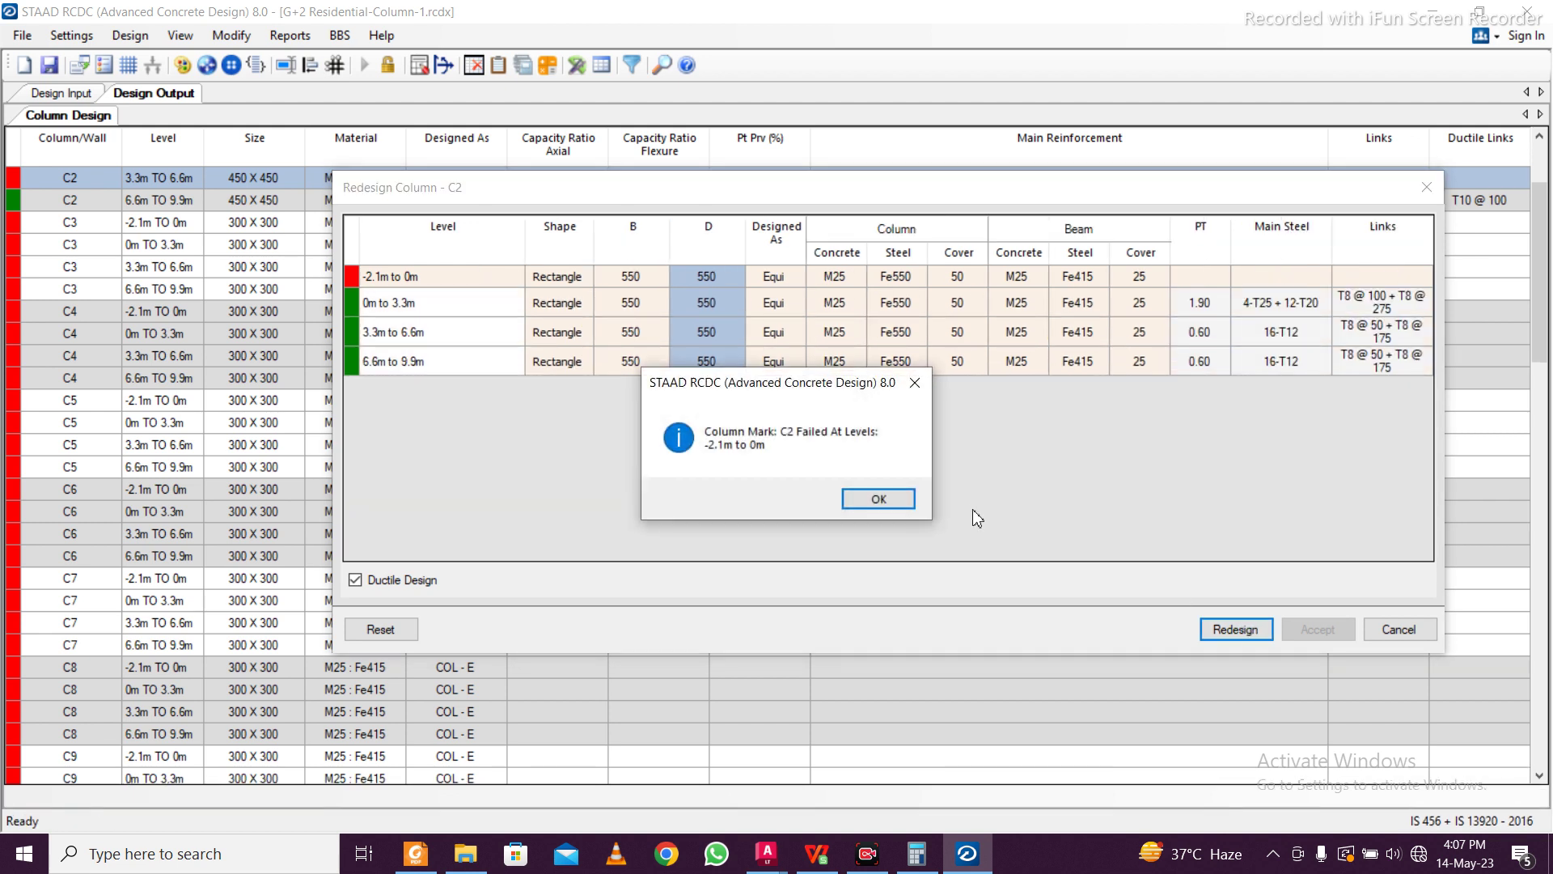
click(867, 495)
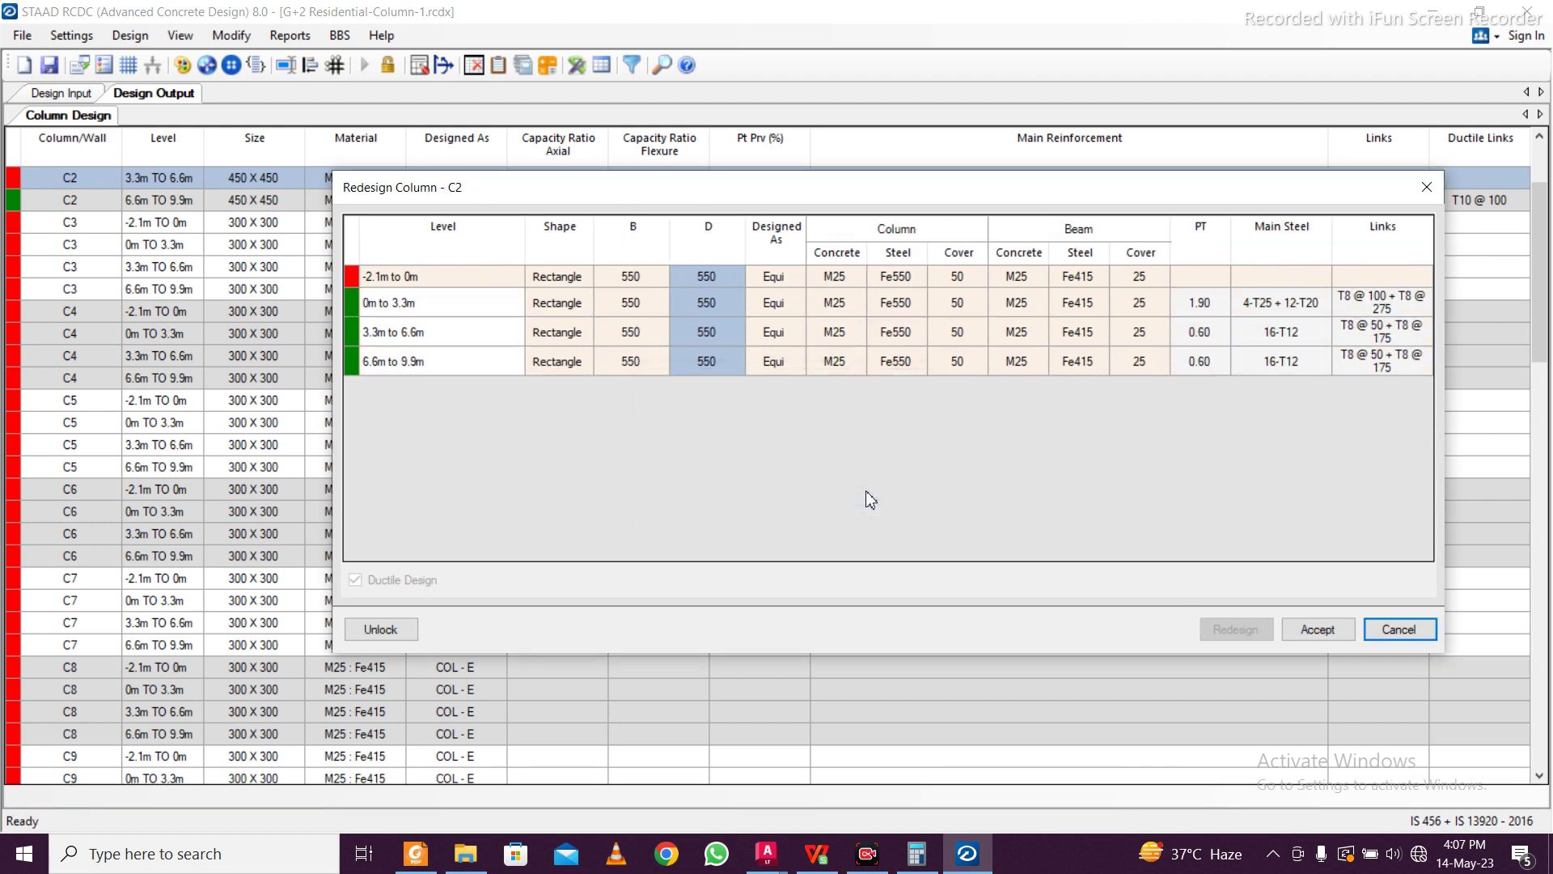
Unlock the C2 redesign table and set both B and D to 600 at all four levels
click(628, 281)
click(639, 296)
click(640, 281)
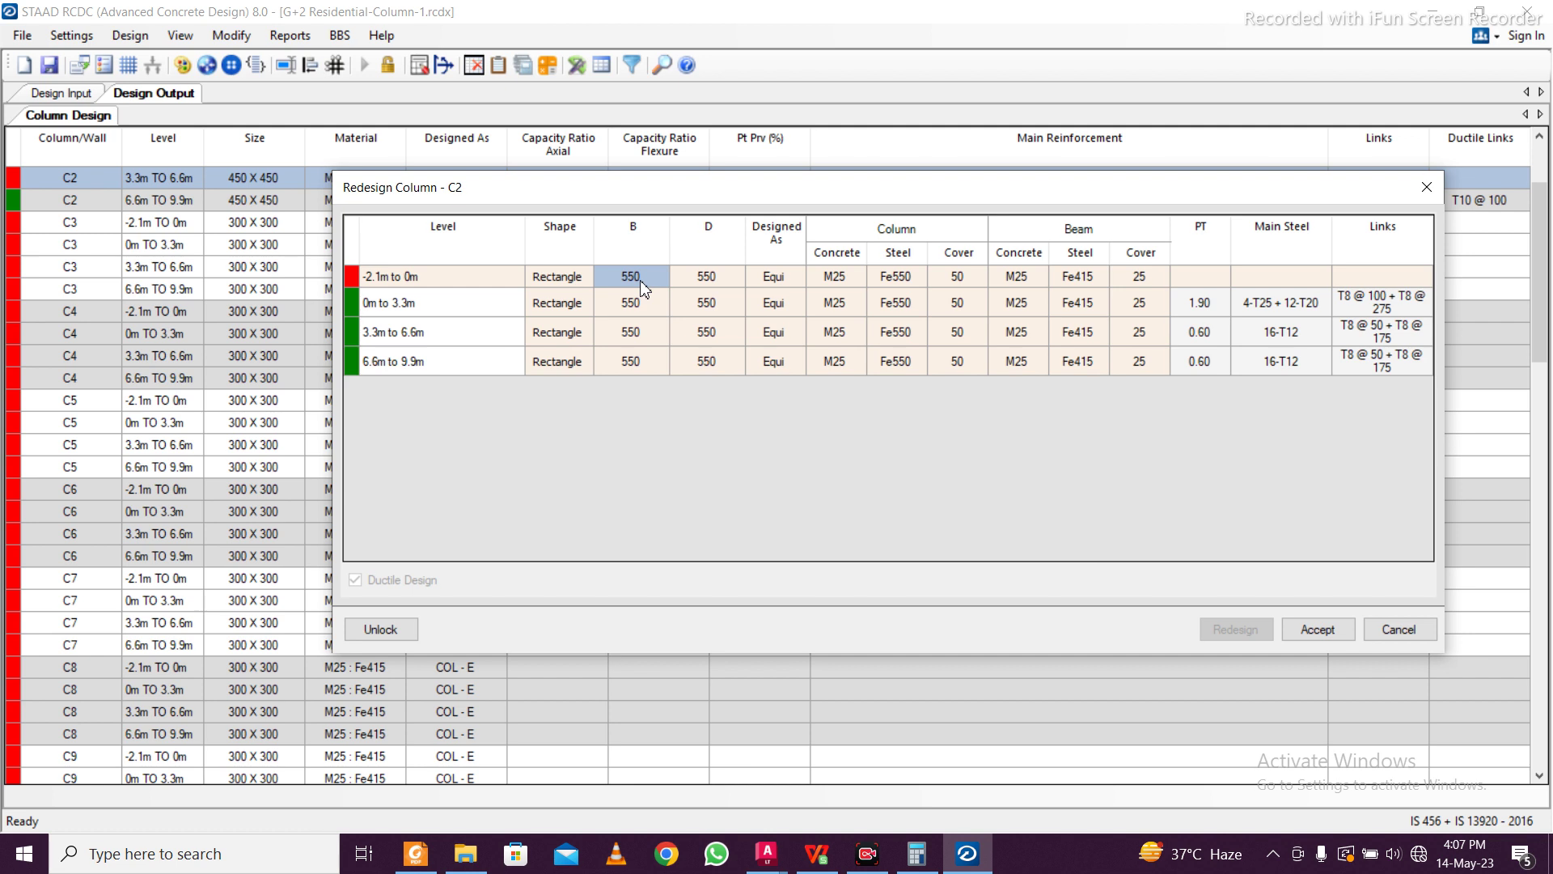
click(380, 630)
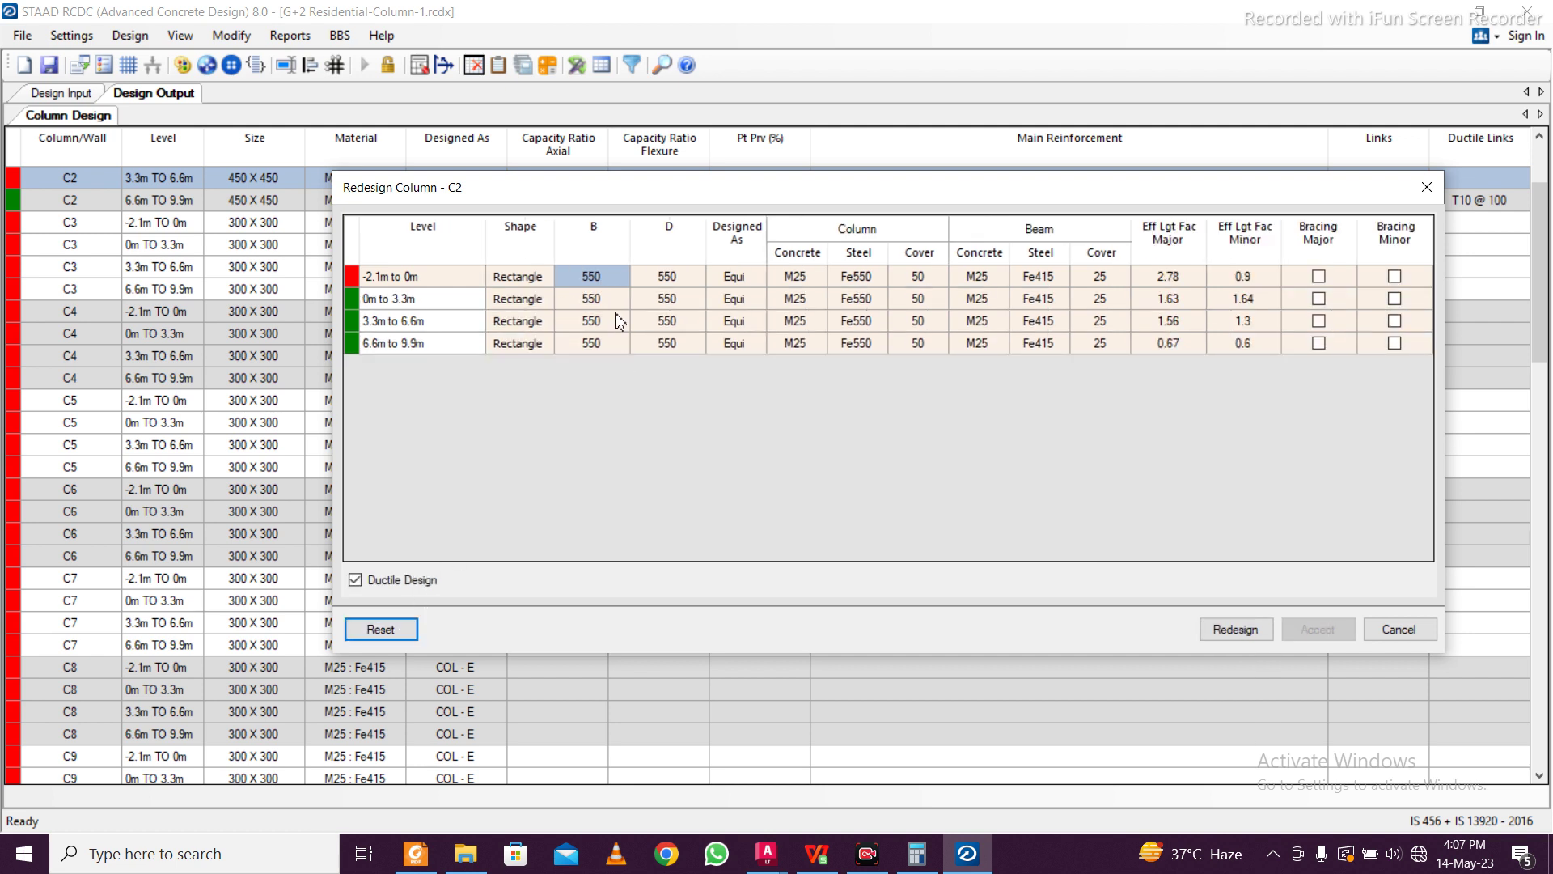
click(588, 277)
text(60)
click(631, 281)
click(588, 278)
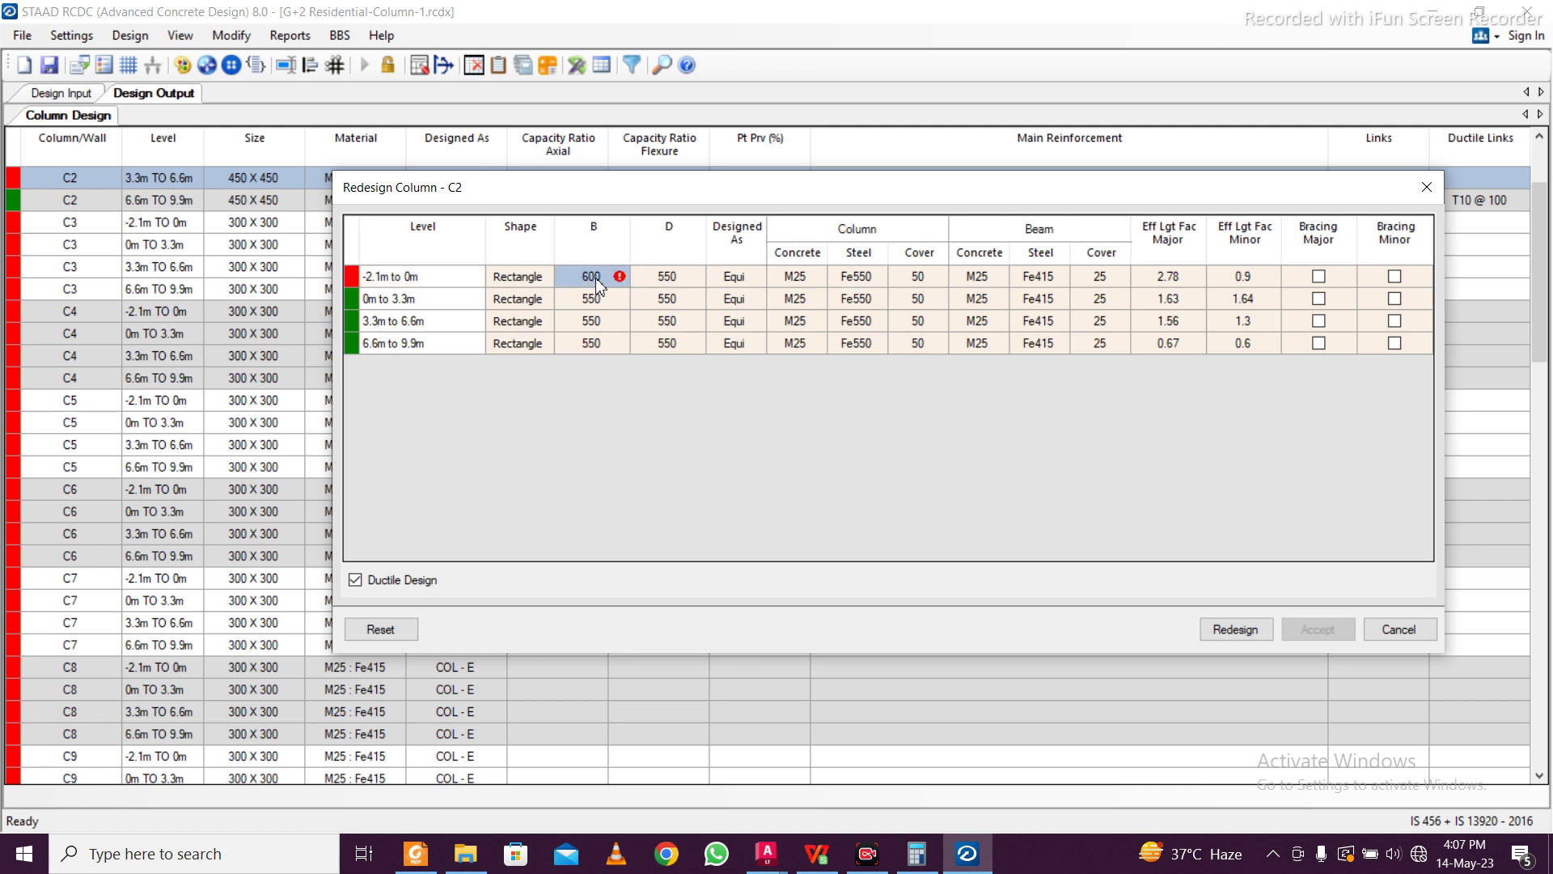
drag(595, 277, 648, 333)
key(ctrl+v)
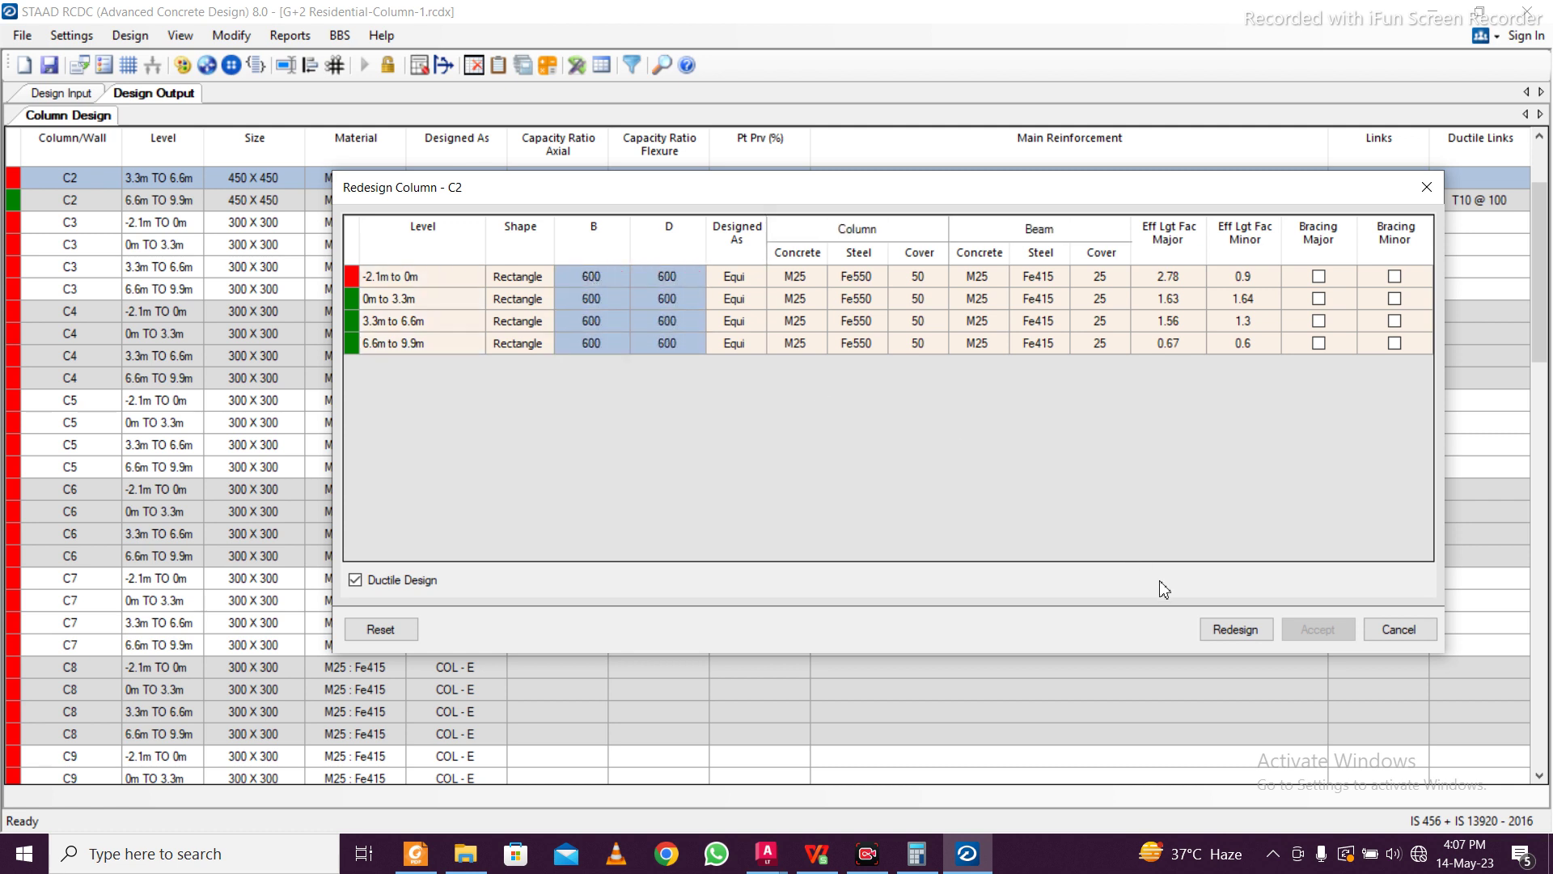
Run the redesign of column C2 at 600 x 600 and accept the result
click(1223, 629)
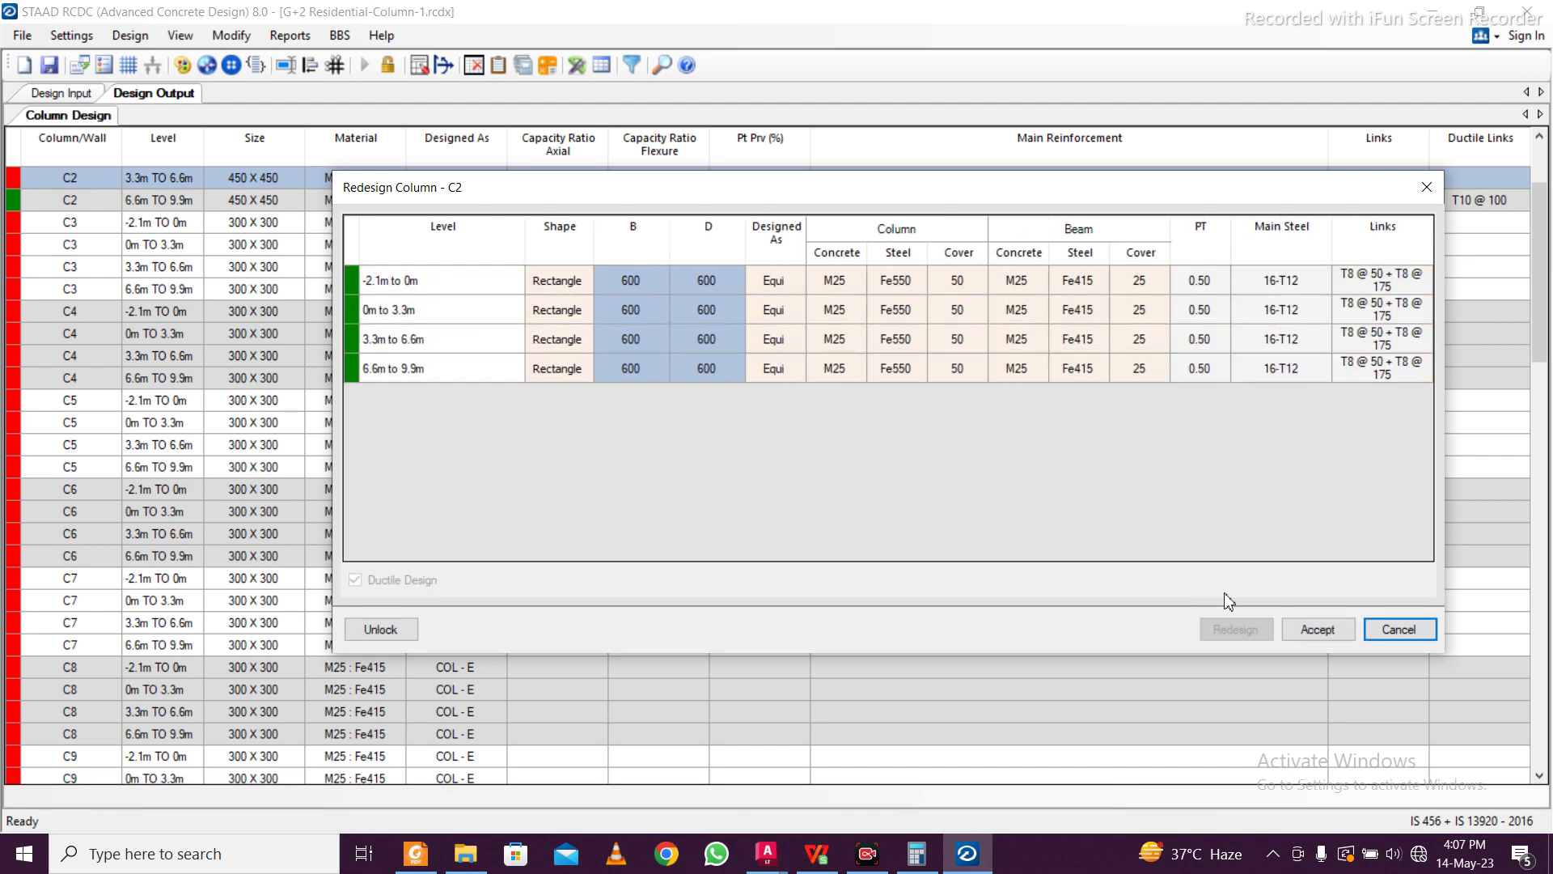
click(1316, 634)
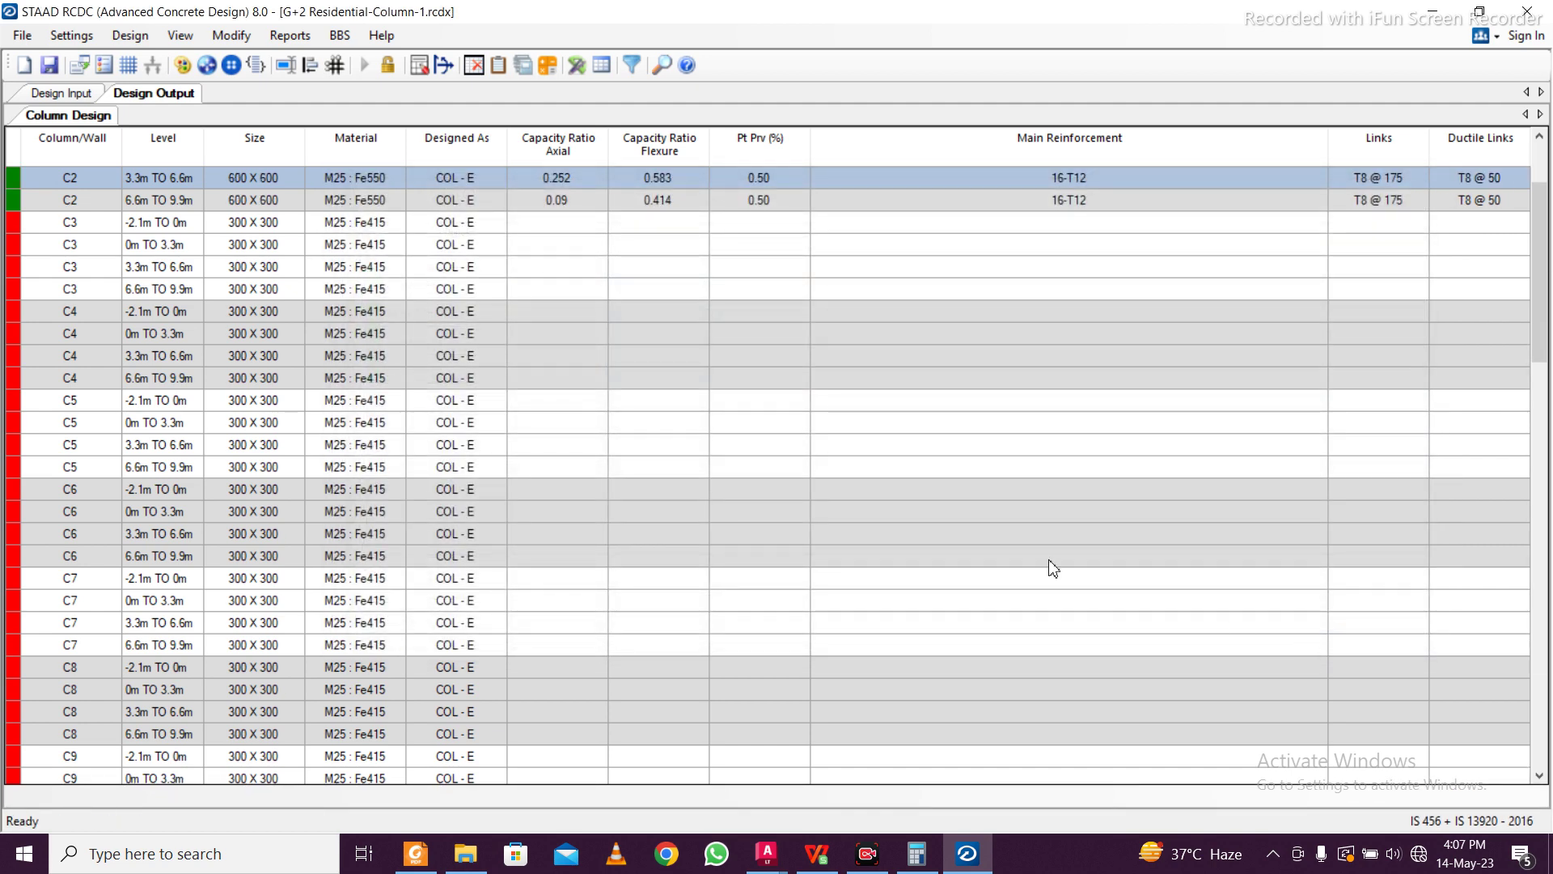
Open the column redesign table for C3
scroll(421, 400, up, 2)
click(267, 378)
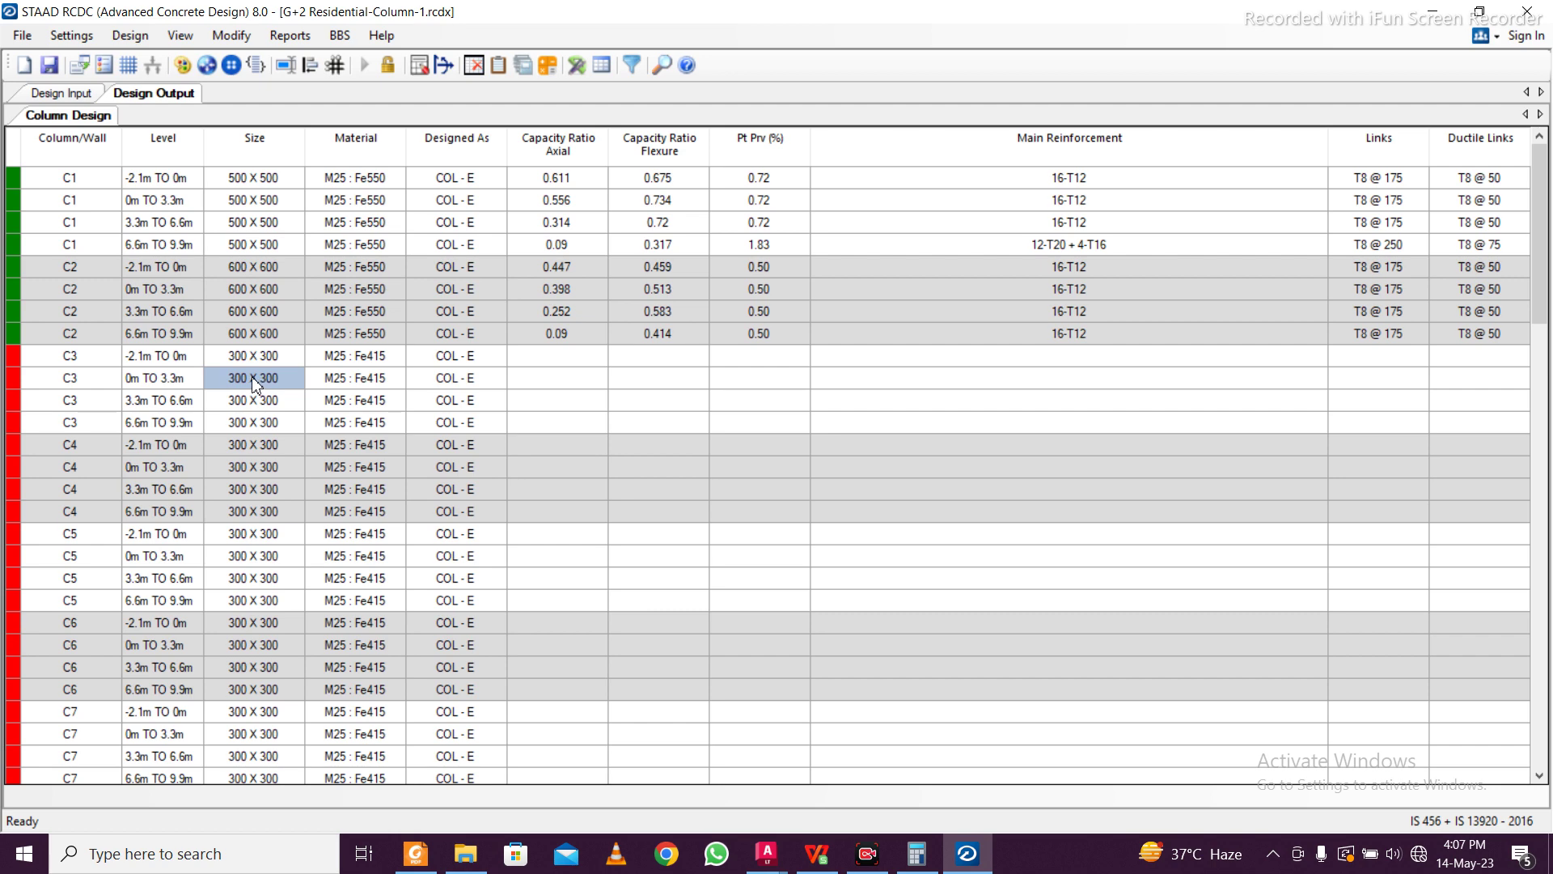
right_click(253, 378)
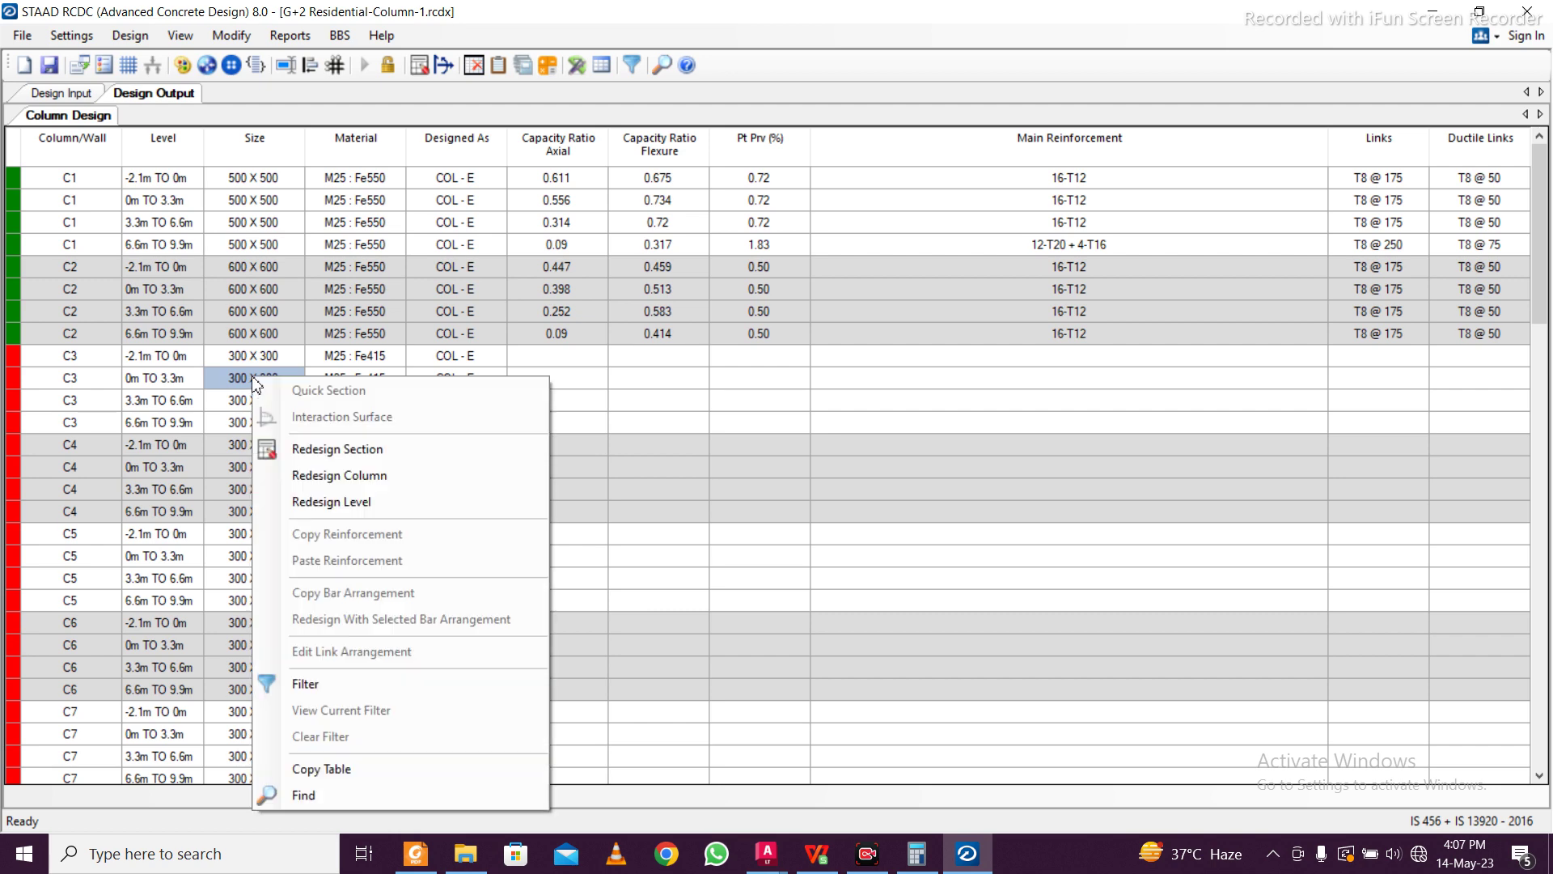
click(329, 468)
click(590, 283)
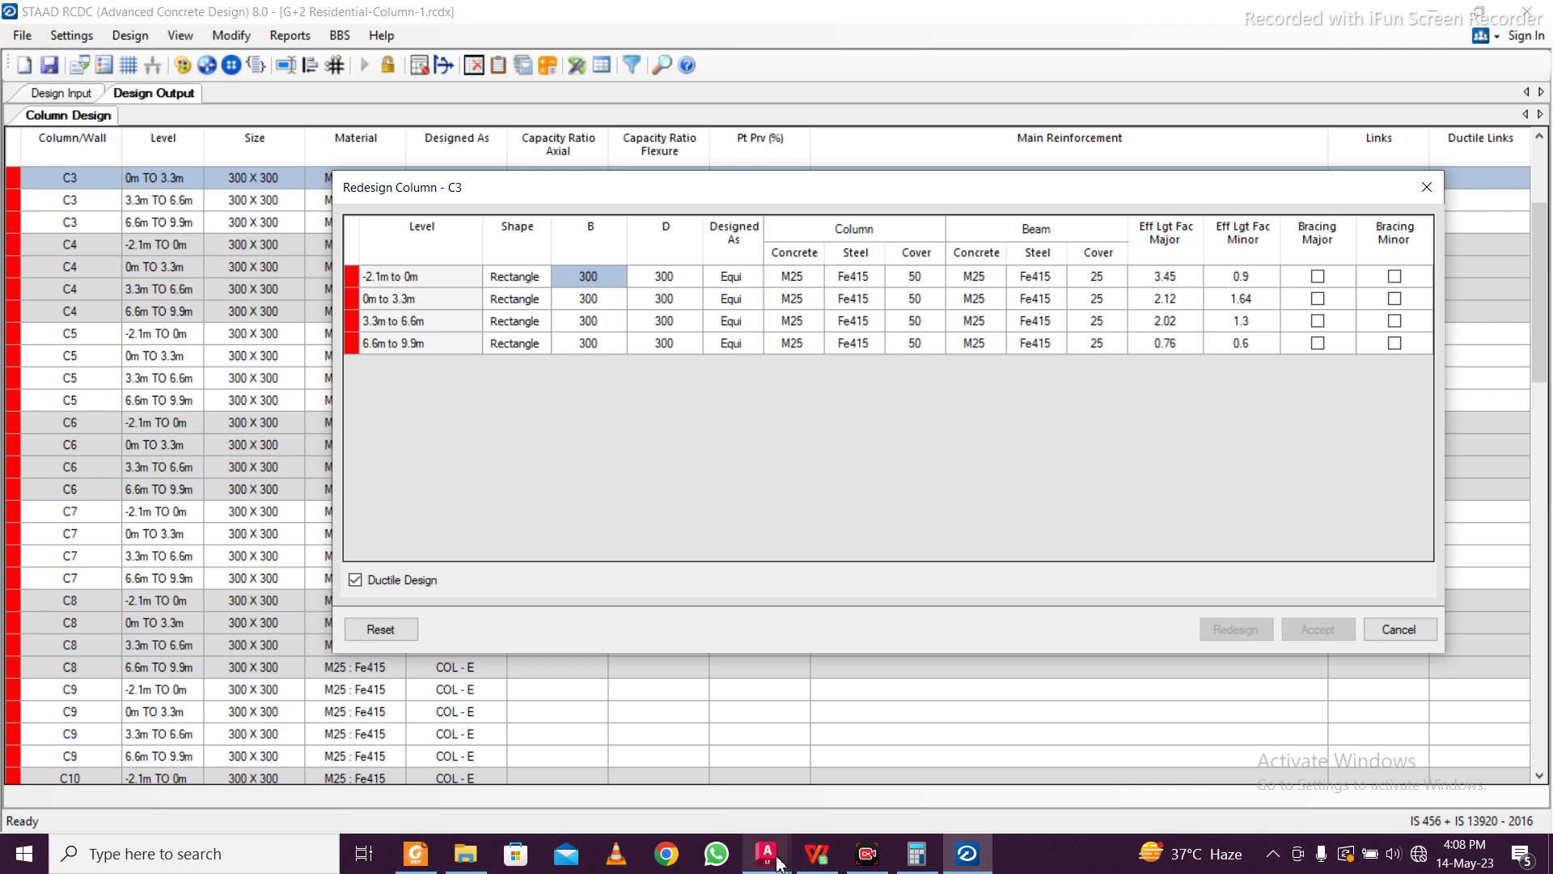
Check the position of column C3 in the AutoCAD column layout and return to STAAD RCDC
mouse_move(767, 853)
click(846, 740)
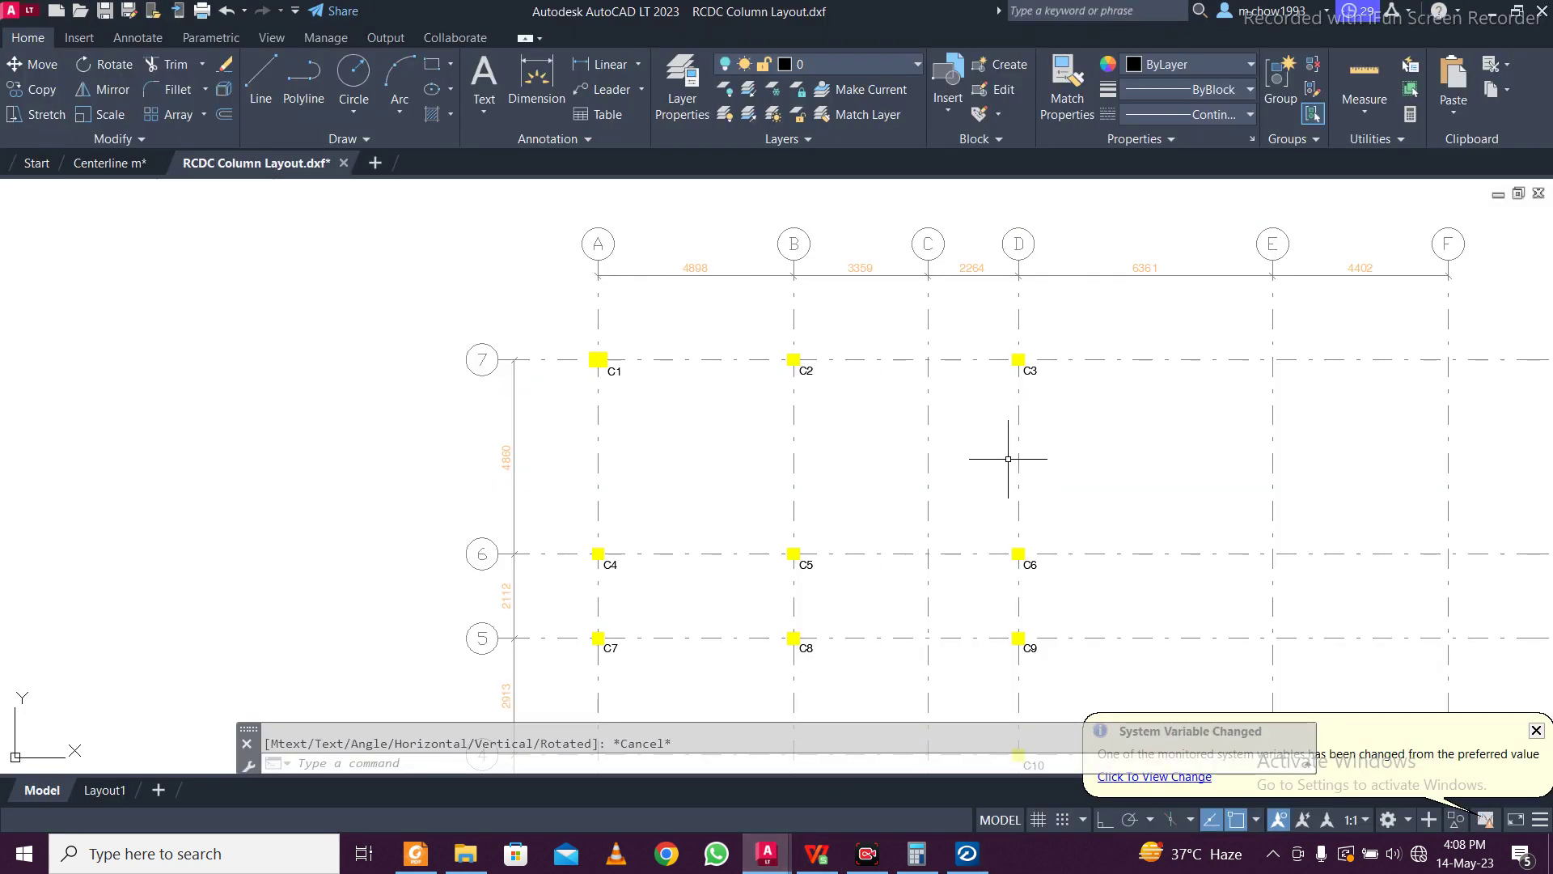
click(781, 853)
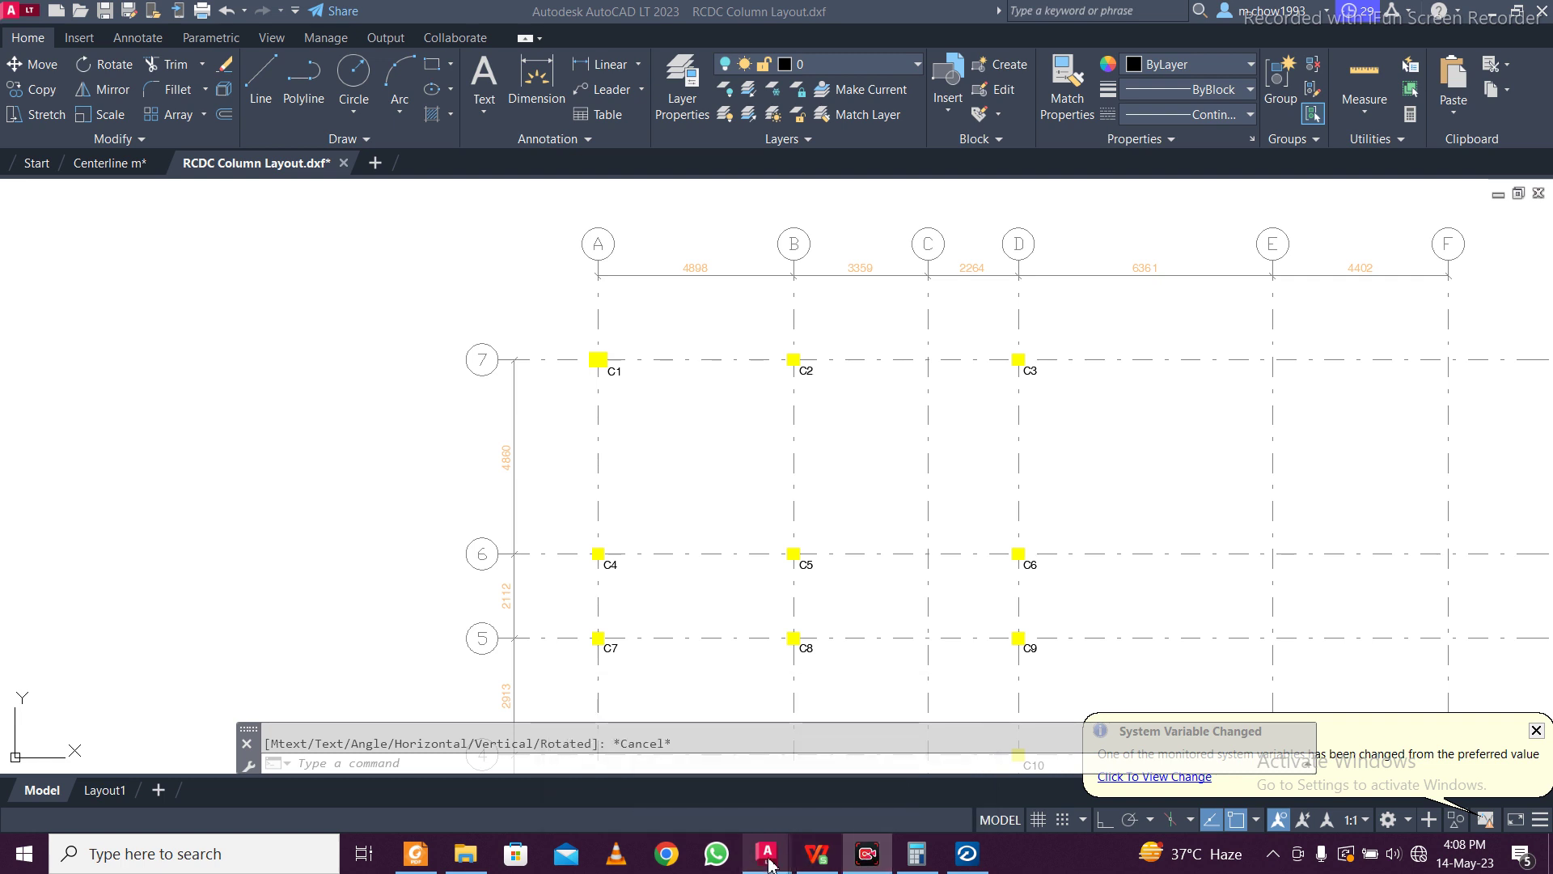
click(814, 859)
click(814, 859)
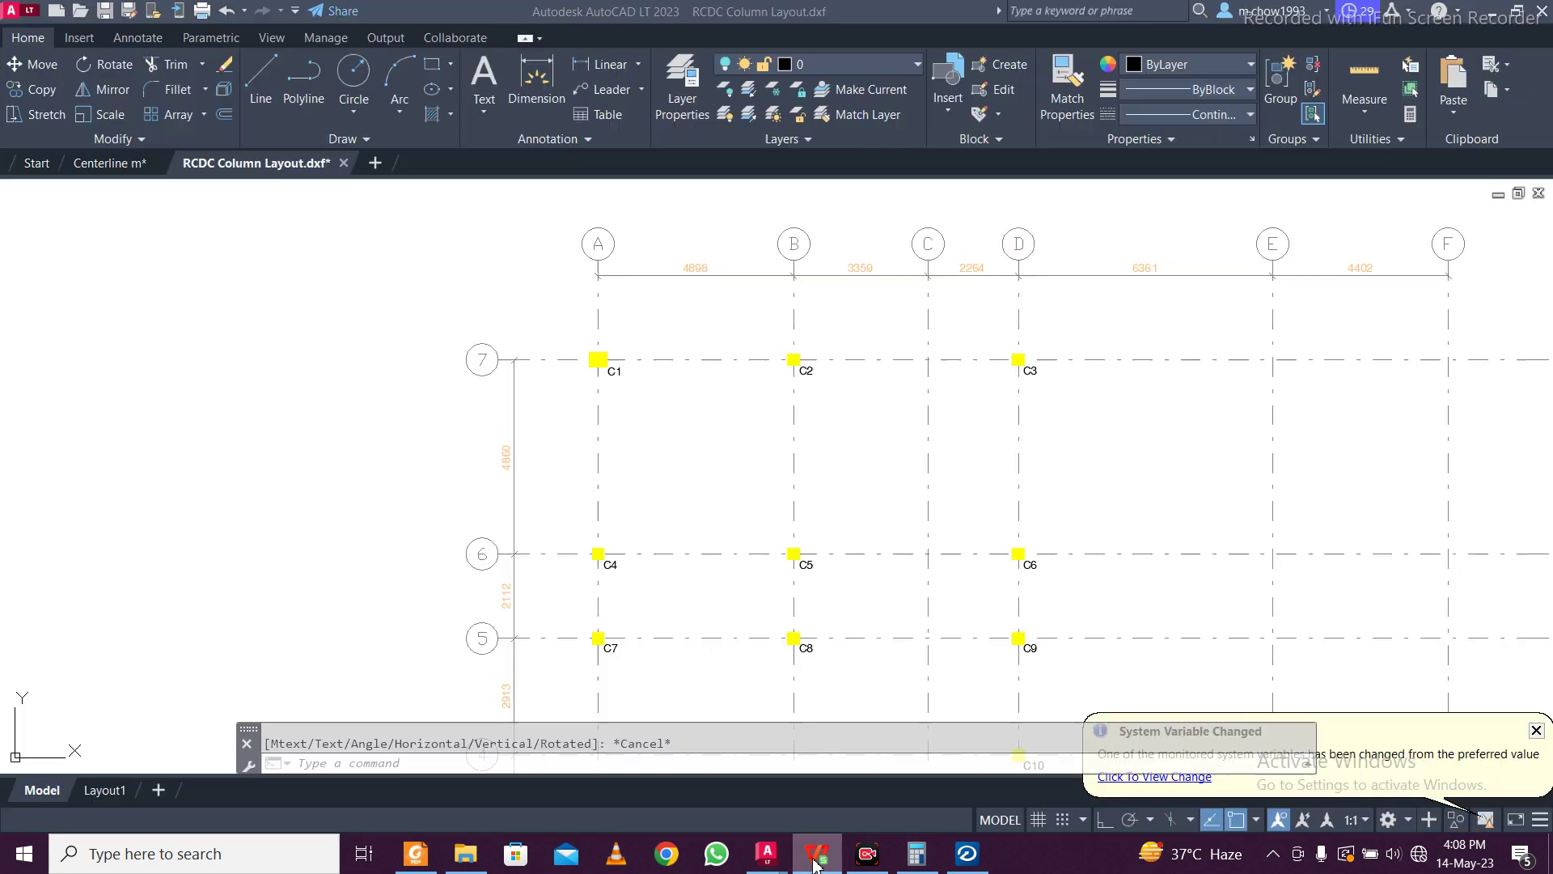
click(966, 858)
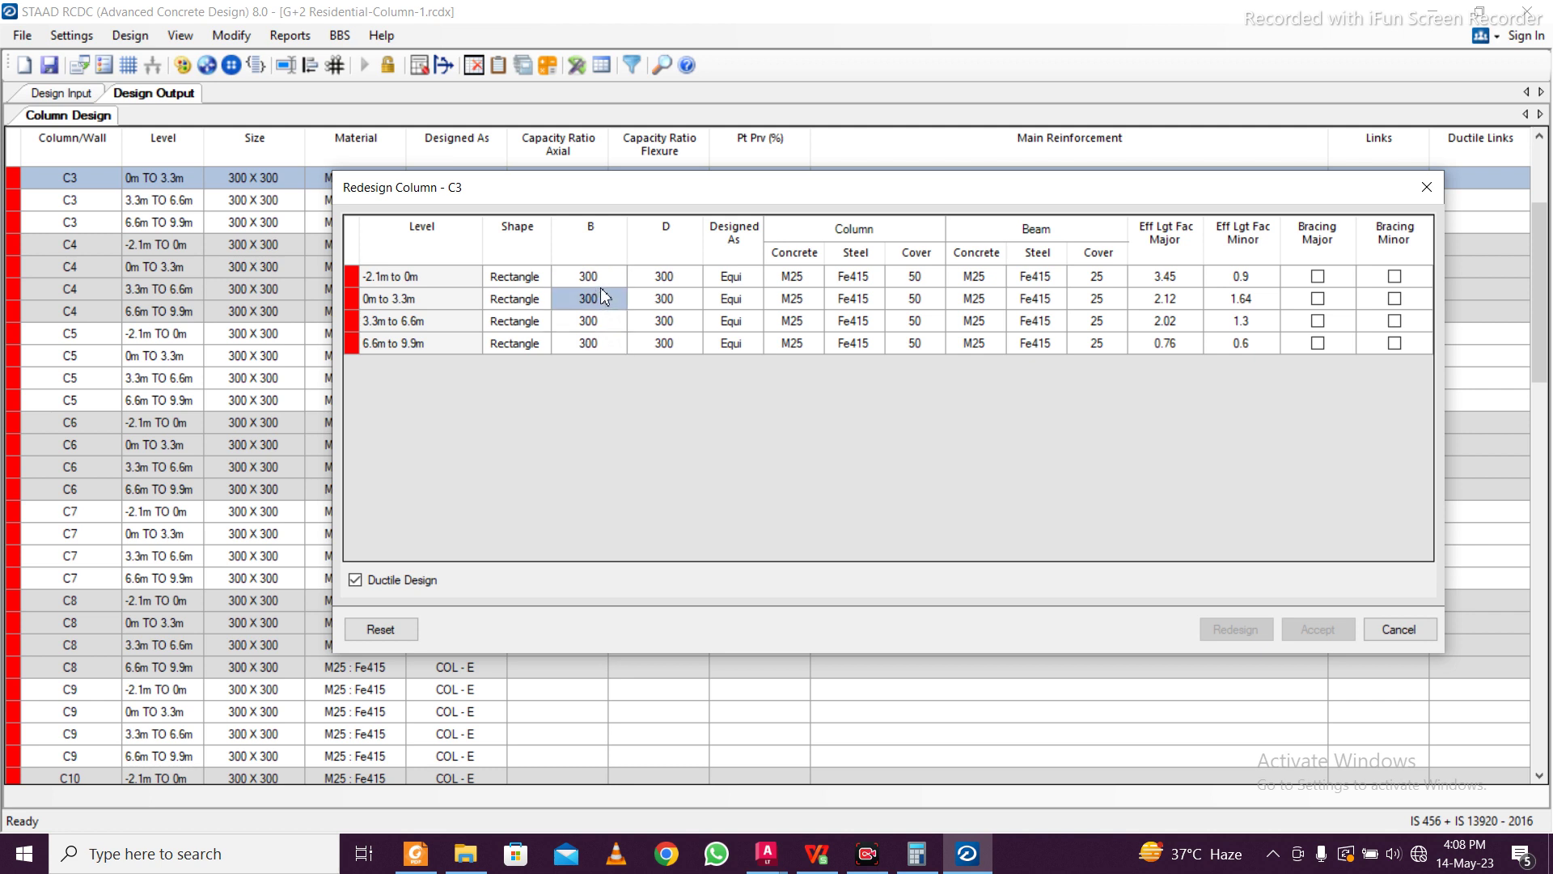
Set both B and D of column C3 to 600 at all four levels
text(600)
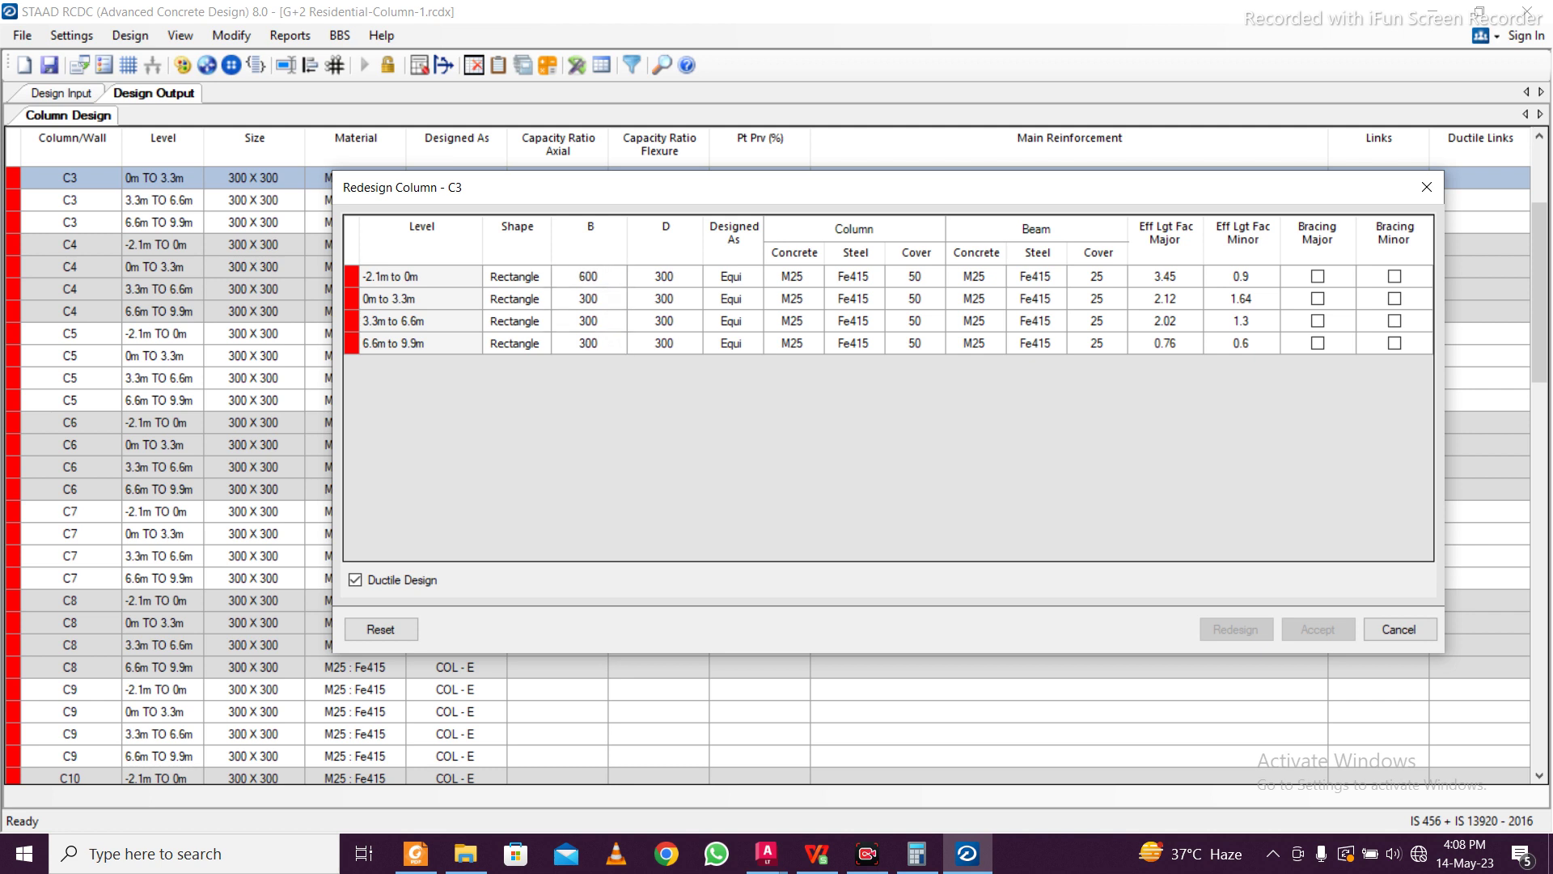
click(643, 279)
text(6)
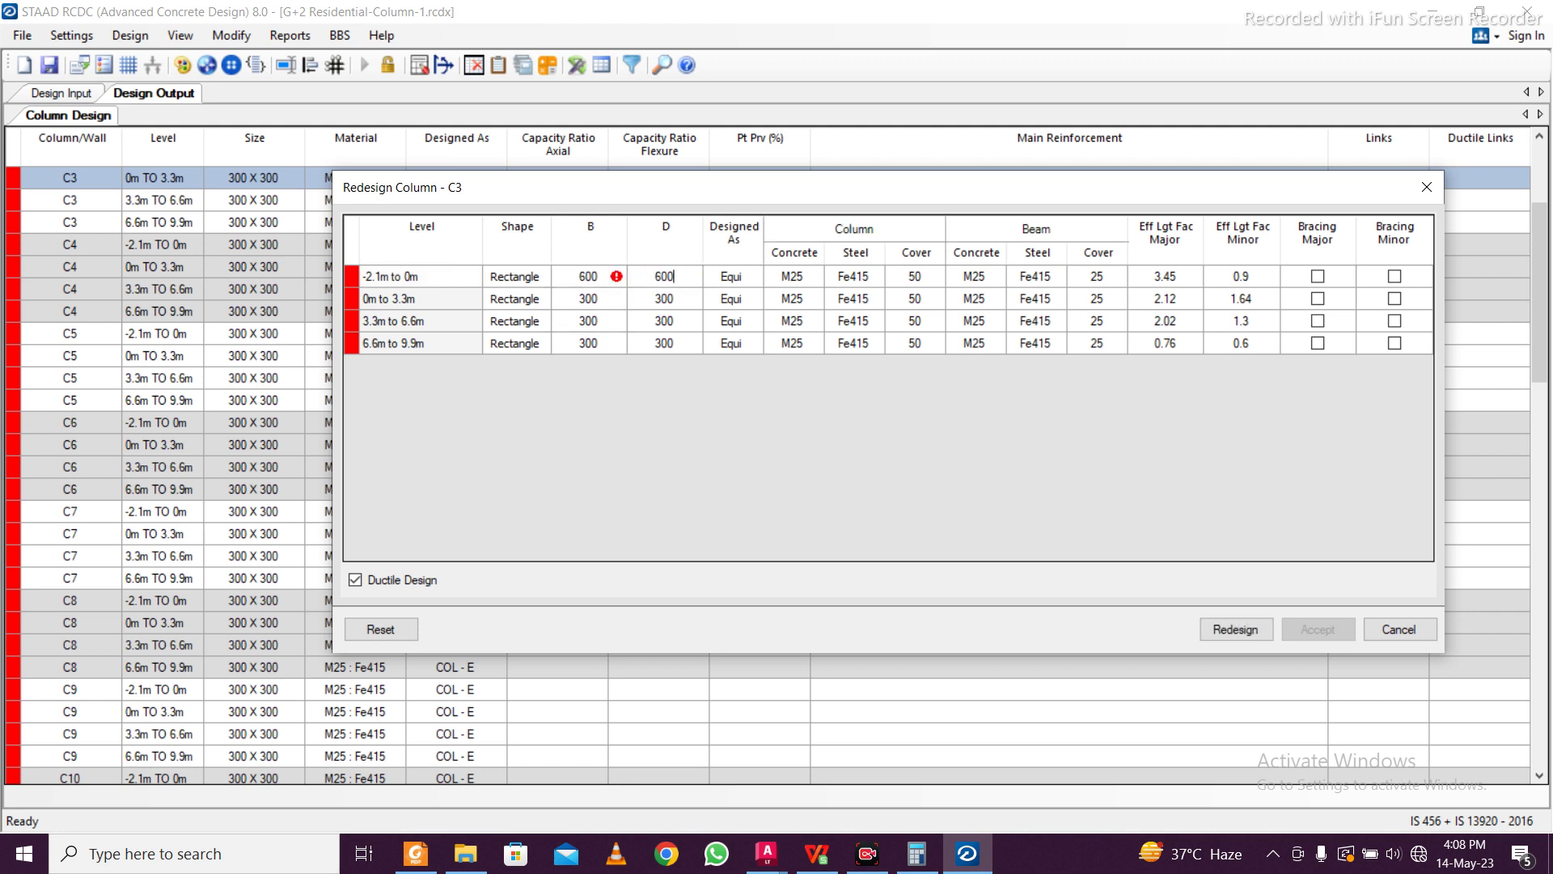
click(649, 292)
drag(595, 272, 652, 343)
key(ctrl+v)
Set the column steel of C3 to Fe550 at all four levels, then run and accept the redesign
click(864, 282)
click(868, 283)
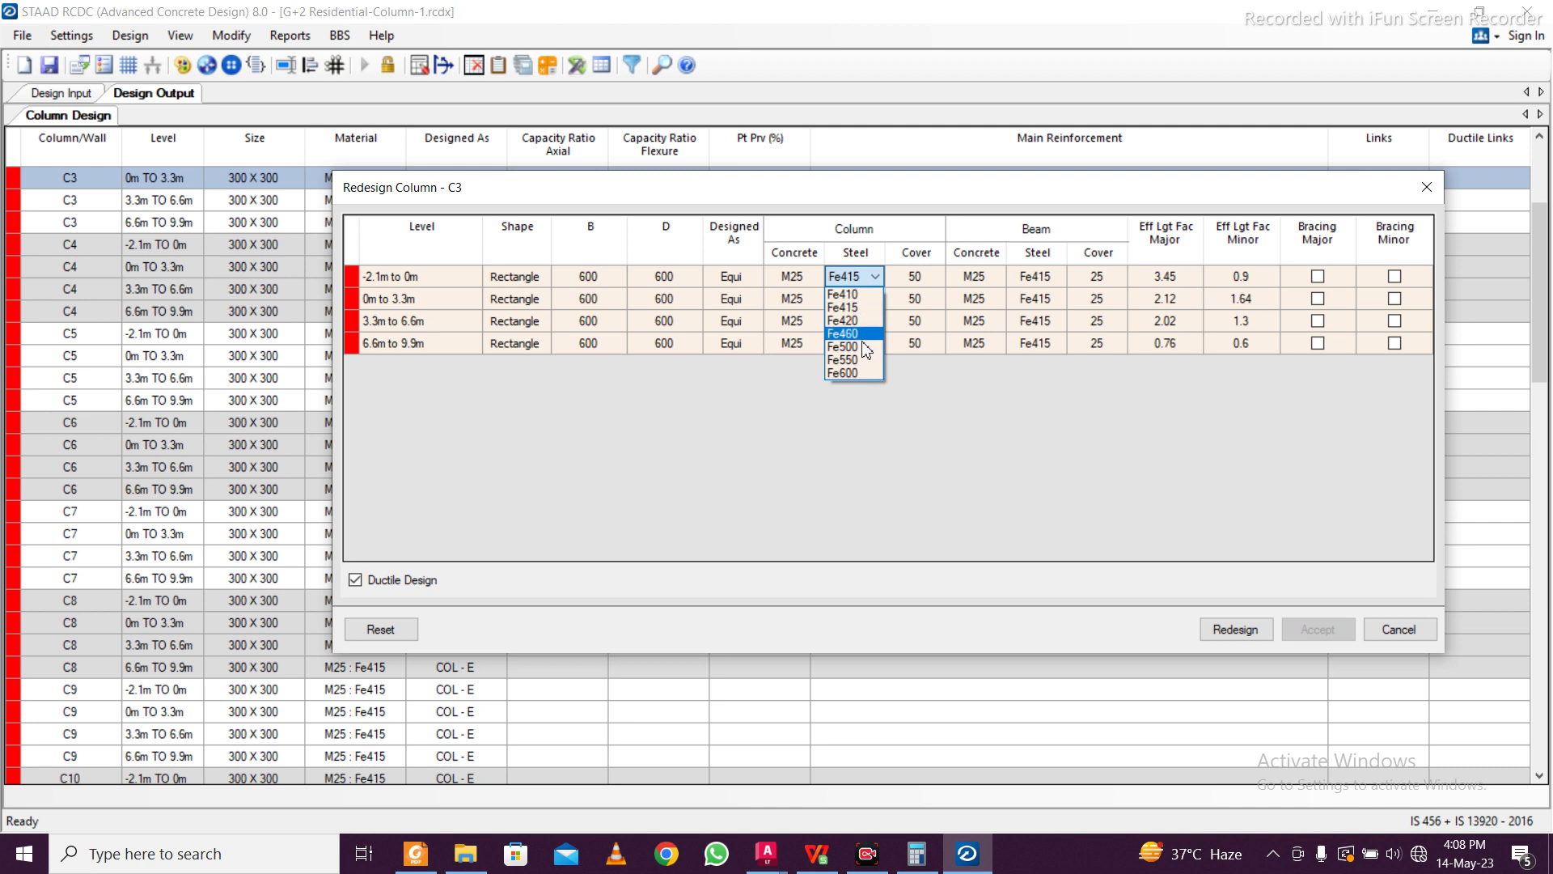
click(864, 368)
click(859, 280)
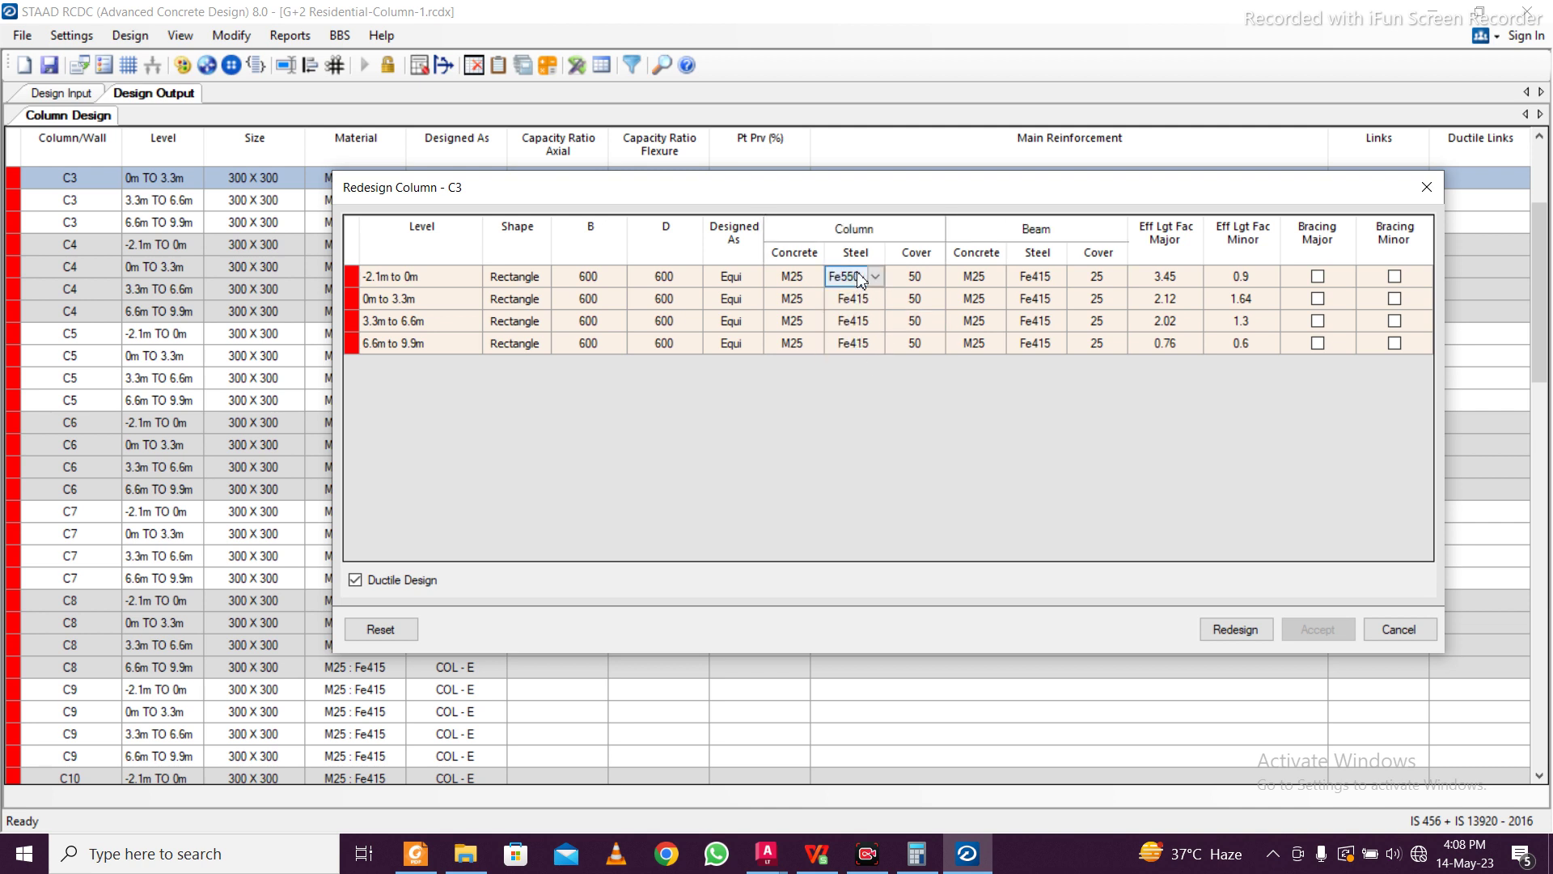
drag(853, 298, 850, 348)
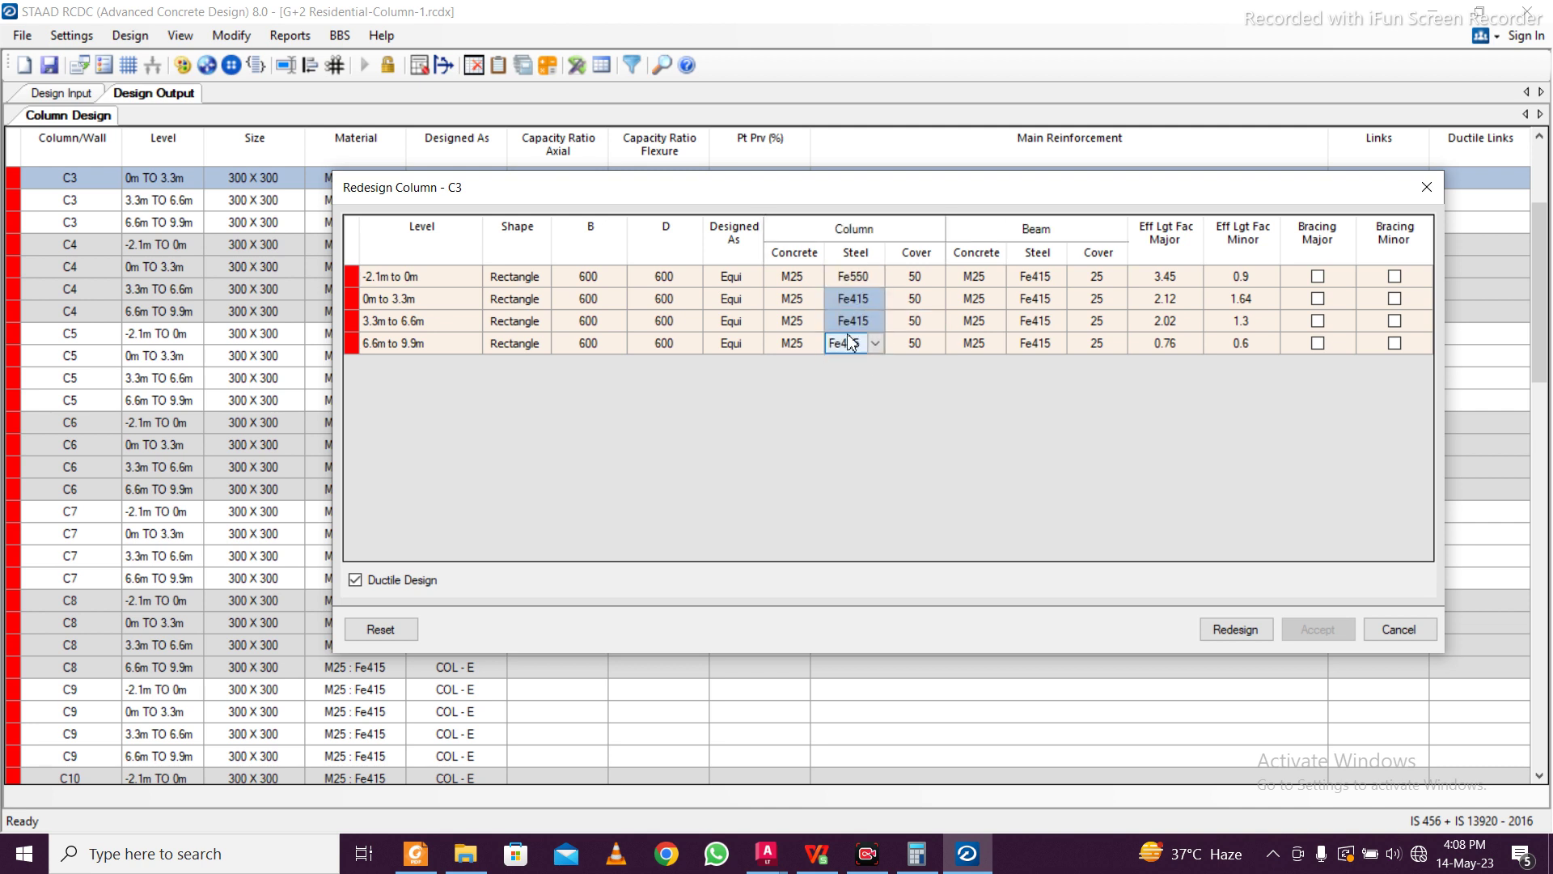
text(Fe550 Fe550 Fe550)
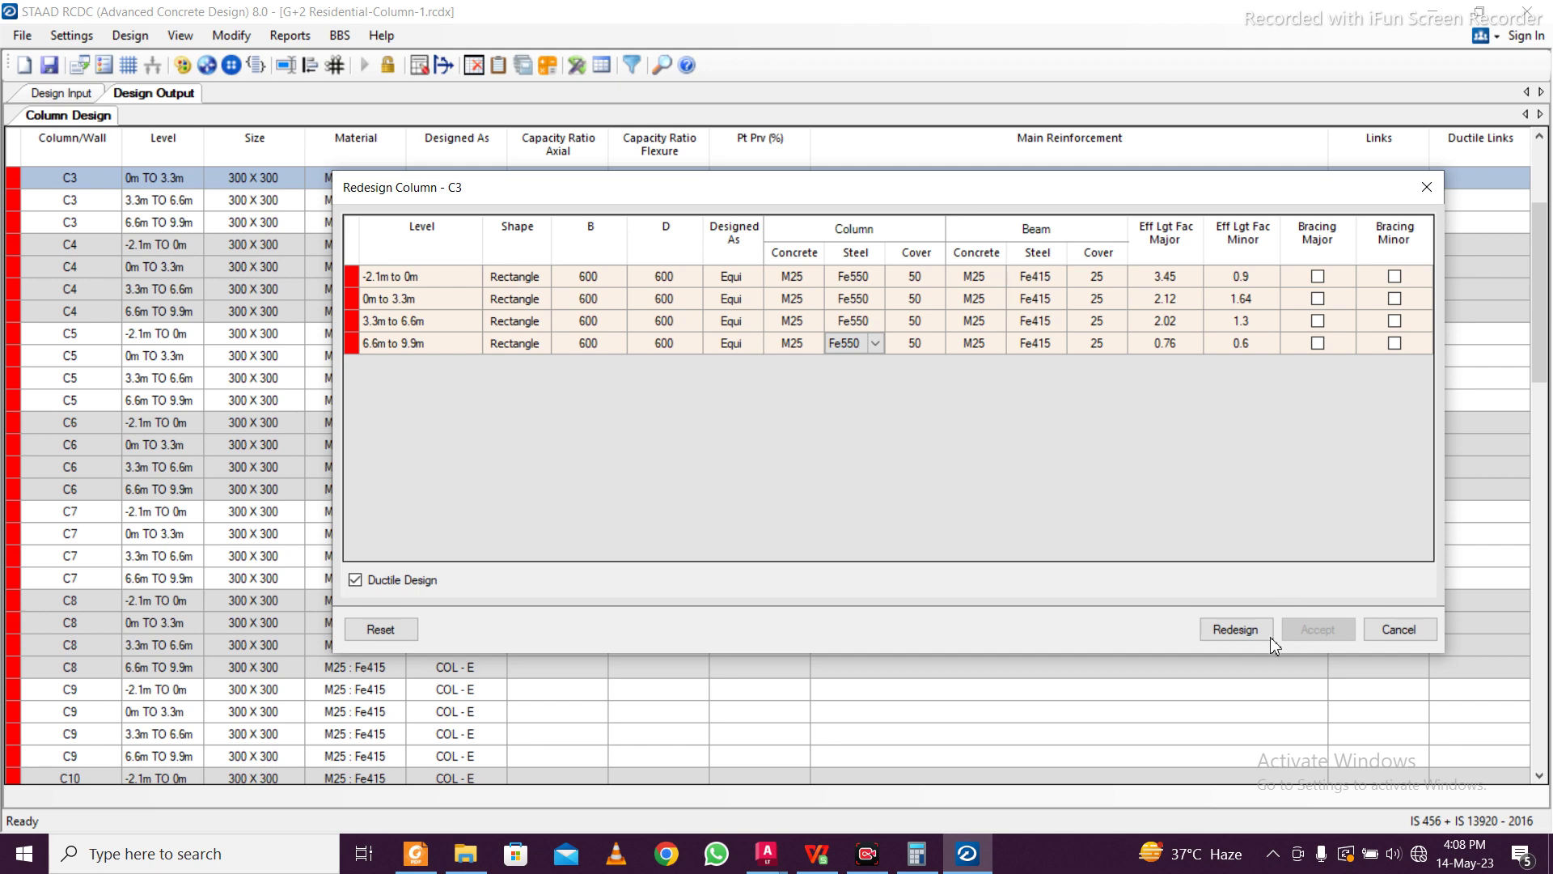
click(1253, 632)
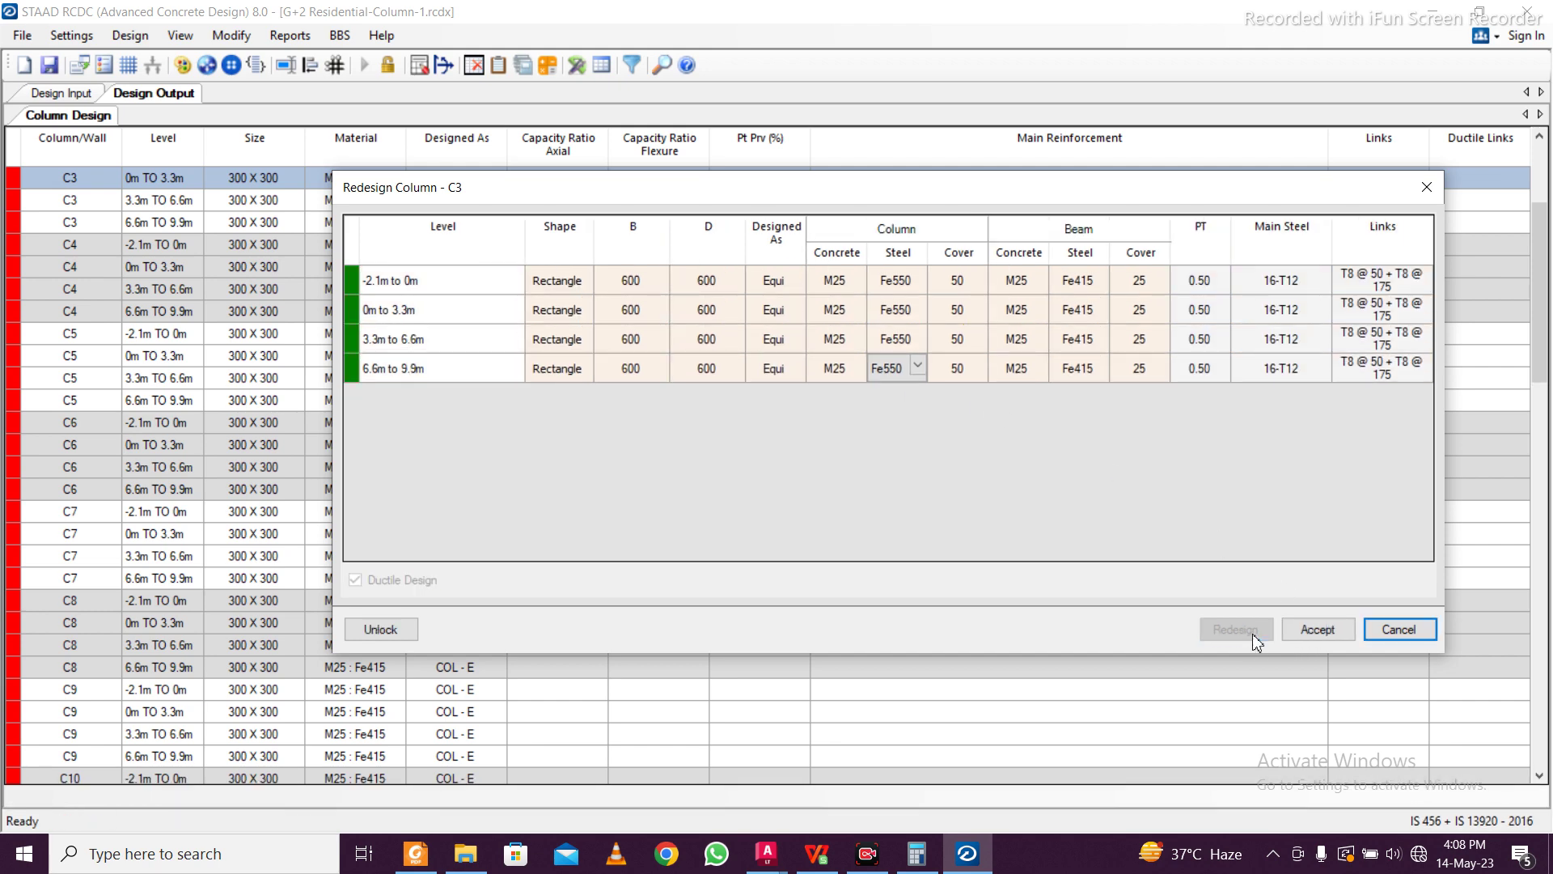
click(1317, 629)
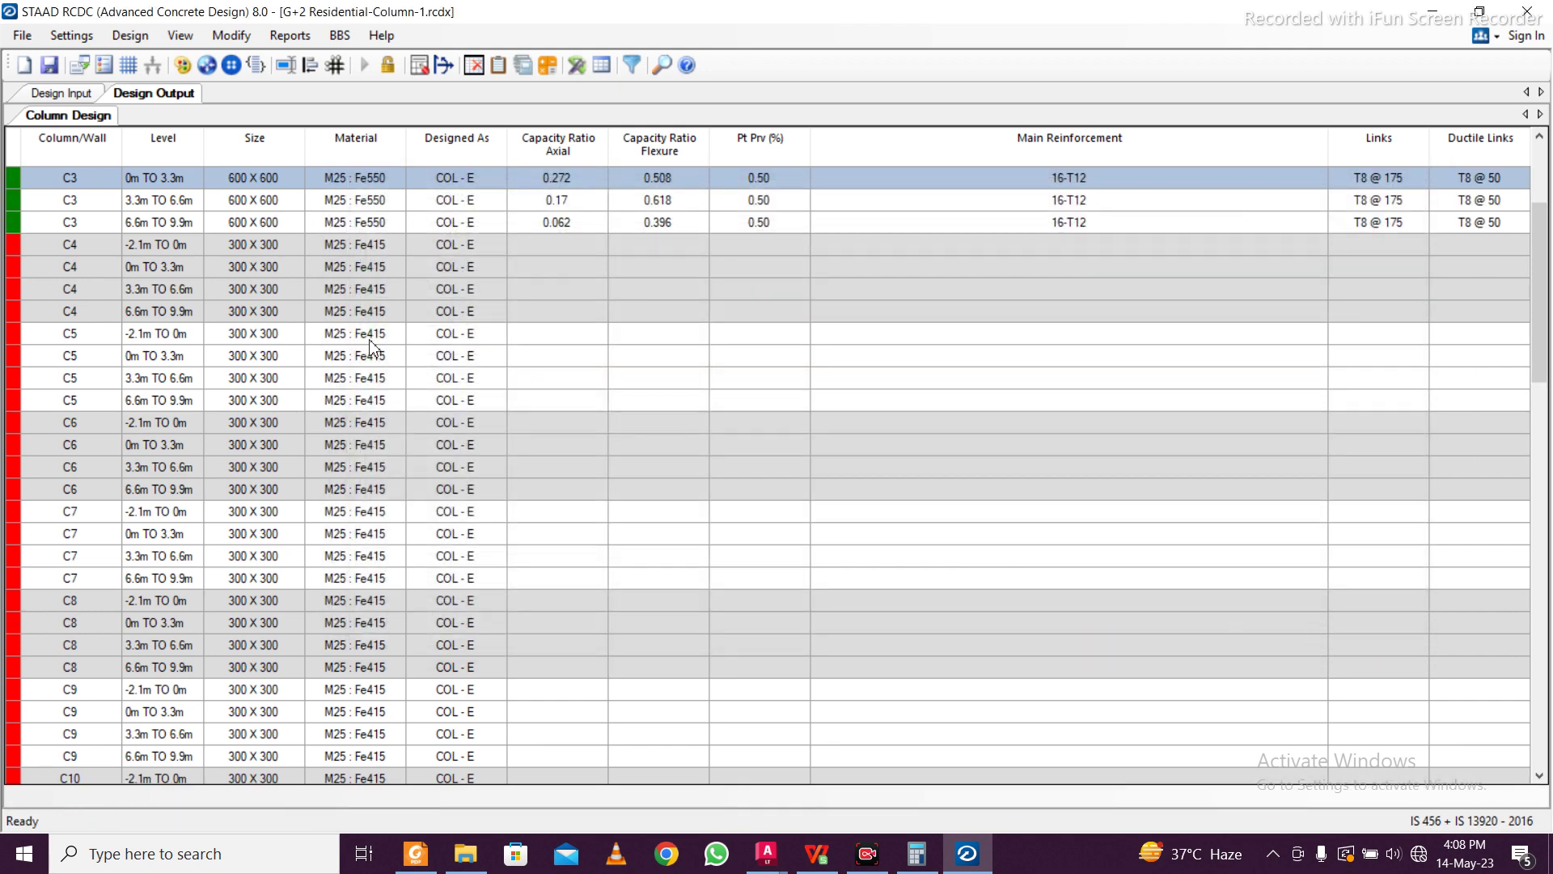
Examine where column C4 and the other columns stand in the AutoCAD column layout, then return to STAAD RCDC
scroll(370, 347, up, 3)
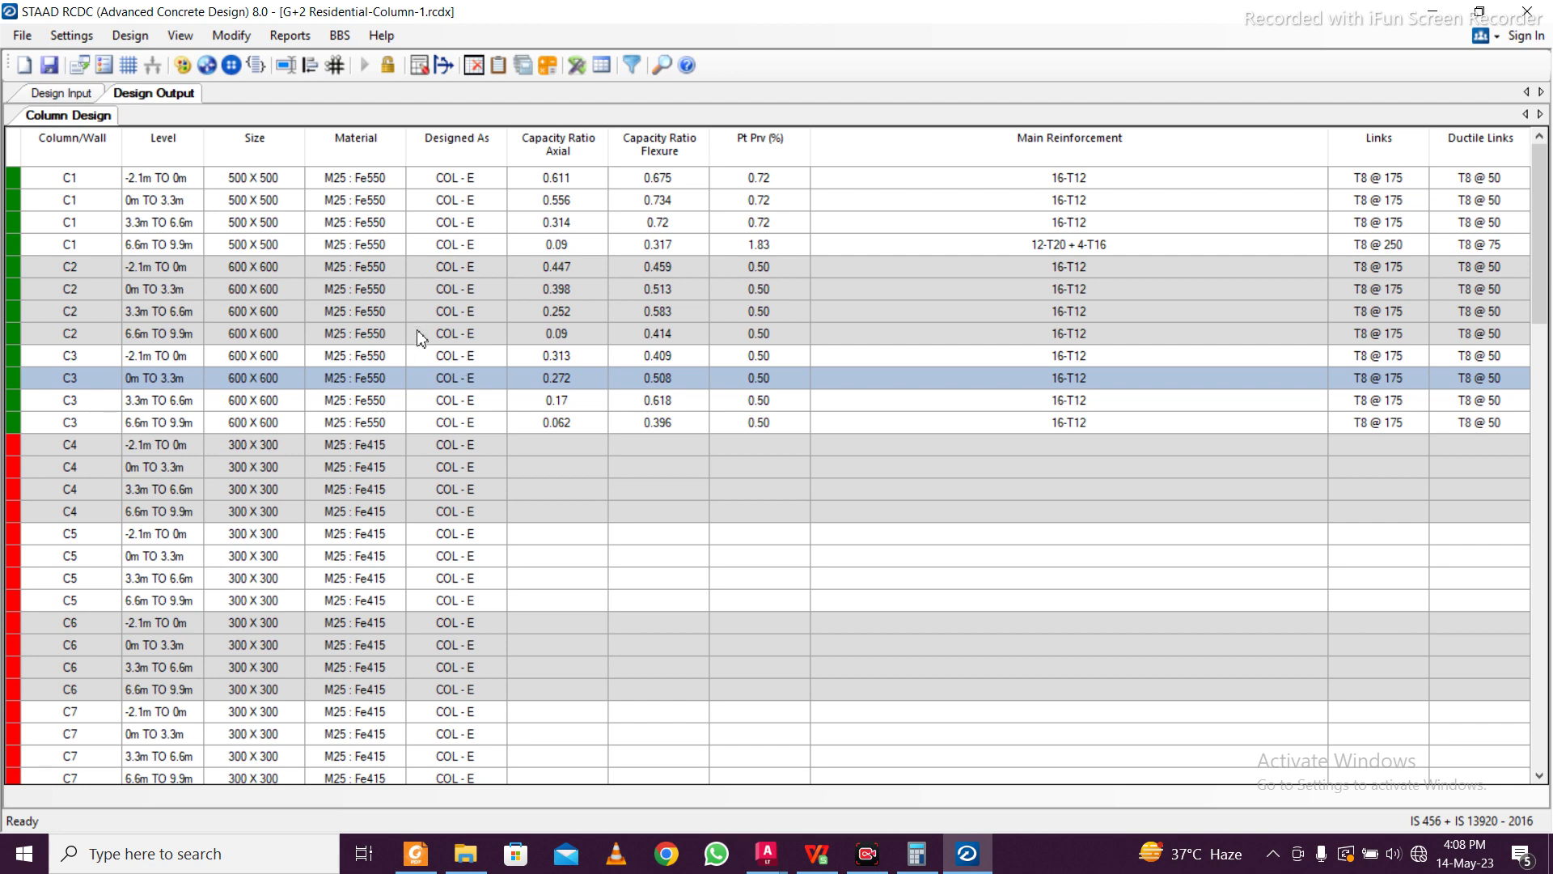
click(354, 475)
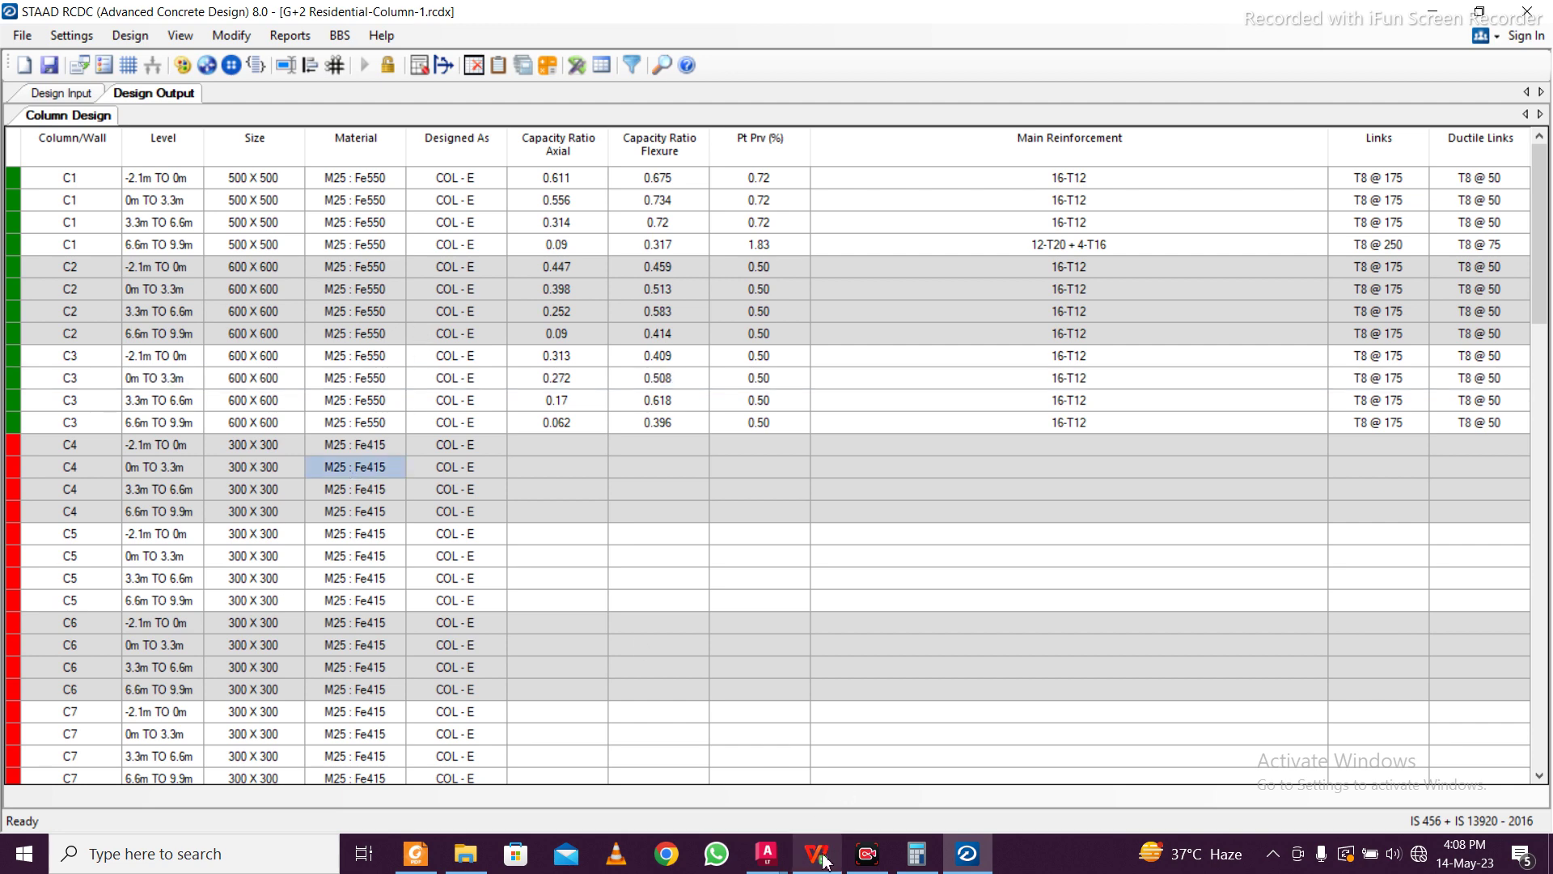
mouse_move(767, 853)
click(870, 748)
scroll(719, 519, down, 3)
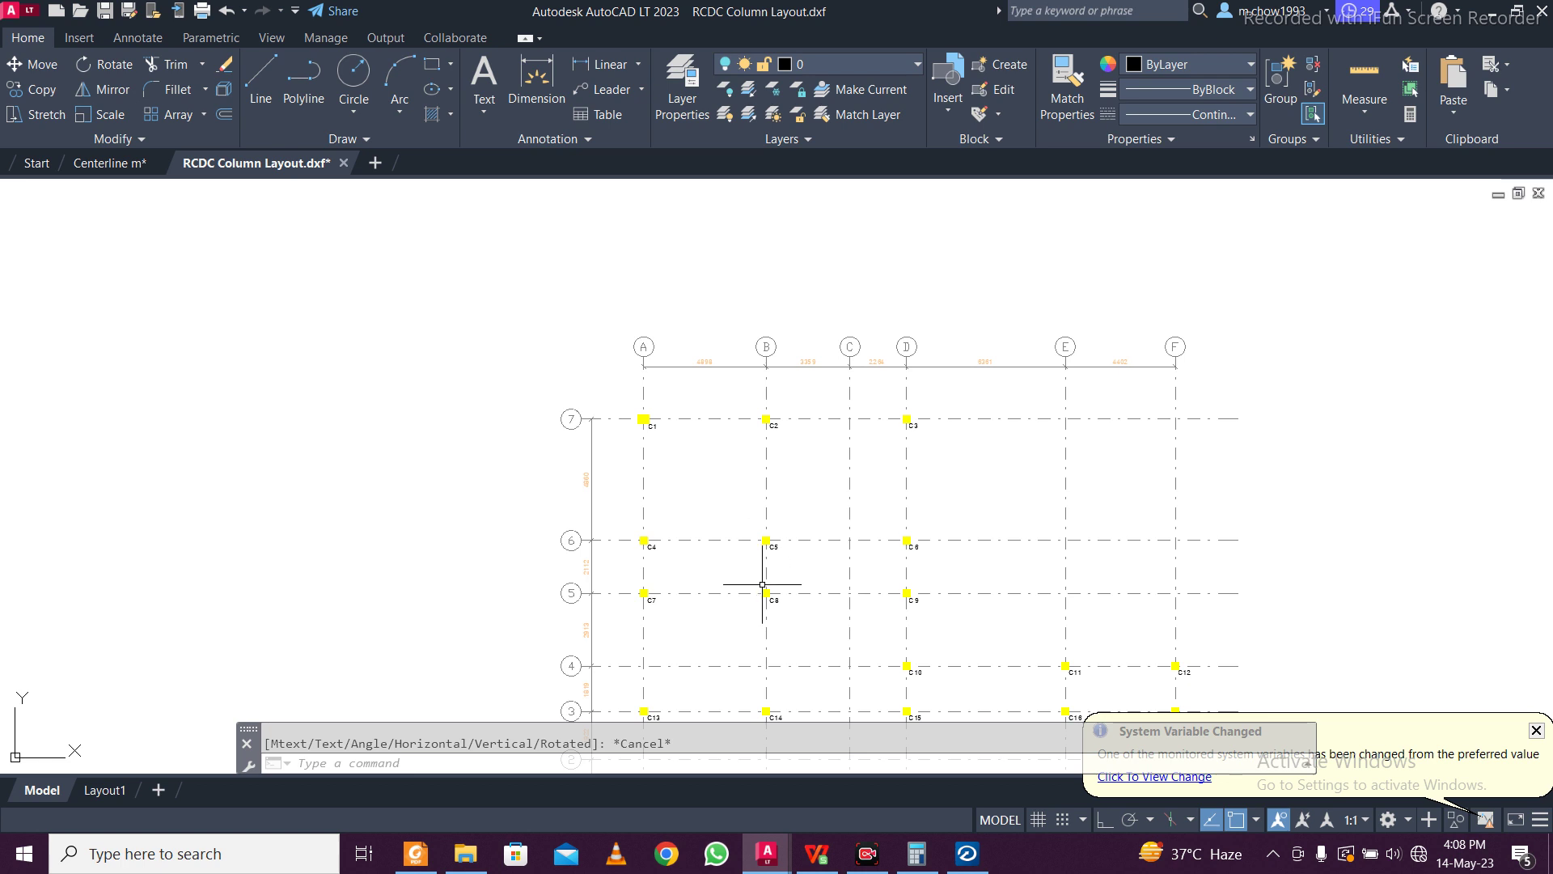
scroll(777, 437, up, 2)
scroll(776, 527, down, 4)
scroll(781, 527, up, 2)
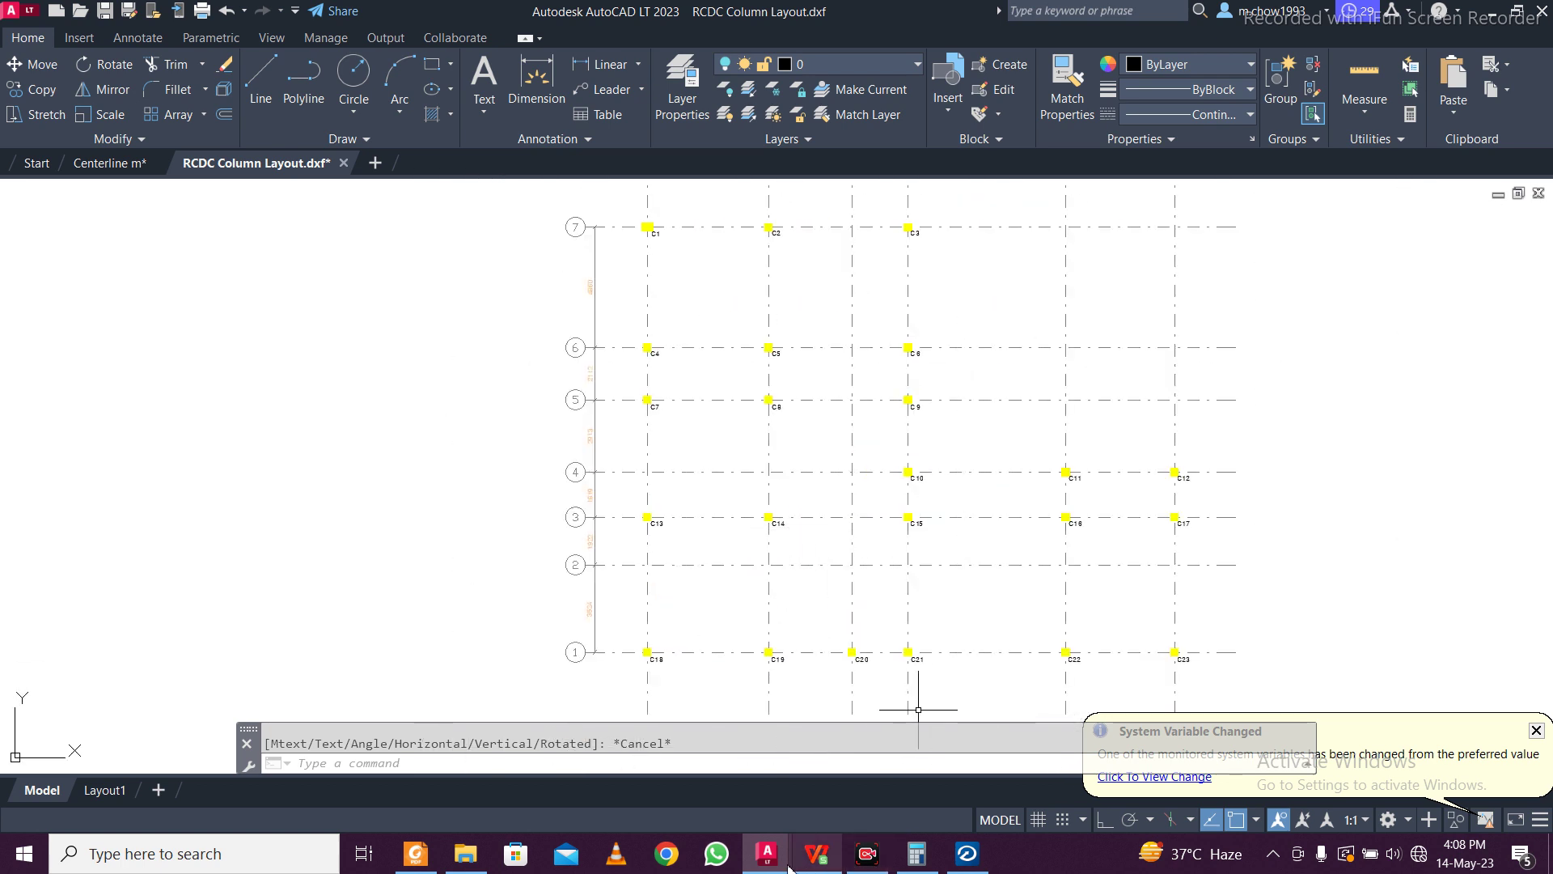
mouse_move(842, 859)
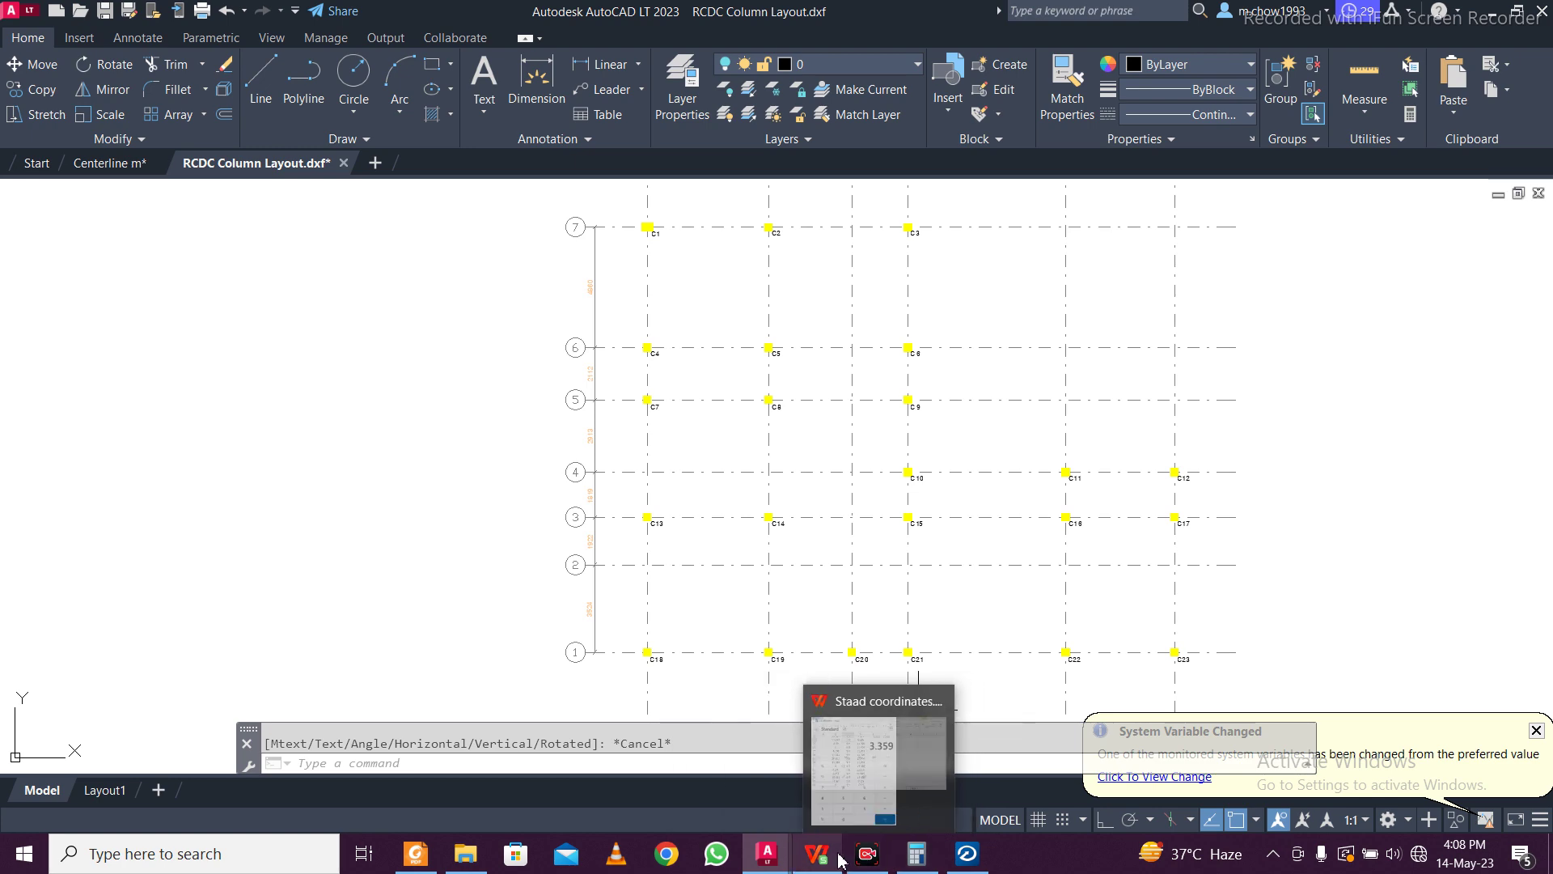
click(968, 854)
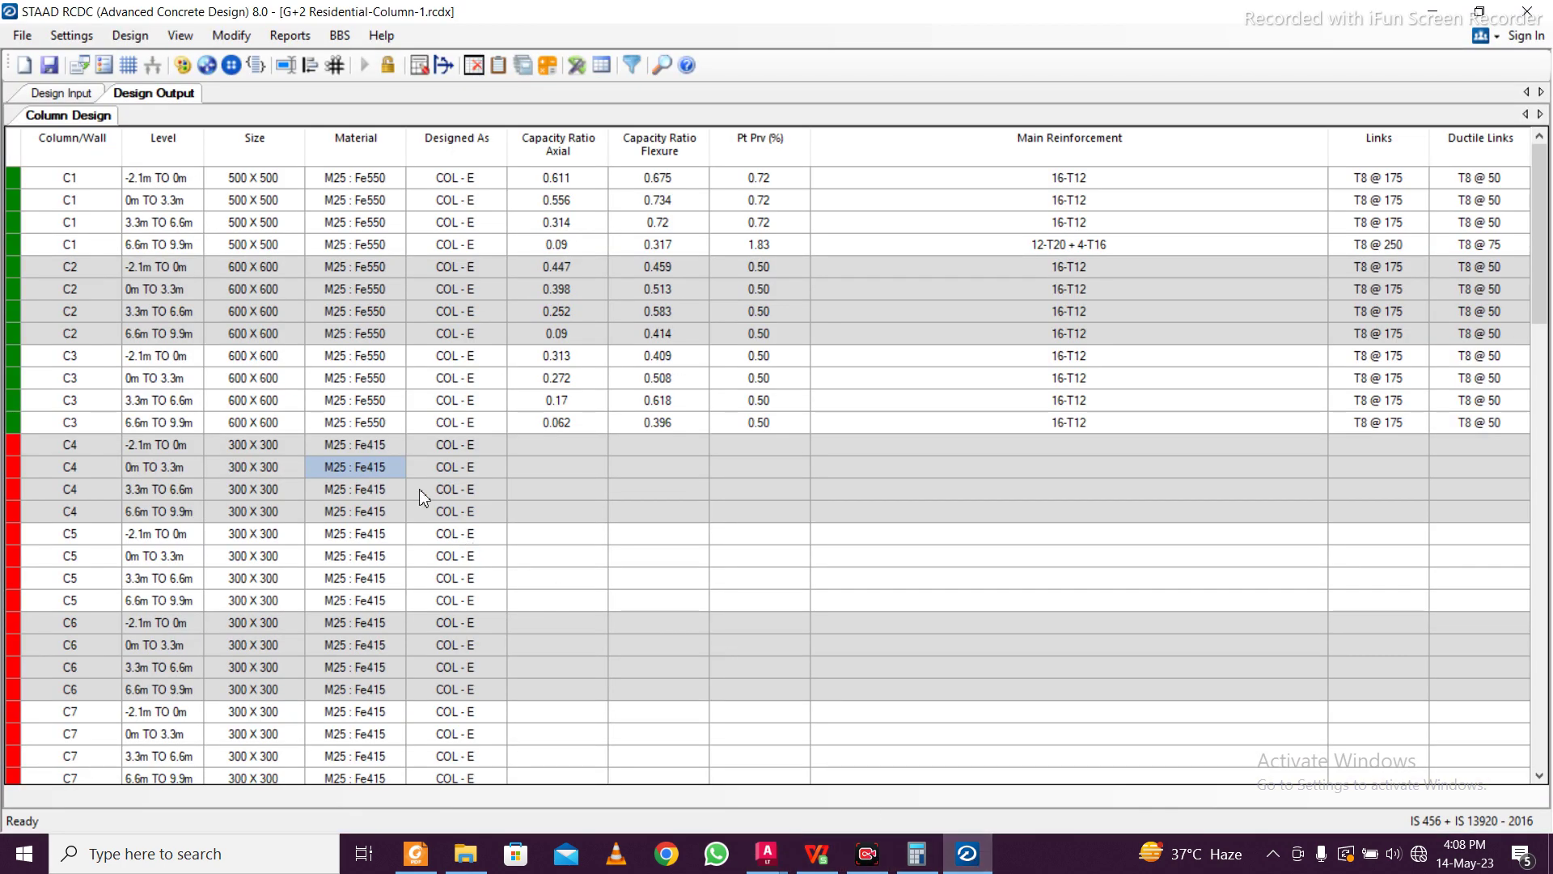
Open the column redesign table for C4 and set both B and D to 500 at all four levels
right_click(369, 468)
click(437, 496)
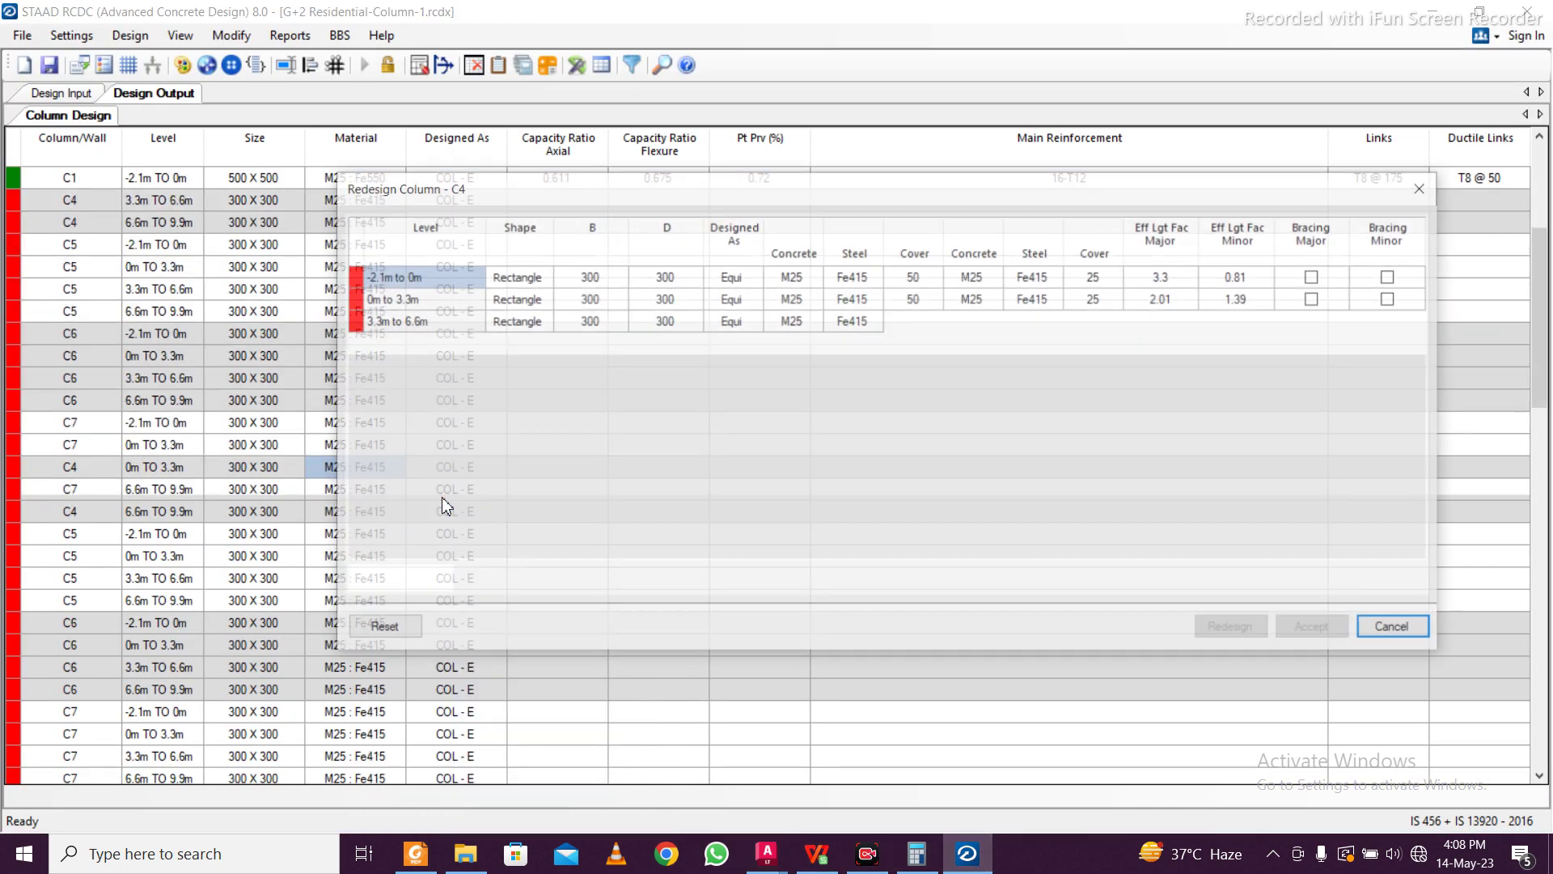
click(618, 277)
text(5)
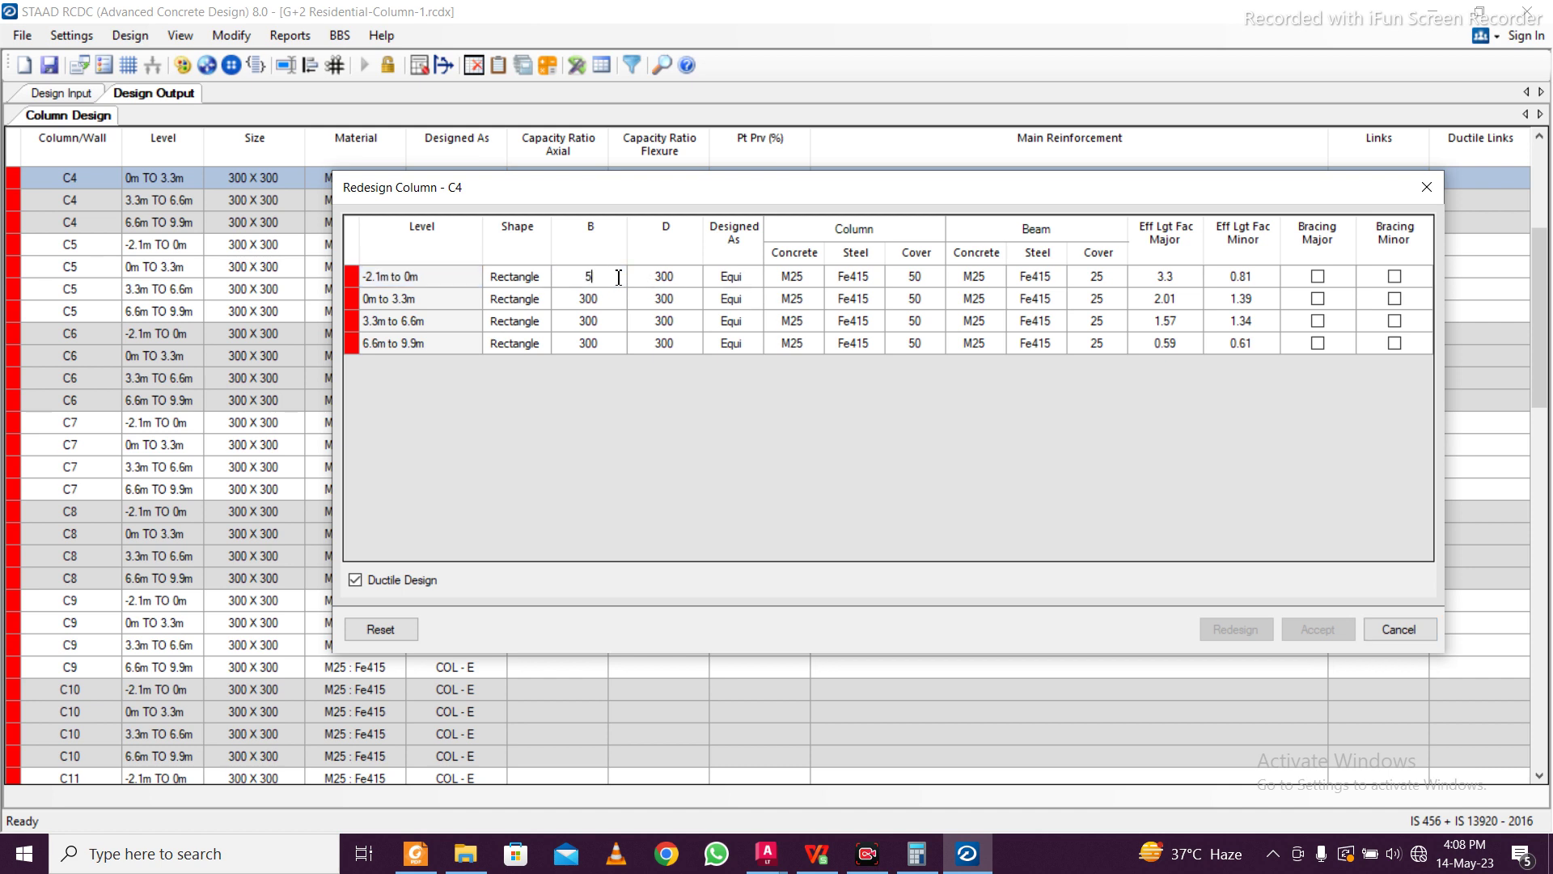
click(745, 302)
click(598, 281)
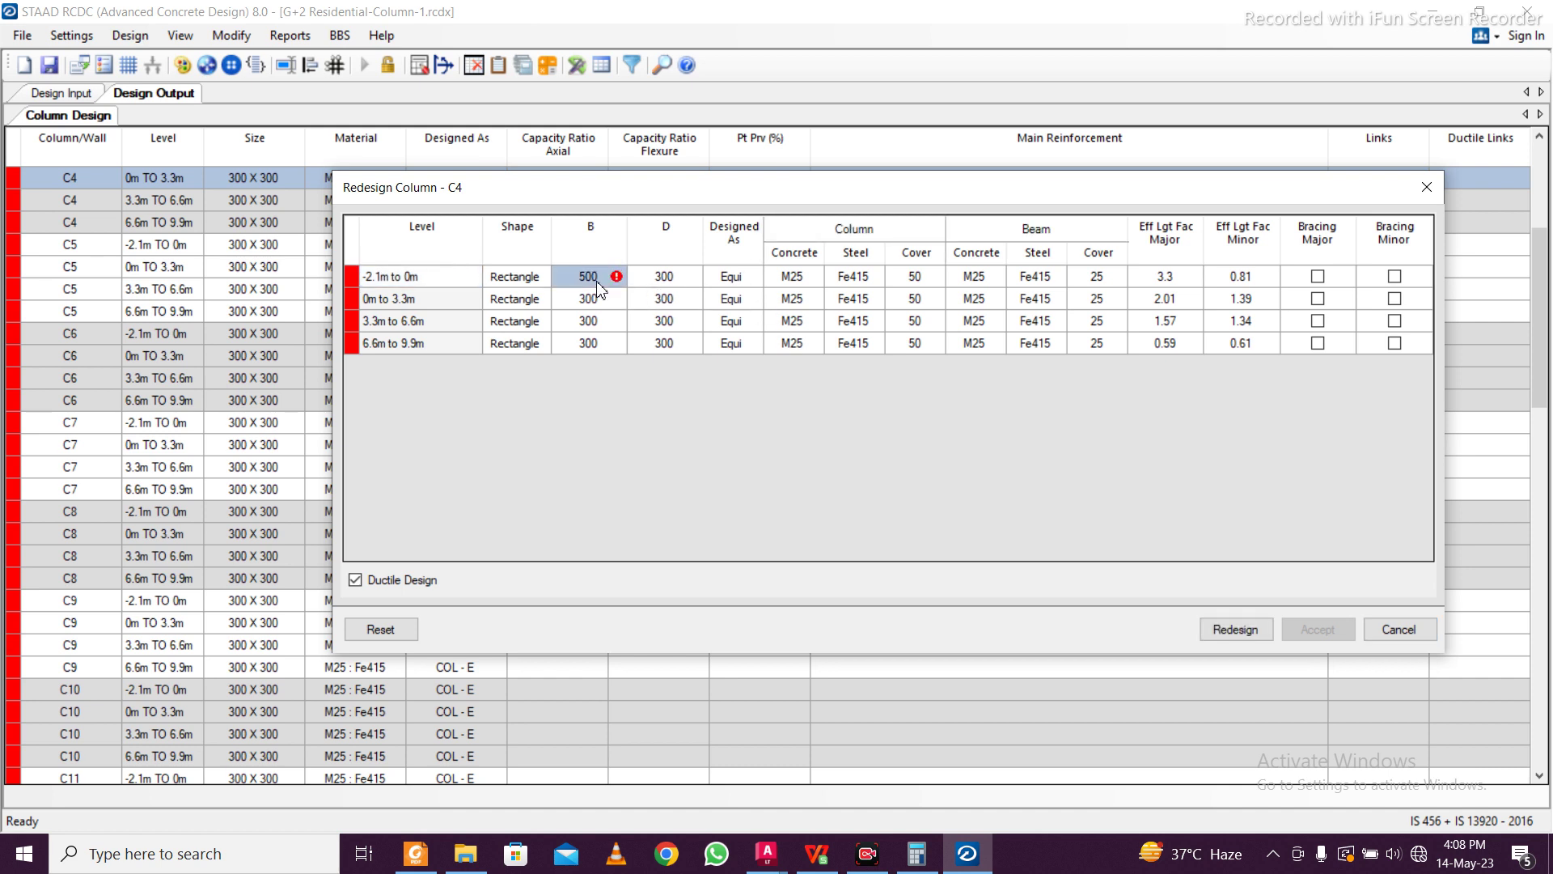
drag(587, 280, 649, 333)
key(ctrl+d)
Set the column steel of C4 to Fe550 at all four levels
click(866, 279)
click(874, 277)
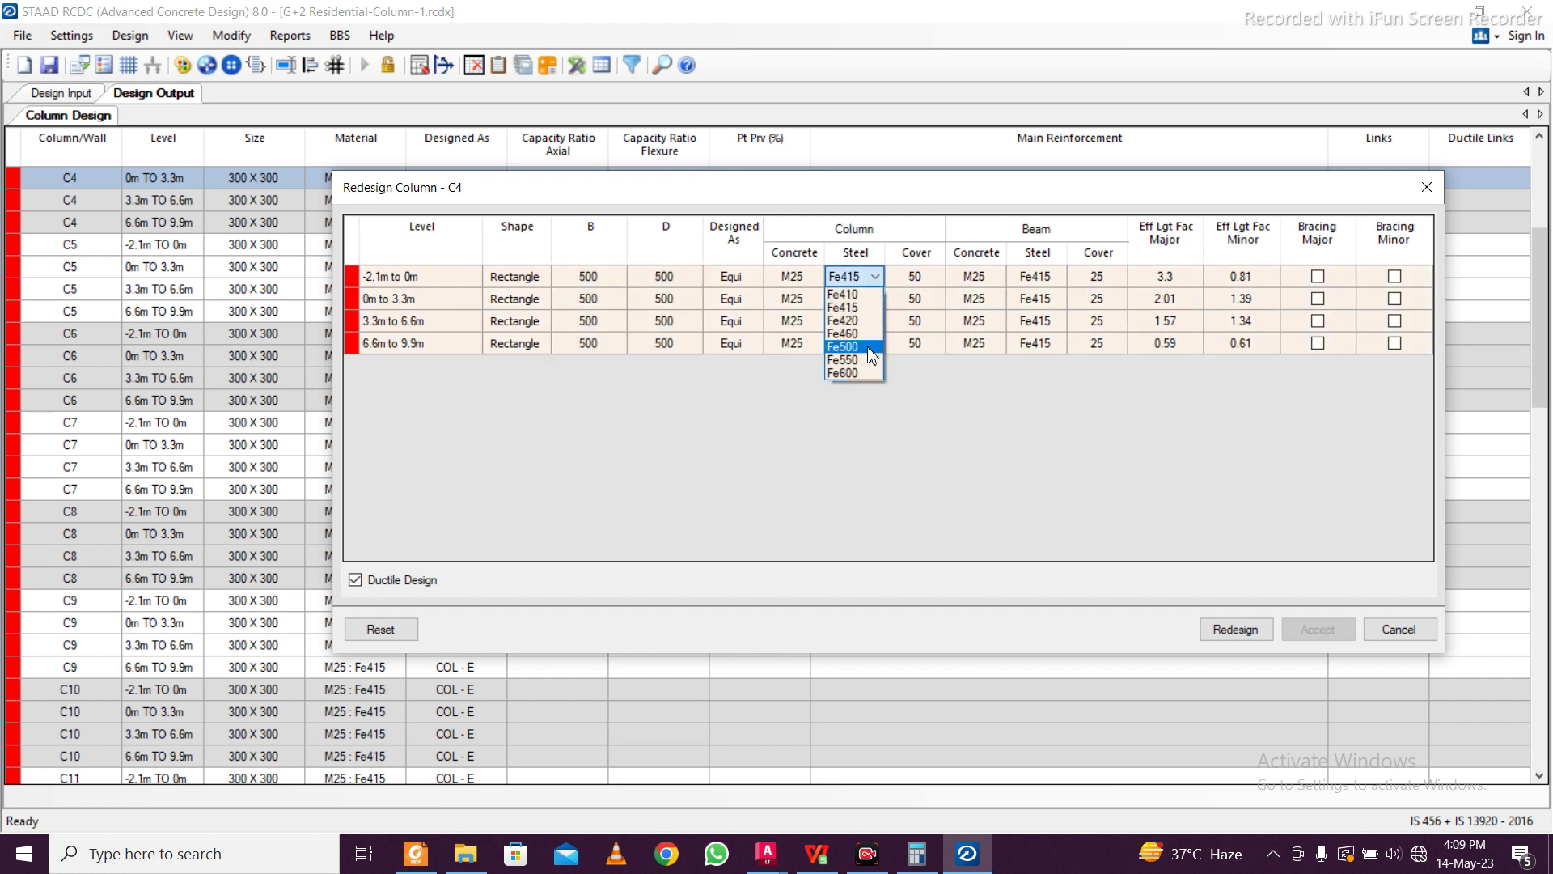
click(871, 295)
click(840, 283)
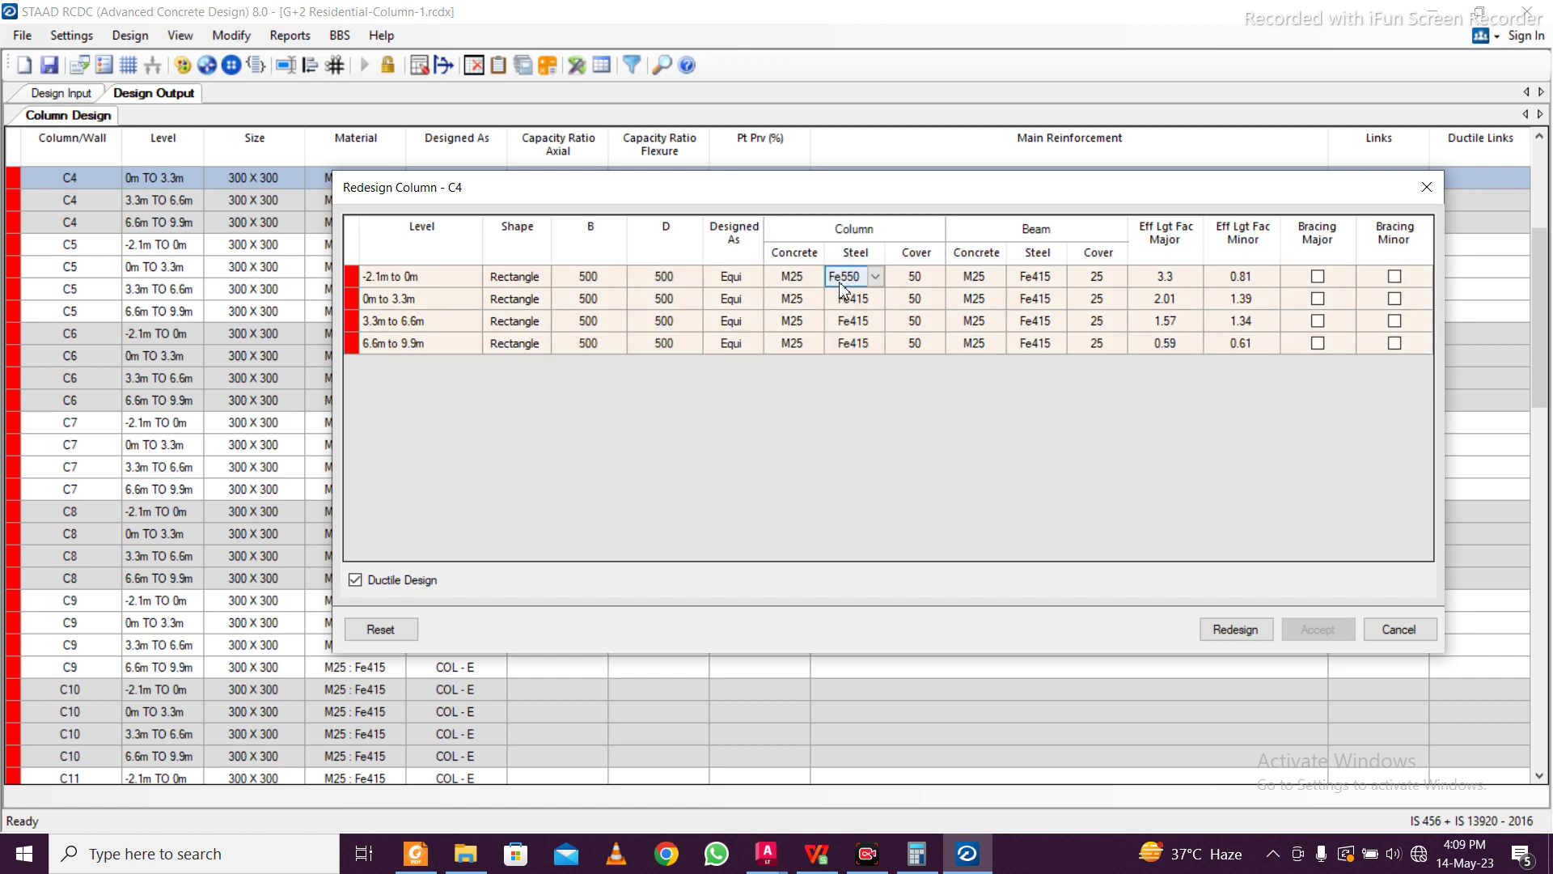
drag(861, 298, 846, 345)
key(ctrl+d)
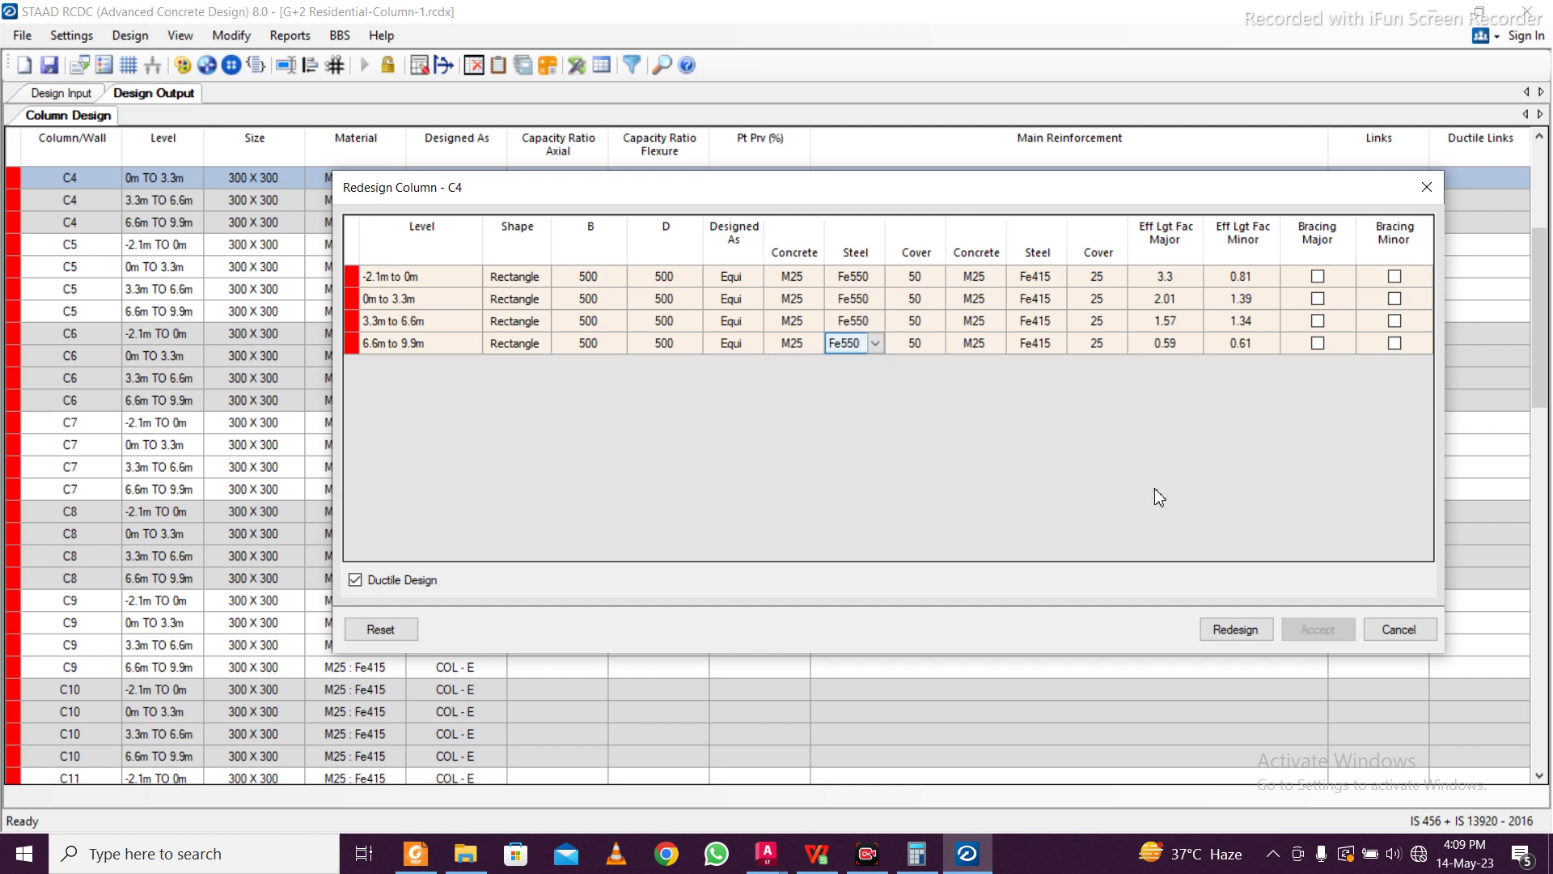
Try the redesign of column C4 at 500 x 500, then unlock its table for editing
click(1235, 629)
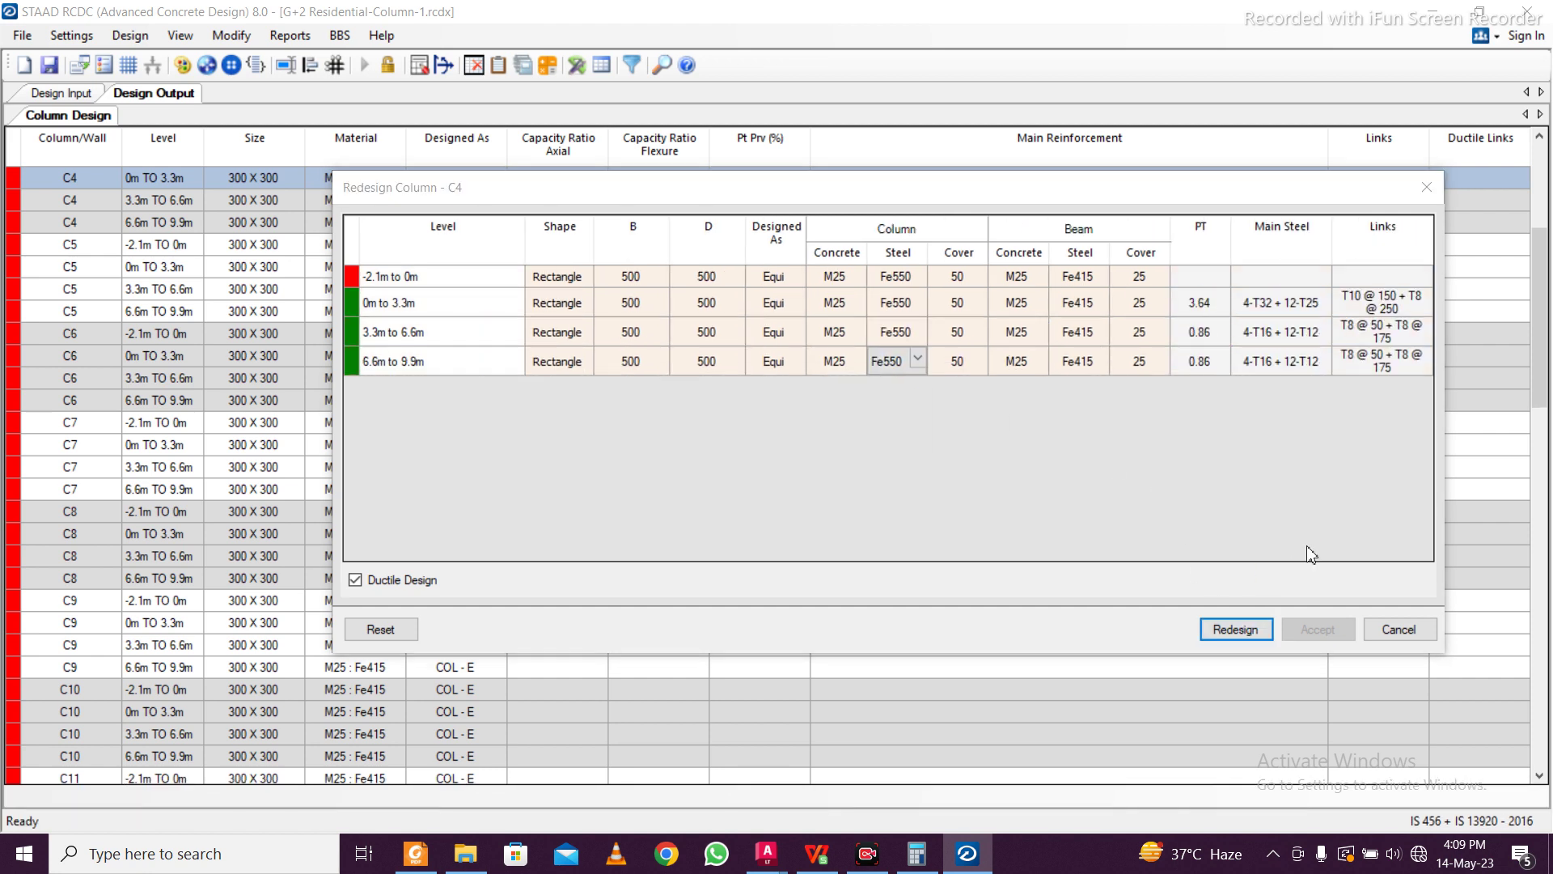
click(877, 499)
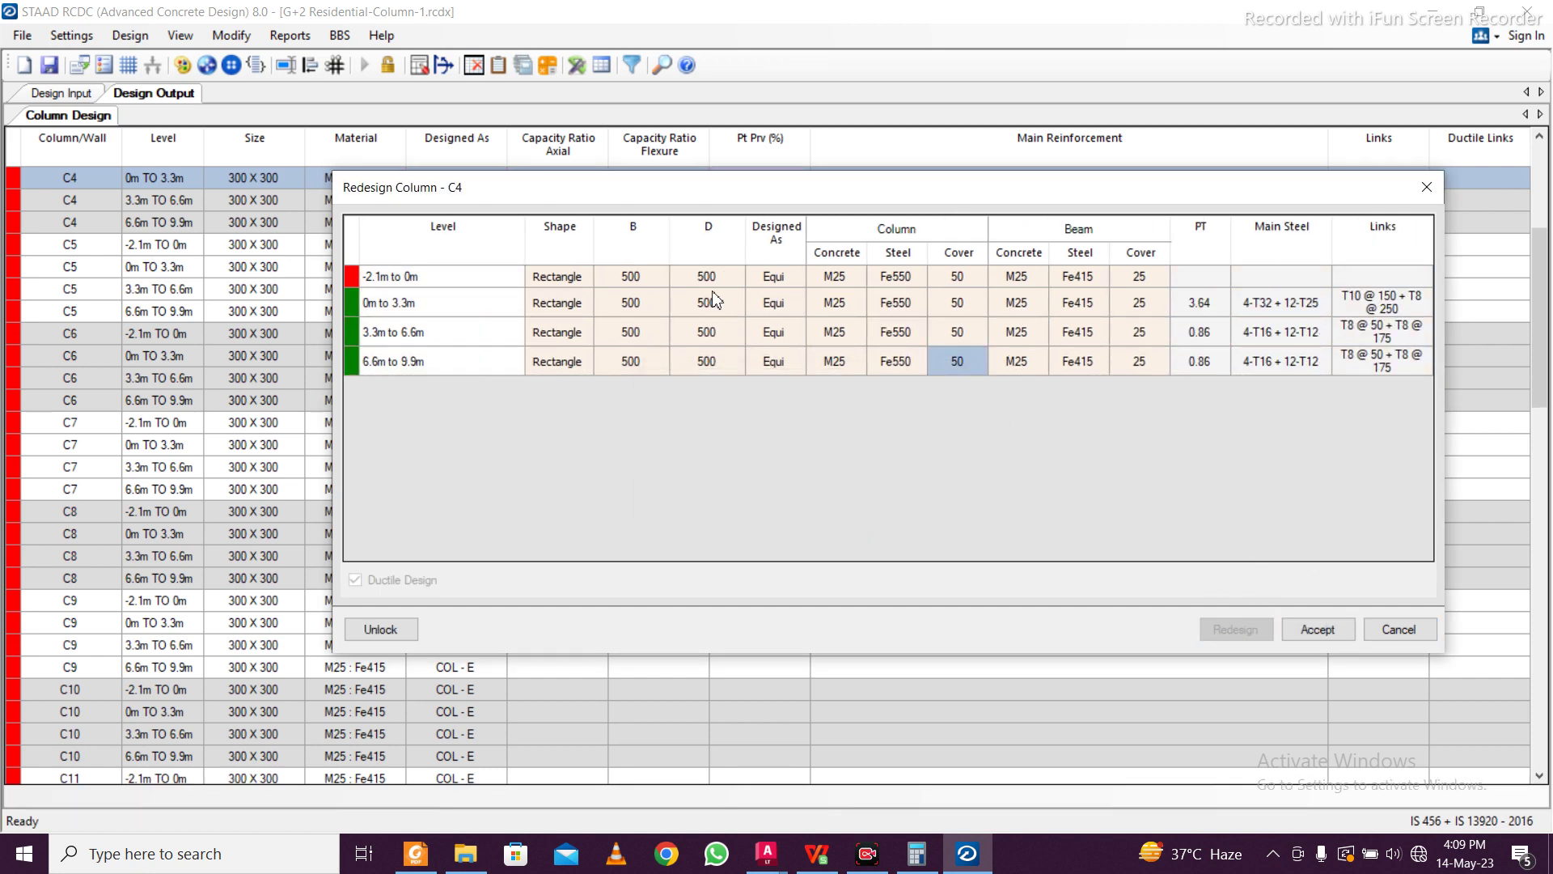
click(631, 277)
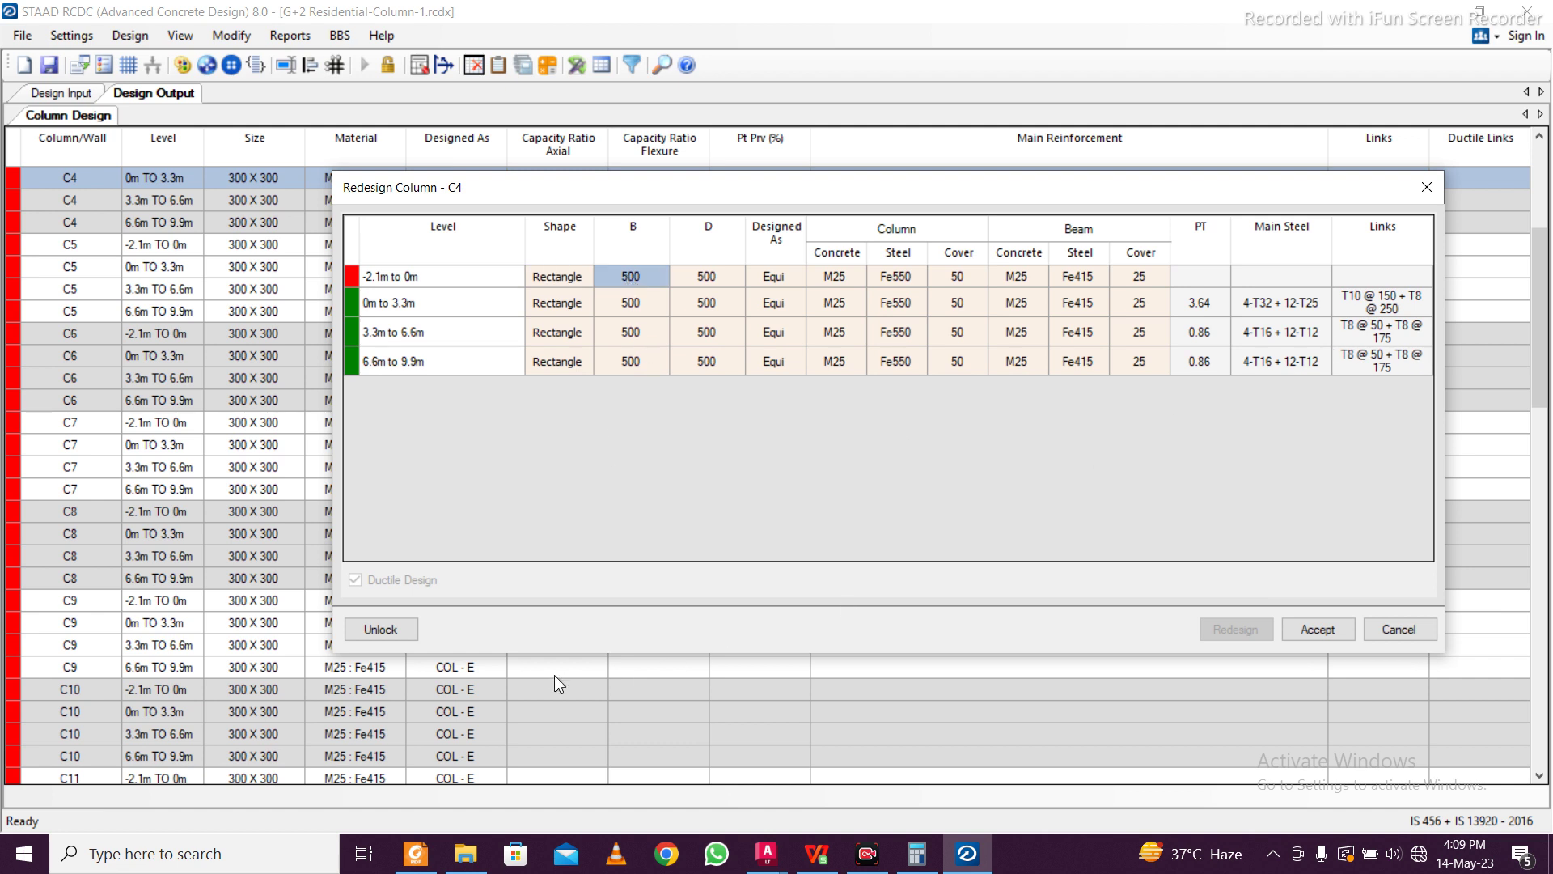
click(382, 630)
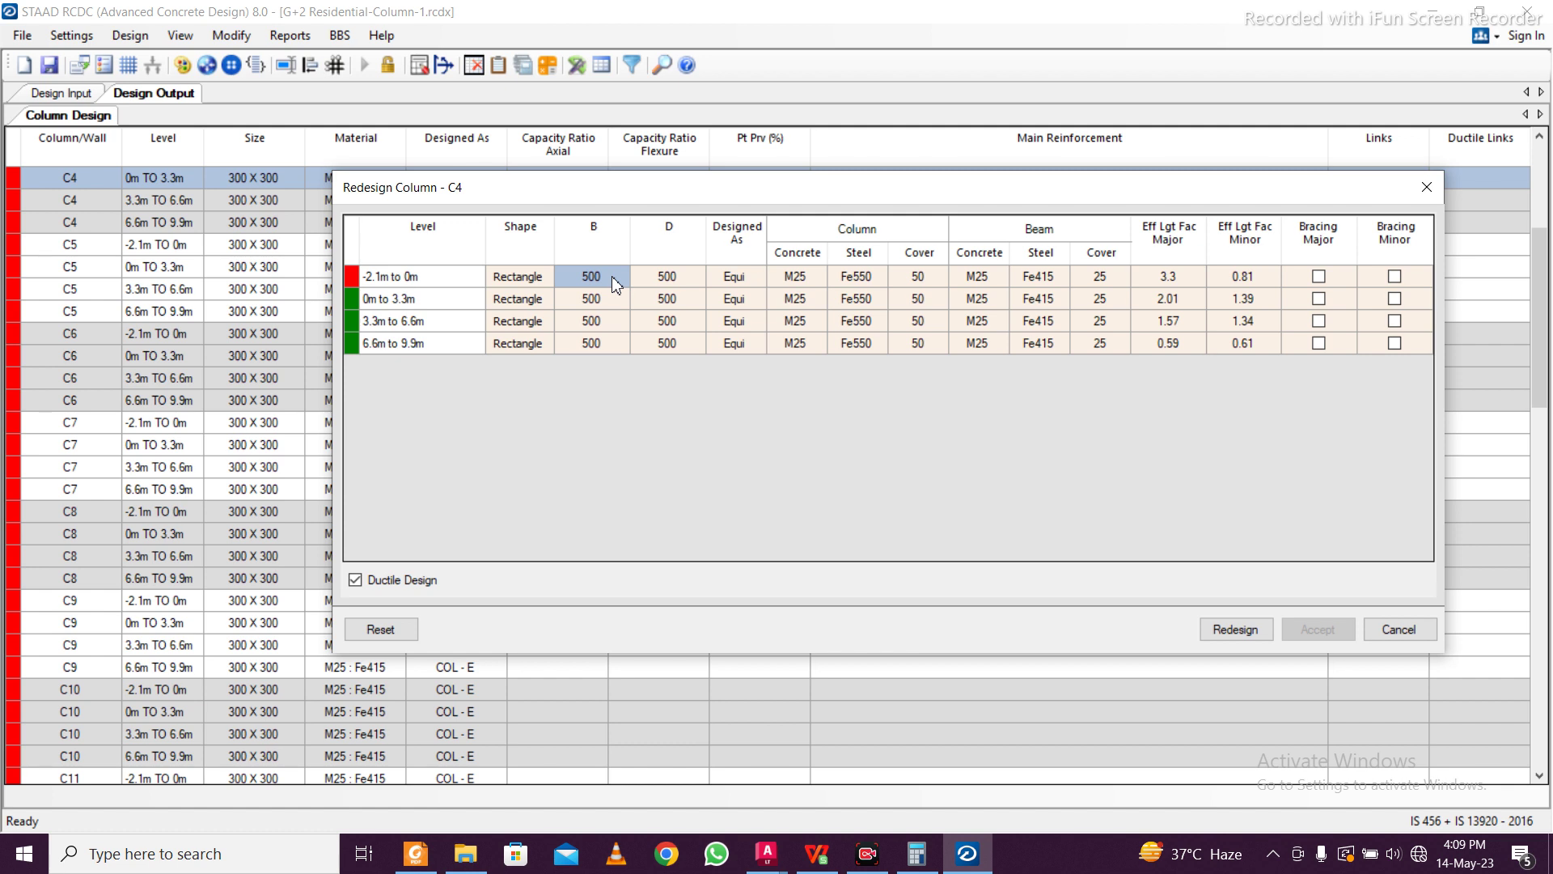
Set both B and D of column C4 to 600 at all four levels and run the redesign
text(600)
click(732, 300)
click(600, 278)
drag(592, 279, 671, 353)
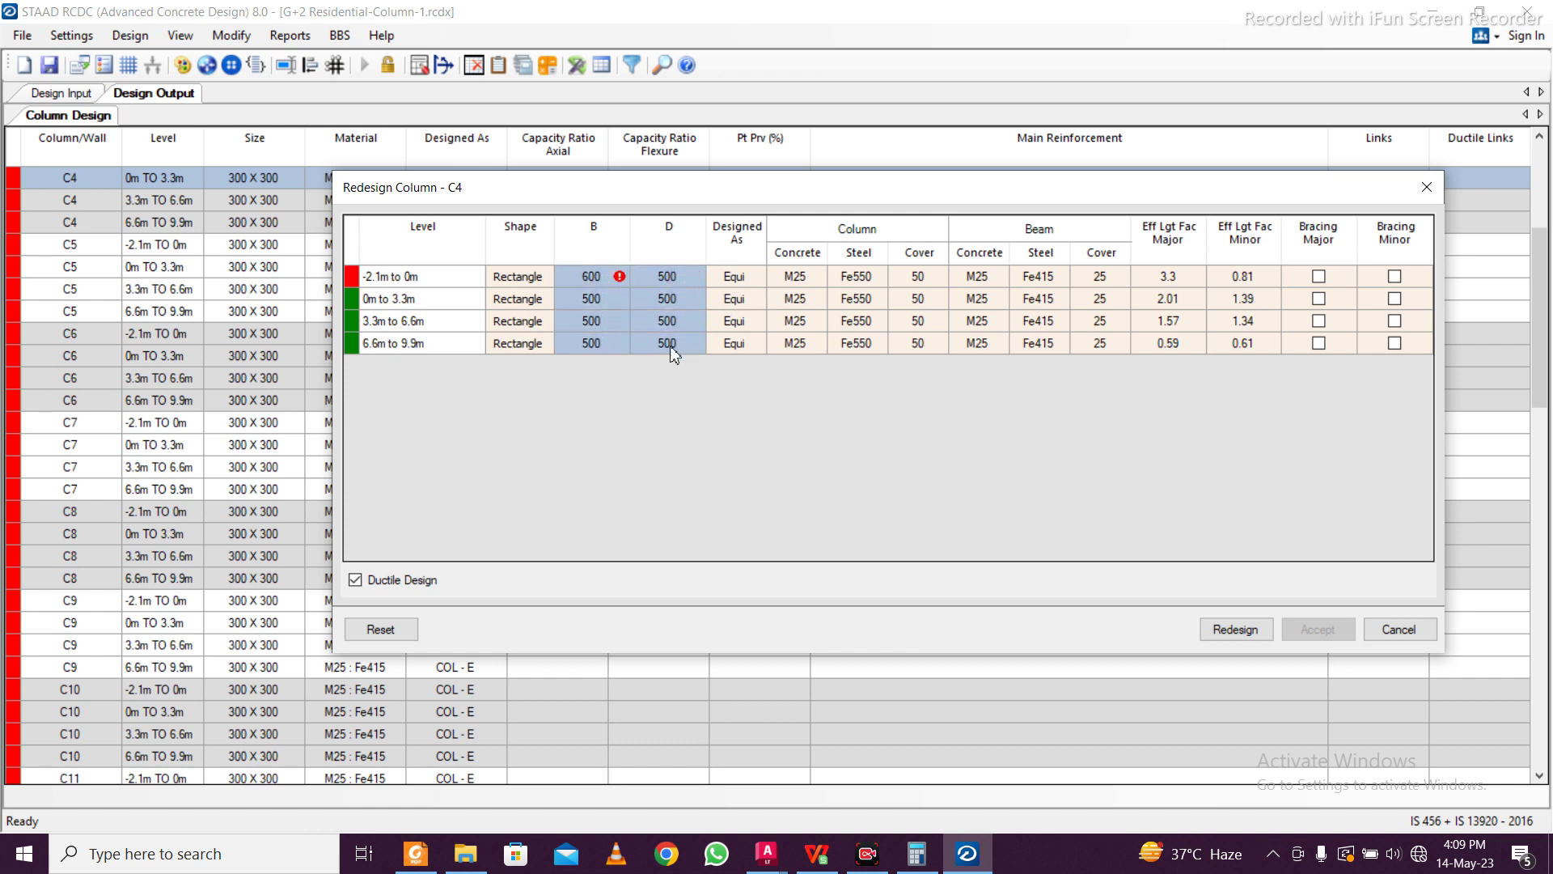
text(600)
click(1229, 629)
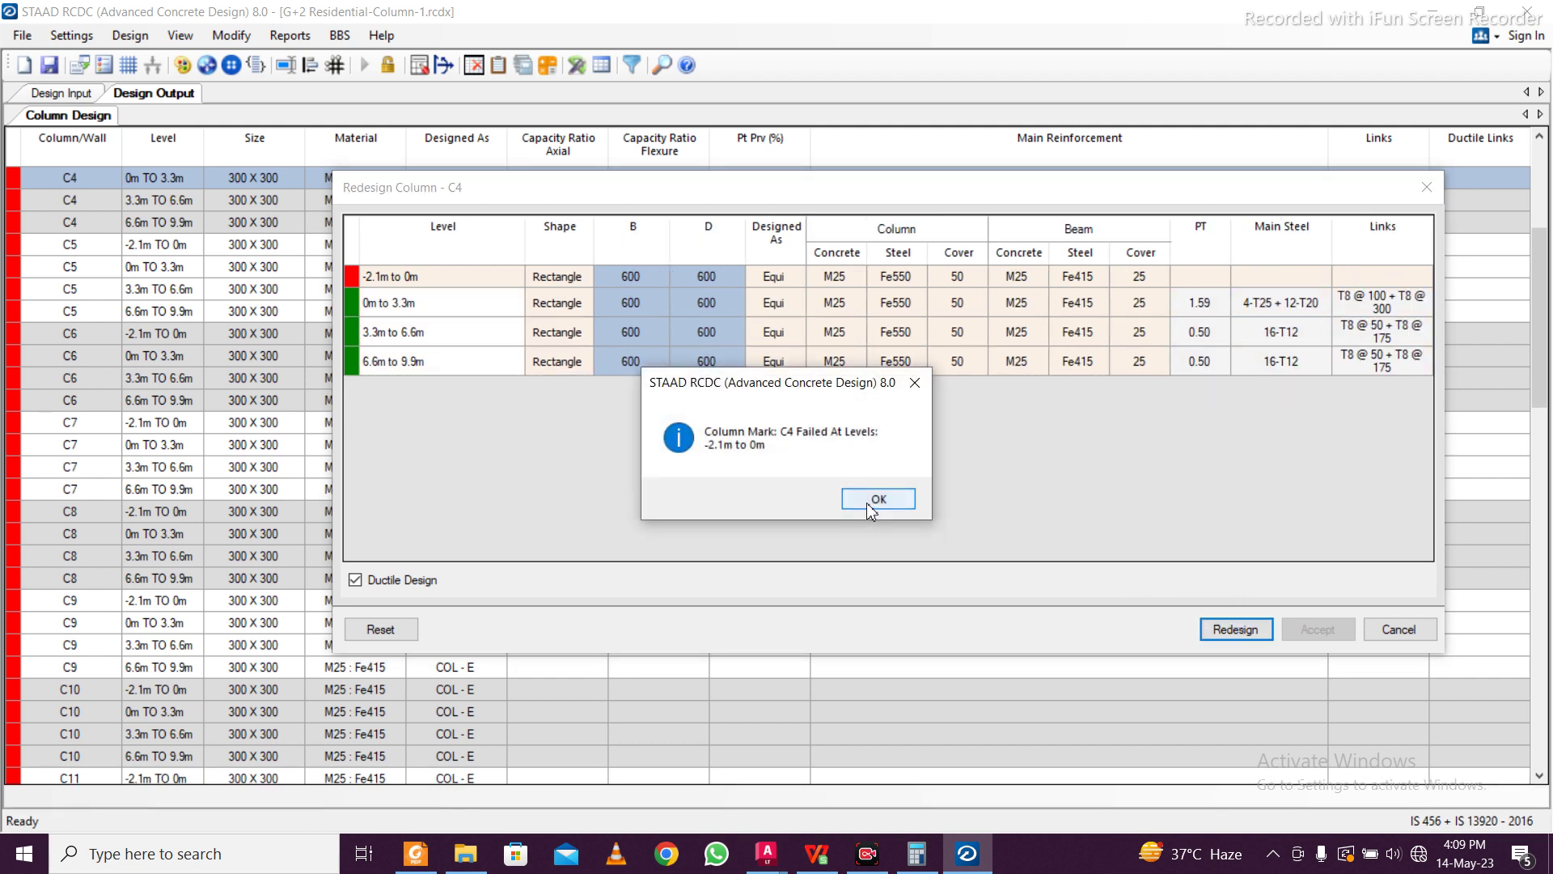
Unlock the redesign table of column C4 and set both B and D to 650 at all four levels
click(871, 499)
click(651, 278)
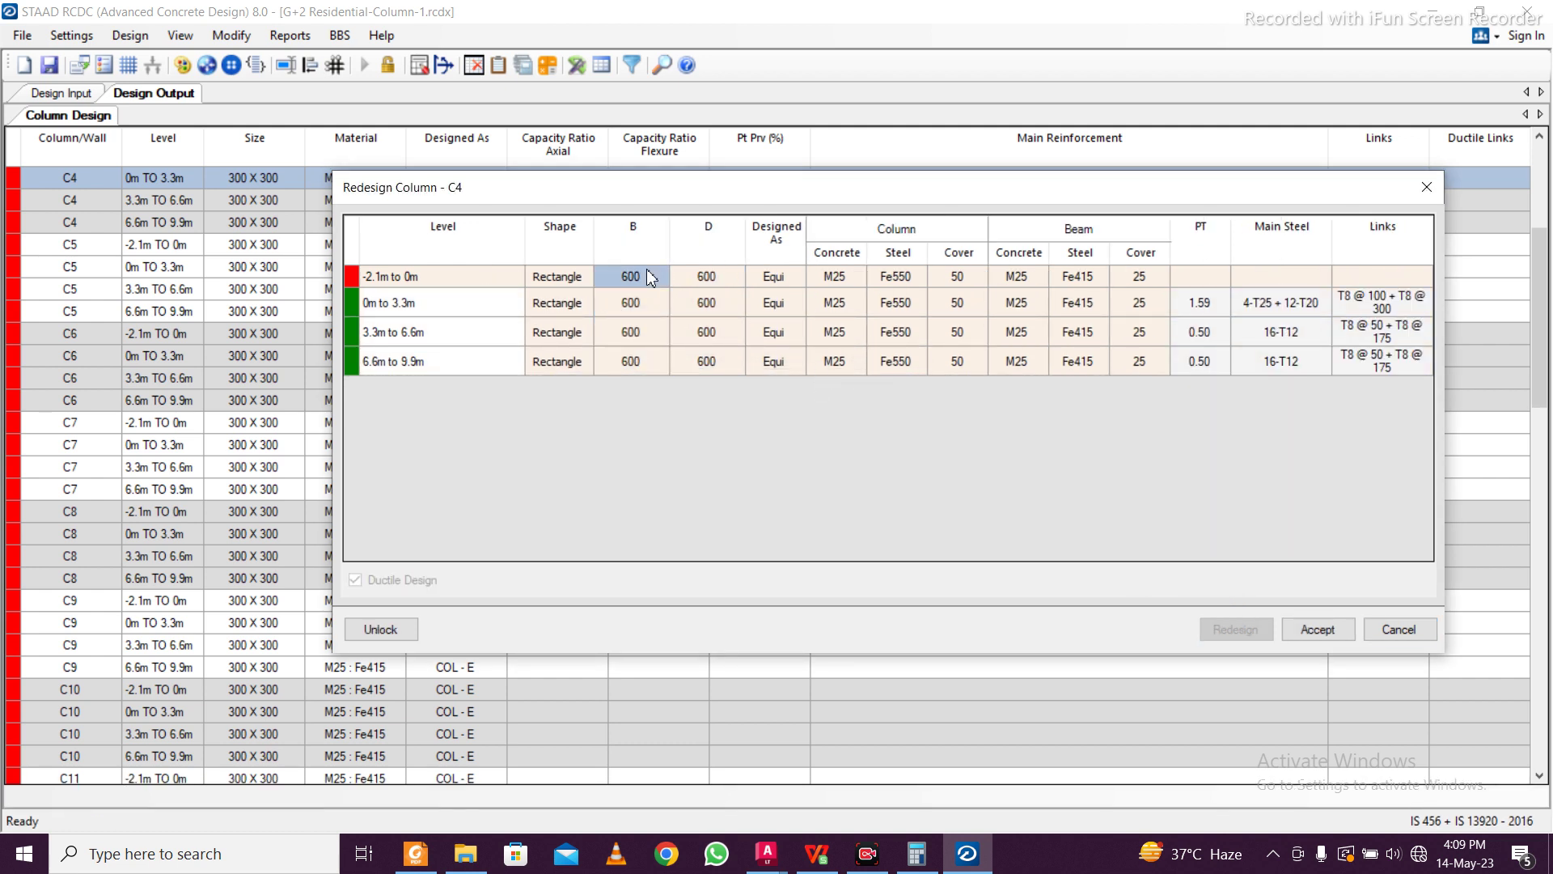
click(377, 634)
click(660, 324)
click(598, 277)
text(650)
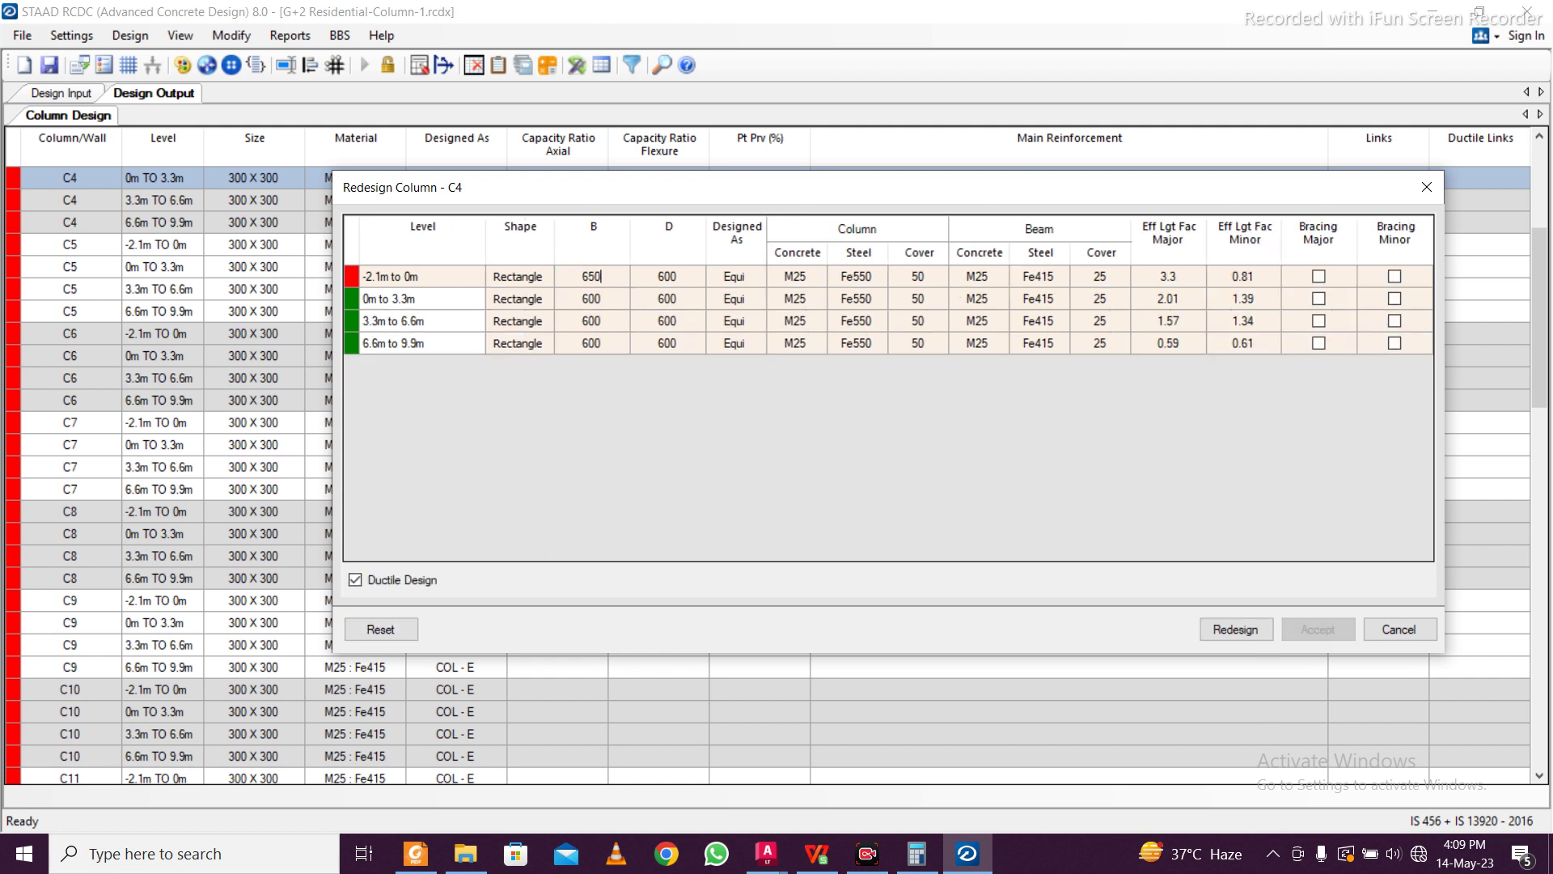
click(584, 280)
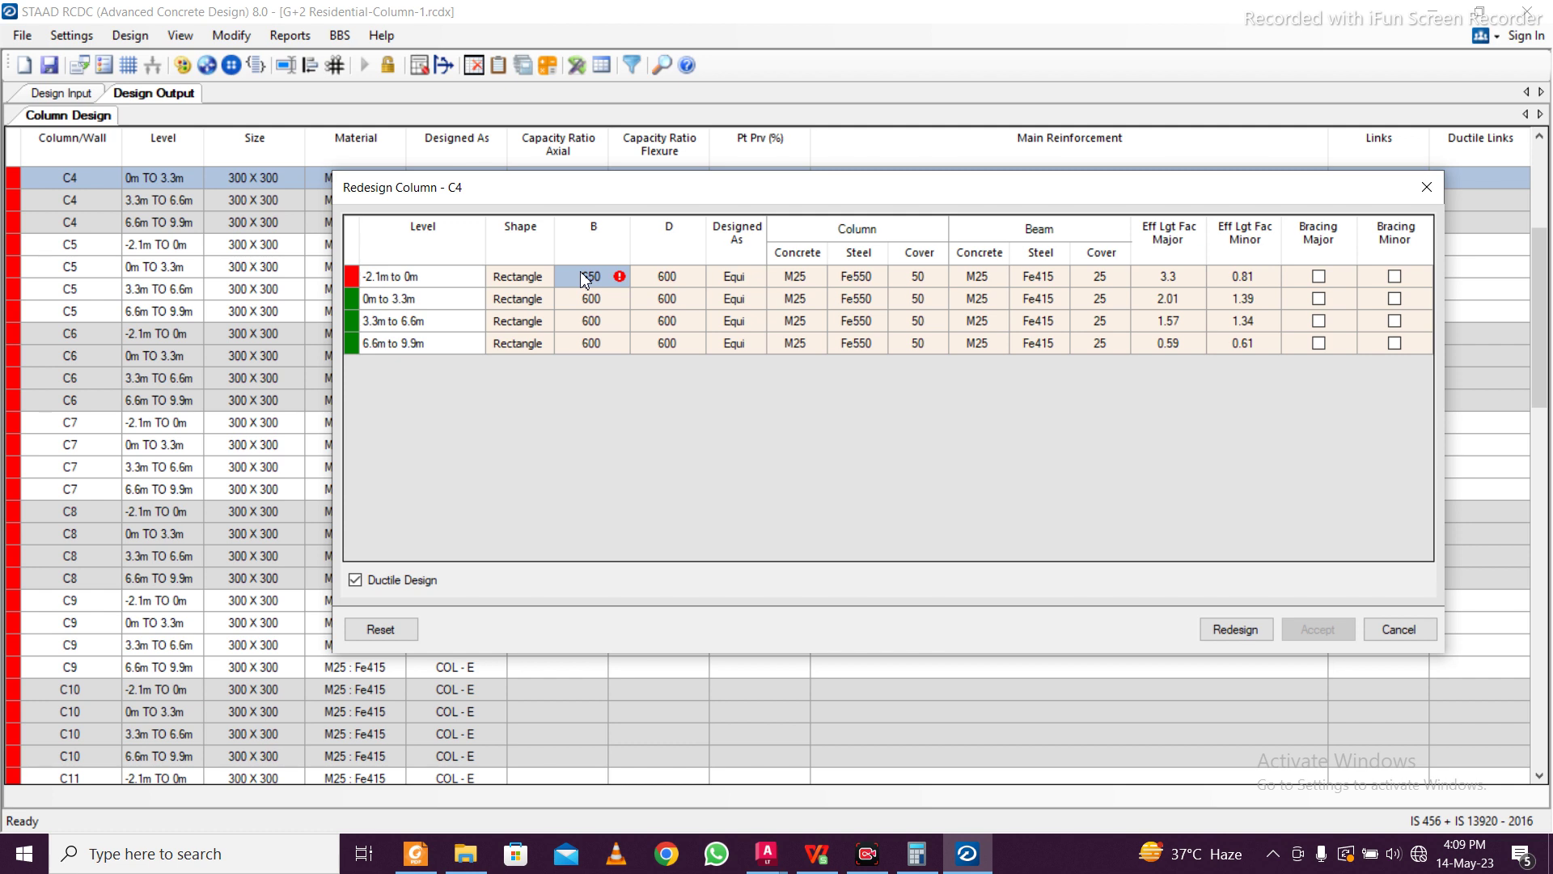
drag(578, 278, 653, 341)
key(ctrl+d)
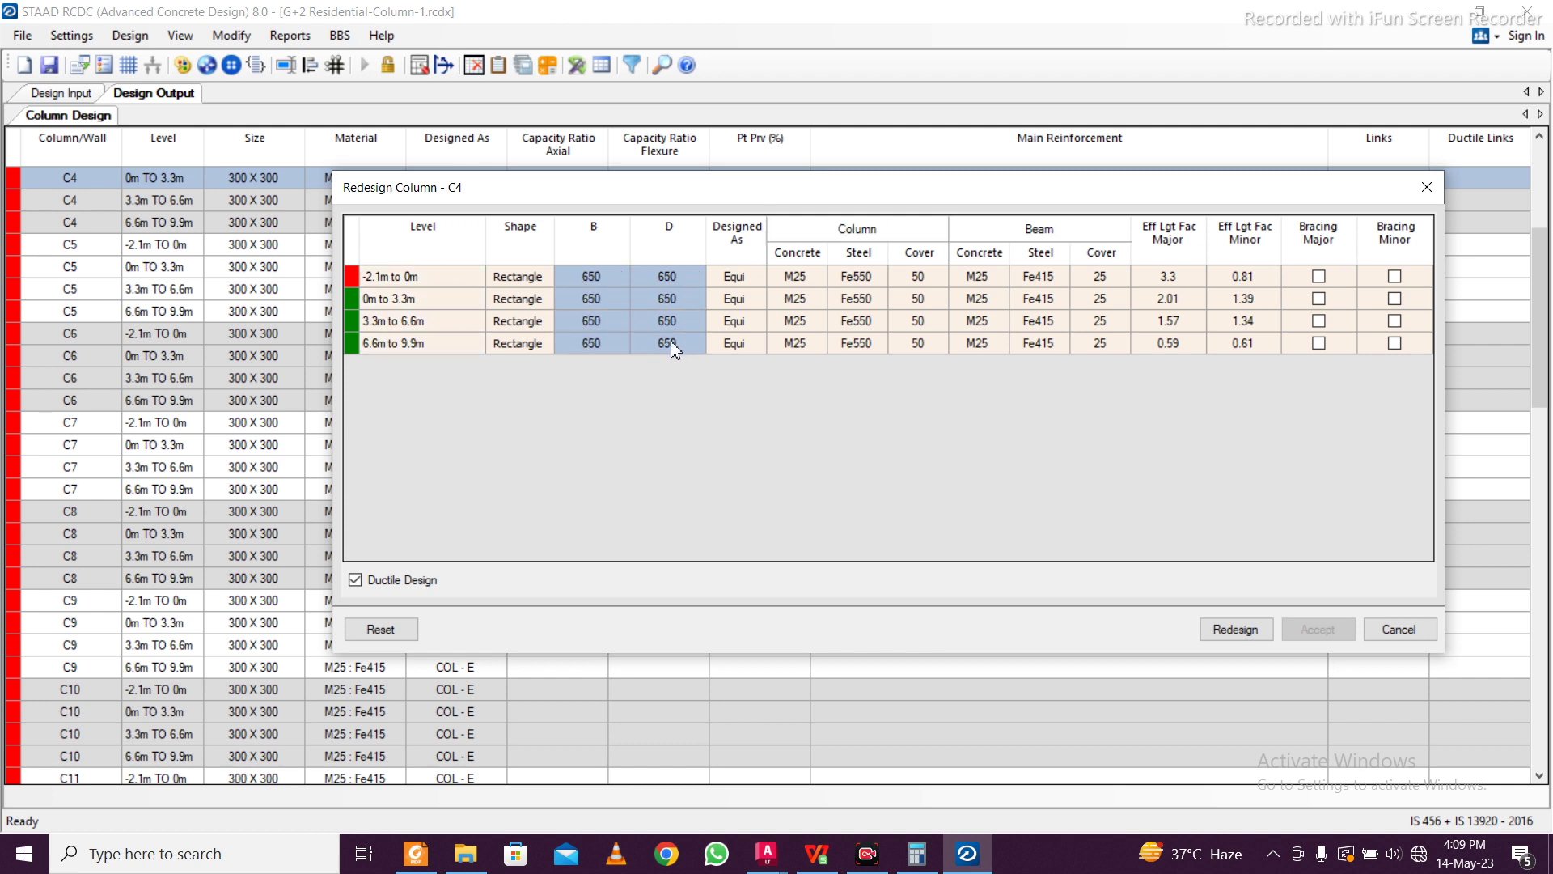
Run the redesign of column C4 and accept it into the column design table
click(1240, 637)
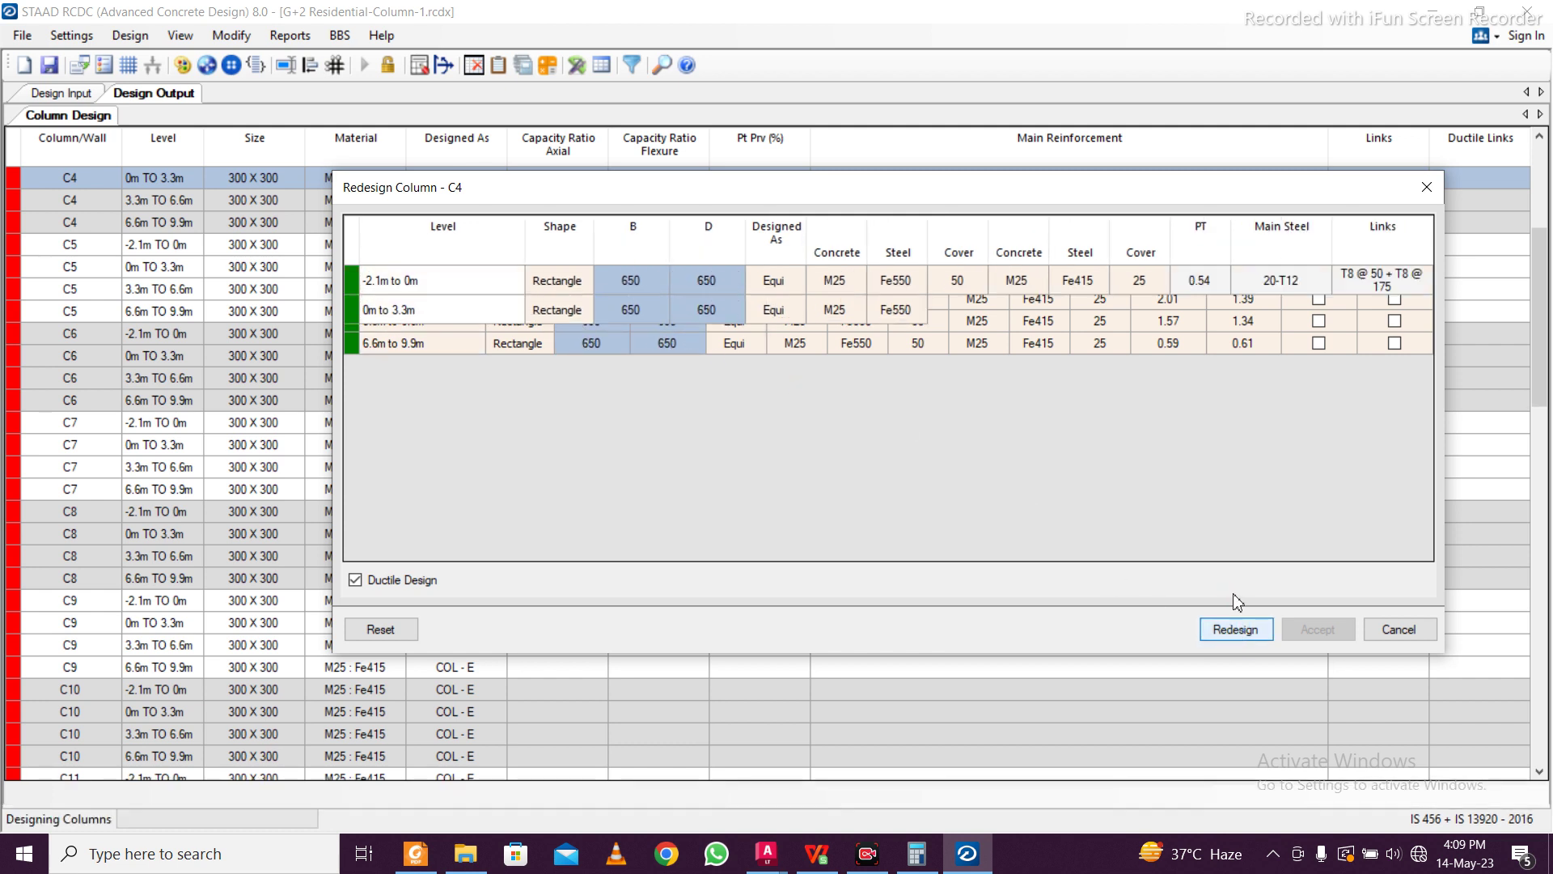
click(1316, 629)
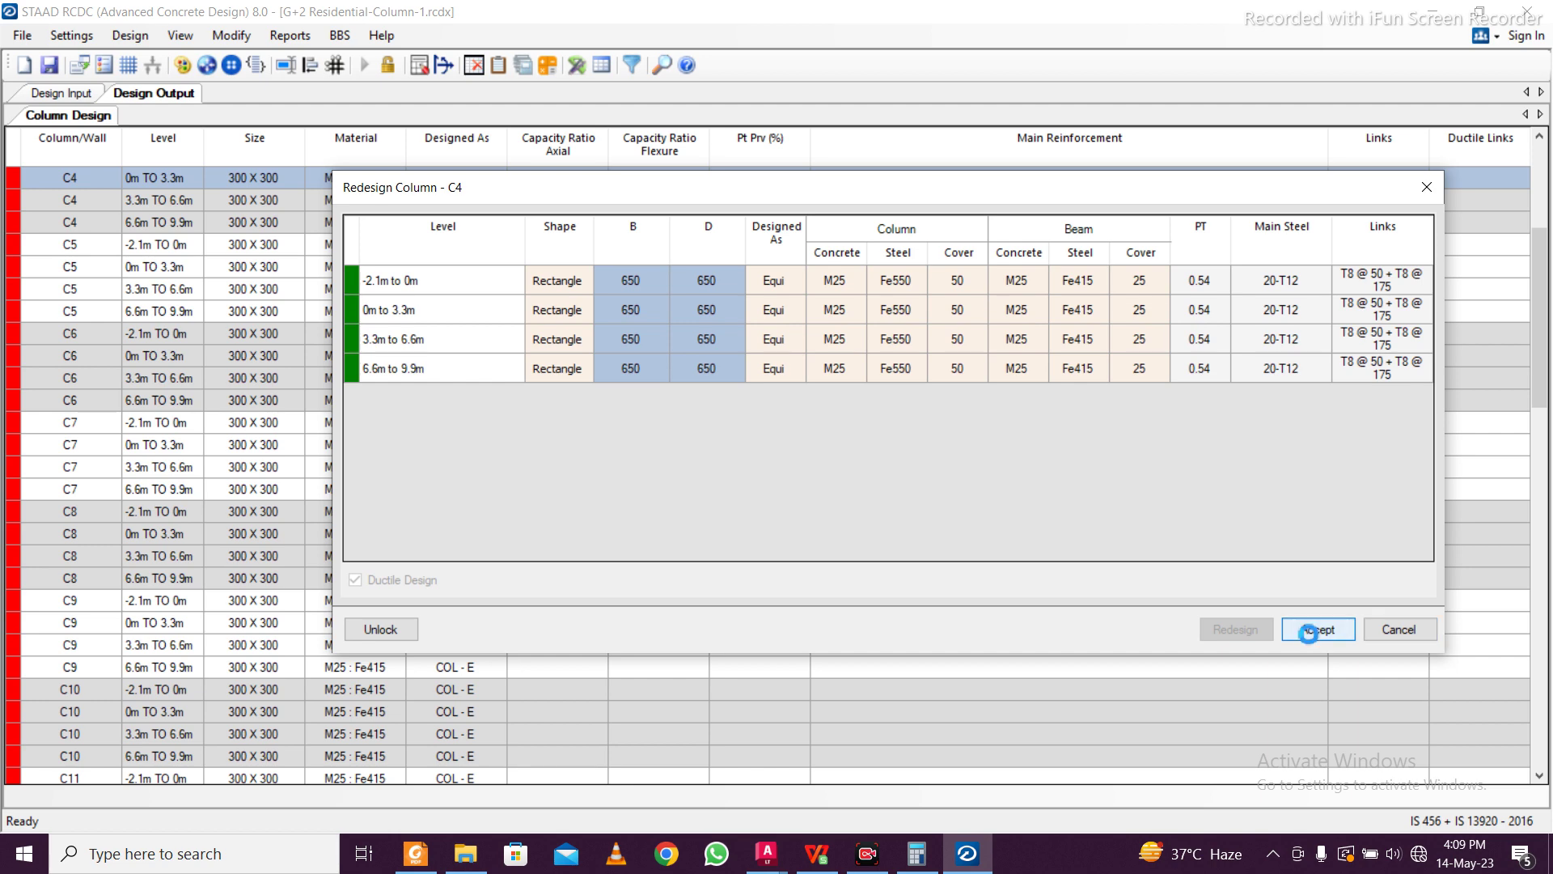
scroll(464, 383, down, 3)
scroll(463, 383, down, 15)
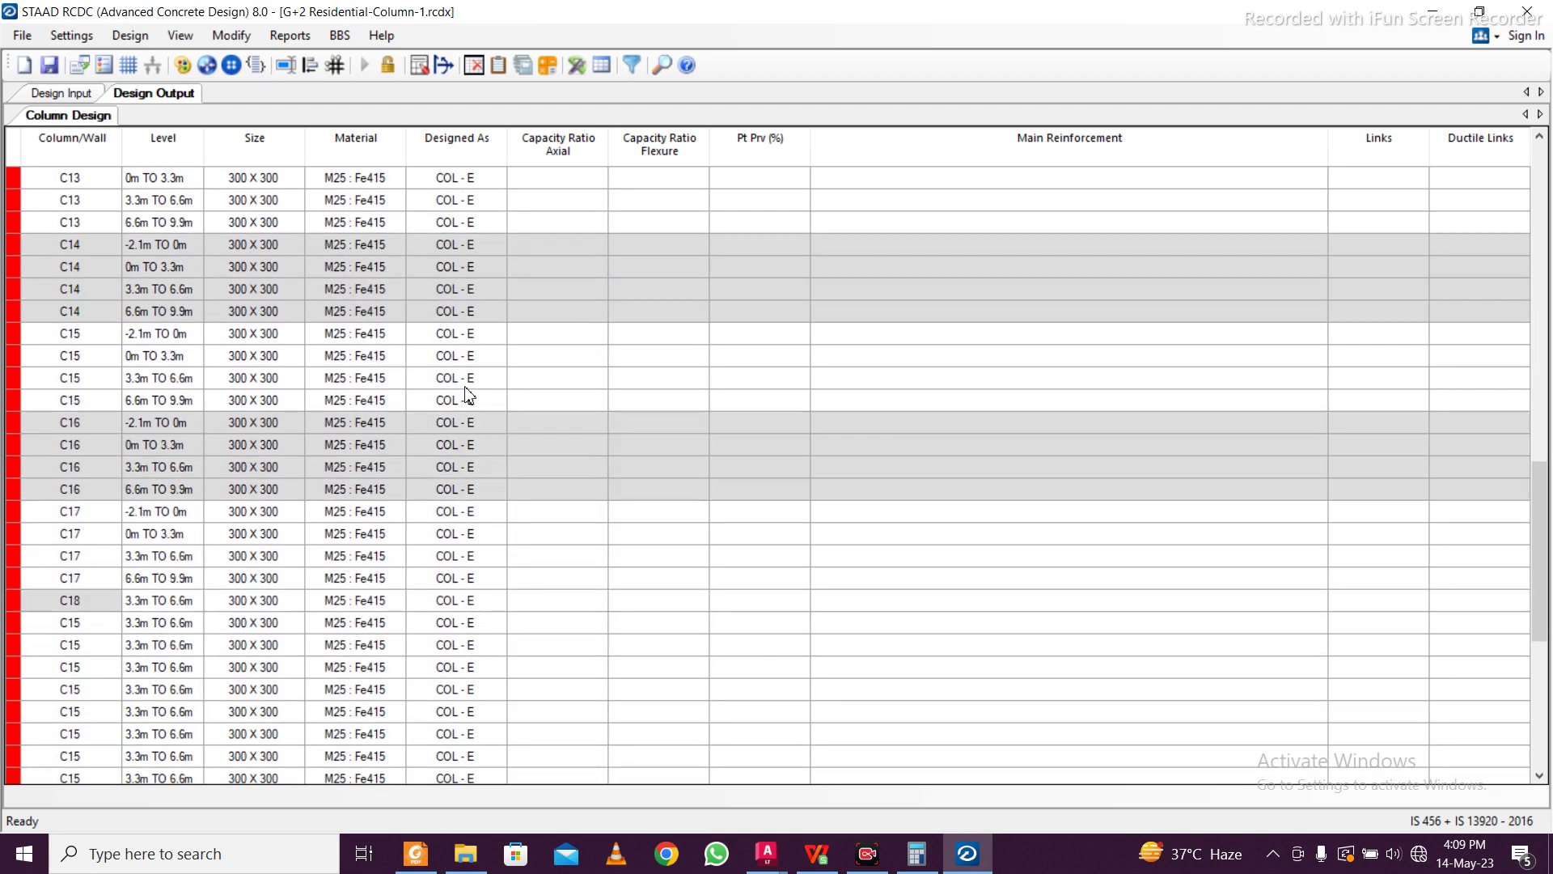
scroll(528, 422, up, 17)
scroll(530, 429, up, 4)
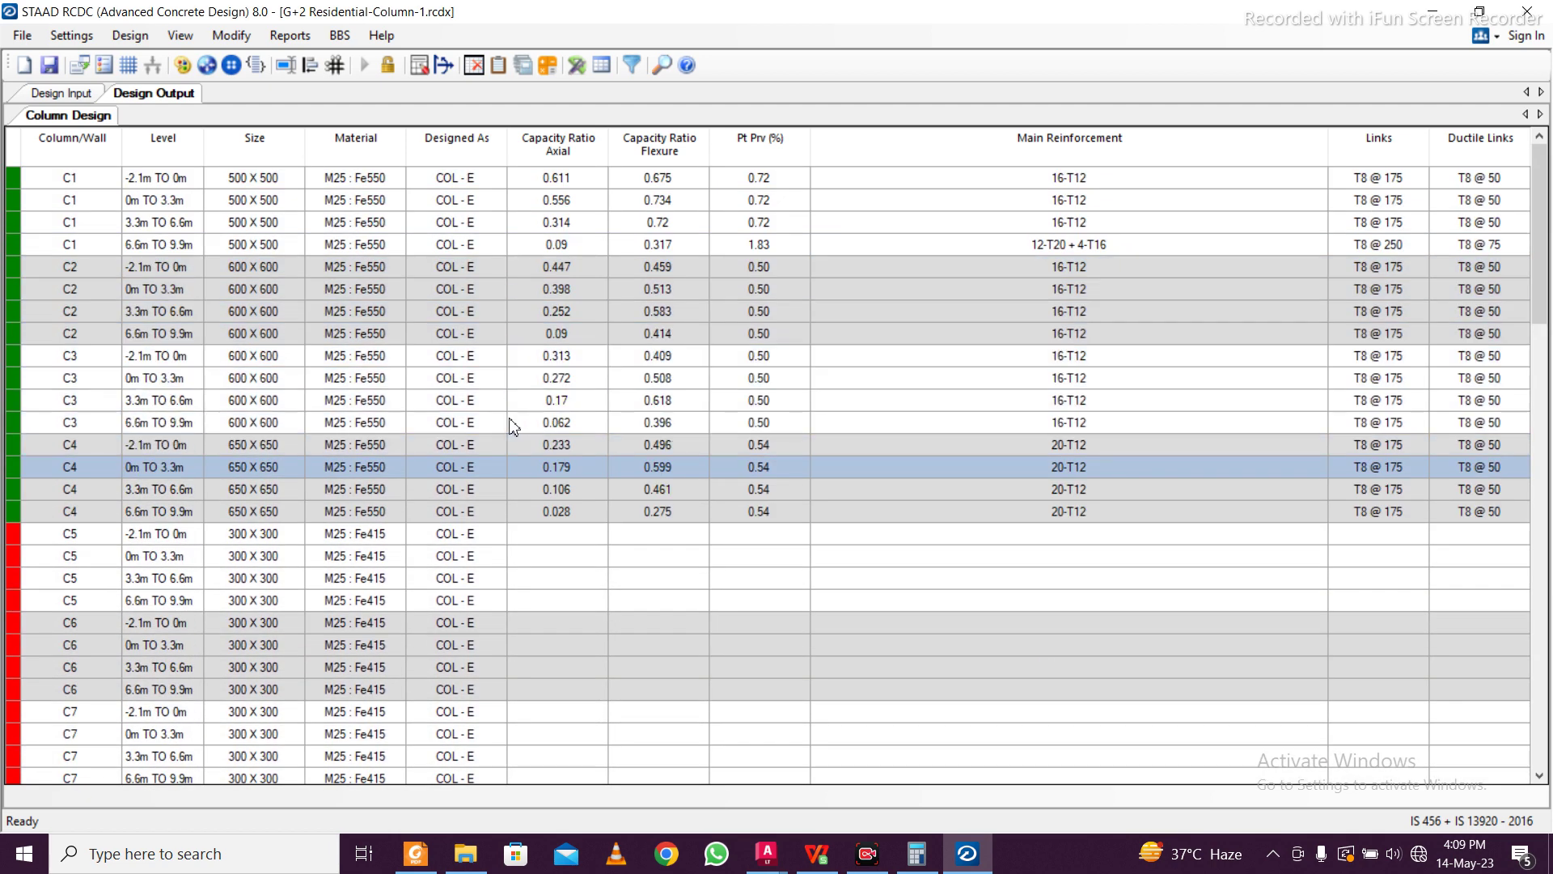
Open the column redesign table for C5 and set both B and D to 600 at all four levels
click(330, 535)
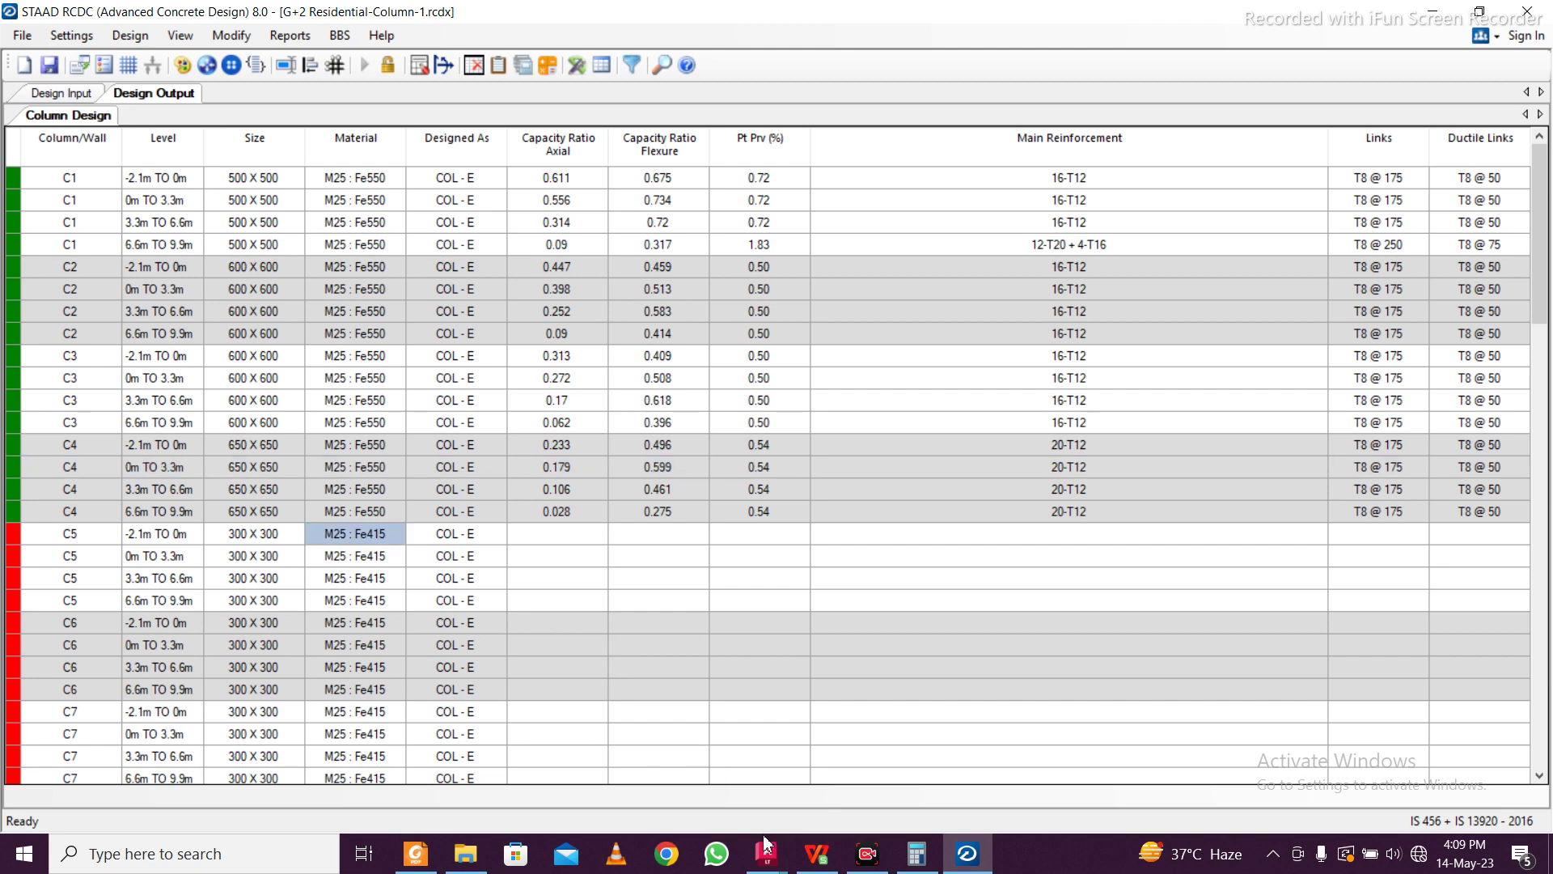
mouse_move(765, 858)
right_click(272, 540)
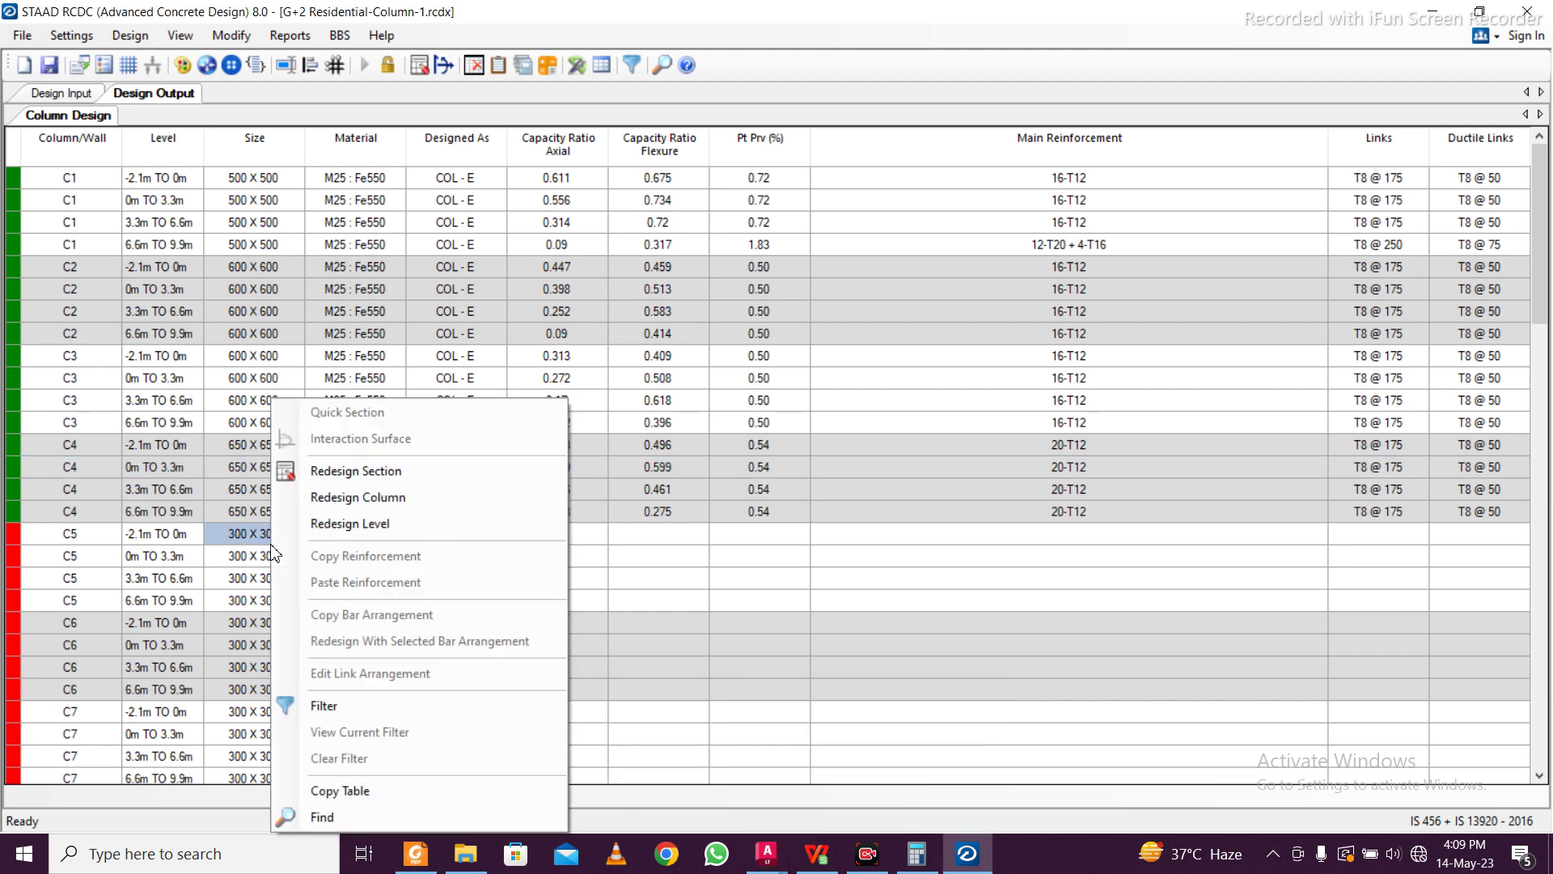
click(380, 497)
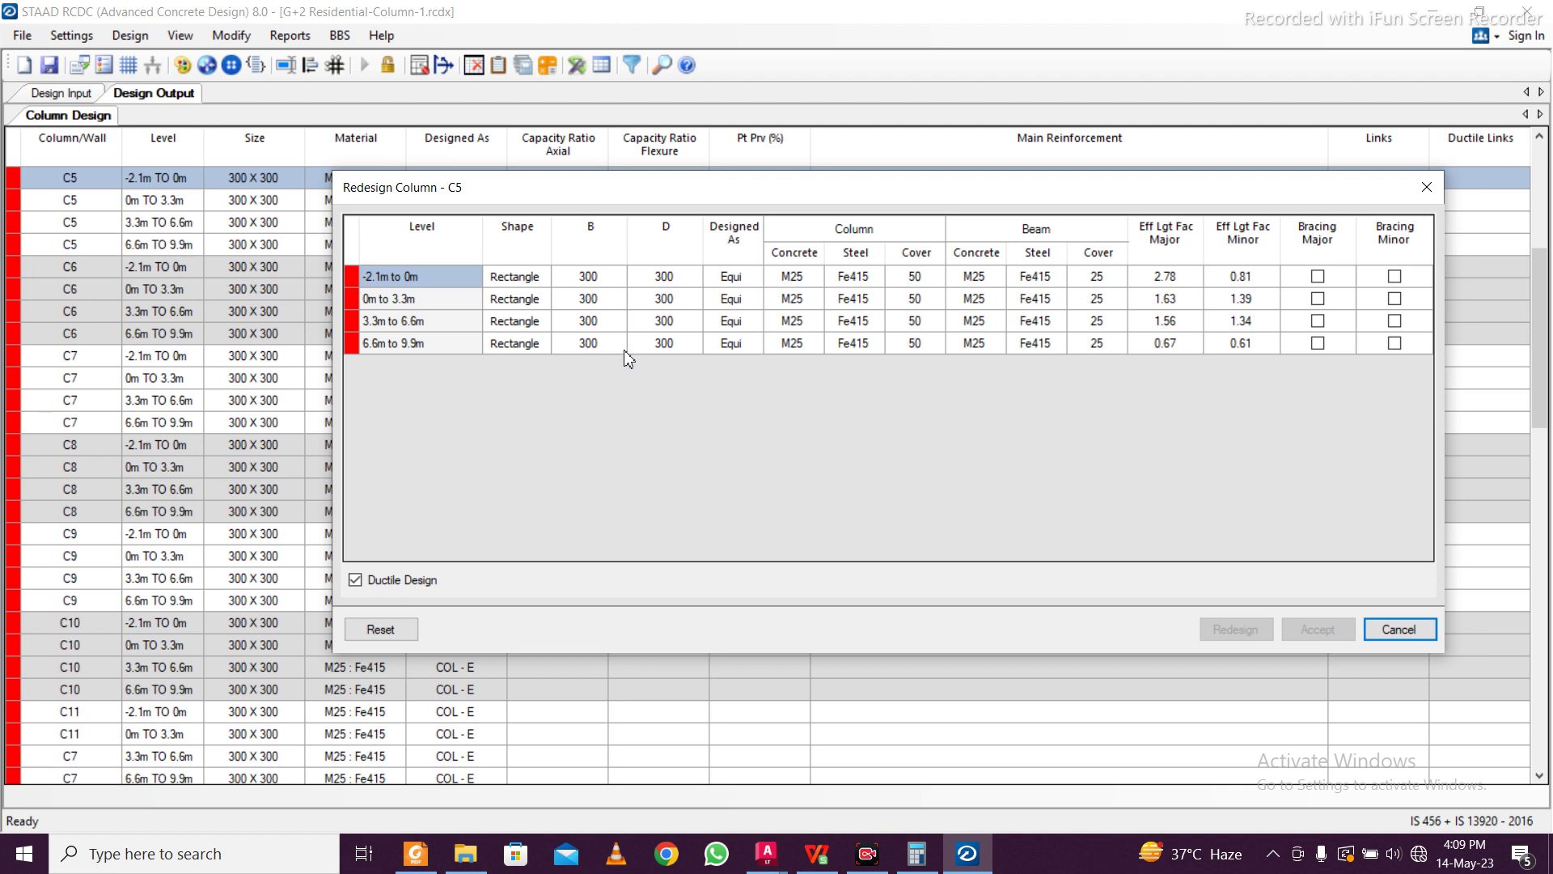
click(618, 285)
text(6)
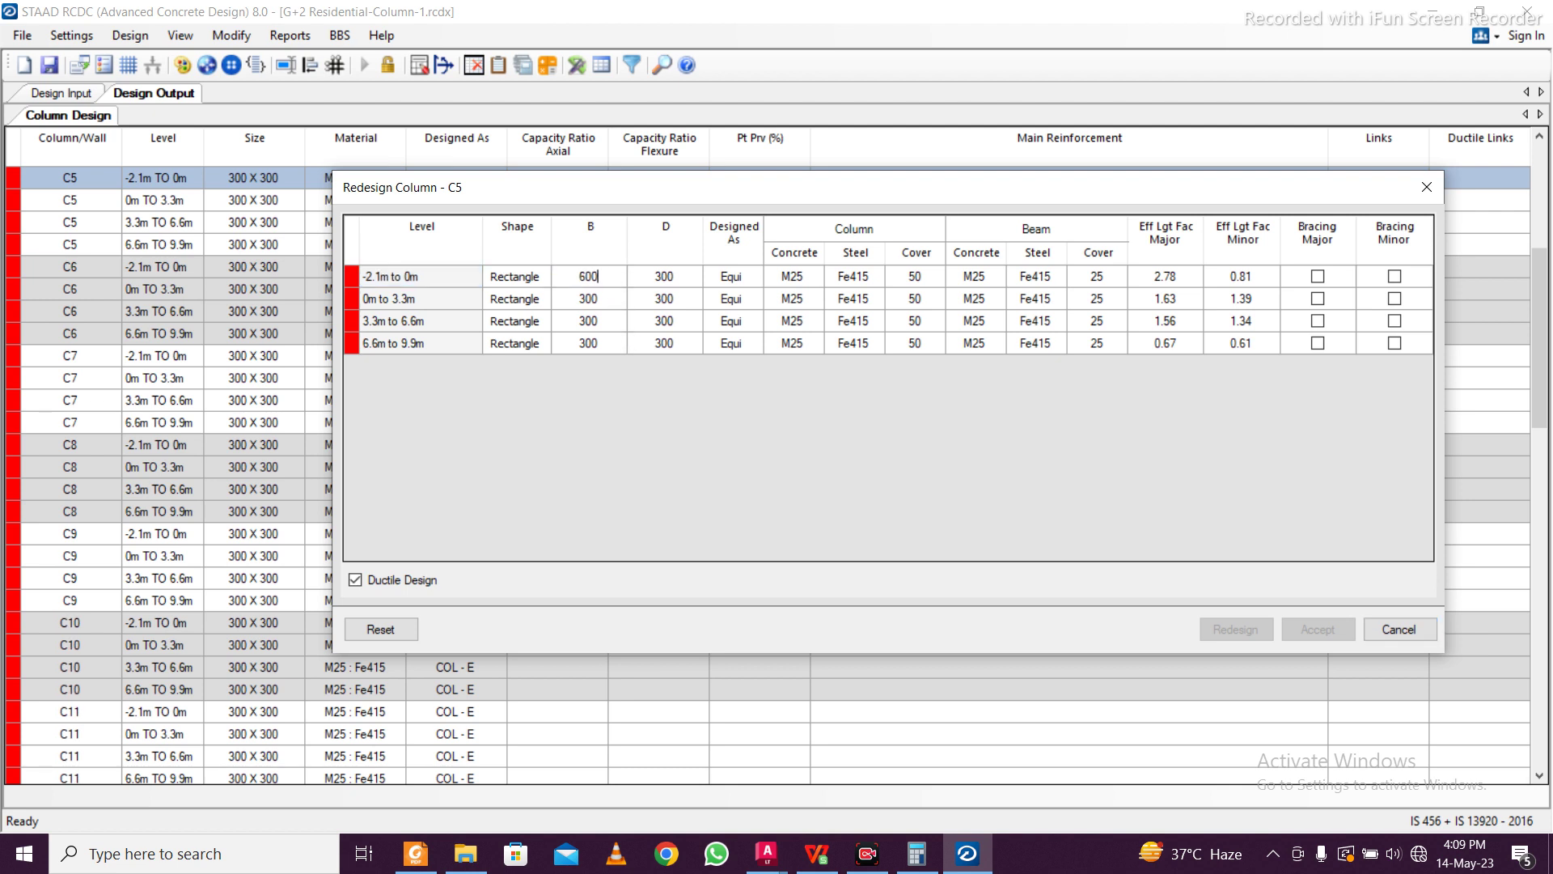
click(725, 298)
click(588, 276)
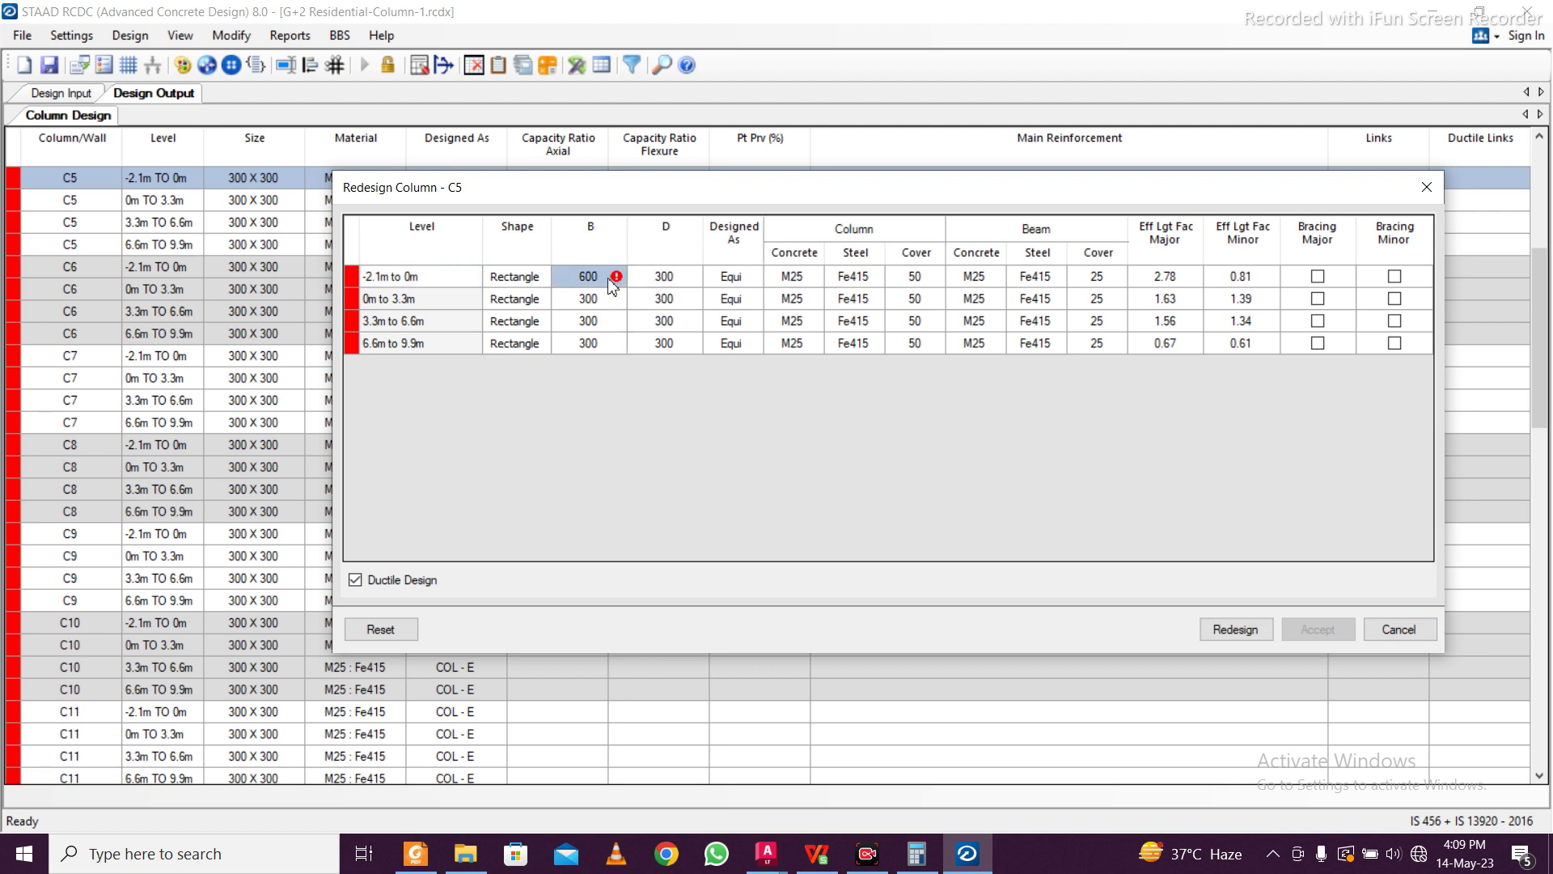
drag(599, 279, 649, 341)
text(600)
Set the column steel of C5 to Fe550 at all four levels, then redesign and accept the column
click(854, 275)
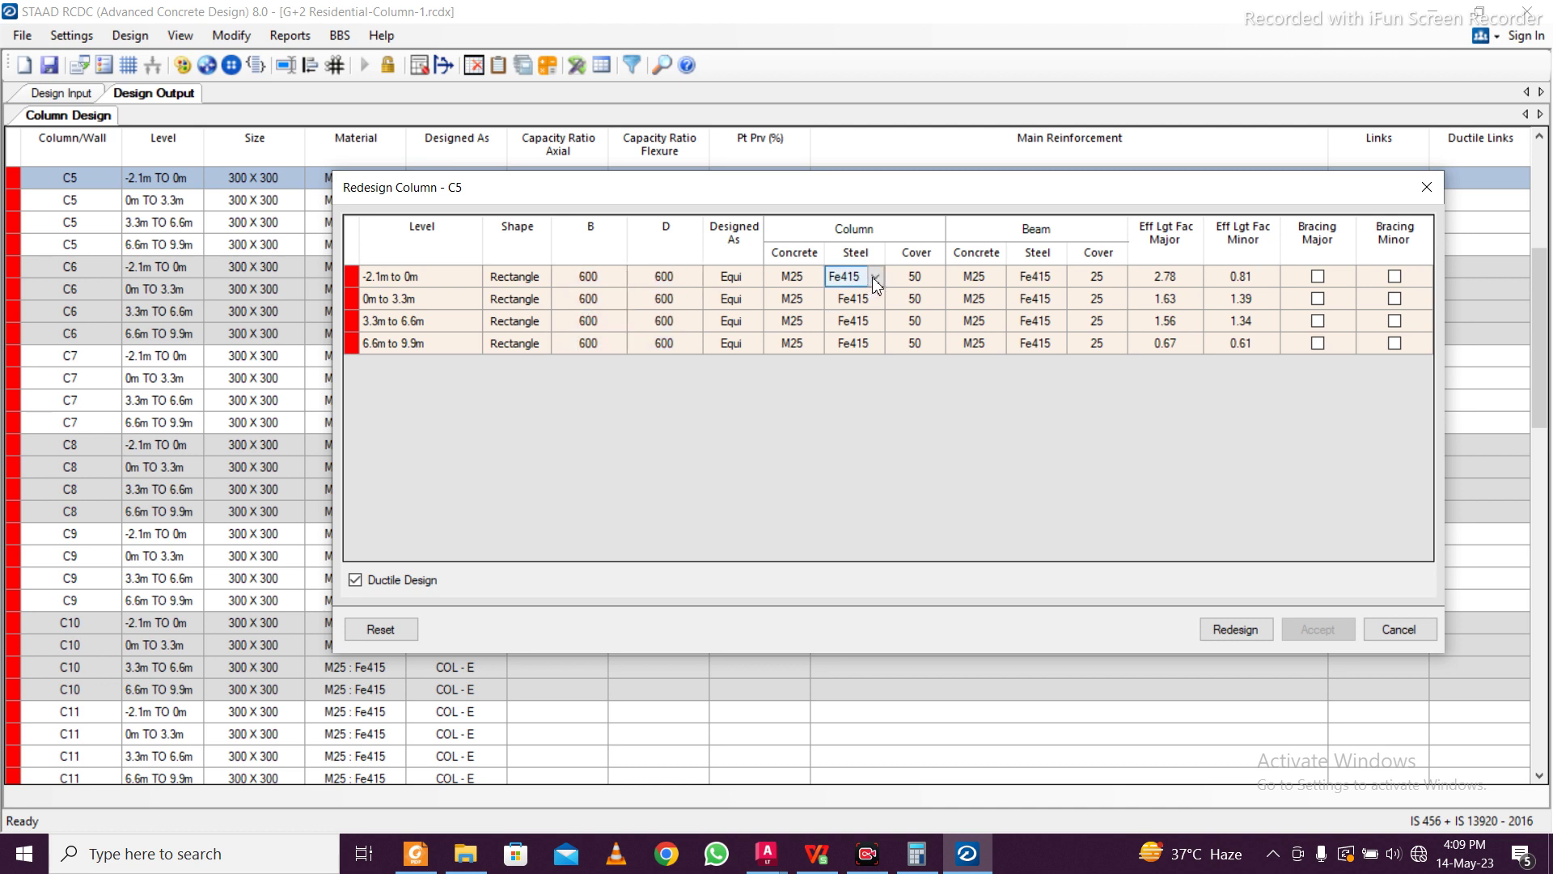
click(875, 275)
click(858, 360)
key(ctrl+c)
drag(853, 299, 864, 345)
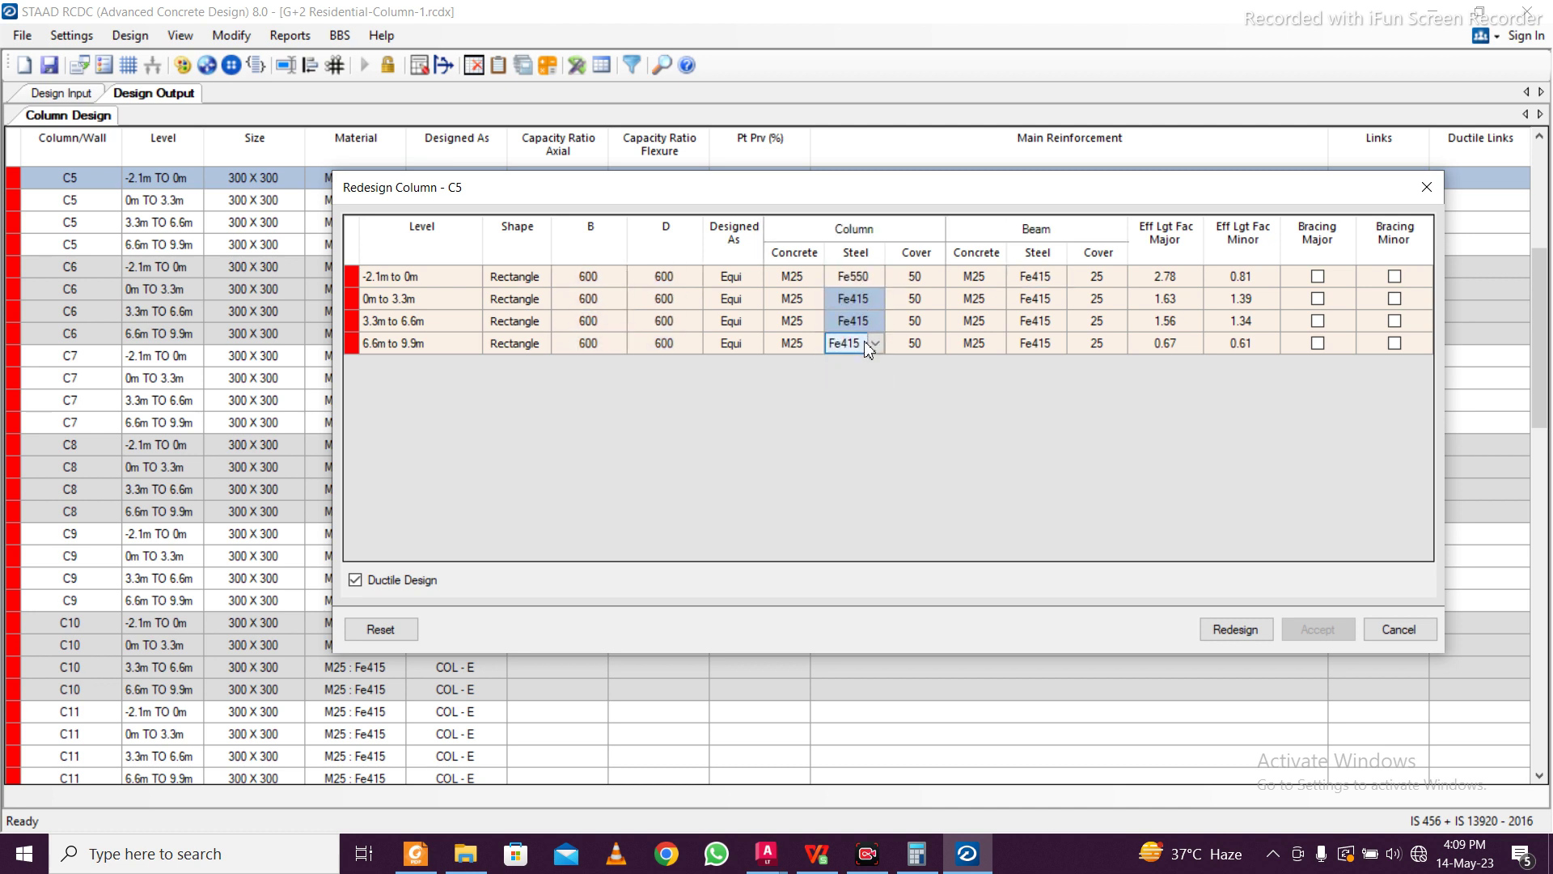
key(ctrl+v)
click(1235, 629)
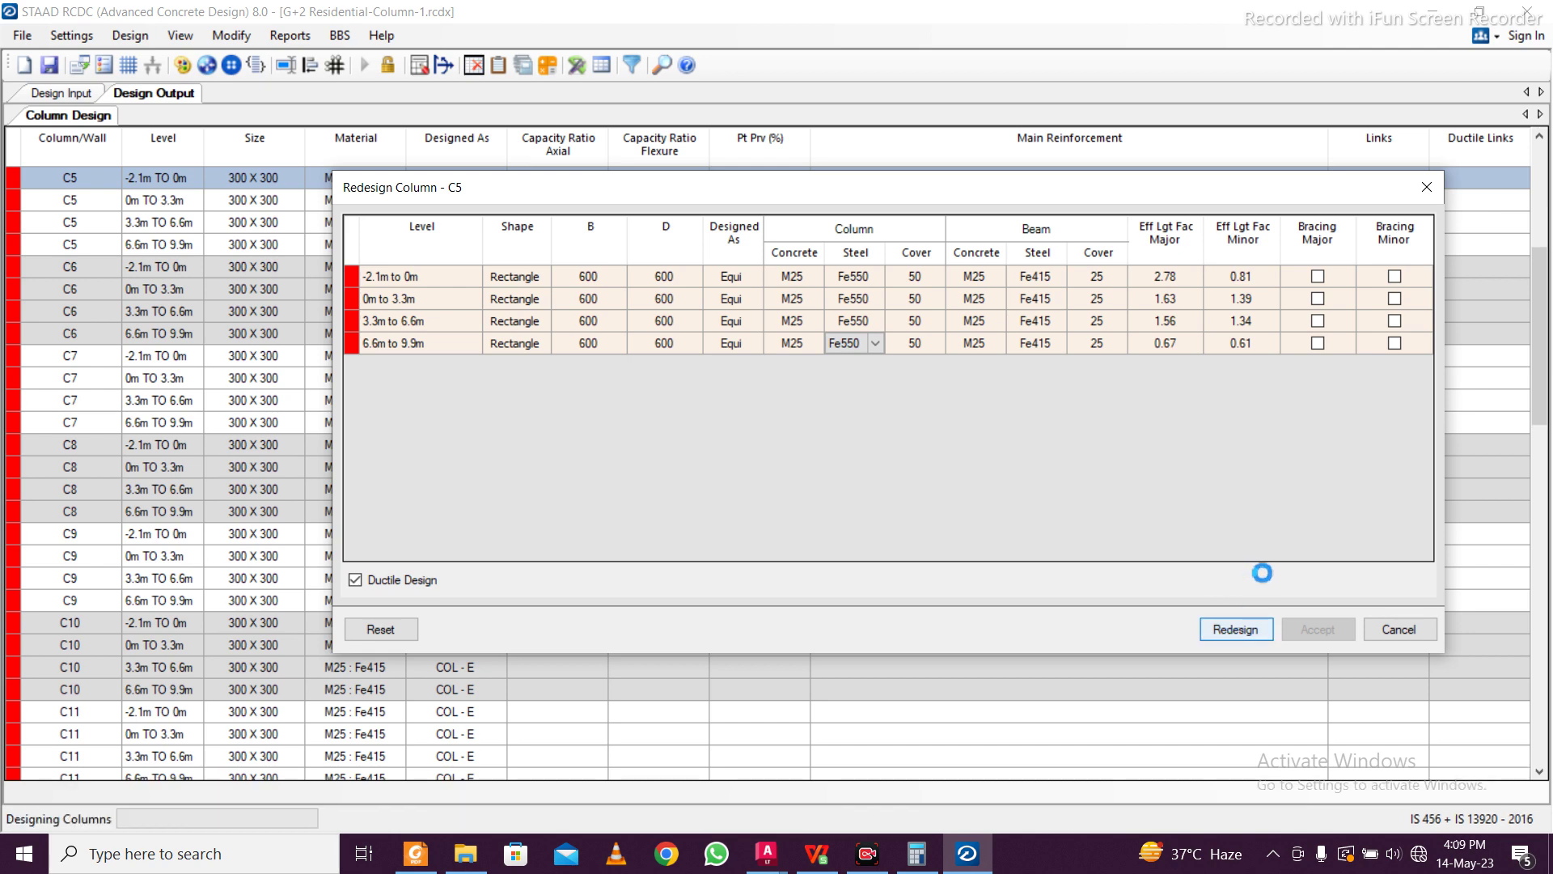
click(1311, 629)
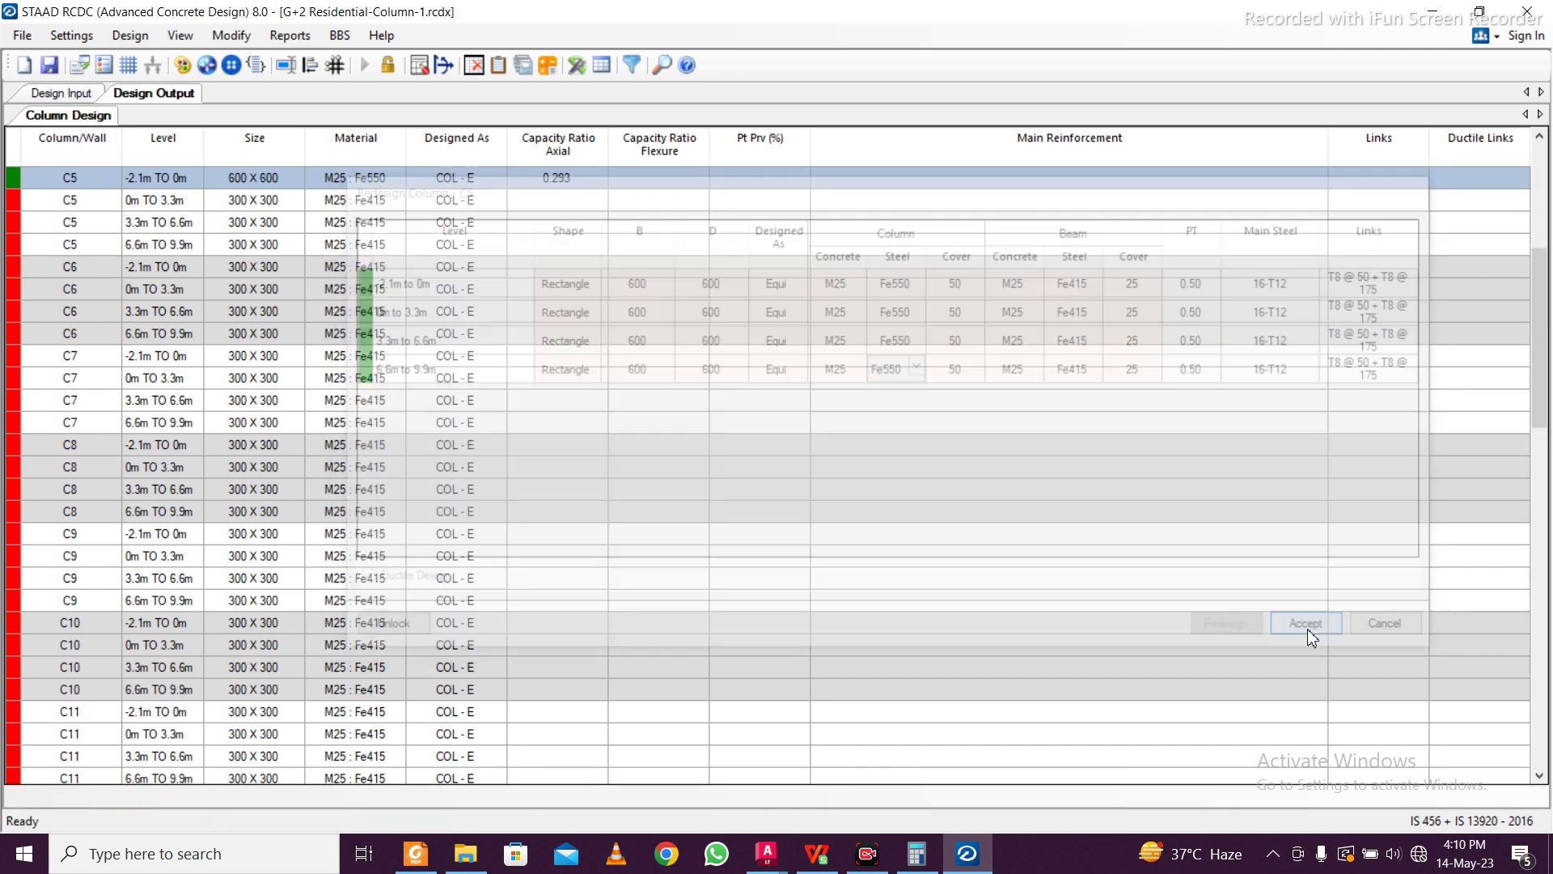
Open the column redesign table for C6 and set both B and D to 600 at all four levels
scroll(477, 339, up, 1)
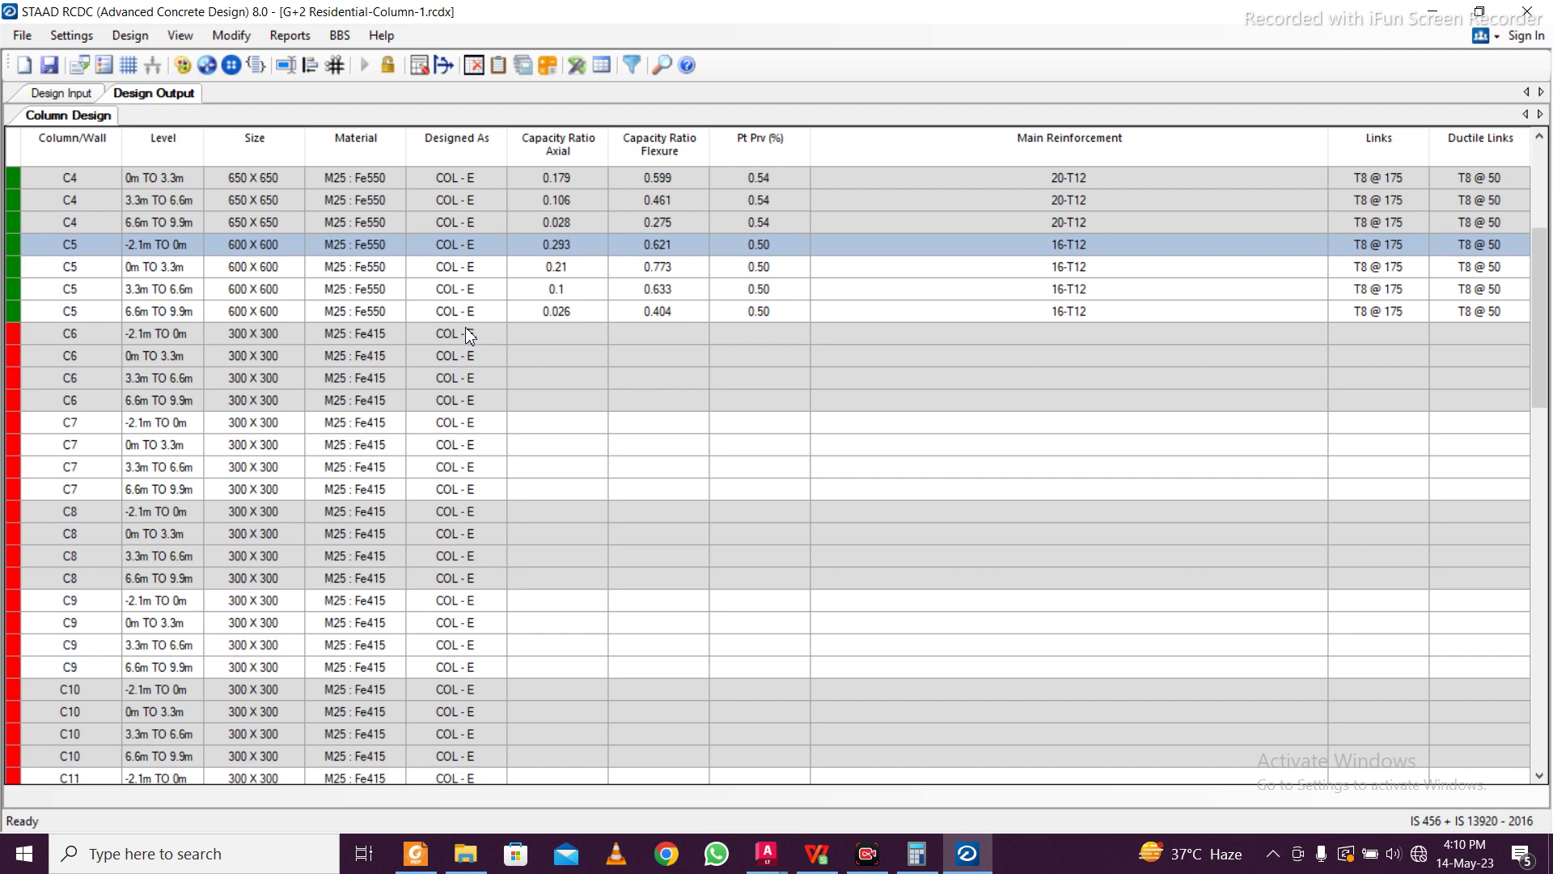
click(251, 343)
right_click(251, 343)
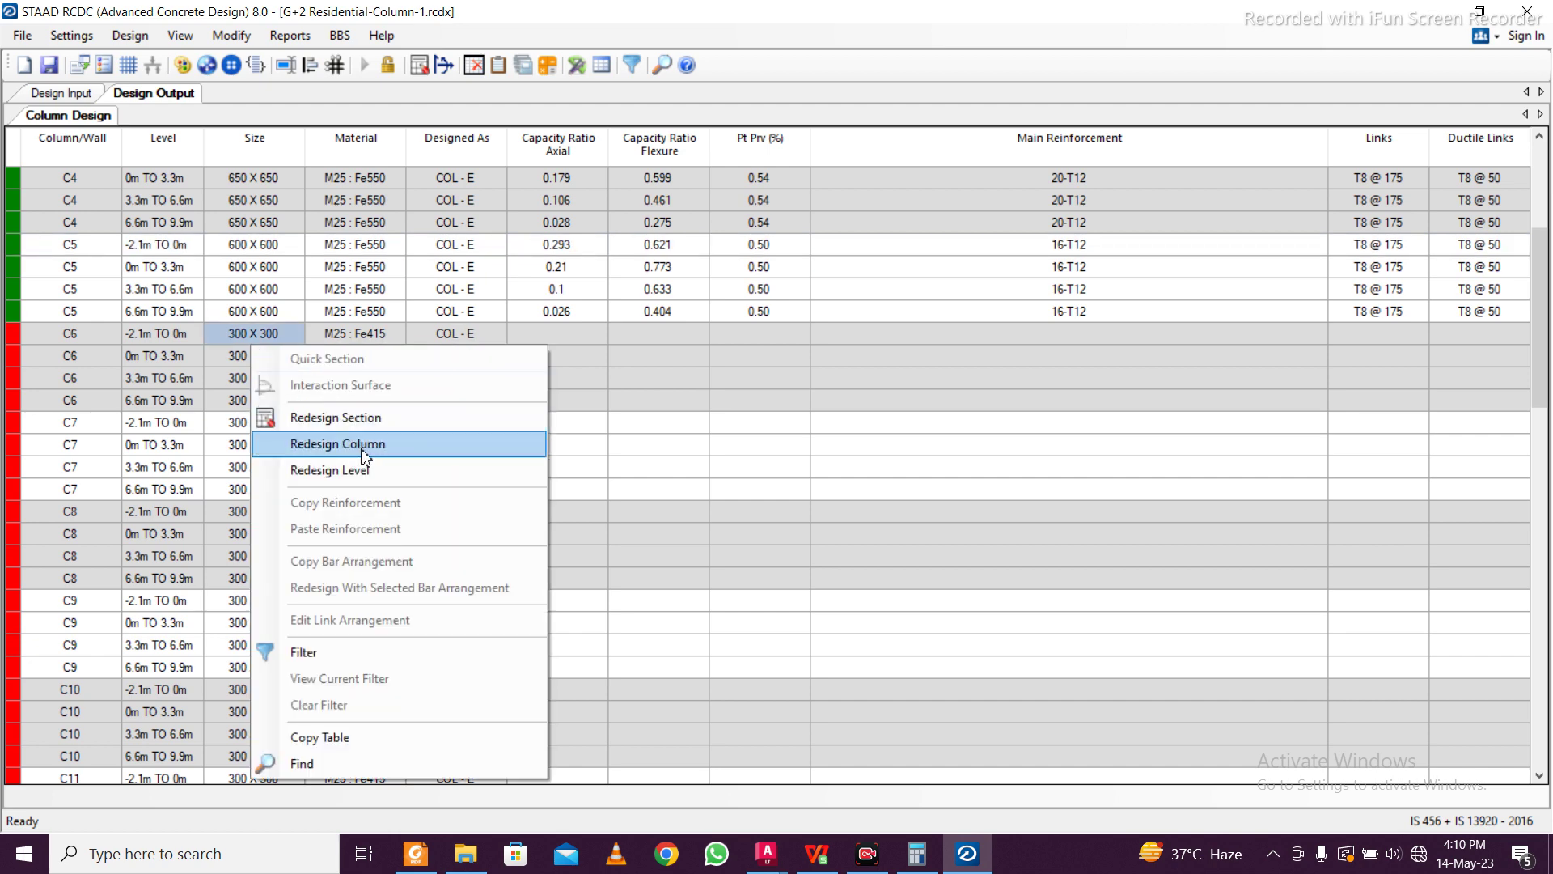
click(361, 445)
click(599, 277)
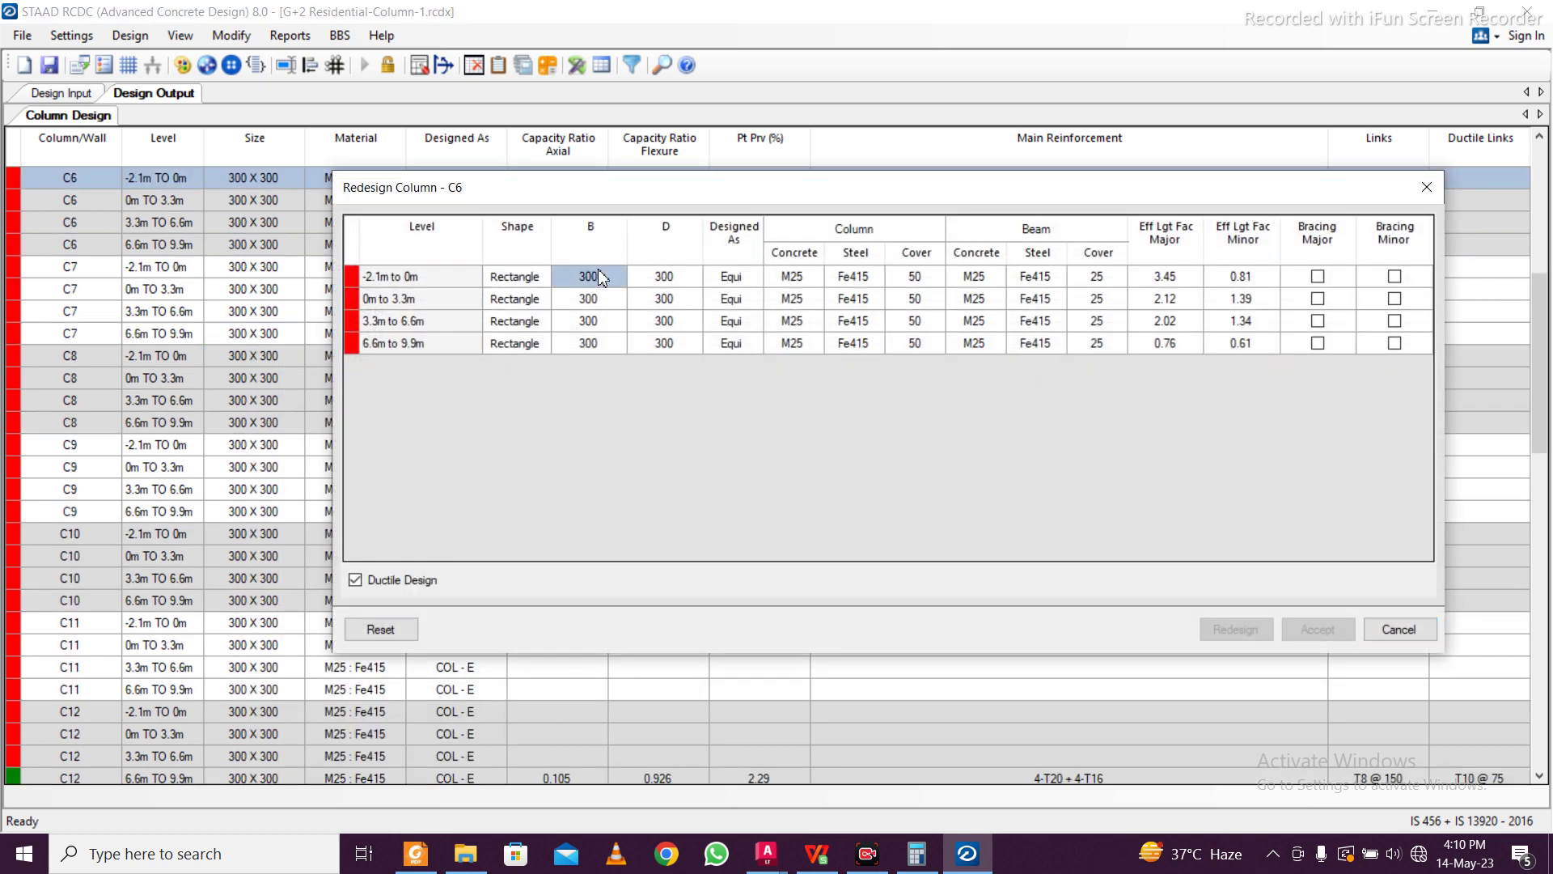
text(6)
click(649, 344)
click(655, 299)
click(599, 277)
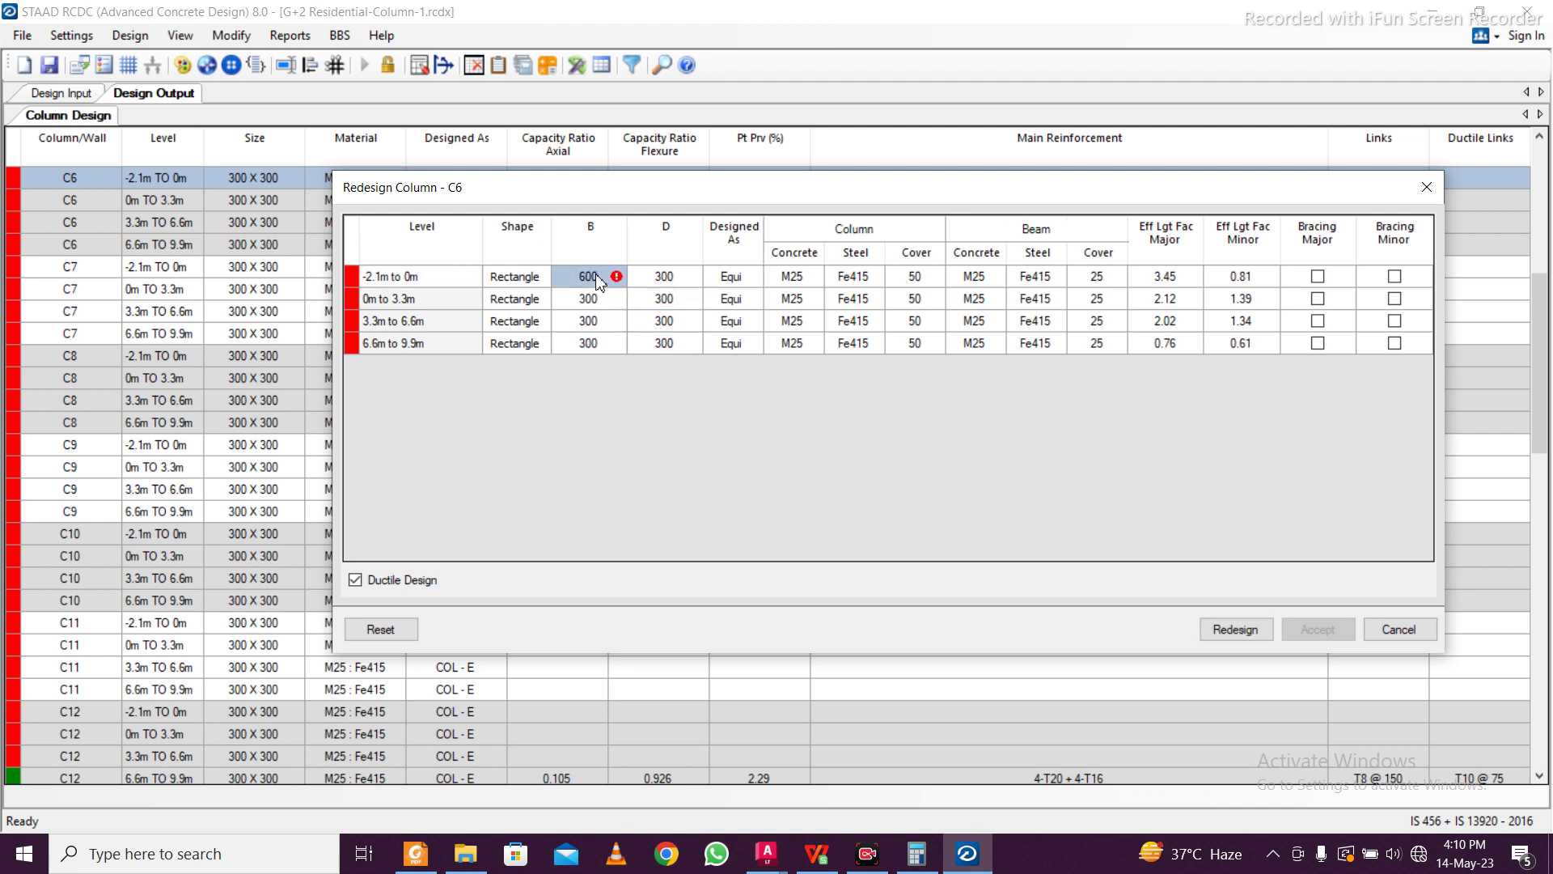
drag(601, 293, 649, 353)
key(ctrl+d)
Set the column steel of C6 to Fe550 at all four levels, then redesign and accept the column
click(870, 283)
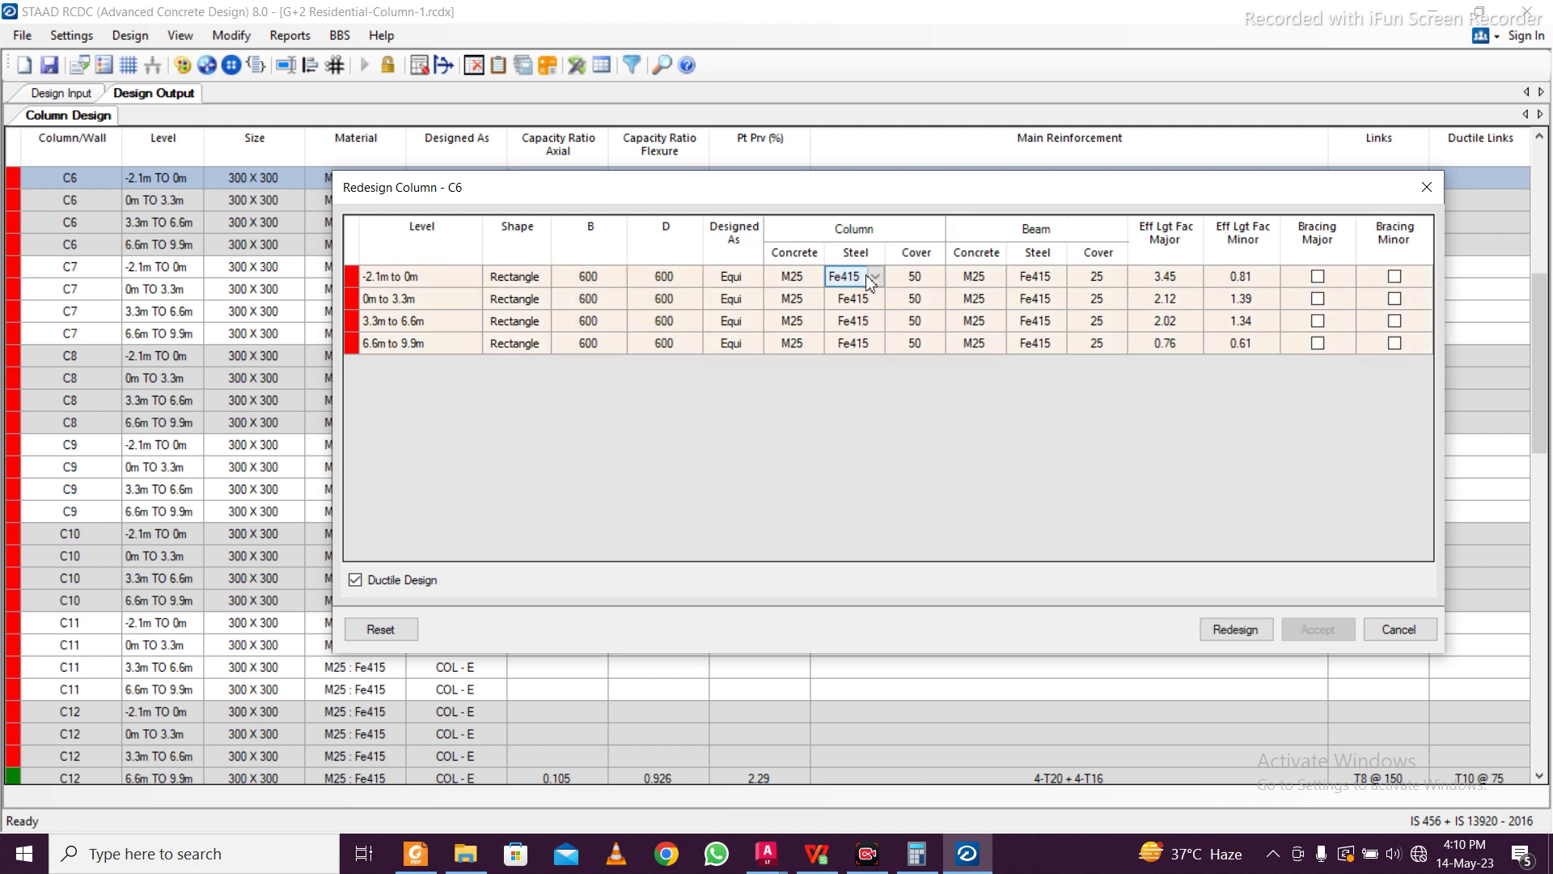
click(872, 279)
click(842, 359)
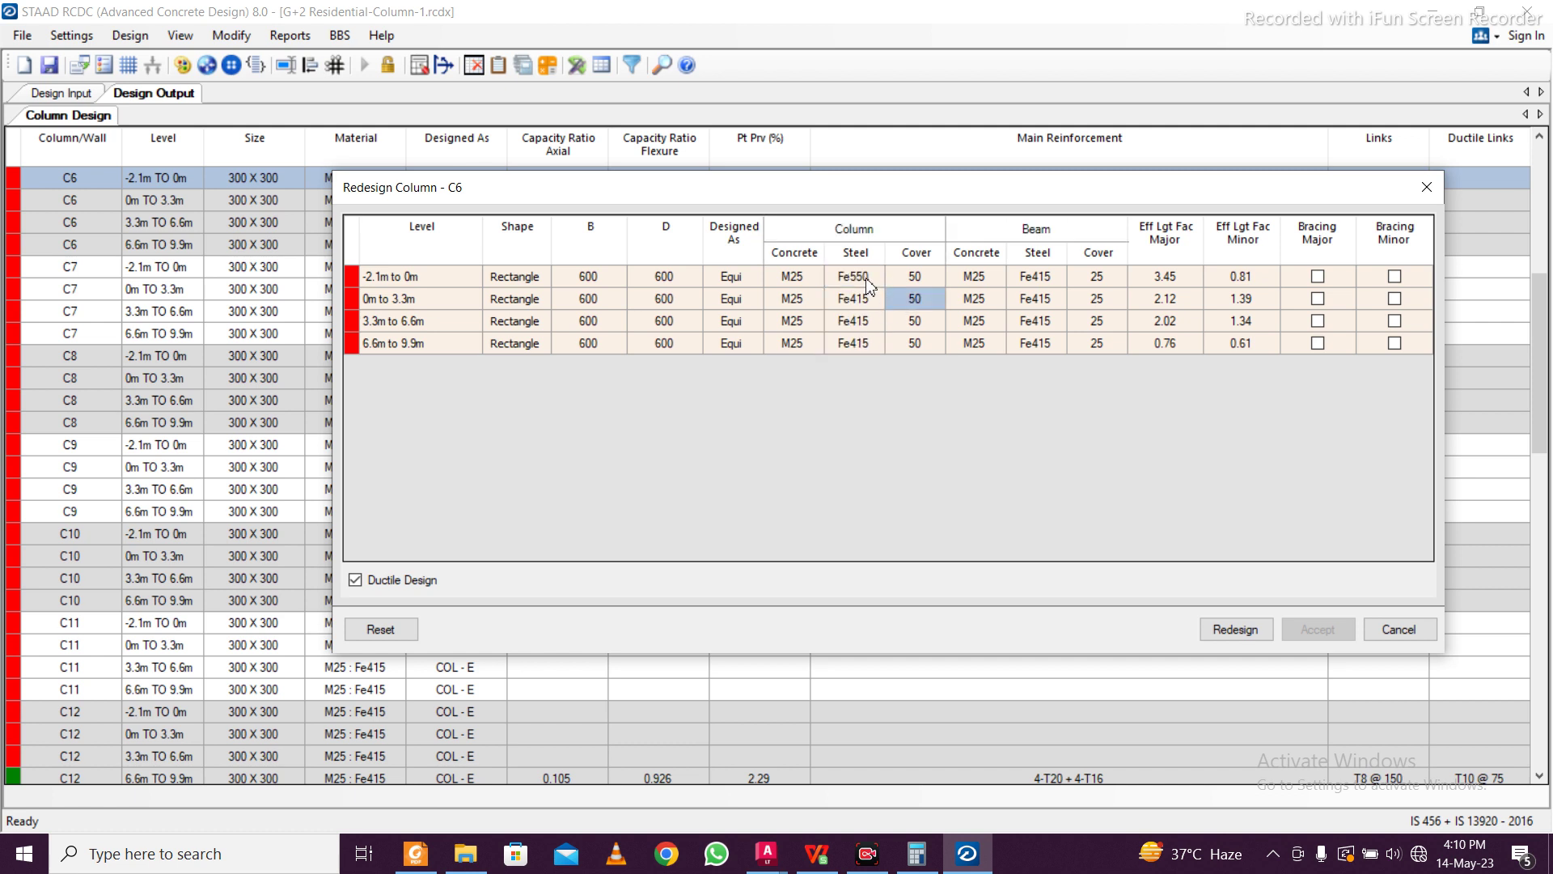
drag(864, 296, 858, 346)
key(ctrl+d)
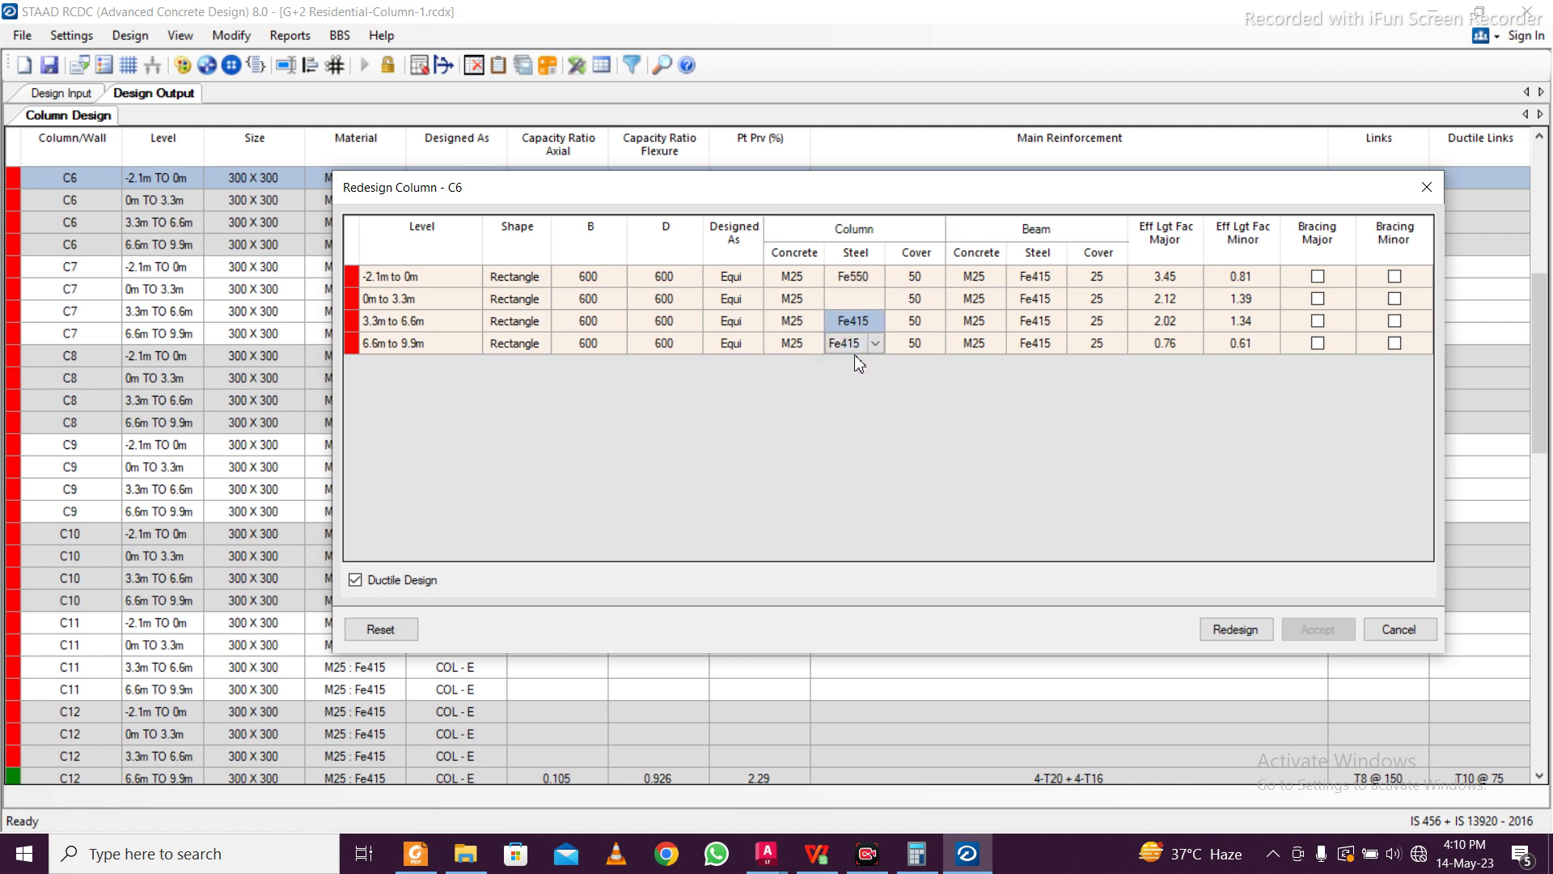
click(1229, 637)
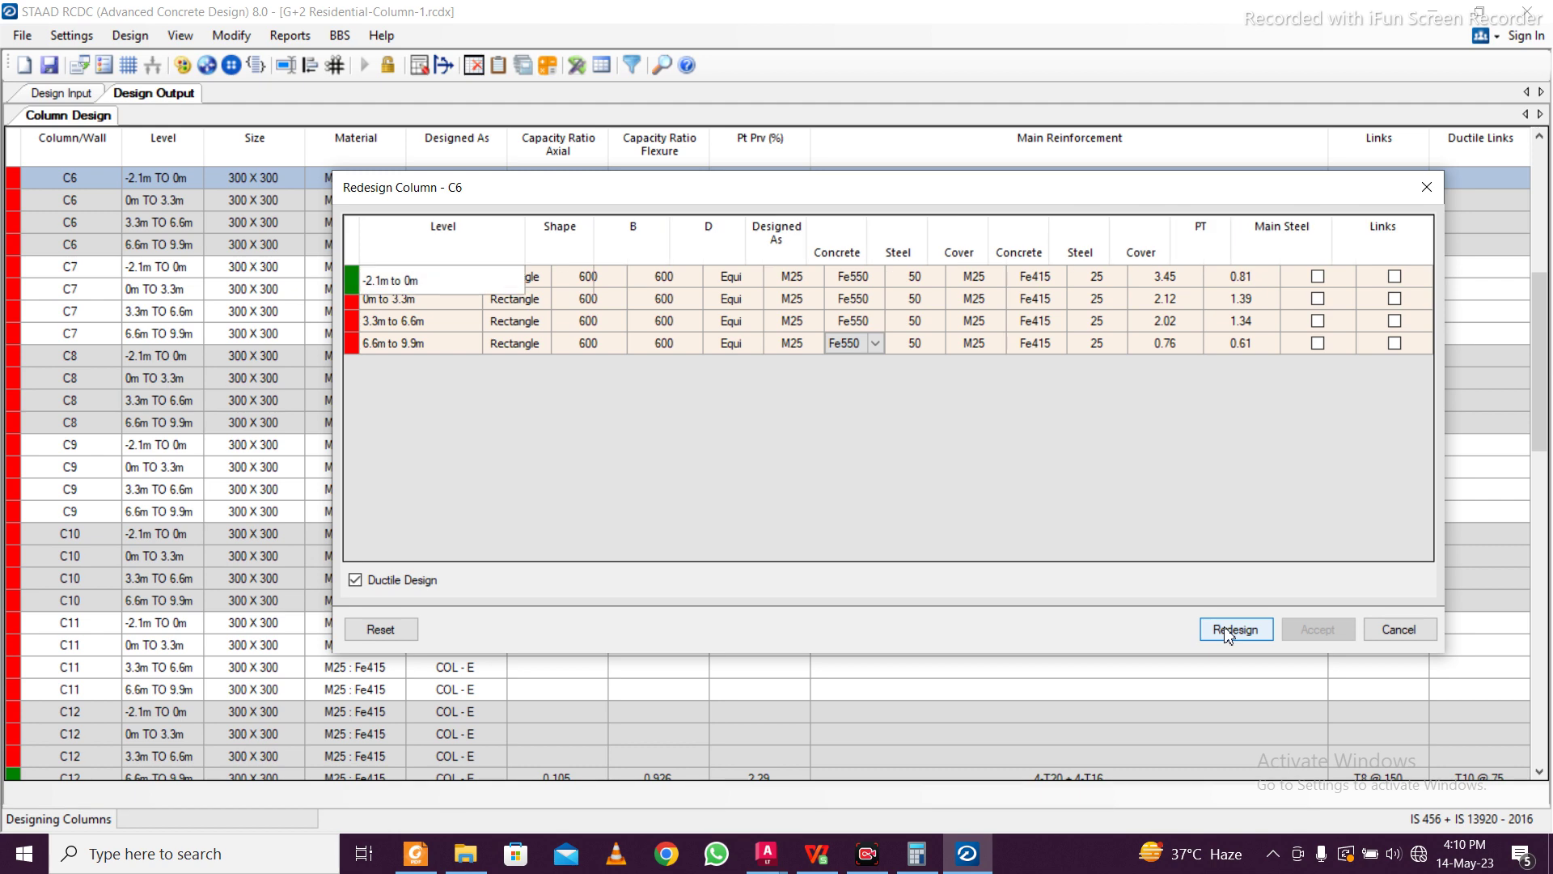
click(1318, 629)
Review the design results of the redesigned columns and the remaining 300 x 300 columns in the column design table
scroll(808, 485, up, 5)
scroll(546, 372, down, 1)
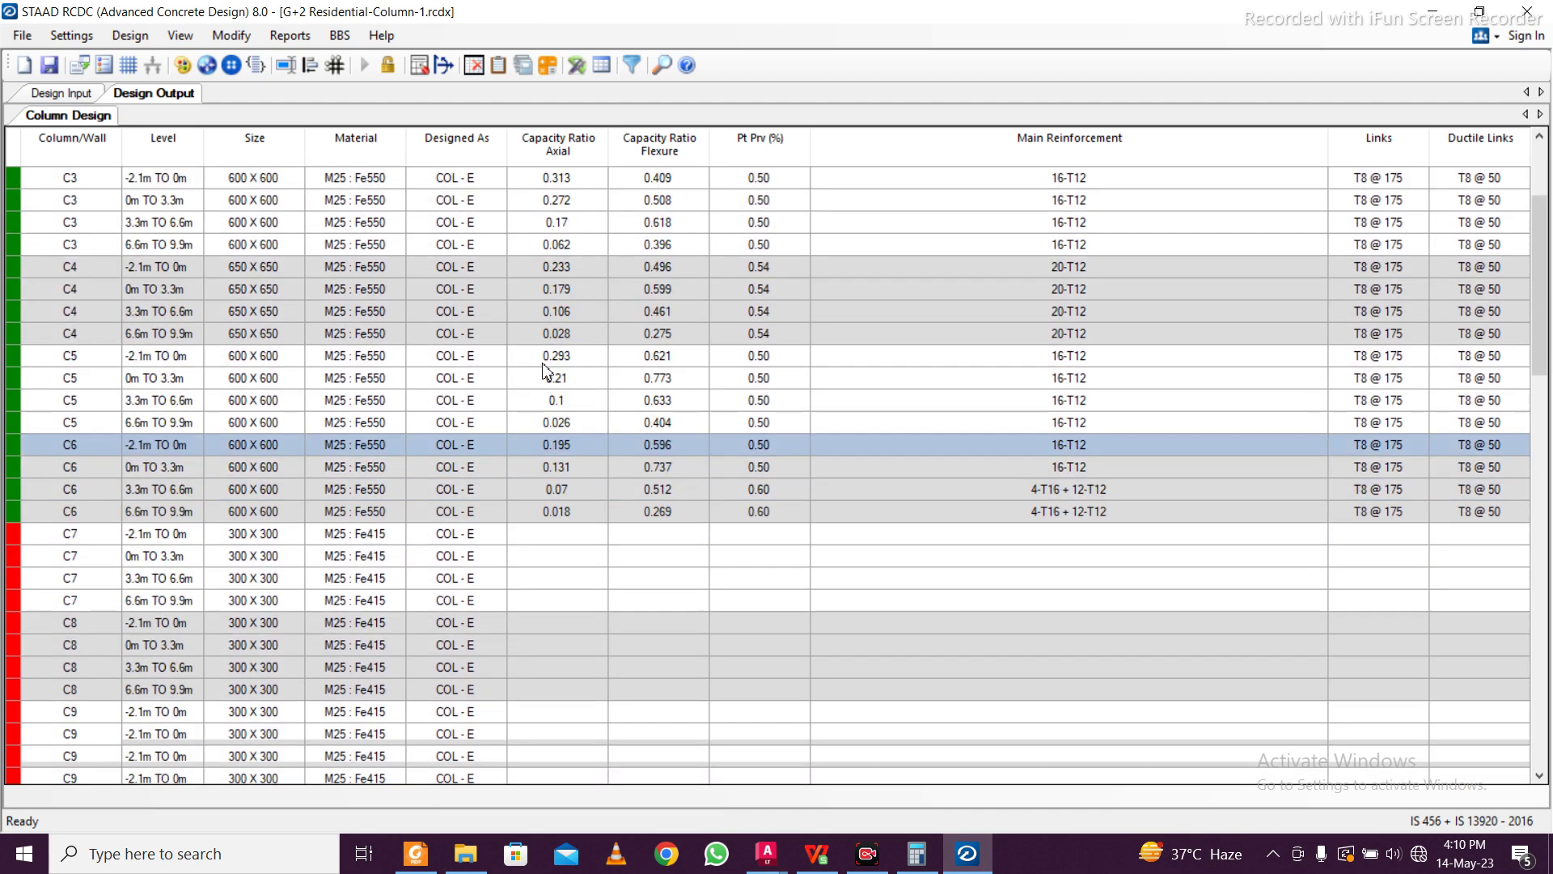
scroll(696, 677, down, 5)
scroll(412, 509, up, 5)
click(358, 468)
scroll(352, 520, down, 5)
scroll(352, 520, up, 3)
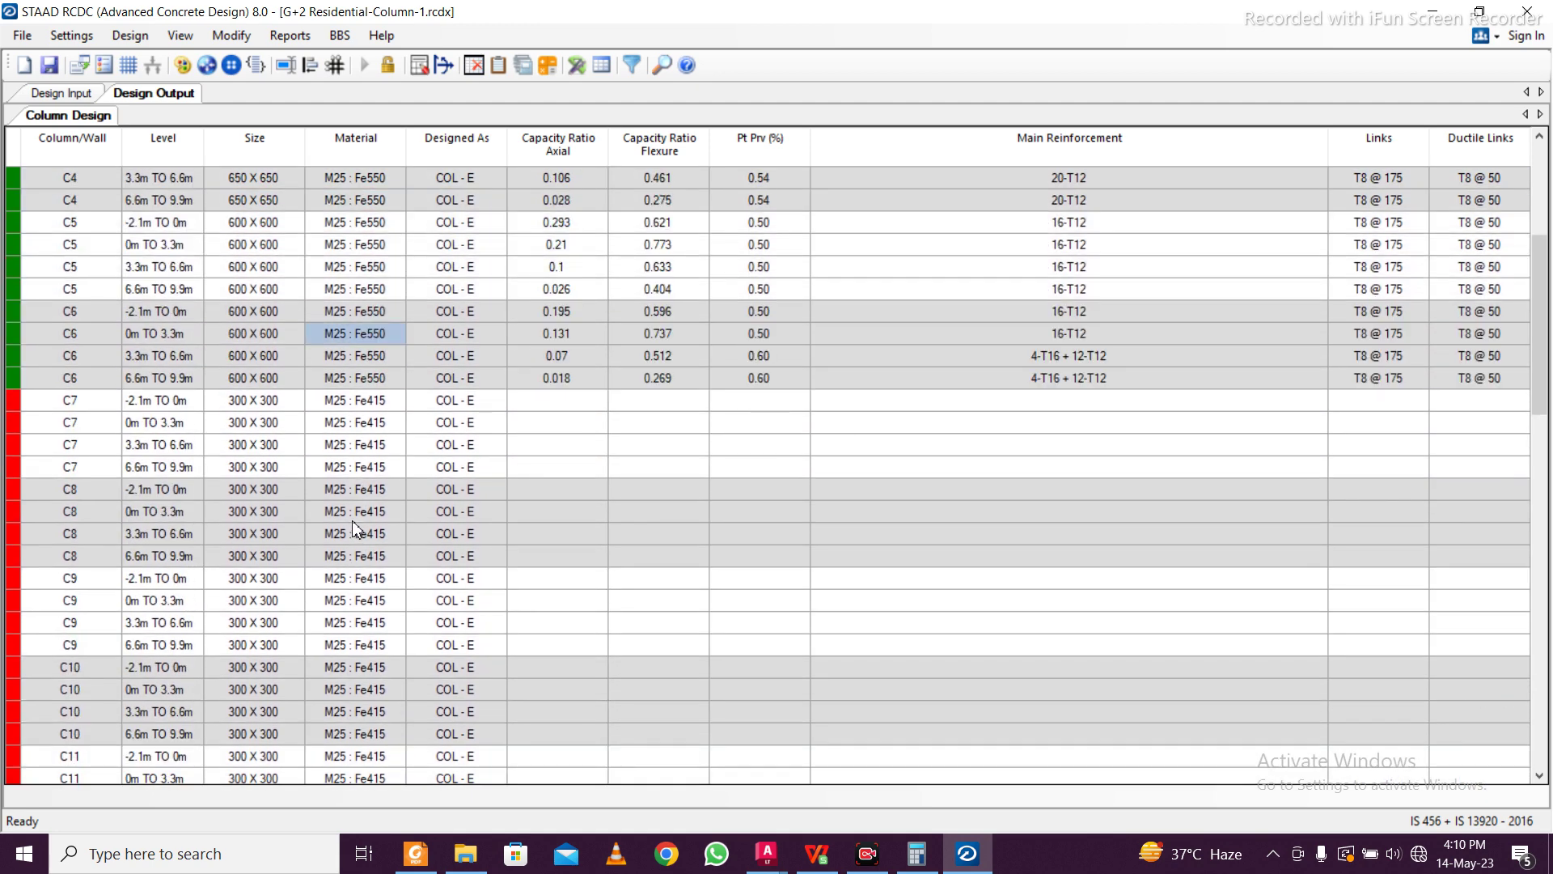
Switch to the RCDC Column Layout drawing in AutoCAD and examine where column C7 and the remaining columns stand
click(253, 445)
mouse_move(767, 853)
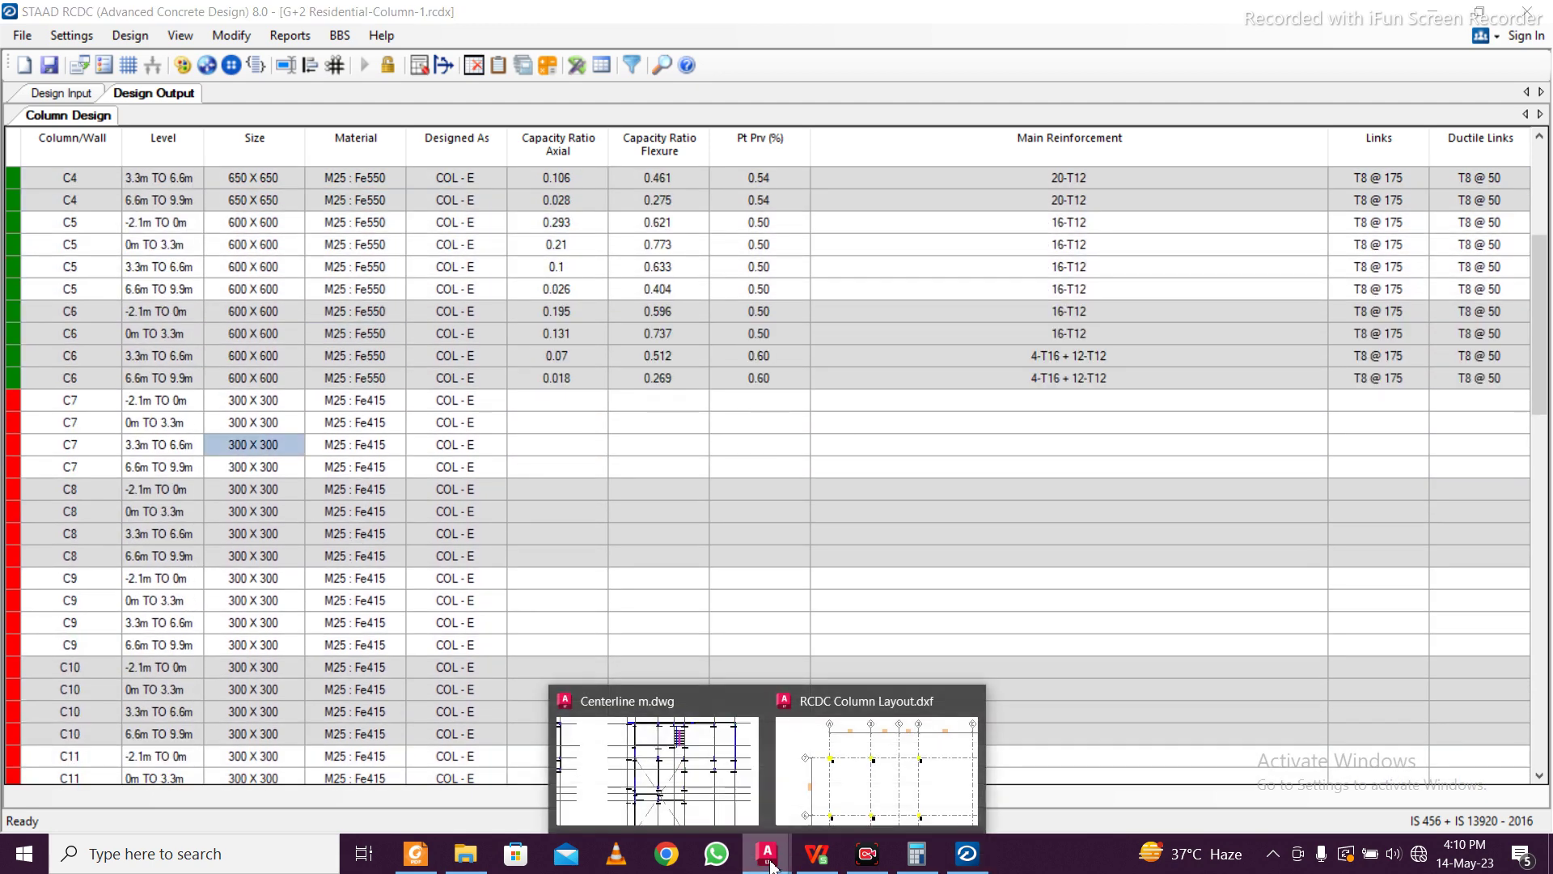
click(882, 789)
scroll(910, 405, up, 3)
scroll(910, 405, down, 2)
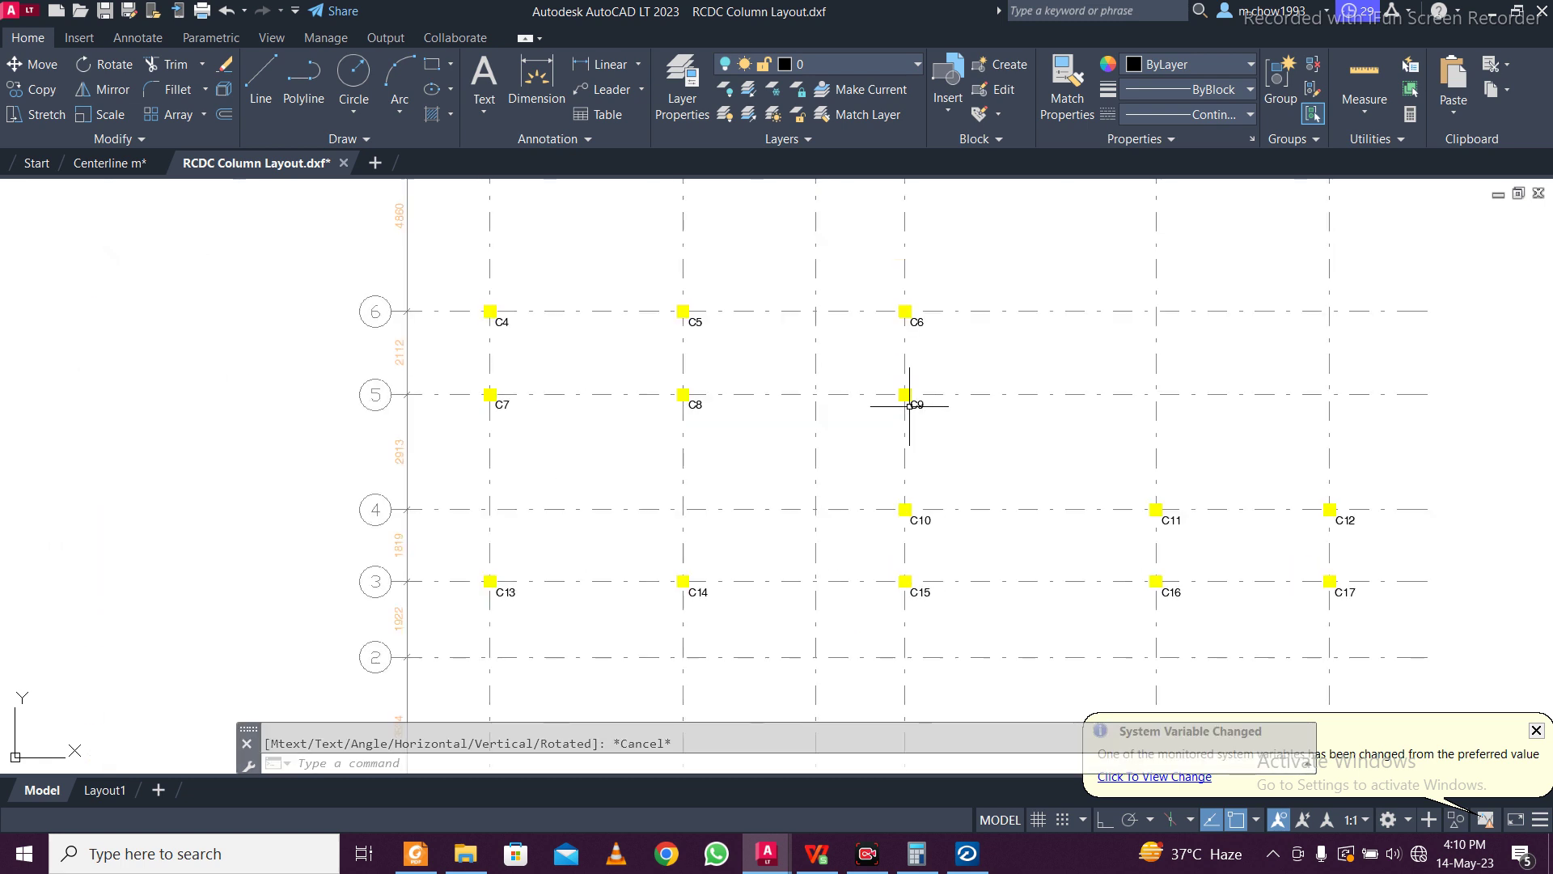
scroll(514, 356, up, 2)
scroll(514, 356, down, 2)
middle_drag(856, 651, 840, 477)
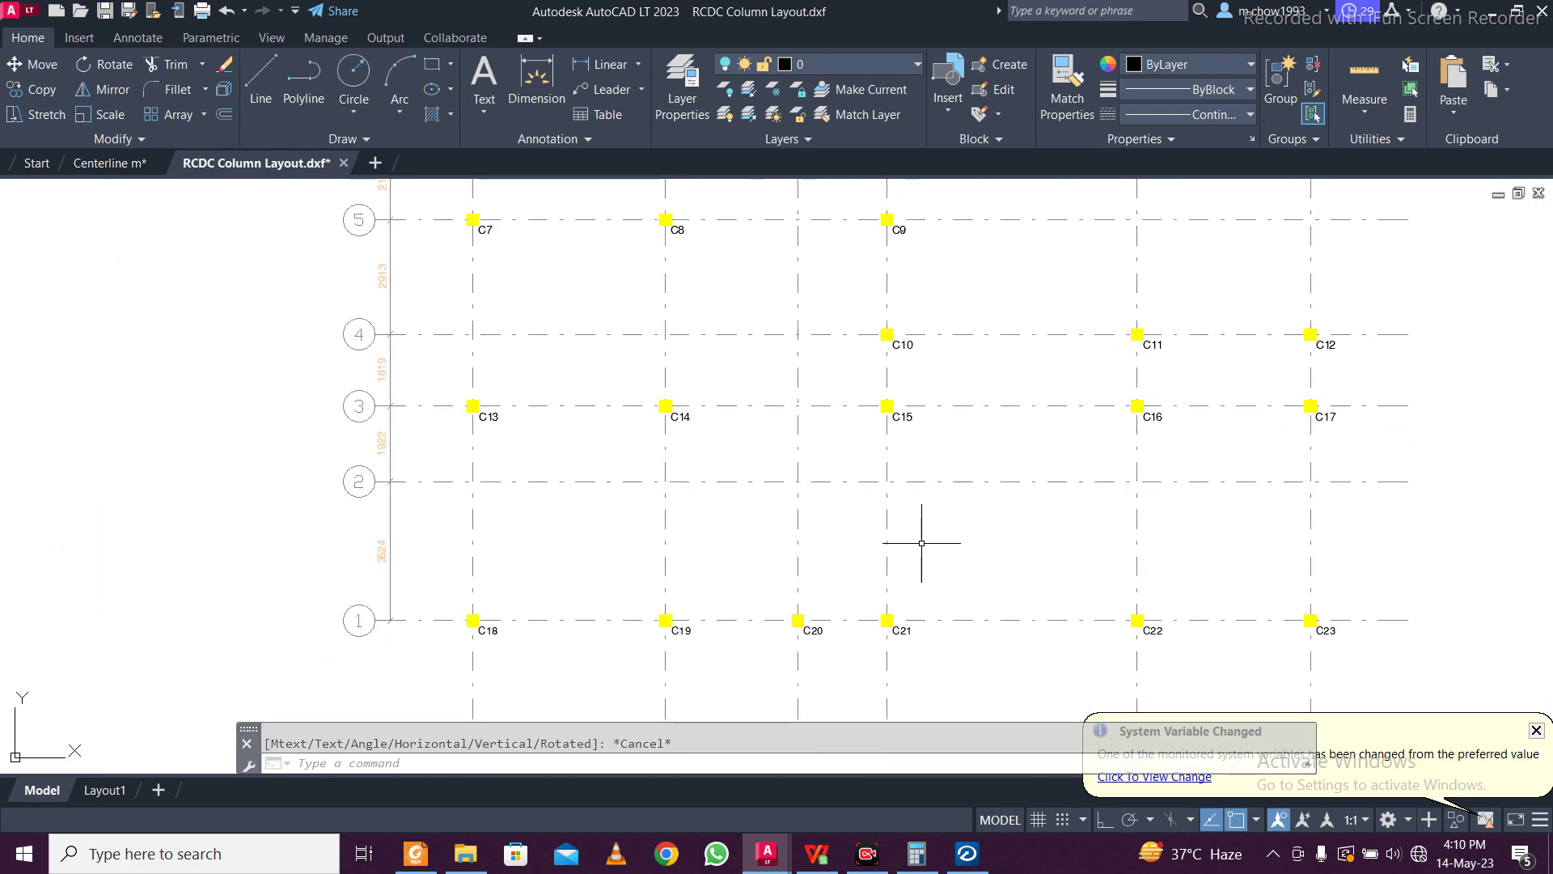
click(767, 854)
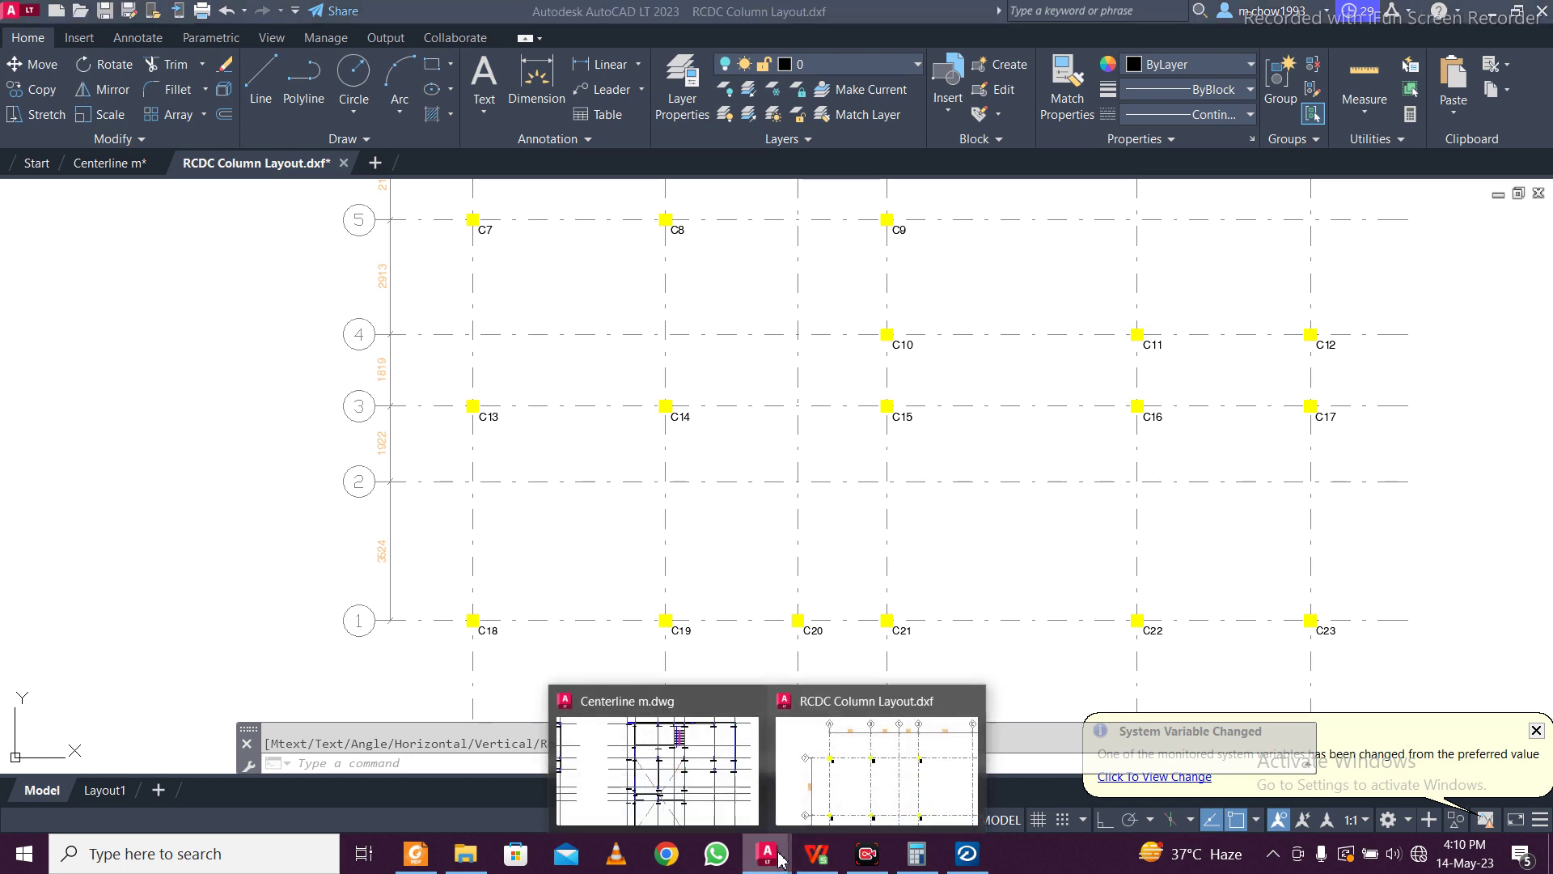
Return to STAAD RCDC, open the column redesign table for C7 and set both B and D to 500 at all four levels
click(967, 853)
right_click(246, 428)
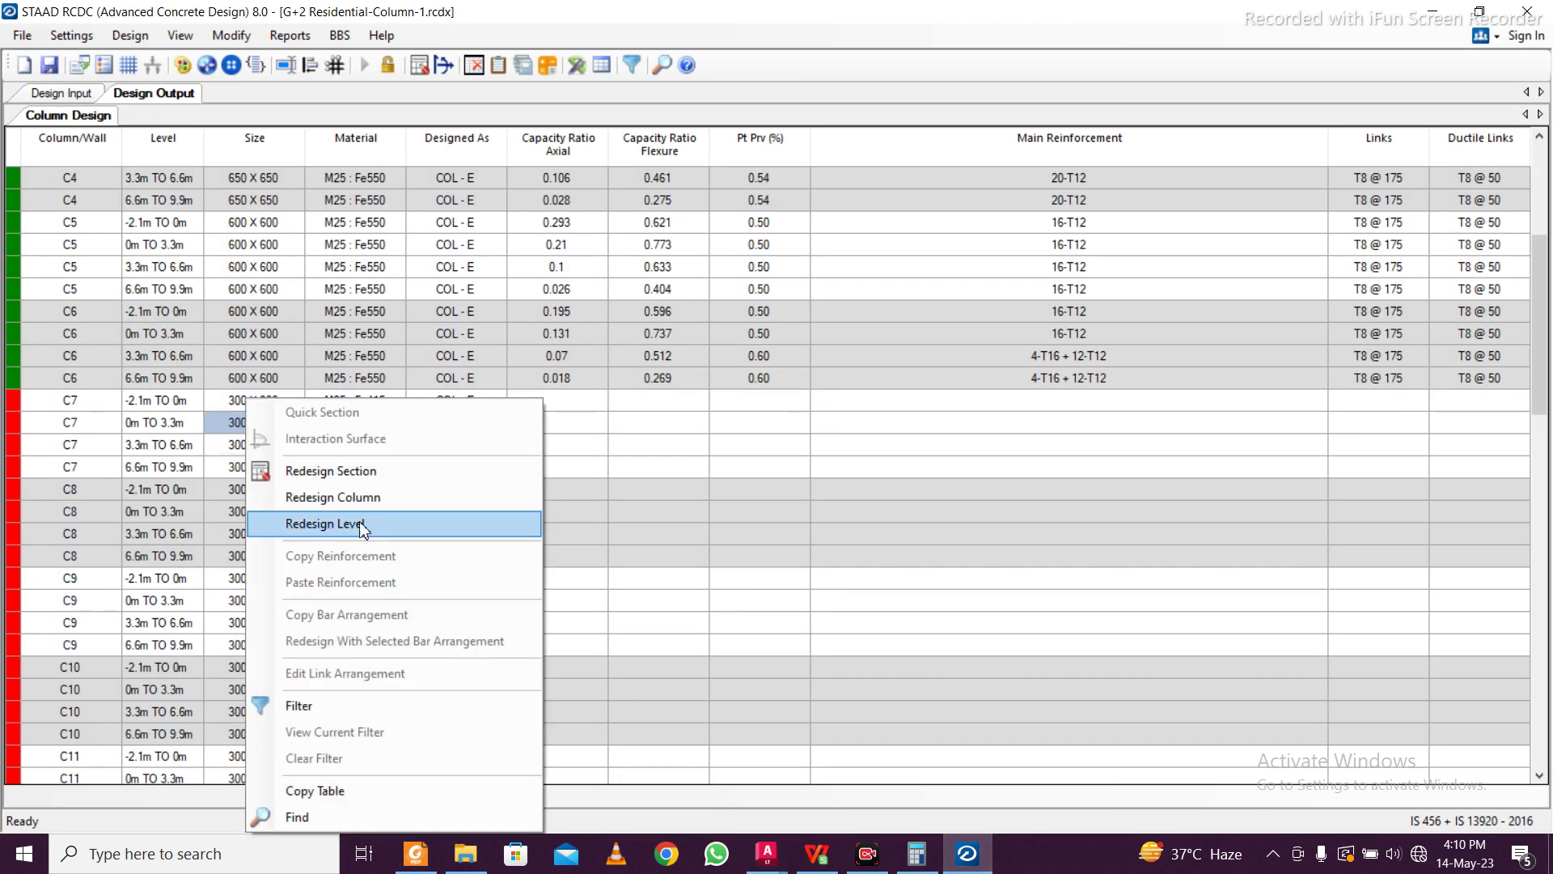
click(340, 497)
click(621, 271)
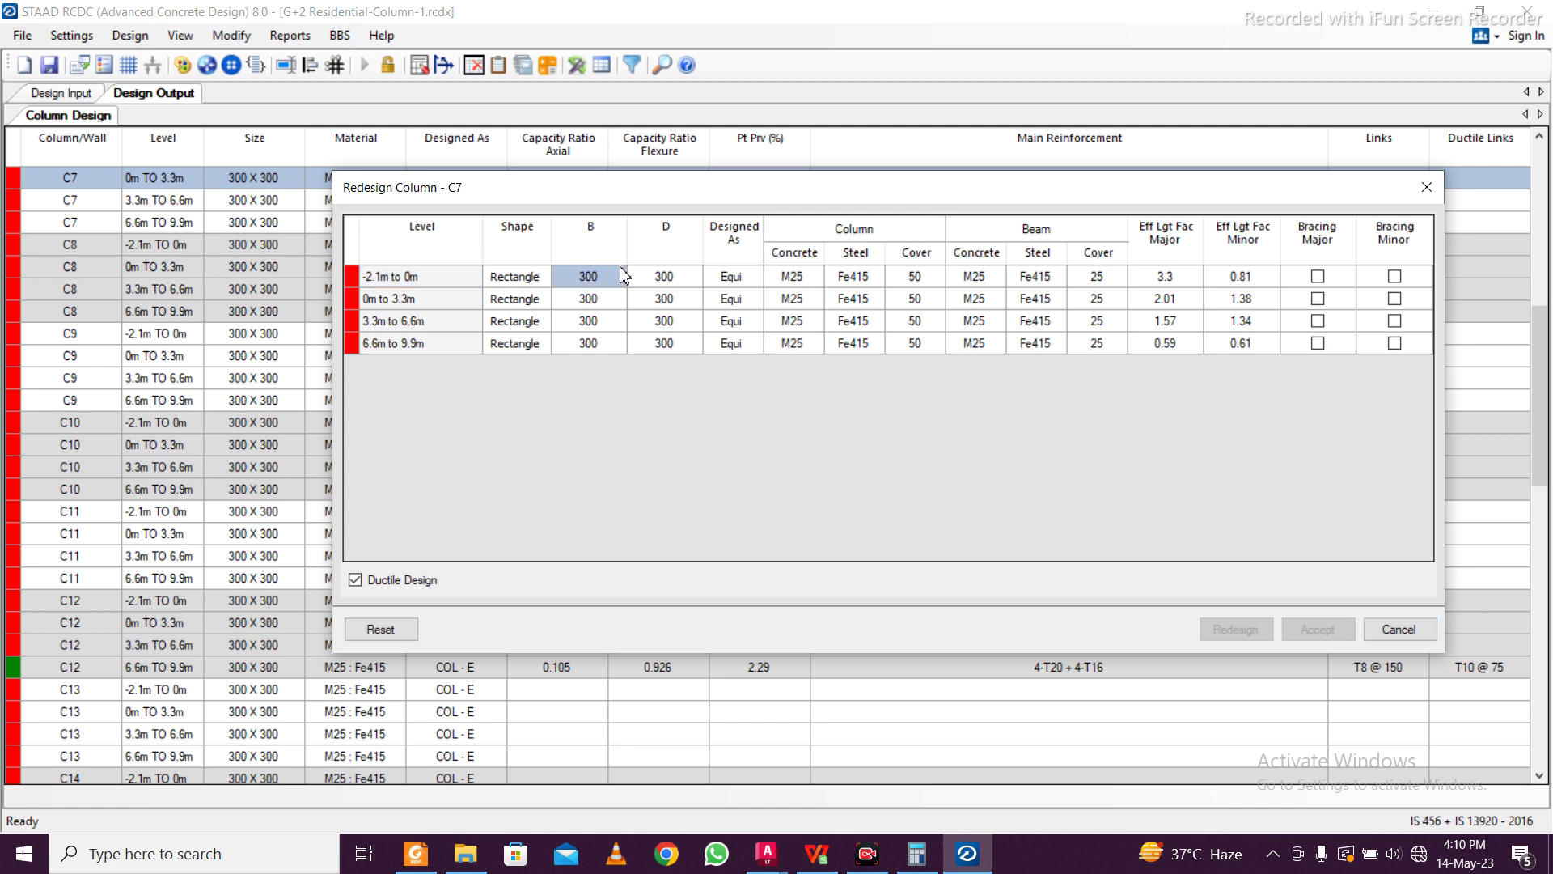
text(500)
click(633, 297)
click(588, 298)
click(589, 275)
drag(591, 277, 654, 339)
key(ctrl+d)
Set the column steel of C7 to Fe550 at all four levels
click(871, 281)
click(875, 276)
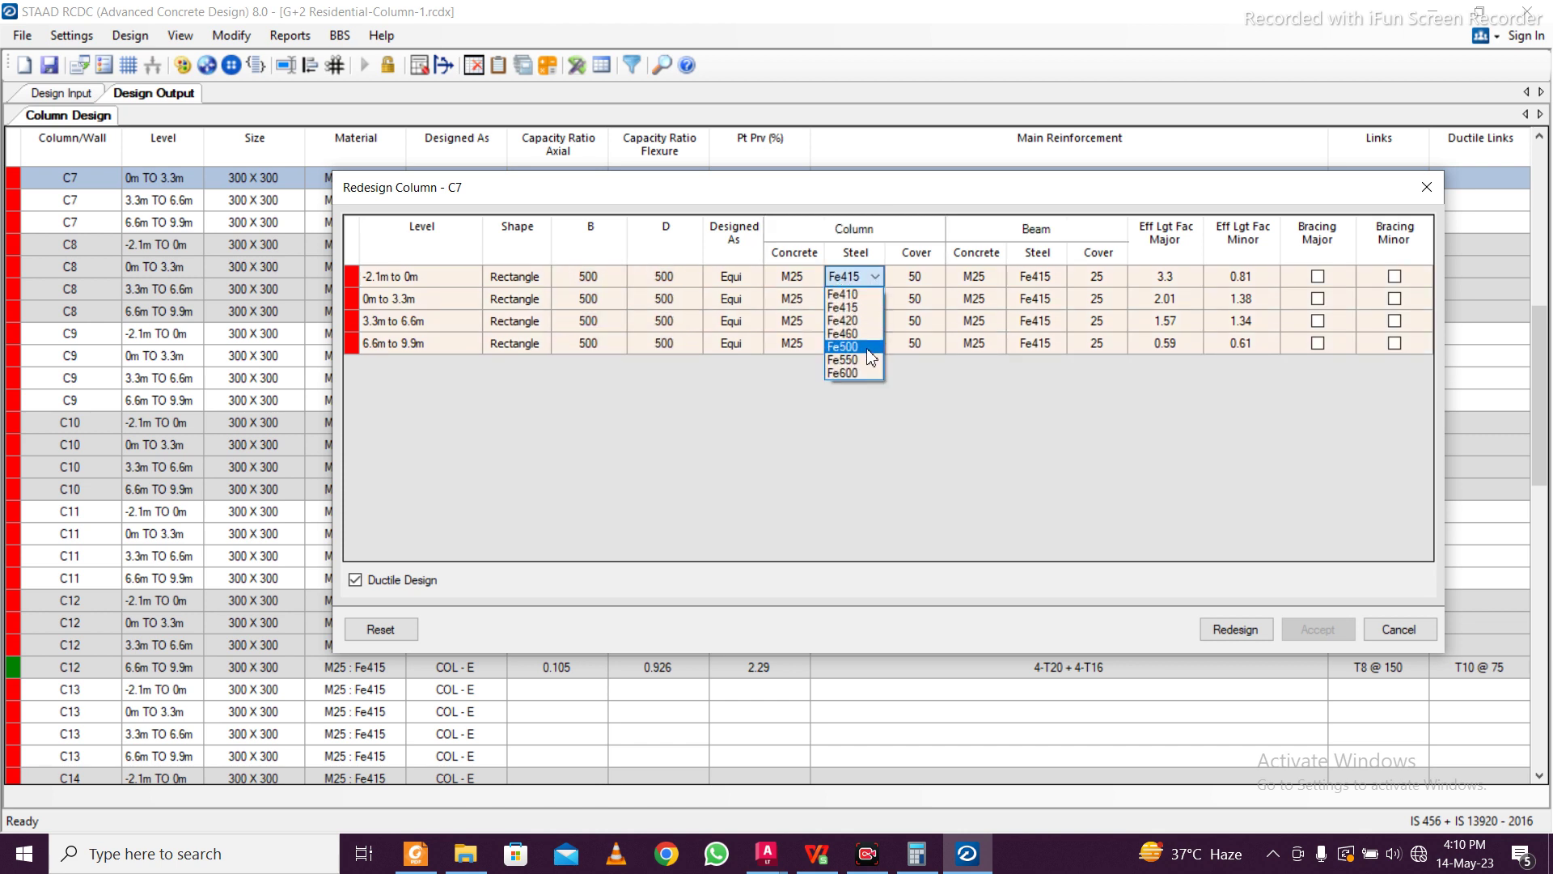
click(849, 351)
drag(857, 276, 875, 341)
key(ctrl+d)
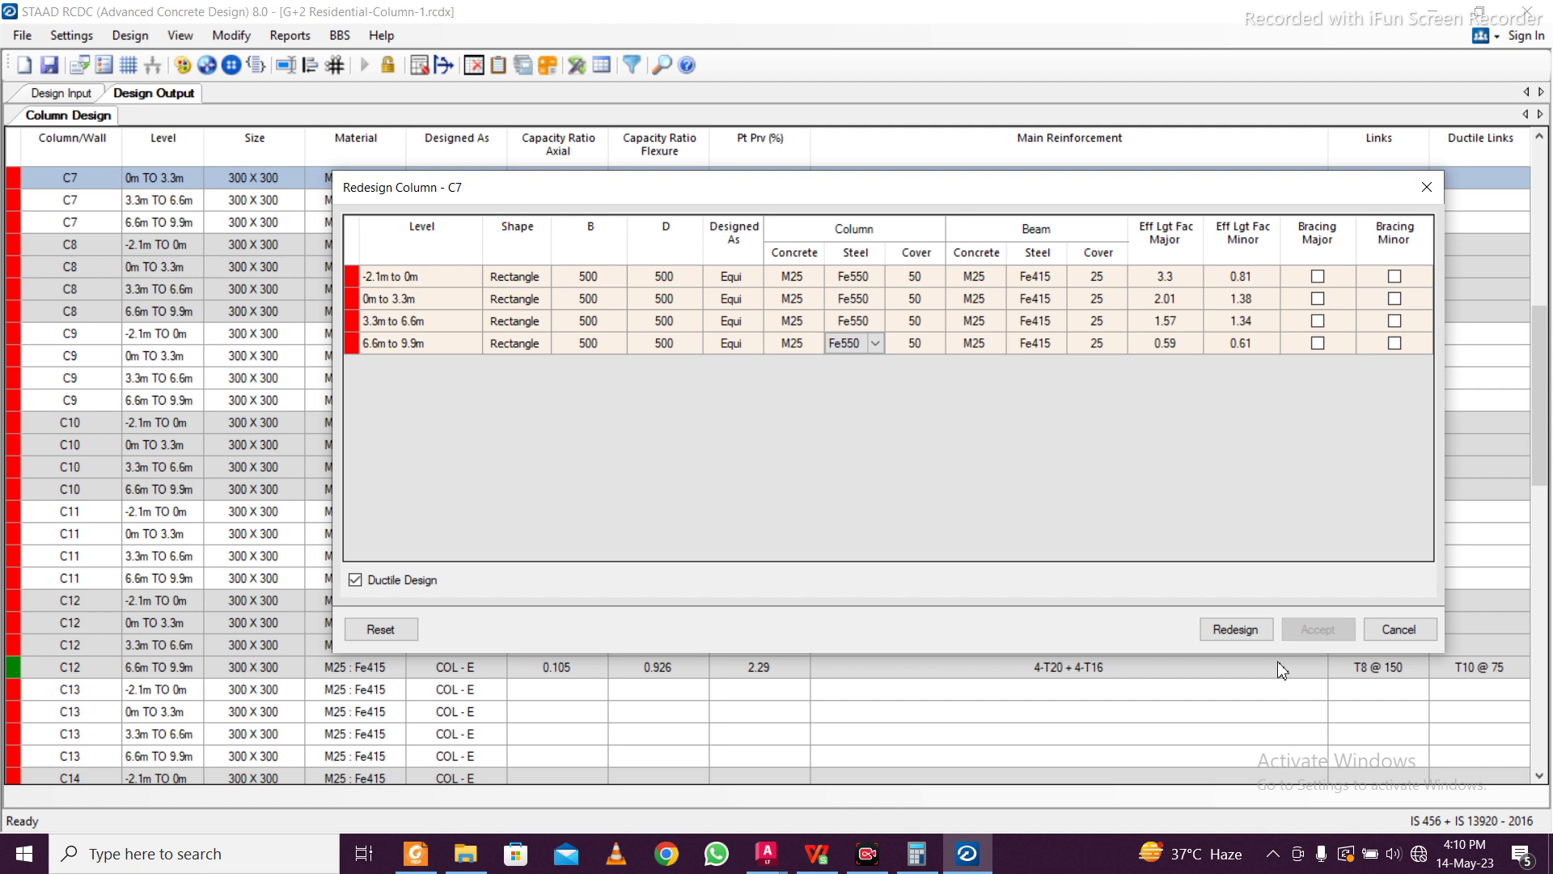
Redesign column C7 with the current sizes, unlock its table, and try the redesign again with B and D at 600 for all four levels
click(1237, 629)
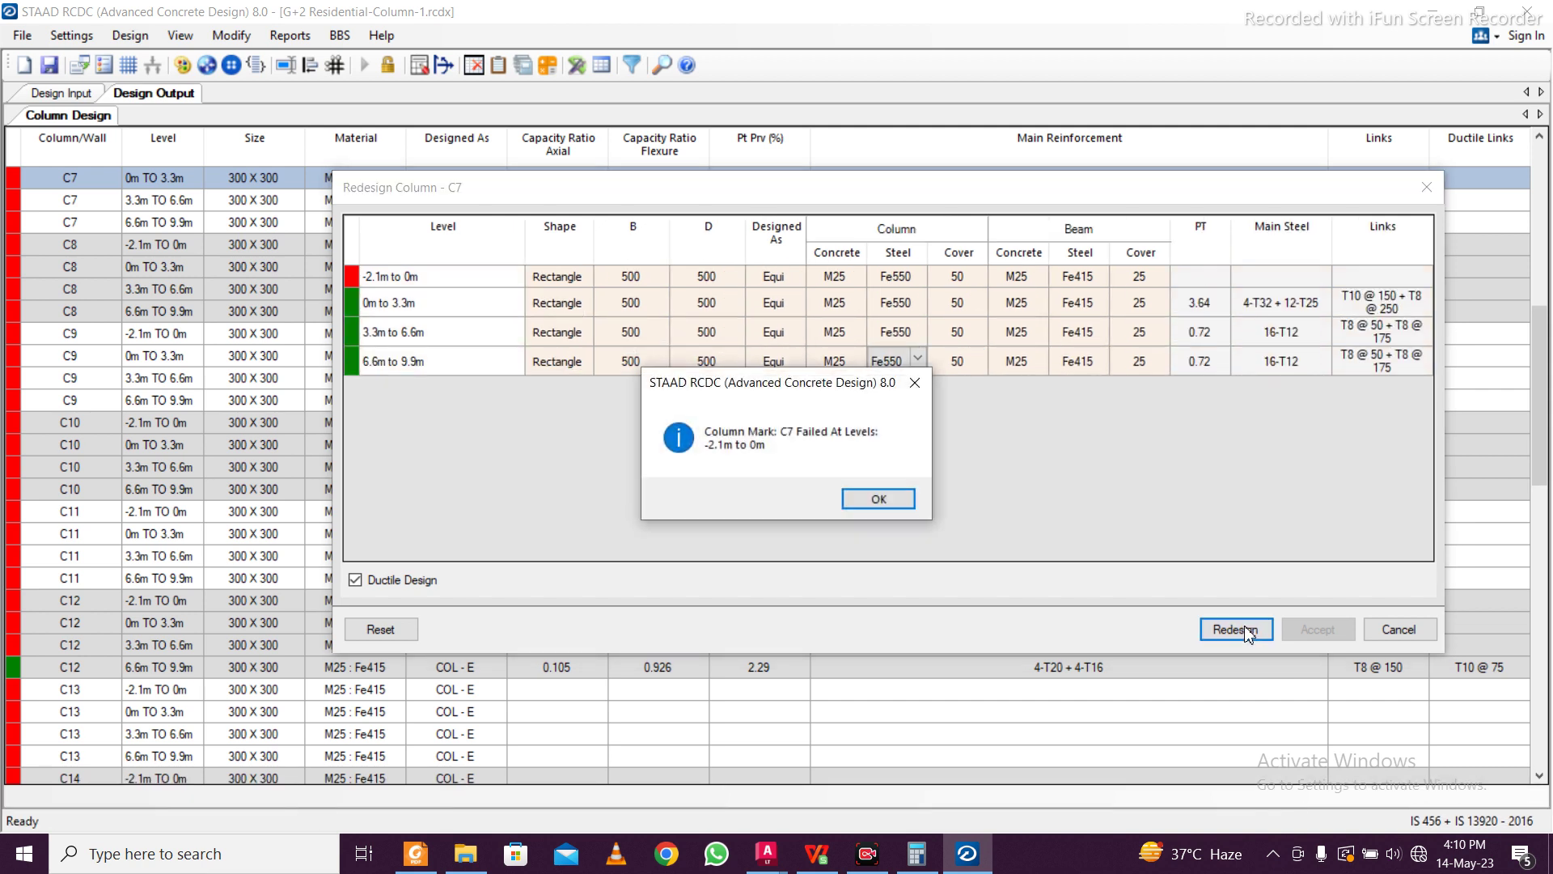
click(880, 500)
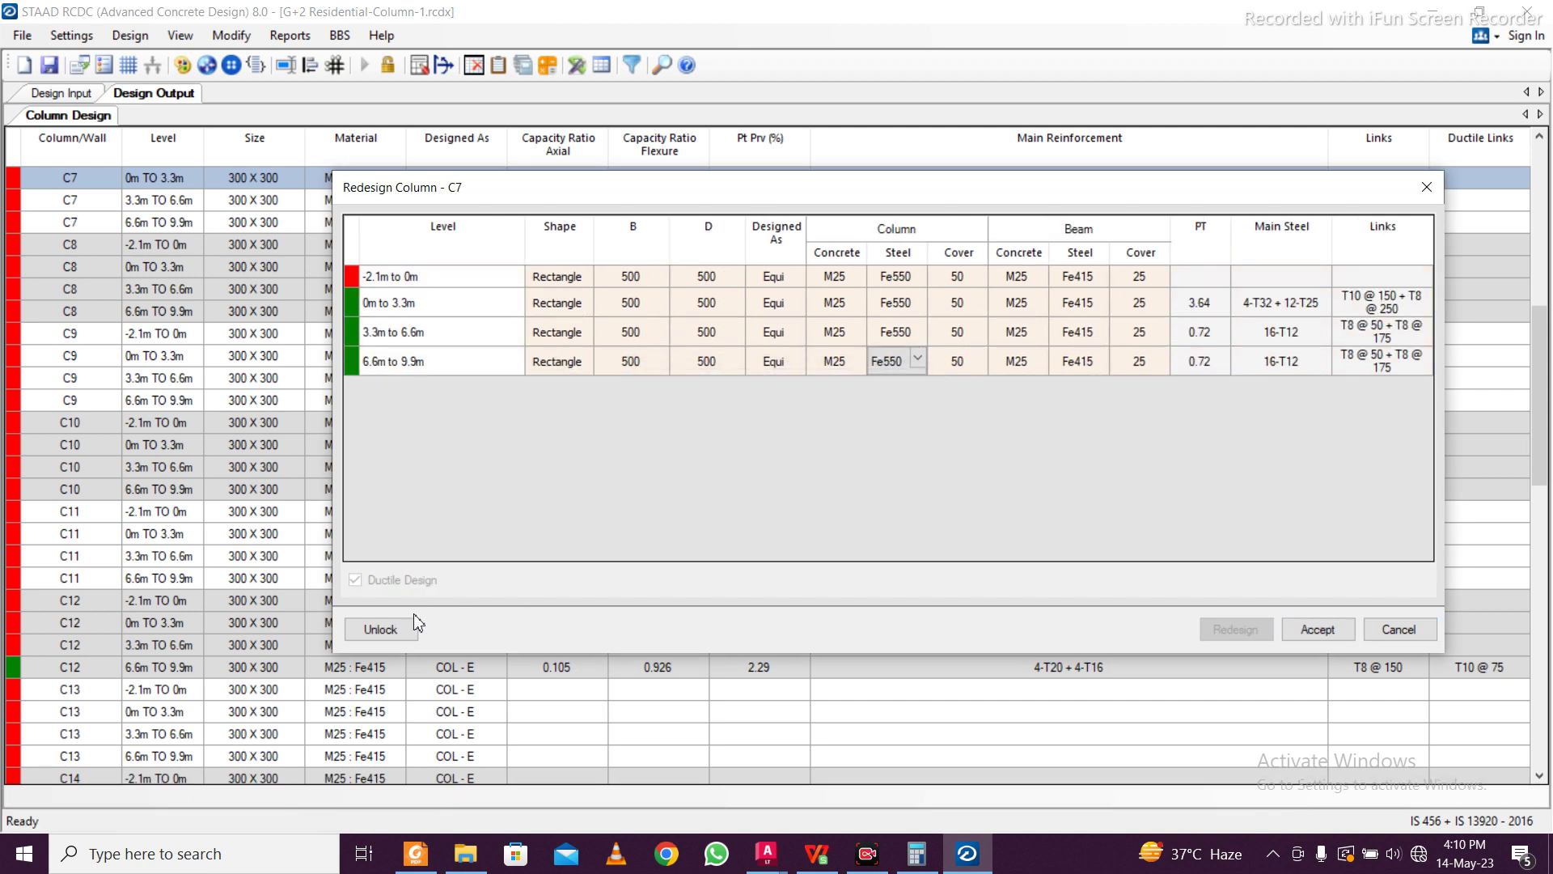
click(380, 629)
text(600)
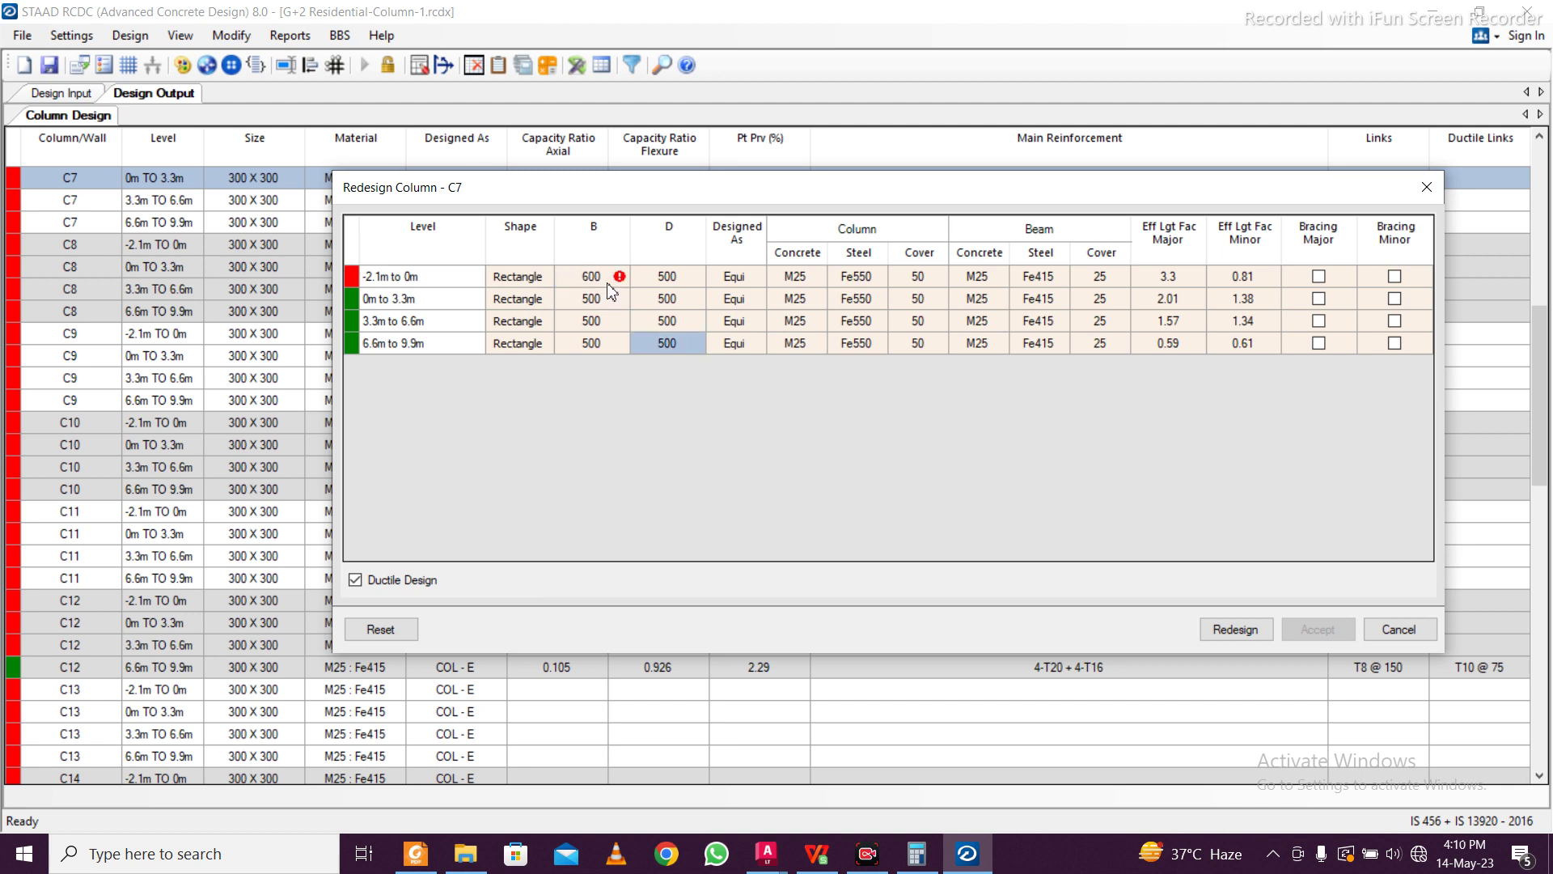
click(603, 283)
drag(599, 281, 662, 348)
key(ctrl+v)
click(1213, 629)
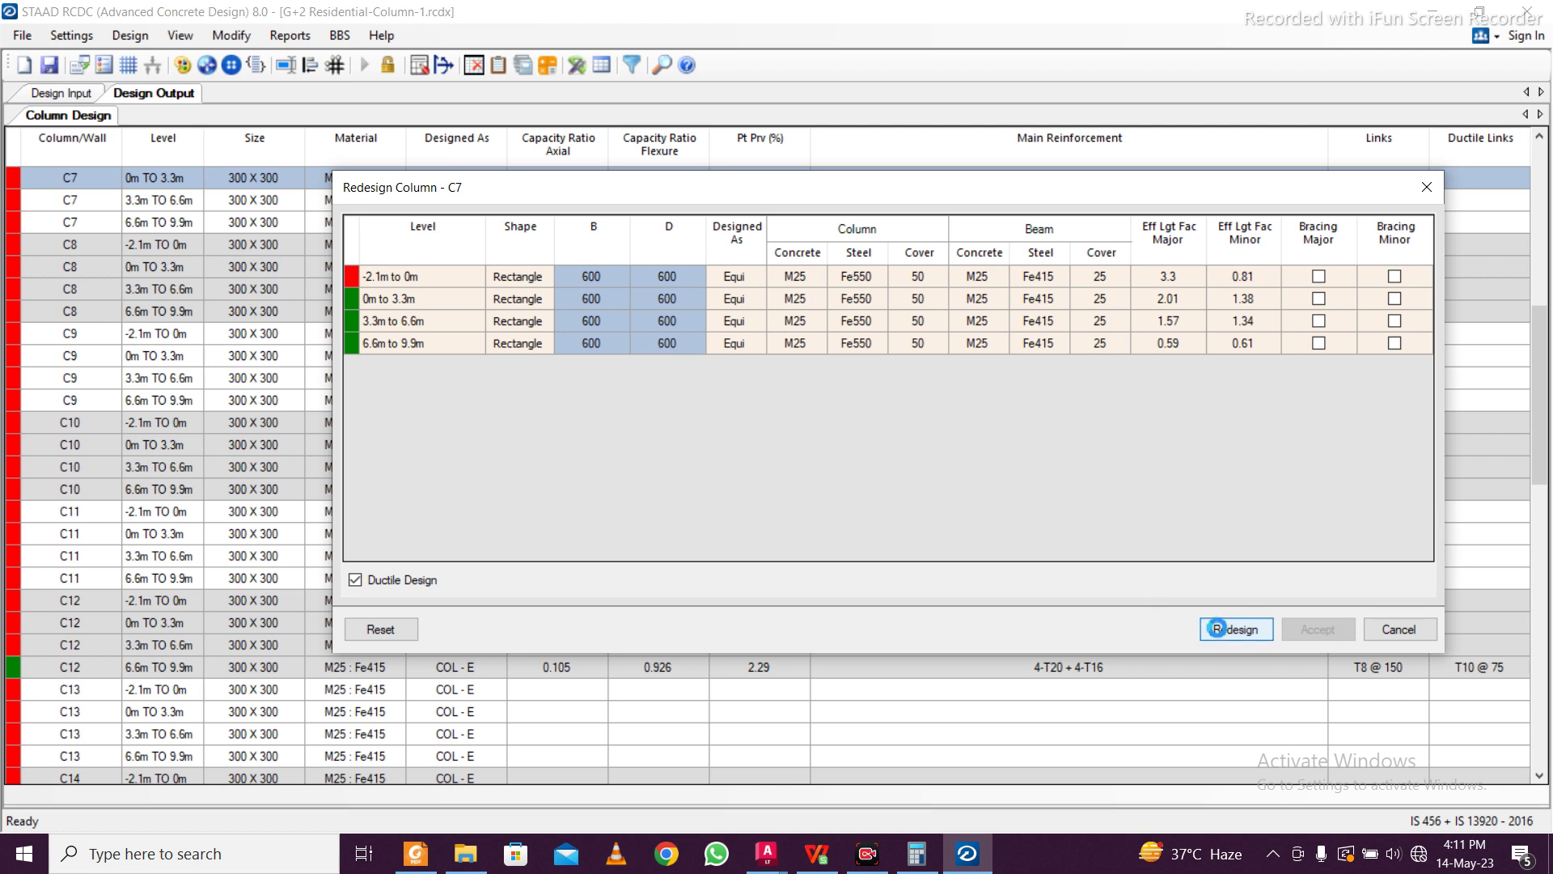
click(875, 497)
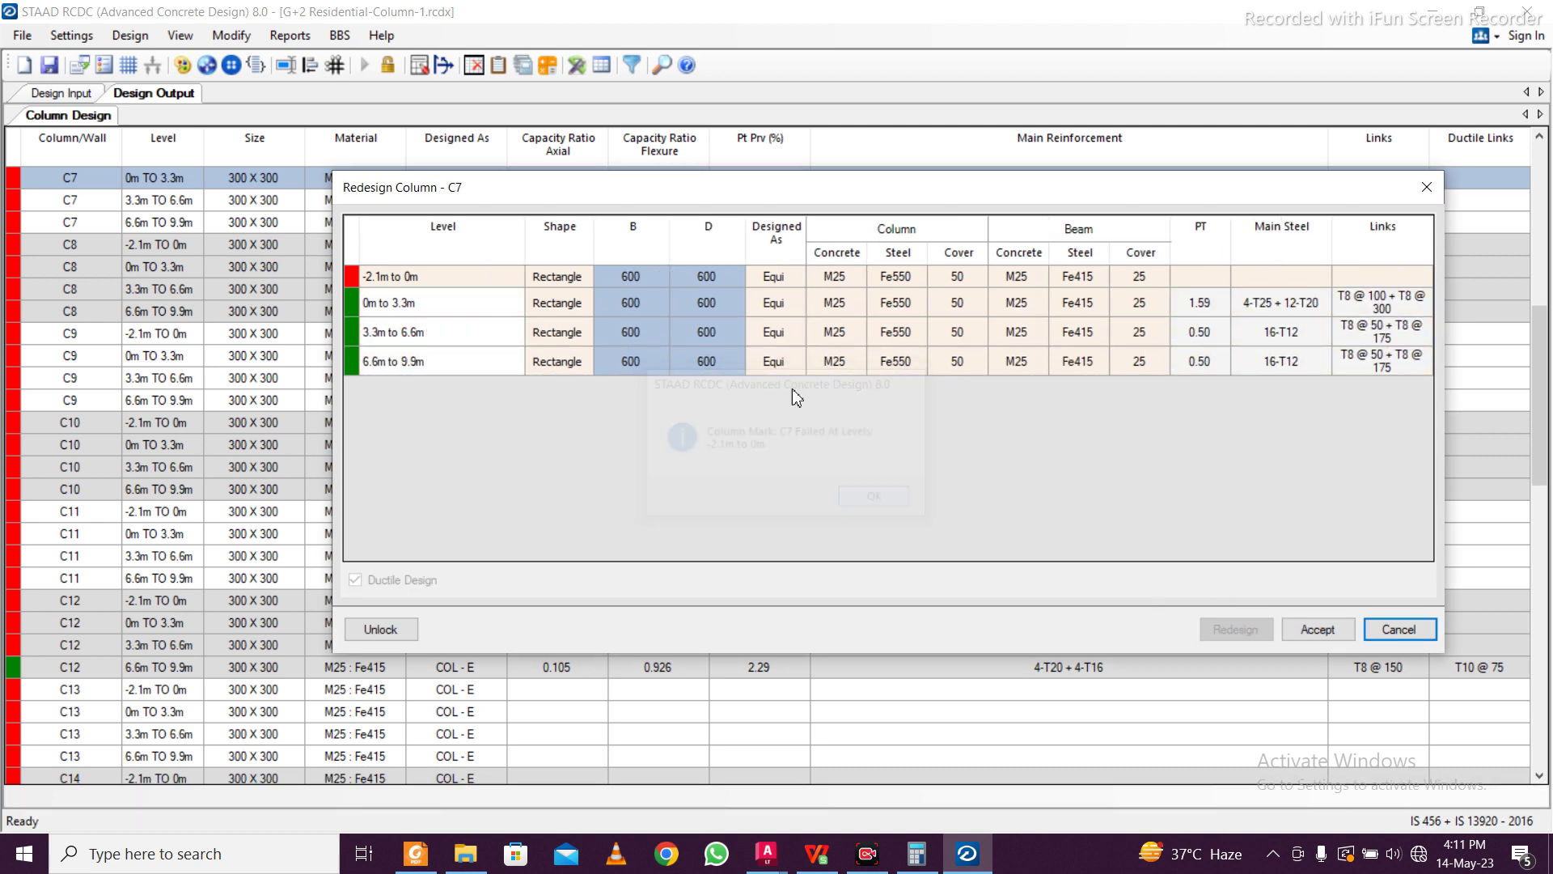
Unlock the C7 table, set both B and D to 650 at all four levels, and accept the redesigned column
click(387, 628)
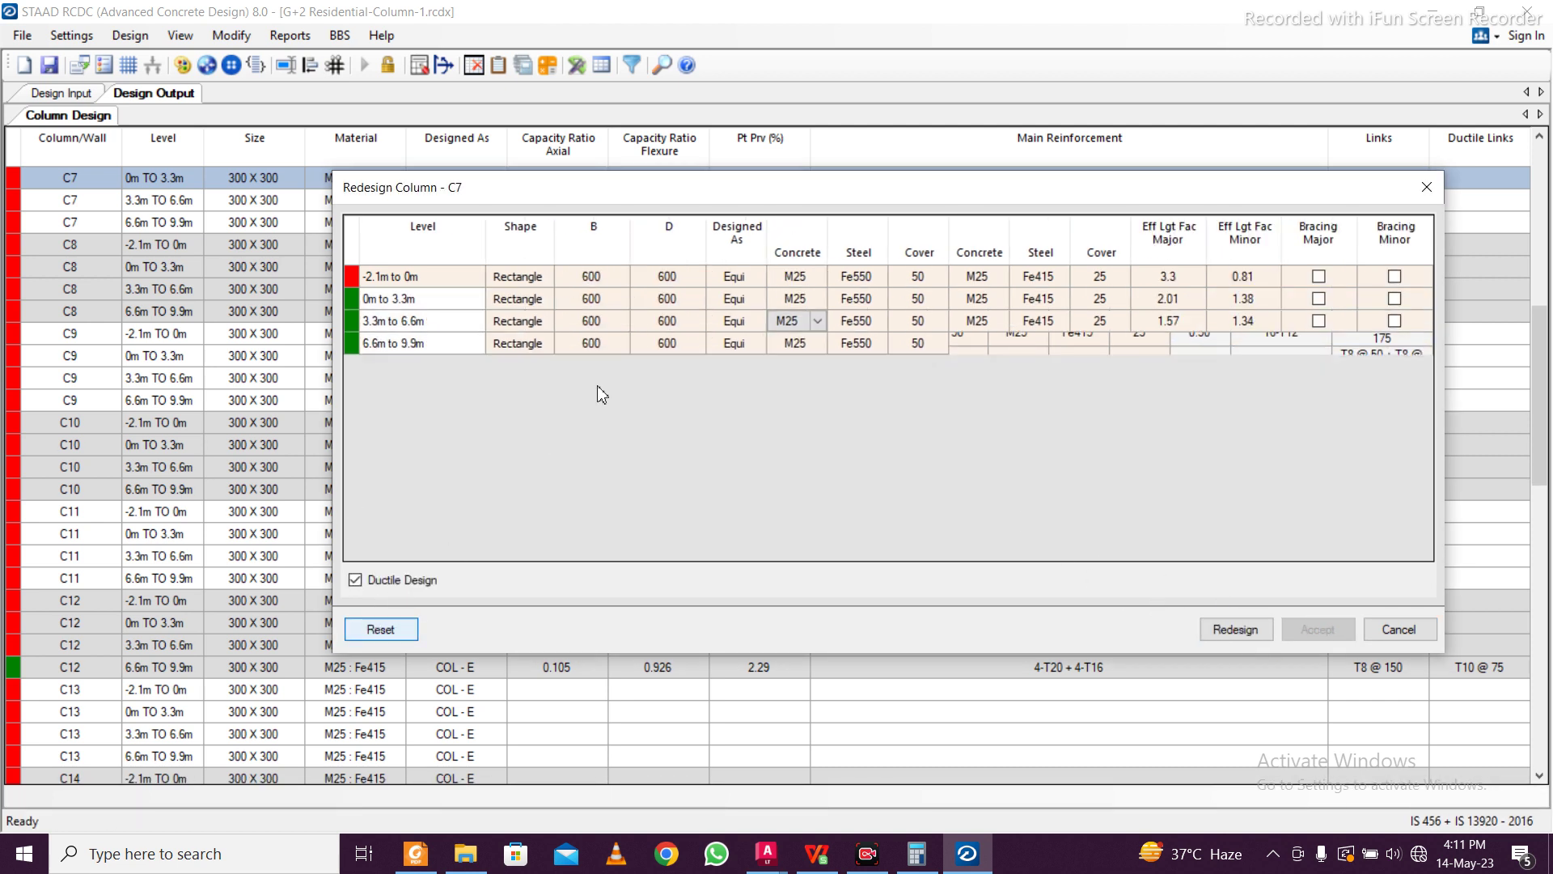
click(608, 286)
text(6)
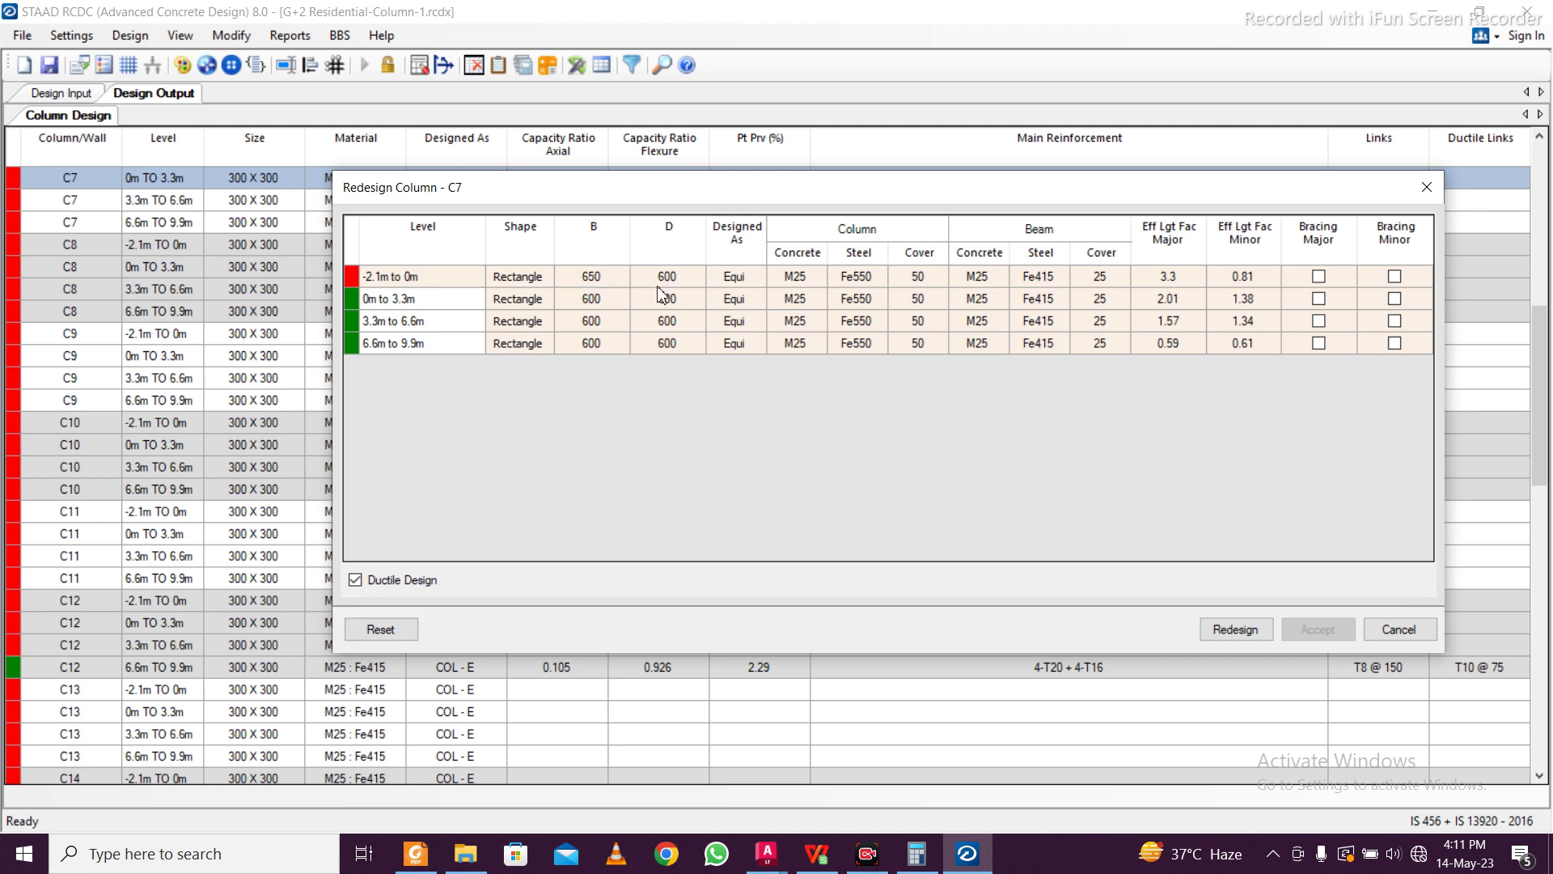
click(625, 280)
drag(616, 280, 682, 345)
click(1219, 630)
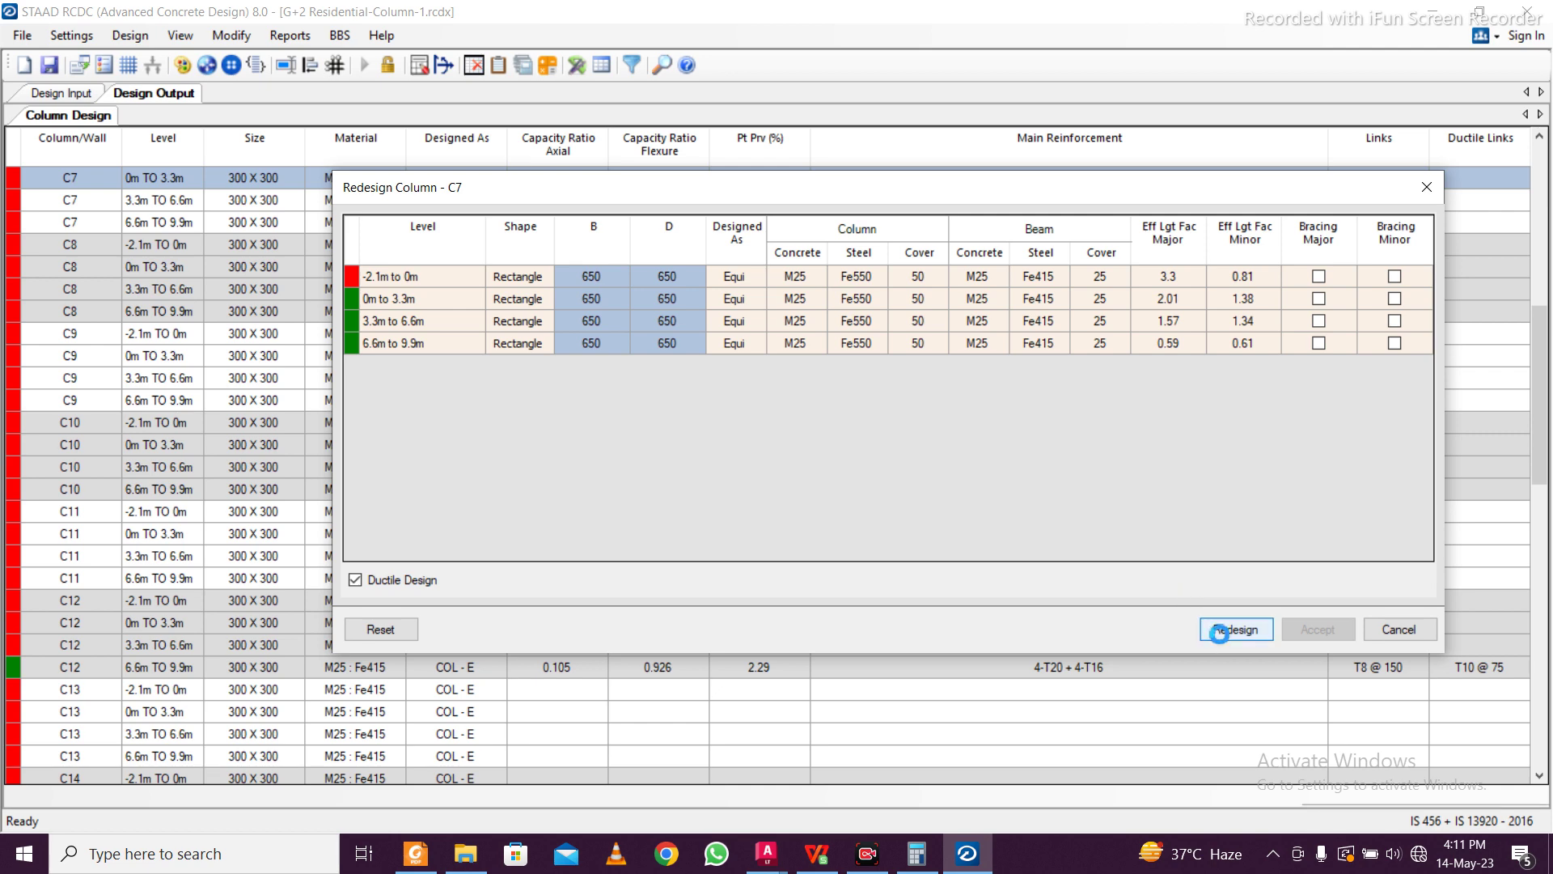
click(1306, 632)
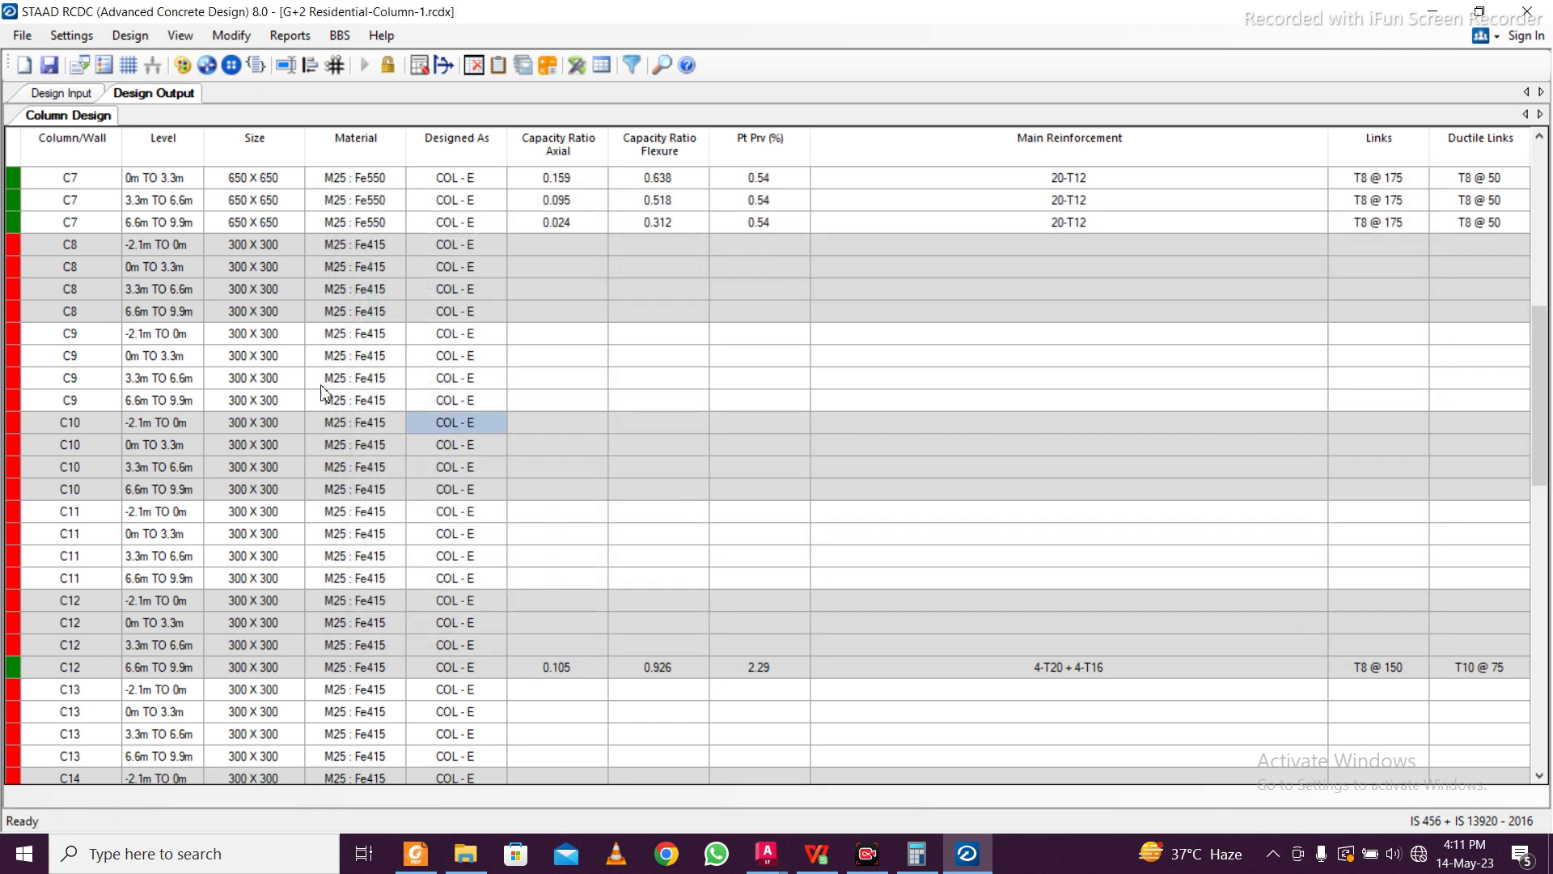
Open the column redesign table for C8 and set both B and D to 600 at all four levels
scroll(319, 393, up, 3)
scroll(321, 390, down, 3)
scroll(322, 393, up, 2)
scroll(272, 358, down, 1)
right_click(273, 356)
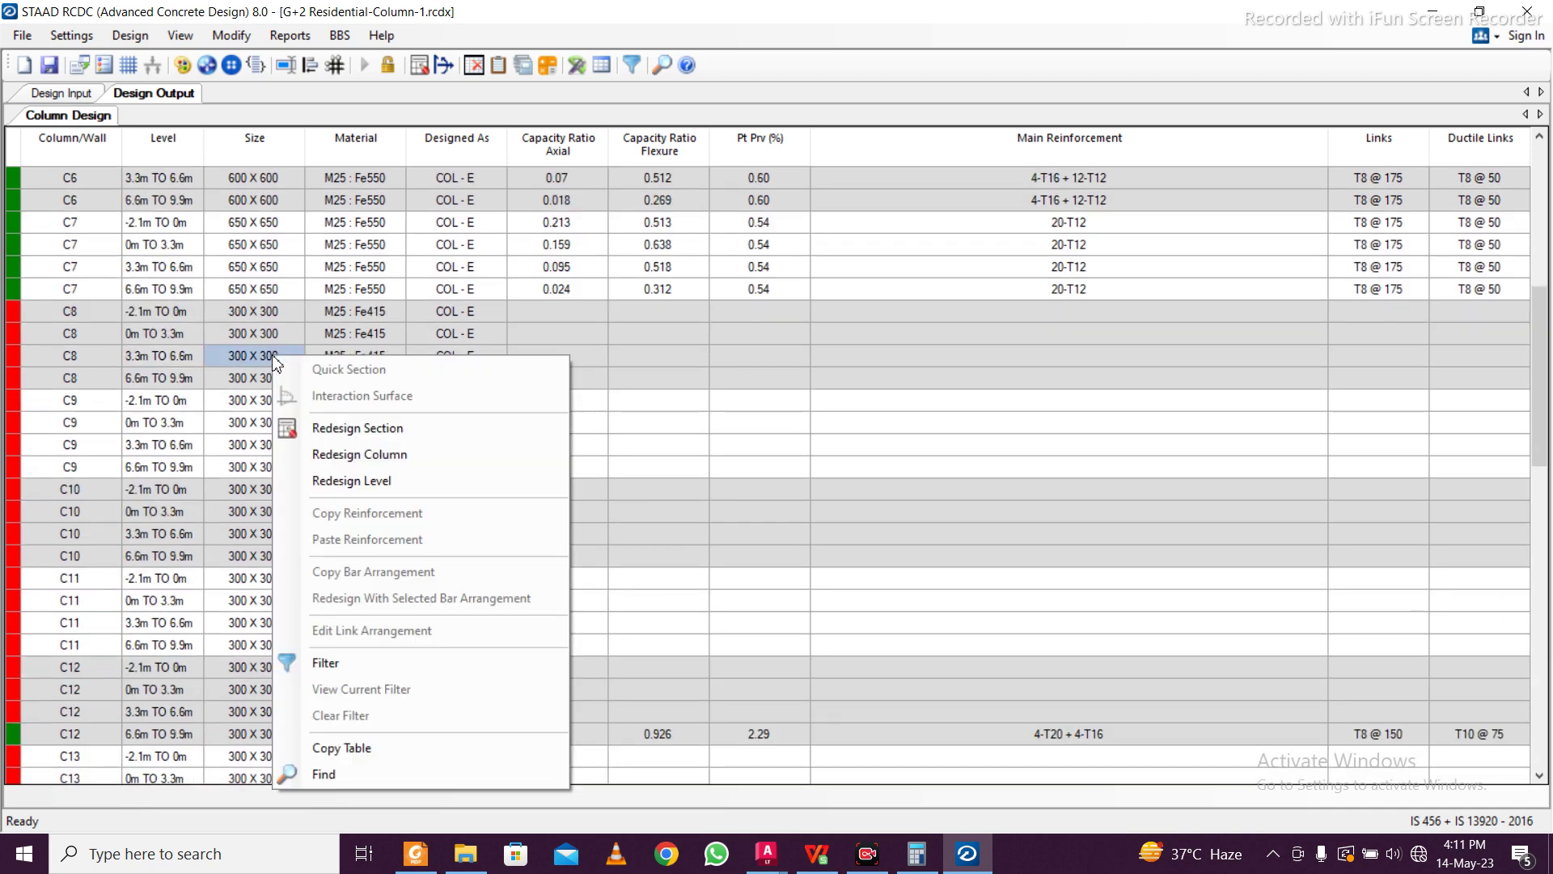
click(404, 454)
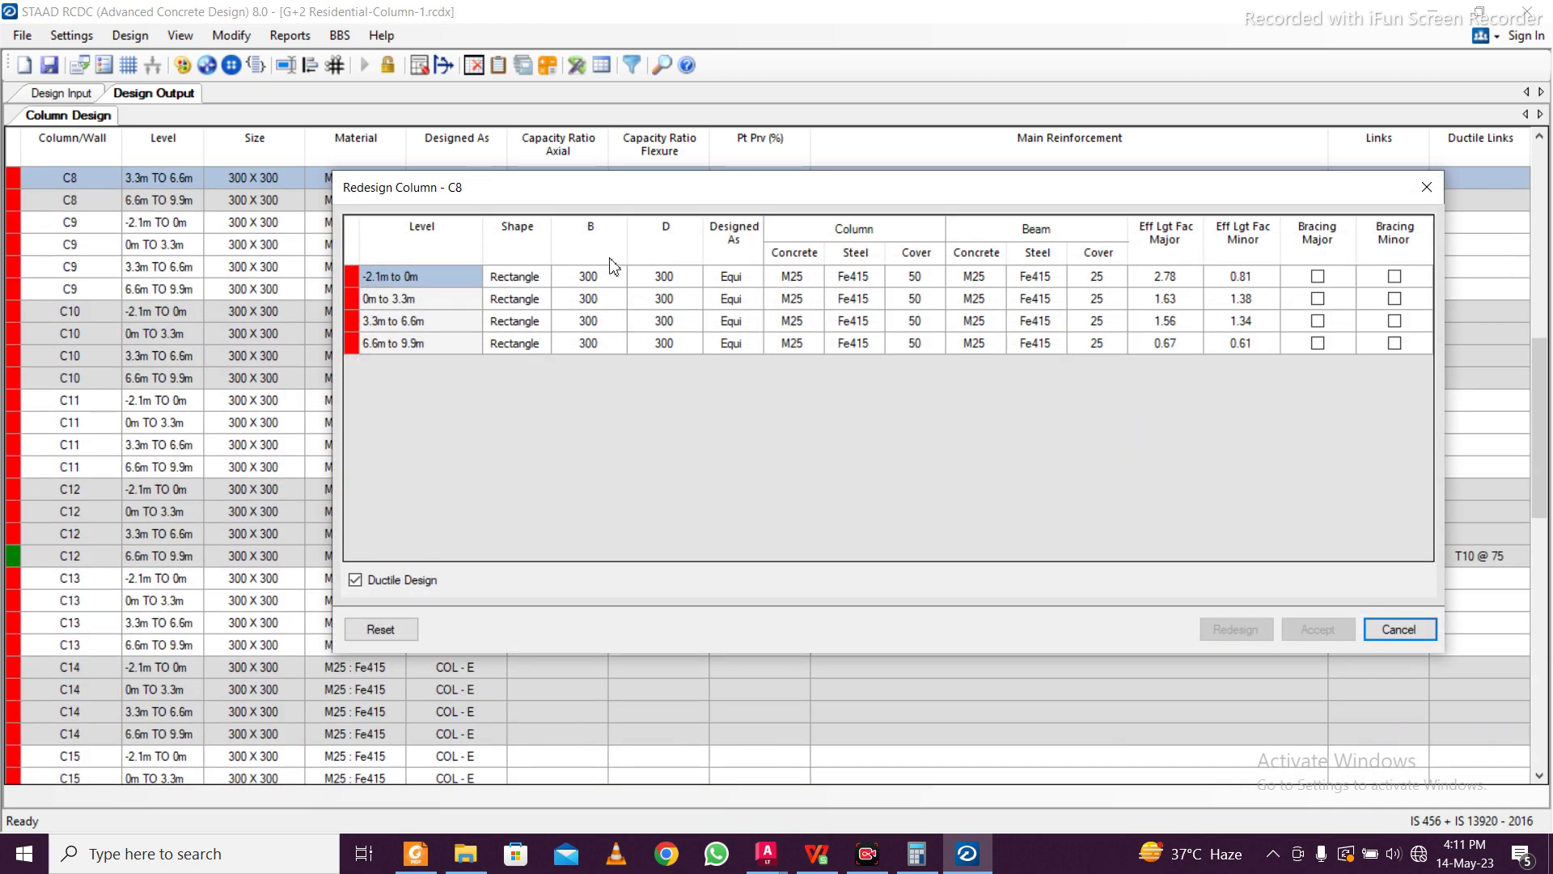
click(606, 278)
text(600)
click(731, 298)
click(614, 281)
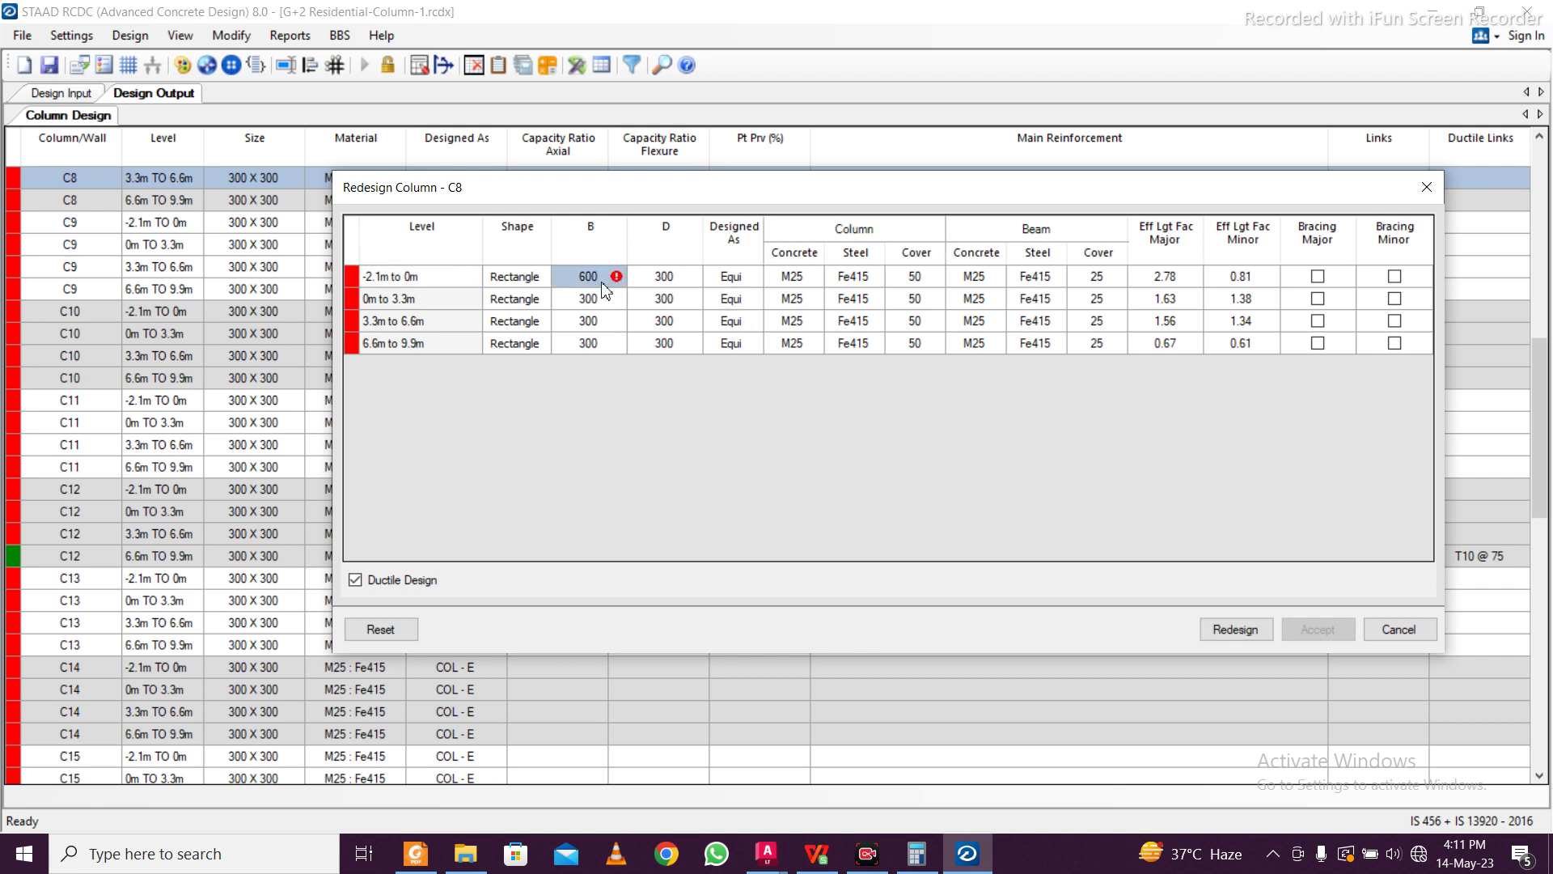
drag(602, 283, 661, 335)
key(ctrl+d)
Set the column steel of C8 to Fe550 at all four levels, then redesign the column and accept it
click(875, 280)
click(874, 280)
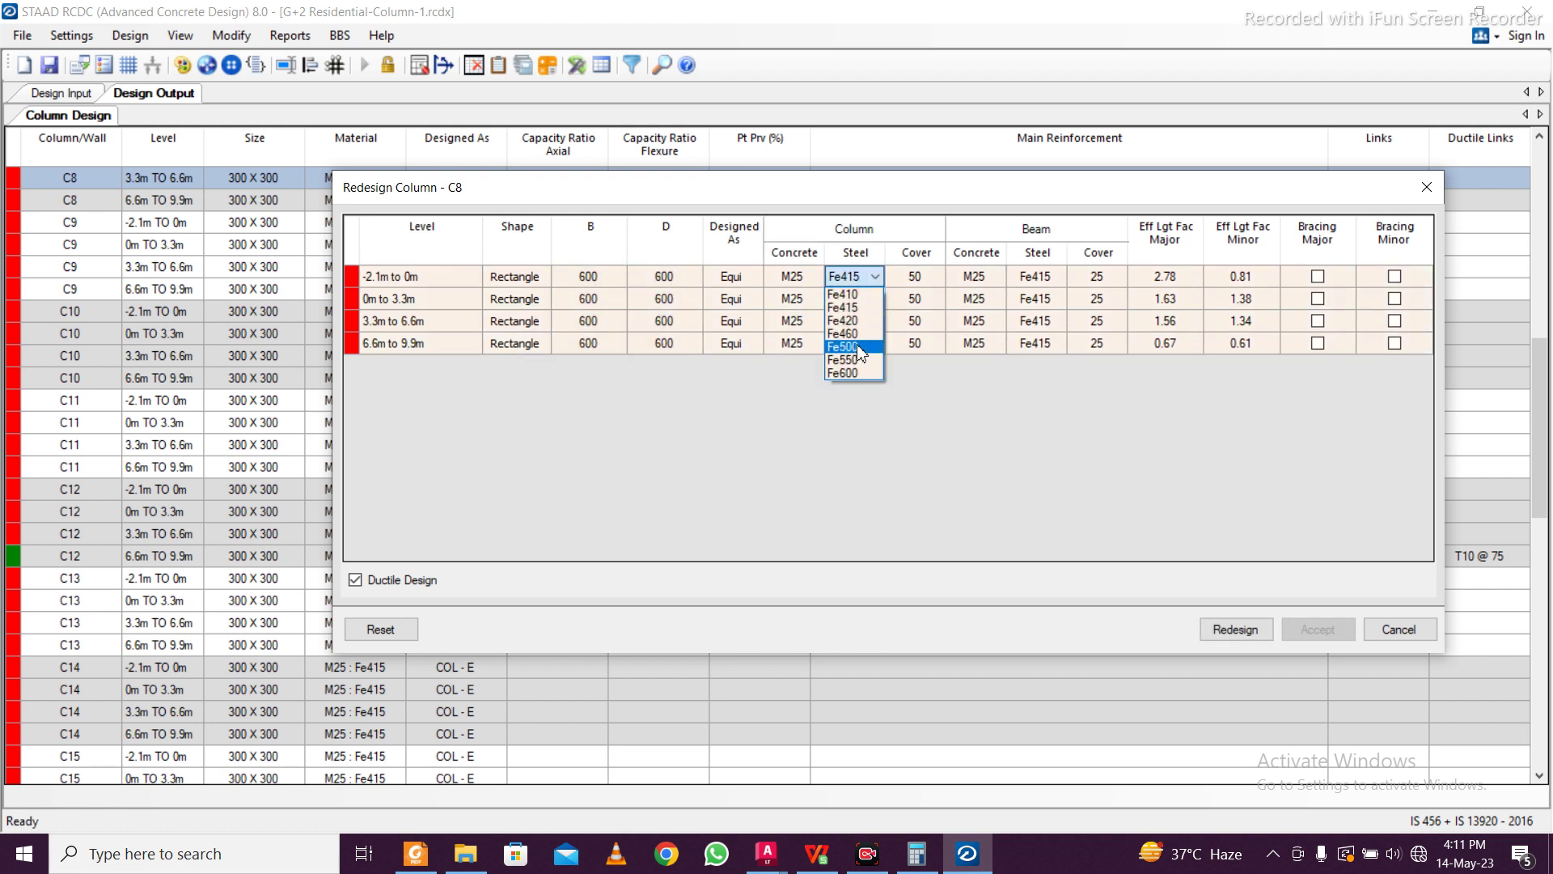
click(844, 359)
drag(836, 281, 845, 343)
key(ctrl+d)
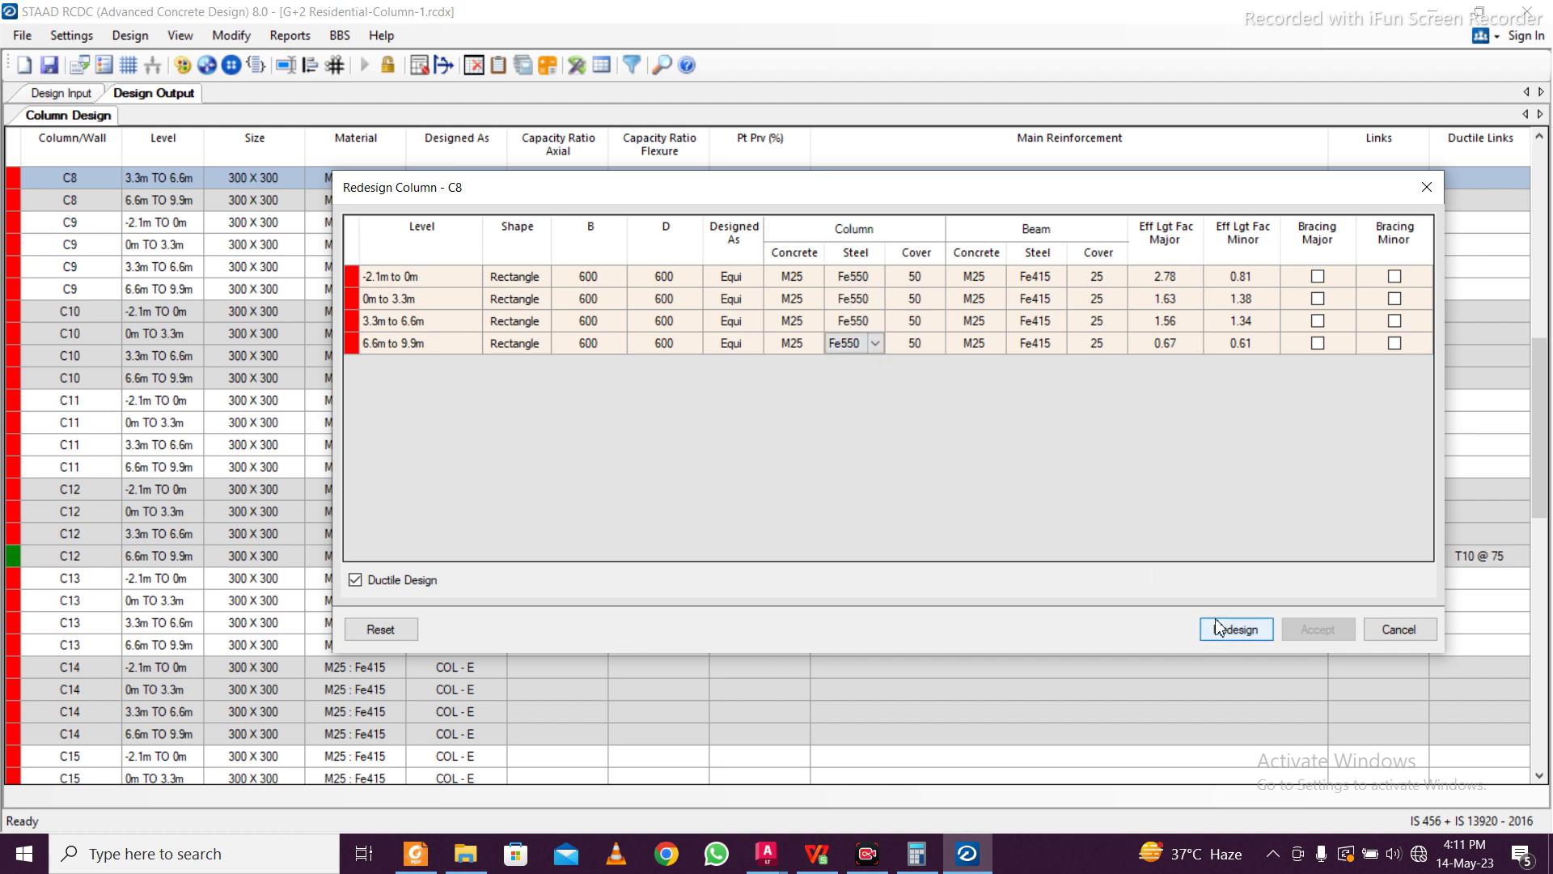
click(1220, 628)
click(1312, 630)
Open the column redesign table for C23 and set both B and D to 500 at all four levels
click(474, 358)
scroll(327, 315, up, 1)
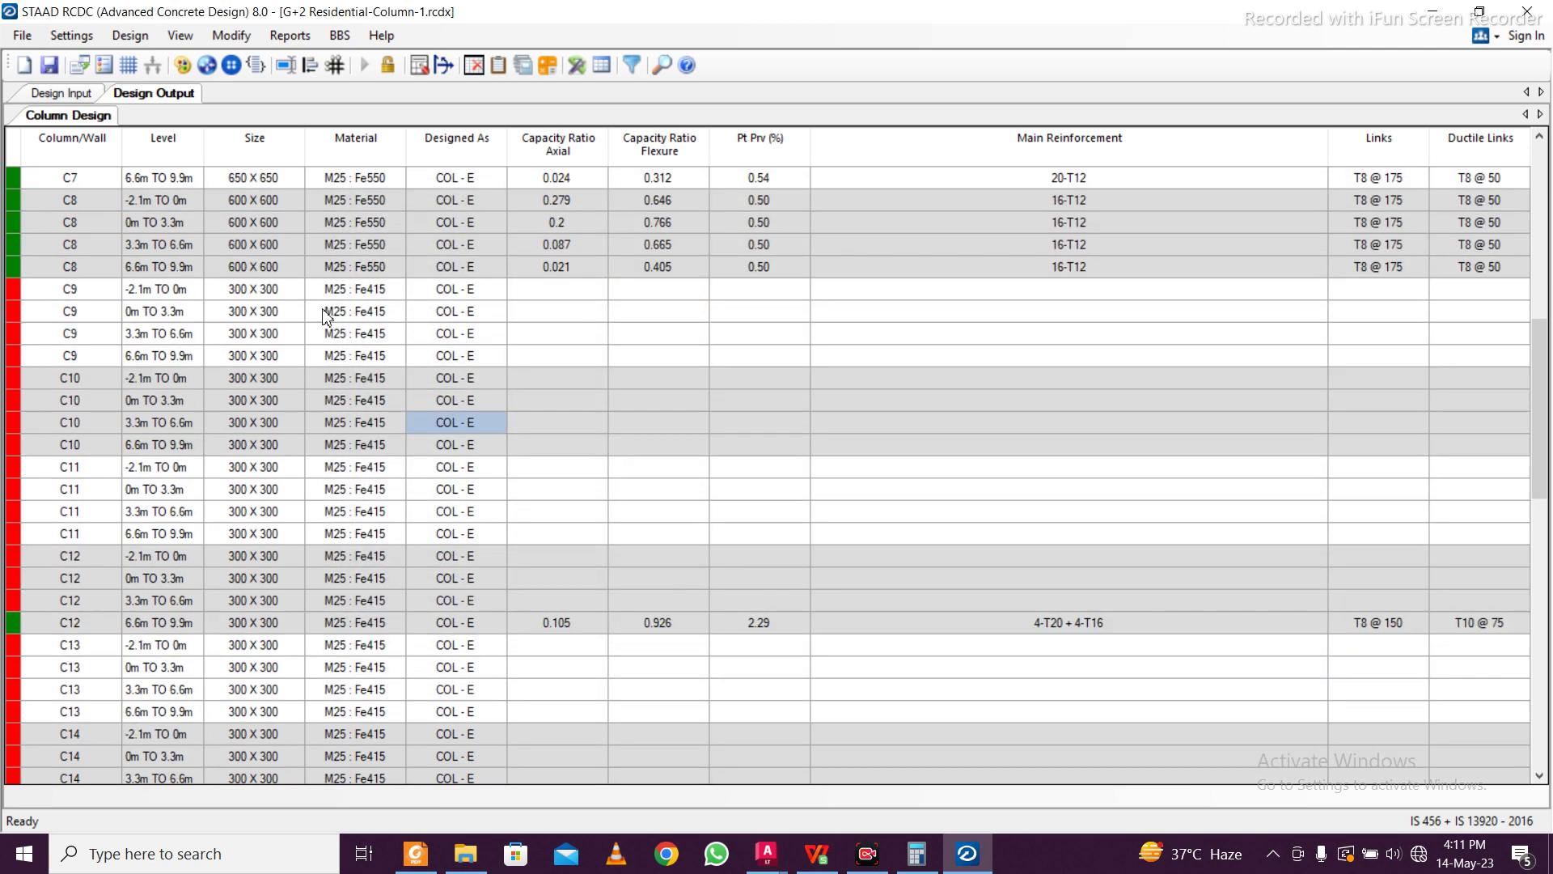
scroll(327, 315, down, 15)
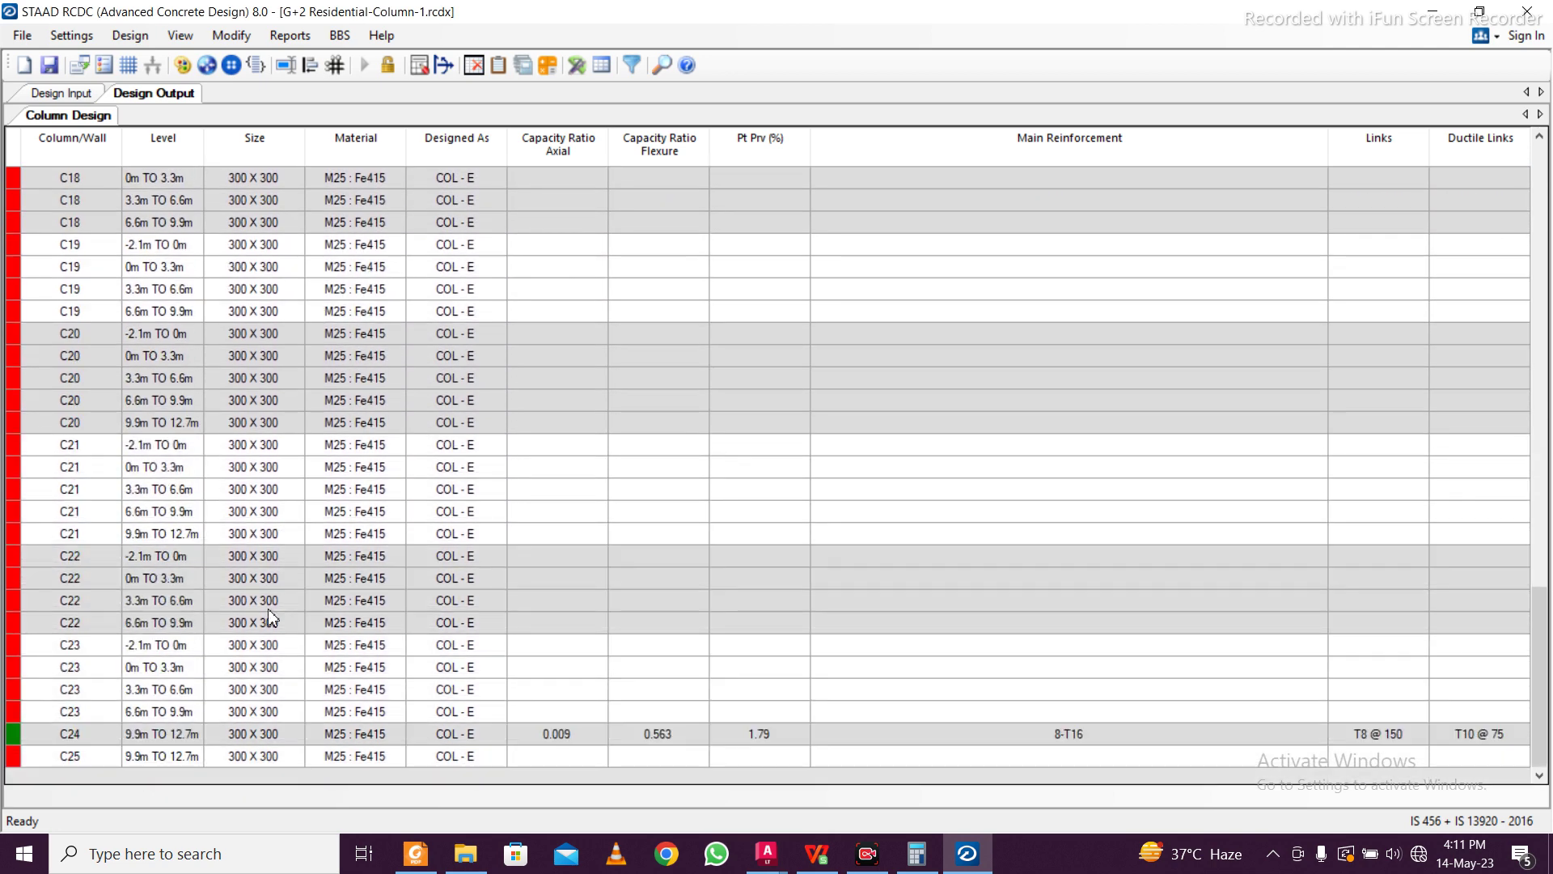
right_click(227, 676)
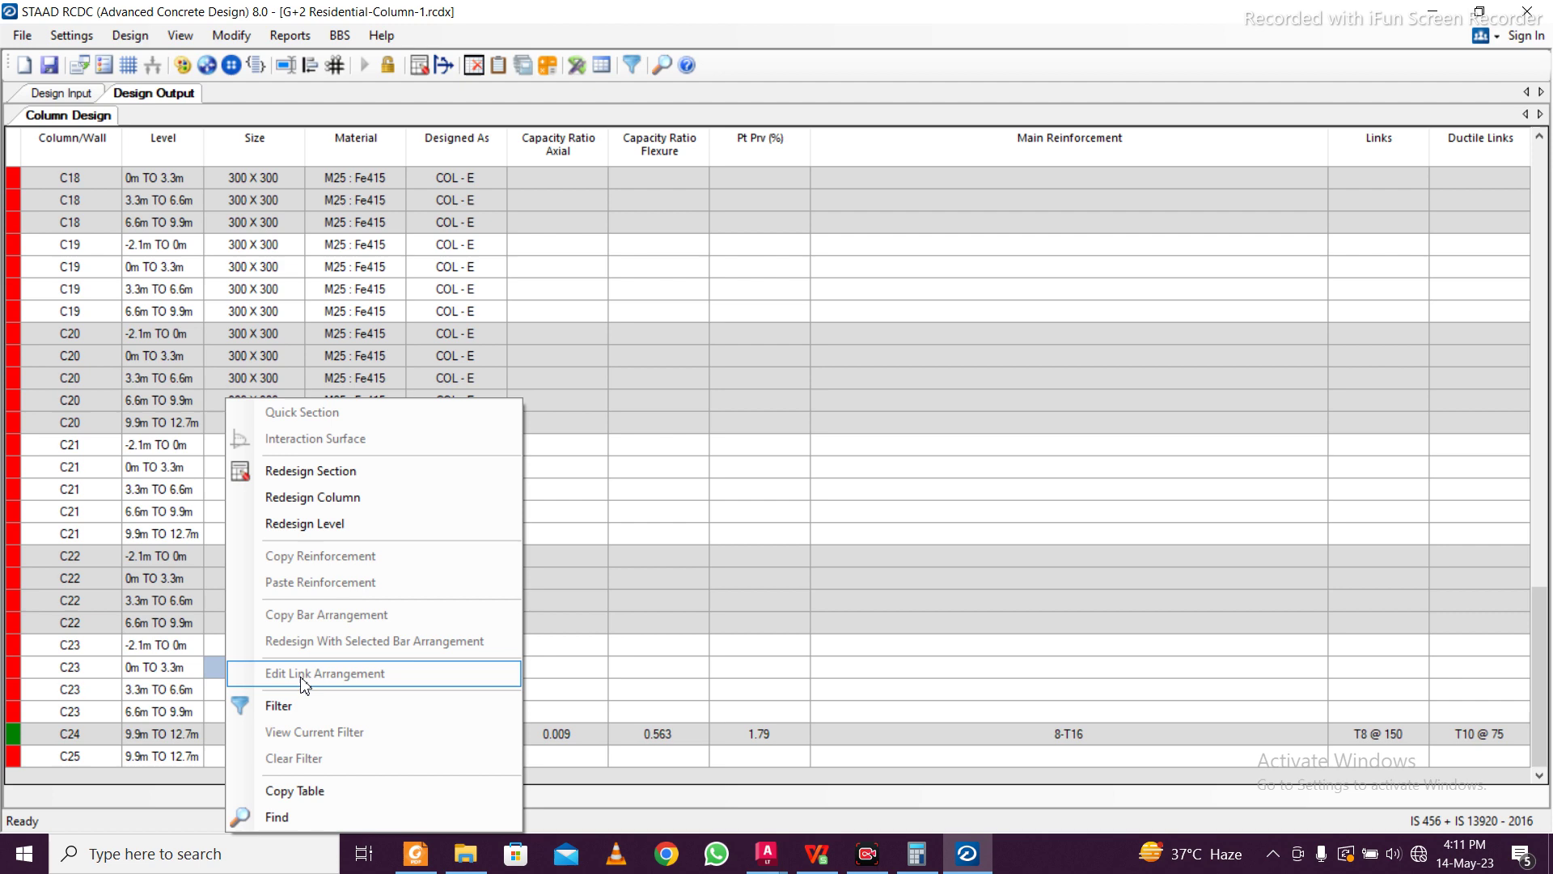
click(361, 503)
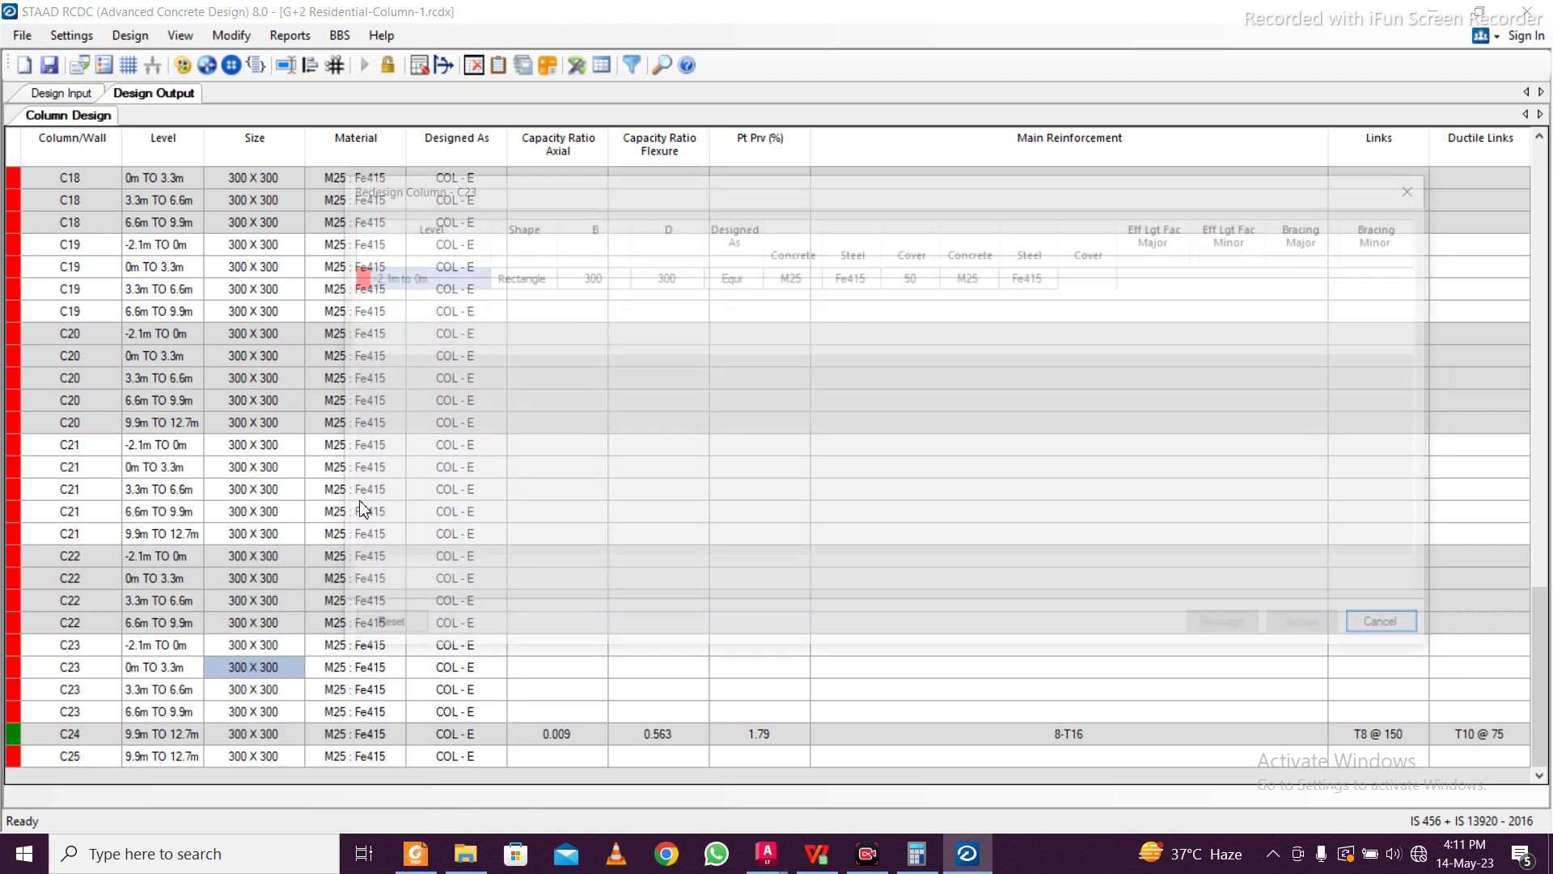
click(601, 284)
text(5)
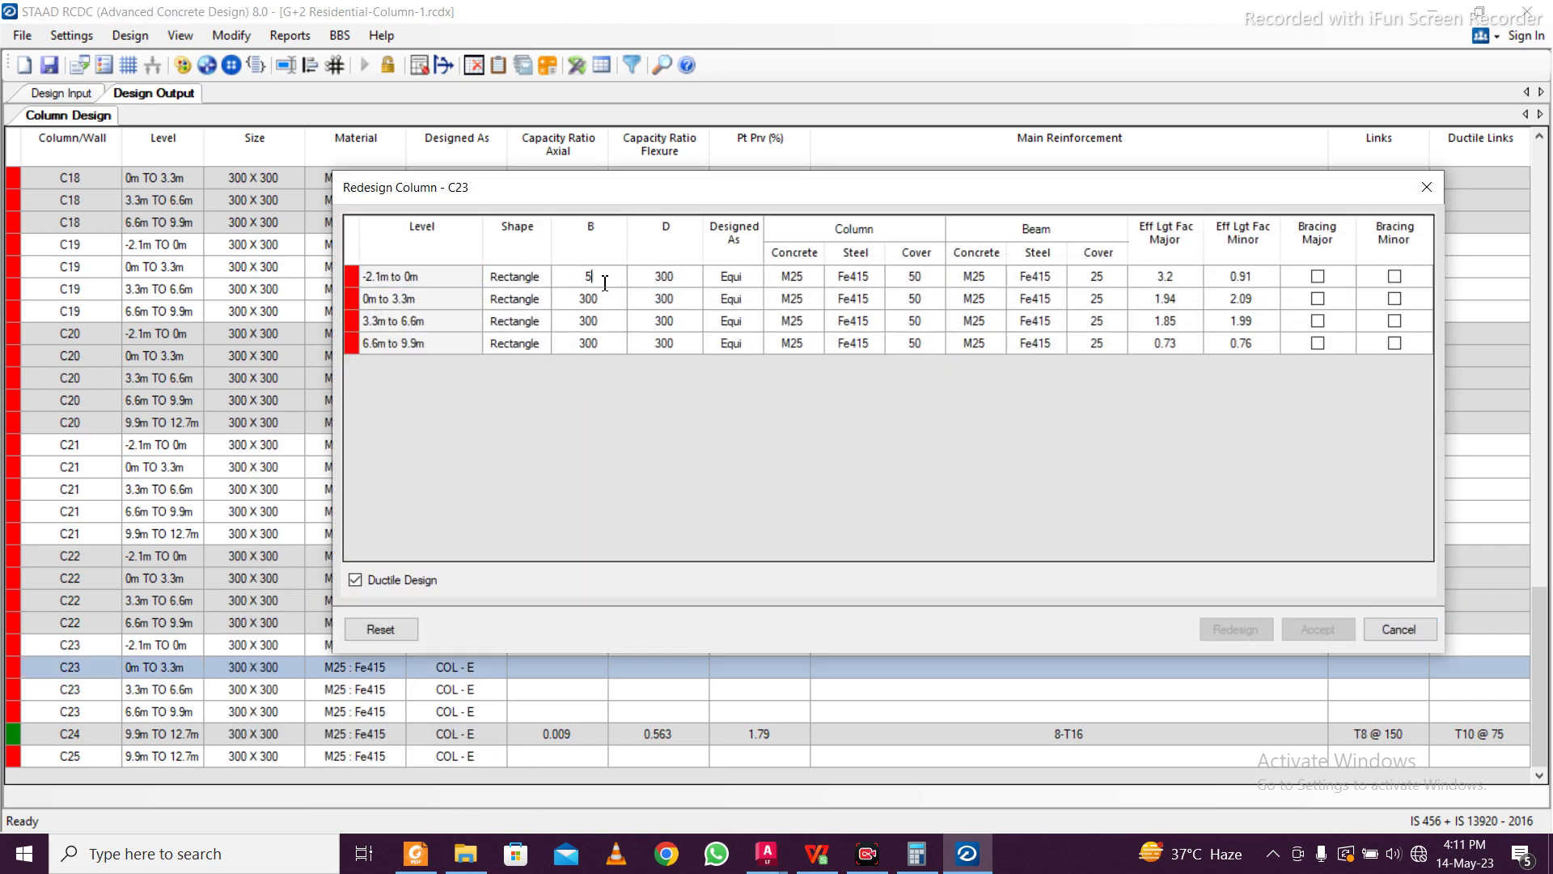
click(733, 346)
click(597, 277)
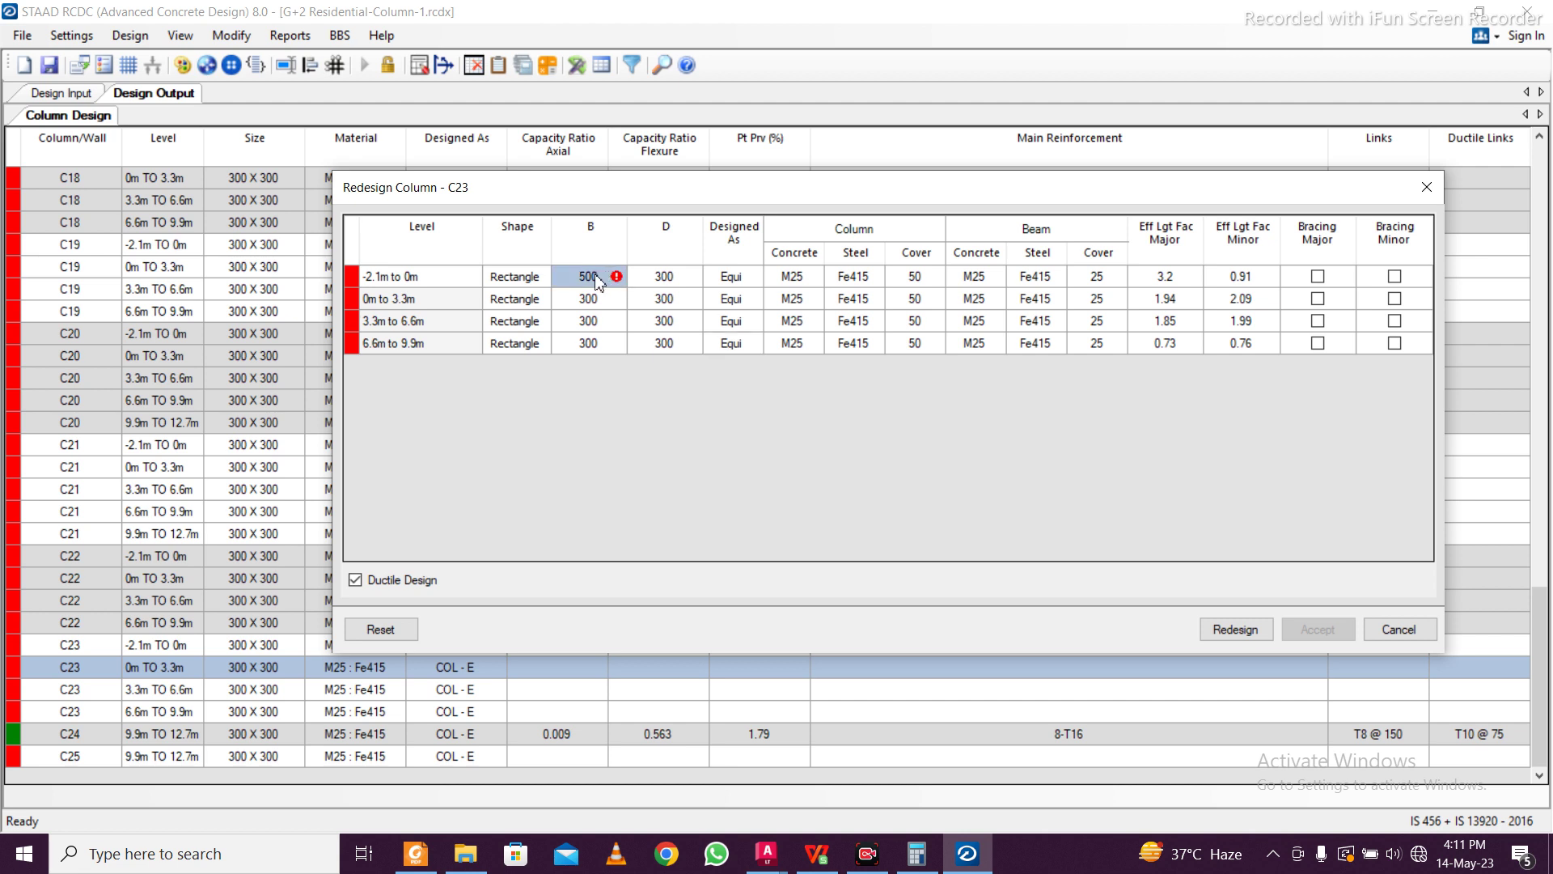
drag(587, 280, 639, 347)
key(ctrl+d)
Set the column steel of C23 to Fe550 at all four levels, then redesign the column and accept it
click(865, 281)
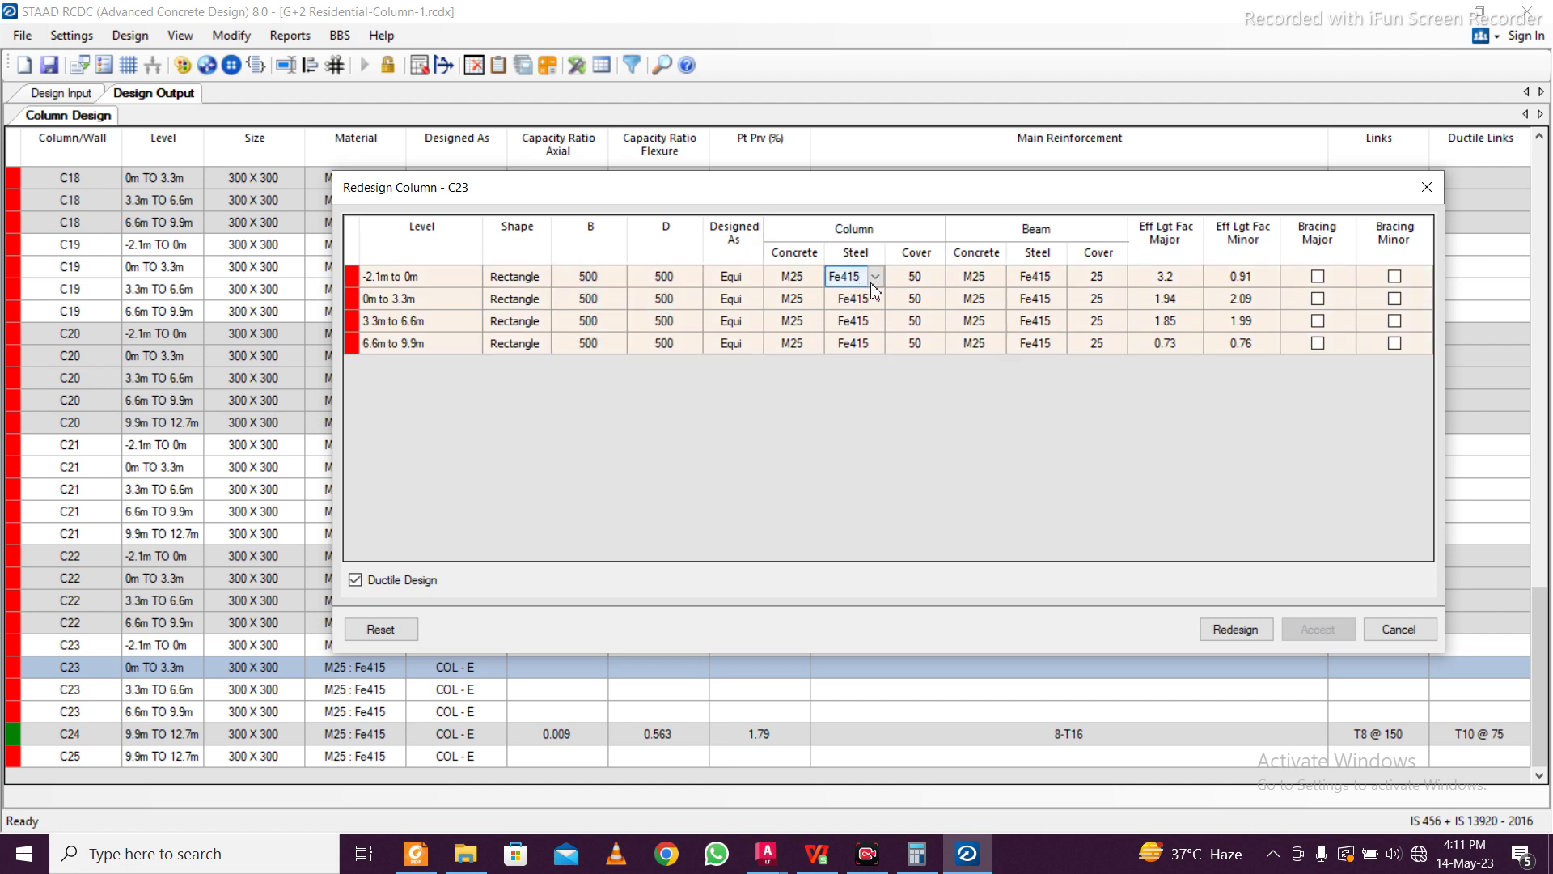
click(873, 280)
click(845, 359)
drag(852, 274, 853, 343)
key(ctrl+d)
click(1233, 628)
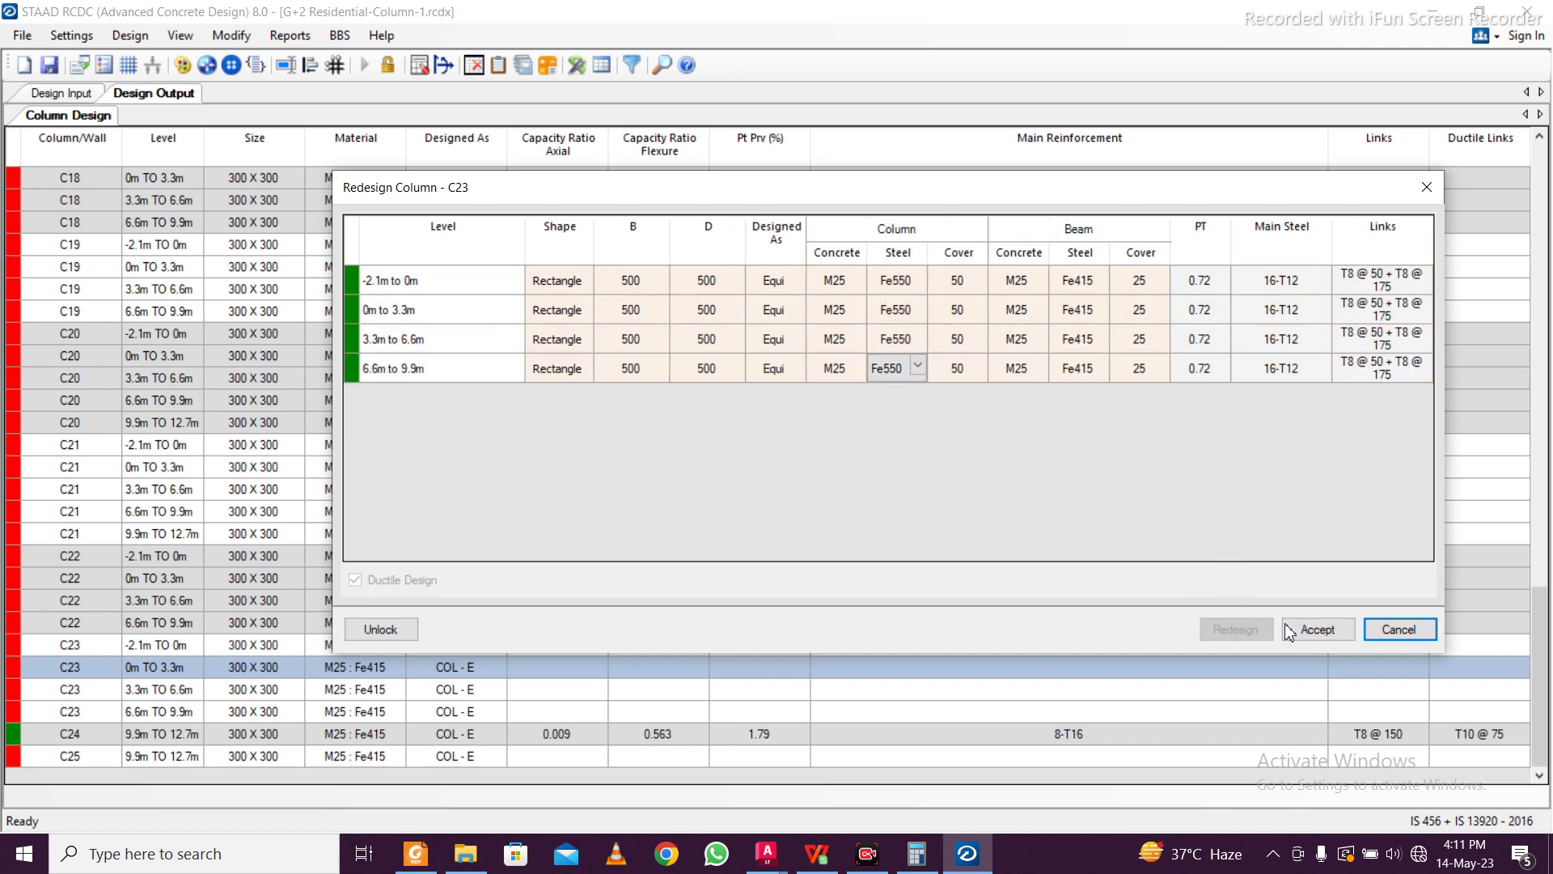
click(1304, 629)
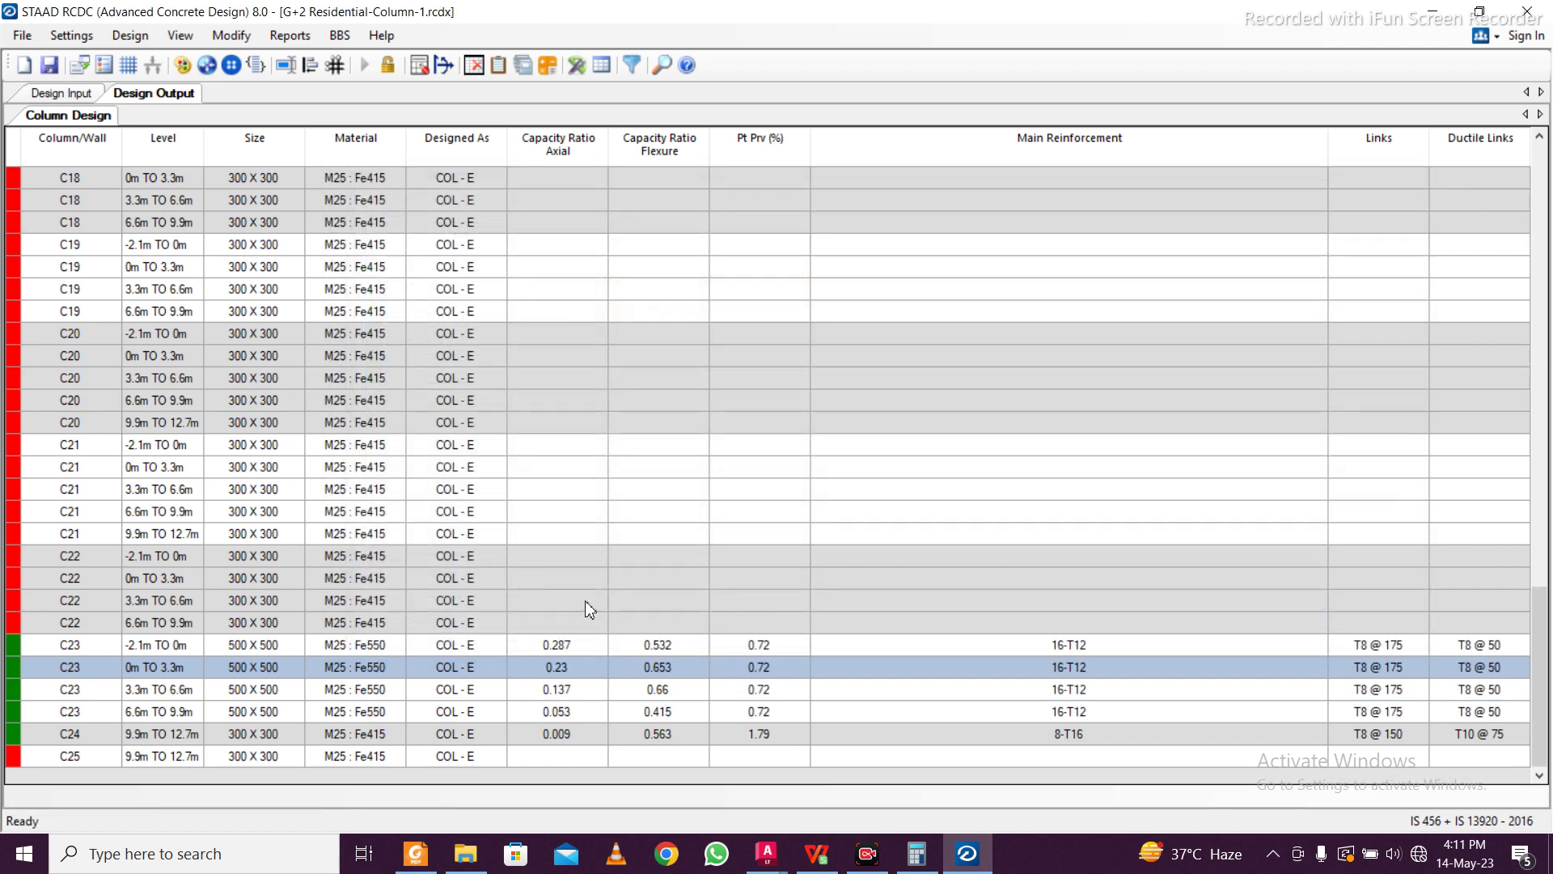
Open the column redesign table for C25, set both B and D to 400, and redesign the column
click(273, 755)
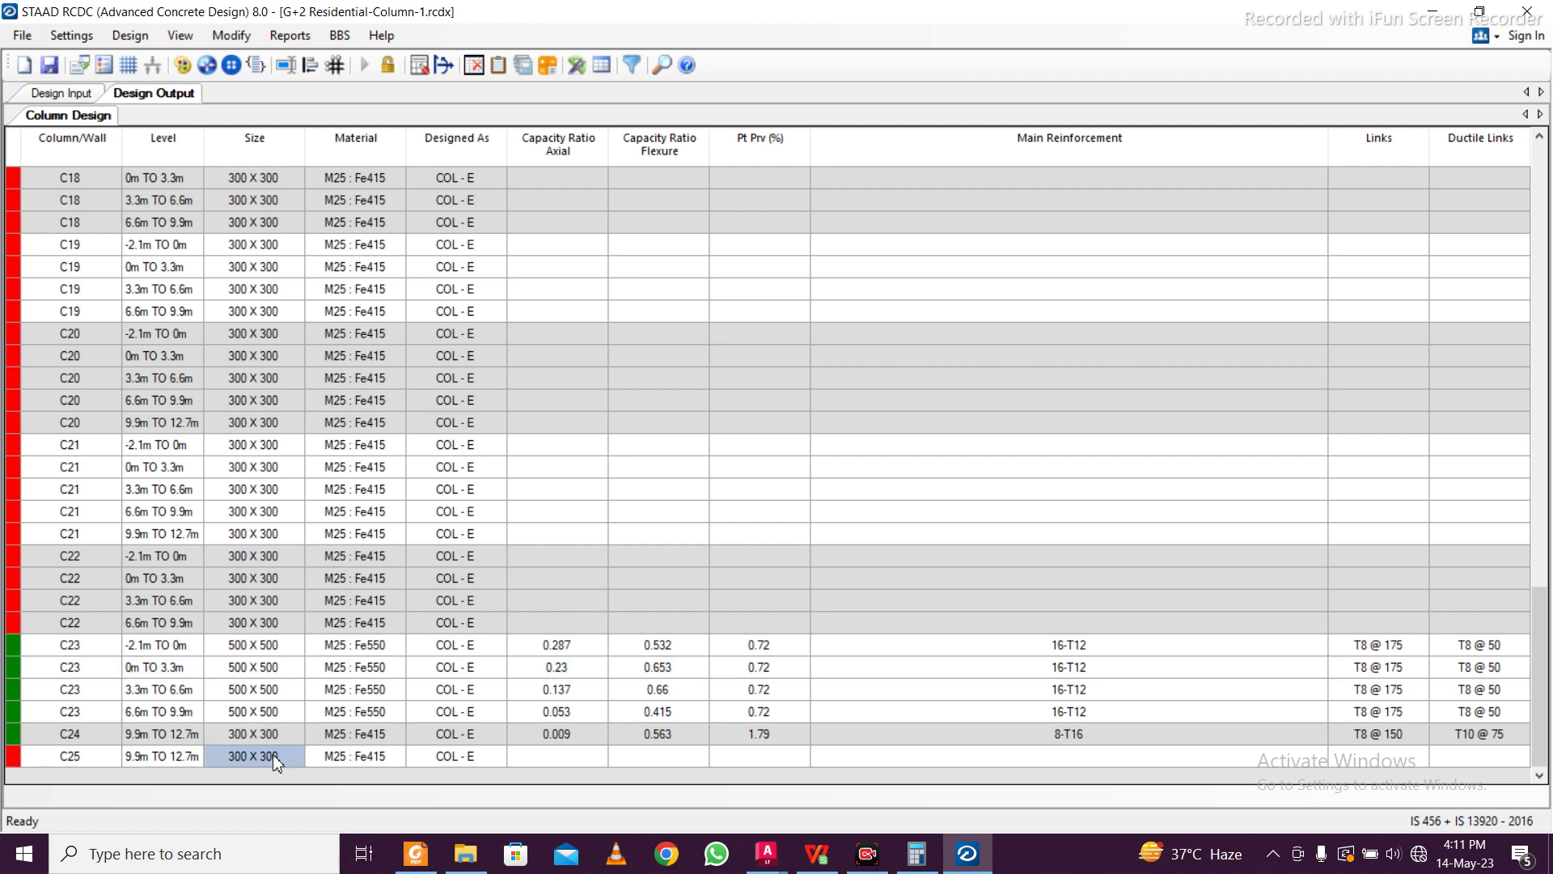
right_click(154, 757)
click(278, 499)
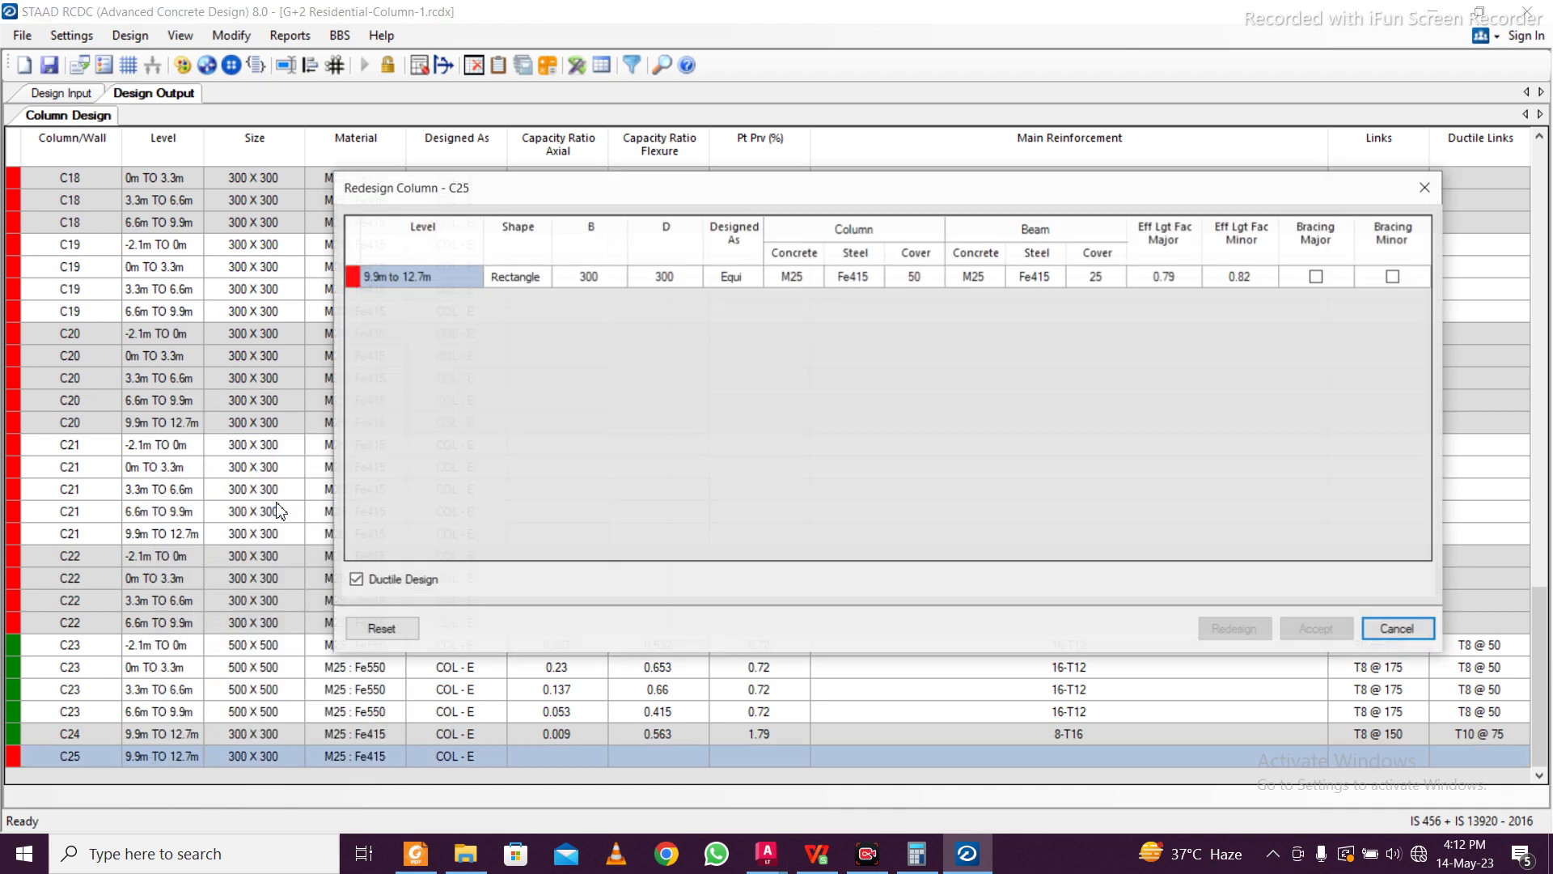
double_click(623, 277)
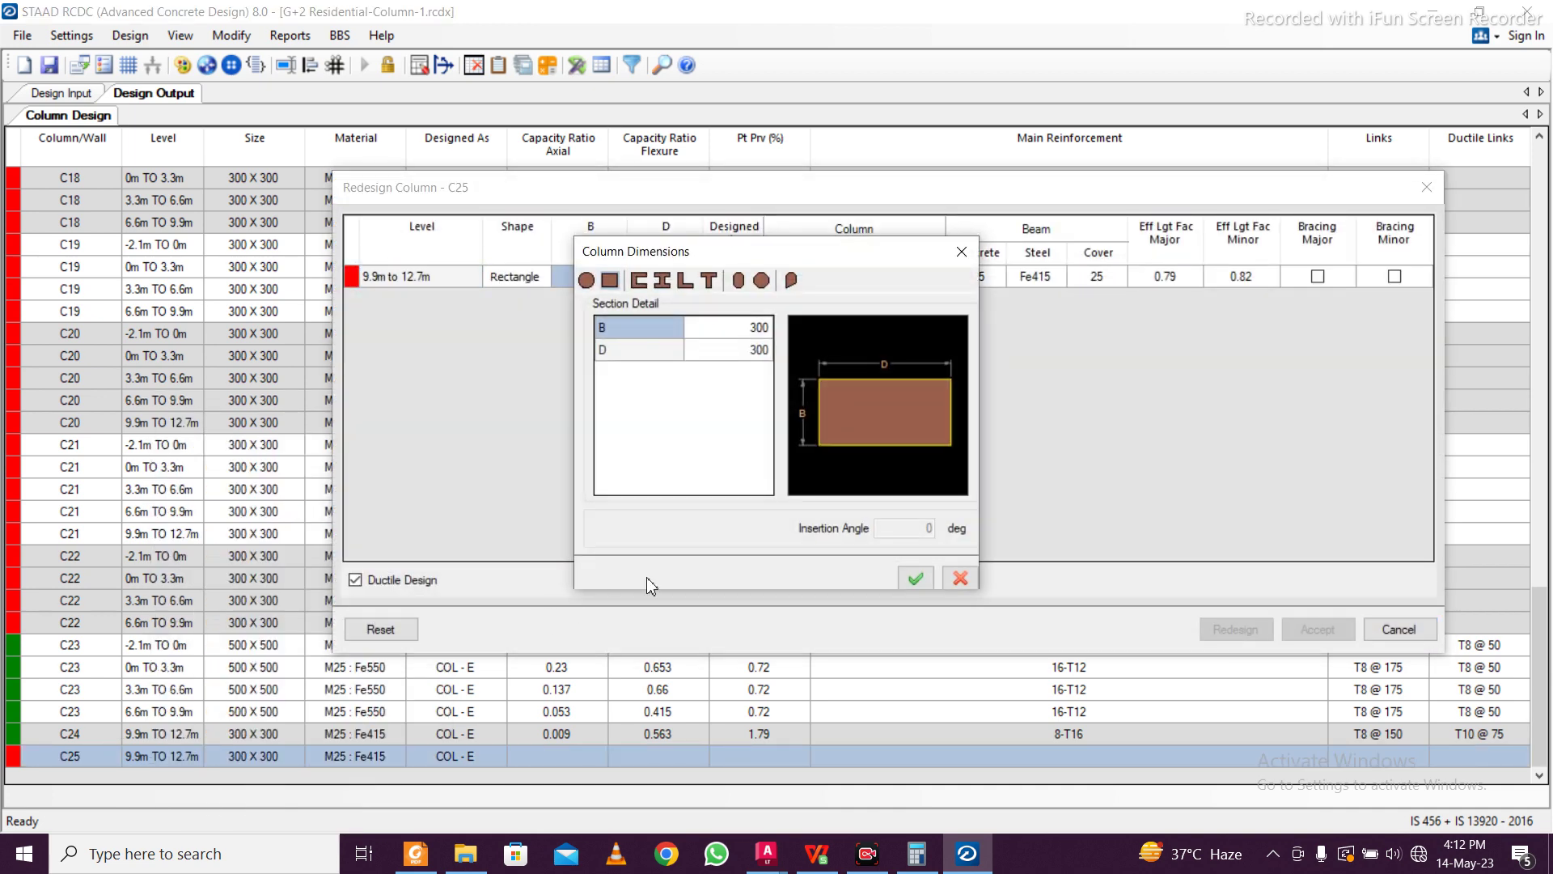
click(961, 253)
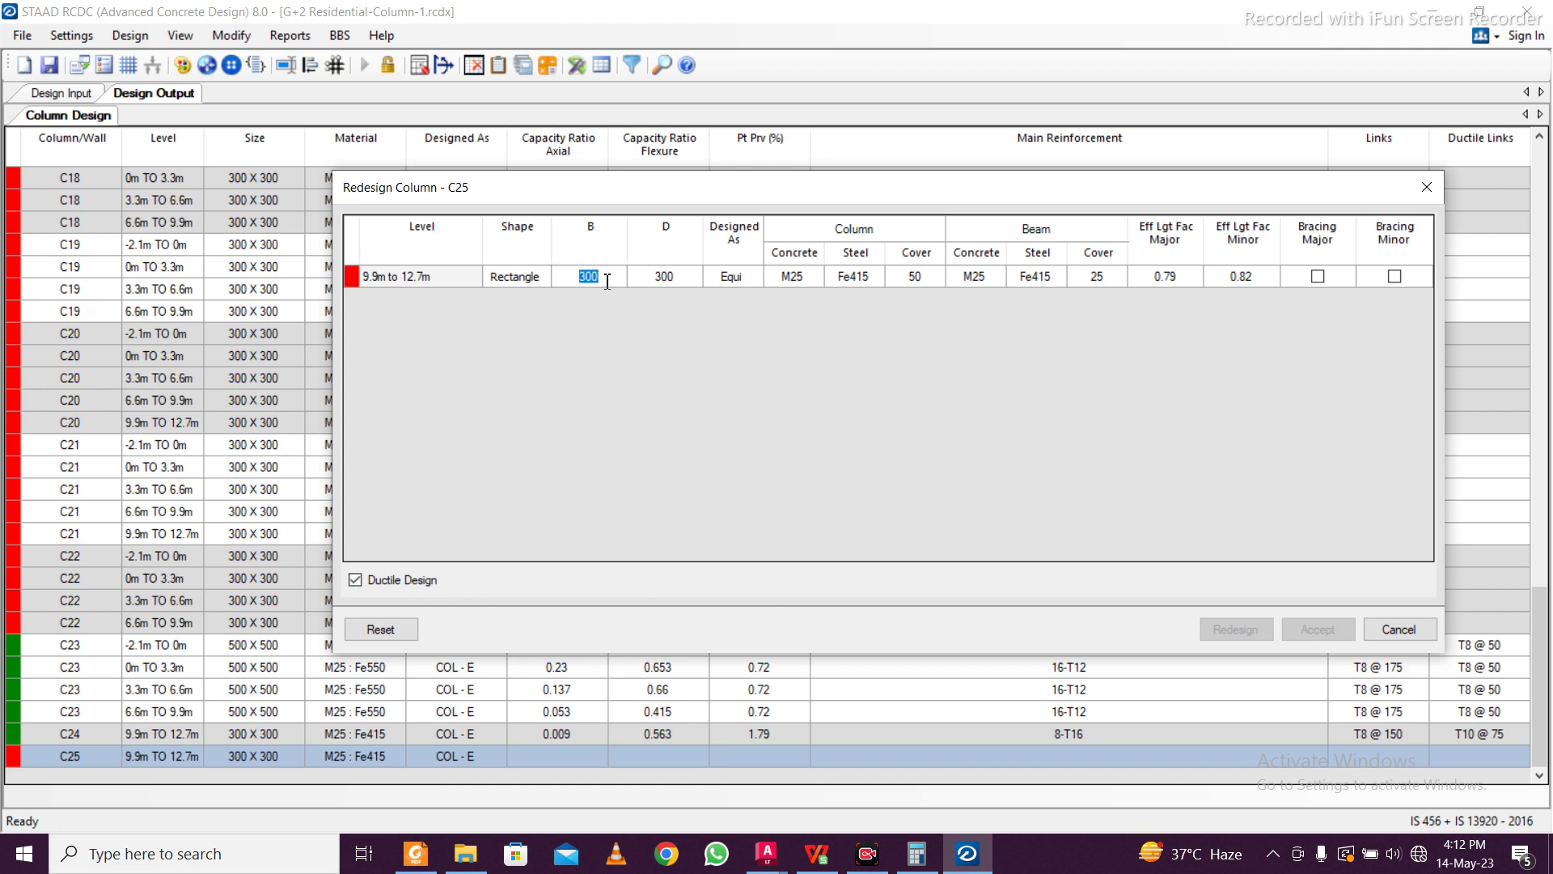
click(676, 278)
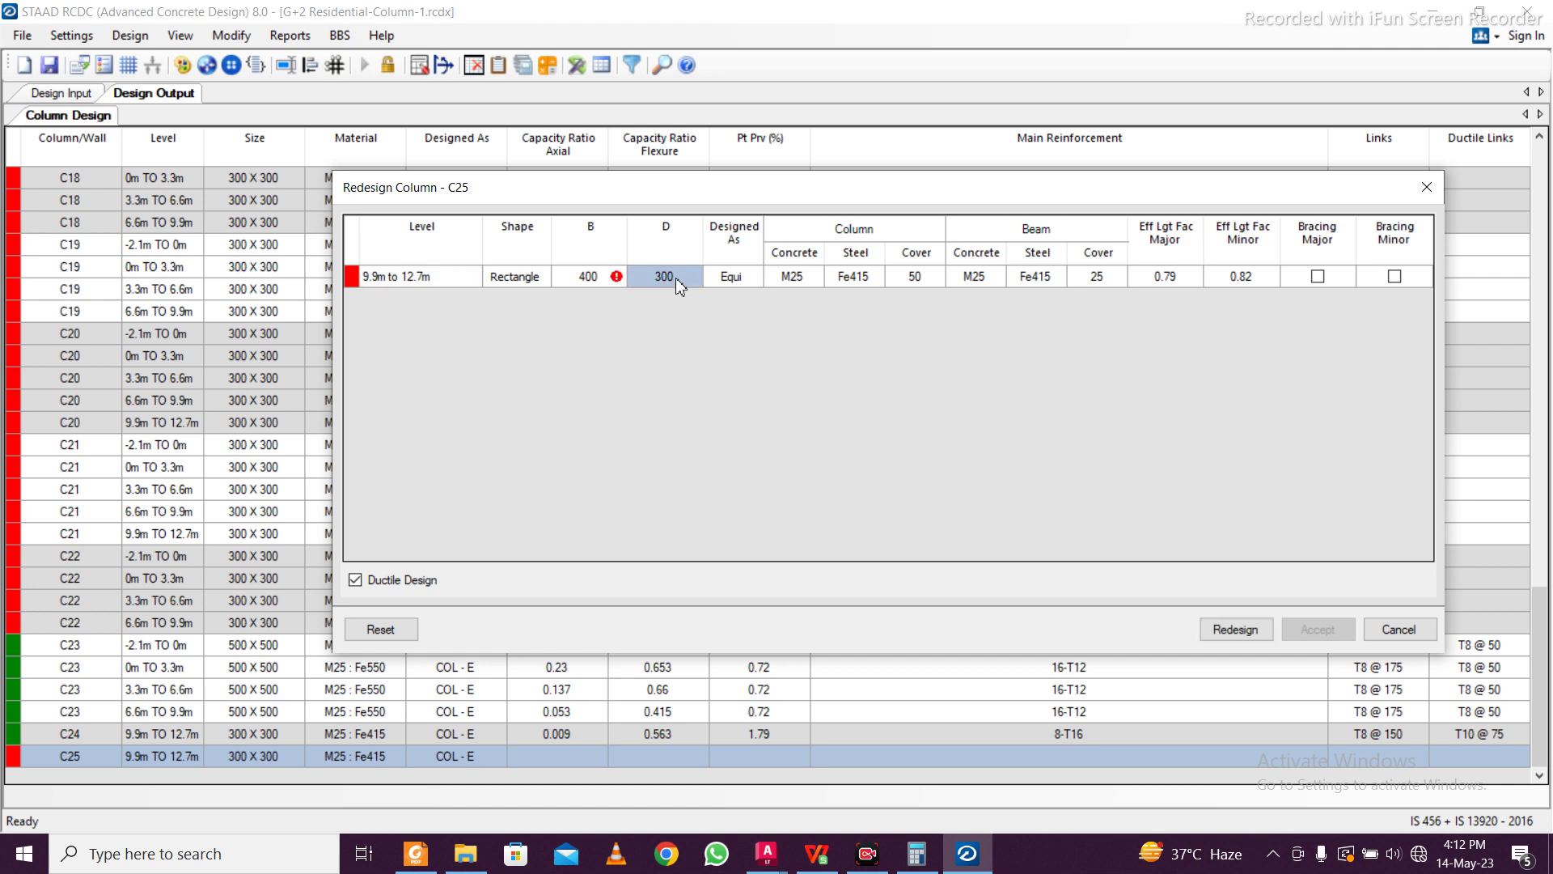
text(400)
click(1218, 630)
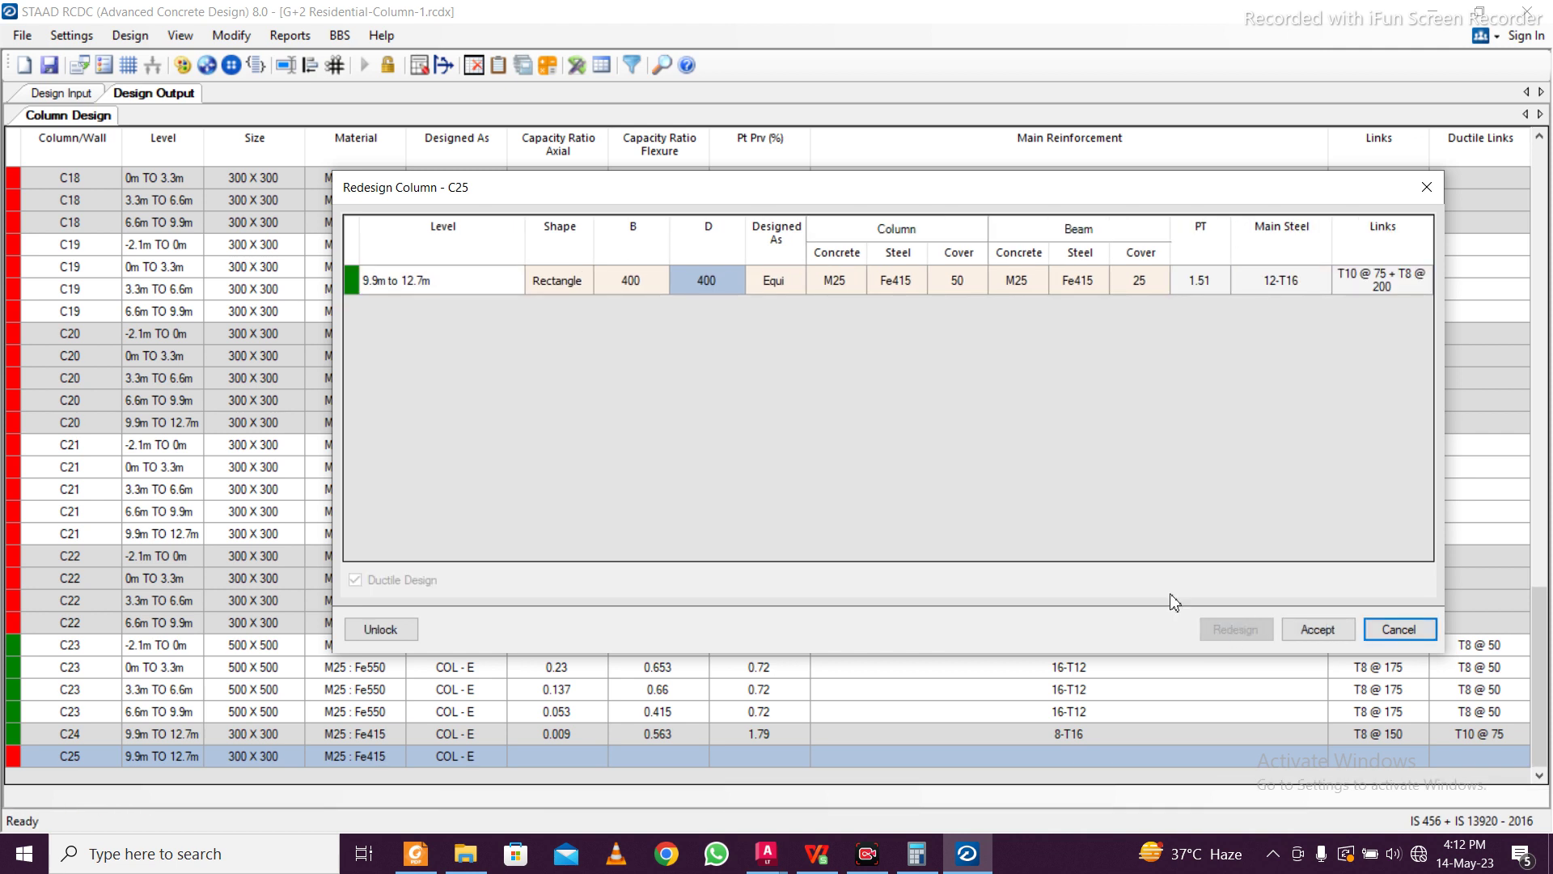
Unlock the C25 table, change its column steel to Fe550, then redesign the column and accept it
click(901, 288)
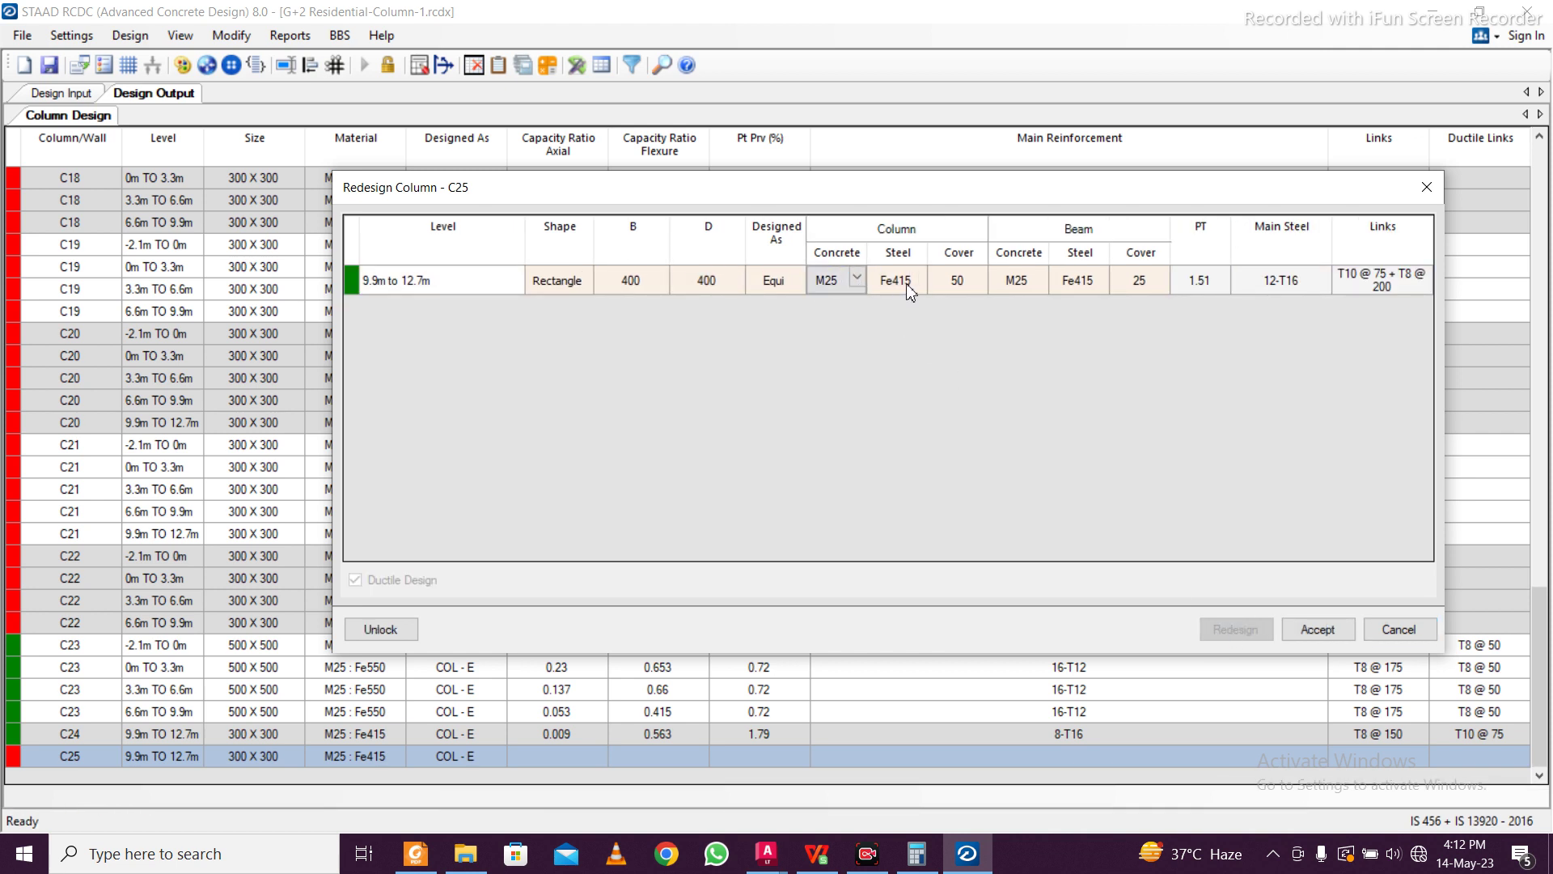
click(392, 629)
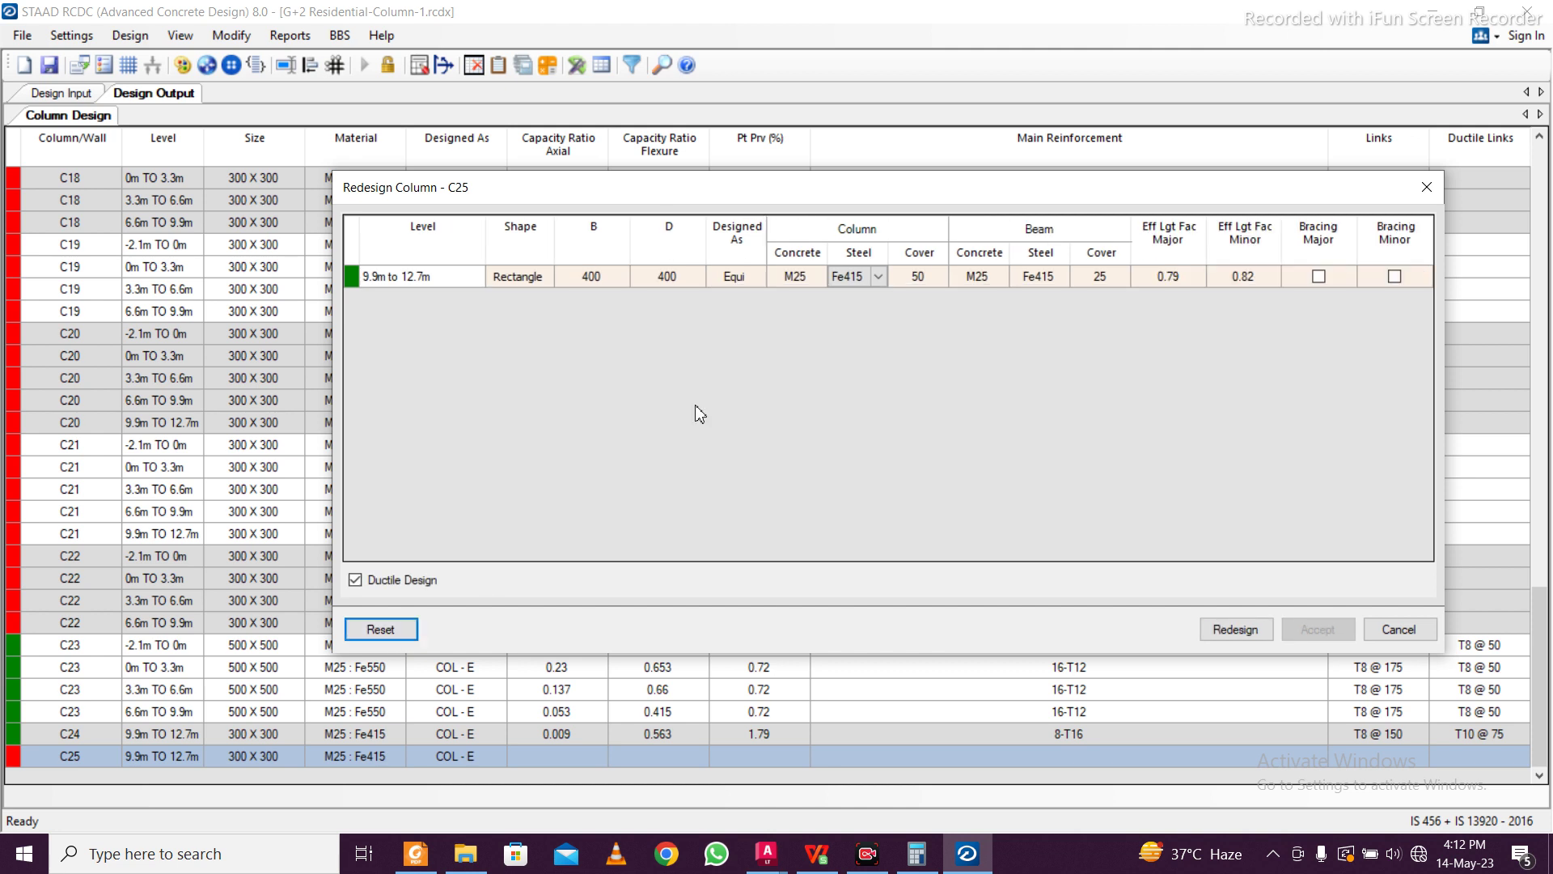
click(876, 277)
click(855, 361)
click(1255, 630)
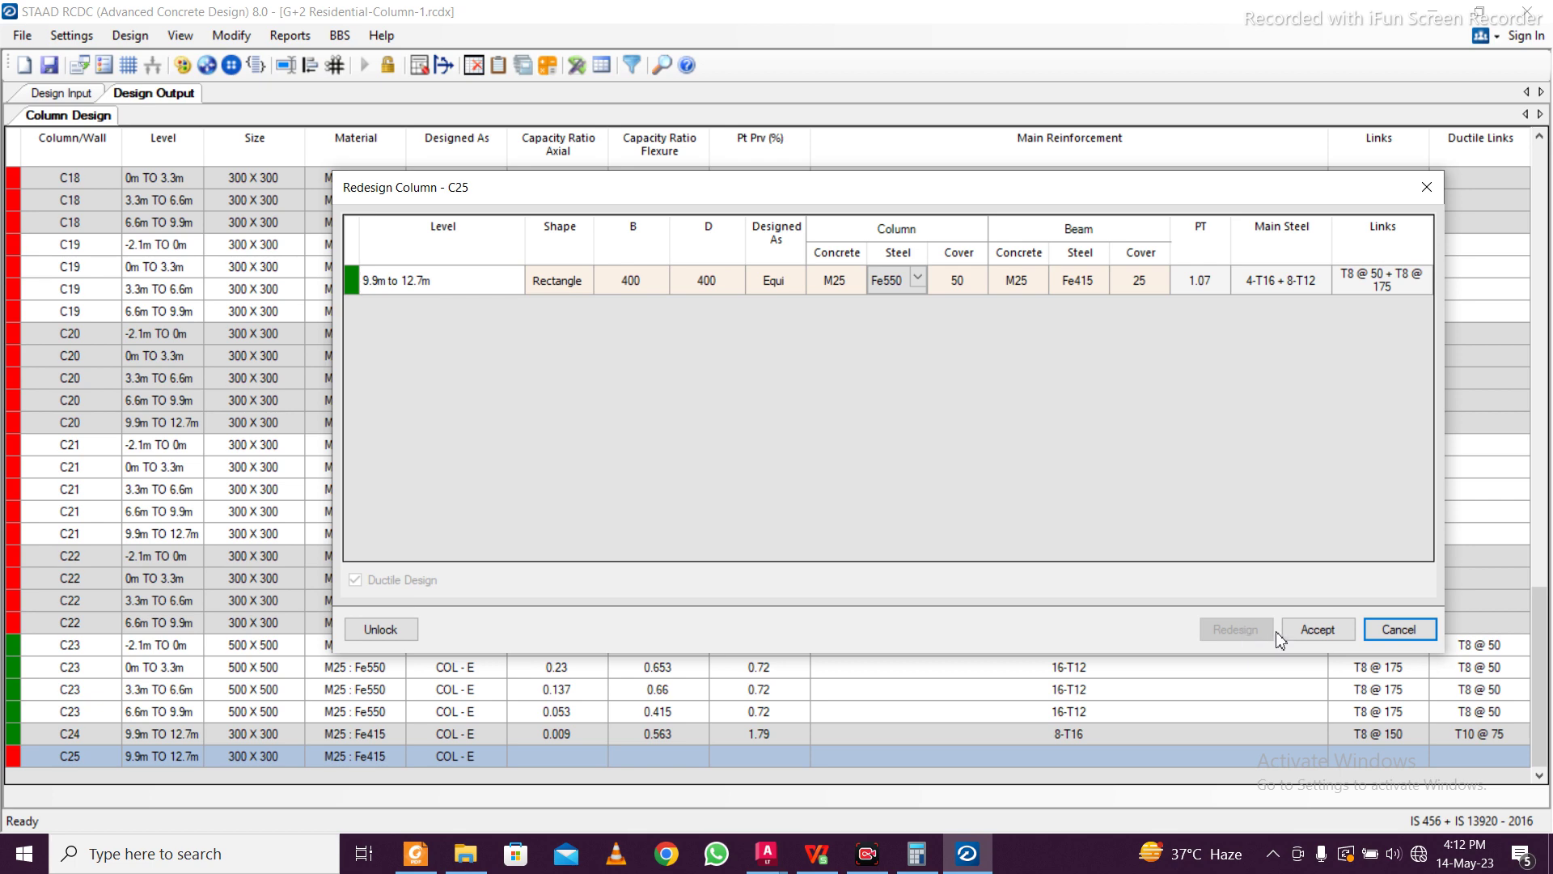
click(1315, 635)
Open the column redesign table for C22
scroll(376, 545, up, 3)
scroll(376, 545, down, 3)
click(217, 595)
right_click(217, 599)
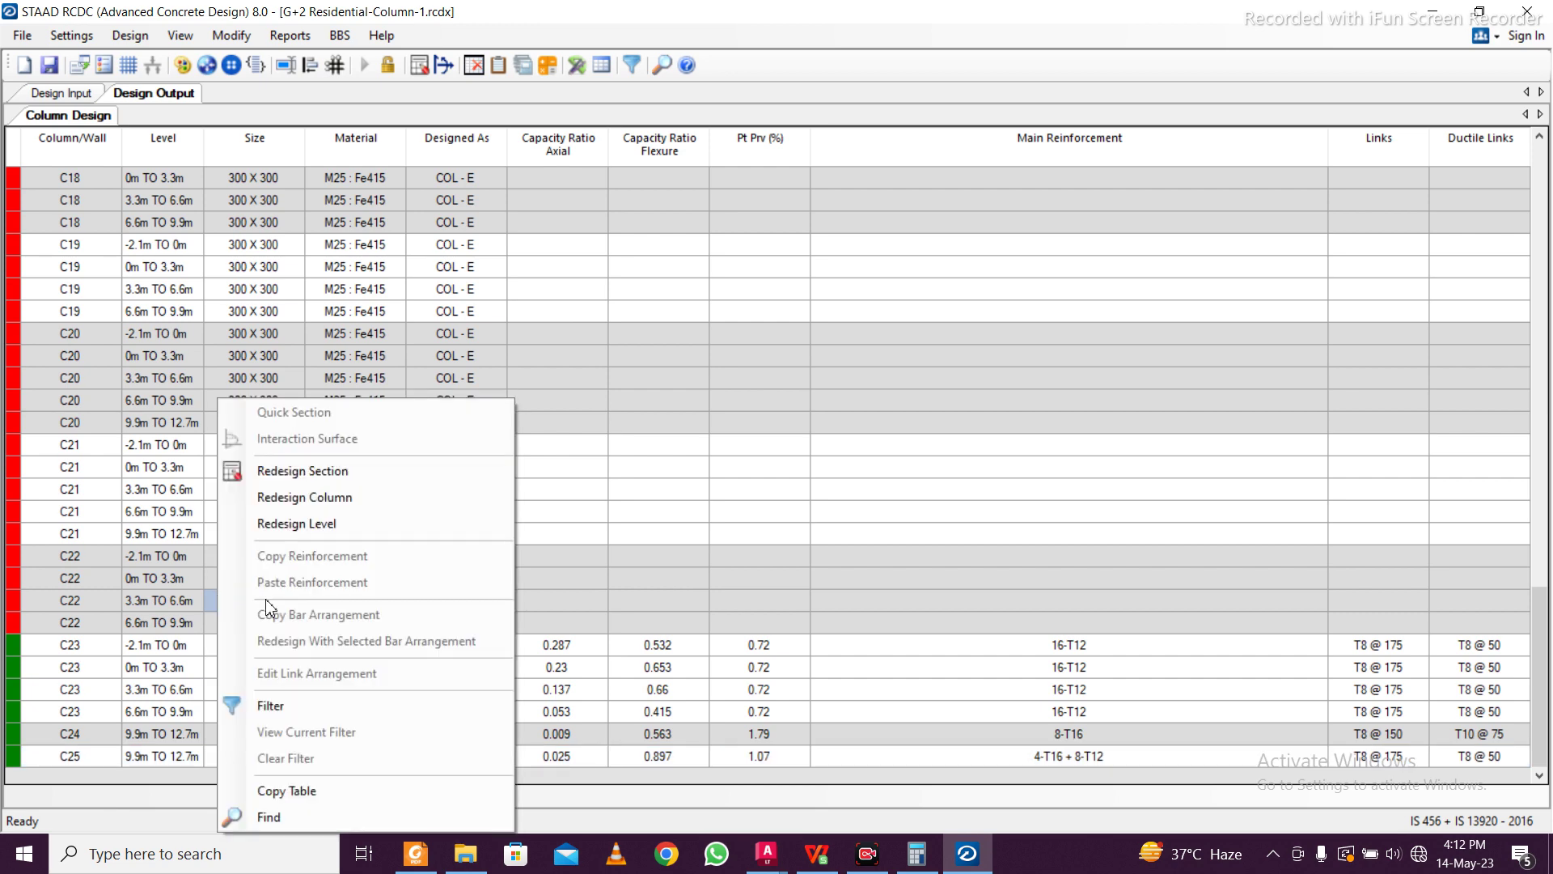
click(470, 505)
click(591, 279)
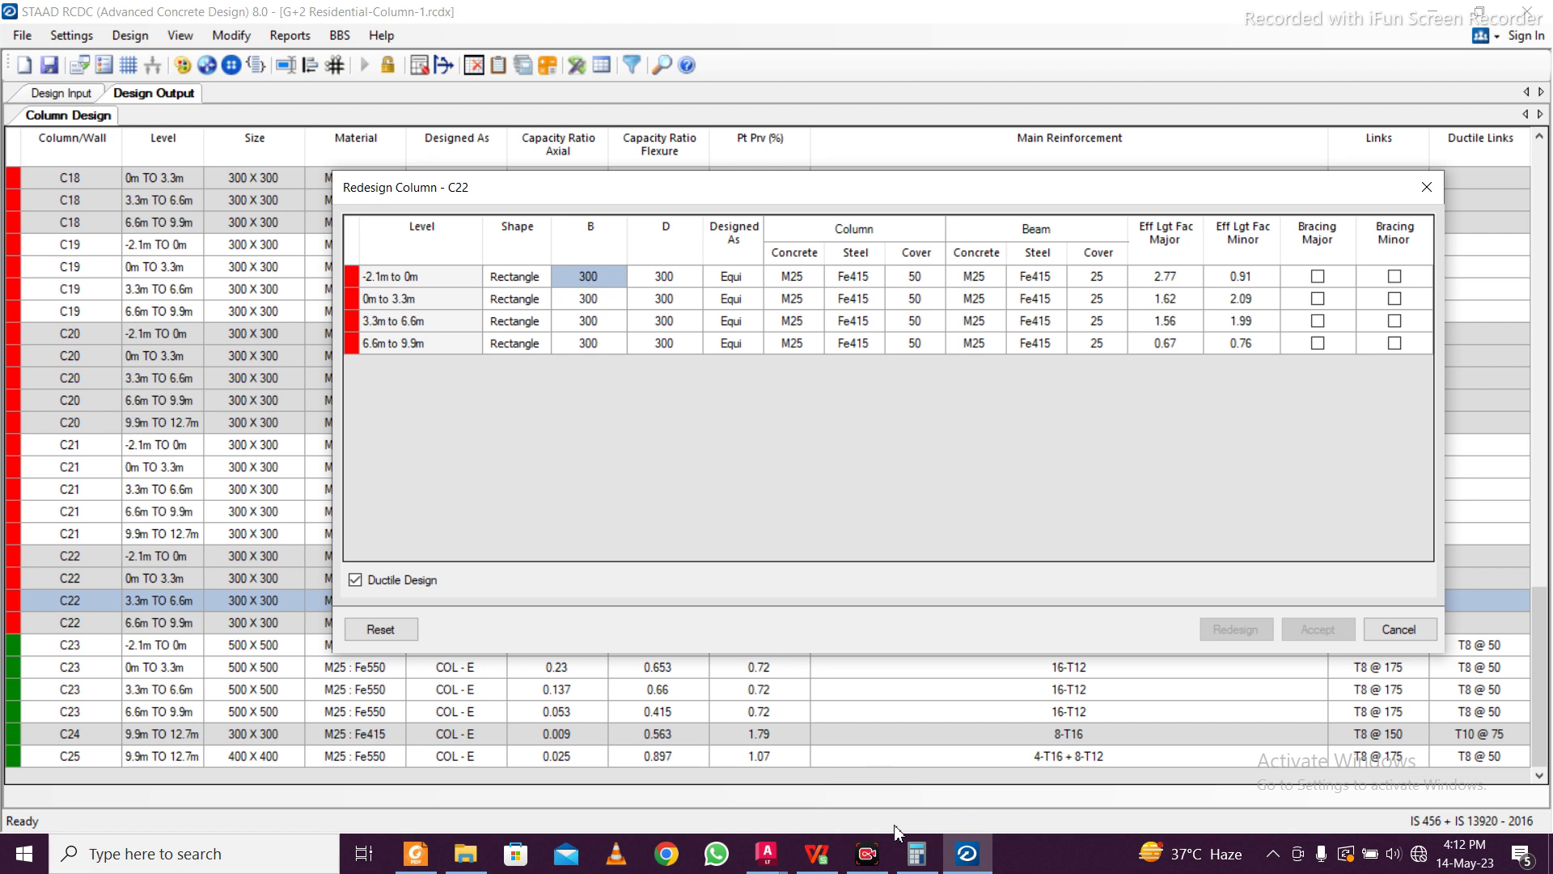
Switch to AutoCAD to check where C22 sits in the column layout, and return to STAAD RCDC
mouse_move(805, 841)
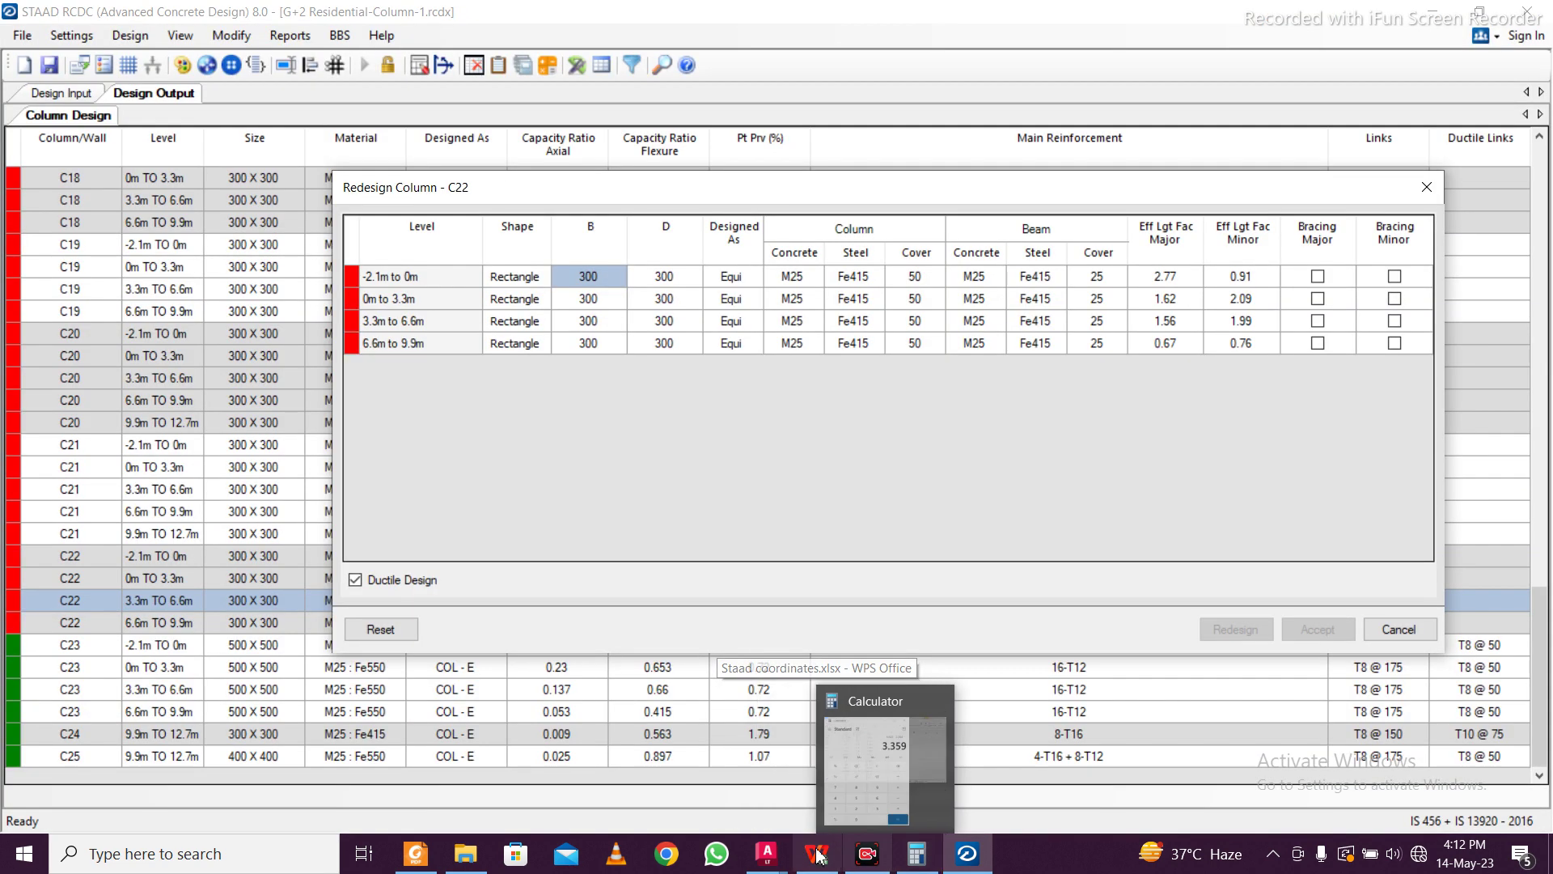
mouse_move(777, 864)
click(870, 781)
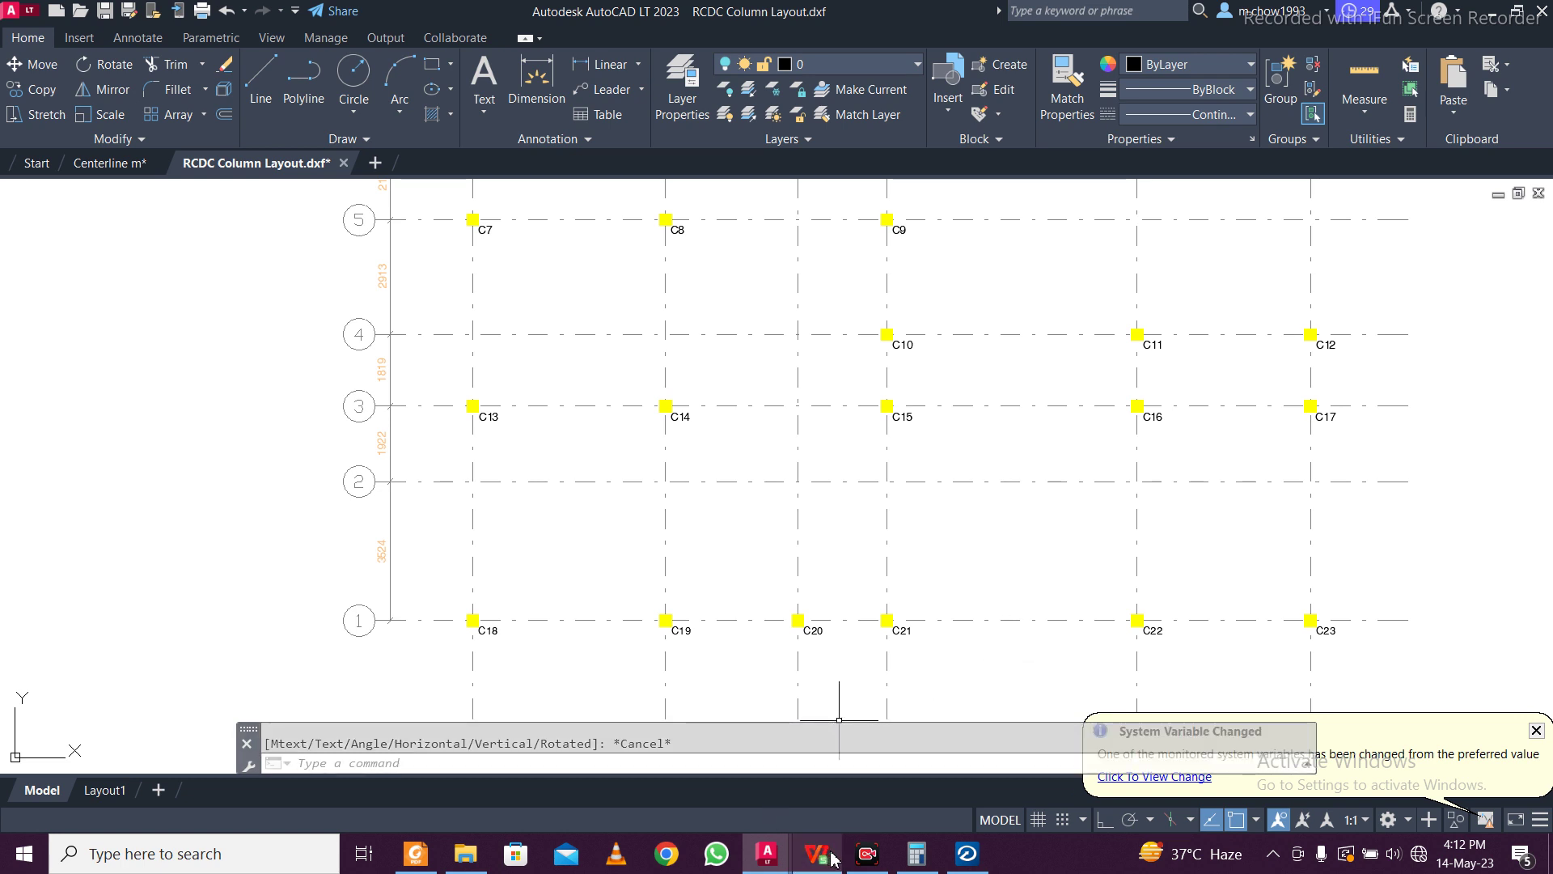
click(968, 858)
Set D of C22 to 400 at all four levels
click(685, 278)
text(400)
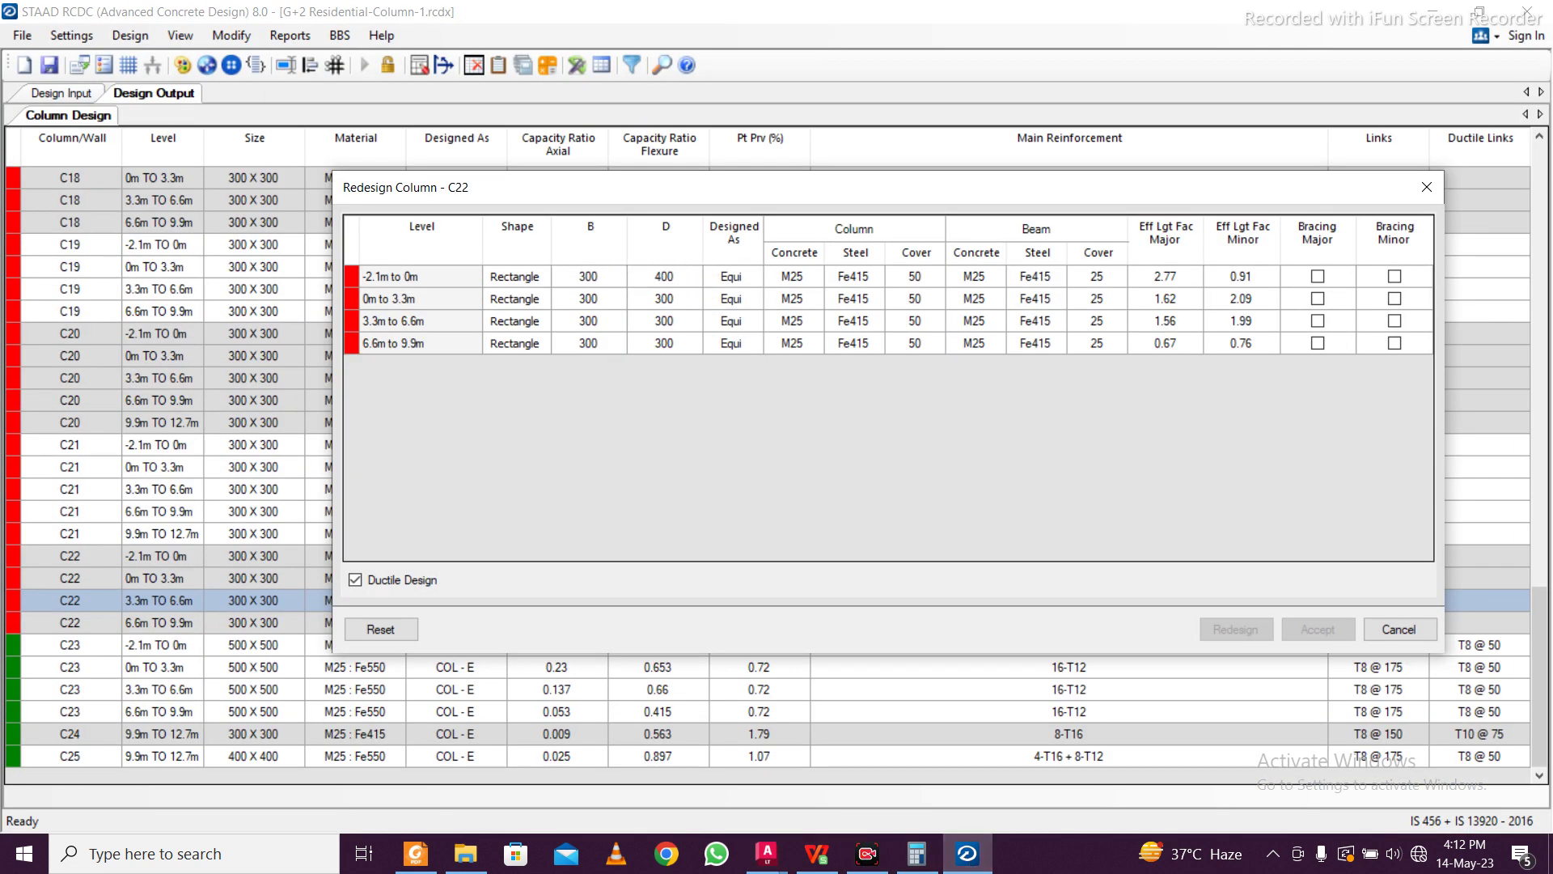
click(661, 277)
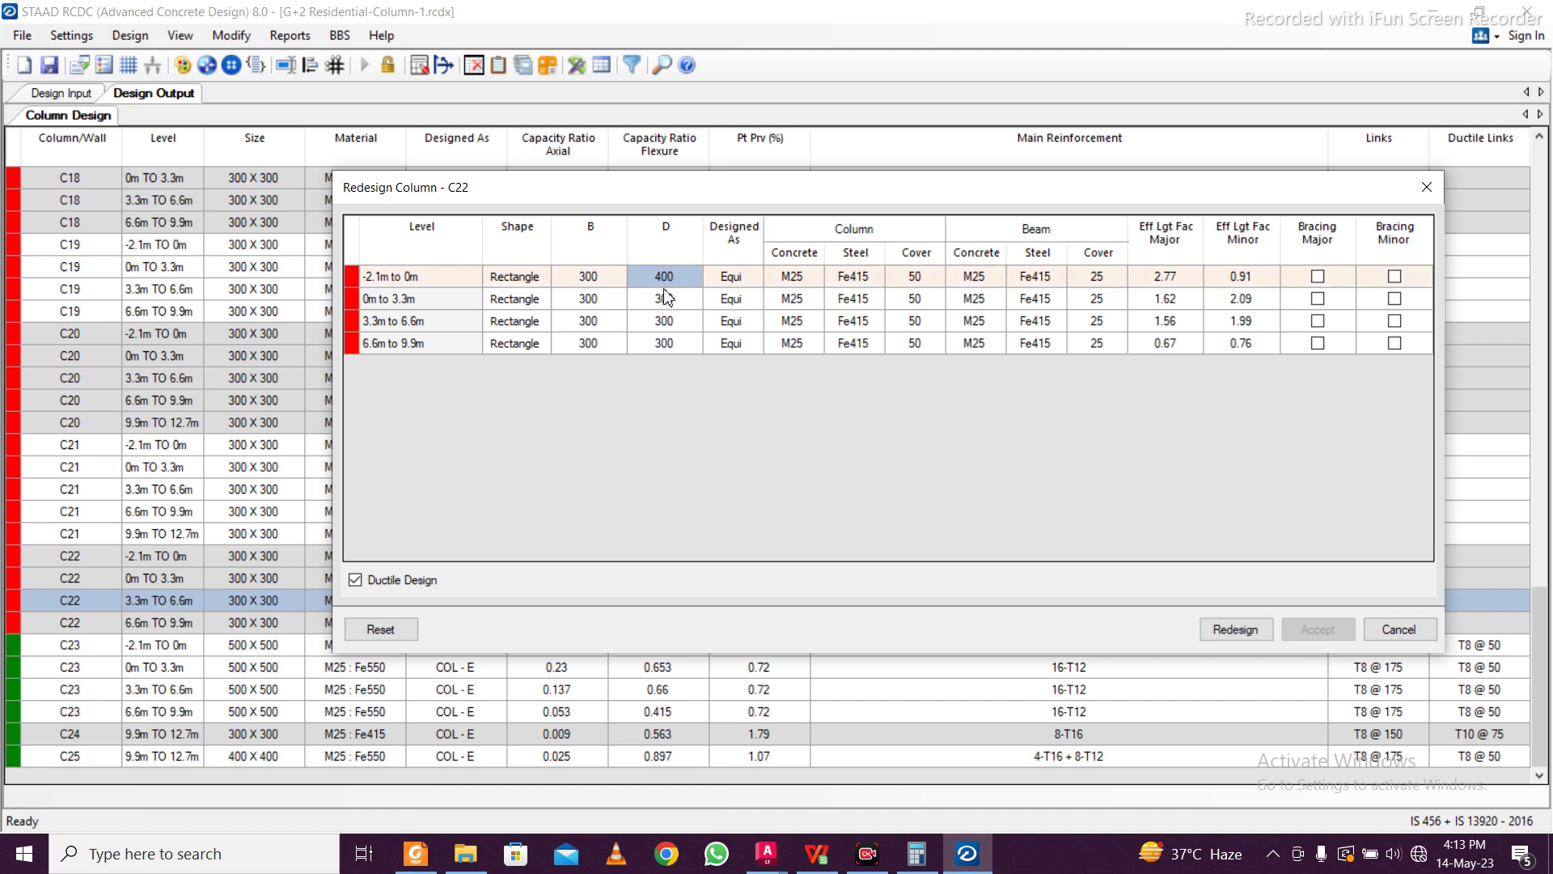
drag(664, 296, 672, 338)
text(400 400 400)
Set the column steel of C22 to Fe550 at all four levels and redesign the column
click(878, 282)
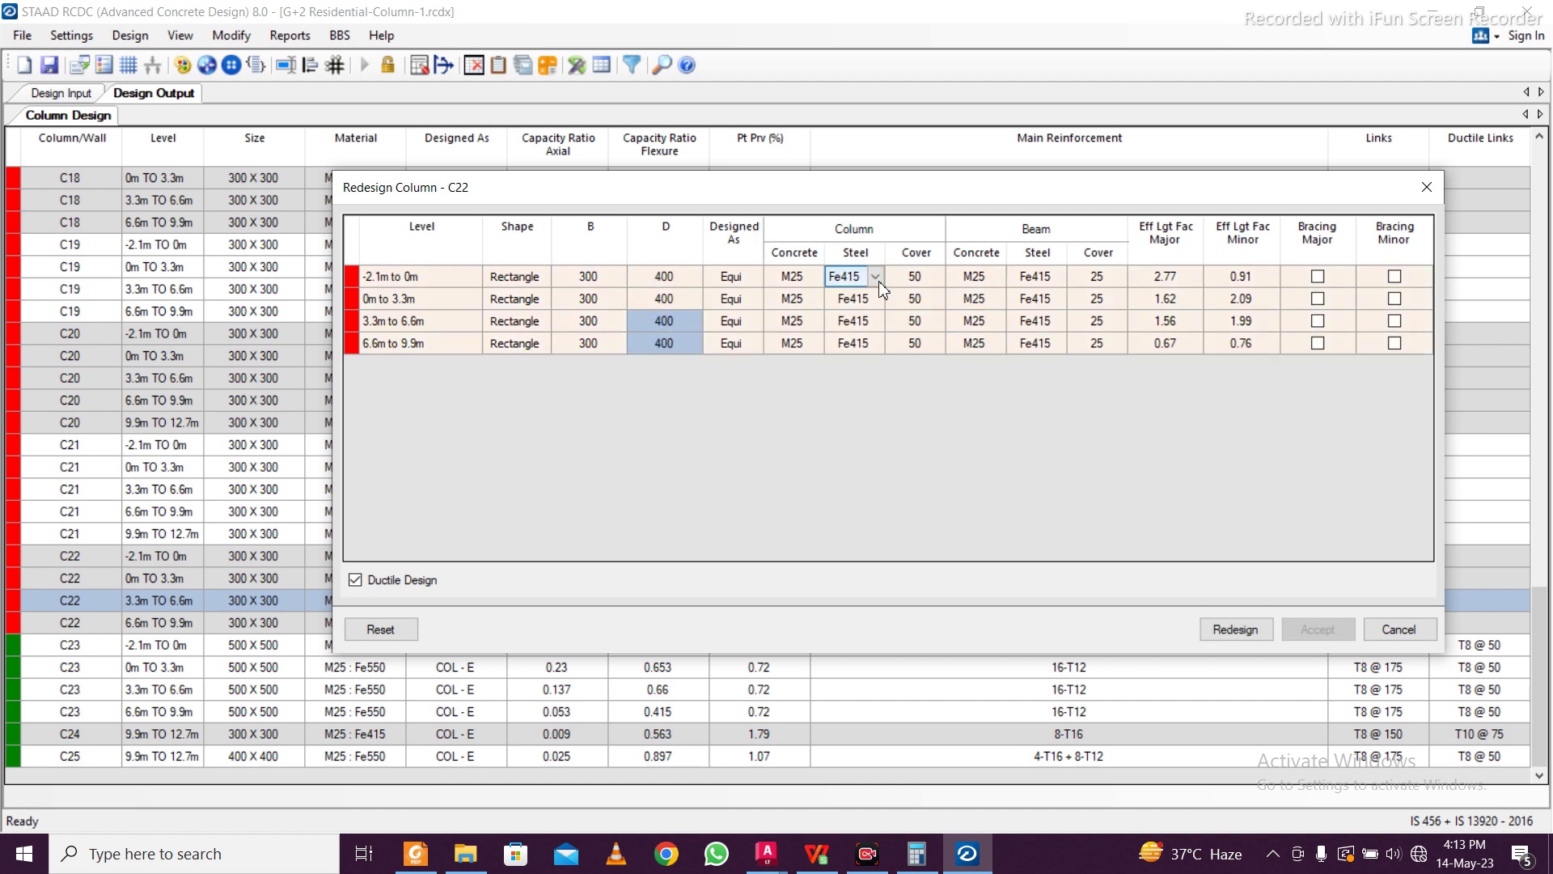
click(879, 281)
click(851, 361)
click(936, 305)
click(851, 282)
drag(854, 297, 857, 340)
text(Fe550 Fe550 Fe550)
click(1235, 629)
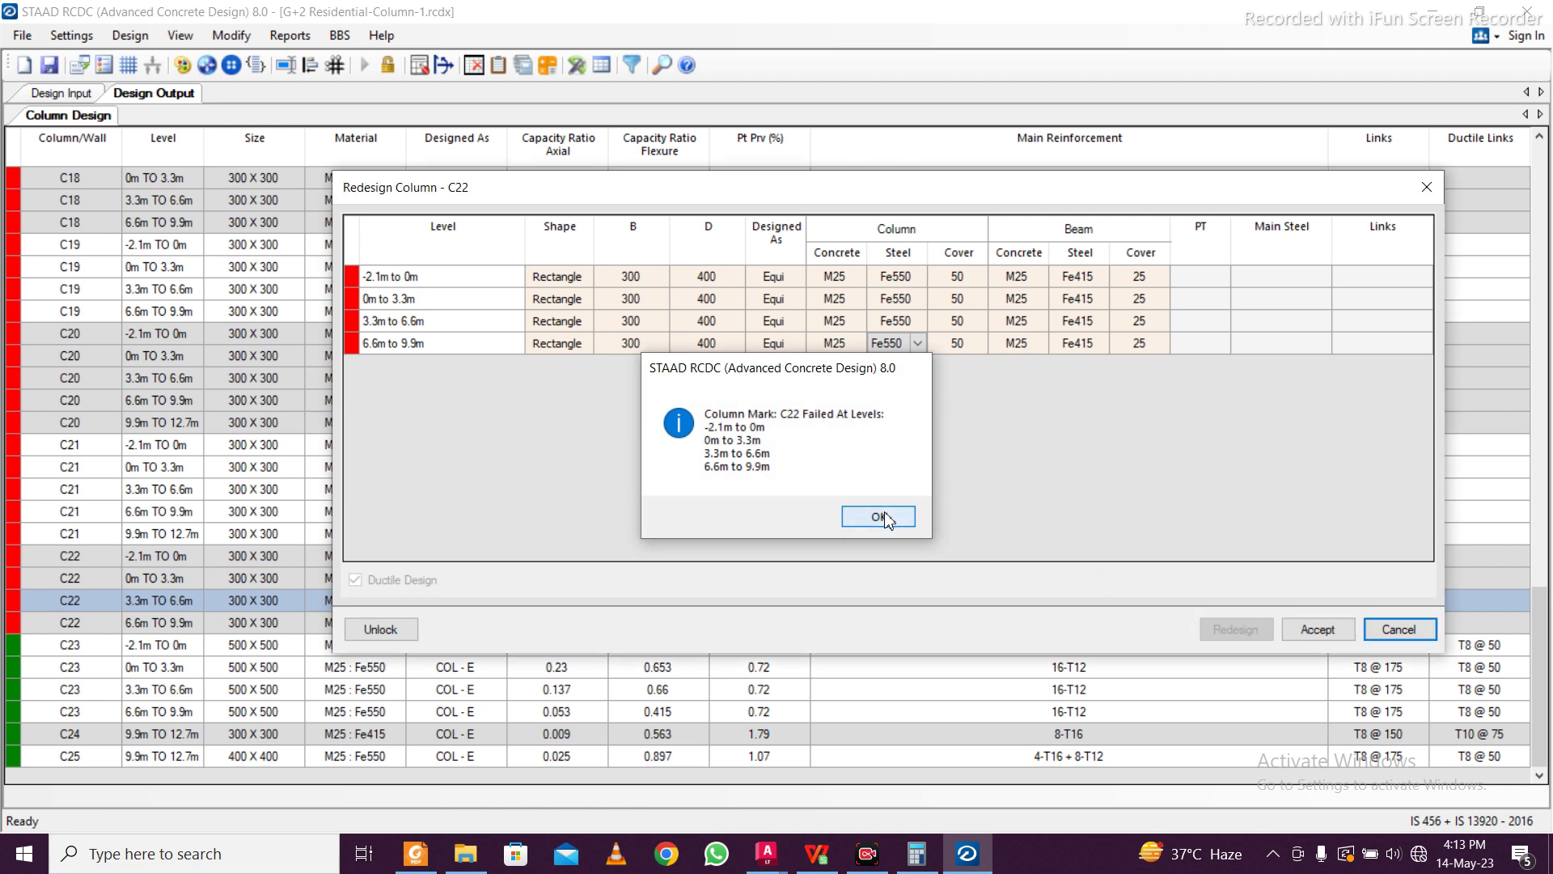
click(878, 516)
Unlock the C22 table and set both B and D to 500 at all four levels
click(691, 277)
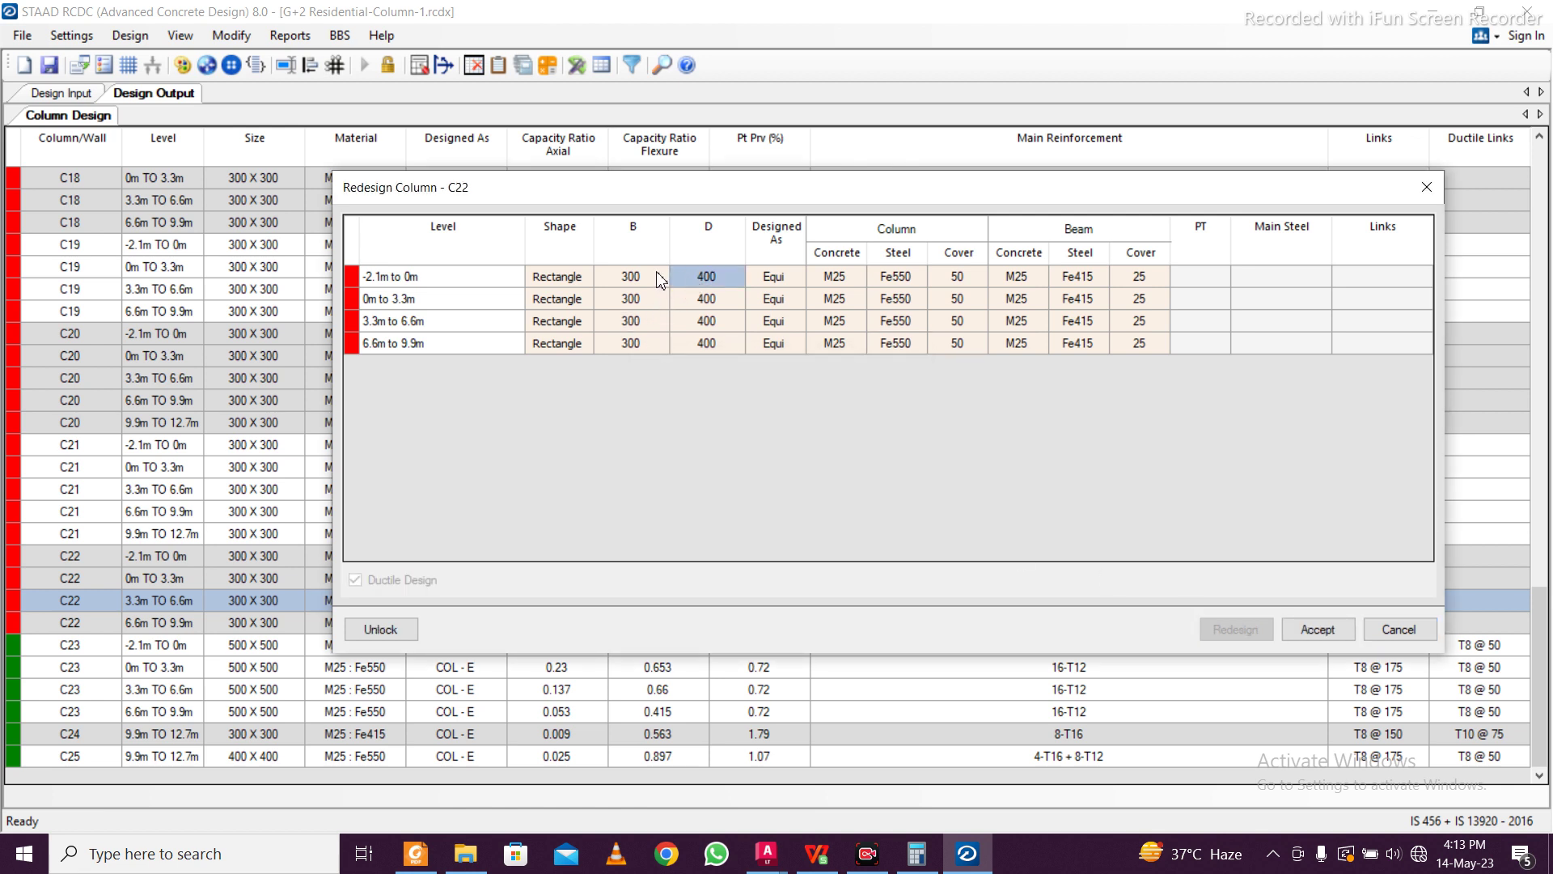
click(660, 279)
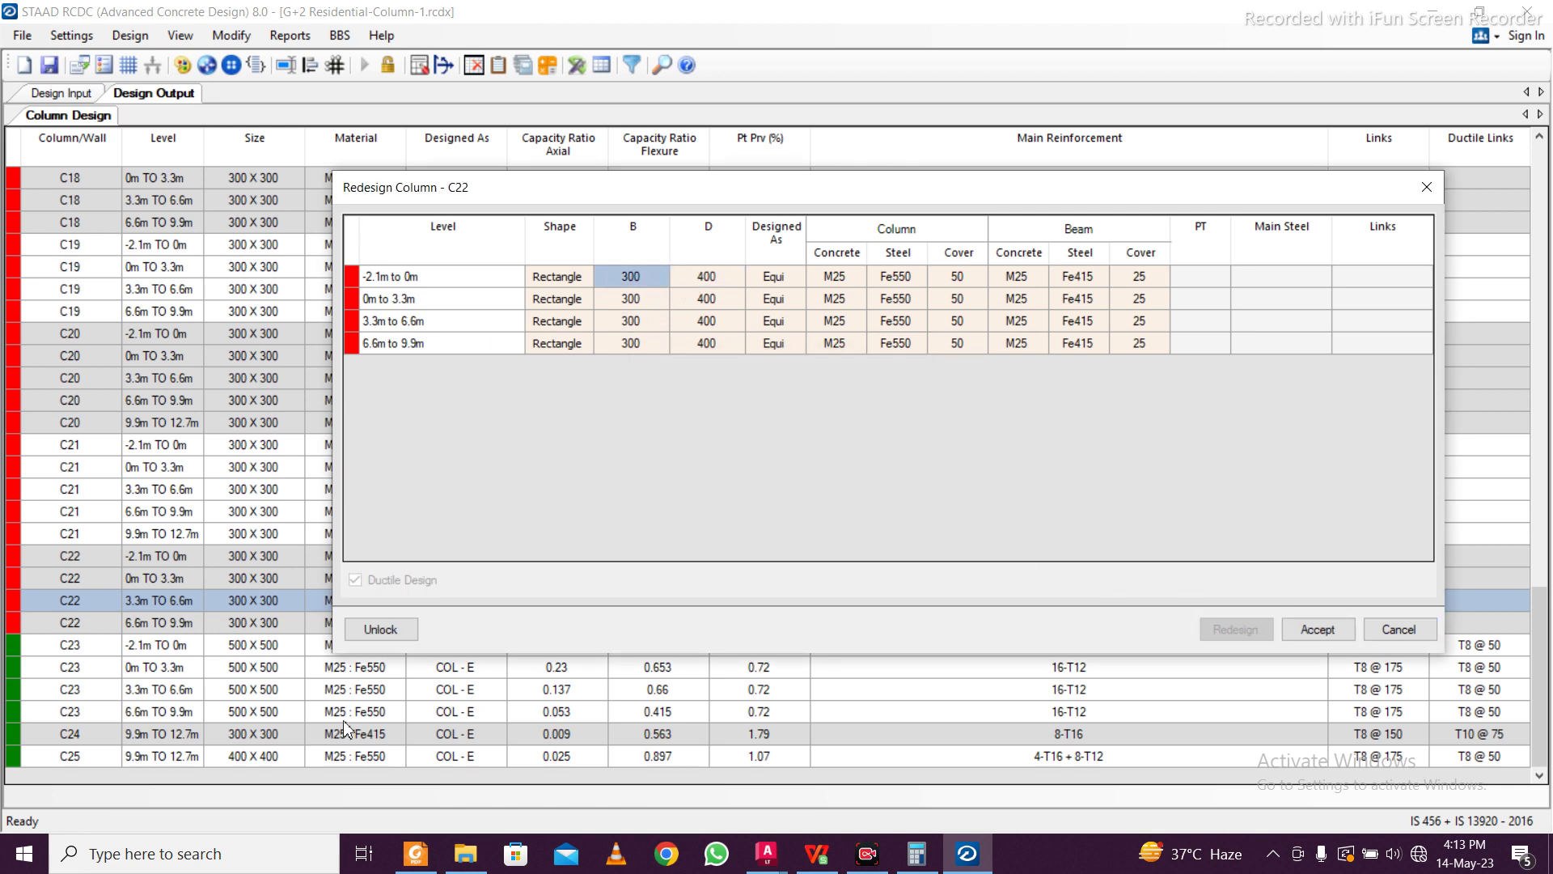
click(374, 635)
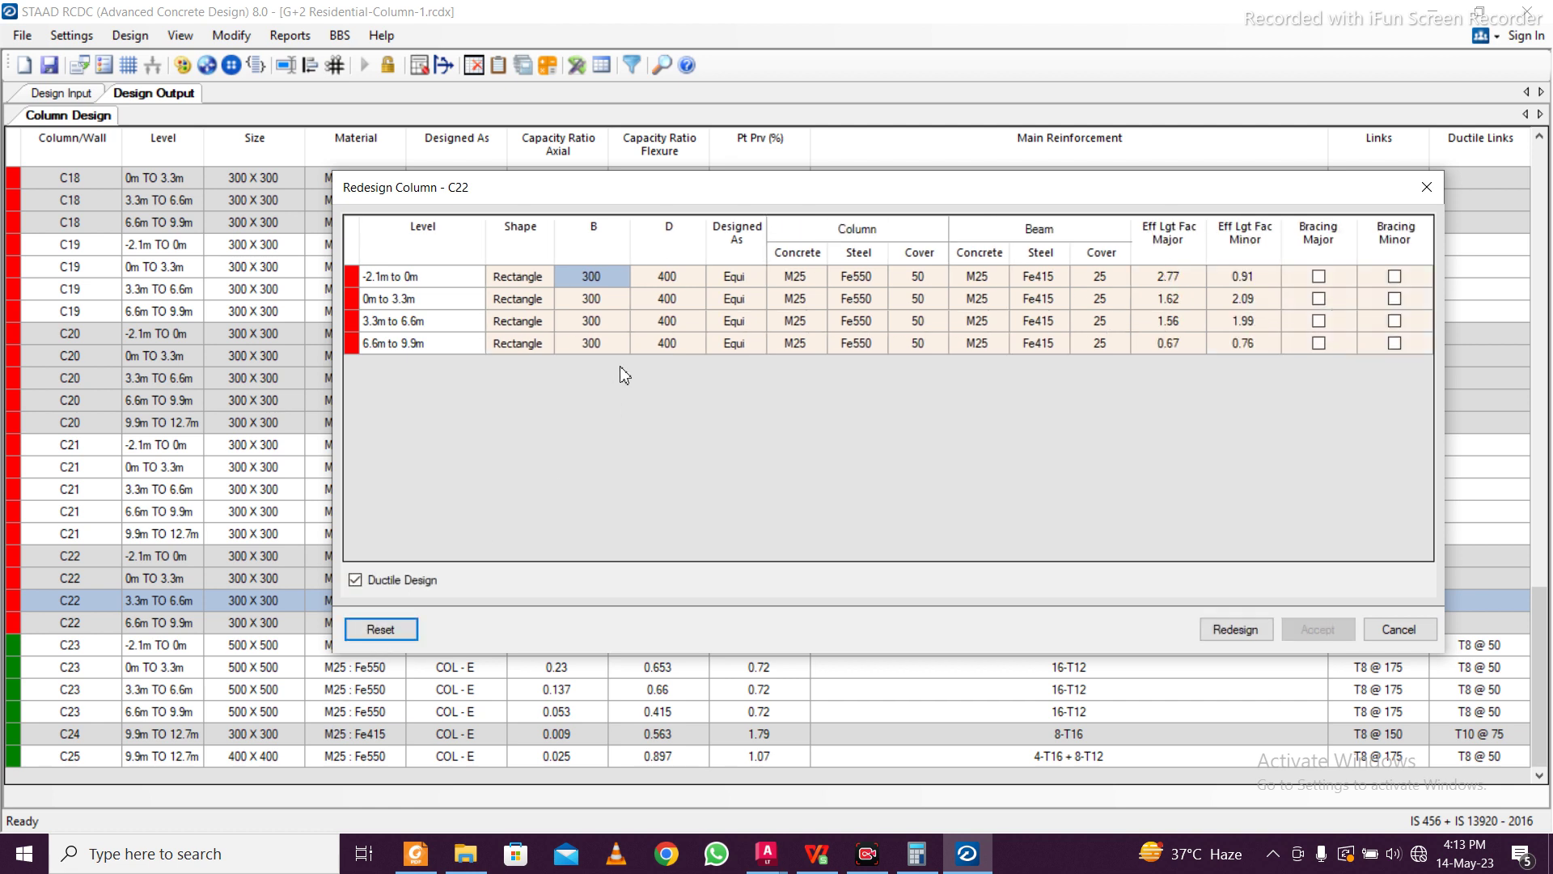
click(688, 341)
click(606, 283)
text(500)
click(660, 299)
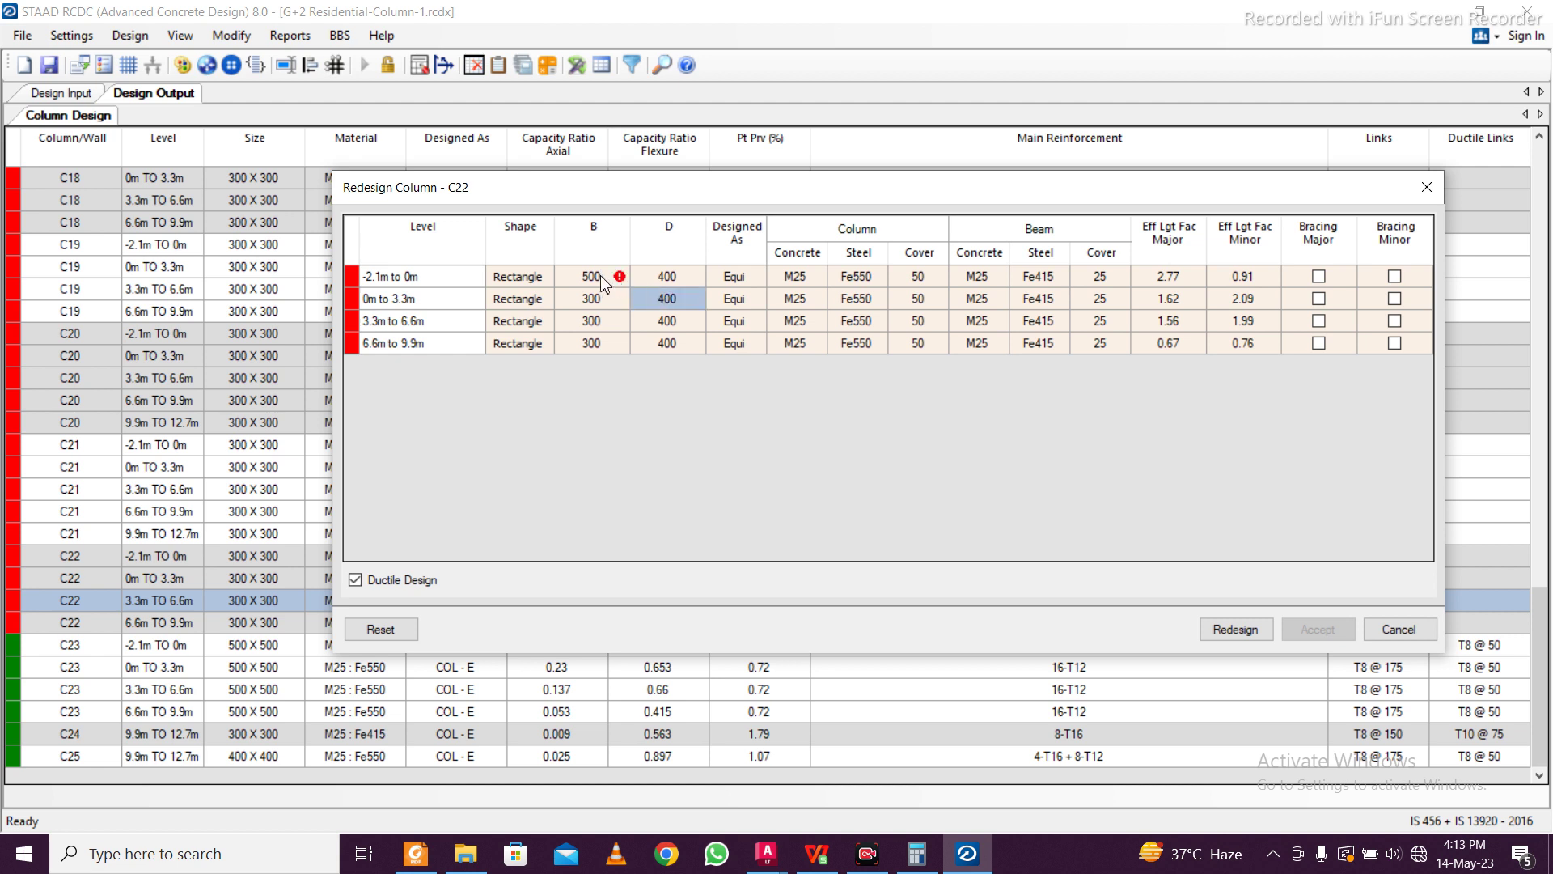
click(603, 283)
drag(599, 275, 647, 335)
key(ctrl+v)
Redesign C22 with the 500 x 500 section, review the result at each level, and accept it
click(1219, 622)
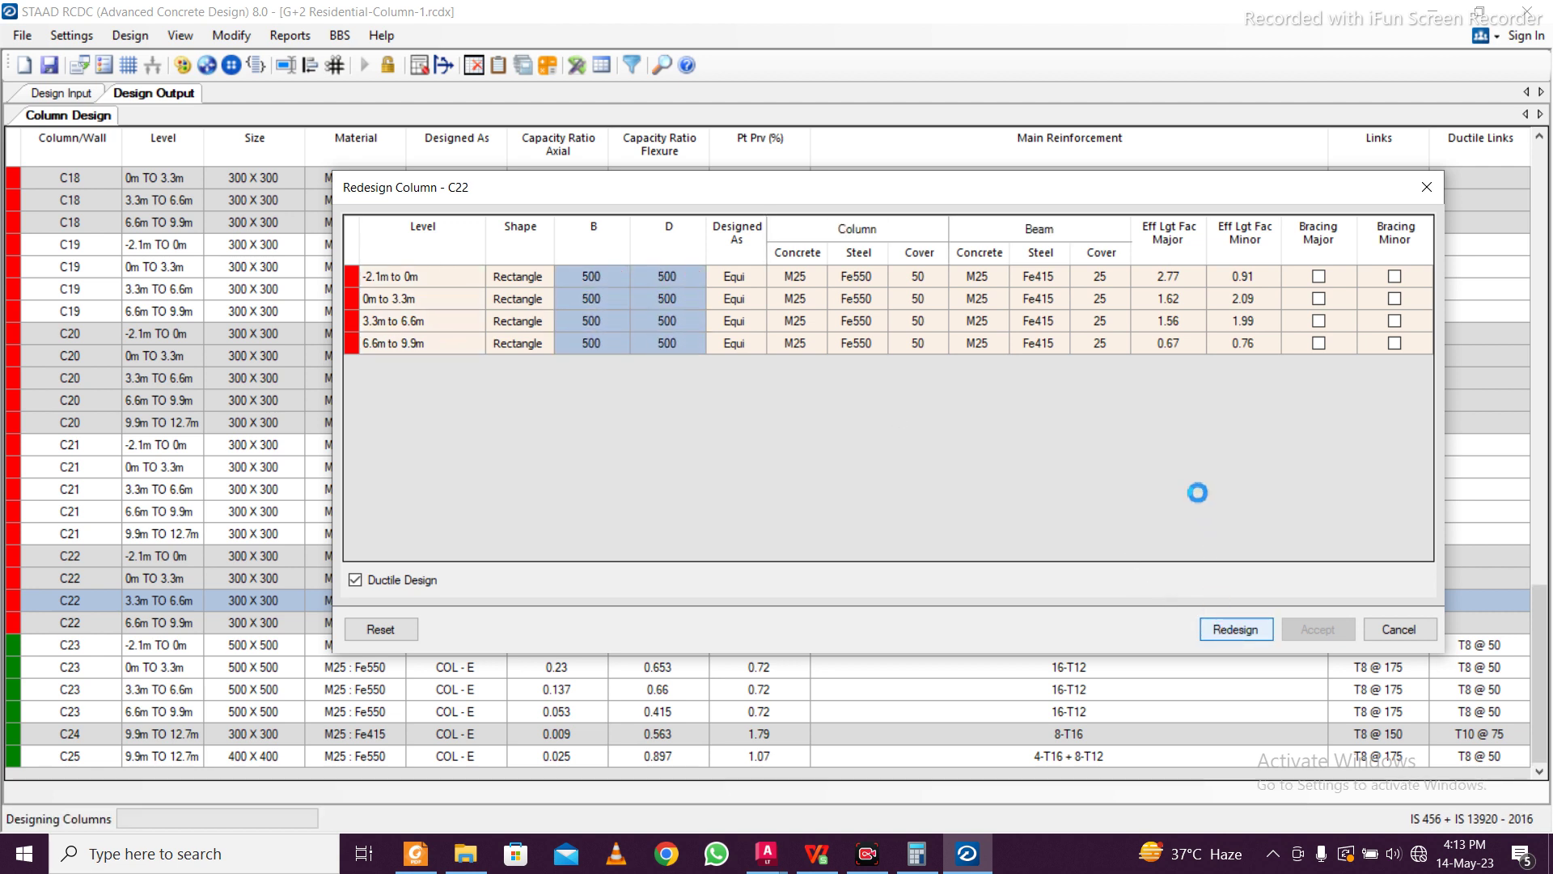
click(877, 503)
click(687, 324)
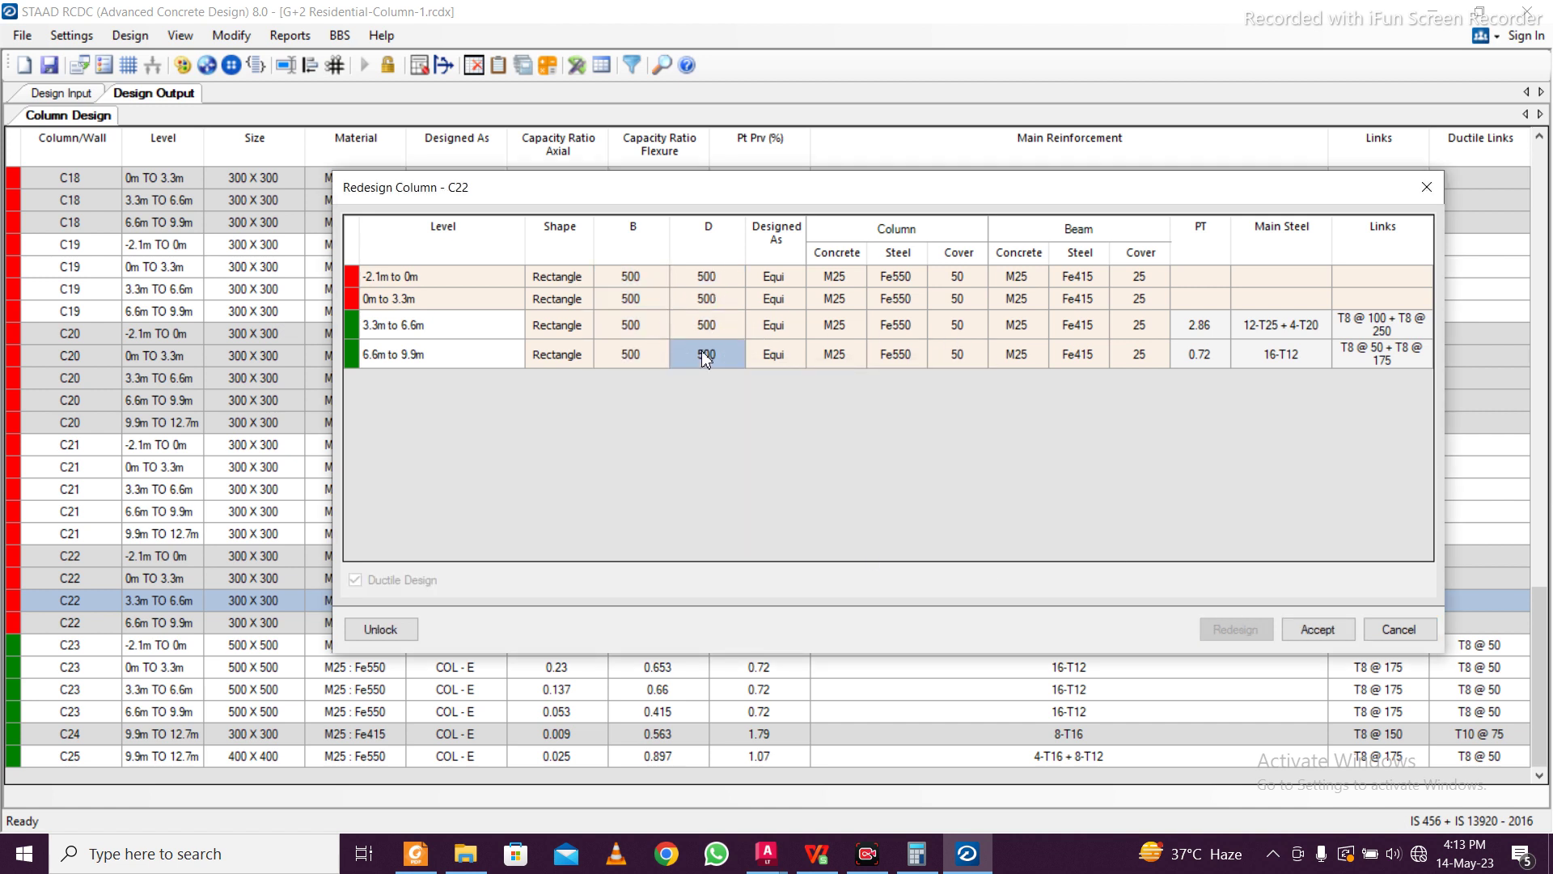
click(852, 327)
click(734, 356)
click(639, 283)
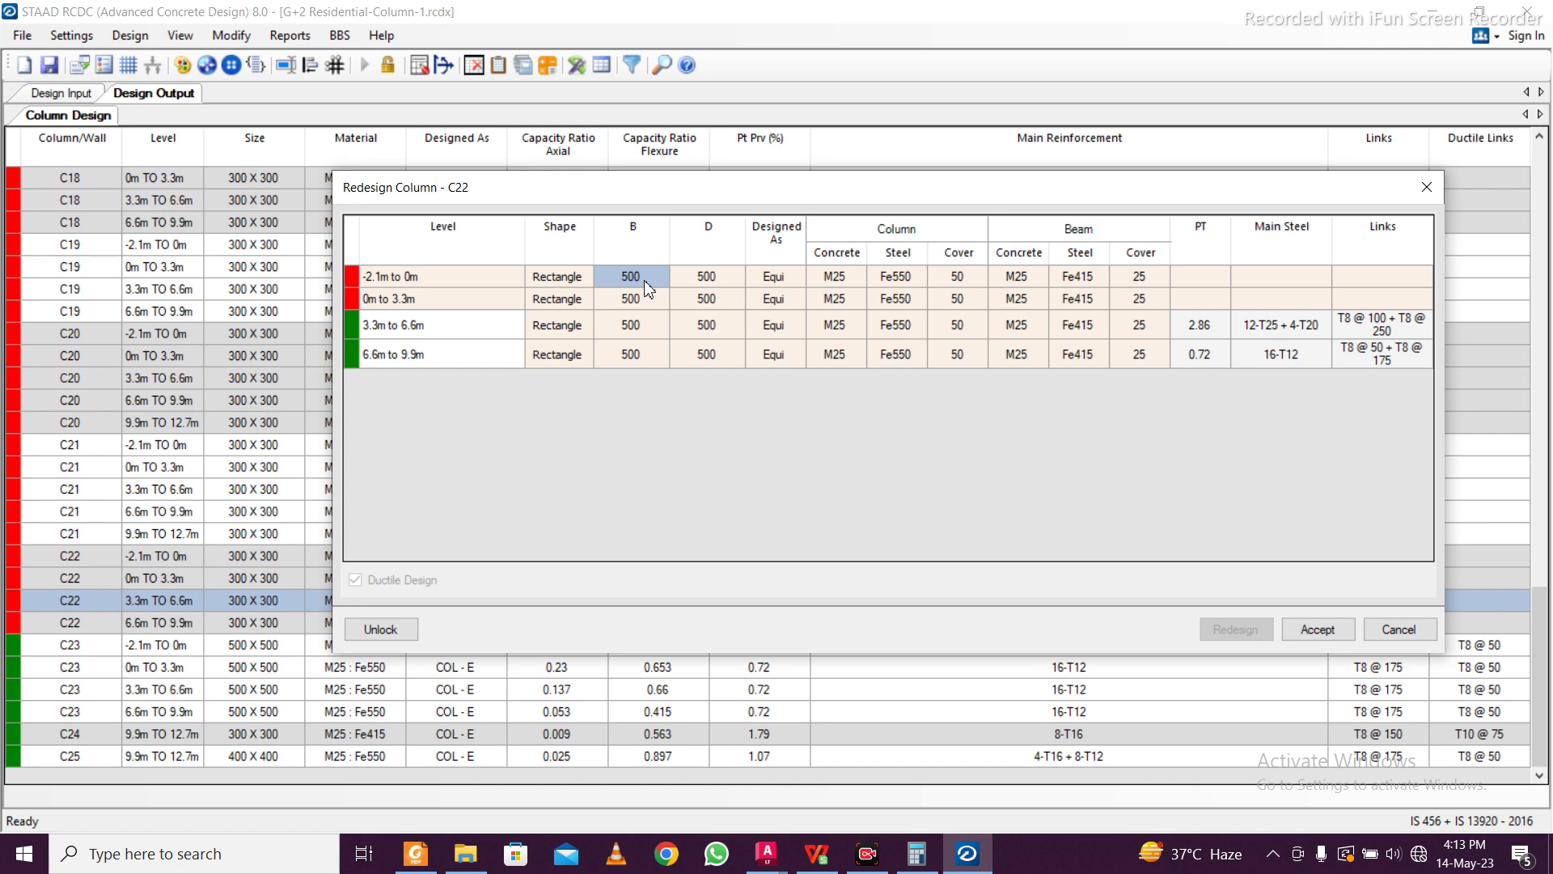
click(1317, 629)
Reopen the C22 redesign table, set both B and D to 600 at all four levels, and redesign and accept the column
click(298, 605)
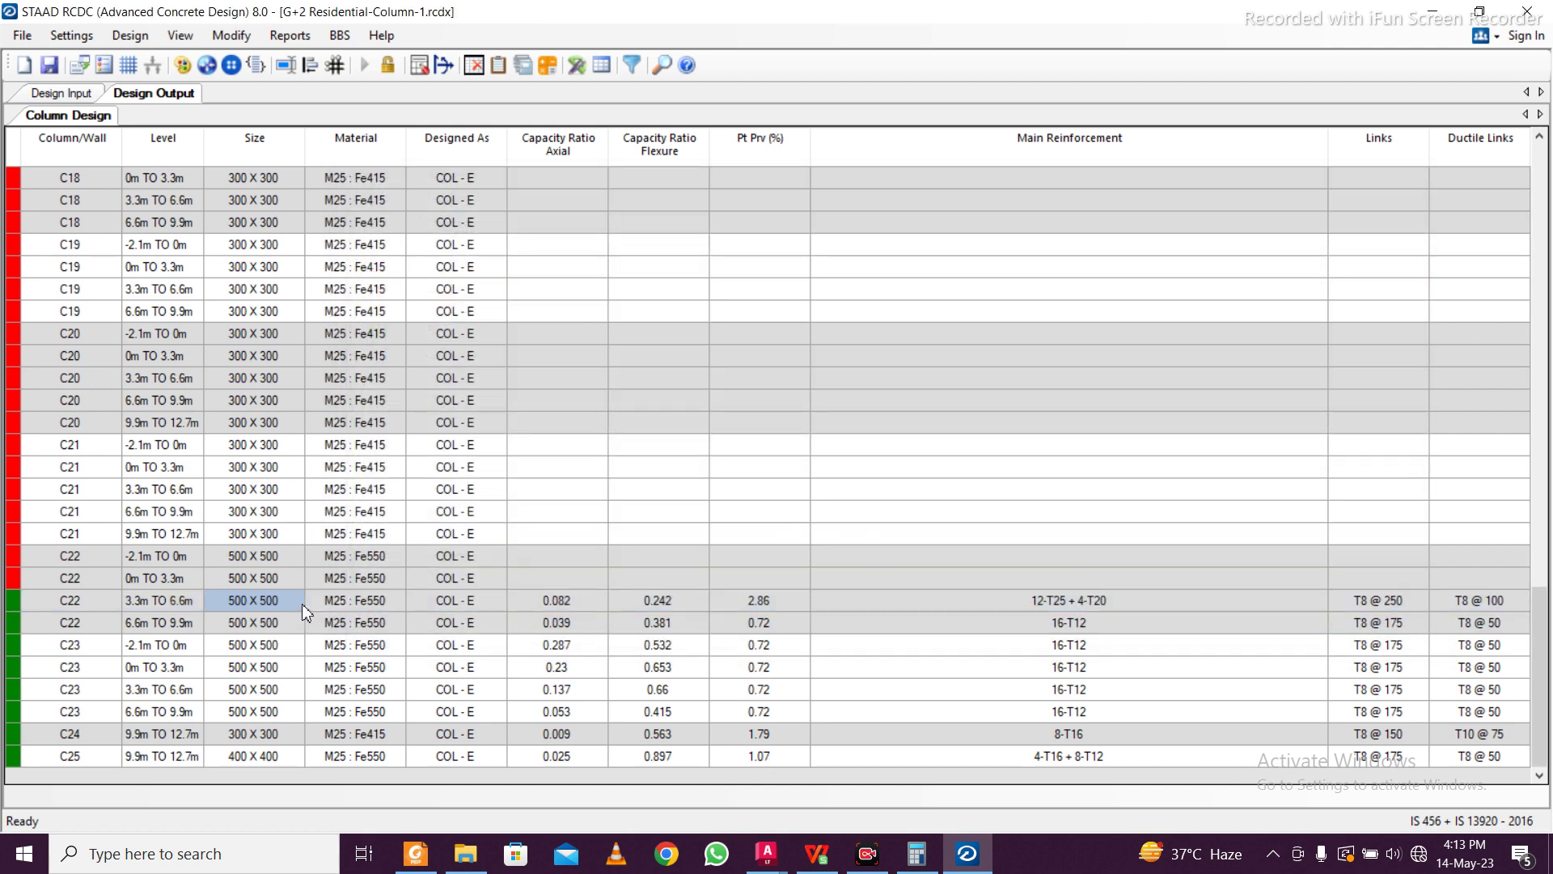
right_click(302, 603)
click(396, 496)
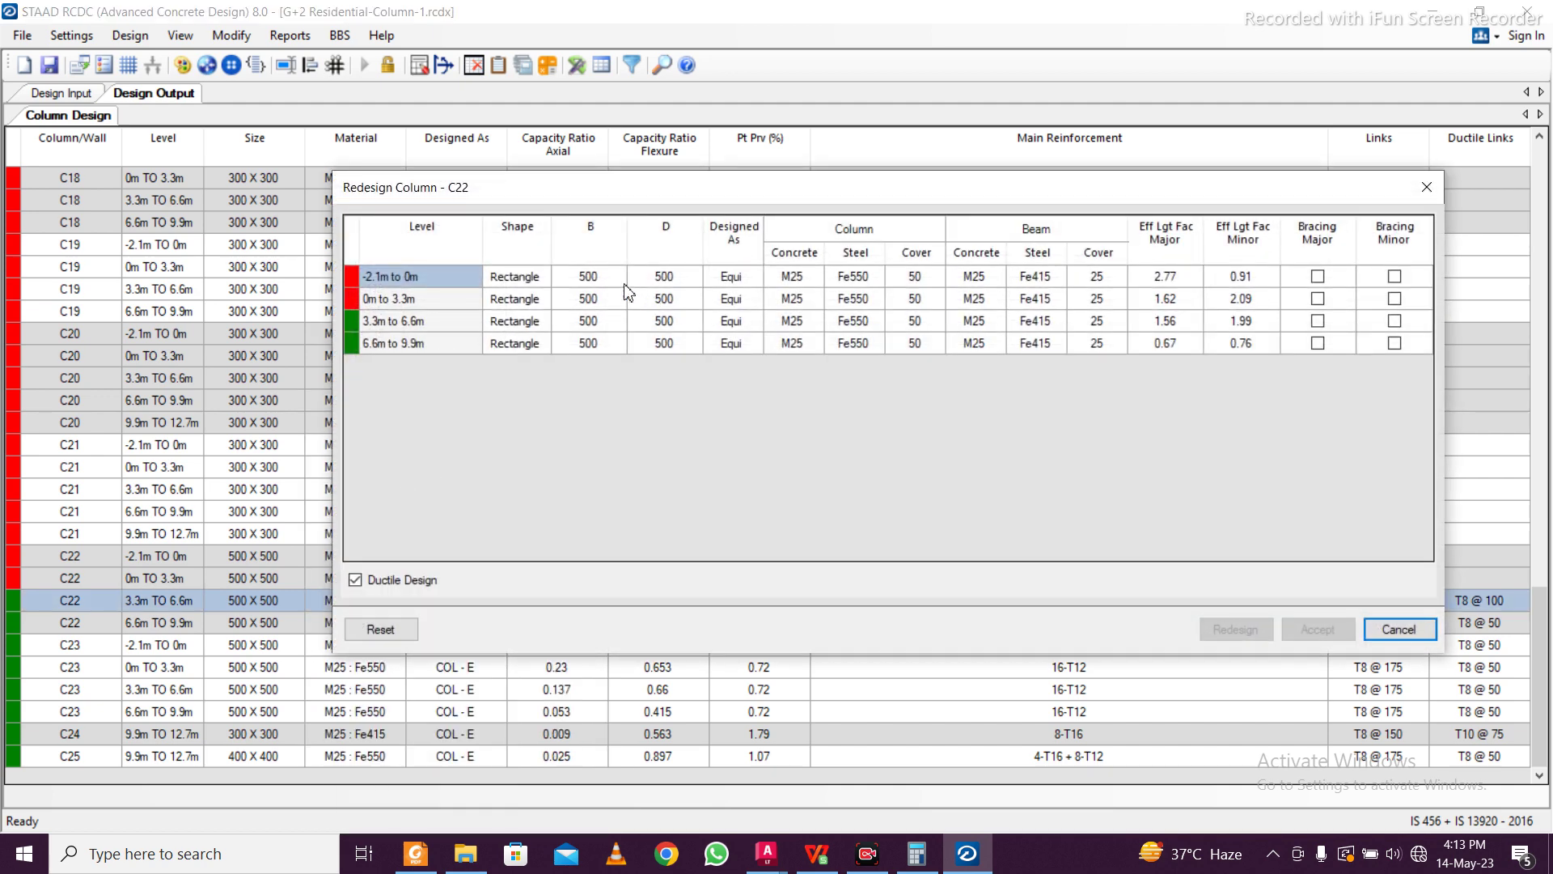
click(607, 277)
text(6)
key(Return)
click(598, 279)
drag(599, 282, 652, 356)
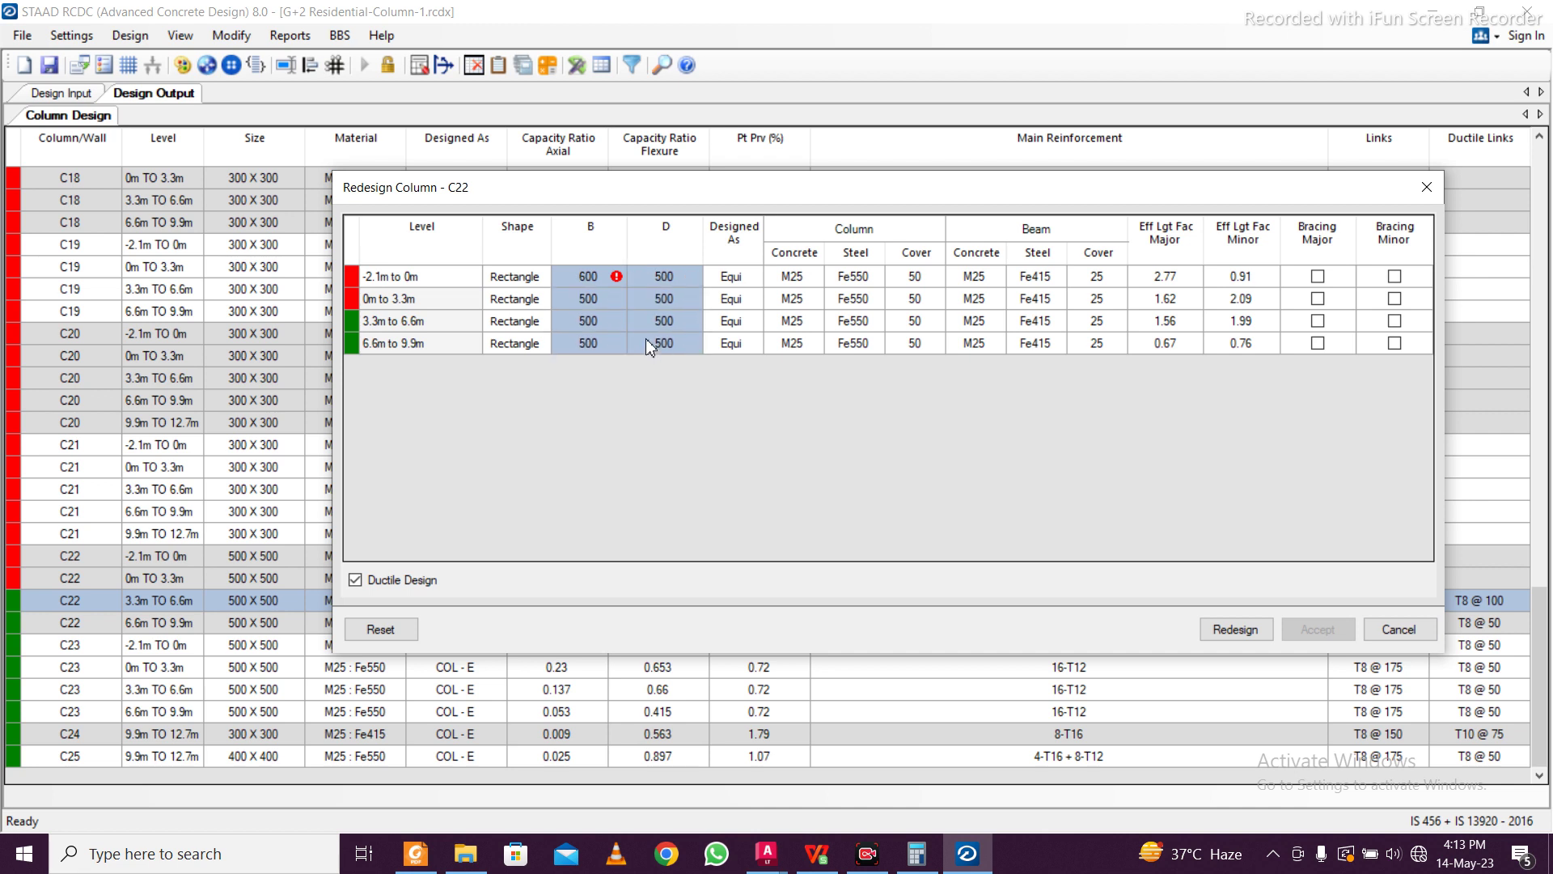
key(ctrl+d)
click(1229, 627)
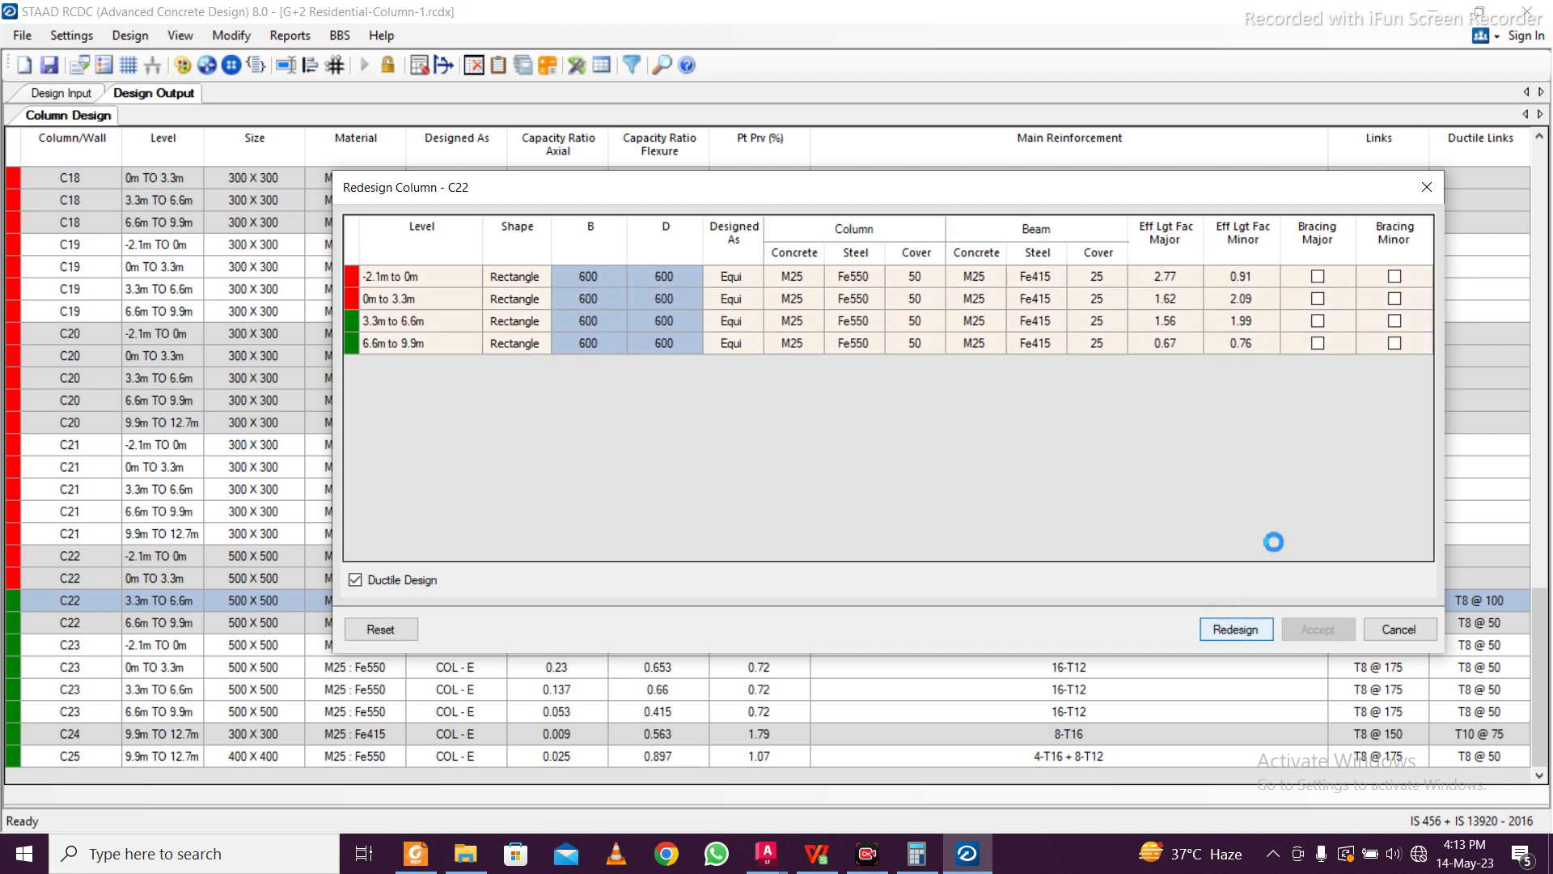
click(1314, 630)
Open the column redesign table for C9
click(343, 491)
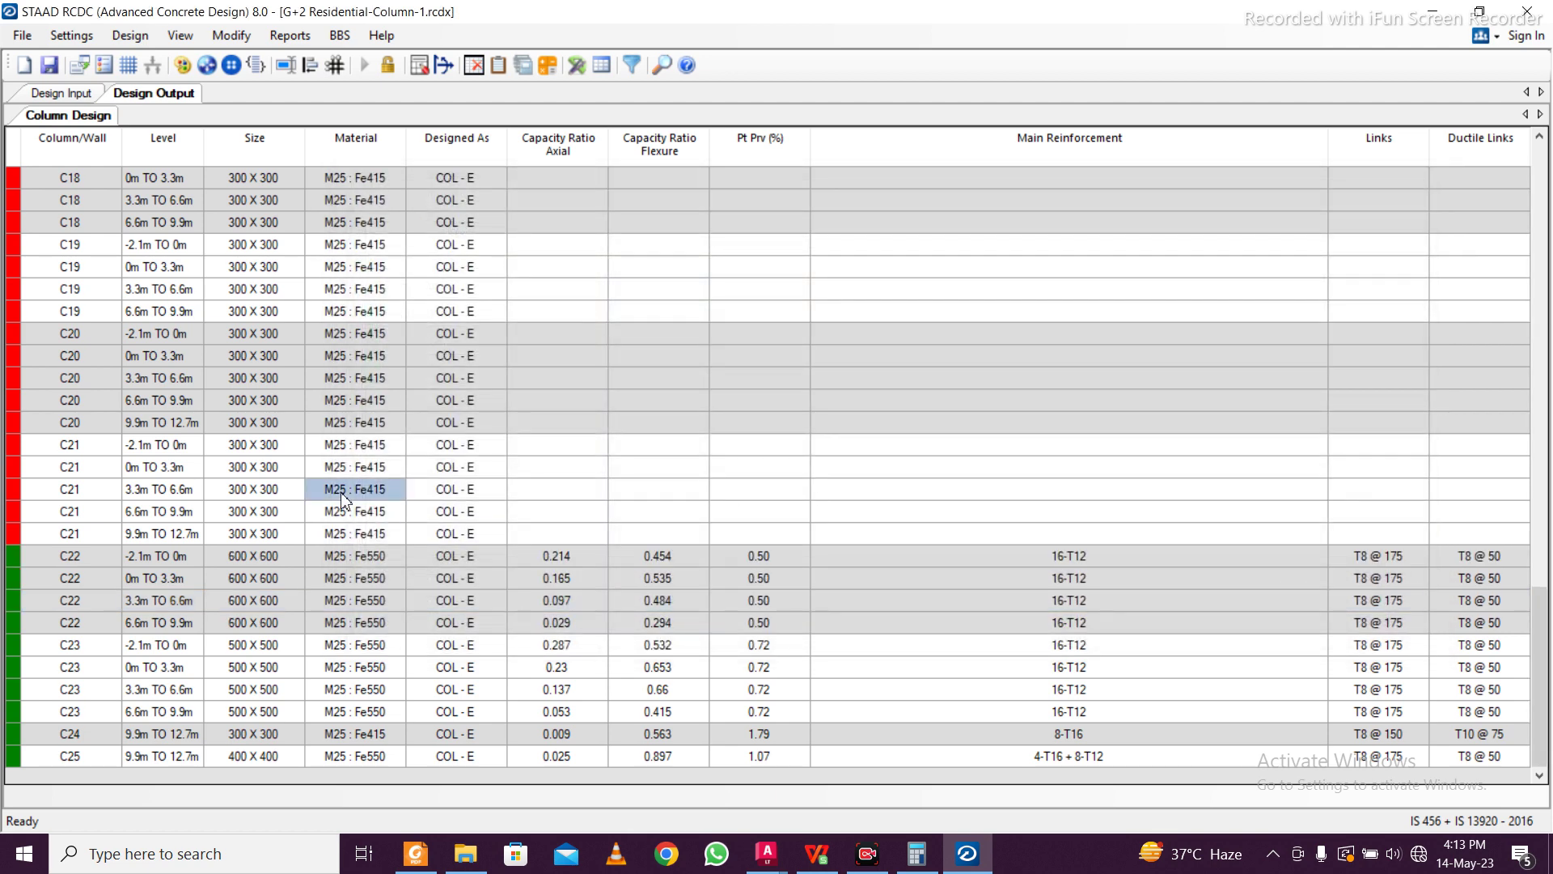
scroll(343, 497, up, 20)
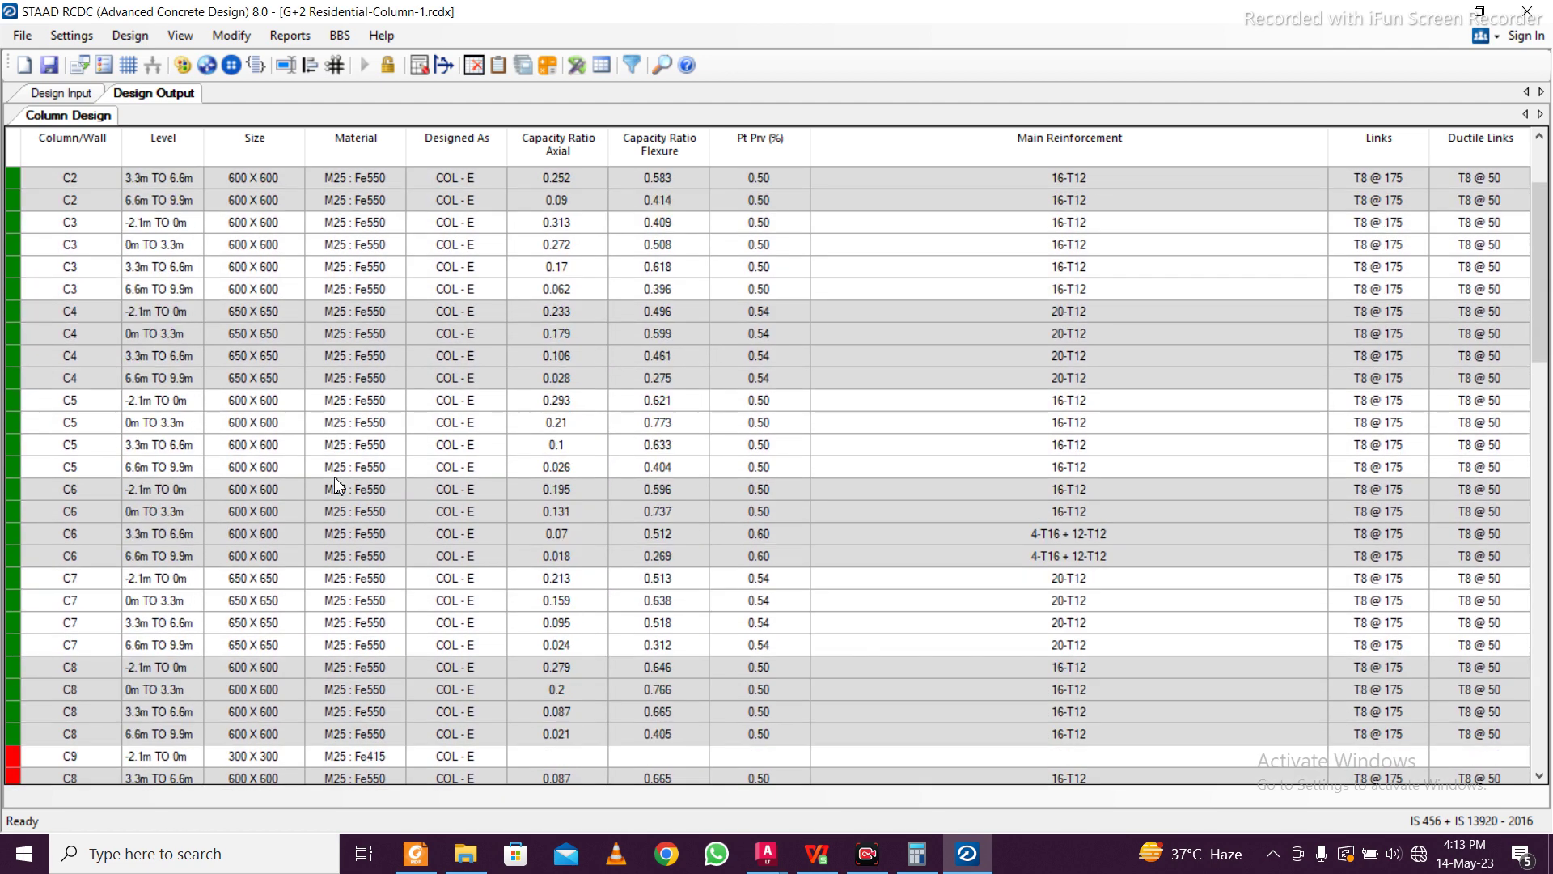
scroll(339, 485, down, 5)
right_click(204, 424)
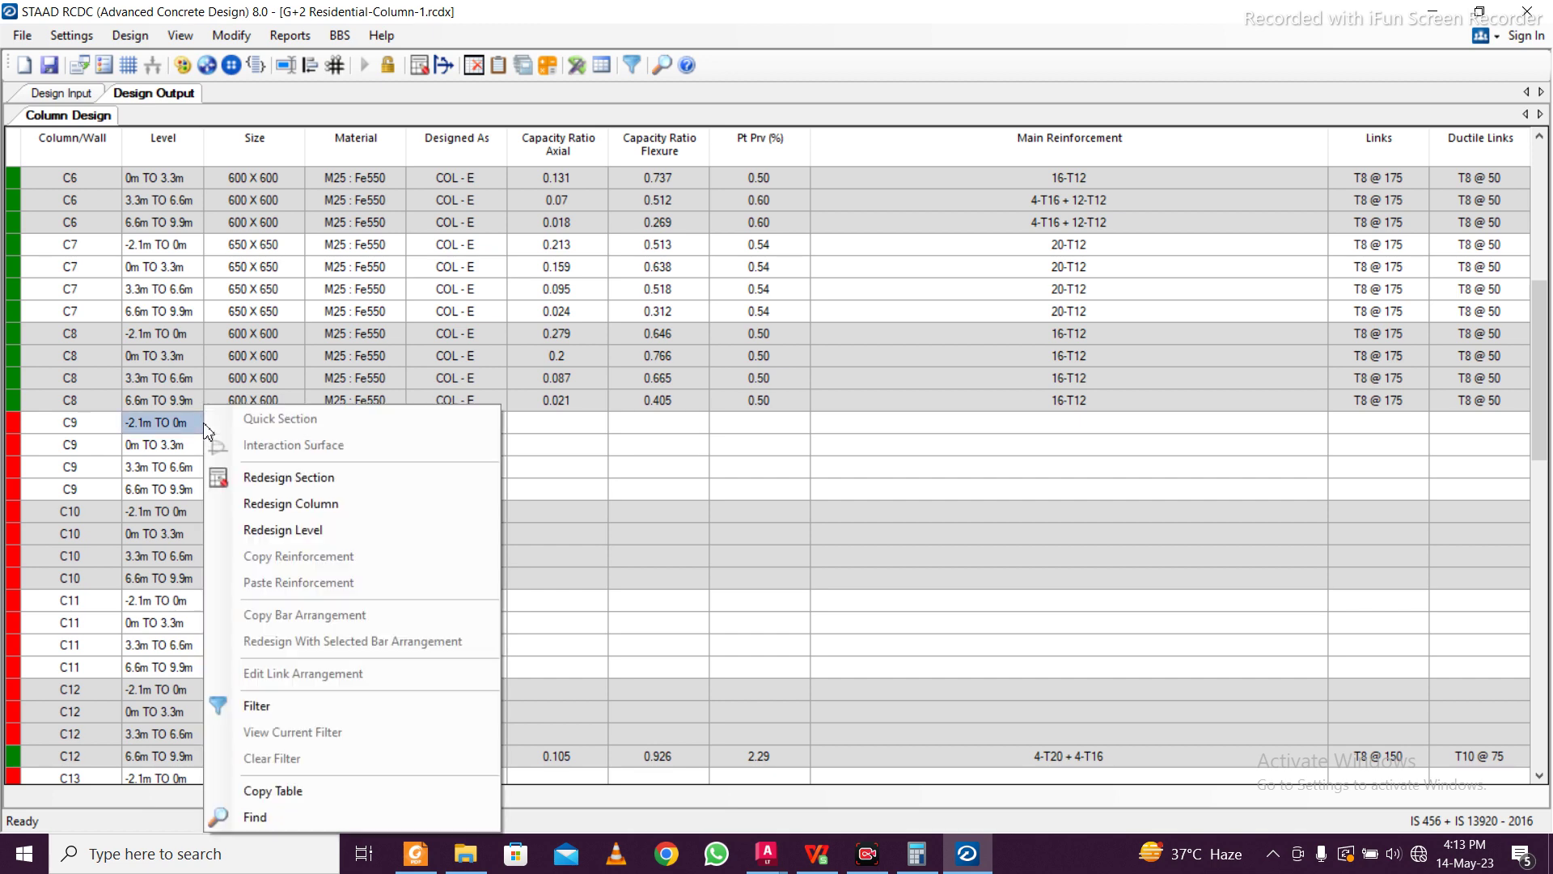
click(291, 502)
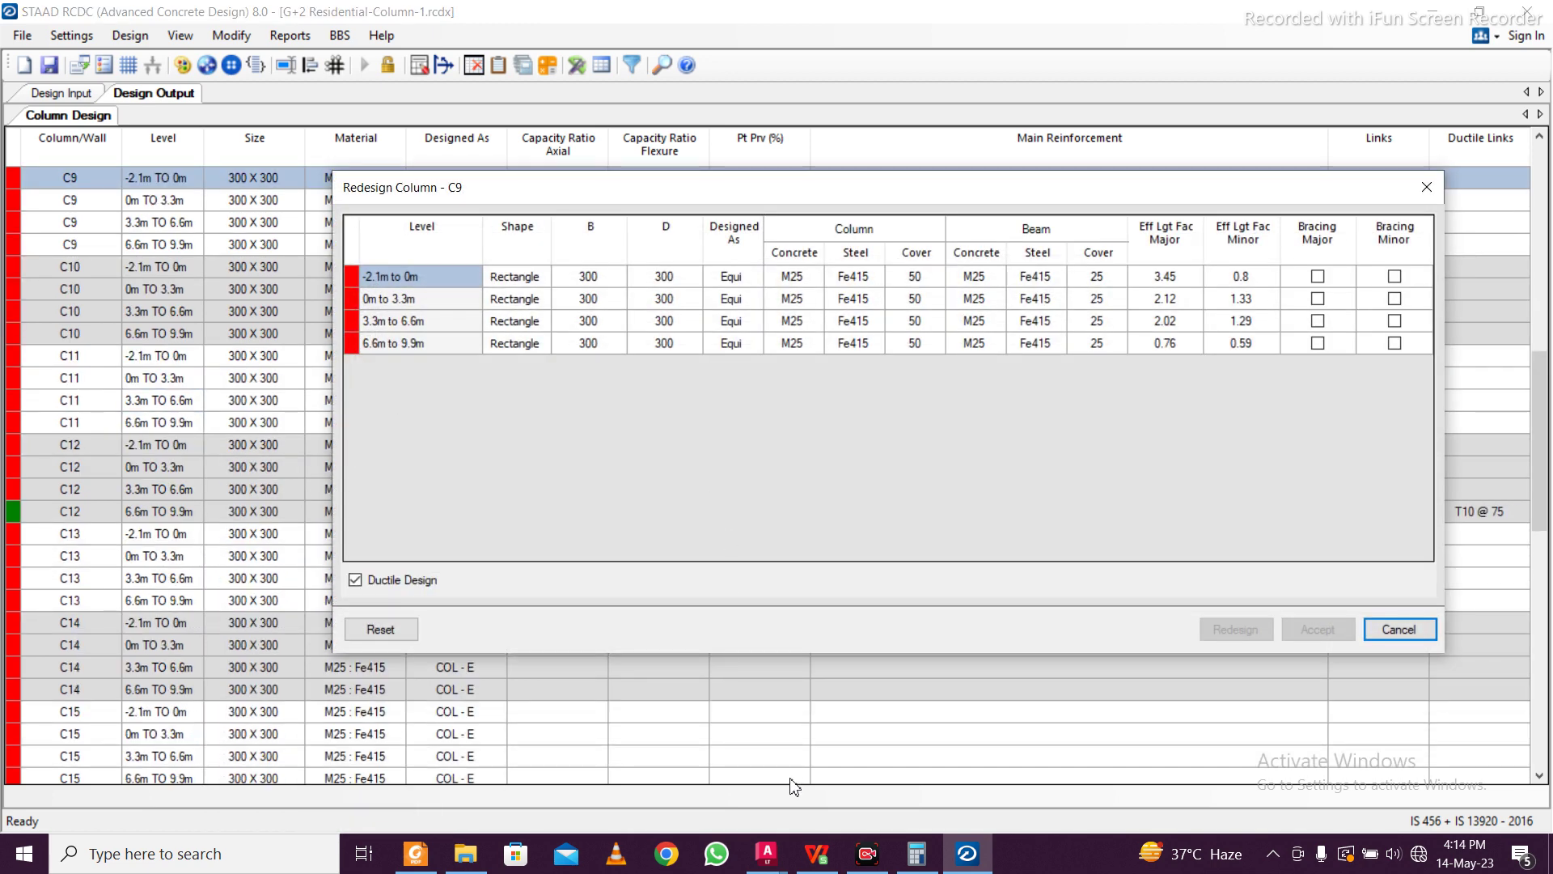
Switch to AutoCAD to check where C9 sits in the column layout, and return to STAAD RCDC
mouse_move(767, 853)
click(857, 728)
middle_drag(808, 531, 805, 544)
middle_drag(979, 497, 954, 551)
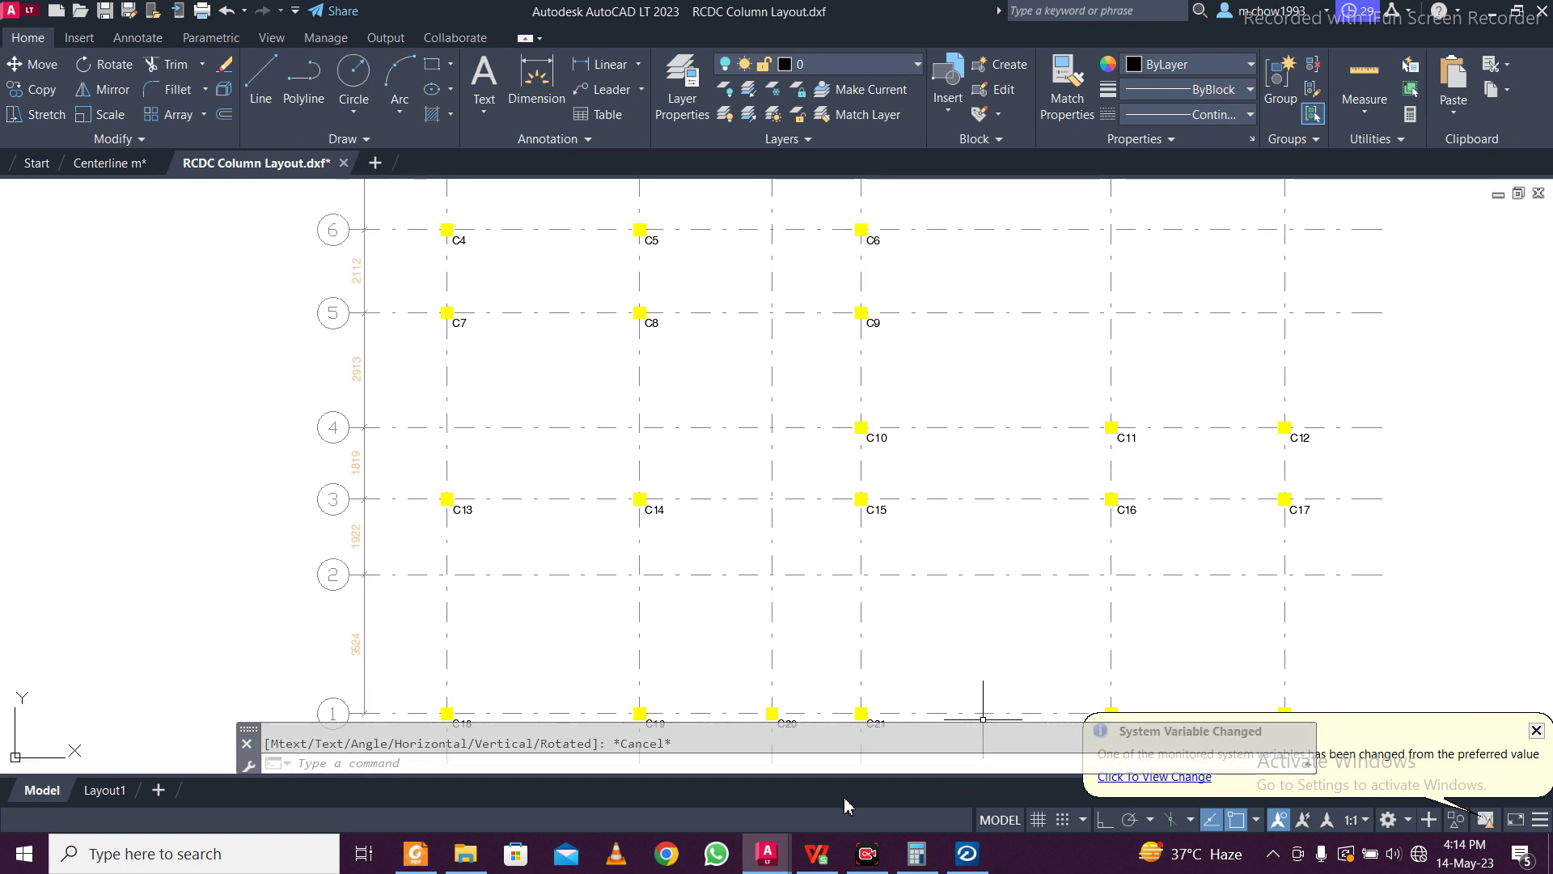
mouse_move(942, 867)
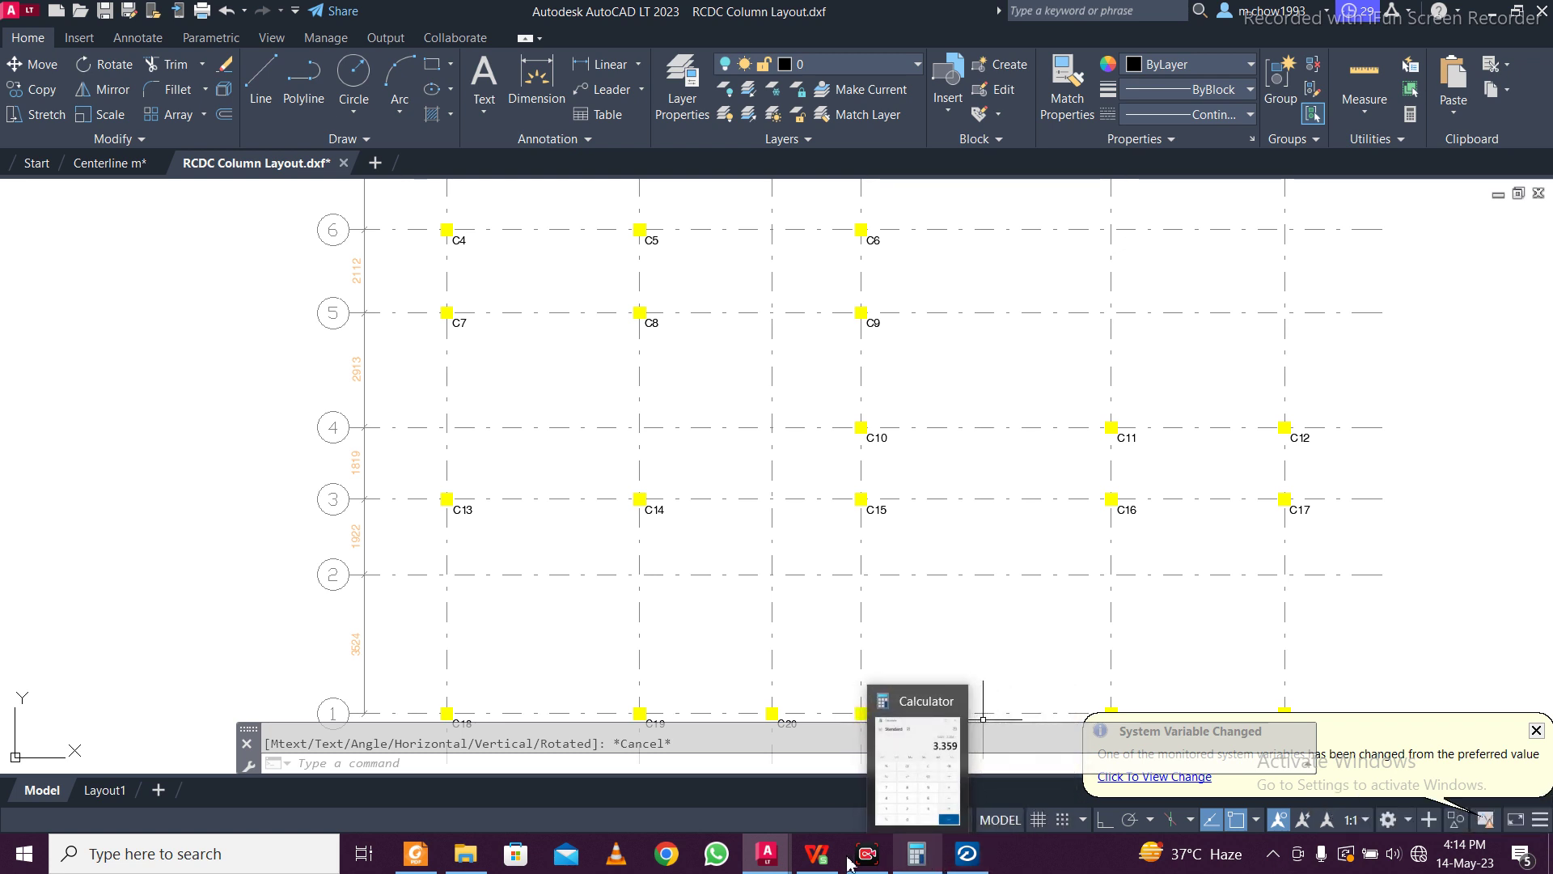
click(967, 854)
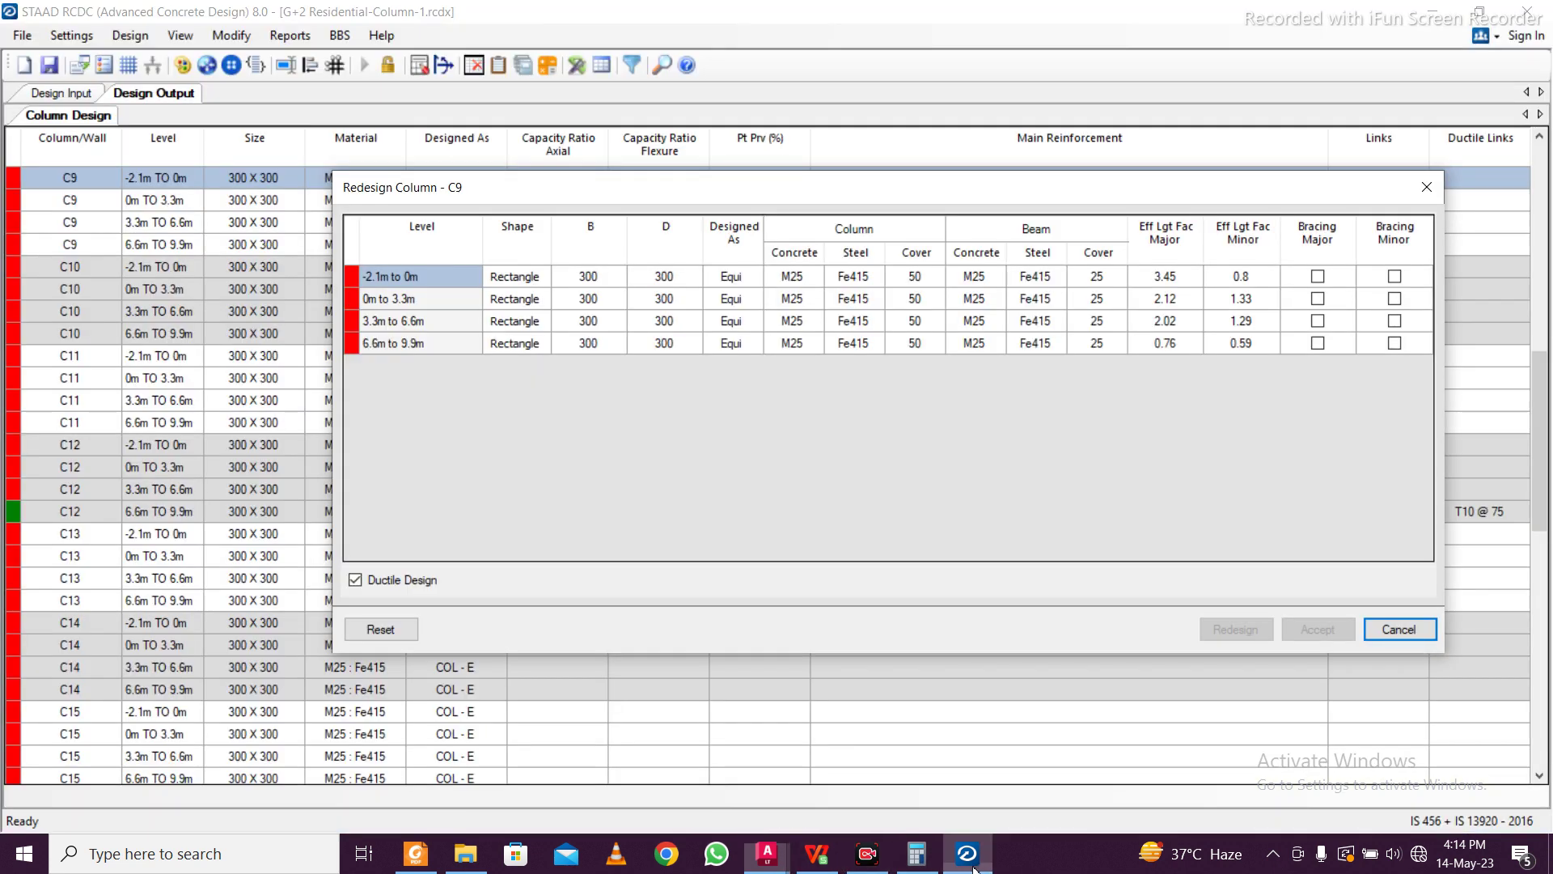
Set both B and D of C9 to 350 at all four levels
click(607, 284)
text(350)
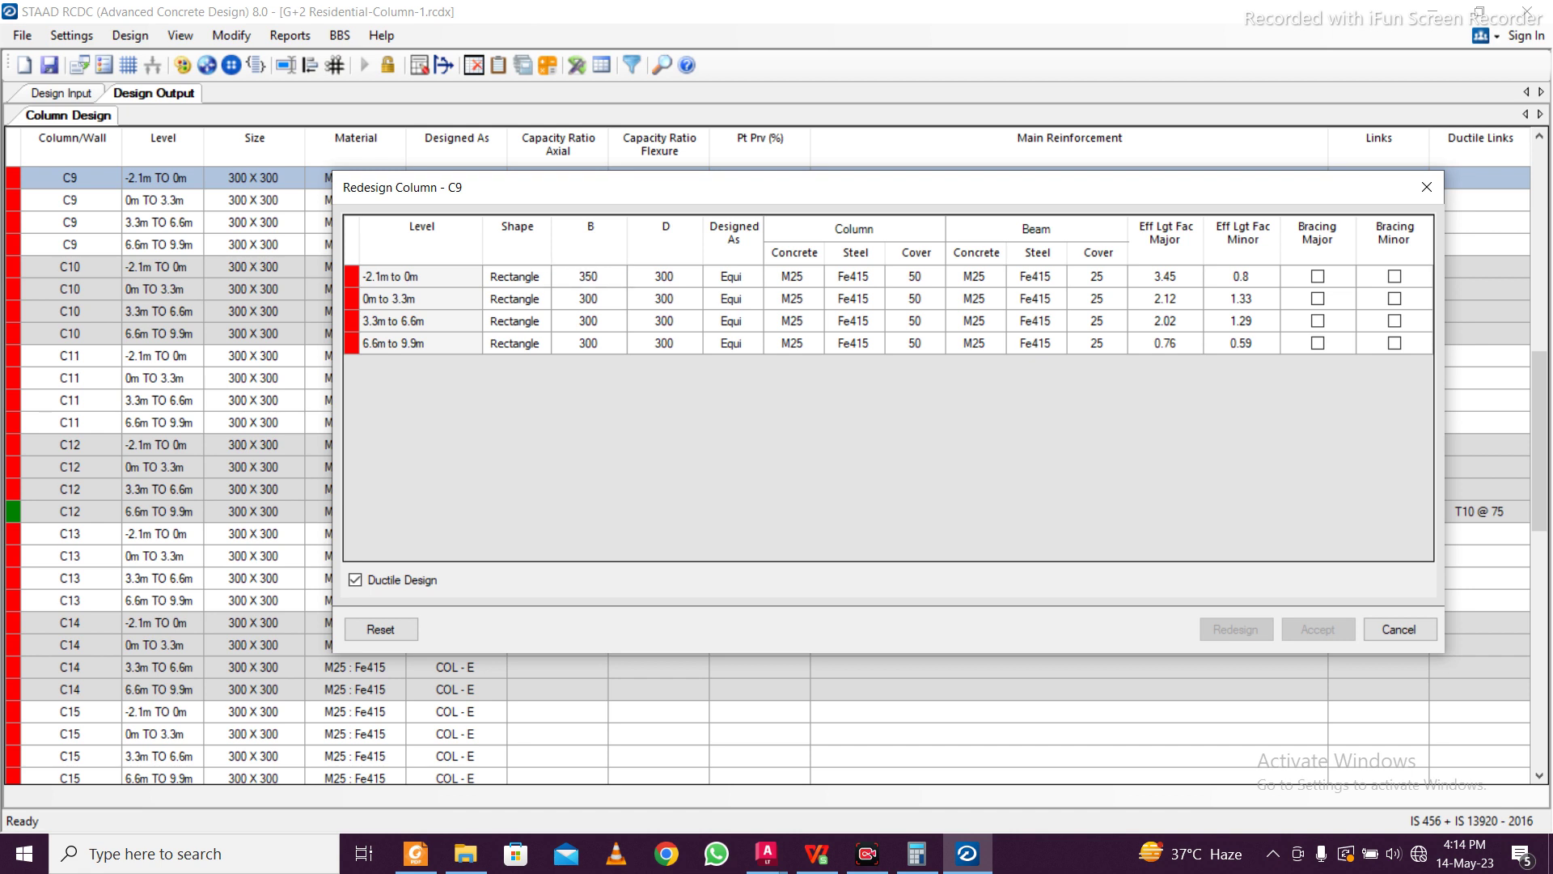
click(608, 301)
click(583, 273)
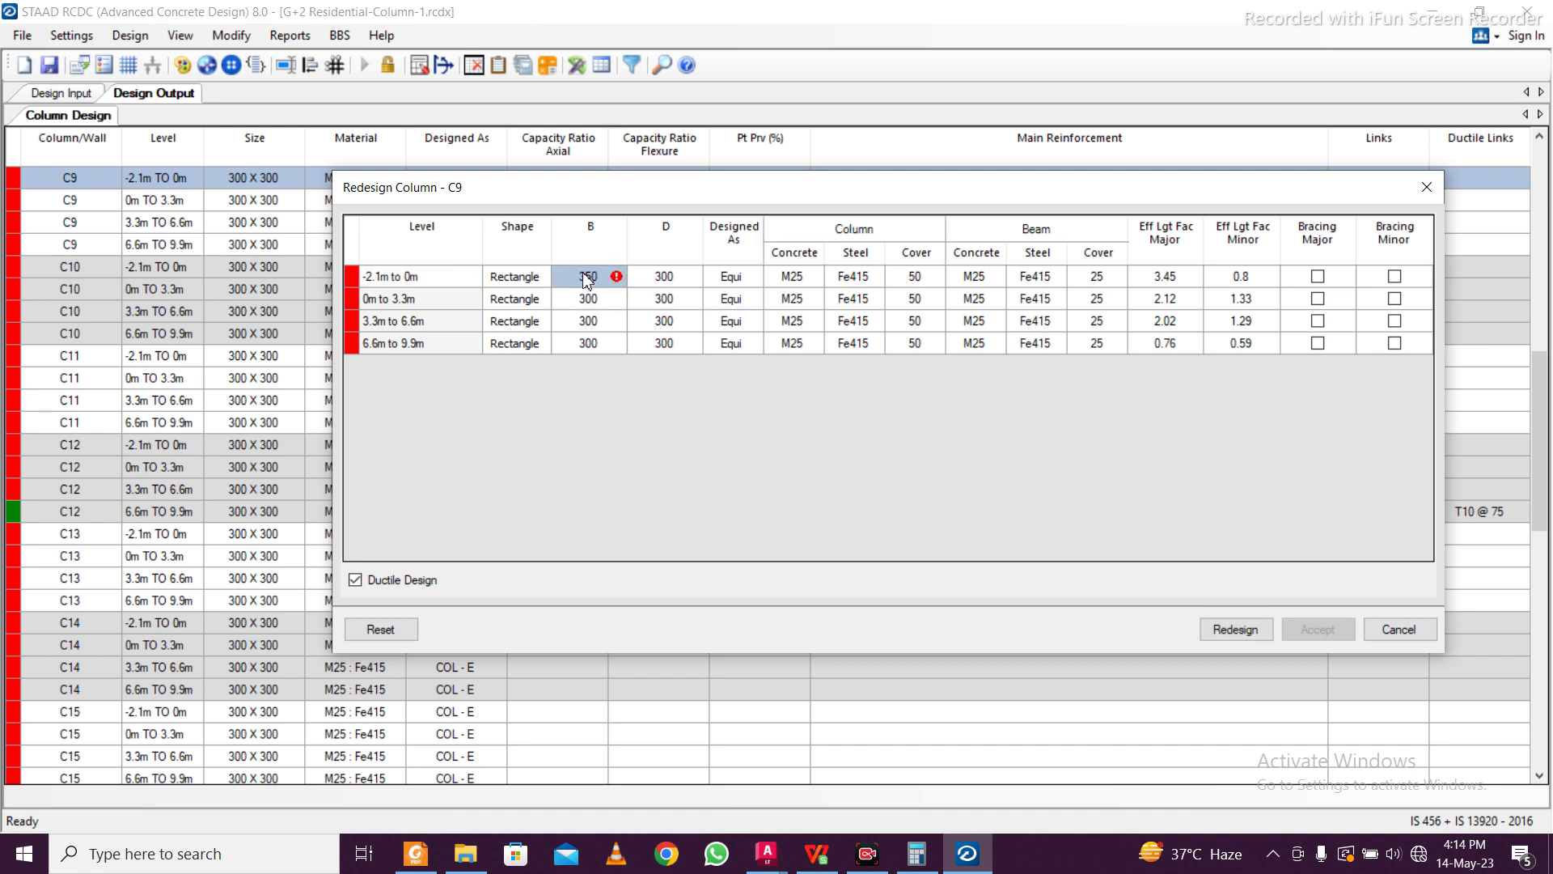
drag(597, 278, 651, 341)
key(ctrl+d)
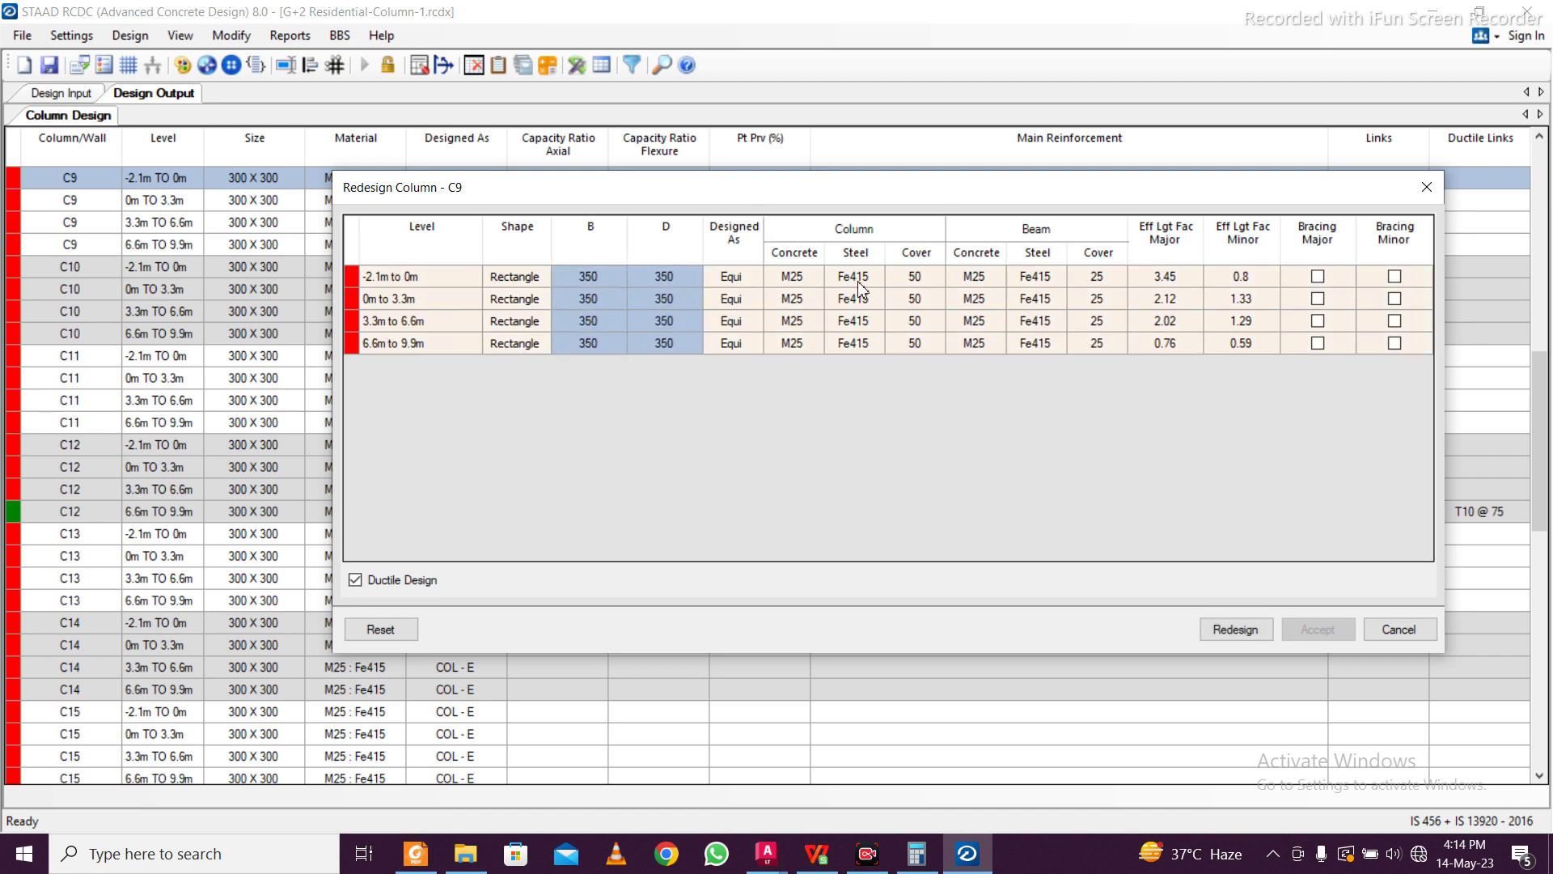
Set the column steel of C9 to Fe550 at all four levels and redesign the column
double_click(873, 280)
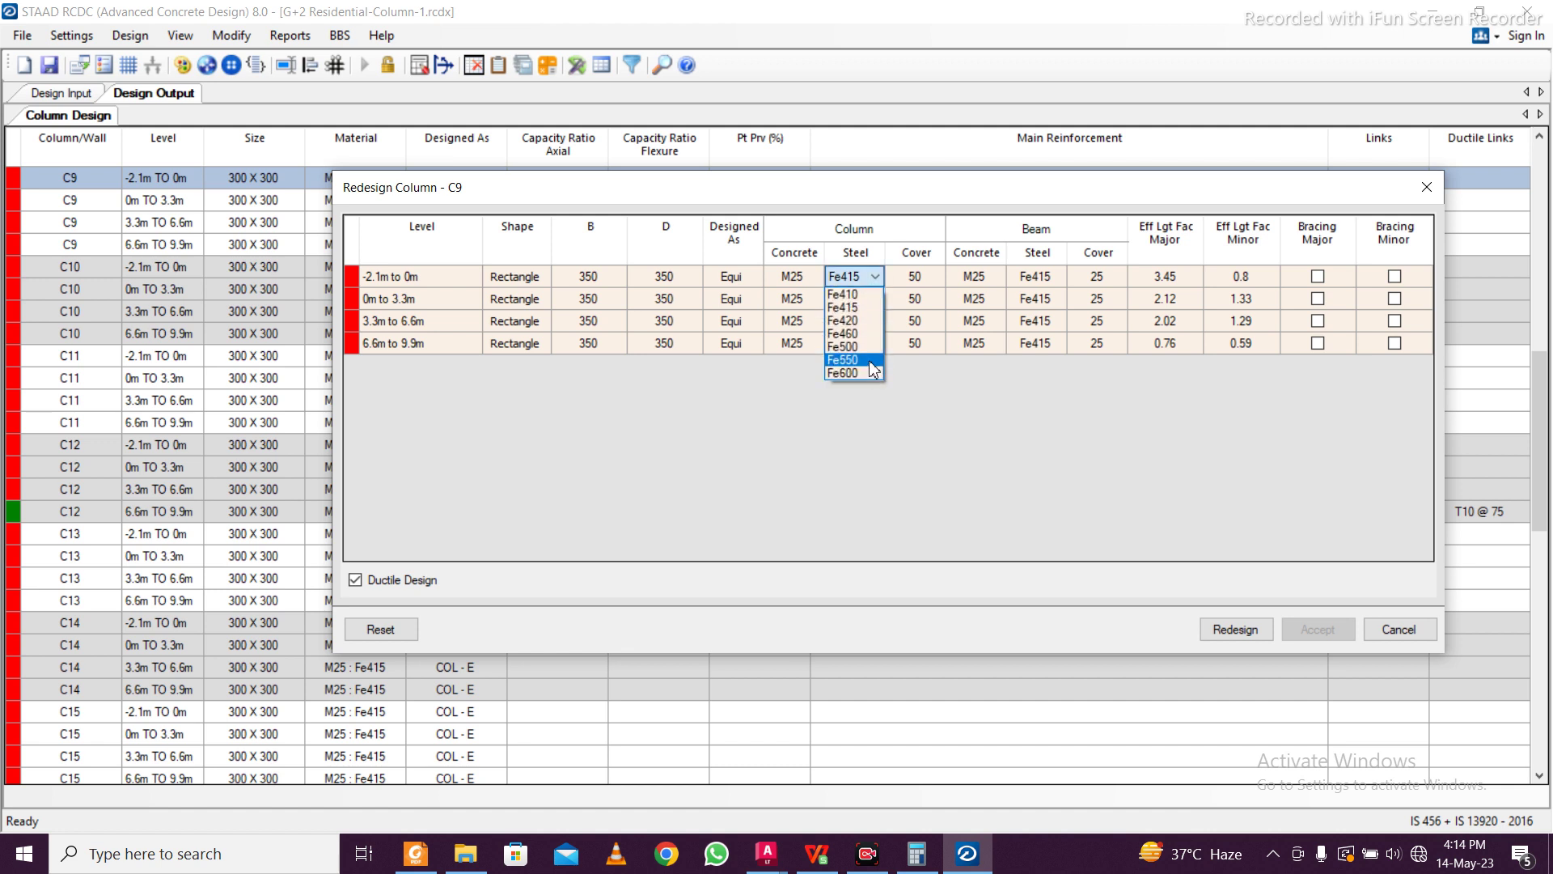
click(846, 360)
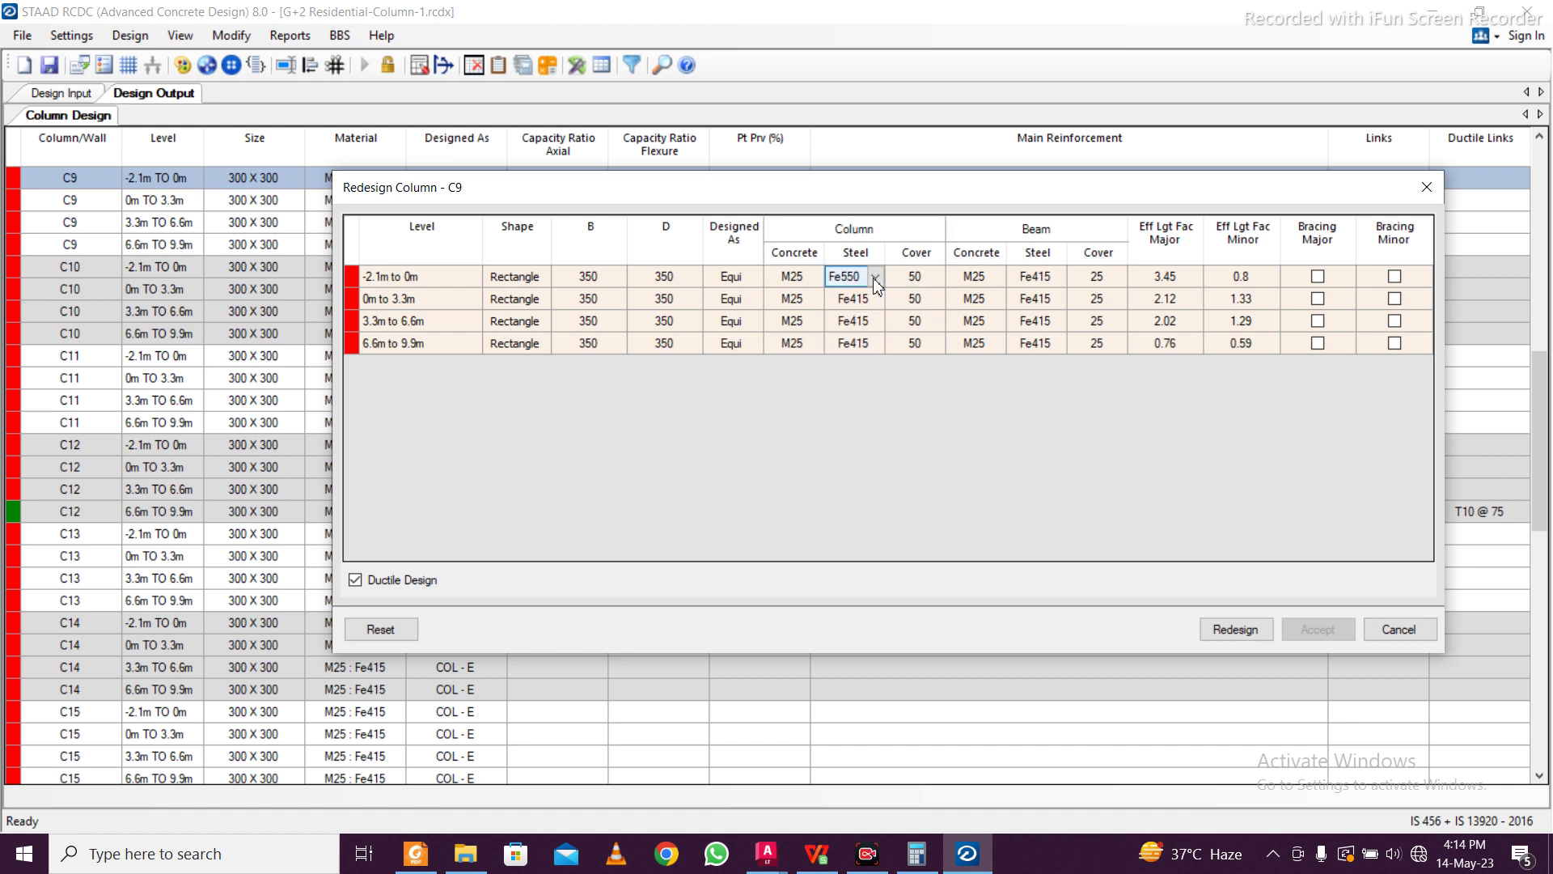
shift+click(859, 349)
click(1222, 630)
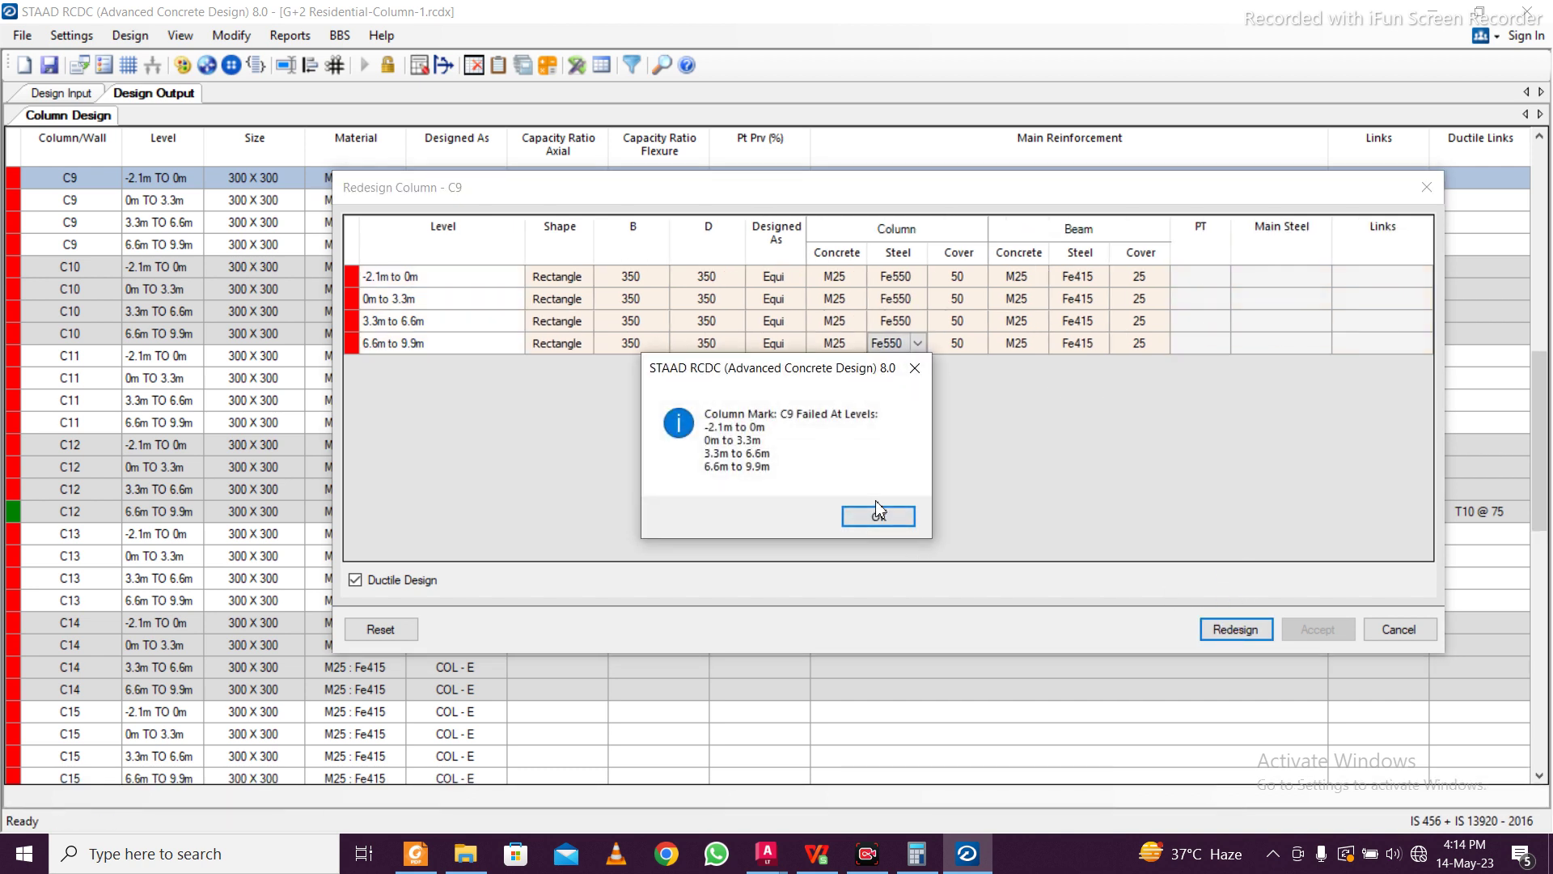
click(878, 515)
Unlock the C9 design, set both B and D to 400 at all four levels, and redesign the column
click(657, 277)
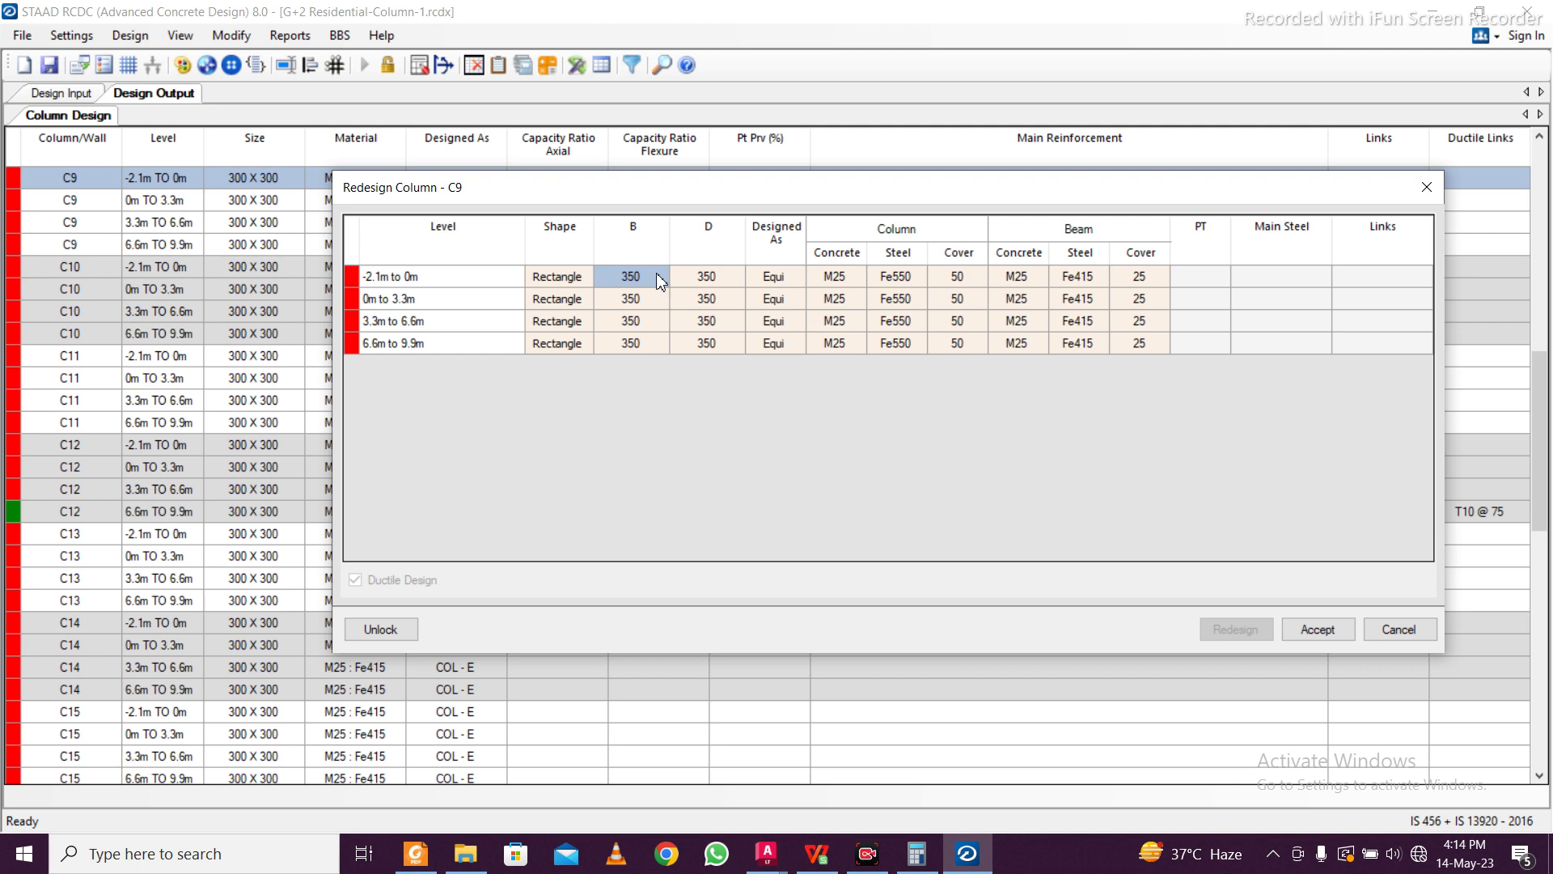
click(381, 630)
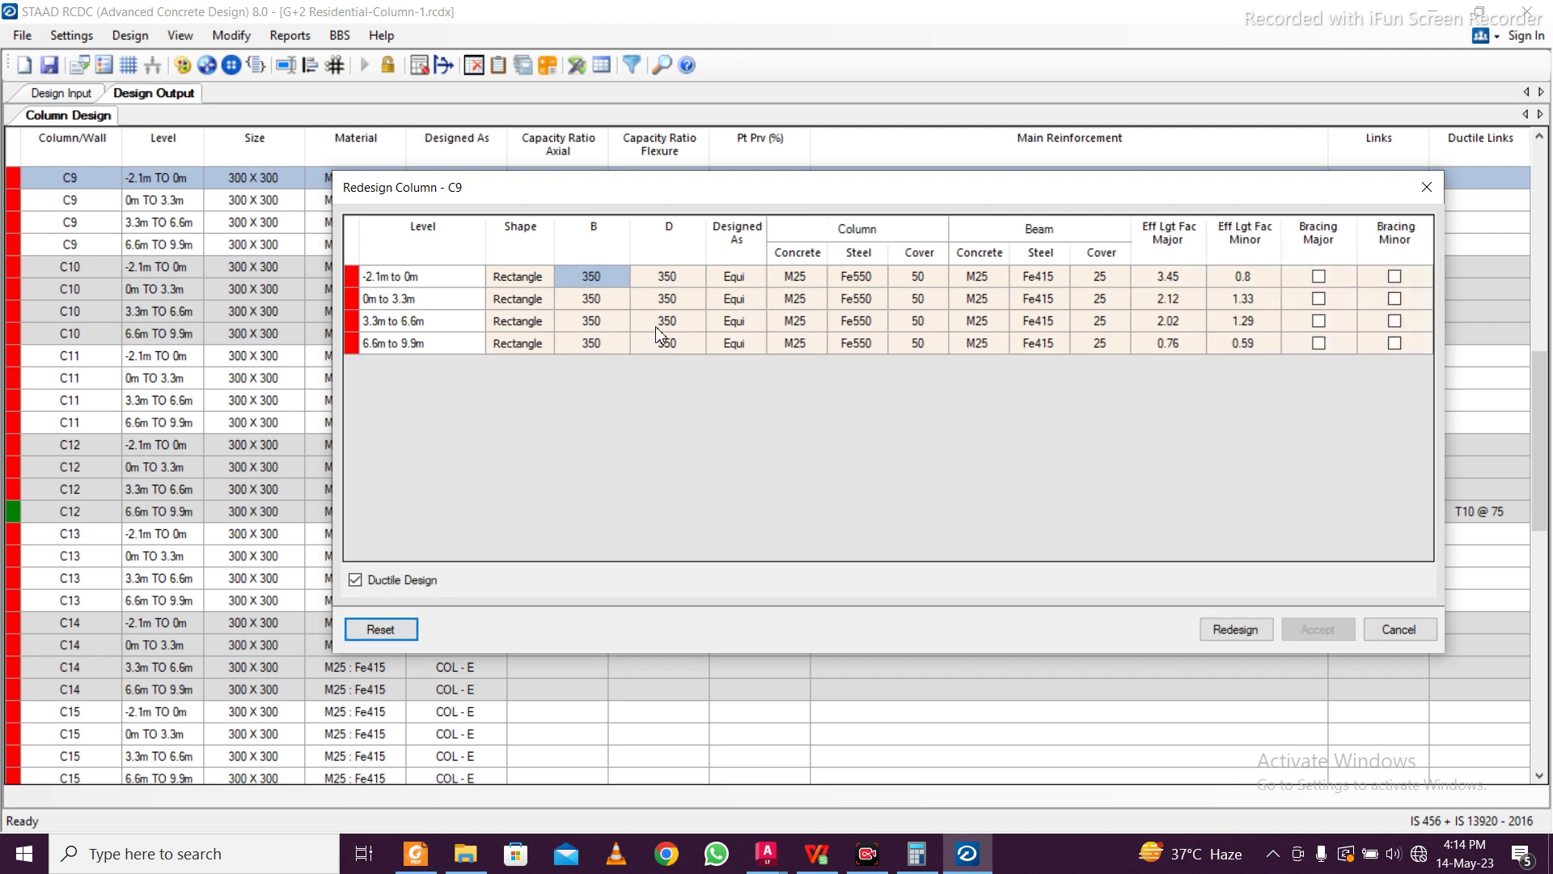
click(602, 275)
text(400)
click(786, 321)
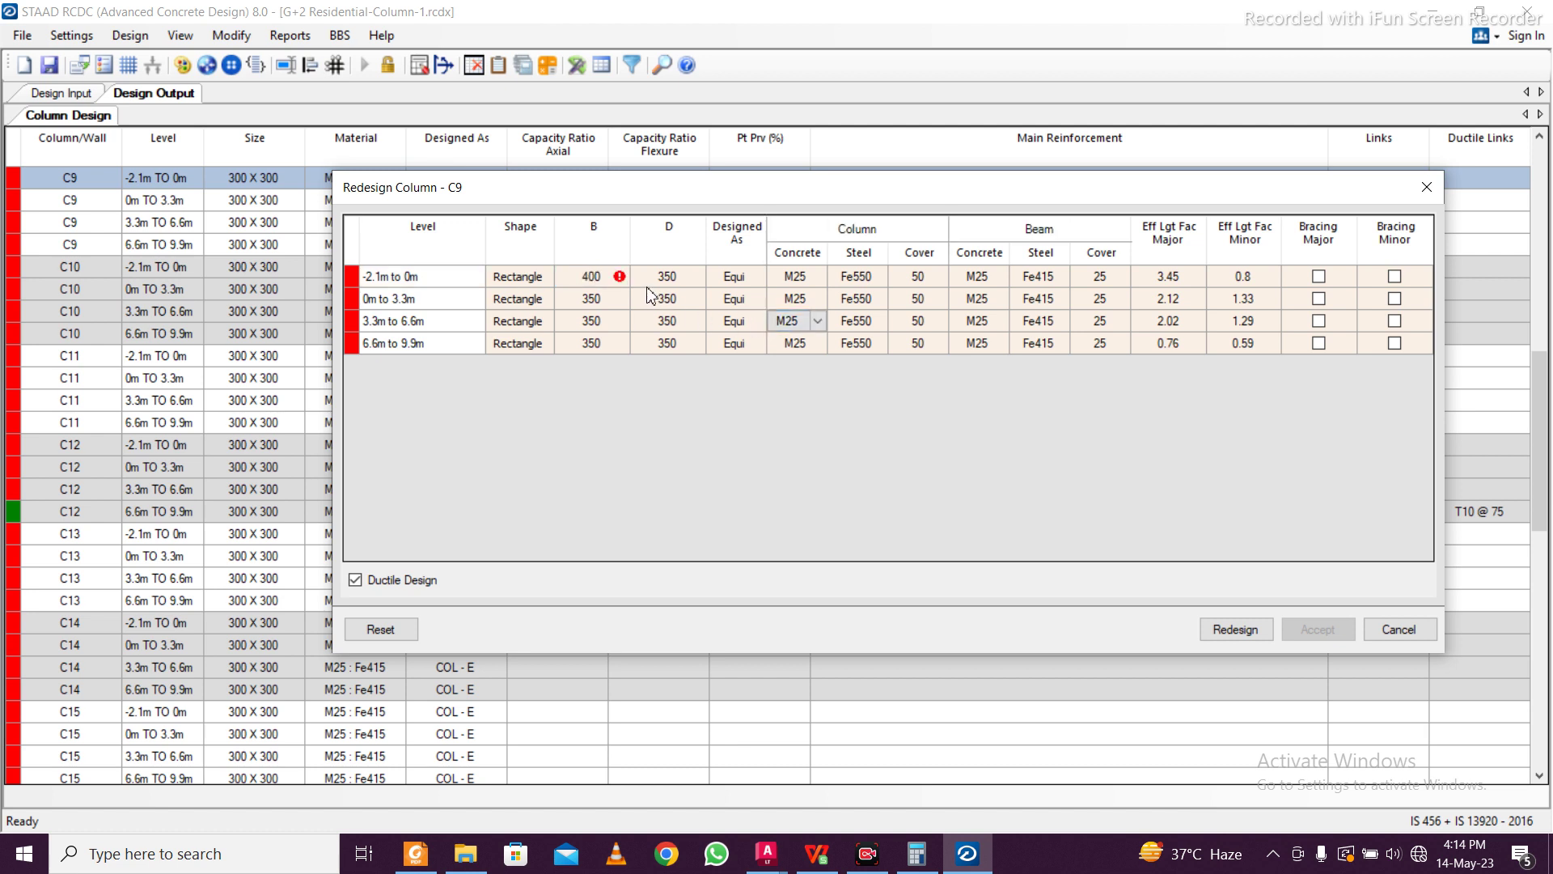
click(612, 280)
drag(598, 279, 666, 337)
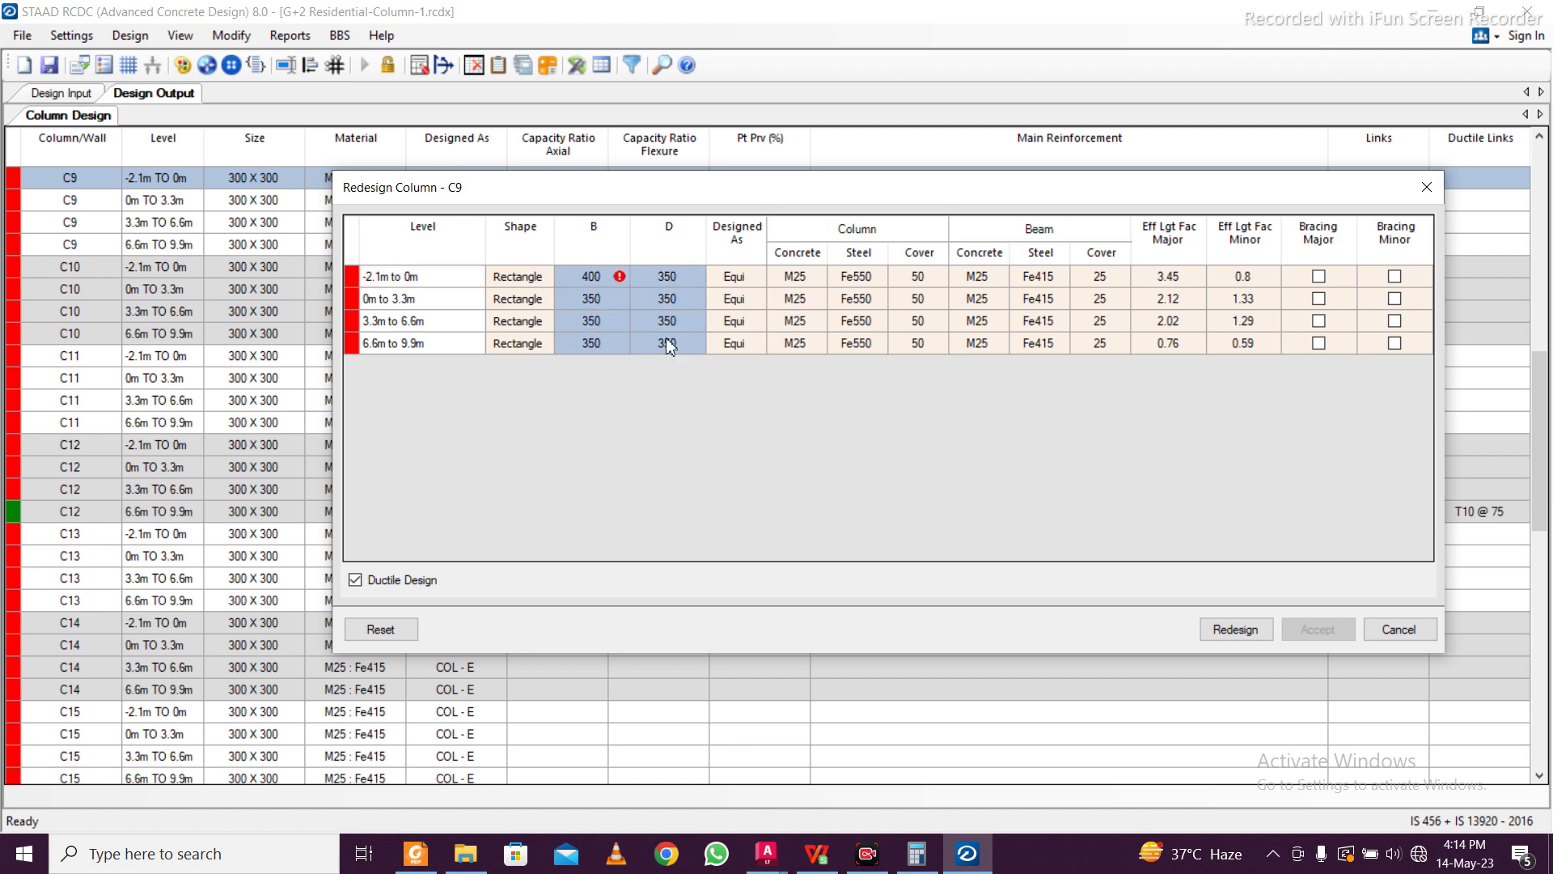
key(ctrl+v)
click(1239, 625)
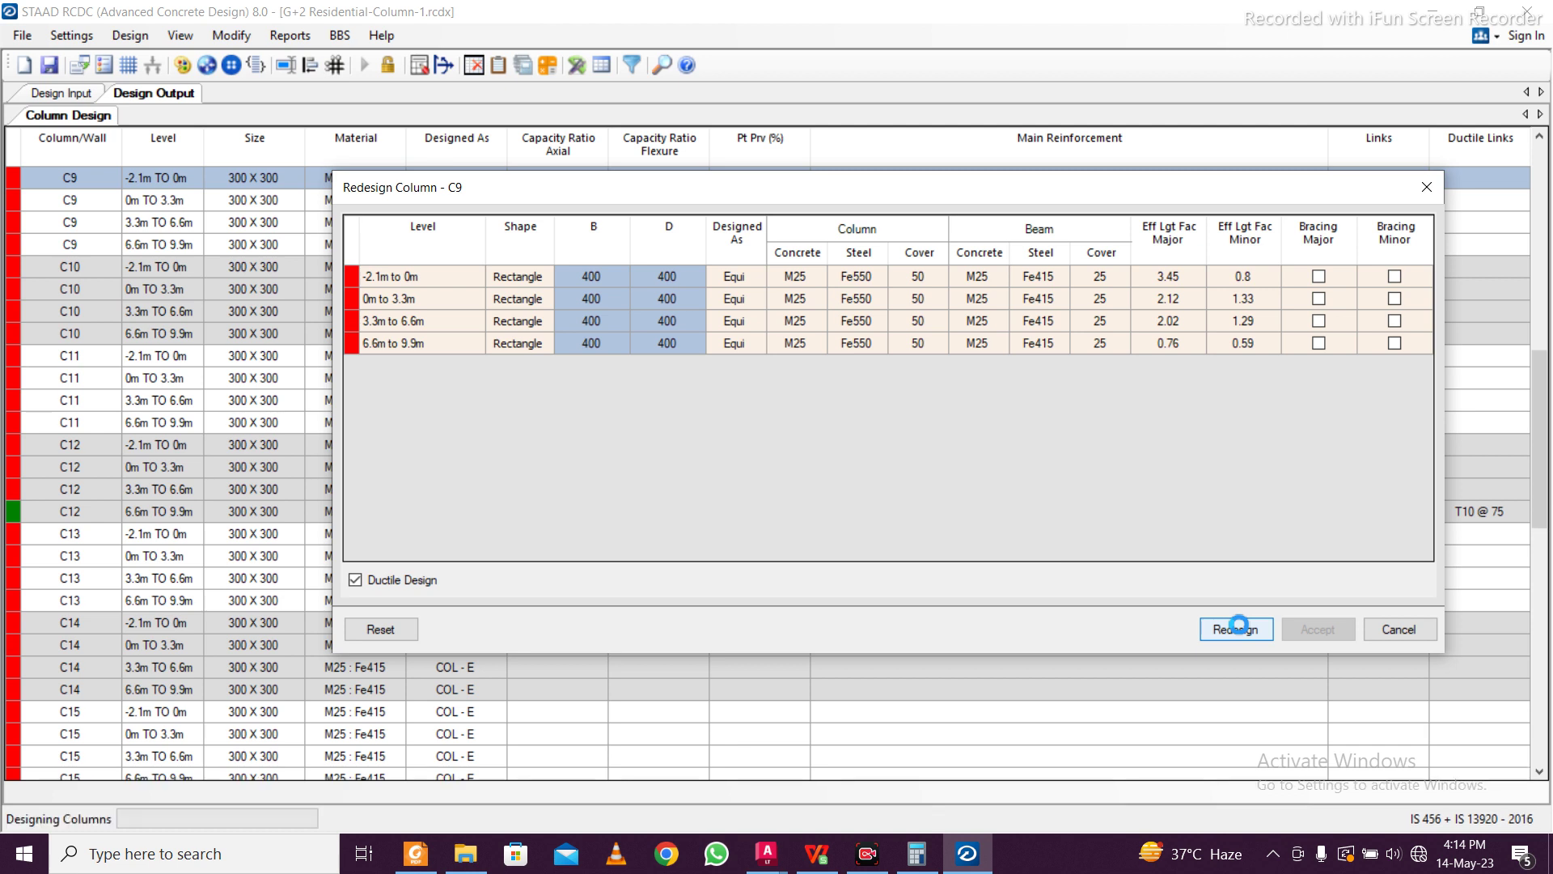
click(882, 518)
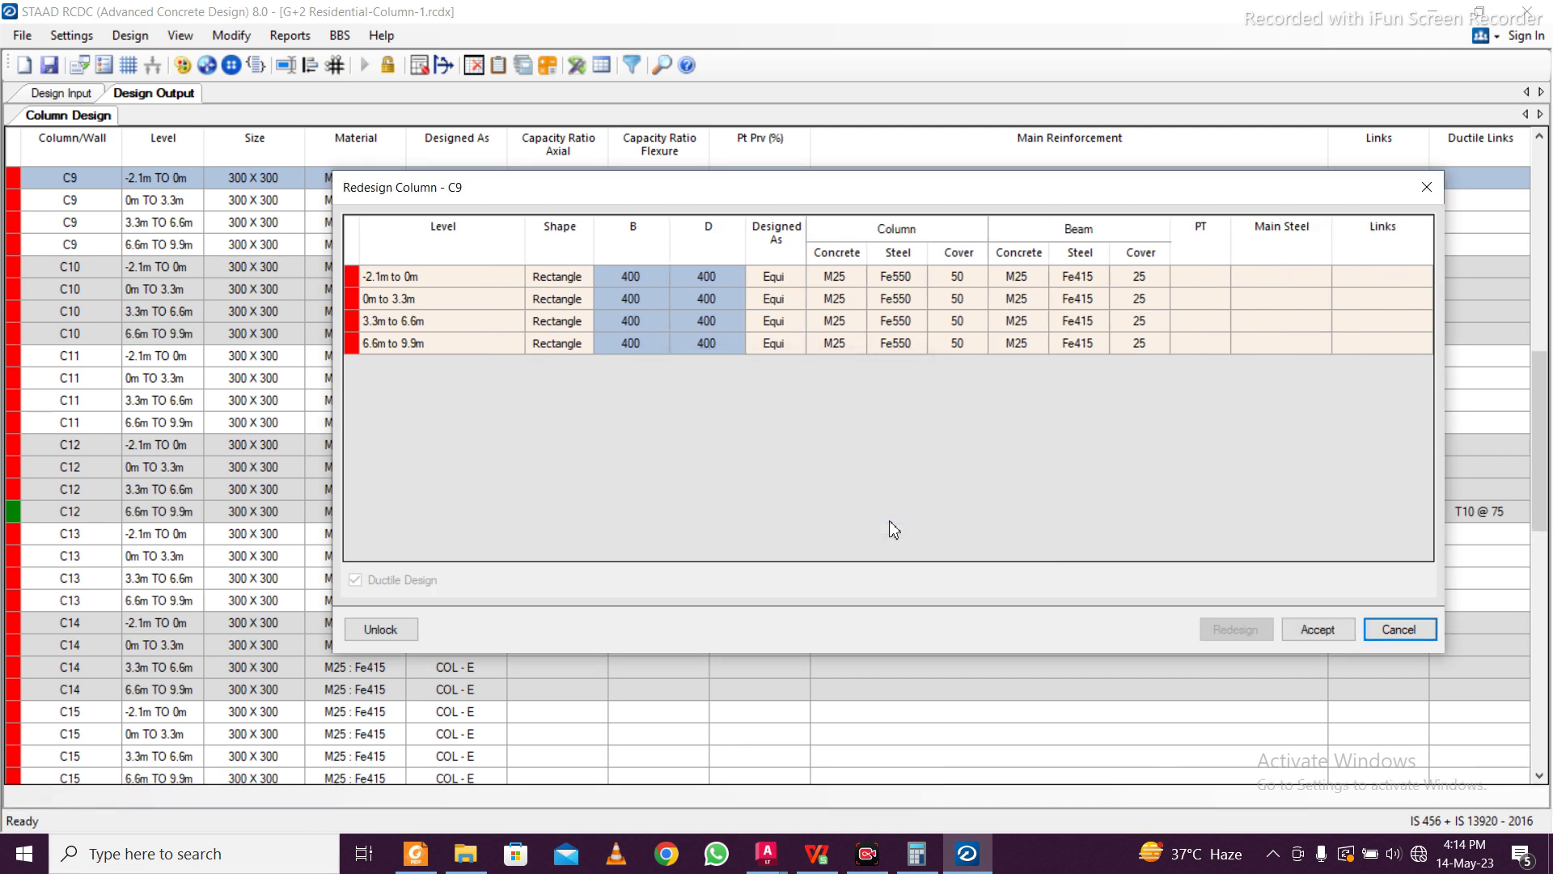
Unlock C9 again, set both B and D to 500 at all four levels, and rerun its redesign
click(405, 629)
click(801, 348)
click(612, 286)
text(500)
click(759, 296)
click(577, 280)
drag(600, 280, 651, 338)
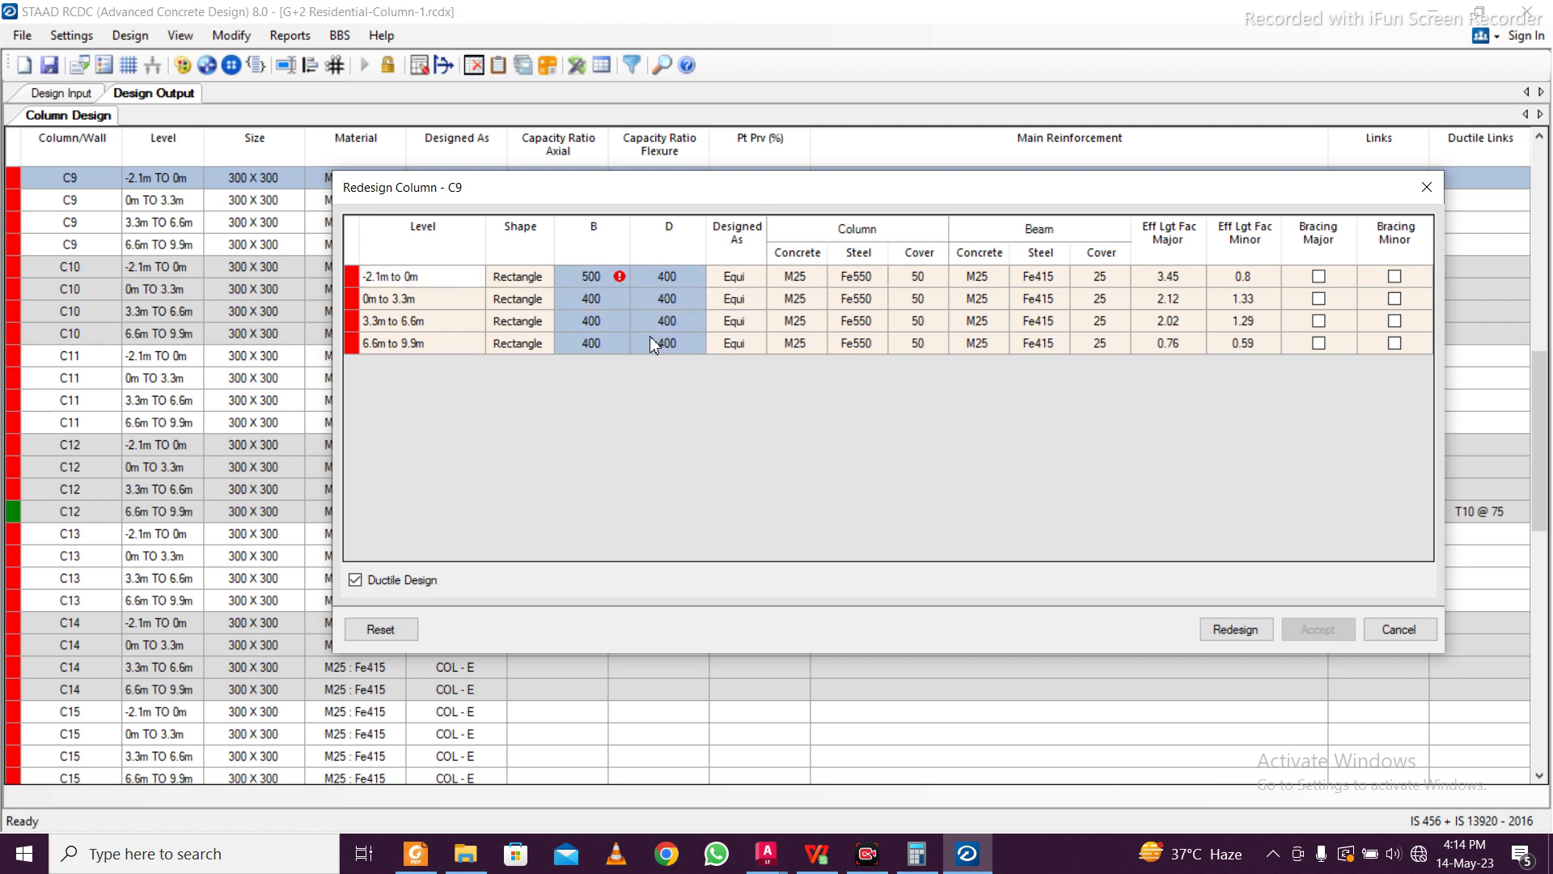
key(ctrl+d)
click(1228, 625)
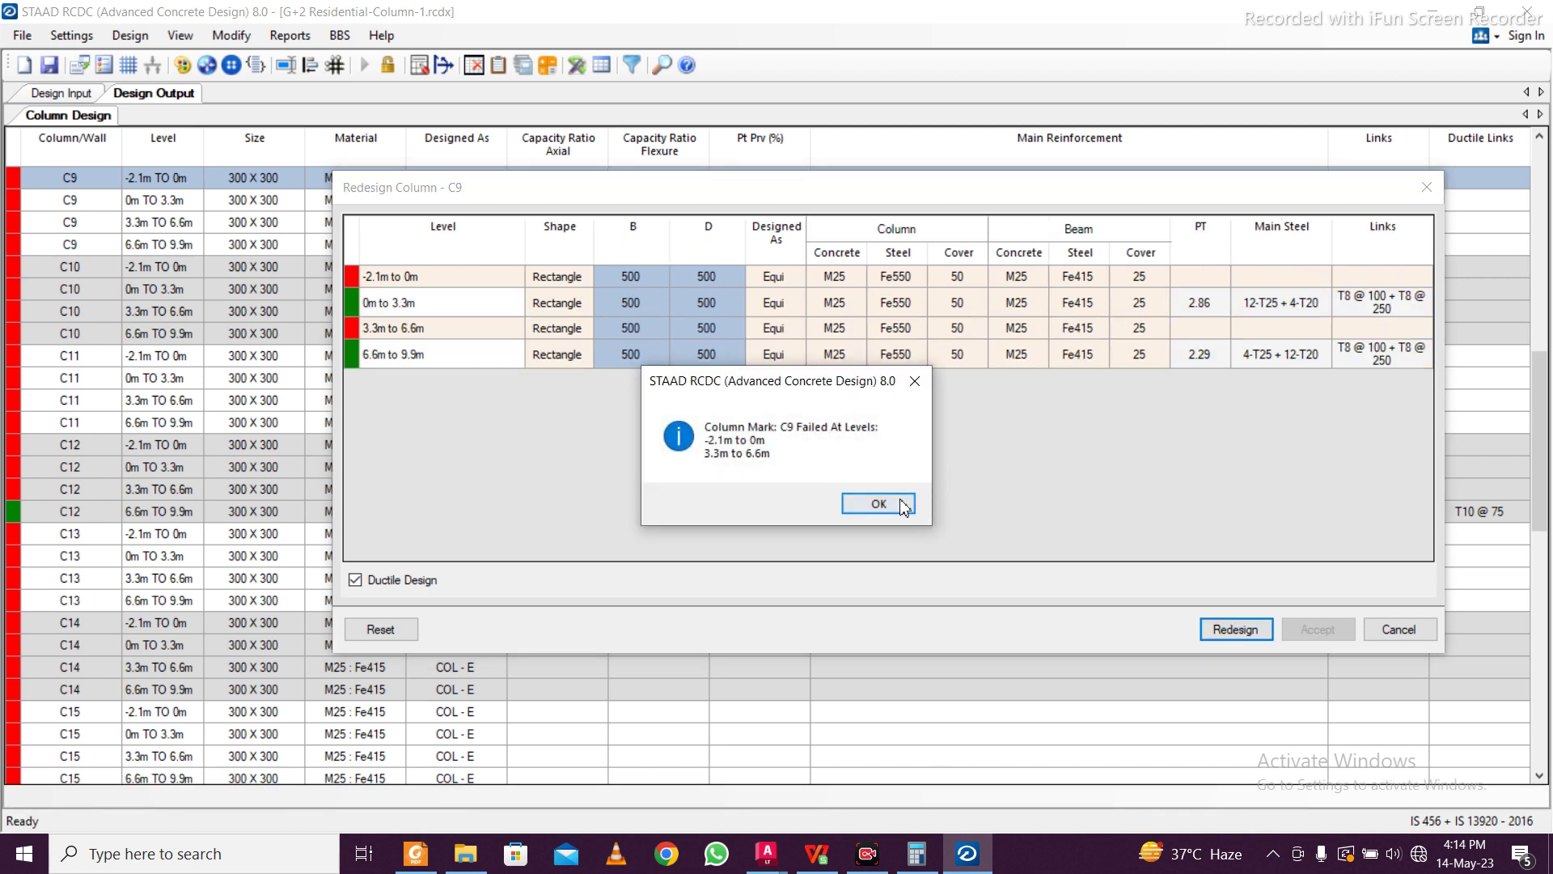
click(879, 503)
Unlock C9, set both B and D to 600 at all four levels, redesign the column and accept the design
click(407, 630)
click(612, 275)
text(600)
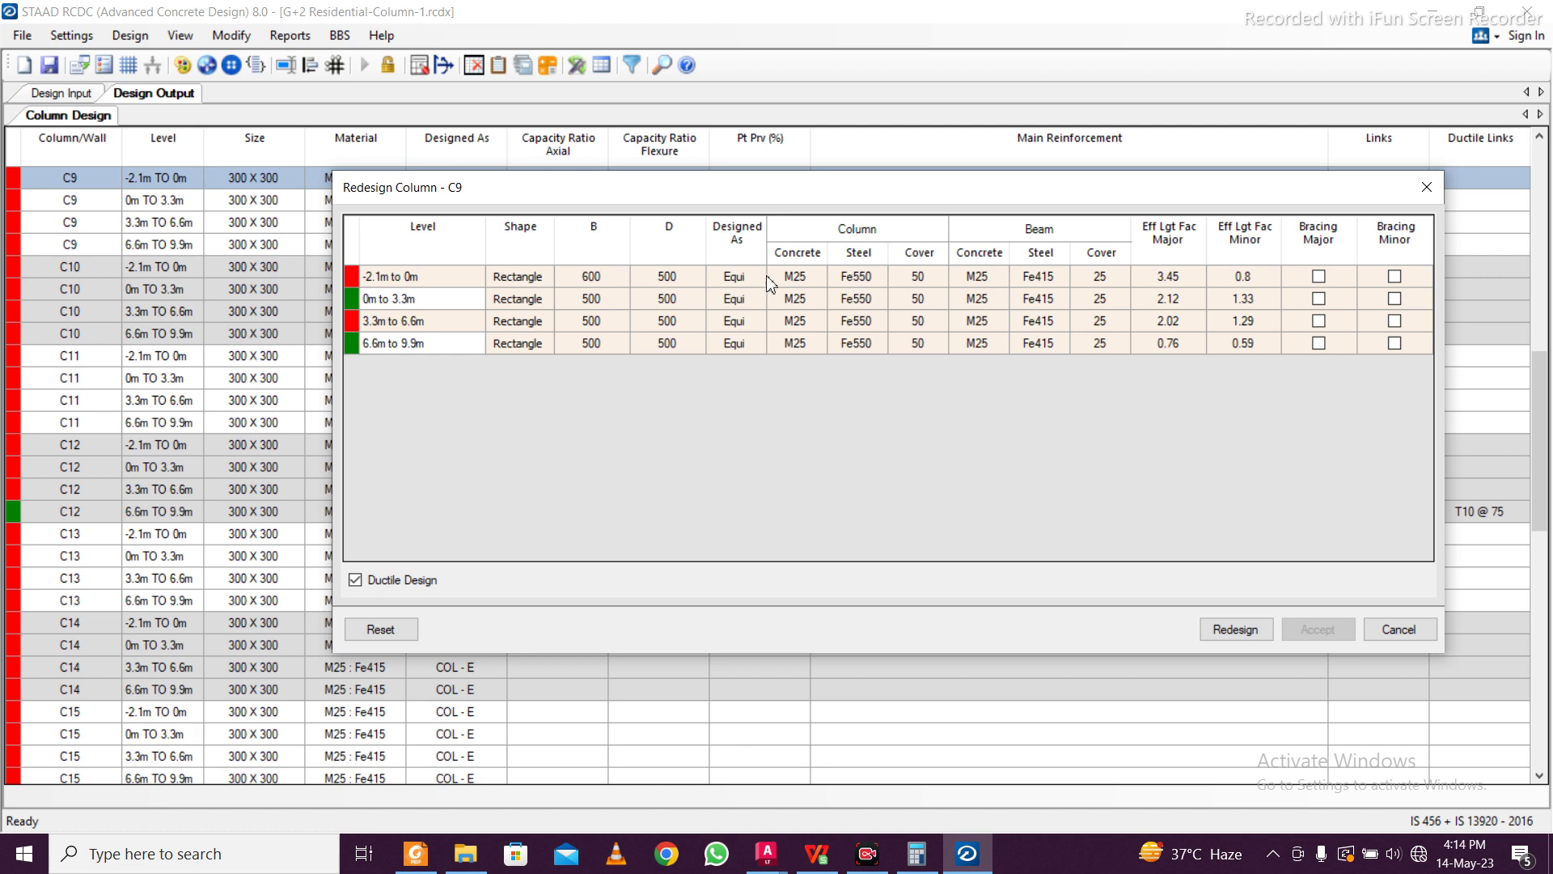
click(590, 277)
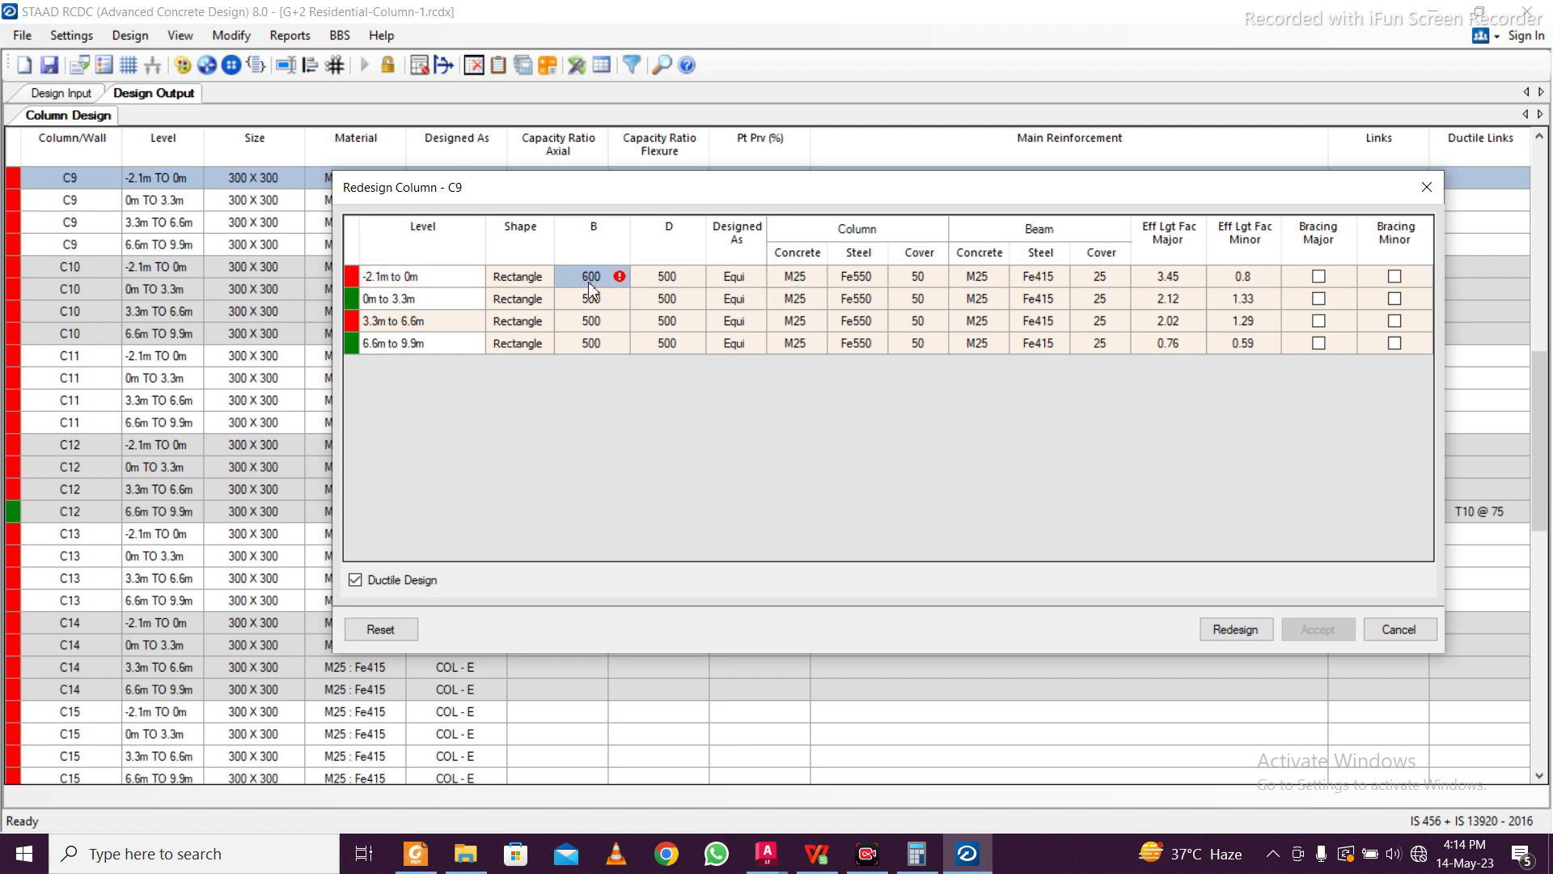
drag(577, 281, 660, 350)
click(1236, 630)
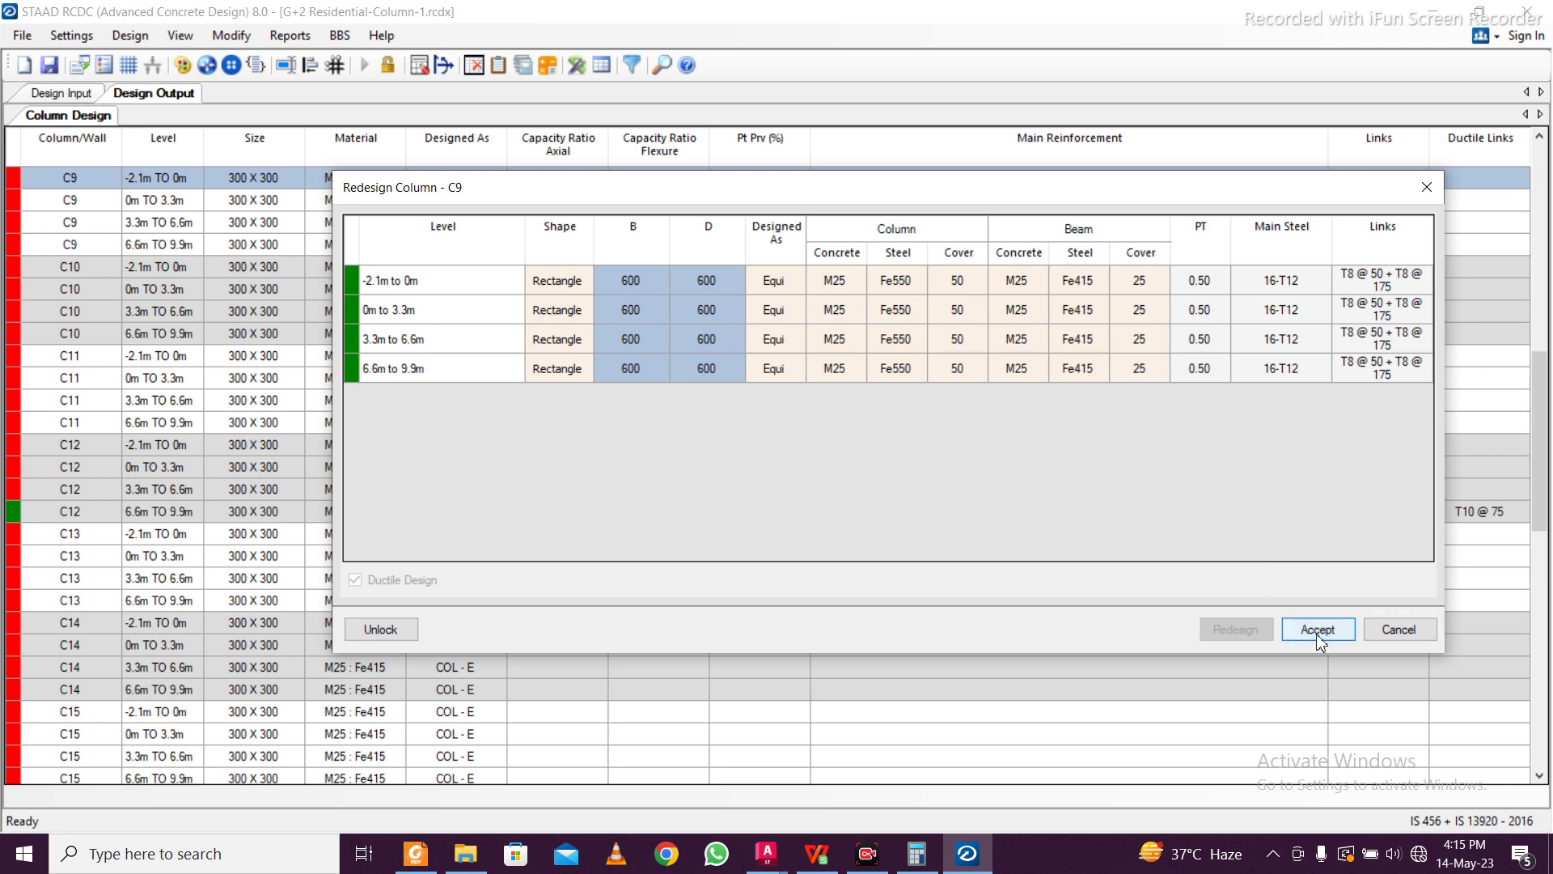
click(1319, 637)
Open the column redesign table for C10
scroll(332, 377, up, 5)
scroll(331, 377, down, 4)
click(160, 356)
right_click(160, 357)
click(275, 454)
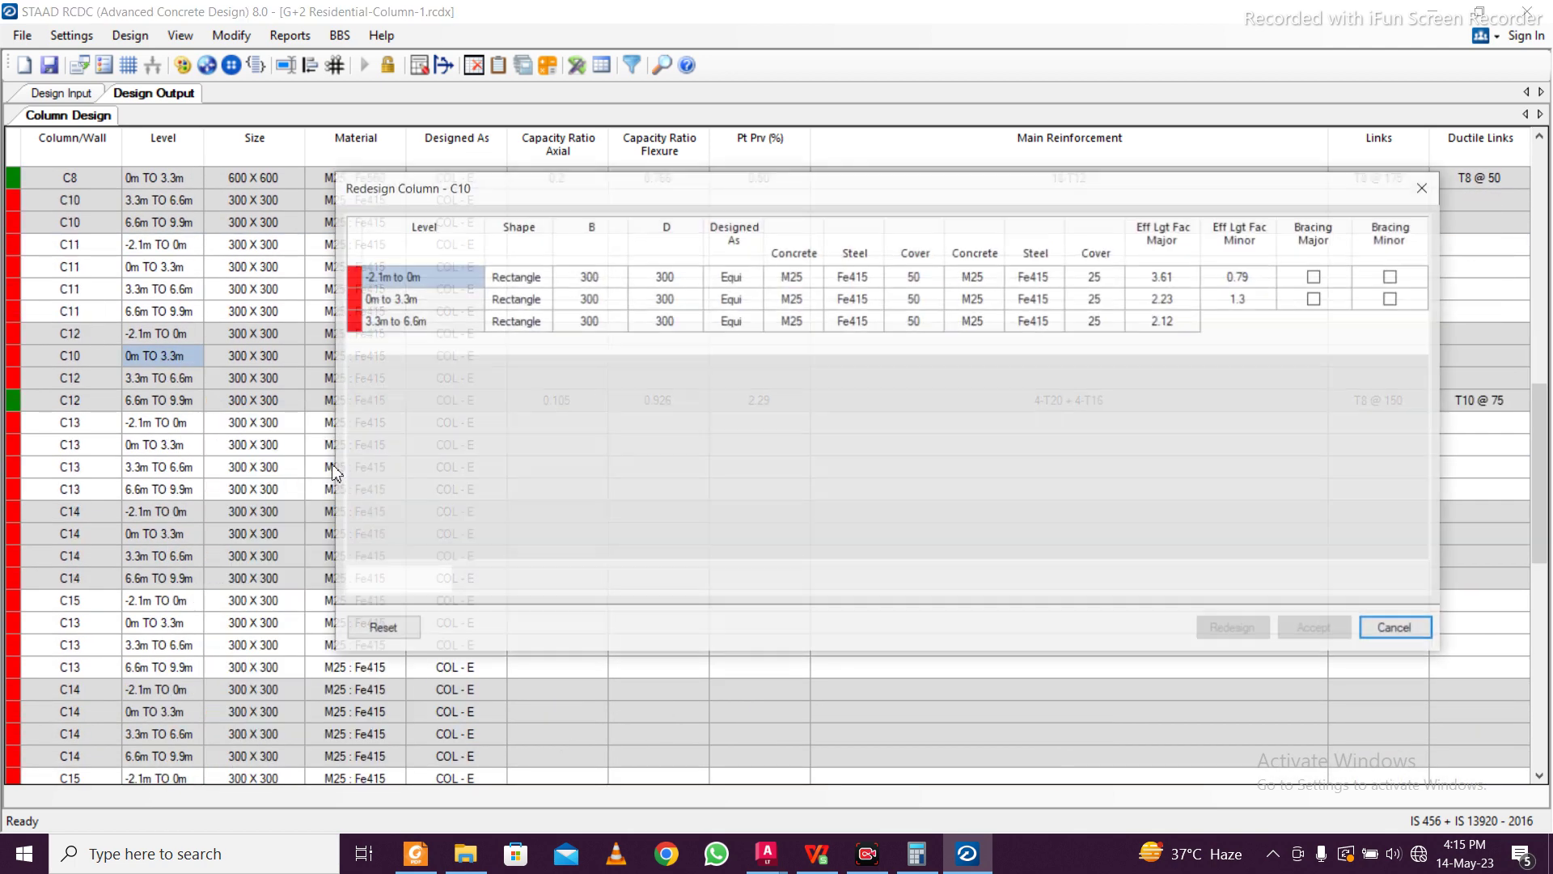
Set B of C10 to 600 at the -2.1m to 0m level
click(781, 301)
click(588, 277)
text(60)
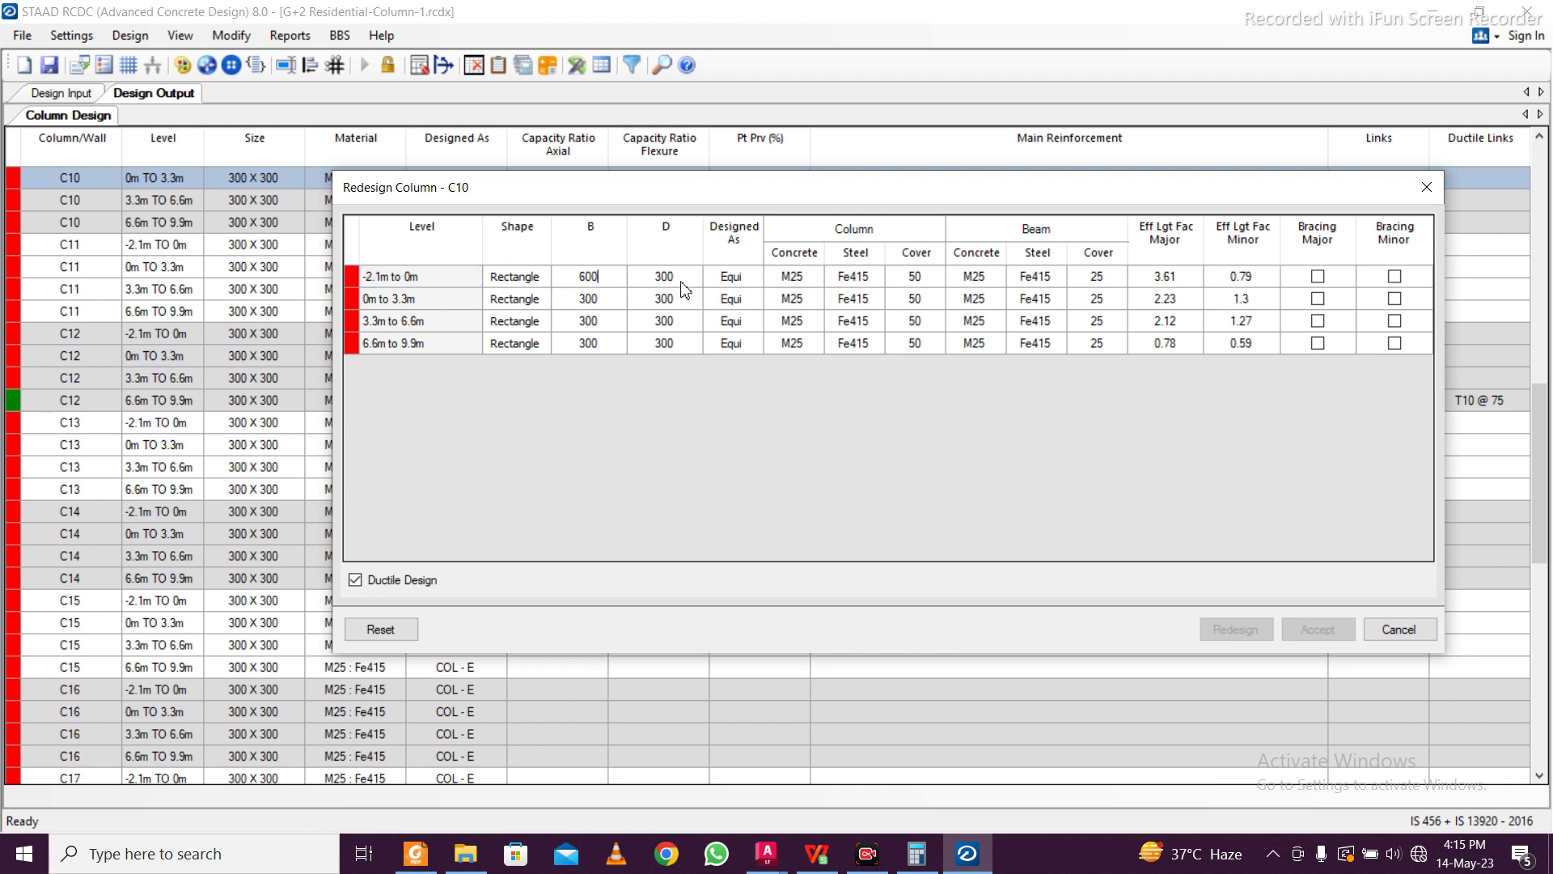
Set column C10's B and D dimensions to 600 at all four levels
click(778, 305)
click(598, 273)
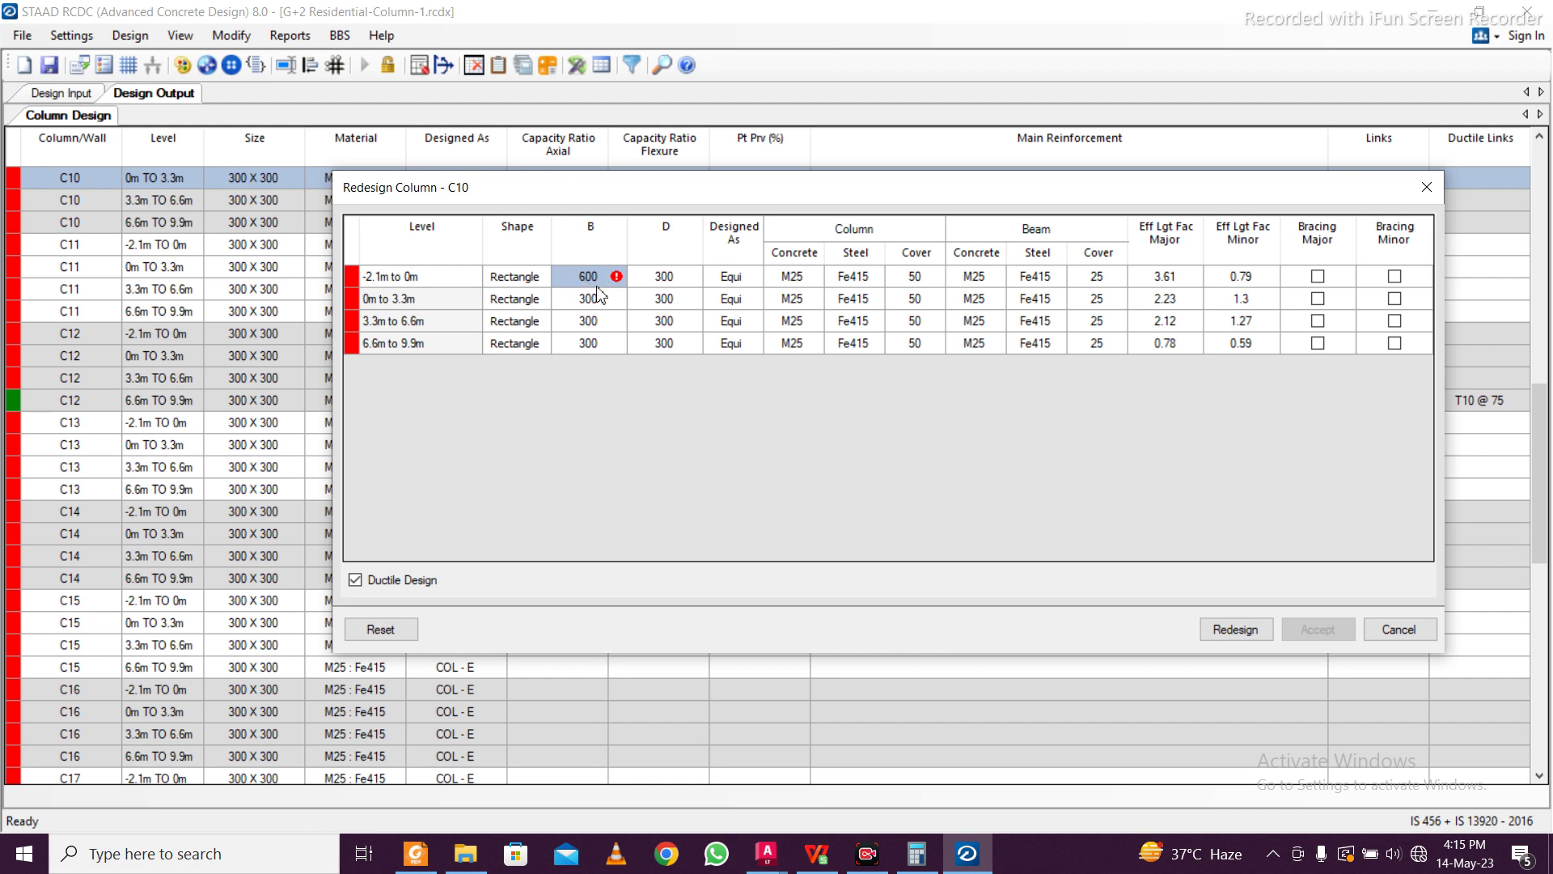
drag(581, 277, 645, 341)
Set the column steel grade to Fe550 at all four levels of C10 and run the redesign
click(867, 276)
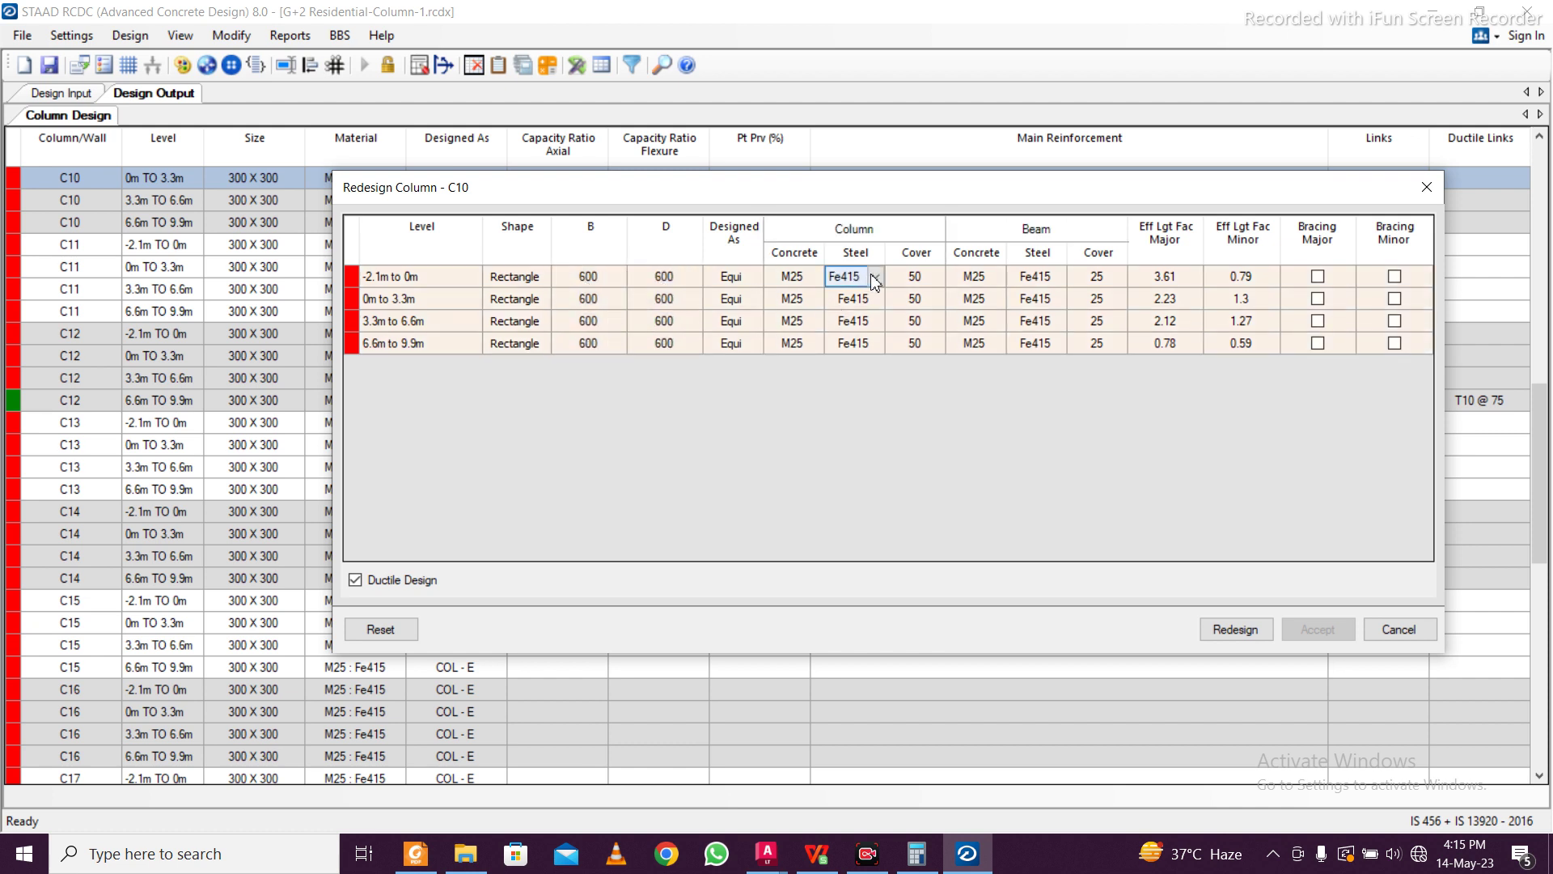
click(875, 278)
click(849, 358)
click(882, 301)
click(857, 275)
drag(854, 297, 859, 343)
click(1236, 629)
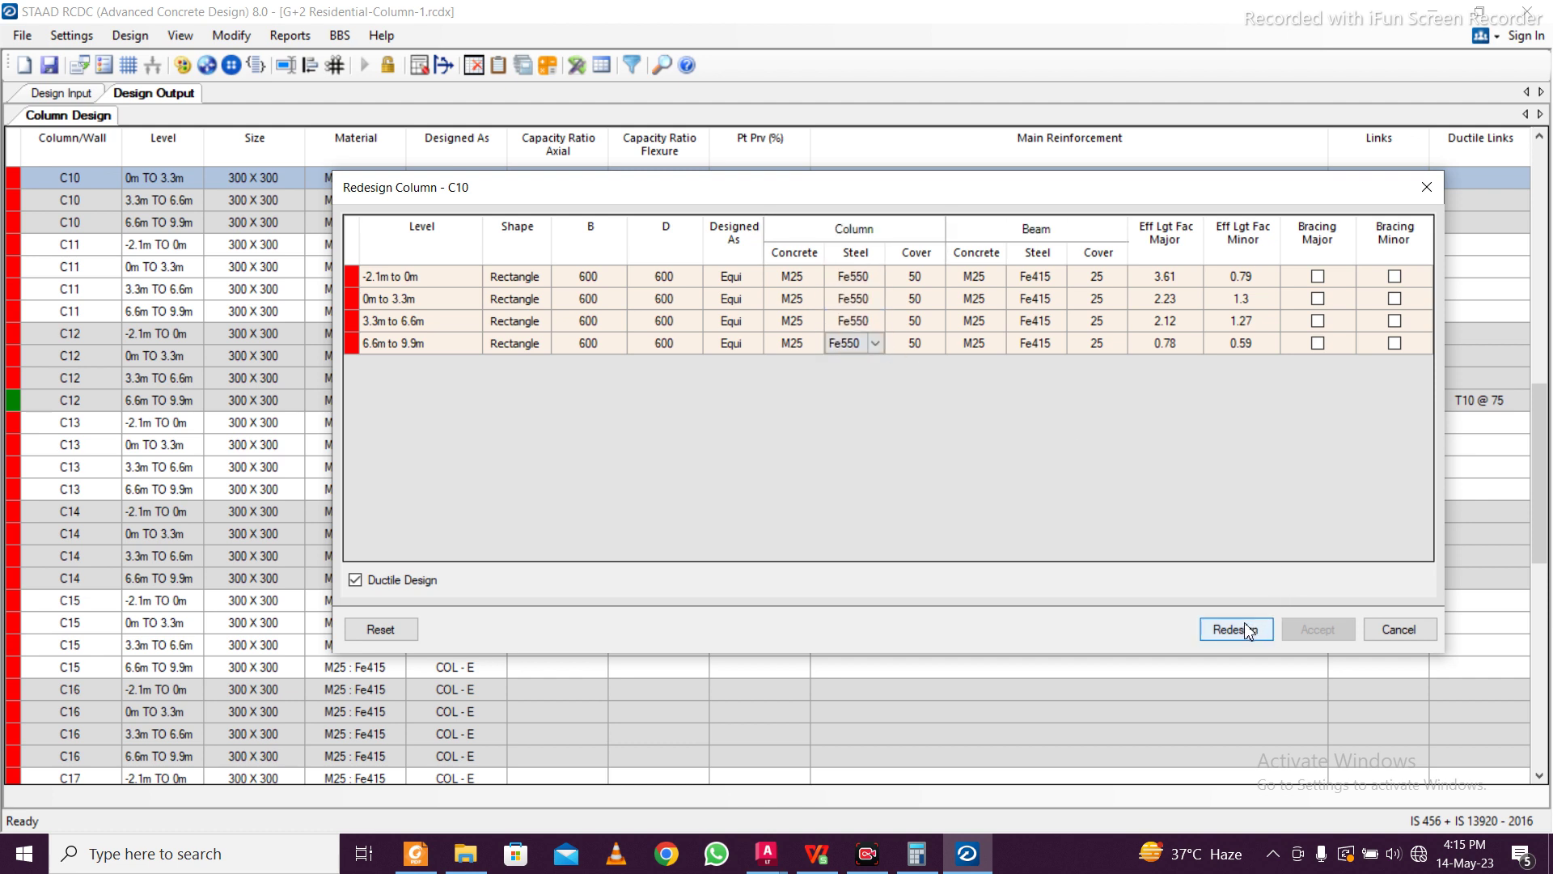
click(1269, 630)
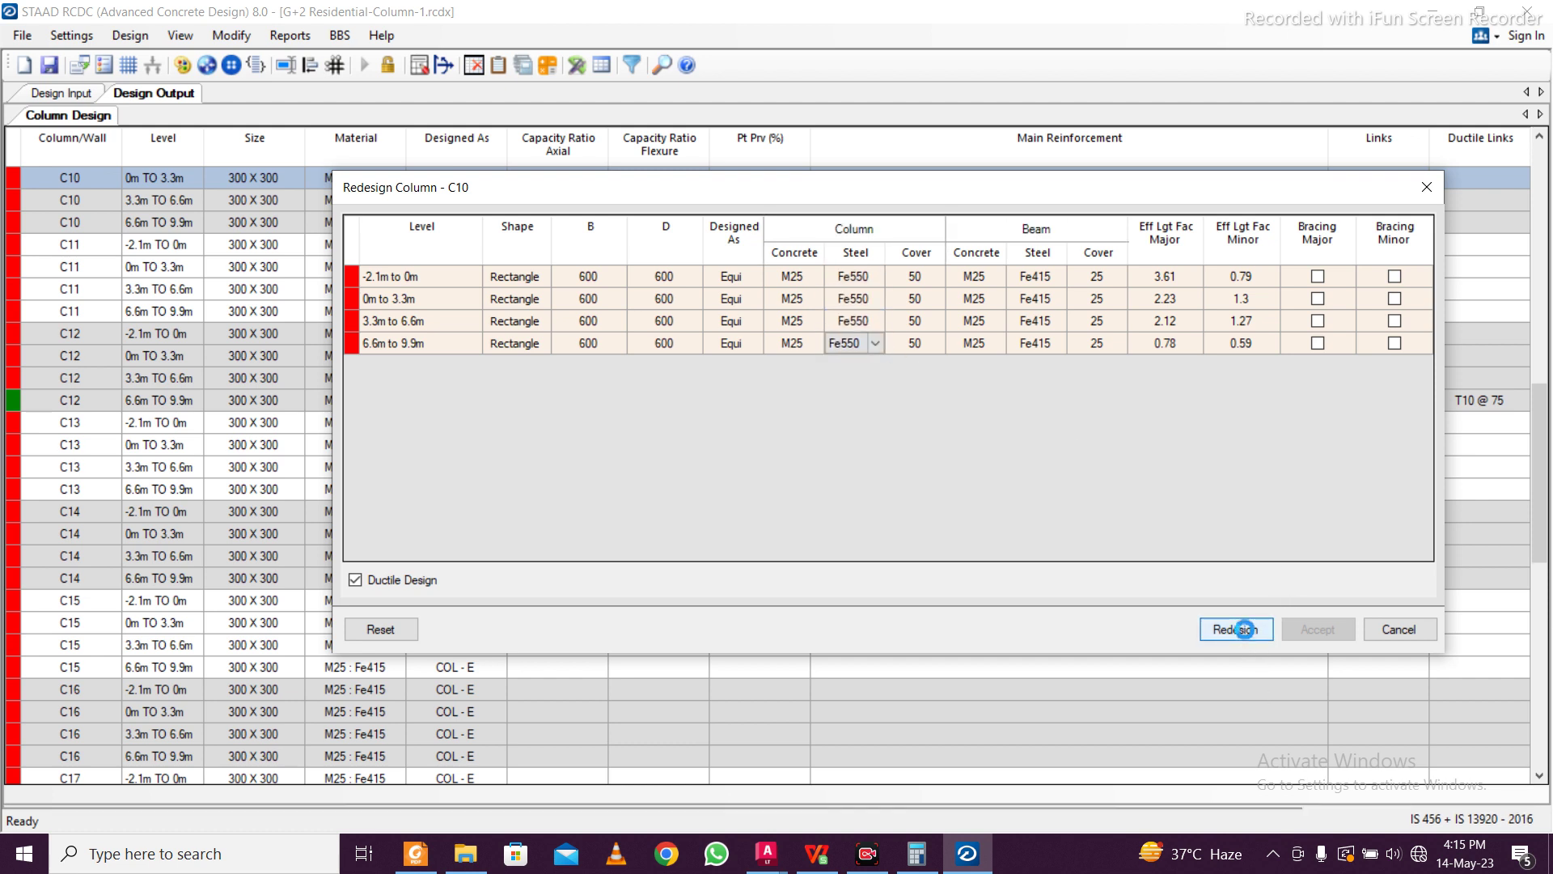
click(913, 511)
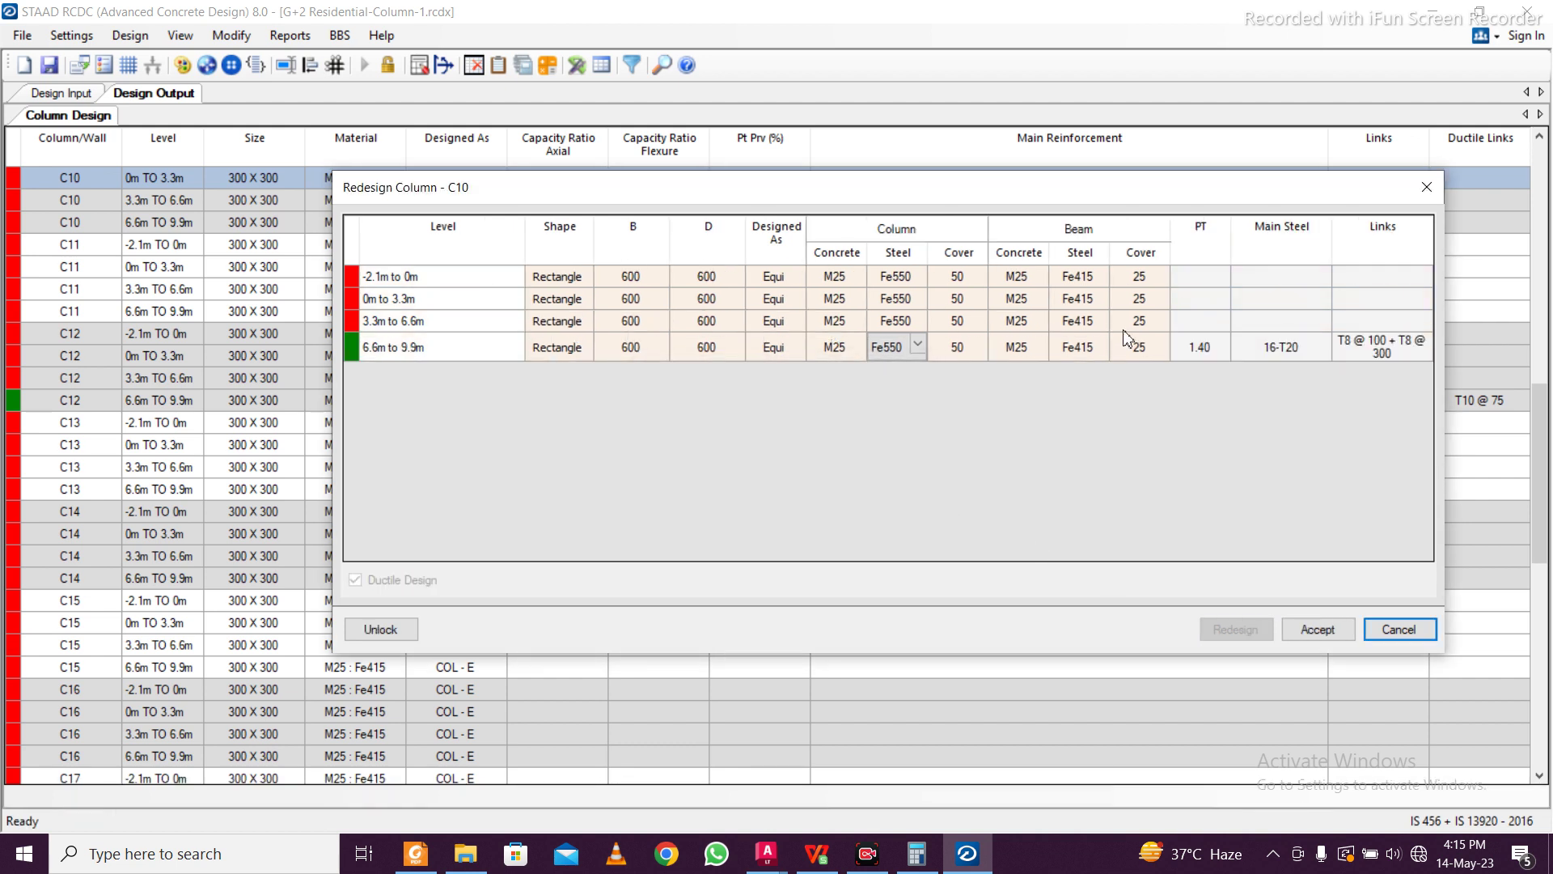
Unlock the C10 redesign and redesign the column with B and D set to 650 at all four levels
click(650, 285)
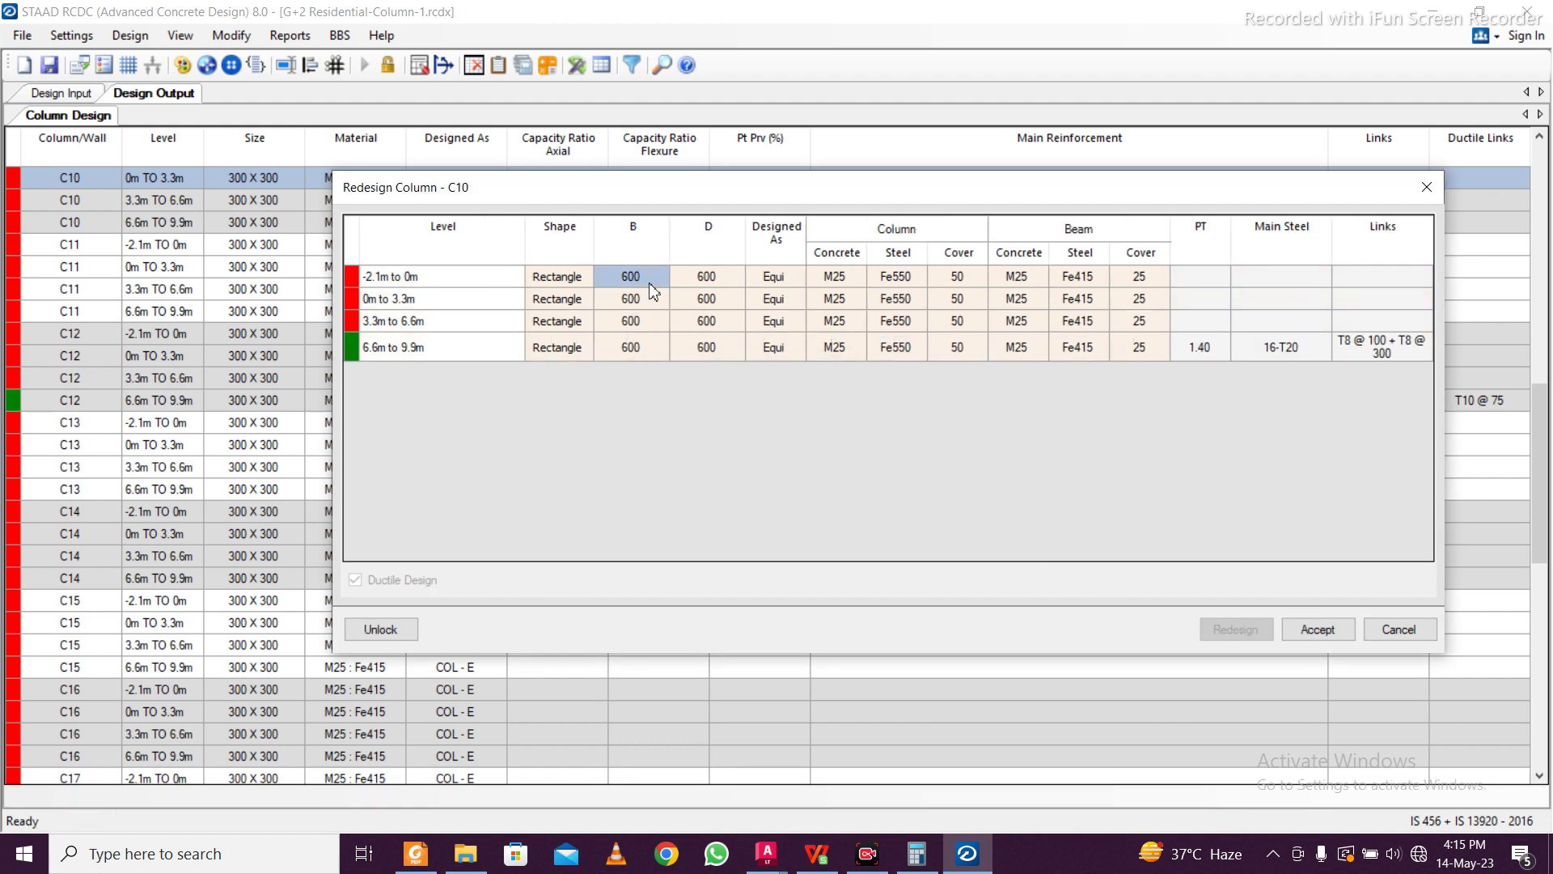
click(412, 626)
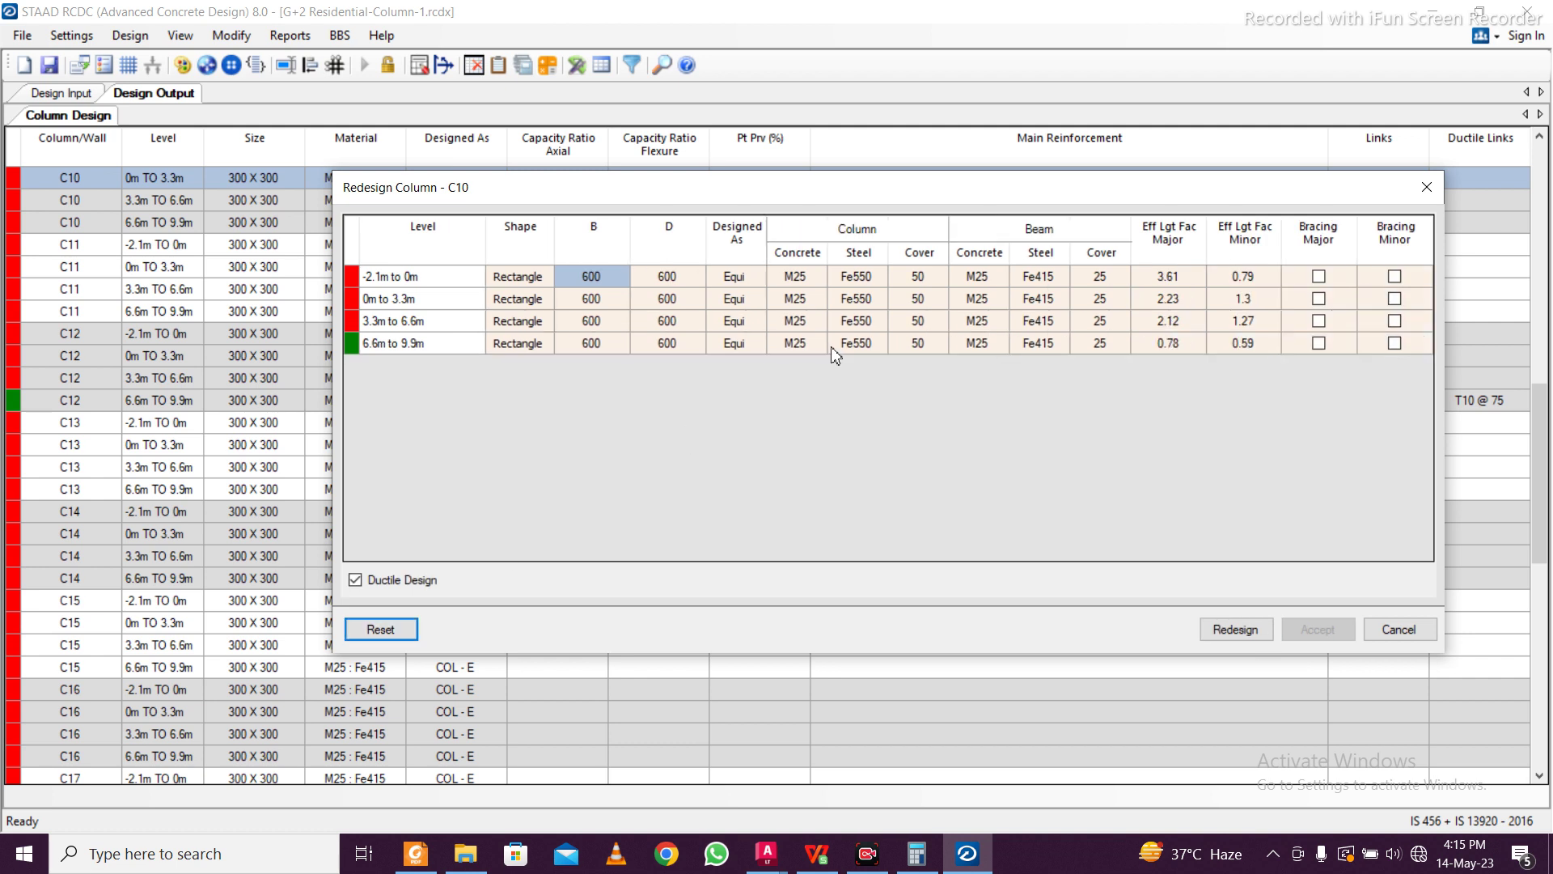
click(624, 274)
text(650)
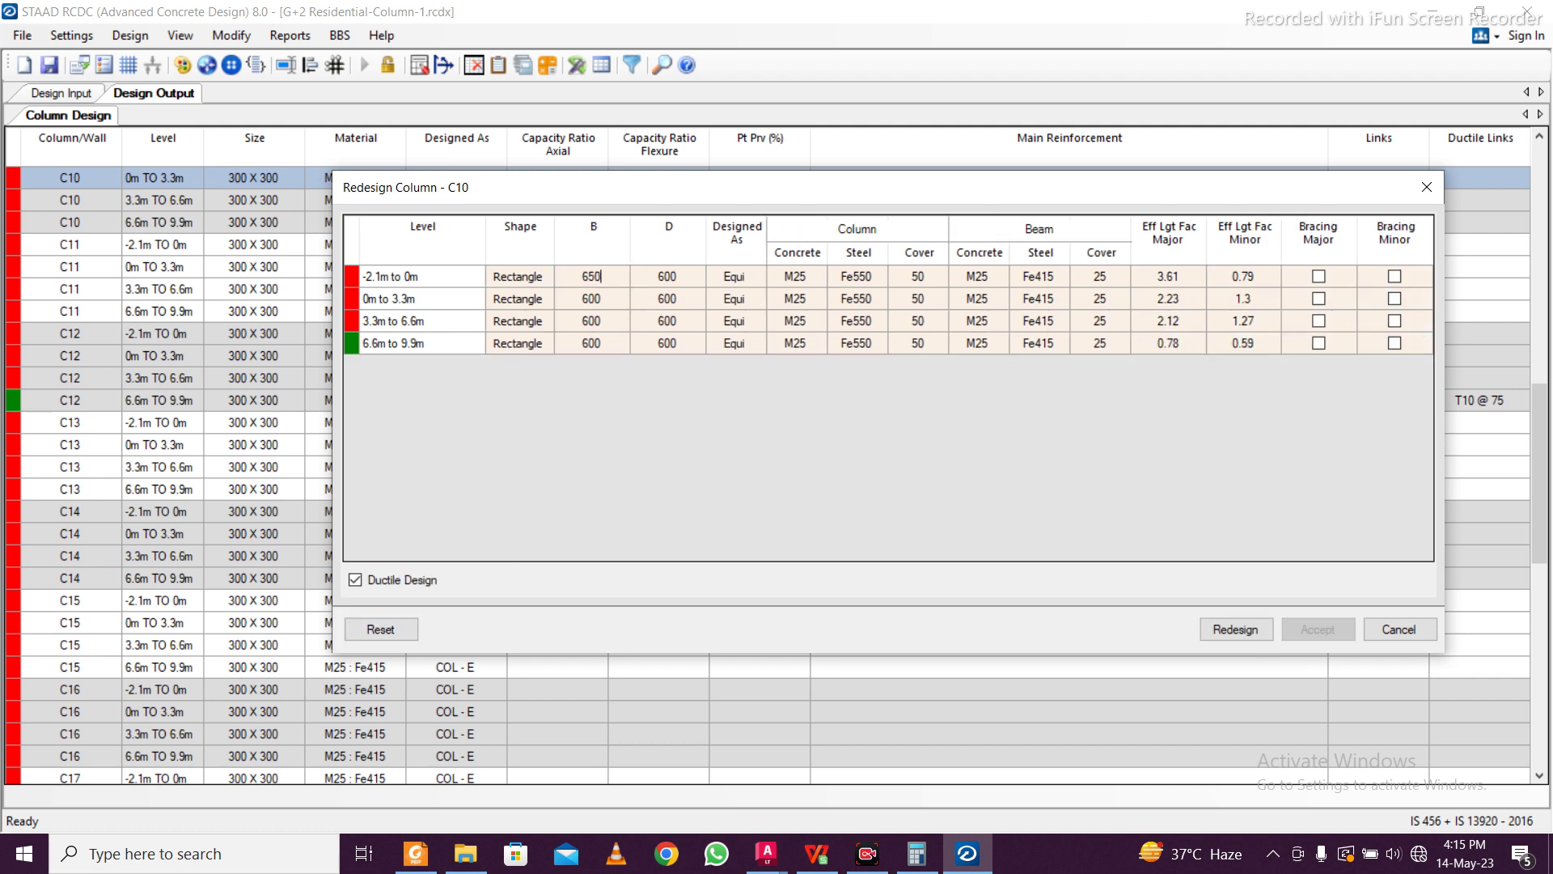
click(596, 282)
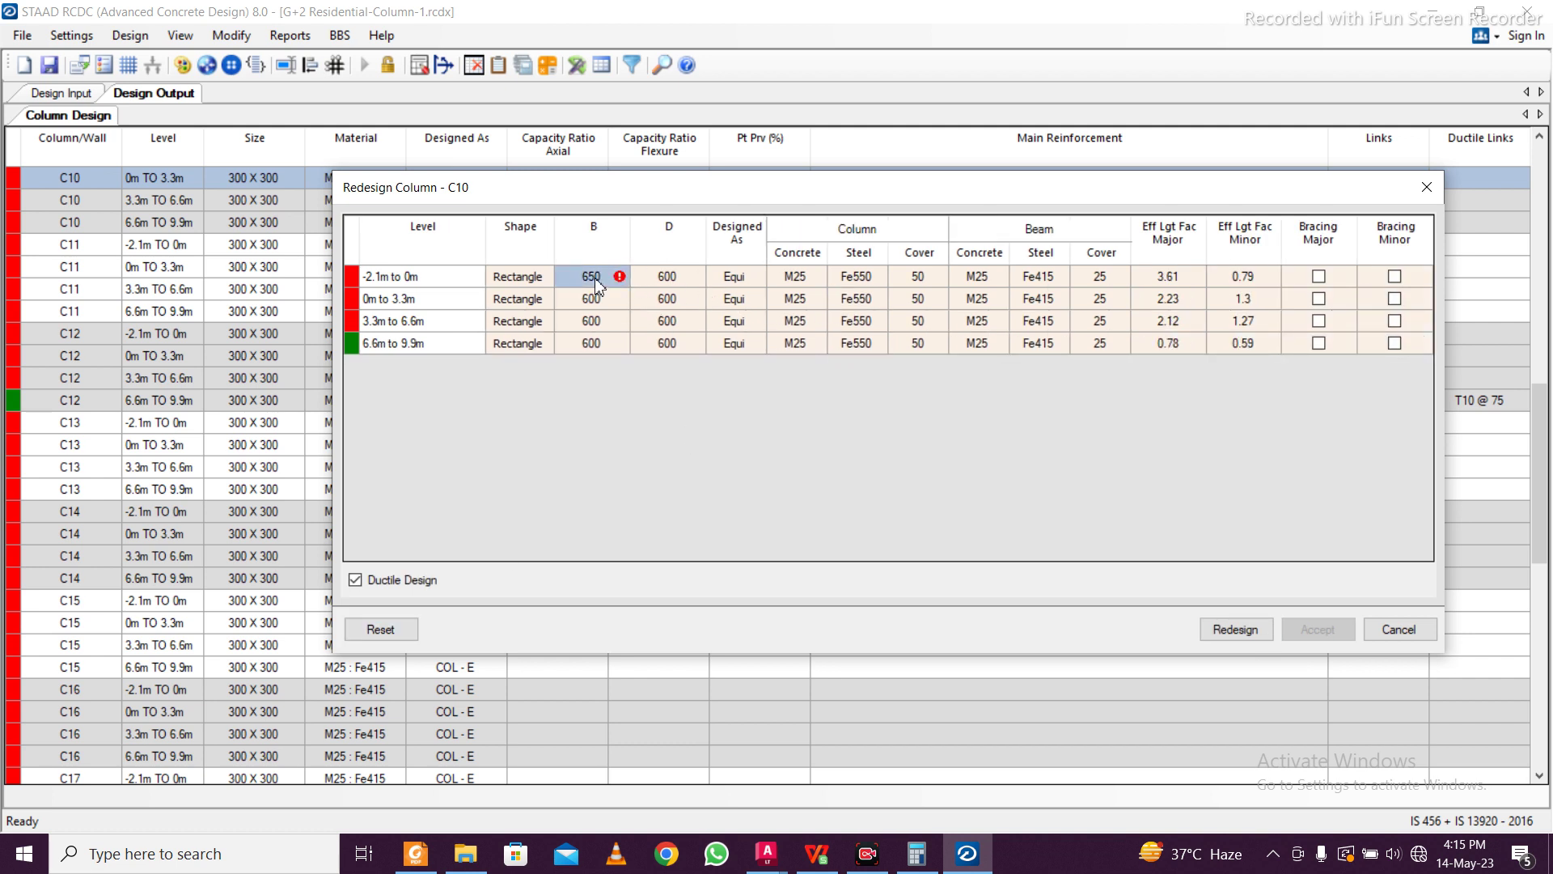
drag(587, 277, 655, 346)
key(ctrl+d)
click(869, 348)
click(1222, 630)
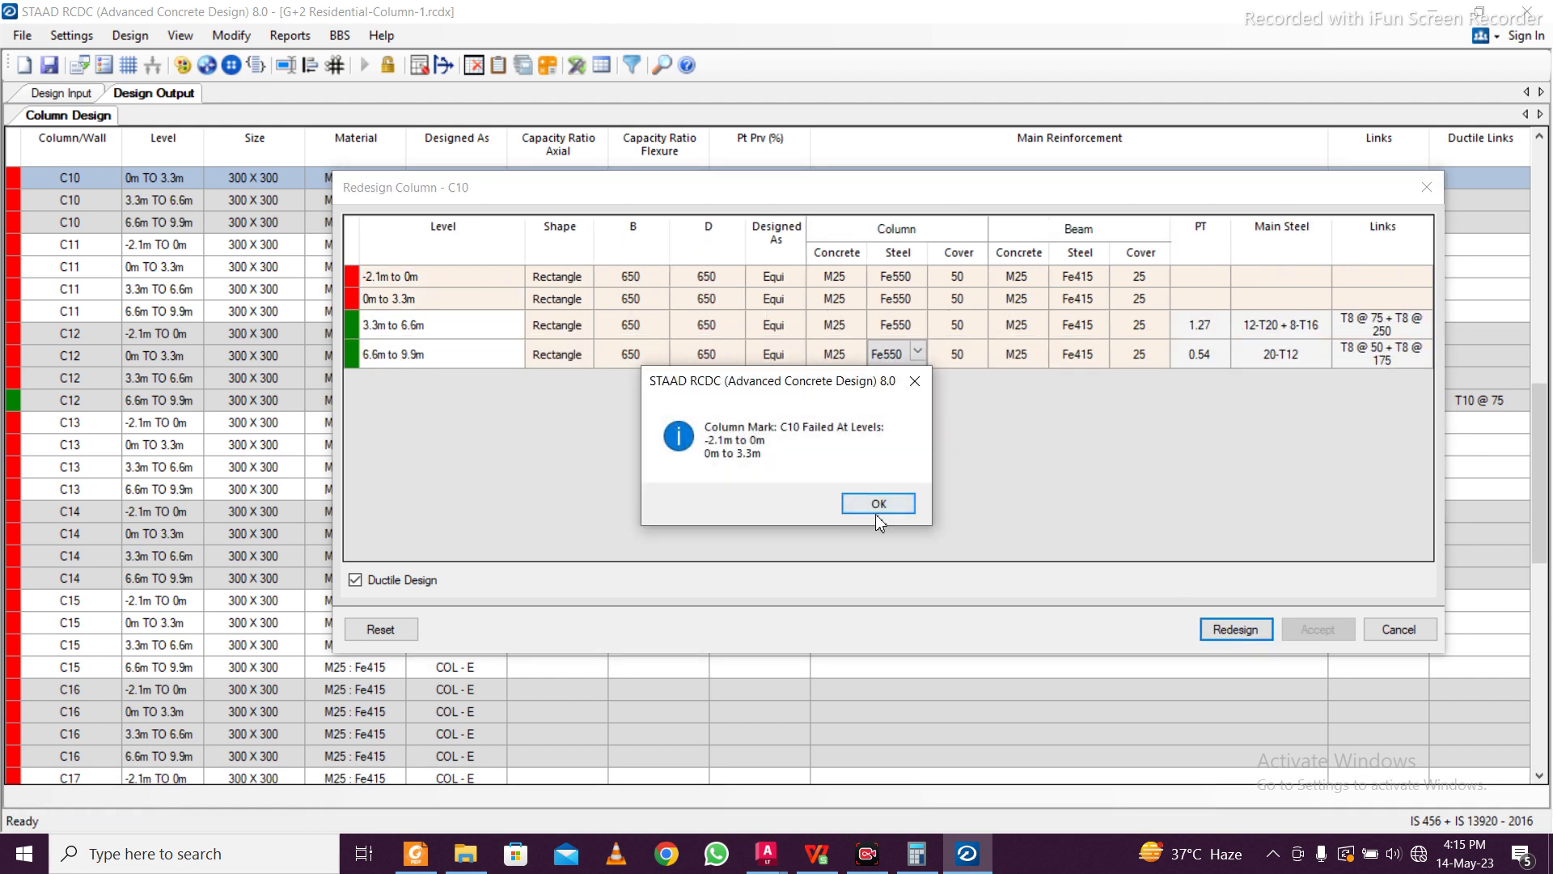
click(876, 513)
Unlock C10 again, redesign it with B and D set to 700 at all four levels, and accept the result
click(667, 277)
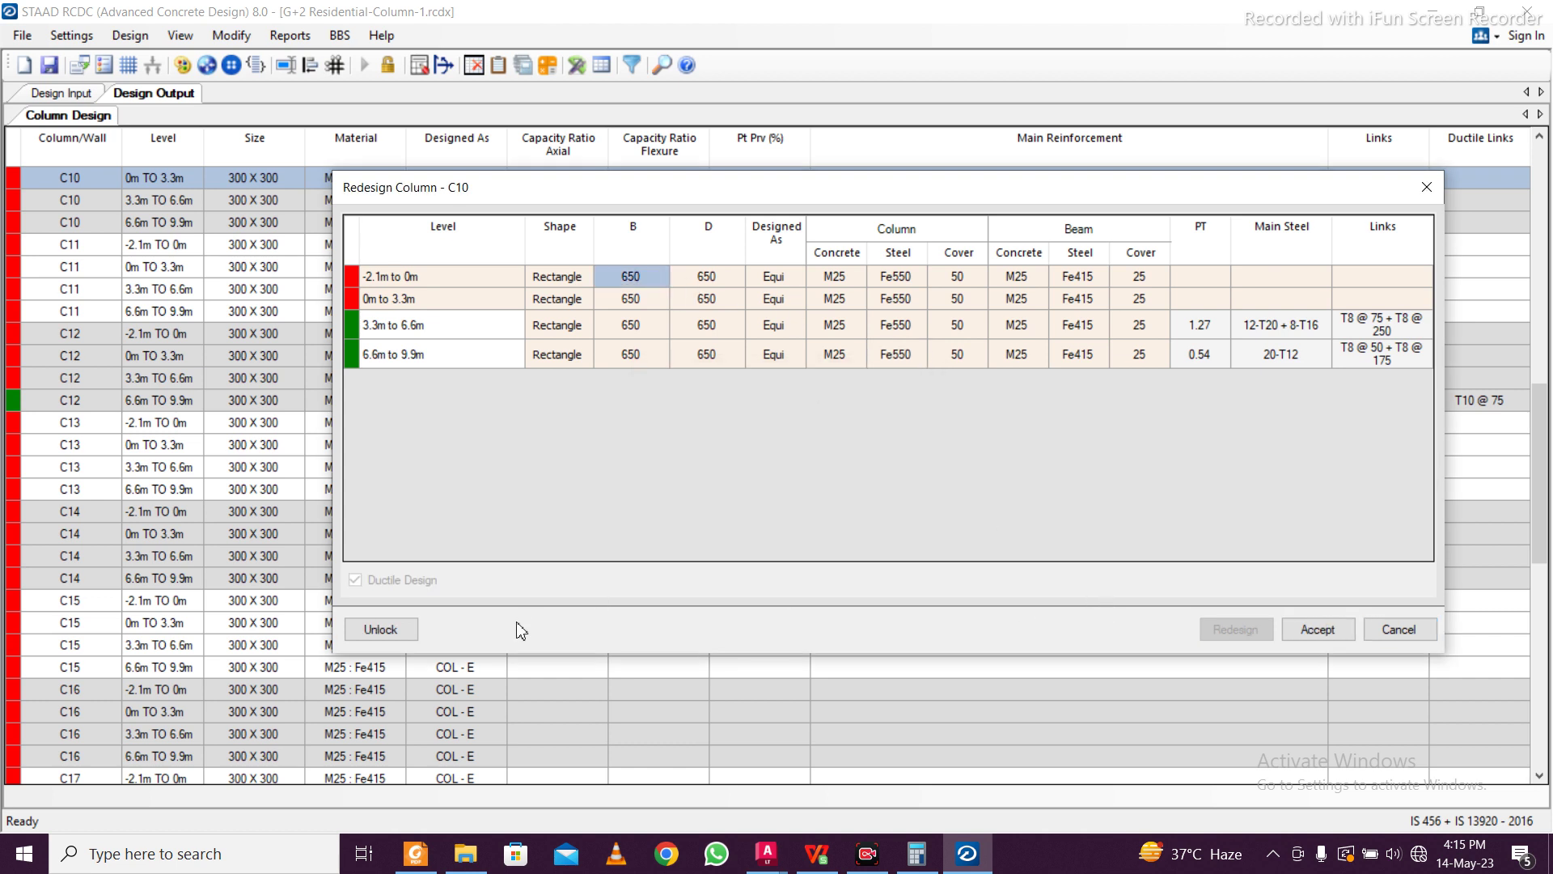
click(381, 629)
click(587, 284)
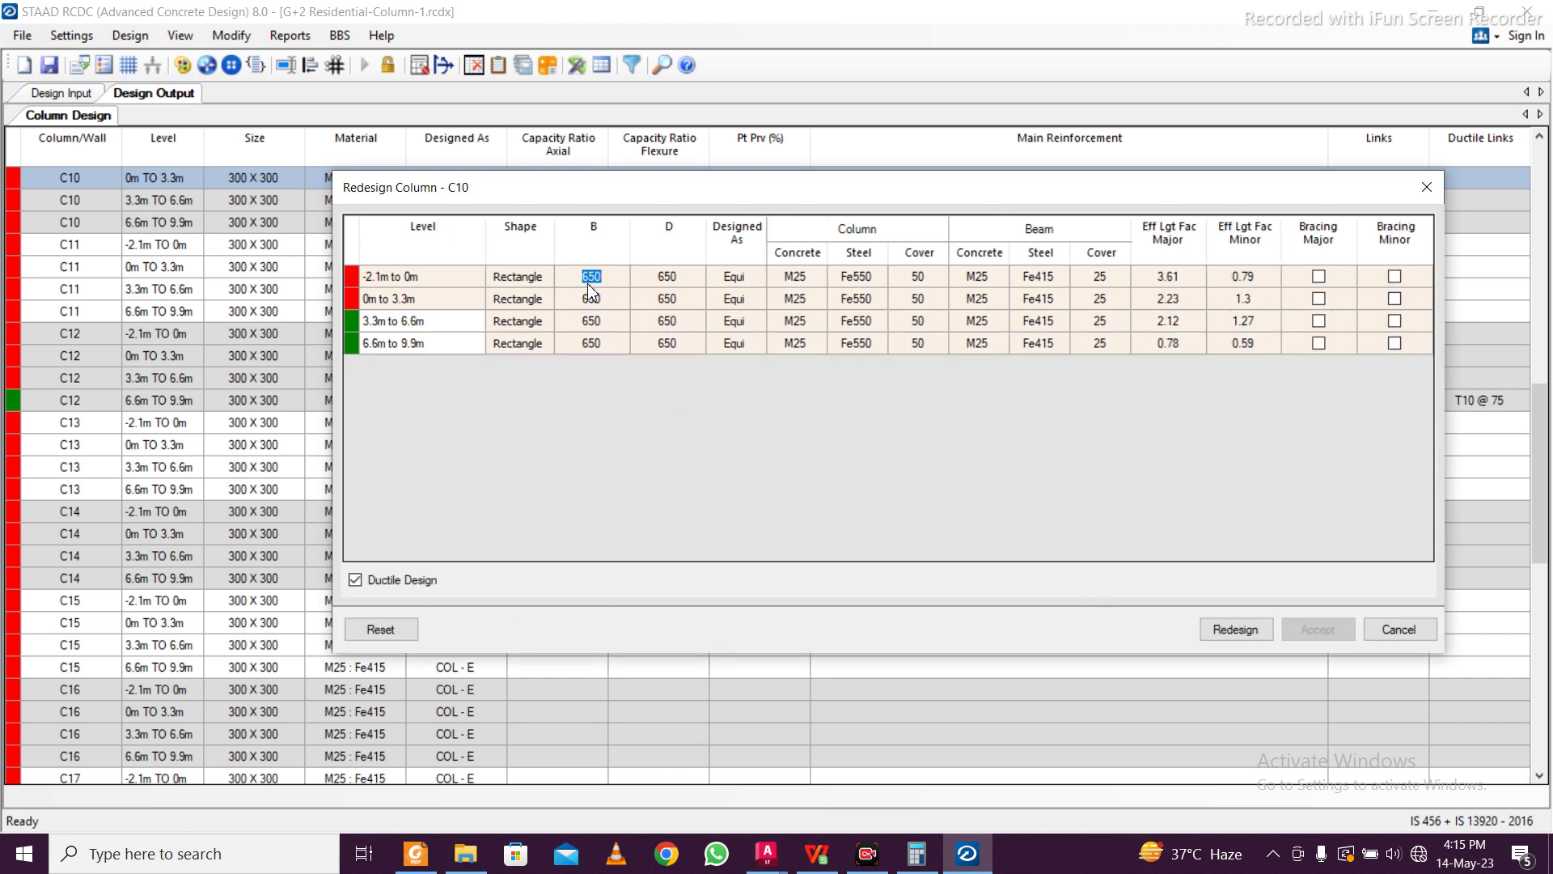
text(700)
click(774, 293)
click(599, 277)
drag(584, 282, 650, 351)
key(ctrl+v)
click(1236, 630)
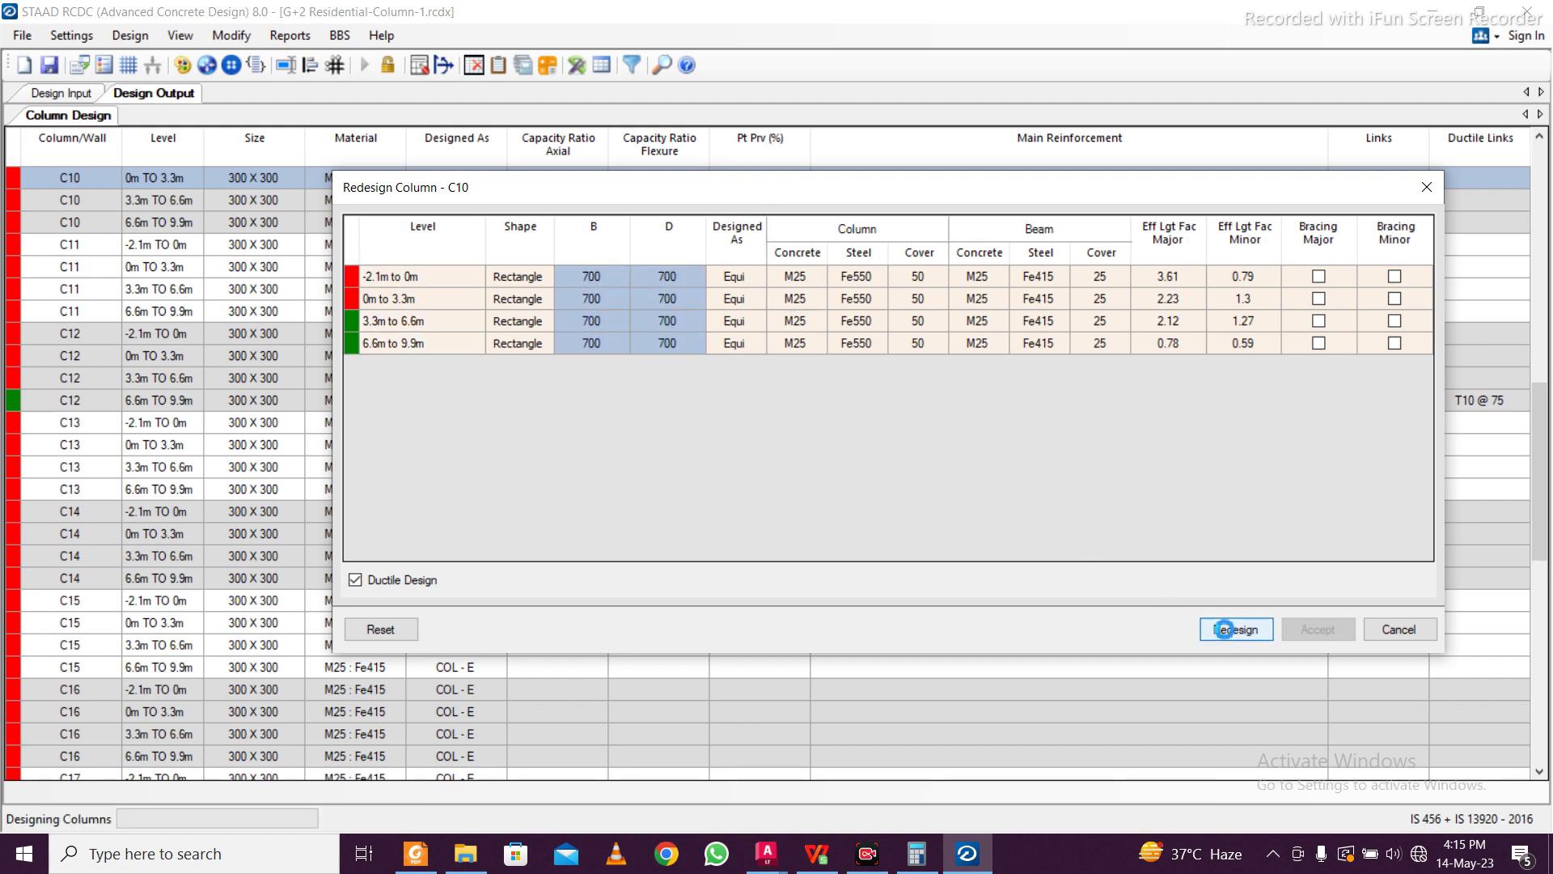
click(1312, 629)
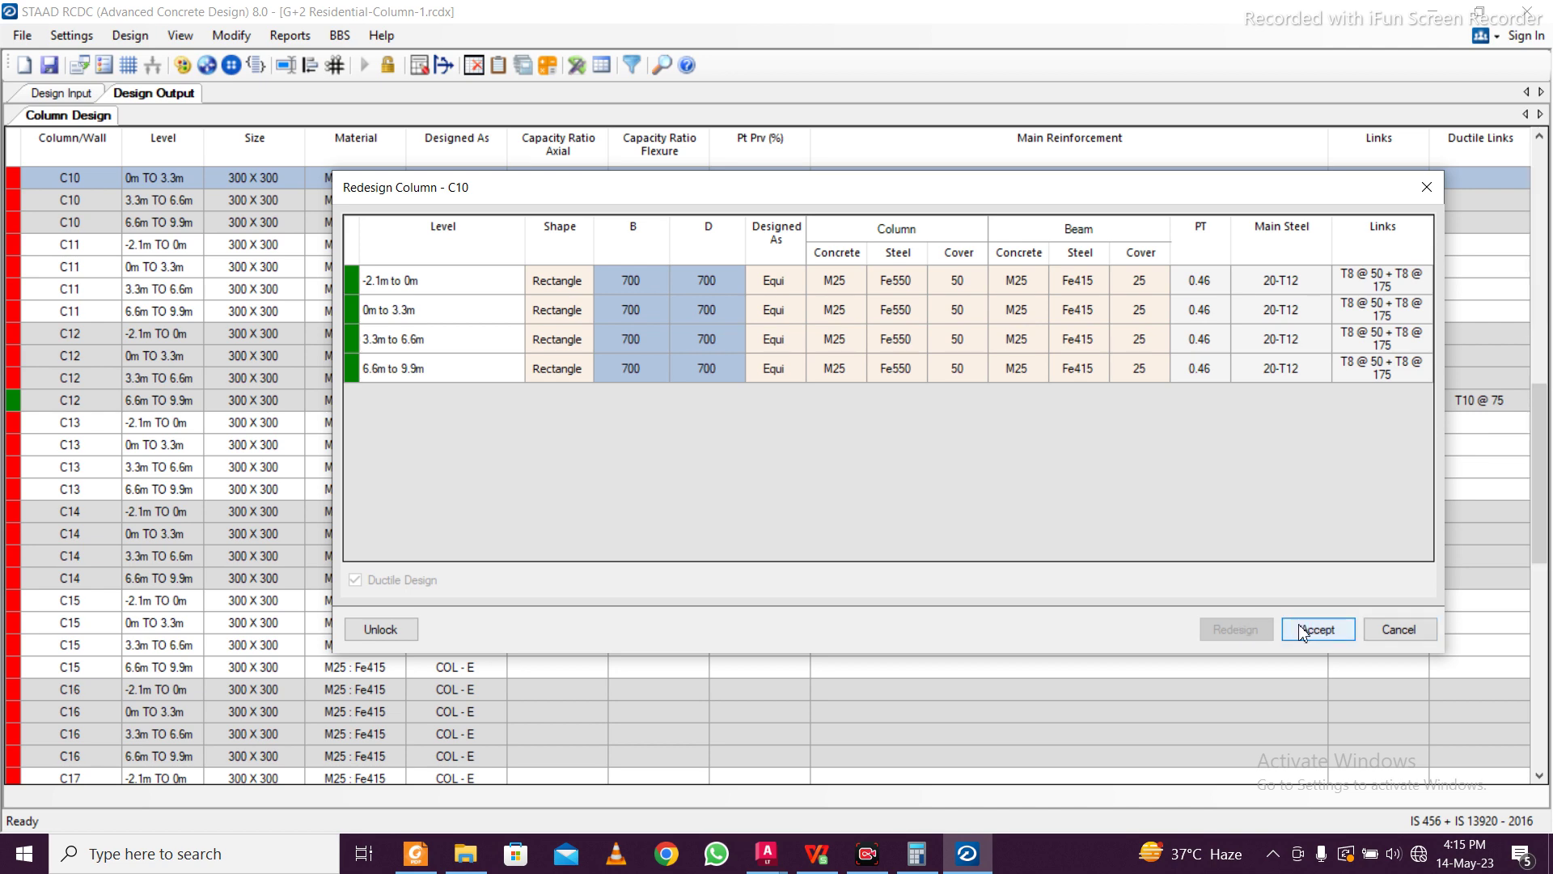
Open the whole-column redesign for column C11
scroll(362, 384, down, 5)
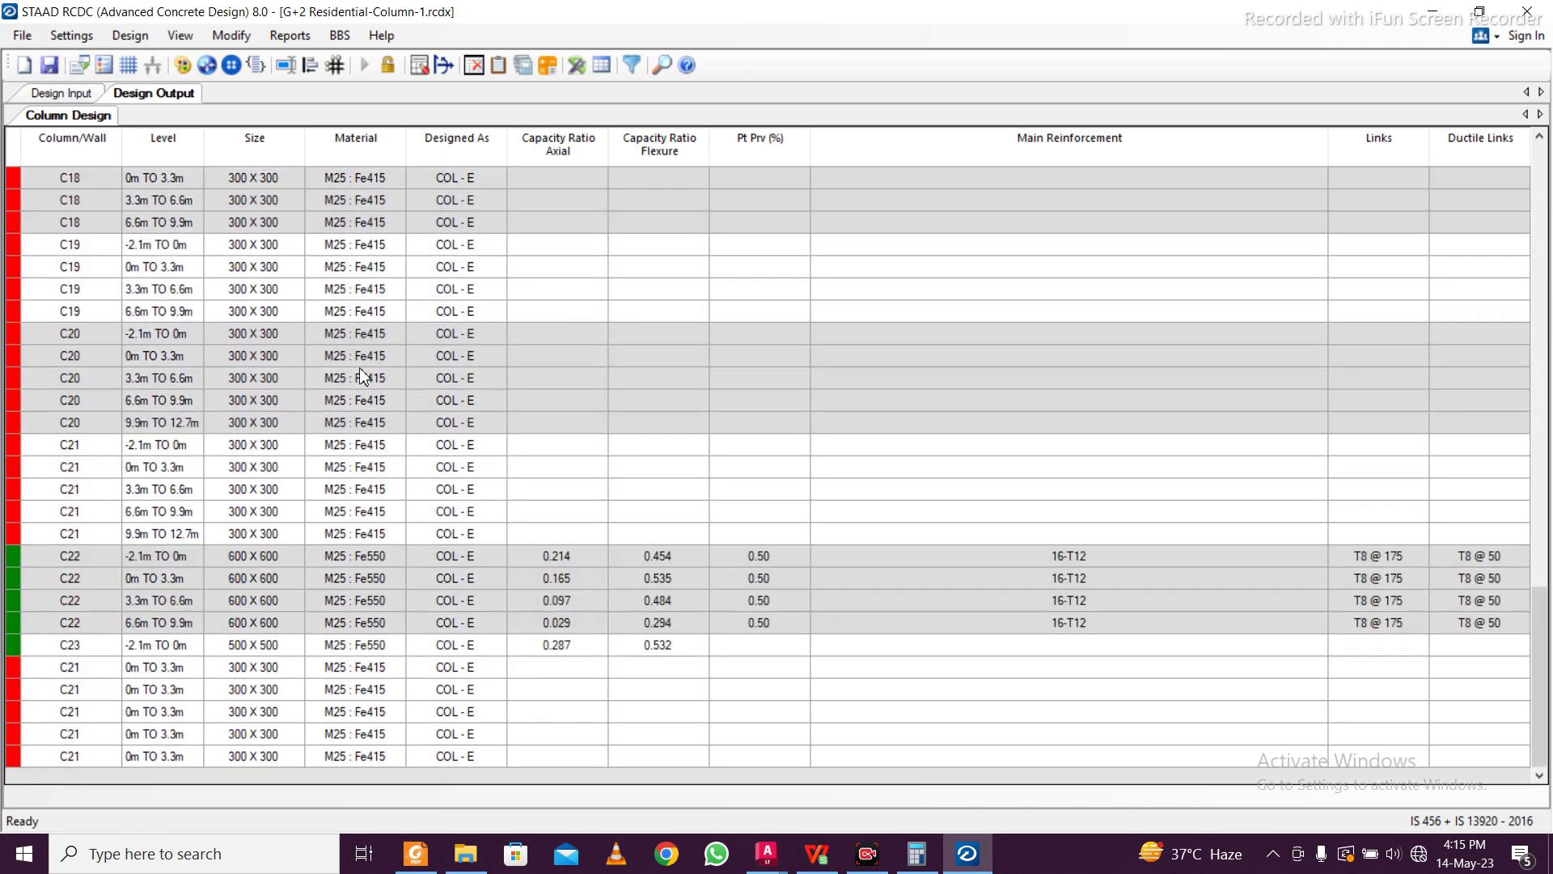
scroll(362, 375, up, 9)
scroll(275, 364, down, 3)
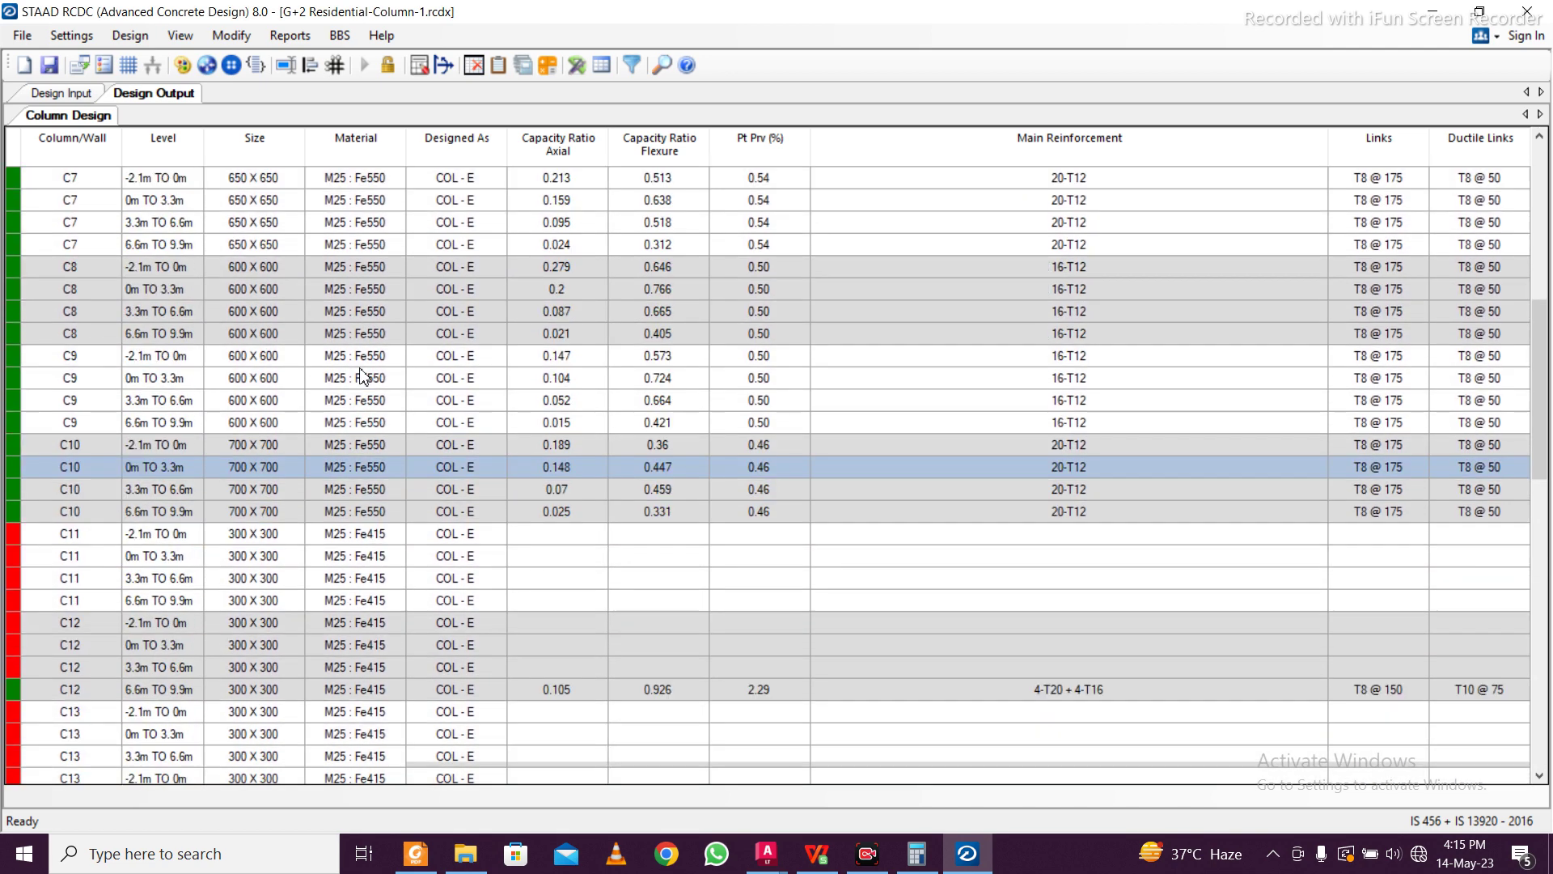
right_click(275, 476)
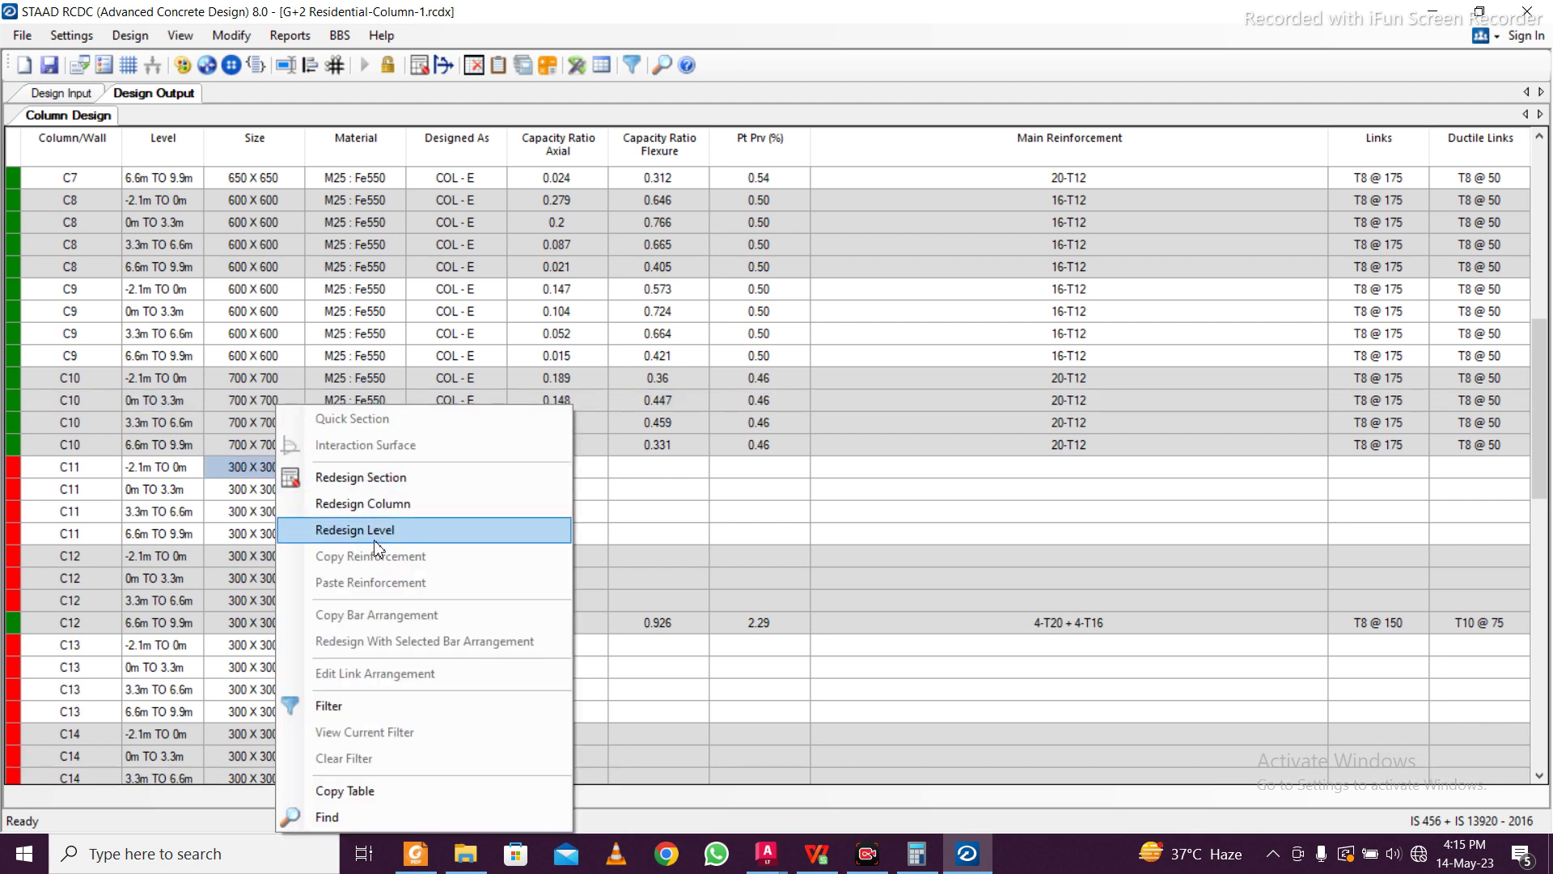
click(385, 503)
Set column C11's B and D dimensions to 600 at all four levels
click(623, 280)
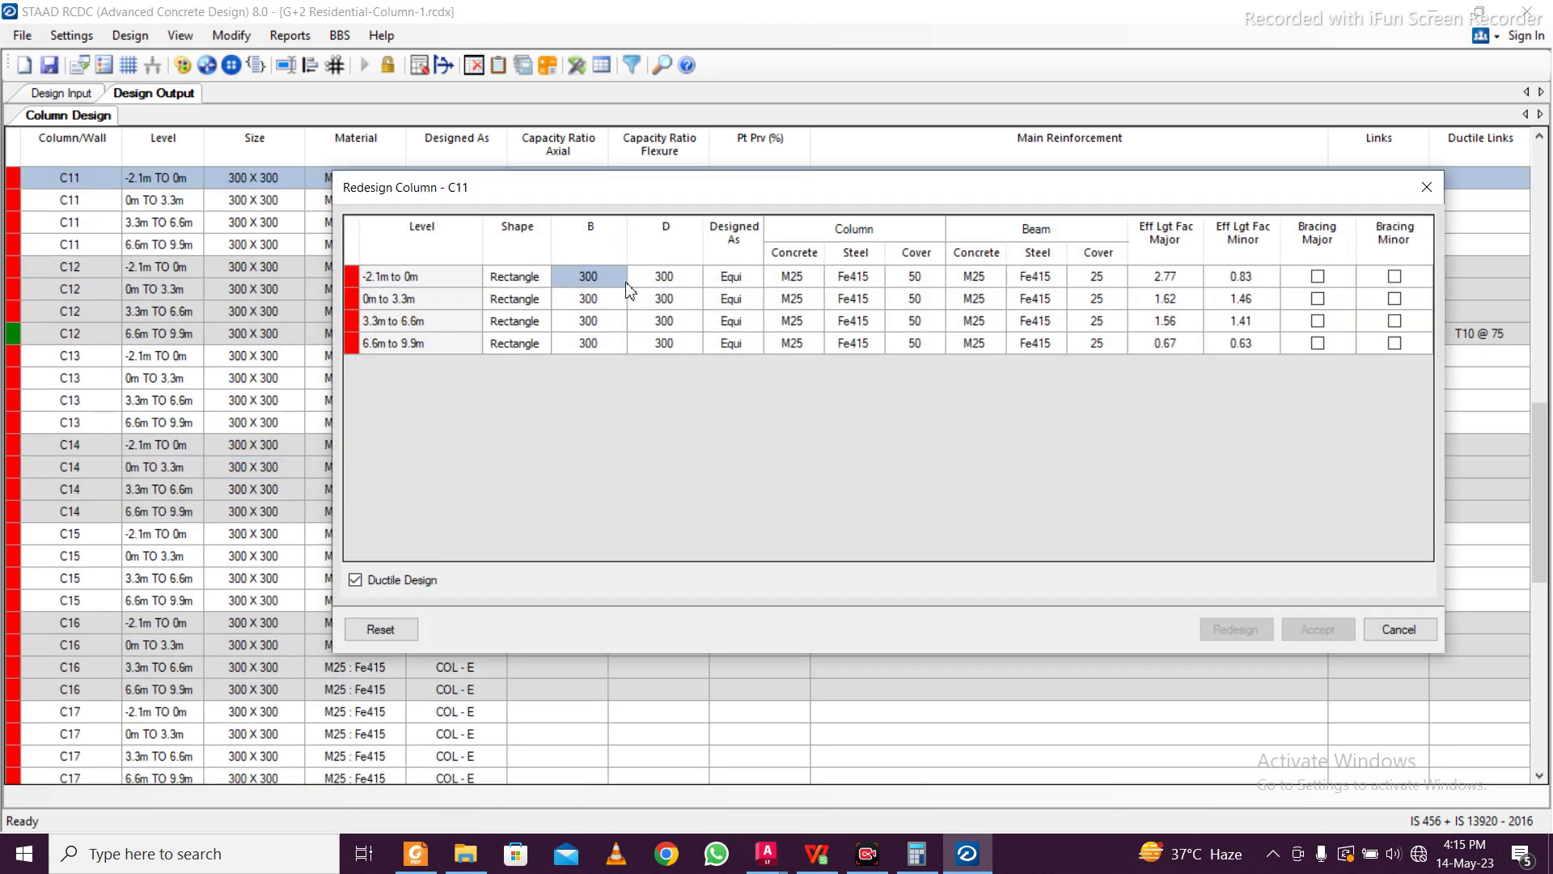
text(350)
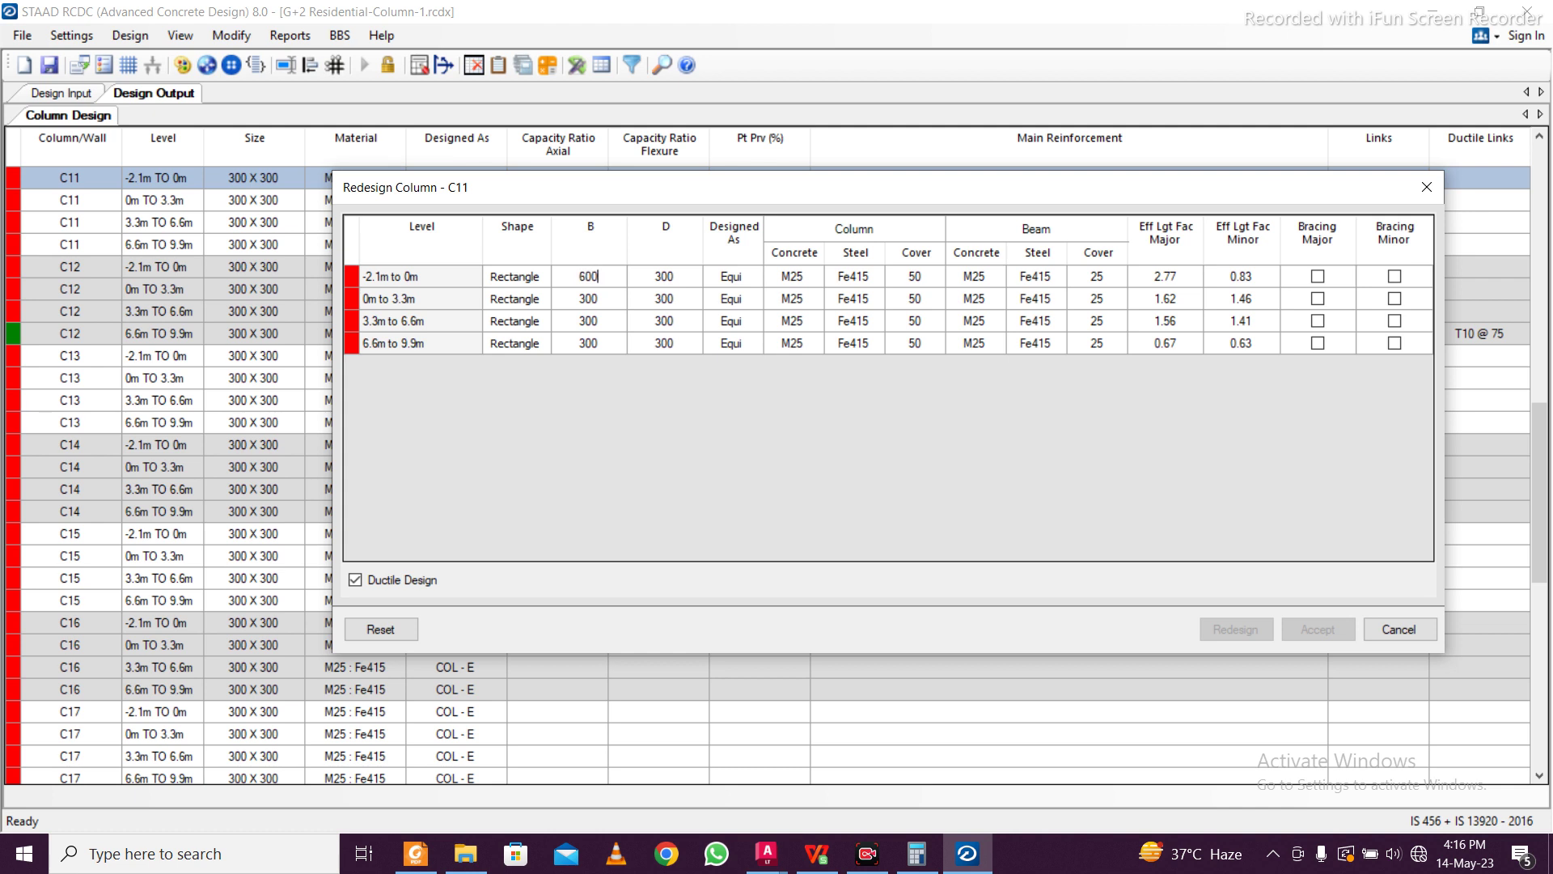
click(793, 298)
click(601, 283)
drag(602, 286, 643, 337)
key(ctrl+d)
Set the column steel grade to Fe550 at all four levels of C11 and run the redesign
click(910, 298)
click(868, 276)
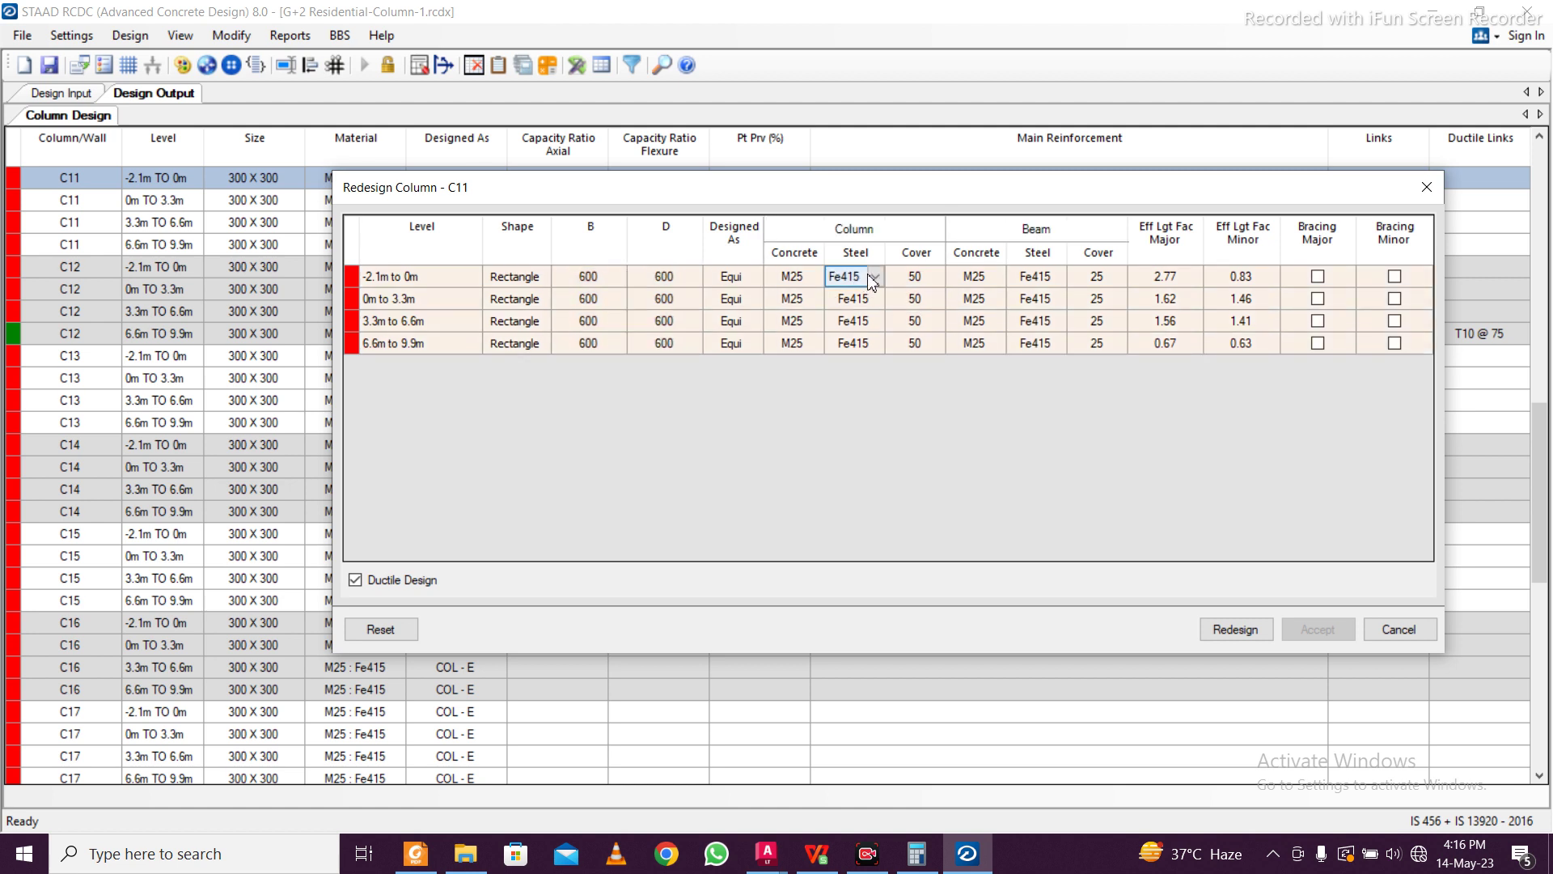
click(874, 276)
click(867, 369)
drag(857, 279, 851, 343)
key(ctrl+d)
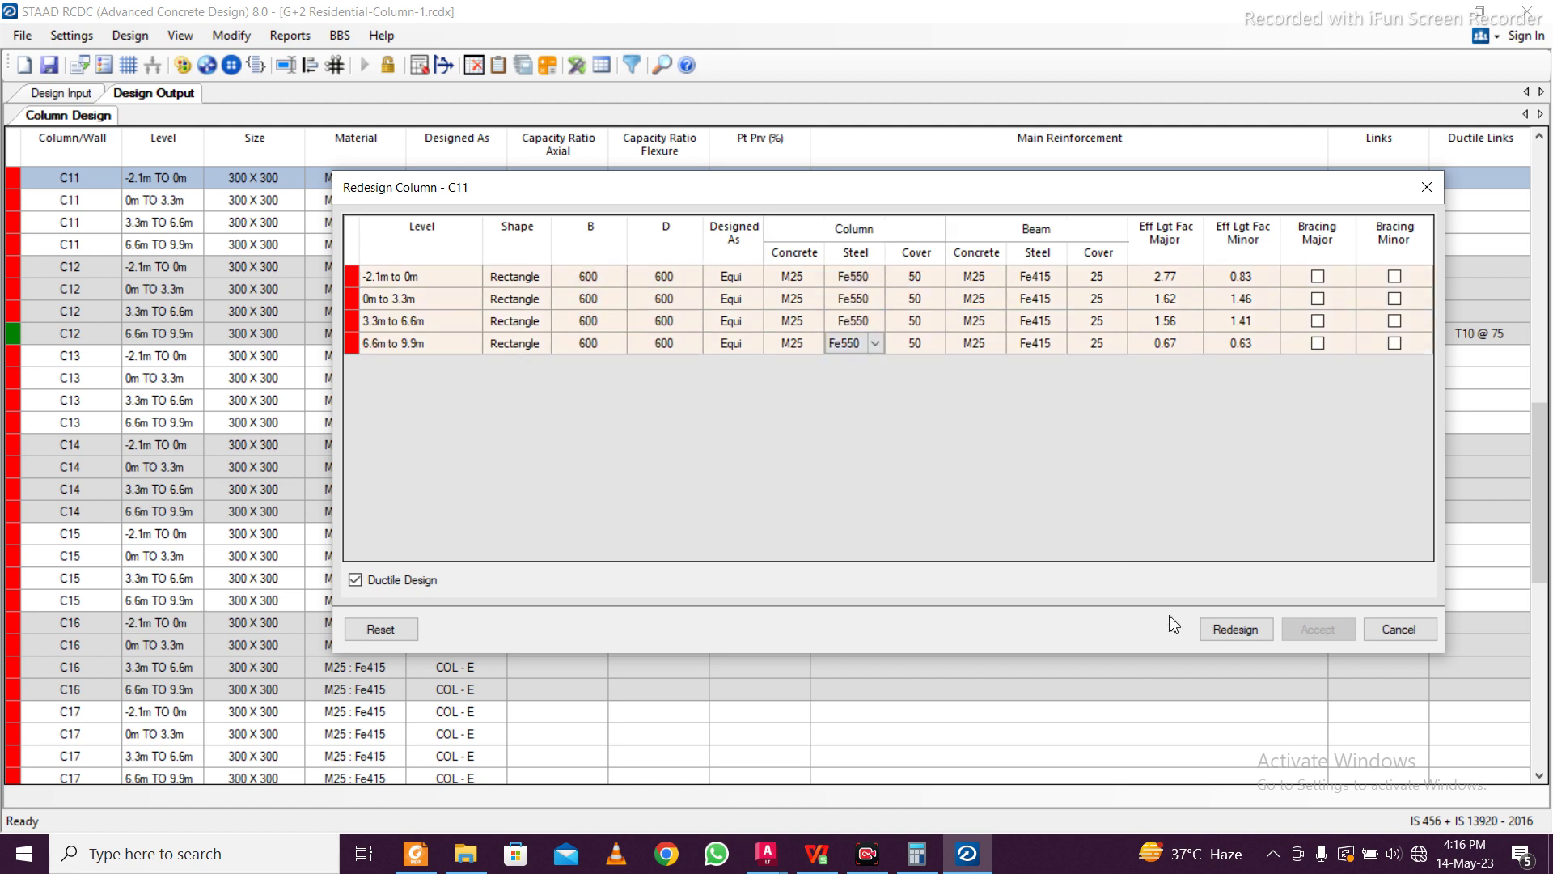
click(1231, 630)
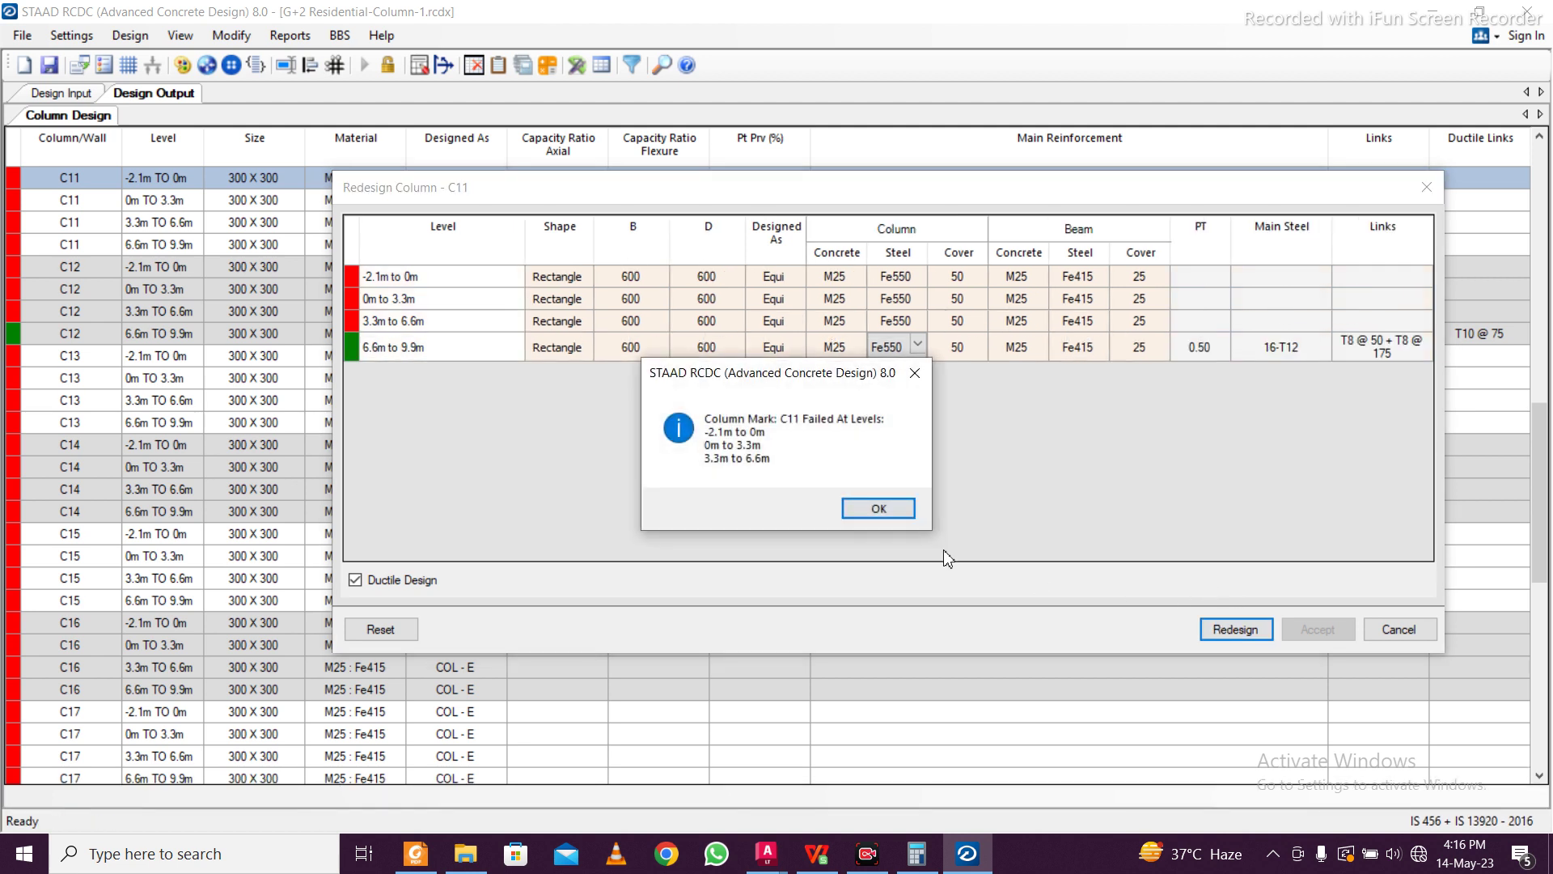
click(877, 508)
Unlock the C11 redesign, set B to 750 at the -2.1m to 0m level, and try to copy it to the other size cells
click(653, 279)
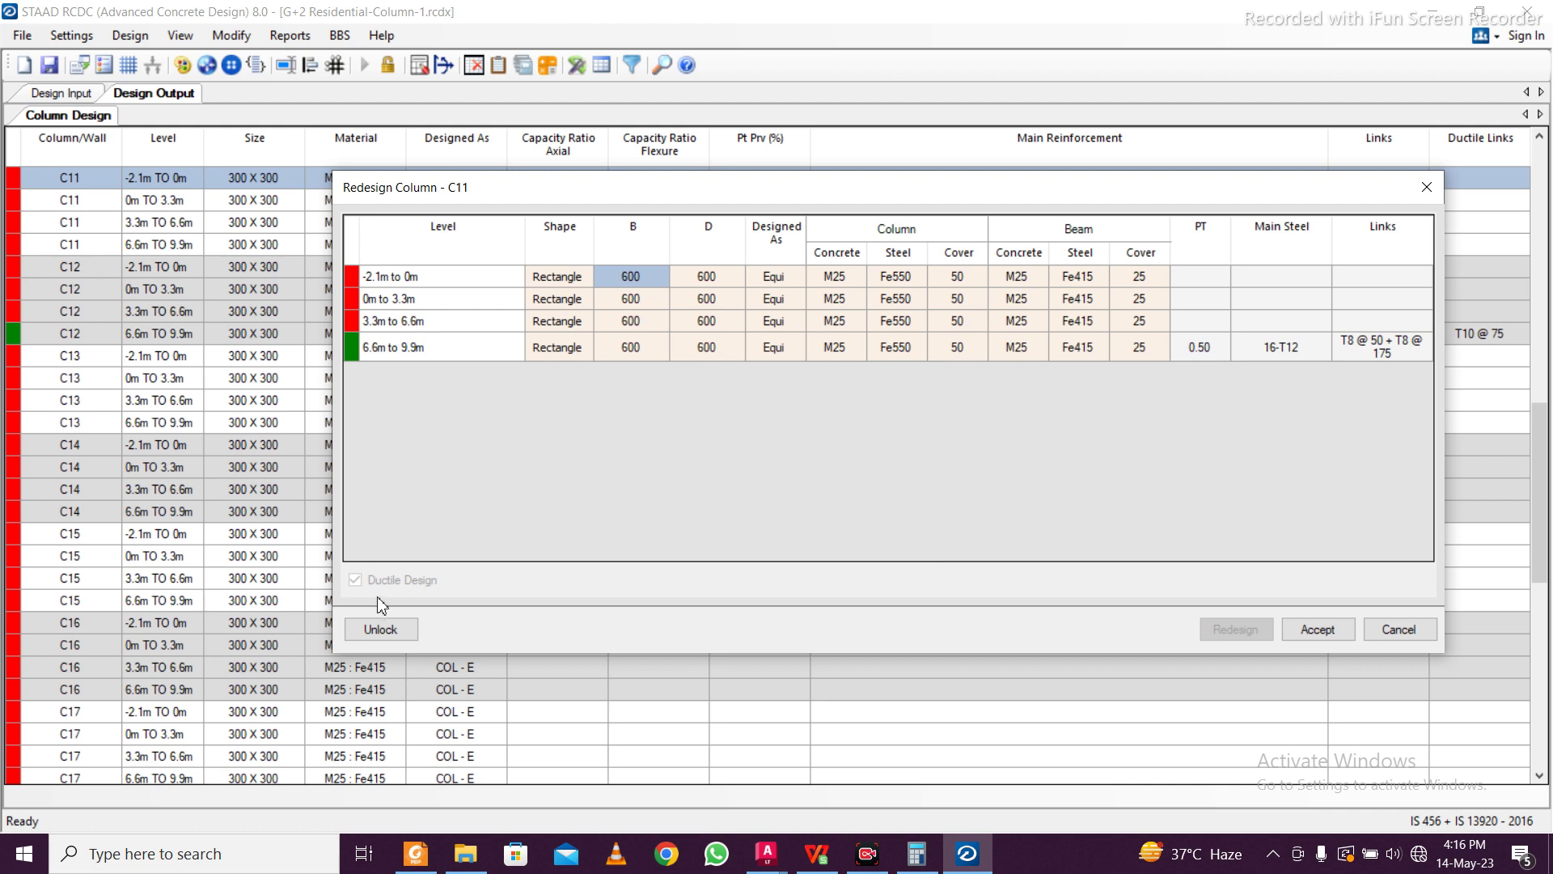
click(380, 629)
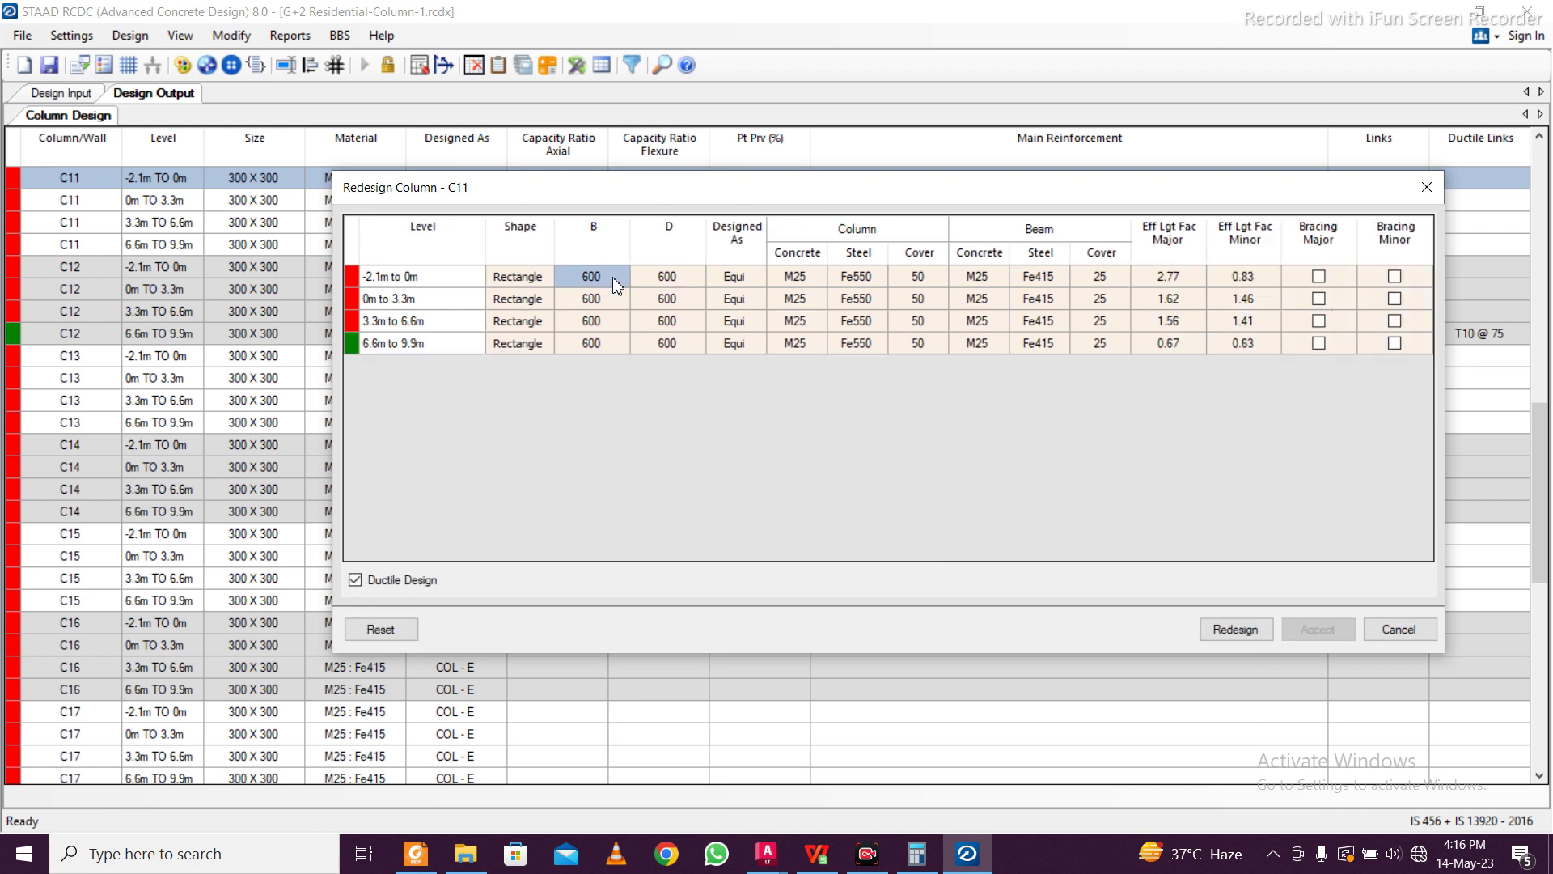
text(75)
click(918, 298)
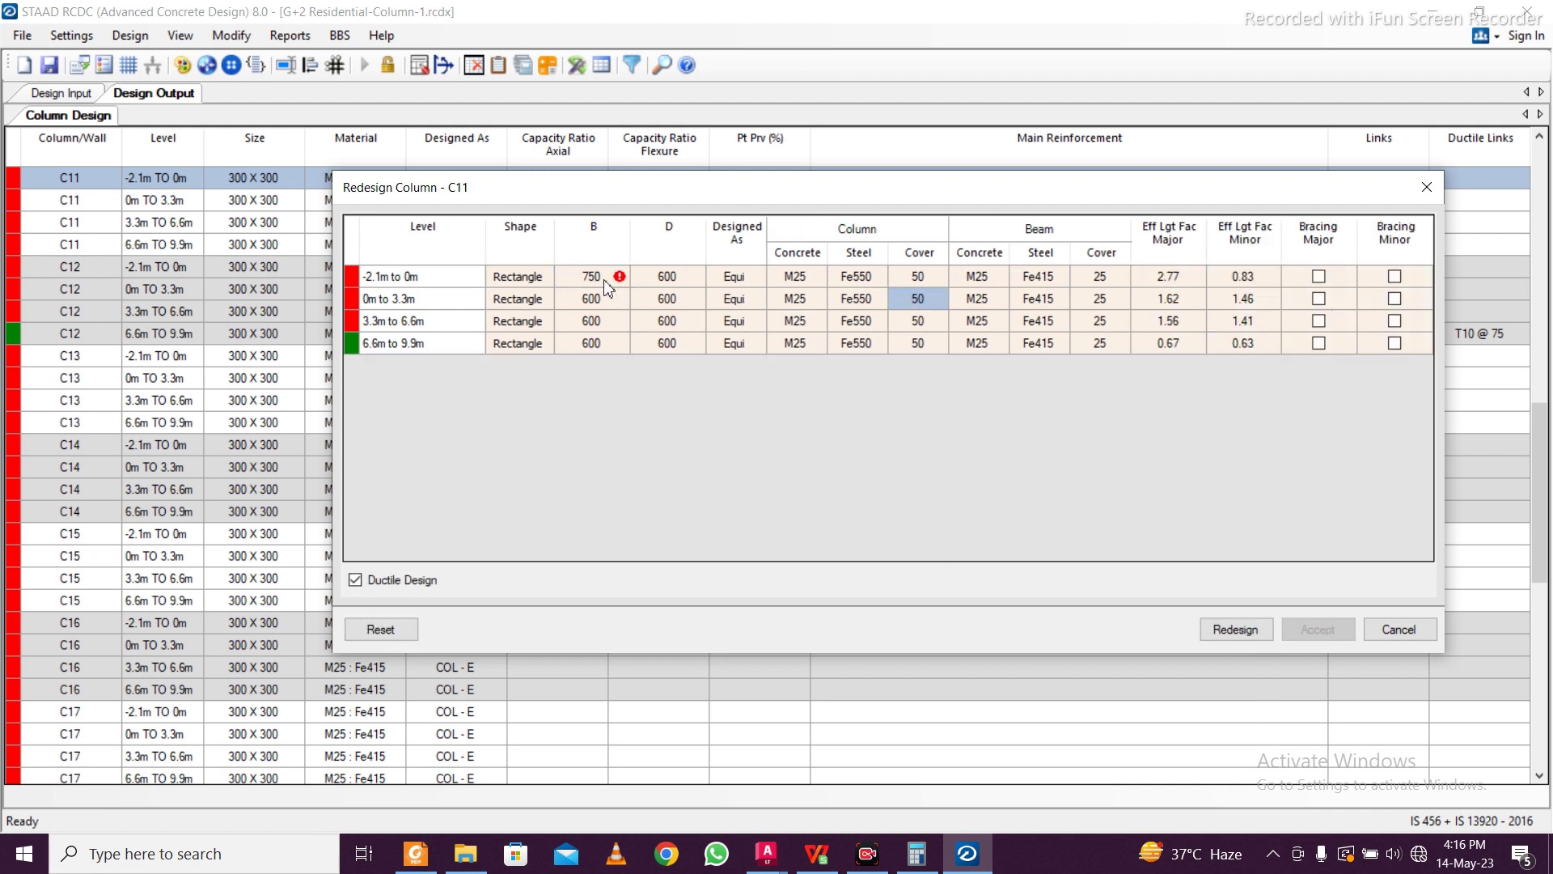
click(590, 281)
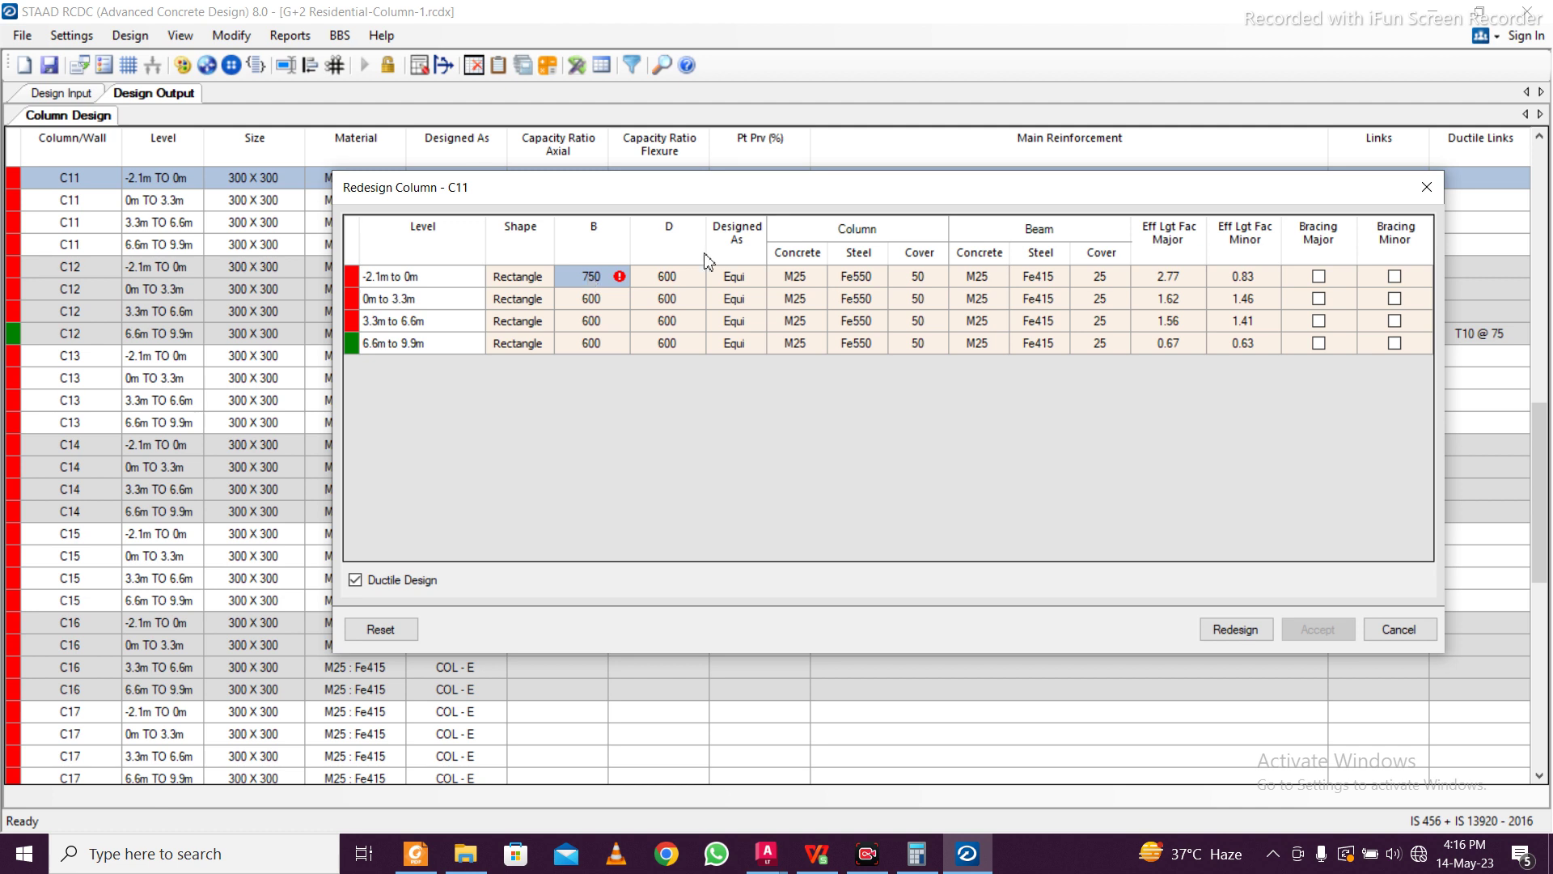
click(899, 283)
click(607, 277)
drag(587, 299, 659, 344)
Redesign column C11 with B and D set to 700 at all four levels
click(602, 281)
text(7)
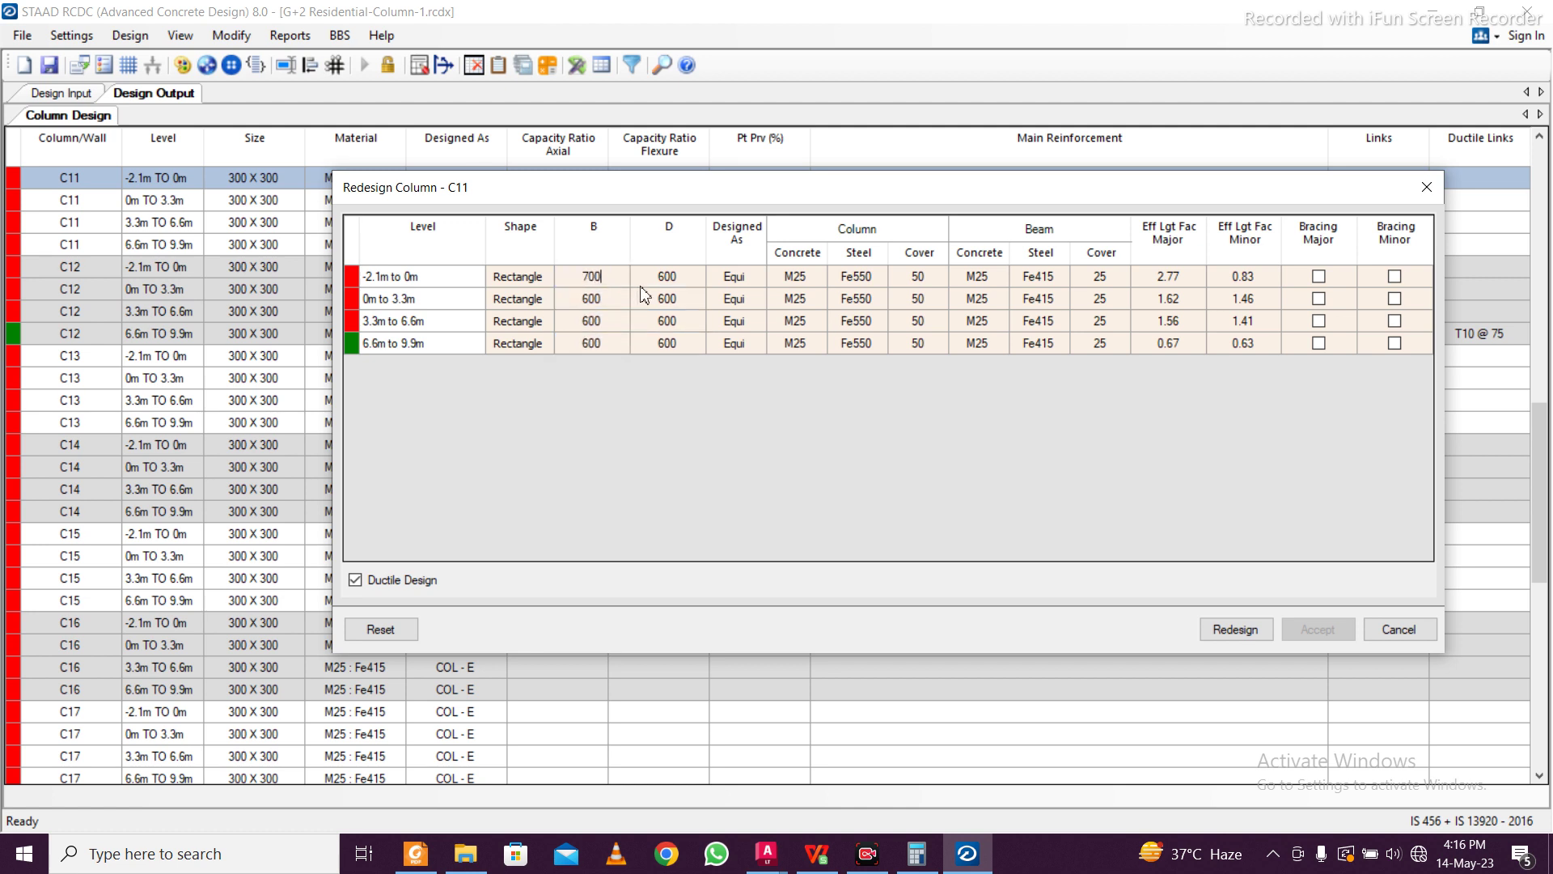
click(741, 317)
drag(591, 278, 646, 333)
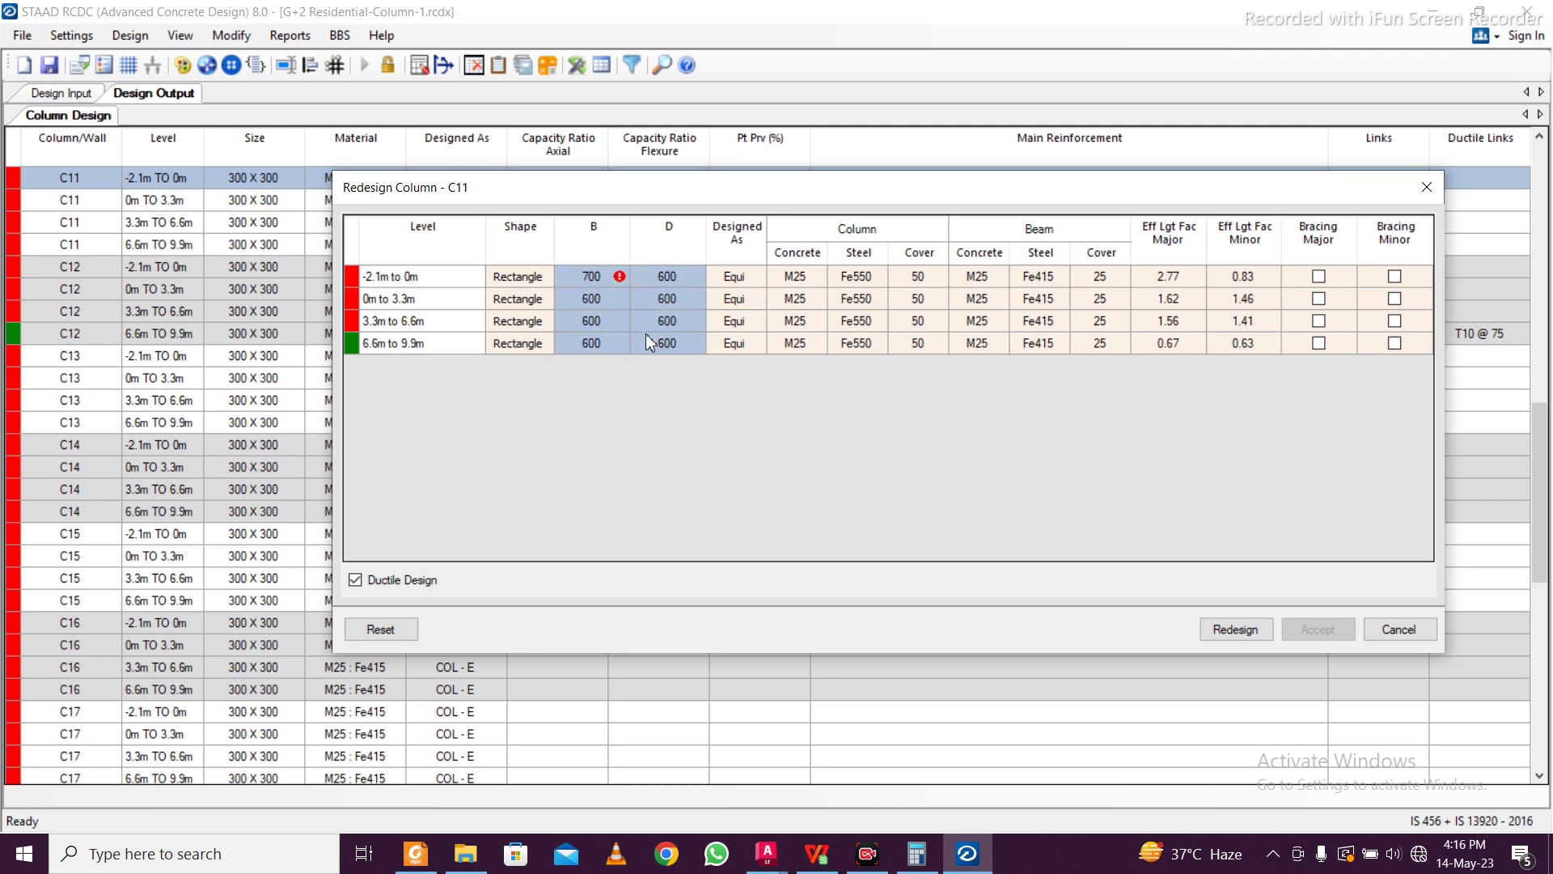
click(592, 280)
drag(593, 282, 671, 346)
text(700)
click(1220, 630)
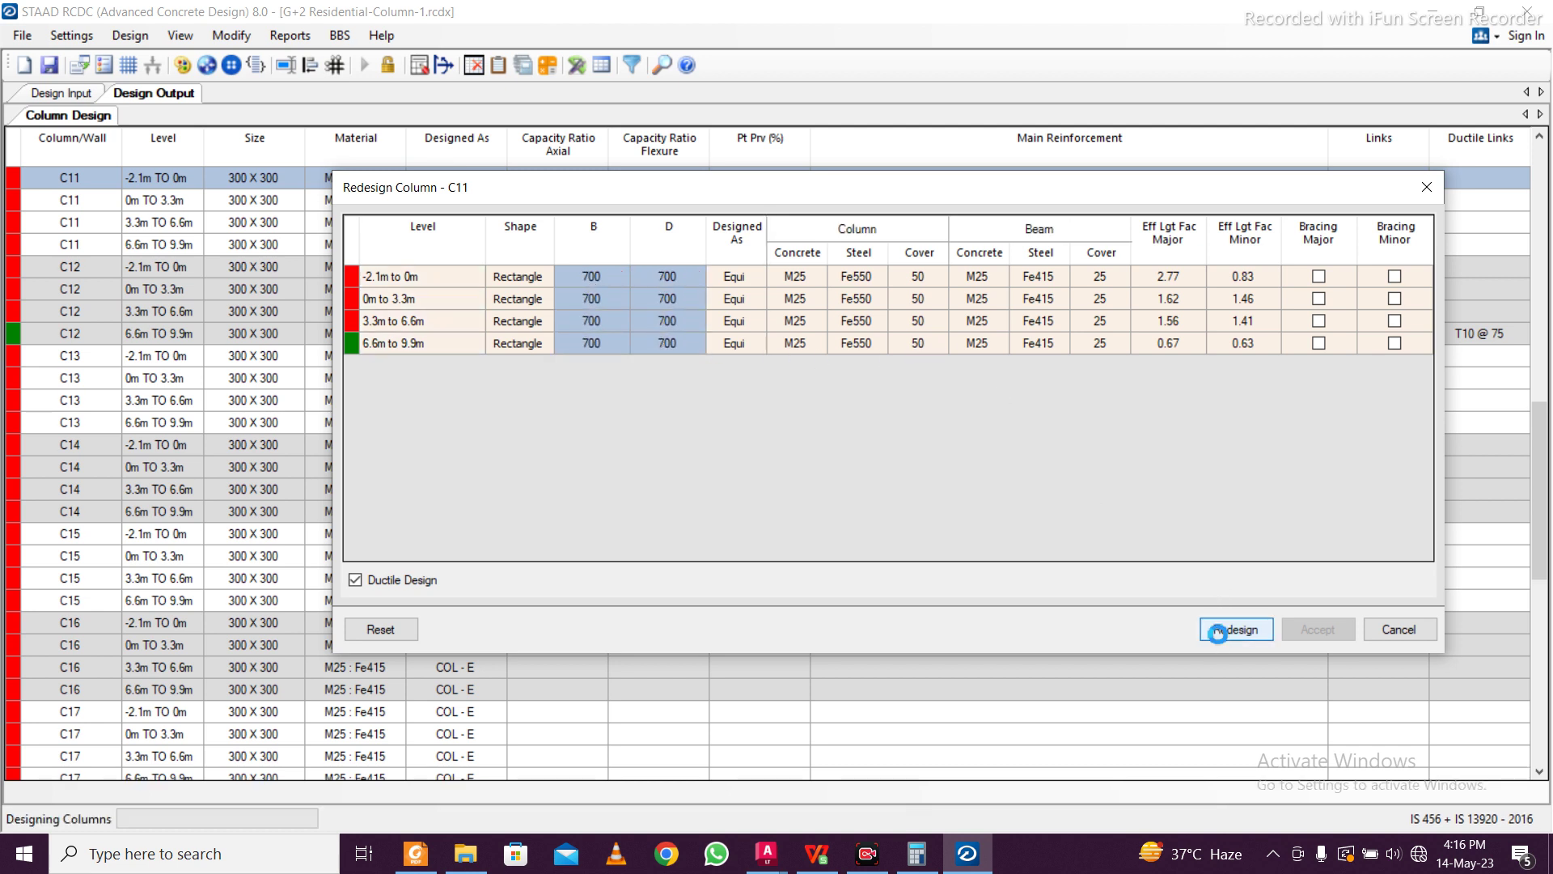
click(878, 504)
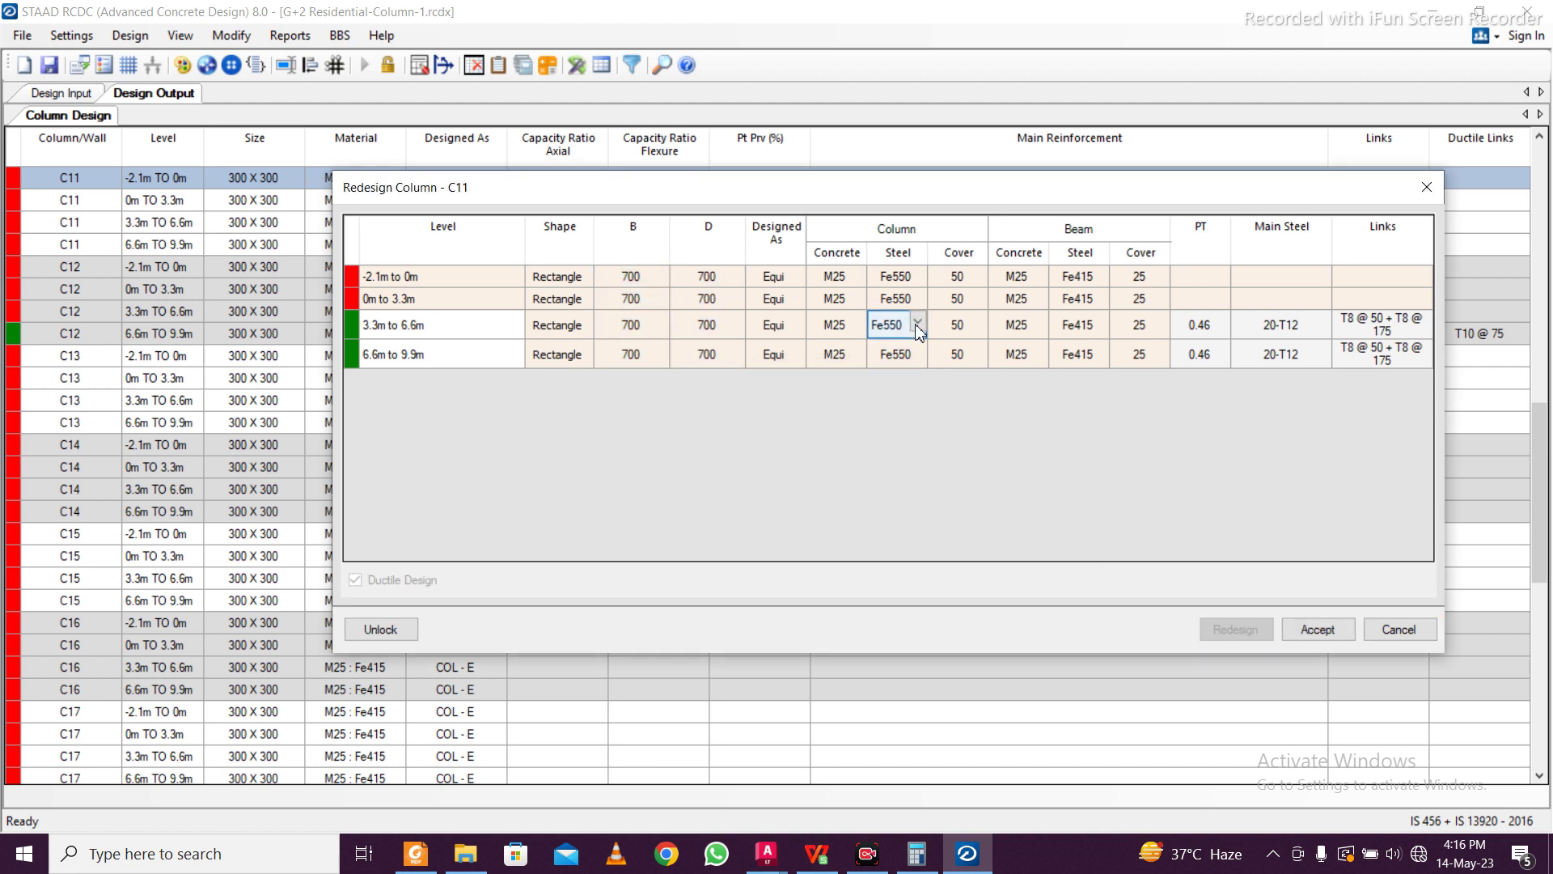
Unlock C11, redesign it with B and D set to 750 at all four levels, and accept the result
click(405, 628)
double_click(607, 282)
text(750)
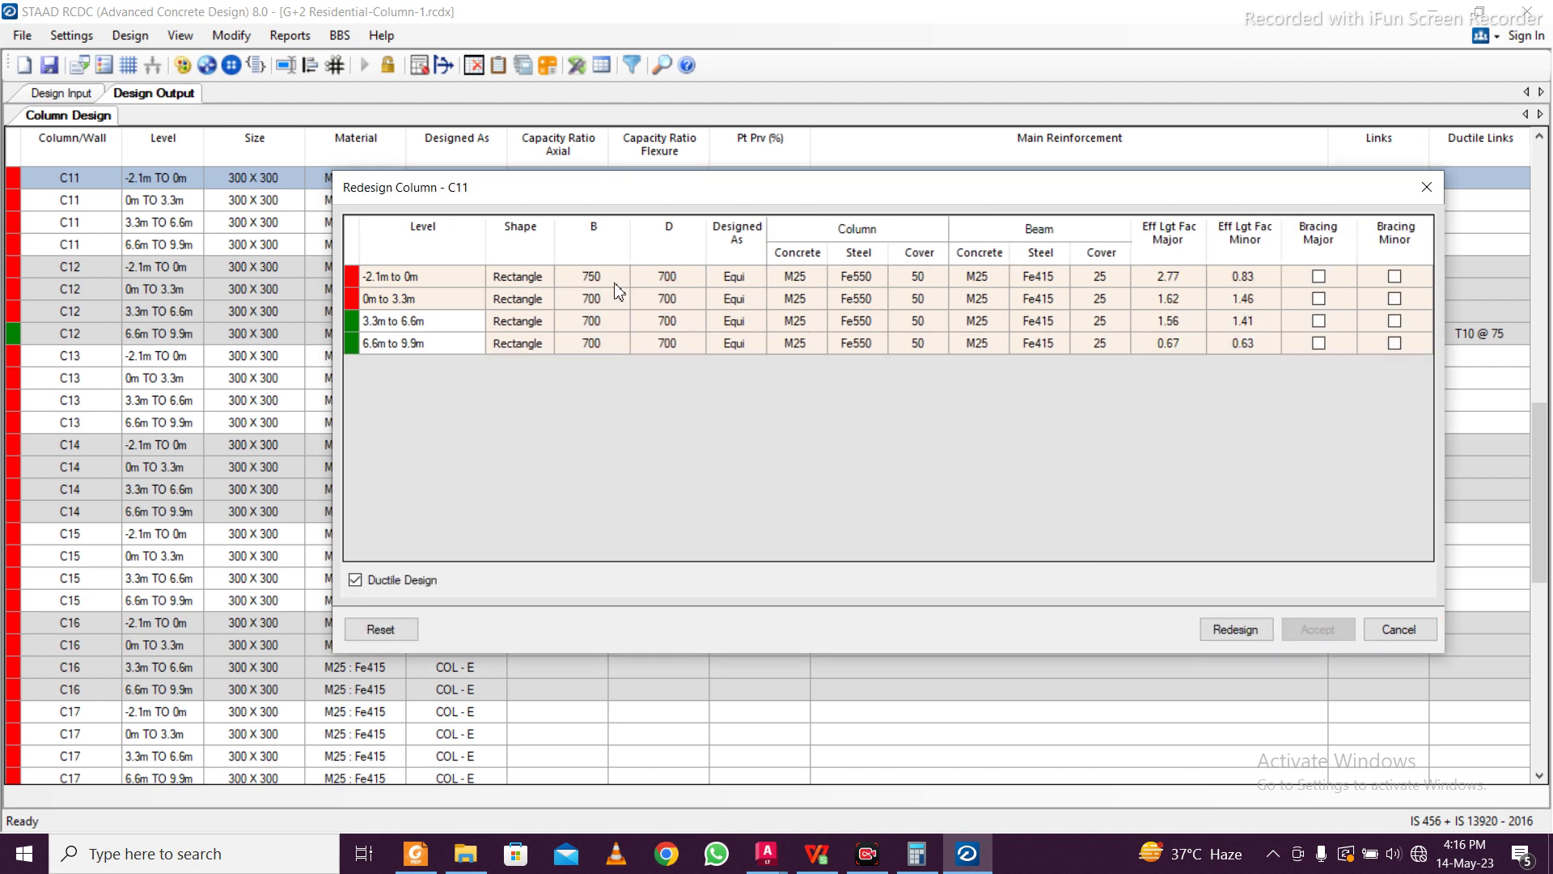
click(588, 277)
drag(597, 280, 663, 338)
key(ctrl+v)
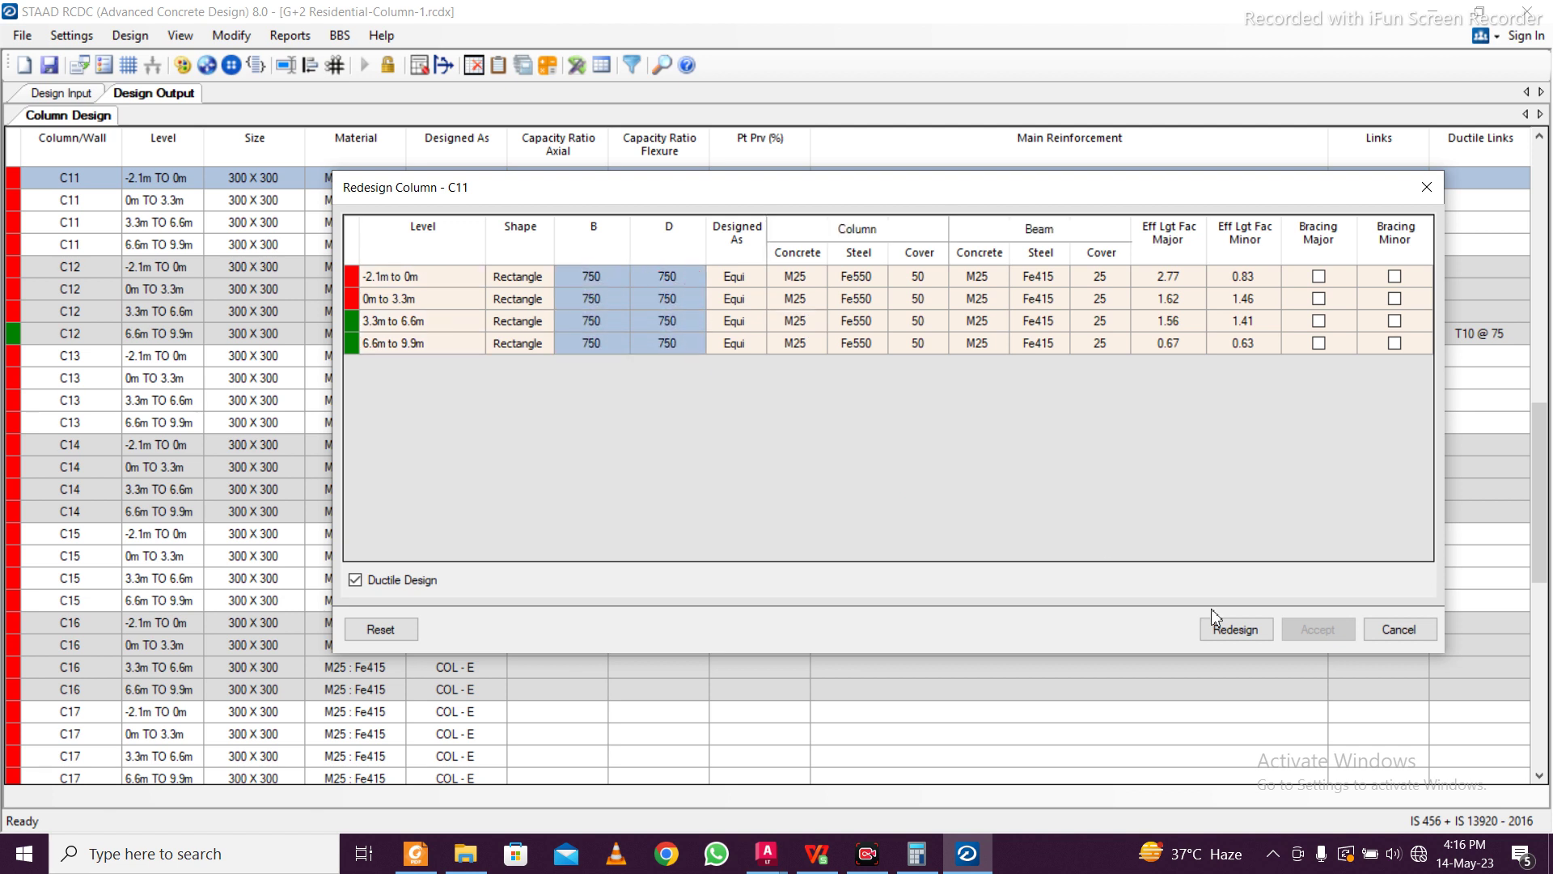
click(1253, 635)
click(1302, 631)
Open the whole-column redesign for column C21
scroll(218, 433, up, 5)
scroll(223, 428, down, 15)
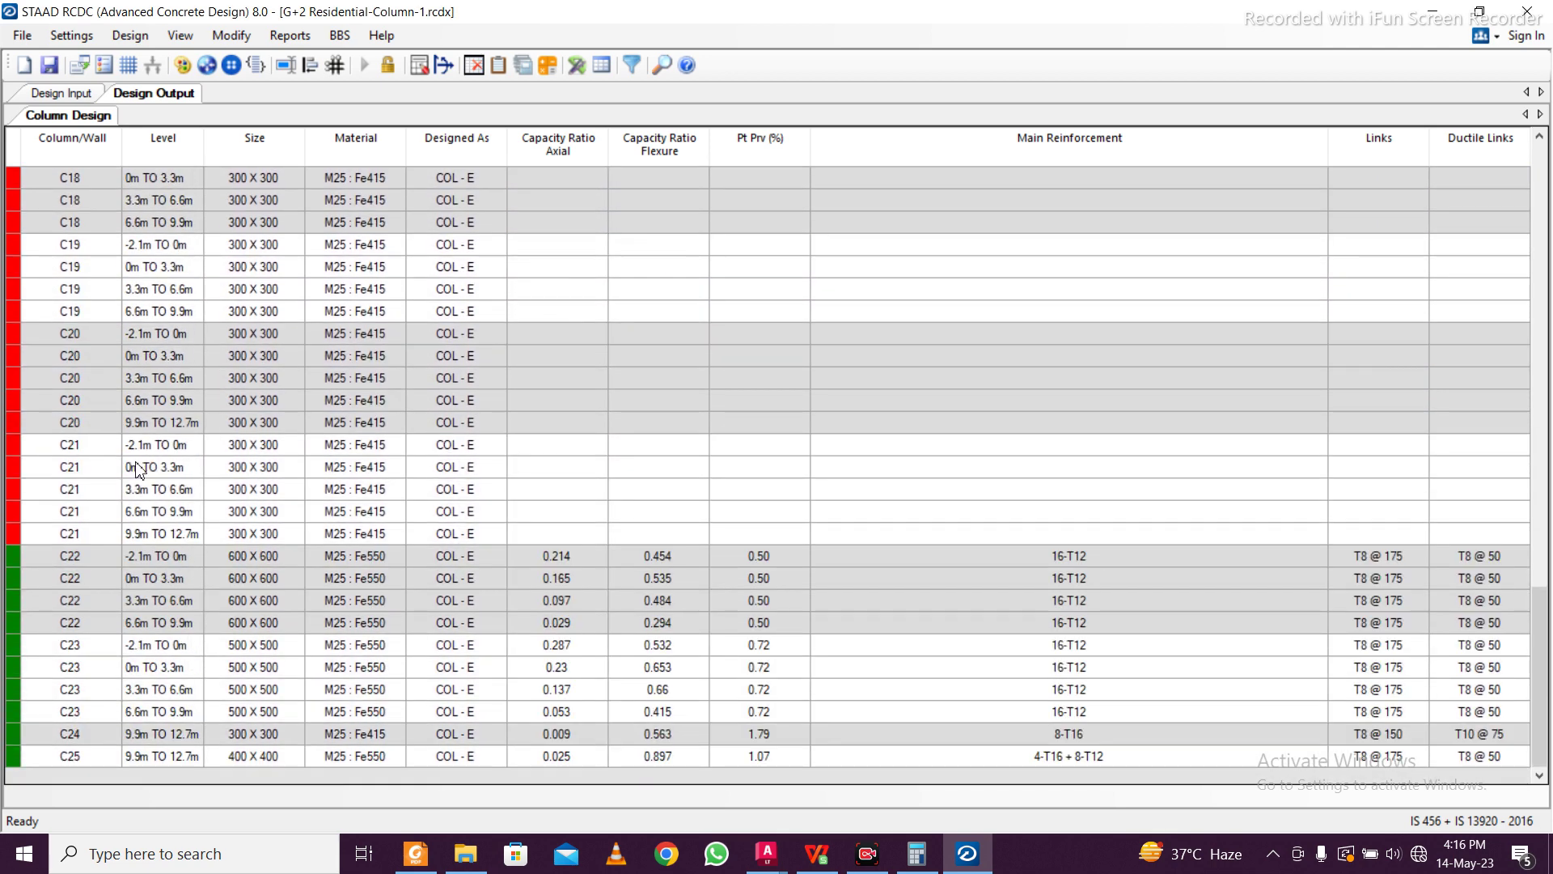
right_click(138, 469)
click(243, 506)
Set B and D to 650 at all five levels of column C21
click(595, 283)
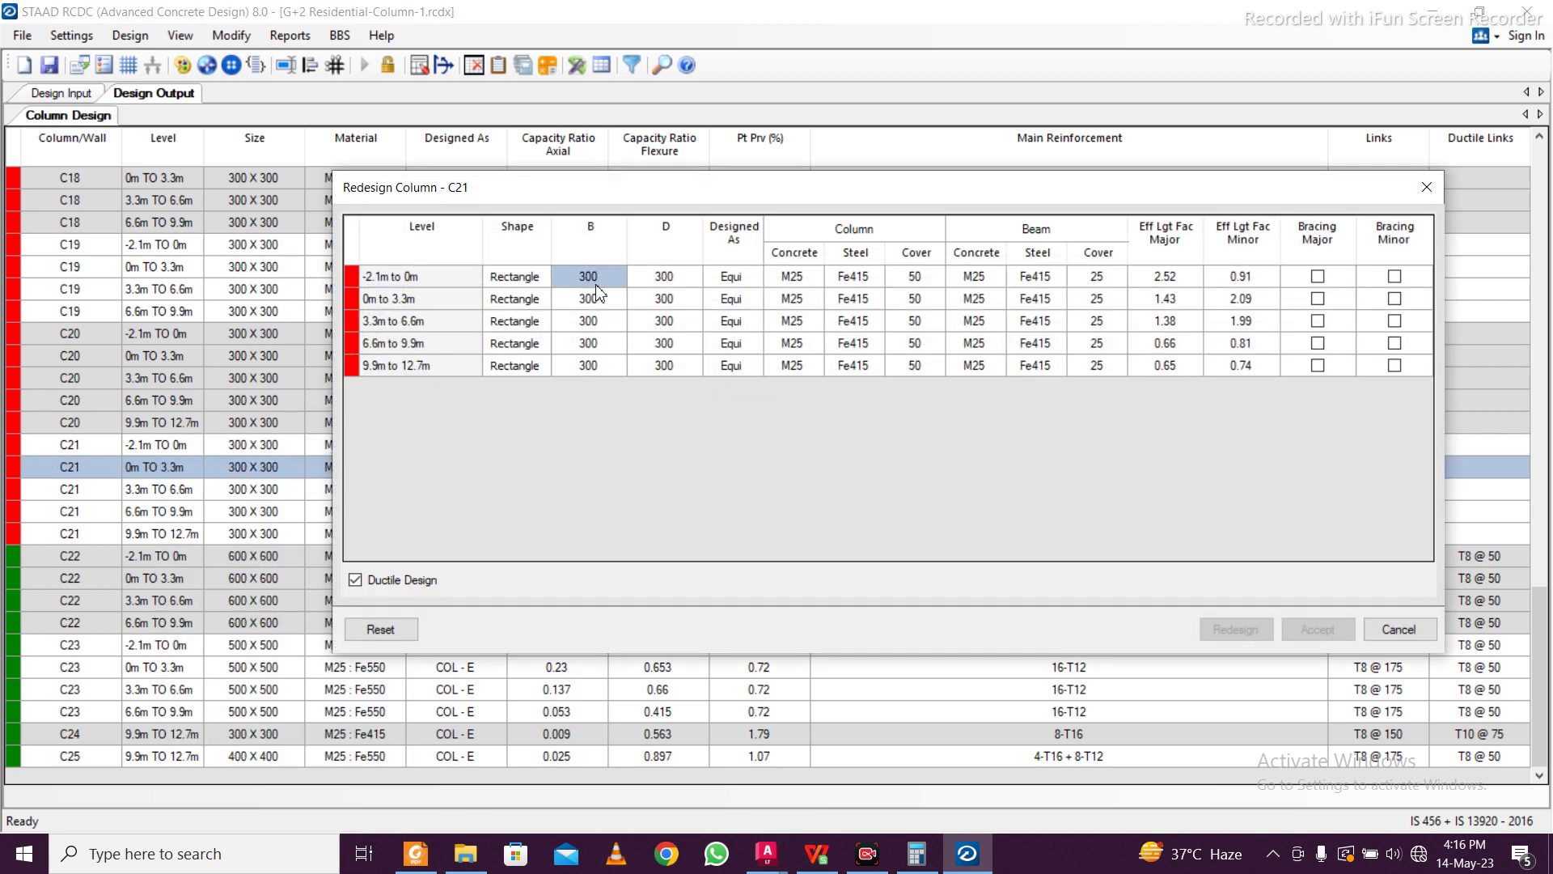
text(650)
key(Return)
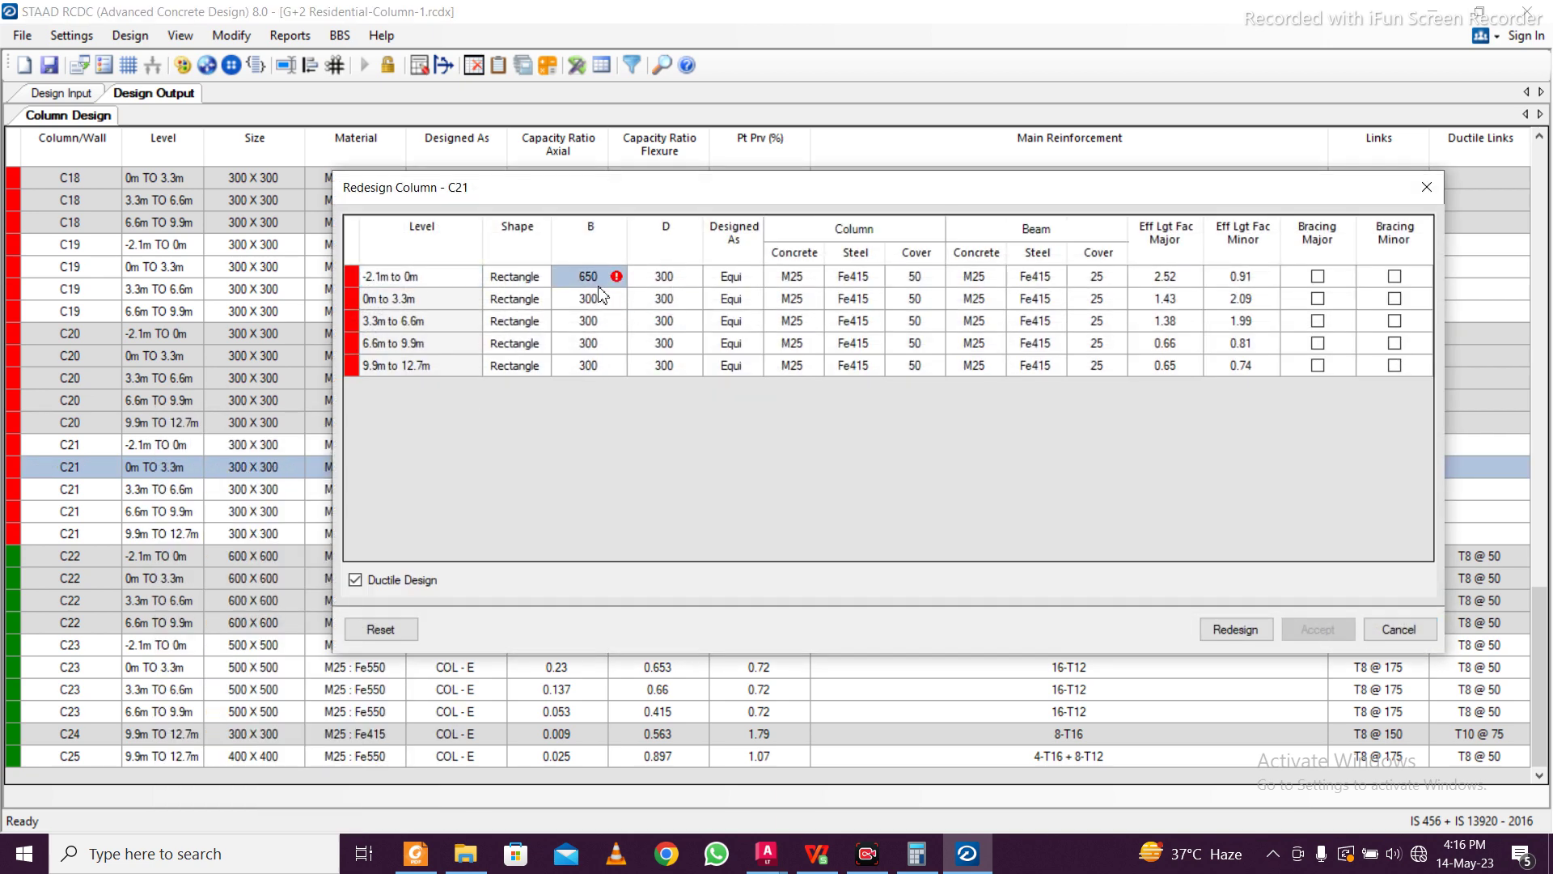
drag(595, 281, 665, 356)
Set the column steel of C21 to Fe550 at all five levels and redesign the column
click(872, 279)
click(875, 277)
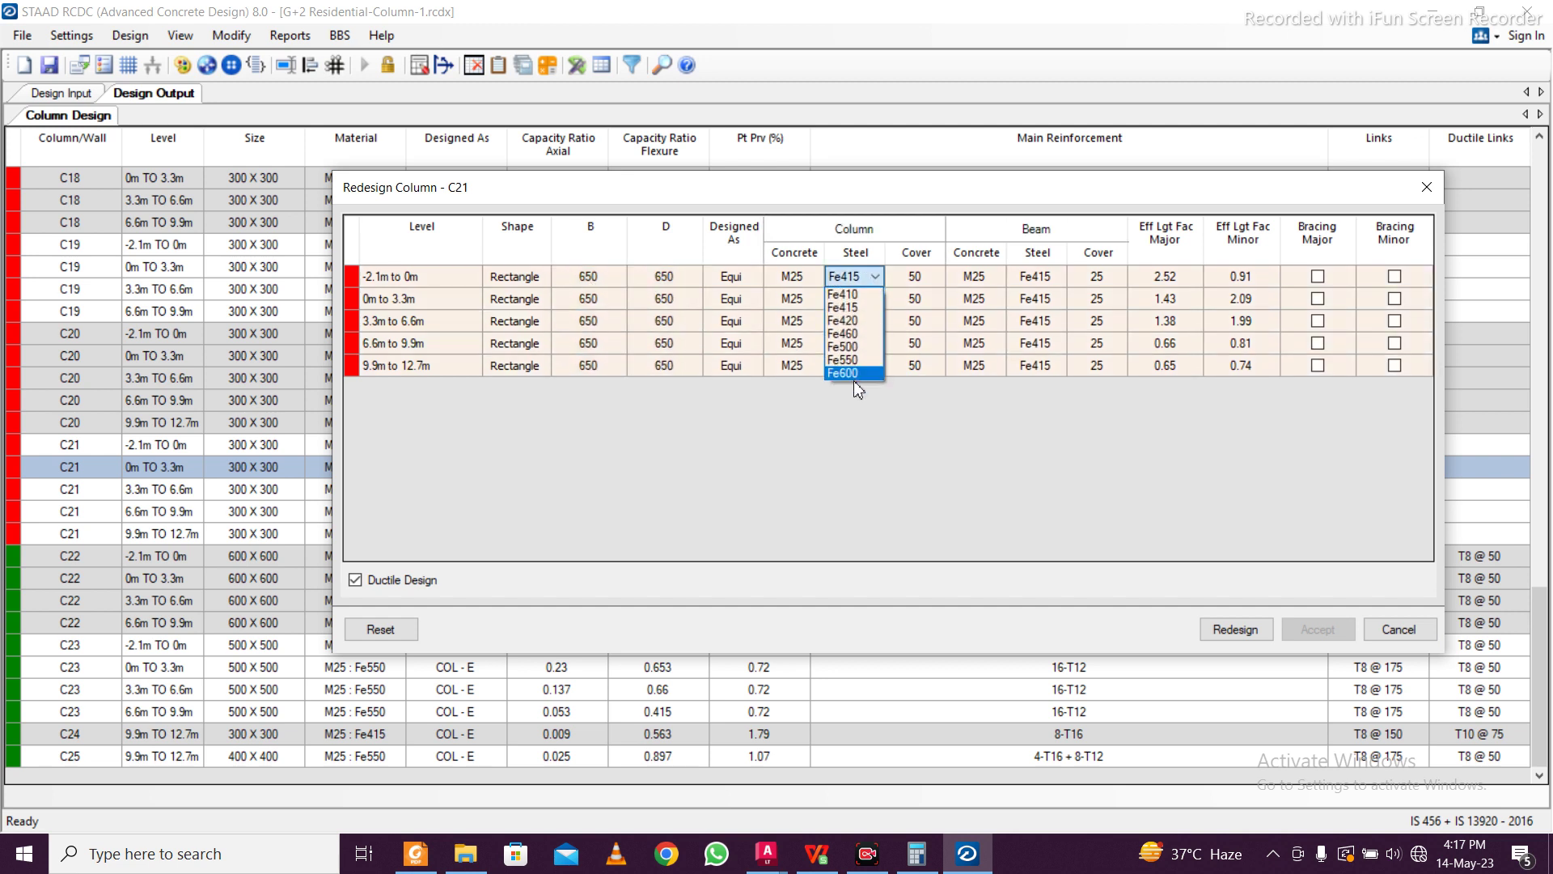
click(853, 378)
click(890, 299)
click(856, 283)
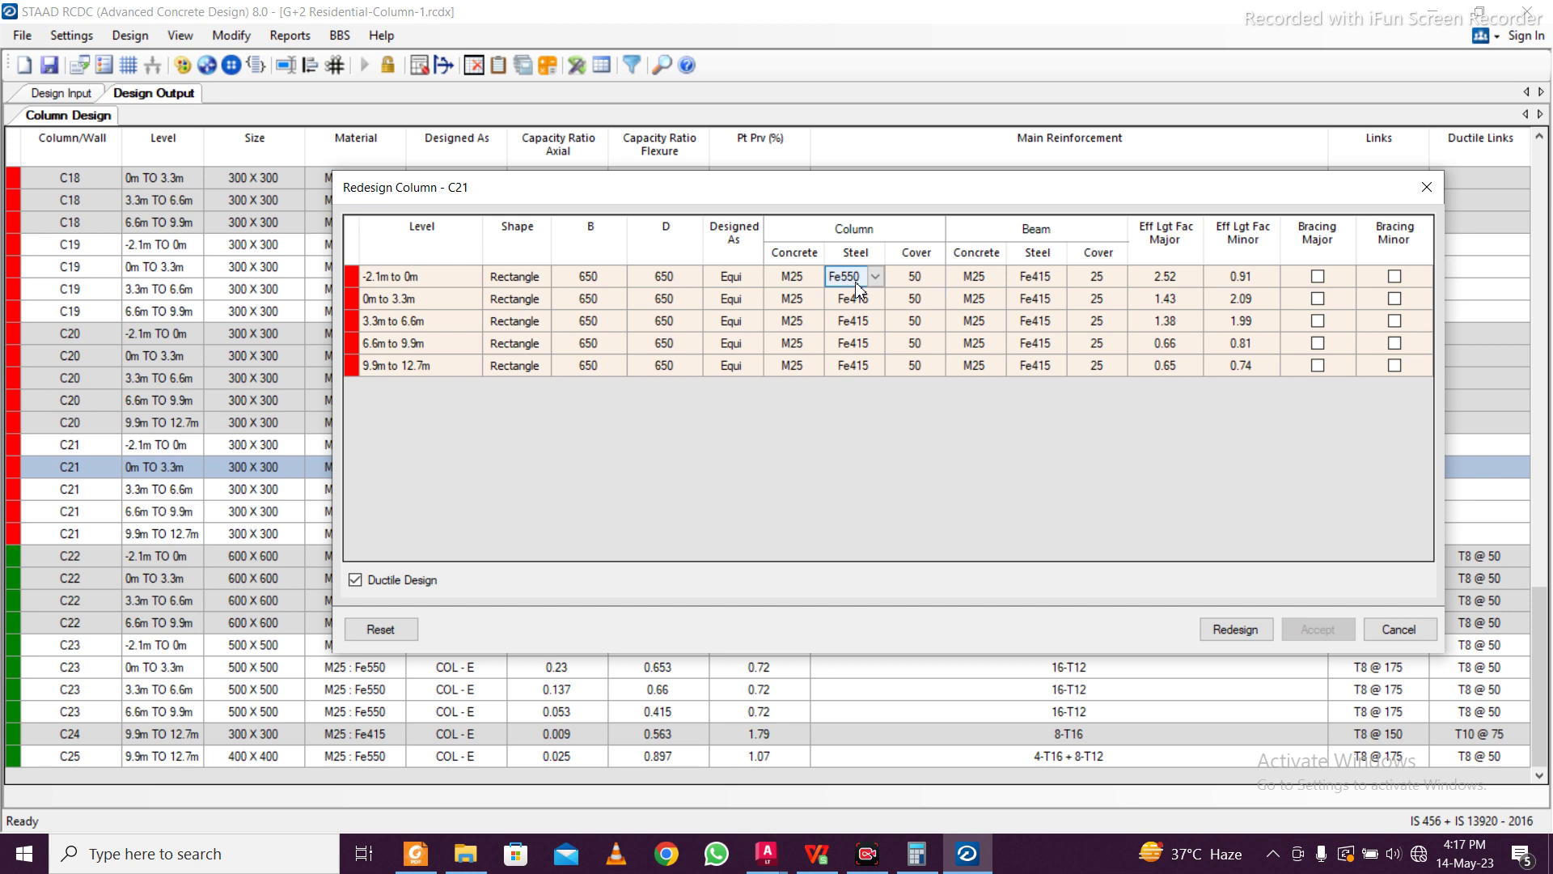
drag(855, 284, 860, 393)
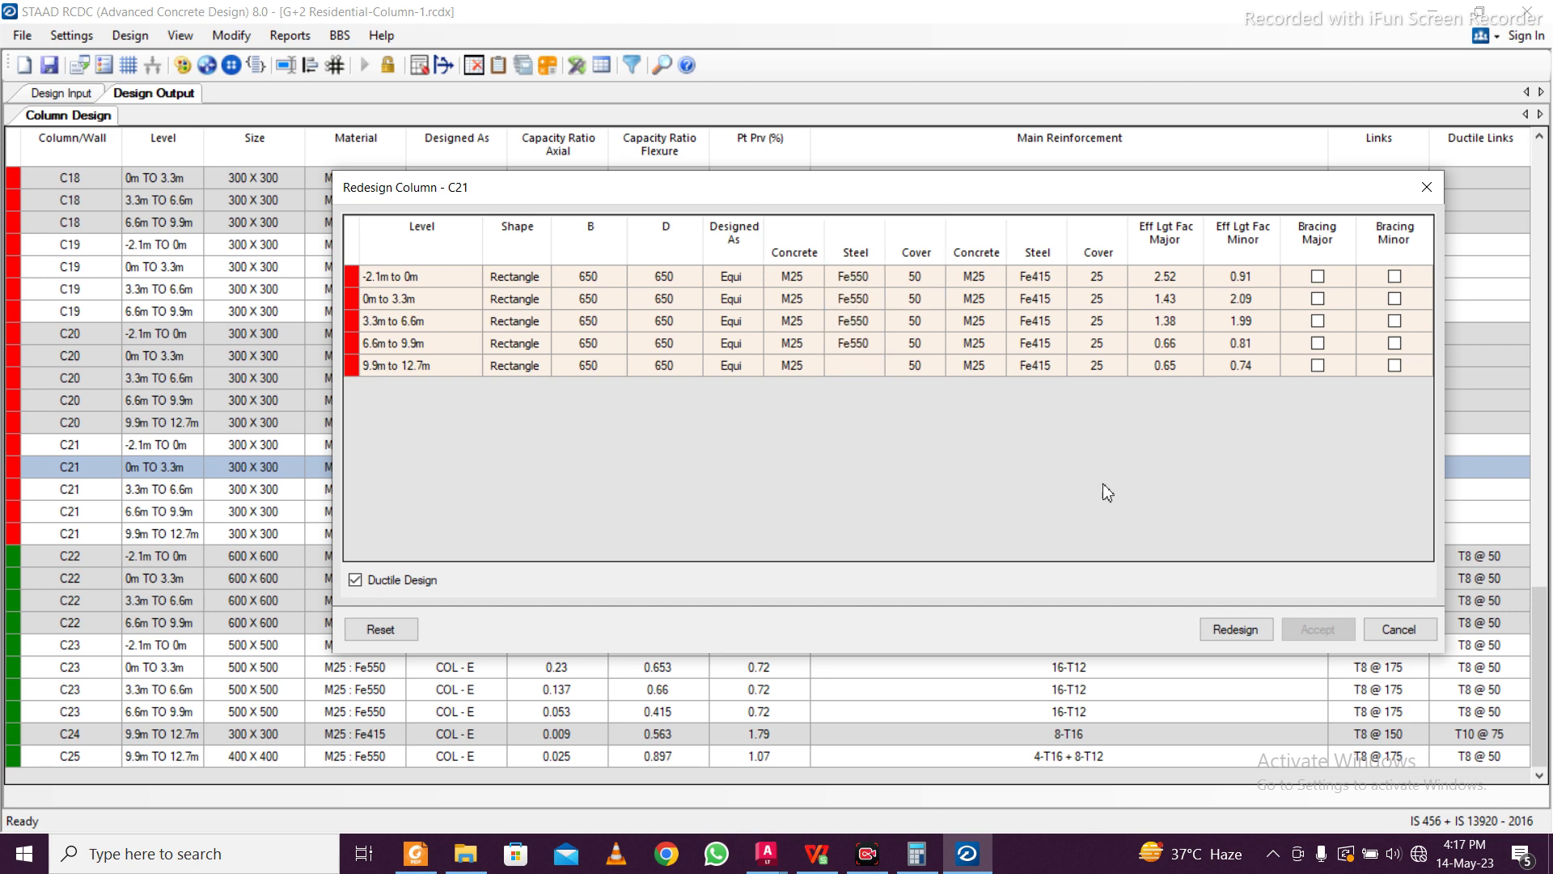
click(1236, 631)
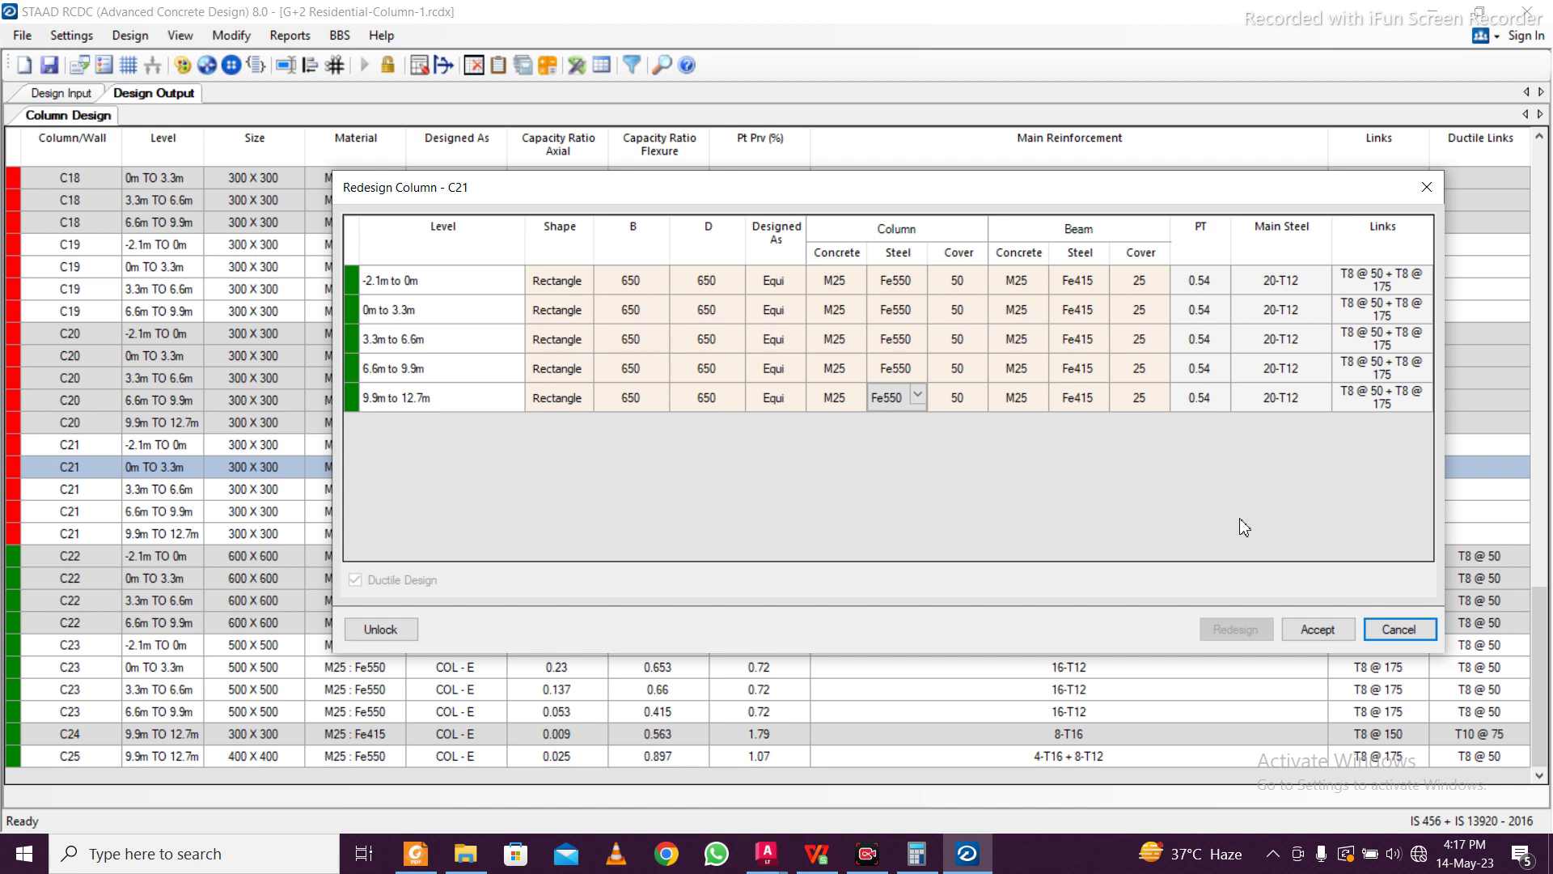
Unlock C21 and try redesigning it with B and D set to 600 at all five levels
click(396, 632)
click(612, 281)
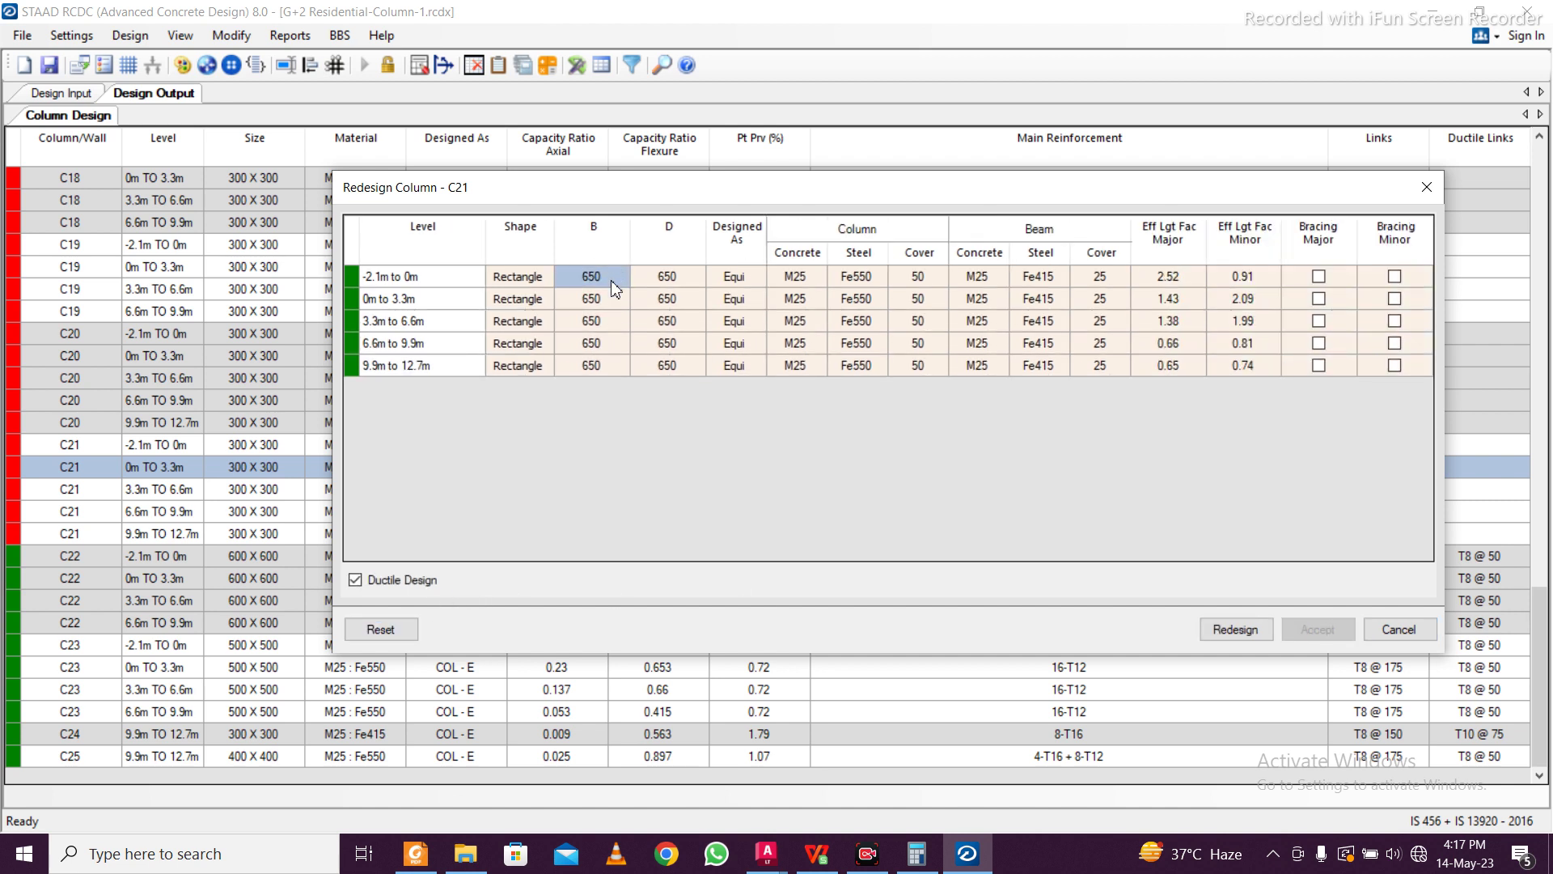
text(600)
click(593, 279)
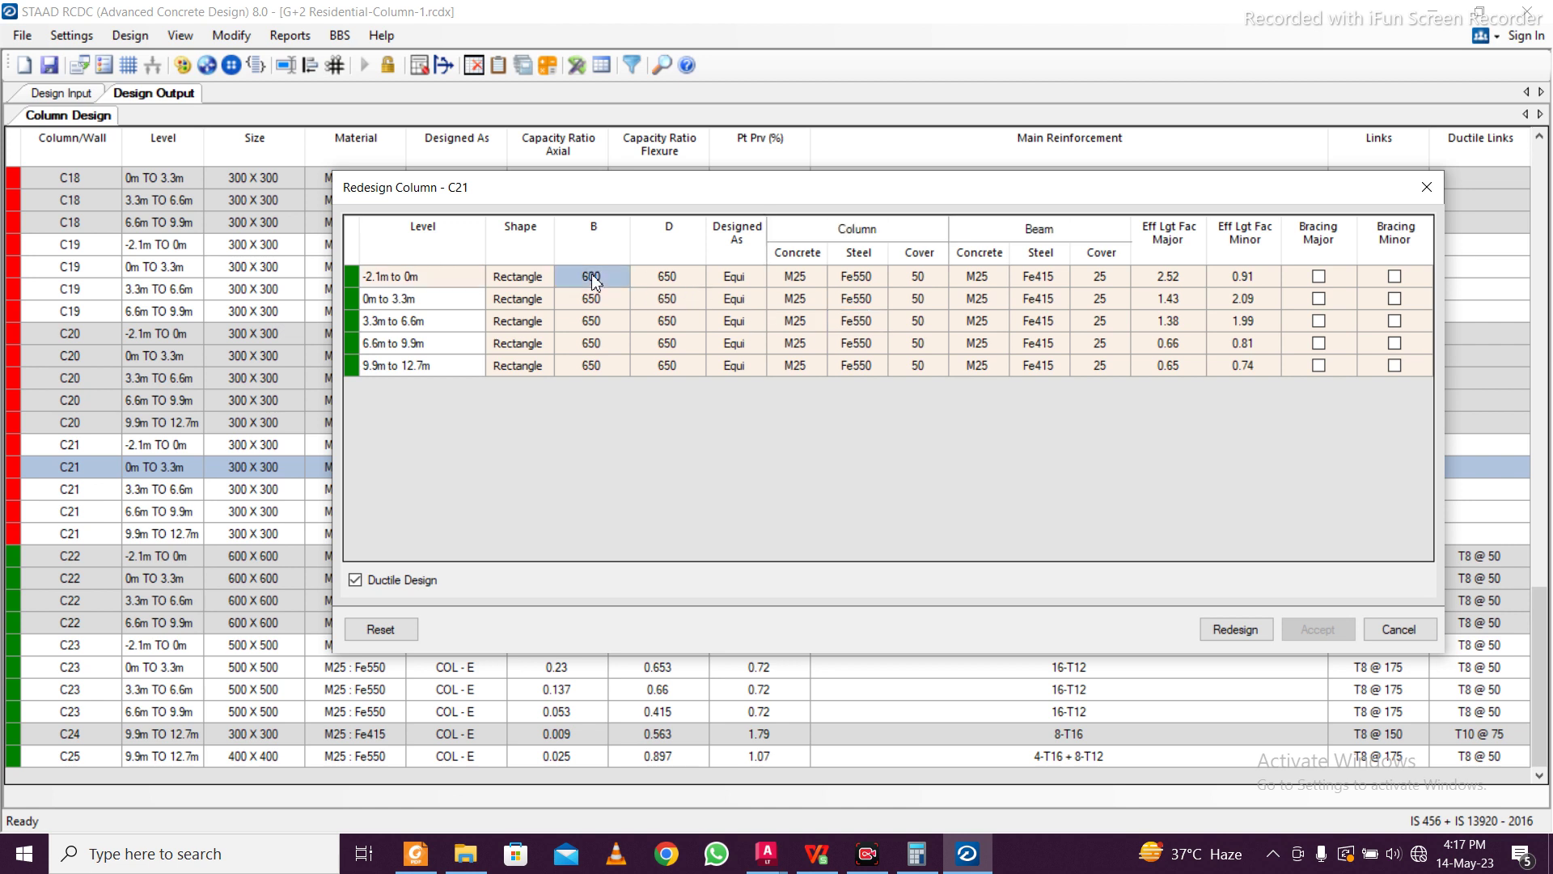
drag(602, 279, 658, 359)
click(1236, 629)
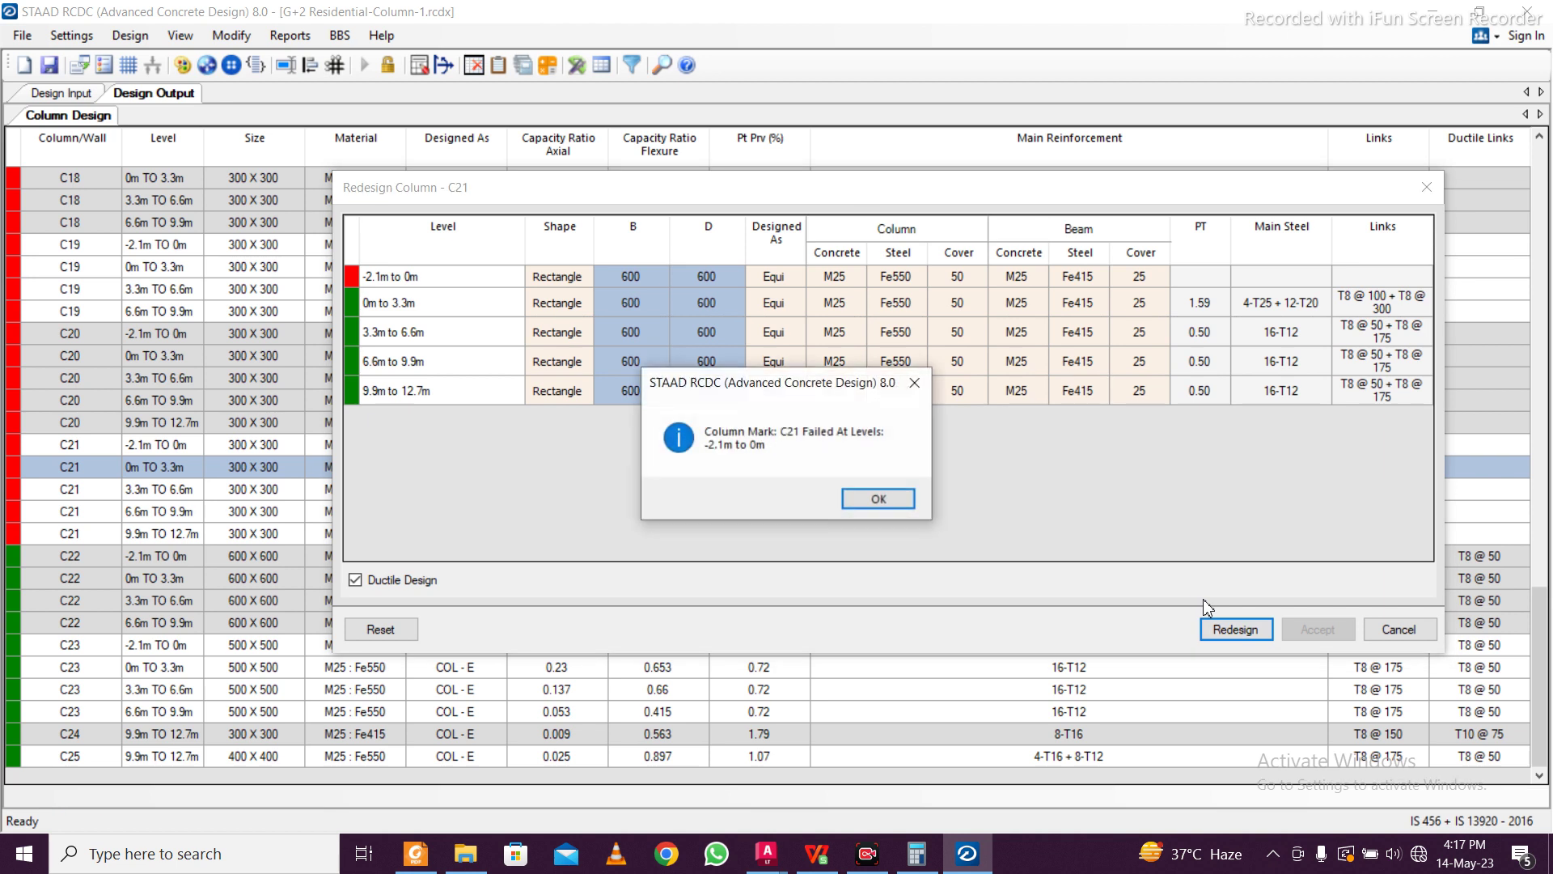
click(880, 499)
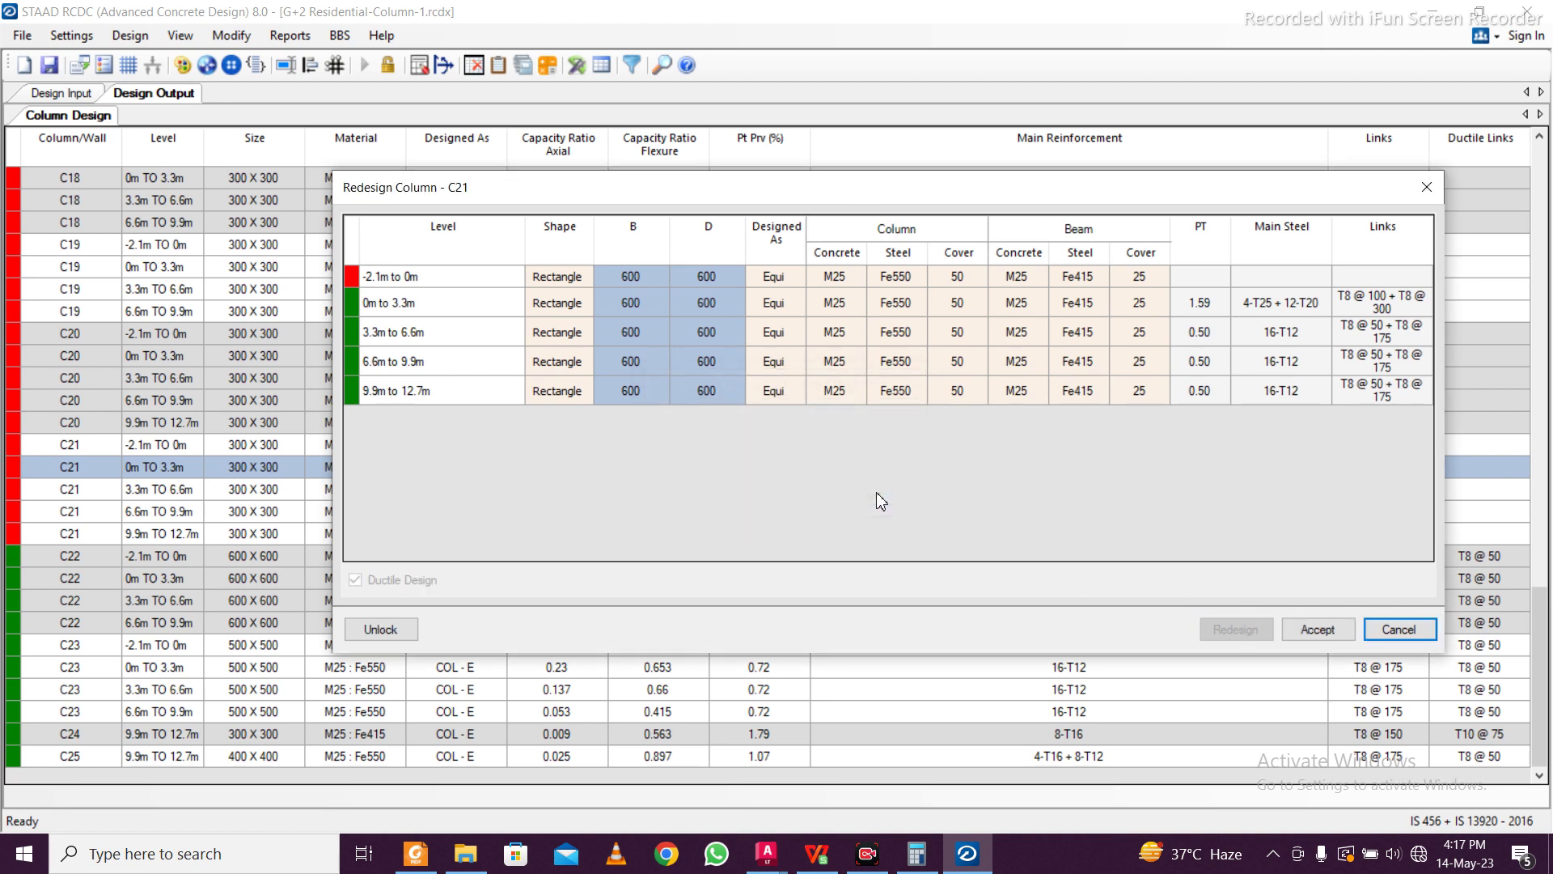
Unlock the C21 redesign for editing
click(818, 393)
click(647, 282)
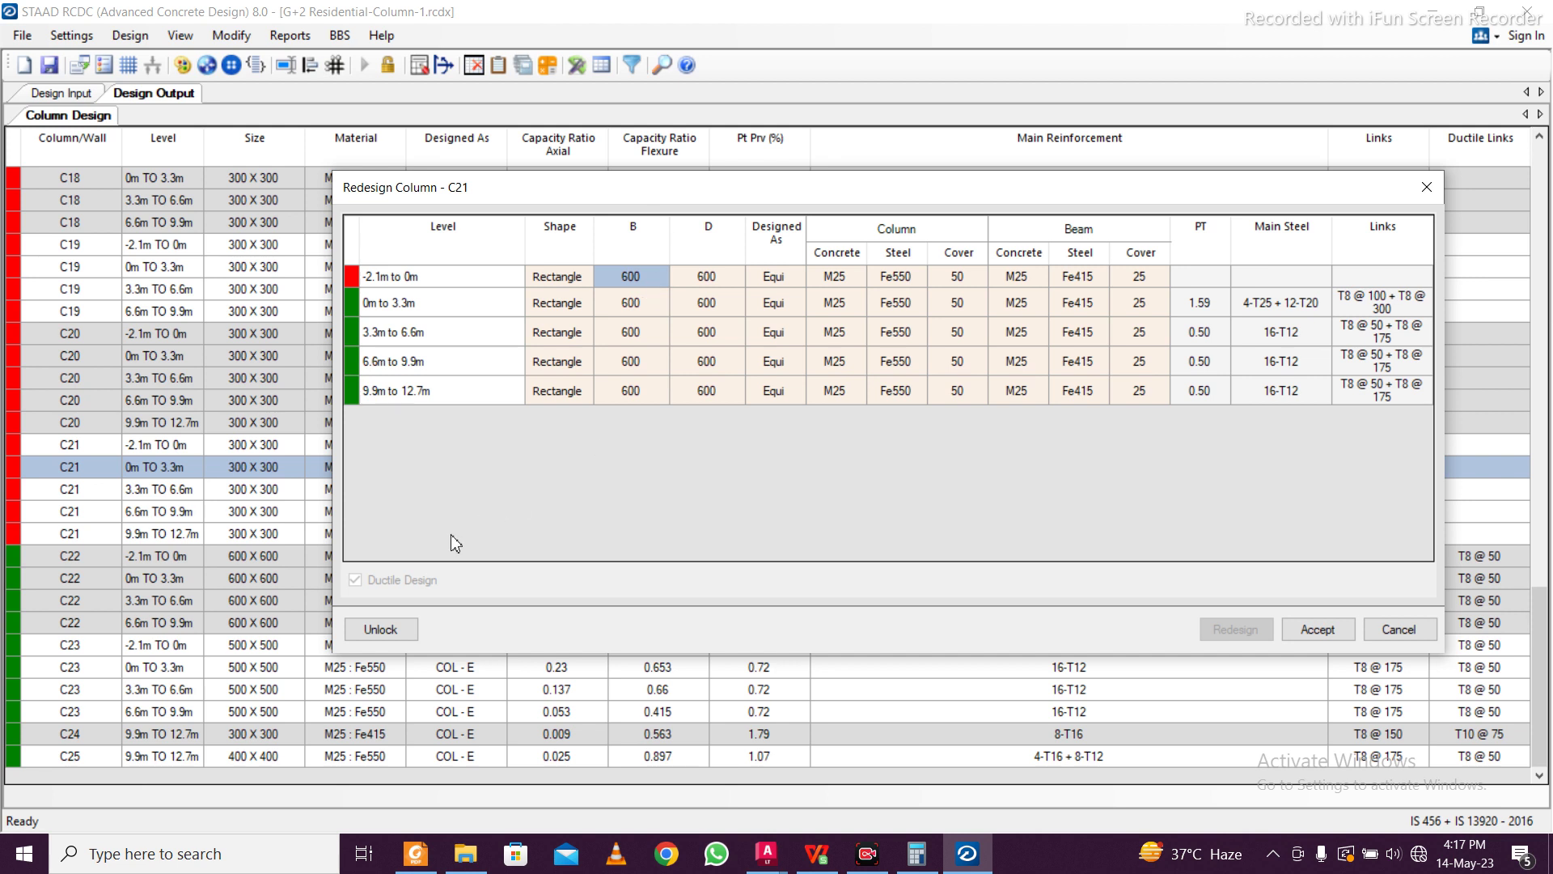
click(396, 628)
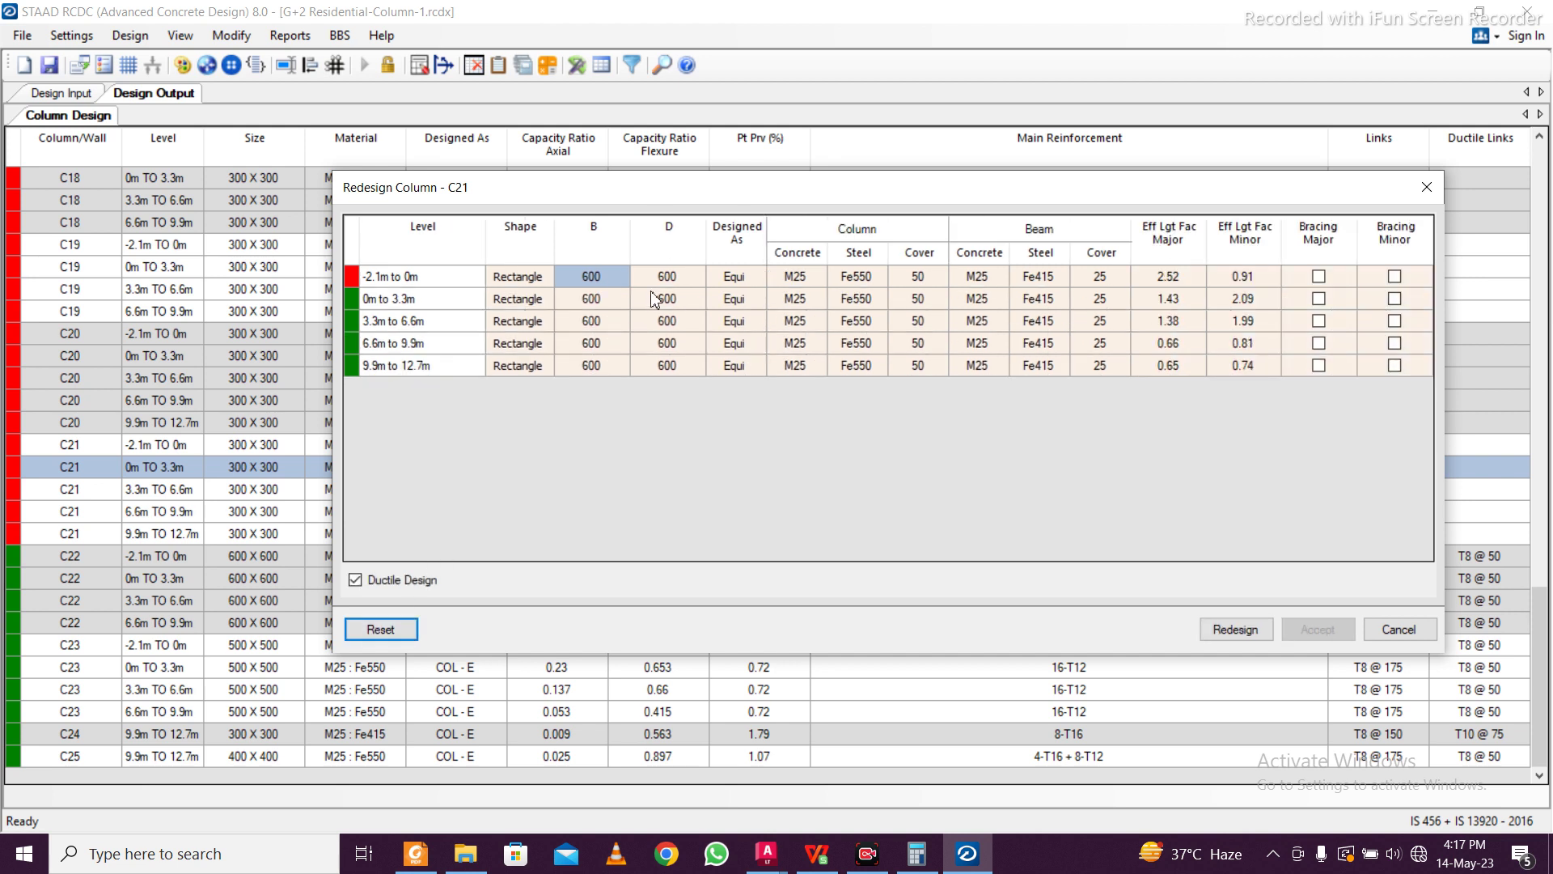
click(681, 307)
click(589, 279)
double_click(591, 283)
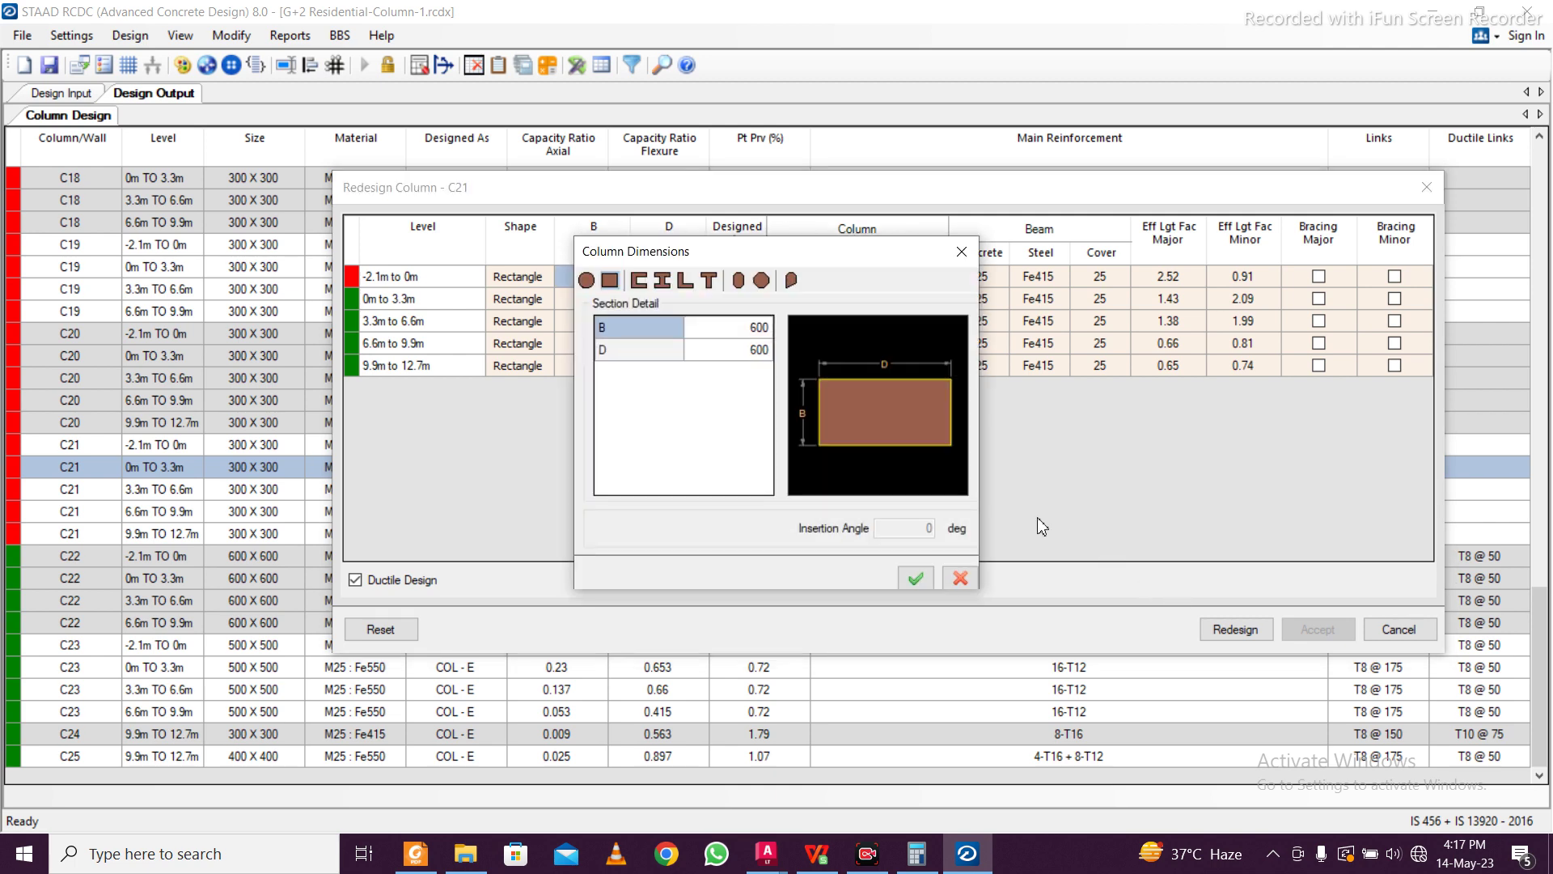
click(962, 252)
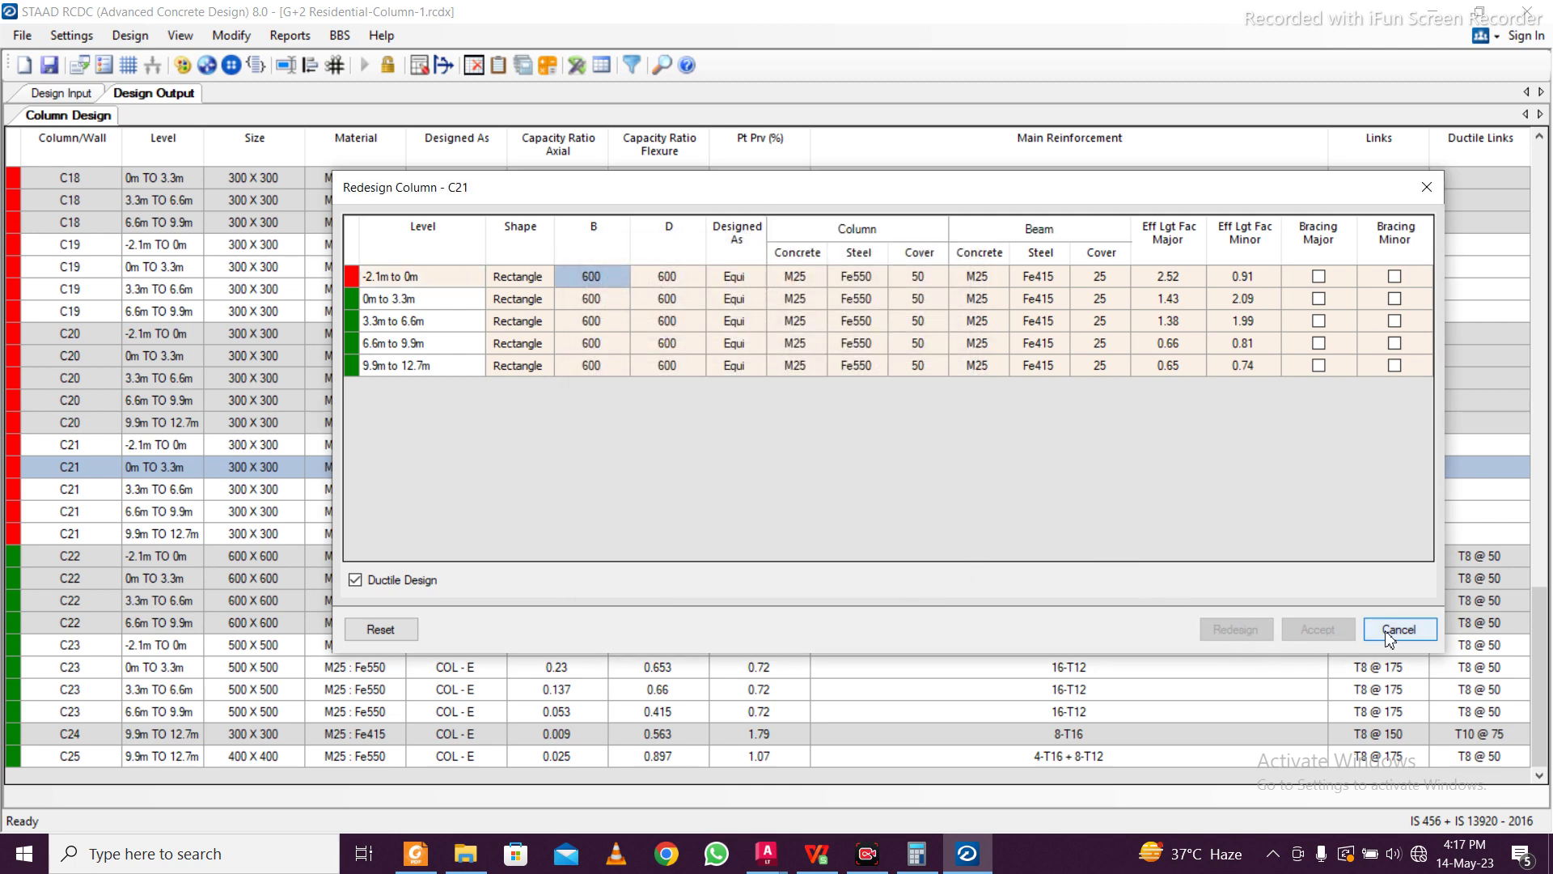
click(680, 342)
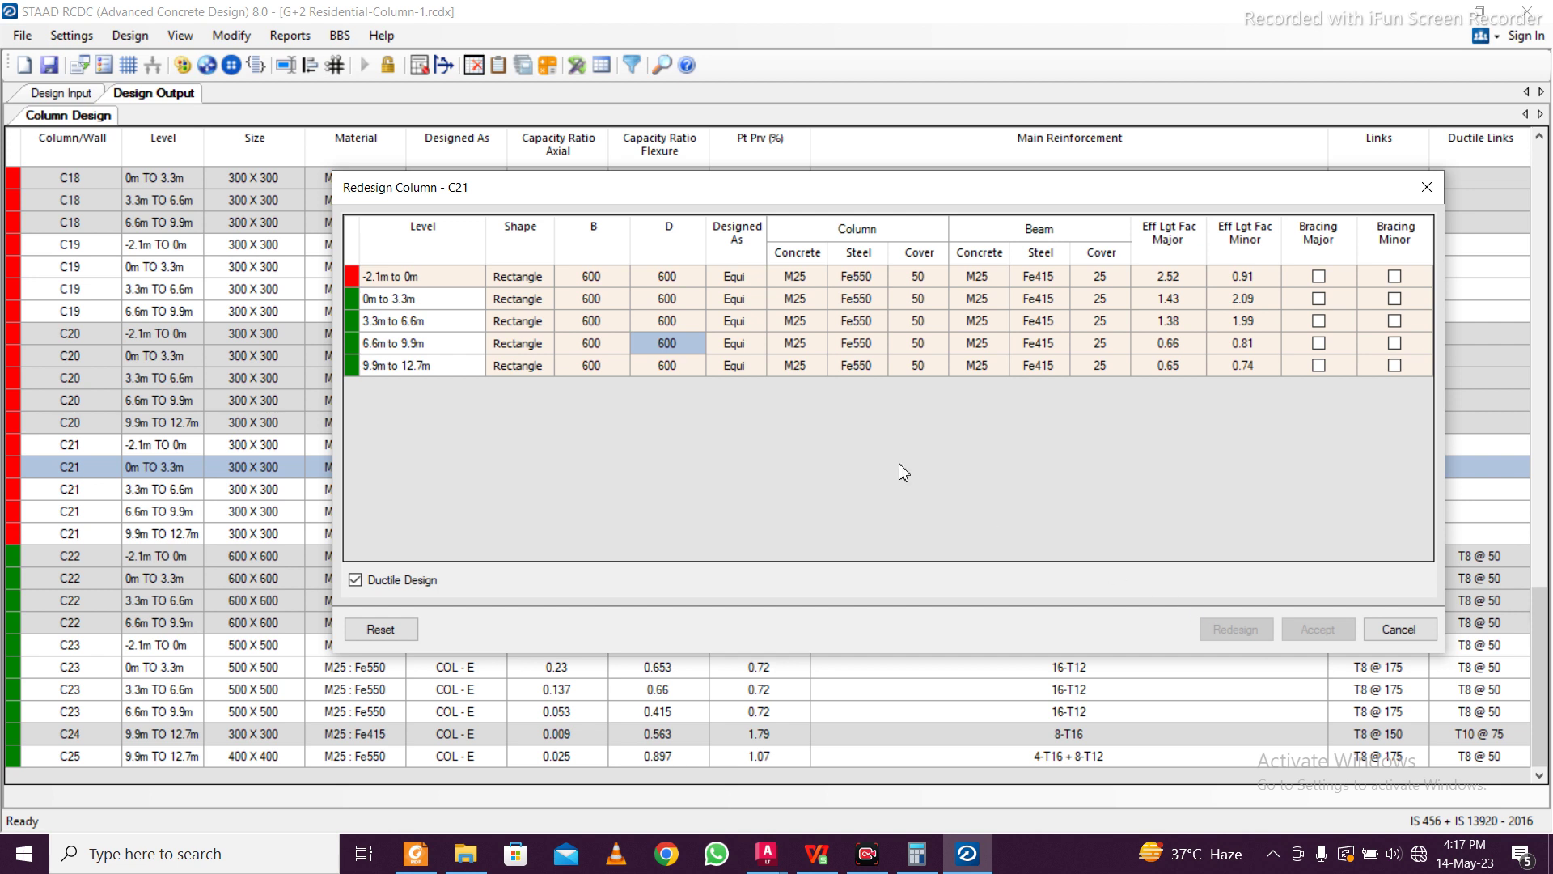
Set the C21 section at the -2.1m to 0m level to B 650 and D 650 in the column dimensions
double_click(594, 277)
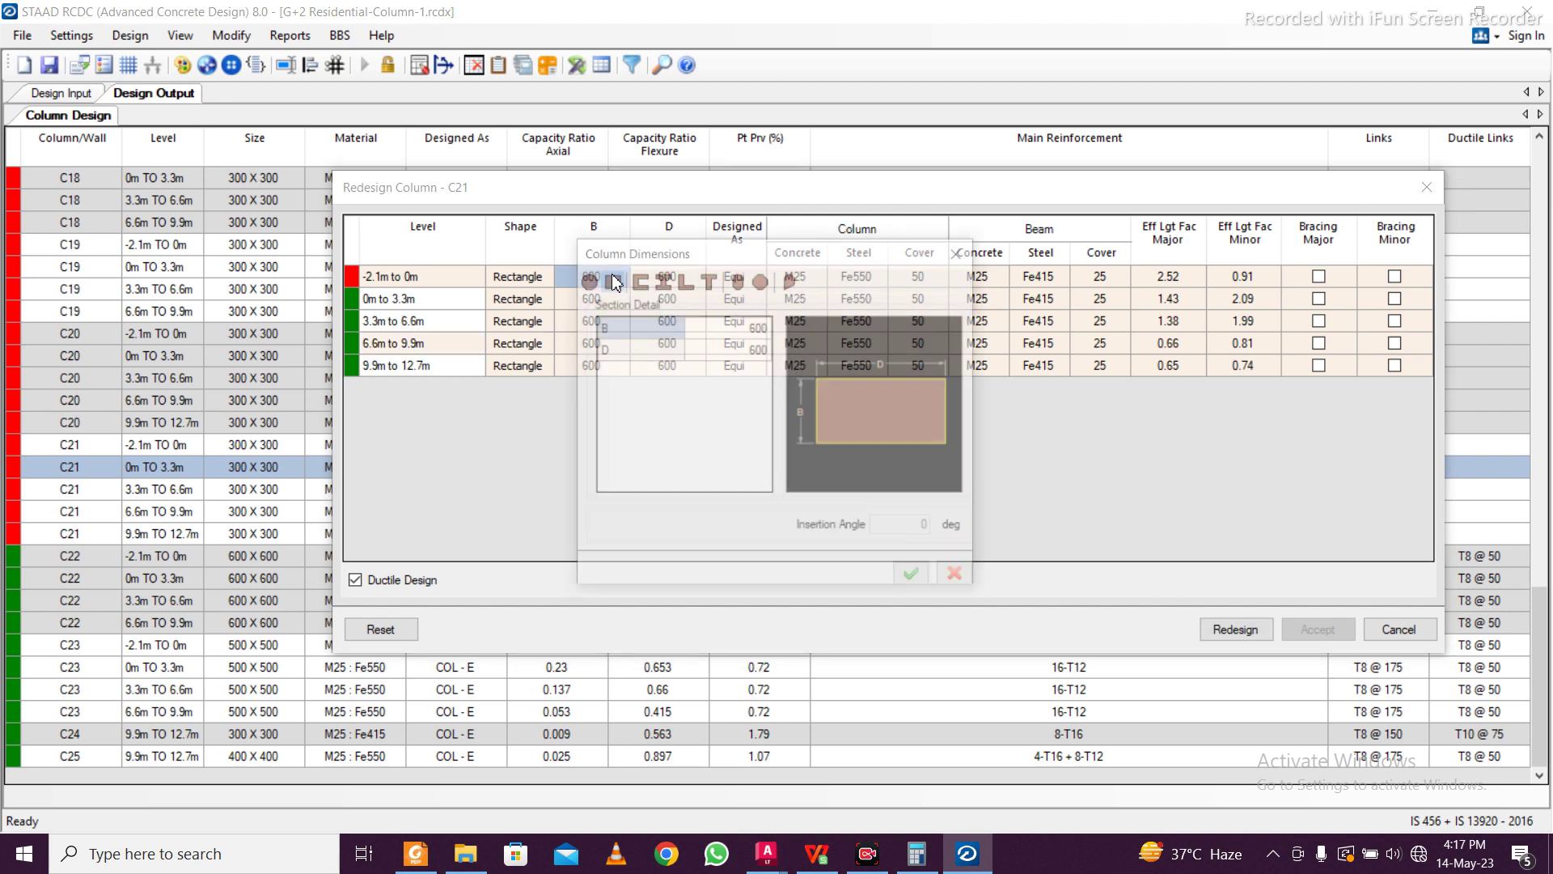
click(751, 325)
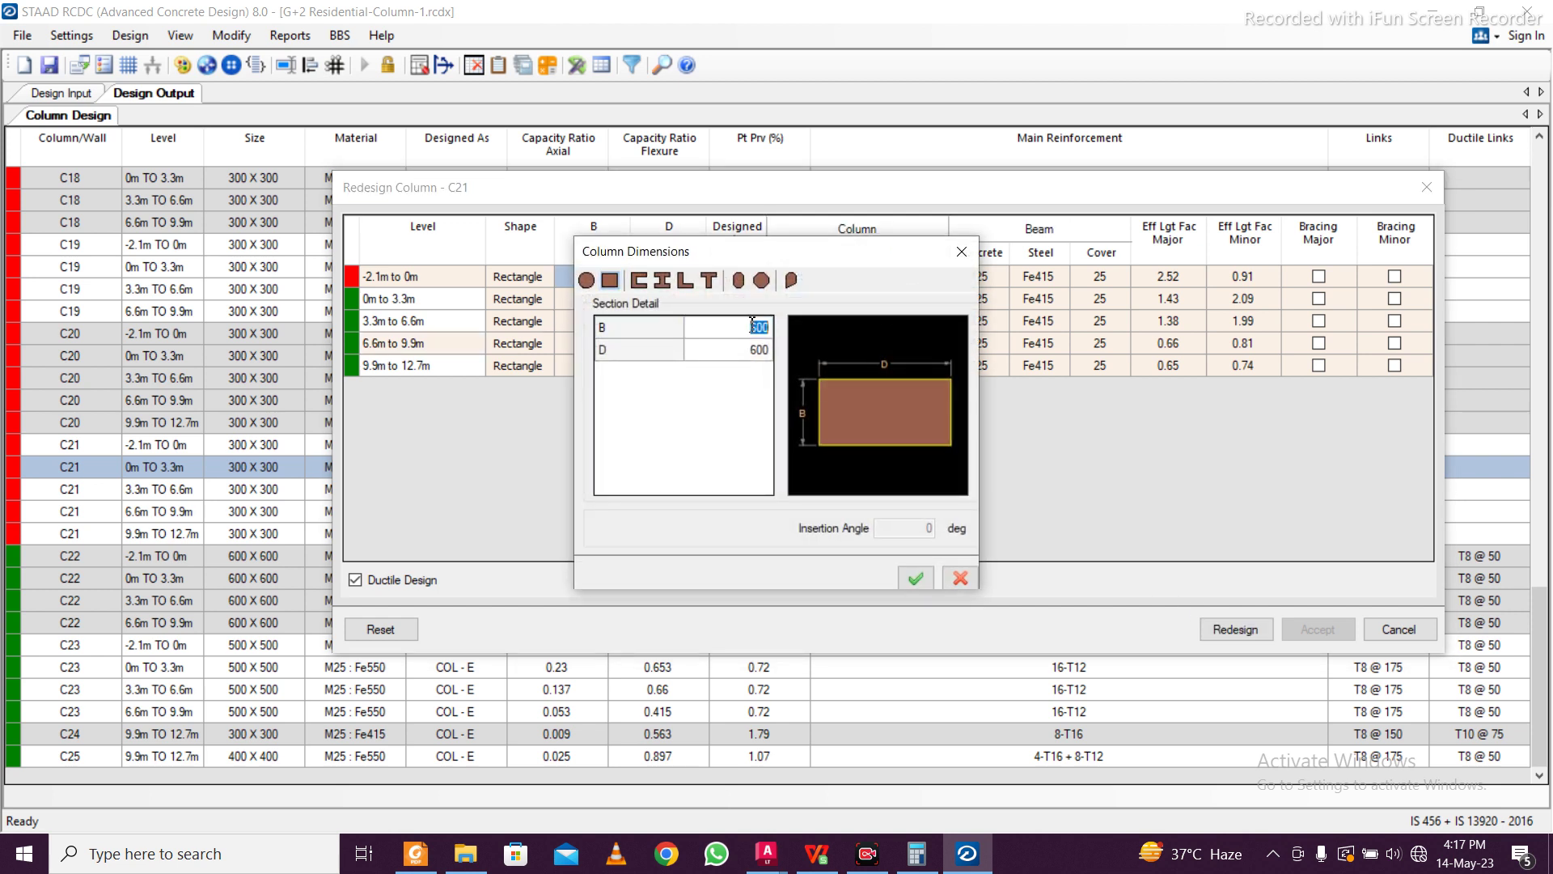
text(650)
click(915, 579)
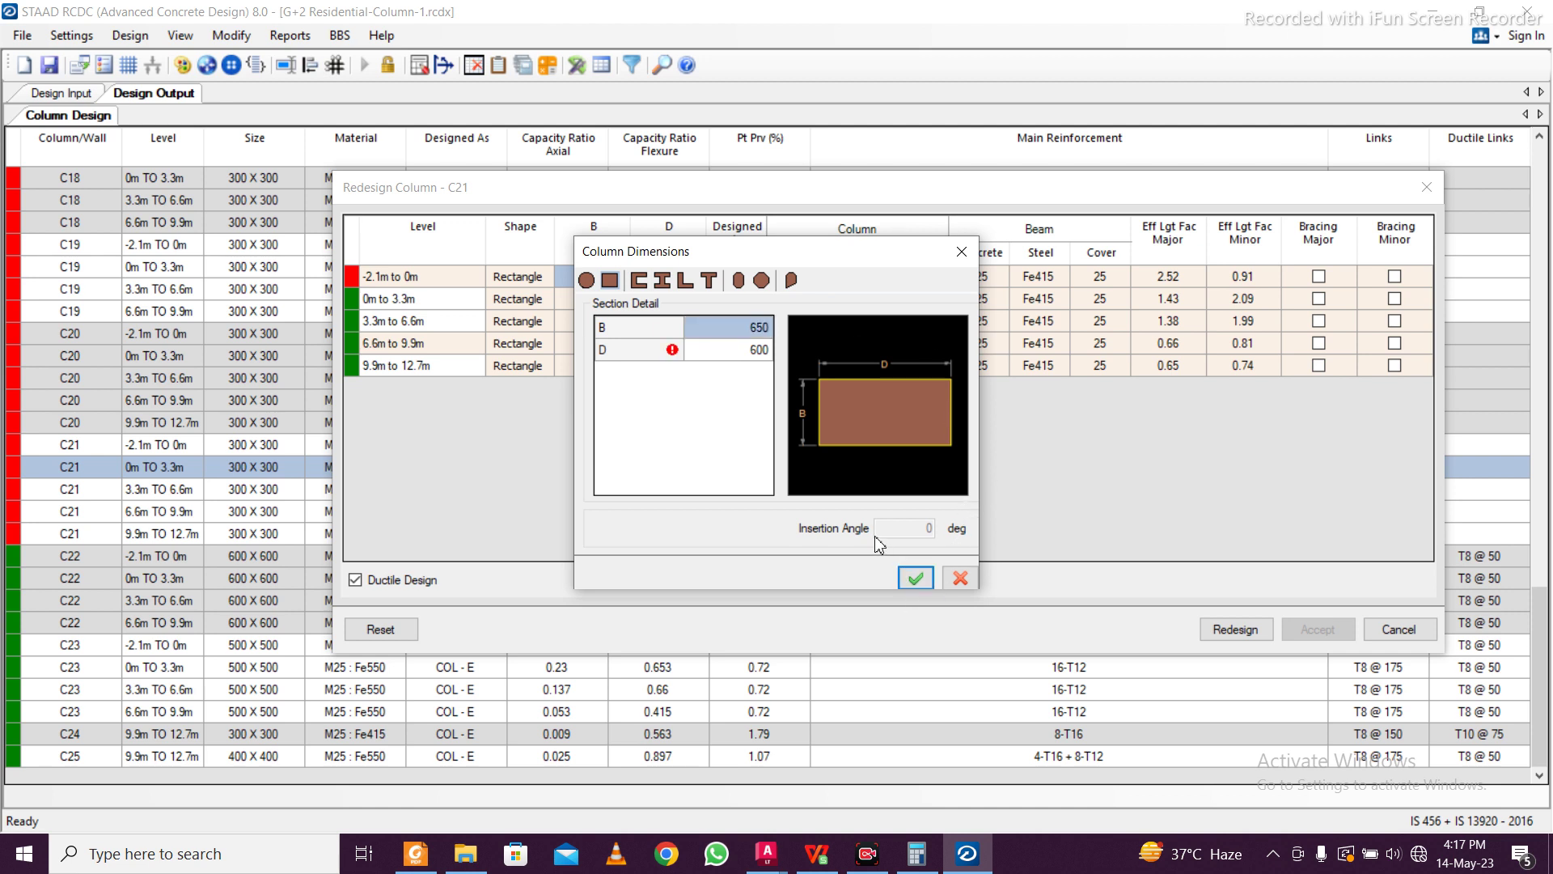
click(738, 350)
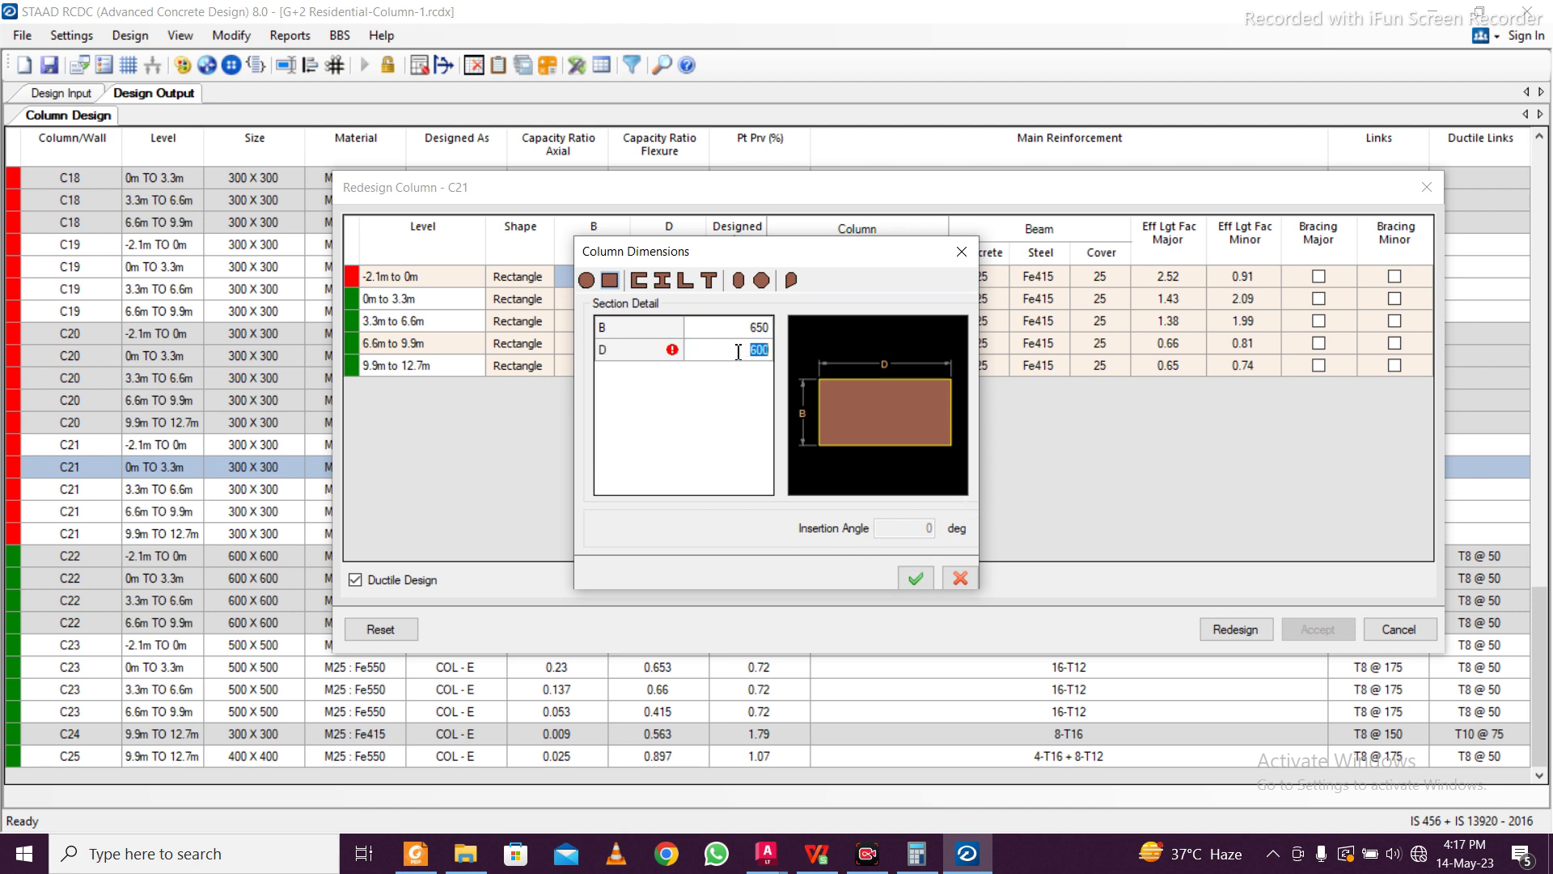
text(650)
click(915, 577)
Copy the 650 x 650 size to the other four C21 levels, redesign the column and accept the result
click(659, 322)
drag(597, 278, 668, 368)
key(ctrl+v)
click(1253, 628)
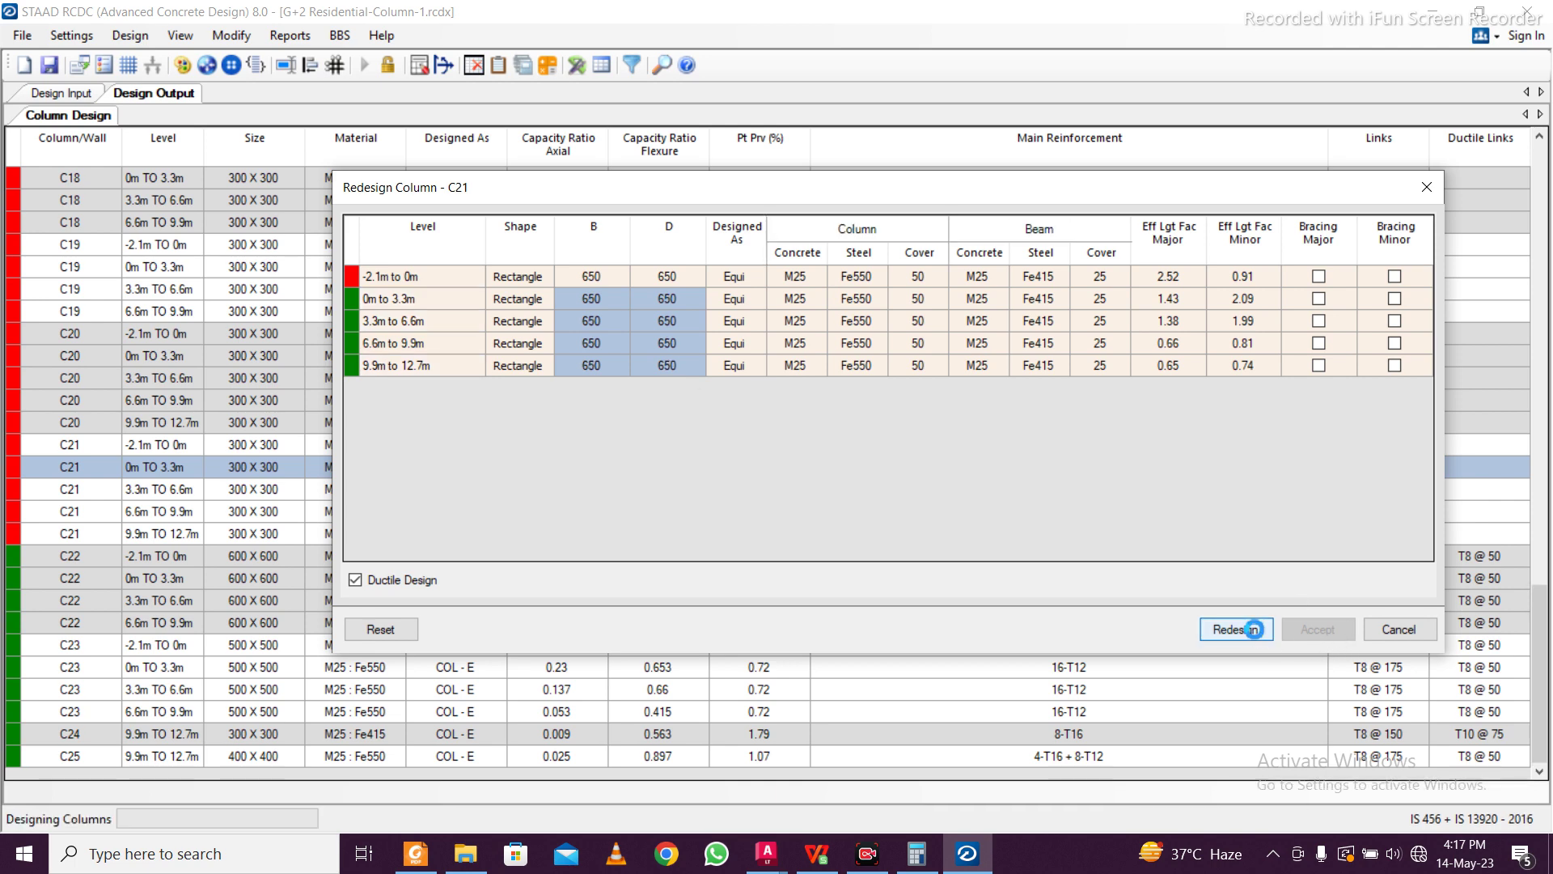
click(1311, 630)
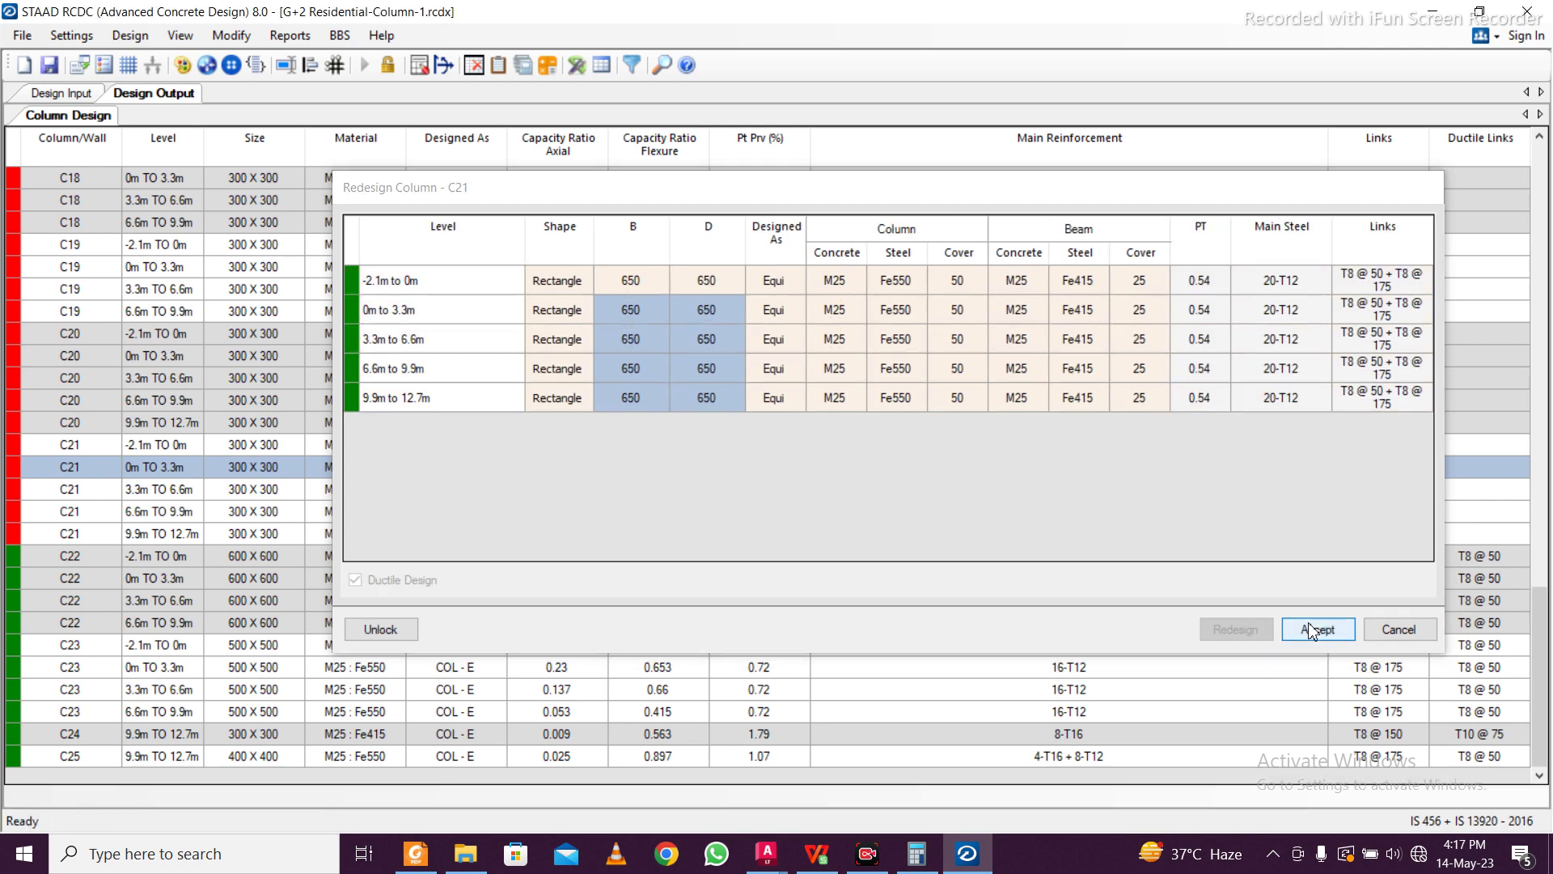
Open the whole-column redesign for column C20
scroll(663, 541, up, 10)
scroll(663, 535, down, 10)
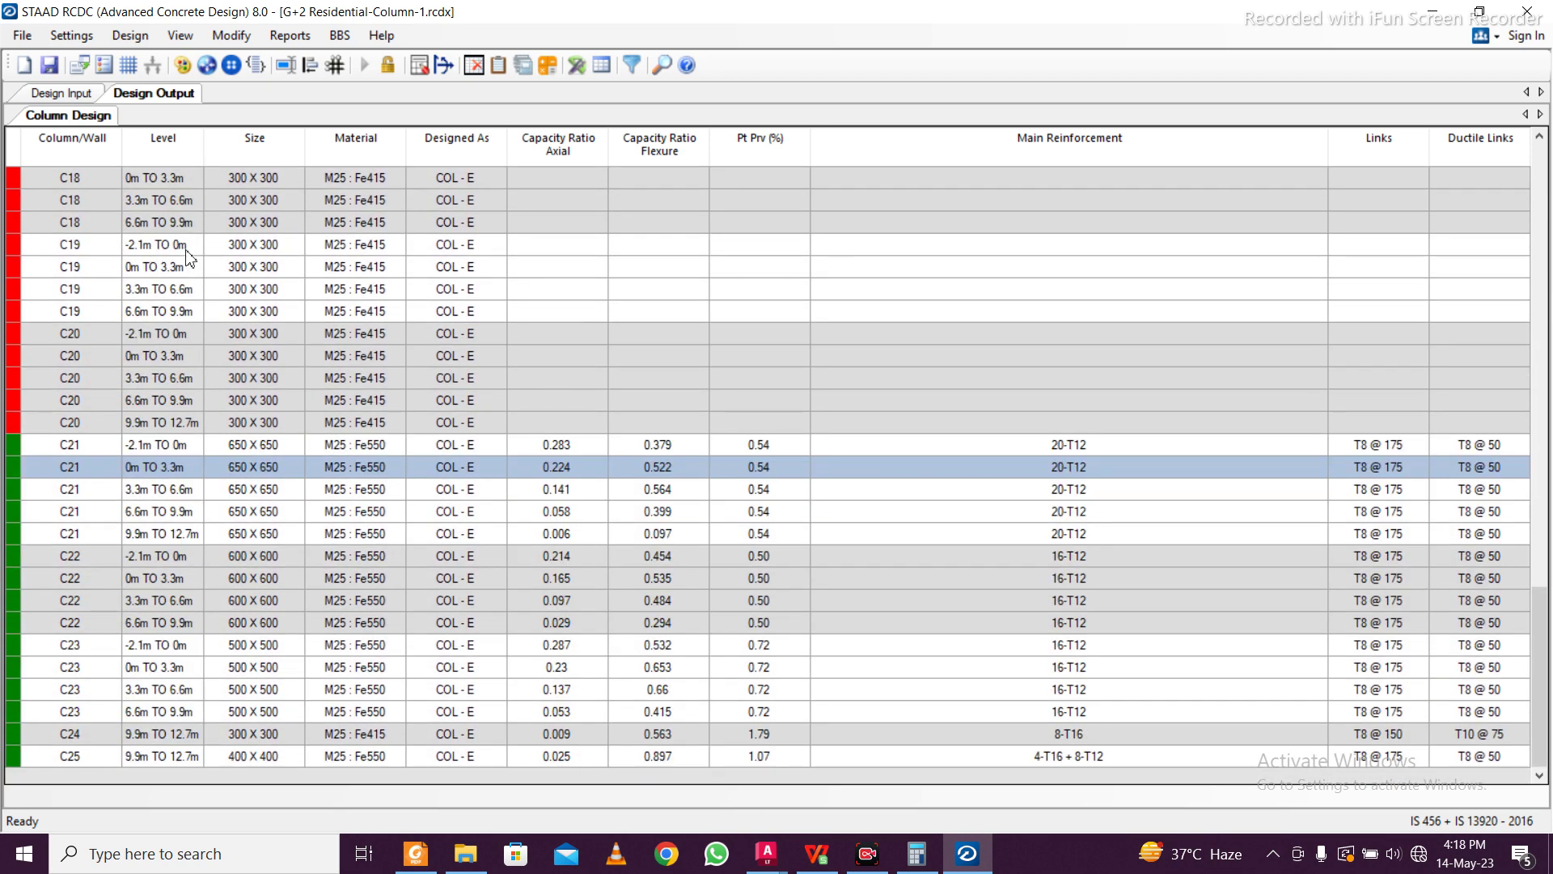
click(186, 251)
right_click(217, 376)
click(324, 480)
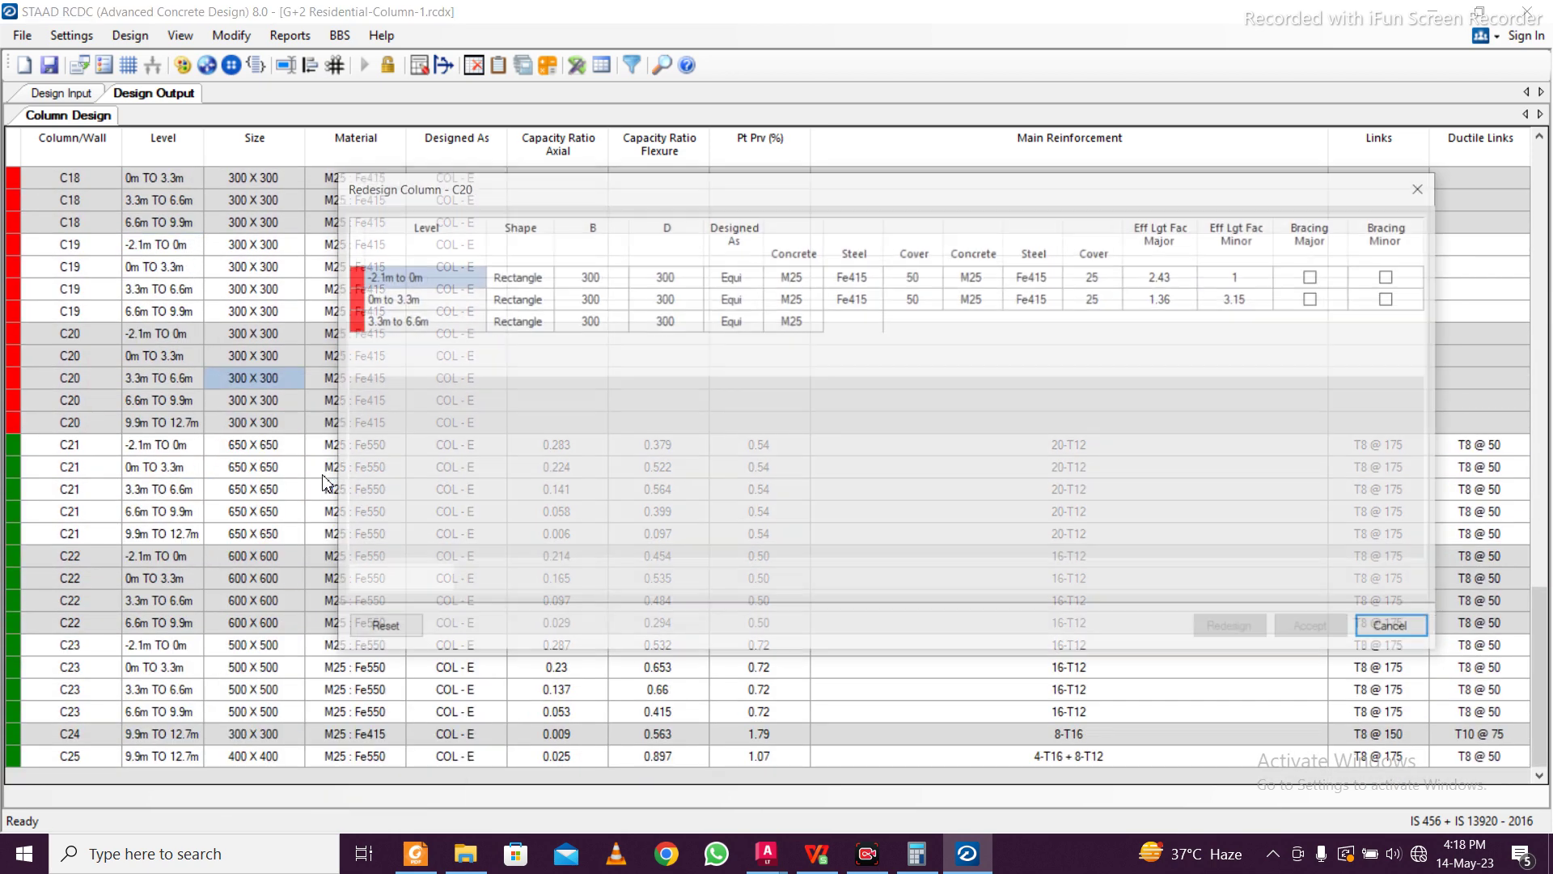
Set B and D to 600 at all five levels of column C20
click(617, 282)
text(6)
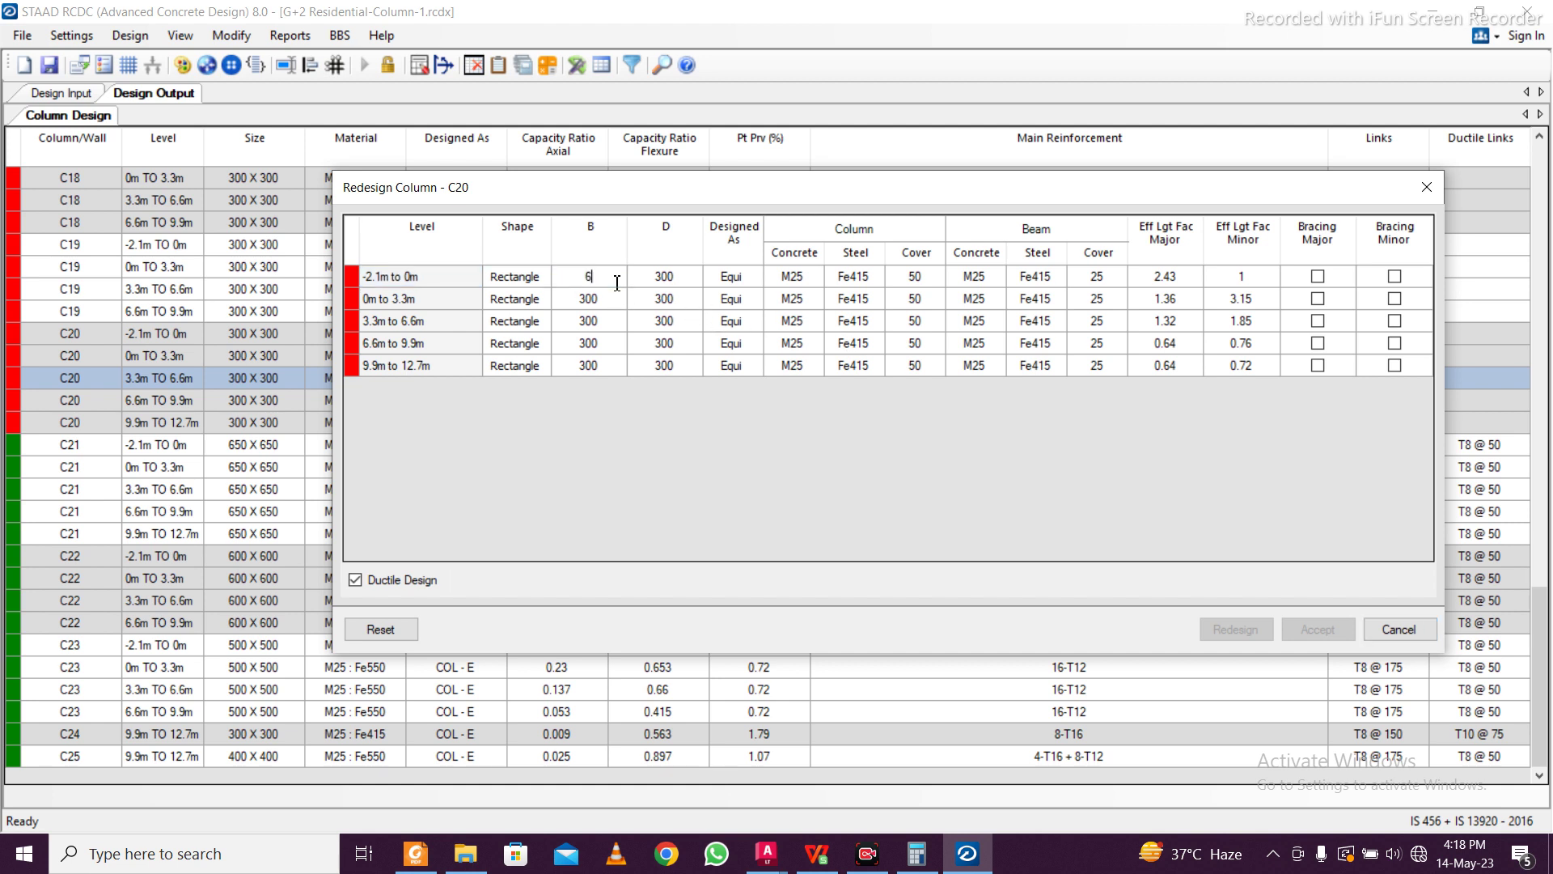
click(738, 298)
click(599, 278)
drag(591, 278, 648, 364)
Set the column steel of C20 to Fe550 at all five levels and redesign the column
click(867, 280)
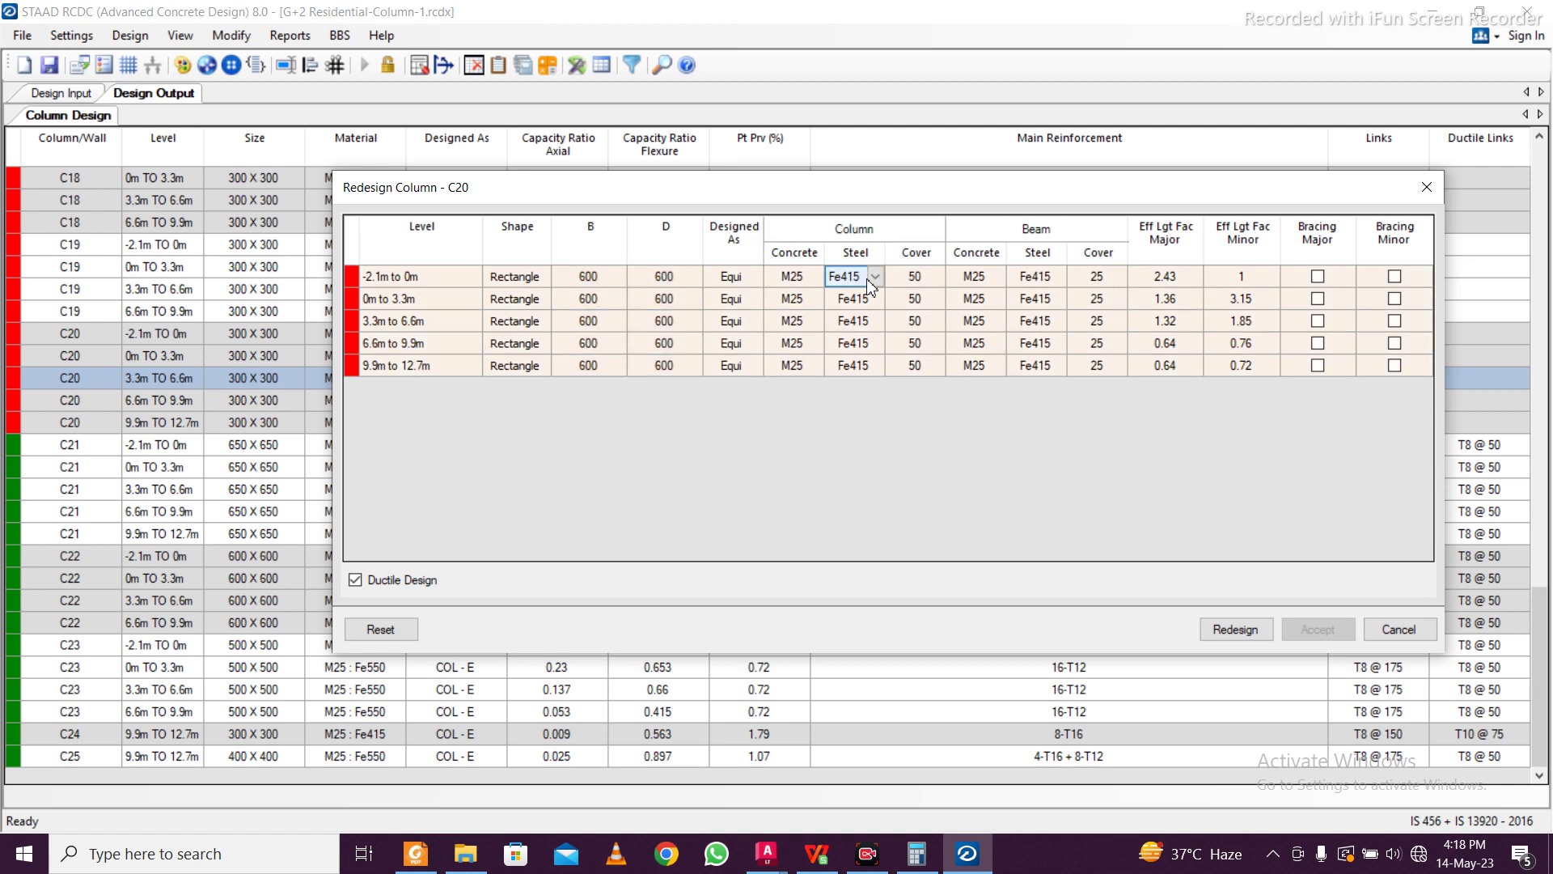
click(852, 369)
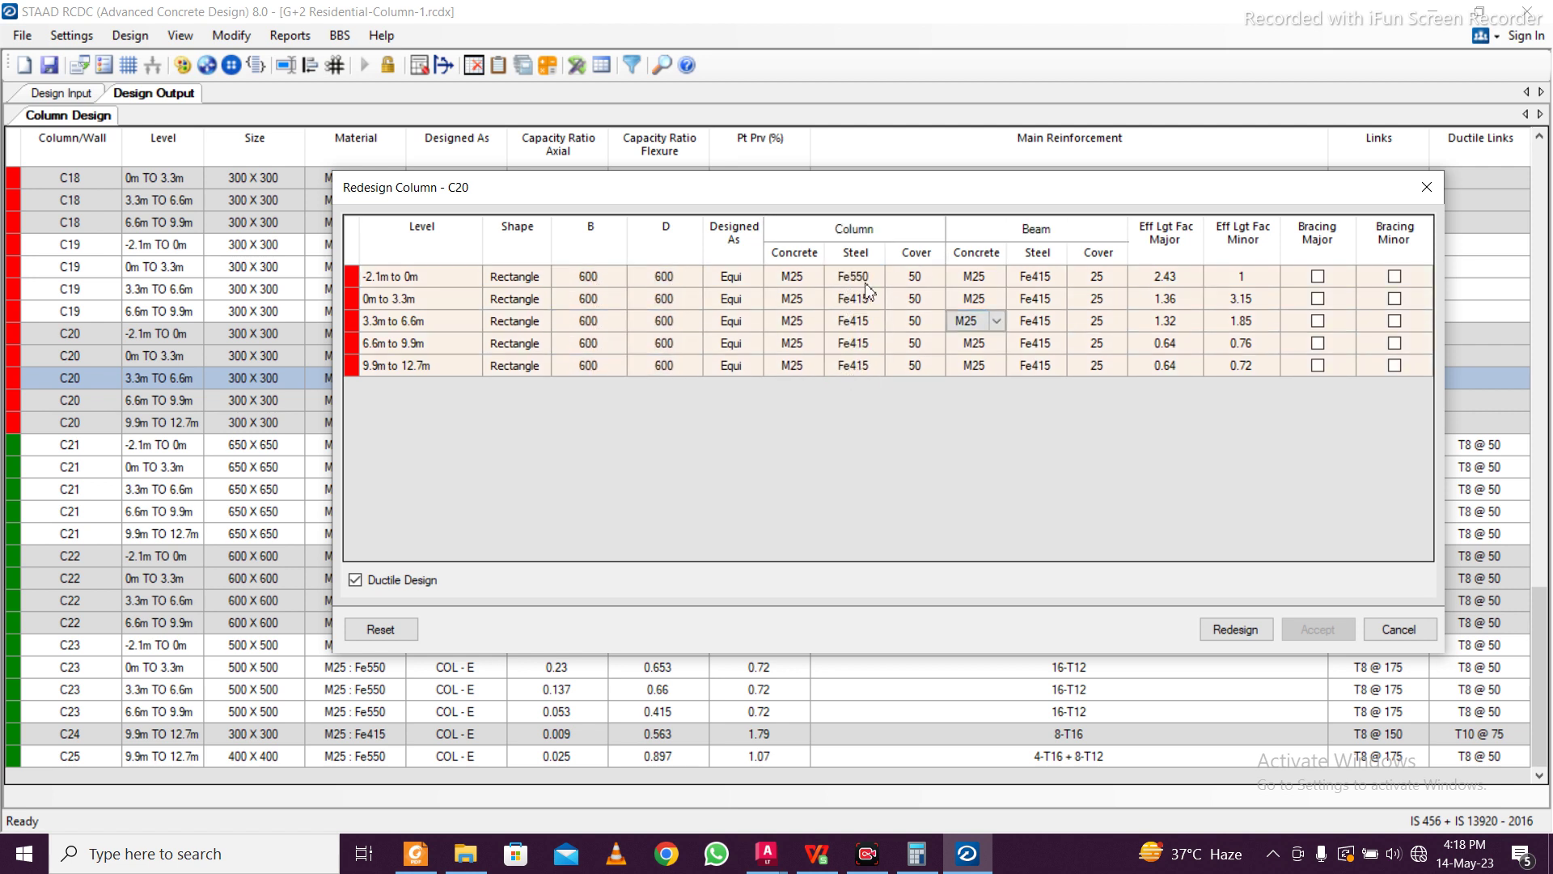
drag(864, 287, 853, 365)
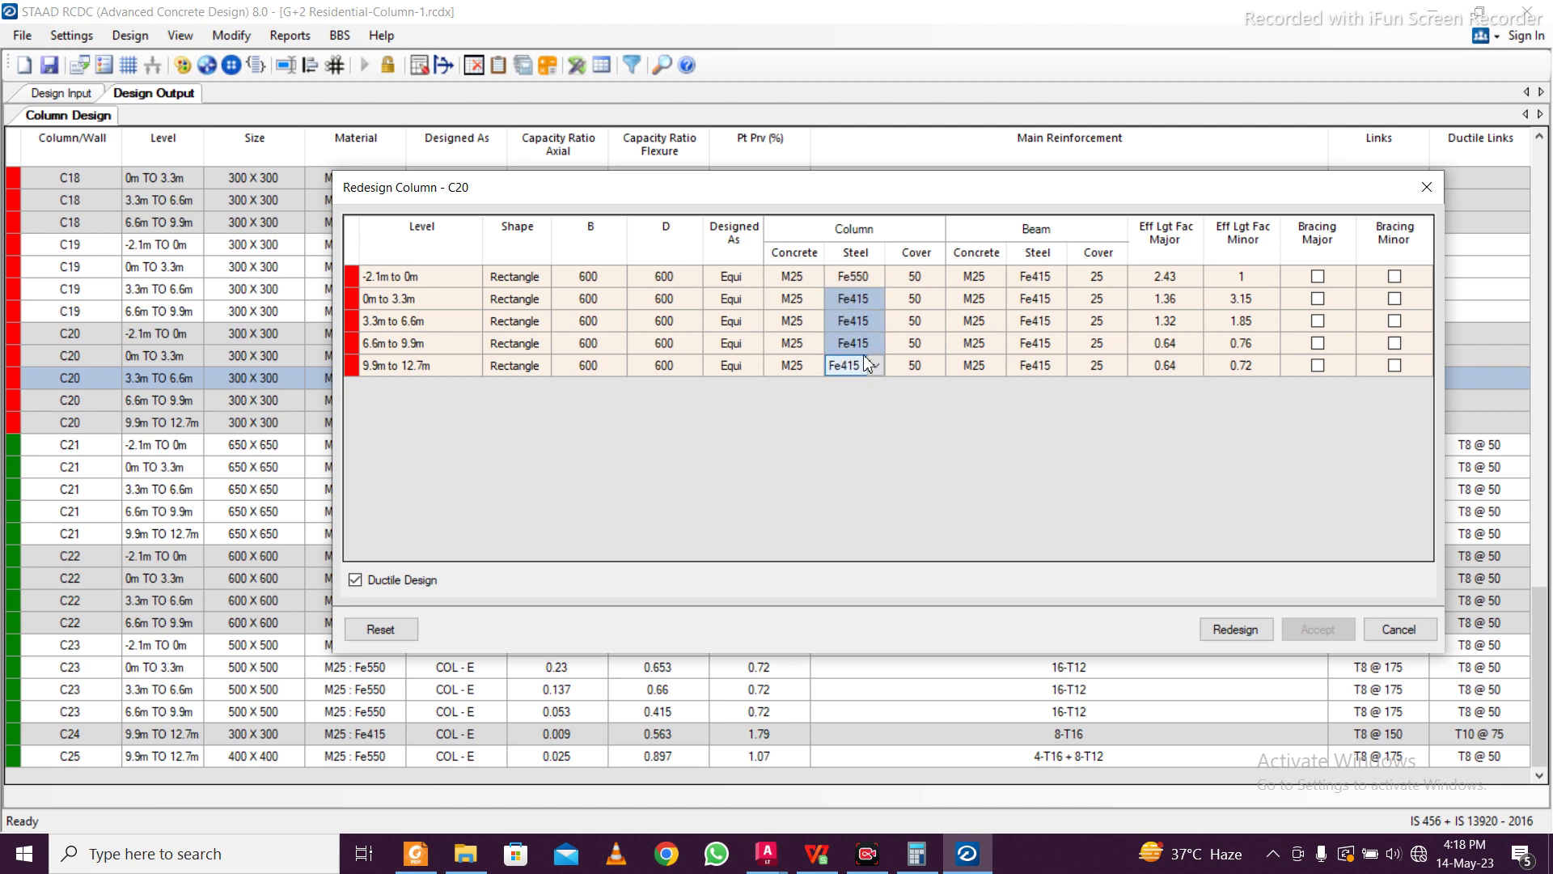
click(1234, 629)
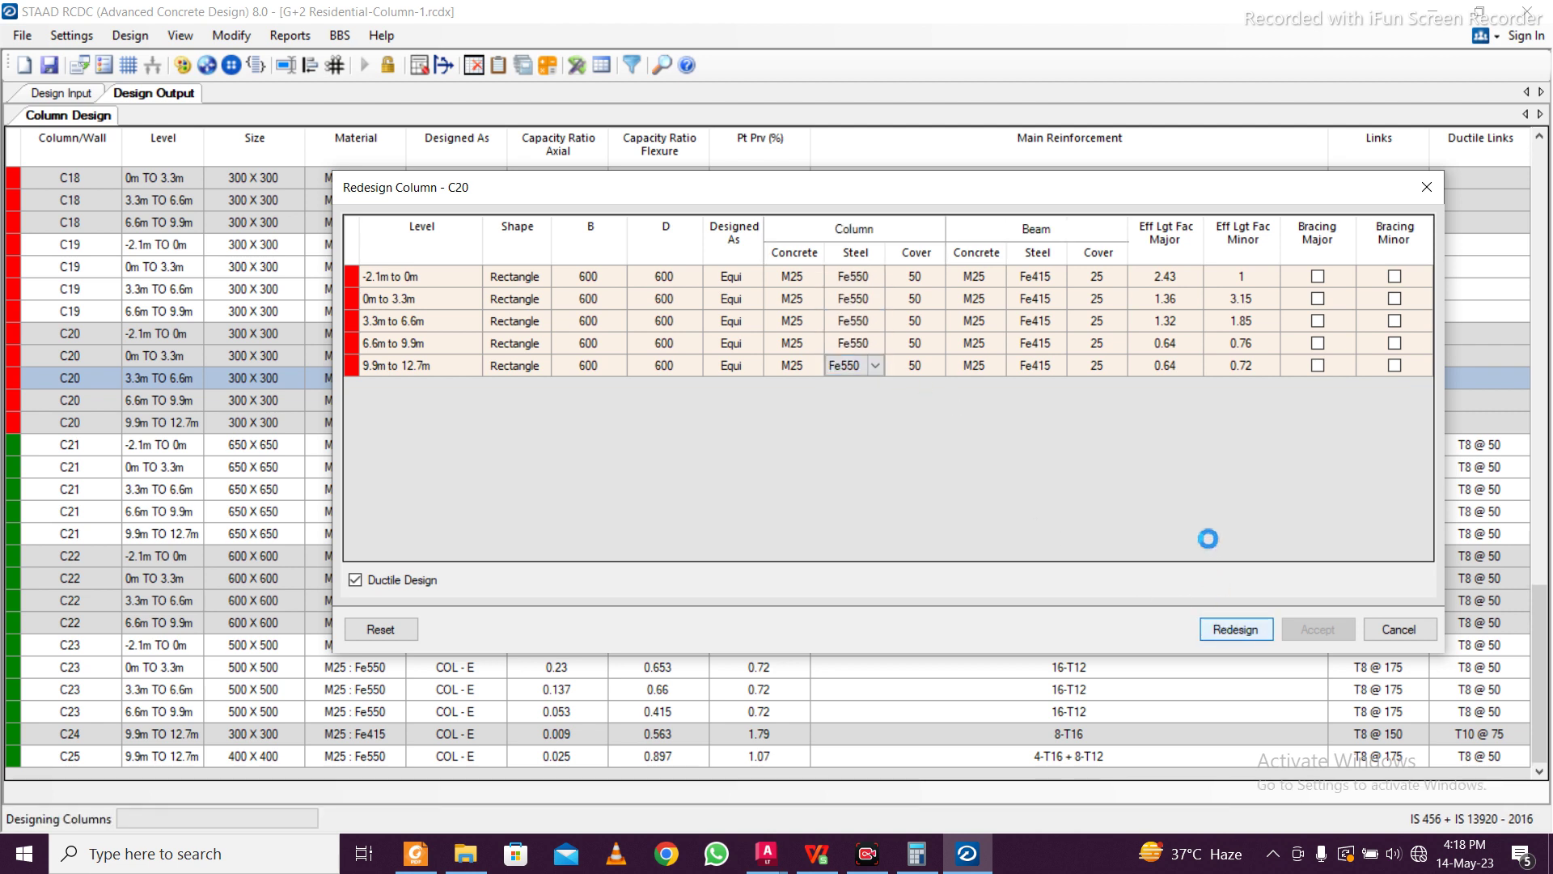
click(878, 499)
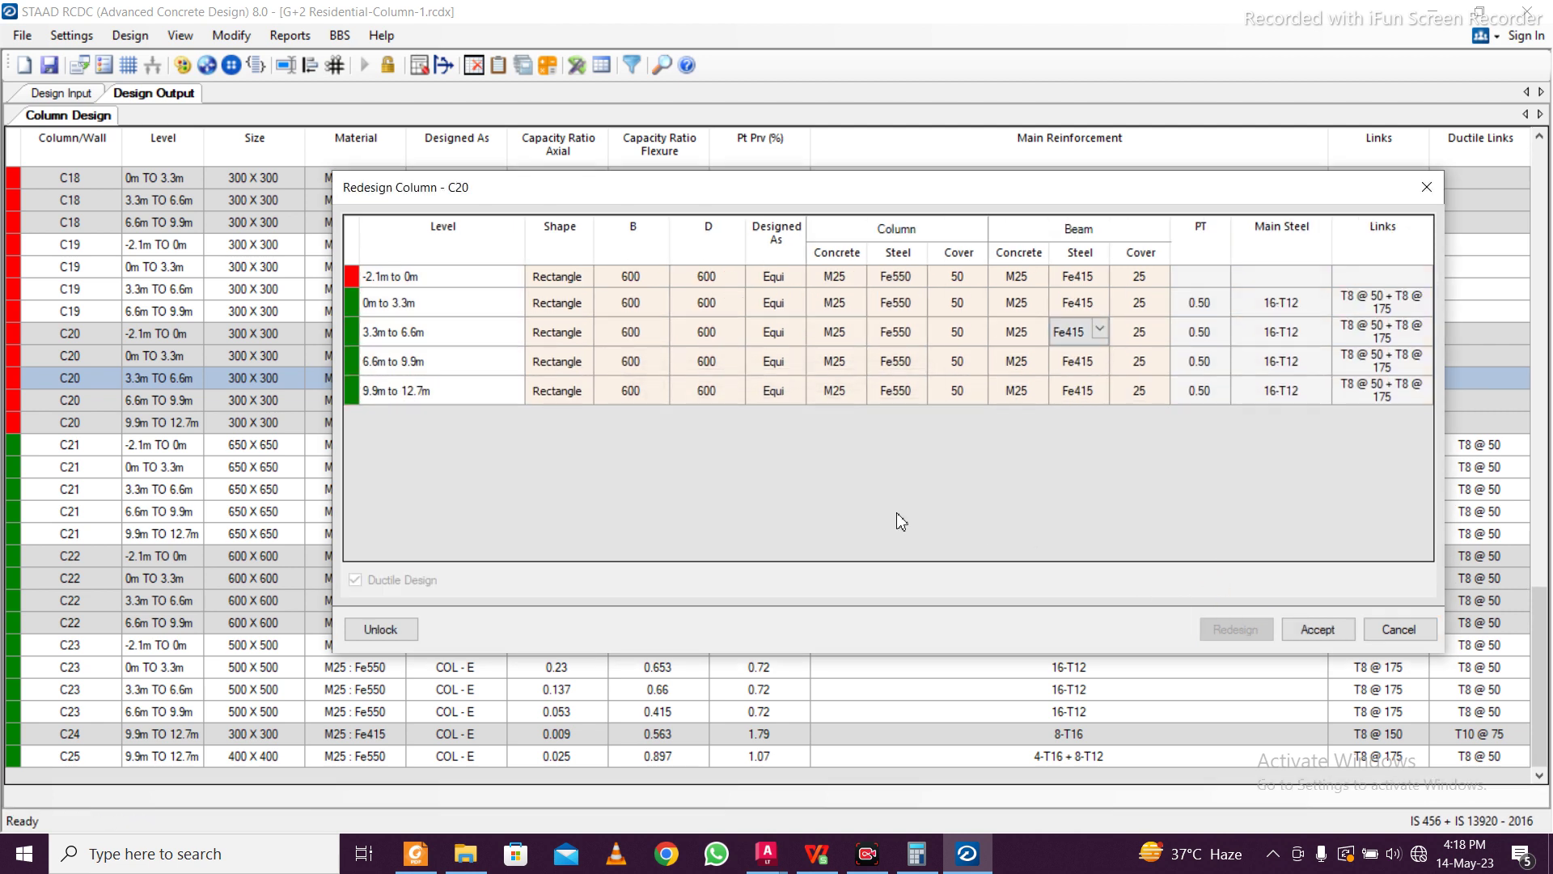
Unlock C20, redesign it with B and D set to 650 at all five levels, and accept the result
click(380, 630)
click(597, 278)
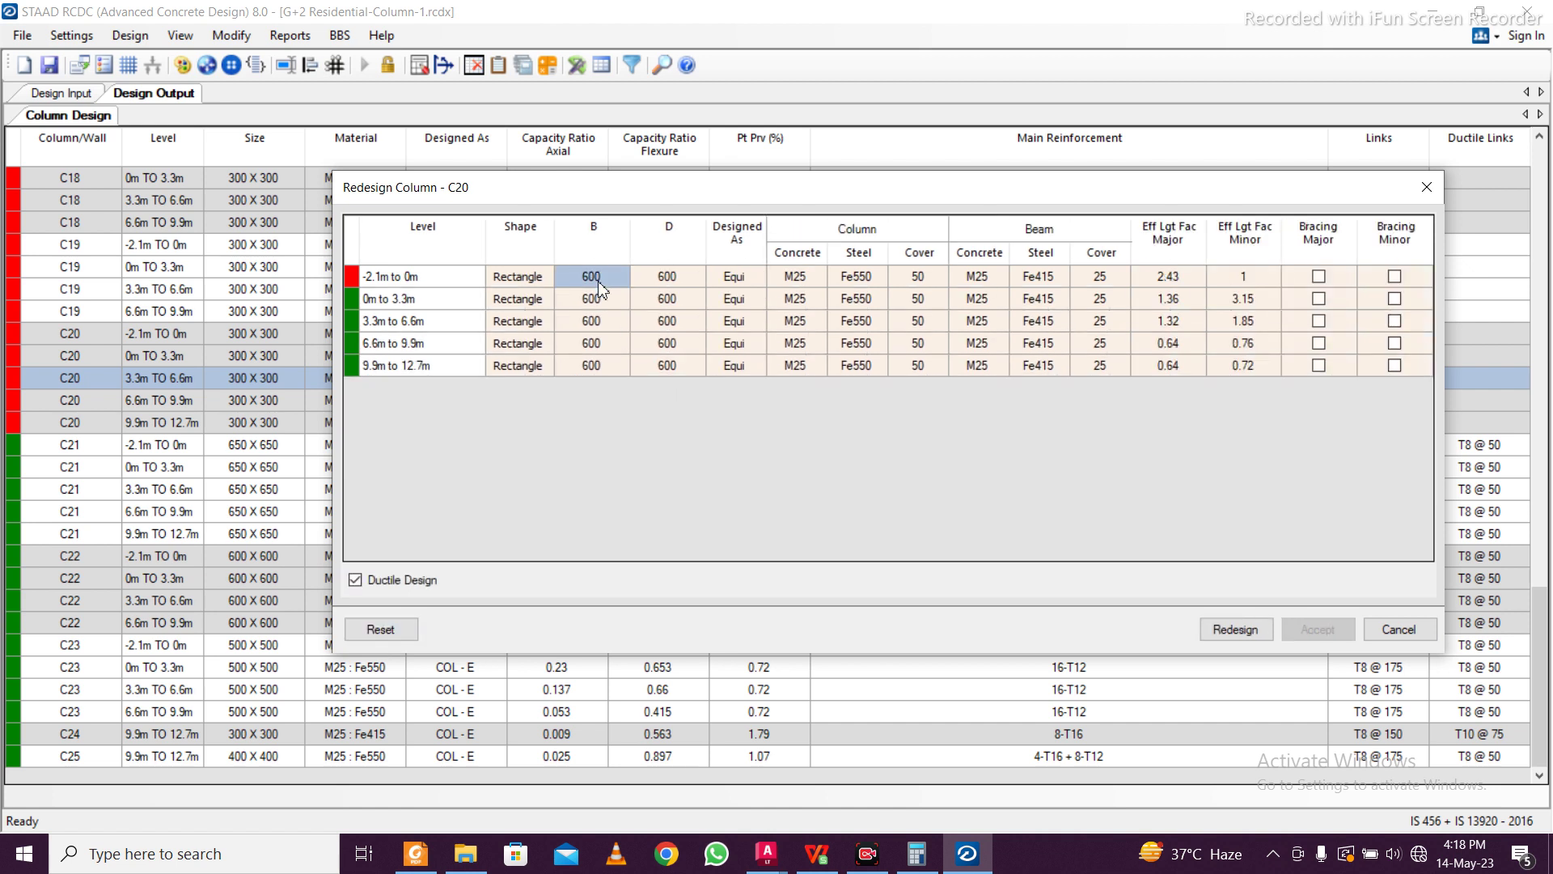
text(650)
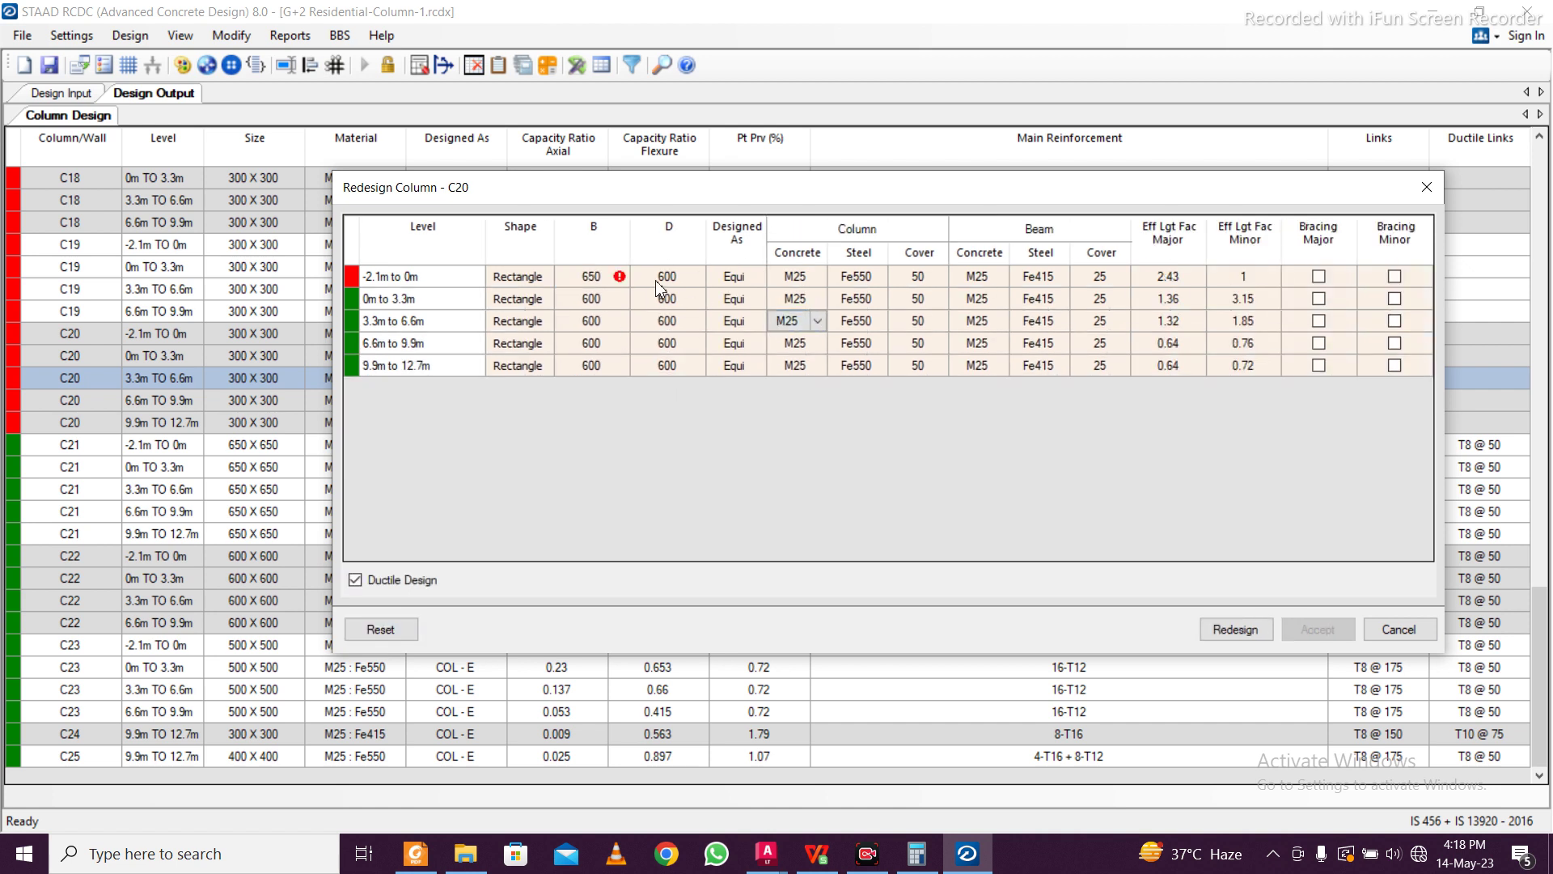
click(628, 278)
drag(595, 285, 666, 369)
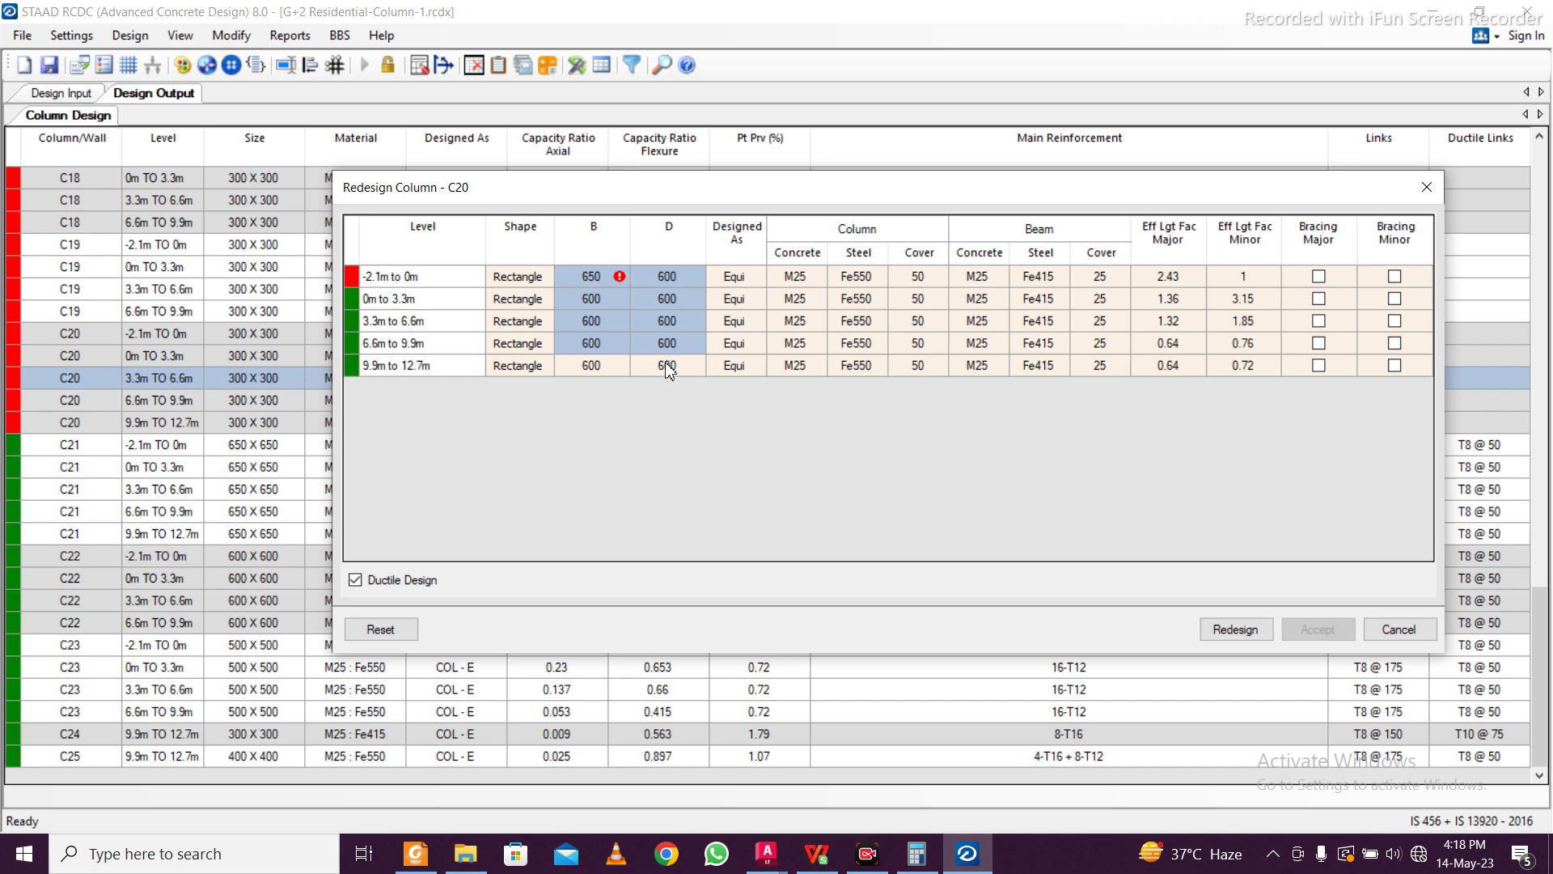
click(1223, 630)
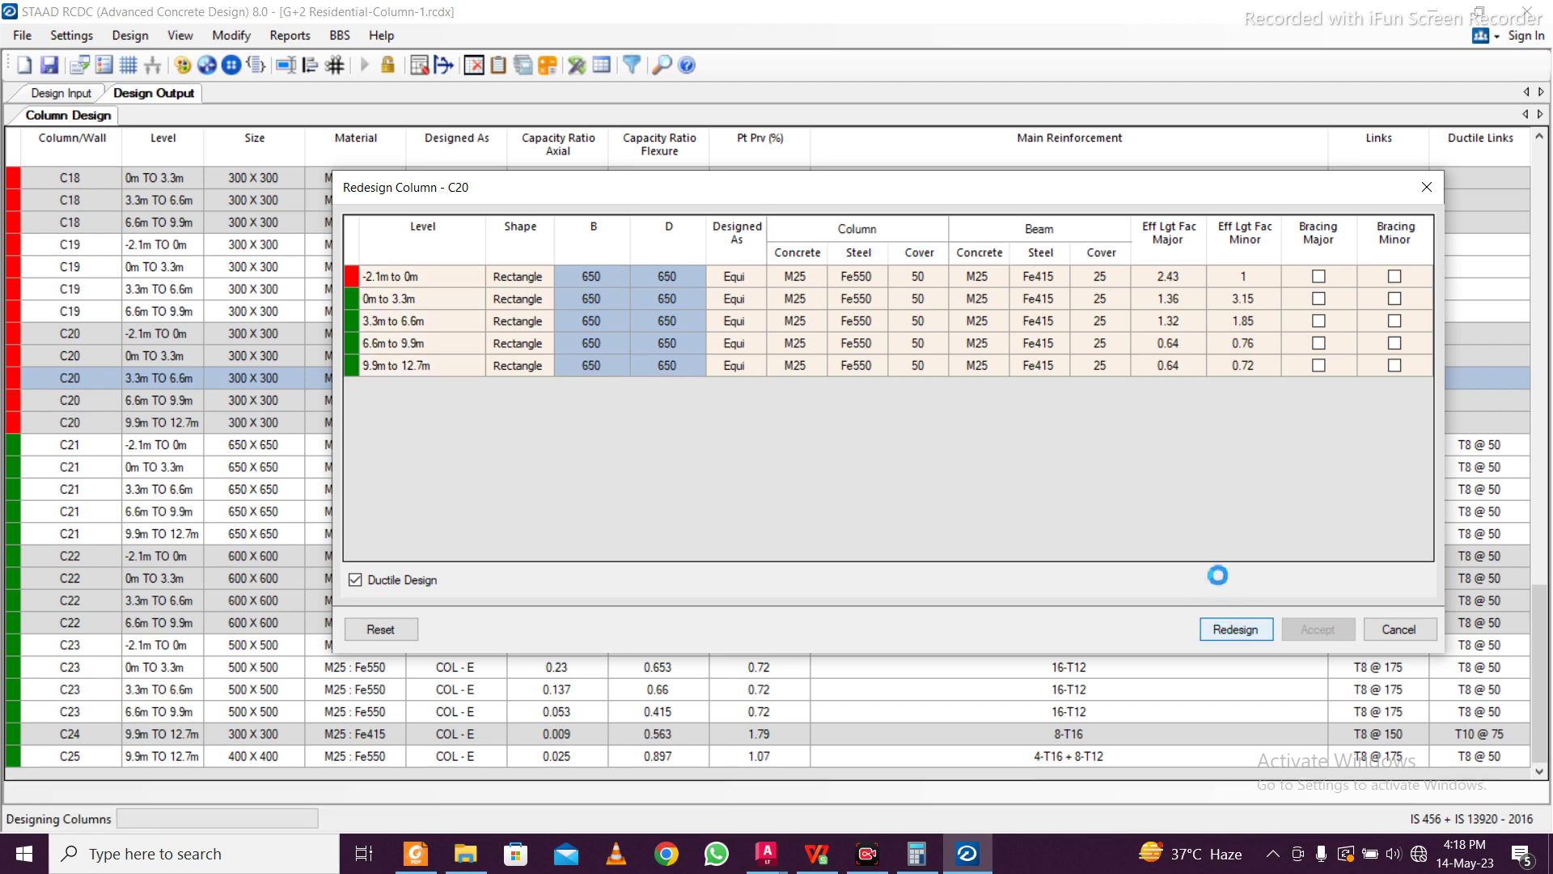
click(1315, 630)
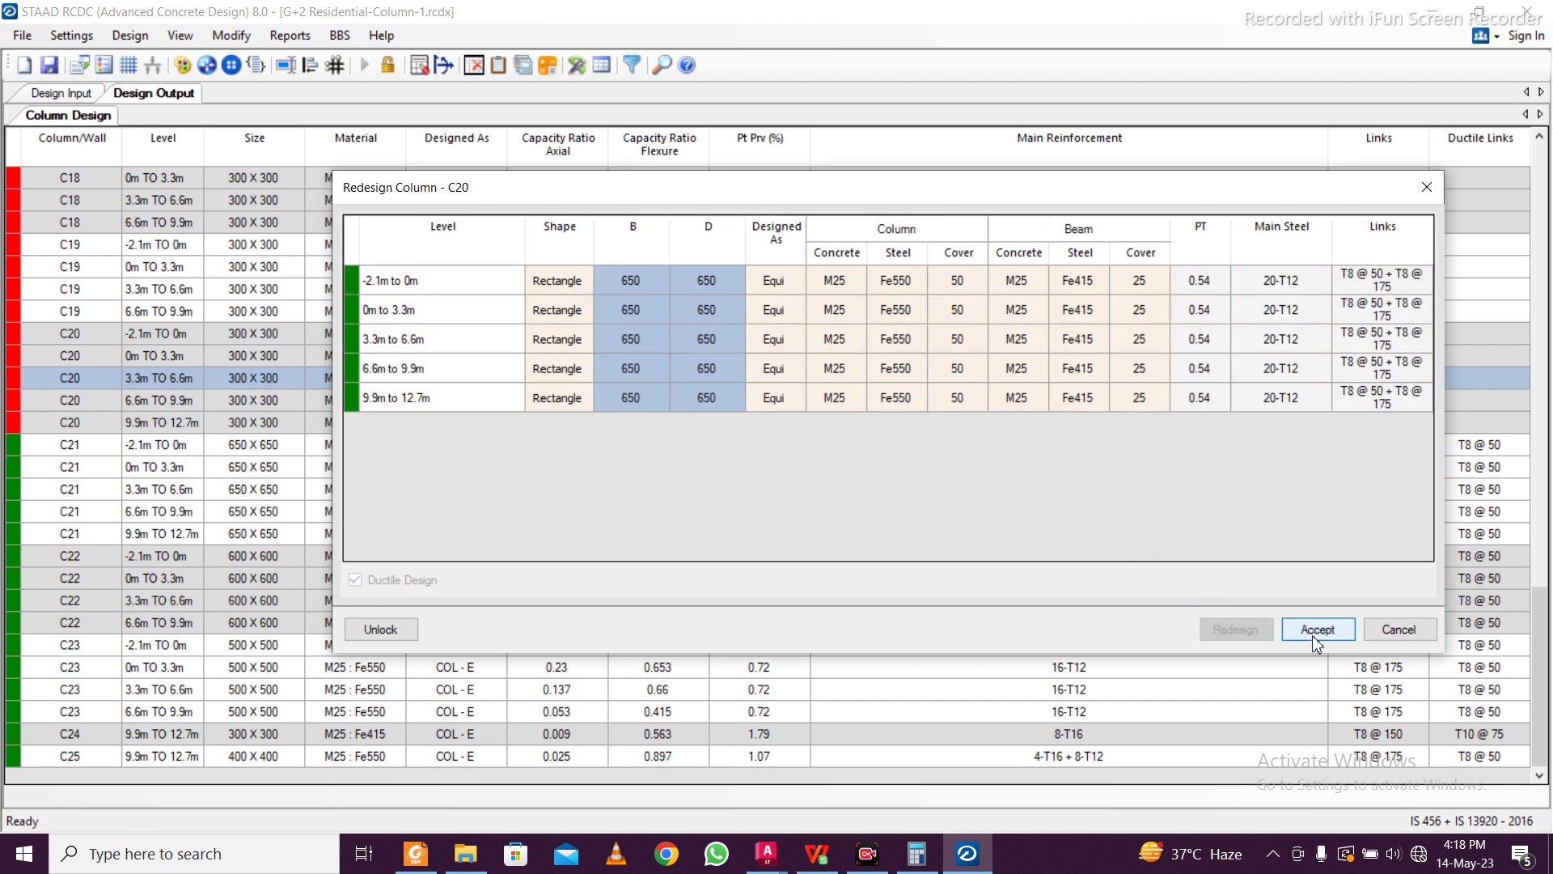
scroll(514, 496, up, 4)
scroll(510, 492, up, 1)
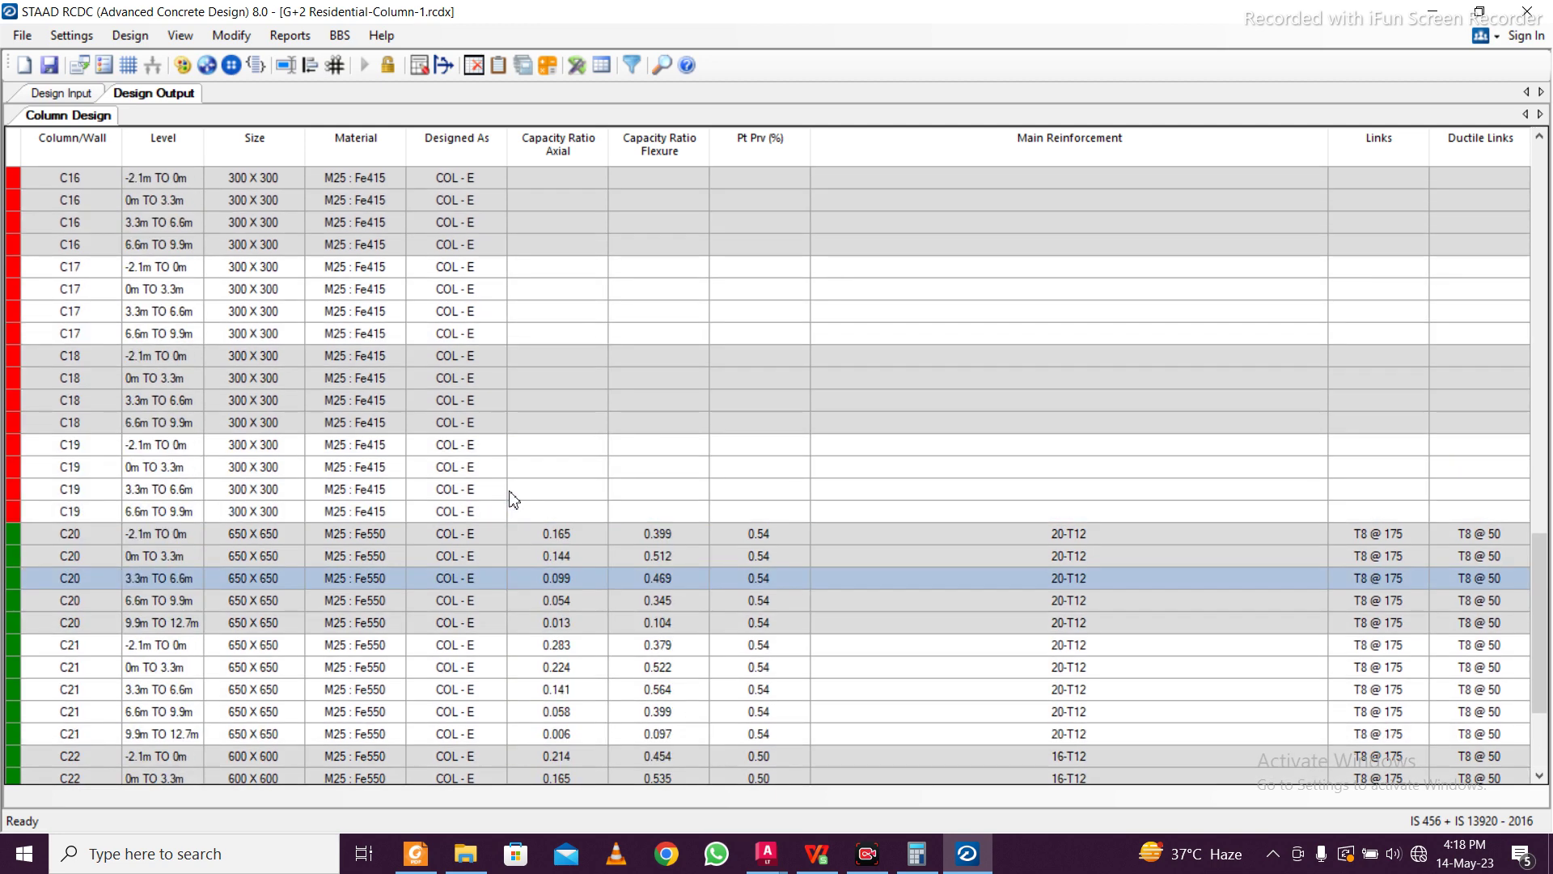
Open the whole-column redesign for column C19 and set its column steel to Fe550 at all four levels
right_click(260, 490)
click(374, 505)
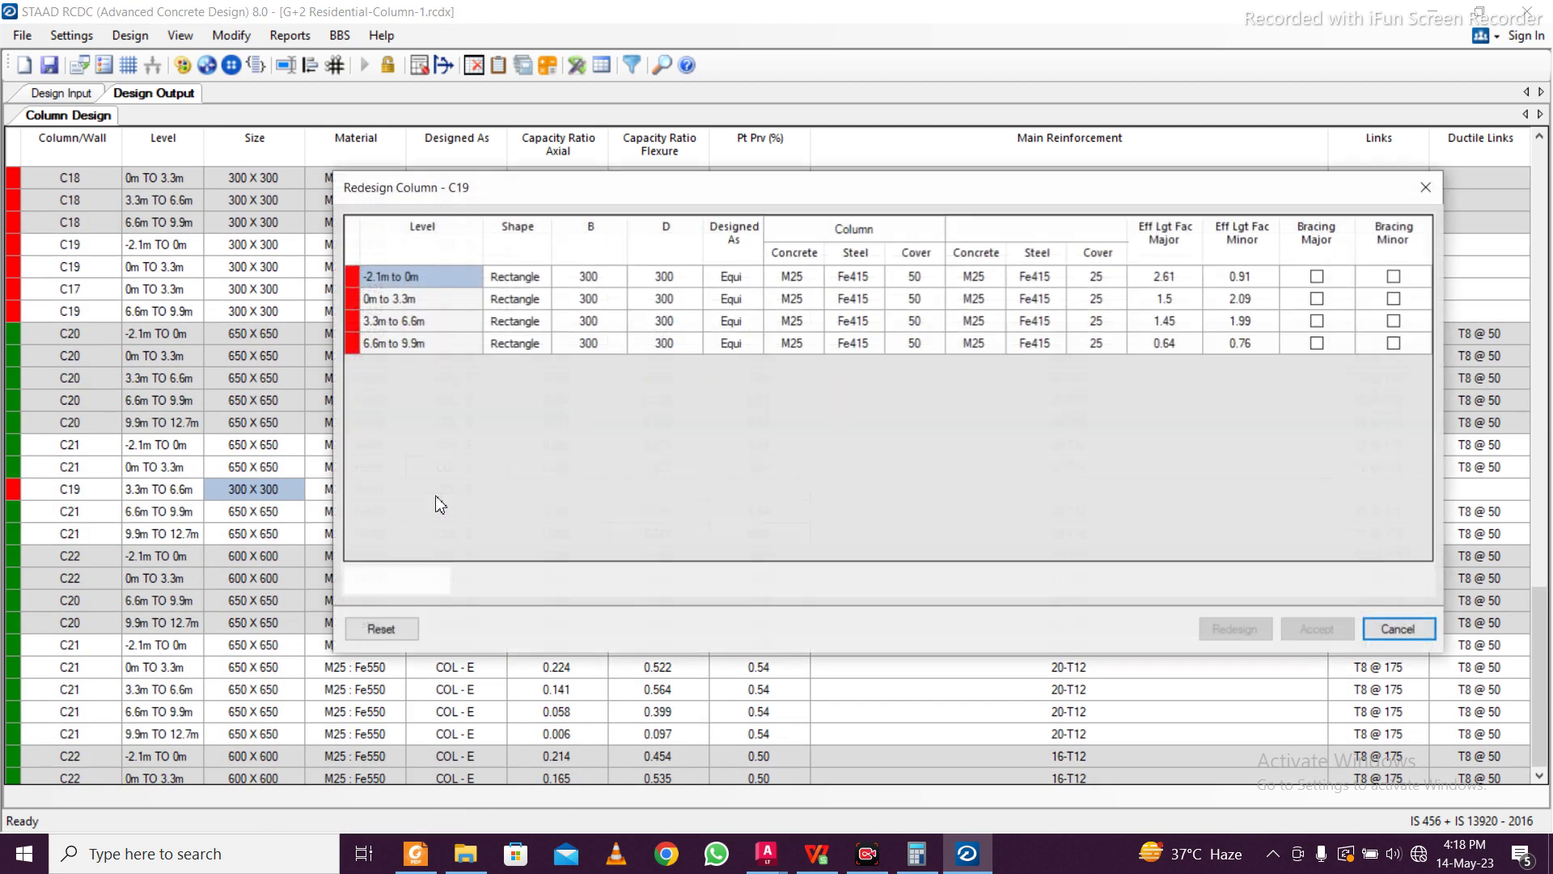
click(853, 276)
click(857, 275)
click(867, 361)
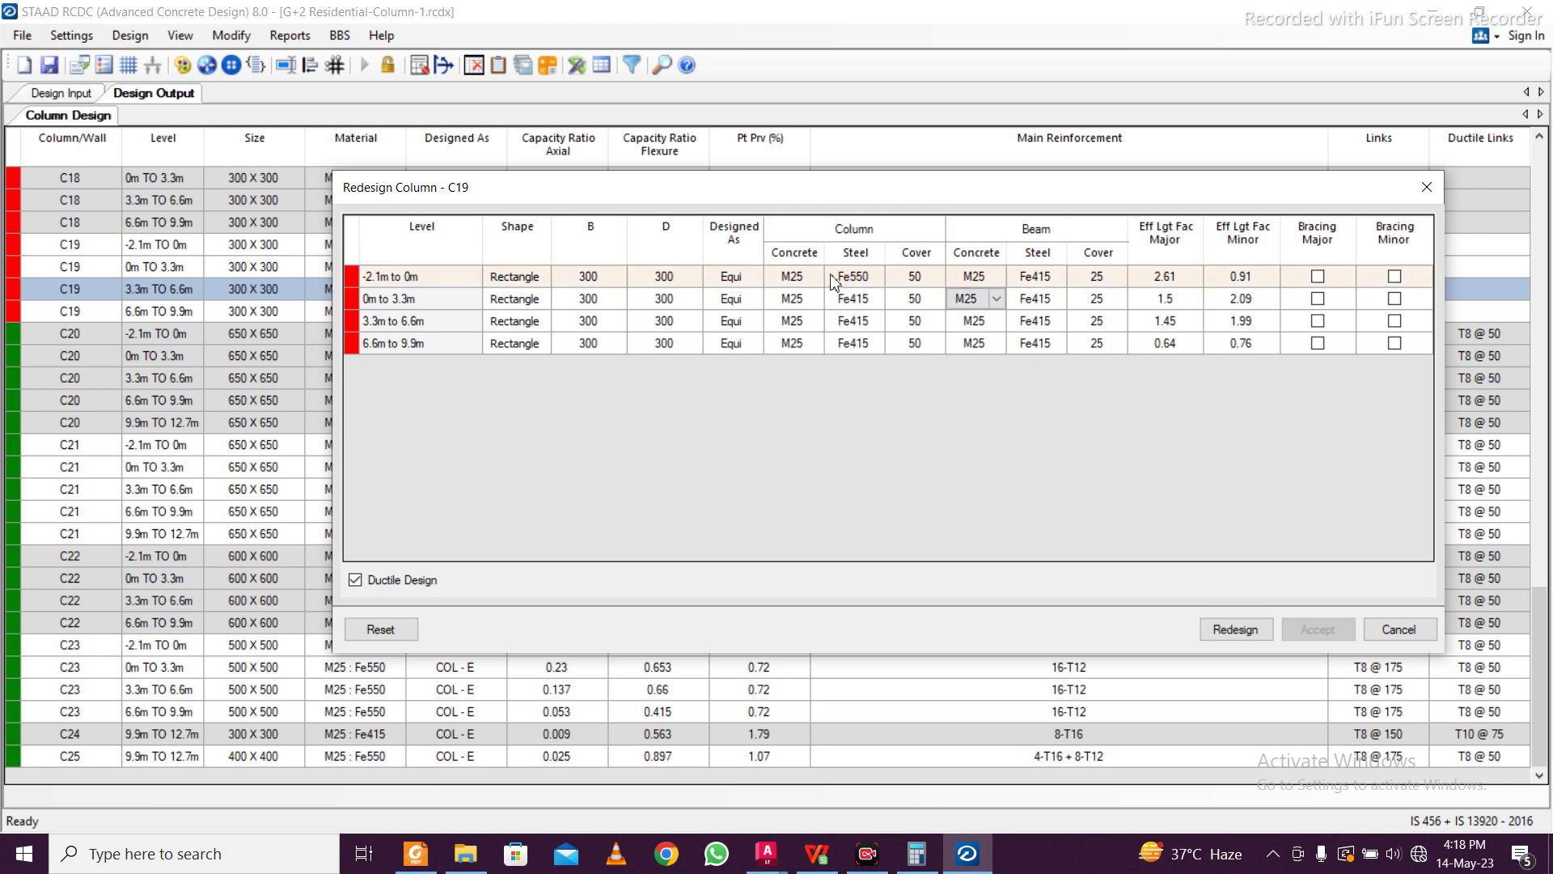
drag(855, 287, 854, 343)
Set B and D to 600 at all four levels of C19, redesign the column and accept the result
double_click(617, 283)
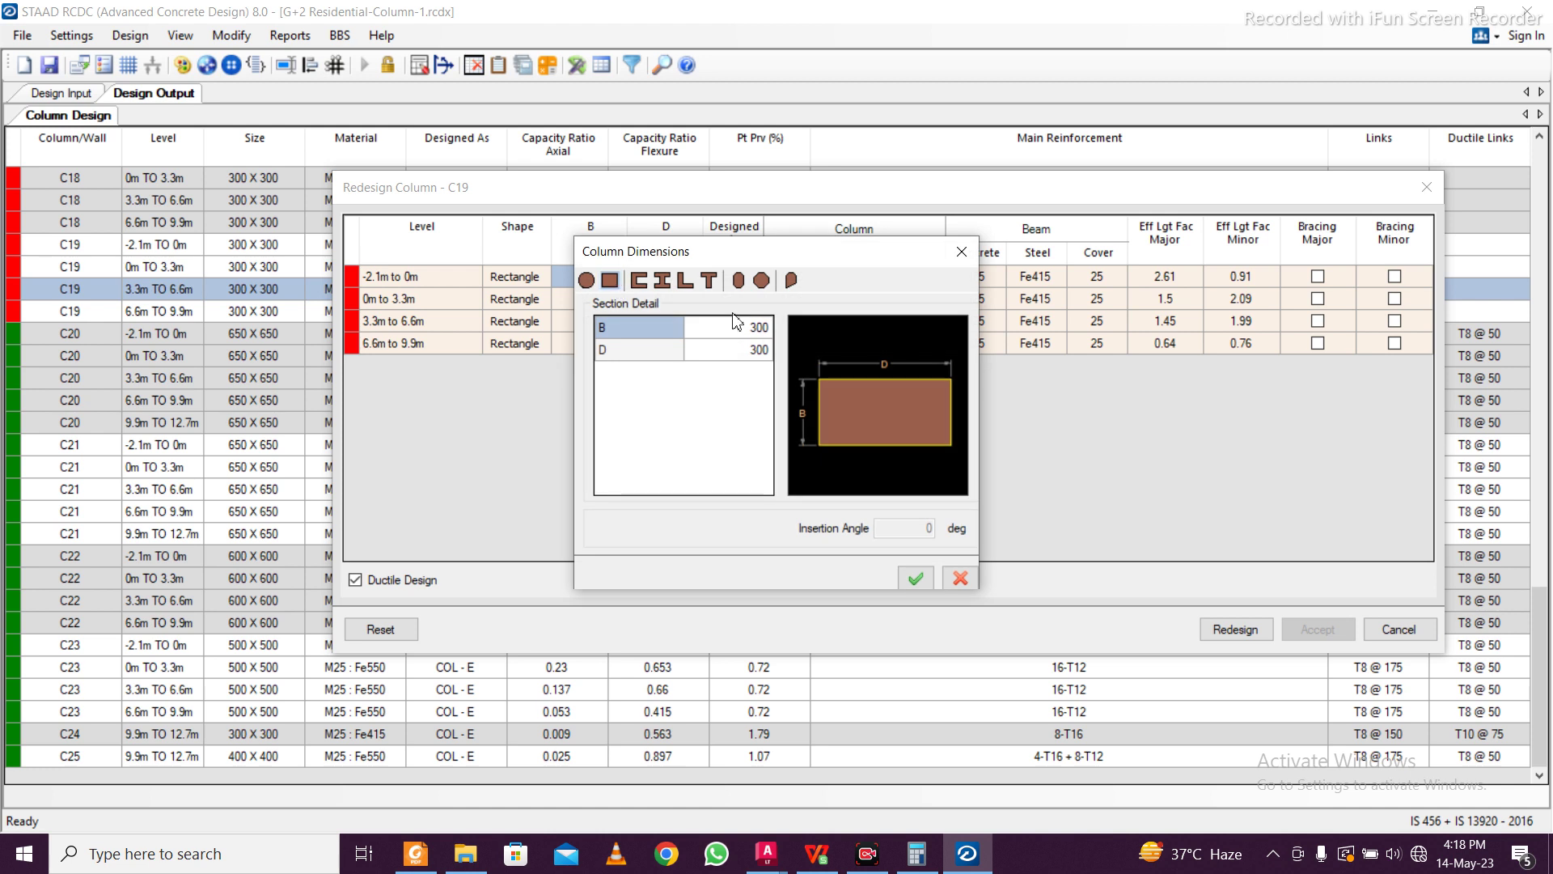
click(961, 256)
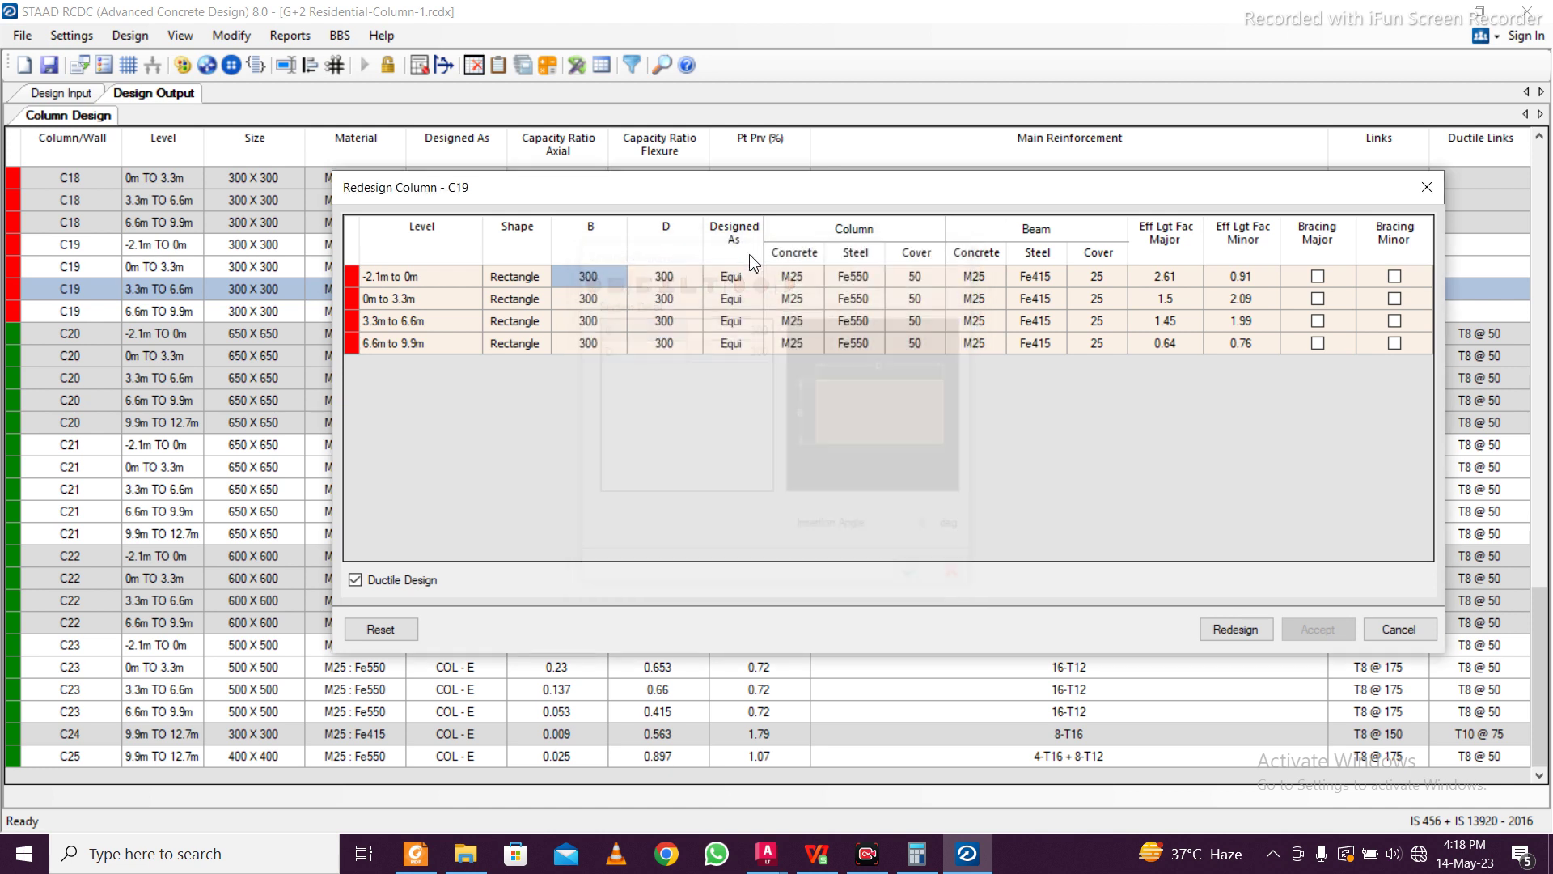
text(60)
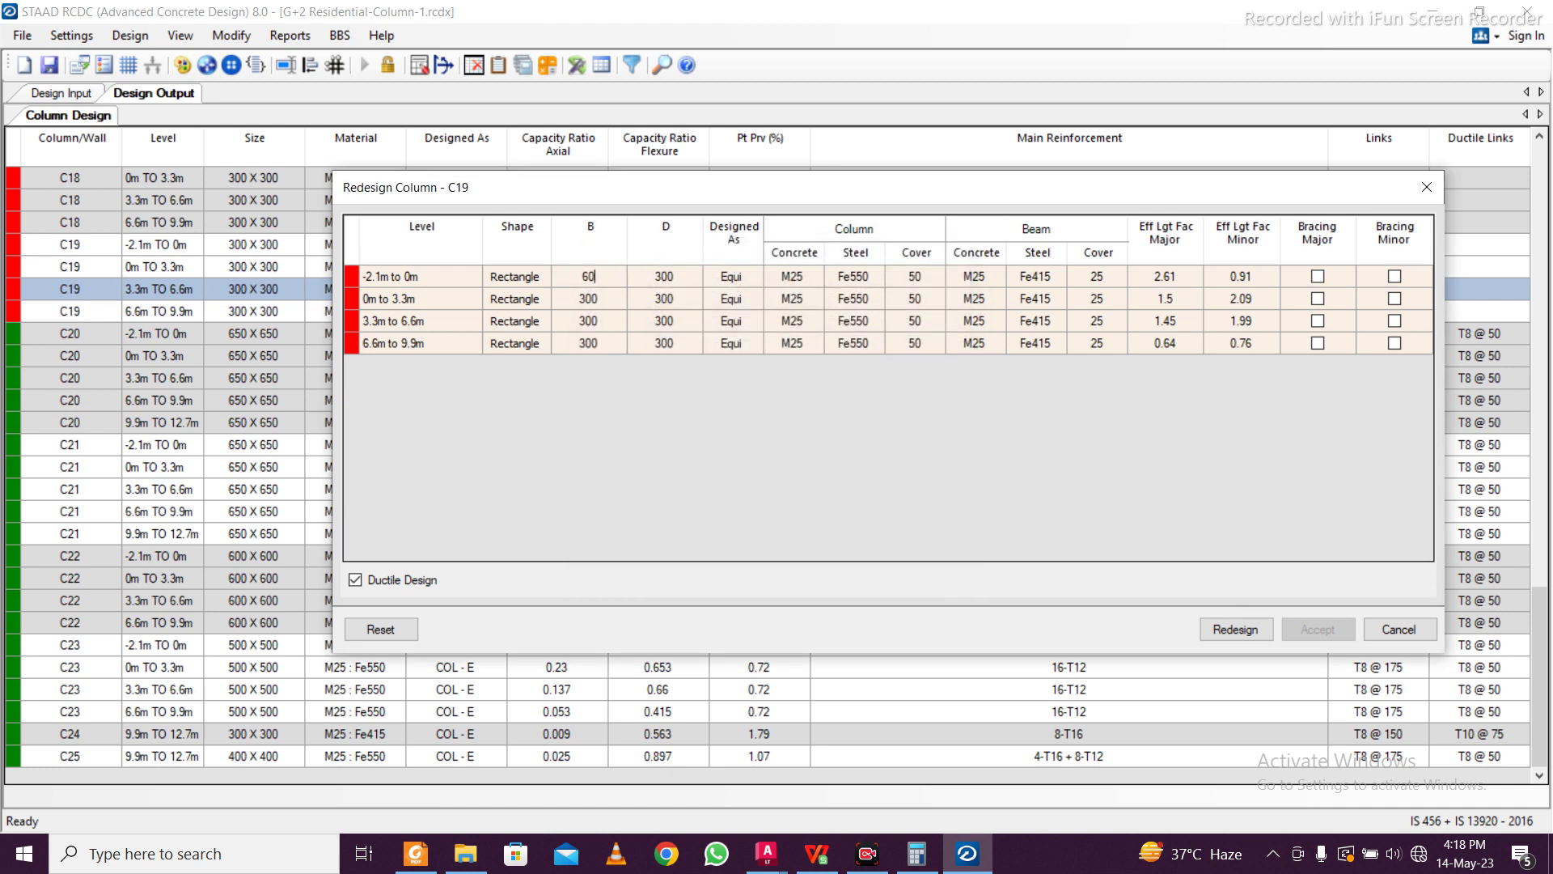
click(595, 278)
drag(631, 309, 658, 349)
key(ctrl+d)
click(1245, 635)
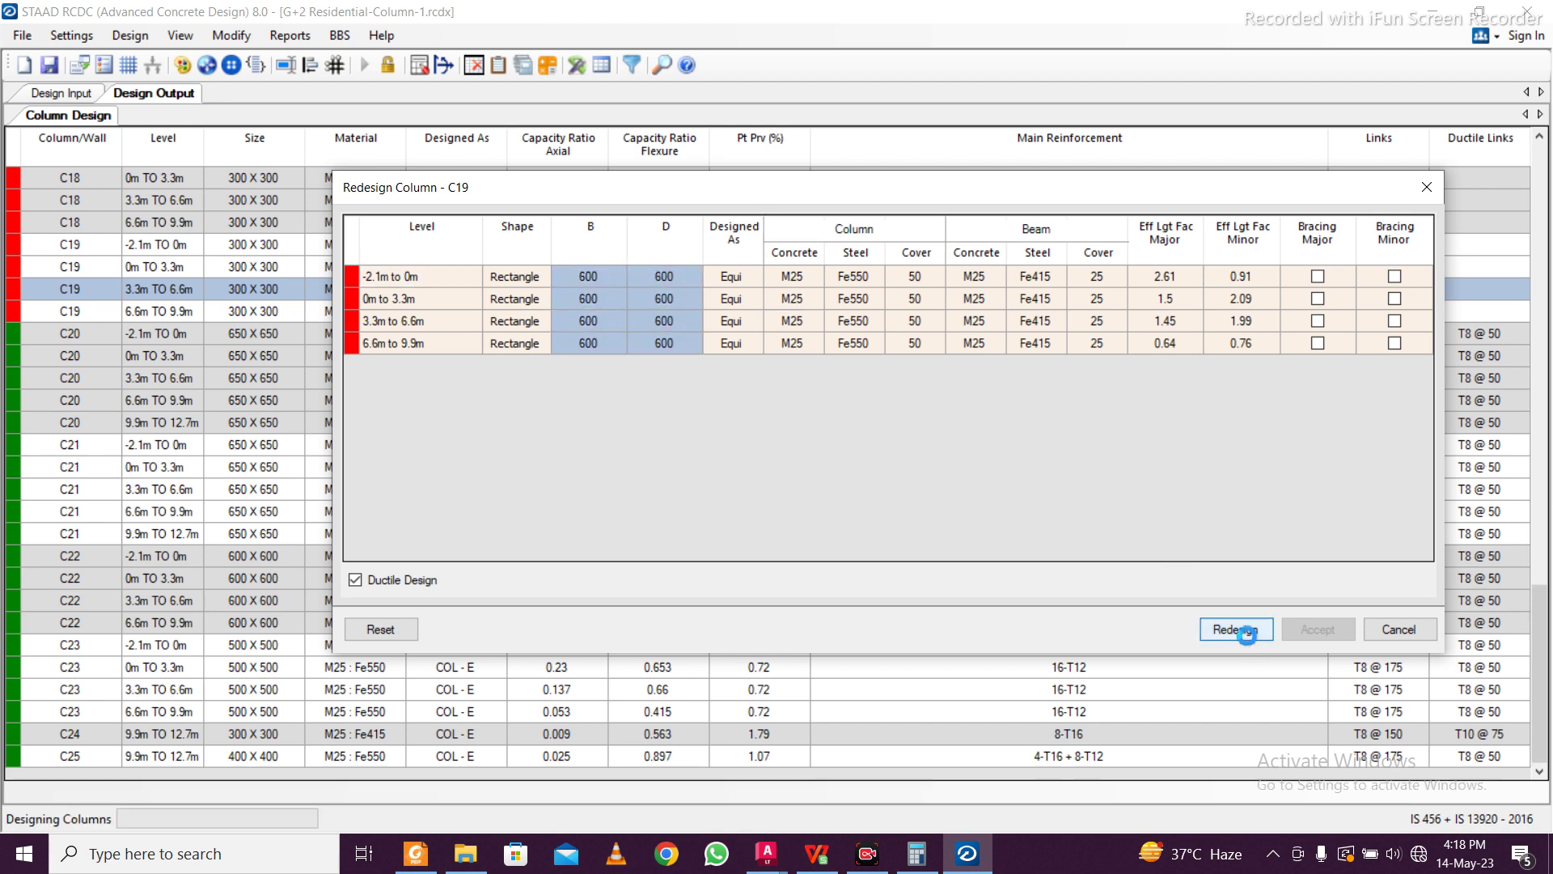
click(1313, 631)
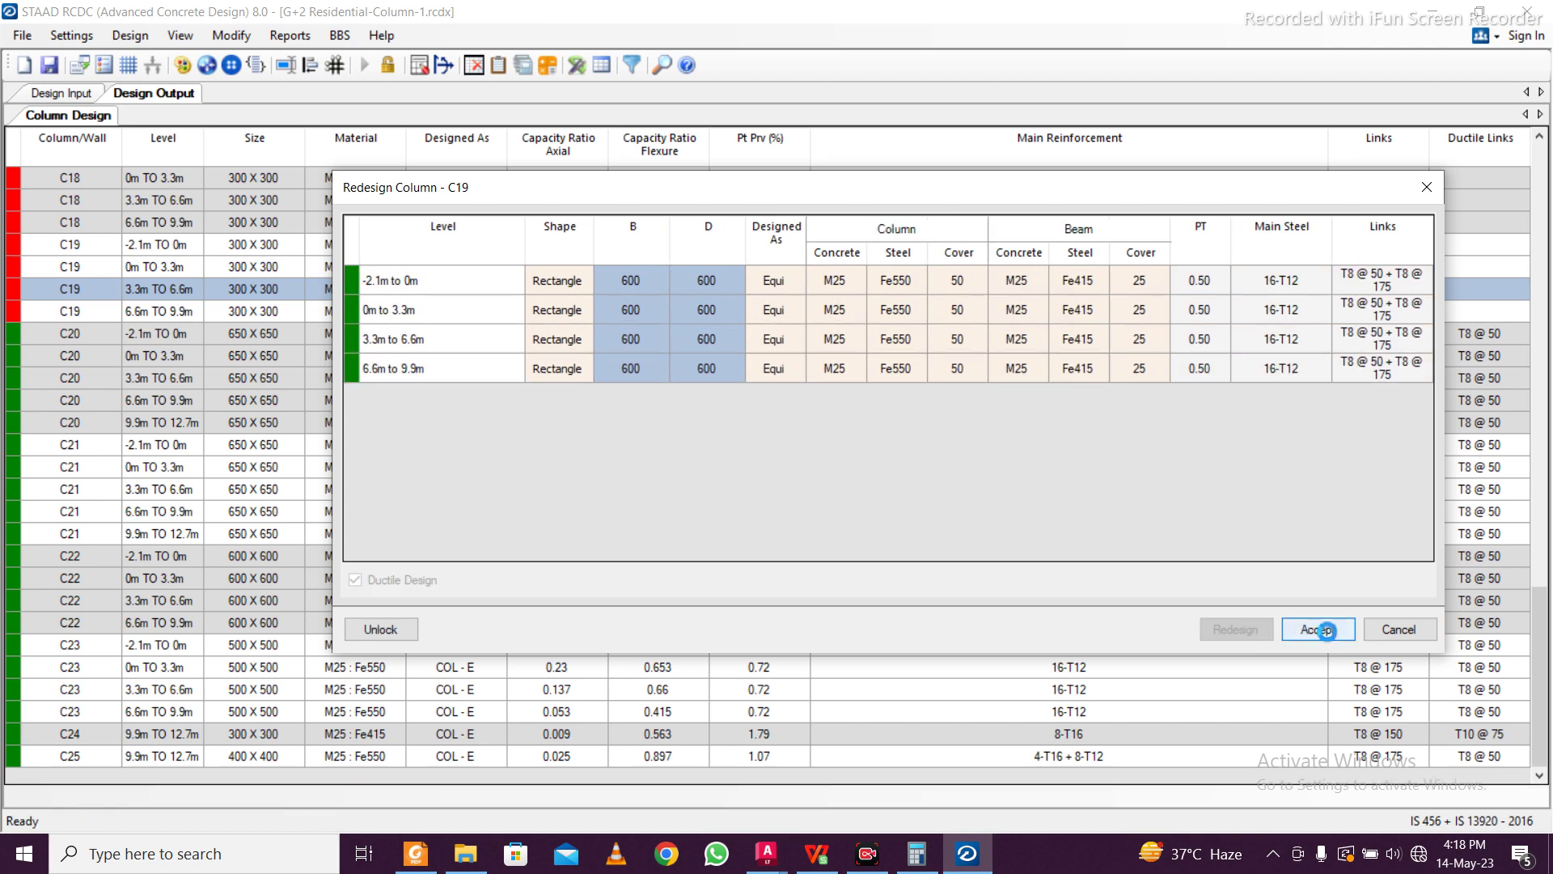
Open the whole-column redesign for column C18 and set B and D to 600 at all four levels
scroll(304, 421, up, 4)
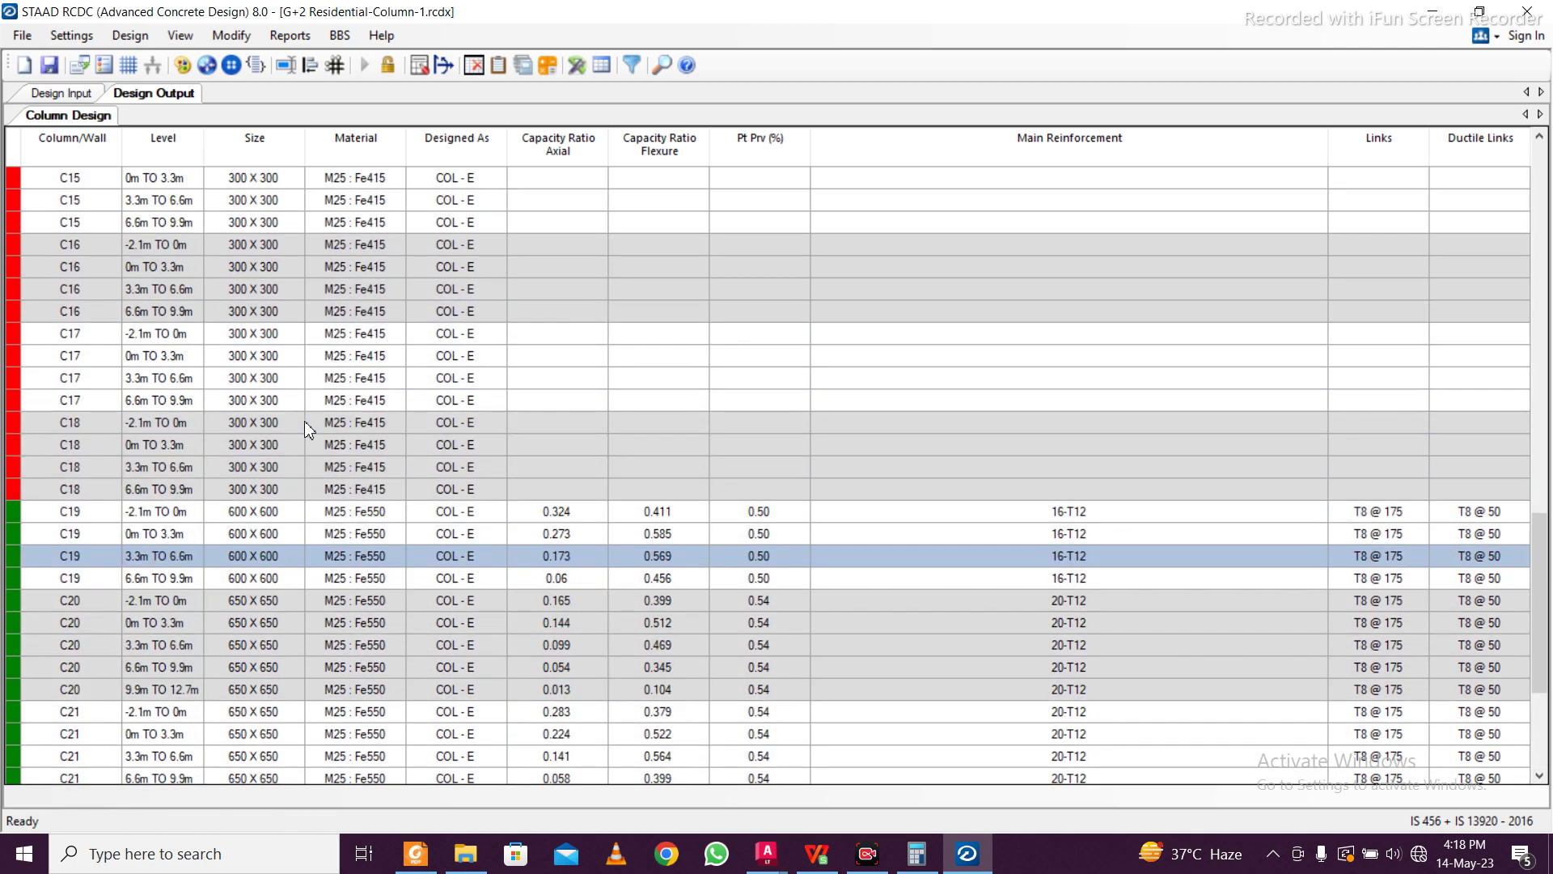
right_click(262, 576)
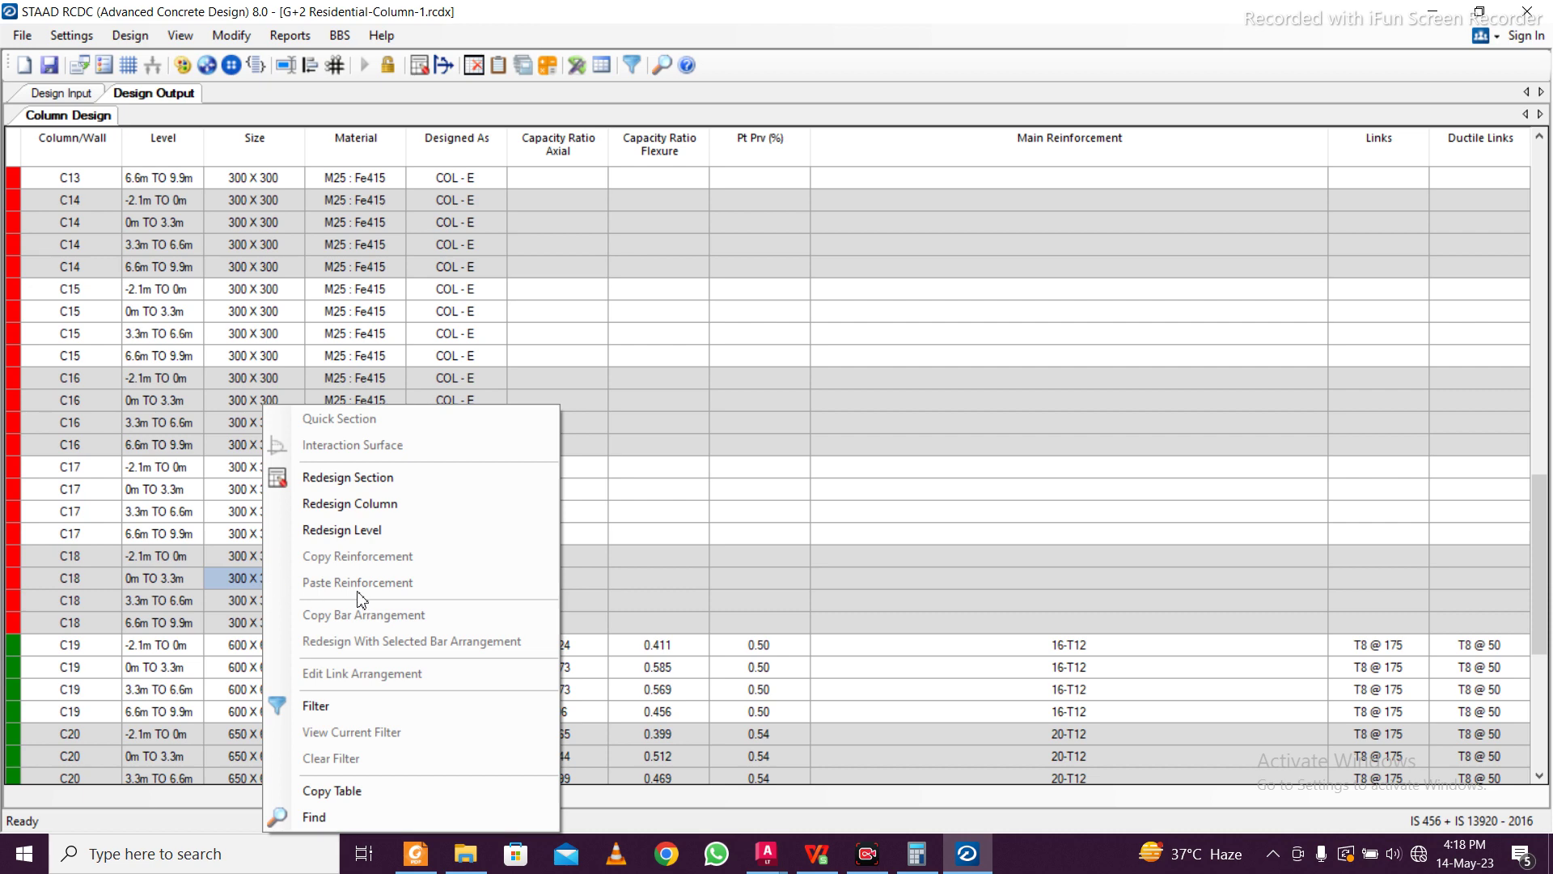
click(415, 504)
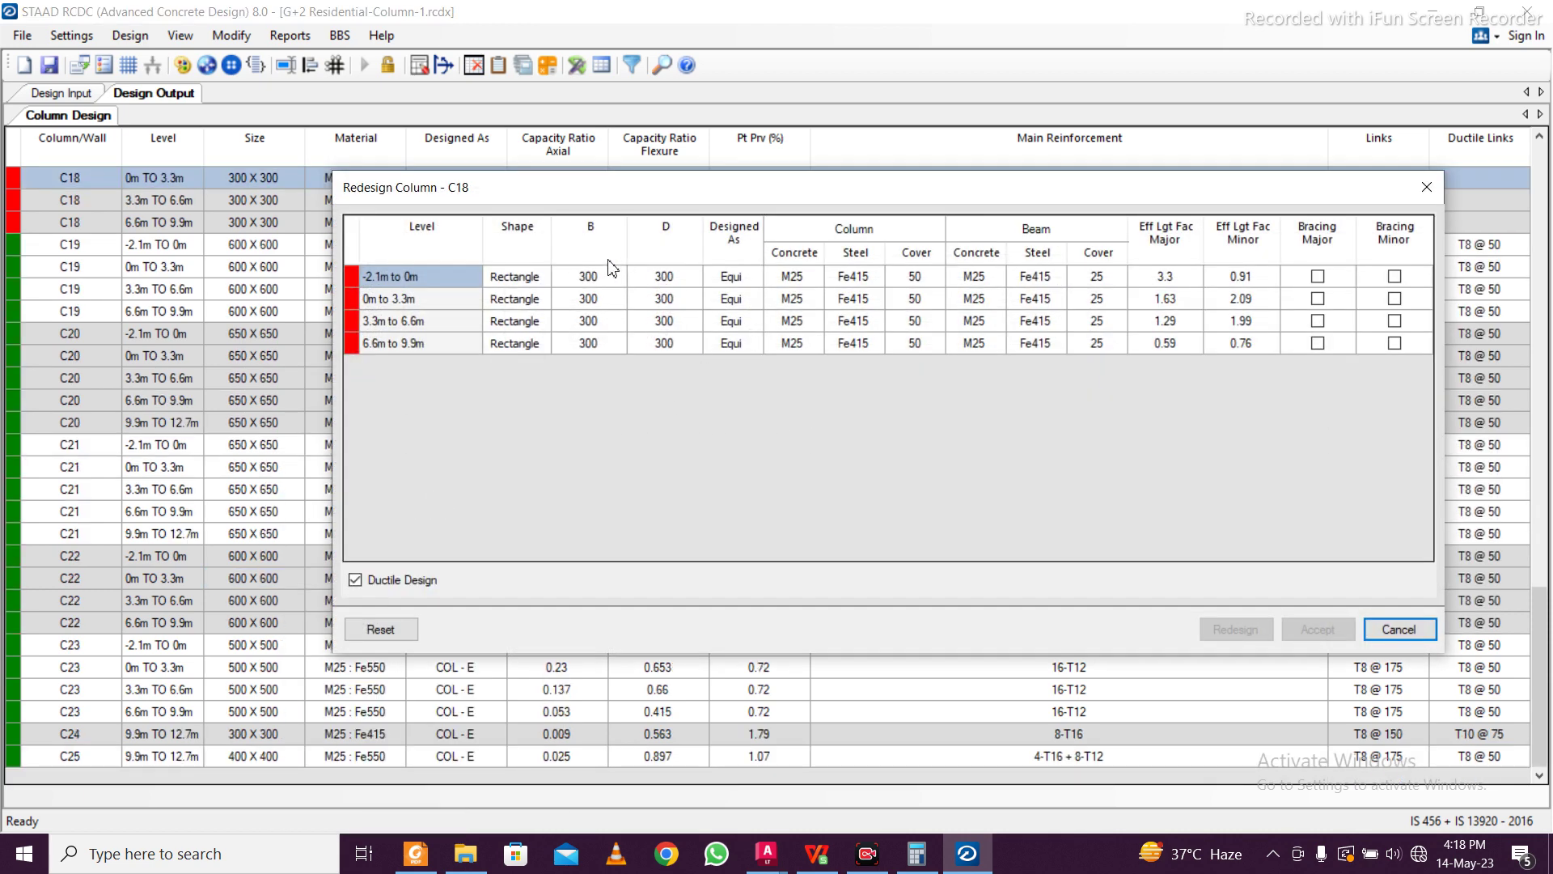
click(605, 281)
text(60)
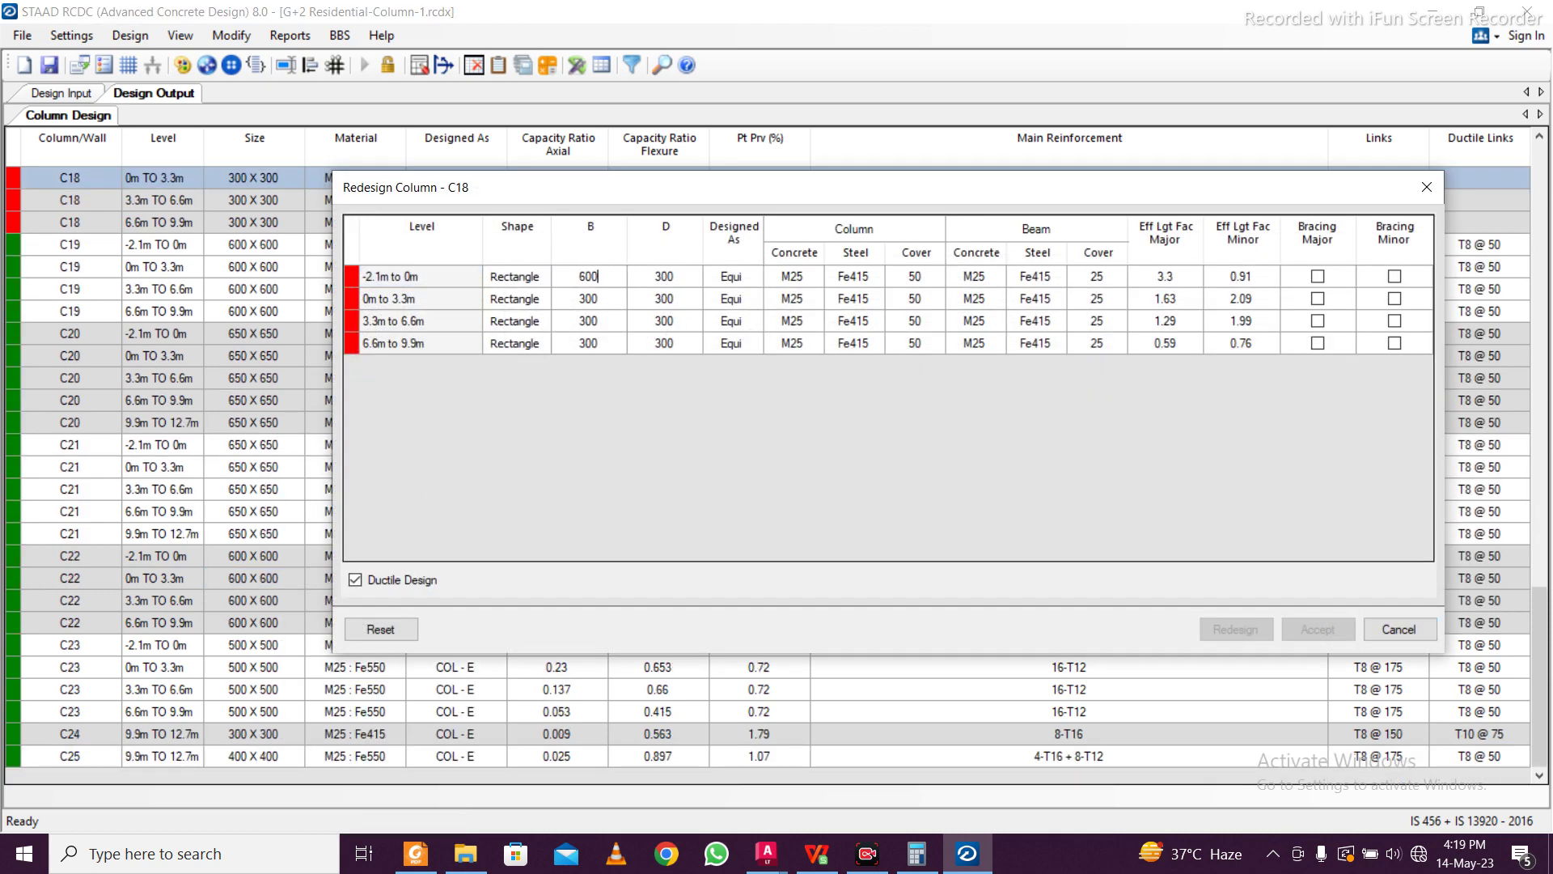
click(617, 281)
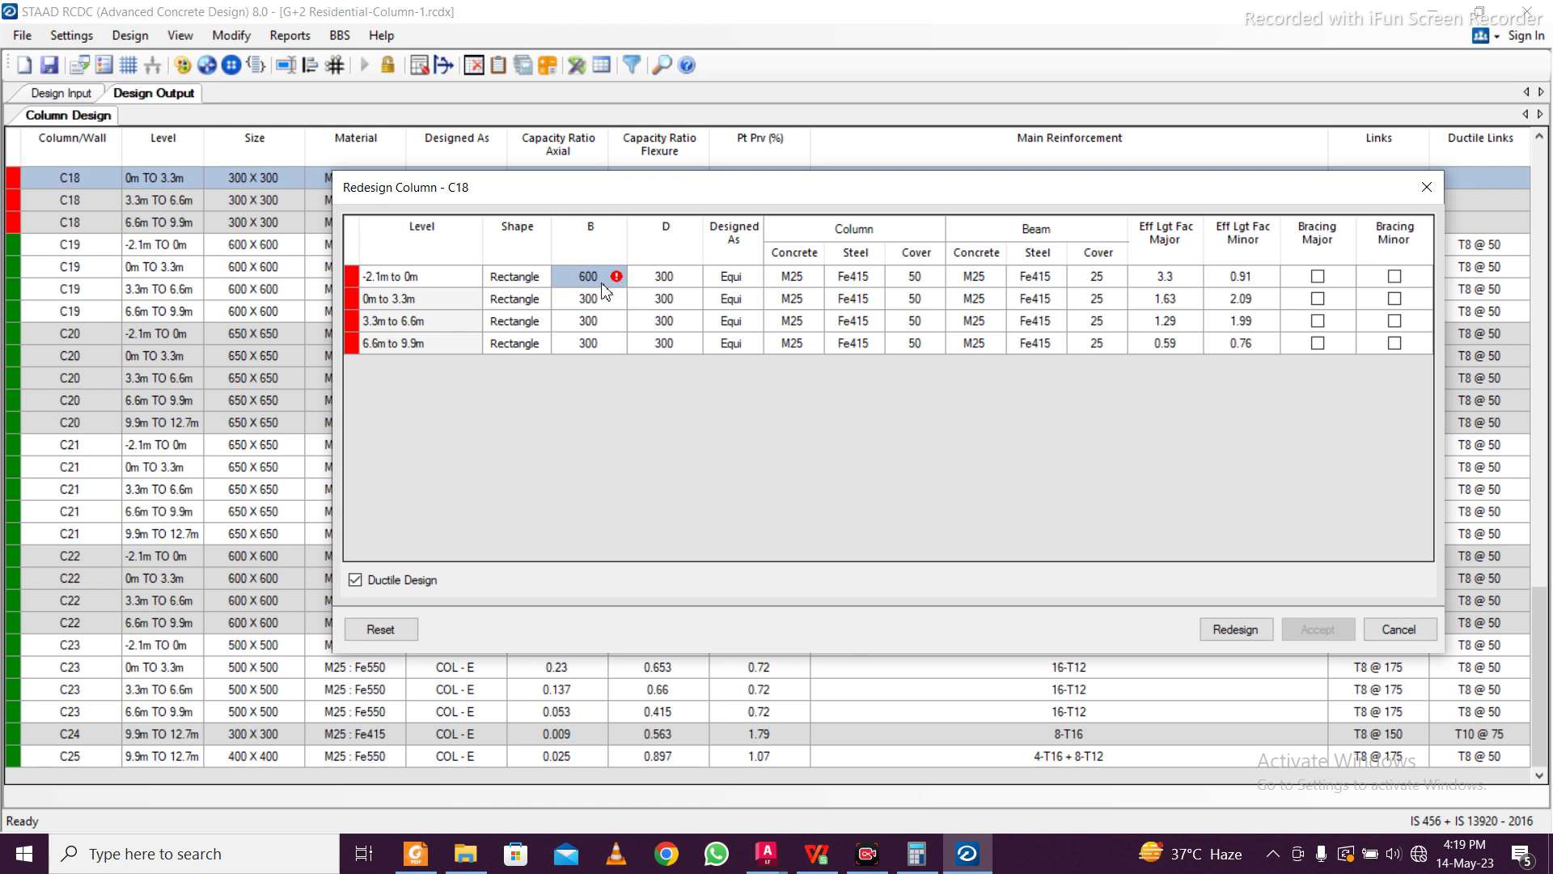
drag(607, 285, 657, 346)
key(ctrl+v)
Set the column steel of C18 to Fe550 at all four levels, redesign the column and accept the result
click(878, 281)
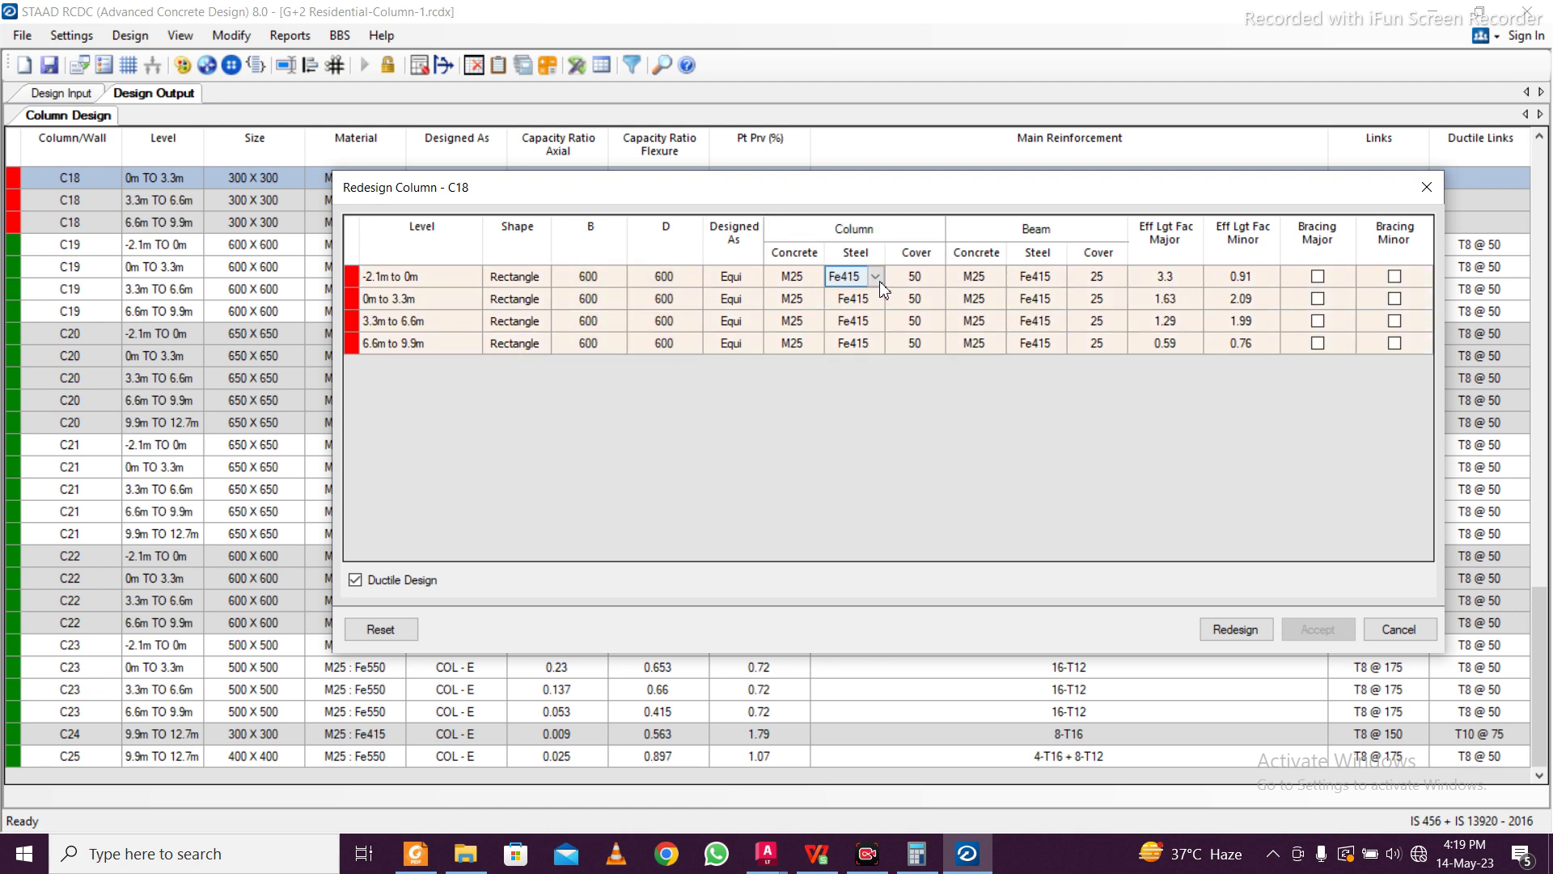
click(875, 276)
click(845, 368)
click(879, 299)
click(876, 299)
click(849, 278)
drag(849, 278, 858, 345)
click(1259, 635)
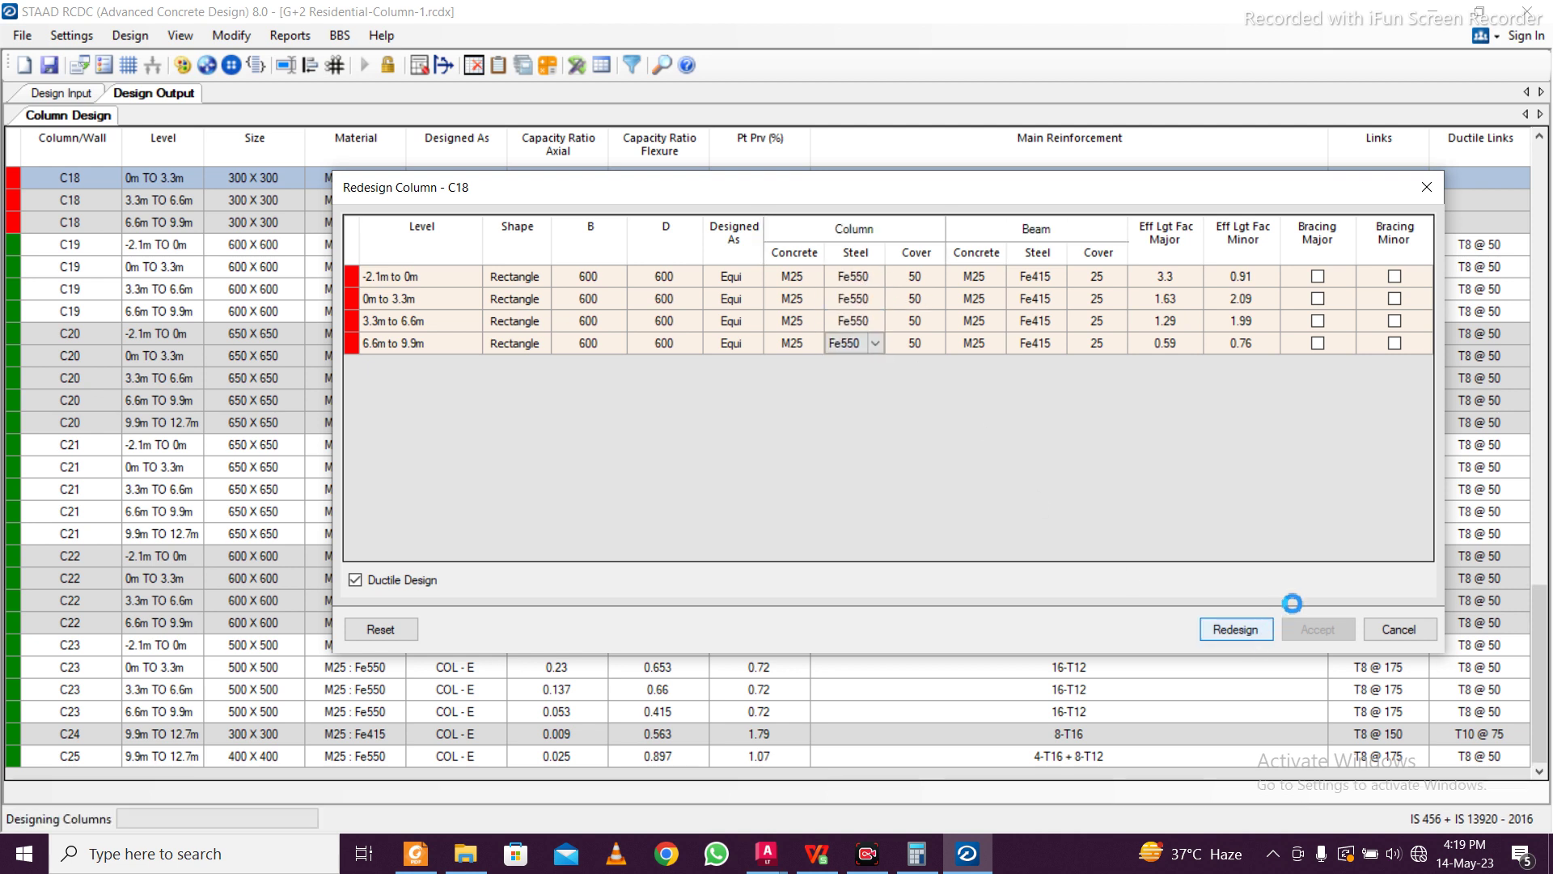
click(1301, 626)
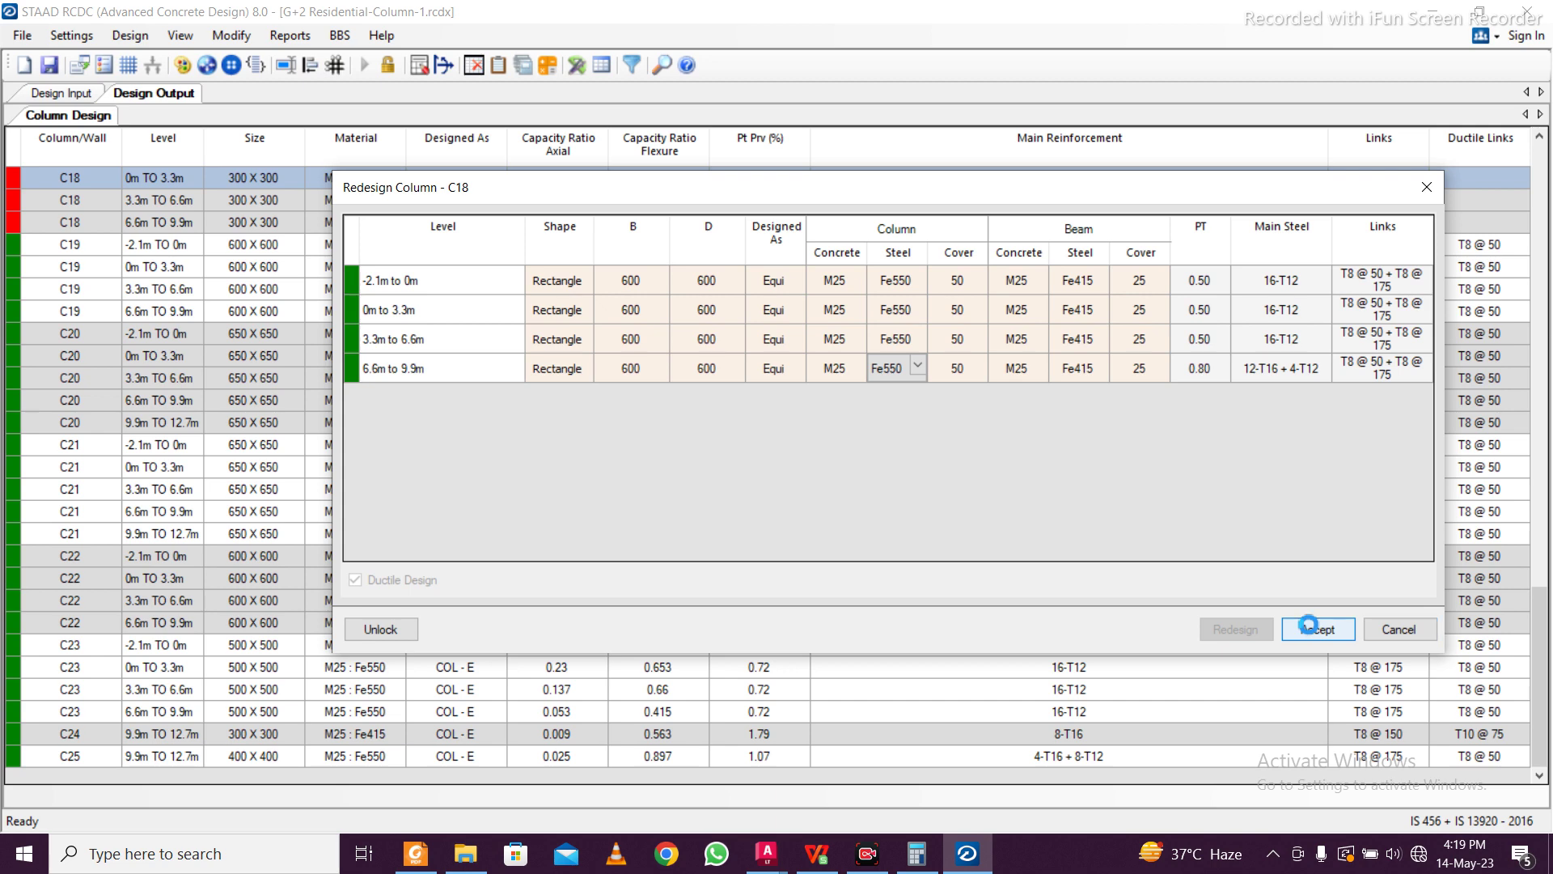
Open the whole-column redesign for column C12
scroll(694, 508, up, 10)
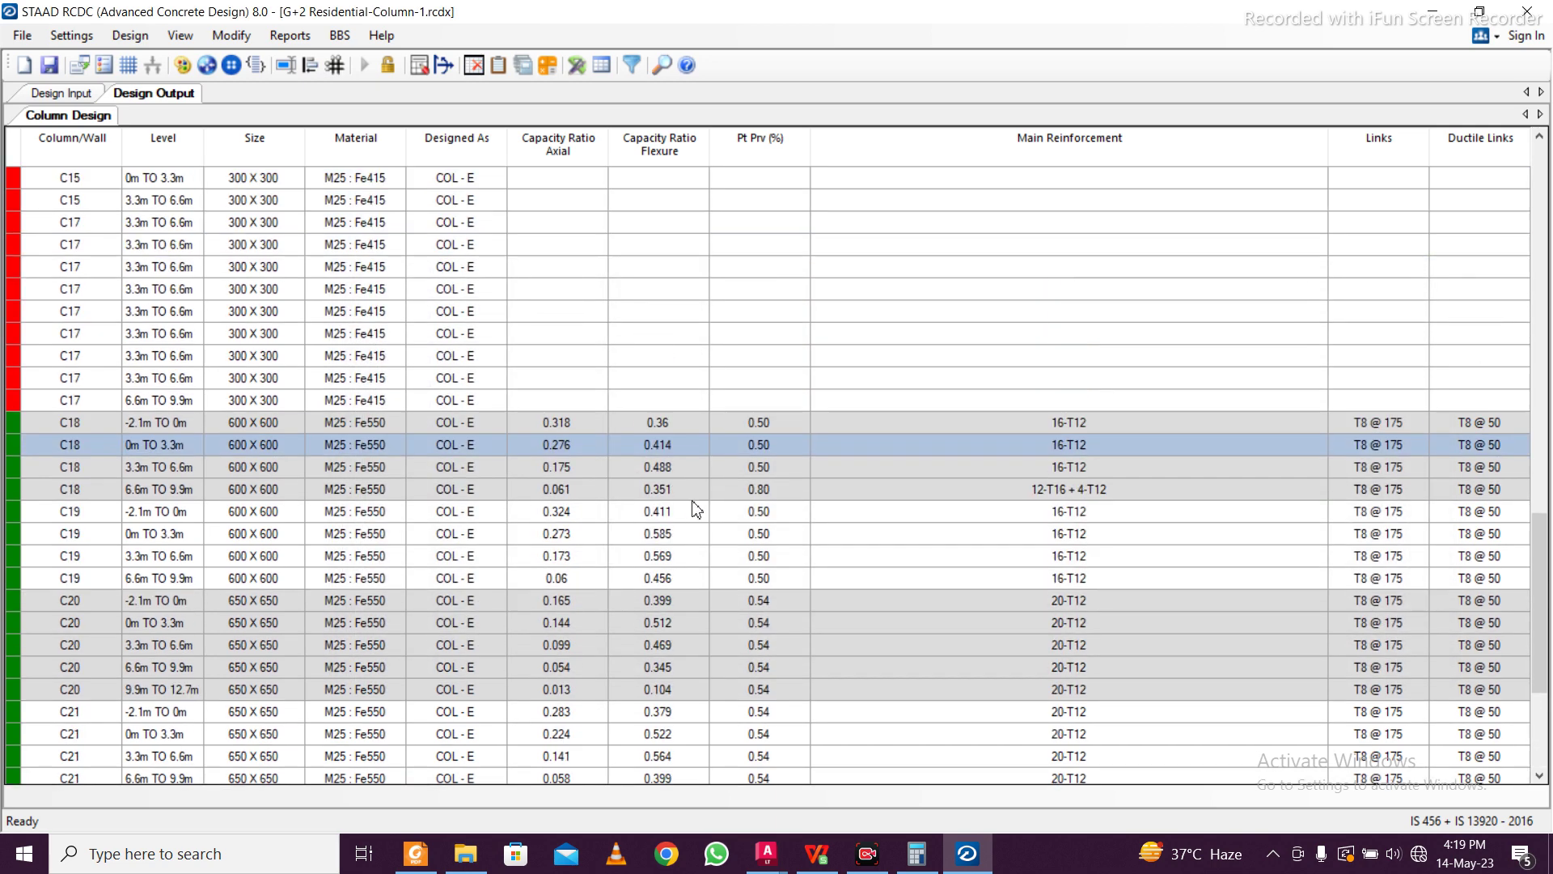
right_click(216, 334)
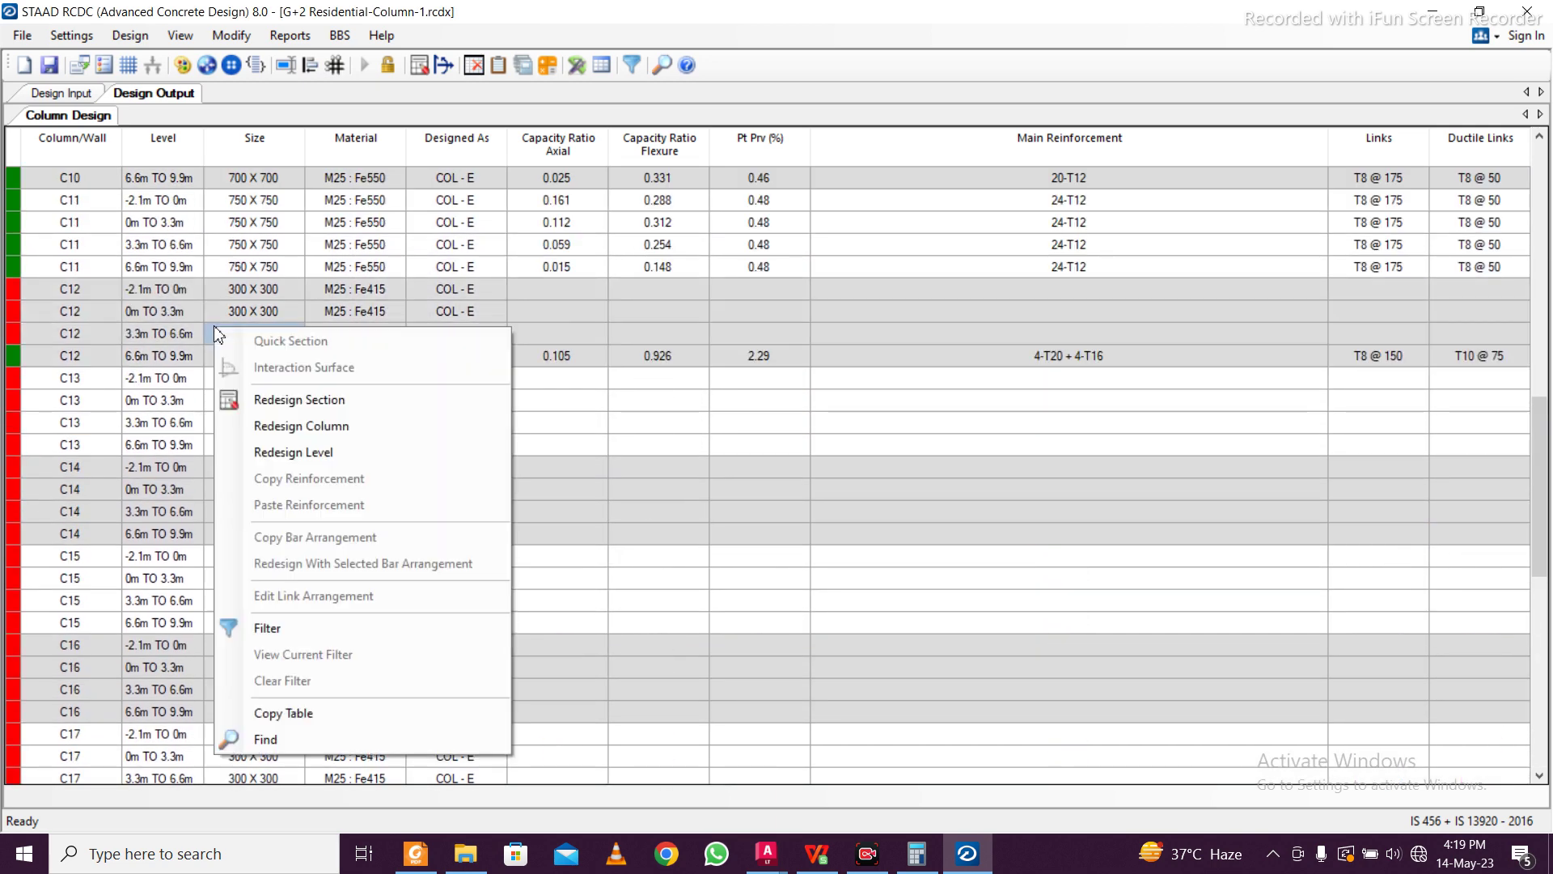
click(307, 419)
Set B and D to 450 at all four levels of column C12
click(602, 298)
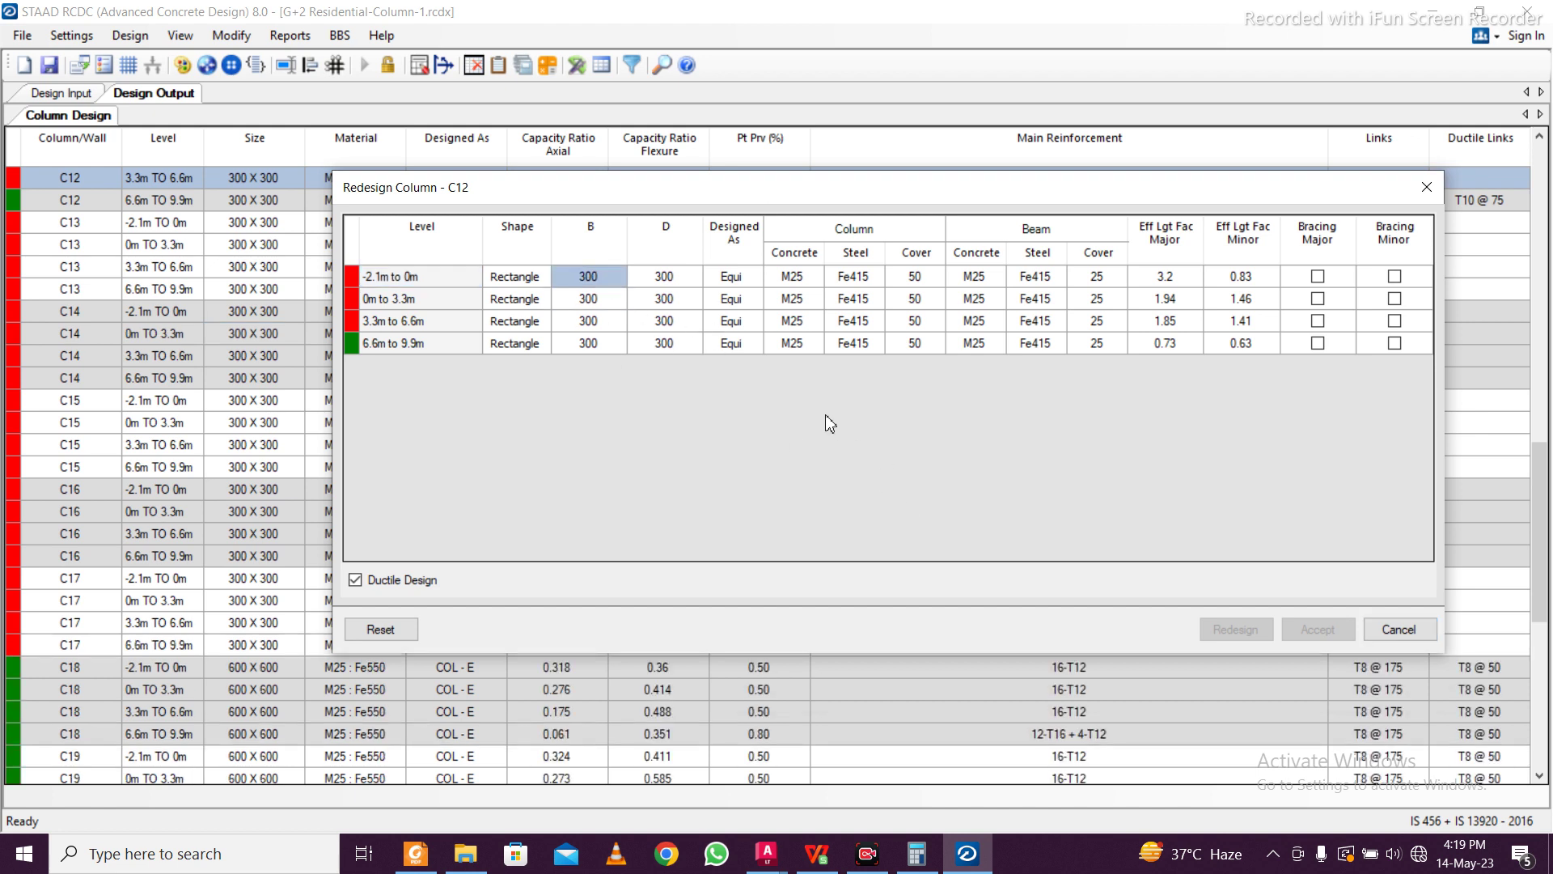
text(450)
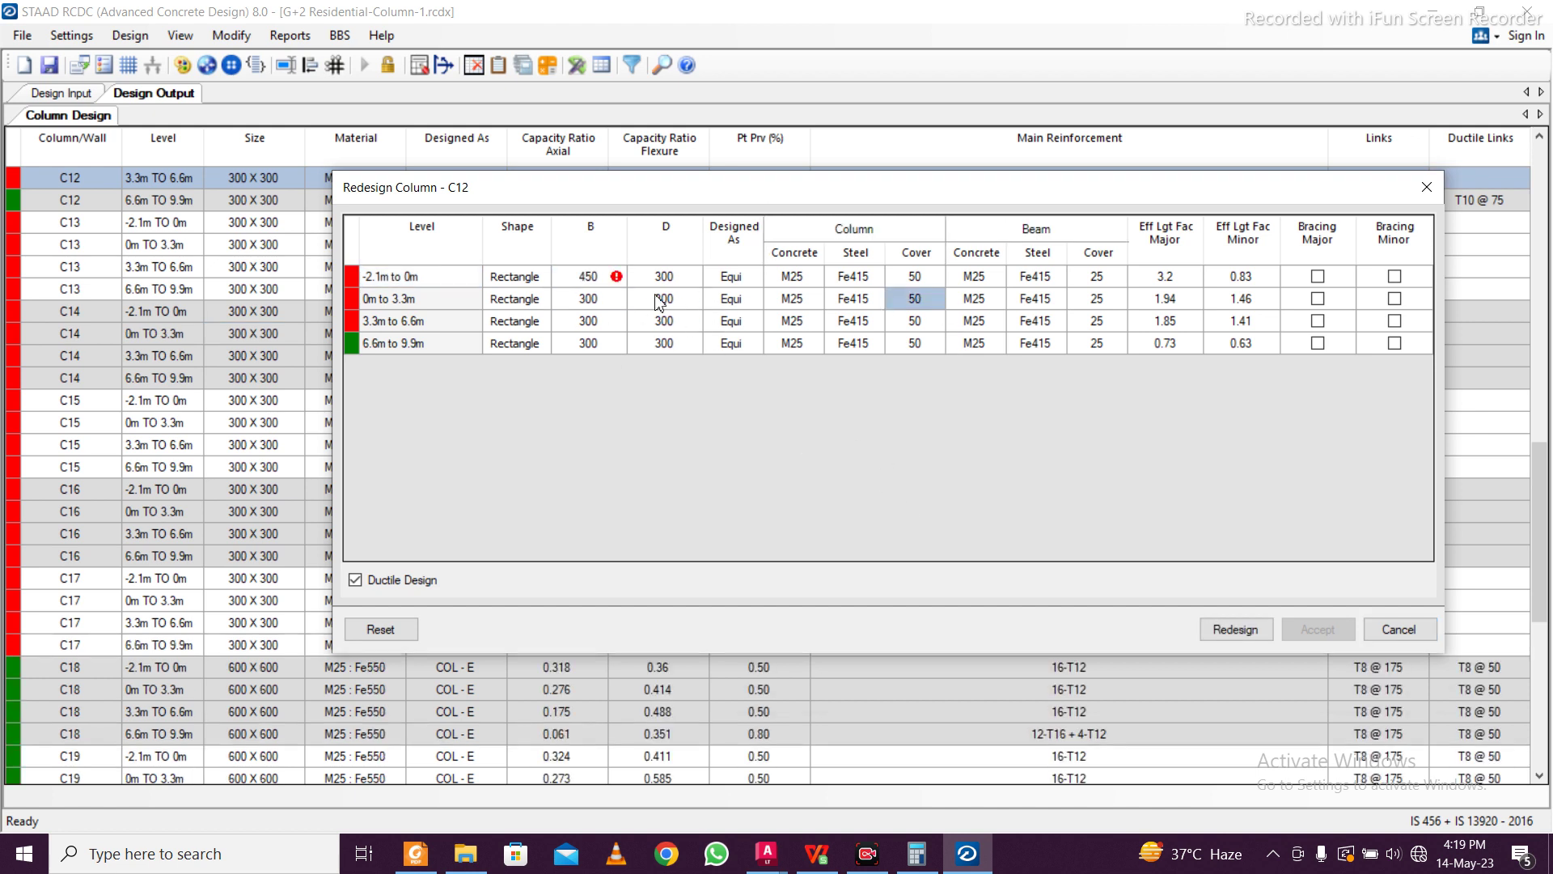
click(599, 271)
drag(598, 272, 647, 340)
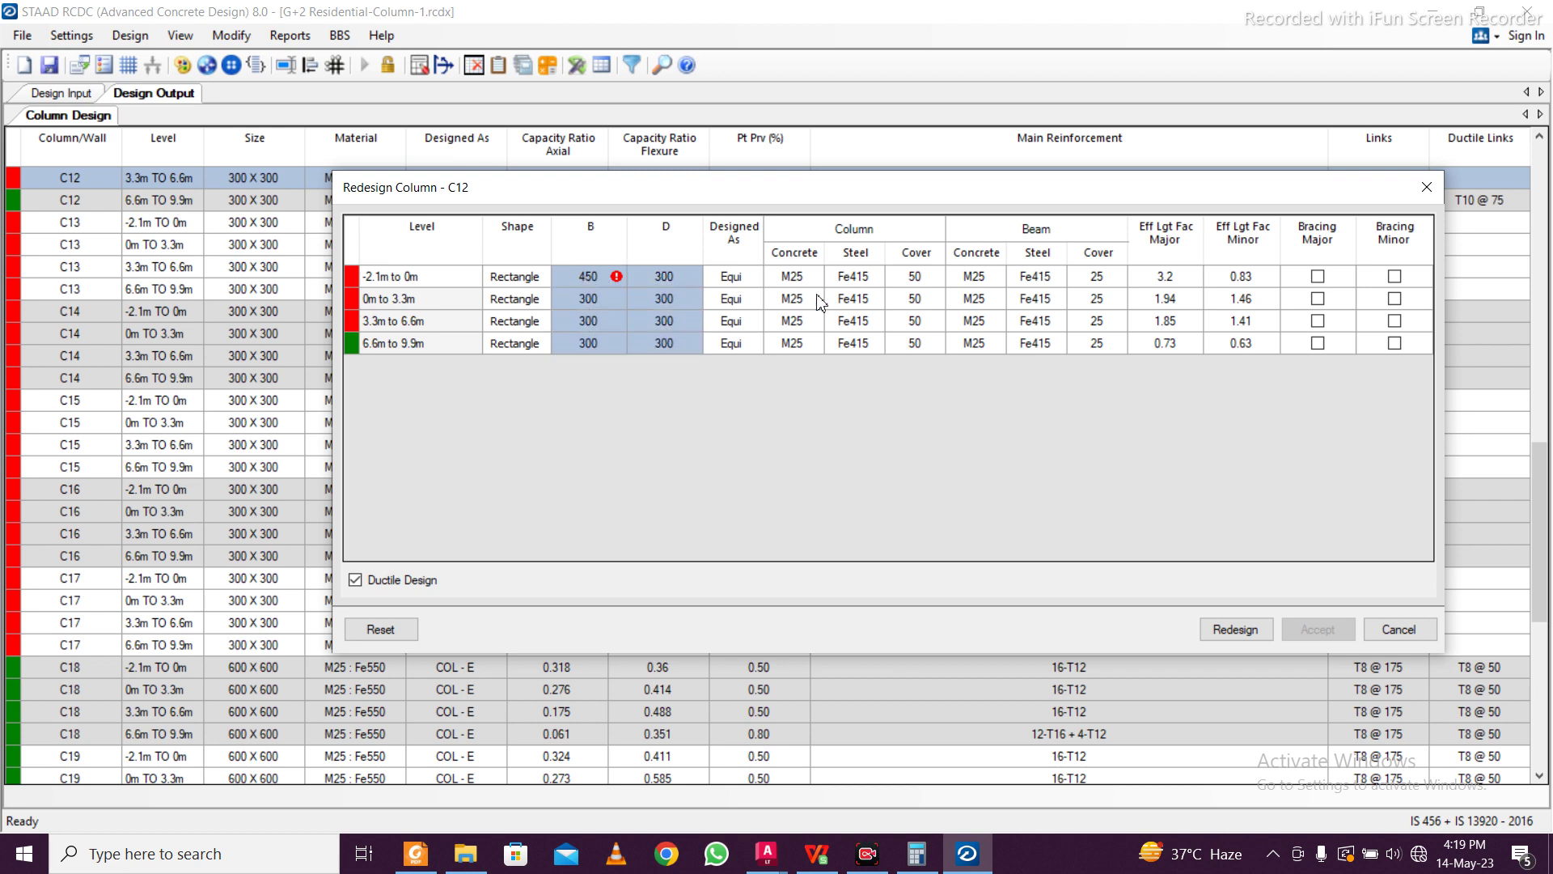
key(ctrl+d)
Set the column steel of C12 to Fe550 at all four levels and redesign the column
click(873, 281)
click(876, 278)
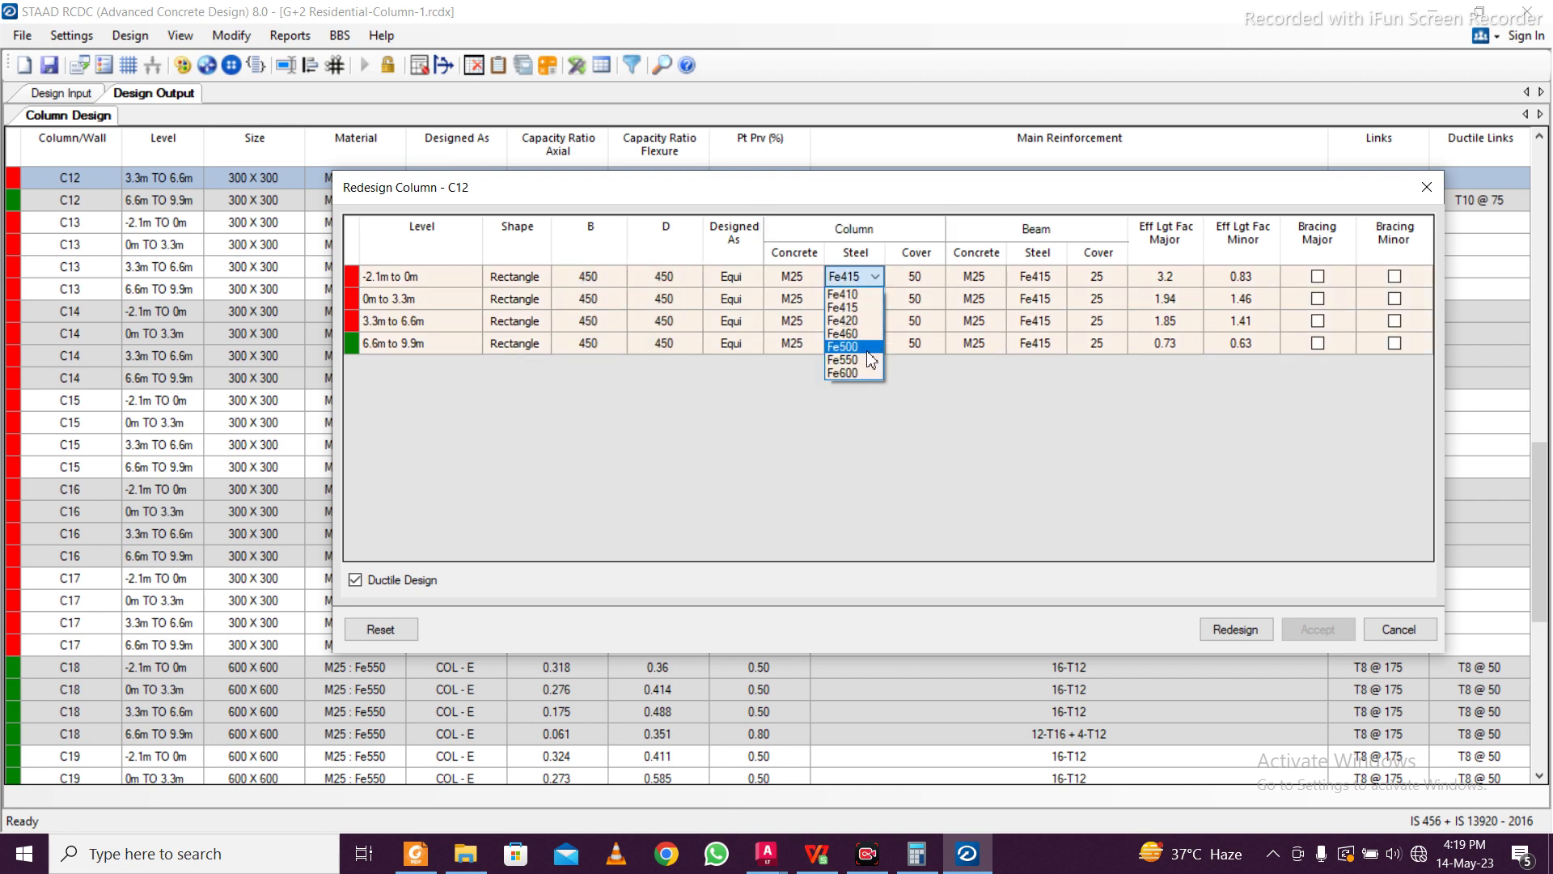
click(868, 325)
drag(864, 280, 859, 341)
key(ctrl+d)
click(1231, 630)
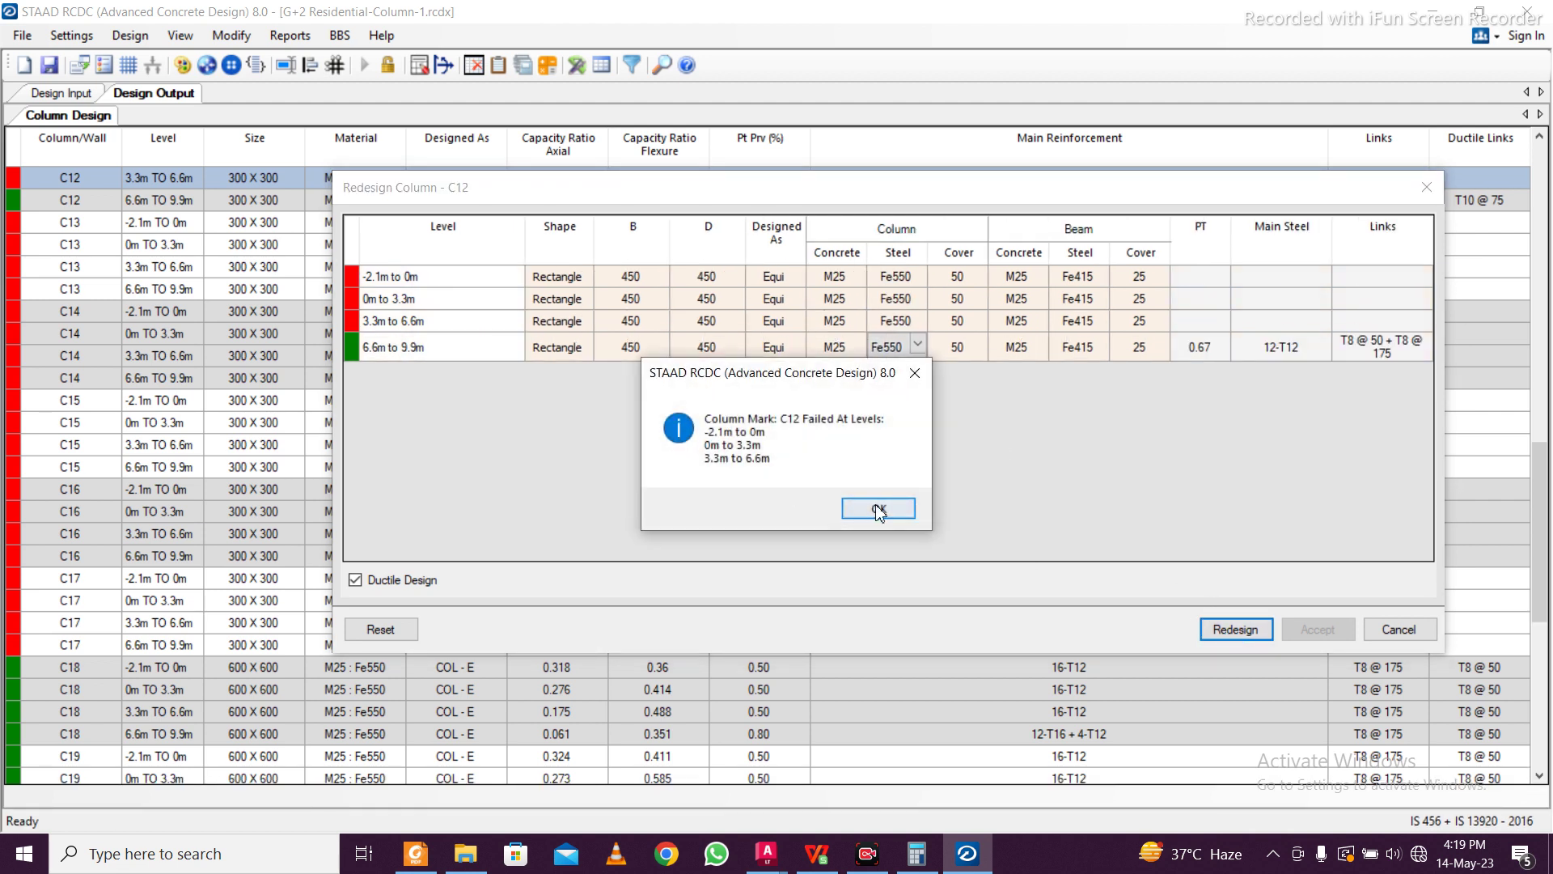
click(880, 509)
Unlock C12 and try to redesign it with B and D set to 600 at all four levels
click(380, 629)
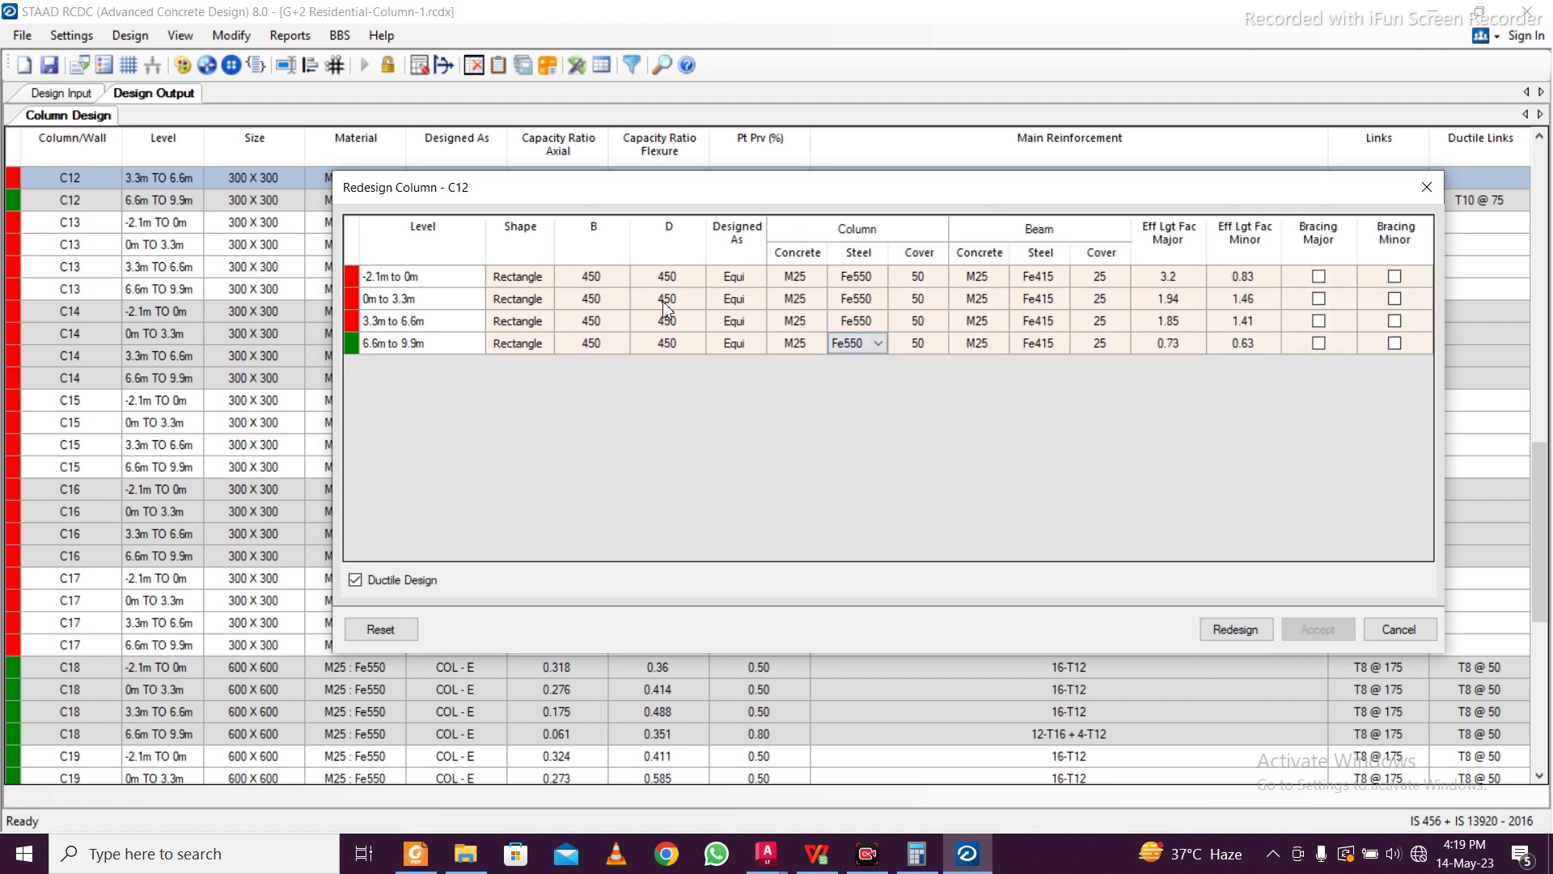
click(604, 276)
text(600)
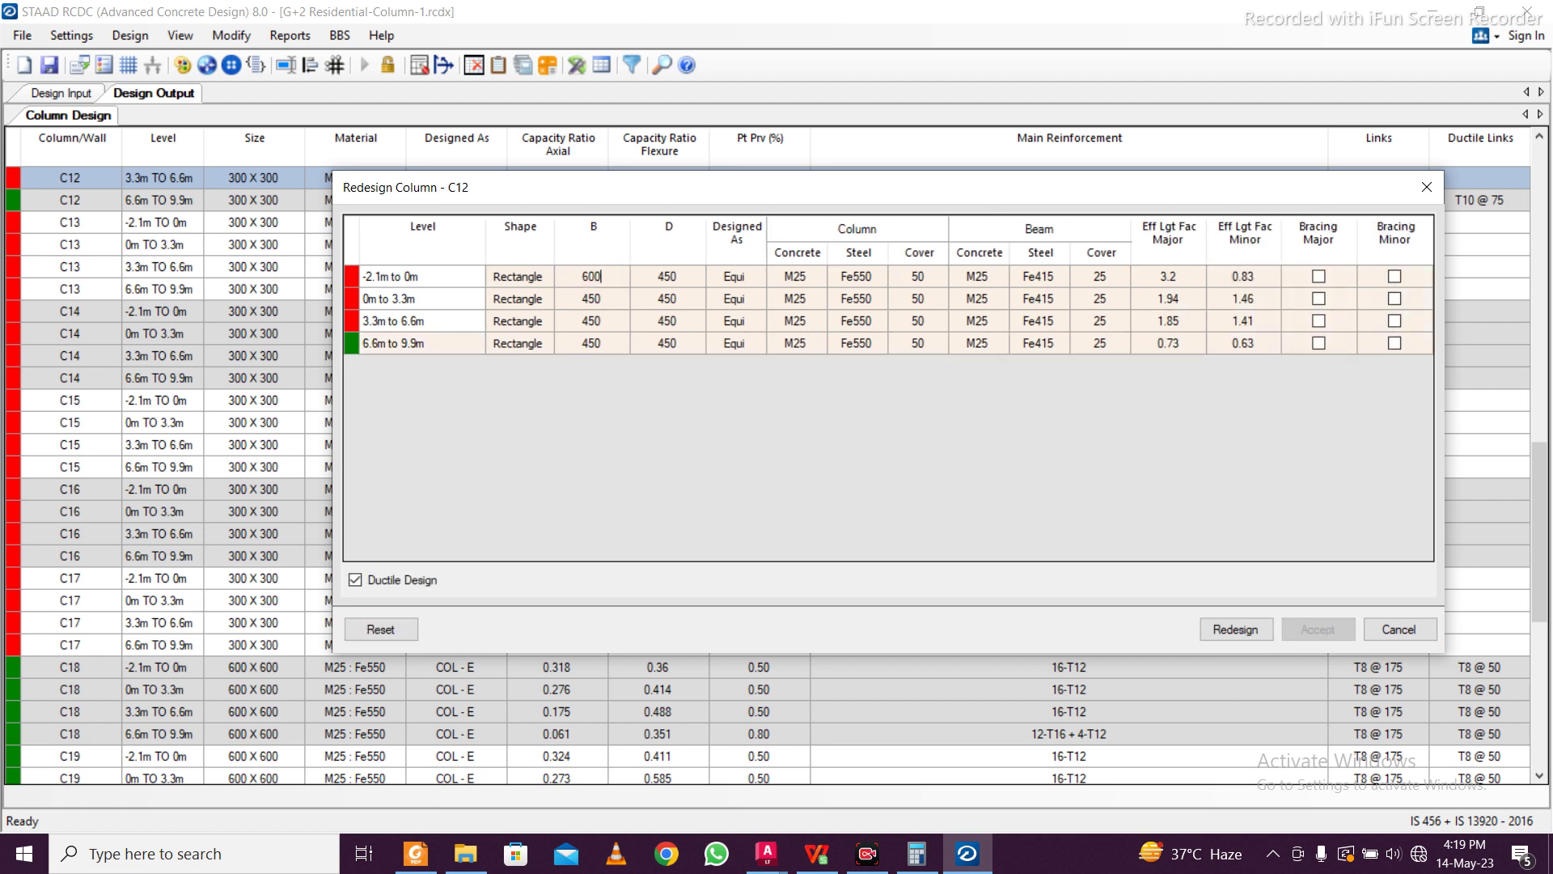
click(594, 278)
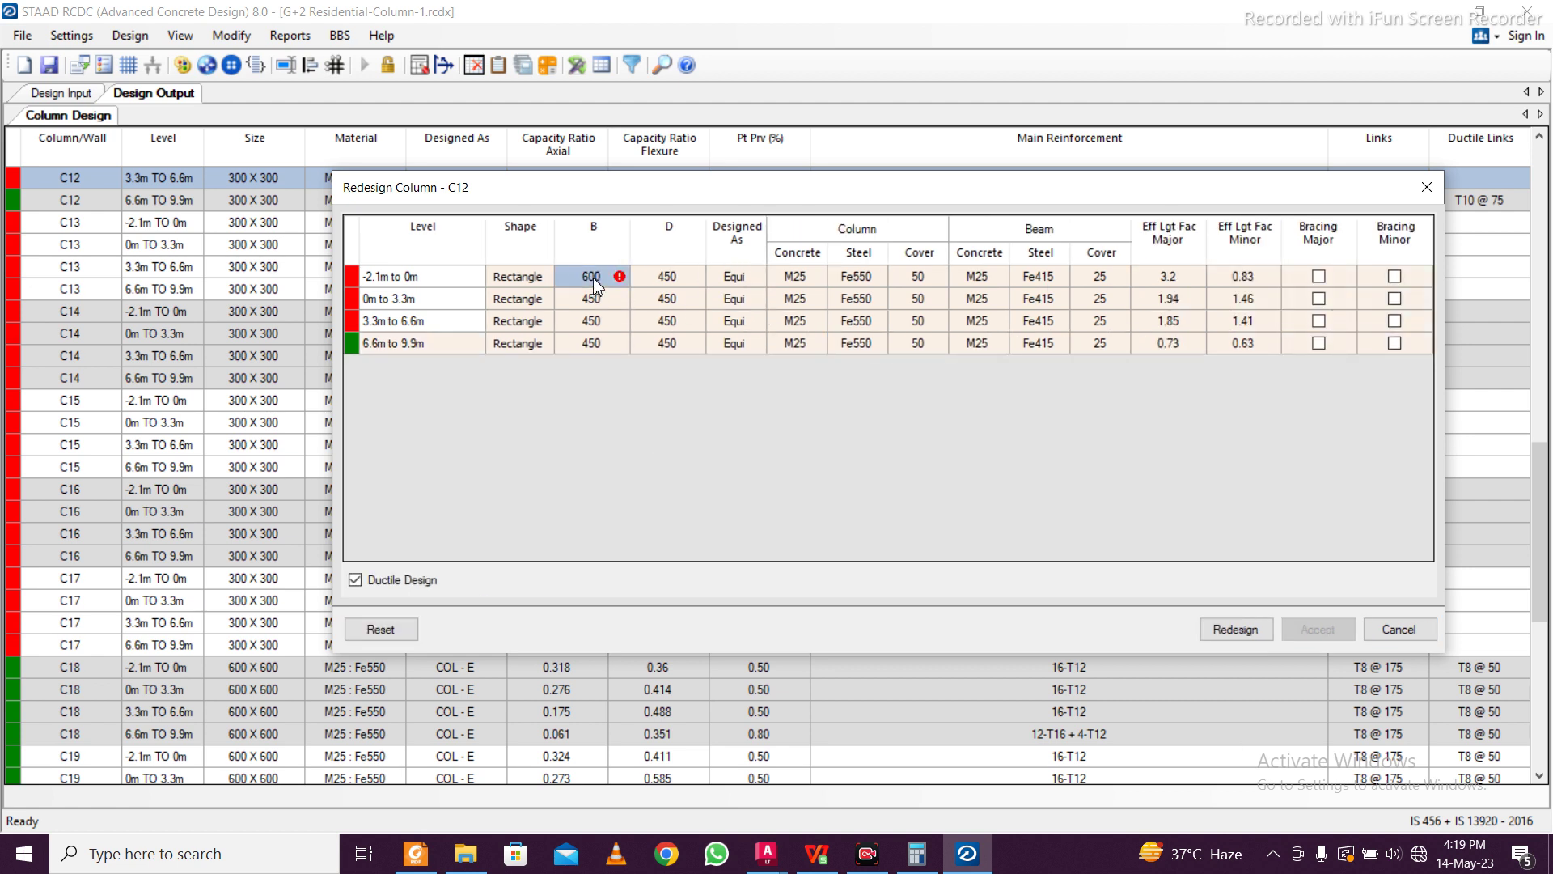
drag(603, 284, 652, 338)
key(ctrl+v)
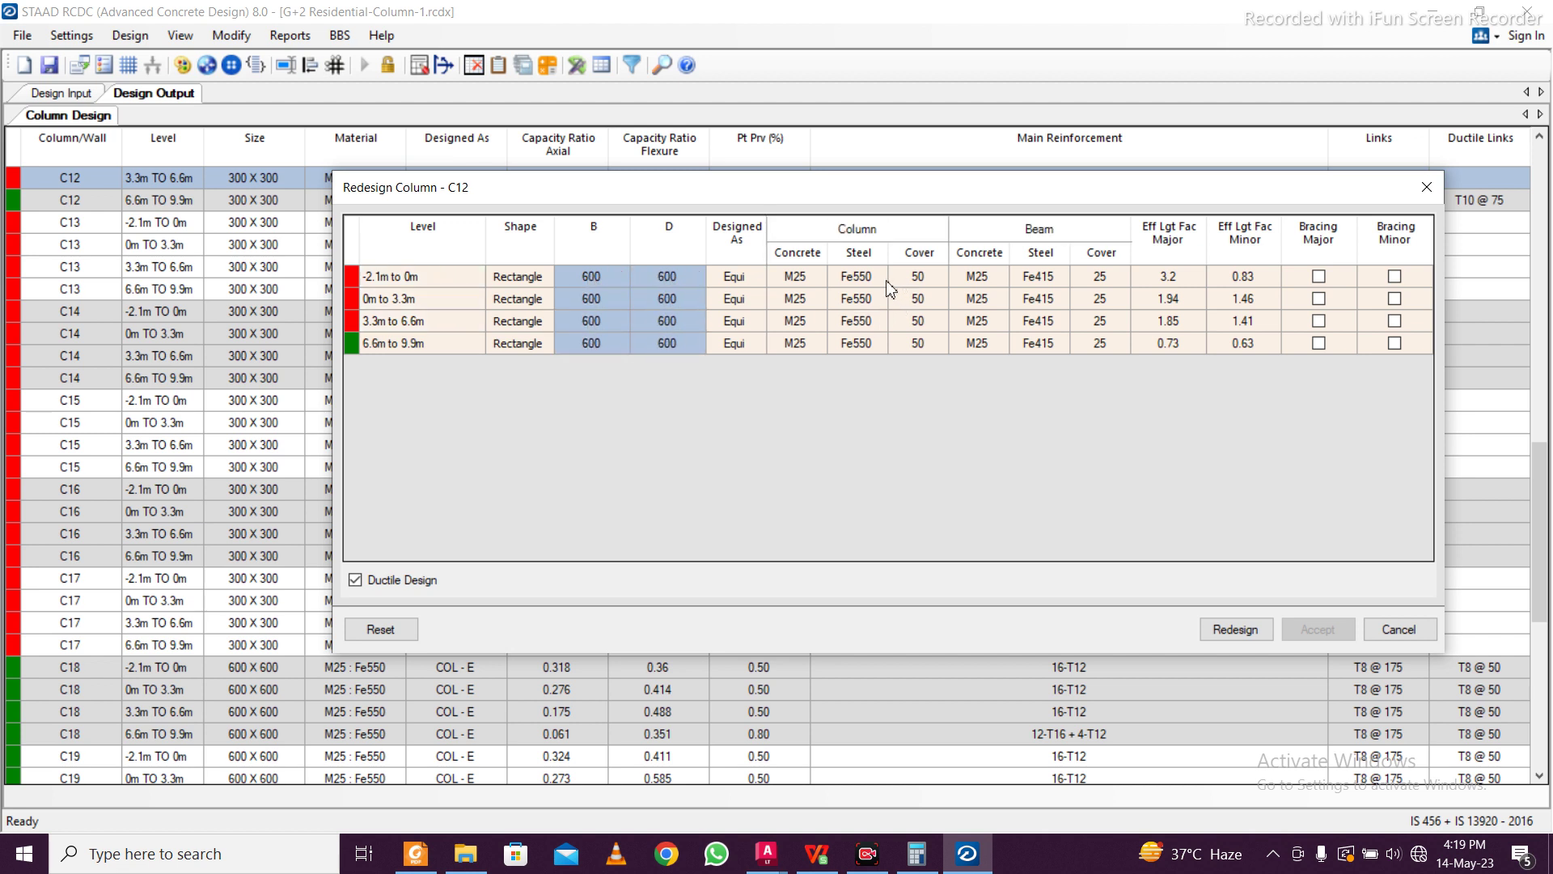
click(1213, 631)
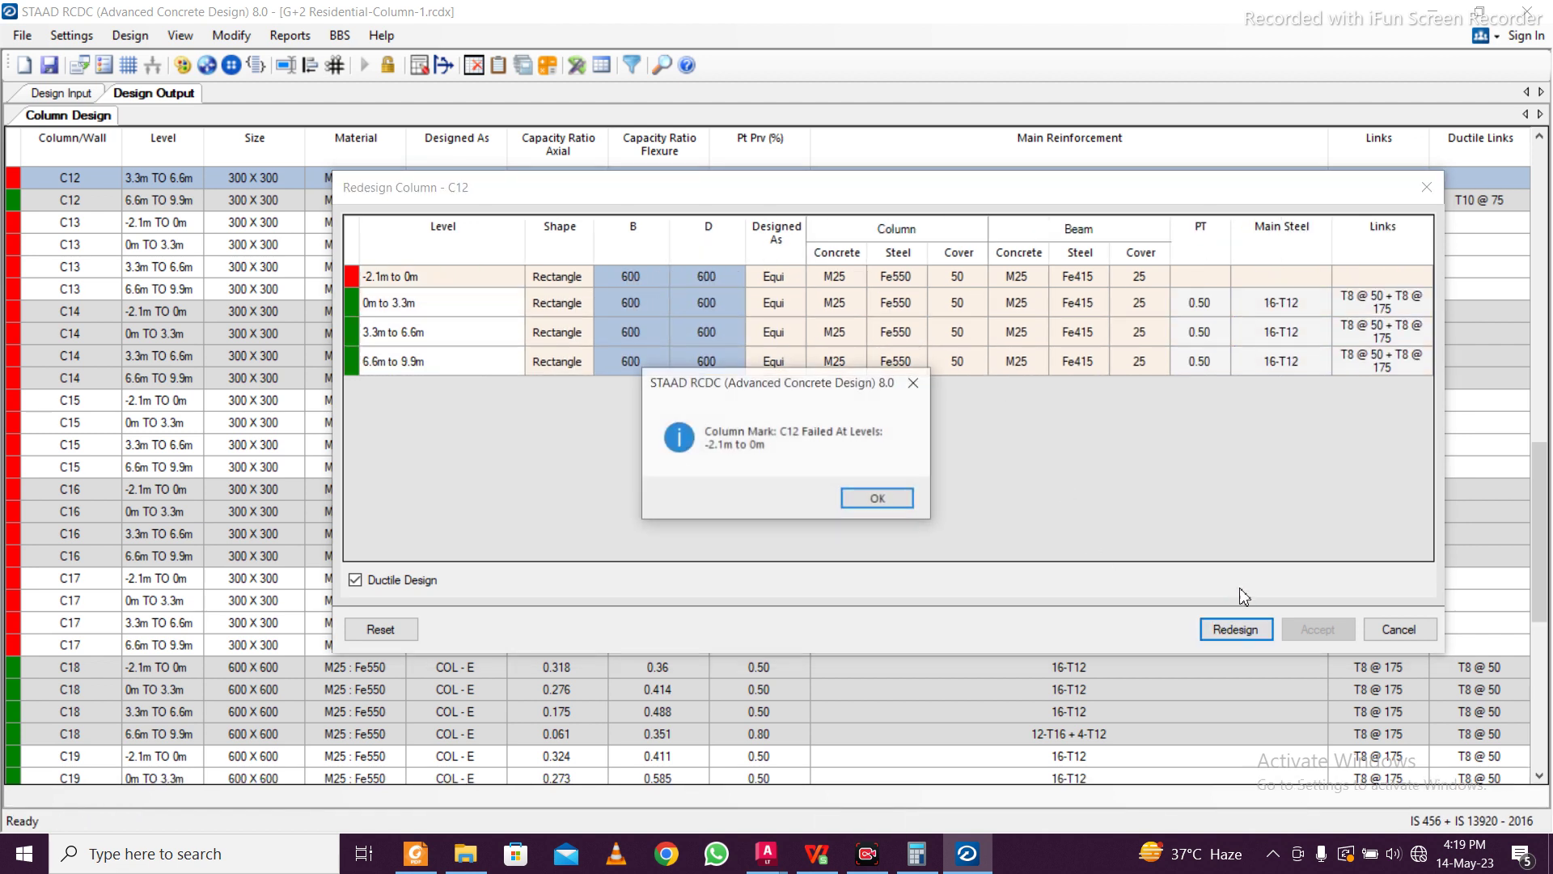
click(904, 499)
Unlock C12, redesign it with B and D set to 650 at all four levels, and accept the result
click(380, 629)
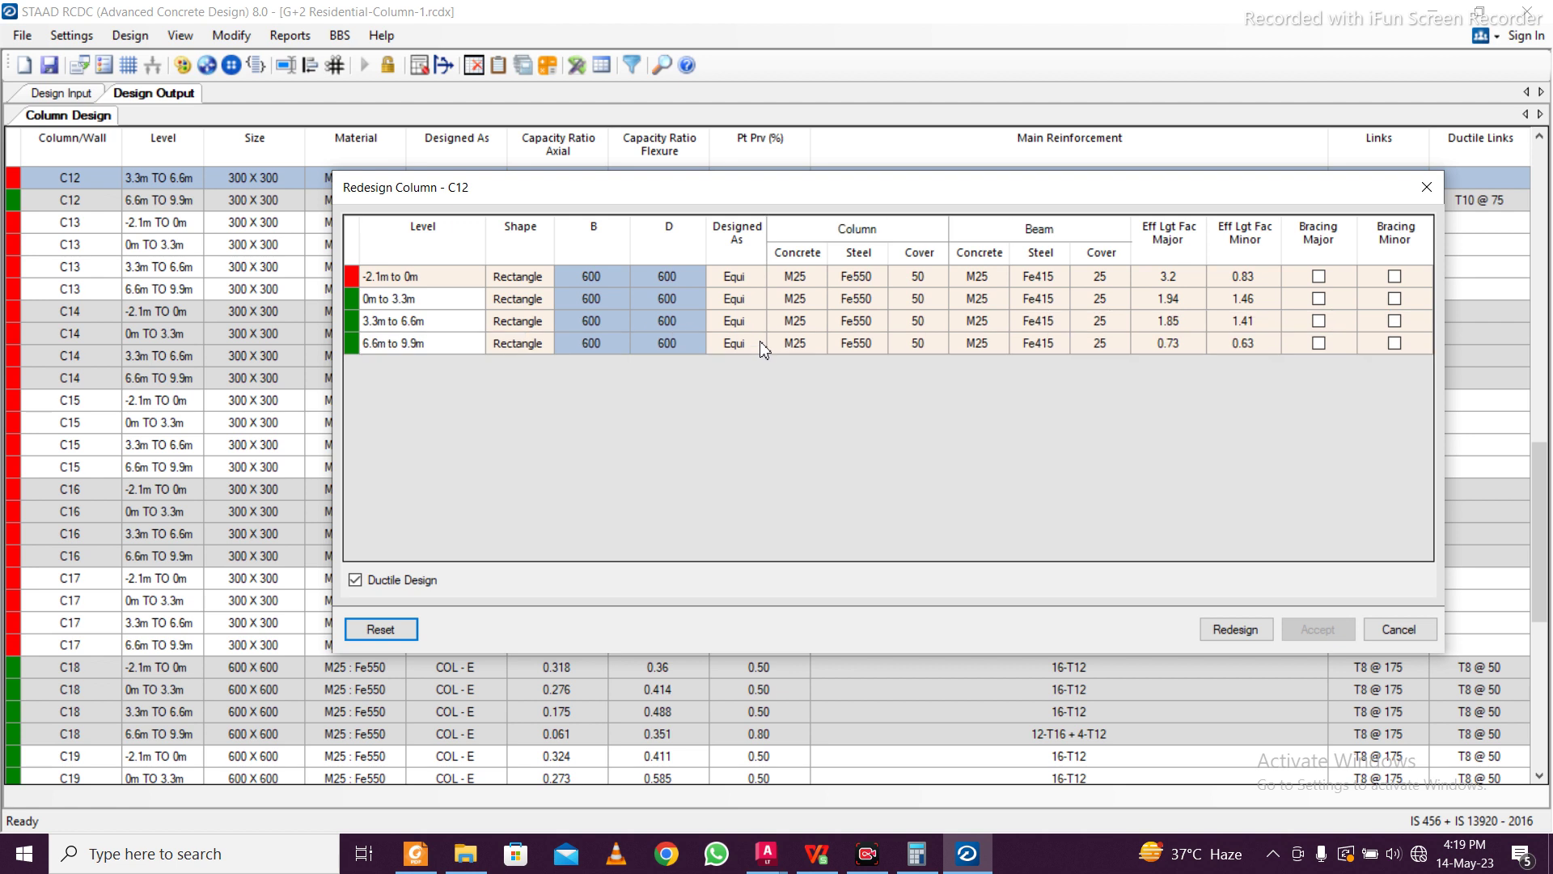
click(597, 278)
text(65)
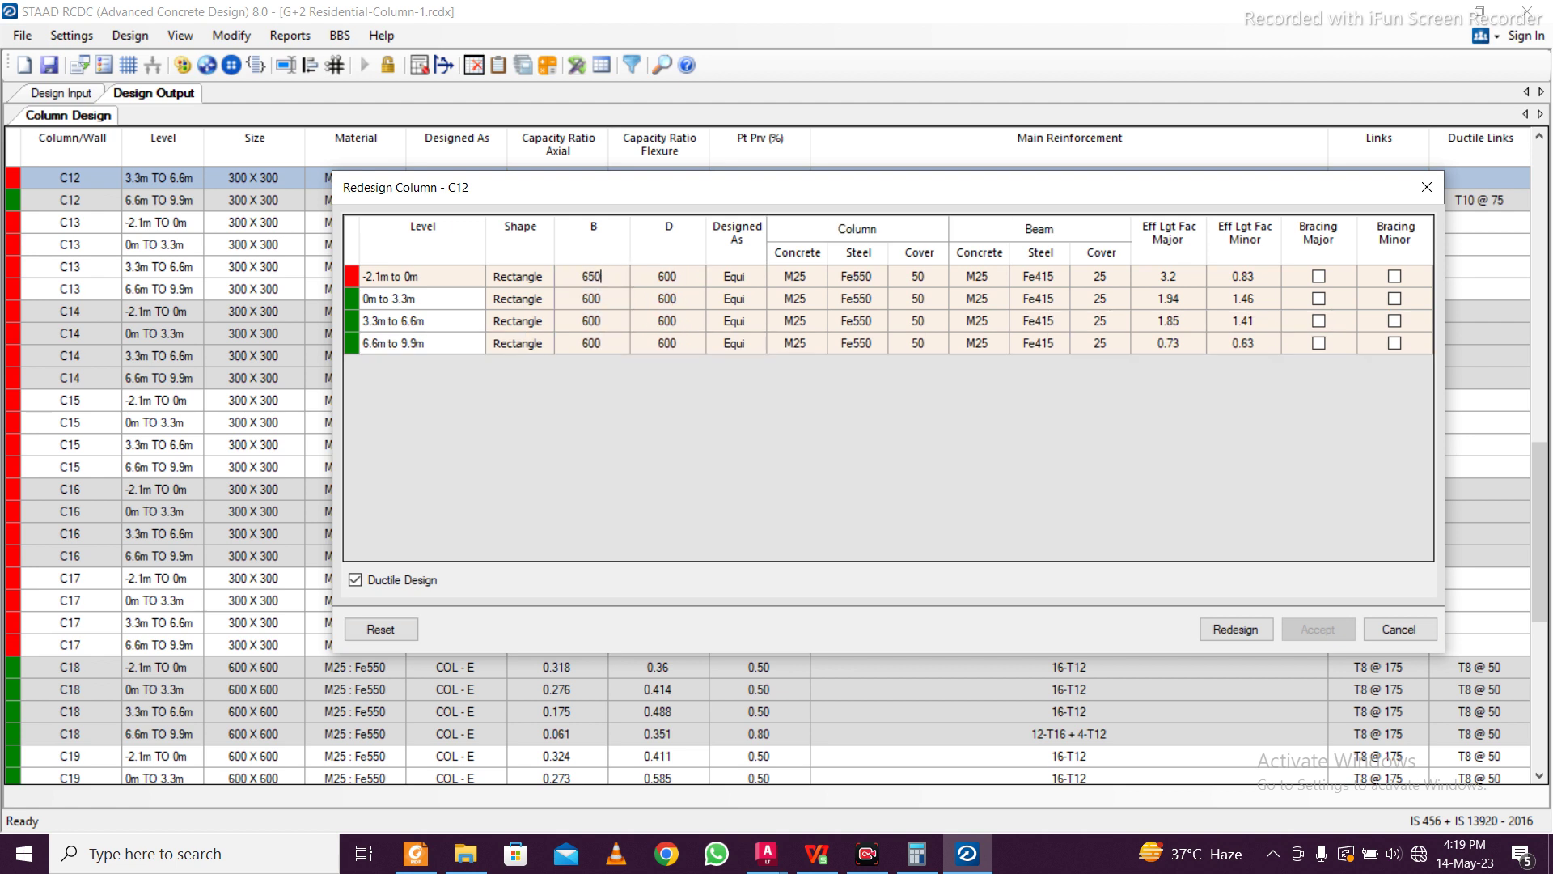
click(607, 278)
drag(589, 273, 645, 333)
click(1225, 633)
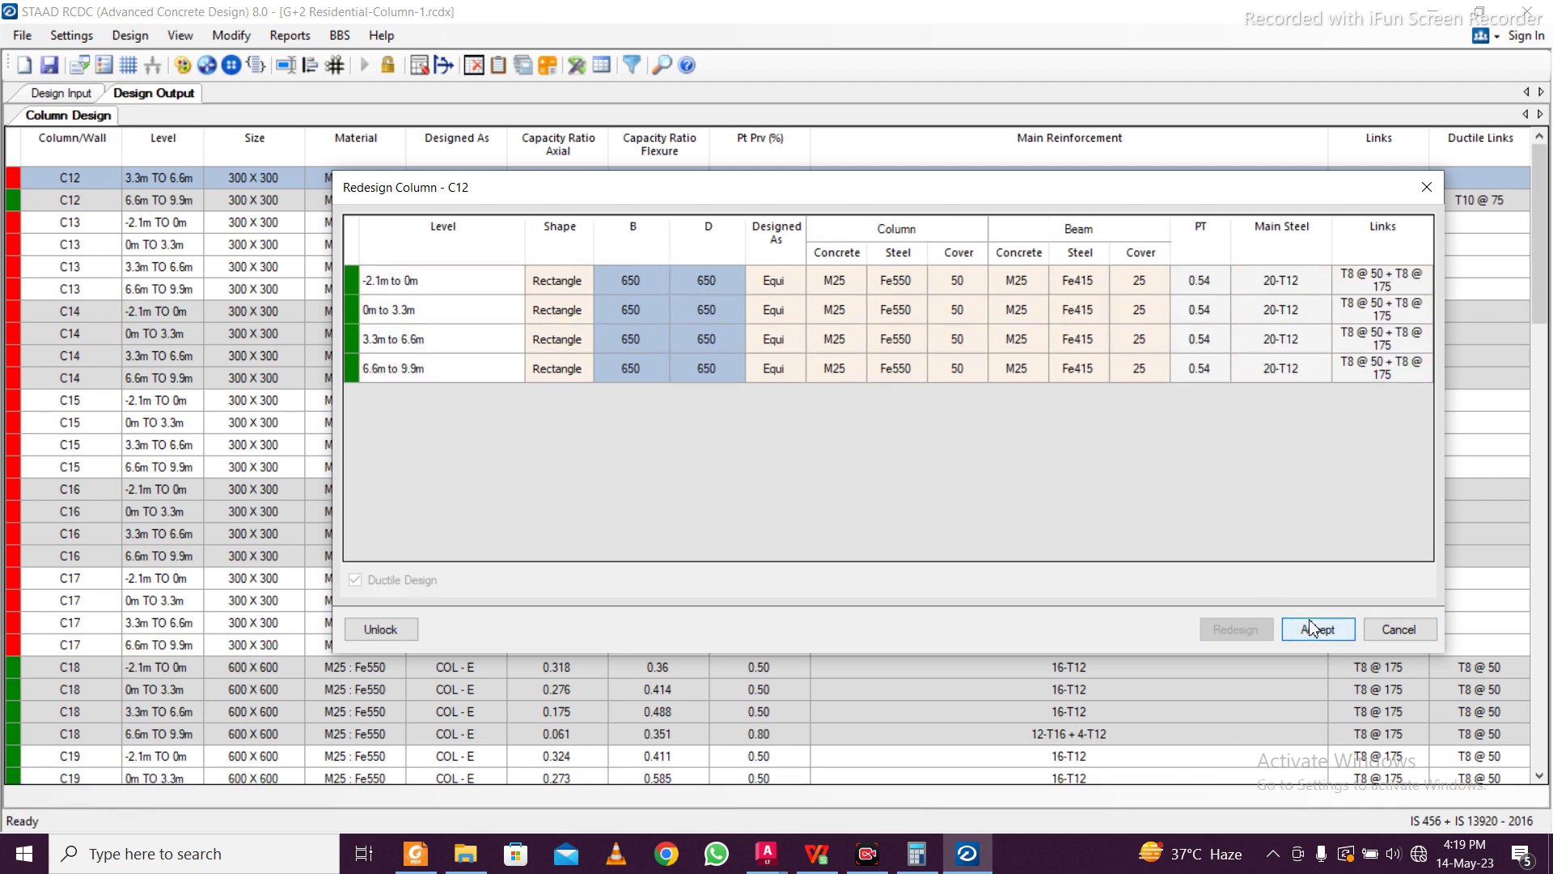
click(1316, 629)
Open column C13 for redesign and set B and D to 600 at all four levels
scroll(368, 531, up, 1)
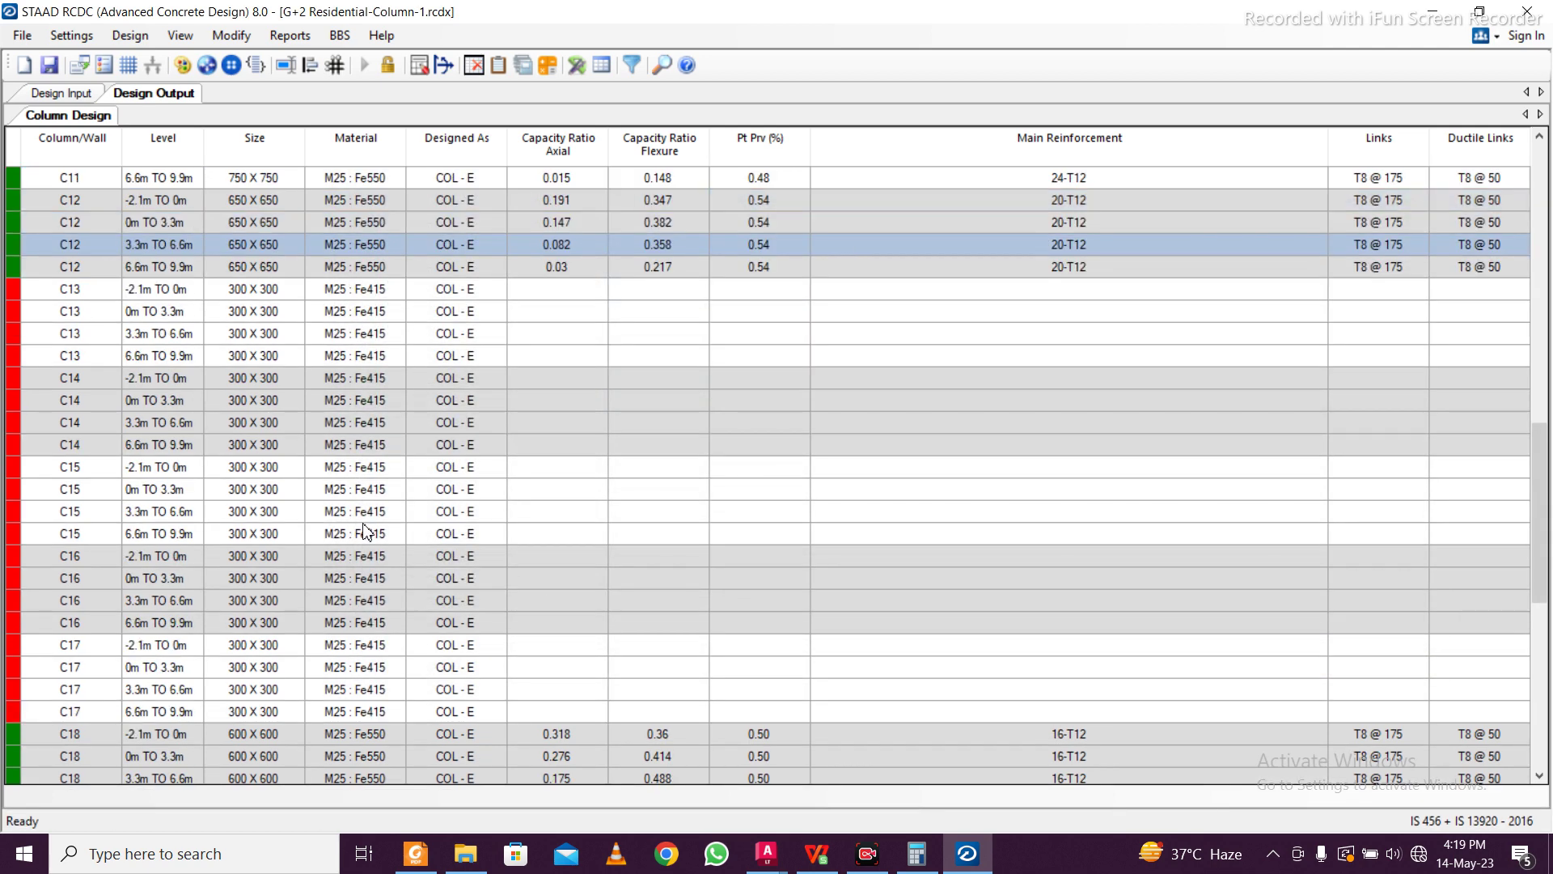
right_click(181, 340)
click(275, 446)
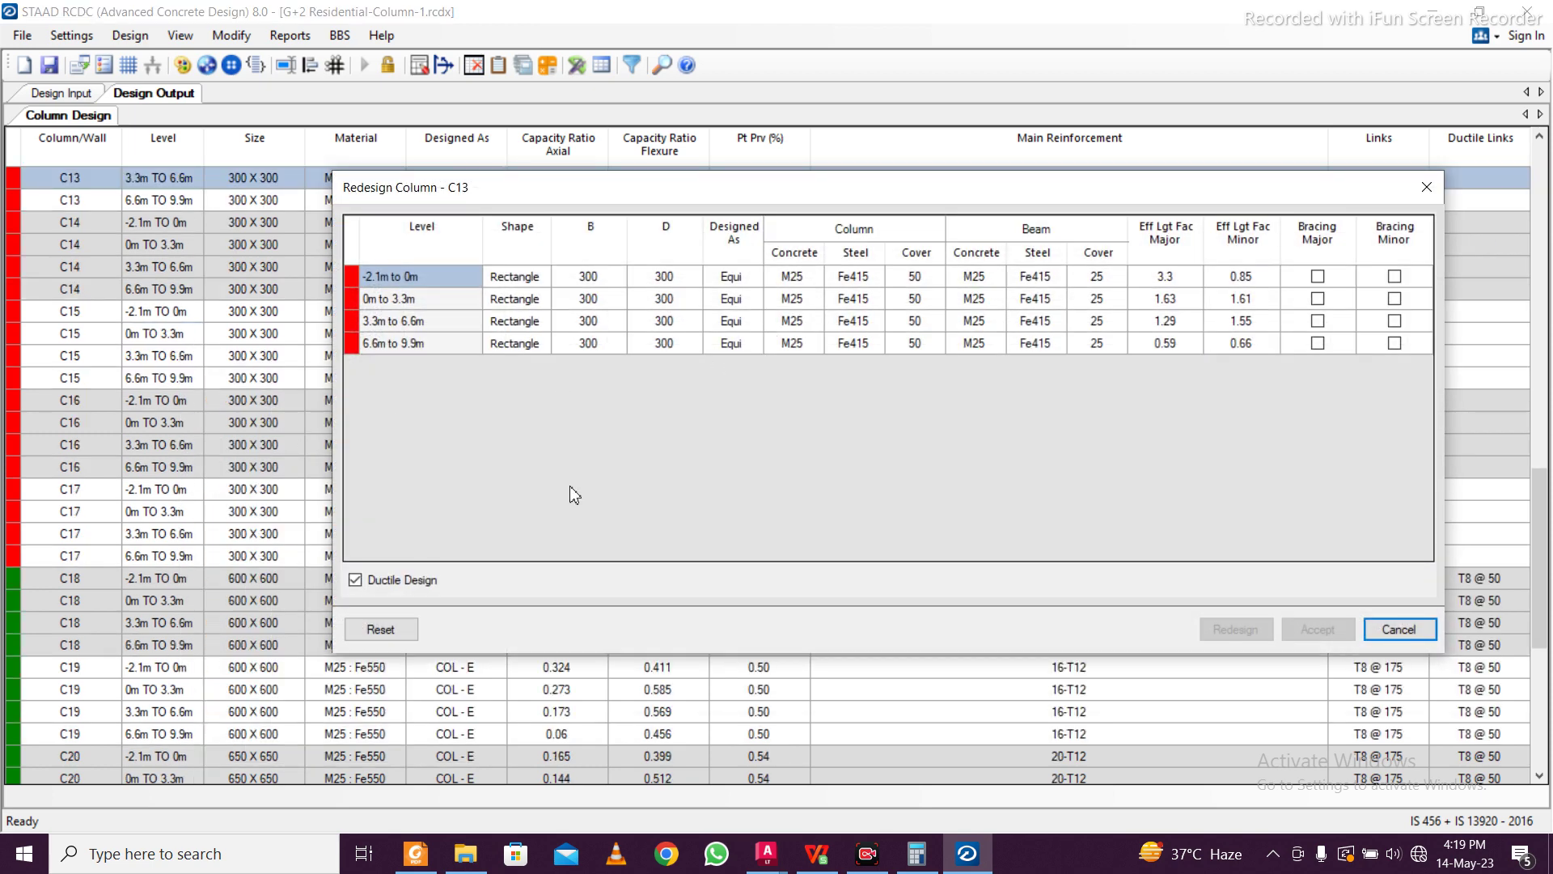
double_click(622, 281)
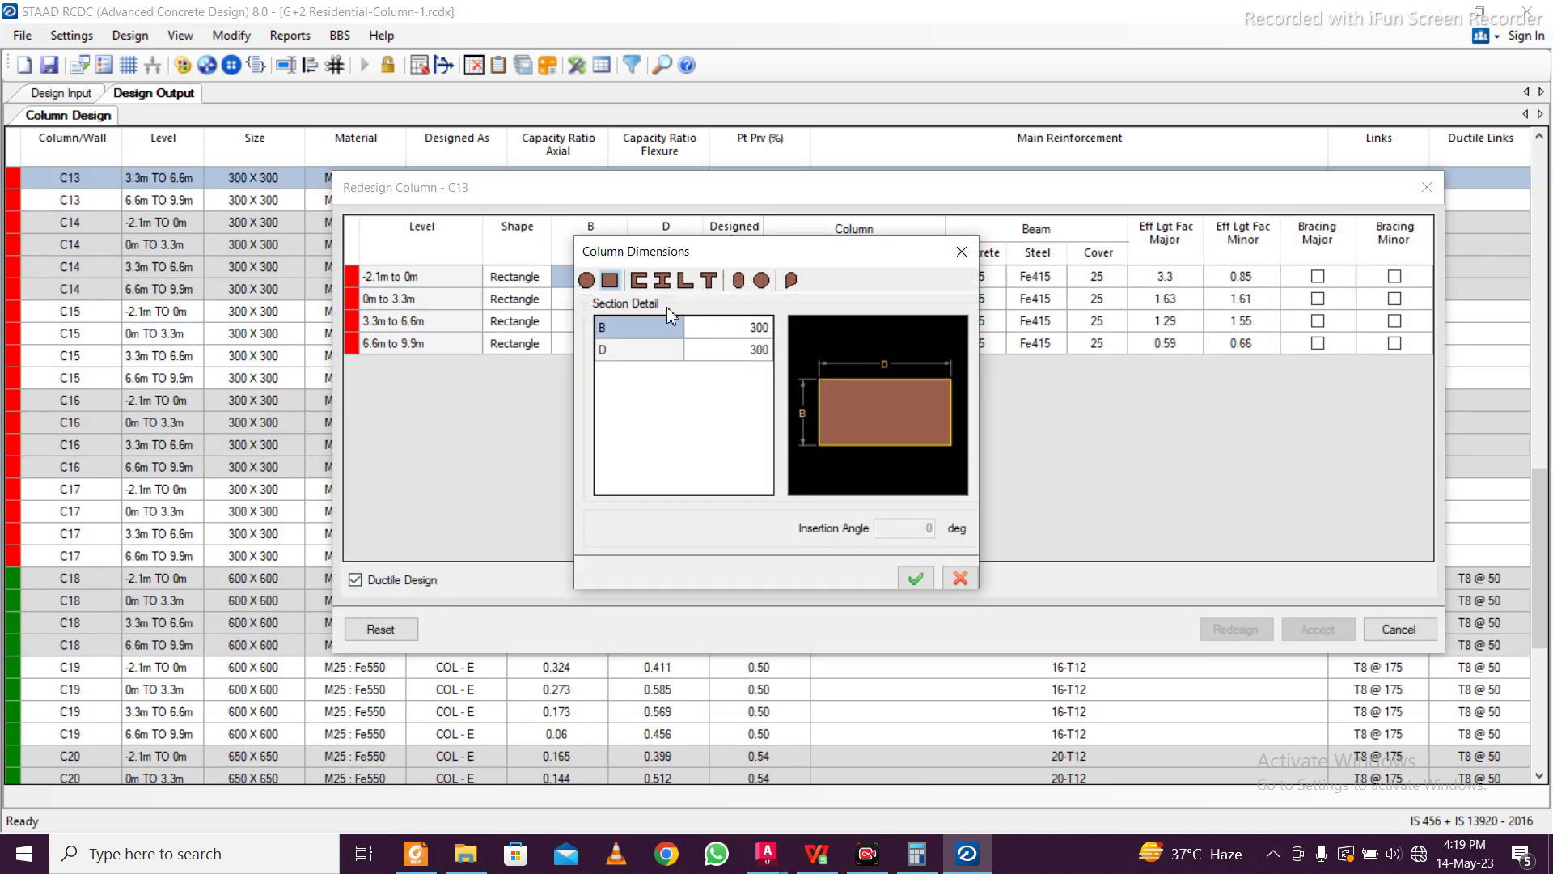
click(960, 250)
click(626, 282)
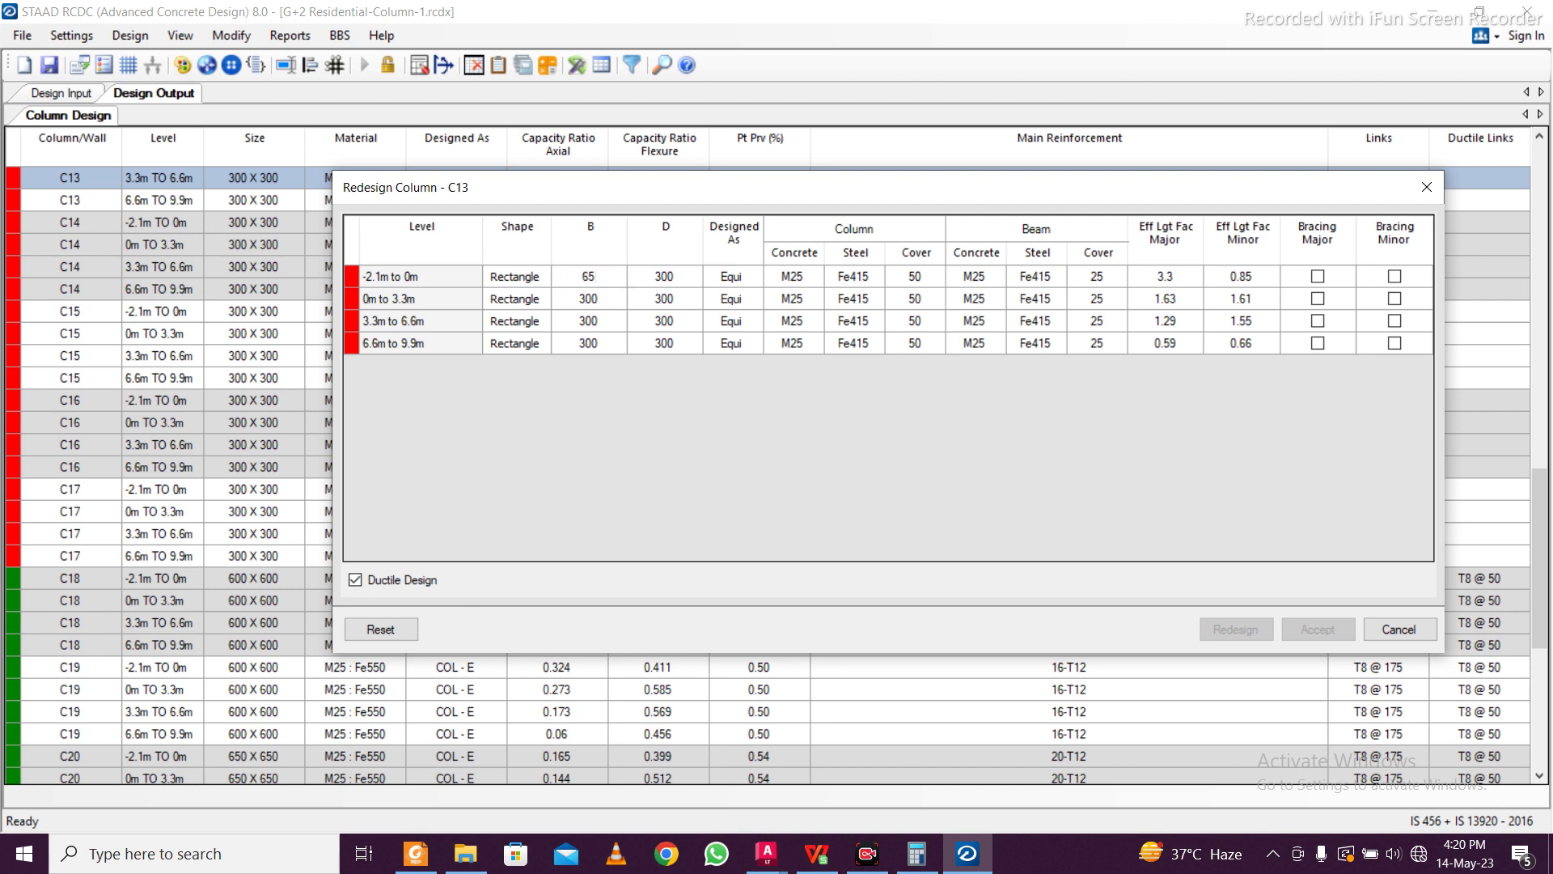
click(647, 283)
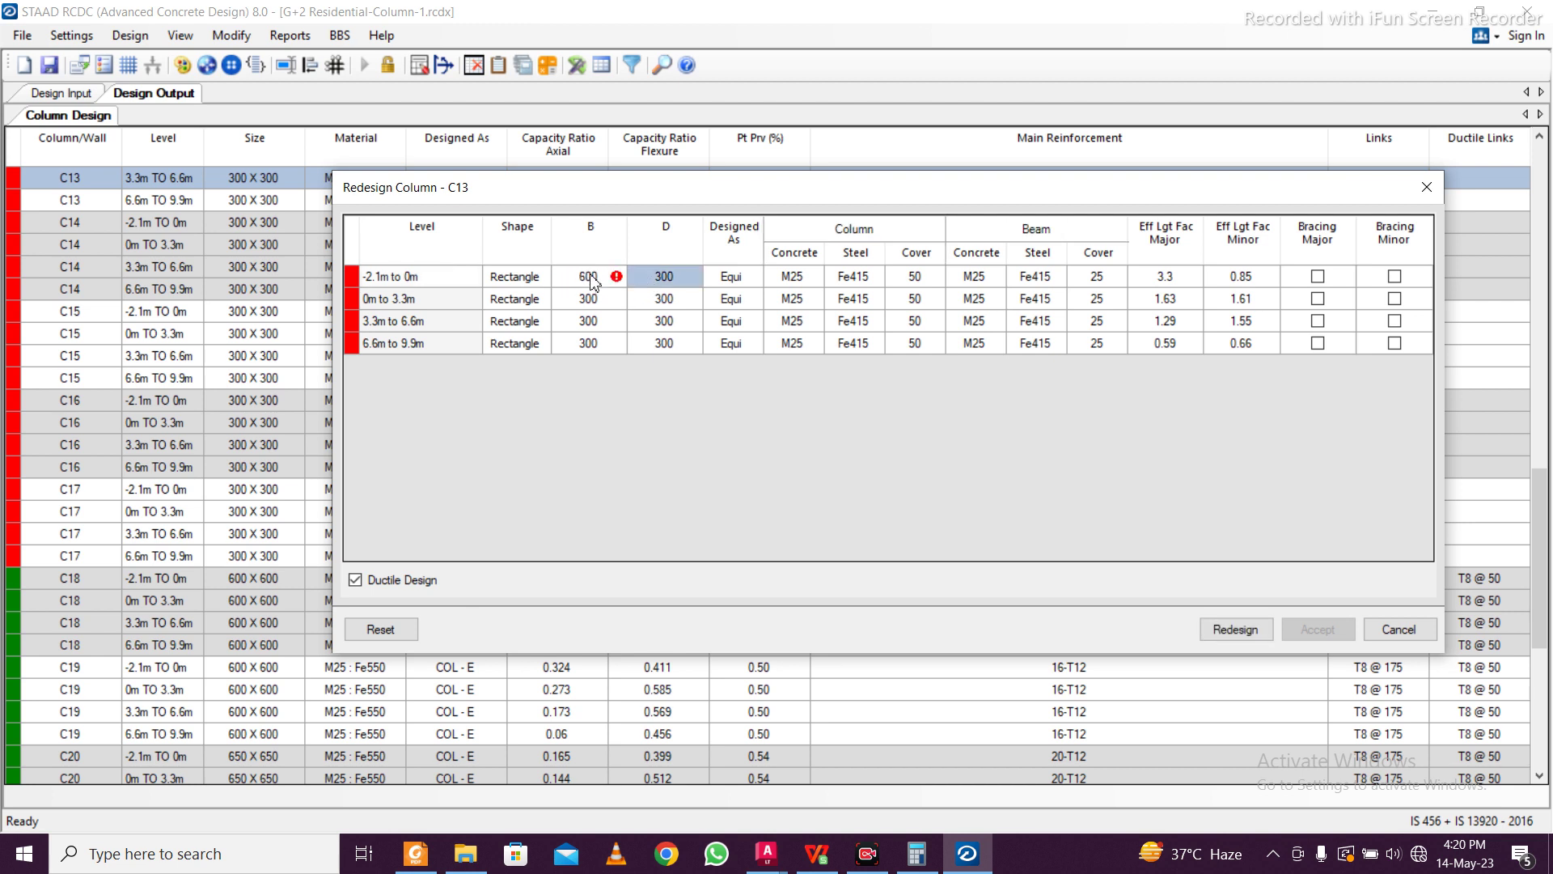
click(591, 279)
drag(590, 276, 658, 344)
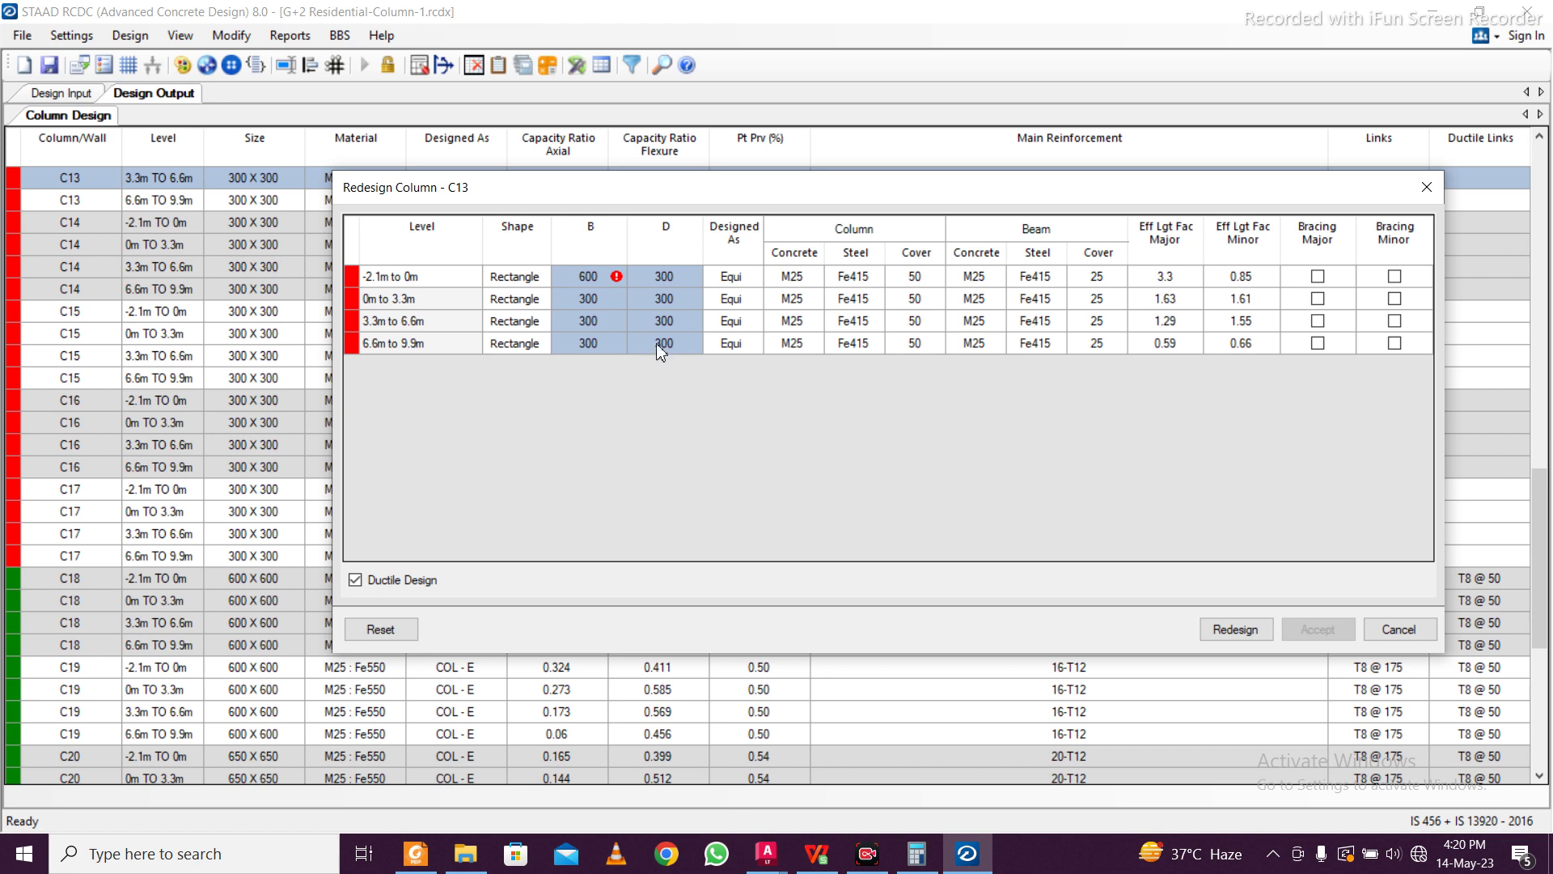
Redesign C13 with Fe550 column steel at all four levels and accept the result
click(851, 279)
click(874, 277)
click(849, 364)
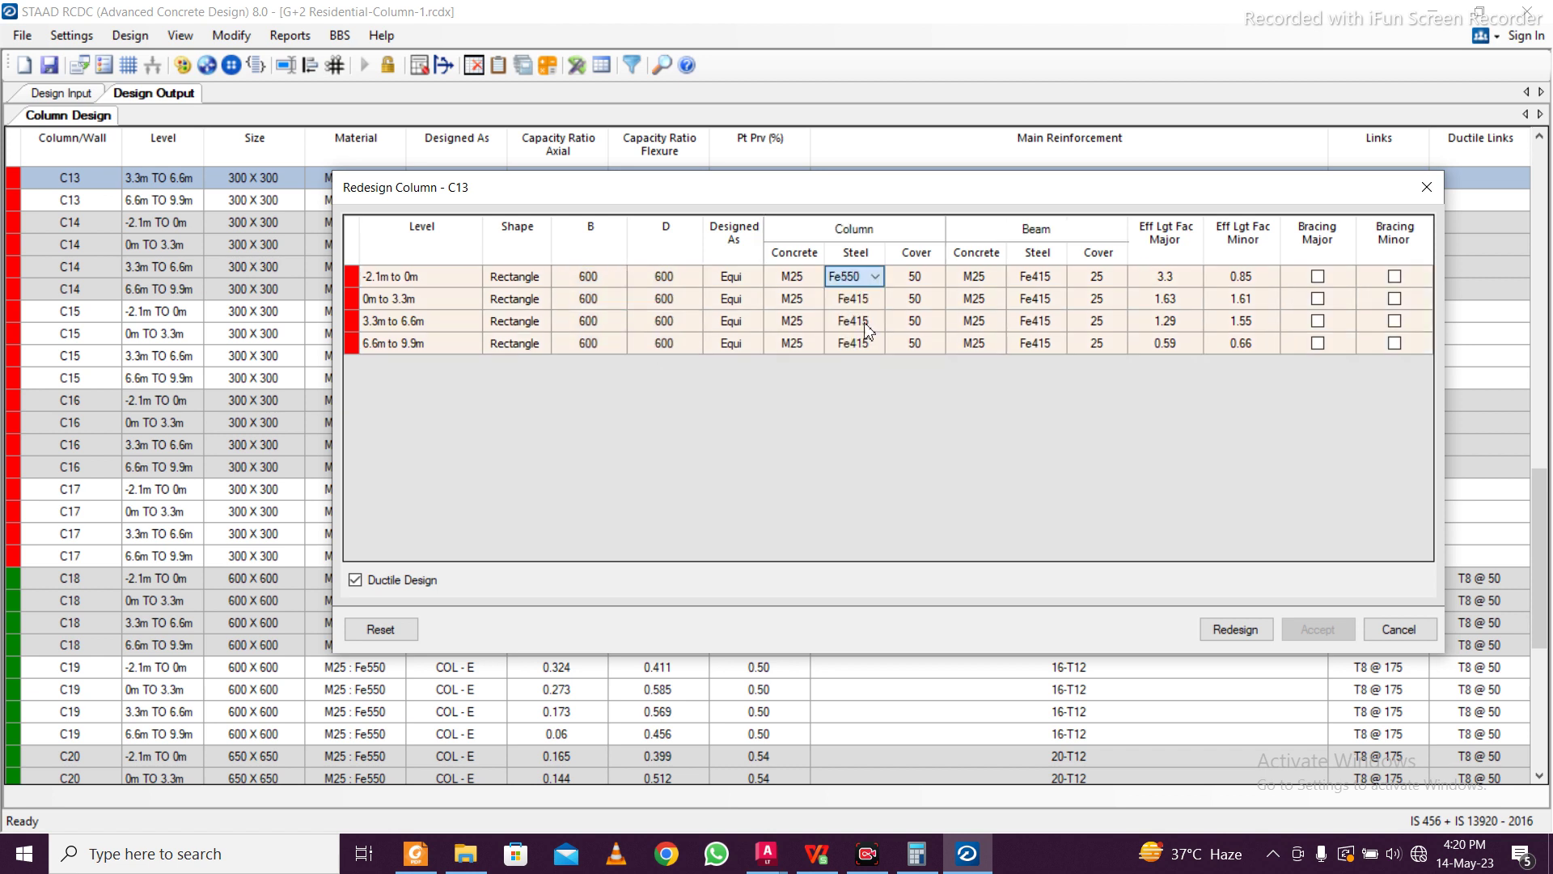
click(958, 300)
click(863, 279)
drag(853, 320, 851, 279)
key(ctrl+d)
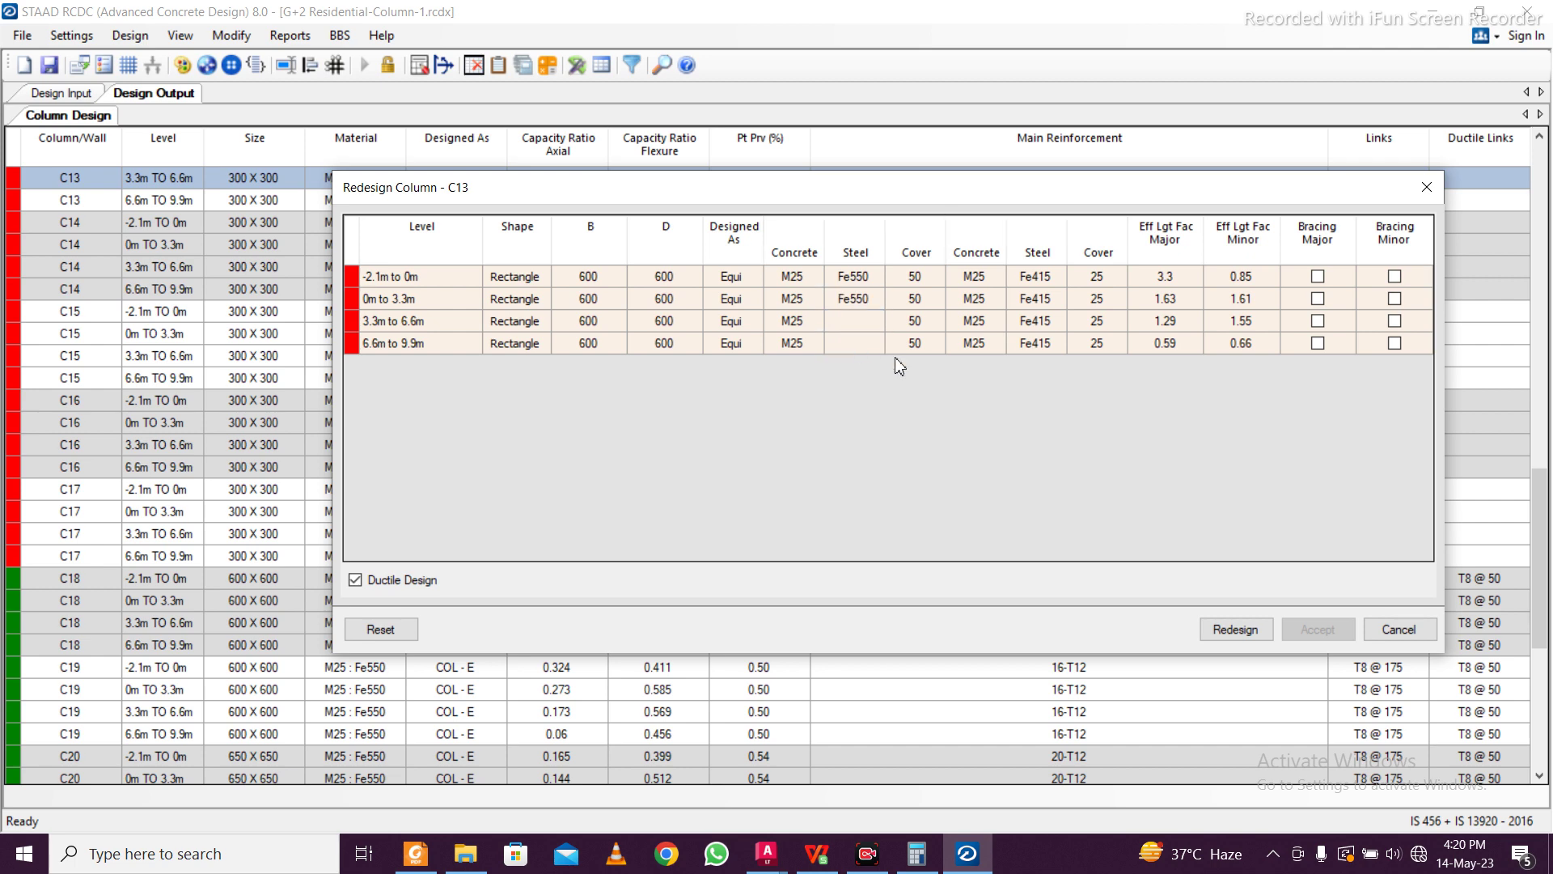
click(1231, 627)
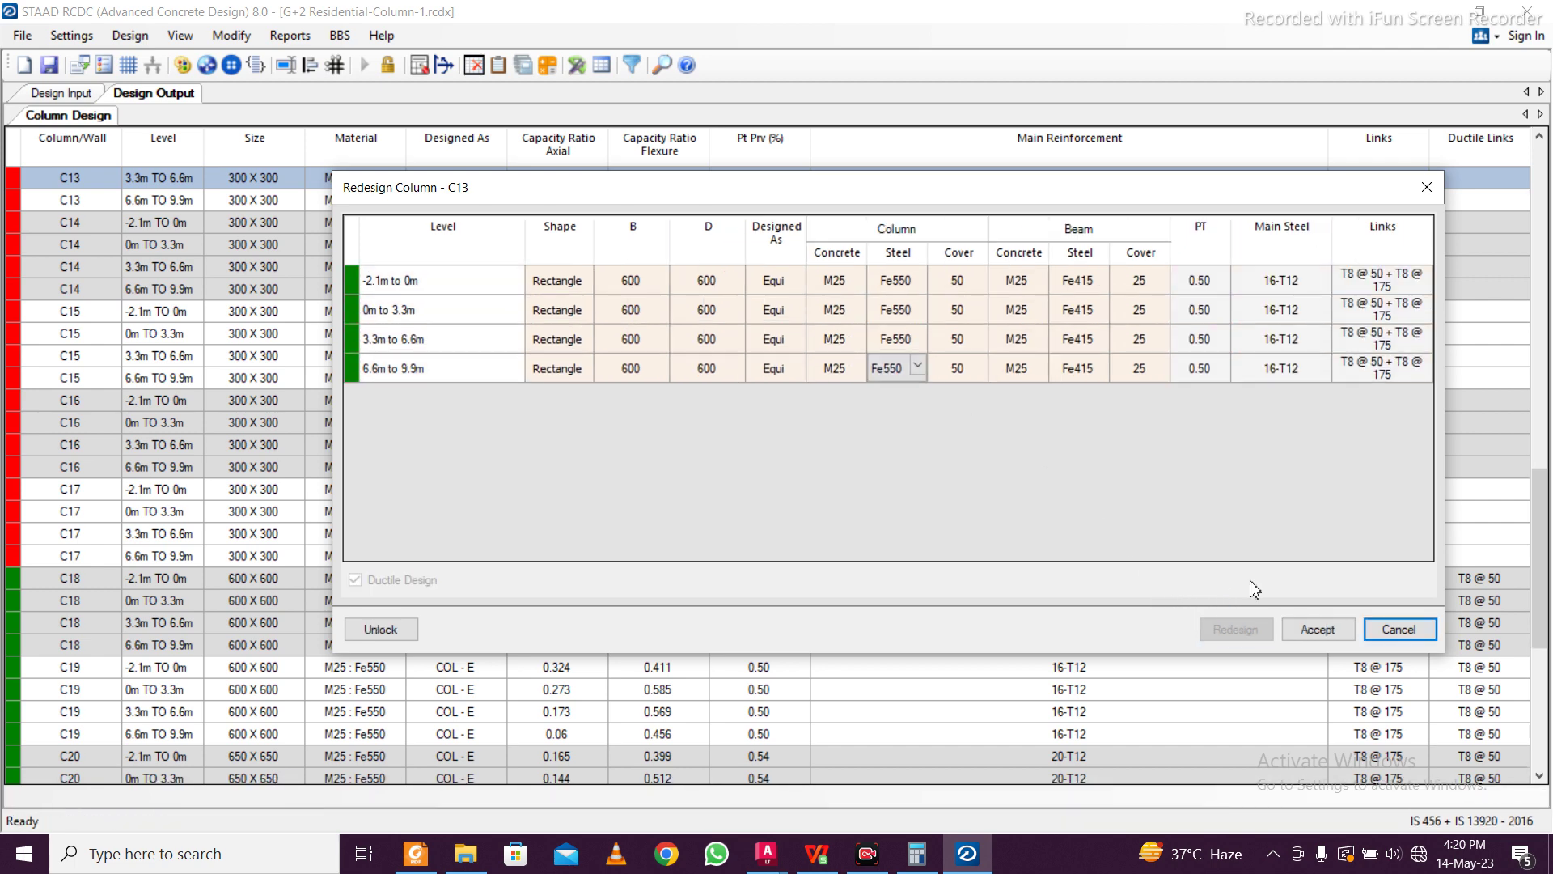
click(1315, 630)
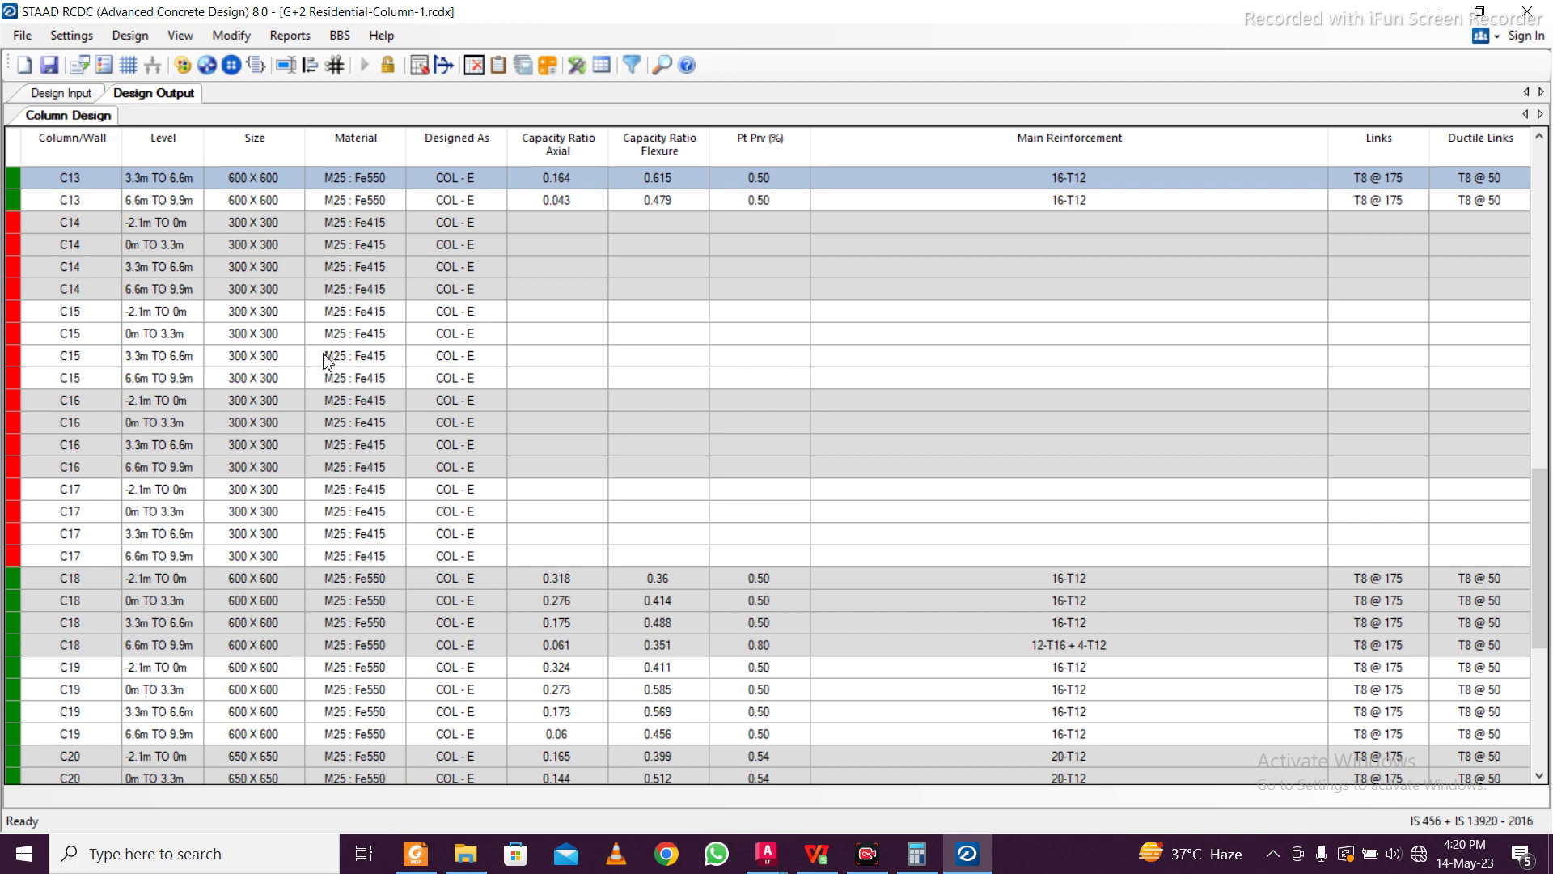
Open column C14 for redesign and set B and D to 600 at all four levels
click(221, 338)
click(244, 252)
right_click(243, 252)
click(340, 257)
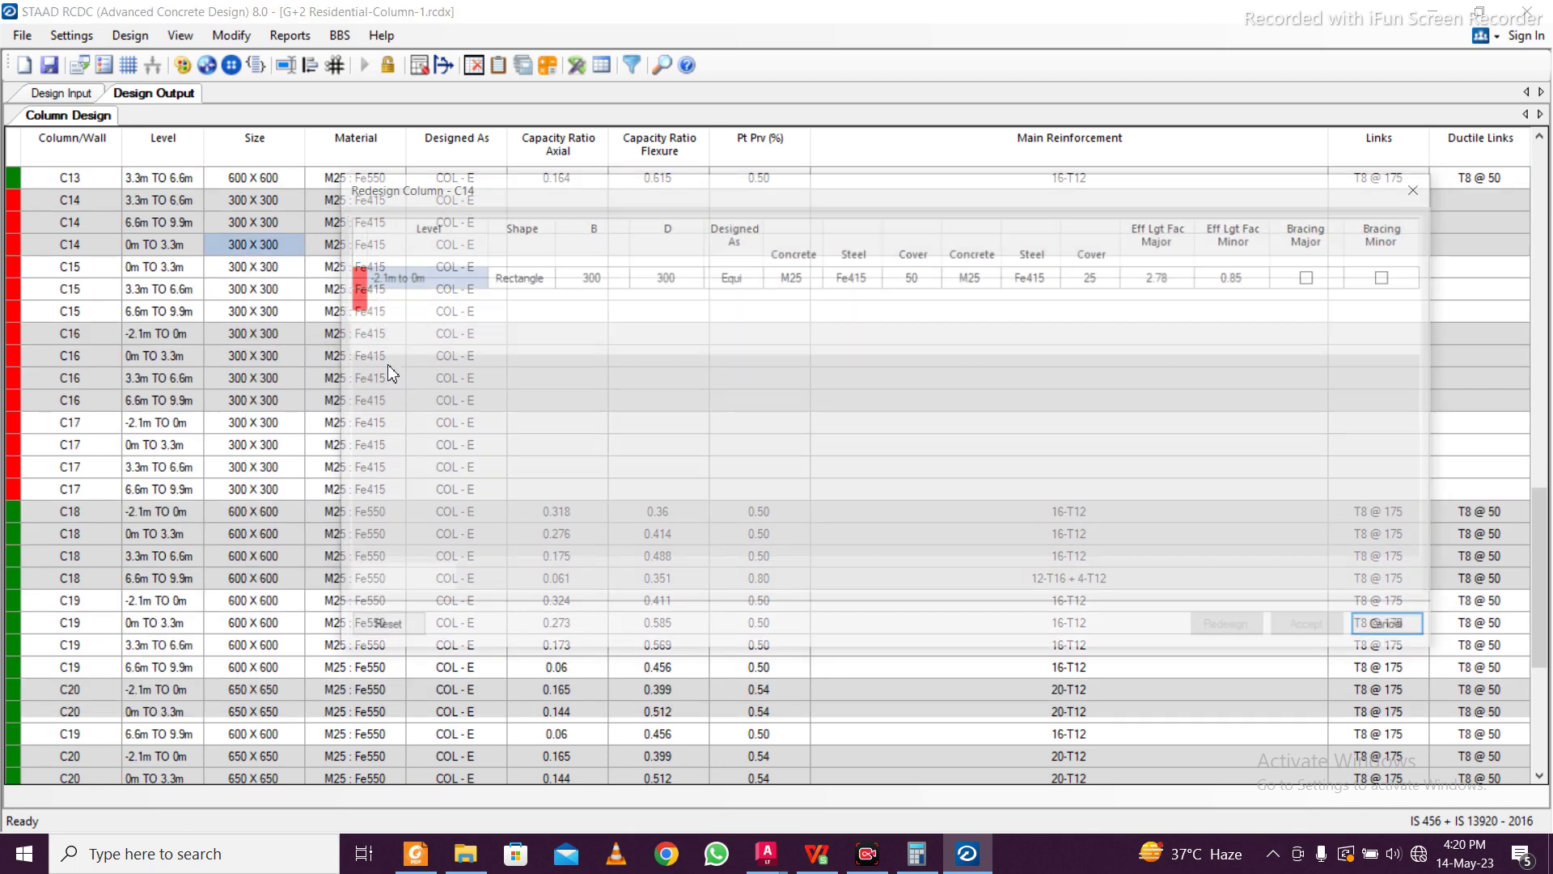
click(619, 278)
click(618, 279)
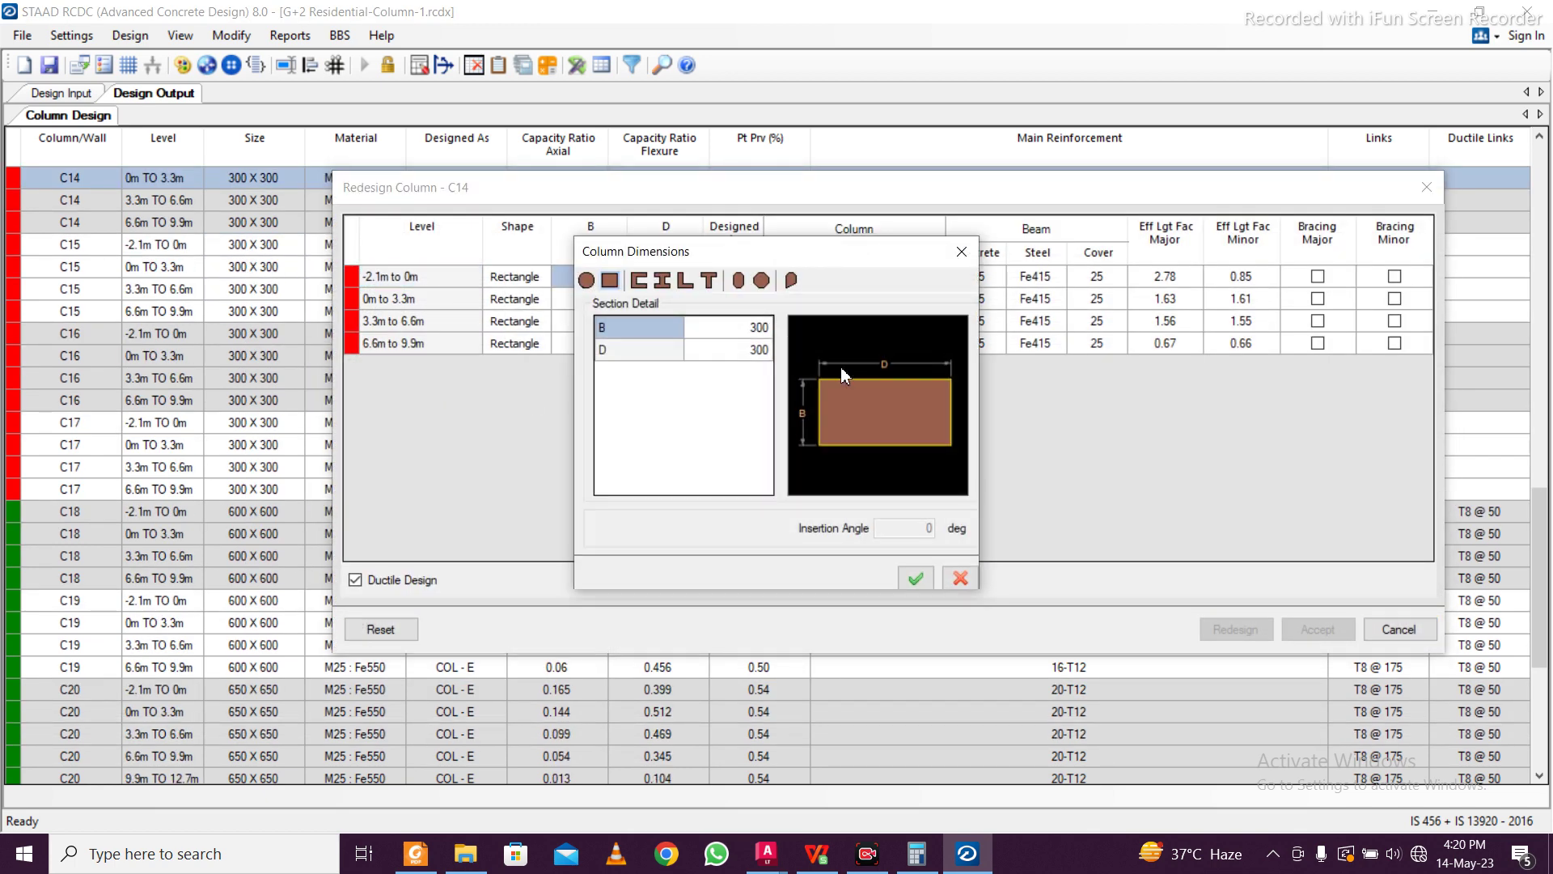
click(958, 256)
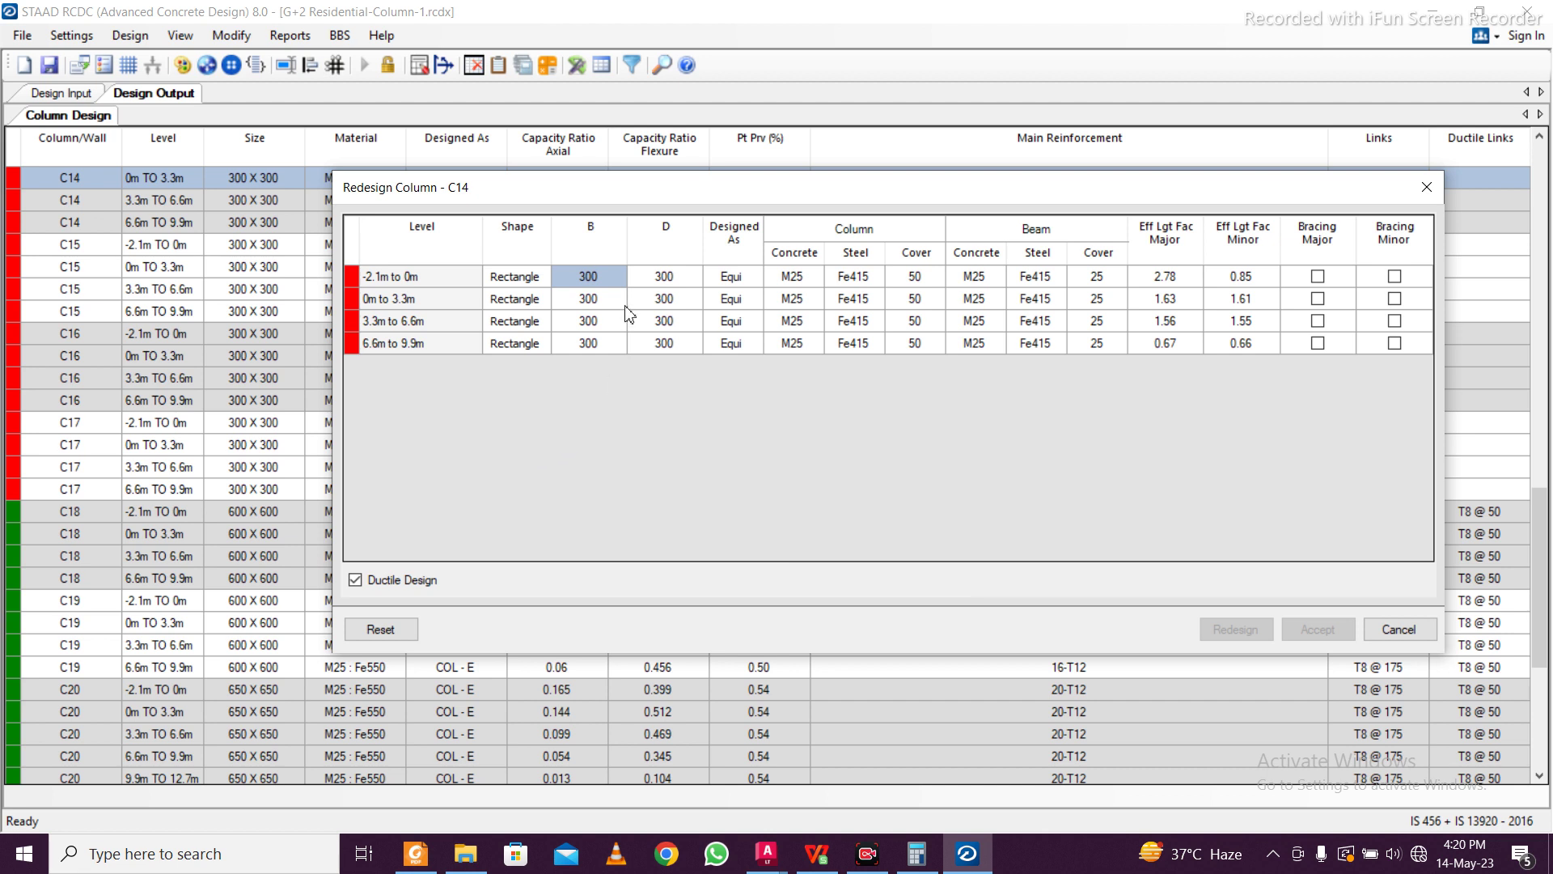
text(600)
click(781, 305)
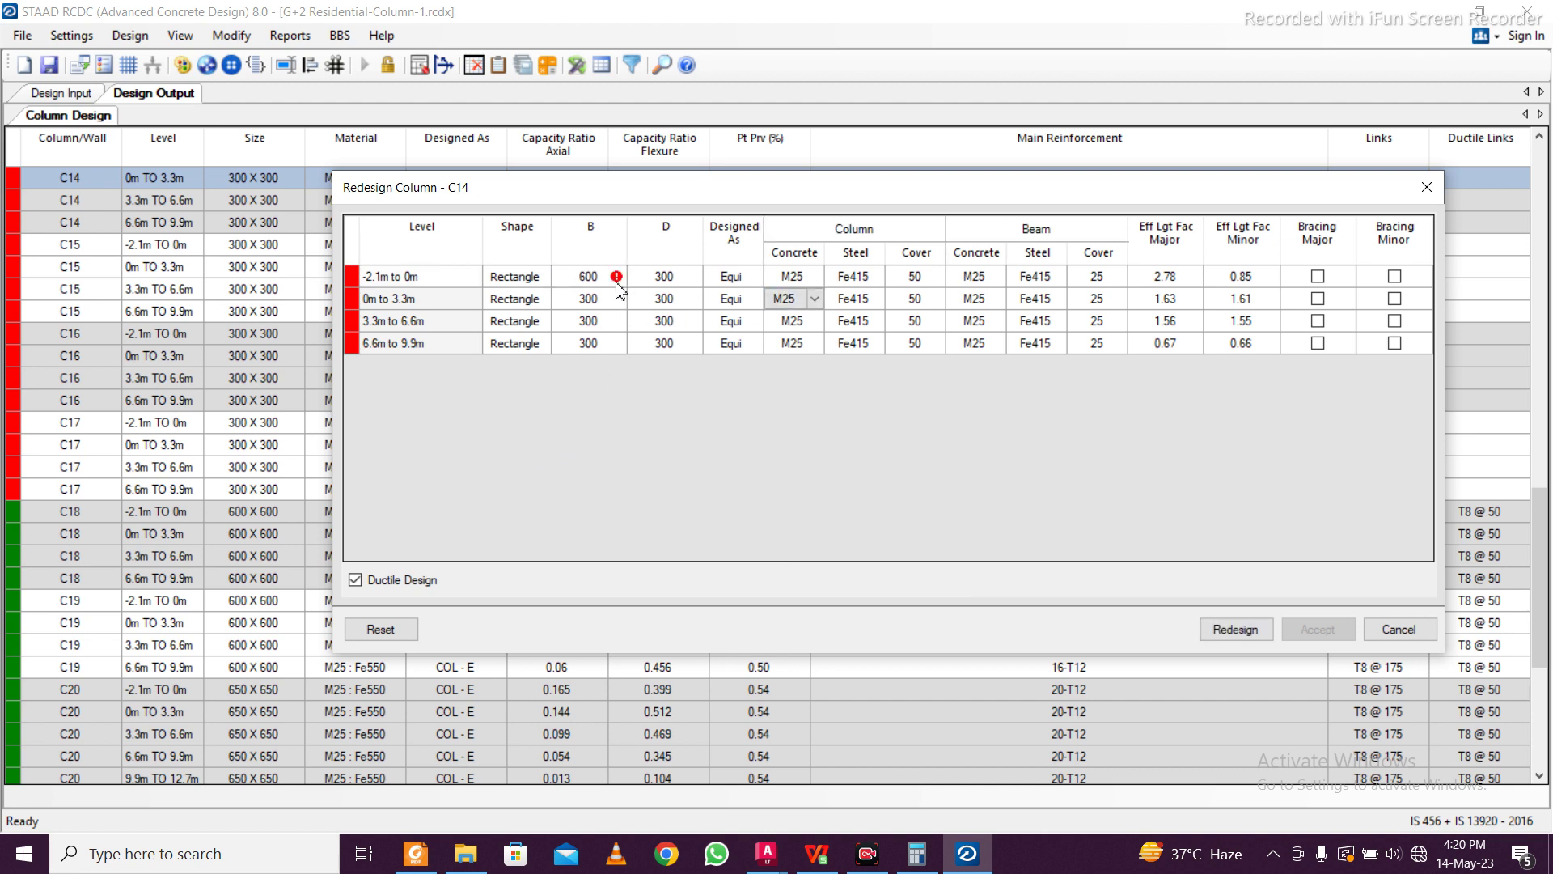
click(602, 279)
drag(588, 276, 654, 334)
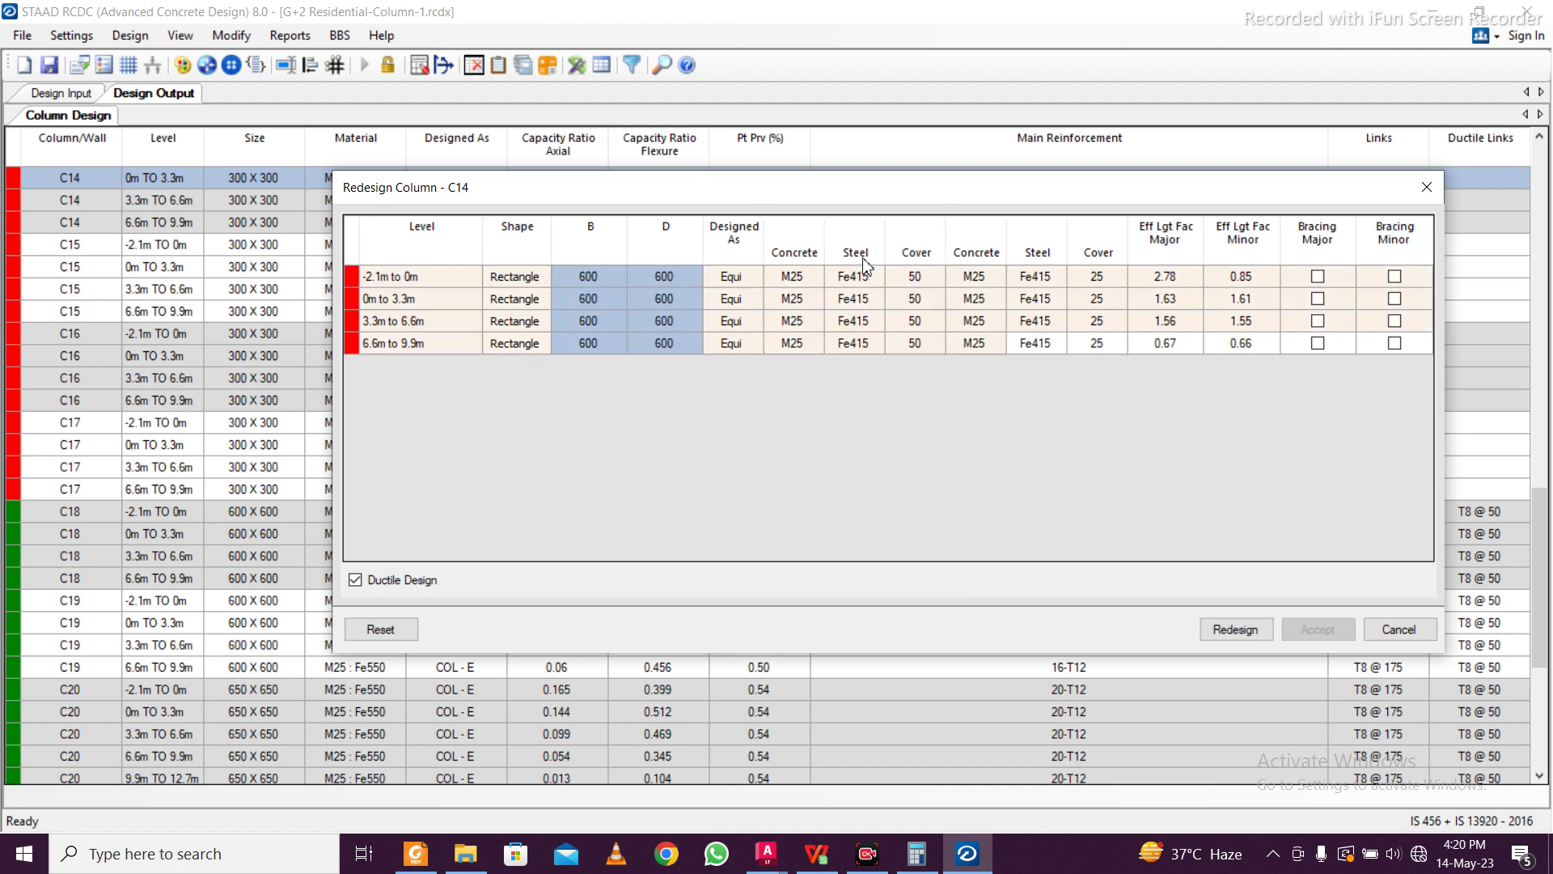
Redesign C14 with Fe550 column steel at all four levels and accept the result
click(872, 277)
click(876, 277)
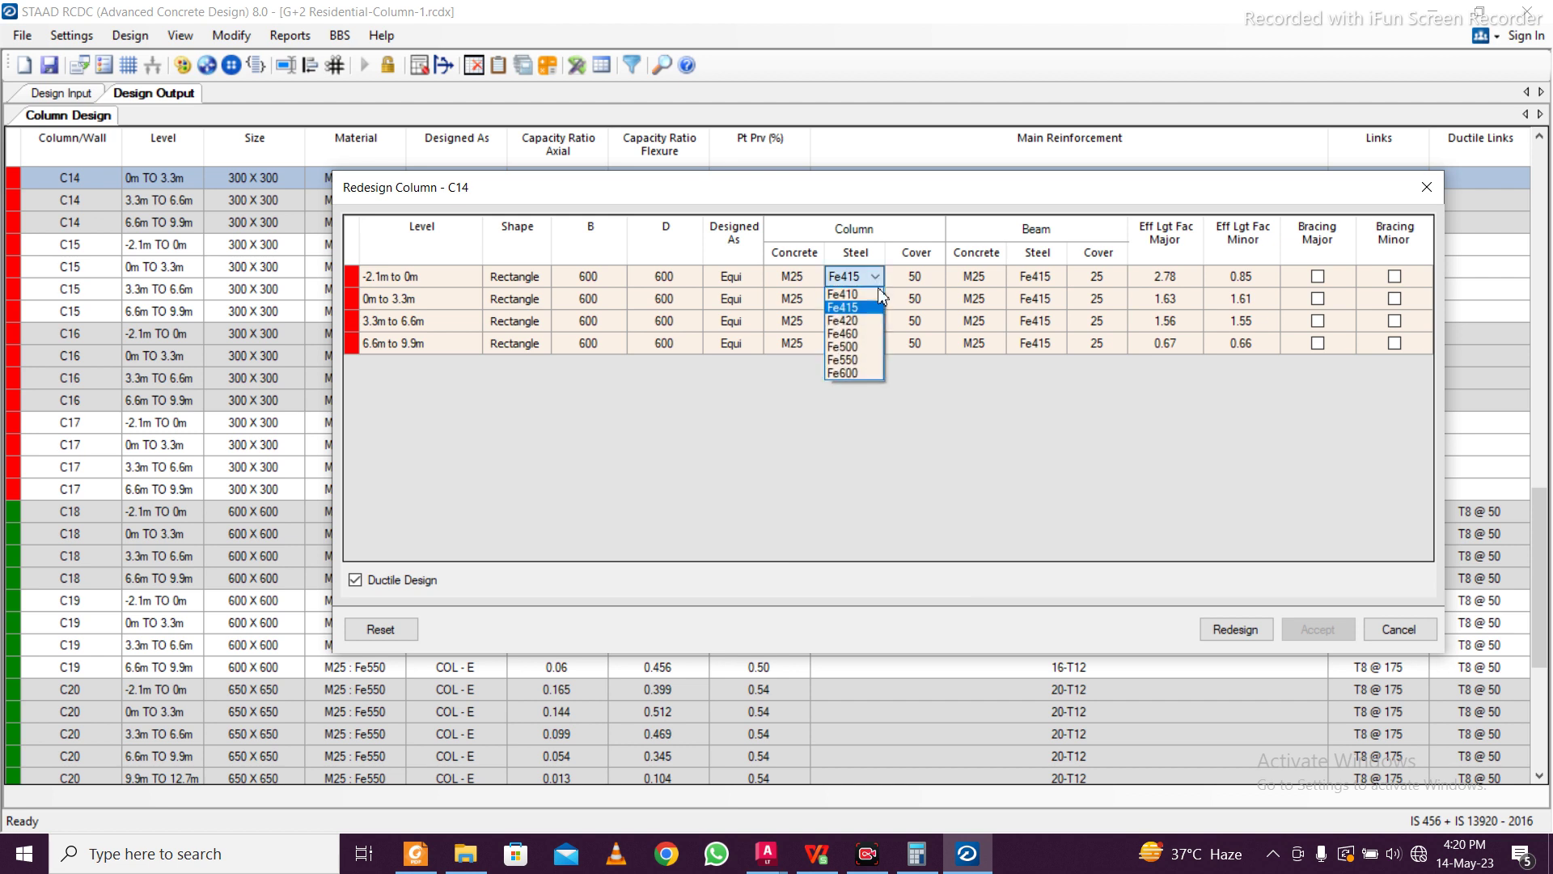
click(871, 374)
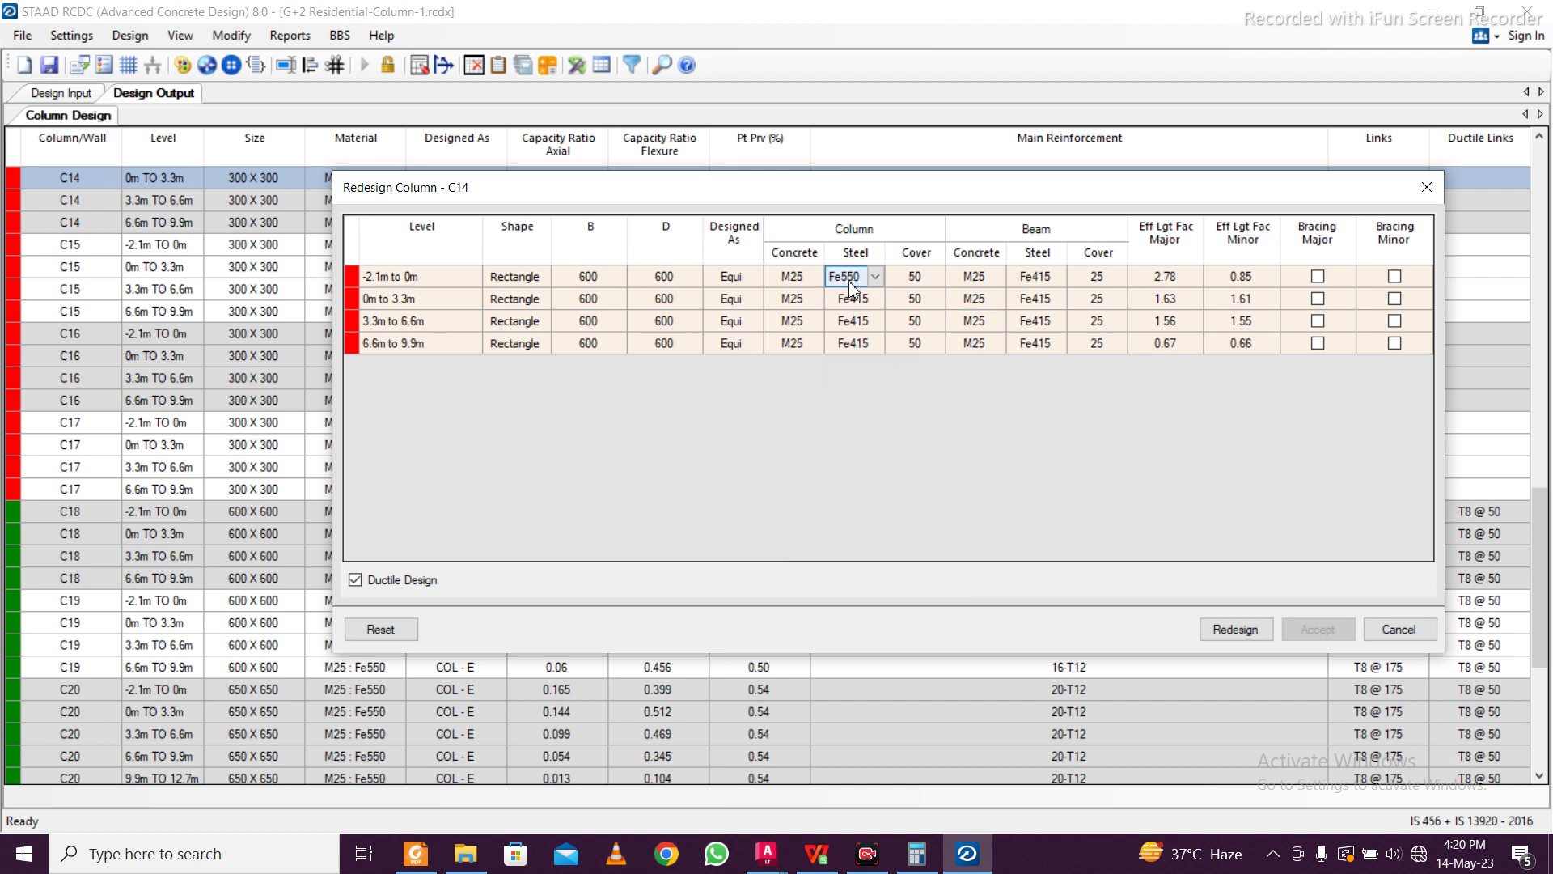
drag(843, 297, 865, 343)
click(1220, 626)
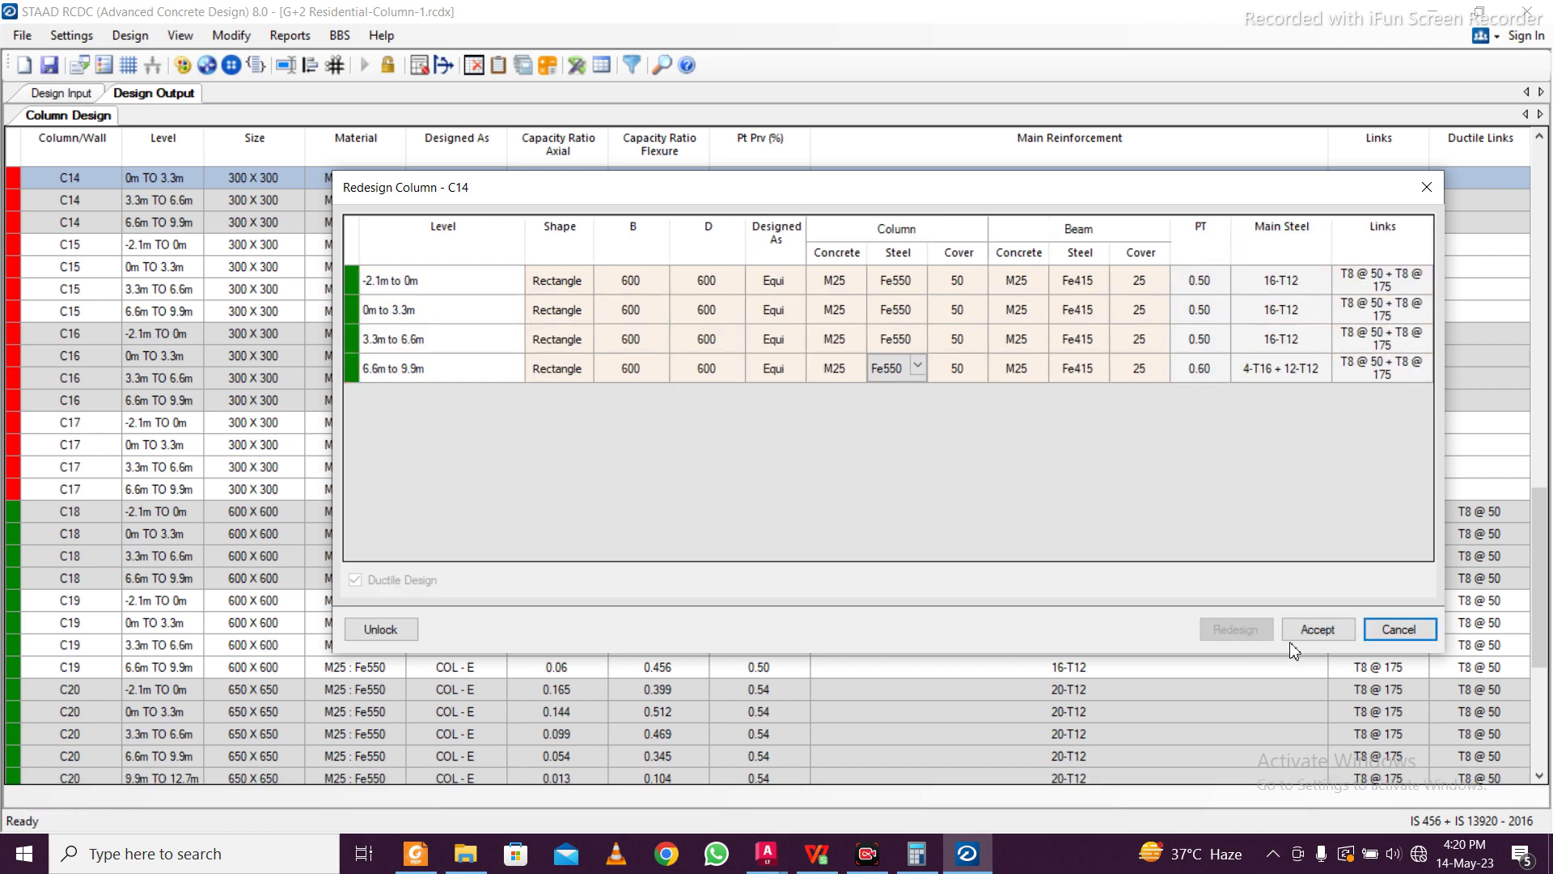
click(1318, 629)
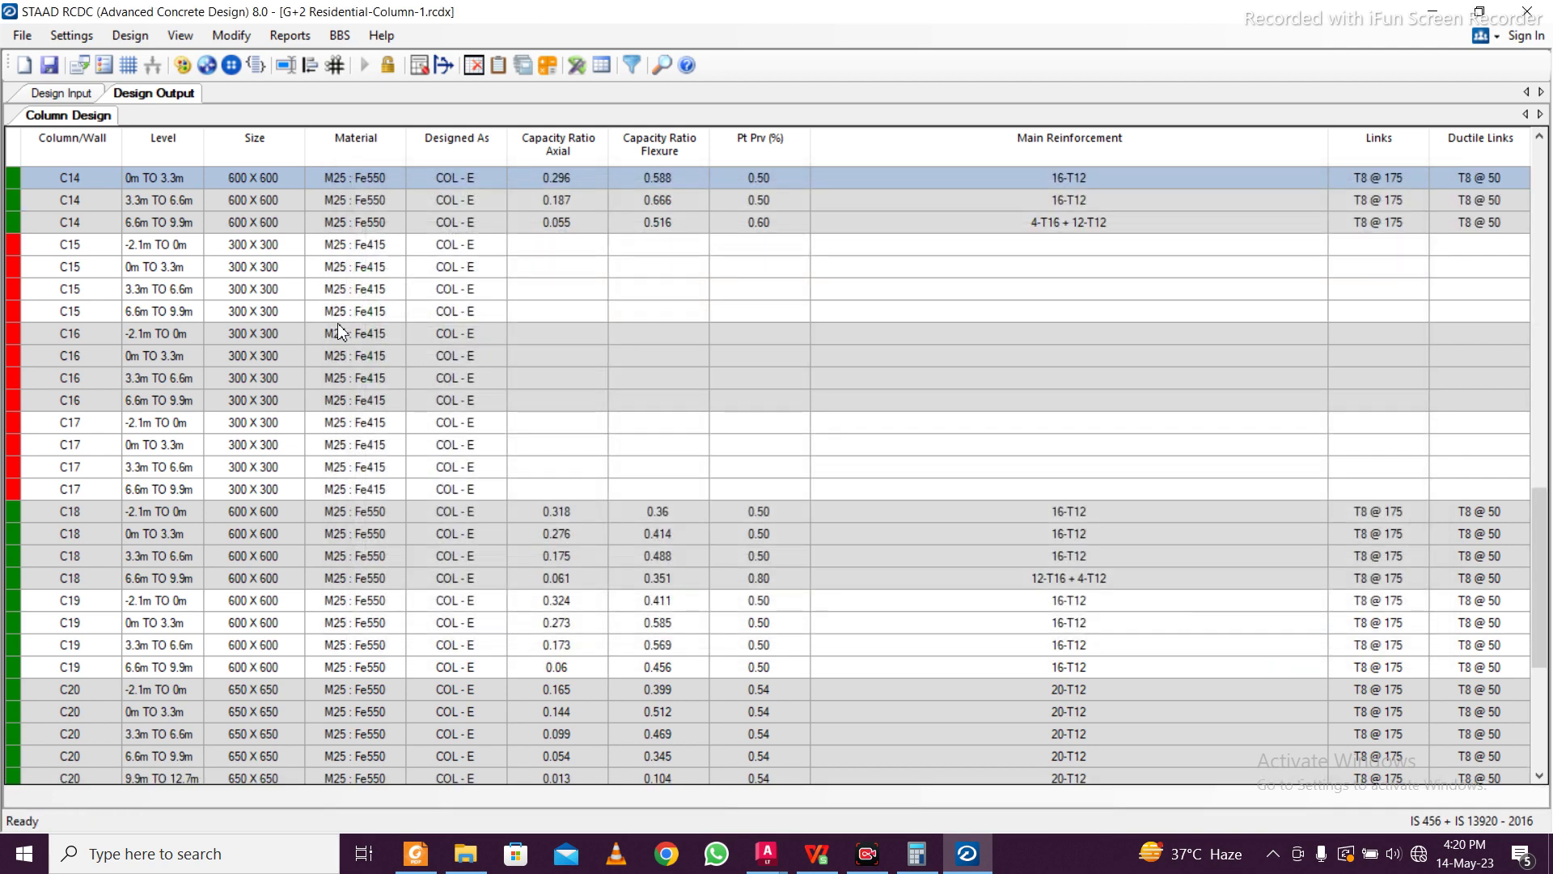
Open column C15 for redesign and set B and D to 600 at all four levels
click(235, 289)
right_click(235, 289)
click(380, 382)
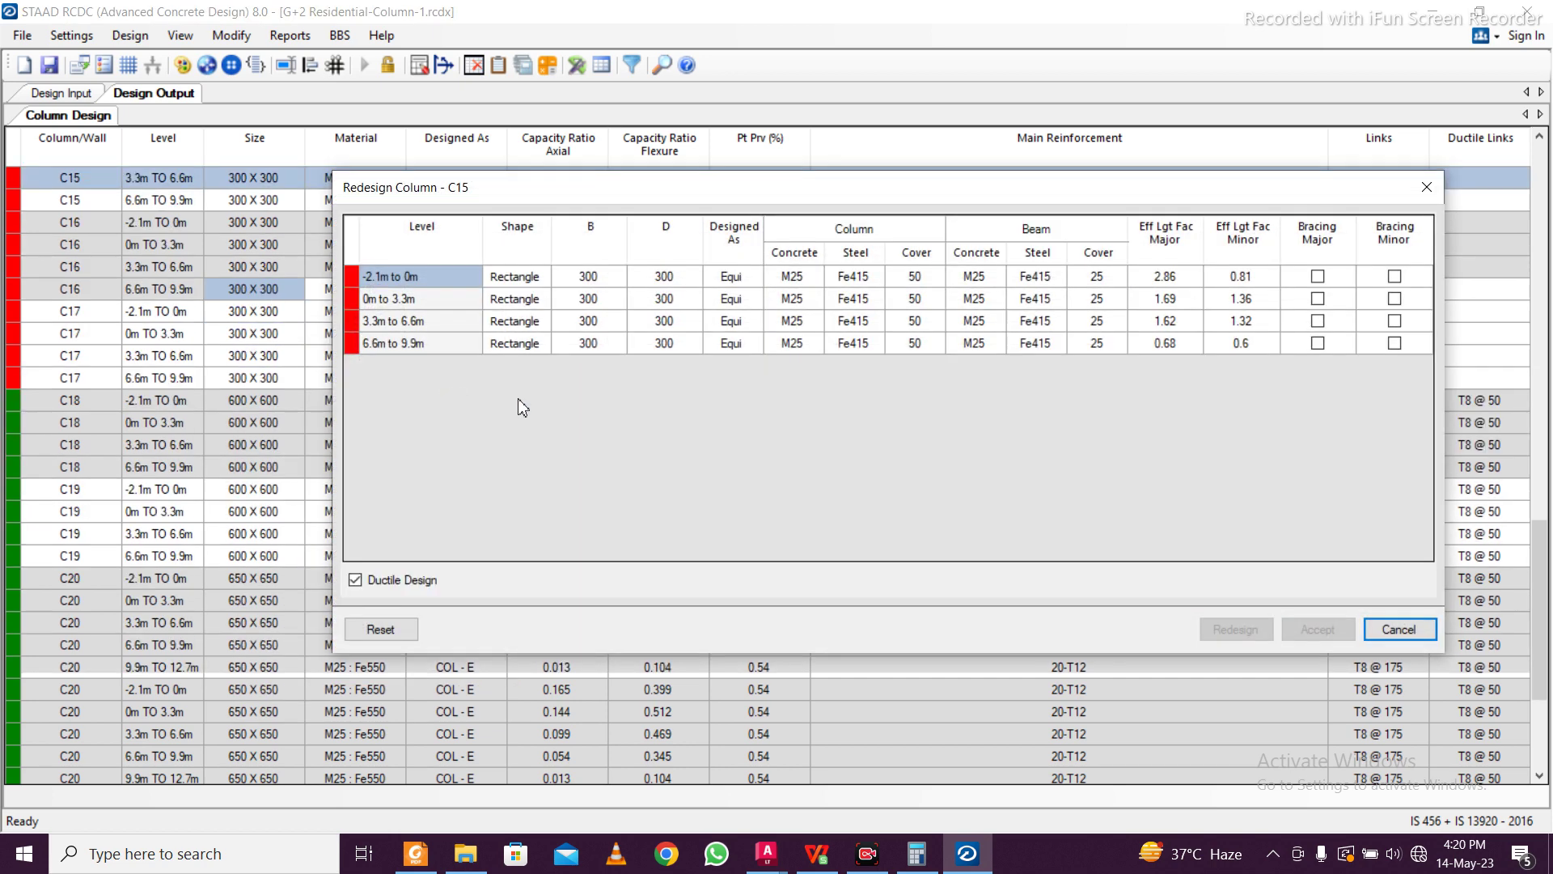
double_click(591, 277)
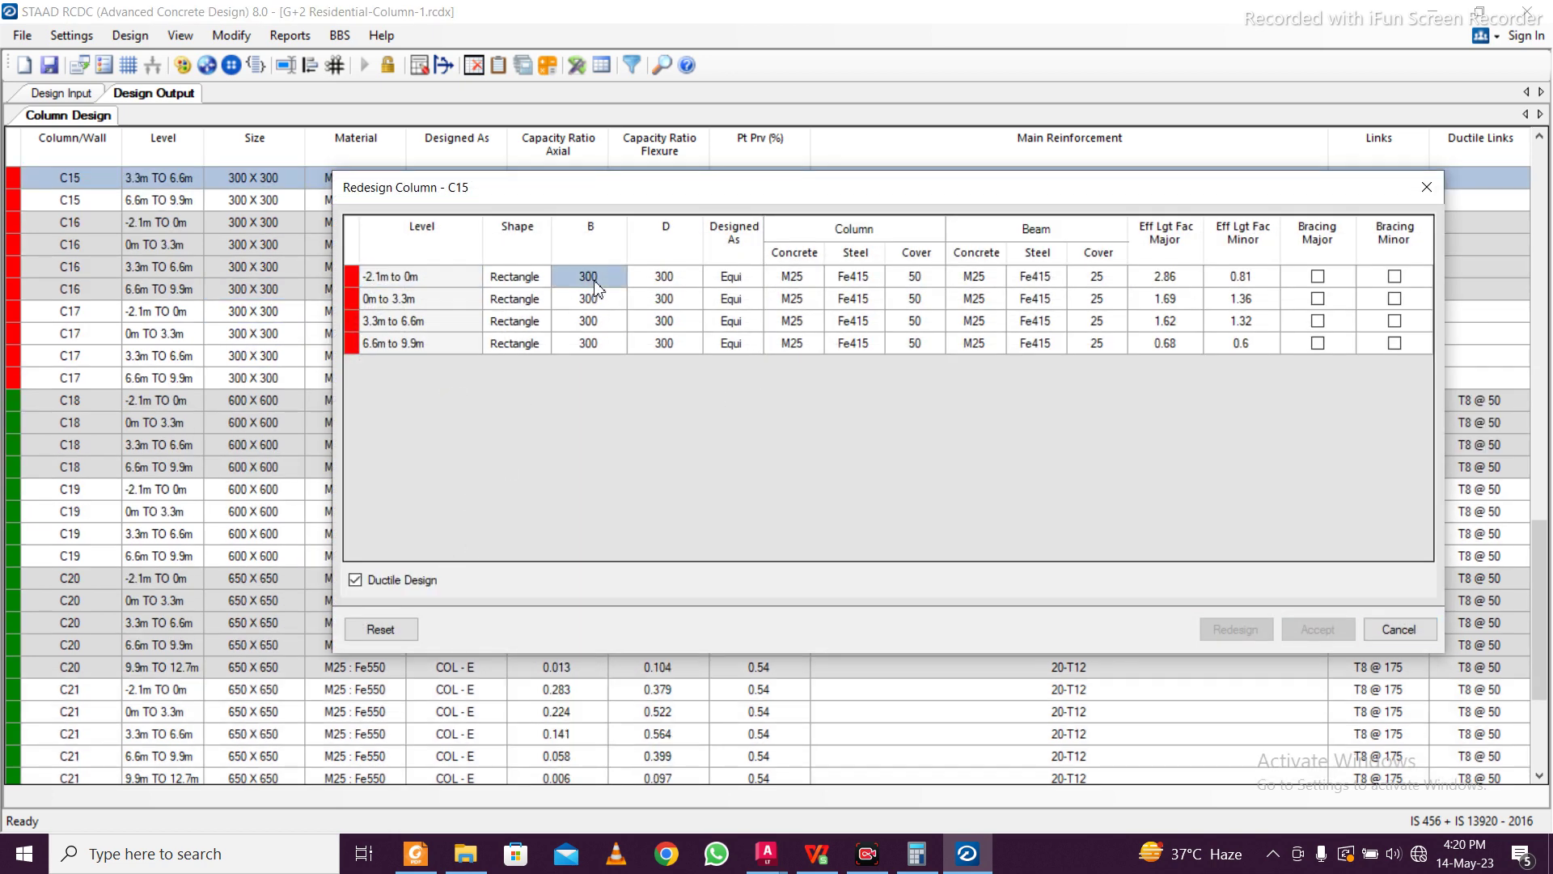
click(960, 252)
text(600)
key(Return)
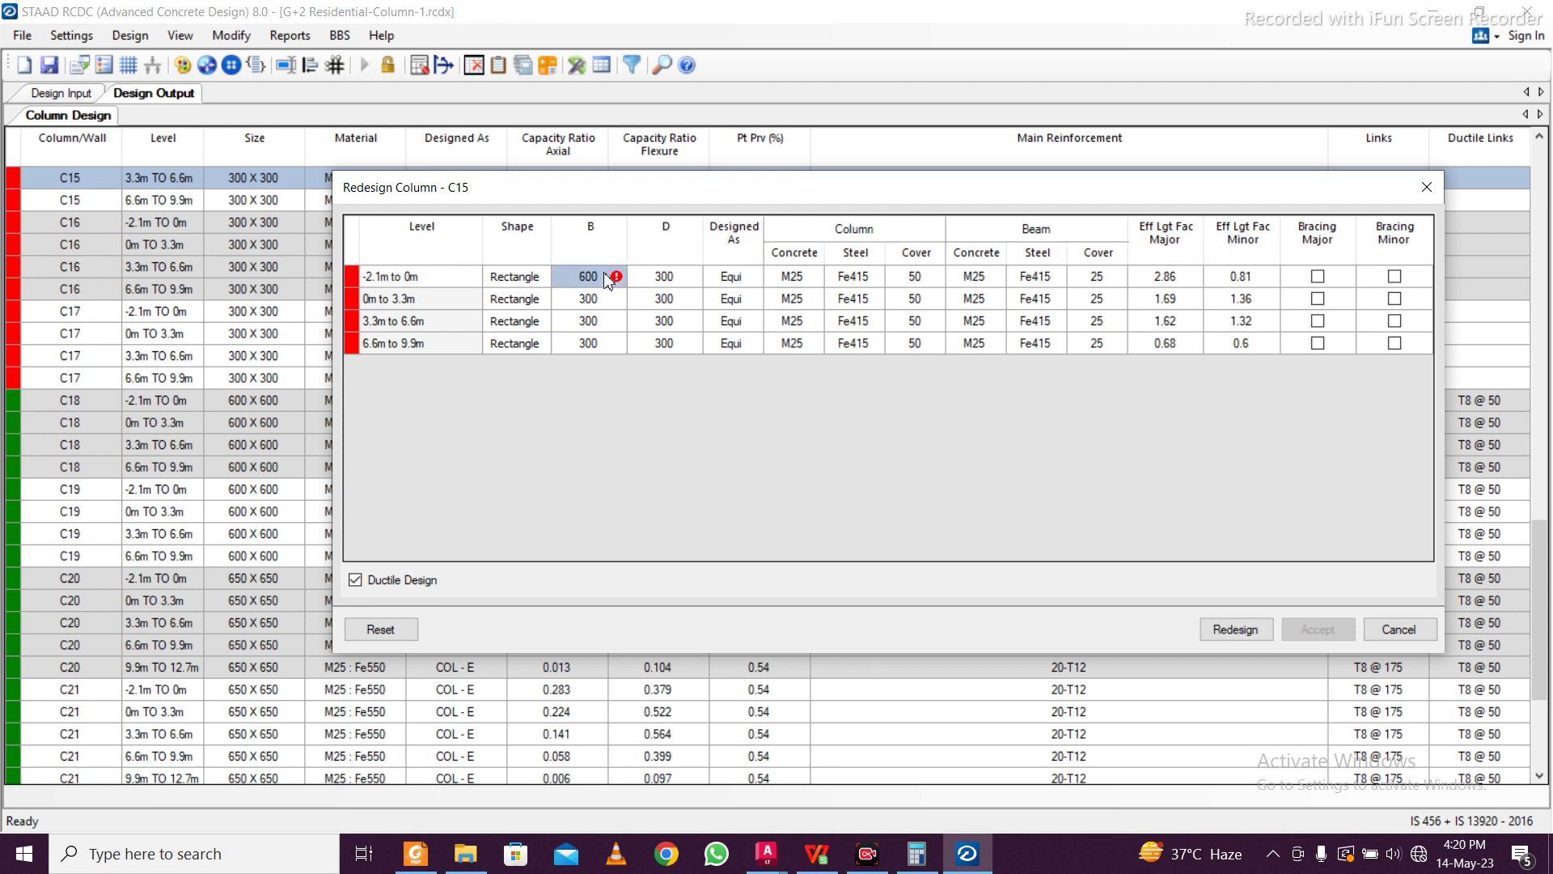
drag(607, 279, 664, 338)
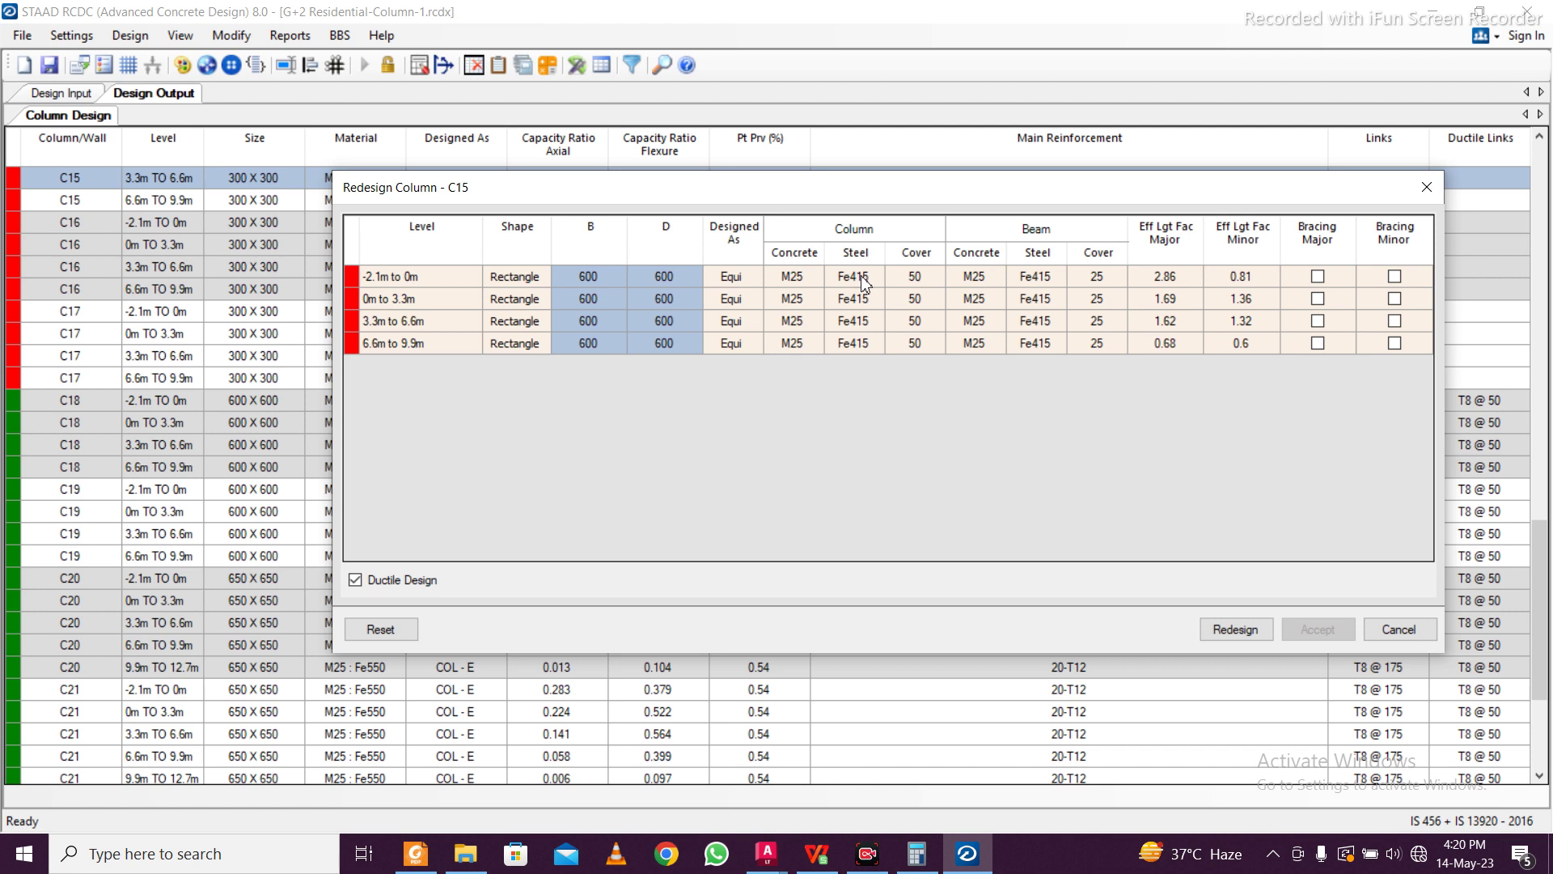
Redesign C15 with Fe550 column steel at all four levels and accept the result
click(862, 277)
click(876, 277)
click(857, 376)
click(875, 283)
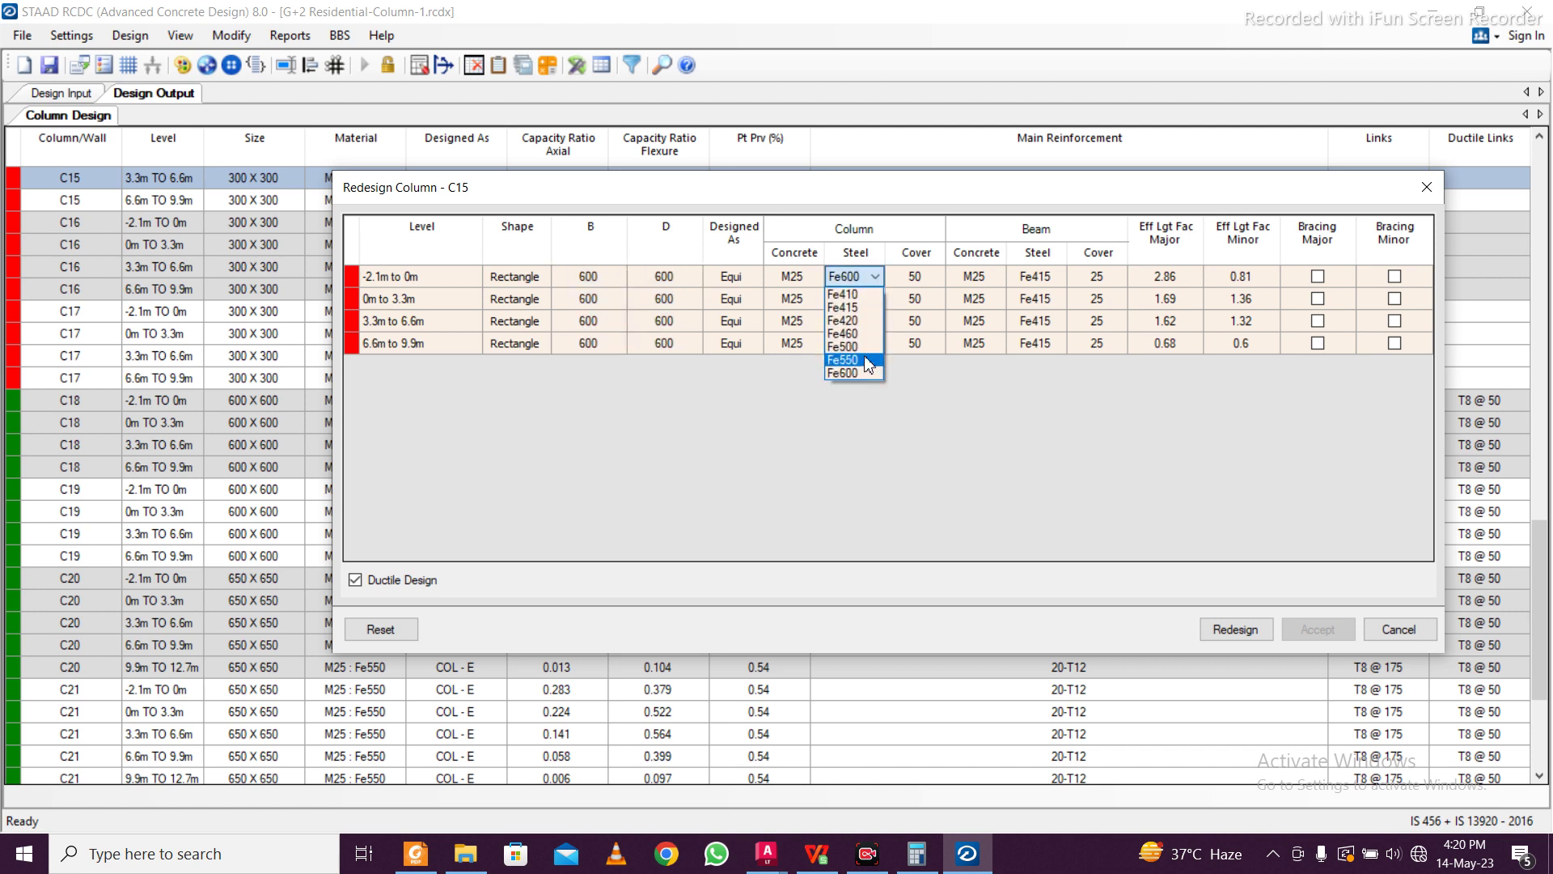
click(847, 345)
click(854, 281)
drag(854, 281, 853, 343)
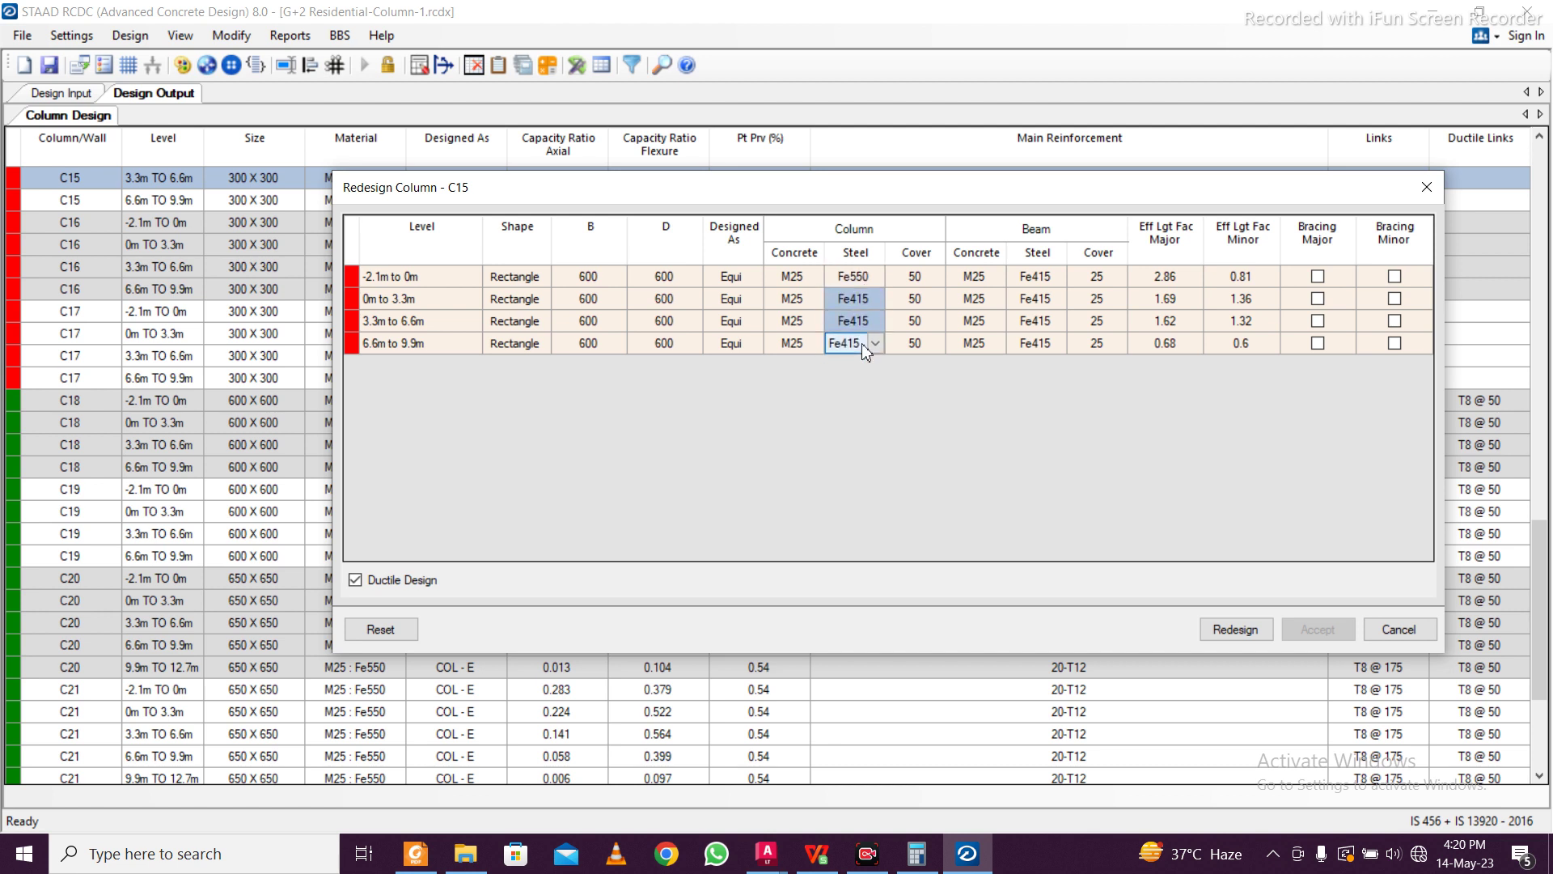
click(1232, 632)
click(1317, 628)
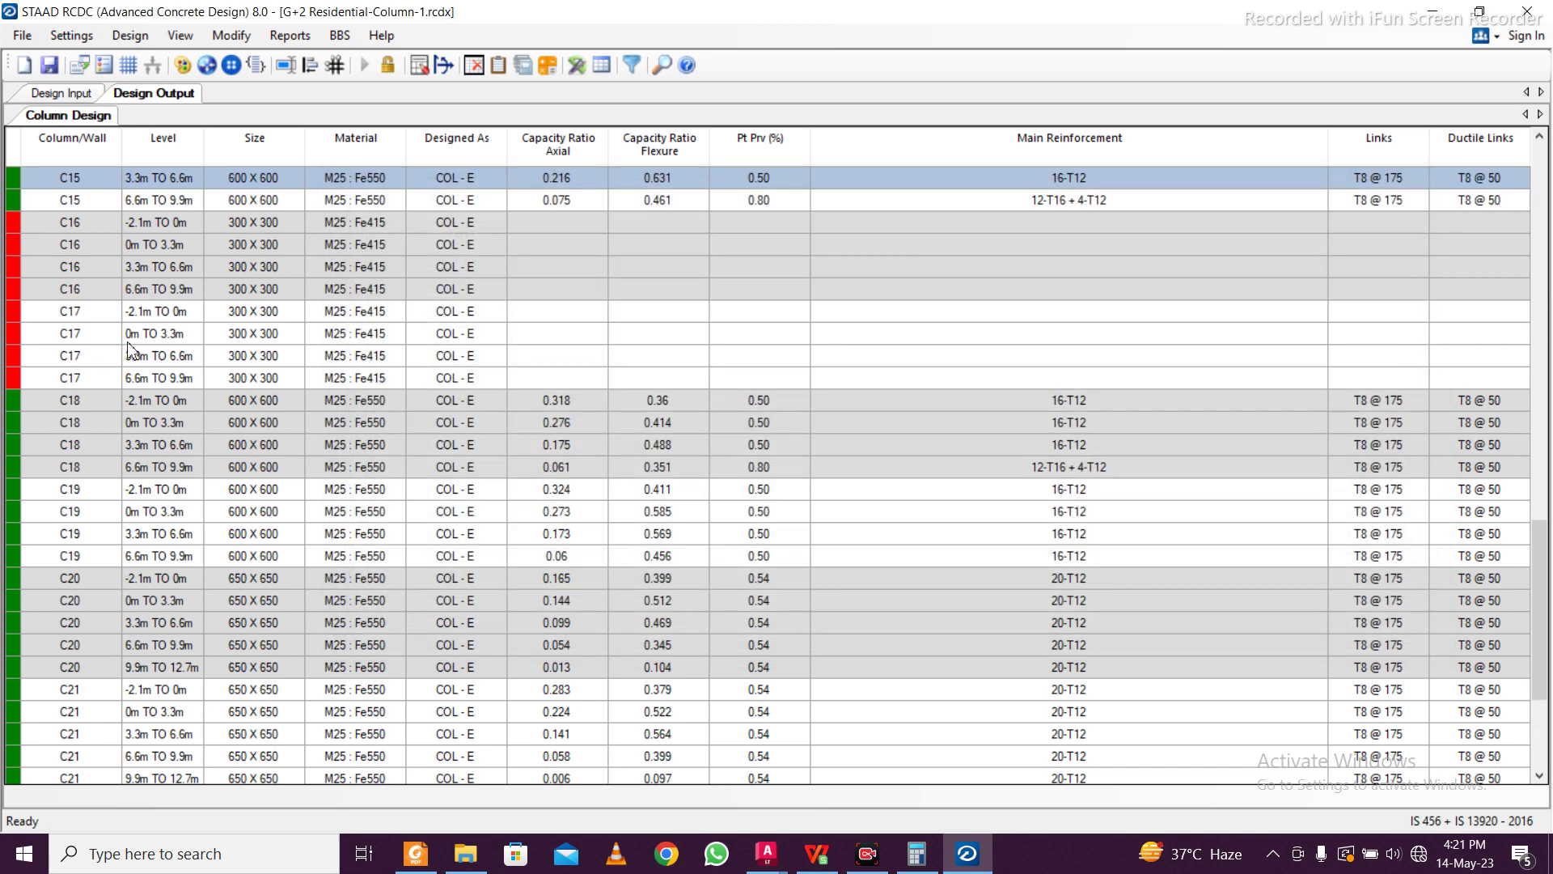
Open column C17 for redesign and set B and D to 600 at all four levels
right_click(129, 350)
click(290, 442)
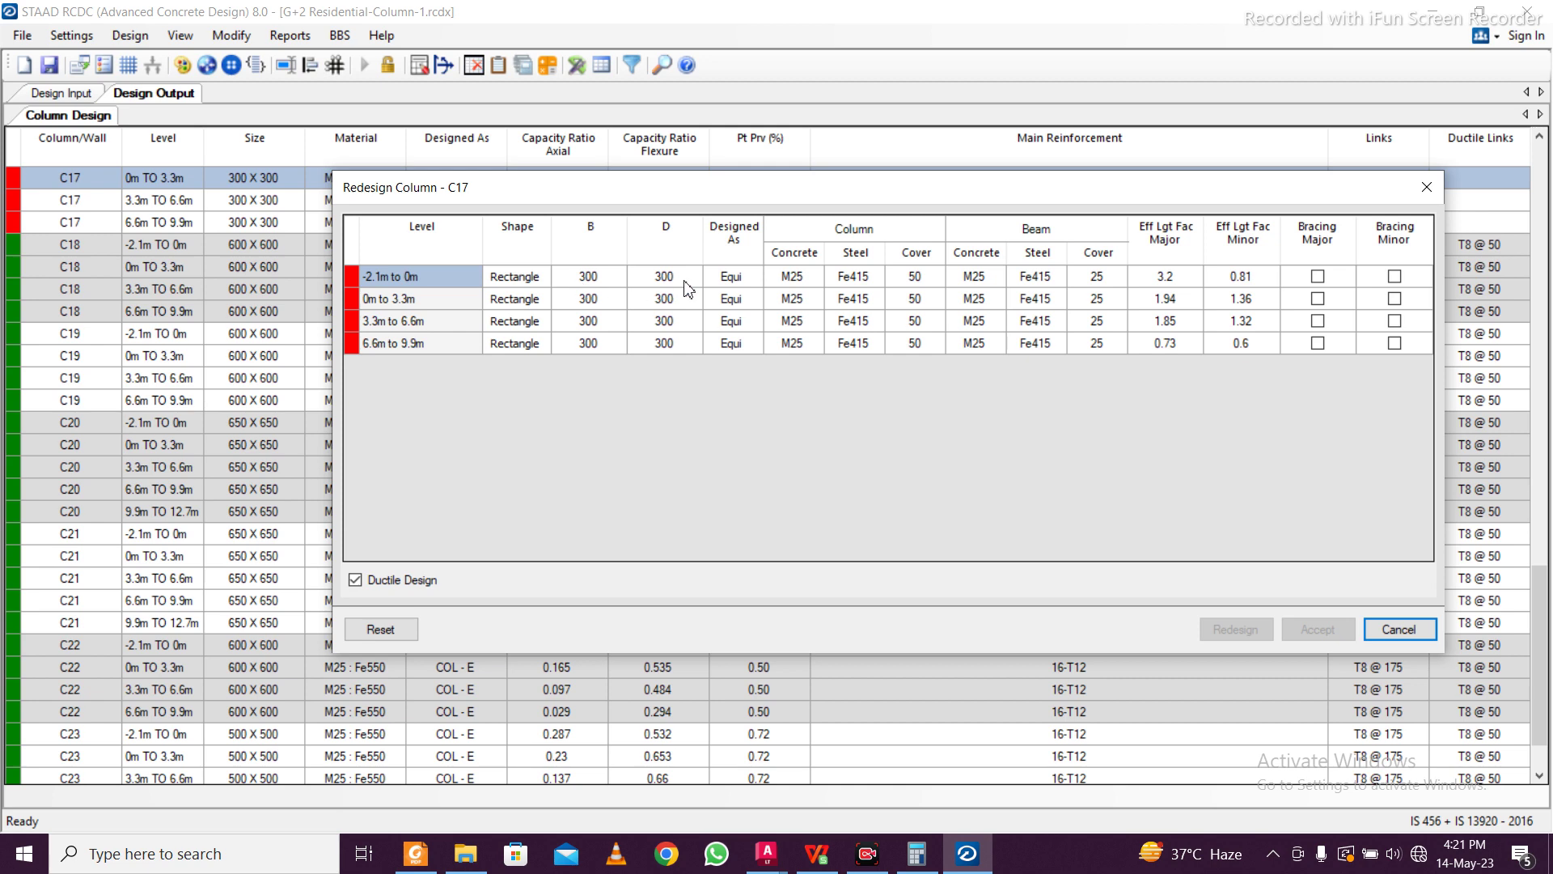
double_click(625, 276)
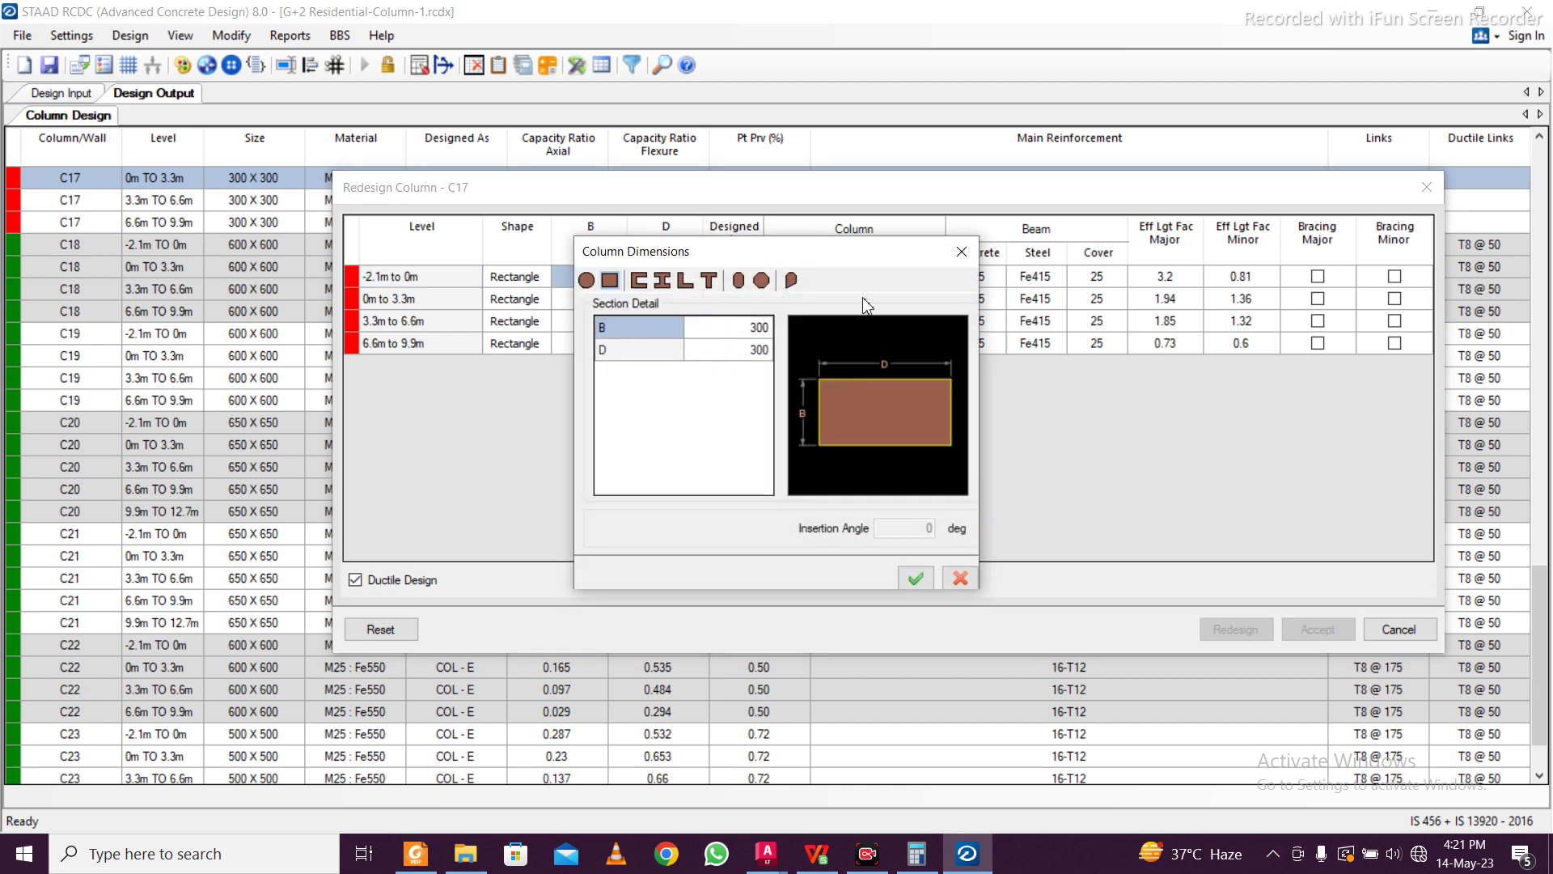
click(961, 251)
text(600)
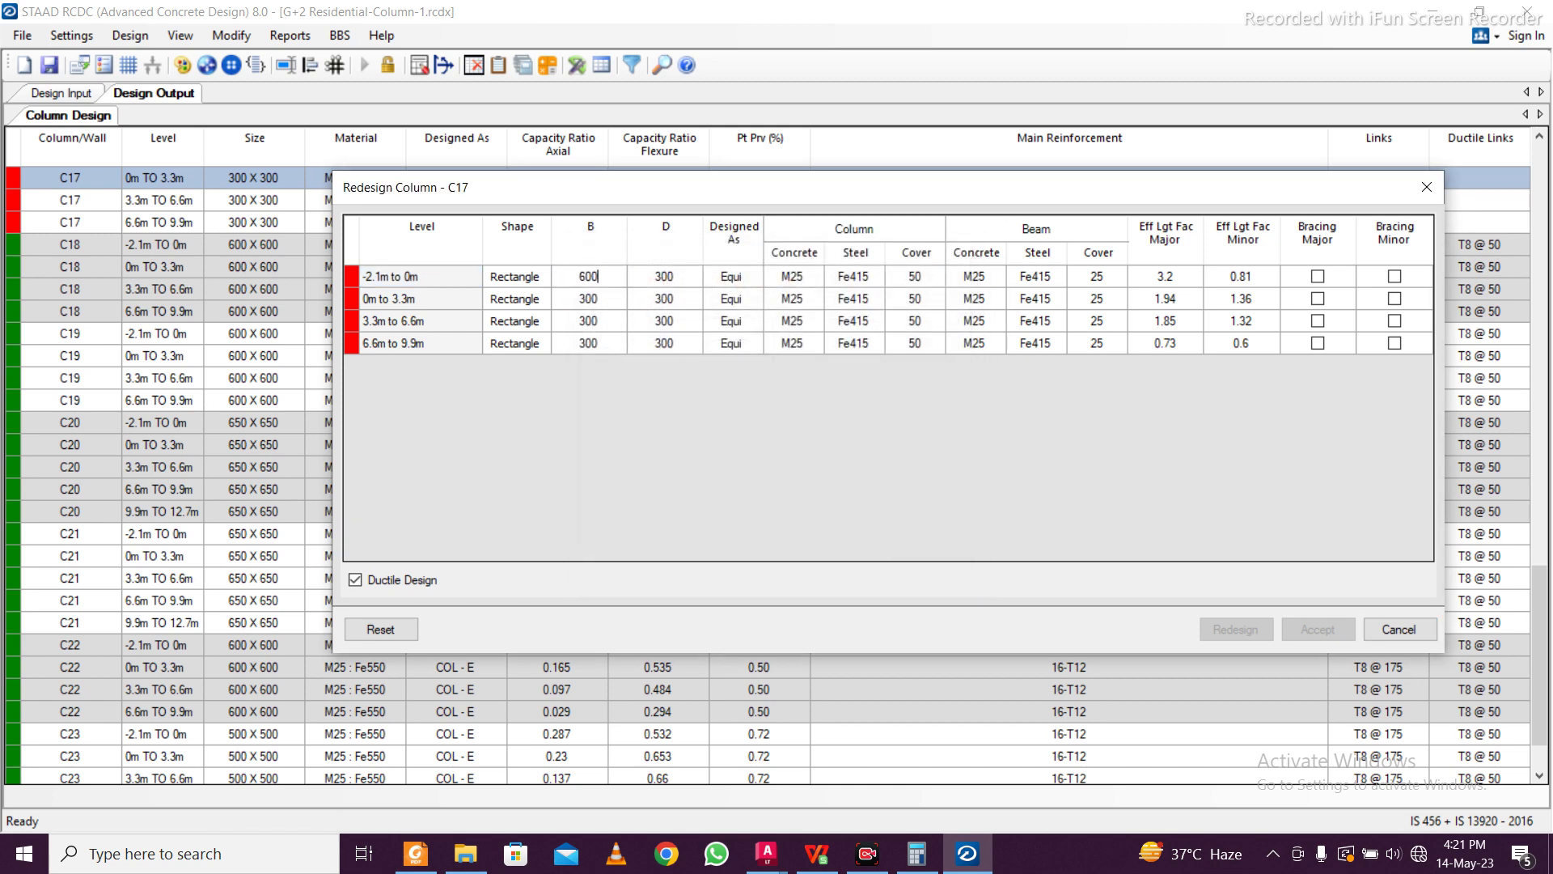
click(591, 278)
drag(590, 276, 699, 337)
key(ctrl+d)
Redesign C17 with Fe550 column steel at all four levels and accept the result
click(889, 277)
click(876, 280)
click(876, 284)
click(873, 280)
click(859, 360)
drag(859, 290, 867, 346)
key(ctrl+v)
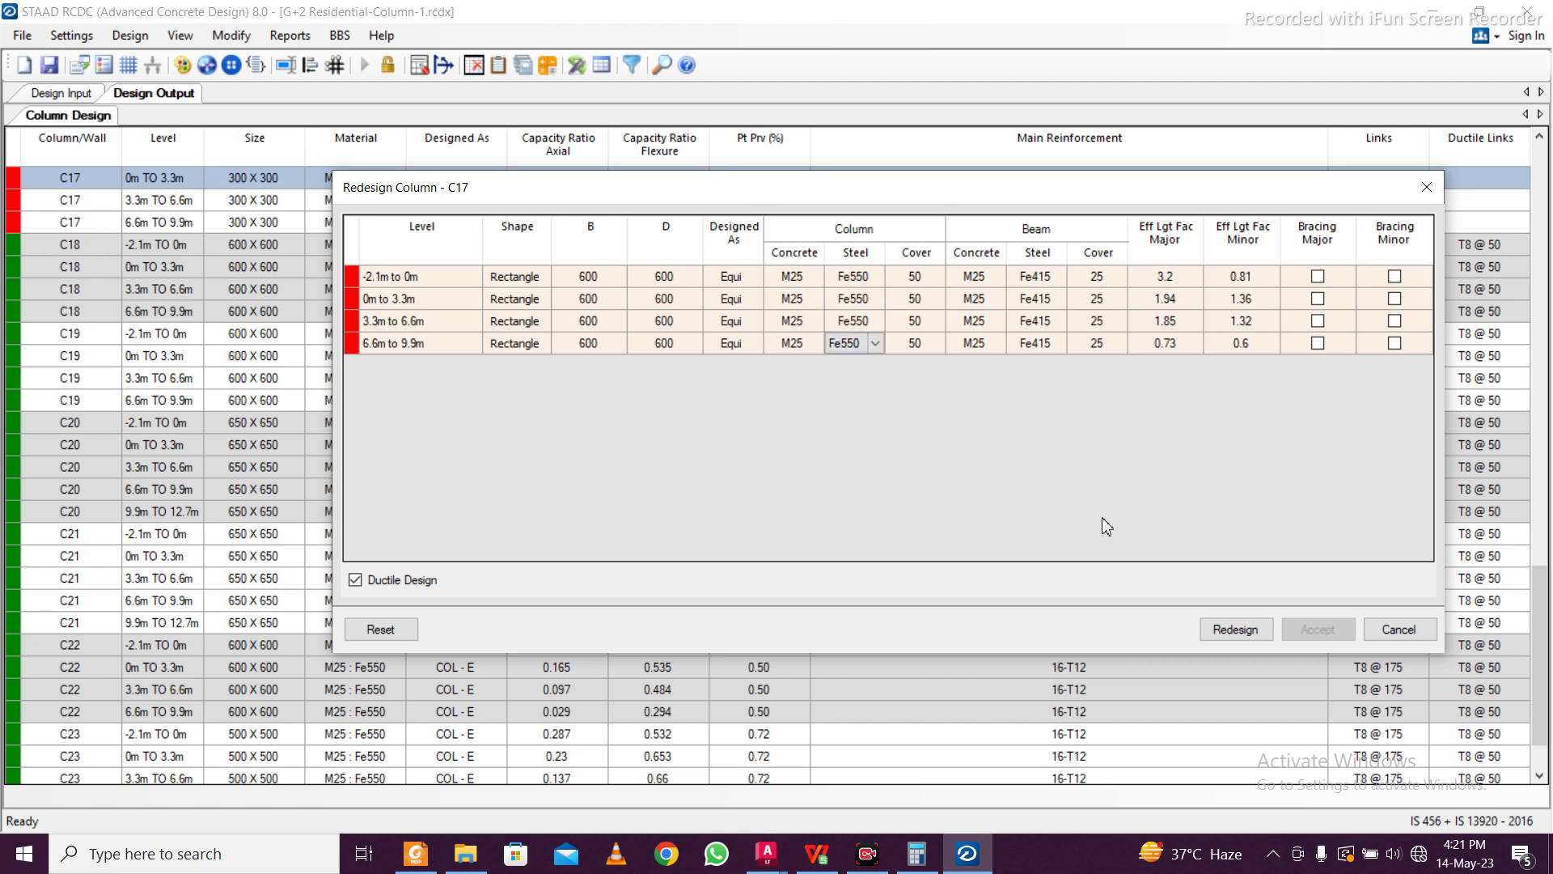
click(1242, 629)
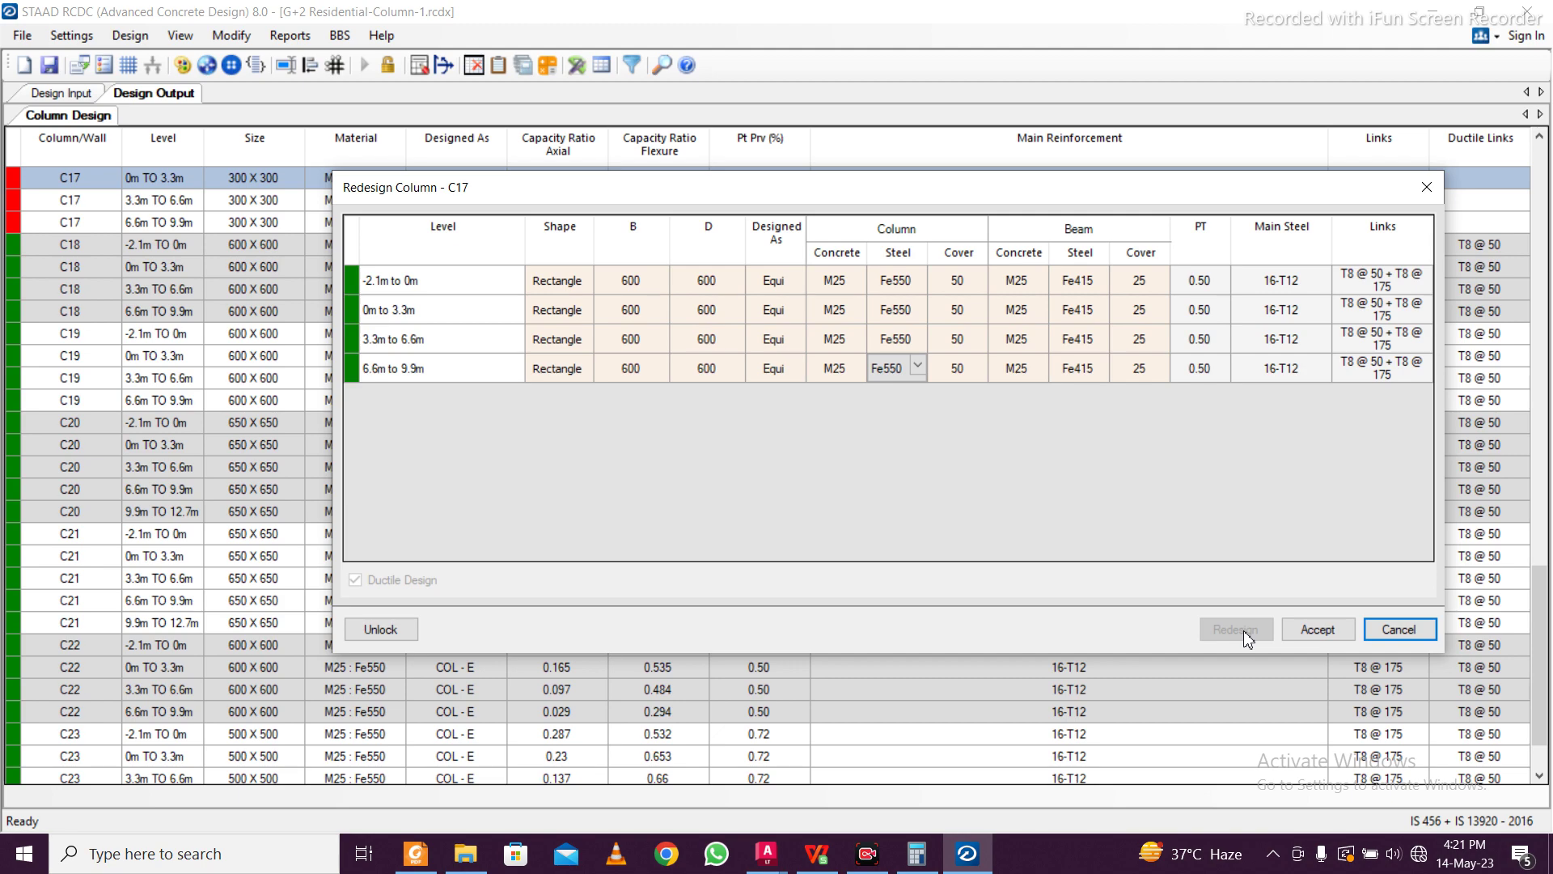
click(1302, 631)
Open column C16 for redesign and set B and D to 600 at all four levels
scroll(406, 354, up, 8)
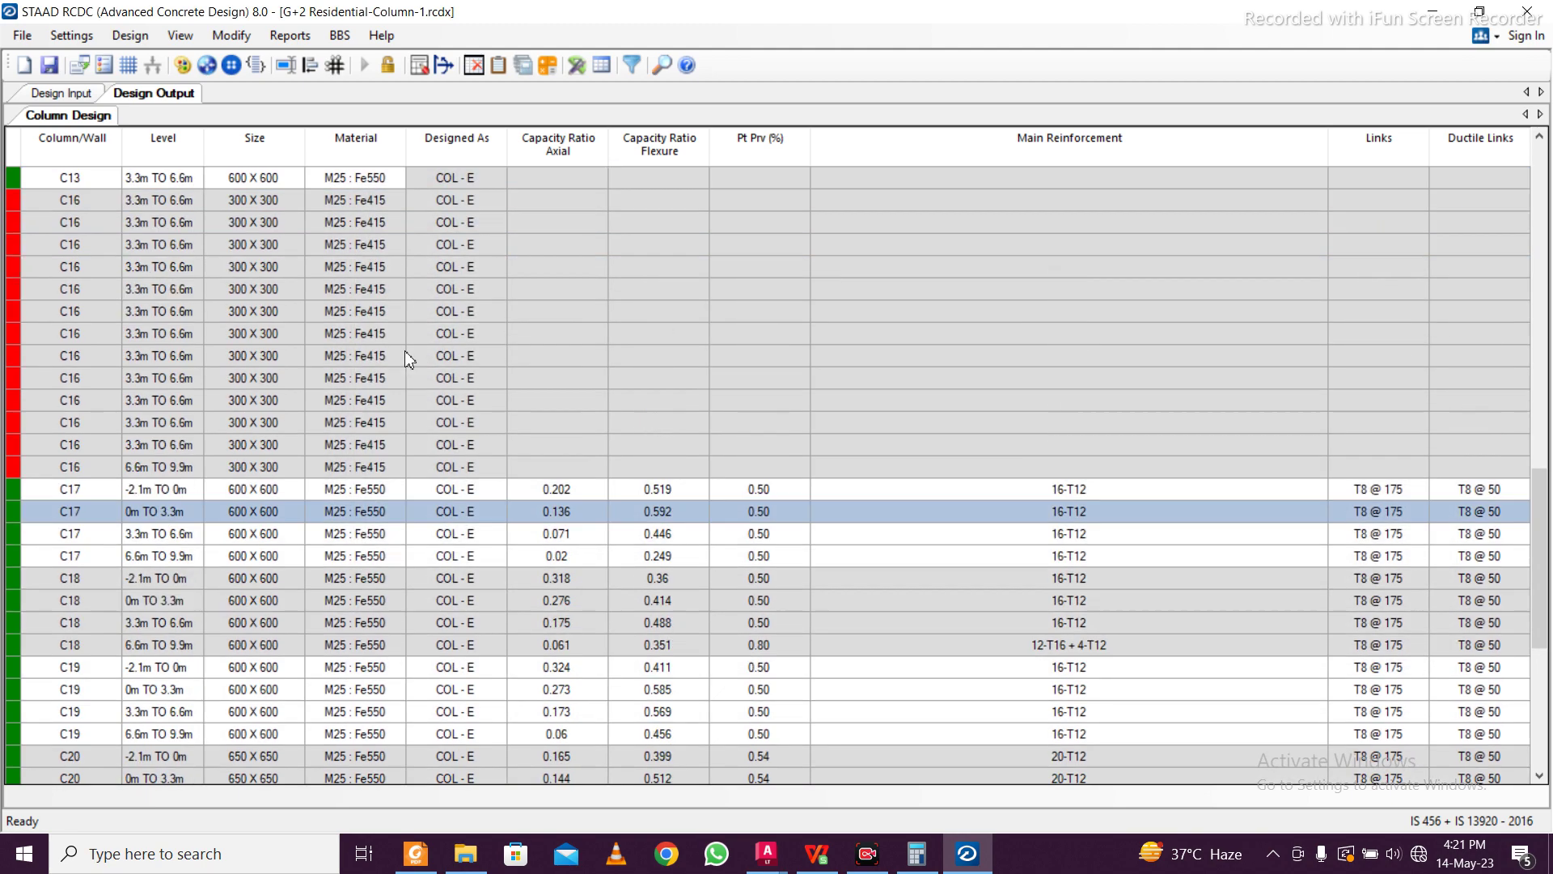
scroll(405, 353, down, 4)
right_click(283, 408)
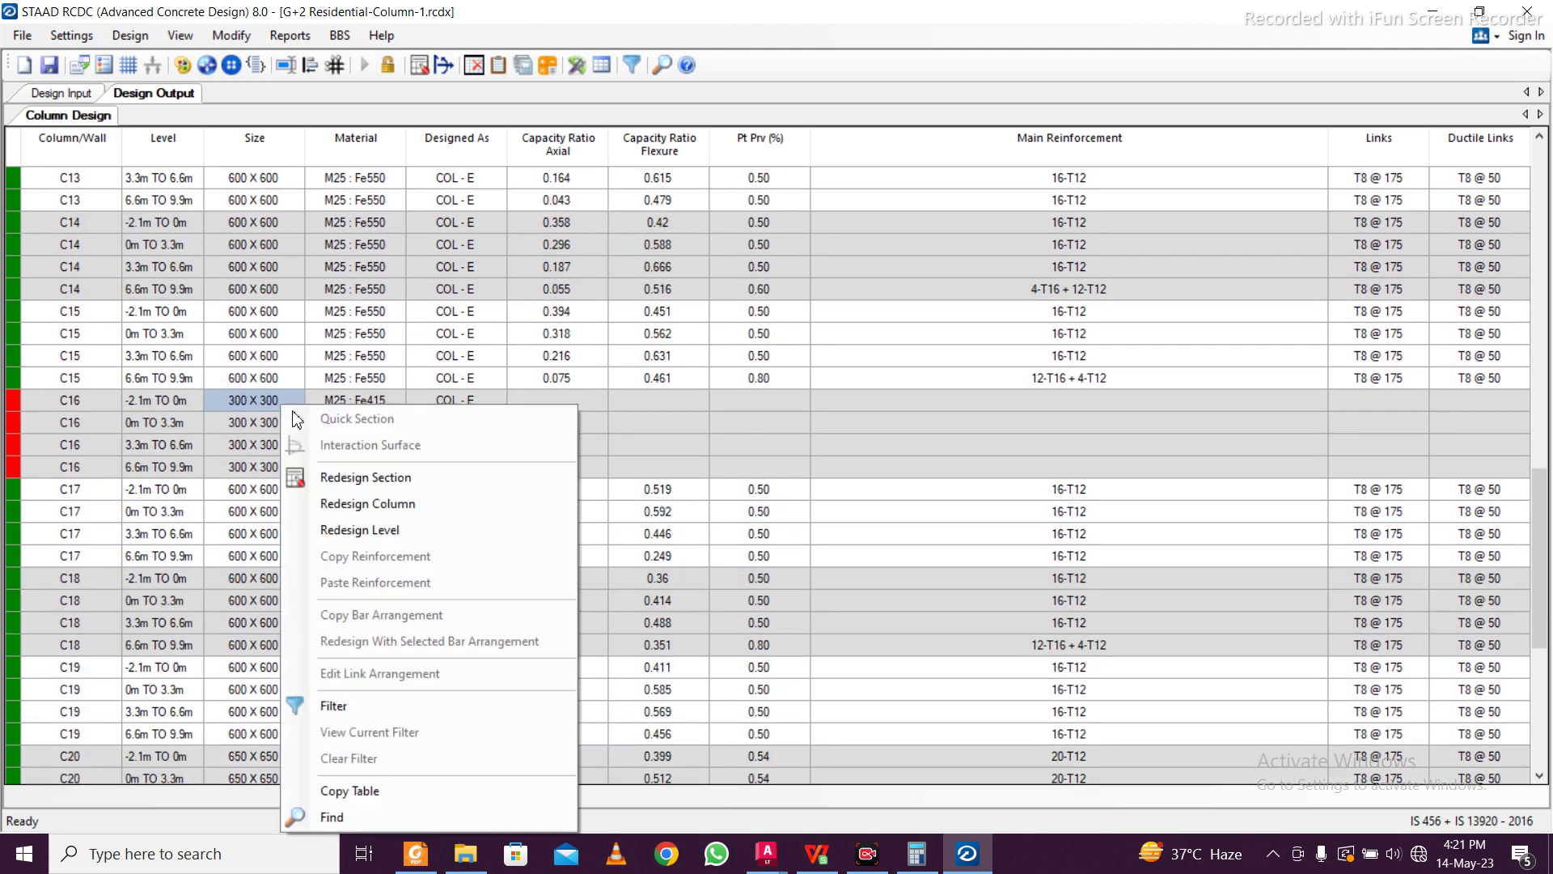
click(374, 502)
click(604, 278)
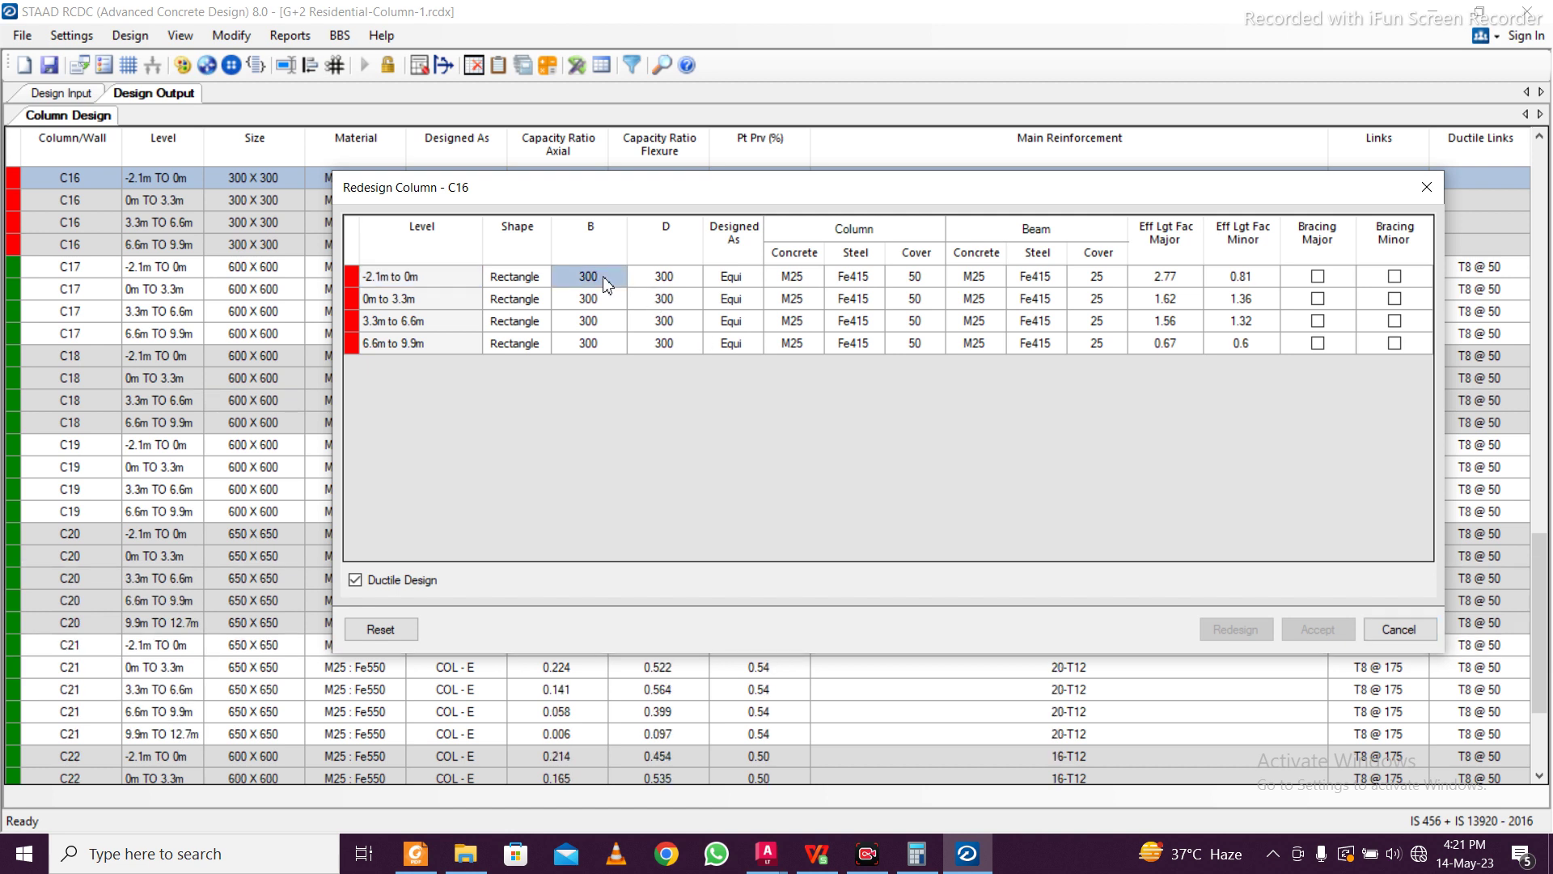
text(60)
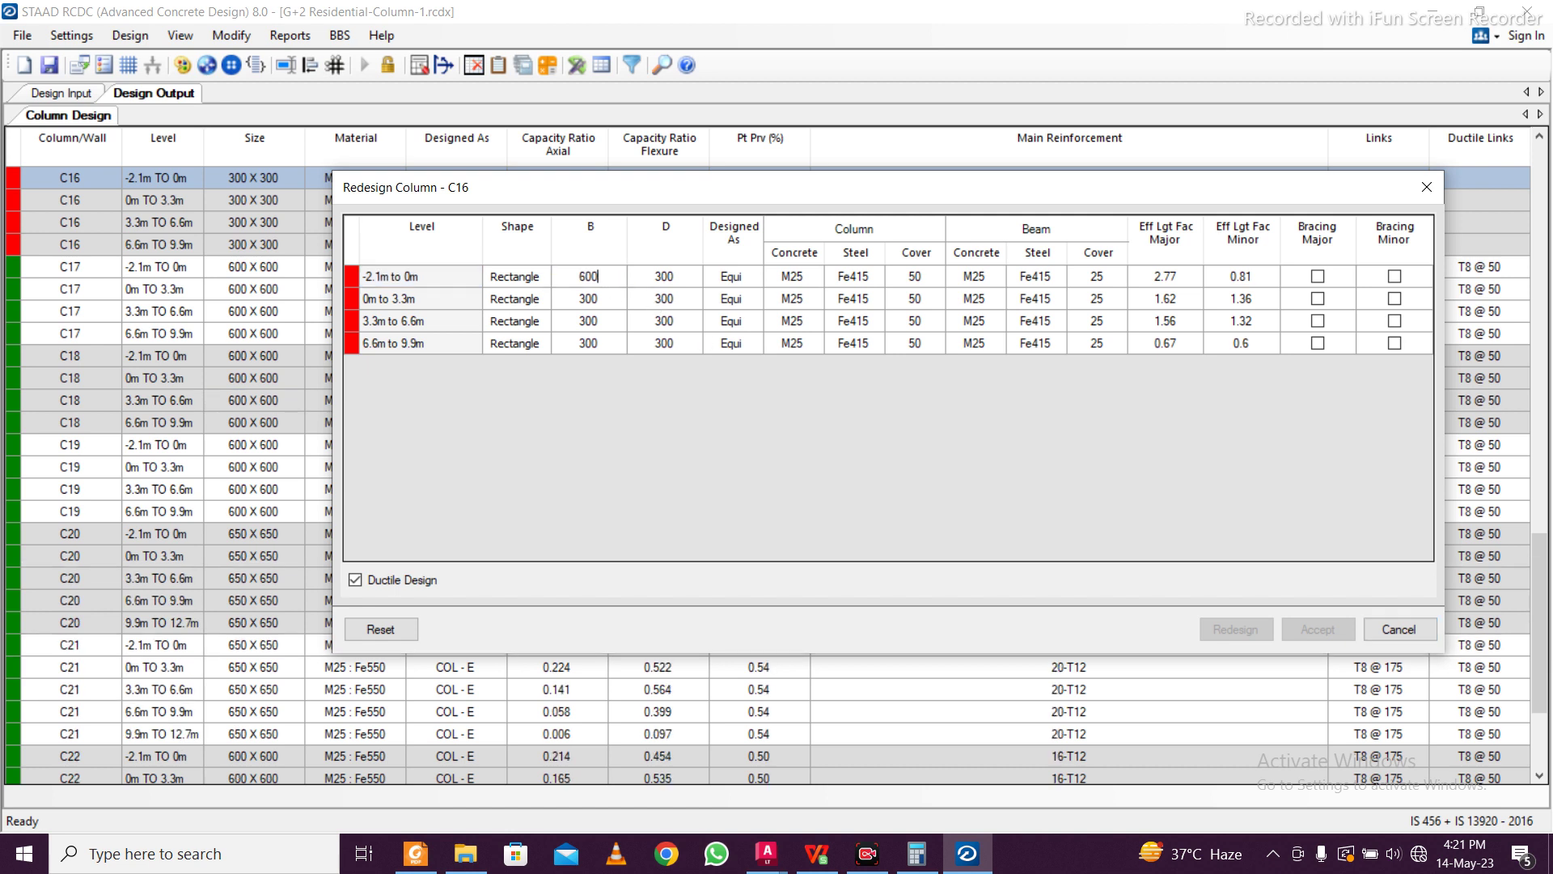
click(743, 305)
click(606, 292)
click(600, 277)
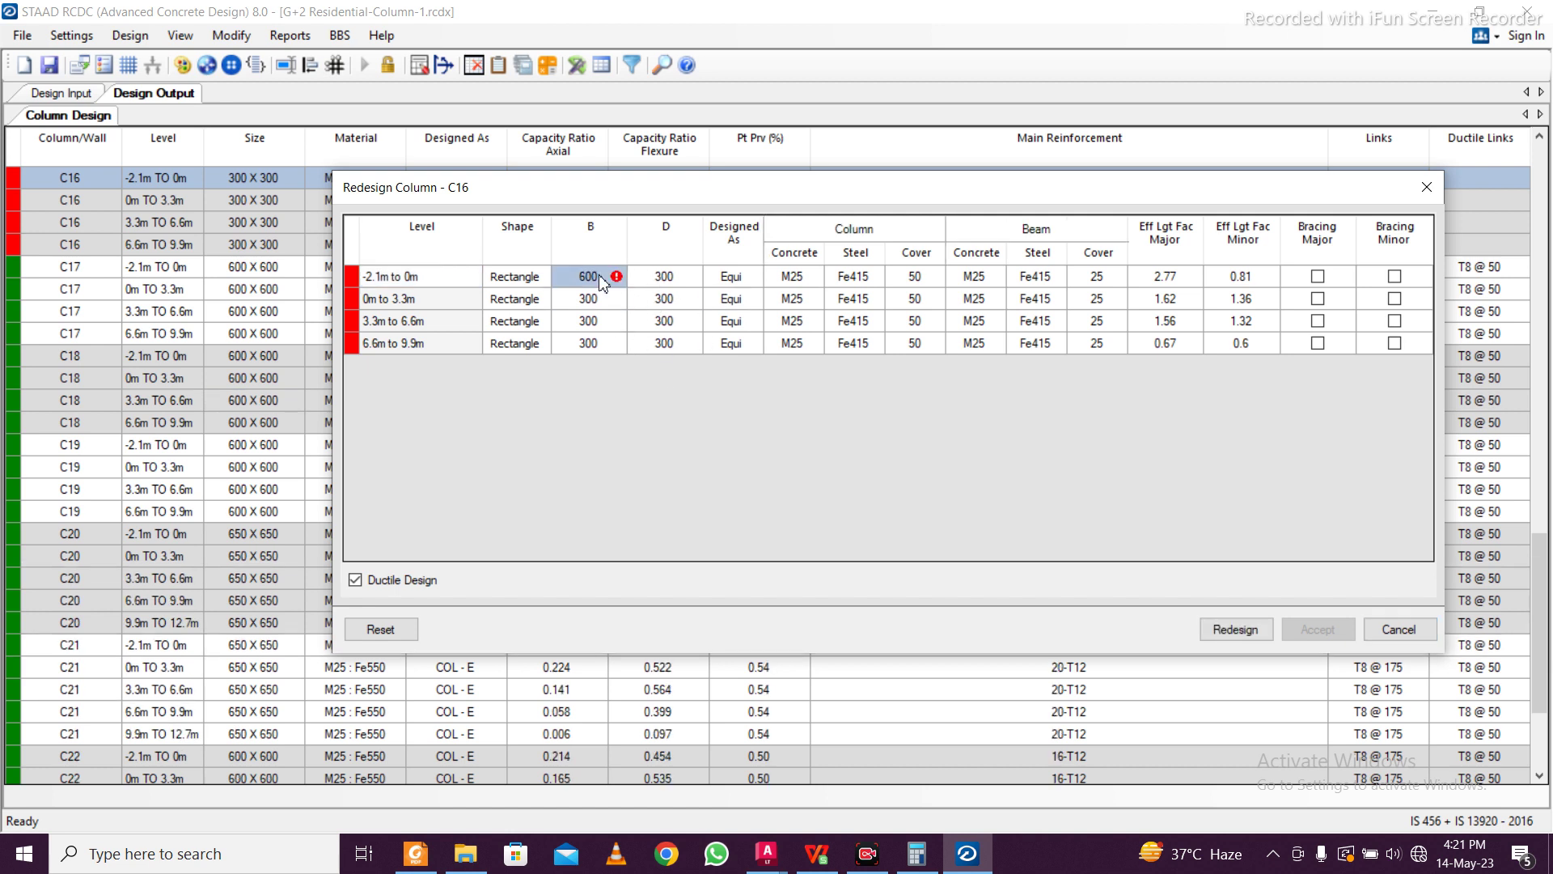
drag(601, 276, 652, 346)
Redesign C16 with Fe550 column steel at all four levels and accept the result
click(873, 277)
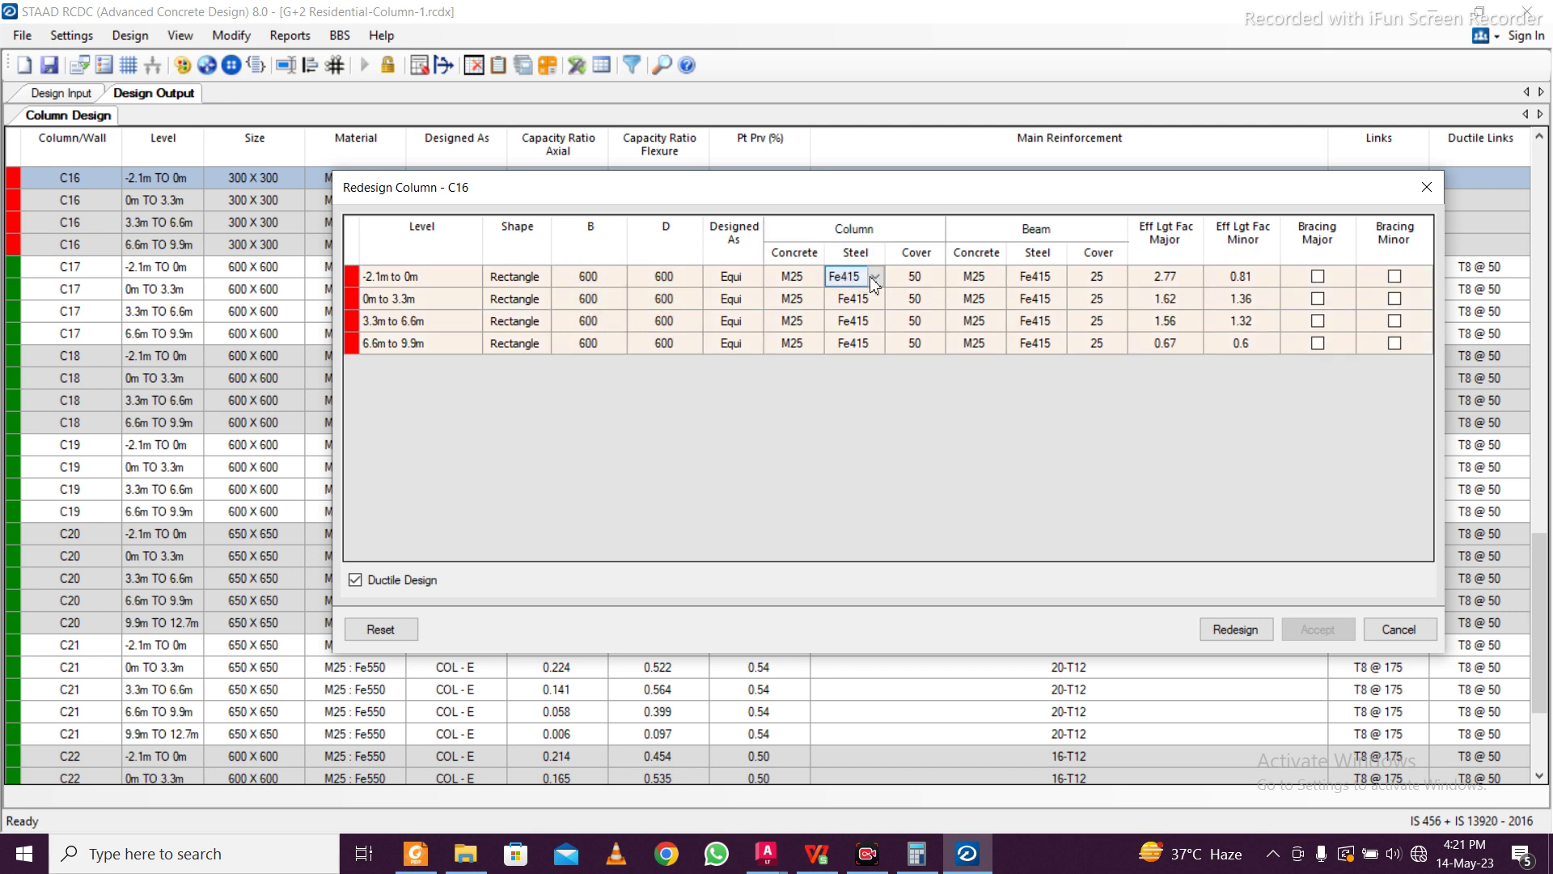
click(874, 277)
click(866, 360)
drag(858, 285, 855, 345)
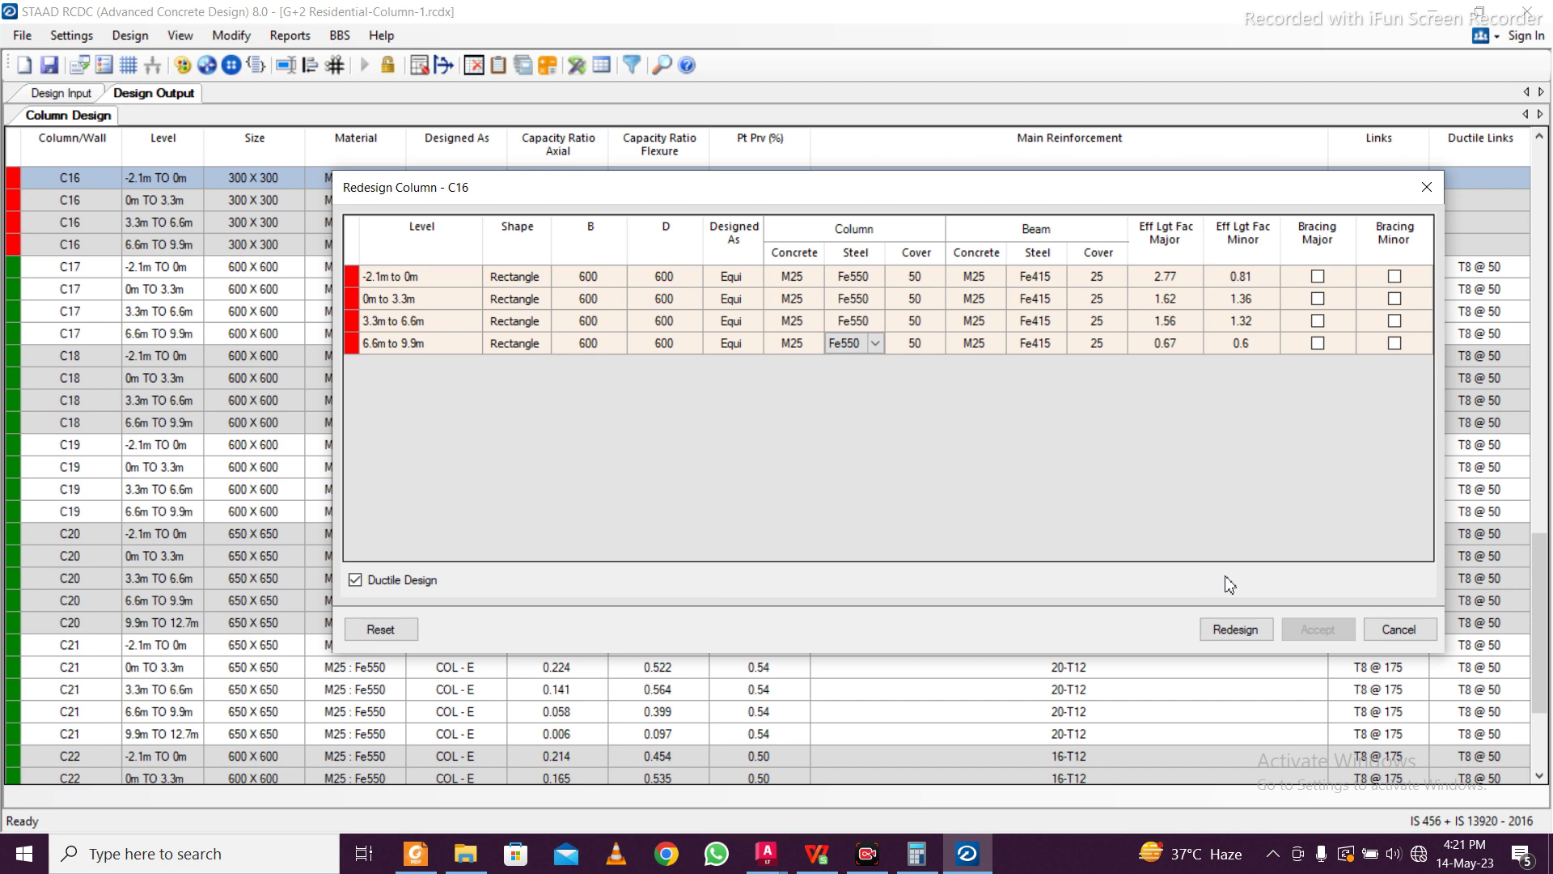
click(1237, 631)
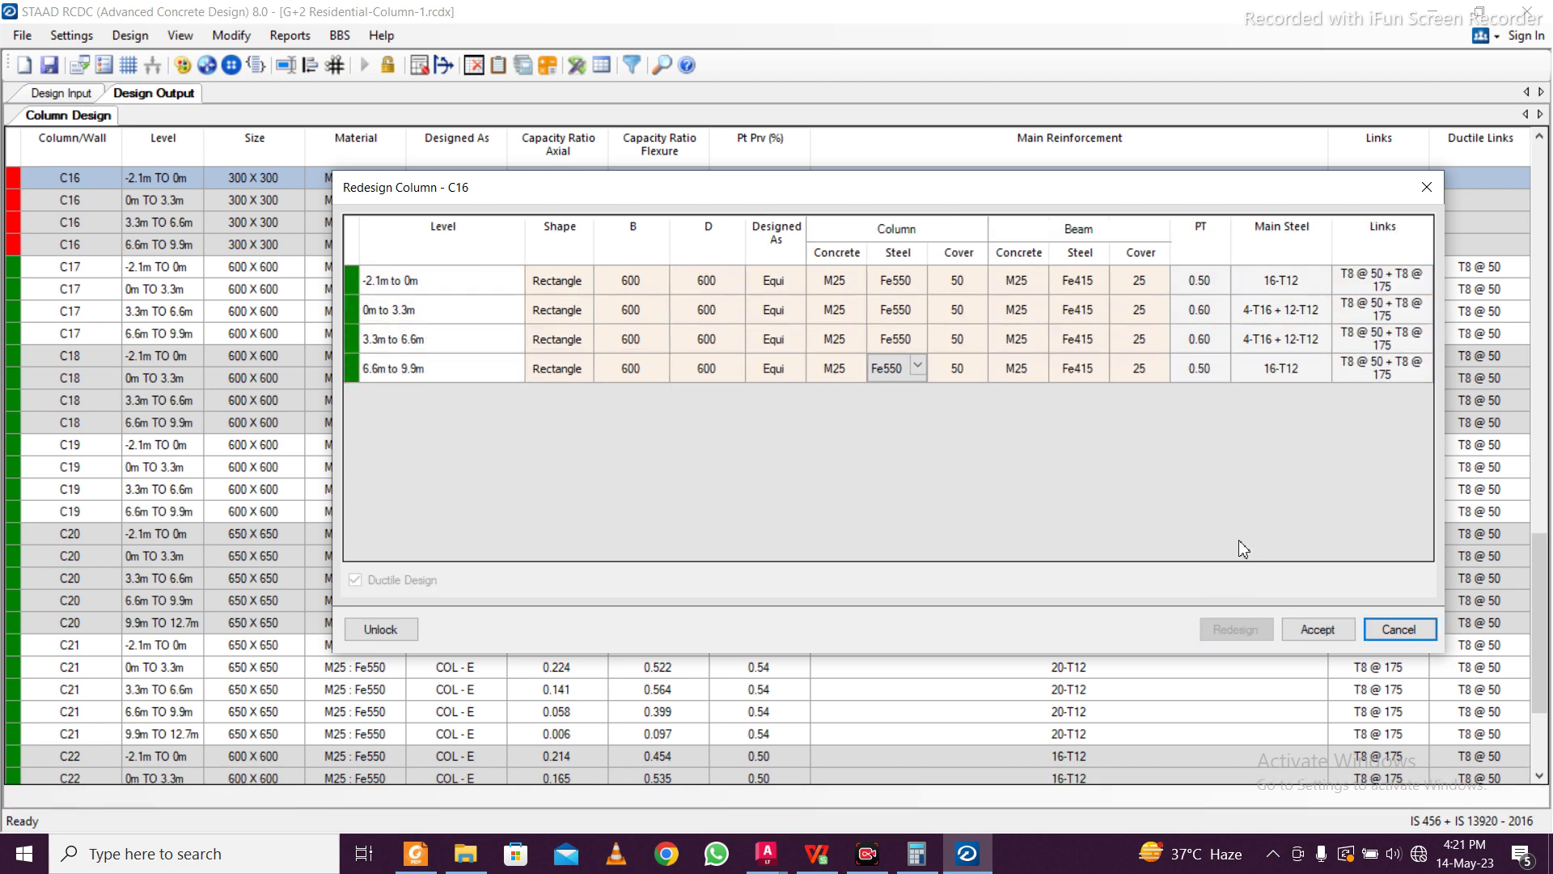
click(1317, 630)
Check the design status of all columns in the results table and save the project
scroll(1130, 579, up, 10)
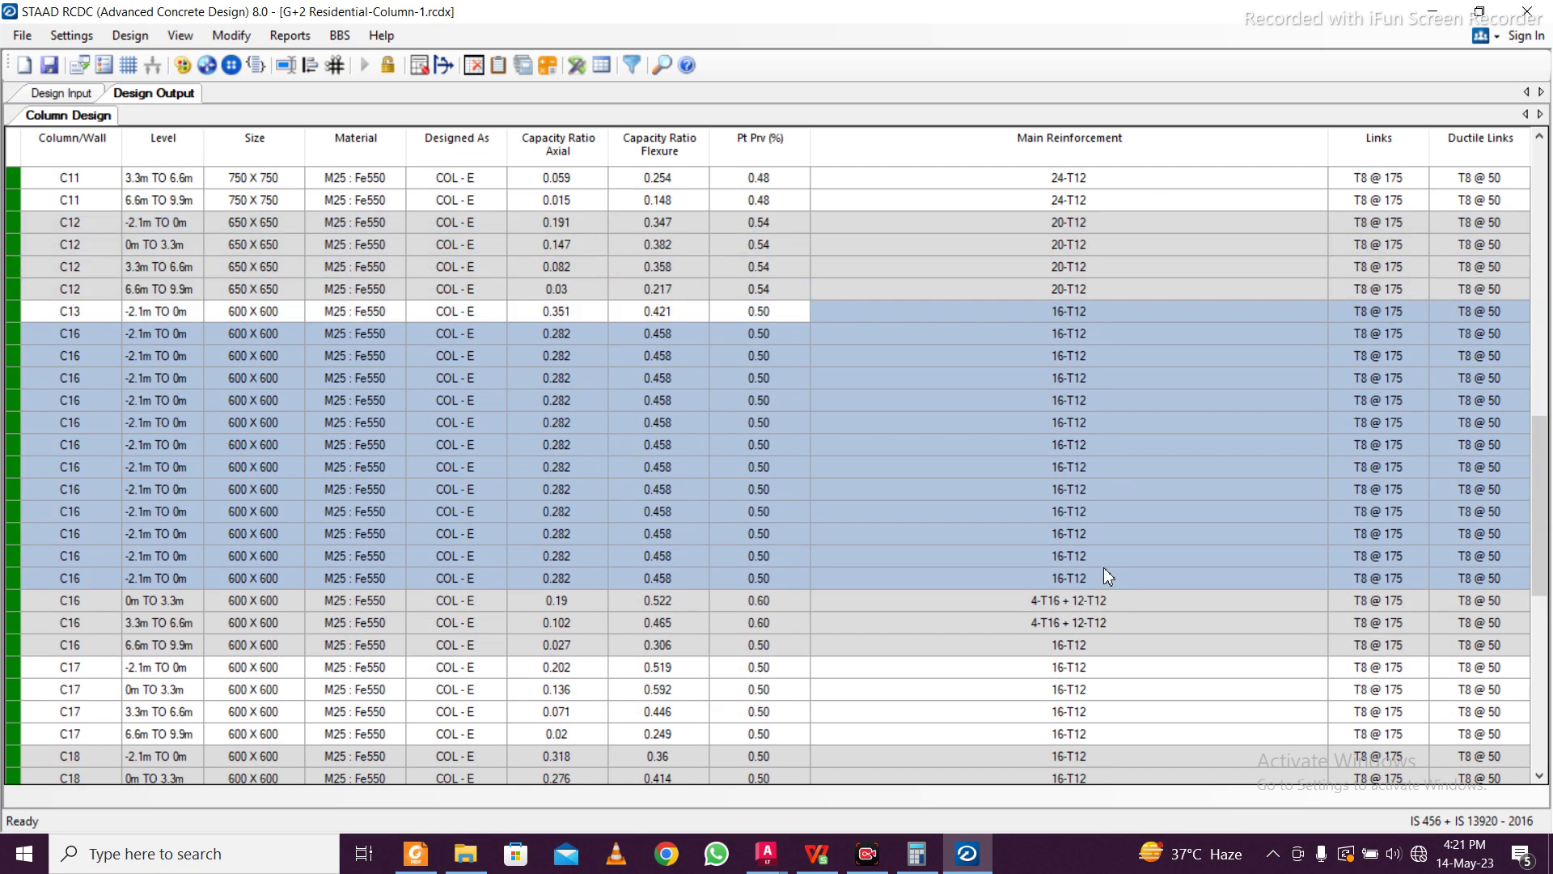
scroll(1106, 573, up, 5)
scroll(1106, 566, down, 20)
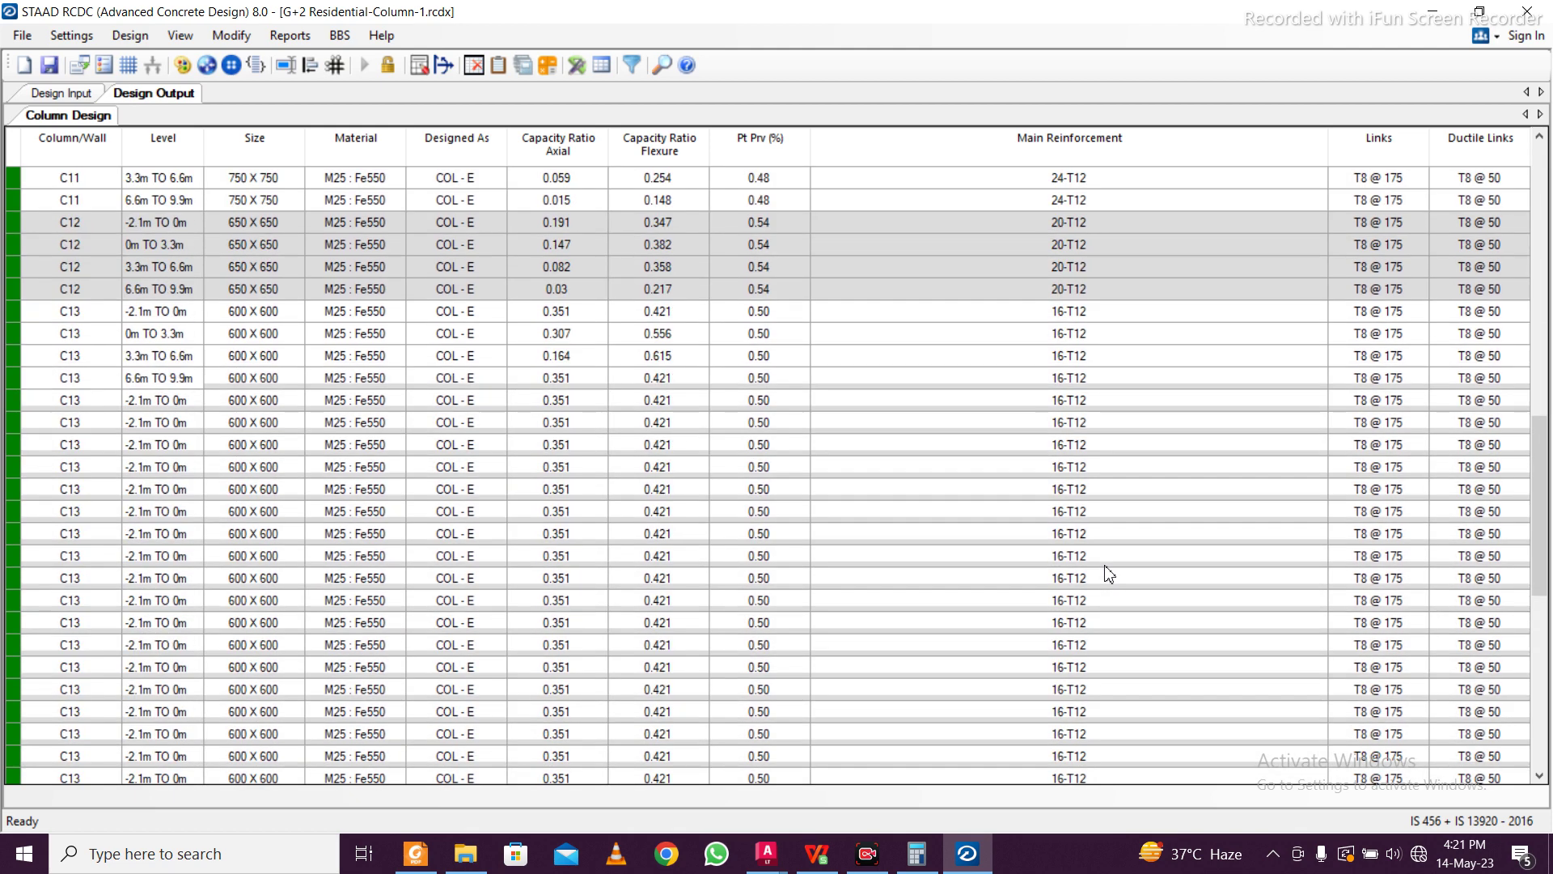
scroll(1105, 558, up, 15)
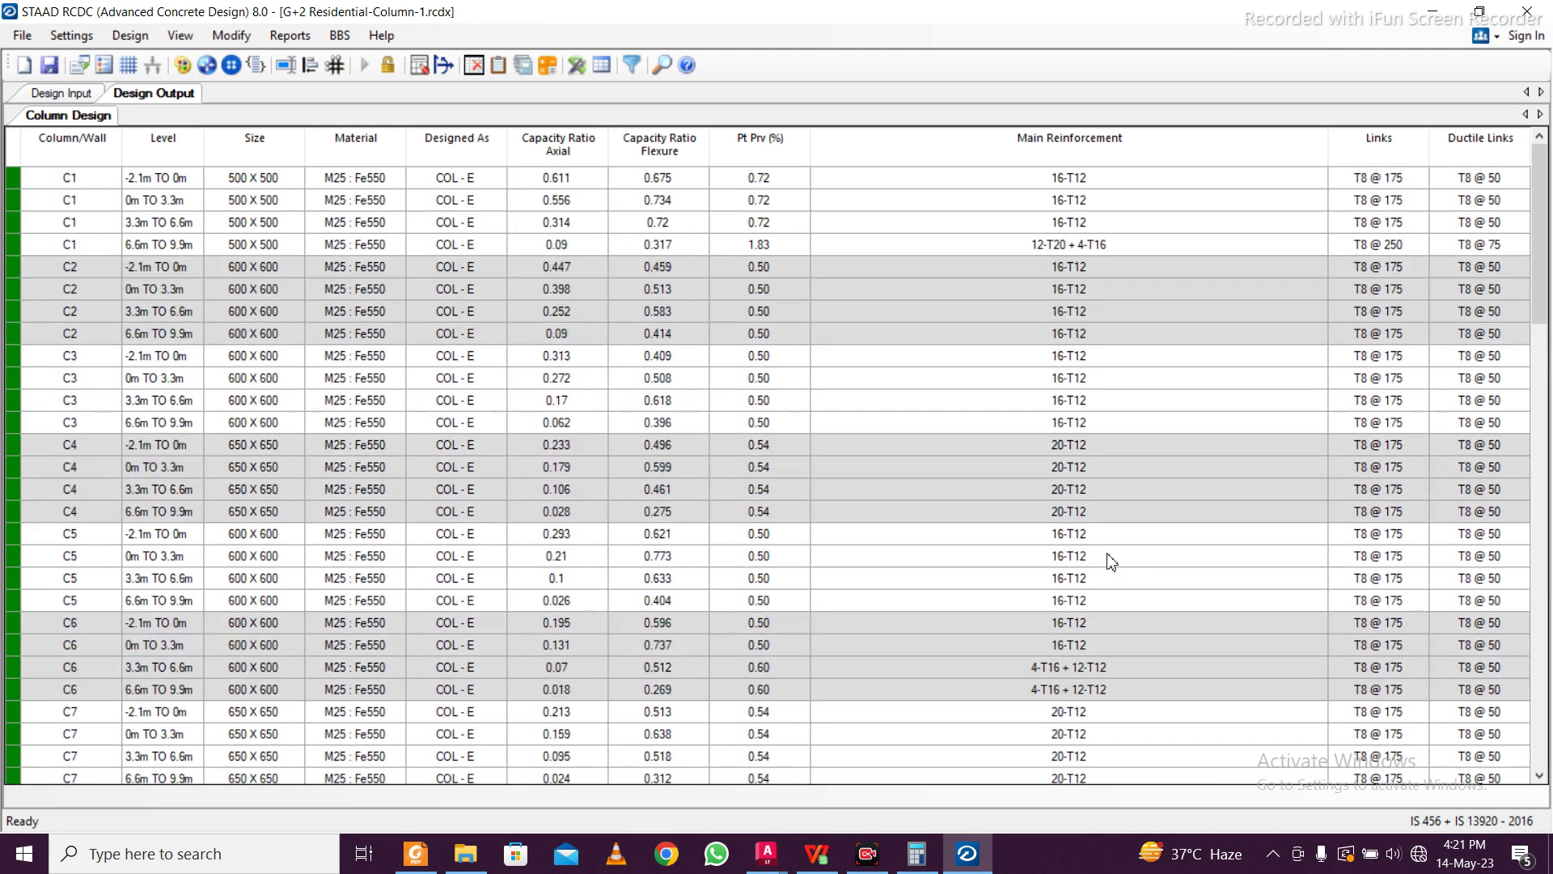
key(ctrl+s)
Generate the Type 1 (Ductile) text schedule of the columns
click(290, 36)
mouse_move(312, 65)
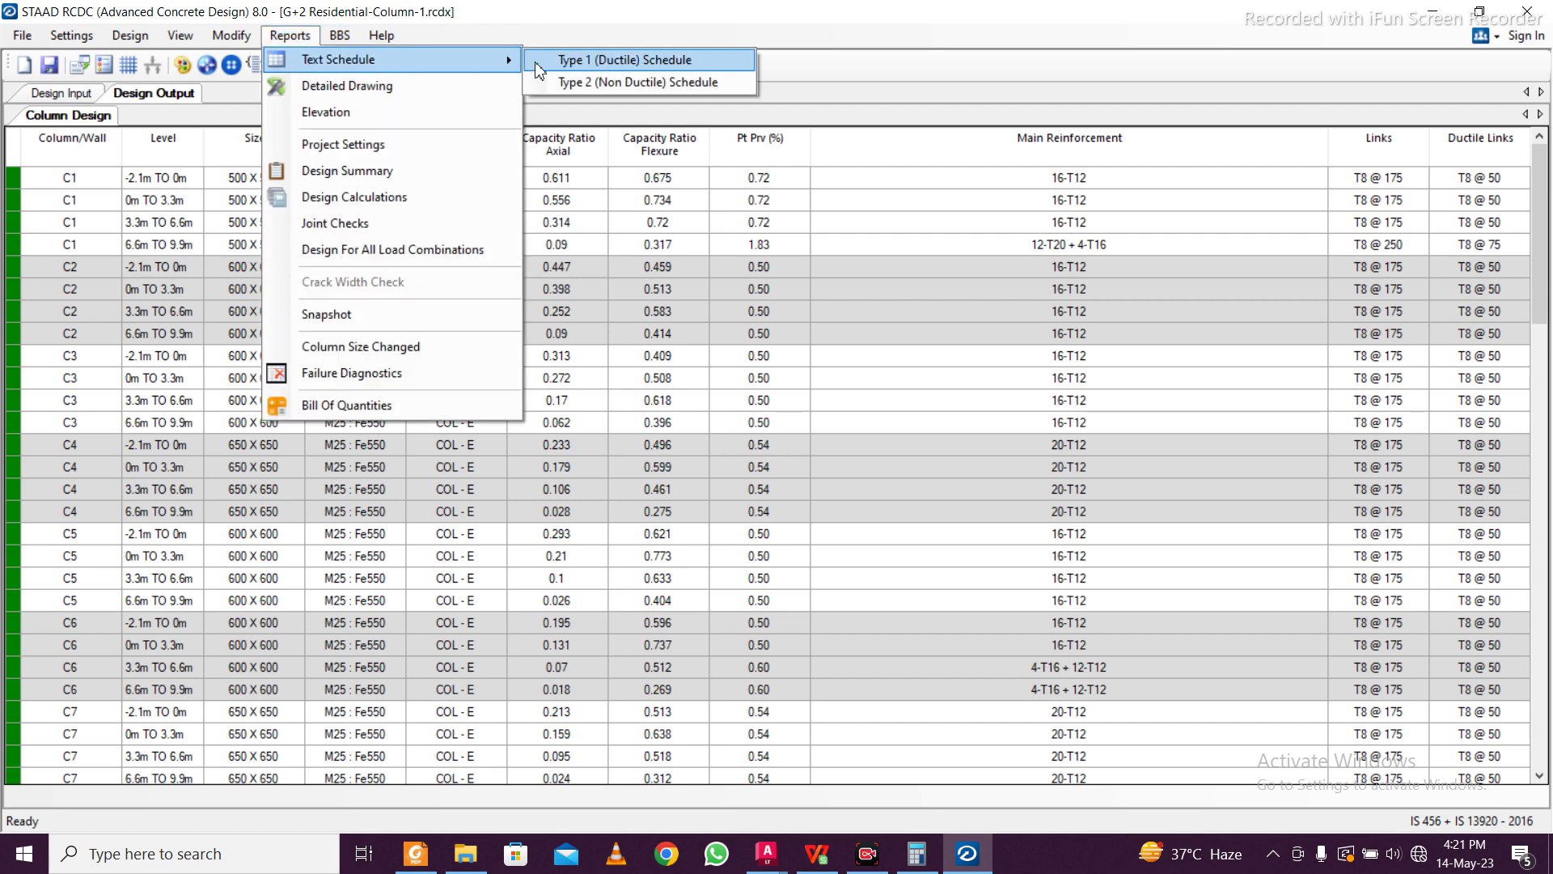
click(541, 63)
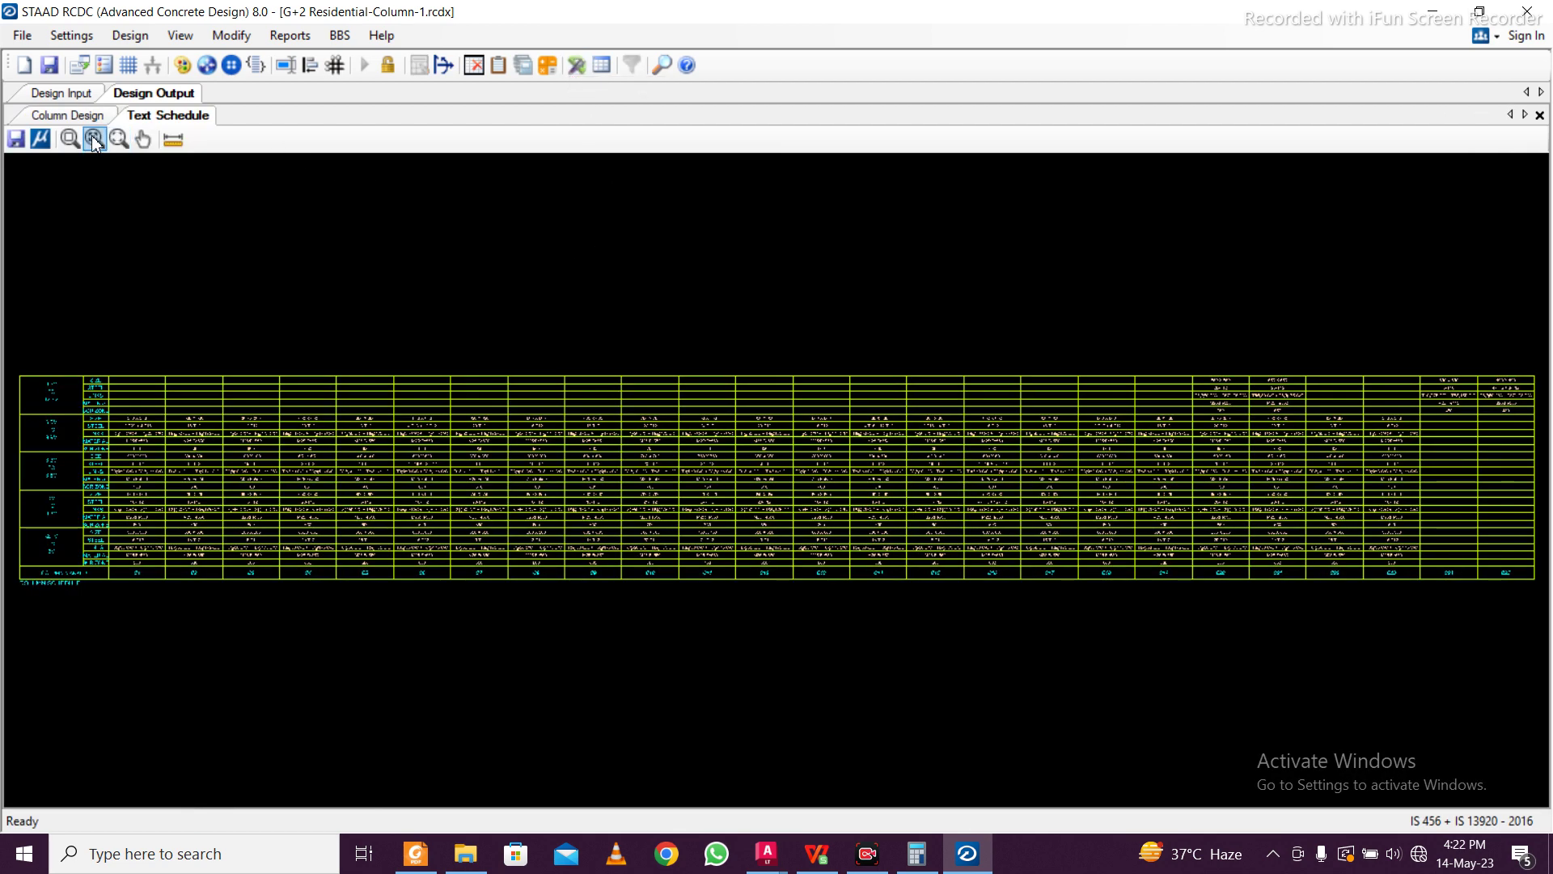
Export the column text schedule as a DXF file named RCDC Column Schedule
click(24, 150)
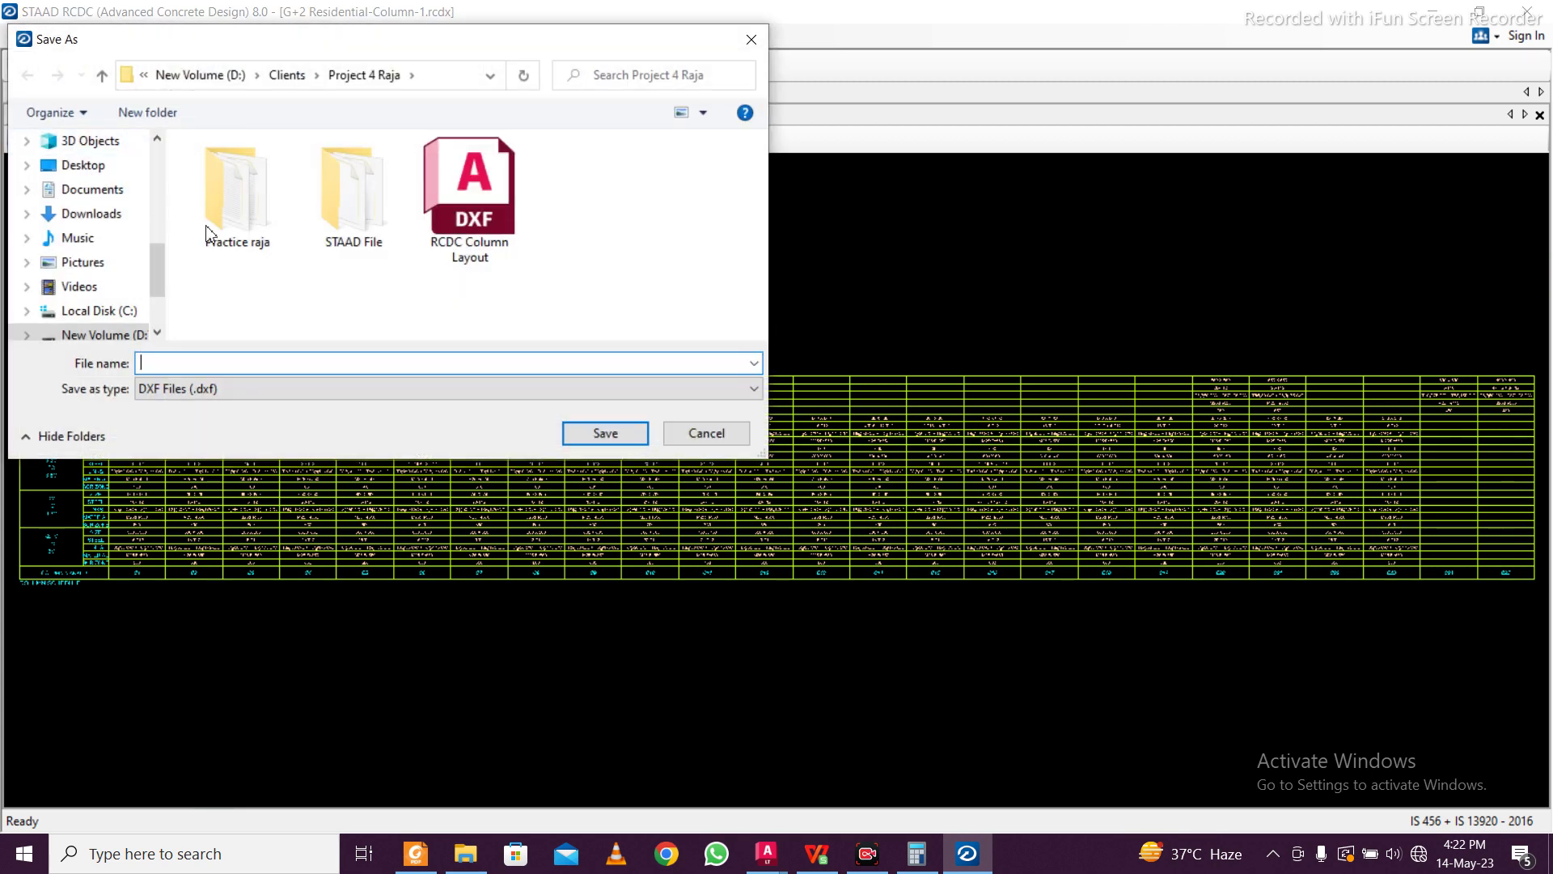
click(489, 242)
click(278, 360)
double_click(276, 364)
text(Schedule)
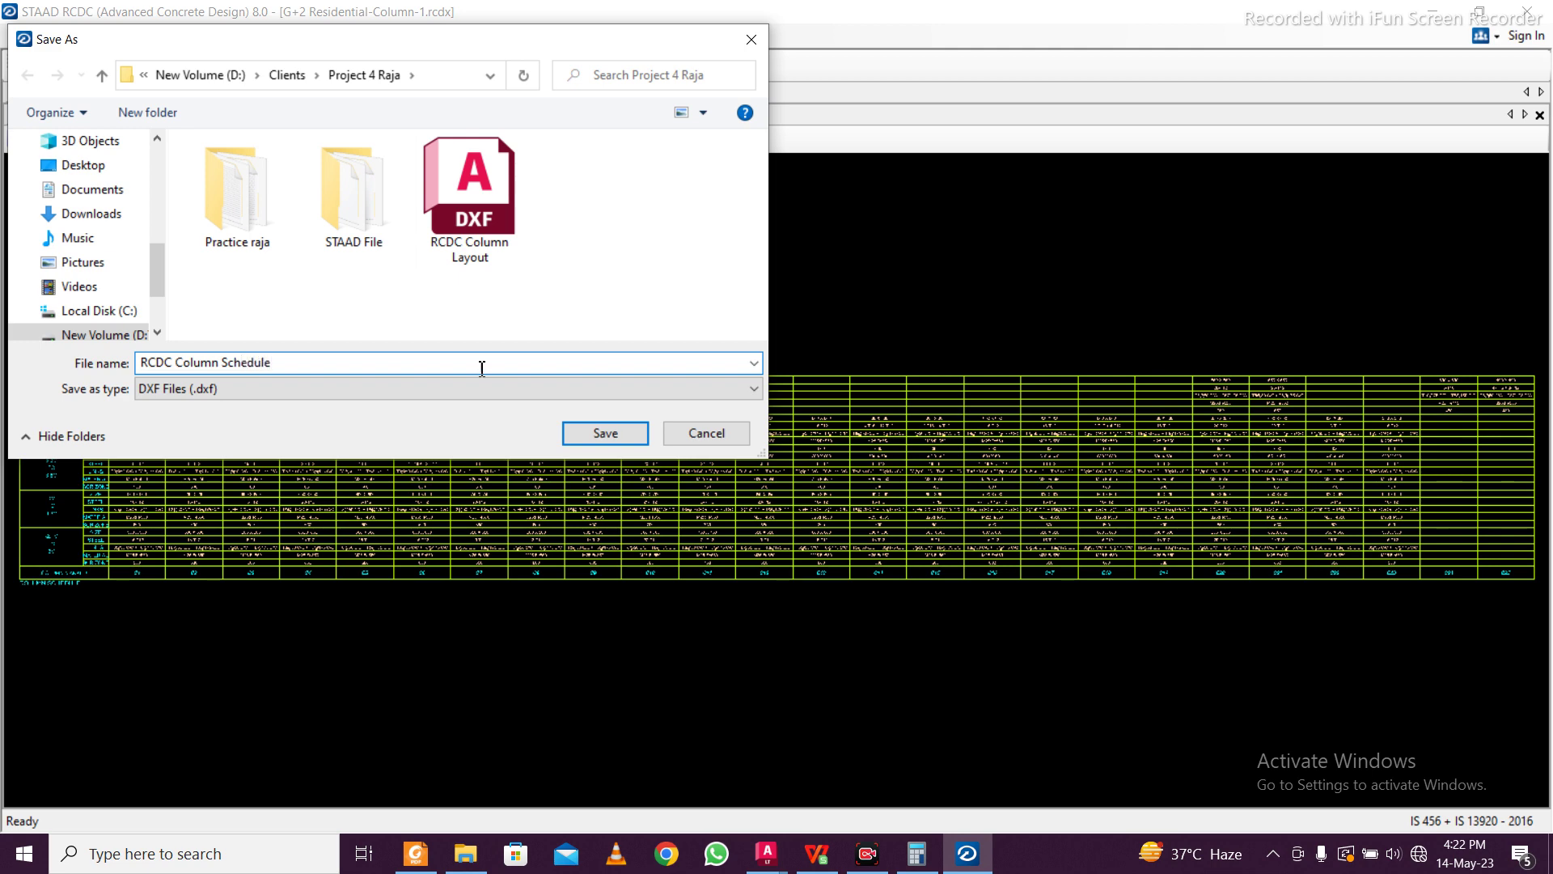
click(599, 434)
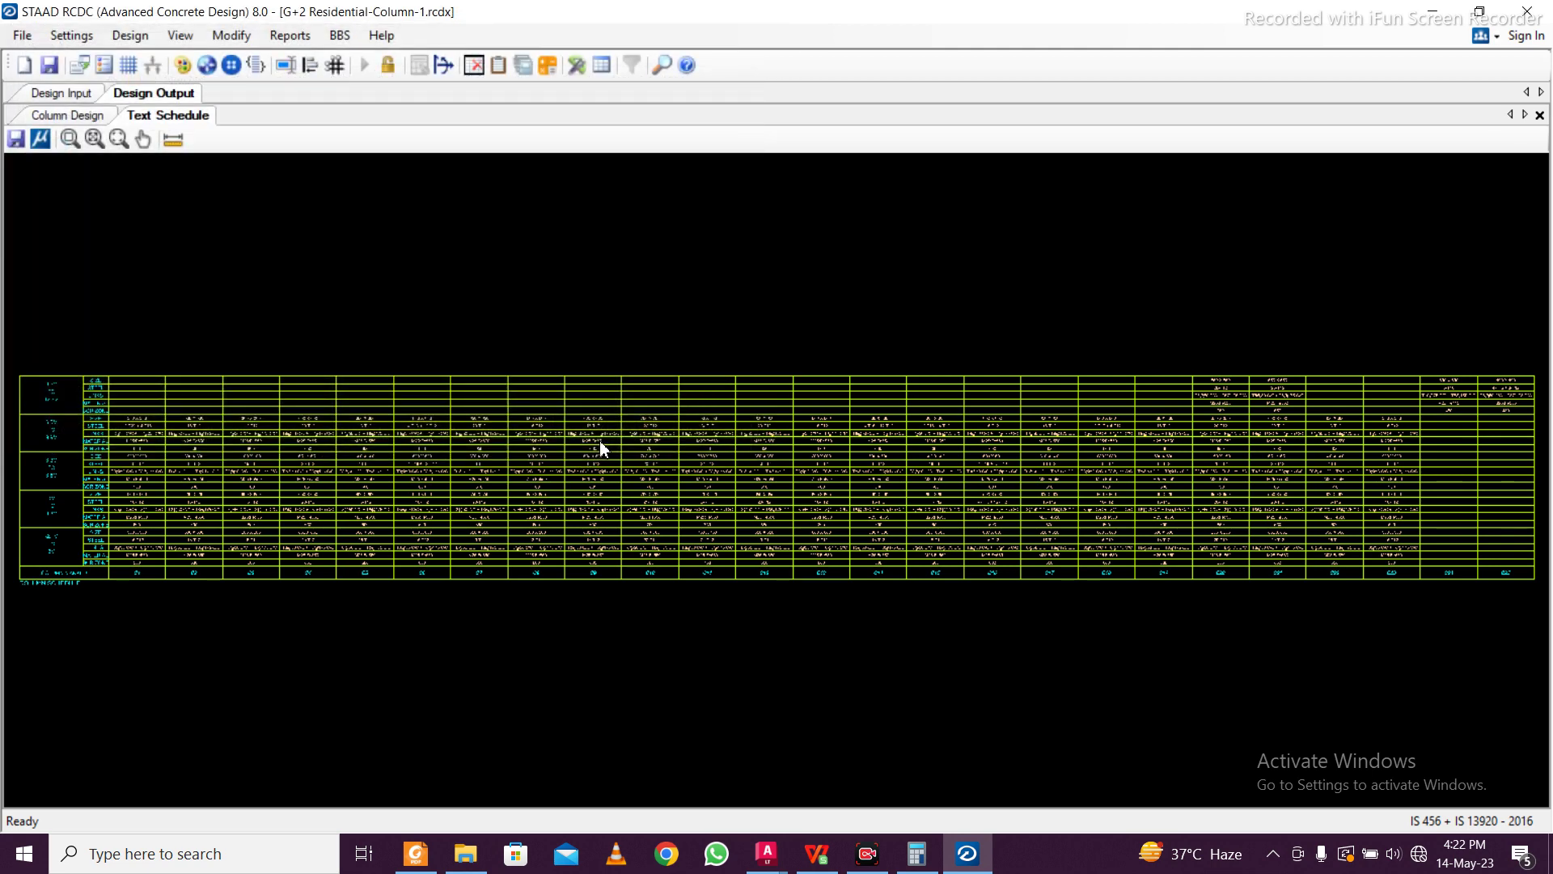
Export the updated column layout from the design input as a DXF file named RCDC Column Layout 2
click(79, 95)
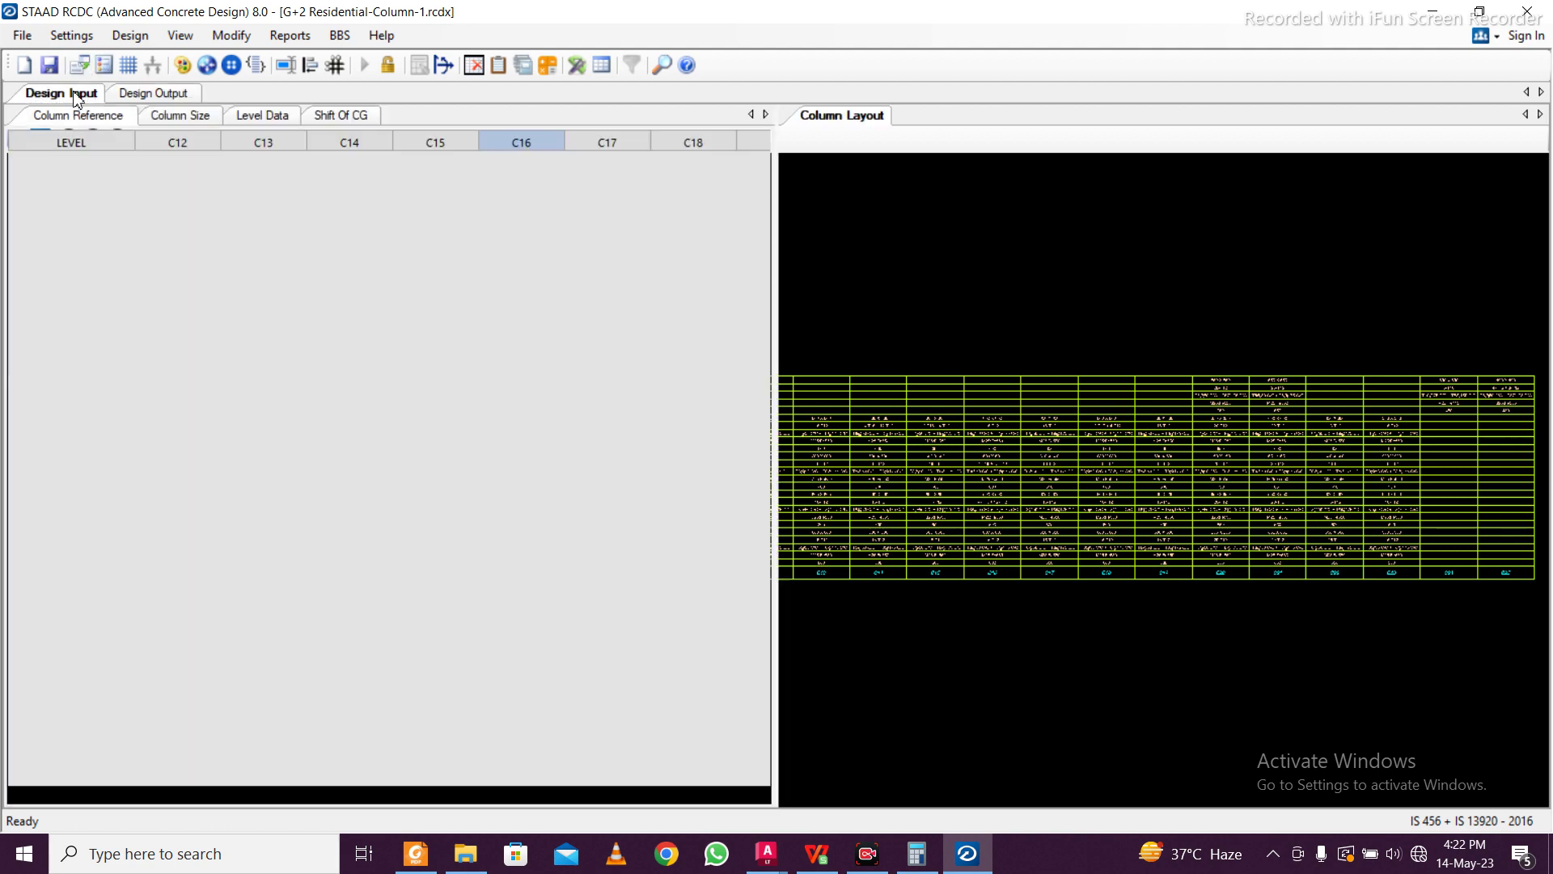
scroll(909, 223, up, 2)
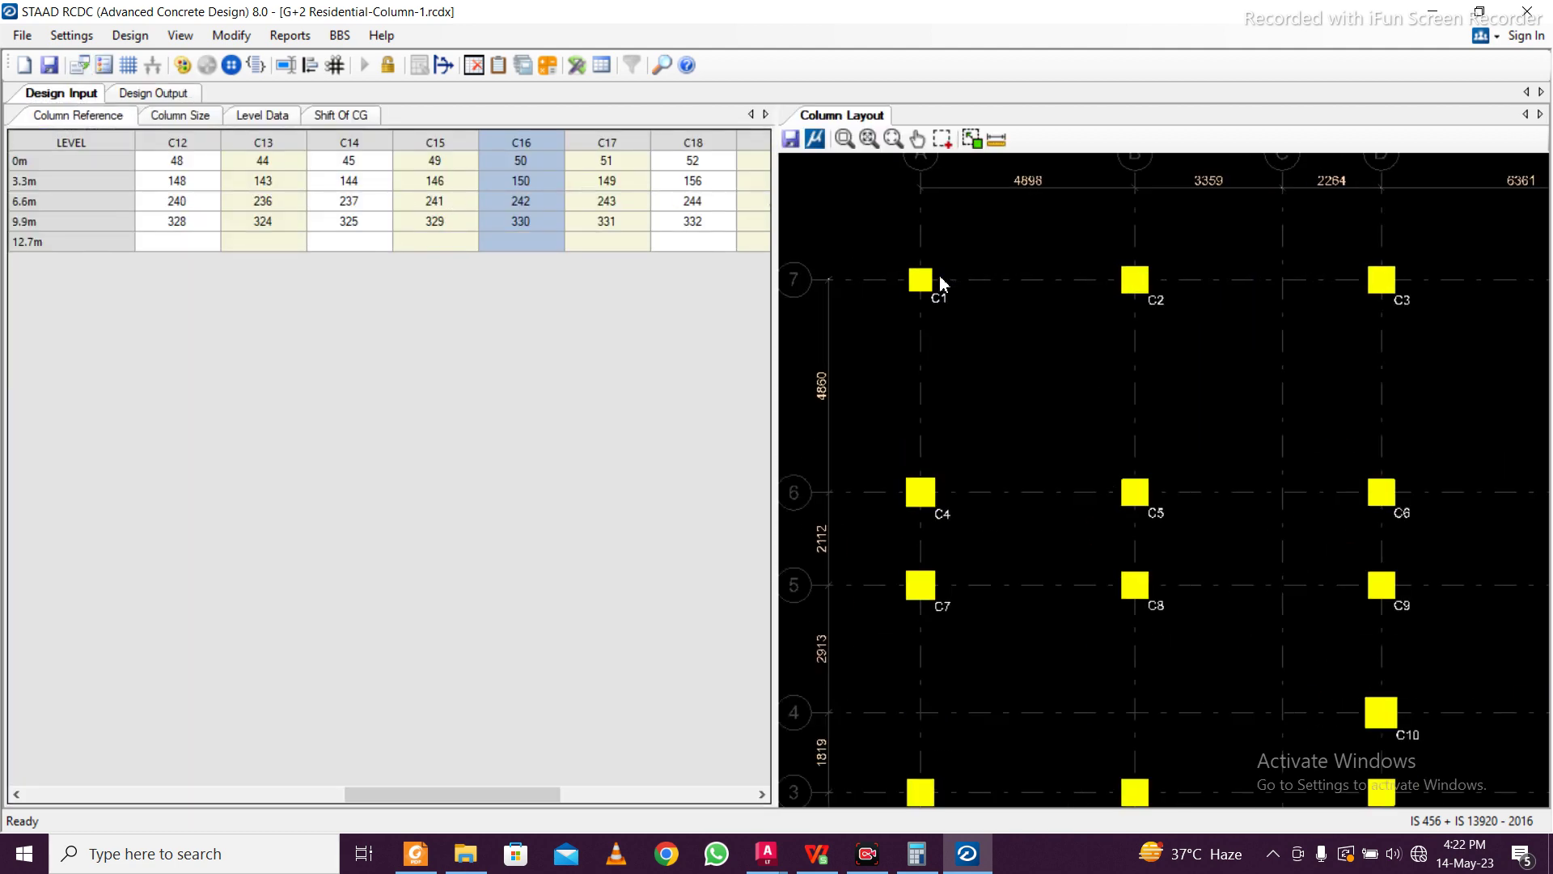
click(790, 140)
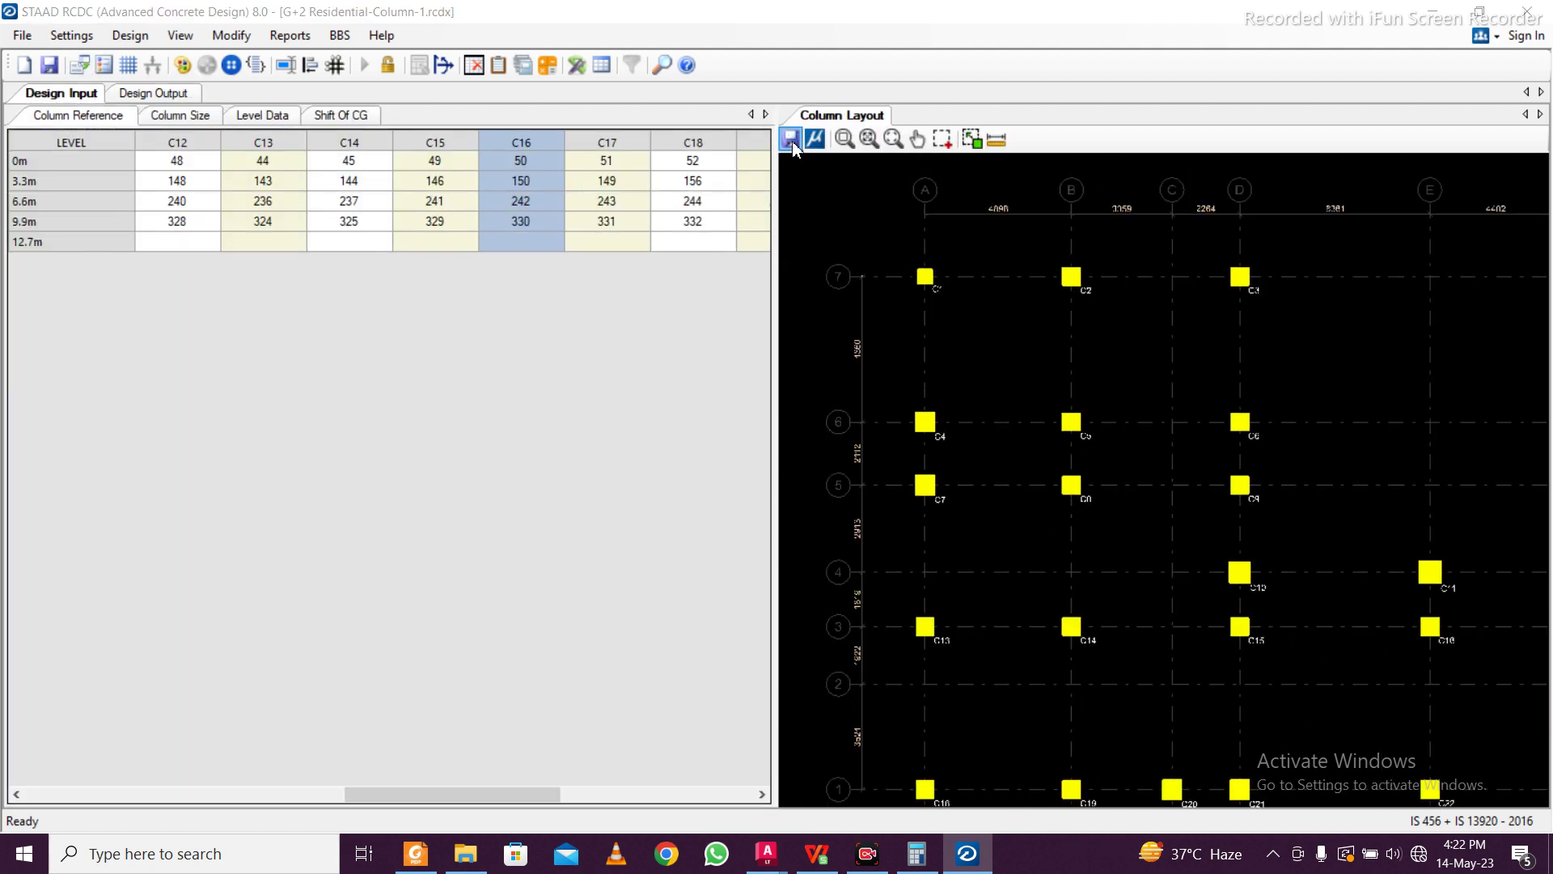
click(469, 198)
click(290, 364)
double_click(290, 367)
click(293, 367)
text(2)
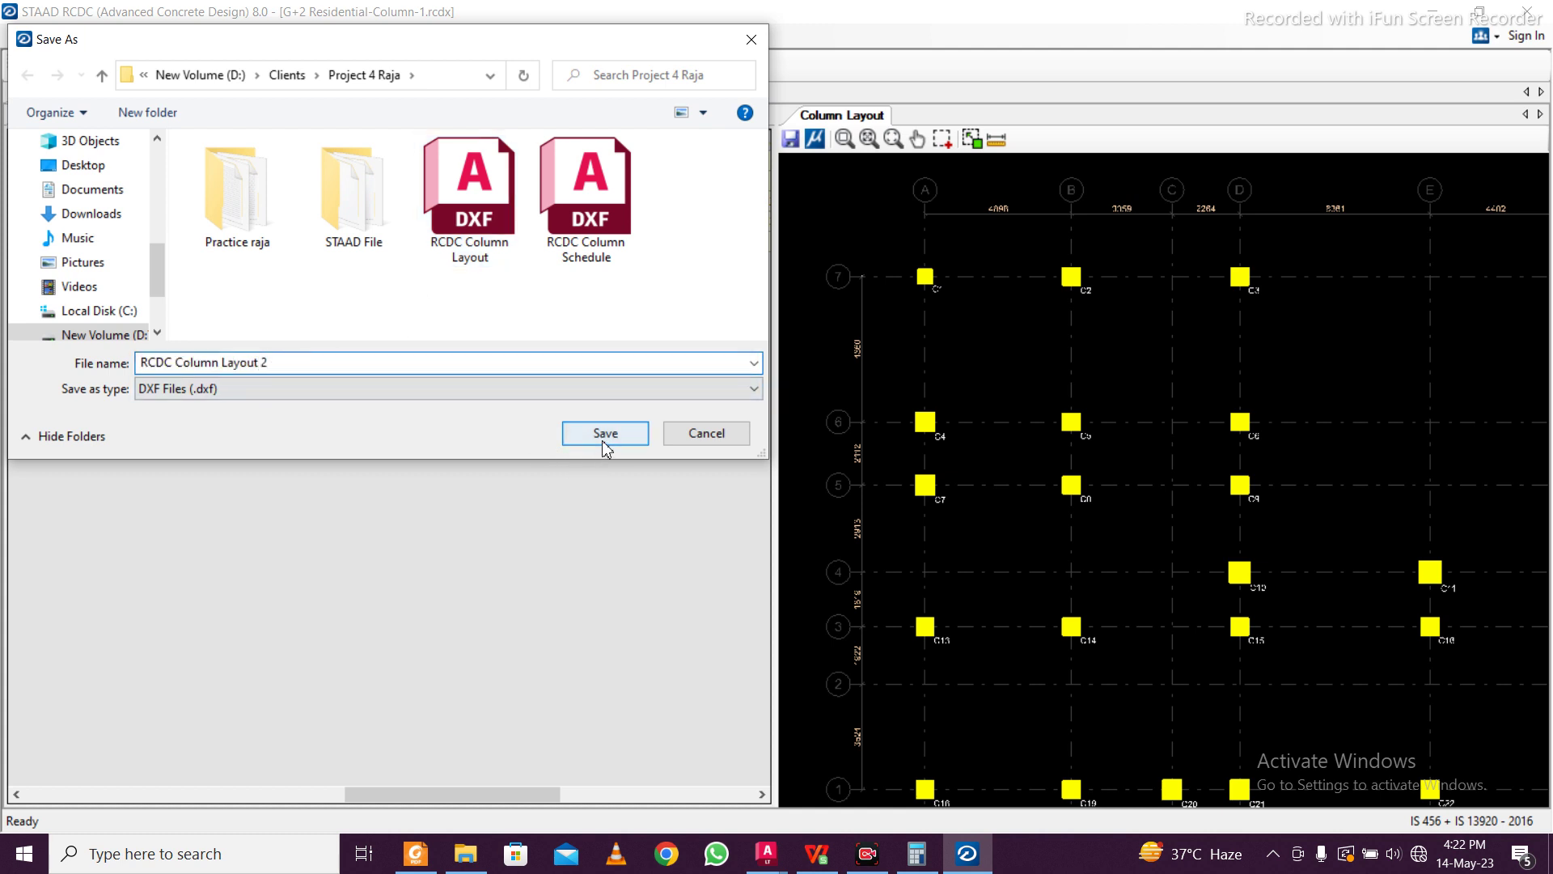
click(605, 434)
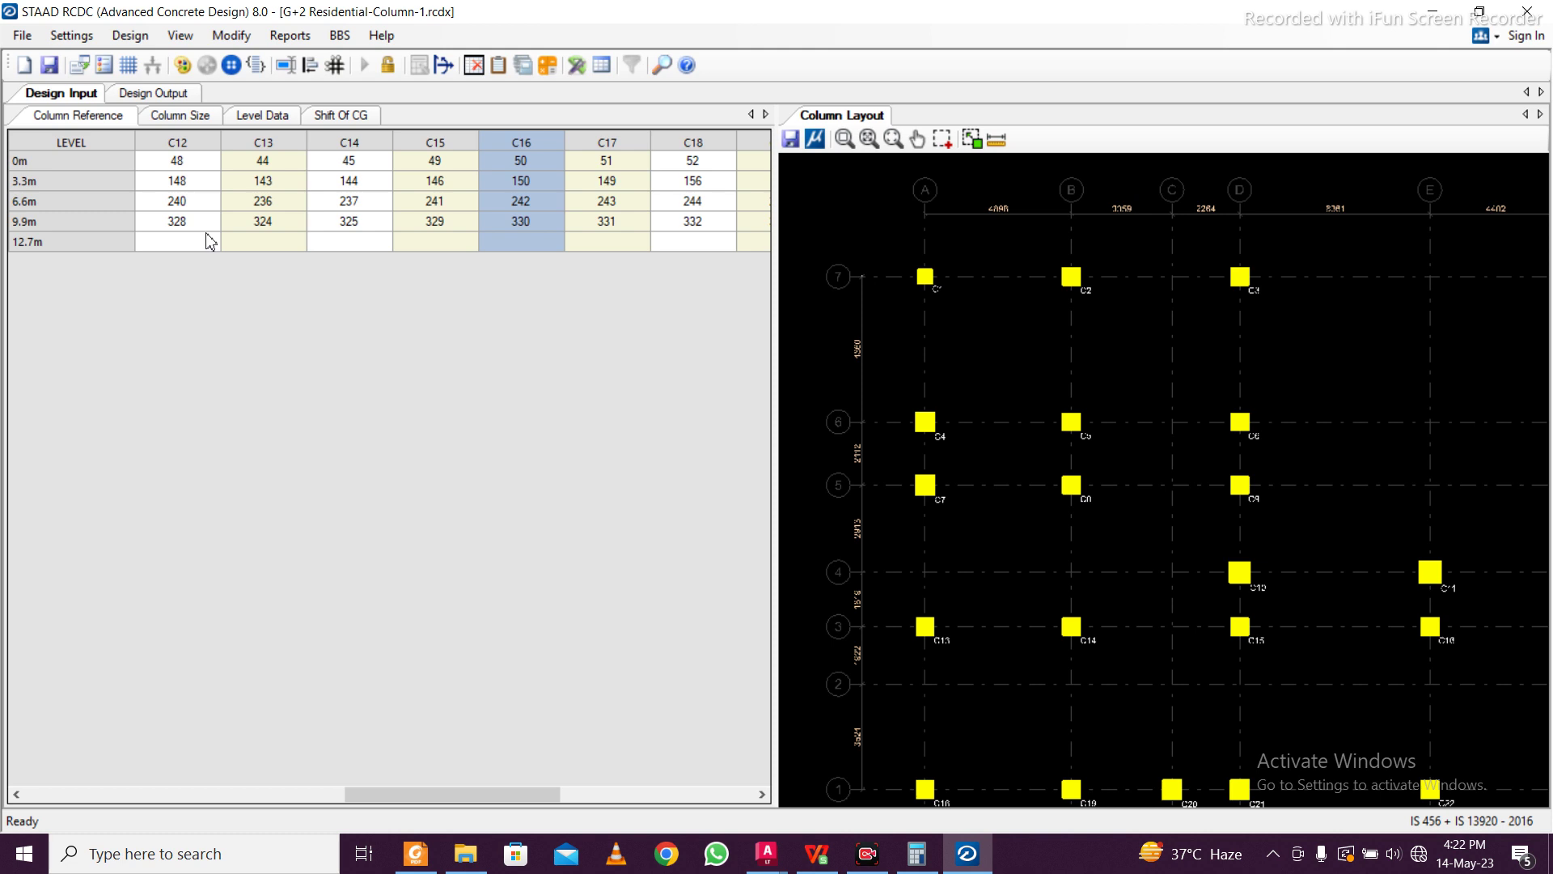
Create a pile cap design from the column project, accepting the STAAD Advanced Concrete Design license option
click(22, 36)
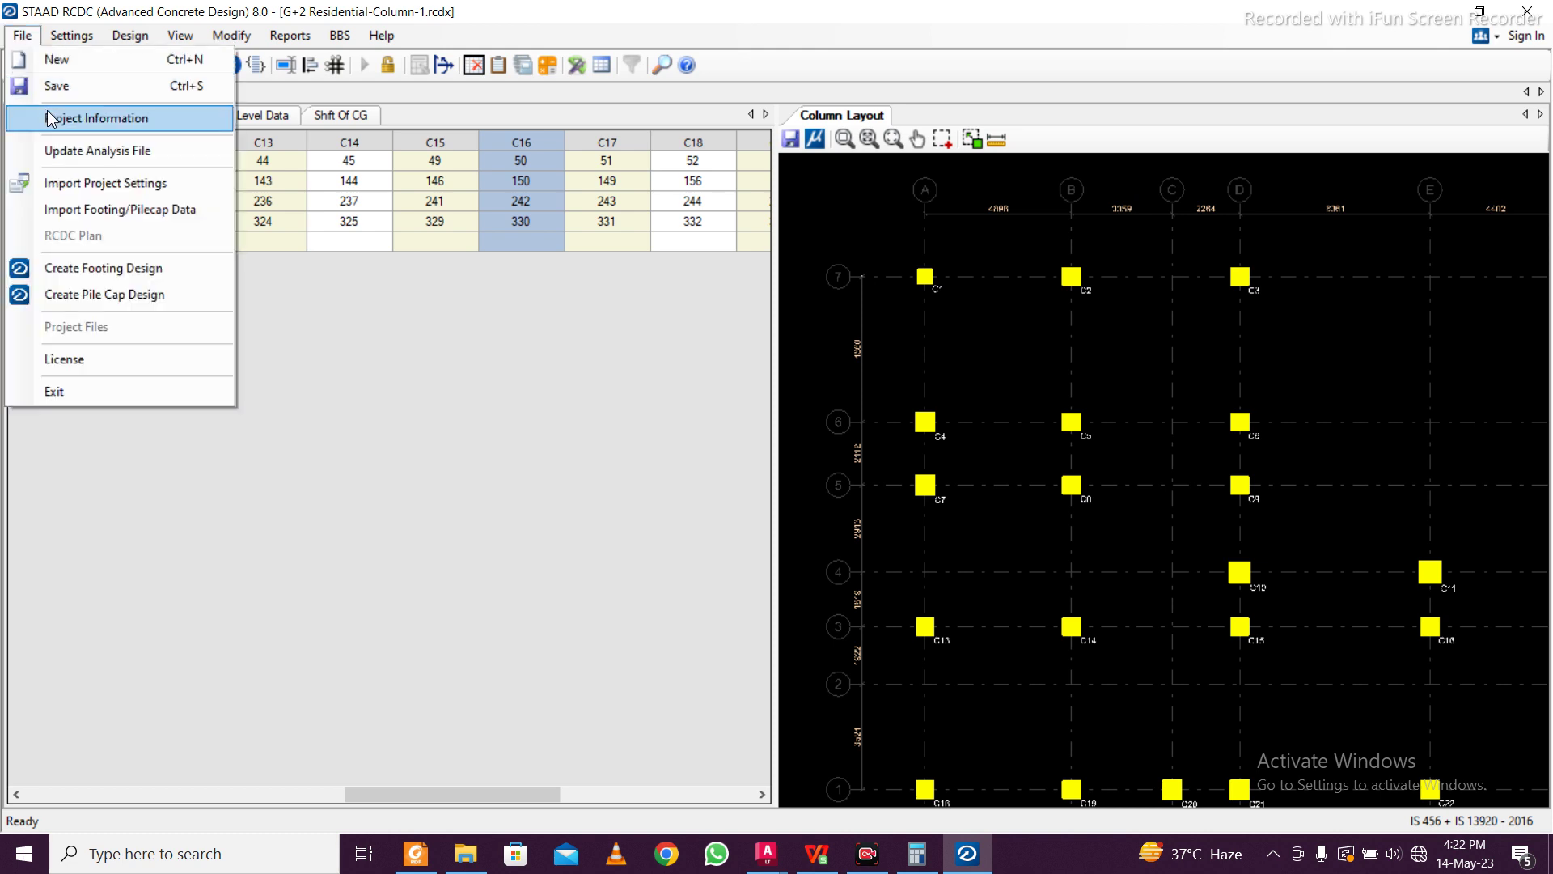
click(99, 292)
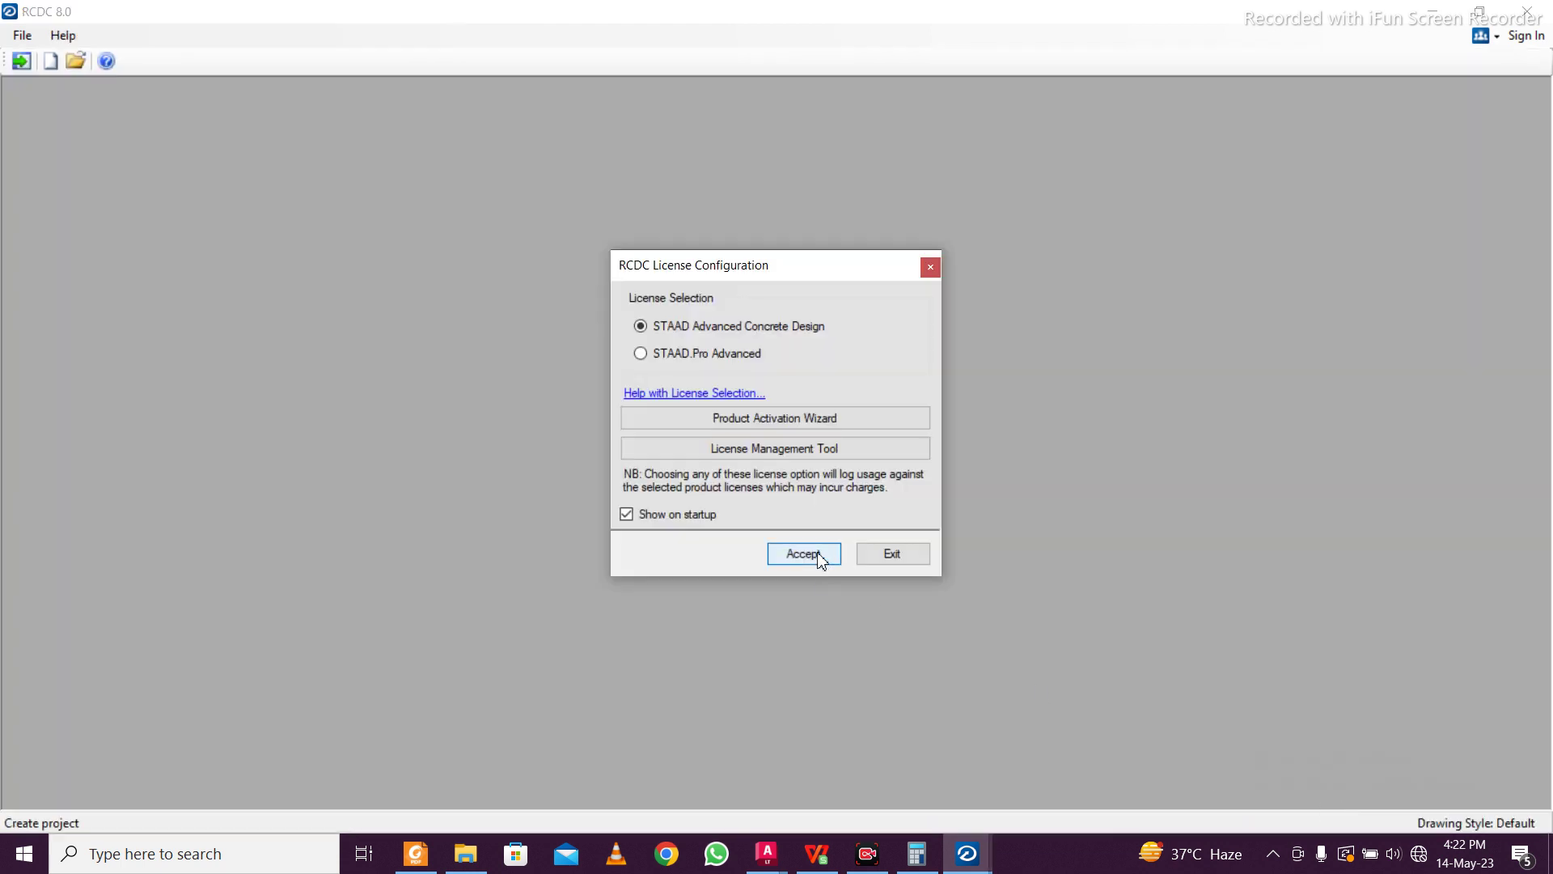
click(818, 556)
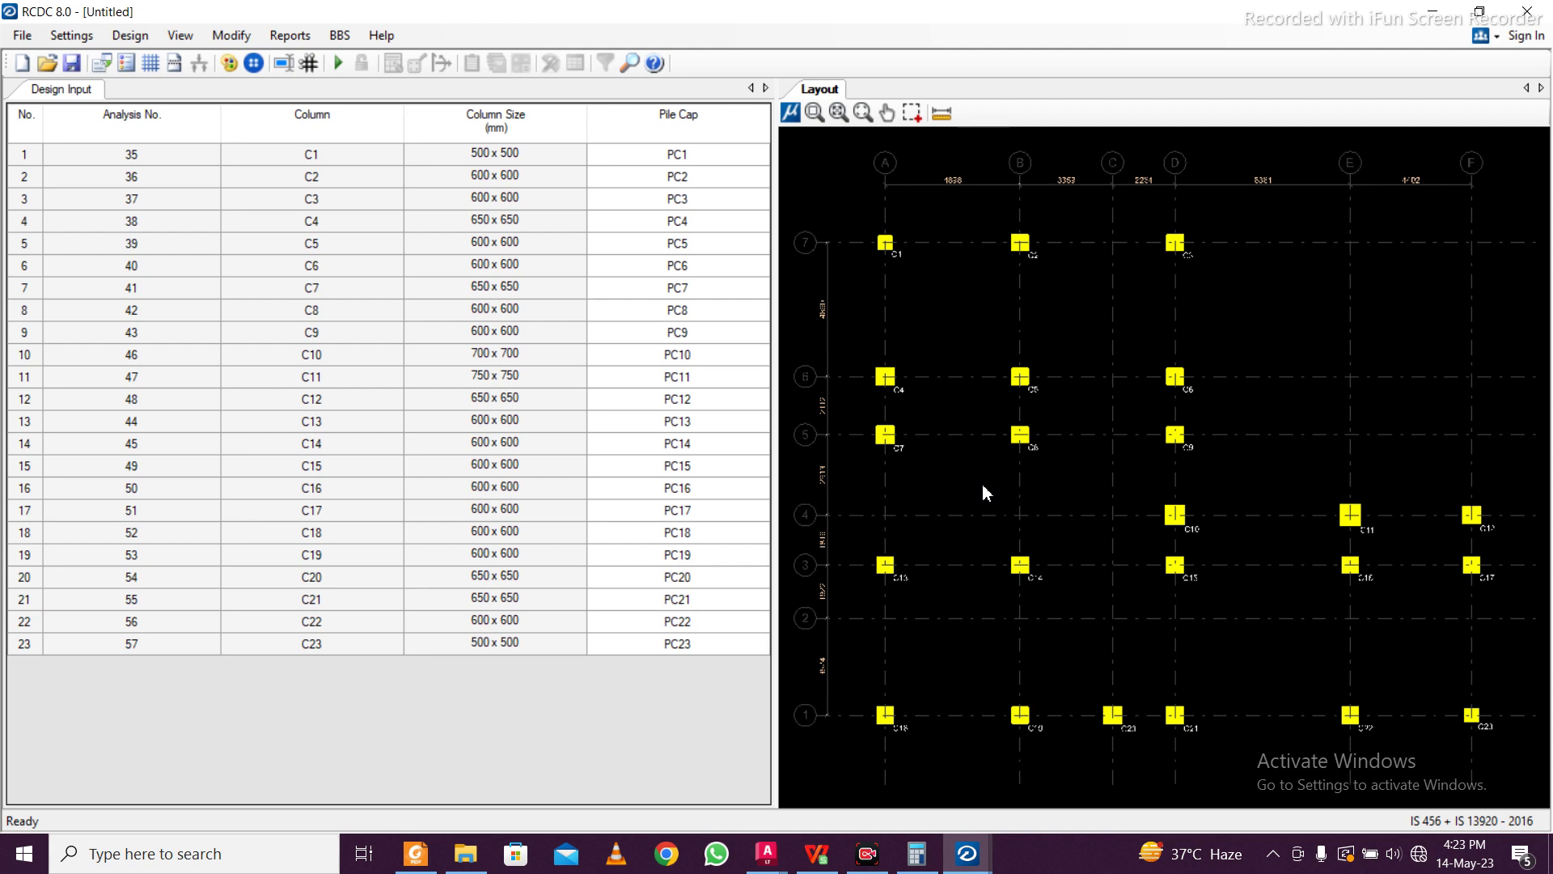
Review the pile cap project's general, detailing and drawing, and reinforcement settings without changing them
click(23, 35)
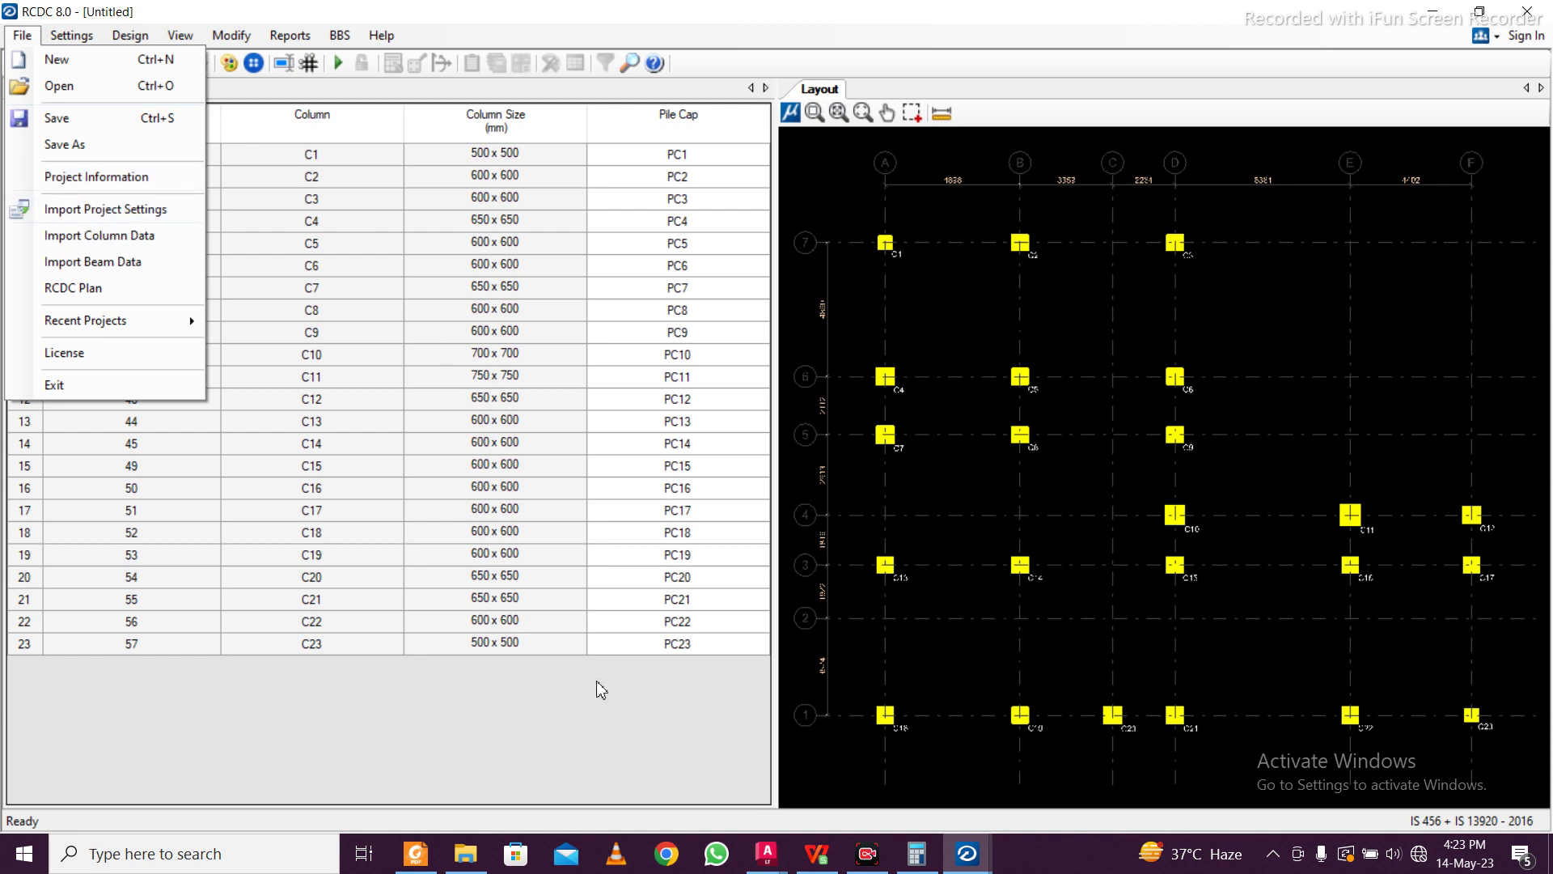
click(603, 716)
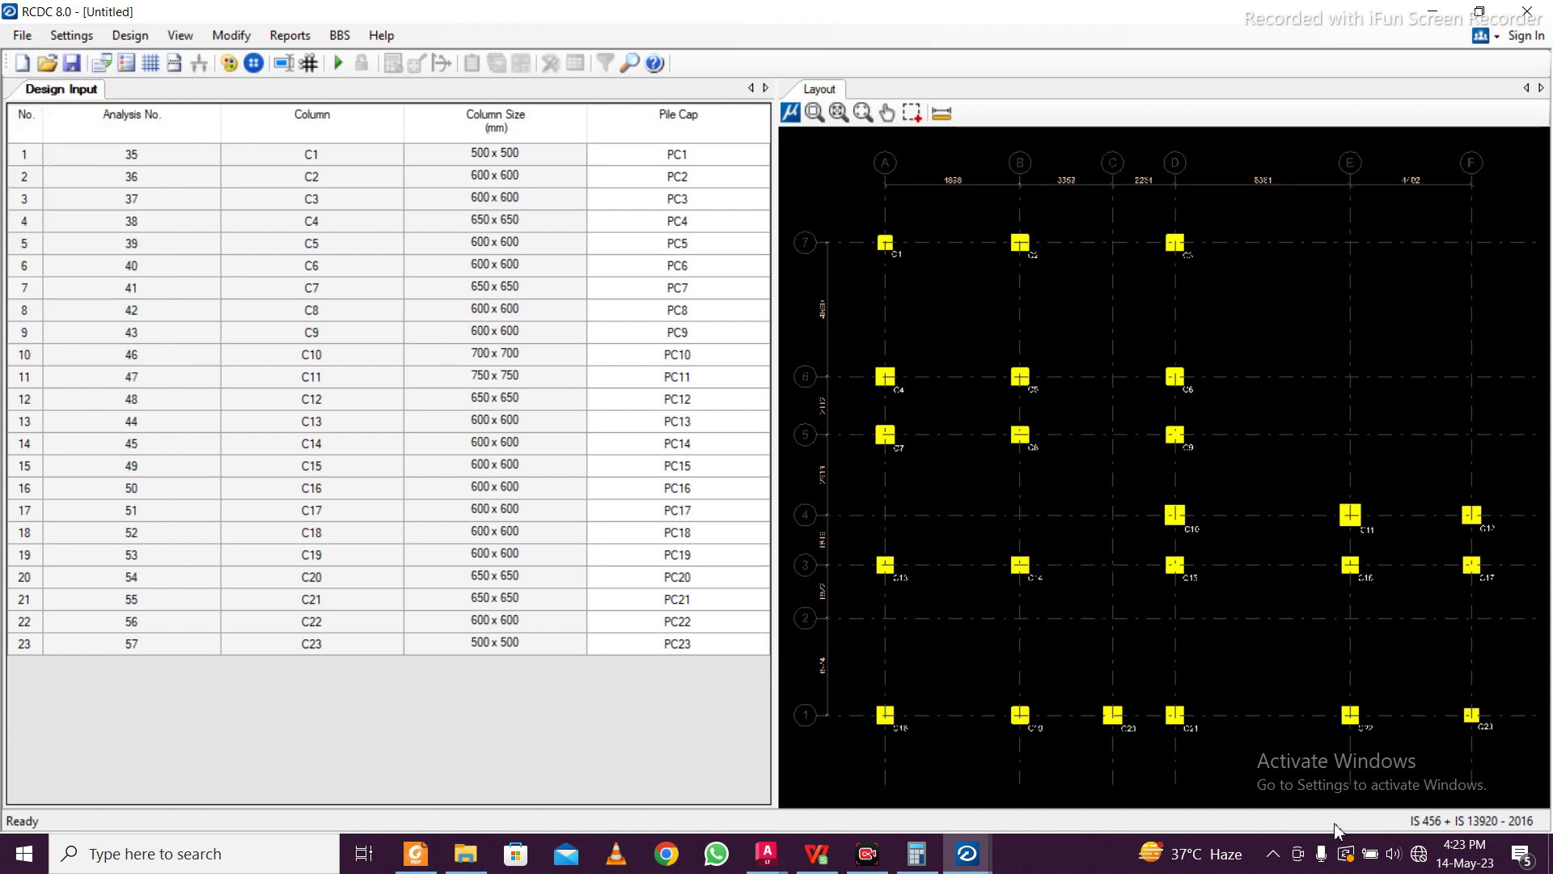
click(91, 35)
click(125, 59)
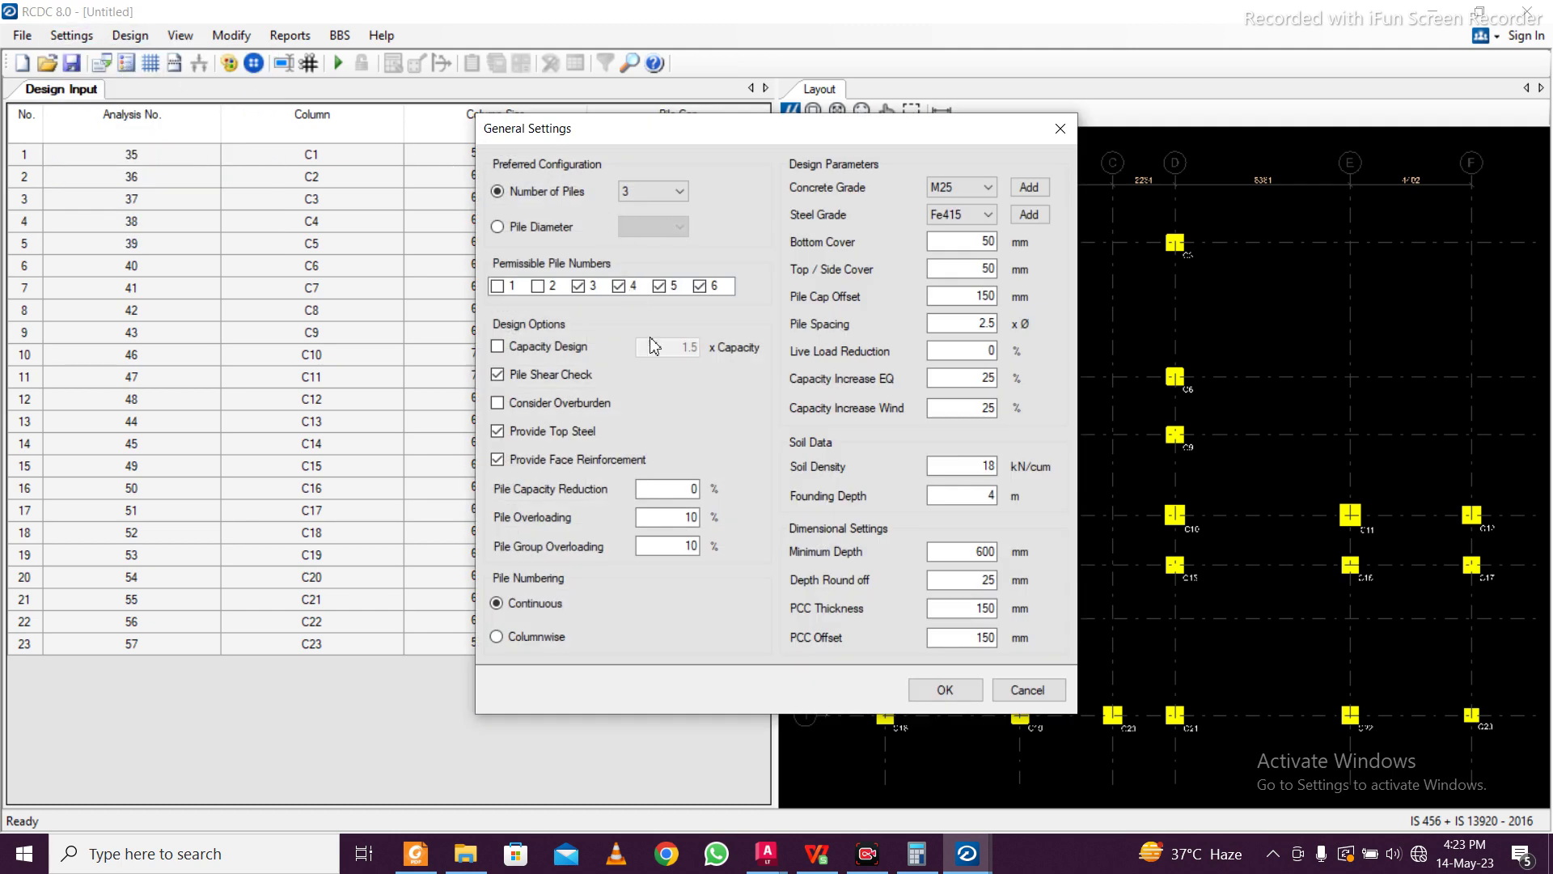
click(1060, 129)
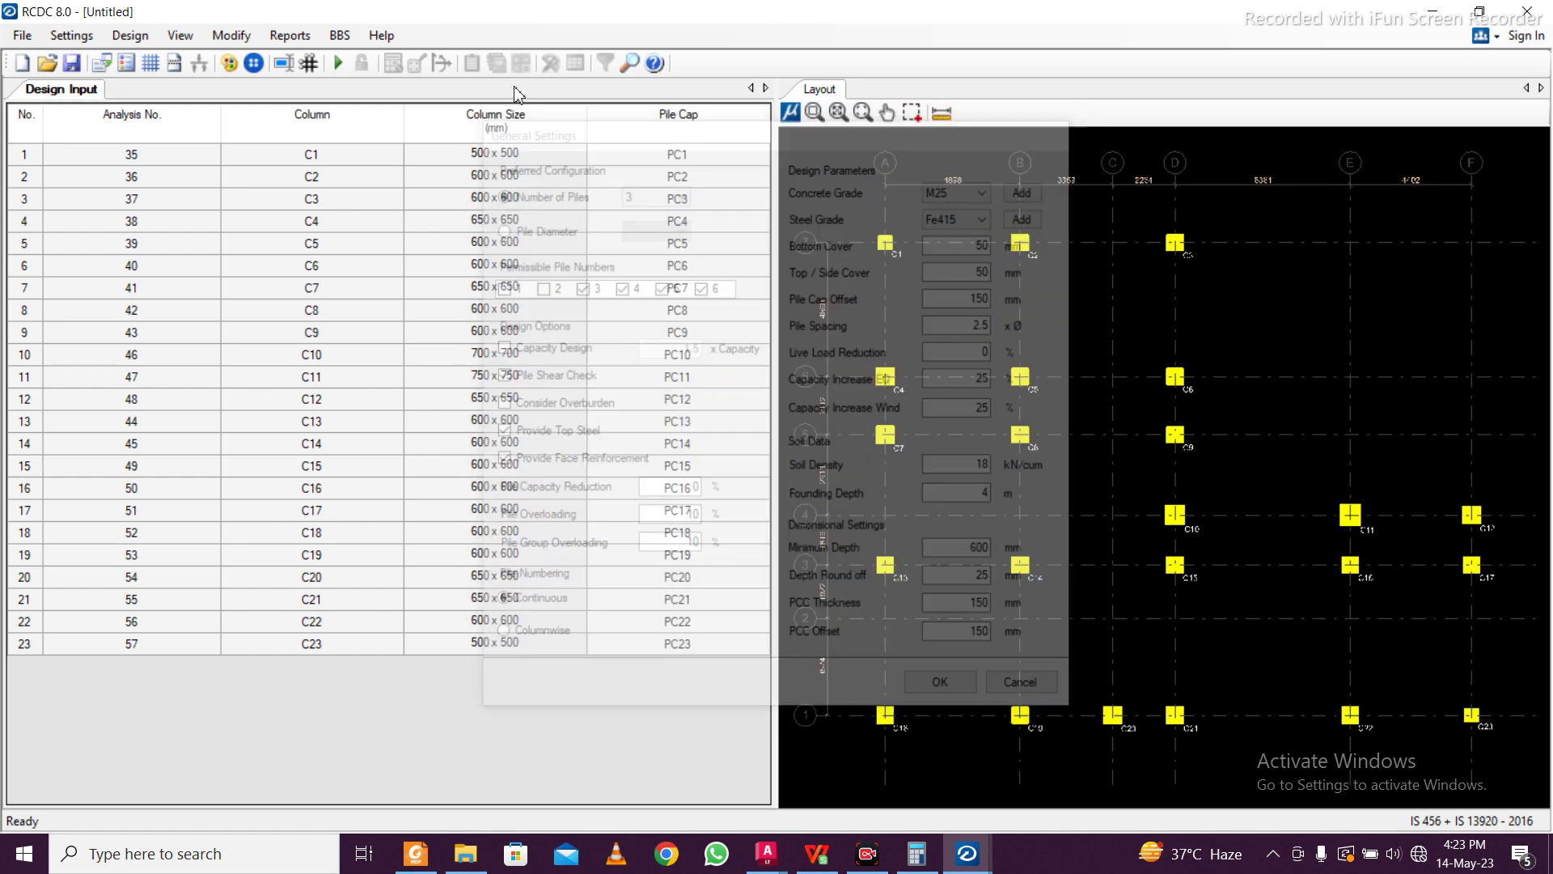
click(78, 37)
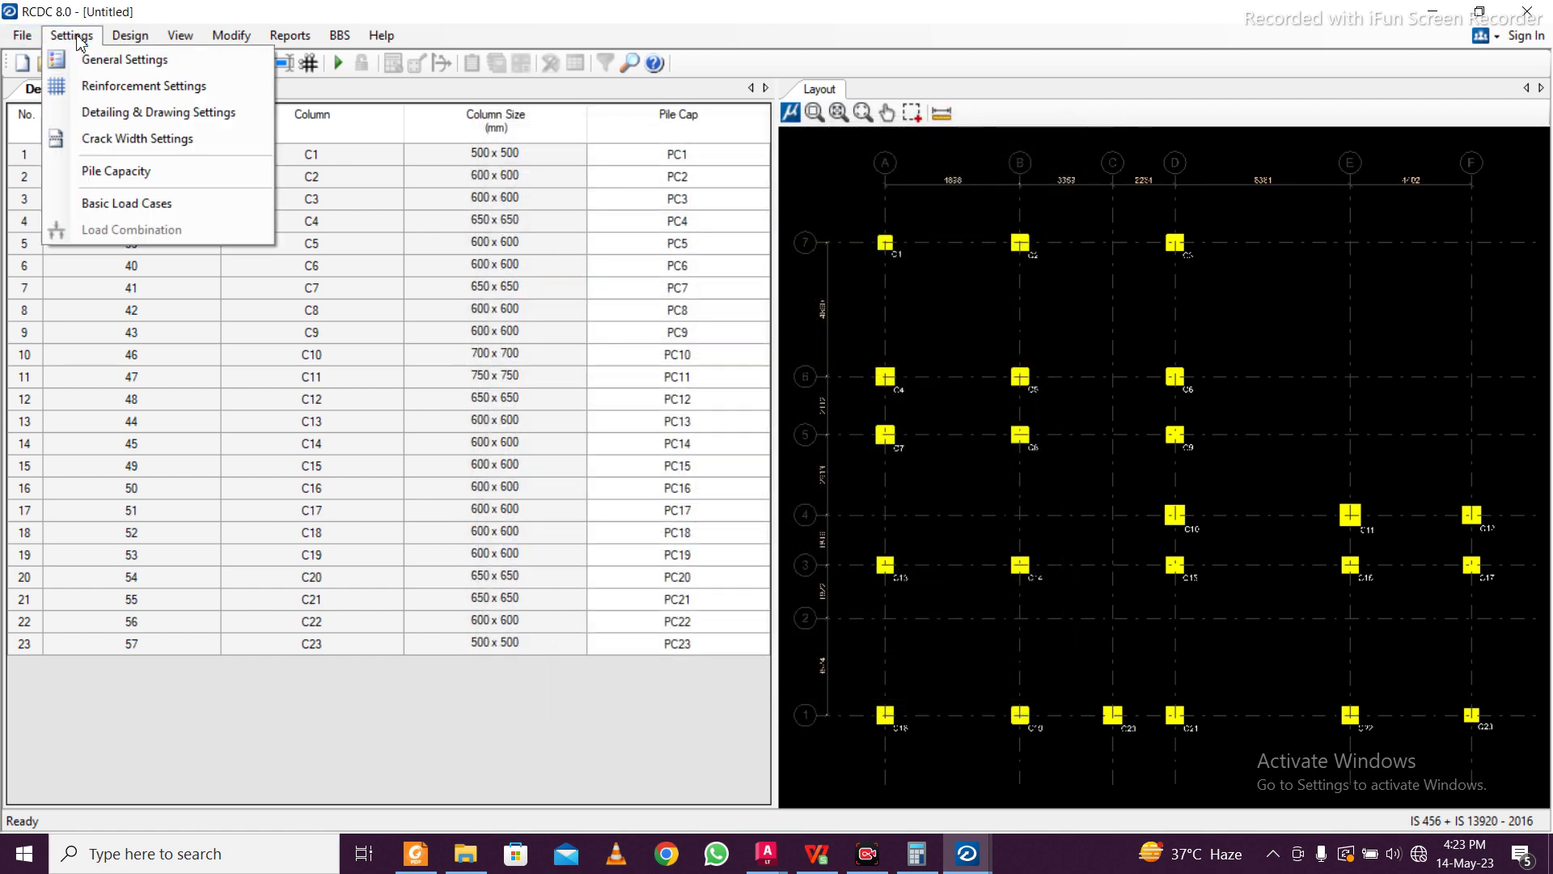
click(156, 112)
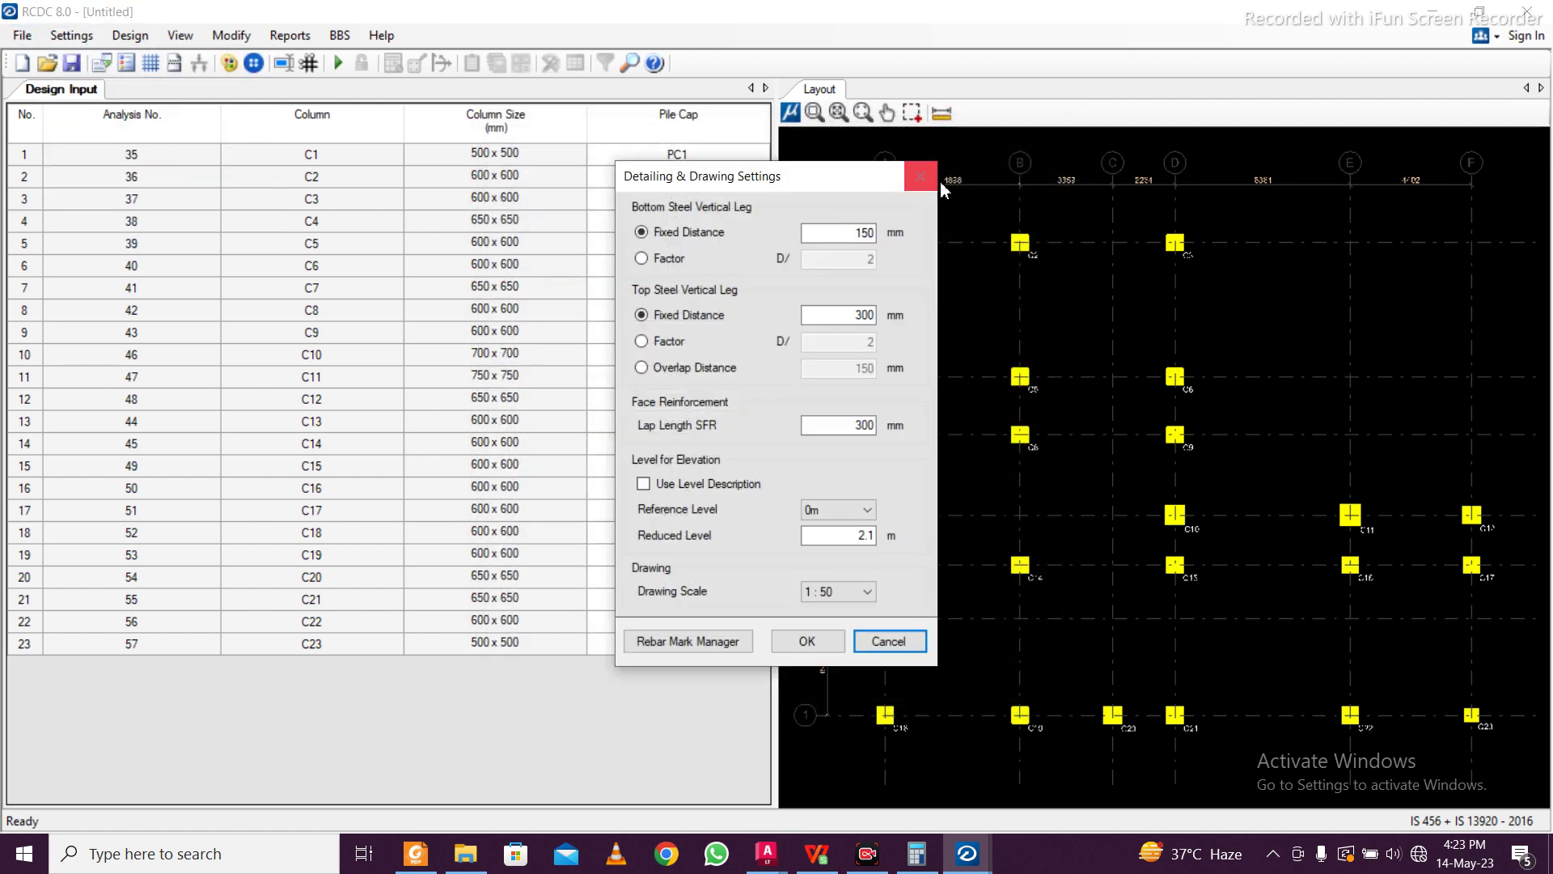
click(919, 176)
click(71, 36)
click(115, 91)
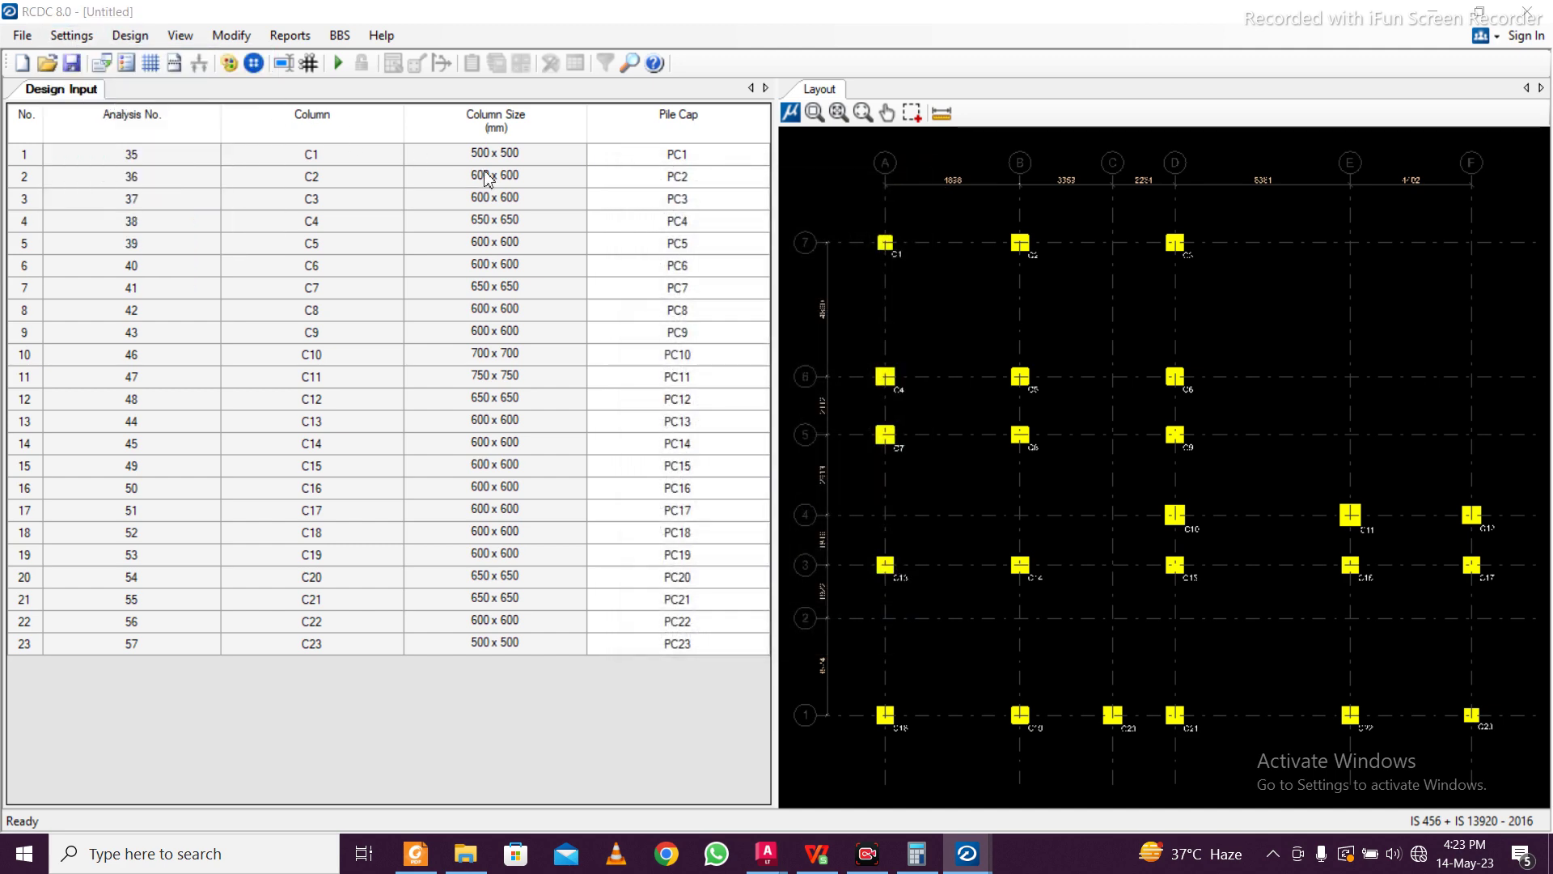
click(1033, 185)
Open the Pile Capacity table, then switch to File Explorer and open the Soil Test Report PDF from the project folder
click(72, 36)
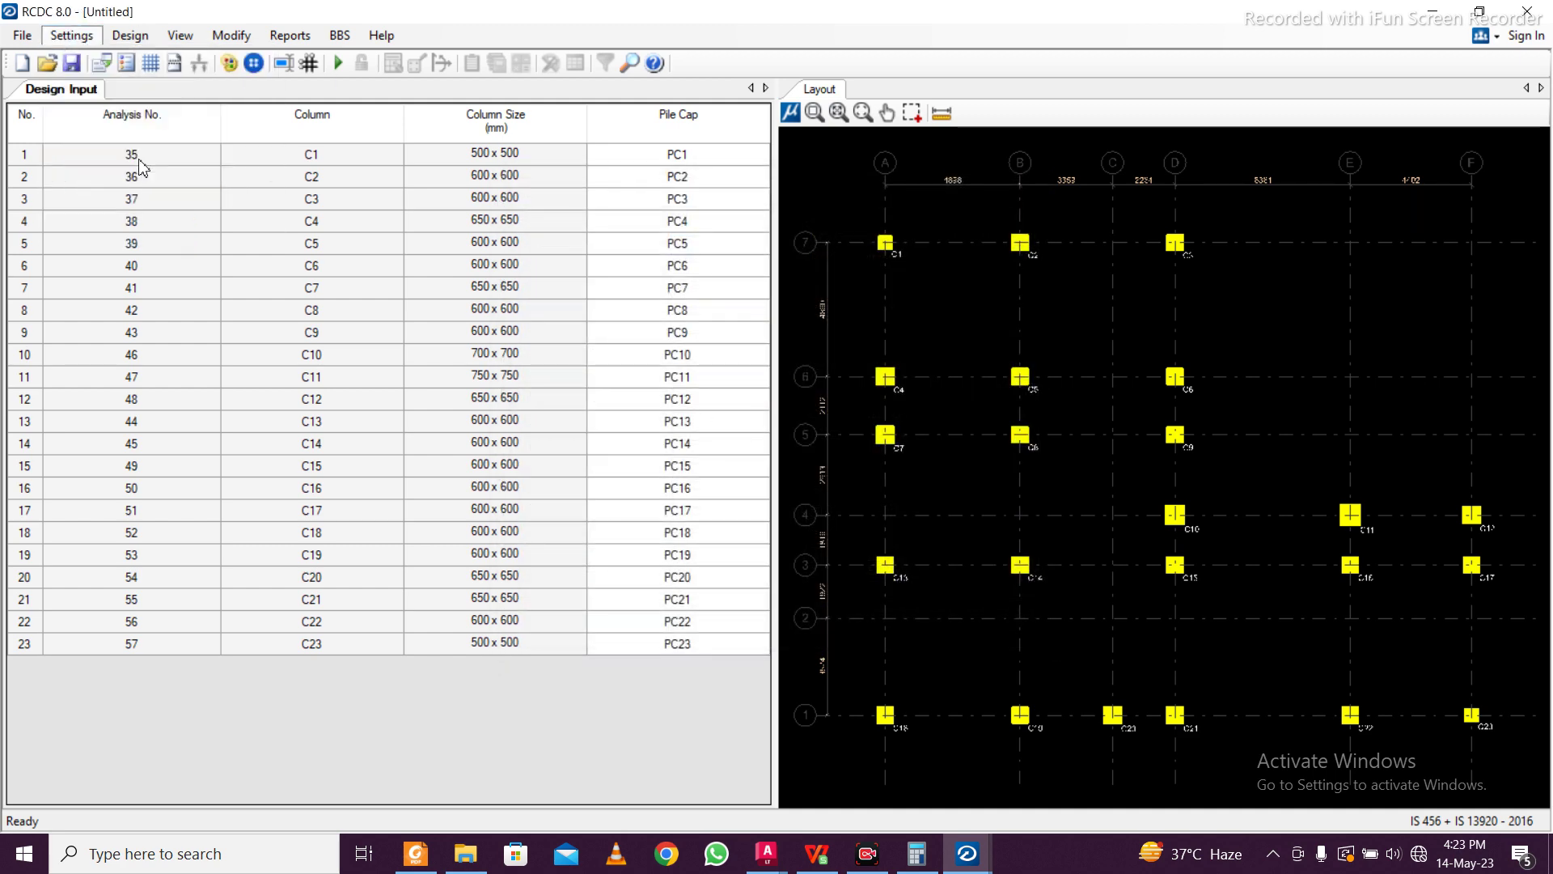
click(144, 169)
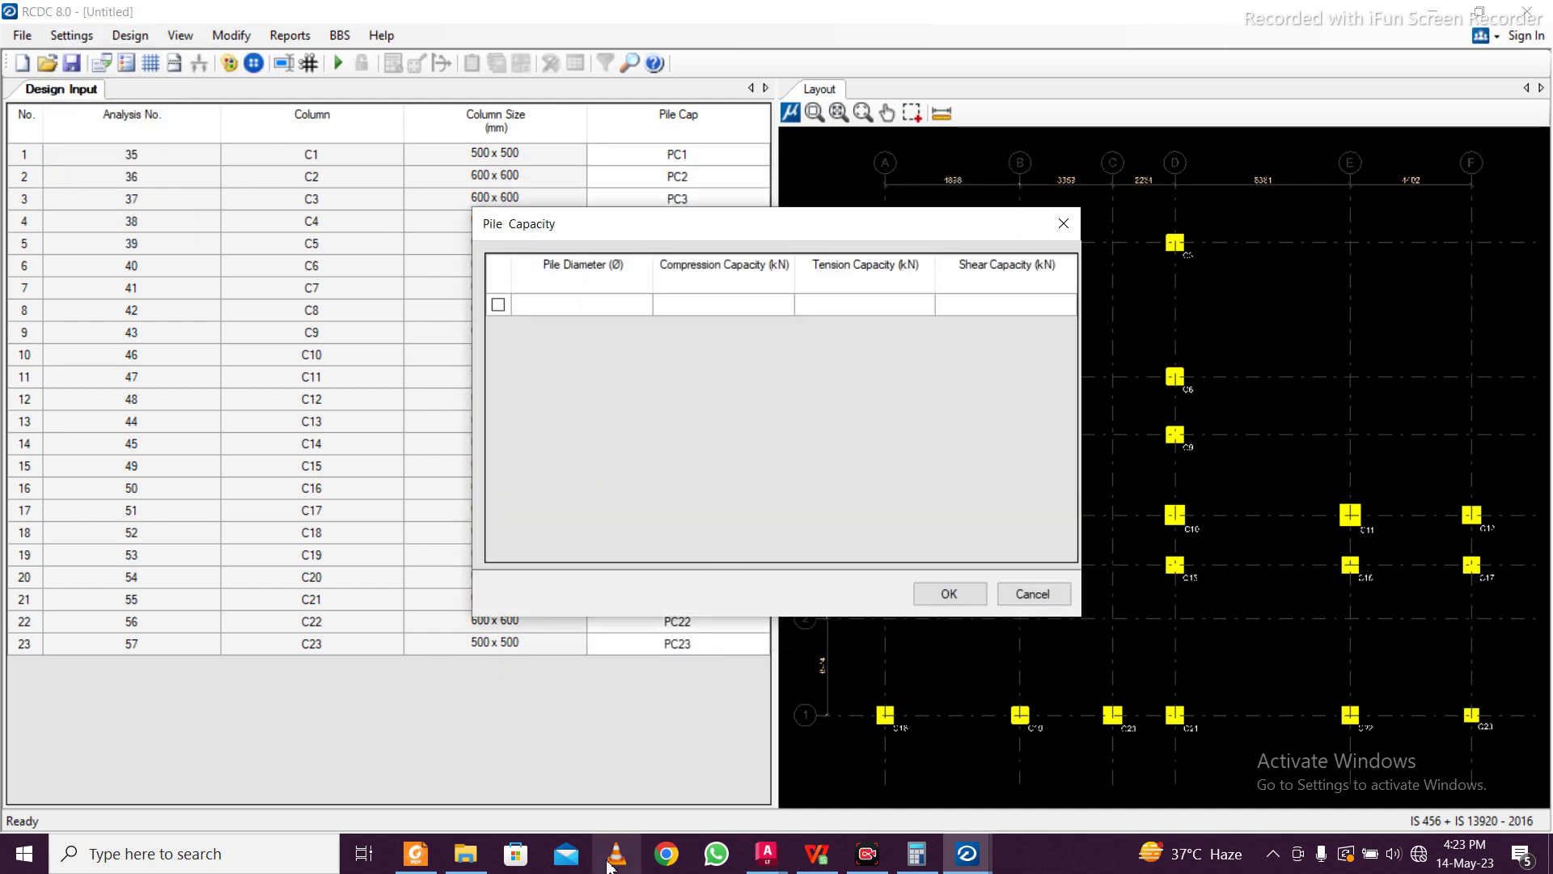
click(478, 856)
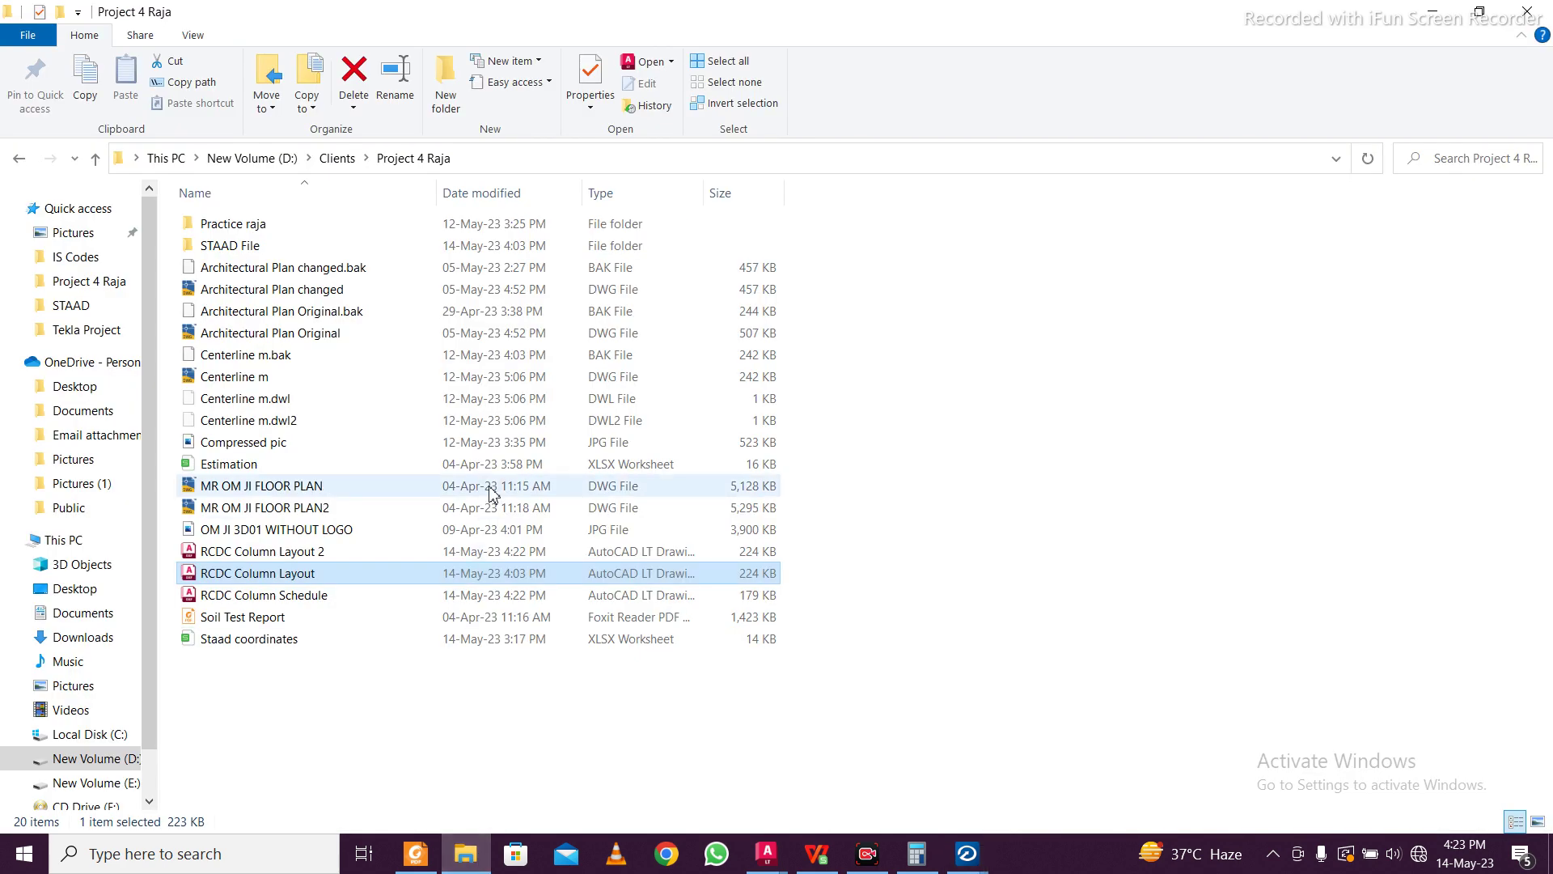
double_click(474, 618)
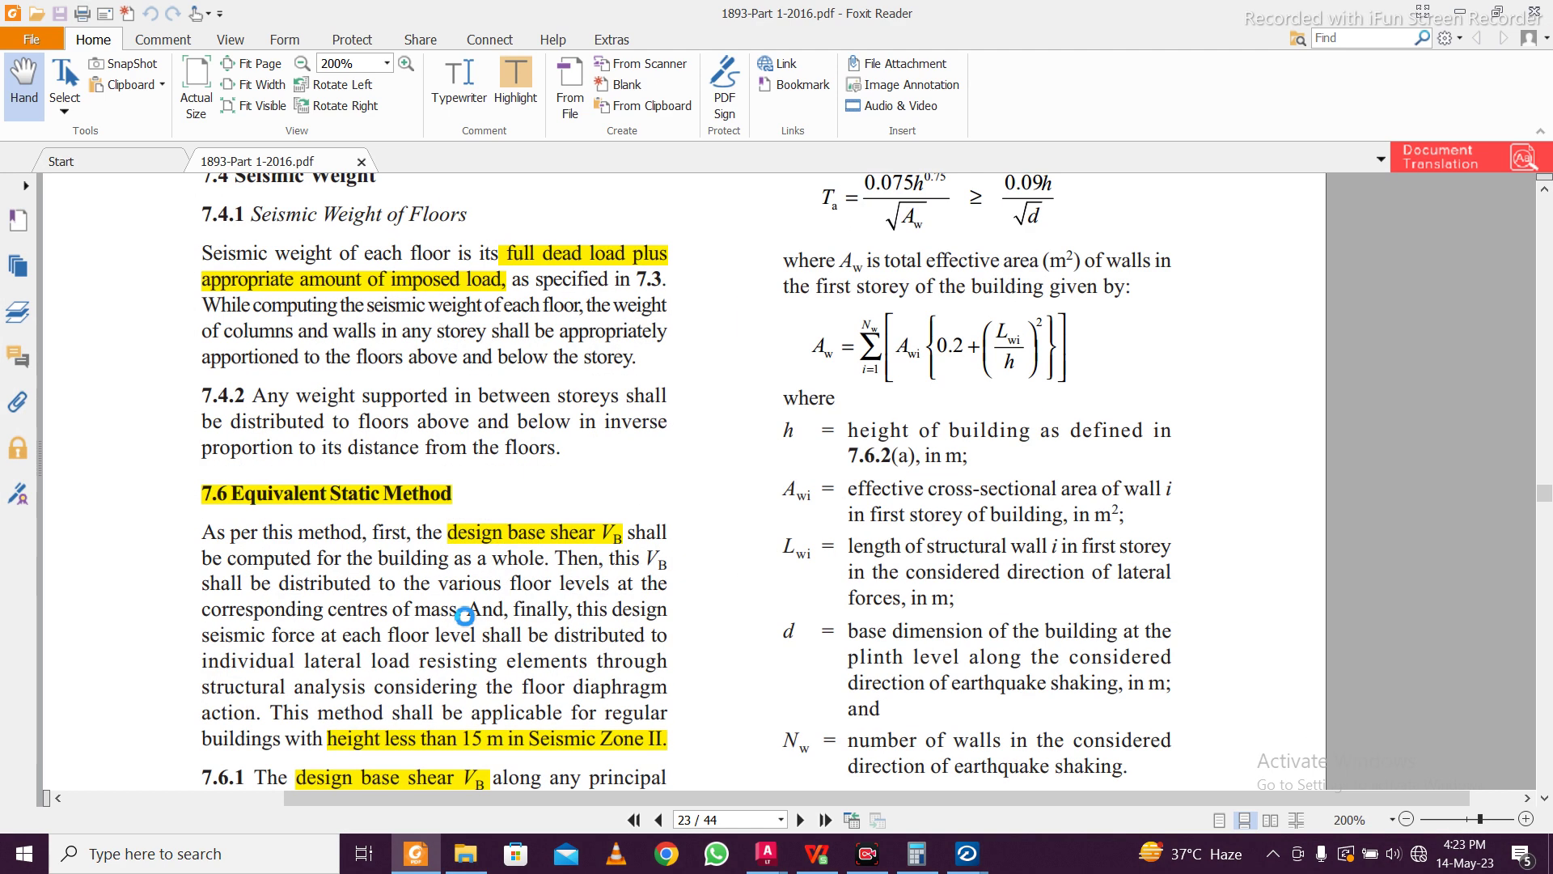
Find Table 10 with the pile load capacities in the Soil Test Report, then switch to RCDC and enter a pile diameter of 500
scroll(537, 522, up, 1)
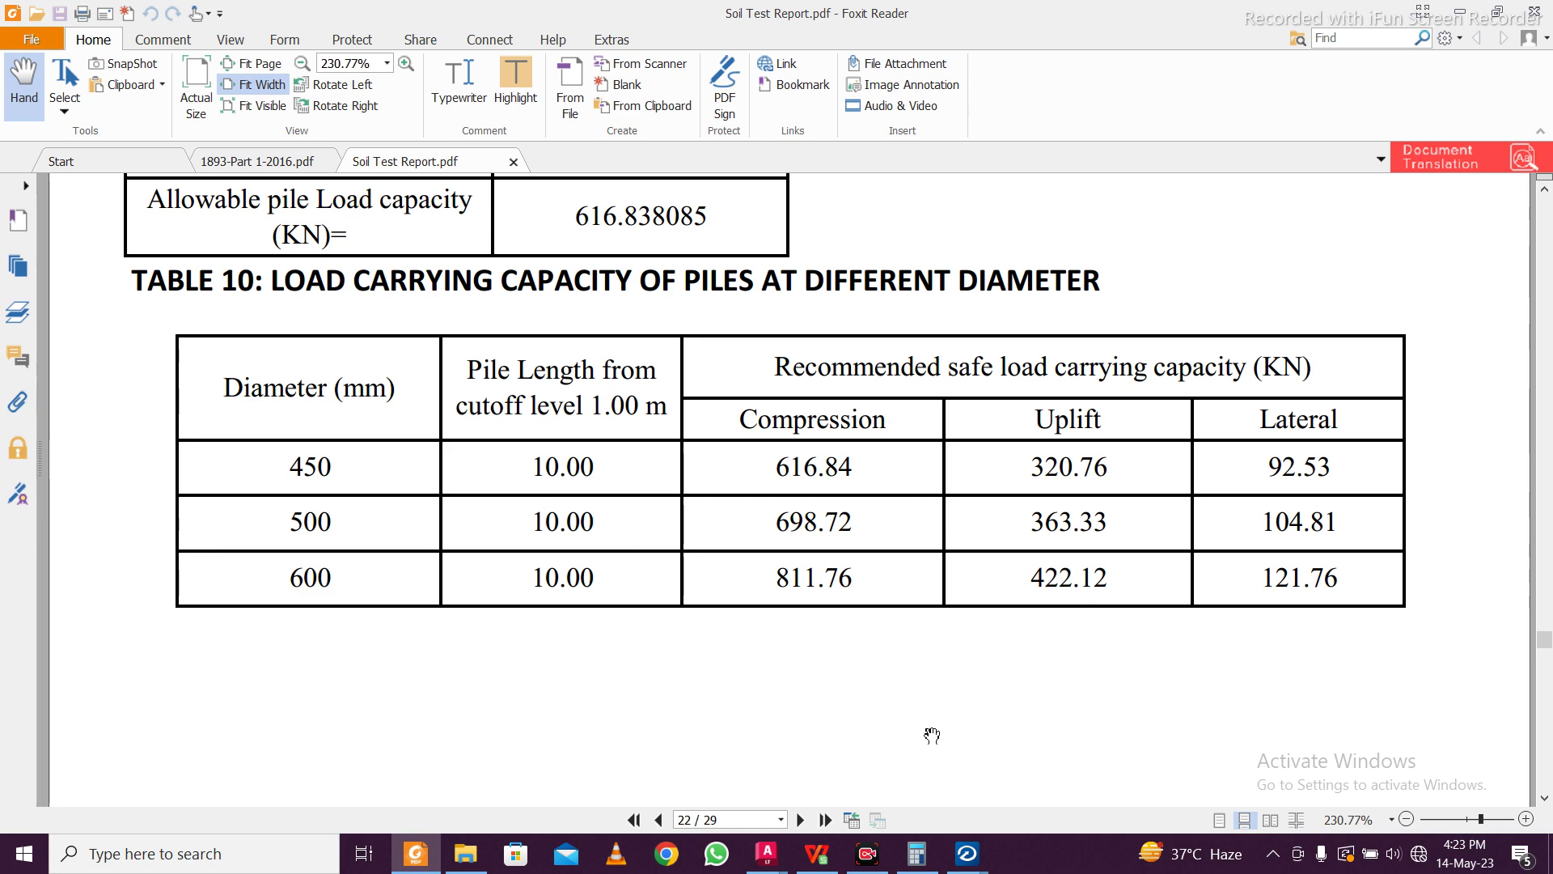
click(977, 865)
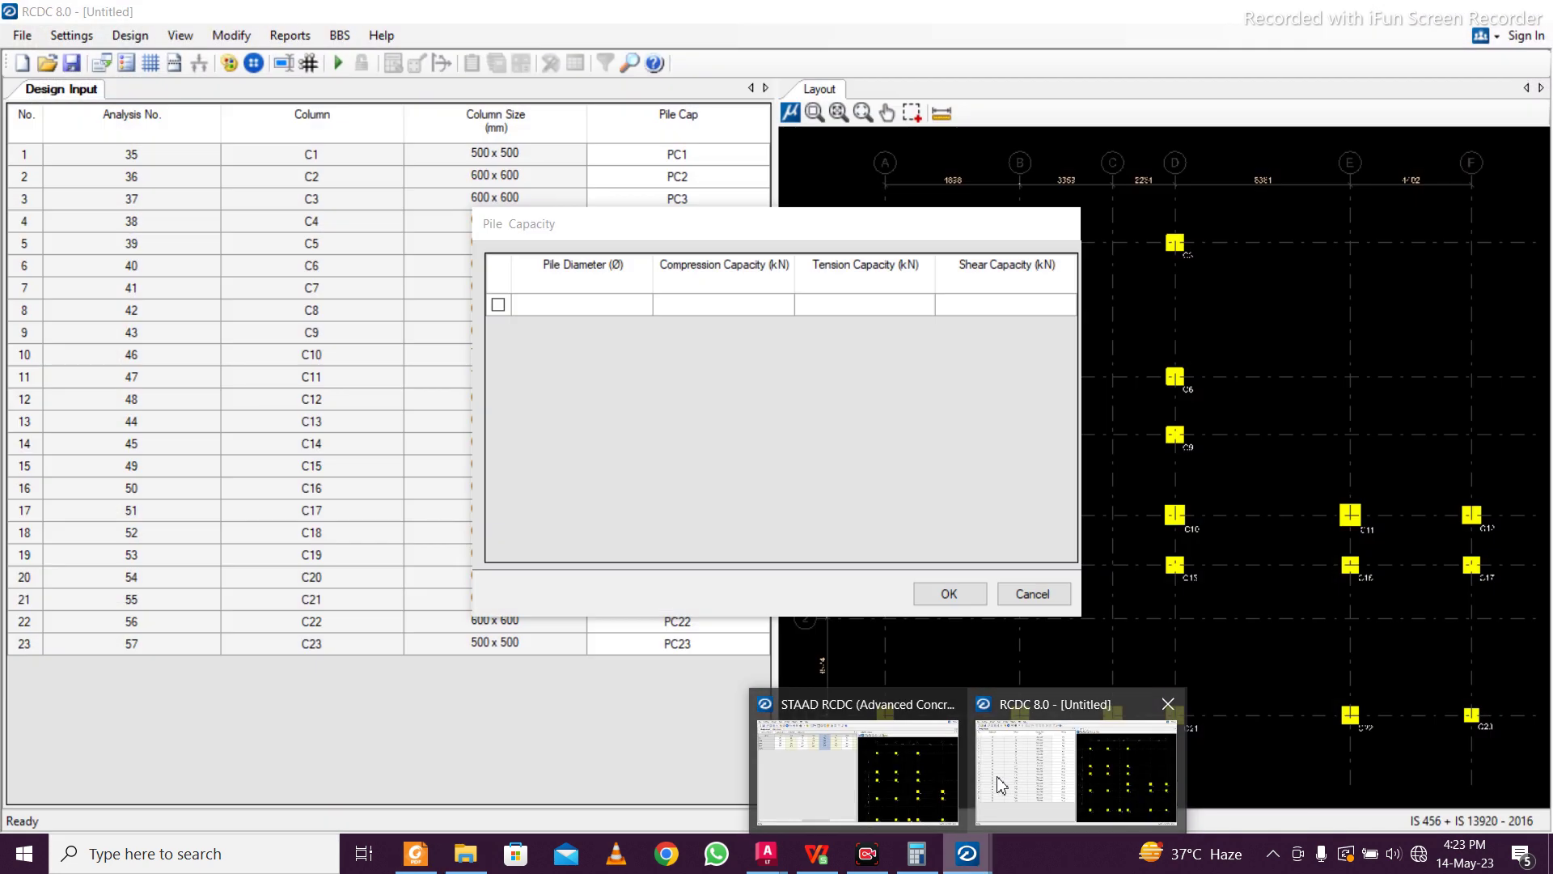
mouse_move(921, 785)
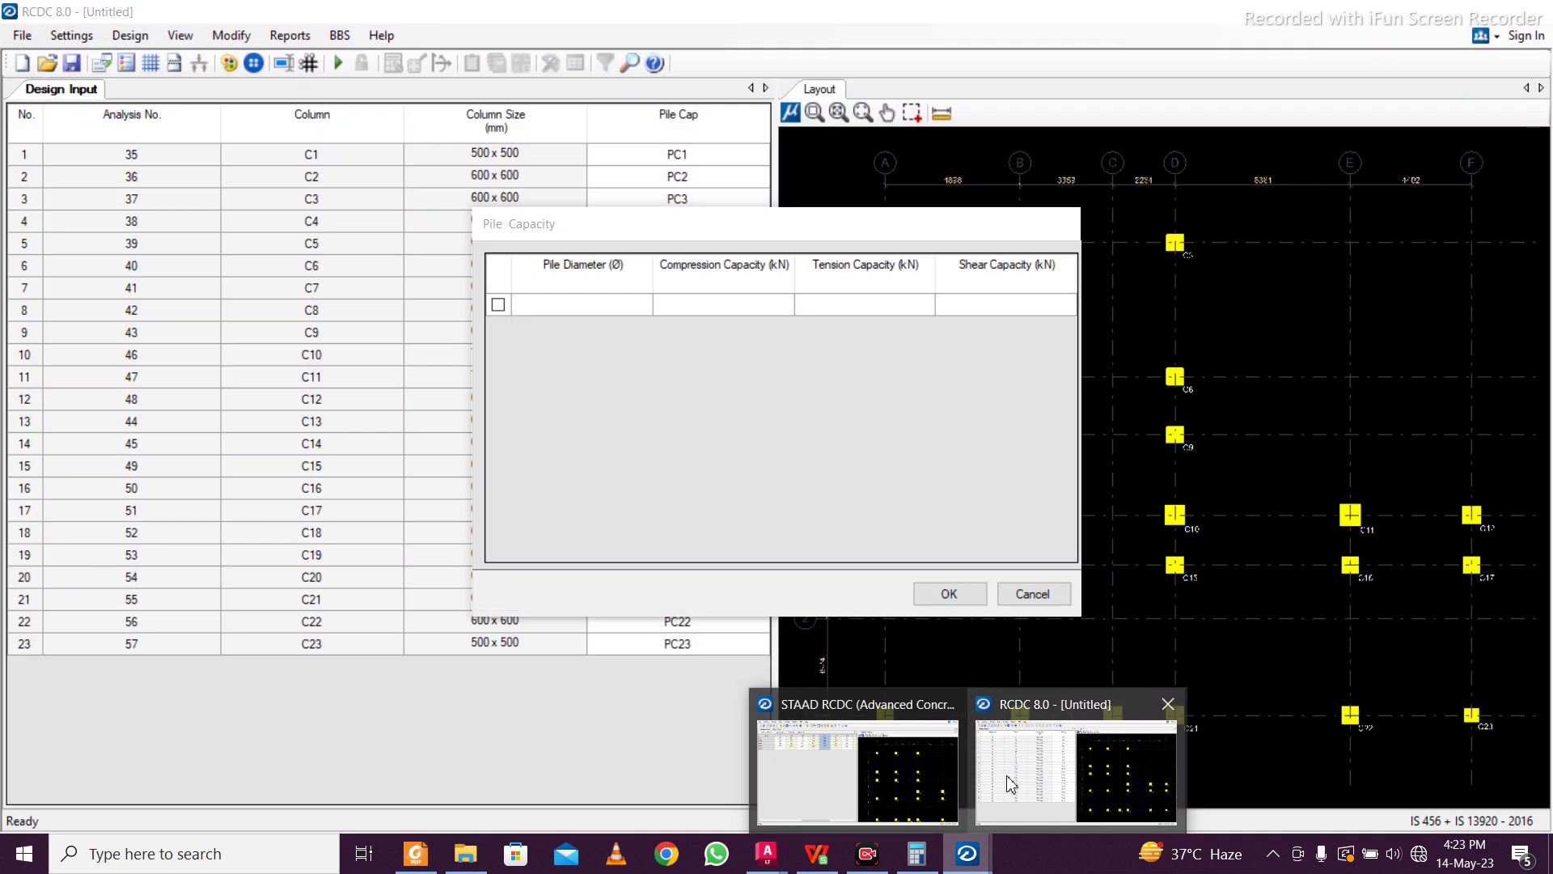
click(1007, 781)
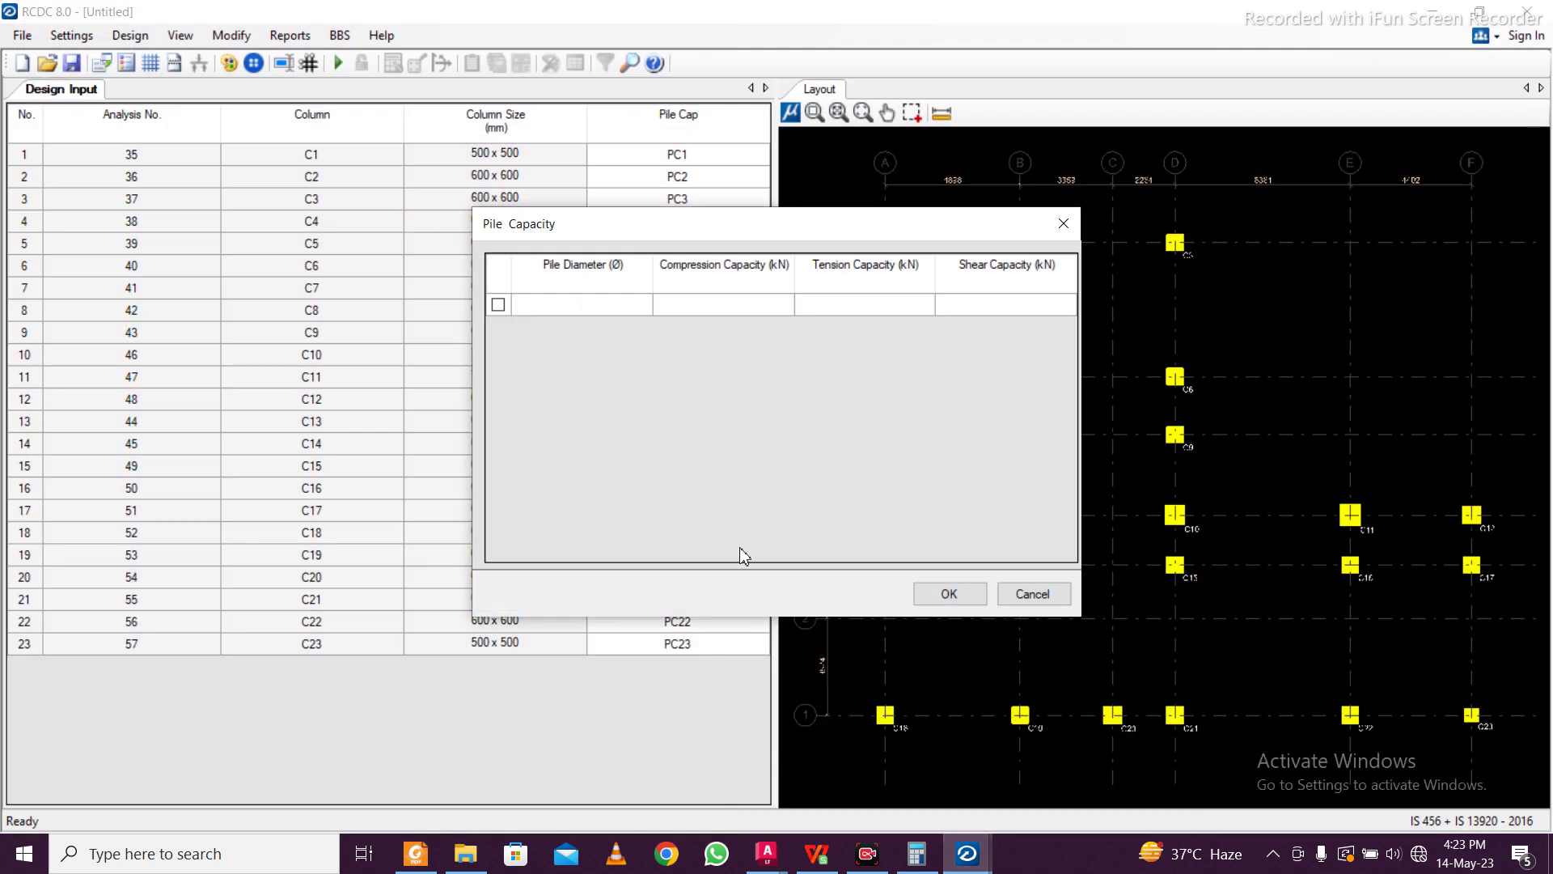
text(500)
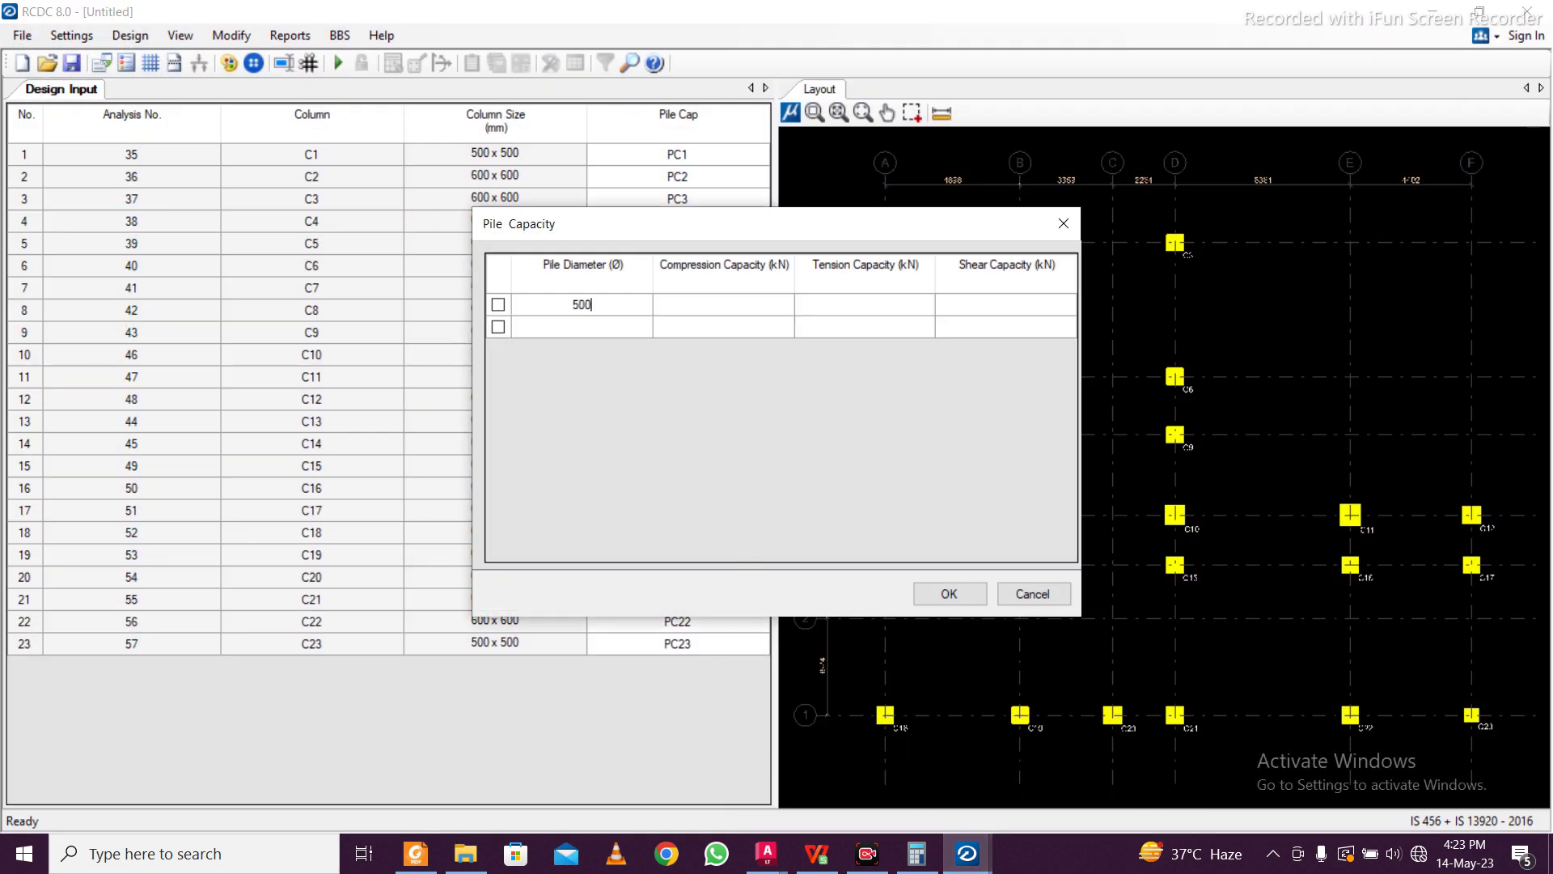
Look up the 500 mm pile's compression value in the soil report and enter a compression capacity of 698.7 kN
click(756, 311)
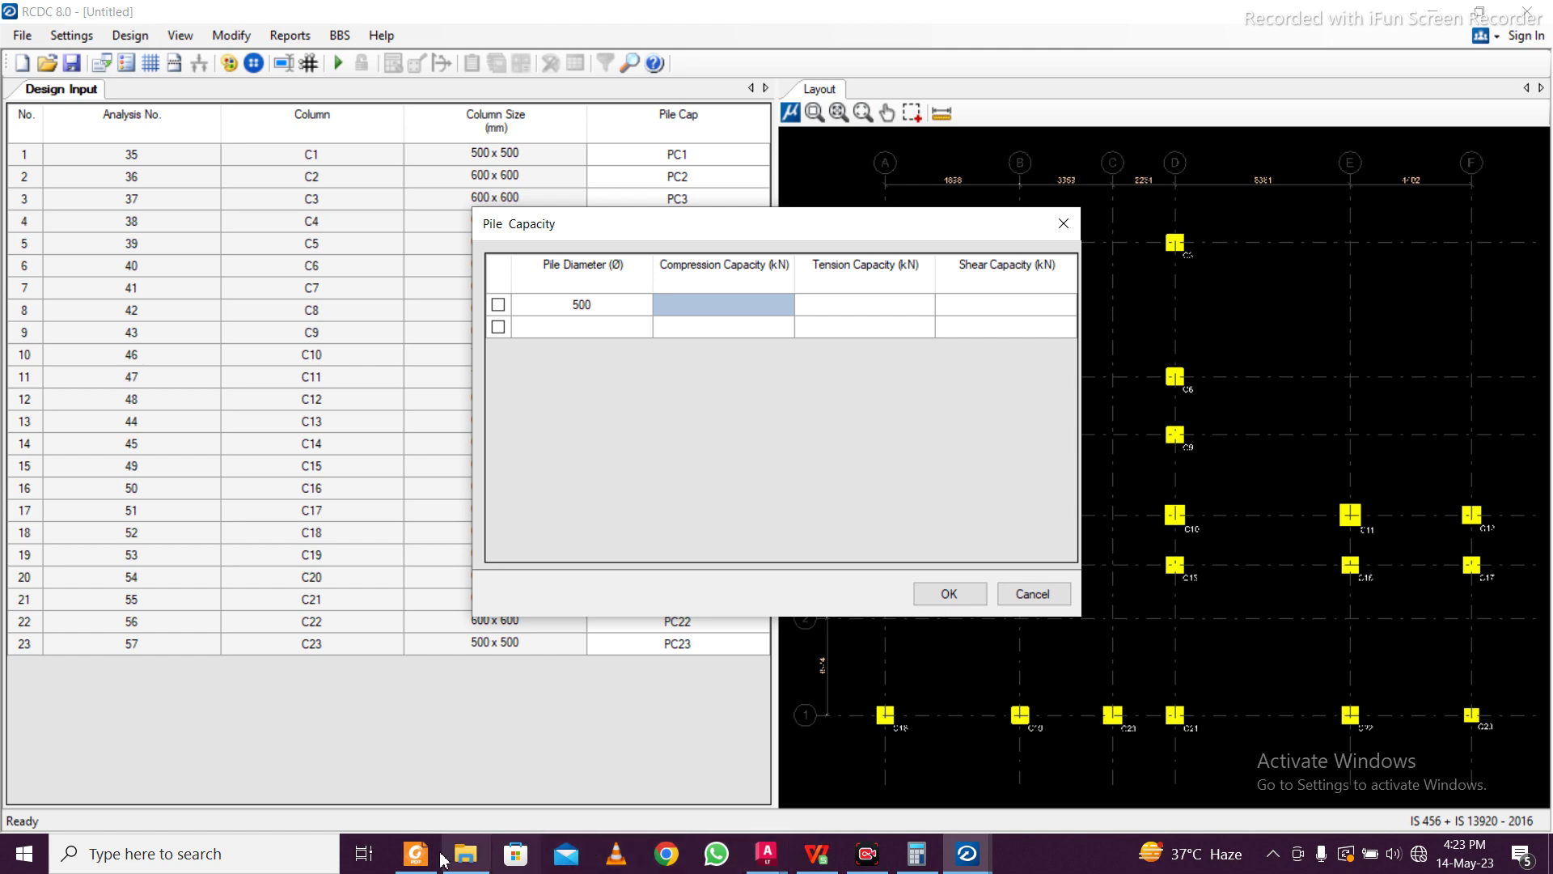
click(415, 853)
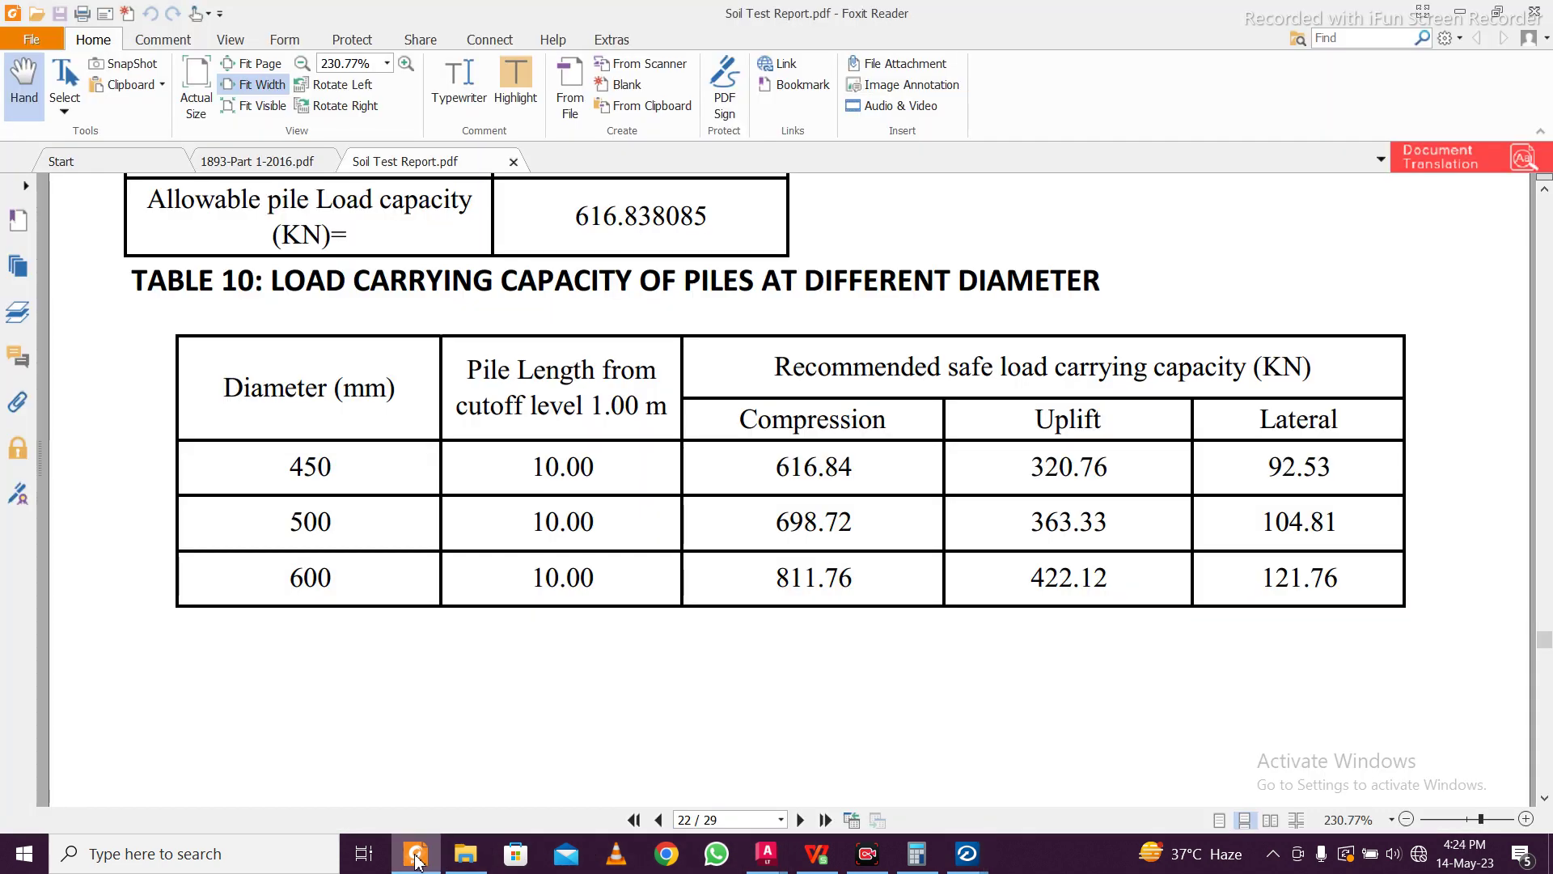
click(415, 856)
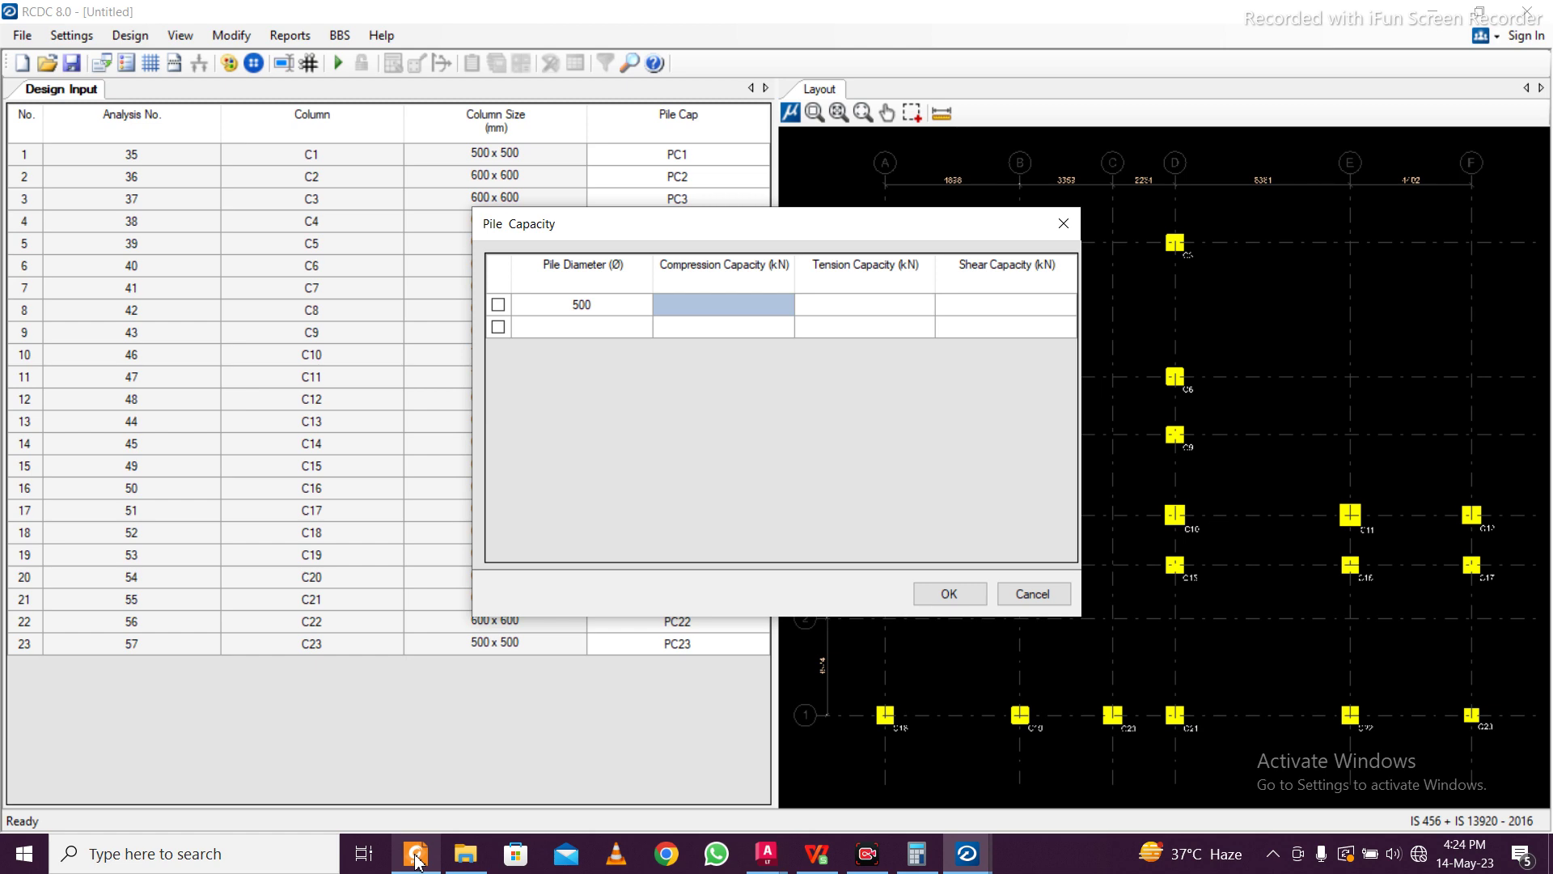
click(415, 856)
click(415, 856)
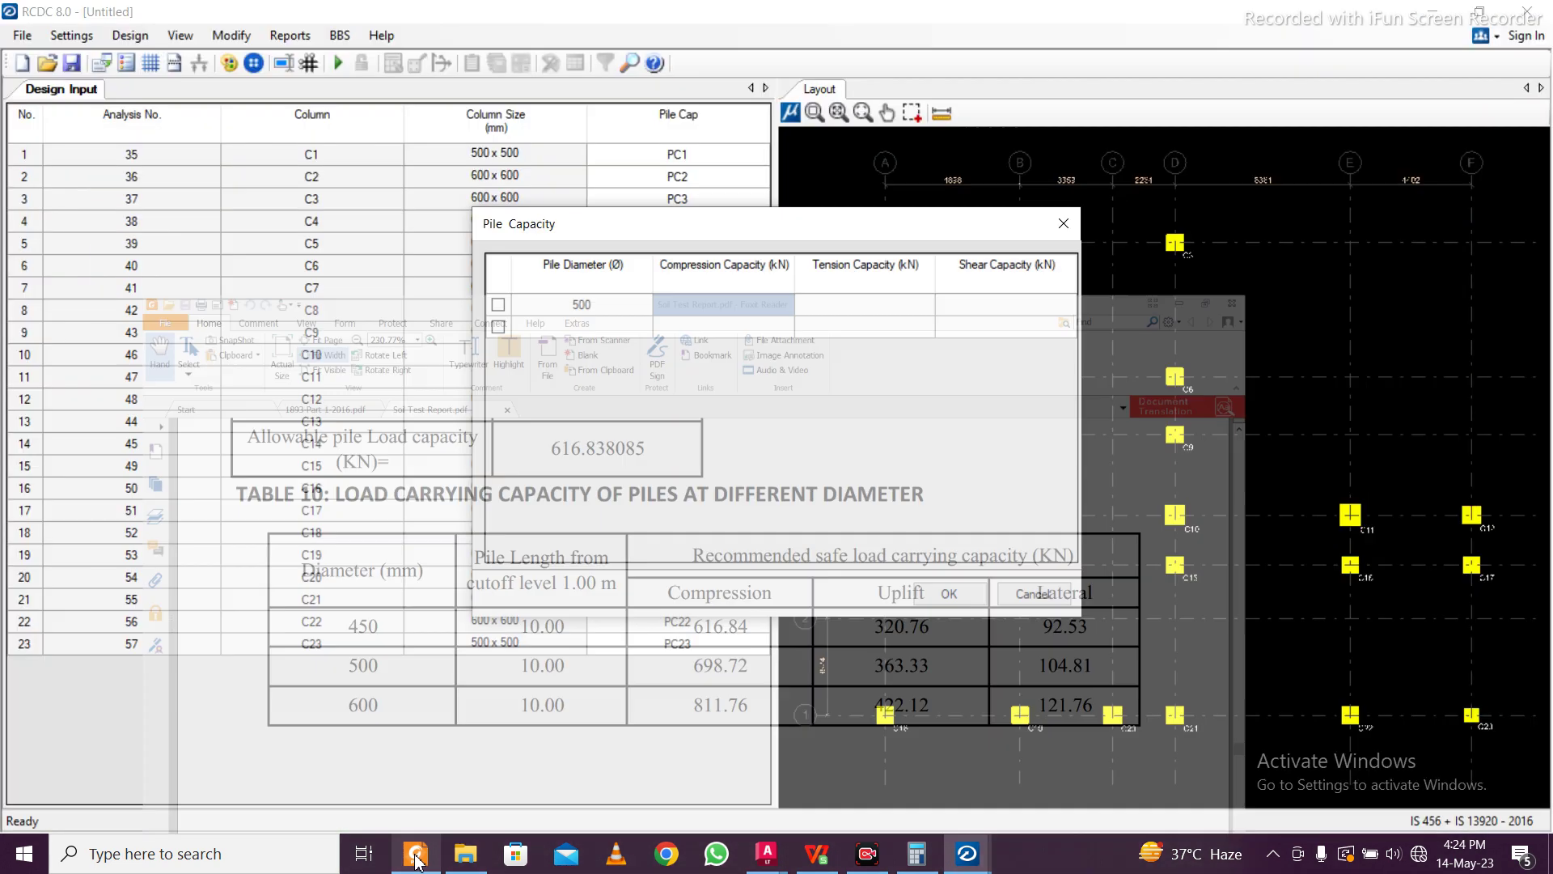
text(698.7)
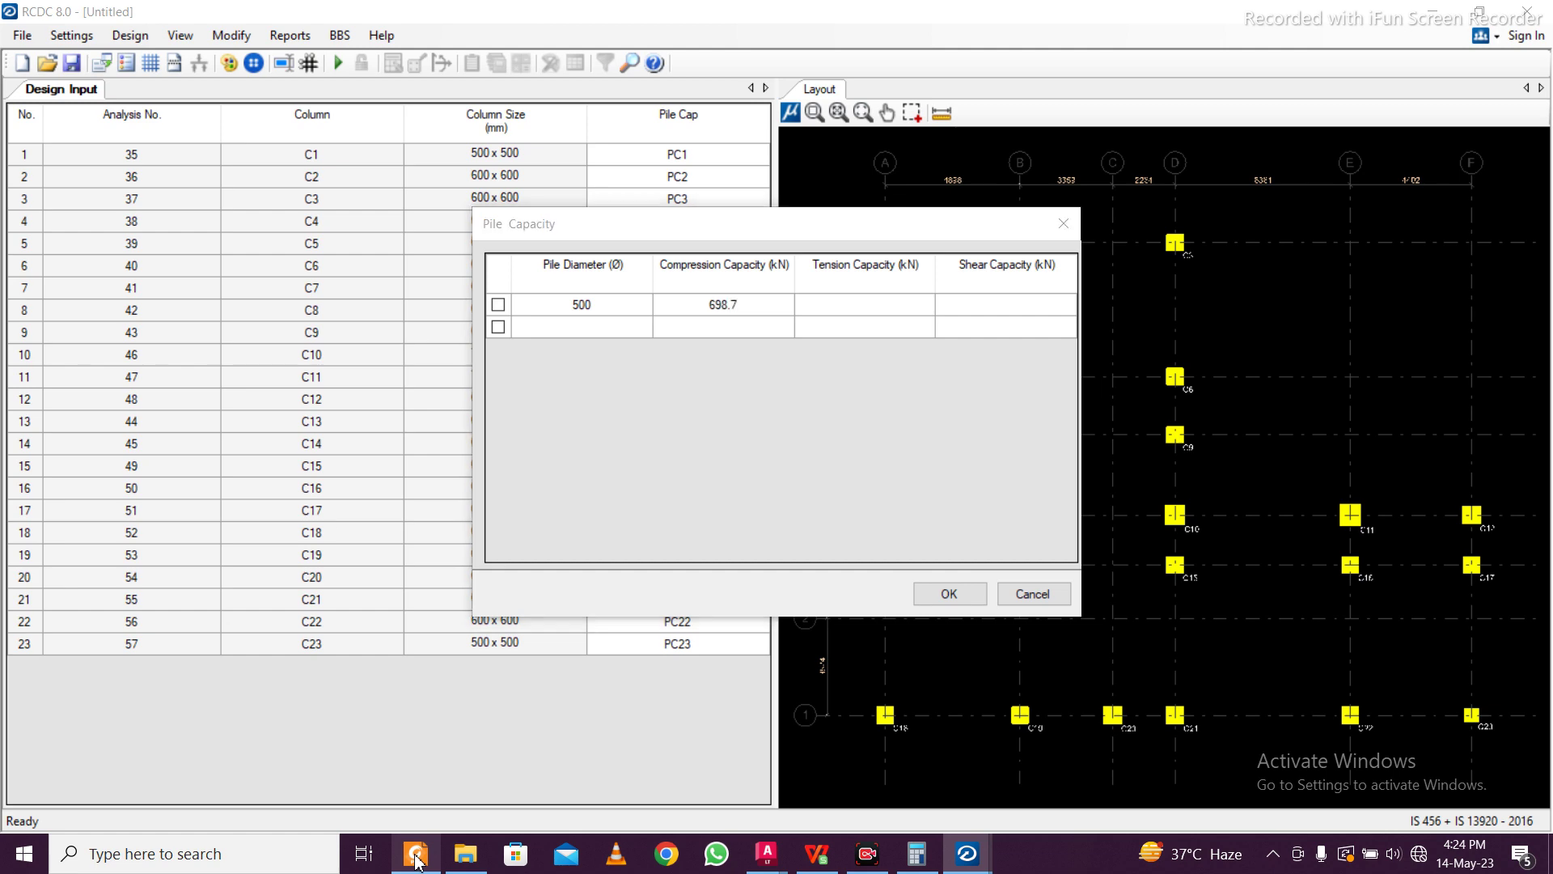
Look up the 500 mm pile's uplift value in the soil report and enter a tension capacity of 363.3 kN
click(900, 314)
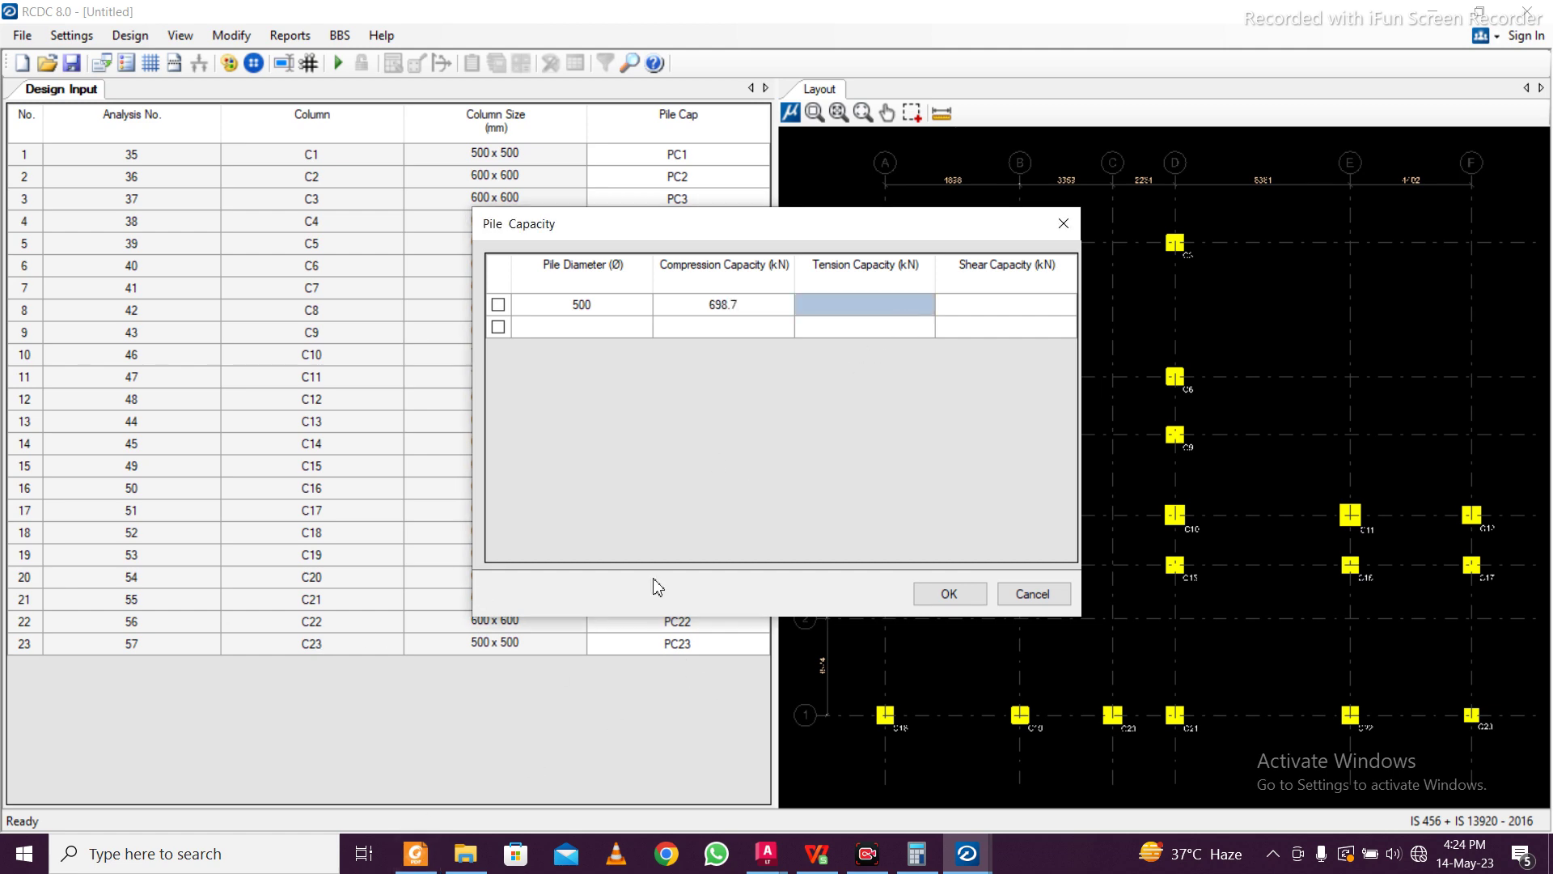
click(401, 856)
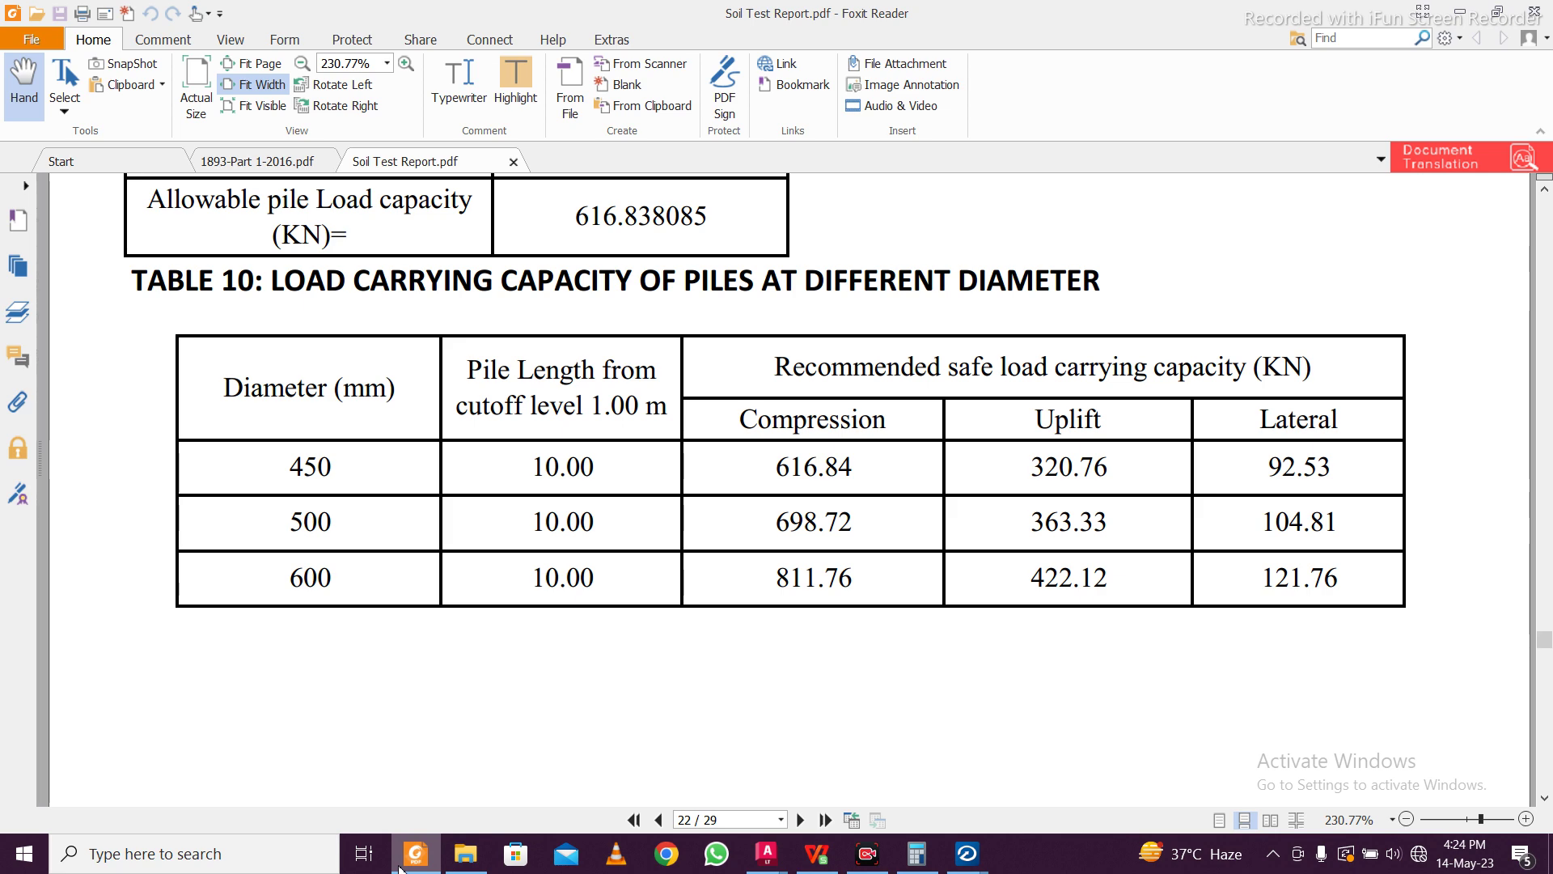
click(401, 868)
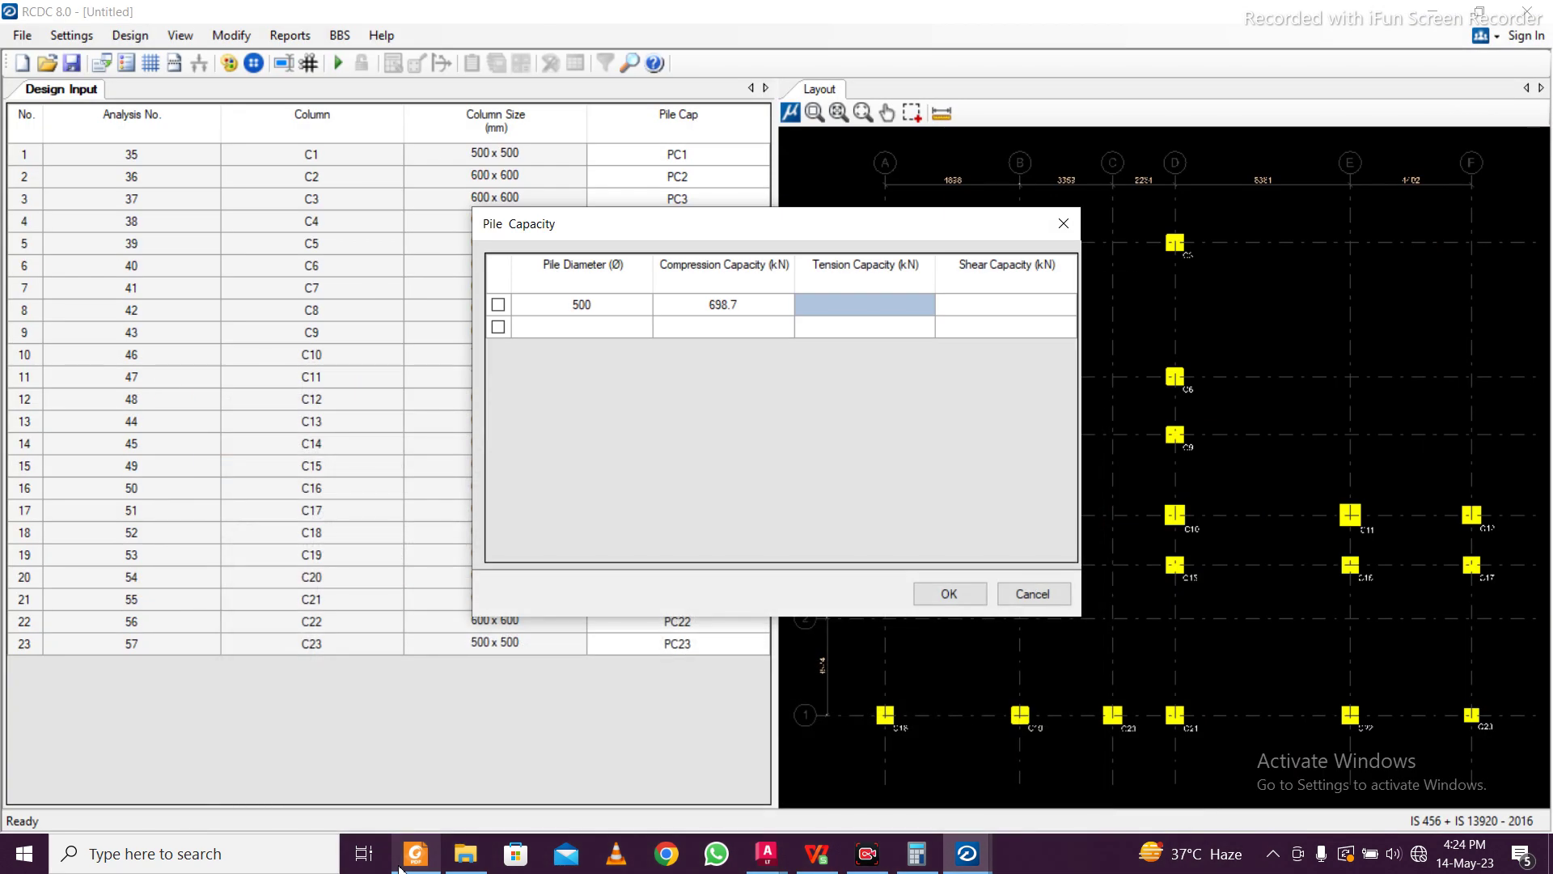
text(363.3)
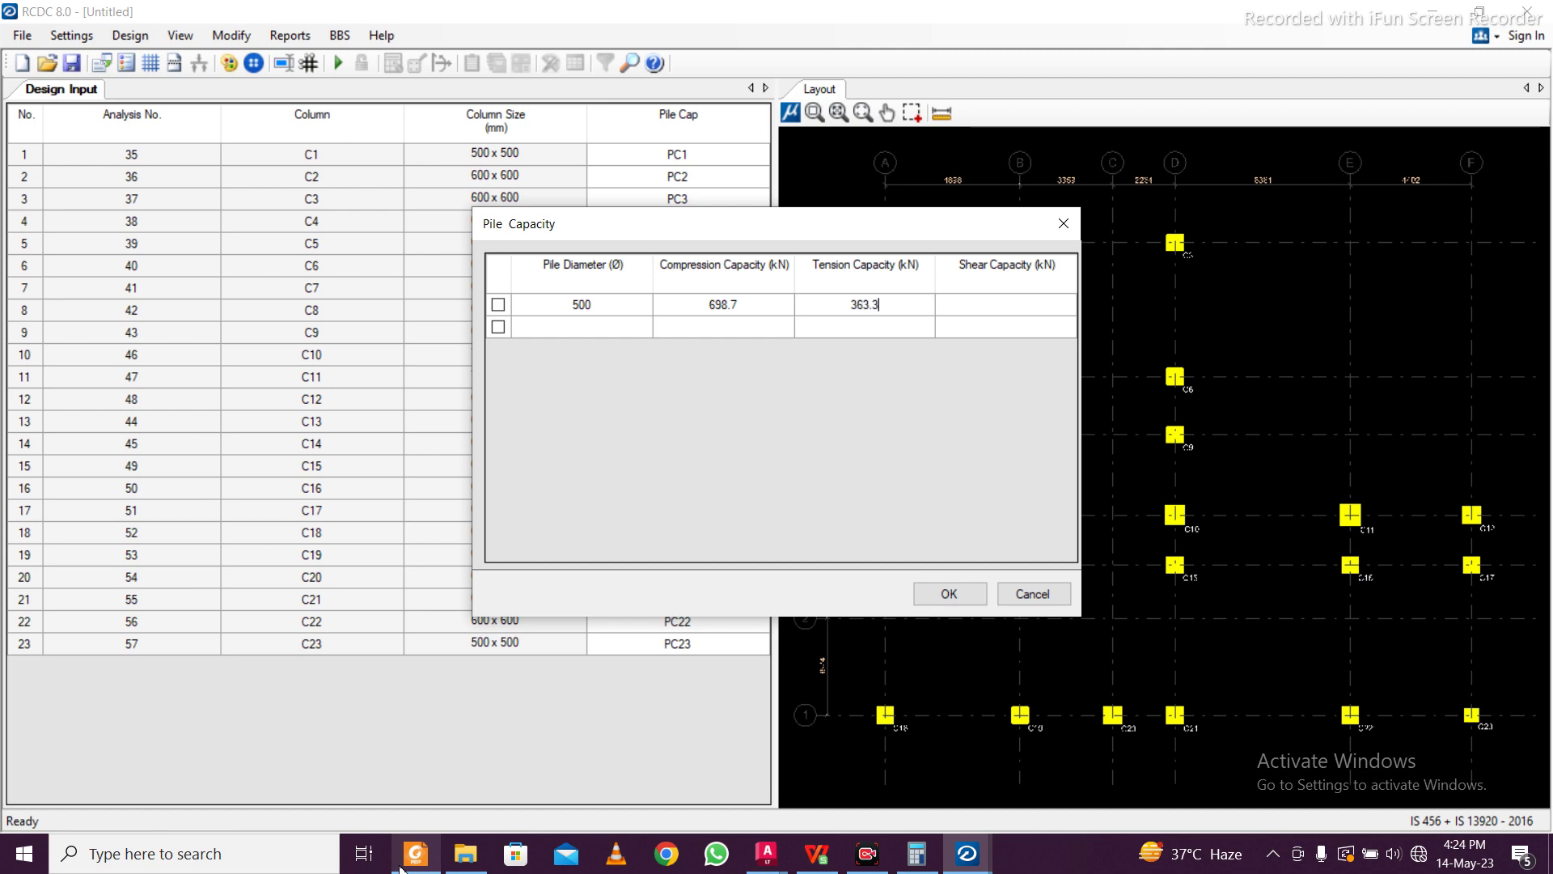
Look up the 500 mm pile's lateral value in the soil report, enter a shear capacity of 104.8 kN, and accept the pile capacities
click(1008, 301)
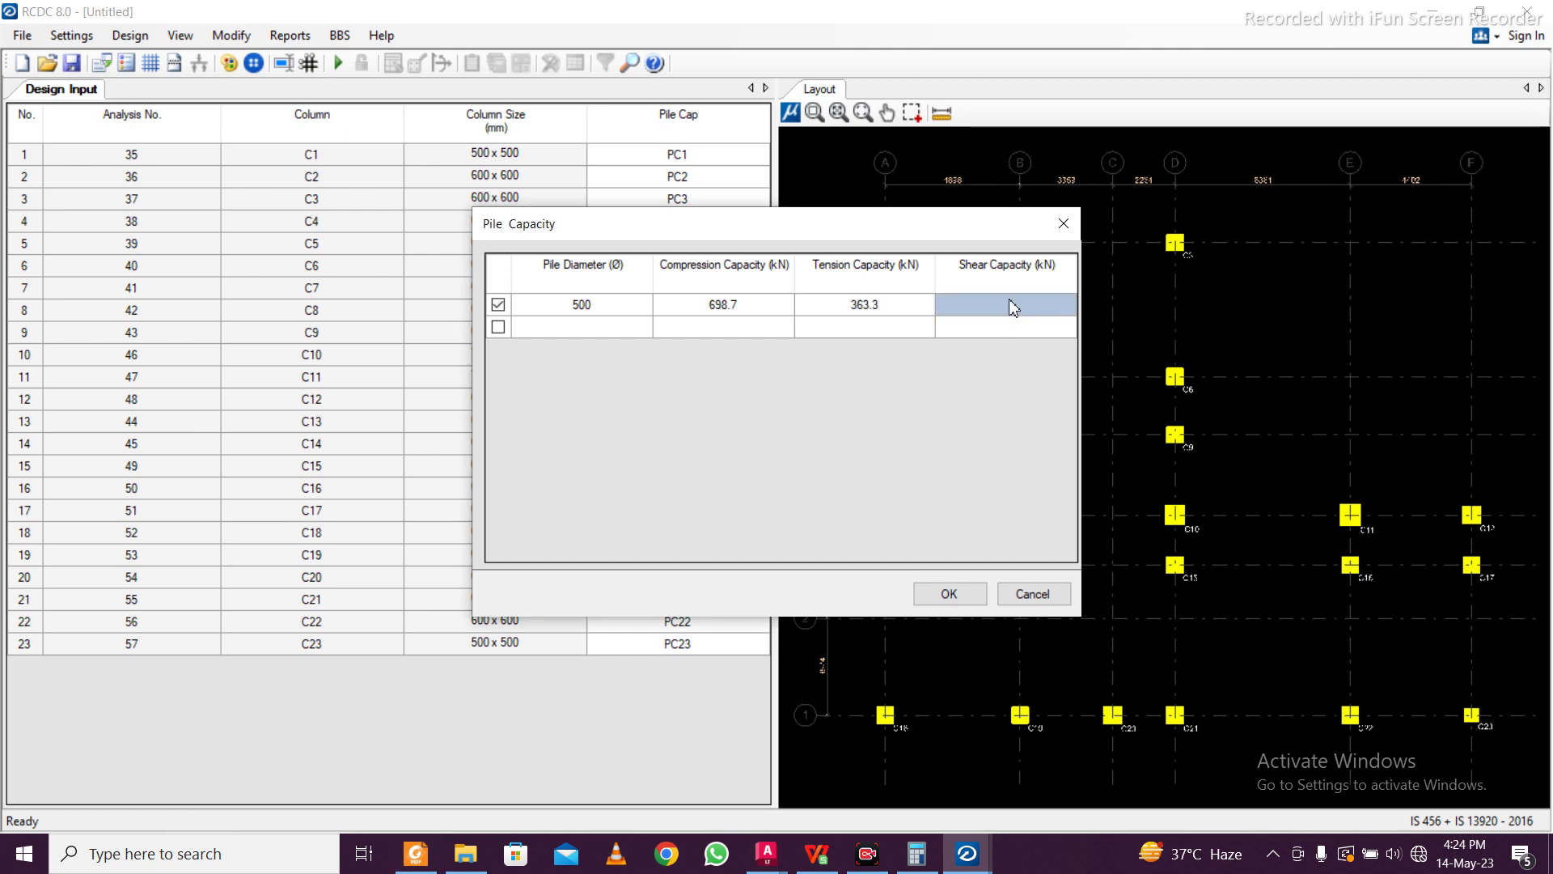
click(415, 856)
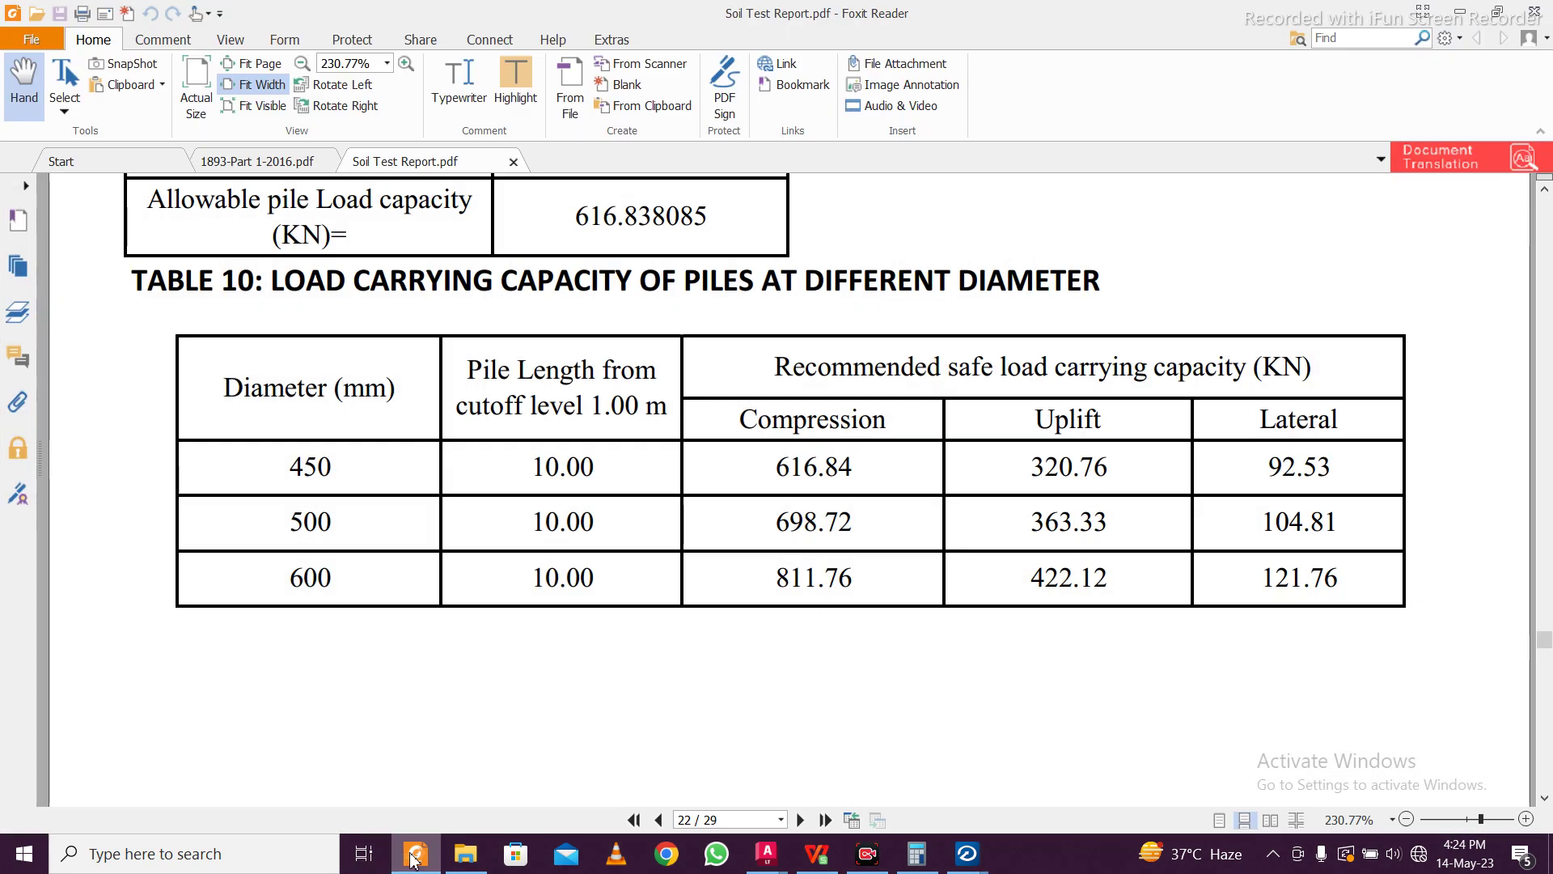
click(414, 856)
text(104.8)
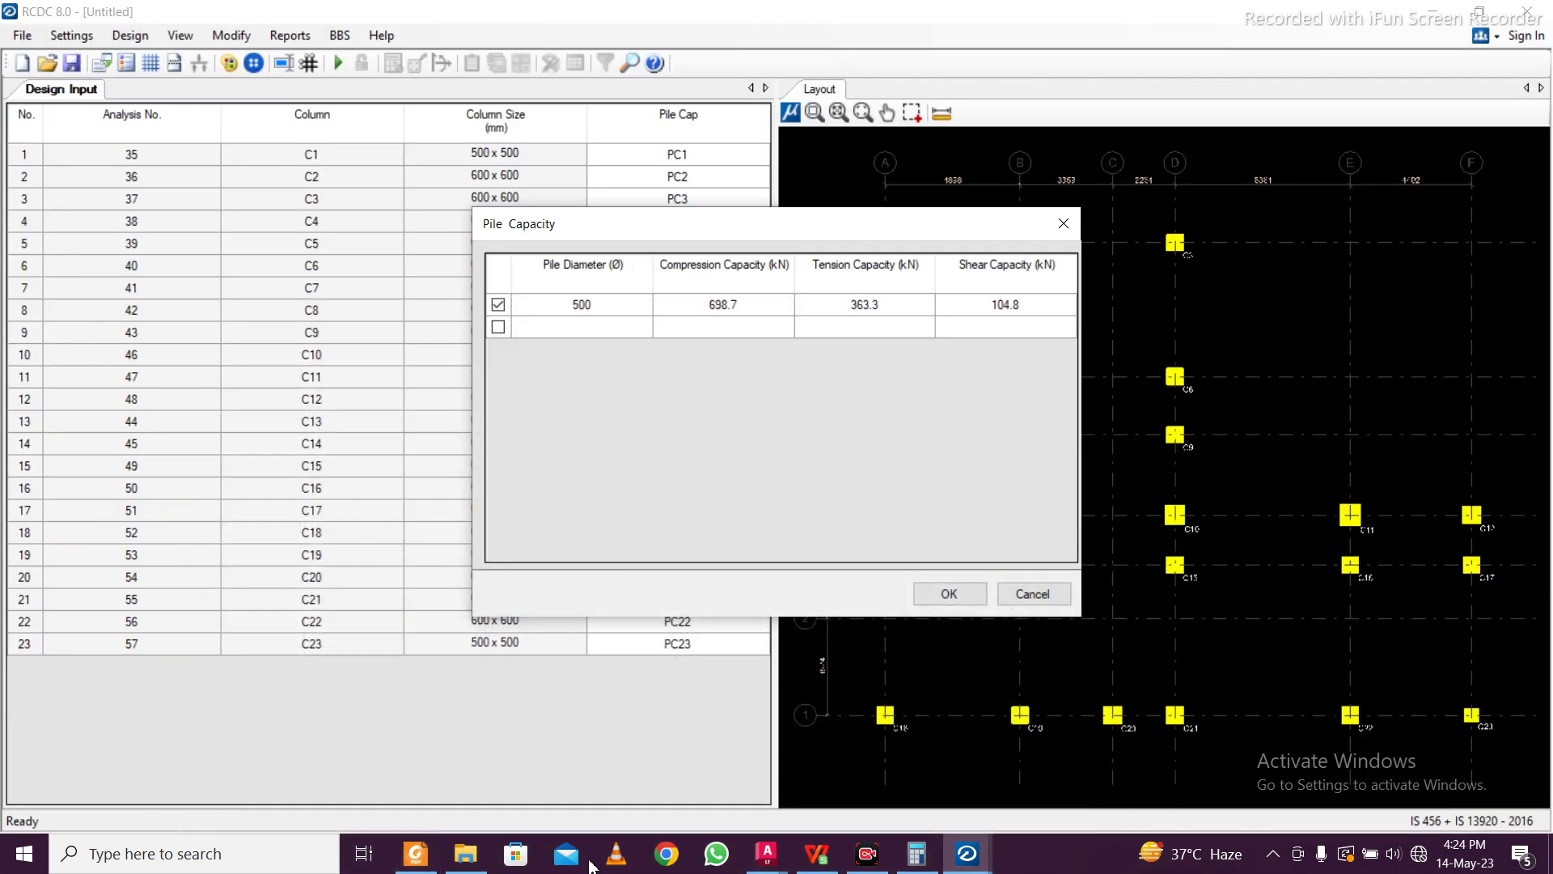
click(942, 594)
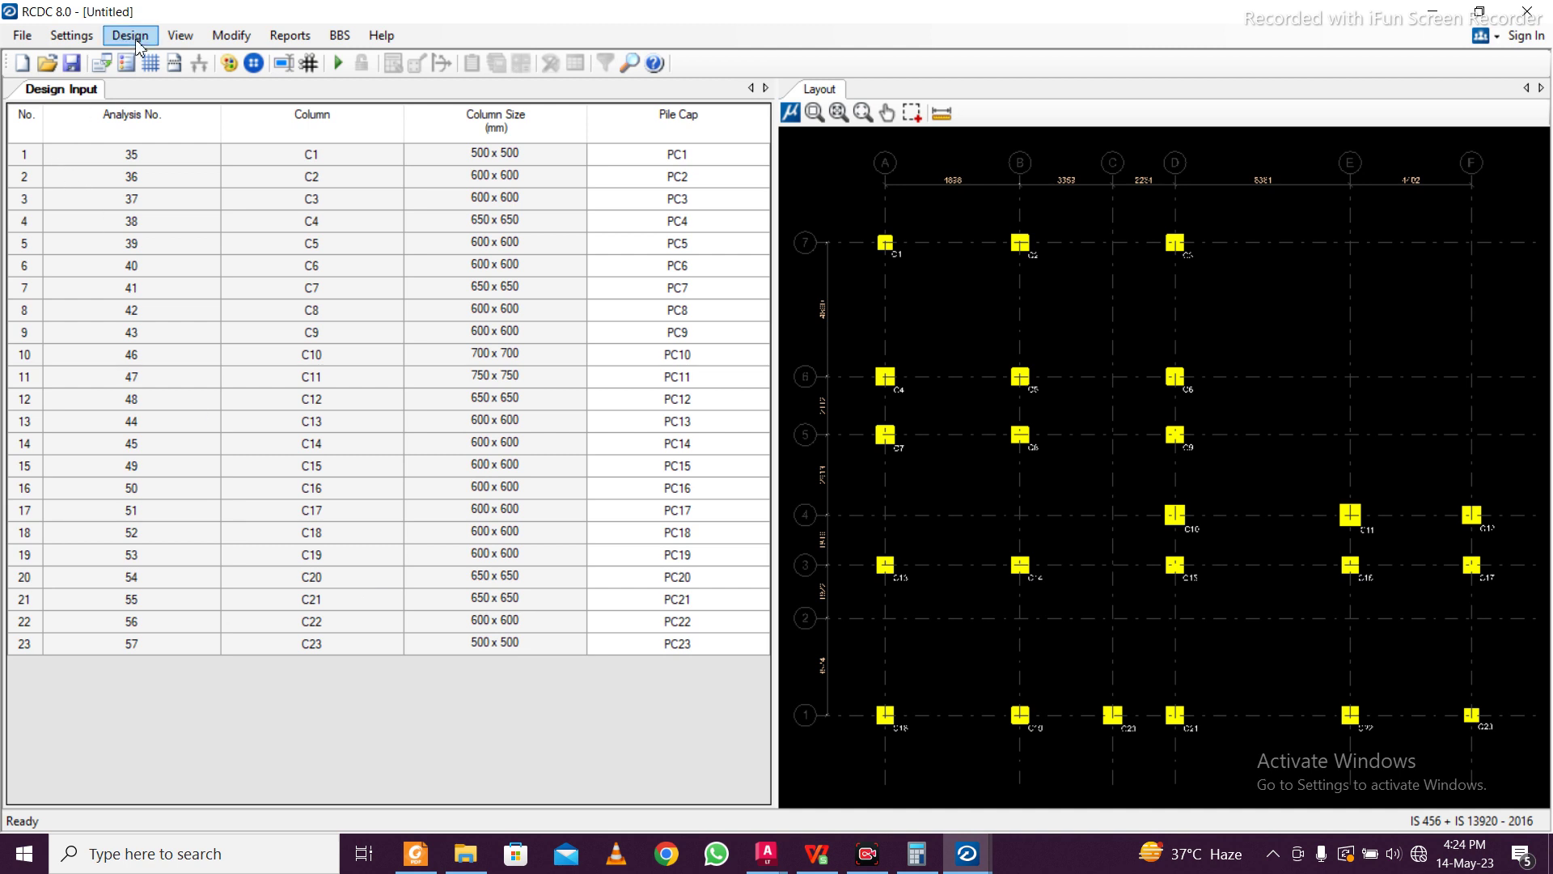
Set the founding depth to 1.5 m and the steel grade to Fe550 in the pile cap general settings
click(72, 36)
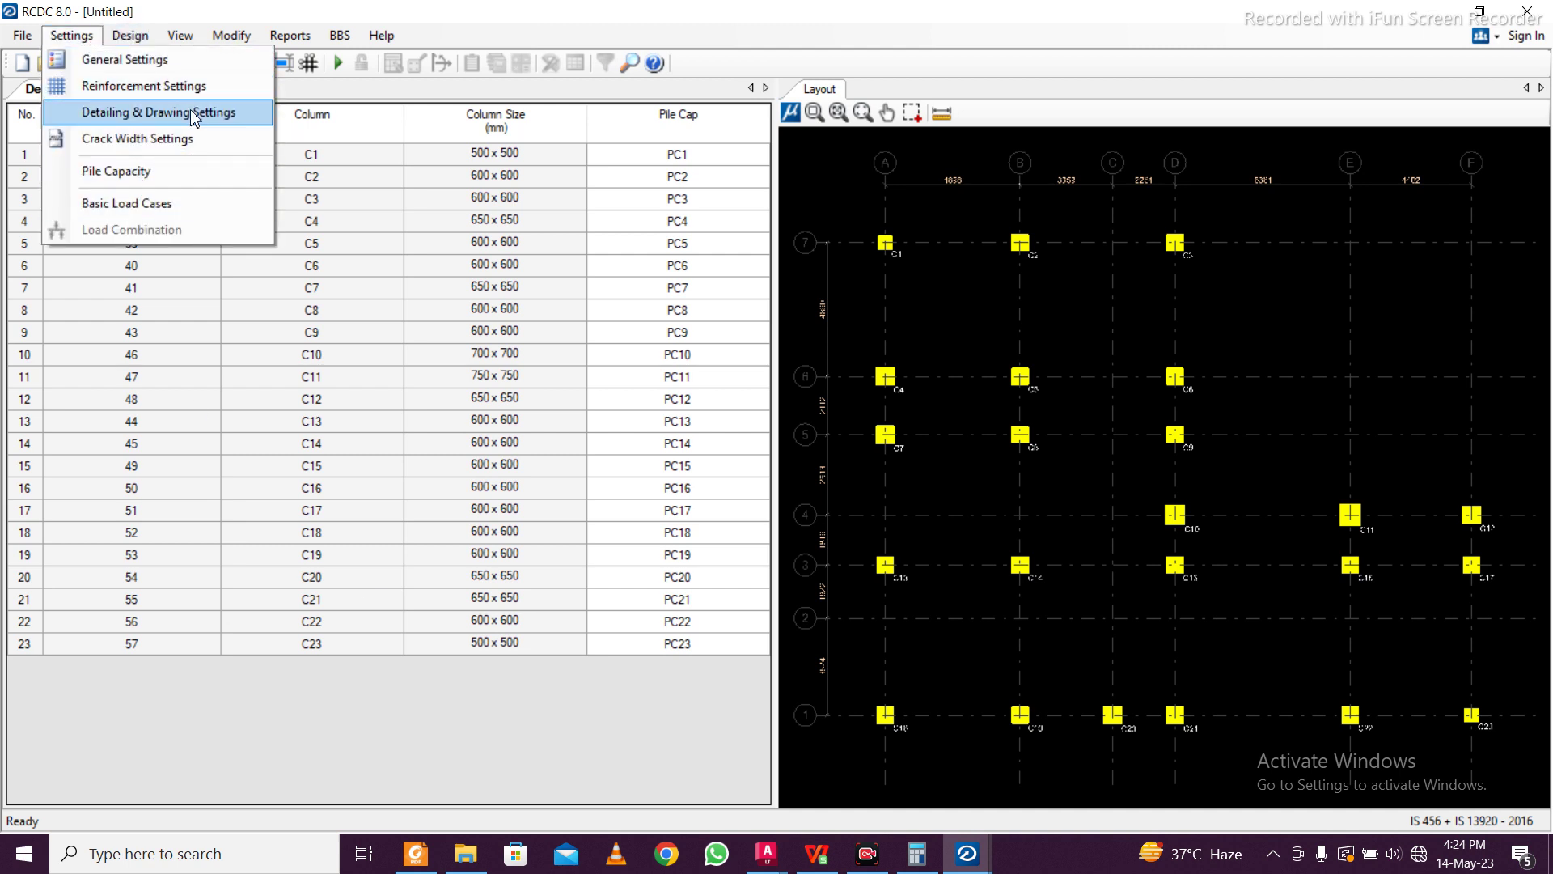
click(190, 61)
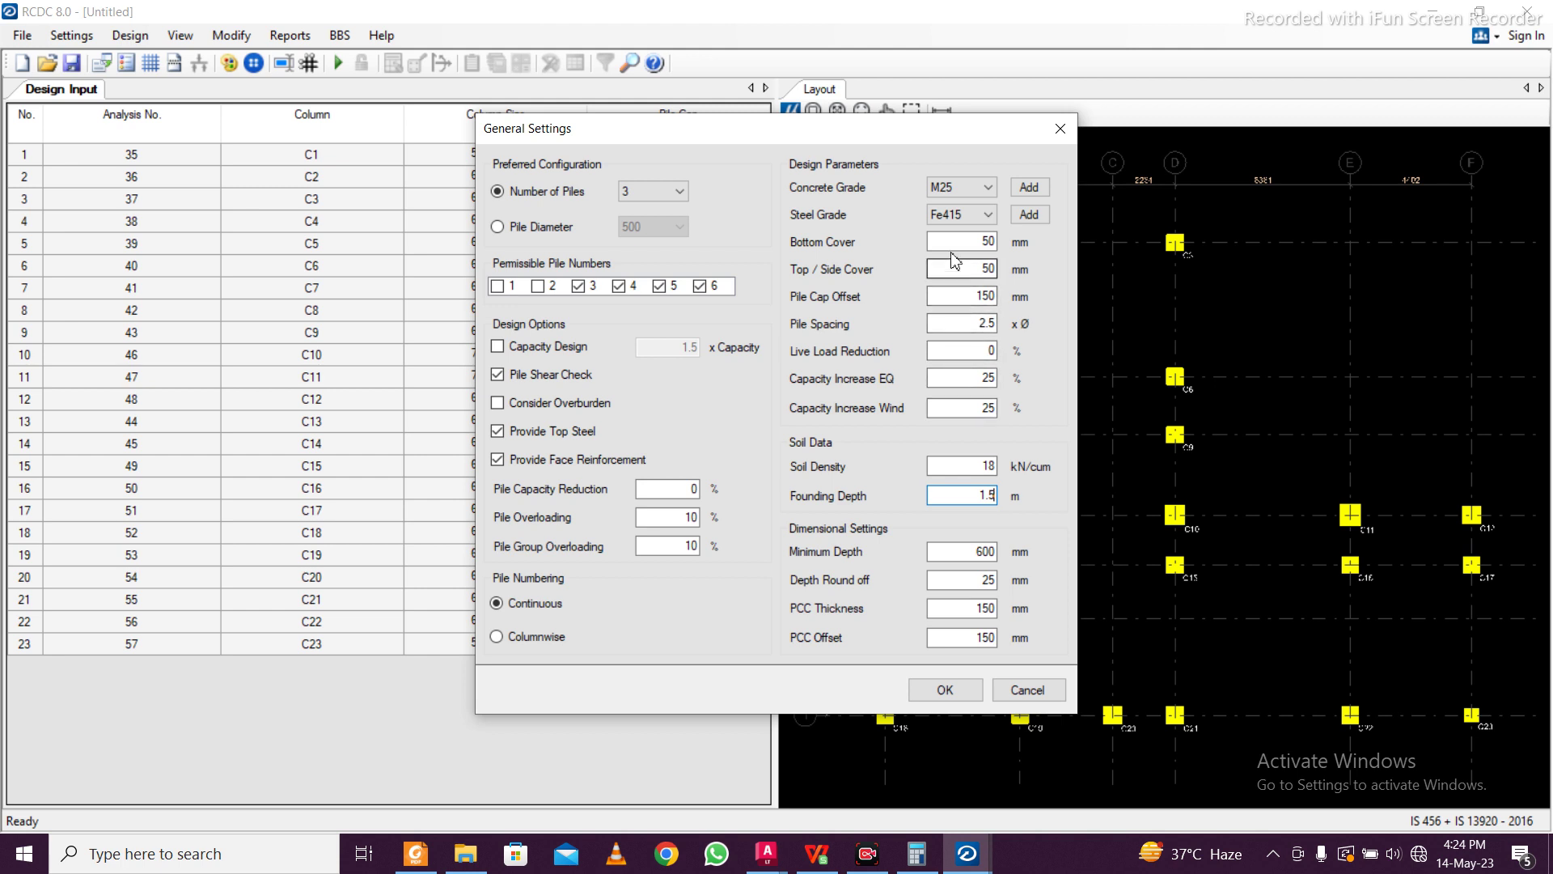
click(971, 217)
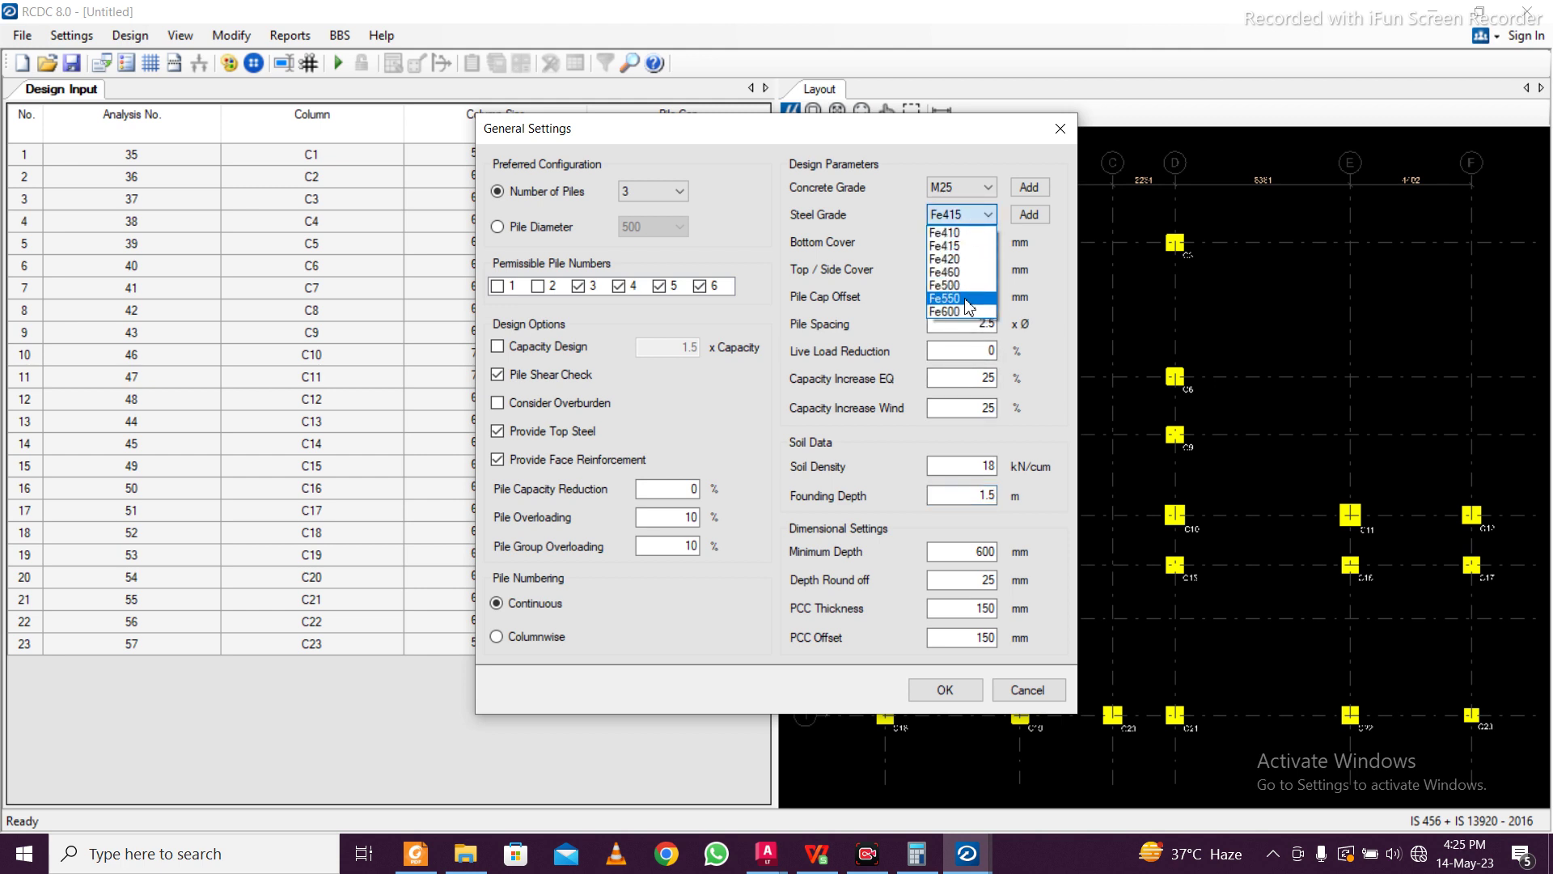
click(954, 297)
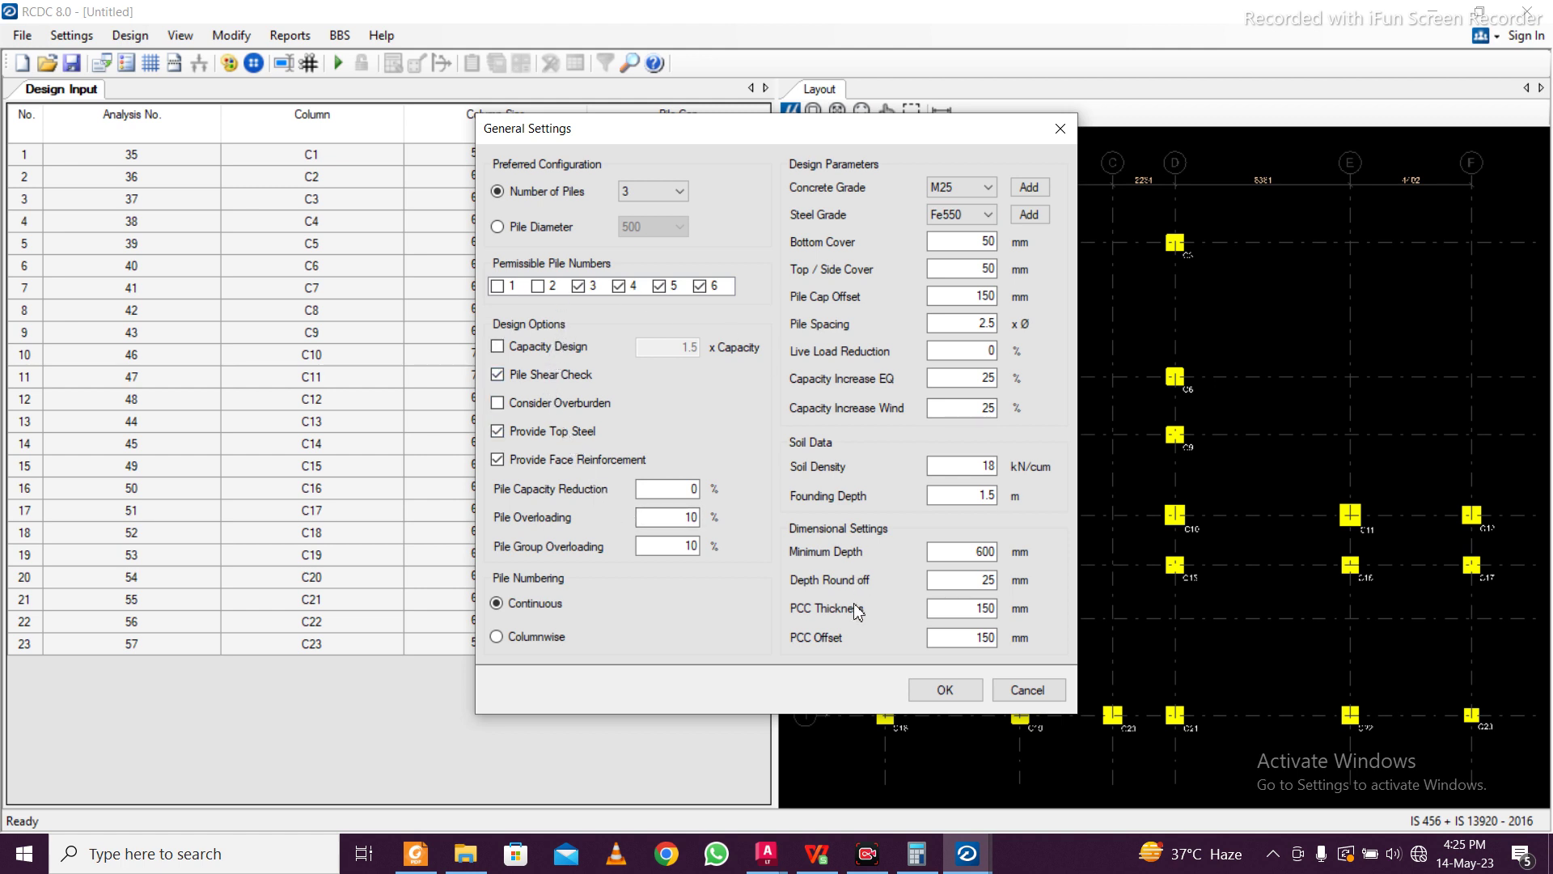
click(928, 694)
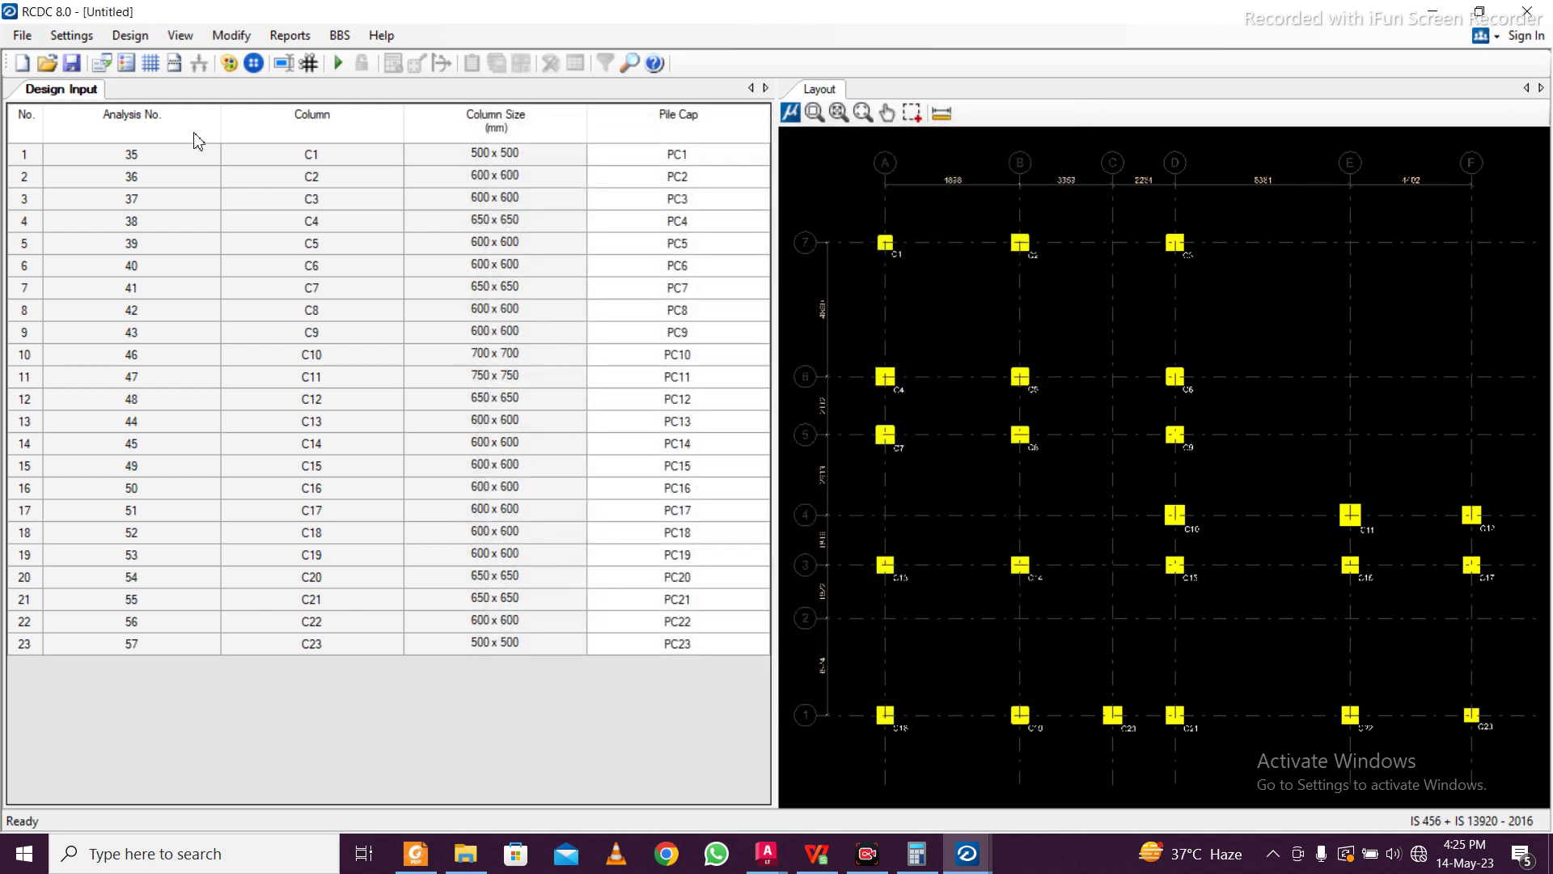
Review the basic load cases and accept SLX, SLZ, DL and LL as the primary load cases
click(72, 35)
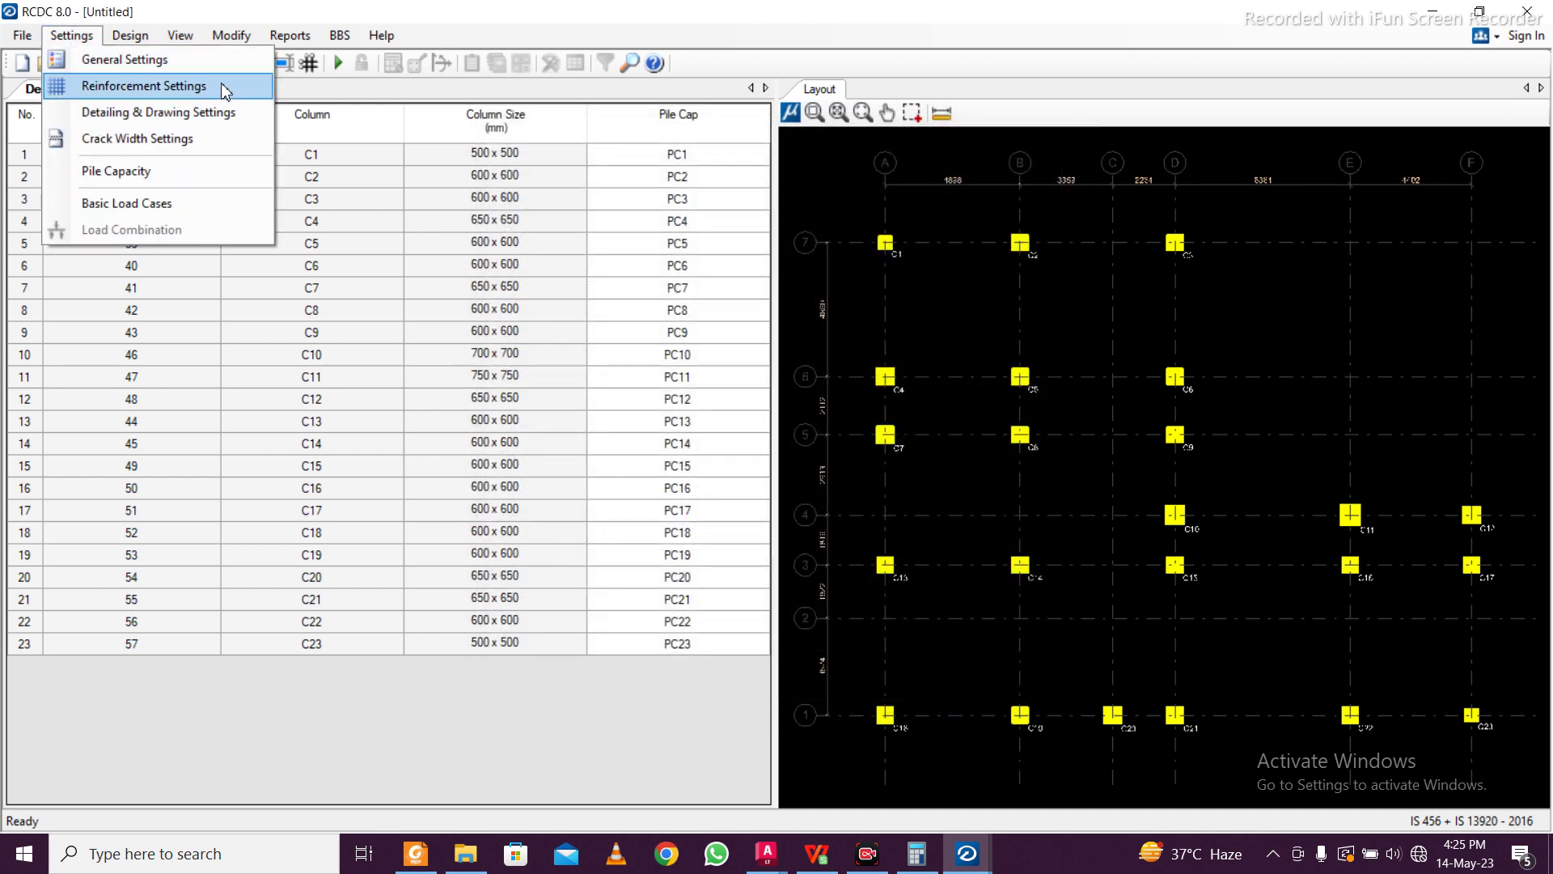
click(191, 201)
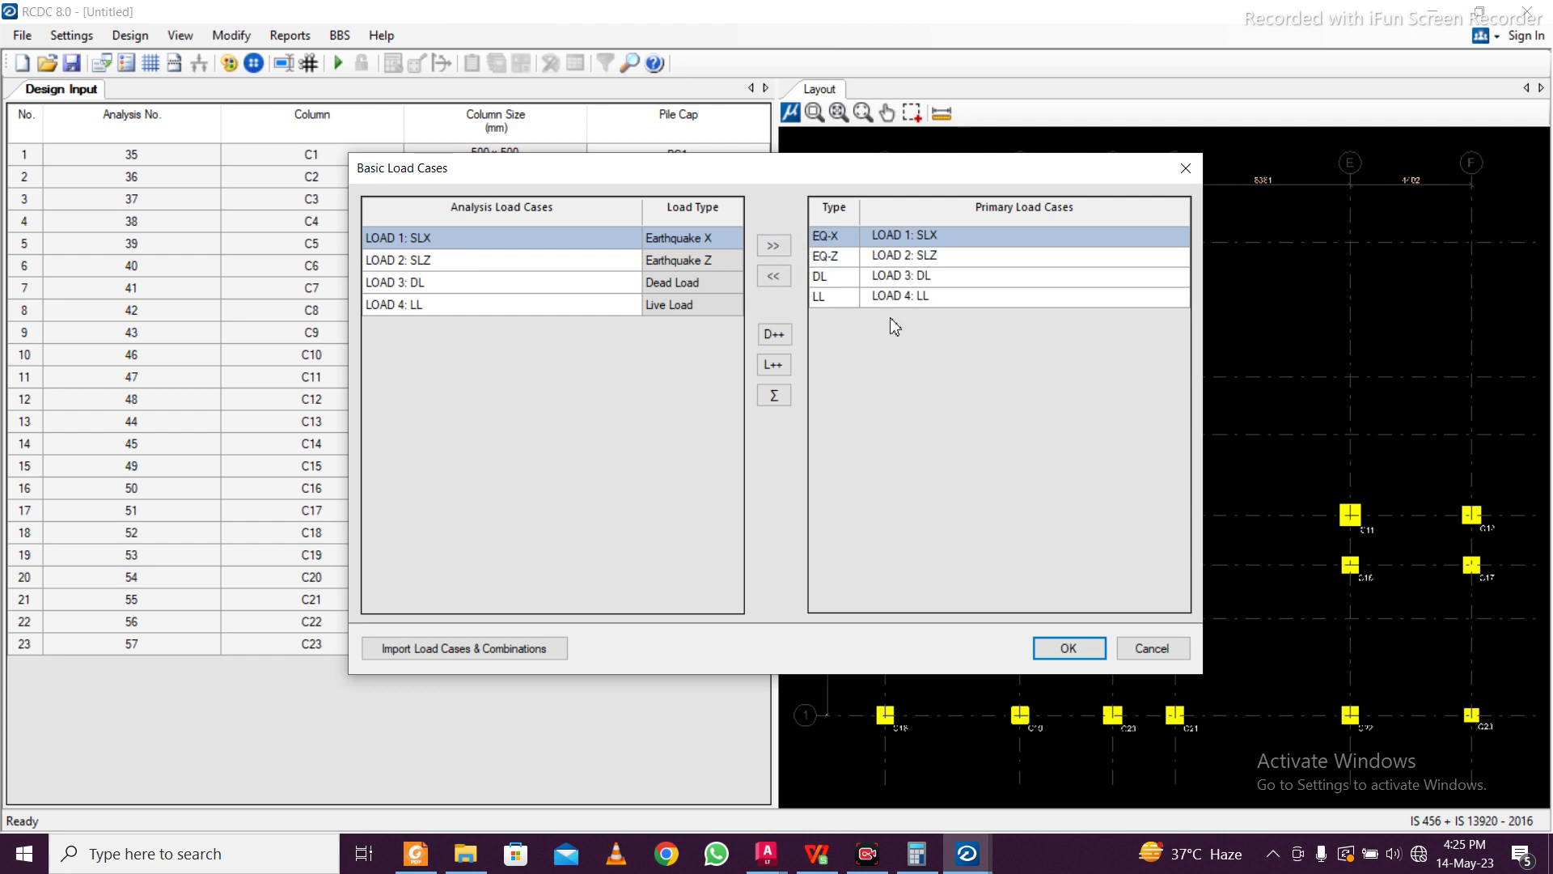
click(1055, 648)
Run the pile configuration, adding the sizing load combinations from the template
click(349, 66)
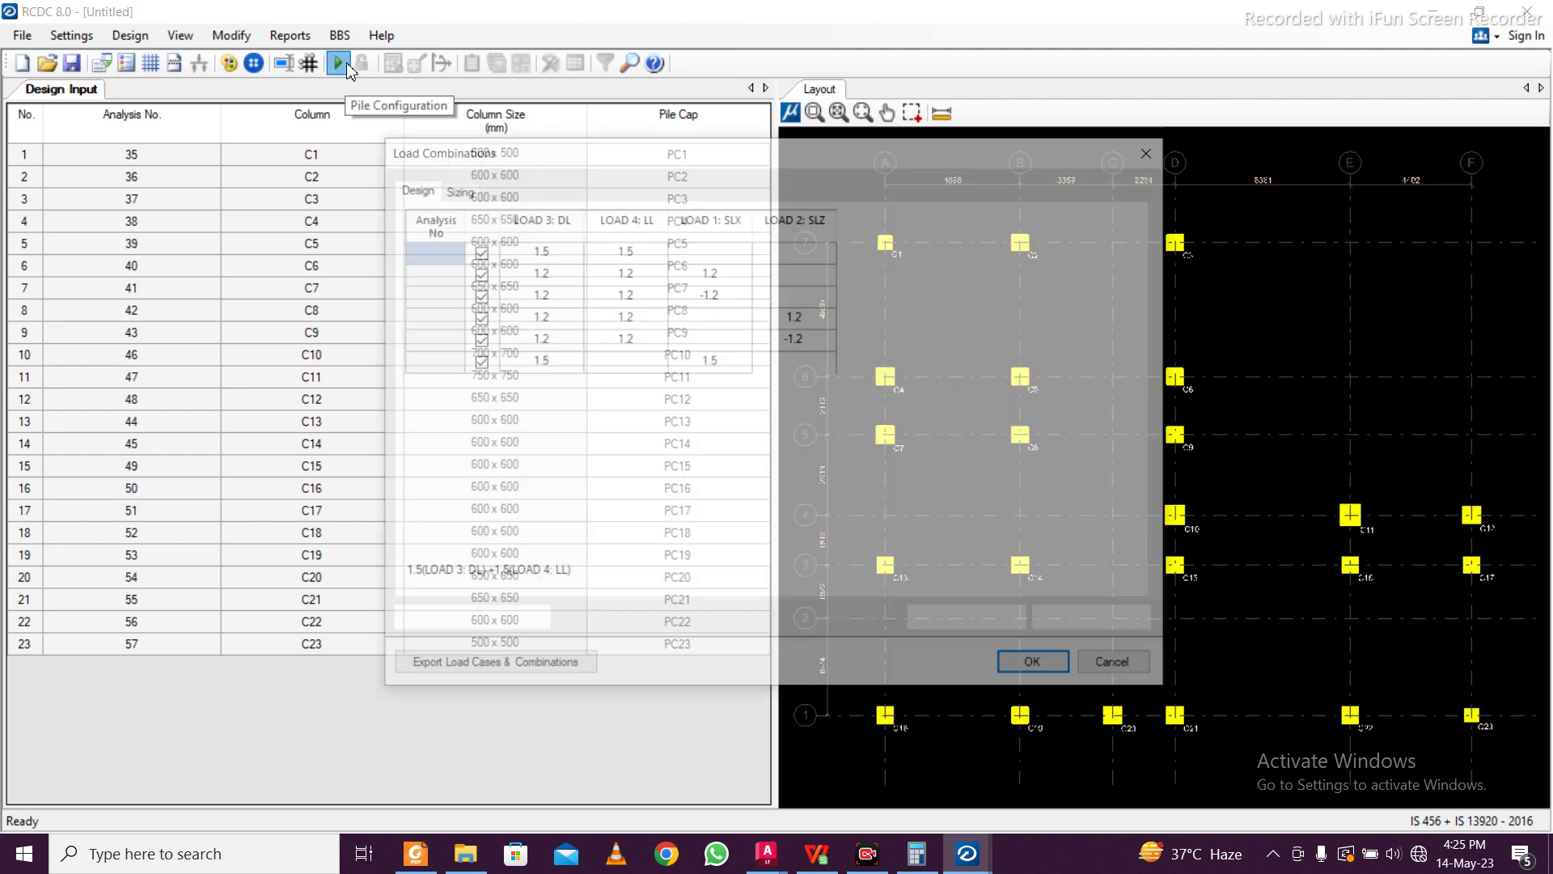
click(455, 188)
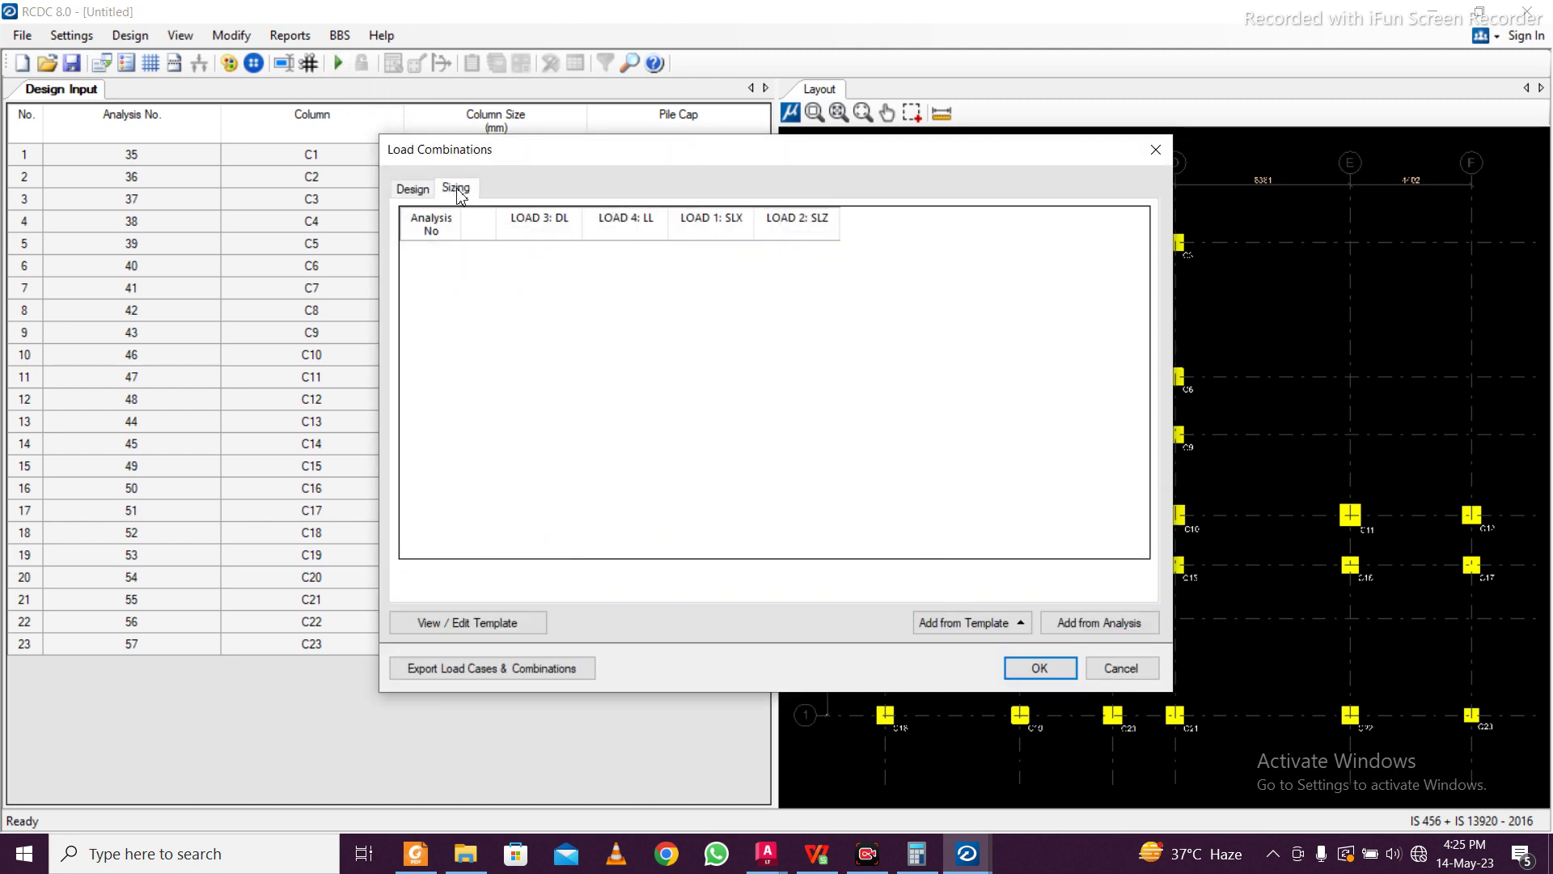
click(967, 623)
click(986, 569)
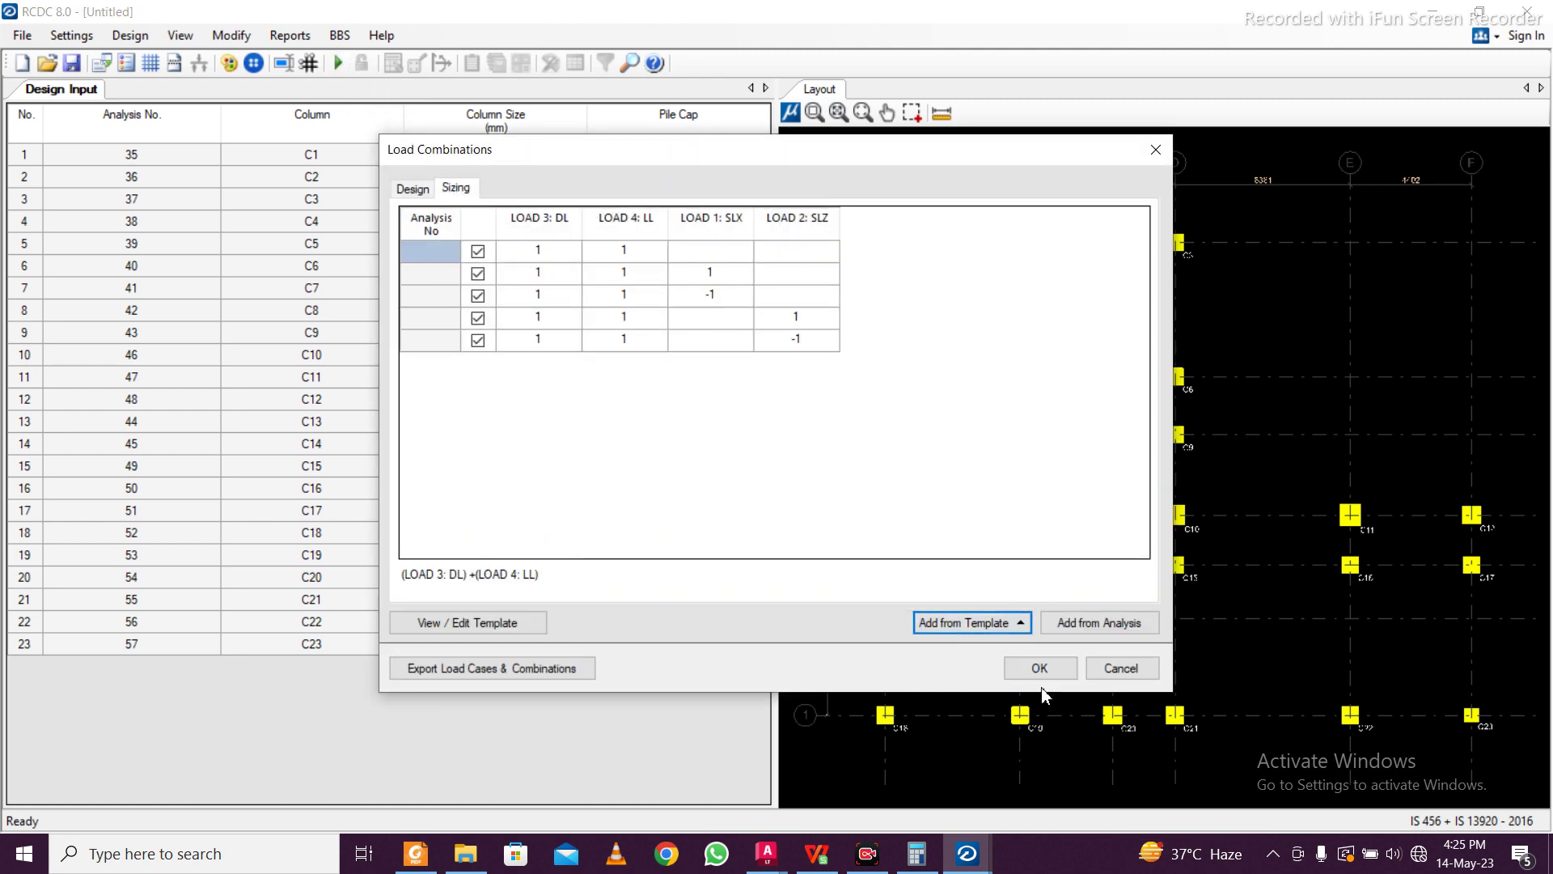
click(1040, 667)
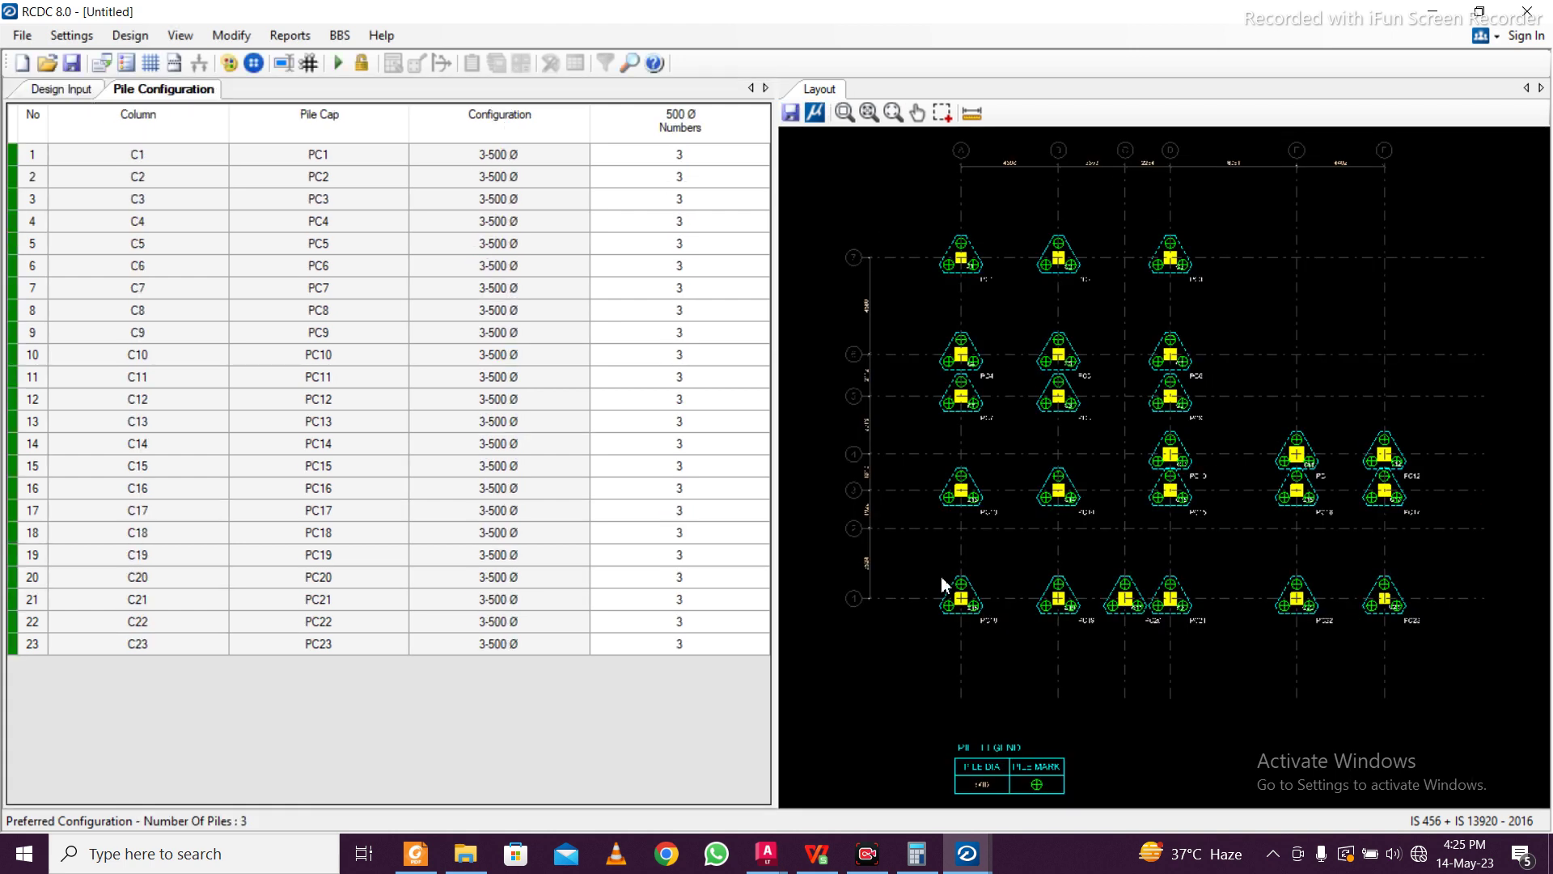
Design the pile caps from the generated configuration and create their text schedule
click(338, 63)
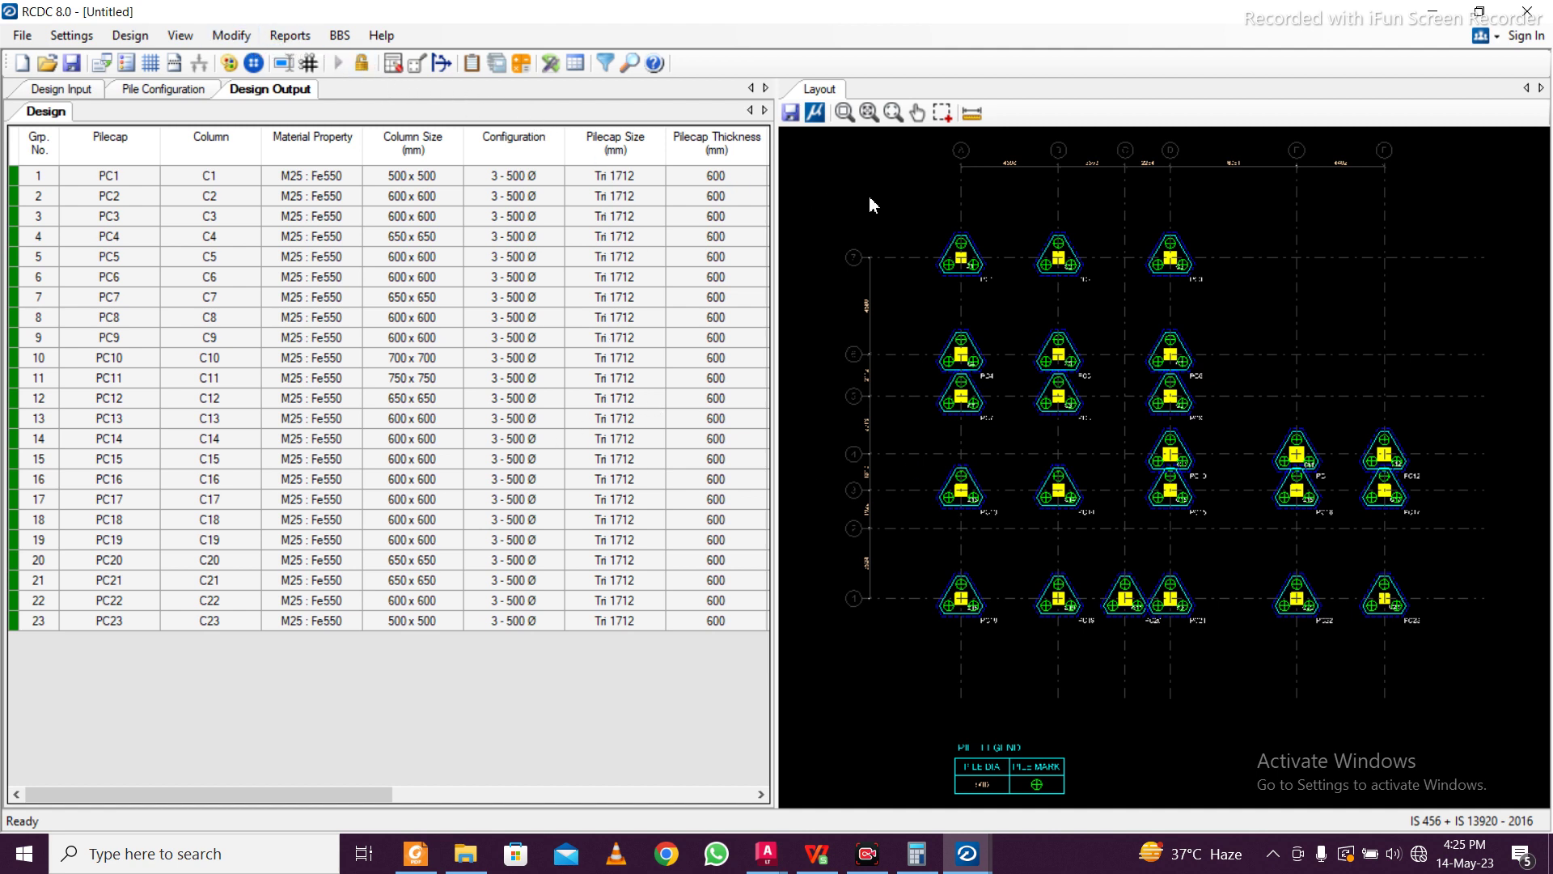
click(290, 36)
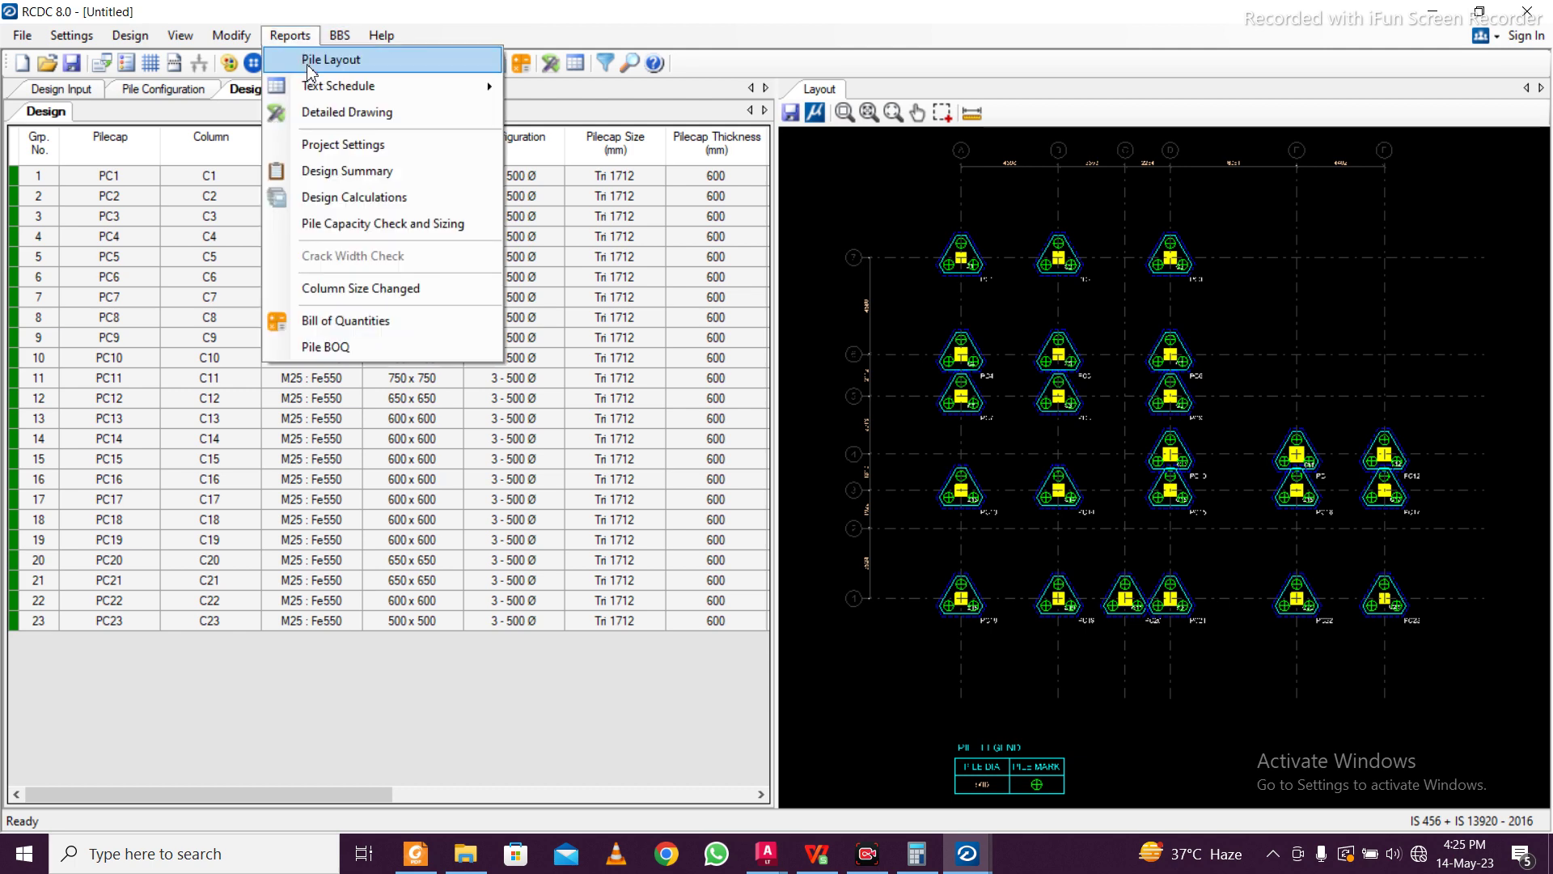
mouse_move(314, 87)
click(583, 112)
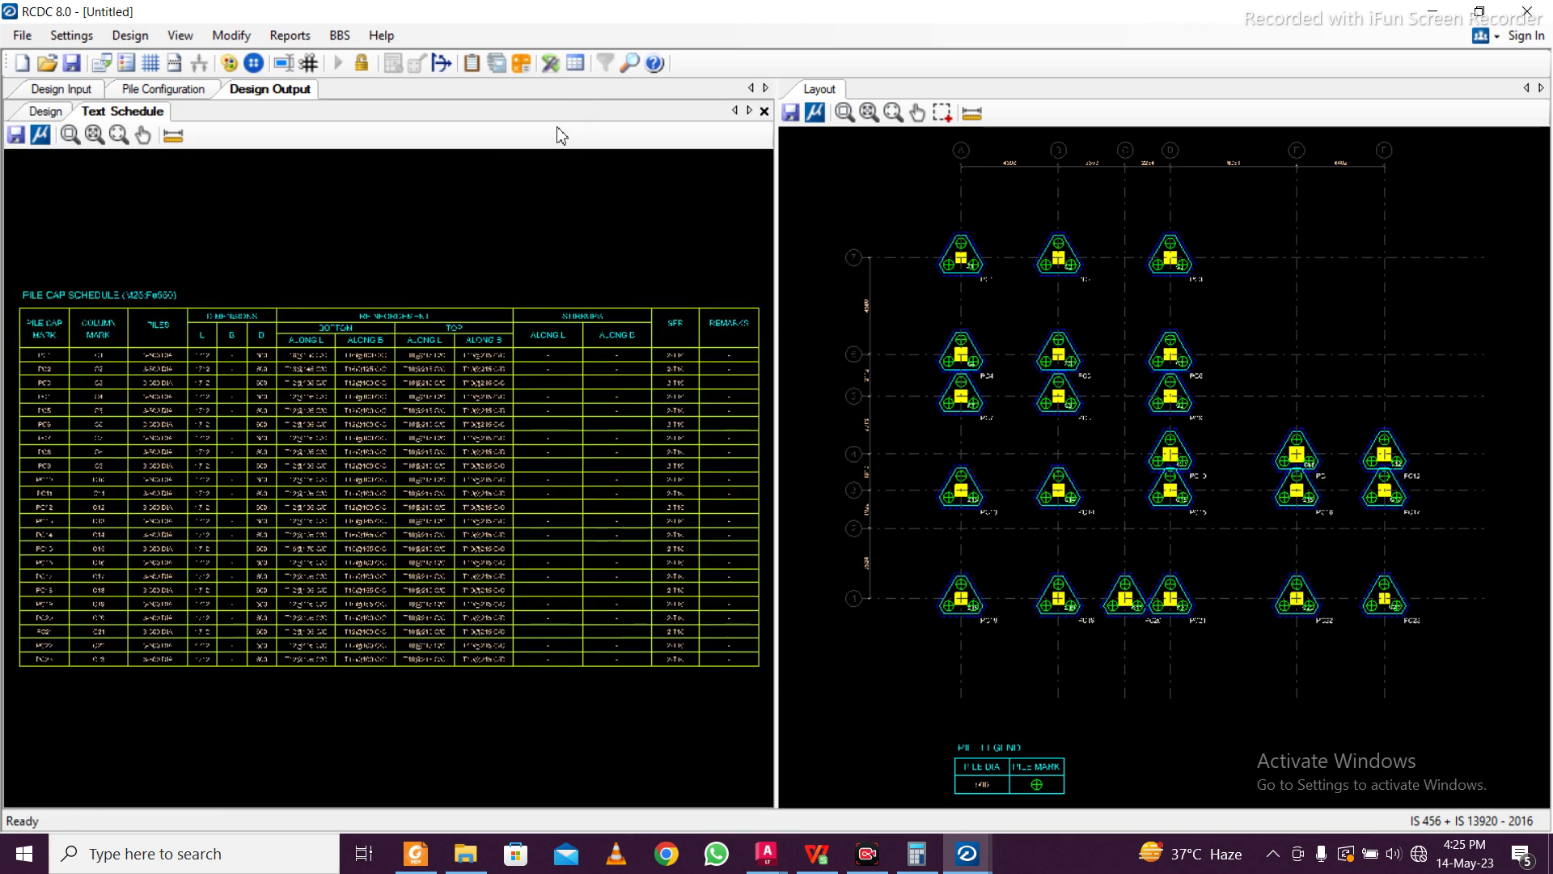
Try to export the pile cap schedule, then save the project as Pile Design in RCDC 8.0 format
click(22, 140)
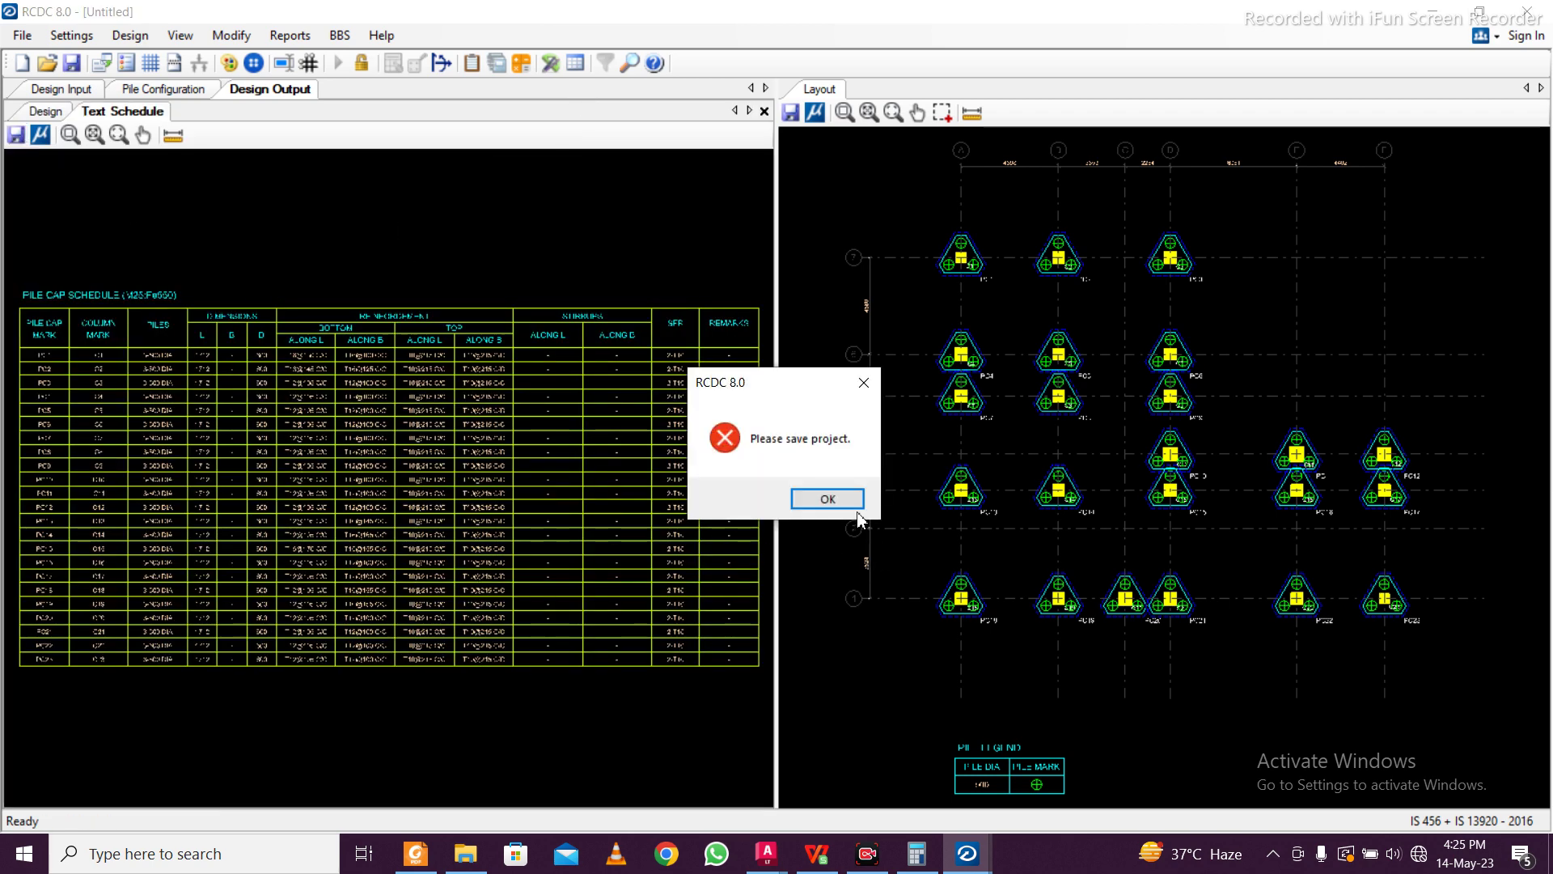
click(832, 499)
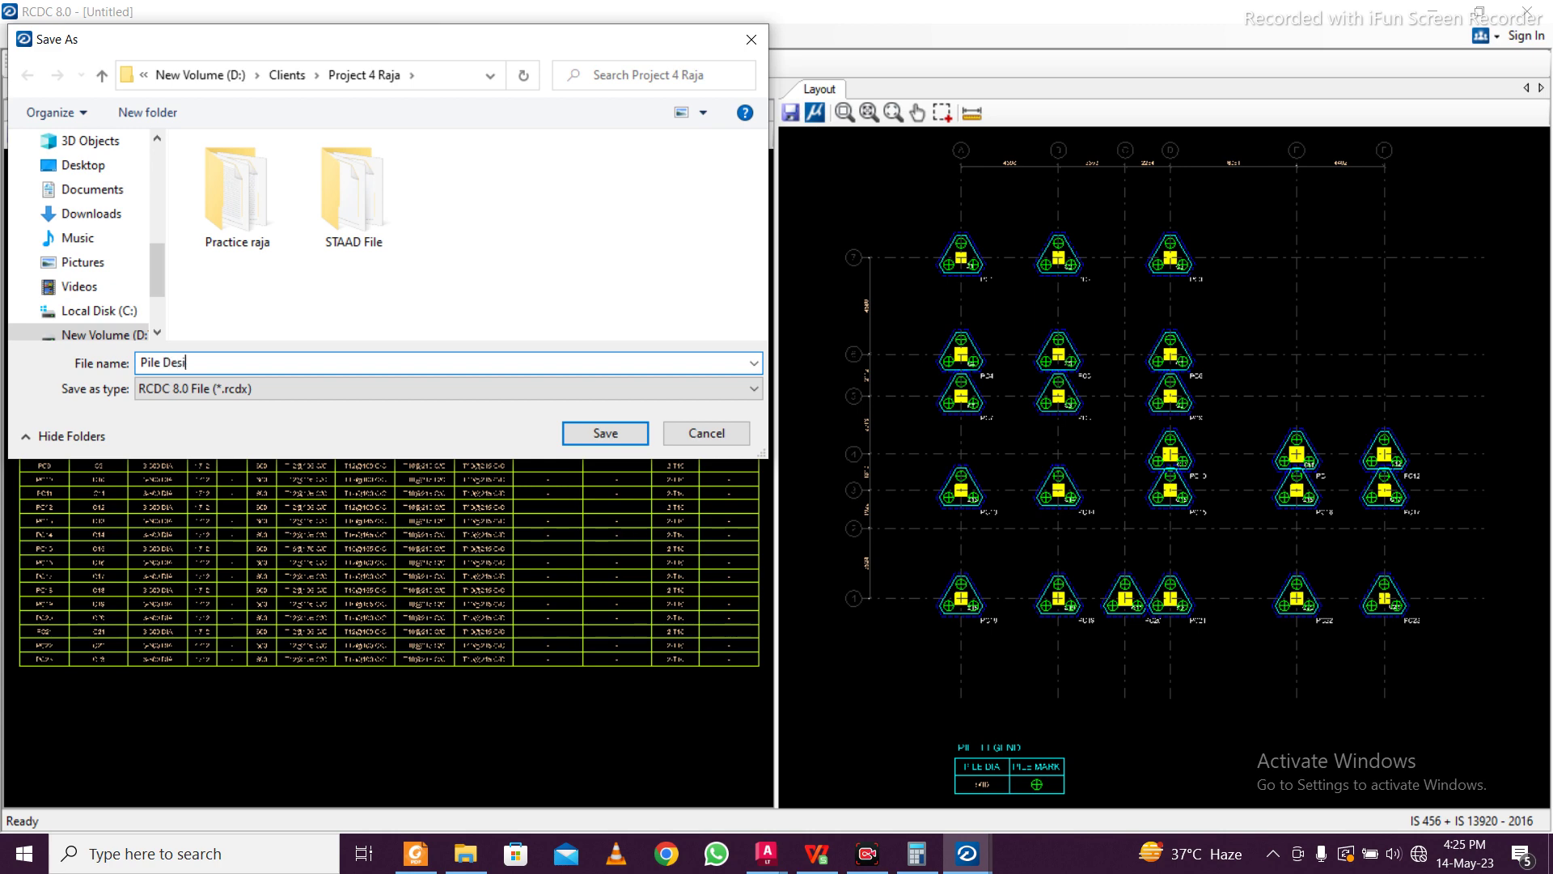
click(603, 437)
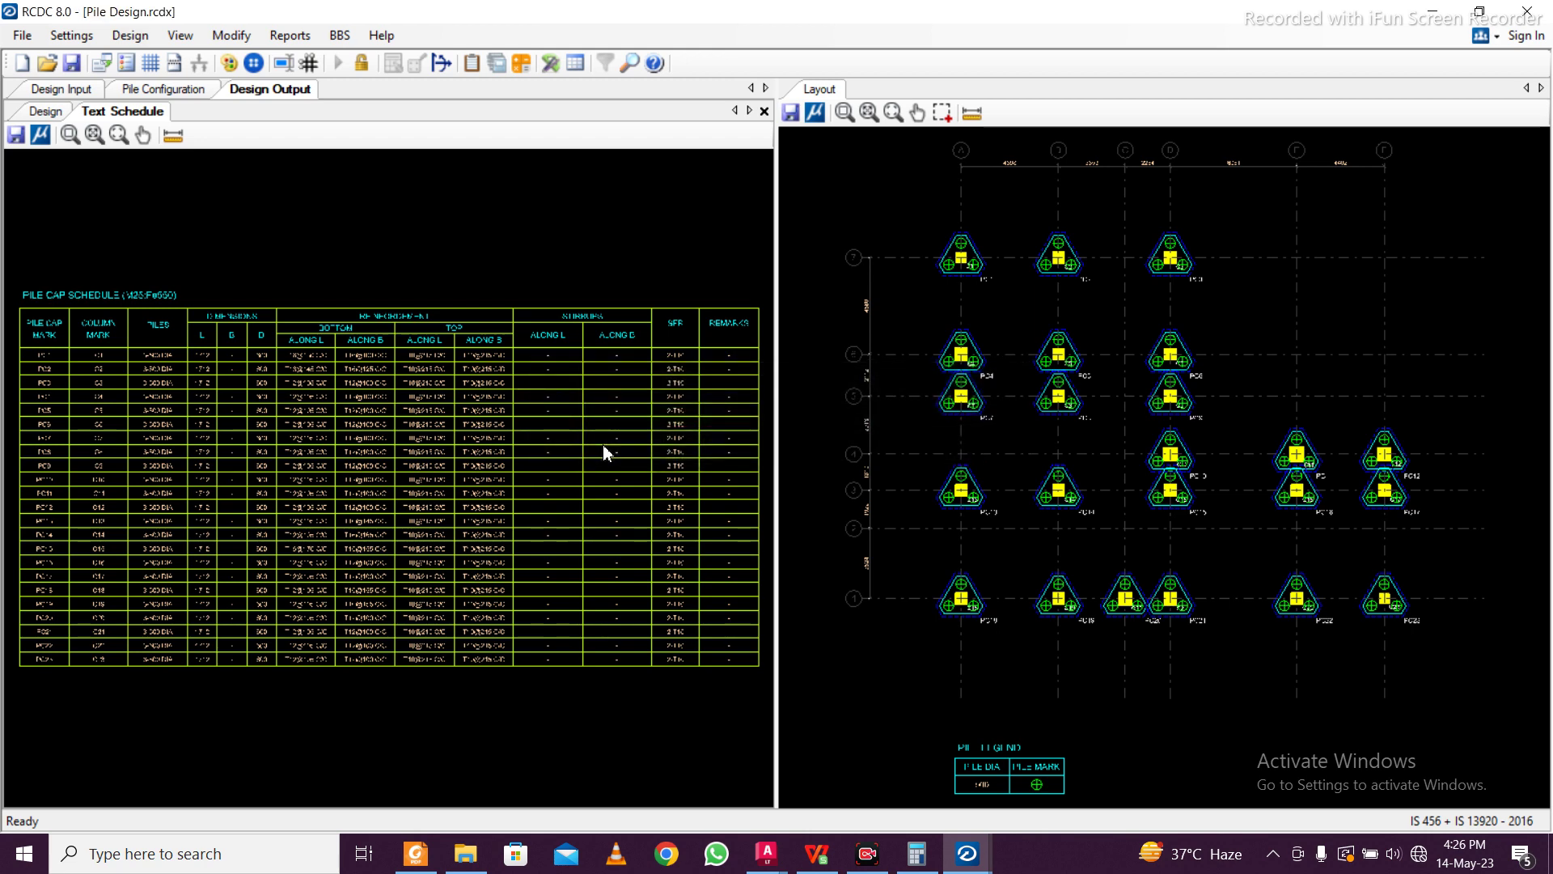
Export the pile cap text schedule as a DXF file named RCDC Pile CAP Schedule in the Project 4 Raja folder
click(16, 135)
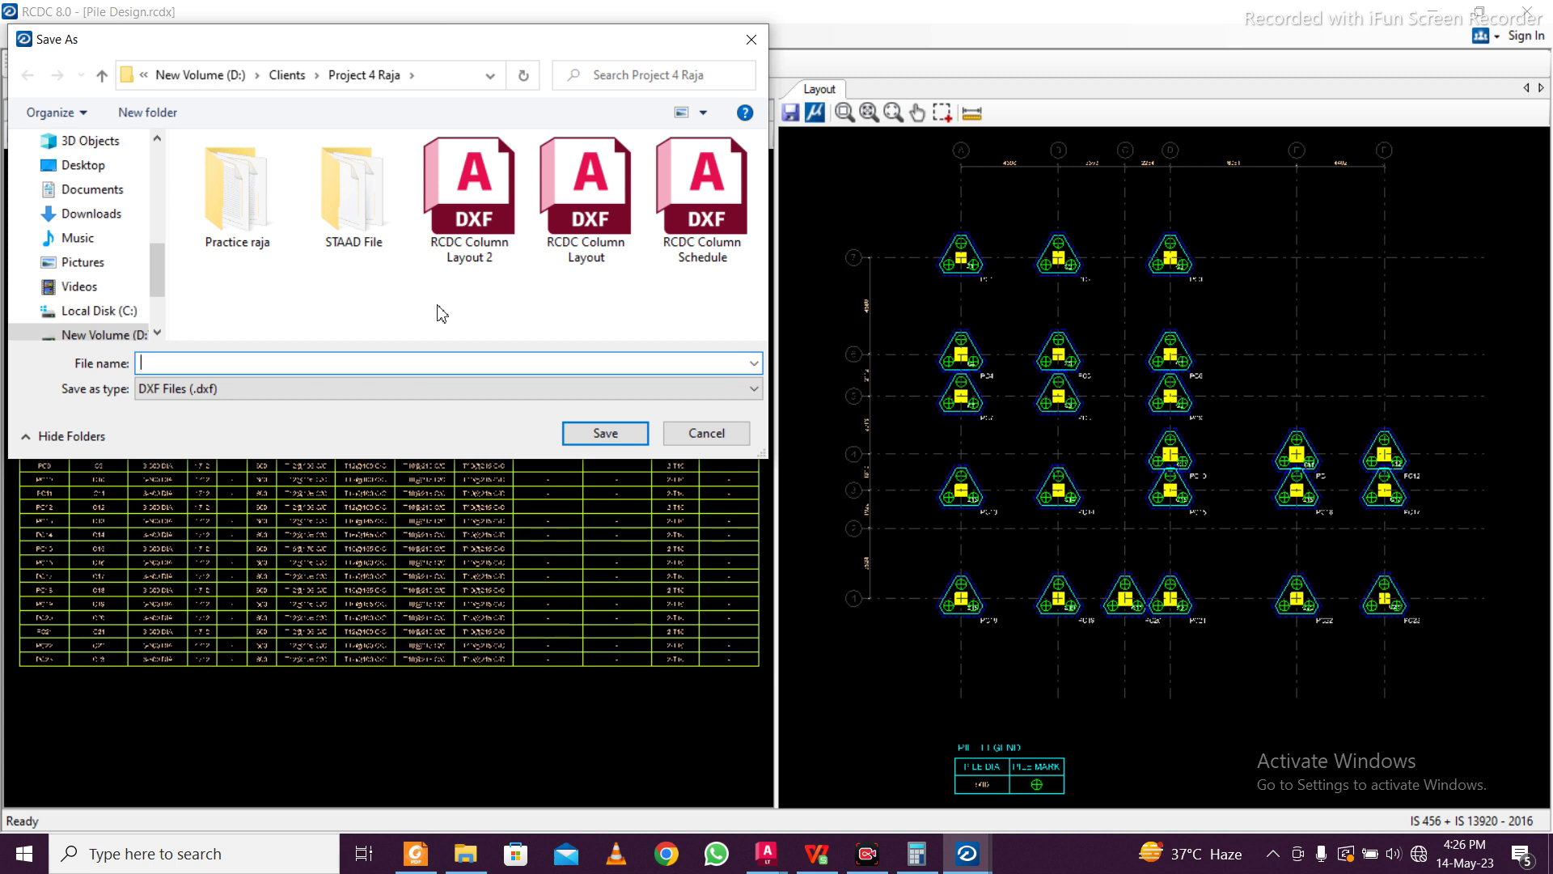
click(579, 235)
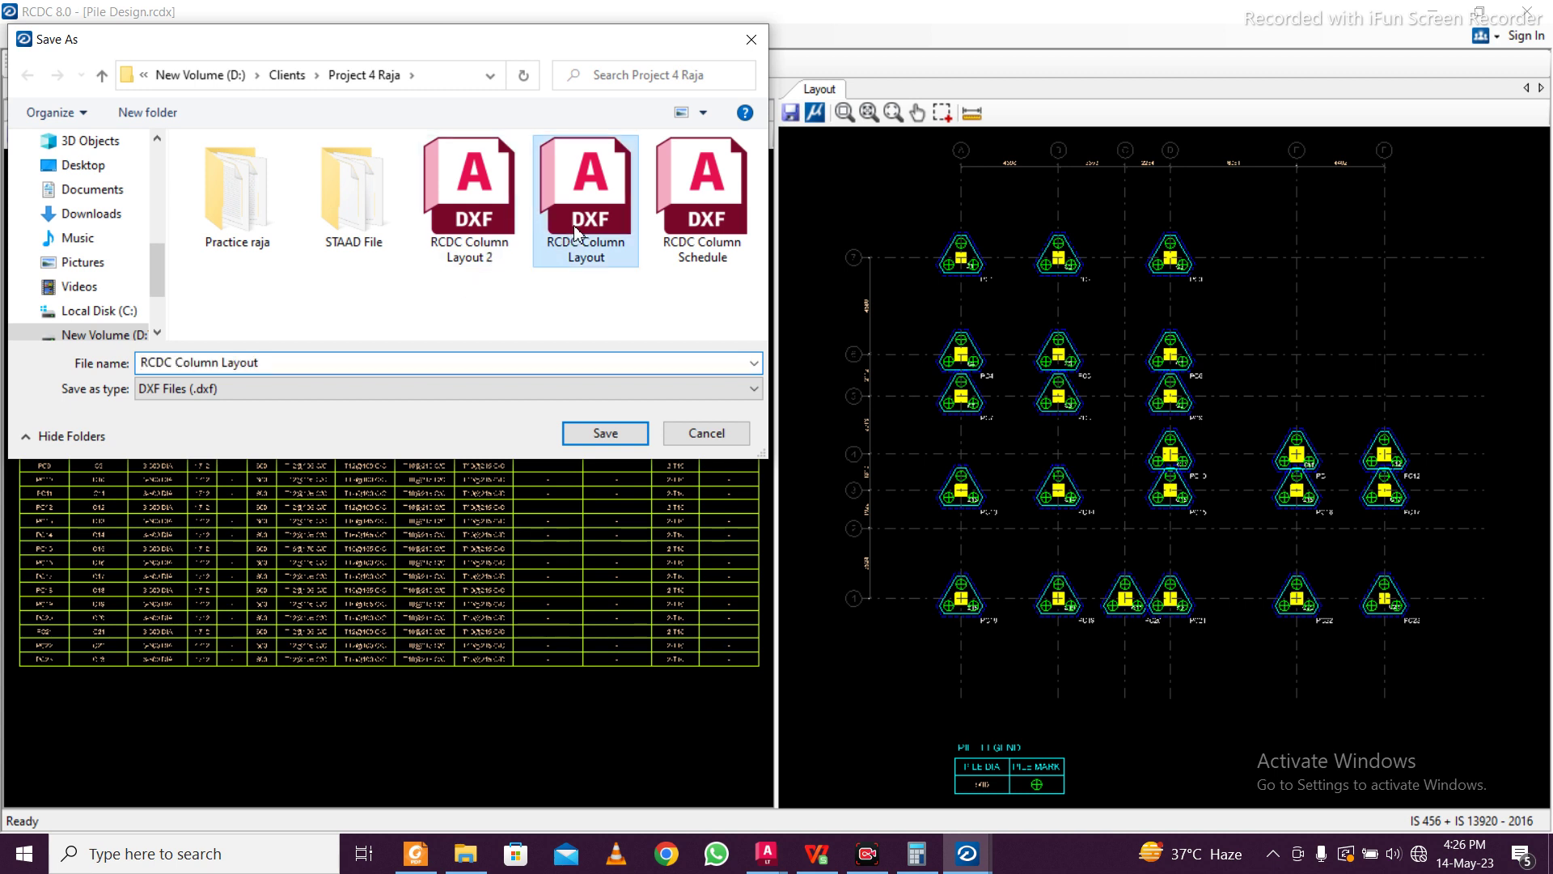
click(692, 235)
double_click(209, 361)
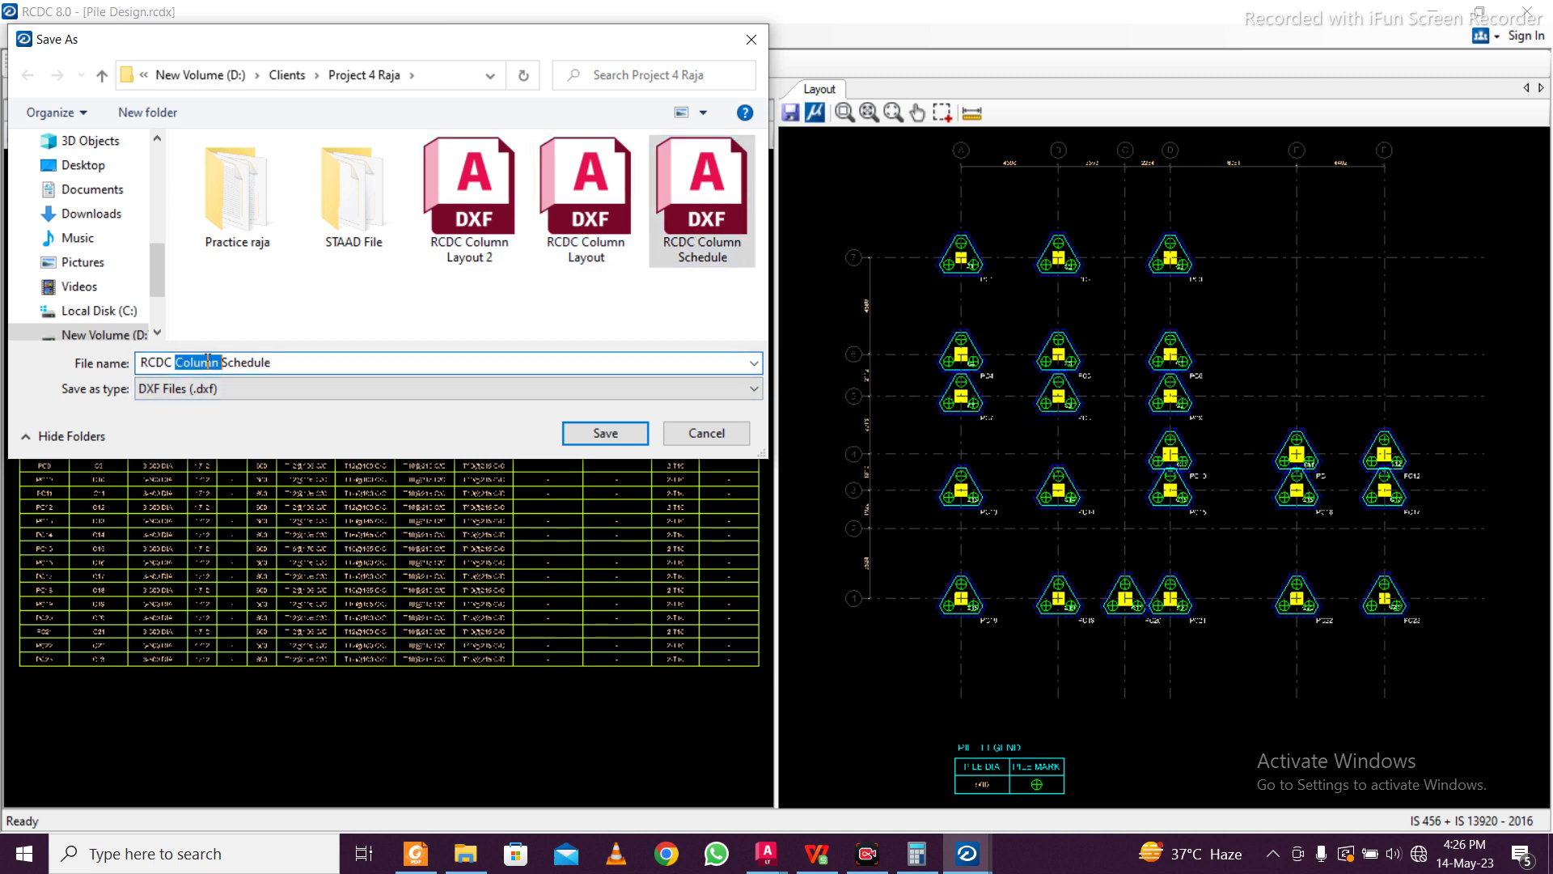
text(Pile CAP)
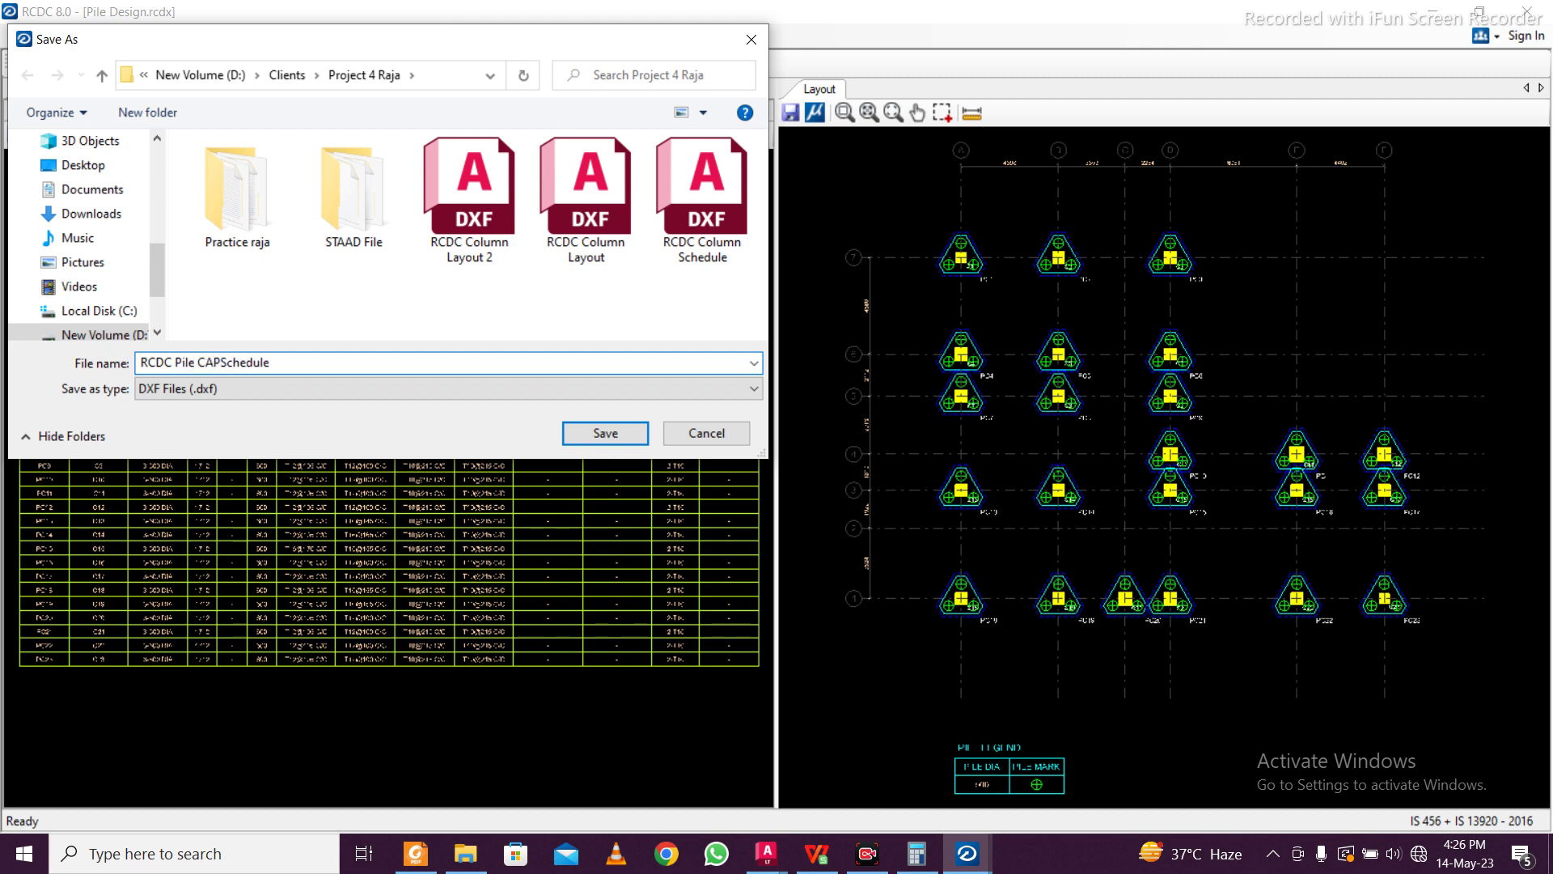
click(607, 433)
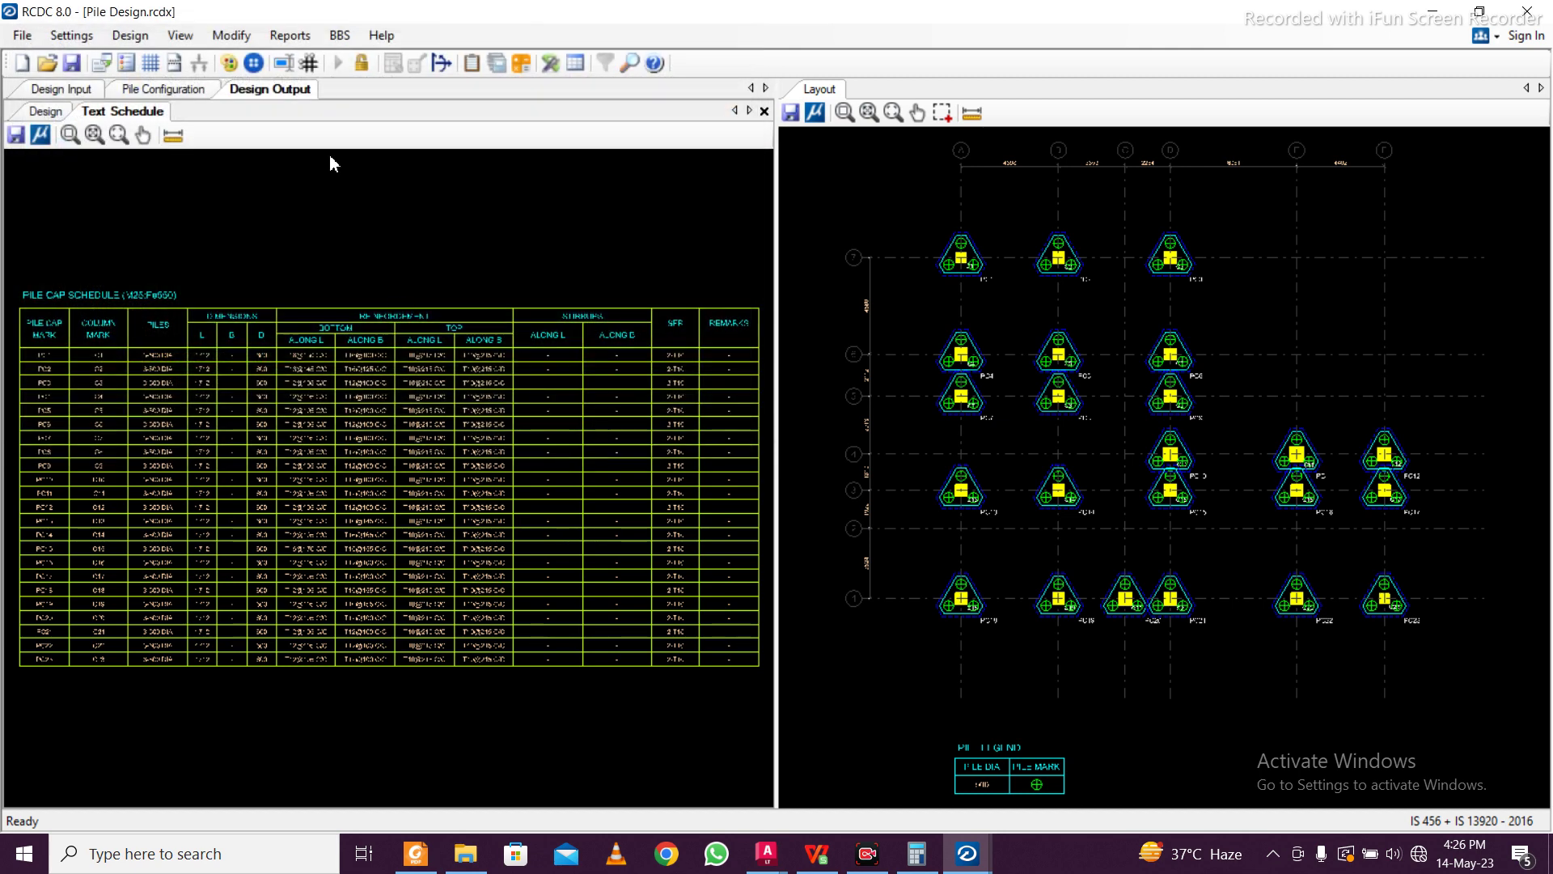
Generate the detailed drawing for all pile caps with Plan, Section @ L and Section @ B included
click(290, 35)
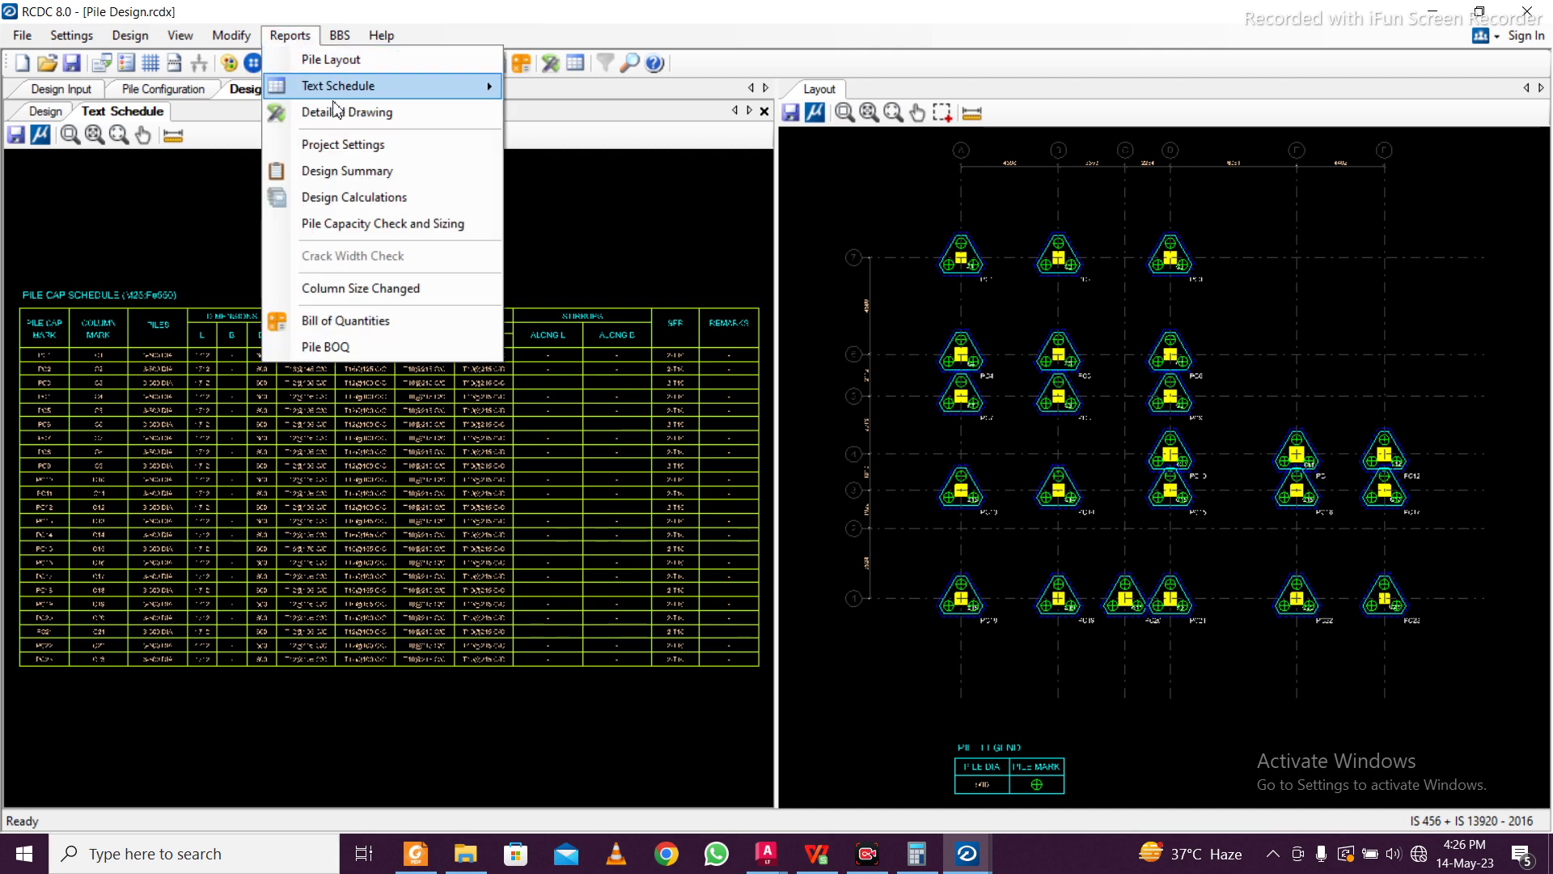
click(344, 111)
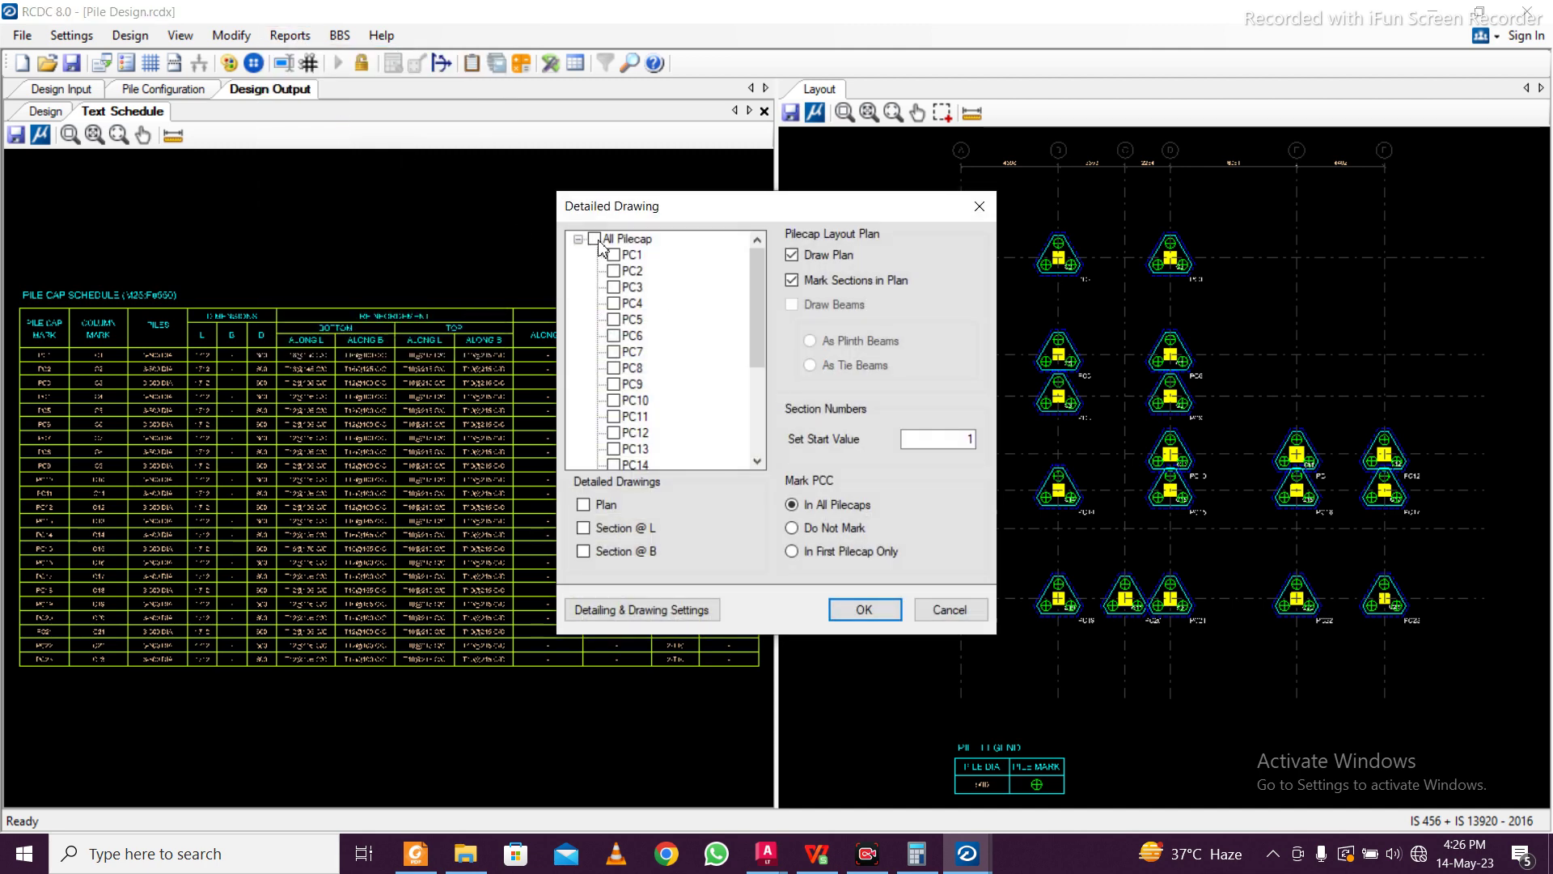
click(600, 508)
click(607, 530)
click(613, 554)
click(860, 612)
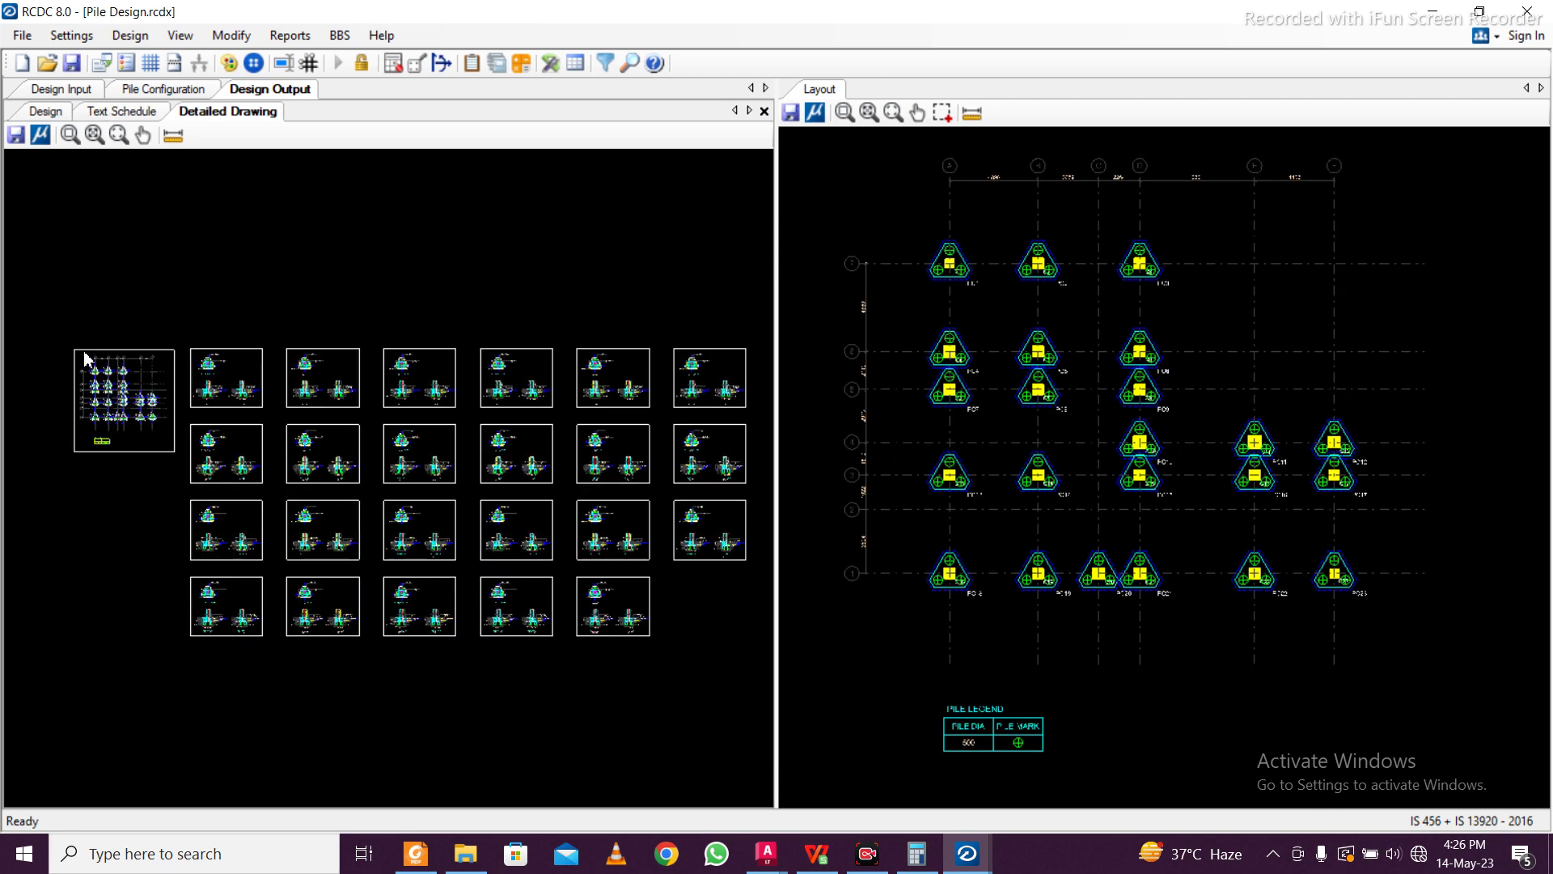
Export the pile cap detailed drawing as a DXF file named RCDC Pile Layout in the Project 4 Raja folder
scroll(85, 357, up, 5)
scroll(76, 381, up, 4)
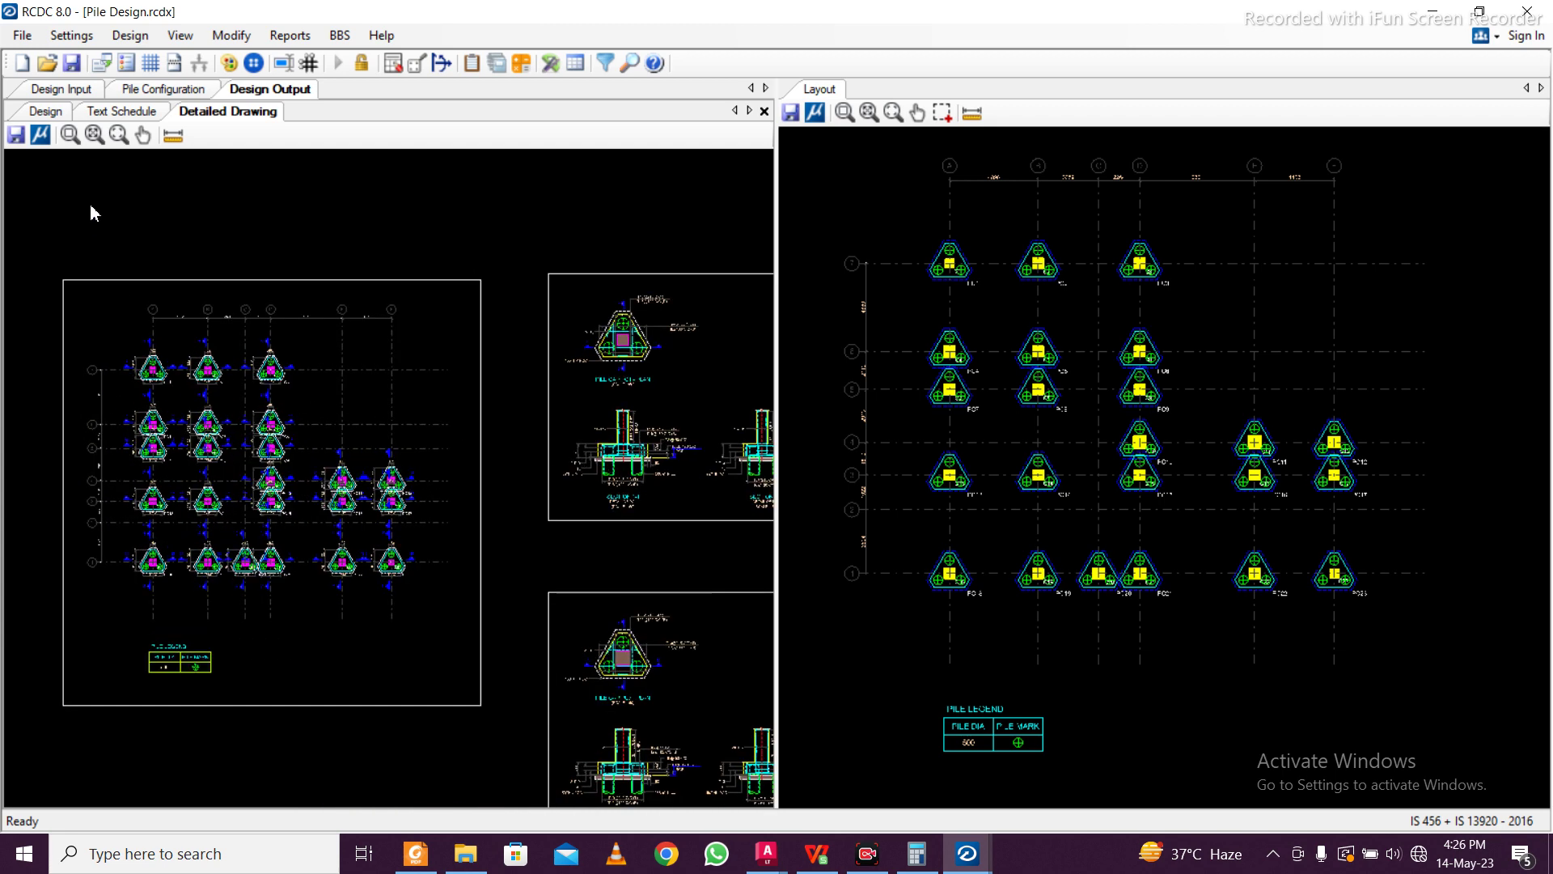
click(14, 139)
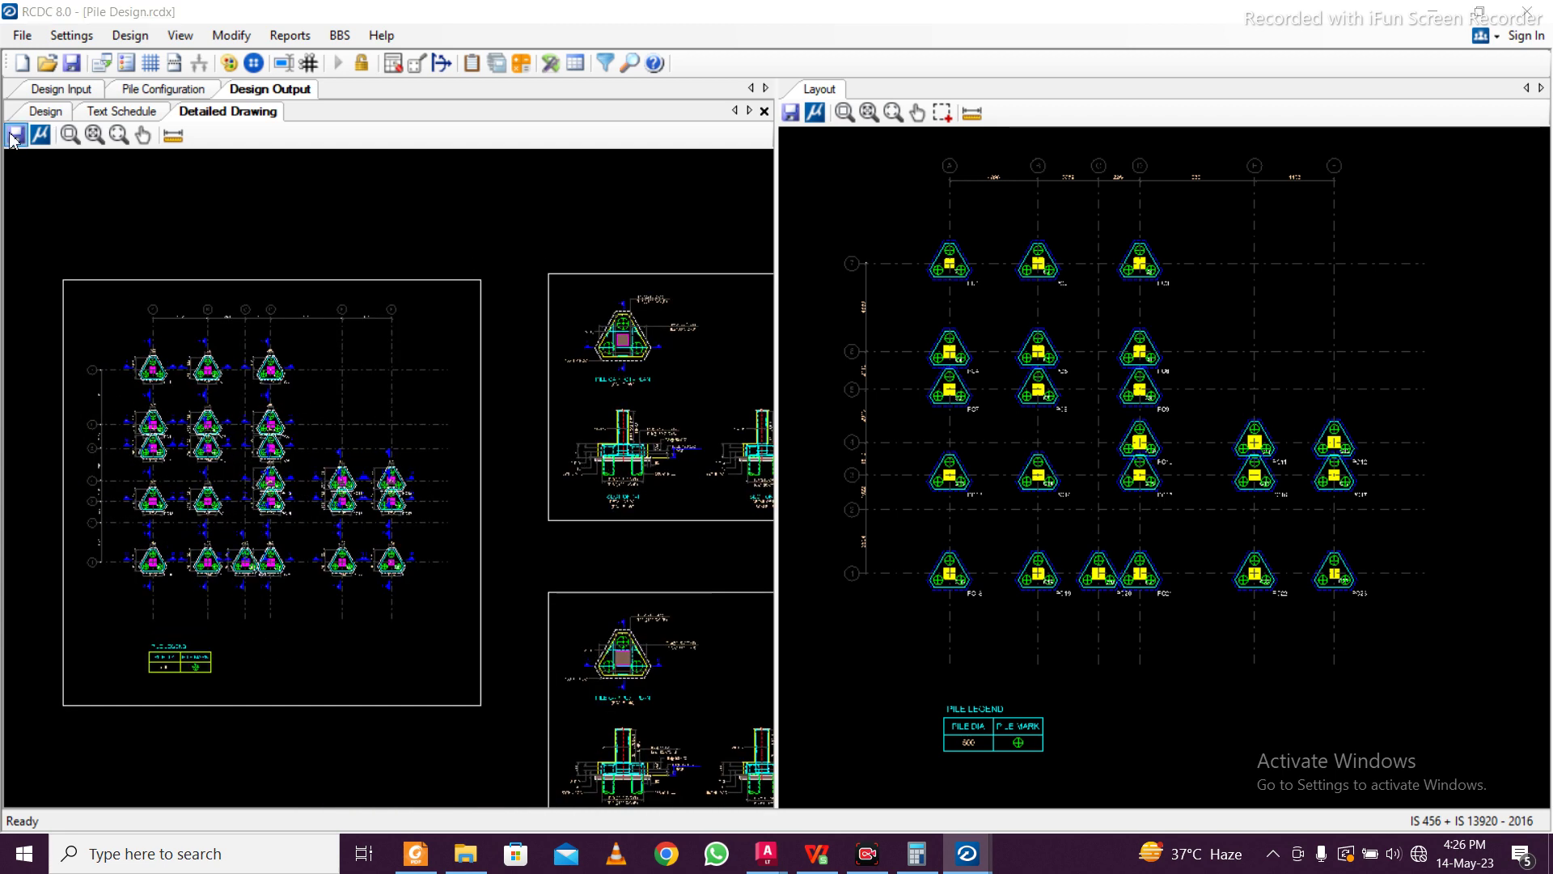
scroll(530, 283, down, 1)
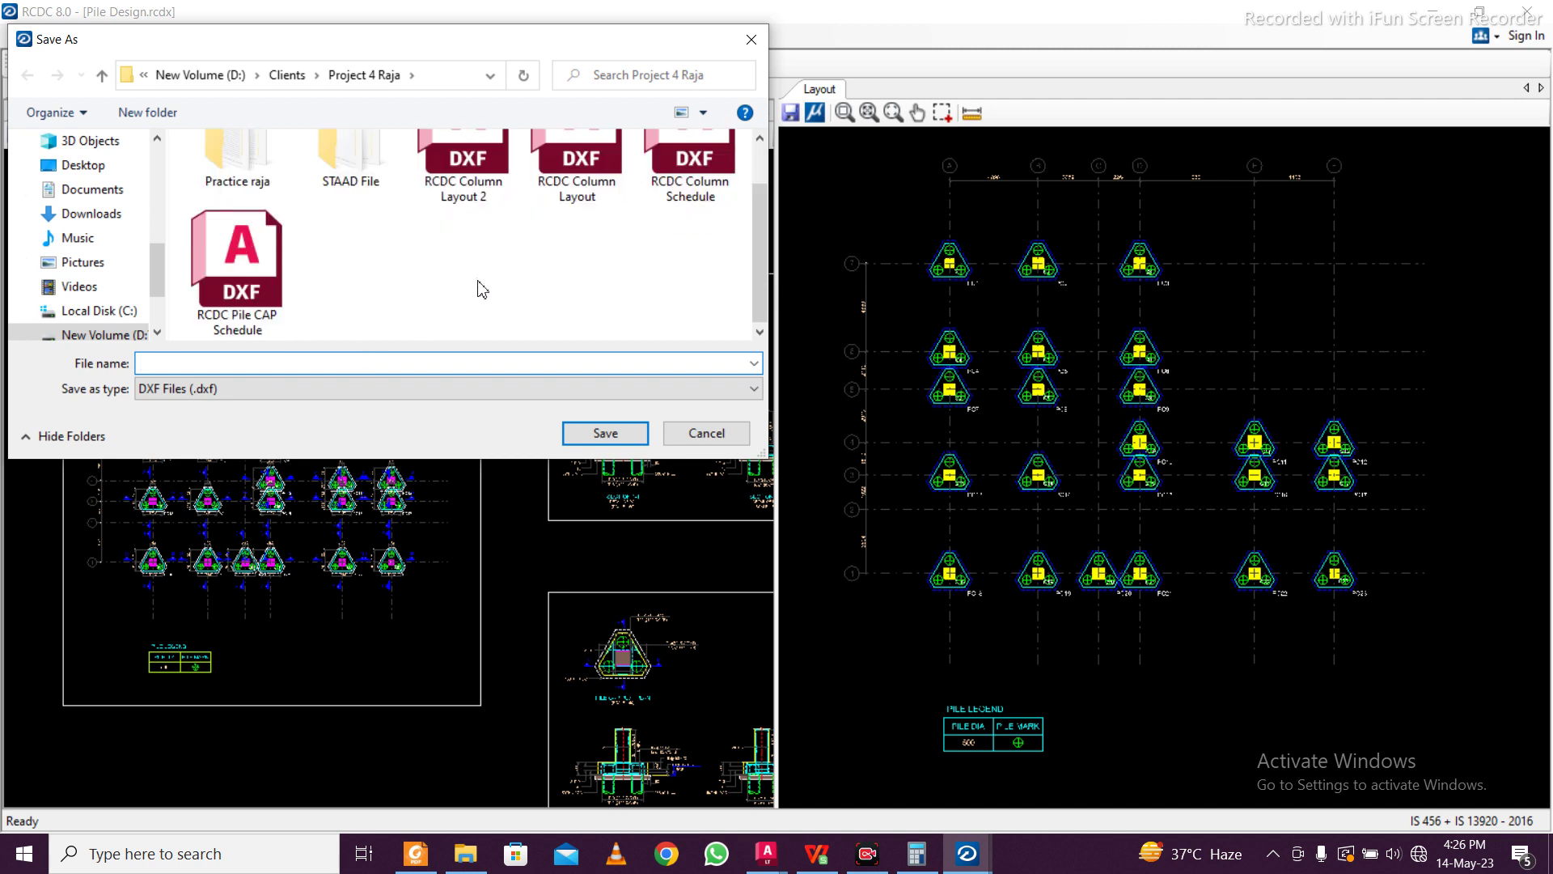
click(562, 202)
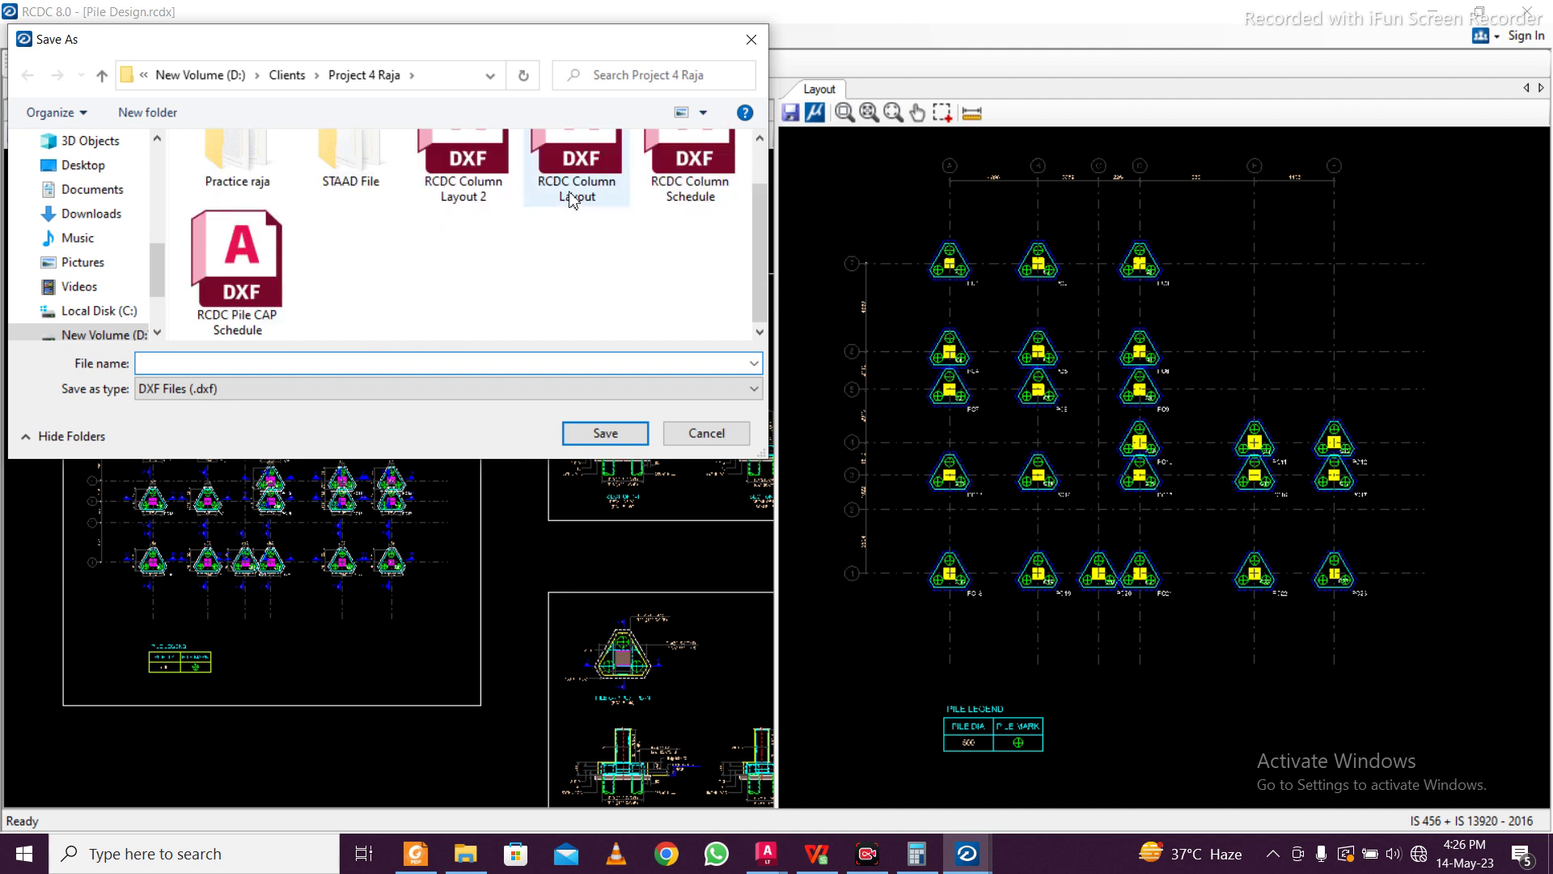
click(219, 363)
double_click(190, 362)
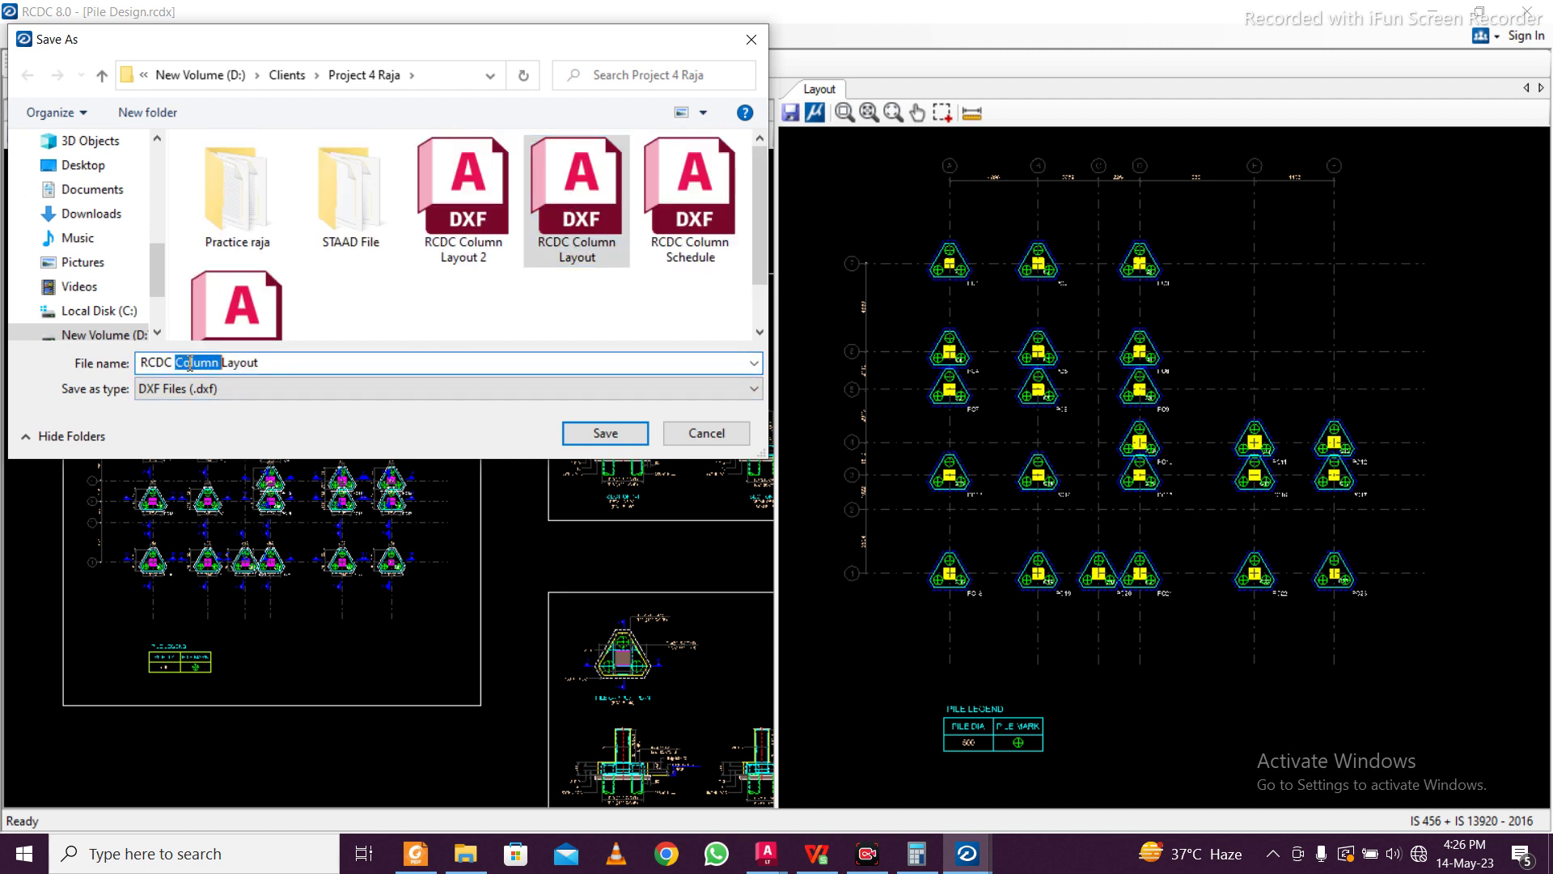
text(Pile)
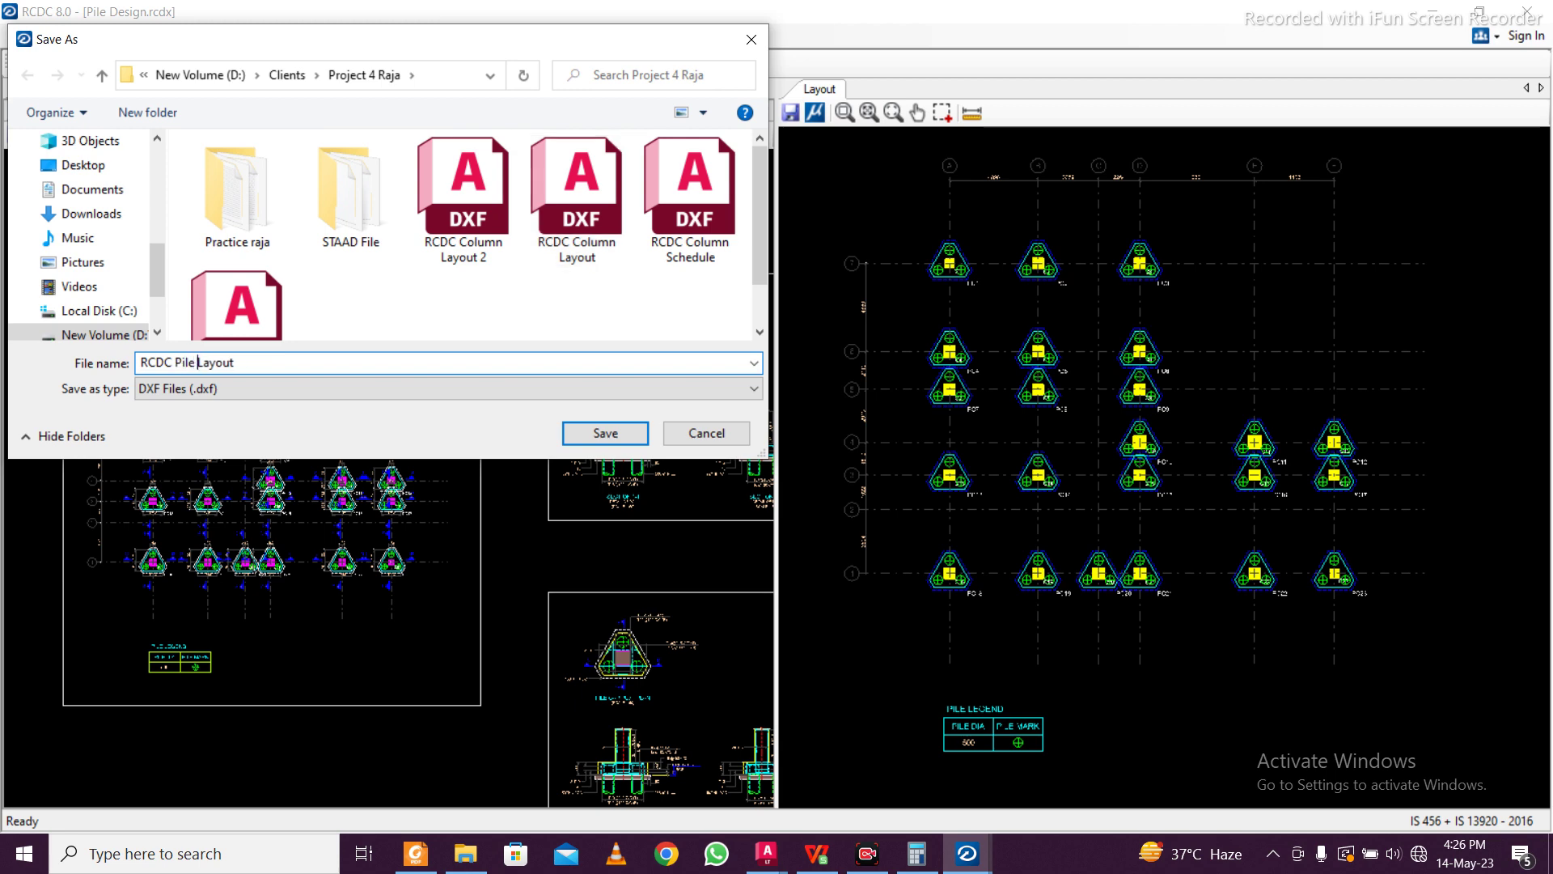
click(598, 437)
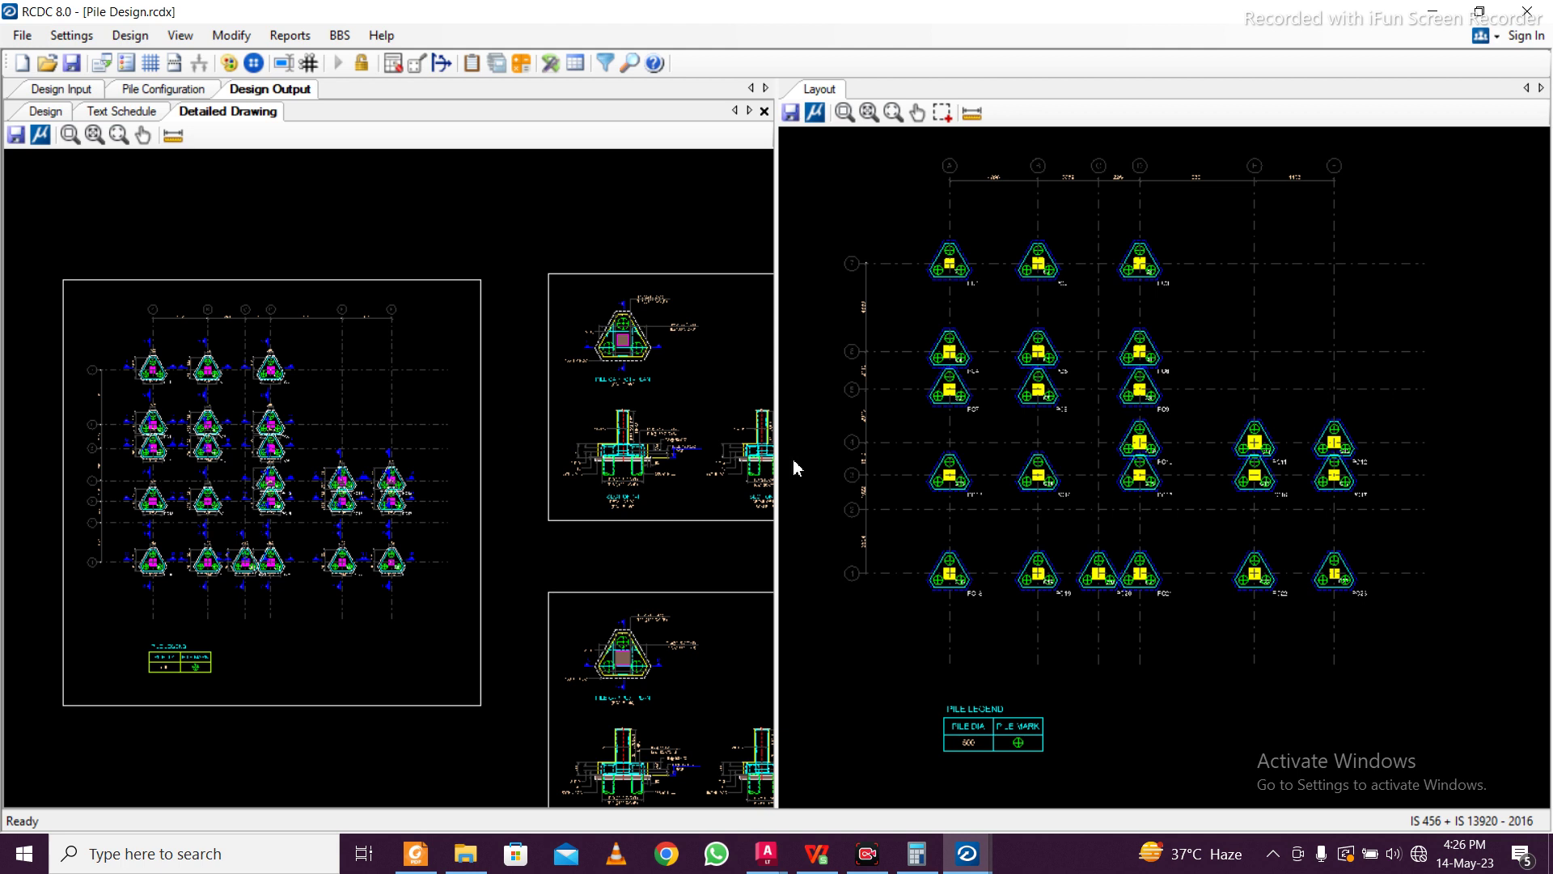
Close the Pile Design project and exit RCDC 8.0
click(1547, 12)
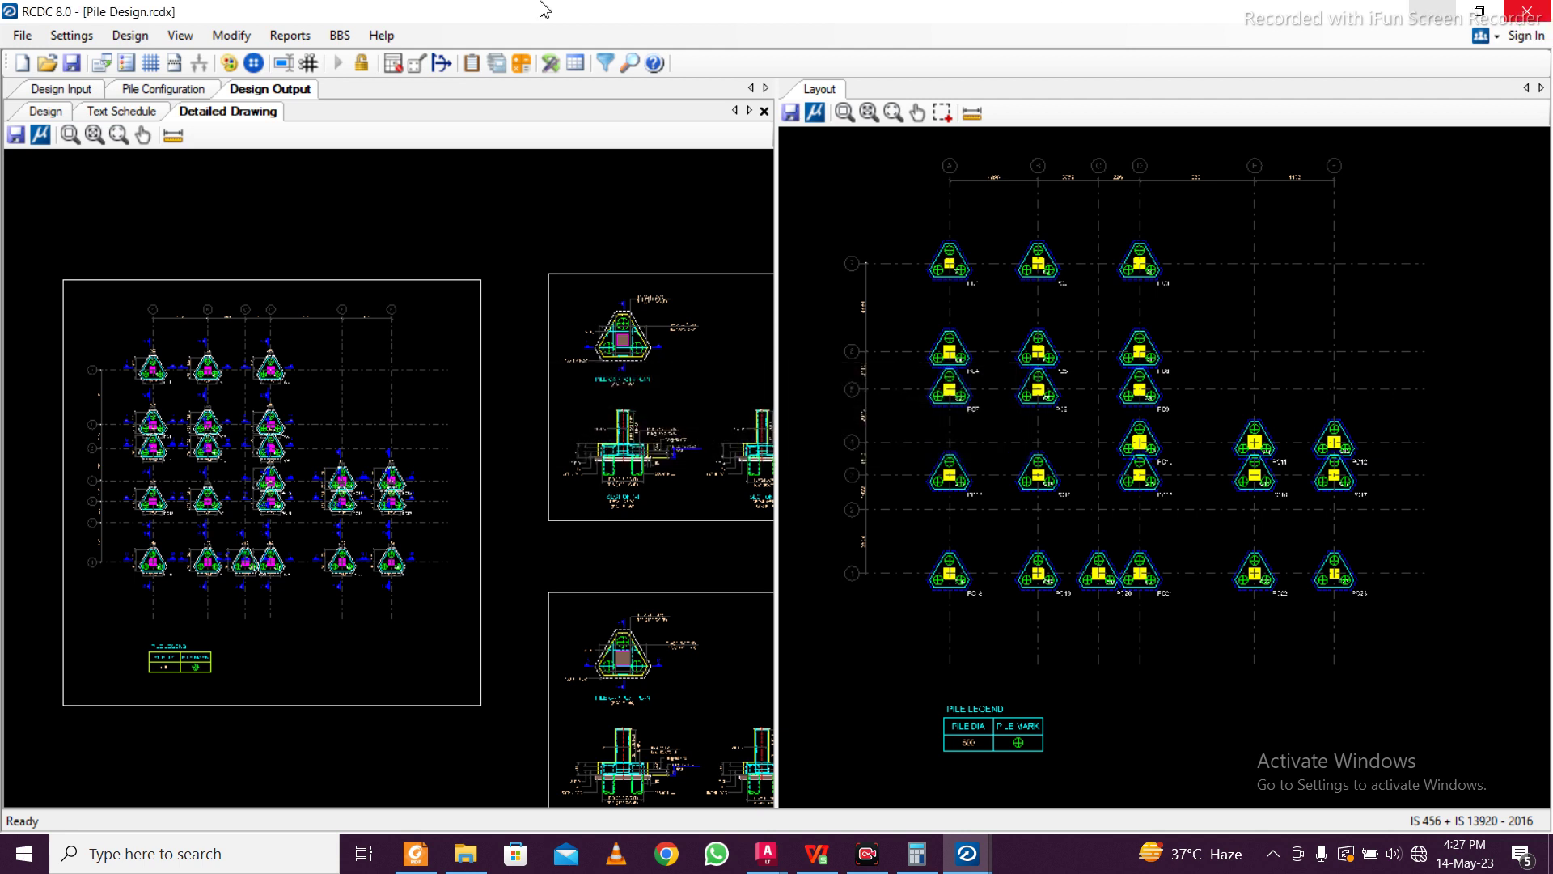
click(25, 37)
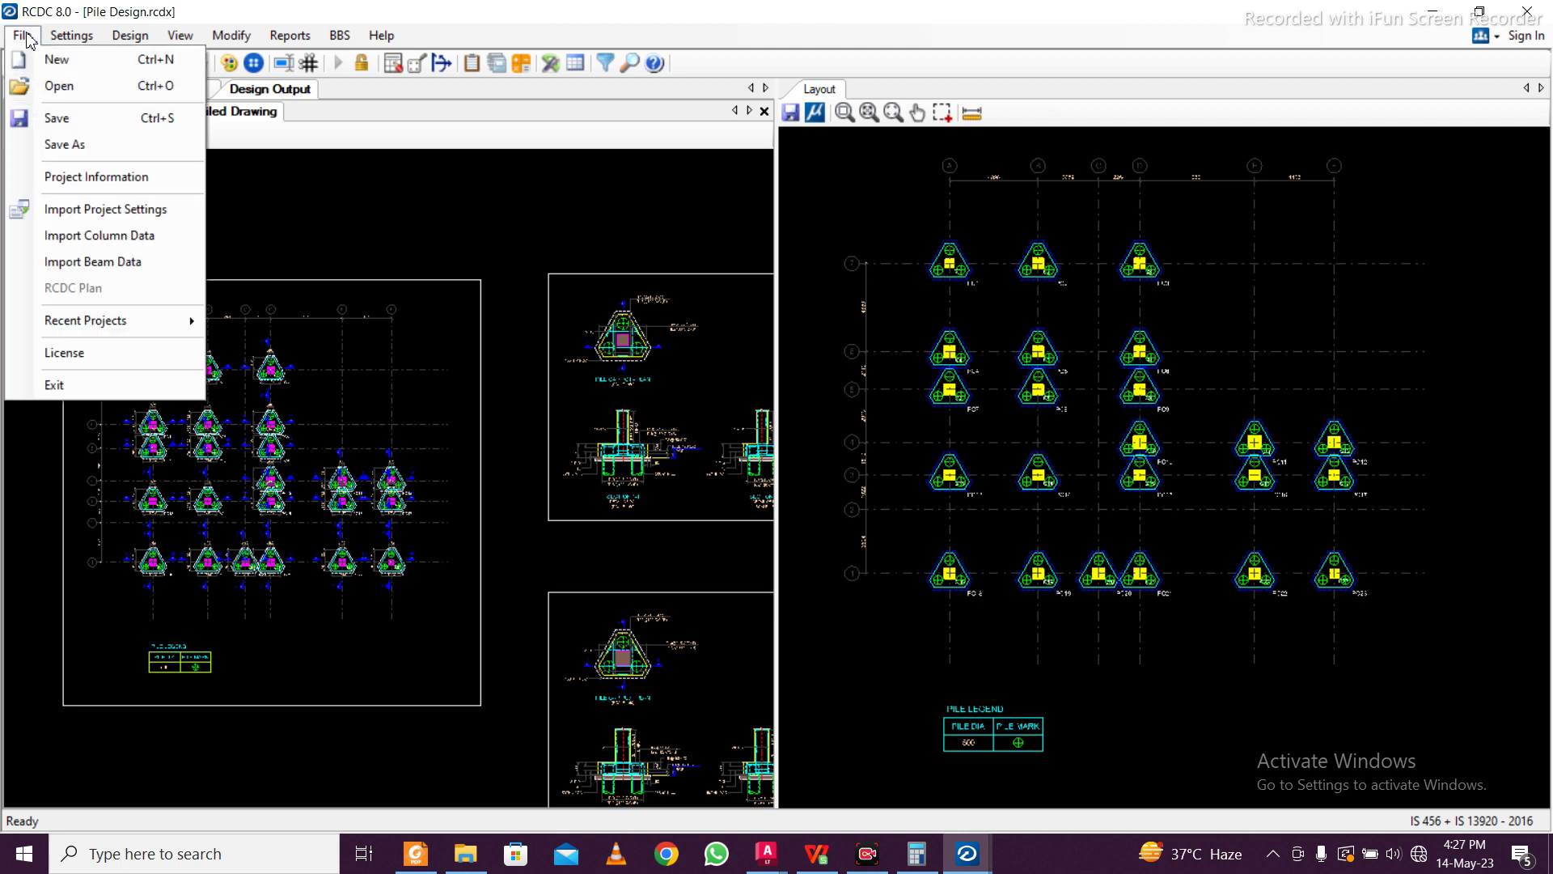
click(25, 36)
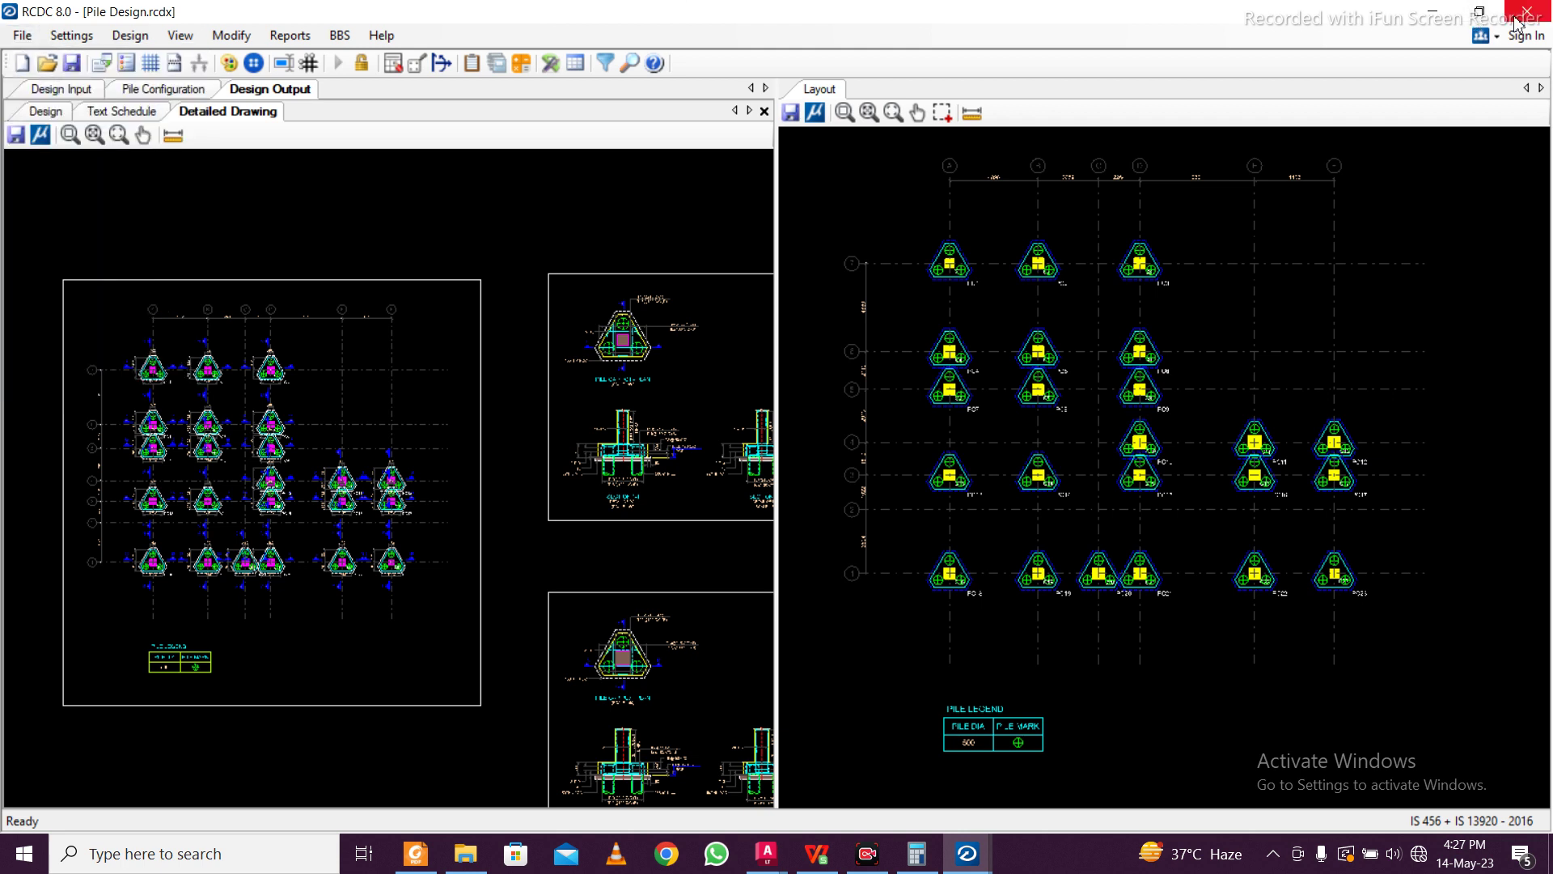
click(1517, 21)
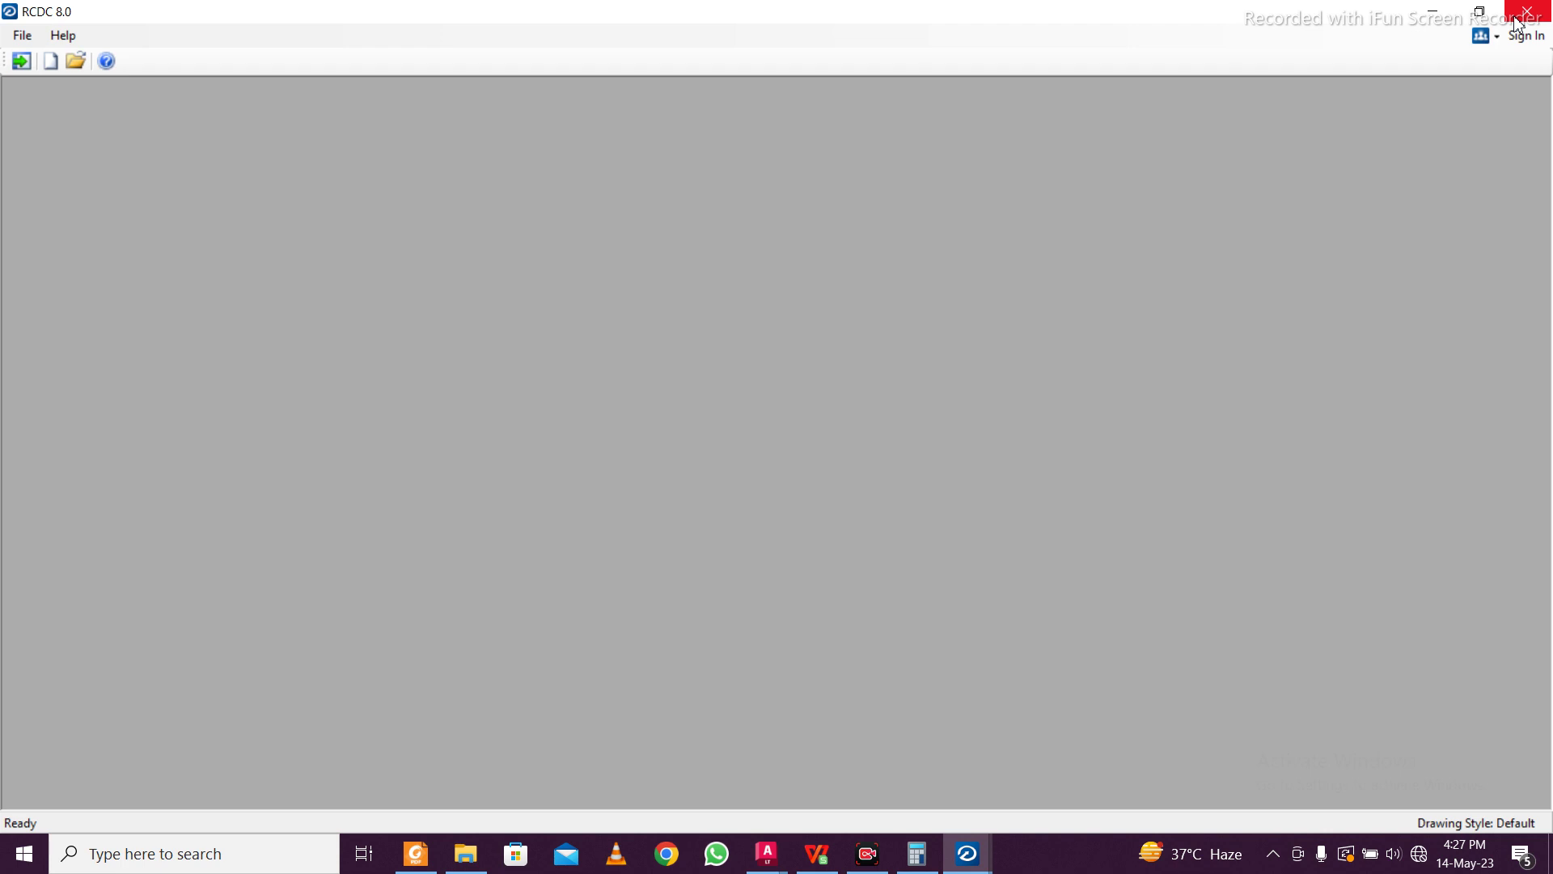
click(1517, 22)
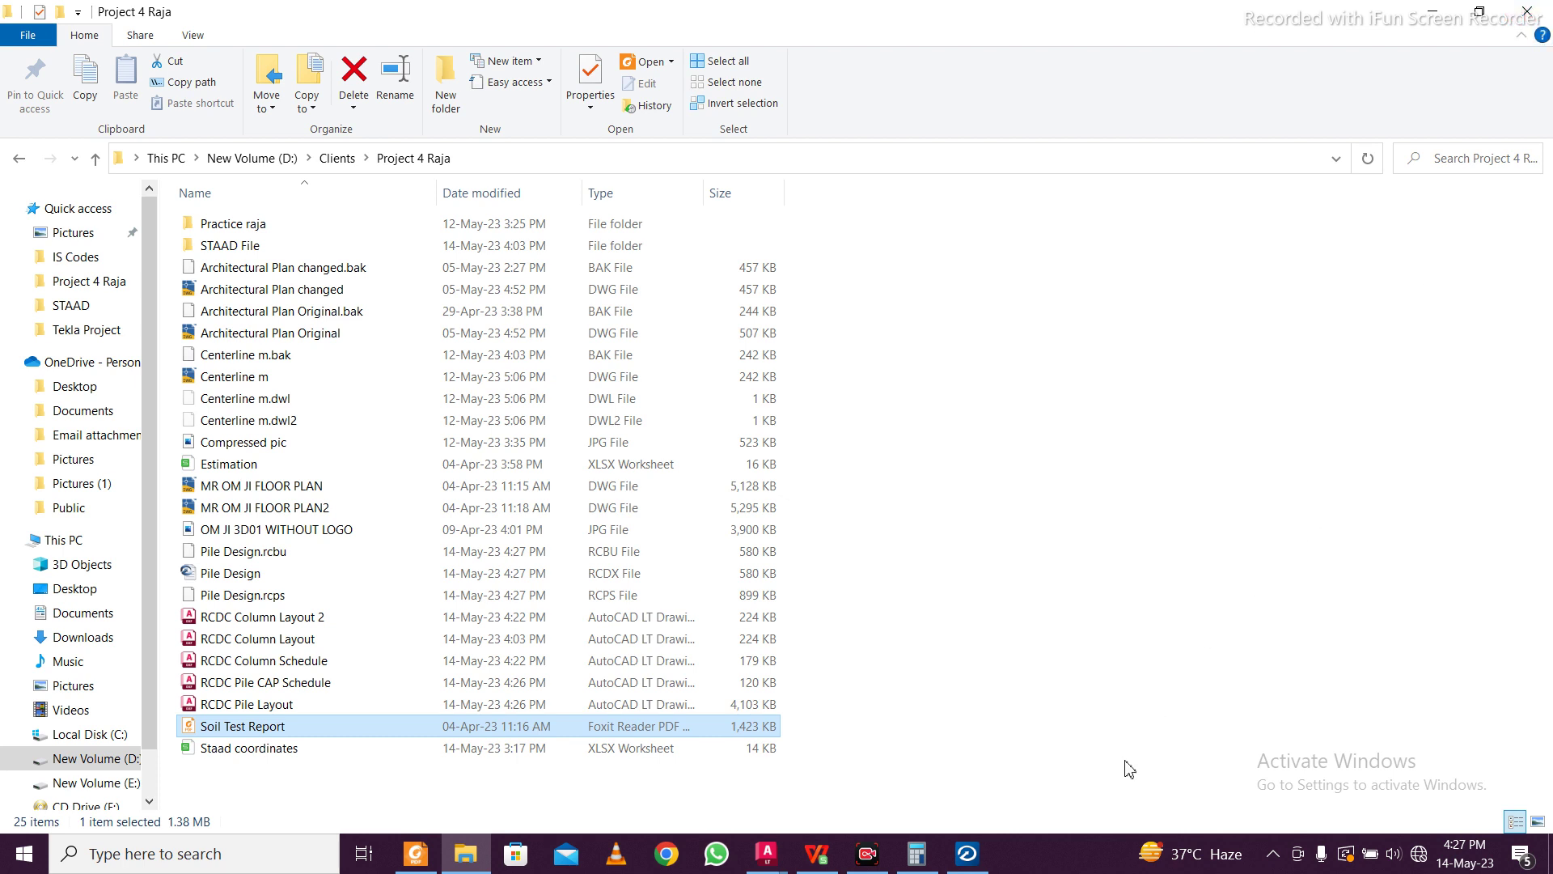
Switch to the G+2 Residential-Column-1 project in STAAD RCDC, save it and start a new project
click(967, 854)
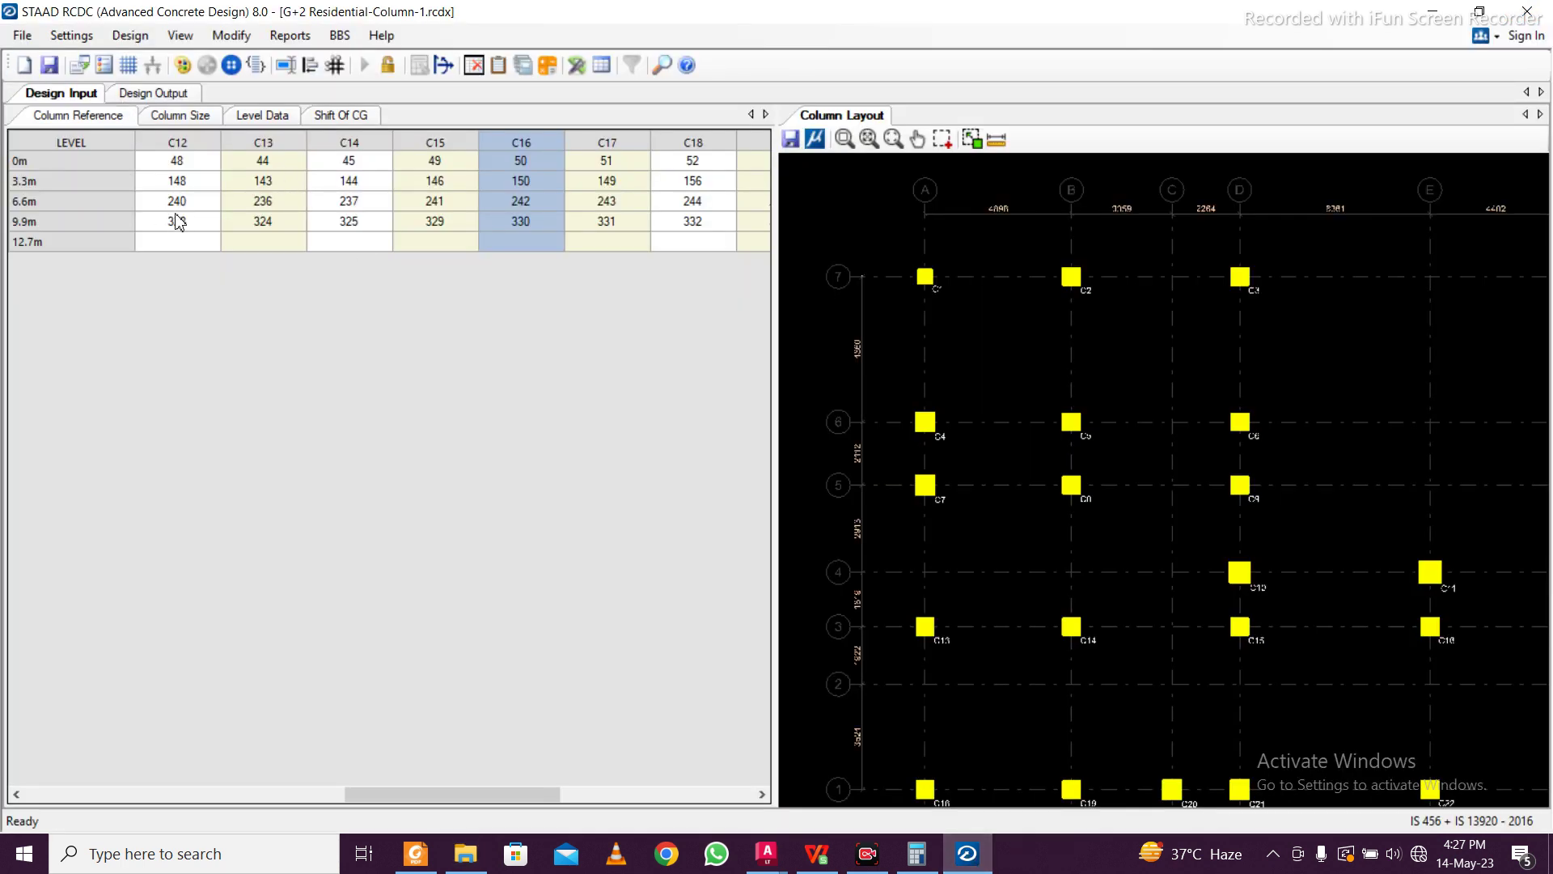
key(ctrl+s)
click(14, 34)
click(73, 65)
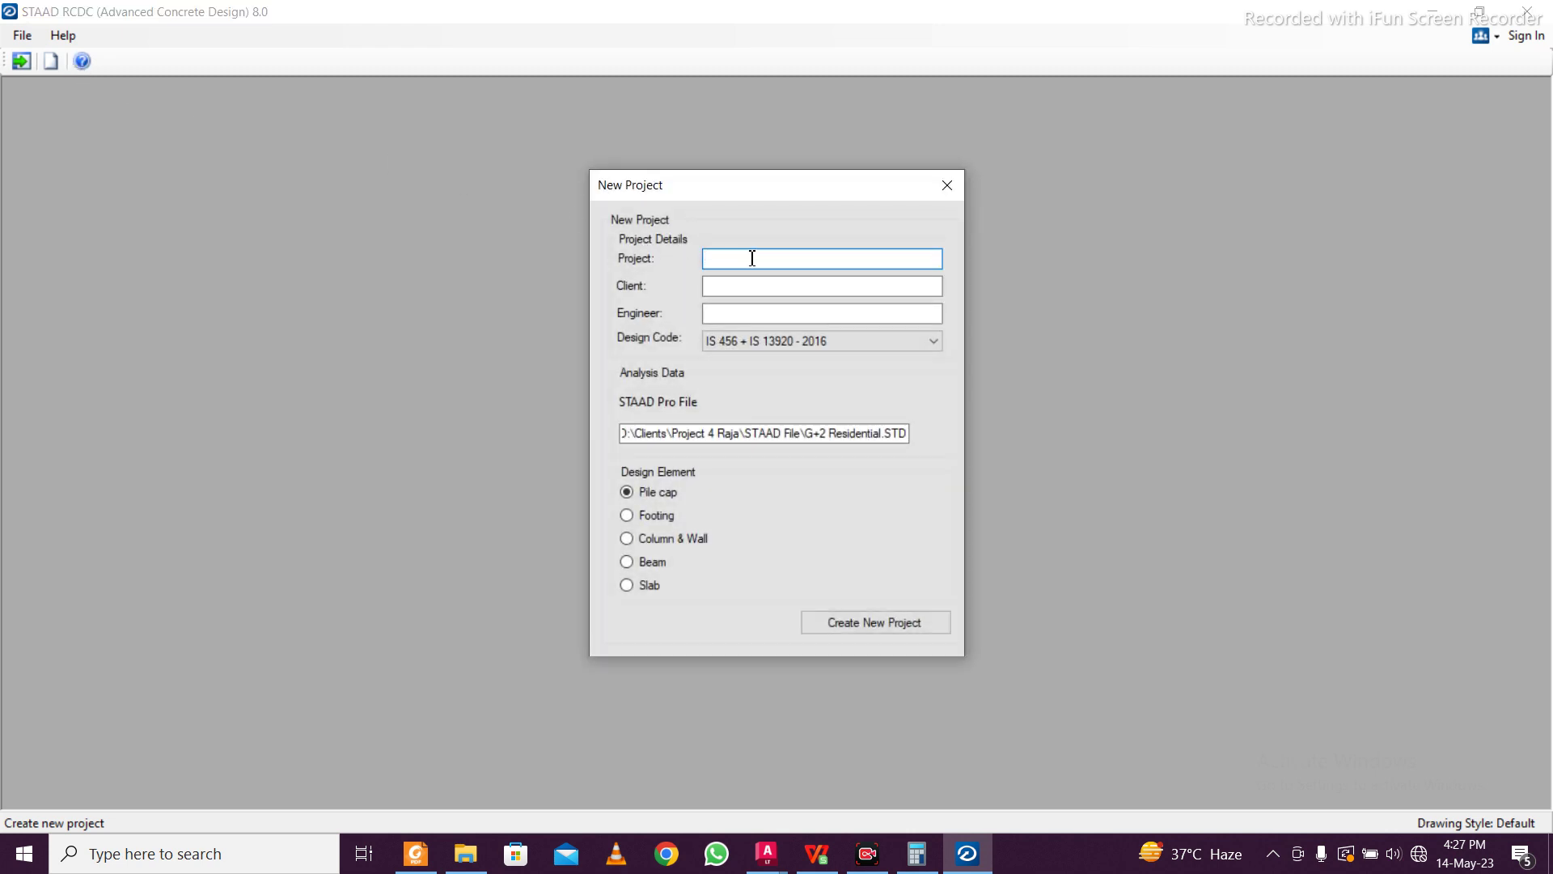
Create a Beam project for the 0m level with "-" as project, client and engineer, and save it
click(739, 288)
text(-)
click(738, 313)
text(-)
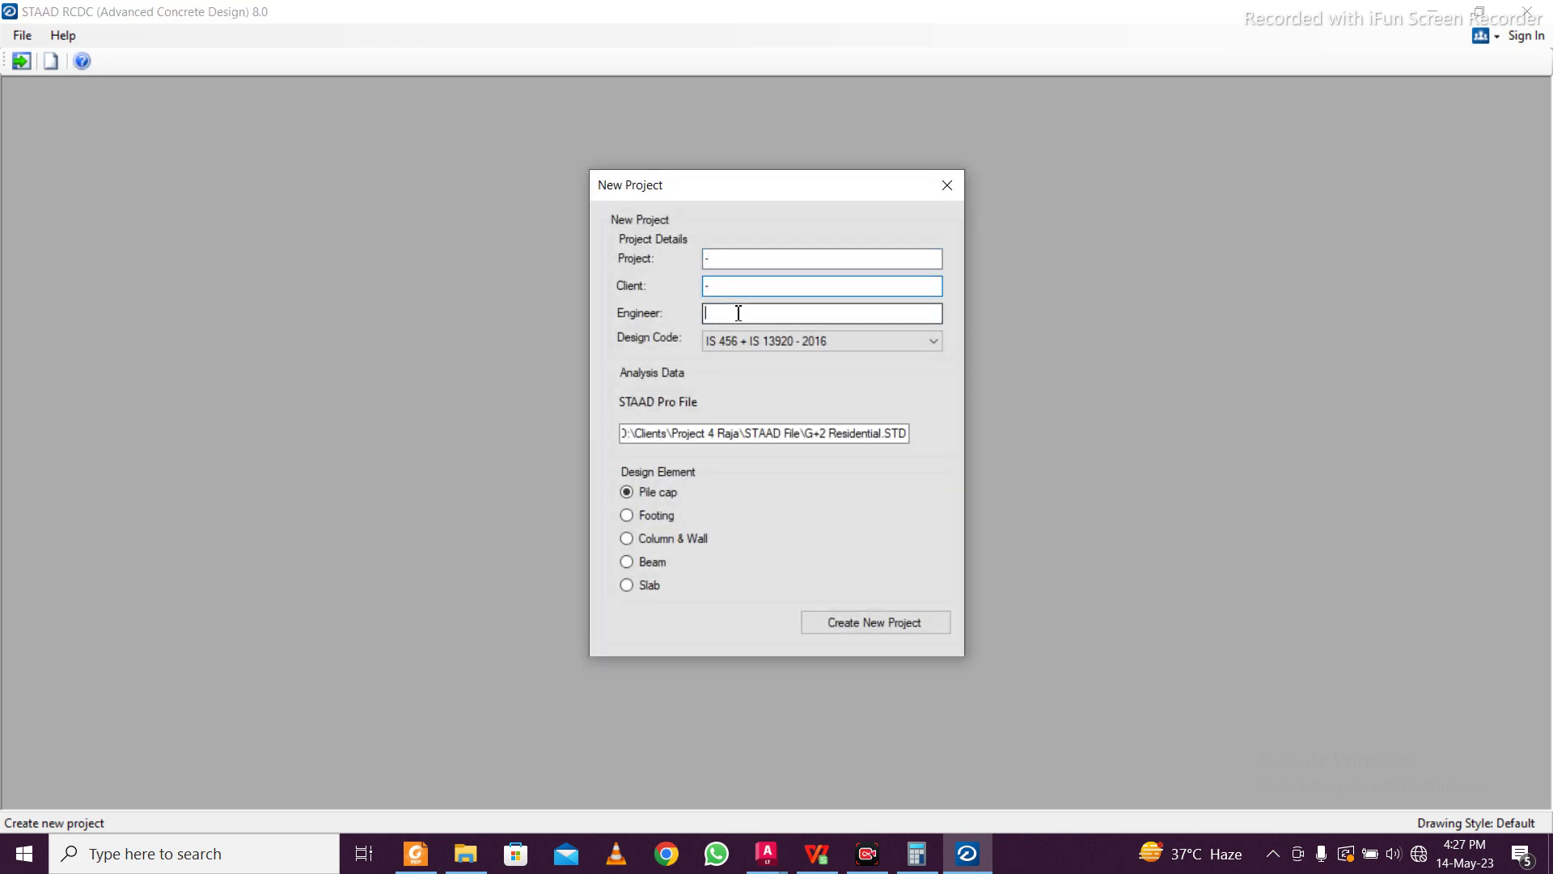
click(651, 561)
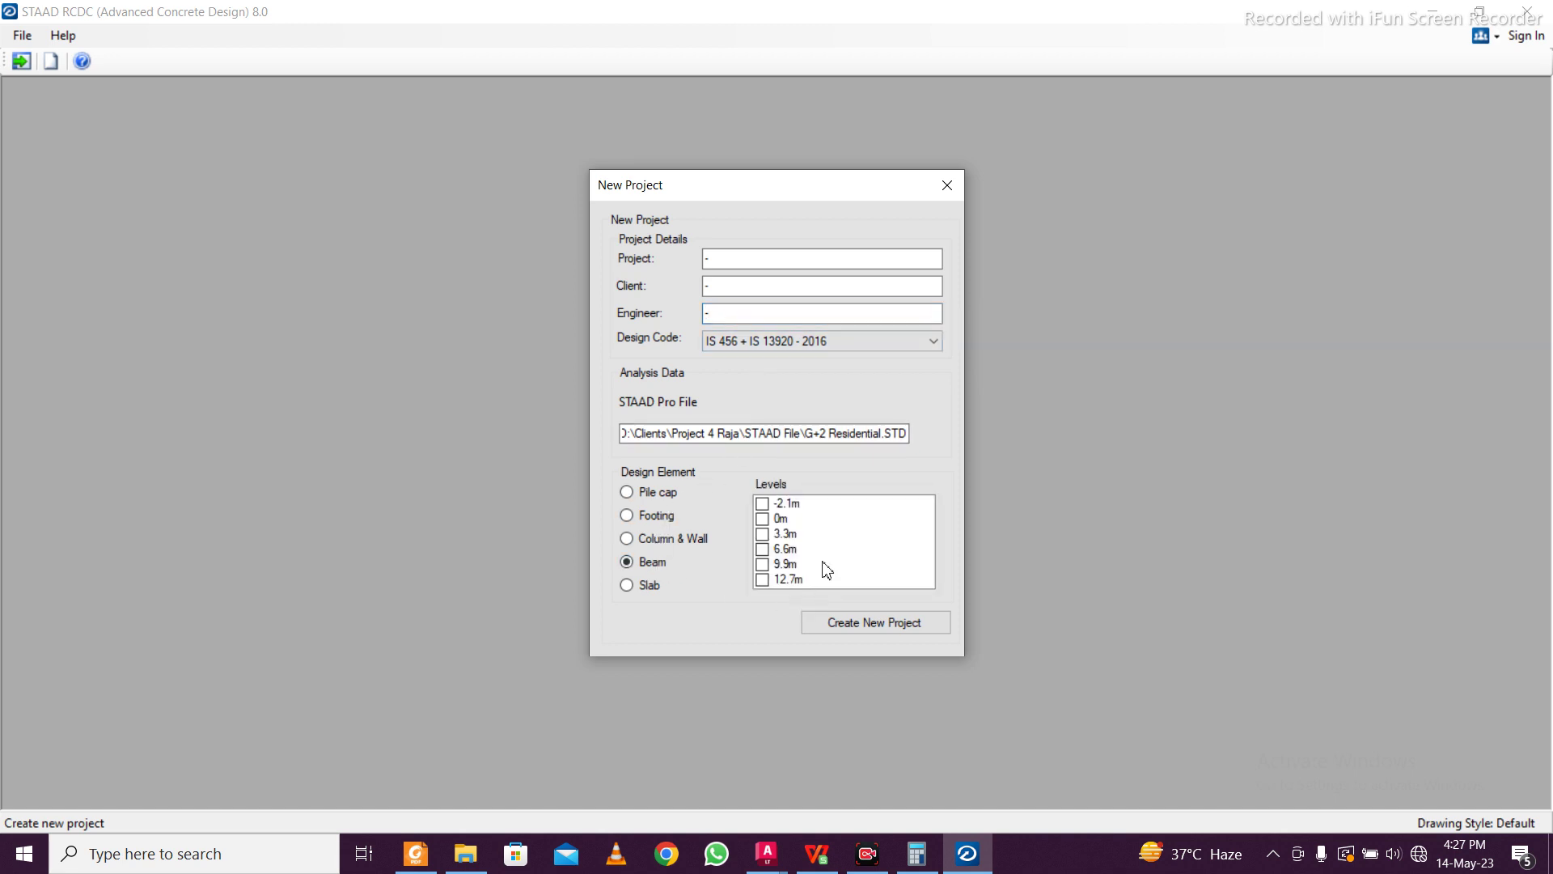
click(781, 518)
click(829, 621)
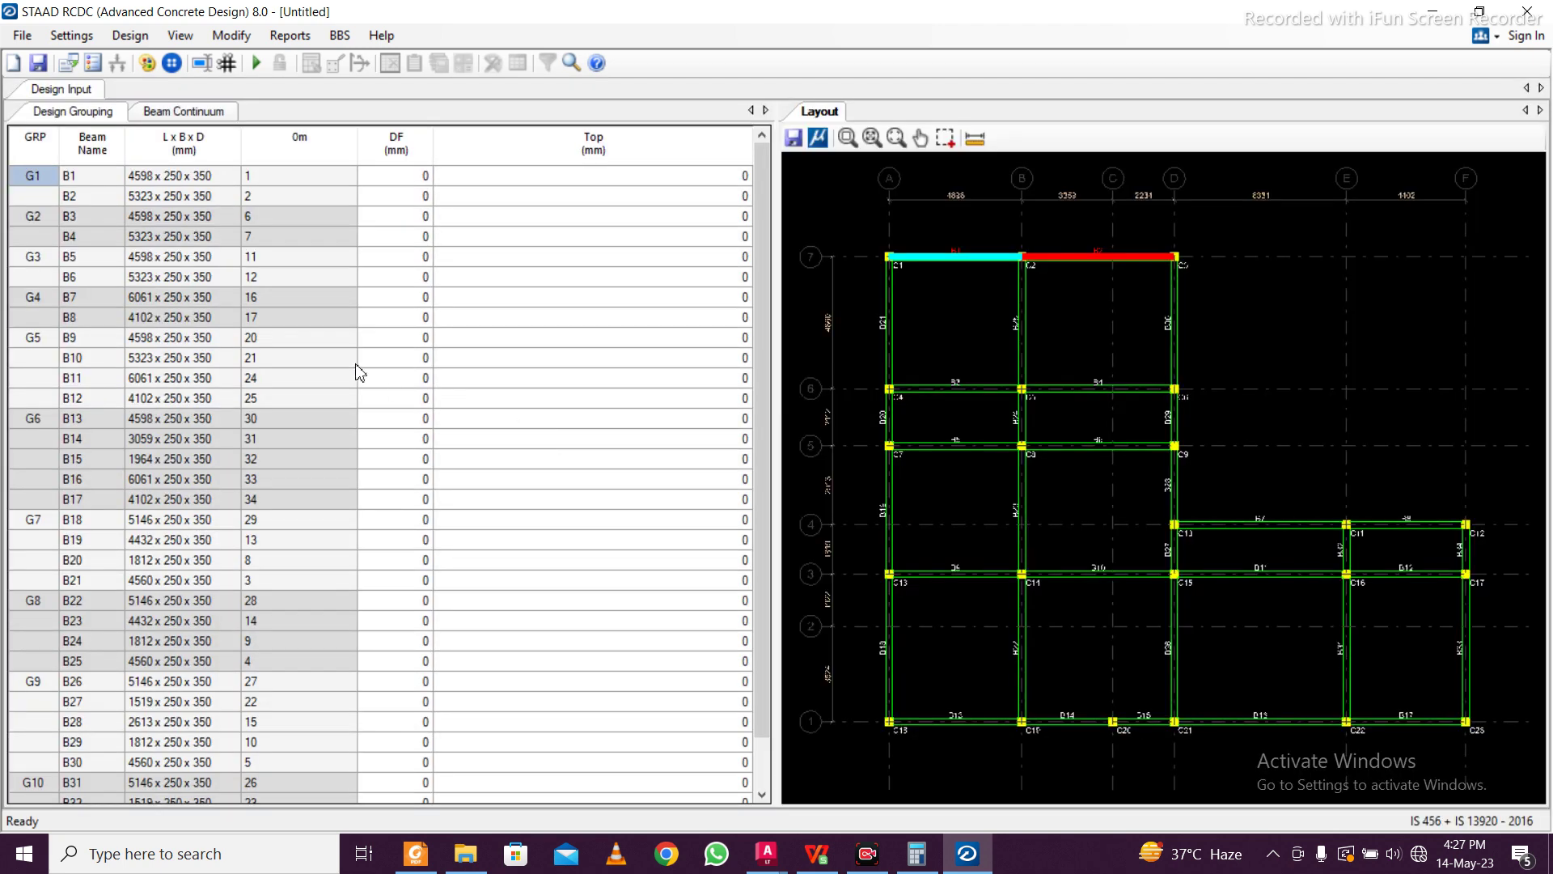
click(31, 37)
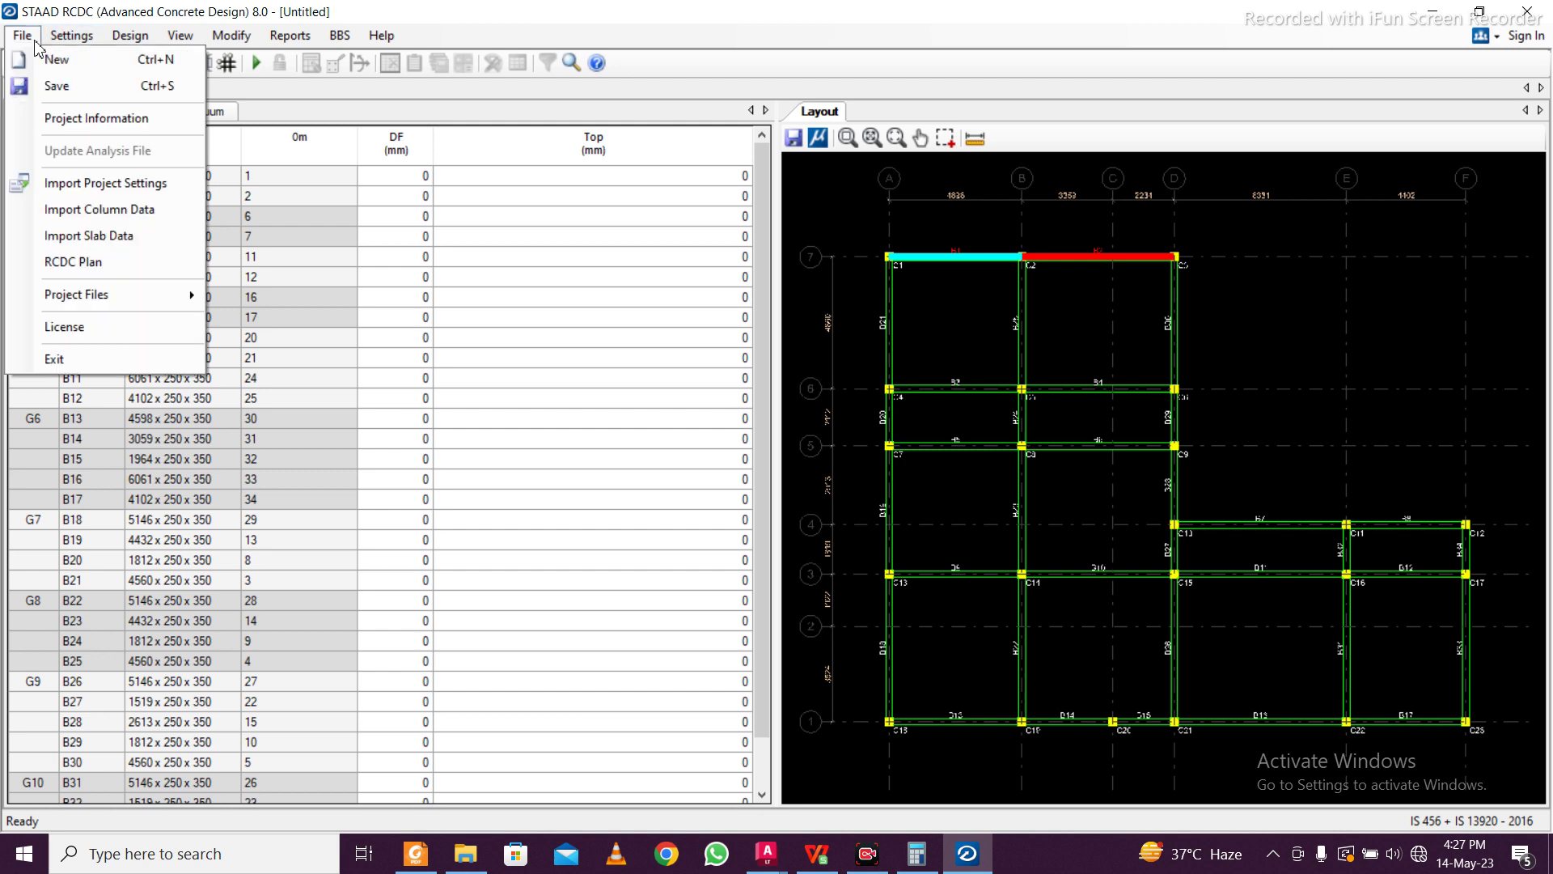
click(34, 41)
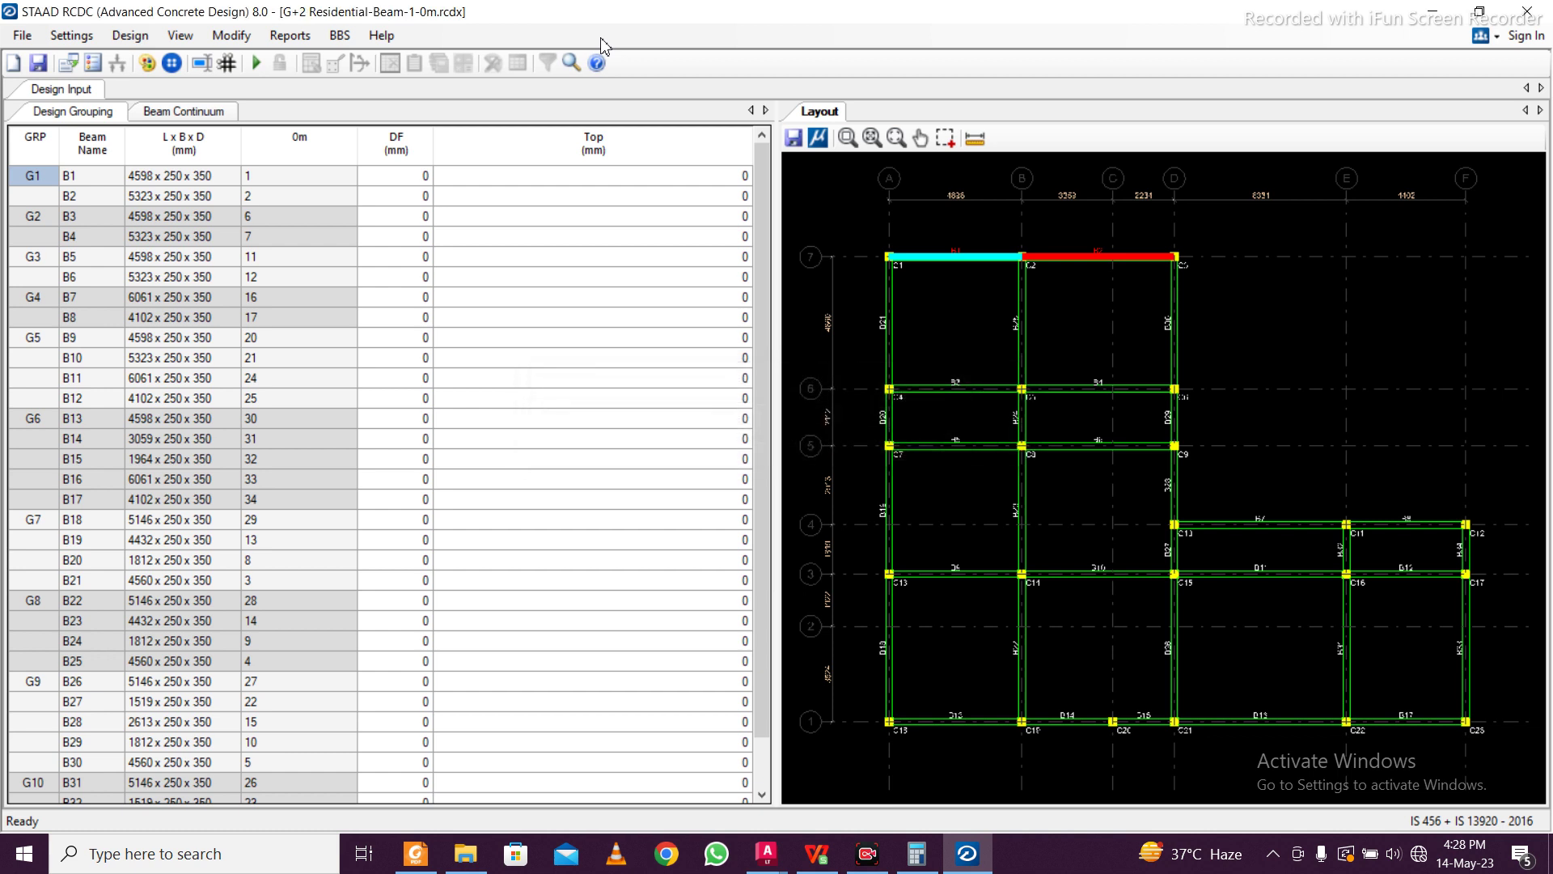
Import the column data from G+2 Residential-Column-1 in the STAAD File folder into the beam project
click(25, 37)
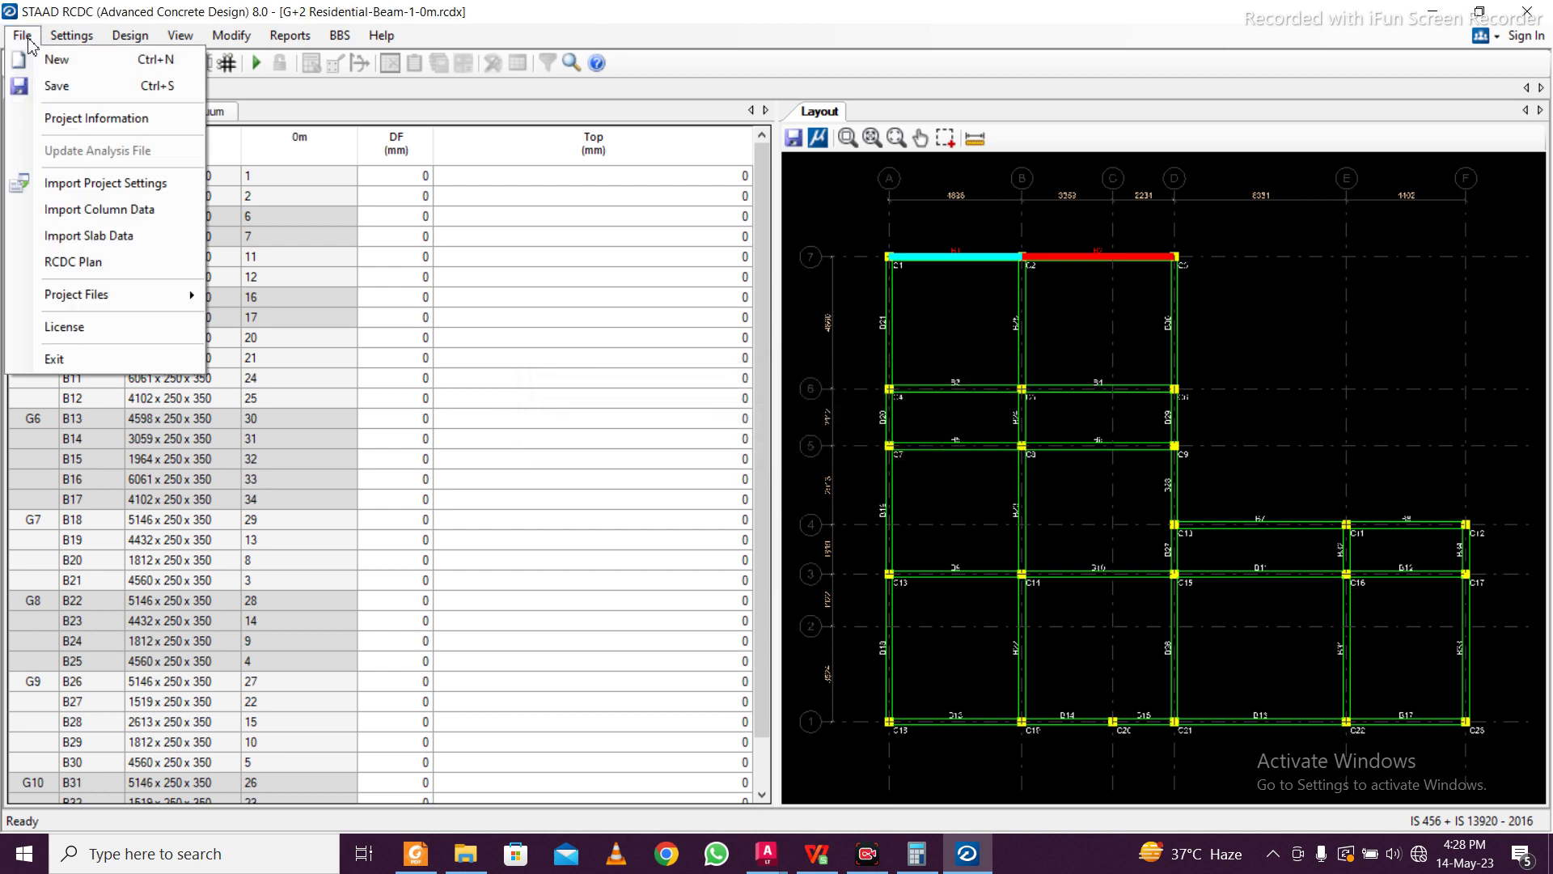
click(123, 209)
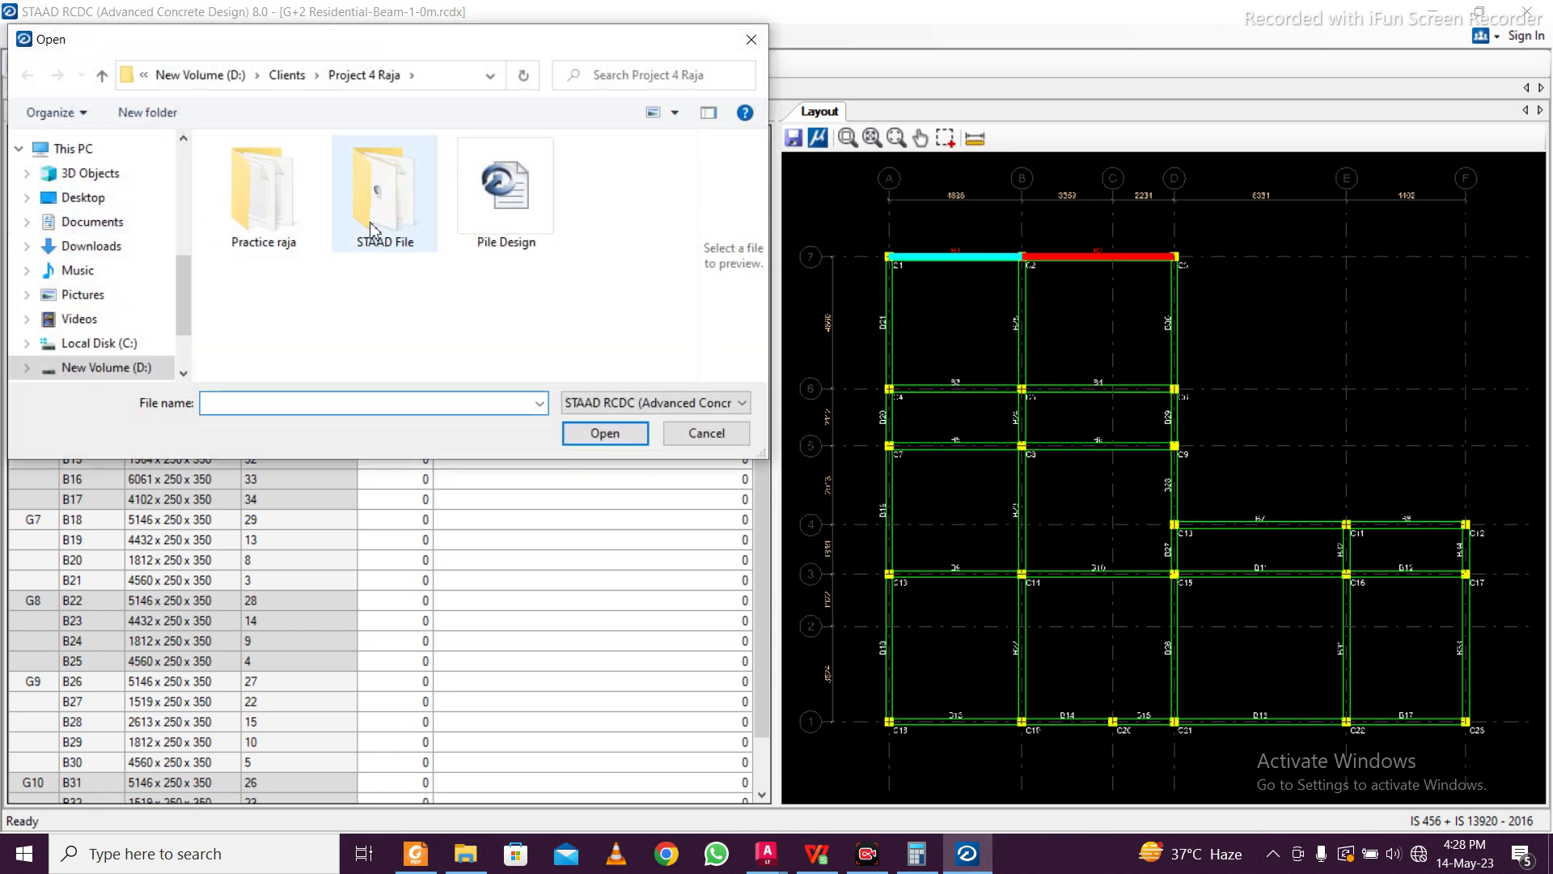
double_click(375, 236)
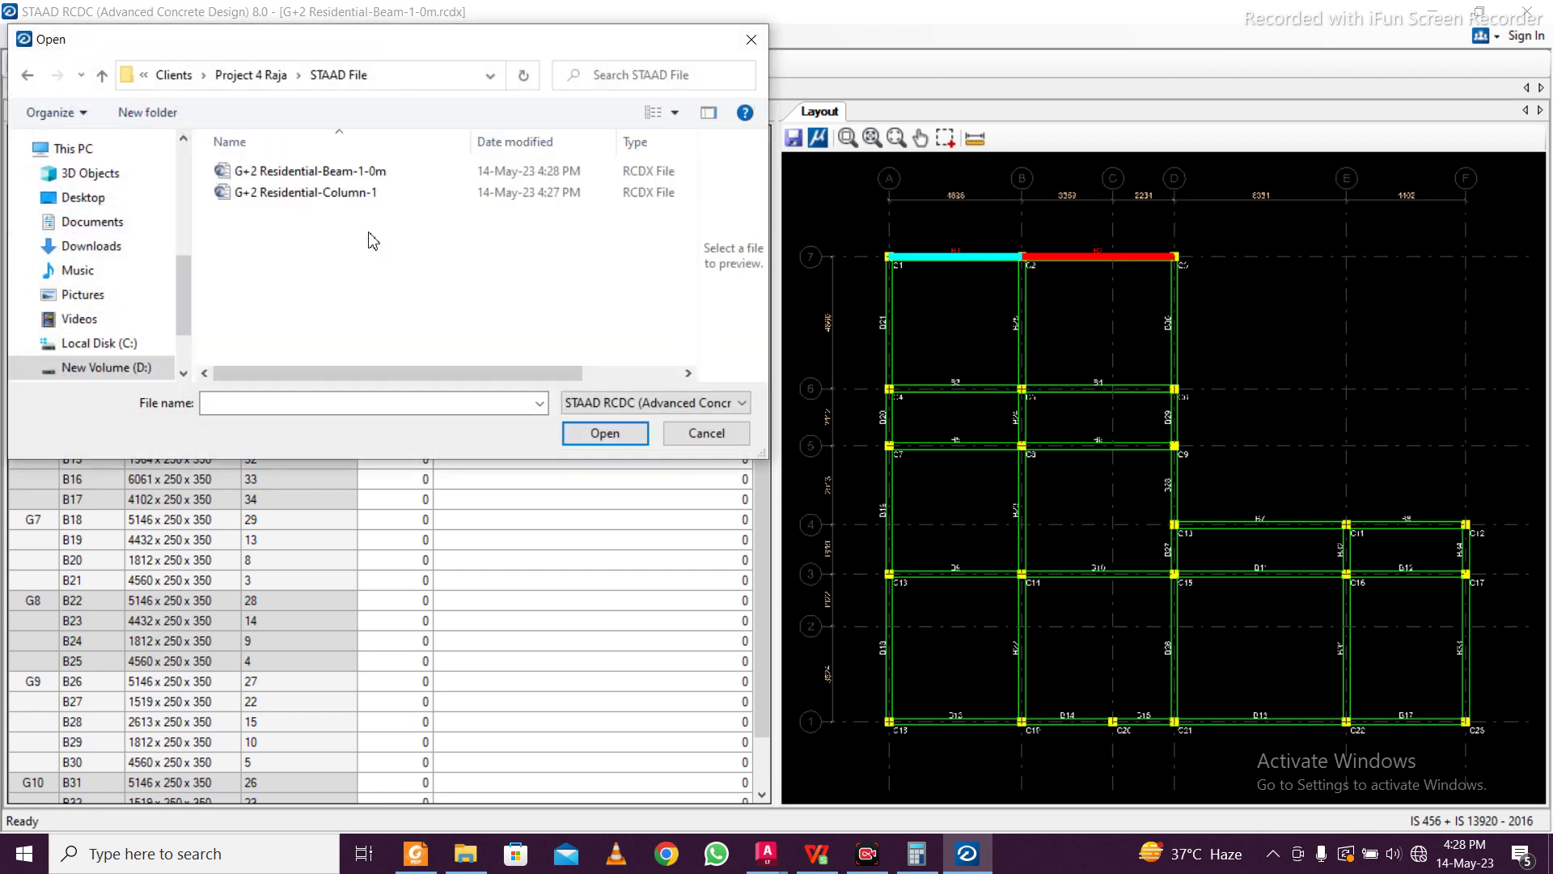
click(379, 208)
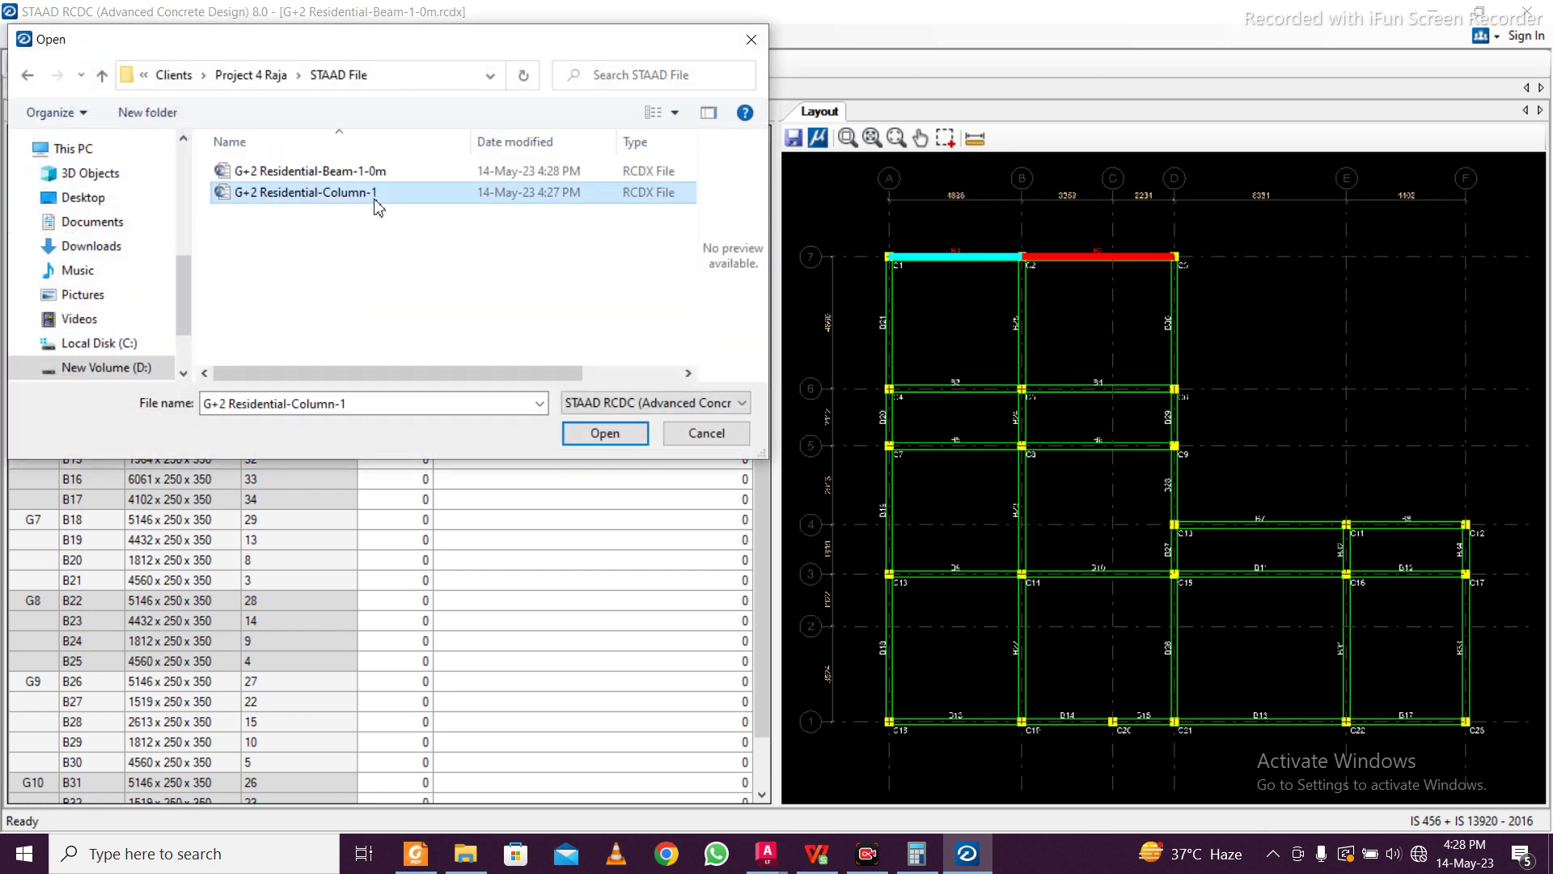
click(251, 75)
double_click(310, 202)
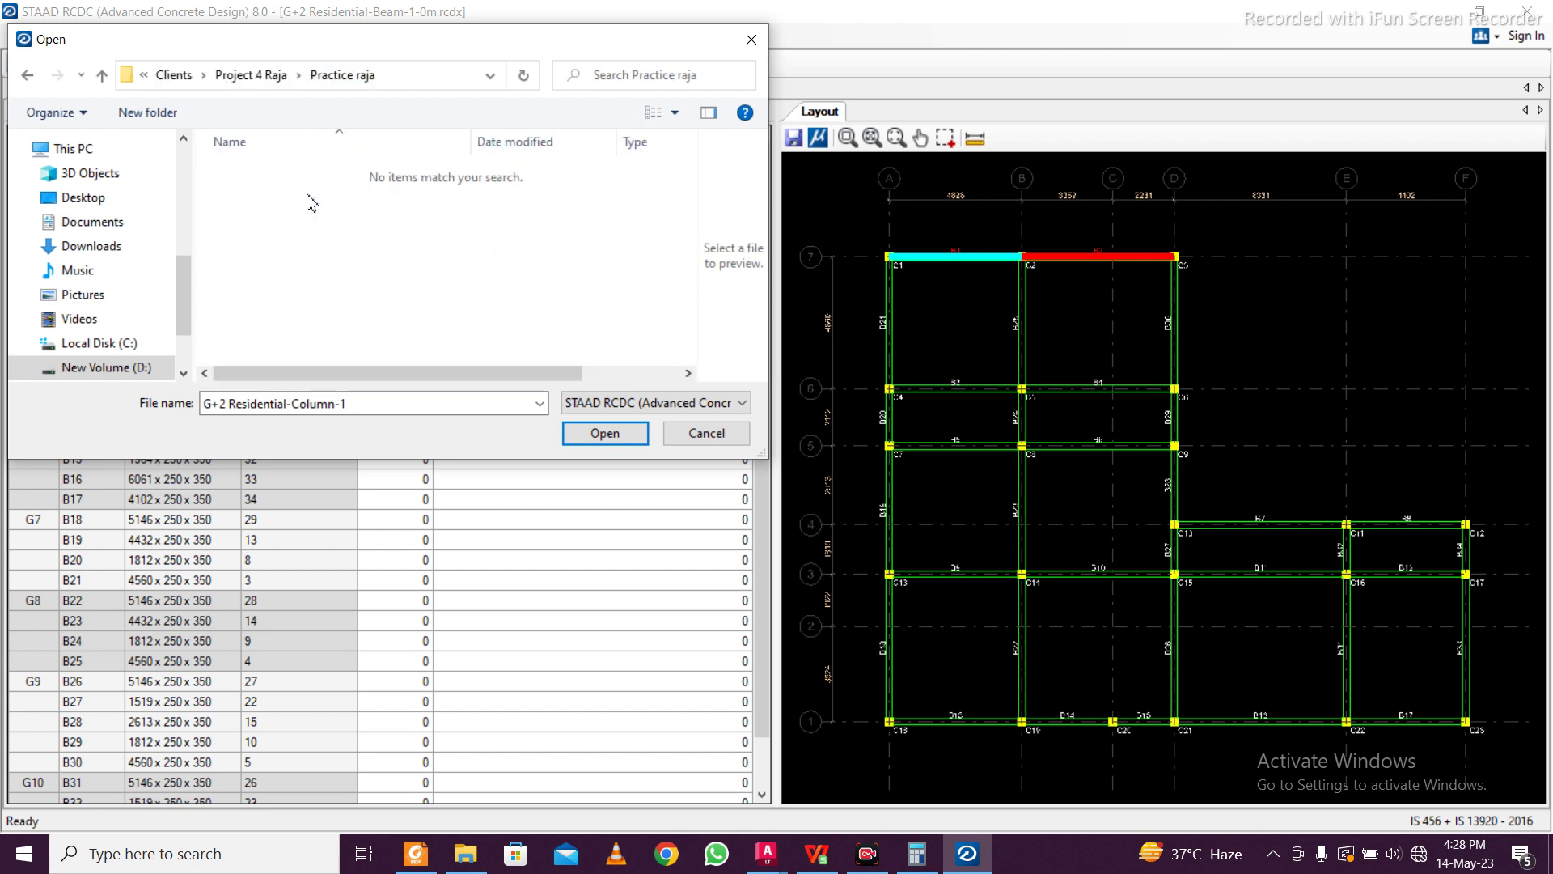
click(272, 75)
double_click(380, 176)
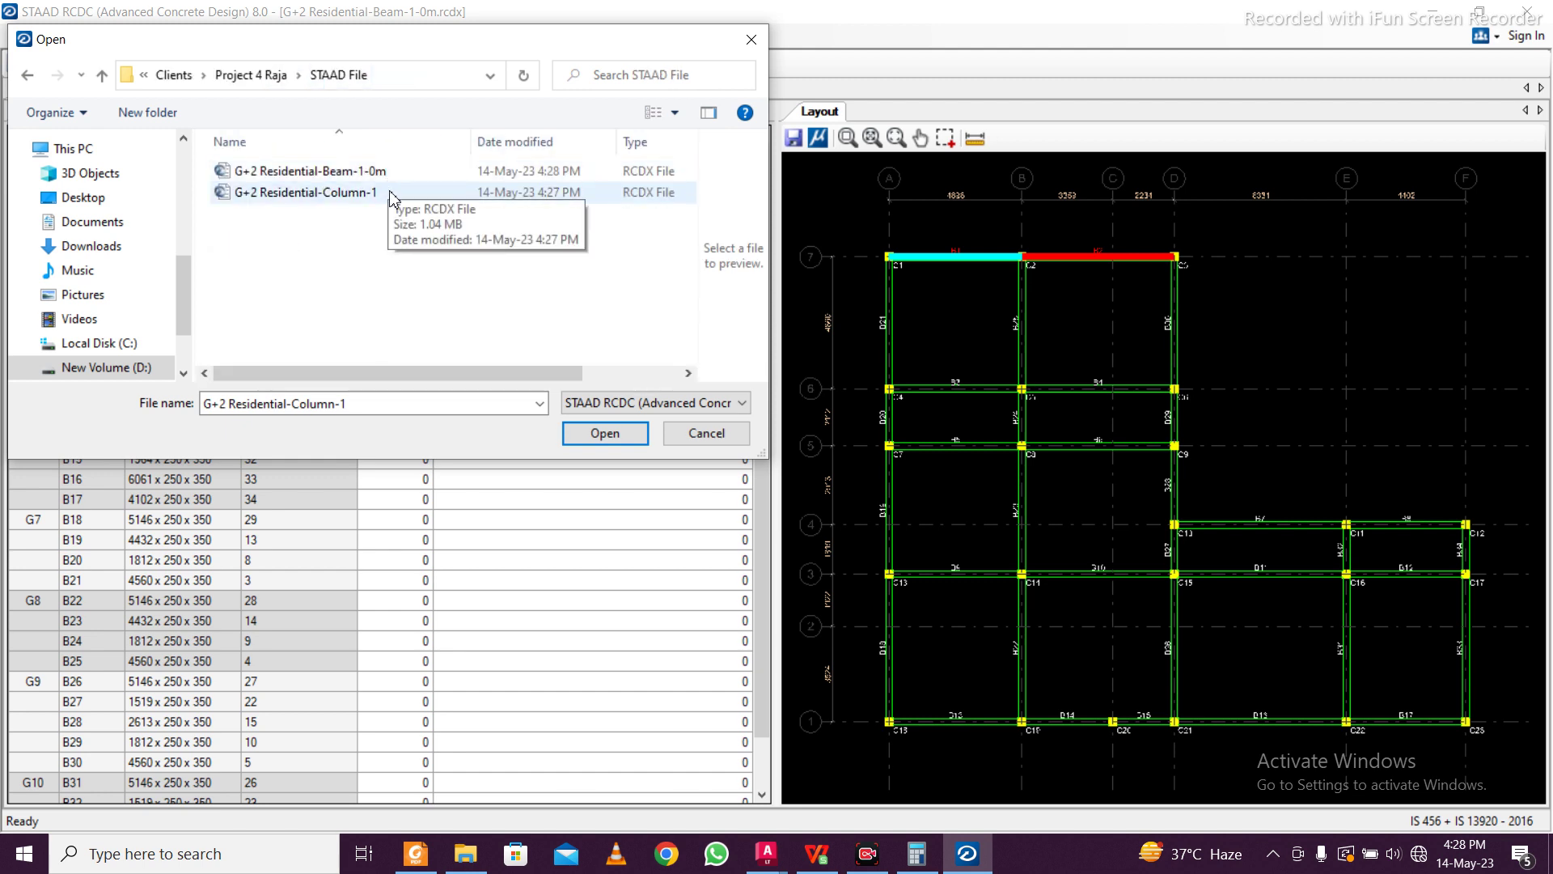
click(393, 197)
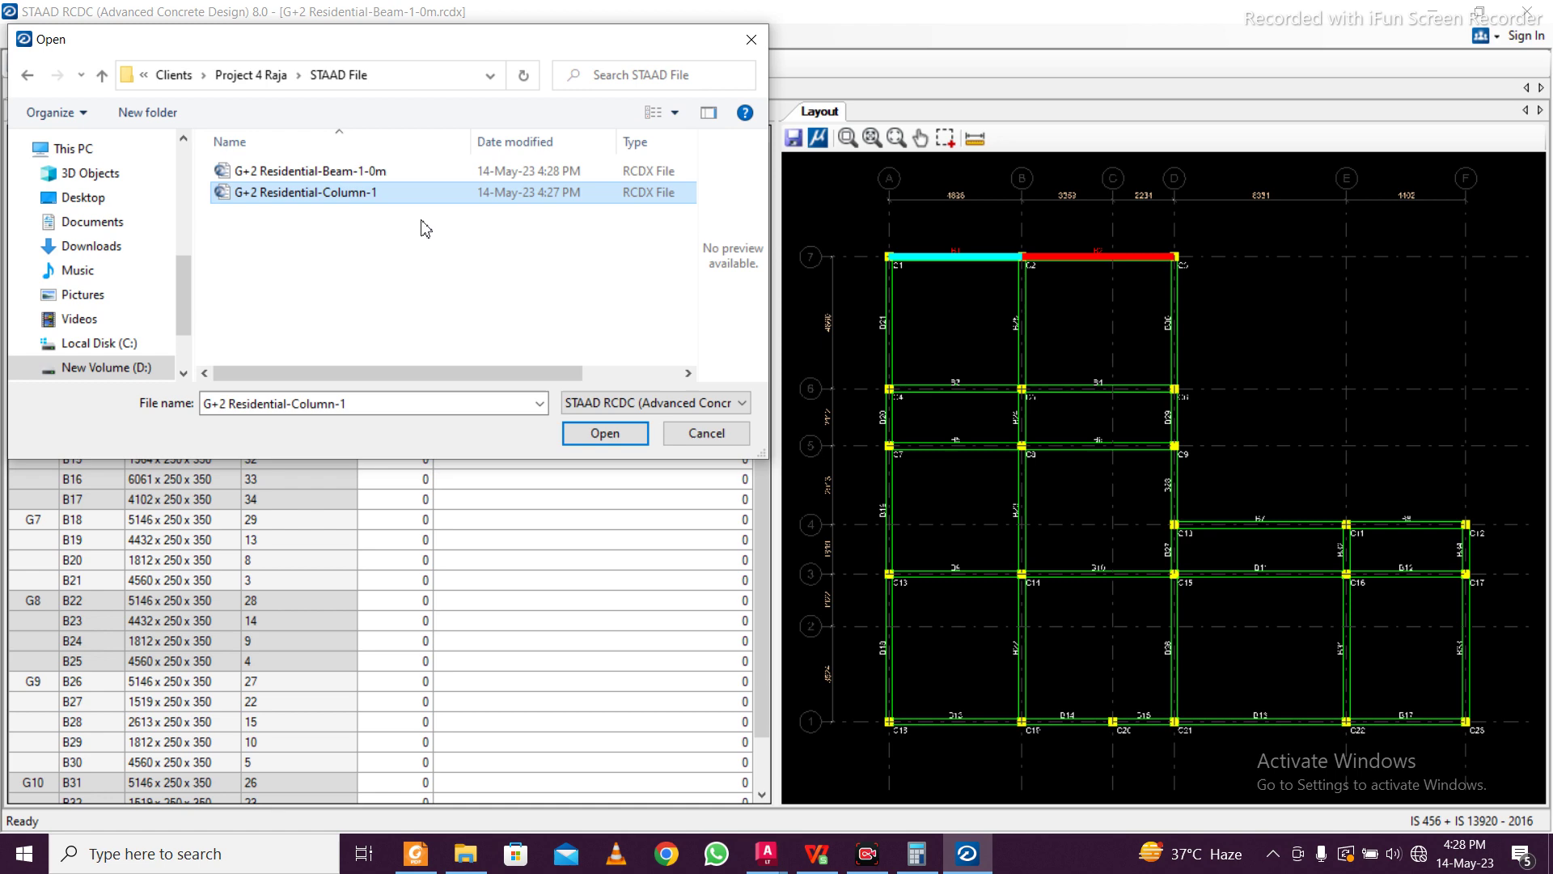
click(605, 433)
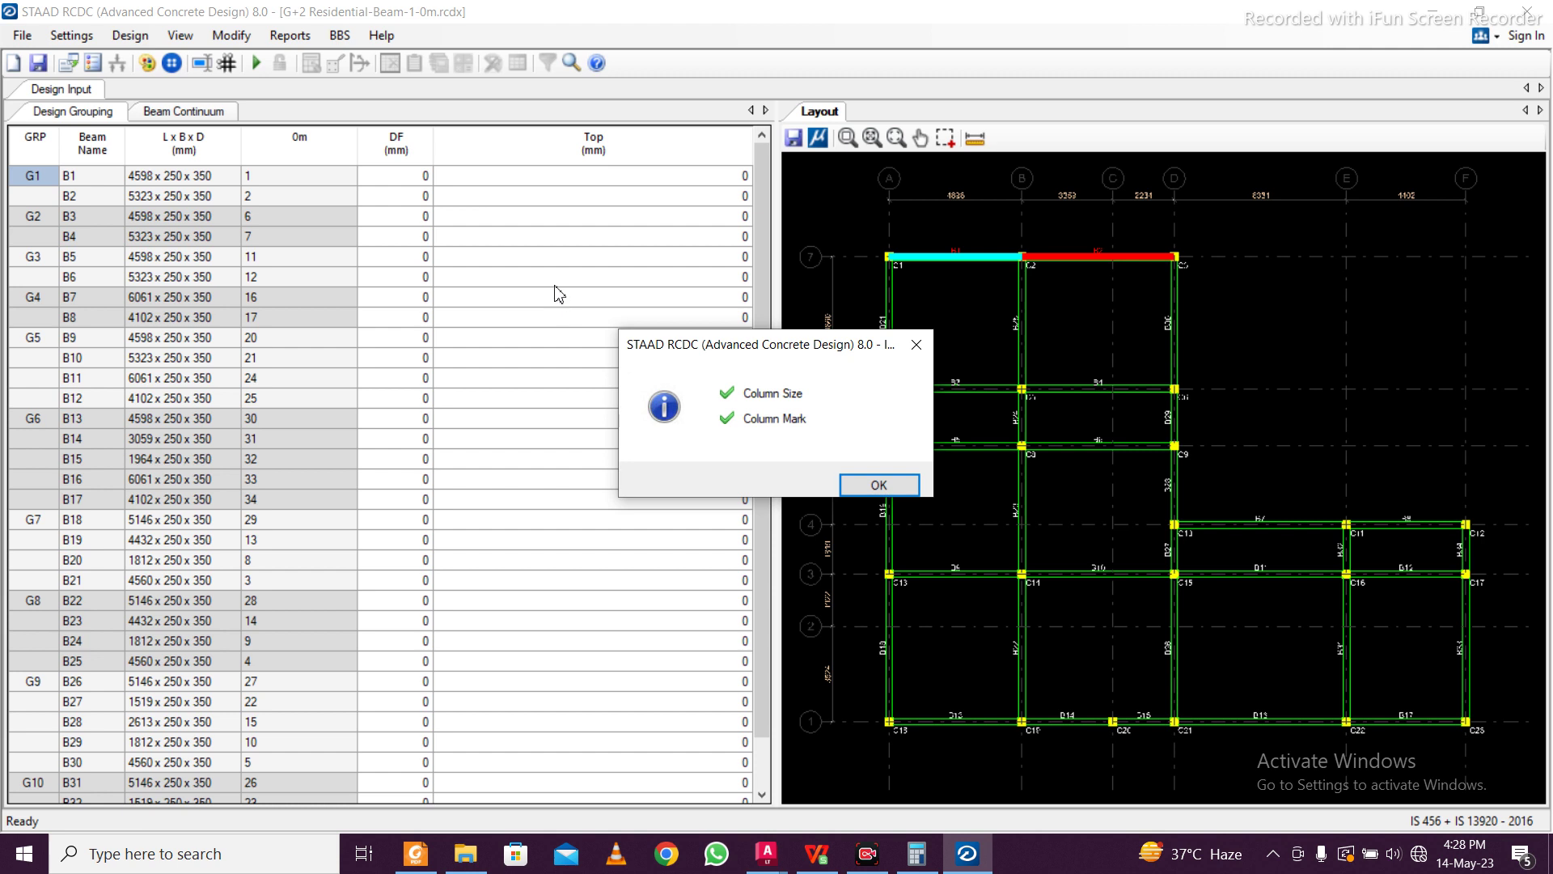
Close the import confirmation and set the beam design settings to steel grade Fe550 with ductile design and ductile shear at supports
click(877, 484)
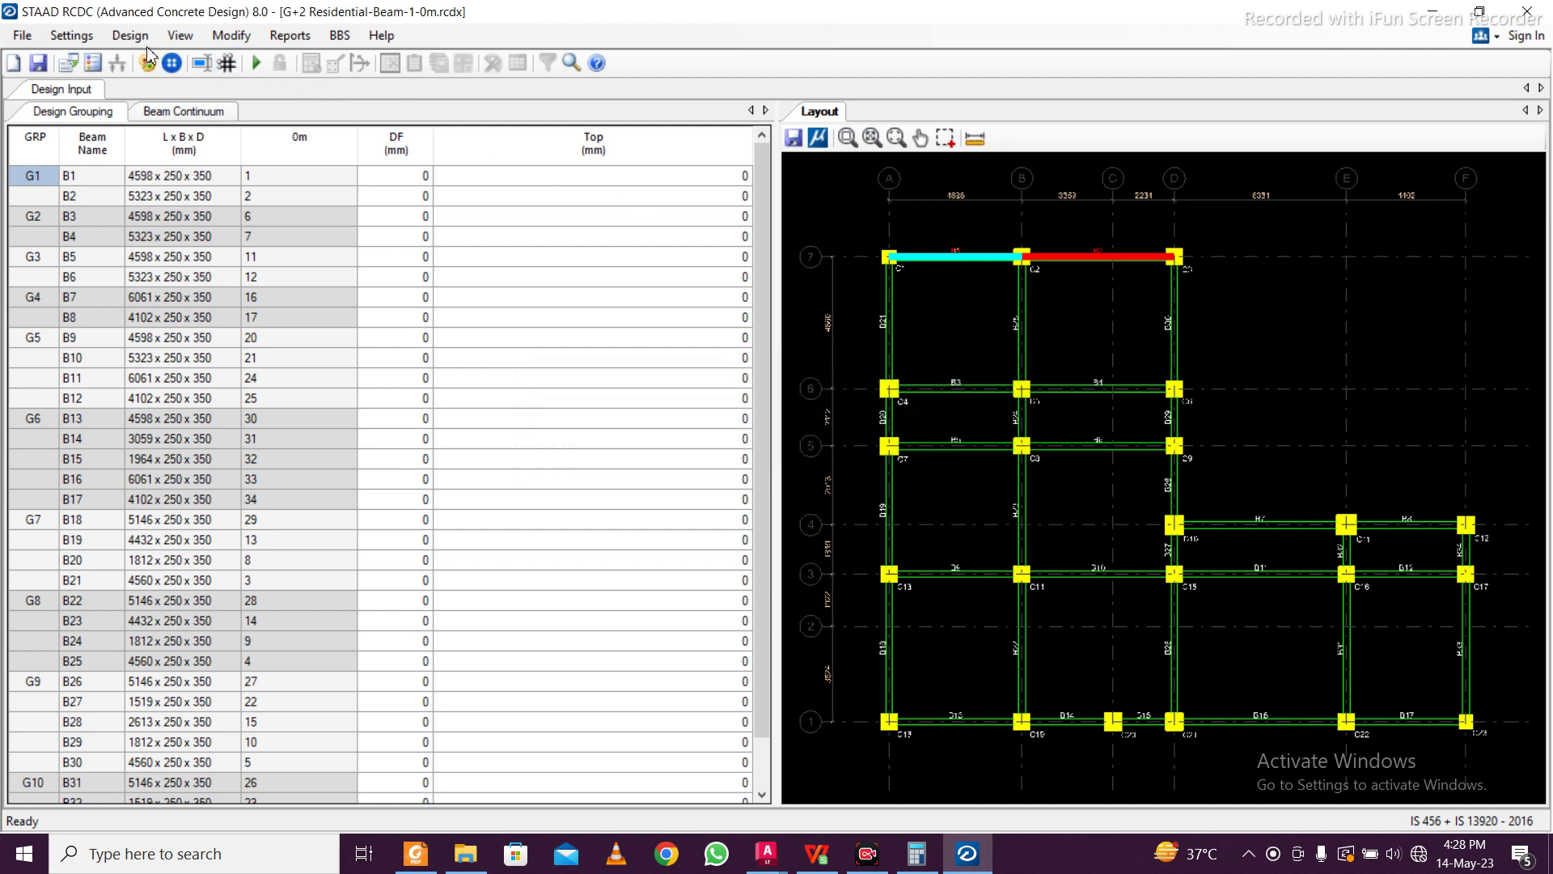
click(72, 36)
click(120, 62)
click(957, 169)
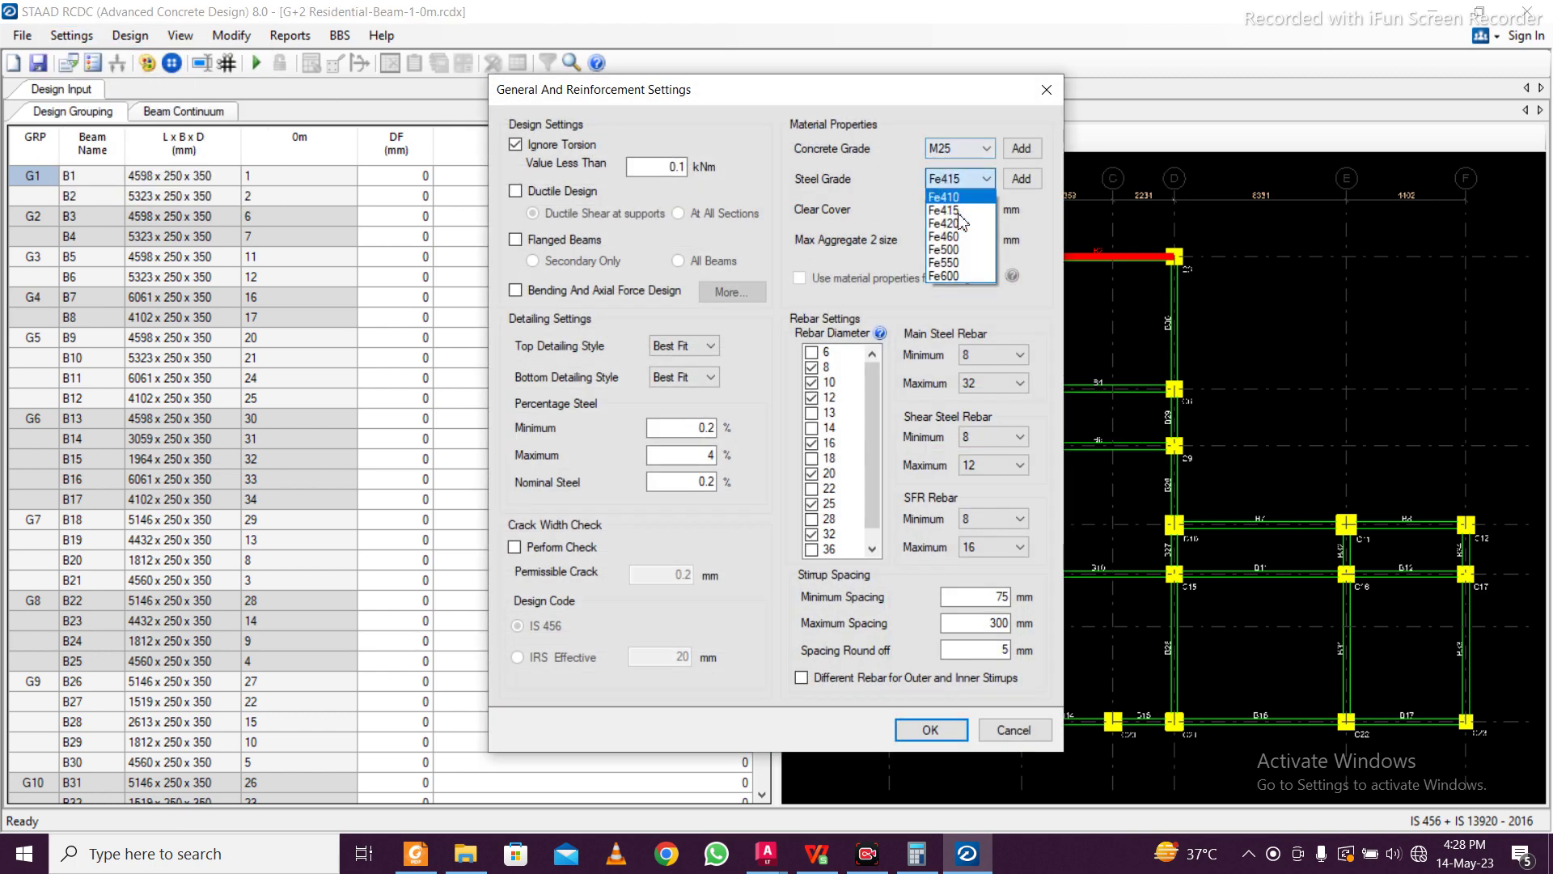
click(962, 267)
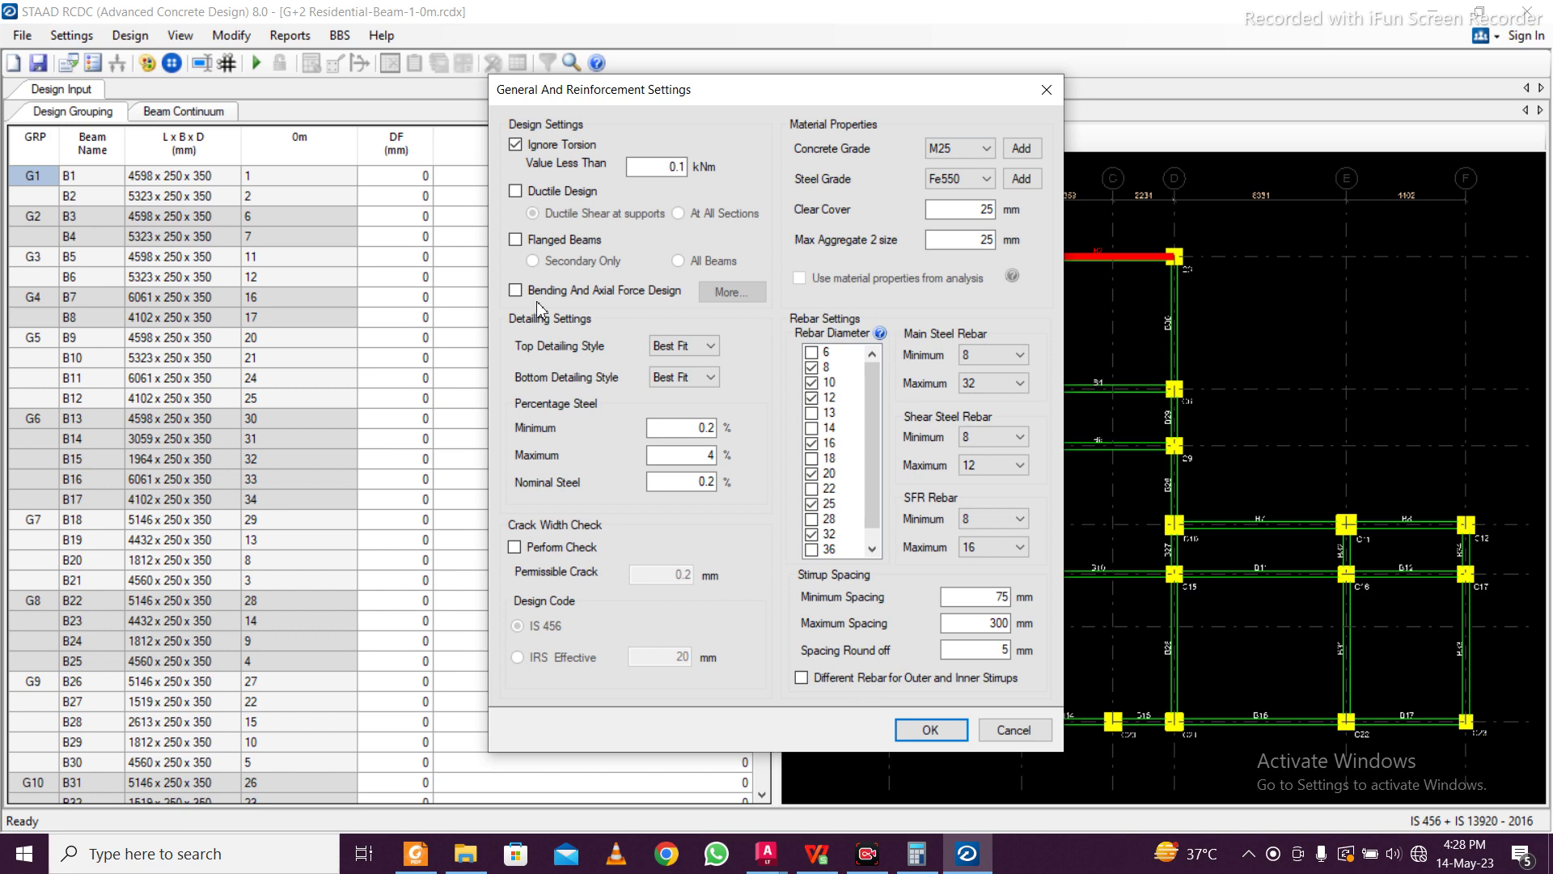
click(539, 193)
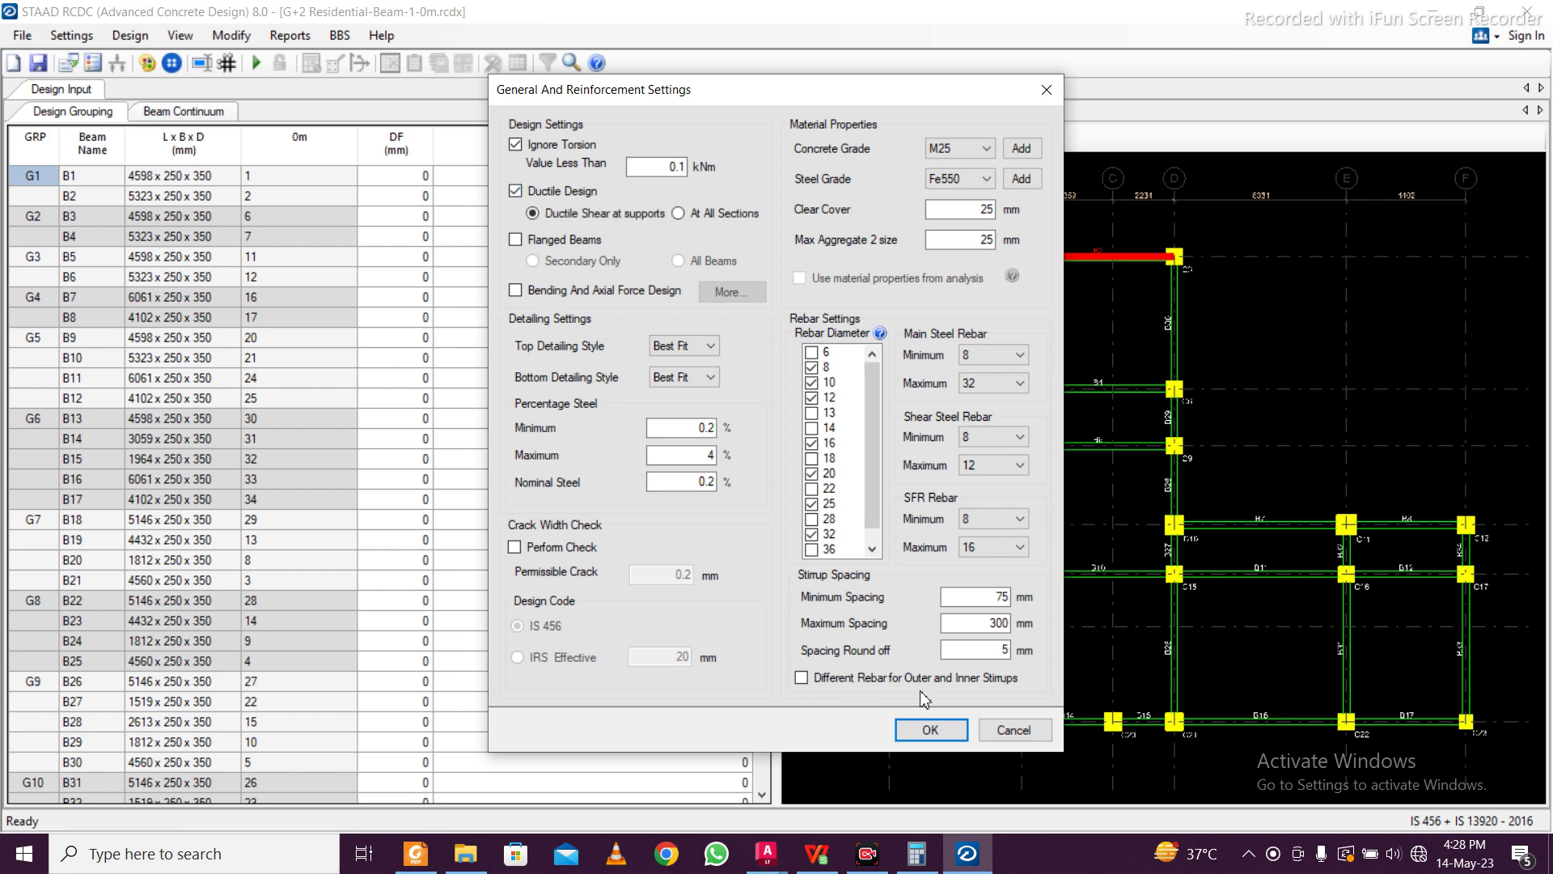
click(944, 731)
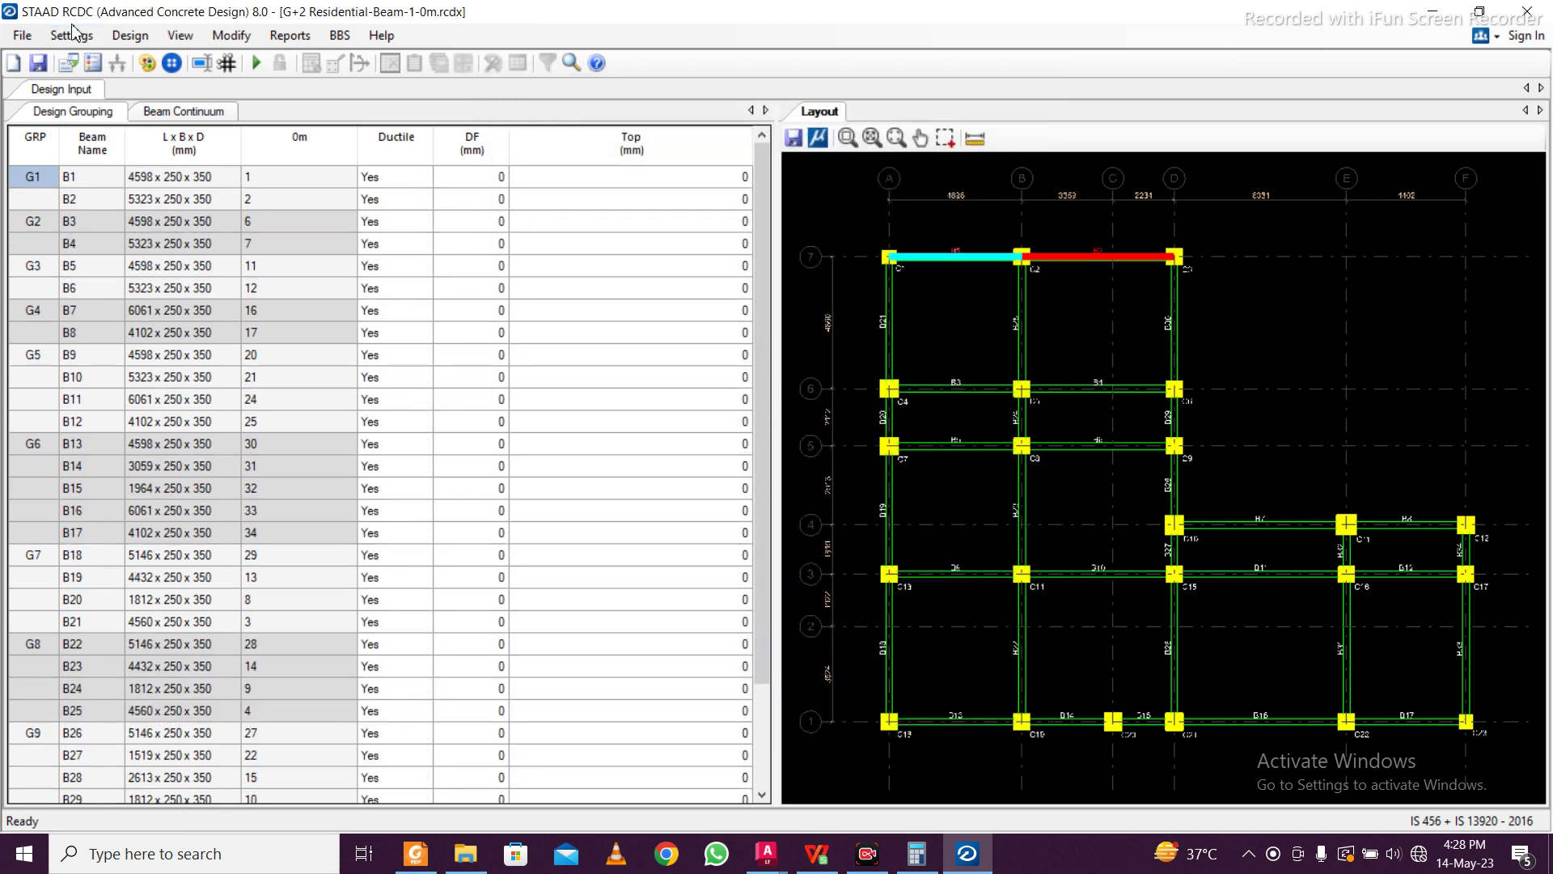
In the basic load cases, assign Earthquake X to LOAD 1: SLX and Earthquake Z to LOAD 2: SLZ
click(73, 34)
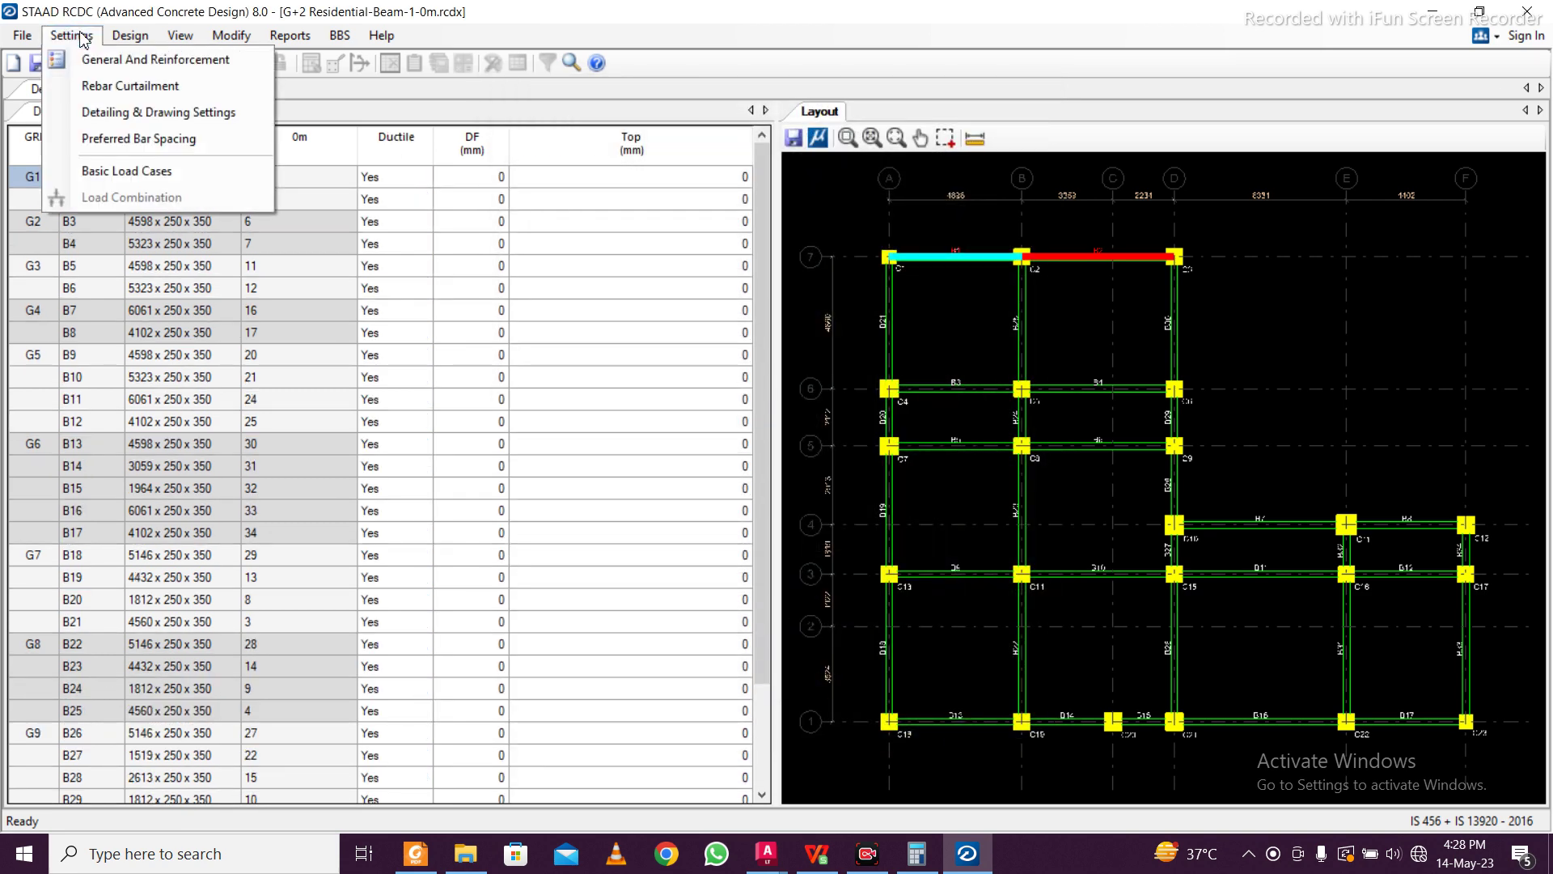
click(161, 168)
click(696, 251)
click(729, 241)
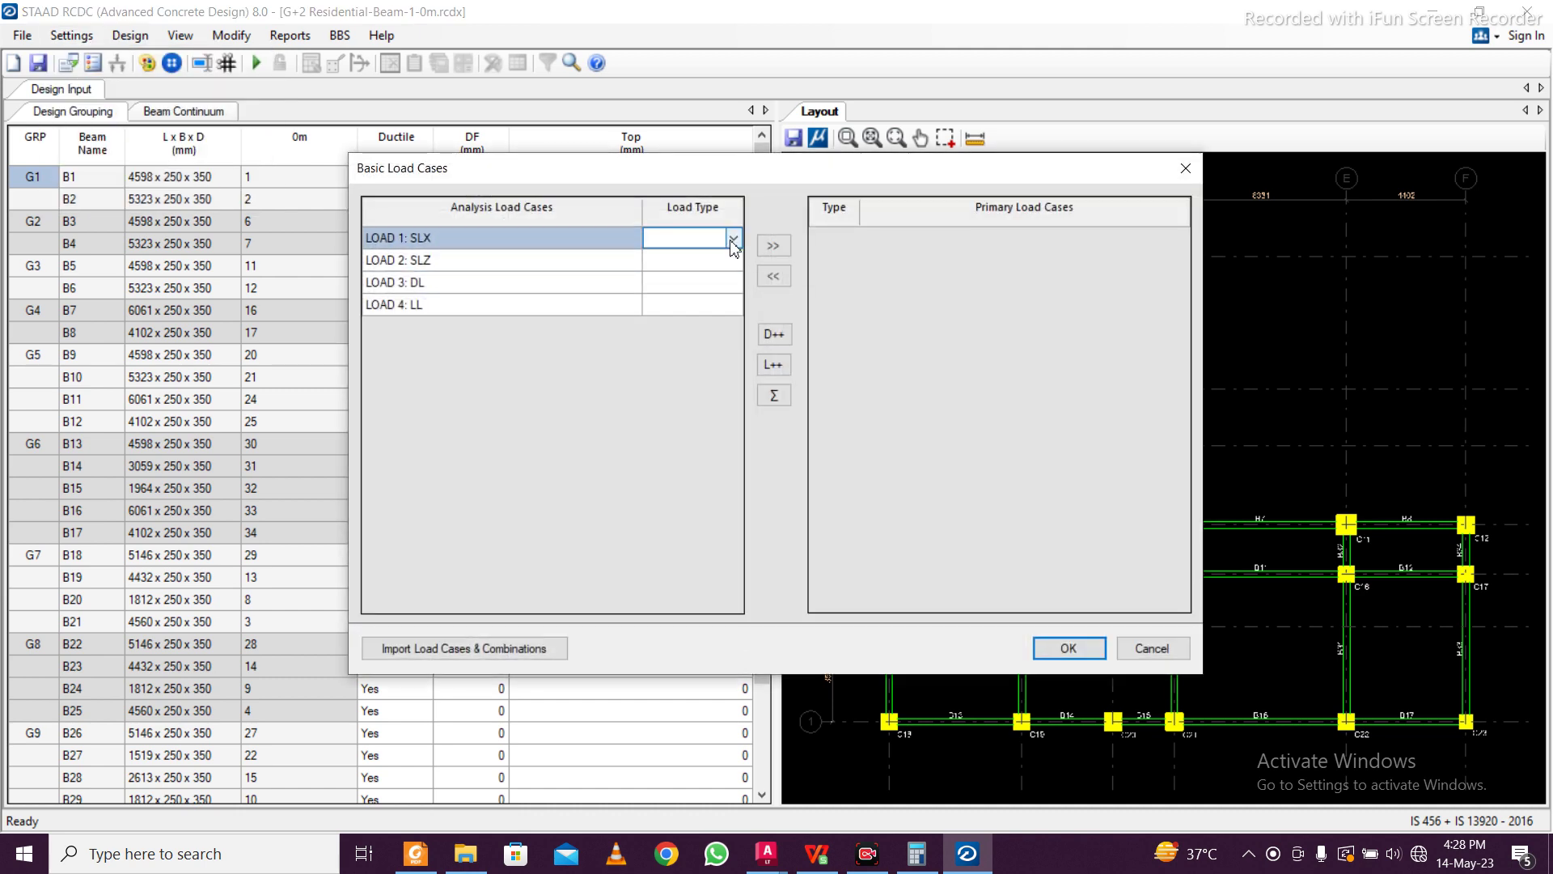
click(733, 239)
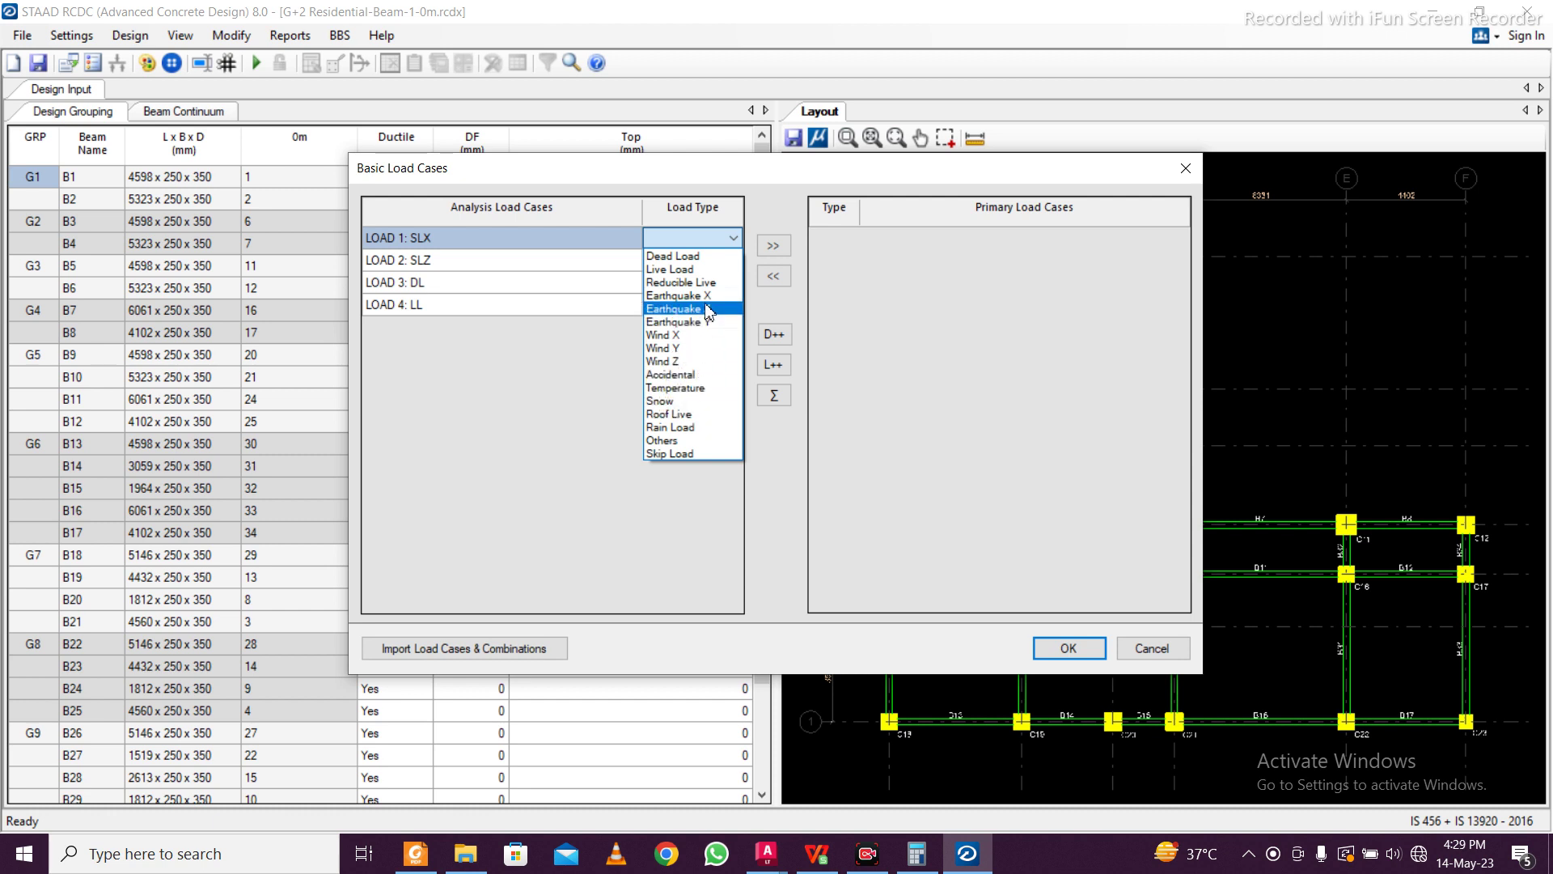
click(705, 297)
click(732, 260)
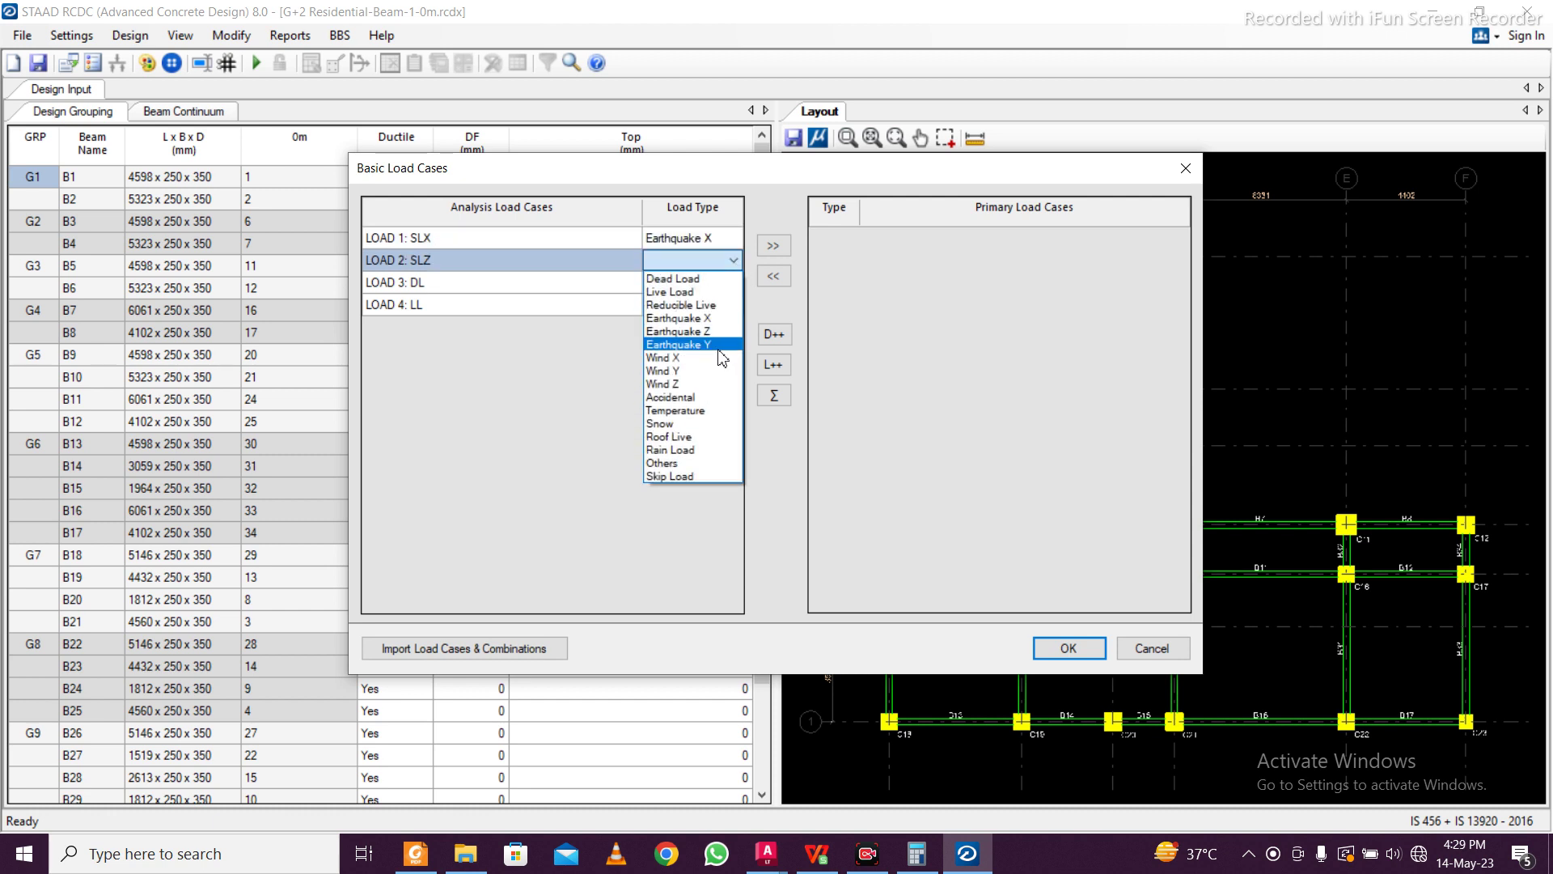
click(726, 332)
Assign the Dead Load type to LOAD 3: DL and the Live Load type to LOAD 4: LL
click(731, 283)
click(734, 283)
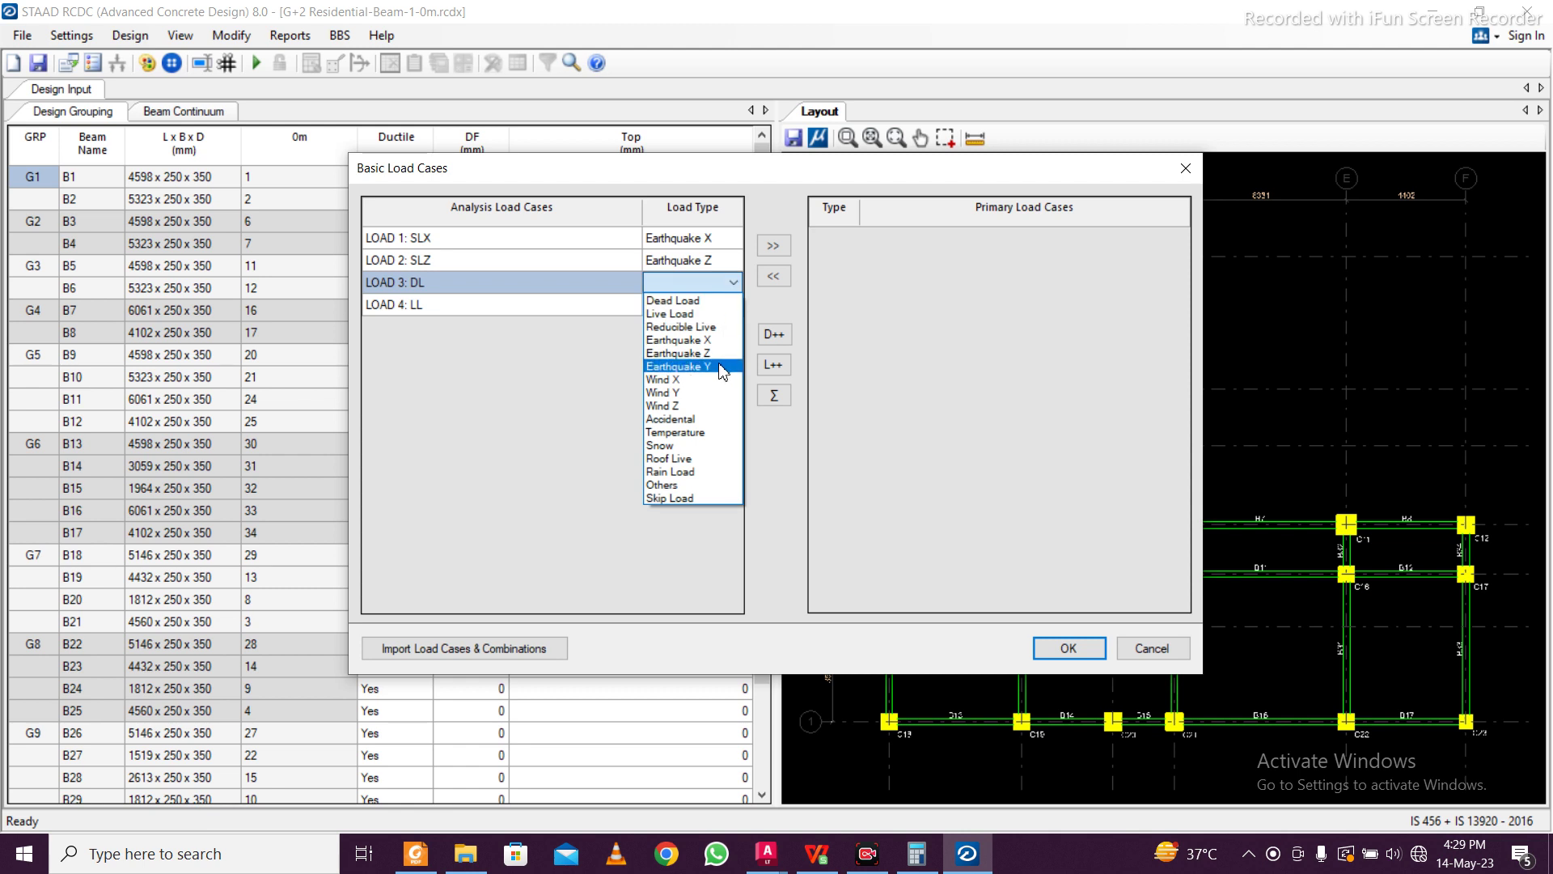
click(721, 298)
click(731, 308)
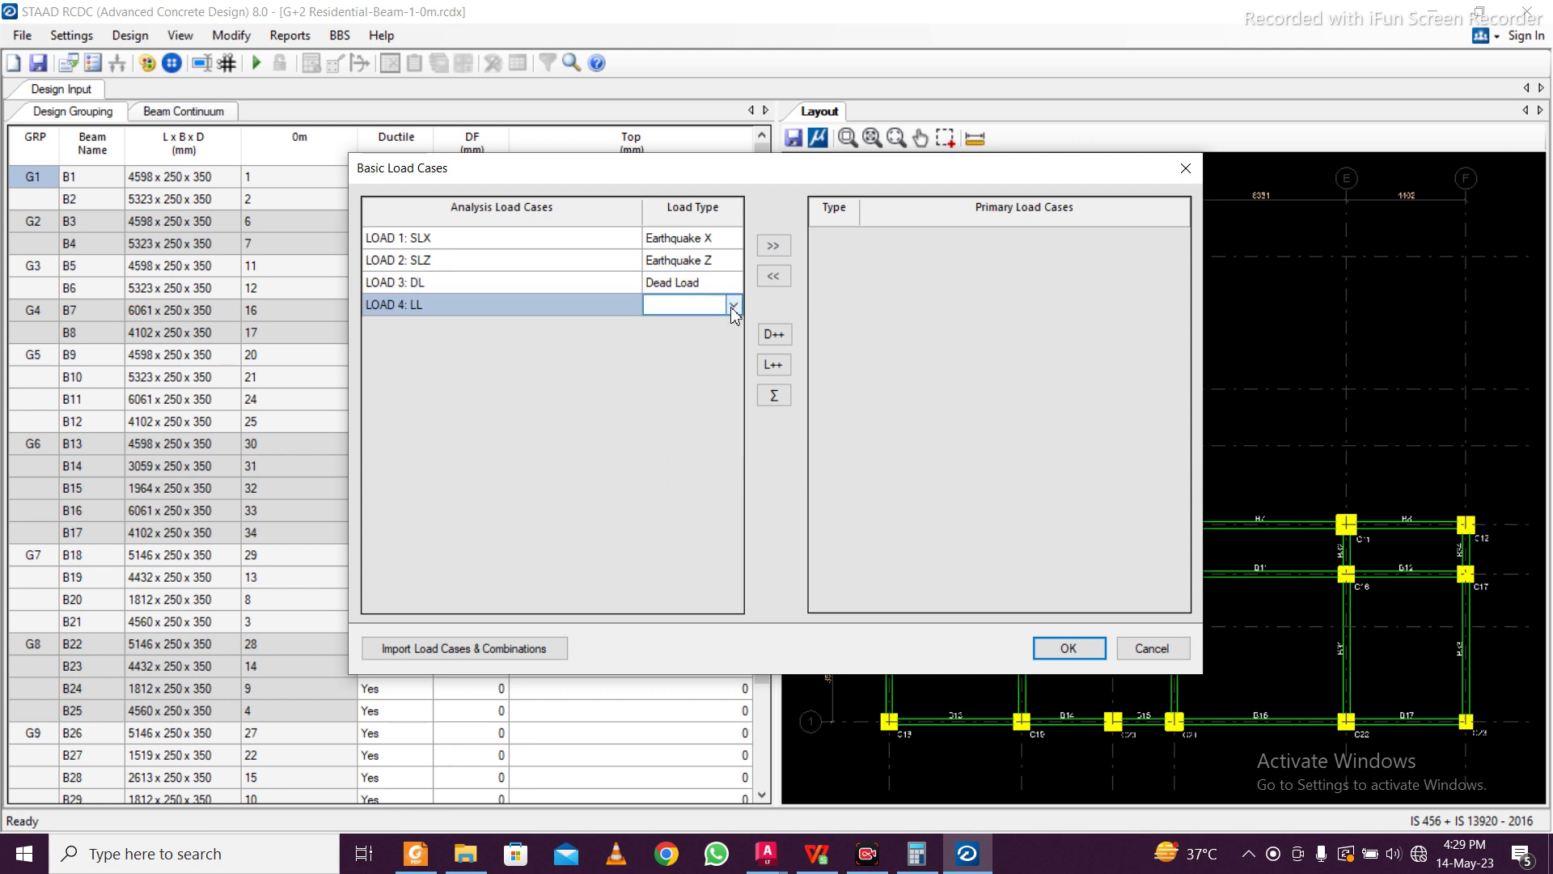
click(733, 306)
click(712, 333)
Transfer all four analysis load cases to the primary load cases and accept the definition
drag(589, 291, 598, 239)
click(773, 245)
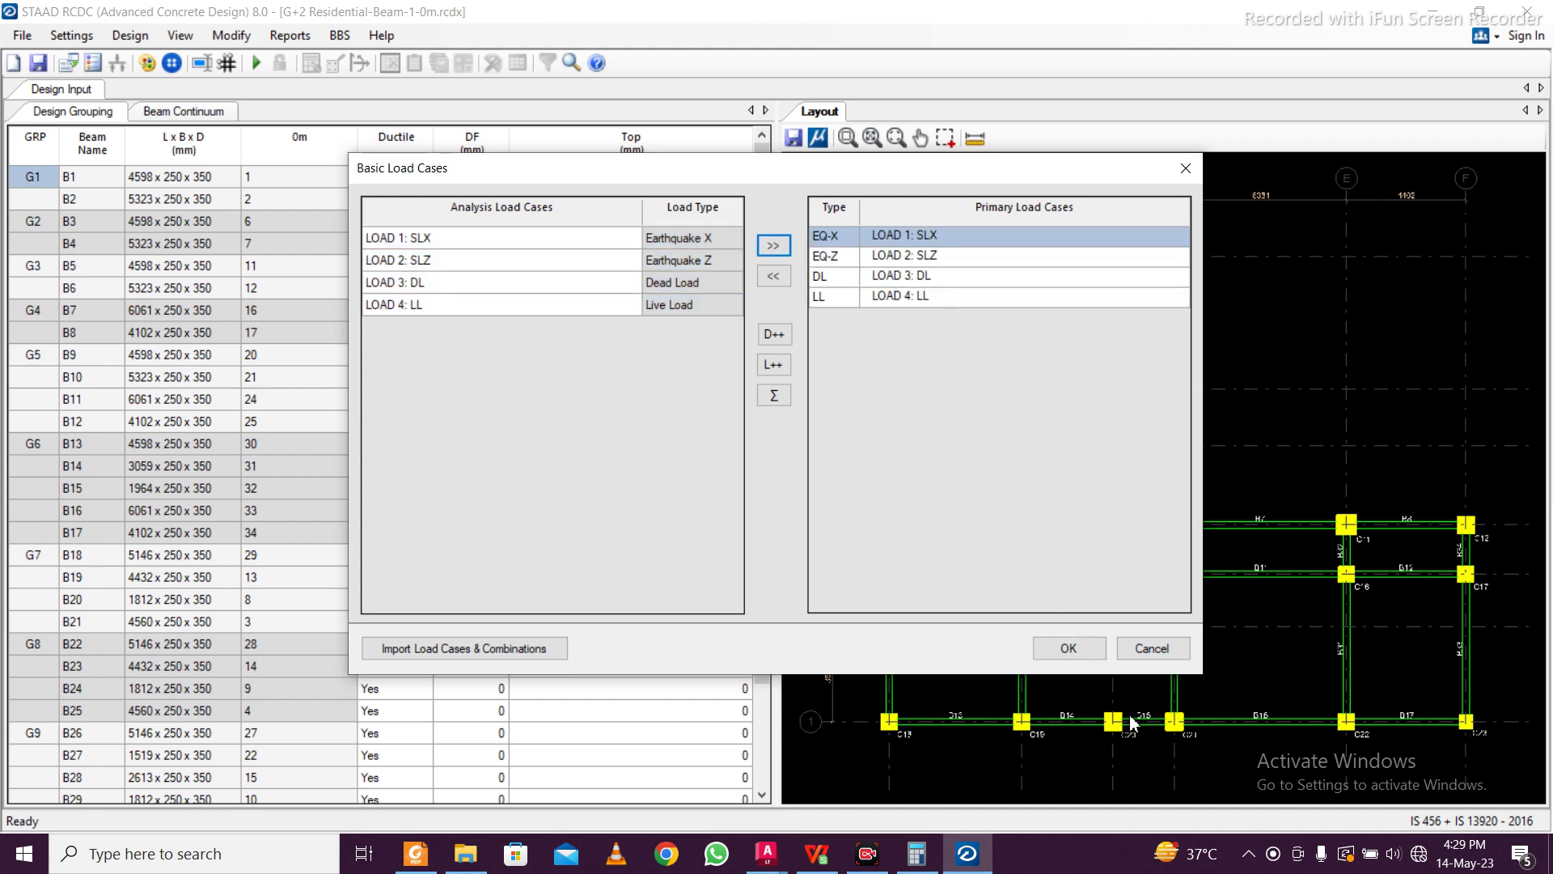
click(1067, 648)
Add the load combinations from the irregular structure template, then run the beam design and dismiss the failure report
click(1011, 623)
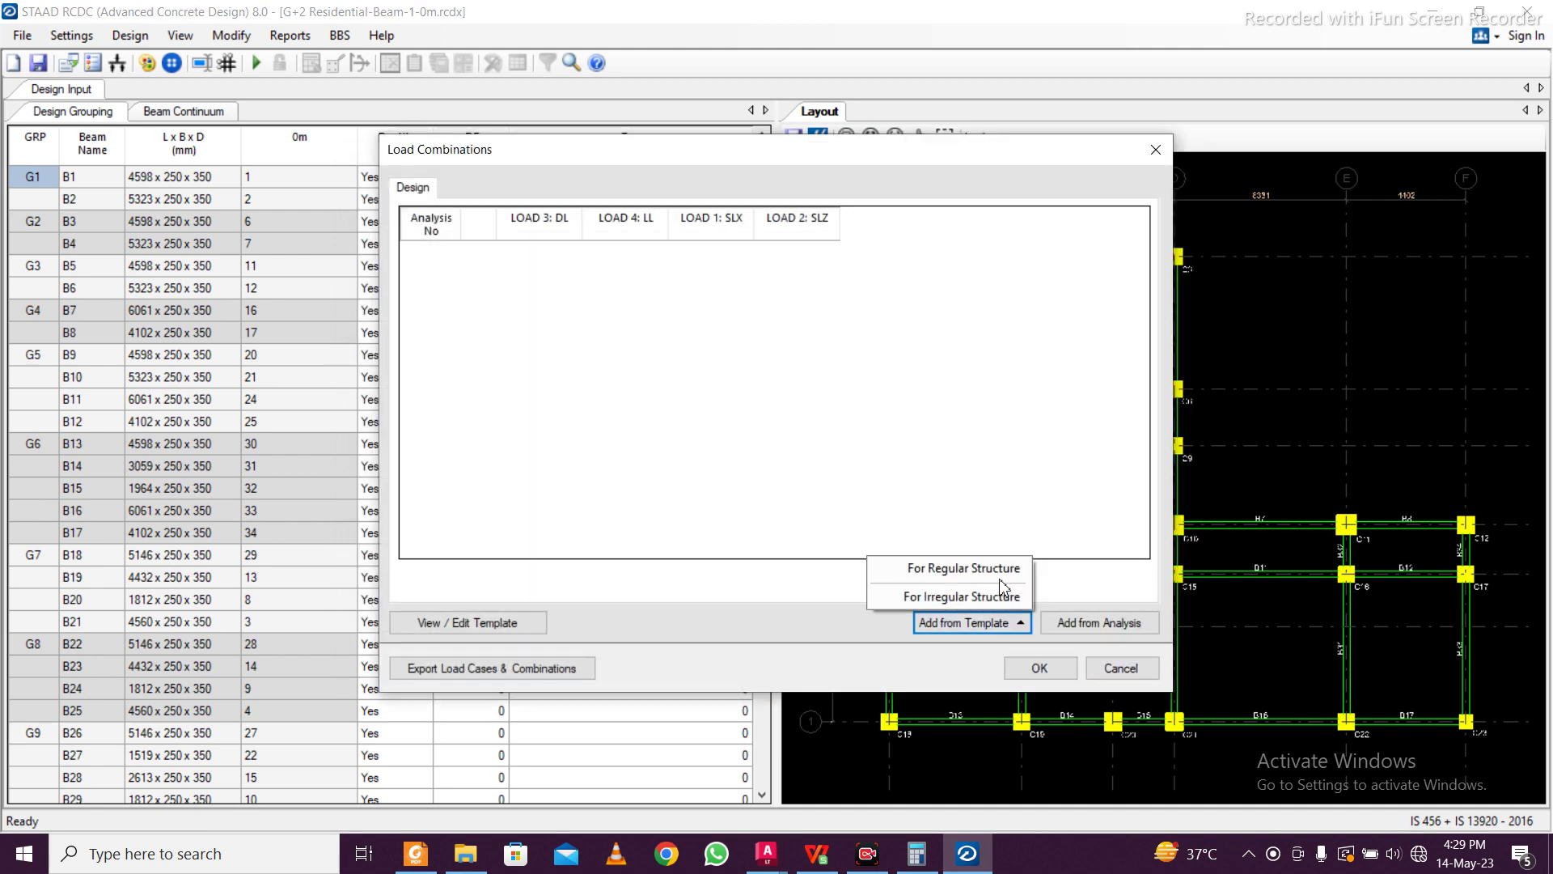
click(1003, 596)
click(1039, 669)
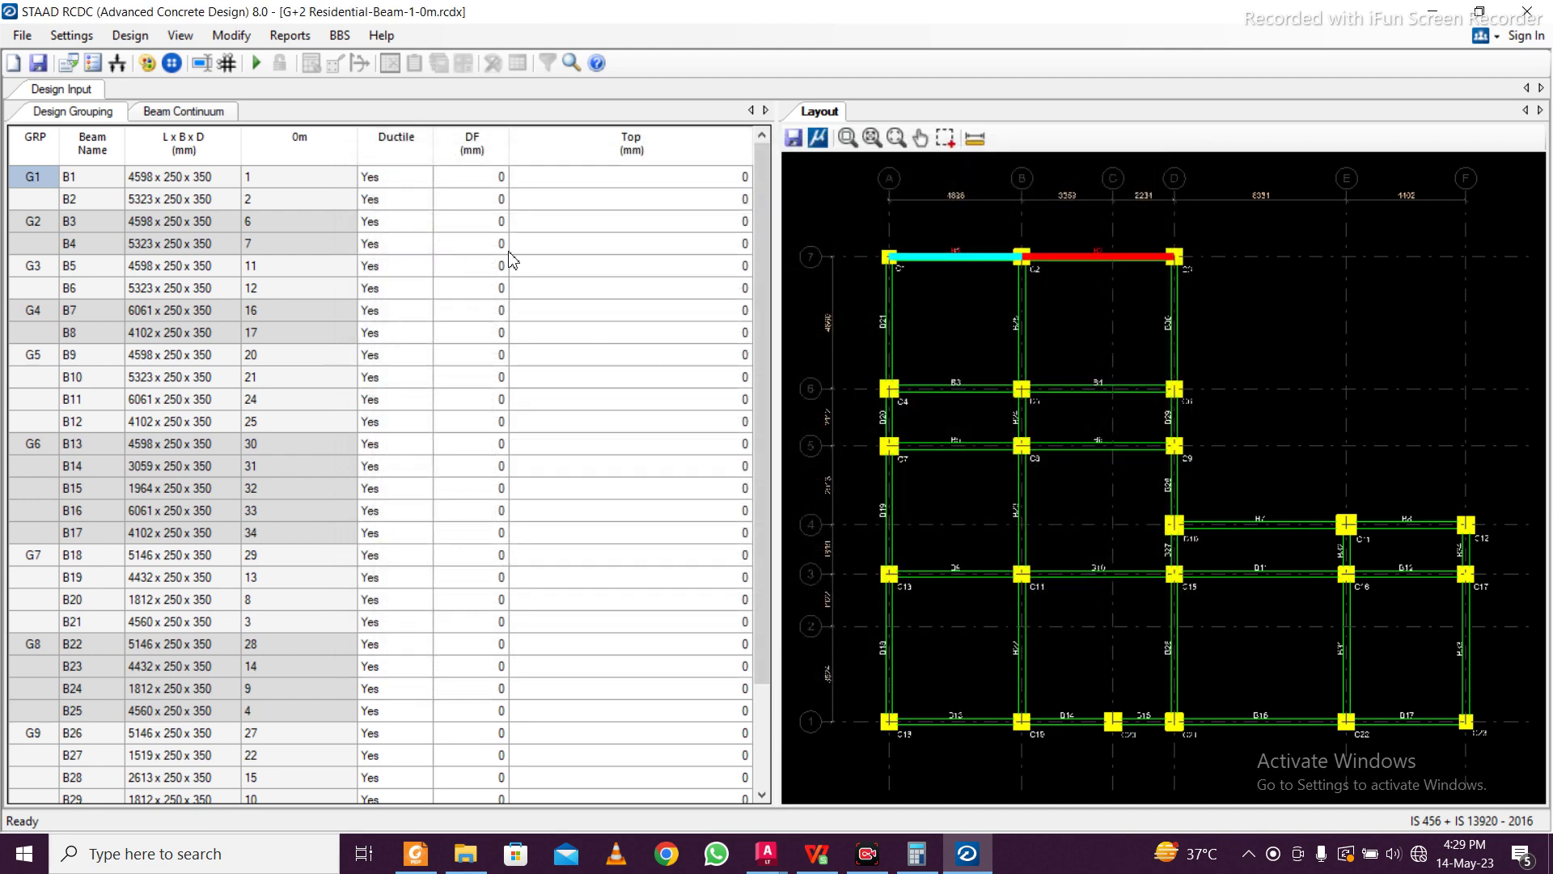
click(256, 62)
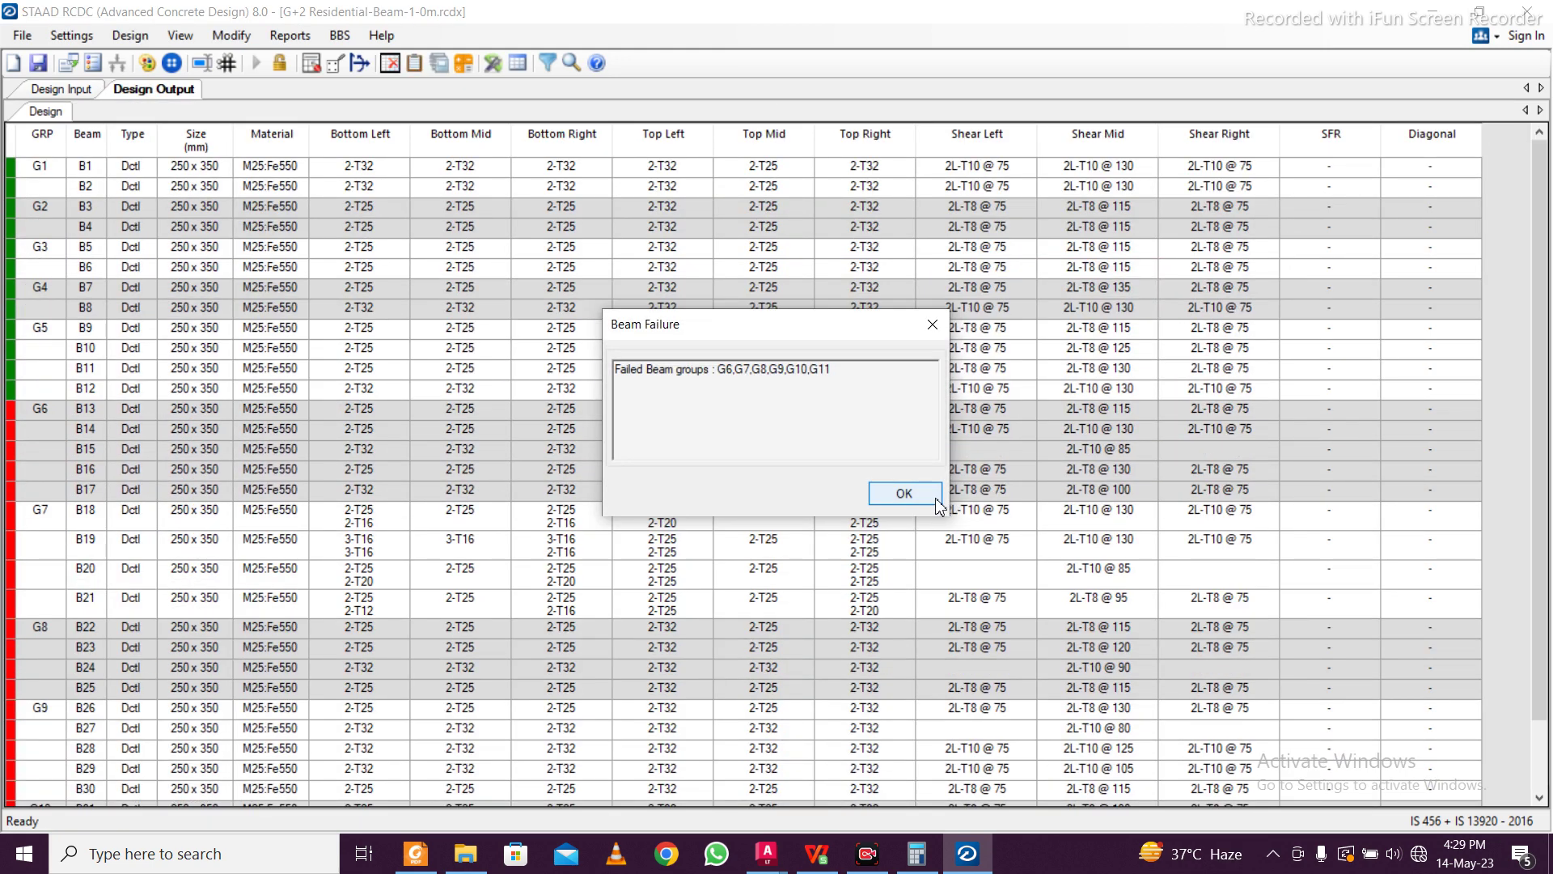
click(904, 493)
Open beam group G6 for redesign and set the depth of beam B13 to 400 mm
click(192, 454)
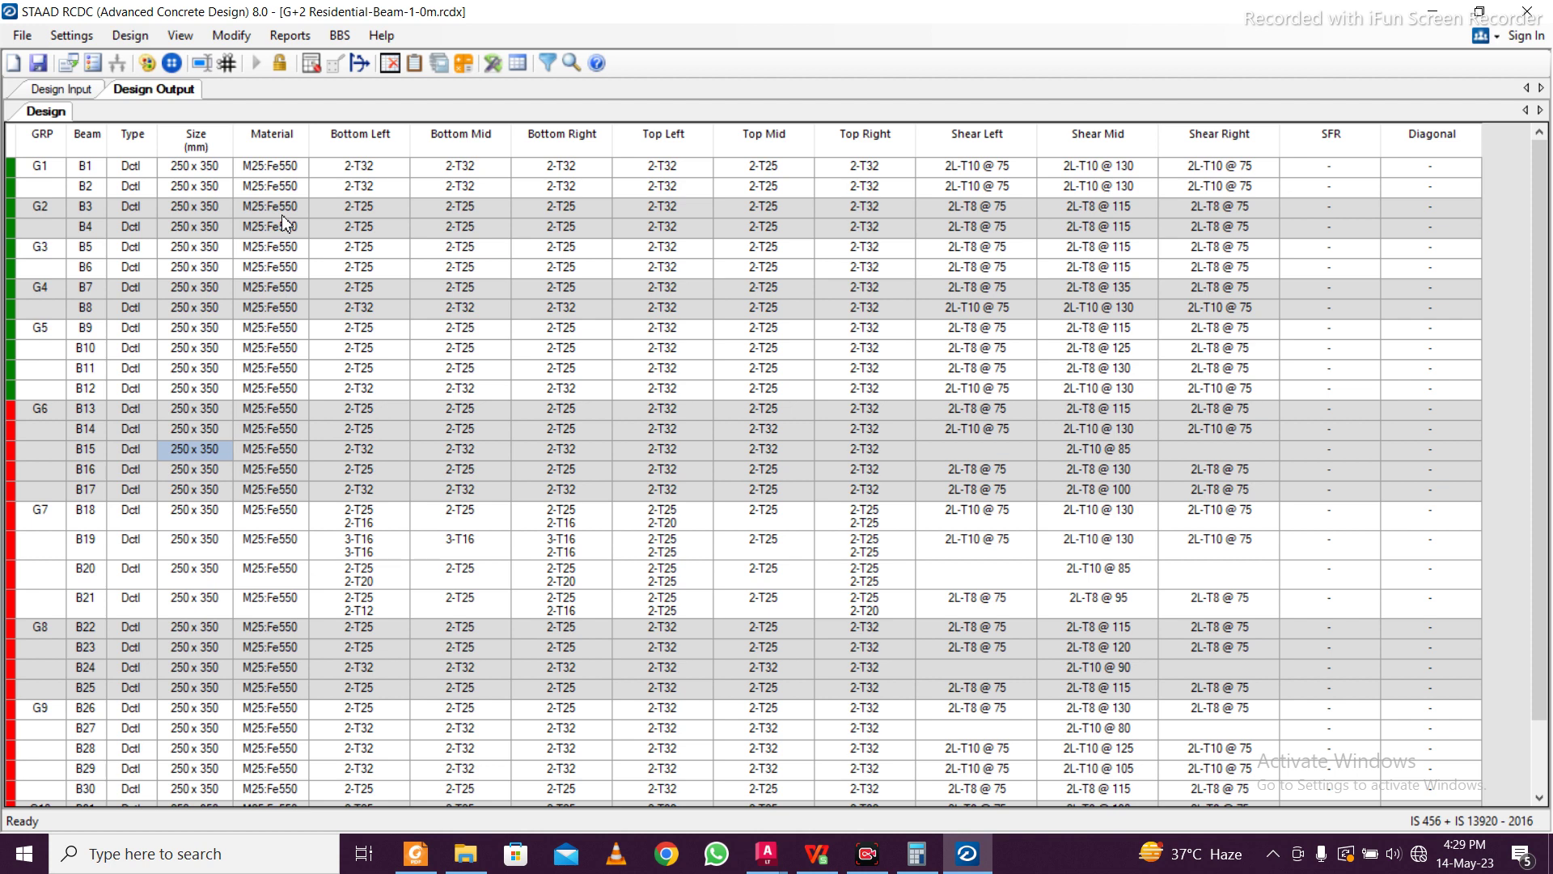
right_click(192, 418)
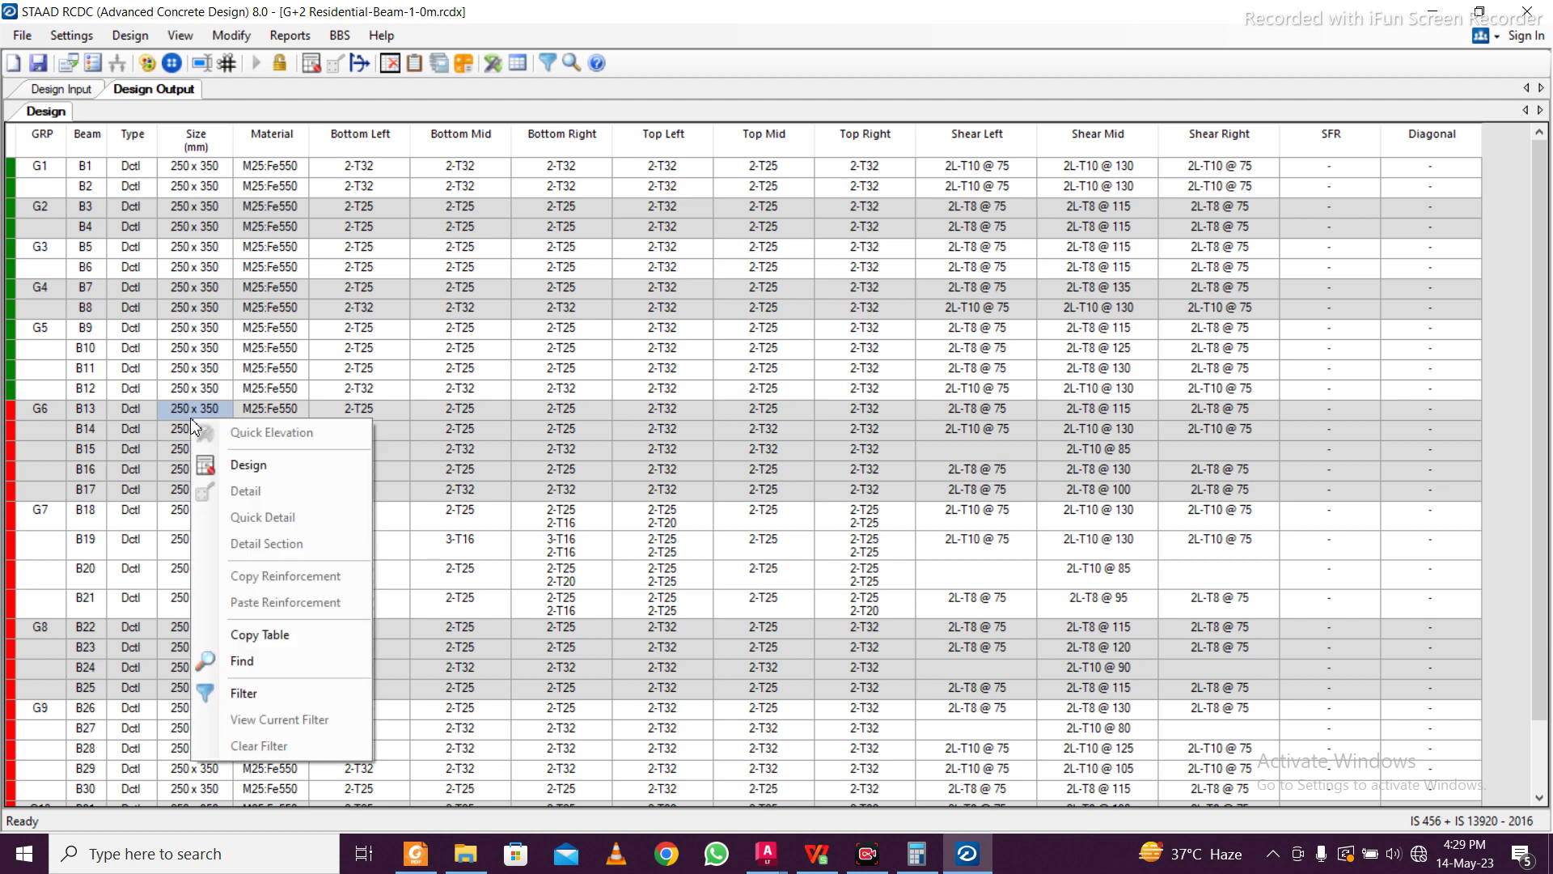
click(271, 470)
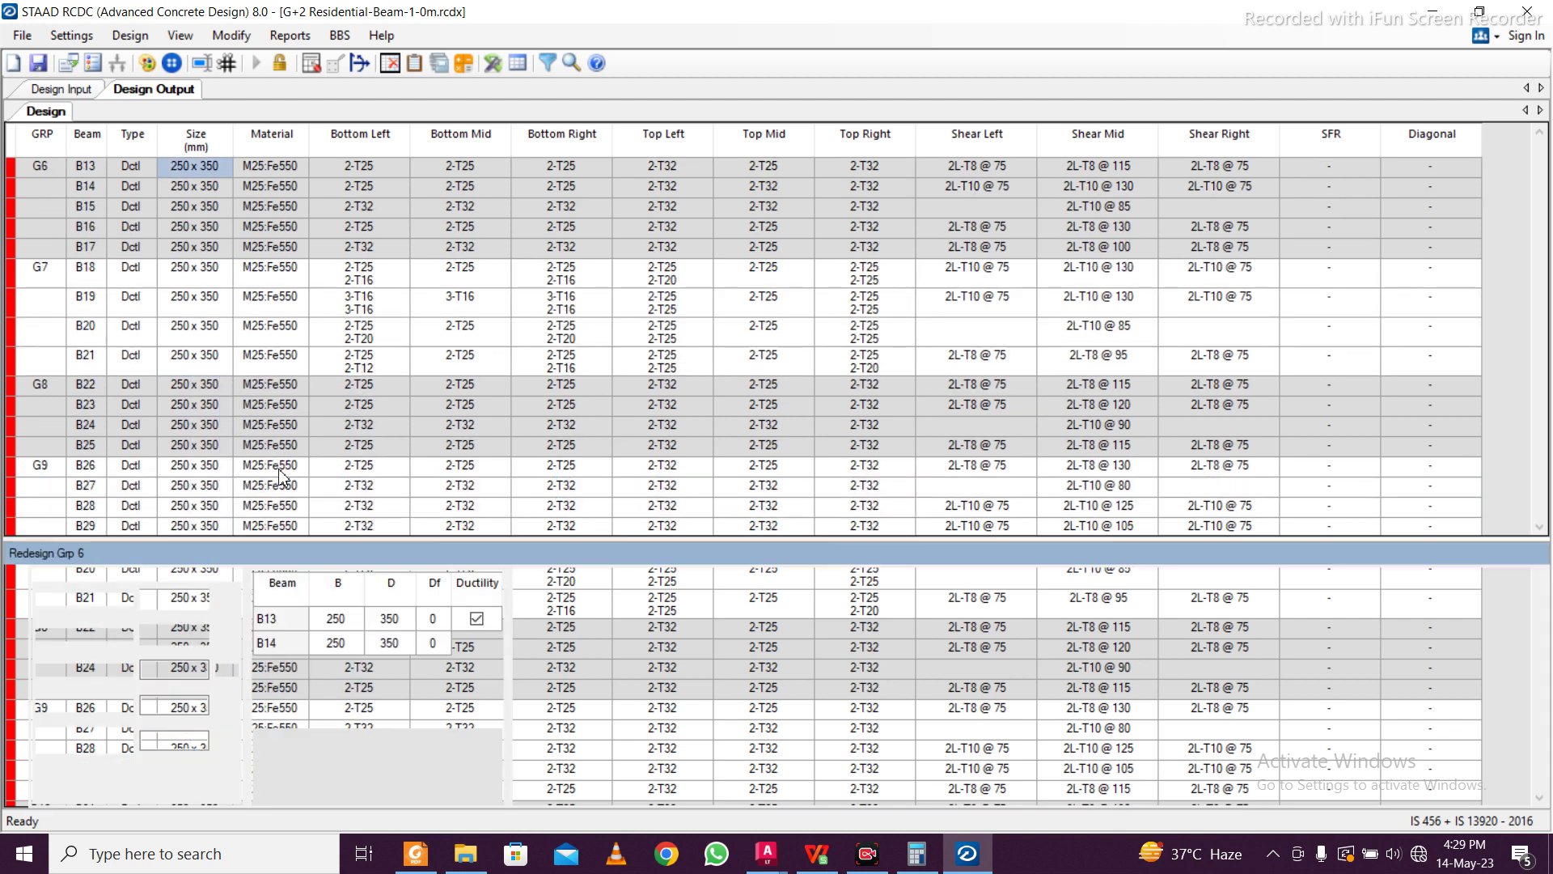
click(343, 622)
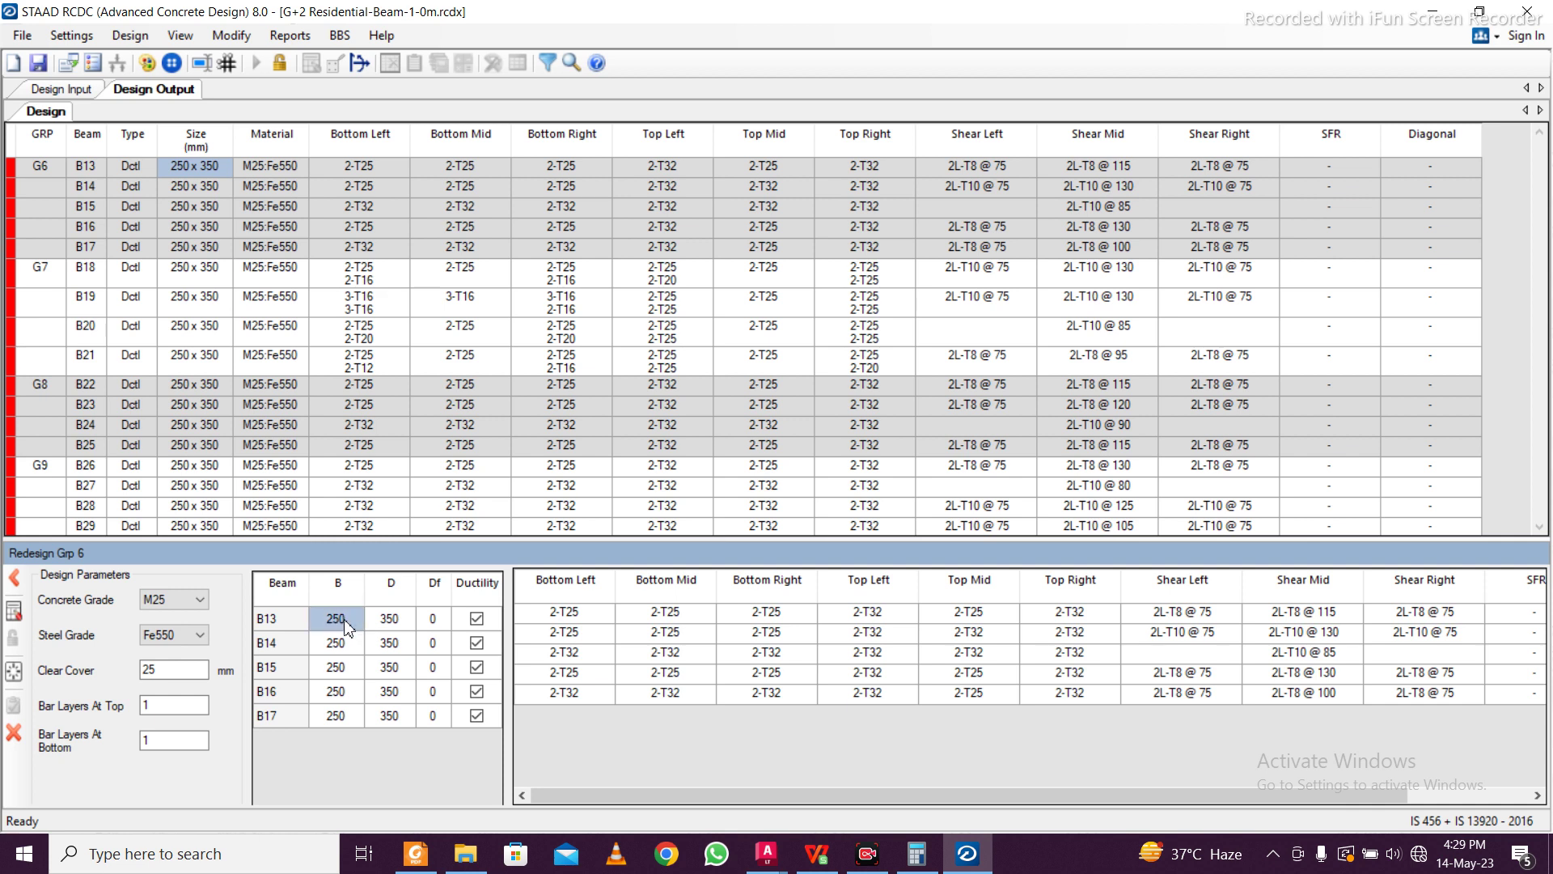
click(407, 628)
text(4)
click(673, 657)
click(394, 623)
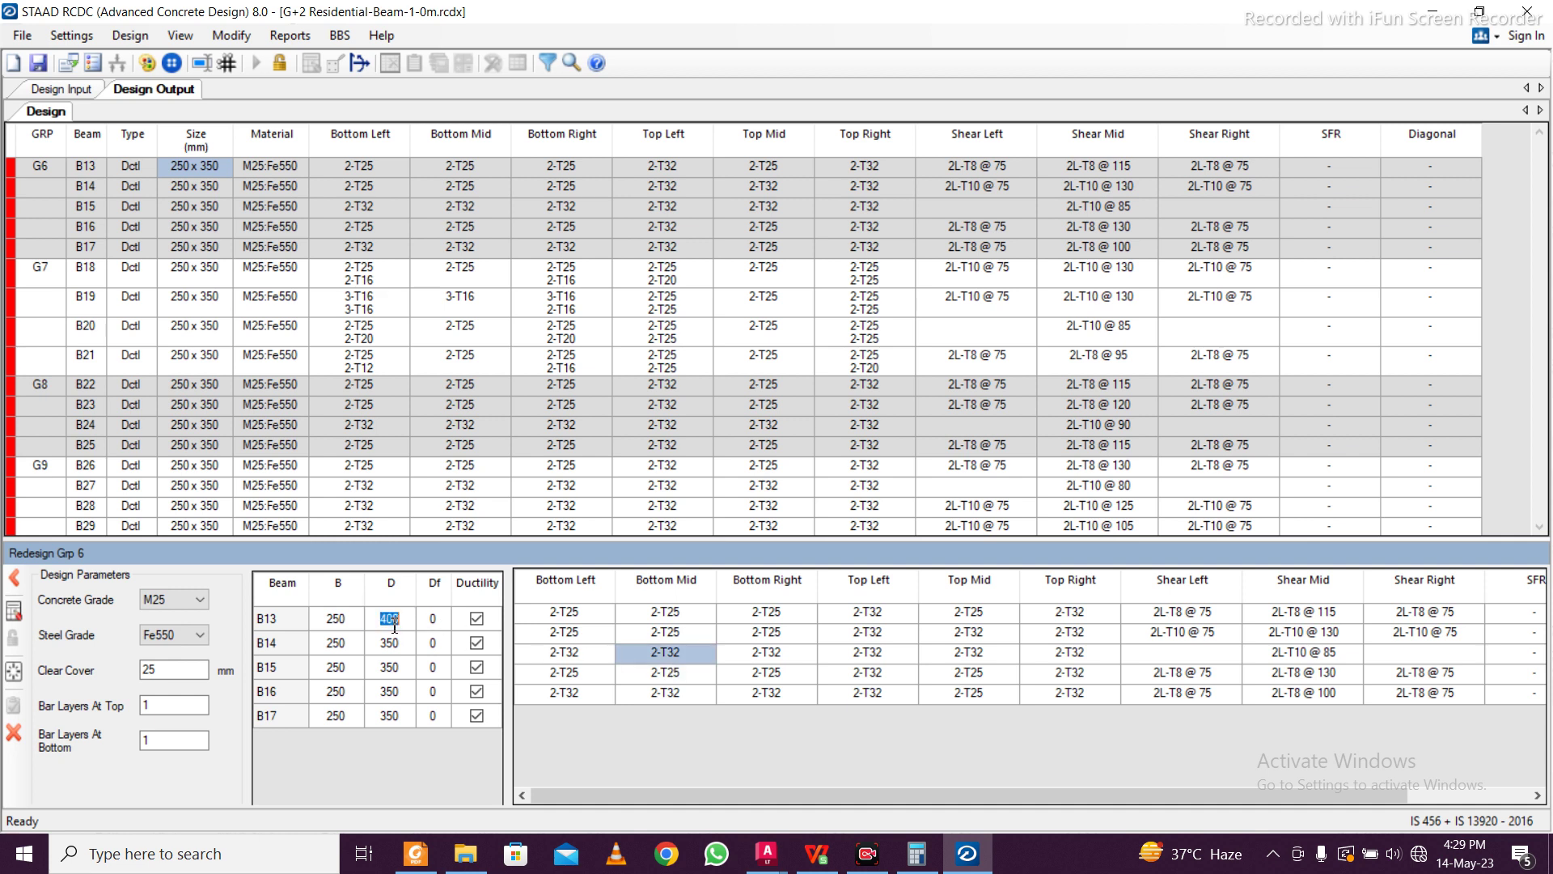
click(551, 639)
click(395, 621)
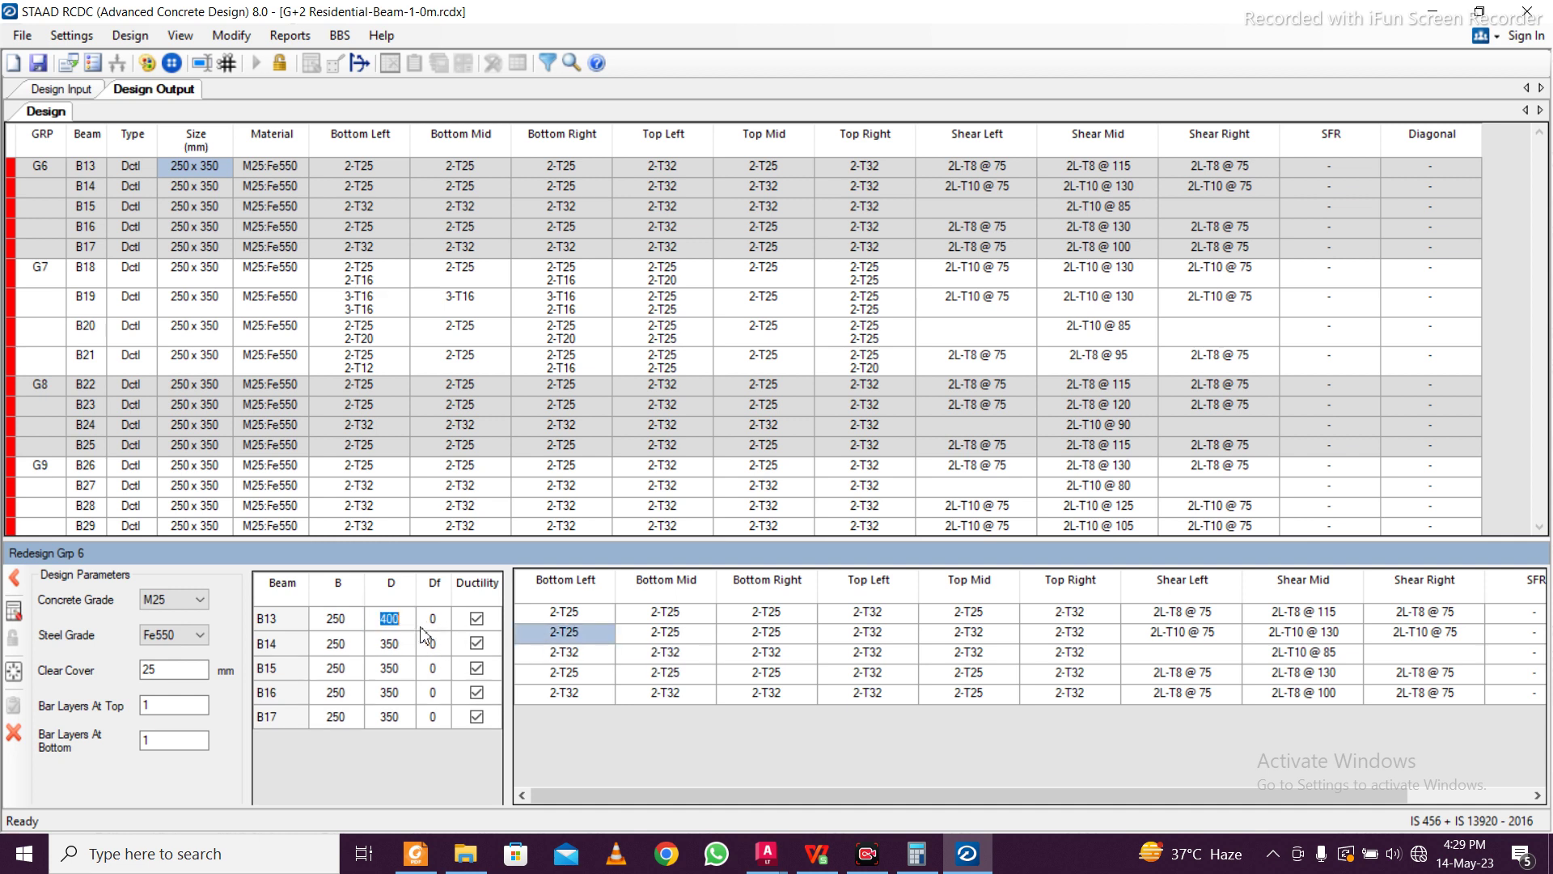
click(450, 641)
click(389, 624)
Copy the 400 mm depth of beam B13 to beam B14
drag(389, 643, 402, 728)
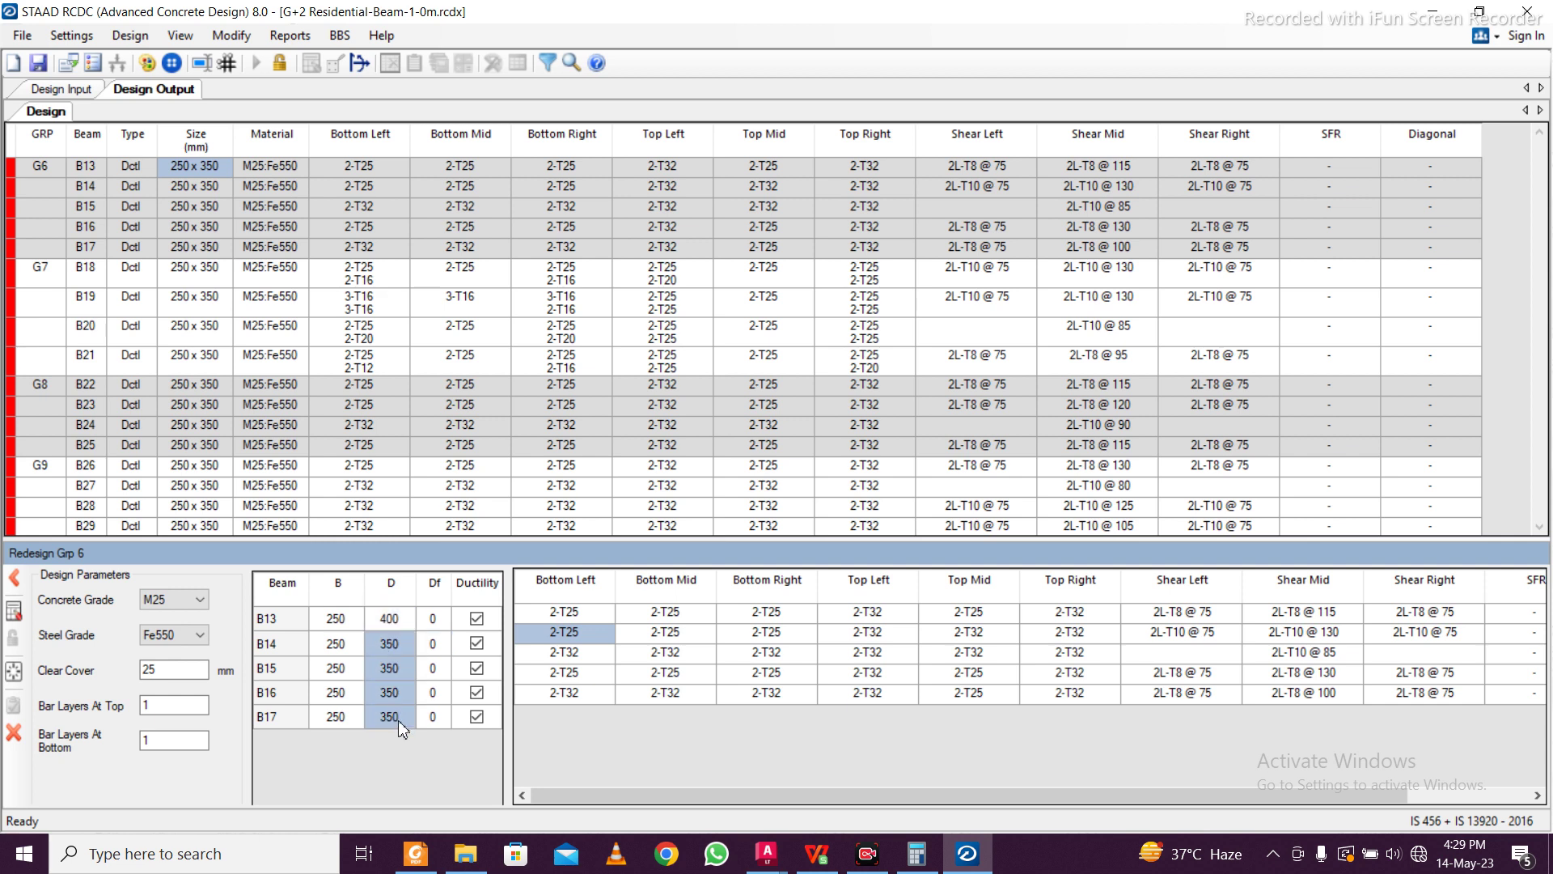
click(392, 621)
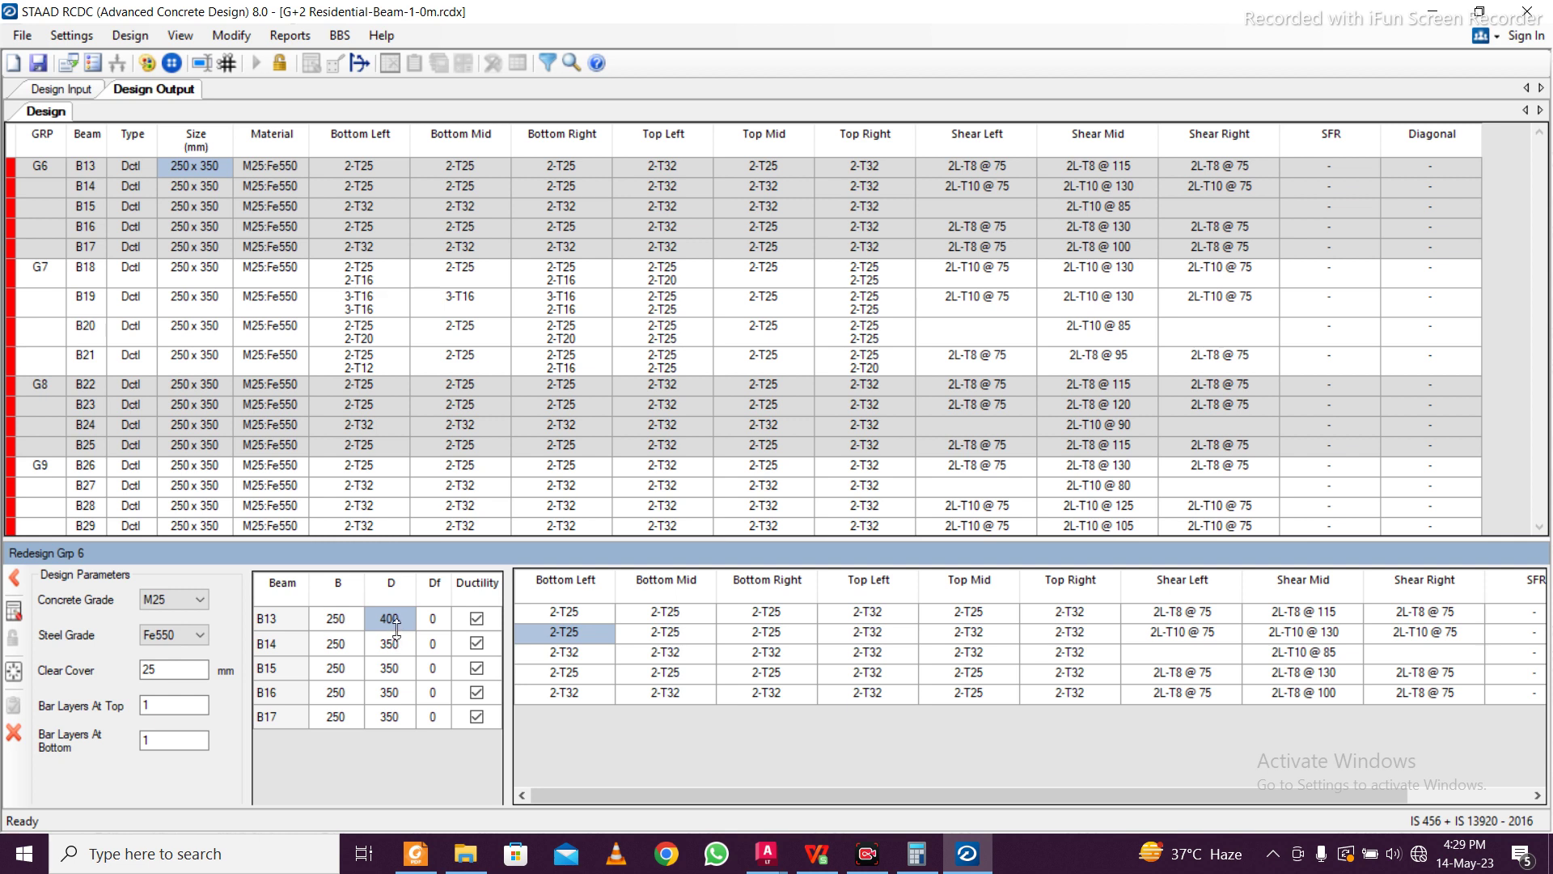
right_click(396, 629)
click(438, 646)
click(395, 645)
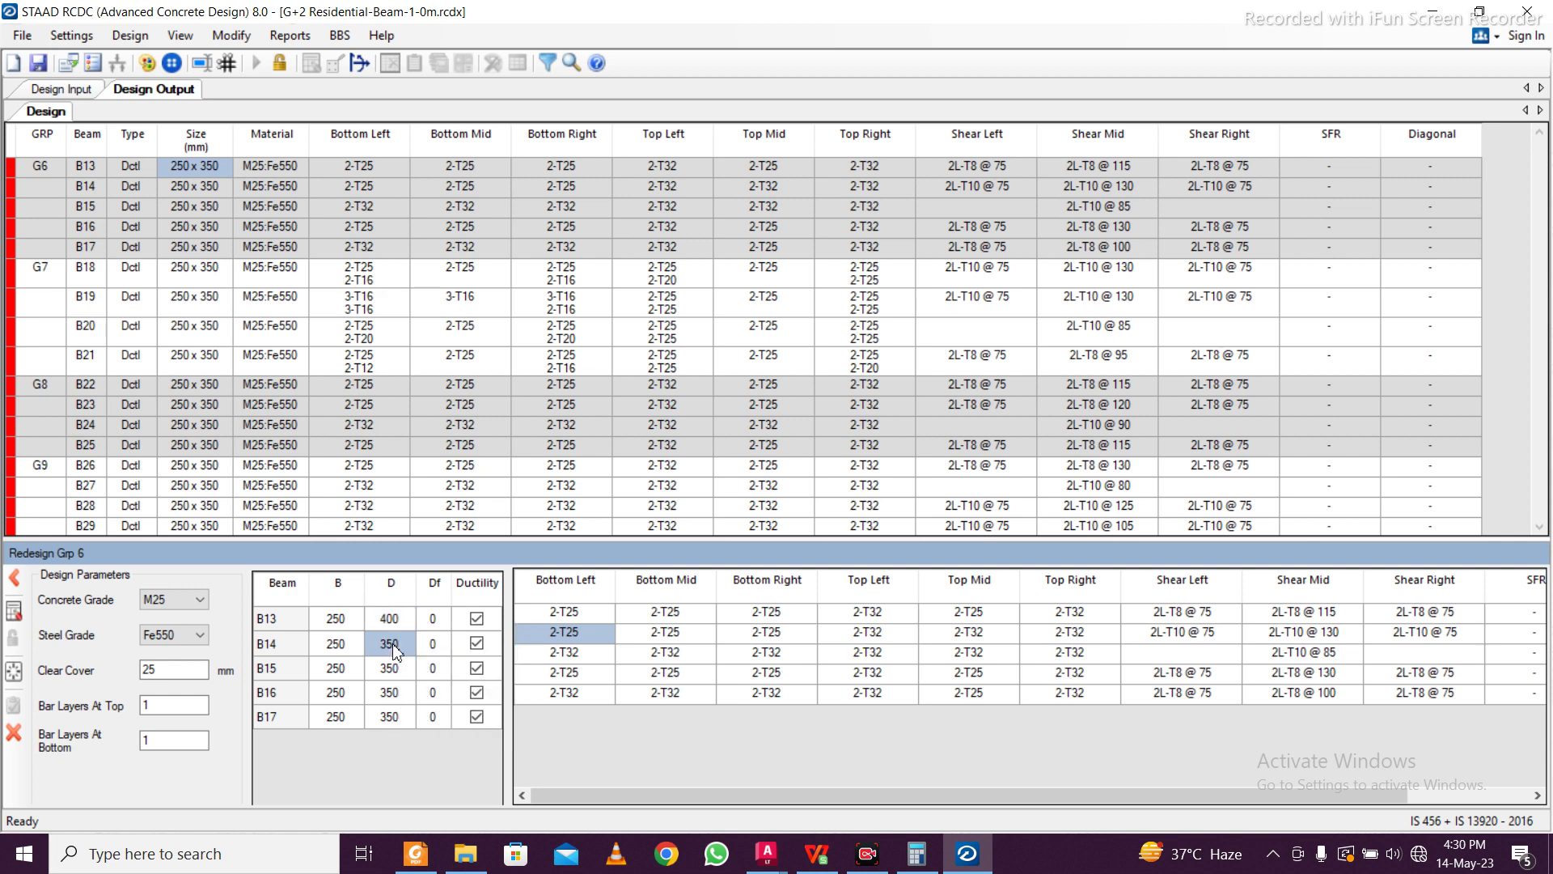
click(393, 619)
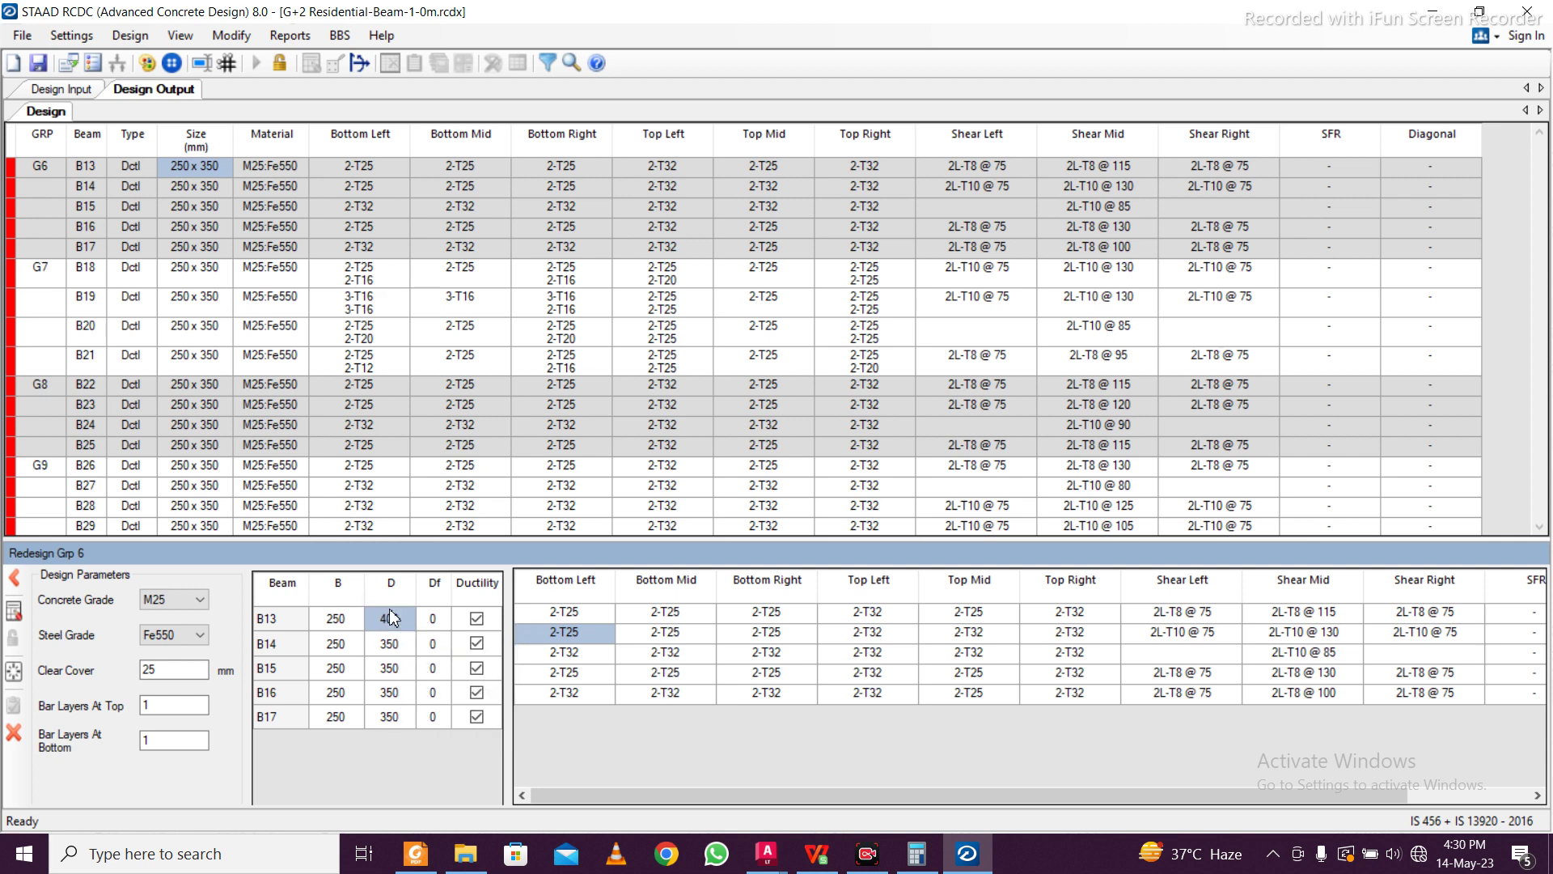
right_click(401, 649)
click(449, 690)
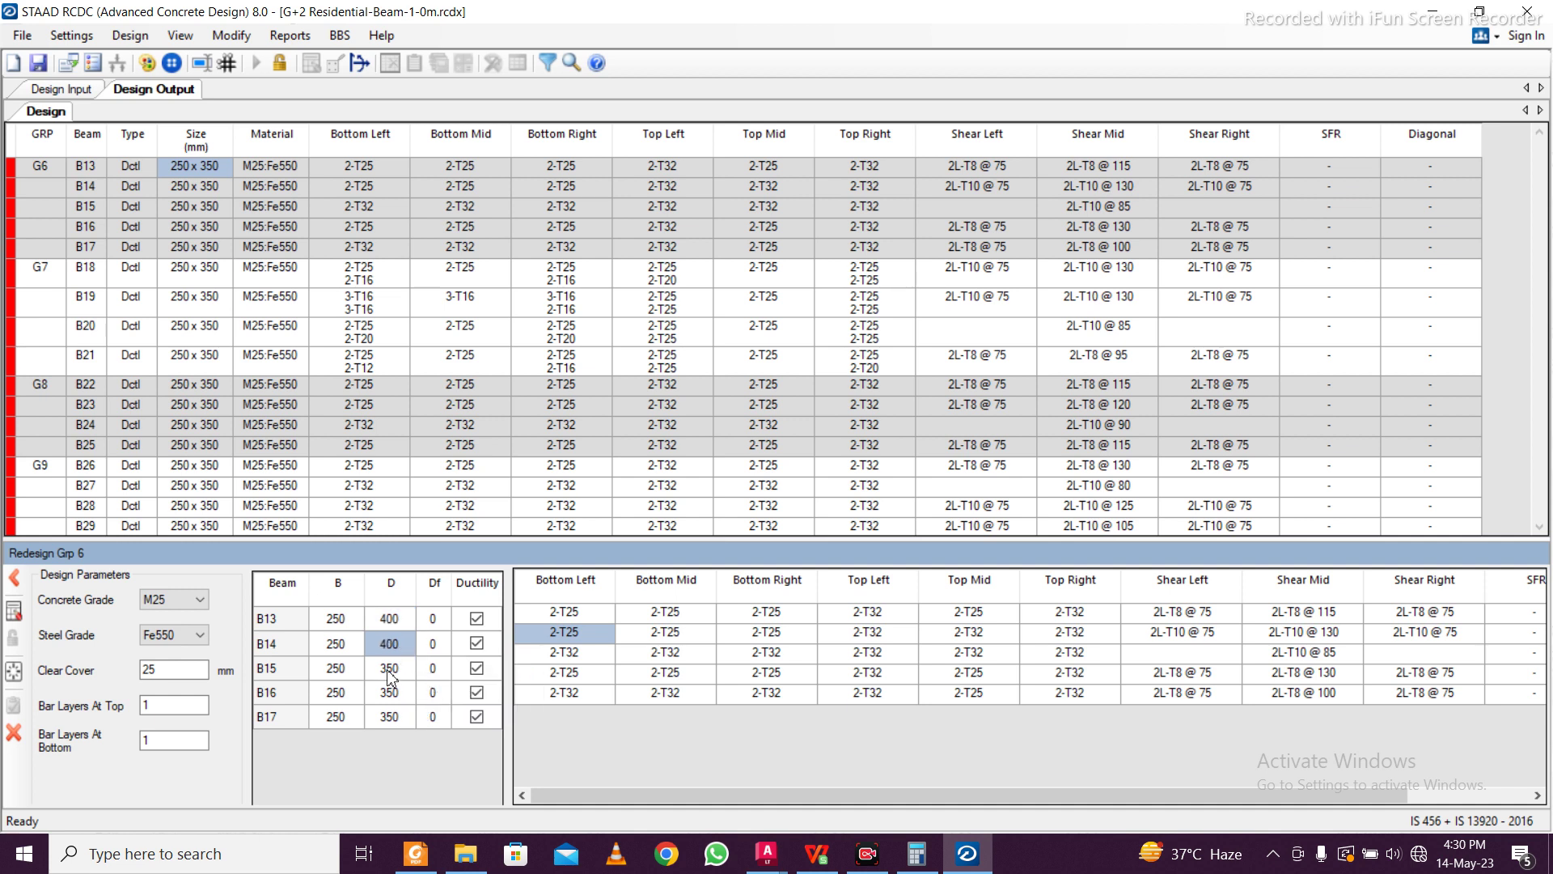
Apply the copied 400 mm depth to beams B15 to B17 and try to redesign group G6
click(388, 670)
drag(388, 669, 391, 716)
right_click(393, 716)
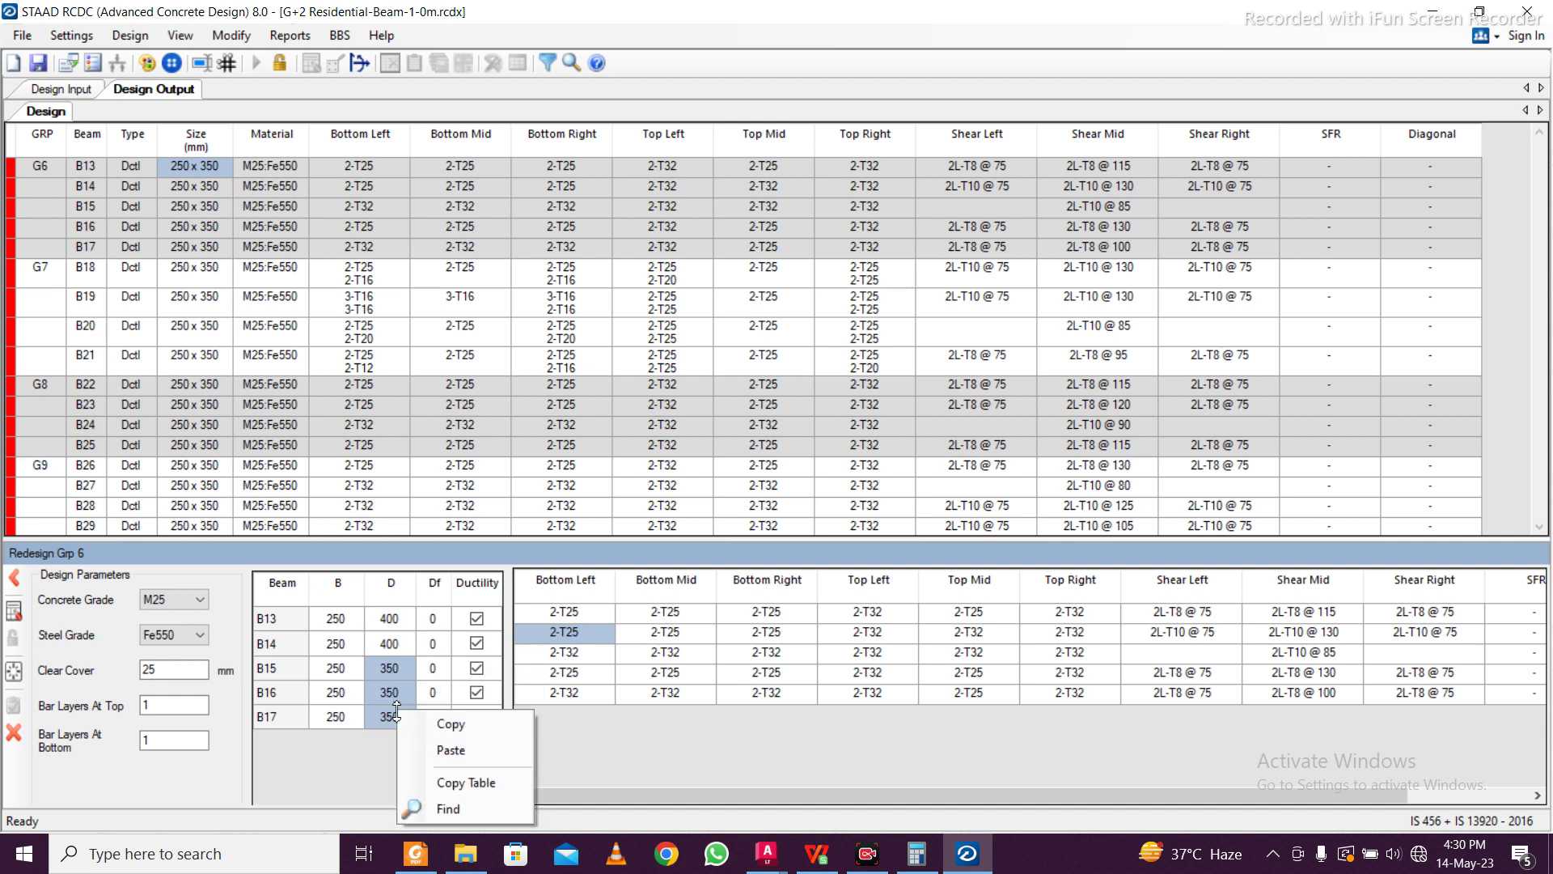
click(429, 750)
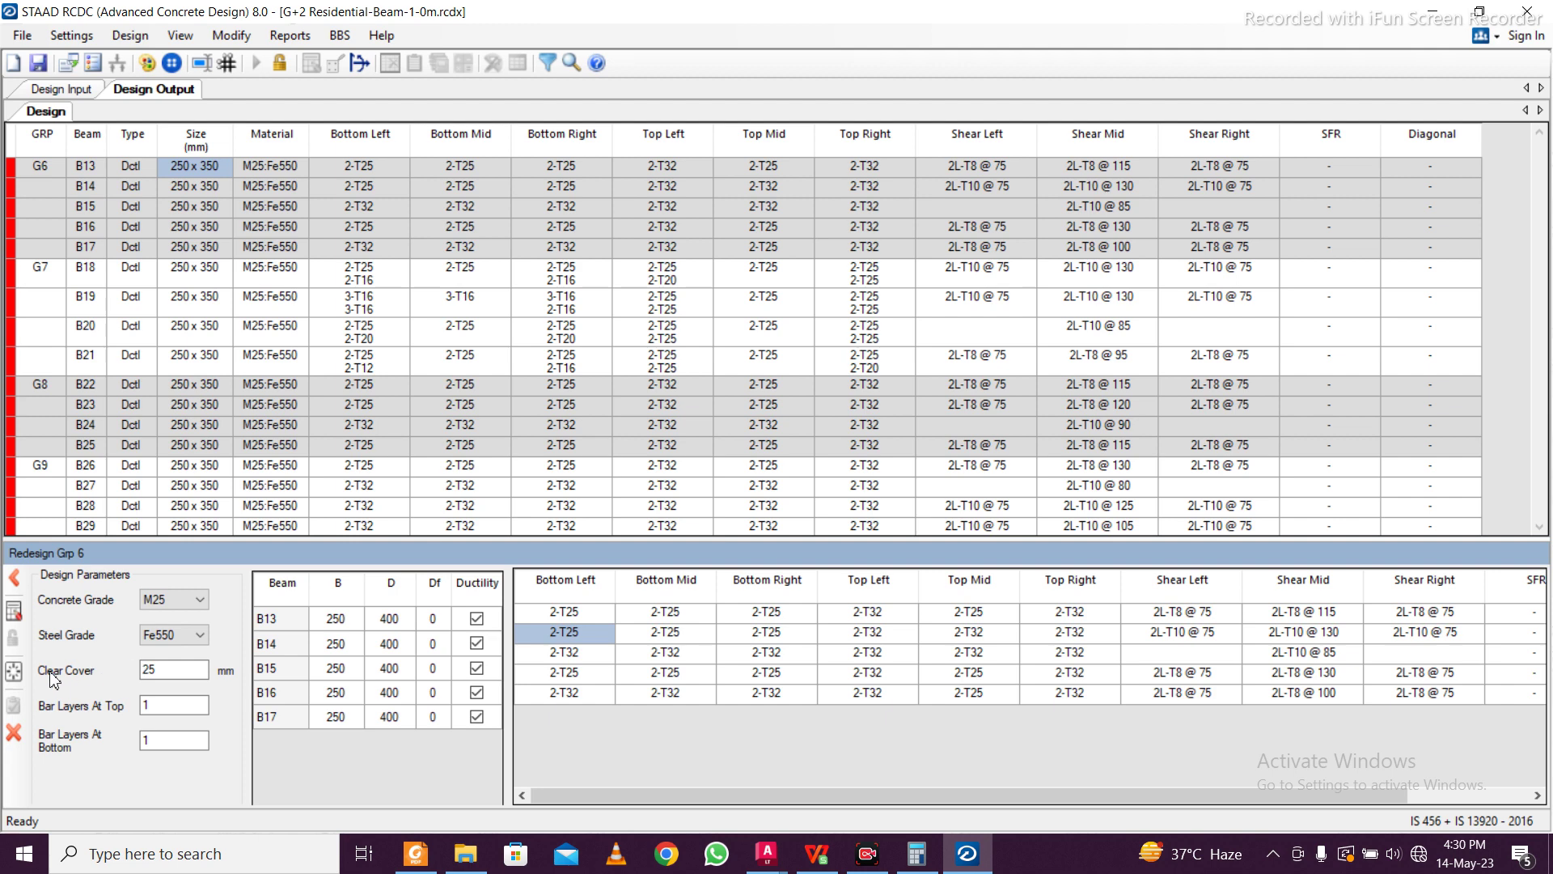
click(14, 612)
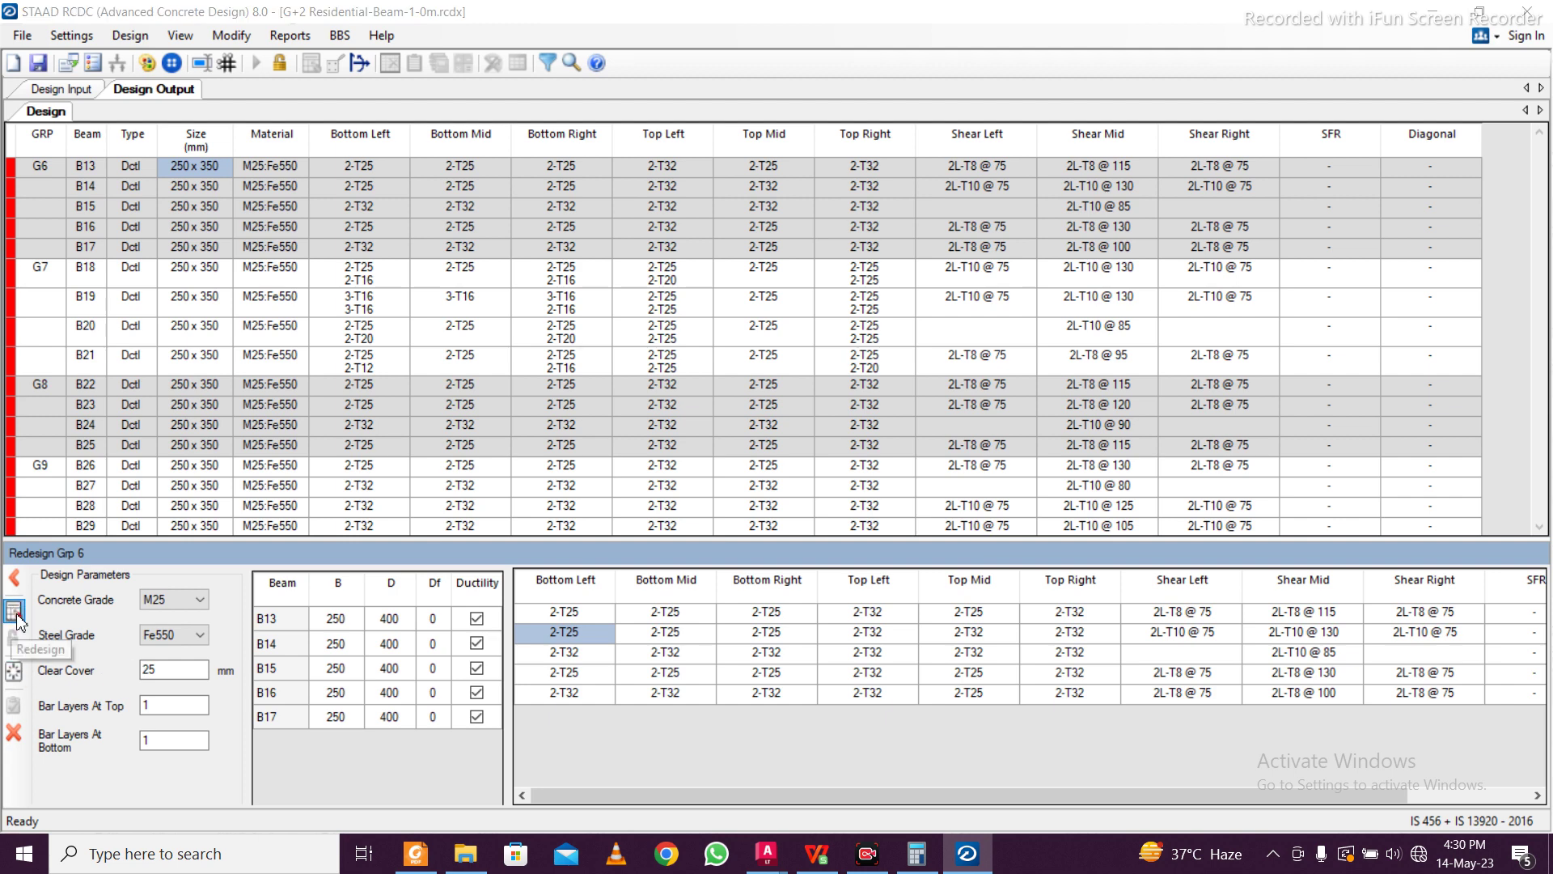
click(936, 523)
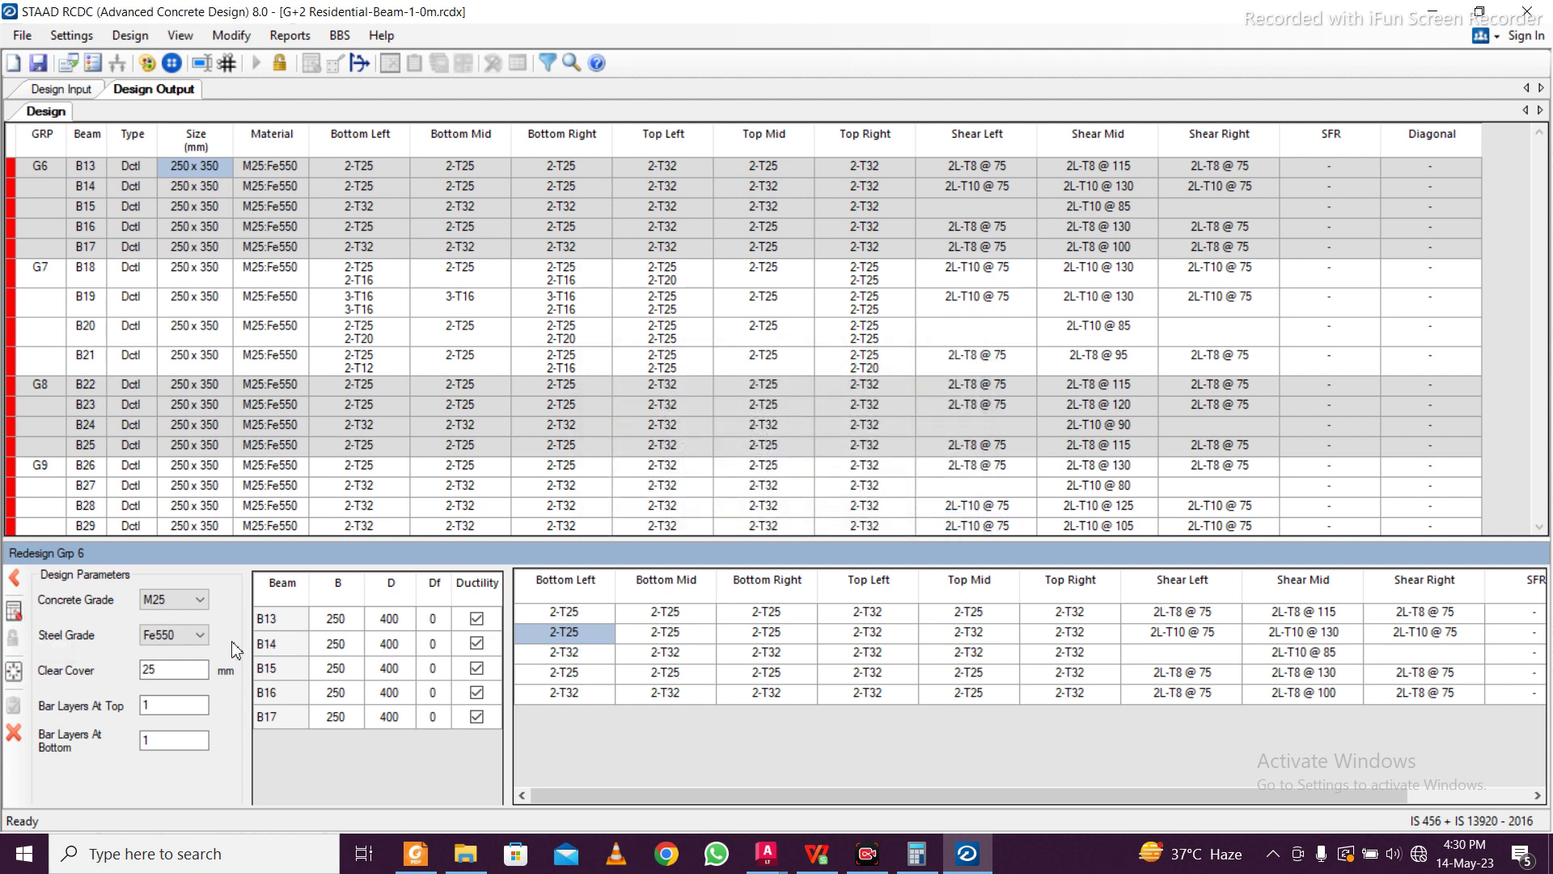
Set the width of beam B13 to 300 mm in the group G6 redesign table
click(329, 627)
text(35)
click(398, 650)
click(346, 624)
Copy the 300 mm width of B13 to beams B14 to B17 and redesign group G6
right_click(346, 623)
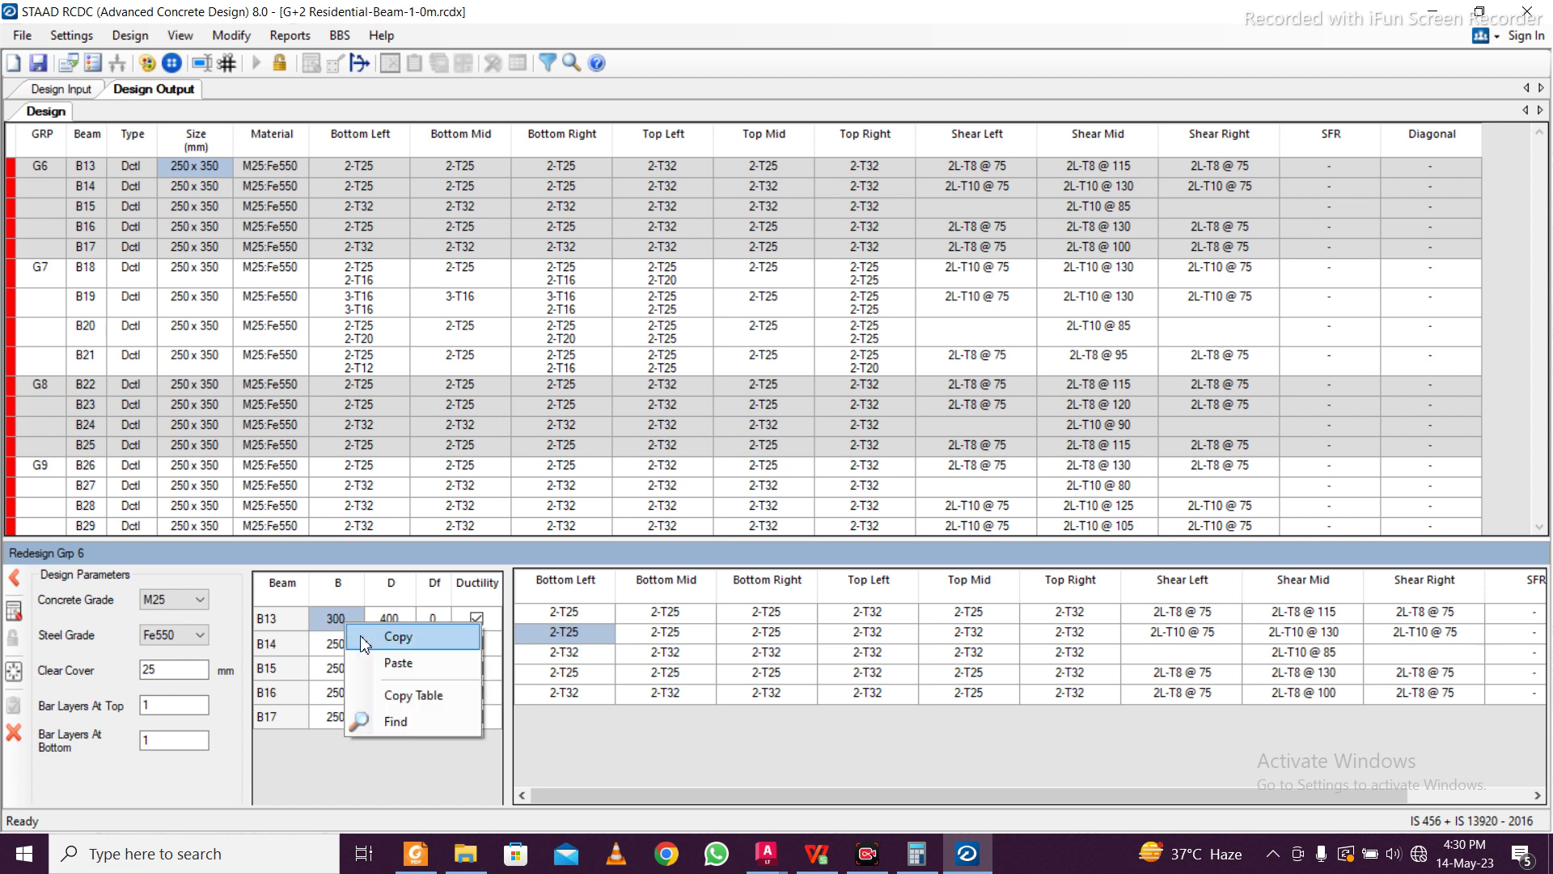
click(397, 638)
drag(338, 656, 345, 715)
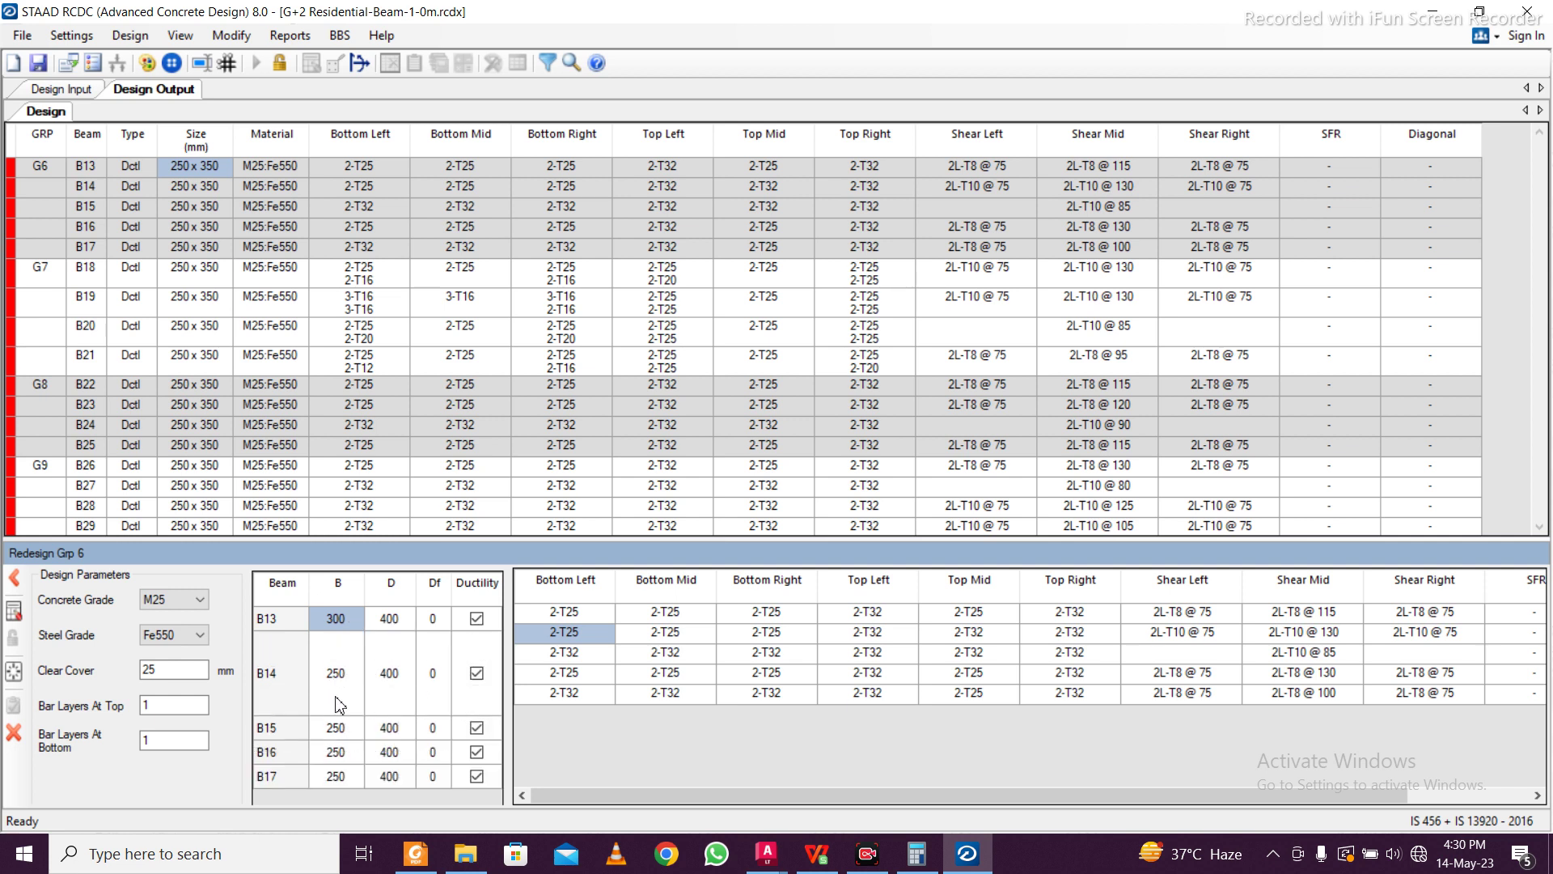
click(353, 625)
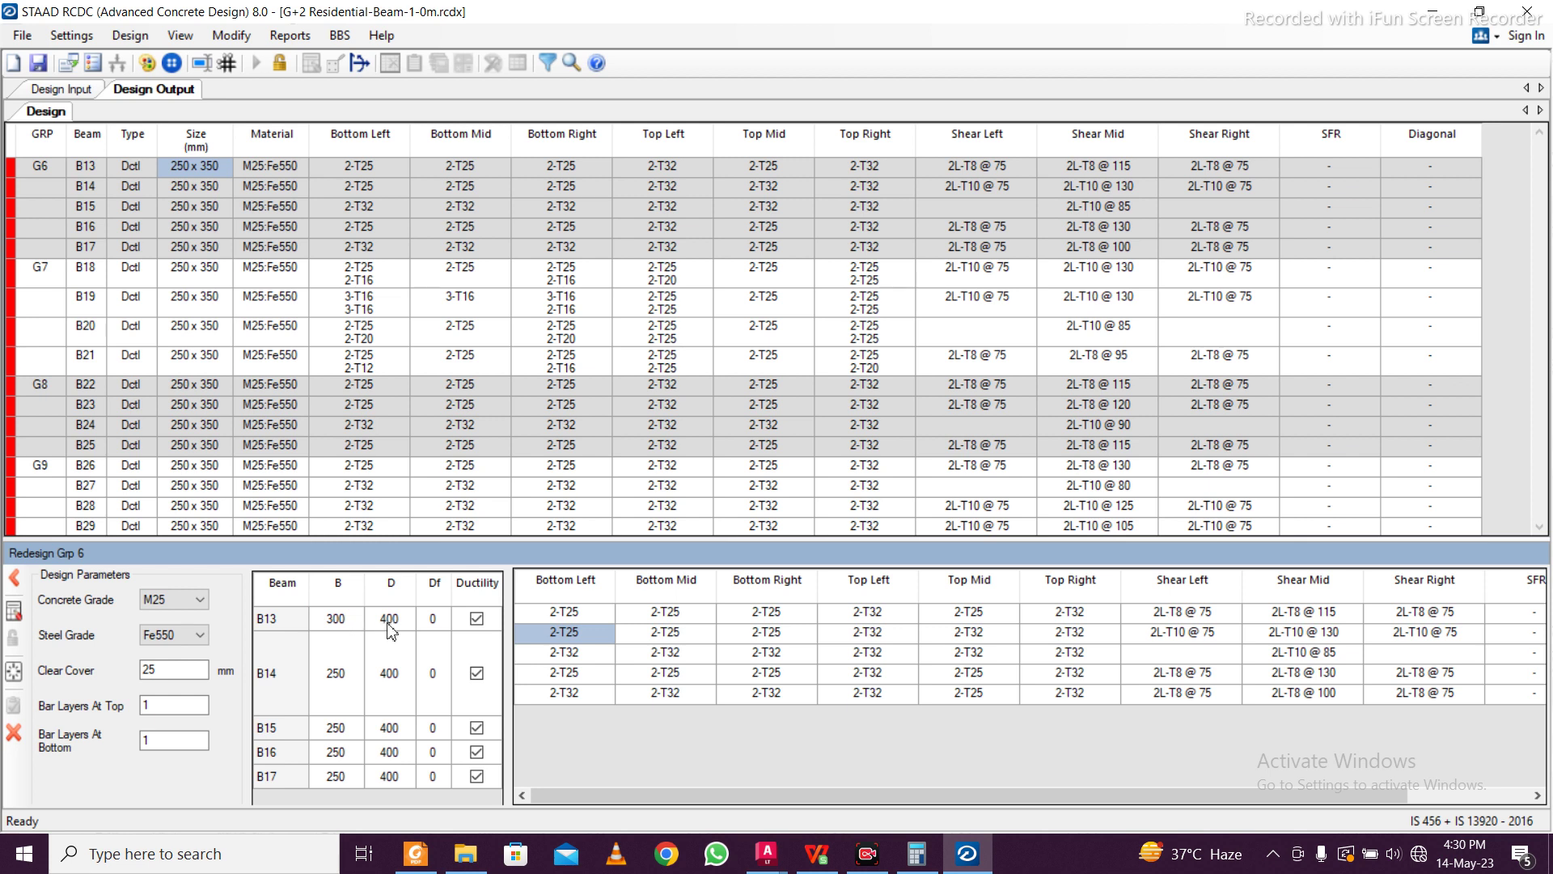
click(327, 623)
drag(338, 657, 359, 771)
right_click(360, 770)
click(409, 758)
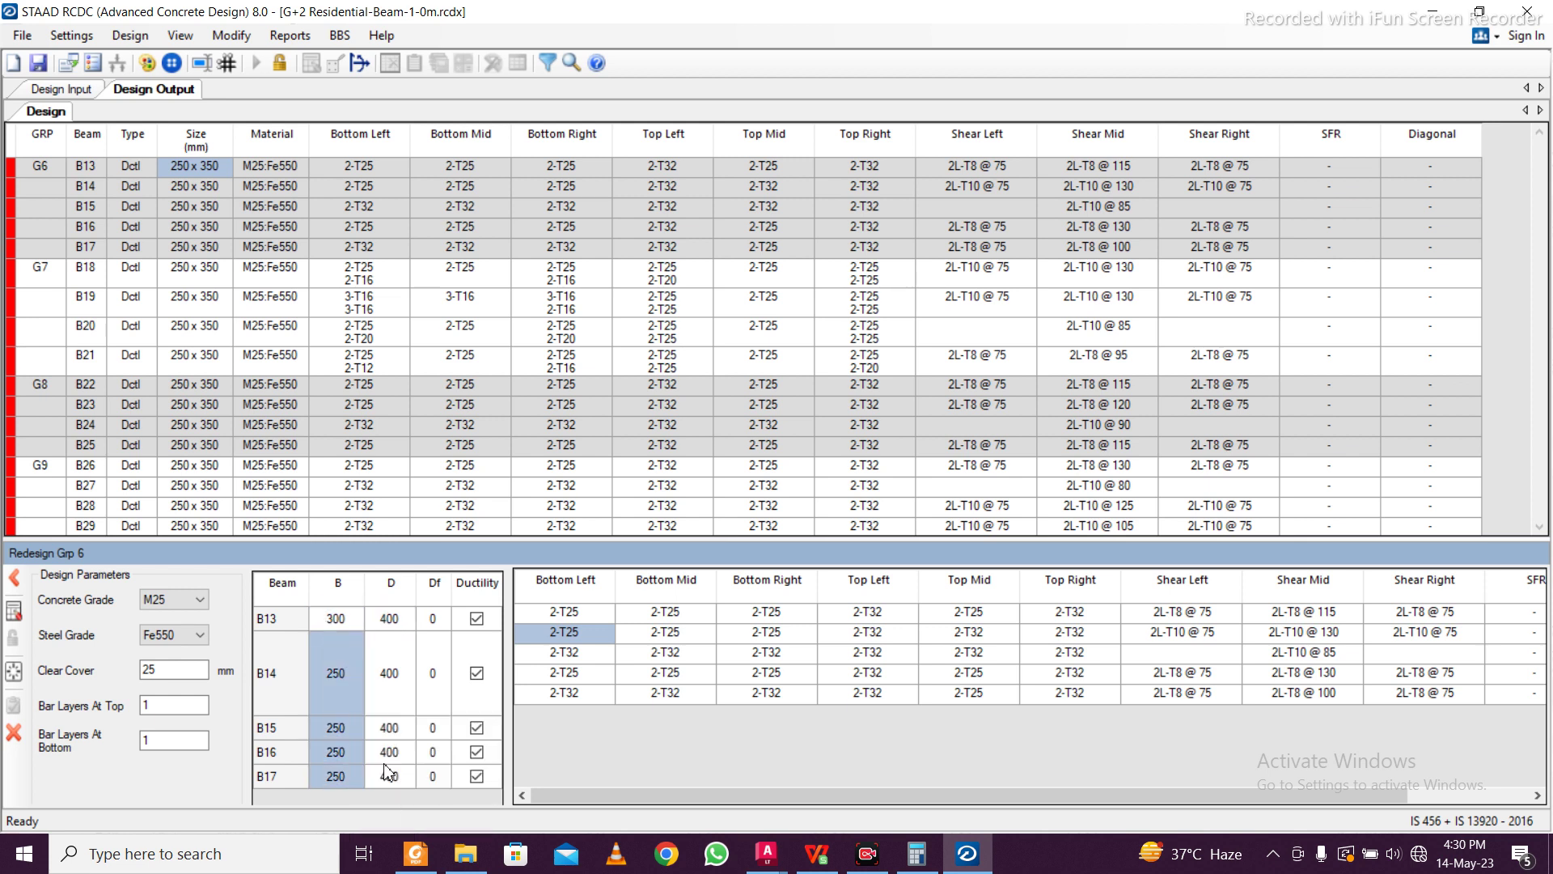
click(477, 727)
click(14, 612)
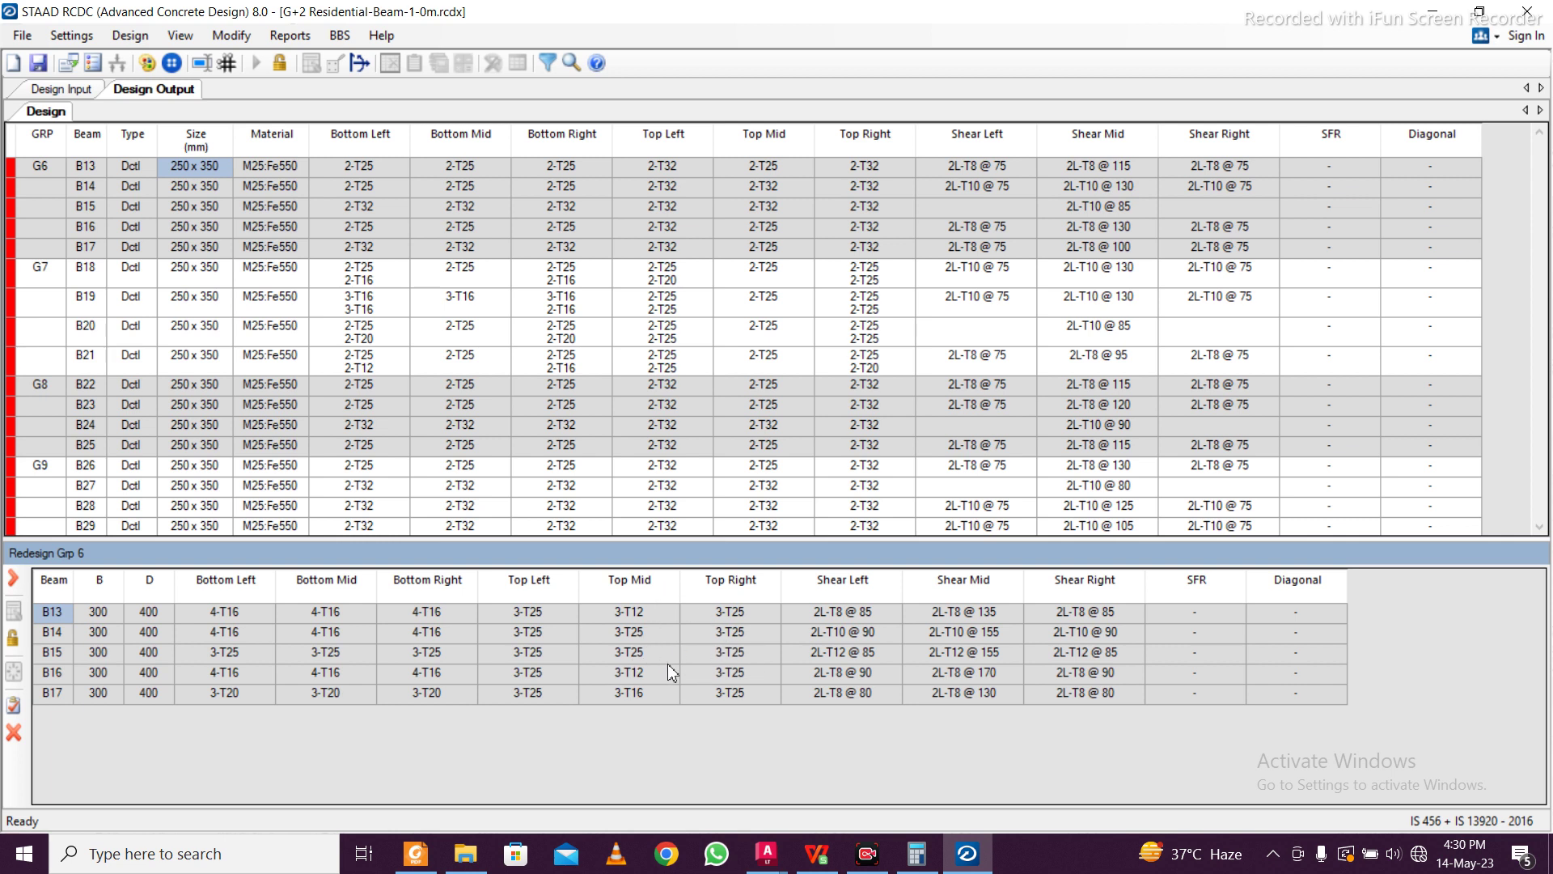
Accept the group G6 redesign and open beam group G7 for redesign
click(14, 703)
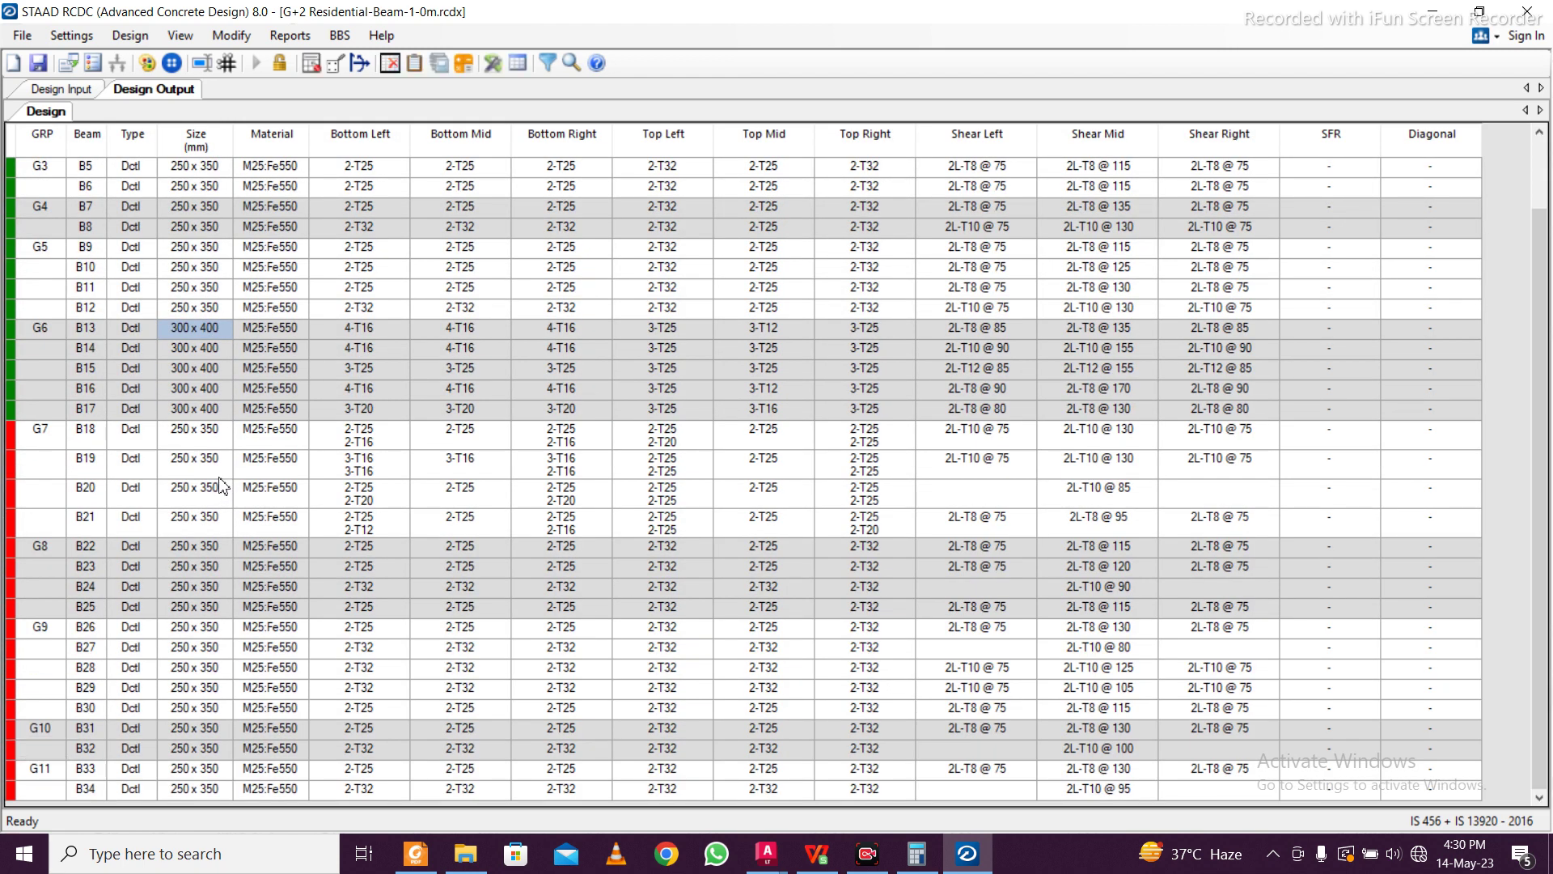
click(195, 459)
right_click(196, 458)
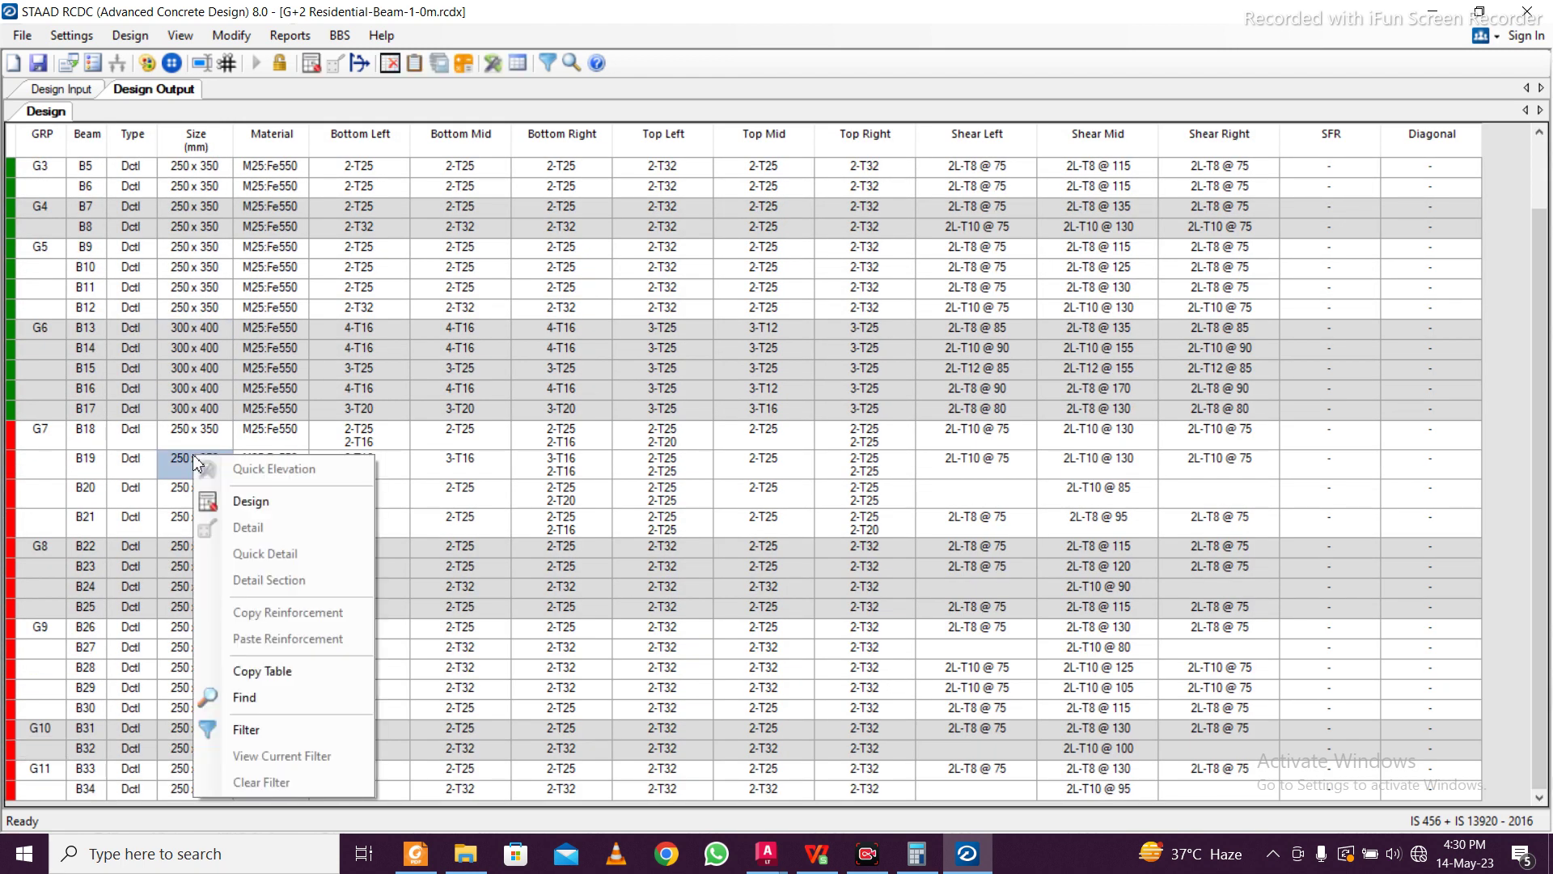
click(248, 500)
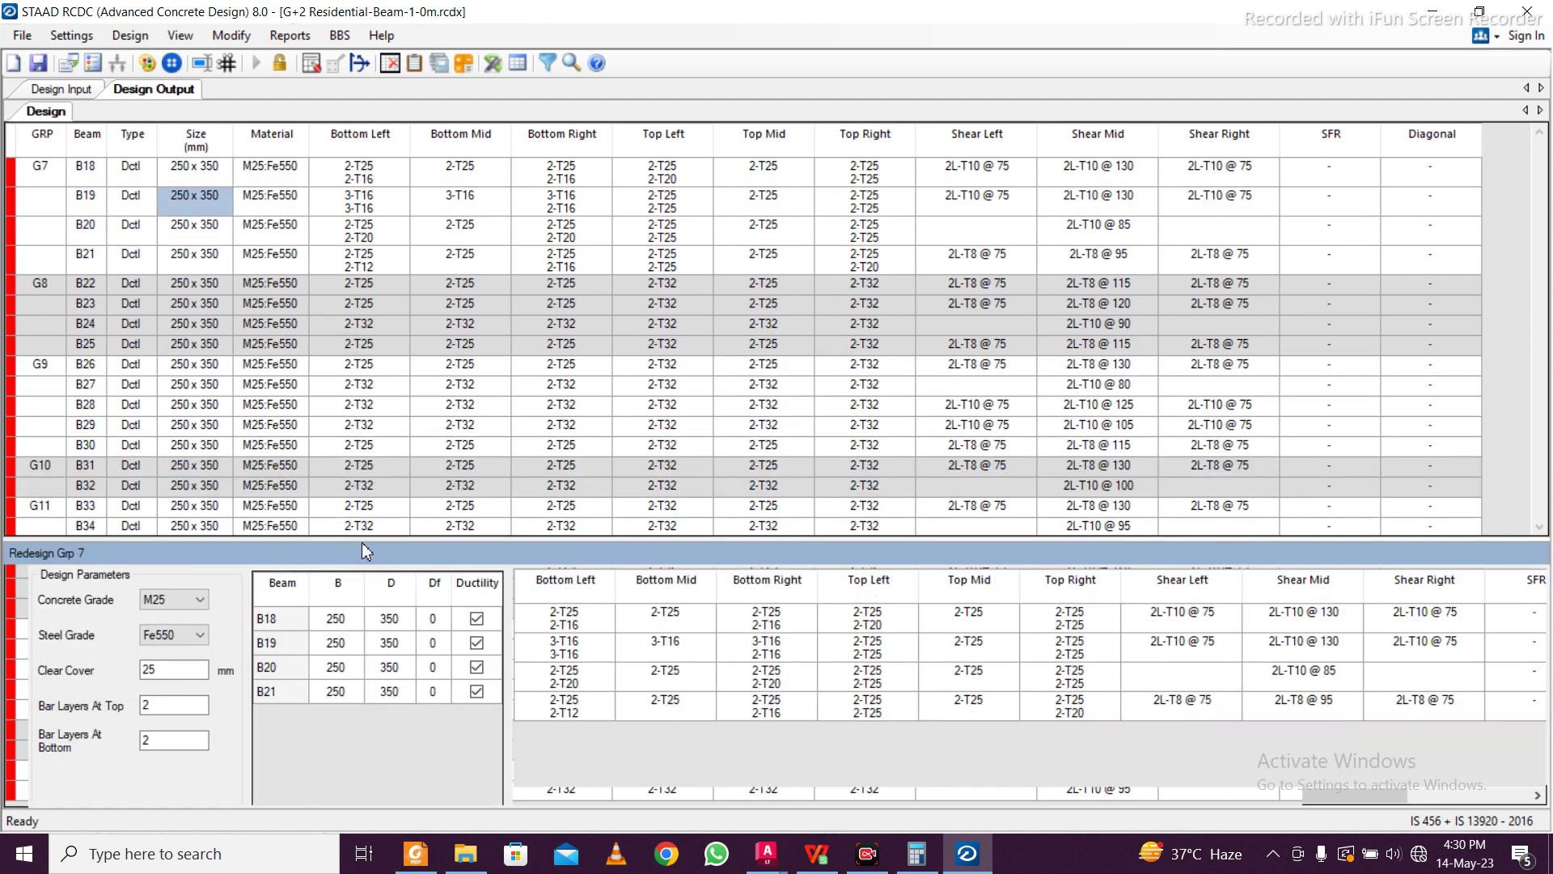
Set beam B18 to 300 mm wide and 400 mm deep in the group G7 redesign table
click(337, 641)
click(343, 622)
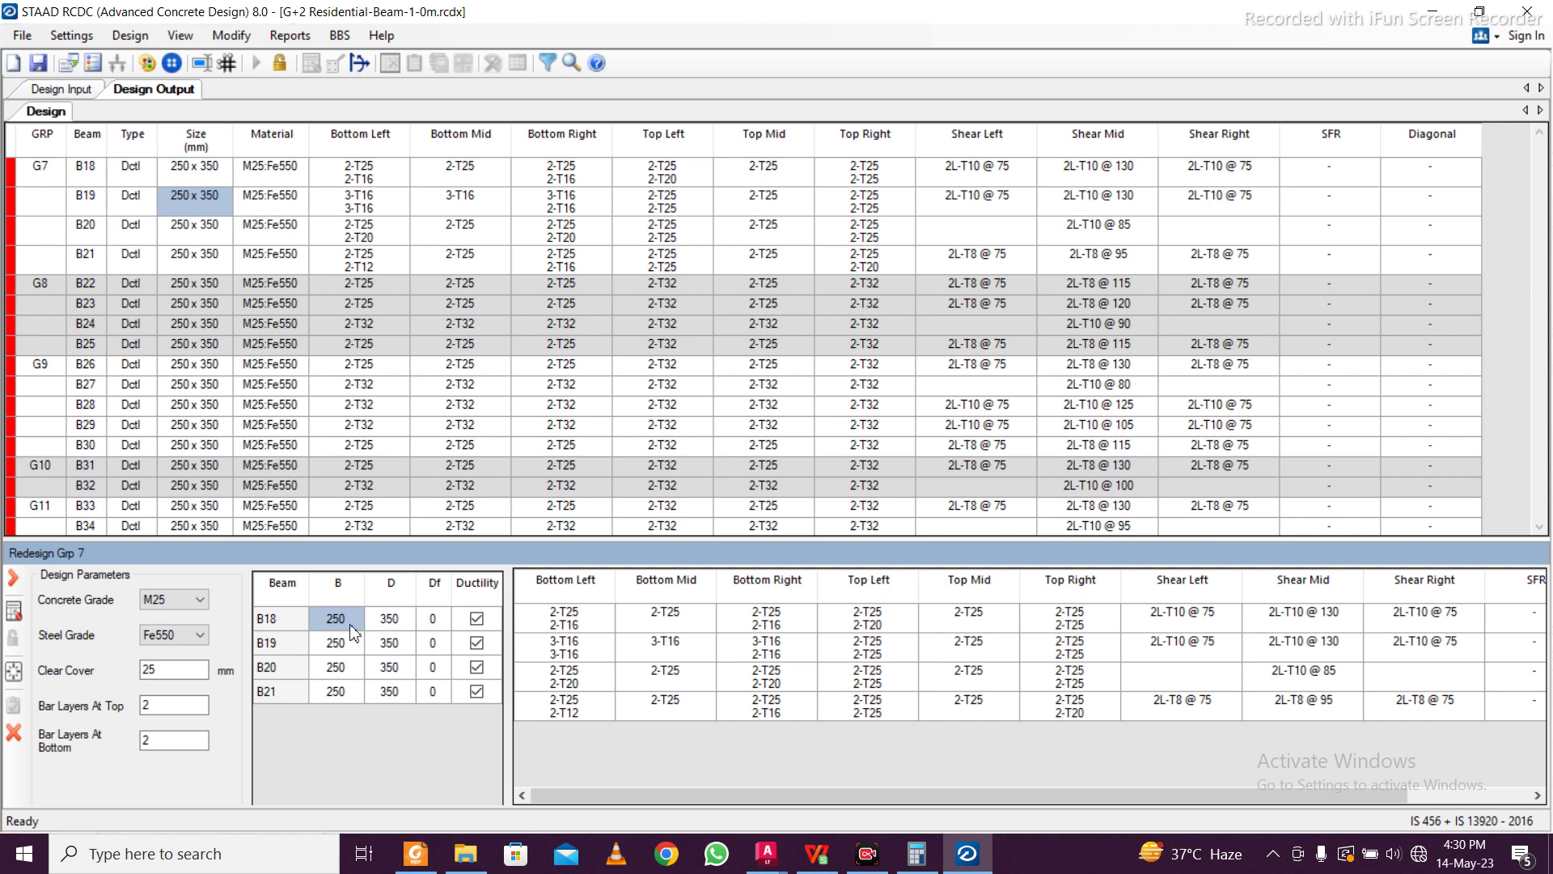
text(300)
click(409, 618)
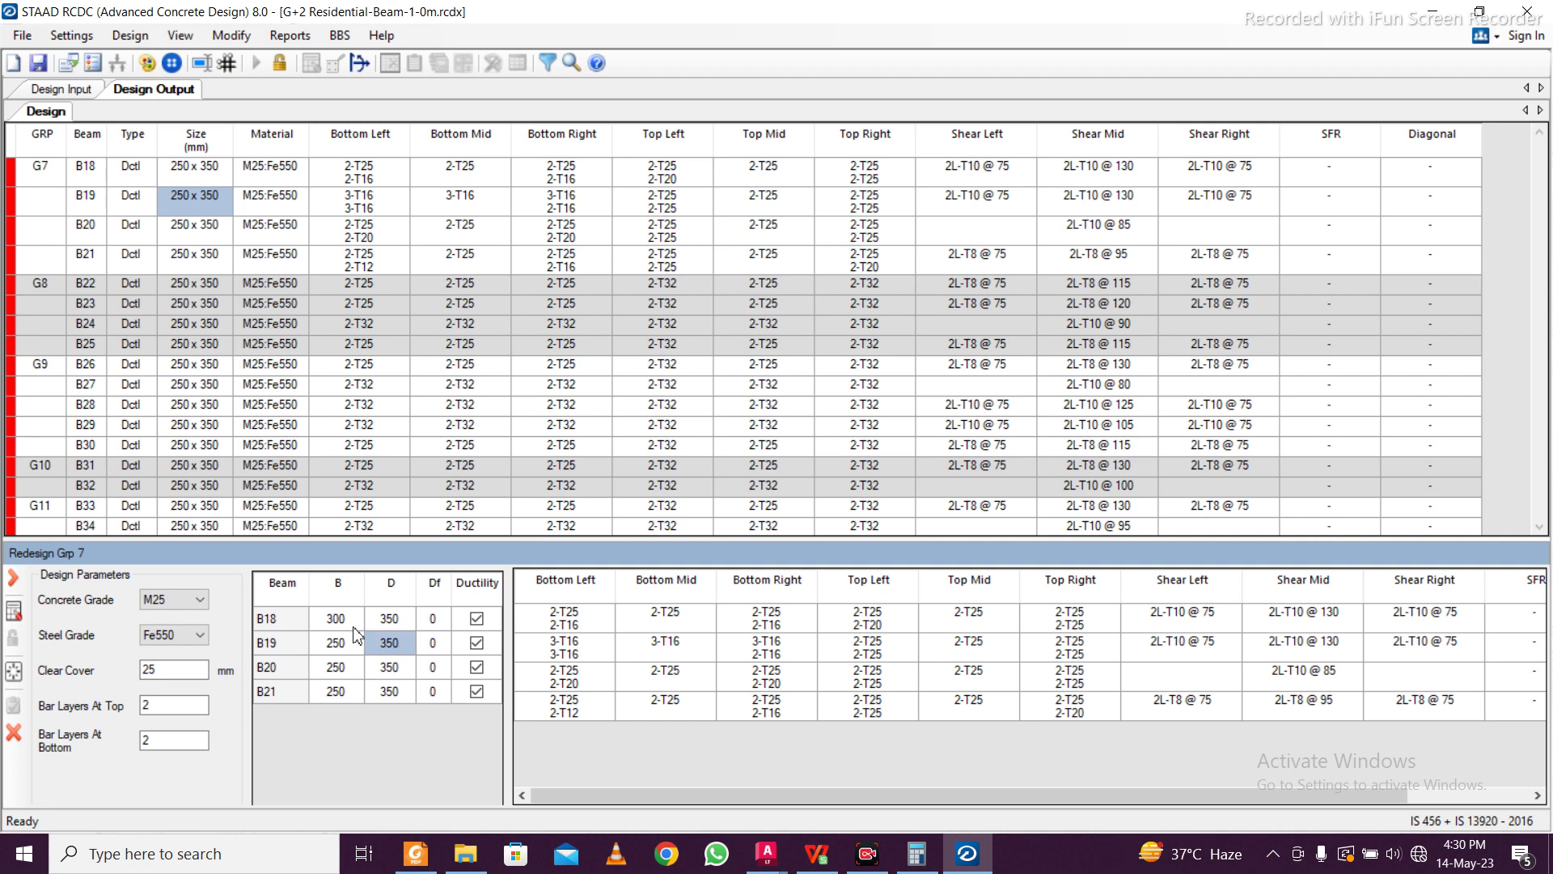
text(400)
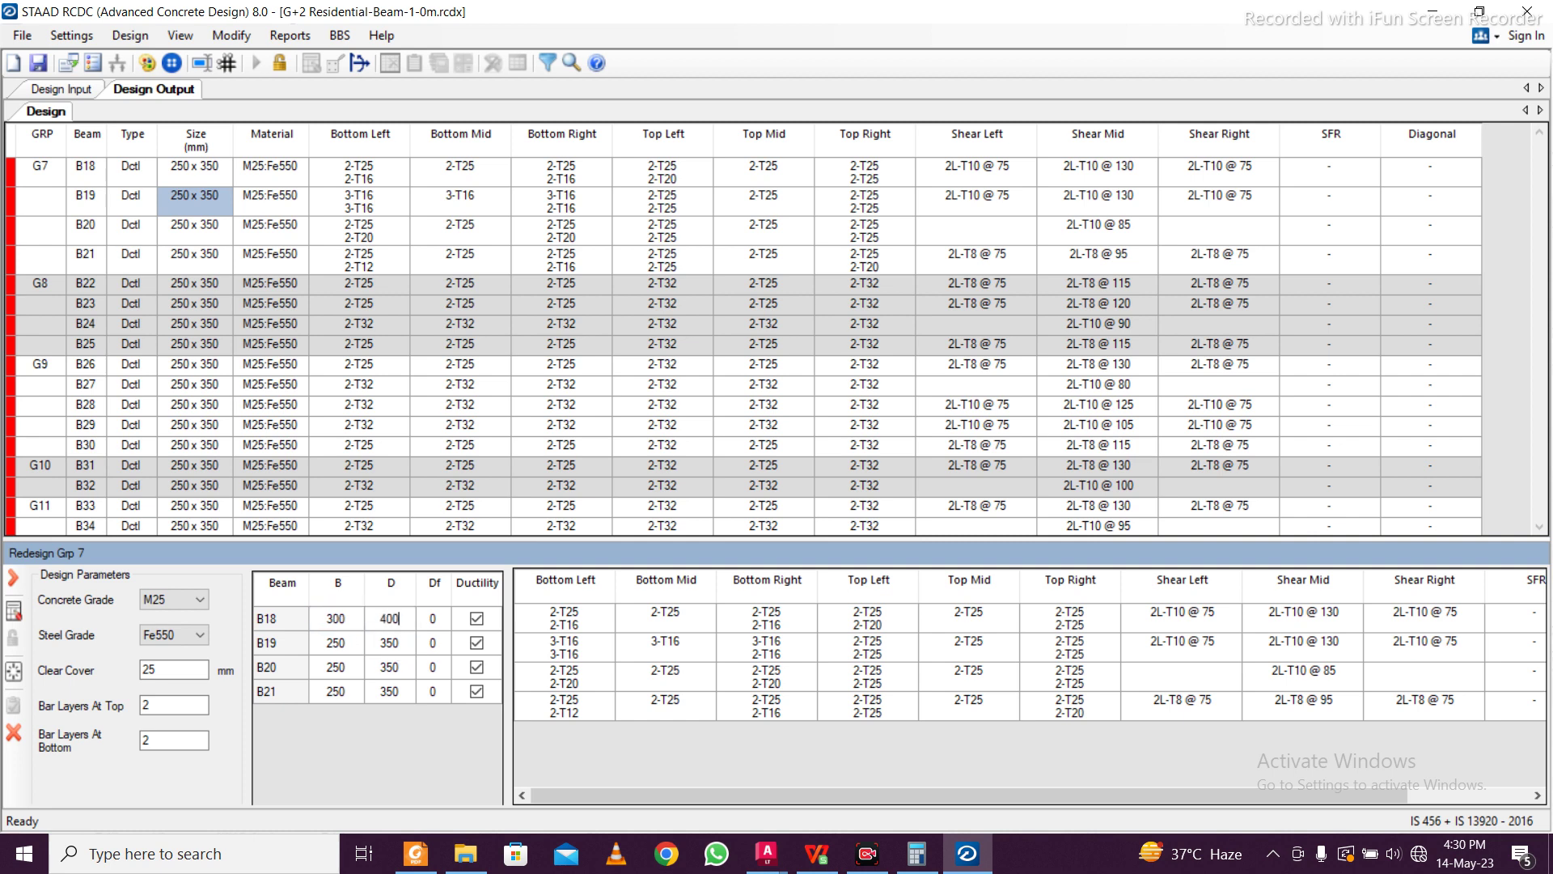
Copy the 300 x 400 mm size of beam B18 to beams B19 to B21 and try to redesign group G7
drag(332, 618, 401, 619)
right_click(401, 621)
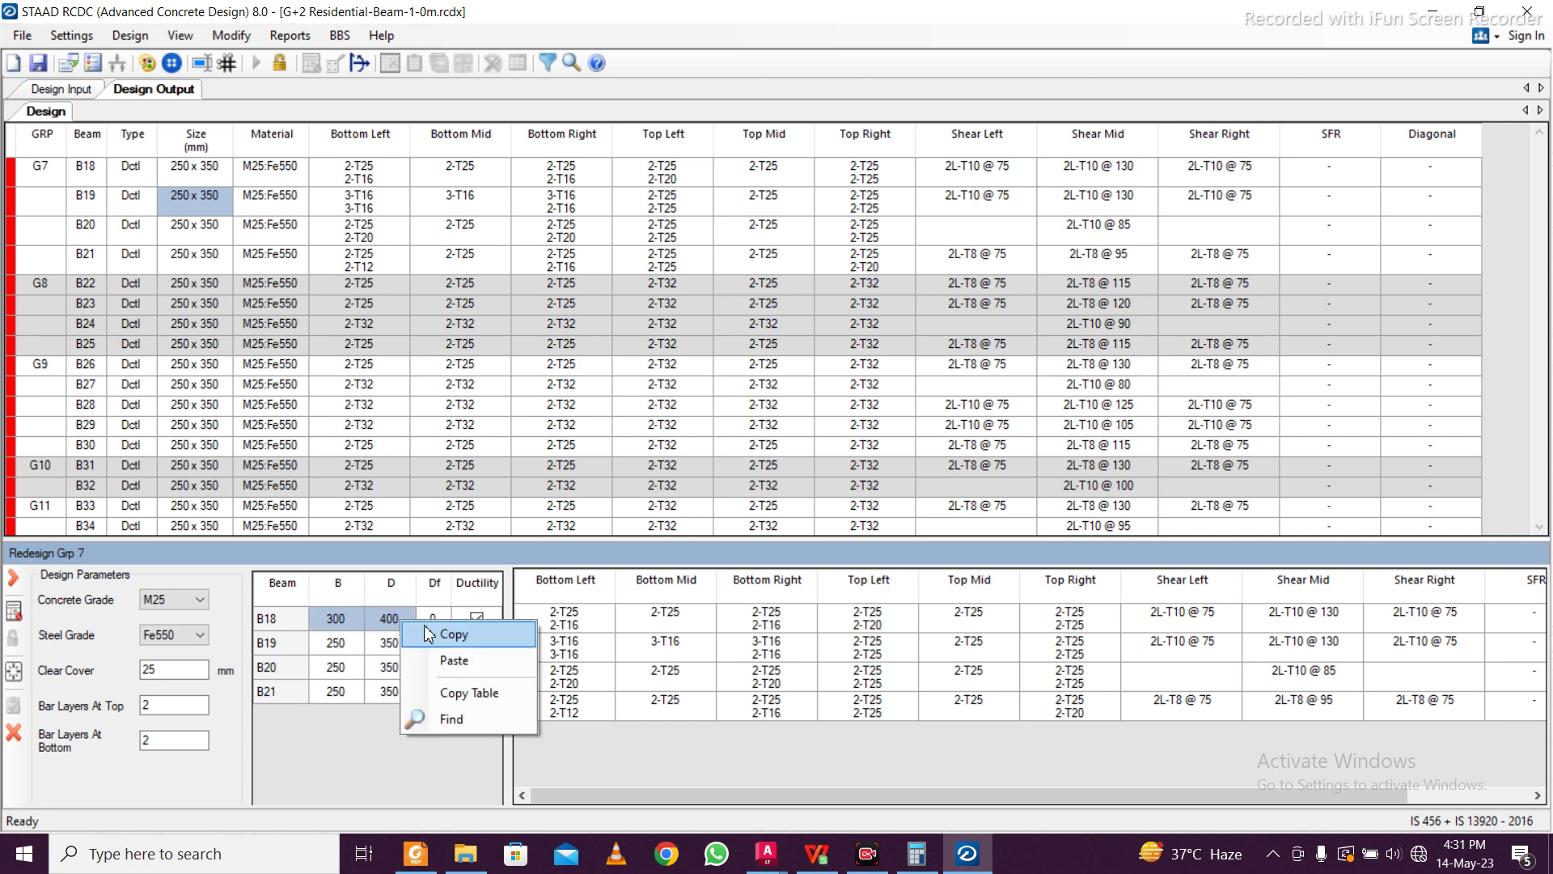
click(444, 636)
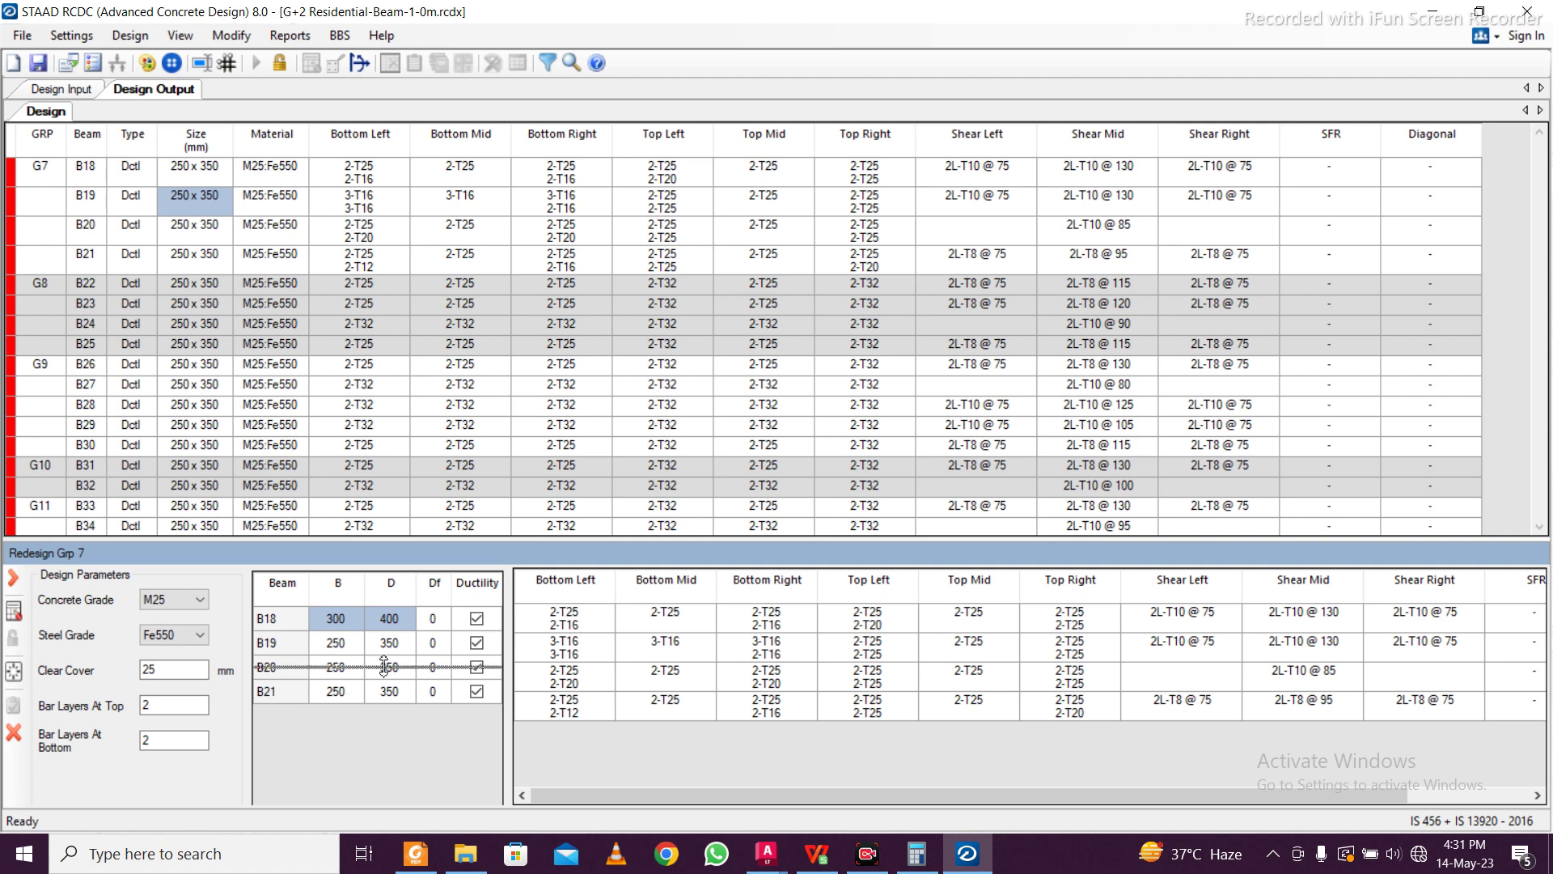
drag(357, 645, 402, 699)
right_click(401, 699)
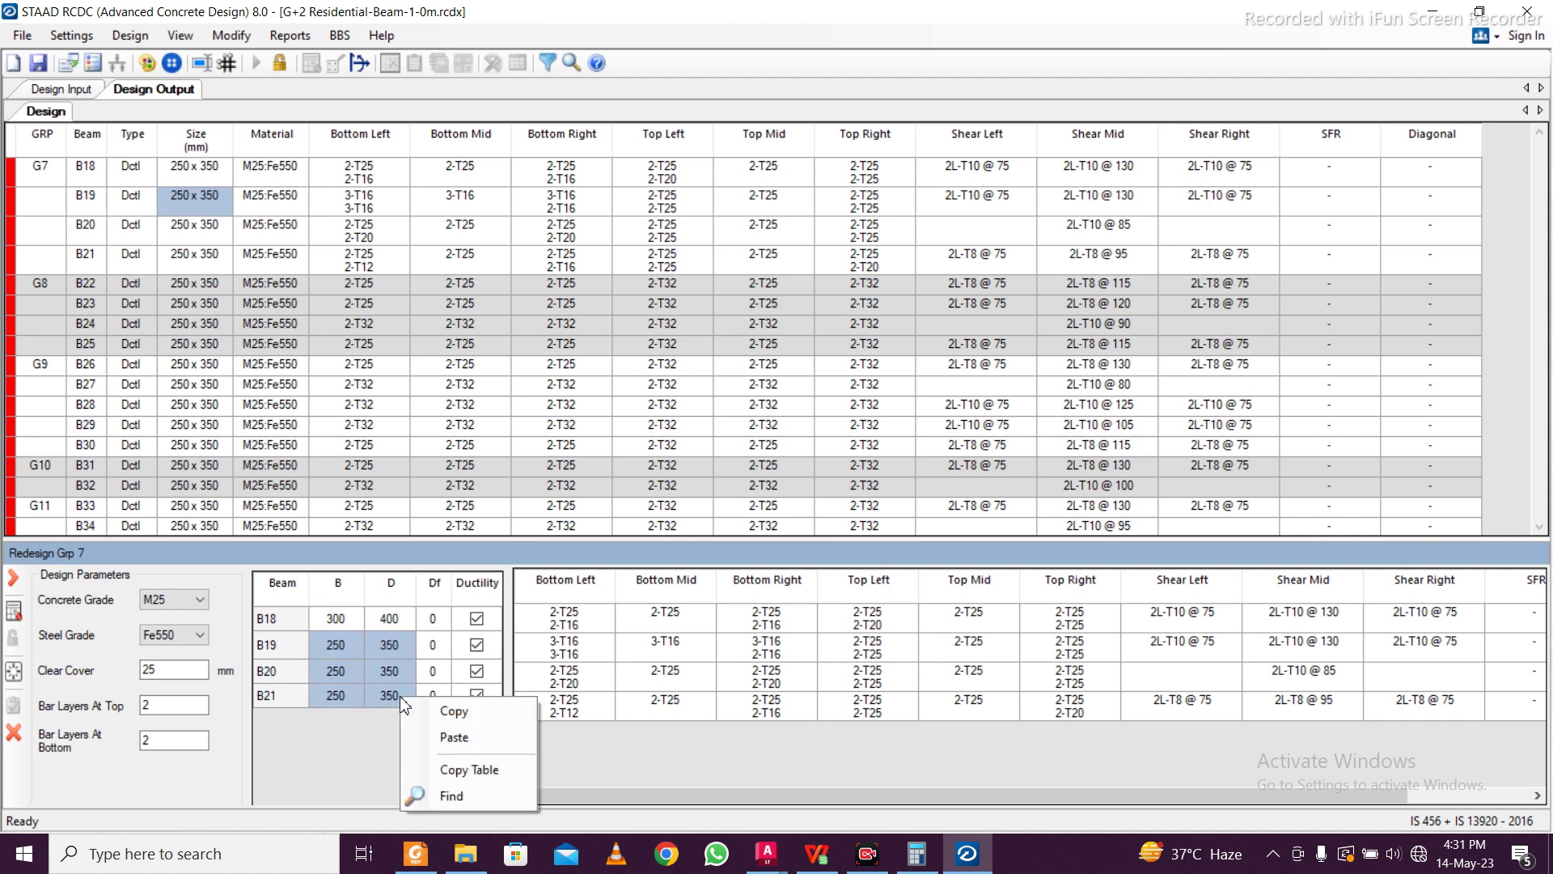
click(444, 737)
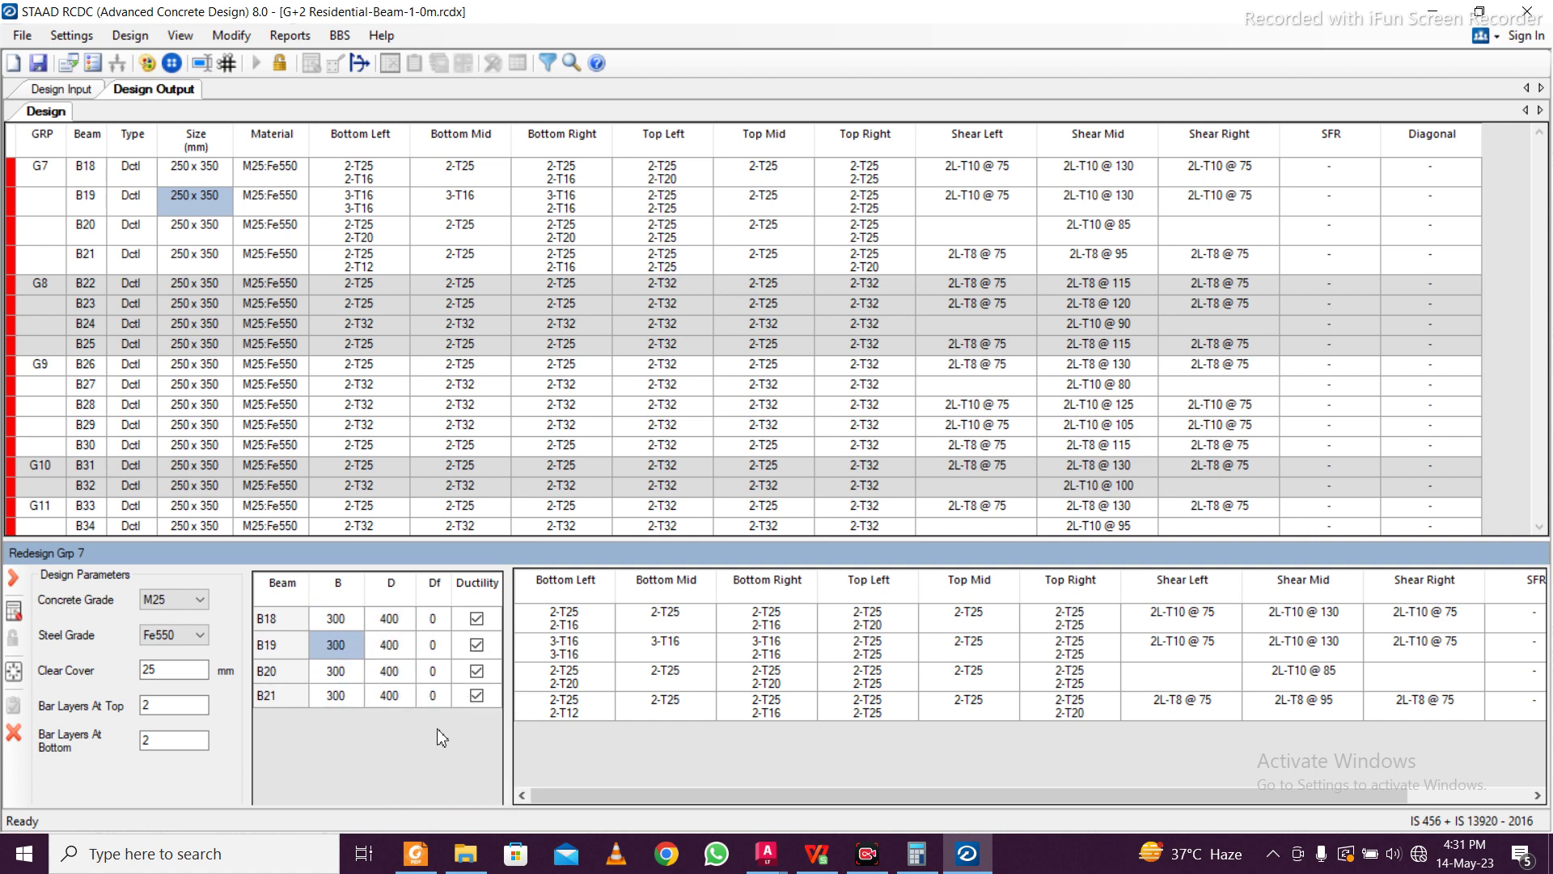
click(433, 672)
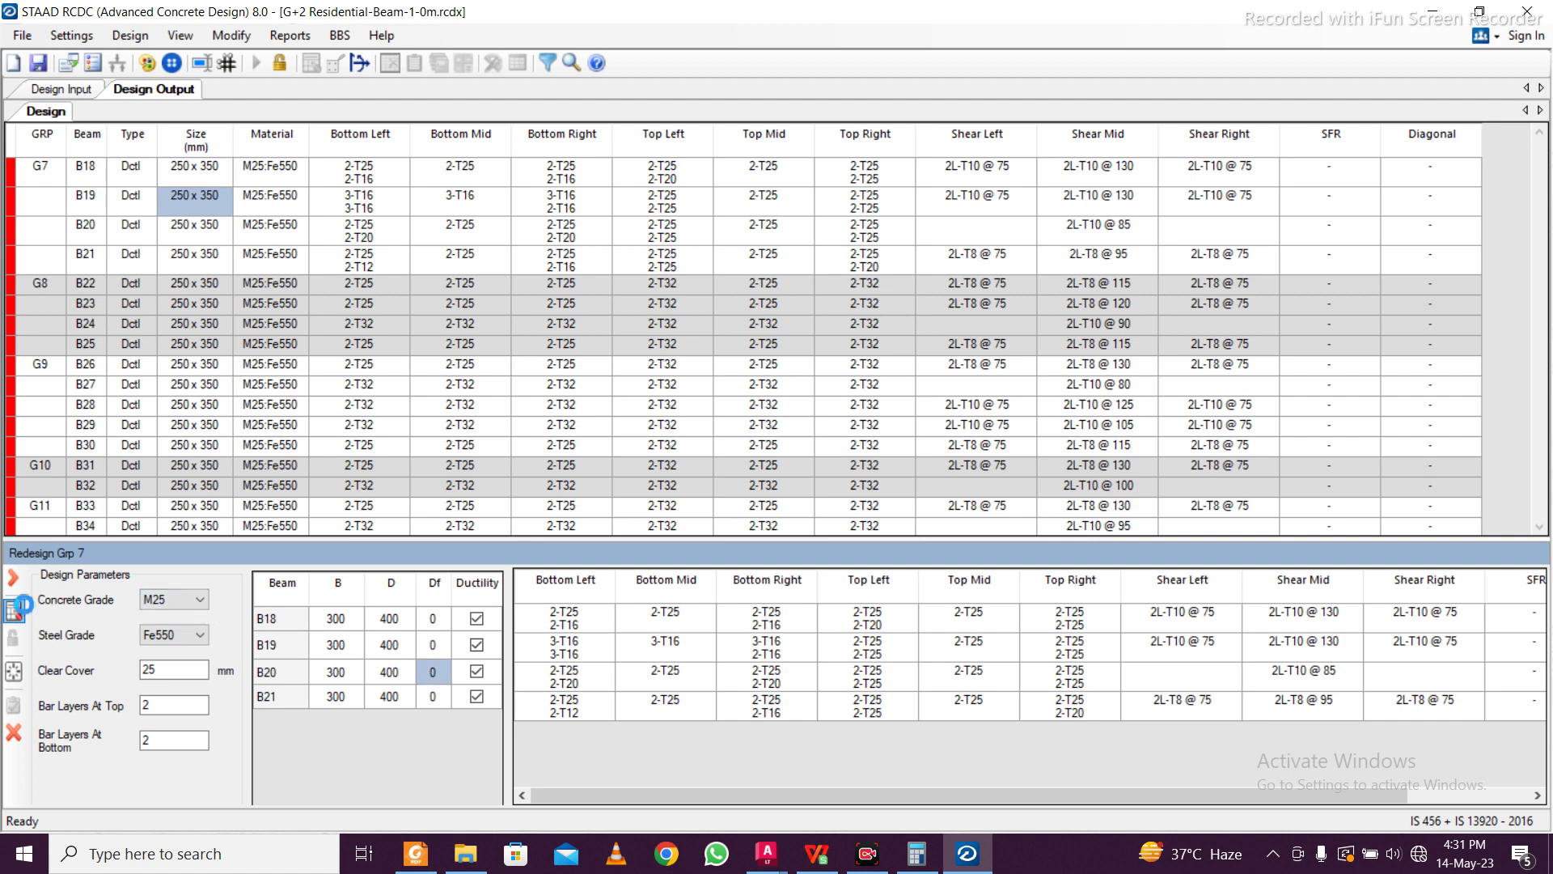
click(14, 609)
click(936, 522)
Set the depth of beam B19 to 450 mm in the group G7 redesign table
click(396, 647)
text(450)
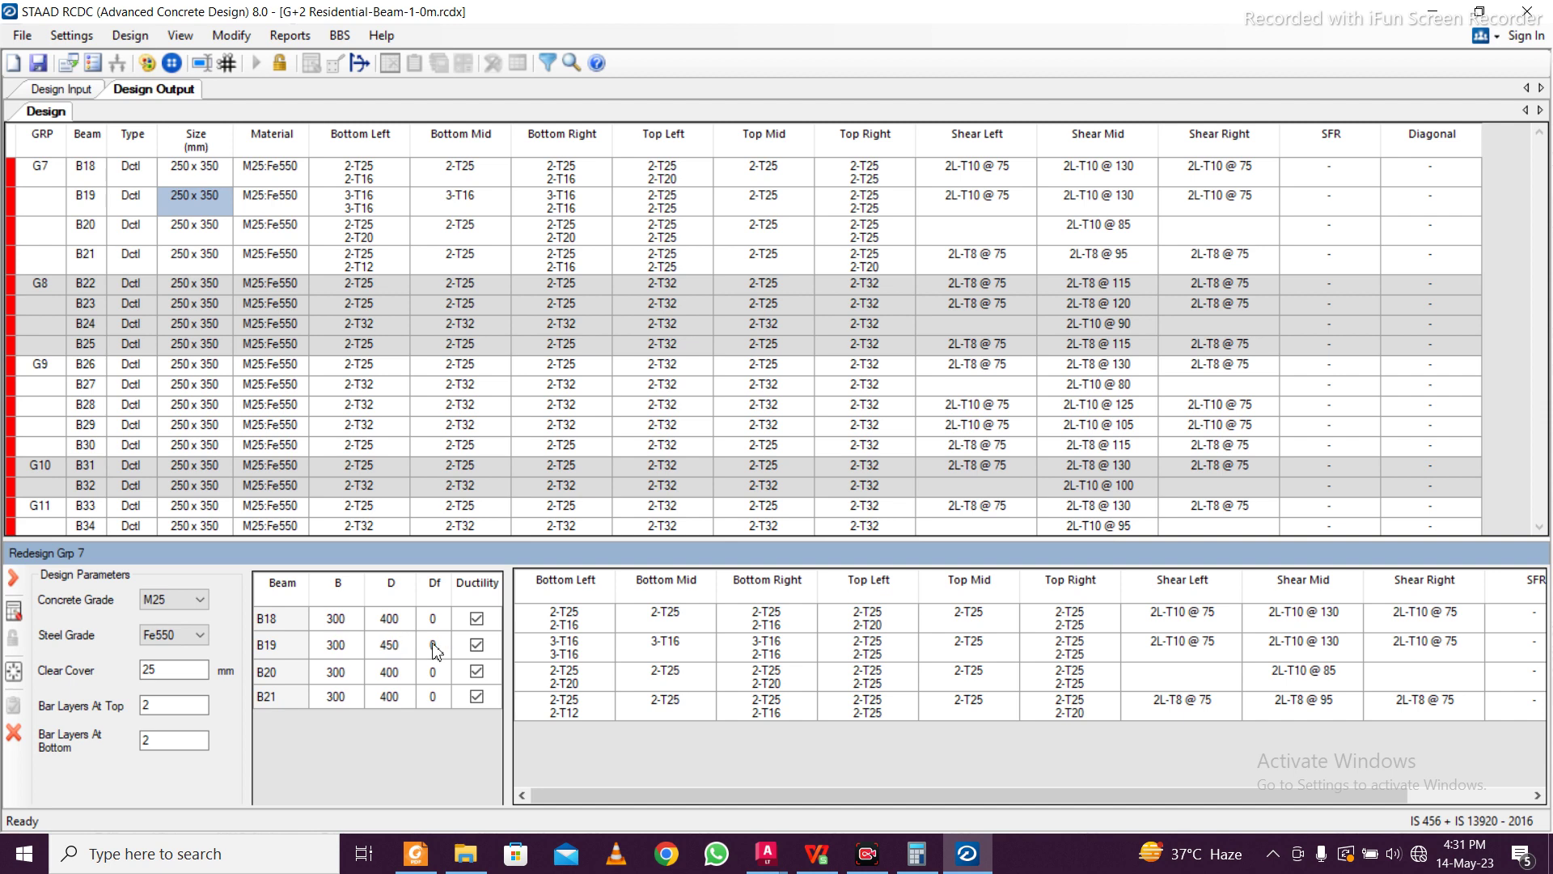
click(389, 650)
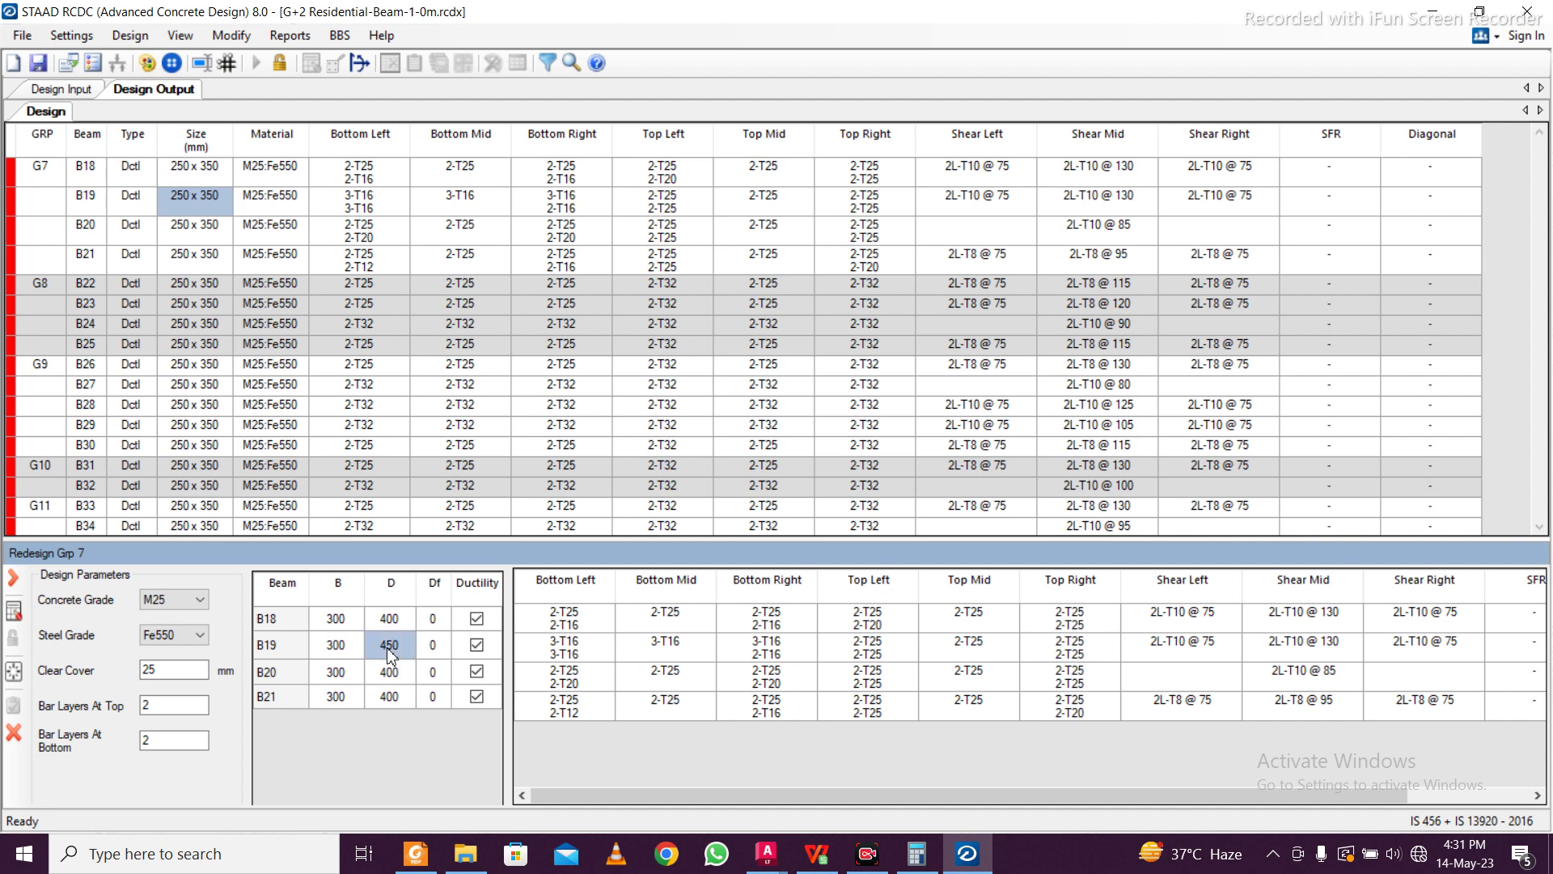
Copy the 450 mm depth of beam B19 to beams B18, B20 and B21 and redesign group G7
drag(389, 623, 394, 677)
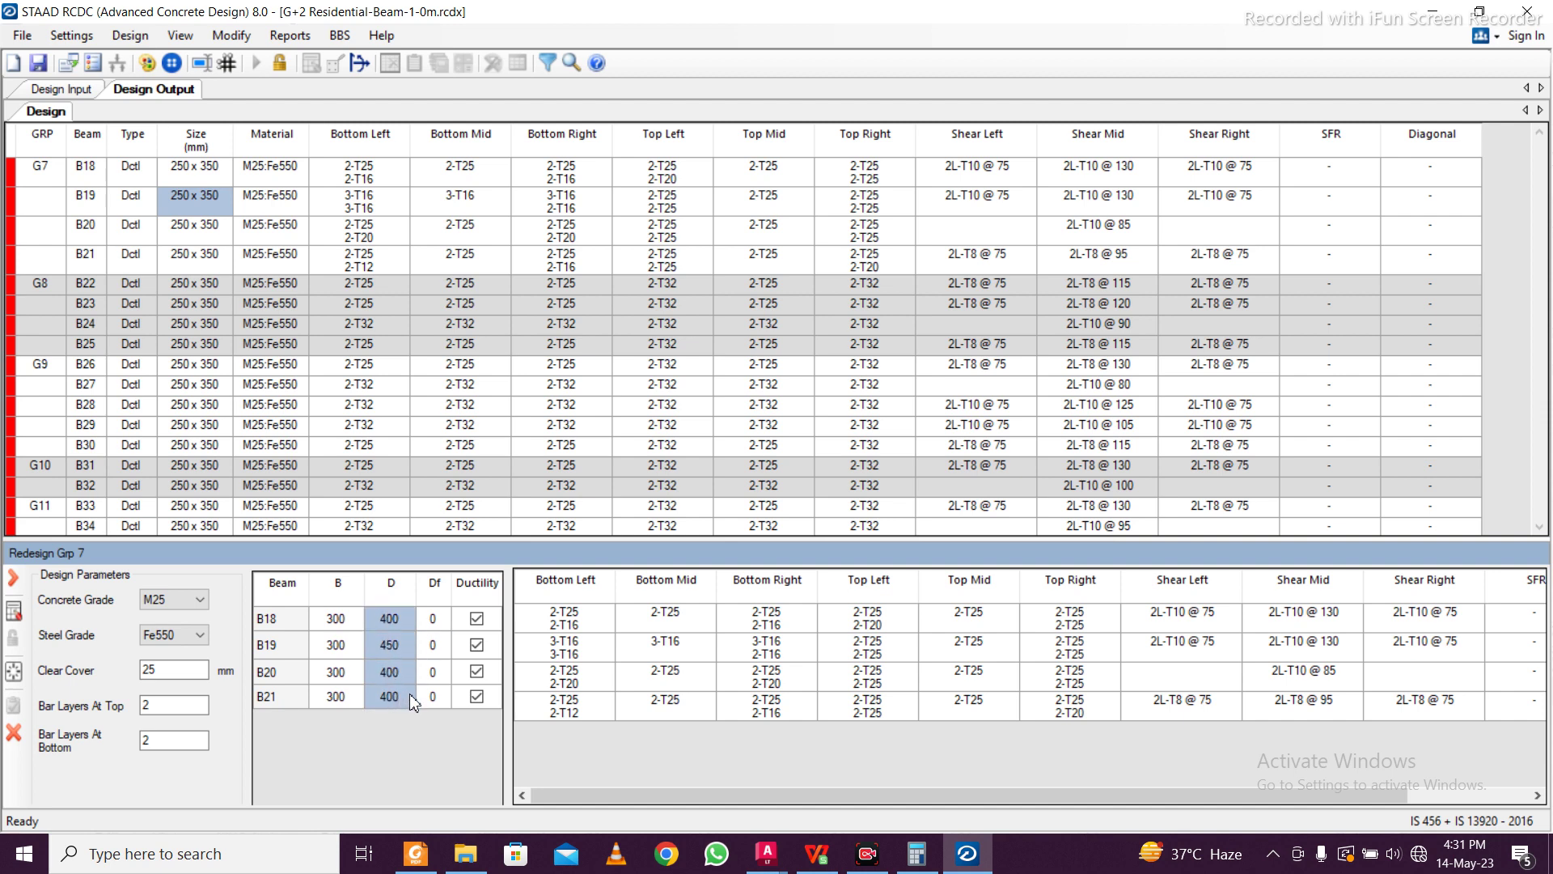
click(389, 645)
right_click(408, 644)
click(419, 663)
drag(402, 665, 396, 695)
right_click(396, 696)
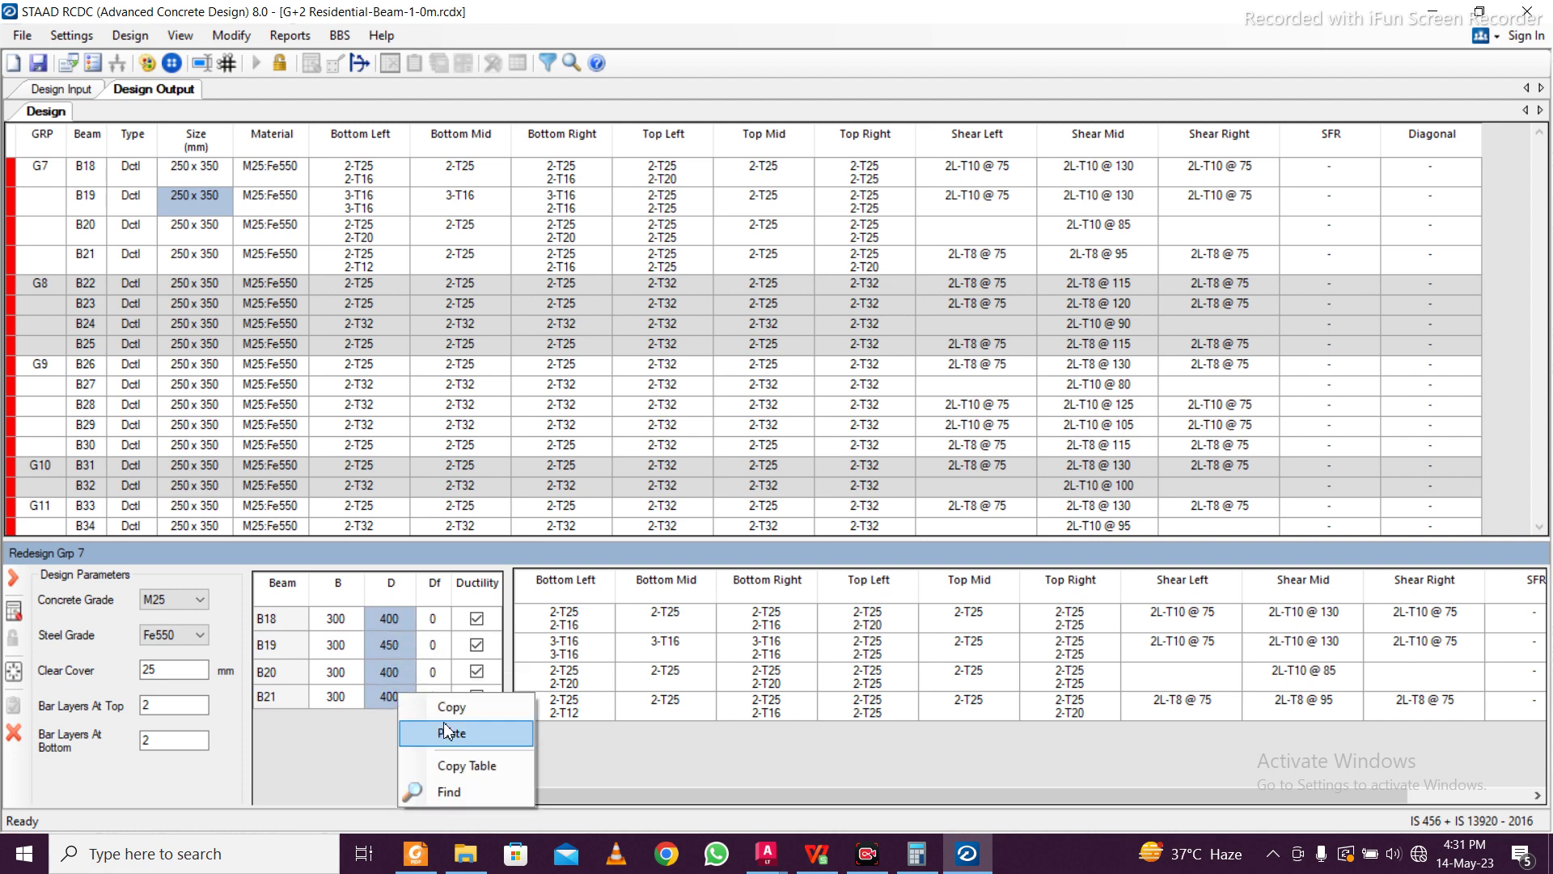
click(444, 726)
click(16, 613)
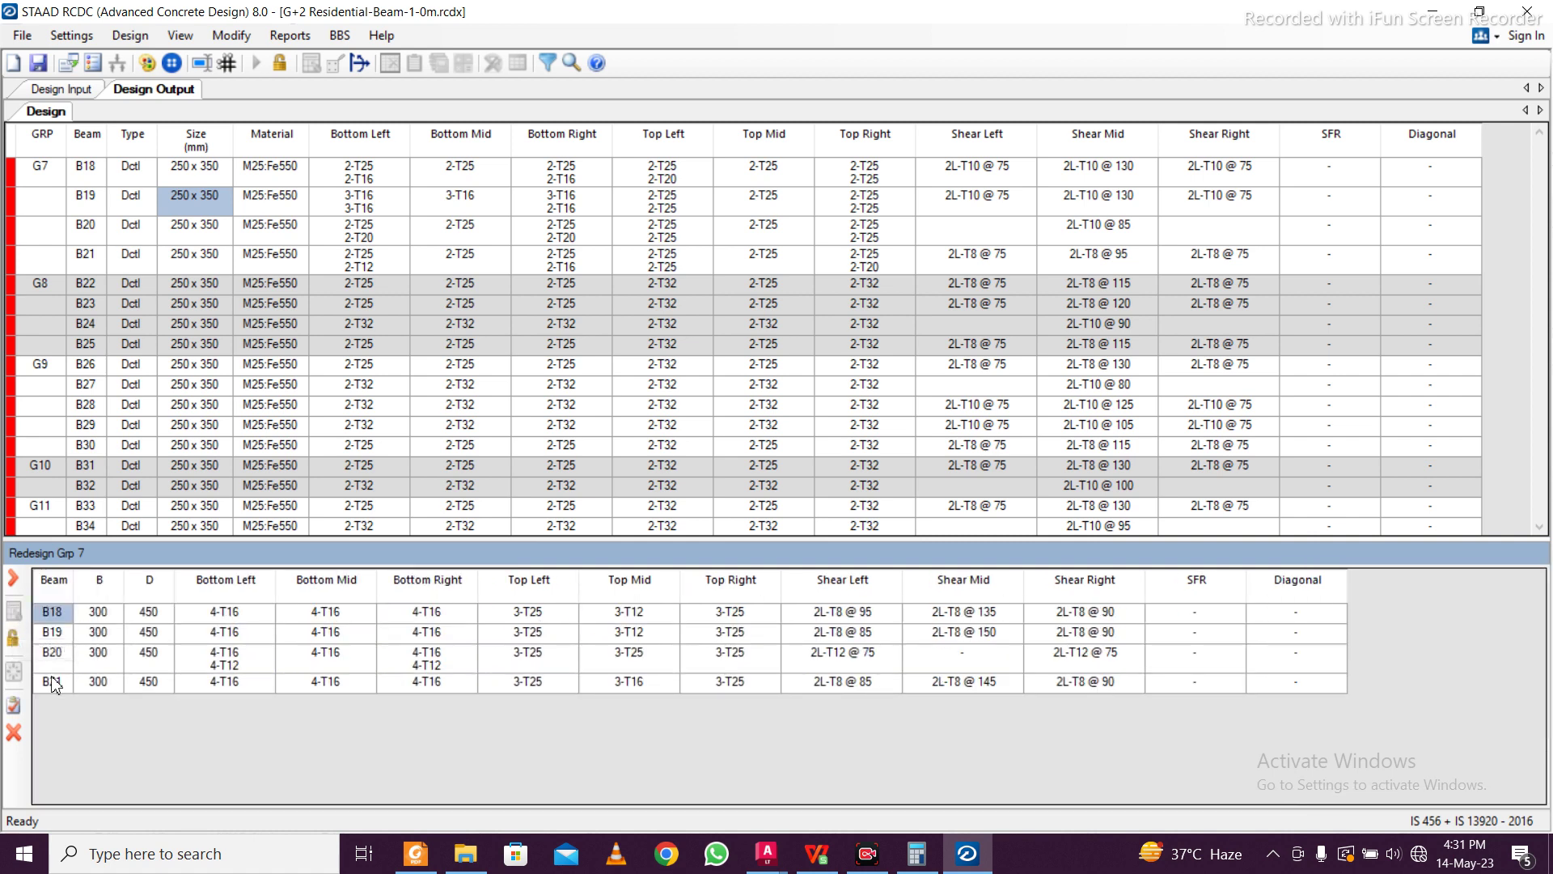
Accept the group G7 redesign and open beam group G8 for redesign
click(14, 705)
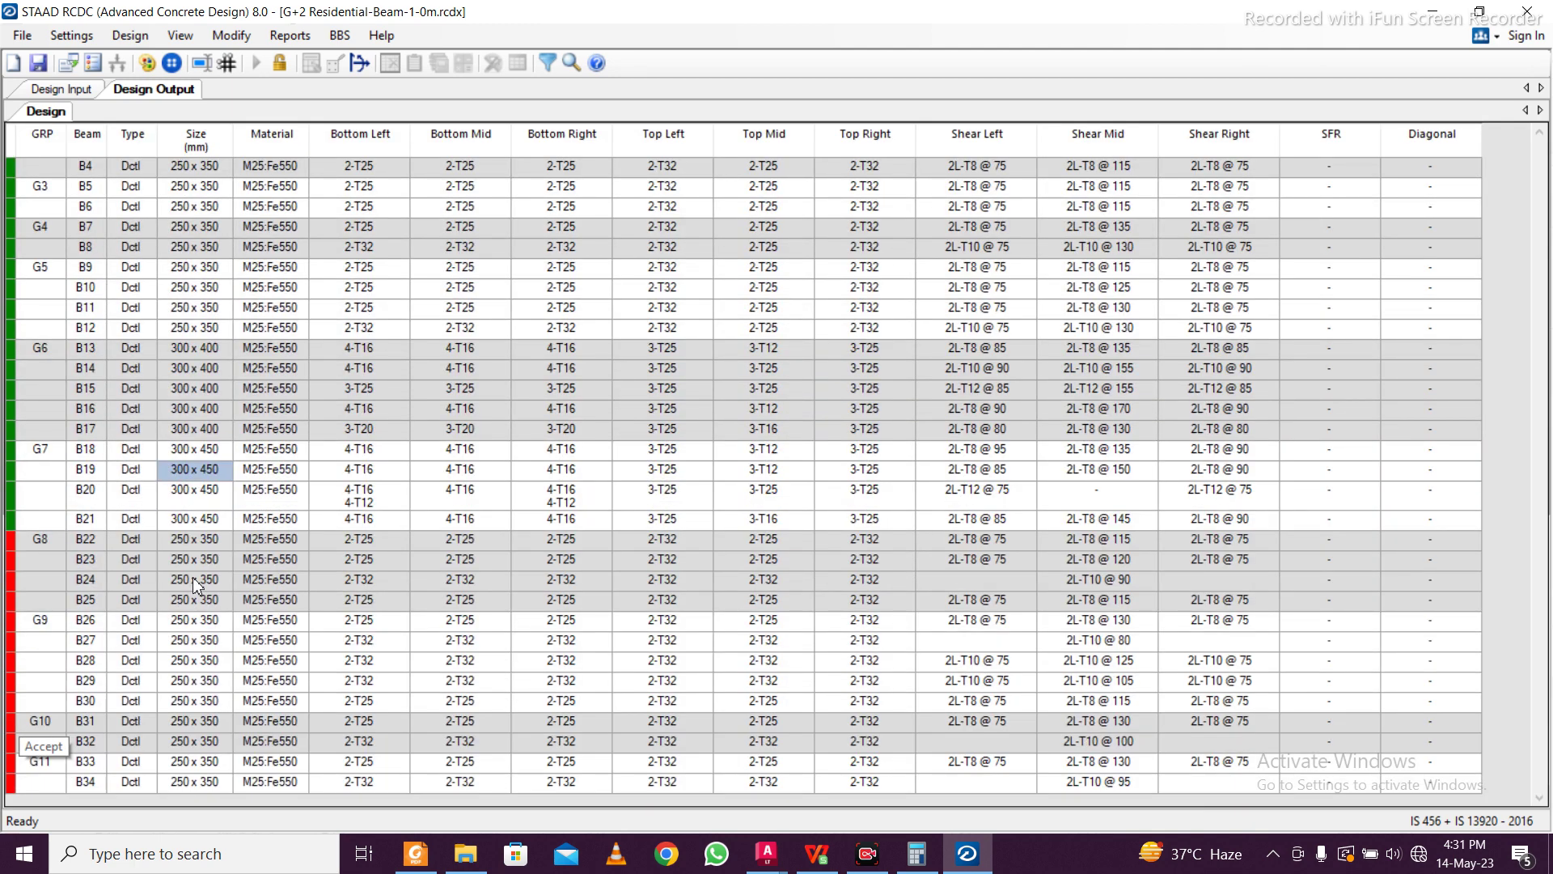
right_click(193, 576)
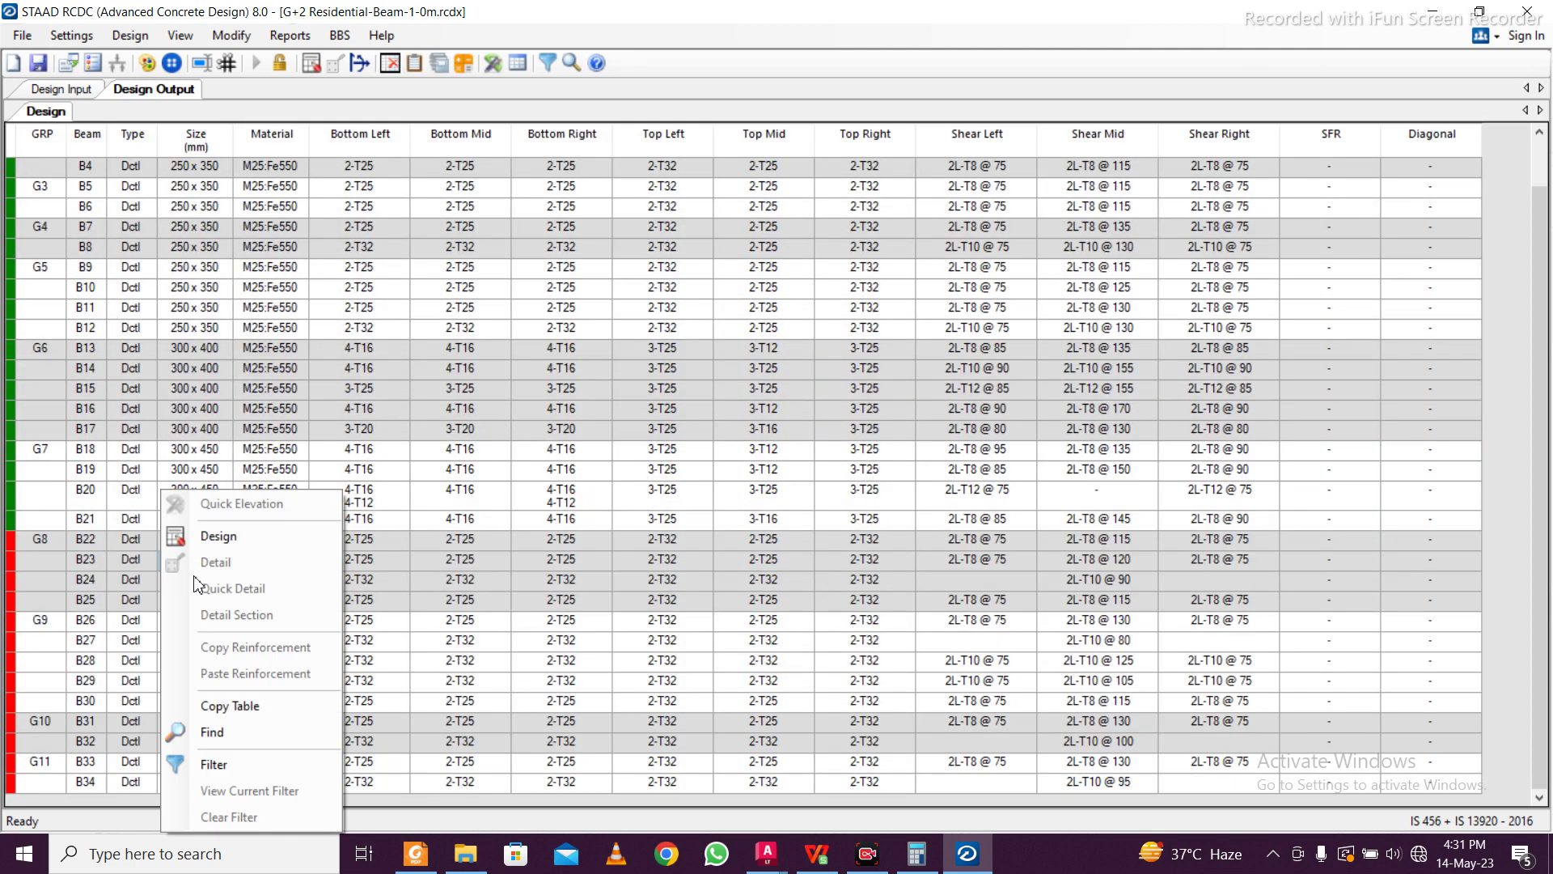
click(216, 535)
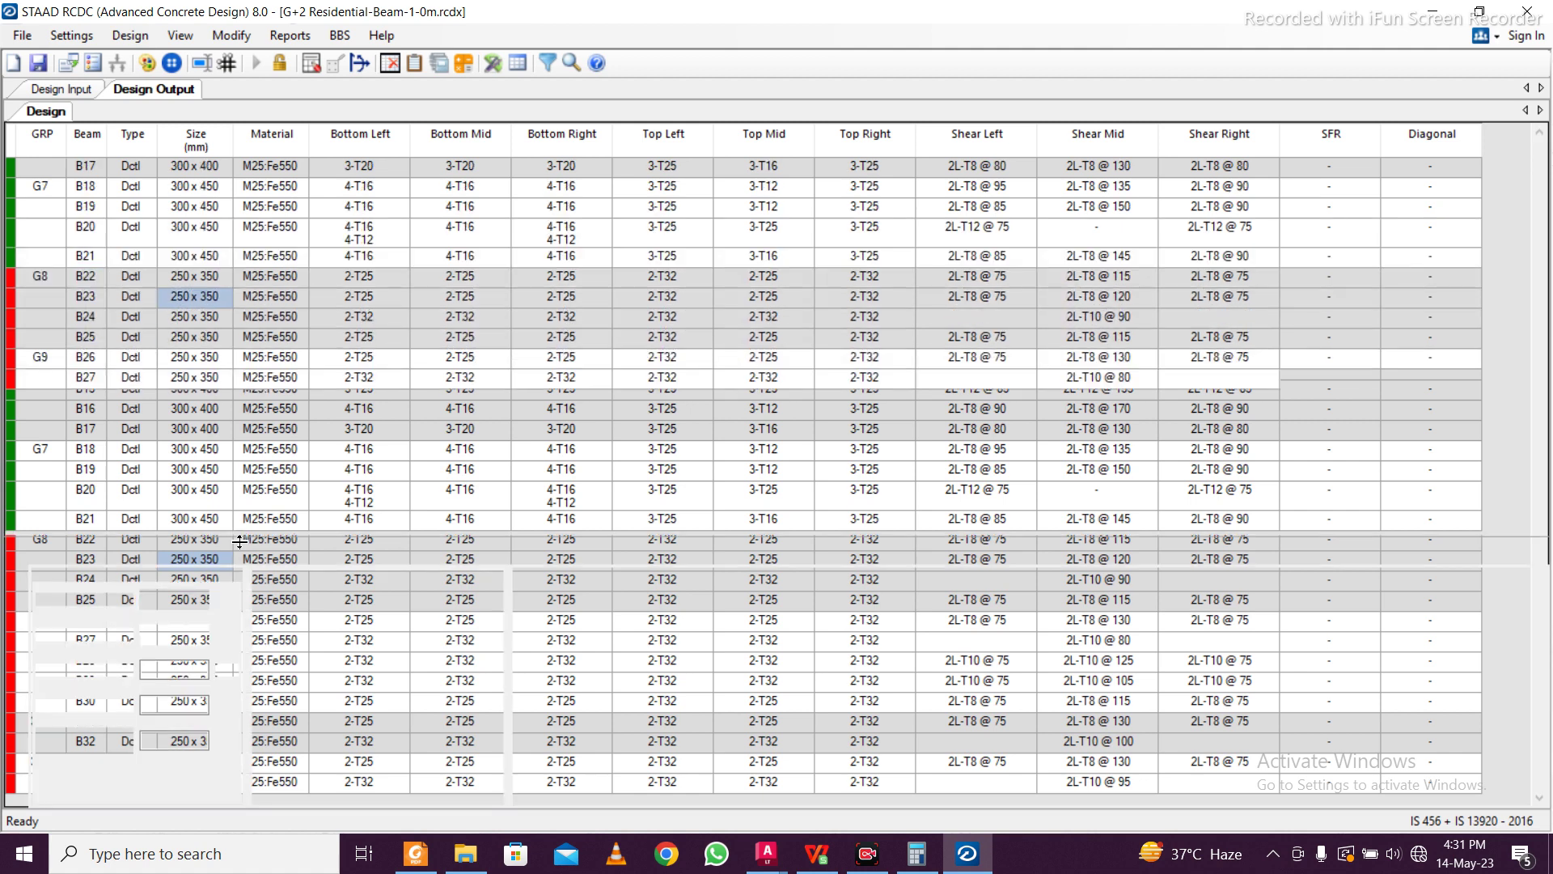
Set beam B22 to 300 mm wide and 450 mm deep in the group G8 redesign table
click(346, 626)
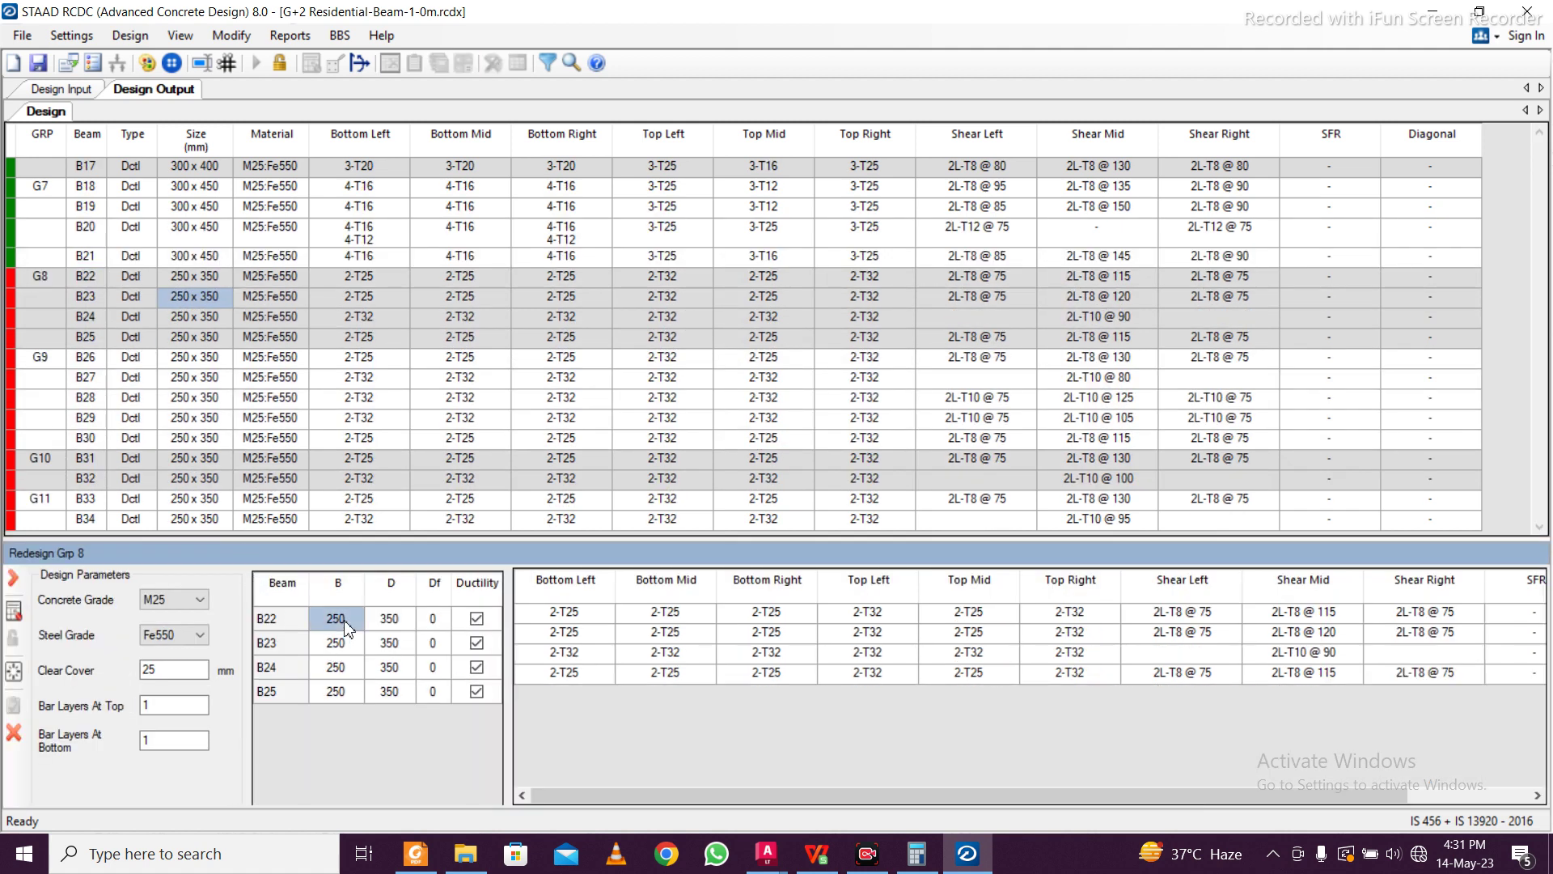
text(300)
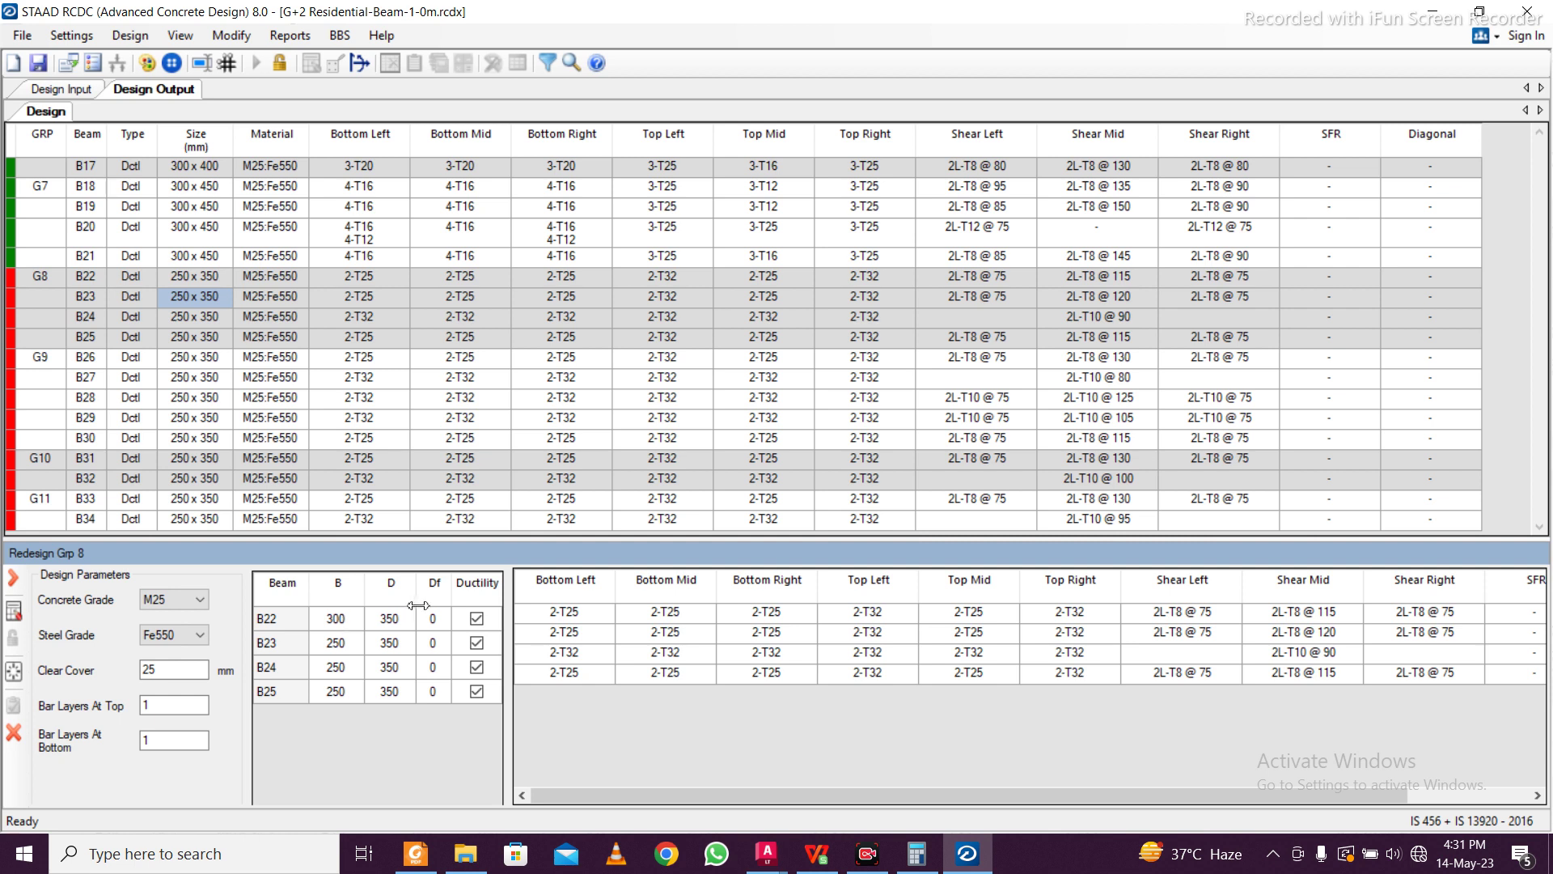
click(399, 620)
text(45)
Copy the 300 x 450 mm size of beam B22 to beams B23 to B25 and try to redesign group G8
drag(344, 619, 414, 693)
right_click(377, 627)
click(427, 634)
right_click(414, 693)
click(462, 722)
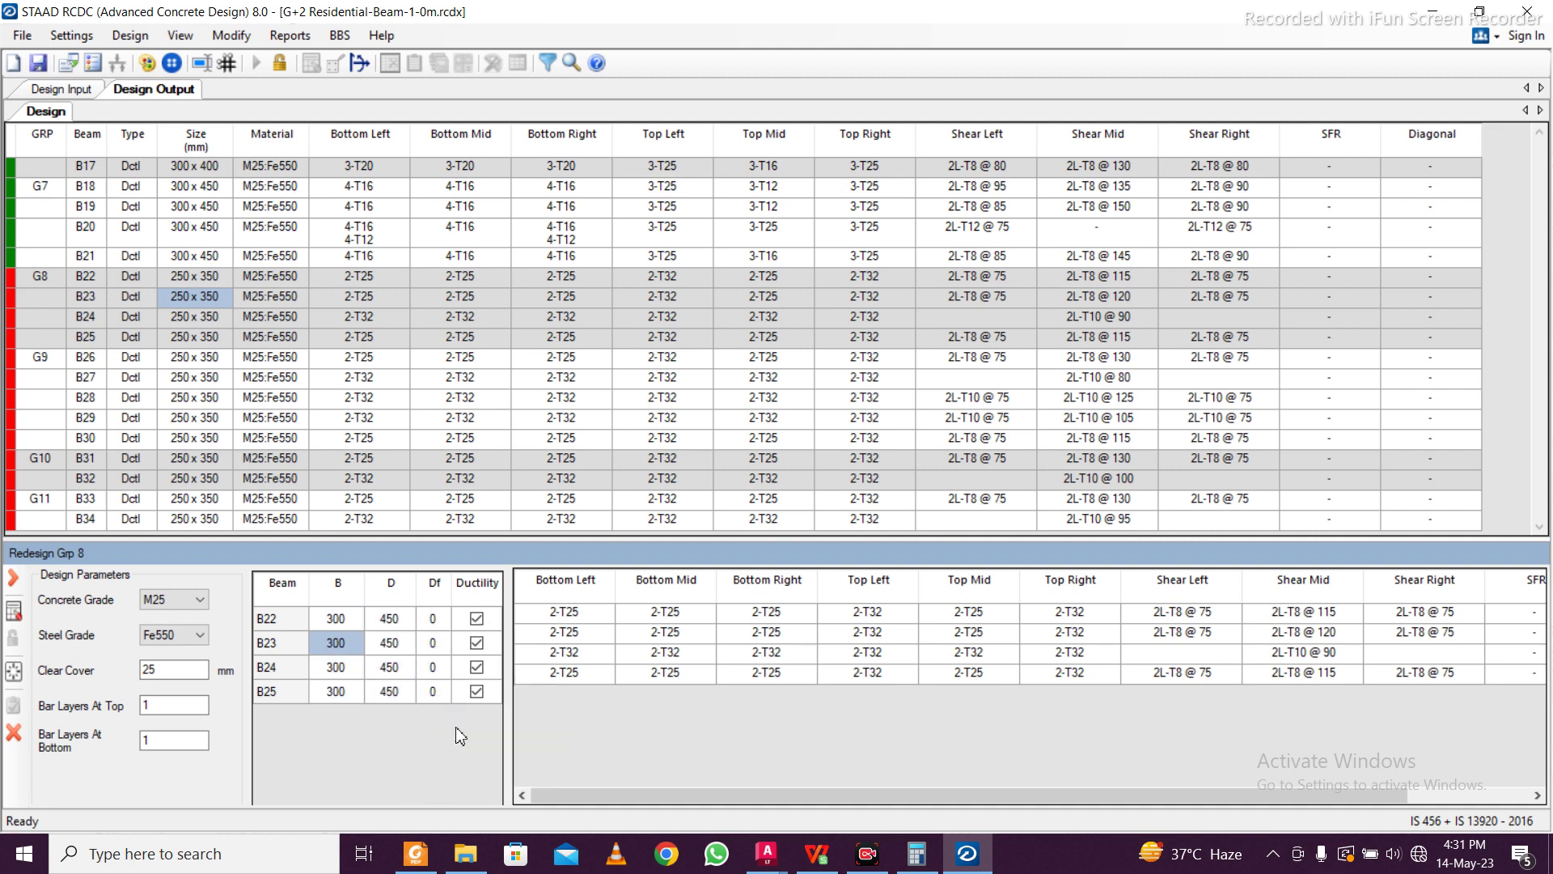
click(14, 611)
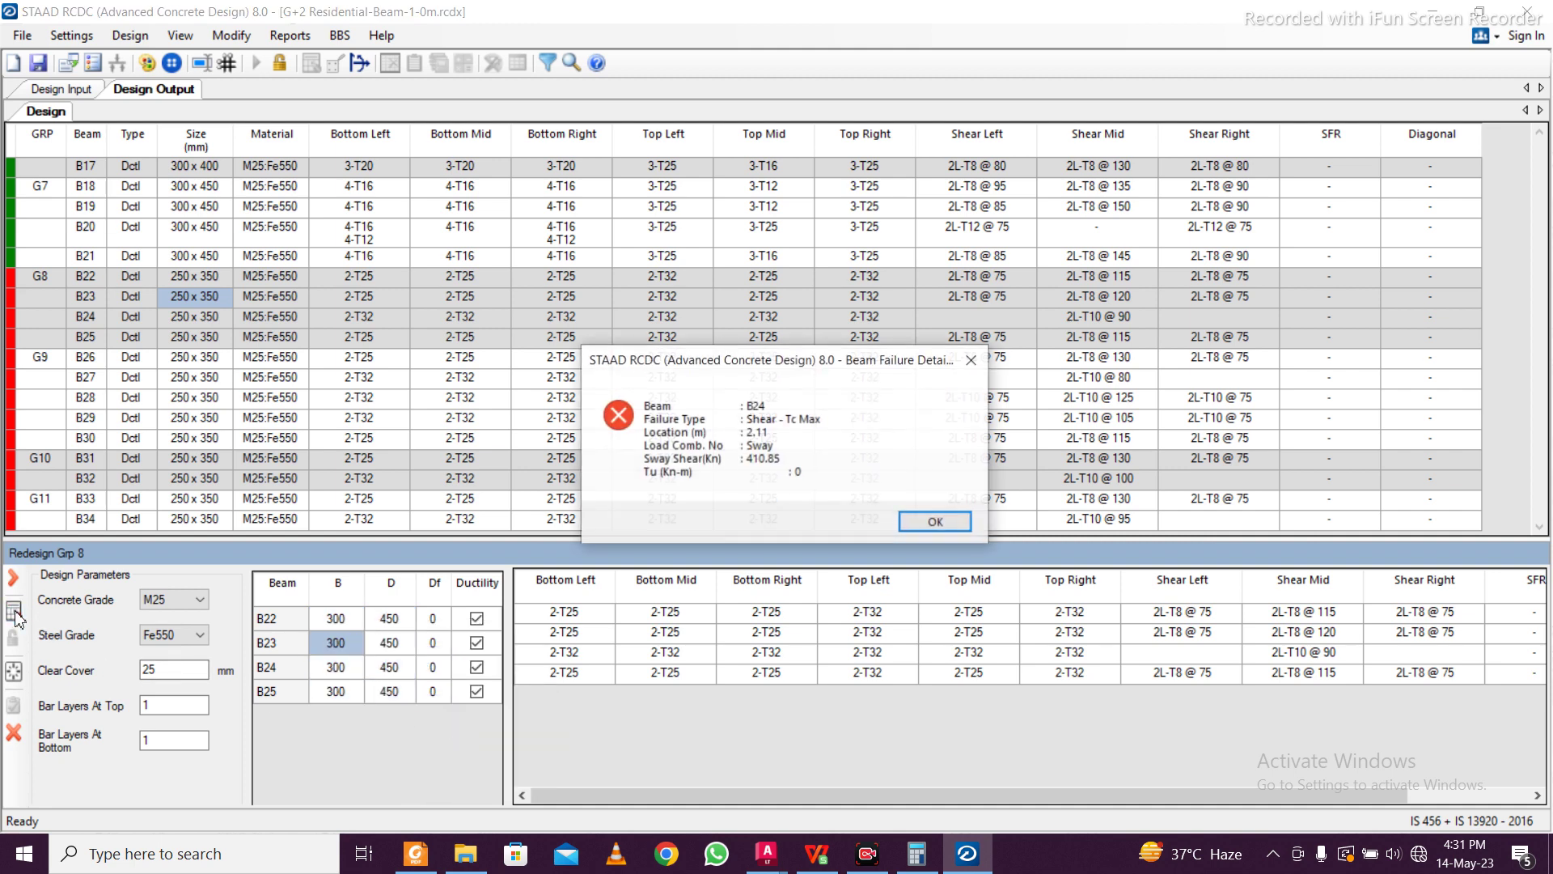
click(936, 524)
Set the width of beam B22 to 350 mm in the group G8 redesign table
click(346, 619)
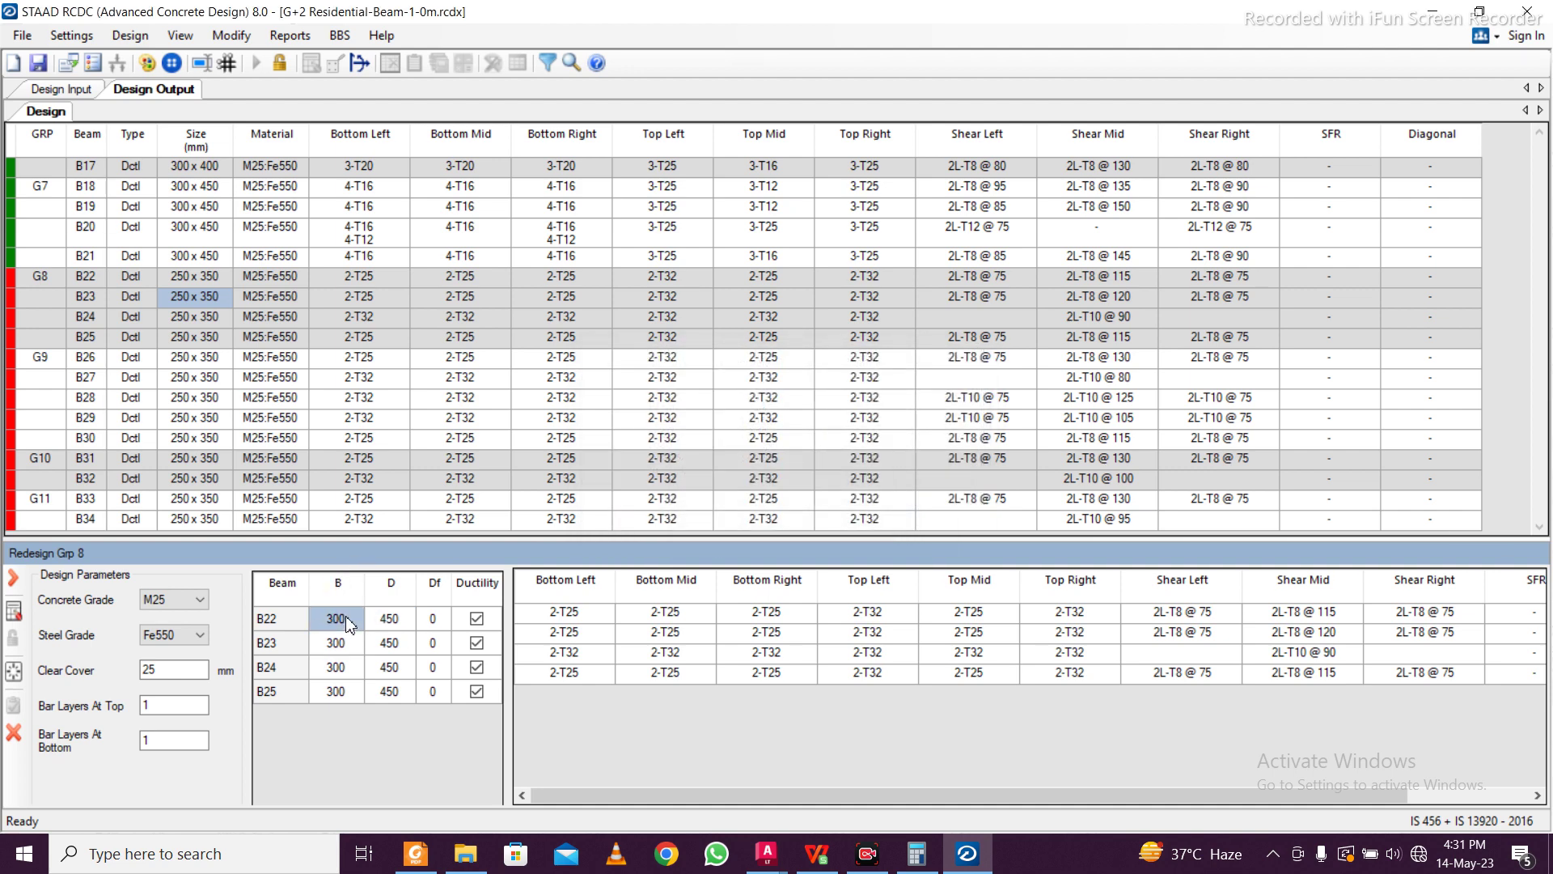
text(35)
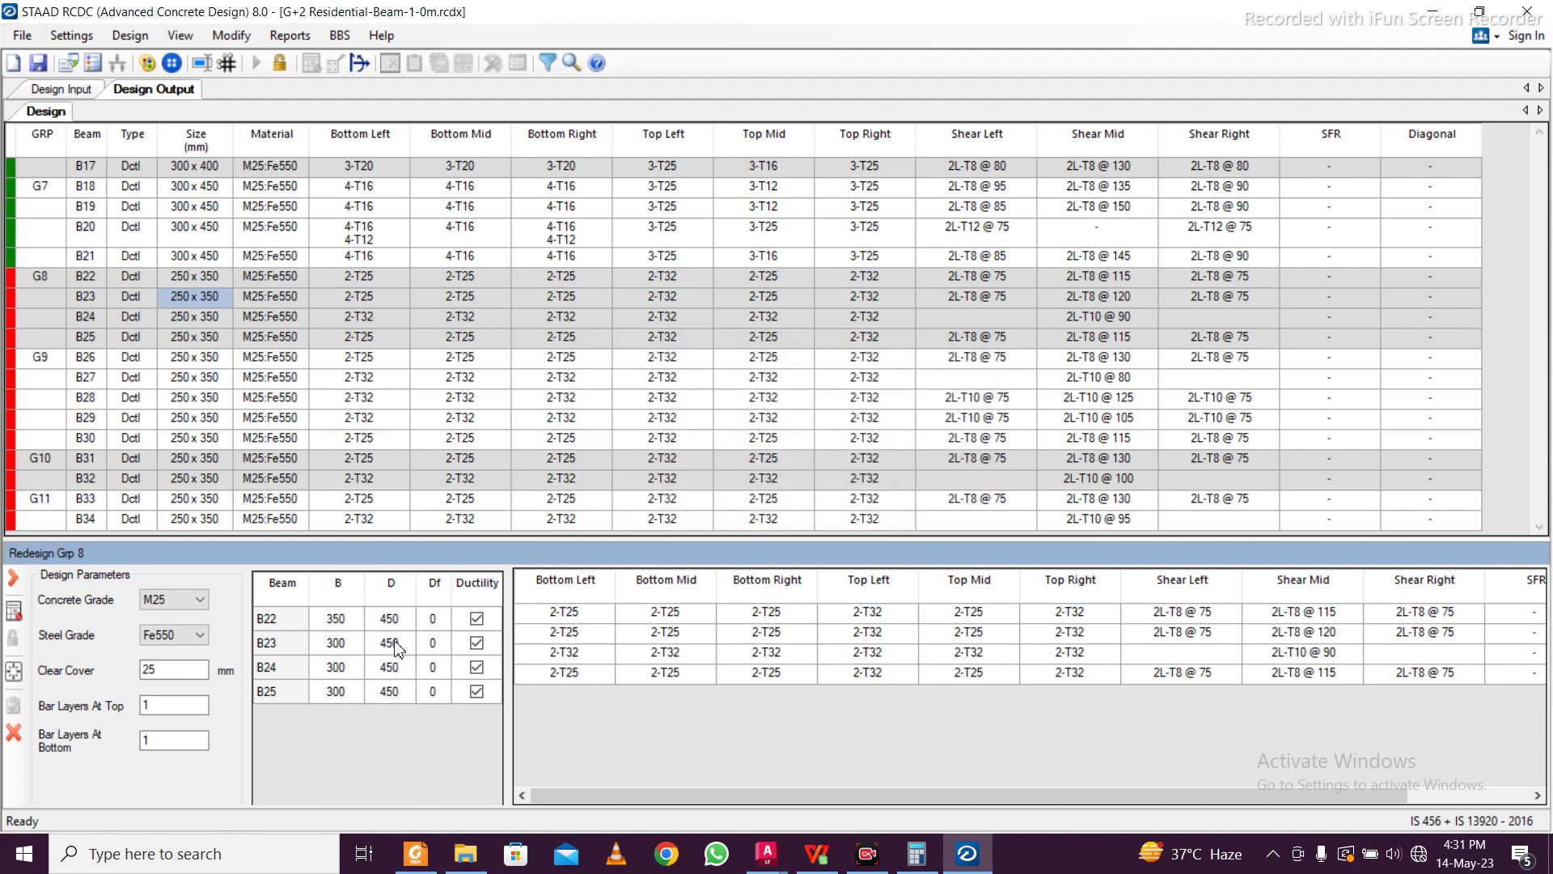
click(349, 624)
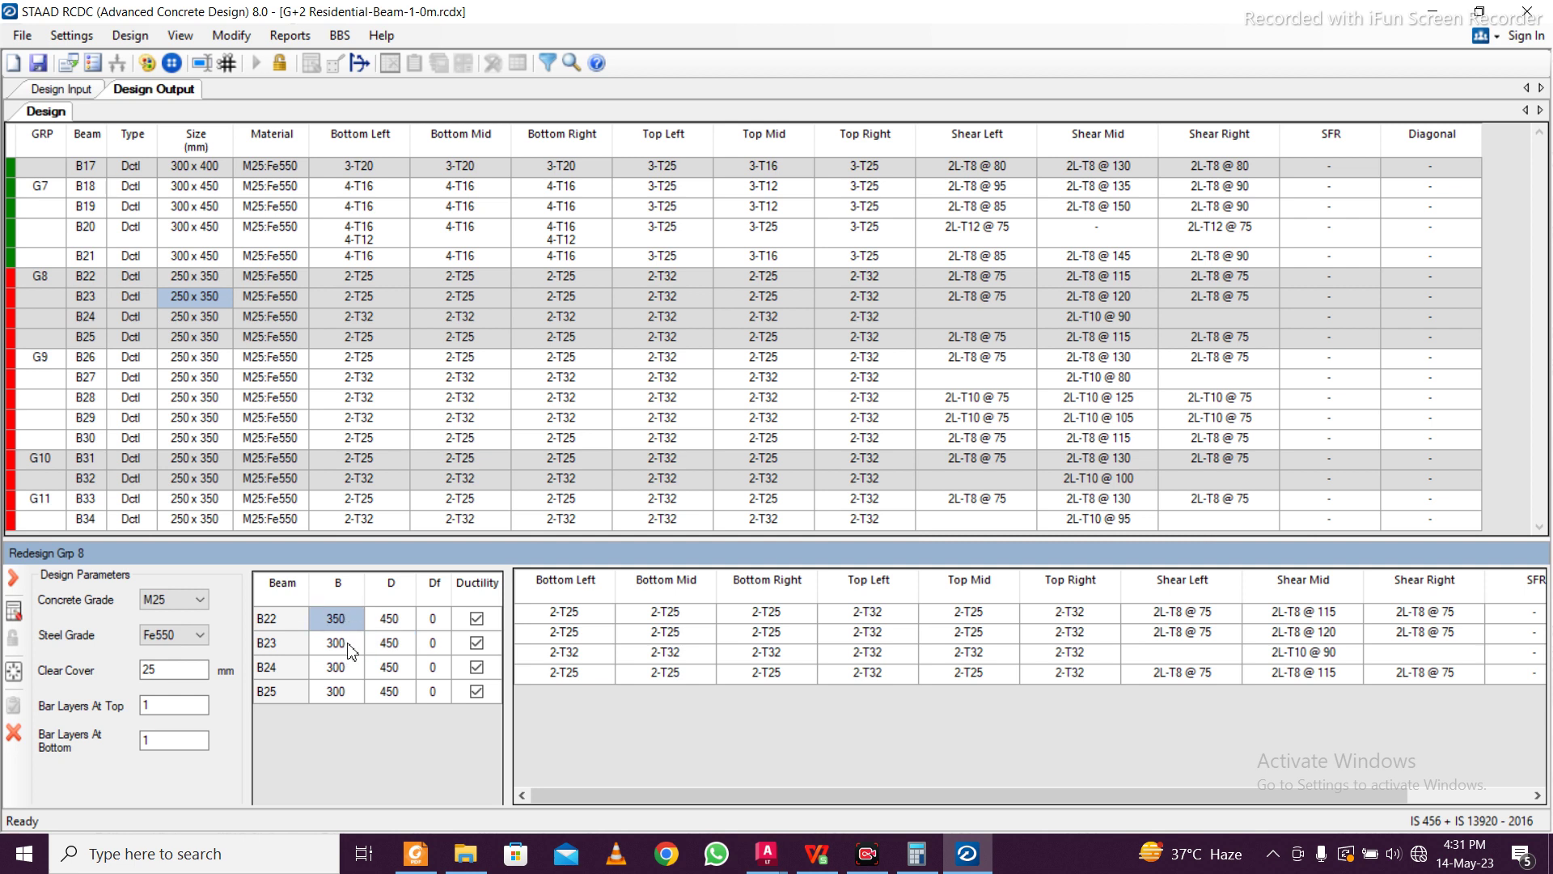
Copy the 350 mm width of beam B22 to beams B23 to B25 and redesign group G8
drag(349, 644, 351, 700)
click(334, 627)
click(341, 642)
right_click(345, 618)
click(335, 642)
drag(336, 643, 342, 692)
right_click(348, 668)
click(402, 709)
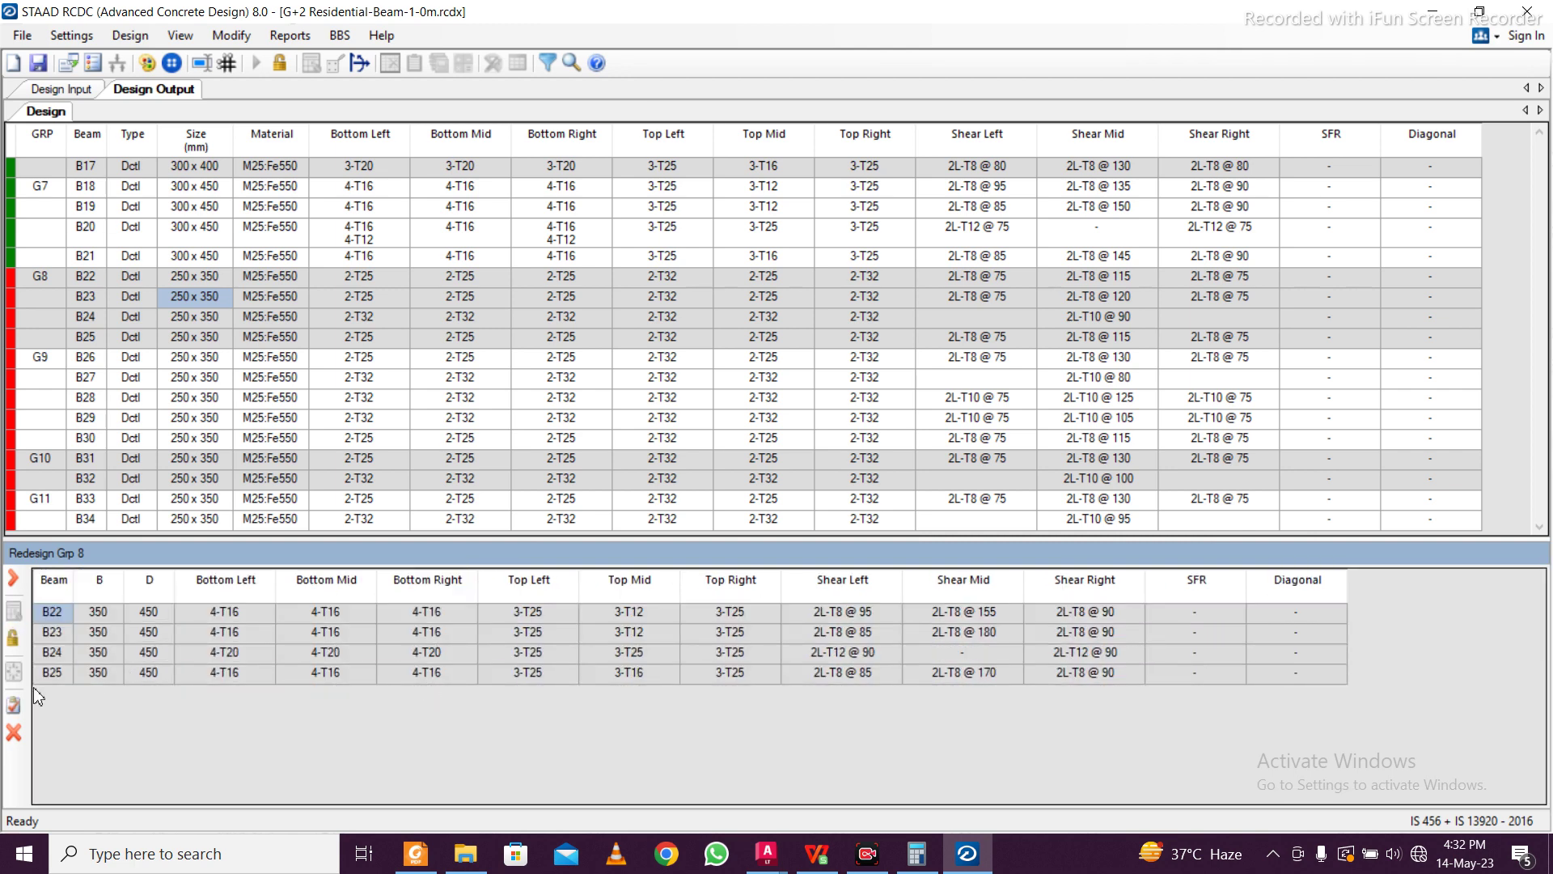
Accept the group G8 redesign and open beam group G9 for redesign
click(15, 704)
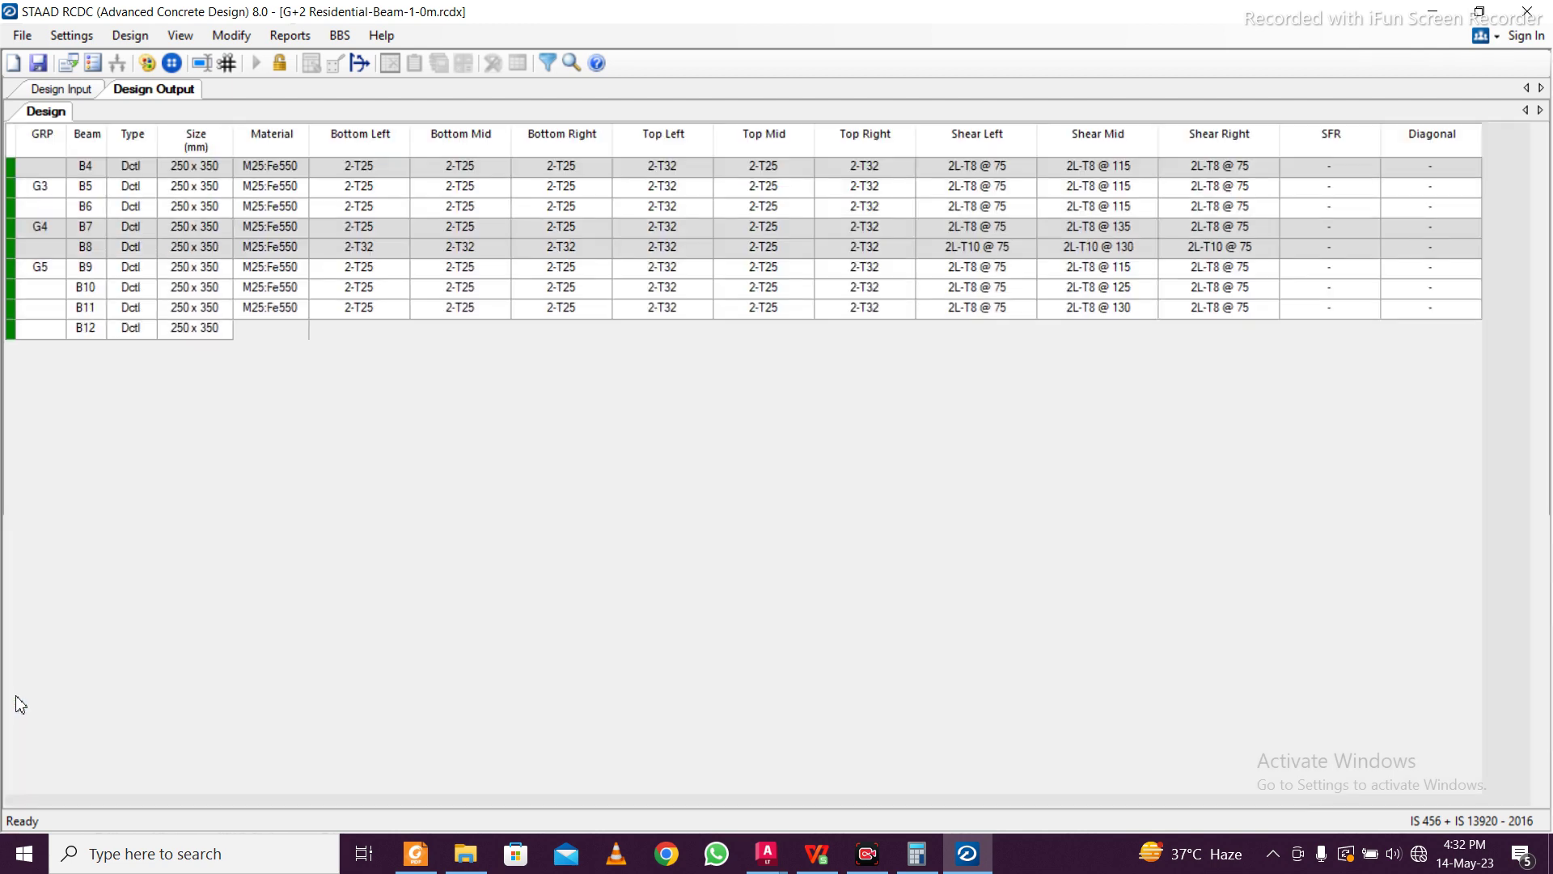
right_click(74, 639)
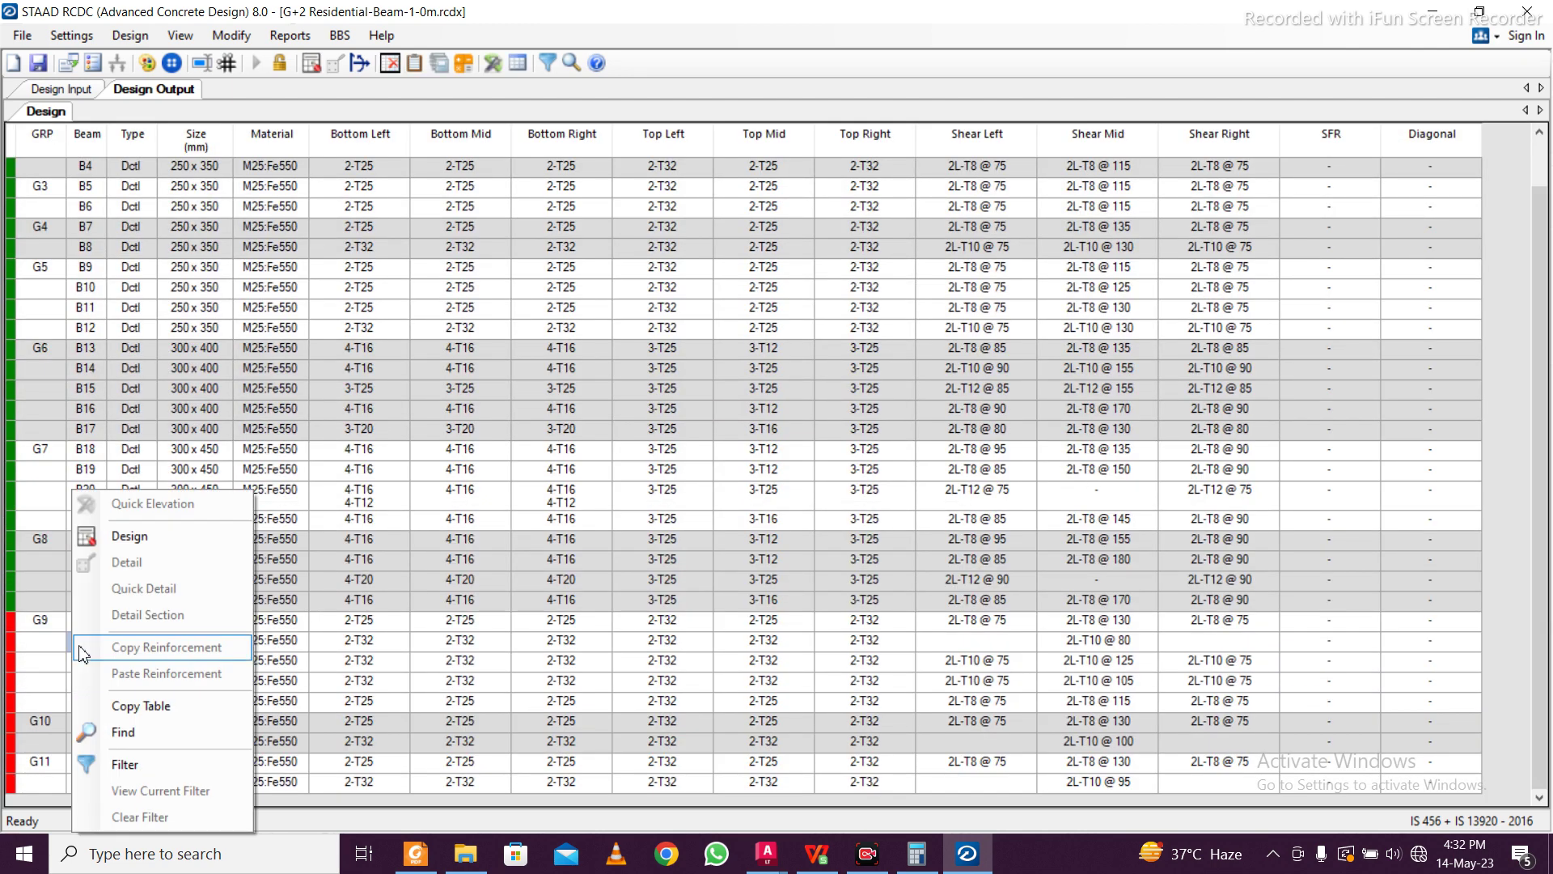
click(138, 536)
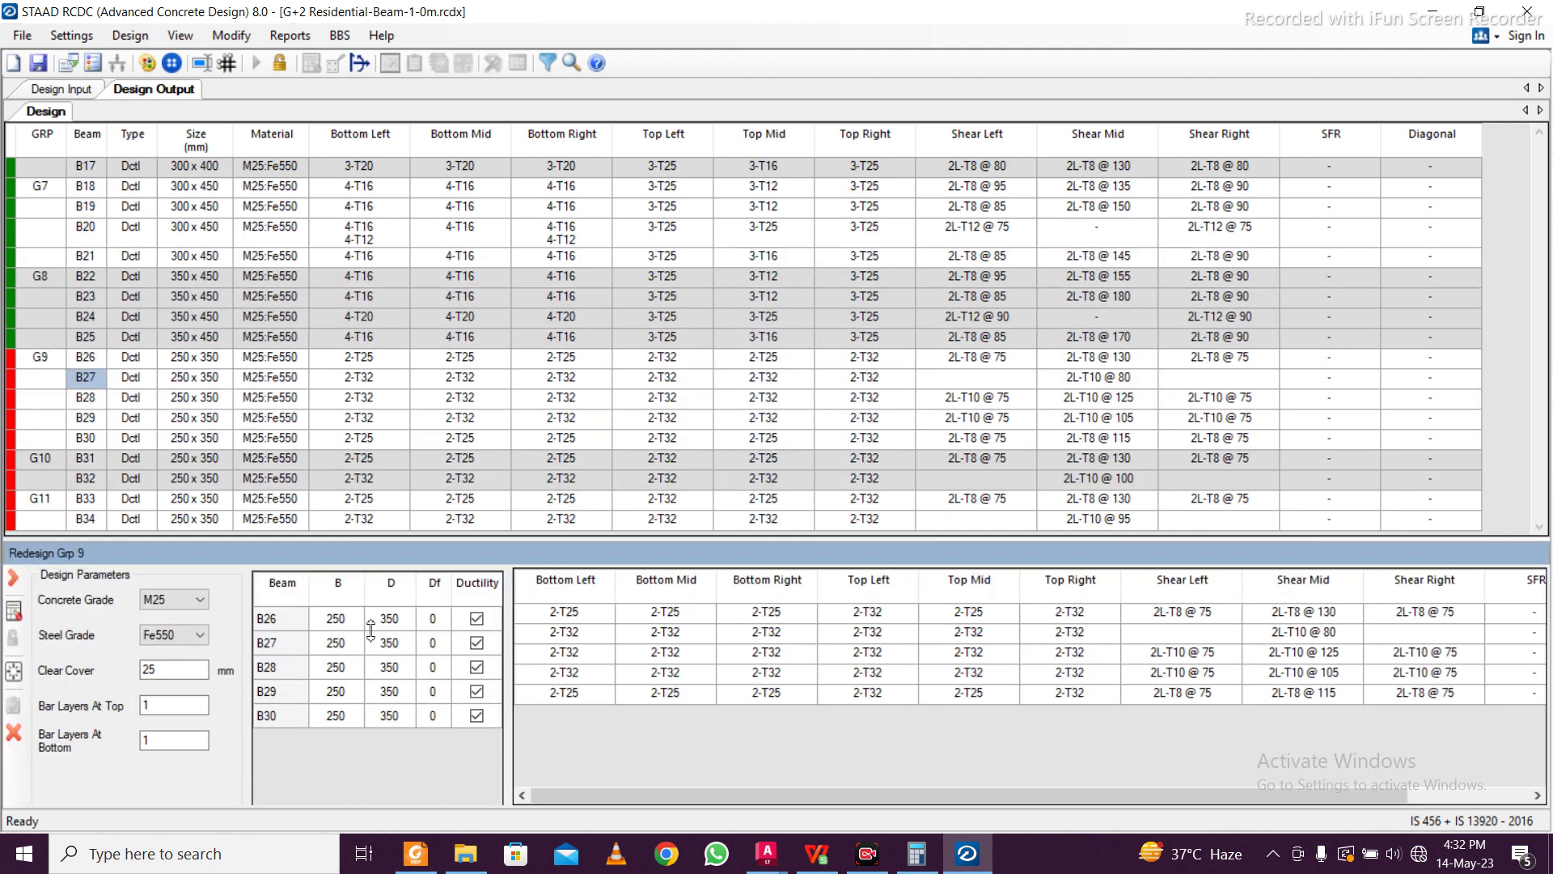
Set beam B26 to 300 mm wide and 400 mm deep in the group G9 redesign table
click(353, 624)
text(300)
click(387, 624)
text(400)
Copy the 300 x 400 mm size of beam B26 to beams B27 to B30 and try to redesign group G9
drag(352, 624, 390, 723)
right_click(385, 620)
click(418, 635)
right_click(390, 723)
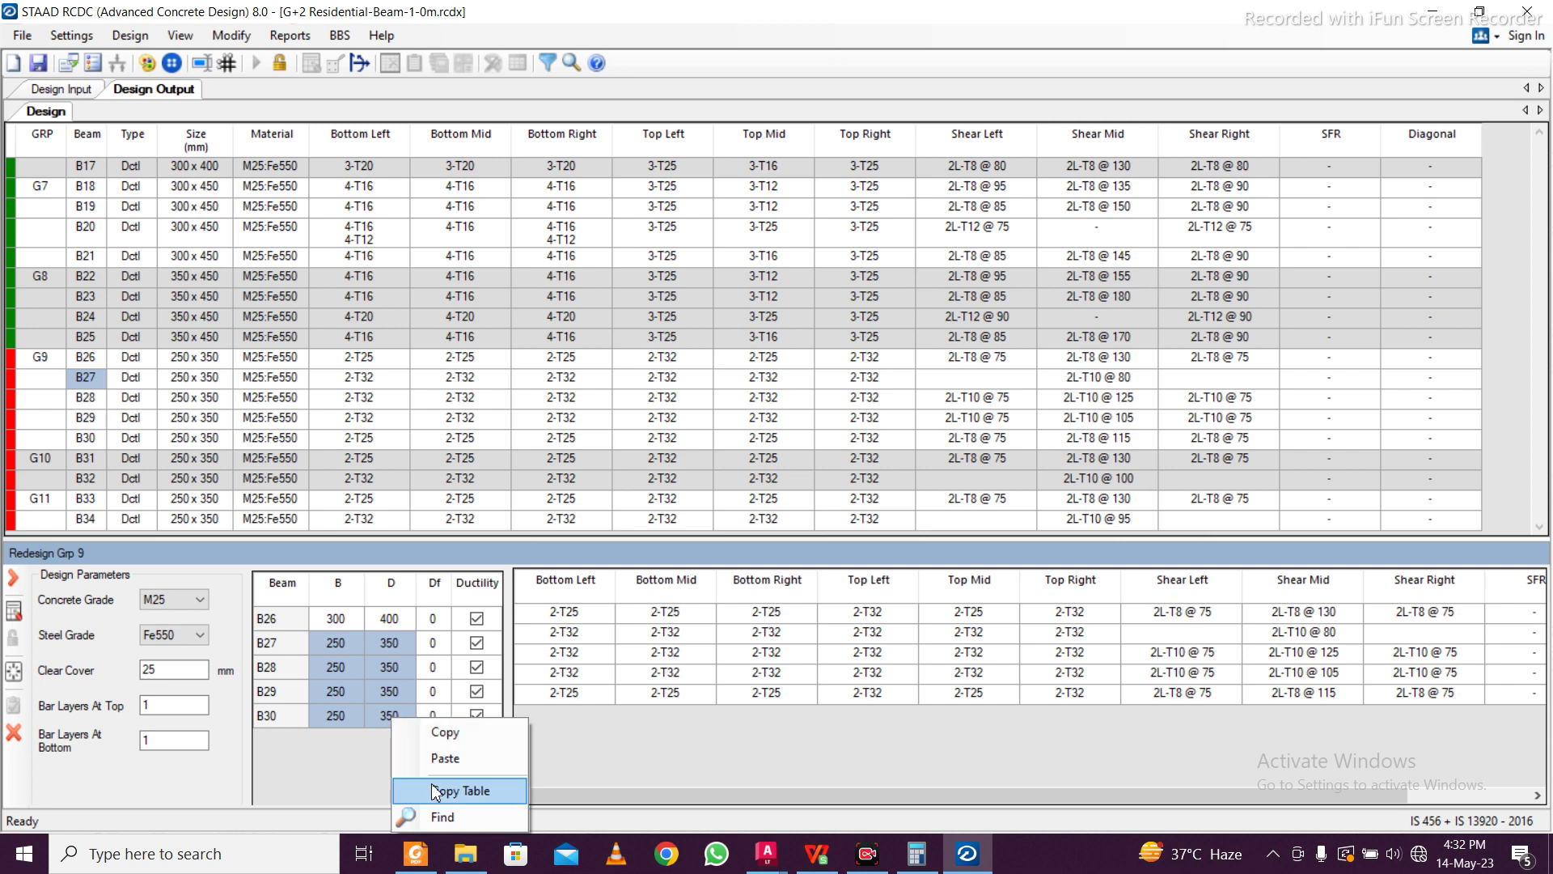
click(443, 758)
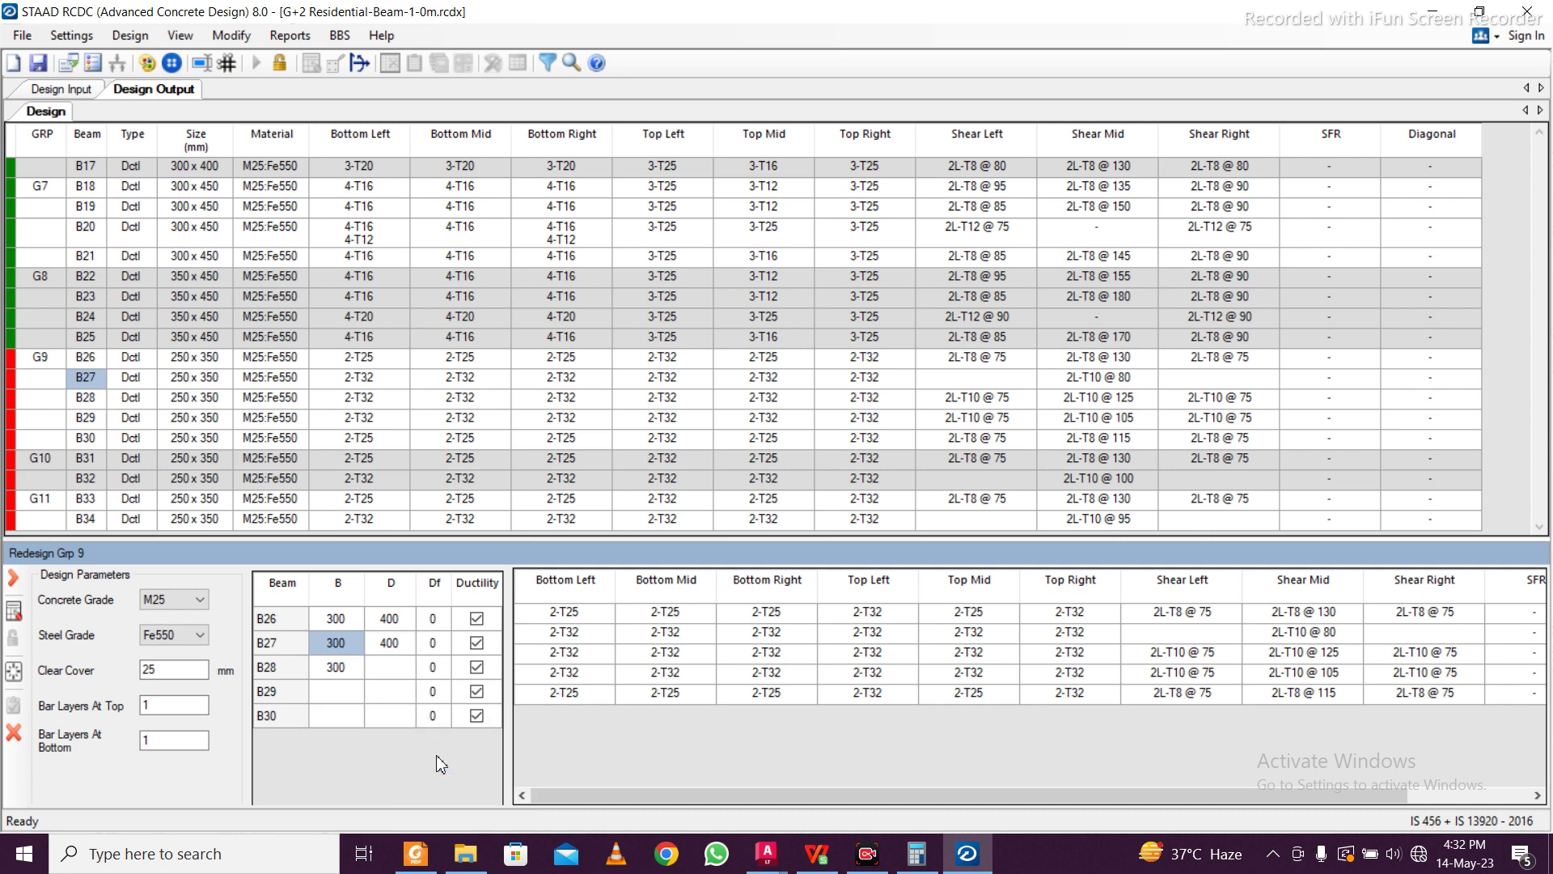
click(14, 610)
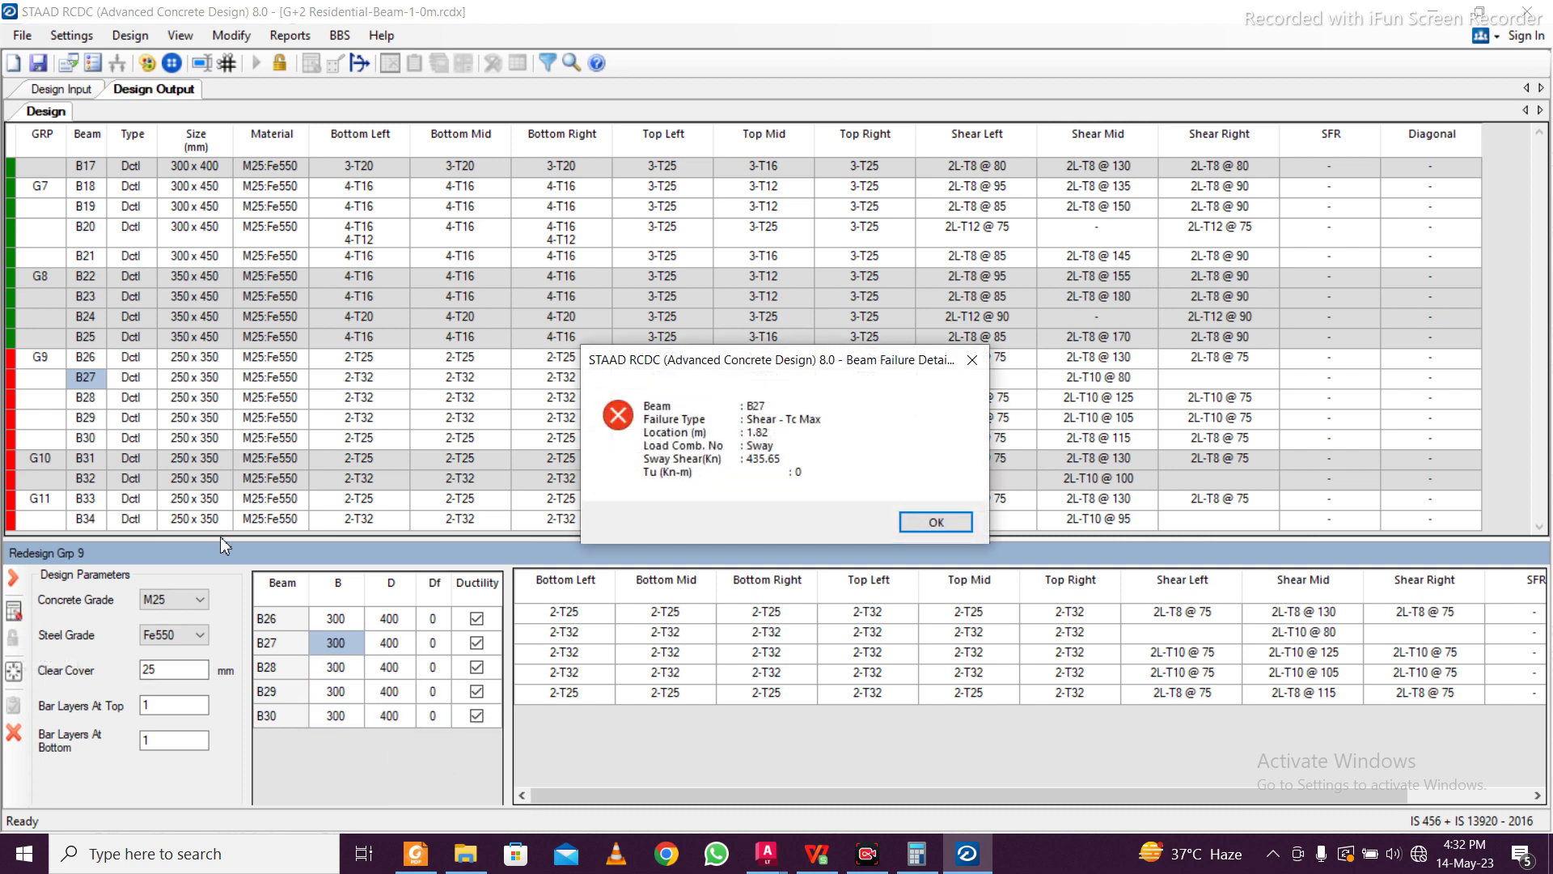
click(931, 522)
Set beam B26 to 350 mm wide and 450 mm deep in the group G9 redesign table
click(380, 669)
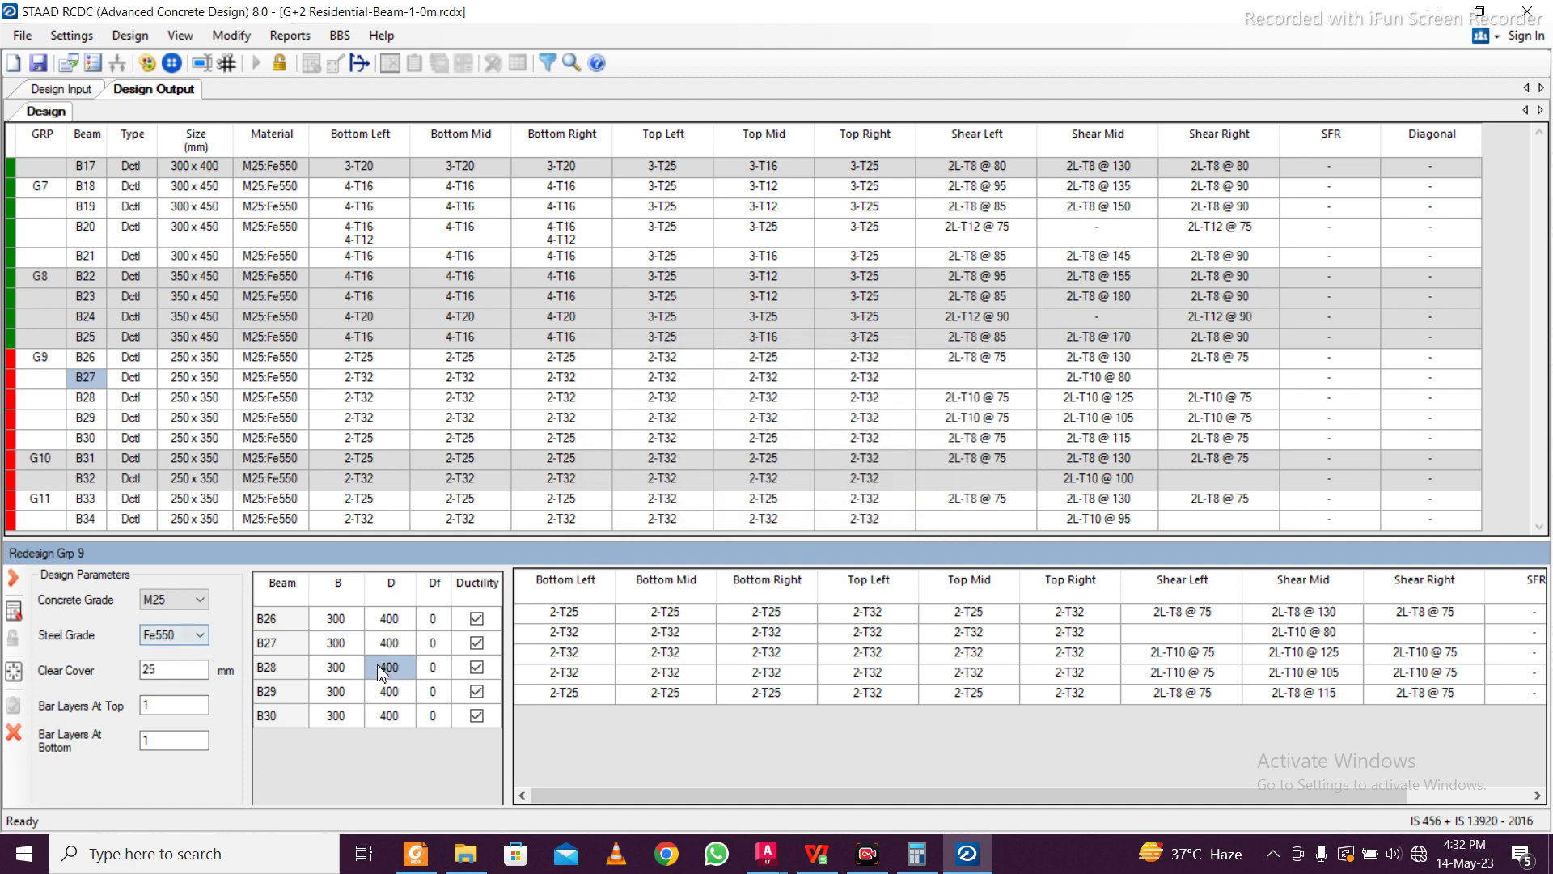
click(349, 639)
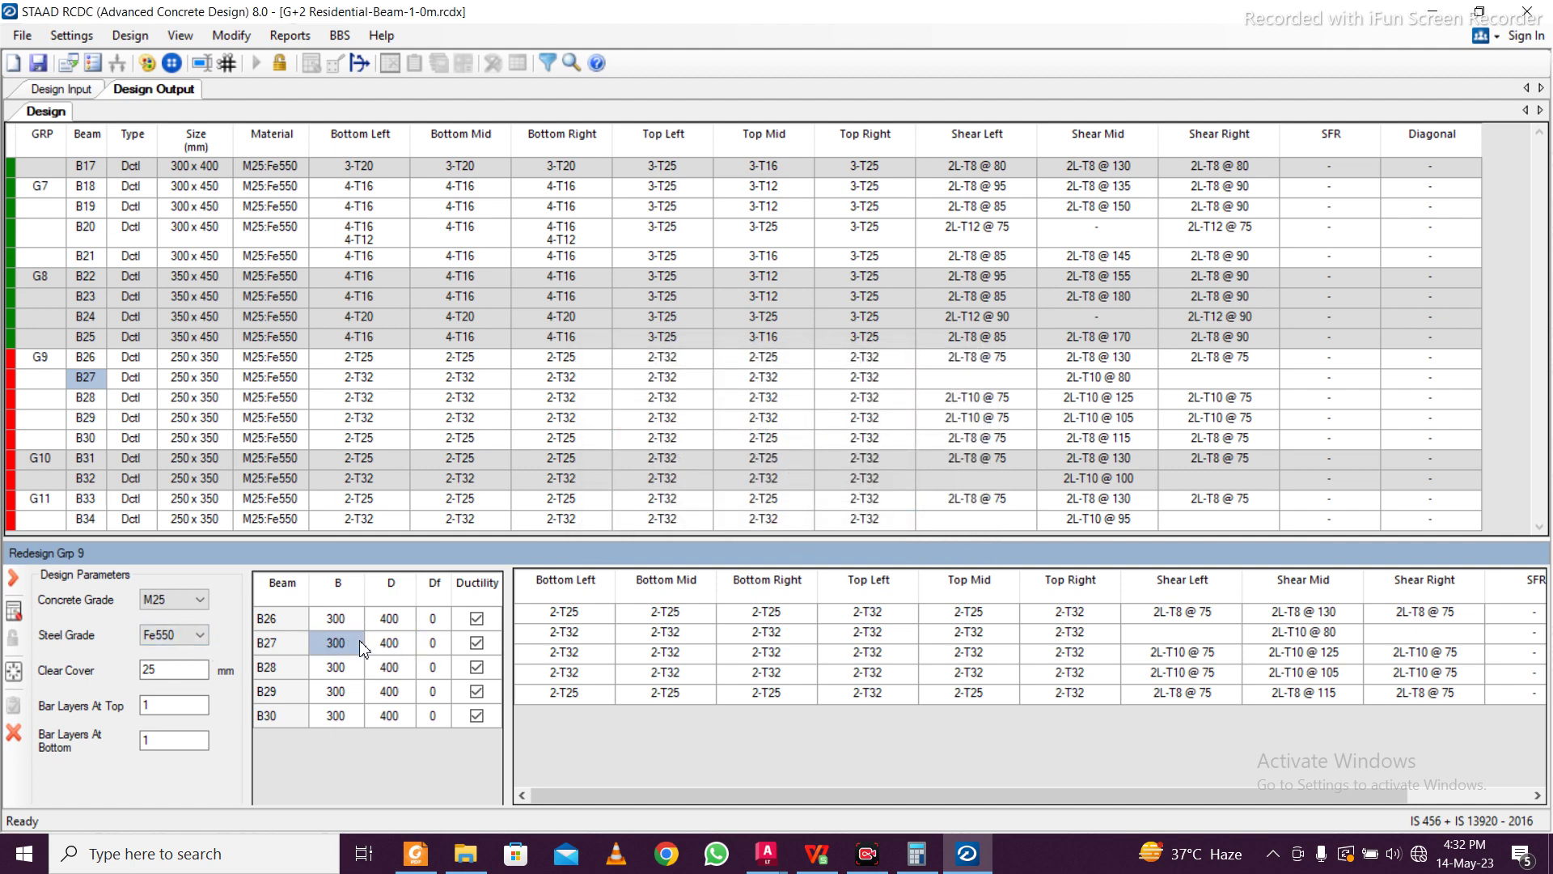
click(337, 620)
text(35)
click(402, 627)
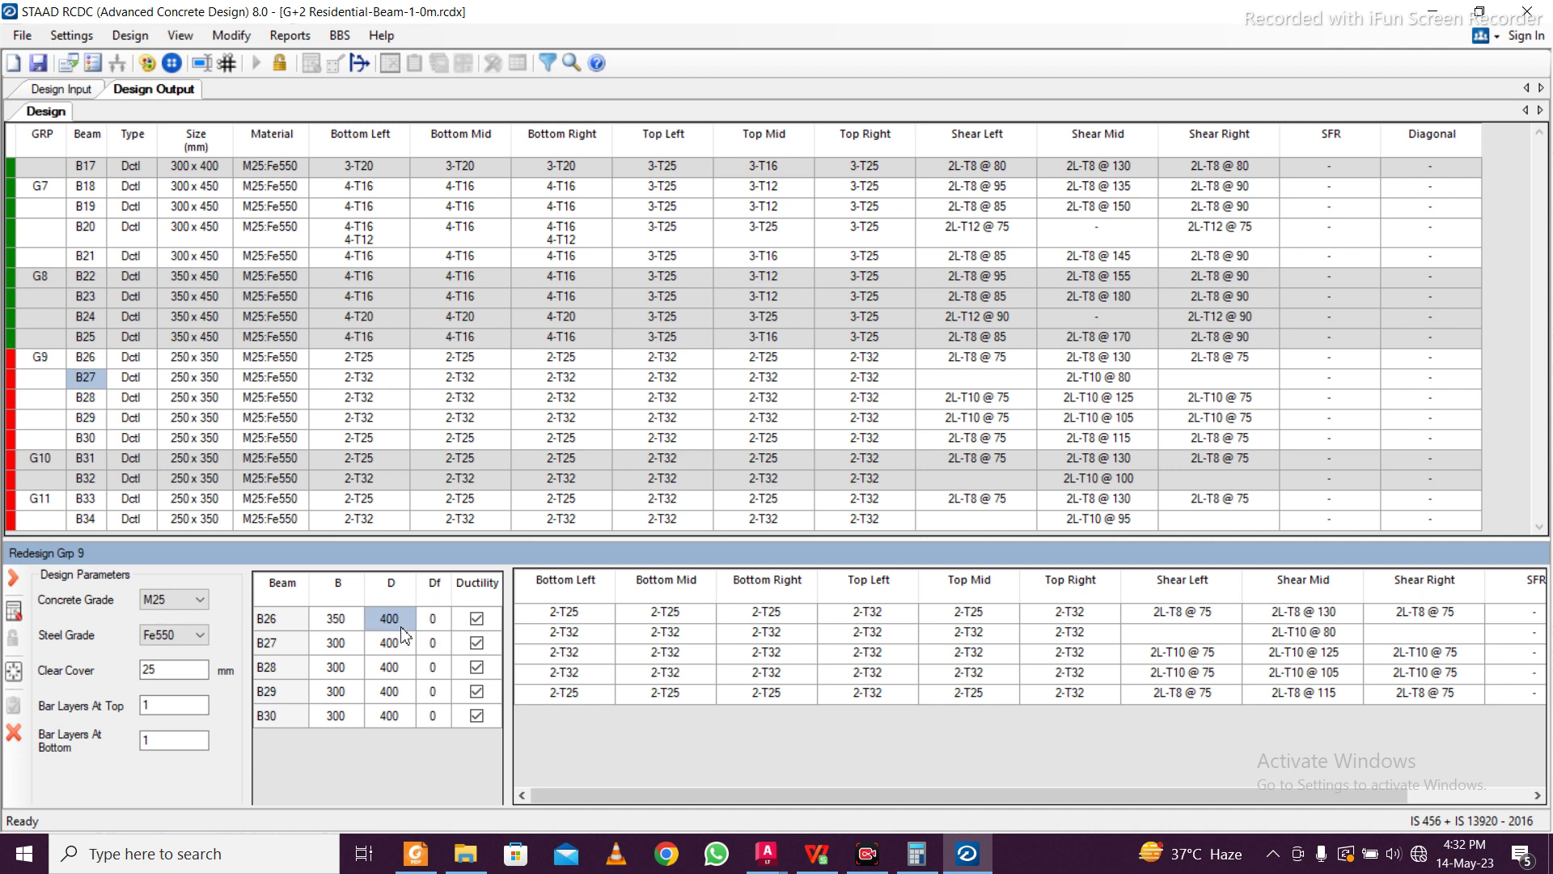
text(450)
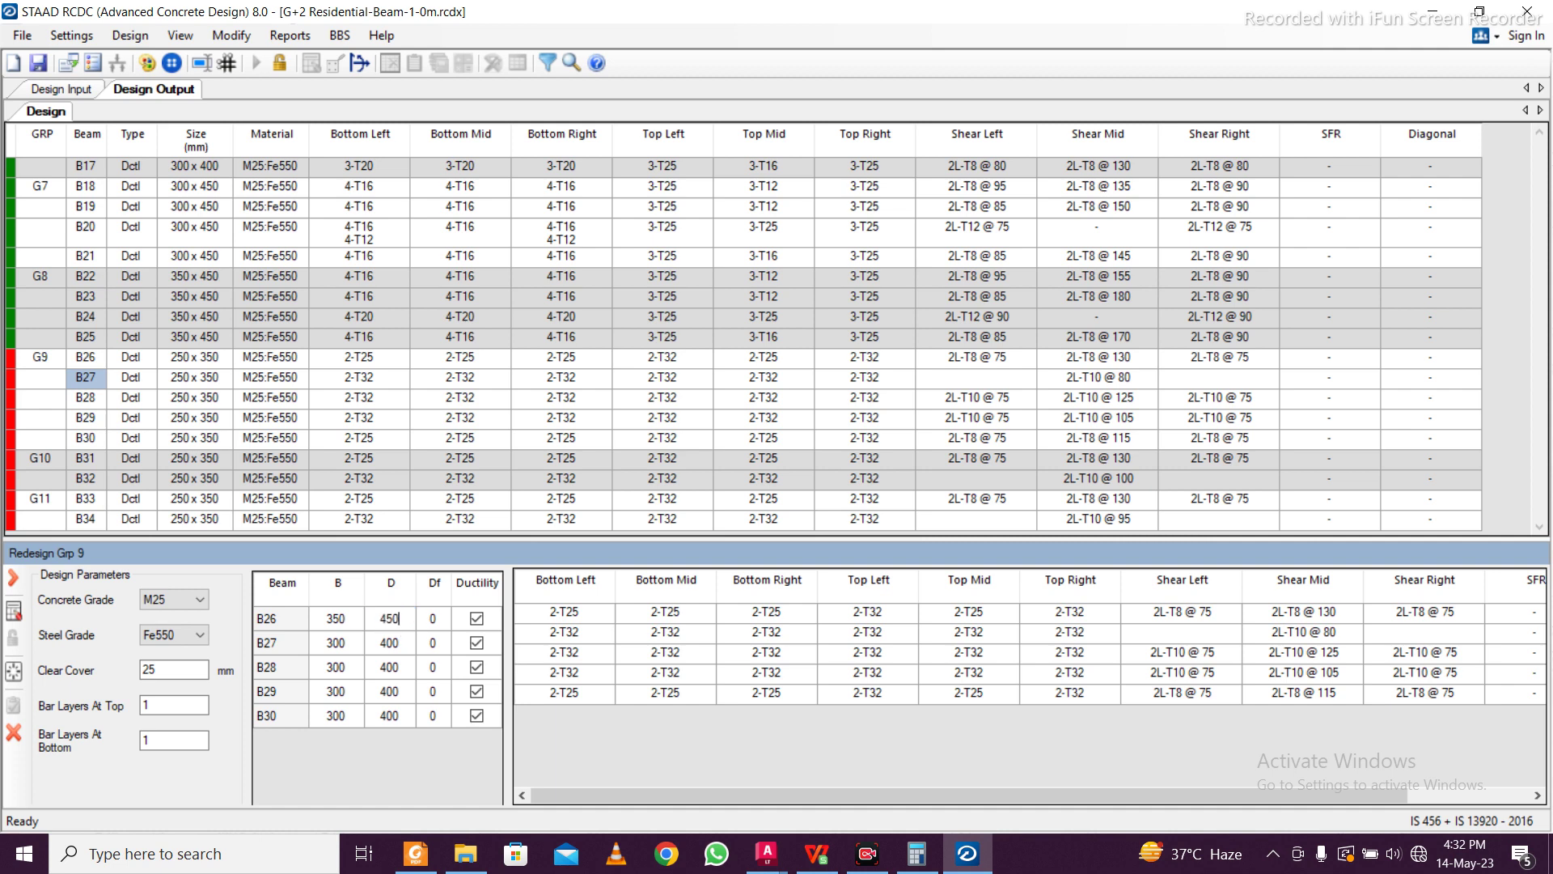
click(432, 637)
Copy the 350 x 450 mm size of beam B26 to beams B27 to B30 and redesign group G9
drag(351, 621, 401, 623)
right_click(396, 623)
key(Escape)
drag(349, 647, 402, 712)
click(346, 652)
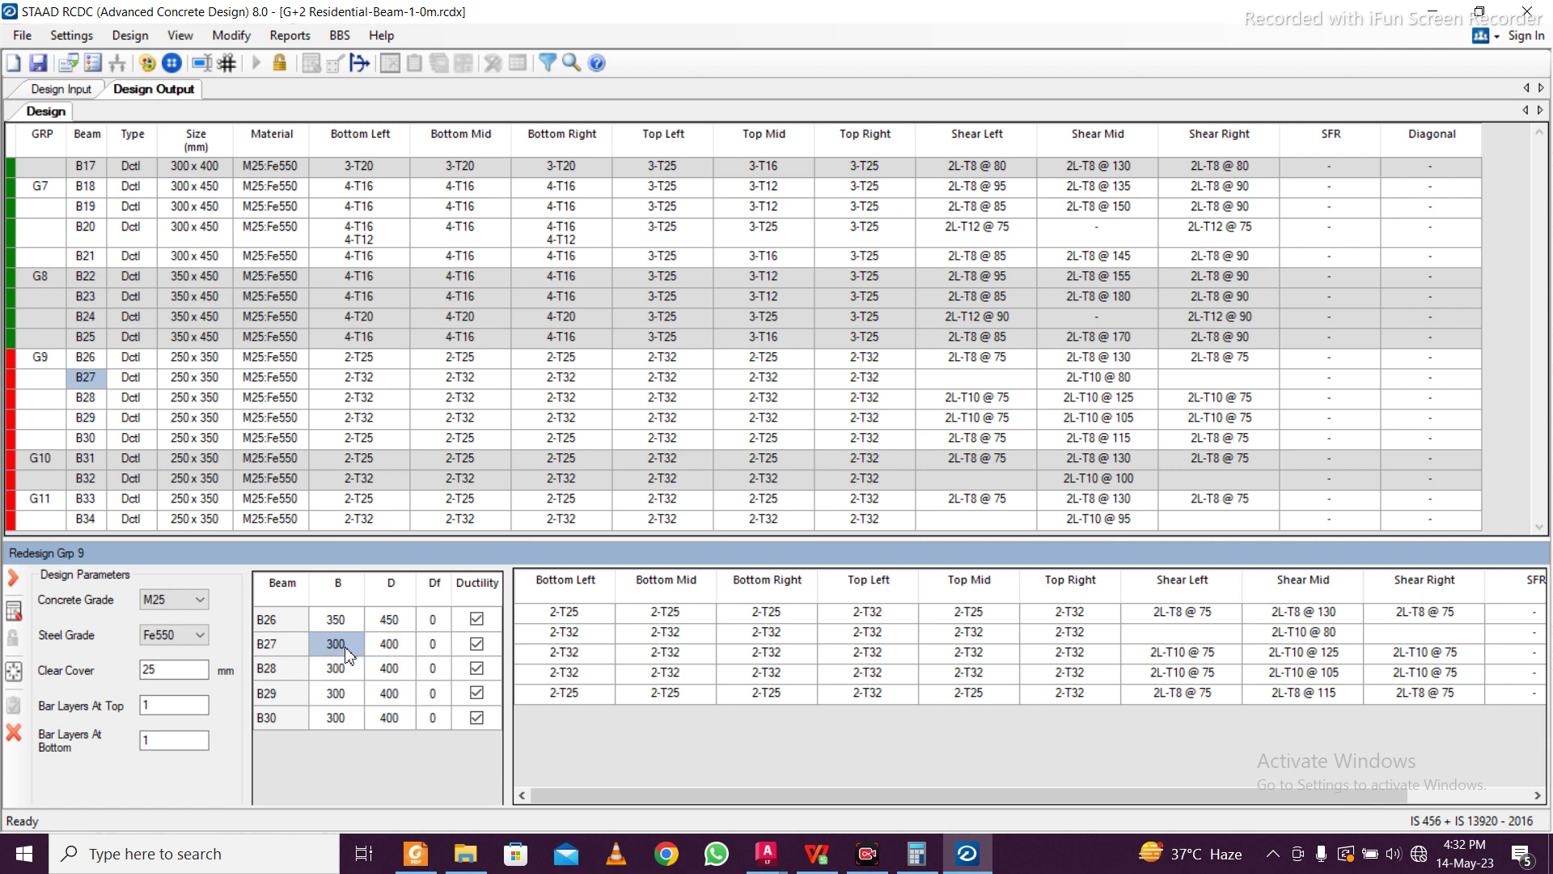
drag(342, 649, 407, 715)
right_click(406, 716)
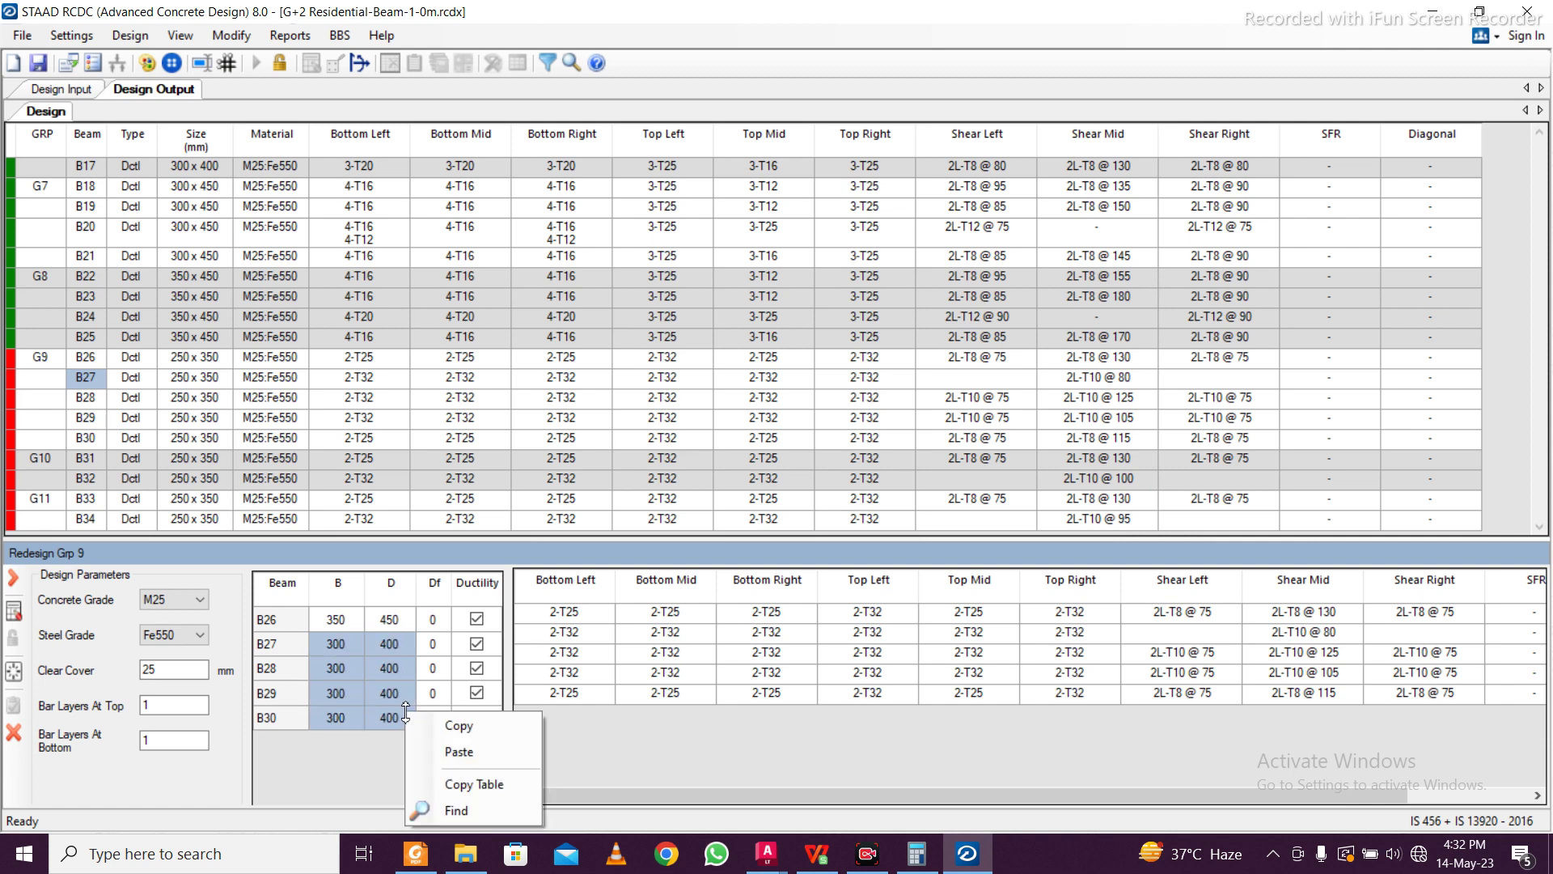
click(442, 753)
click(25, 611)
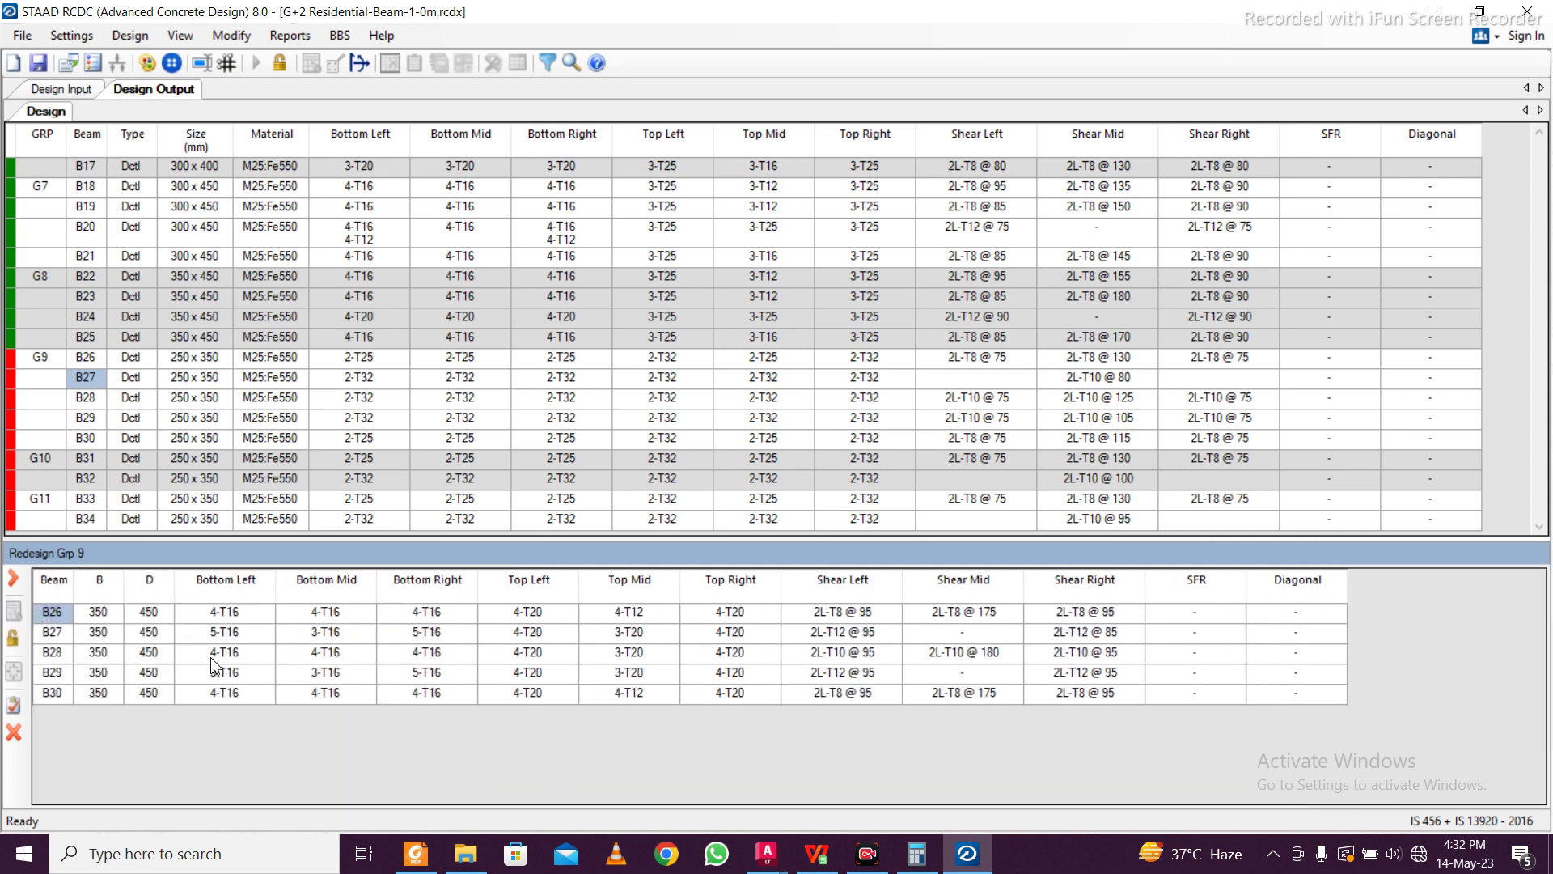
Accept the group G9 redesign and open beam group G10 for redesign
click(13, 709)
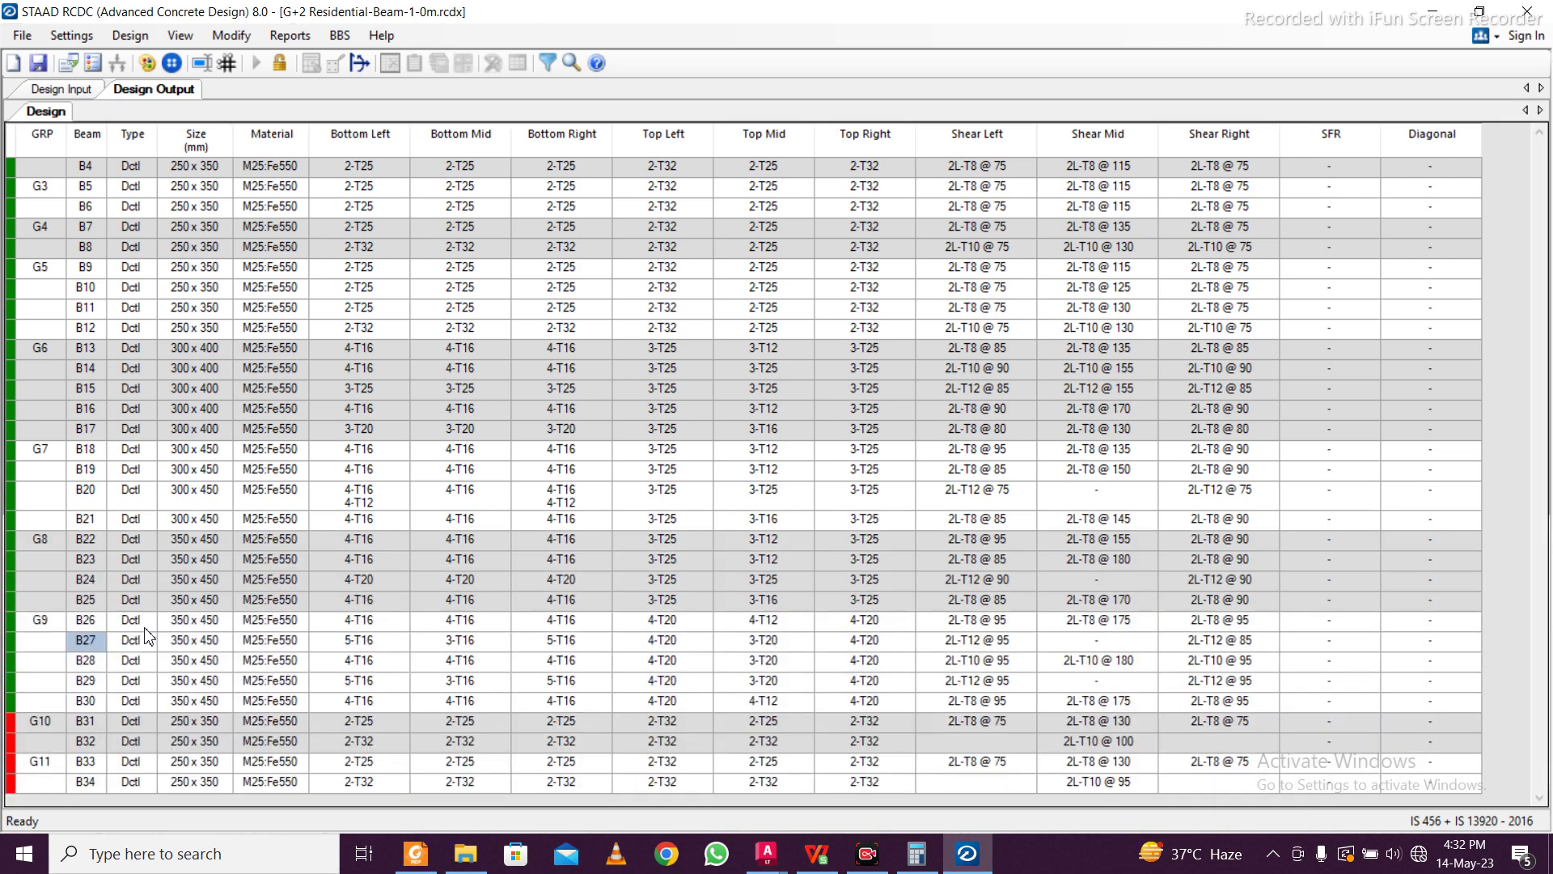
right_click(131, 721)
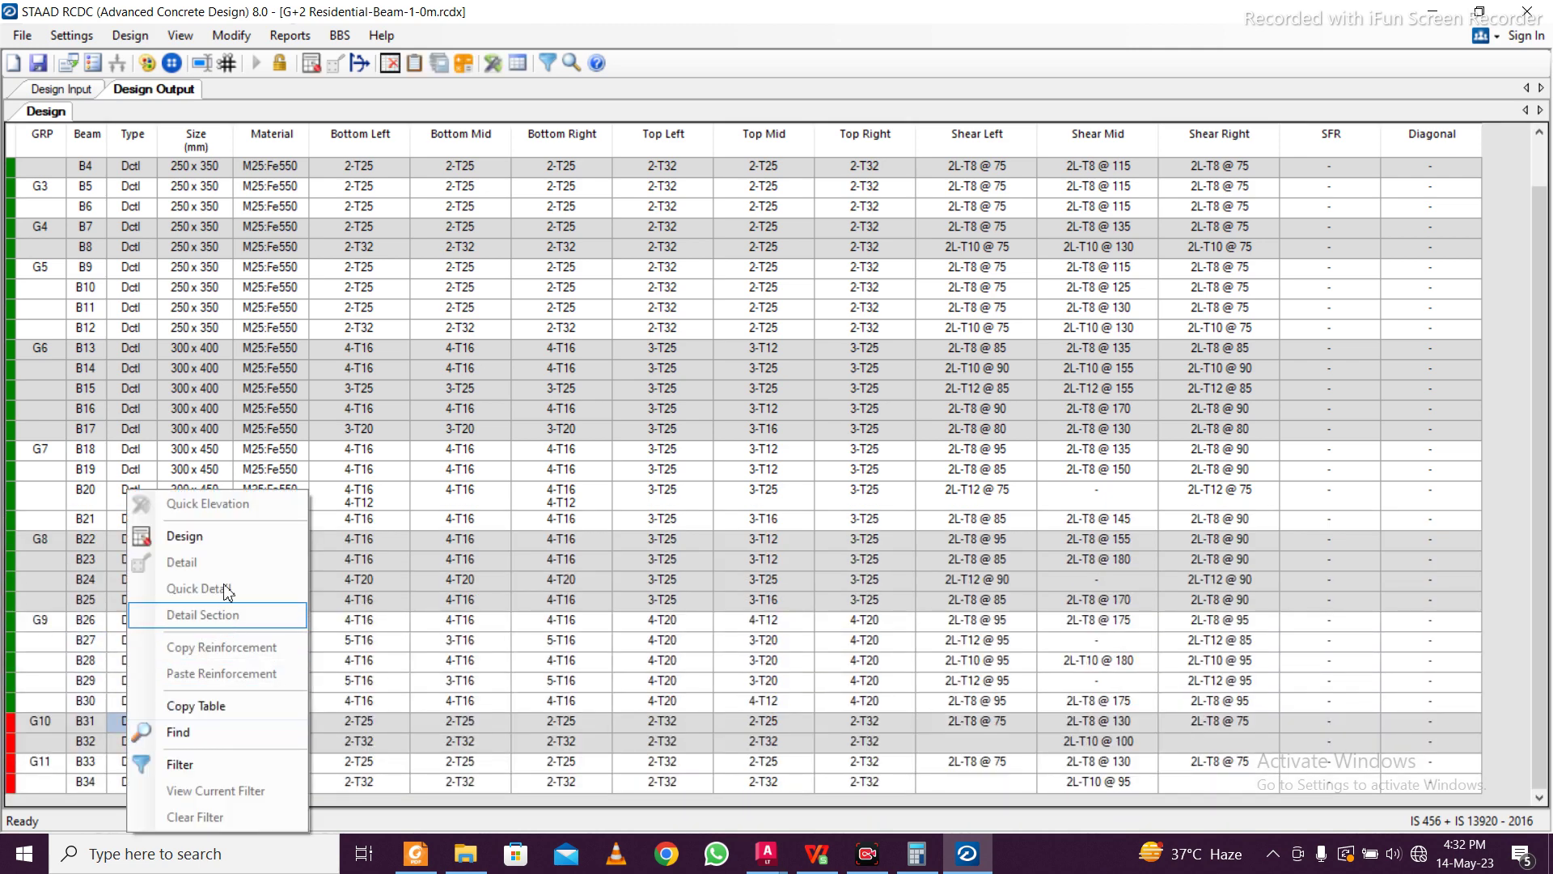
click(222, 538)
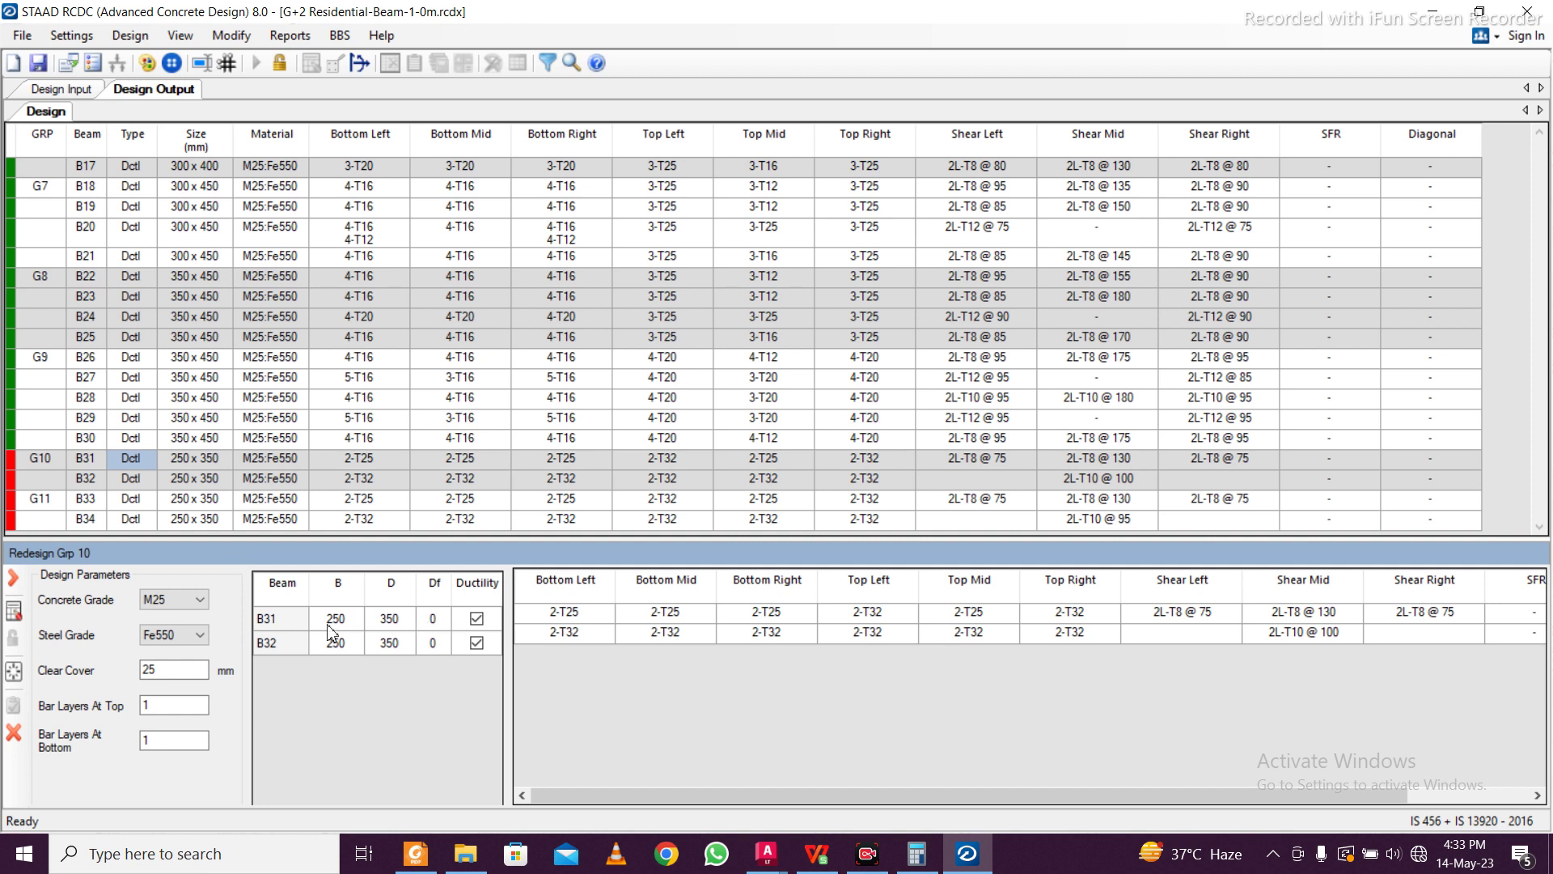
Set beam B31 to 300 mm wide and 400 mm deep in the group G10 redesign table
click(335, 625)
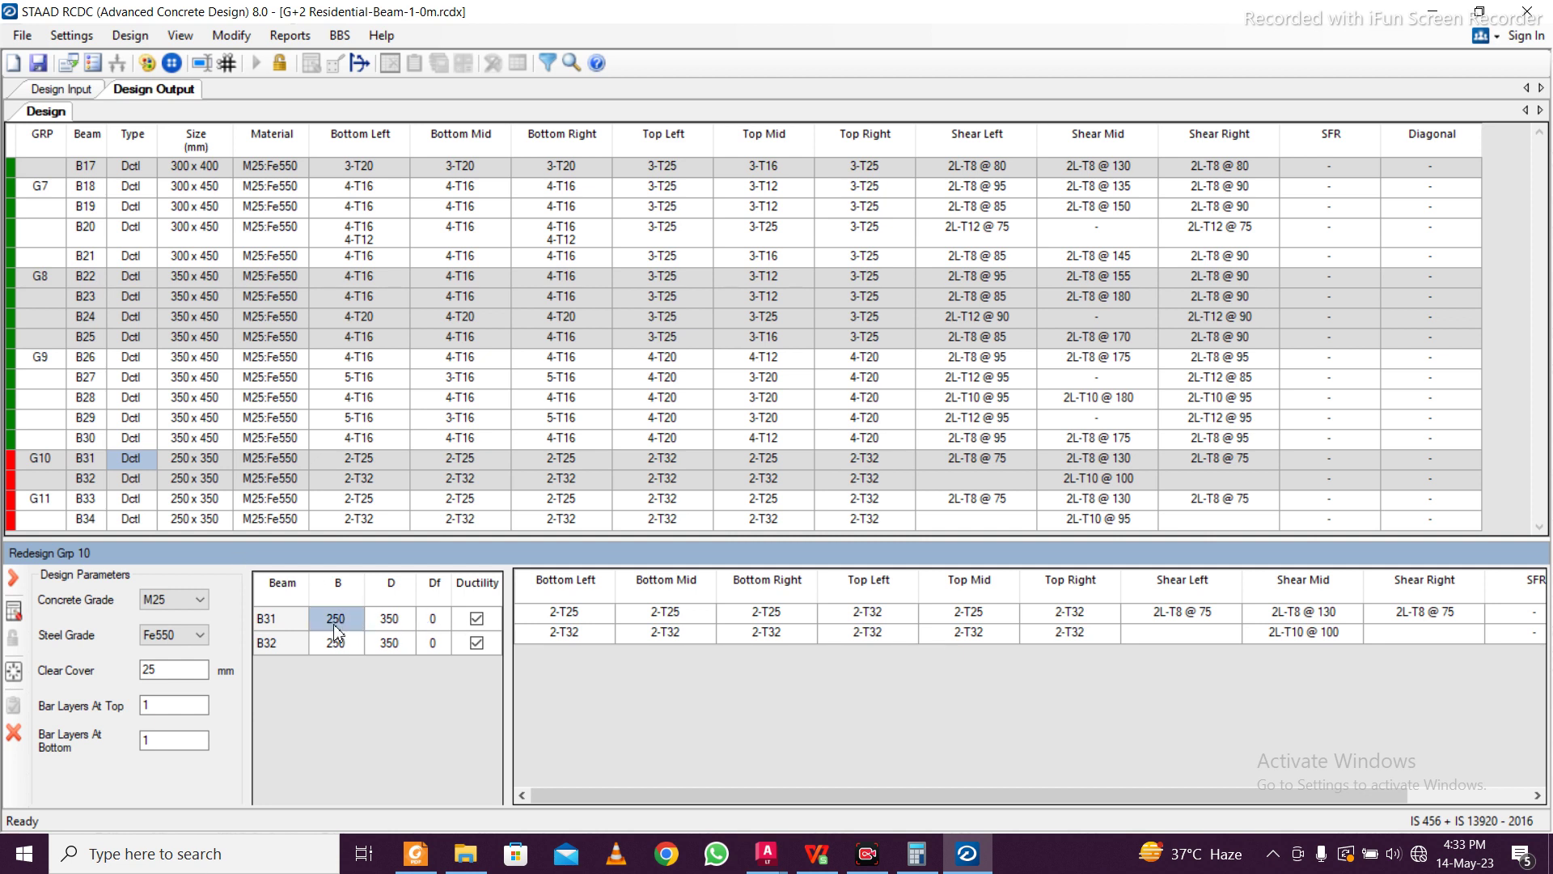
text(300)
click(381, 624)
text(400)
Copy the 300 x 400 mm size of beam B31 to beam B32 and try to redesign group G10
drag(346, 621, 386, 642)
right_click(393, 624)
click(416, 639)
right_click(387, 643)
click(425, 673)
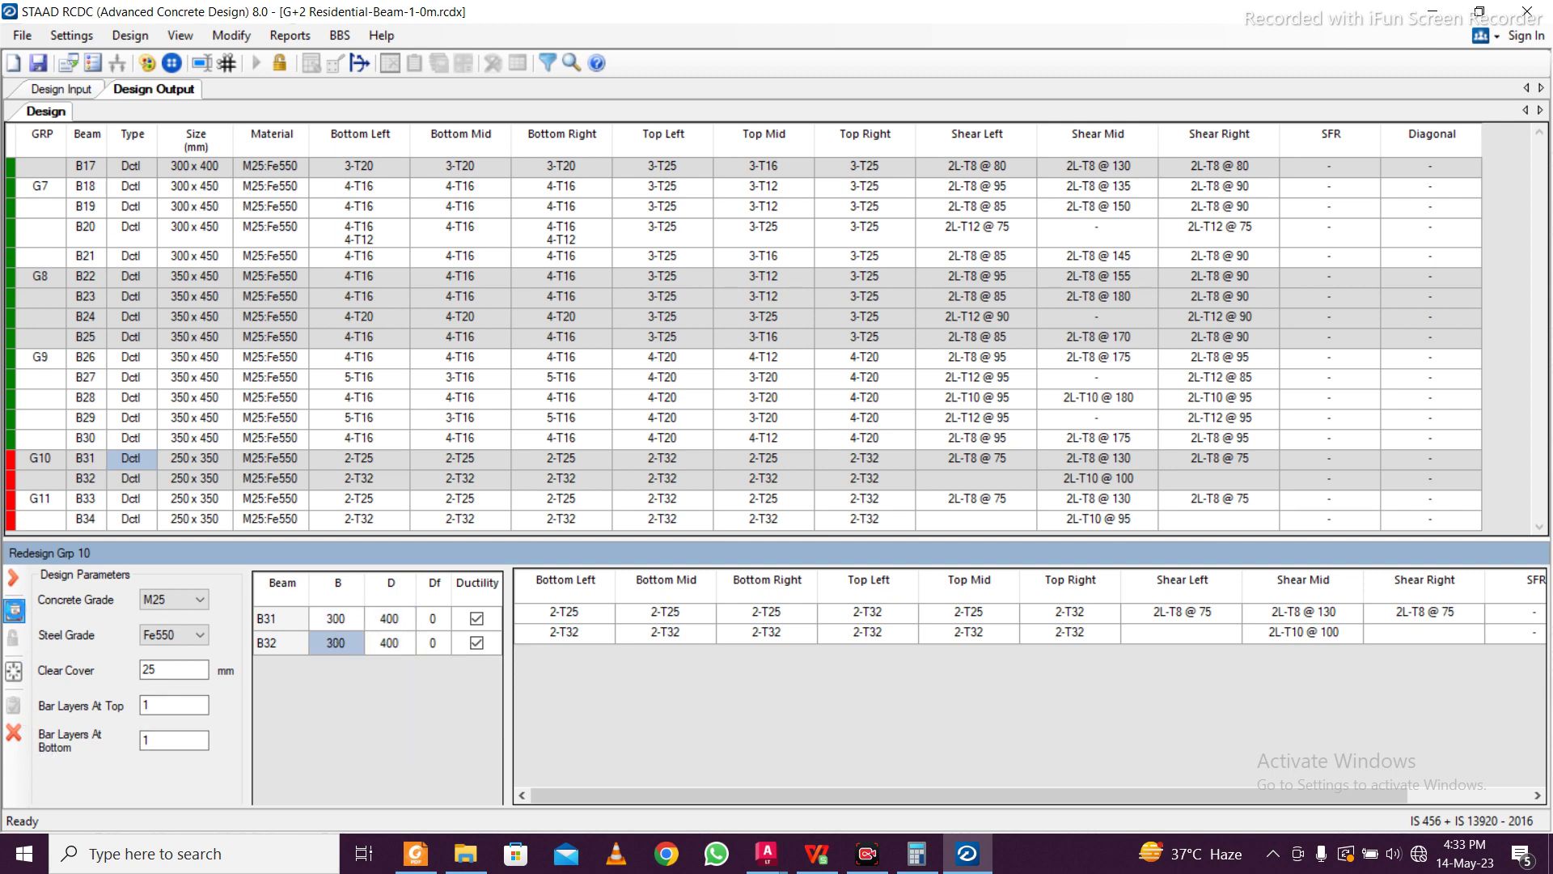
click(13, 612)
click(936, 524)
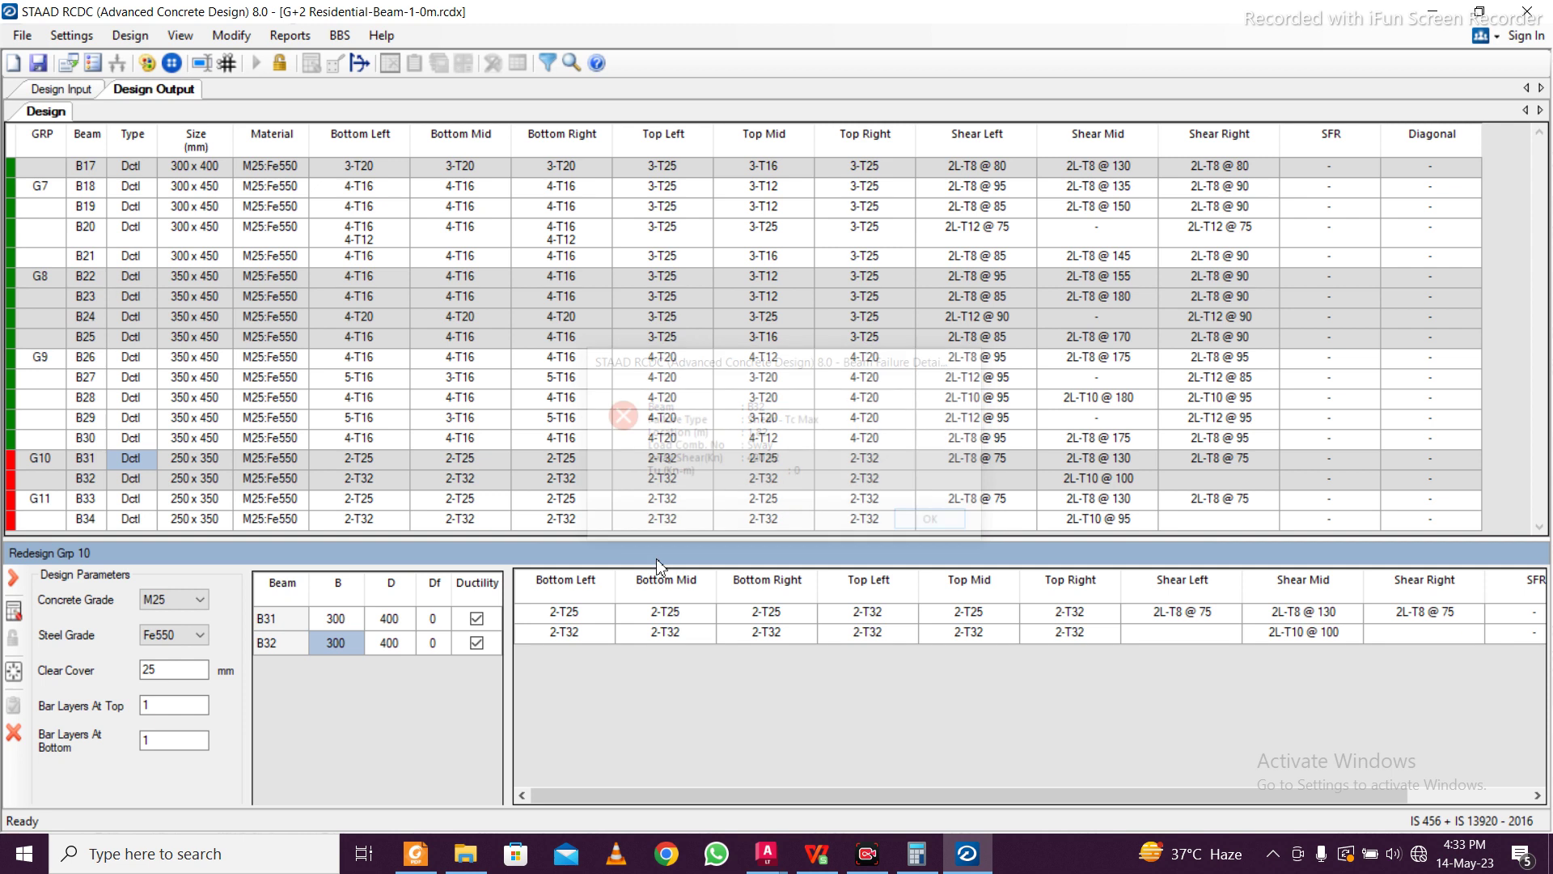
Set beam B31 to 350 mm wide and 450 mm deep in the group G10 redesign table
click(352, 628)
text(3)
key(Return)
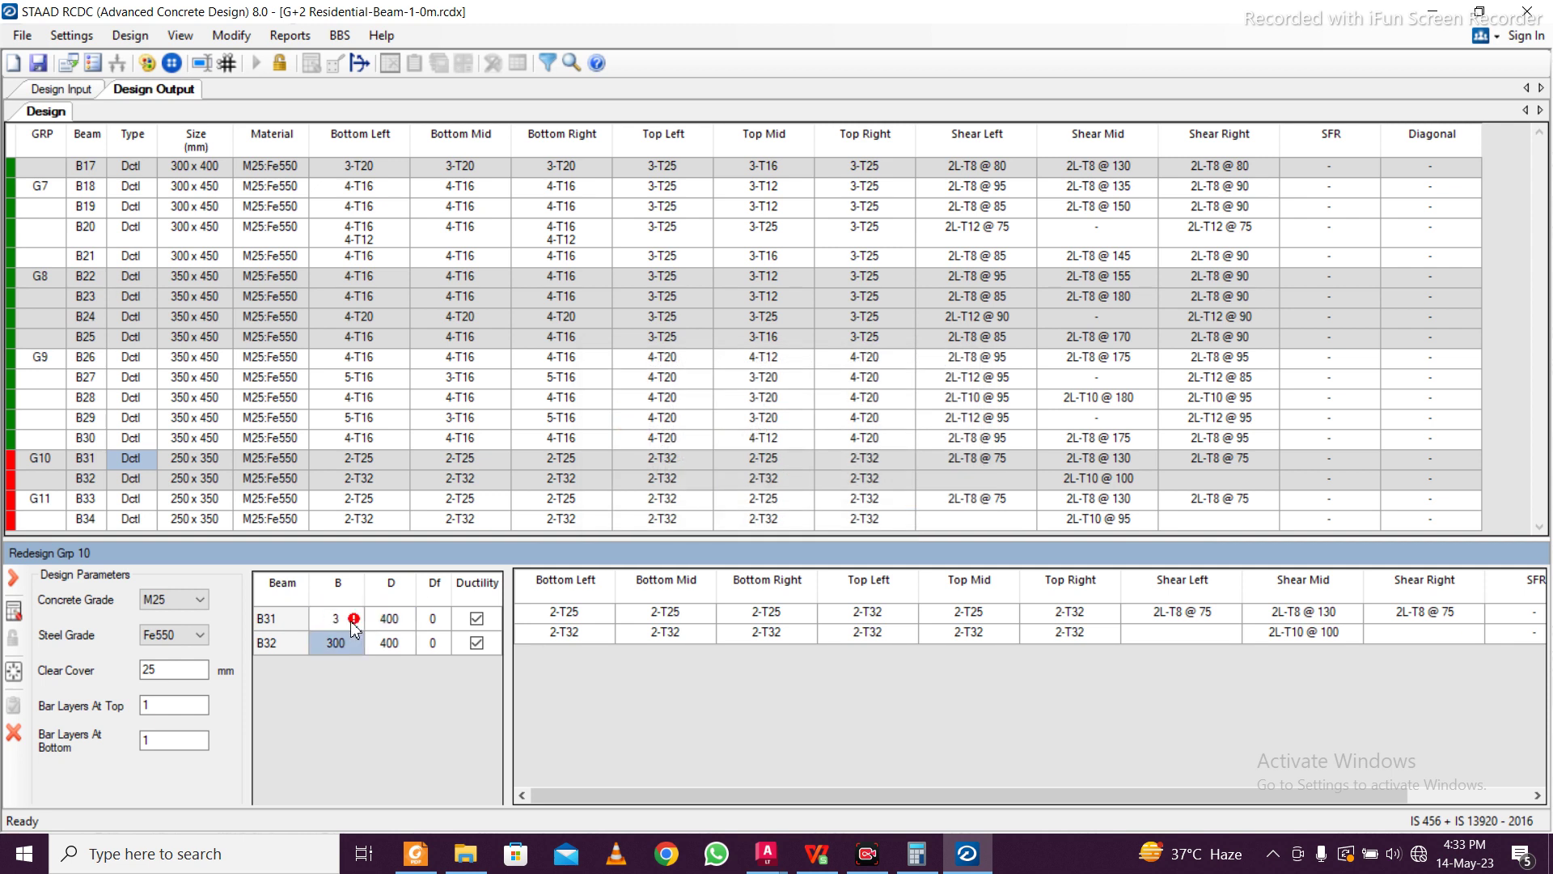
text(50)
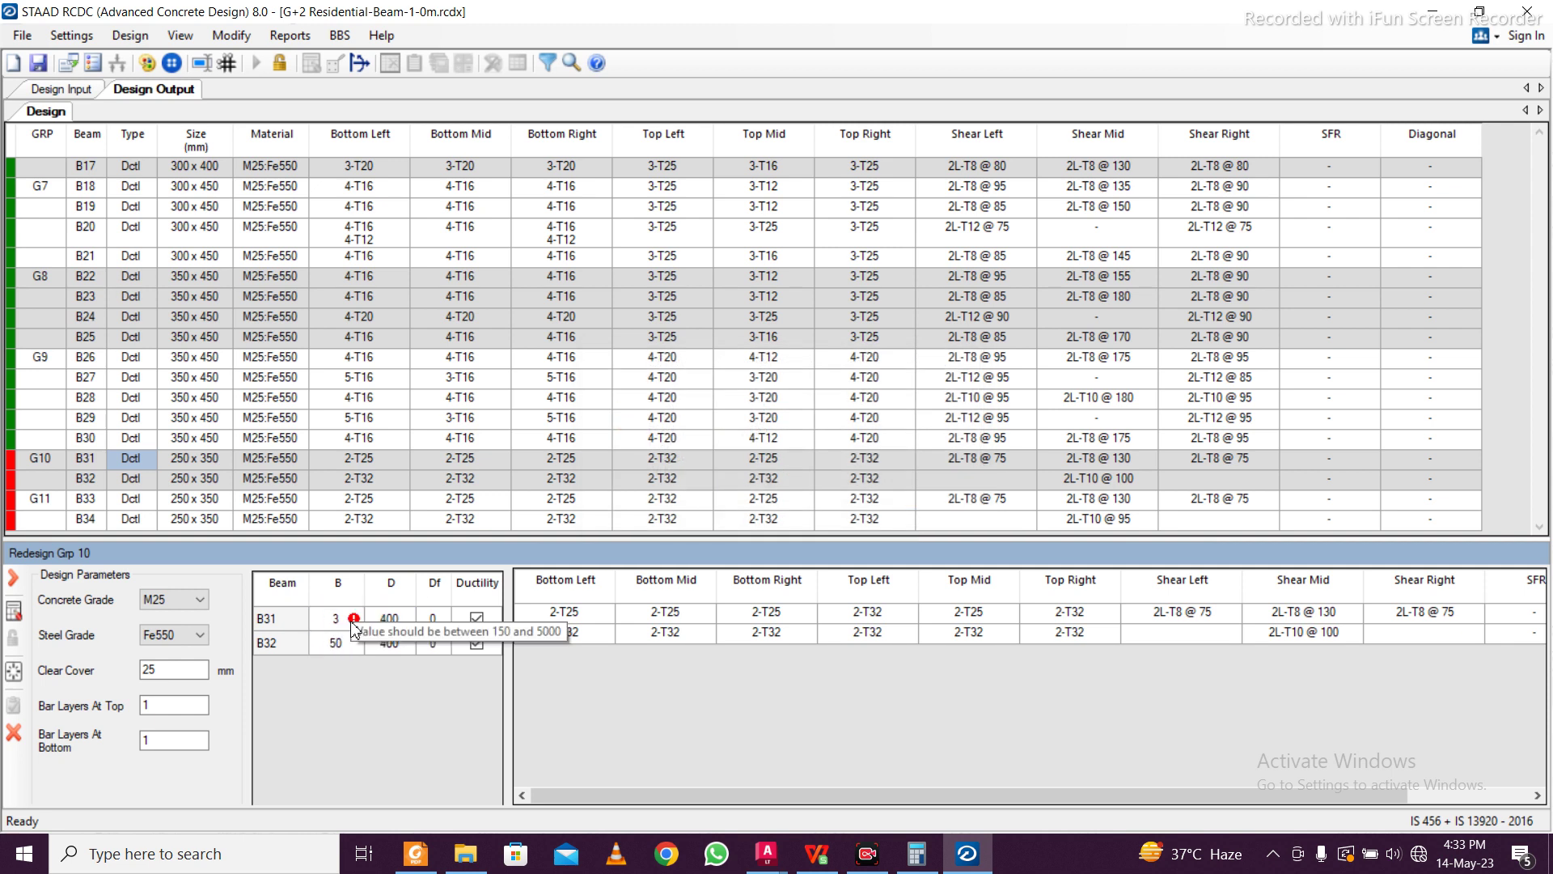
click(346, 623)
click(344, 623)
click(377, 623)
text(45)
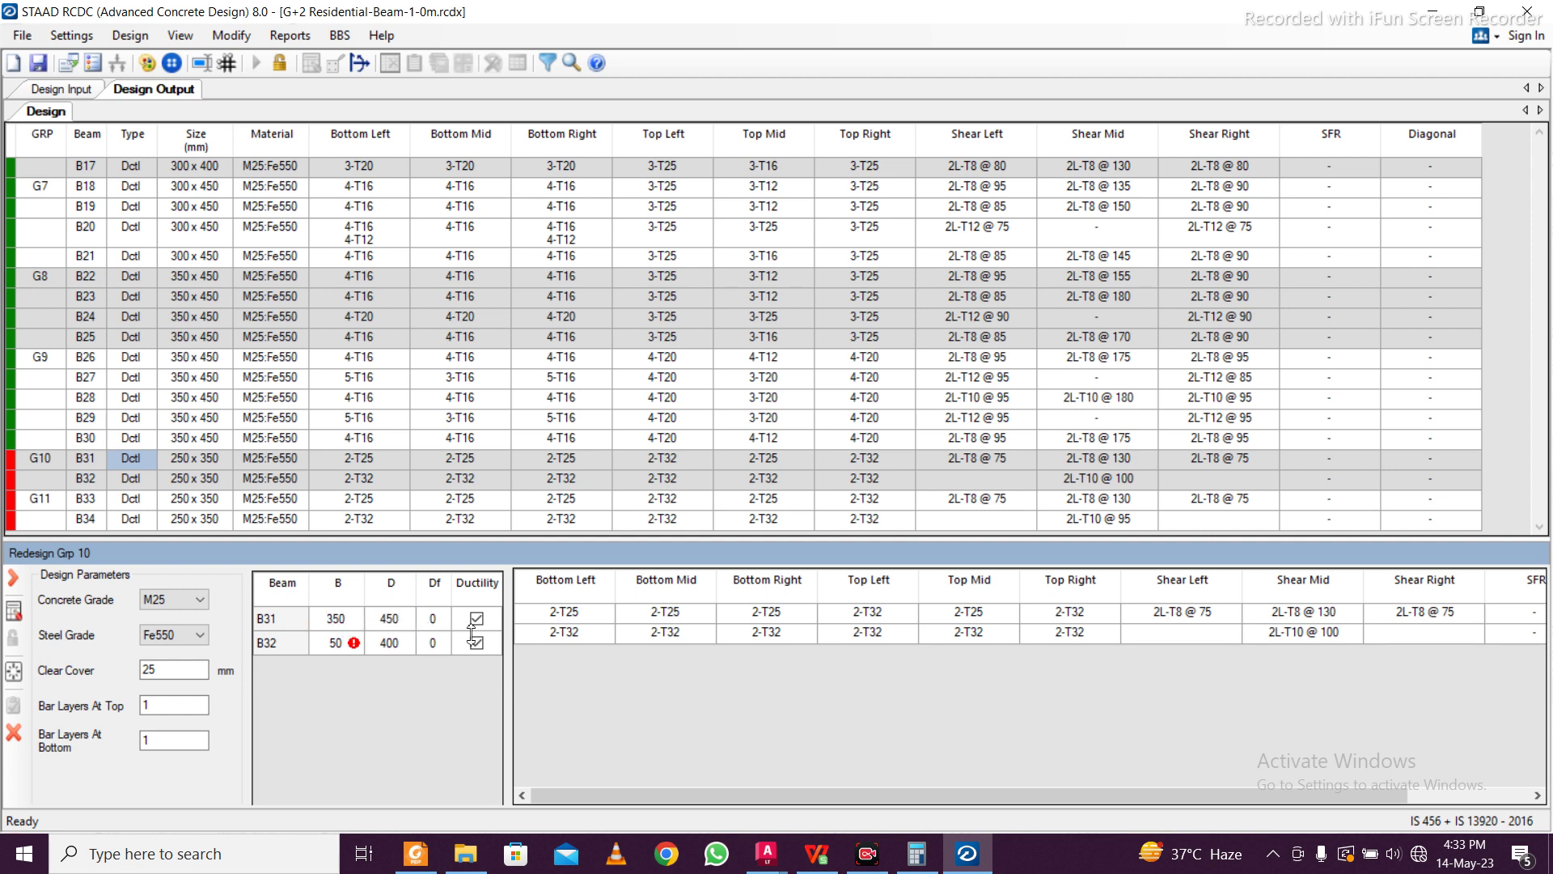
click(477, 642)
Copy the 350 x 450 mm size of beam B31 to beam B32 and redesign group G10
drag(356, 623, 385, 650)
right_click(369, 629)
click(423, 646)
right_click(385, 651)
click(441, 693)
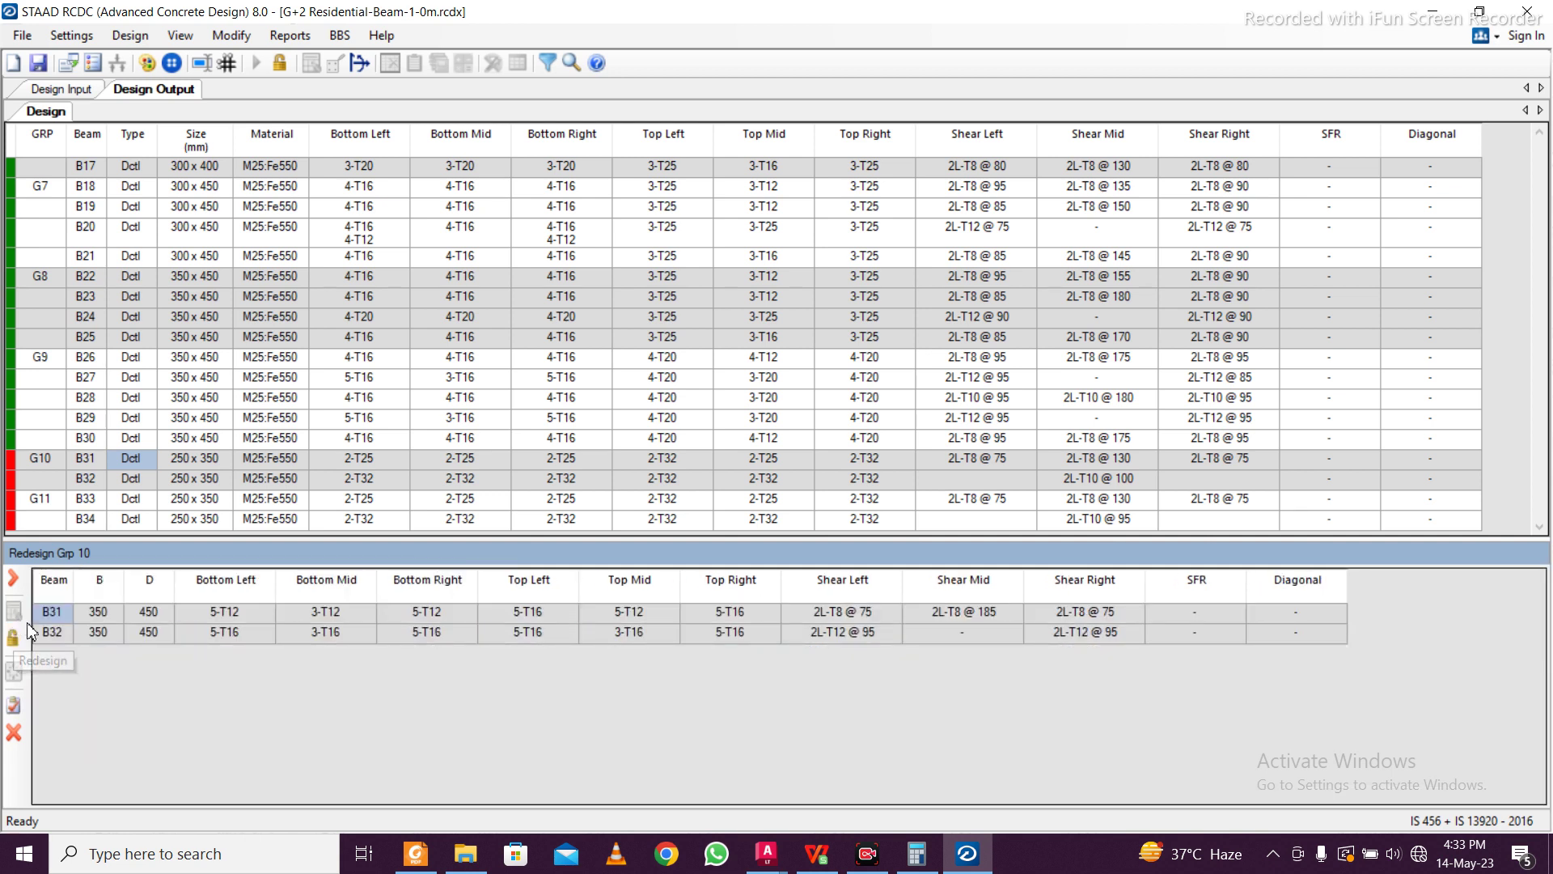
Accept the group G10 redesign and open beam group G11 for redesign
click(16, 705)
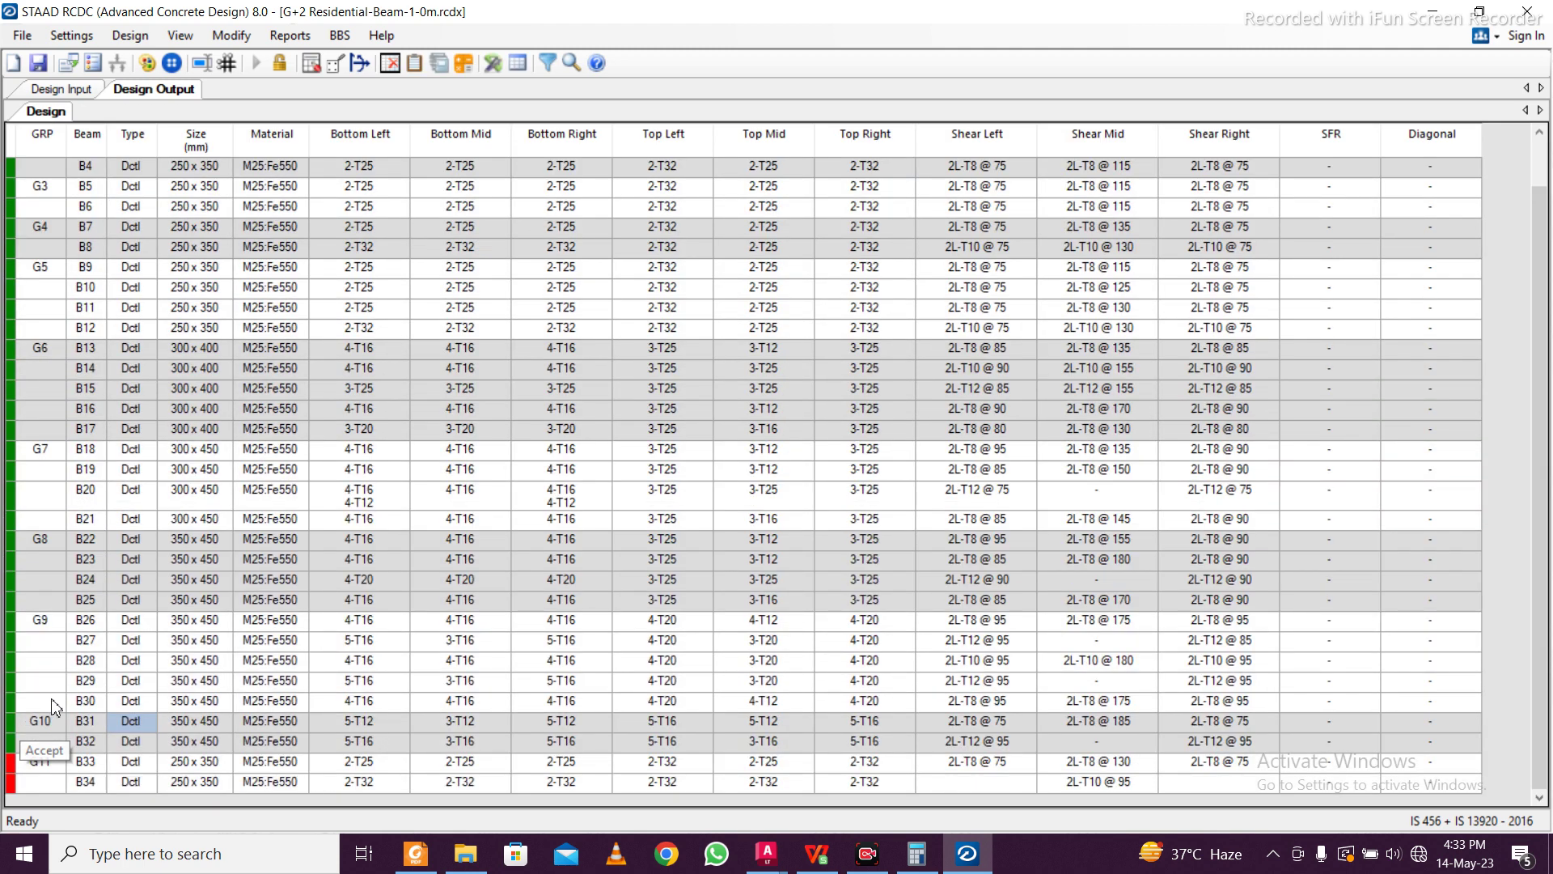
right_click(139, 764)
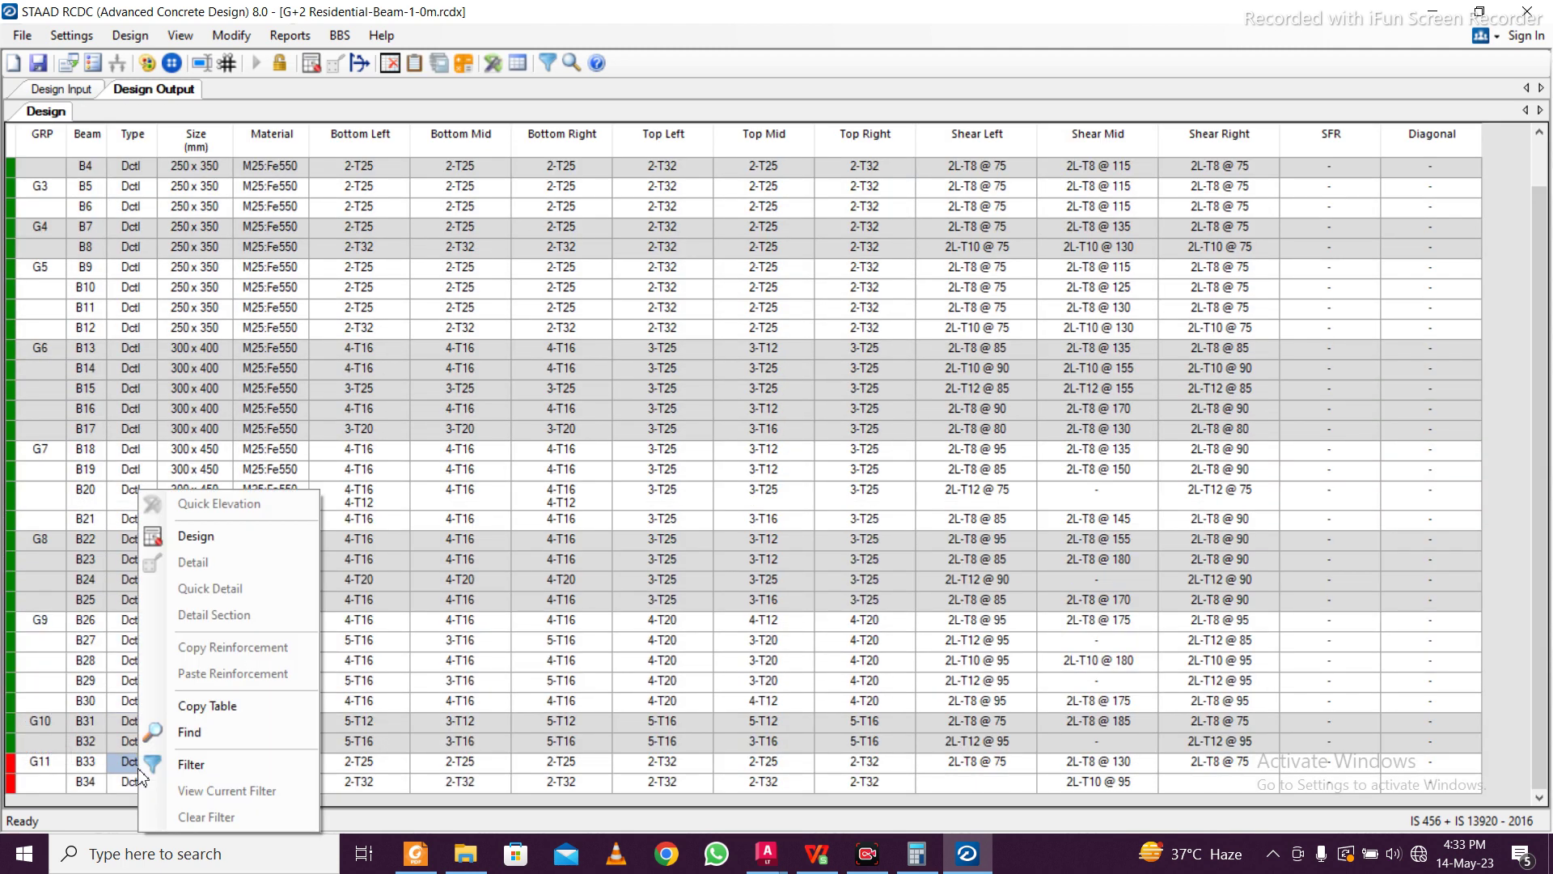
click(242, 538)
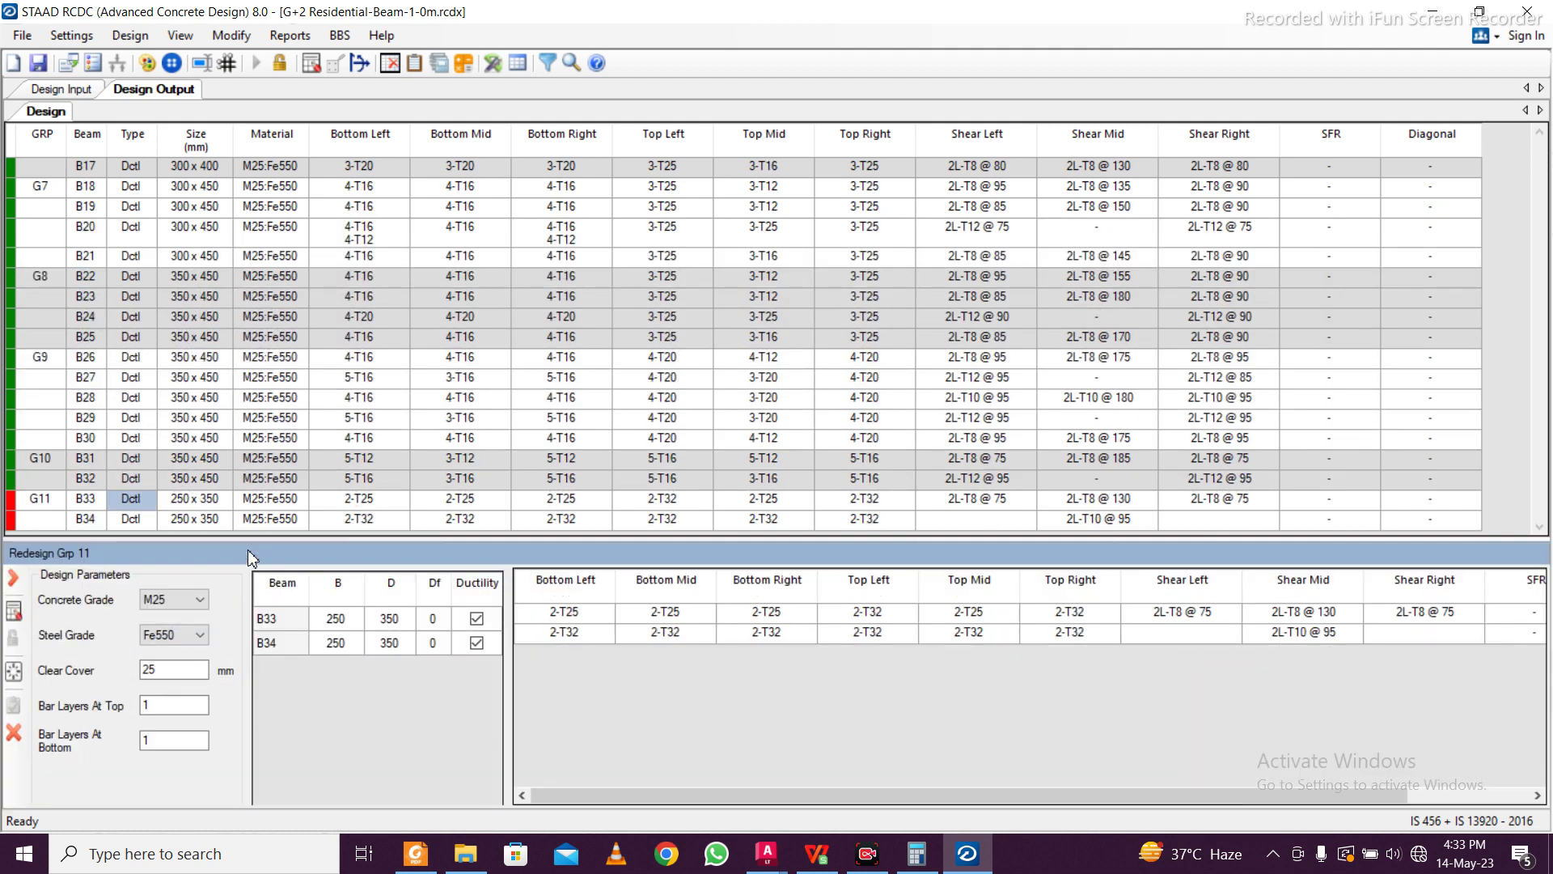
Set beam B33 to 350 mm wide and 450 mm deep in the group G11 redesign table
click(360, 619)
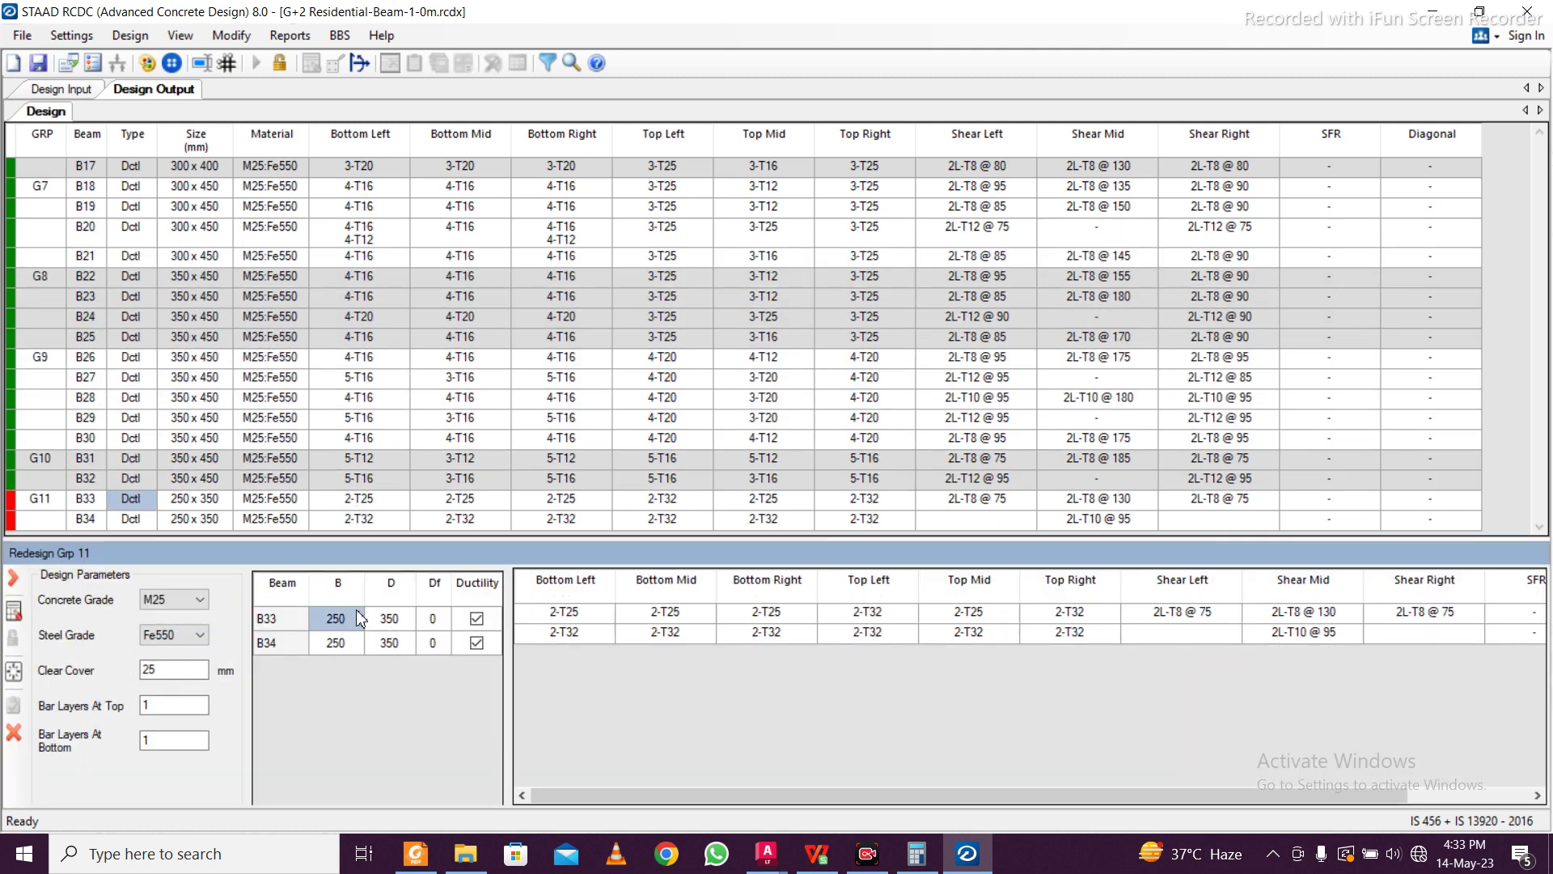
text(35)
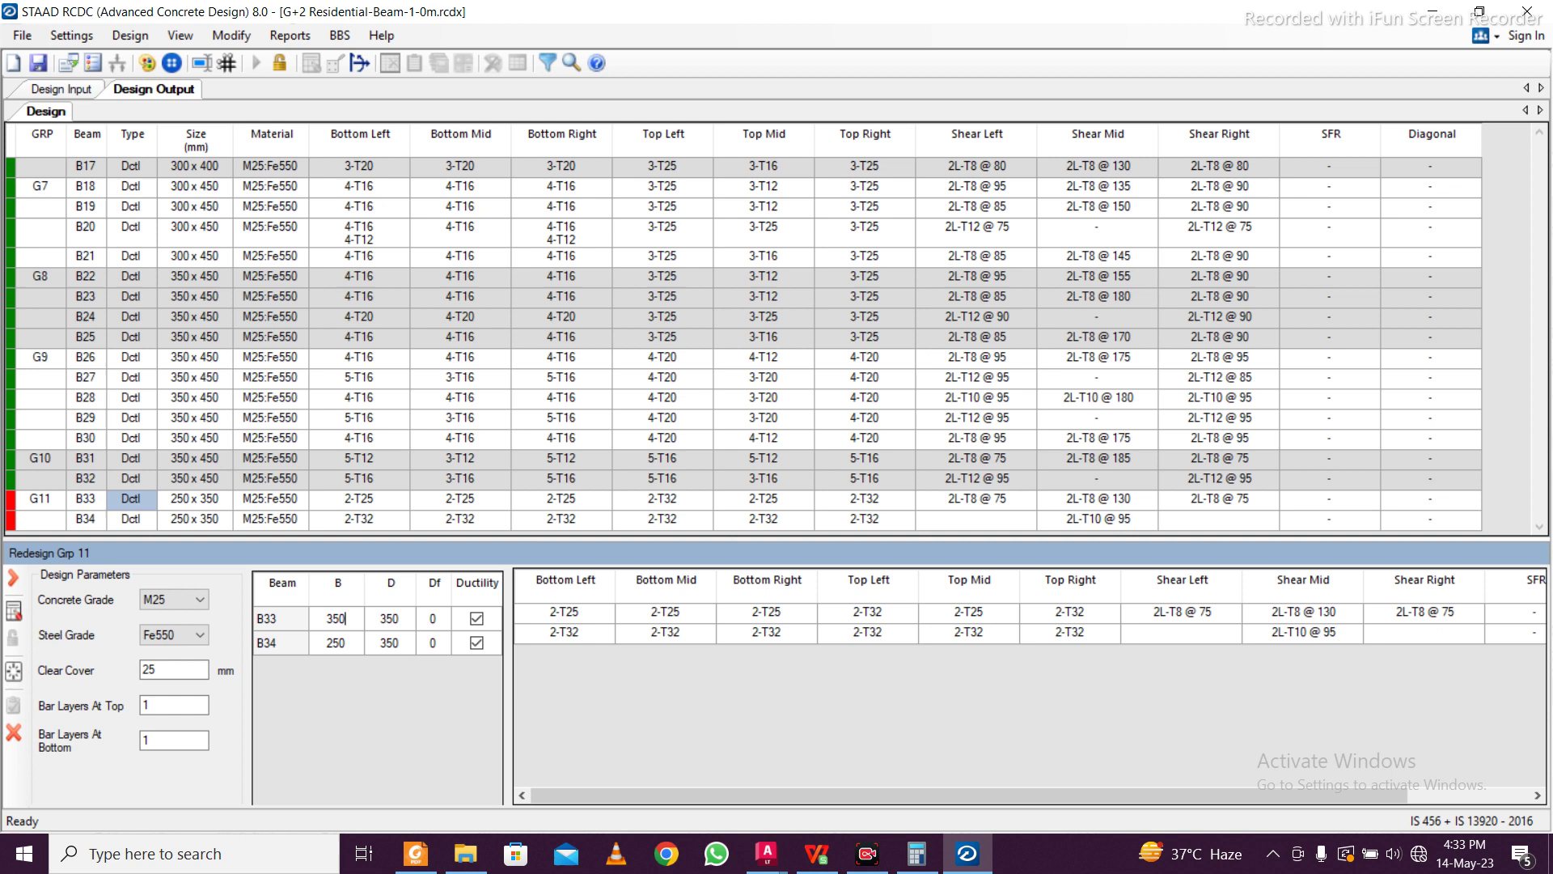
click(385, 618)
text(45)
Try to redesign group G11 with only beam B33 enlarged
drag(338, 627, 390, 647)
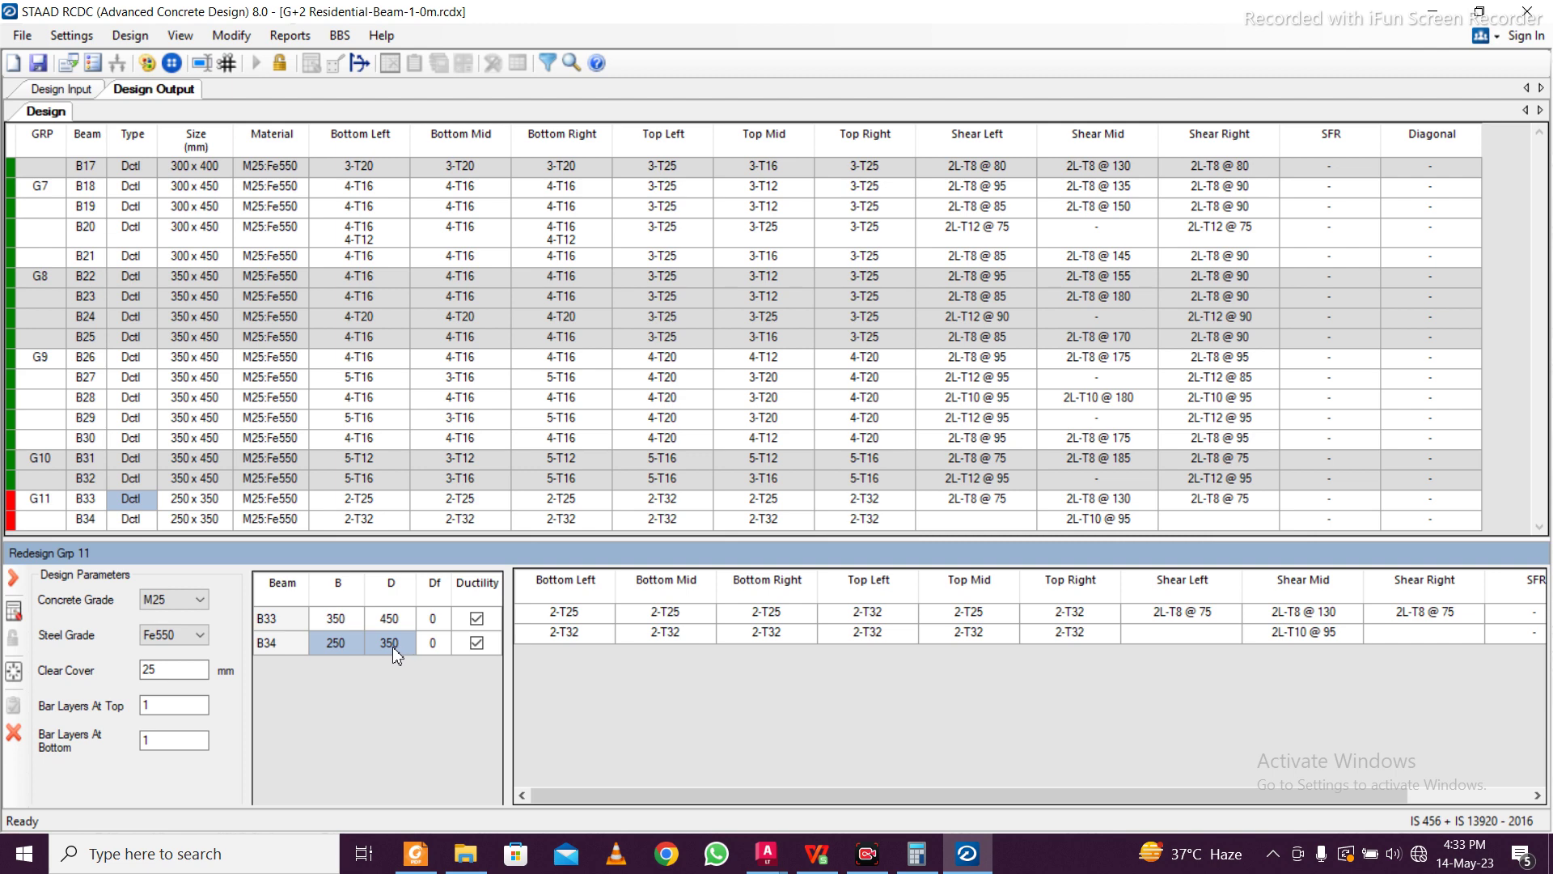
click(13, 611)
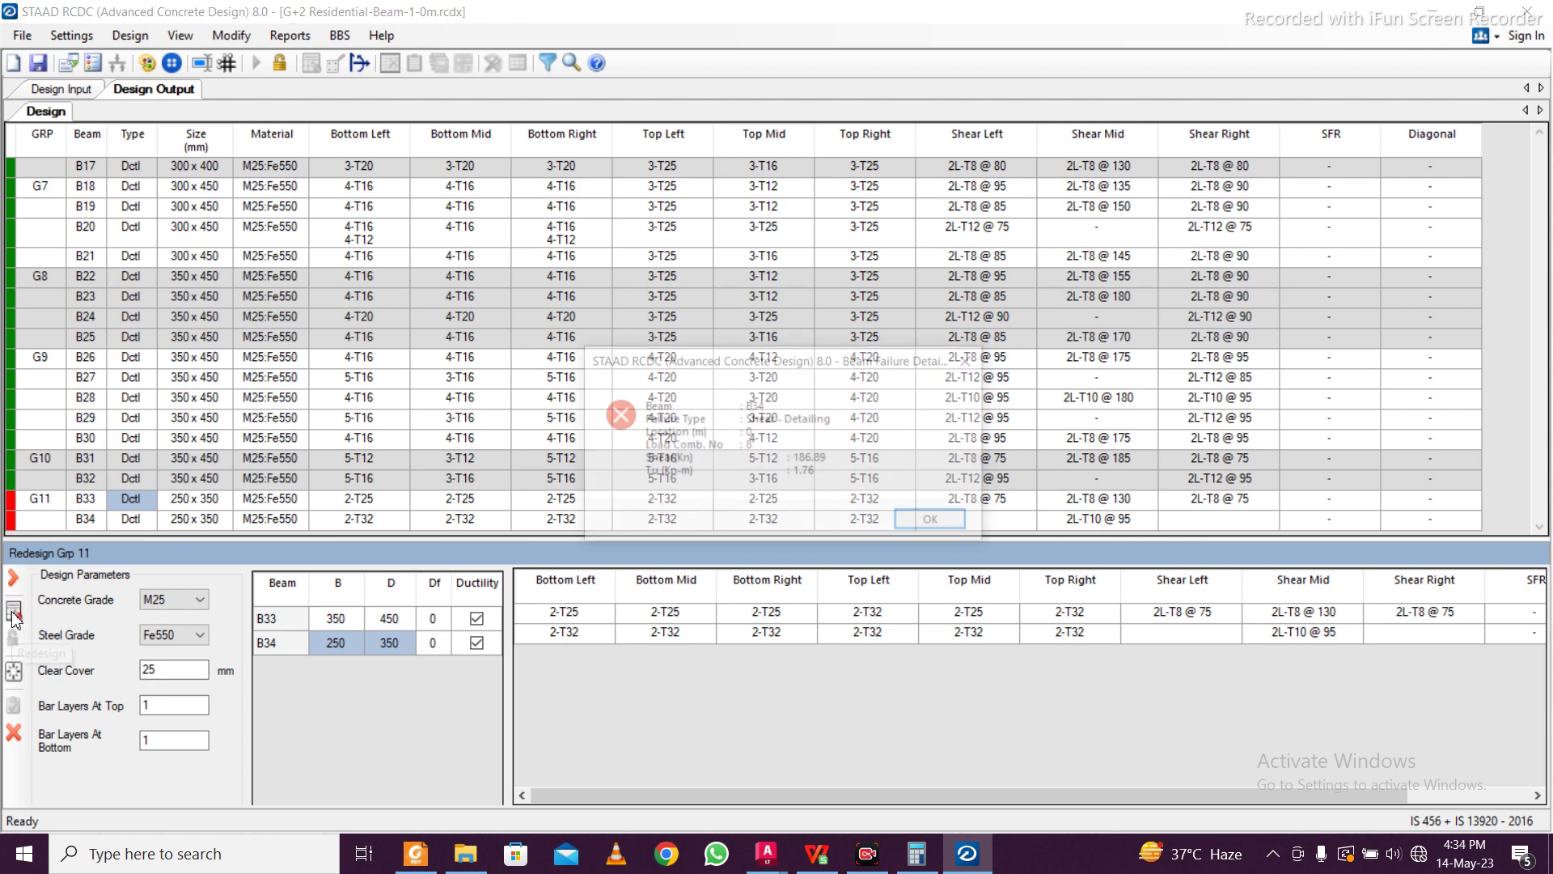
click(936, 522)
click(432, 643)
click(427, 623)
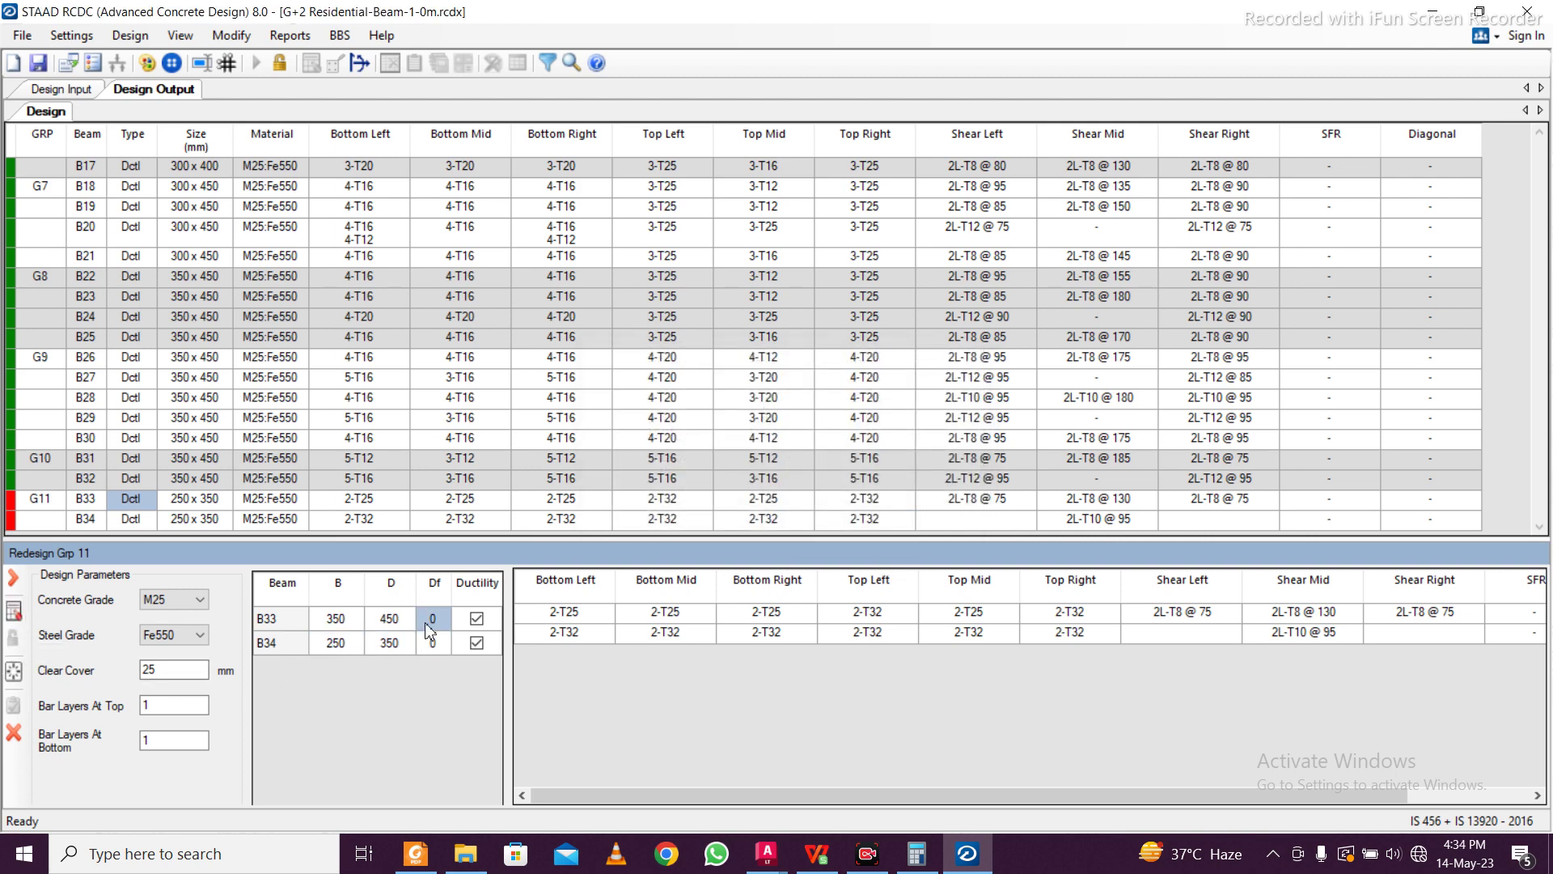
click(361, 621)
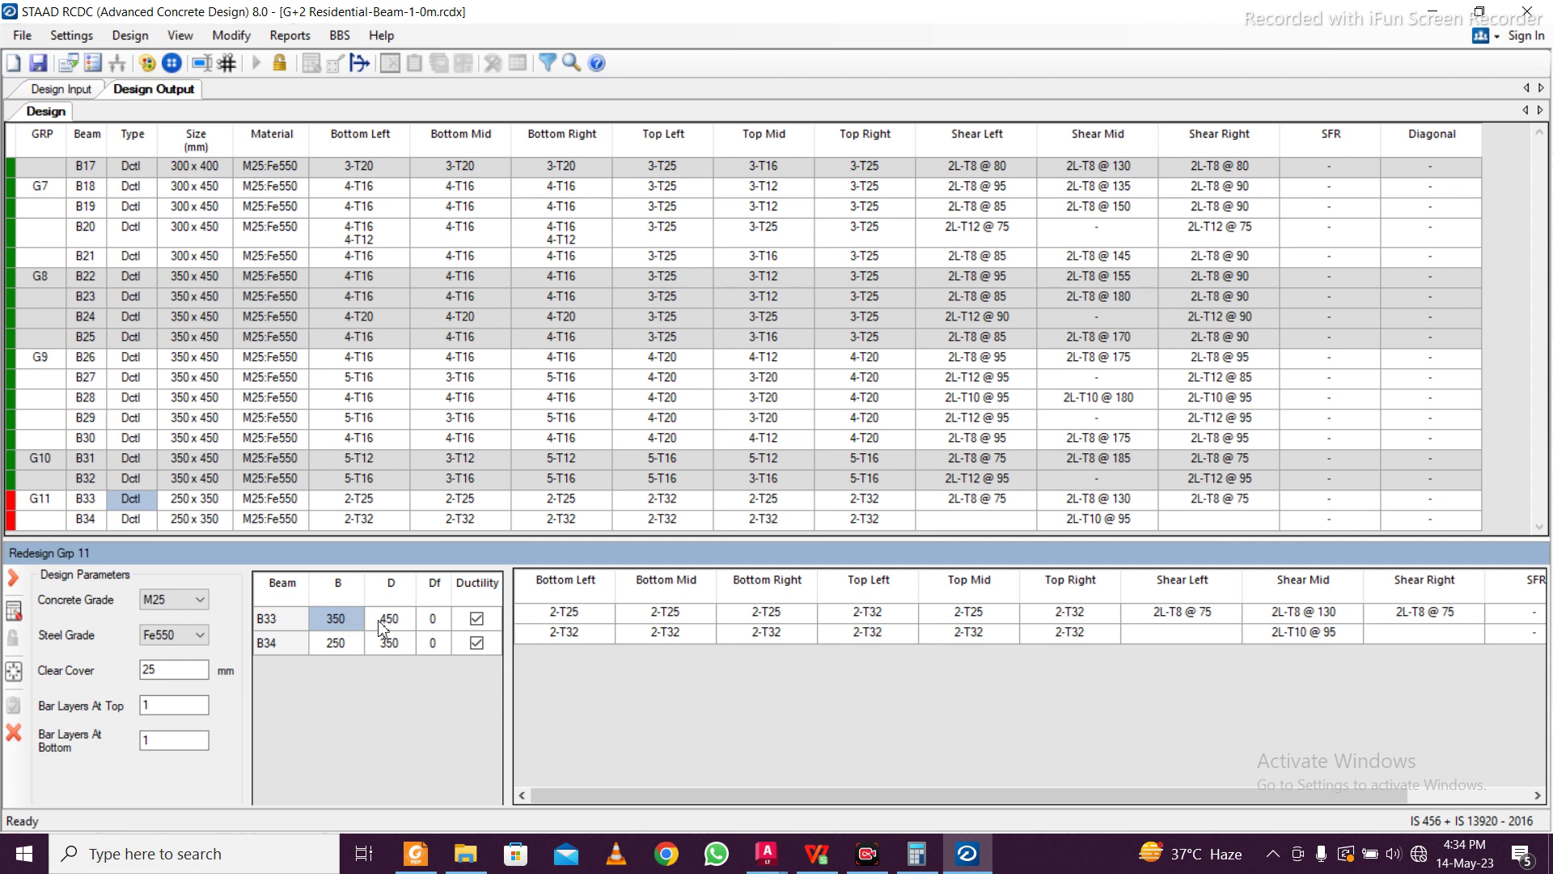
Re-enter 450 mm as the depth of beam B33
click(413, 622)
text(5)
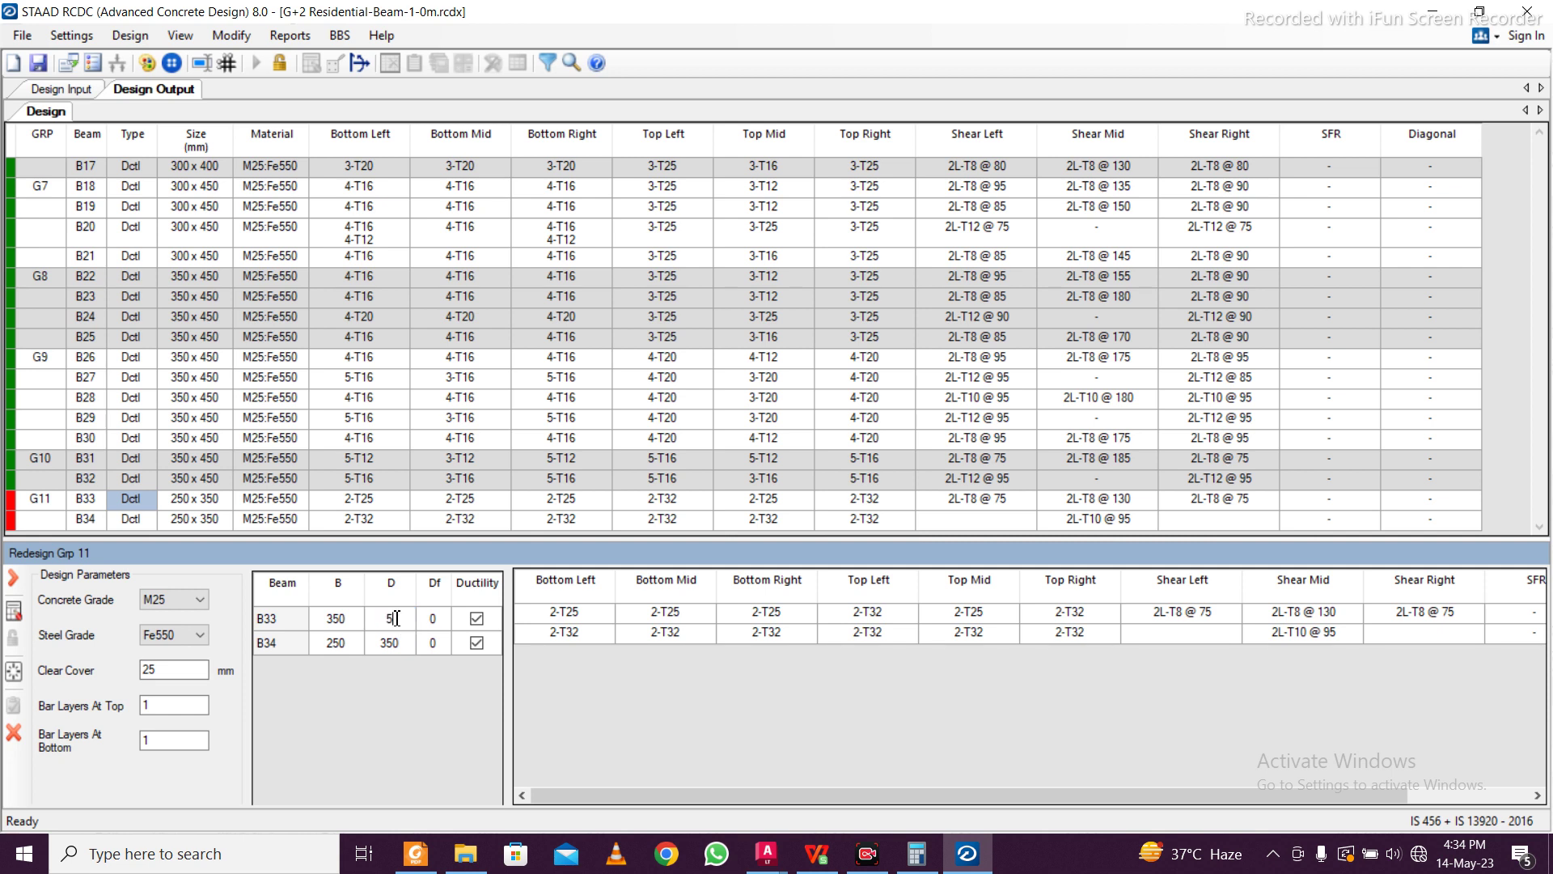
click(343, 630)
click(401, 630)
text(45)
Copy the 350 x 450 mm size of beam B33 to beam B34, and redesign and accept group G11
mouse_move(354, 630)
mouse_down()
mouse_move(379, 641)
mouse_move(382, 626)
mouse_move(382, 642)
mouse_up()
right_click(384, 627)
click(410, 638)
right_click(382, 642)
click(427, 683)
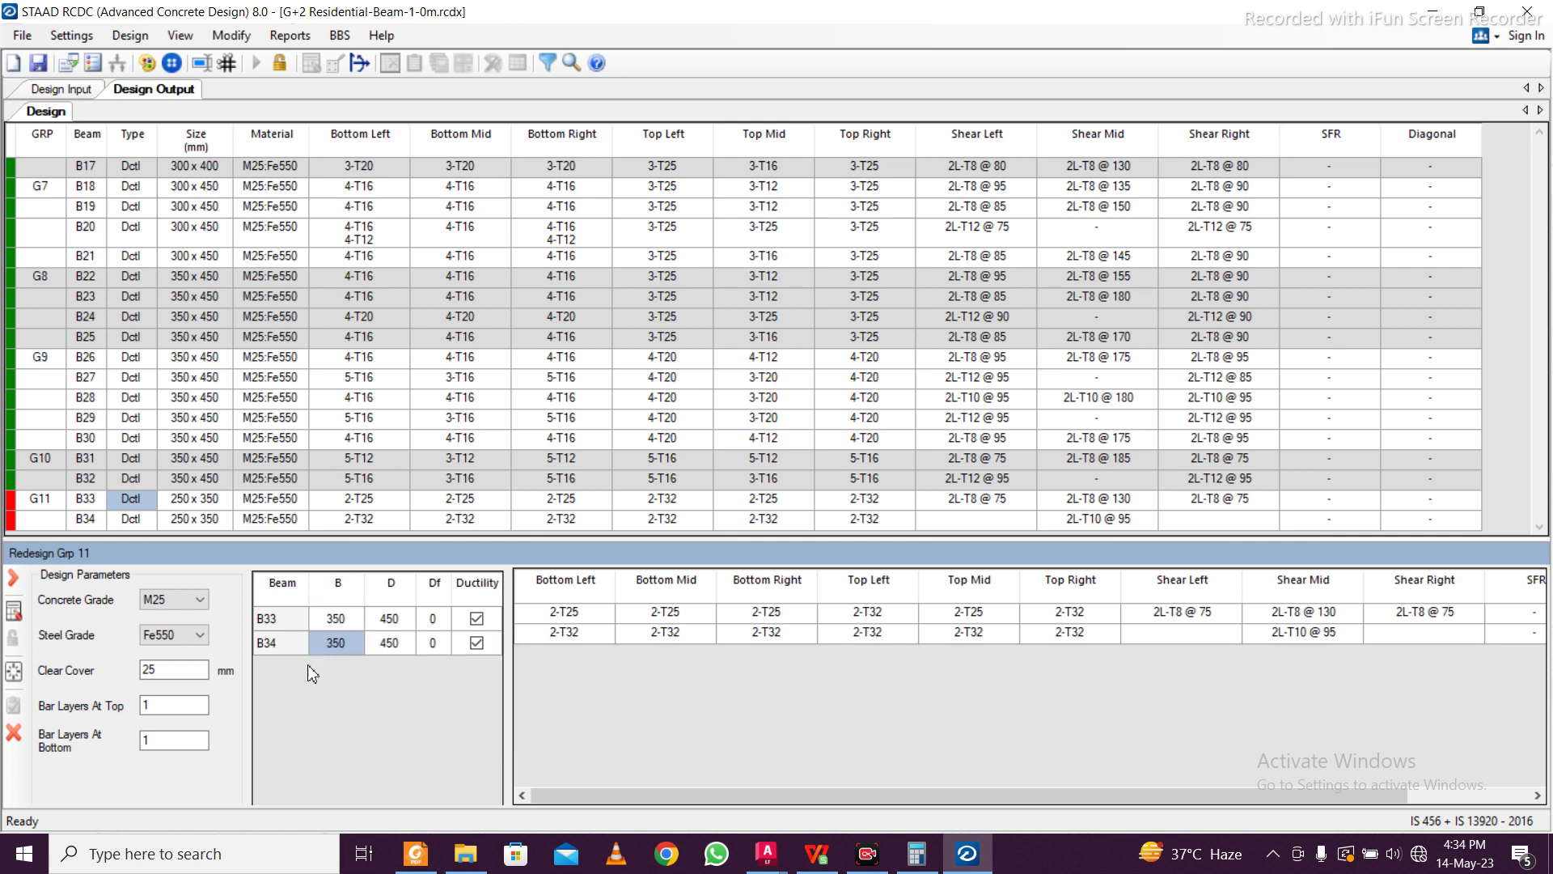
click(22, 616)
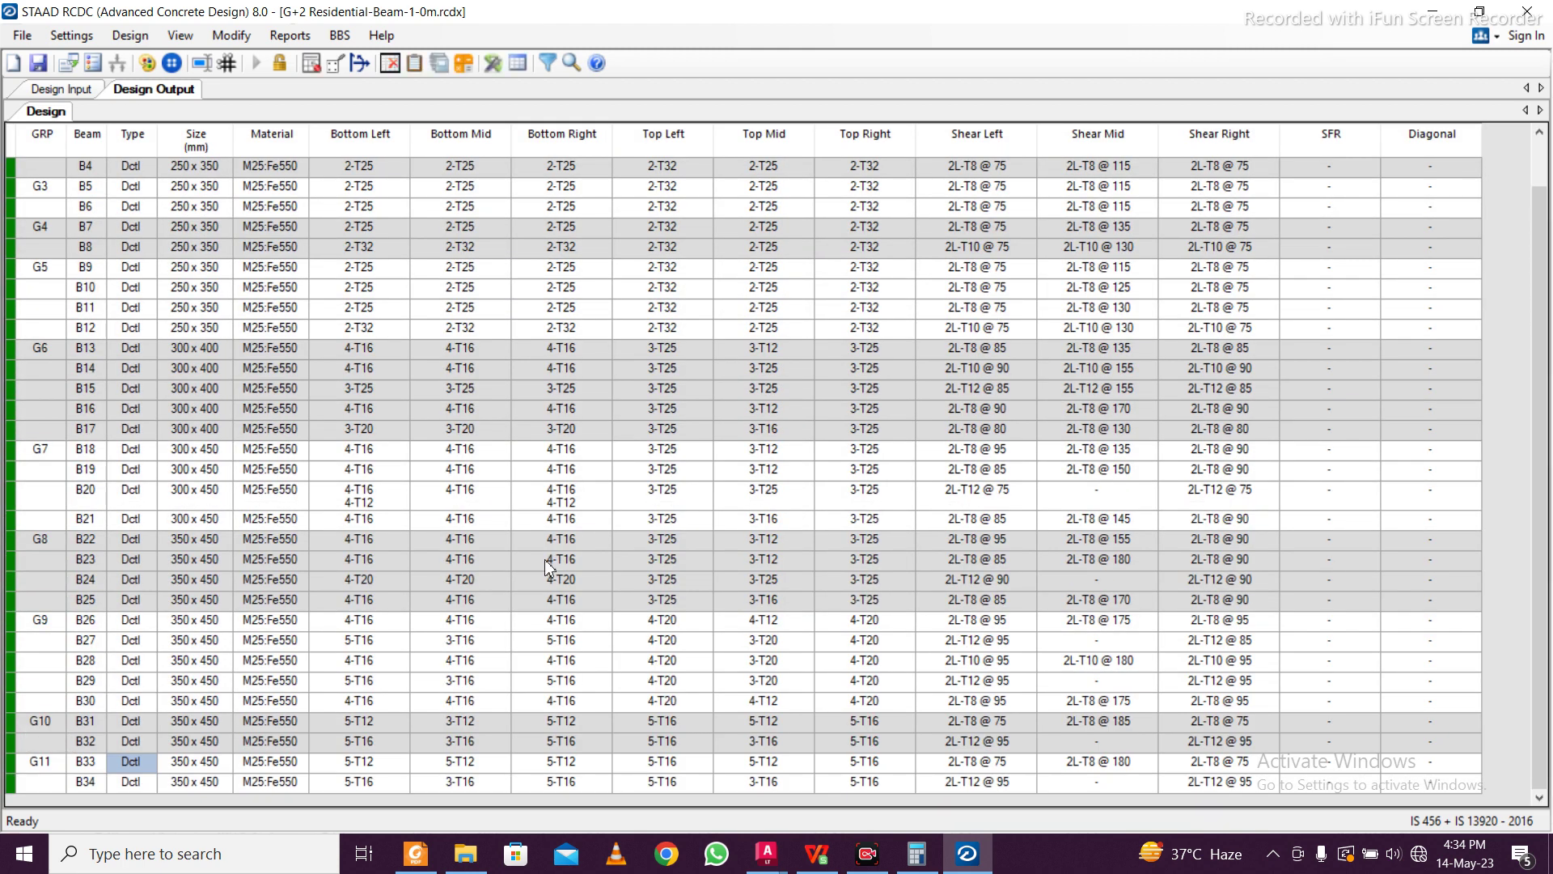
Save the beam design and generate a Type 1 text schedule listing all beams ungrouped
scroll(1339, 815, up, 1)
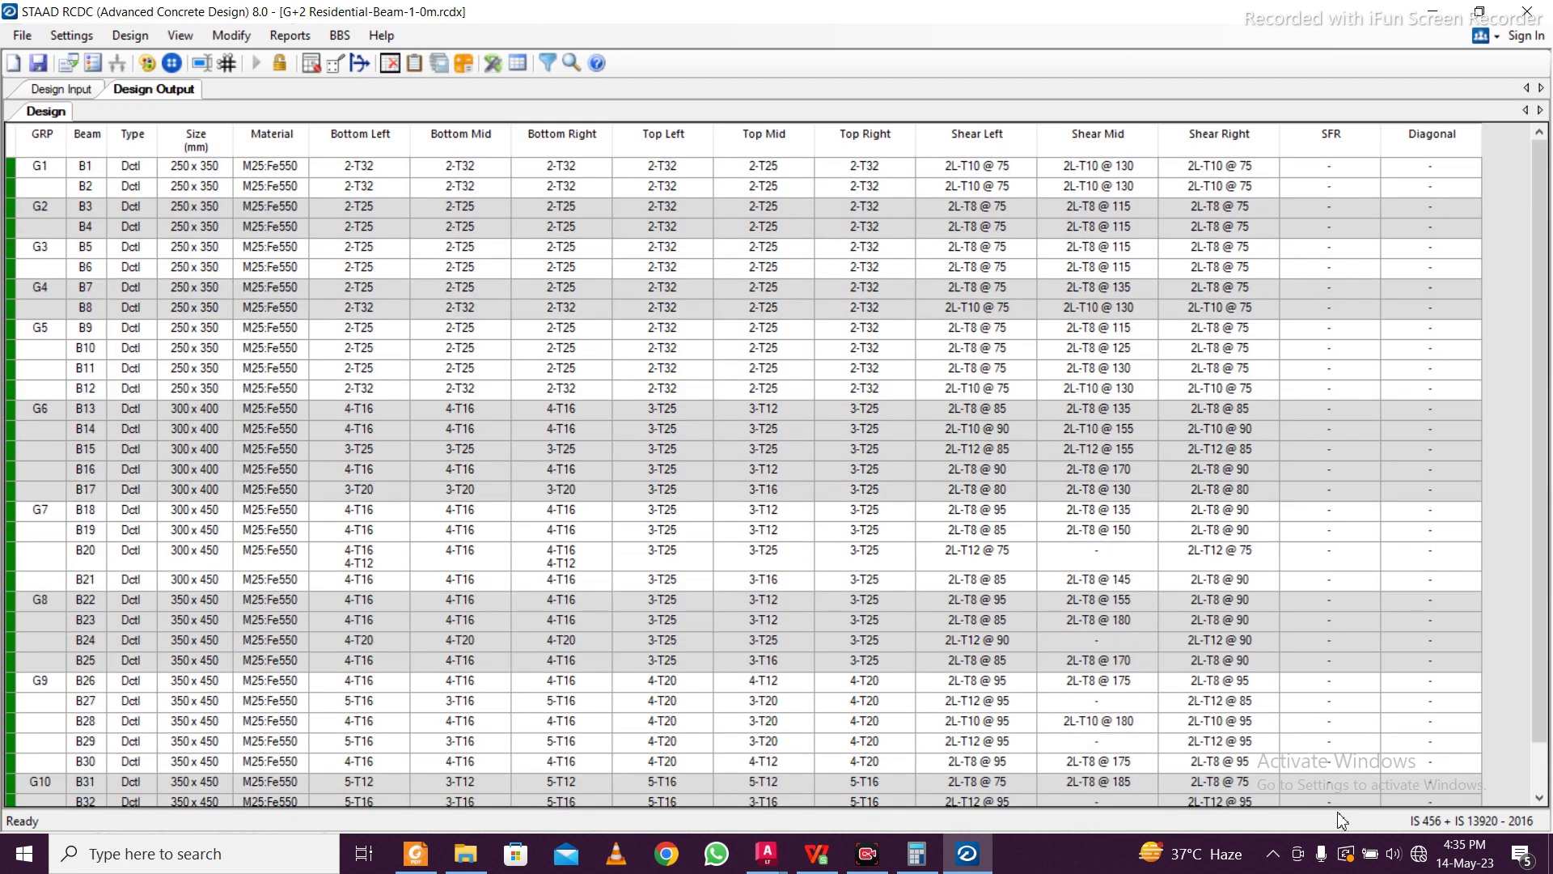
key(ctrl+s)
click(284, 38)
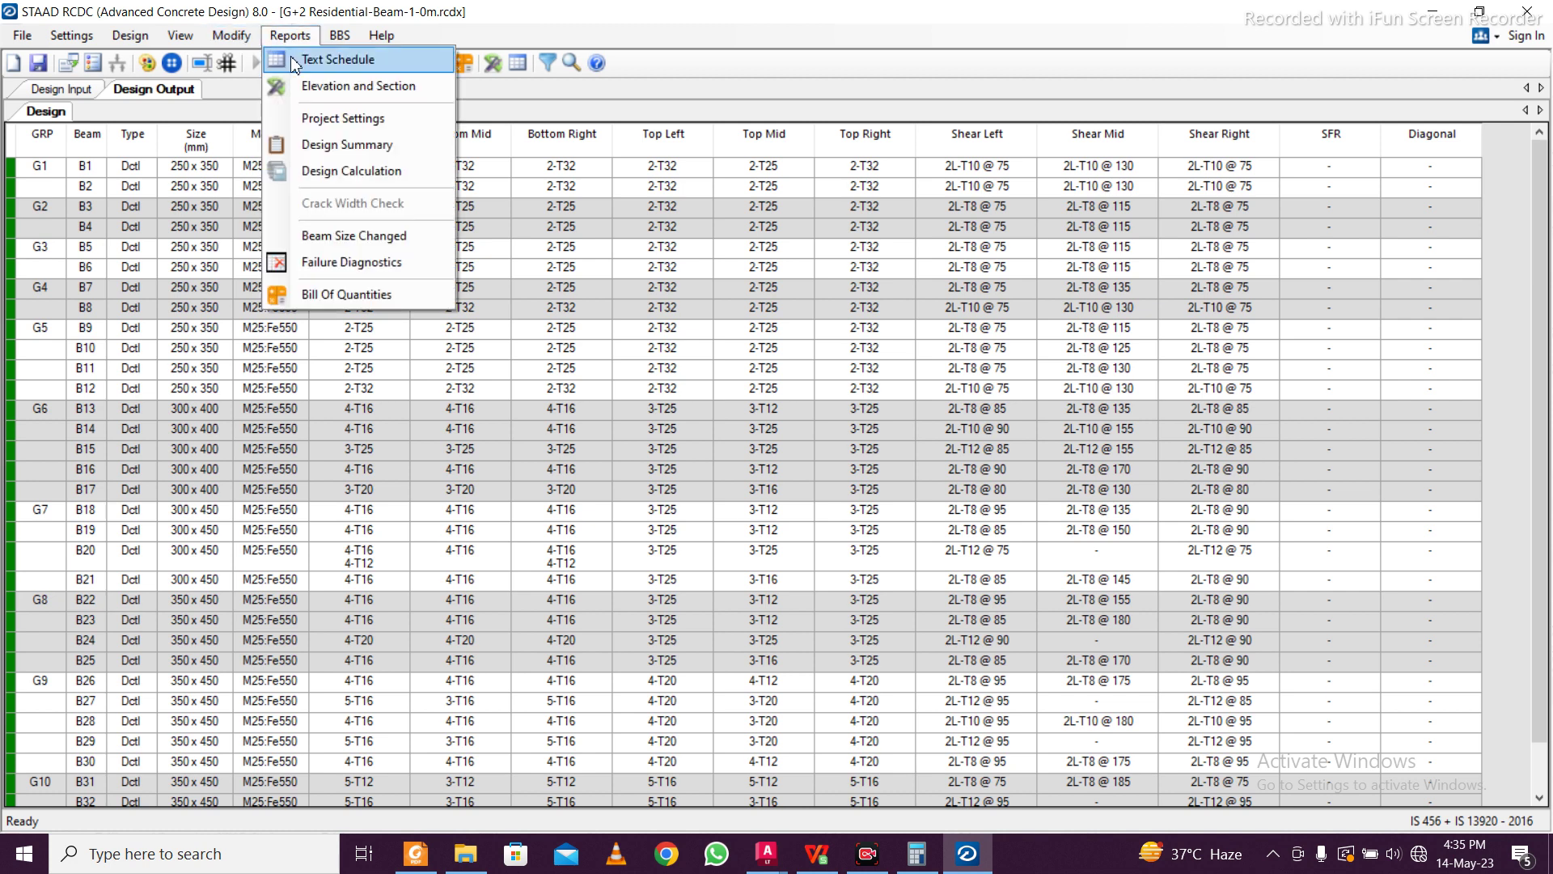
click(294, 61)
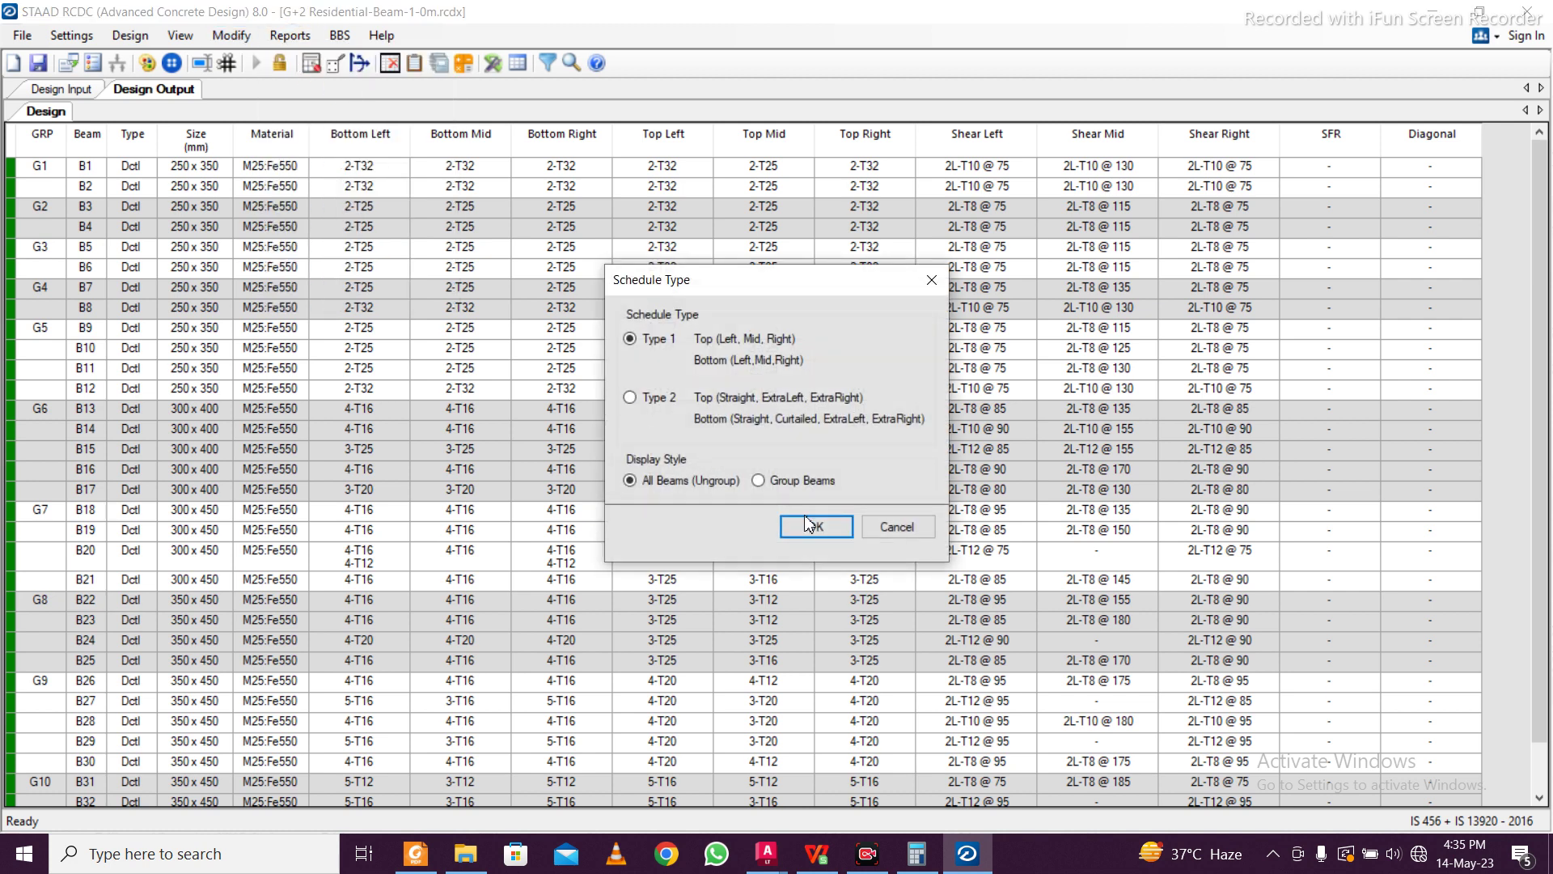
click(814, 528)
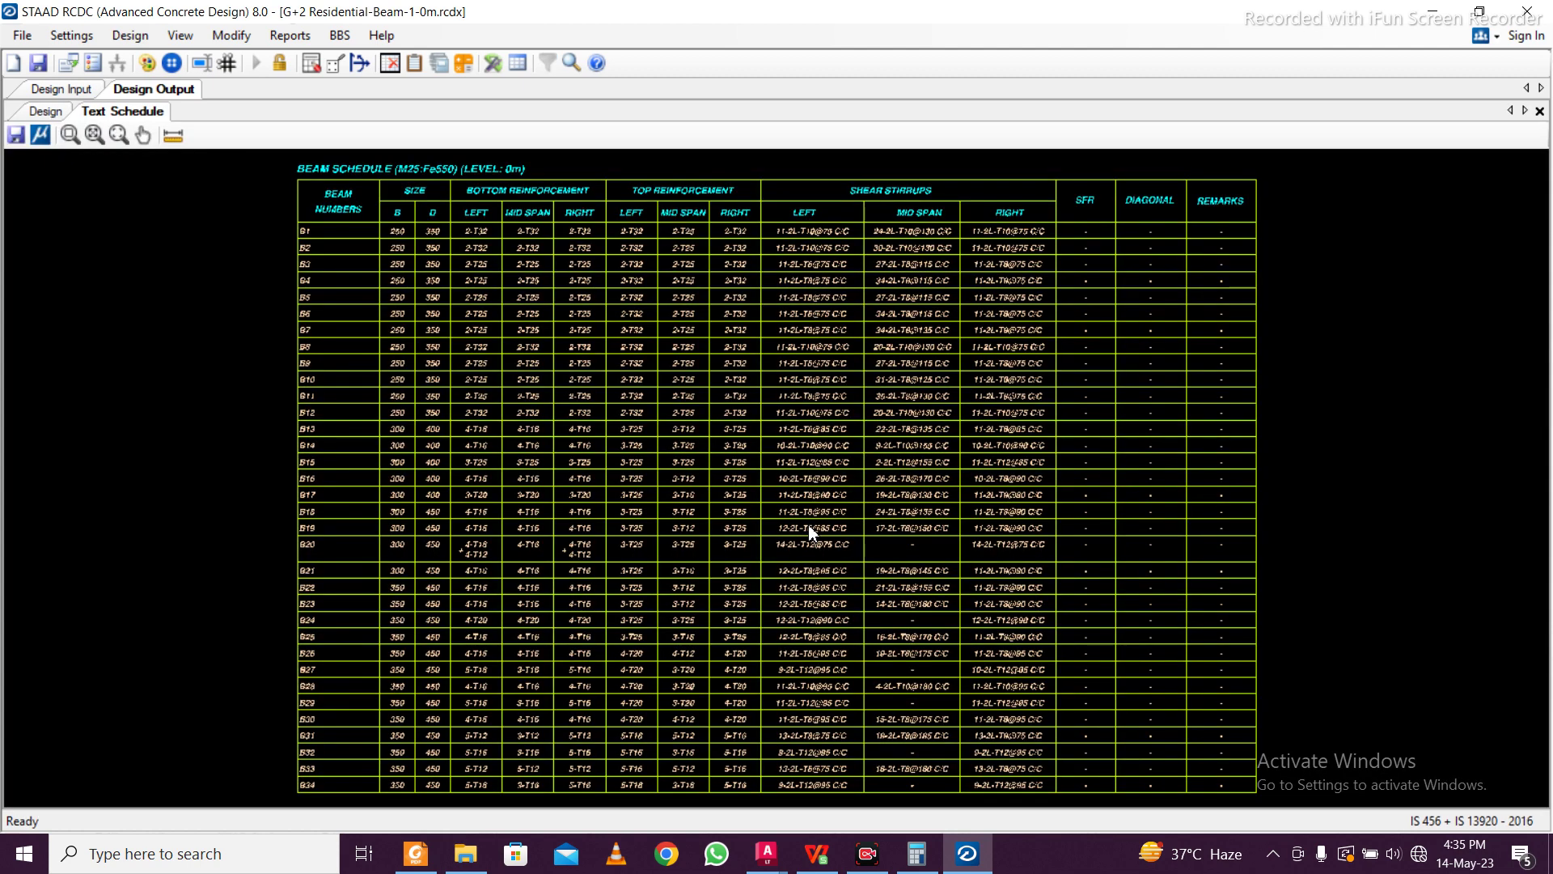
Export the beam text schedule as a DXF file named RCDC PB Schedule in the client's main project folder
click(15, 135)
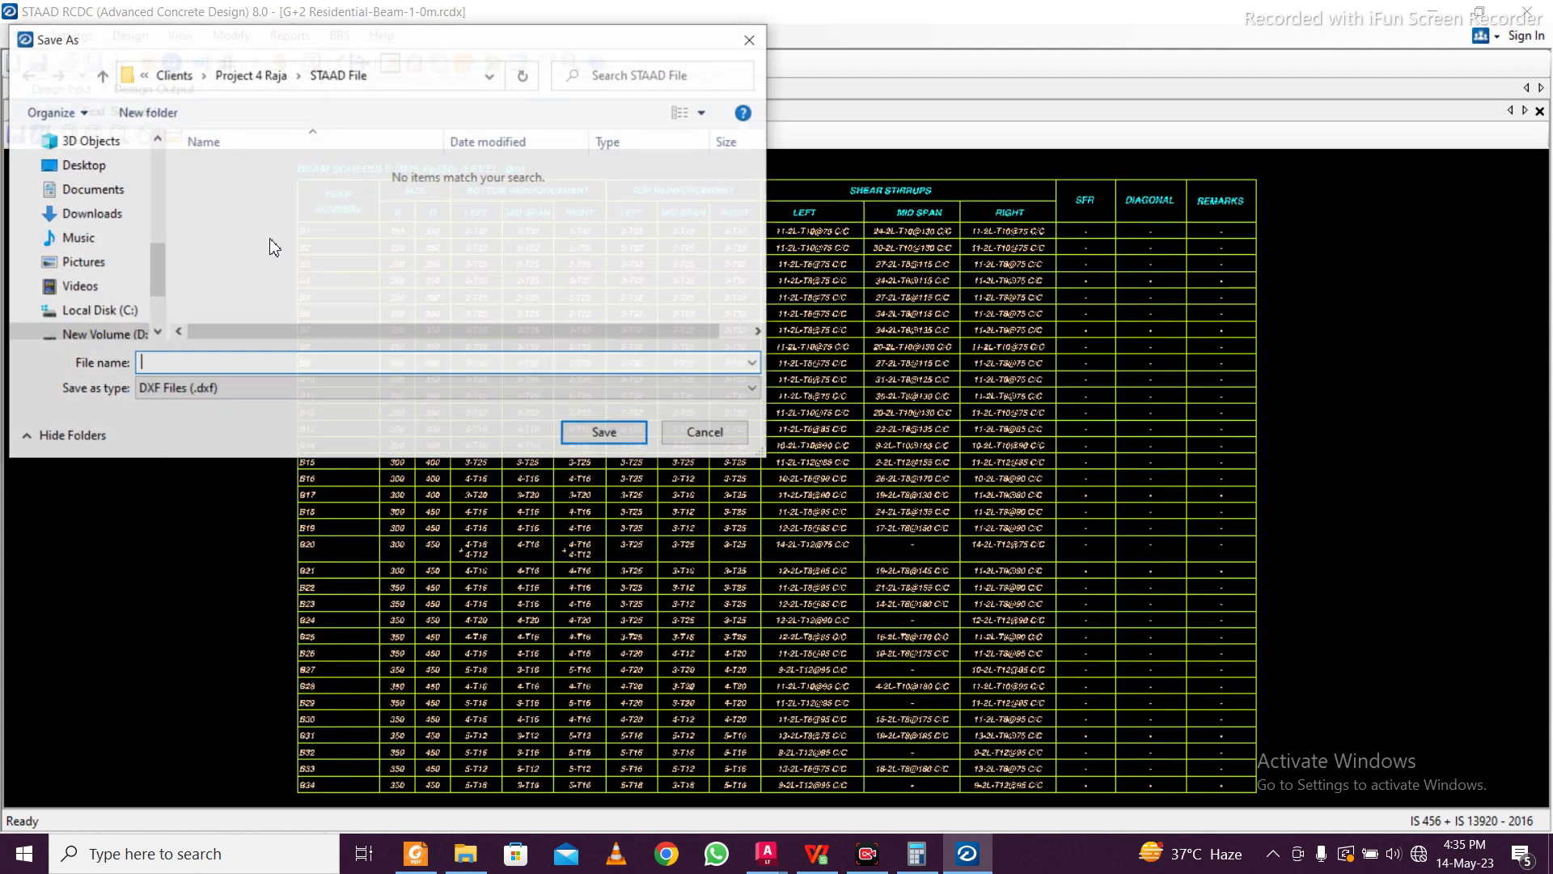
click(260, 78)
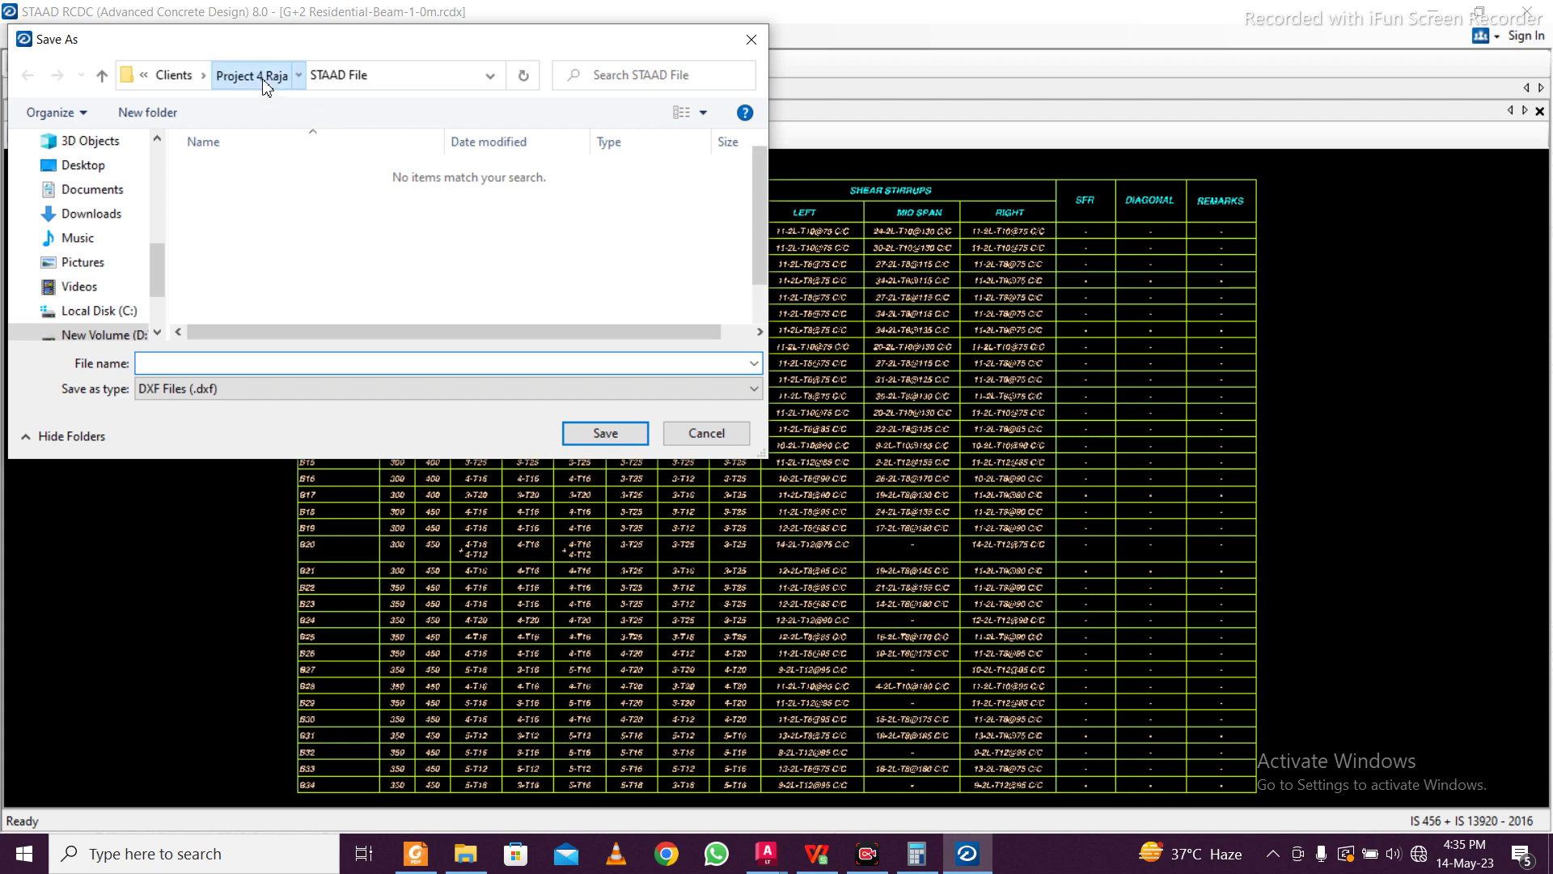
scroll(381, 271, down, 1)
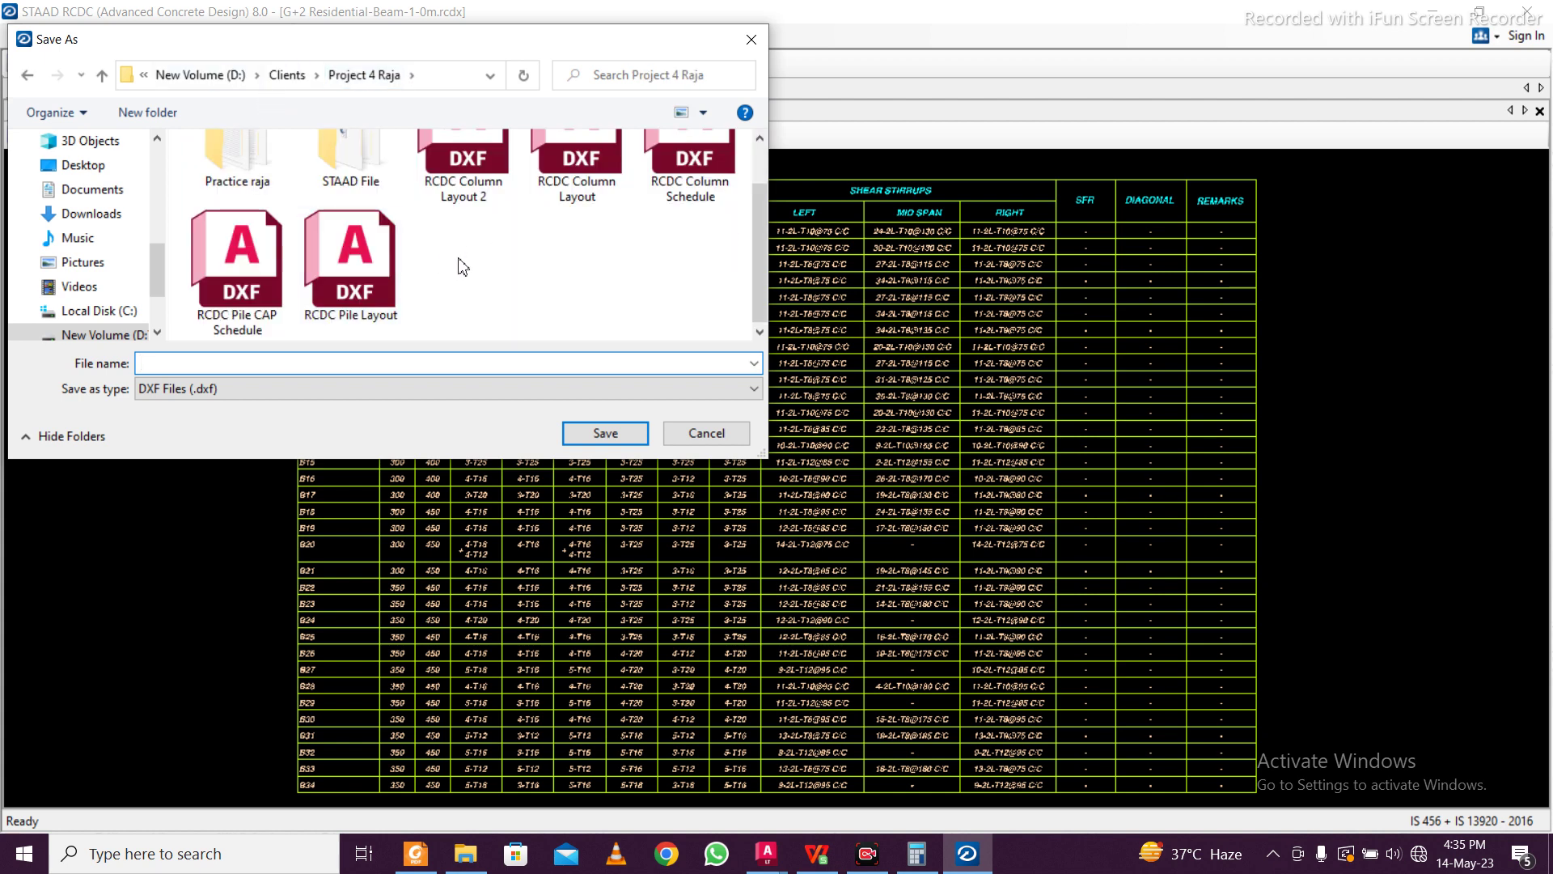
click(681, 178)
double_click(191, 363)
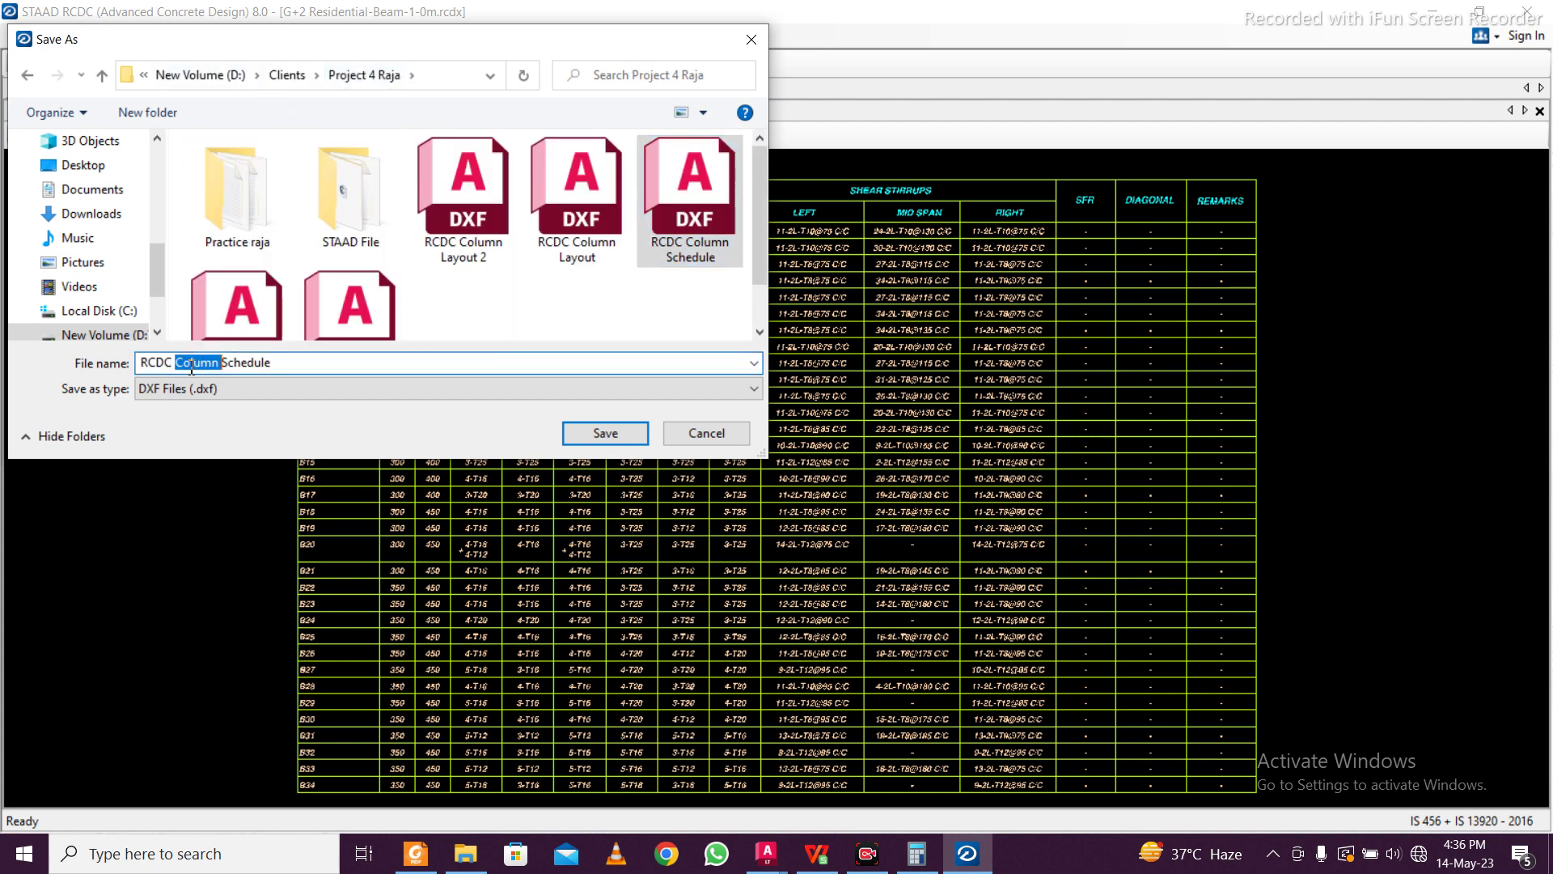
text(PB)
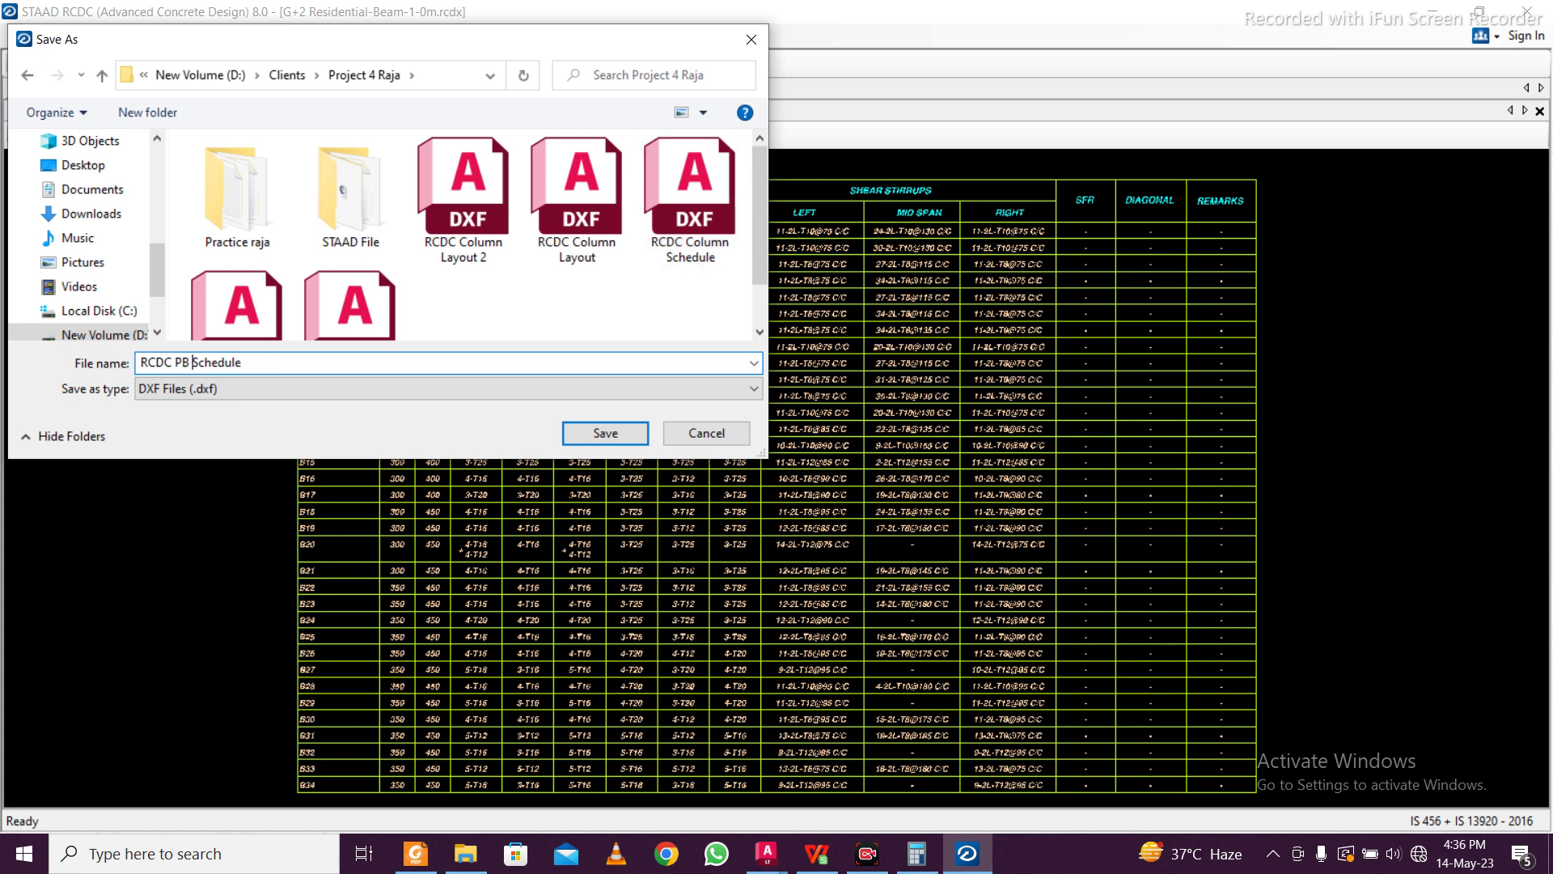
click(606, 433)
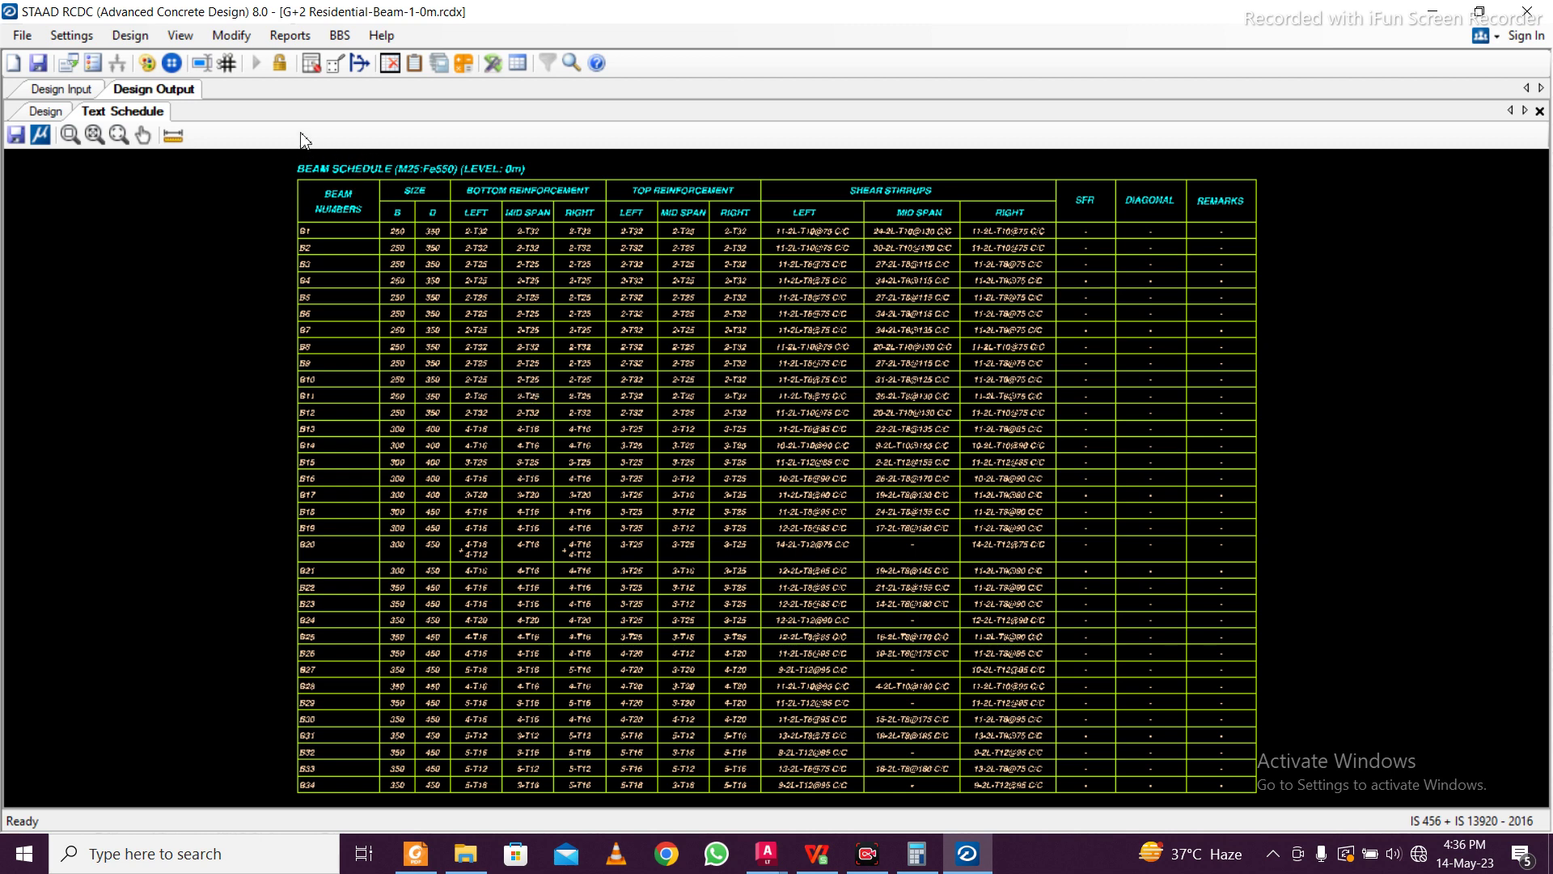
Export the 0m beam layout from the design input as a DXF named RCDC PB Layout, and save the project
click(82, 91)
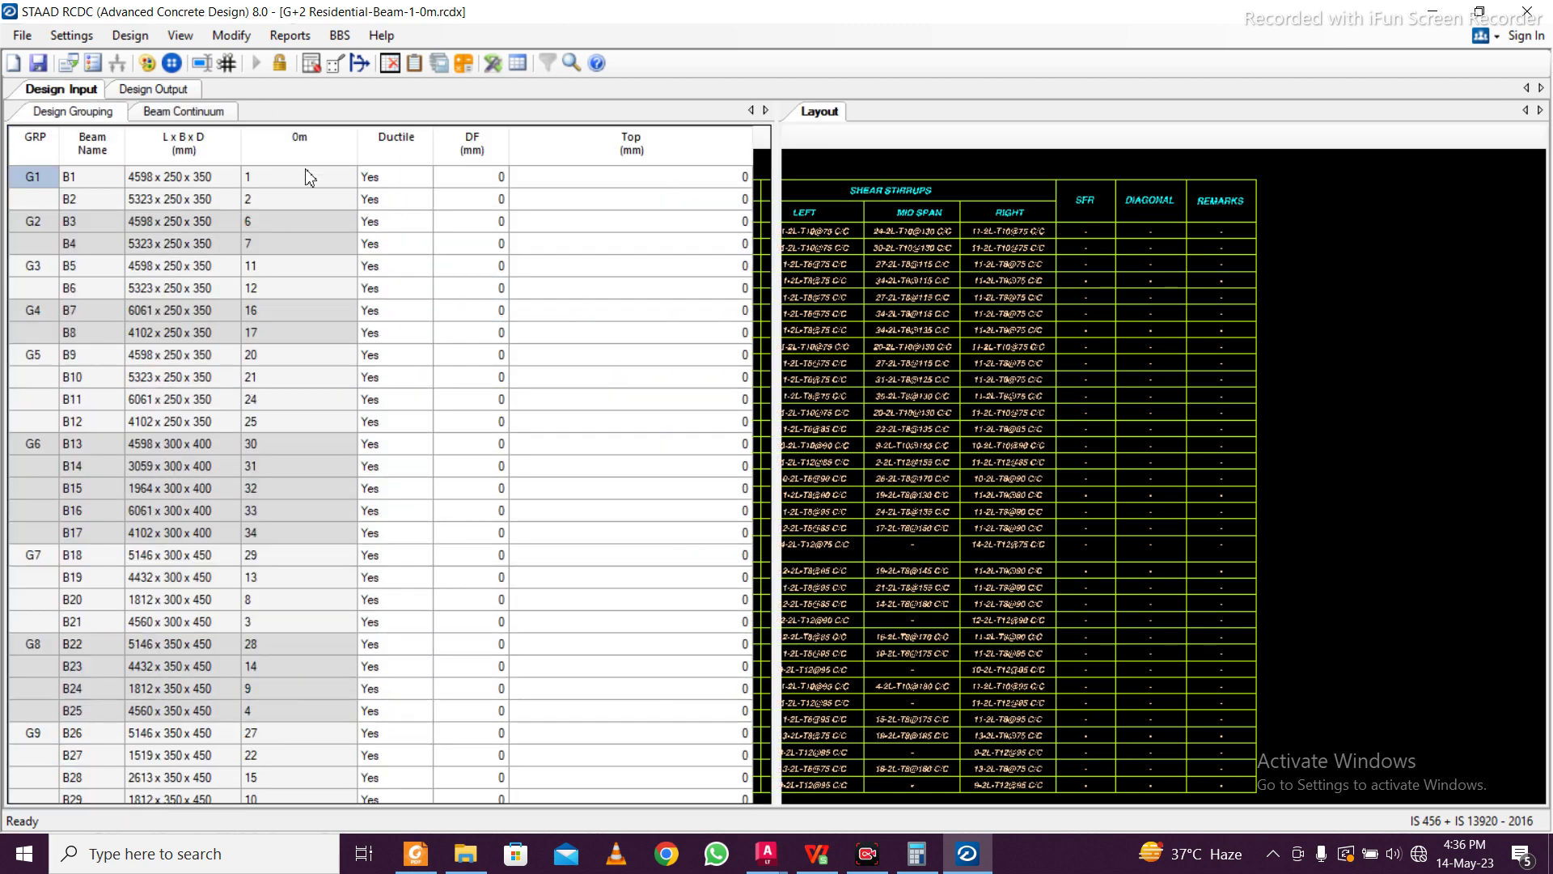
click(795, 141)
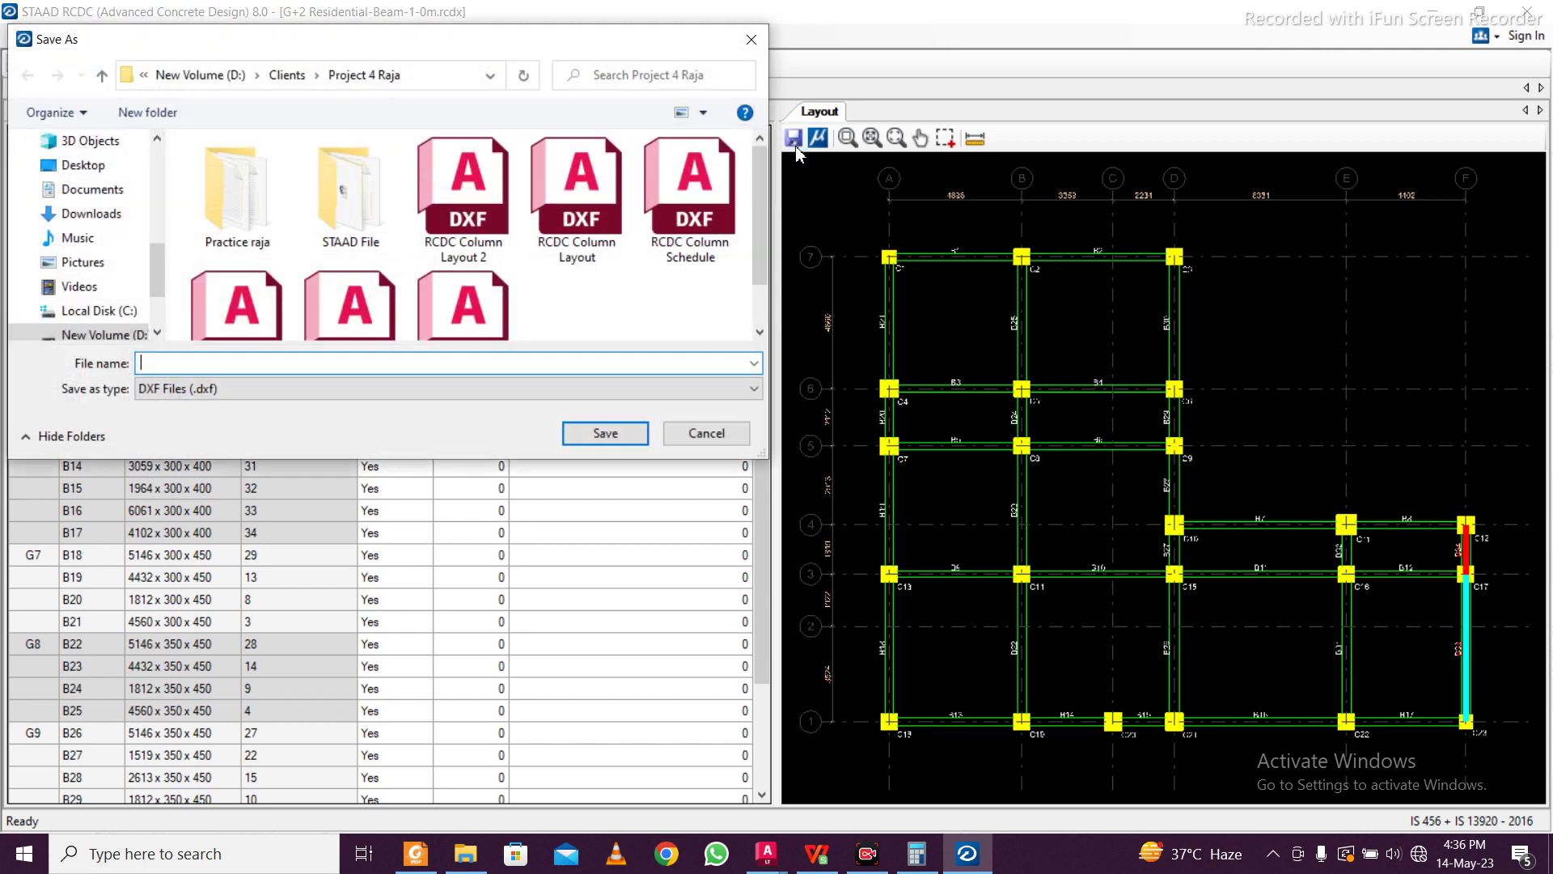
scroll(526, 278, down, 1)
click(481, 279)
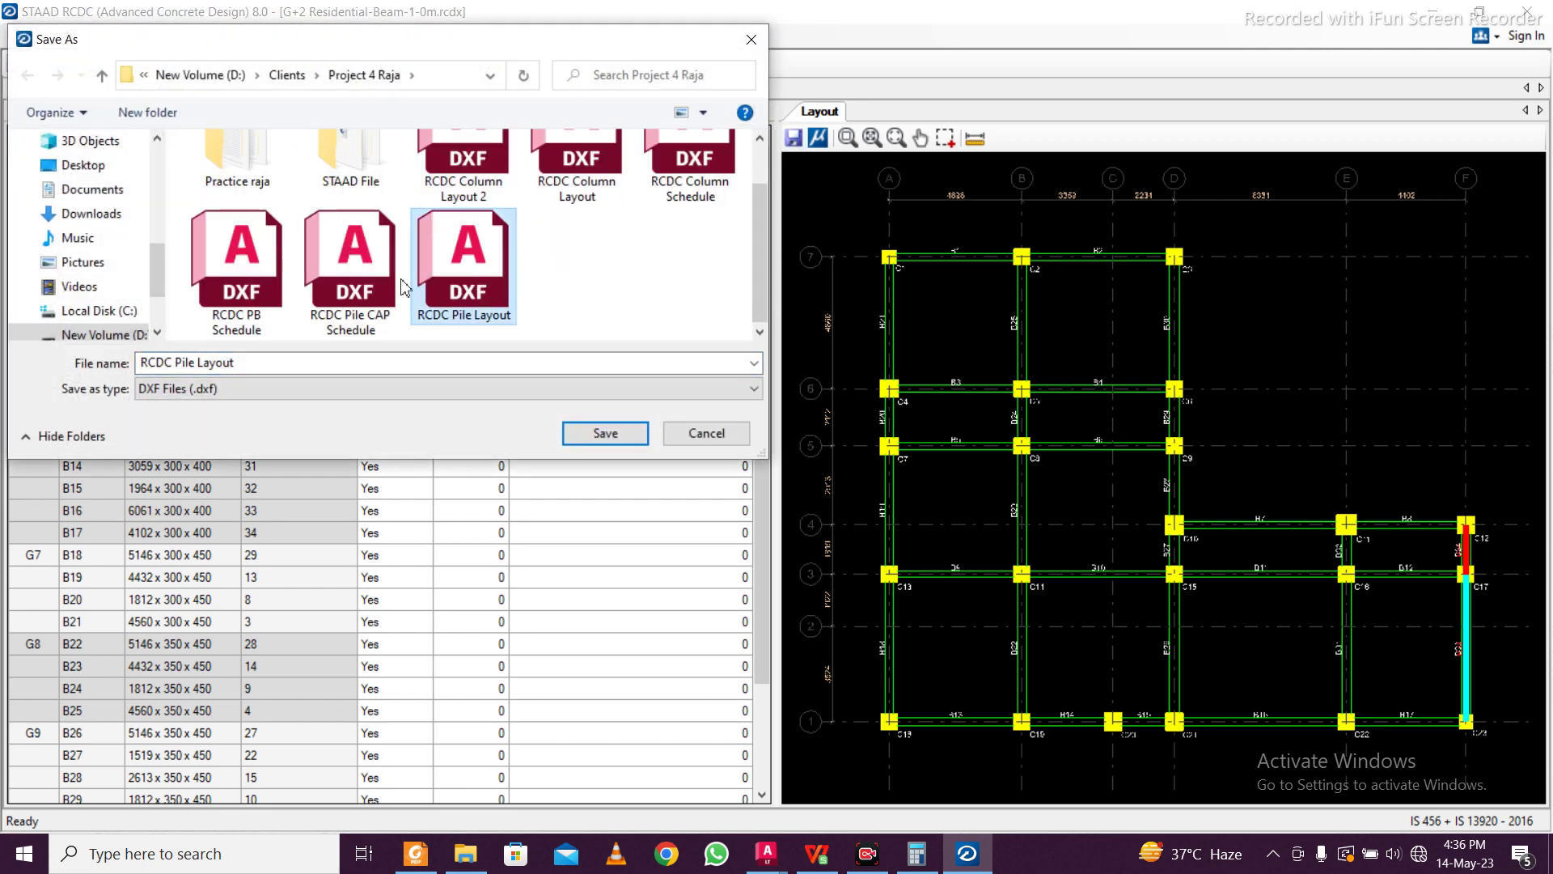
click(202, 363)
double_click(192, 363)
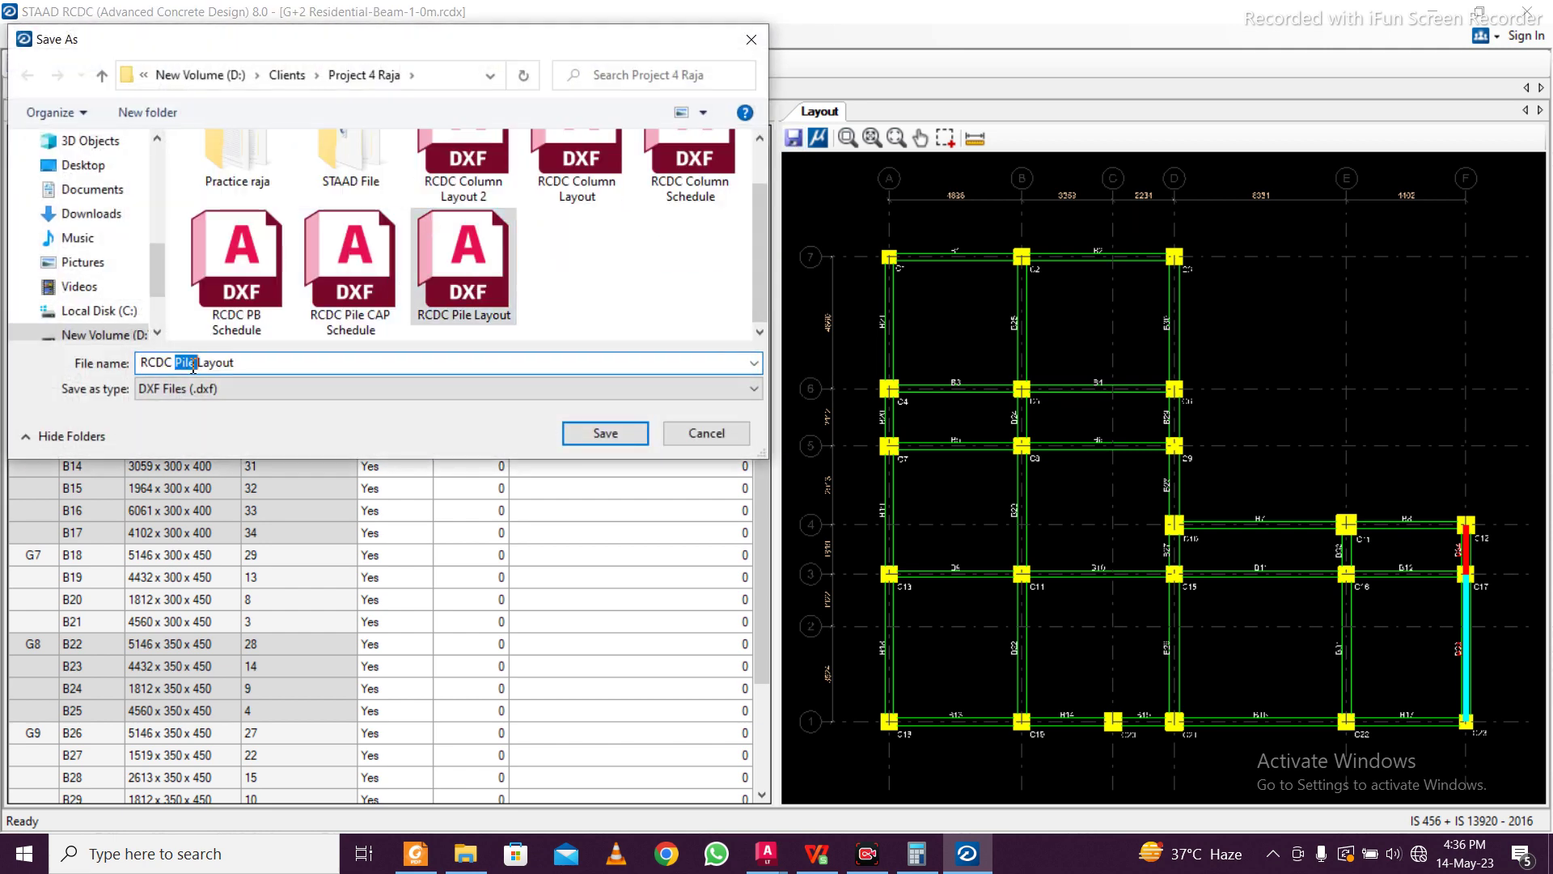
text(PB)
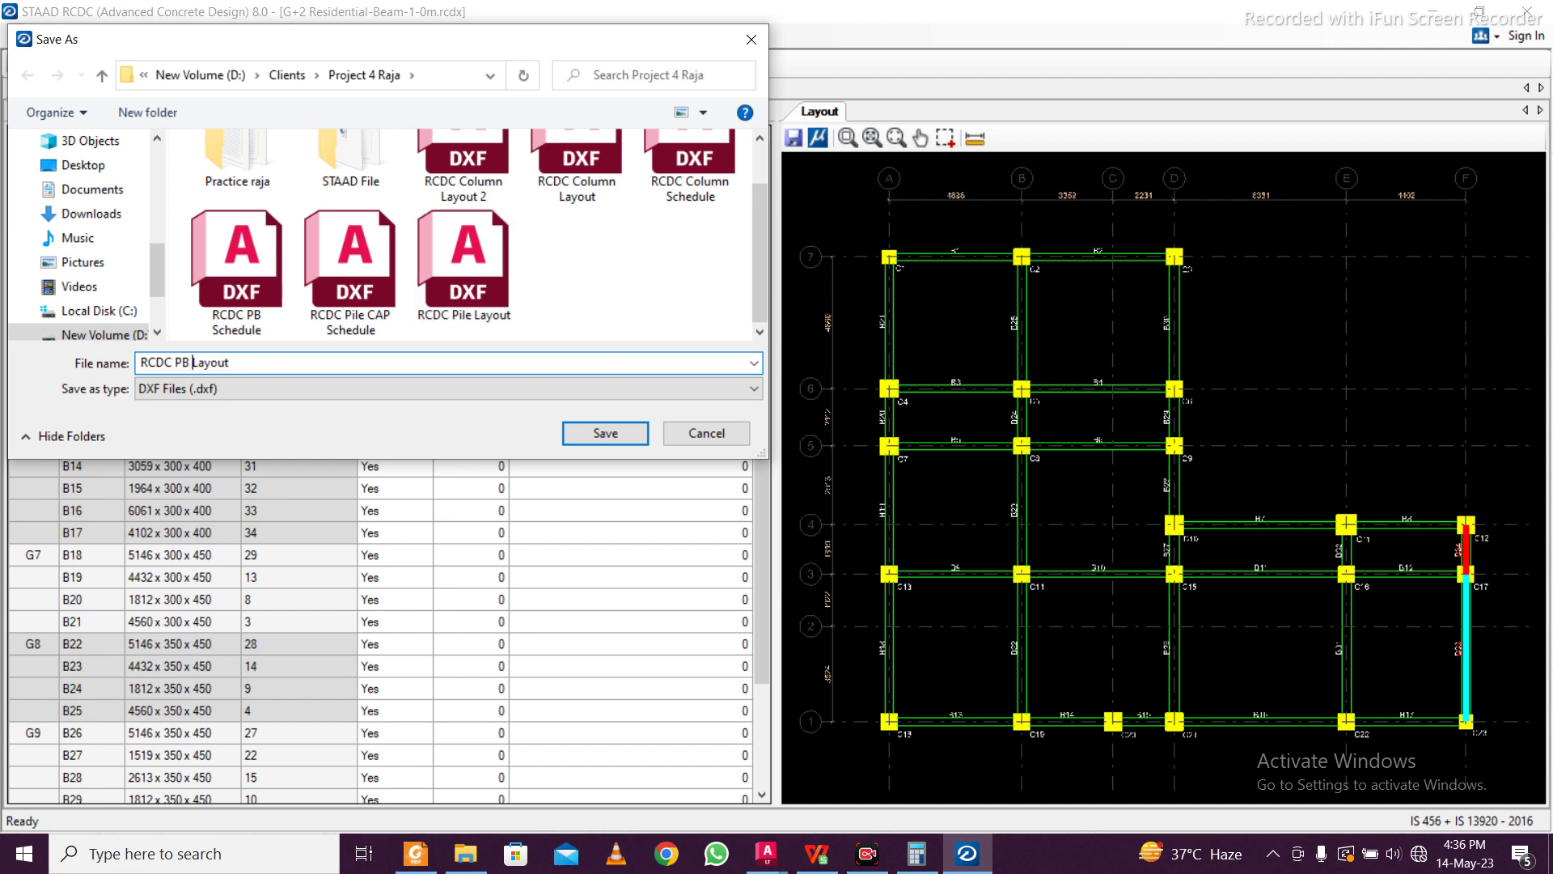
click(605, 433)
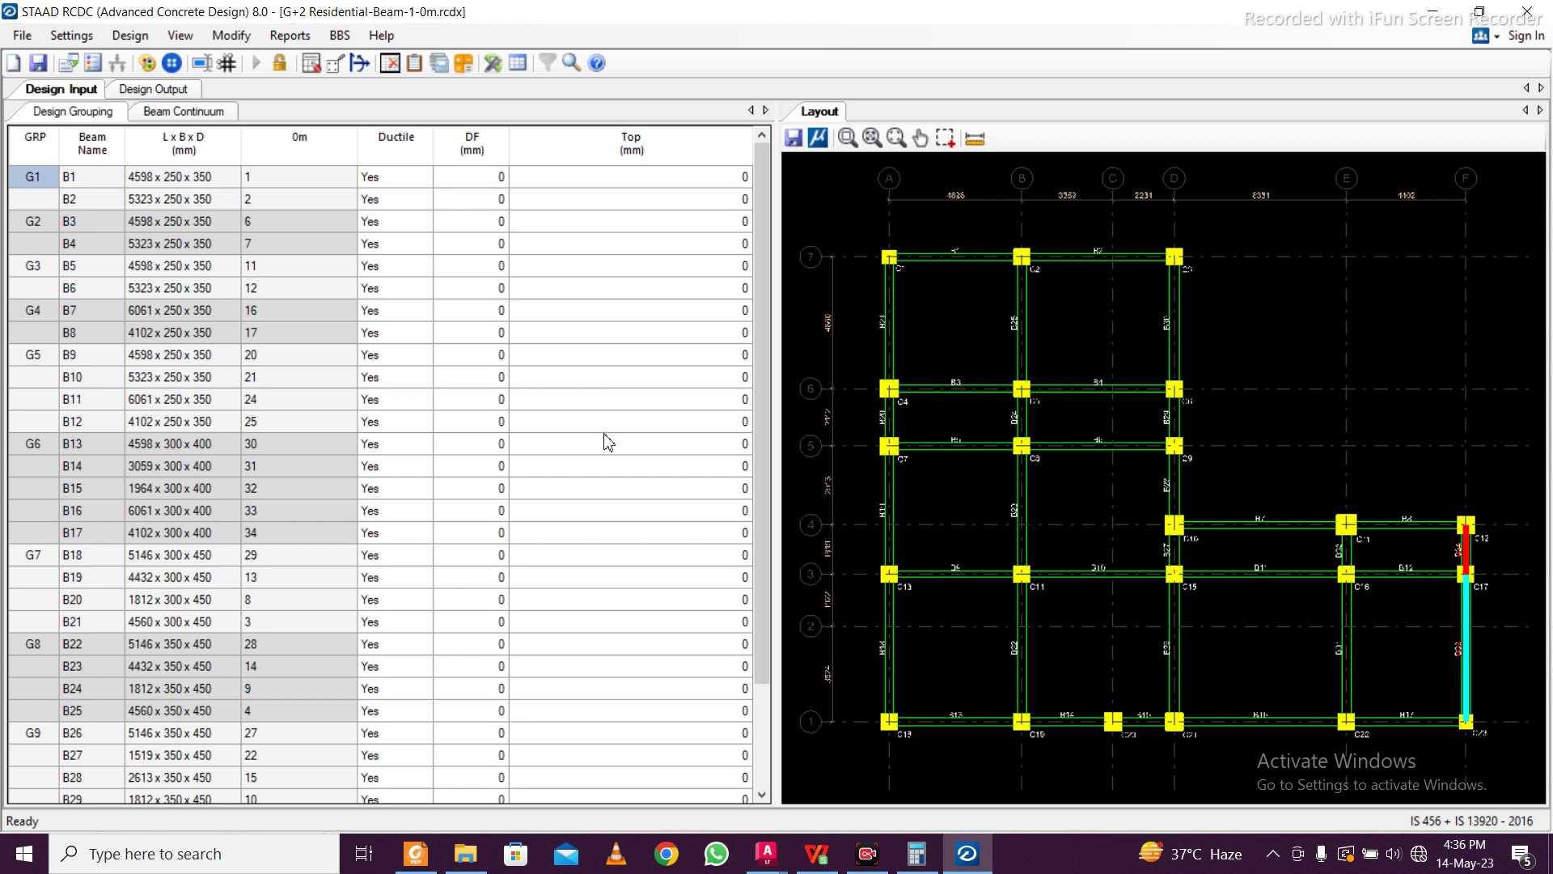
key(ctrl+s)
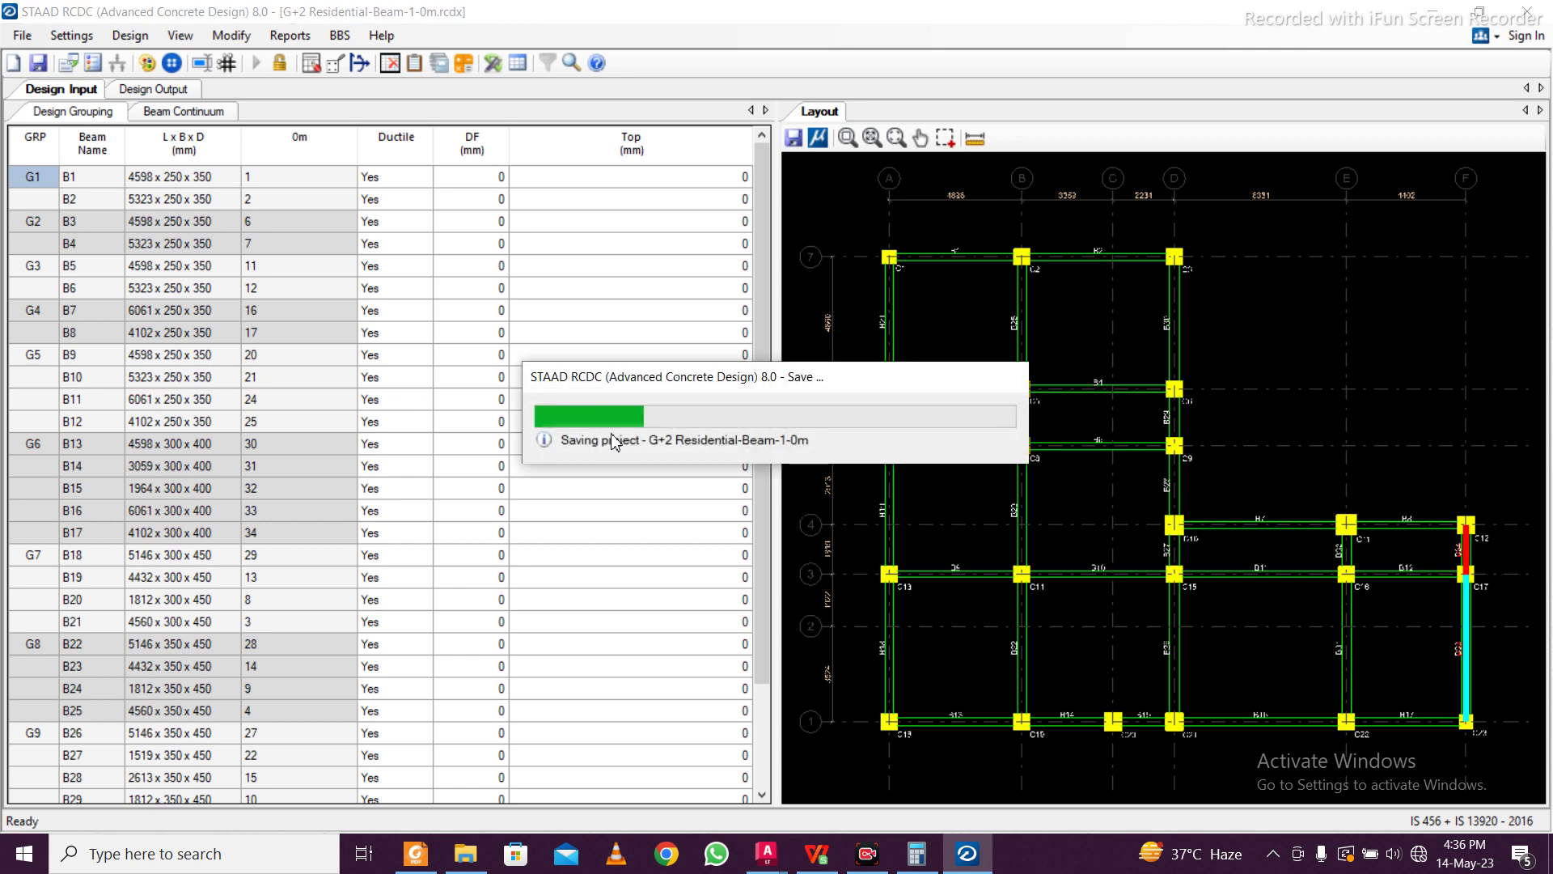